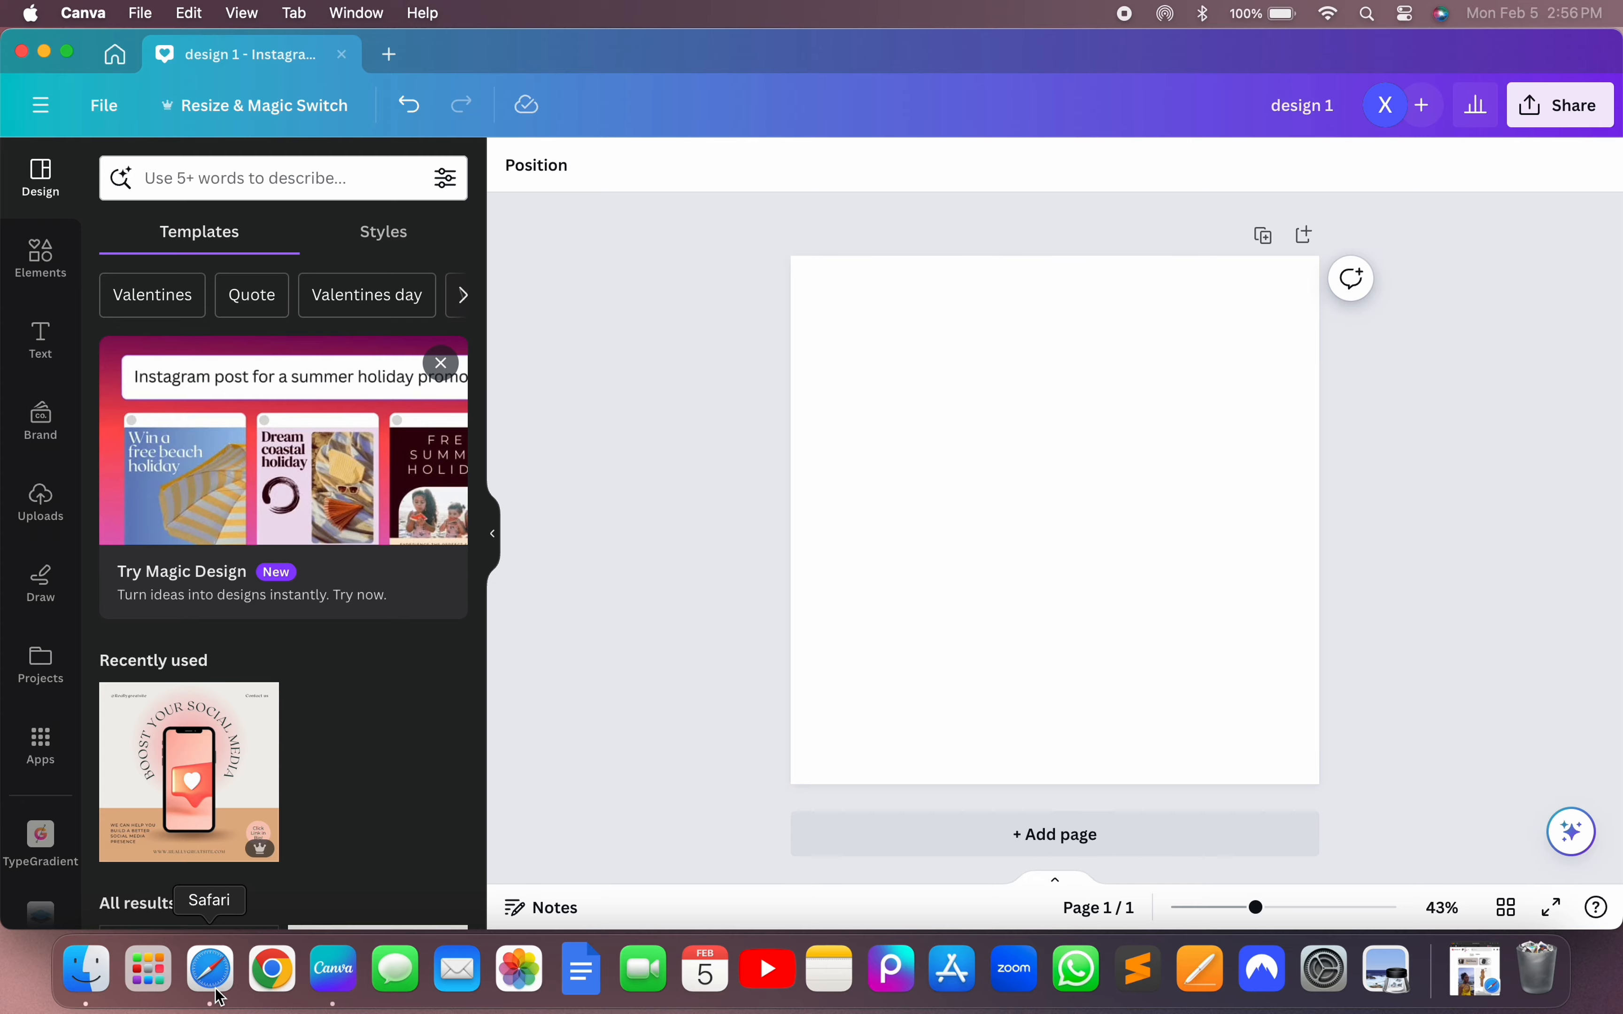
- Switch to Safari, make its window full screen and search Pinterest for "makeup photoshoot ideas"
left_click(213, 986)
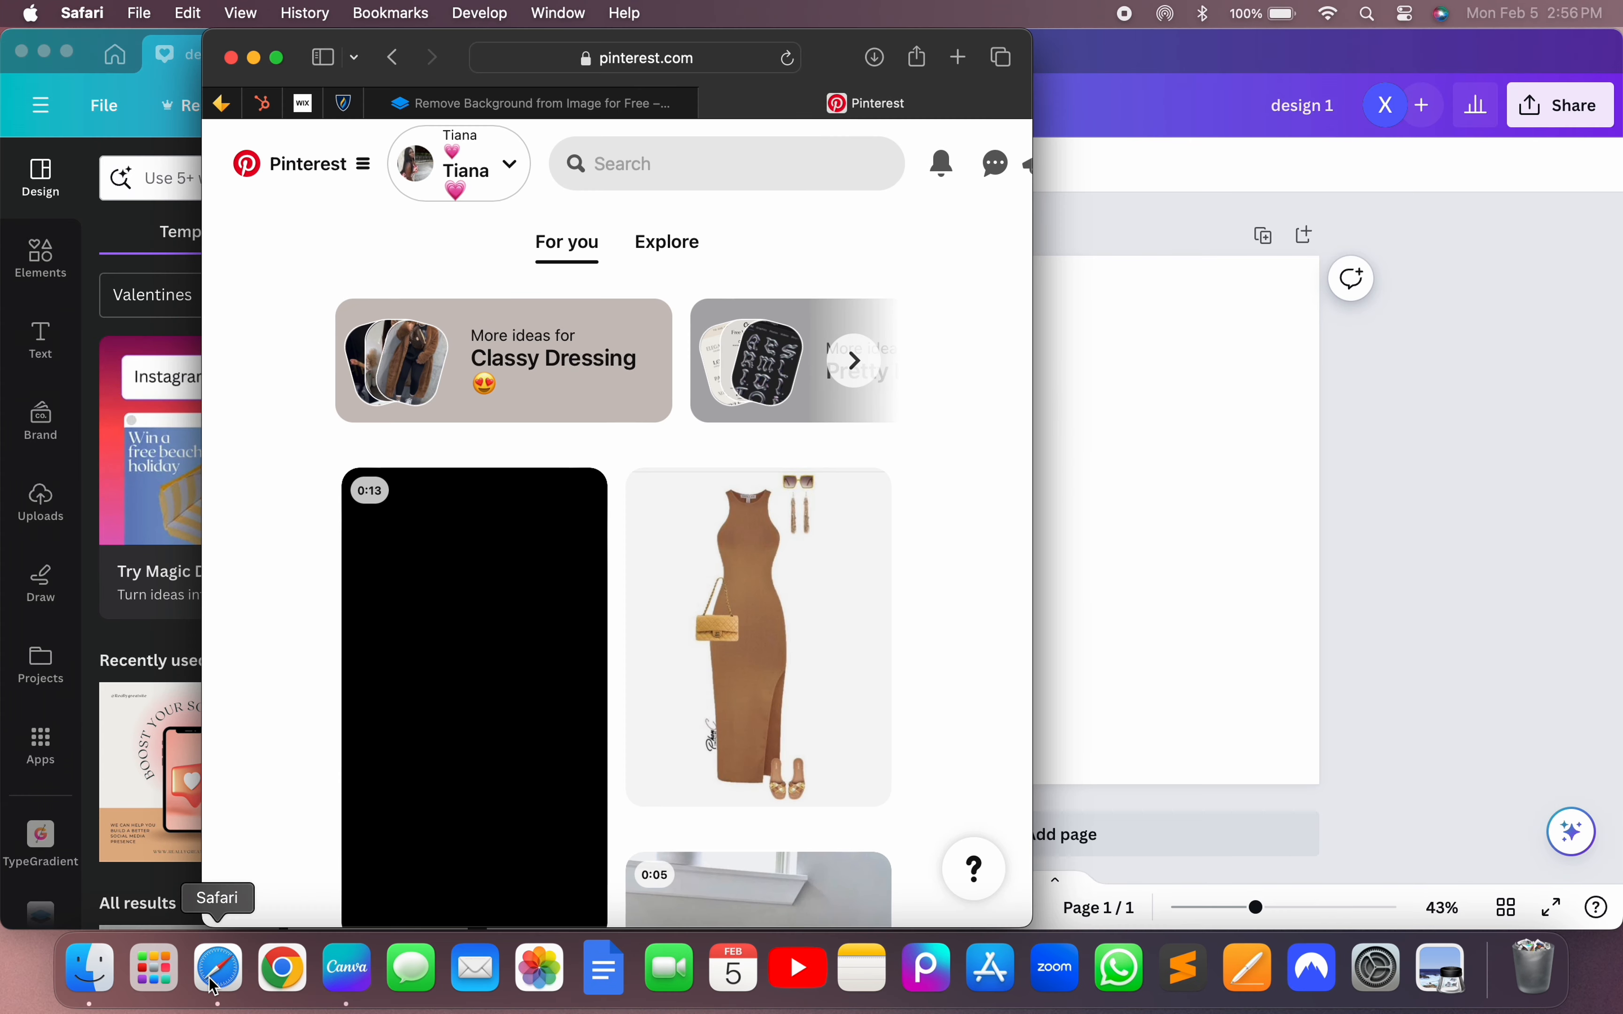
left_click(276, 58)
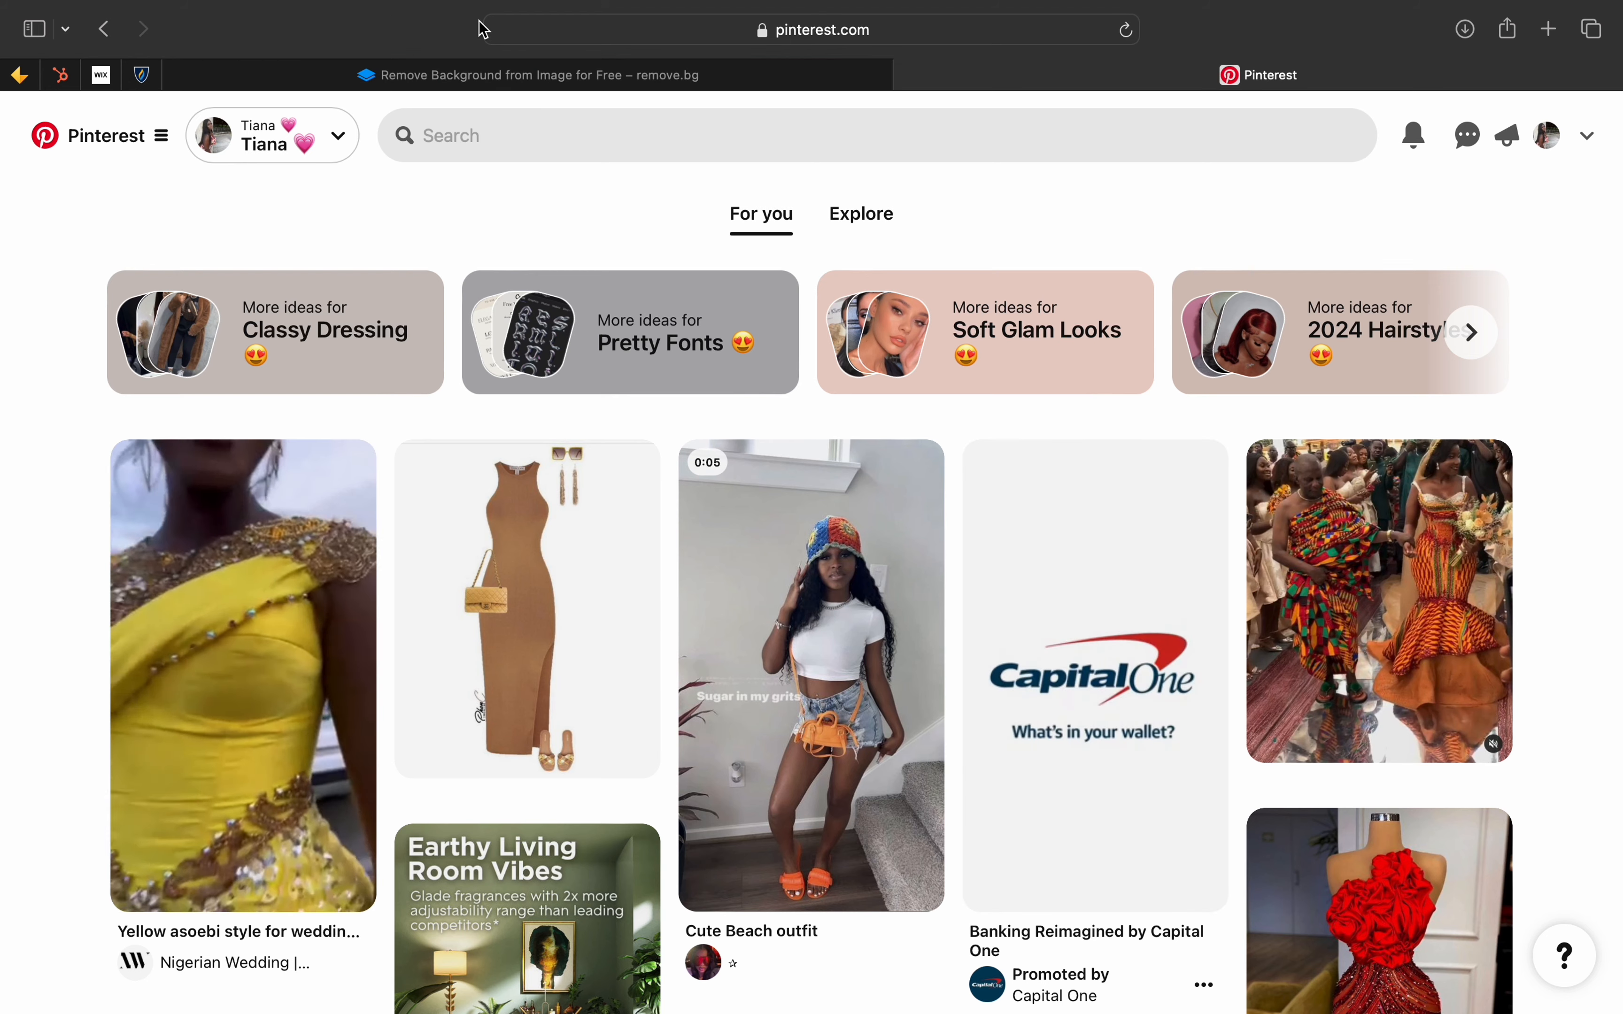
left_click(666, 133)
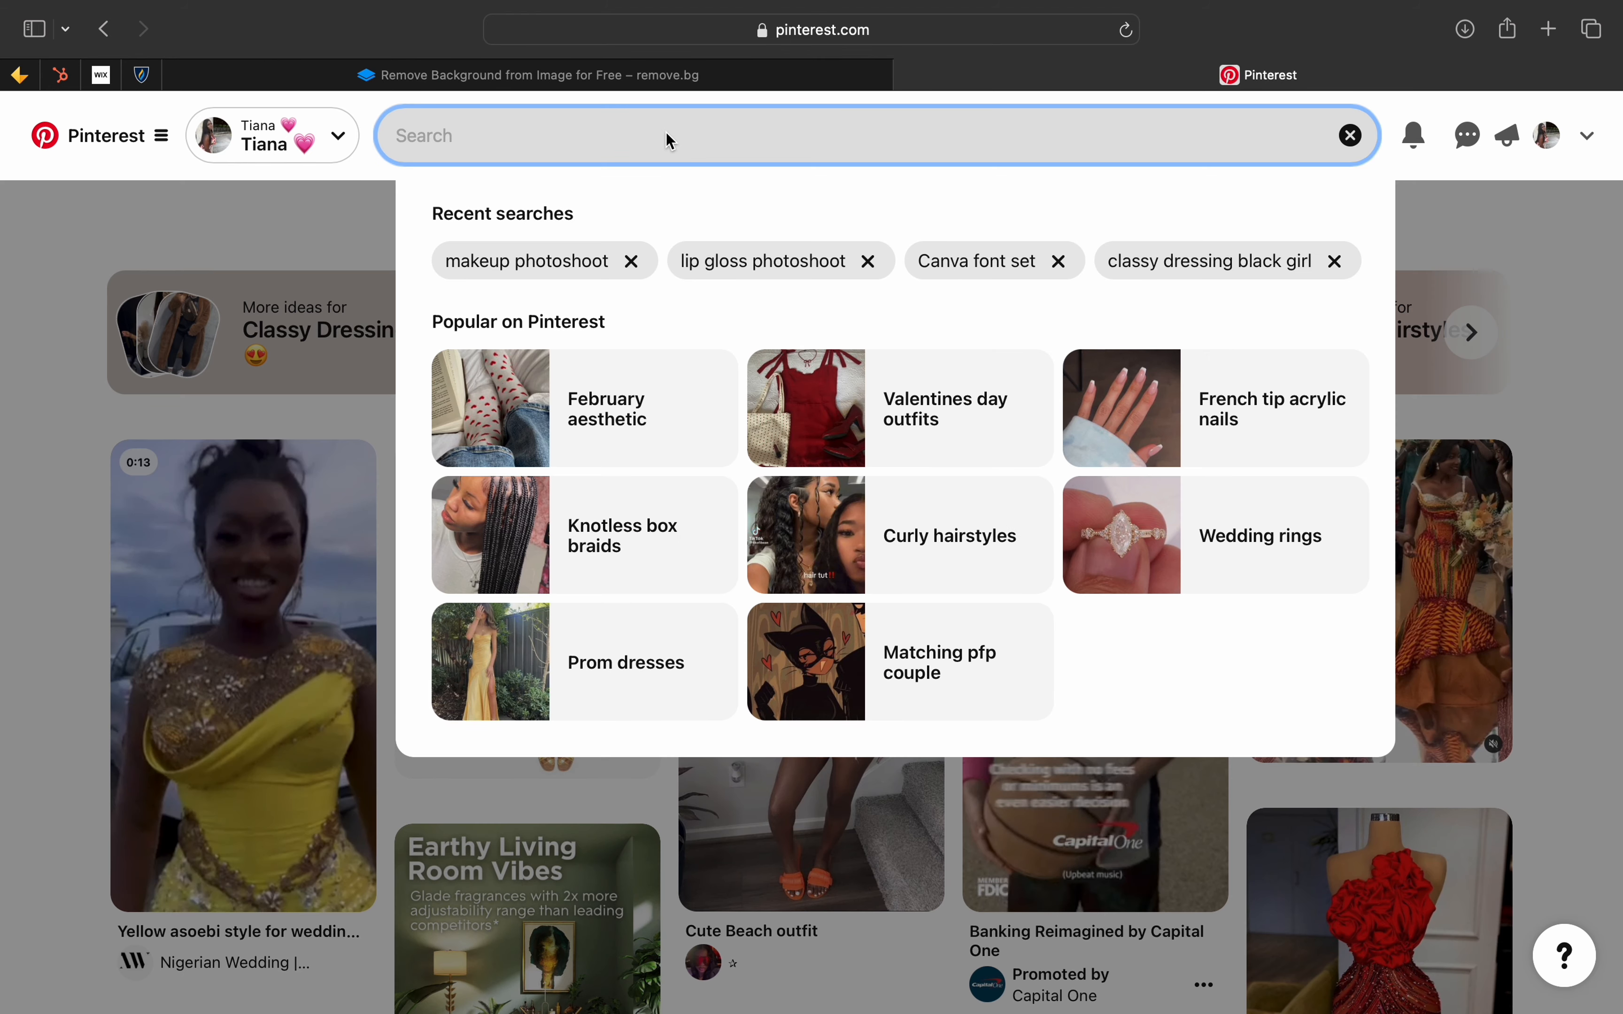
type("makeu")
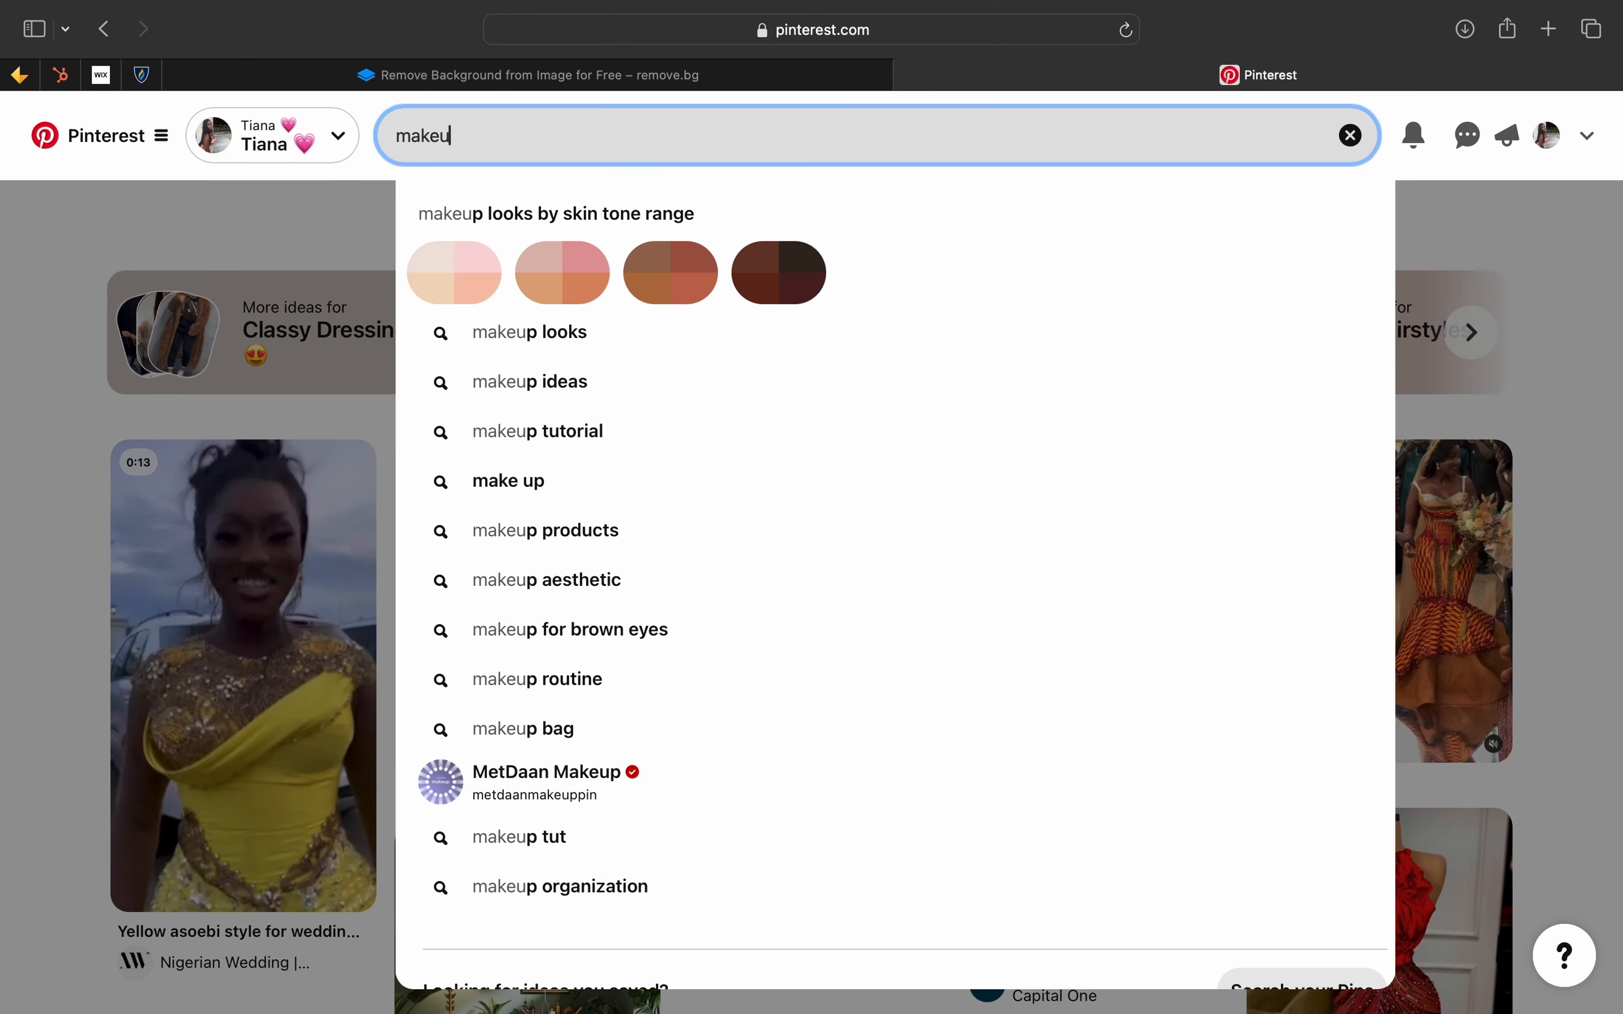
type("p photos")
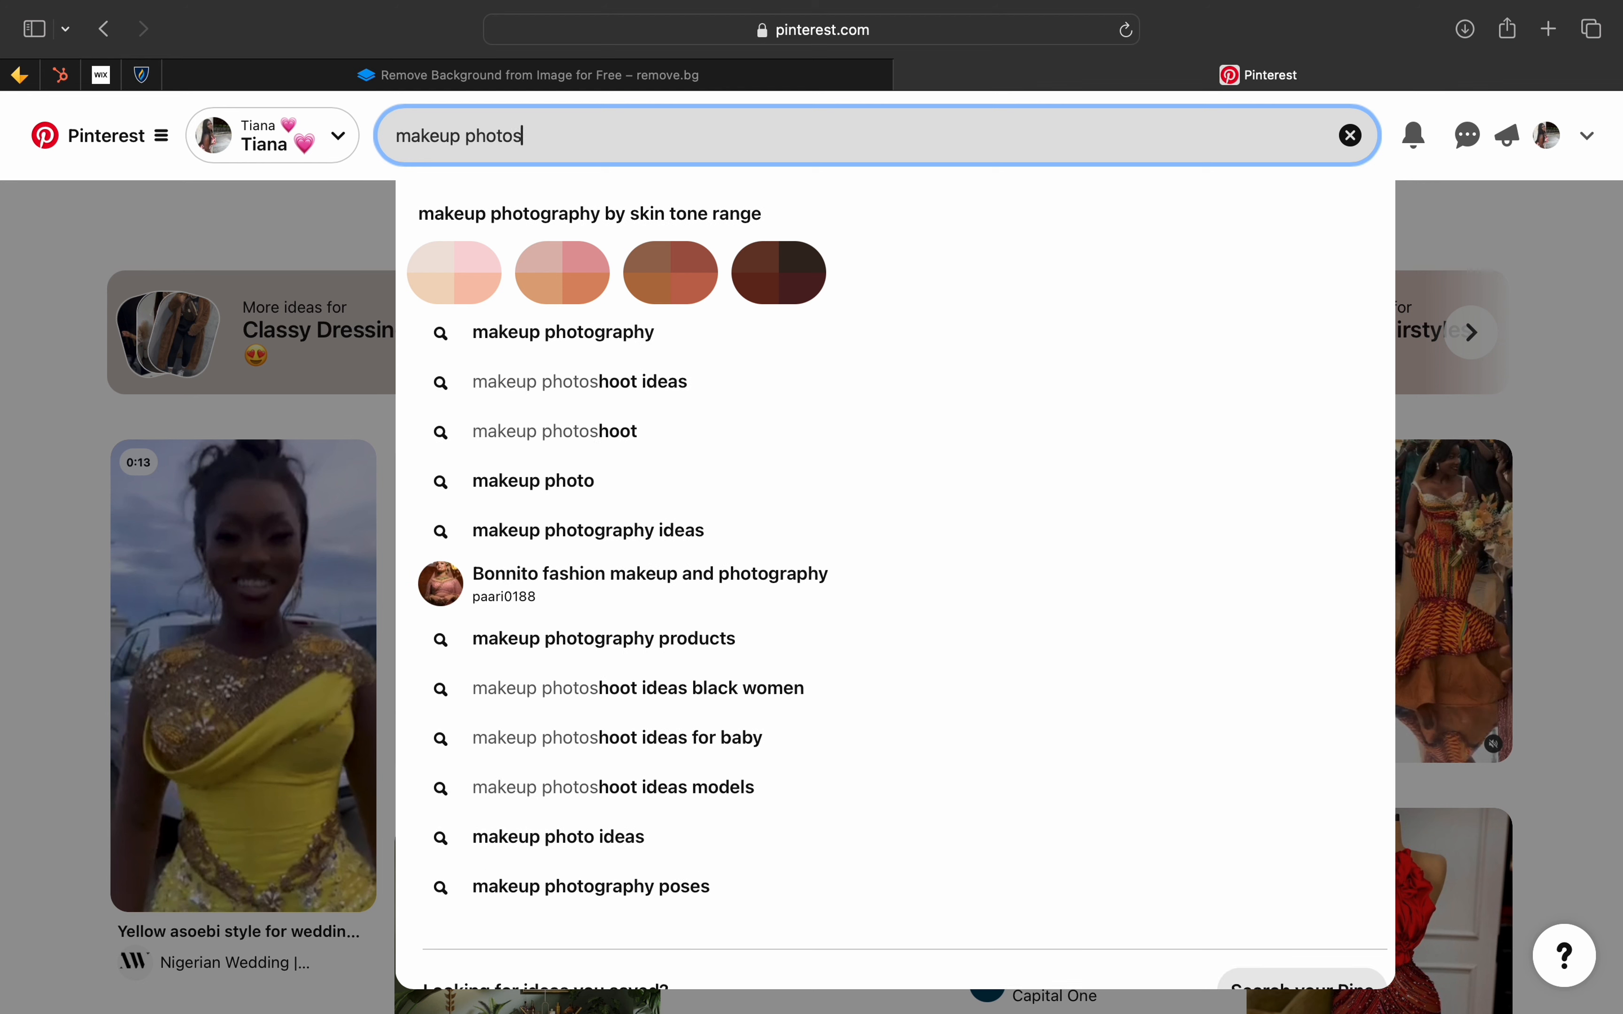
type("hoot")
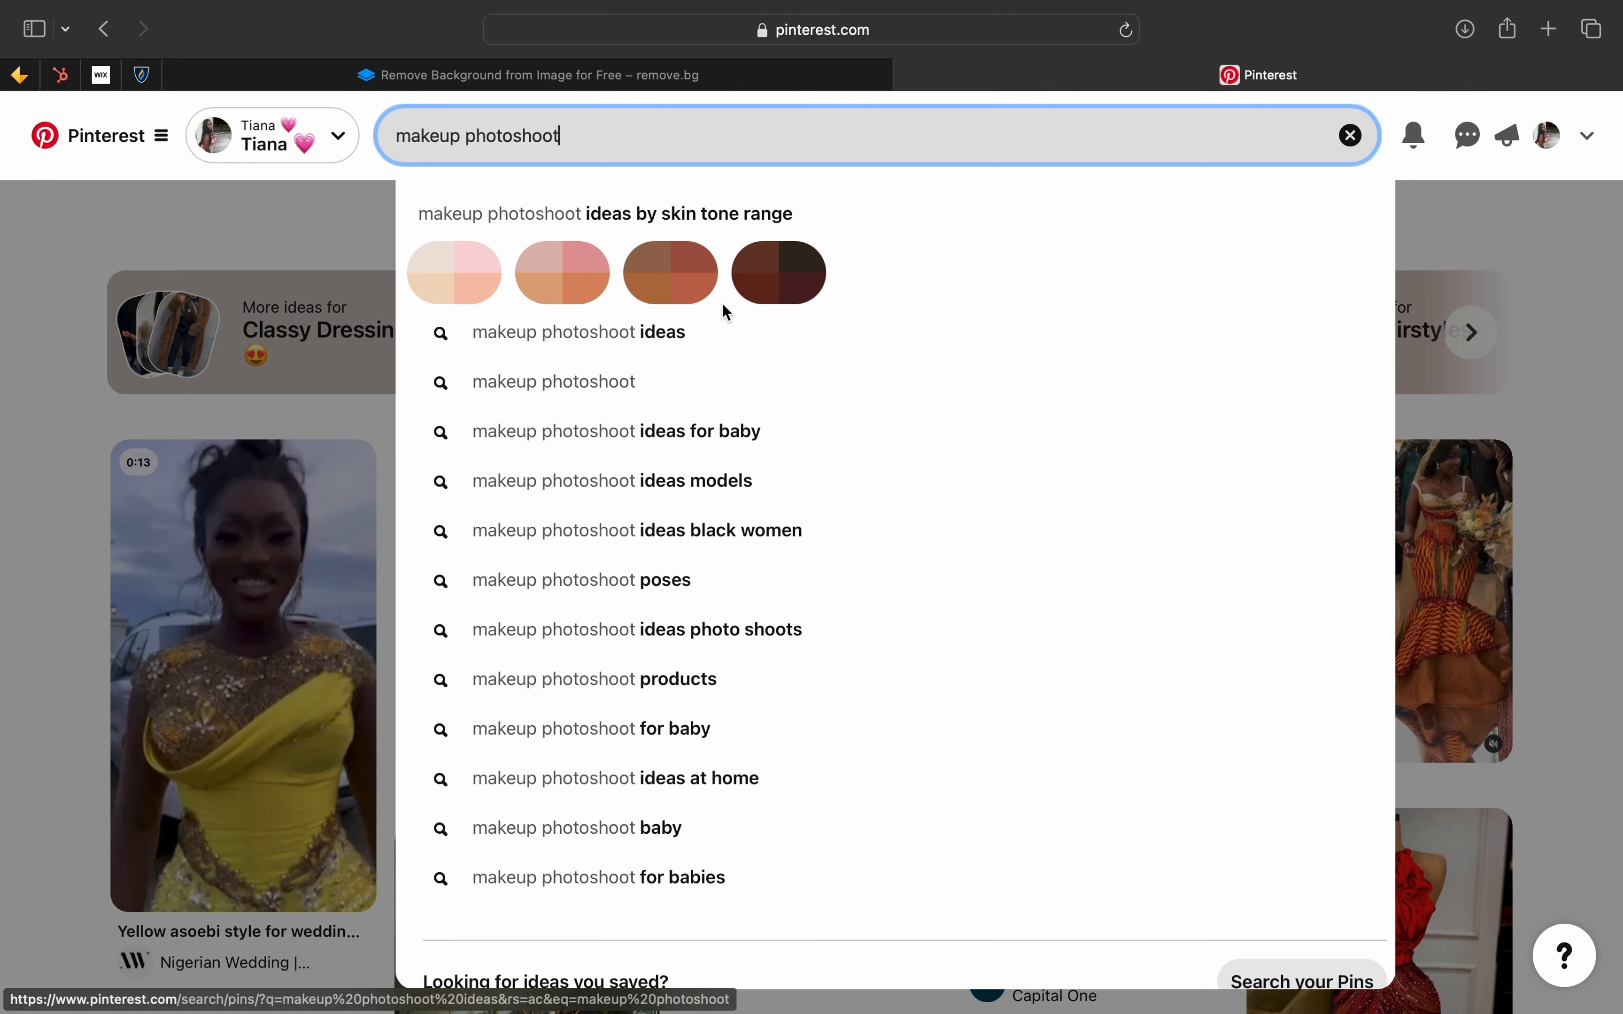
left_click(696, 335)
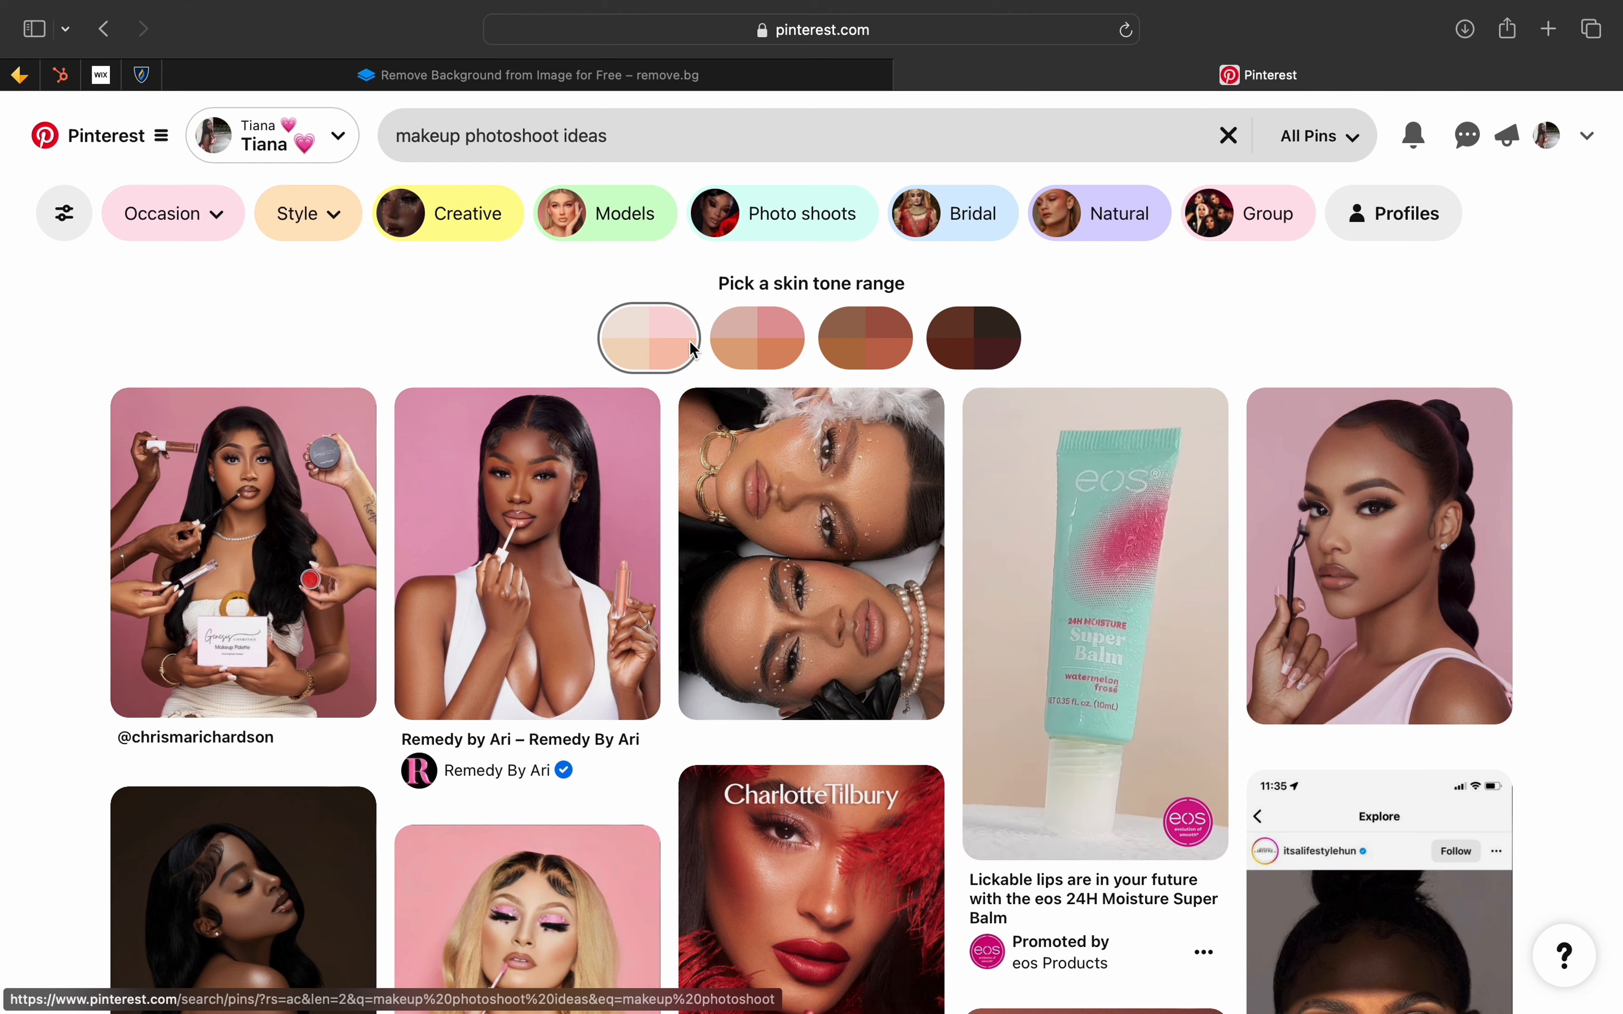
- Browse the photoshoot results and open the "Schedule Appointment with Raw Blvd" pin showing three women in grey-blue tops
scroll(620, 607, "down", 8)
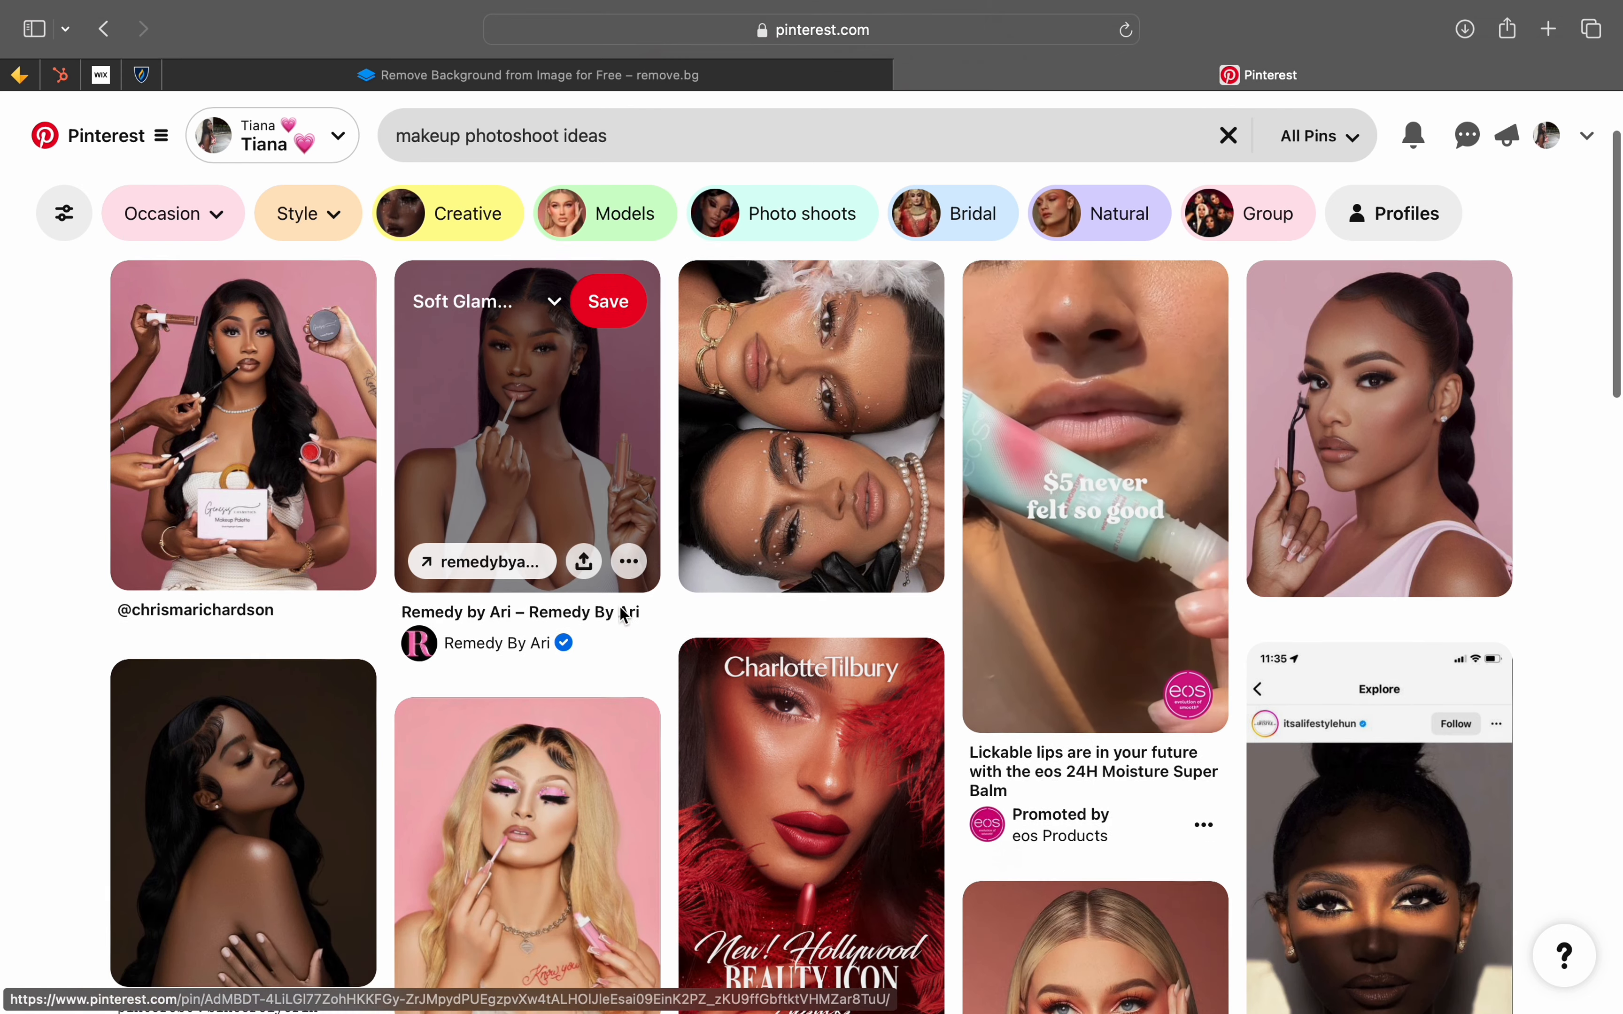
scroll(622, 614, "down", 3)
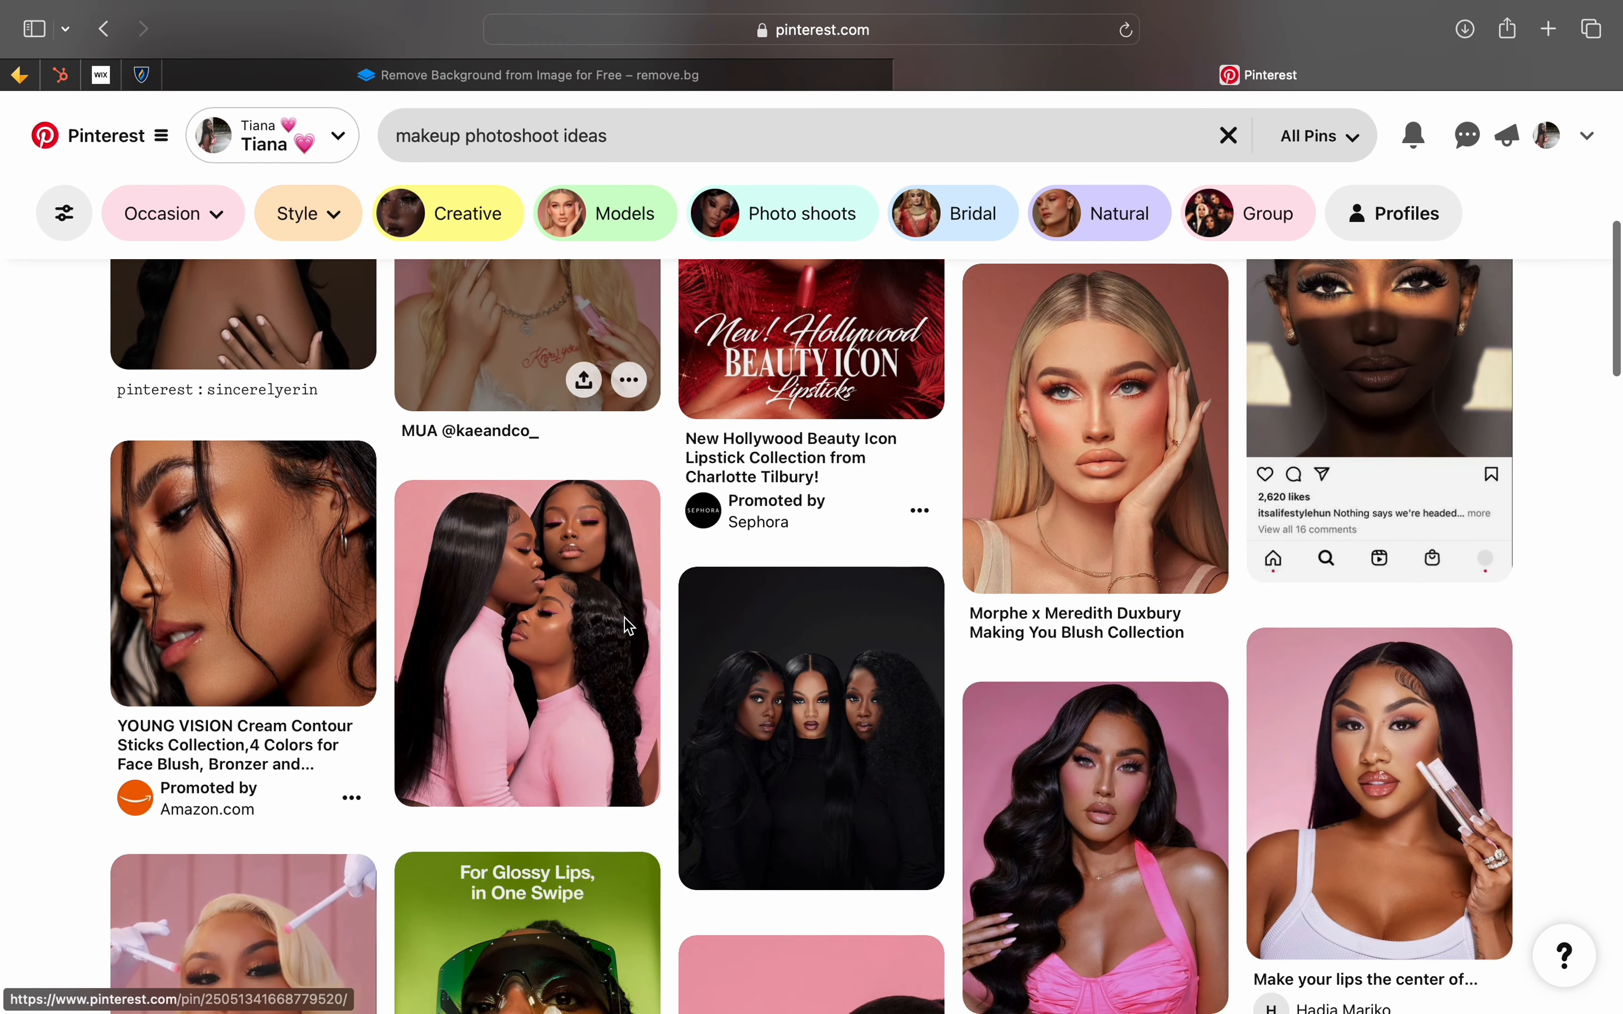
scroll(627, 624, "down", 3)
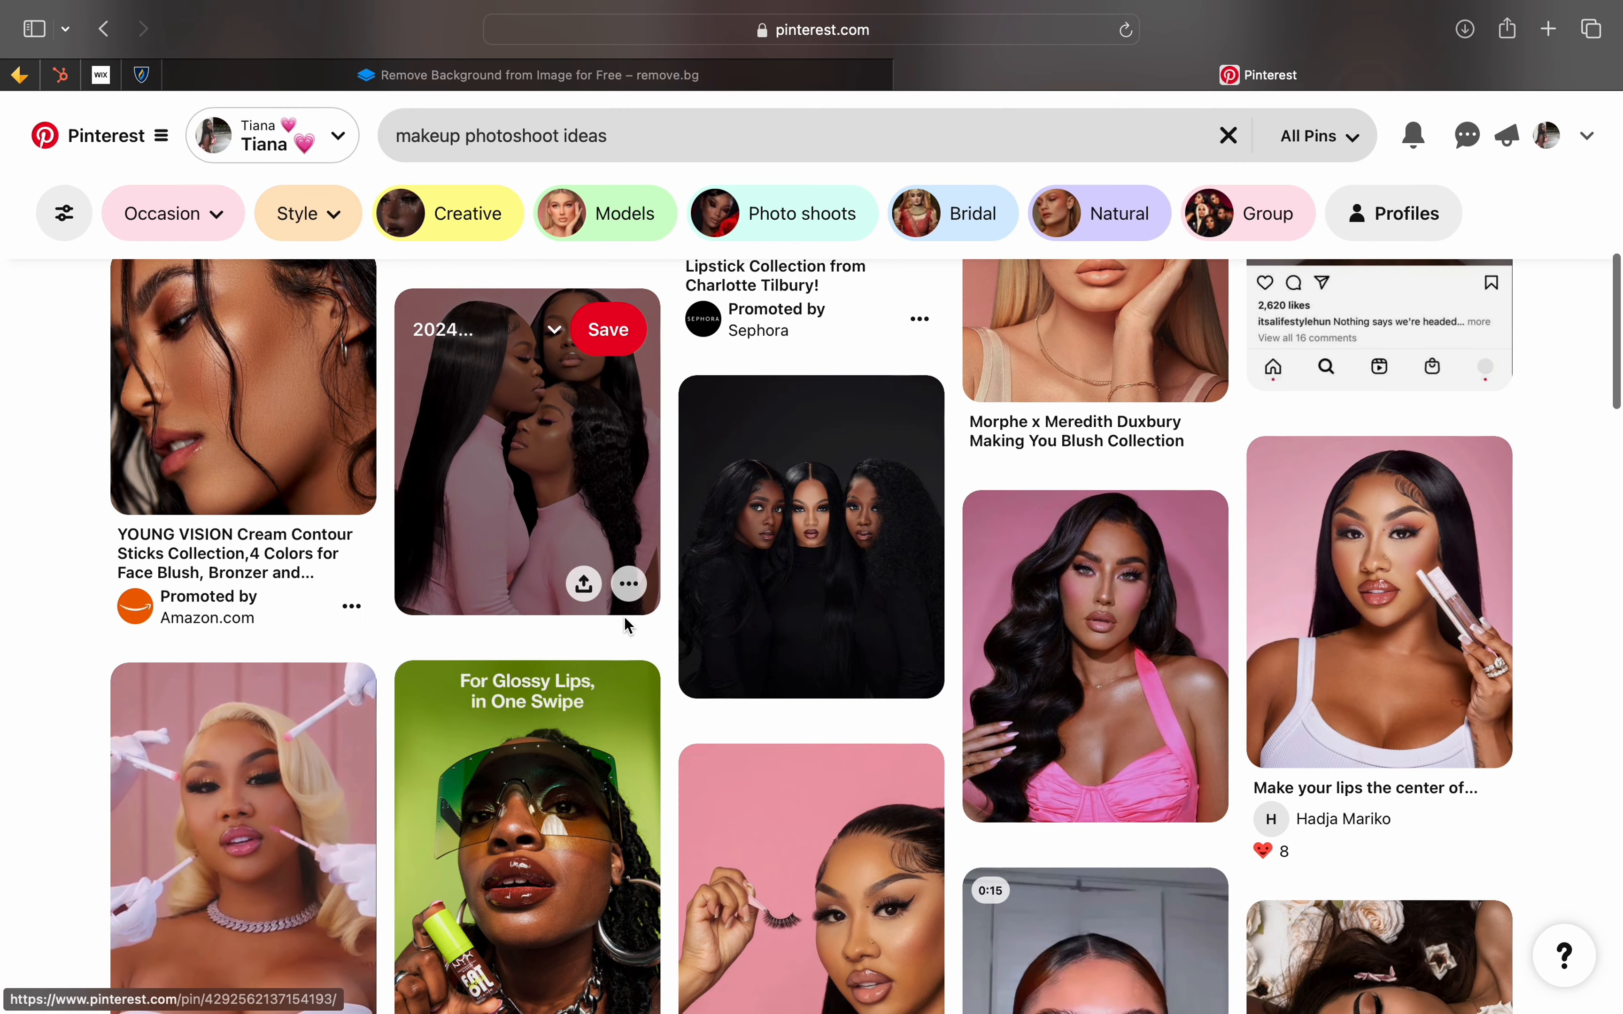
scroll(625, 625, "down", 5)
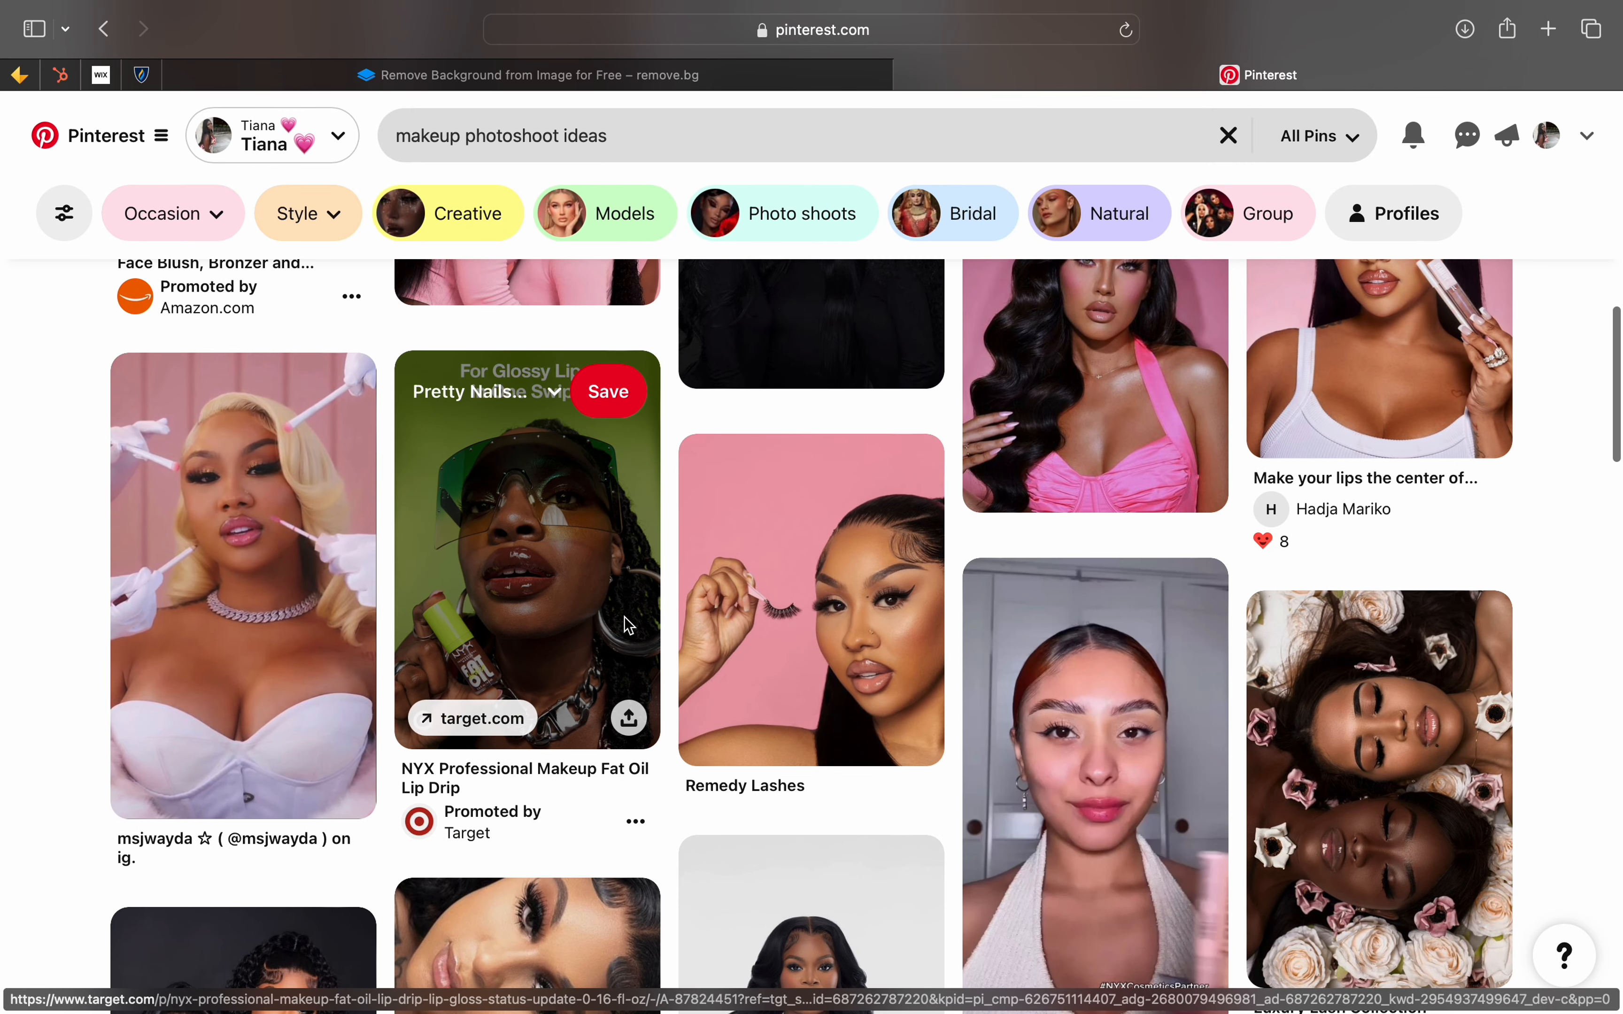
scroll(625, 624, "down", 4)
scroll(625, 624, "down", 4)
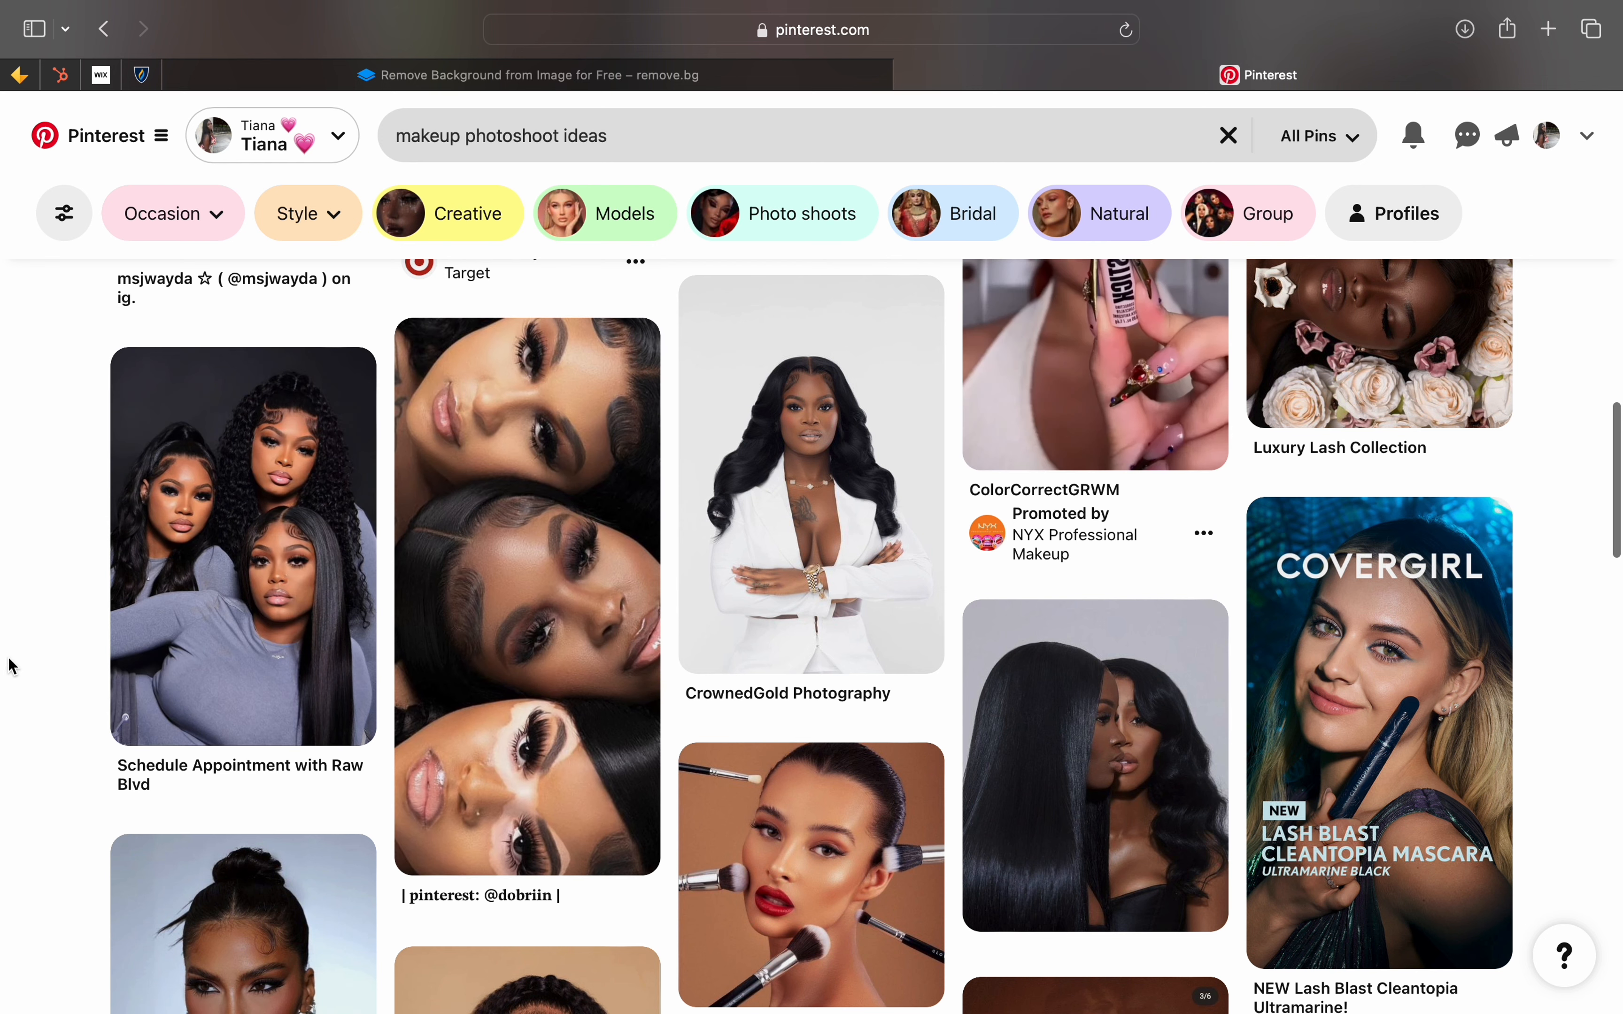
left_click_drag(3, 661, 9, 654)
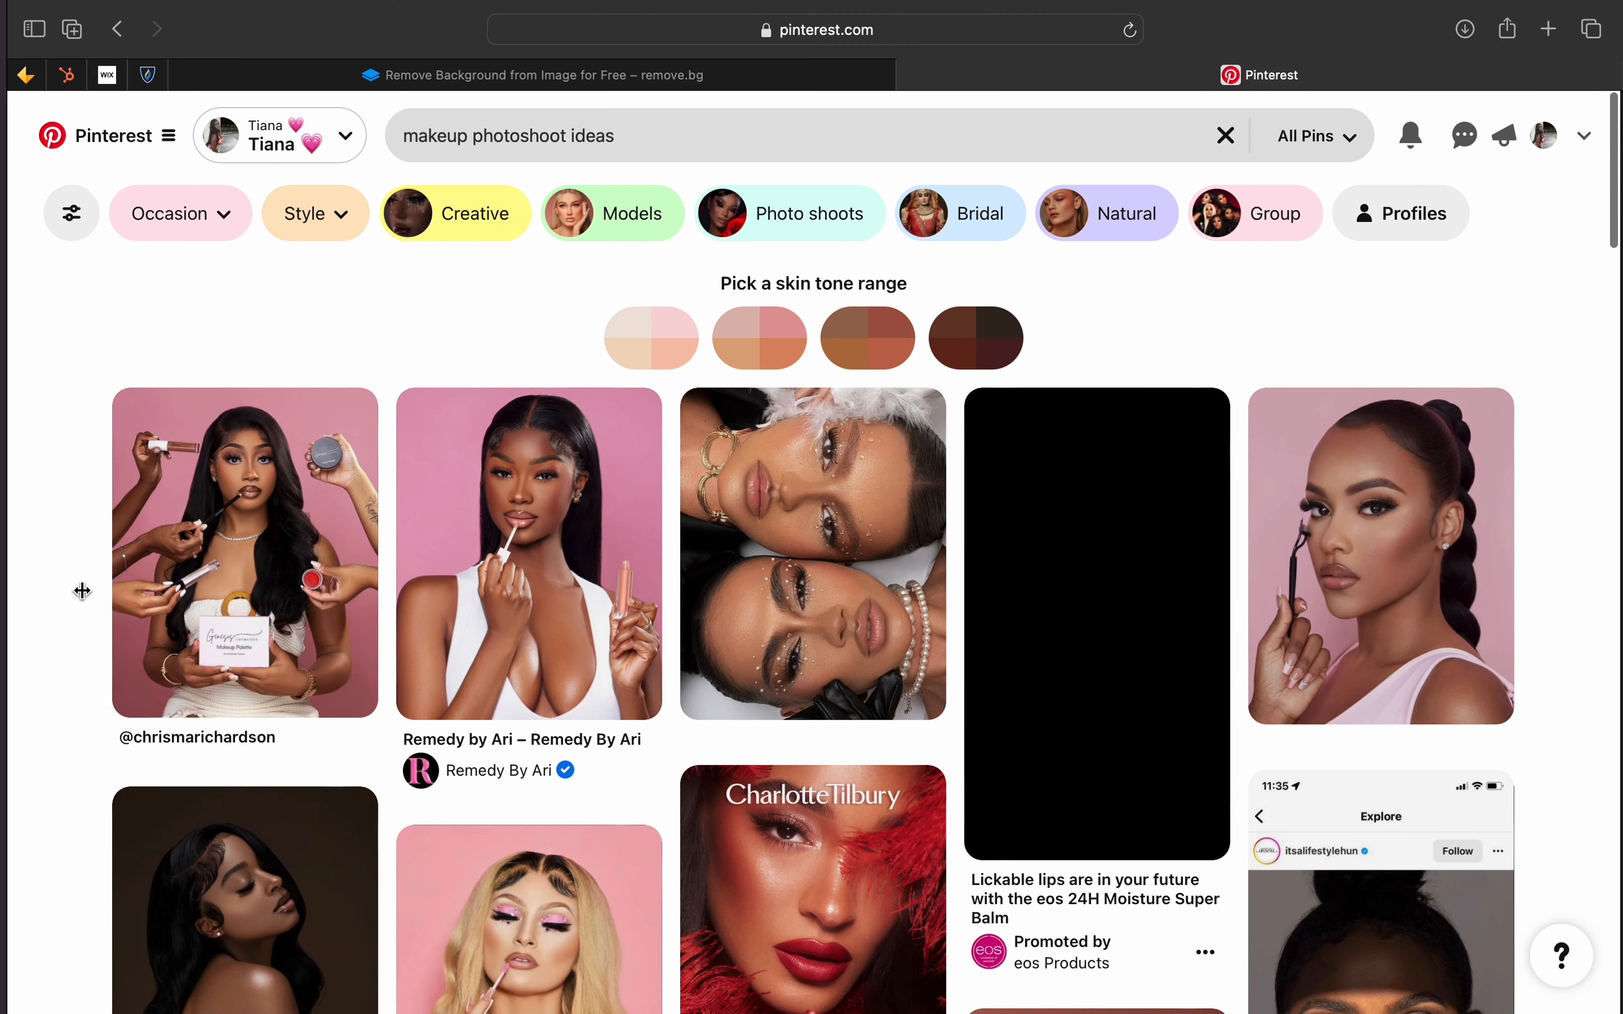
scroll(609, 634, "down", 15)
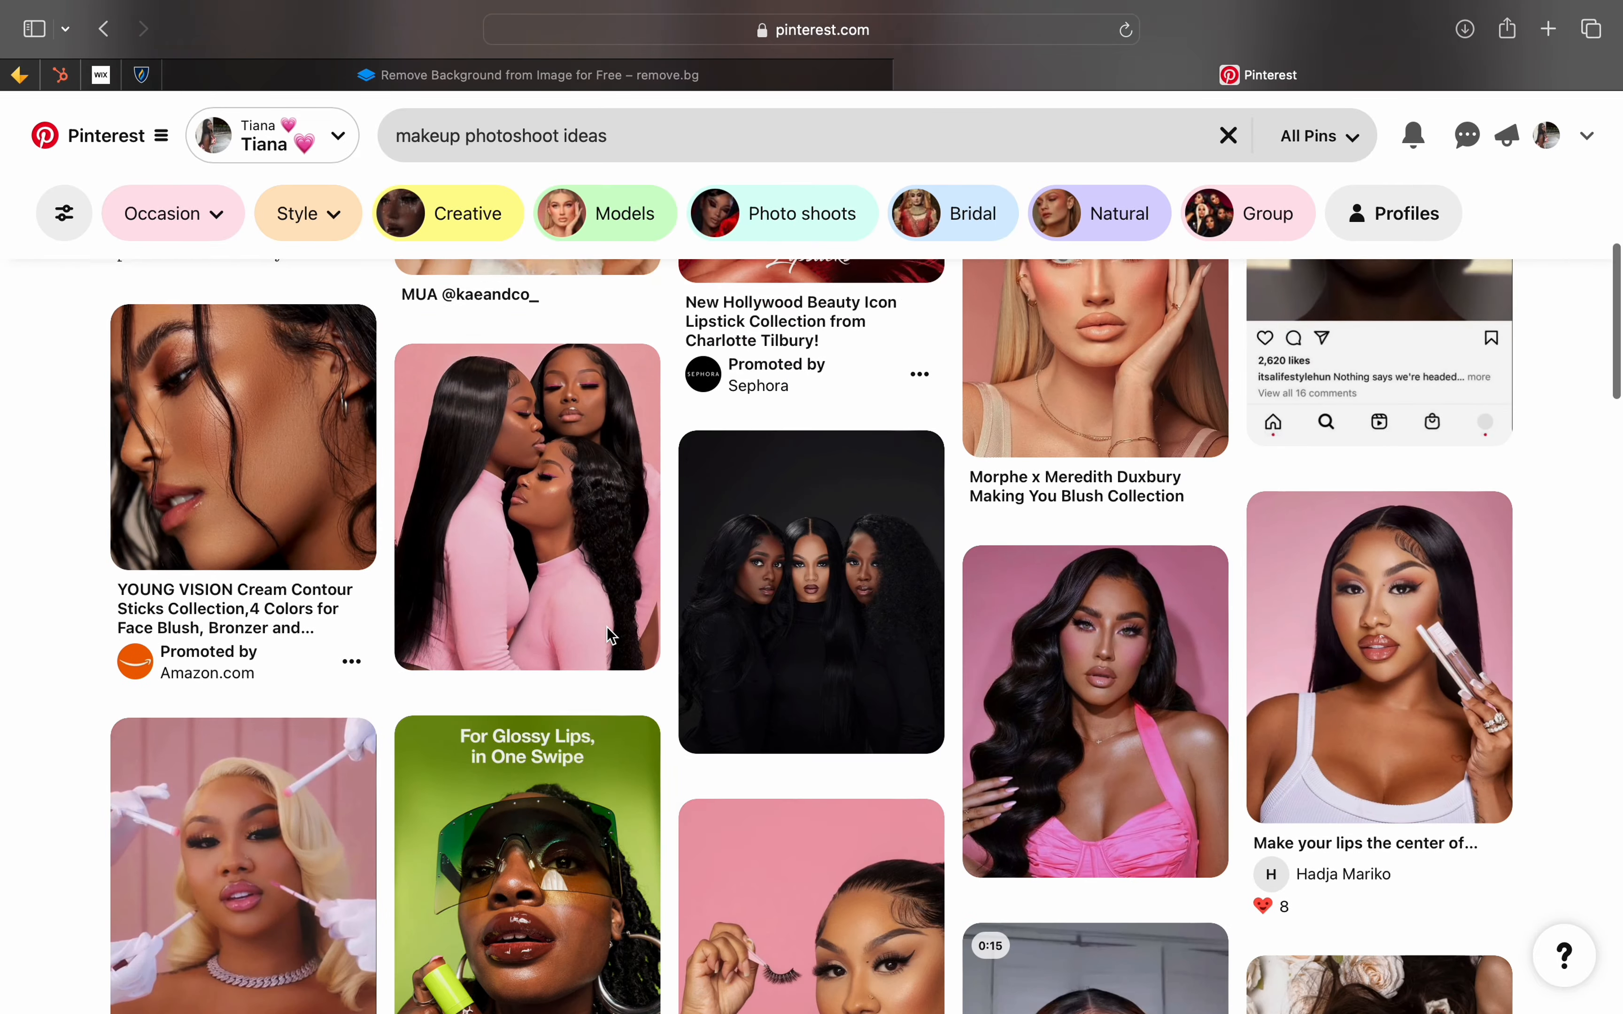
scroll(609, 633, "down", 6)
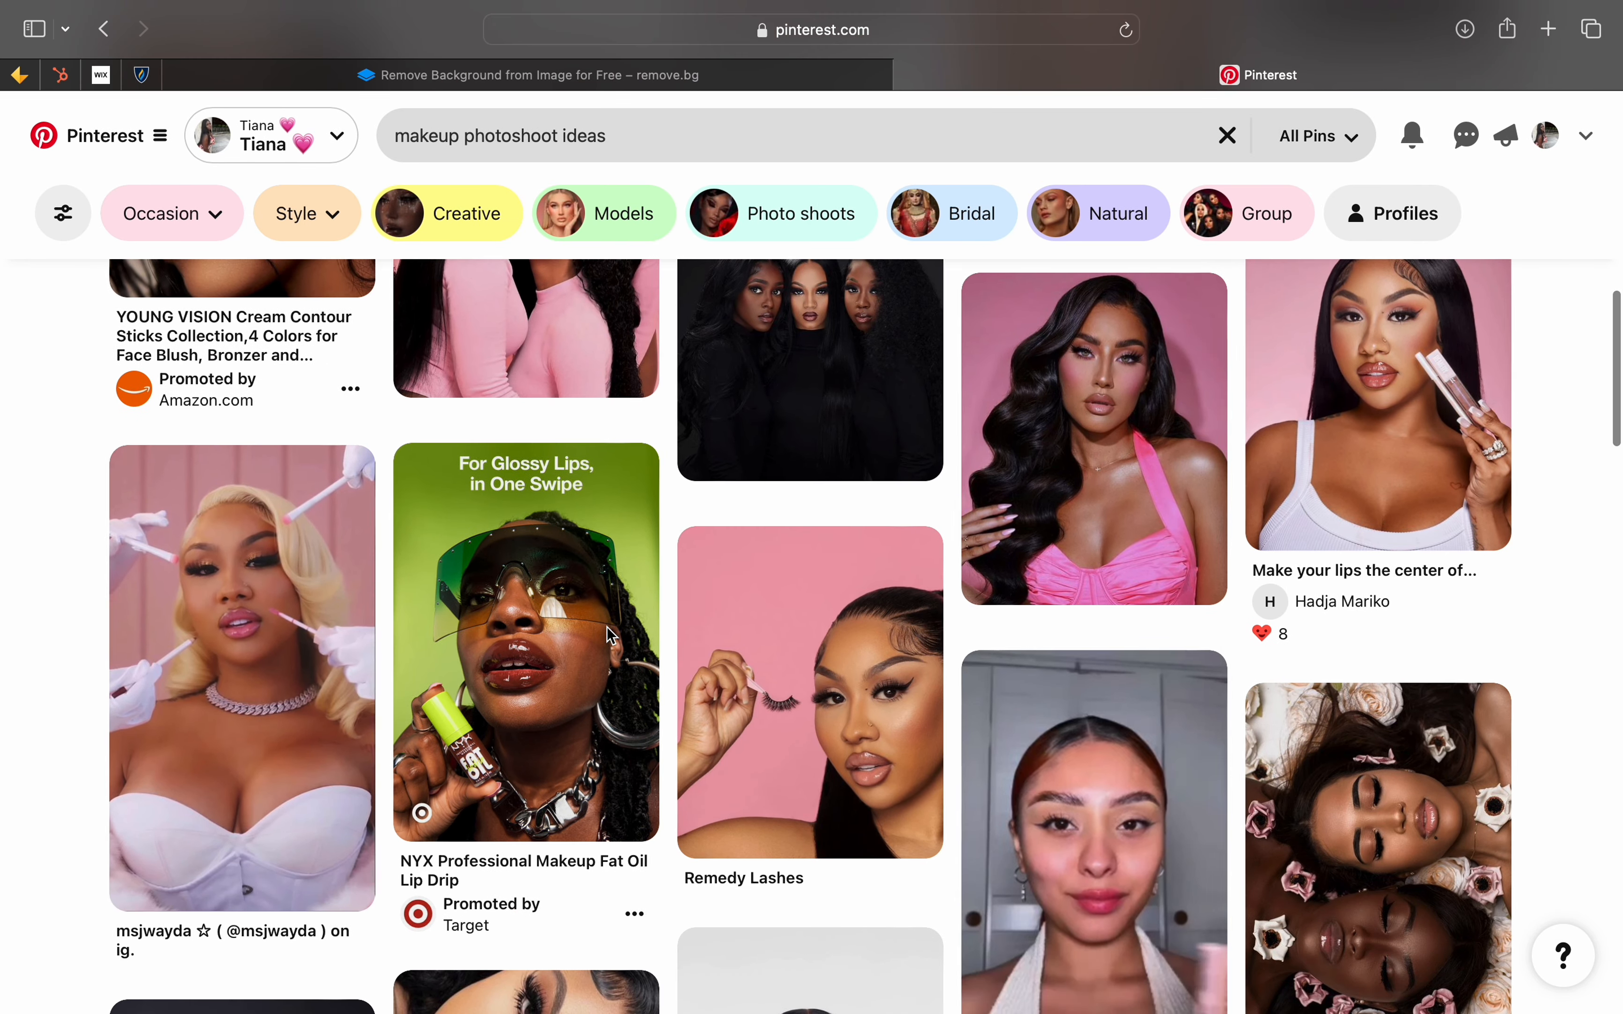
scroll(609, 634, "down", 4)
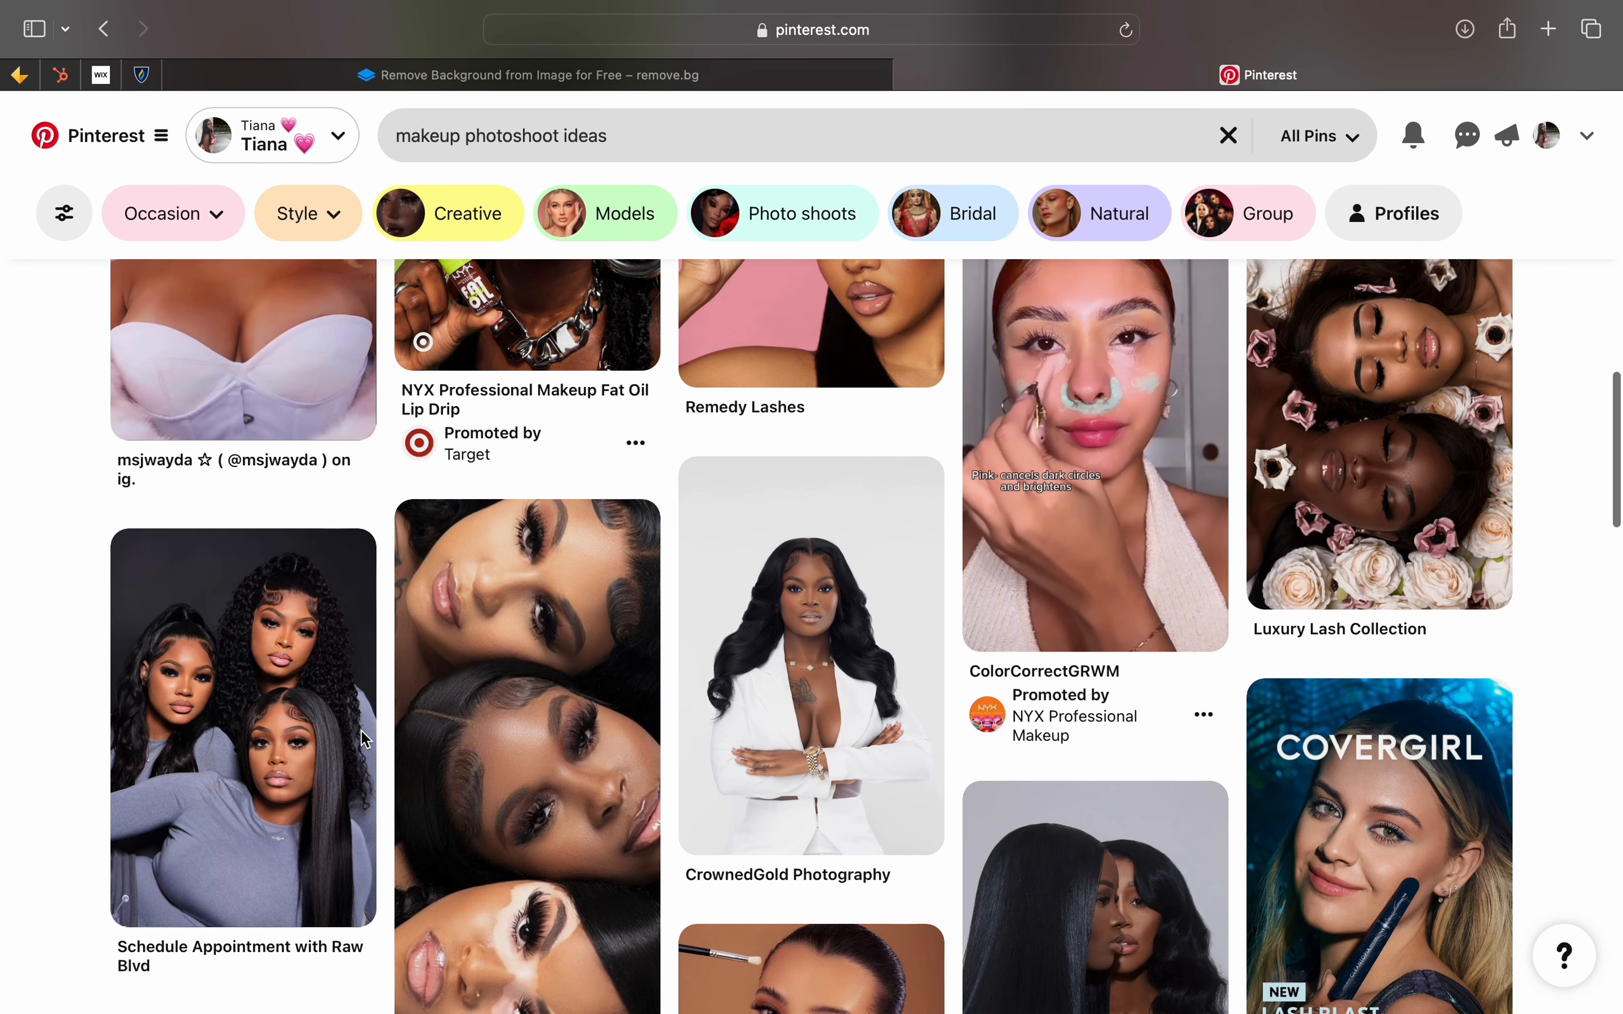
left_click(283, 702)
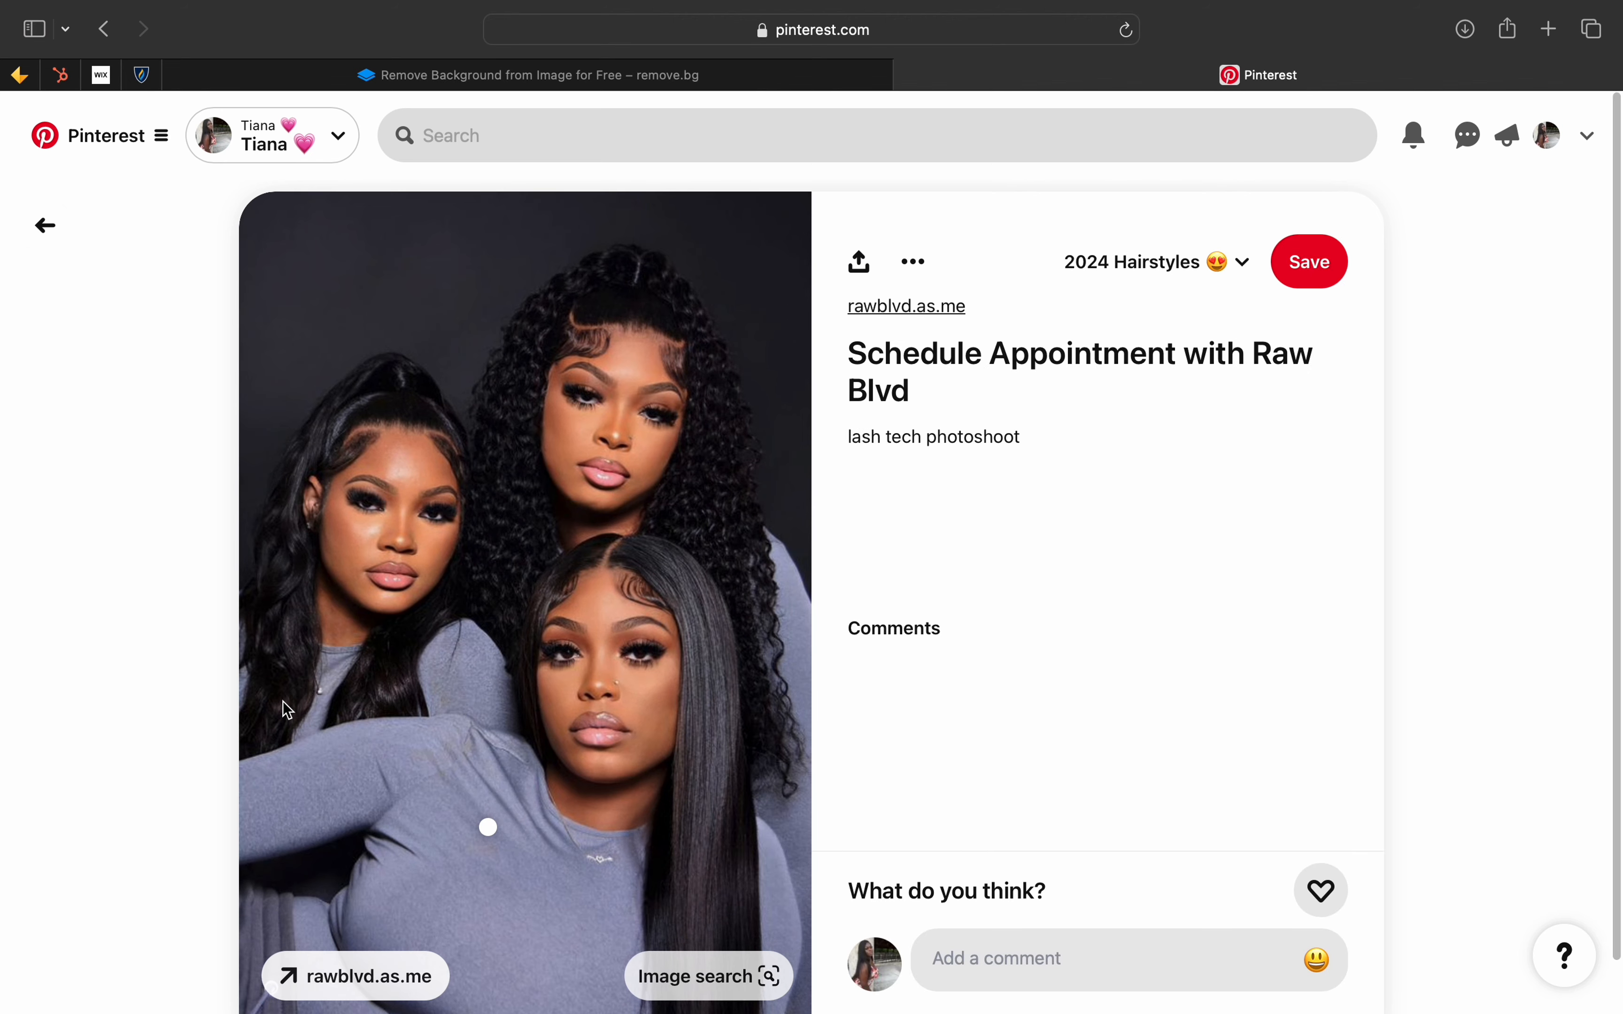
- Download the opened pin's image and check for it in the browser's download list
scroll(689, 781, "down", 3)
scroll(689, 781, "up", 3)
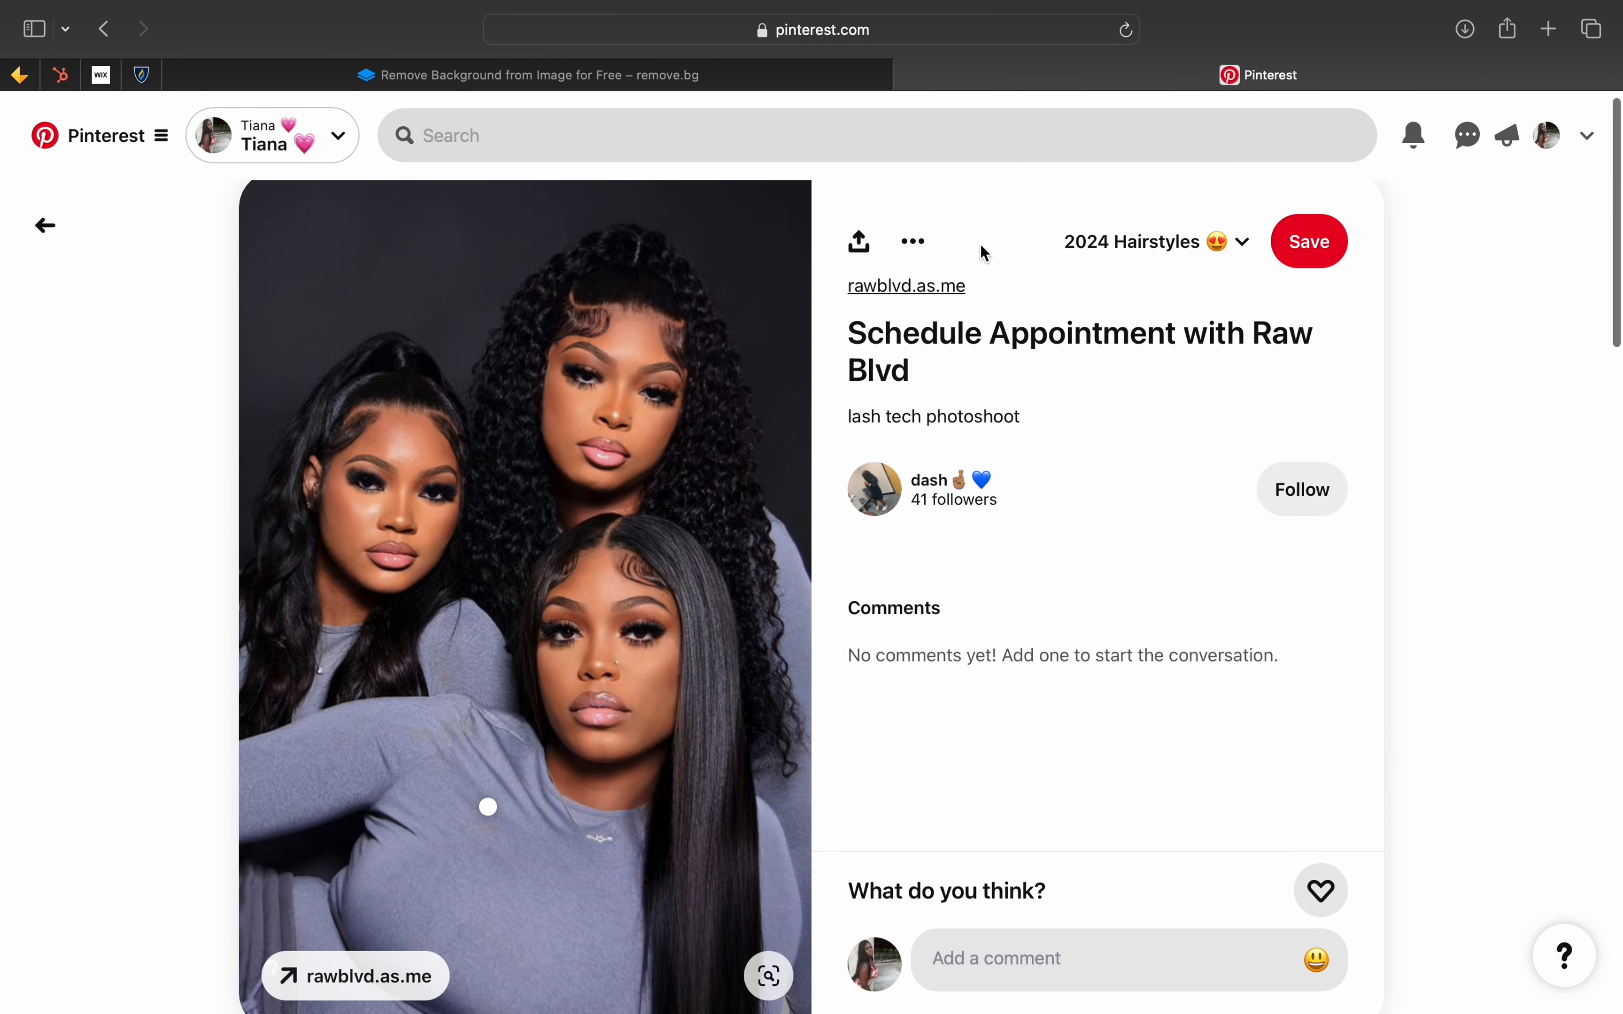
left_click(916, 247)
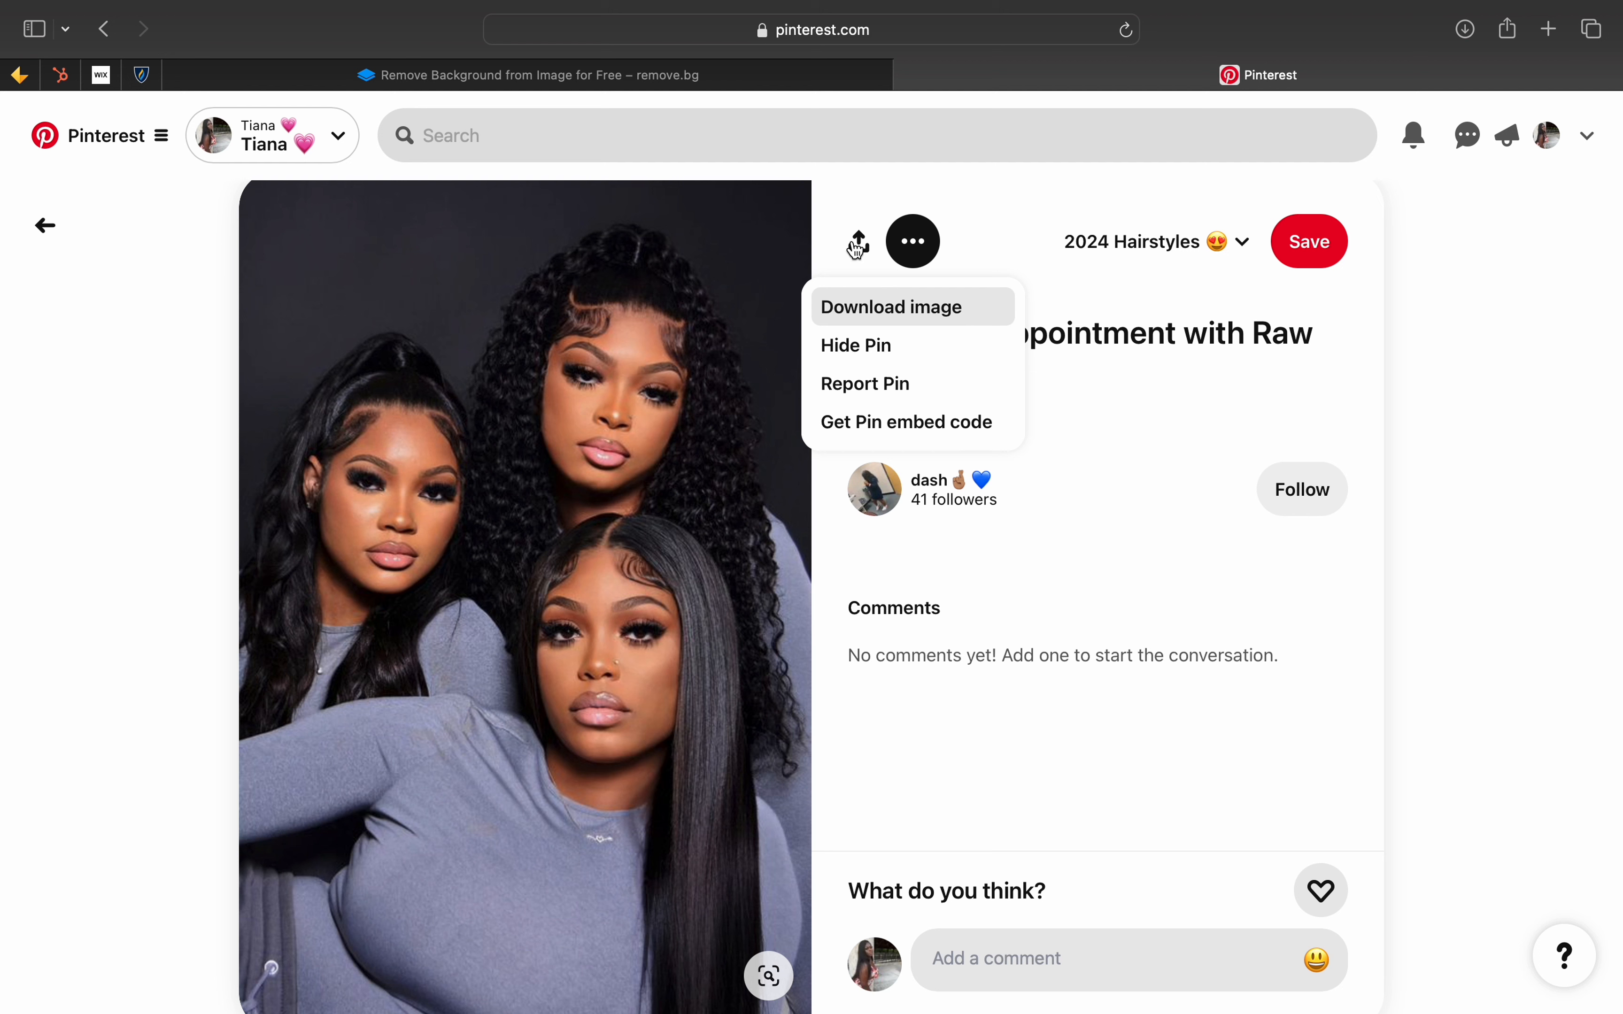
left_click(924, 309)
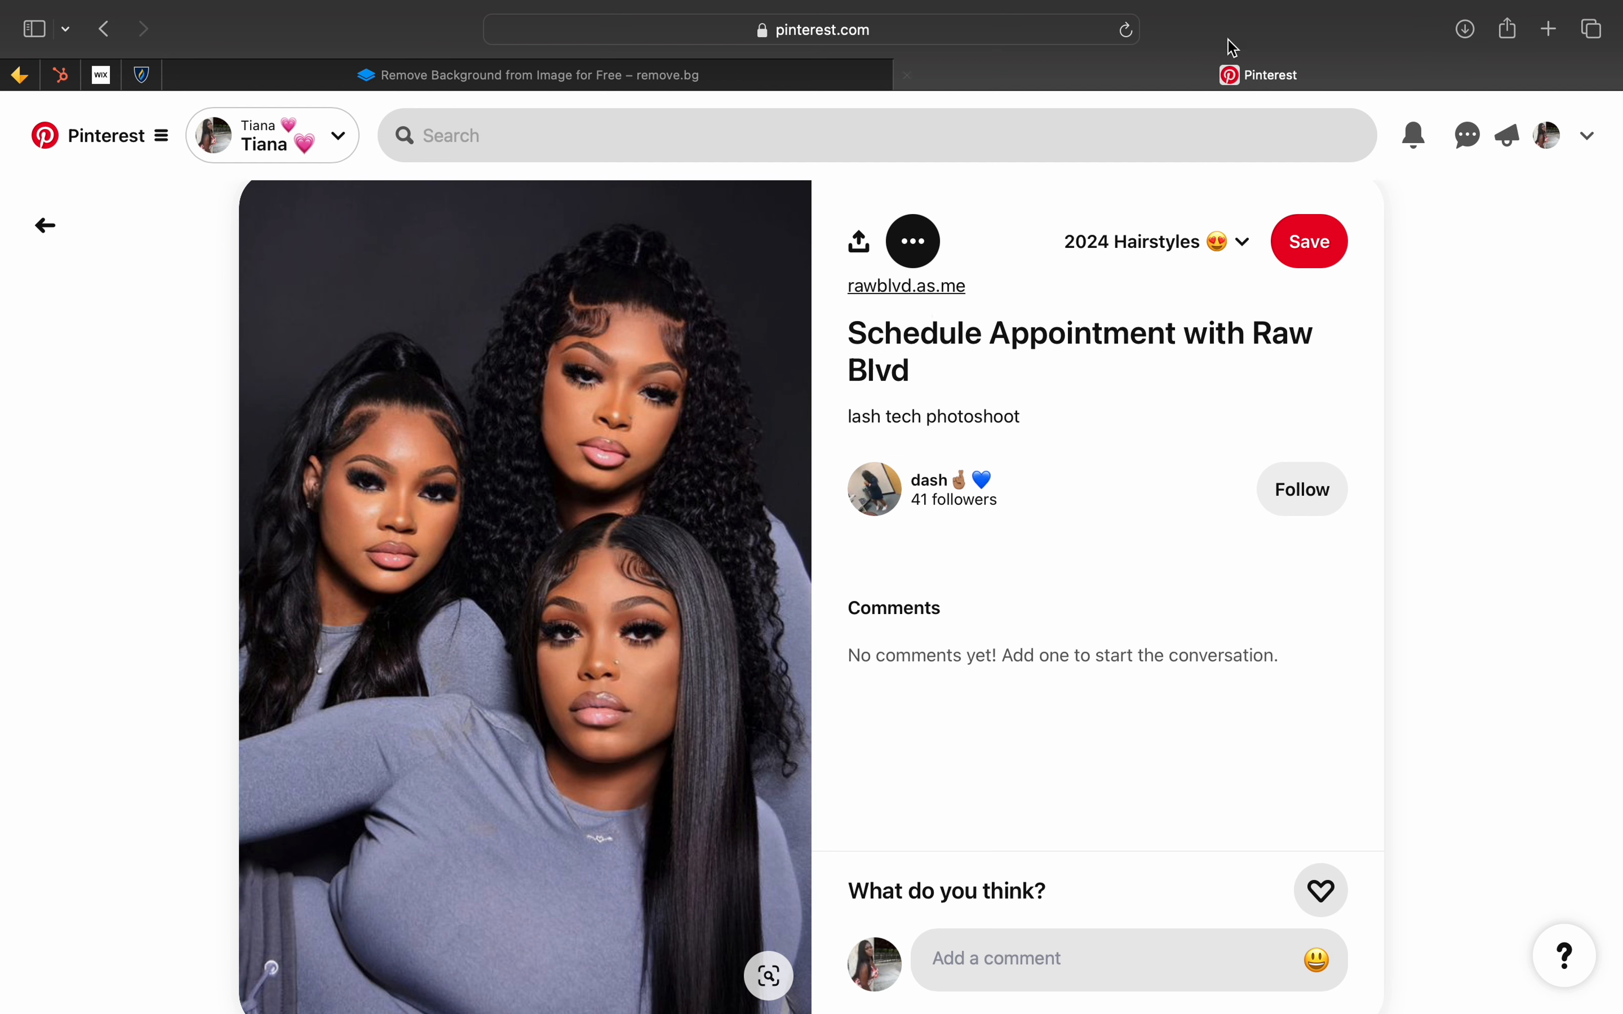
left_click(1472, 34)
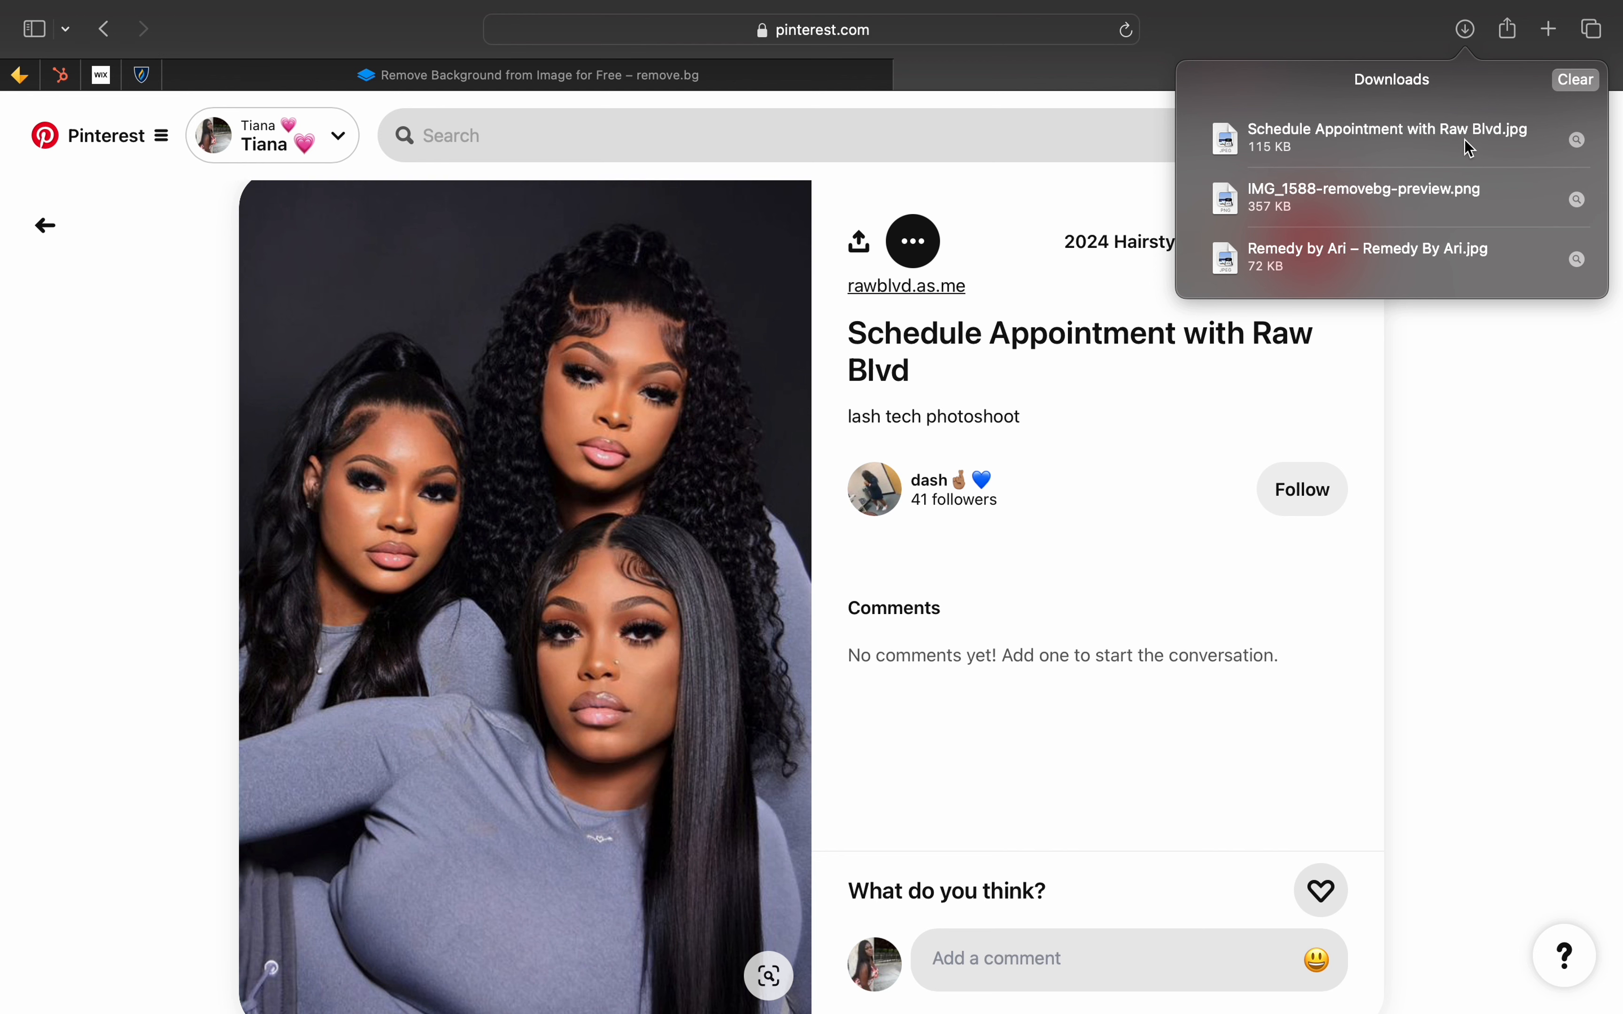
left_click(1125, 135)
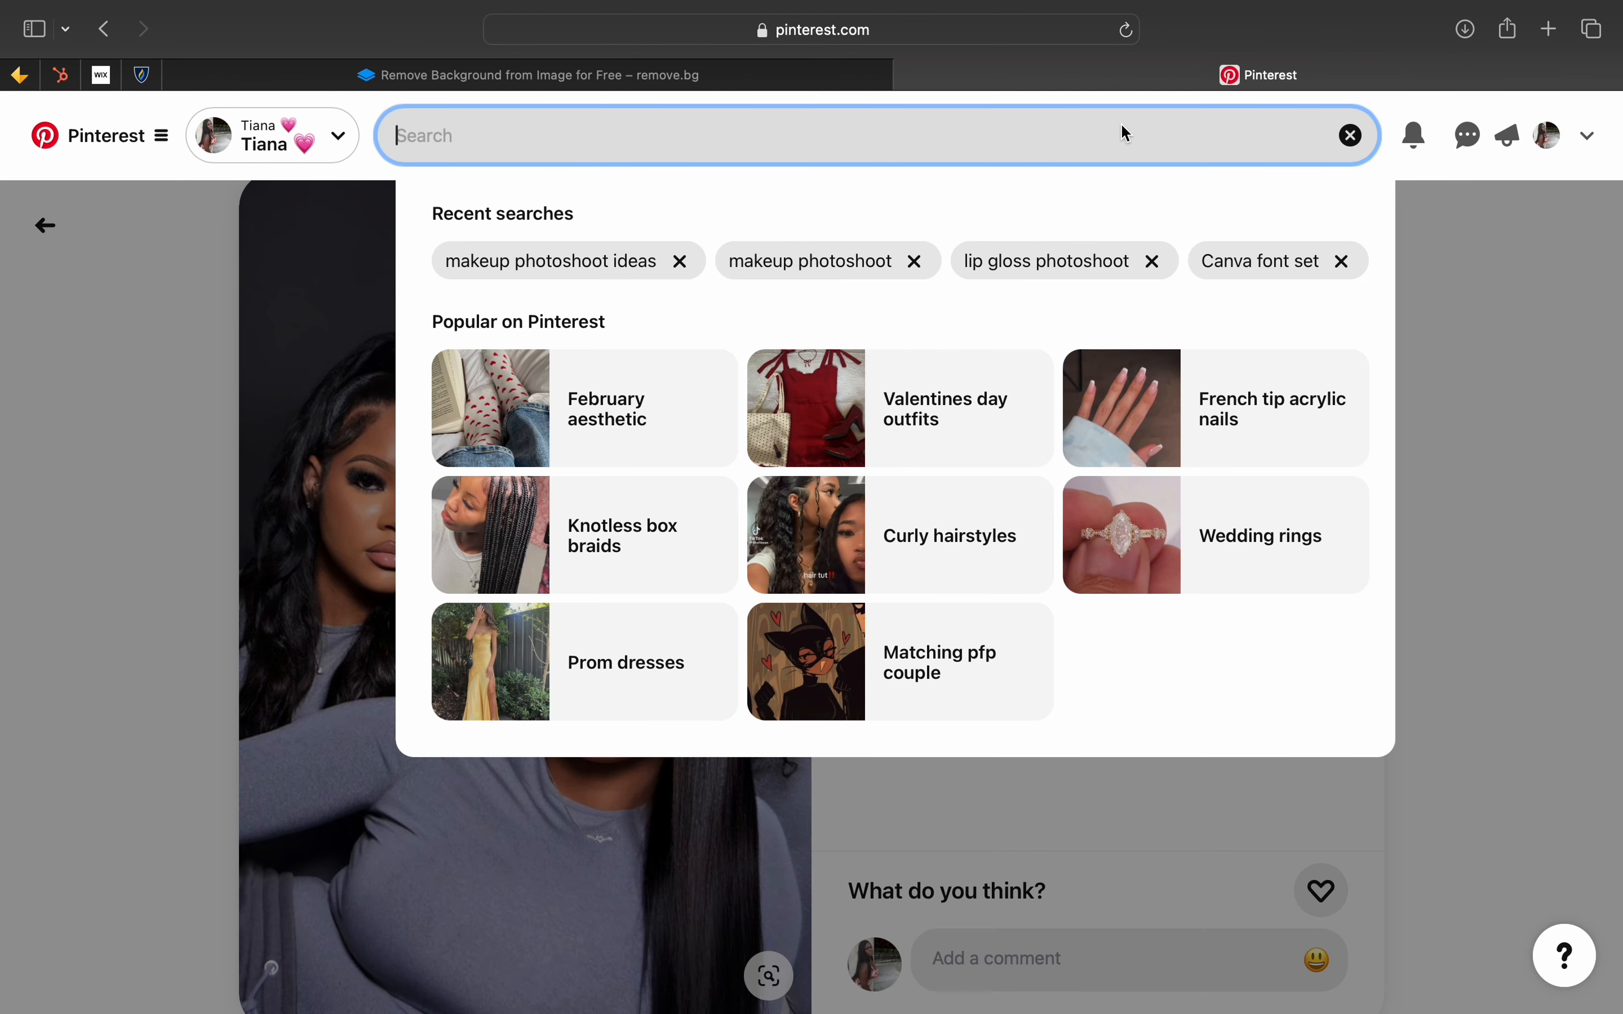
left_click(1561, 369)
- Switch to remove.bg and upload "Schedule Appointment with Raw Blvd.jpg" from Downloads to remove its background
left_click(597, 77)
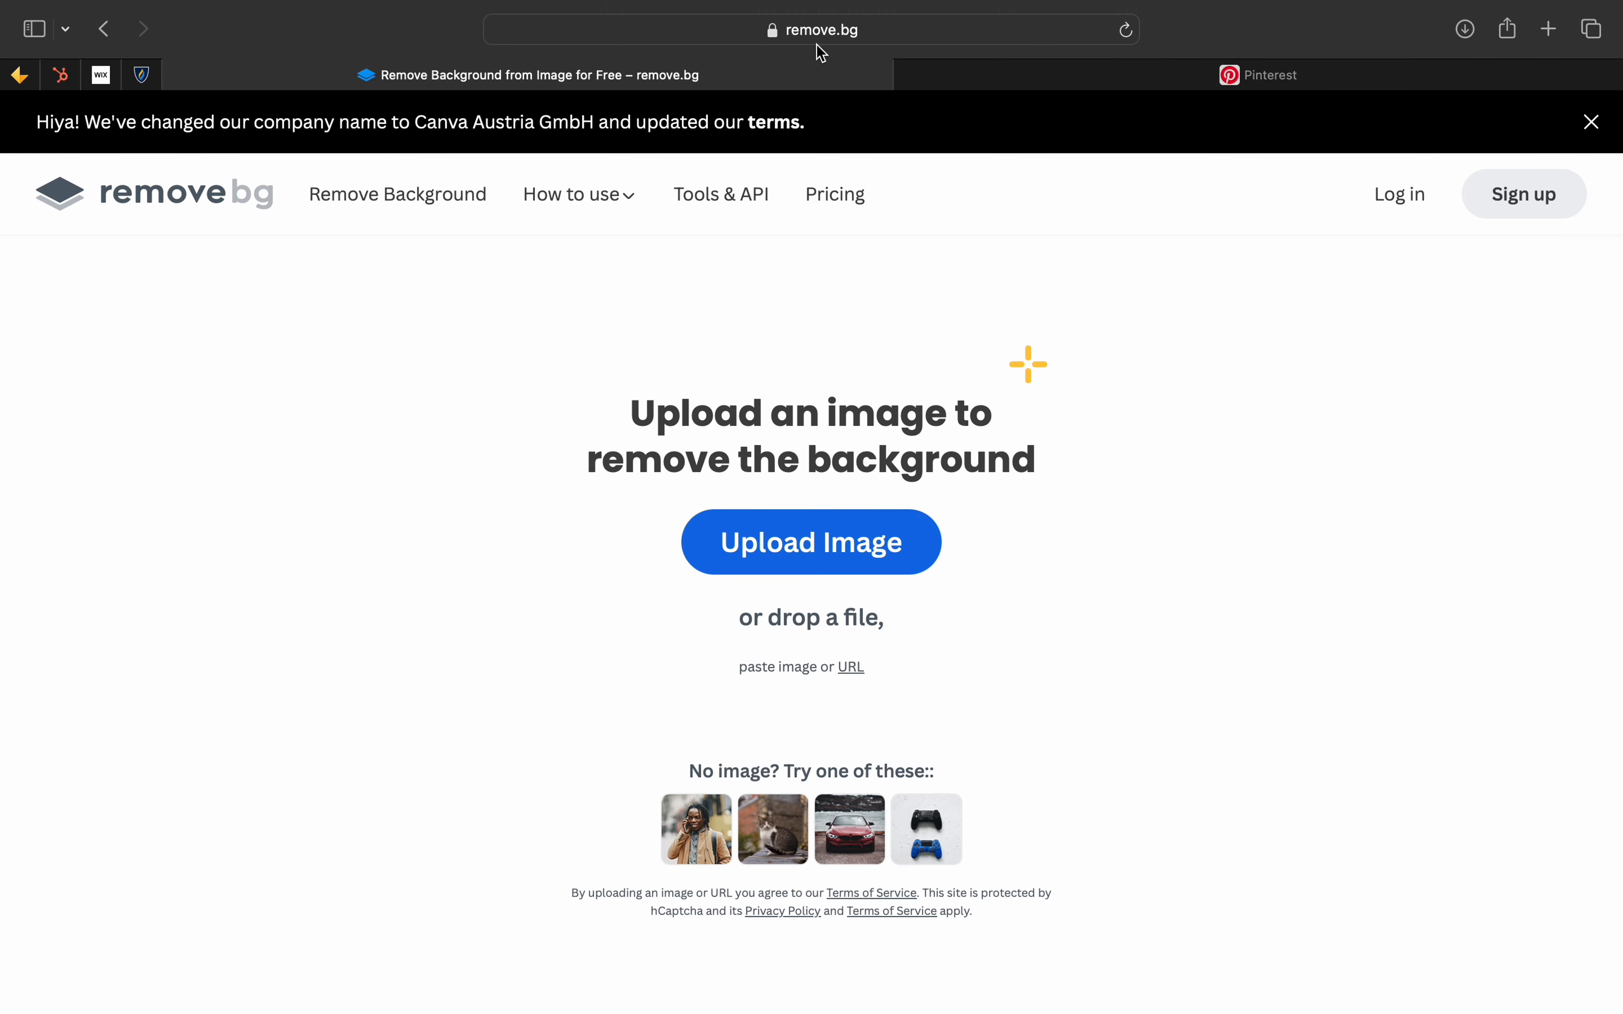
left_click(807, 544)
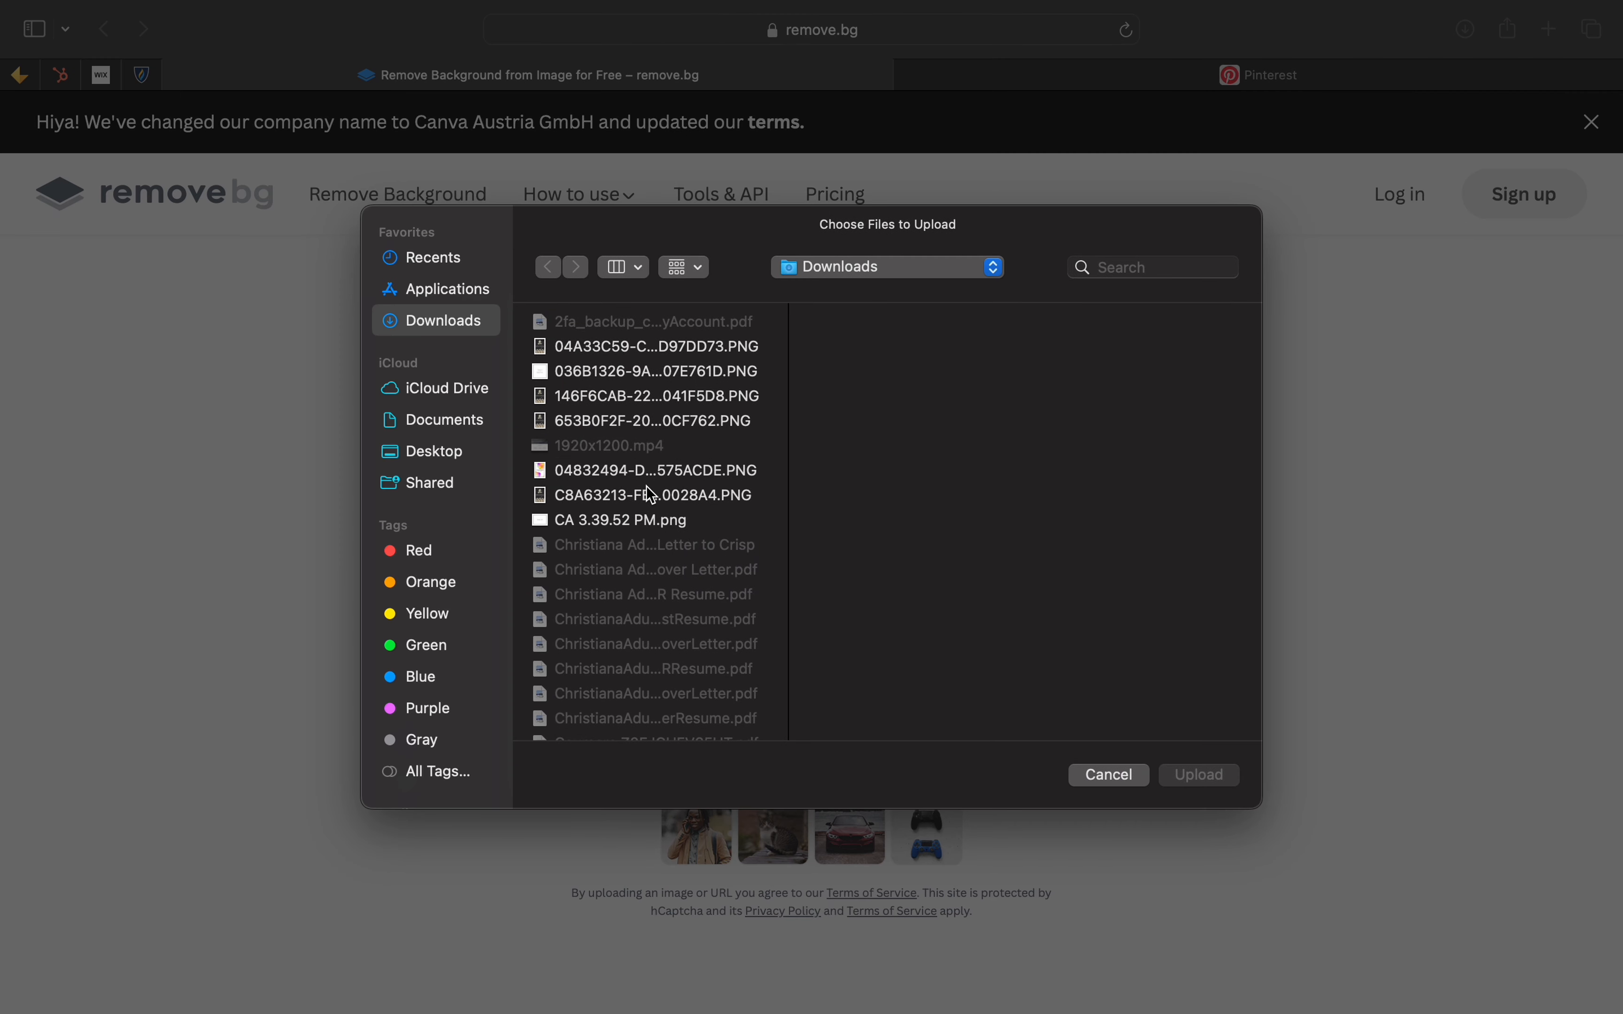
scroll(642, 544, "down", 8)
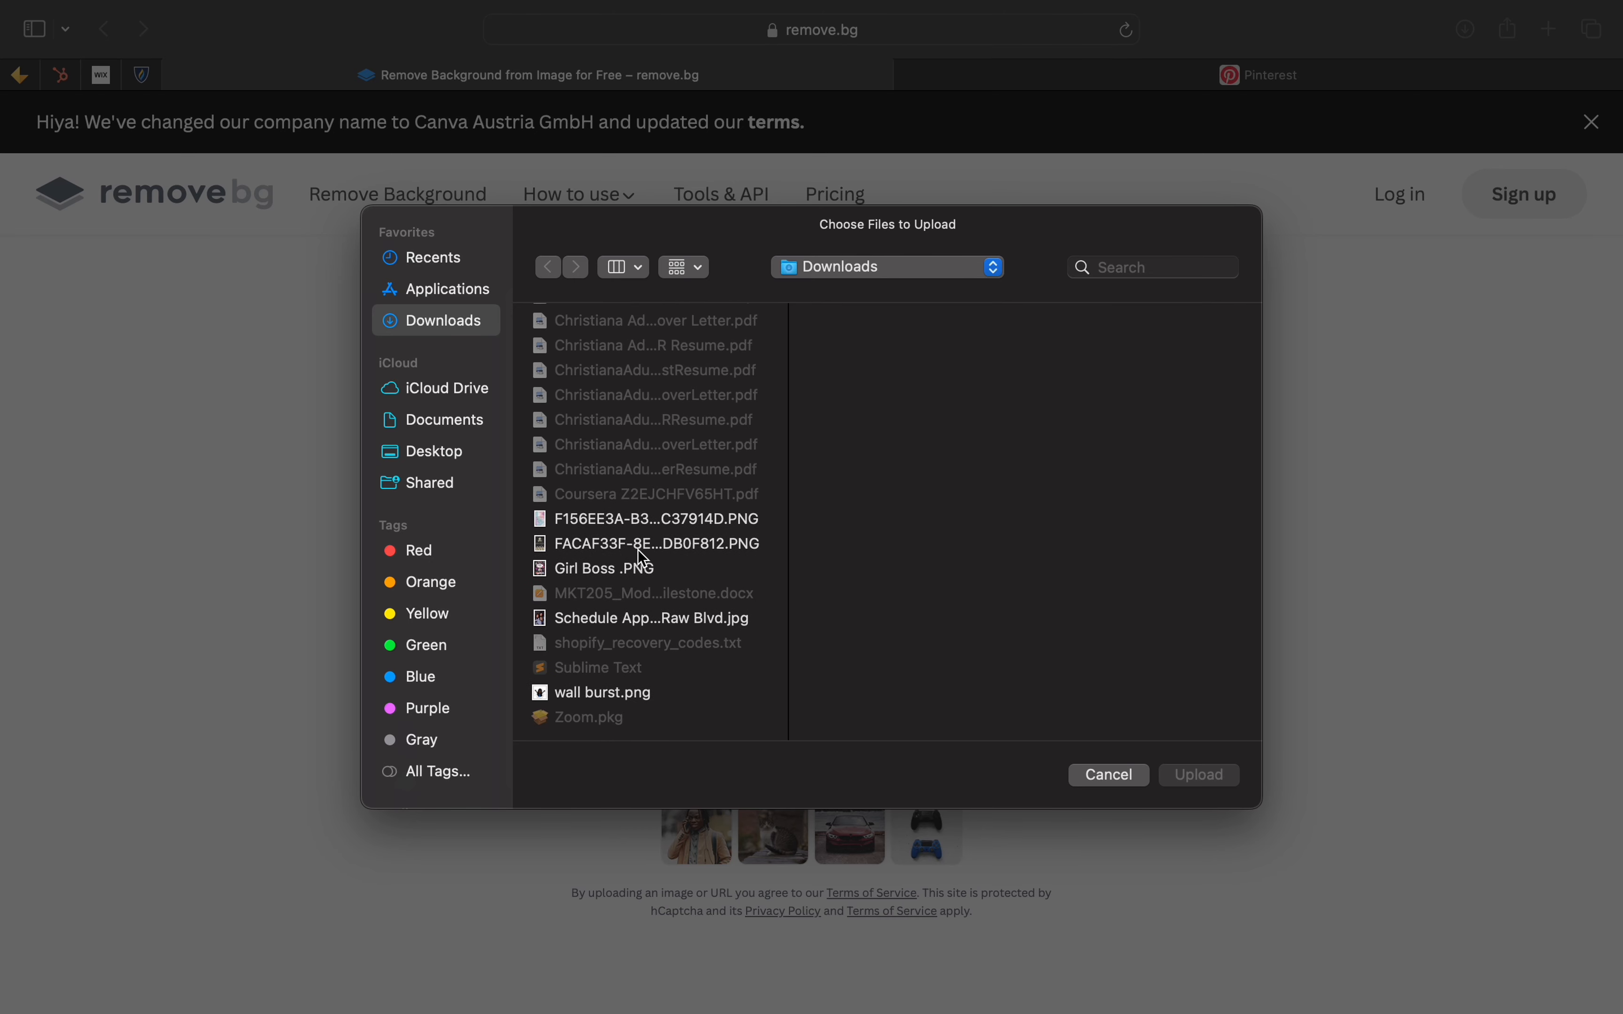
left_click(644, 621)
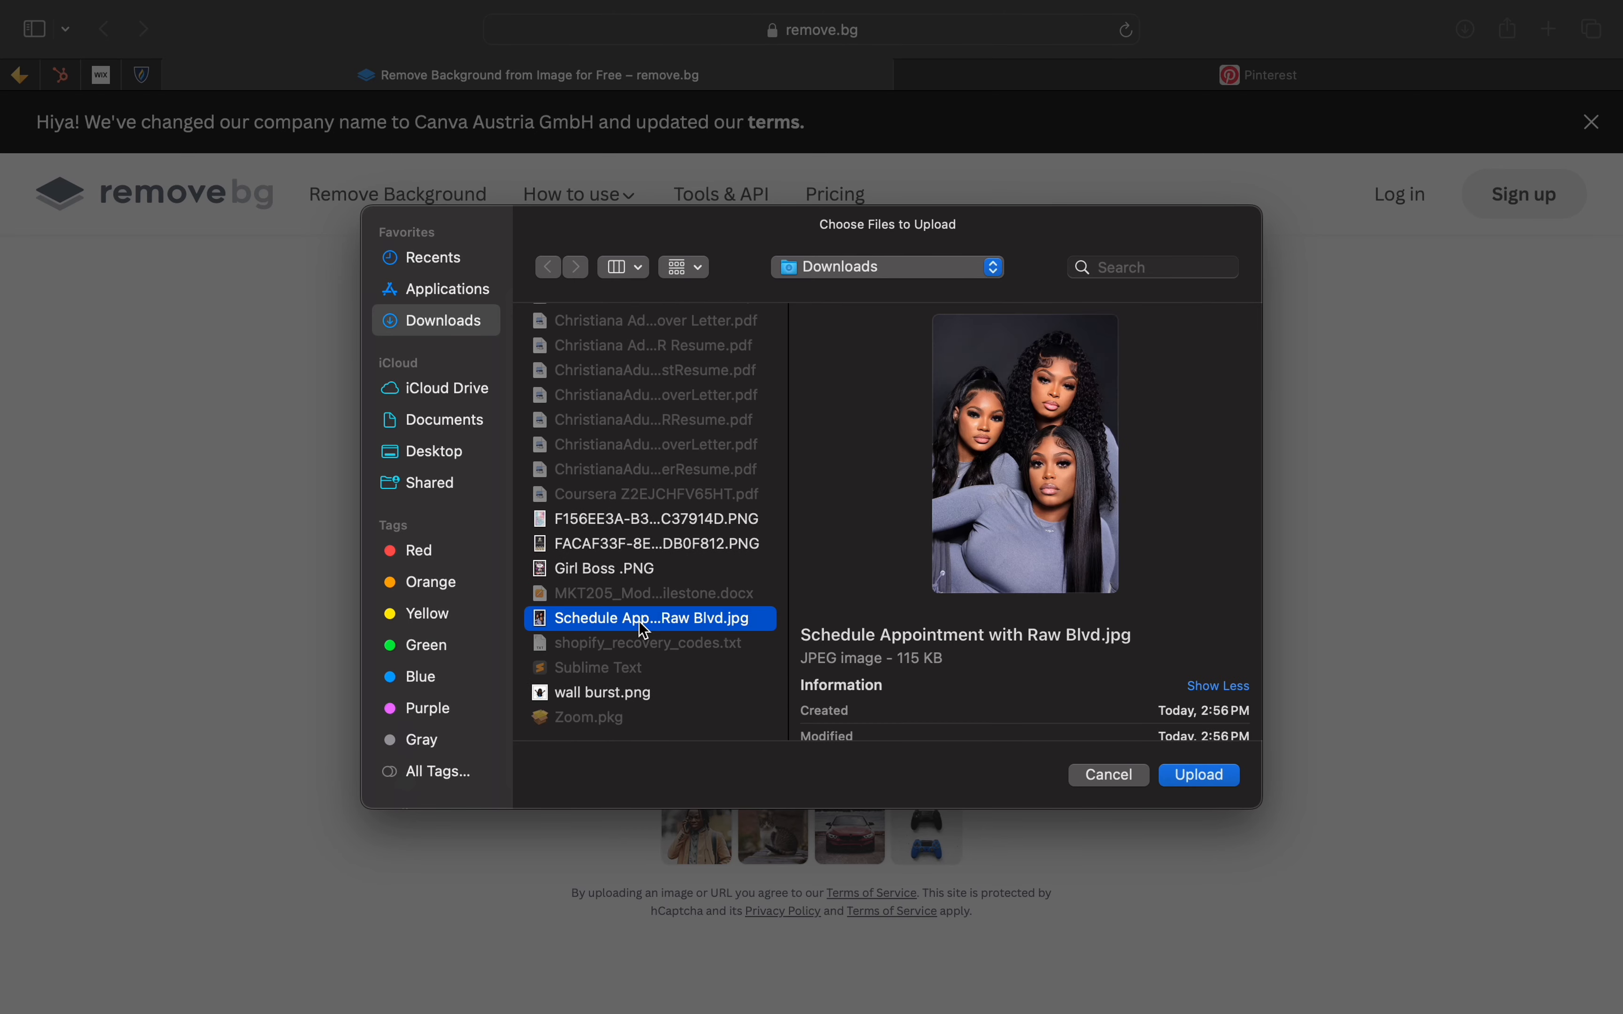
left_click(1226, 790)
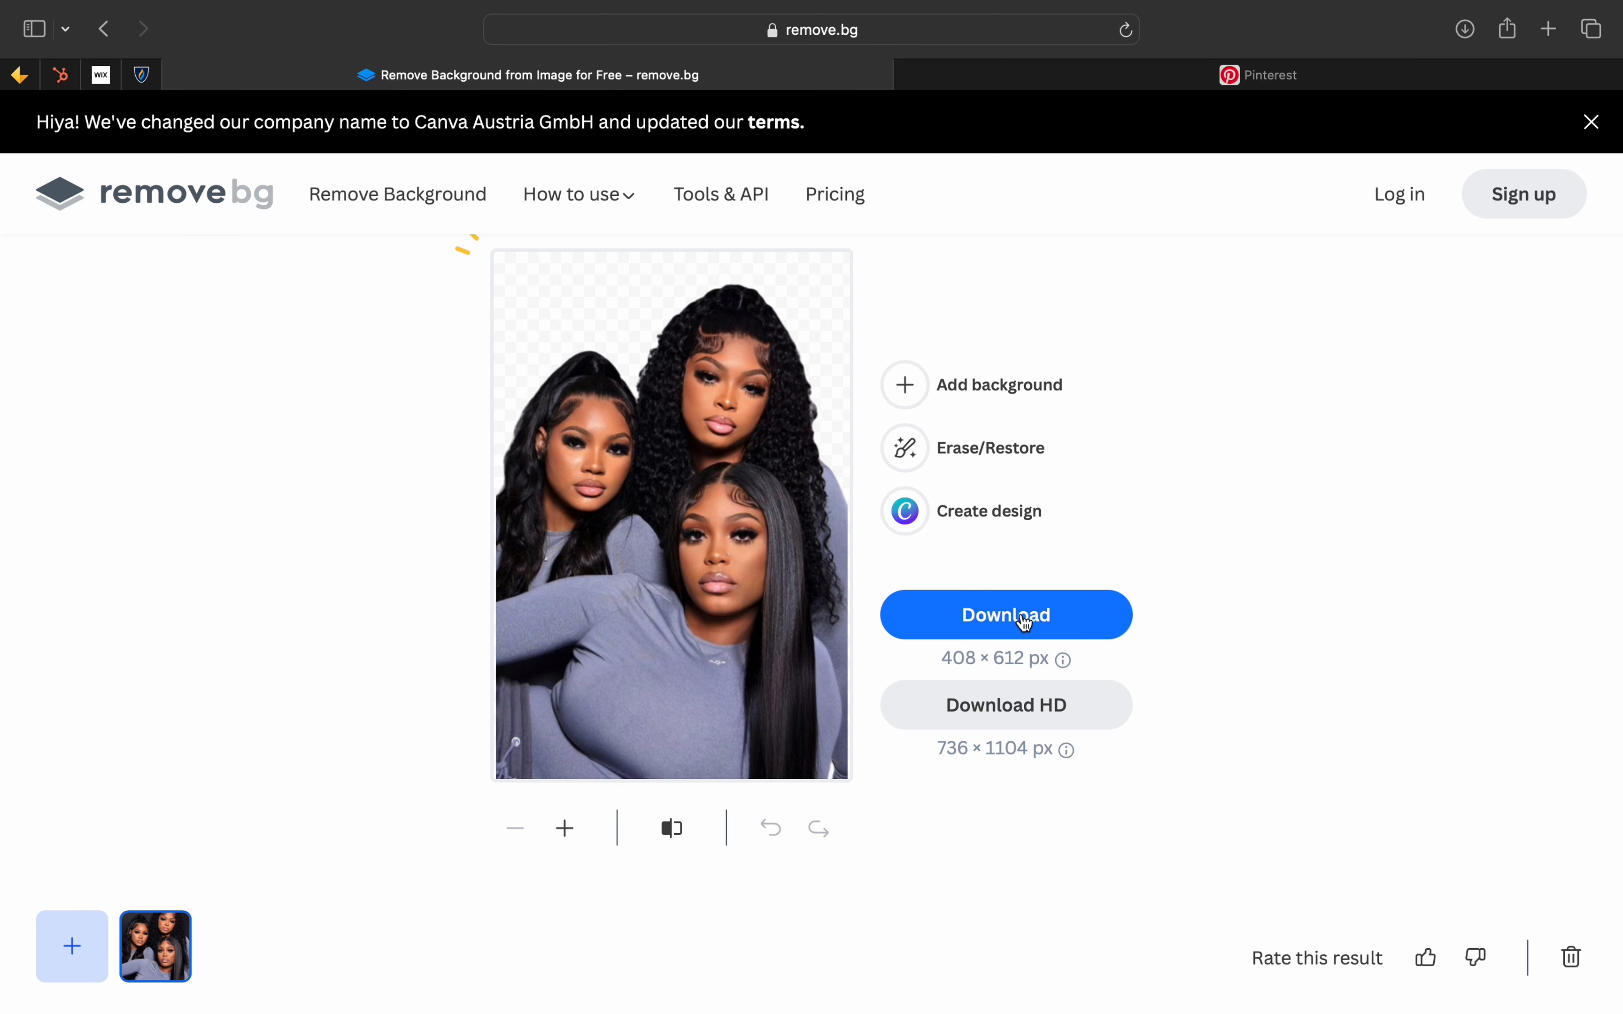
- Minimize Safari to return to Canva and upload "Schedule Appointment with Raw Blvd.jpg" from Downloads to the design's uploads
mouse_move(216, 21)
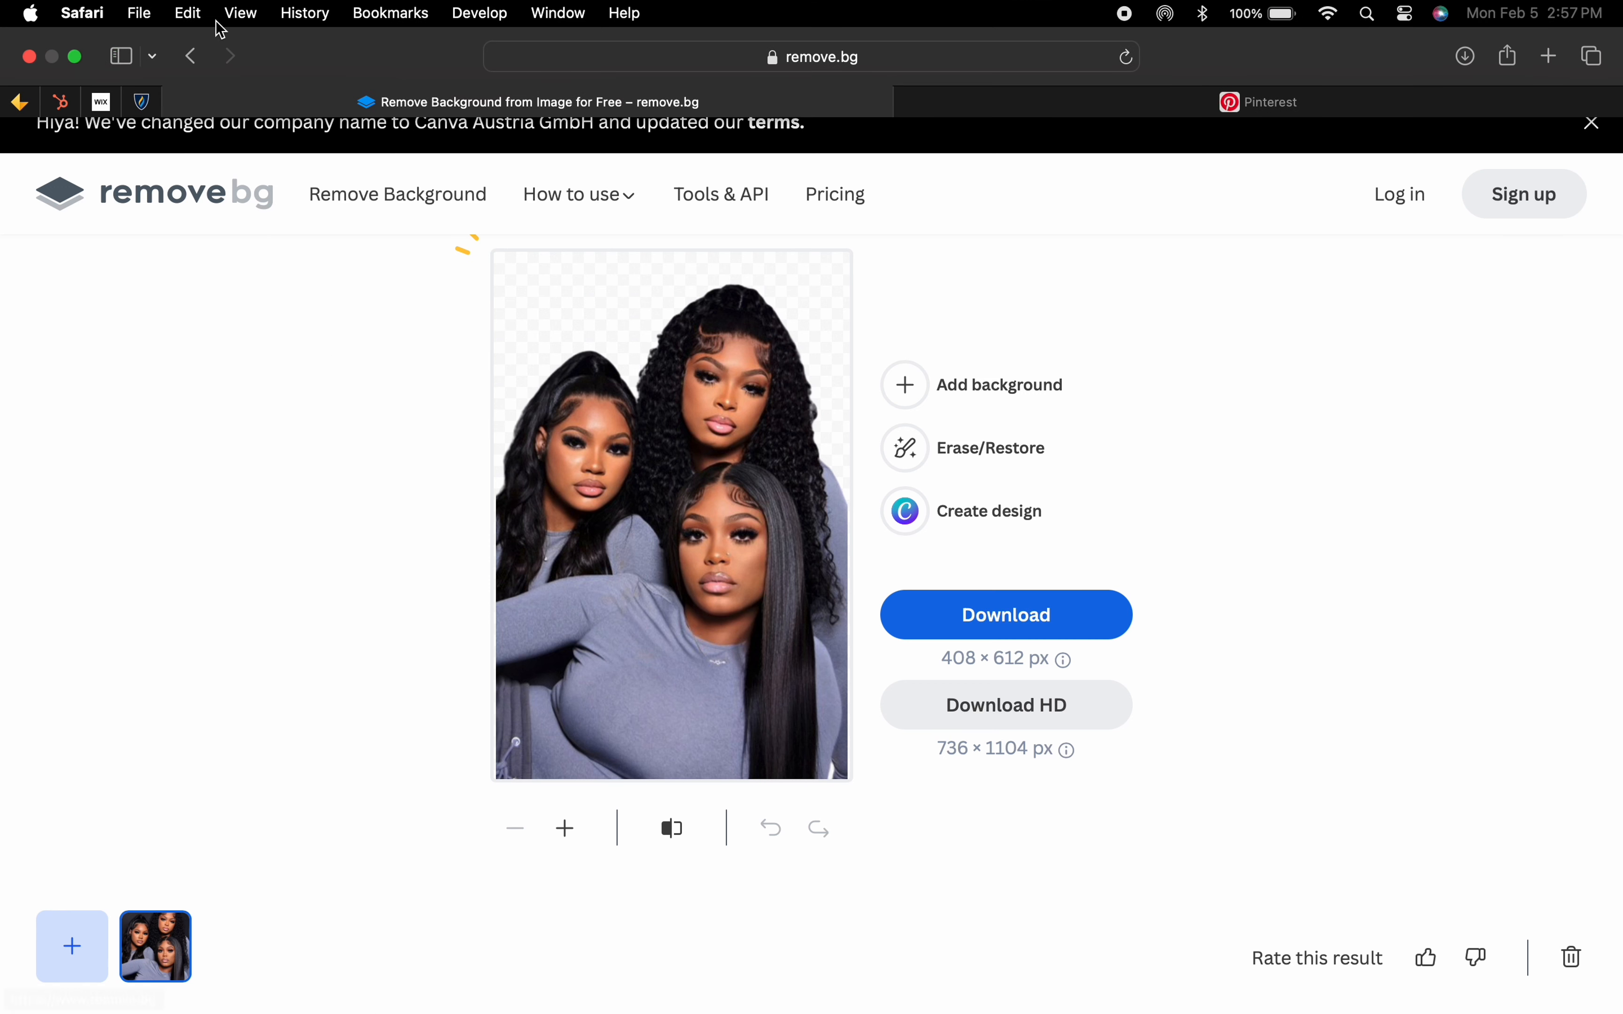
left_click(75, 58)
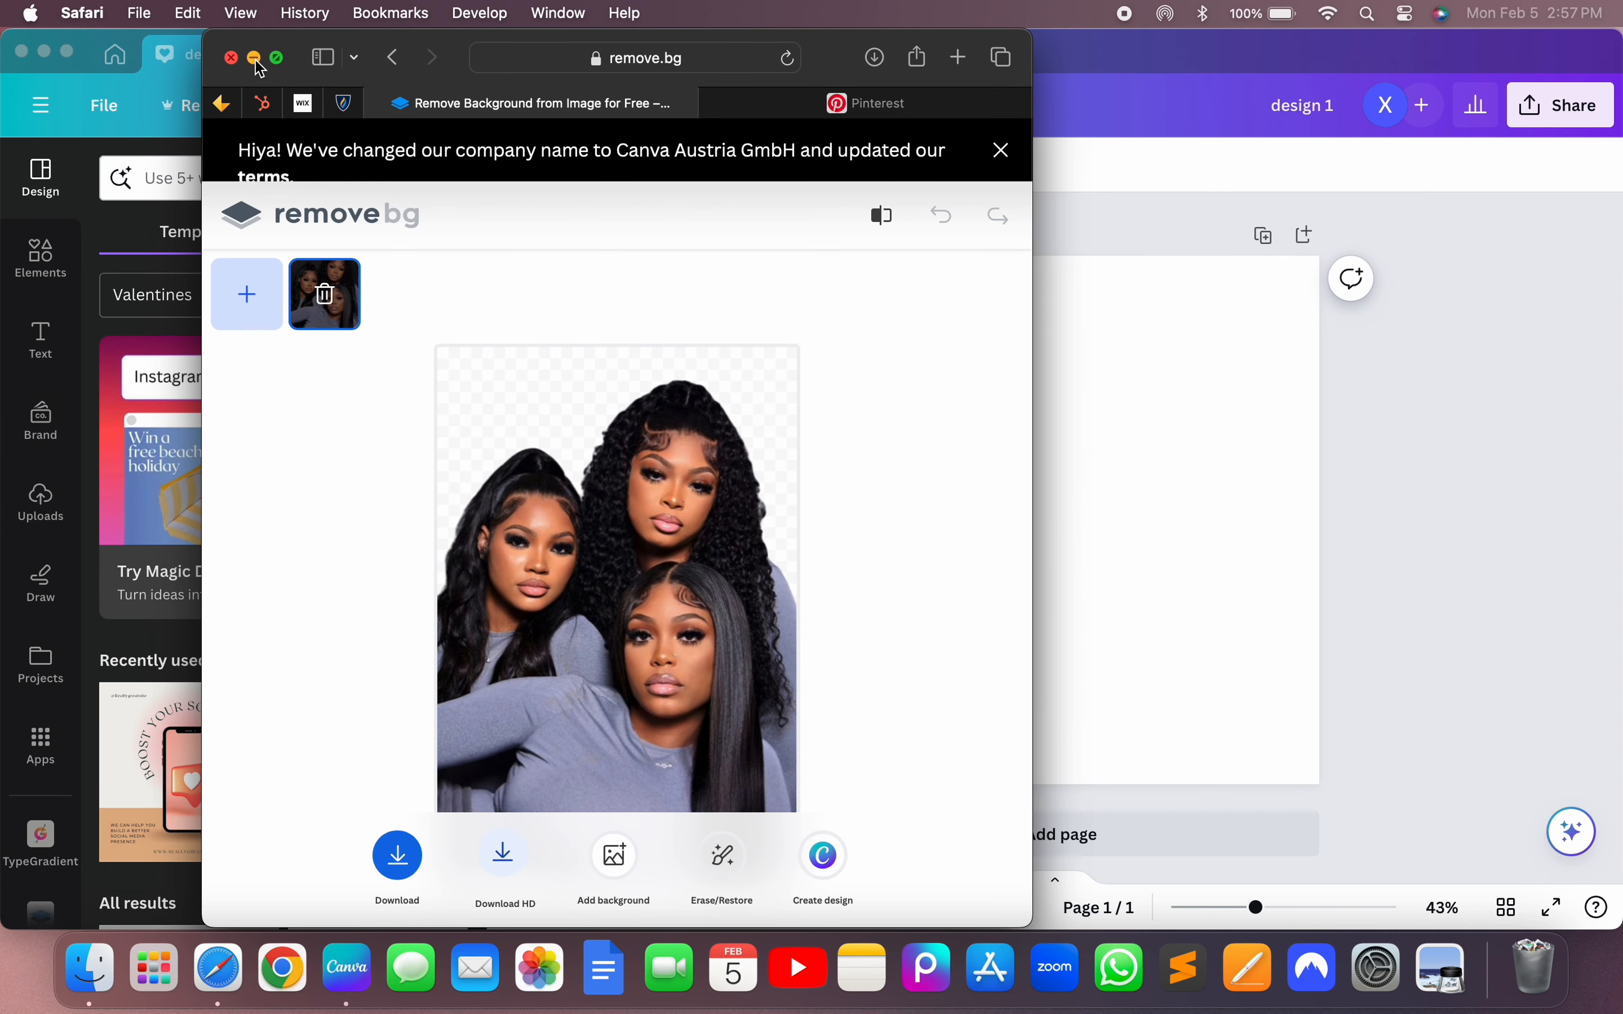
left_click(255, 58)
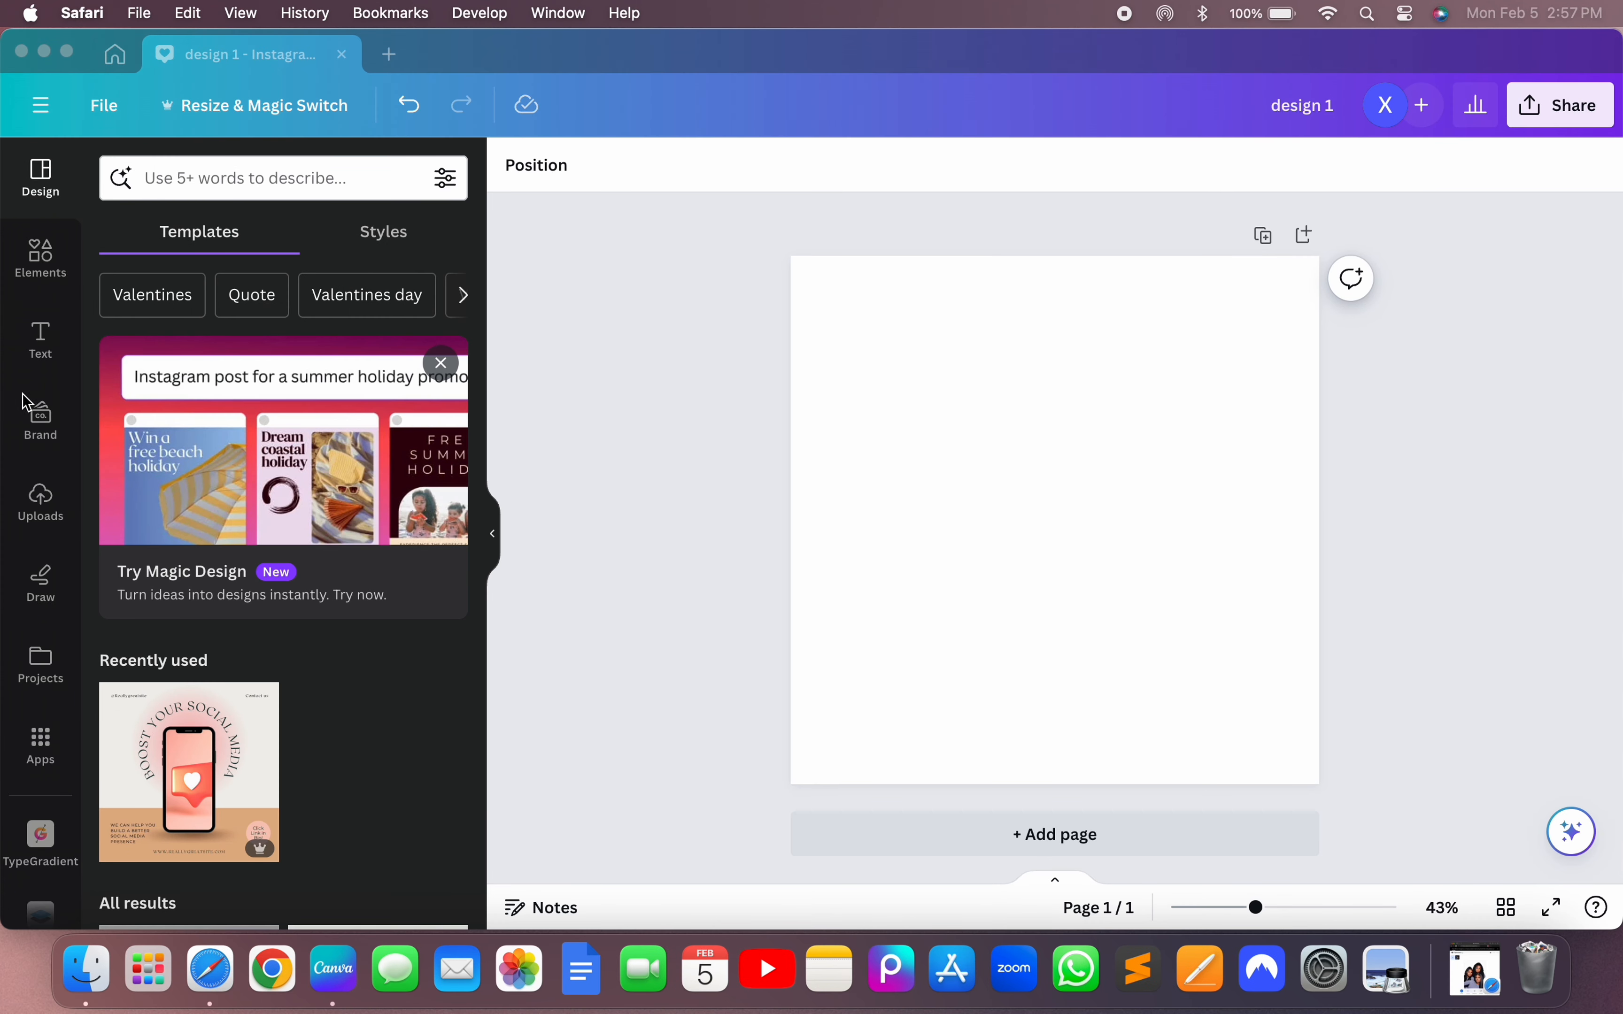
left_click(46, 507)
left_click(44, 511)
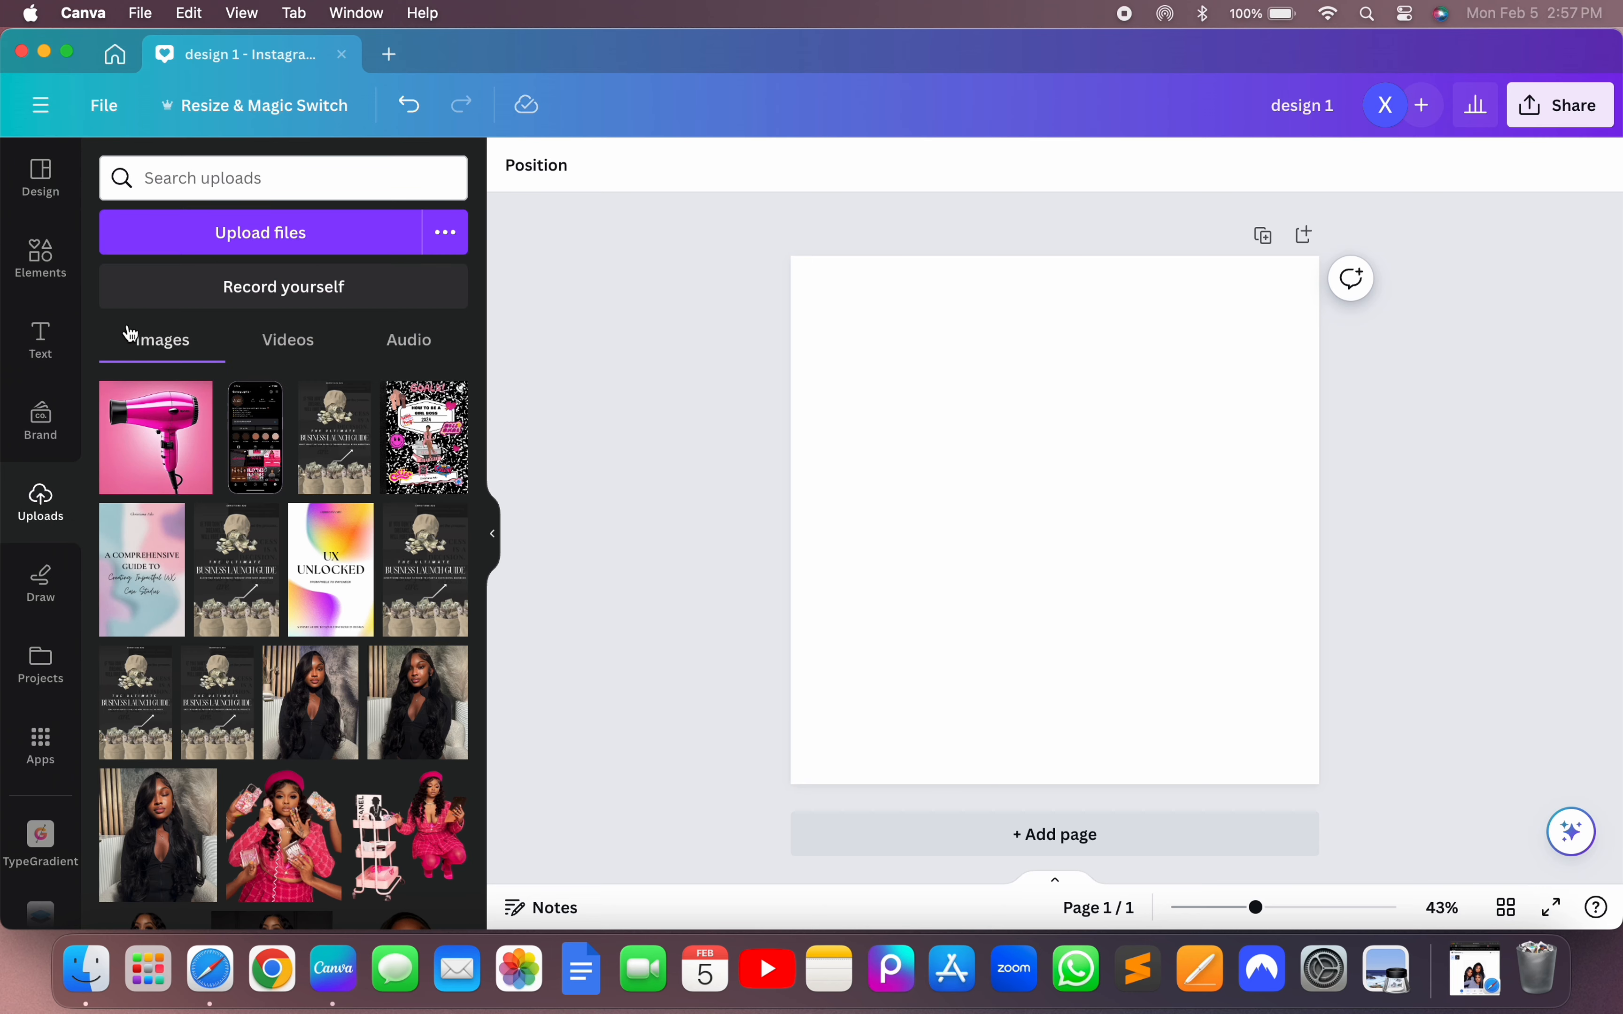
left_click(288, 241)
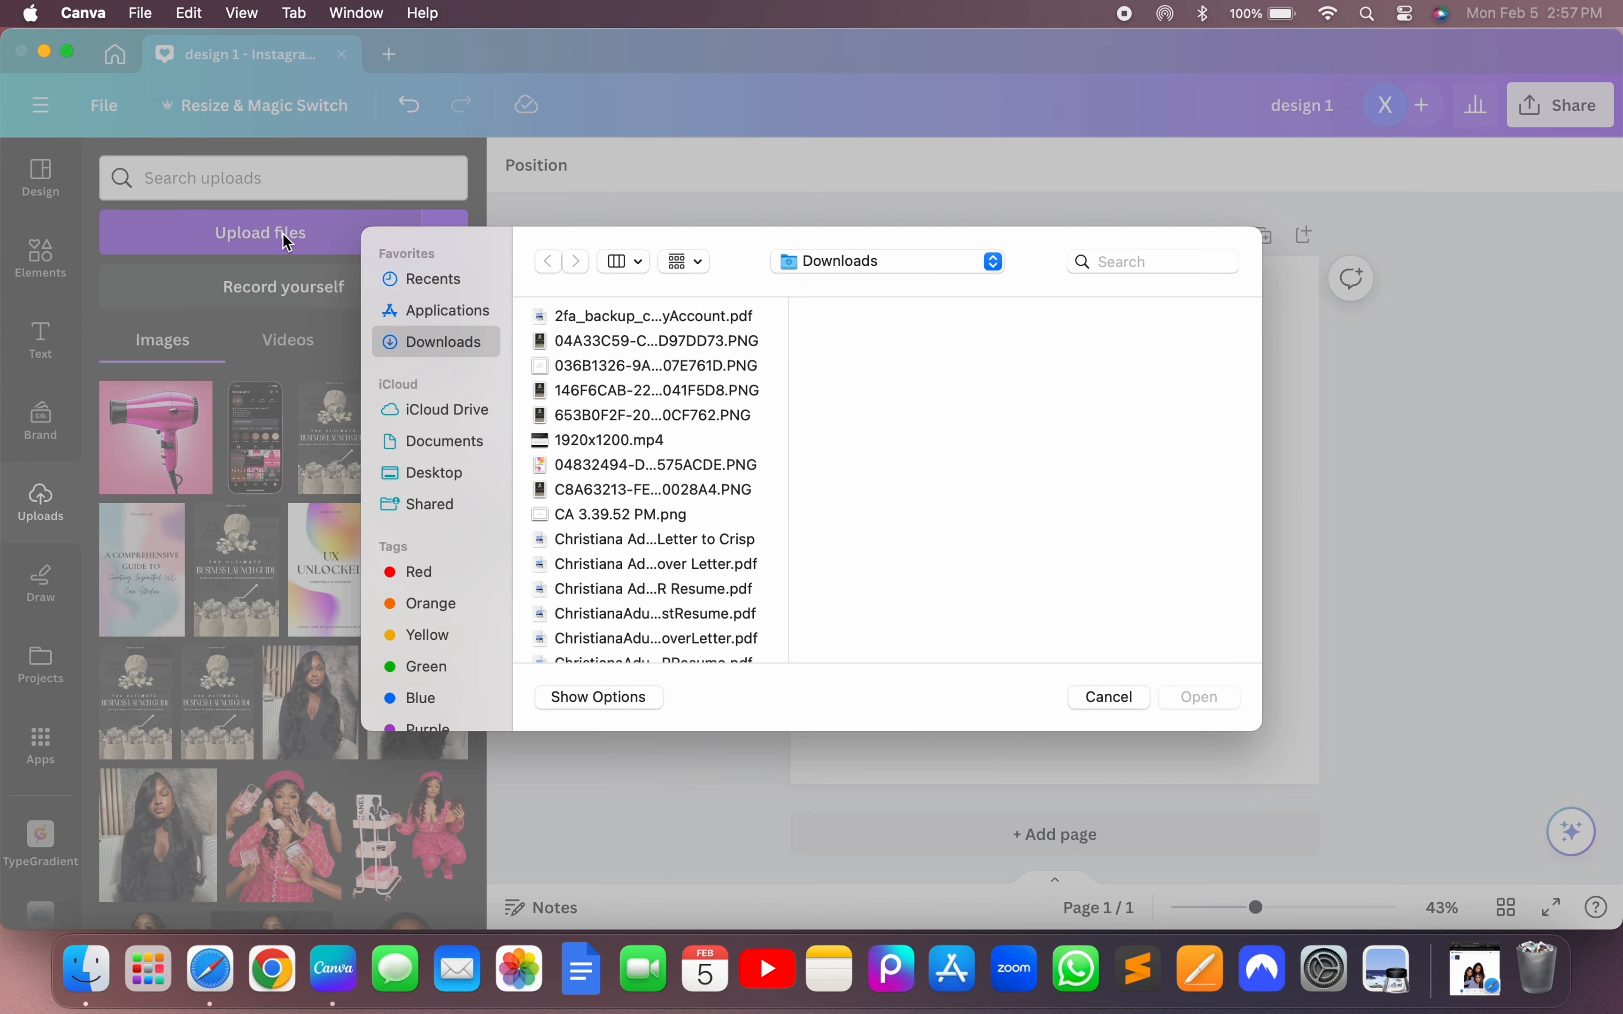
scroll(665, 481, "down", 10)
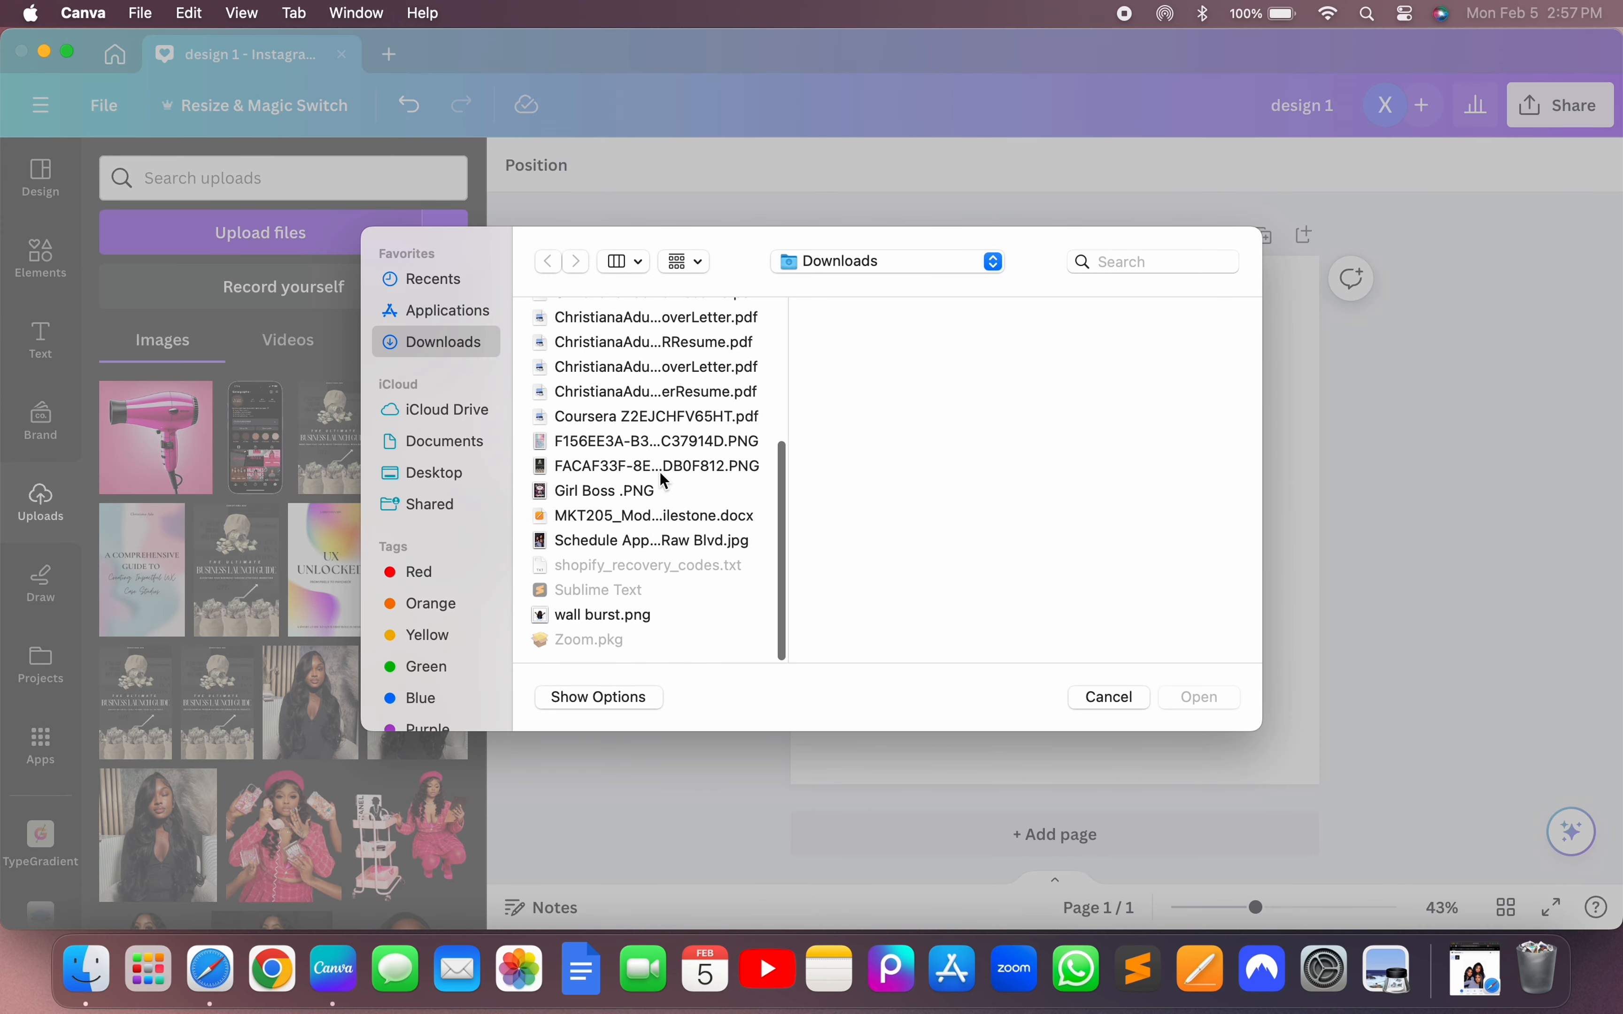
left_click(611, 540)
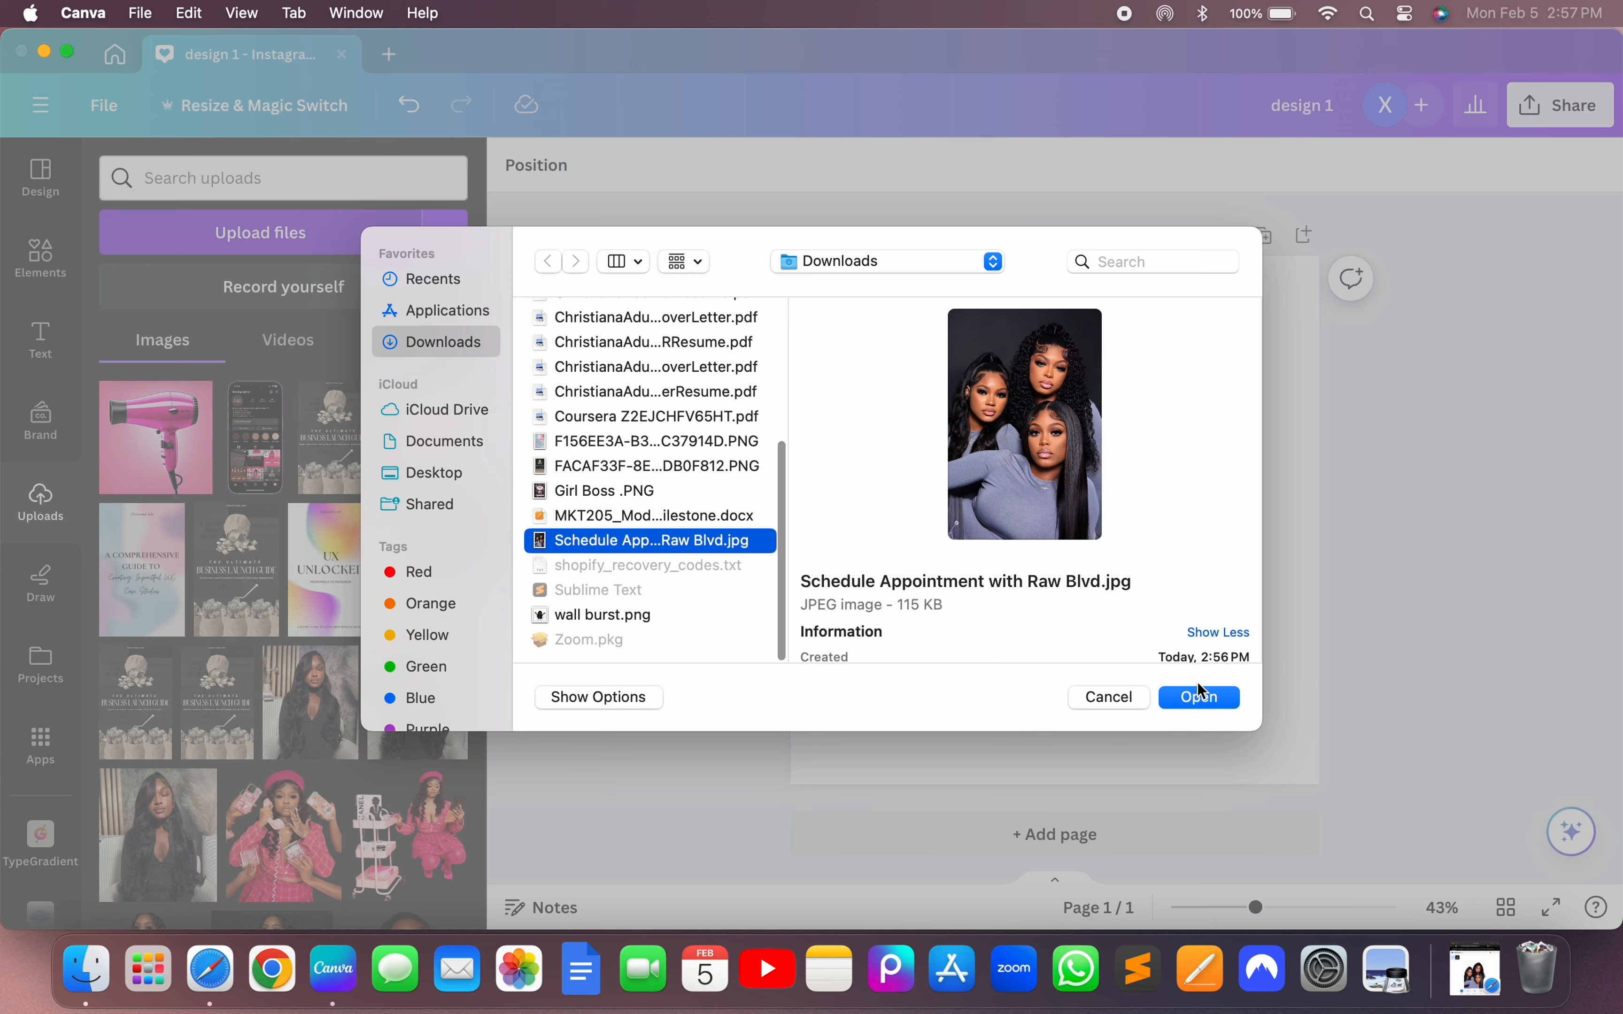
left_click(1200, 700)
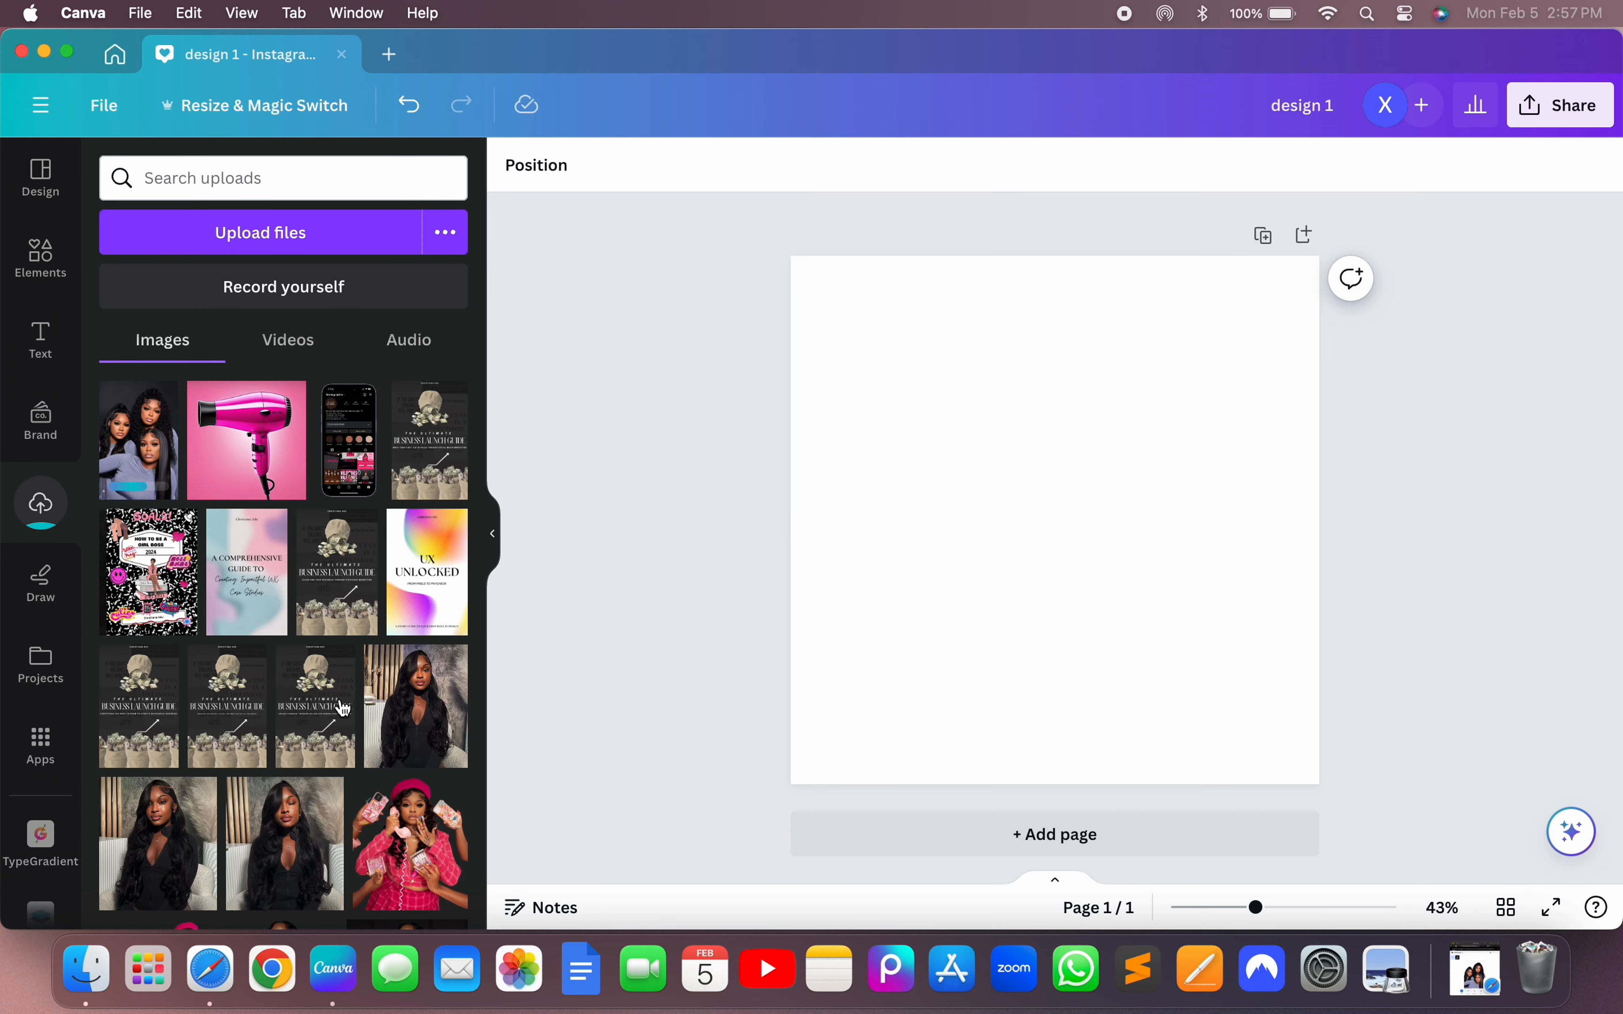
- Try BG Remover on the uploaded photo of the three women placed on the page, and delete the photo
left_click(136, 456)
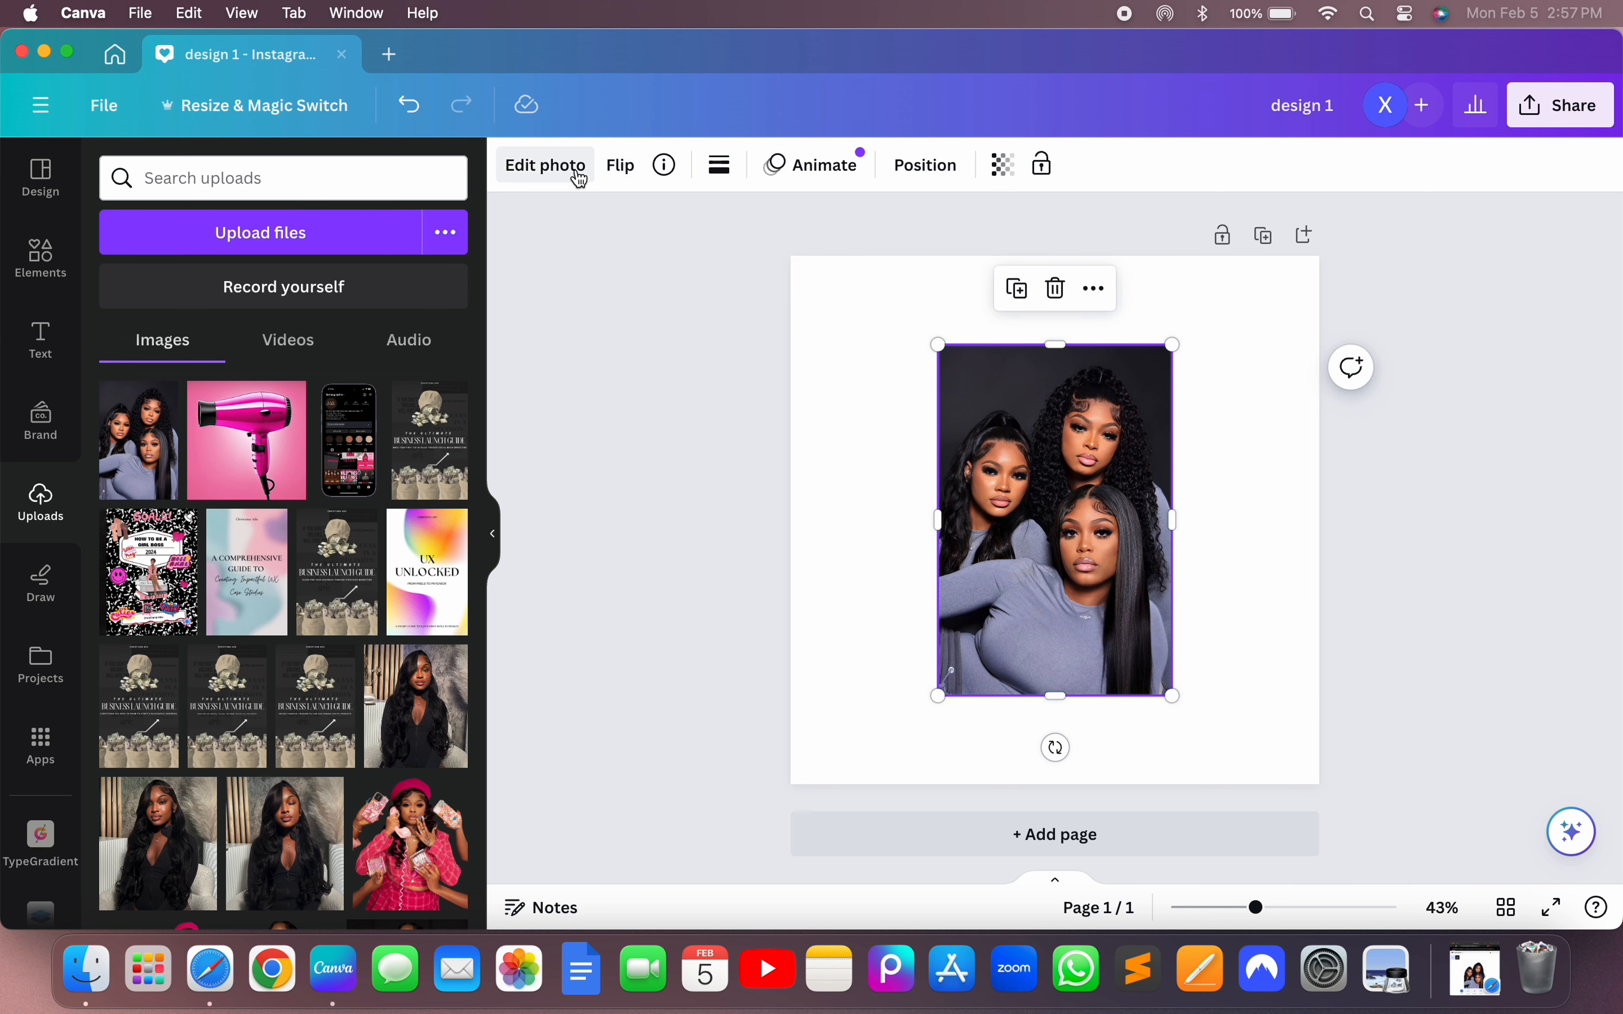
left_click(578, 175)
left_click(200, 387)
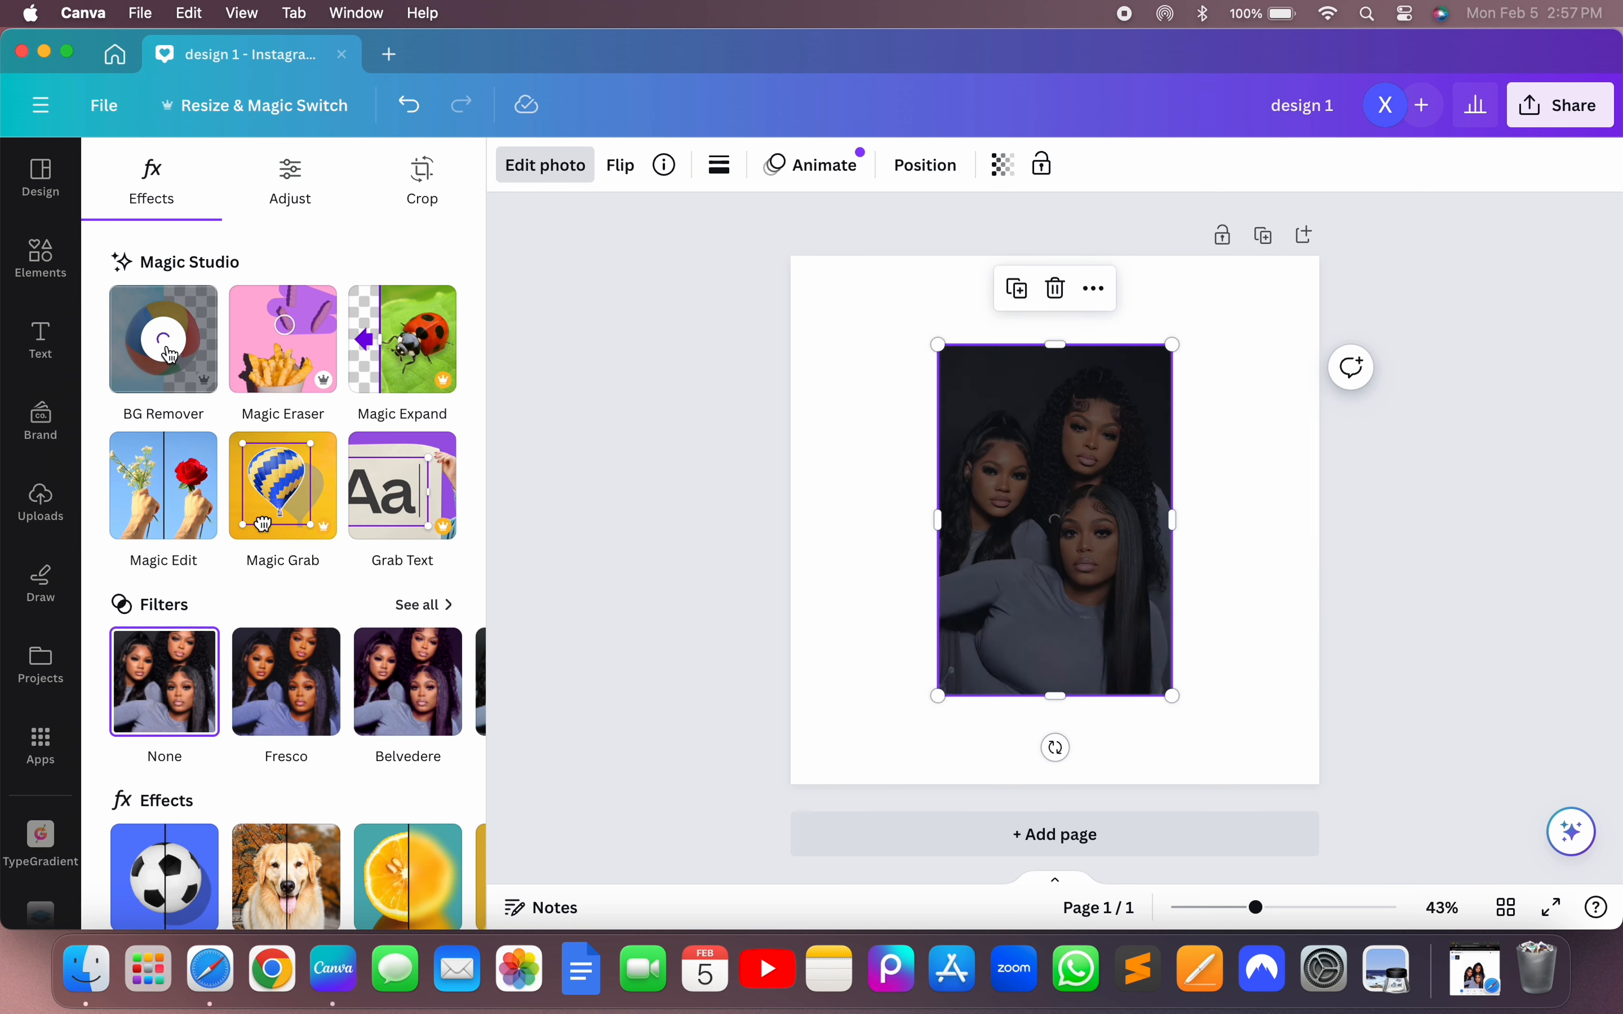
left_click(778, 491)
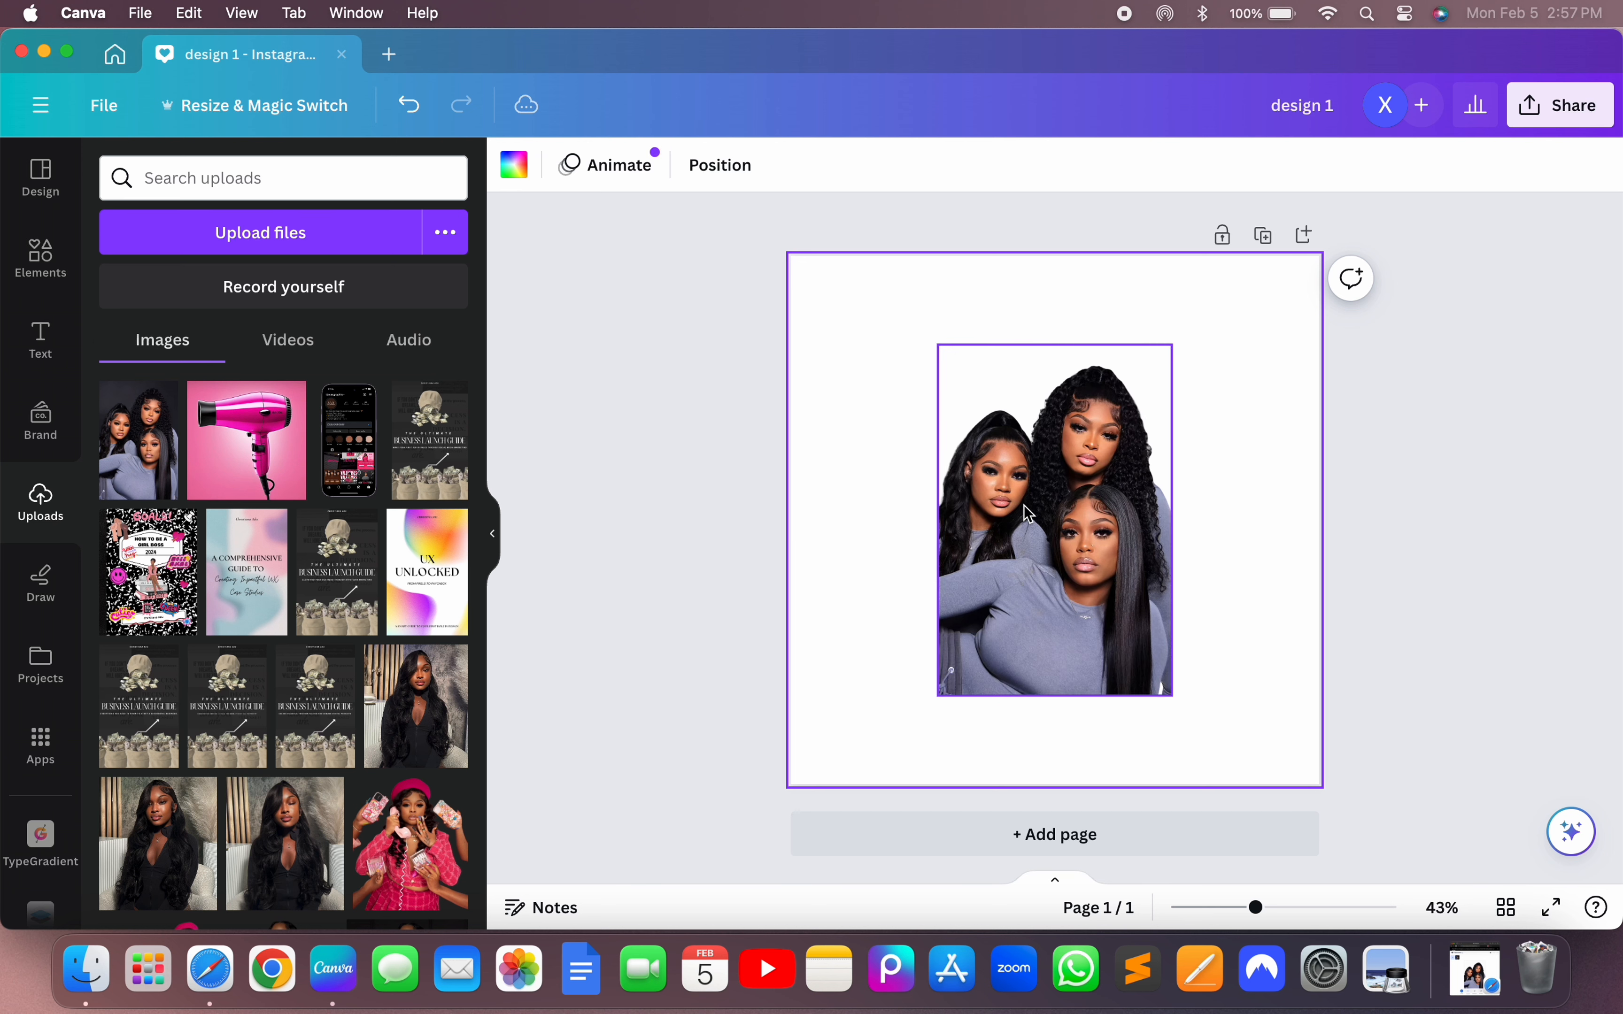
left_click(1140, 617)
left_click(1056, 290)
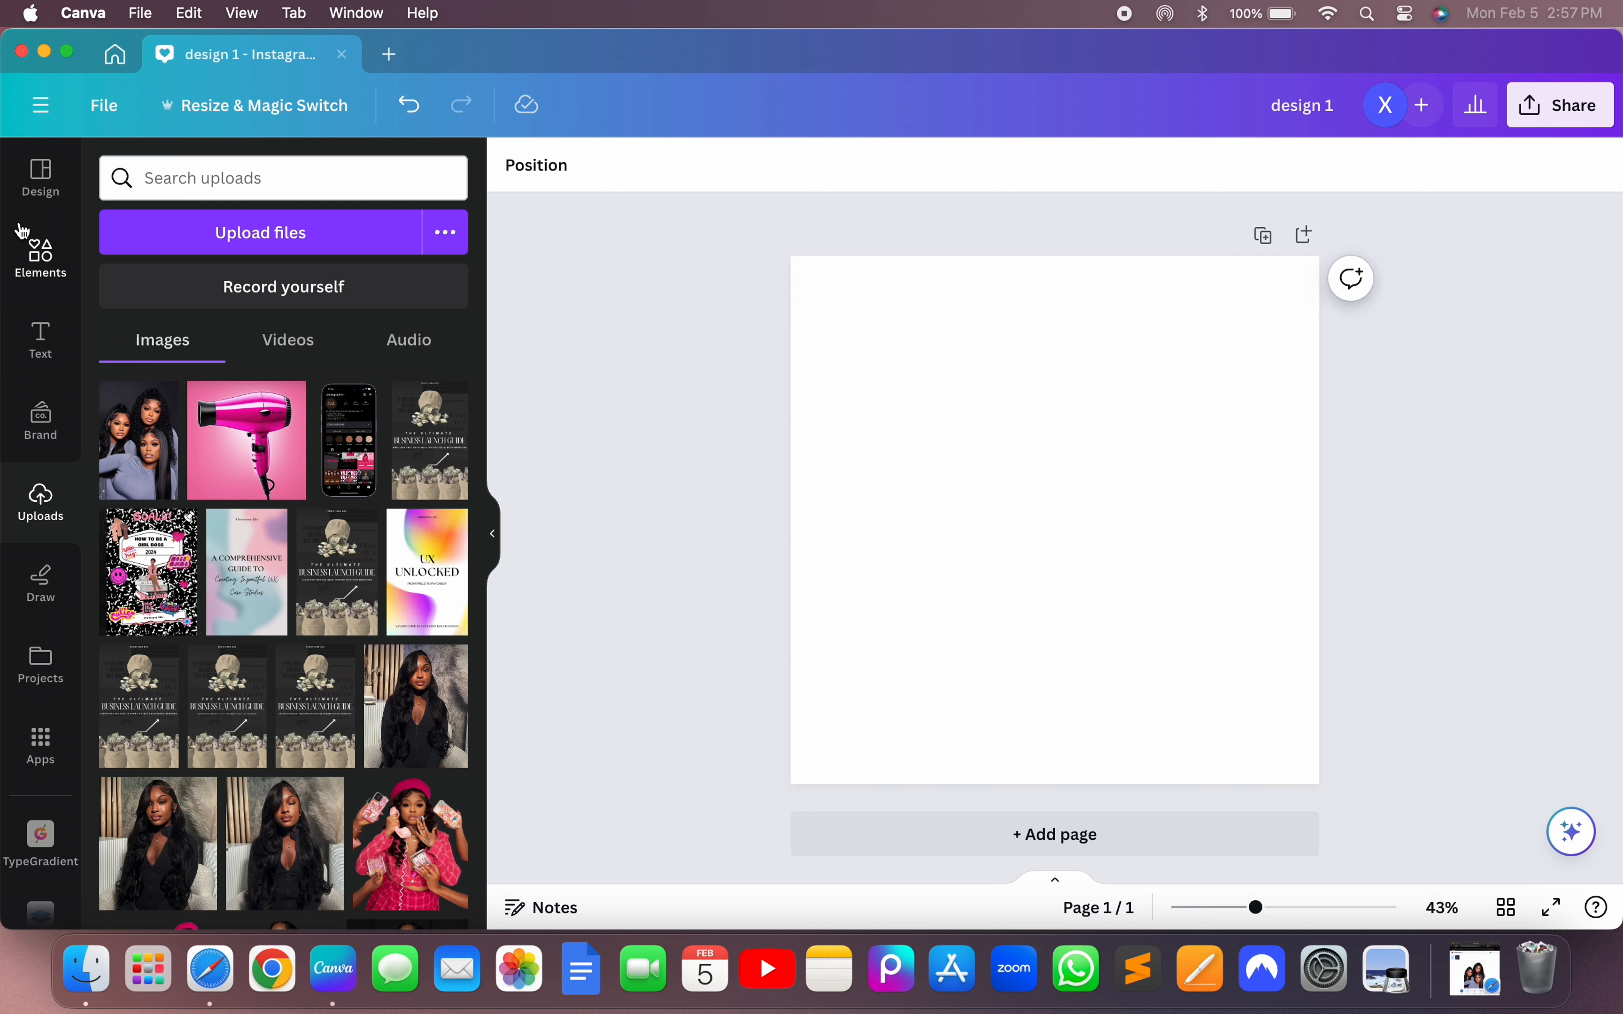
- Set the blank page's background to solid black from the default colors
left_click(42, 255)
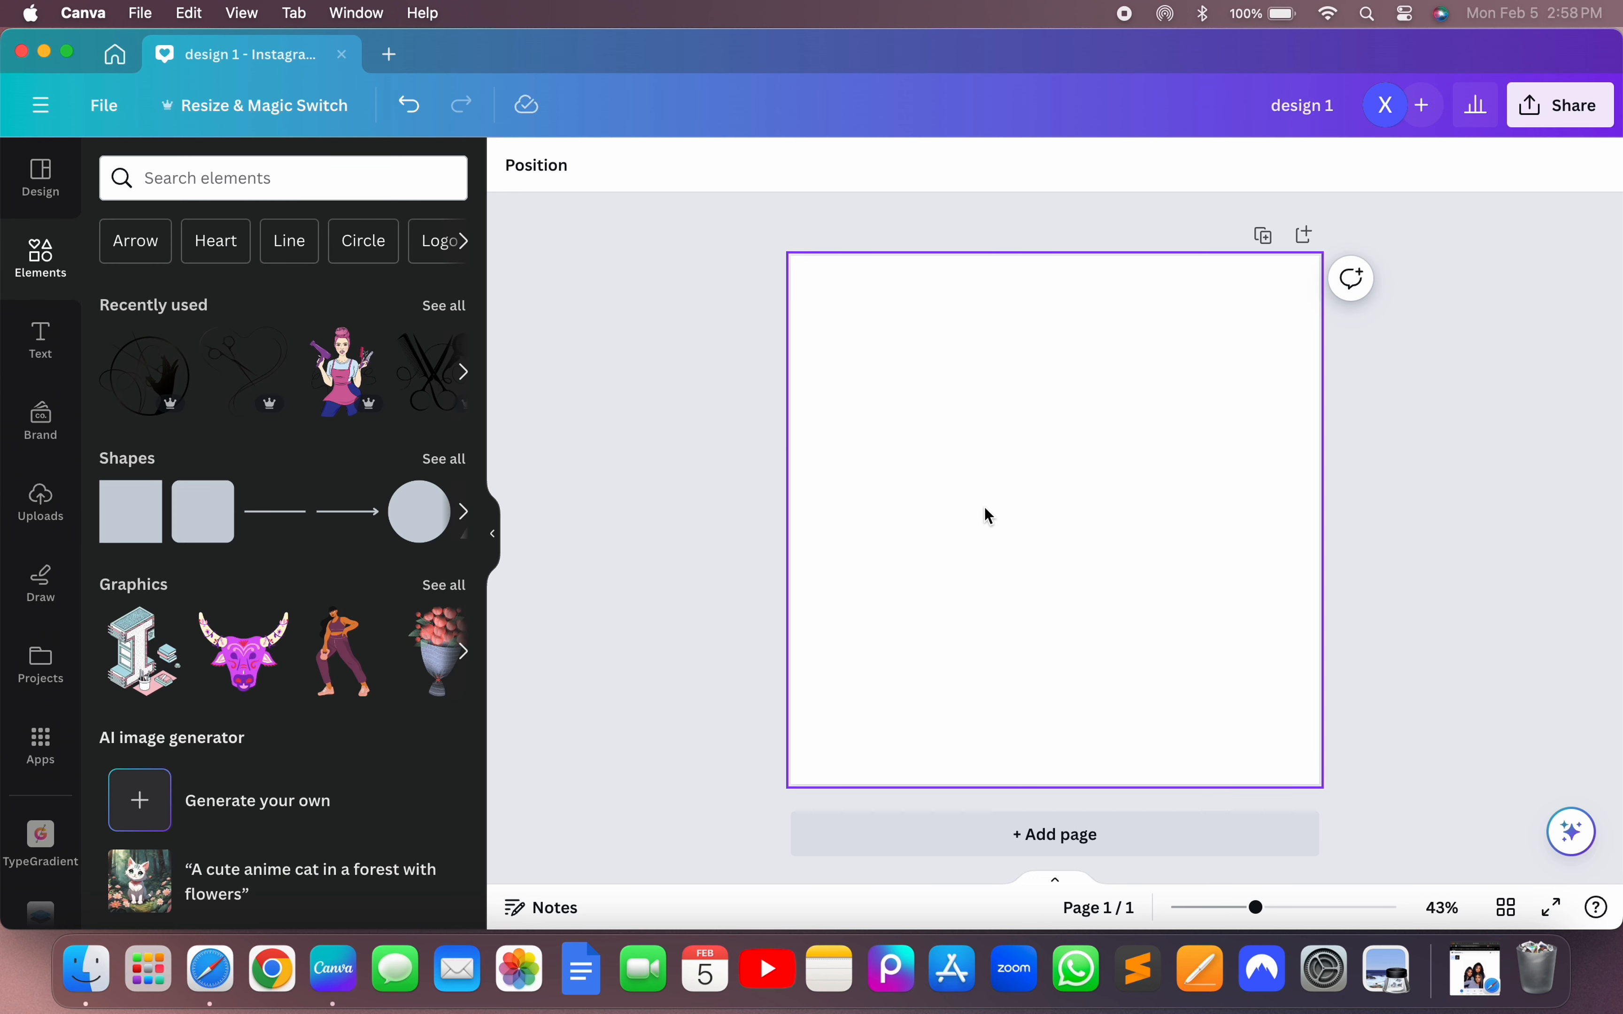
left_click(984, 508)
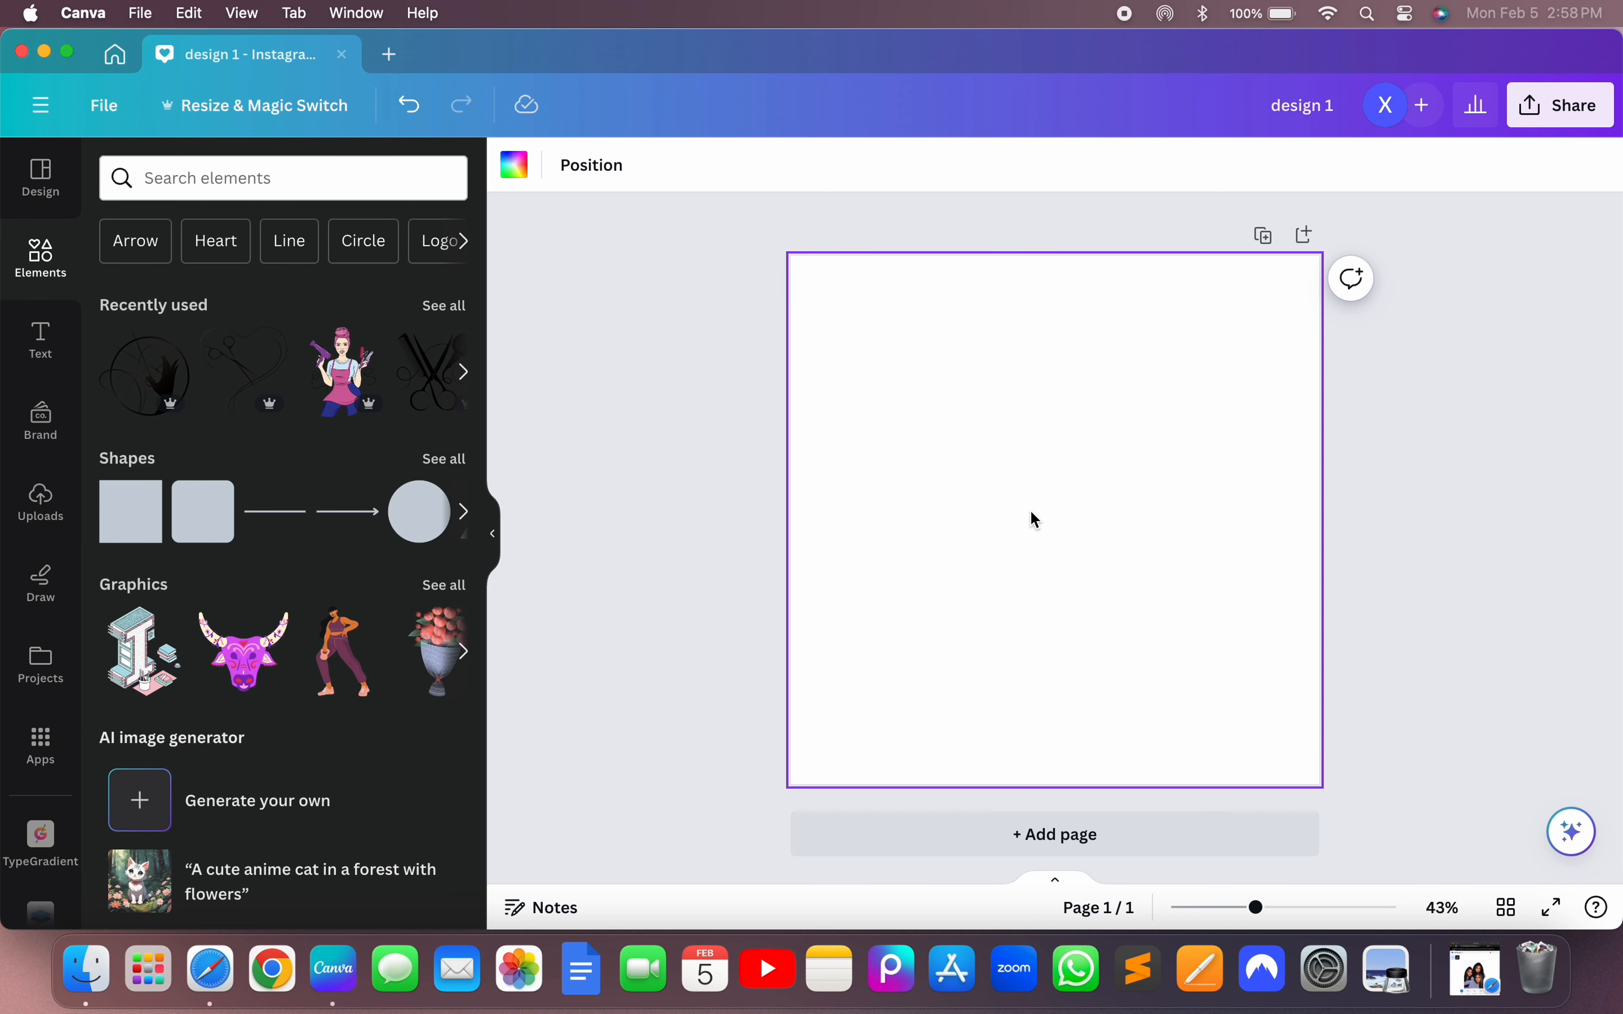
left_click(516, 173)
scroll(284, 471, "down", 1)
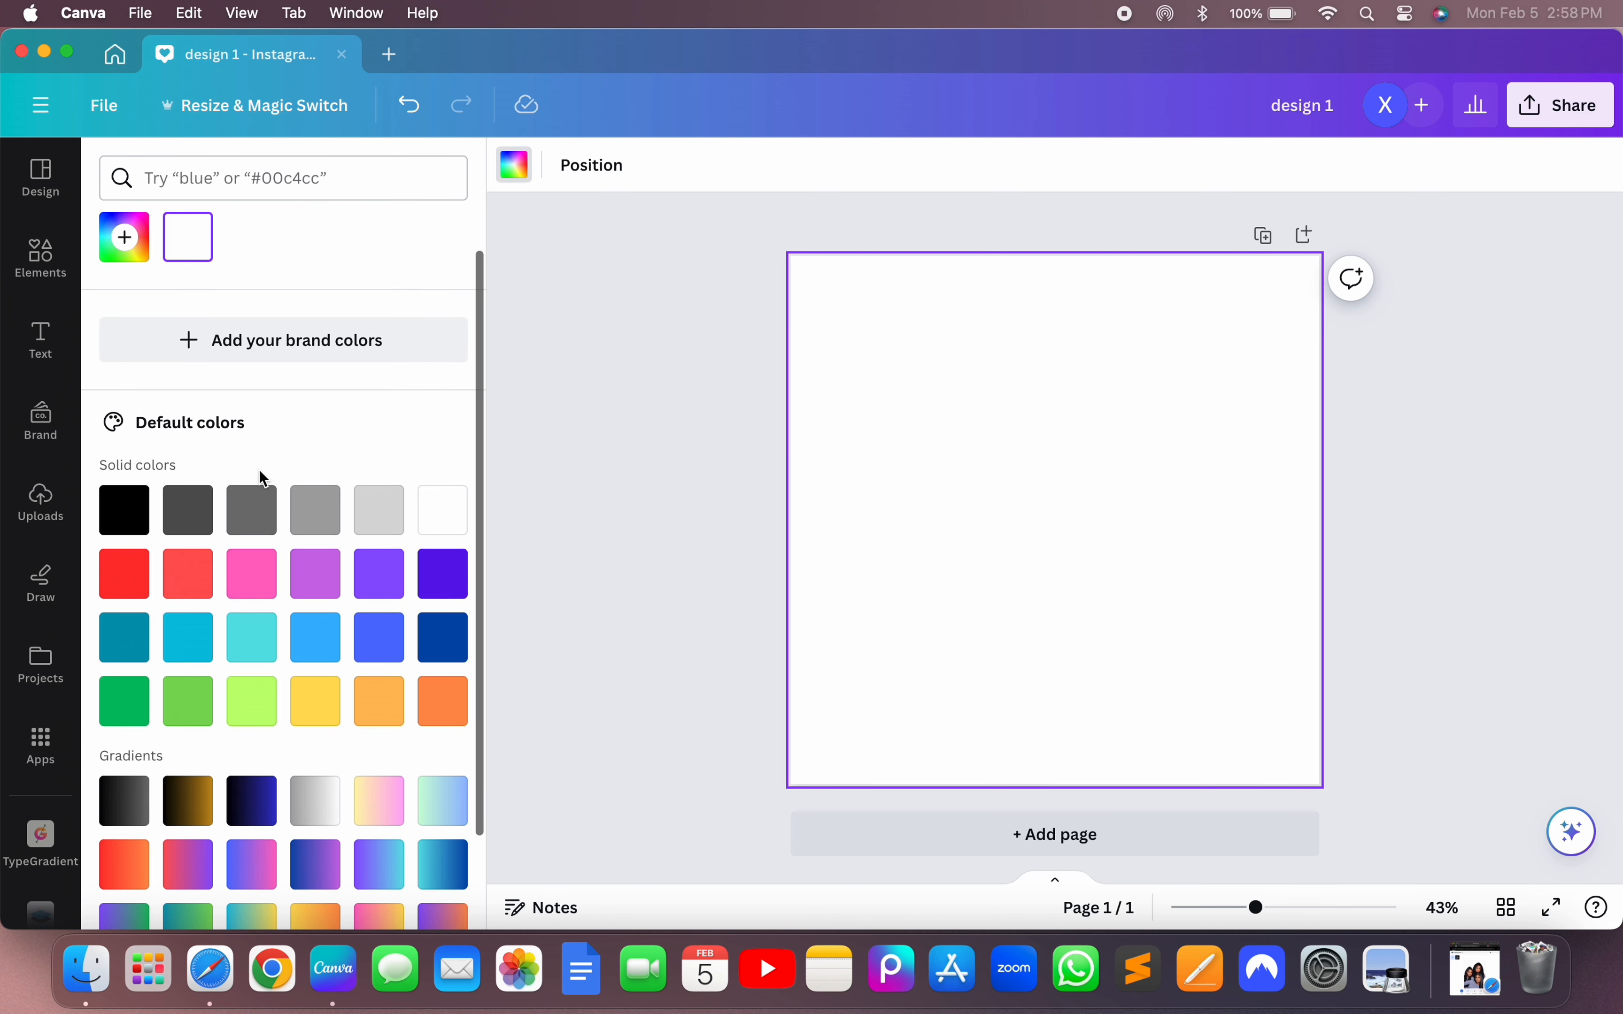
left_click(137, 521)
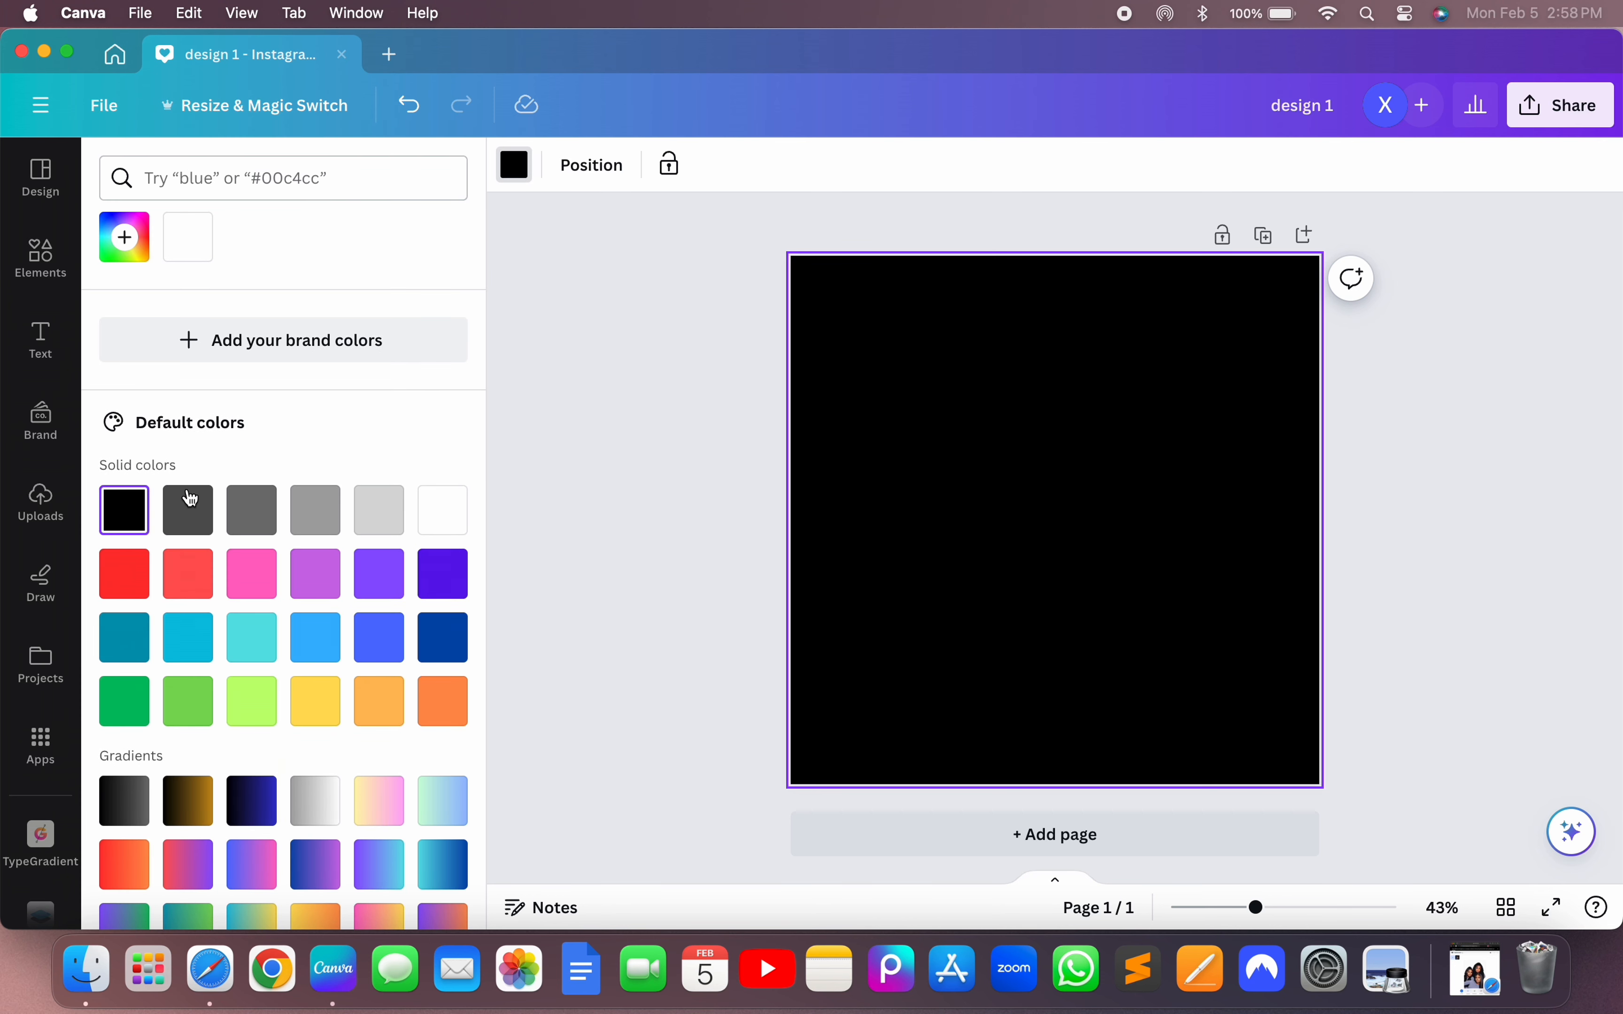
scroll(351, 431, "up", 1)
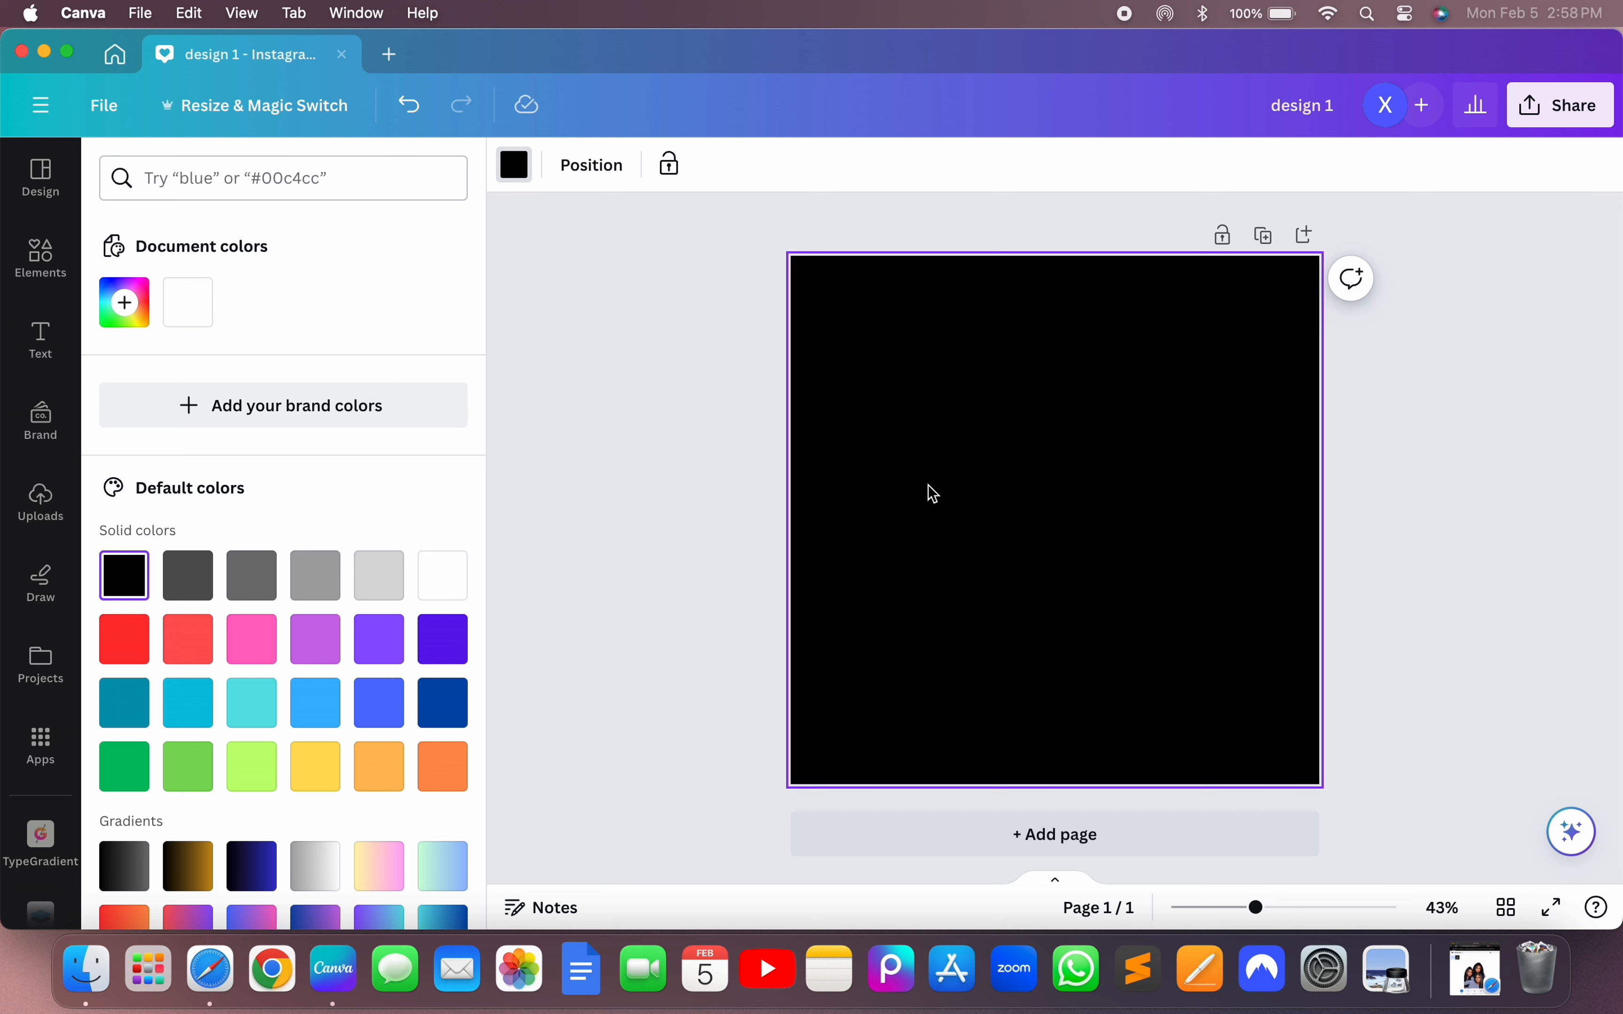
- Turn the page background into a #000000 to #555555 gradient, comparing the available styles and keeping the 135° linear one
left_click(122, 302)
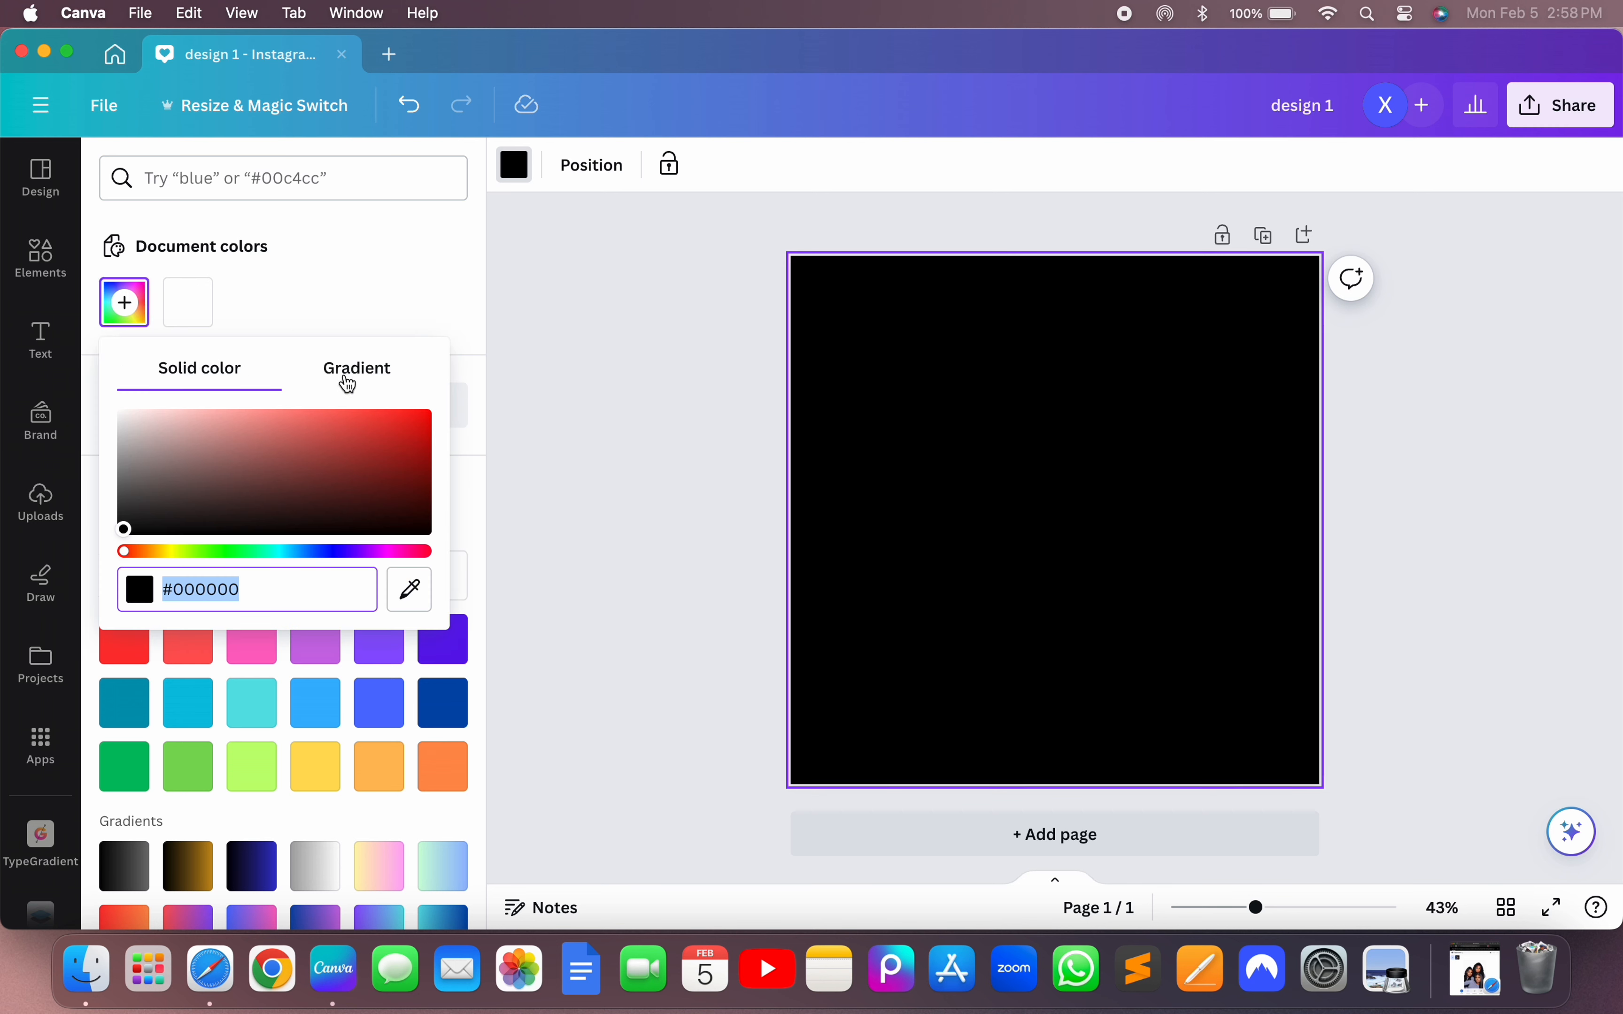
left_click(380, 370)
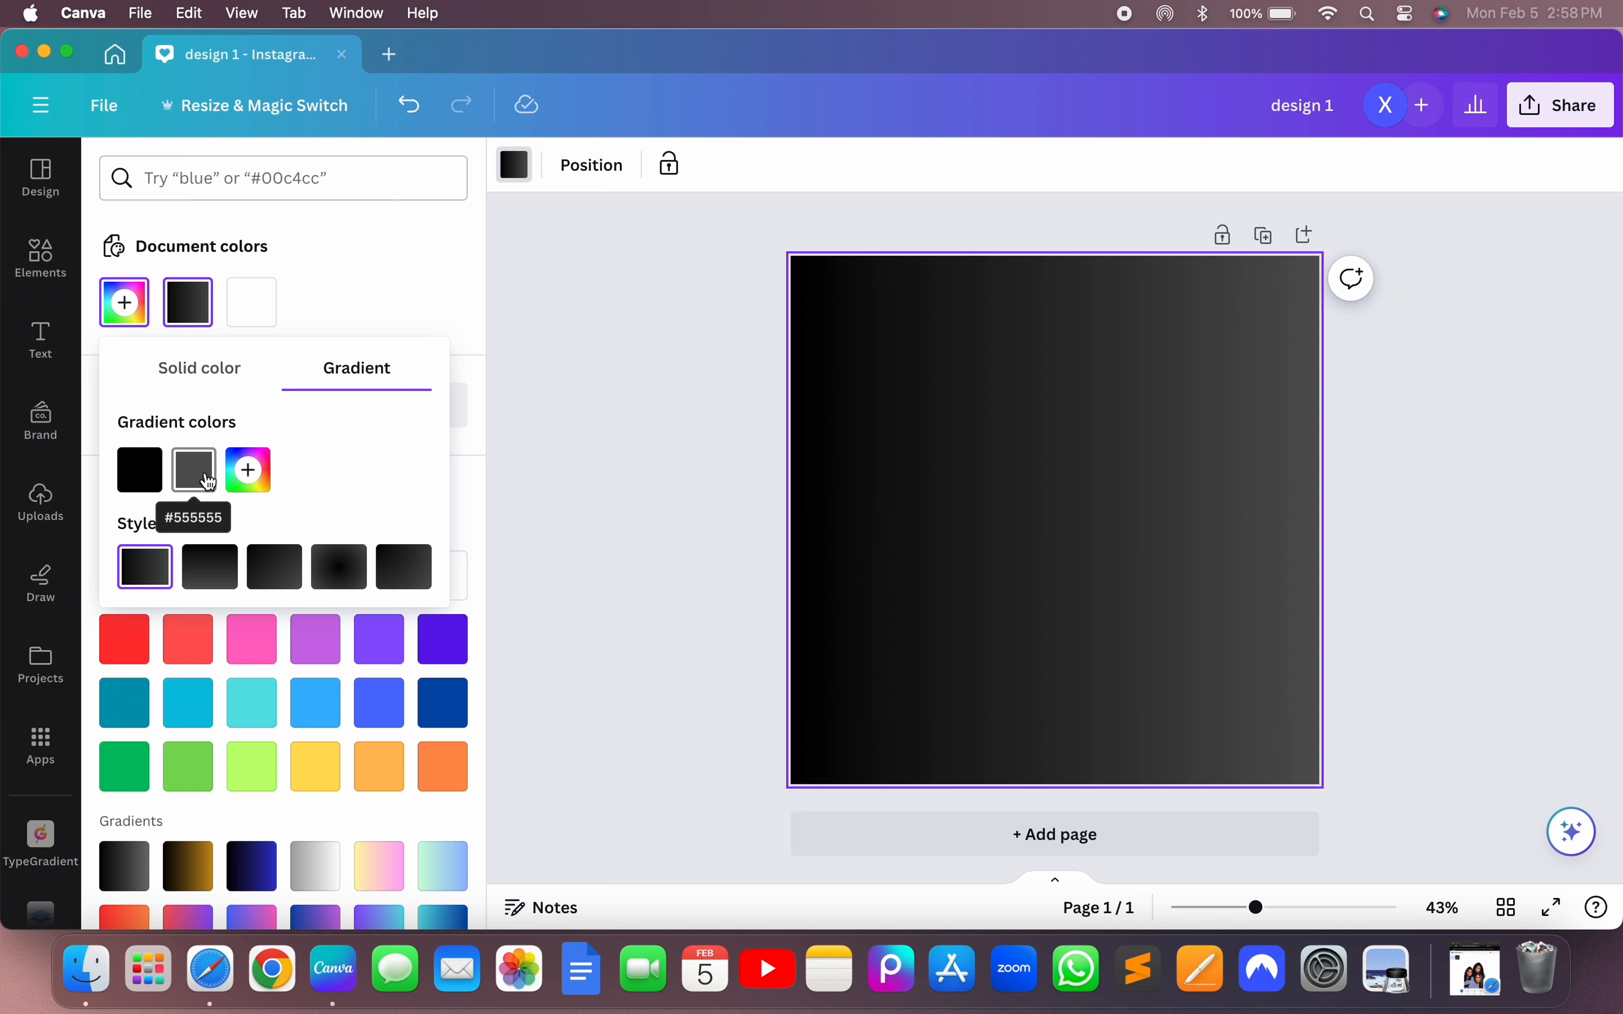
left_click(201, 570)
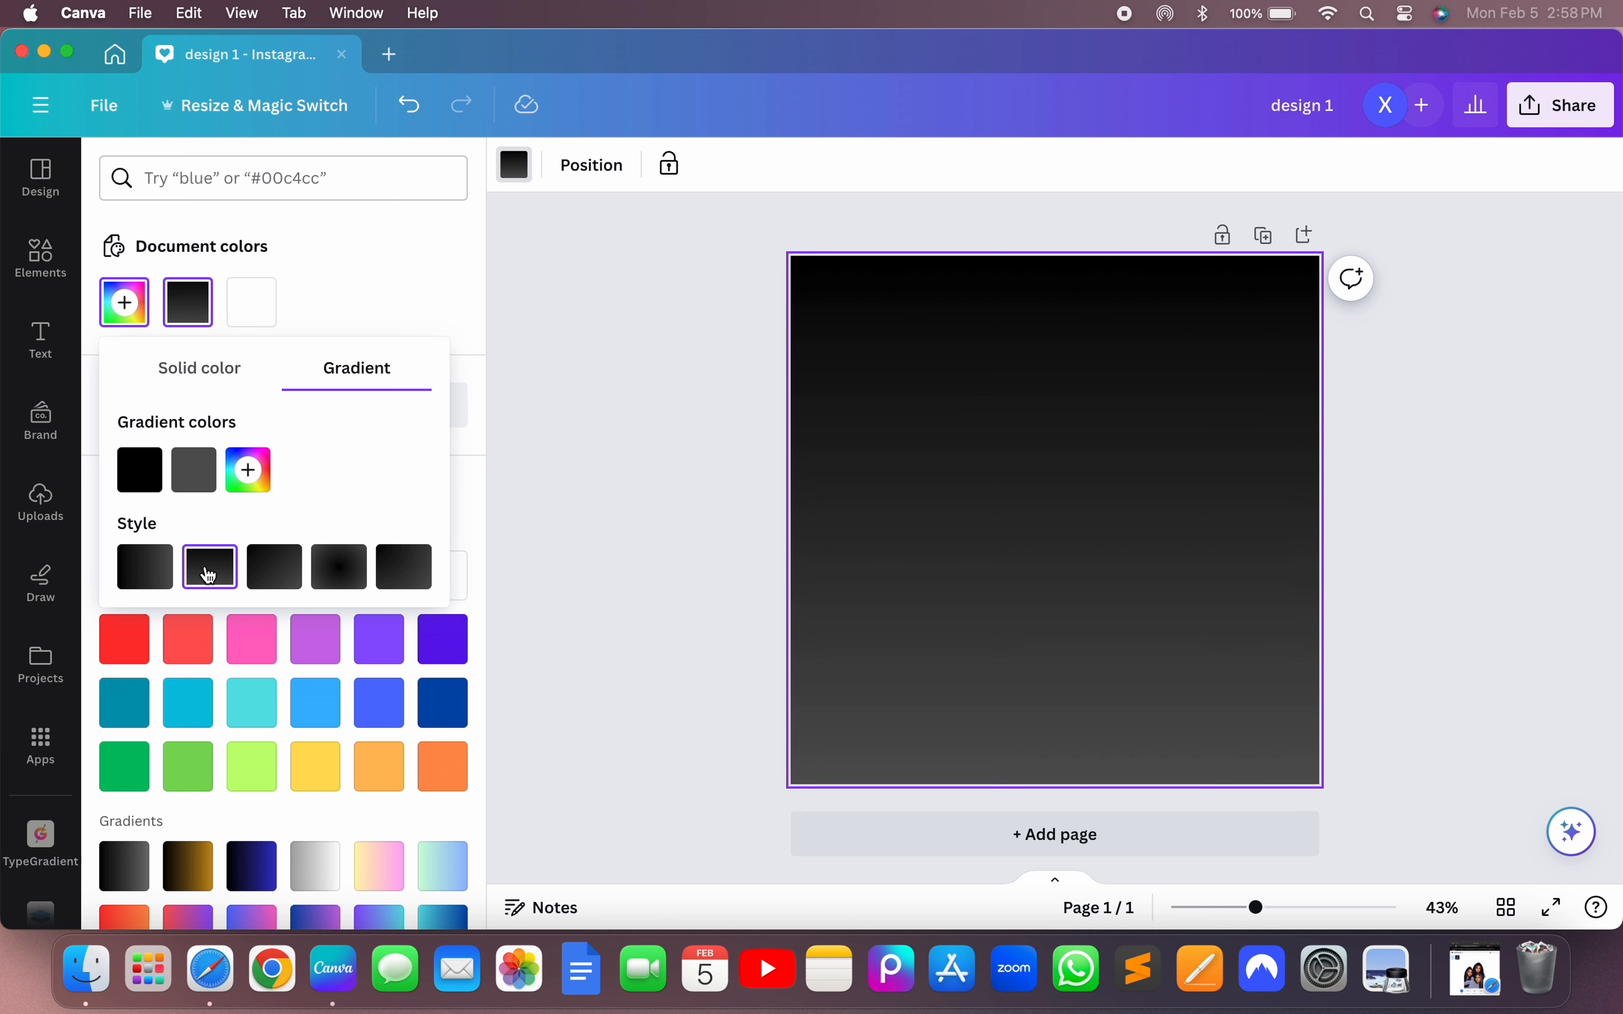
left_click(279, 569)
left_click(340, 571)
left_click(401, 577)
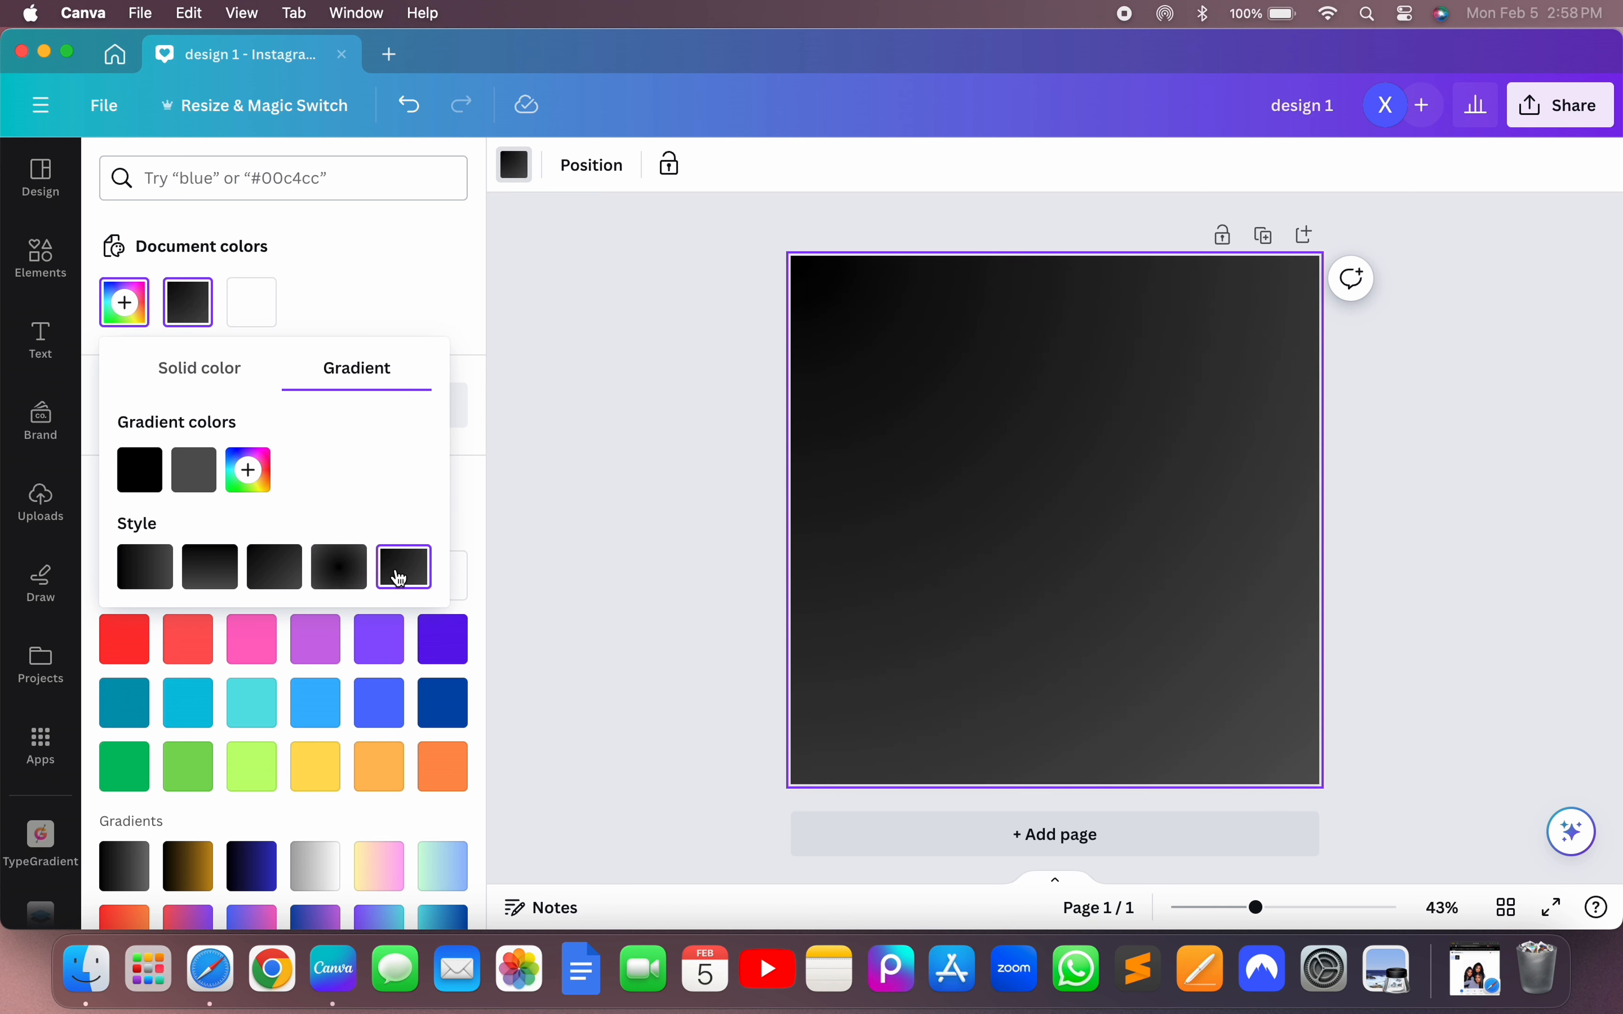
left_click(141, 574)
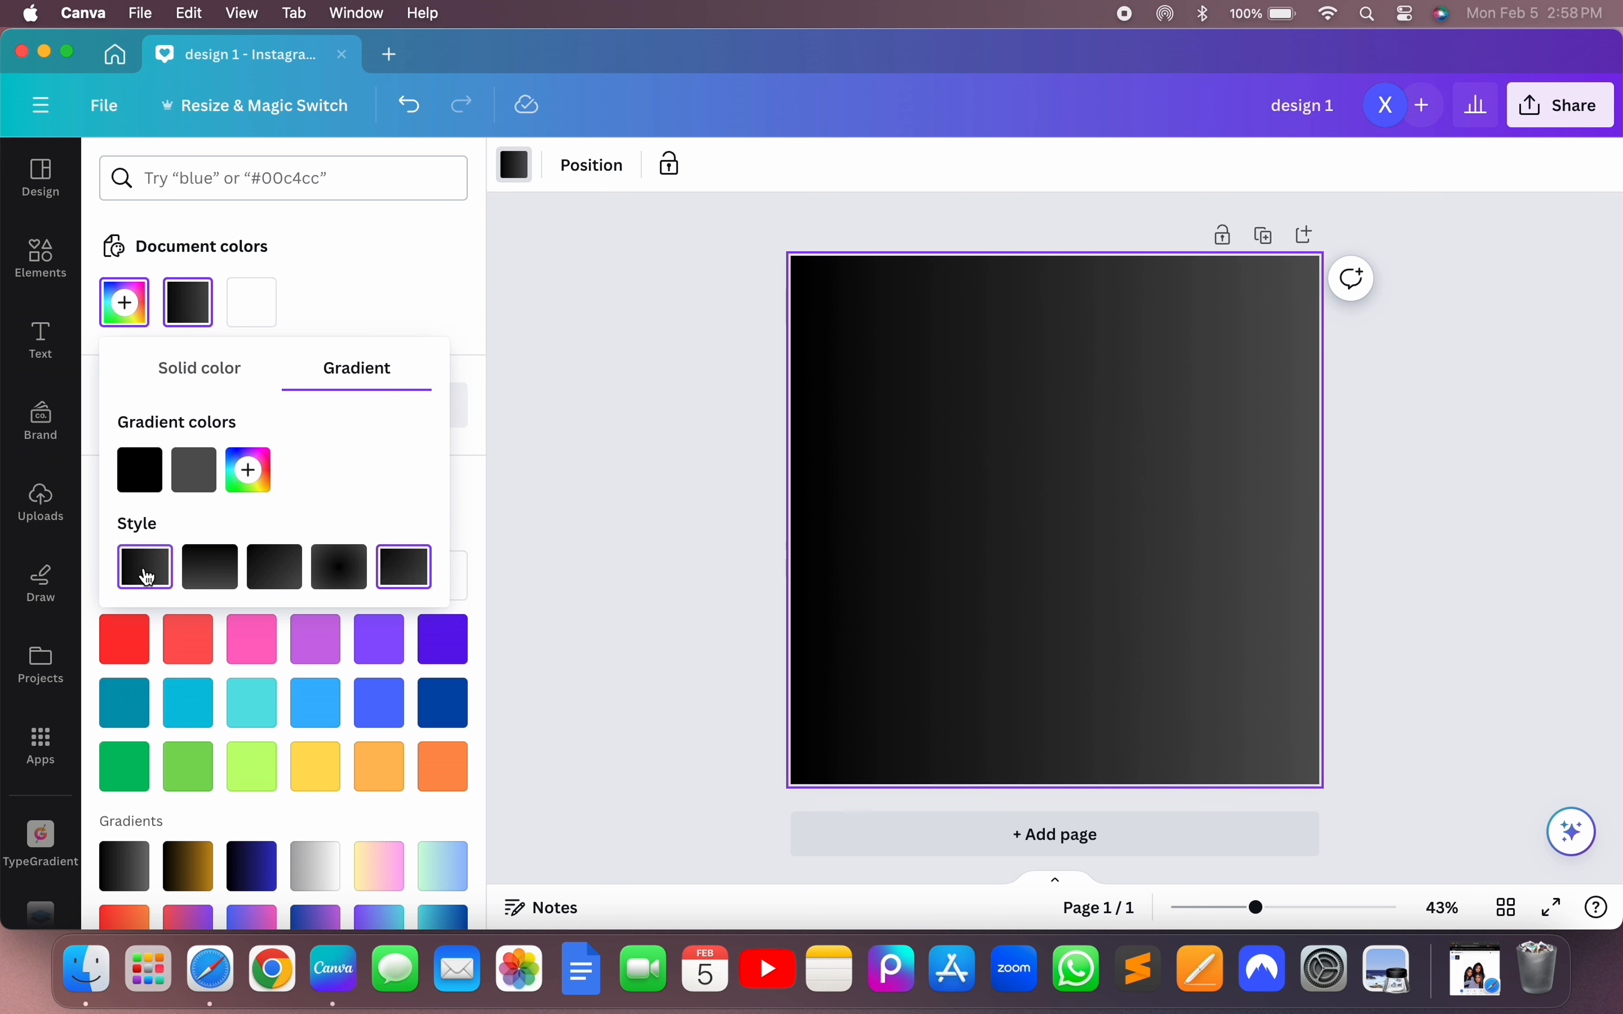
left_click(221, 578)
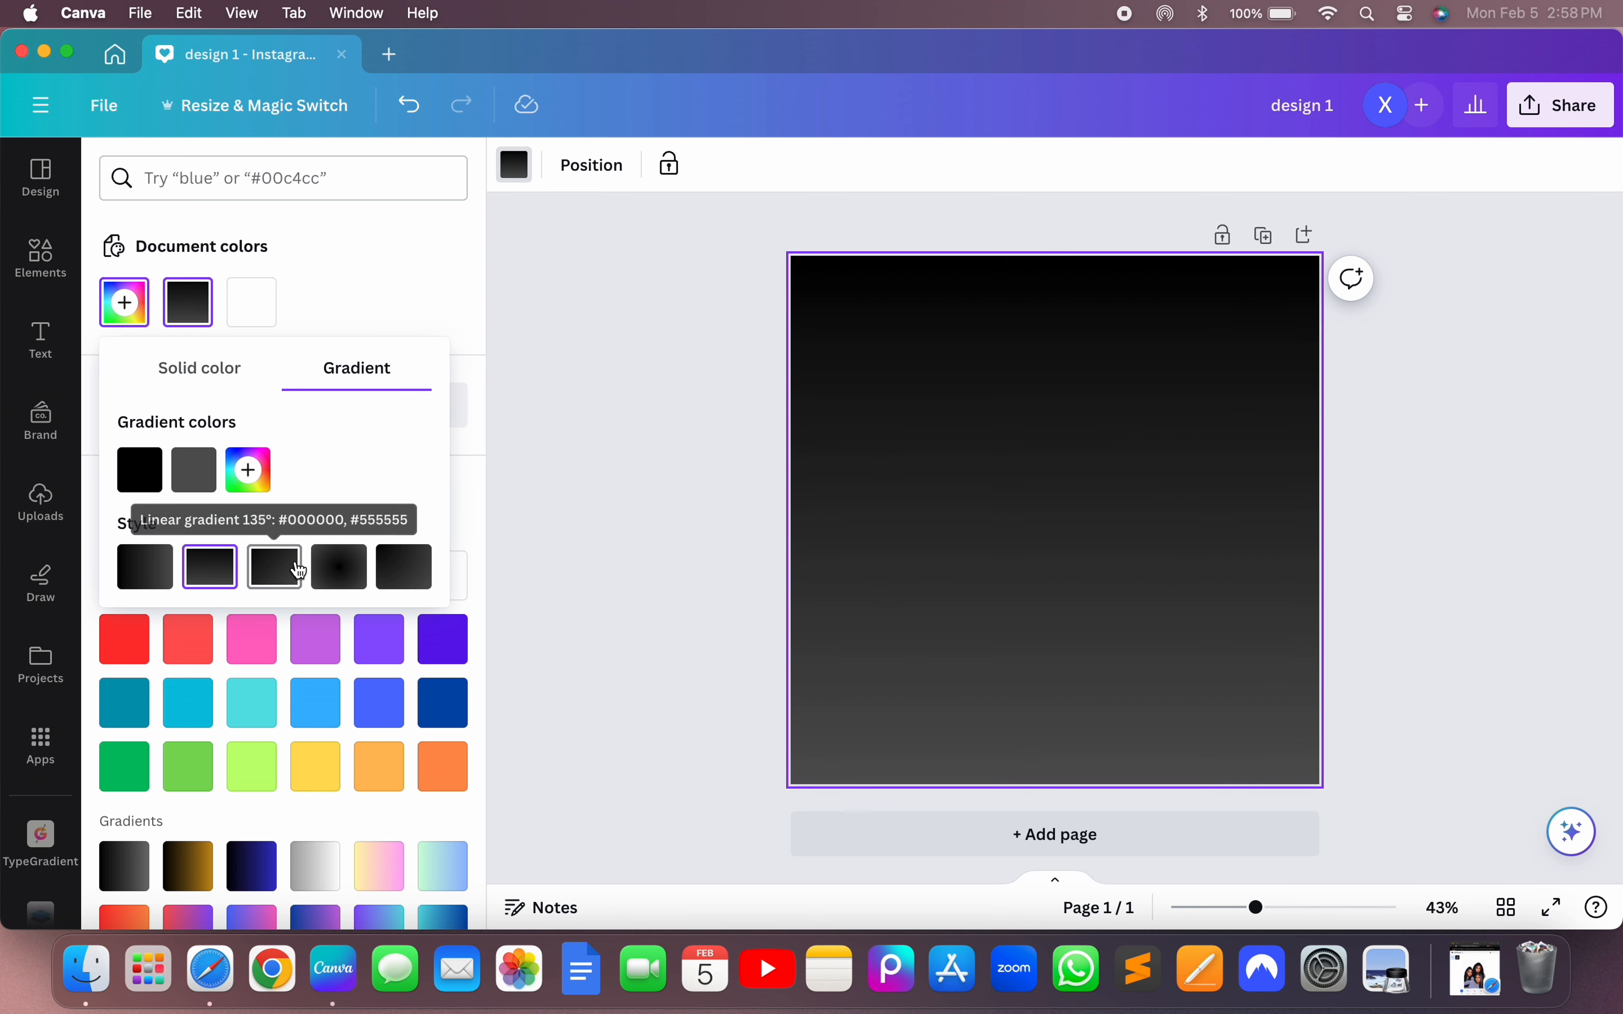
left_click(420, 573)
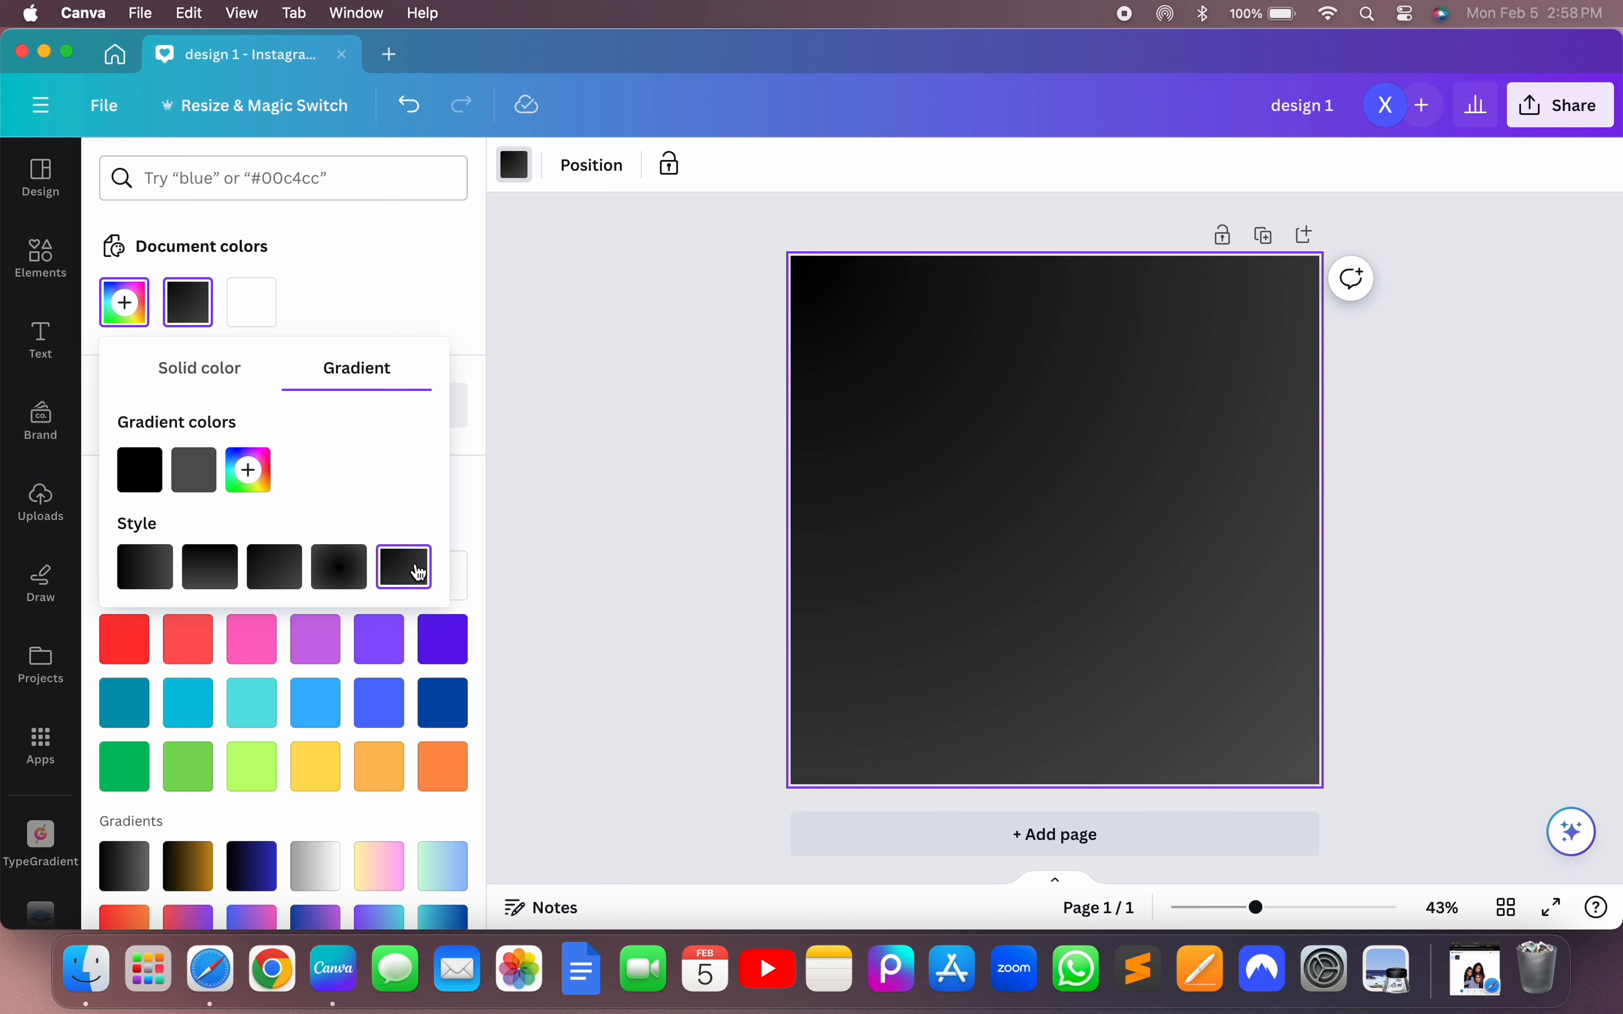
left_click(219, 577)
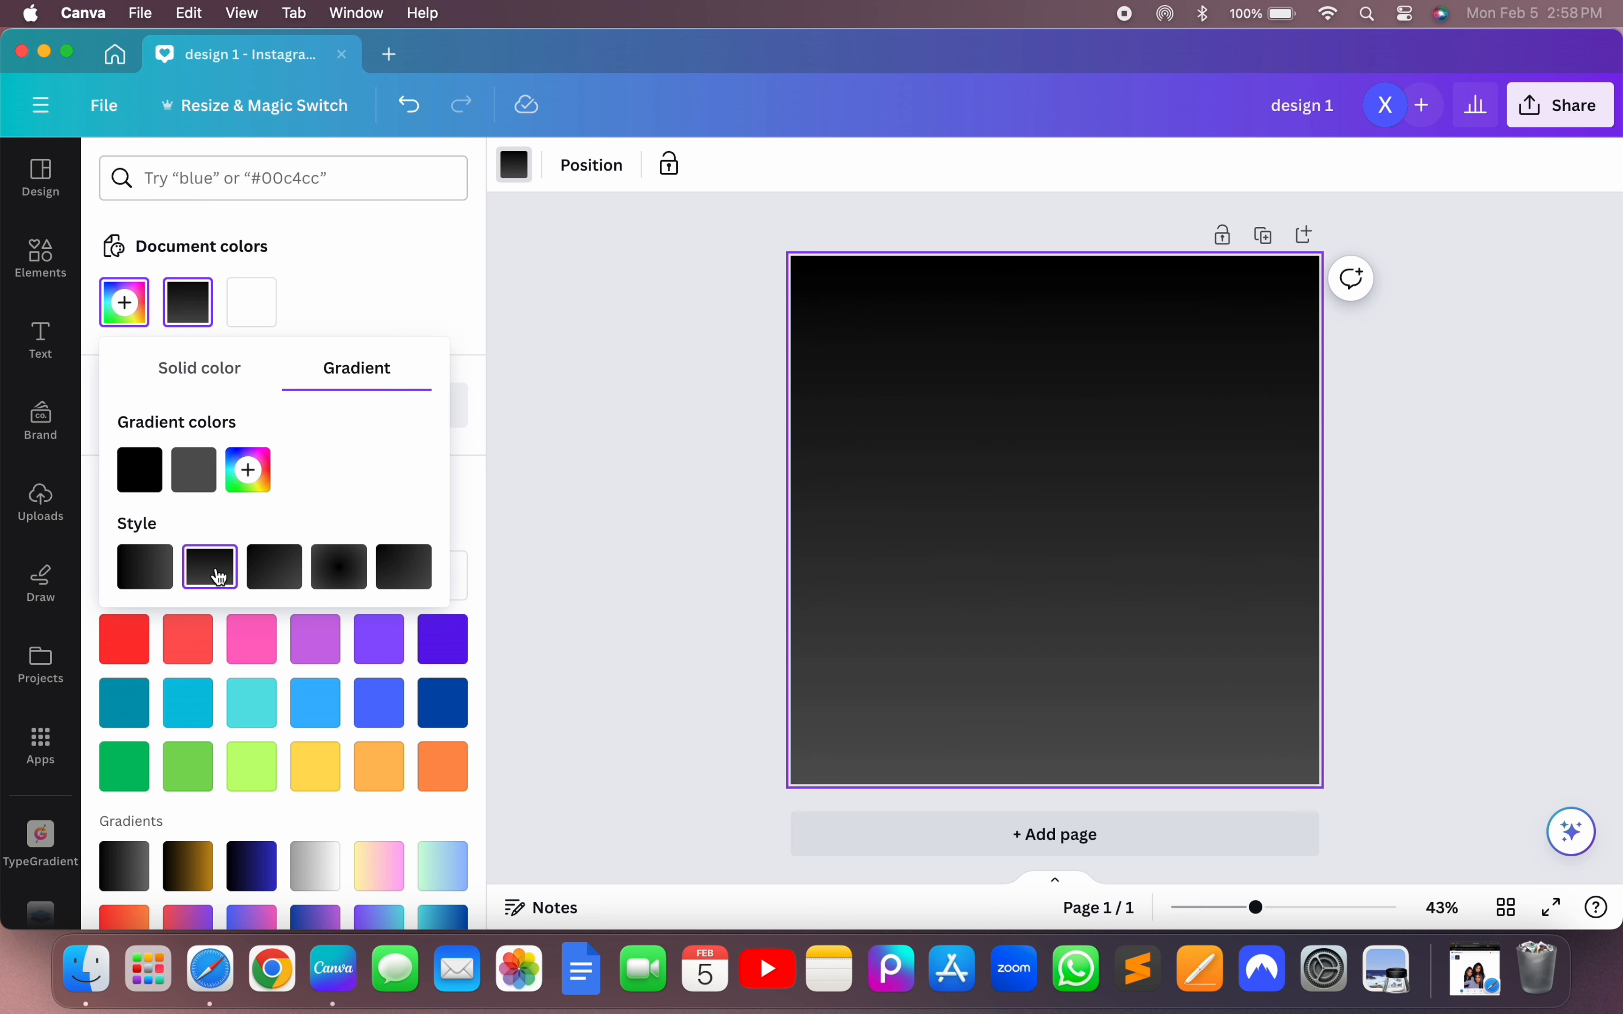
left_click(146, 581)
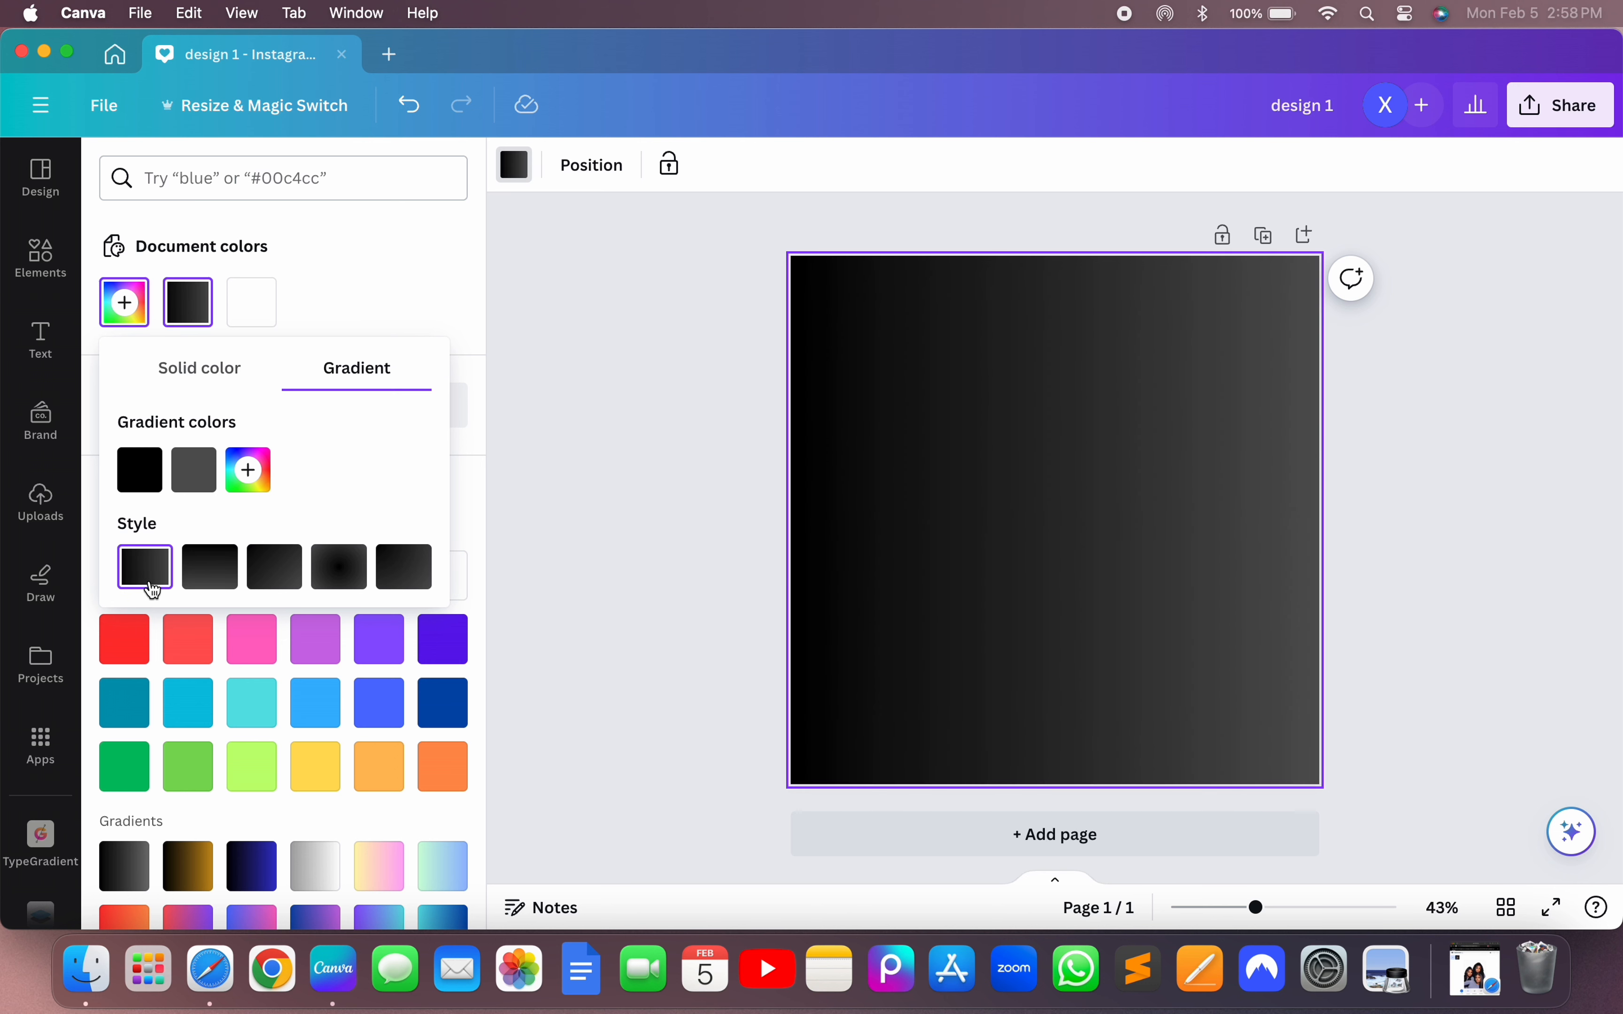
left_click(291, 583)
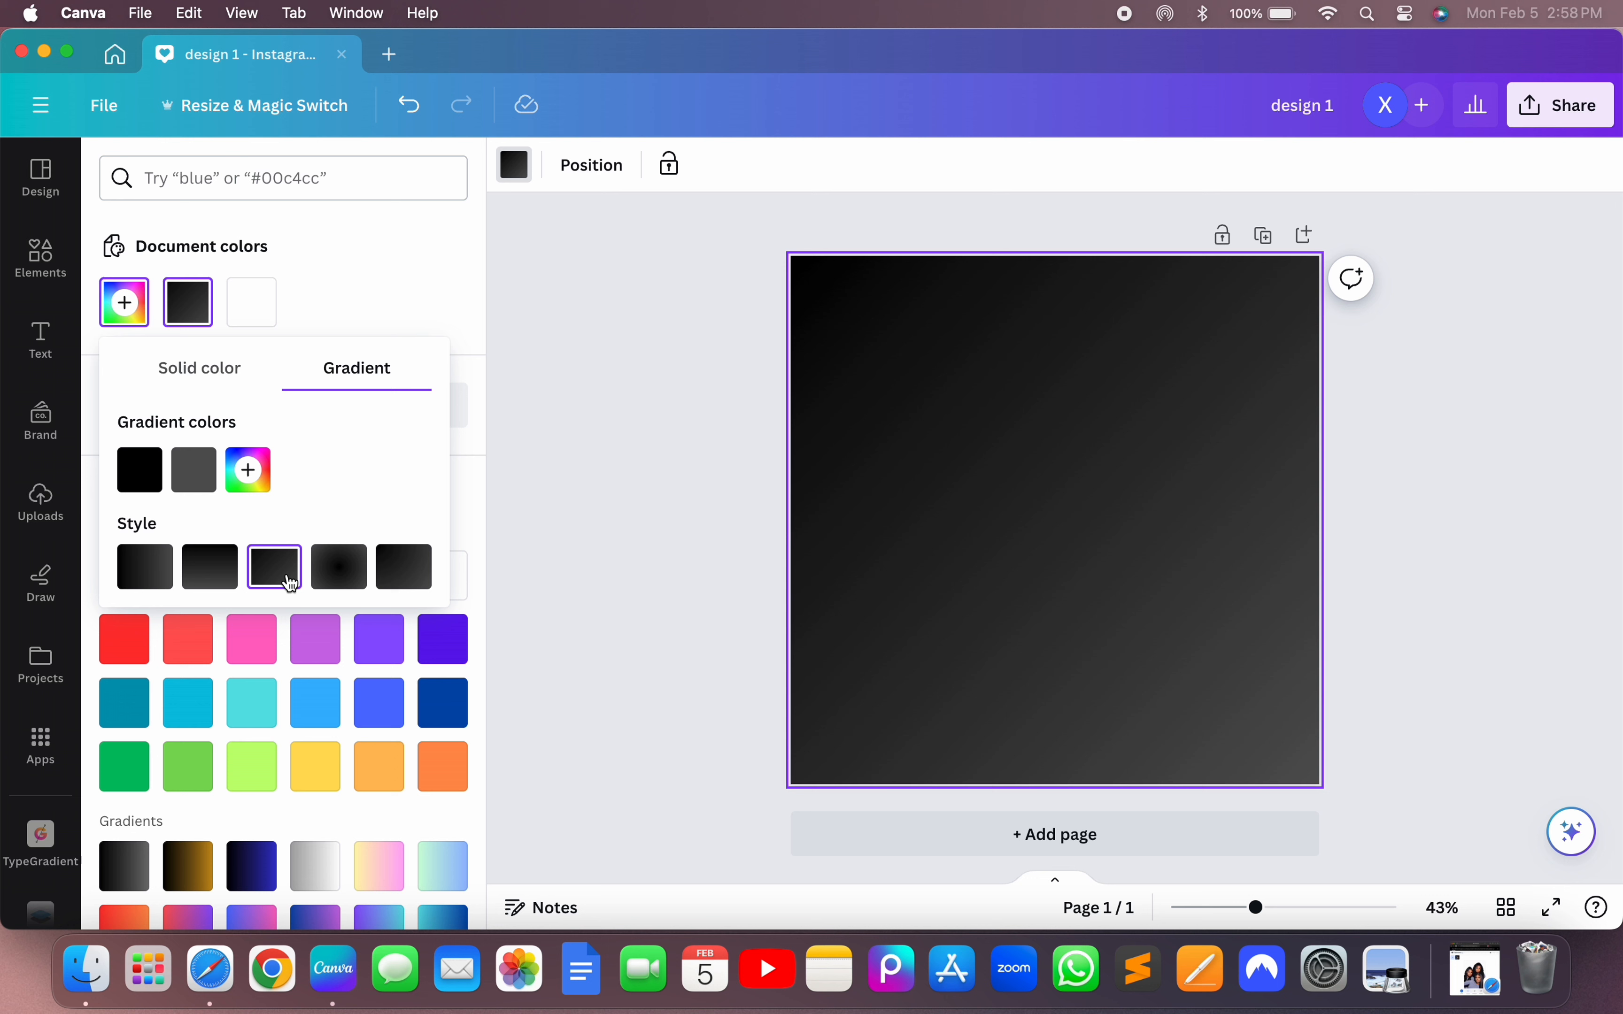
left_click(396, 580)
left_click(346, 580)
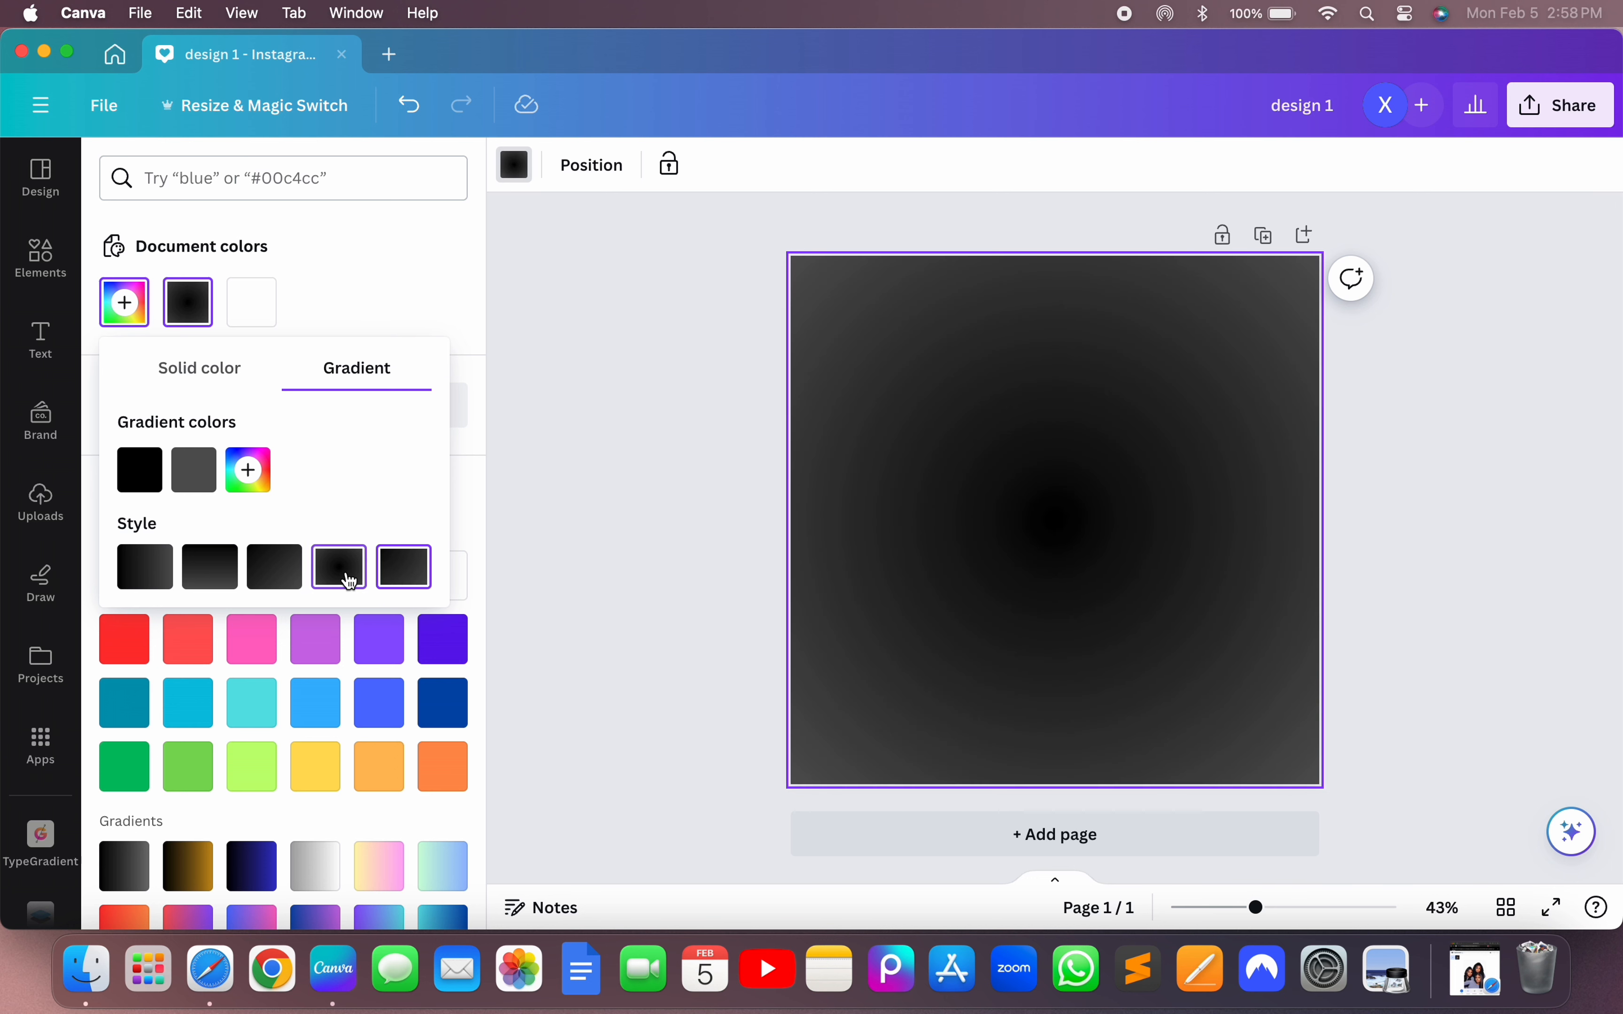
left_click(280, 588)
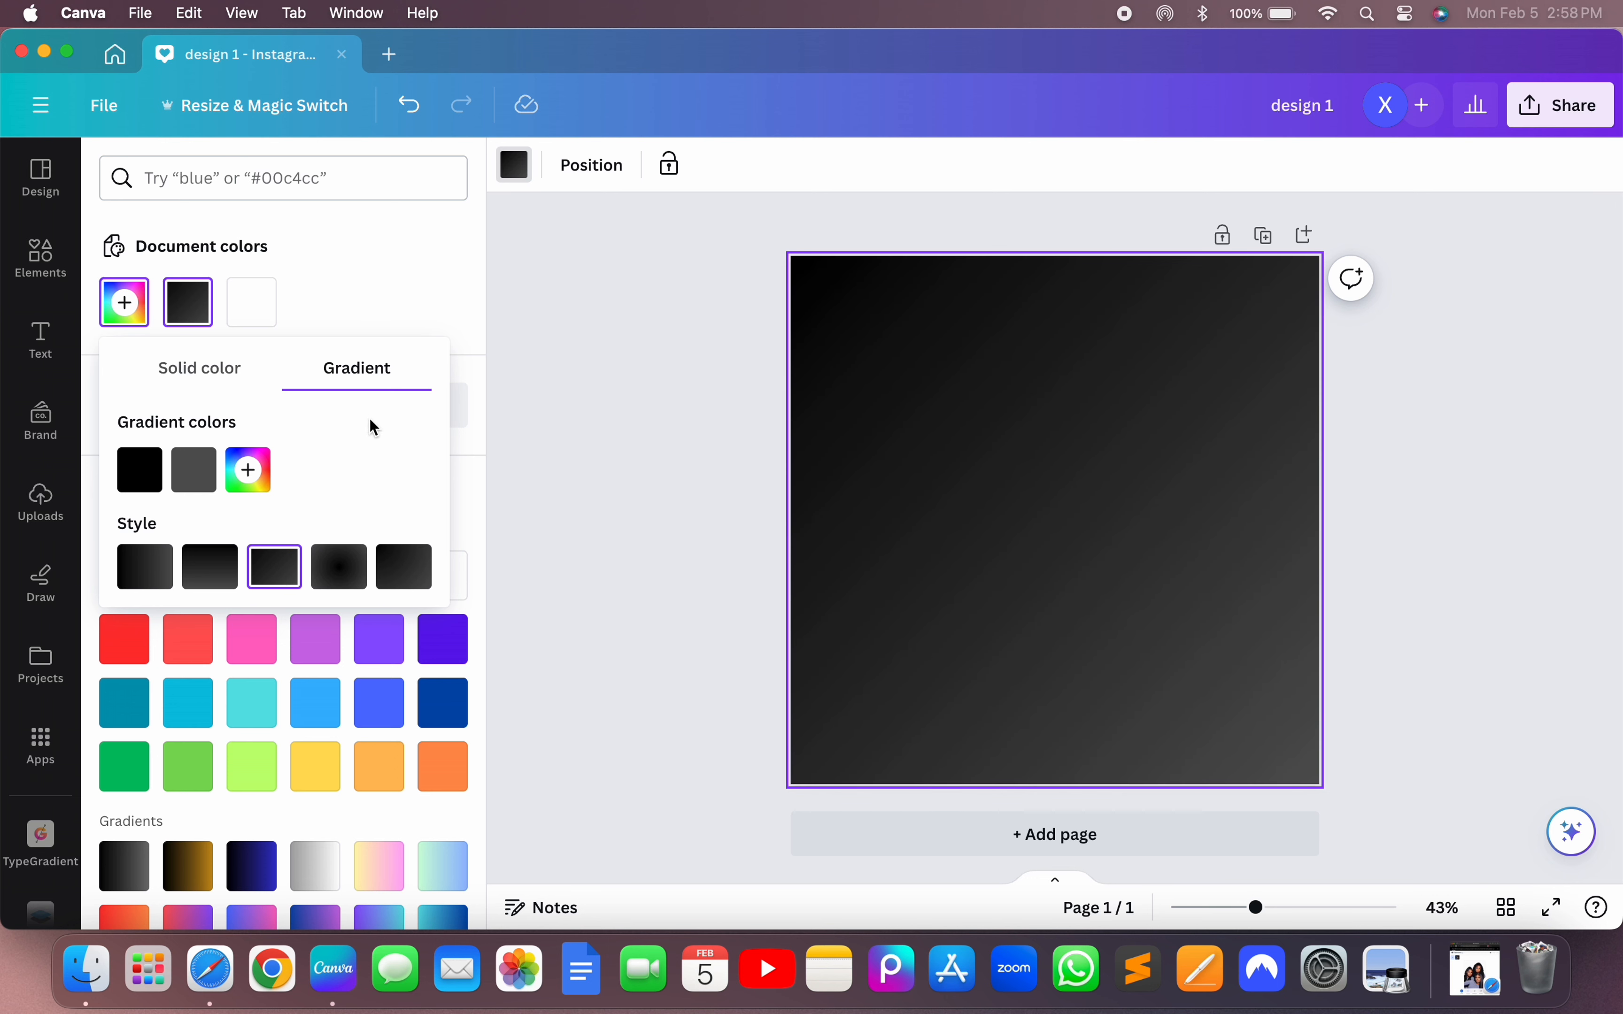
left_click(418, 285)
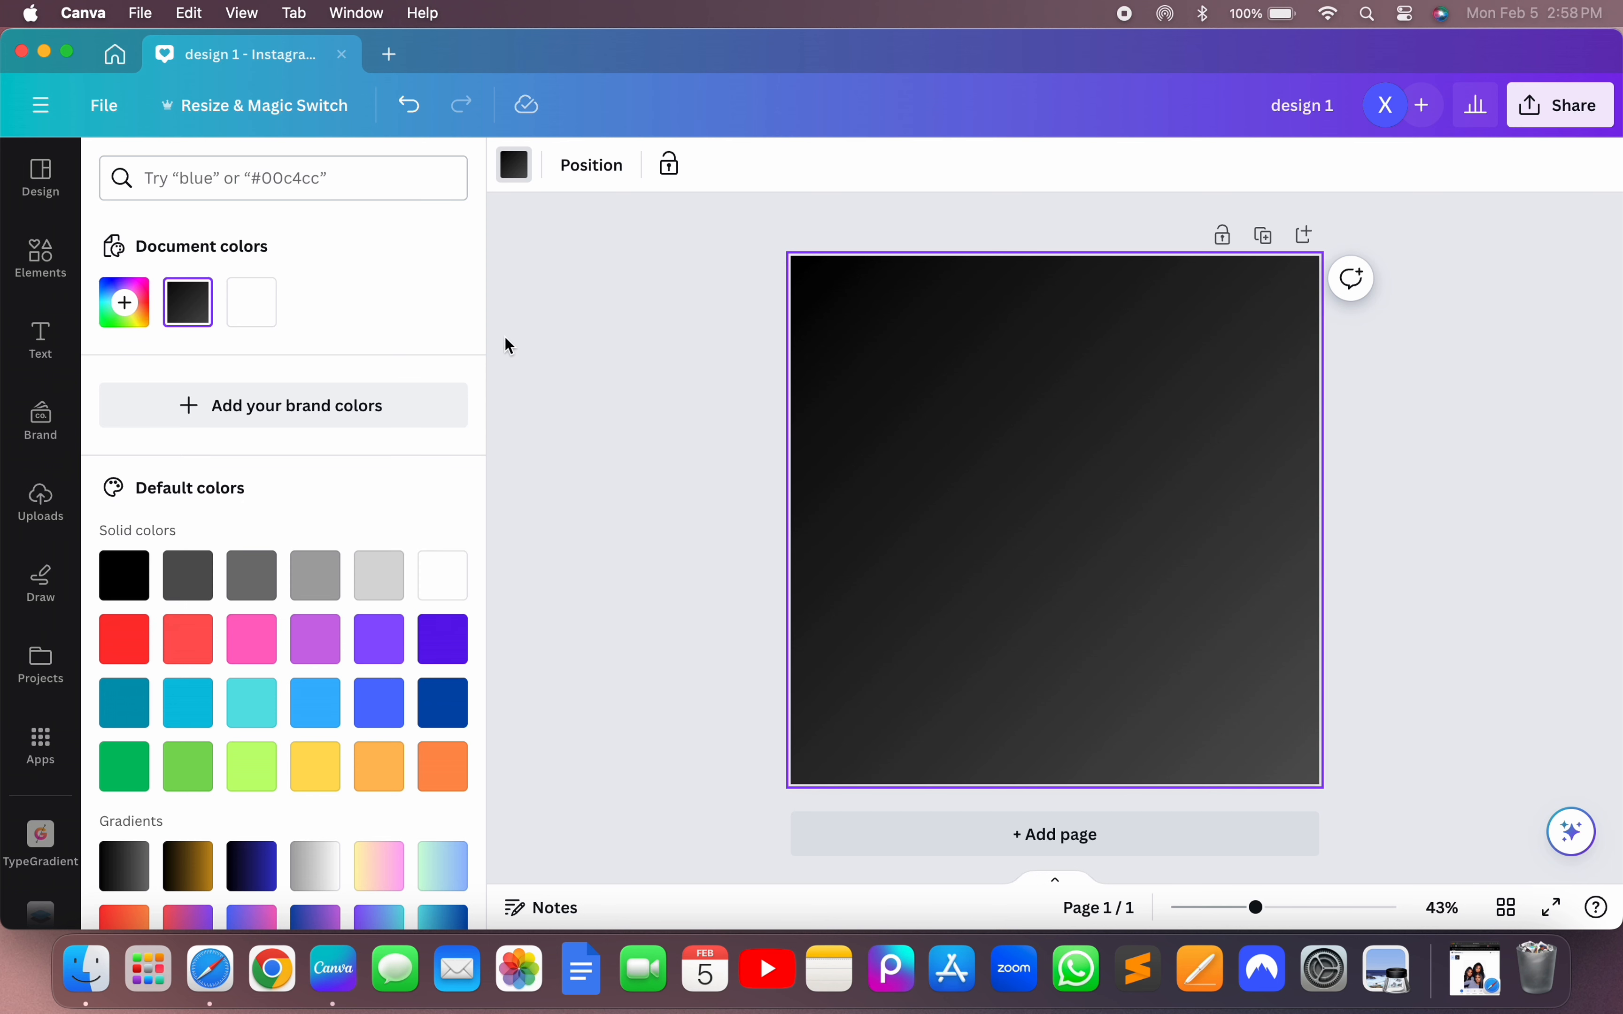
left_click(656, 447)
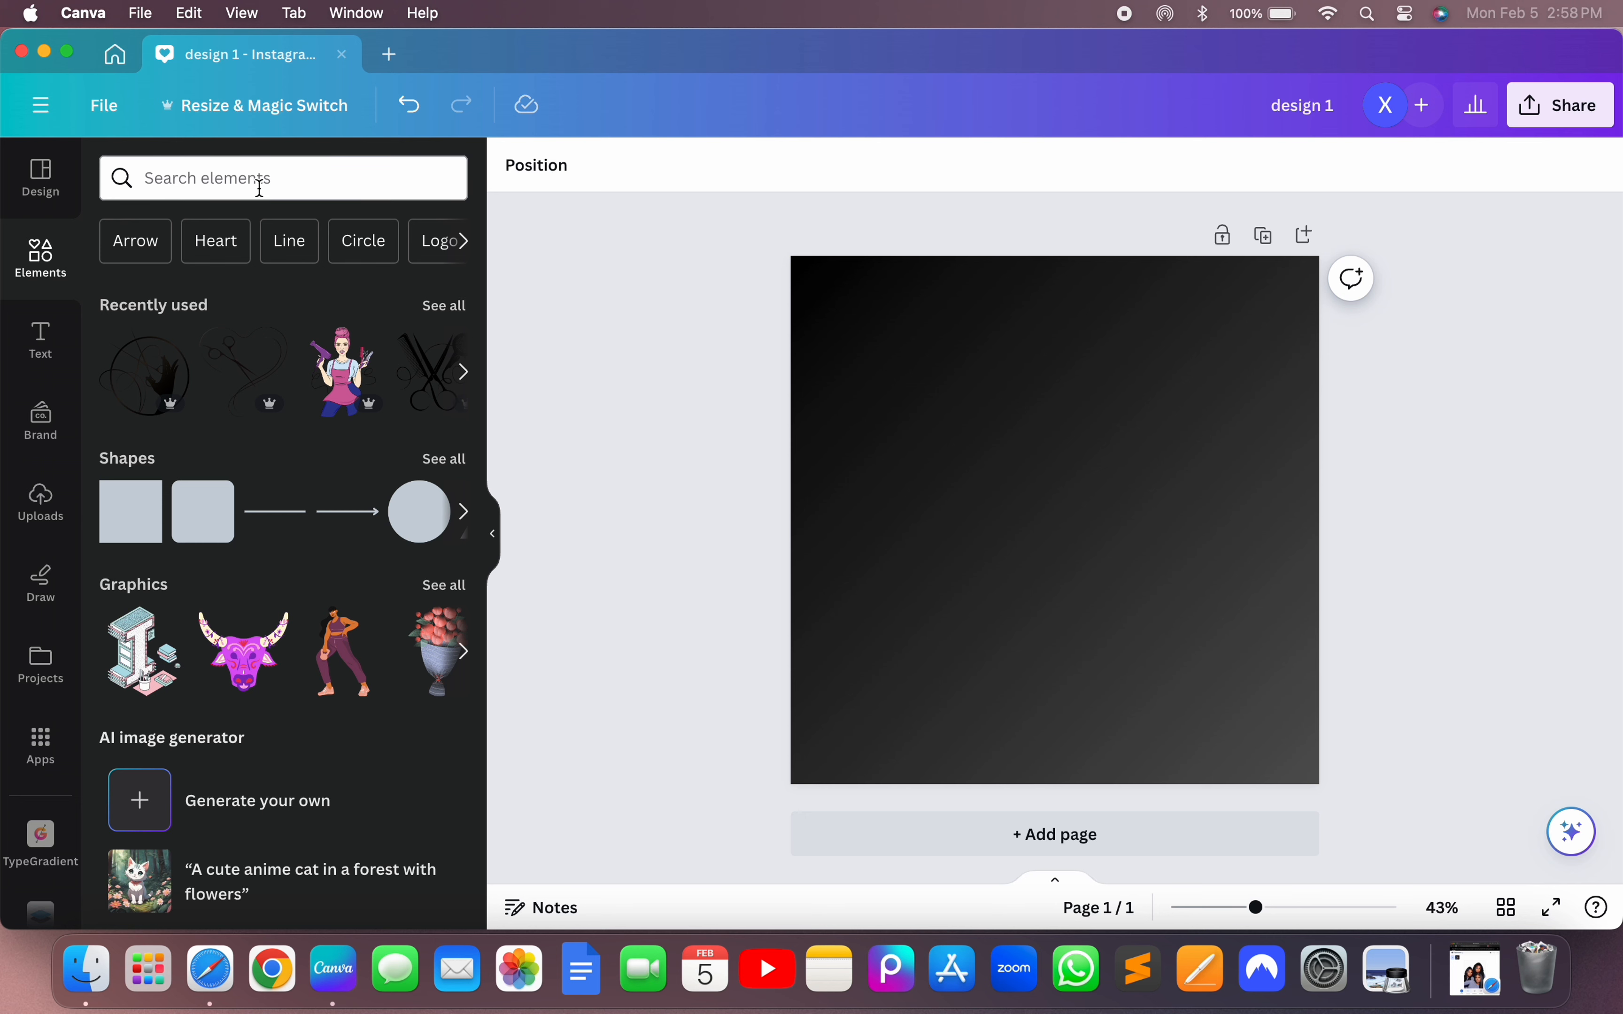
- Search the elements library for "jail measurment" and list all matching graphics
left_click(42, 510)
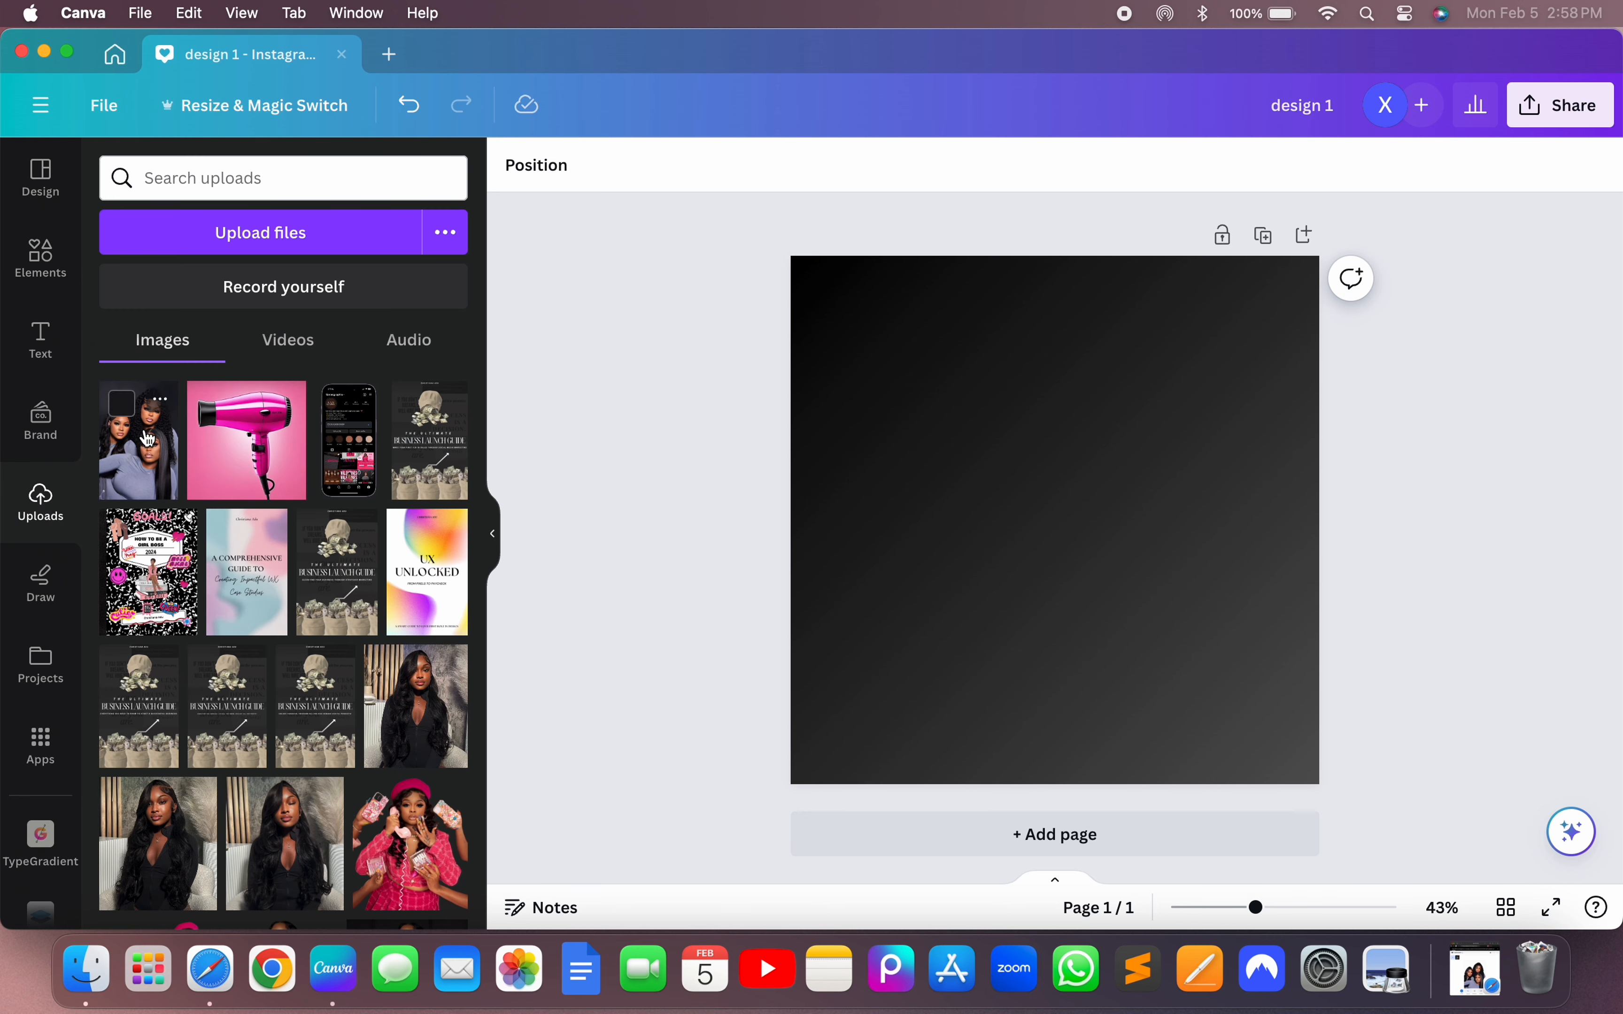
left_click(33, 259)
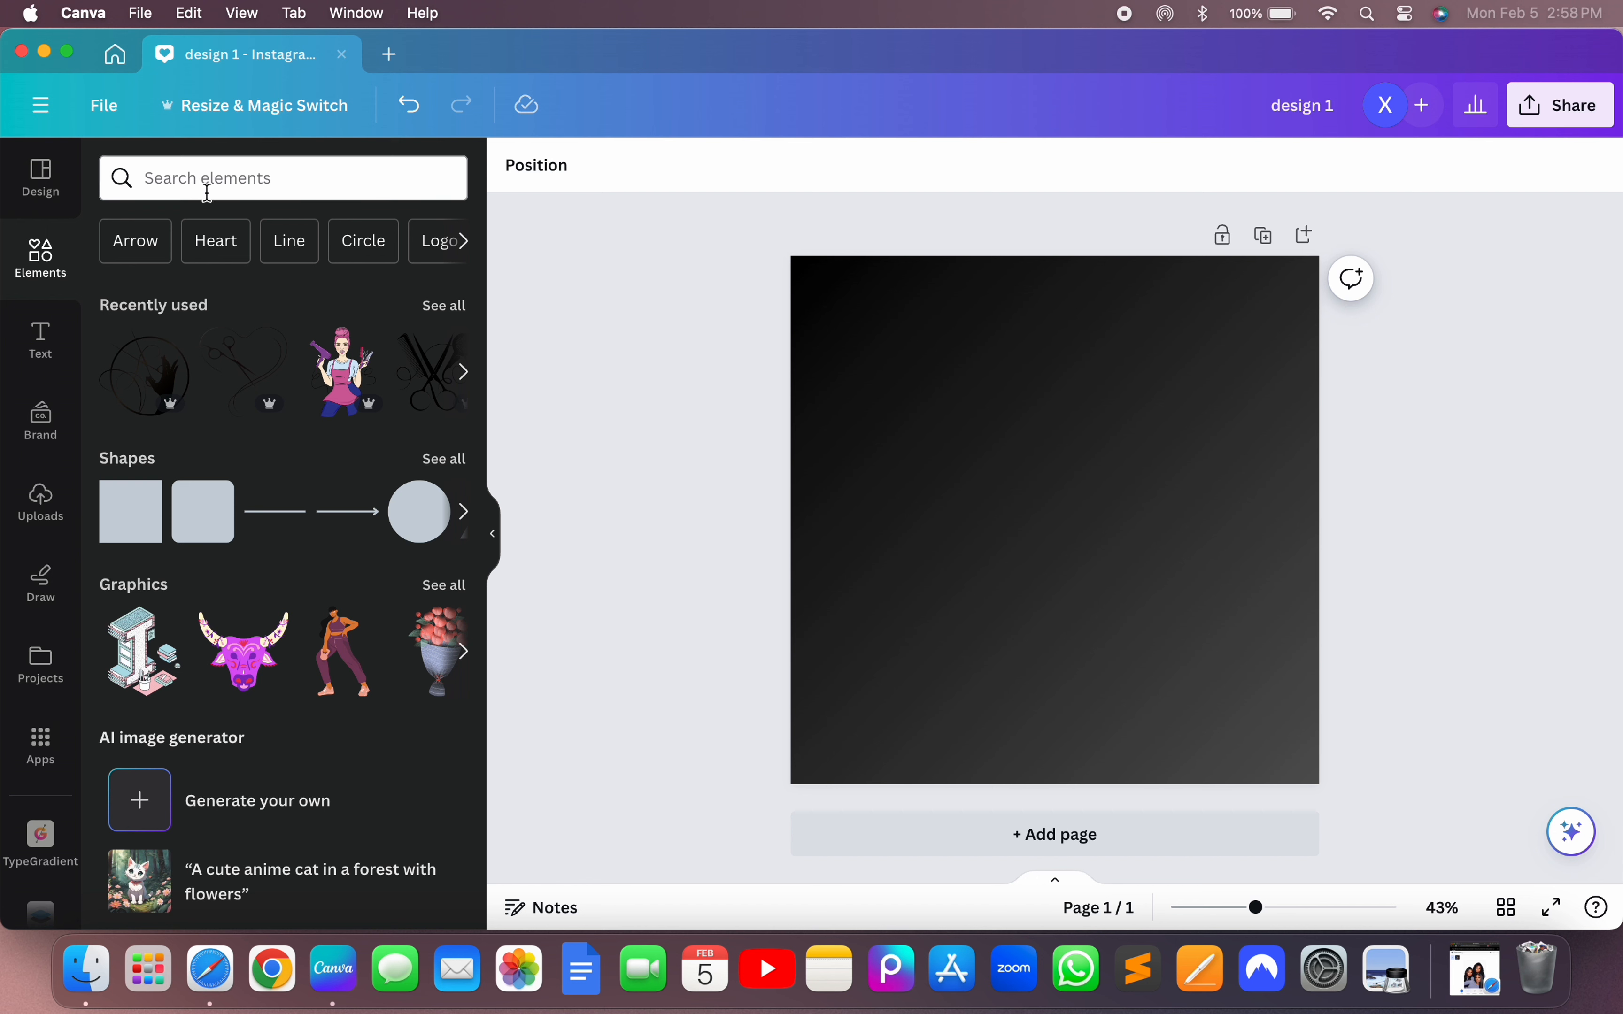
left_click(208, 192)
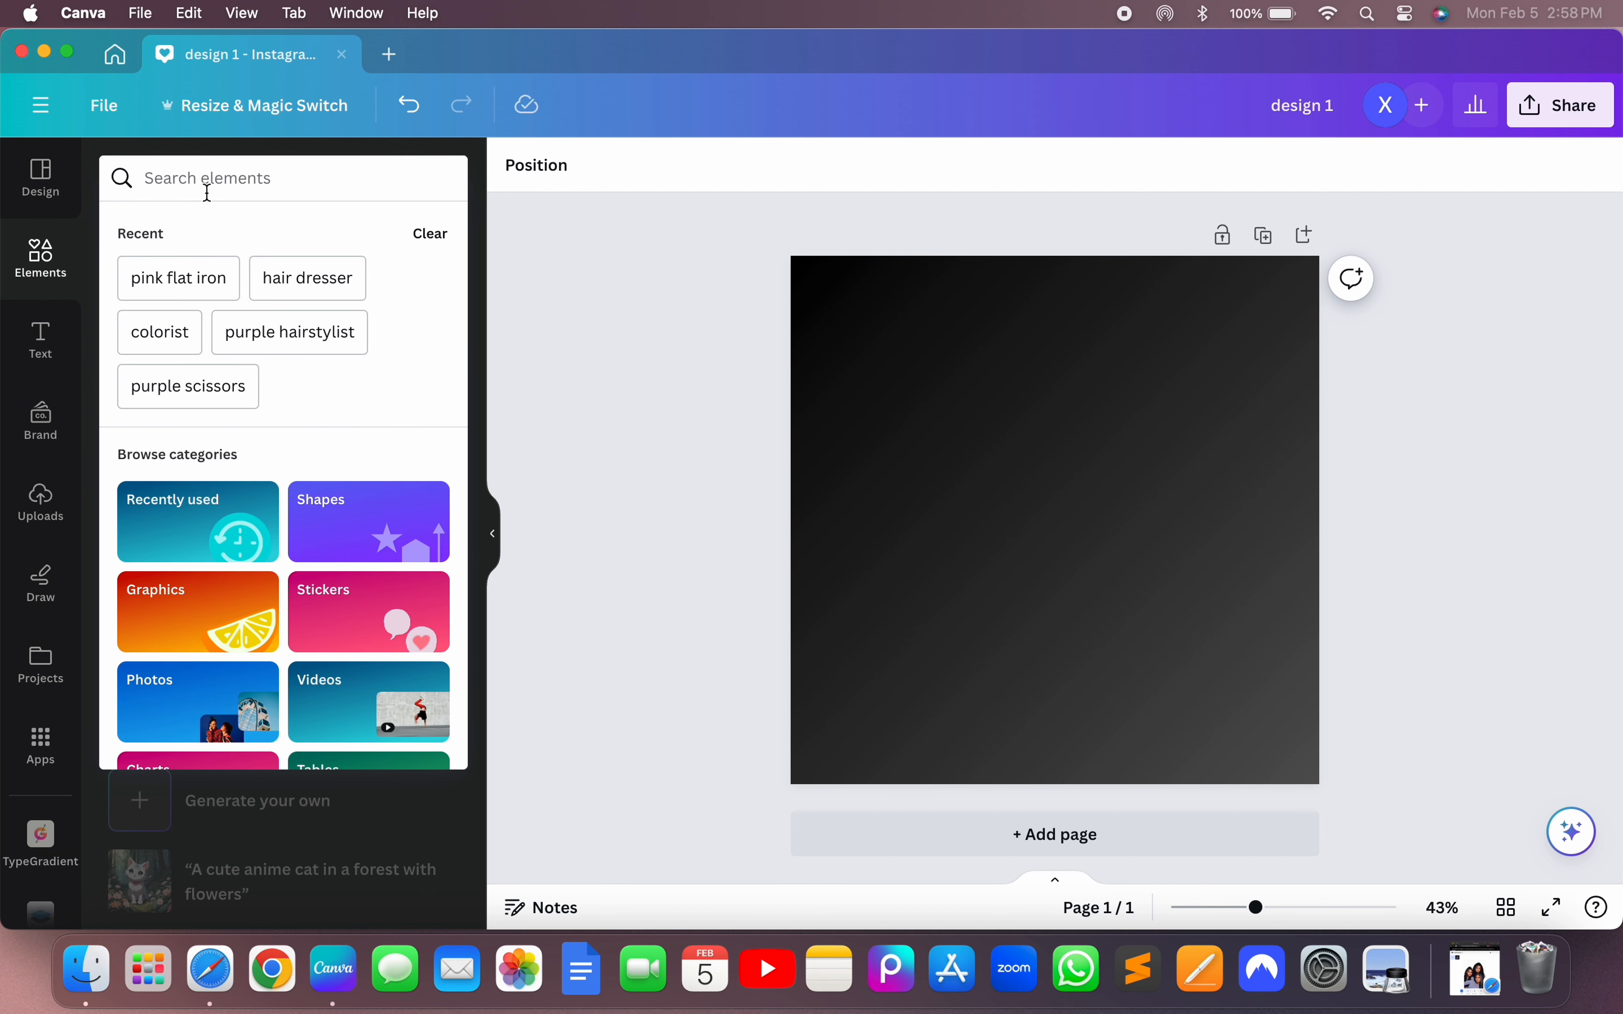
type("jai")
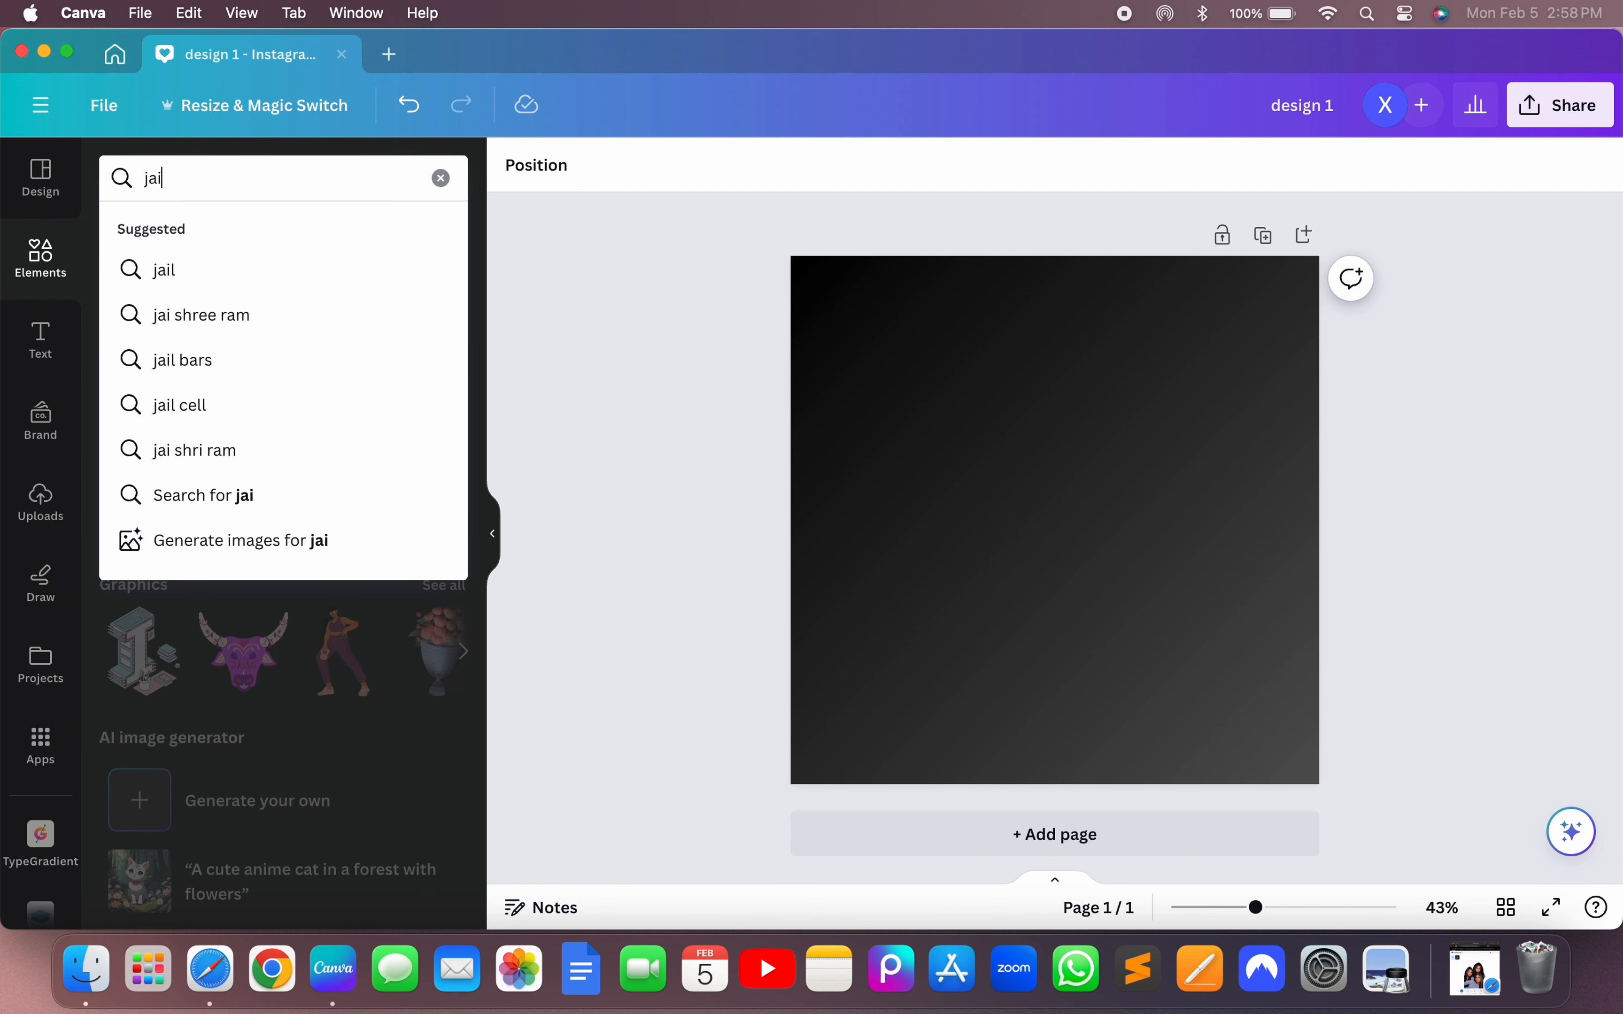
type("l me")
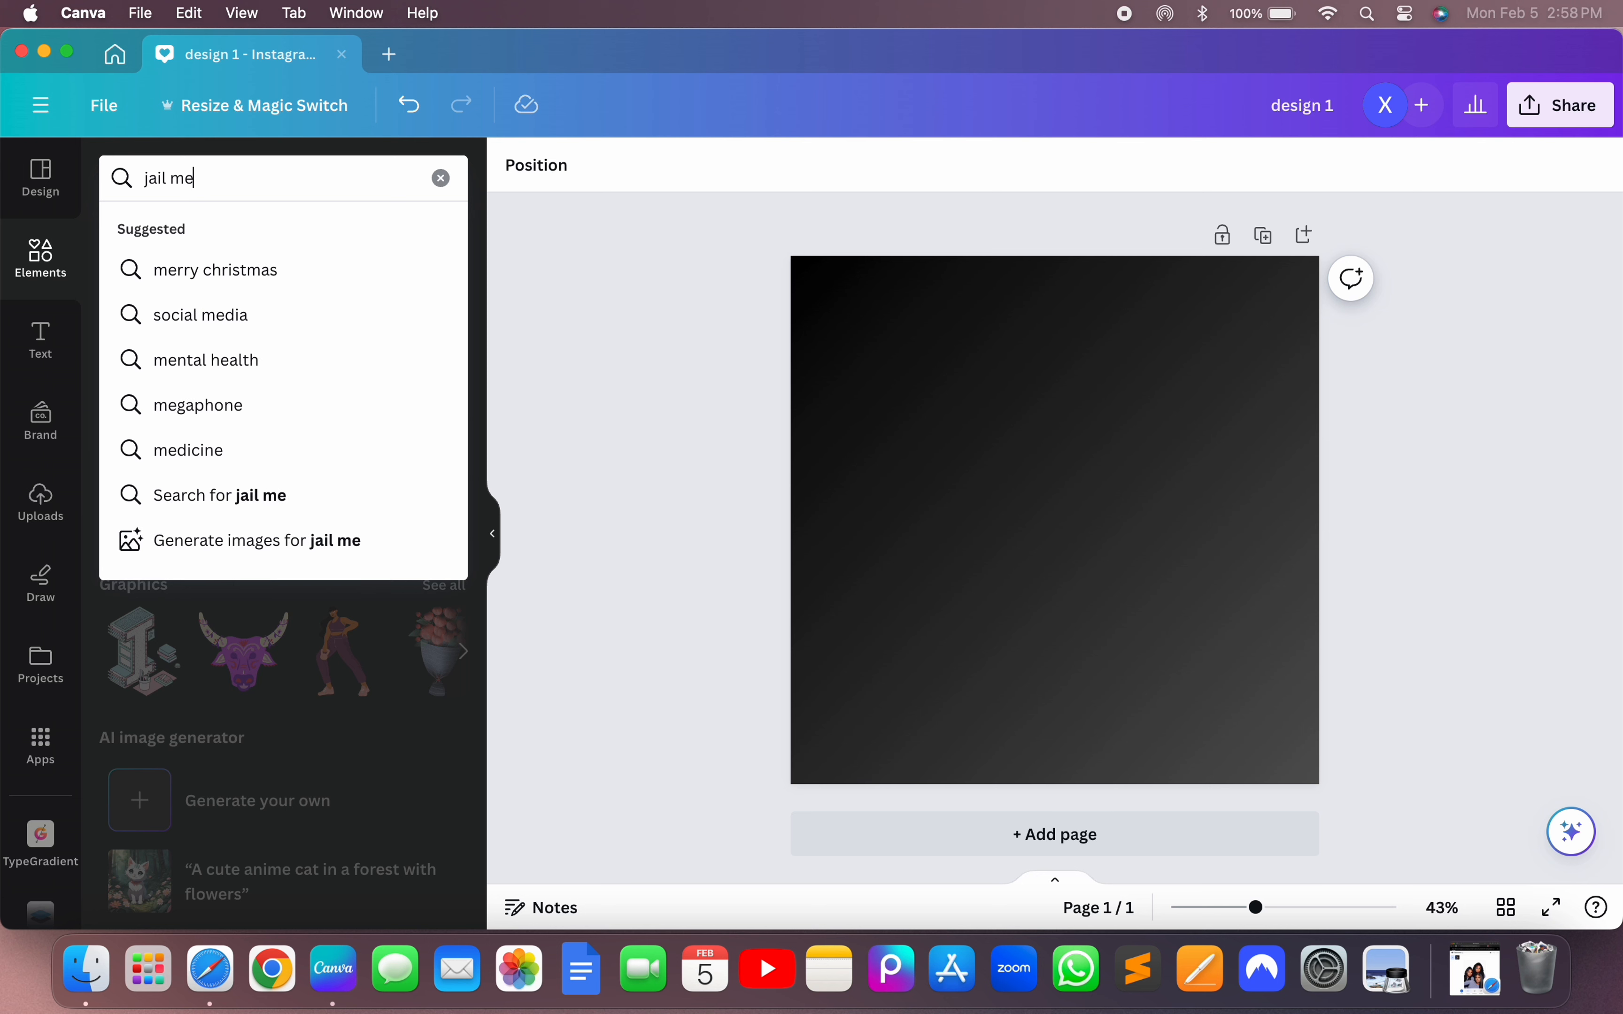
type("asur")
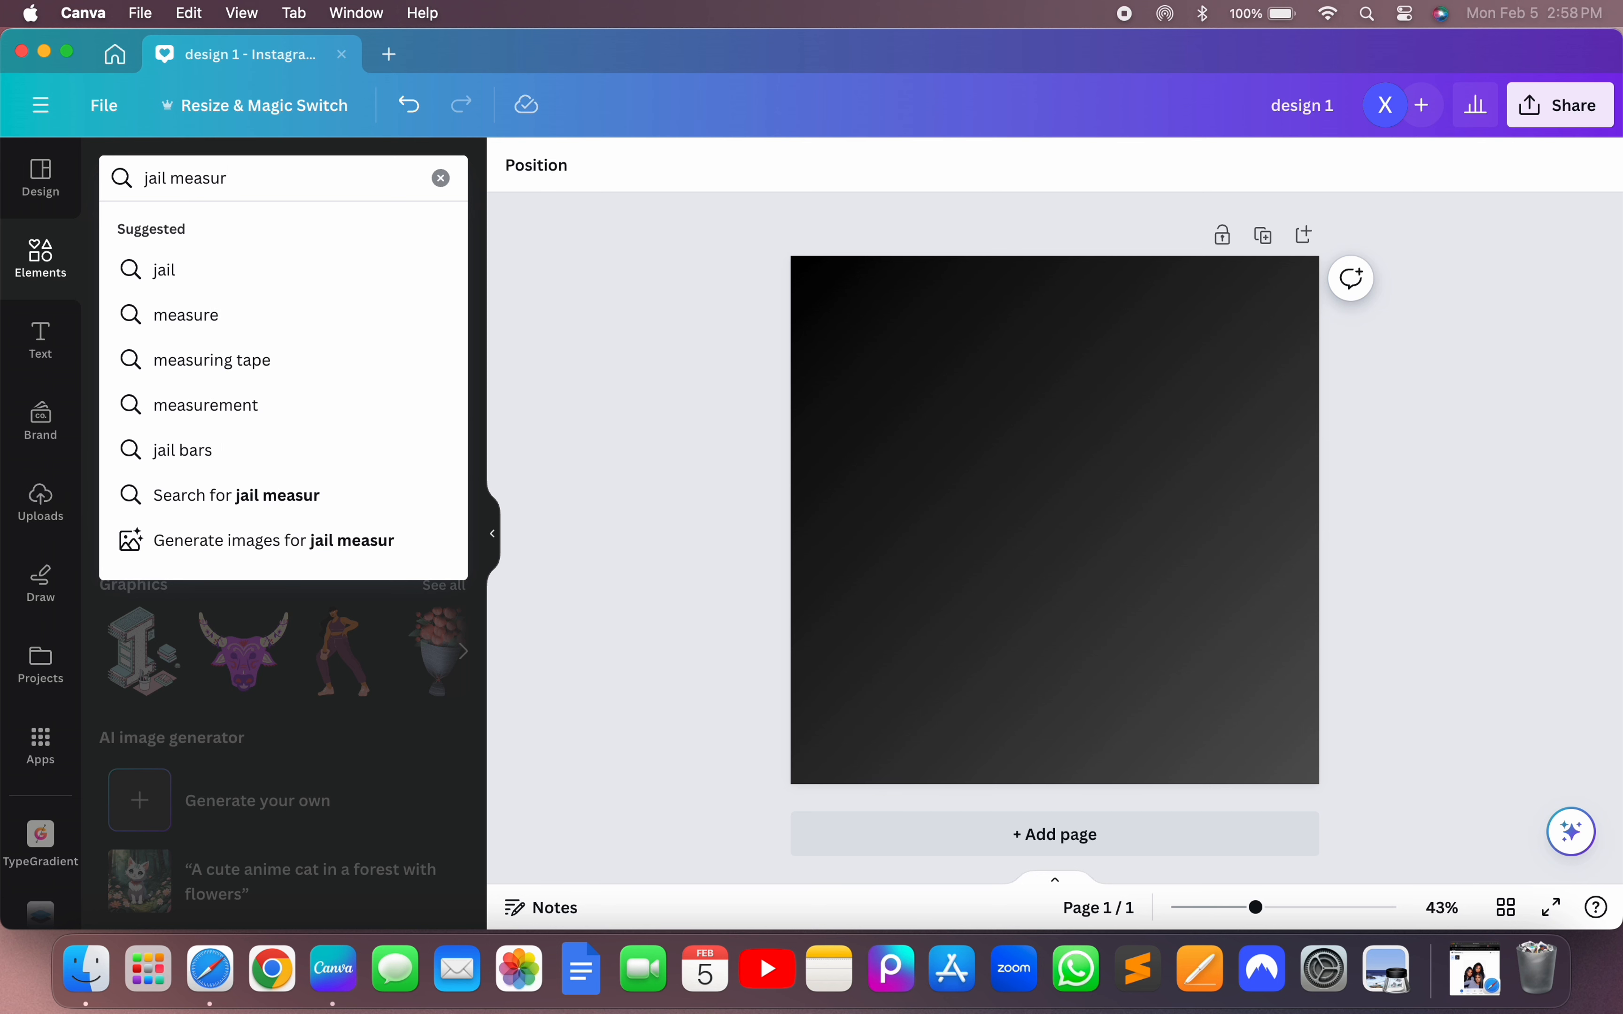
type("ment")
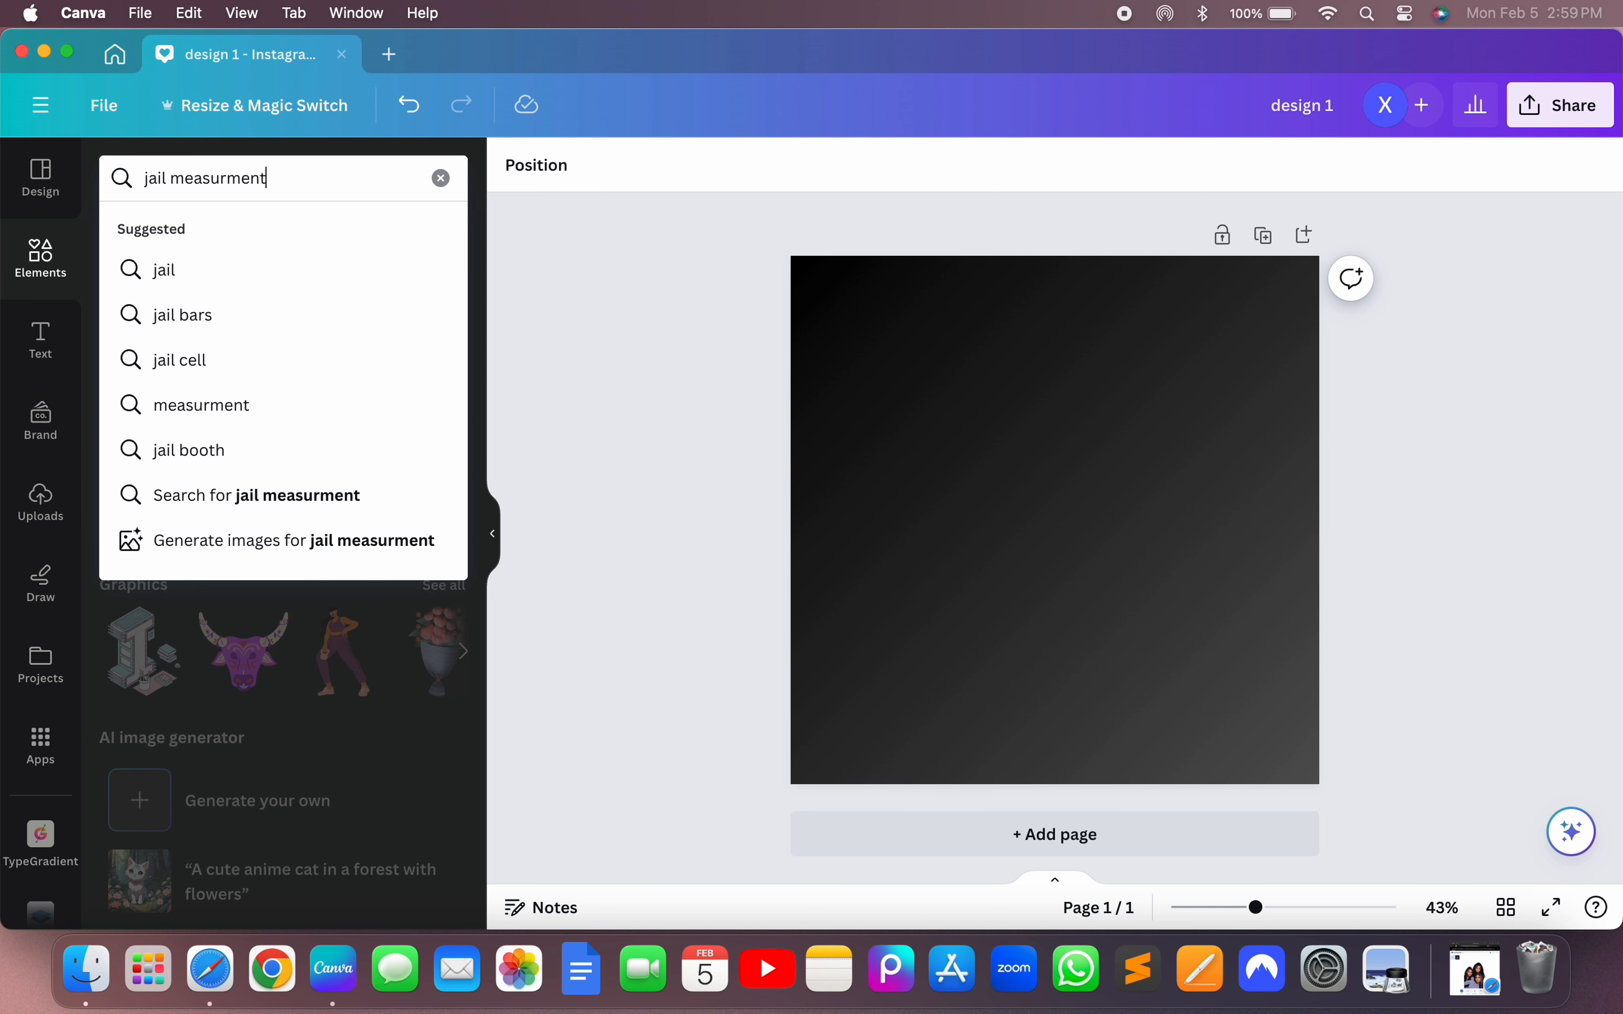
key("Return")
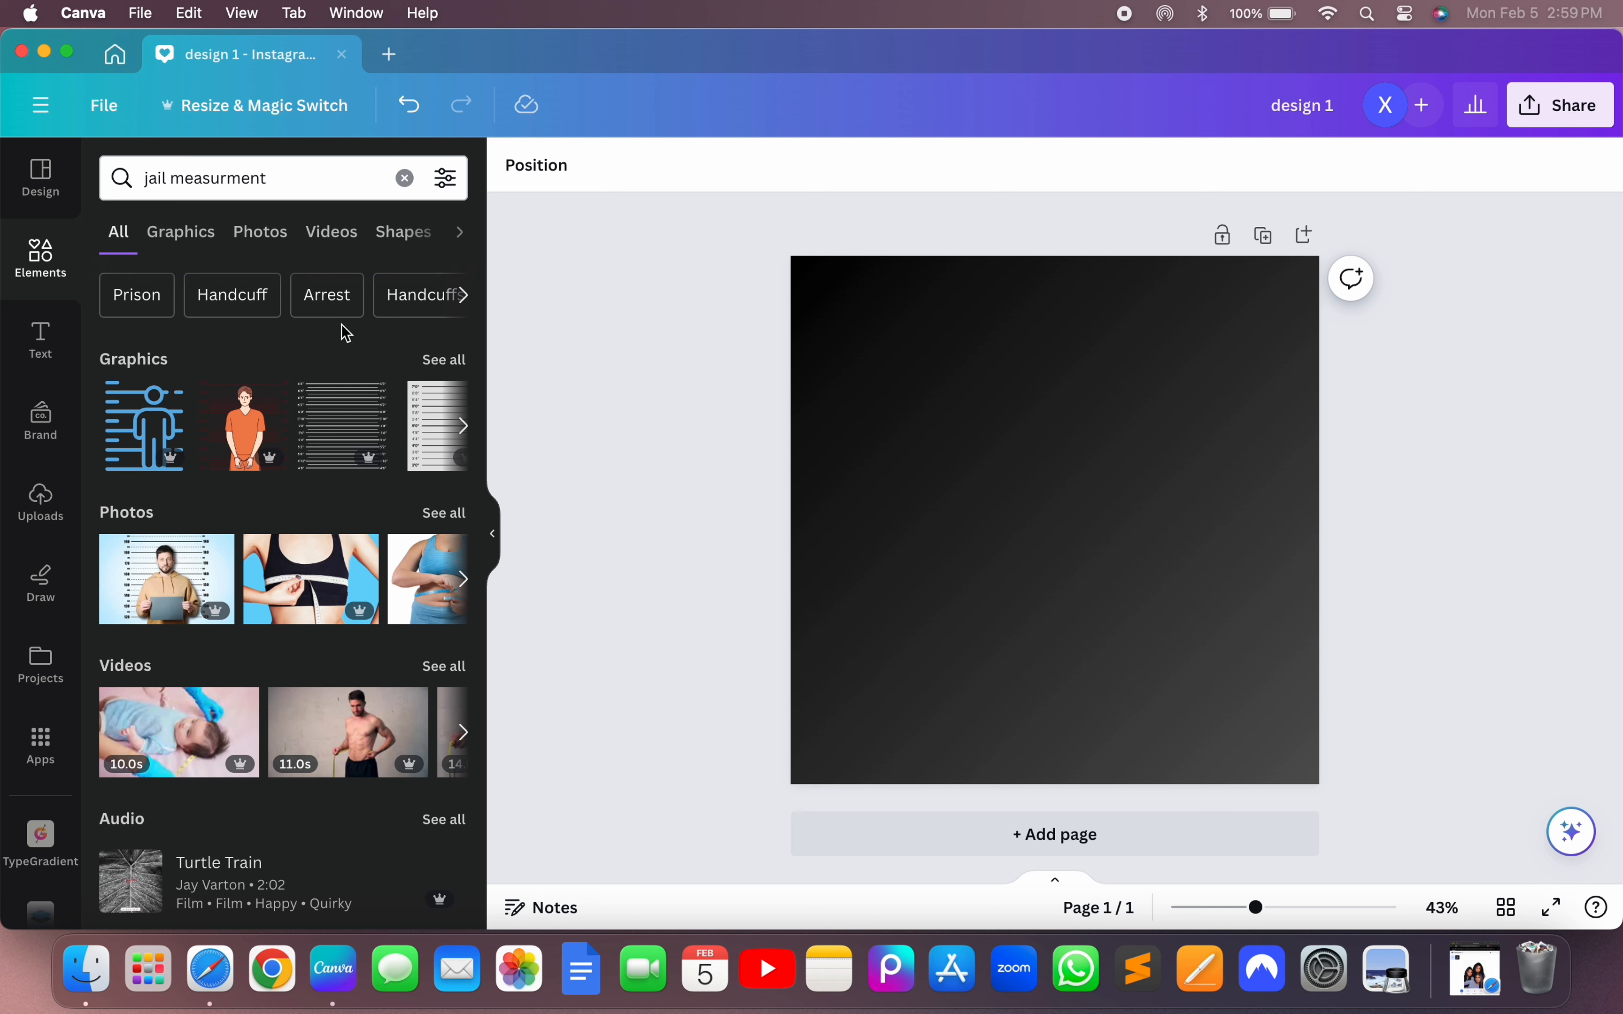
left_click(439, 362)
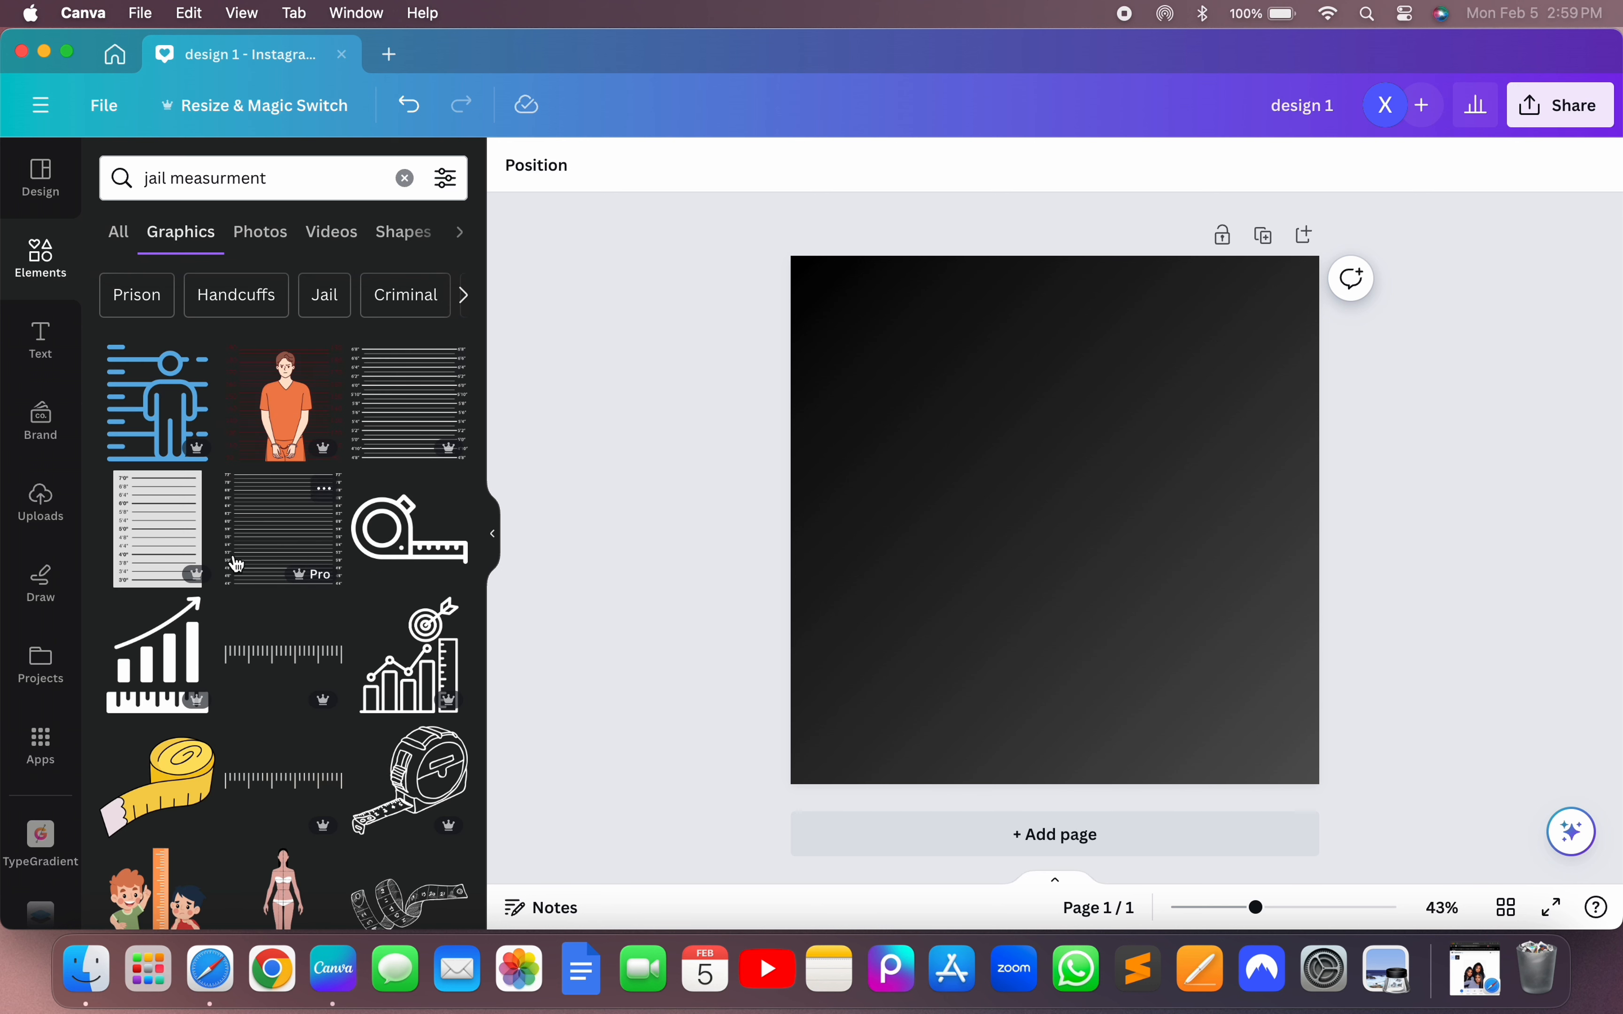
- Add the height-chart lines graphic with measurements on both sides and enlarge it to cover most of the page
left_click(407, 412)
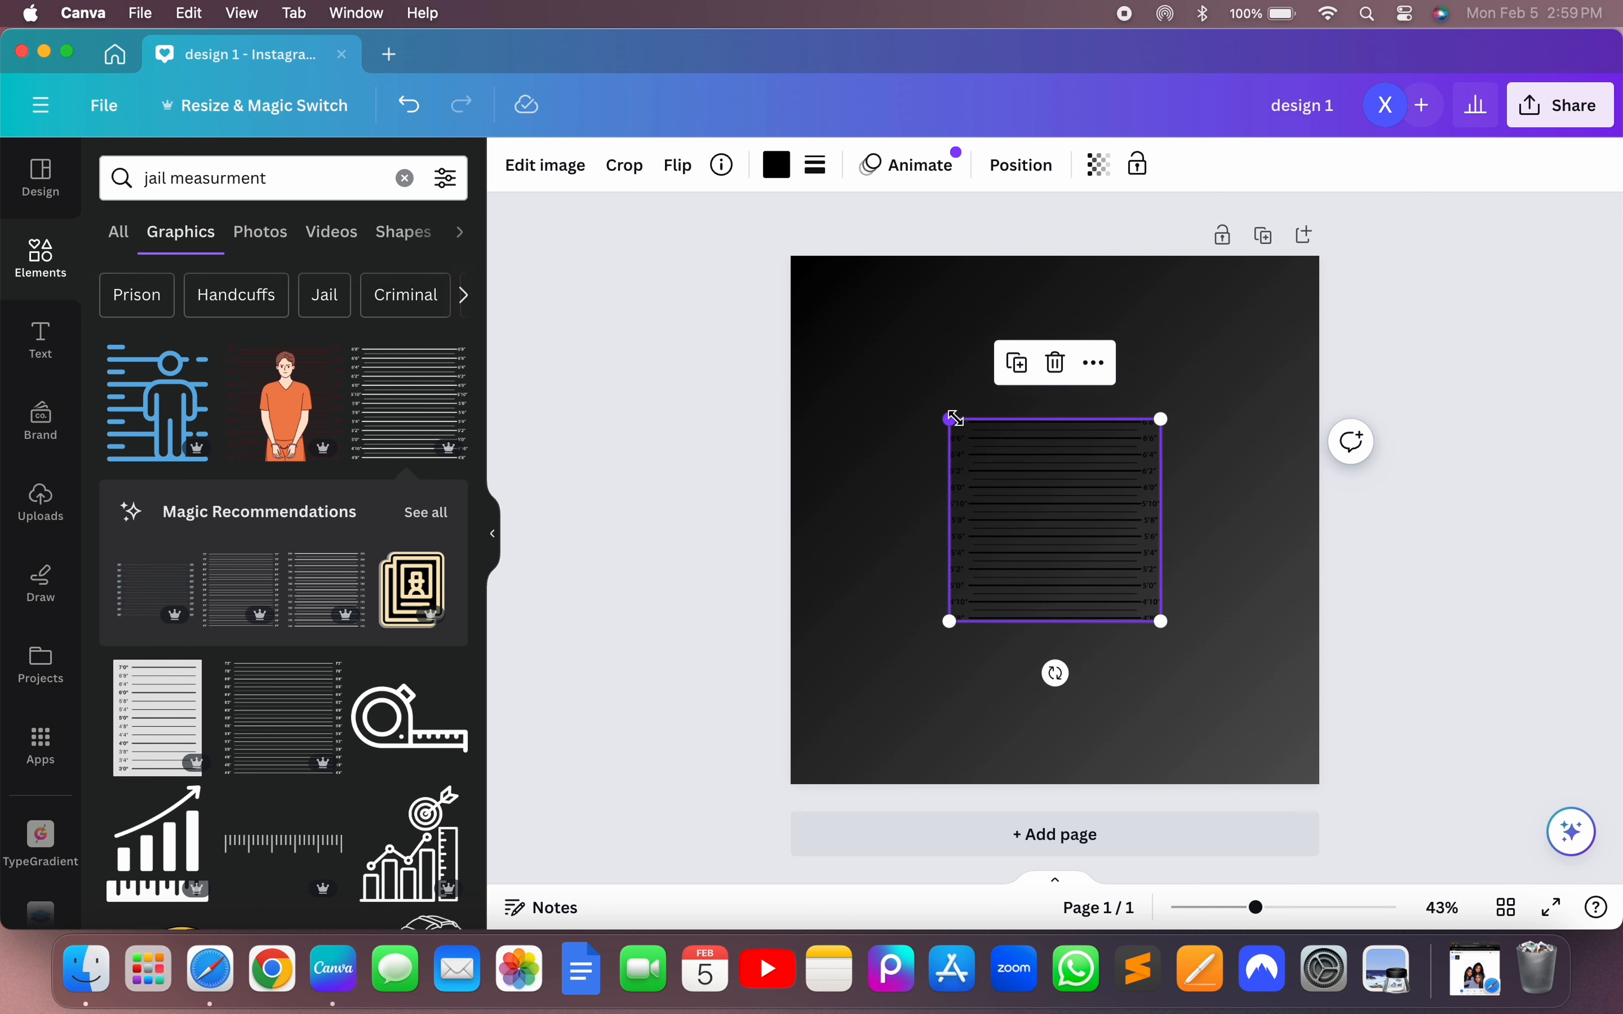
left_click_drag(924, 411, 833, 309)
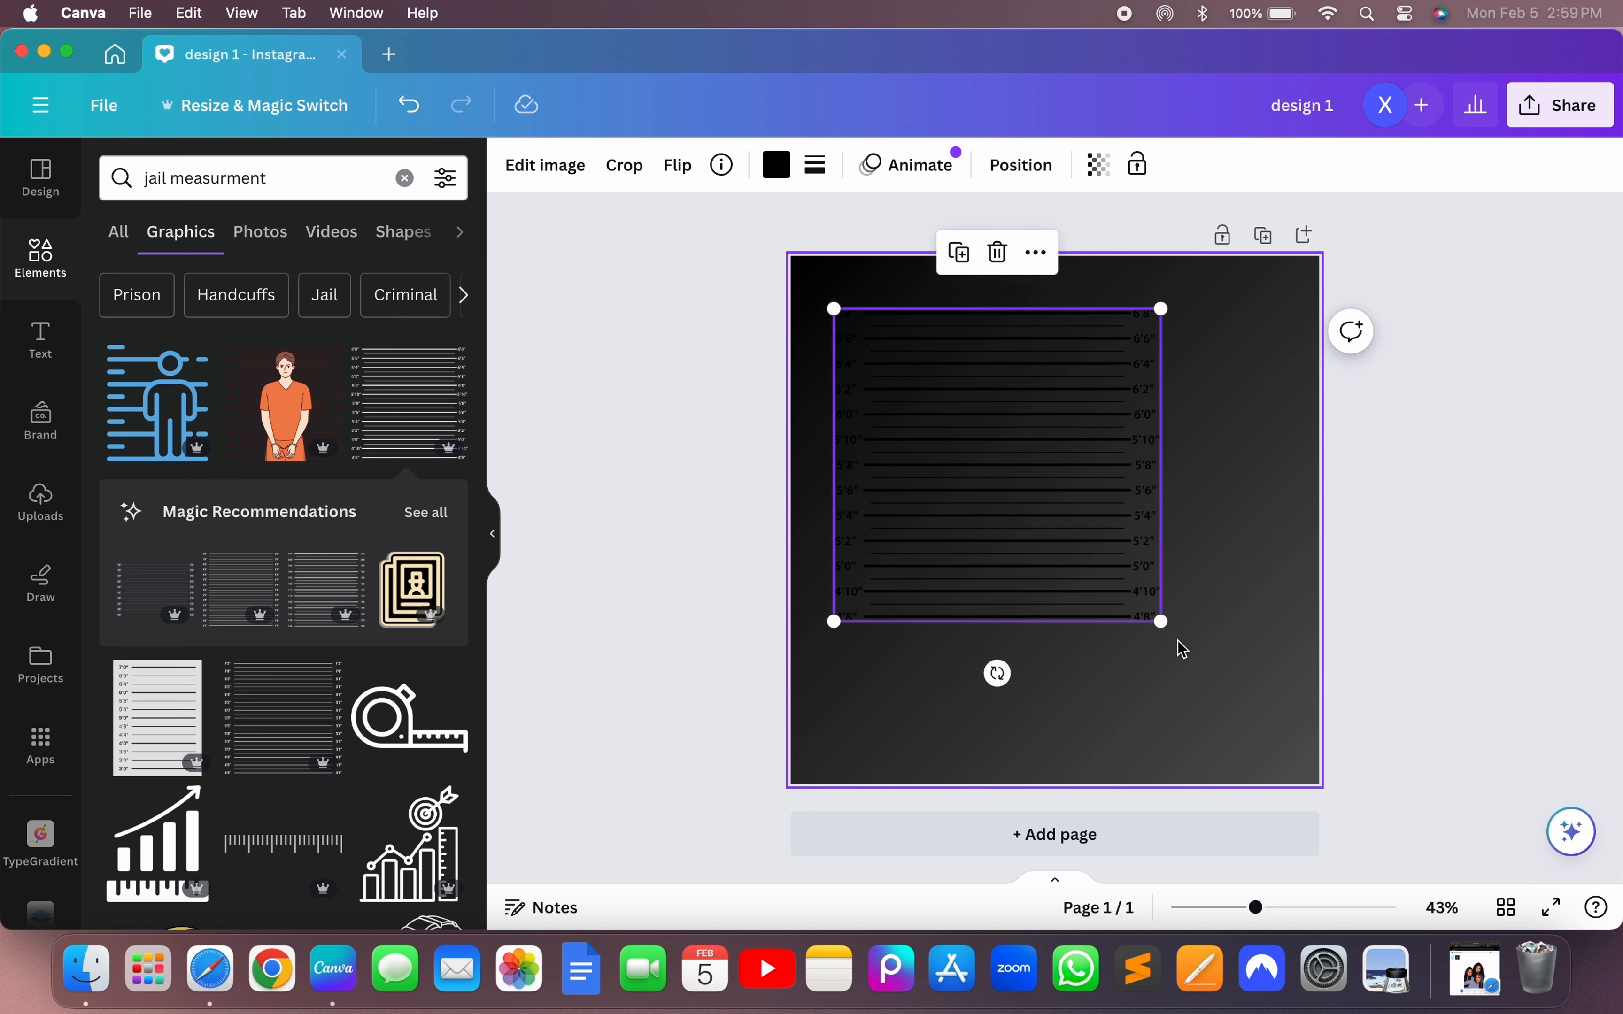
left_click_drag(1161, 622, 1277, 731)
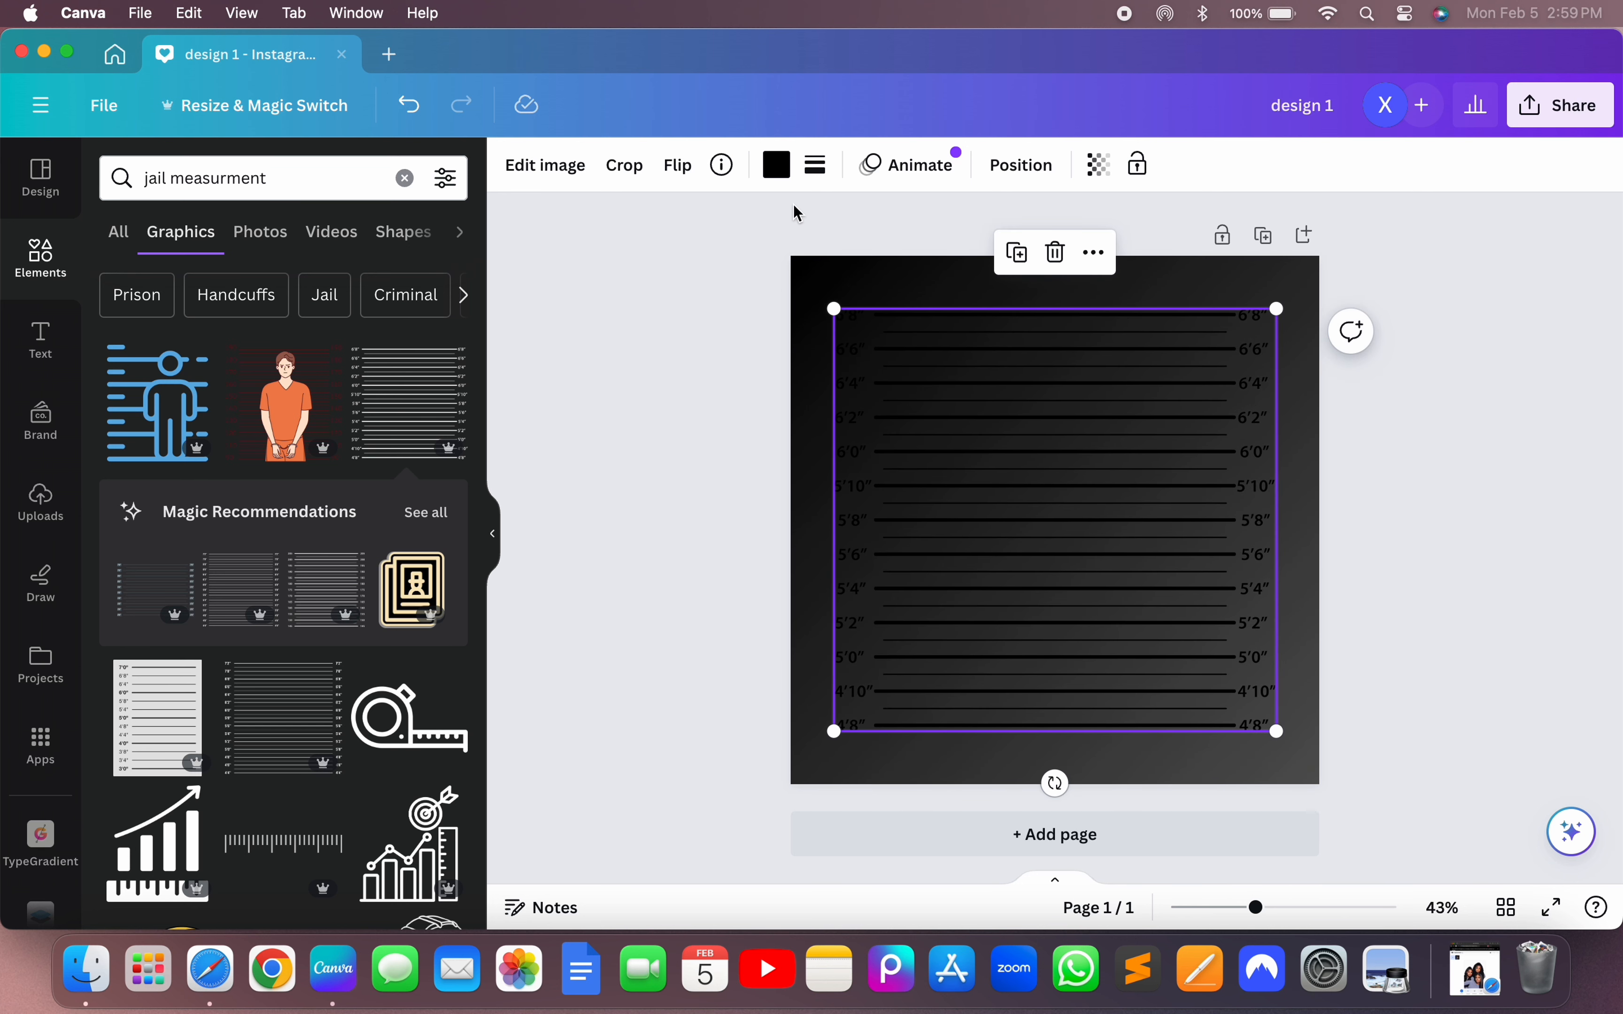
- Recolor the height-chart lines and measurements white
left_click(776, 164)
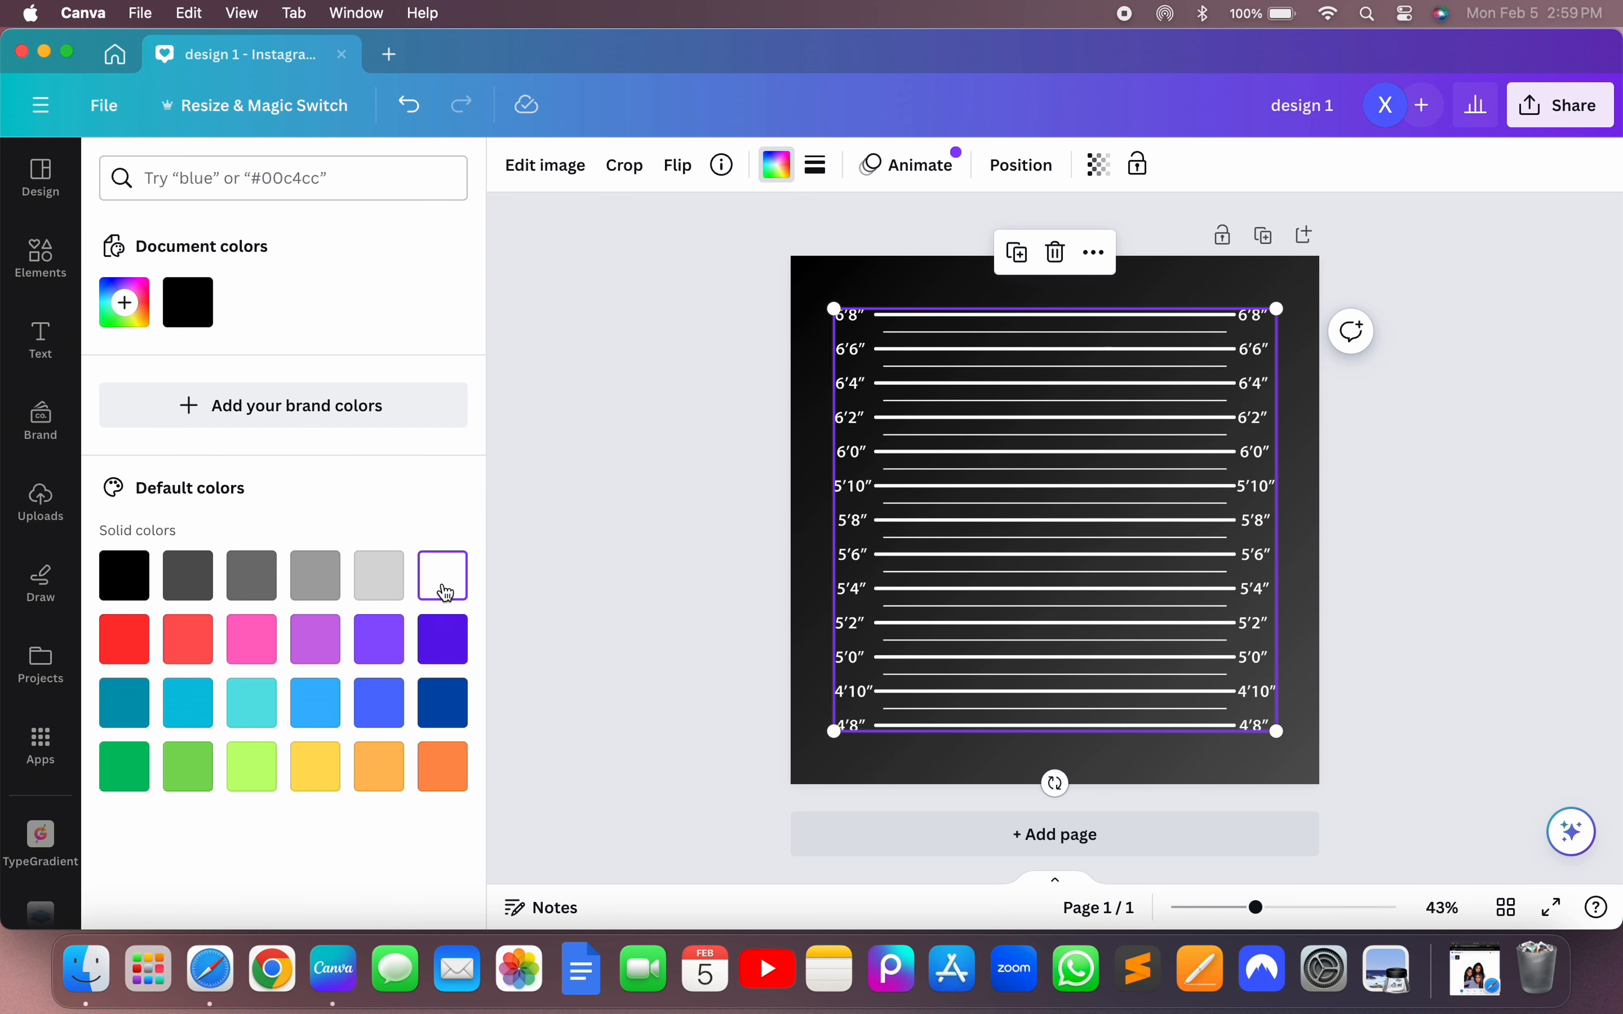
left_click(676, 536)
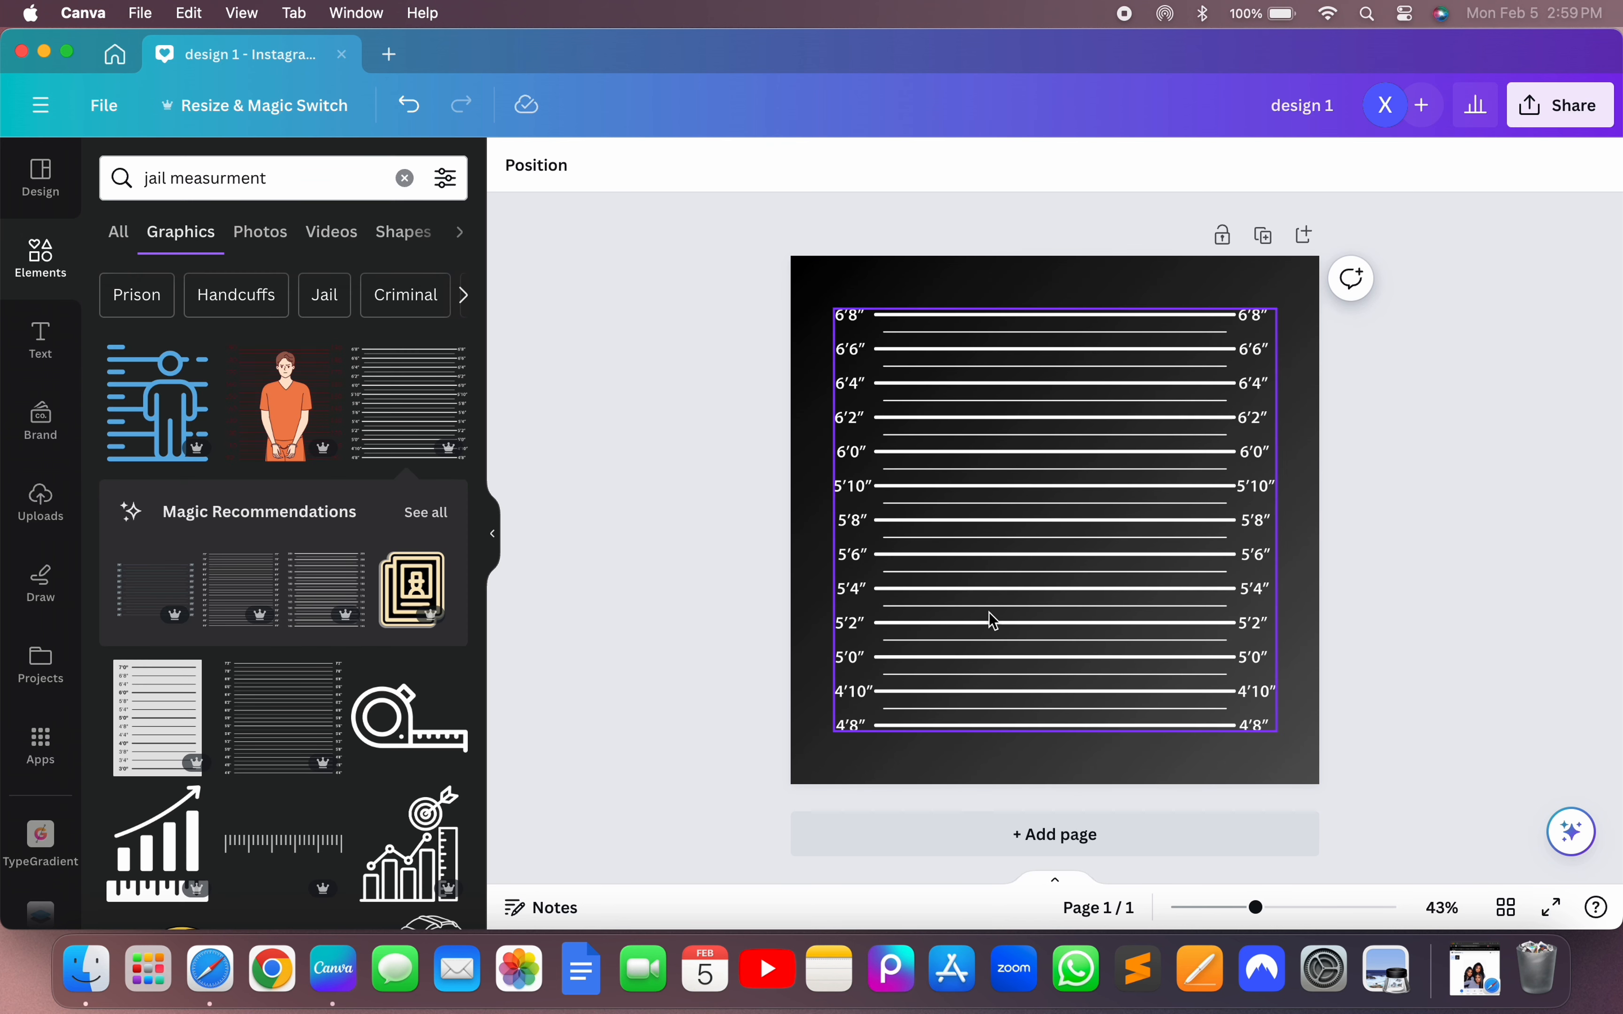
mouse_move(1097, 544)
left_mouse_down()
mouse_move(1094, 565)
mouse_move(1094, 532)
left_mouse_up()
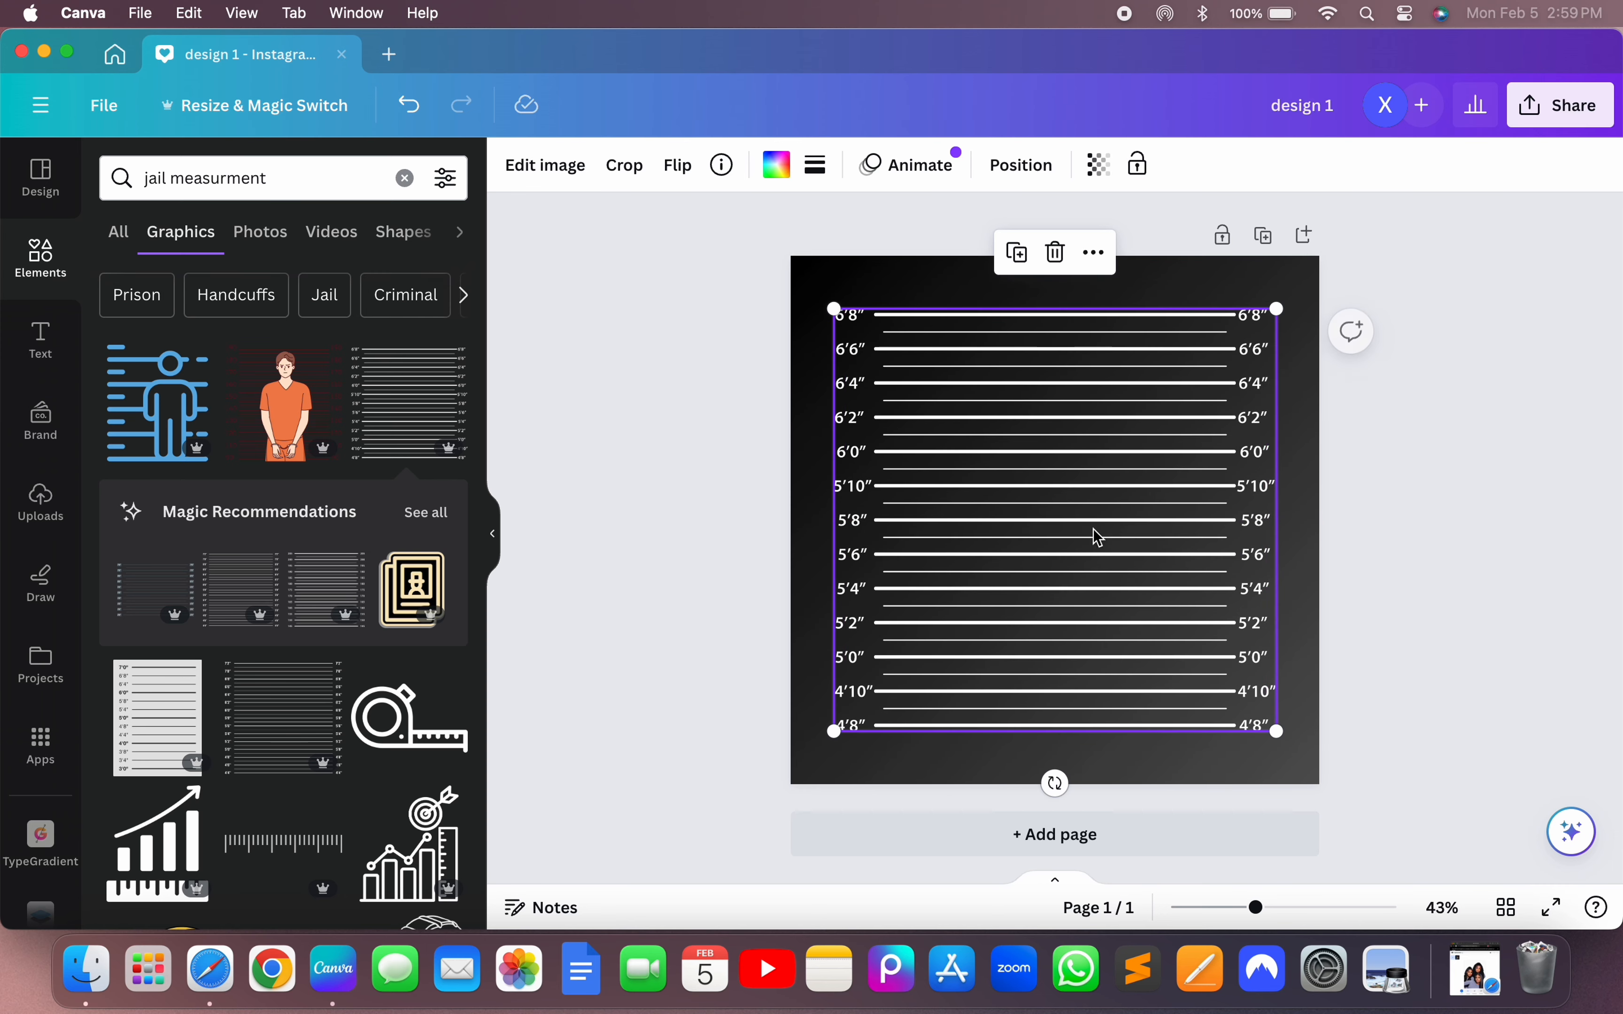
left_click(1468, 575)
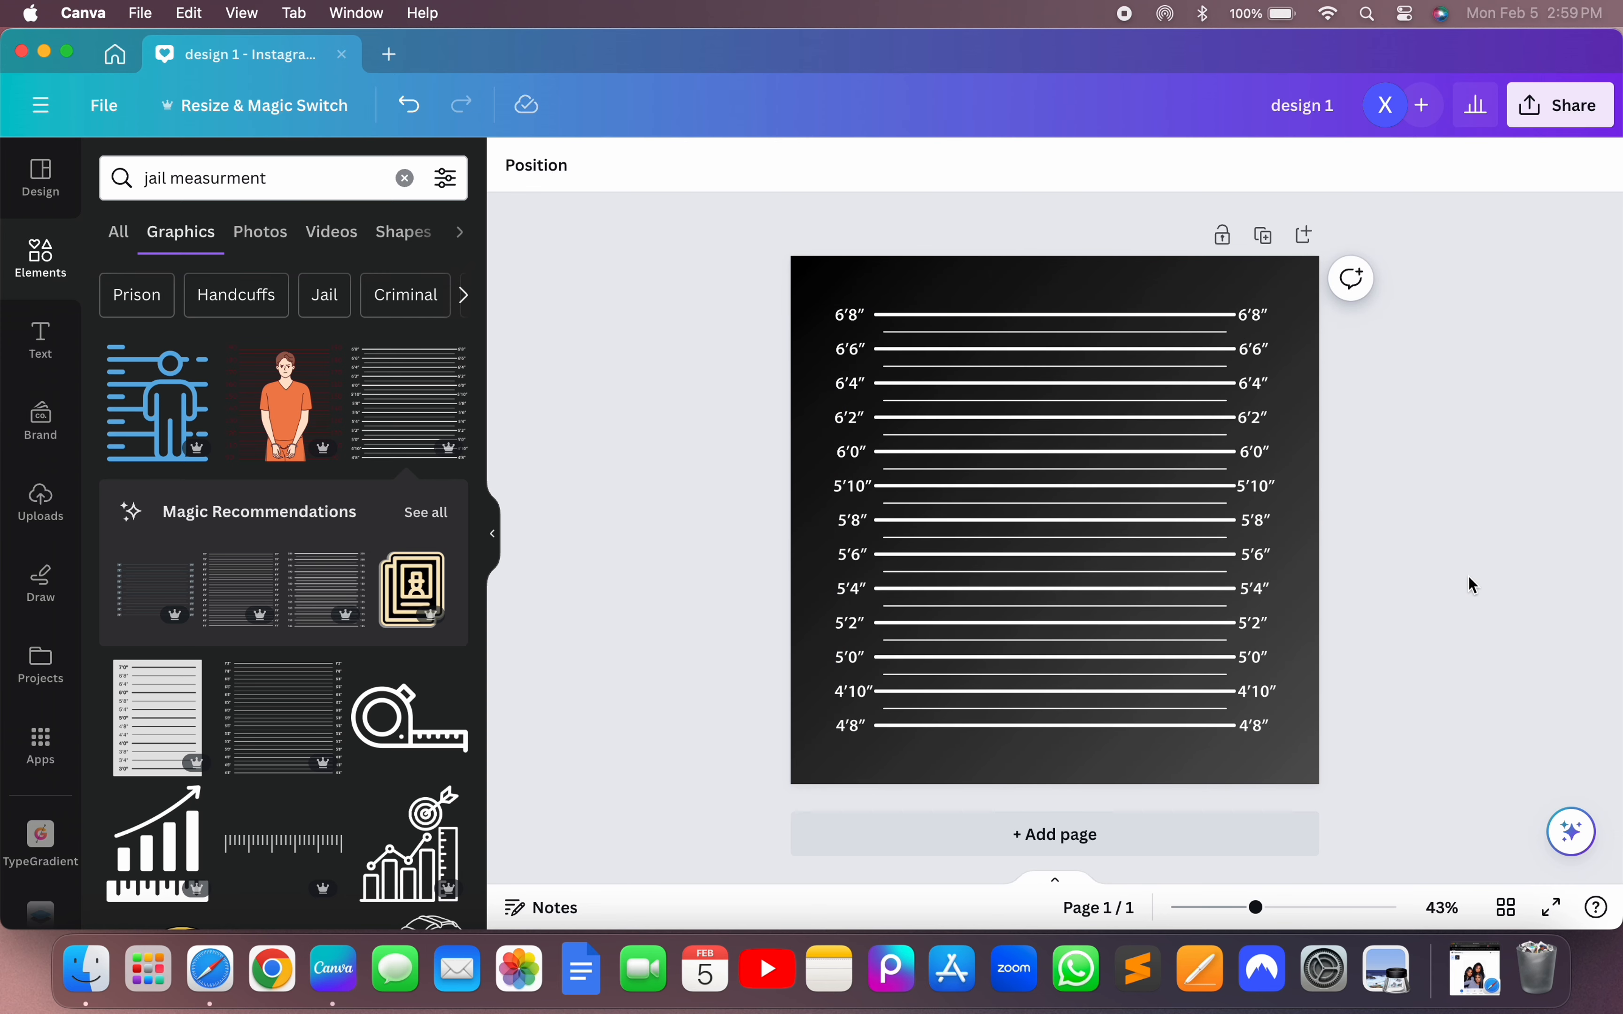
- Replace the height chart with the thinner-lined version from the search results, enlarge it to cover most of the page, and center it
left_click(1083, 569)
left_click(1057, 252)
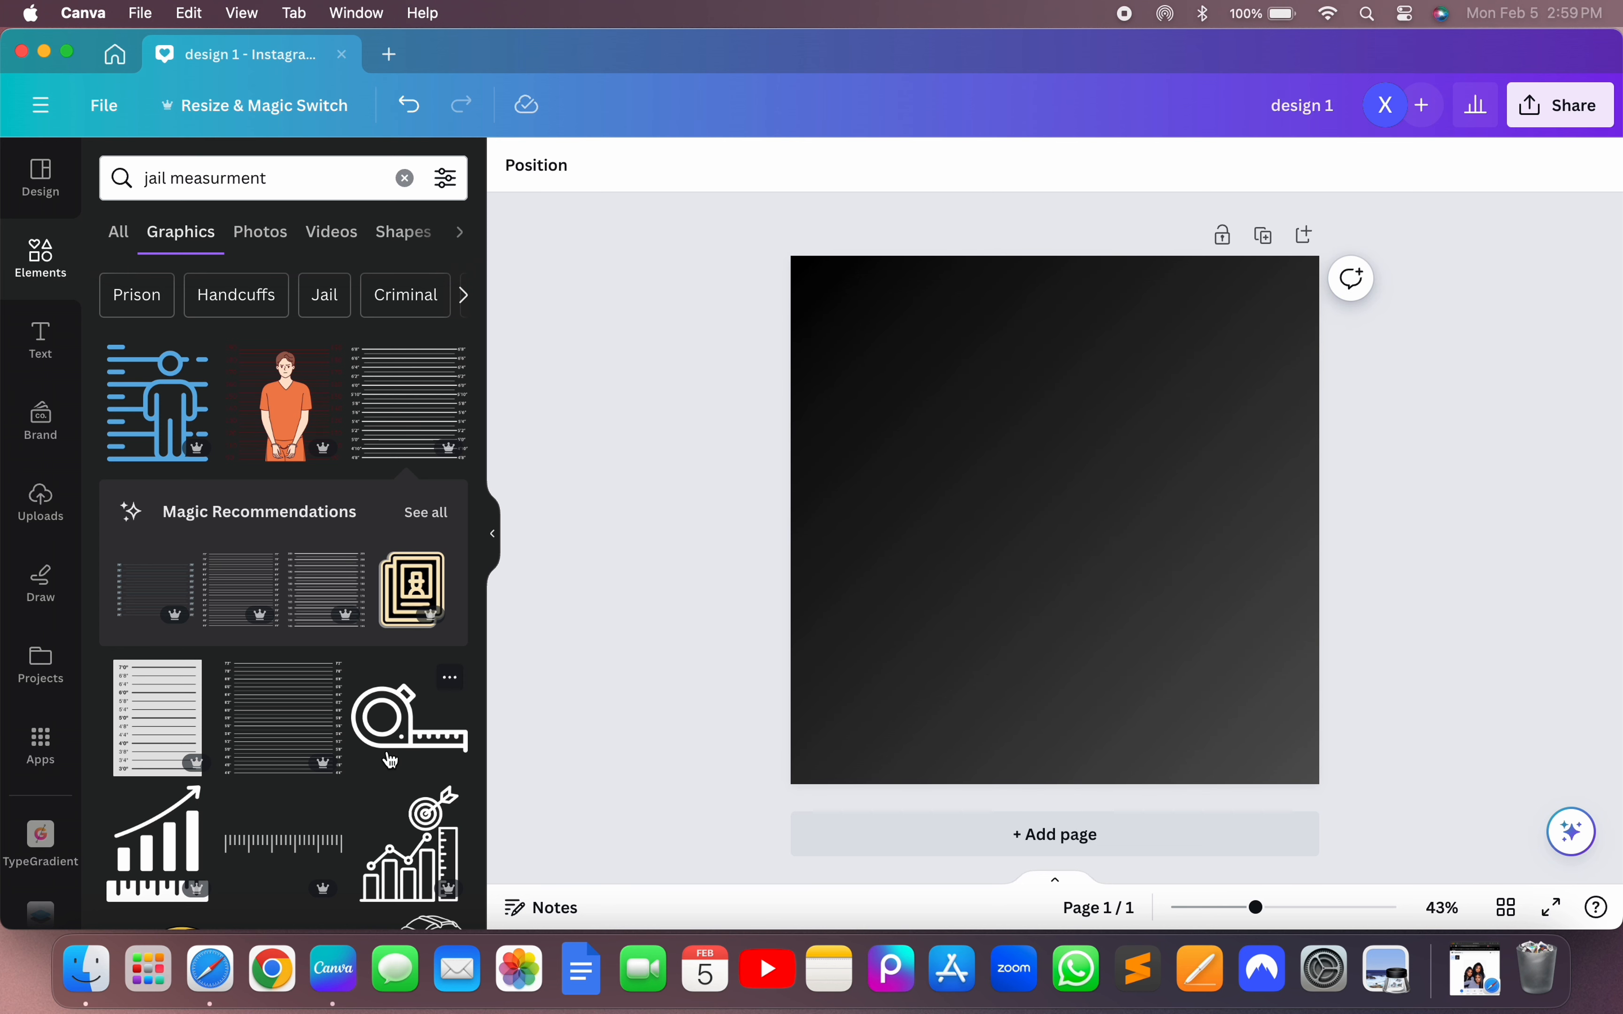
left_click(305, 731)
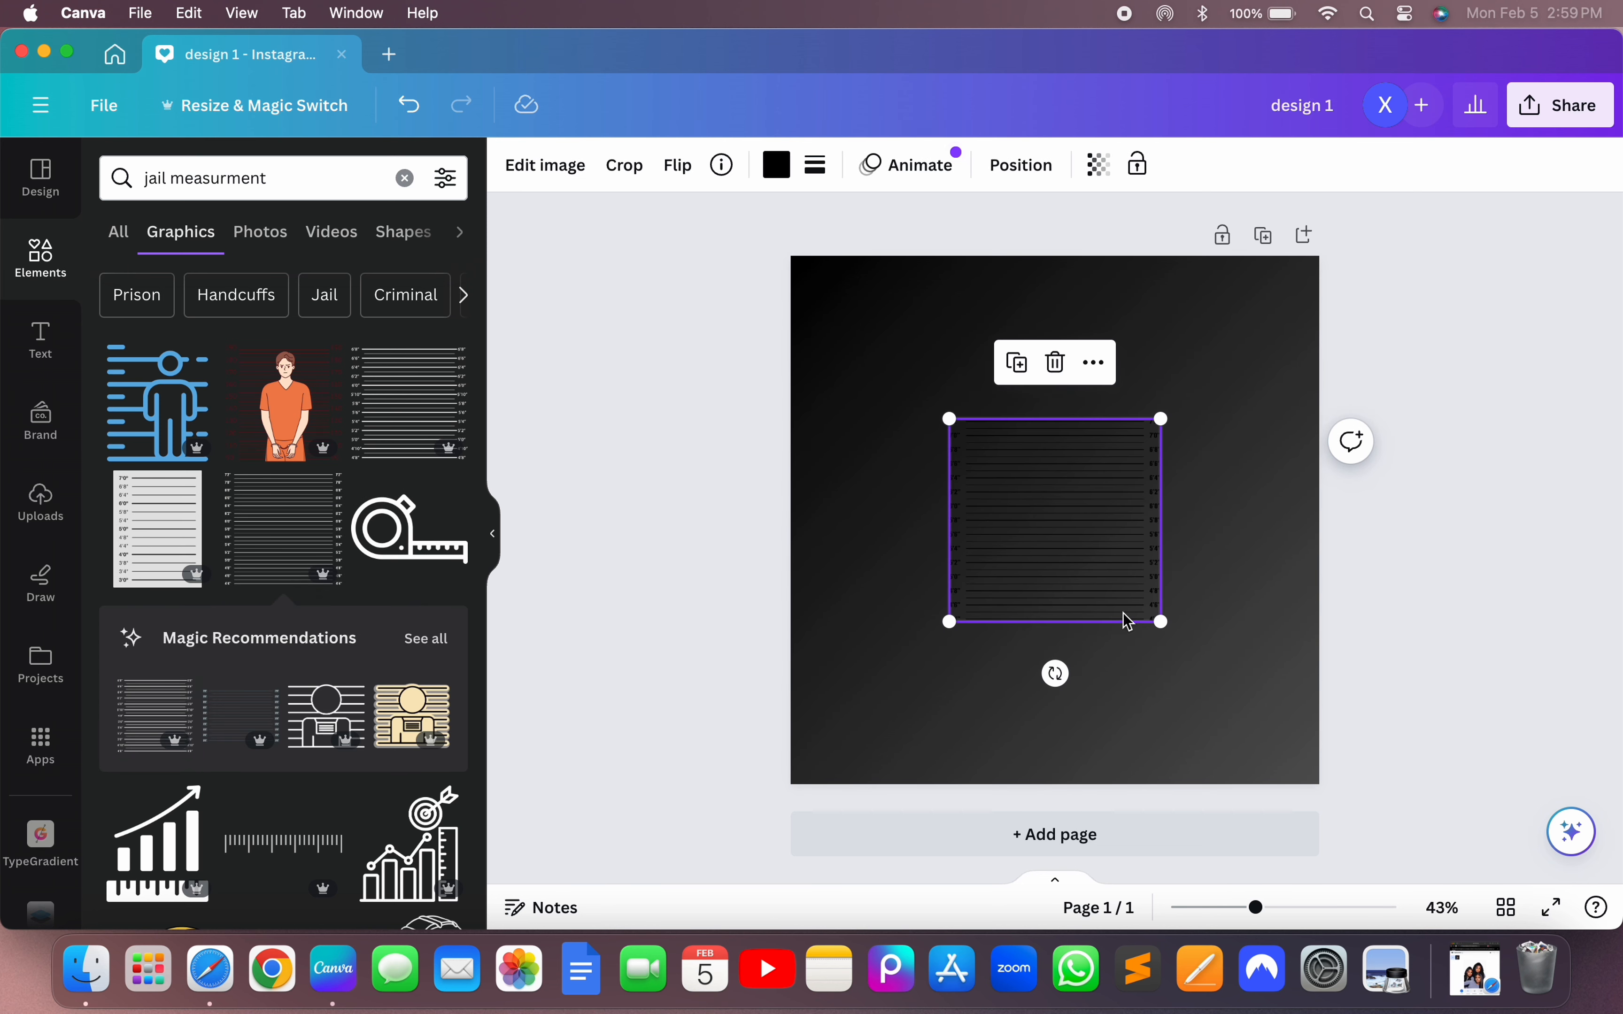
left_click_drag(1162, 622, 1092, 574)
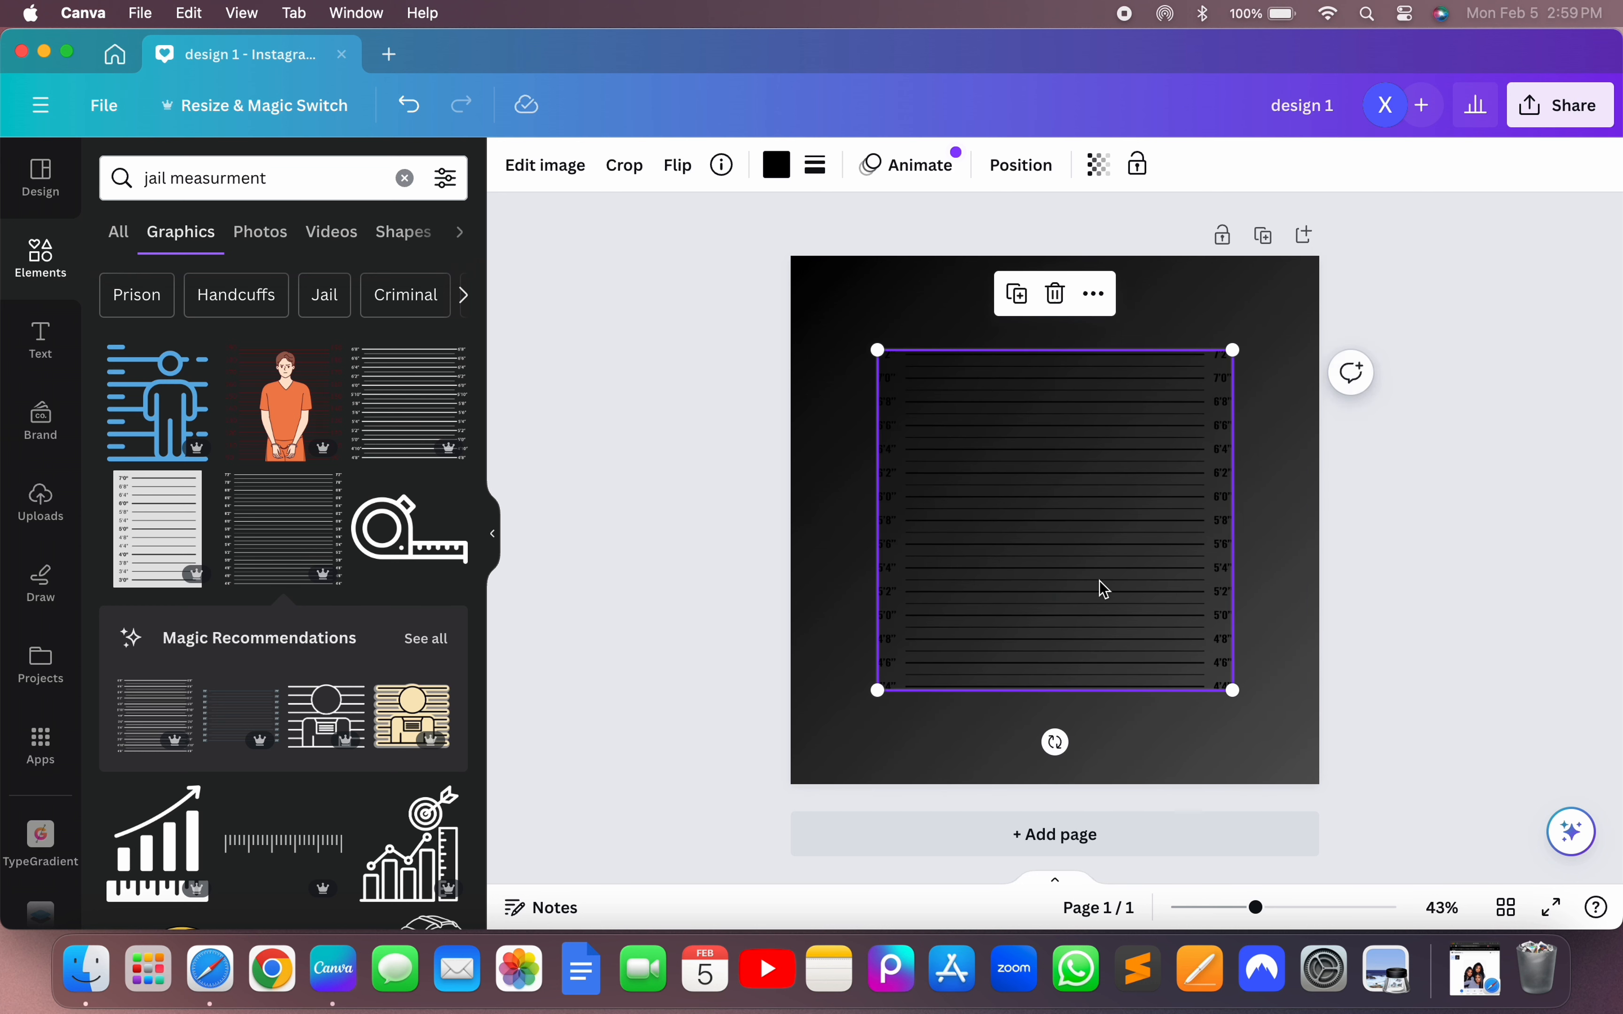
left_click_drag(1232, 691, 1313, 766)
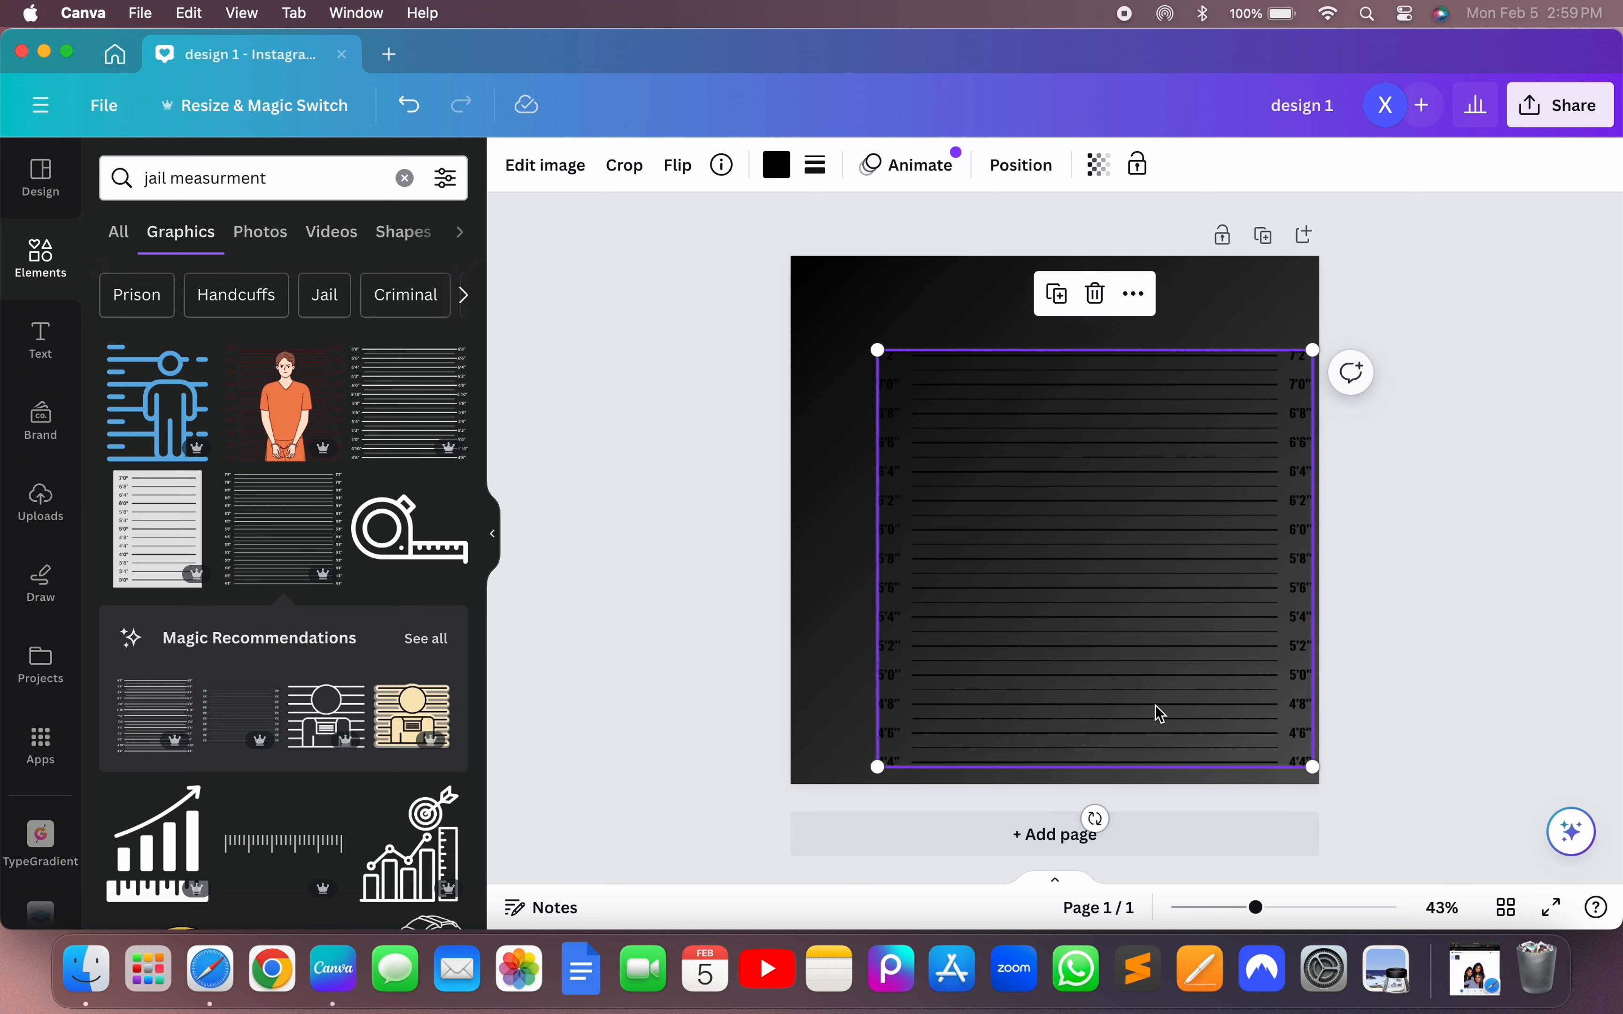
left_click_drag(880, 346, 847, 322)
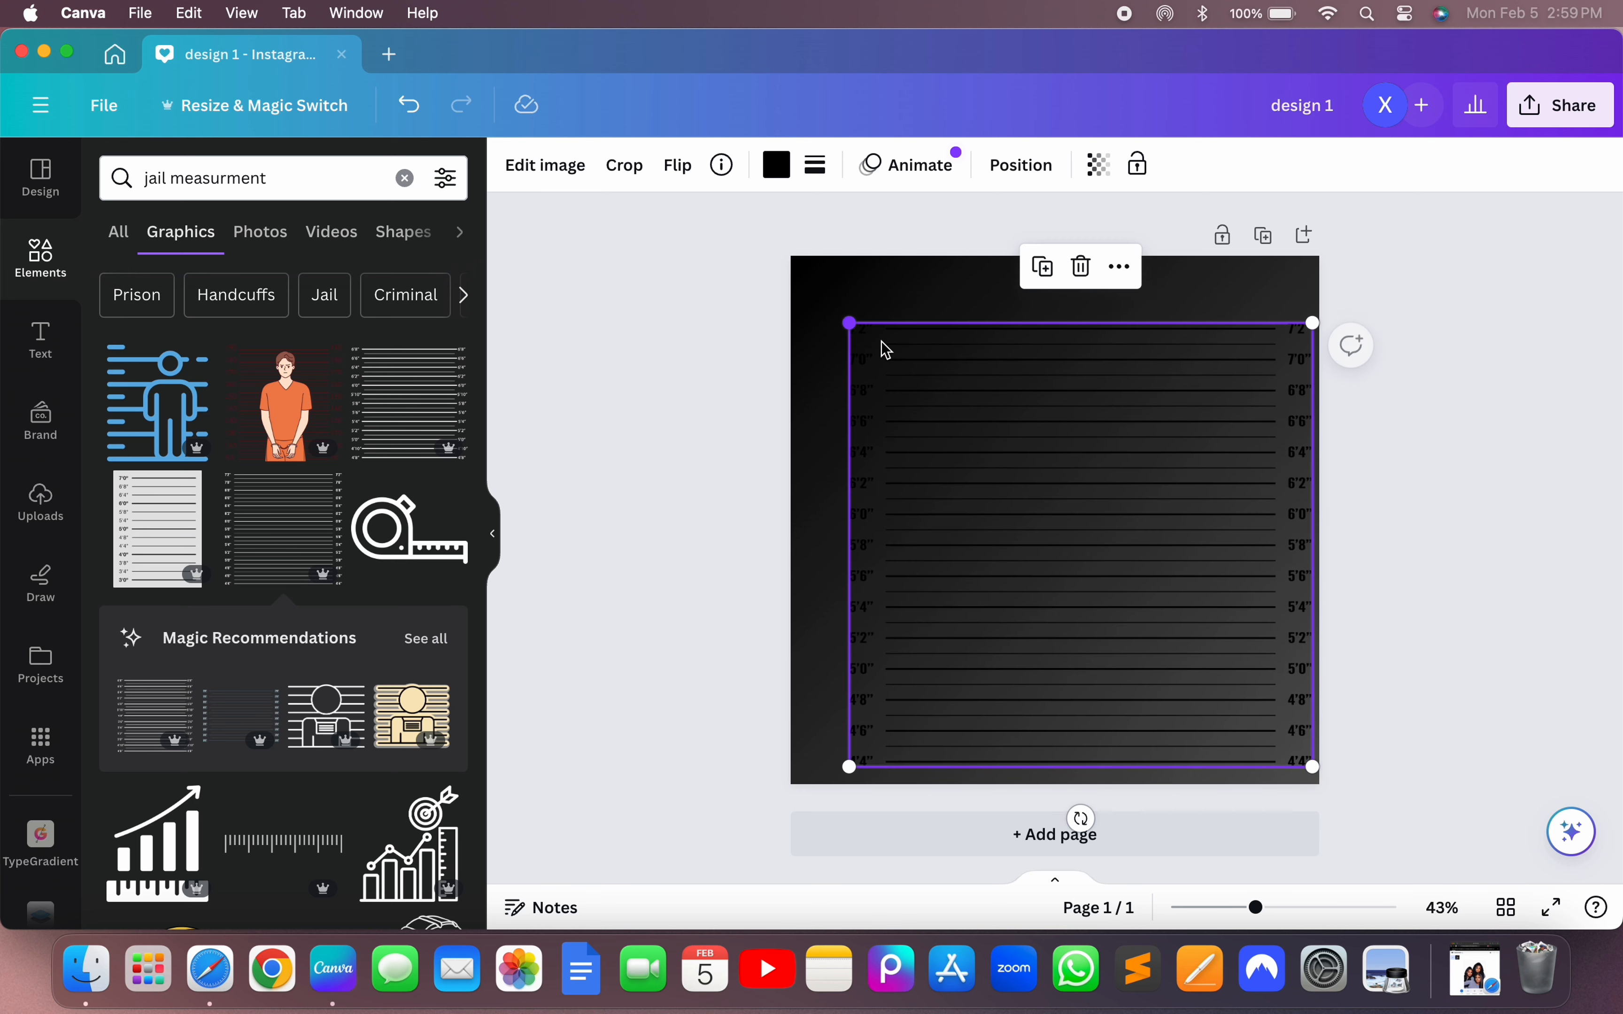
left_click_drag(1082, 486, 1059, 458)
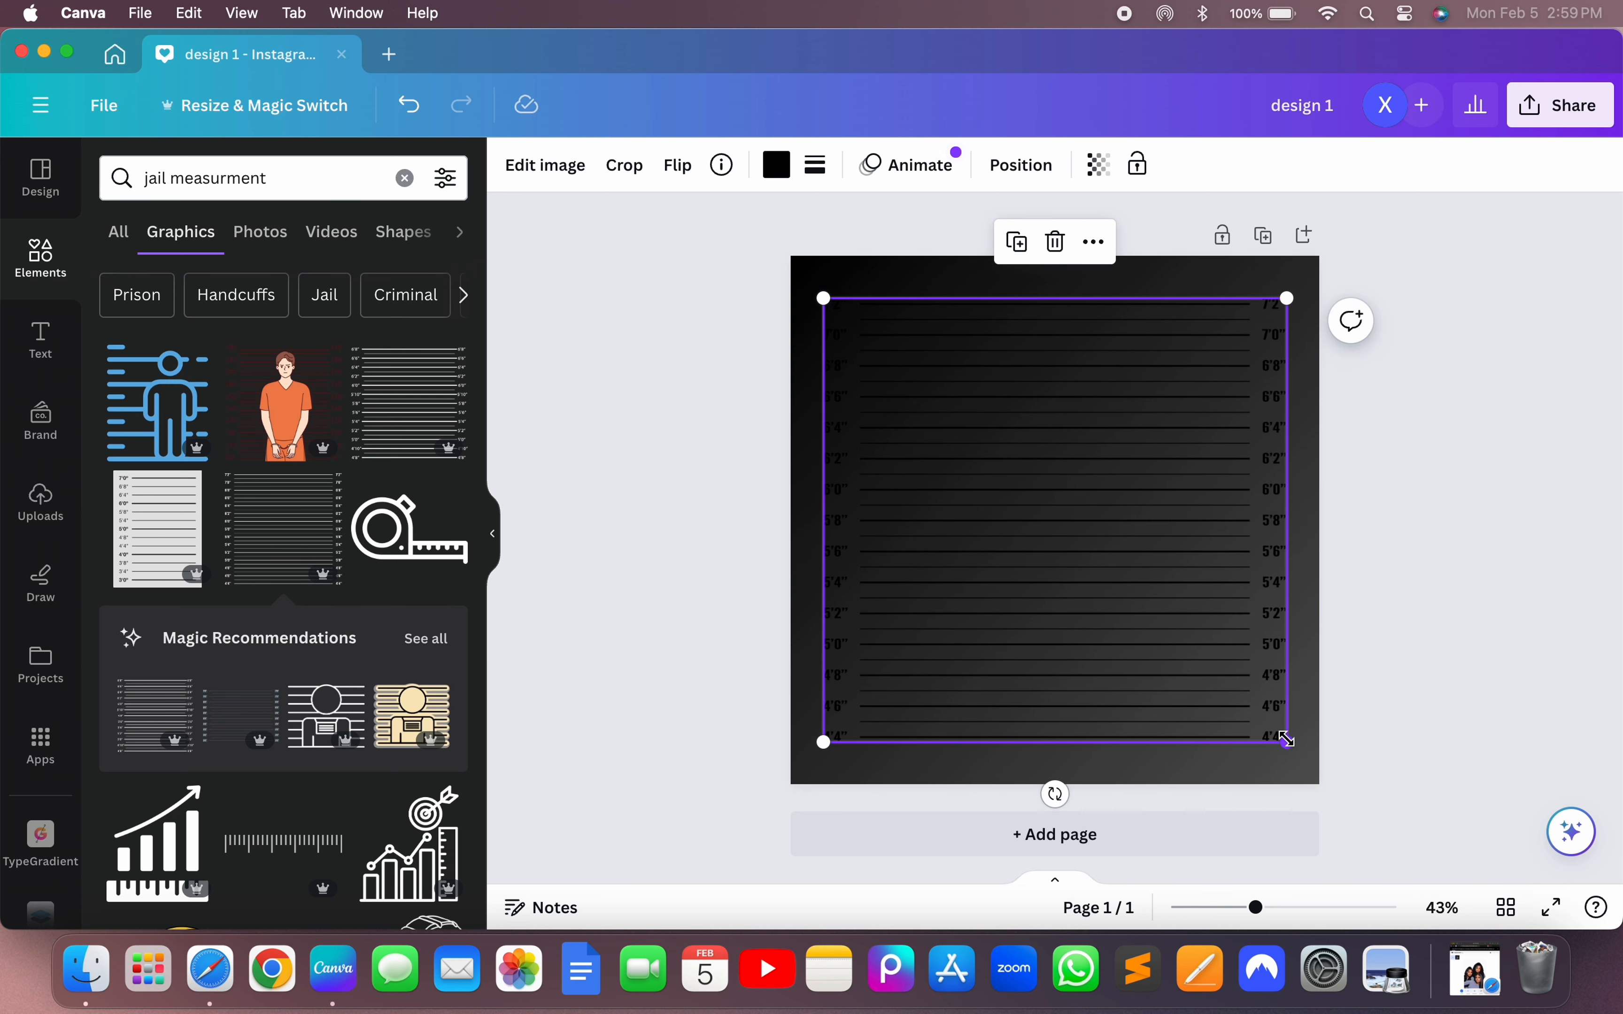
left_click_drag(1286, 742, 1251, 708)
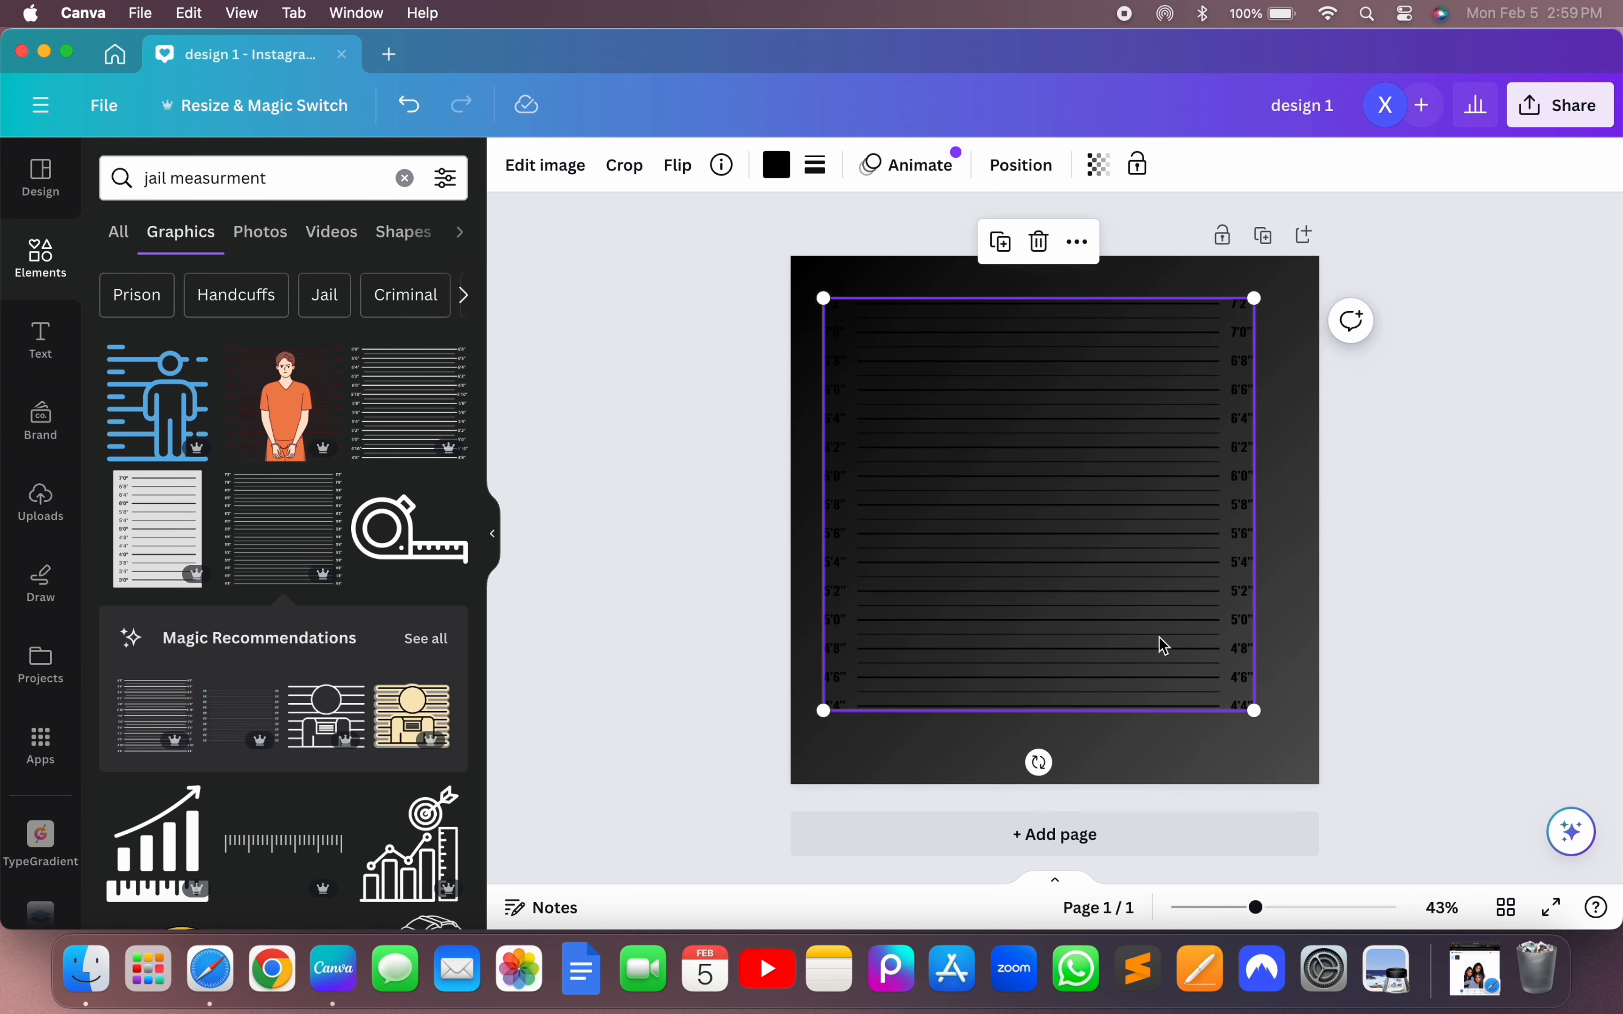
mouse_move(1159, 645)
left_mouse_down()
mouse_move(1170, 623)
mouse_move(1179, 654)
left_mouse_up()
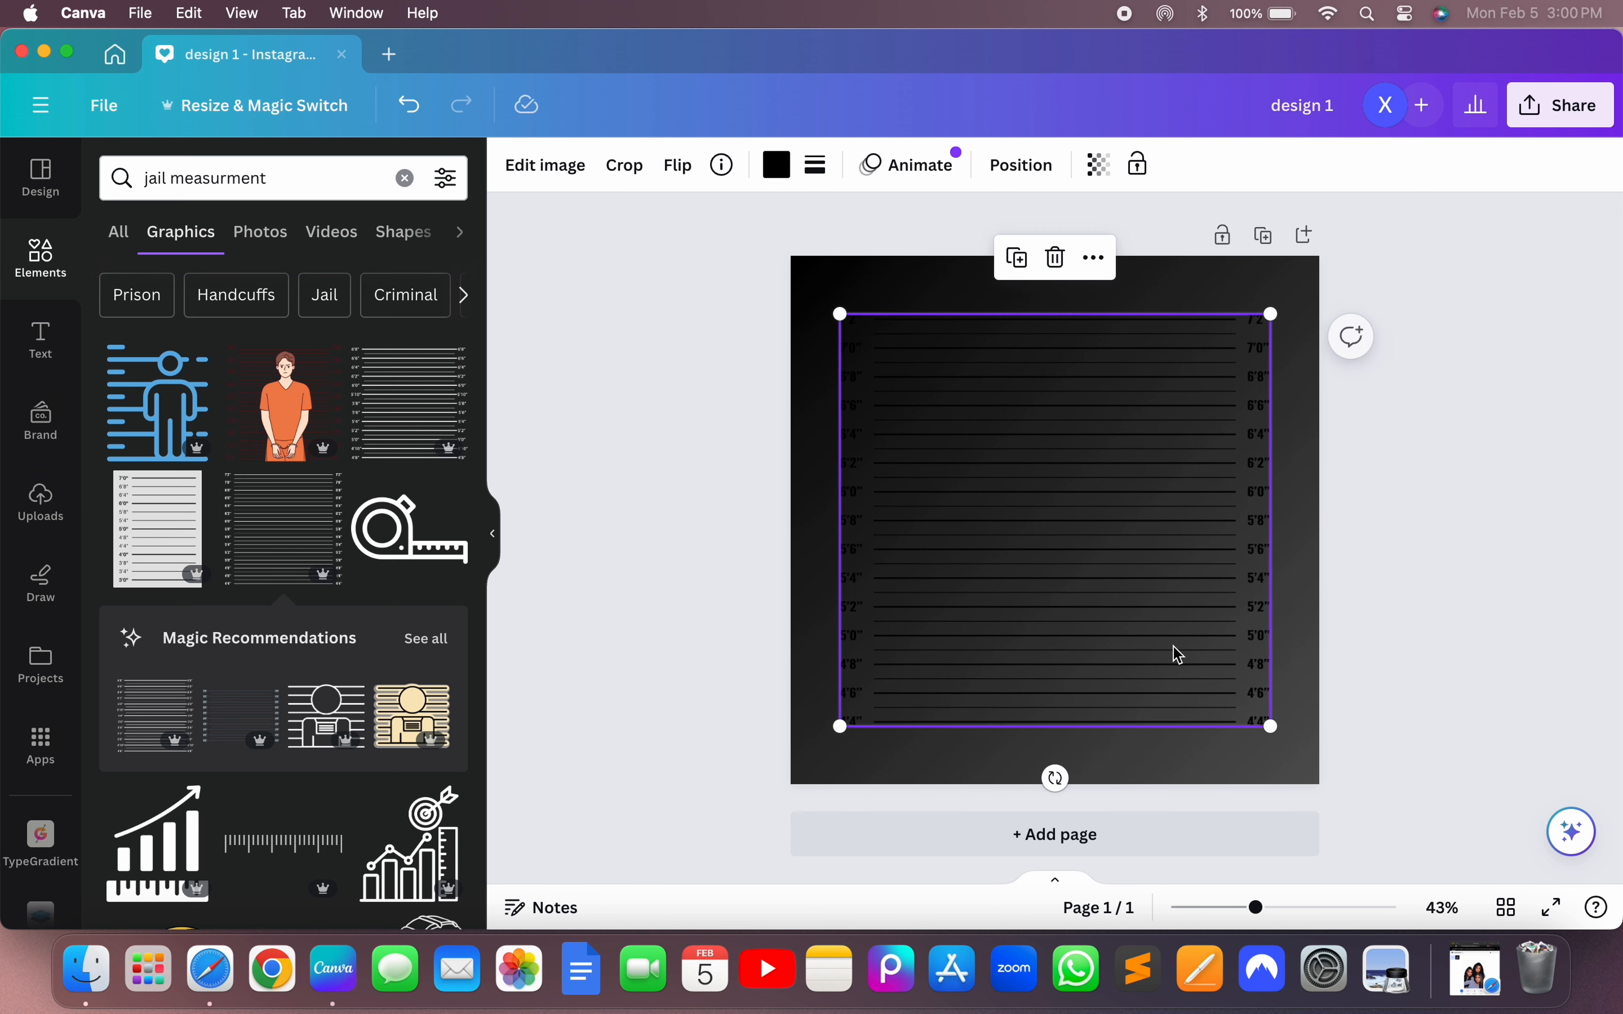
- Change the new height chart's black measurement labels to white from the default solid colors
left_click(776, 165)
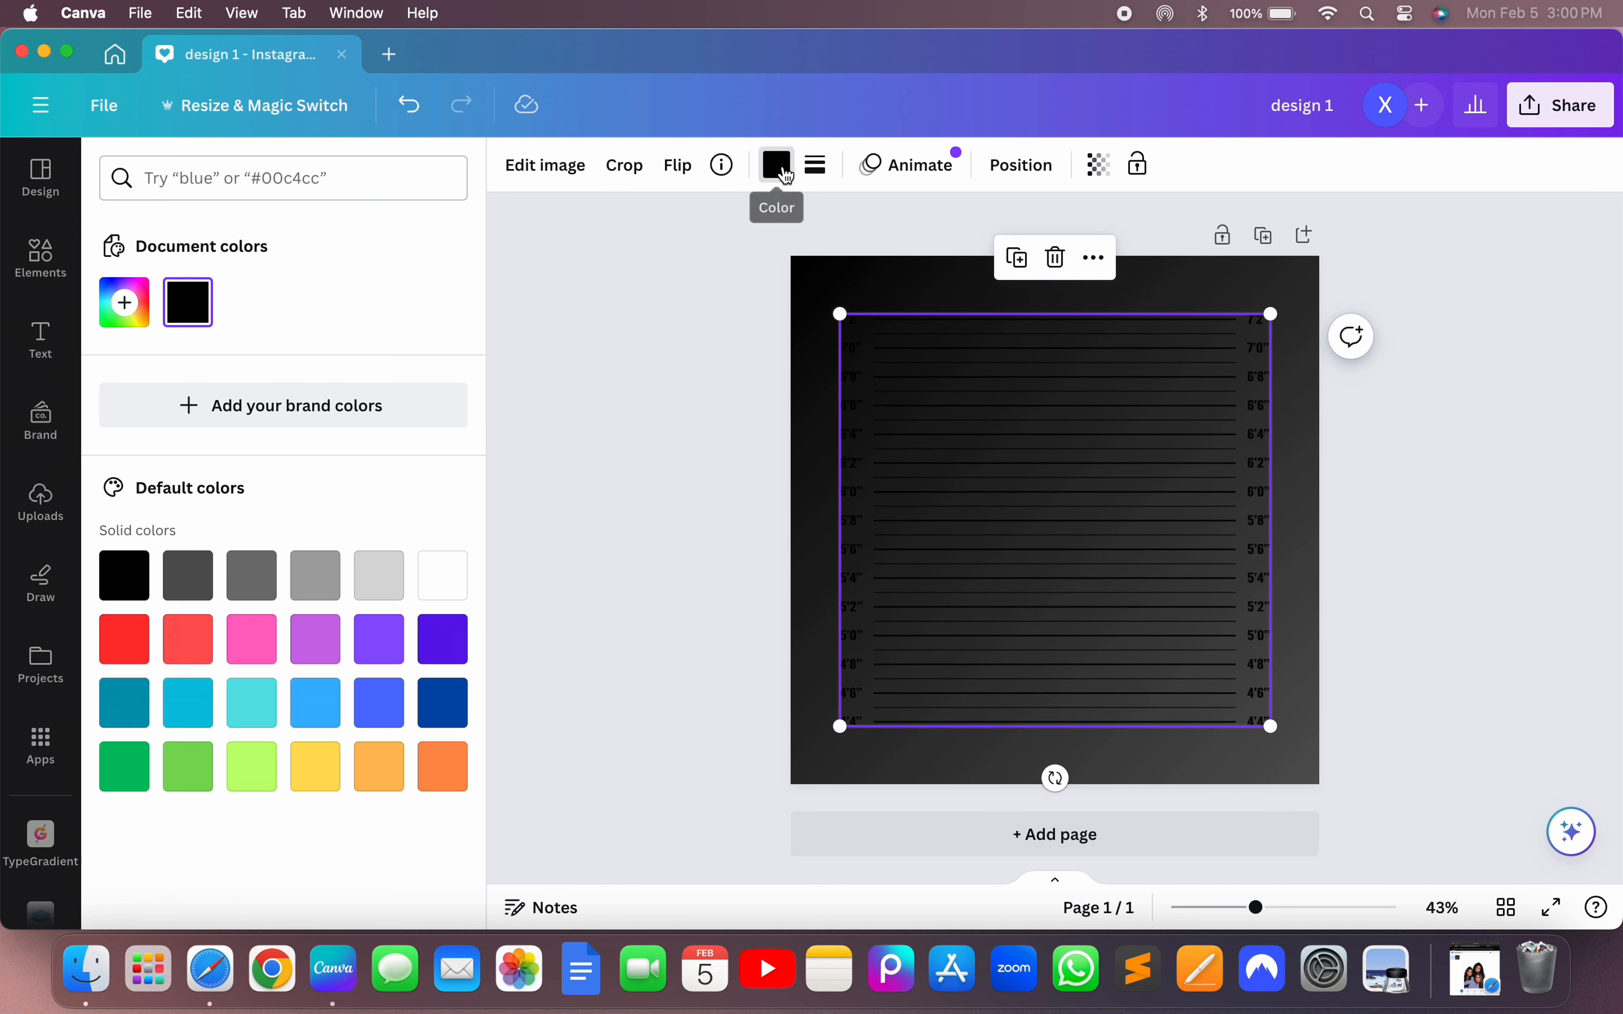
left_click(451, 597)
left_click(590, 556)
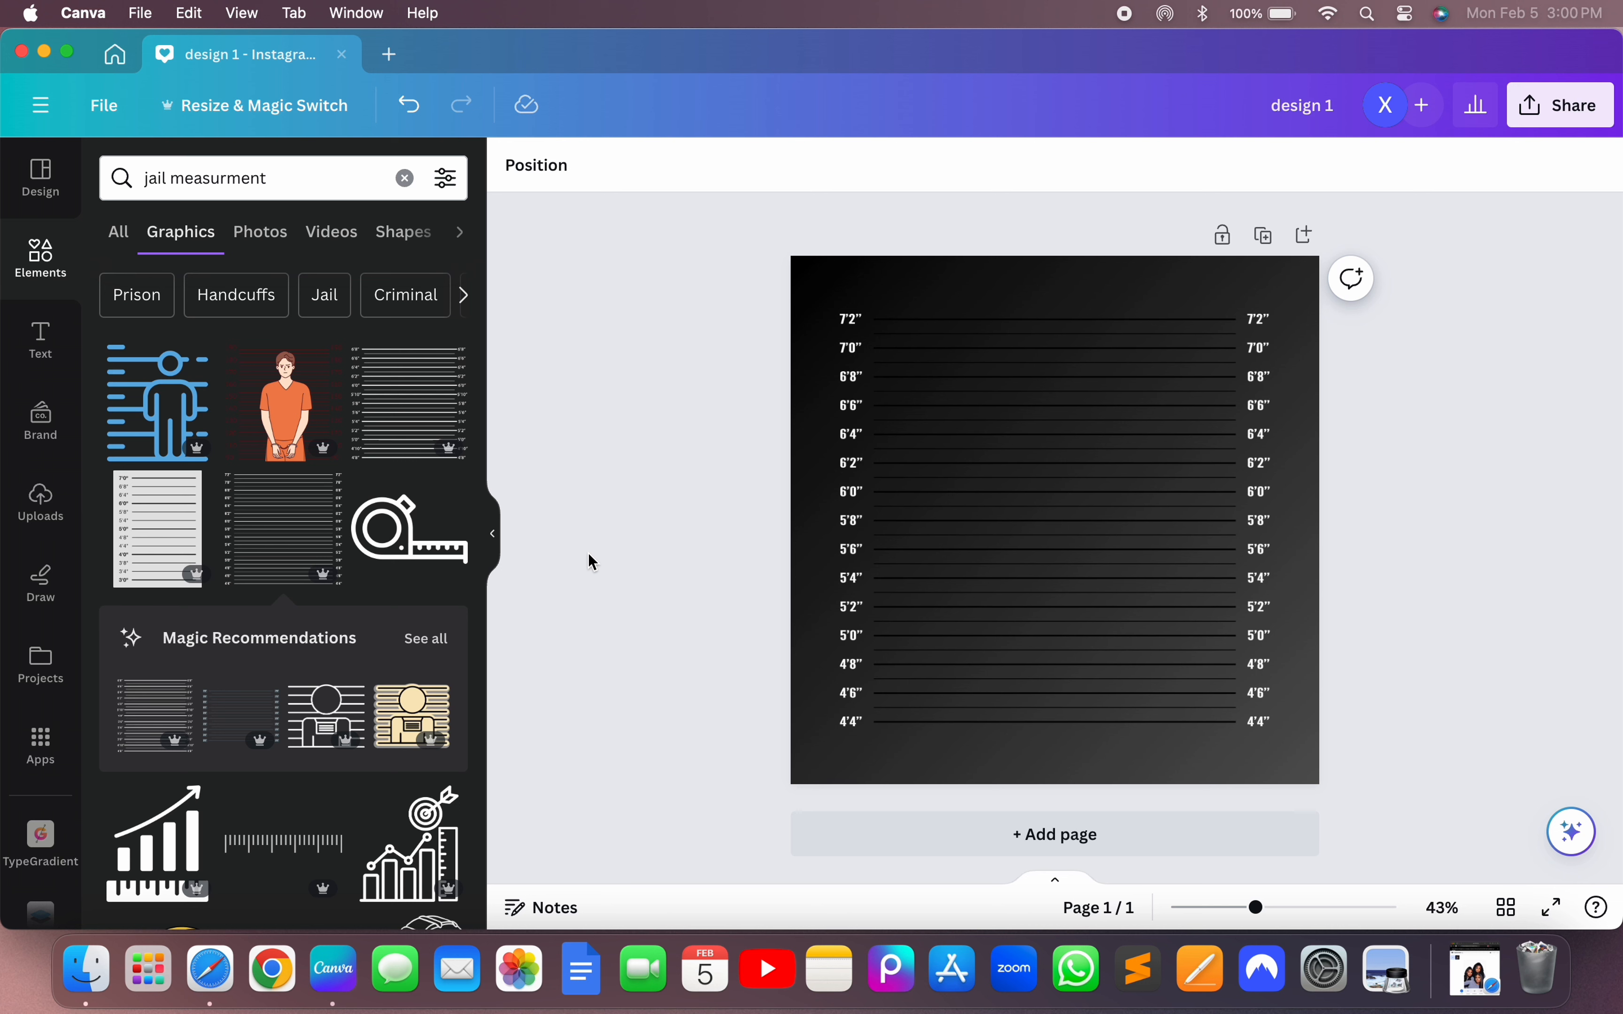
- Try the vertical style for the page background gradient, and settle on the horizontal one running from black to gray
left_click(837, 292)
left_click(512, 166)
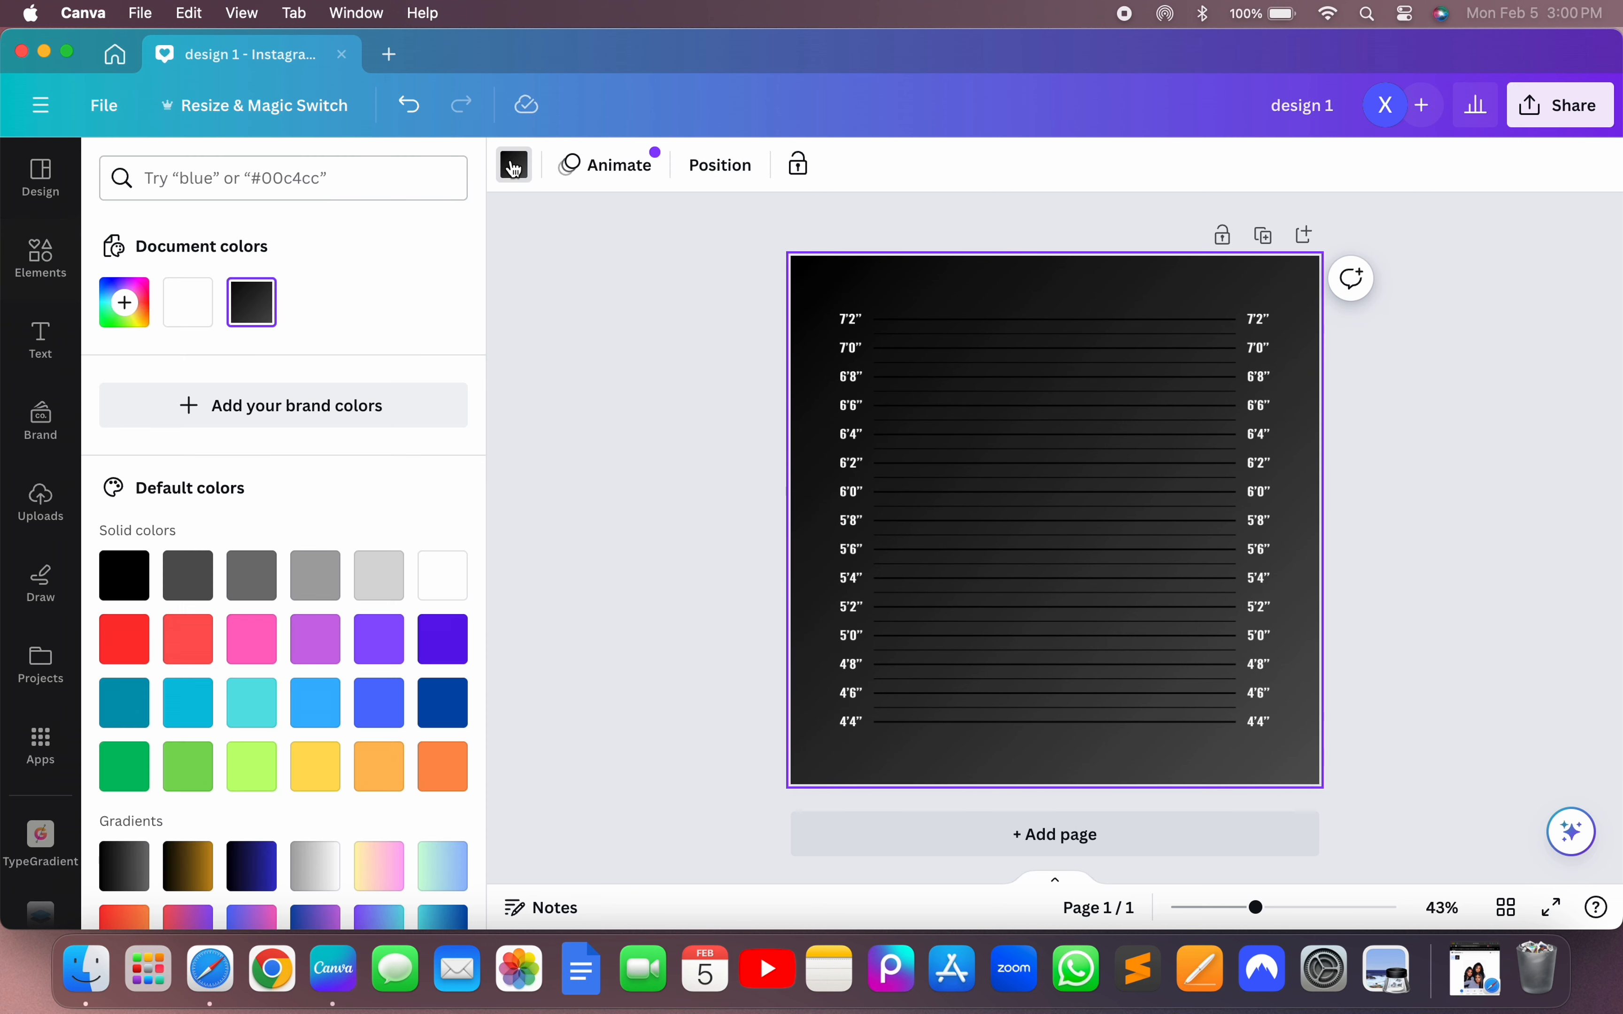
left_click(260, 305)
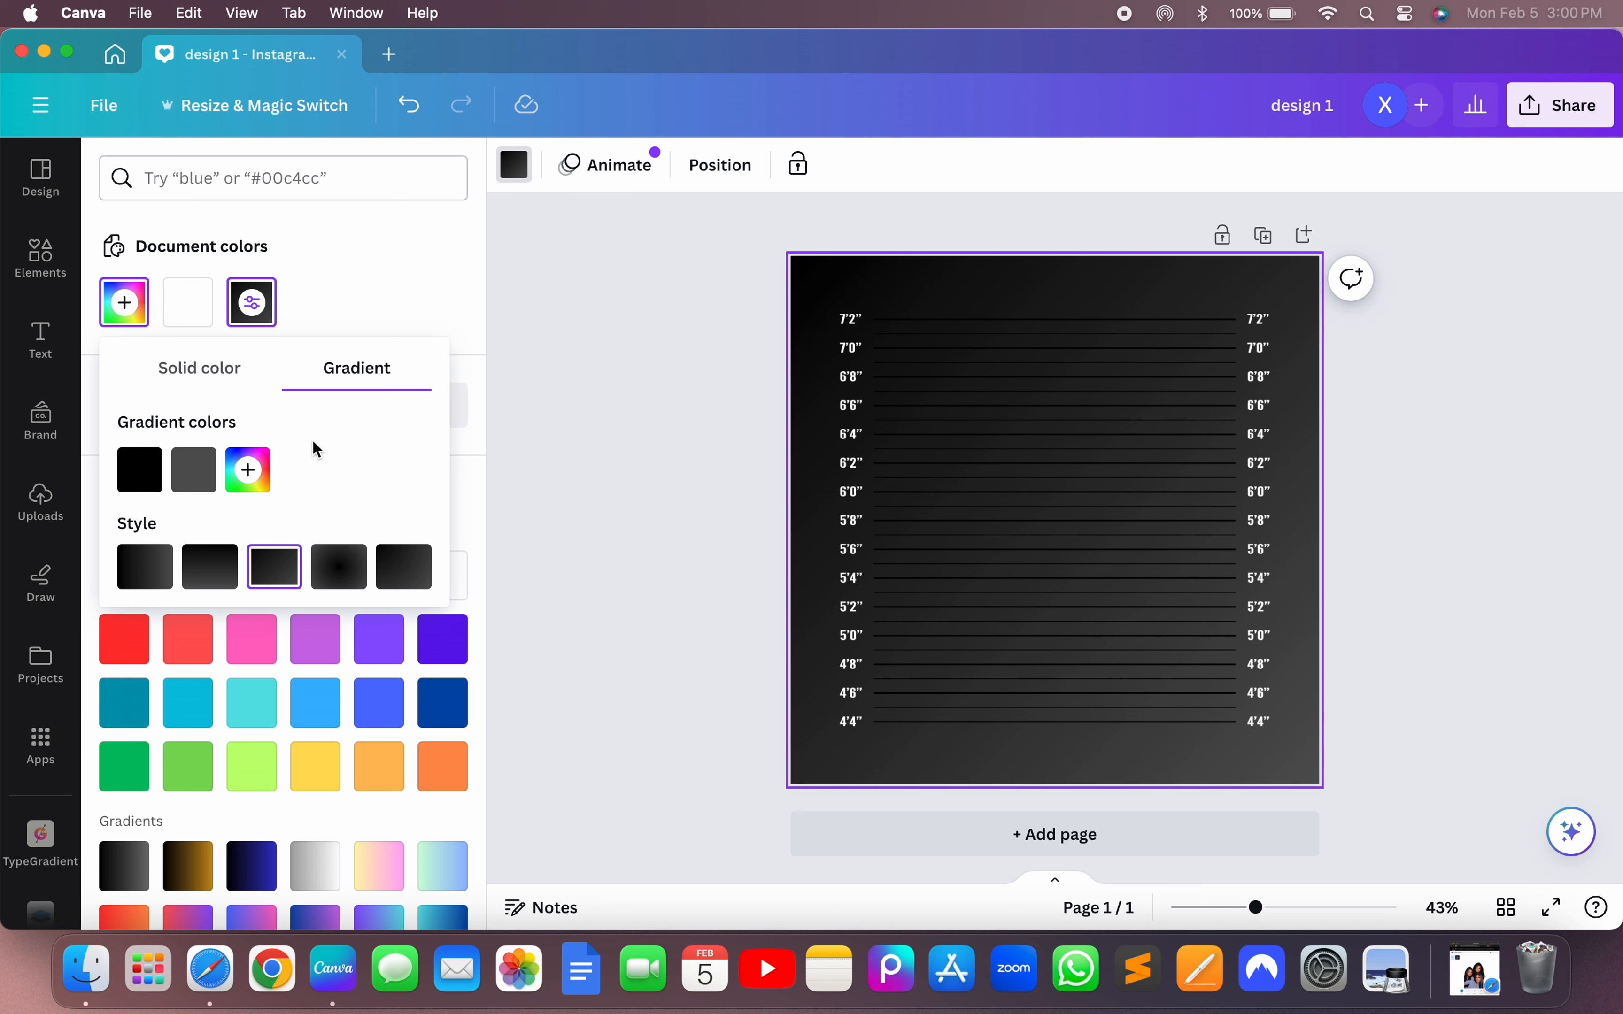
left_click(220, 568)
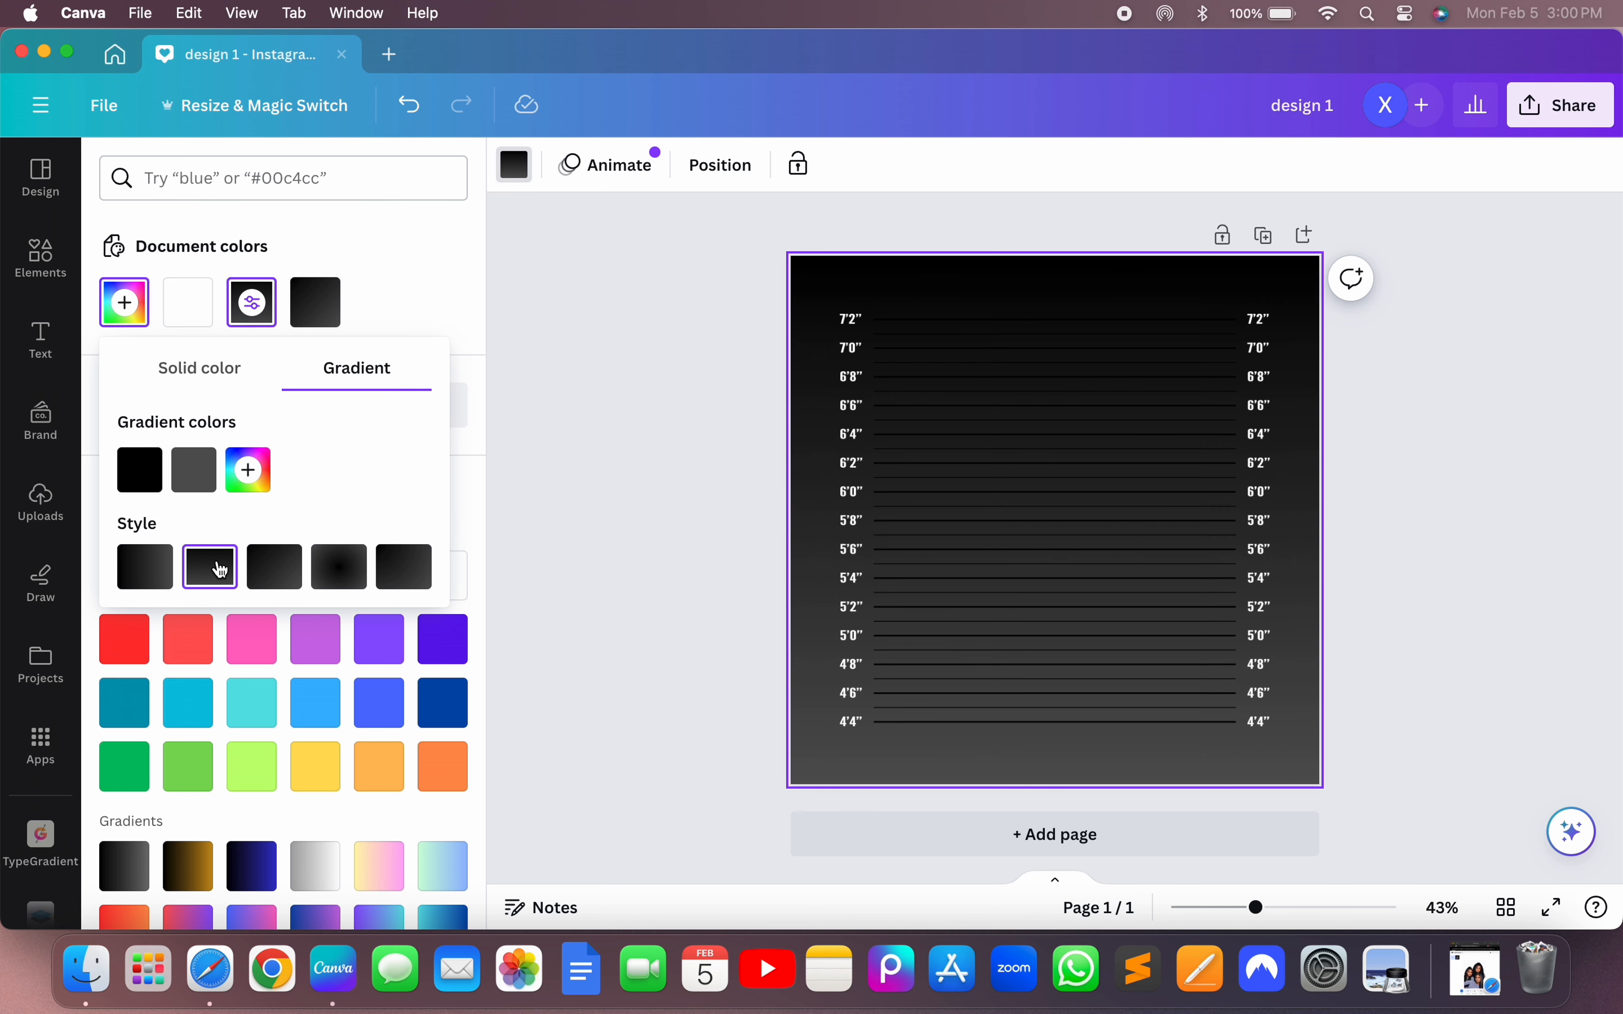
left_click(146, 580)
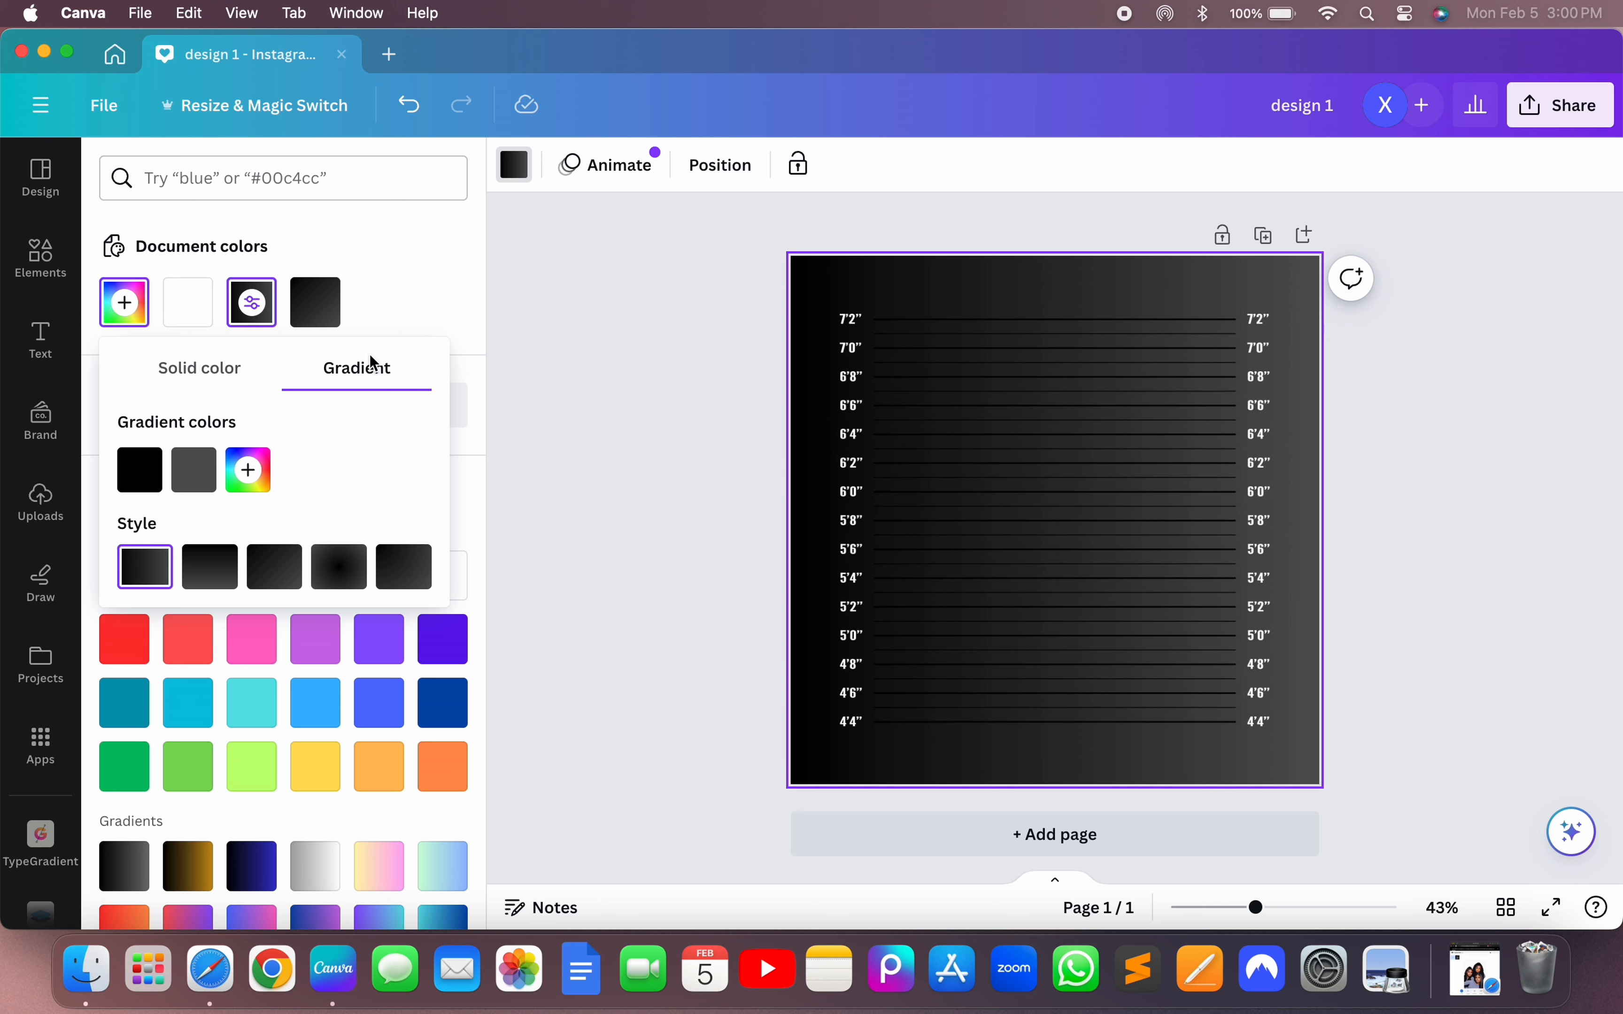
left_click(399, 277)
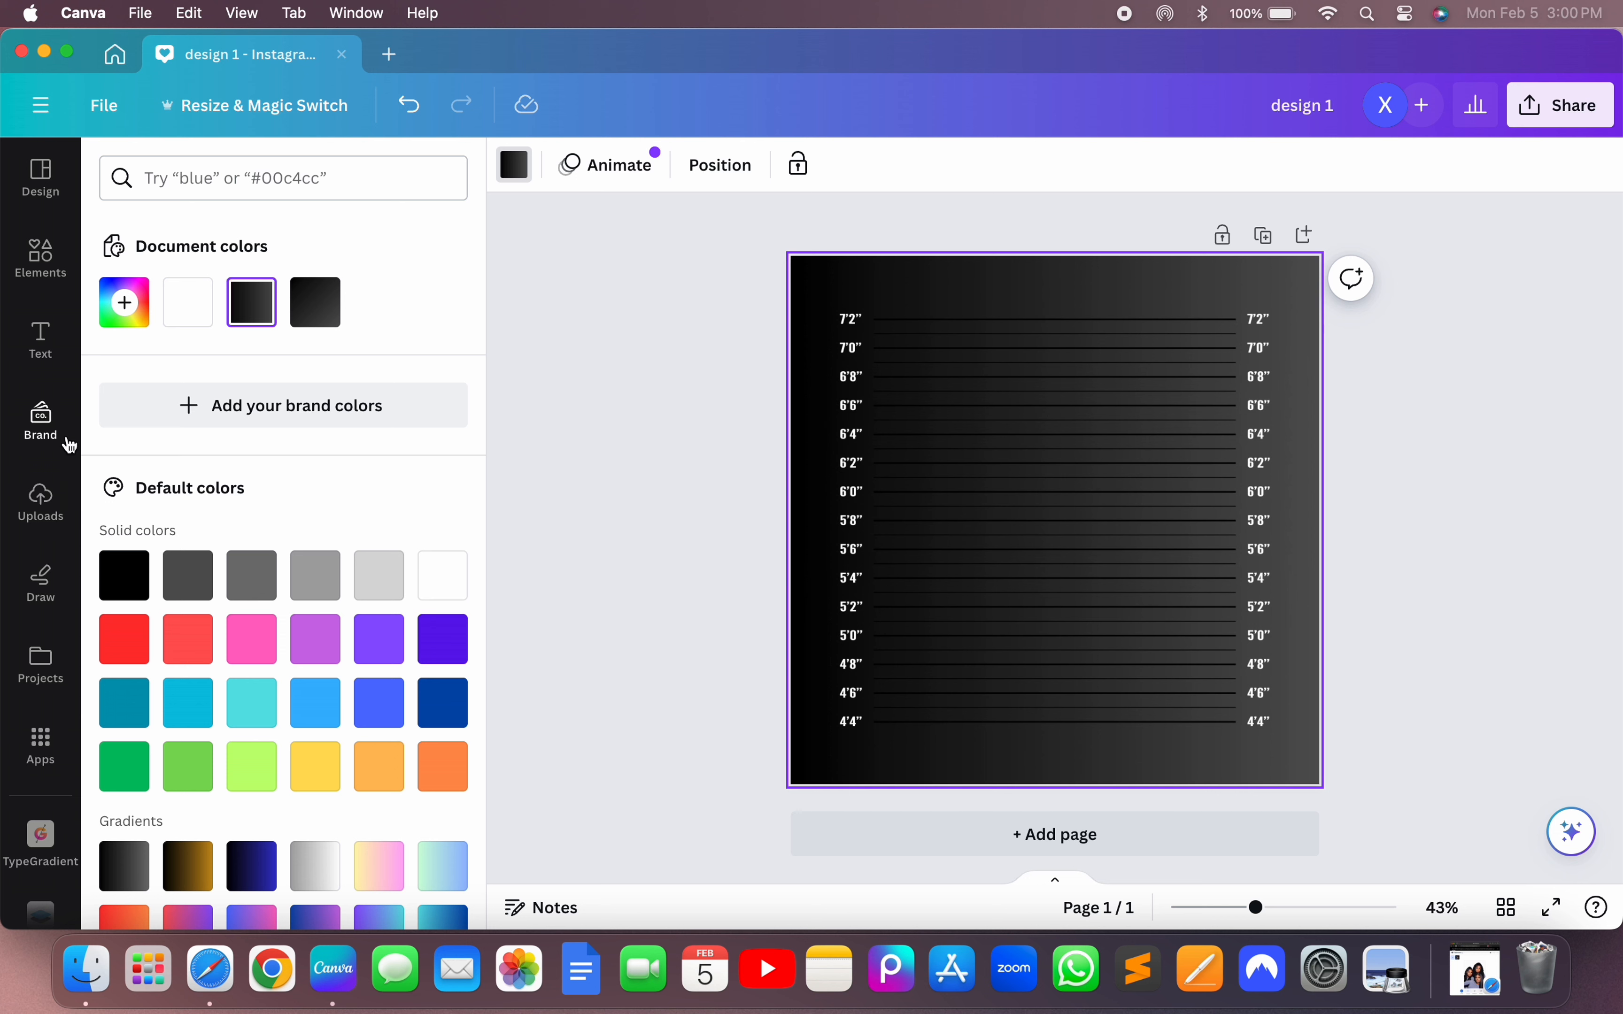
- Lock the height-chart graphic in place on the page
left_click(962, 498)
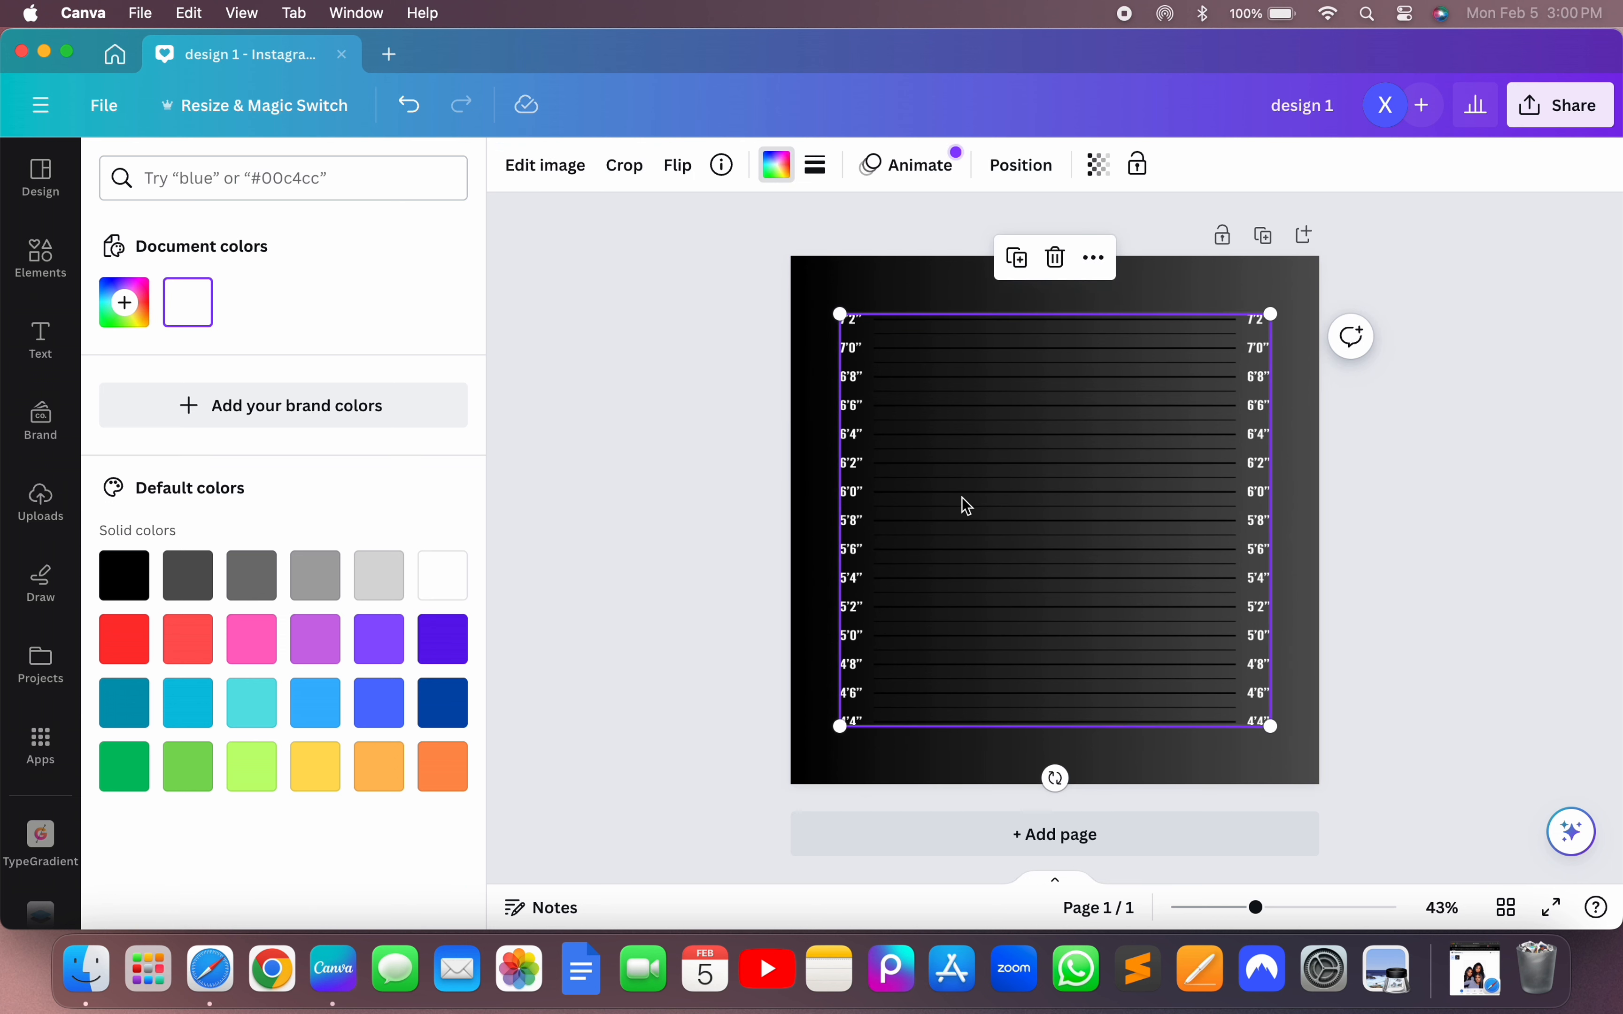
left_click(1096, 261)
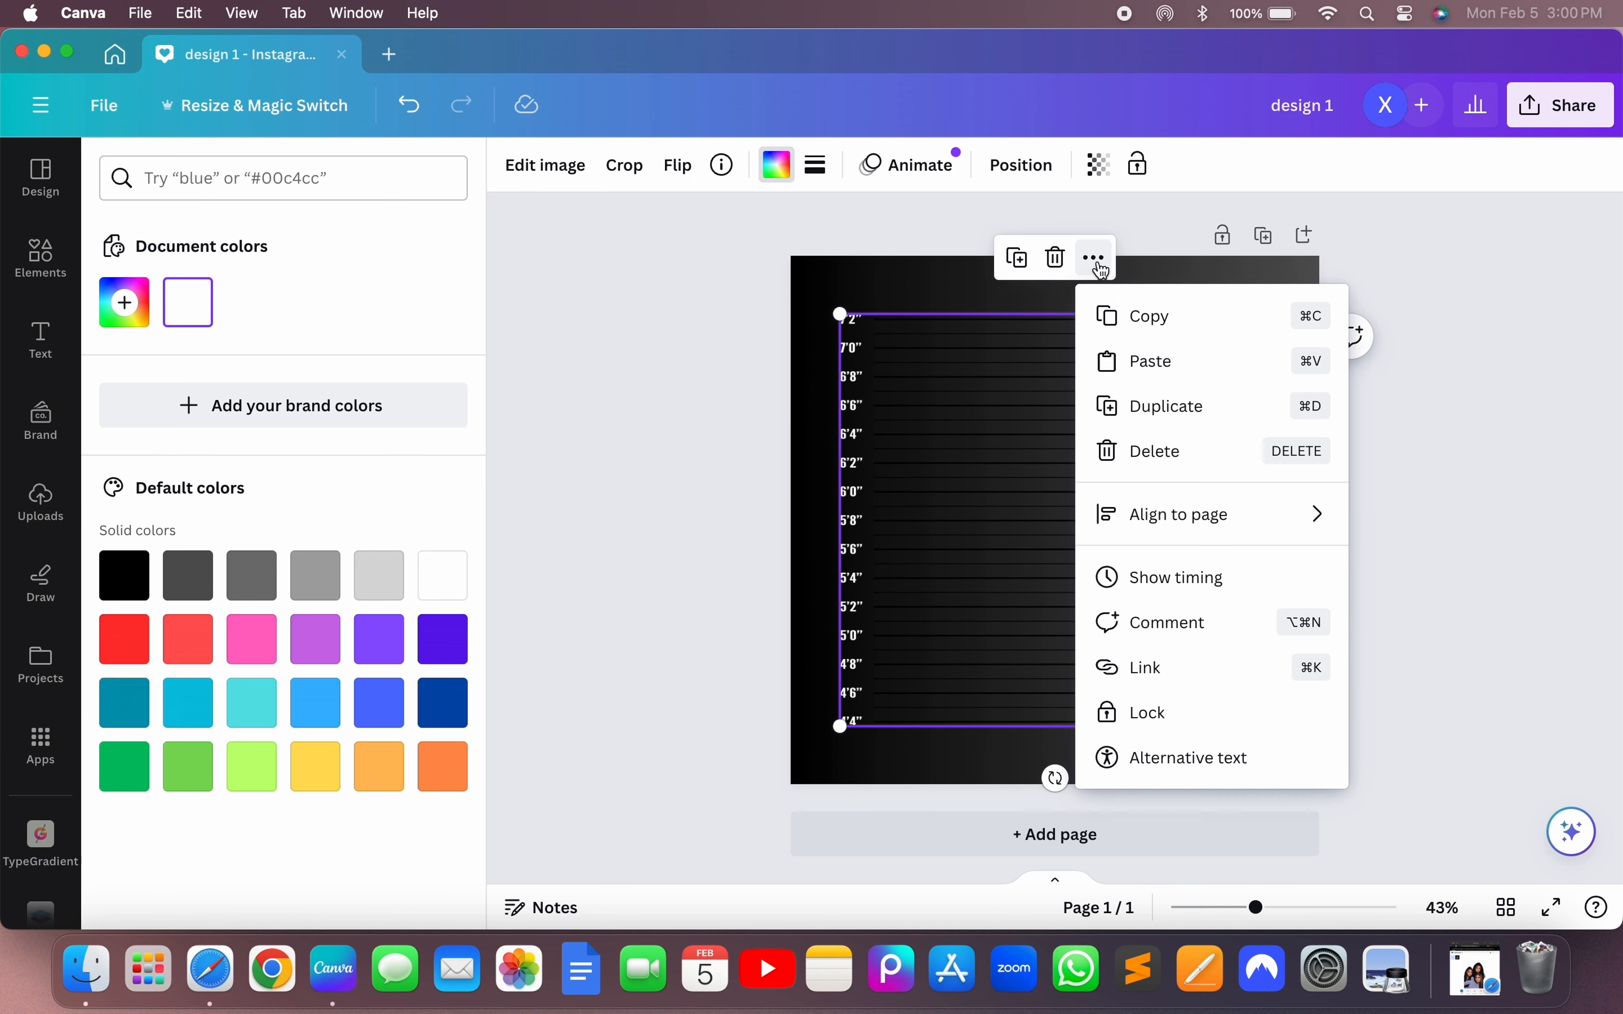
left_click(1175, 715)
left_click(1329, 629)
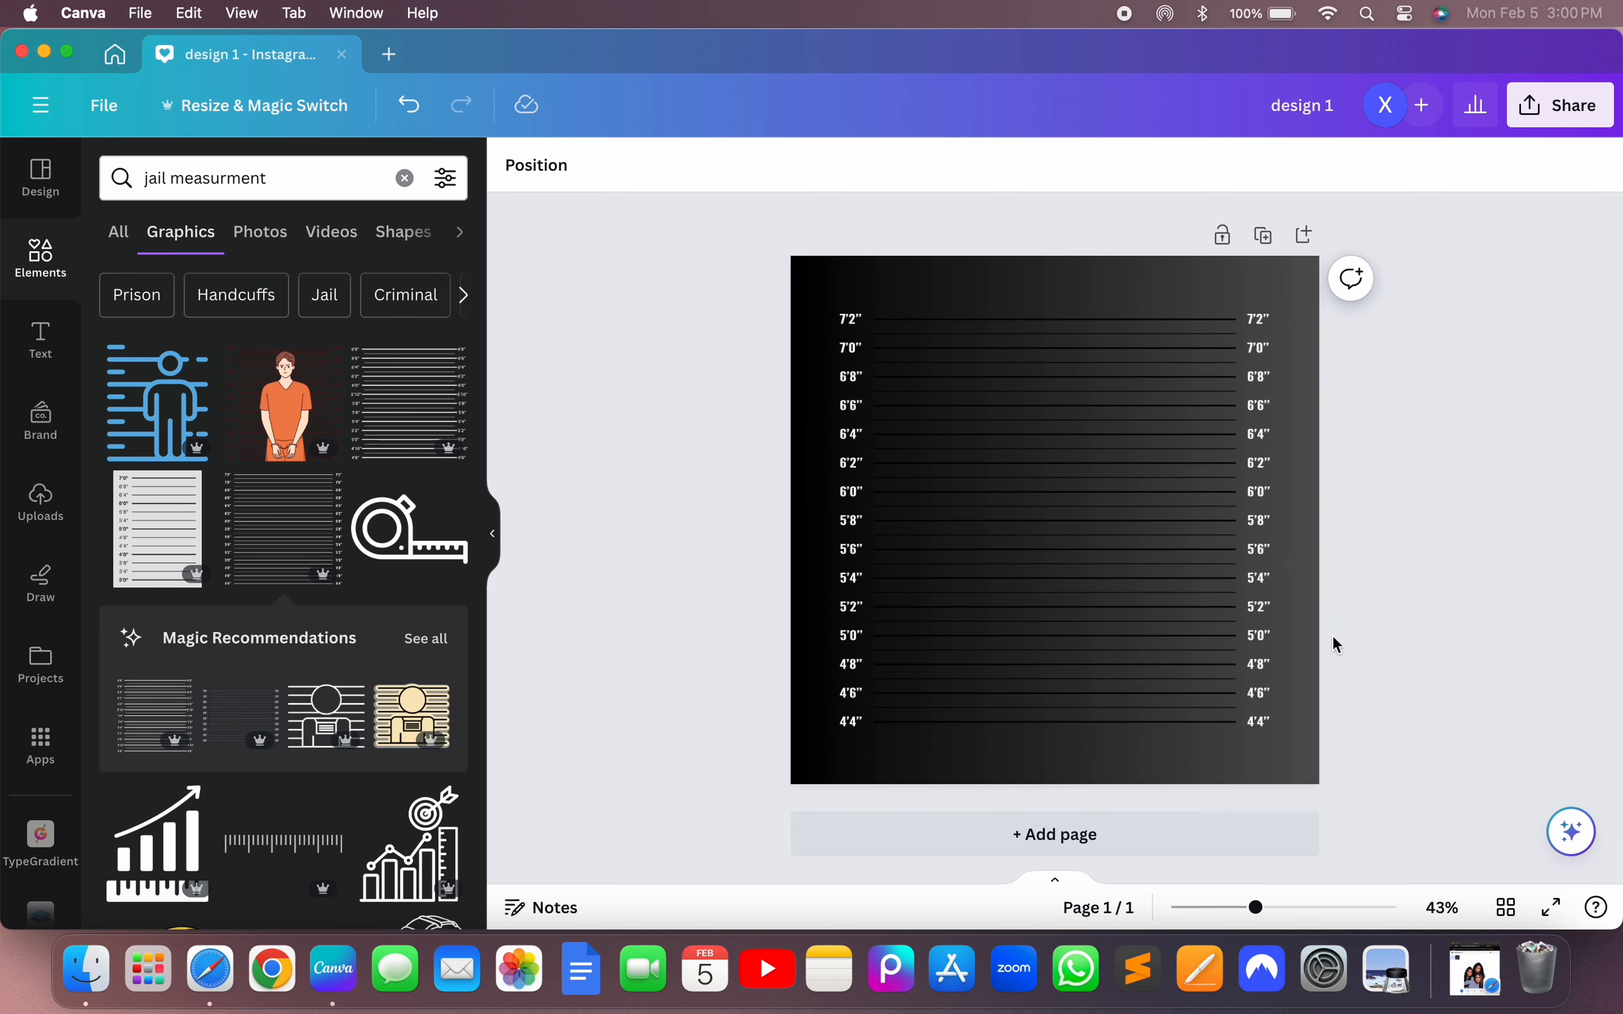
- Add the uploaded photo of the three women to the page and remove its background with BG Remover
left_click(45, 507)
left_click(161, 471)
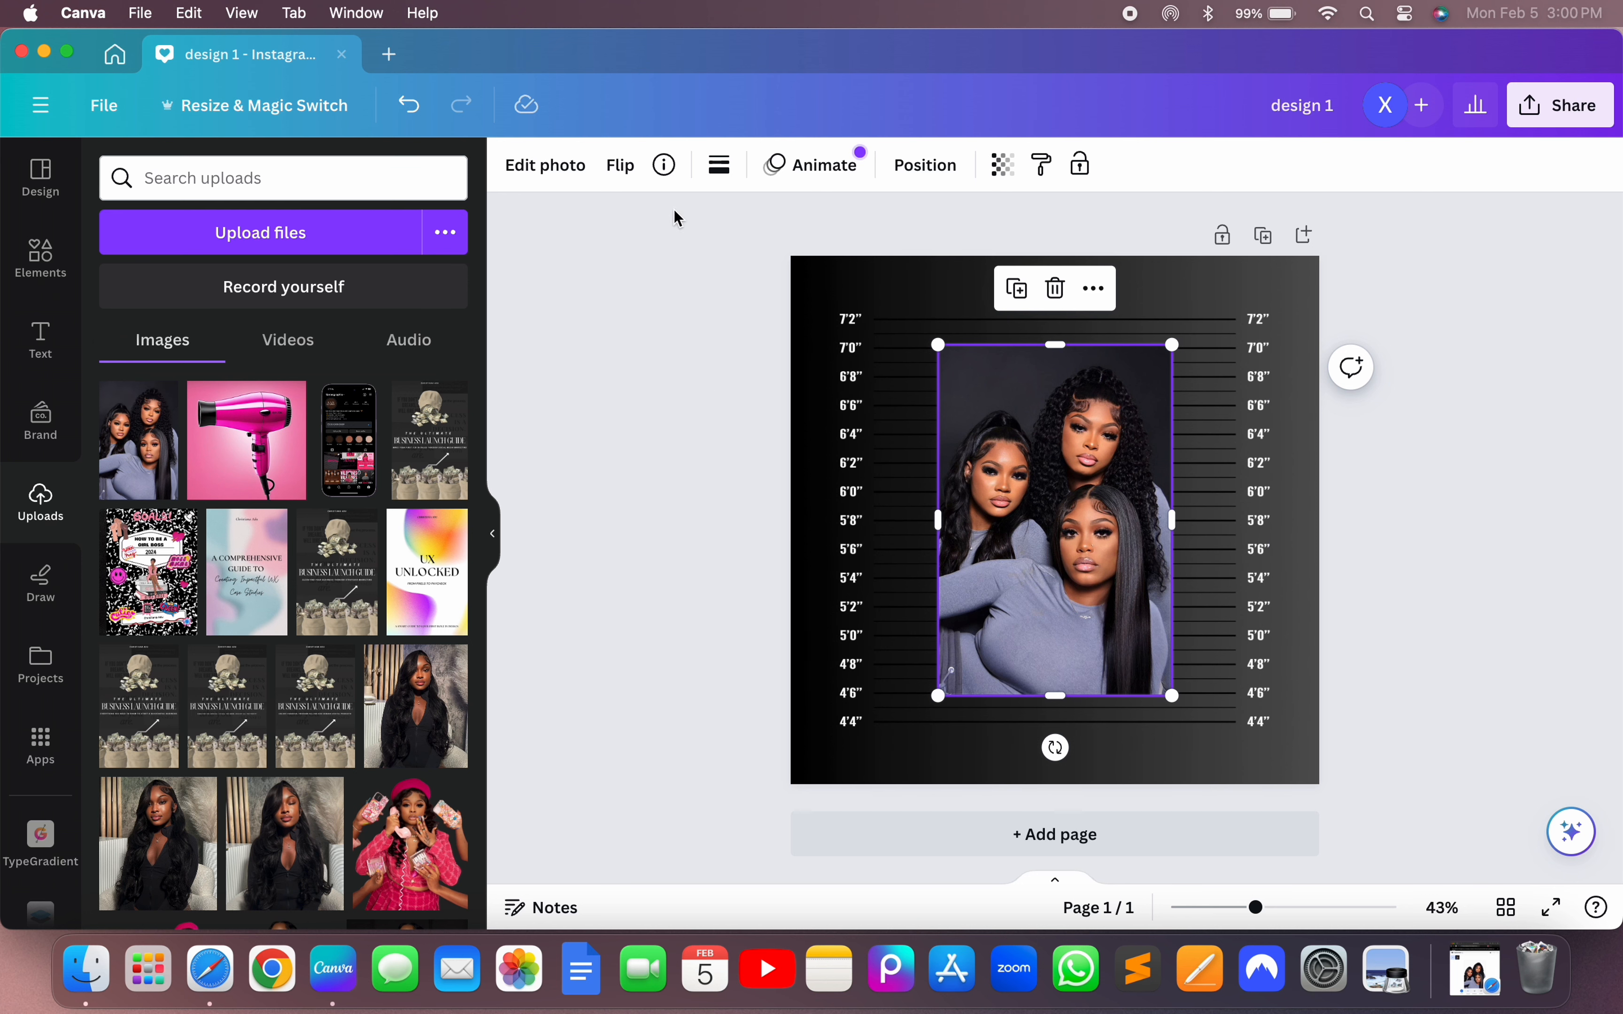
left_click(562, 176)
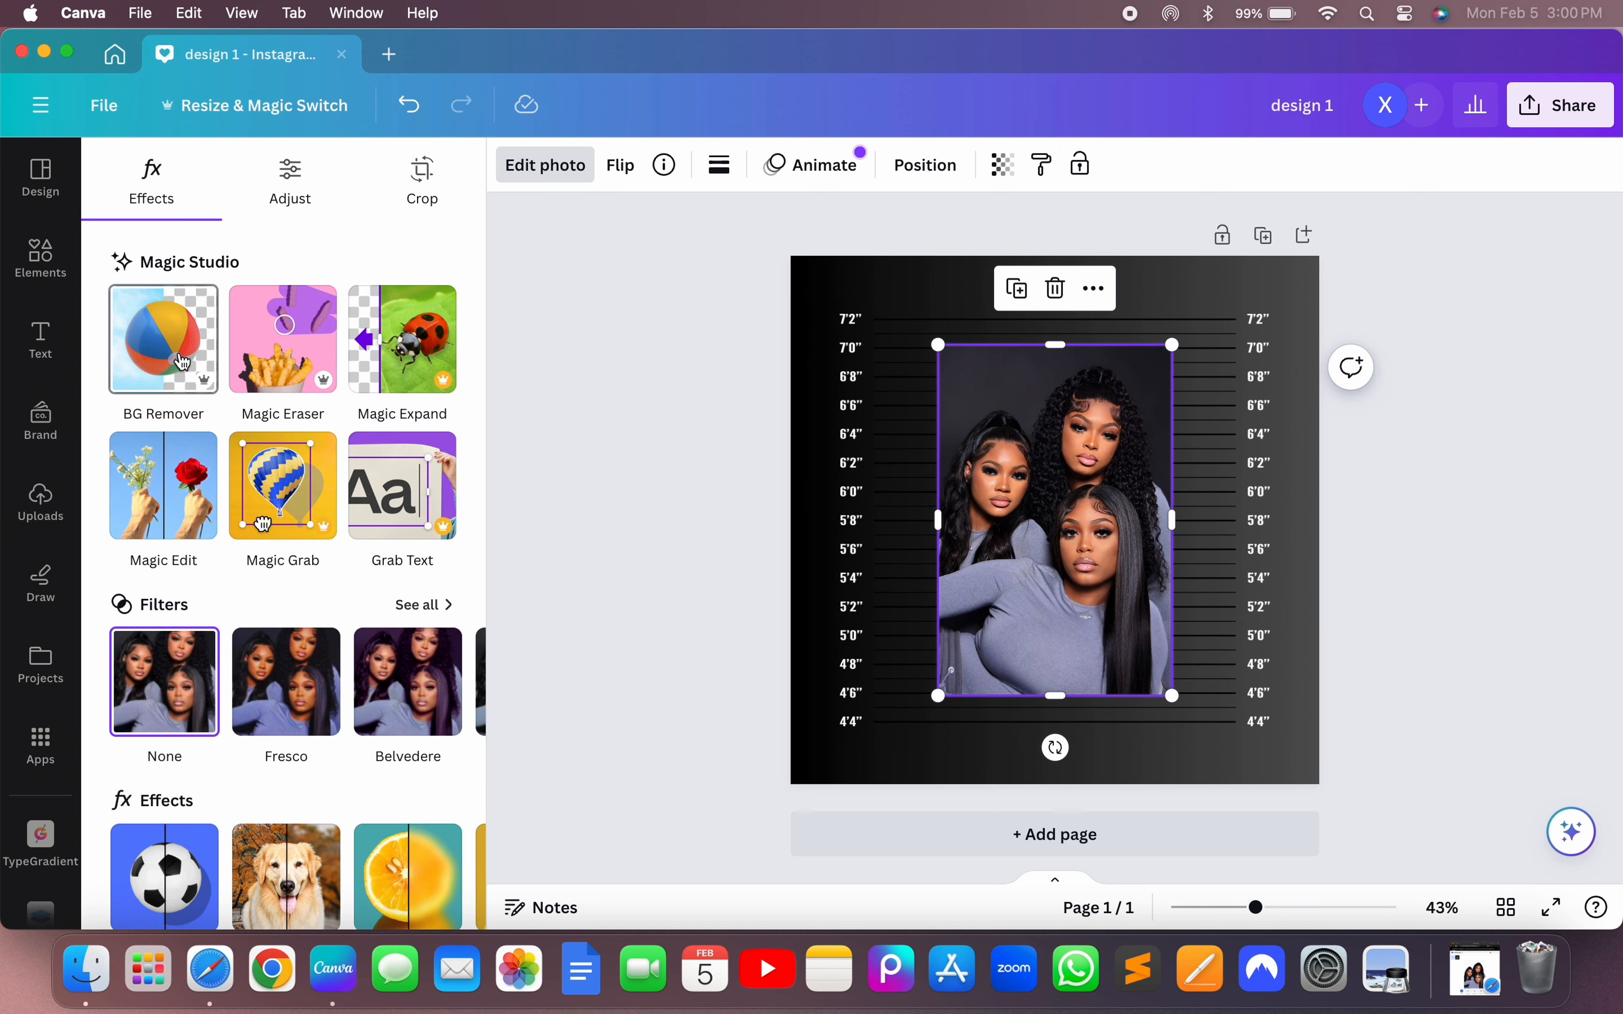
left_click(713, 460)
- Enlarge the cut-out photo of the three women slightly and center it over the height chart
left_click(1073, 541)
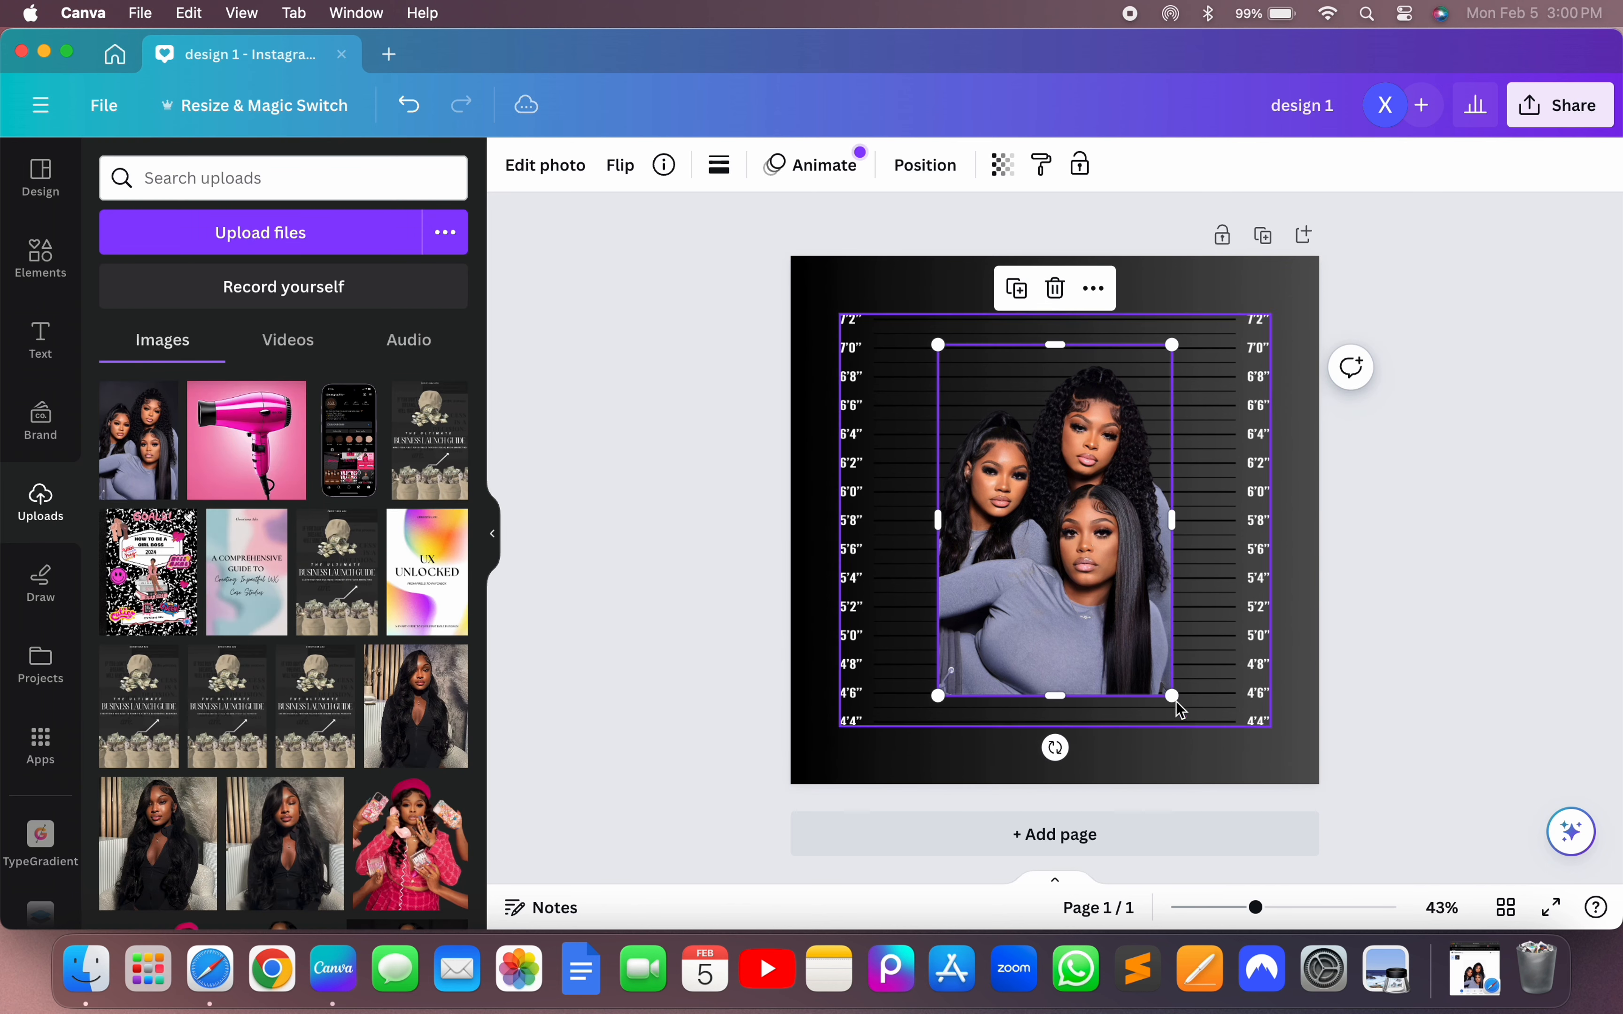
left_click_drag(1173, 700, 1187, 716)
left_click_drag(1134, 662, 1120, 651)
left_click(1432, 571)
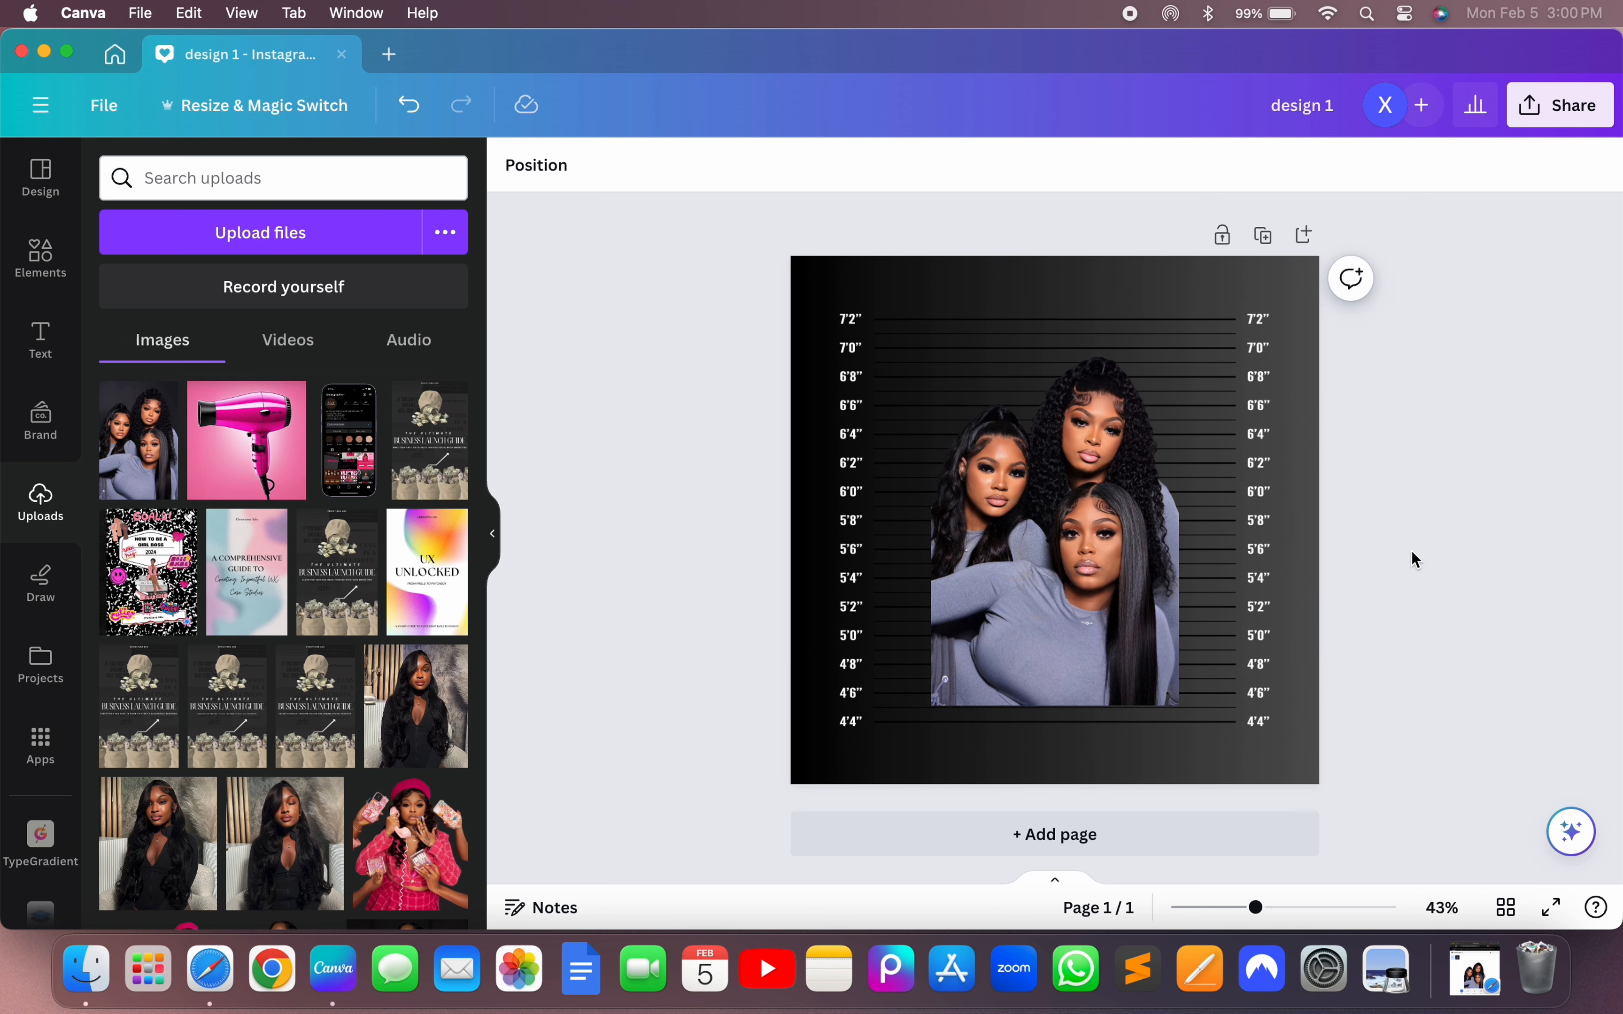
- Search the elements library for "blur" and list all matching graphics
left_click(42, 255)
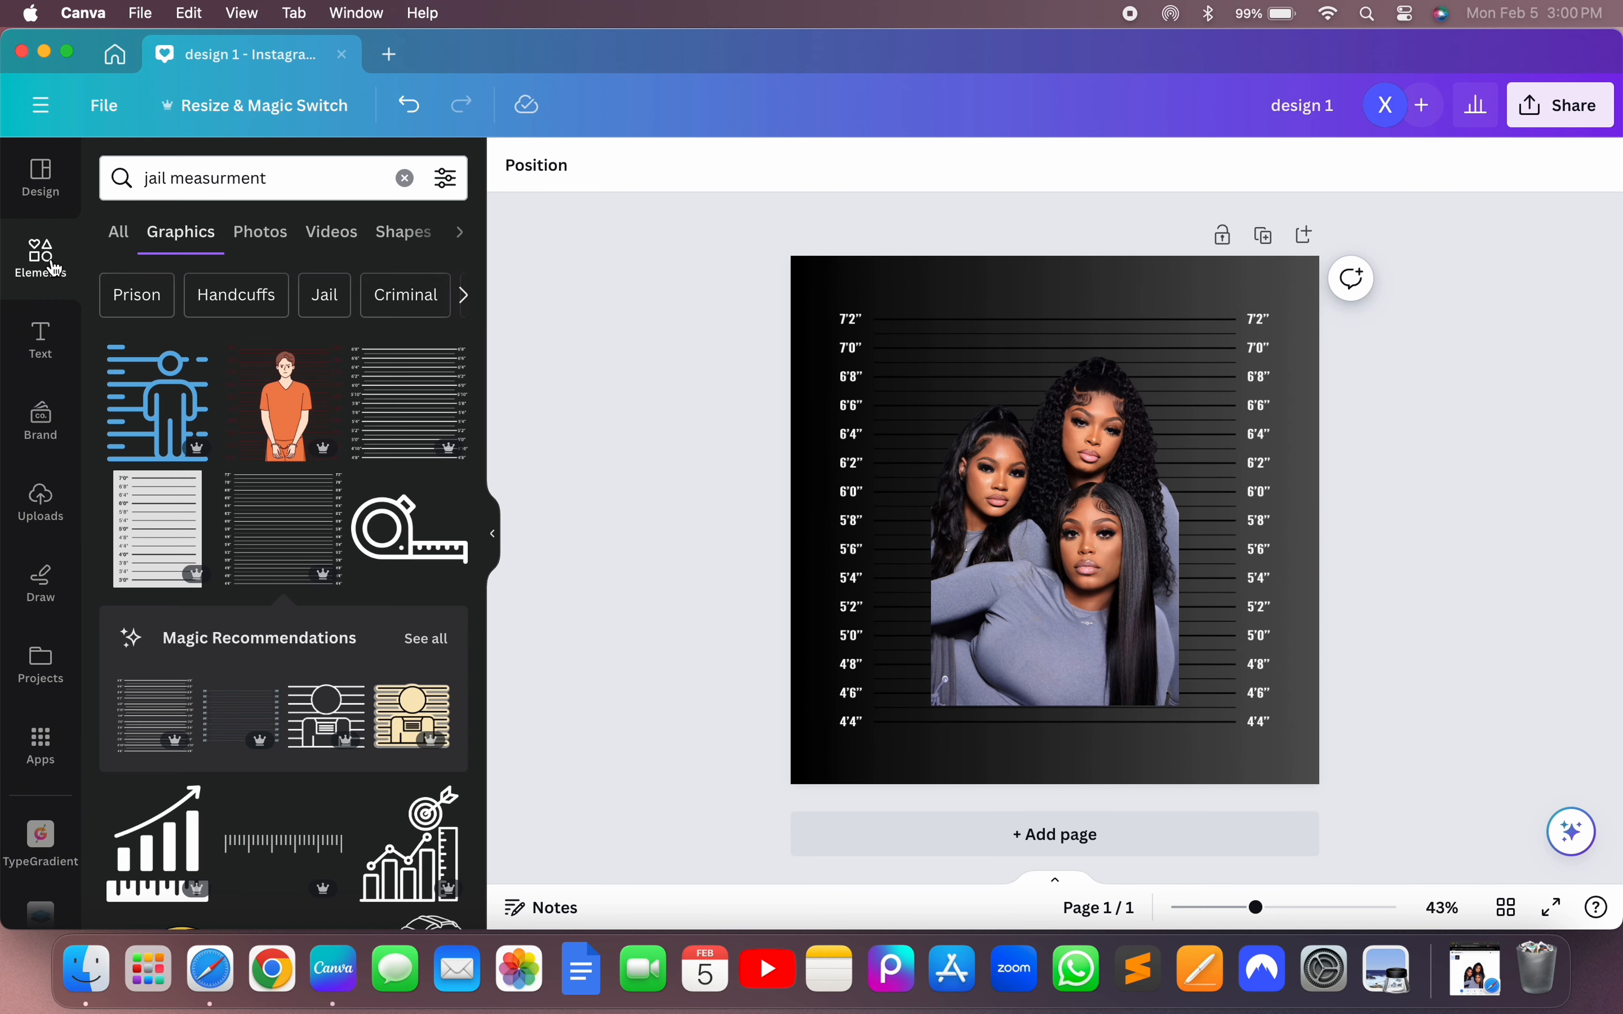
left_click(404, 178)
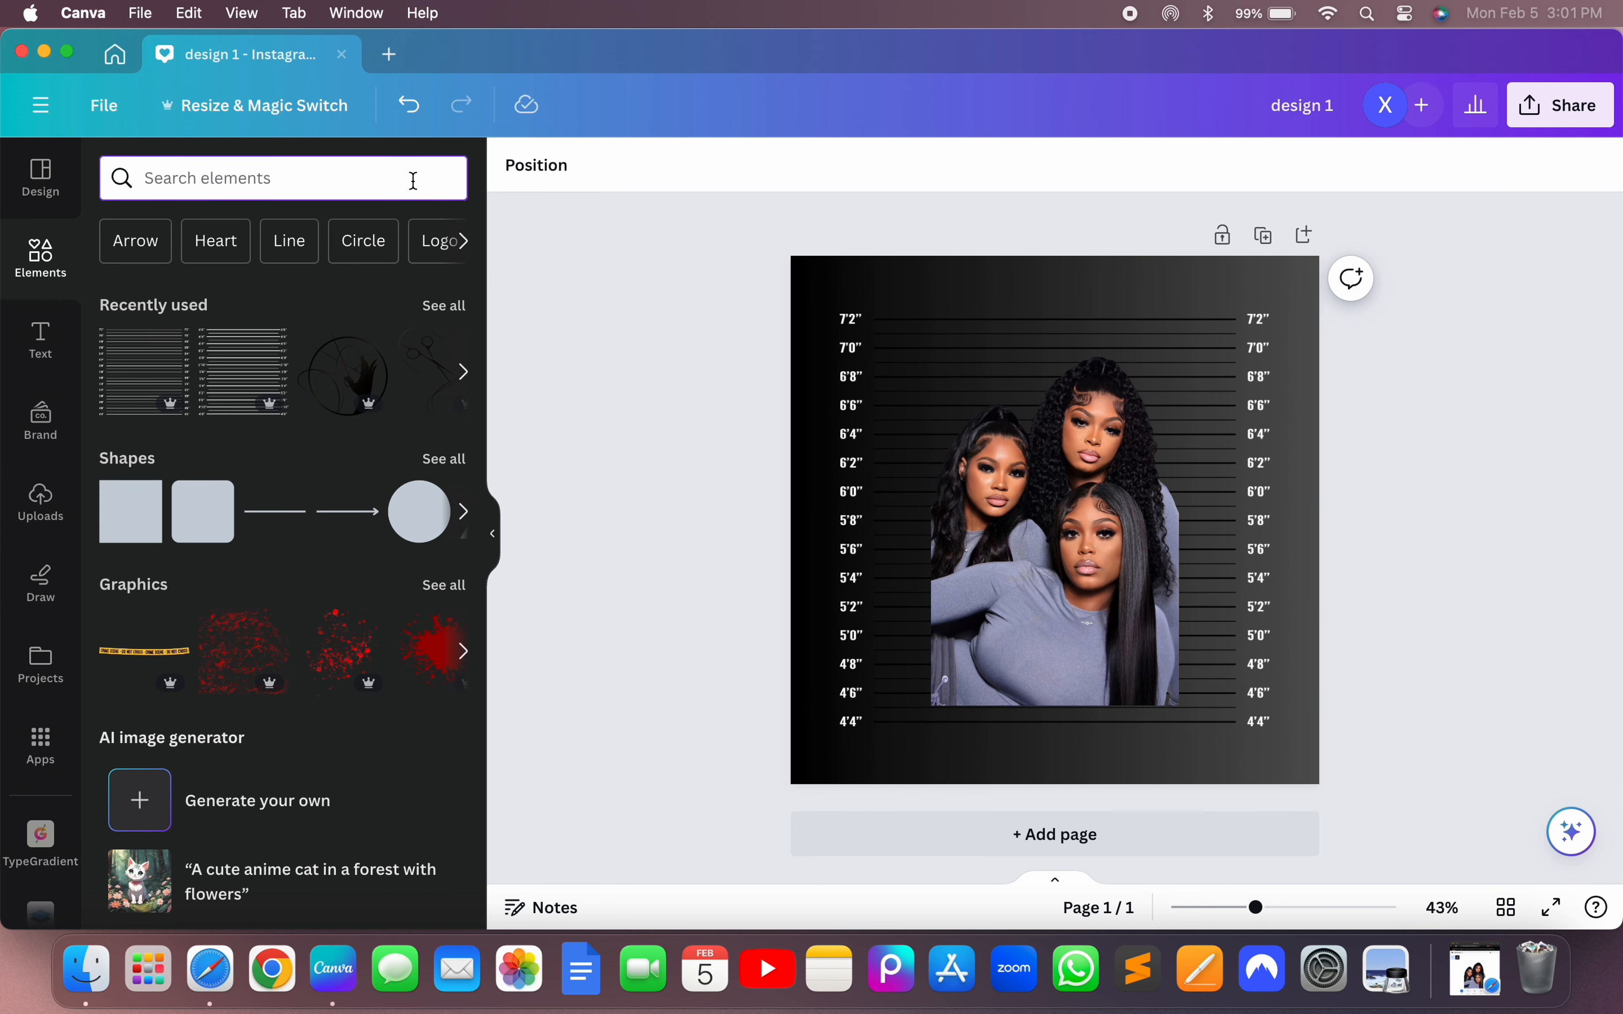
type("blur")
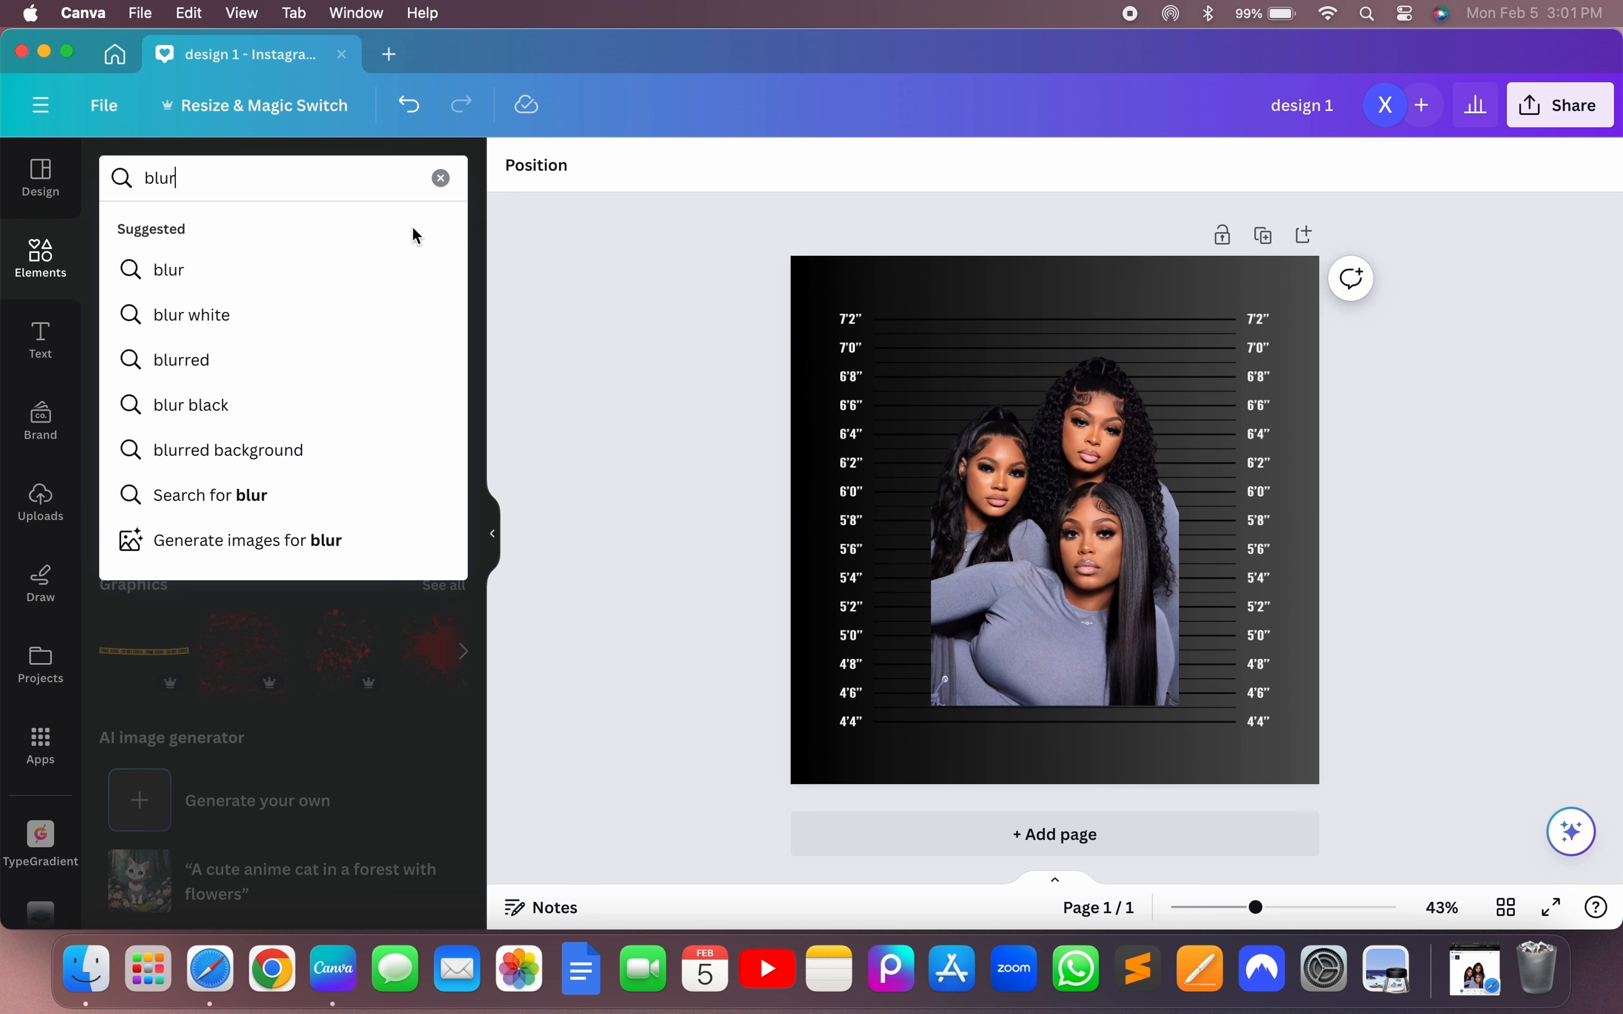
left_click(393, 271)
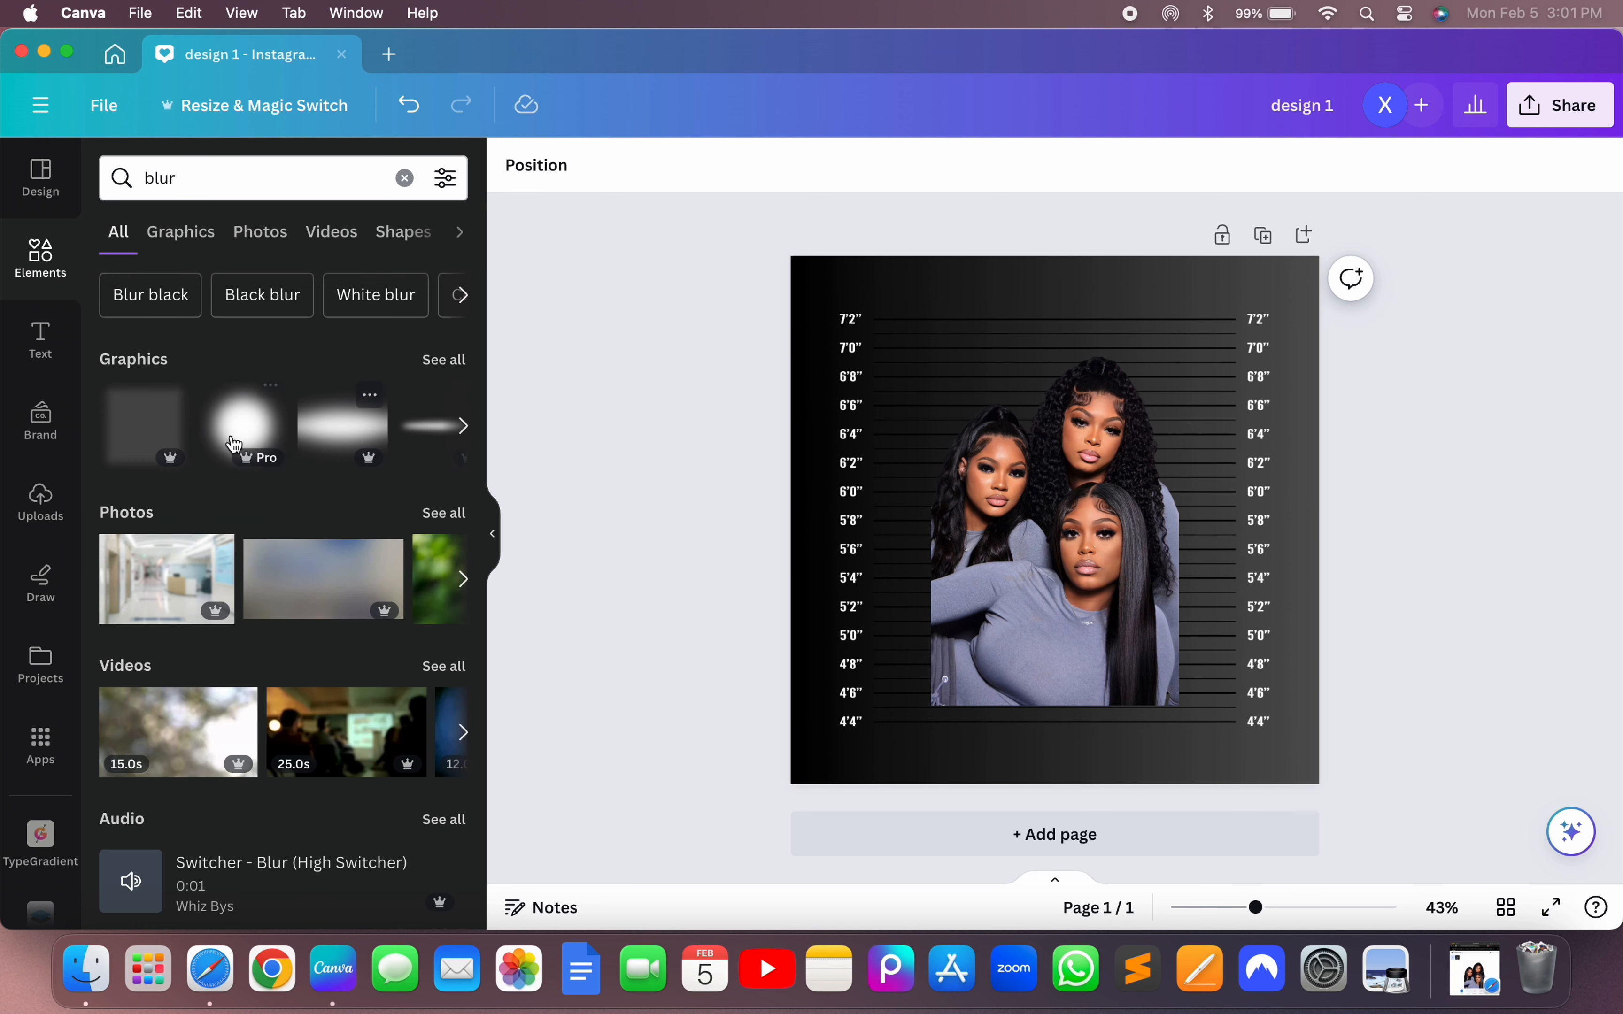
left_click(444, 360)
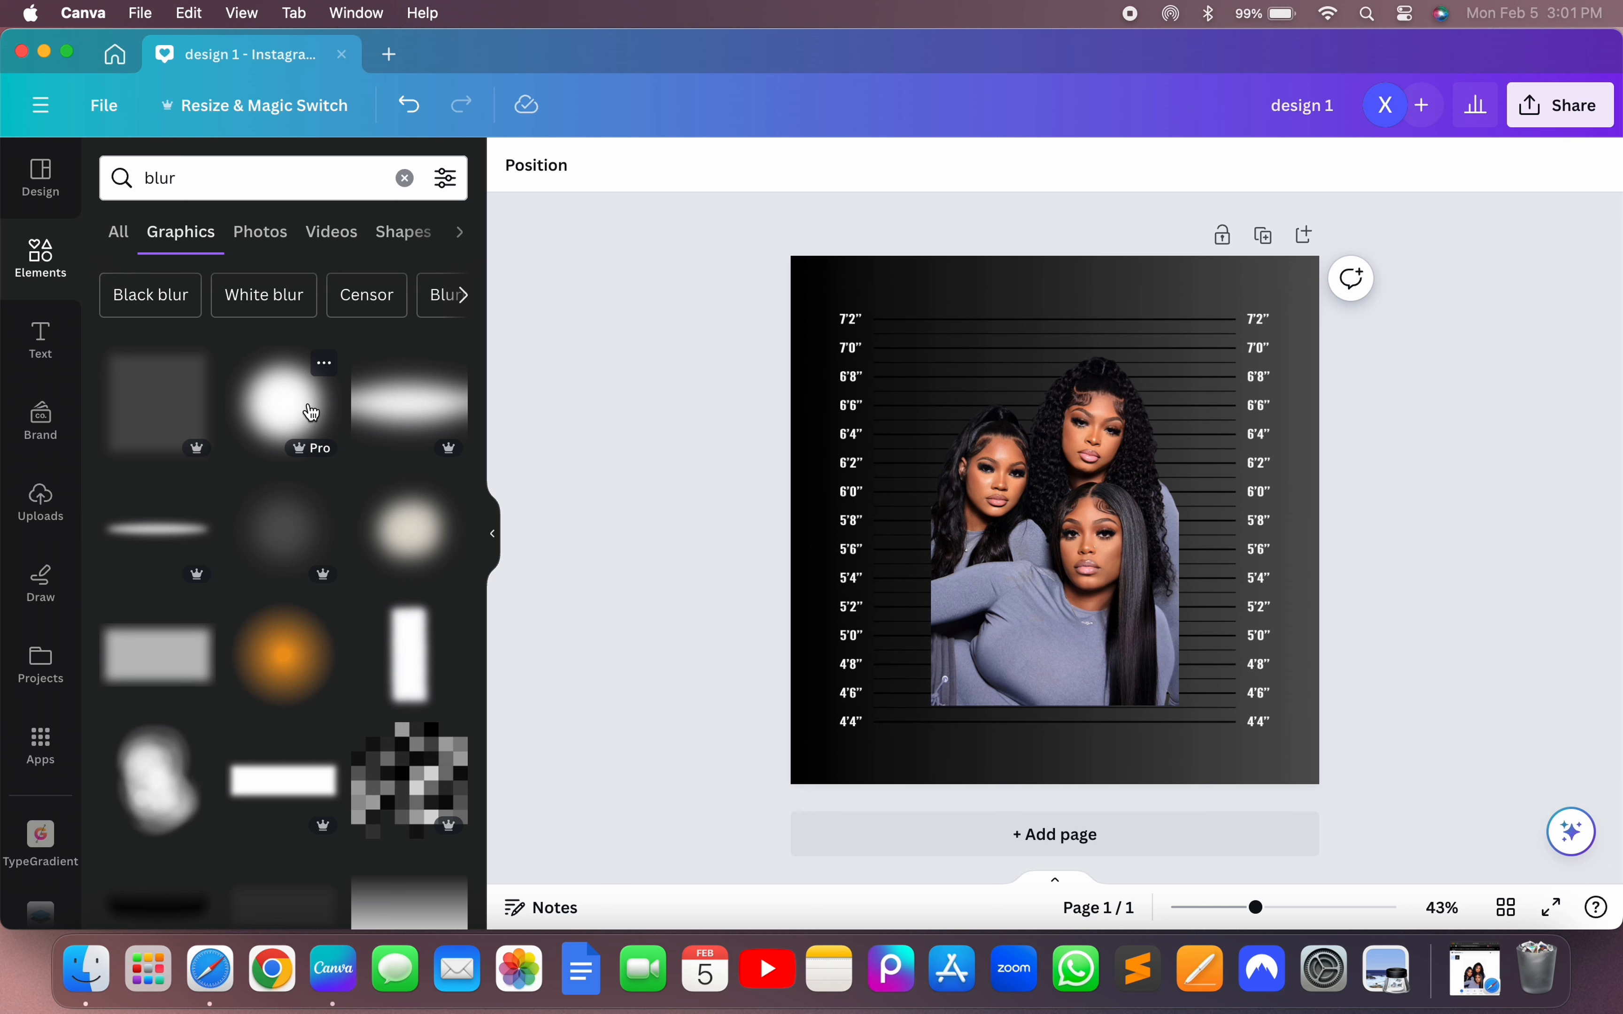
- Search the elements library for "gradient", list all matching graphics, and add the round radial gradient to the page
left_click(405, 178)
type("gradi")
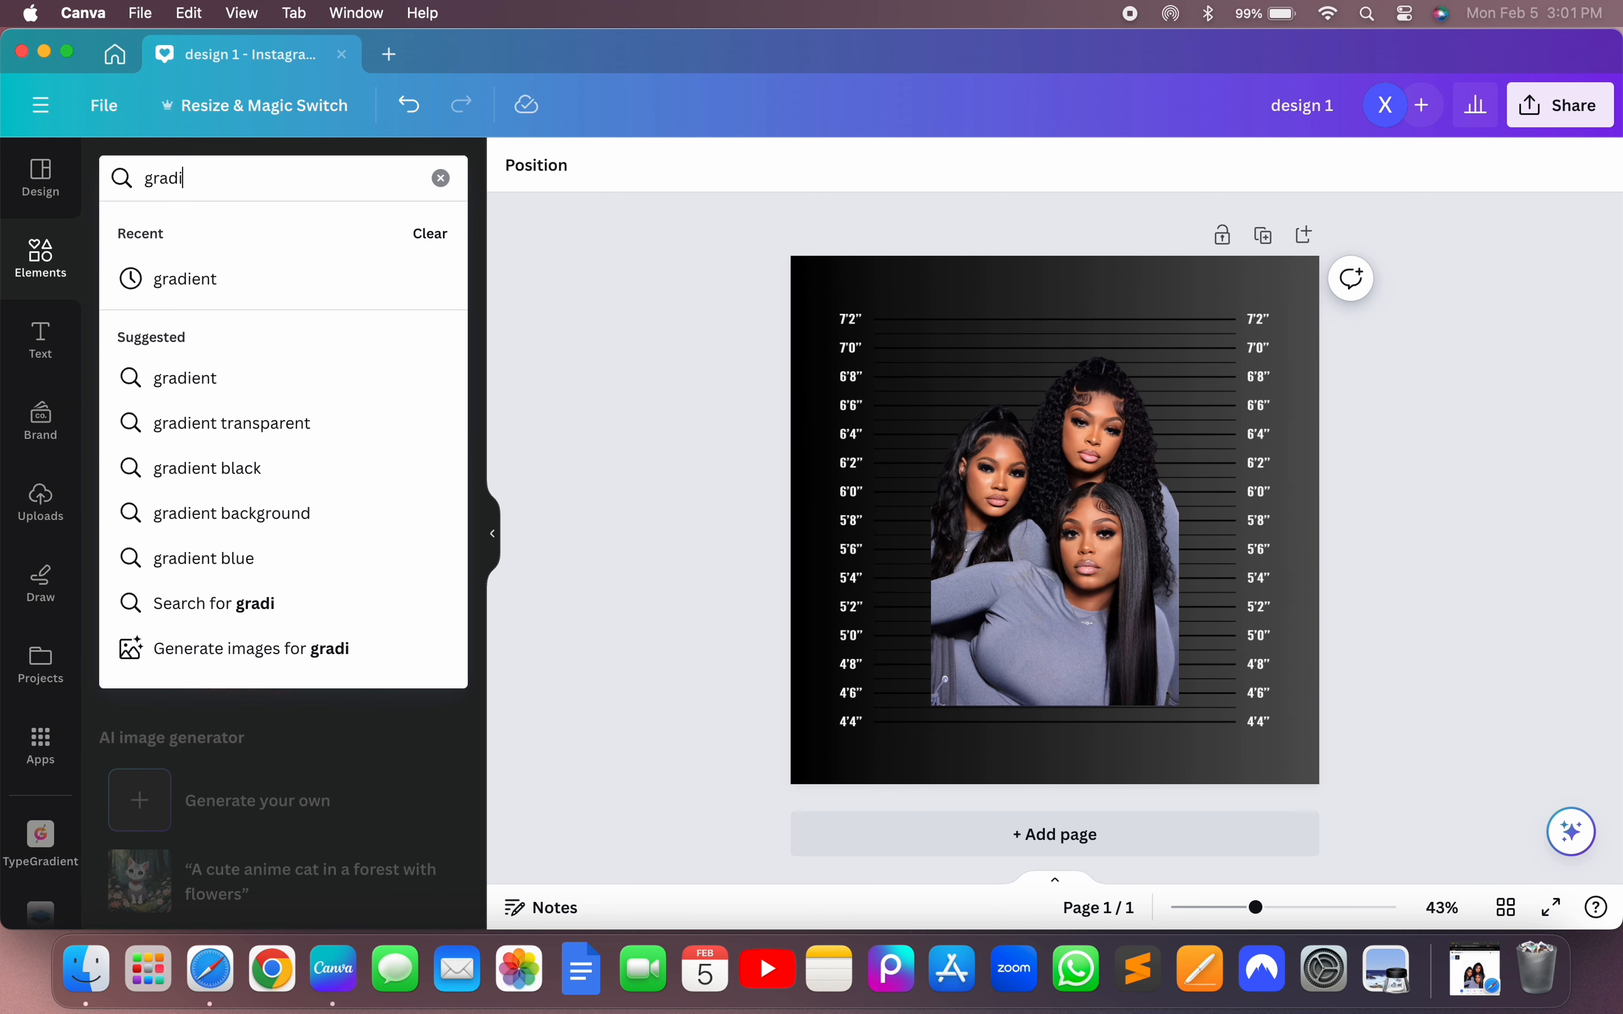
left_click(280, 288)
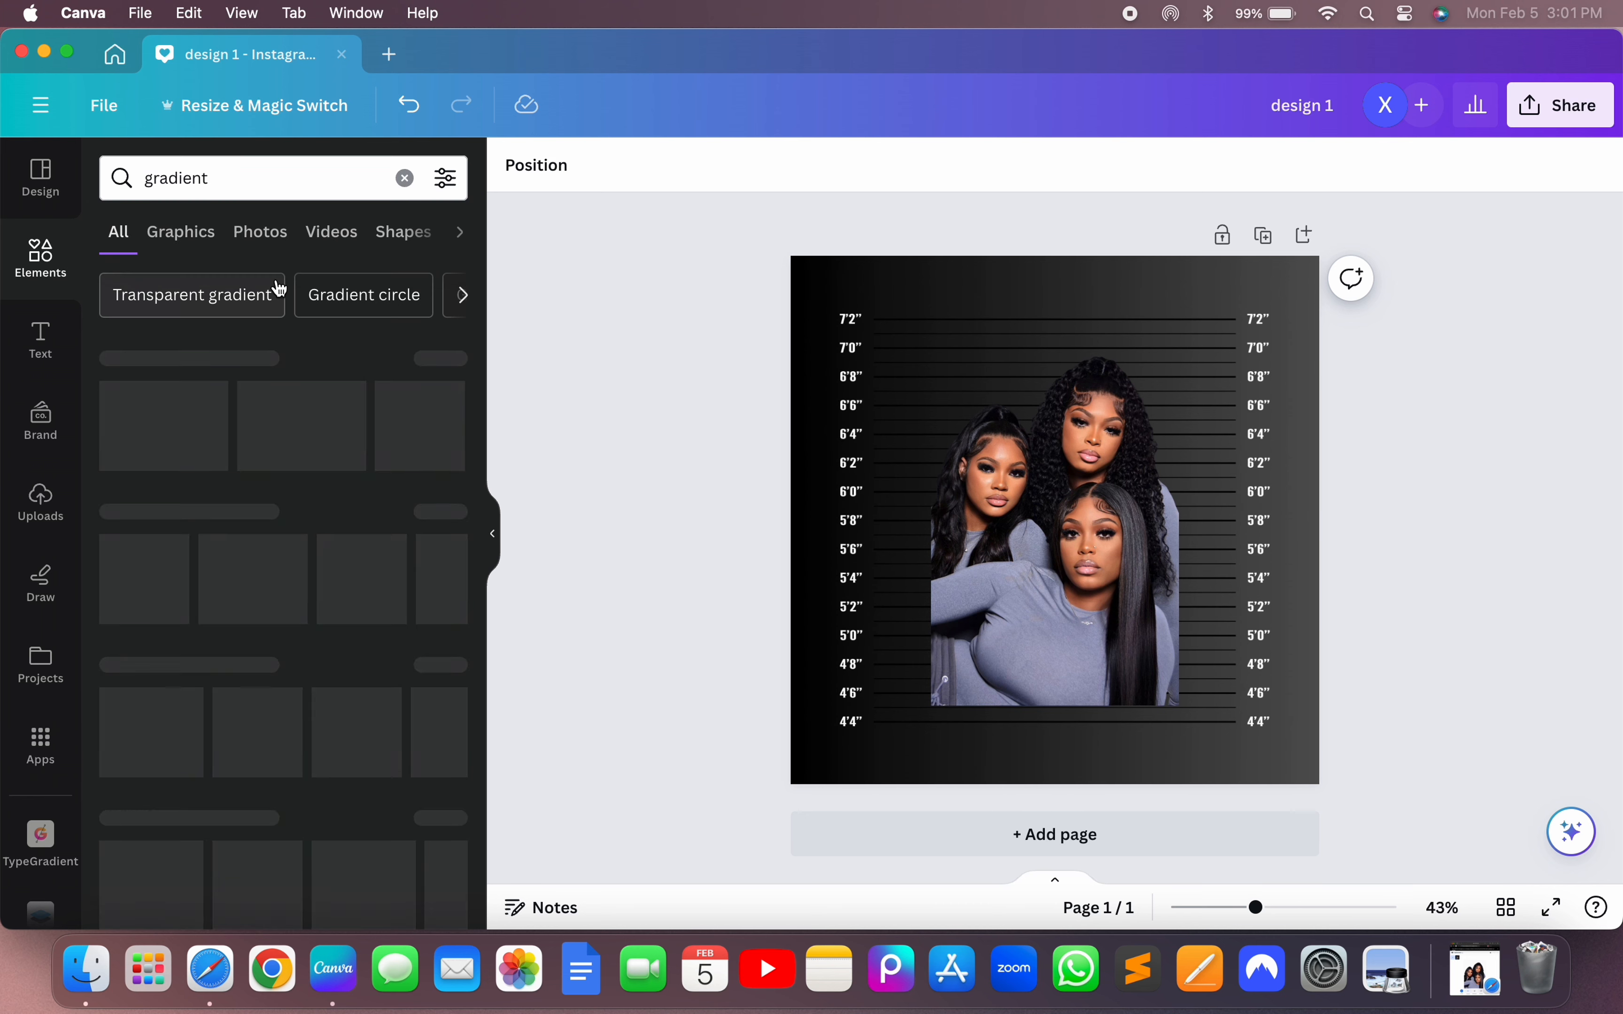
left_click(429, 369)
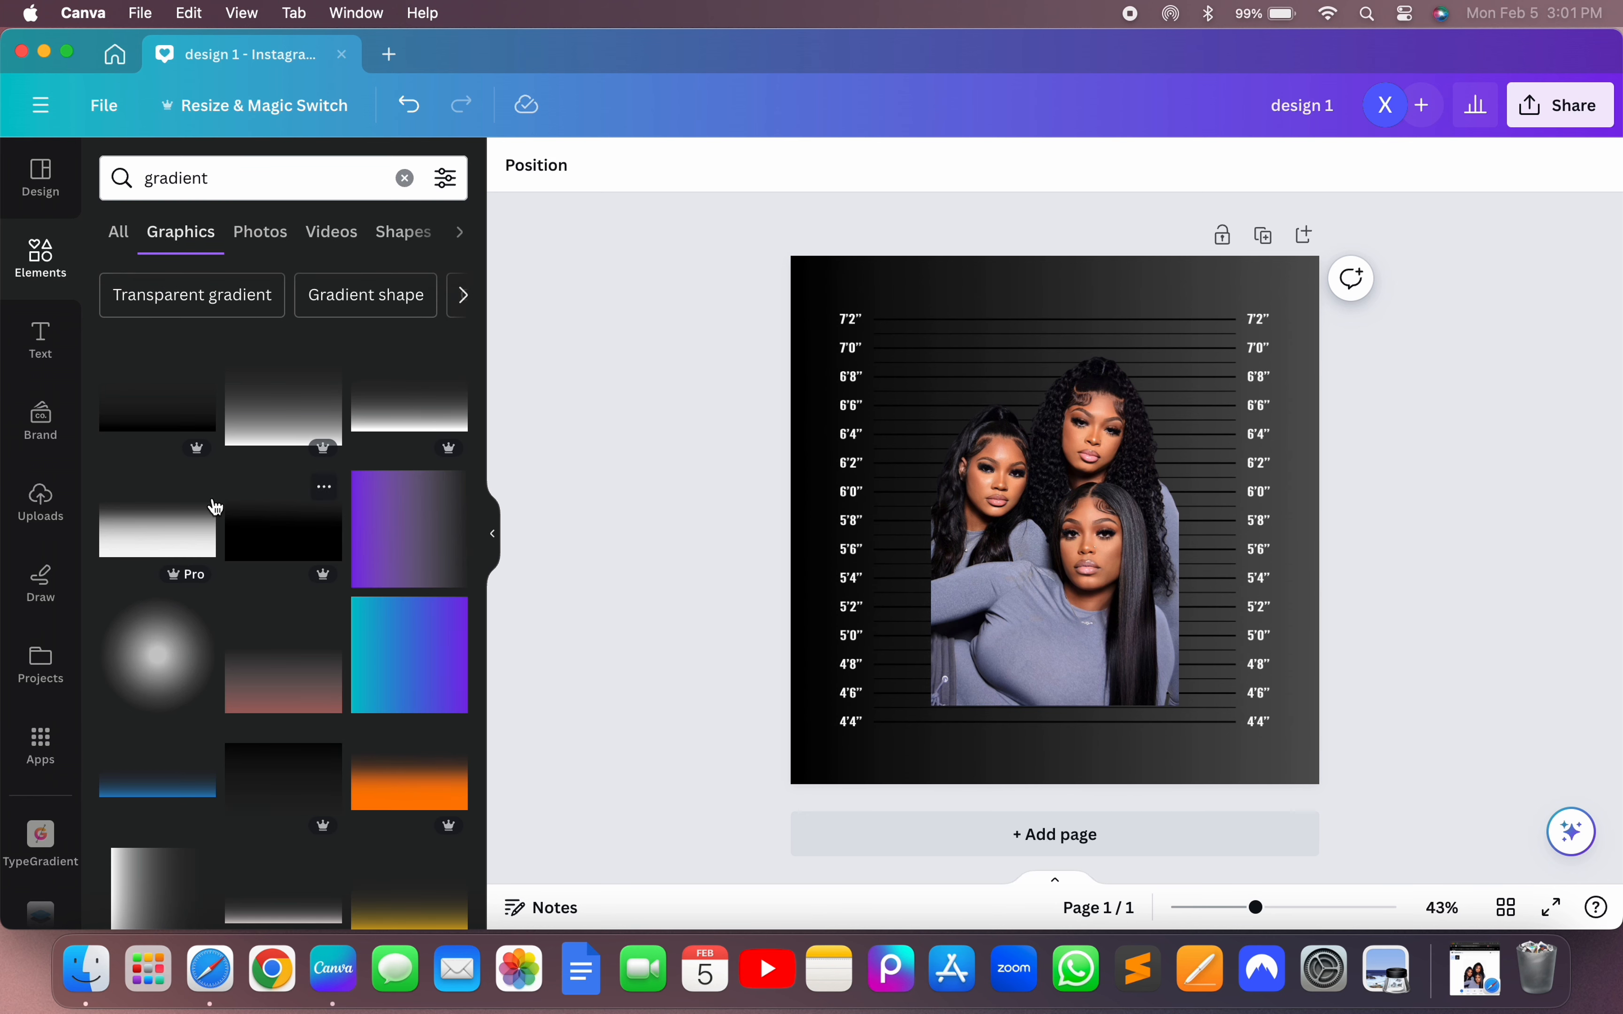
left_click(177, 681)
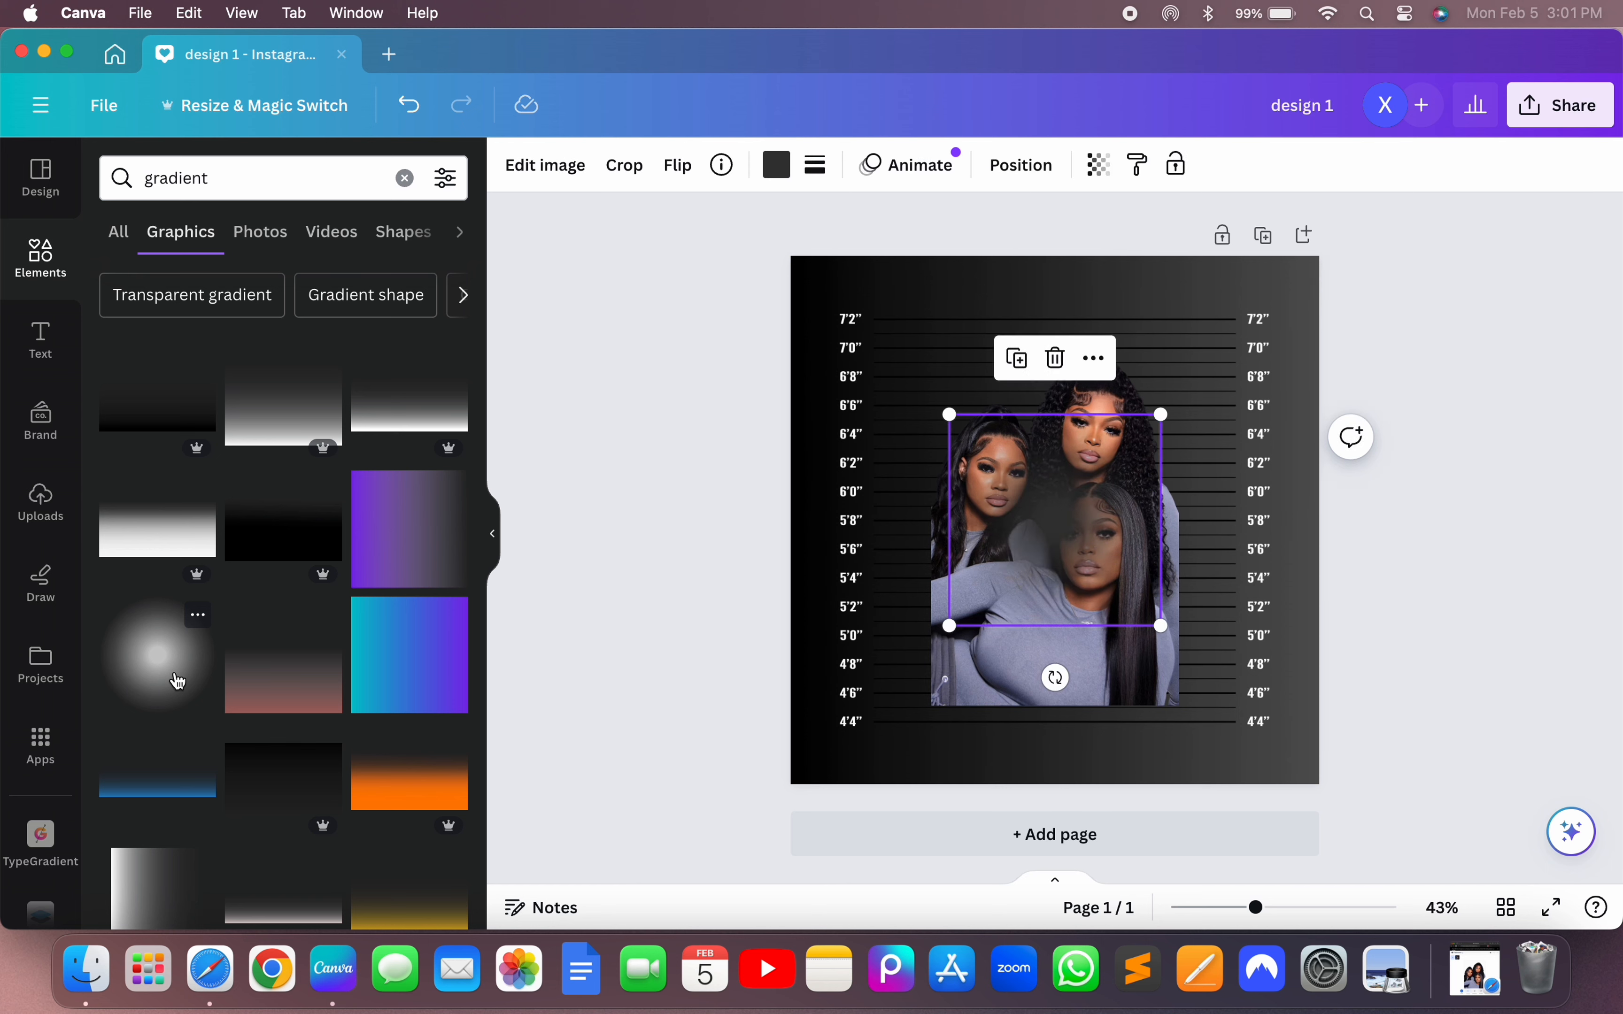
- Move the radial gradient over the lower-left corner of the photo and recolor it with the near-black photo color
left_click_drag(1086, 515, 961, 679)
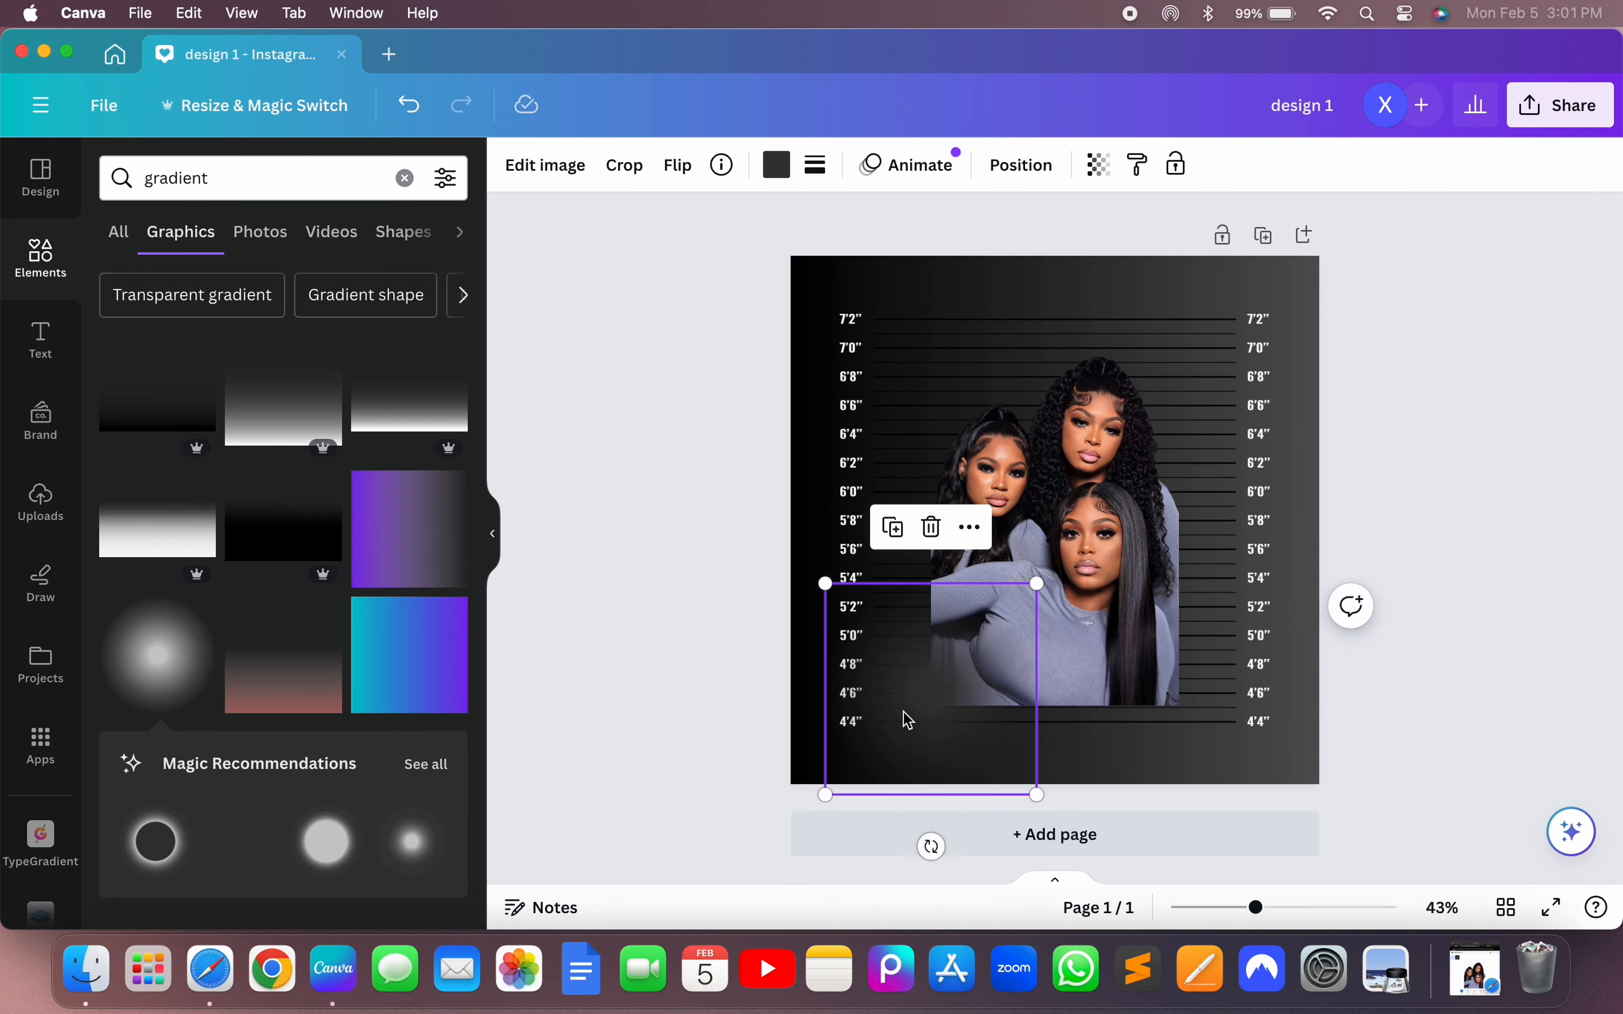
left_click(776, 164)
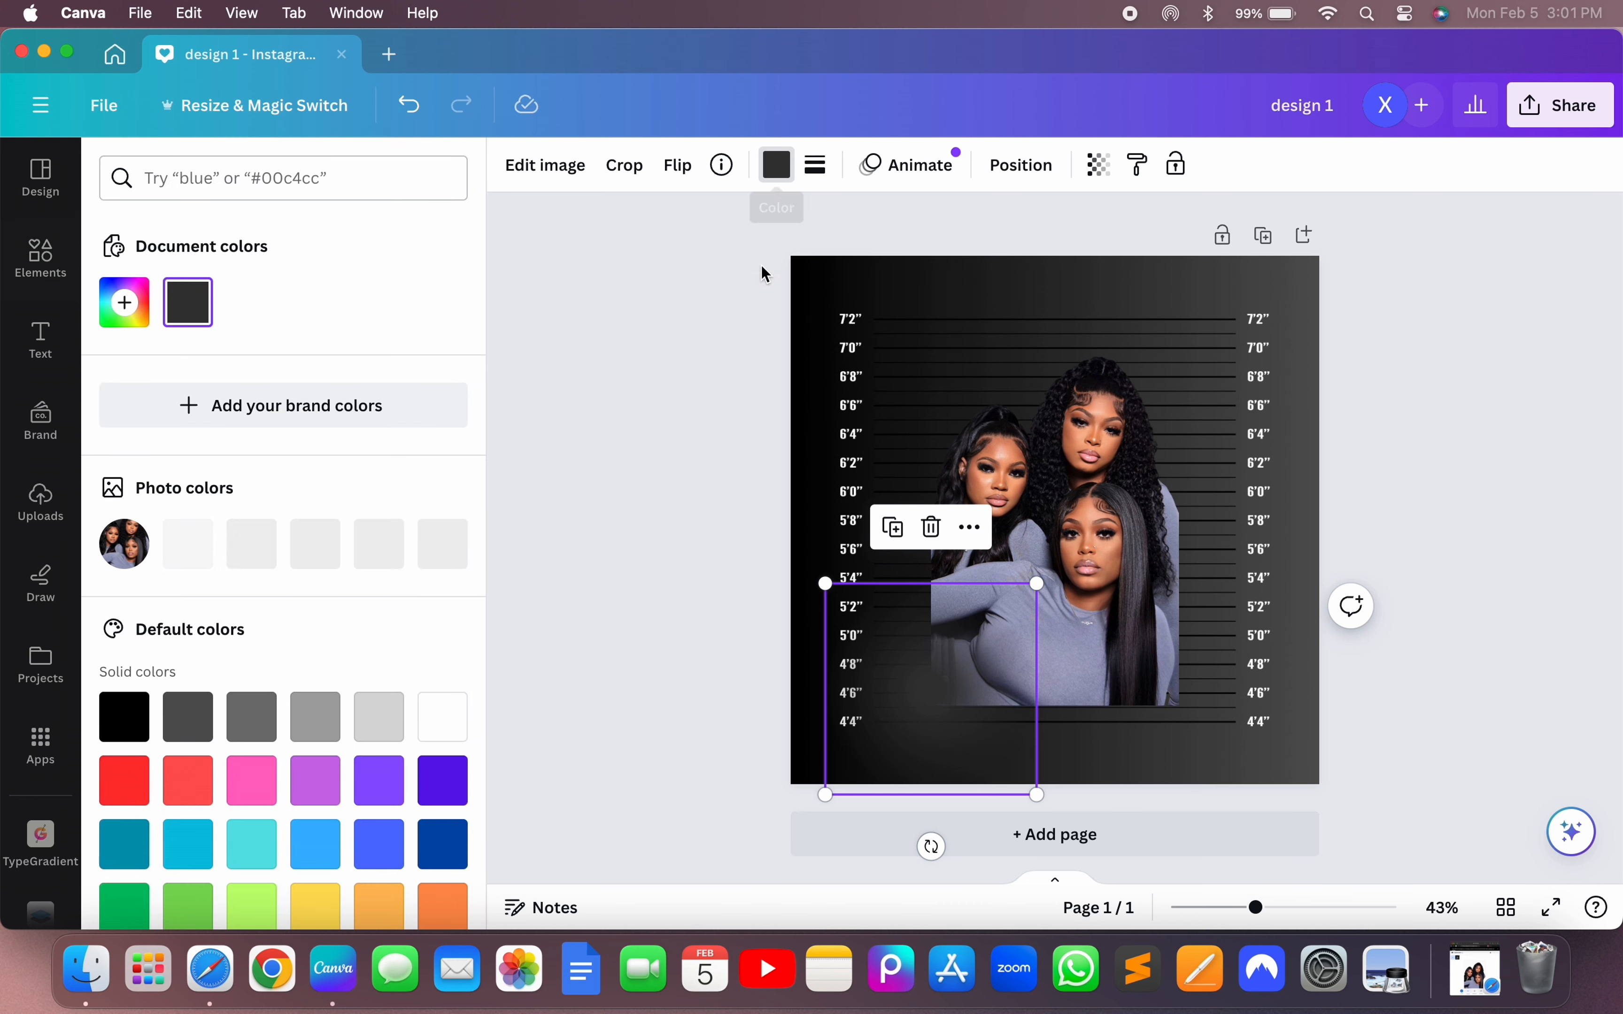
left_click(197, 554)
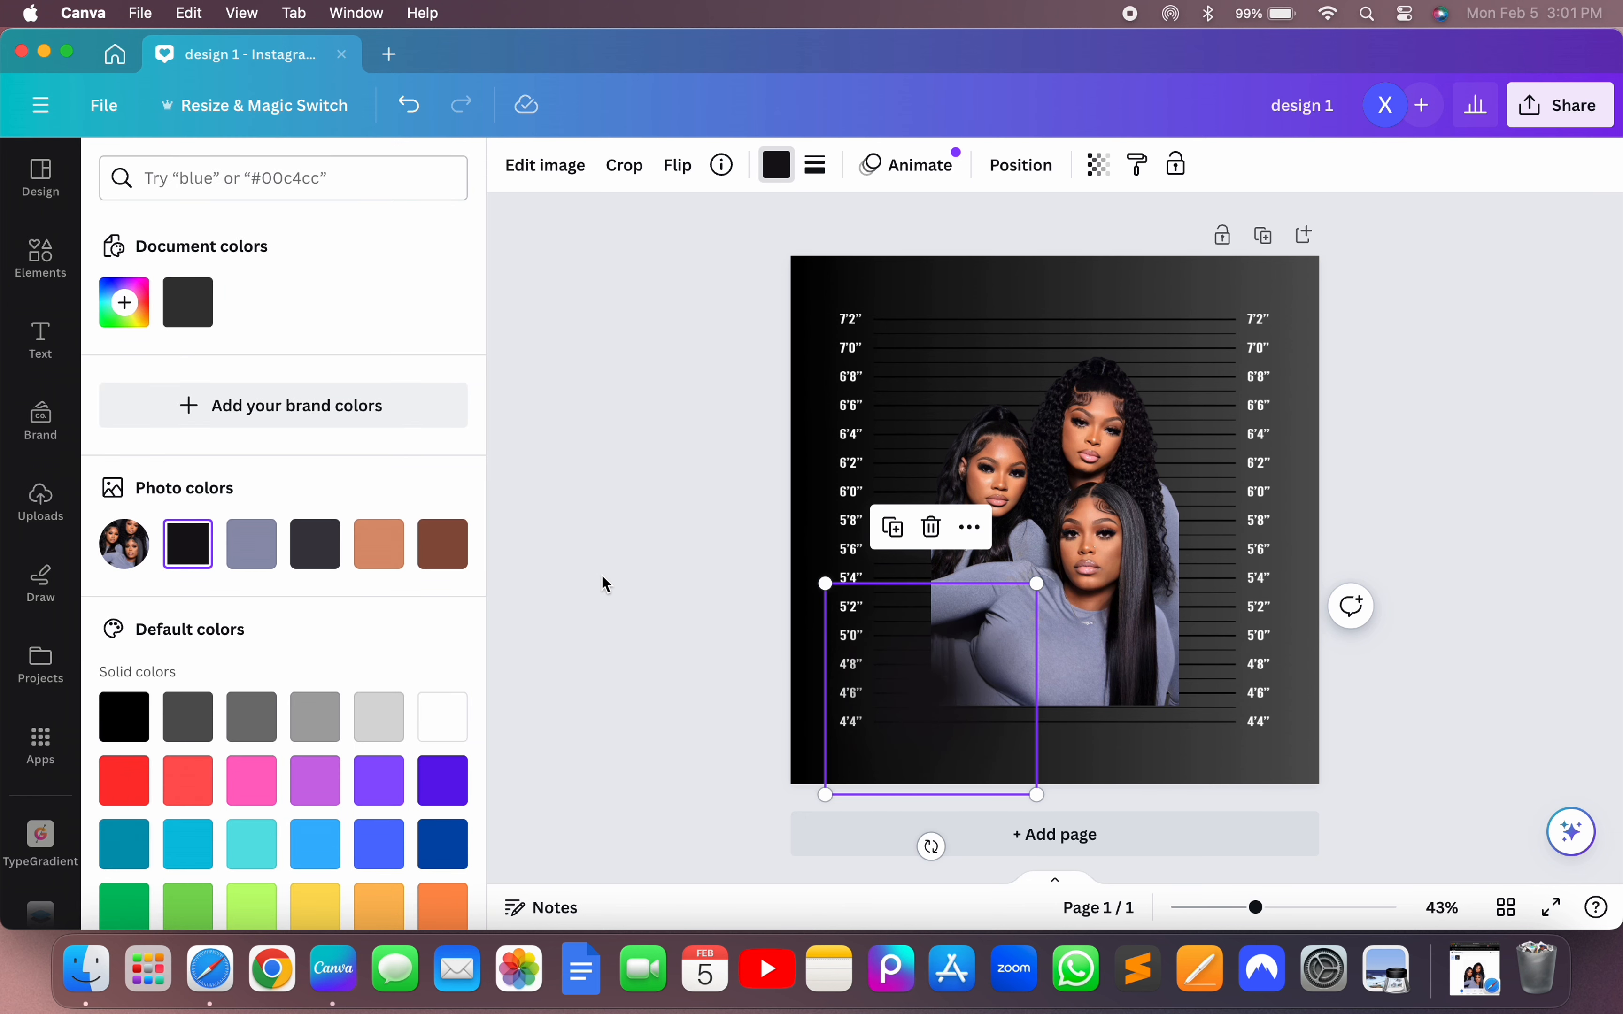
left_click(540, 544)
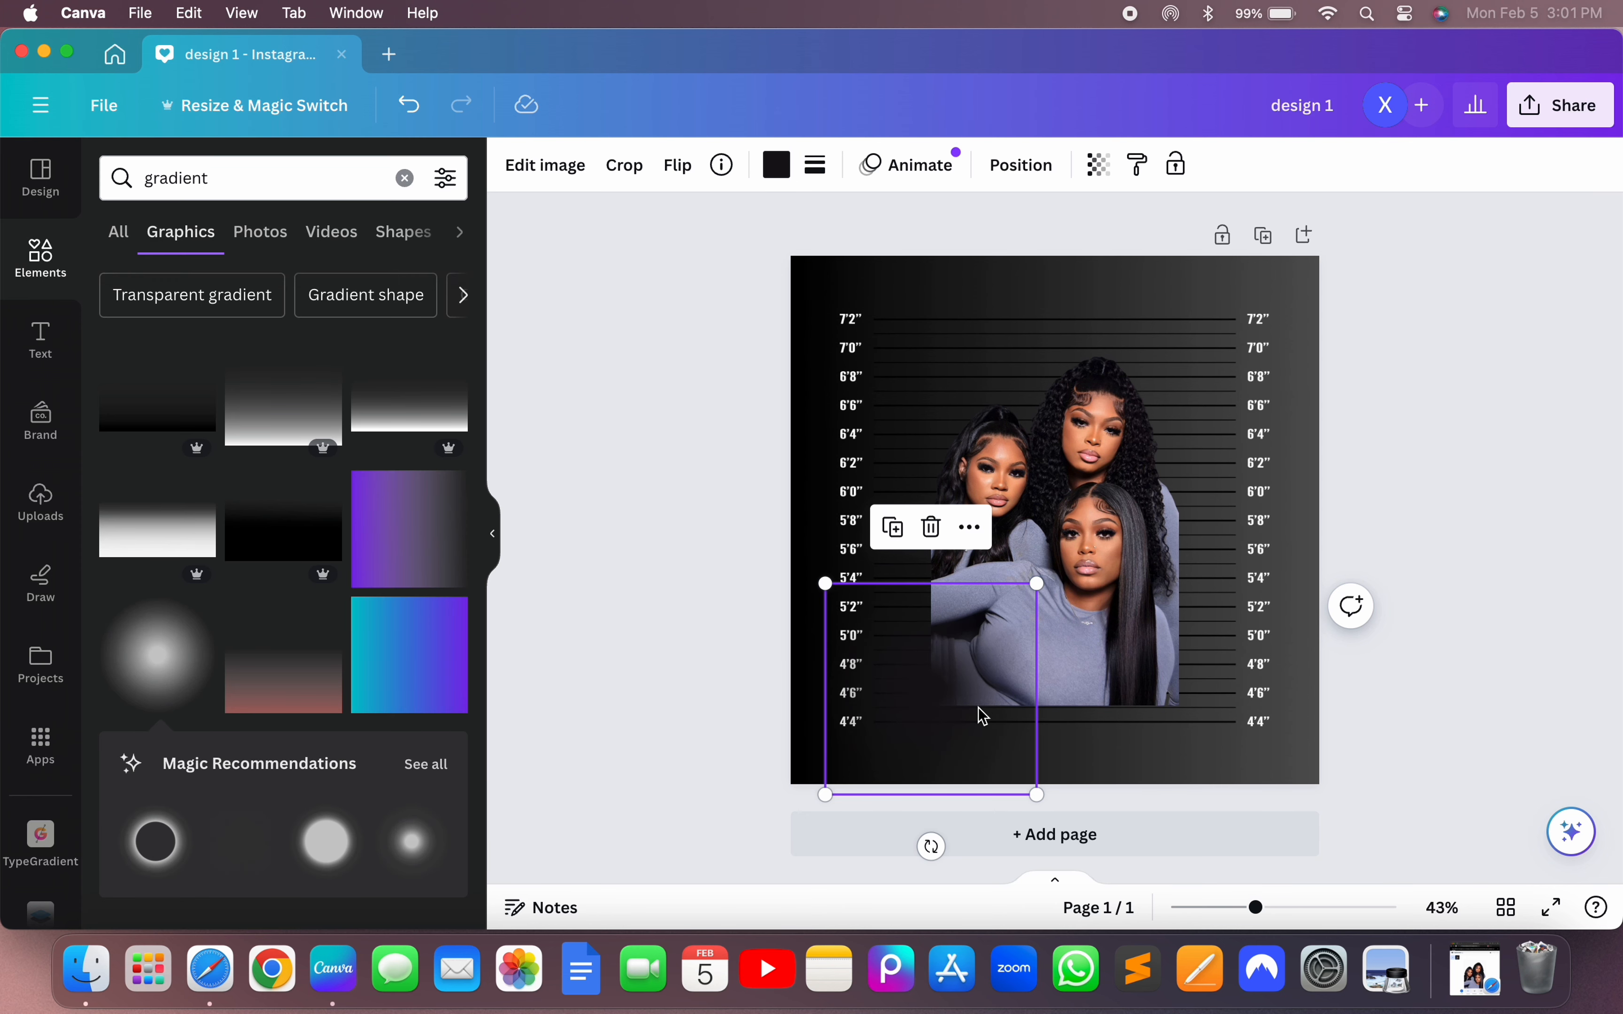
- Adjust and duplicate the dark gradient so copies fade the photo's lower-left corner and the middle of its bottom edge
mouse_move(984, 717)
left_mouse_down()
mouse_move(916, 701)
mouse_move(996, 699)
mouse_move(975, 714)
left_mouse_up()
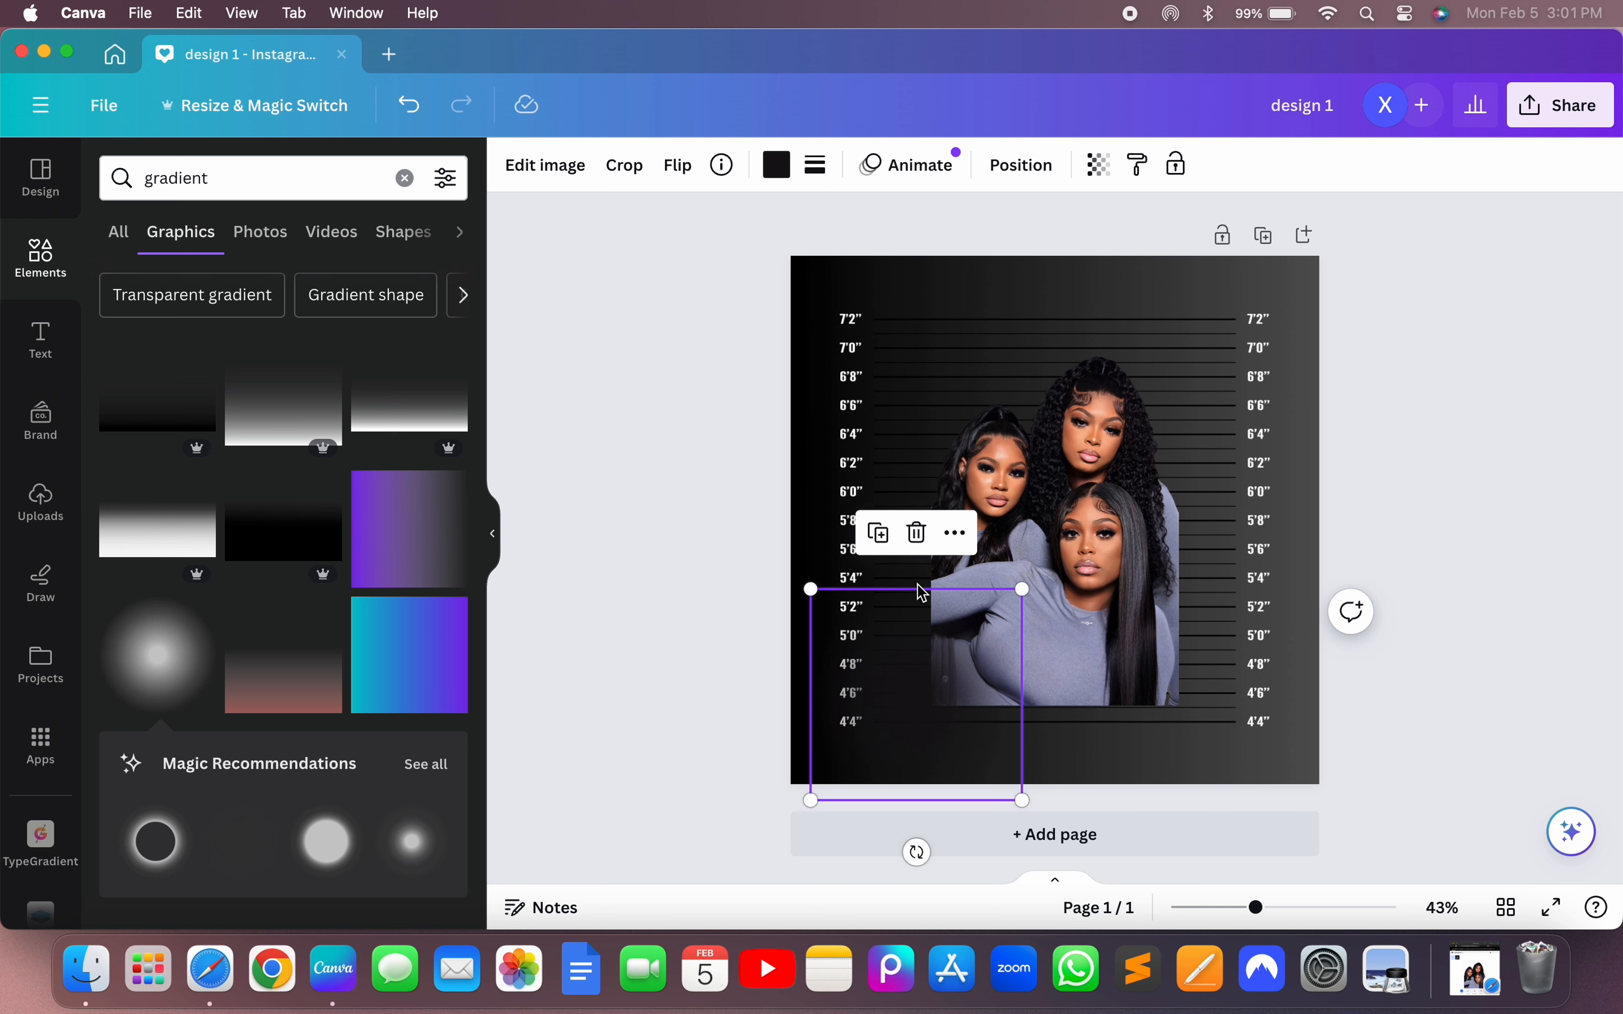
left_click_drag(922, 592, 930, 600)
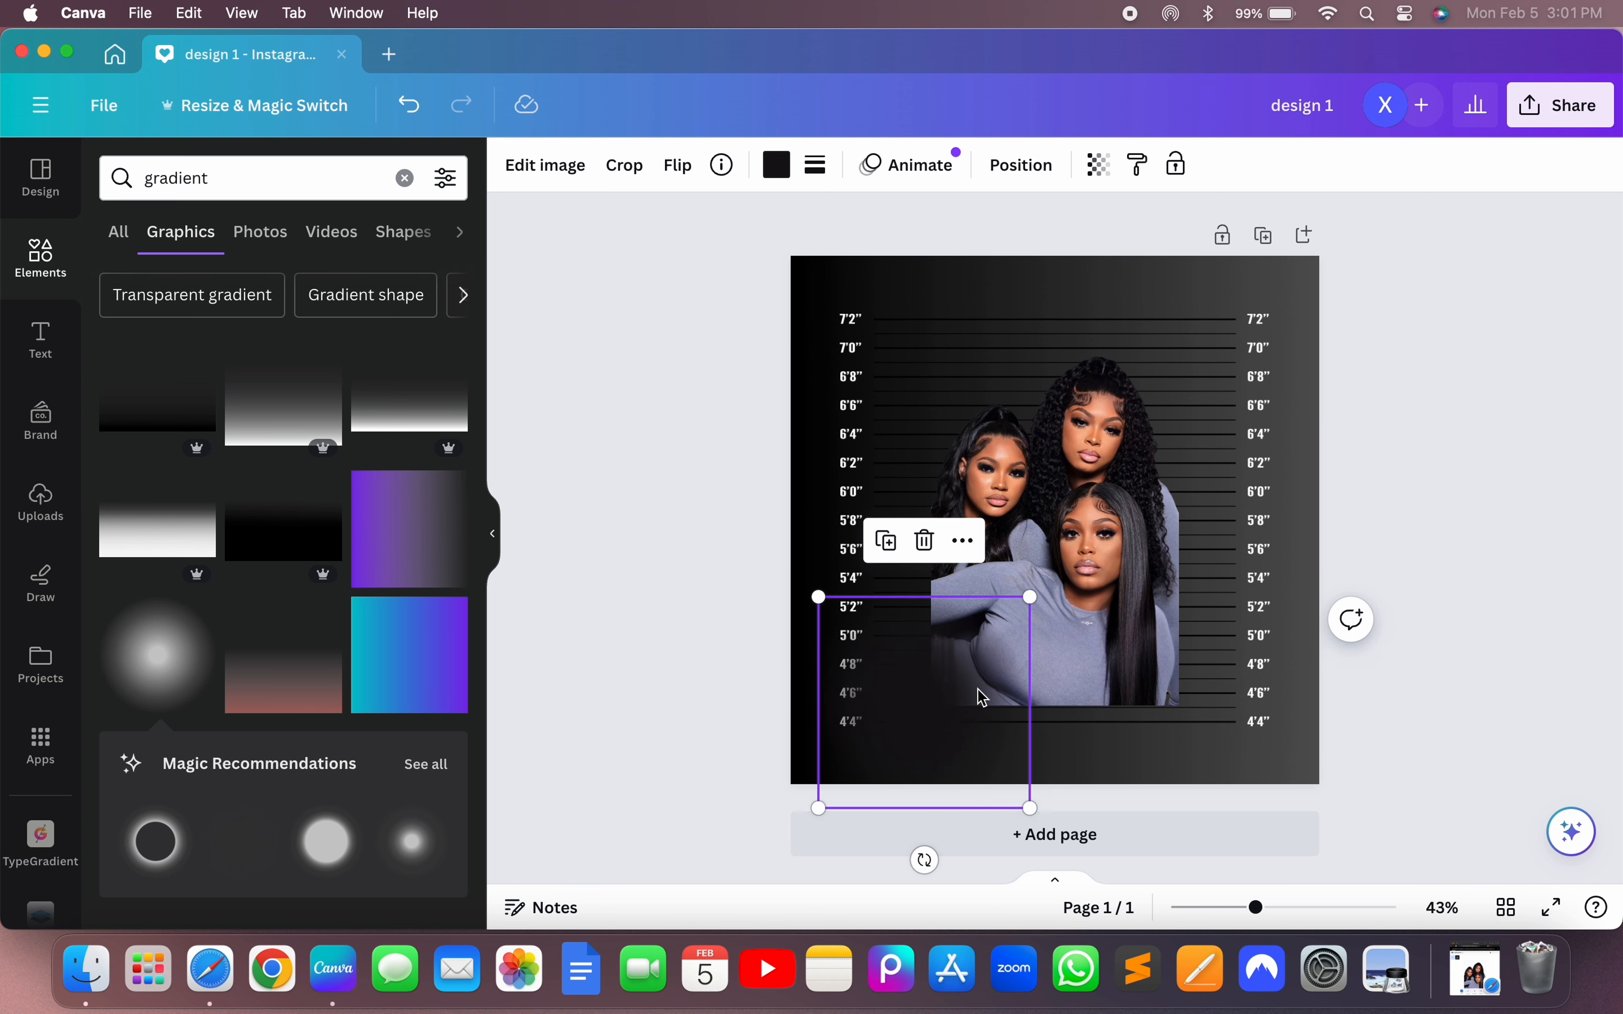
left_click_drag(985, 724, 1001, 724)
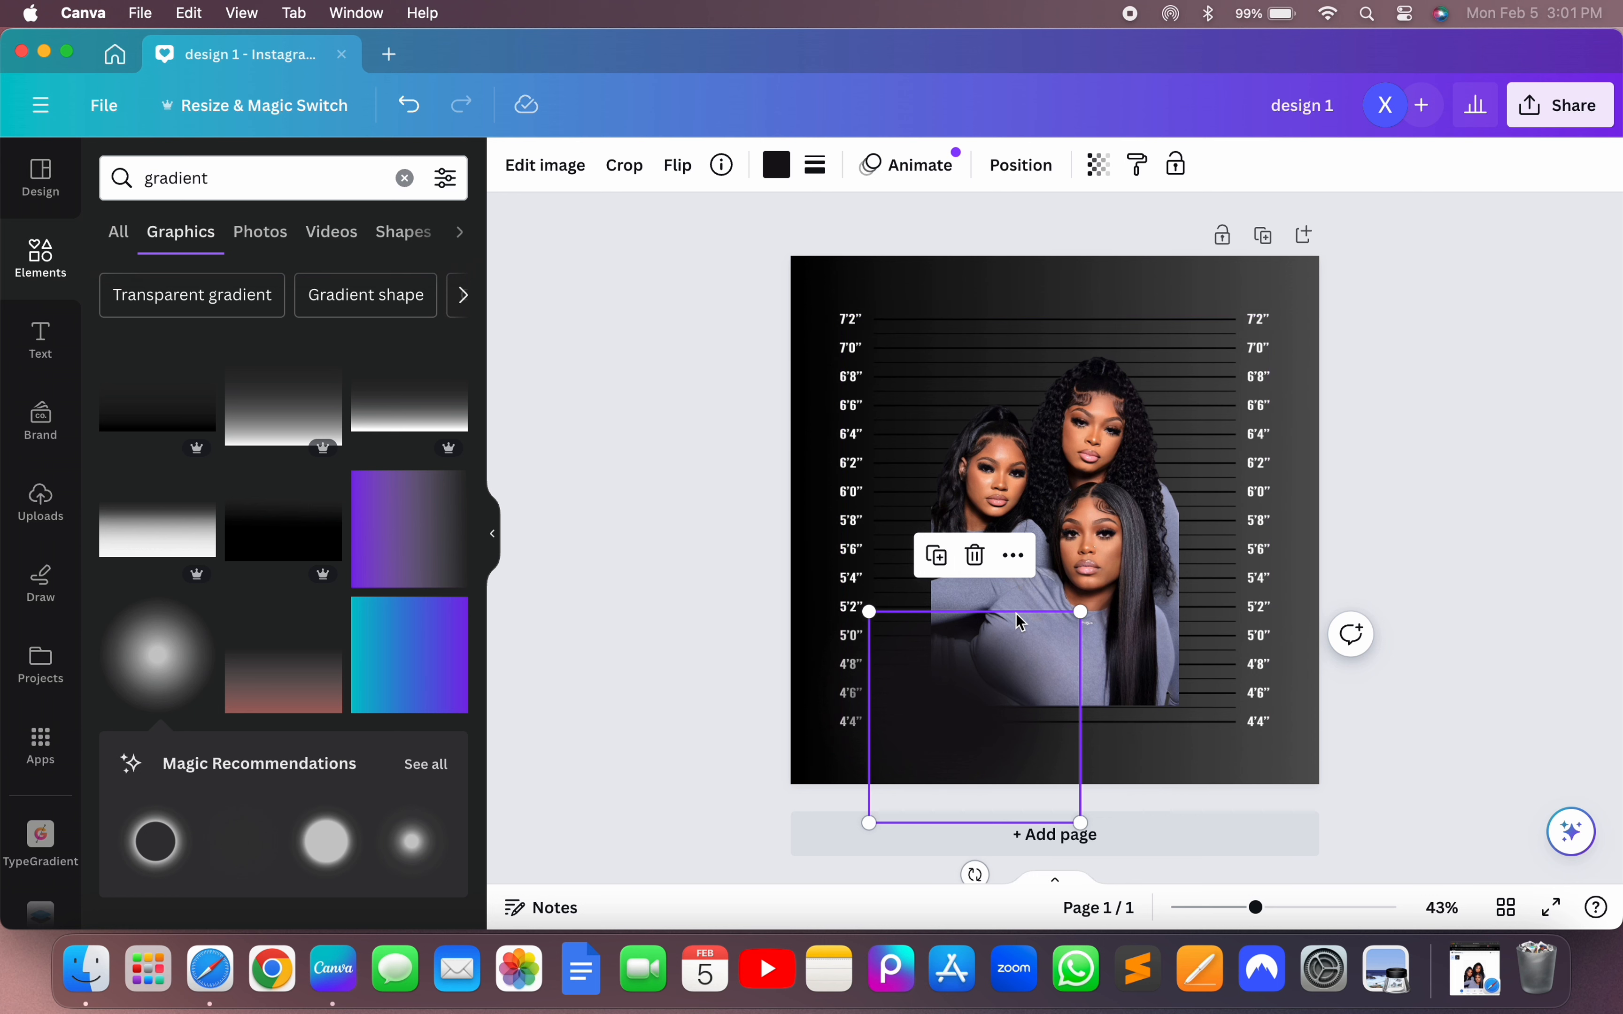
left_click(937, 556)
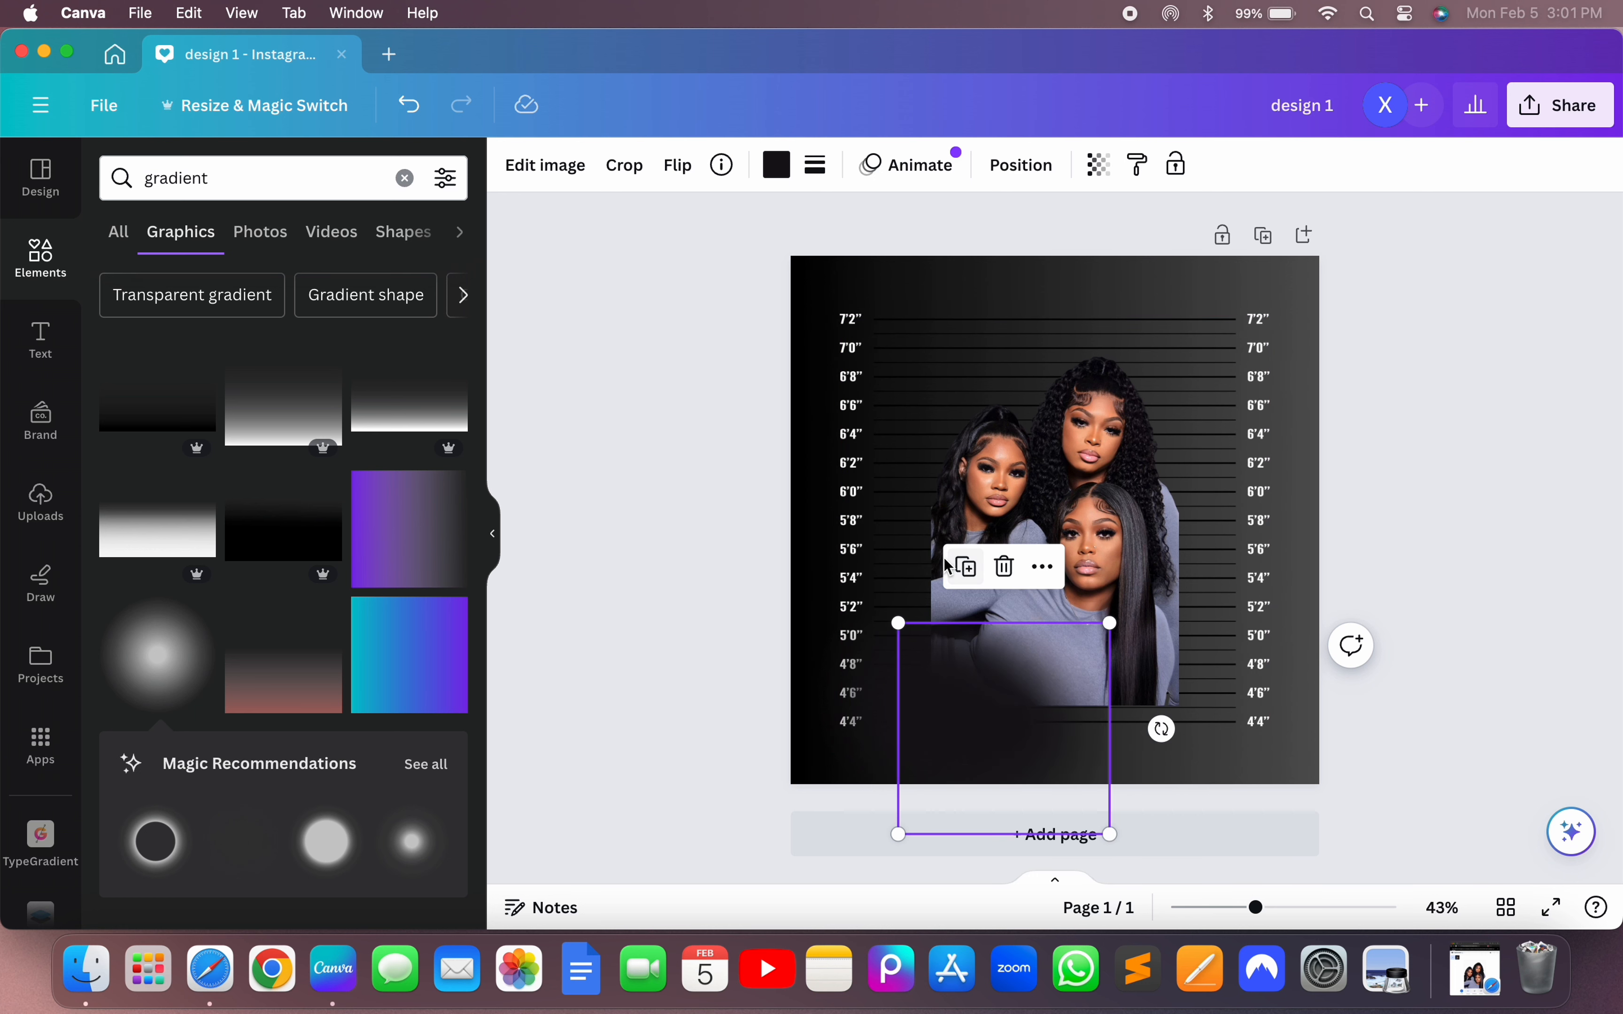
left_click(976, 582)
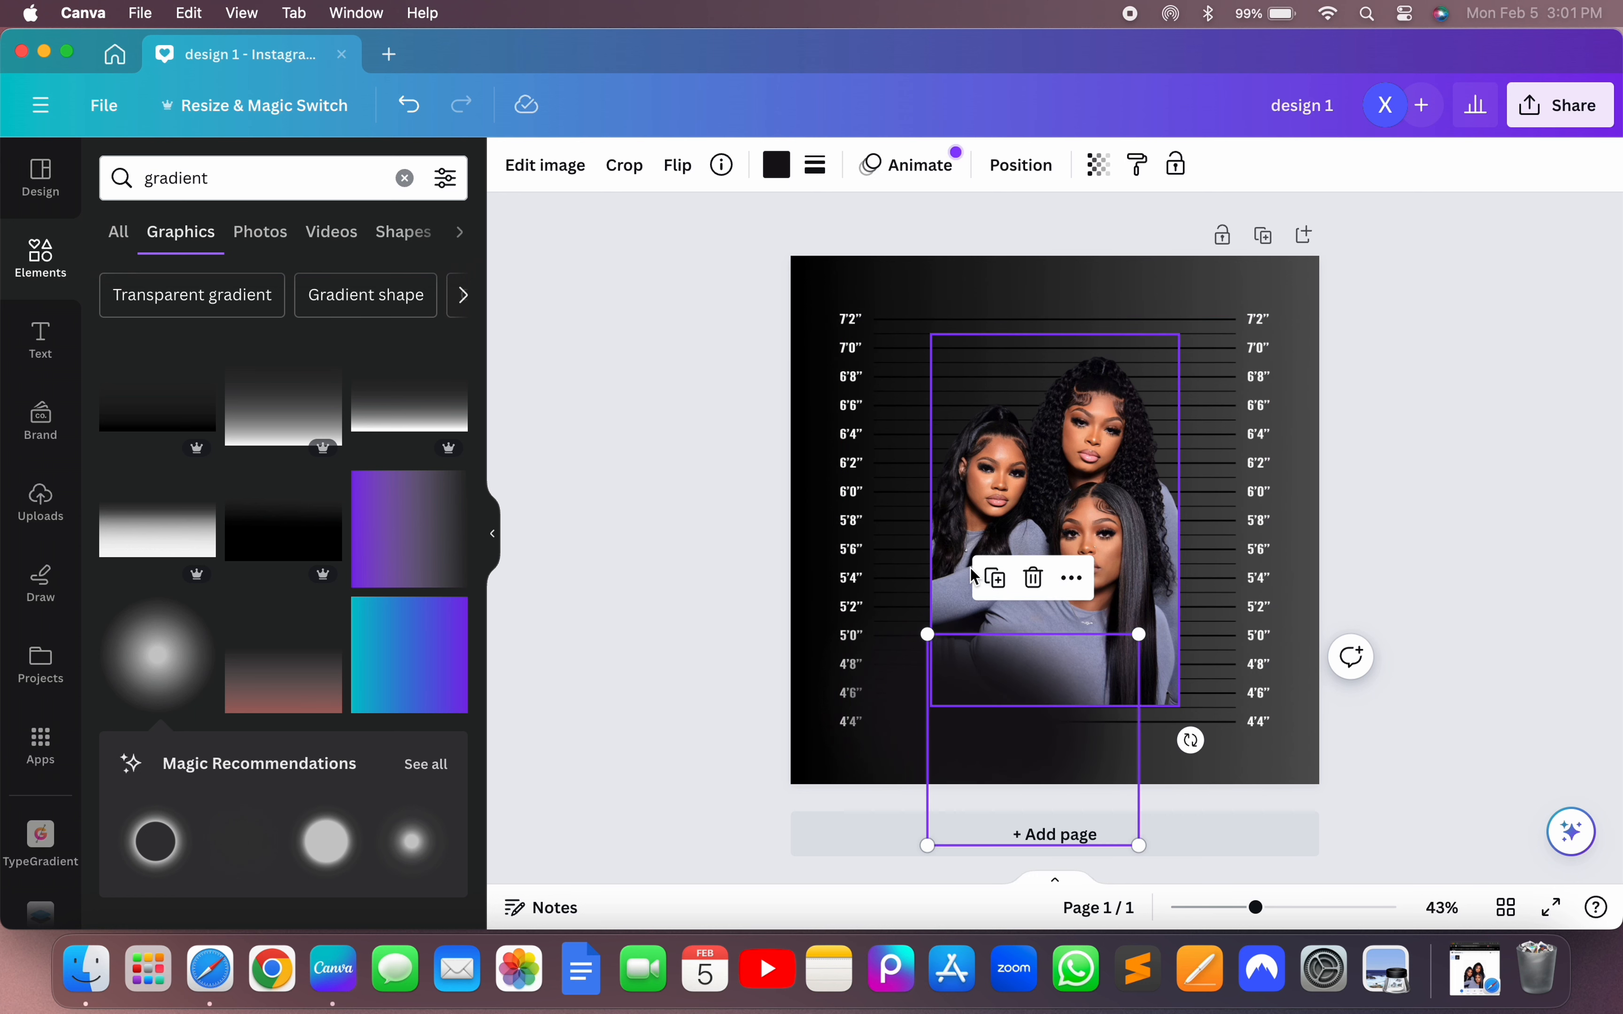
left_click(997, 581)
left_click_drag(1097, 789, 1098, 738)
- Duplicate the dark gradient further along the photo's bottom edge to cover its lower-right corner
left_click(1028, 545)
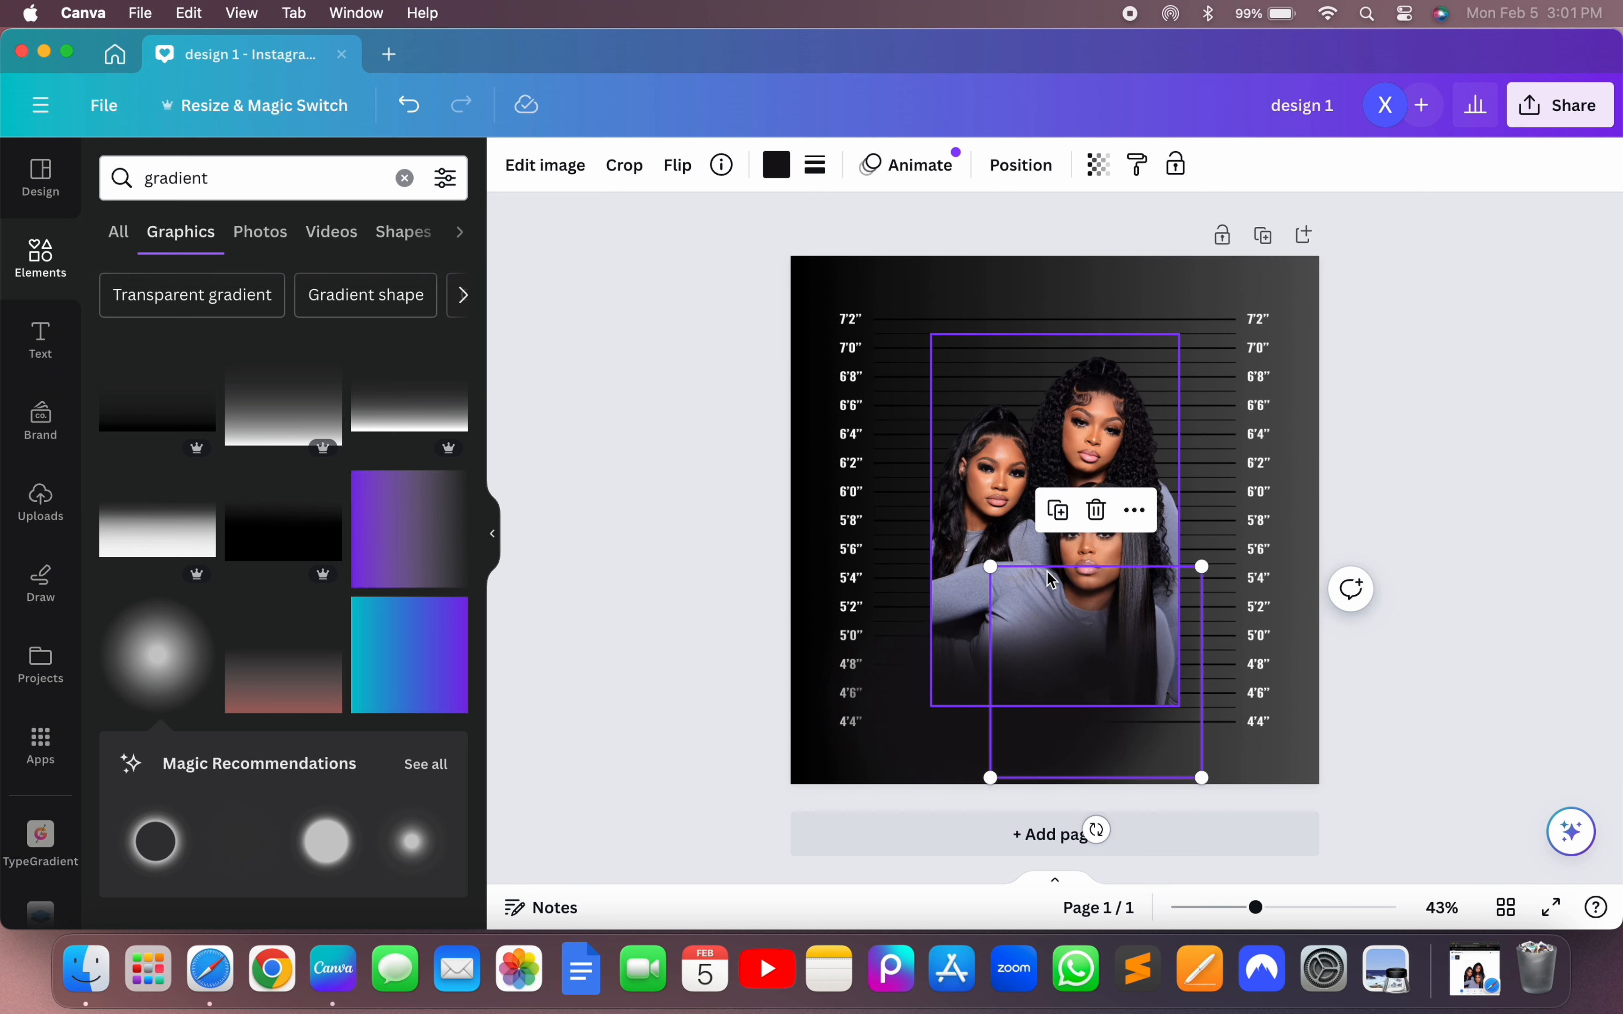
left_click_drag(1118, 642, 1122, 653)
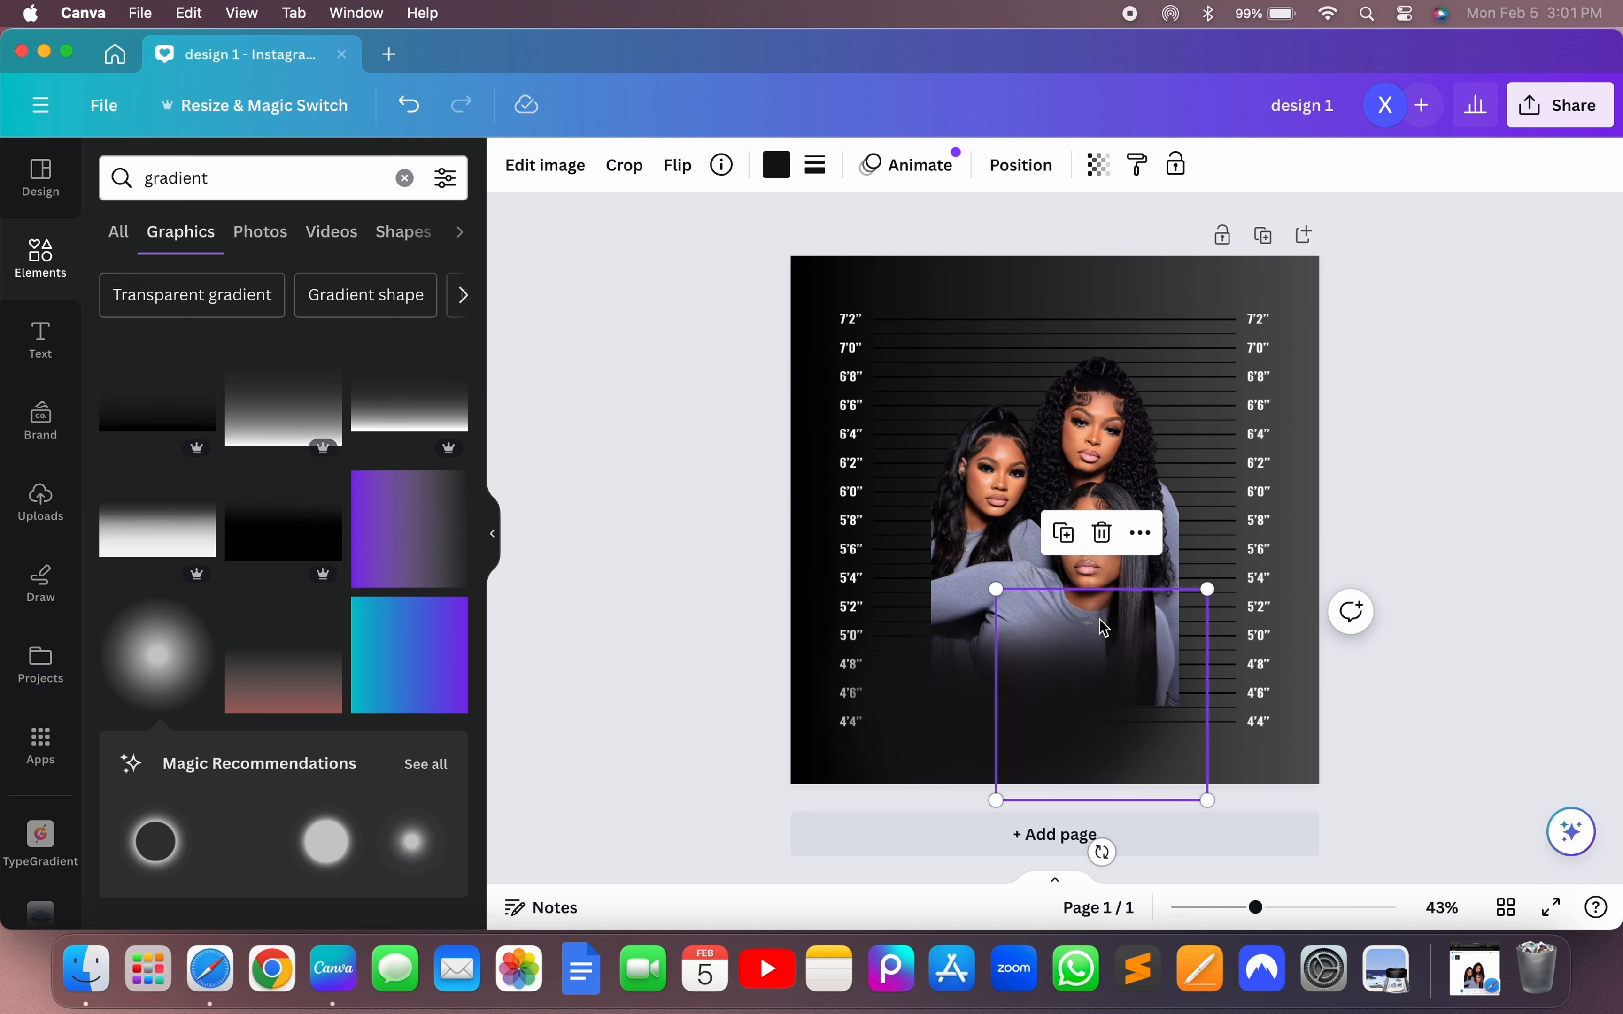
left_click(1066, 535)
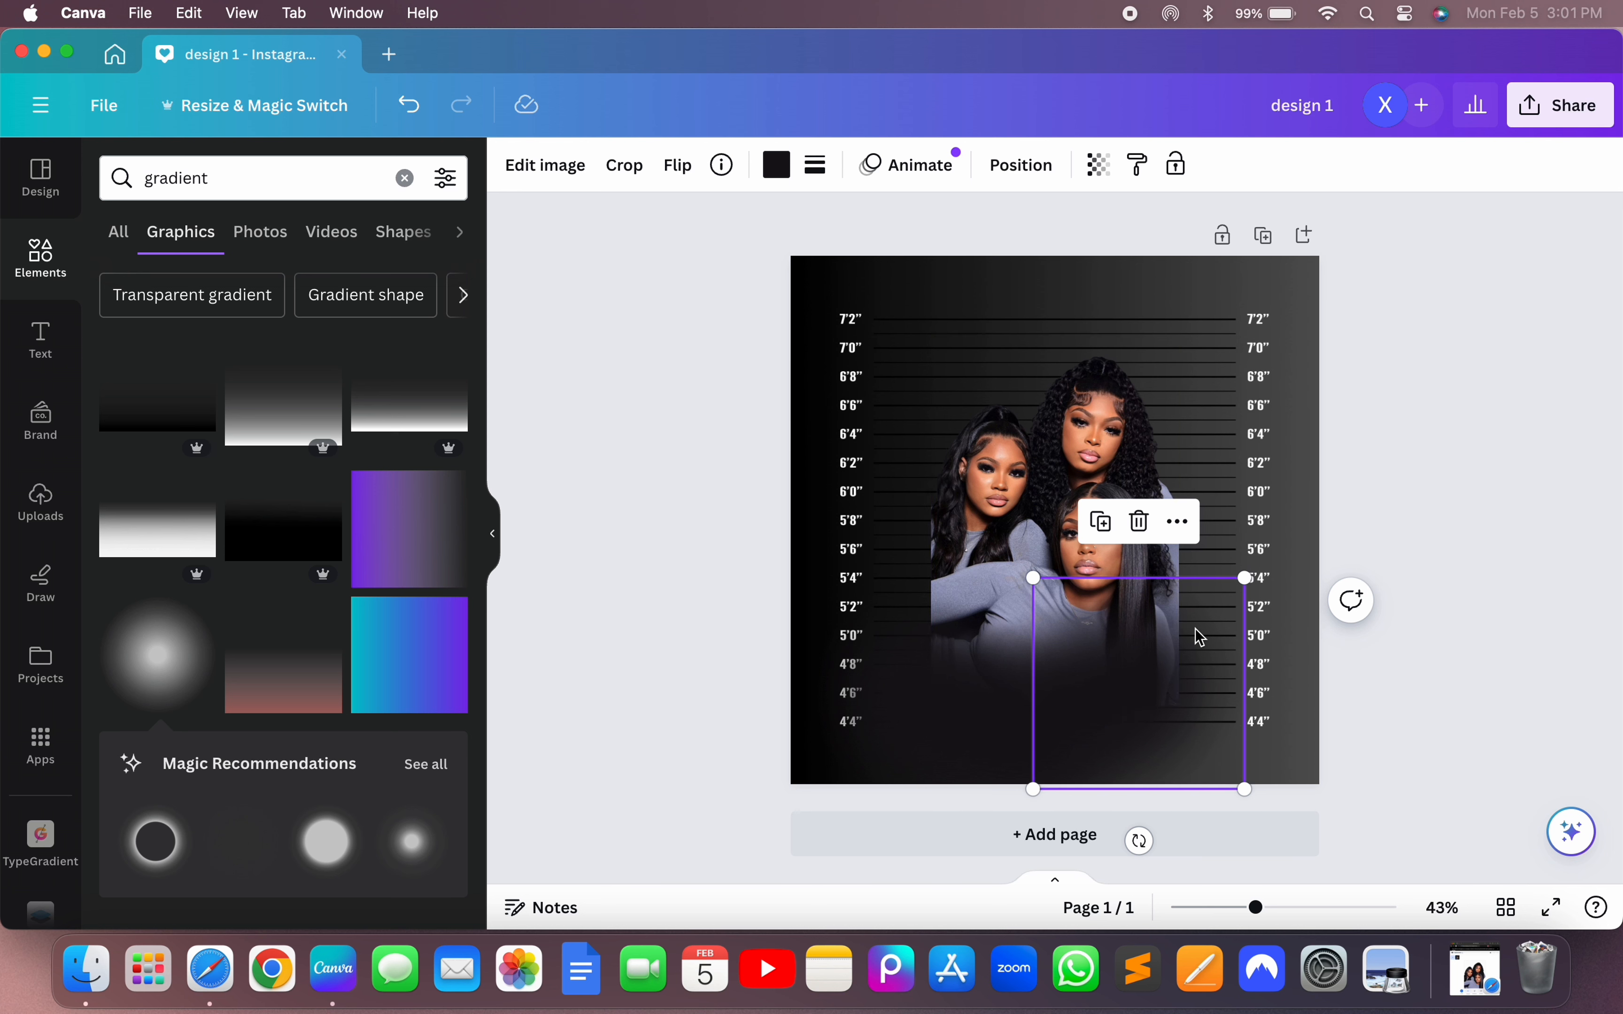
left_click(1100, 522)
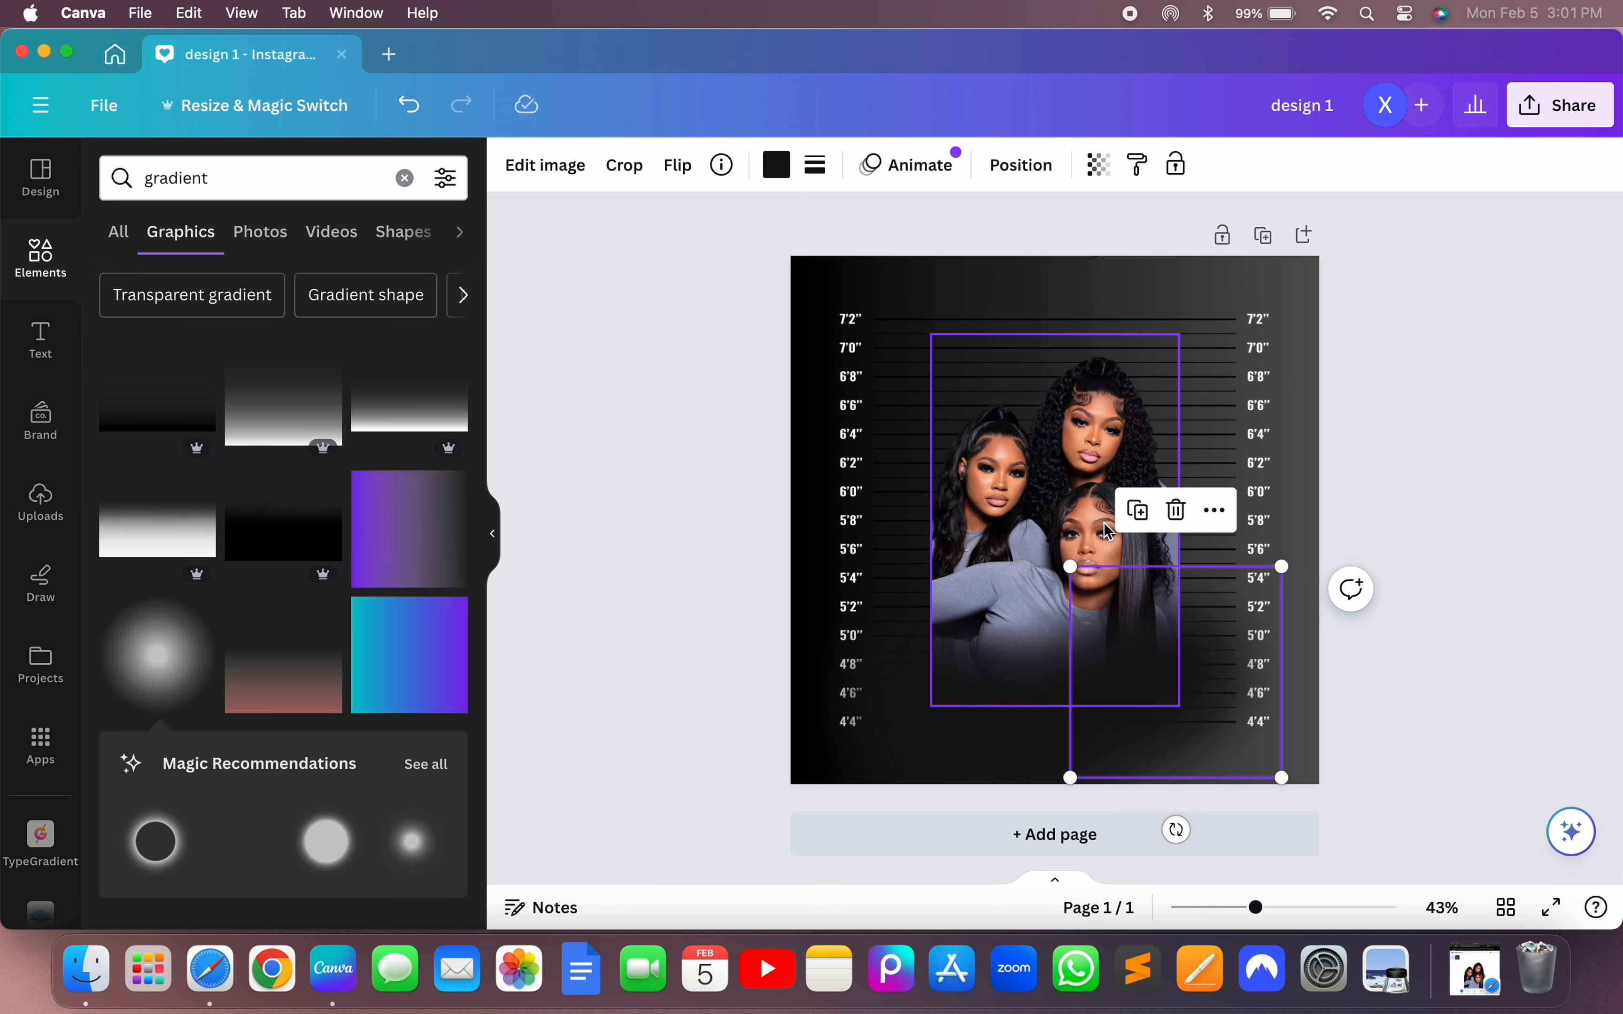
left_click(1137, 510)
left_click(1450, 768)
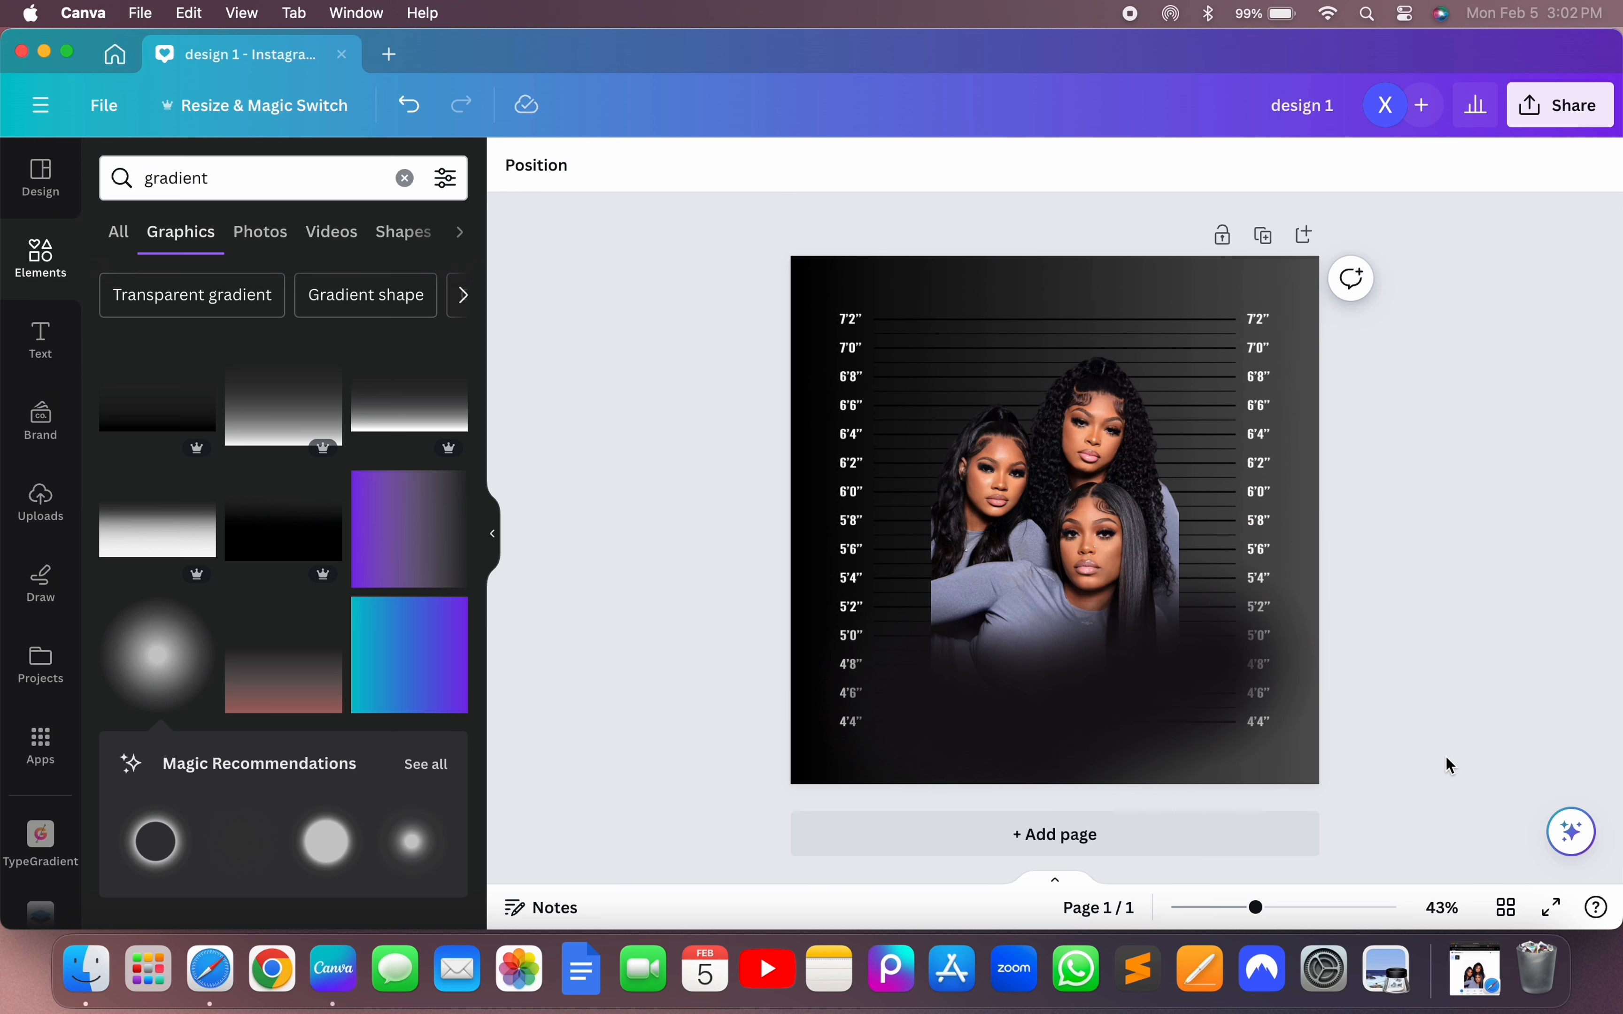
- Duplicate the lower-right gradient and place the copies up the right edge of the photo to fade it into the background
left_click(1209, 678)
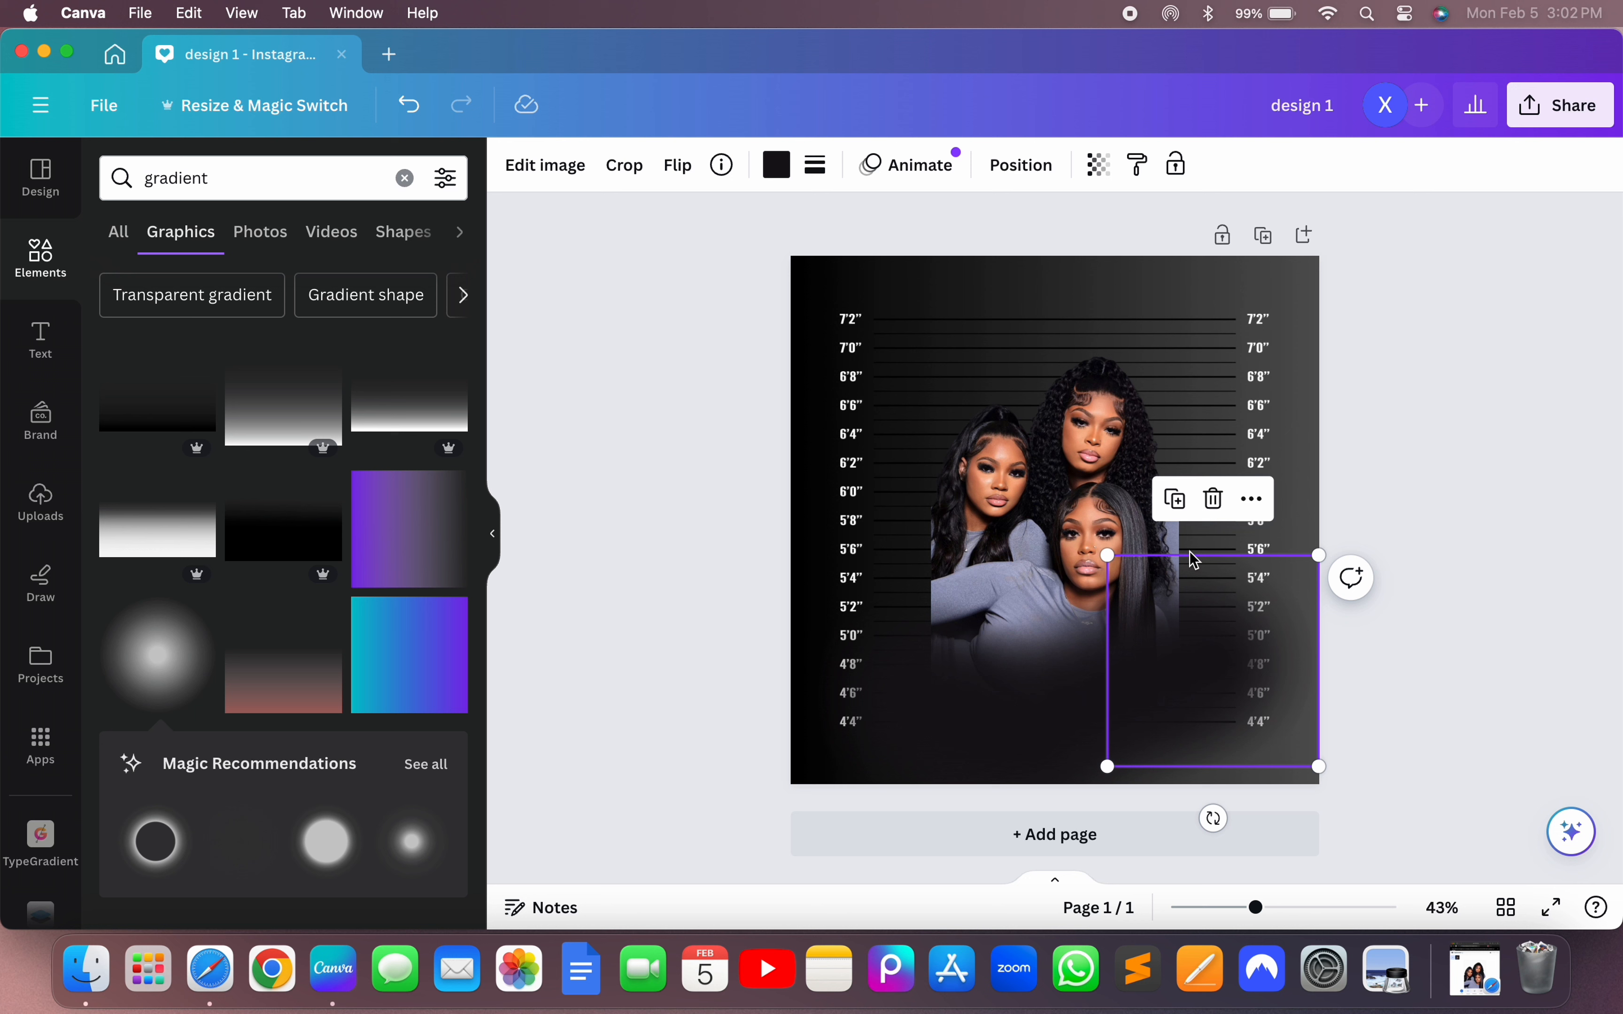
left_click(1176, 500)
left_click_drag(1261, 729, 1229, 660)
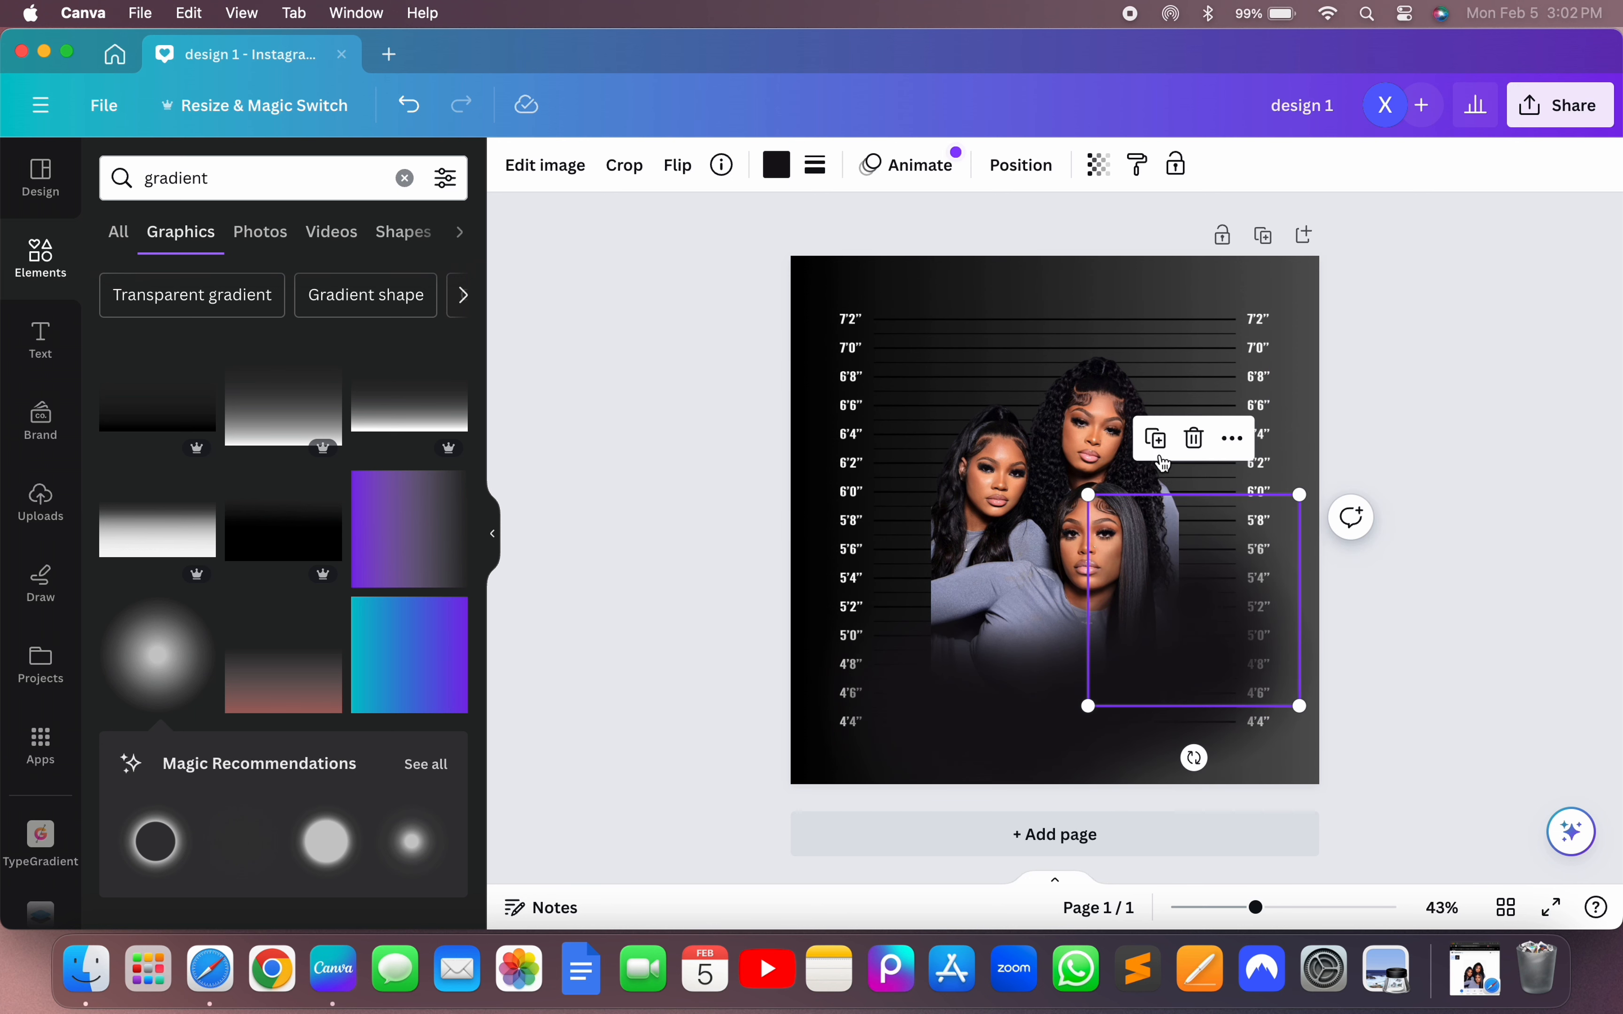
left_click(1151, 439)
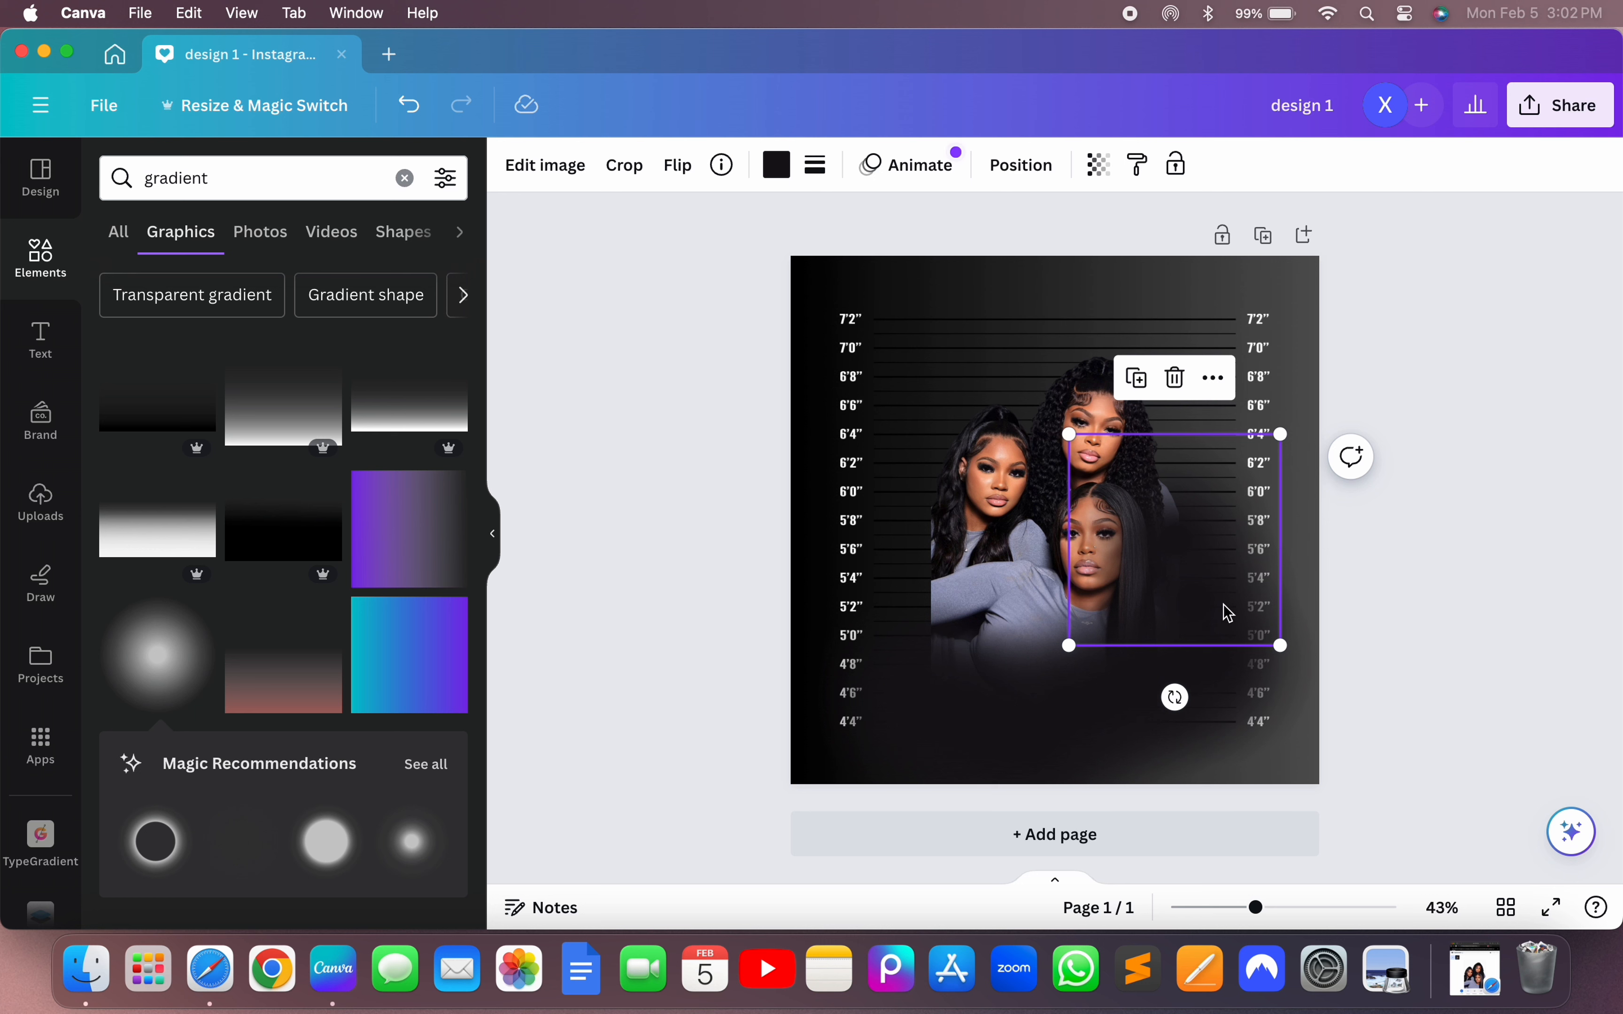
left_click_drag(1228, 612, 1233, 627)
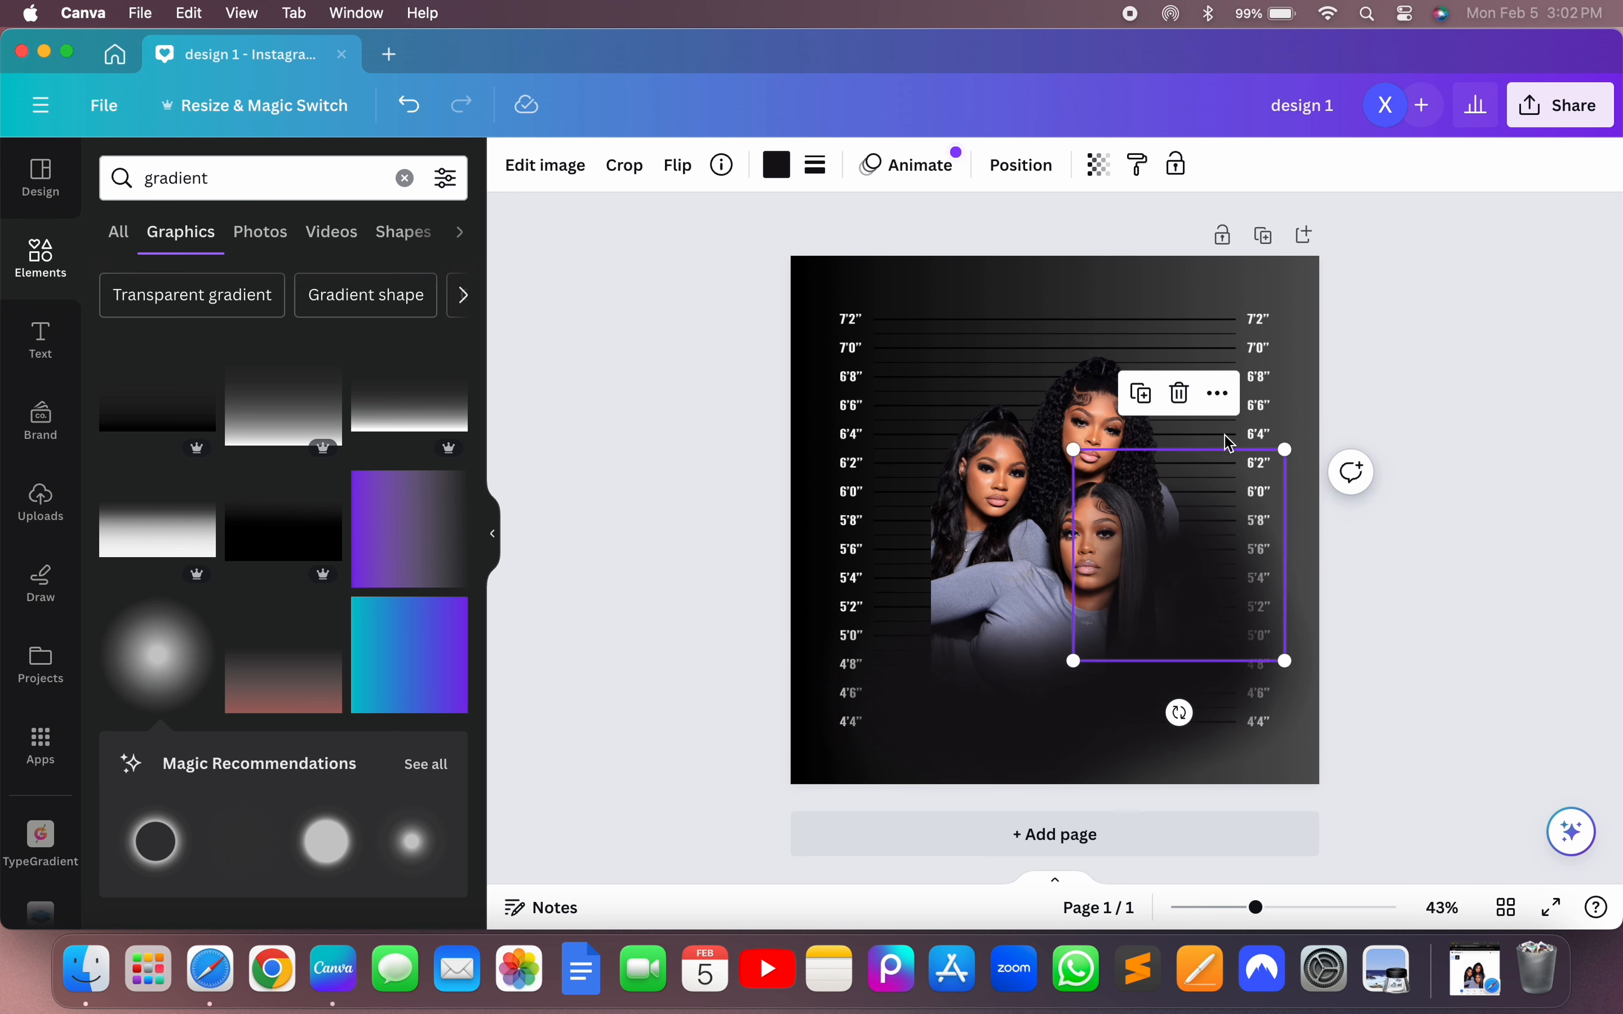
left_click_drag(1179, 457, 1164, 413)
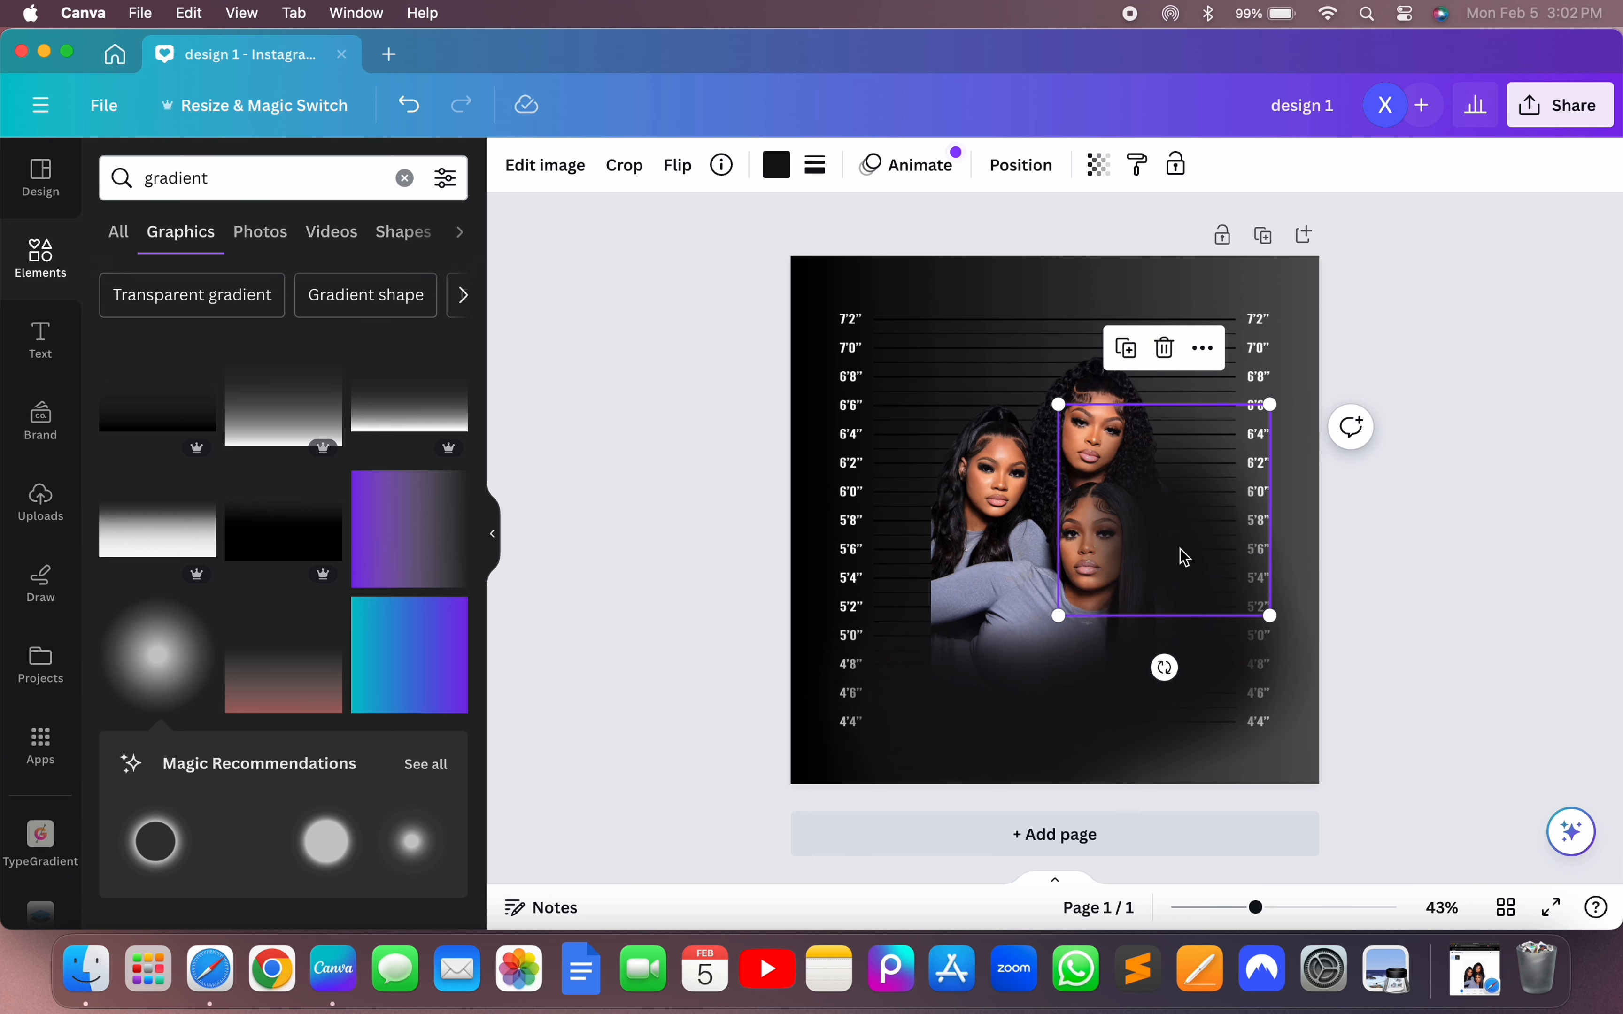
left_click_drag(1184, 557, 1199, 554)
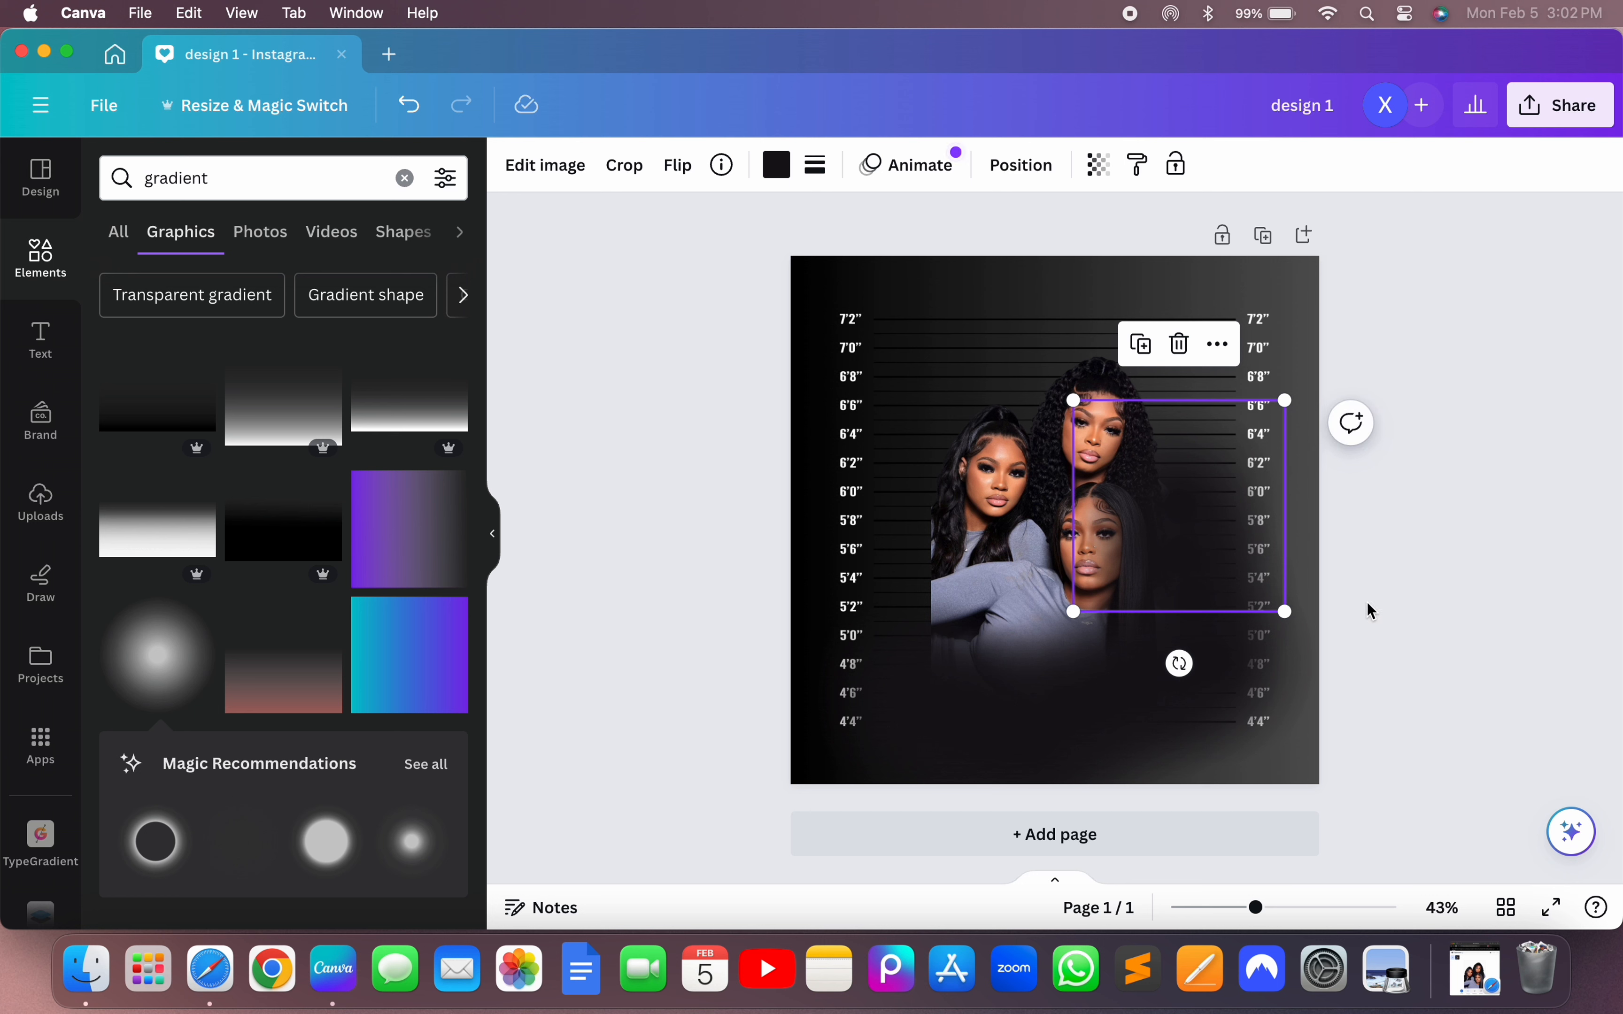
left_click(1378, 583)
left_click_drag(1083, 510, 1212, 502)
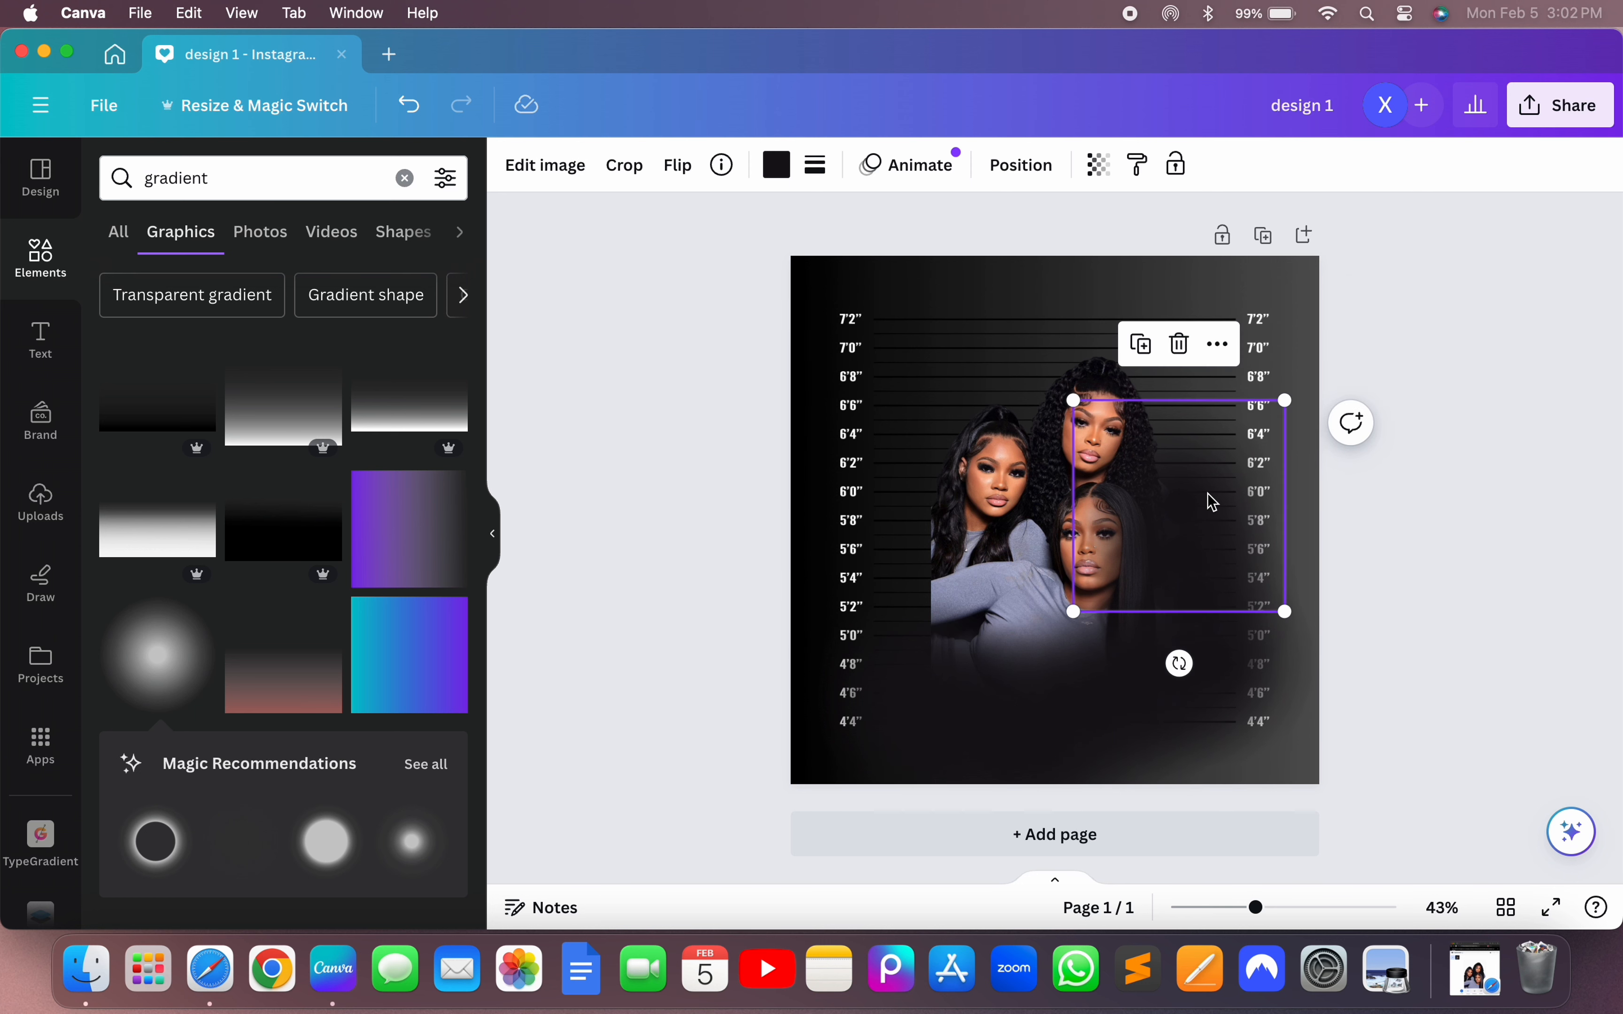
- Duplicate the dark gradient over to the photo's left side and stack further copies upward to fade the left edge
left_click(1148, 358)
left_click_drag(1170, 446, 936, 589)
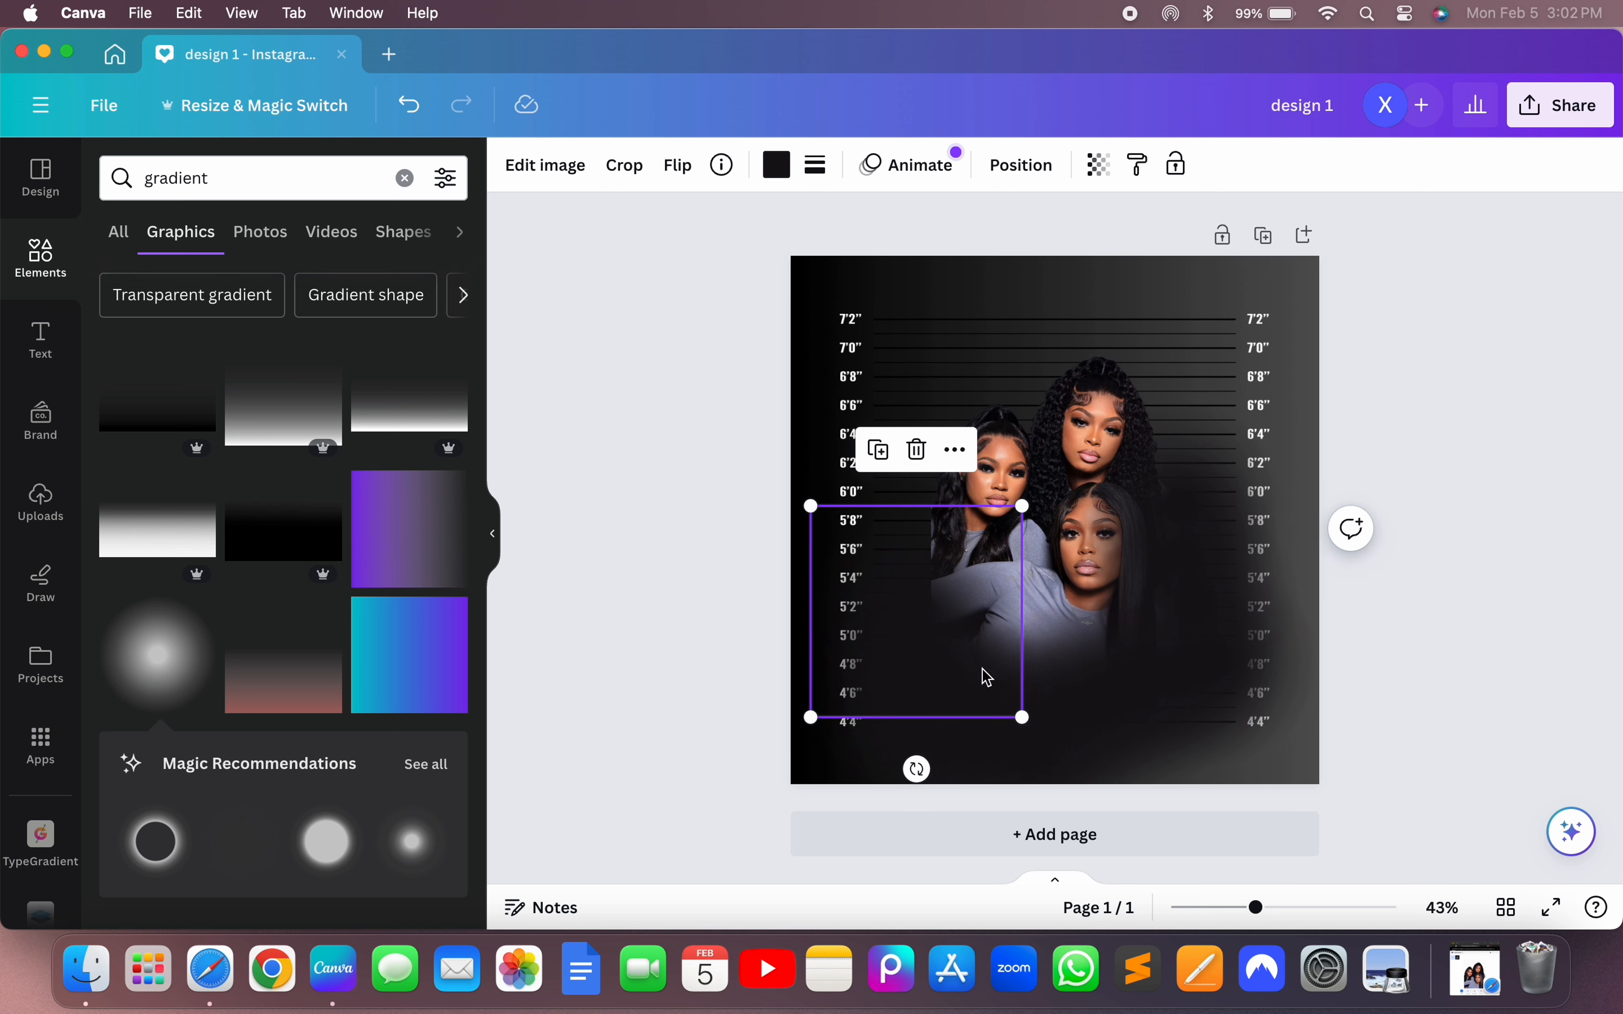
left_click(882, 454)
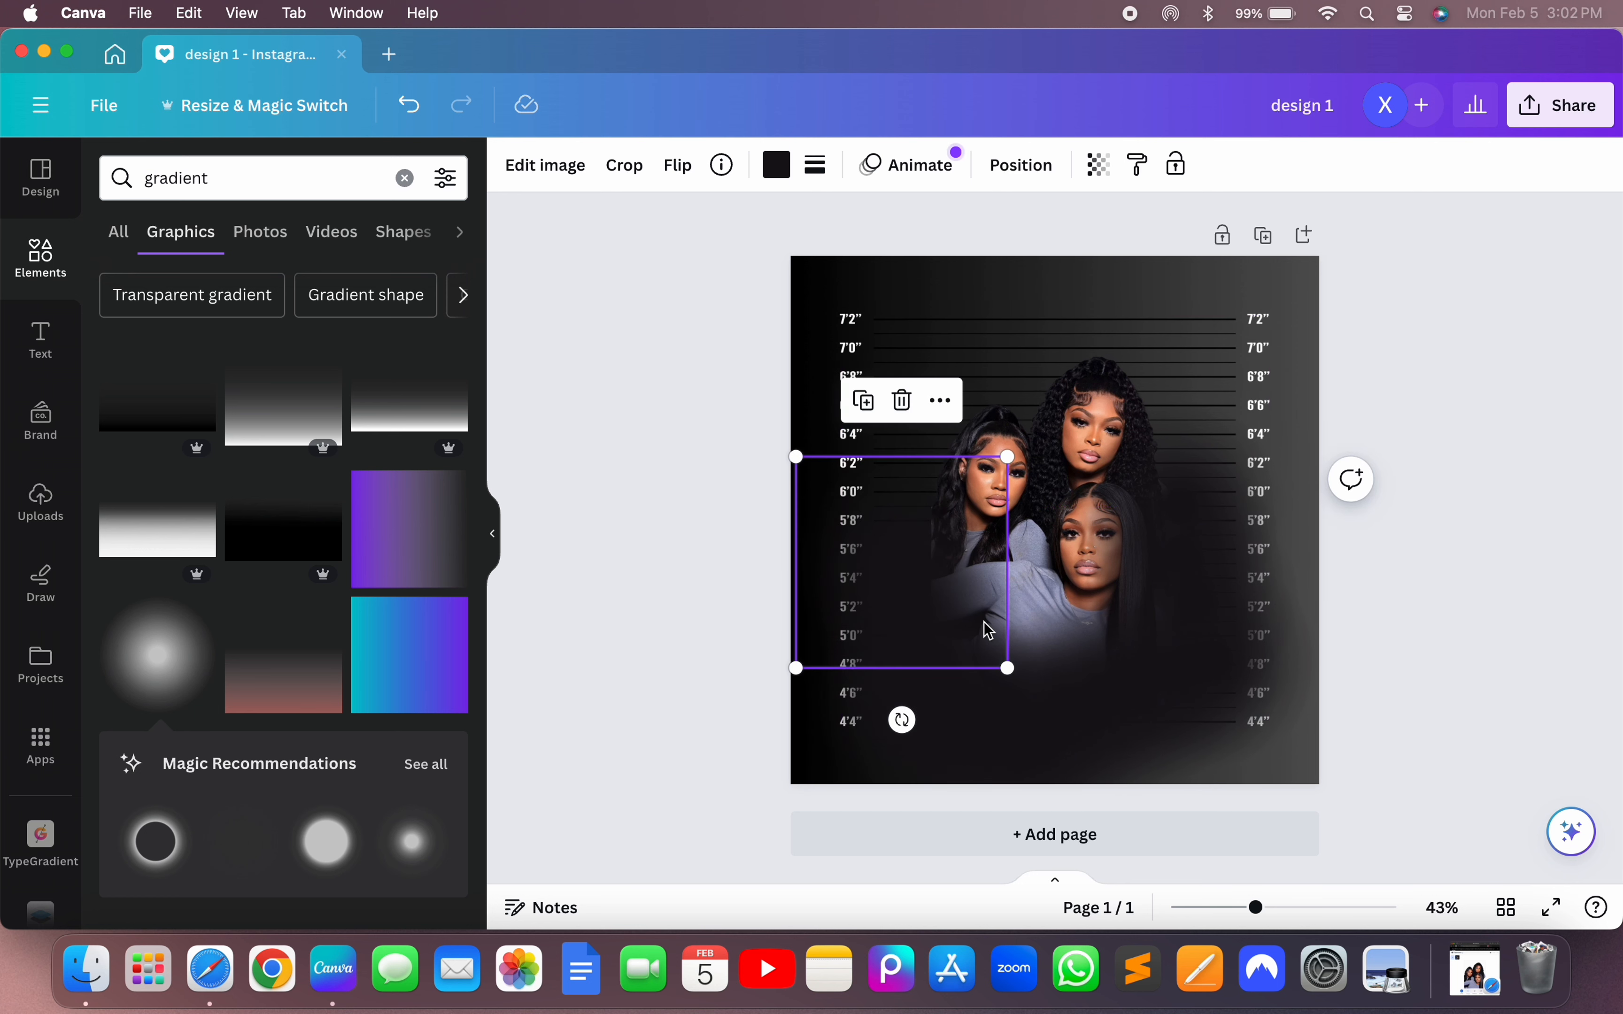
left_click_drag(971, 623, 999, 643)
left_click(877, 416)
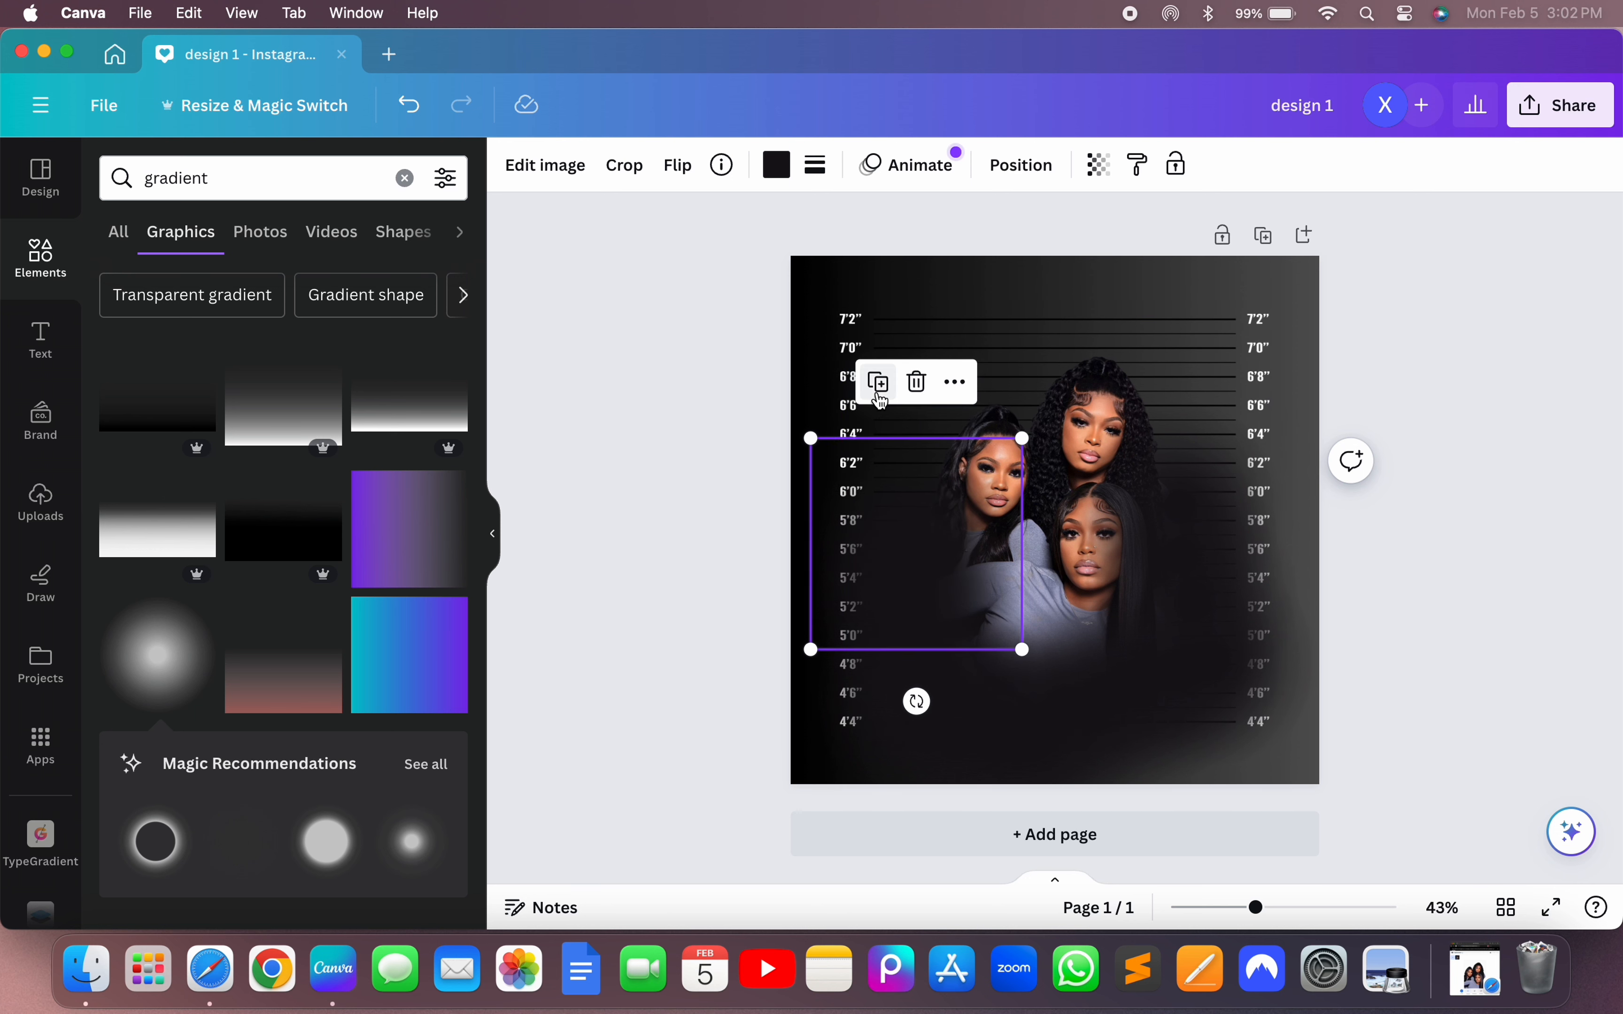
left_click_drag(909, 448, 909, 414)
left_click_drag(976, 570, 960, 568)
left_click(1399, 551)
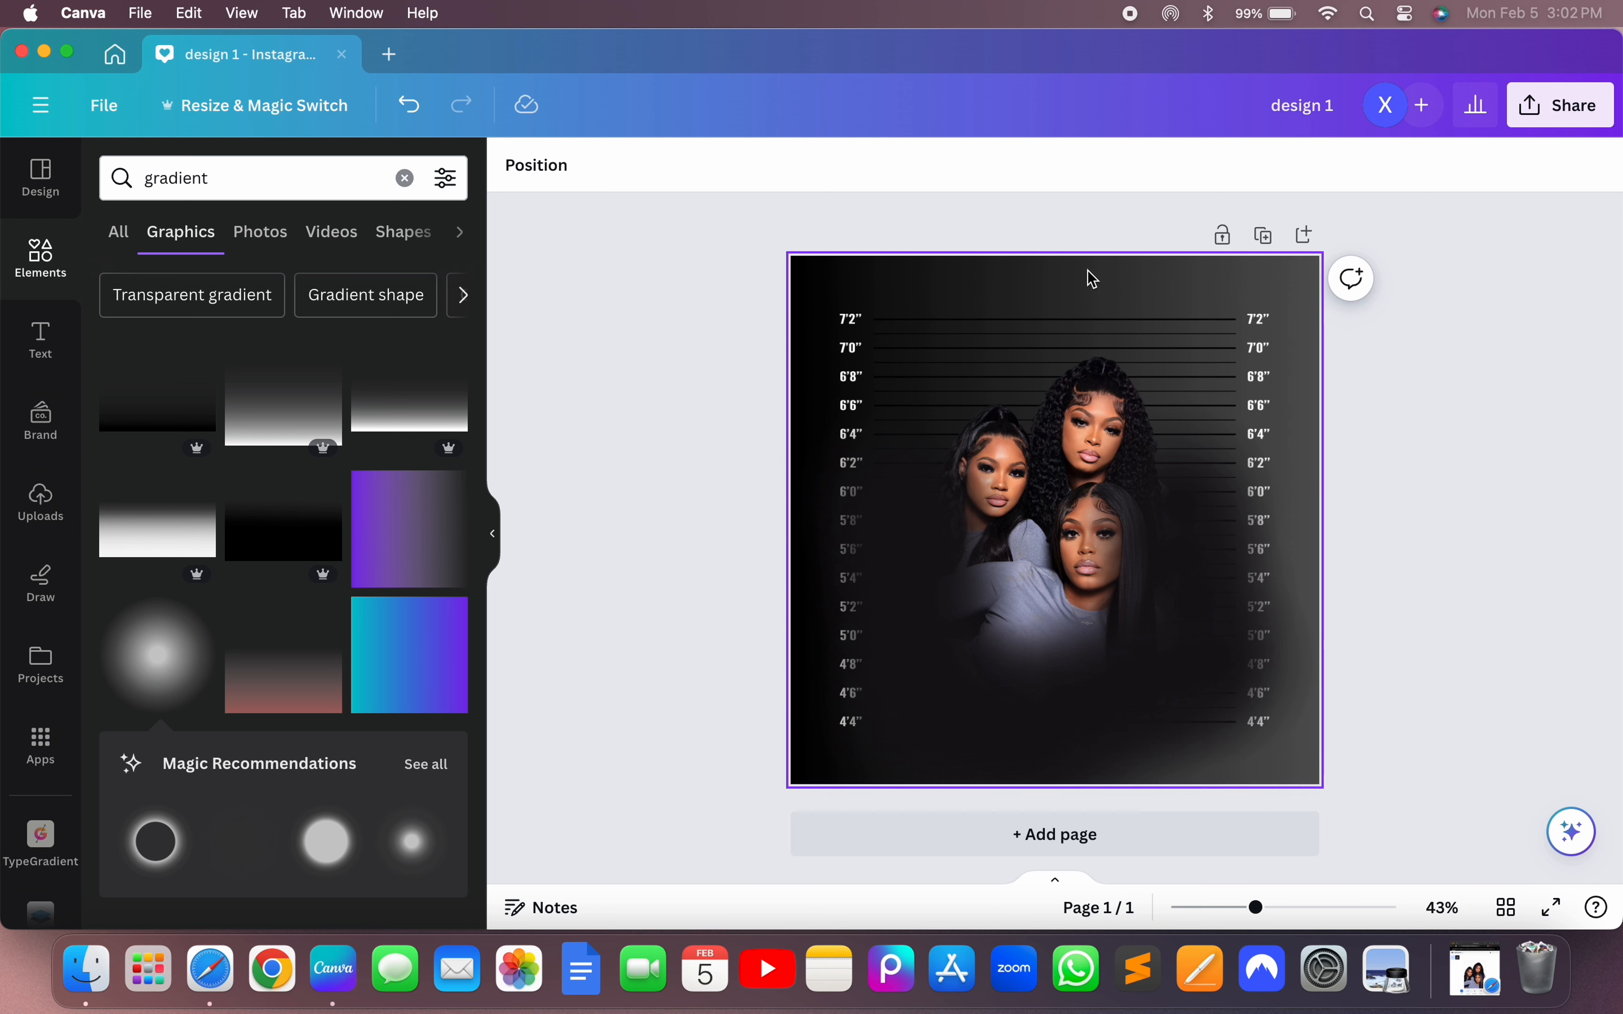
- Select the group photo together with all the dark gradient copies and lock them in place
left_click(673, 554)
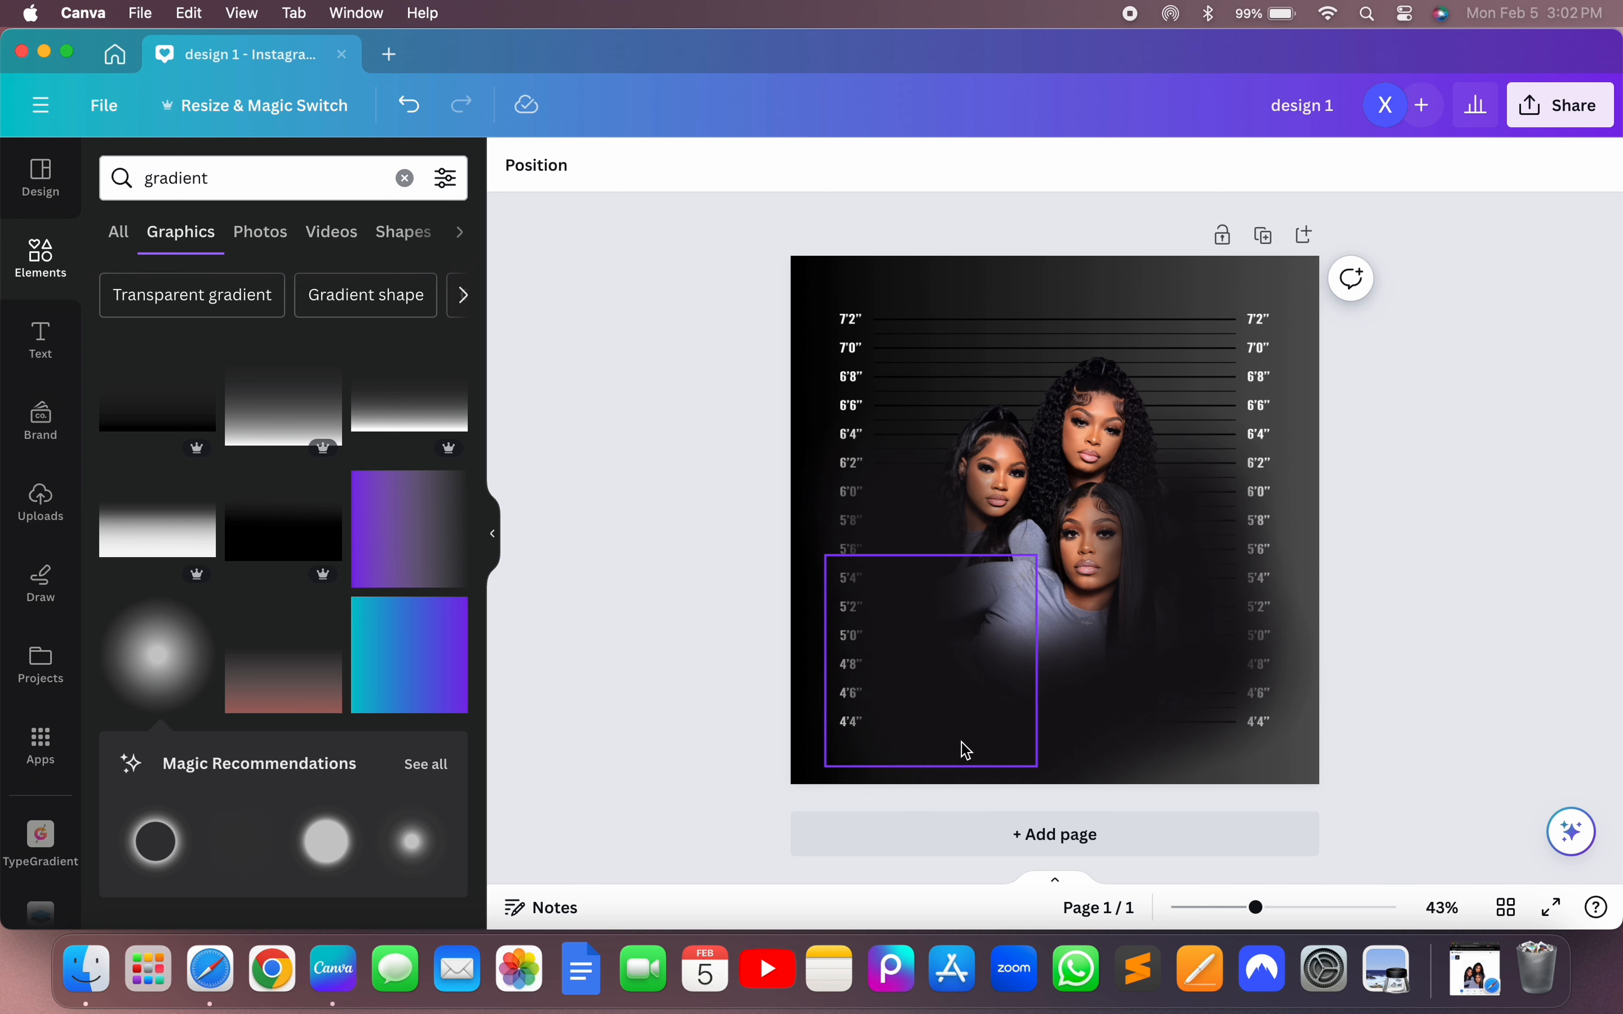
left_click_drag(704, 581, 1358, 761)
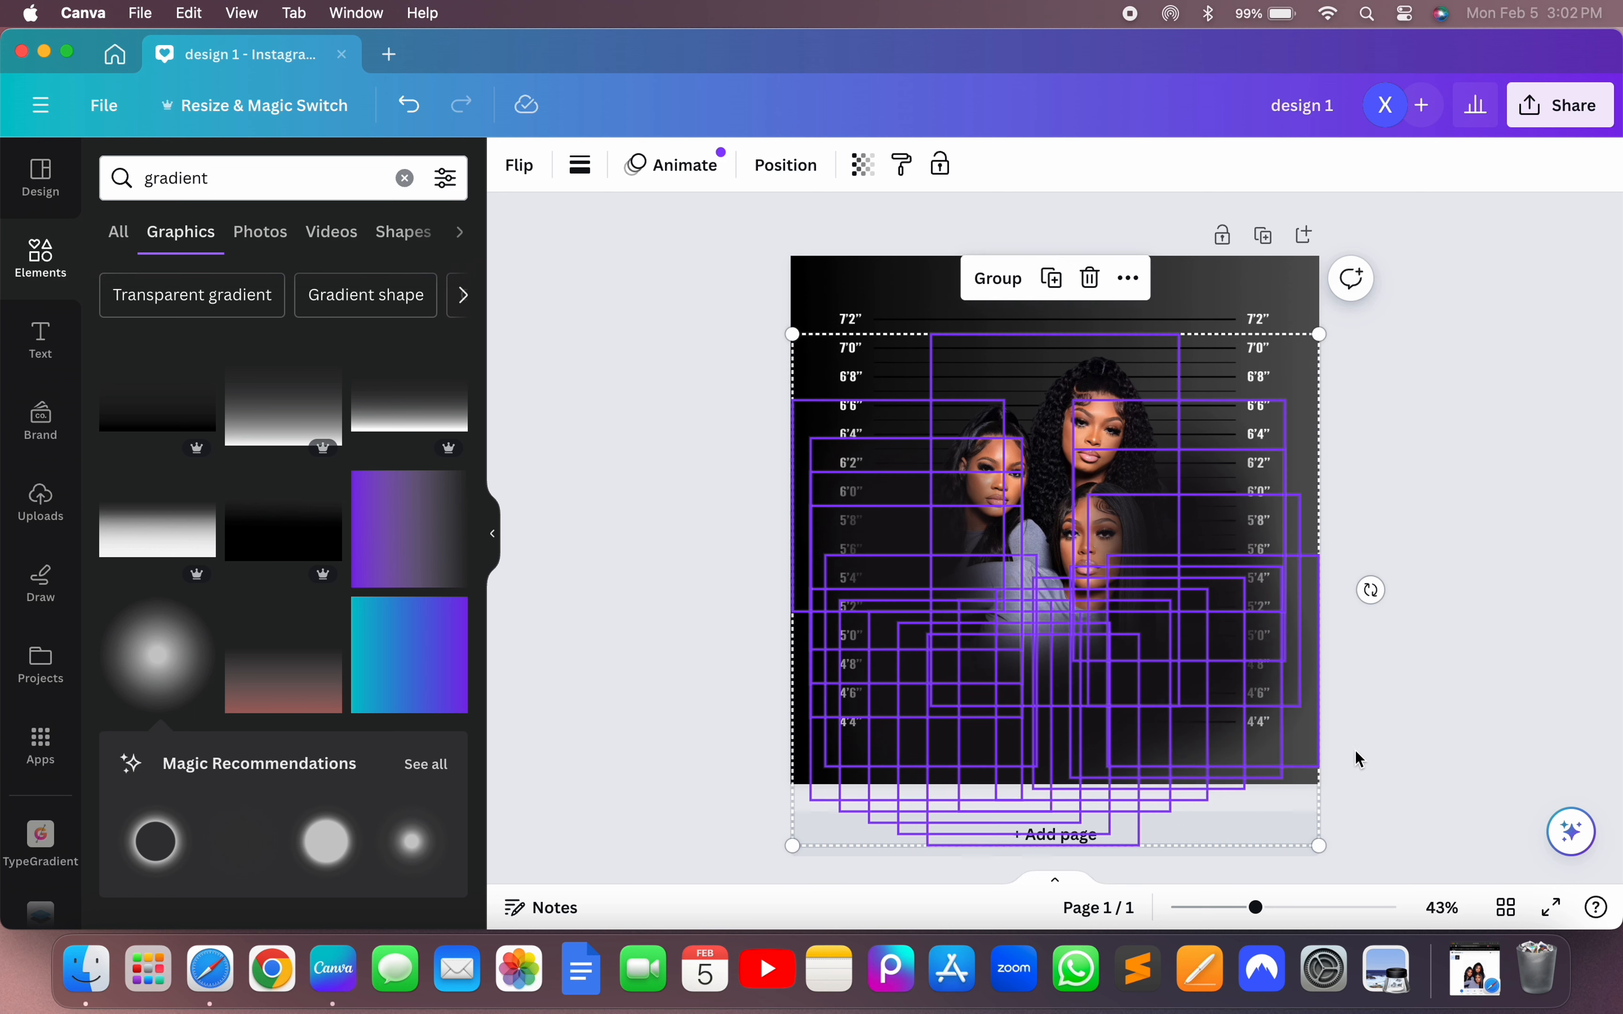
left_click(1130, 278)
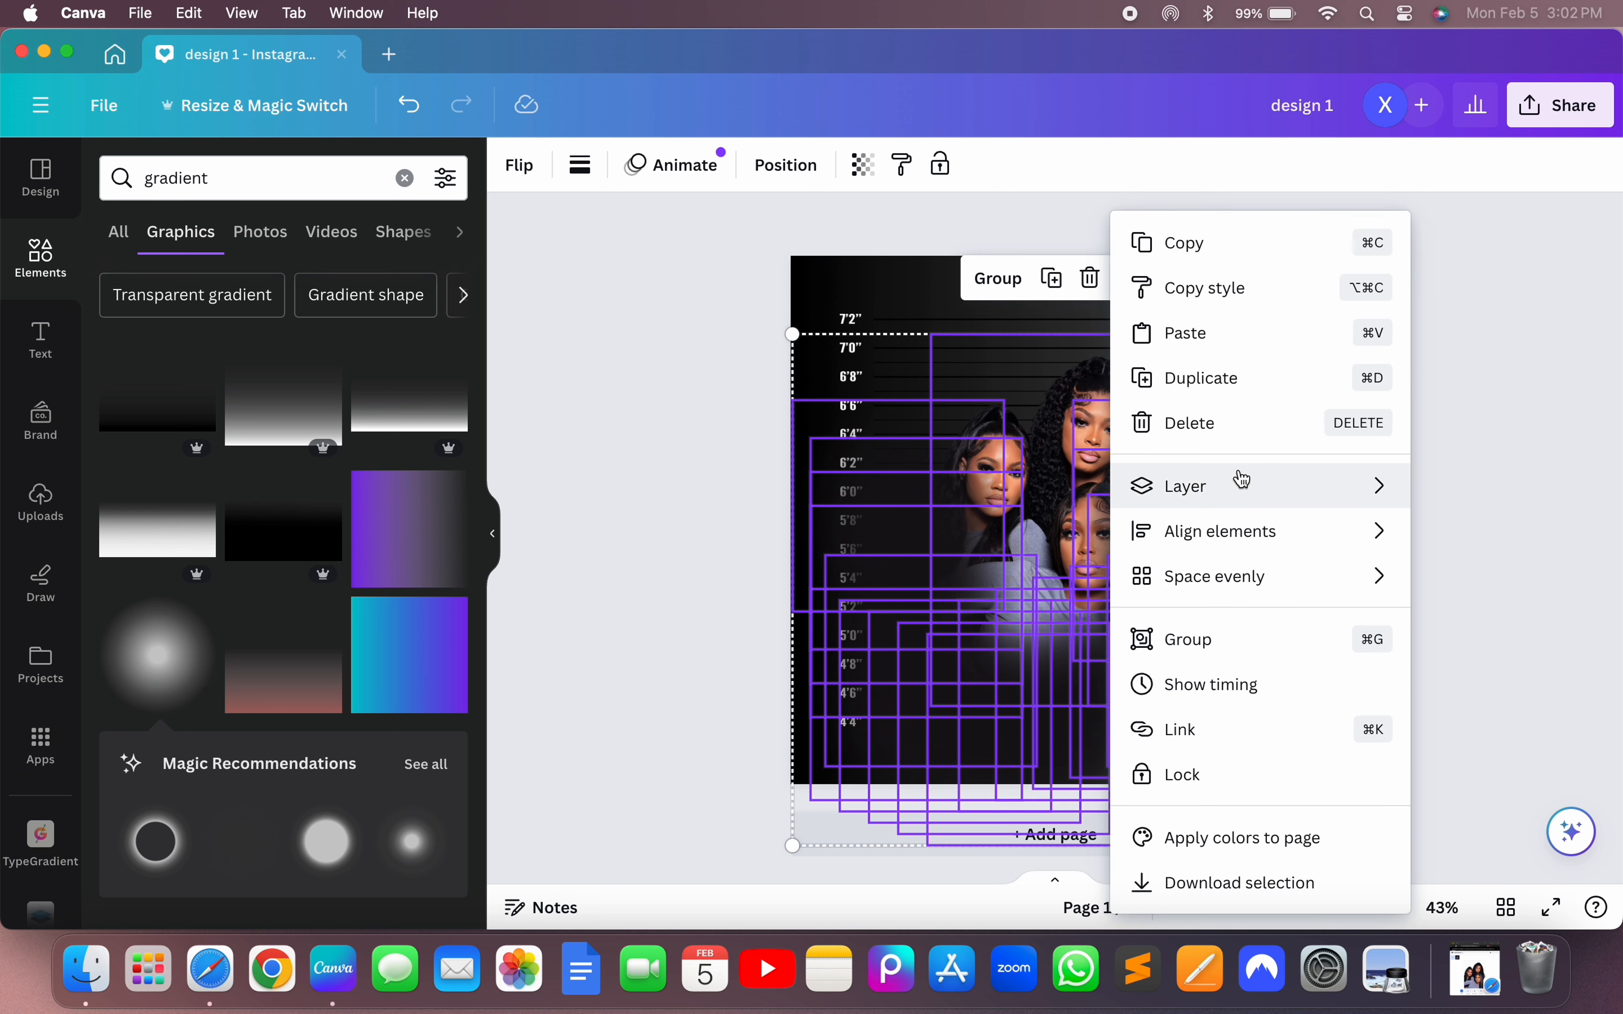
mouse_move(1243, 479)
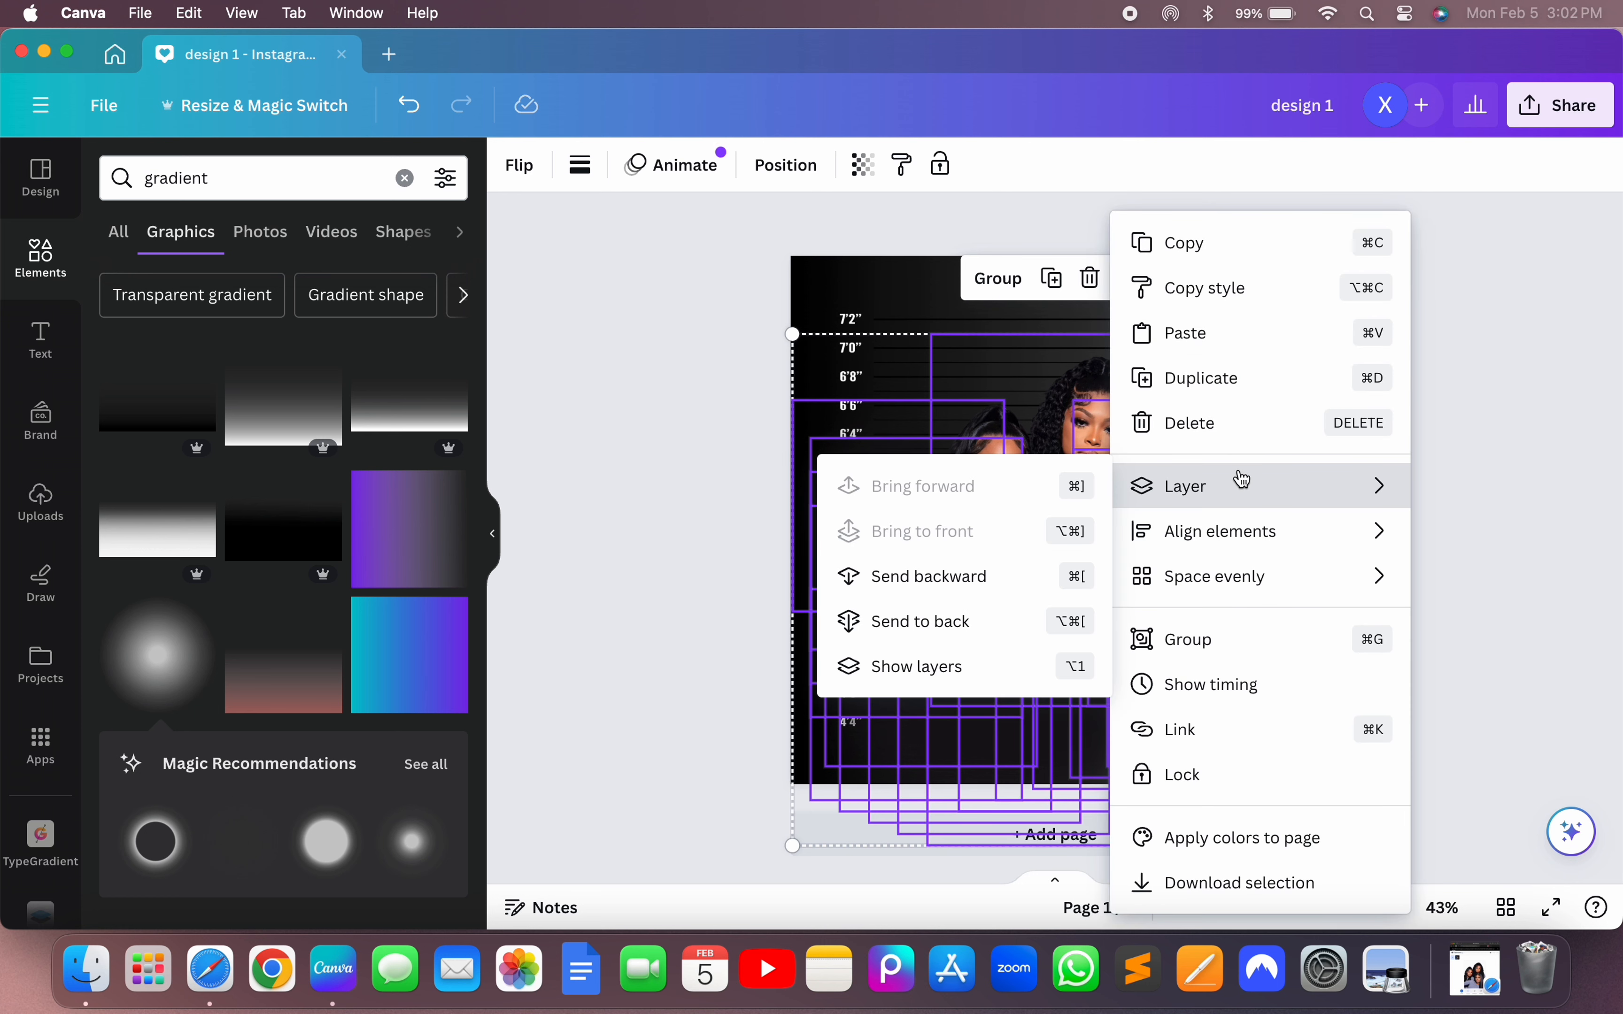
left_click(1250, 776)
left_click(1462, 580)
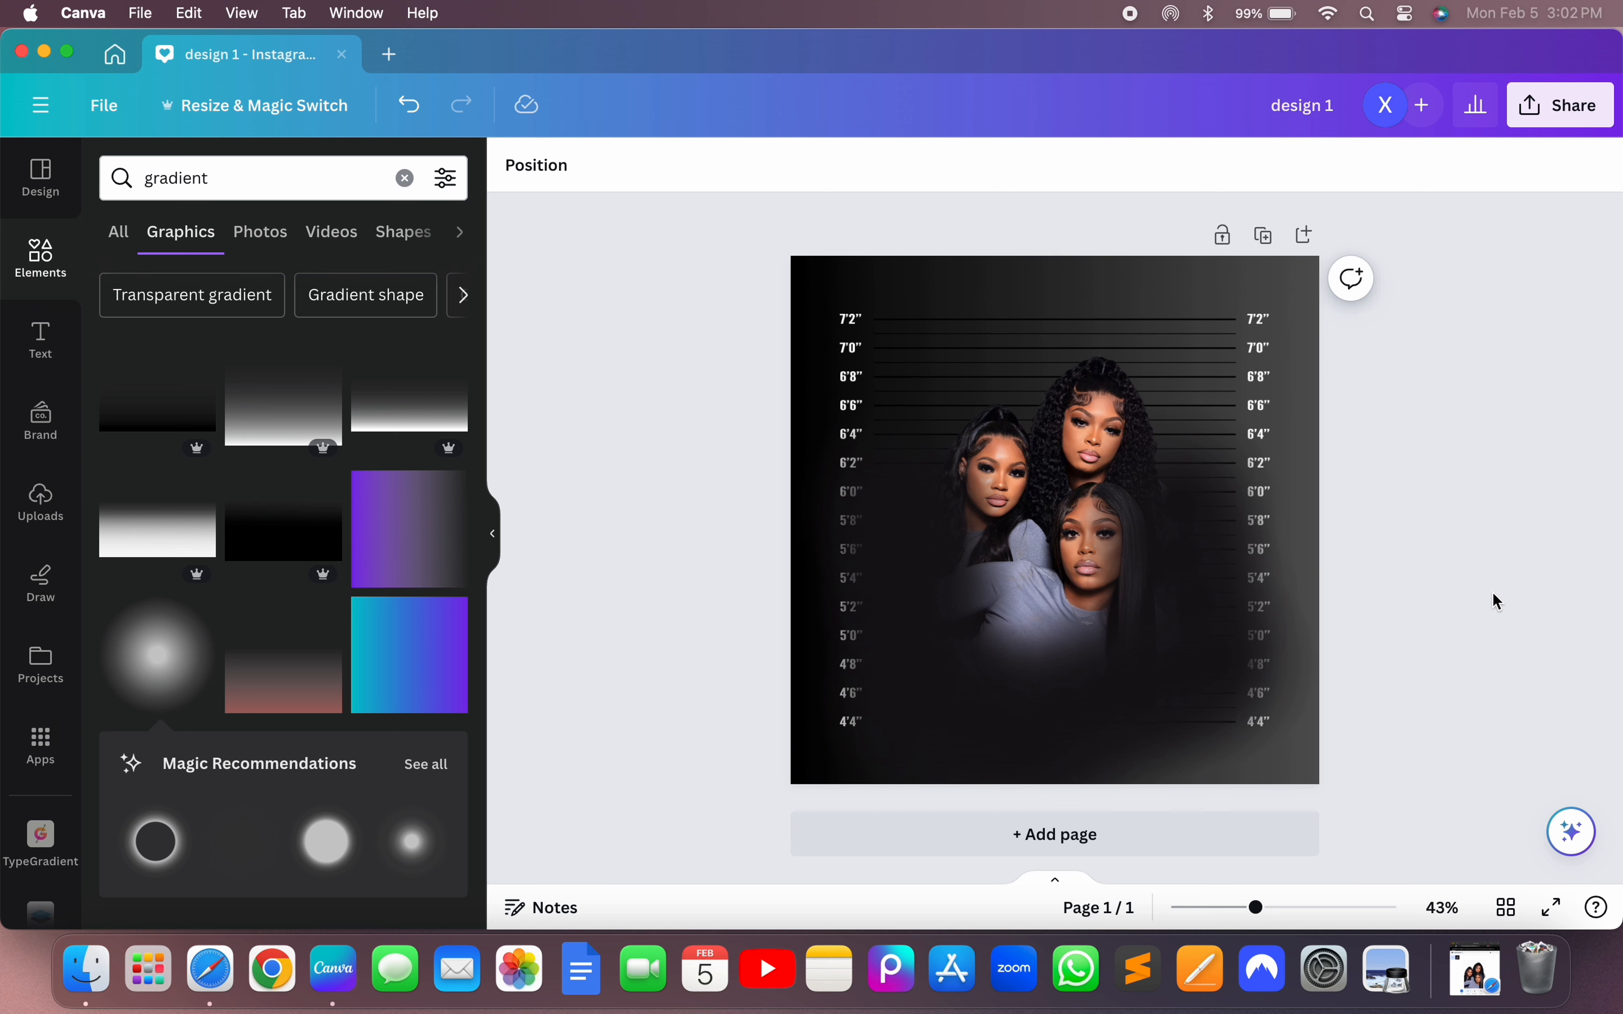
left_click(1418, 548)
- Search the design elements for "handcuffs"
left_click(47, 272)
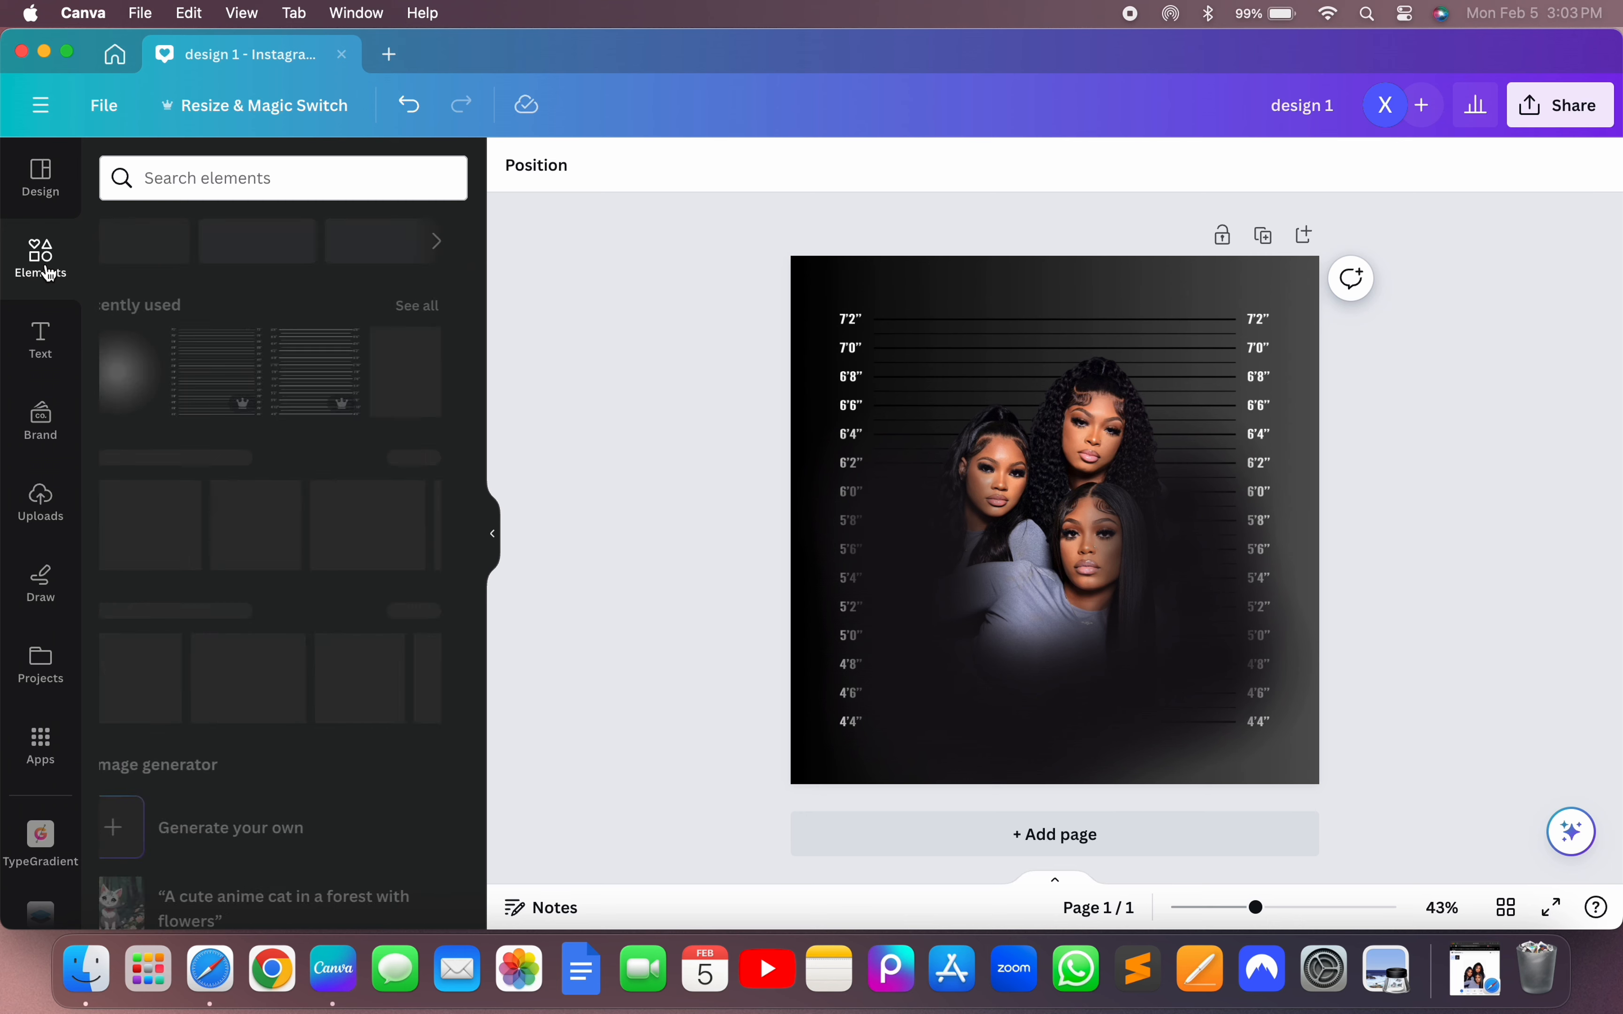
left_click(268, 179)
type("handcuffs")
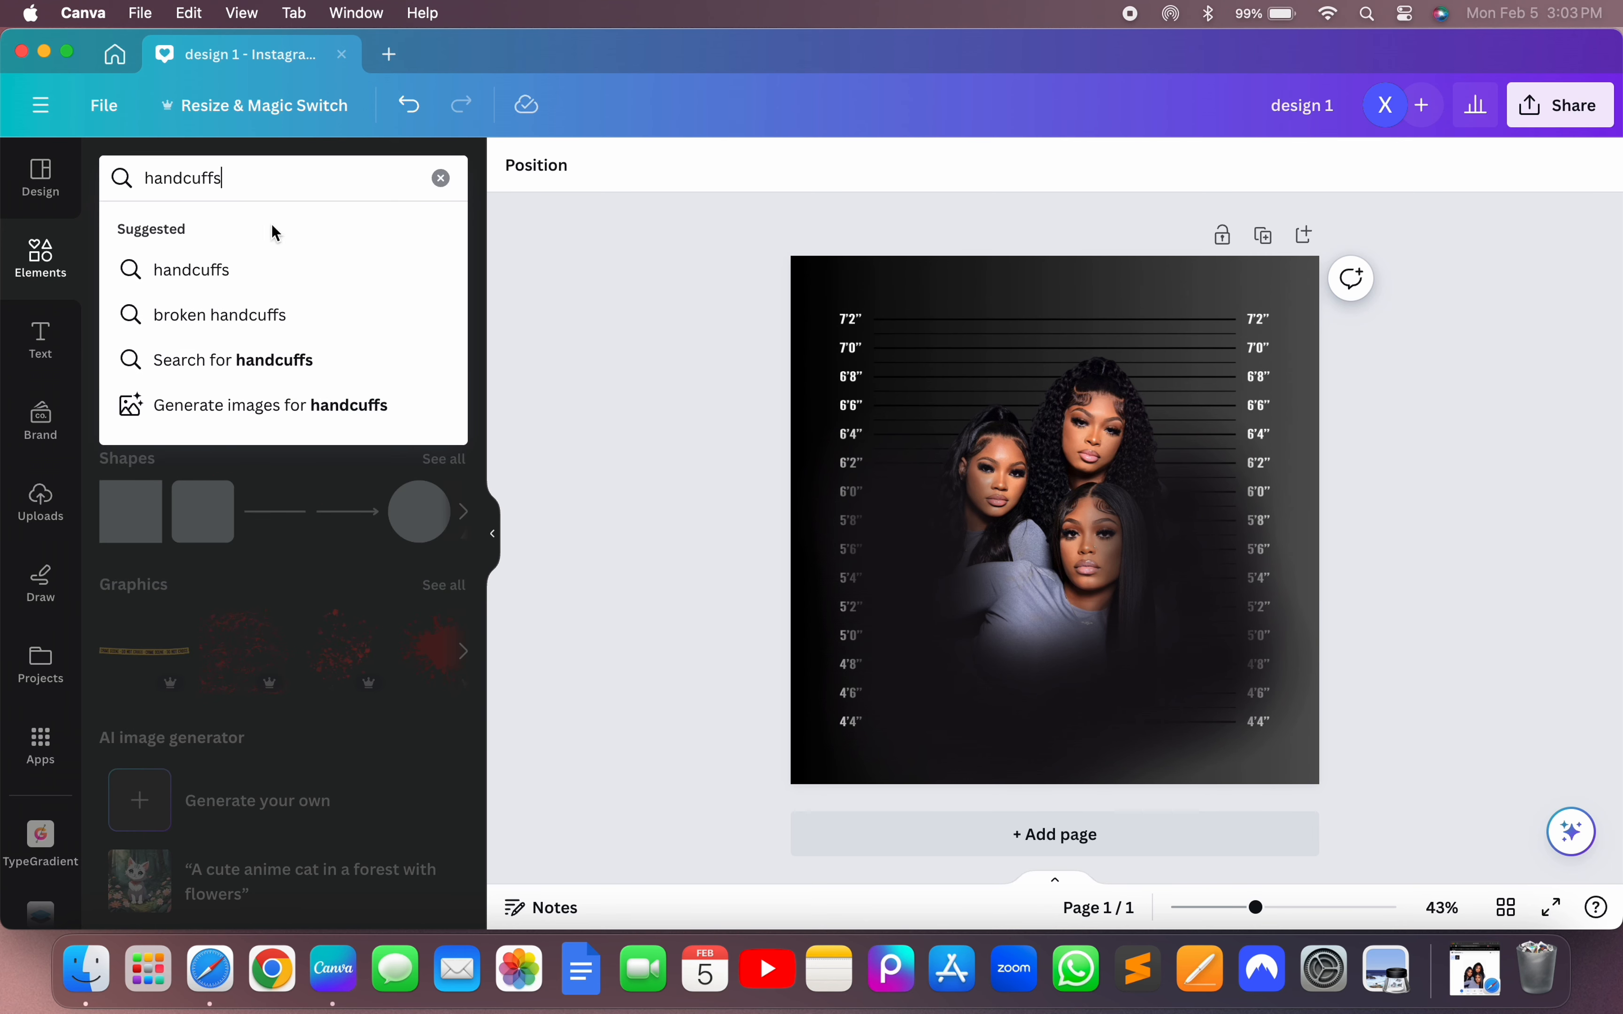
left_click(238, 292)
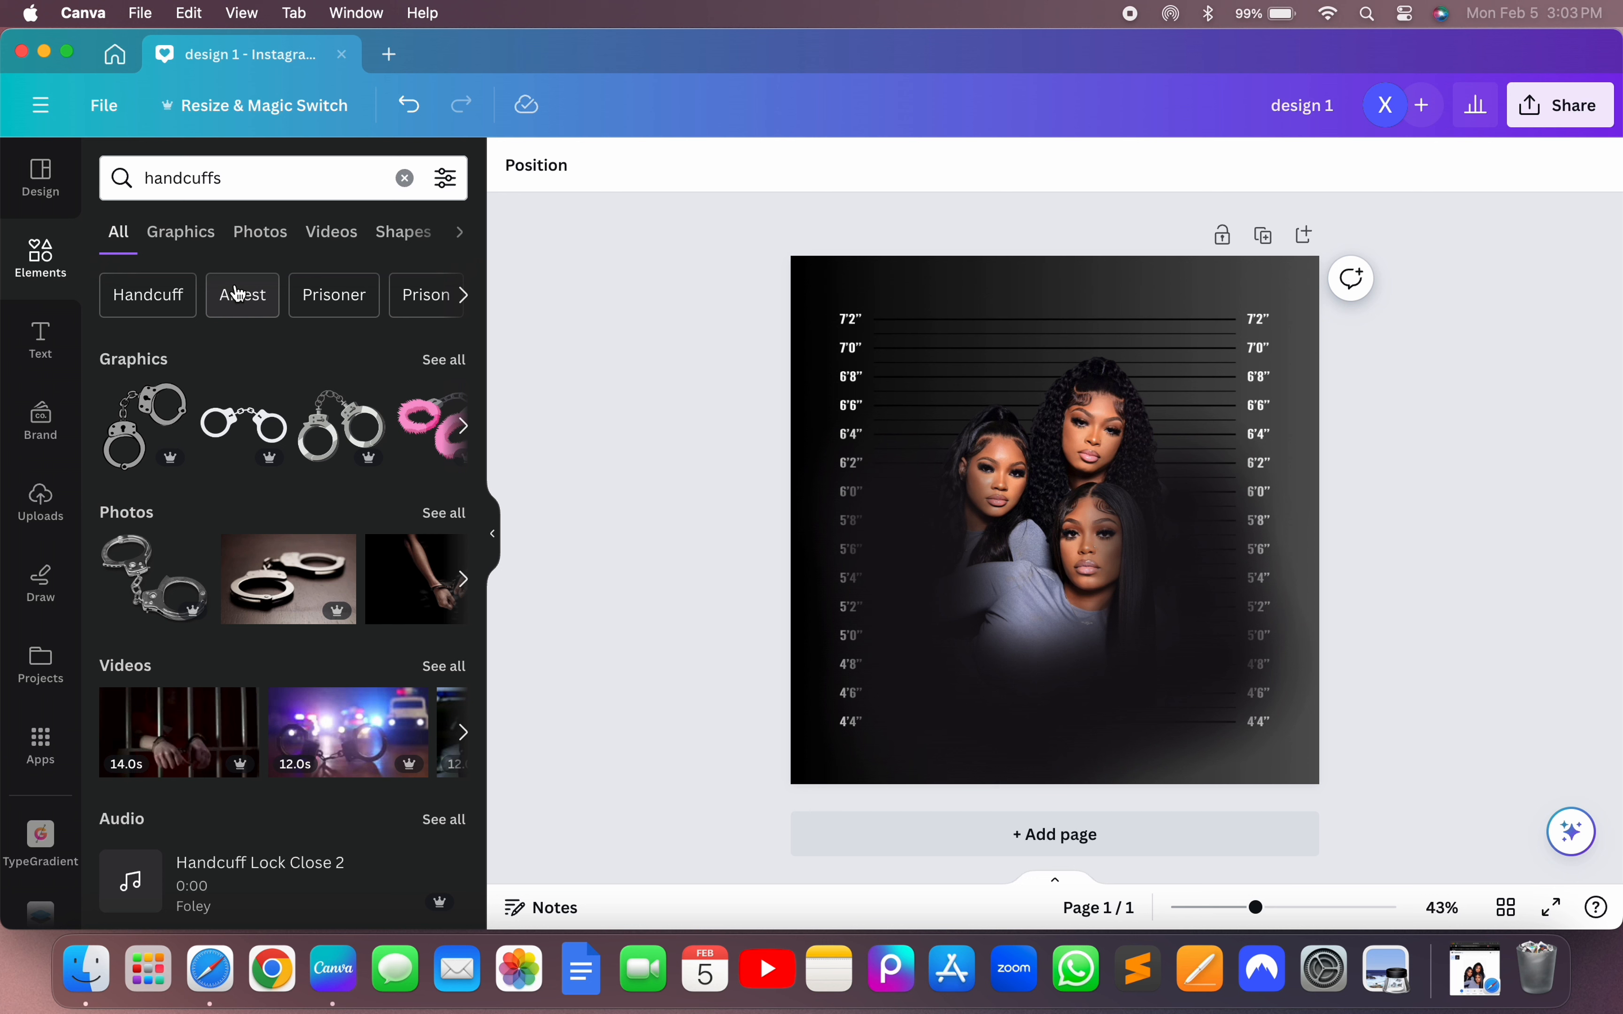
- Look through the handcuff graphics and photos in the search results for one that suits the mugshot design
scroll(329, 419, "right", 3)
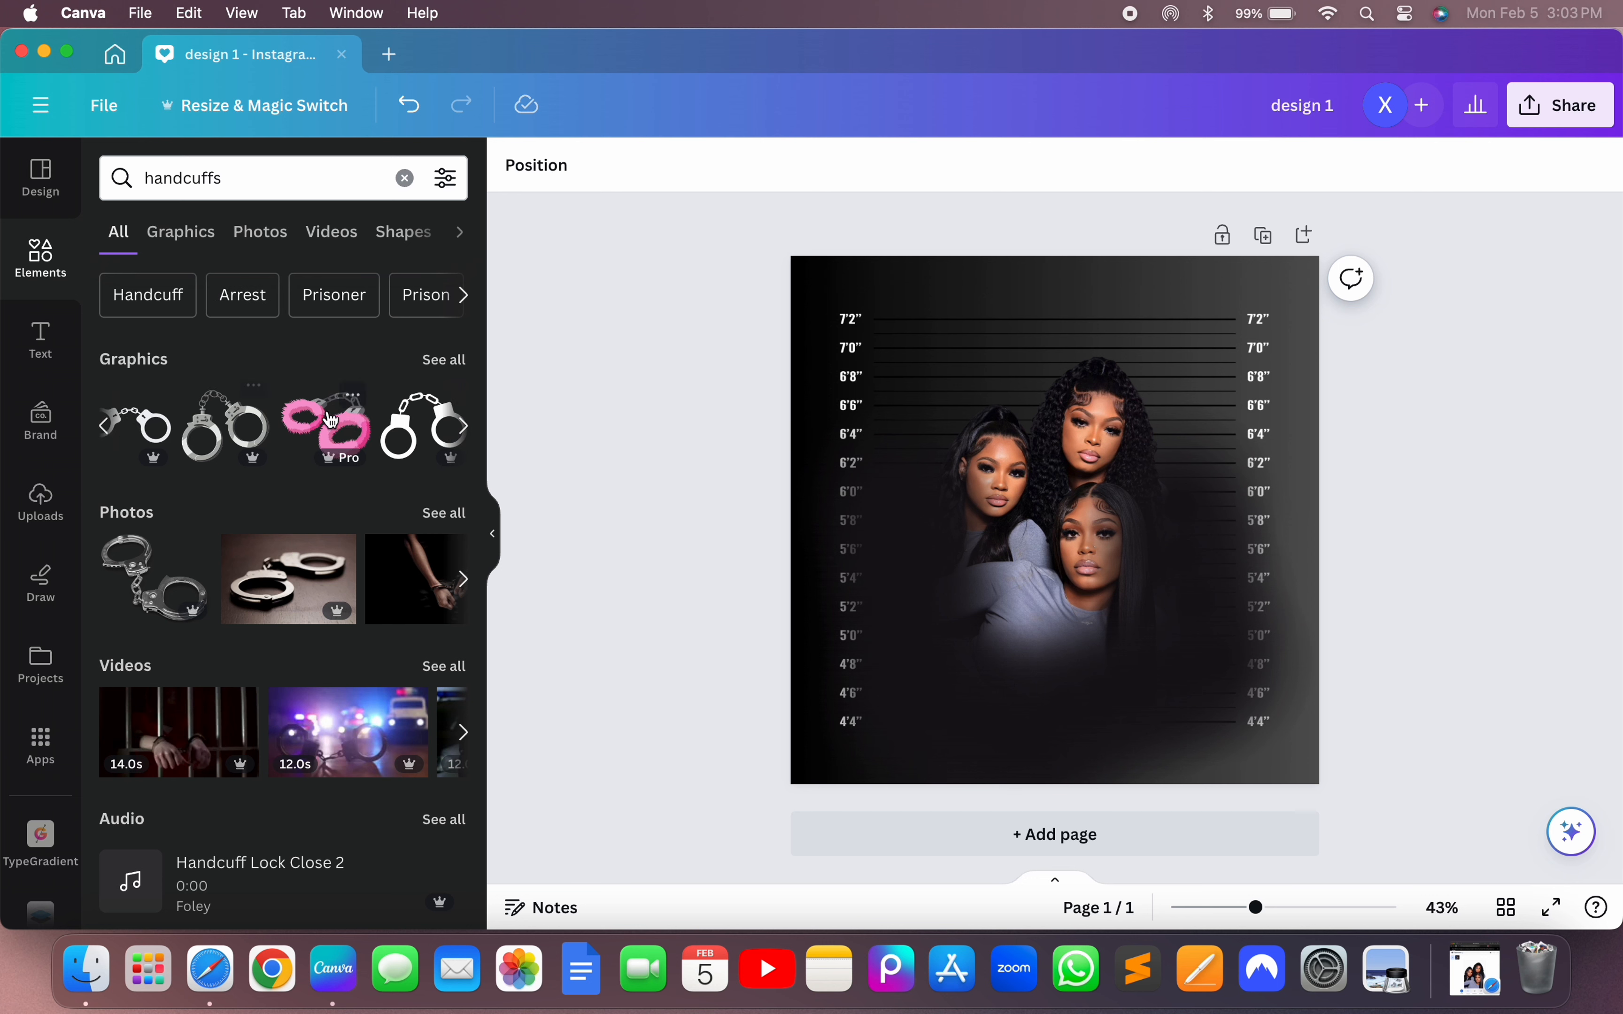
scroll(329, 419, "right", 3)
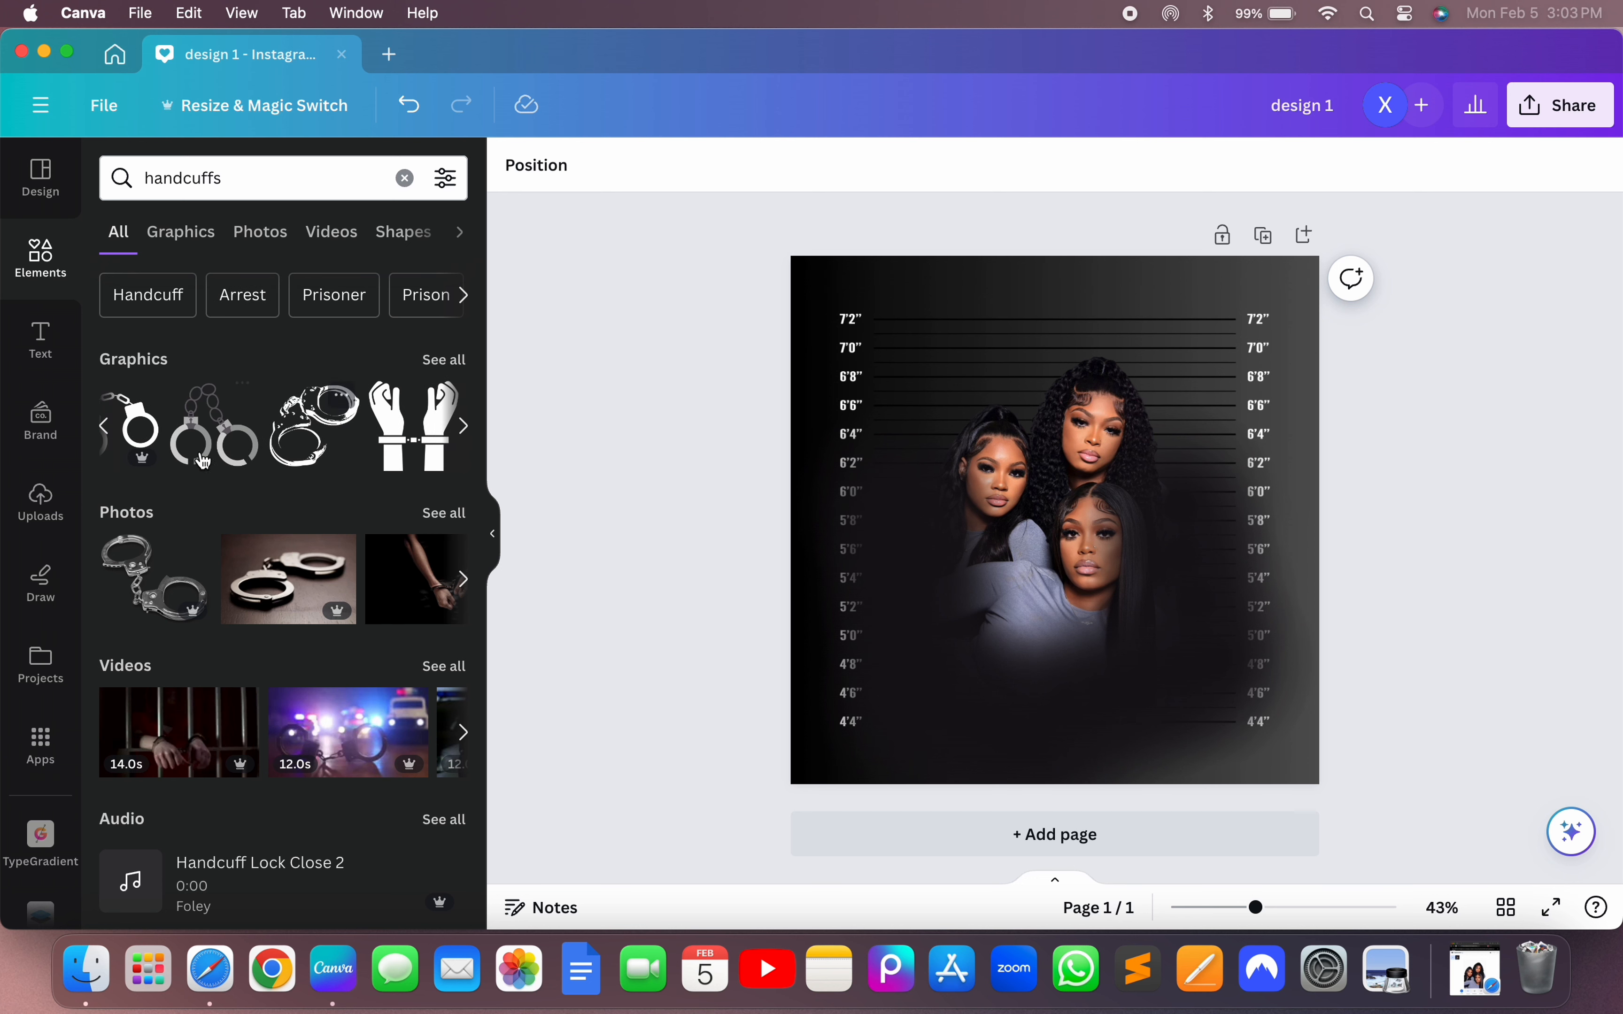
scroll(382, 467, "right", 5)
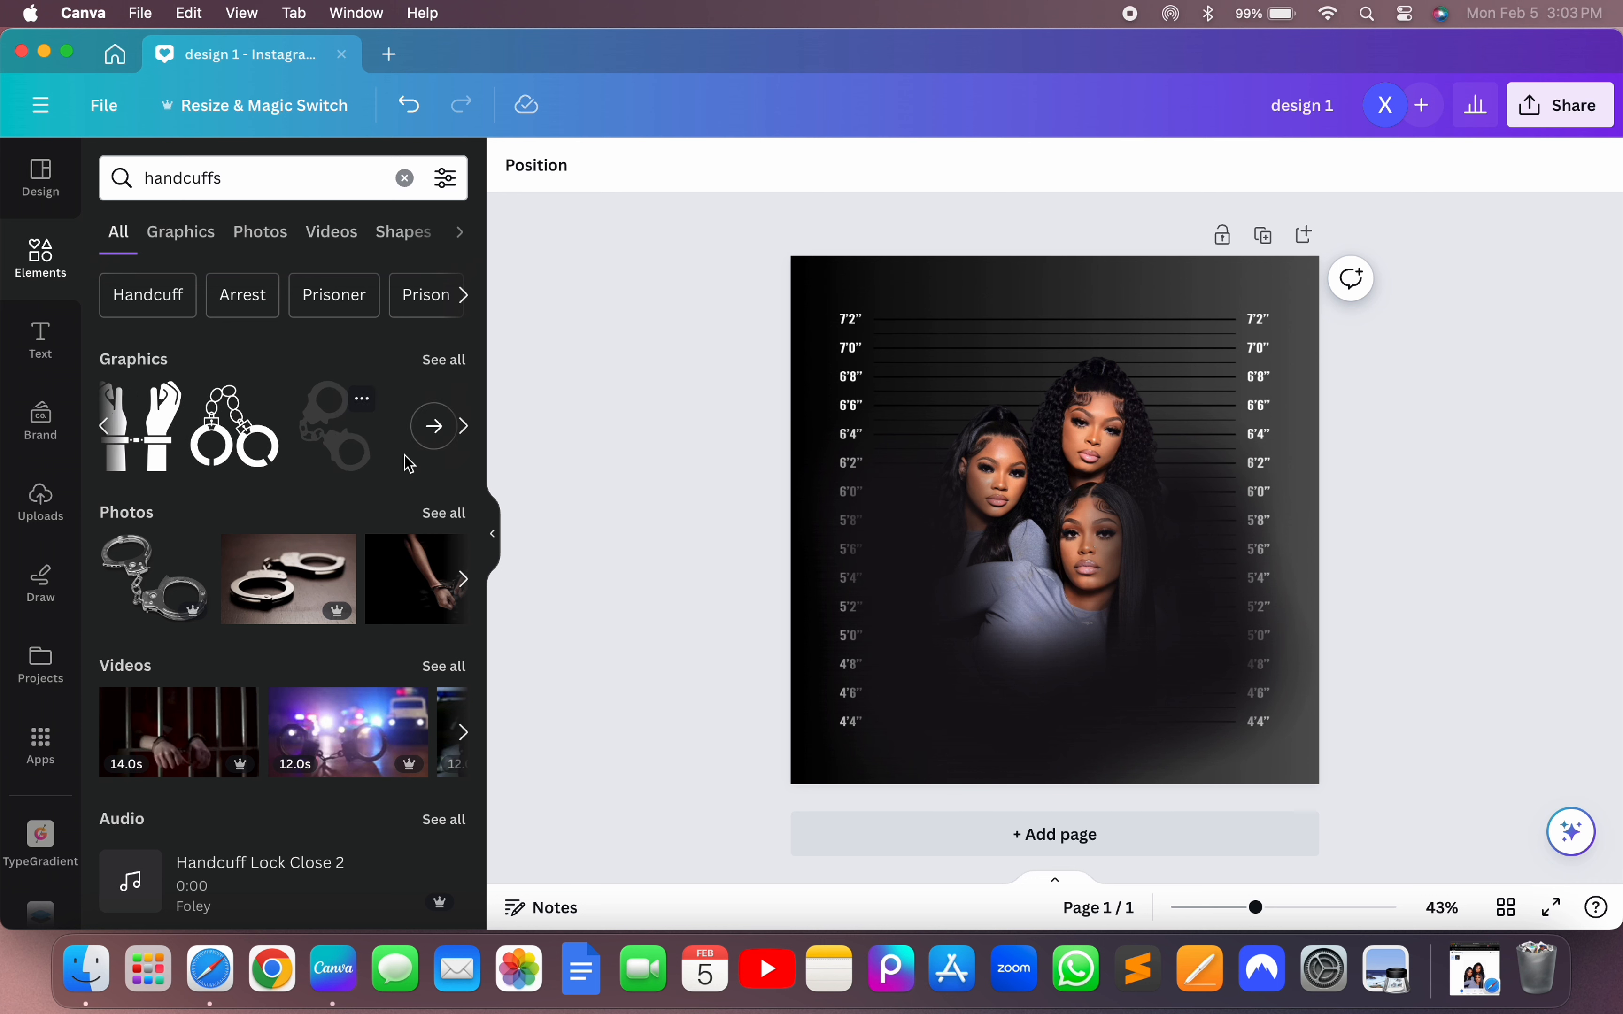
scroll(300, 437, "left", 10)
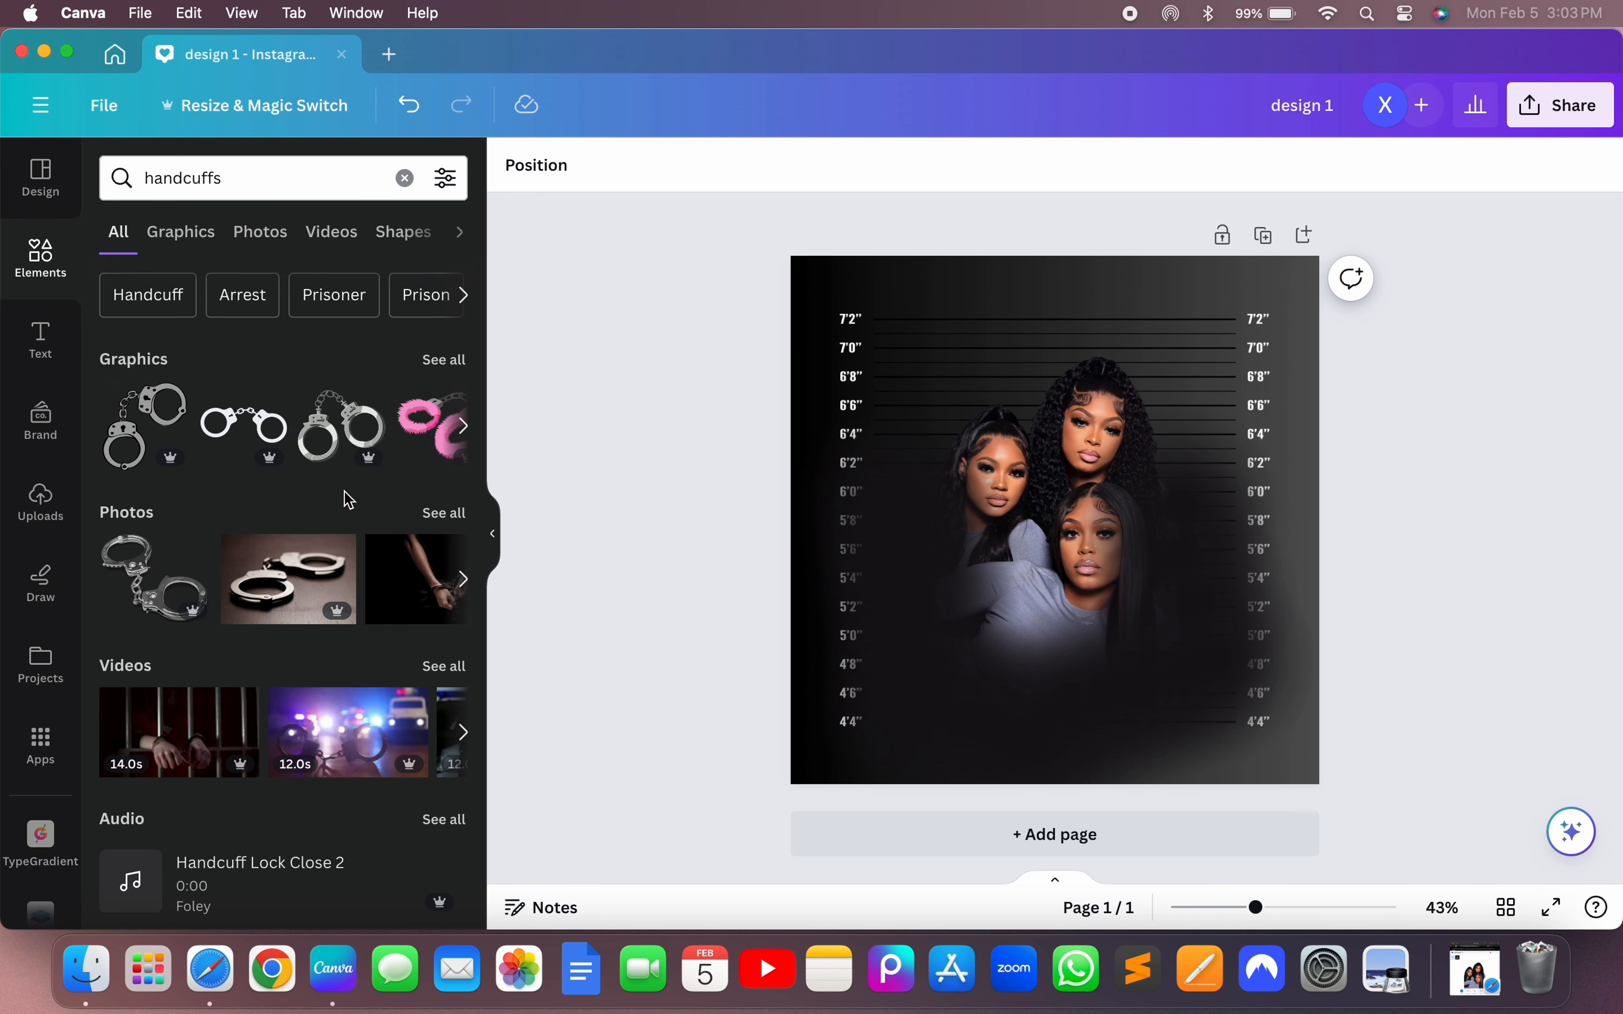
scroll(326, 581, "right", 2)
scroll(326, 582, "right", 5)
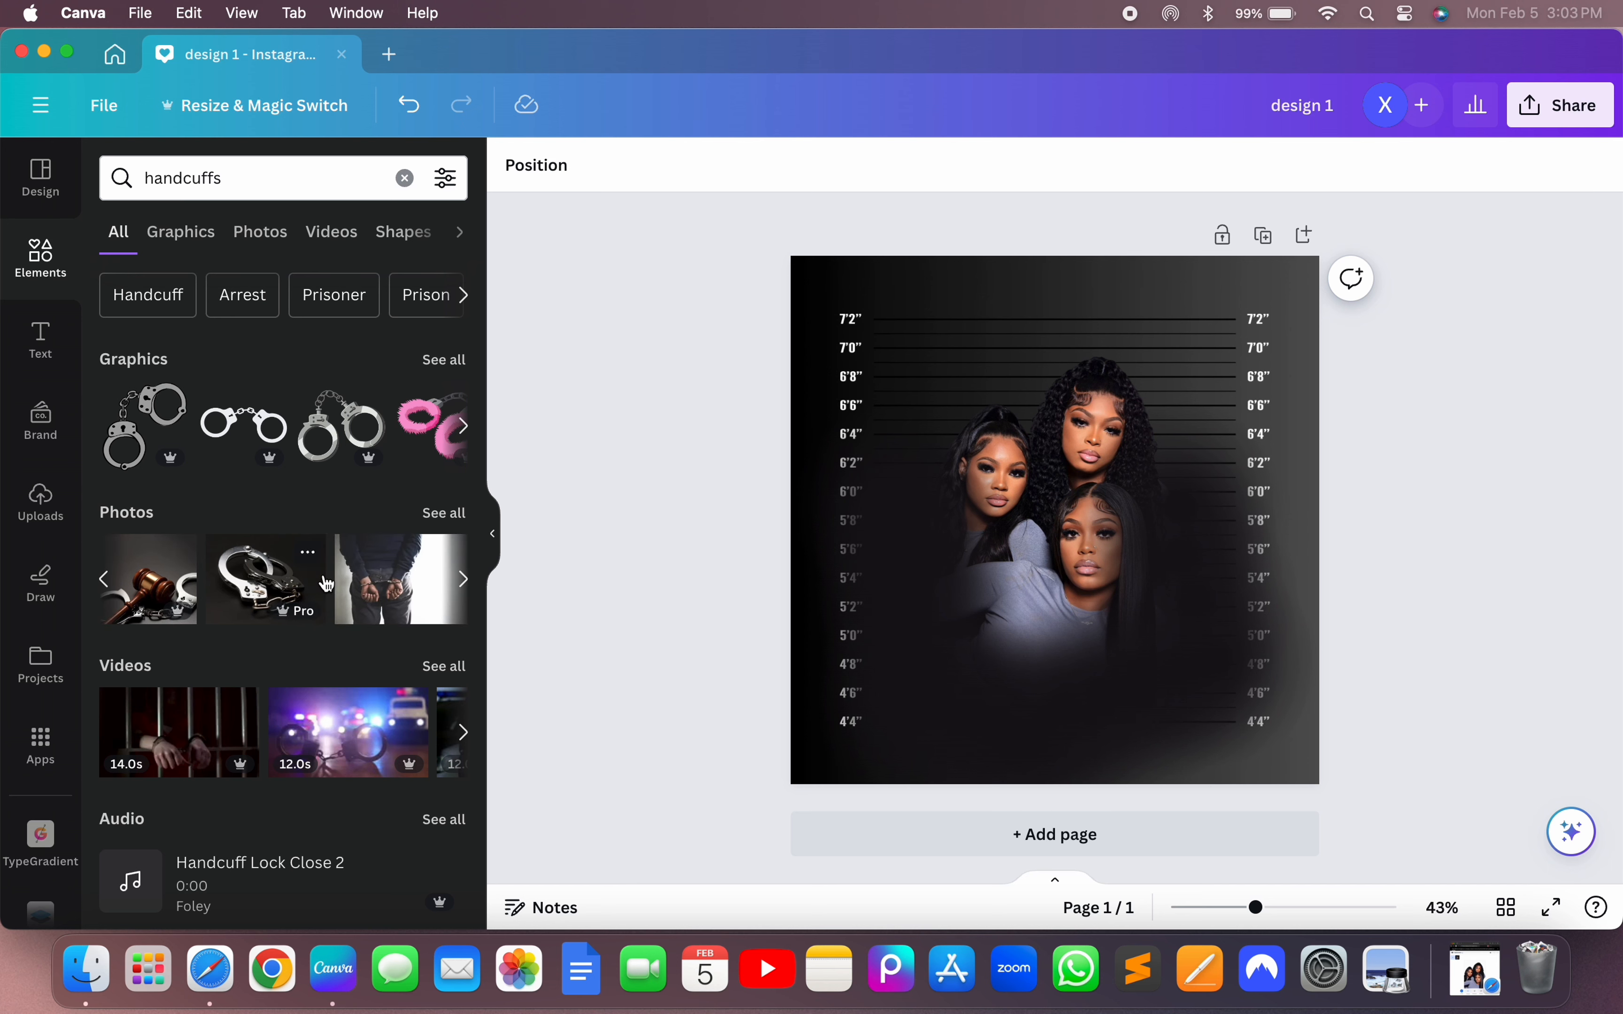
scroll(326, 582, "left", 5)
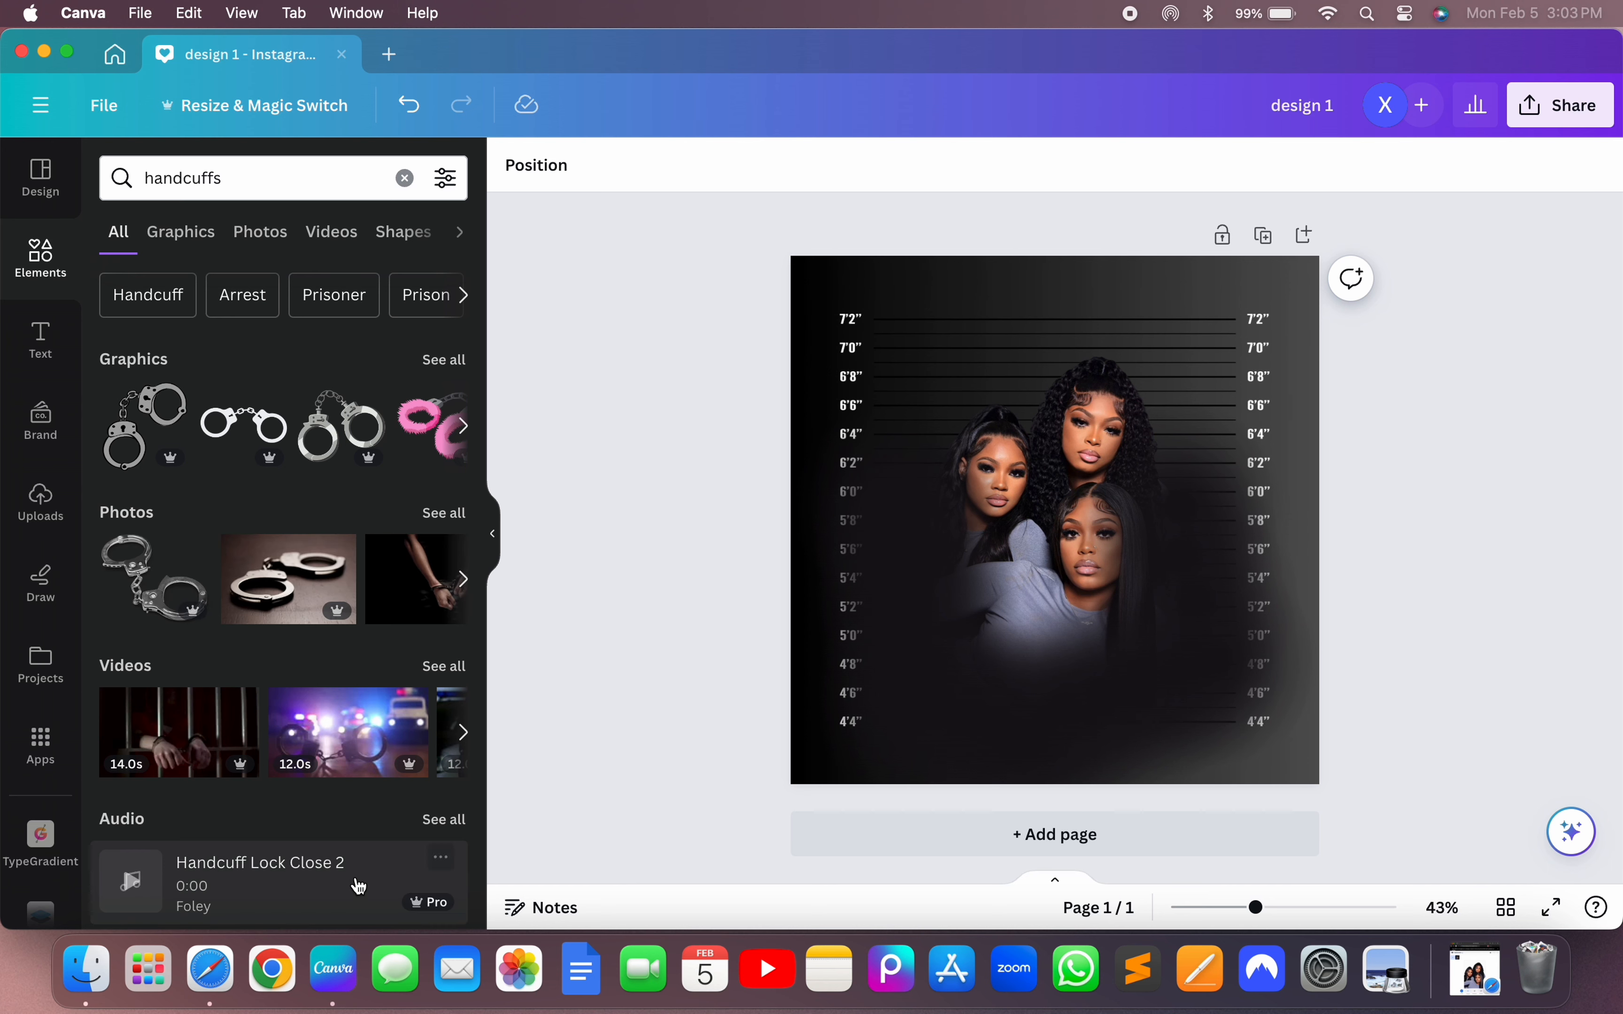
- Switch to Safari and run a Google search for "handcuffs" in a new browser tab
left_click(209, 991)
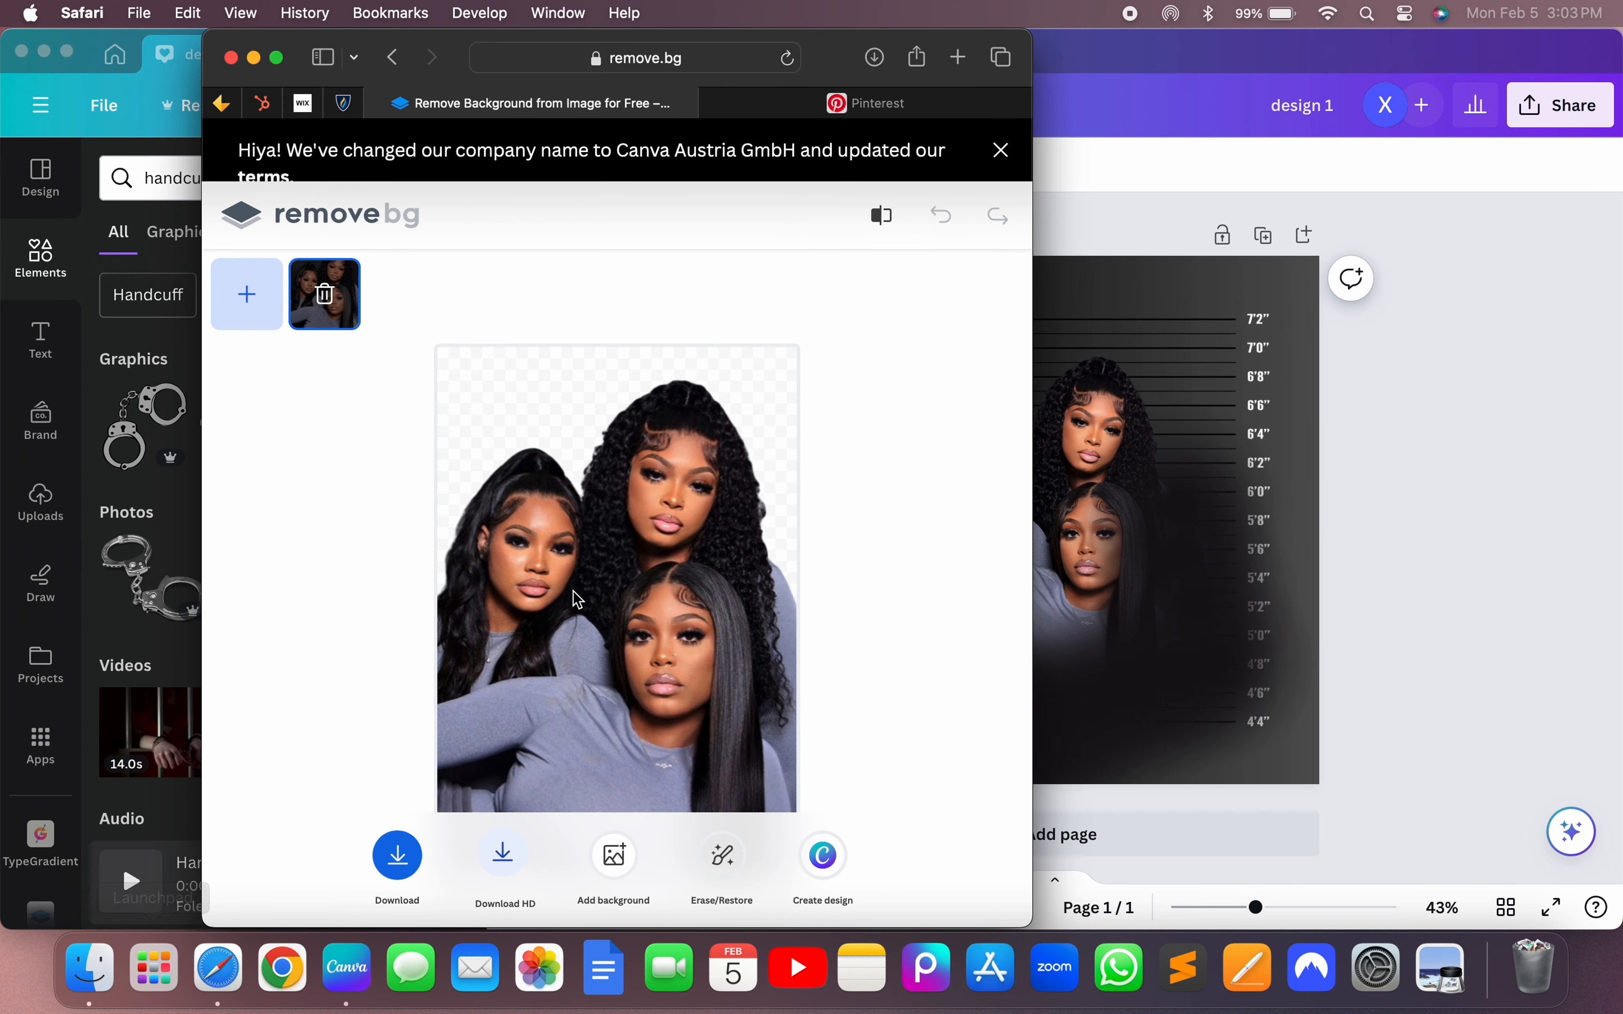
left_click(958, 57)
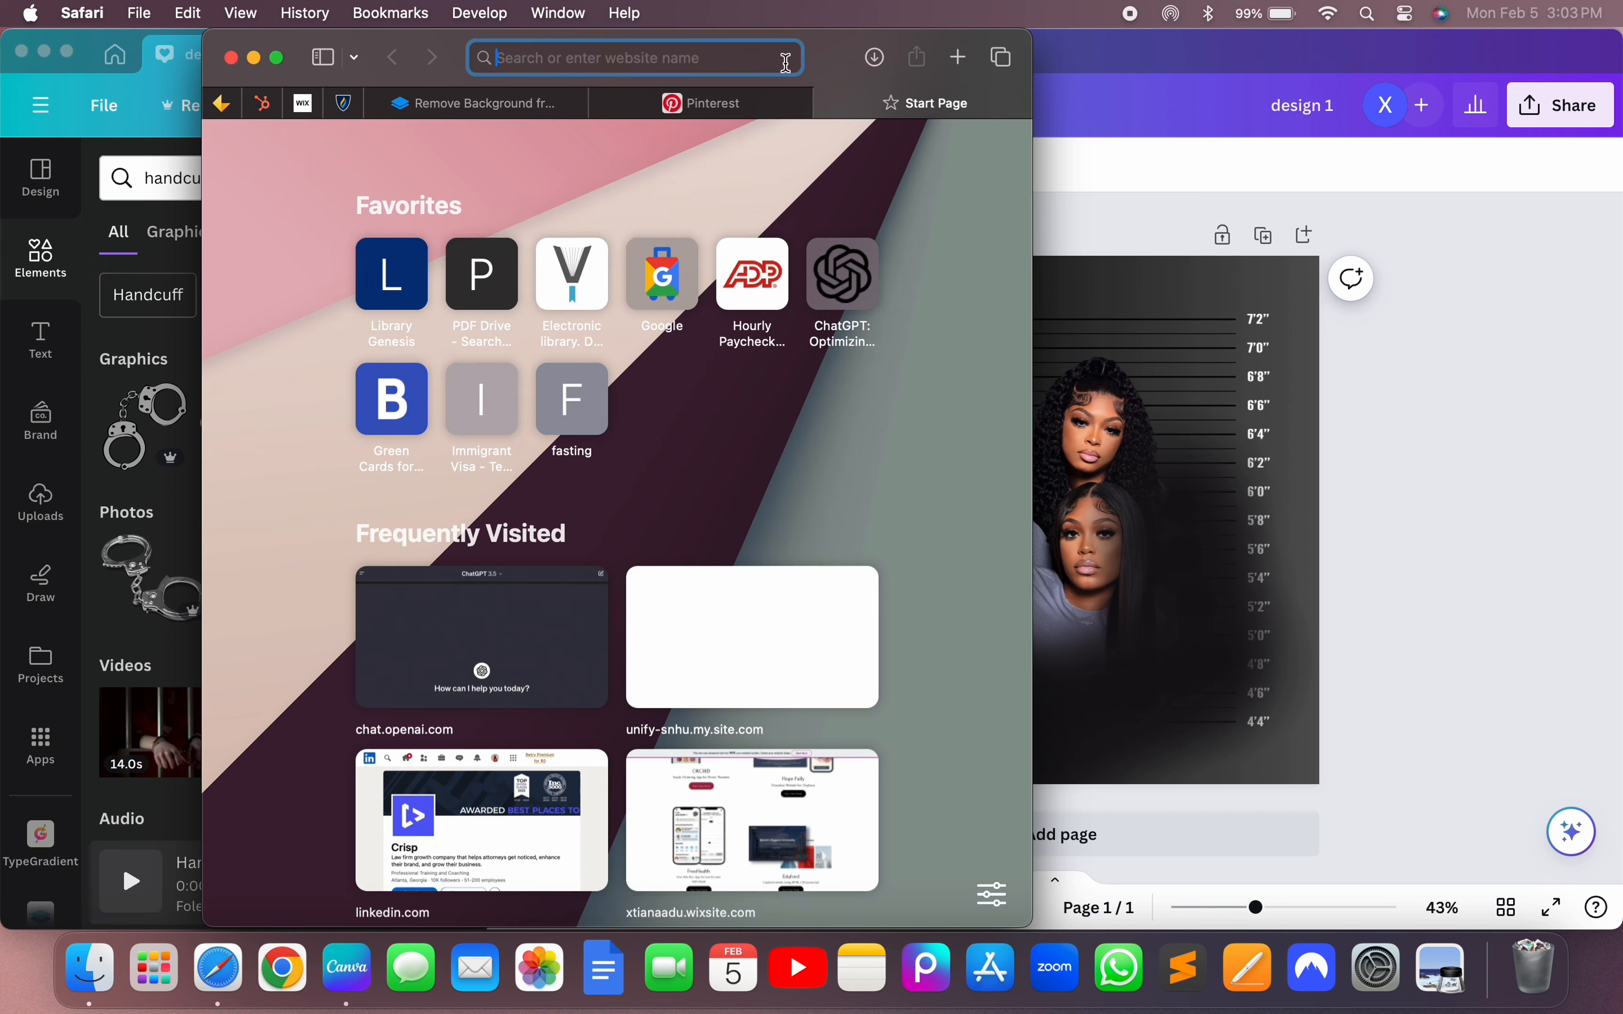
left_click(279, 59)
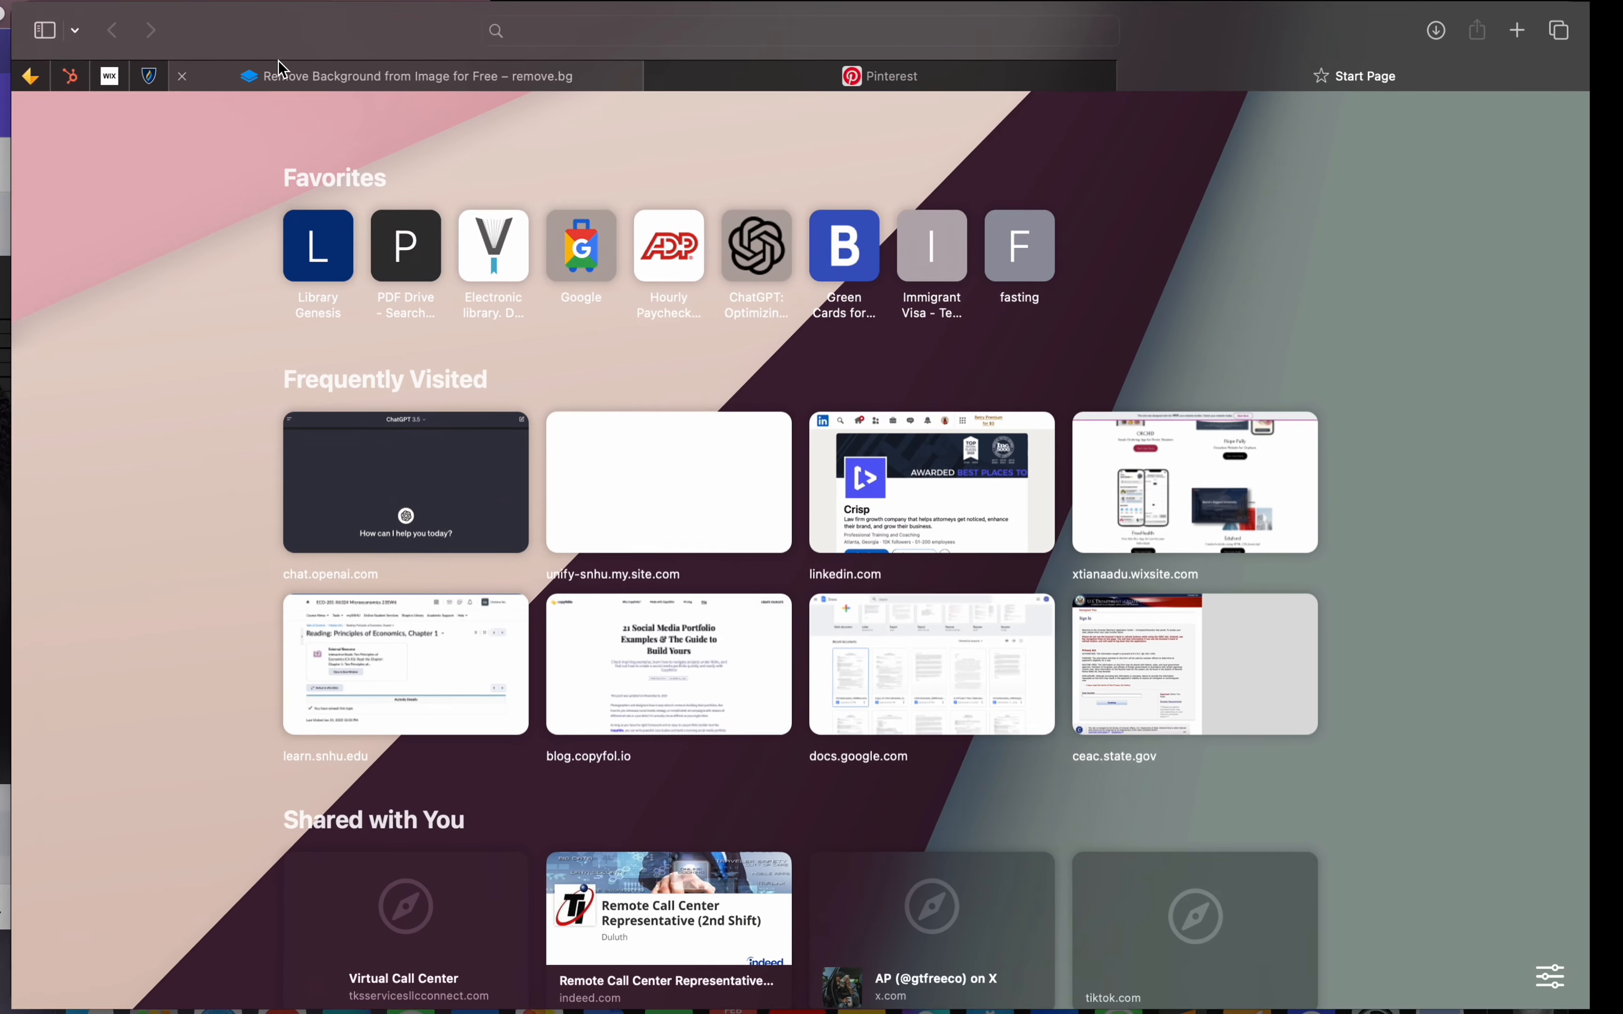
type("ha")
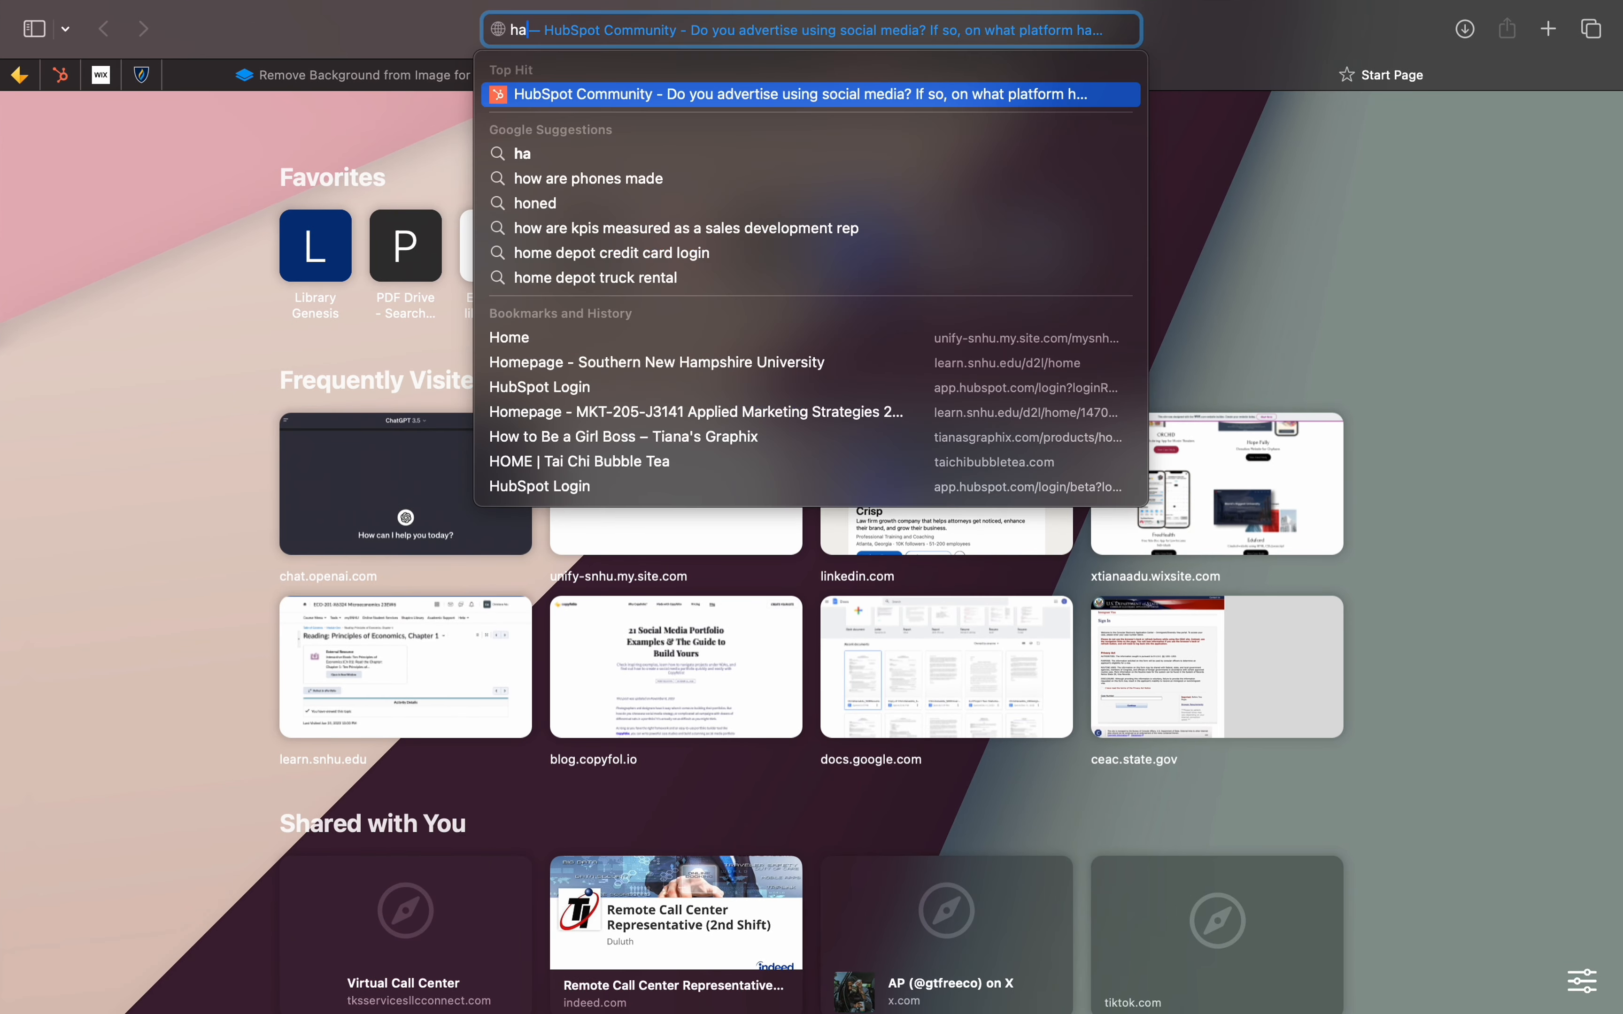
type("nd")
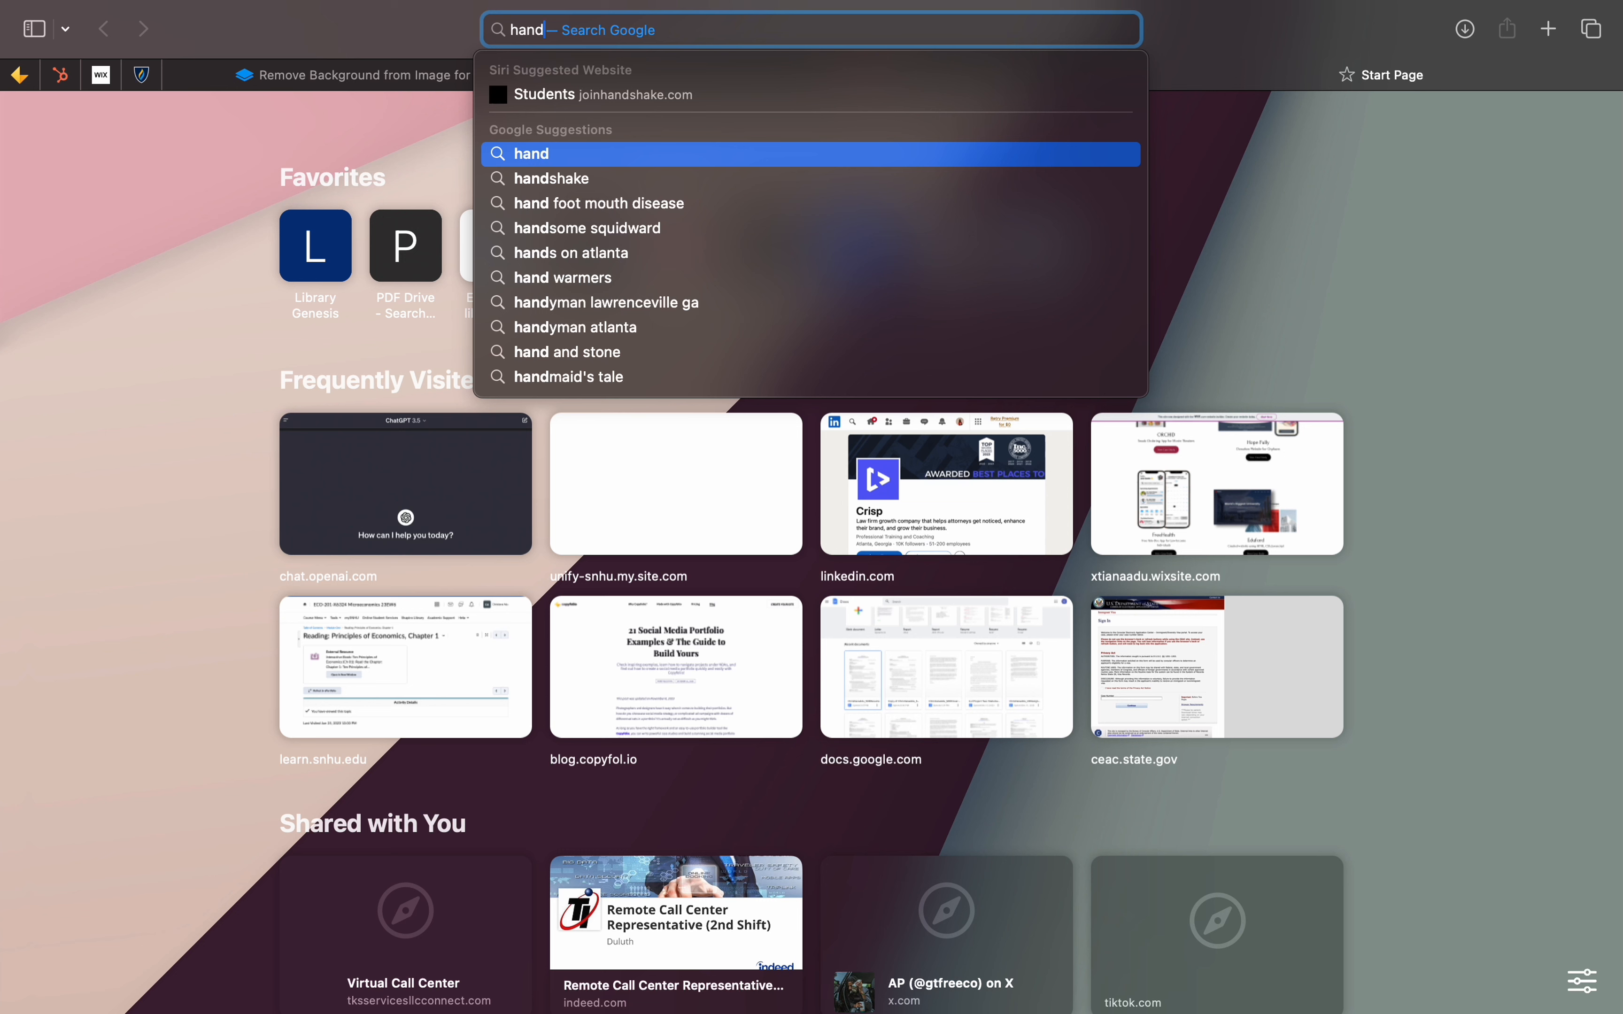
type("cuffs")
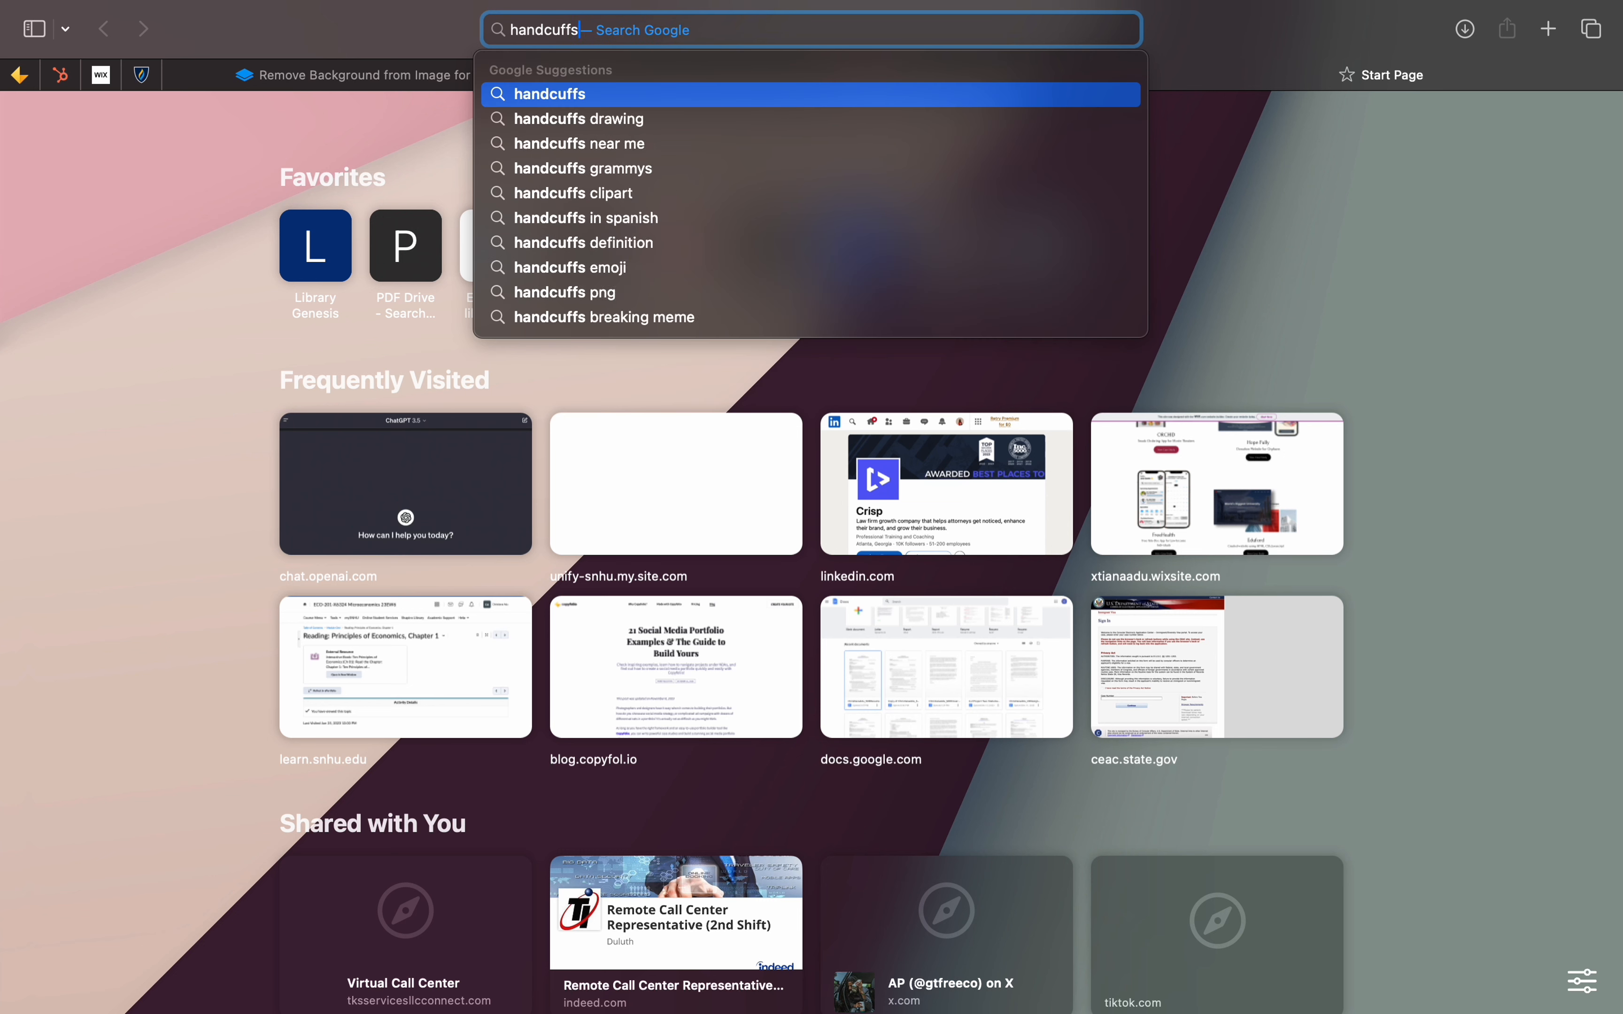
key("Escape")
key("Return")
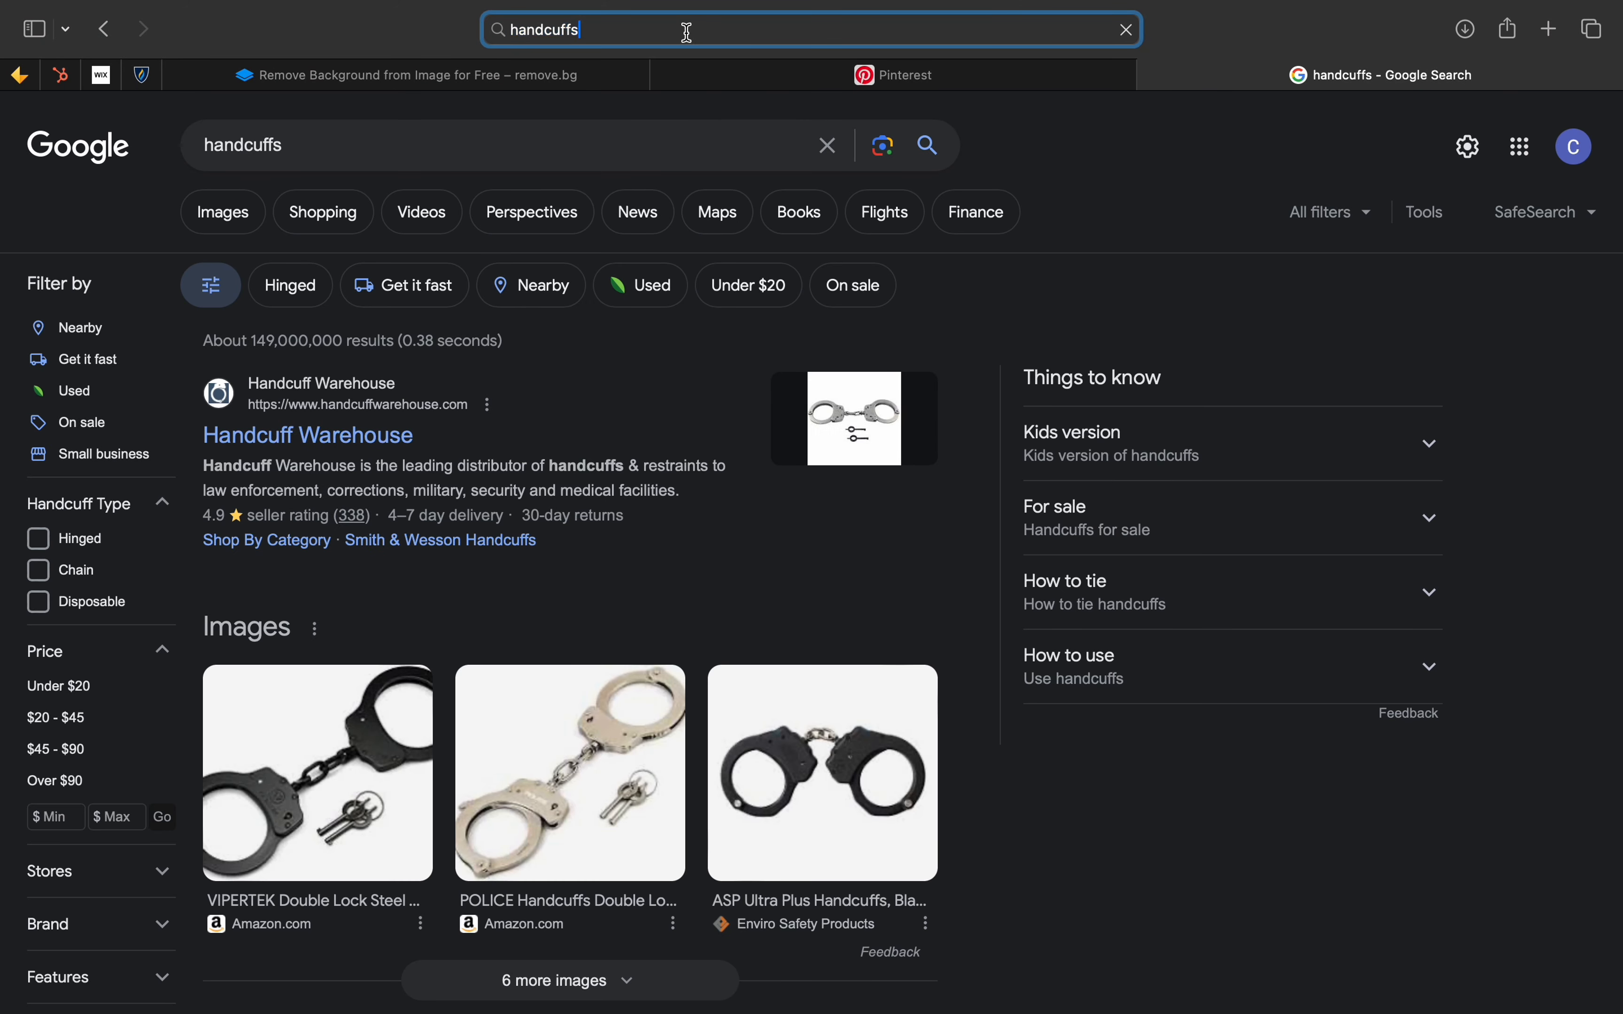
- Search Google Images for "handcuffs png", preview the Gallery Yopriceville clip art and return to Canva
type("png")
key("Return")
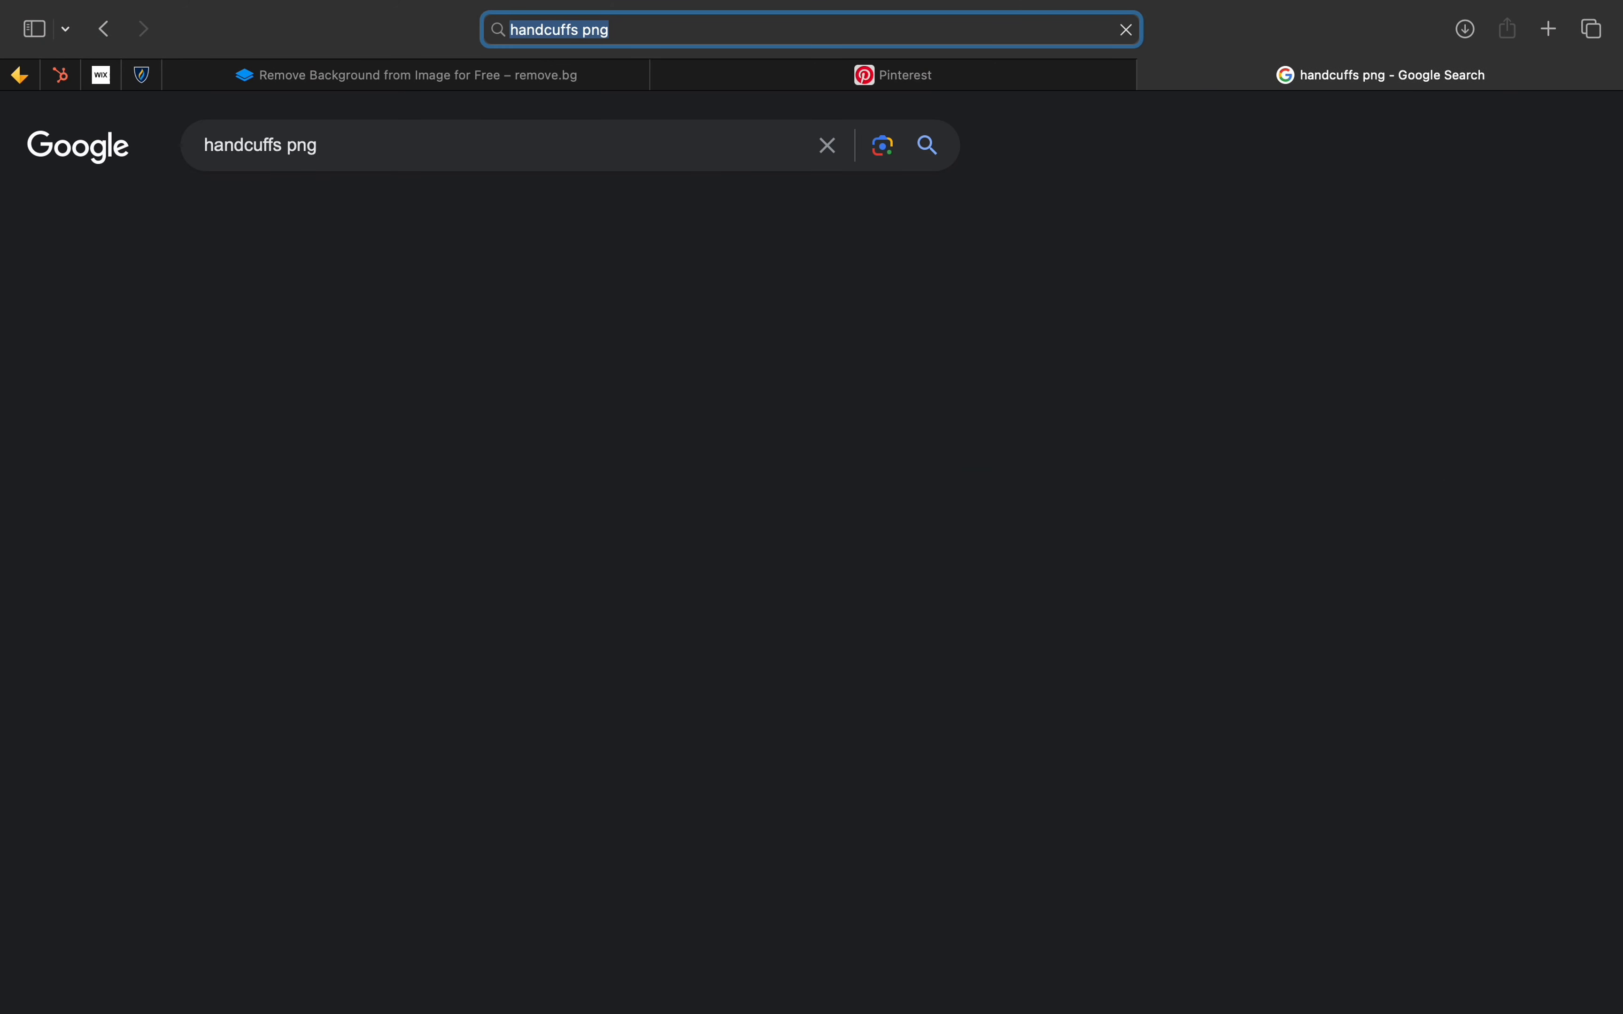
left_click(248, 218)
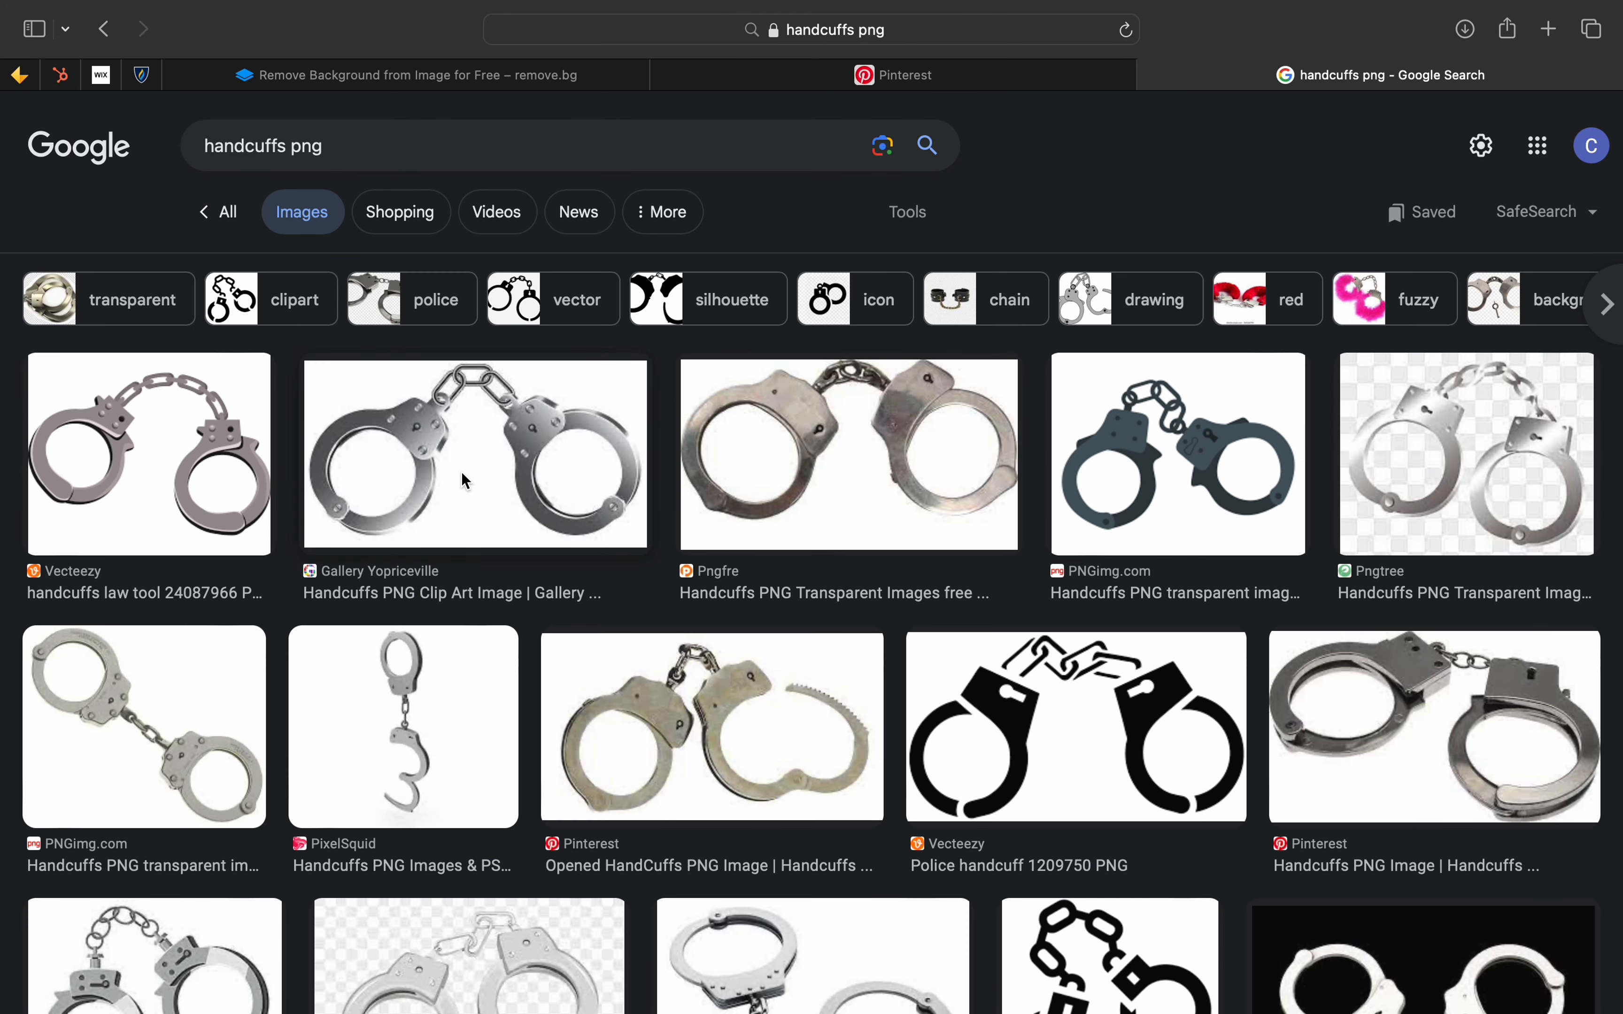
left_click(427, 441)
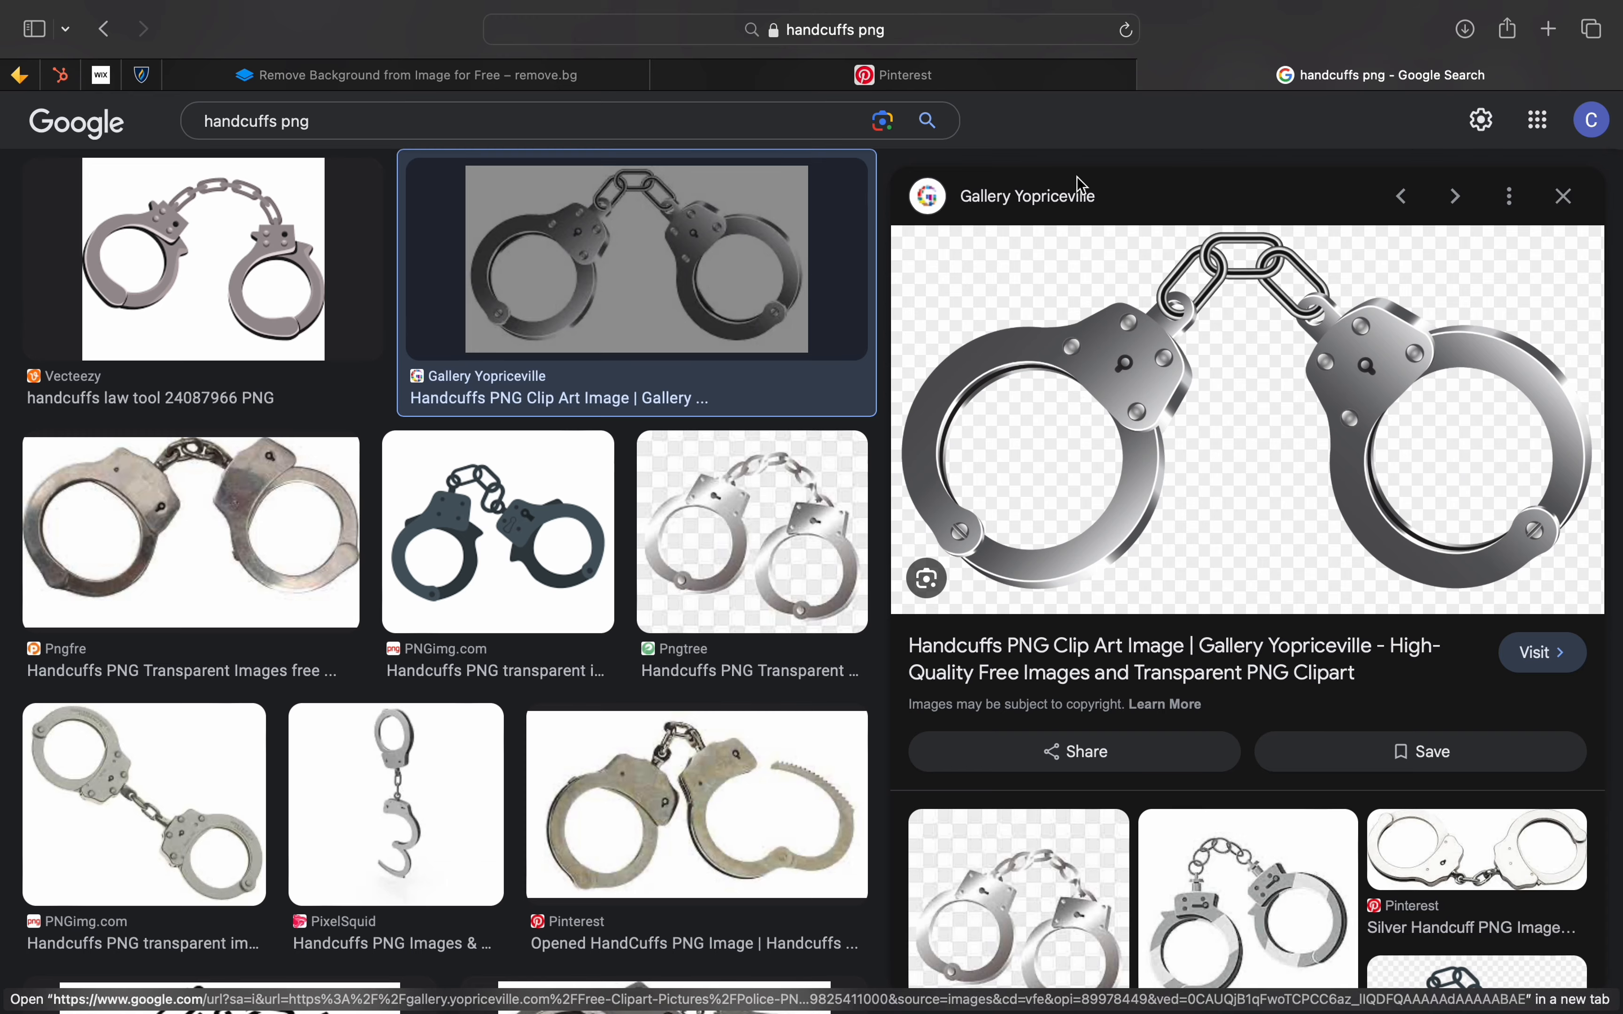
mouse_move(12, 14)
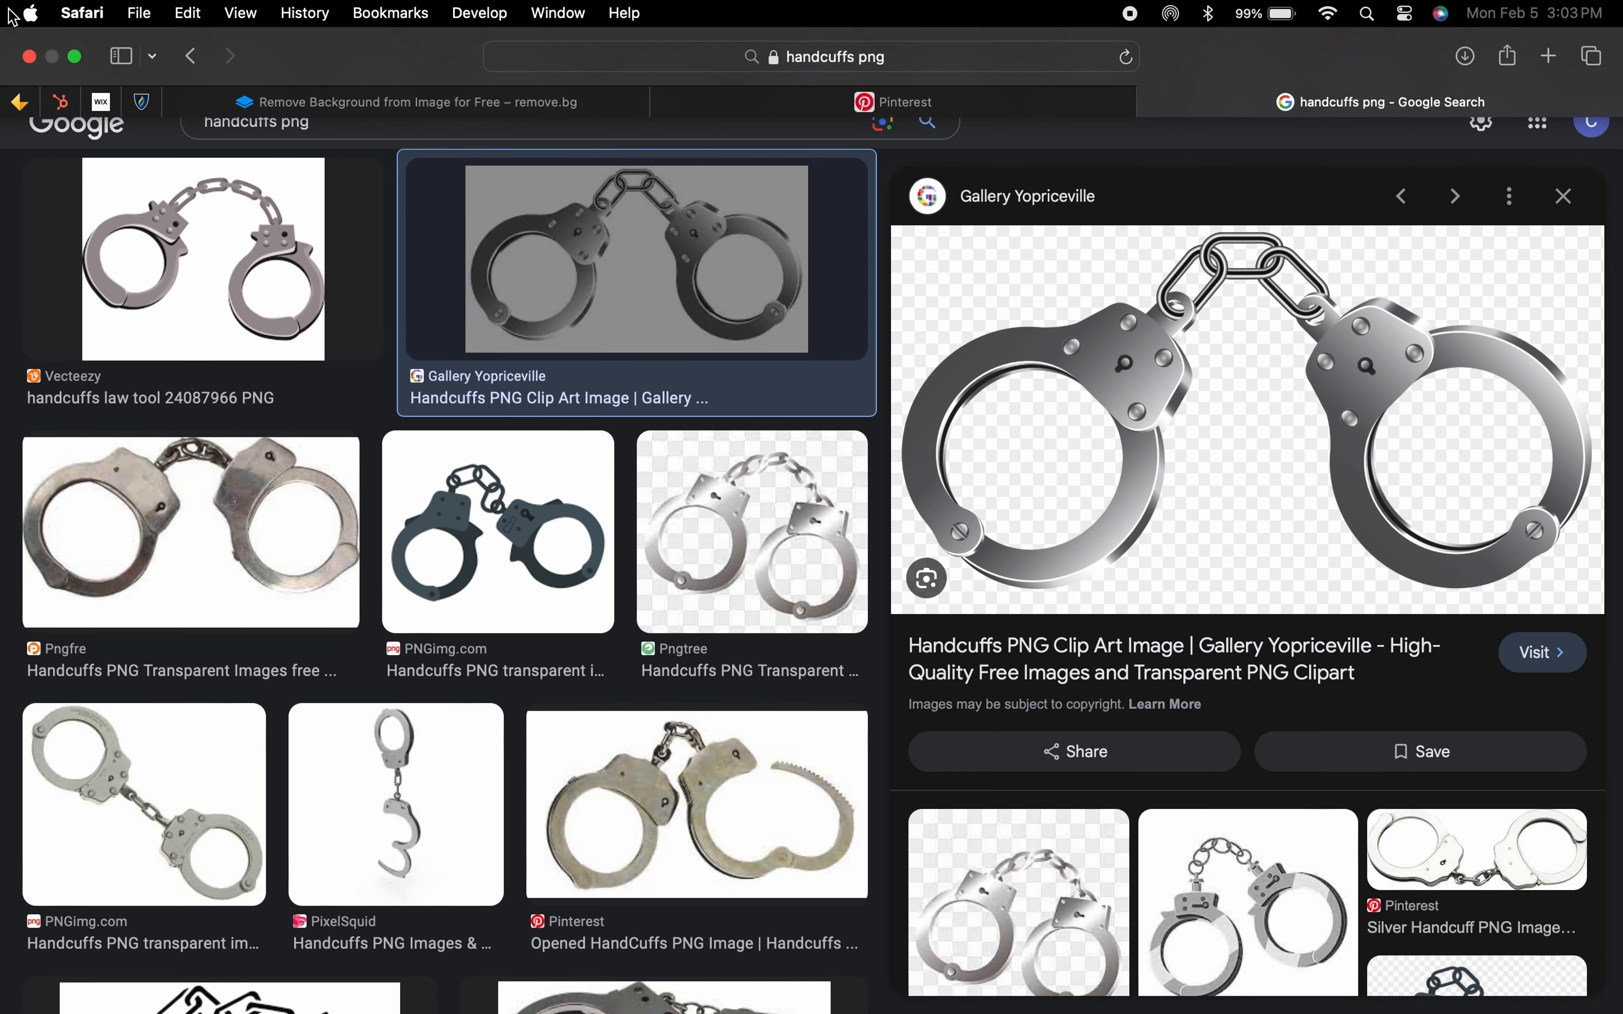
left_click(77, 60)
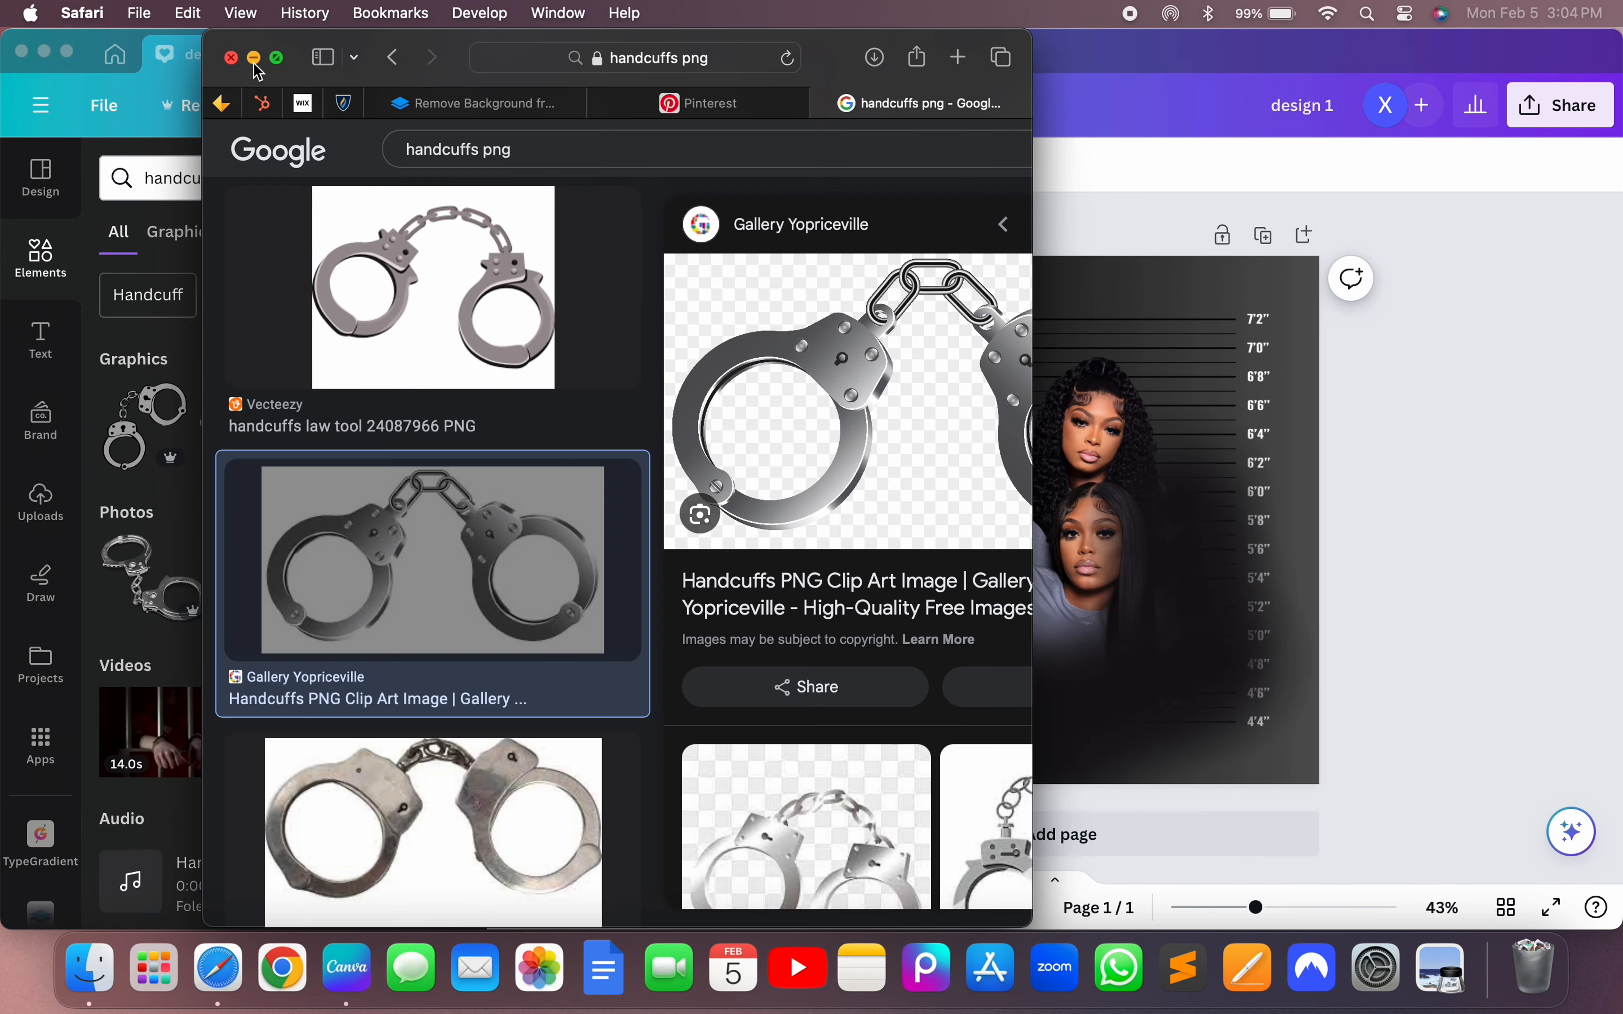
left_click(254, 62)
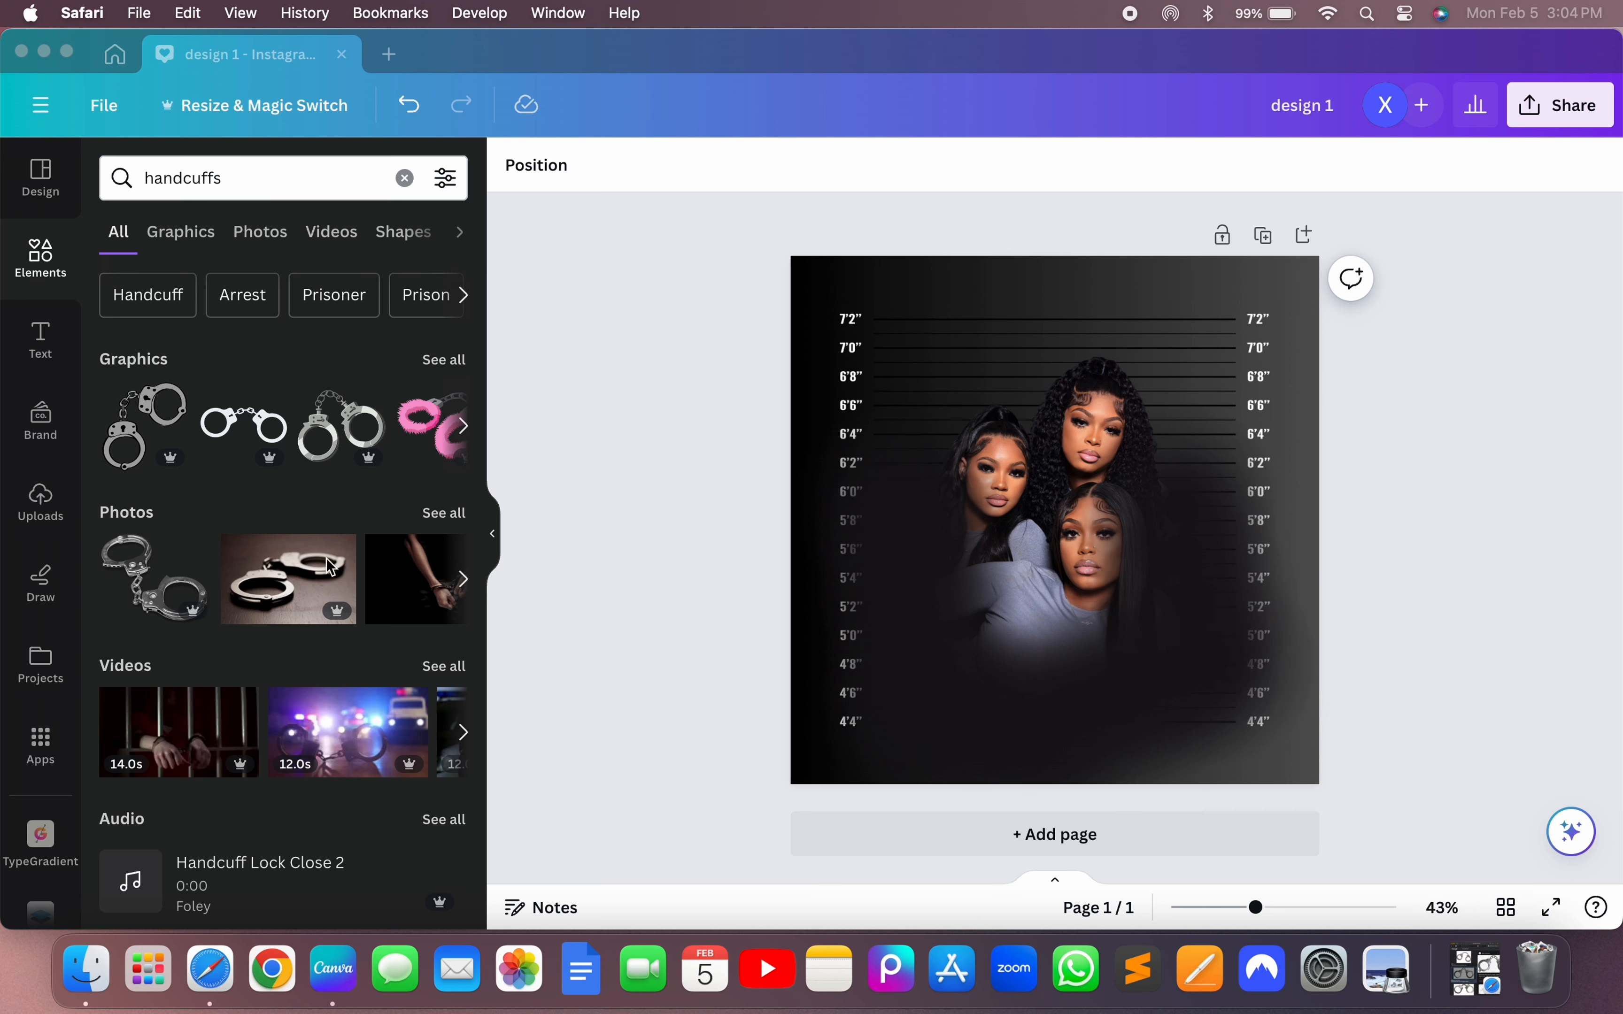
- Try the silver handcuffs photo scaled down, rotated and placed over the page's upper-left corner, and delete it from the design
left_click(141, 576)
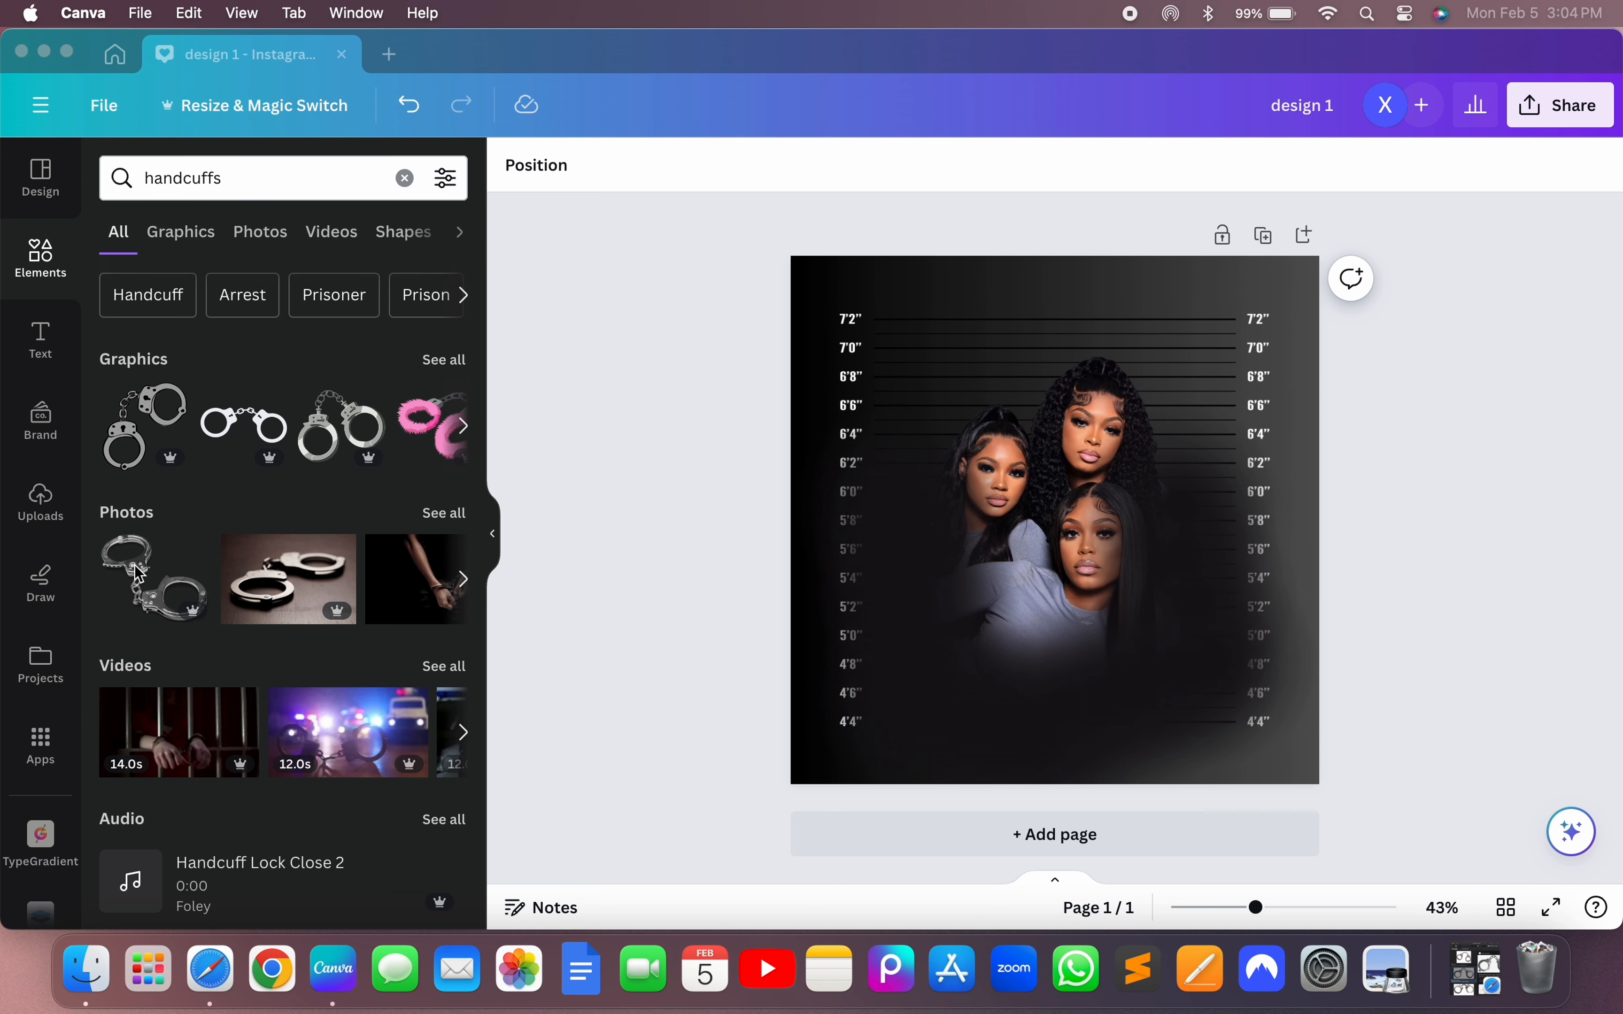
left_click(153, 587)
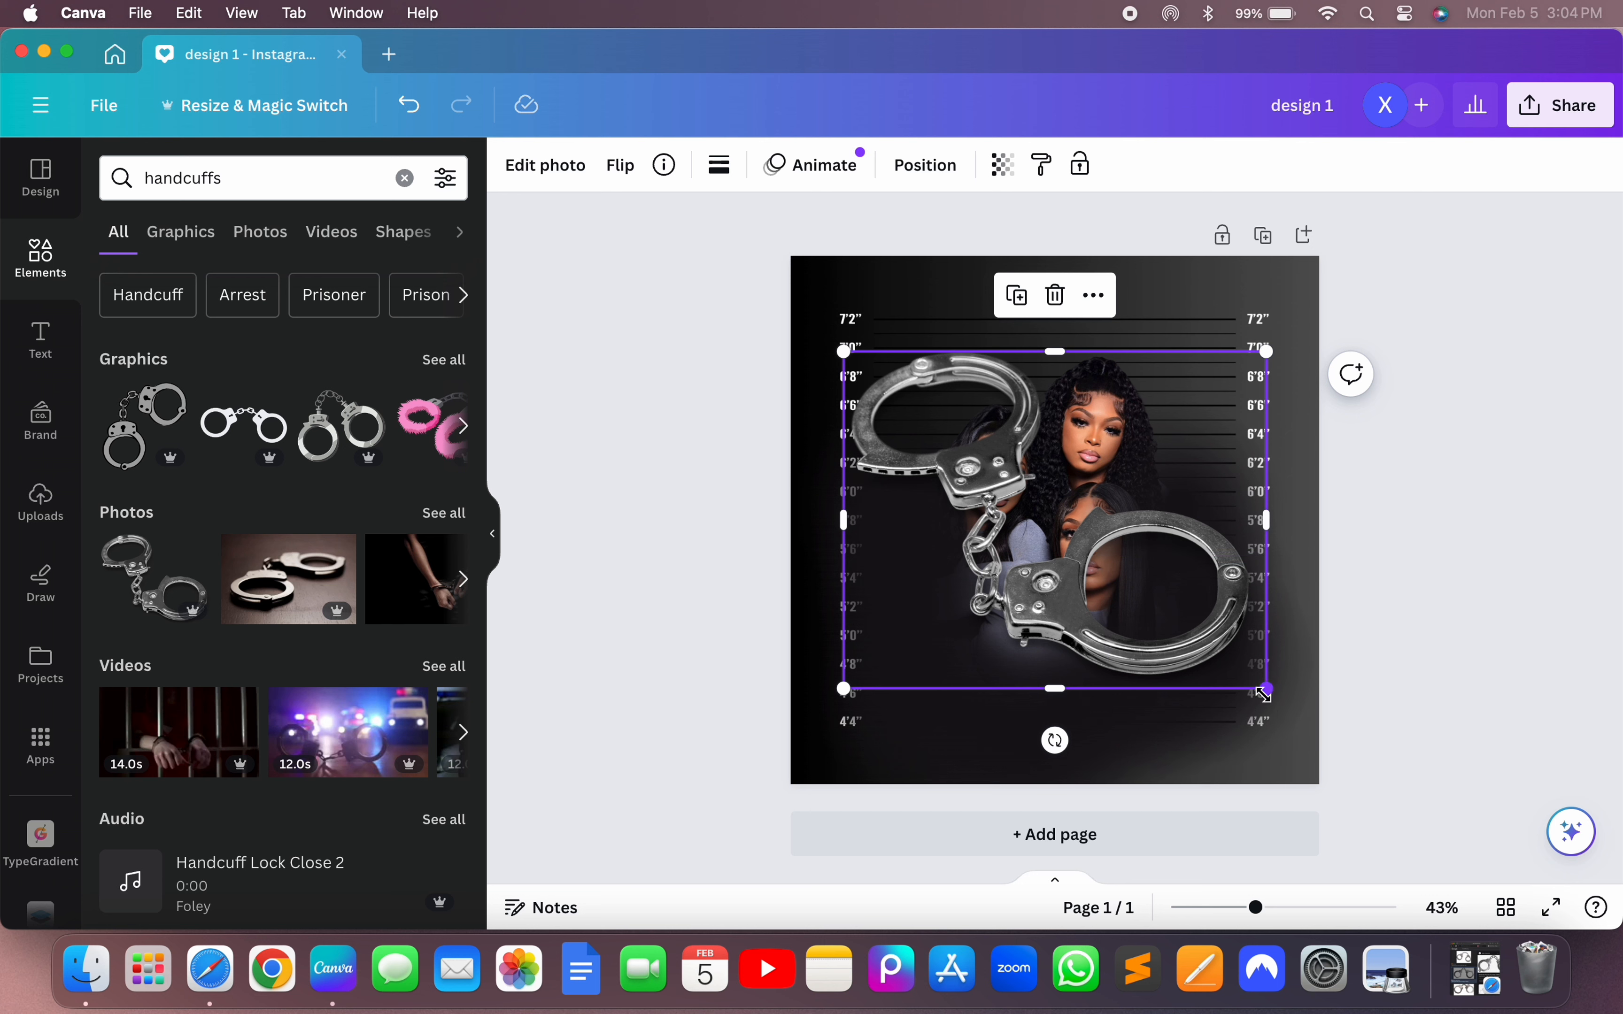
left_click_drag(1266, 693, 1065, 530)
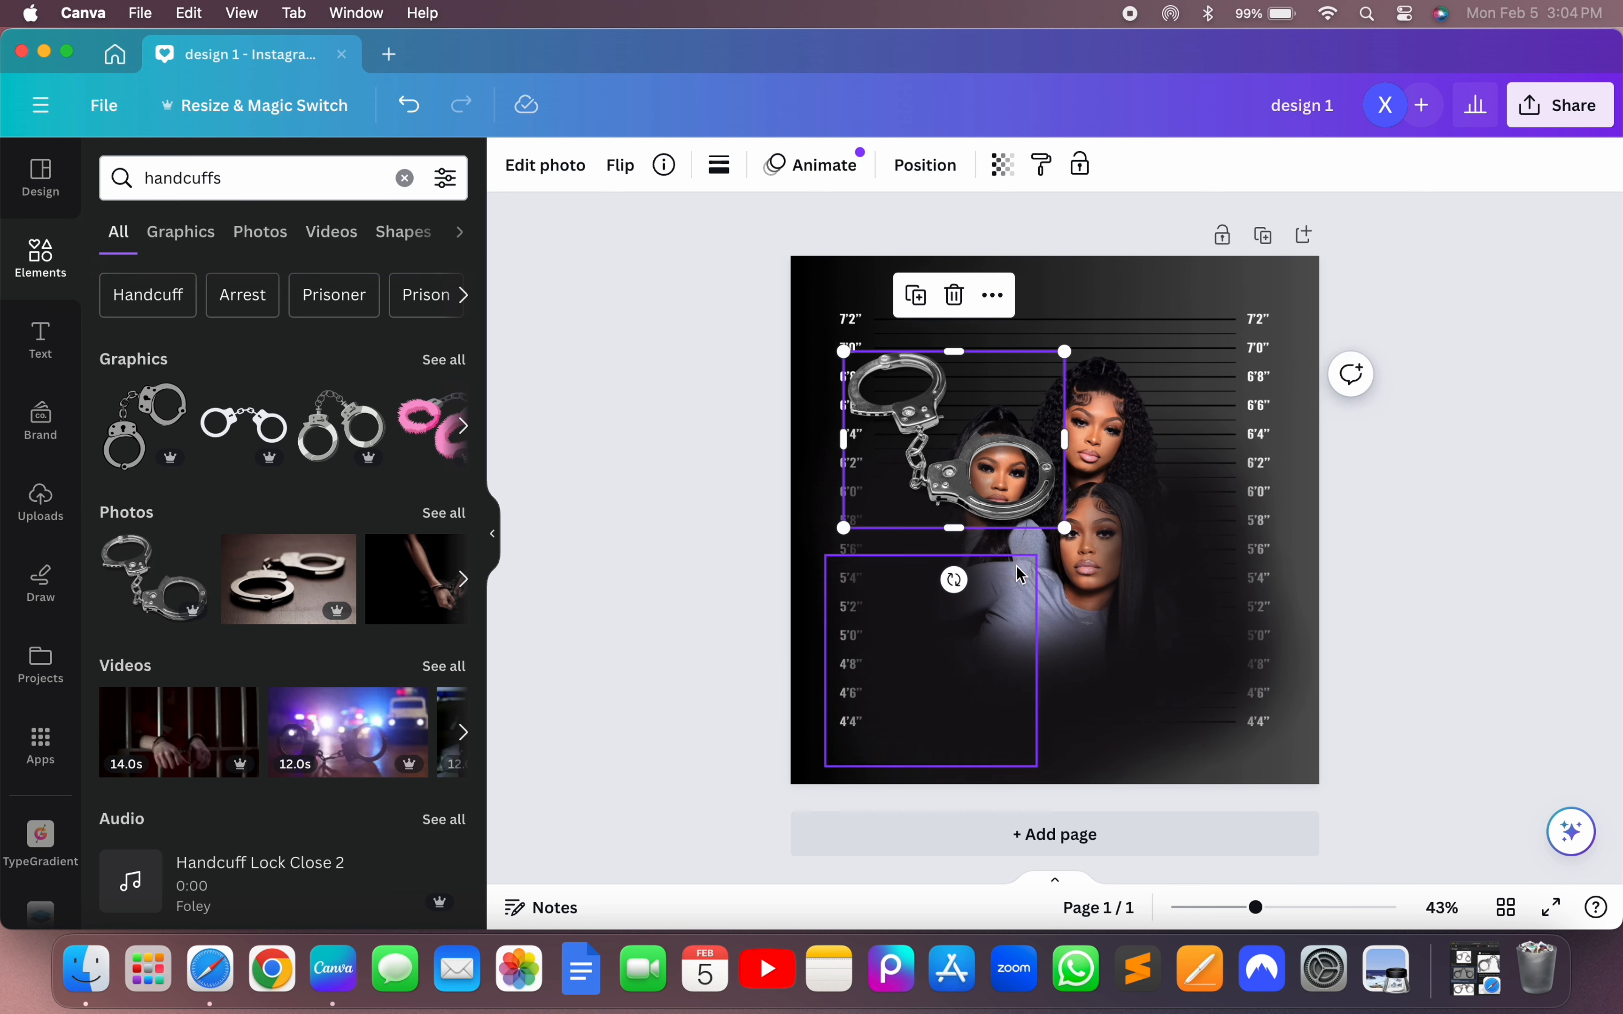
left_click_drag(954, 579, 788, 463)
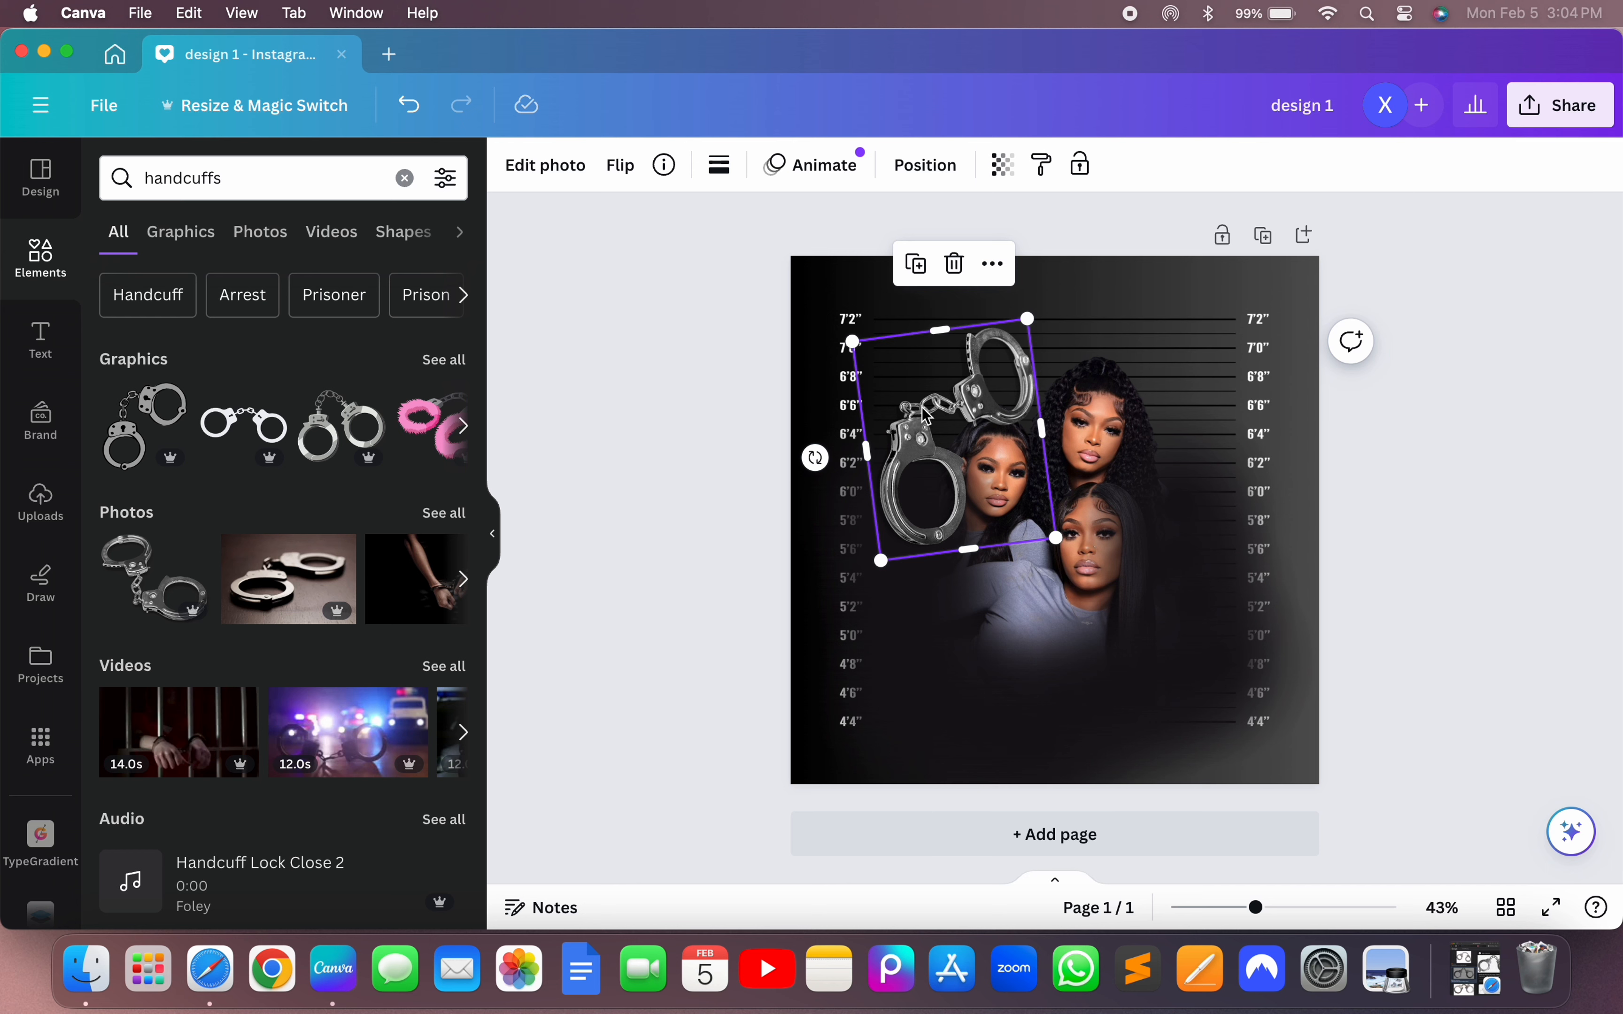
left_click_drag(927, 416, 813, 258)
left_click_drag(704, 308, 812, 344)
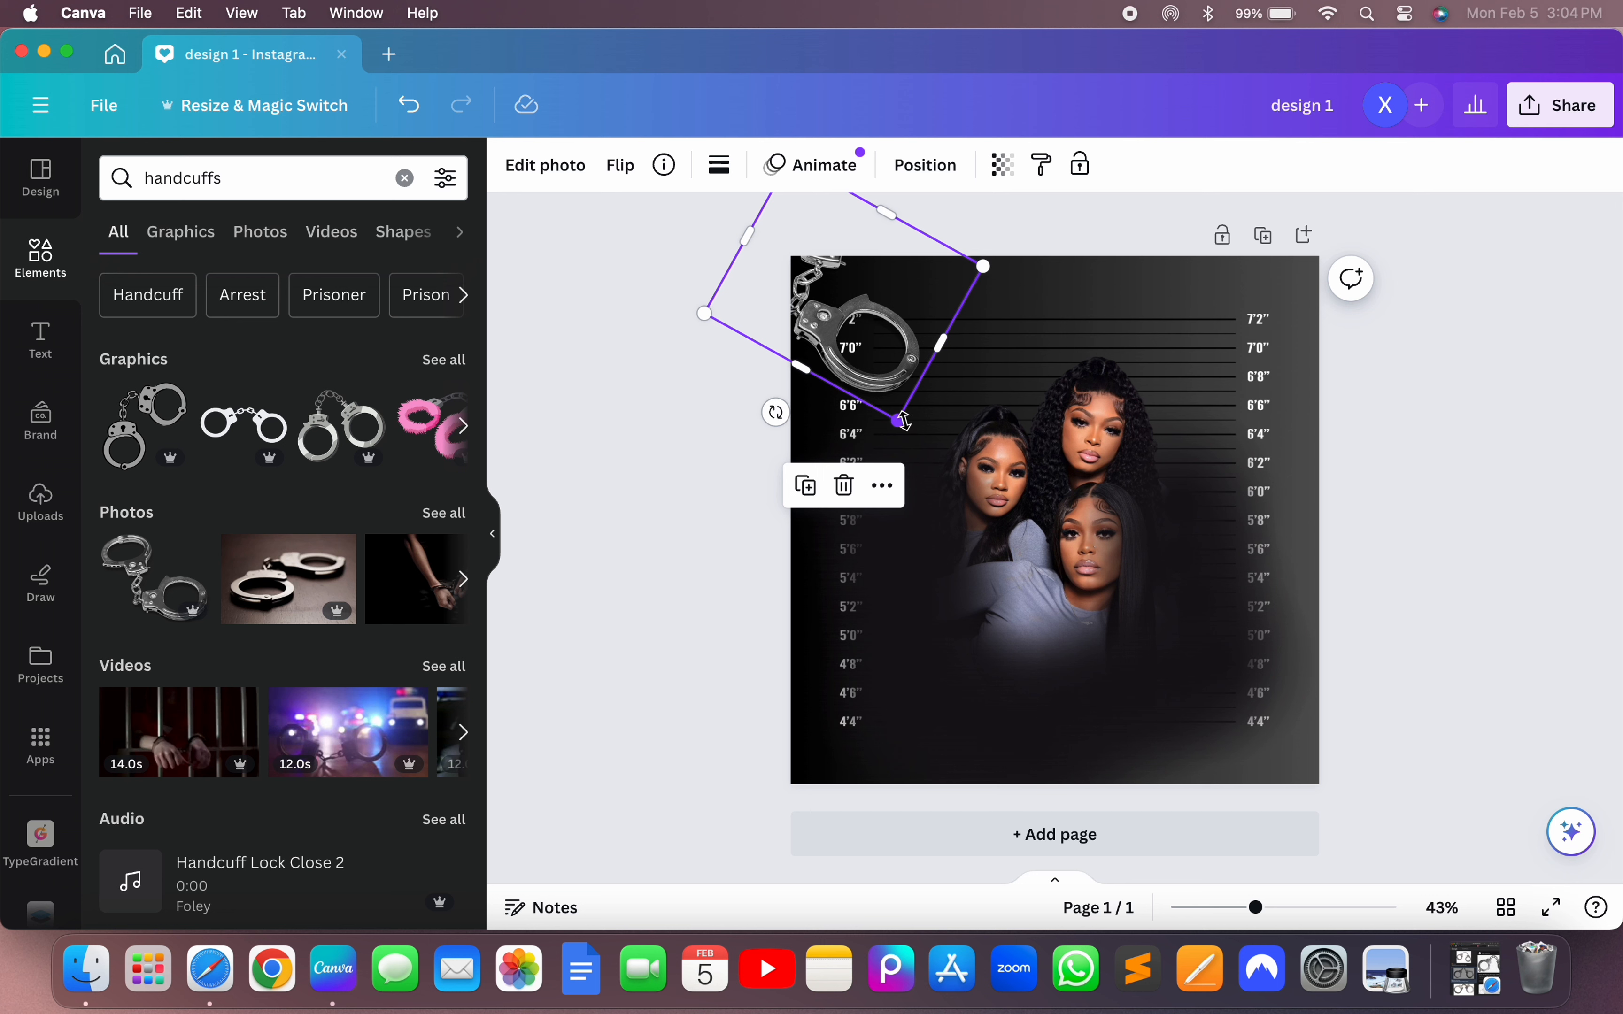
left_click_drag(901, 421, 910, 450)
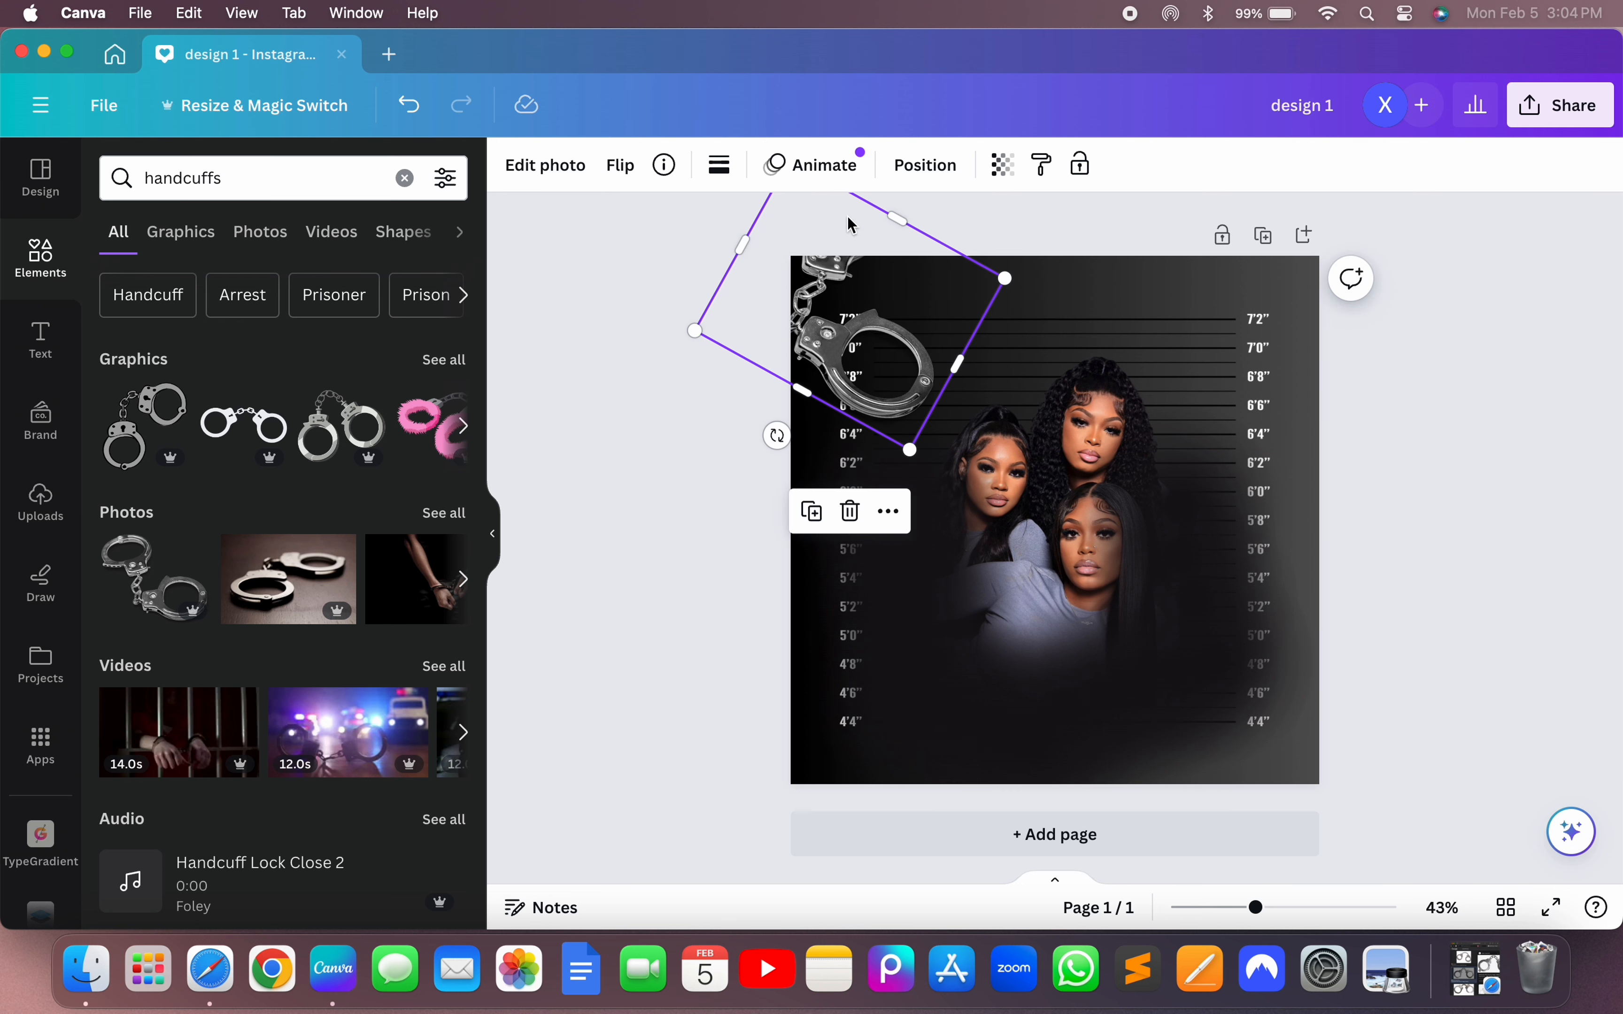
left_click(850, 512)
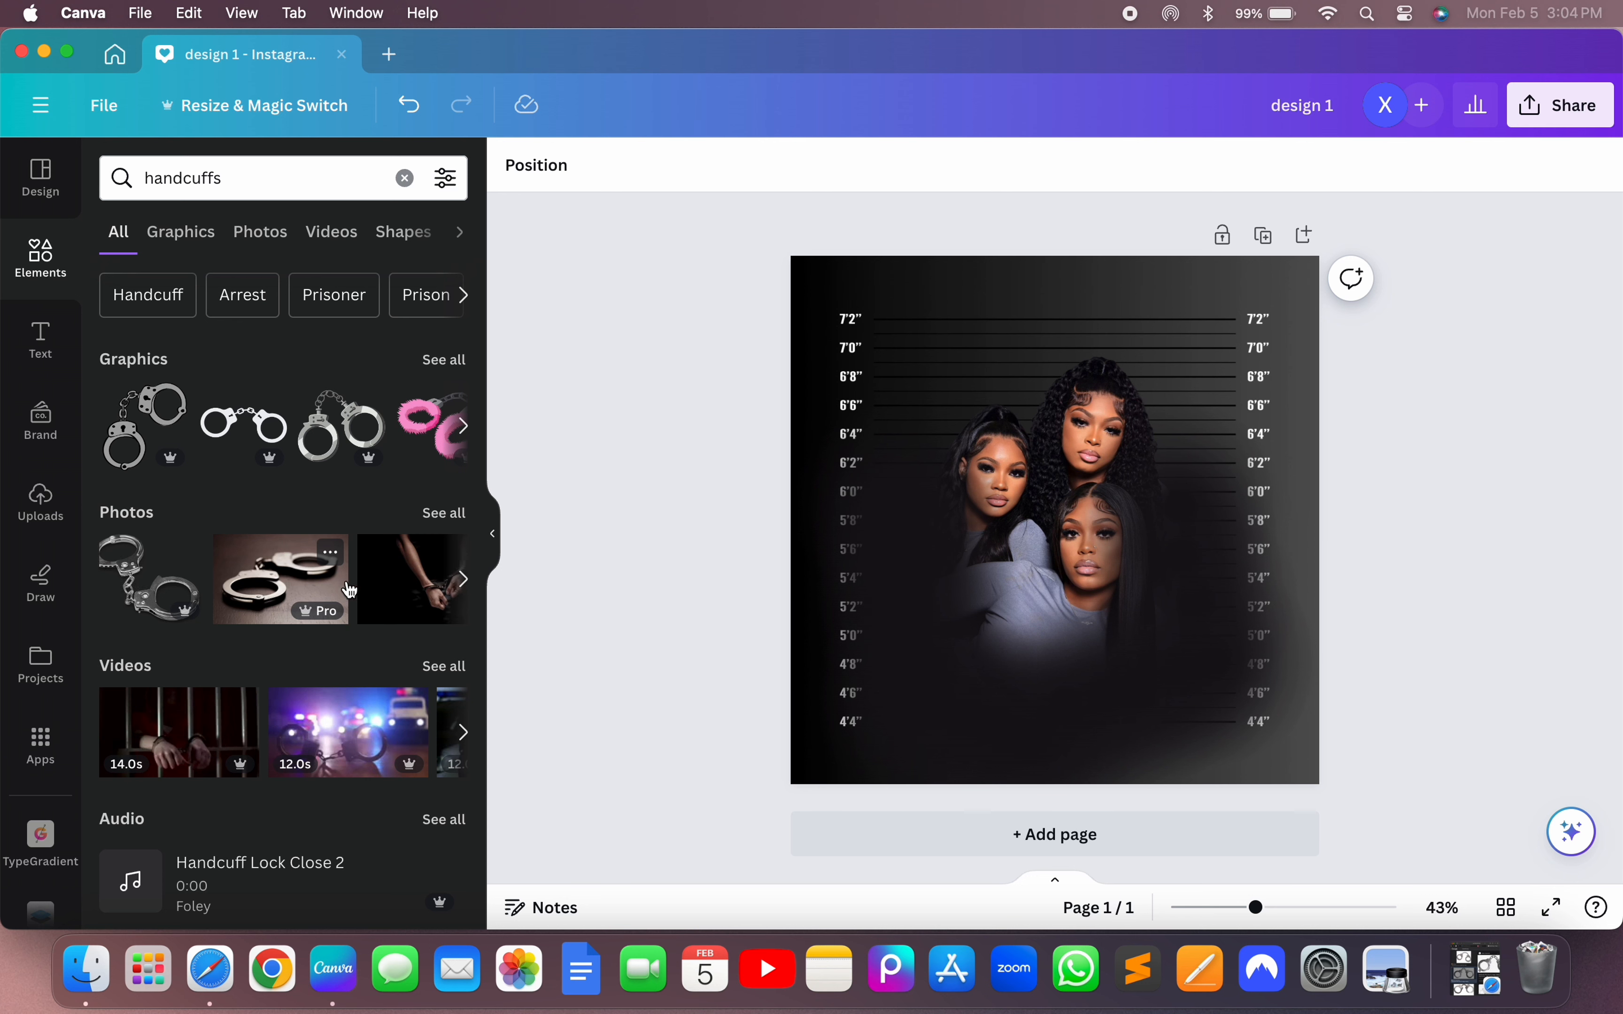
- Browse the handcuffs photos and the full set of handcuffs graphics, and add the shiny grey overlapping handcuffs graphic
scroll(346, 580, "right", 5)
scroll(350, 590, "right", 6)
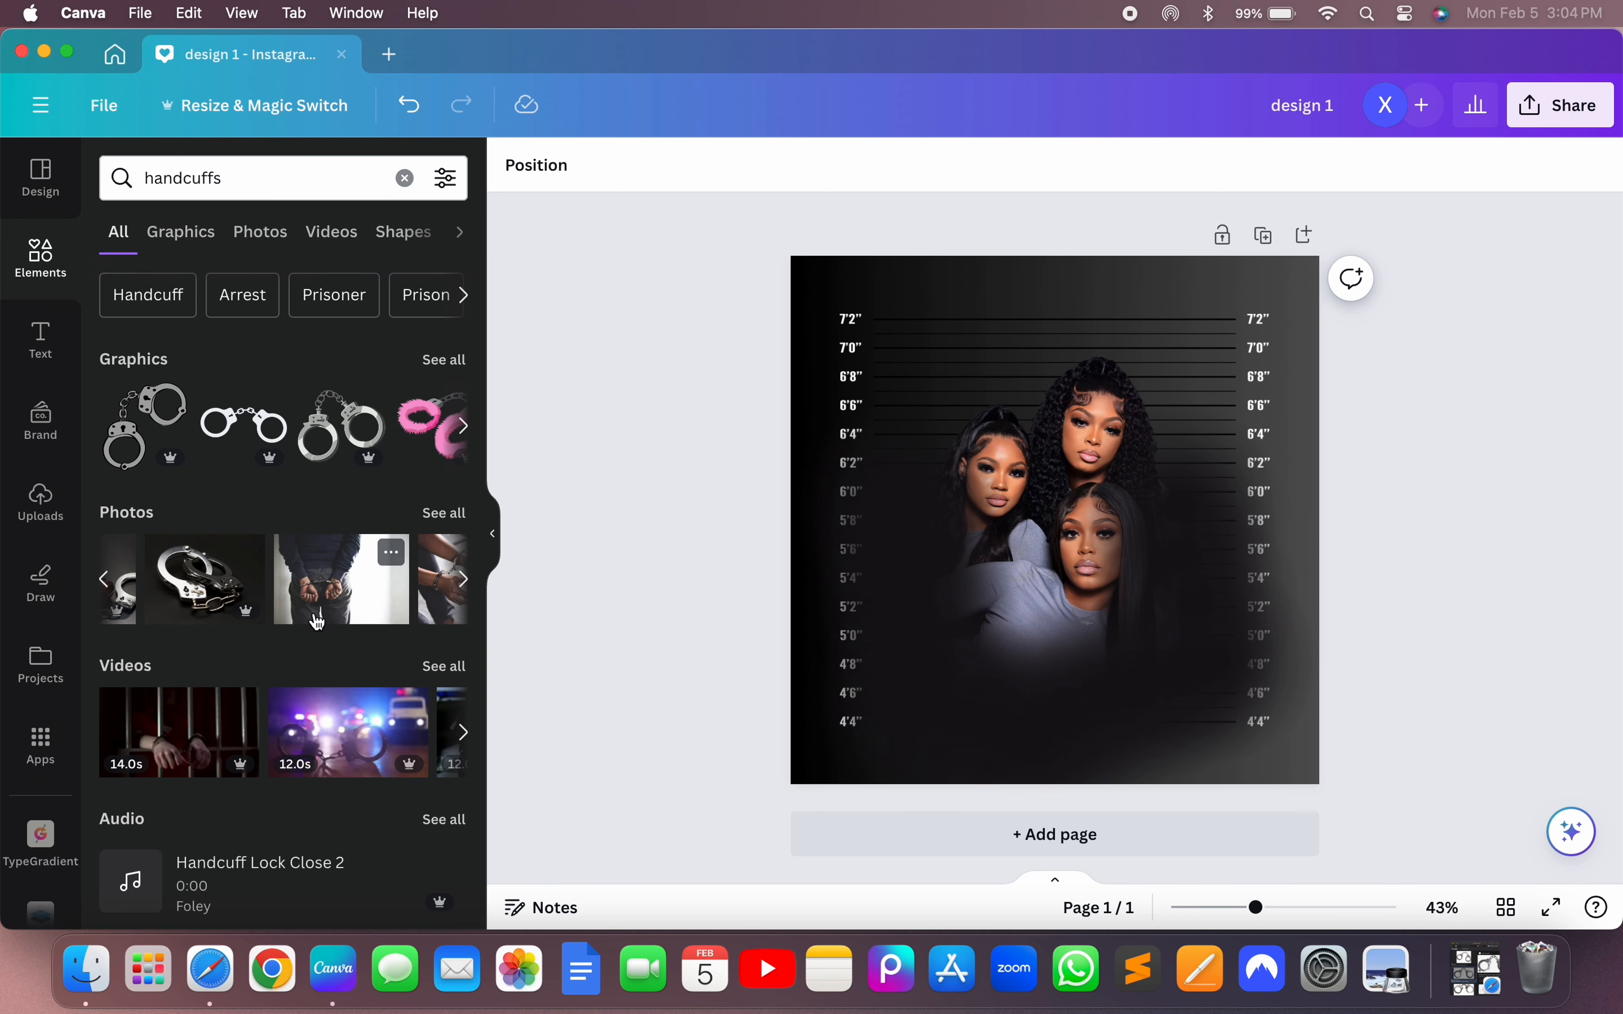
scroll(318, 622, "right", 5)
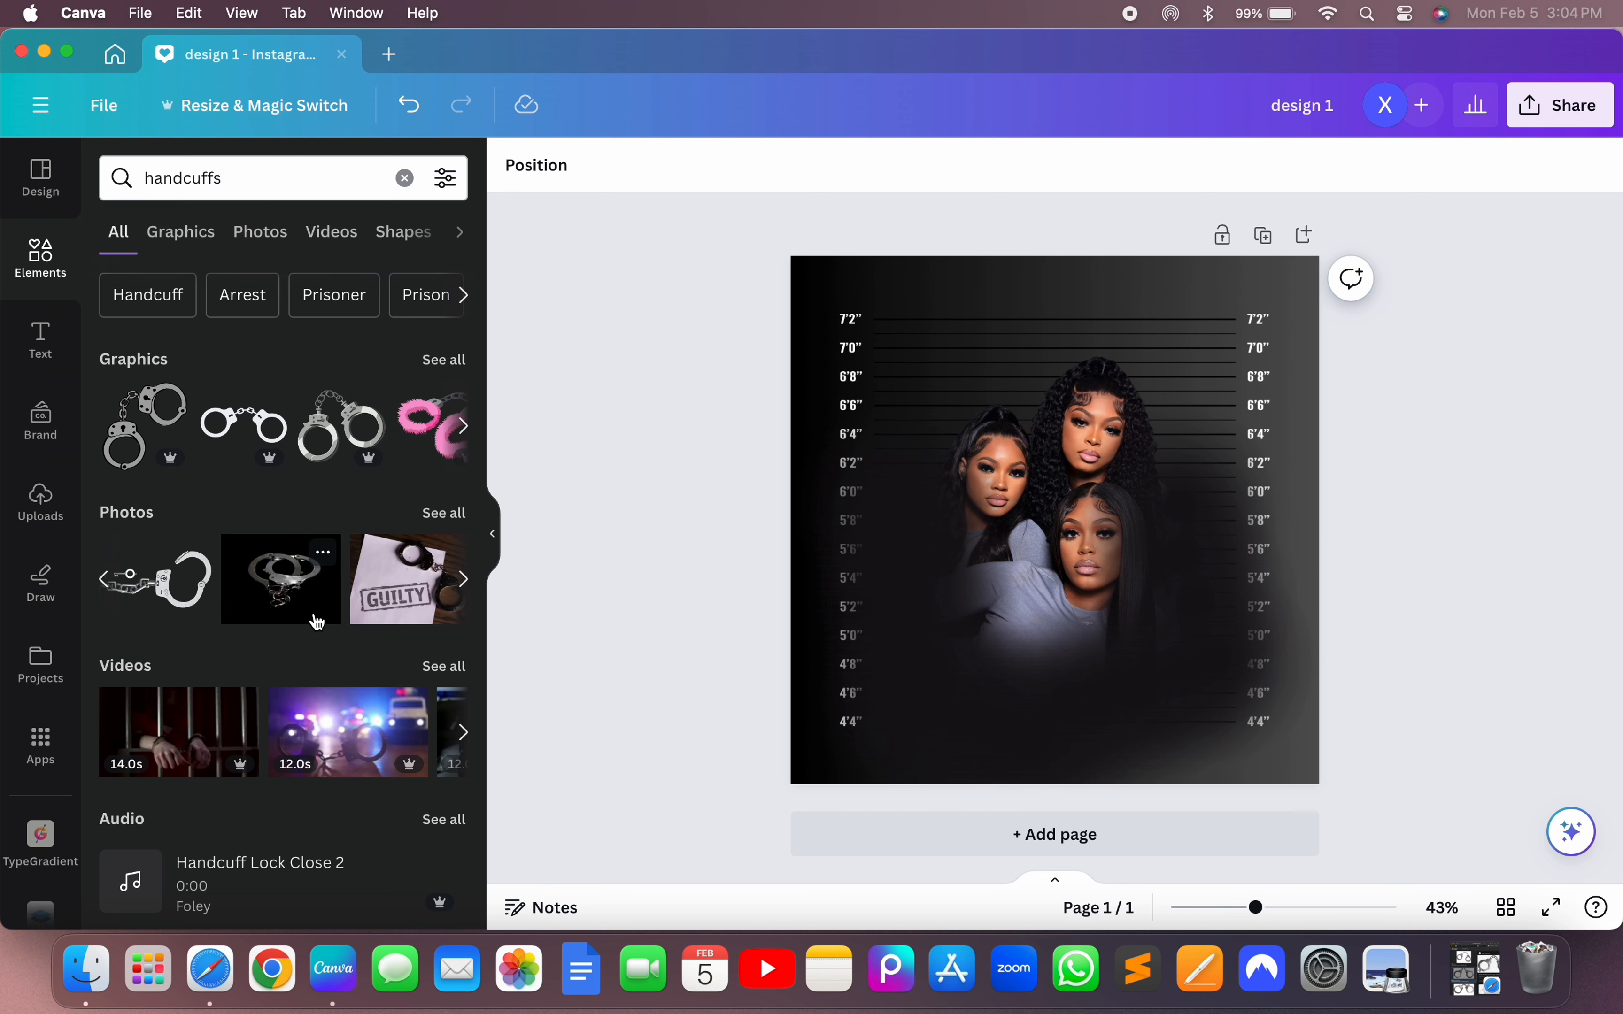
scroll(362, 614, "right", 3)
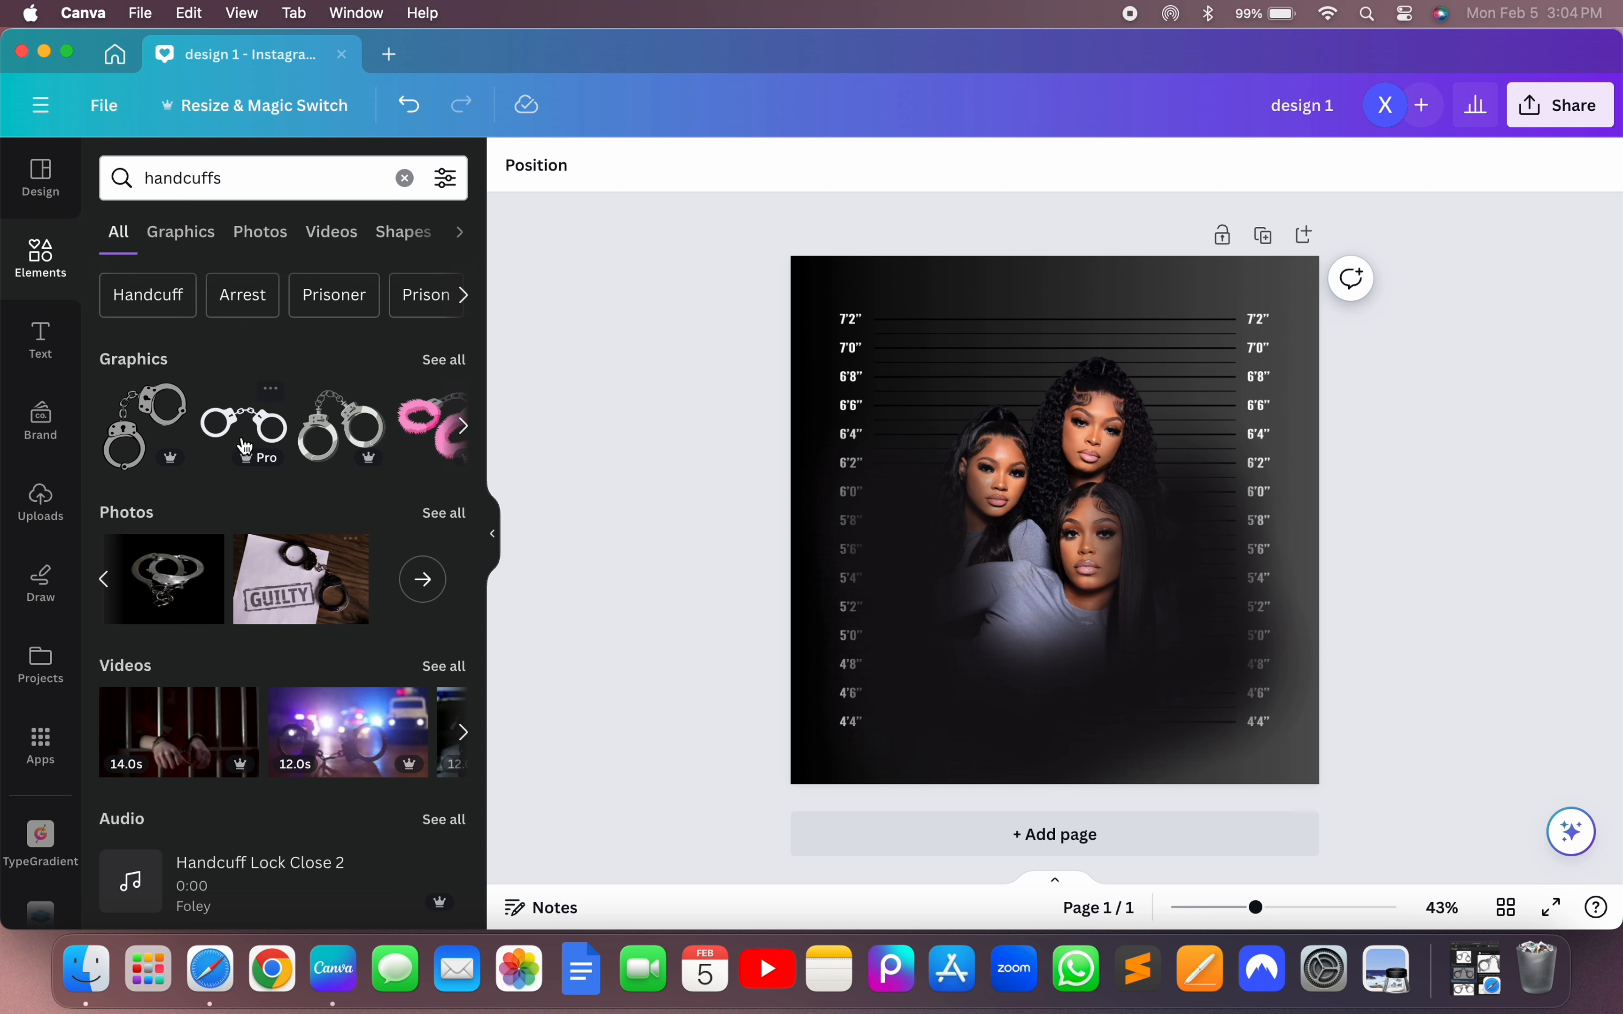
scroll(294, 432, "right", 3)
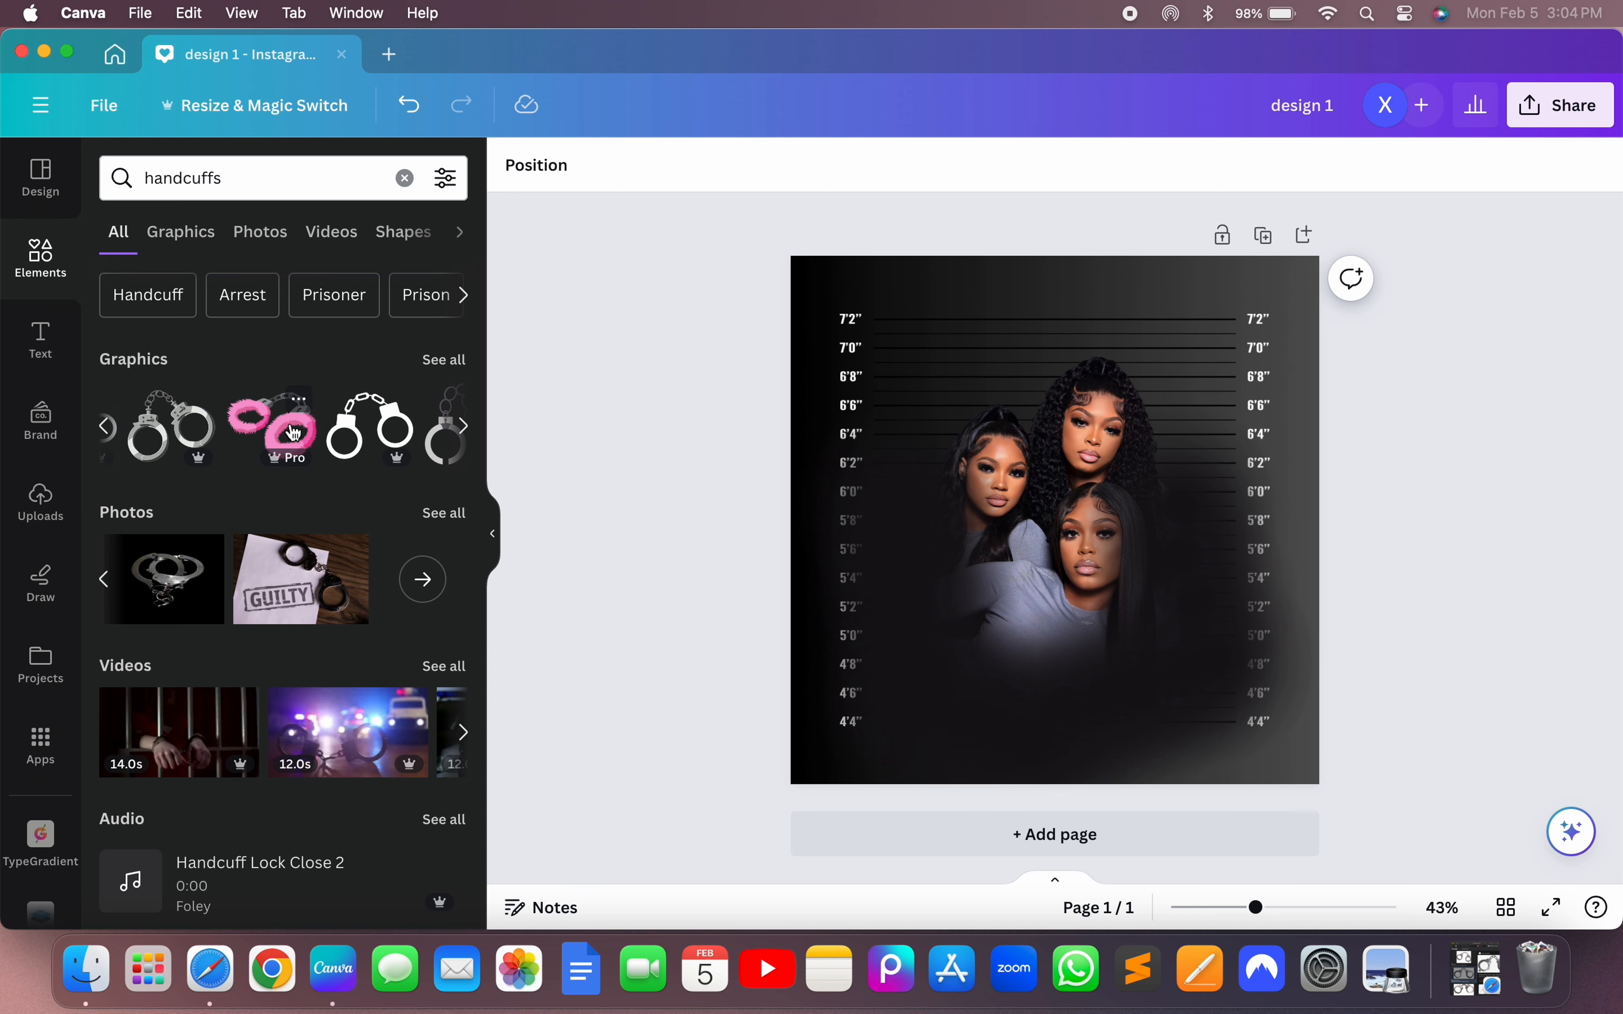
left_click(445, 360)
scroll(342, 525, "down", 3)
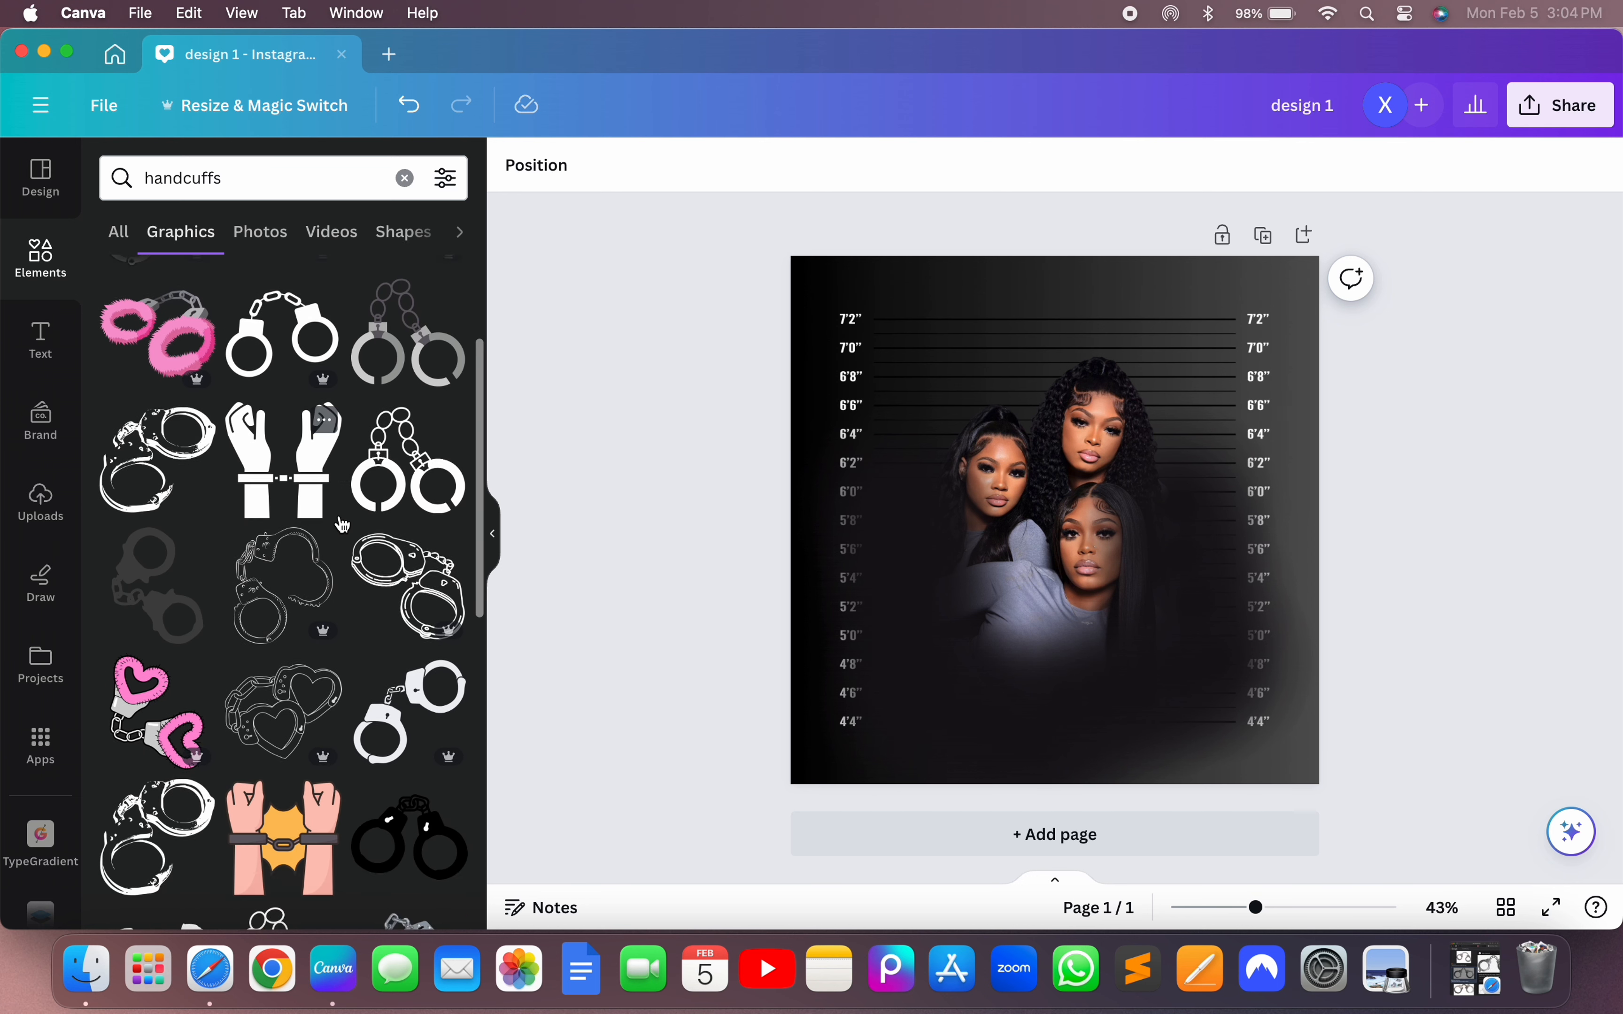
scroll(341, 524, "down", 5)
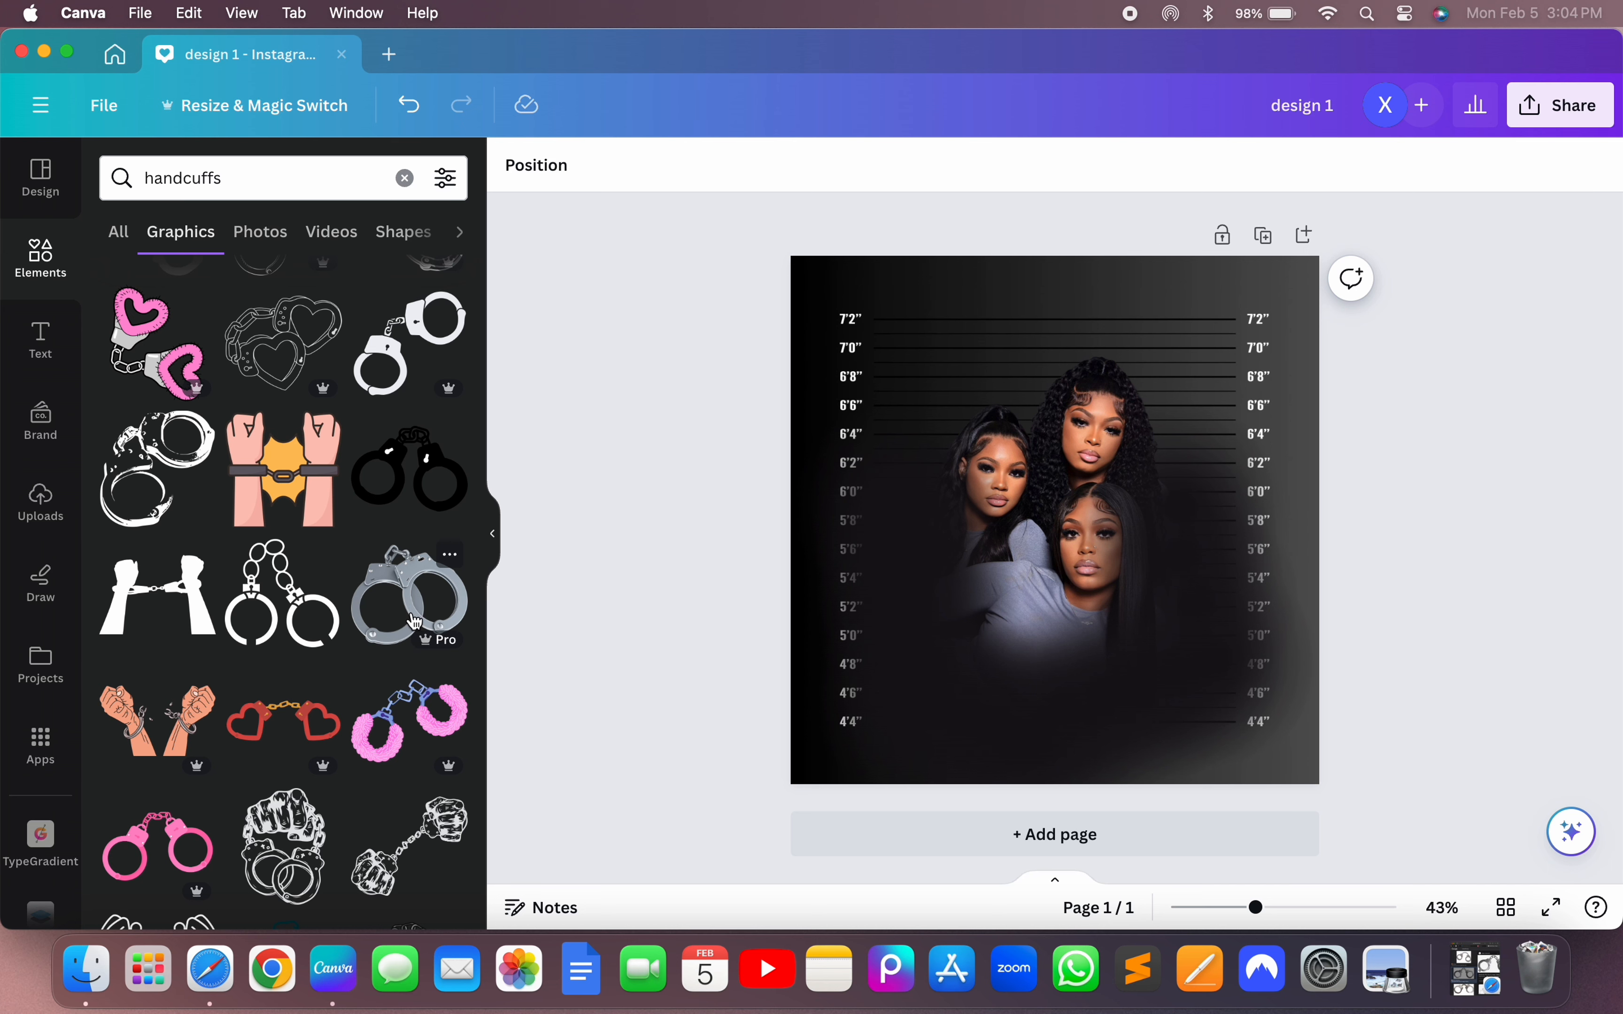
left_click(415, 622)
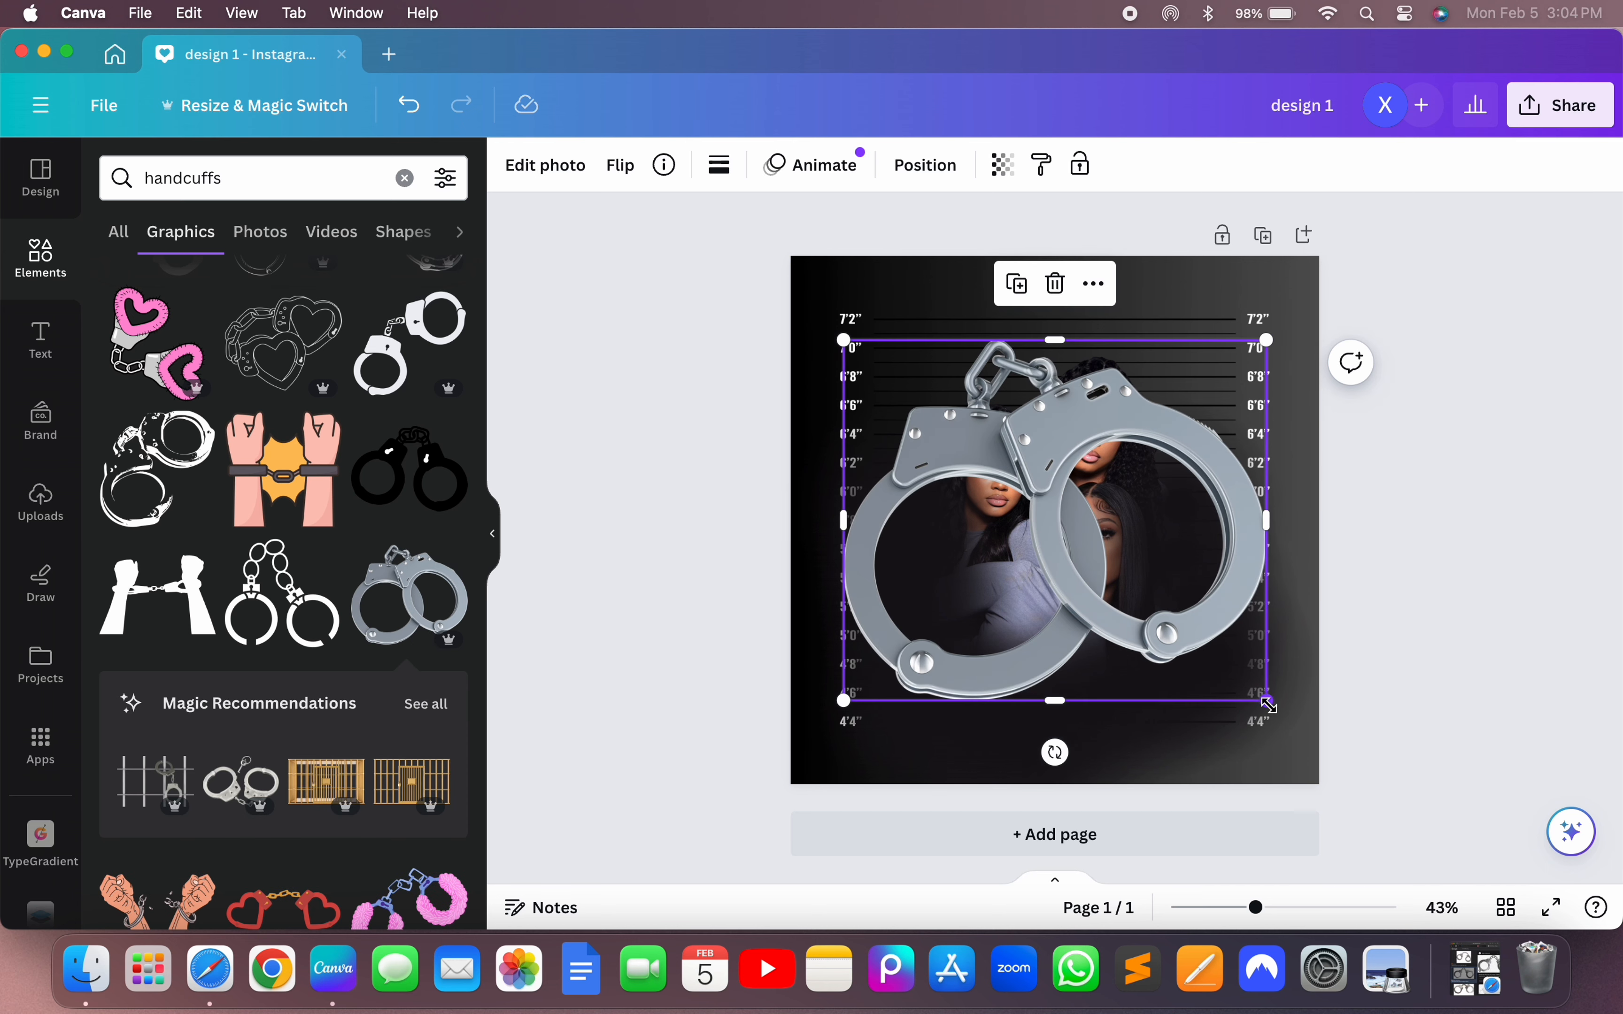
- Scale the grey handcuffs down, rotate them and place them partly off the page over its upper-left corner
left_click_drag(1267, 704, 1109, 566)
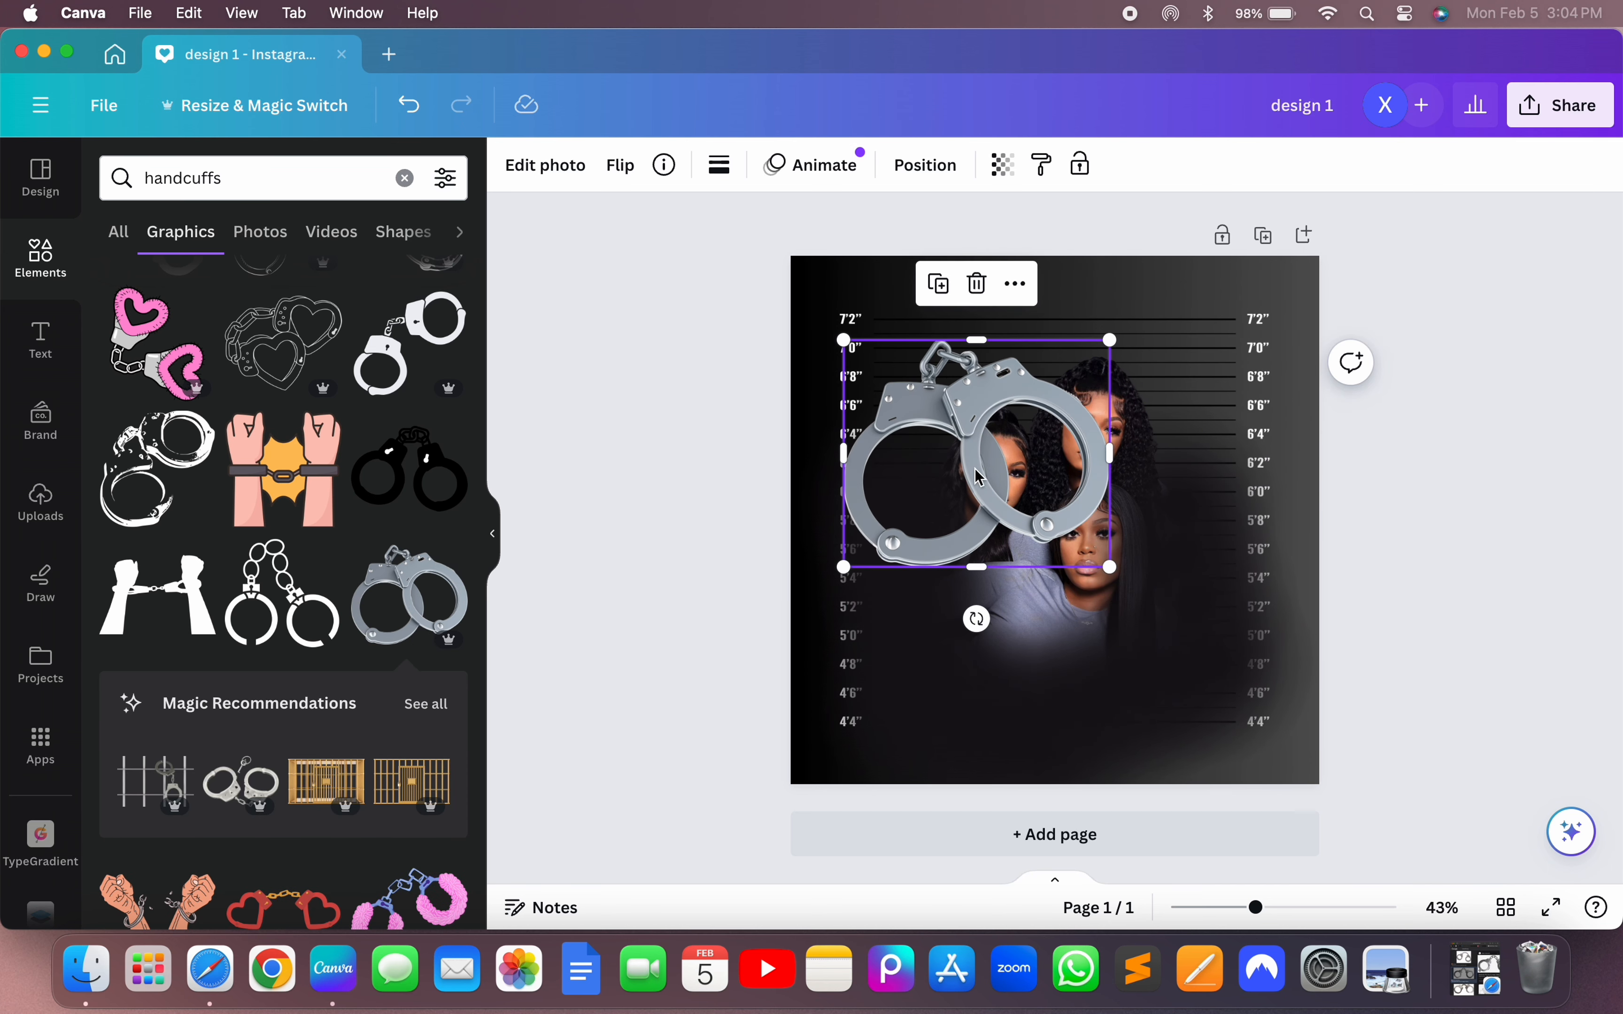
left_click_drag(979, 476, 828, 346)
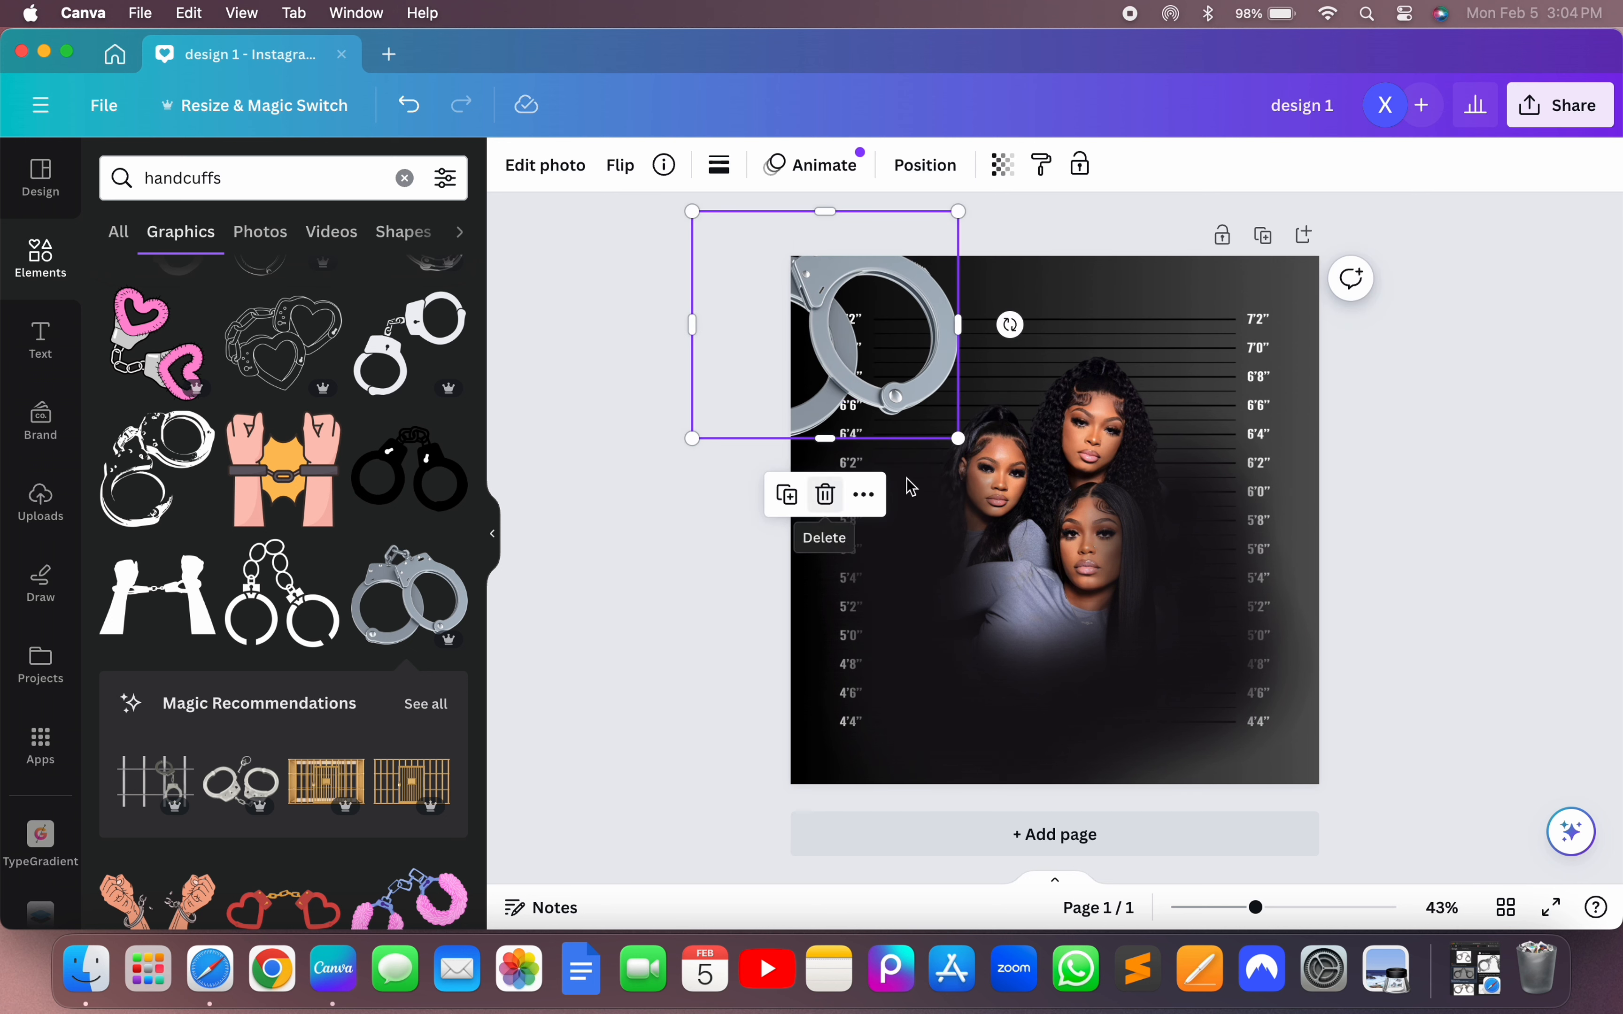
left_click_drag(1011, 325, 996, 254)
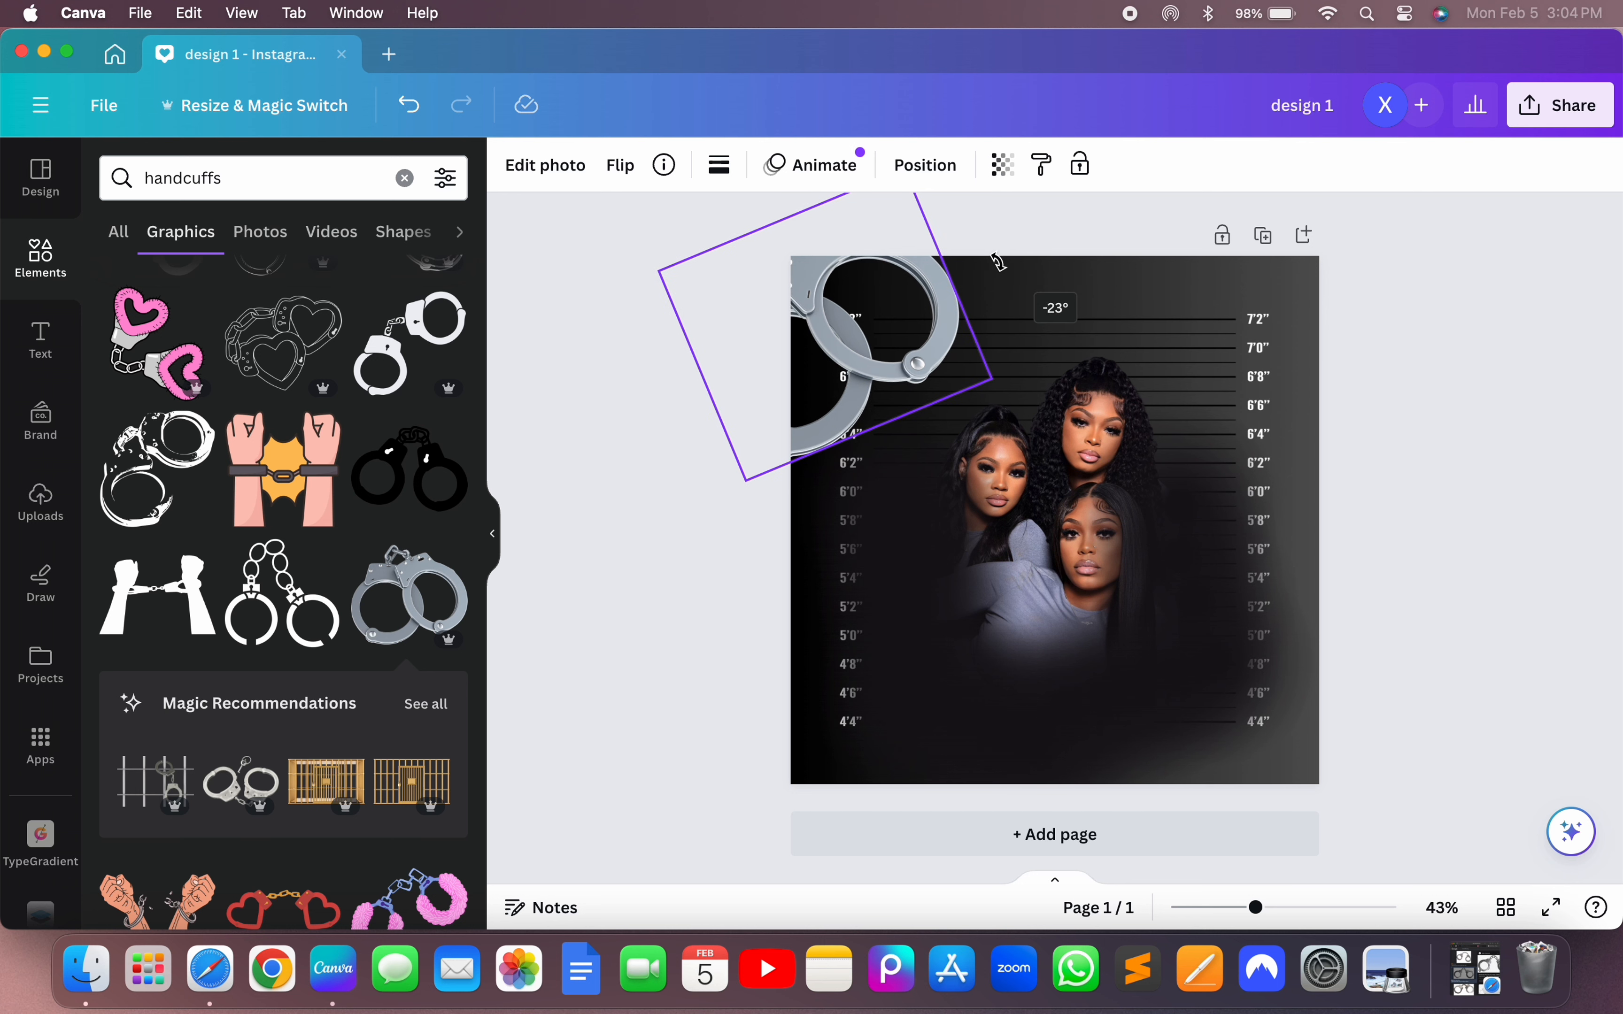
left_click_drag(984, 384, 960, 368)
left_click_drag(963, 249, 725, 450)
left_click_drag(844, 295, 861, 309)
left_click(713, 510)
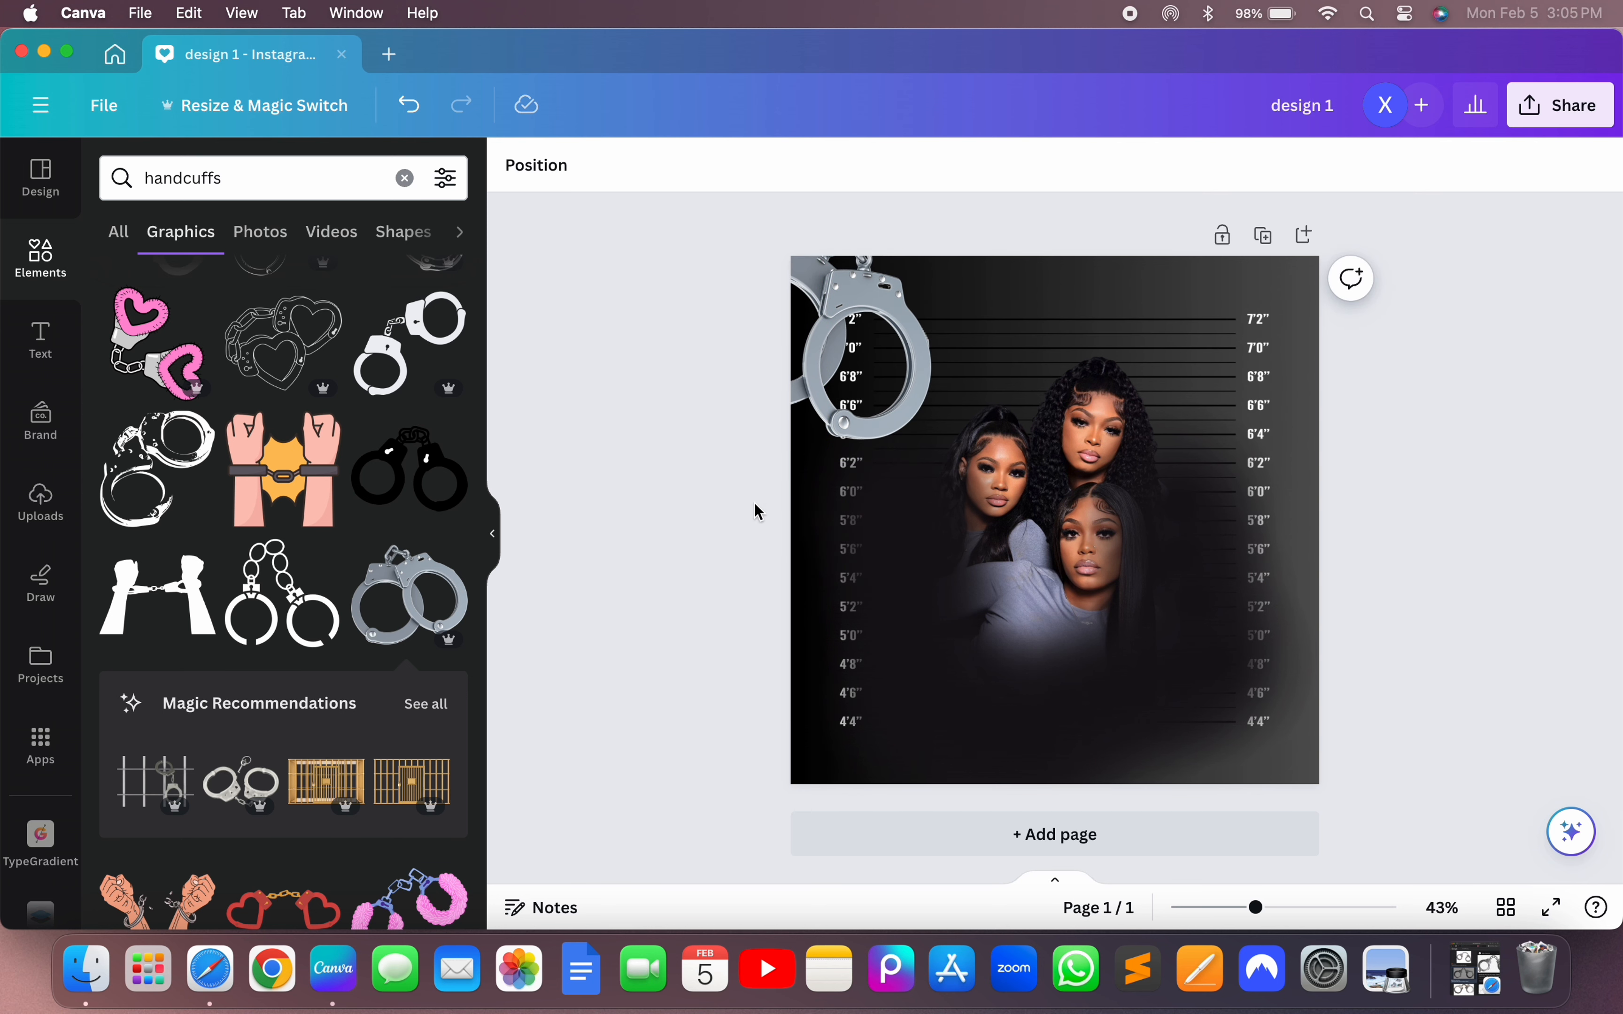
- Search the elements for "most wanted", add the red MOST WANTED stamp graphic and place it centred above the group's heads
left_click(404, 178)
type("mos")
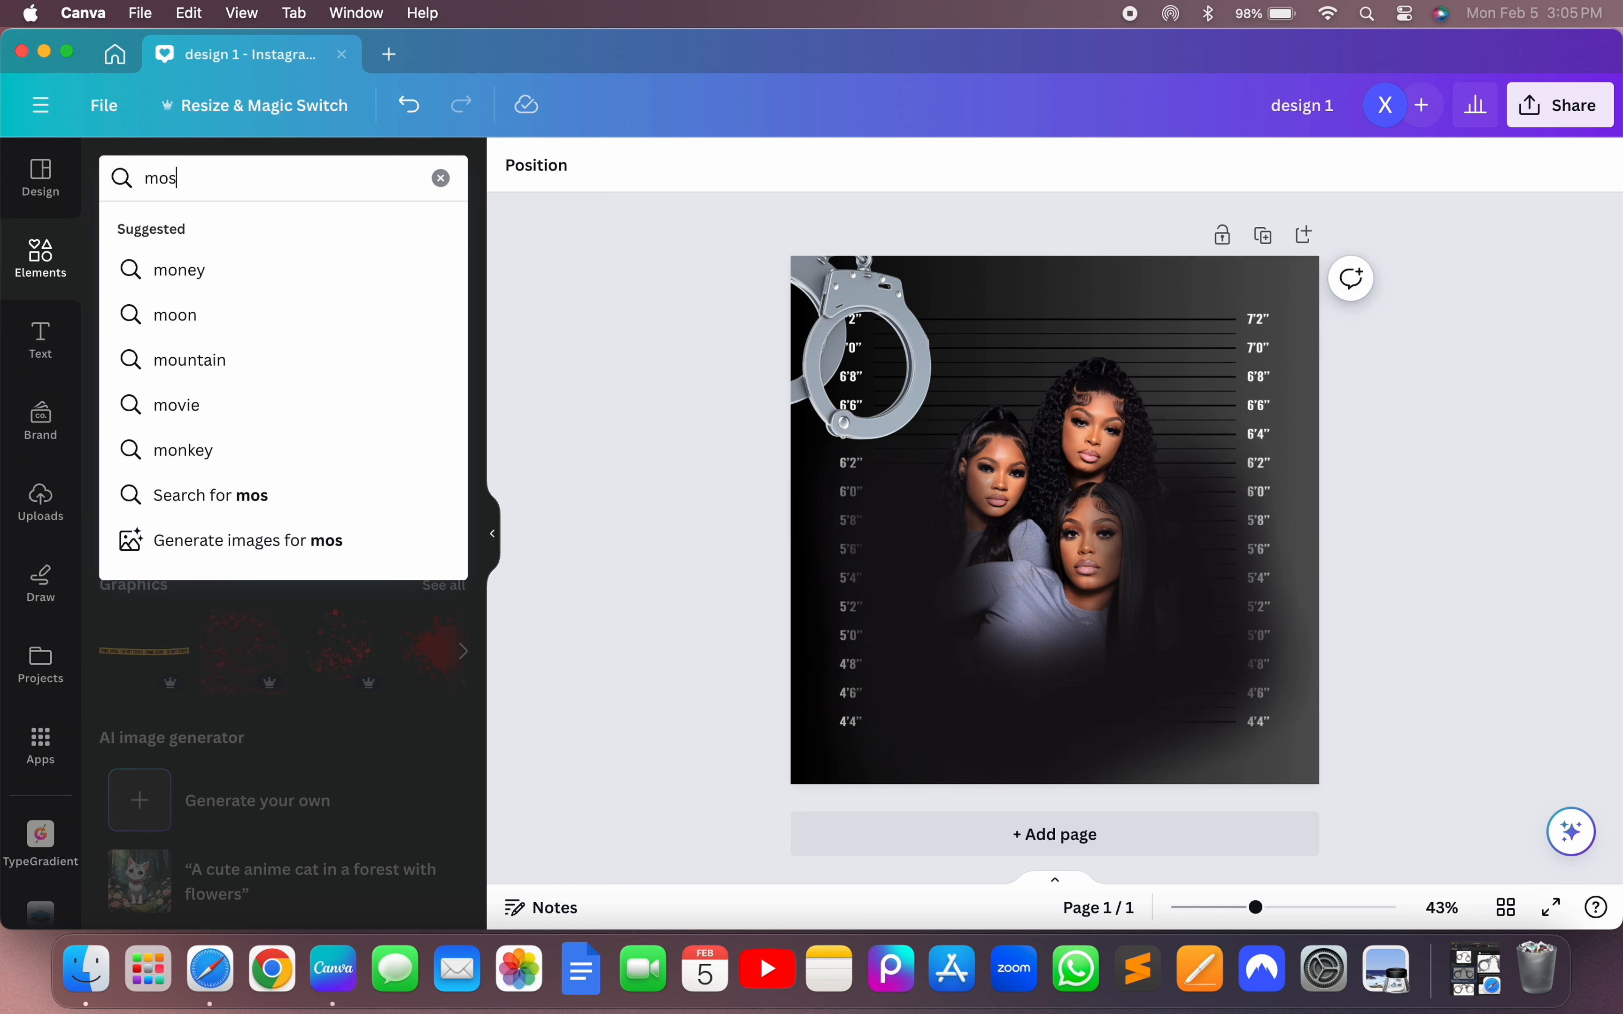
type("t wanted")
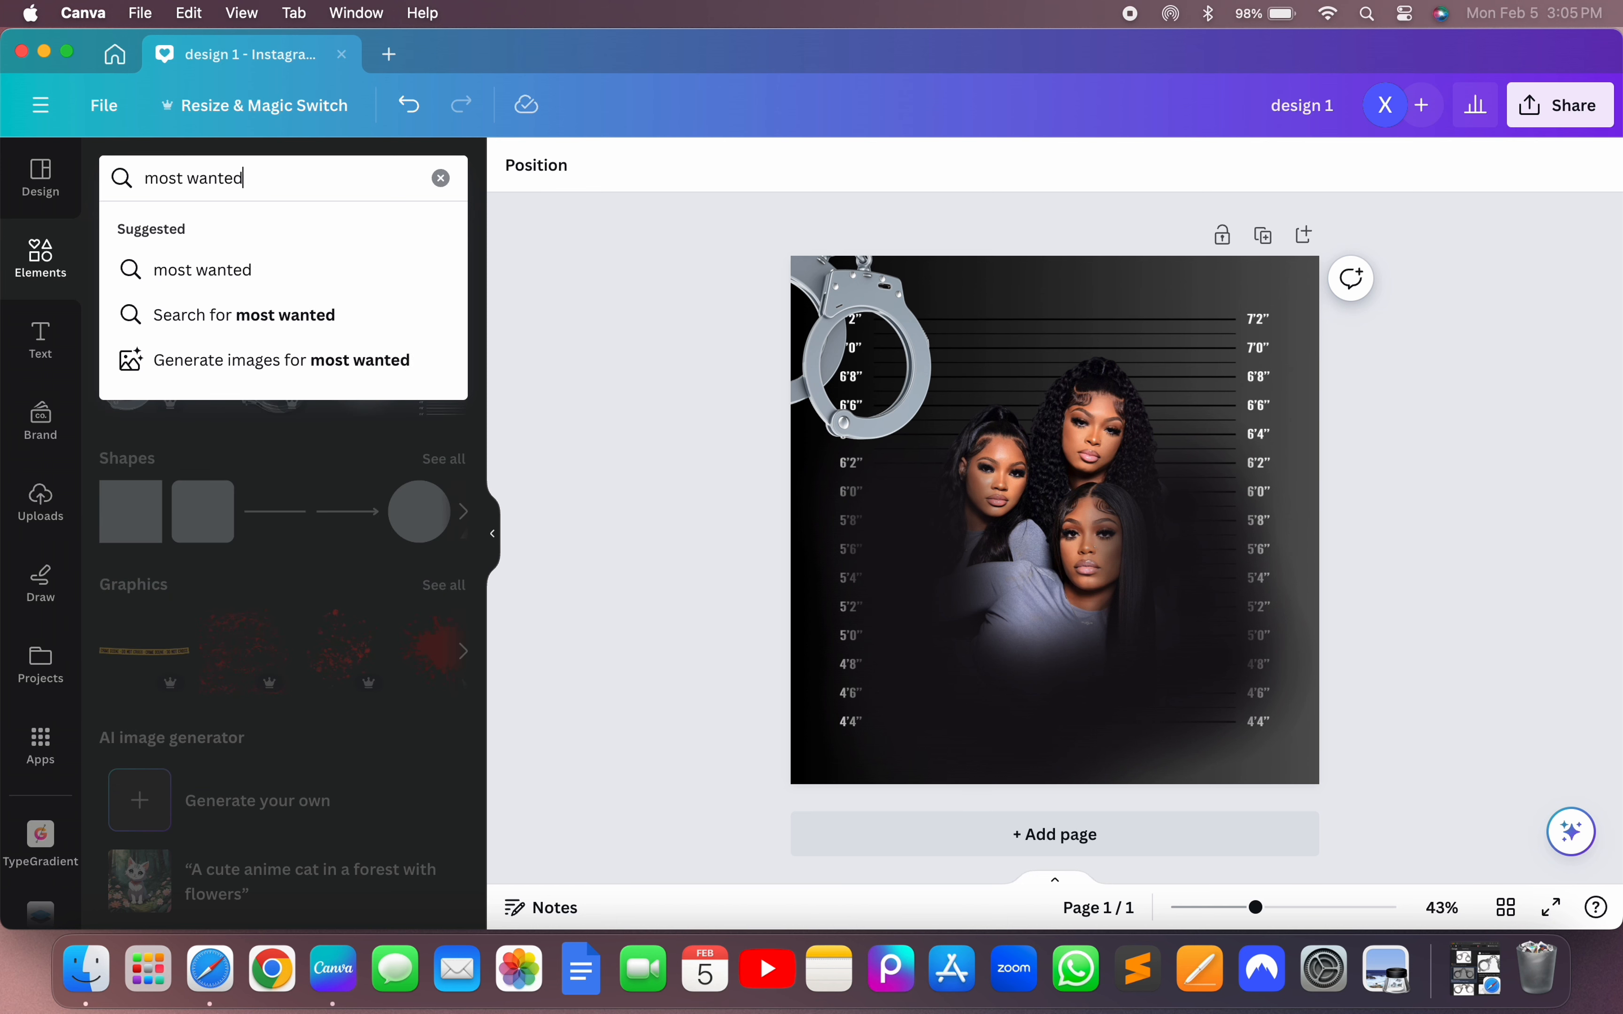
key("Return")
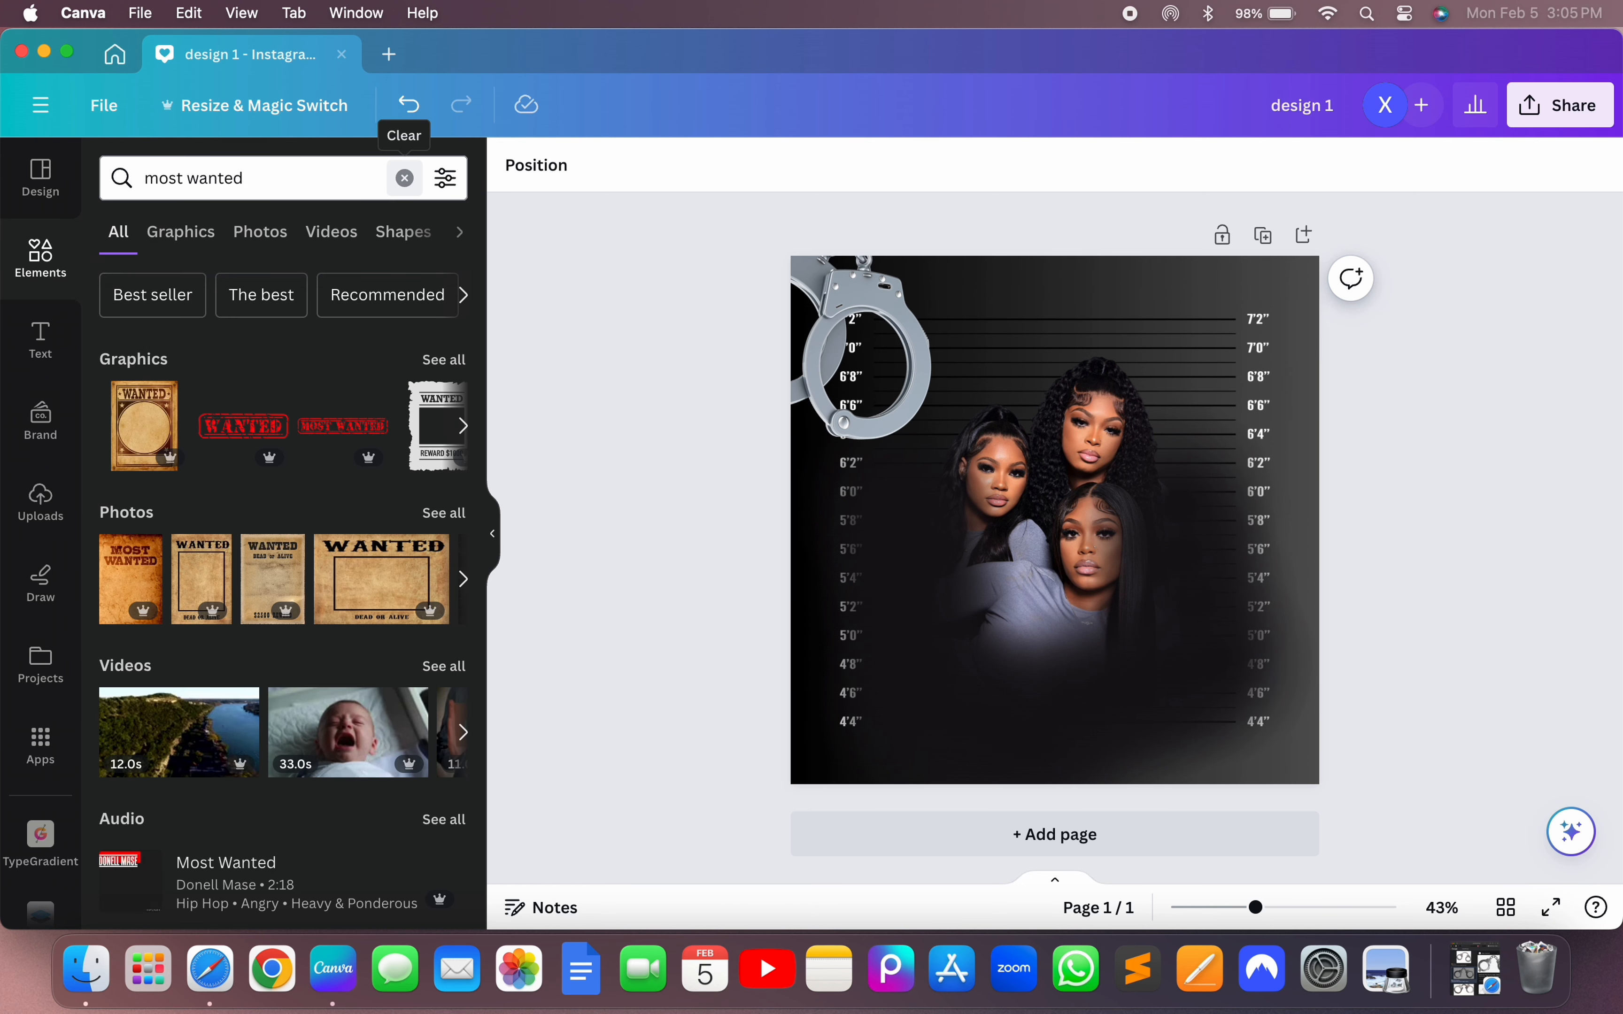
left_click(431, 366)
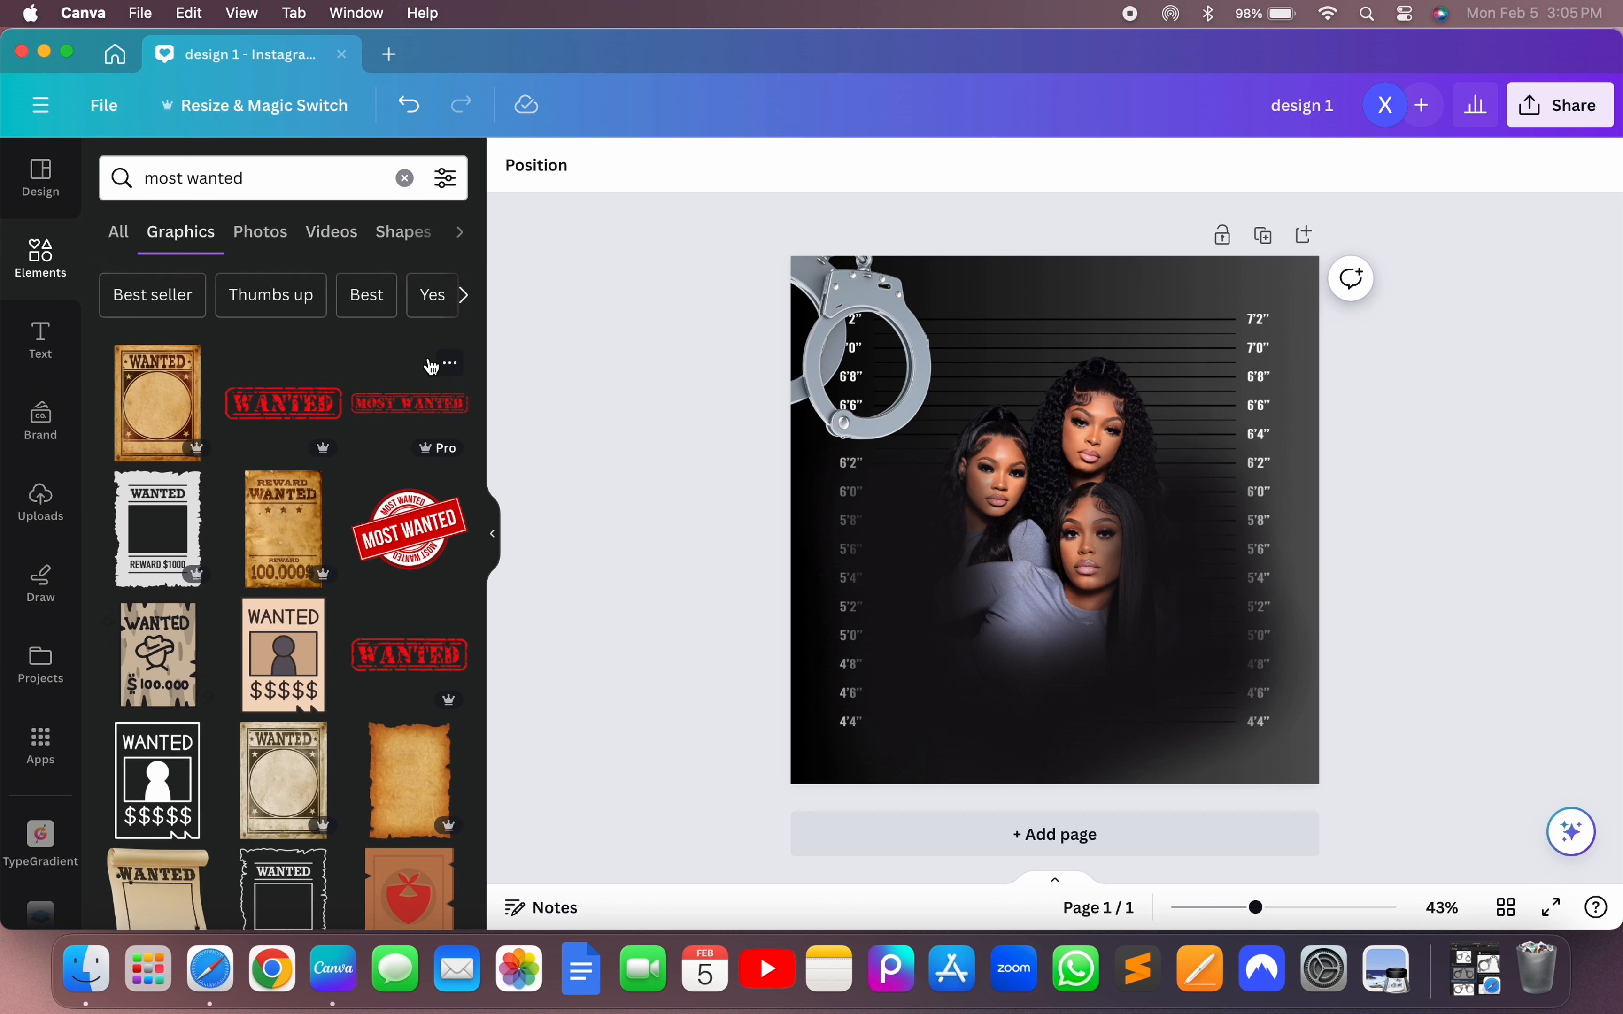
left_click(373, 407)
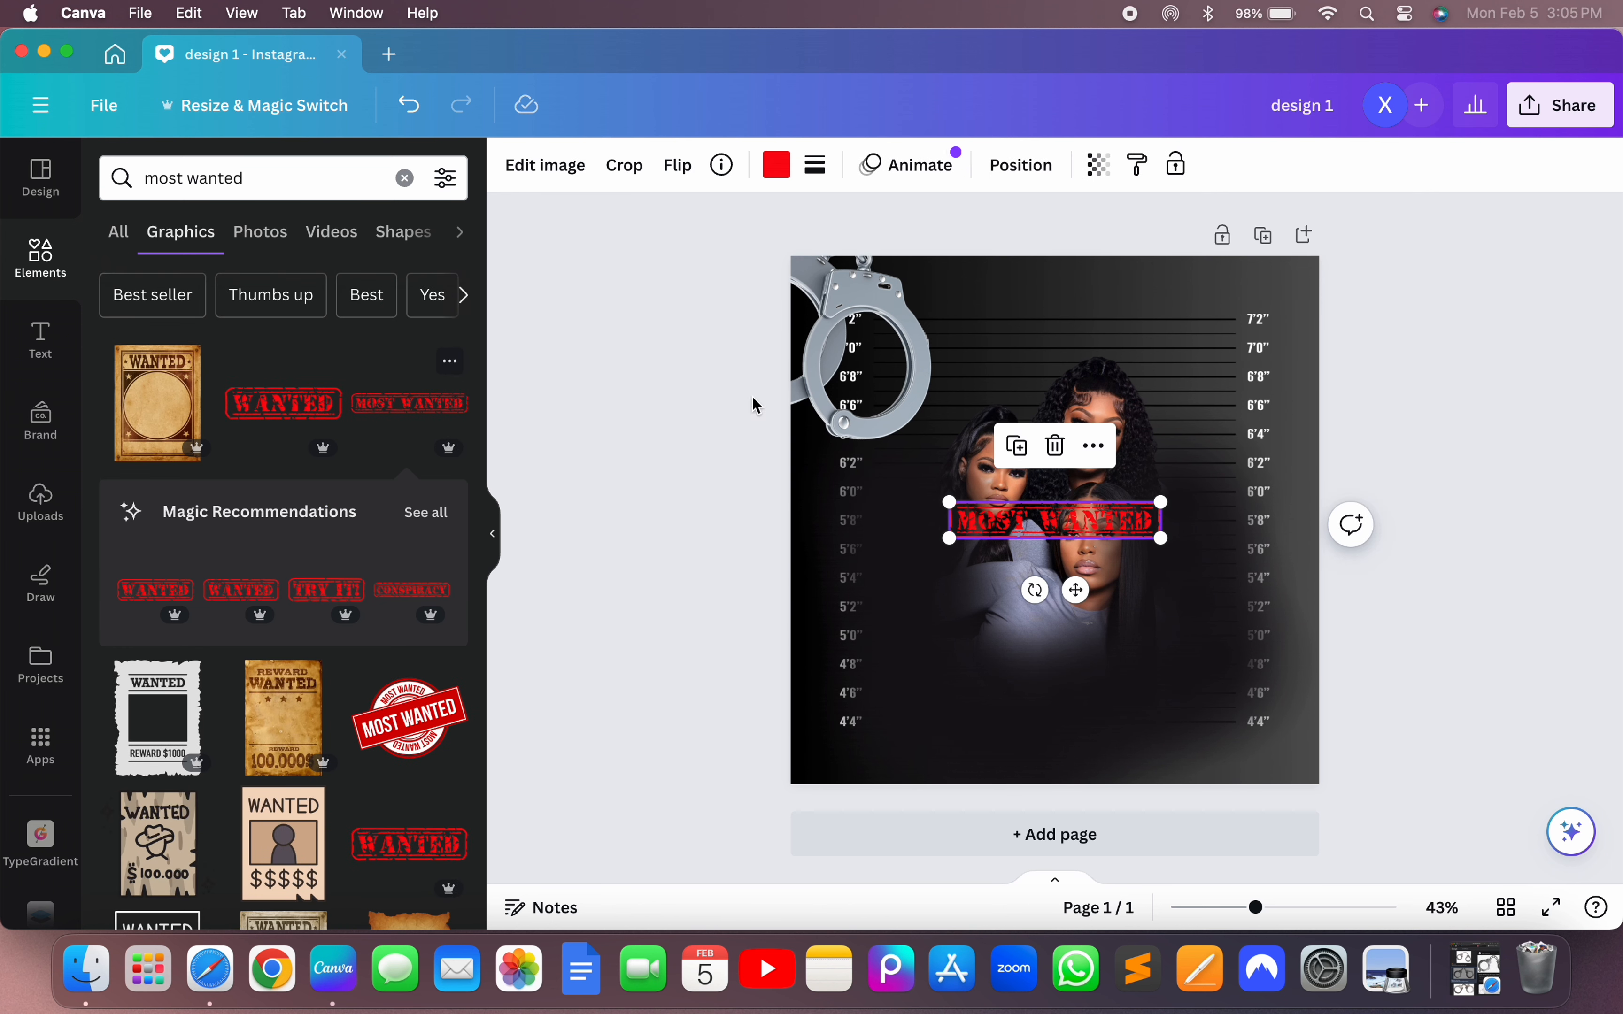
left_click_drag(1050, 526, 1040, 336)
- Recolor the MOST WANTED stamp to the hot pink #F90874
left_click(776, 164)
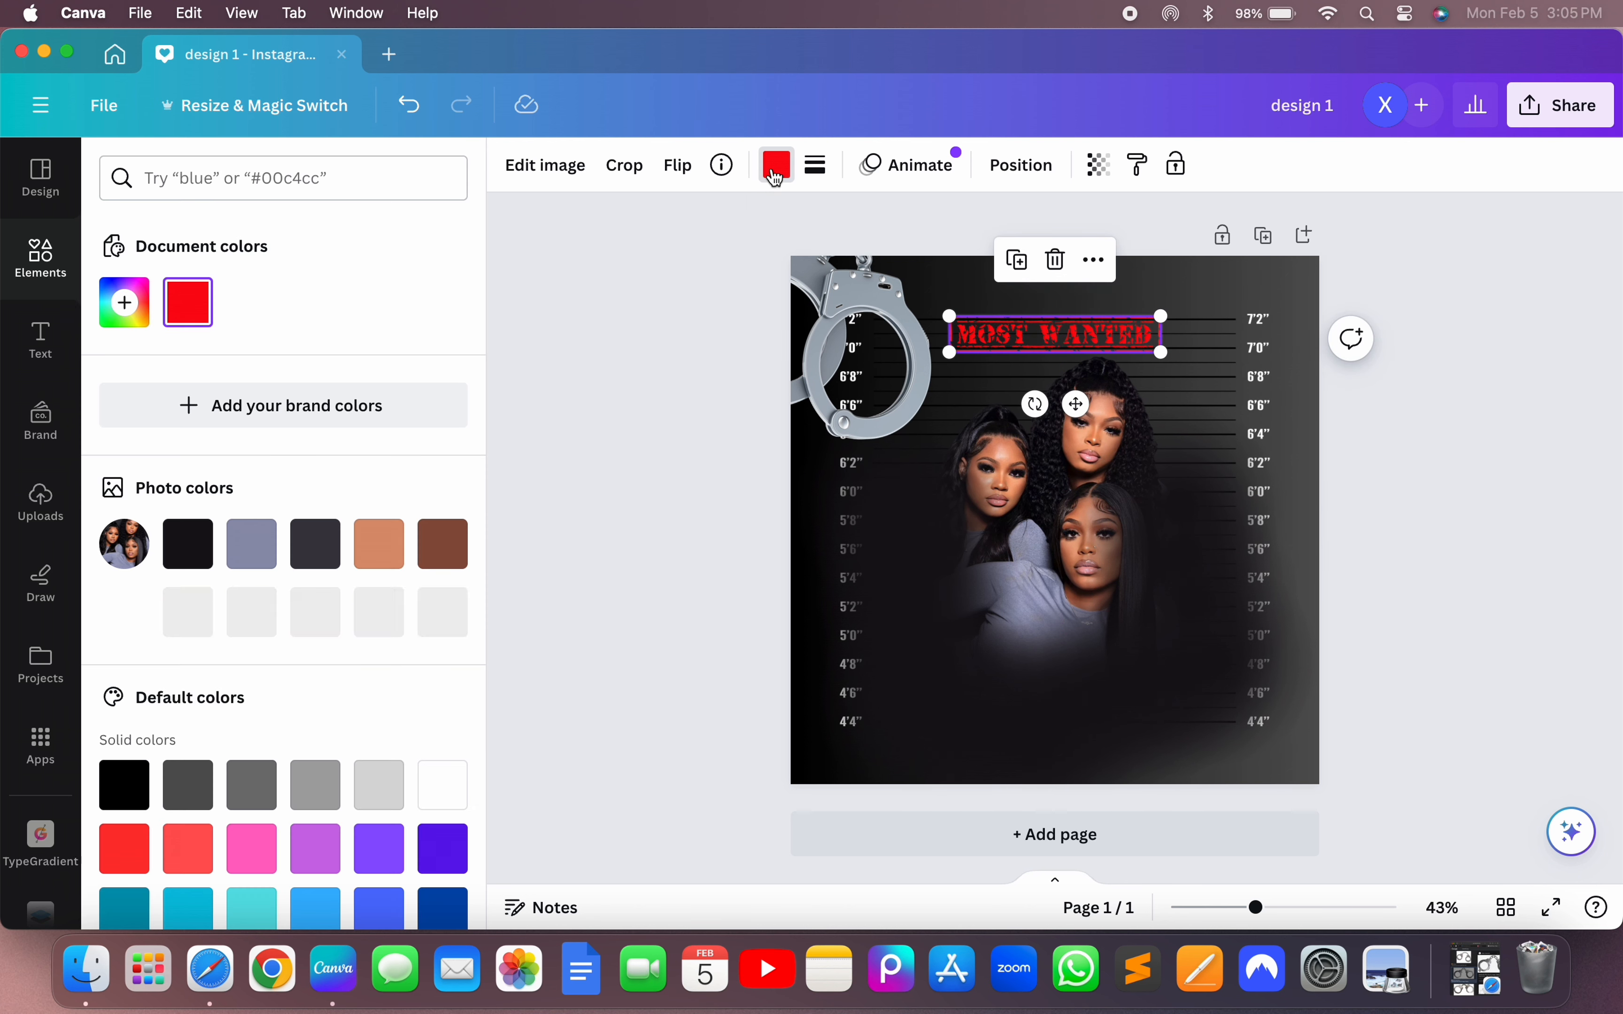
left_click(145, 312)
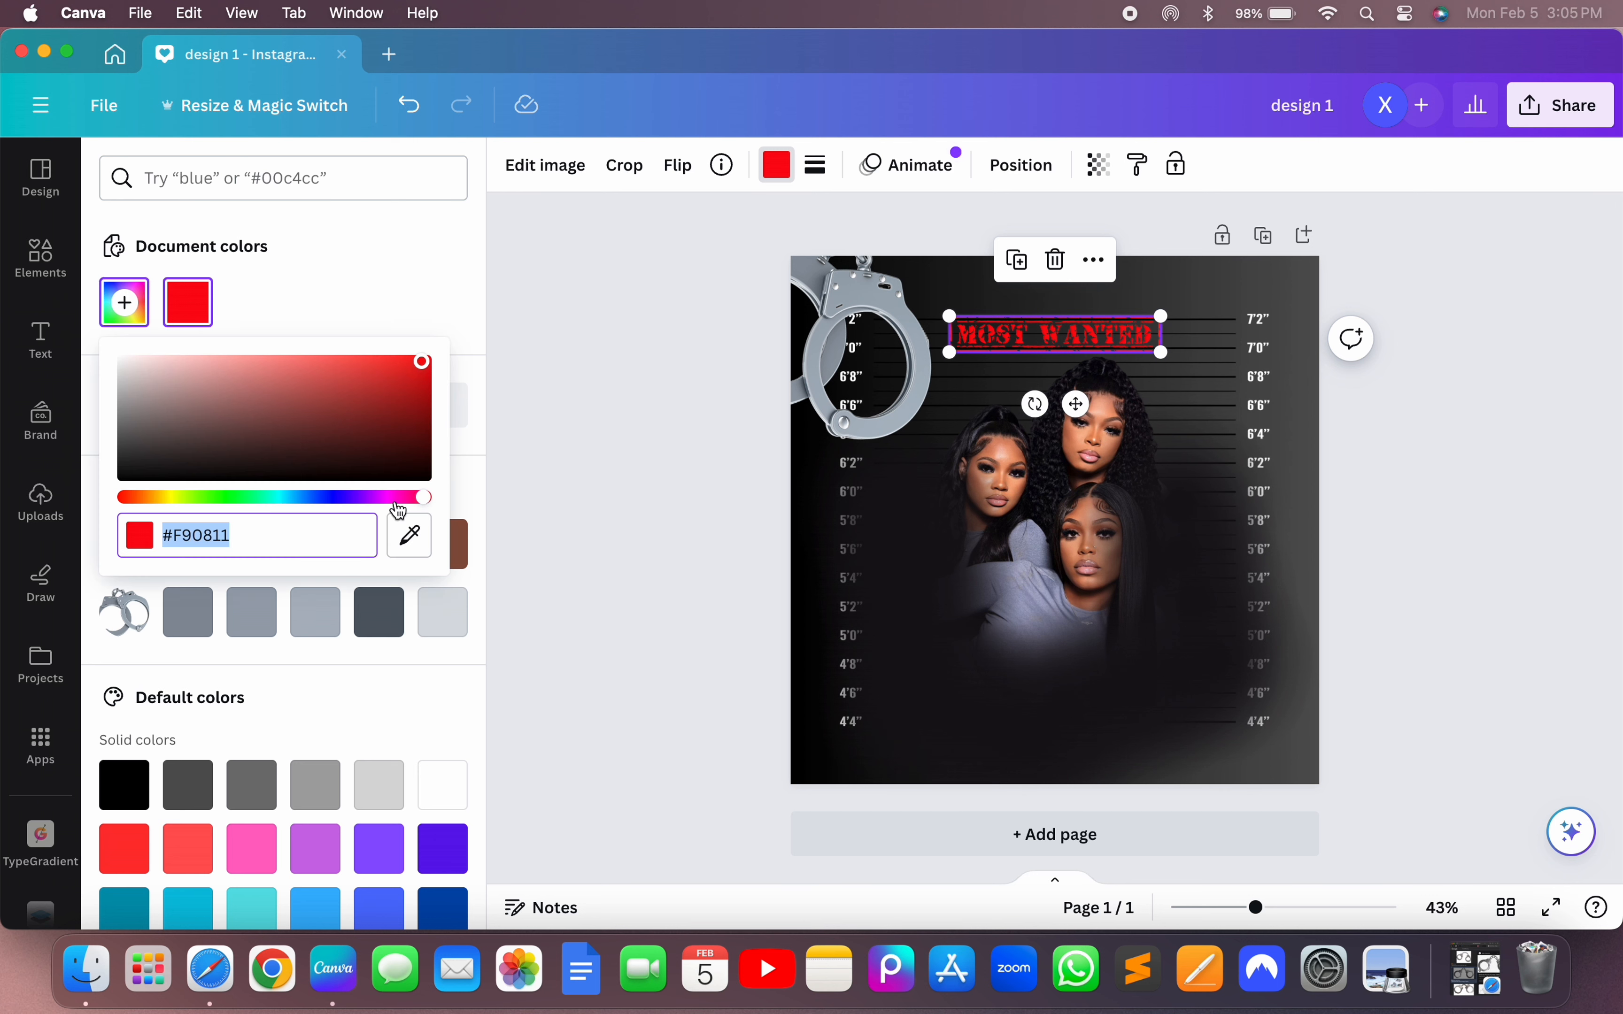
left_click_drag(426, 504, 387, 508)
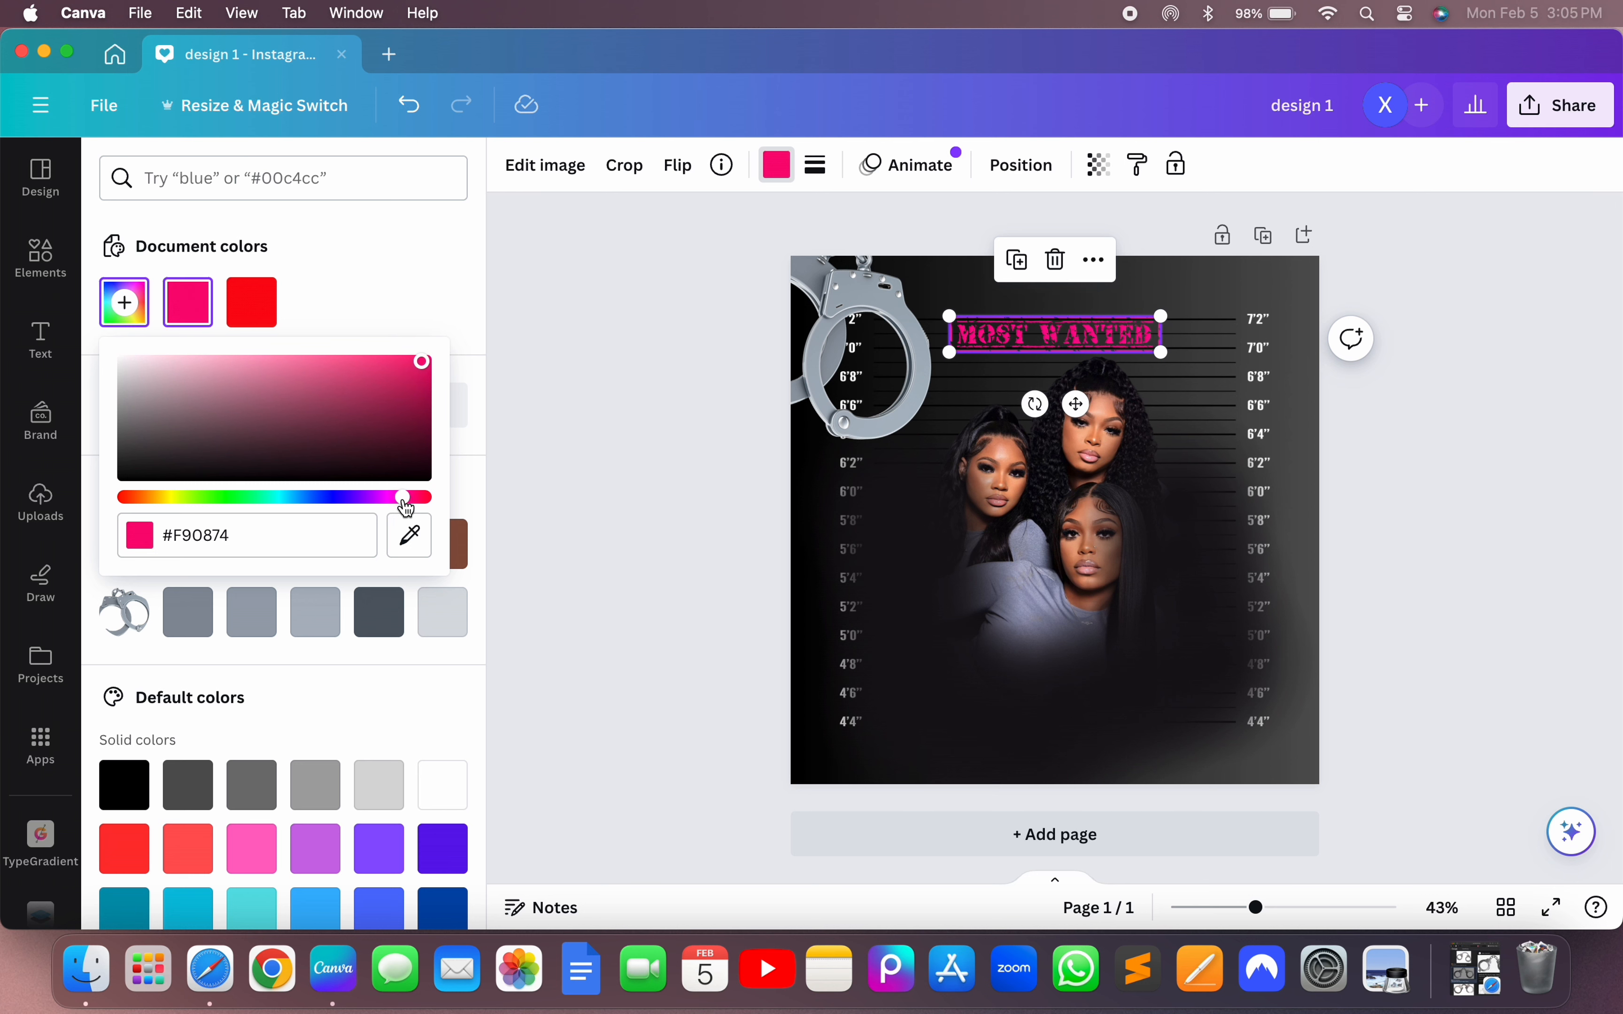
left_click(554, 444)
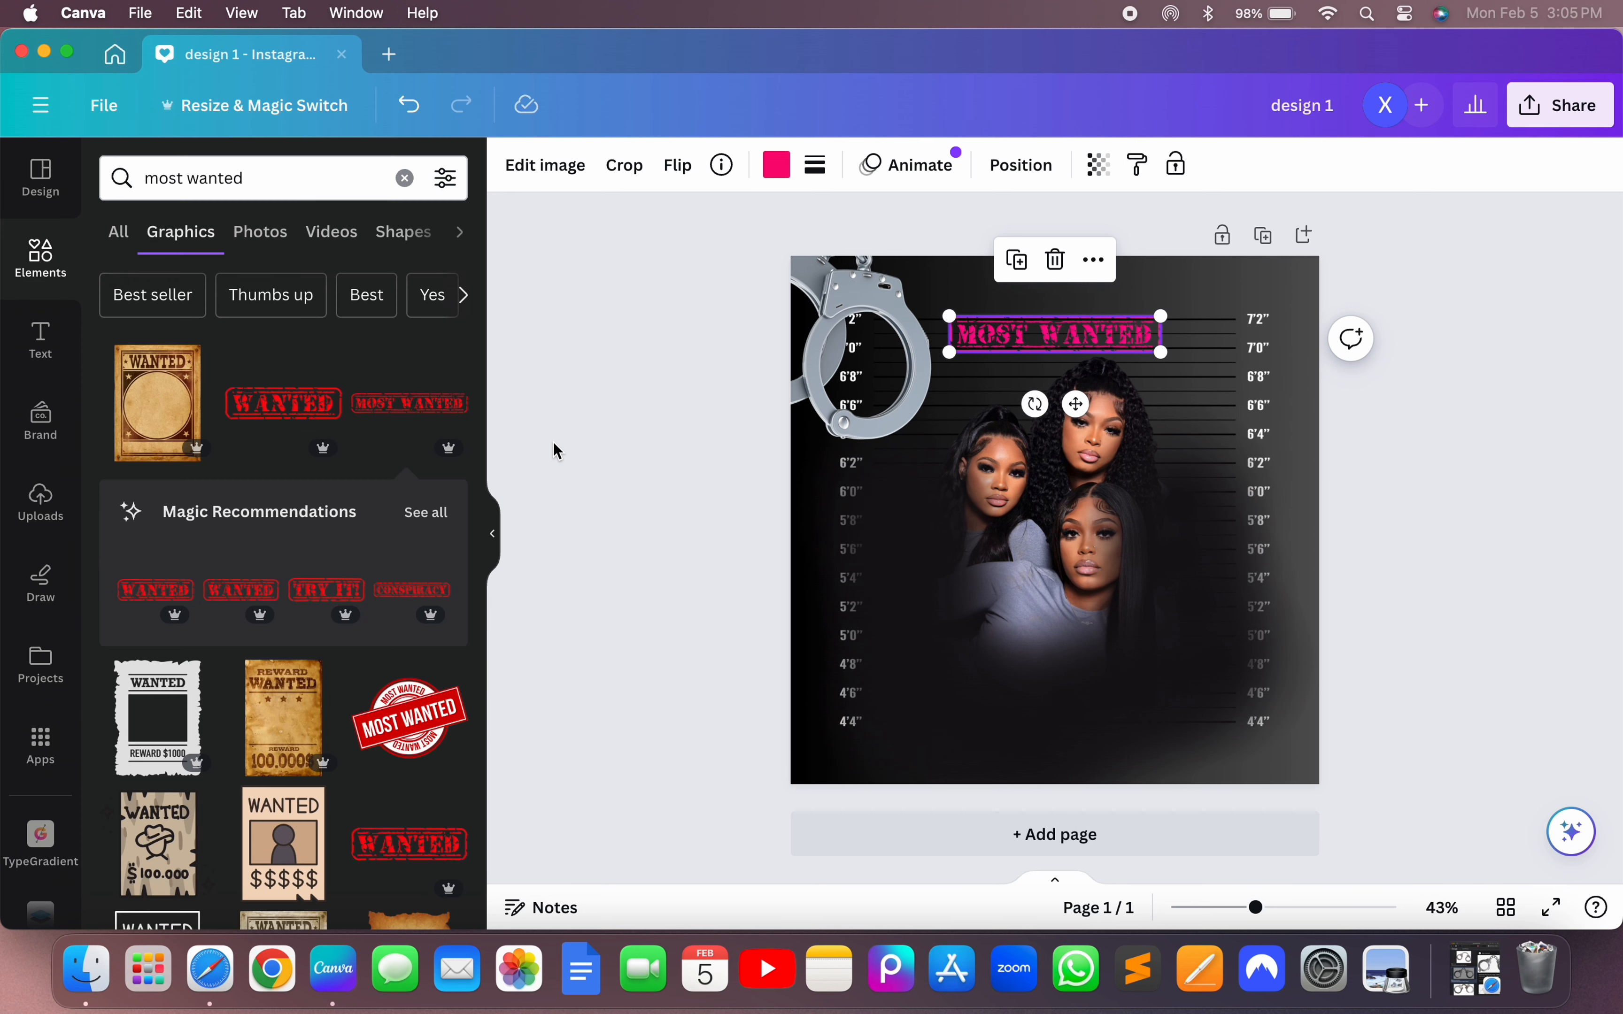
- Search the elements for "pink" and "hot pink", add the pink and magenta cloud photo and set it just below the MOST WANTED stamp
left_click(407, 191)
type("pink")
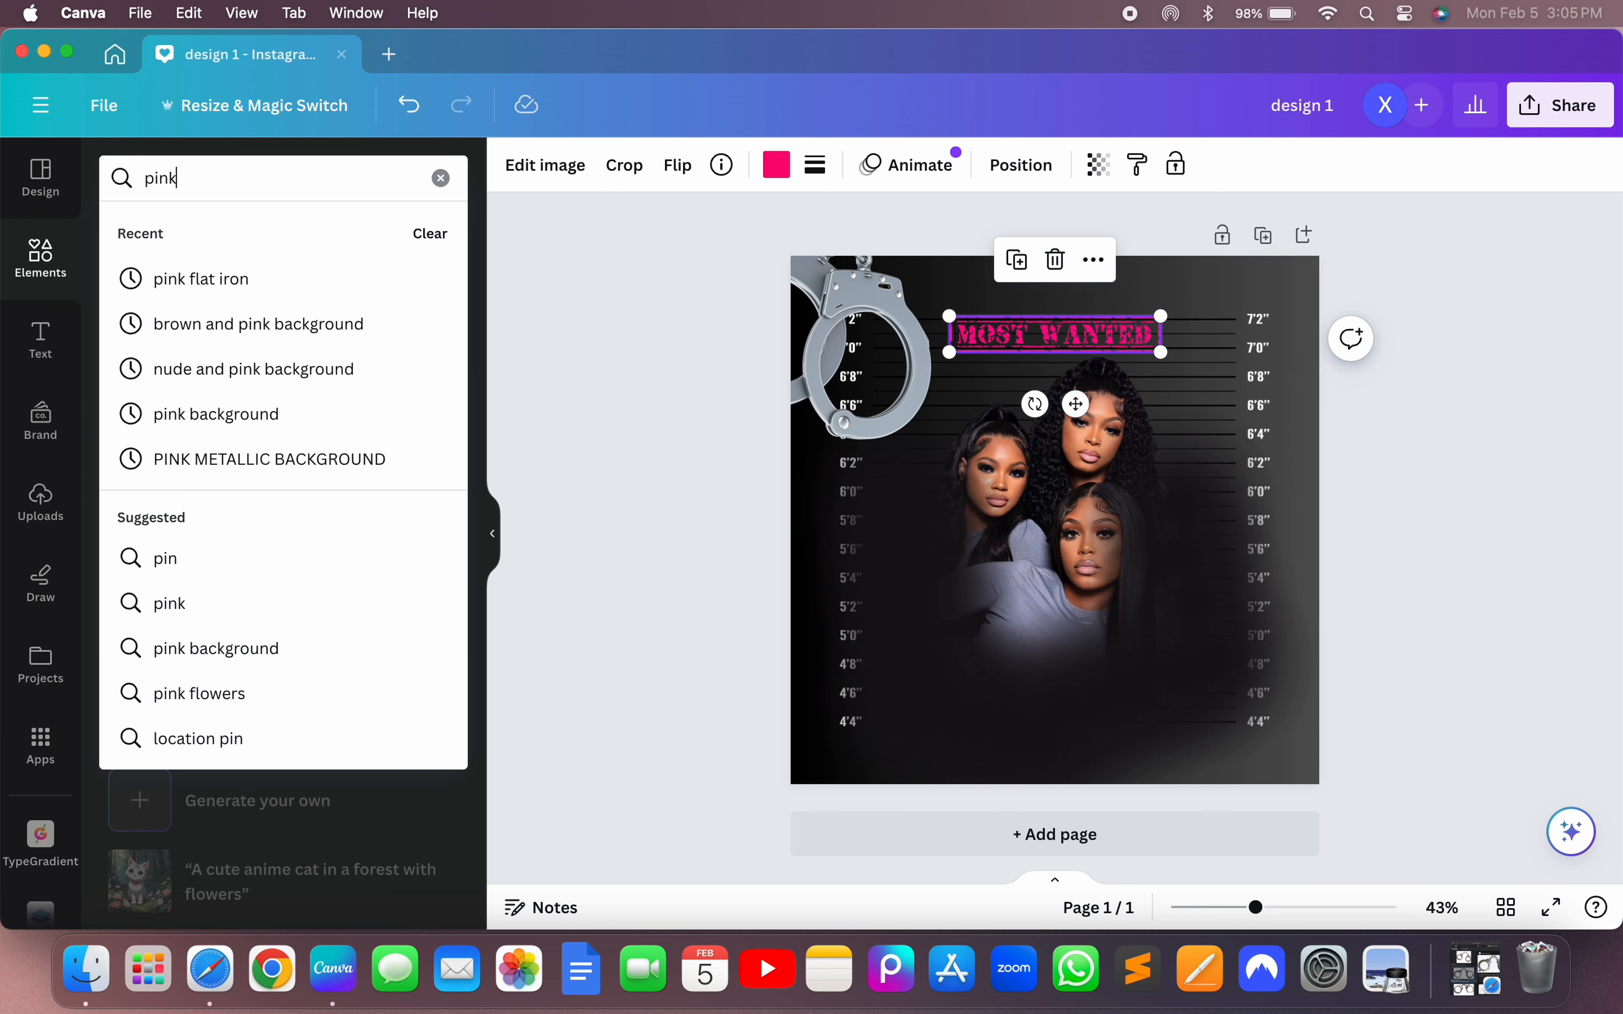
key("Return")
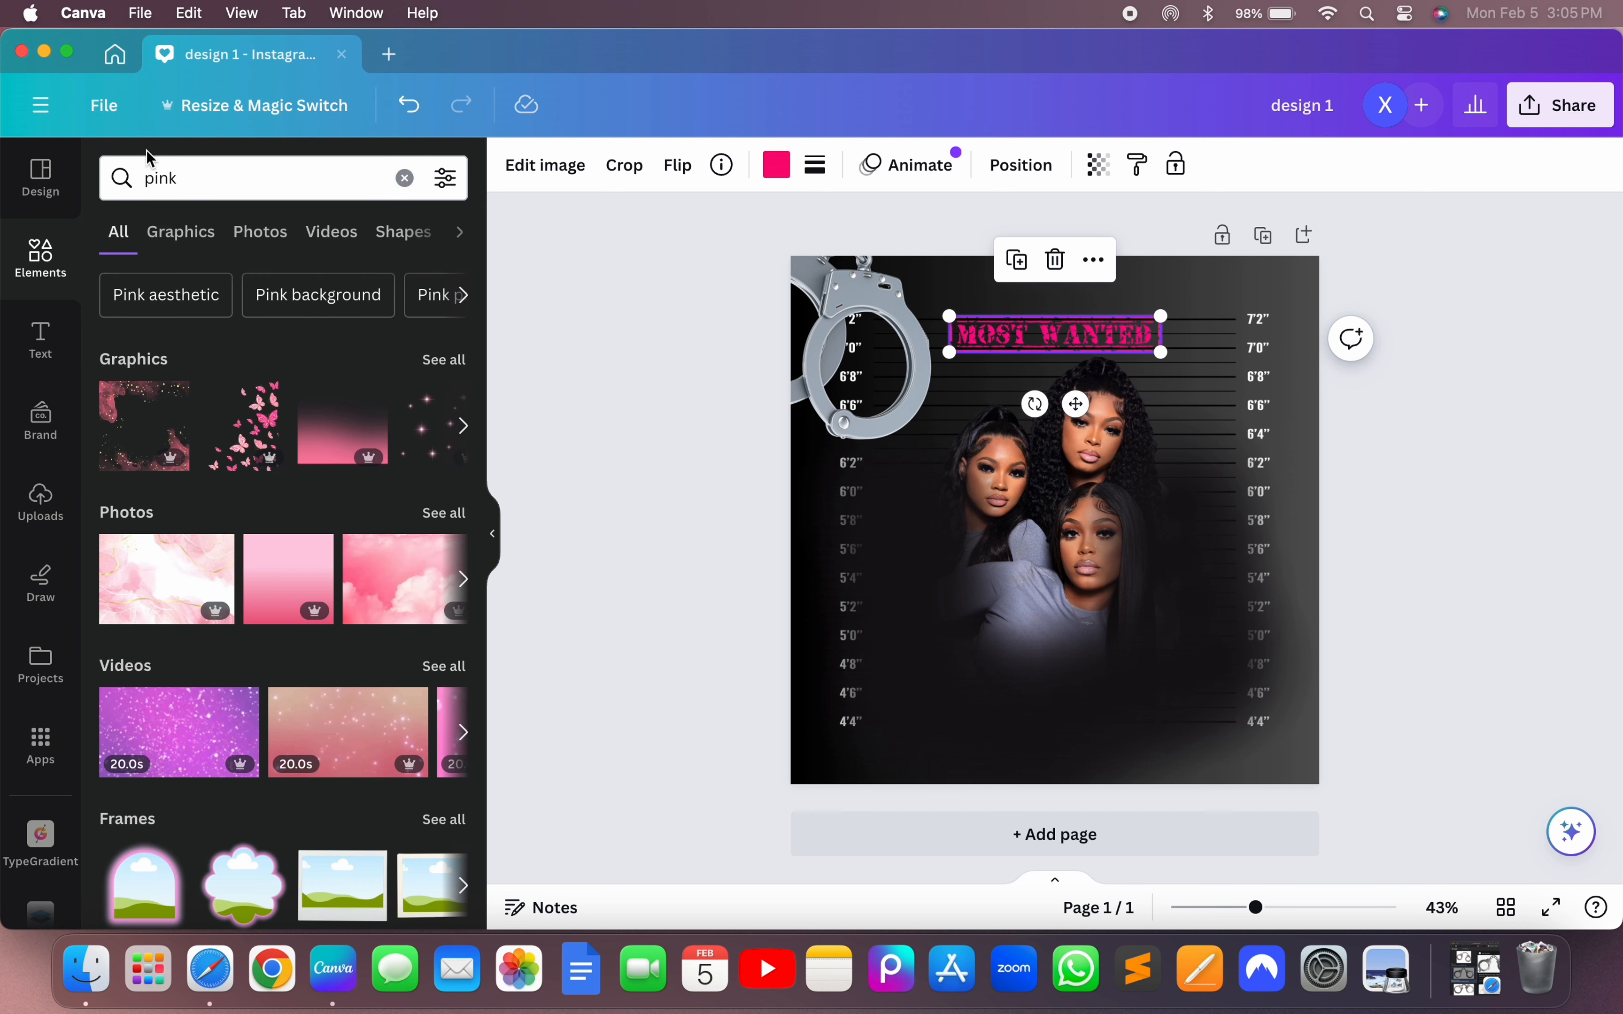
left_click(146, 177)
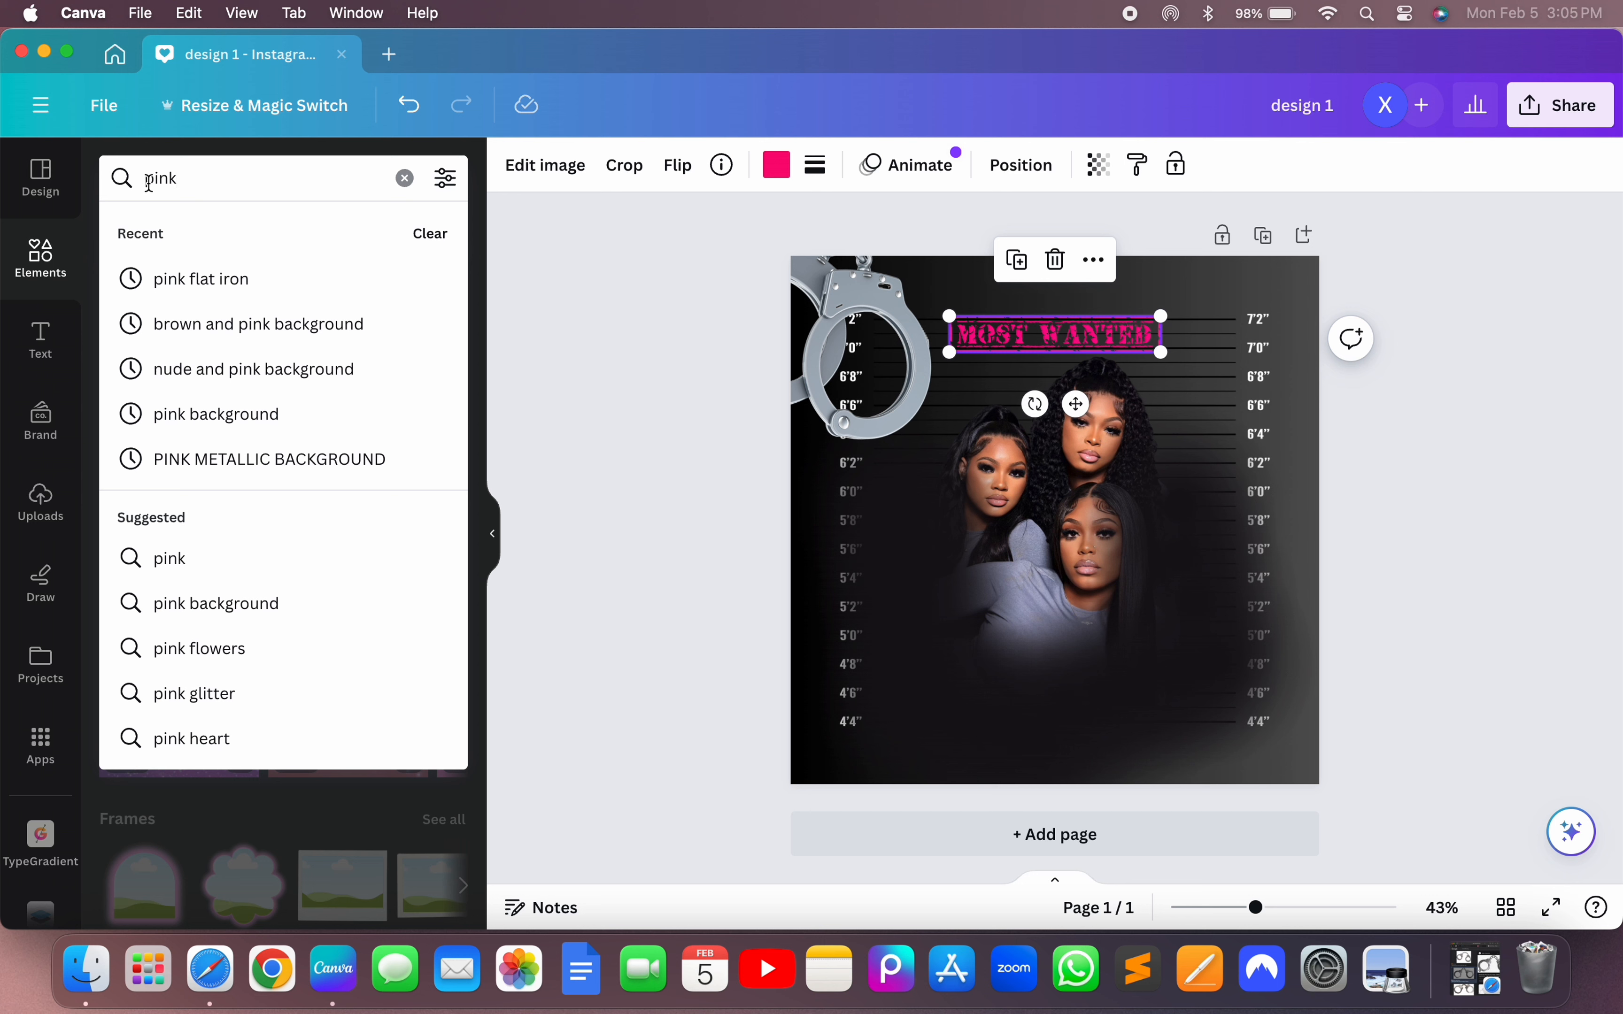
left_click(146, 183)
type("hot")
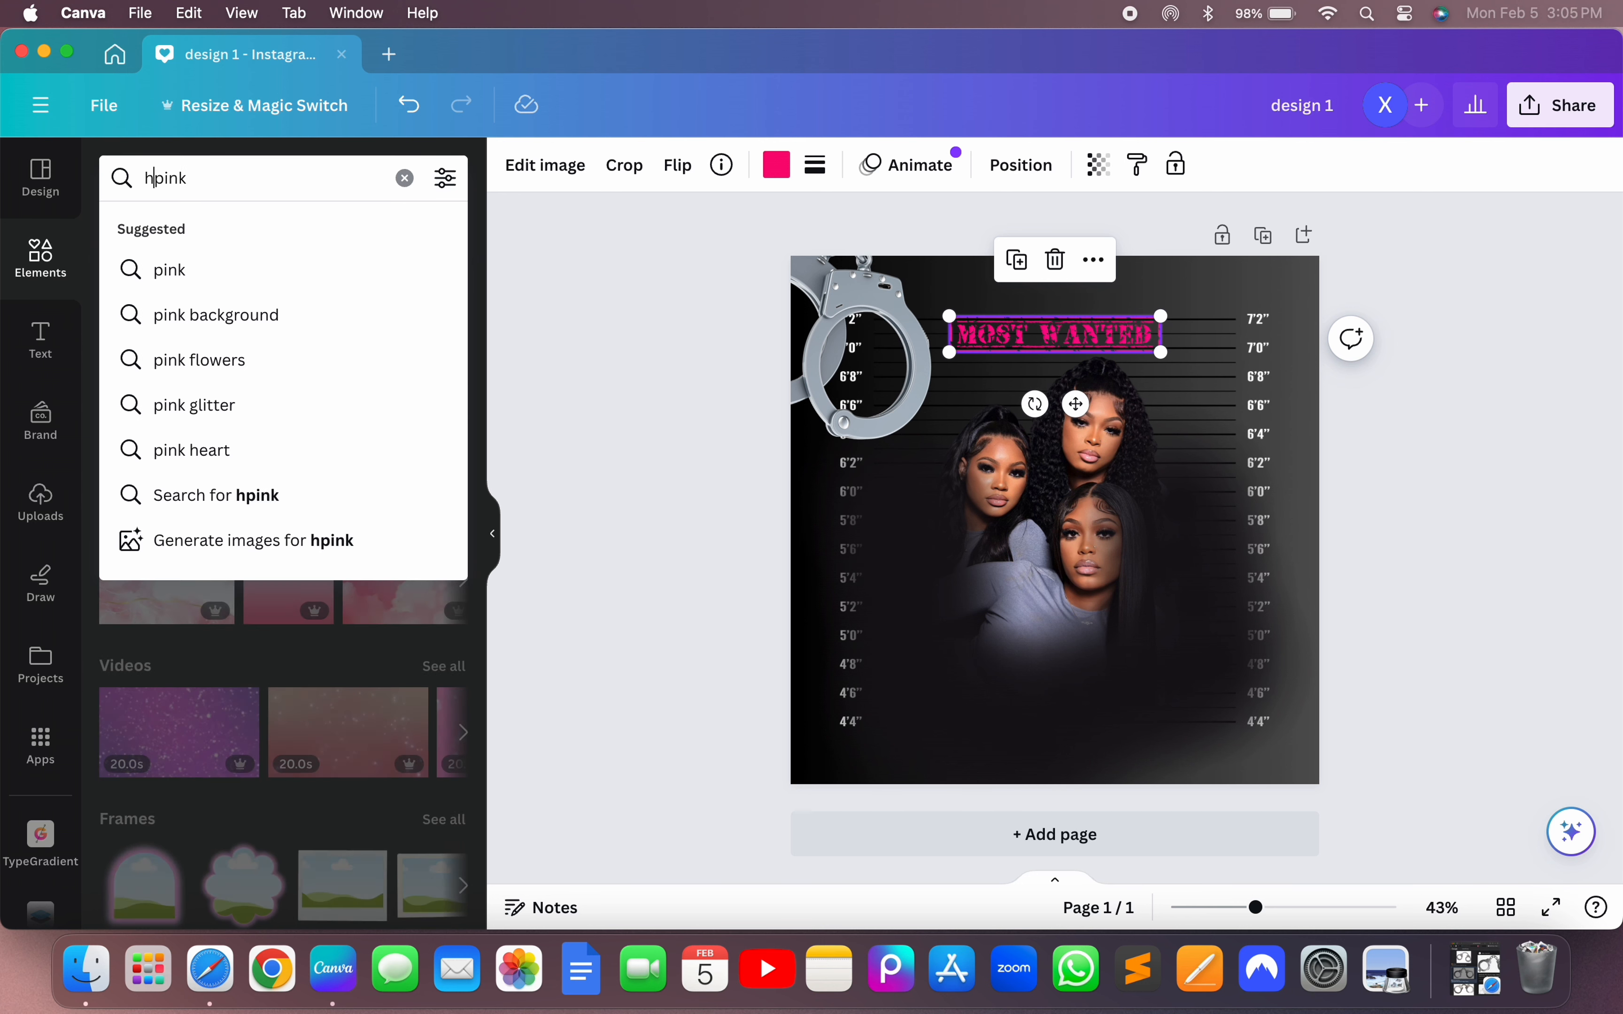
key("Return")
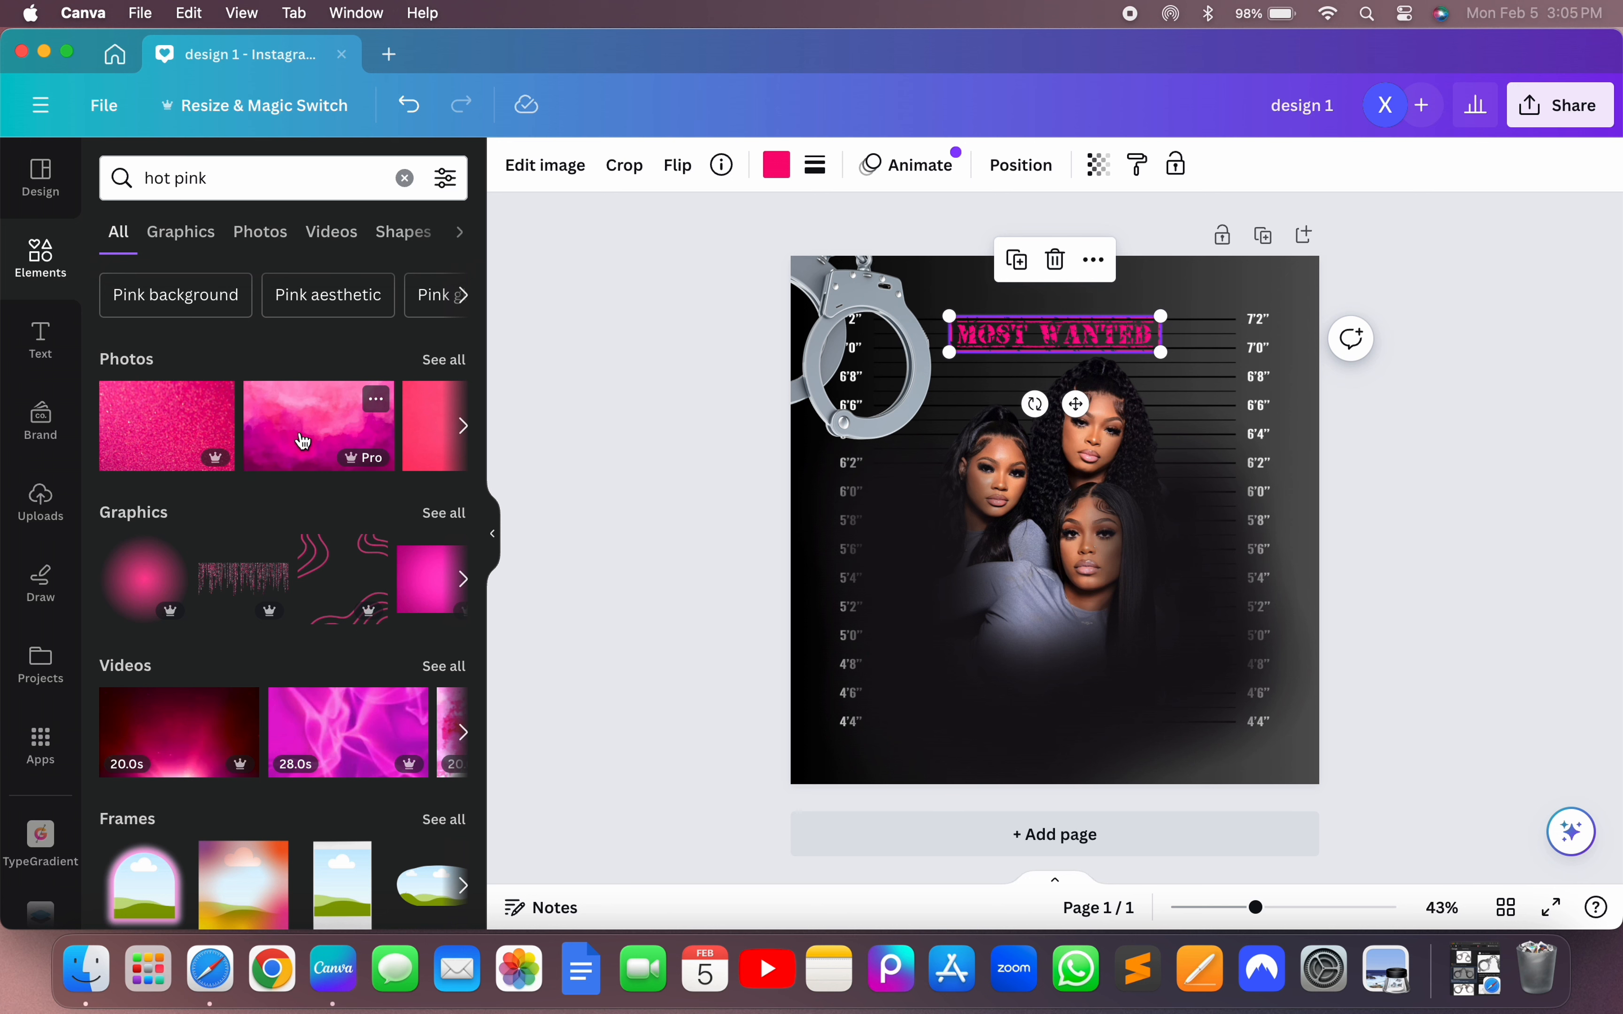
left_click(313, 441)
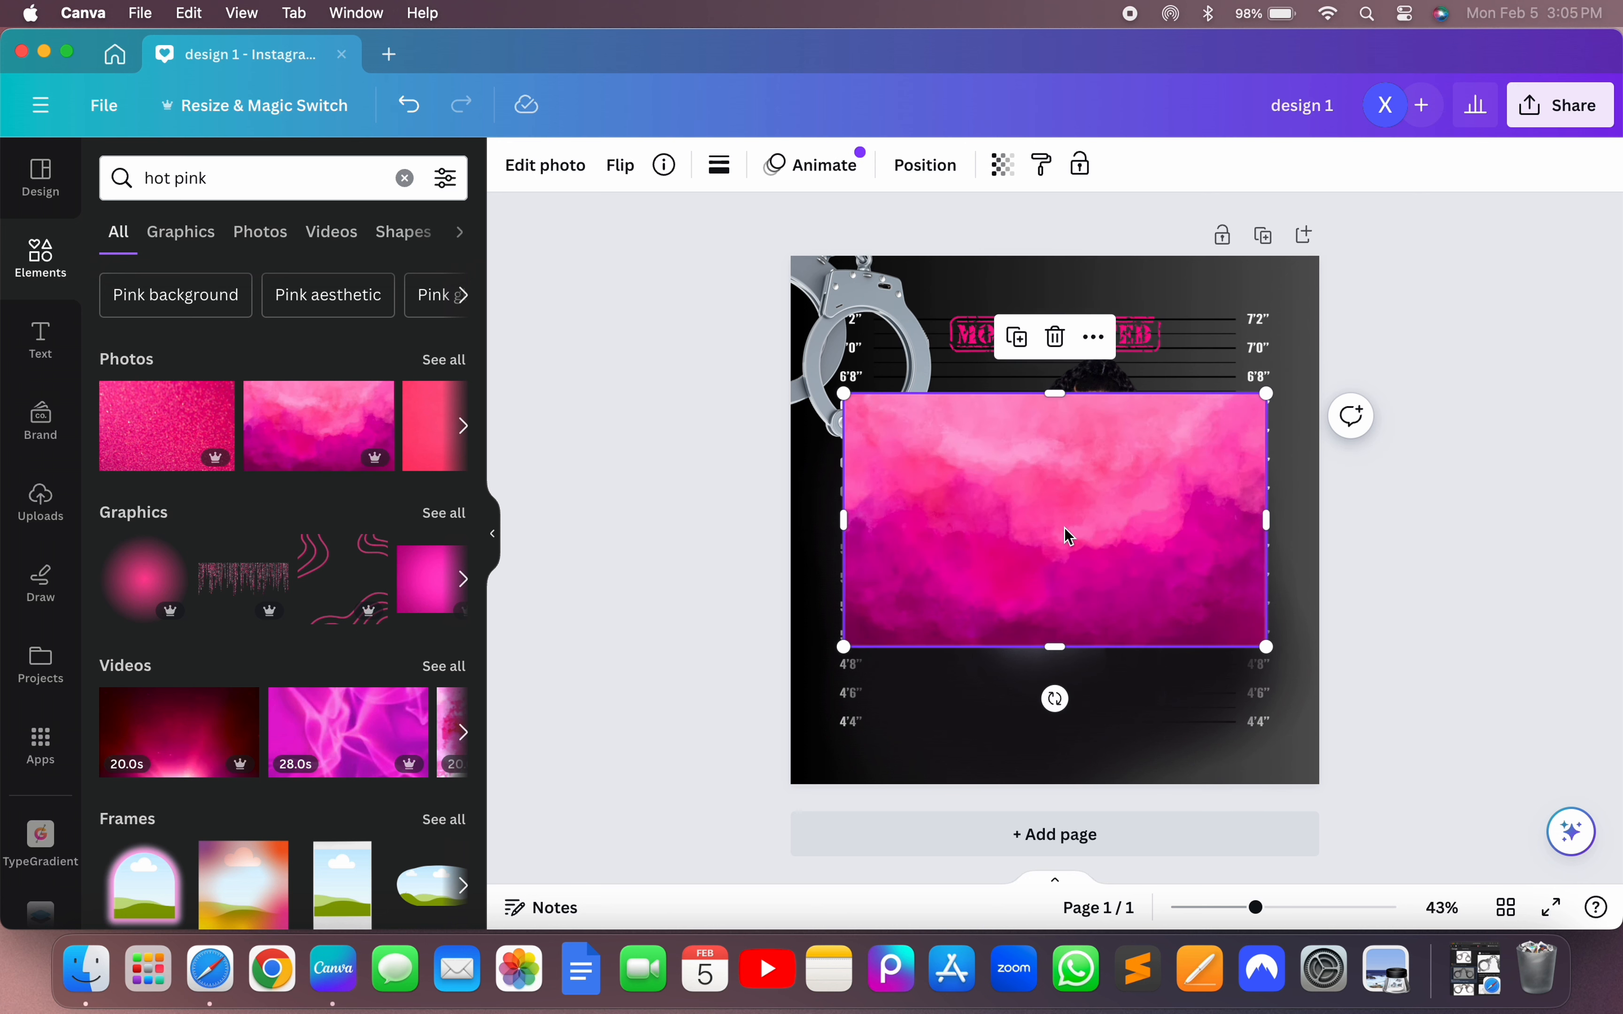
left_click_drag(1069, 536, 1060, 566)
- Recolor the MOST WANTED stamp with pinks sampled from the cloud photo, trying #E60090 and settling on #FF48A3
left_click(1099, 334)
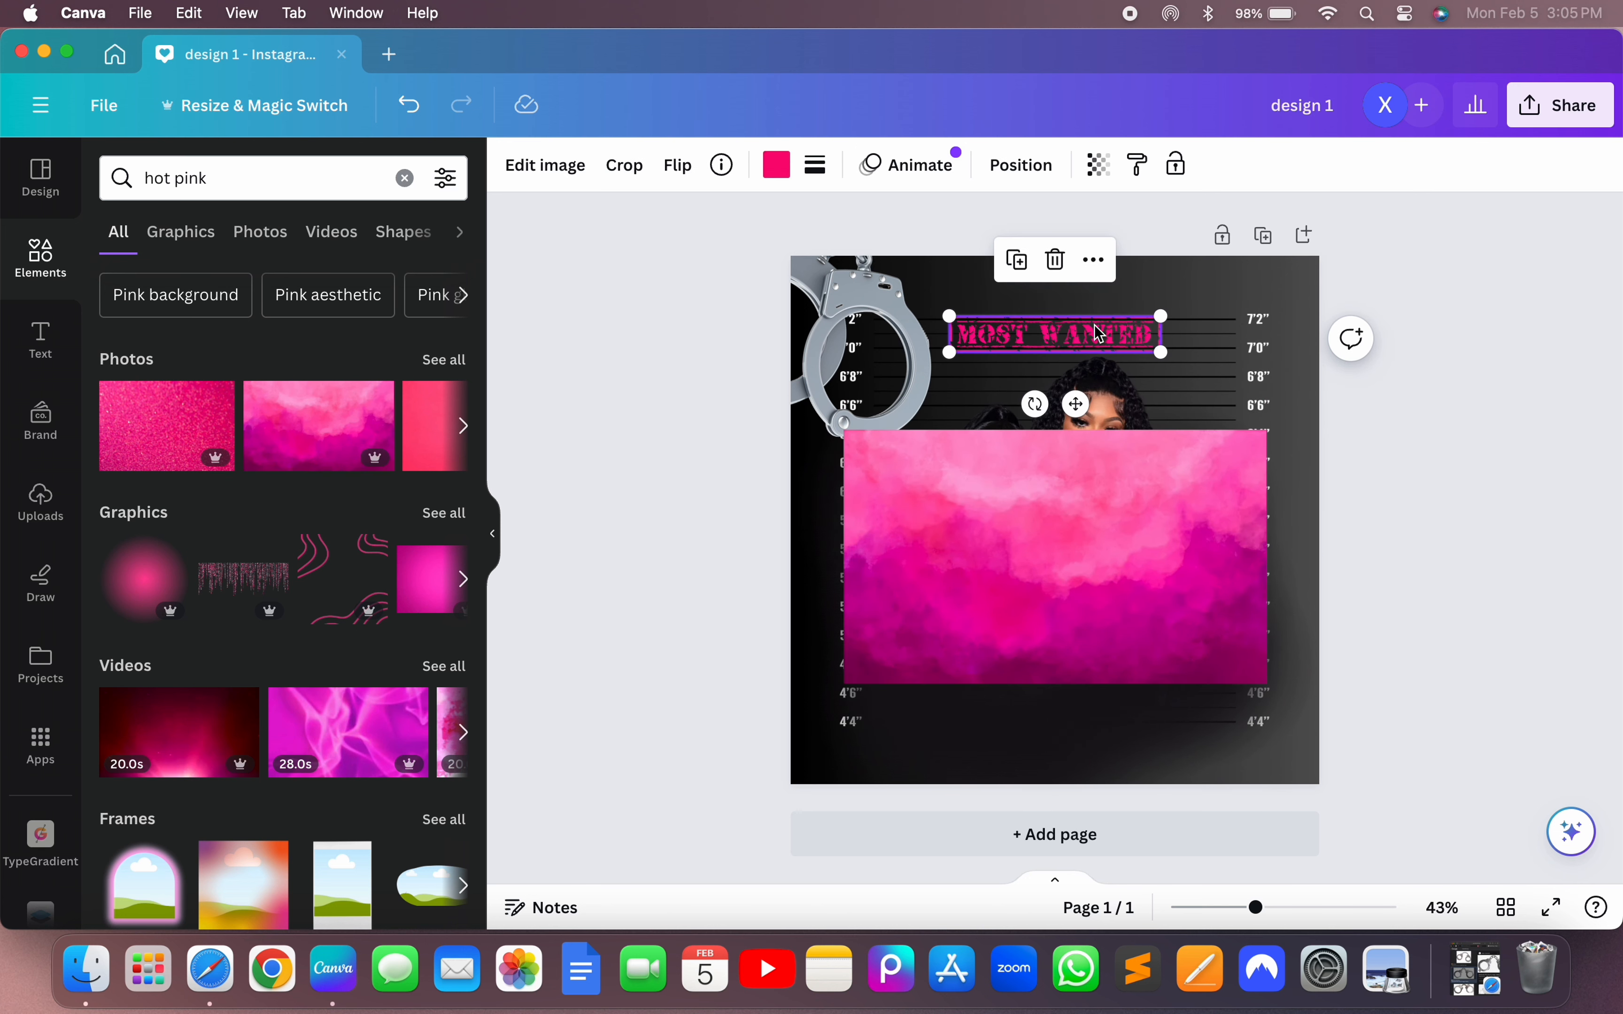
left_click(777, 165)
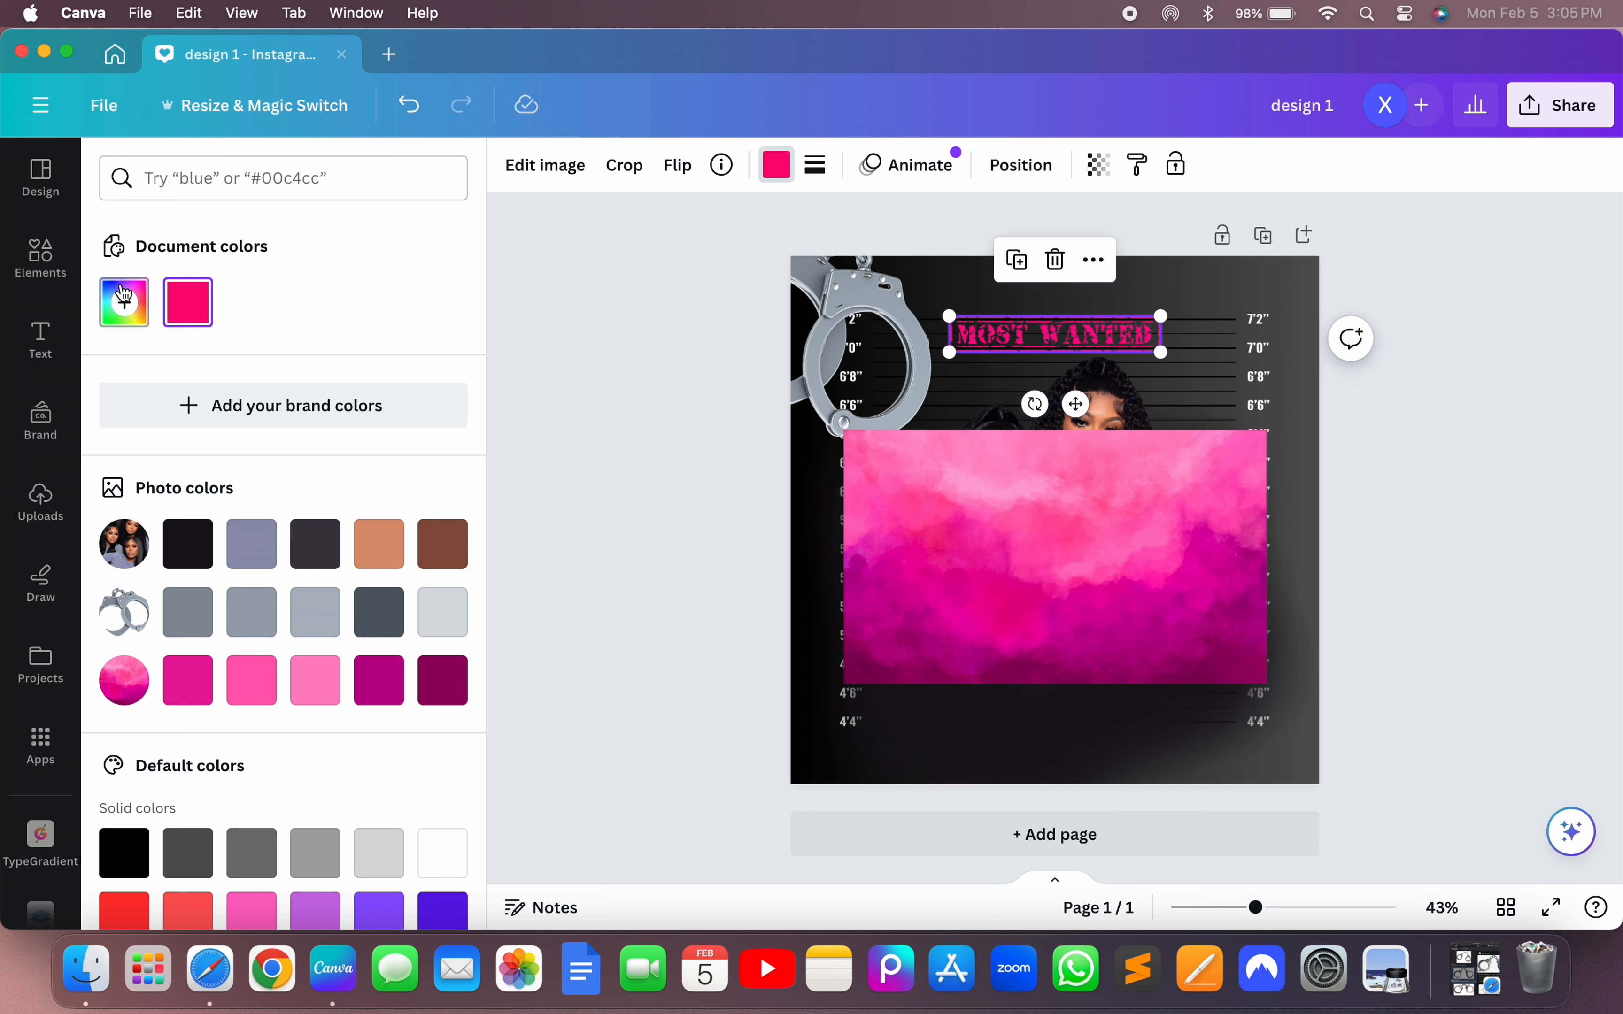
left_click(124, 299)
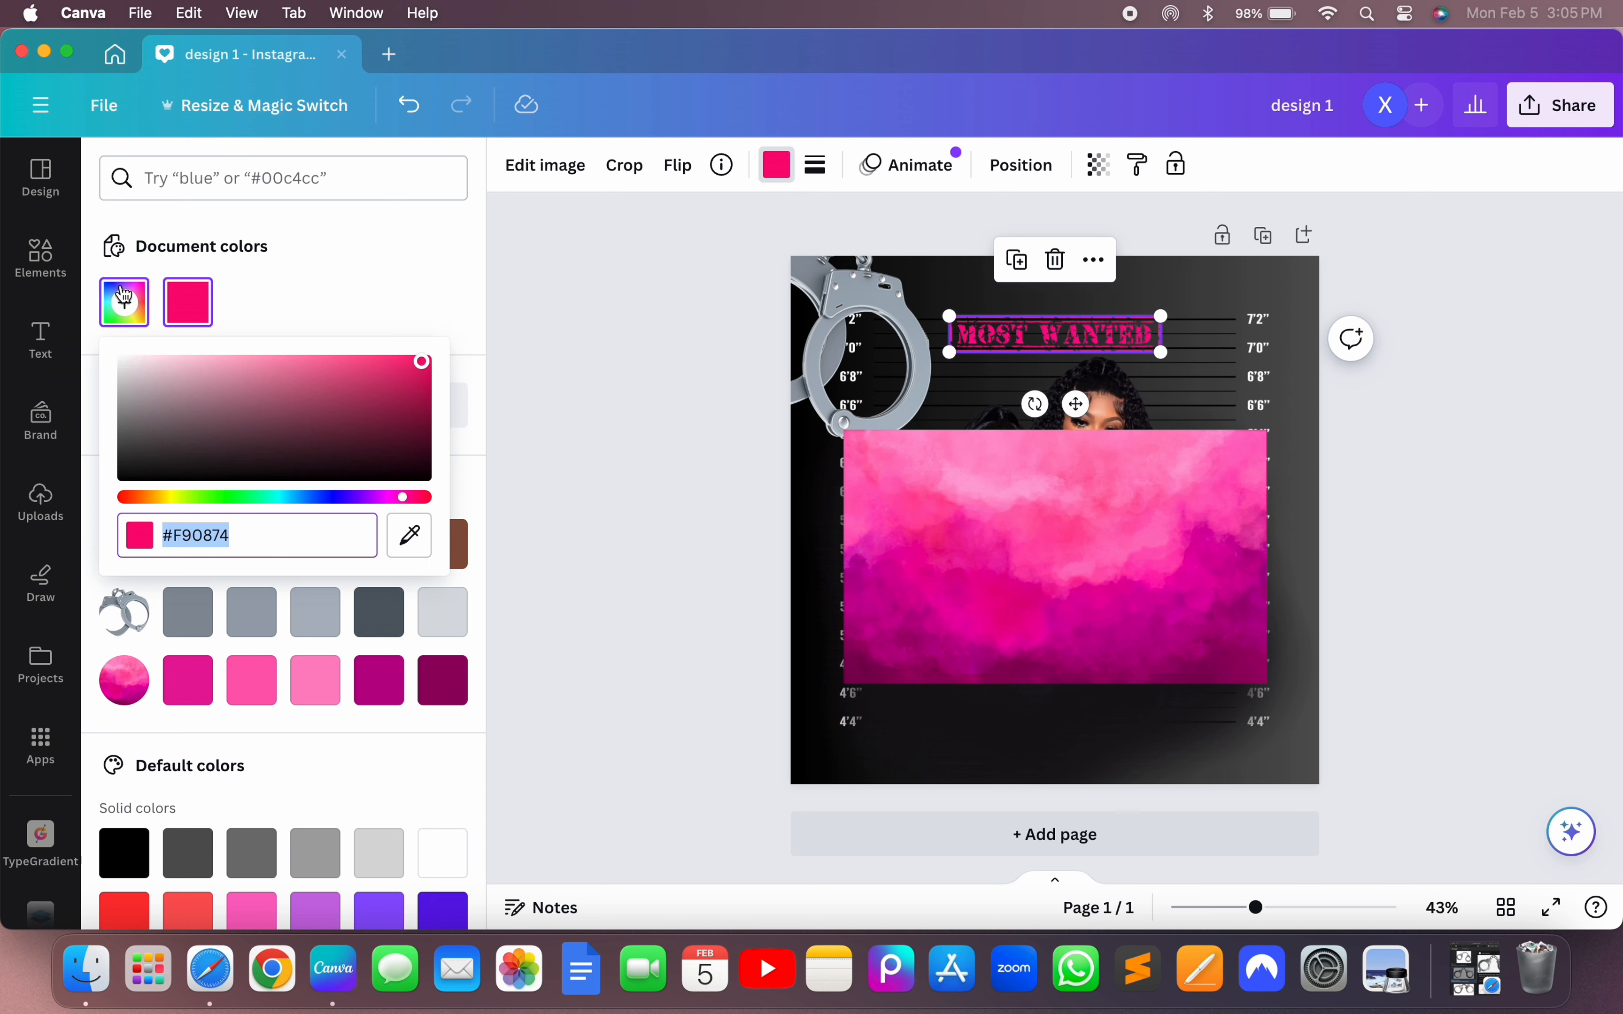
left_click(408, 547)
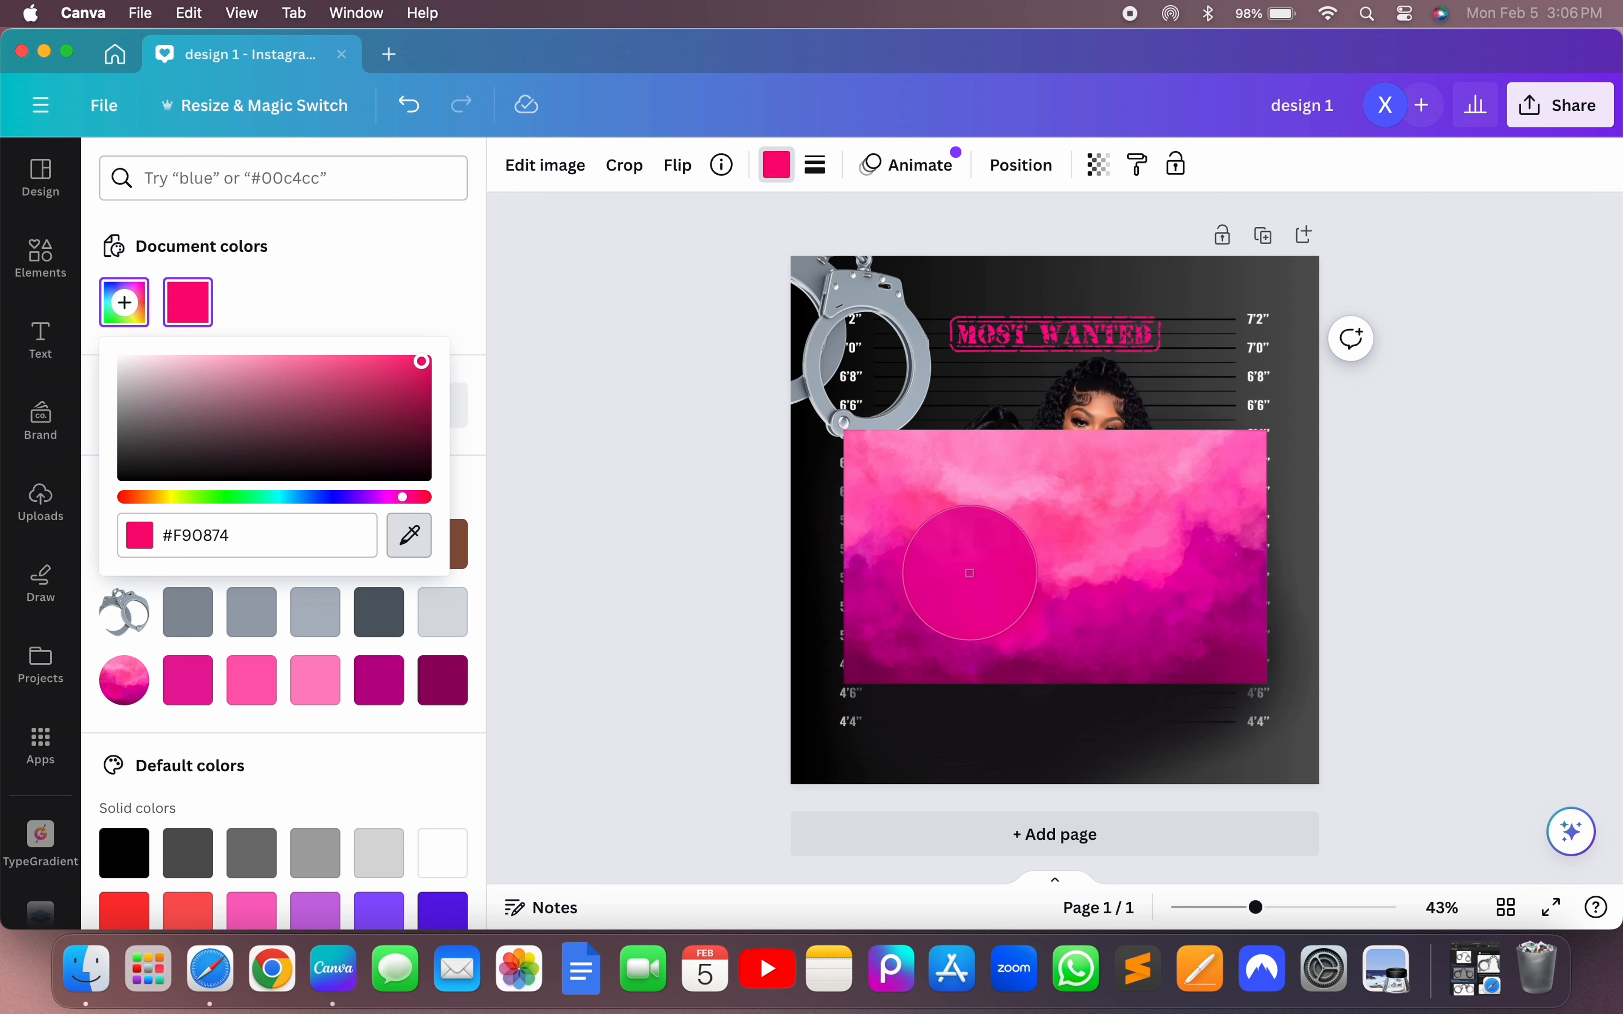
left_click(983, 585)
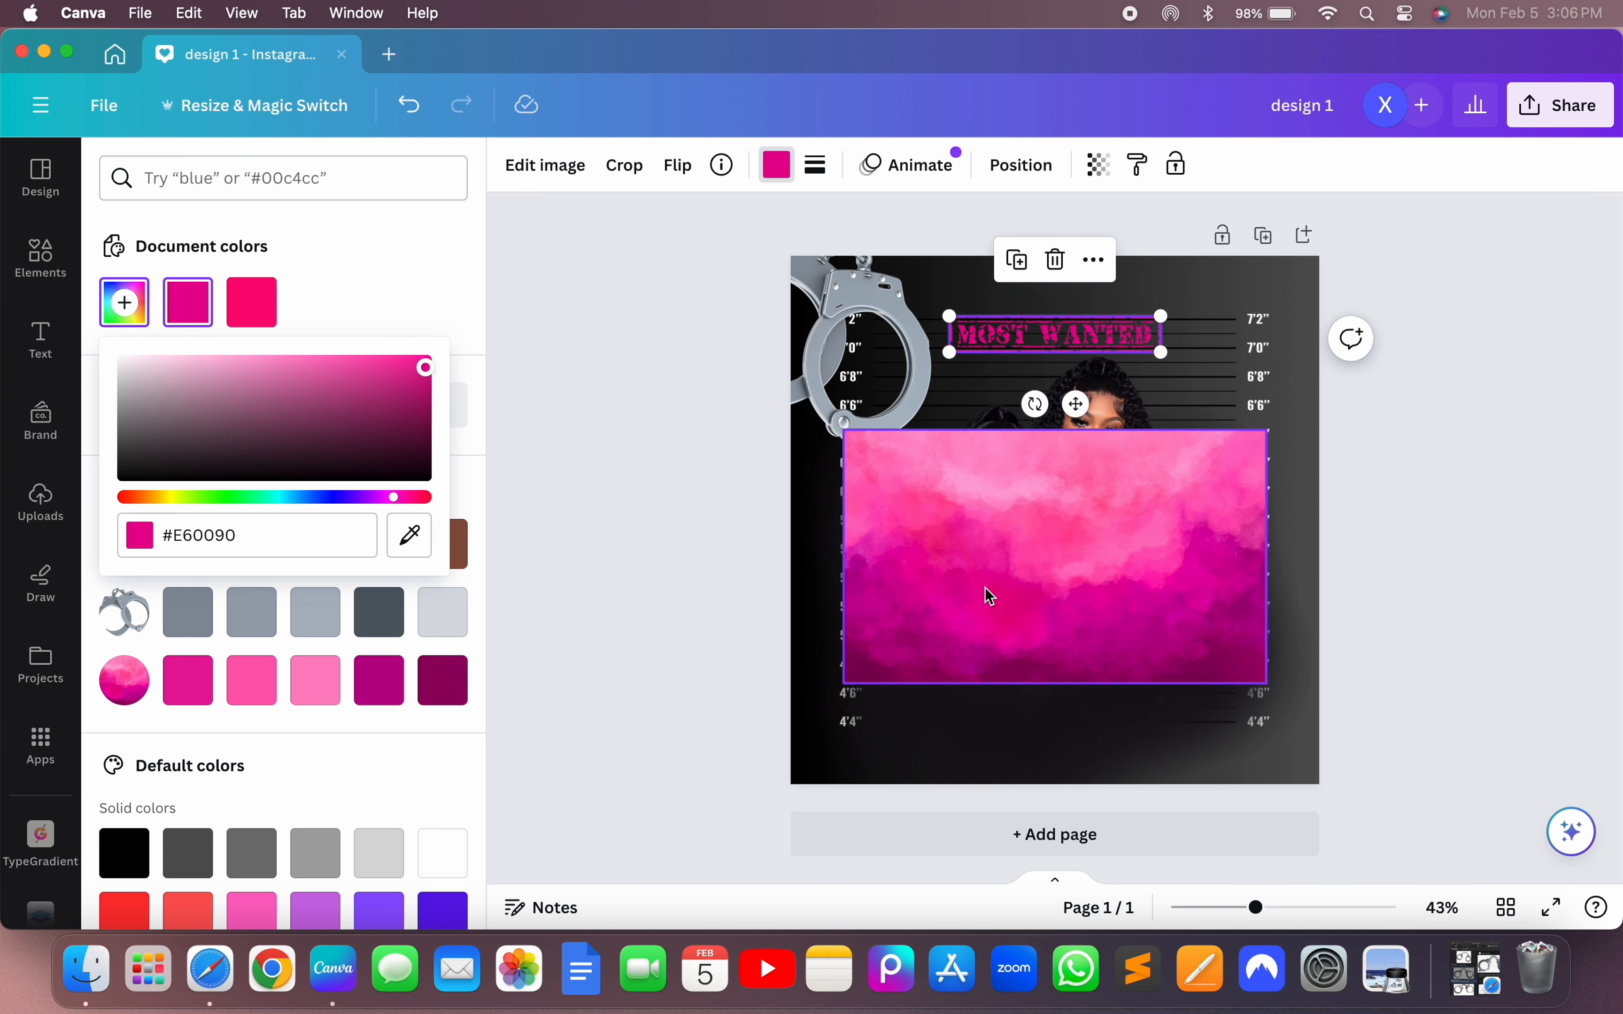
left_click(410, 535)
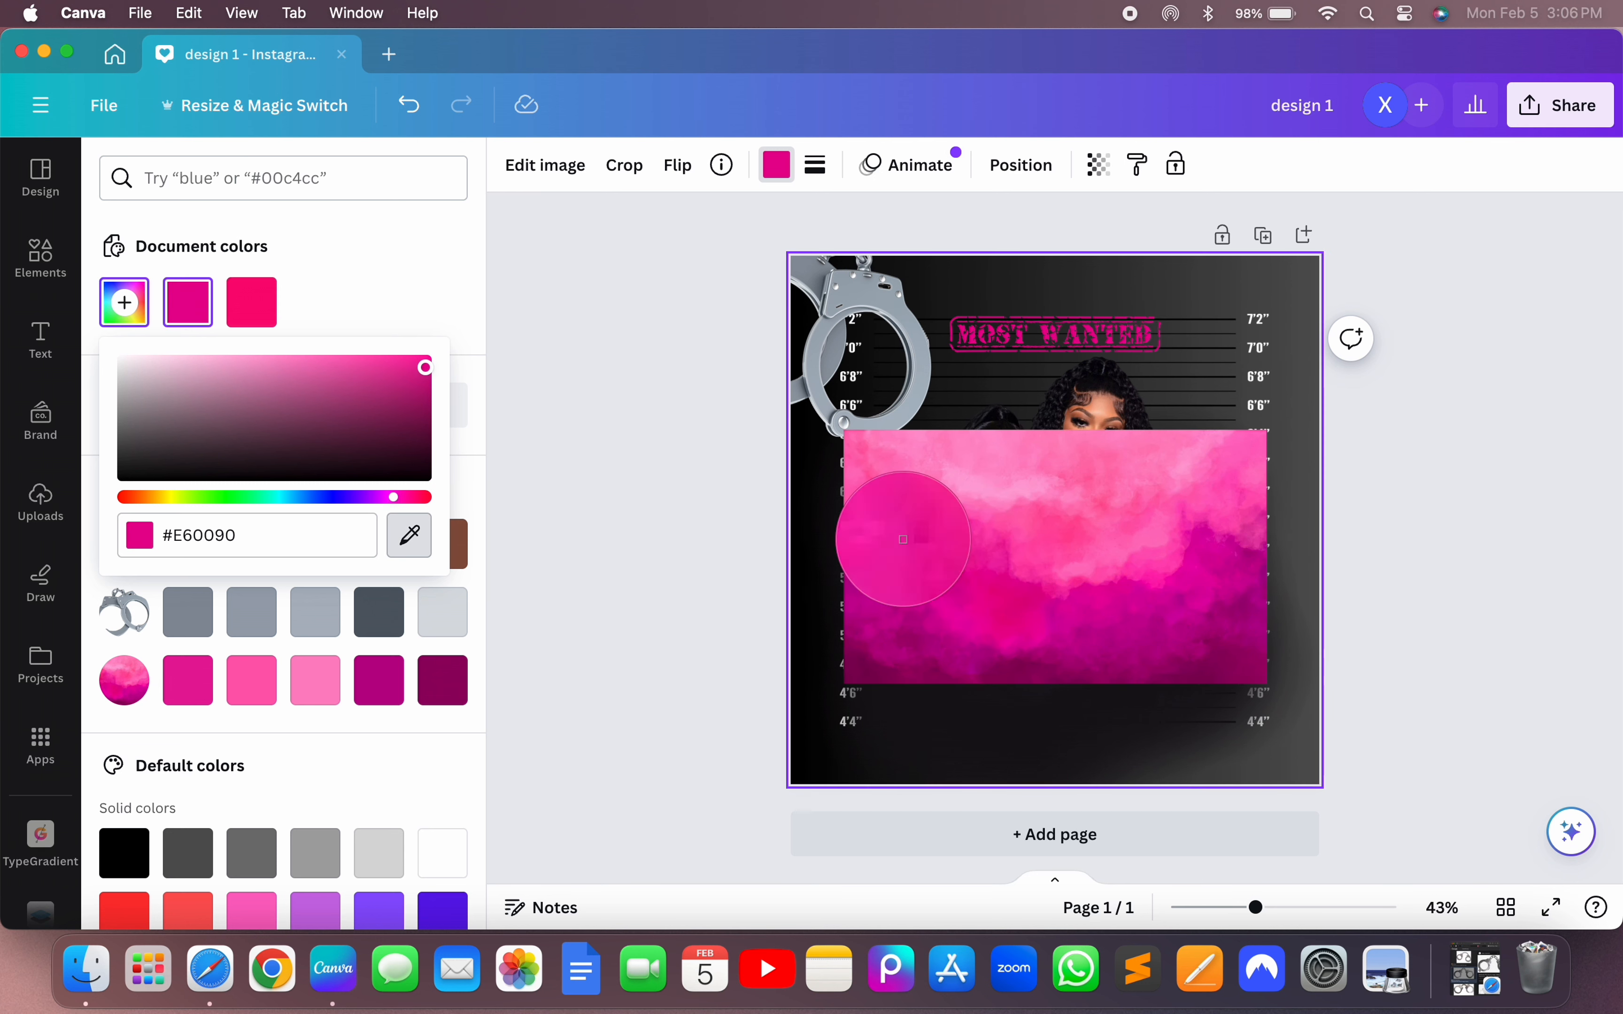
left_click(911, 512)
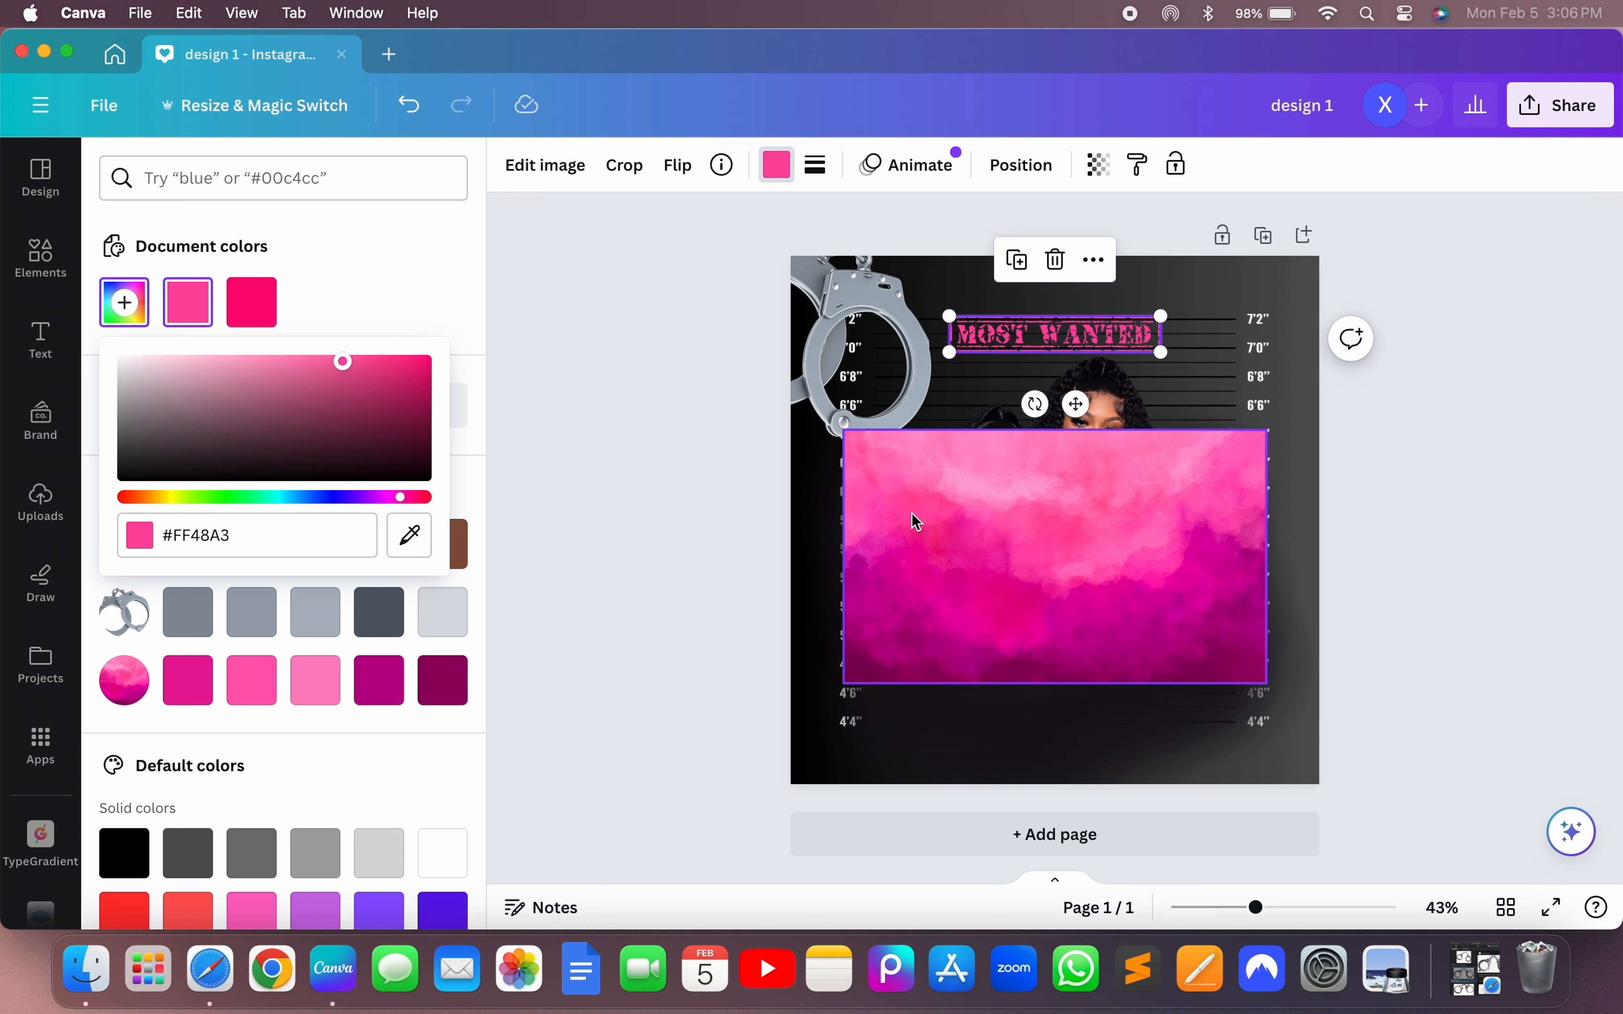
left_click(625, 567)
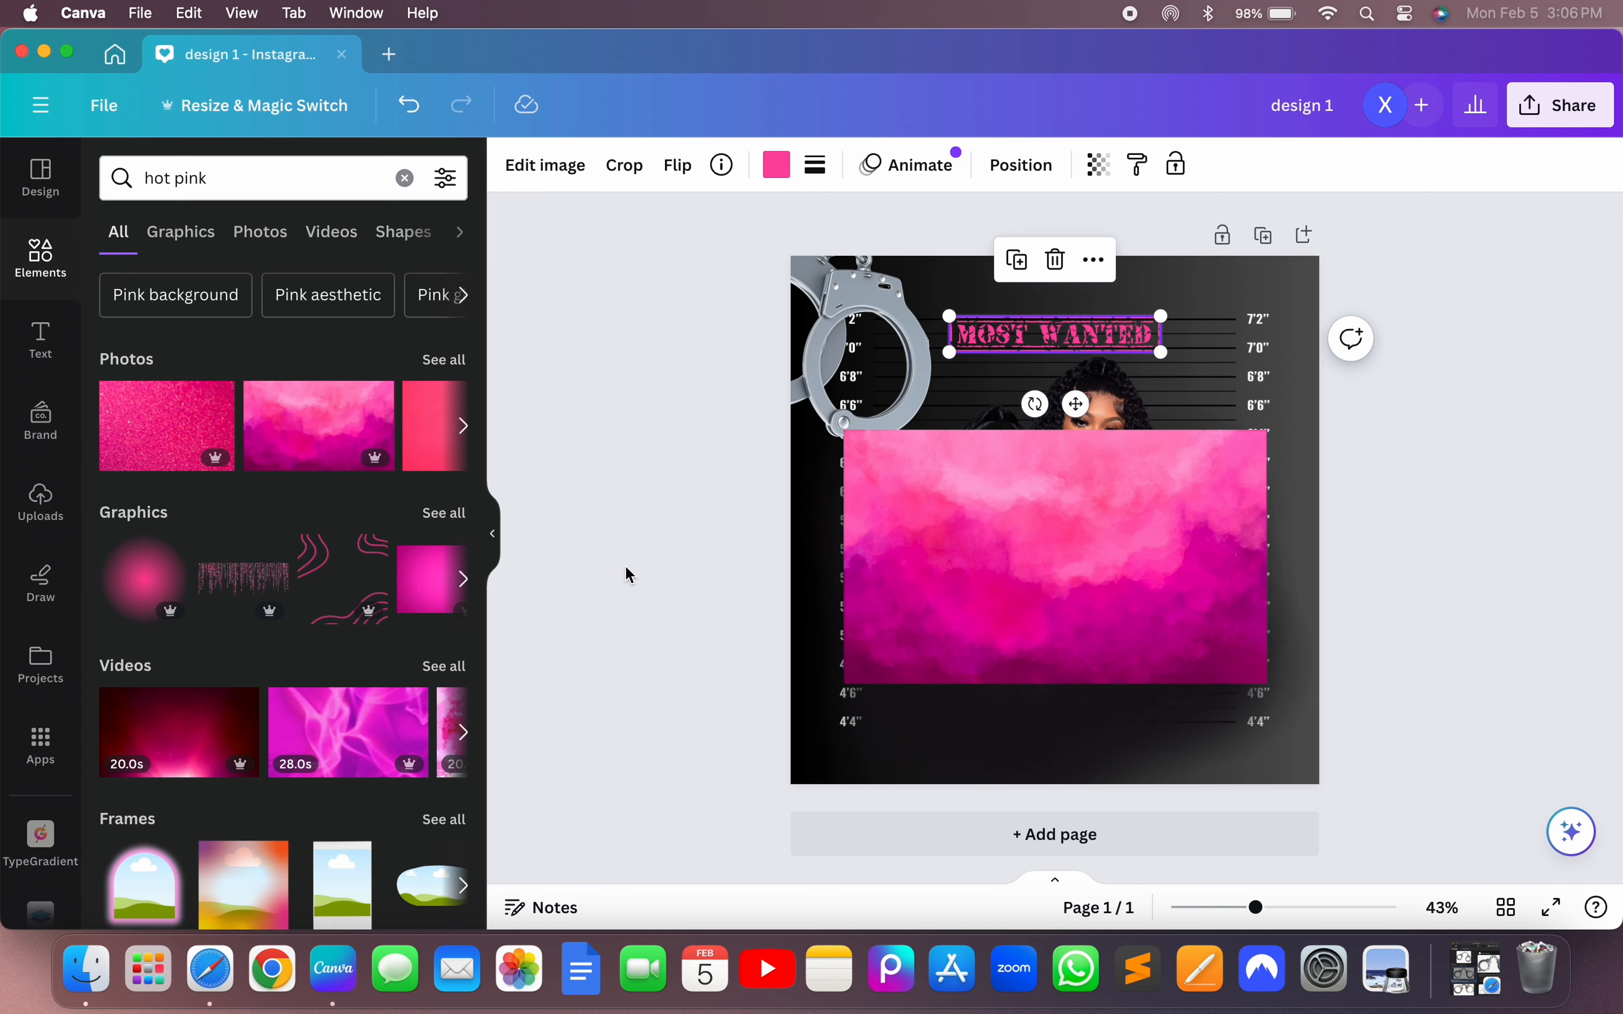
- Delete the pink and magenta cloud photo from the page
left_click(983, 561)
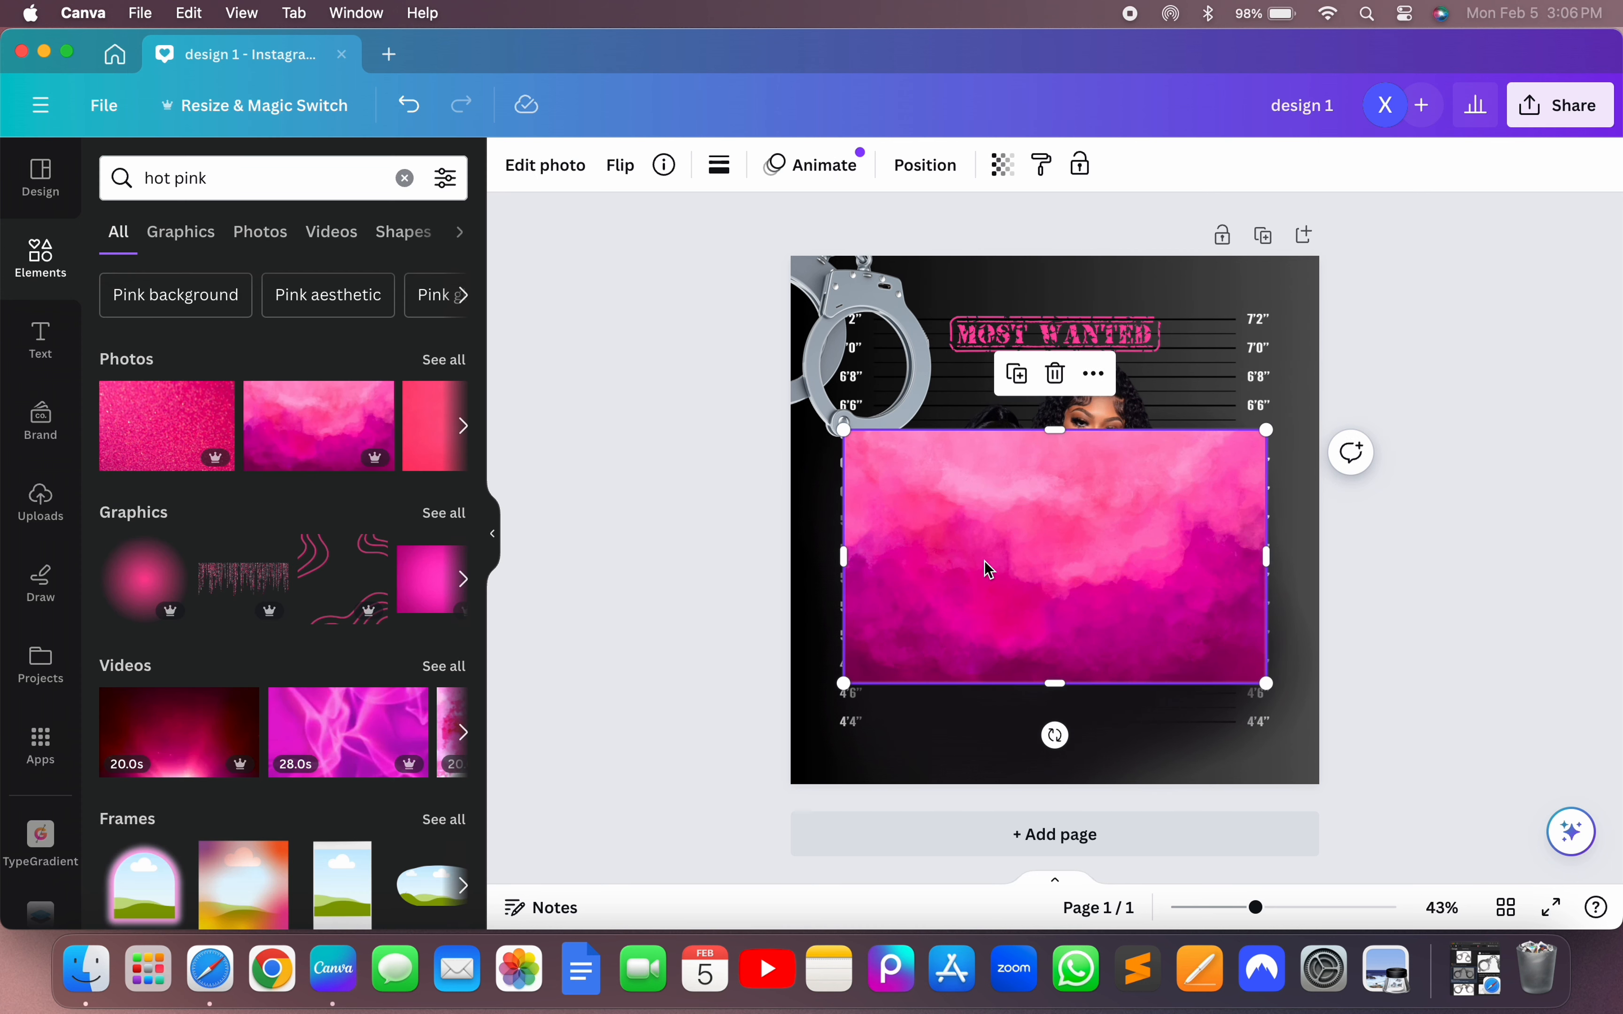
left_click(1054, 373)
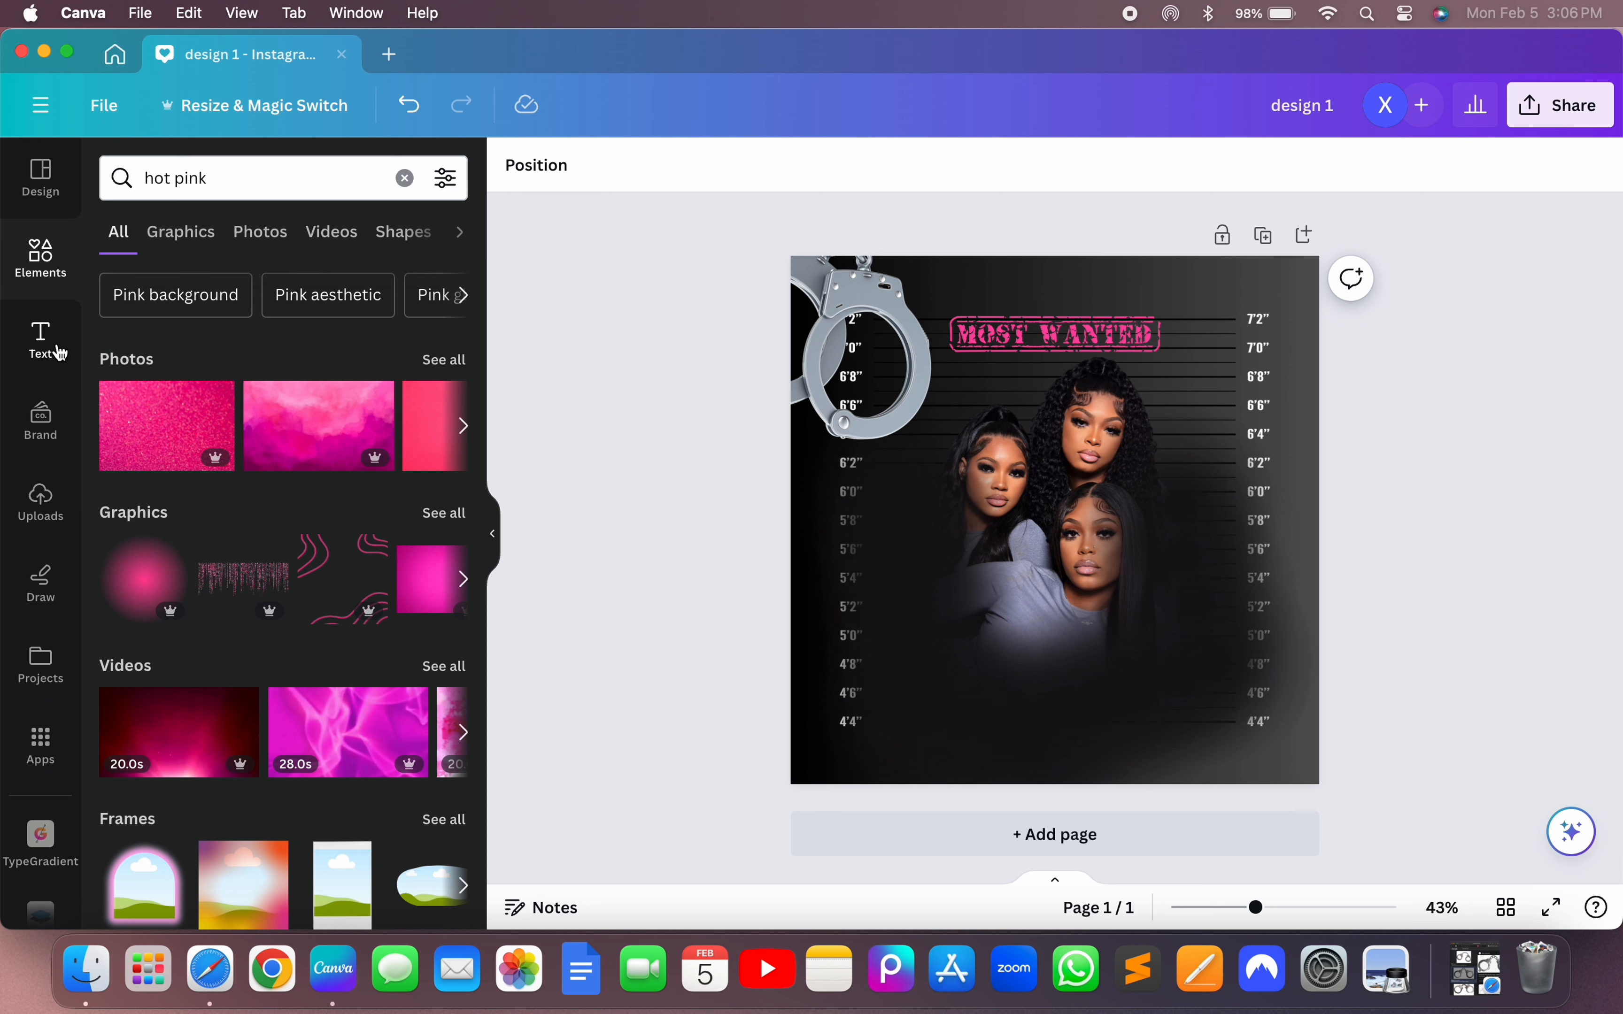
- Add a heading reading BRAND AMBASSADOR WANTED, scale it down to font size 55.6 and widen its box to fit one line
left_click(42, 342)
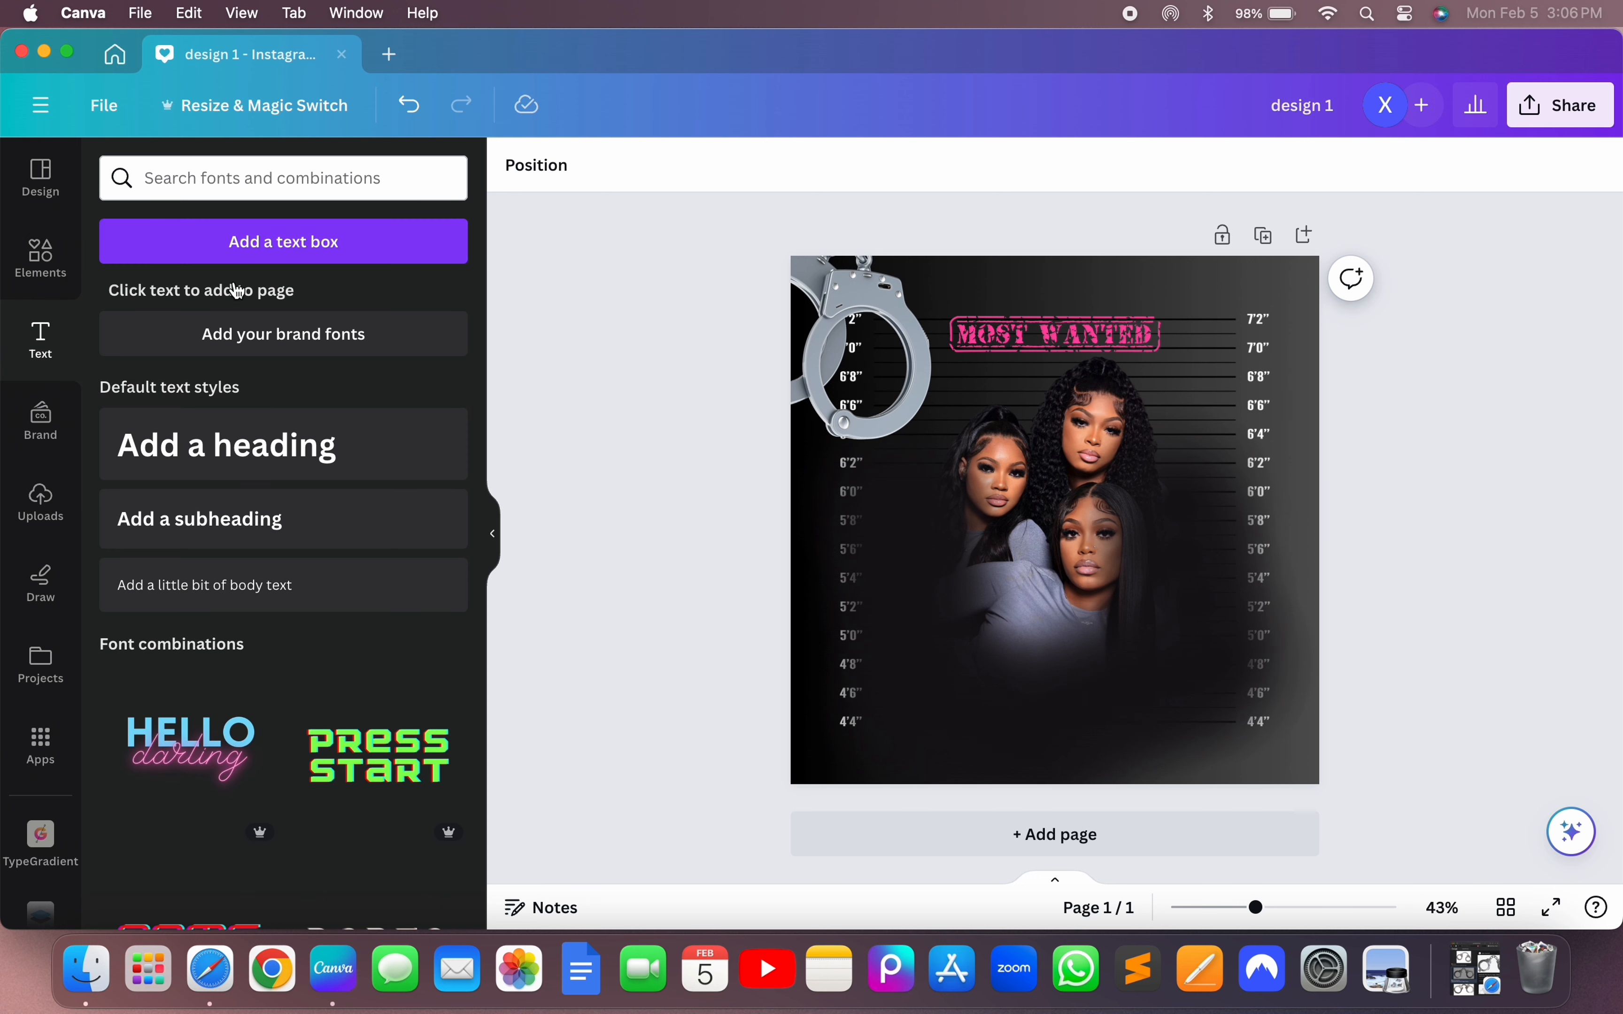
left_click(304, 443)
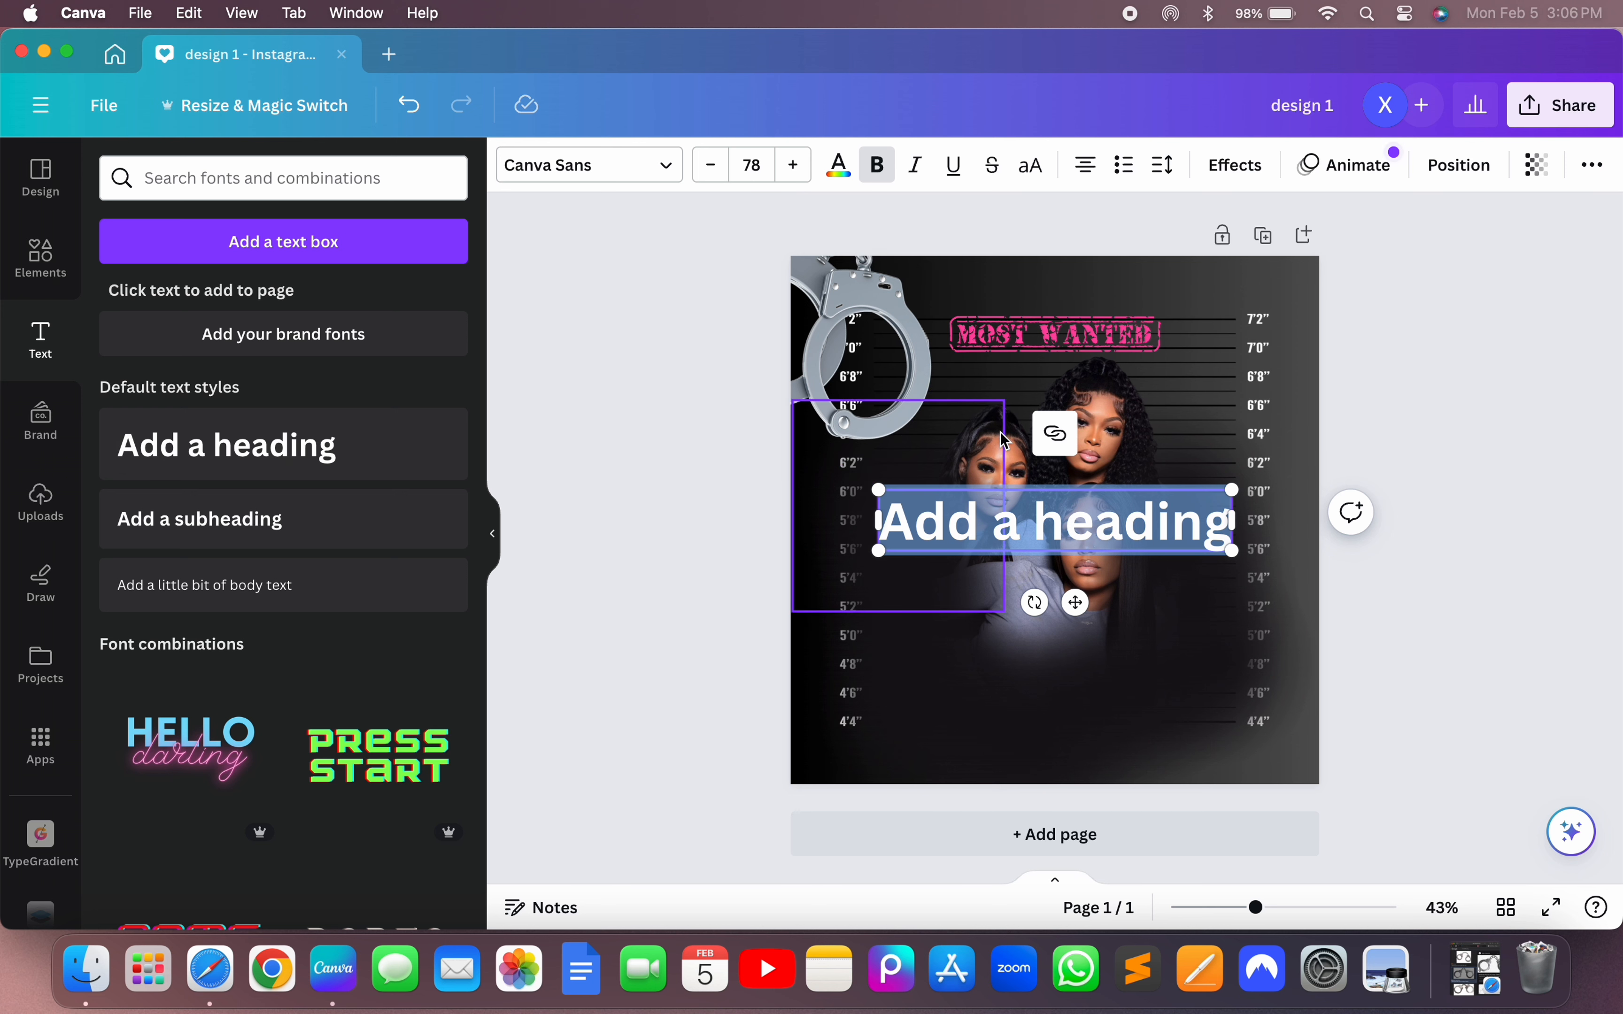
type("b")
key("BackSpace")
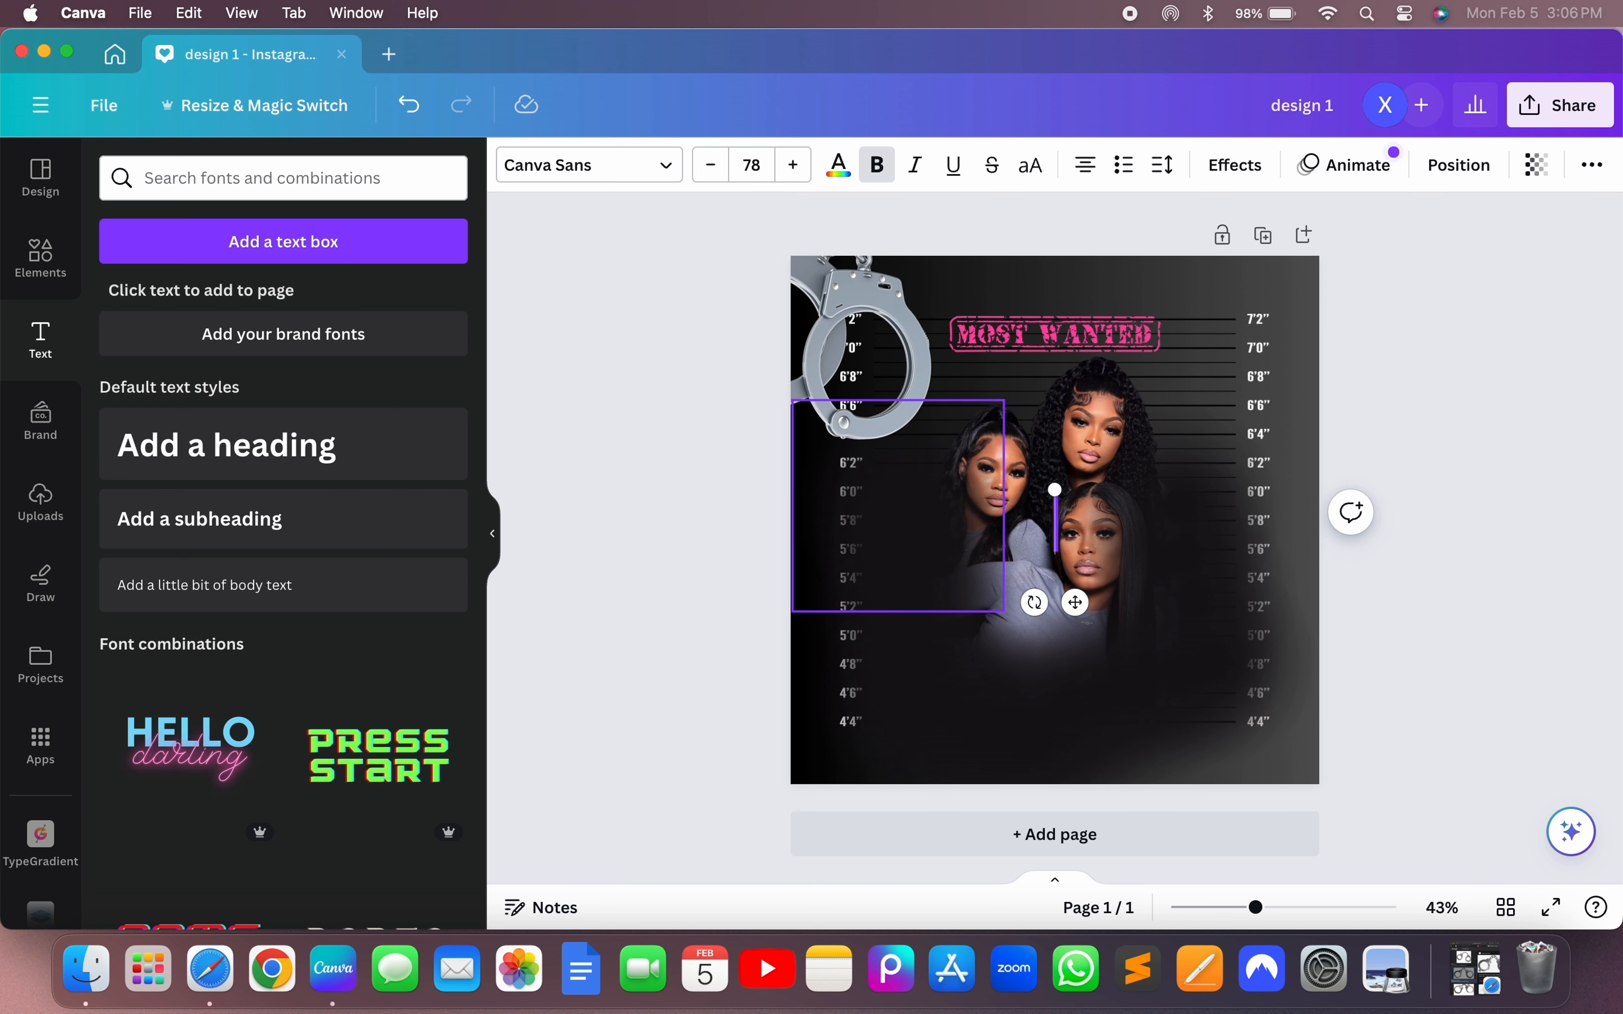
type("BRAND")
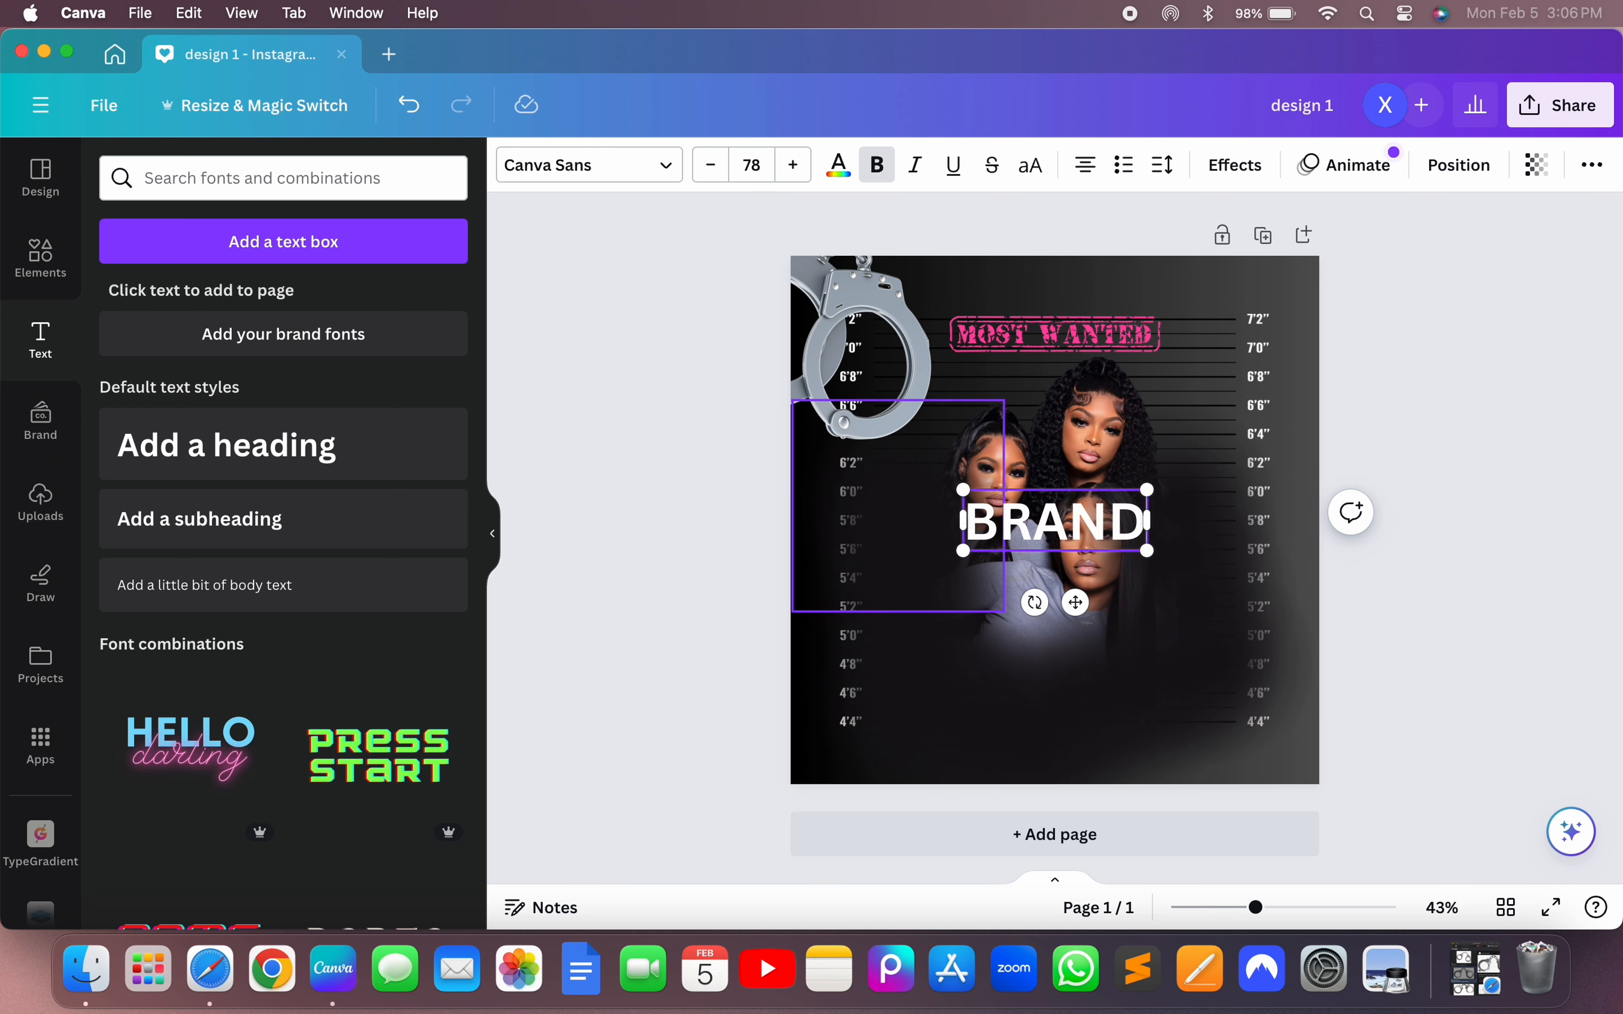
type(" AMBAS")
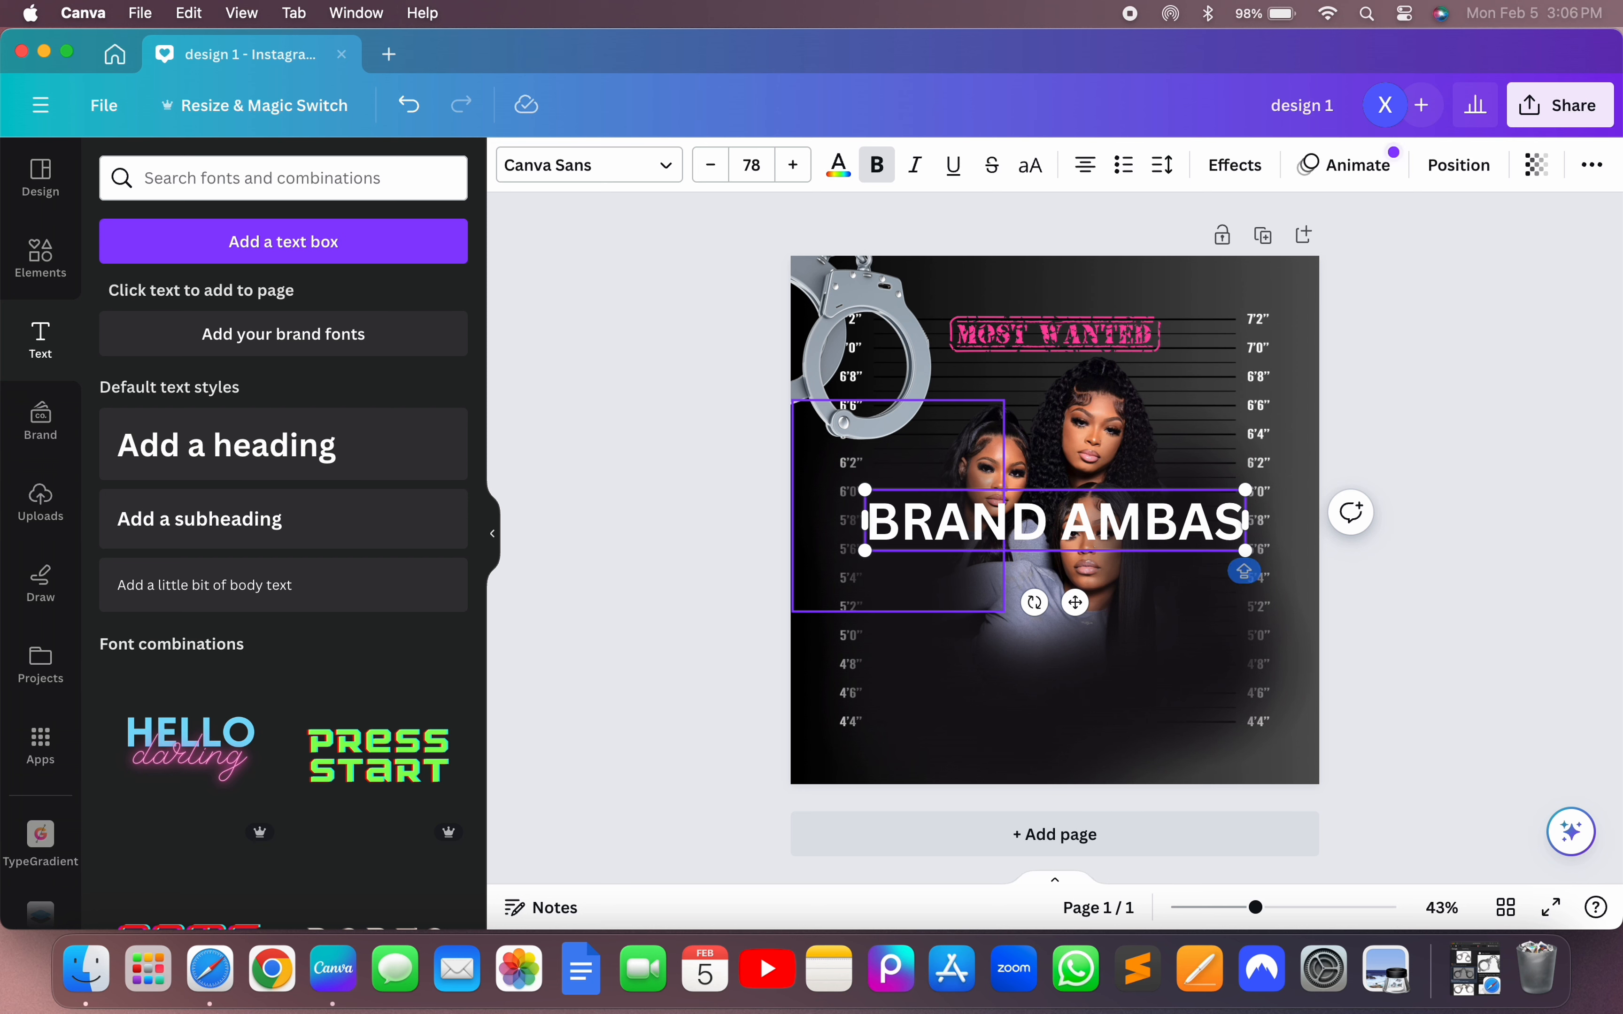
type("SADOR WA")
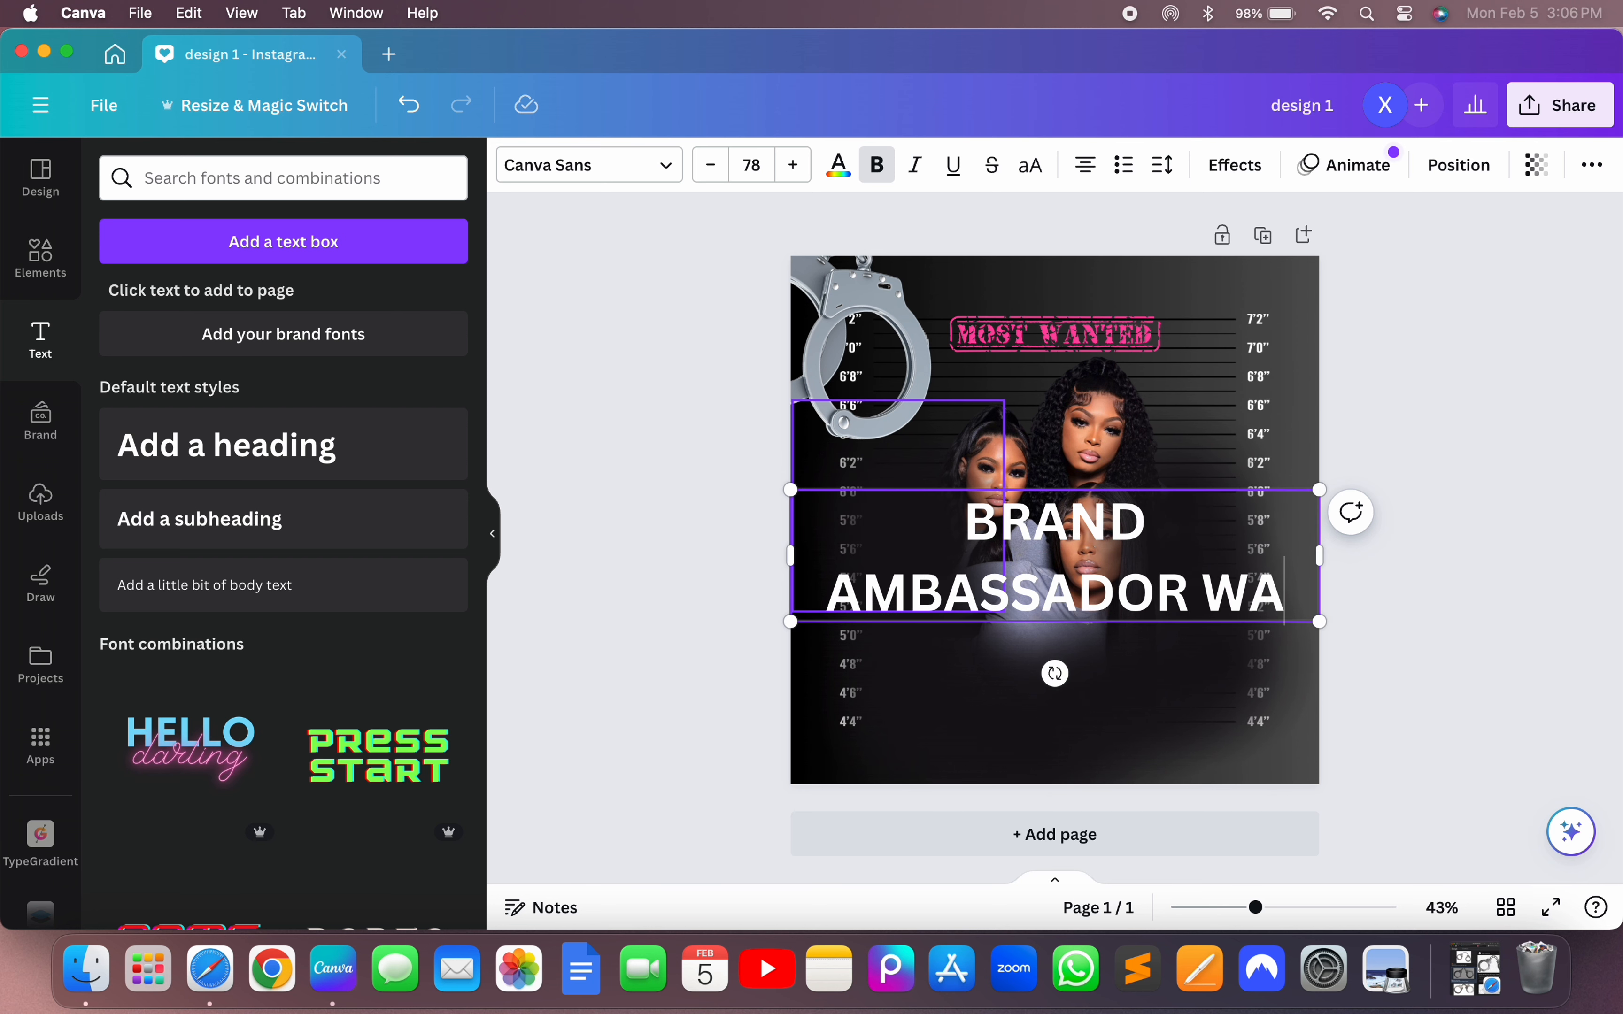
type("NTED")
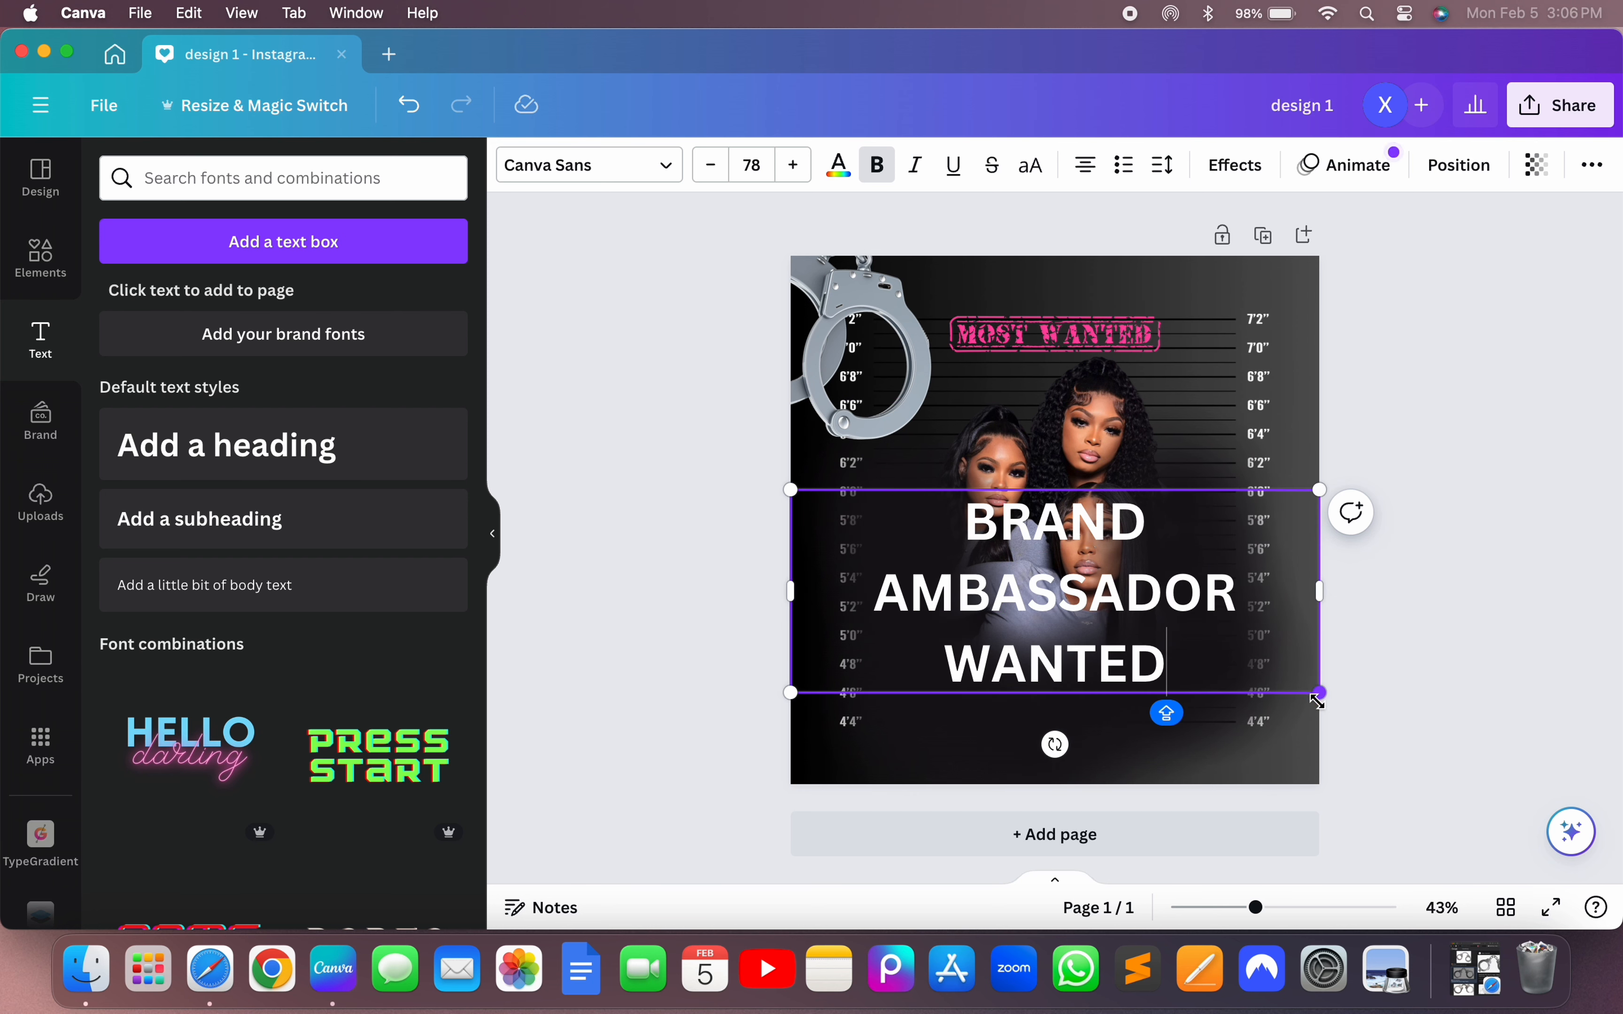
left_click_drag(1316, 701, 1170, 634)
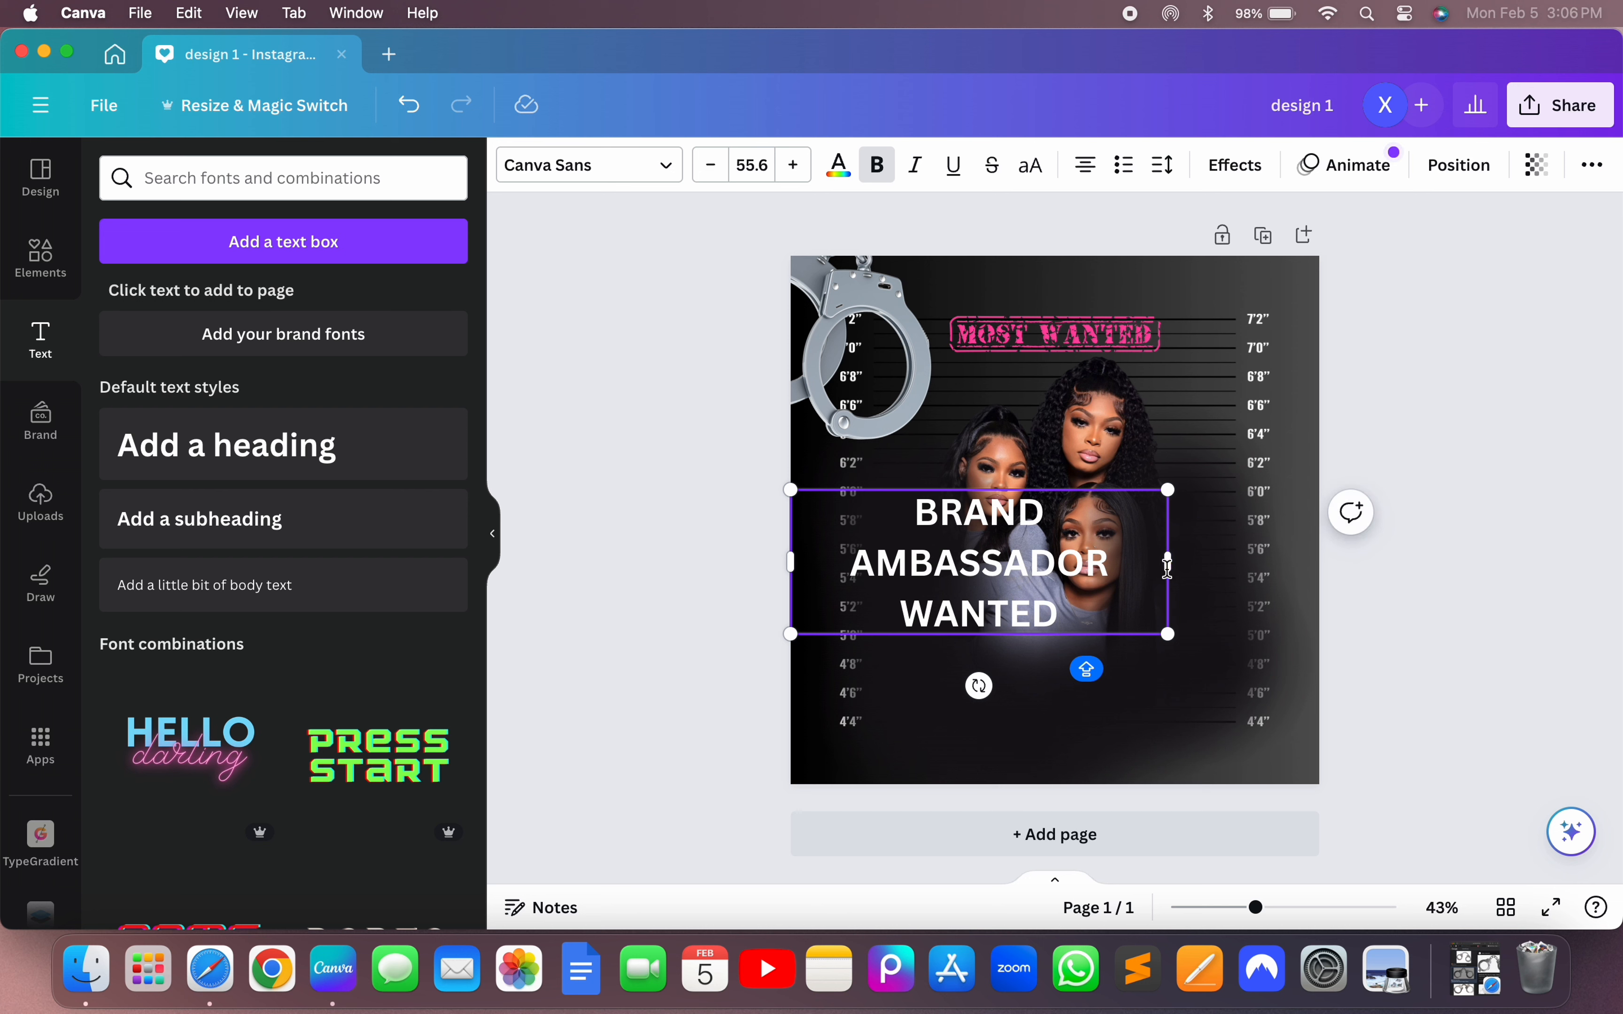
left_click_drag(1167, 563, 1359, 541)
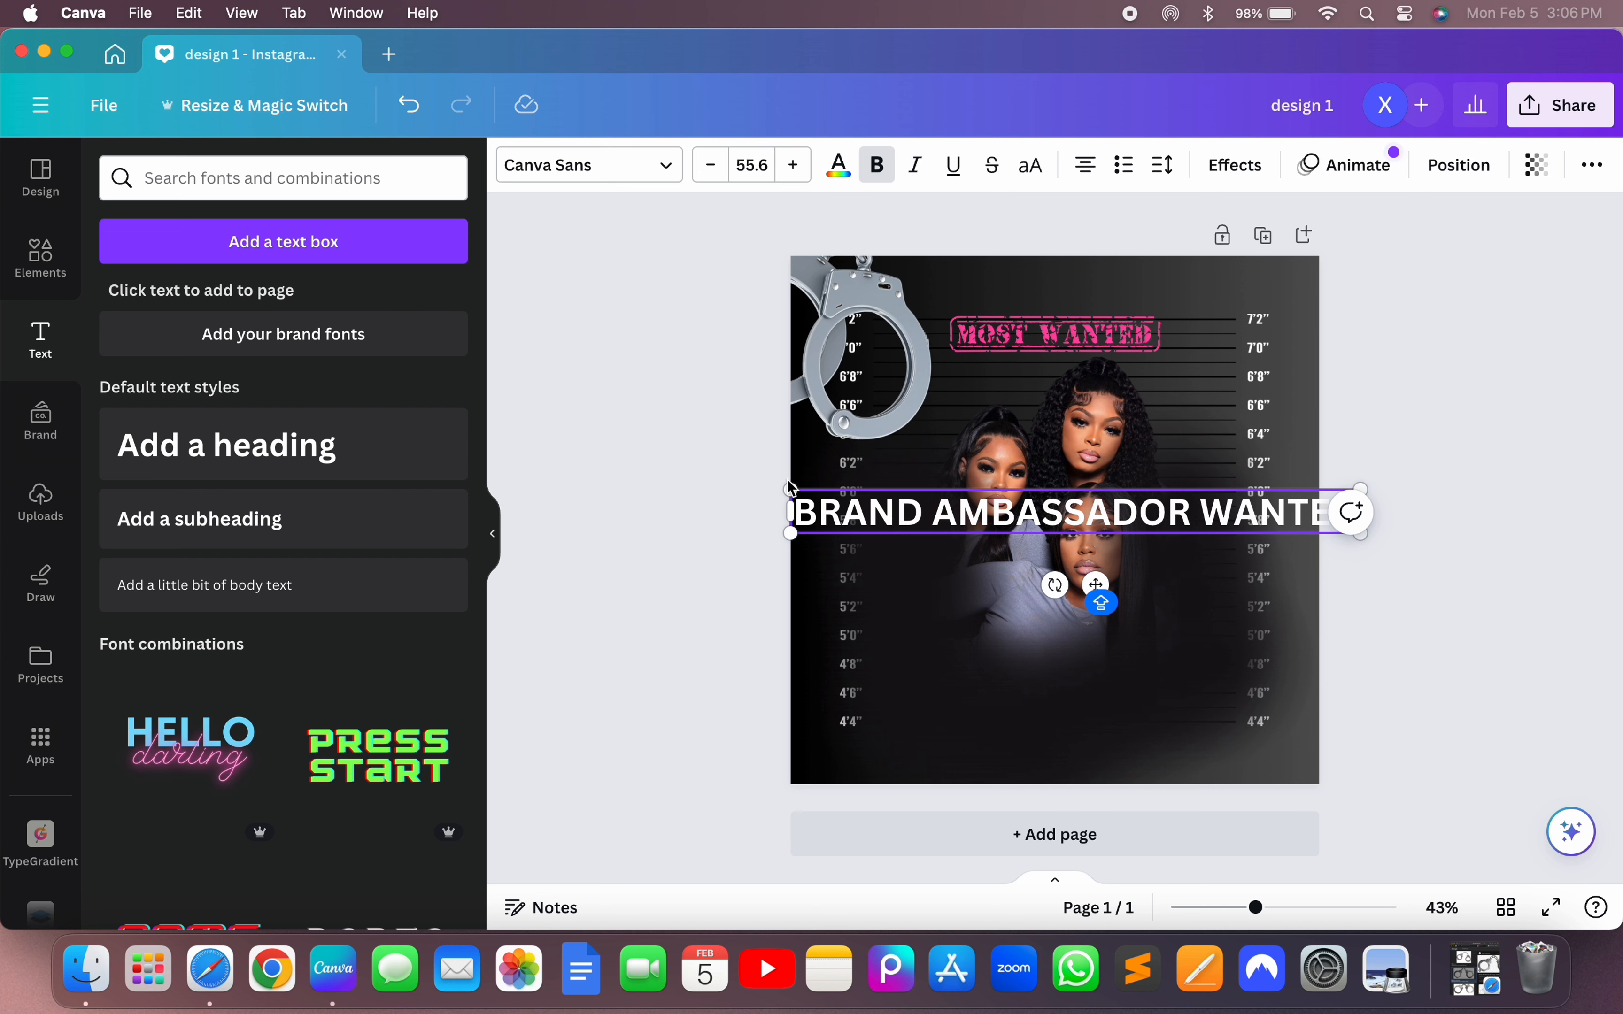
- Set the font of the BRAND AMBASSADOR WANTED heading to Bebas Neue
triple_click(844, 512)
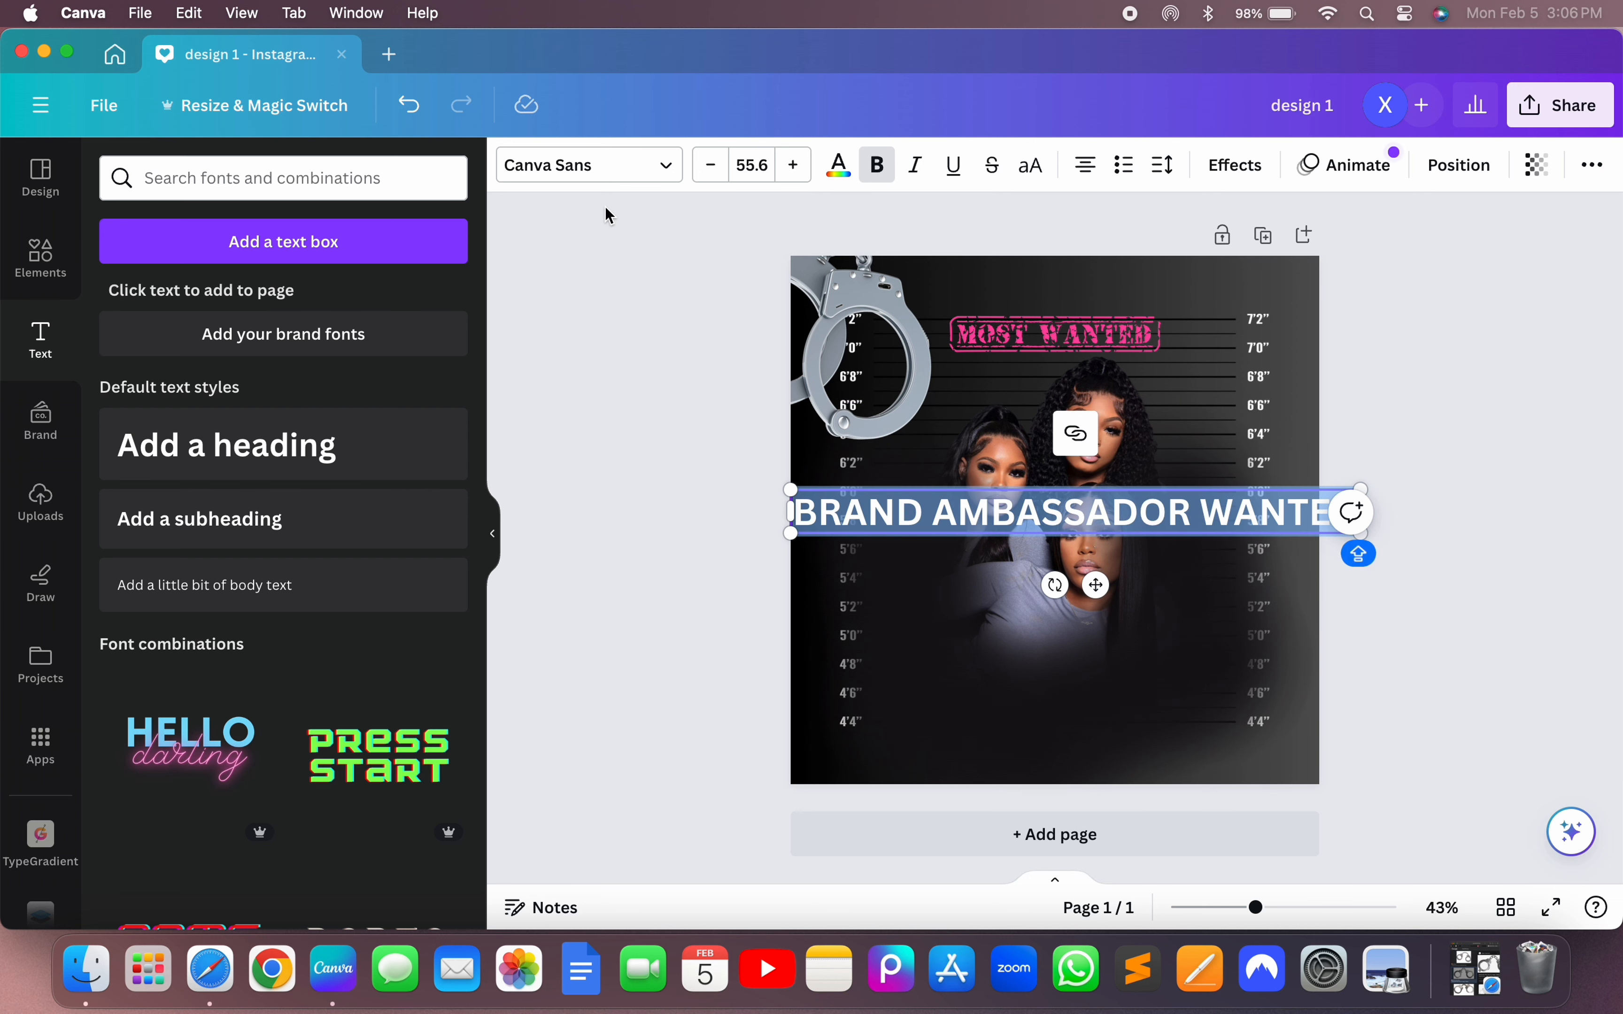
left_click(614, 174)
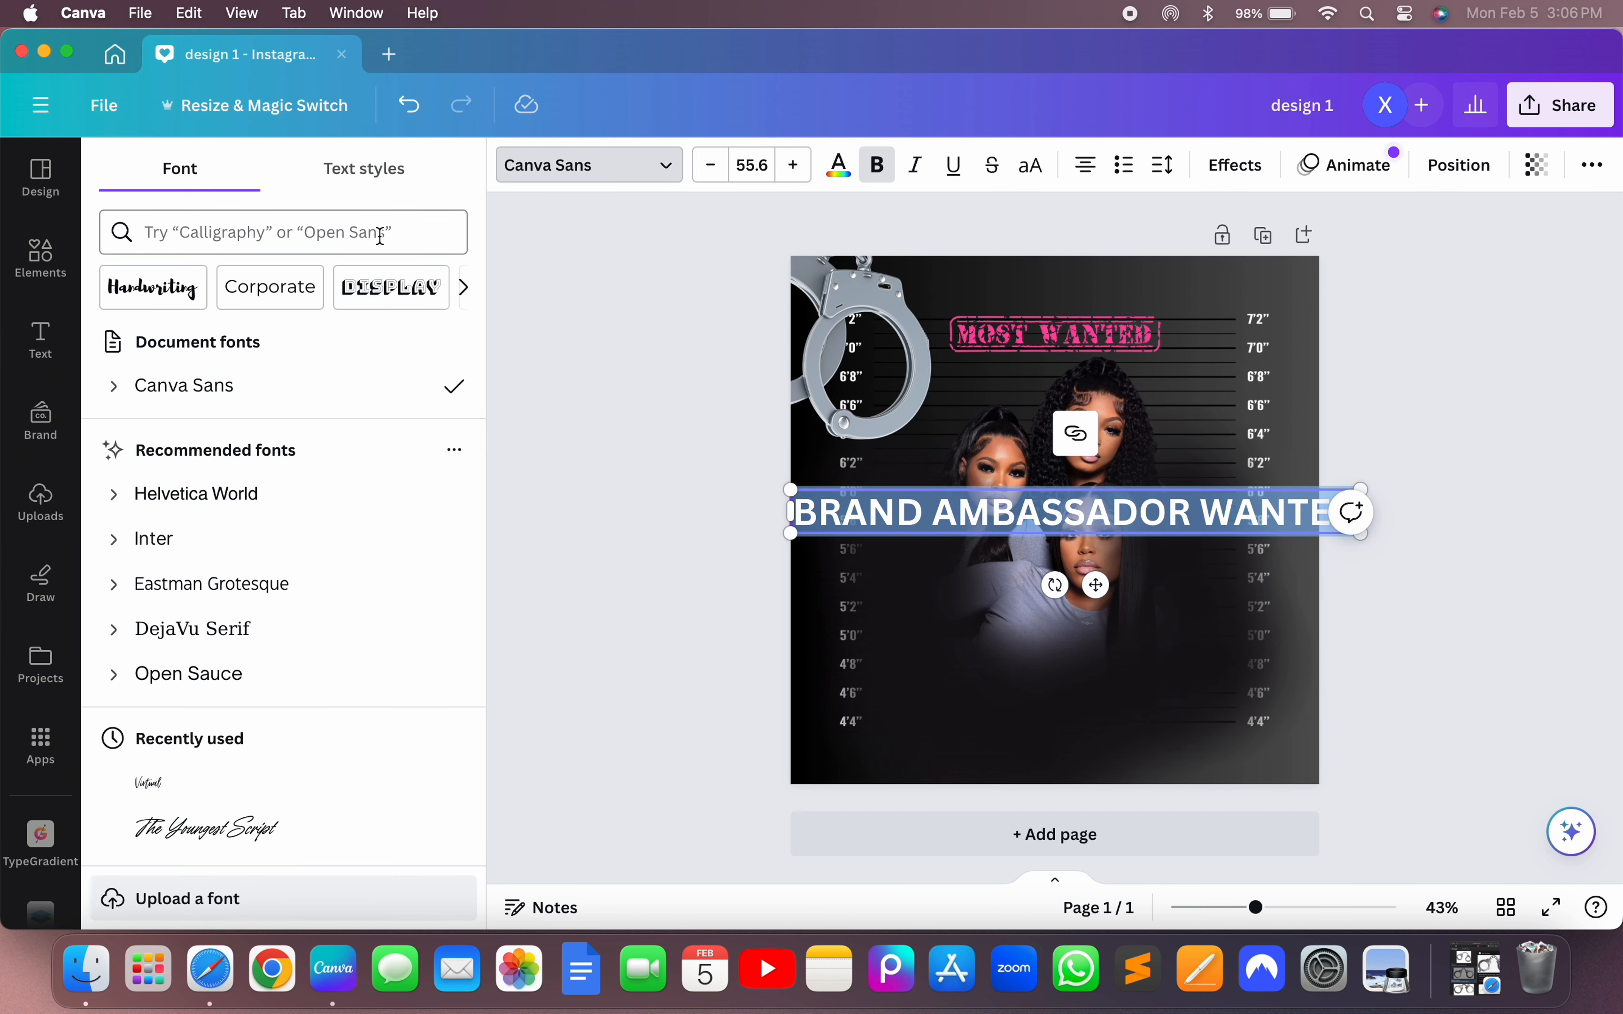
scroll(362, 531, "down", 15)
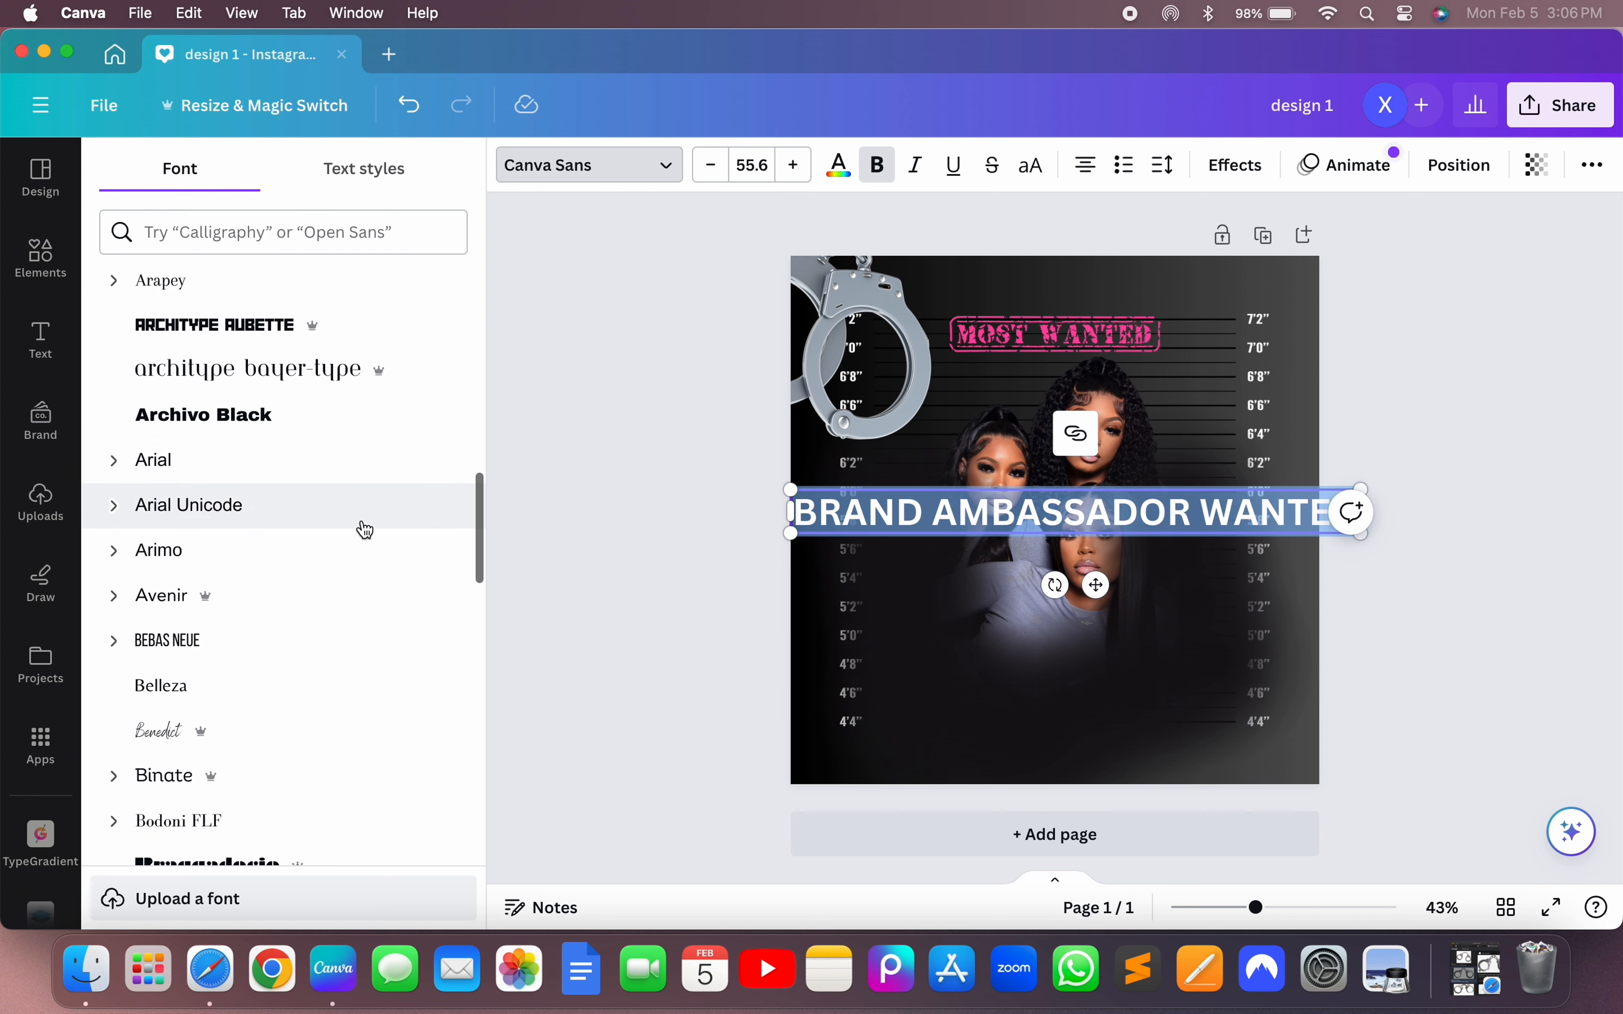
scroll(363, 531, "down", 5)
scroll(272, 460, "up", 3)
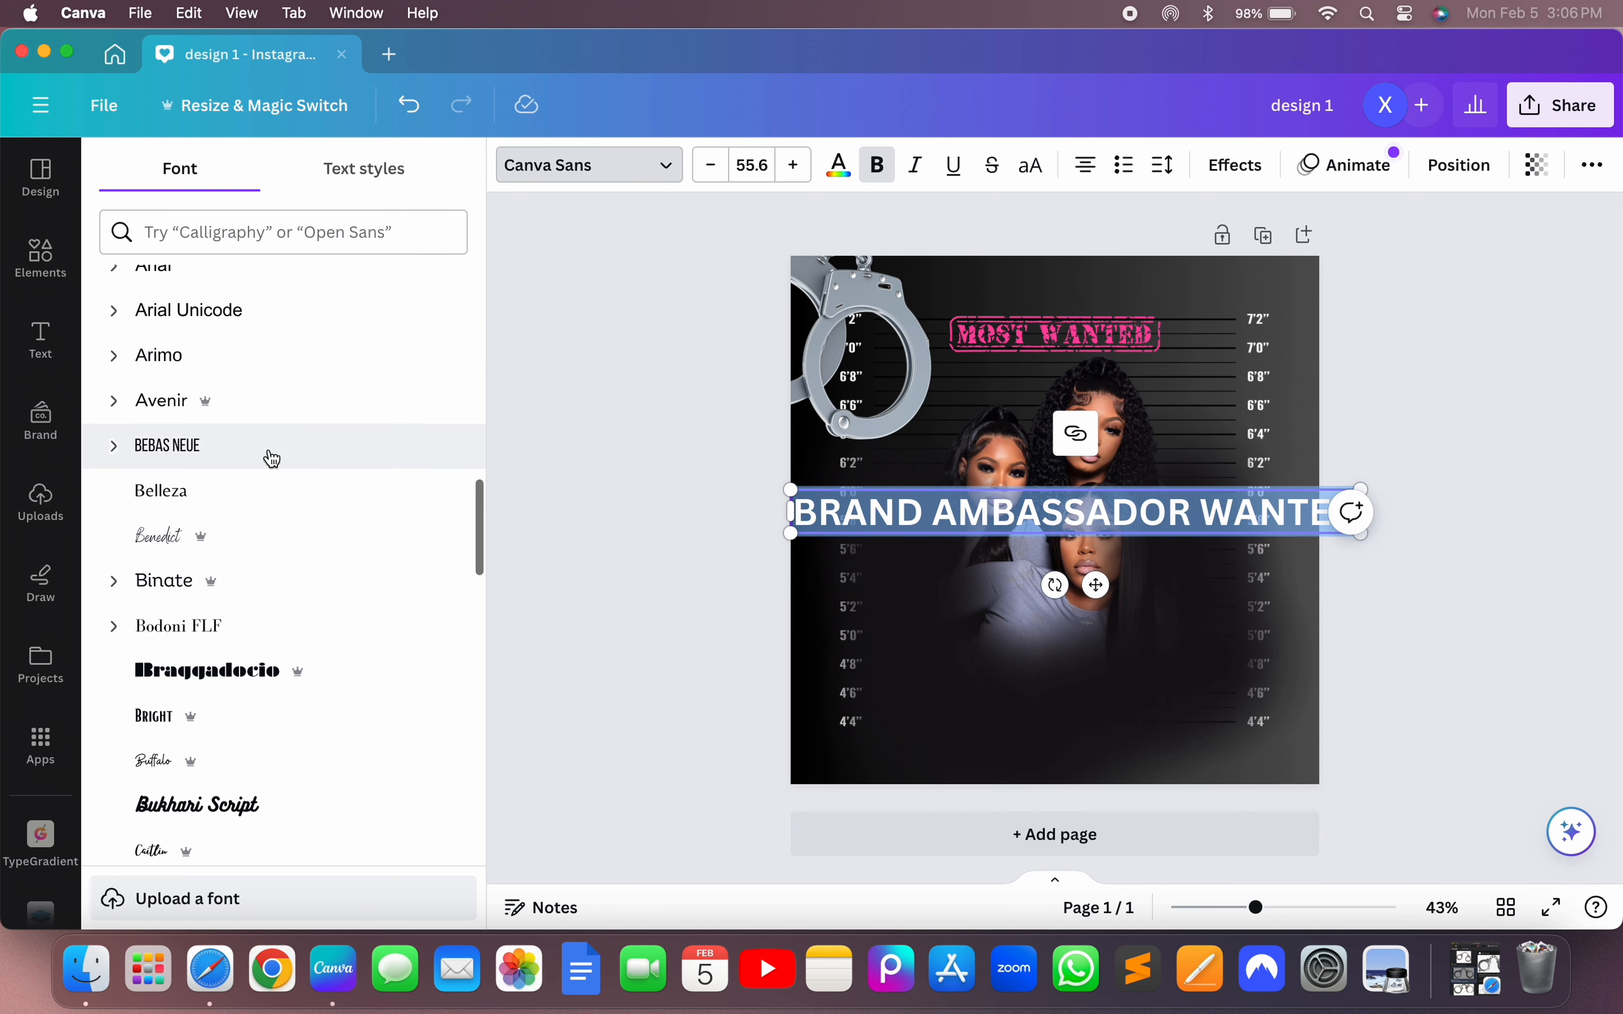
left_click(268, 454)
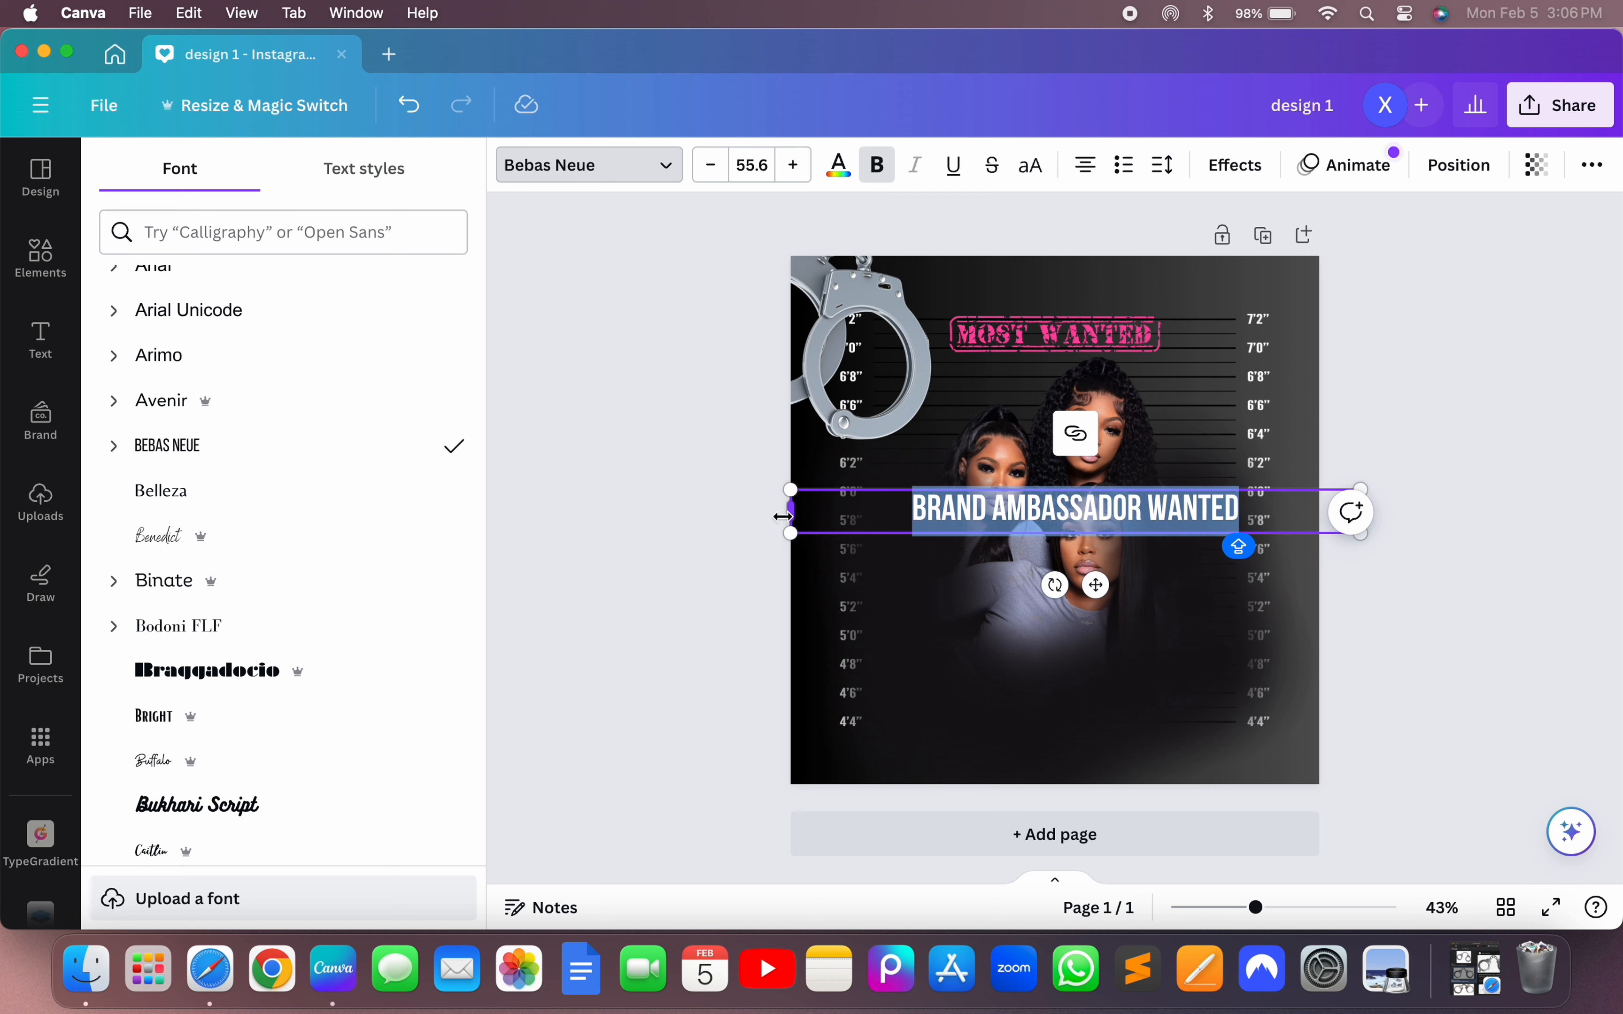
- Narrow the heading's text box to fit its text and place it centred at the lower edge of the group photo
left_click_drag(790, 515, 1024, 515)
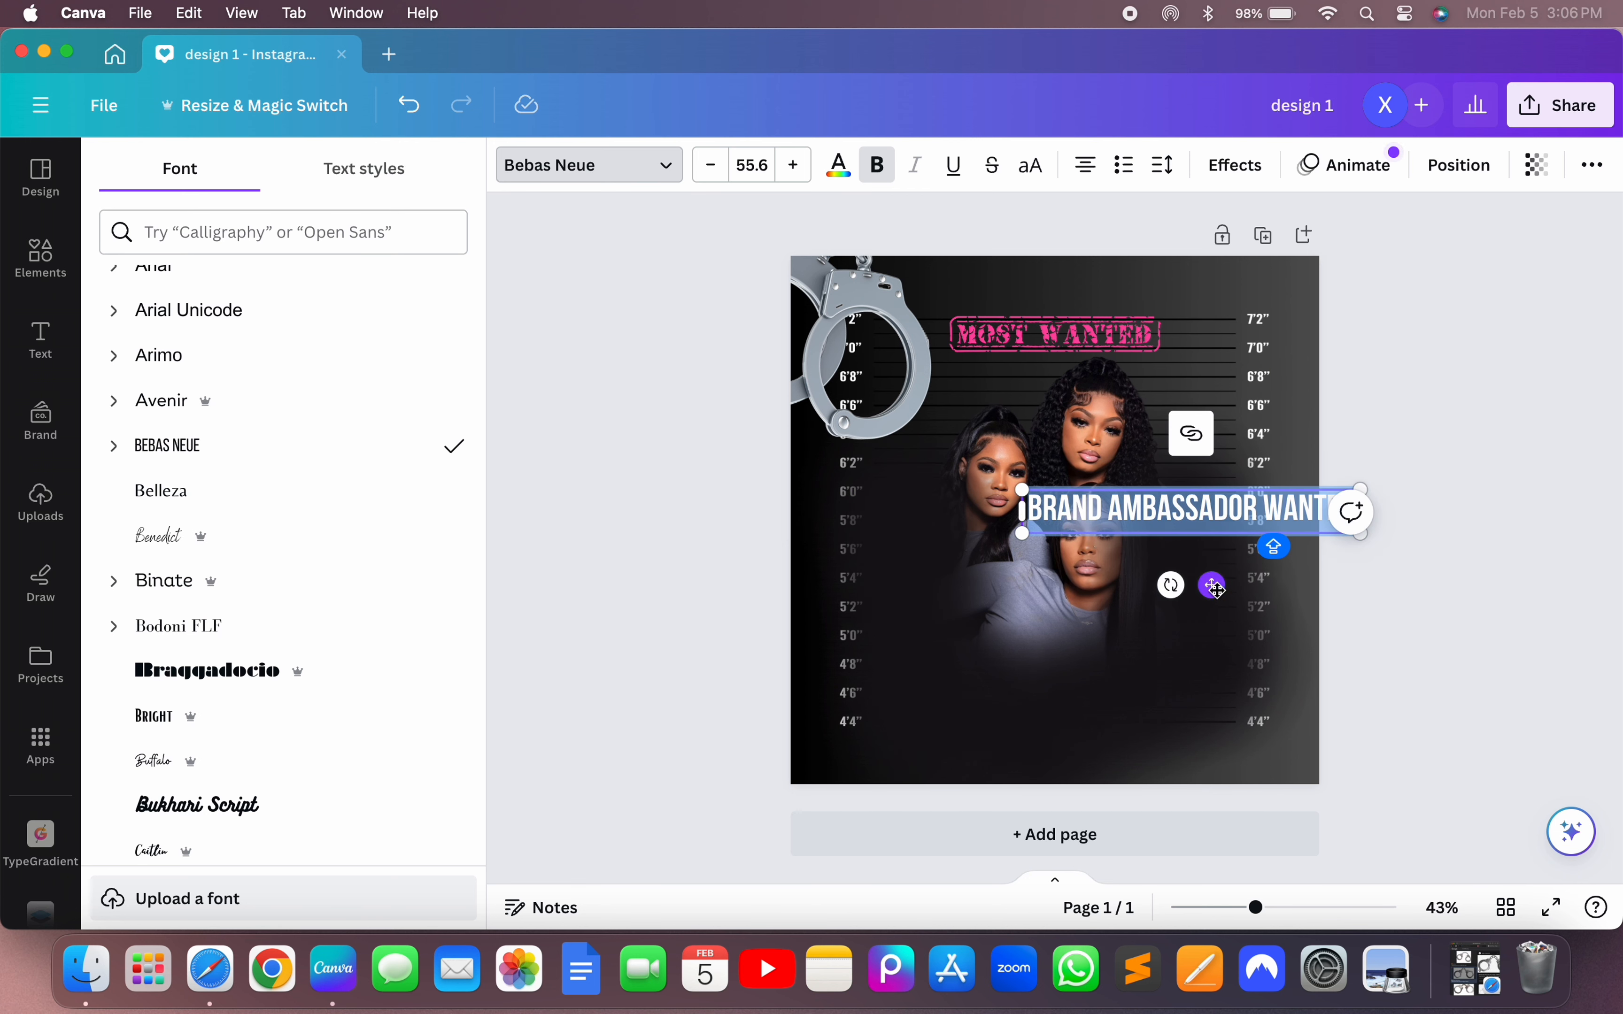
left_click_drag(1209, 579, 1084, 752)
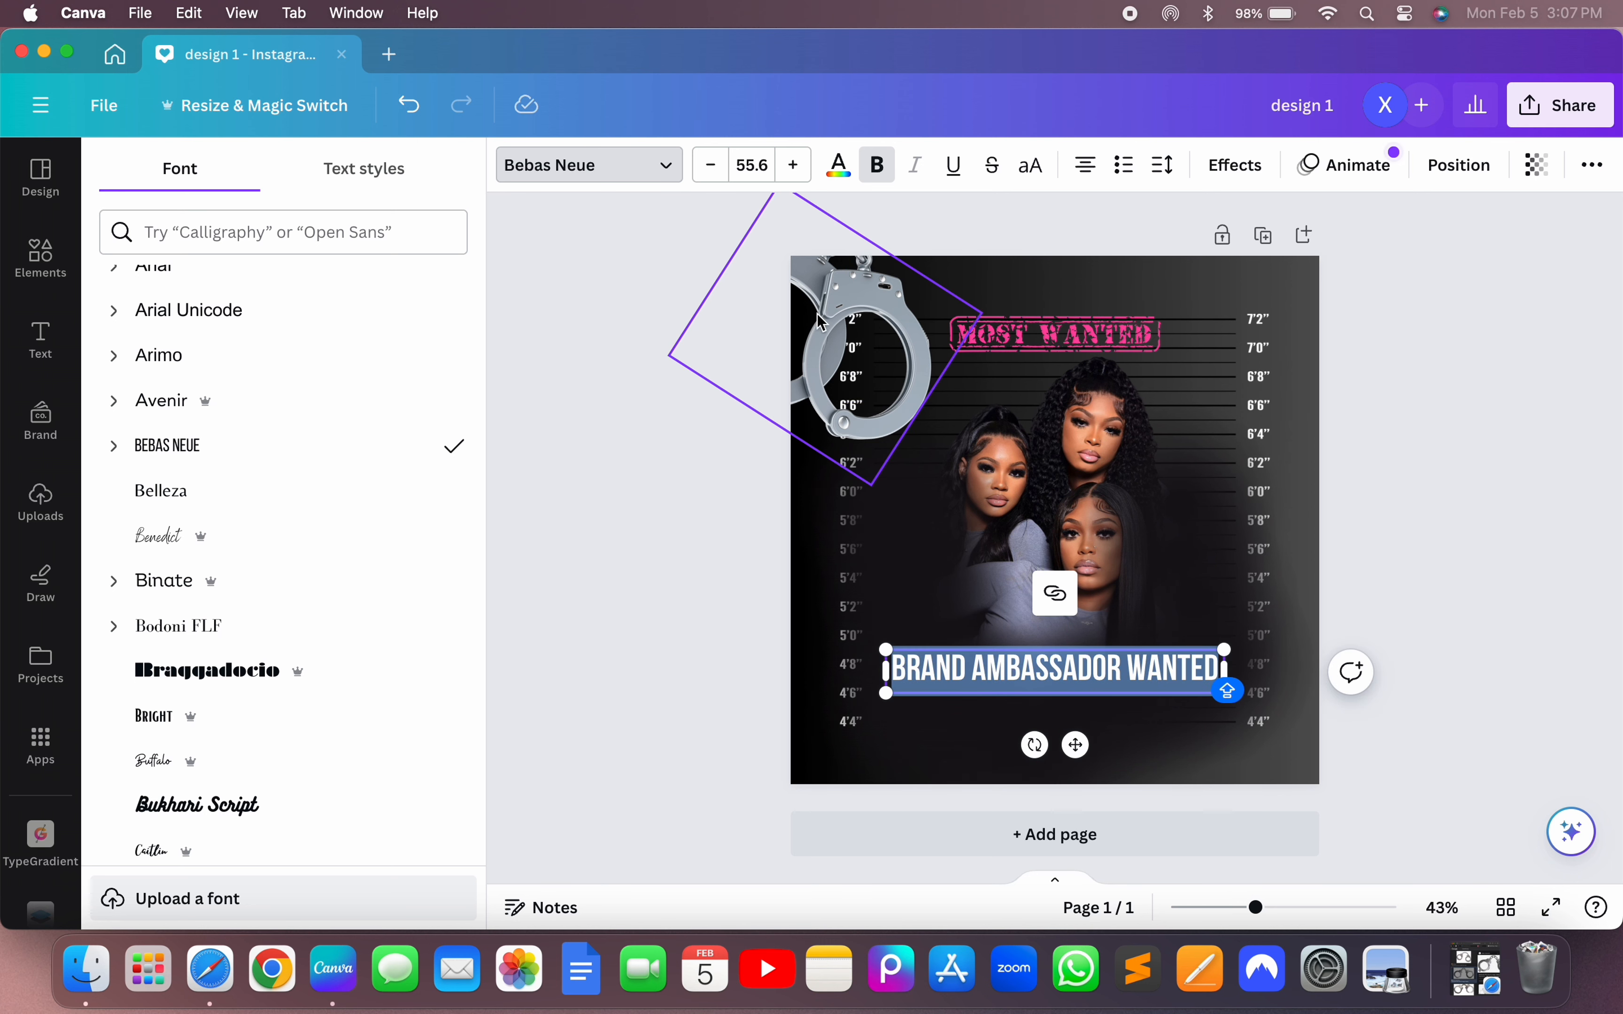
- Enlarge the BRAND AMBASSADOR WANTED heading to font size 63.6, widened to stay on one line, and recentre it on the page
left_click(803, 170)
left_click(803, 170)
left_click(802, 170)
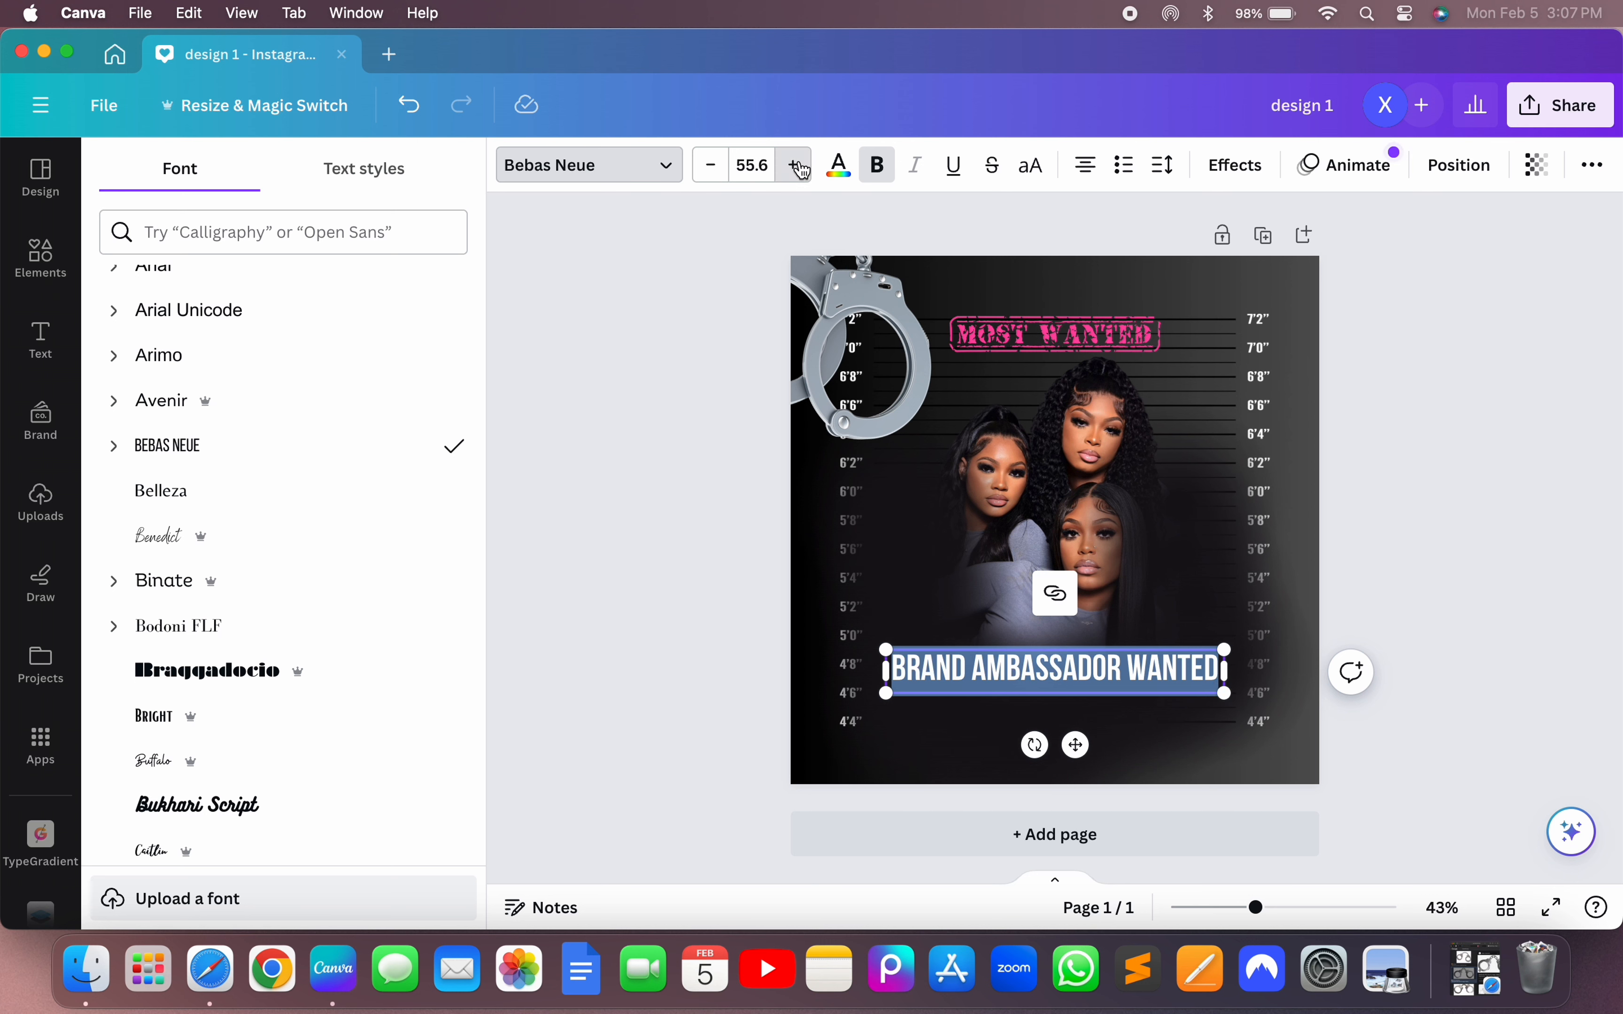
left_click(802, 171)
left_click(803, 170)
left_click(802, 170)
left_click(802, 171)
left_click(802, 170)
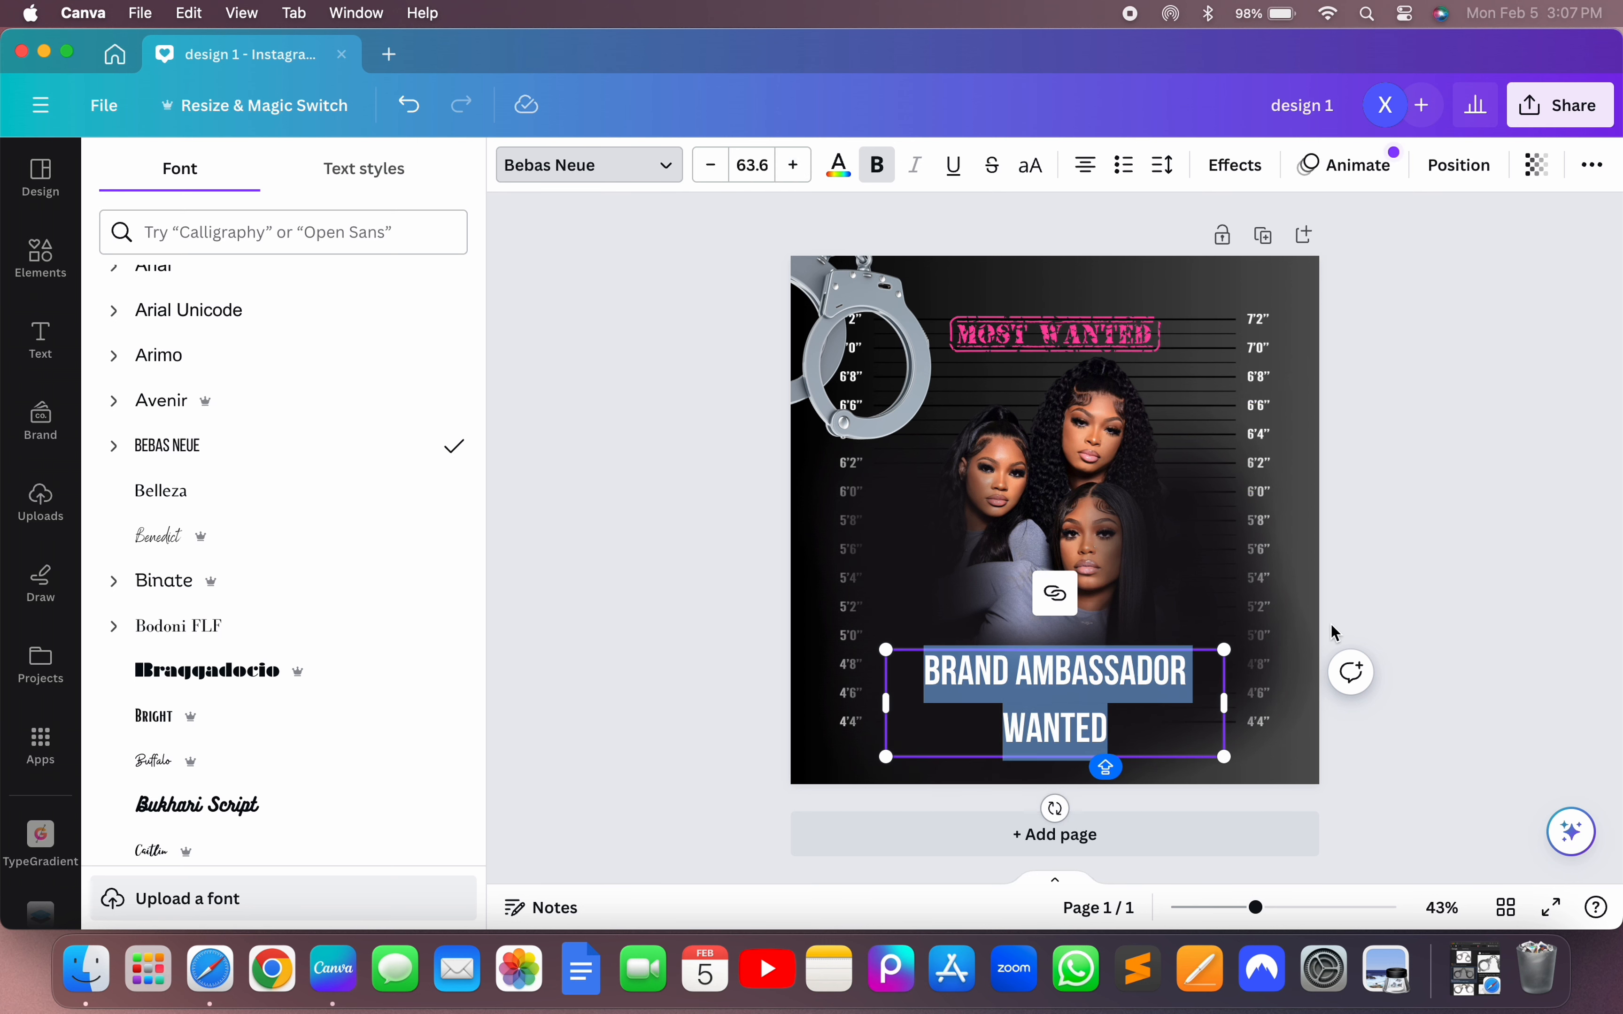
left_click_drag(1227, 698, 1282, 690)
left_click(1425, 747)
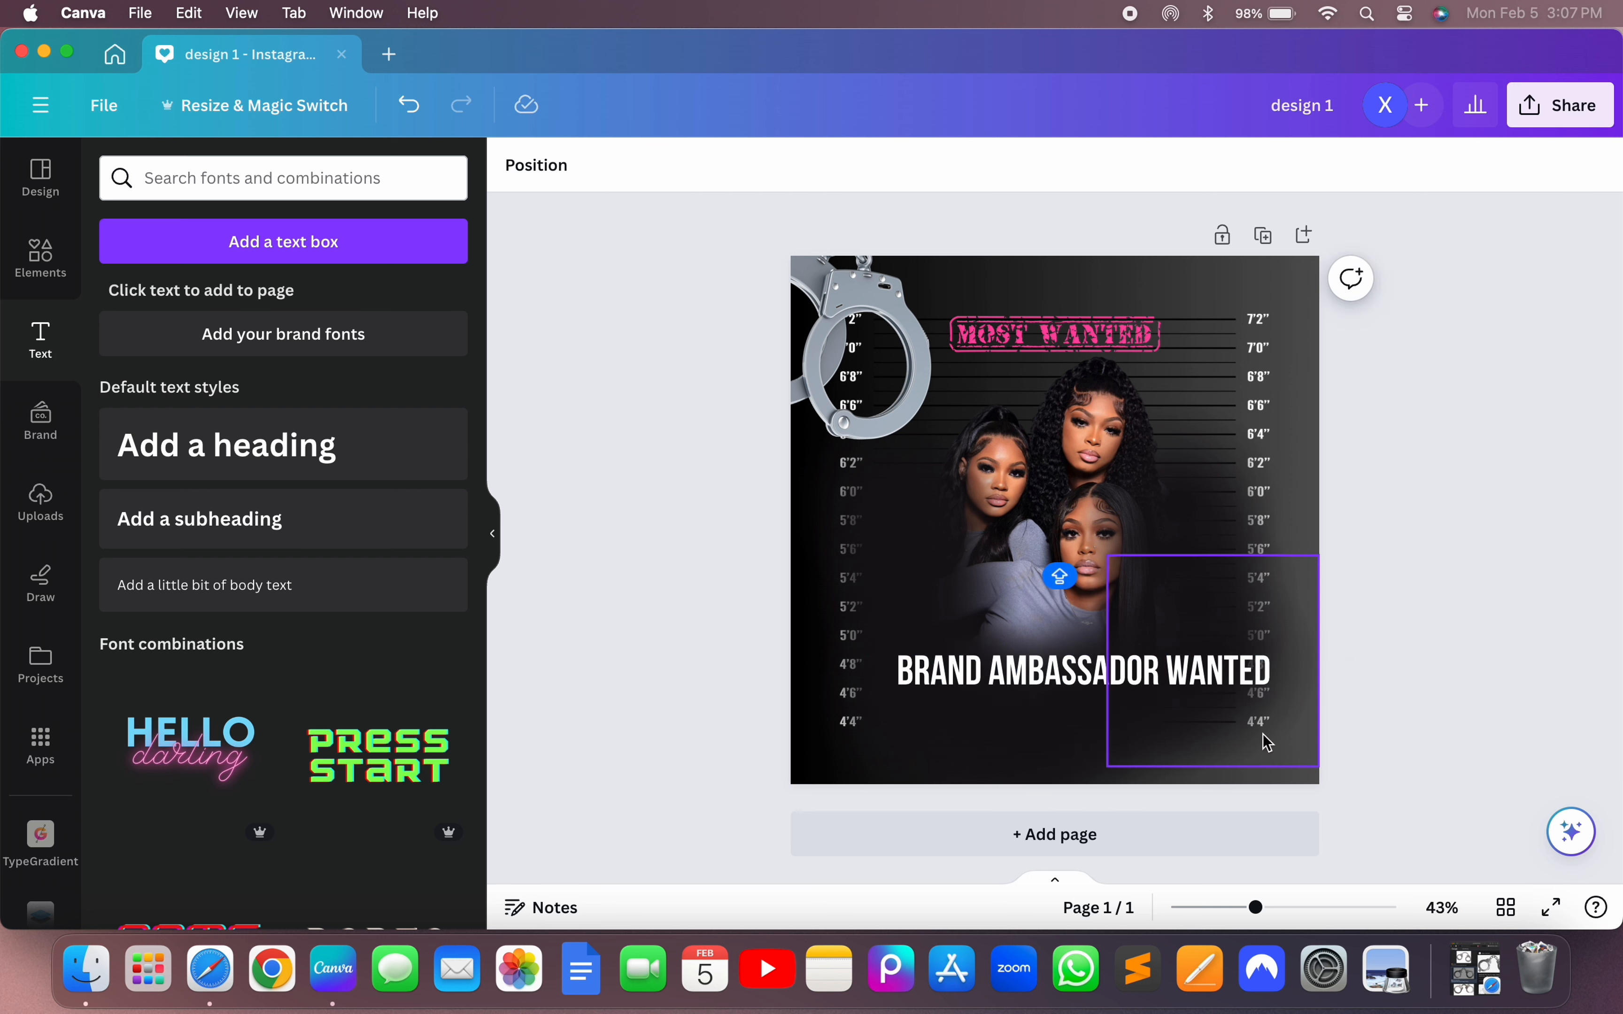
left_click(1175, 684)
left_click_drag(1178, 689, 1148, 682)
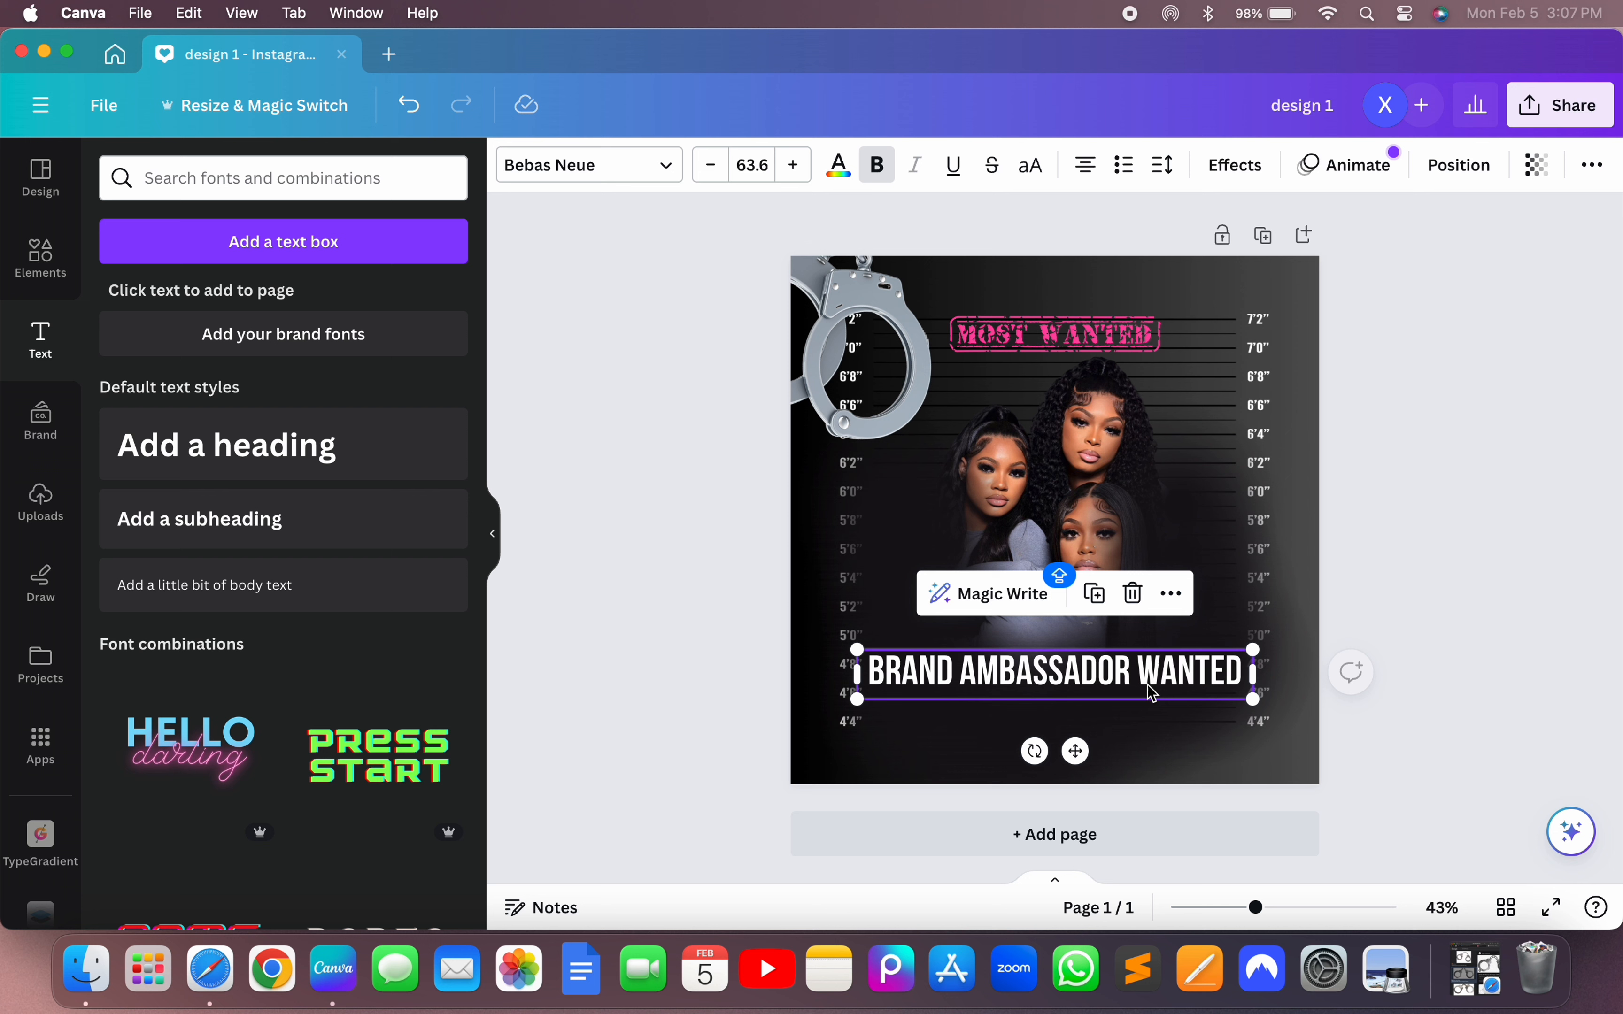
left_click(1516, 676)
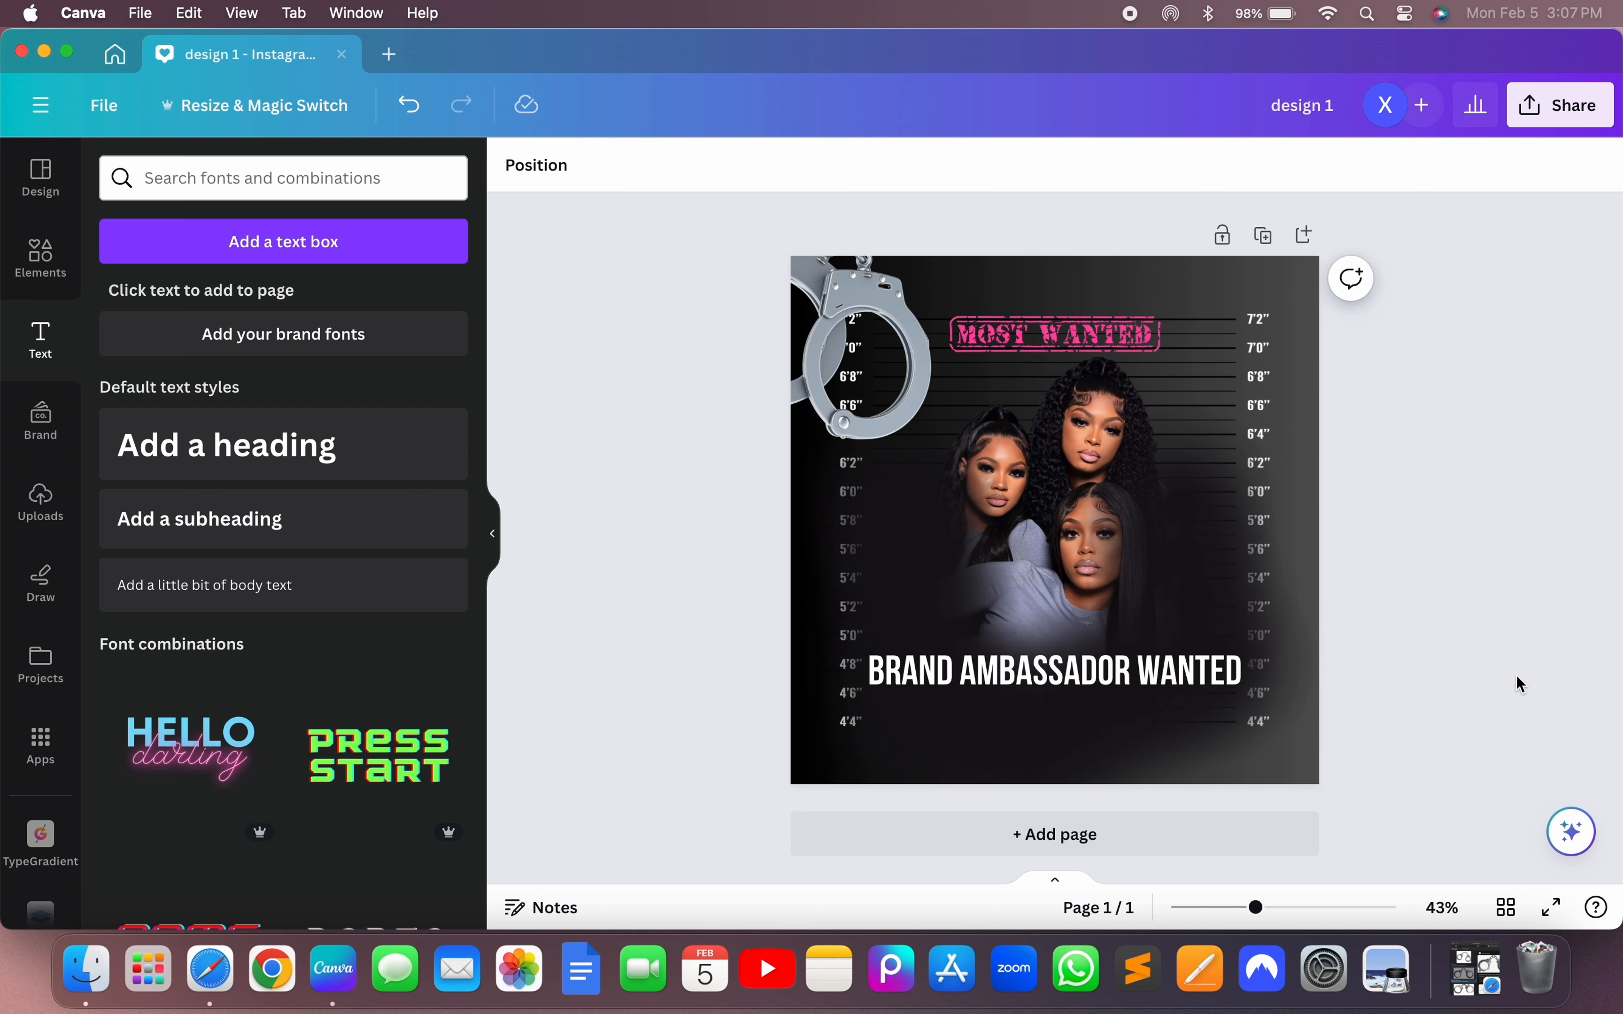
- Search the fonts for "LEA" and change the heading's font to League Gothic
left_click(1146, 685)
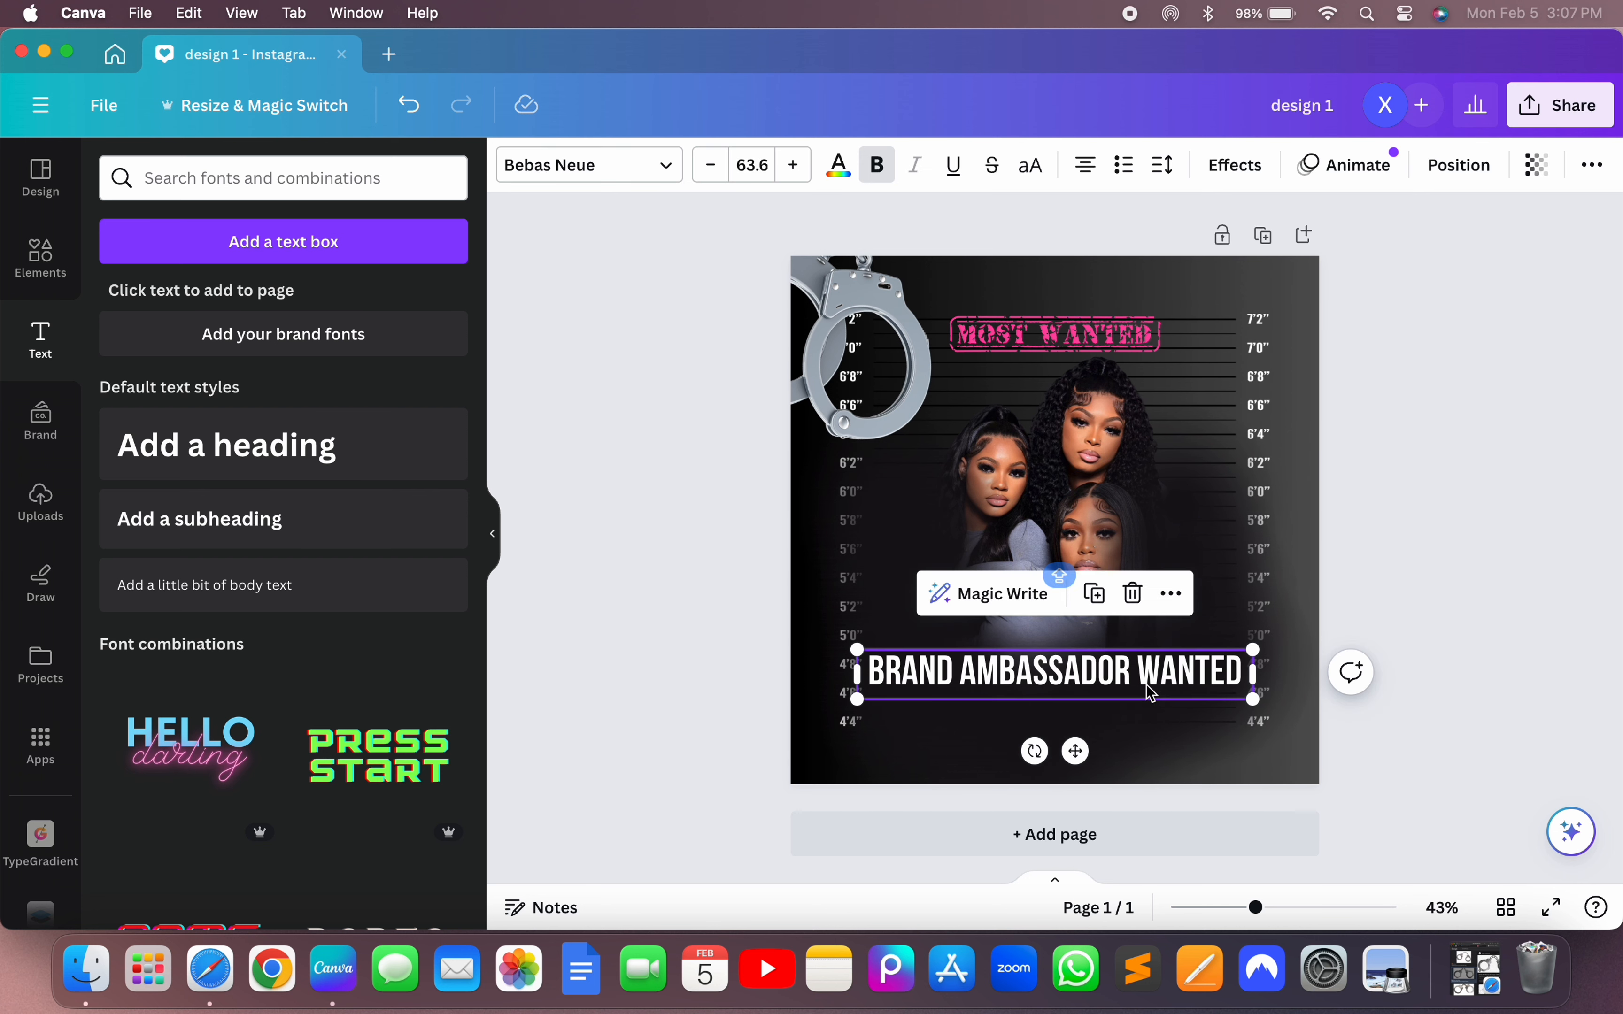
double_click(1043, 673)
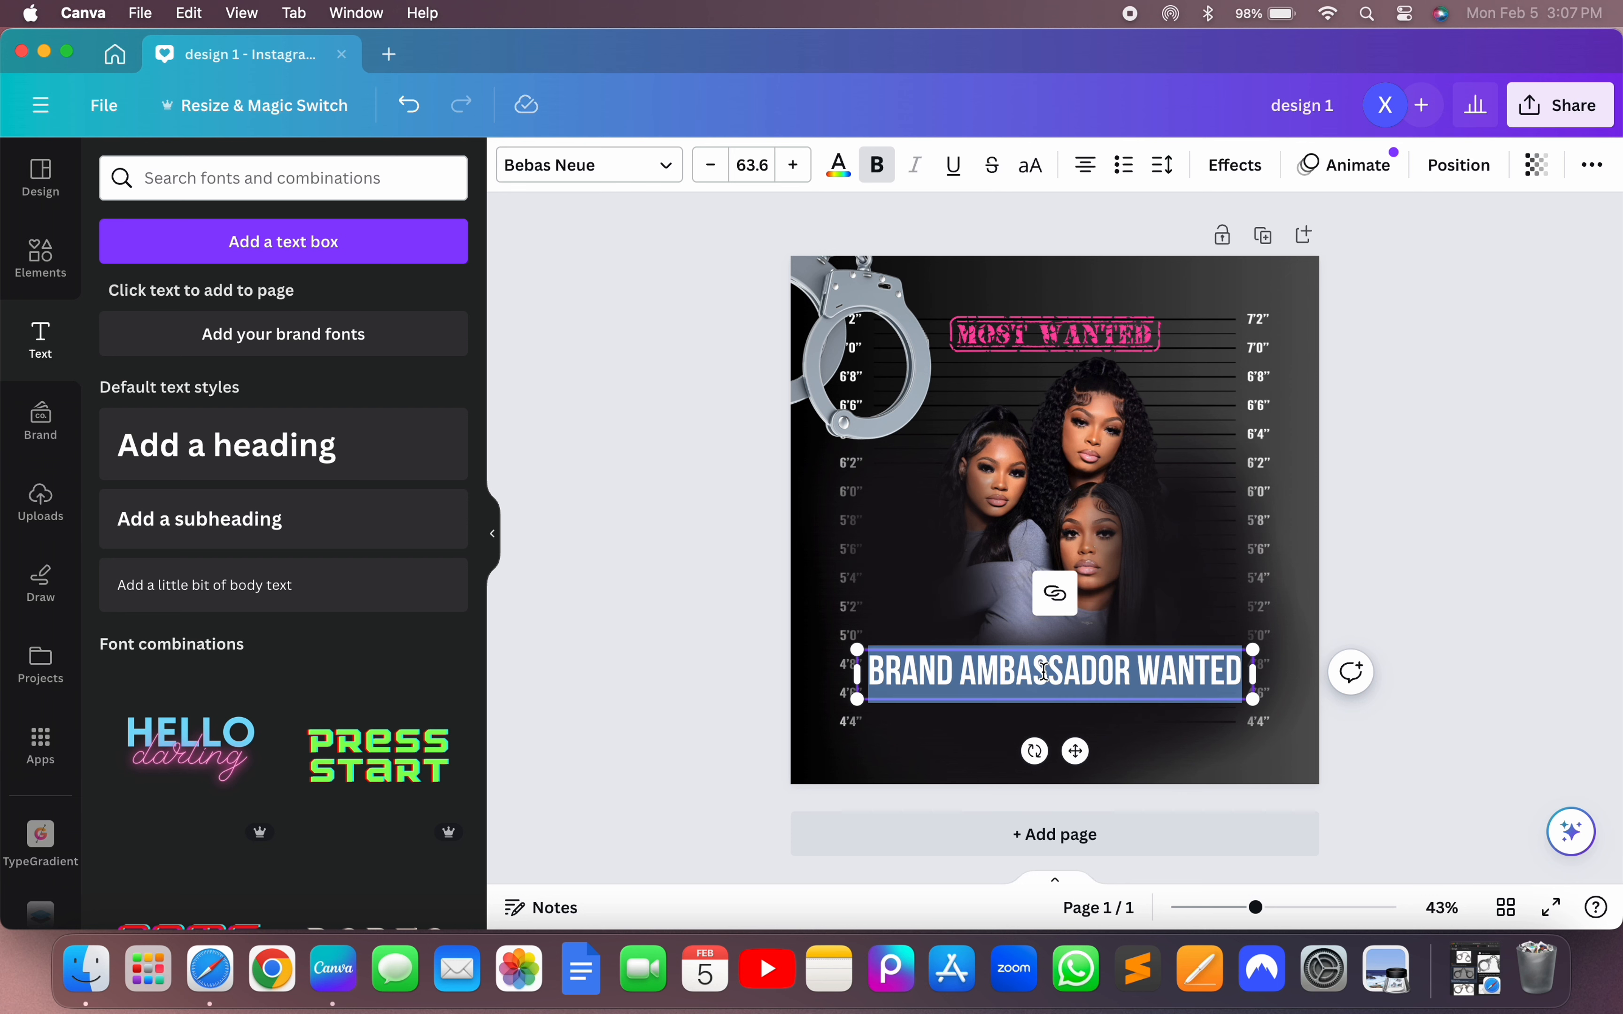
left_click(645, 164)
left_click(419, 230)
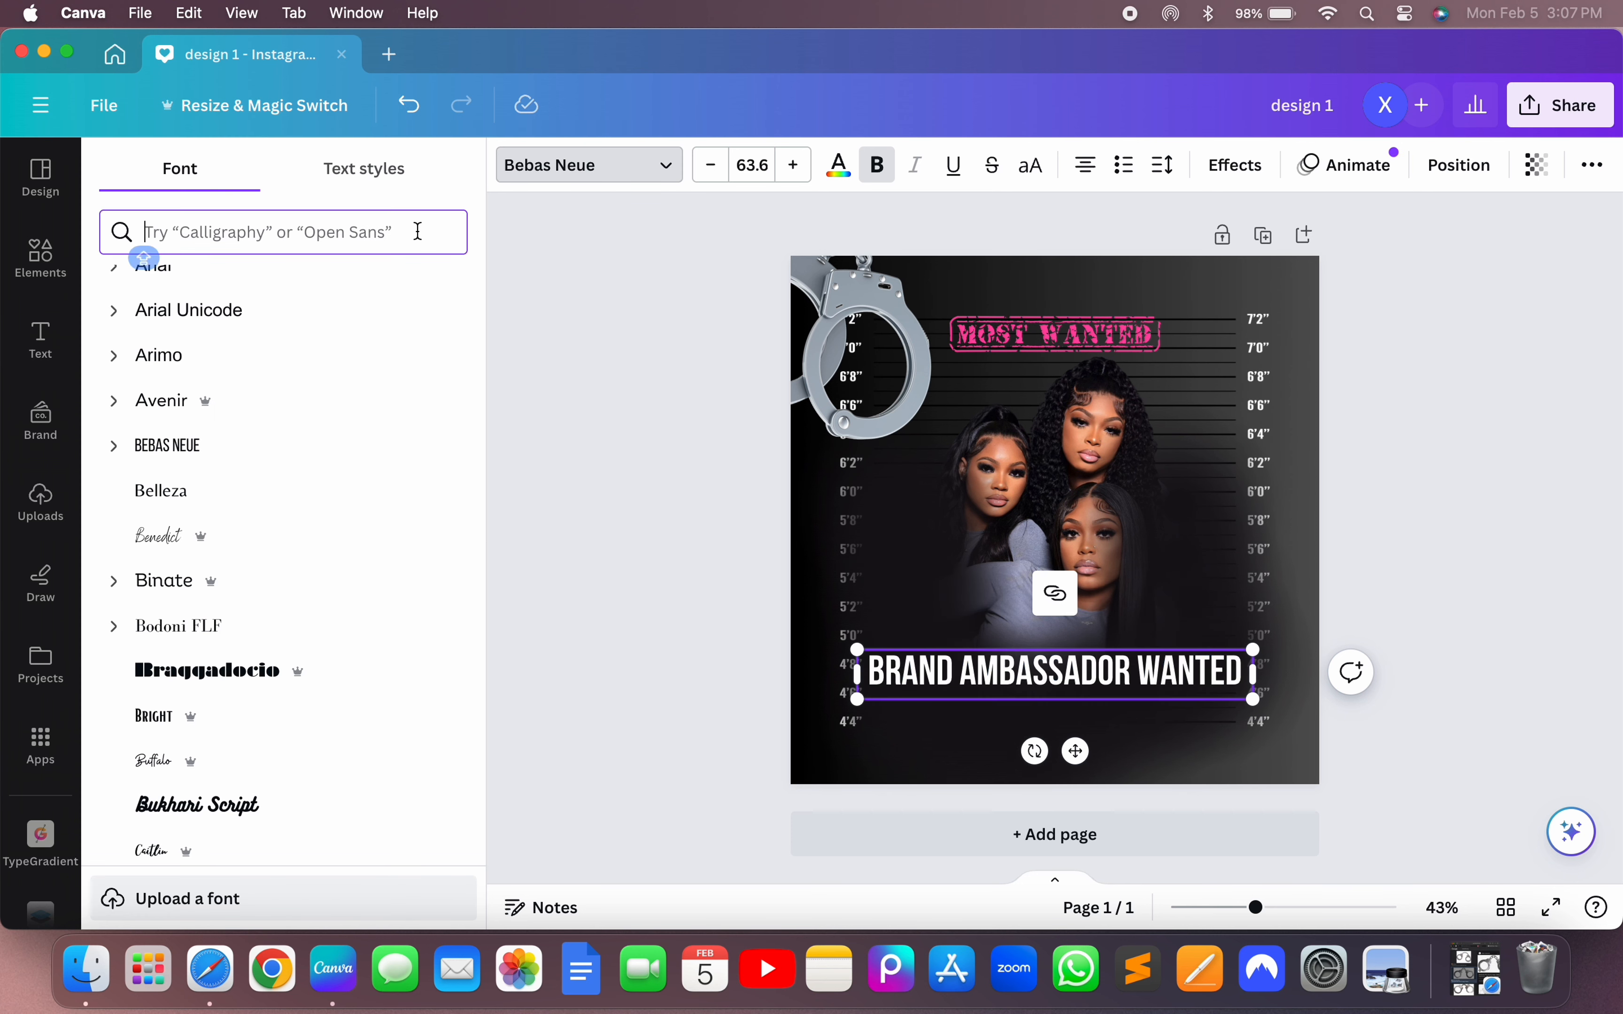
type("LEA")
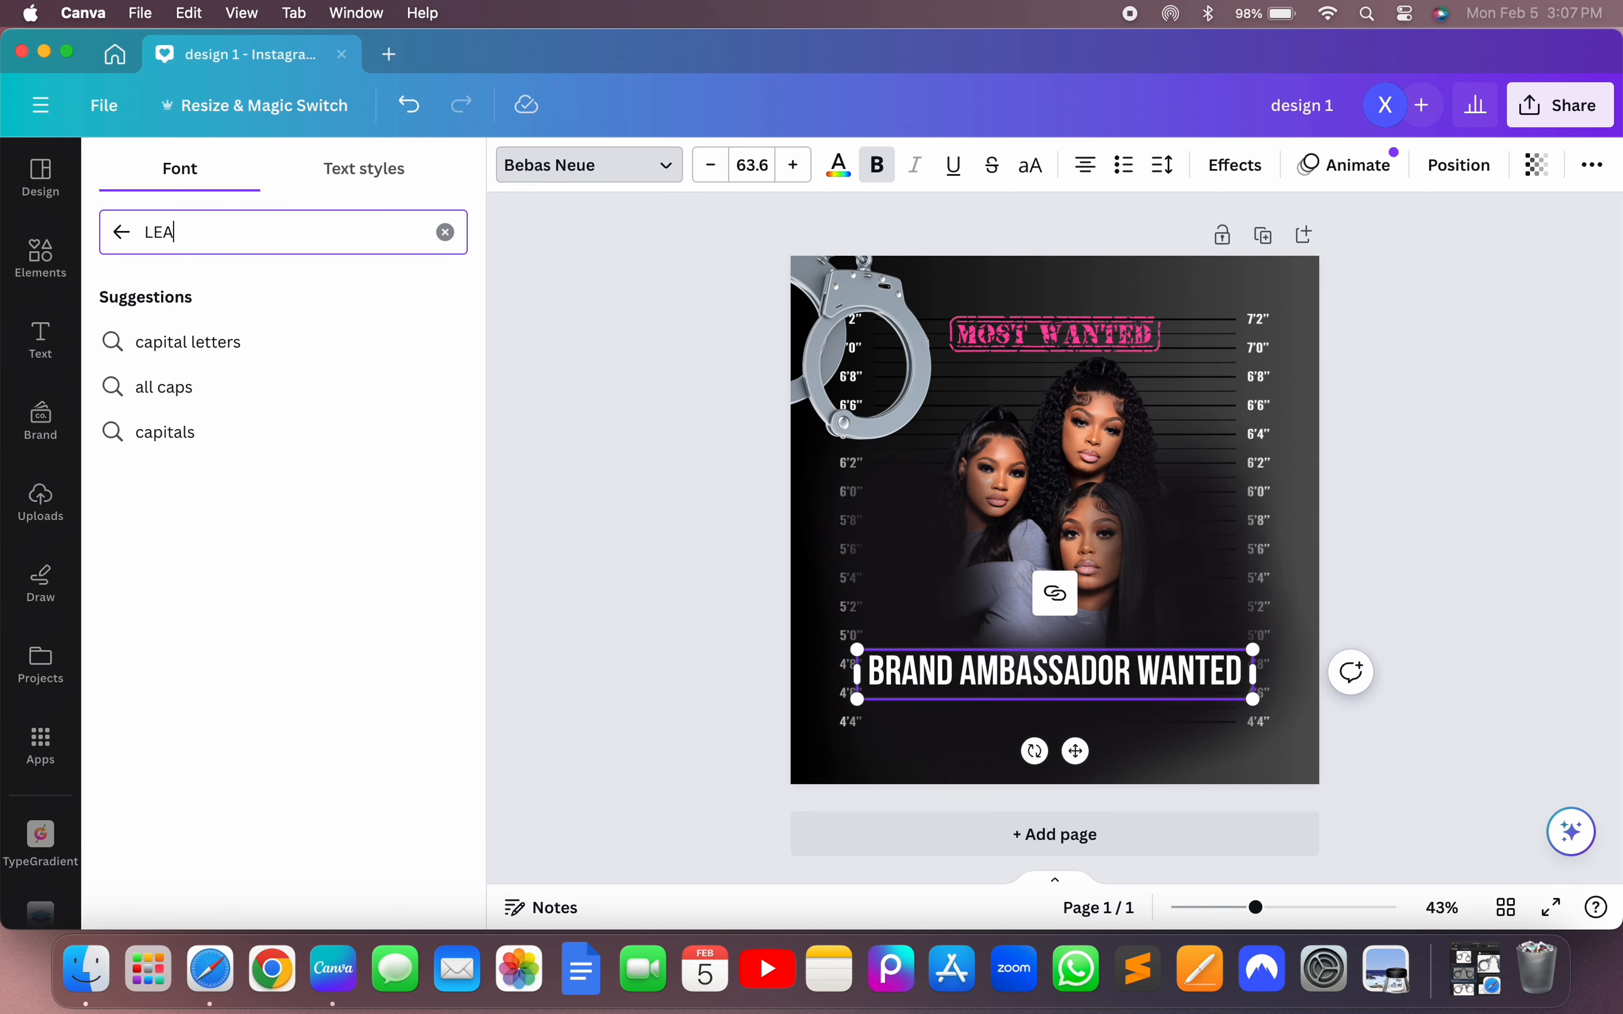
left_click(341, 340)
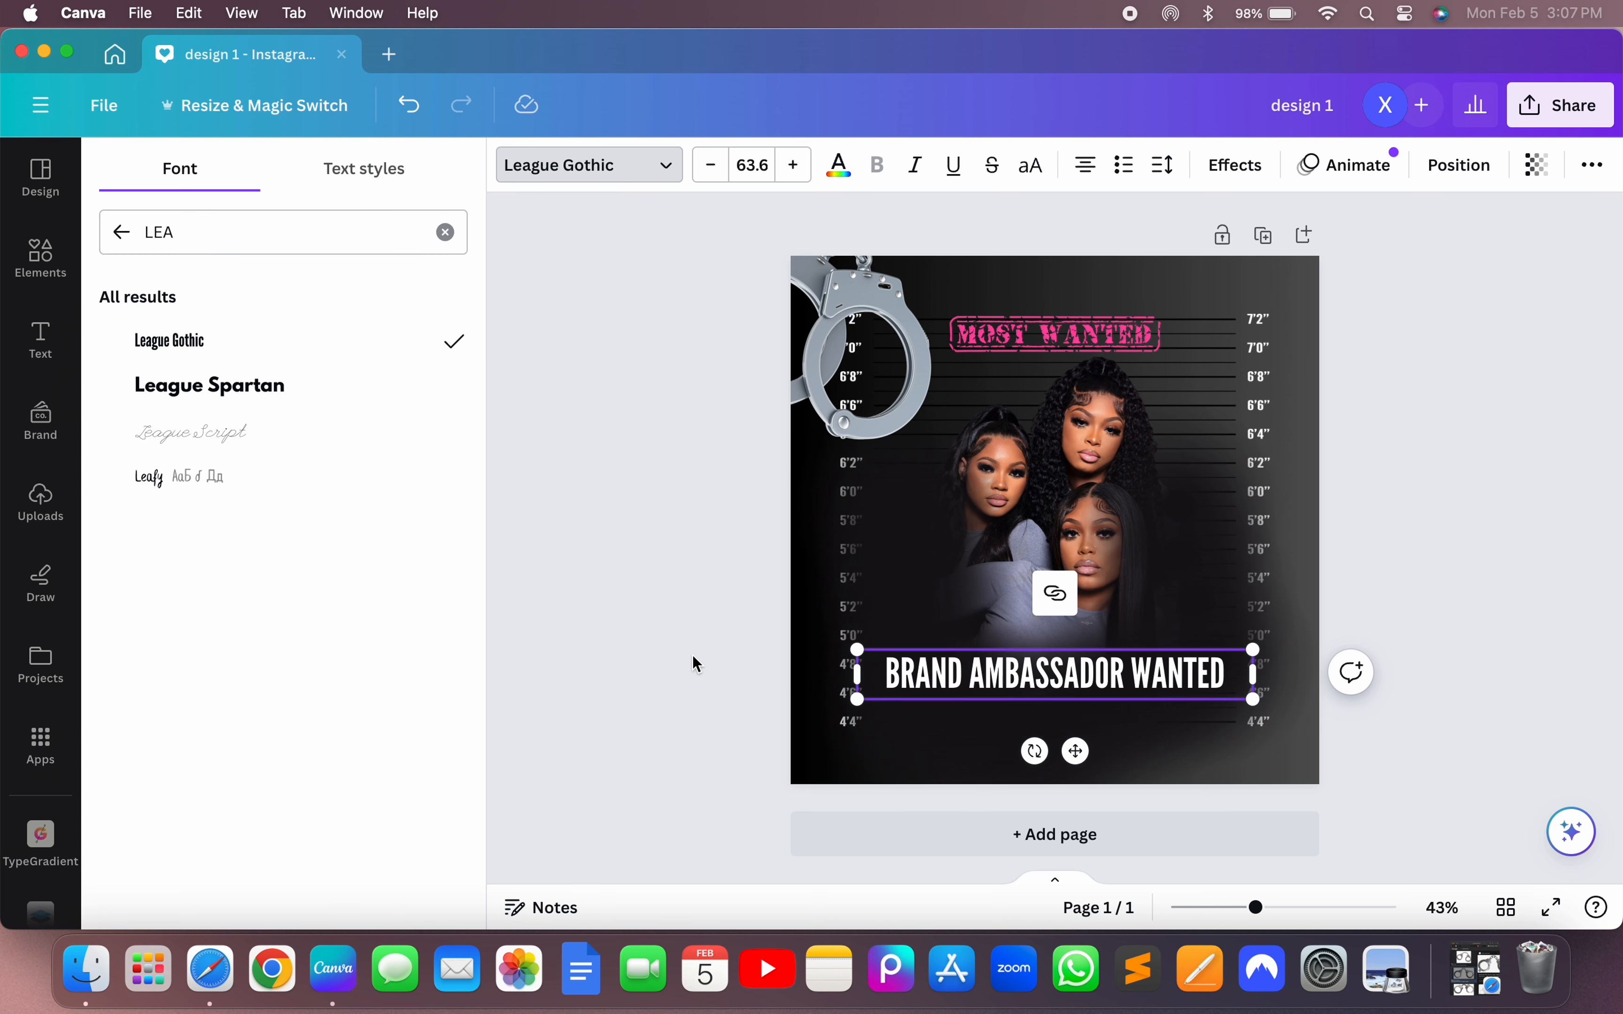
left_click(445, 232)
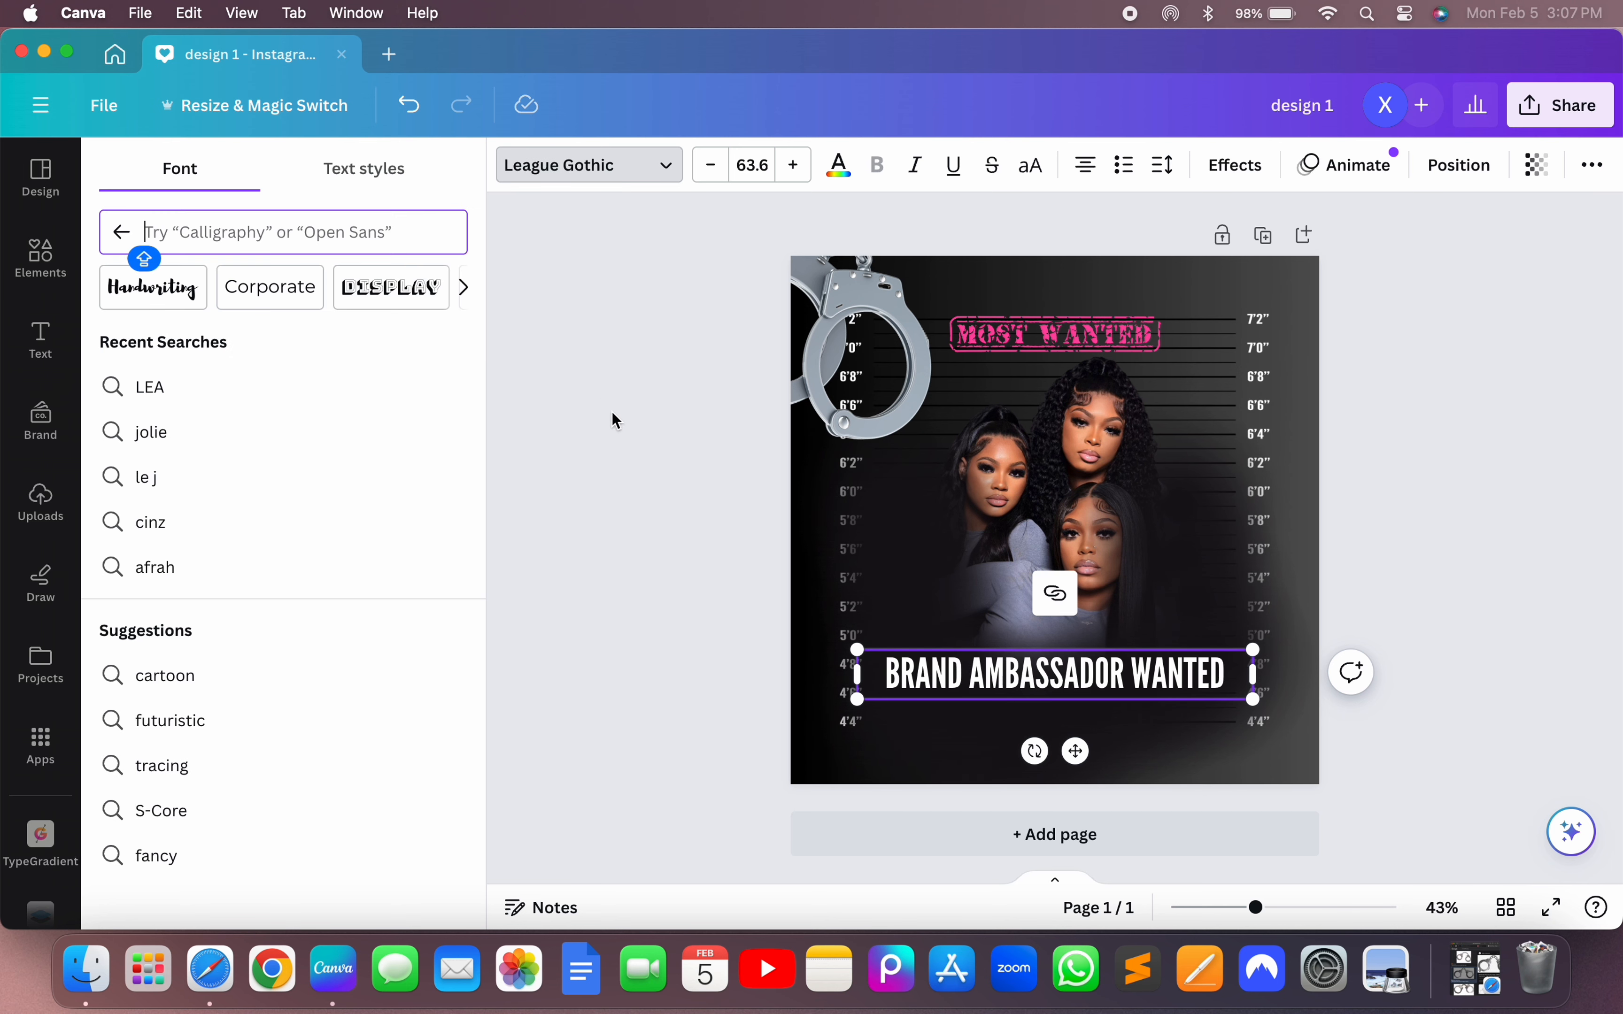
key("Escape")
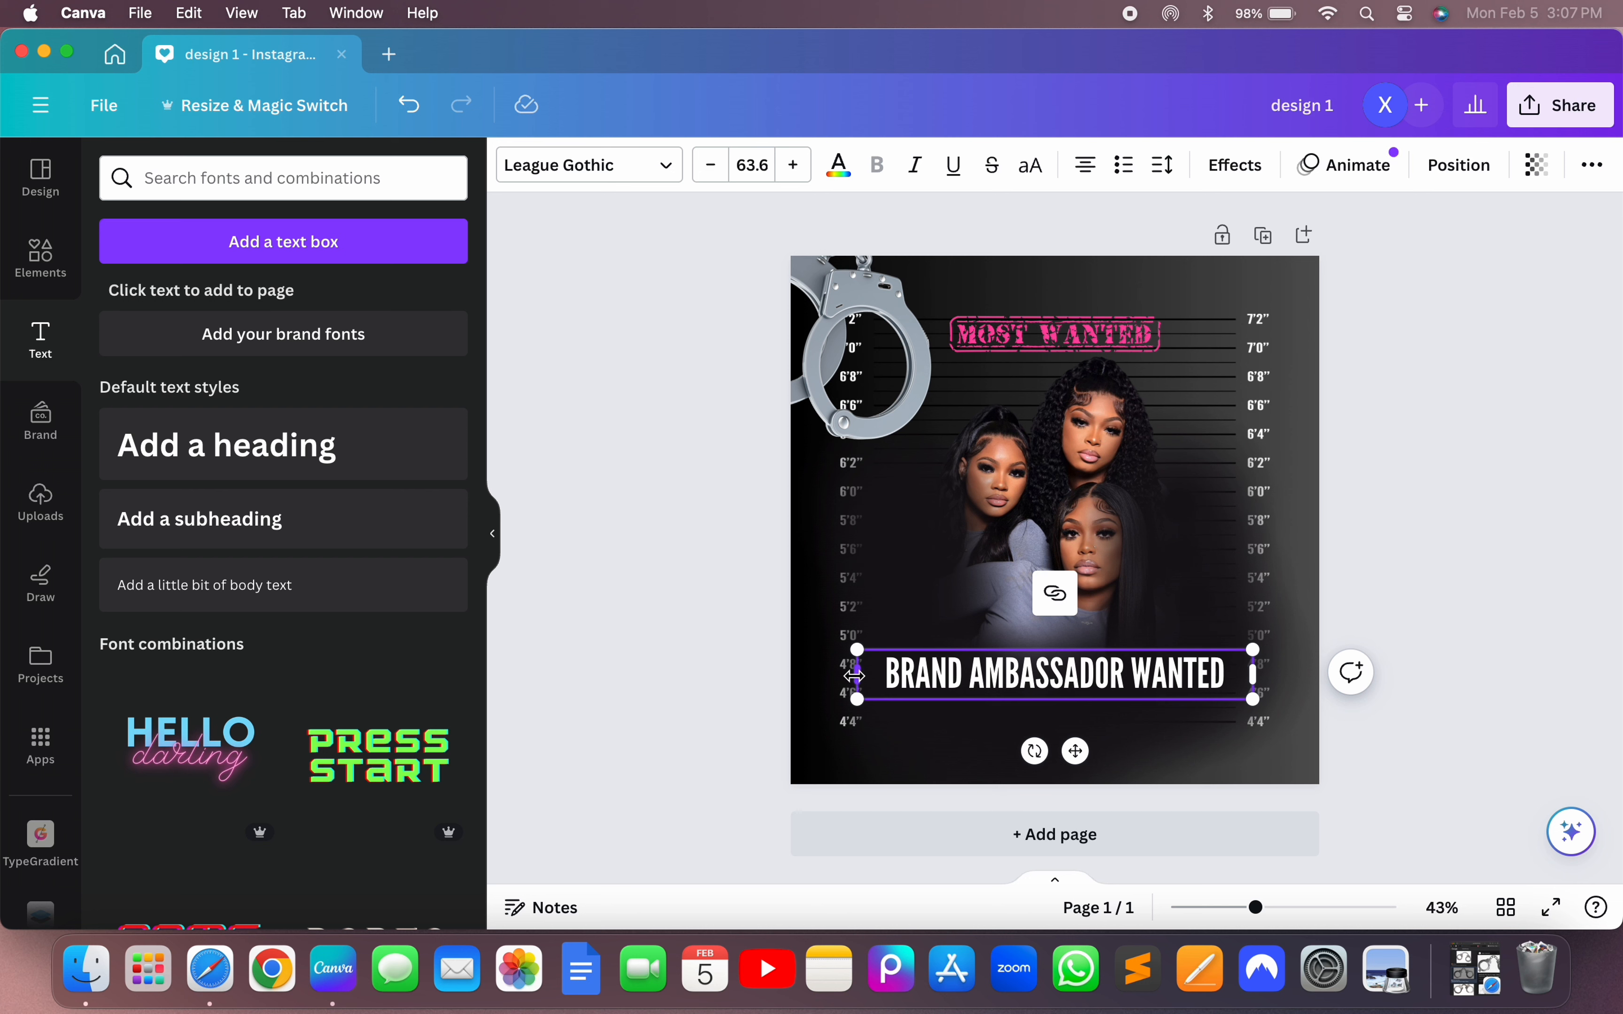
- Tighten the heading's text box around the League Gothic text and centre it horizontally on the page again
left_click_drag(865, 675, 897, 676)
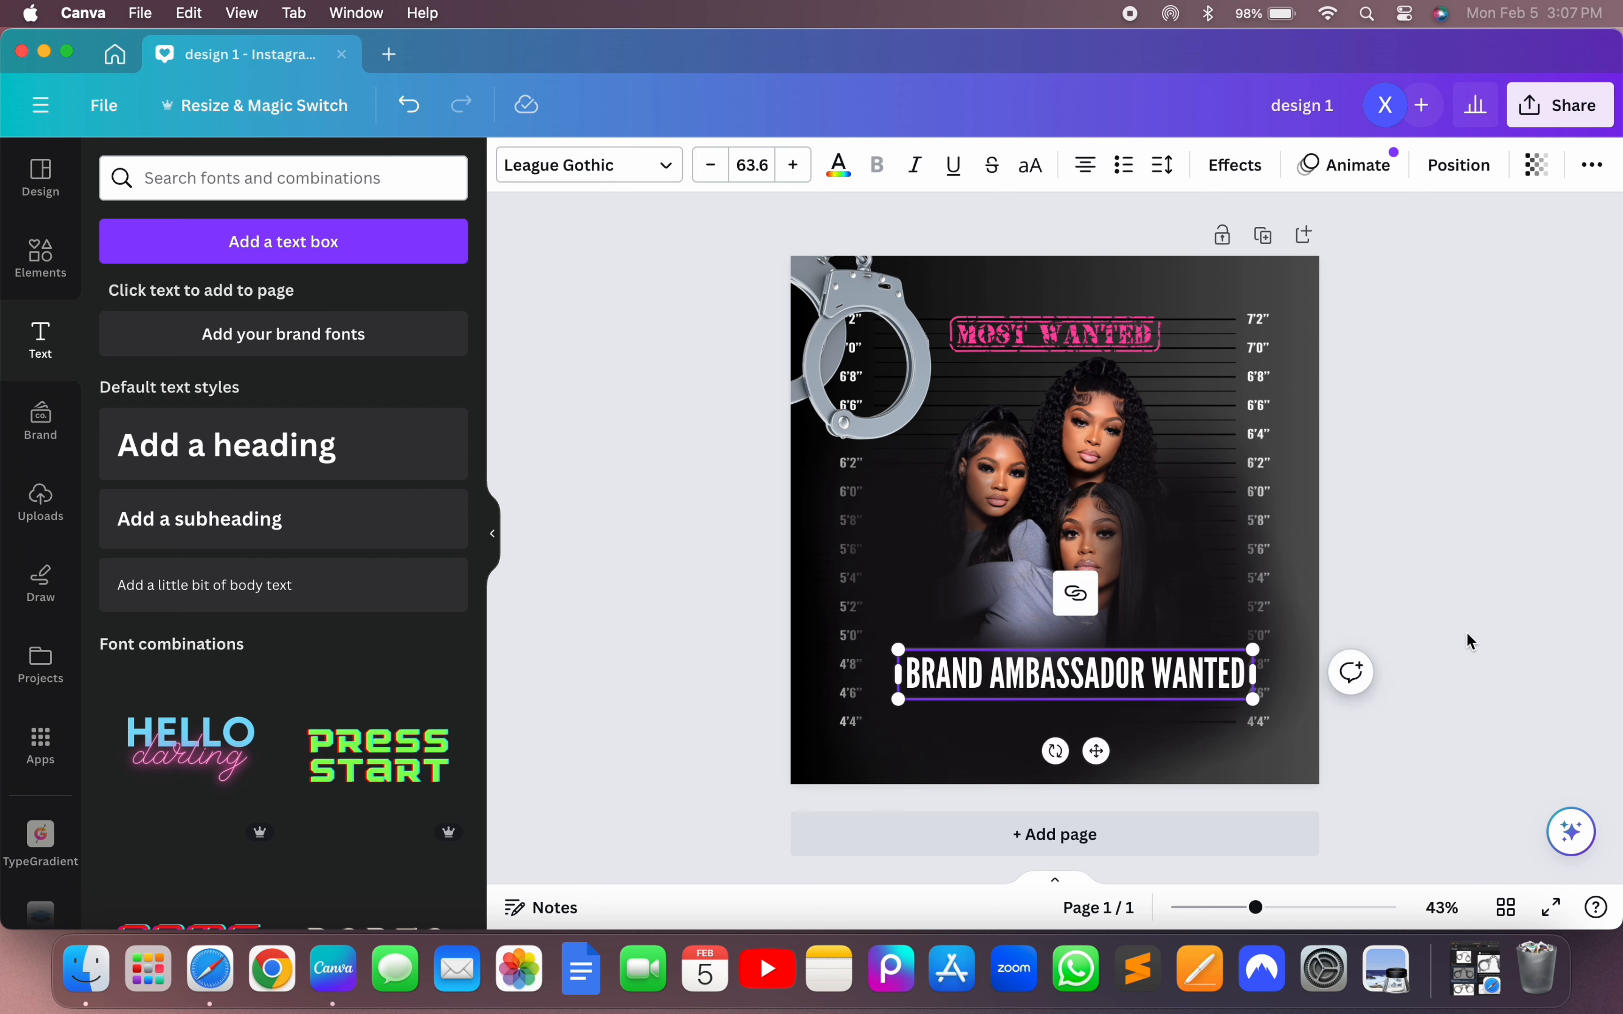
left_click(1389, 675)
left_click_drag(1192, 692, 1168, 685)
left_click(1506, 679)
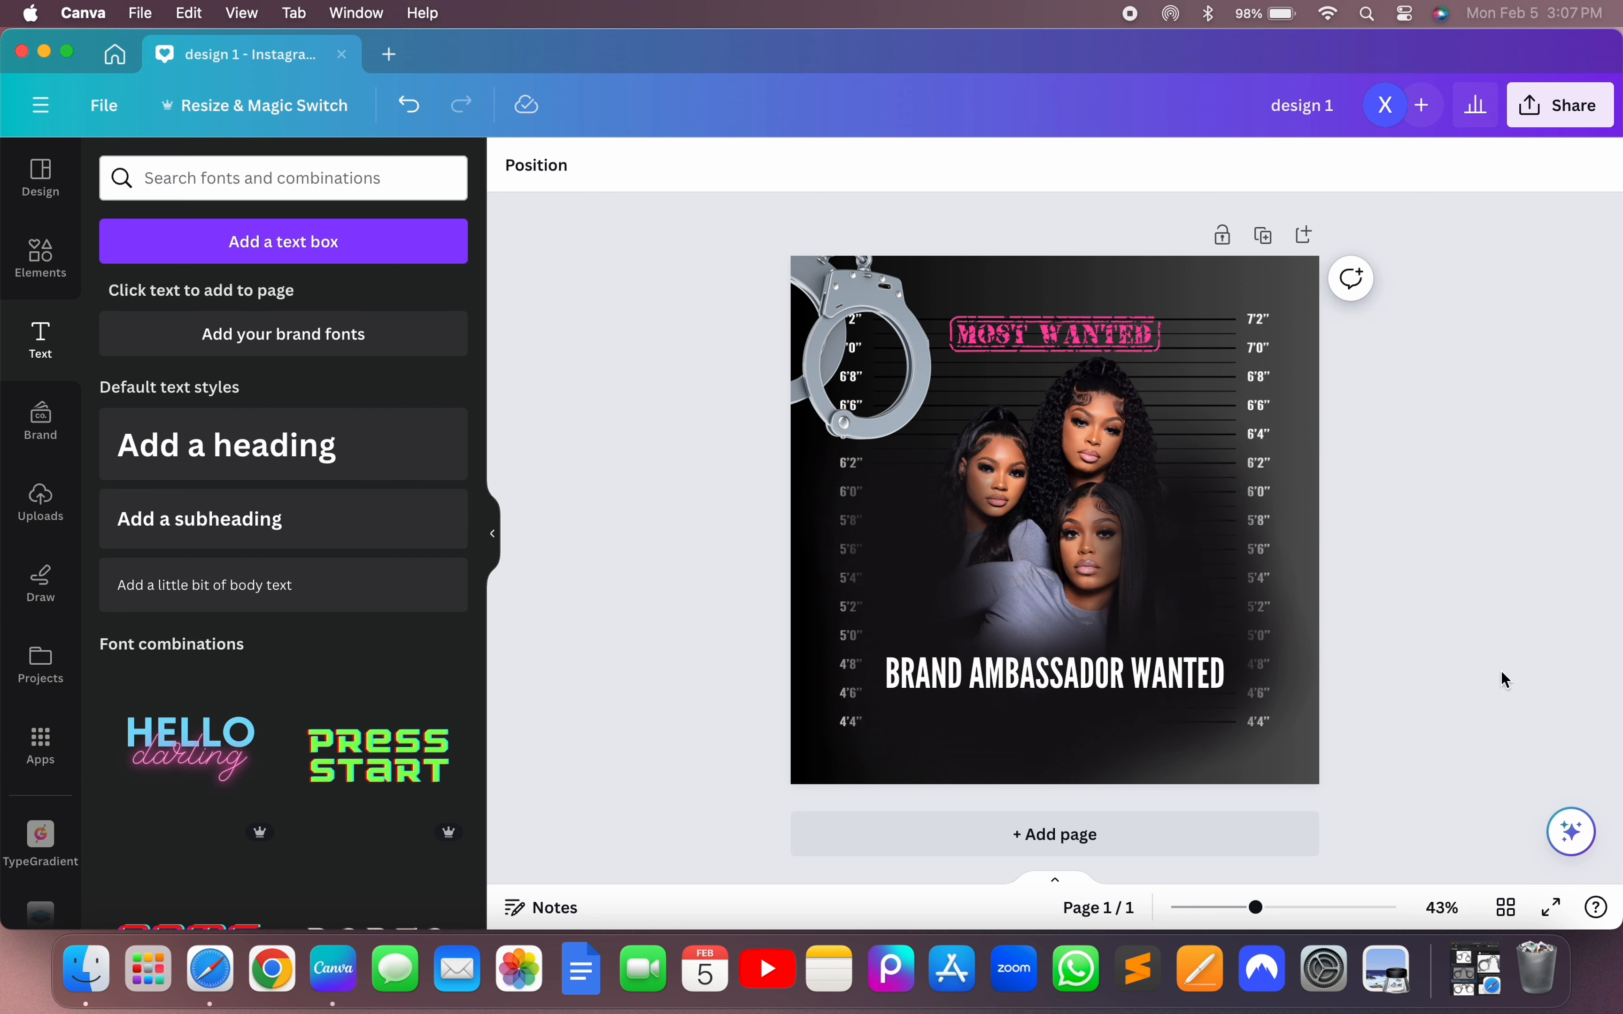
- Recolor only the word WANTED in the heading with the document pink used for the MOST WANTED stamp
left_click(1184, 688)
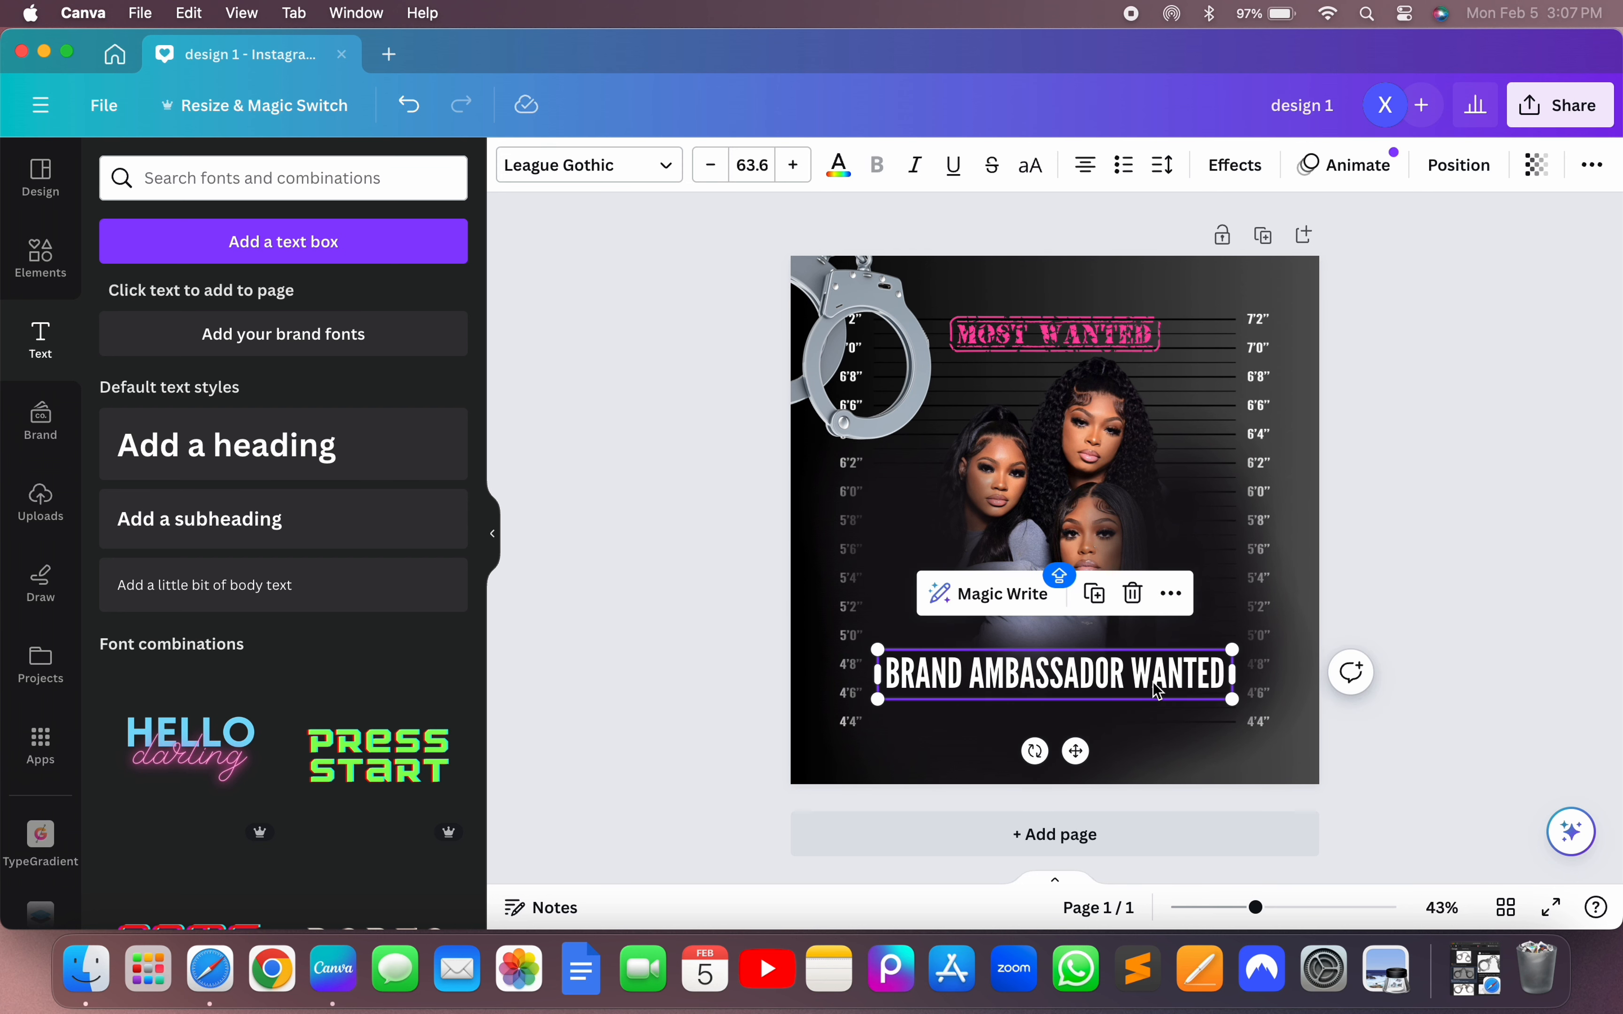
double_click(1148, 682)
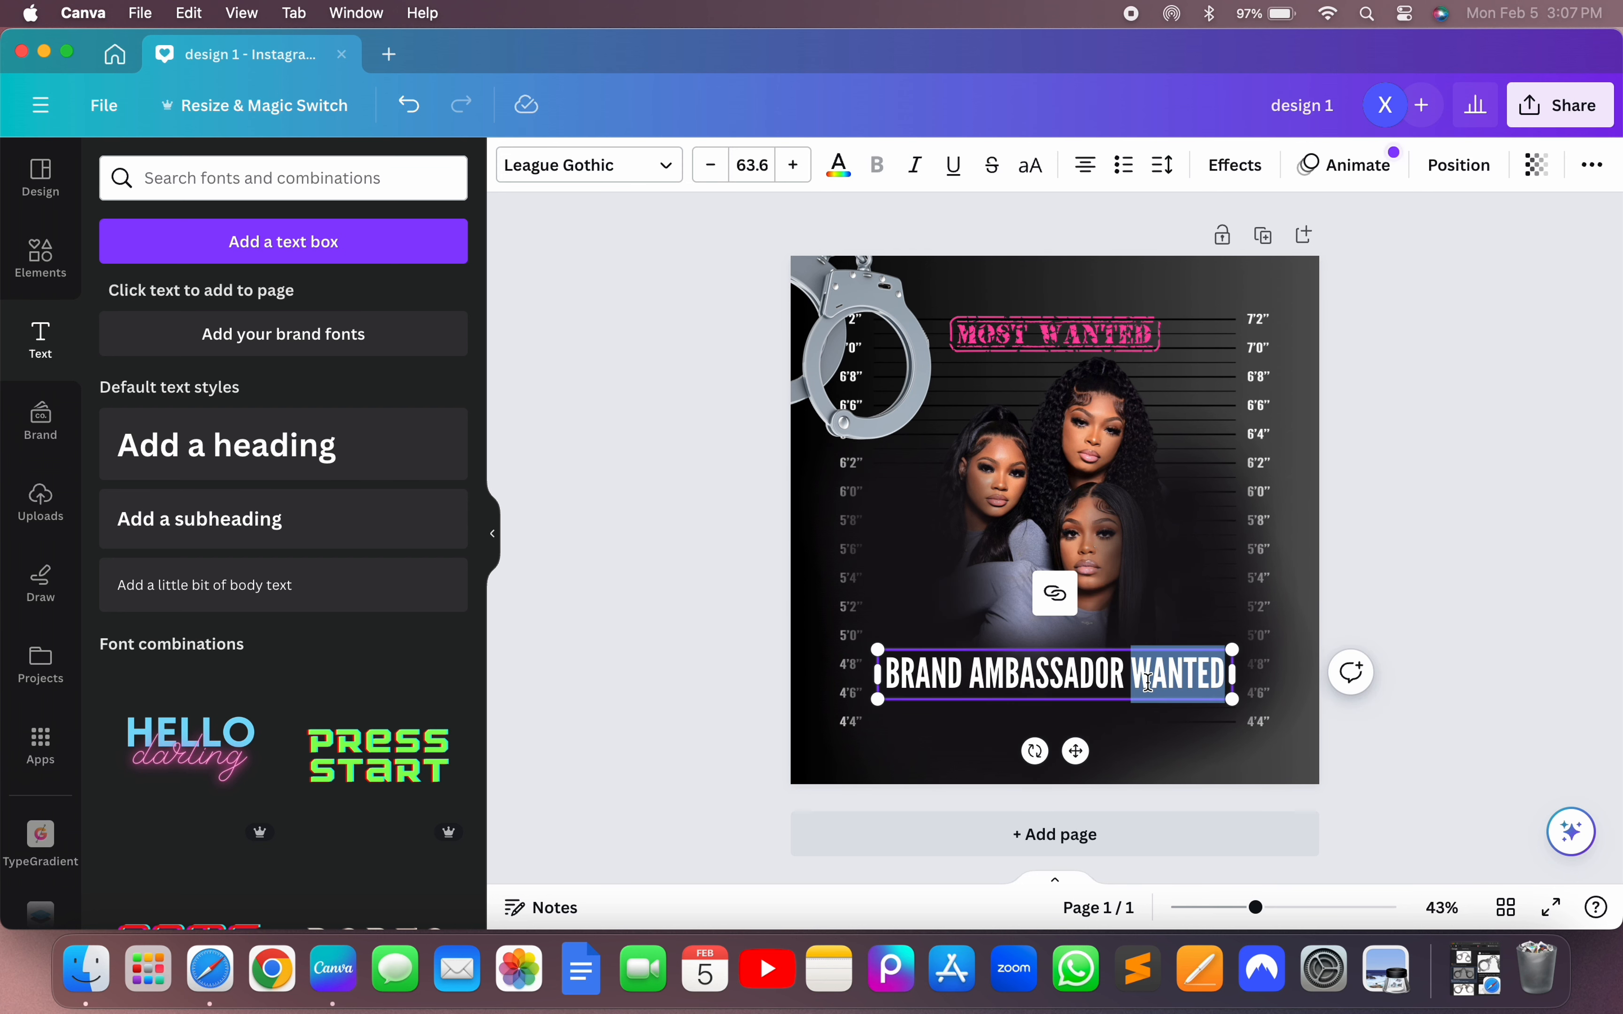
left_click(839, 168)
left_click(190, 310)
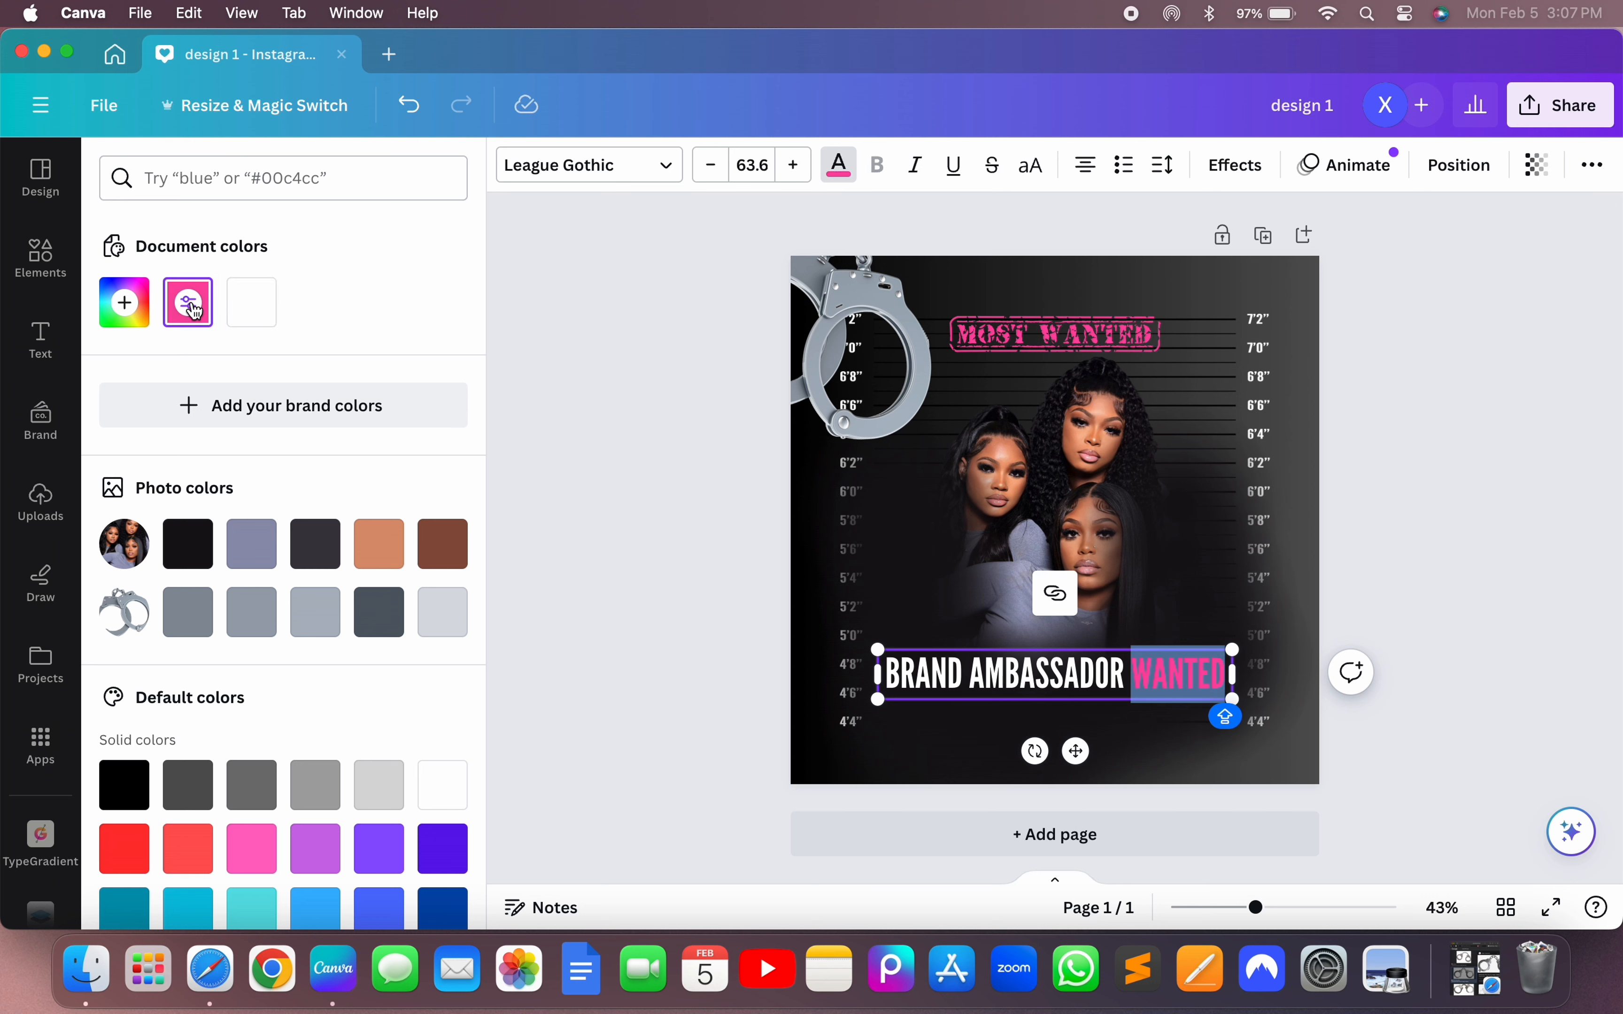
- Search the elements library for "LASHES" and show all matching graphics
left_click(630, 554)
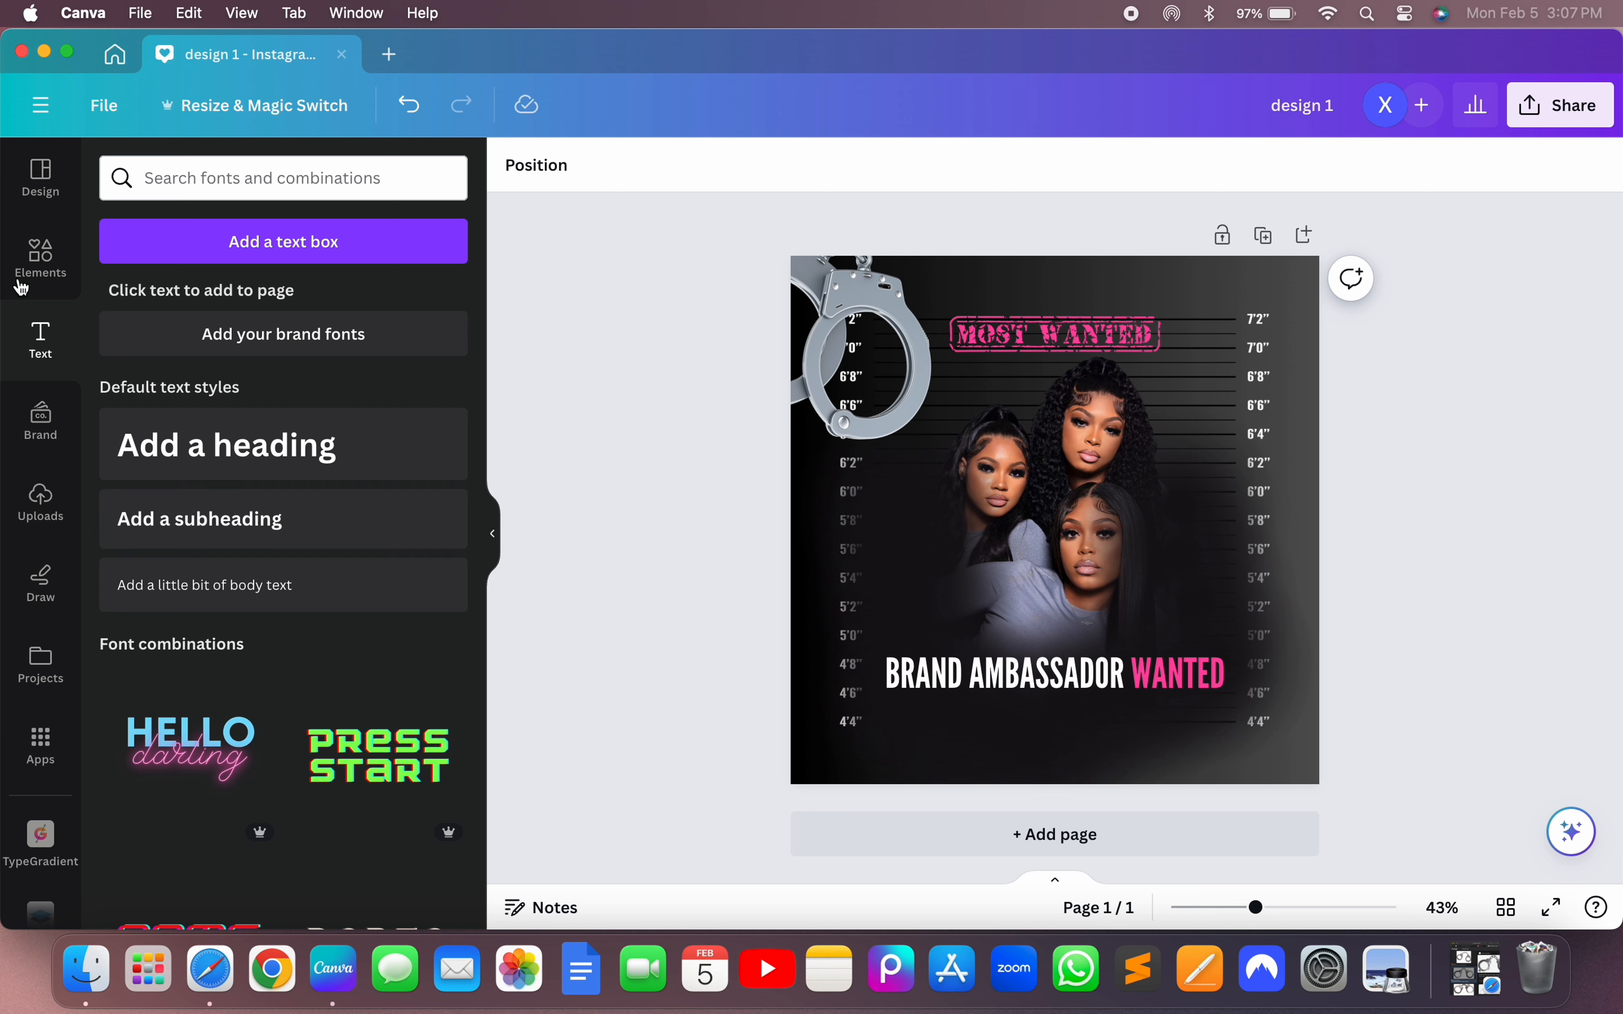
left_click(65, 252)
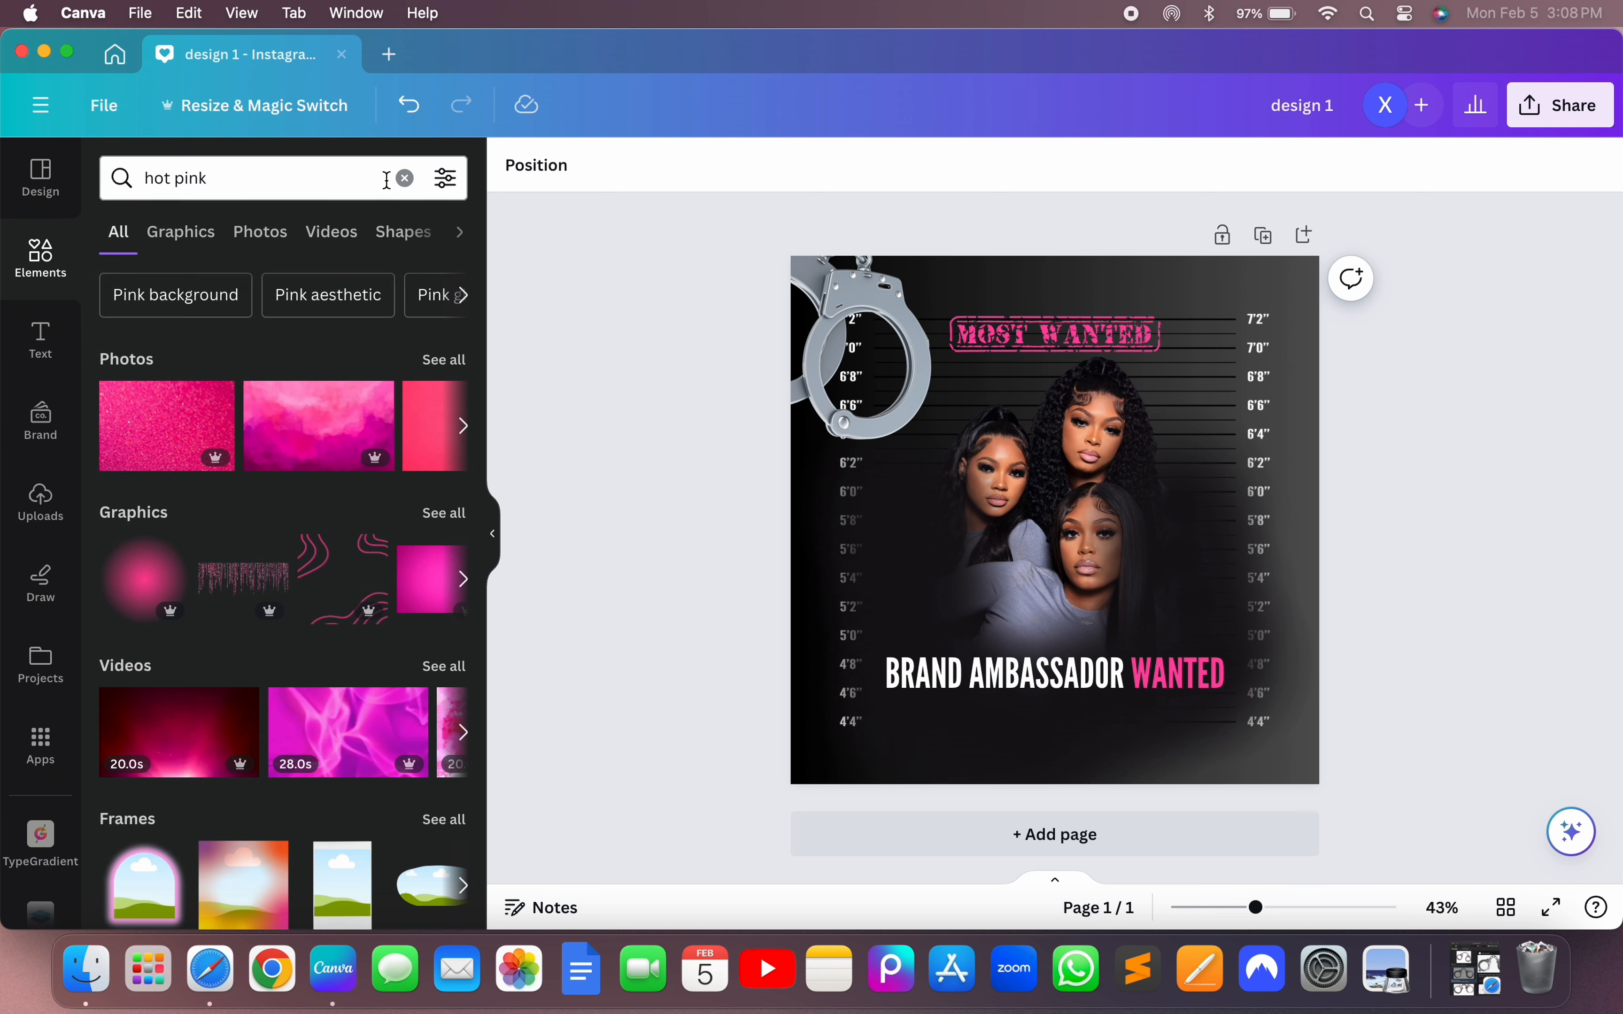
left_click(402, 177)
type("LASHES")
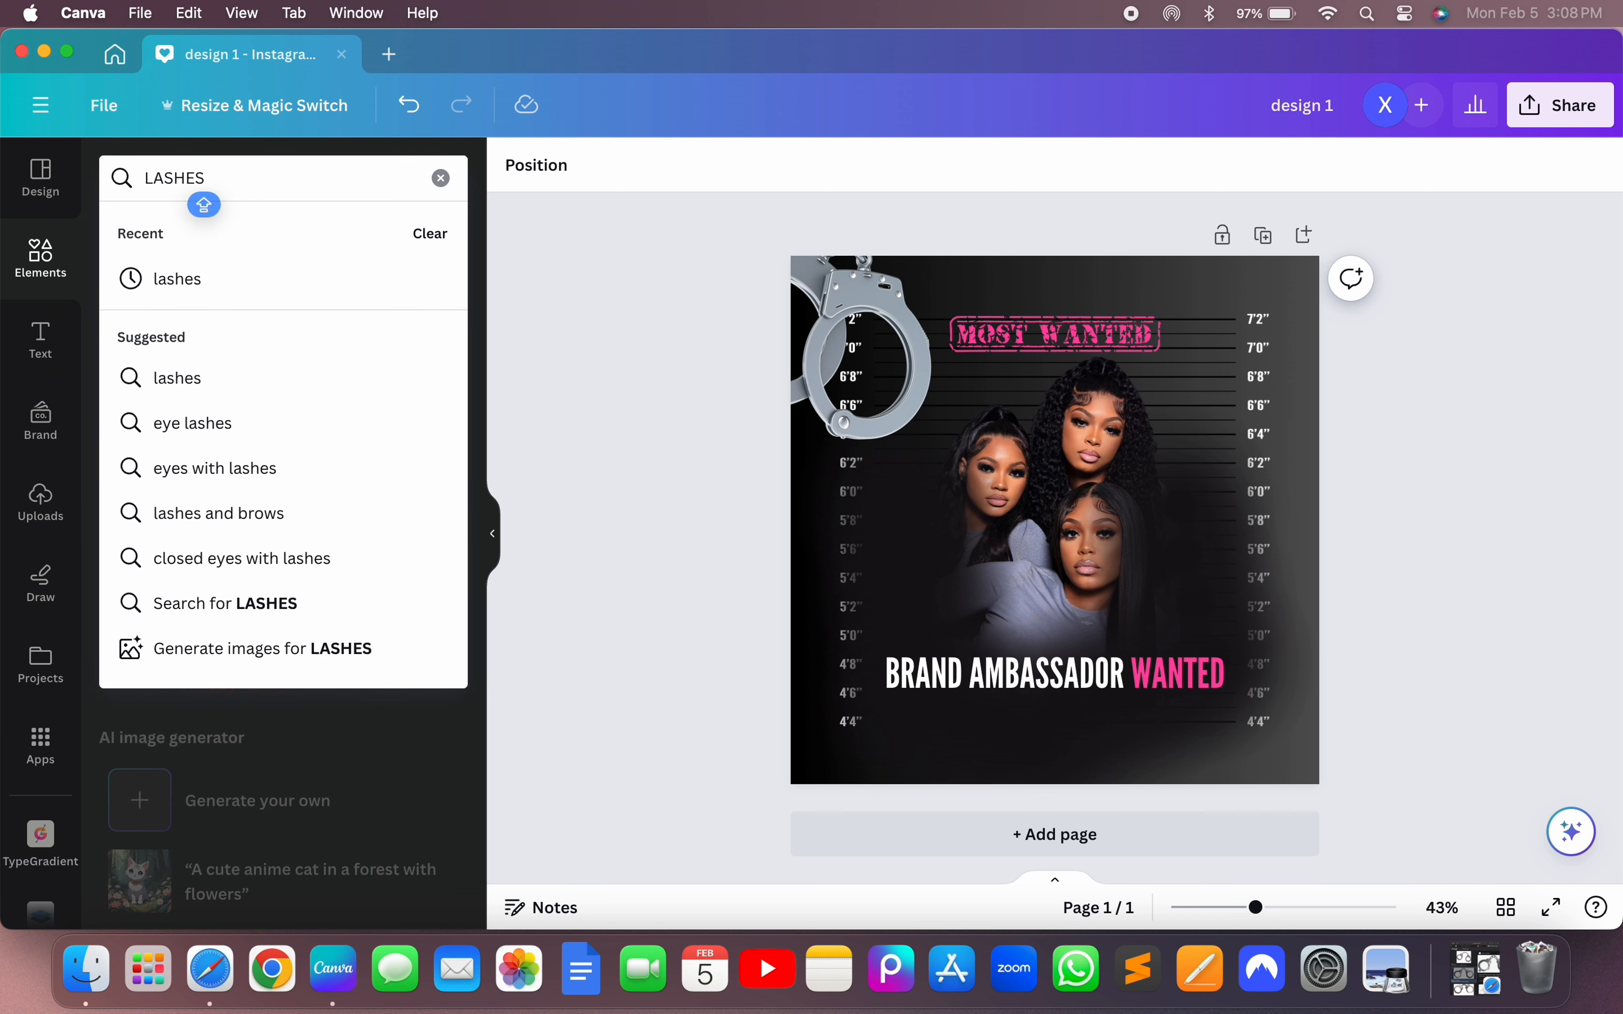
key("Return")
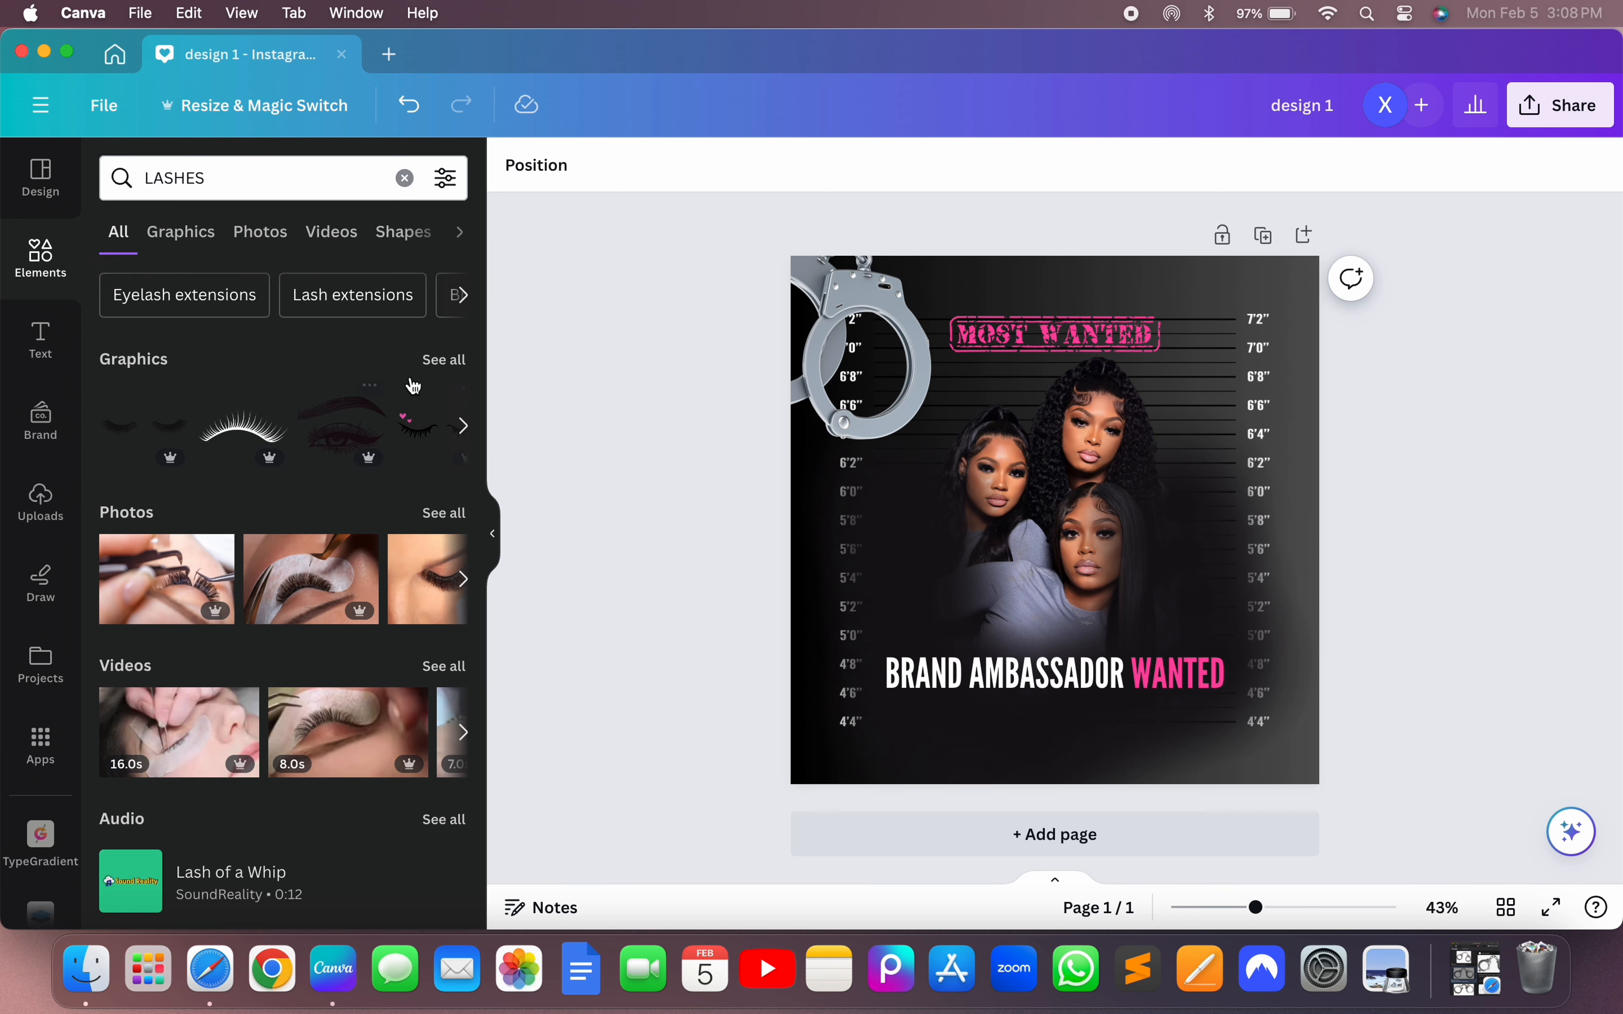
left_click(439, 365)
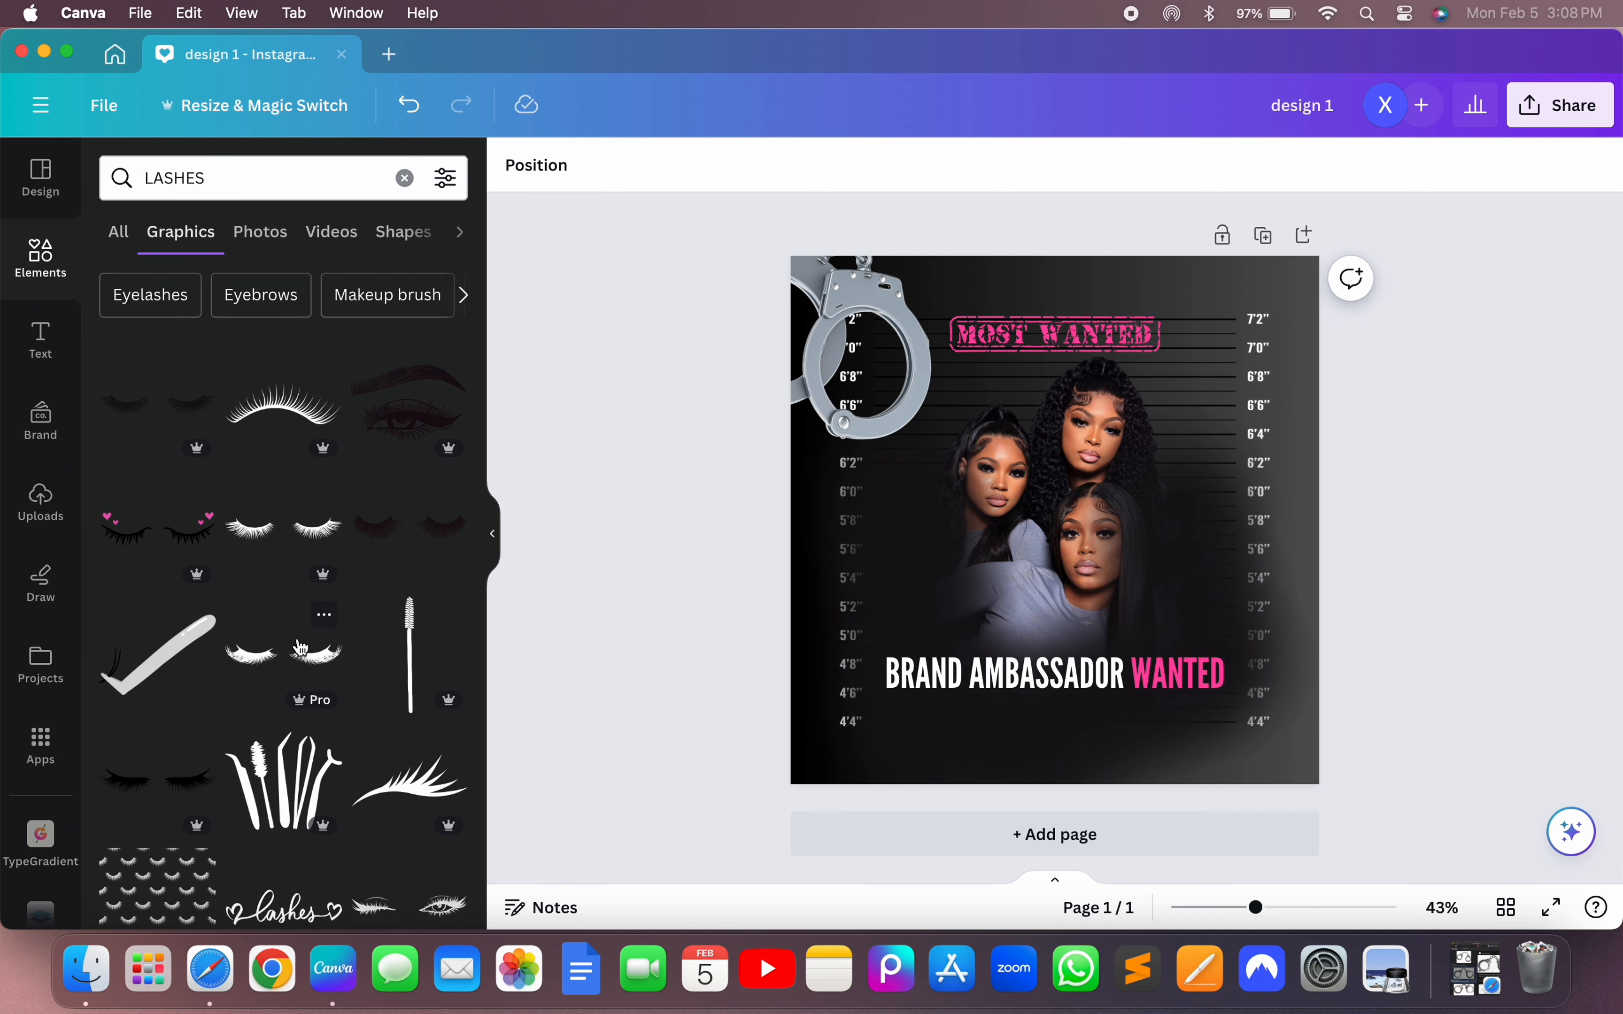
- Browse the lash graphics for a design that fits the mugshot post
scroll(301, 648, "down", 5)
scroll(300, 648, "down", 10)
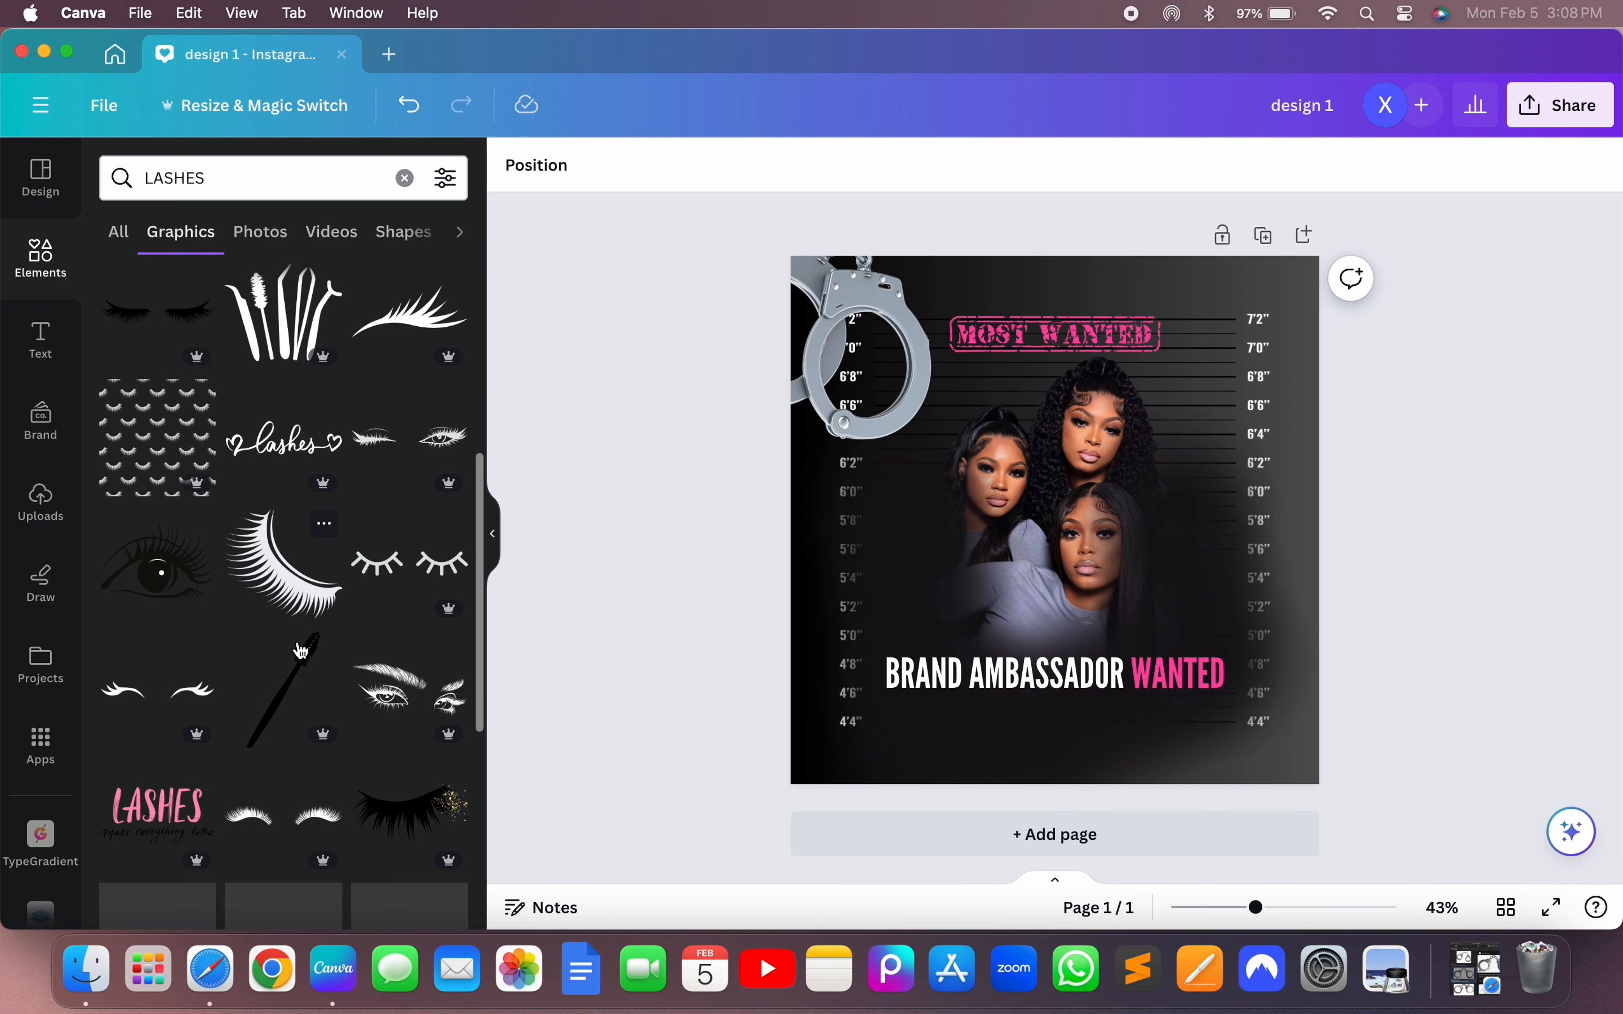
scroll(300, 650, "down", 9)
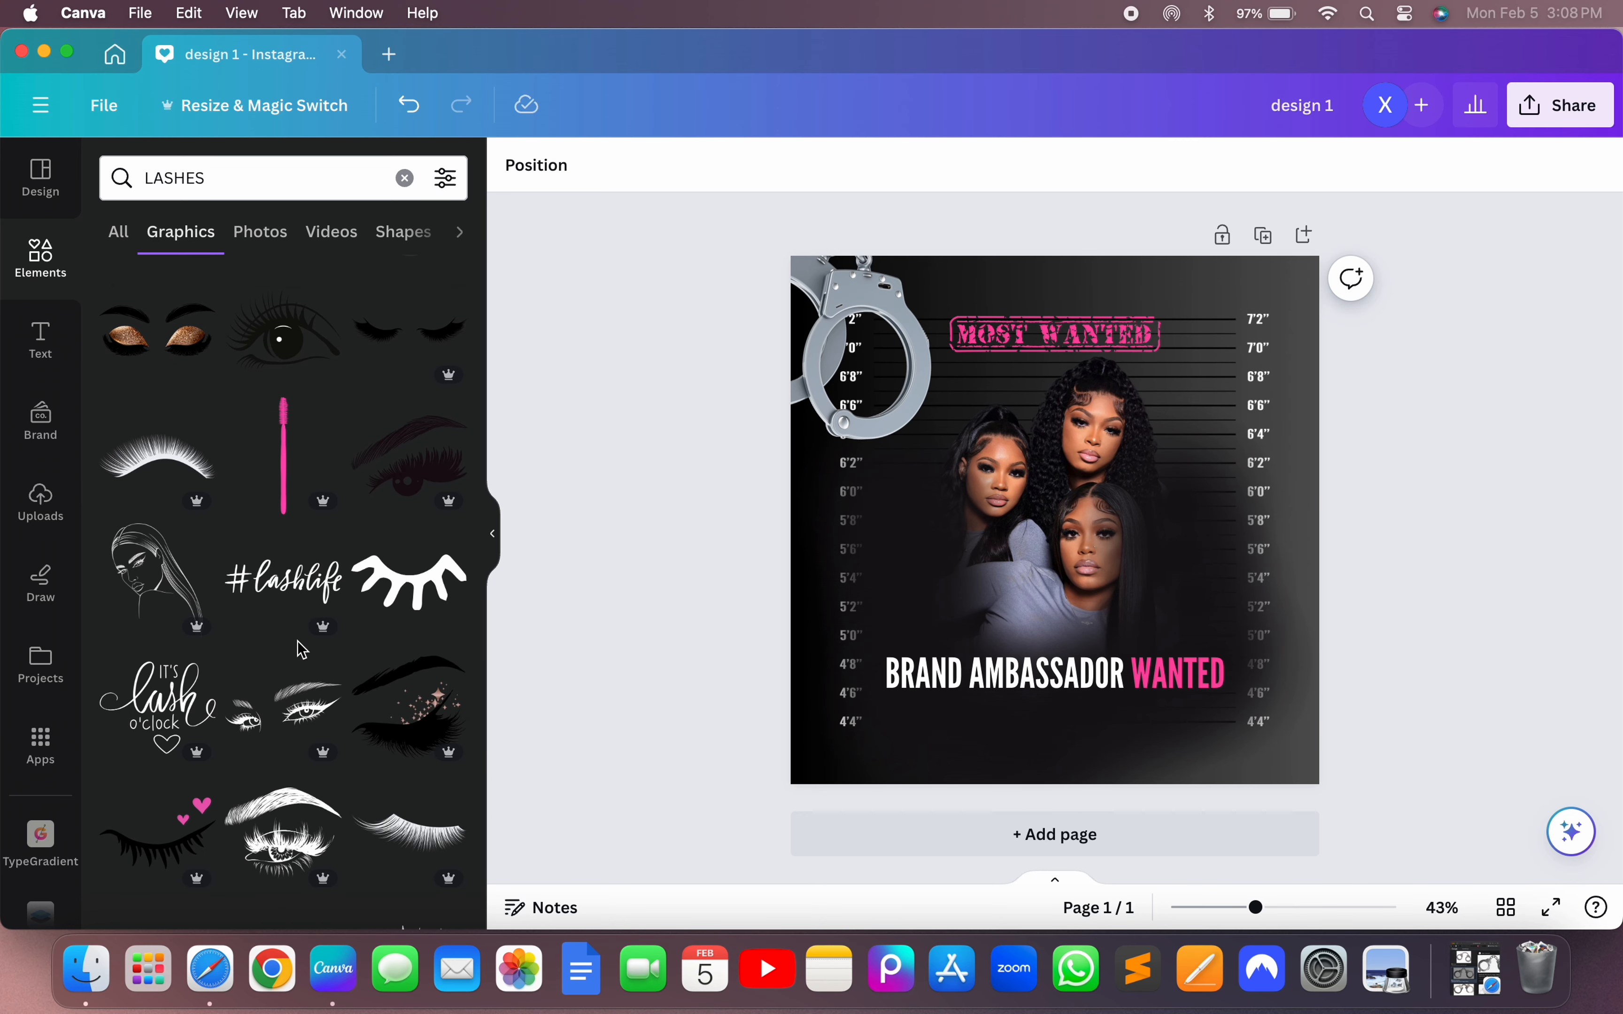
scroll(300, 648, "down", 10)
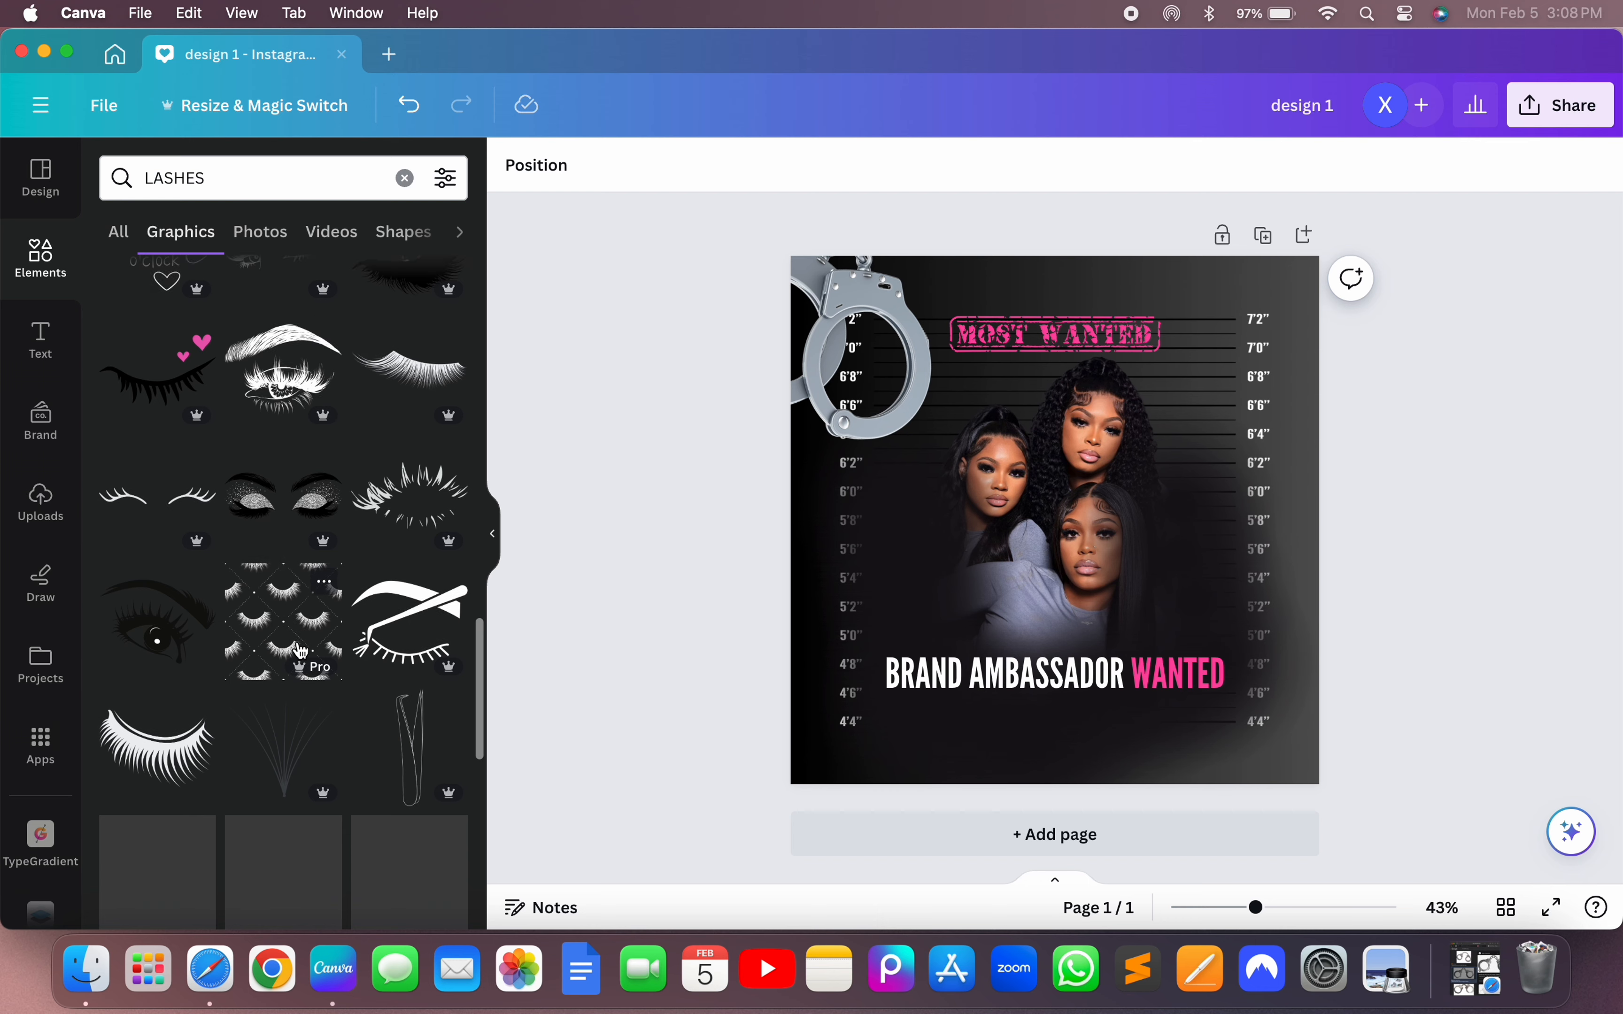
scroll(300, 649, "down", 10)
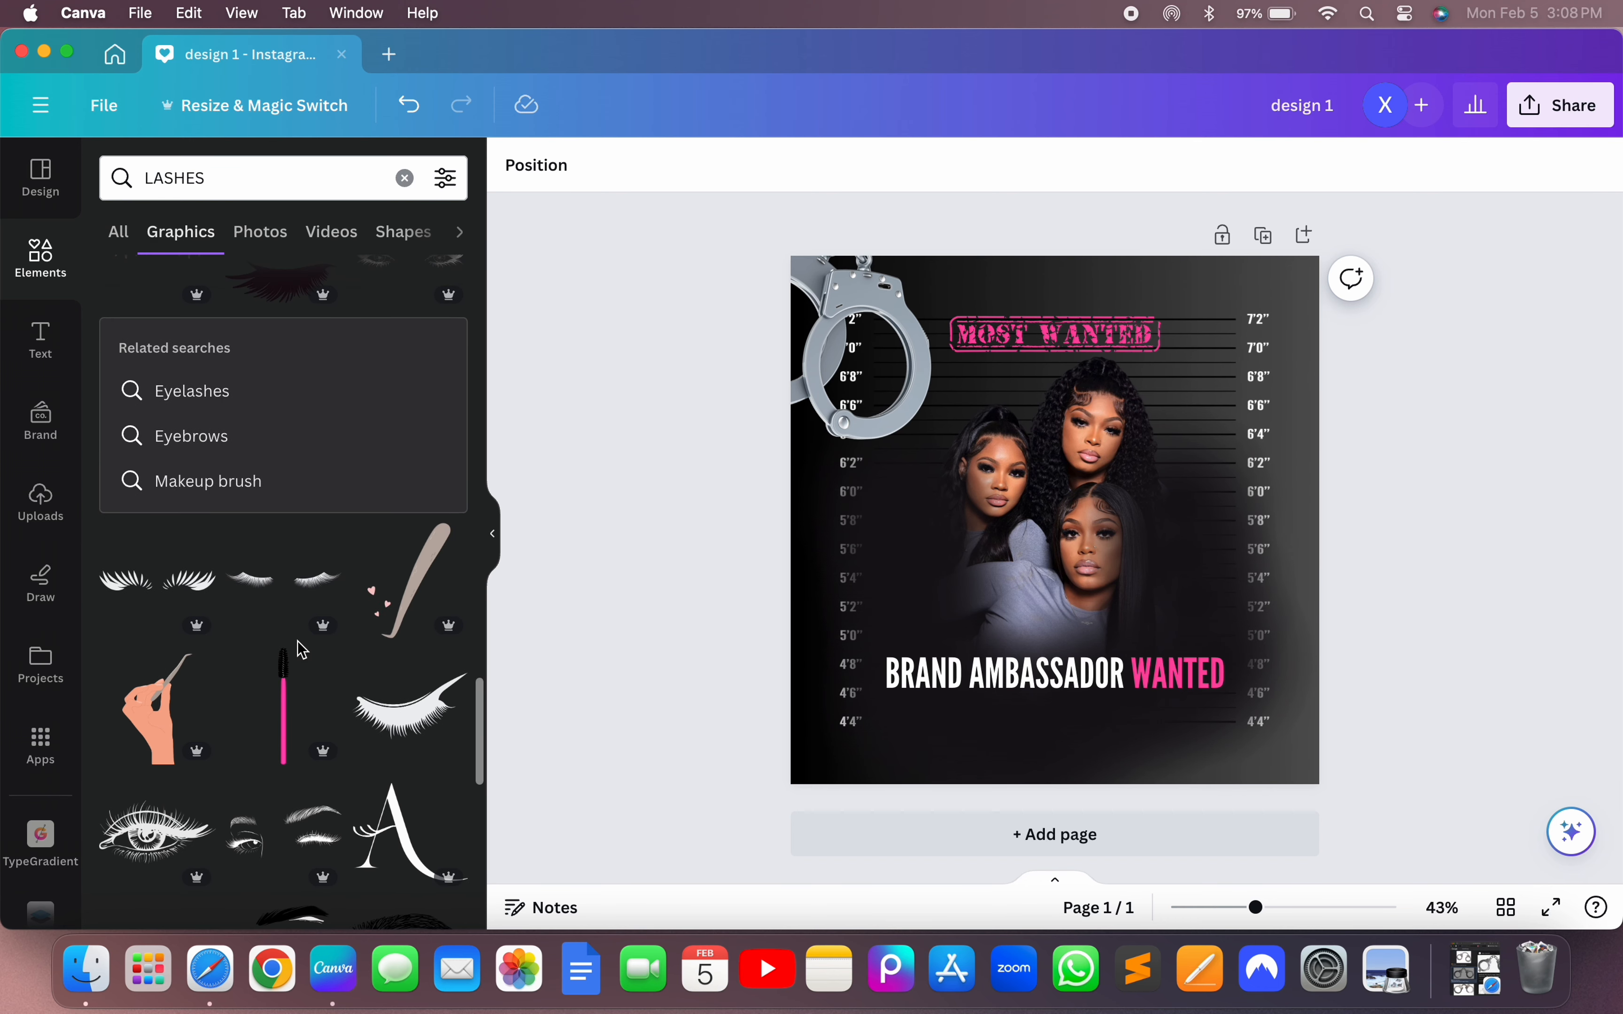
scroll(300, 648, "down", 10)
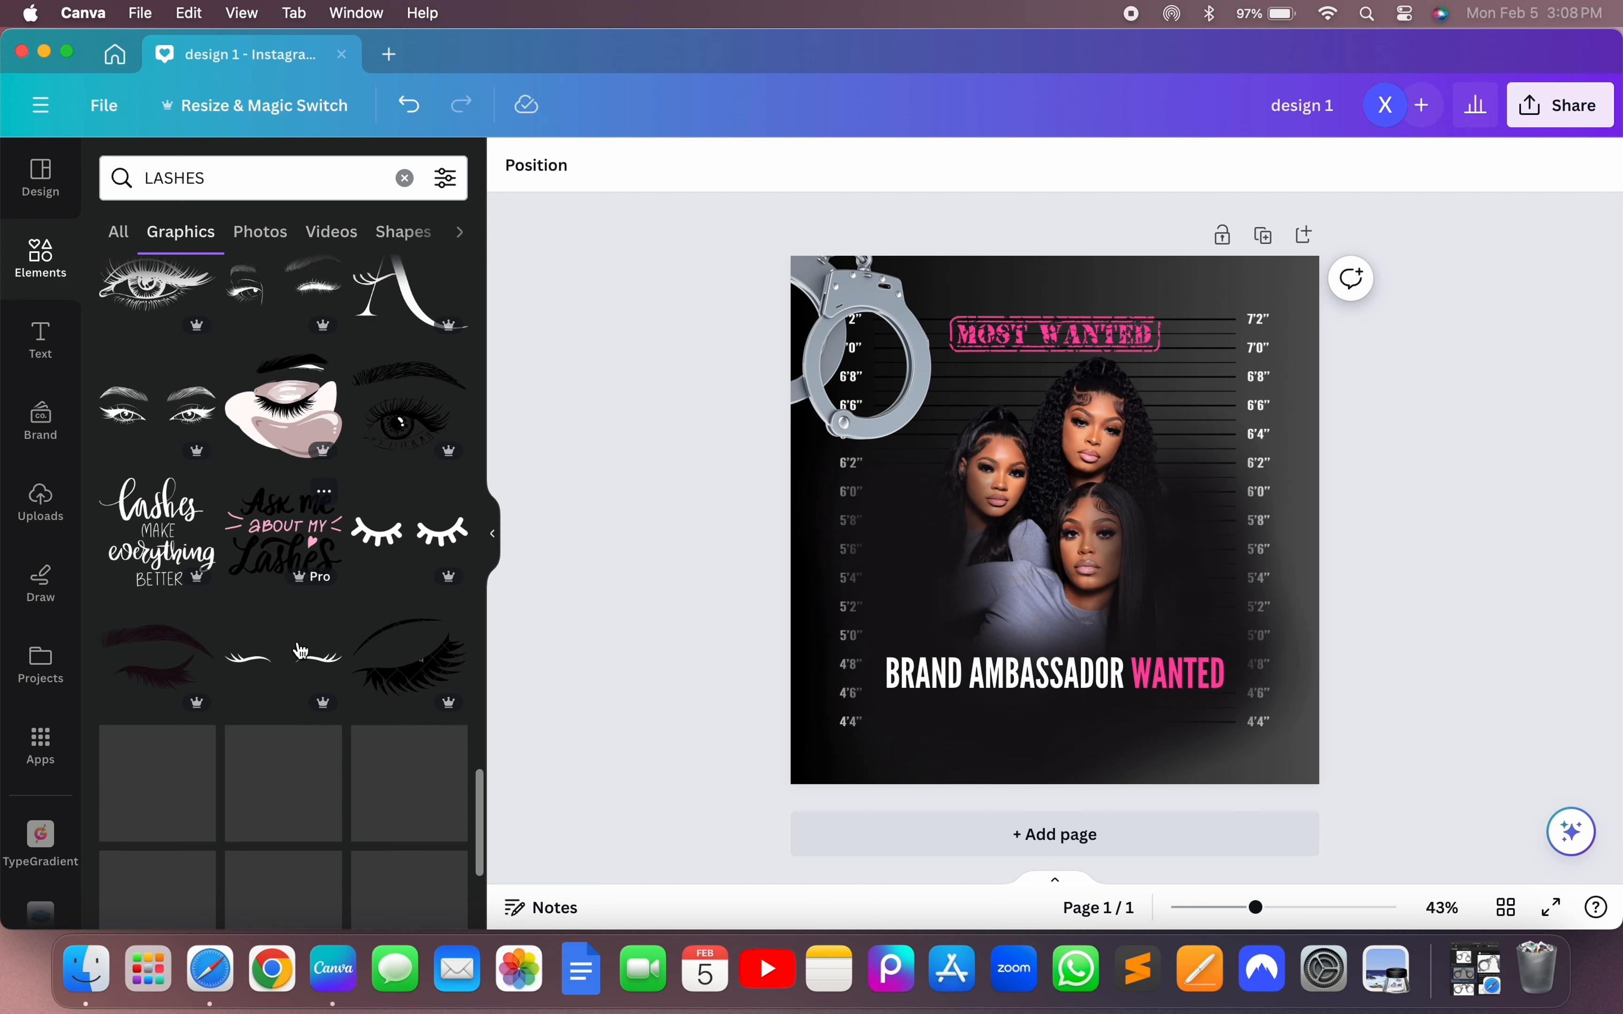
scroll(300, 648, "down", 5)
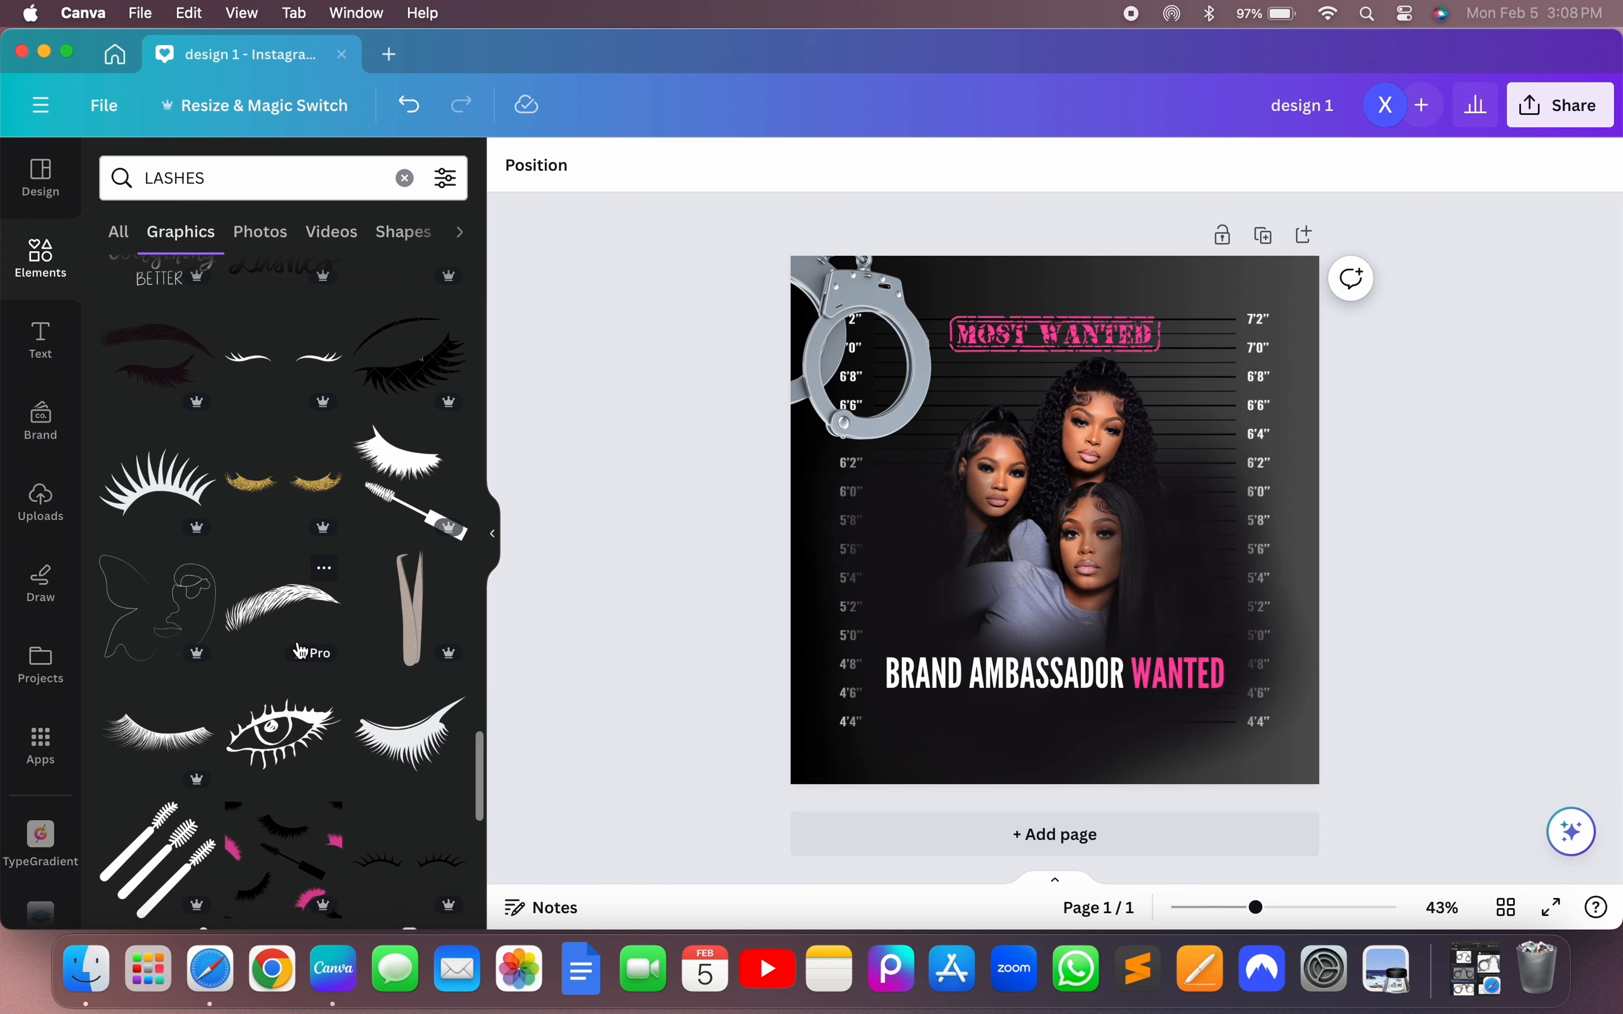
scroll(300, 648, "down", 3)
scroll(301, 648, "down", 4)
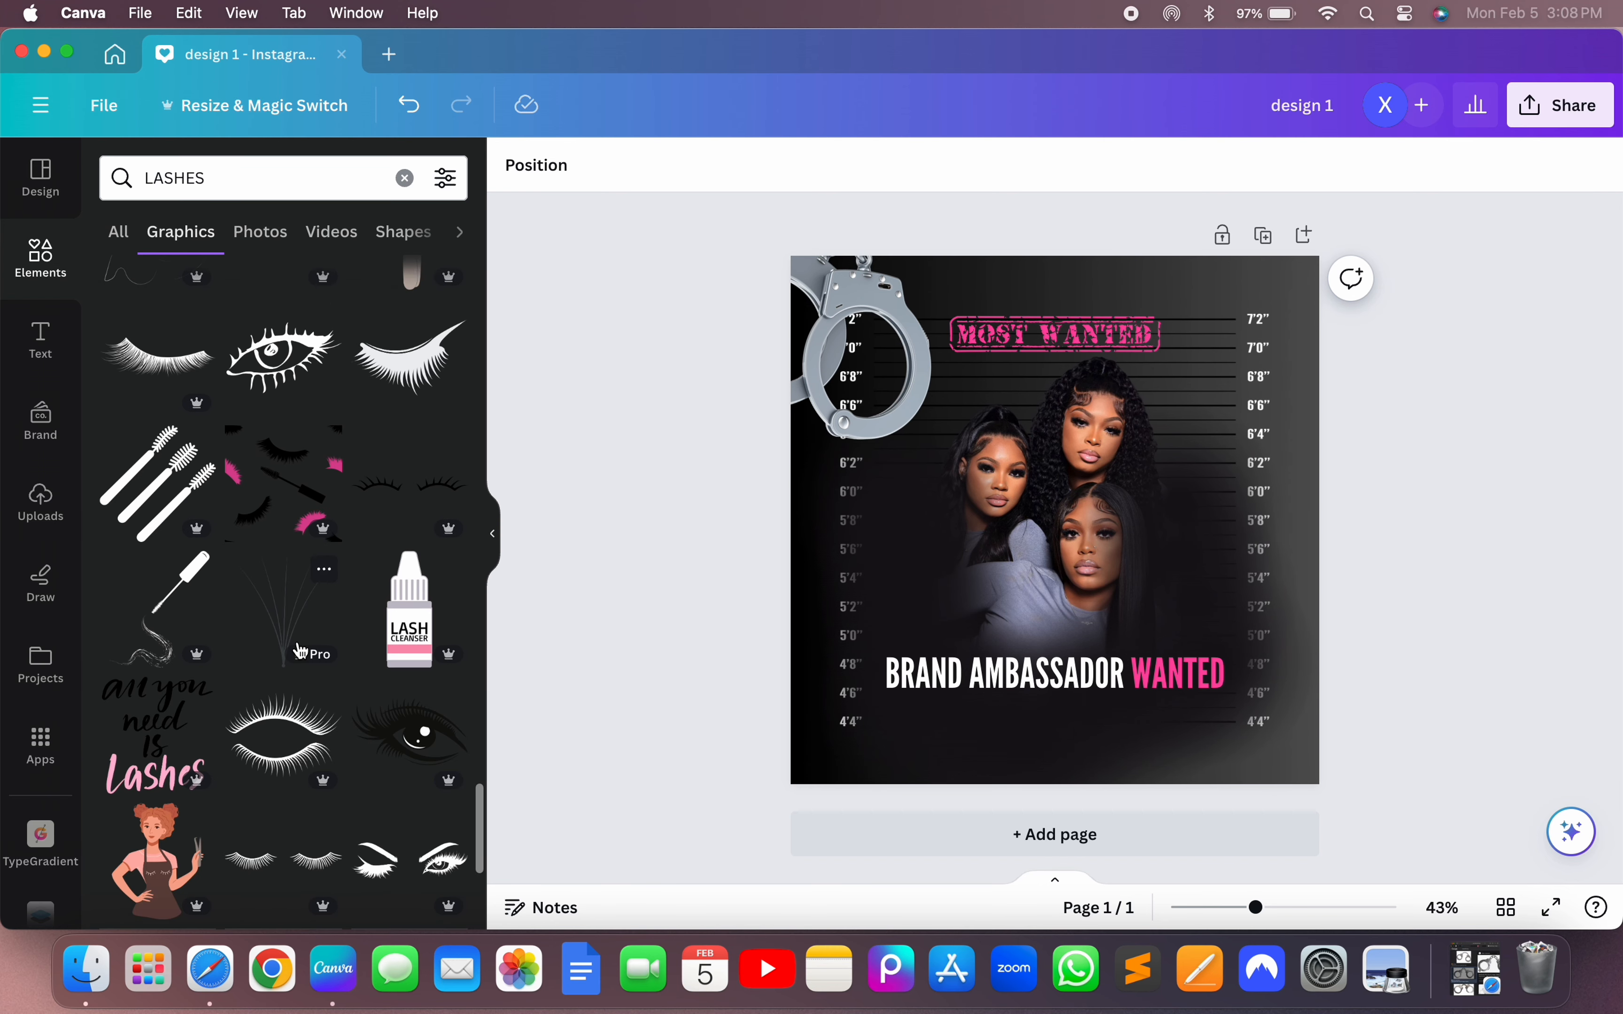
scroll(300, 649, "up", 10)
scroll(303, 649, "up", 10)
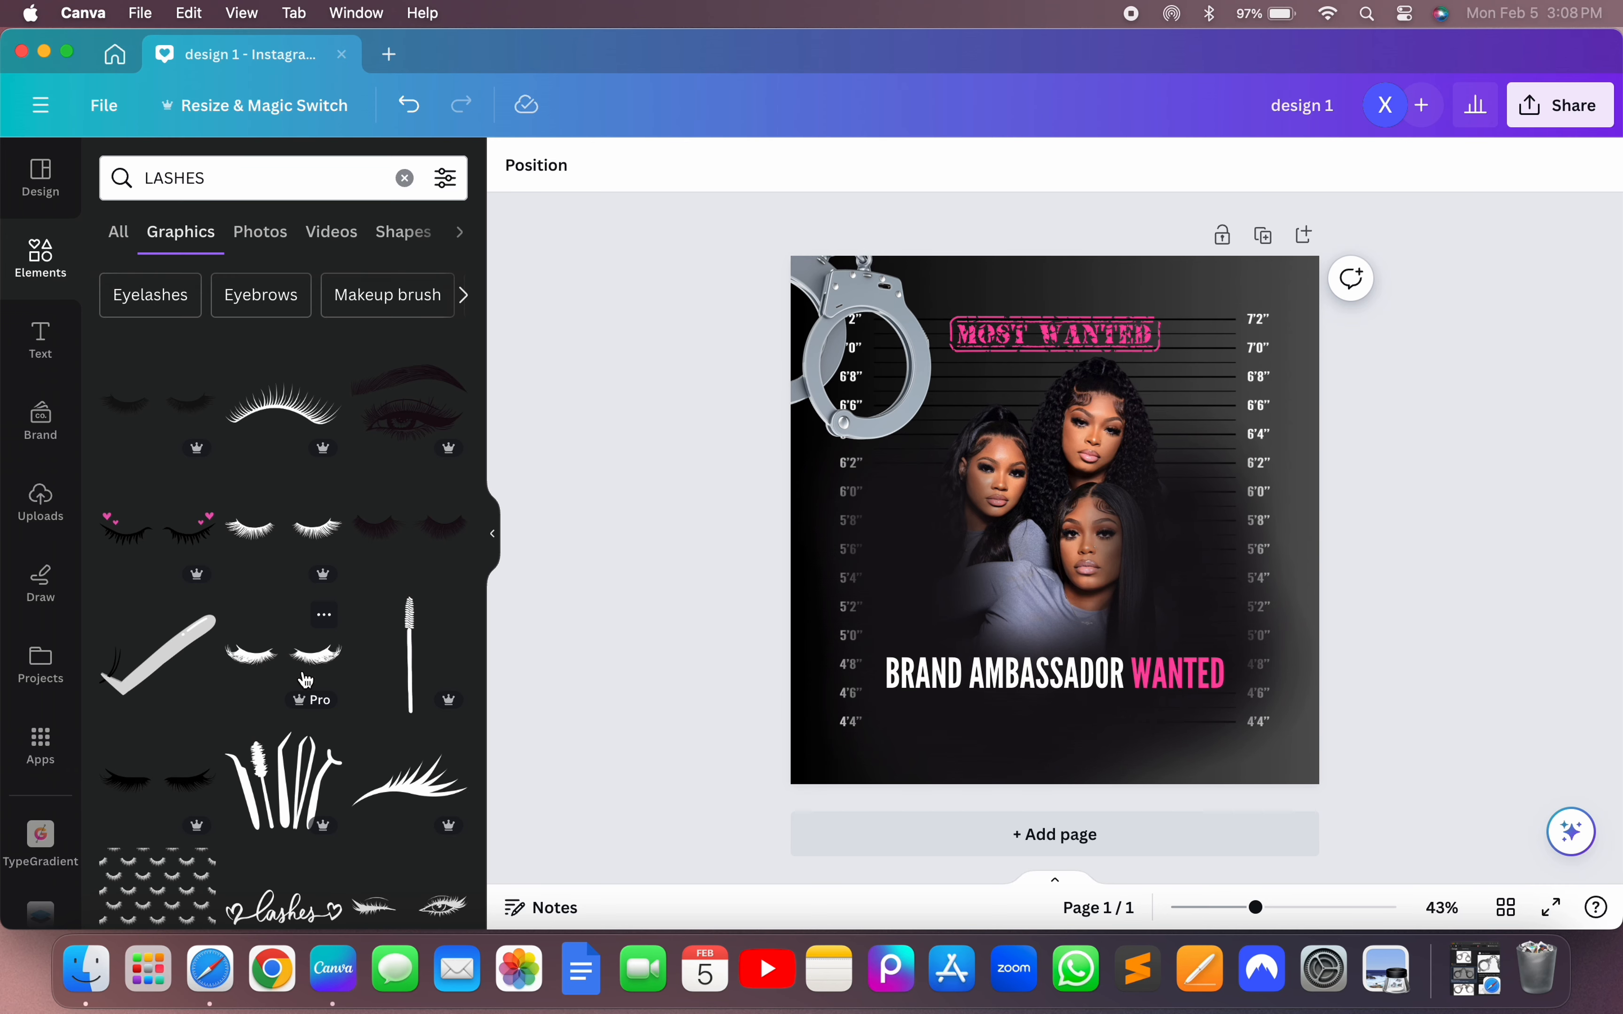
- Try the single grey lash tweezers graphic, shrunk and tilted over the page's right edge, and delete it
left_click(151, 670)
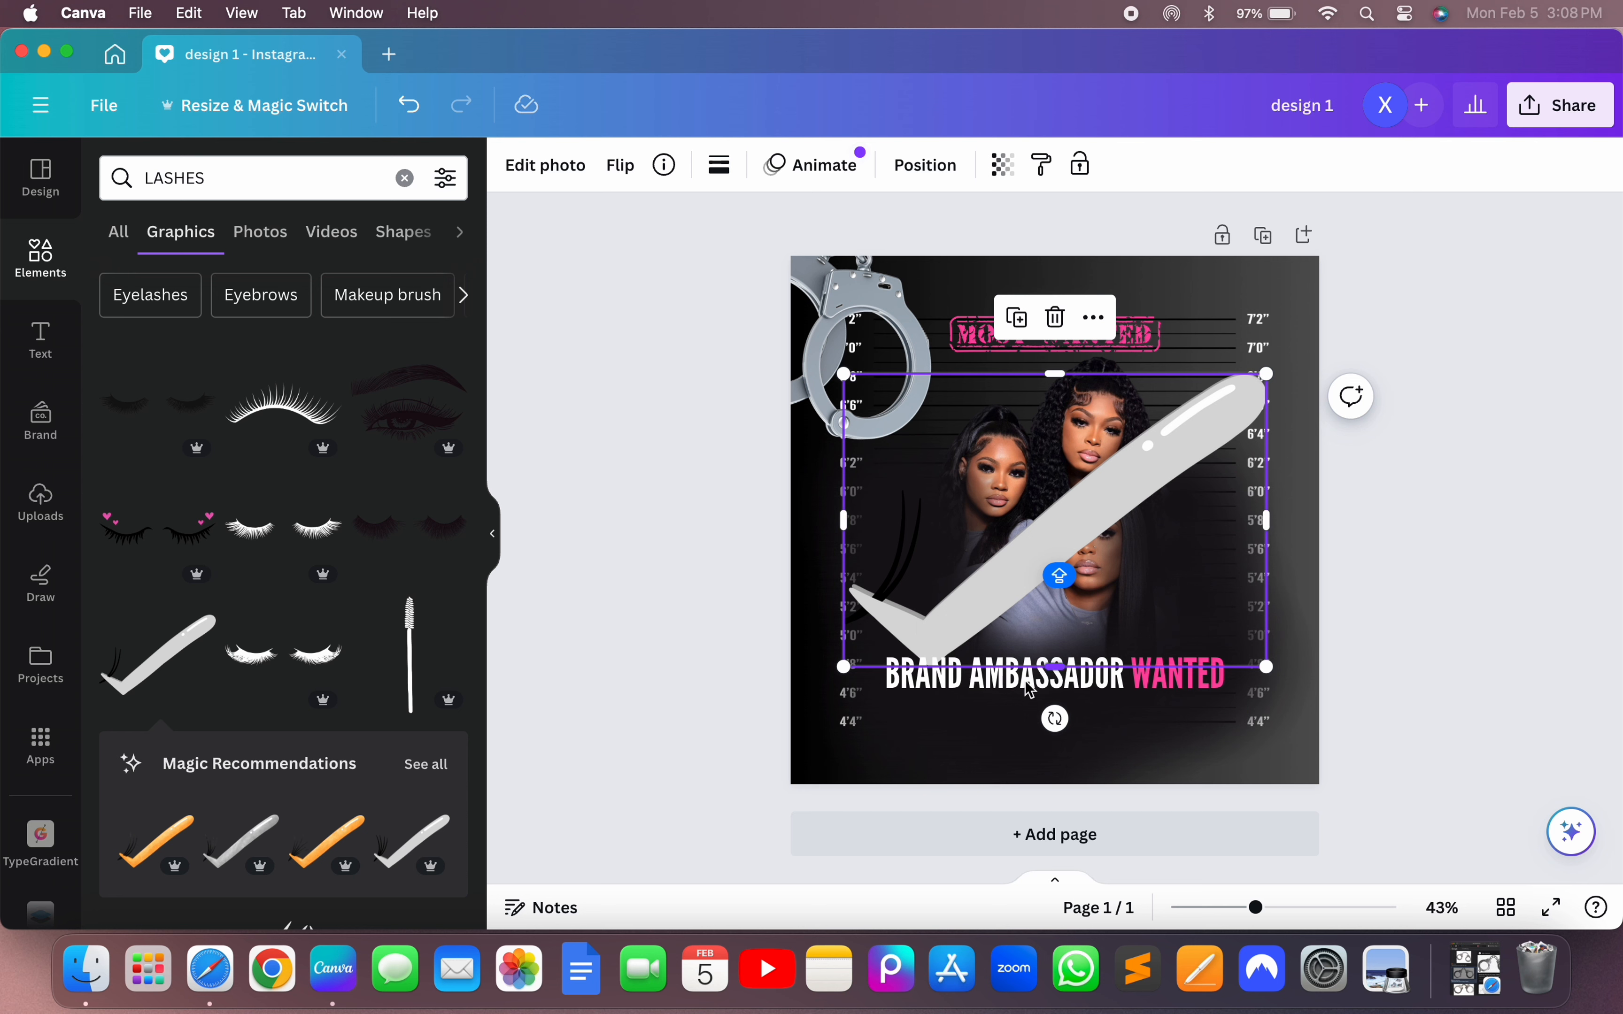
left_click_drag(1057, 720, 1126, 709)
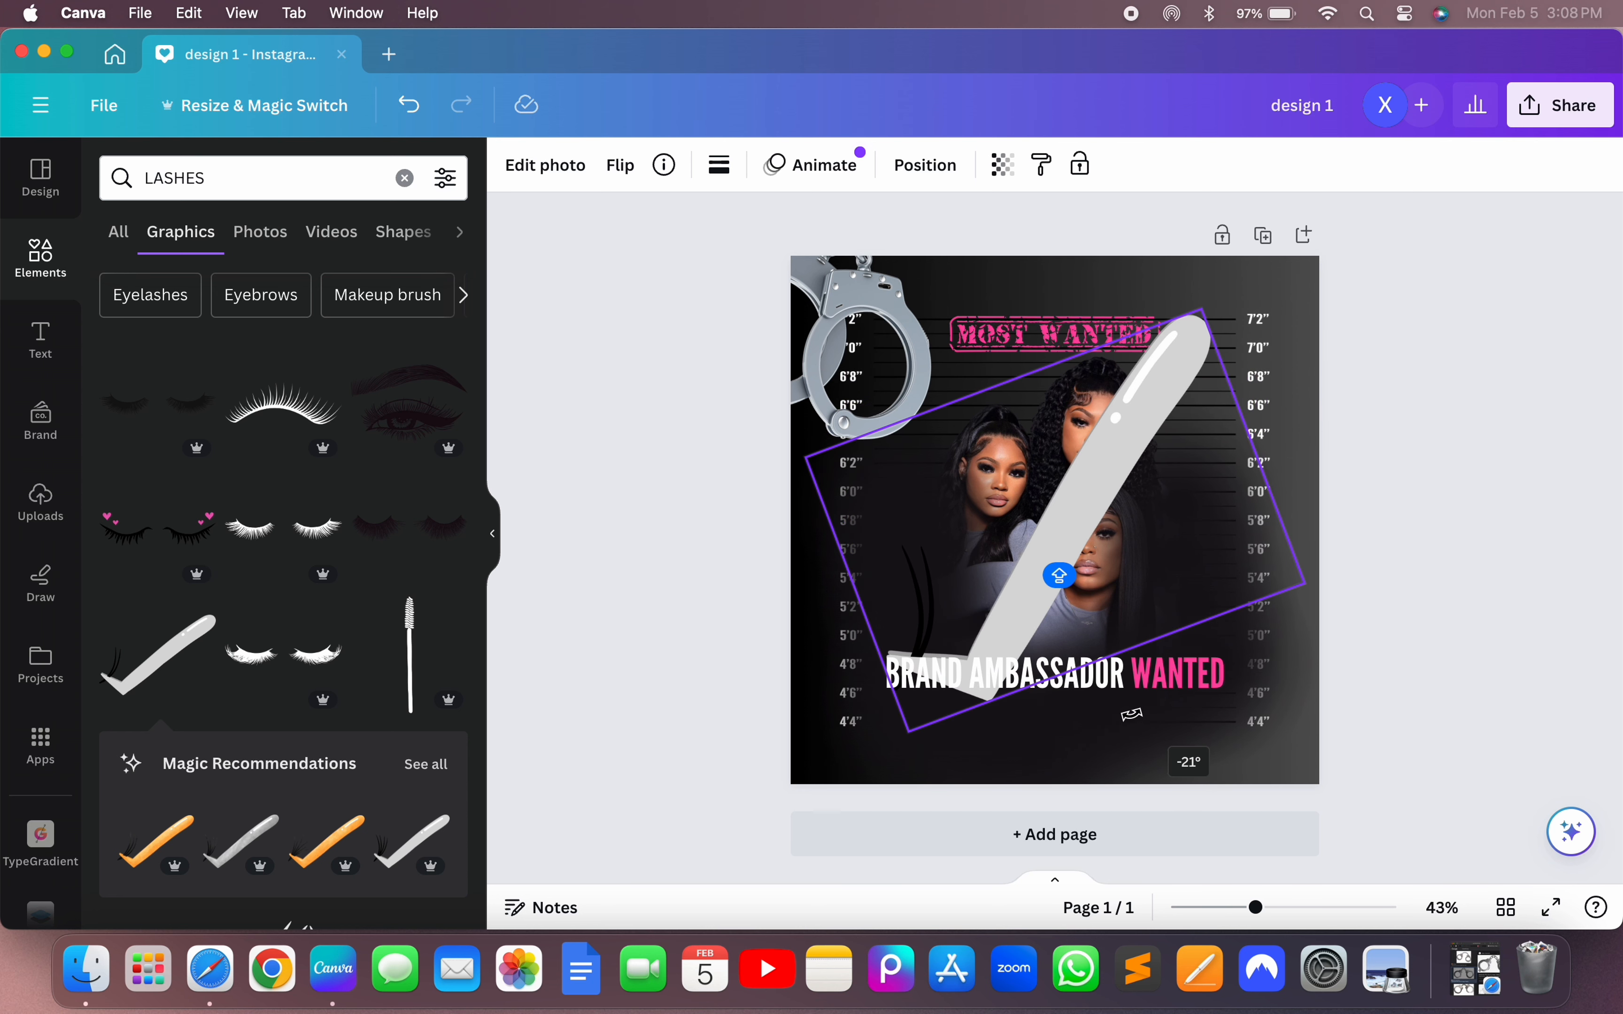
left_click_drag(1133, 446, 1435, 367)
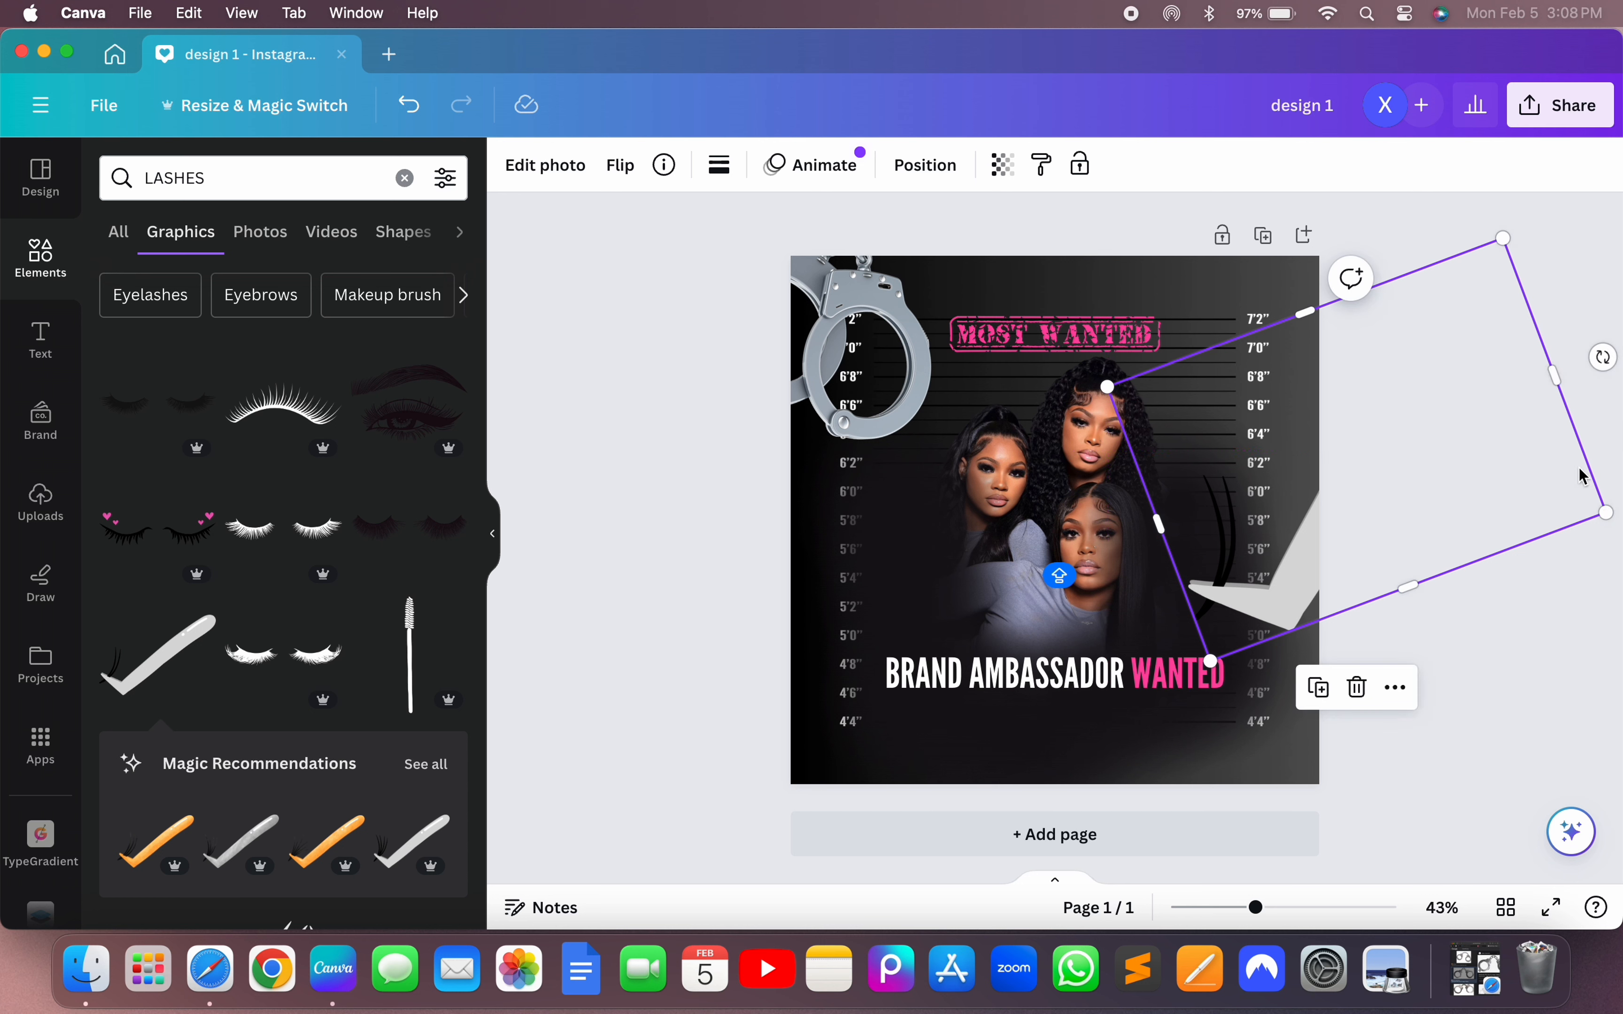
left_click_drag(1604, 513, 1310, 499)
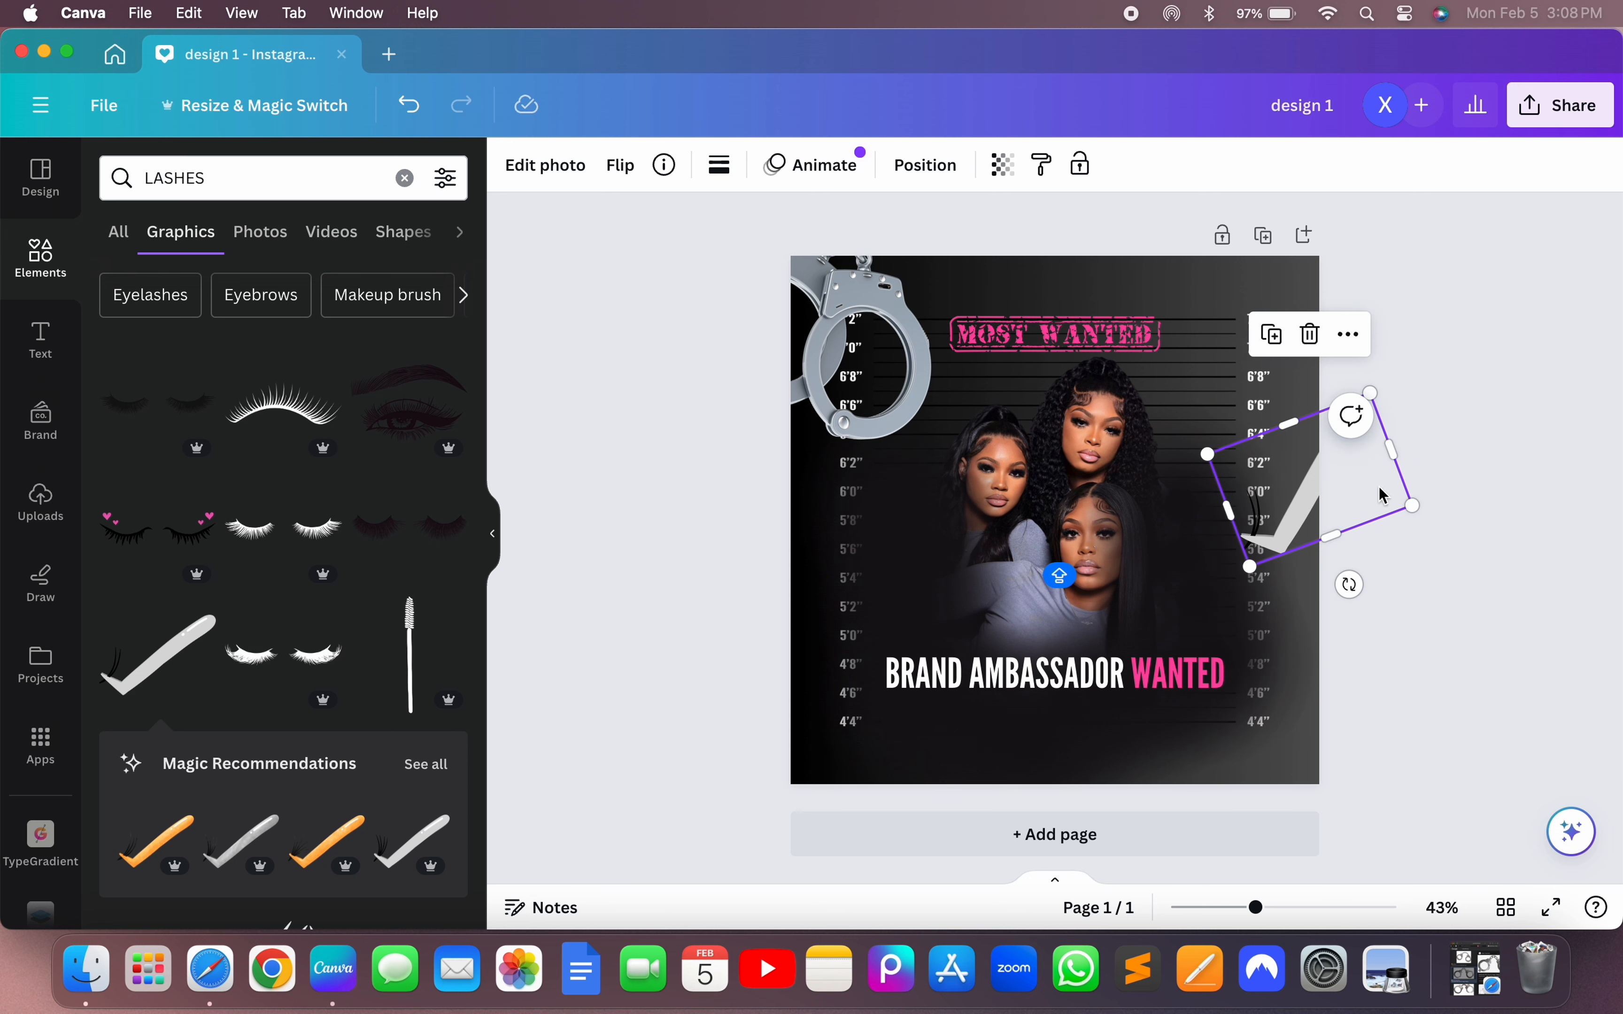
left_click_drag(1350, 585, 1339, 587)
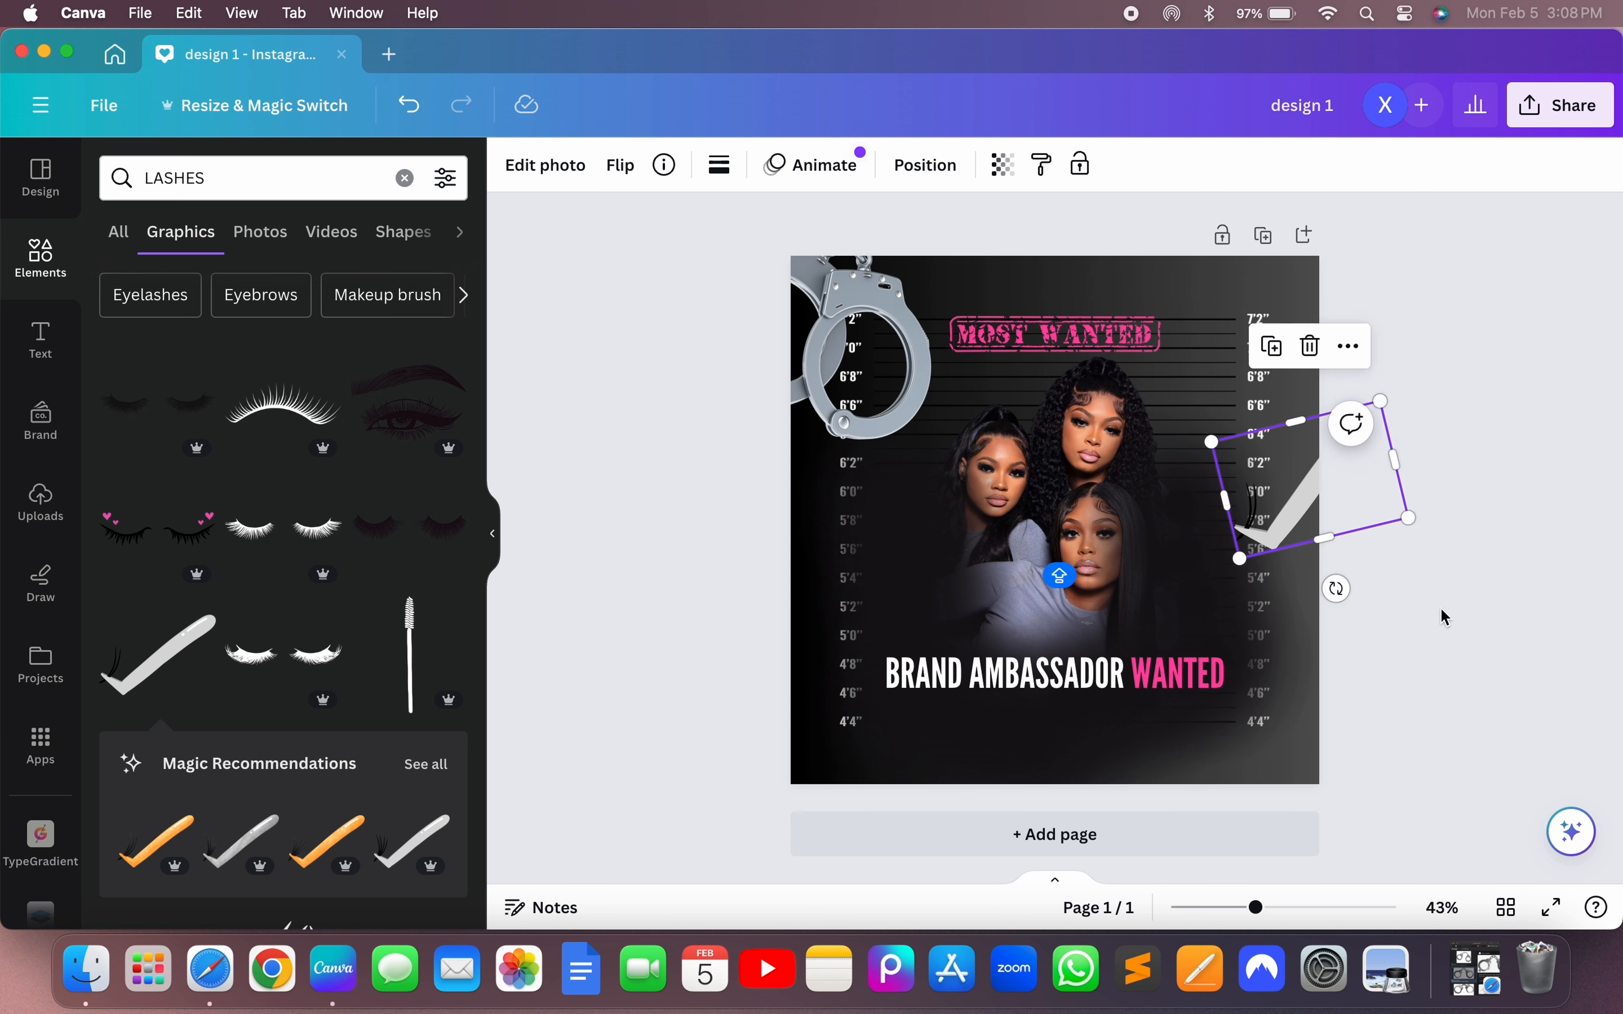
left_click(1448, 620)
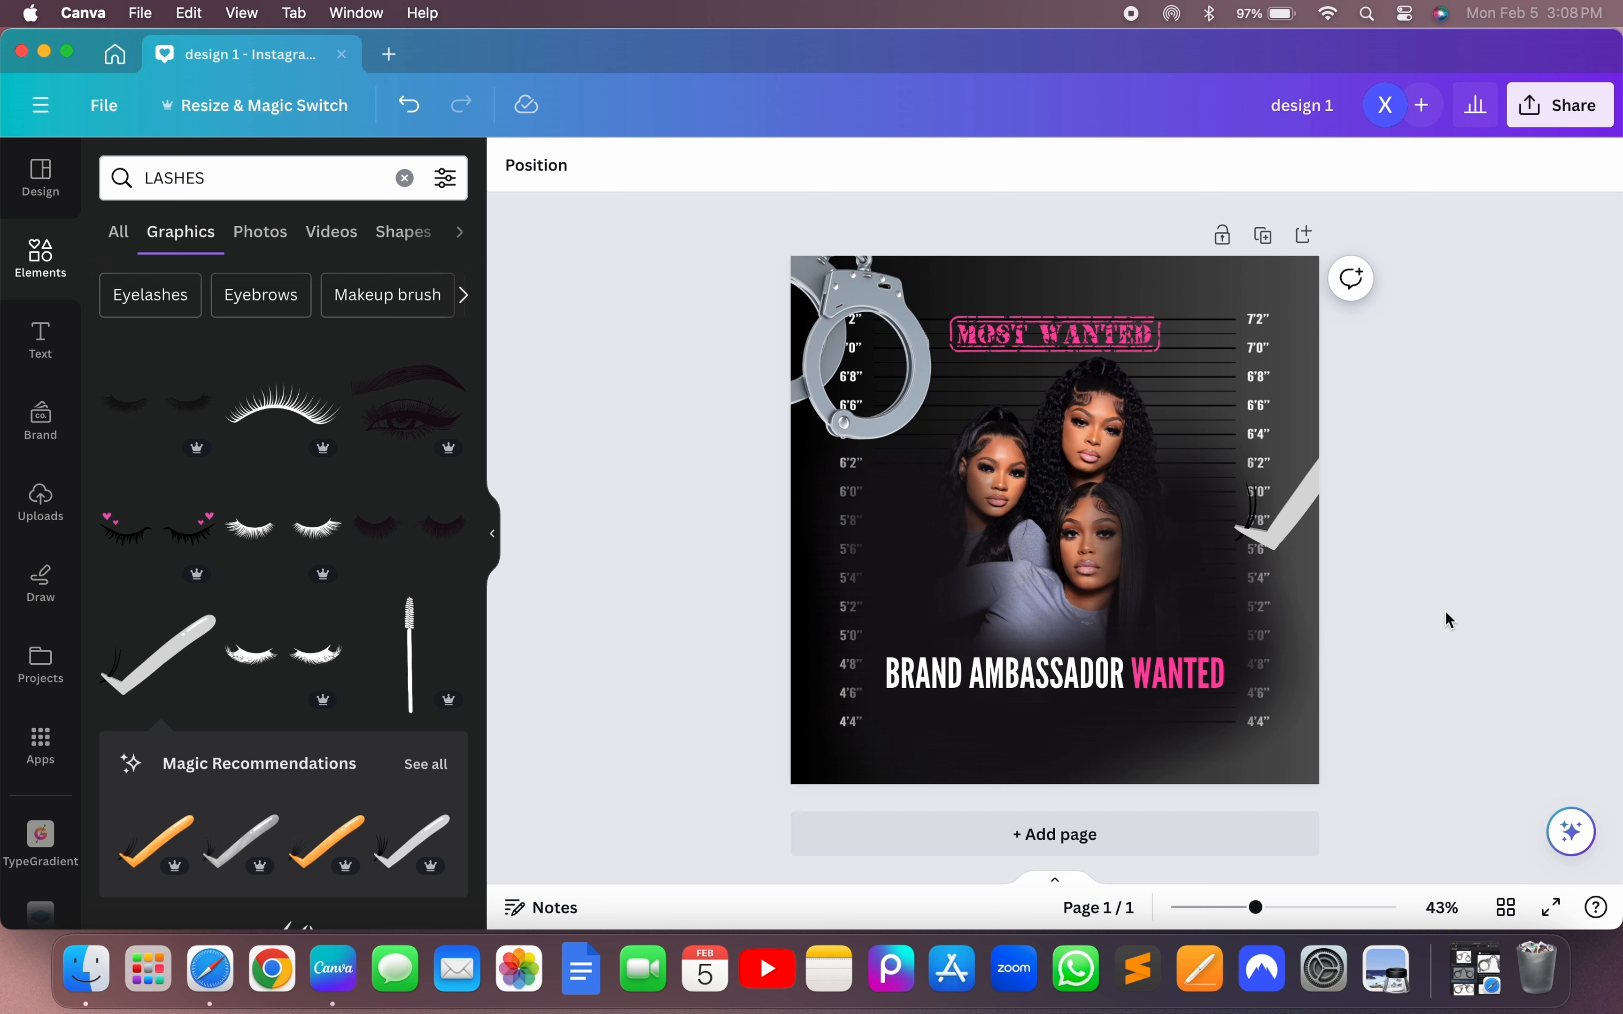
left_click(1294, 515)
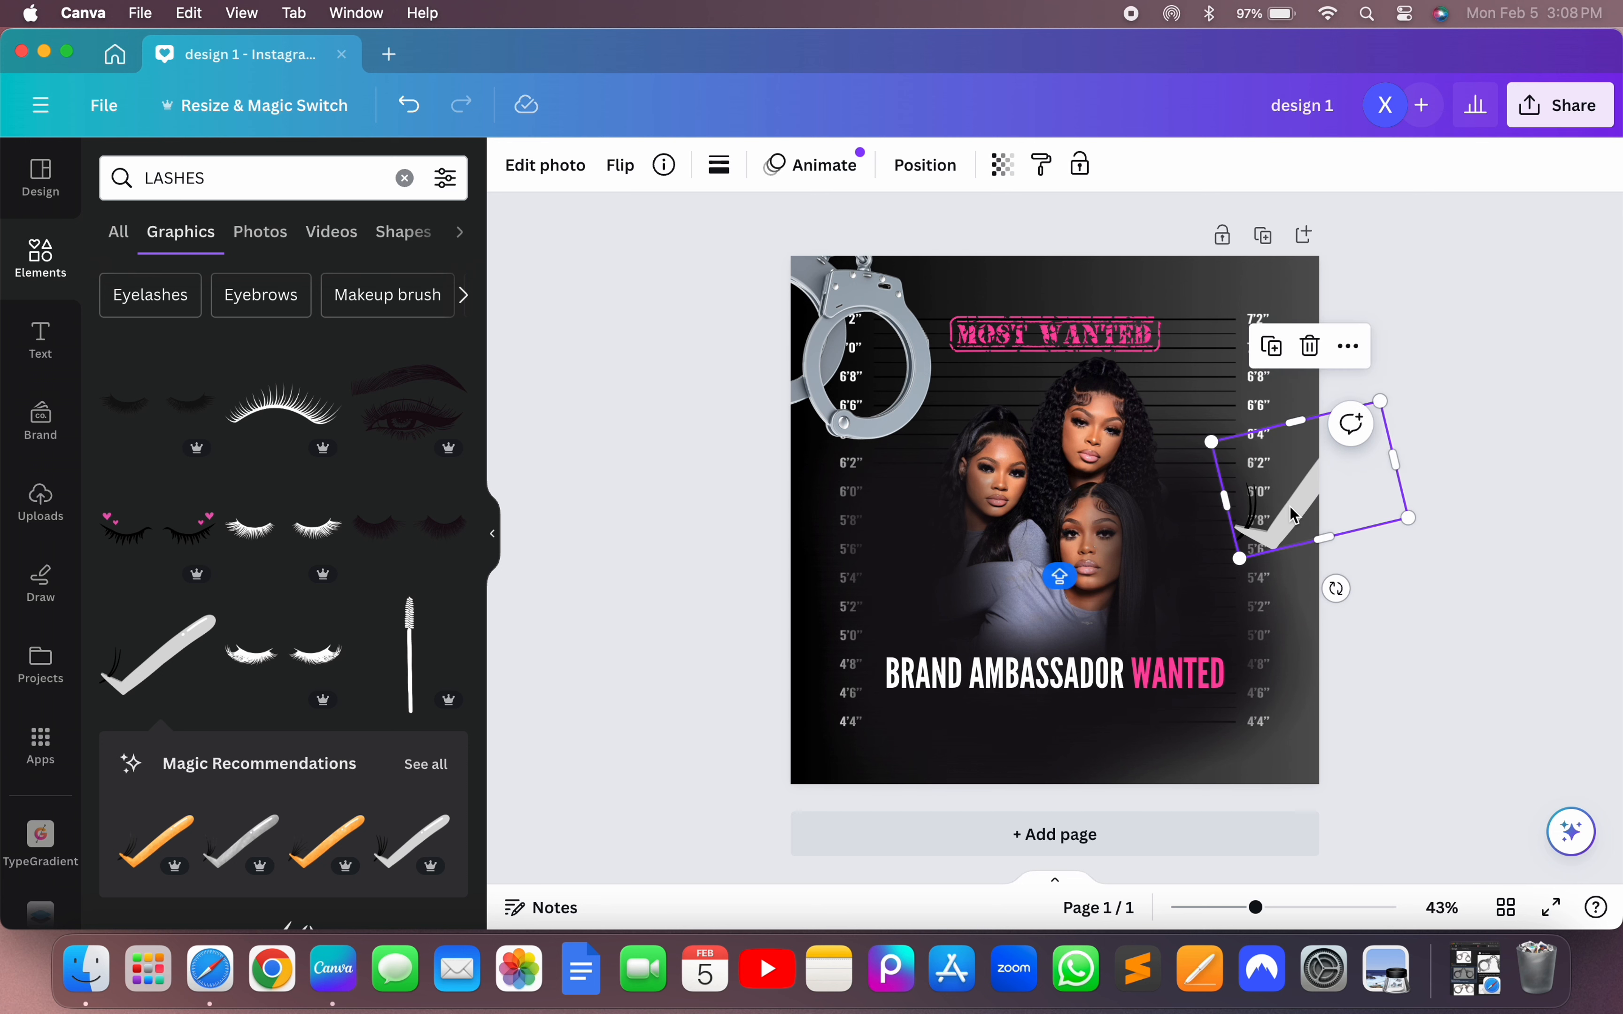
key("Delete")
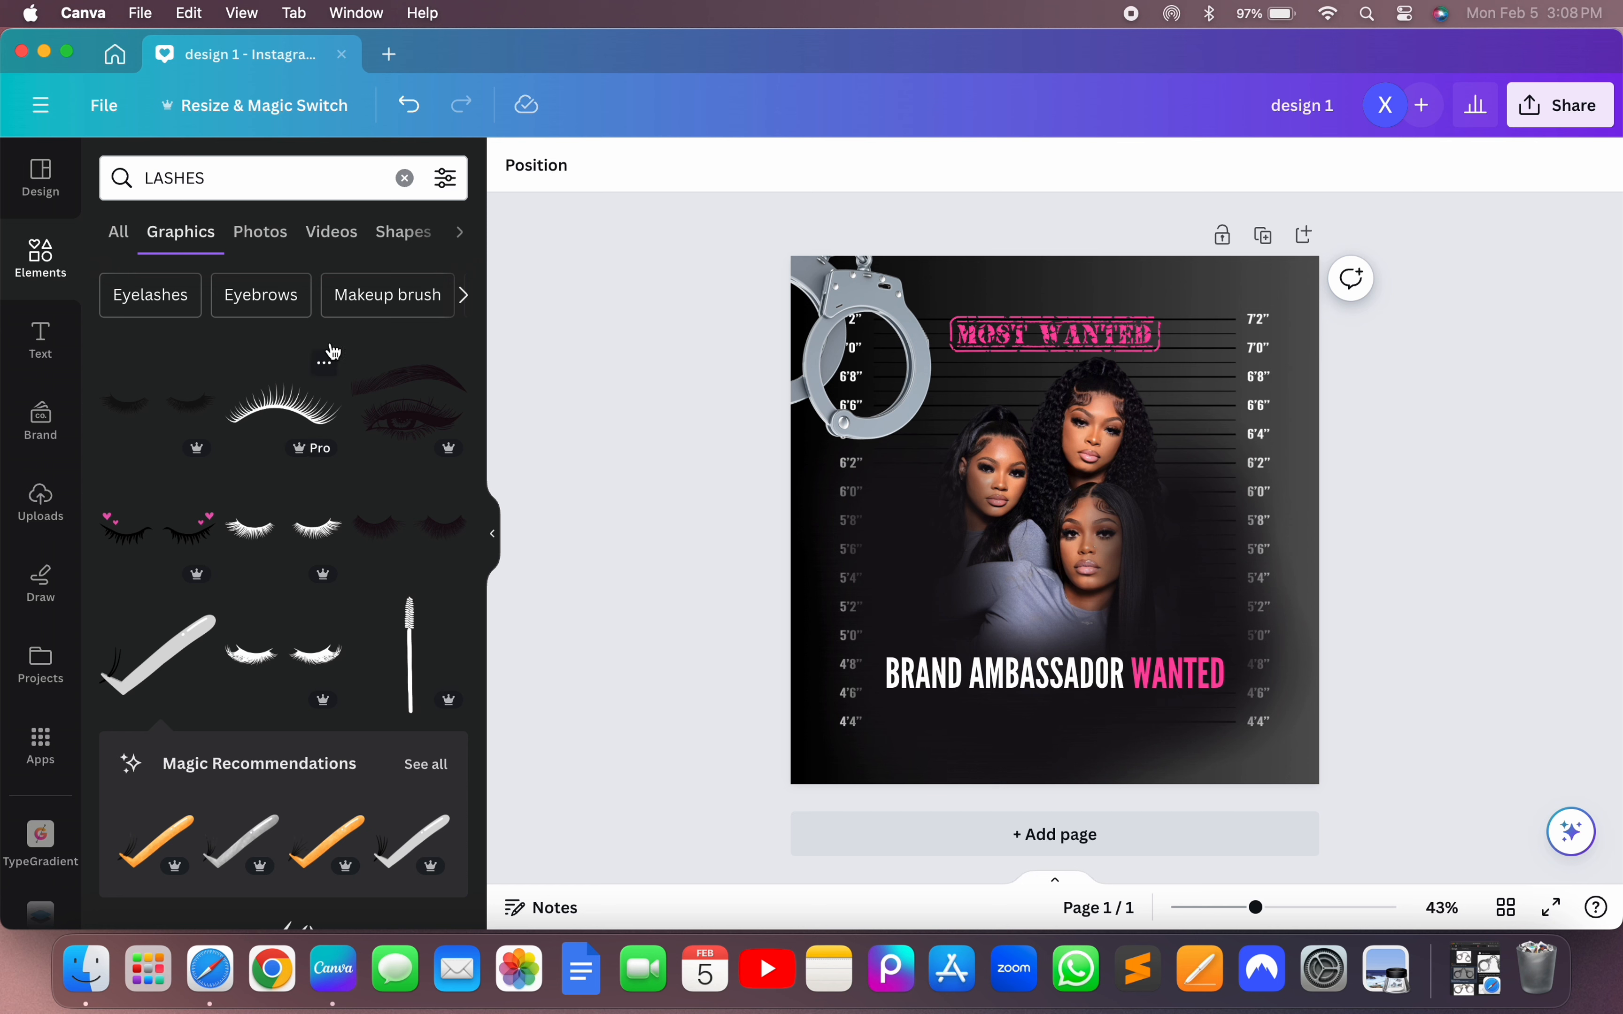
- Replace the graphics search with "eyelashes extension"
left_click(271, 175)
key("BackSpace")
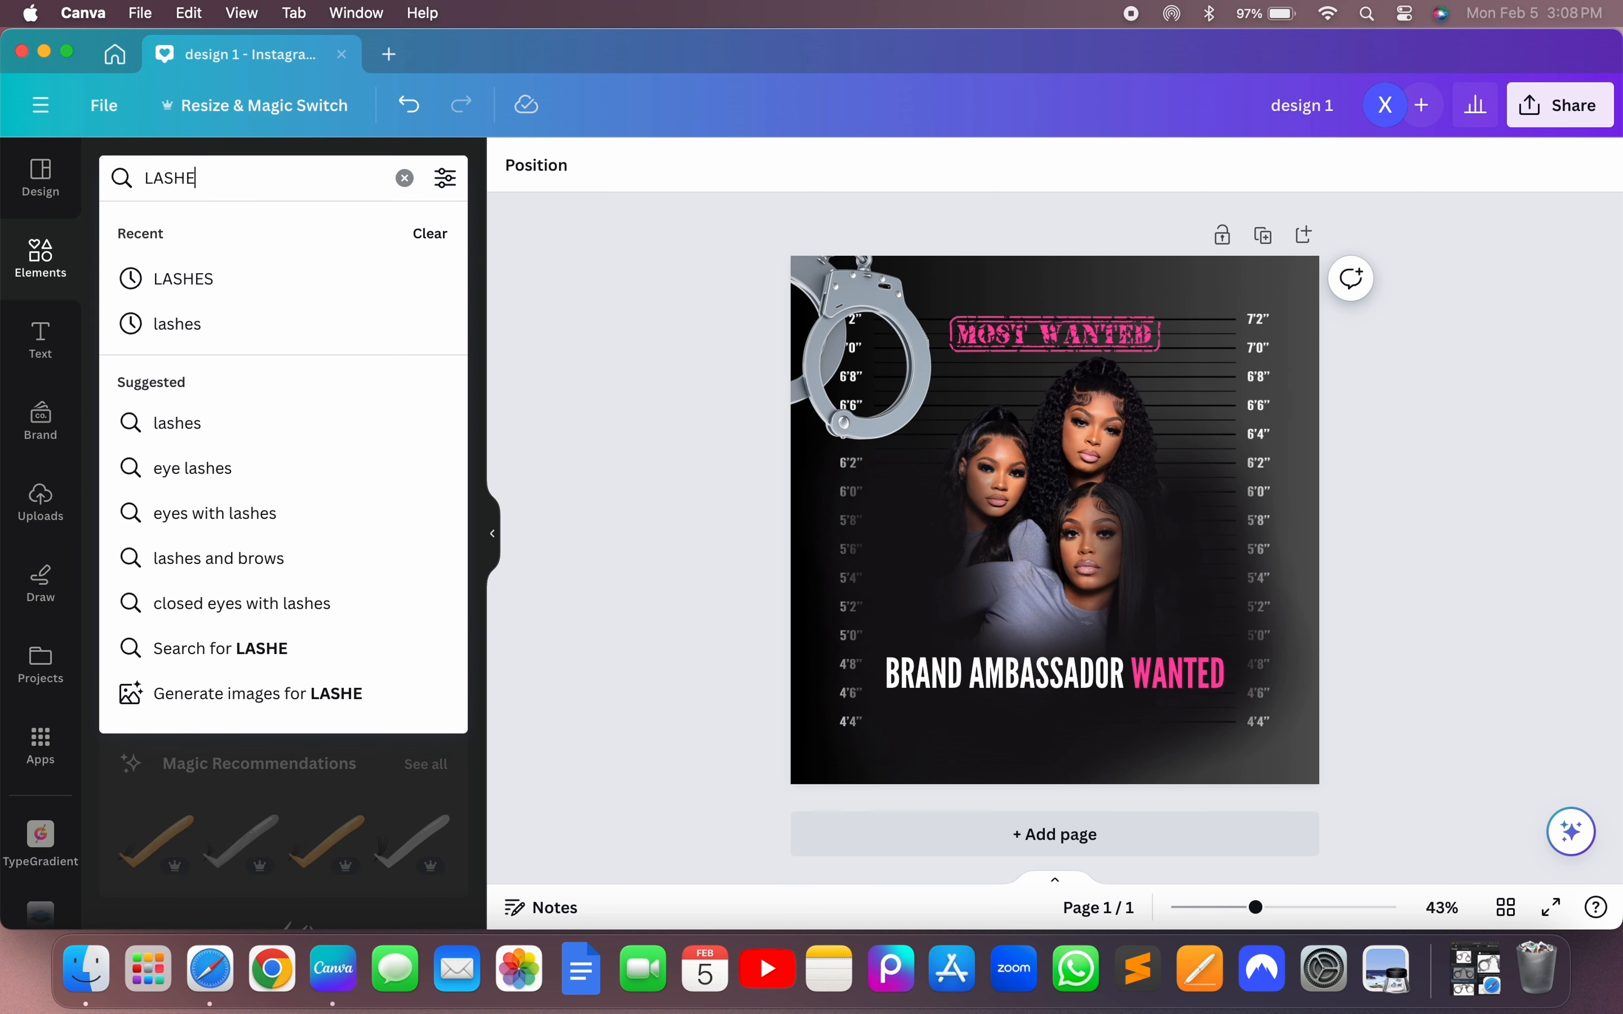
key("BackSpace")
key("BackSpace")
key("BackSpace")
key("BackSpace")
type("eye")
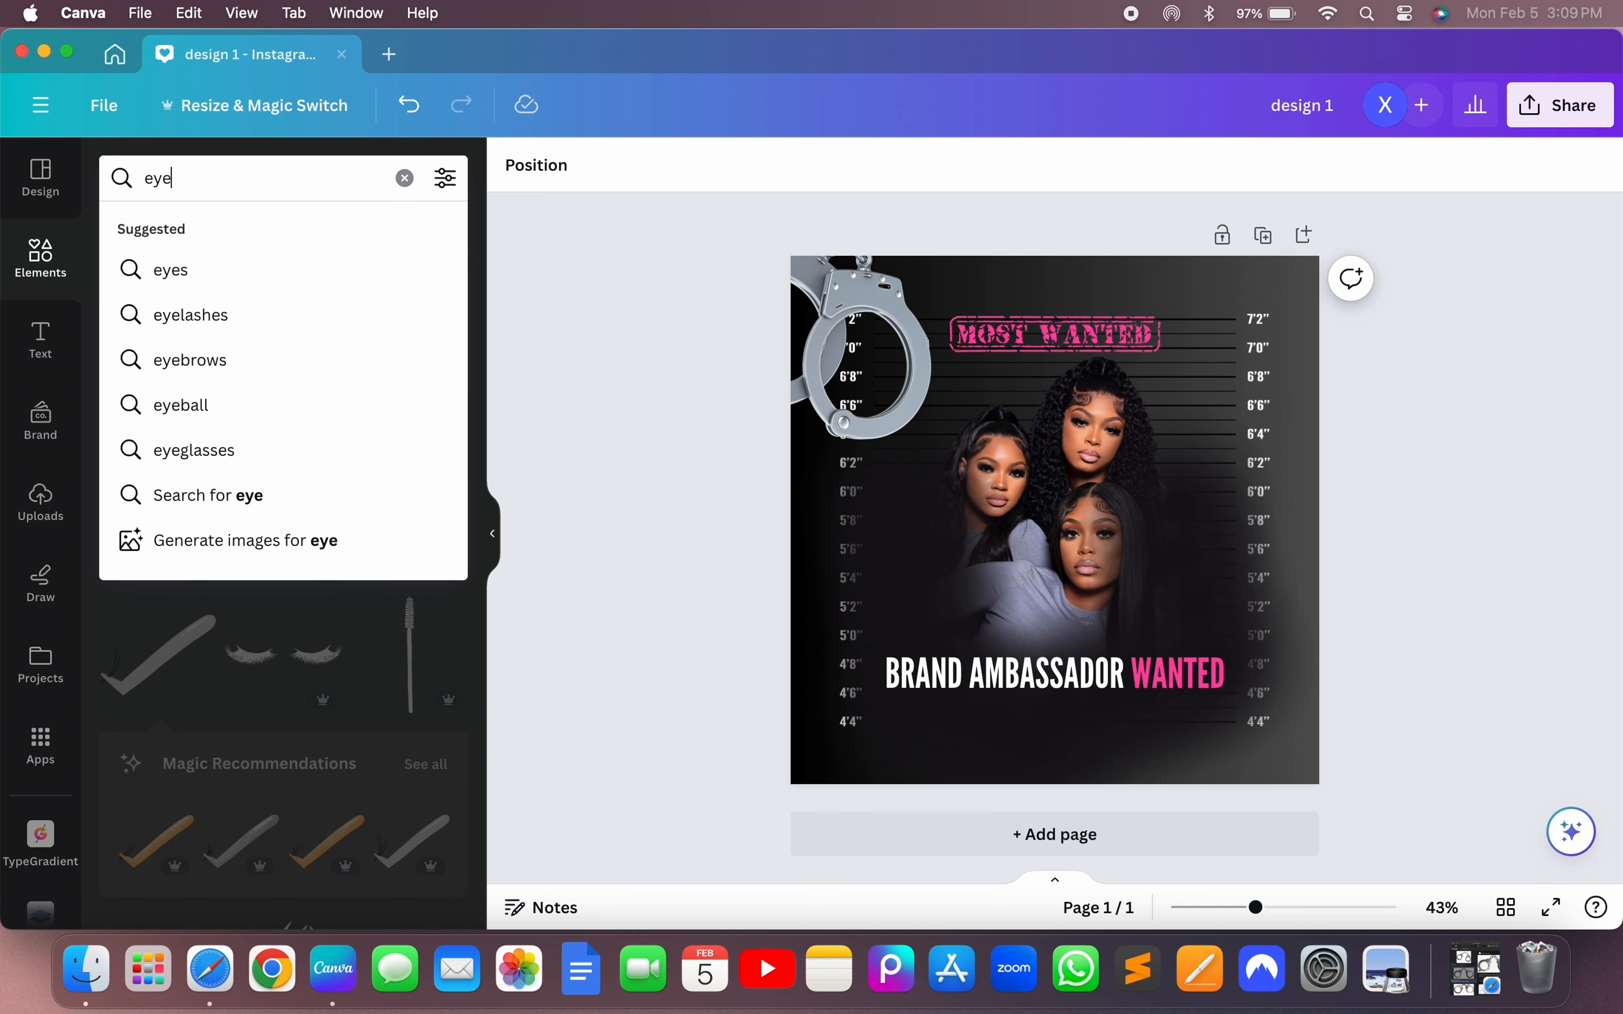
type("lashes")
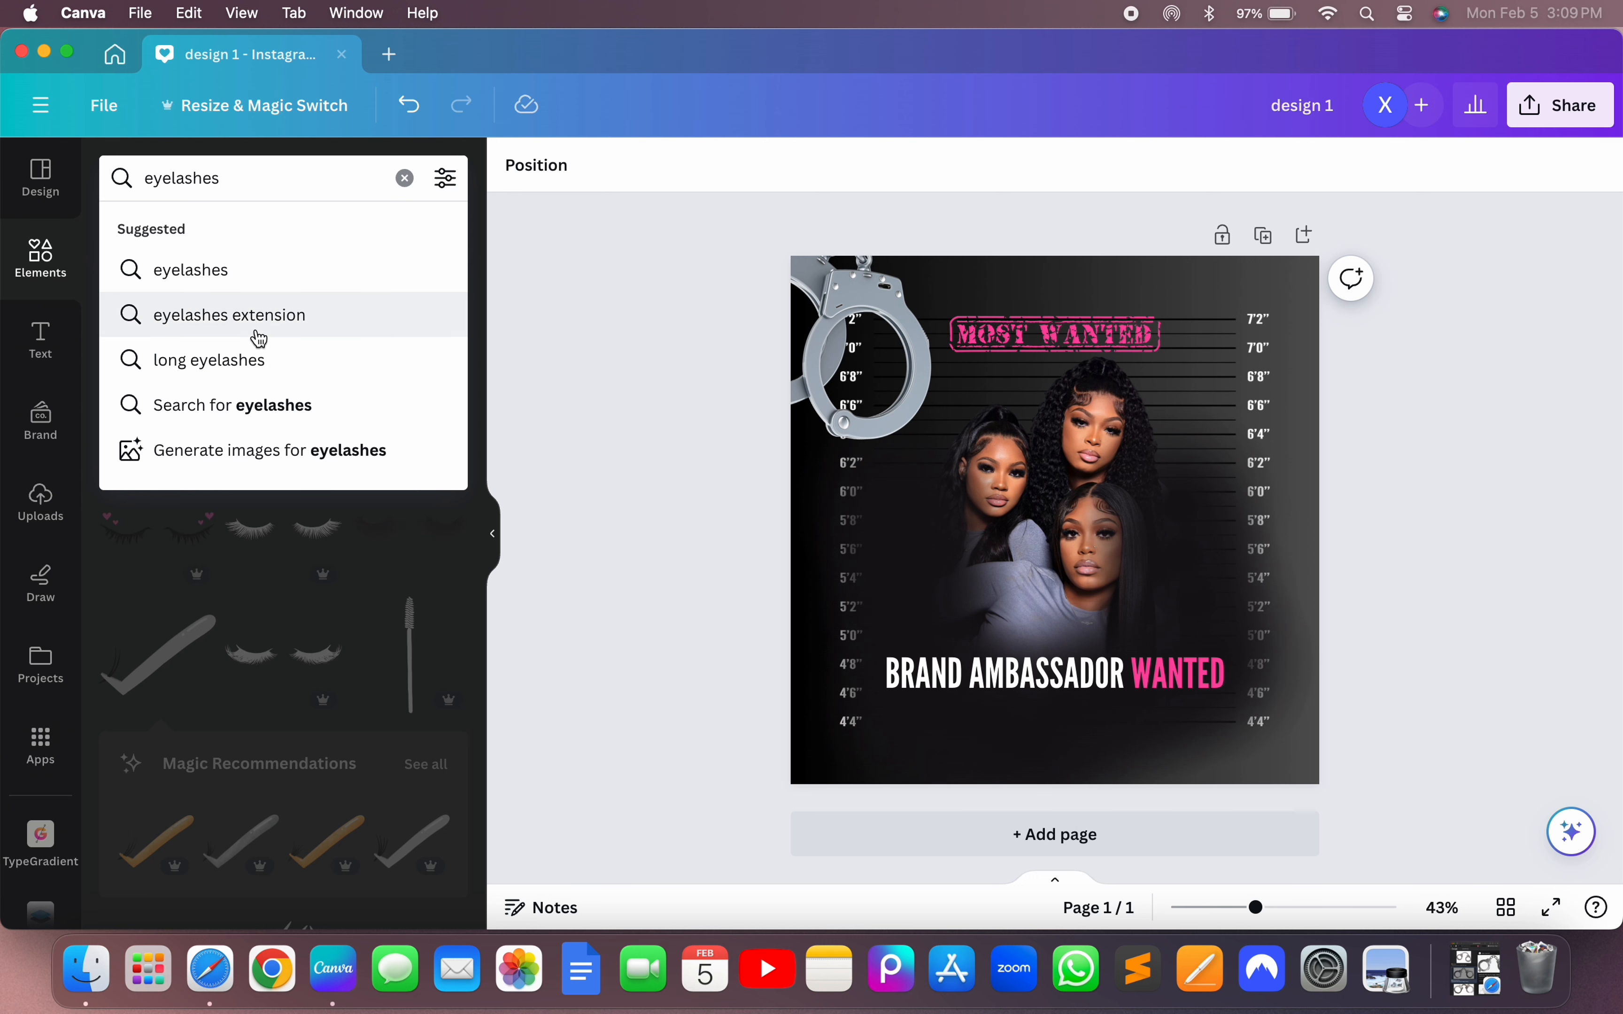
left_click(262, 327)
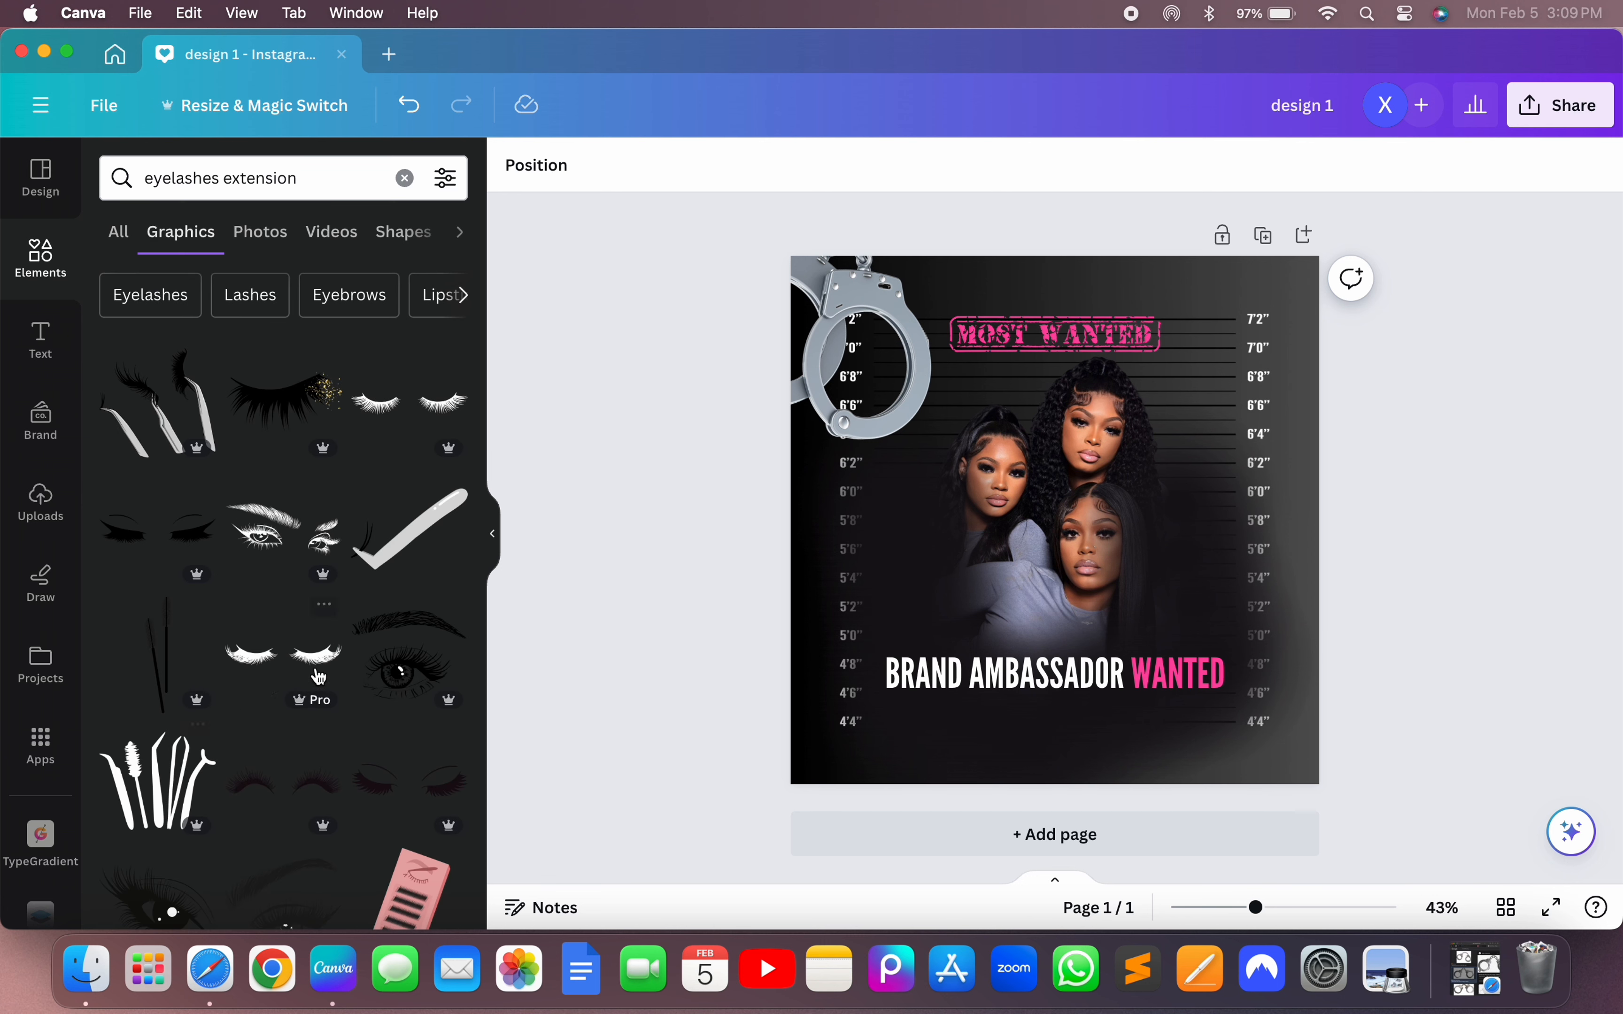
- Add the graphic of three lash tweezers and rotate it so one lash-tipped tweezer reaches in over the page's right edge
left_click(163, 427)
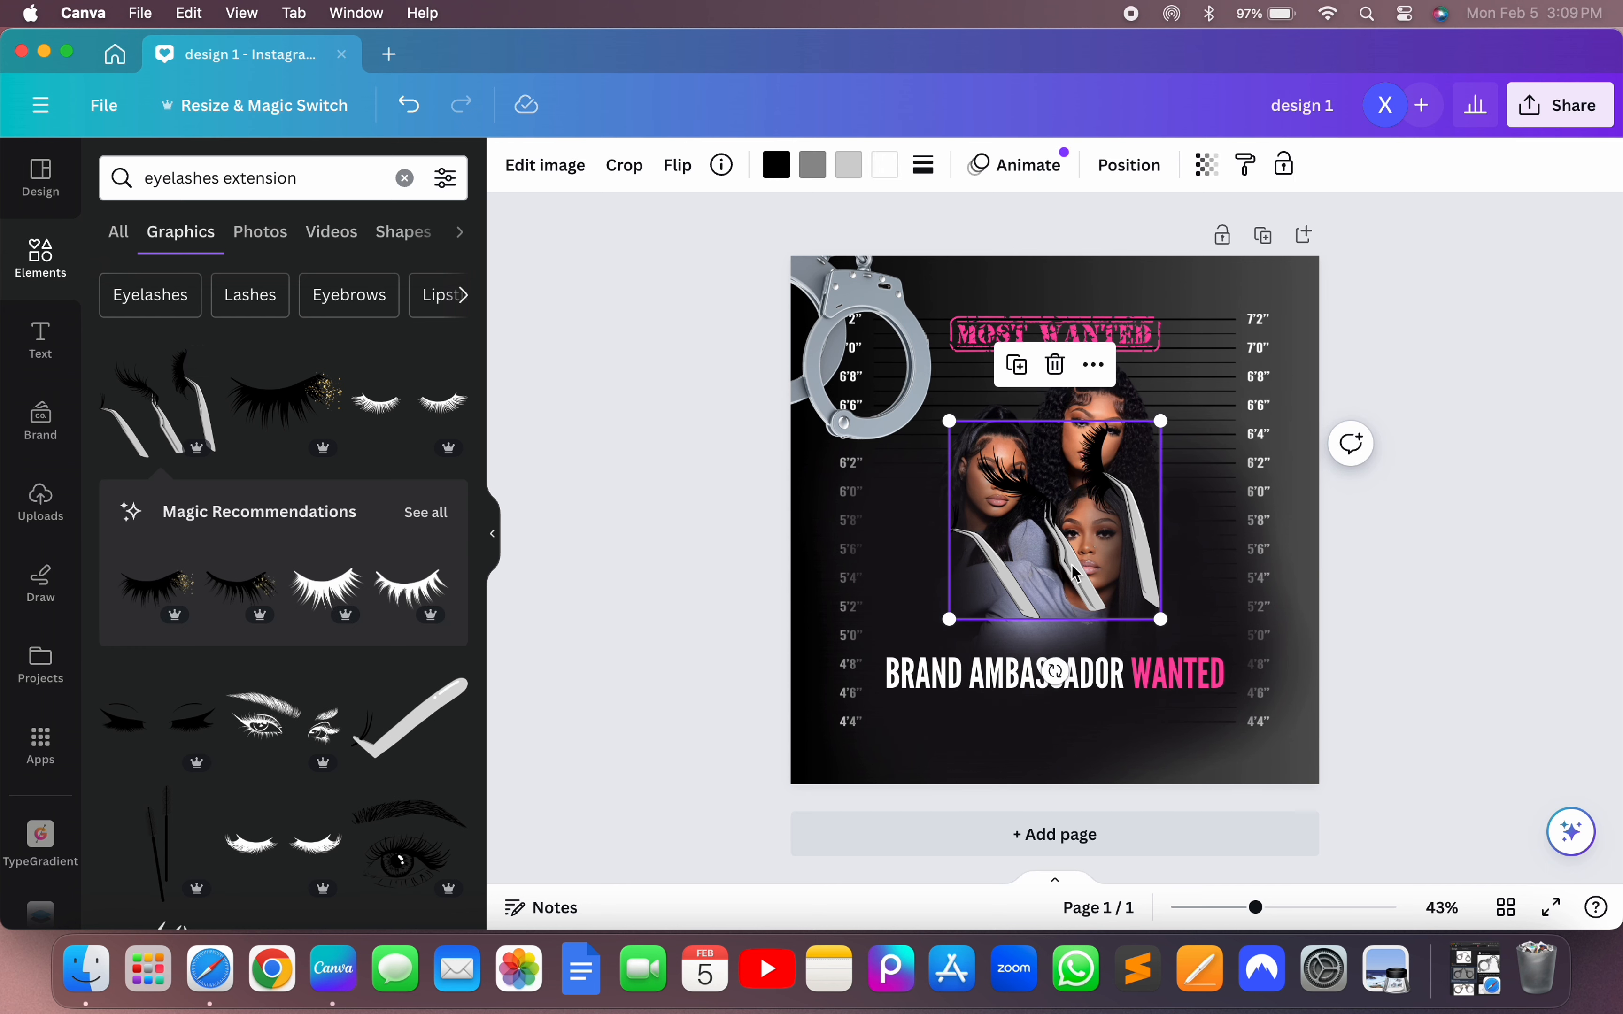
left_click_drag(1074, 574, 1239, 575)
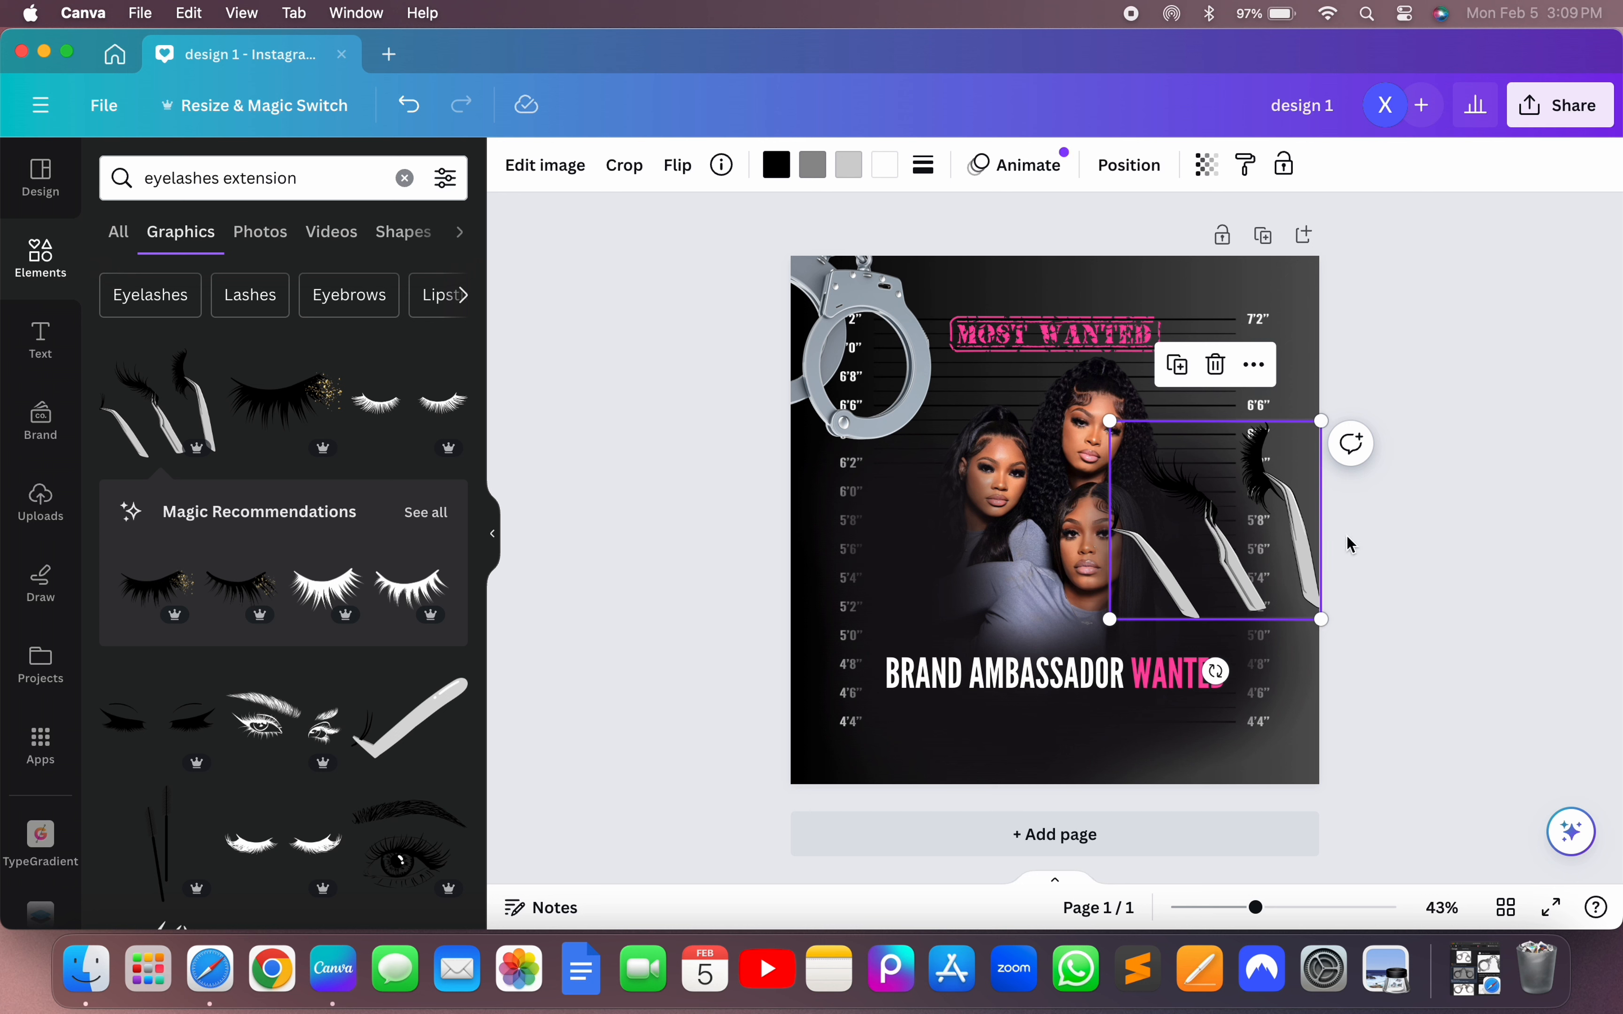
left_click_drag(1273, 541, 1315, 542)
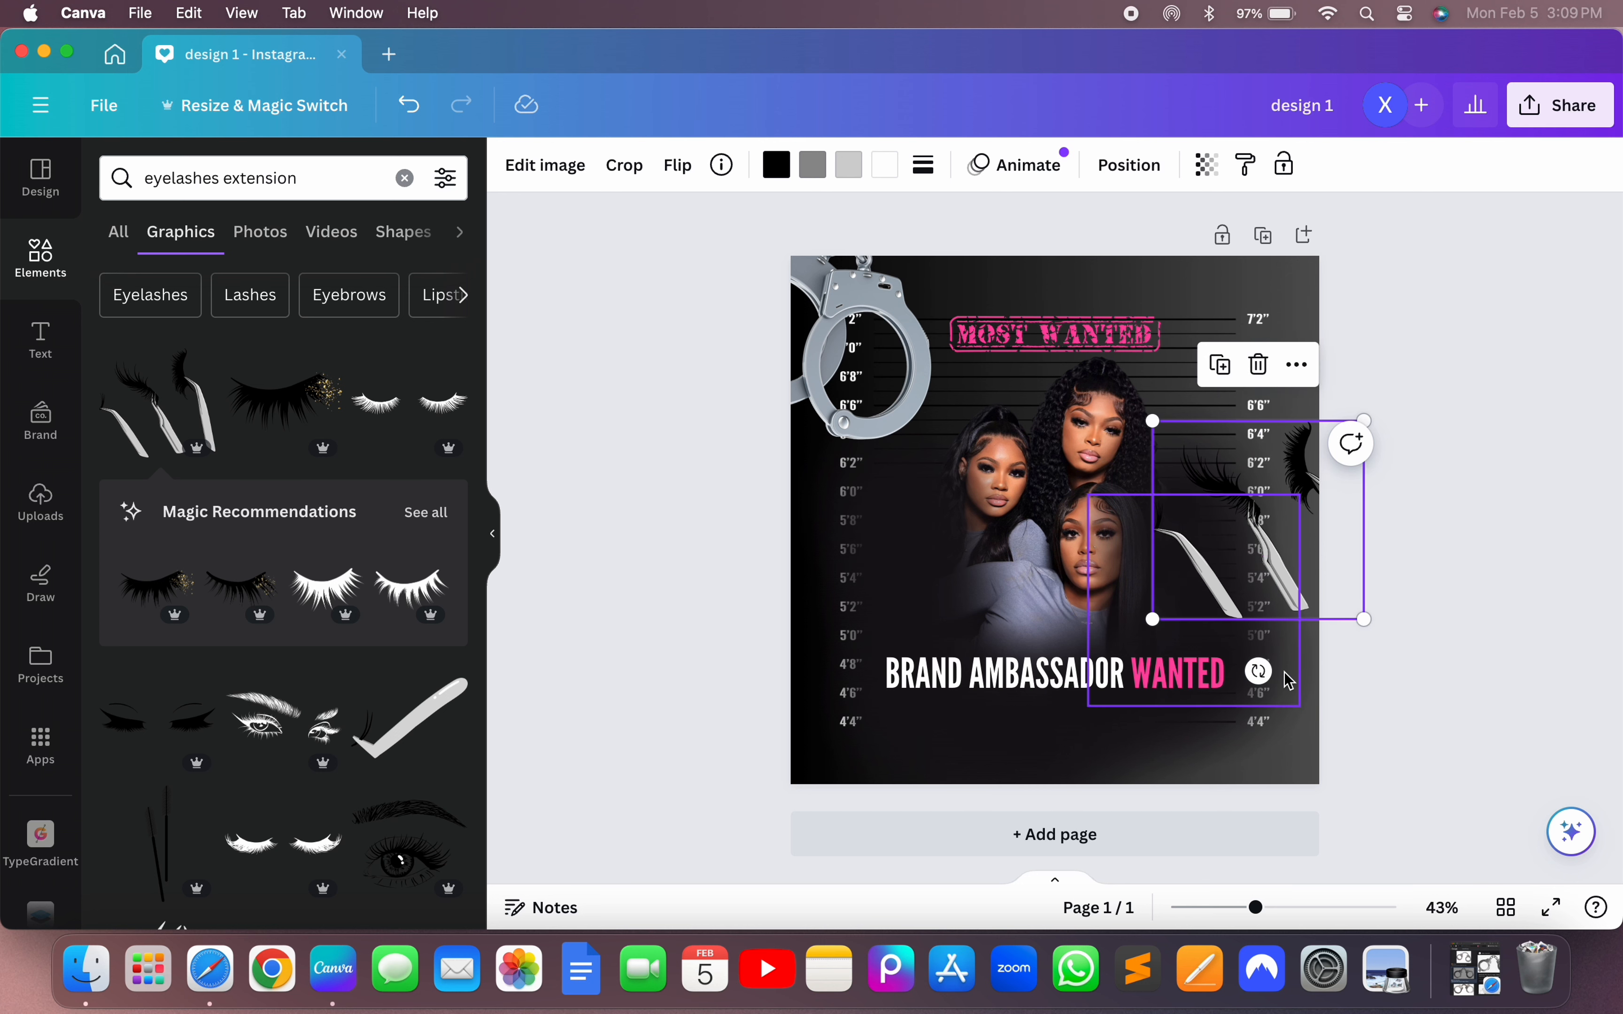
left_click_drag(1255, 673, 1345, 484)
left_click_drag(1361, 485, 1362, 485)
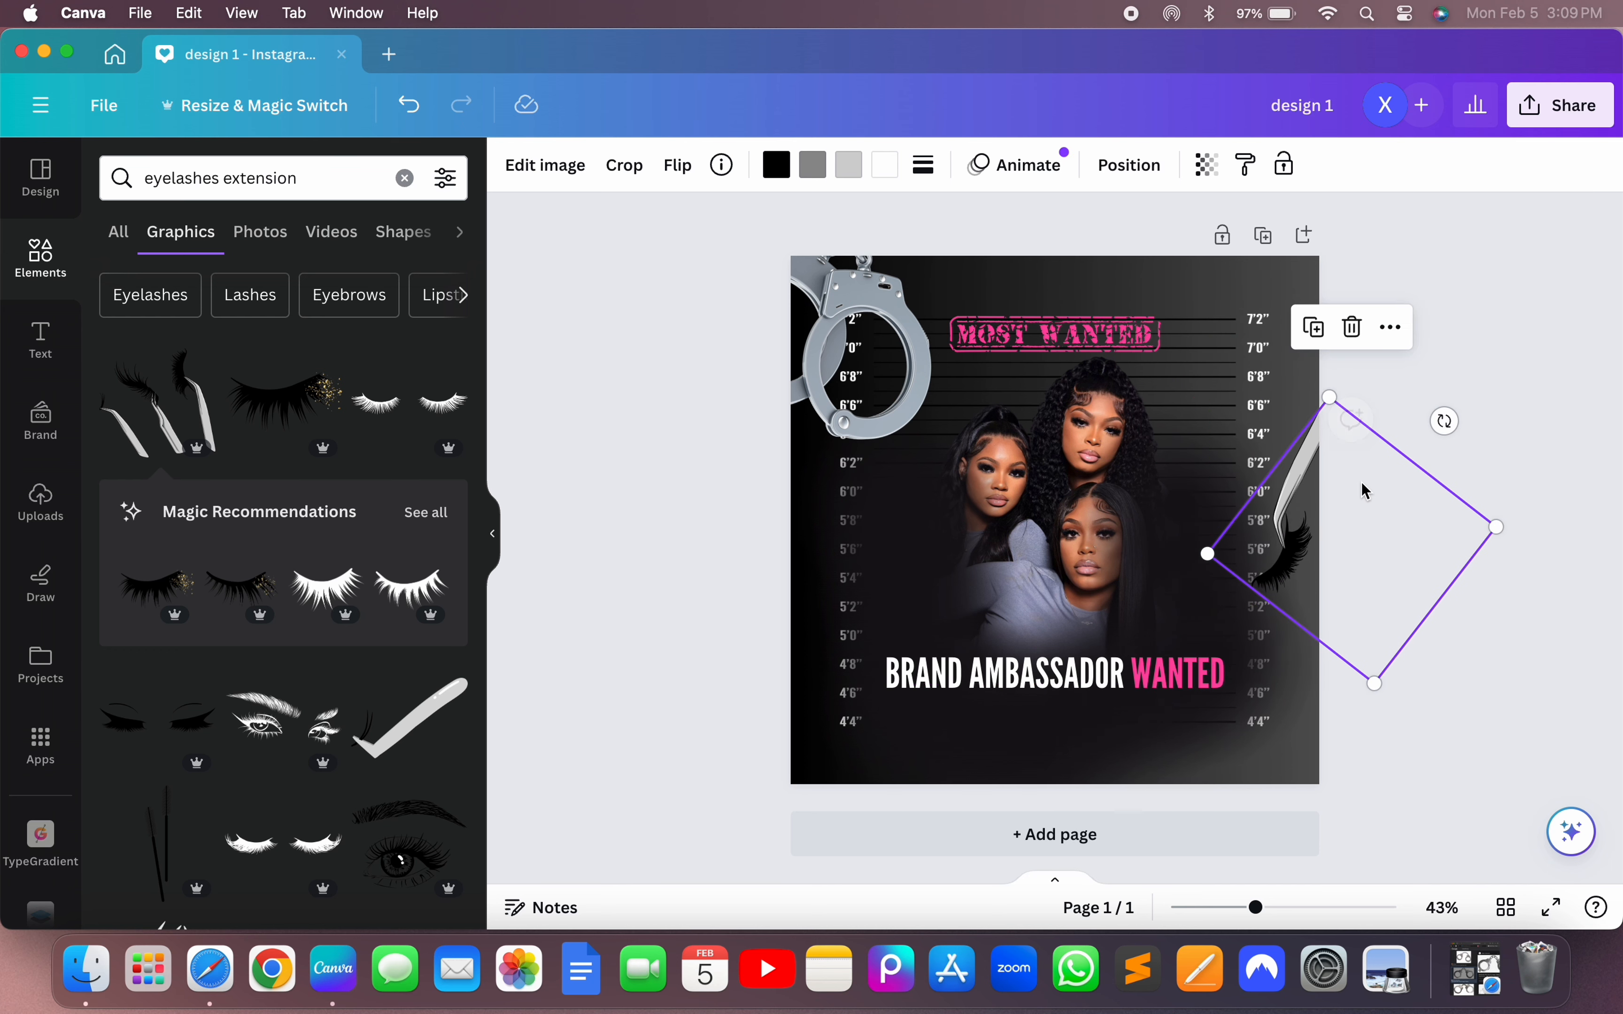
left_click_drag(1442, 420, 1372, 497)
left_click(1495, 718)
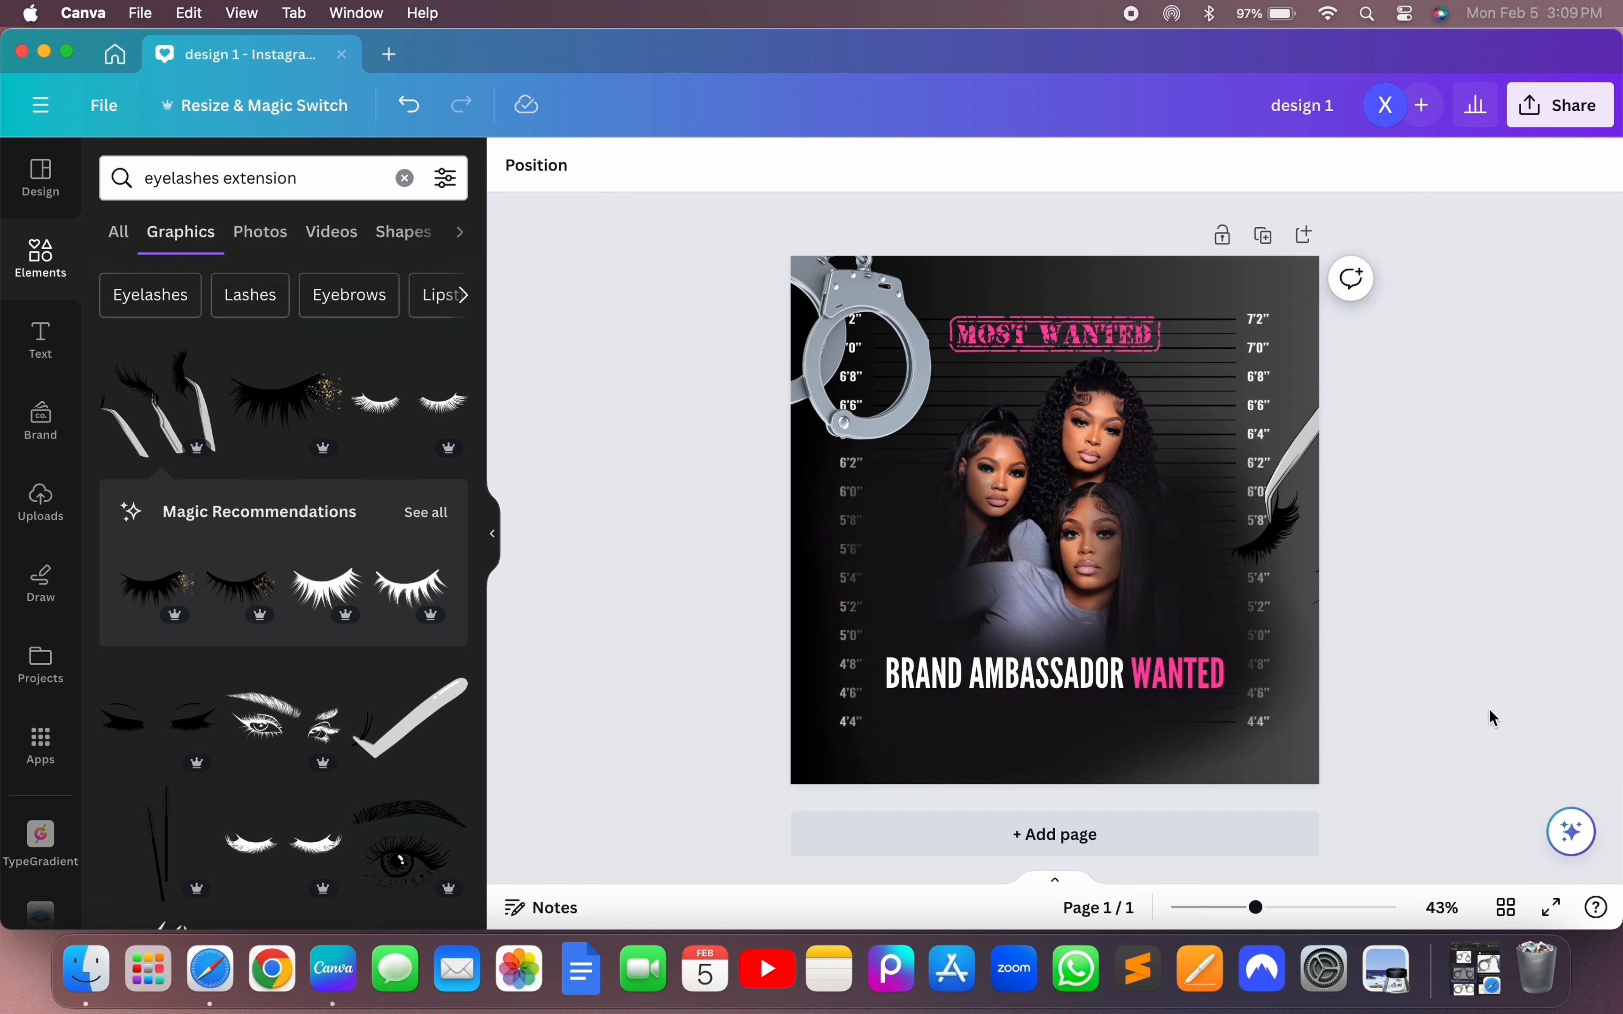
- Shift the tweezers graphic farther off the right edge and lower it so the lash sits beside the 5'4" and 5'2" marks
left_click_drag(1292, 476, 1298, 455)
left_click(1487, 750)
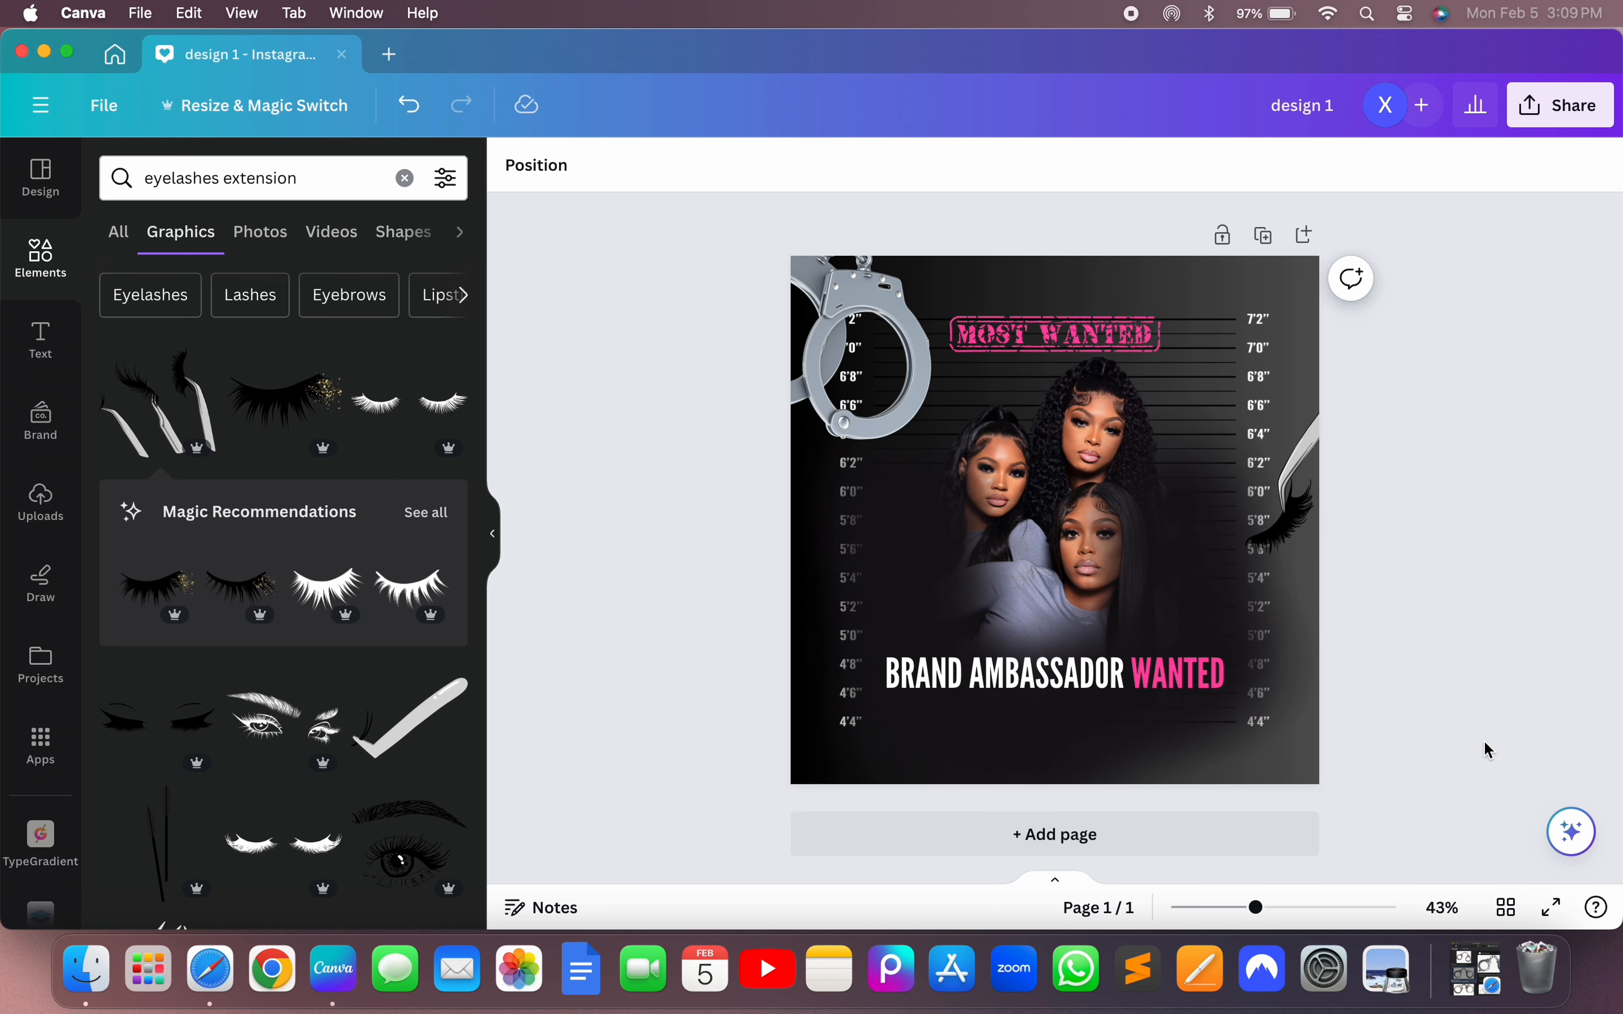
left_click_drag(1304, 449, 1309, 516)
left_click(1398, 723)
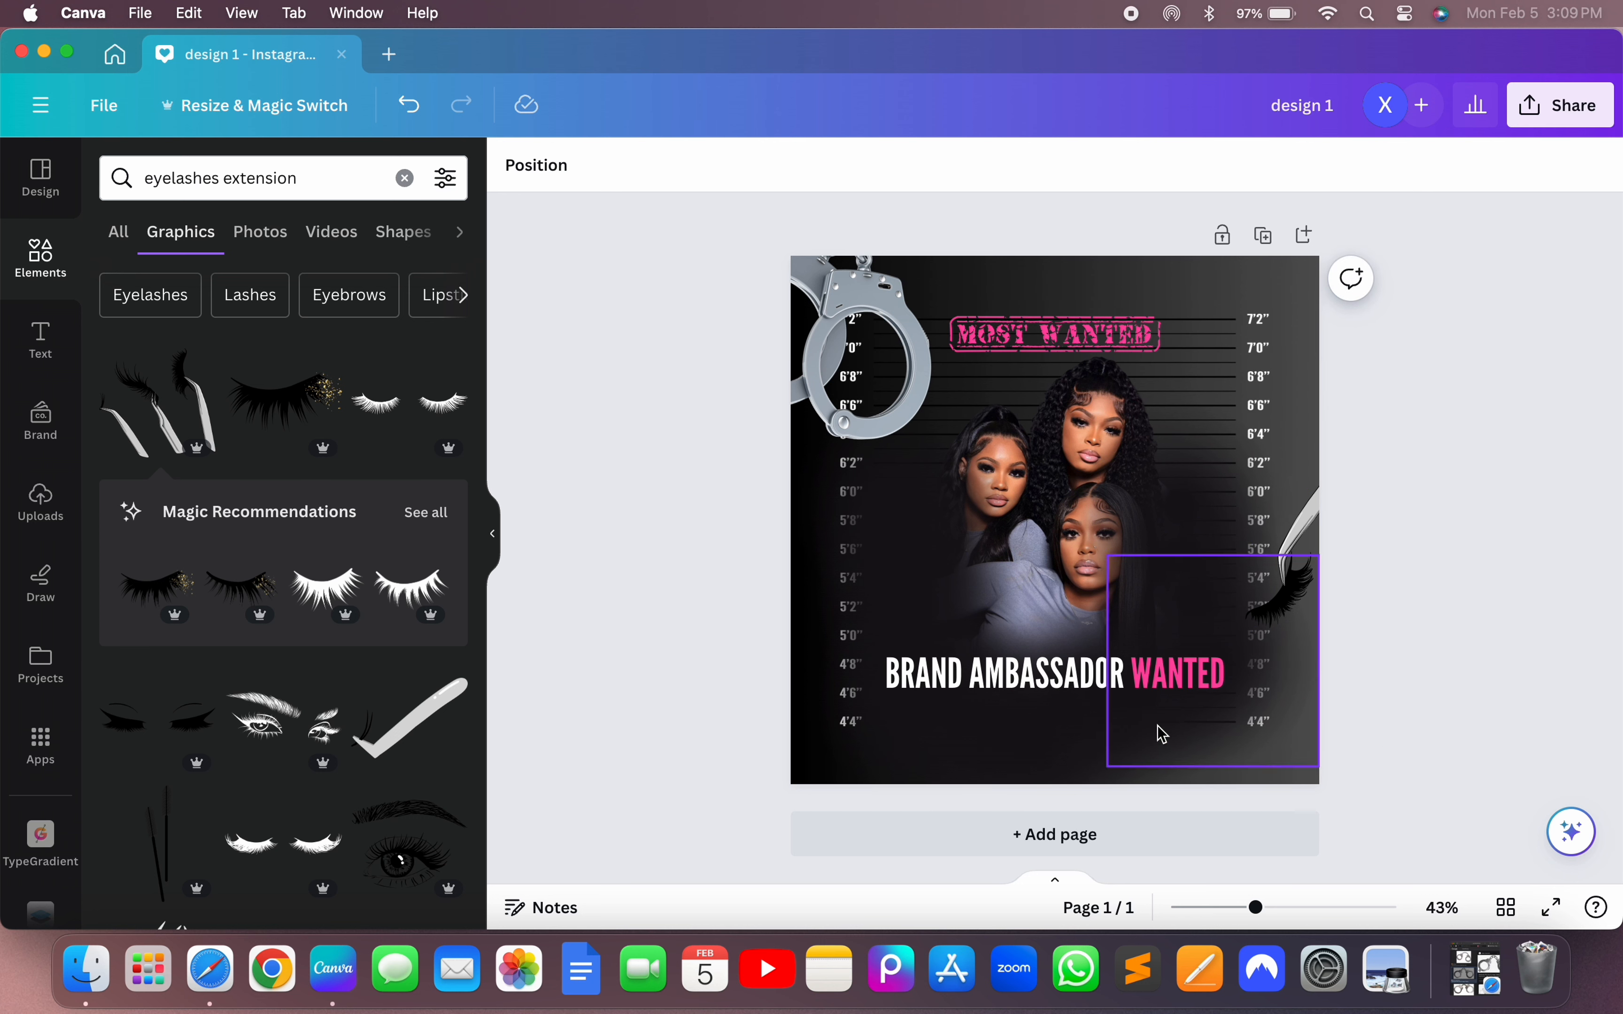
- Enlarge the BRAND AMBASSADOR WANTED heading to font size 79.1 and recentre it horizontally on the page
left_click(1090, 680)
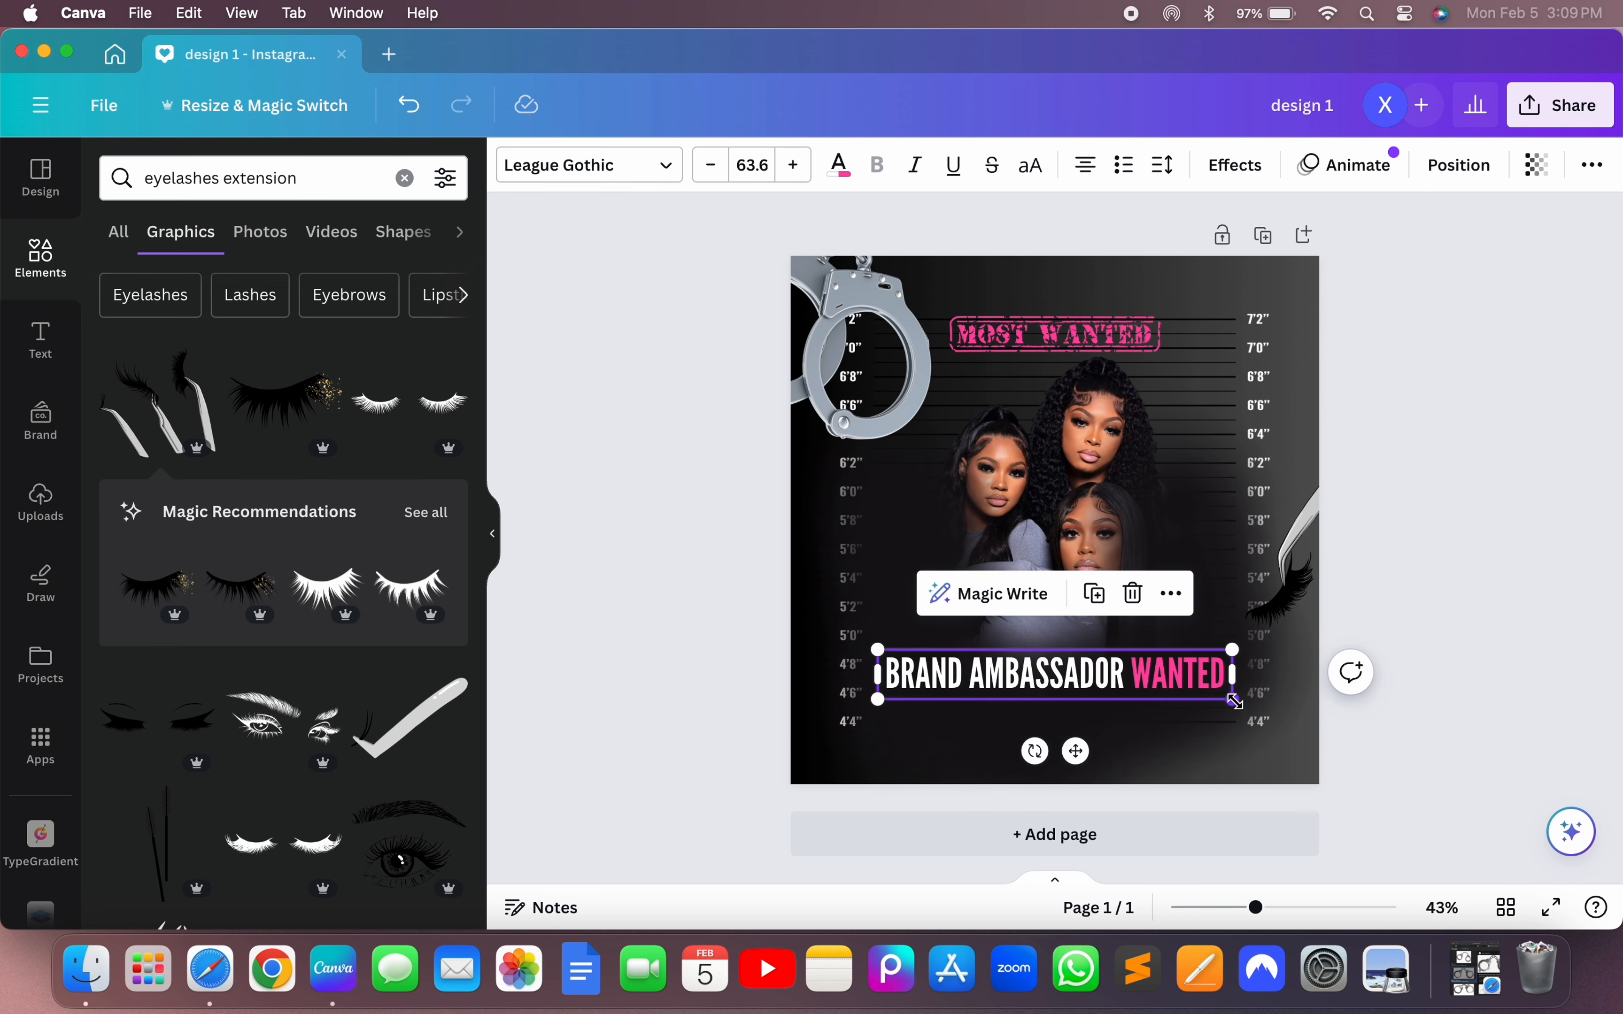
left_click_drag(1234, 701, 1315, 716)
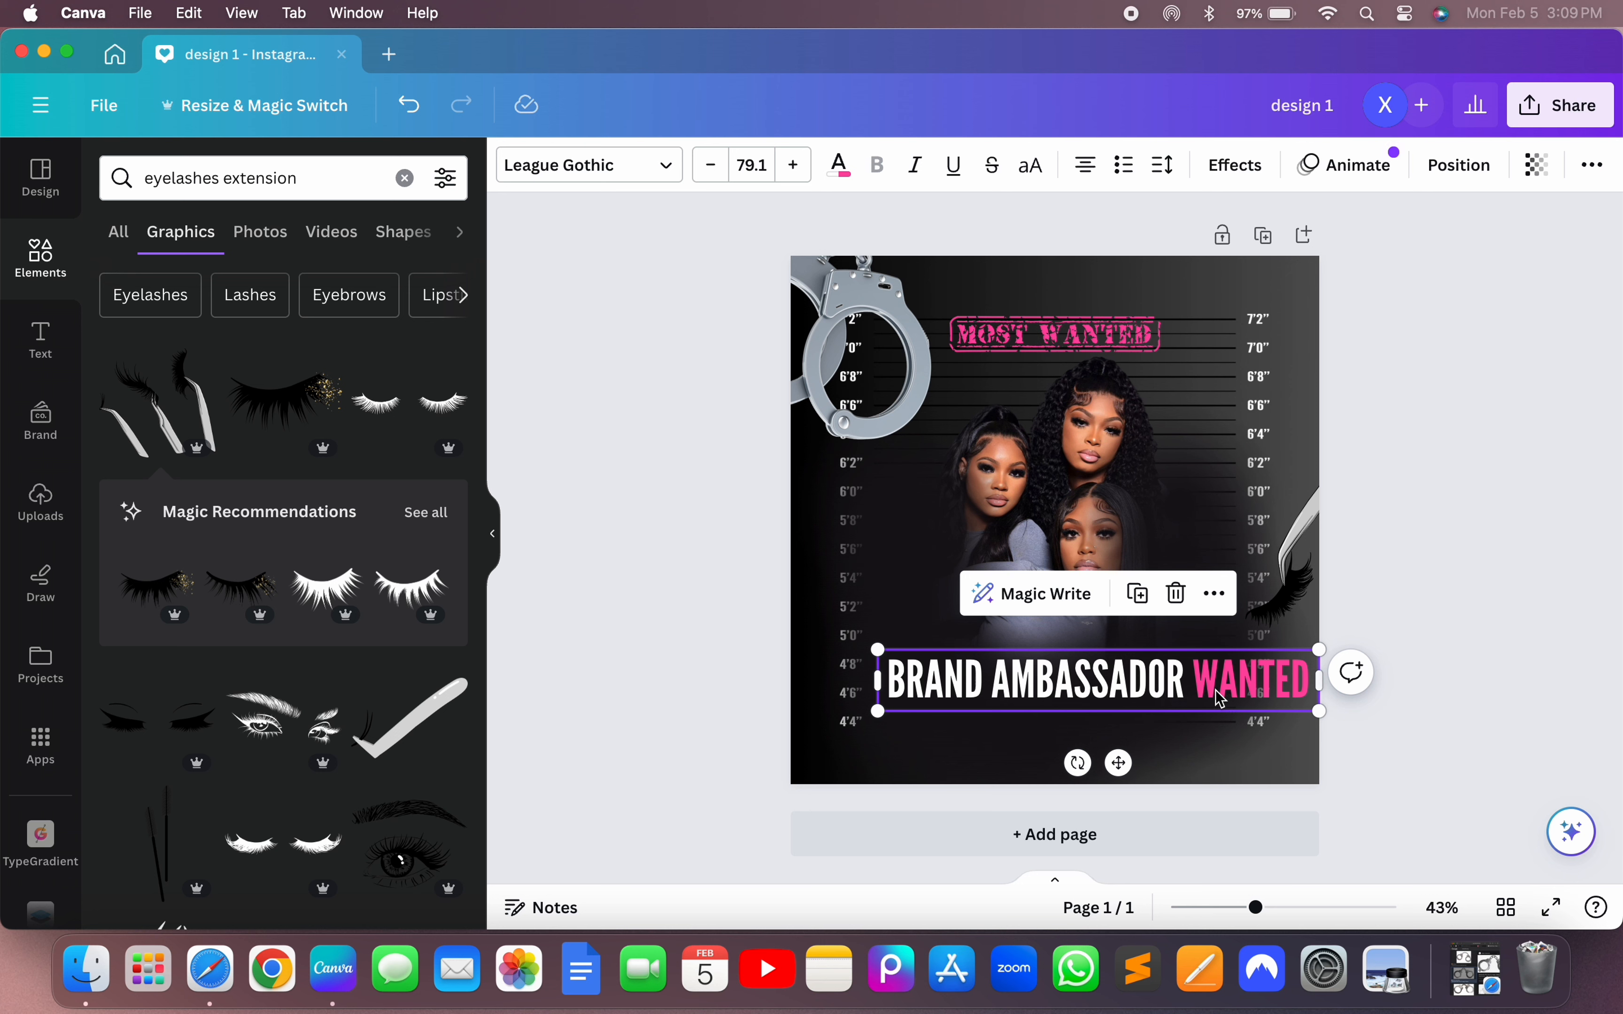
left_click_drag(1216, 691, 1178, 695)
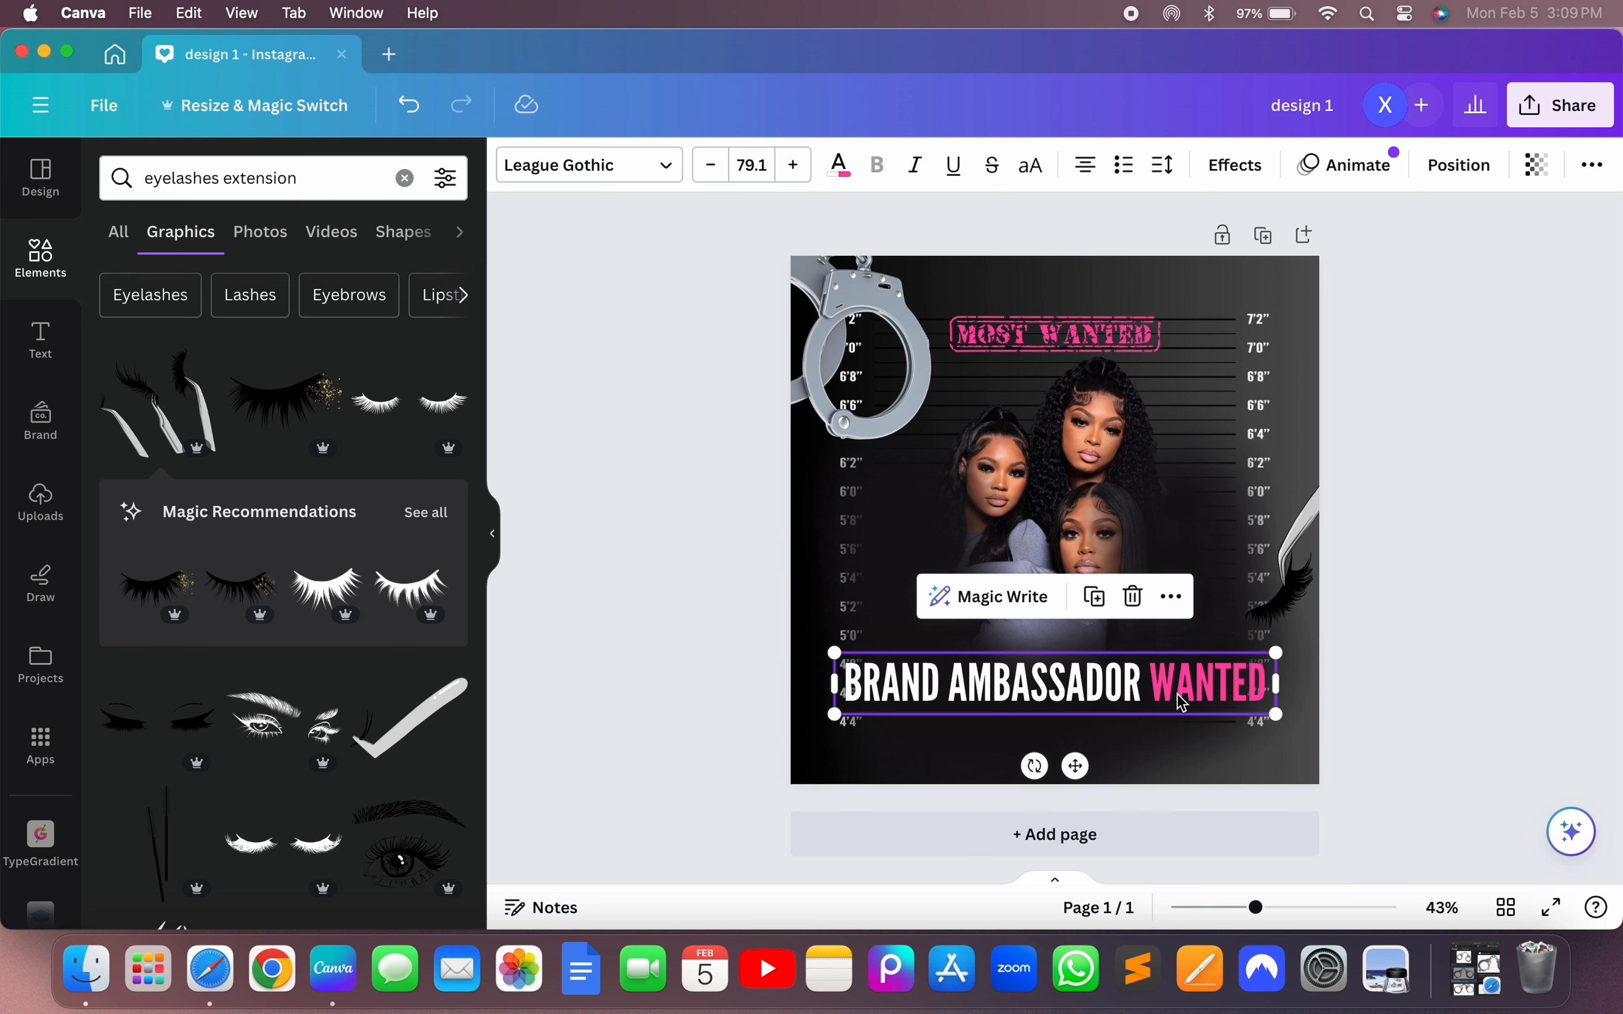
- Reduce the BRAND AMBASSADOR WANTED heading to font size 75.7
left_click(1504, 718)
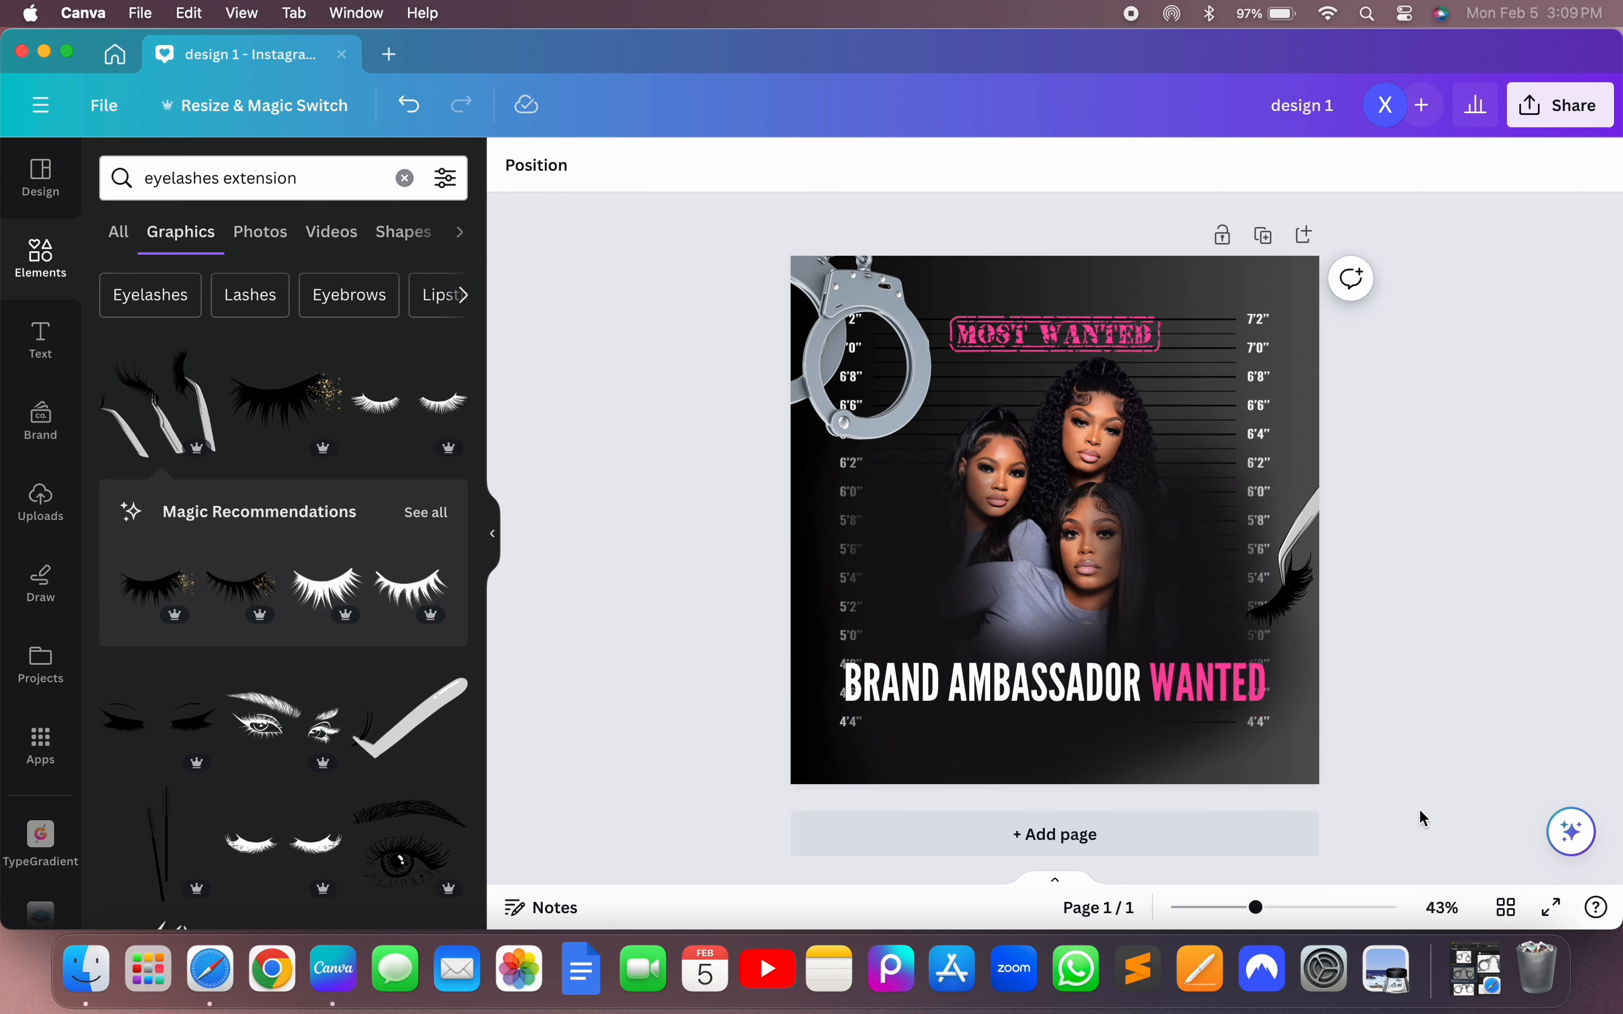
left_click(1247, 711)
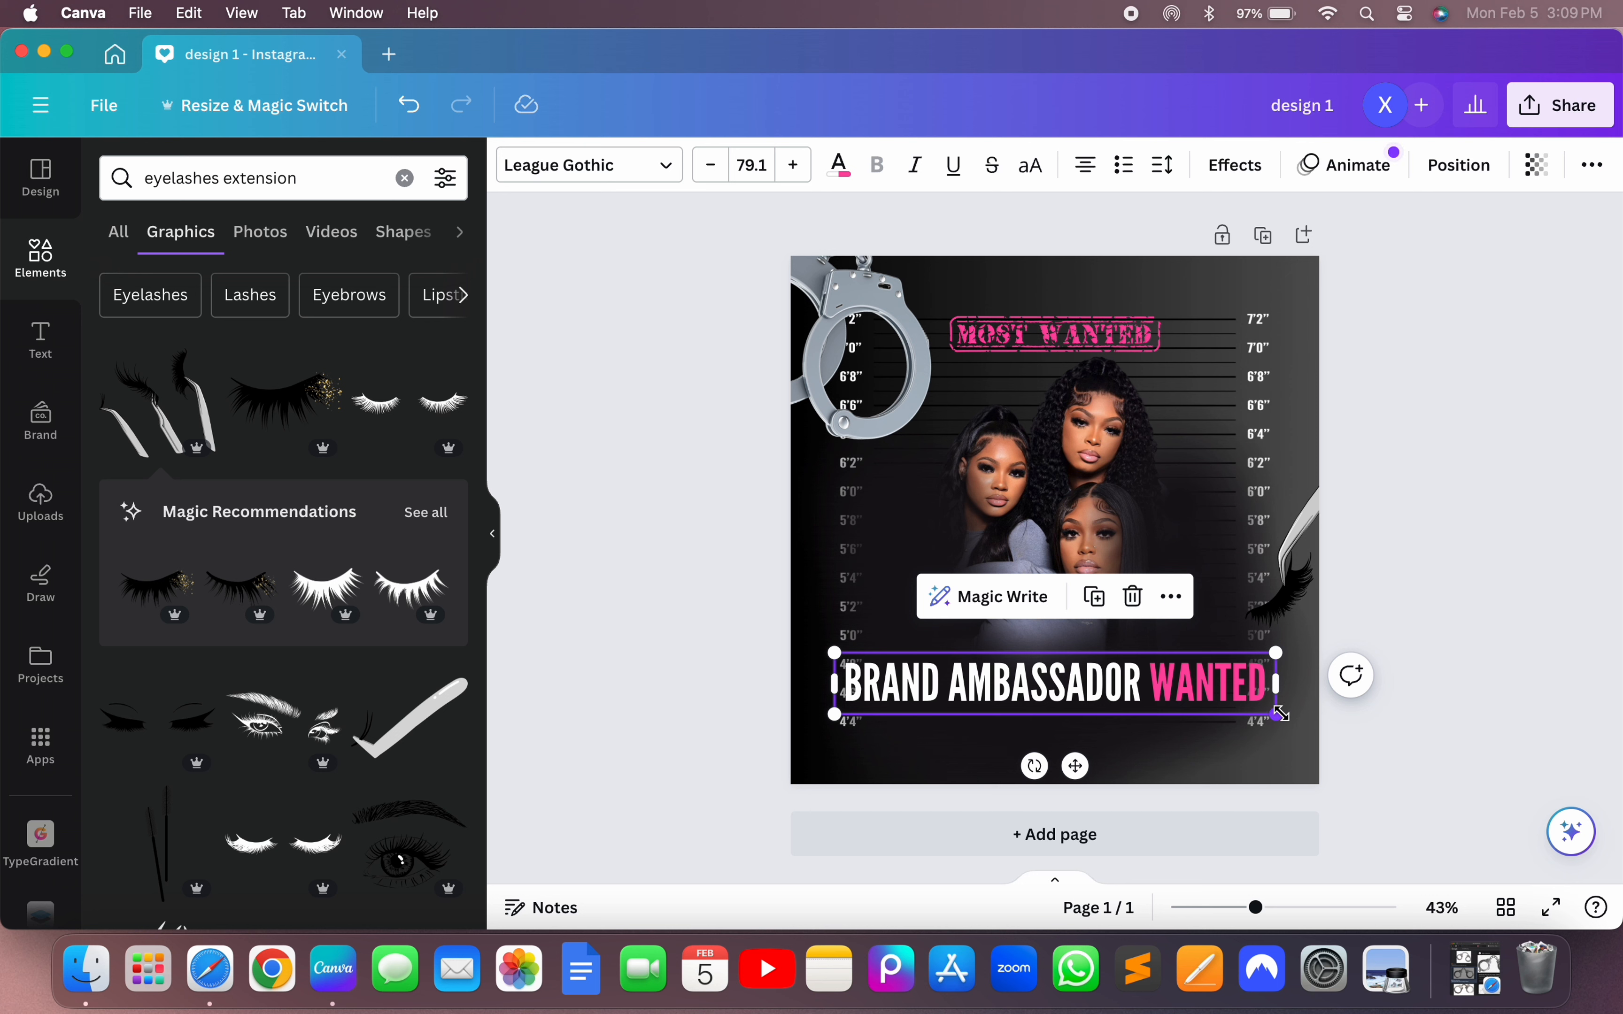
left_click_drag(1280, 714, 1198, 689)
left_click(1465, 734)
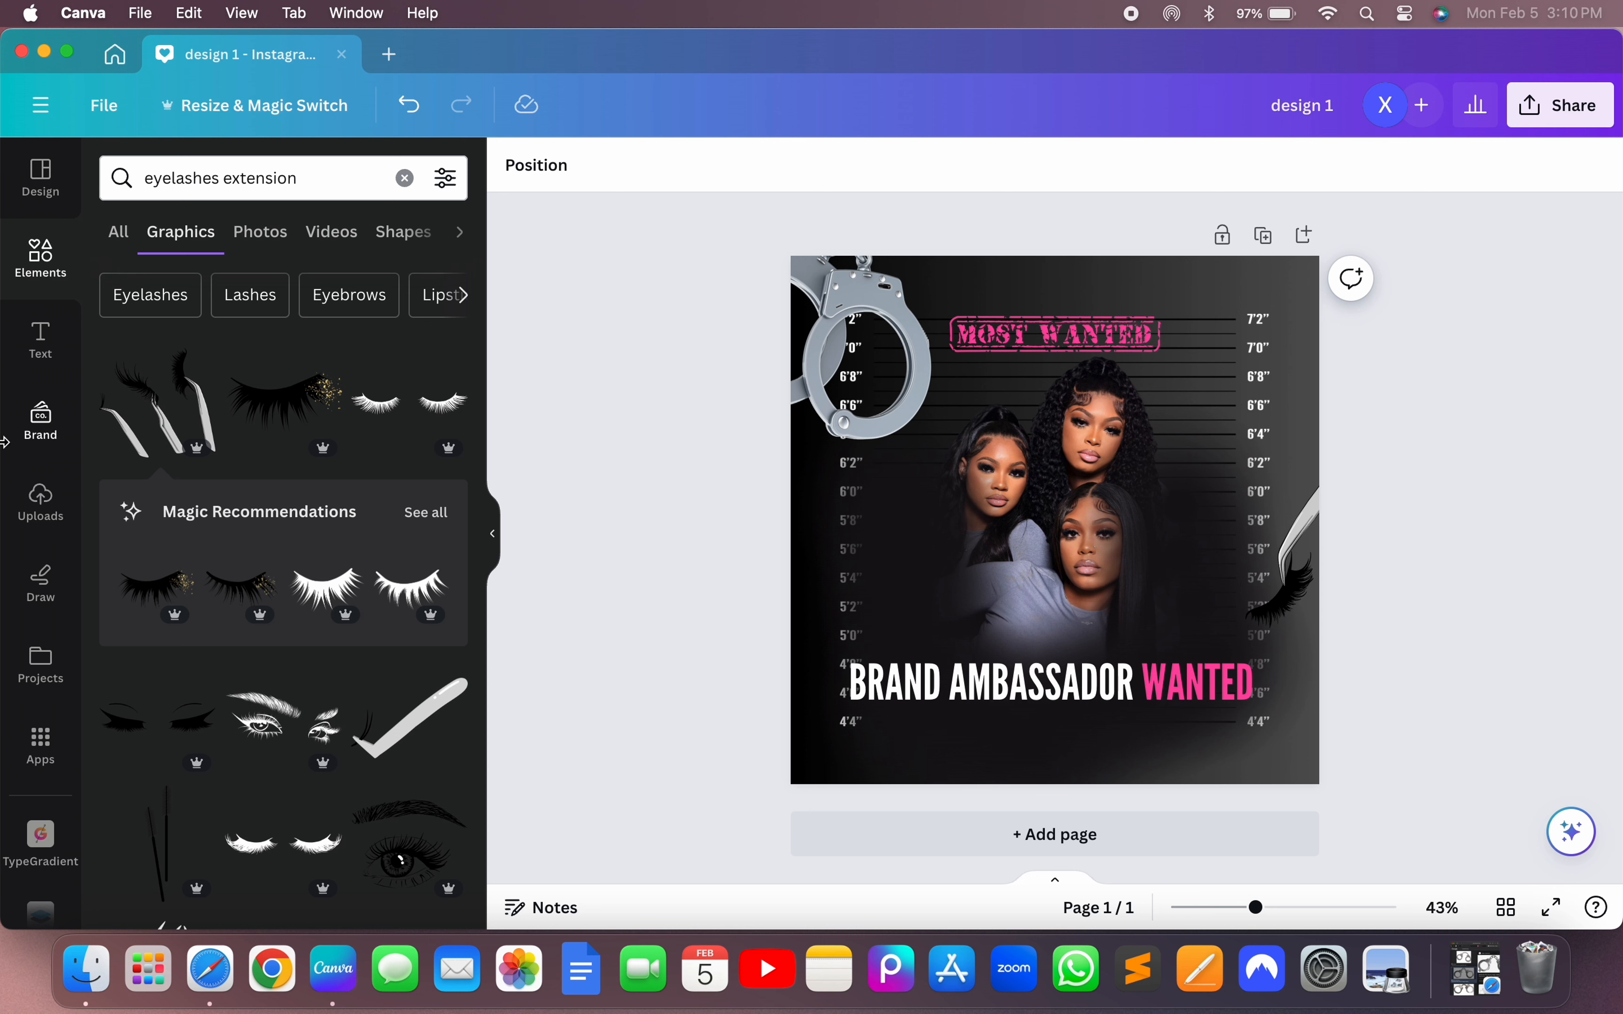
- Add a subheading text box reading AT LEAST 10K FOLLOWERS in capitals
left_click(40, 339)
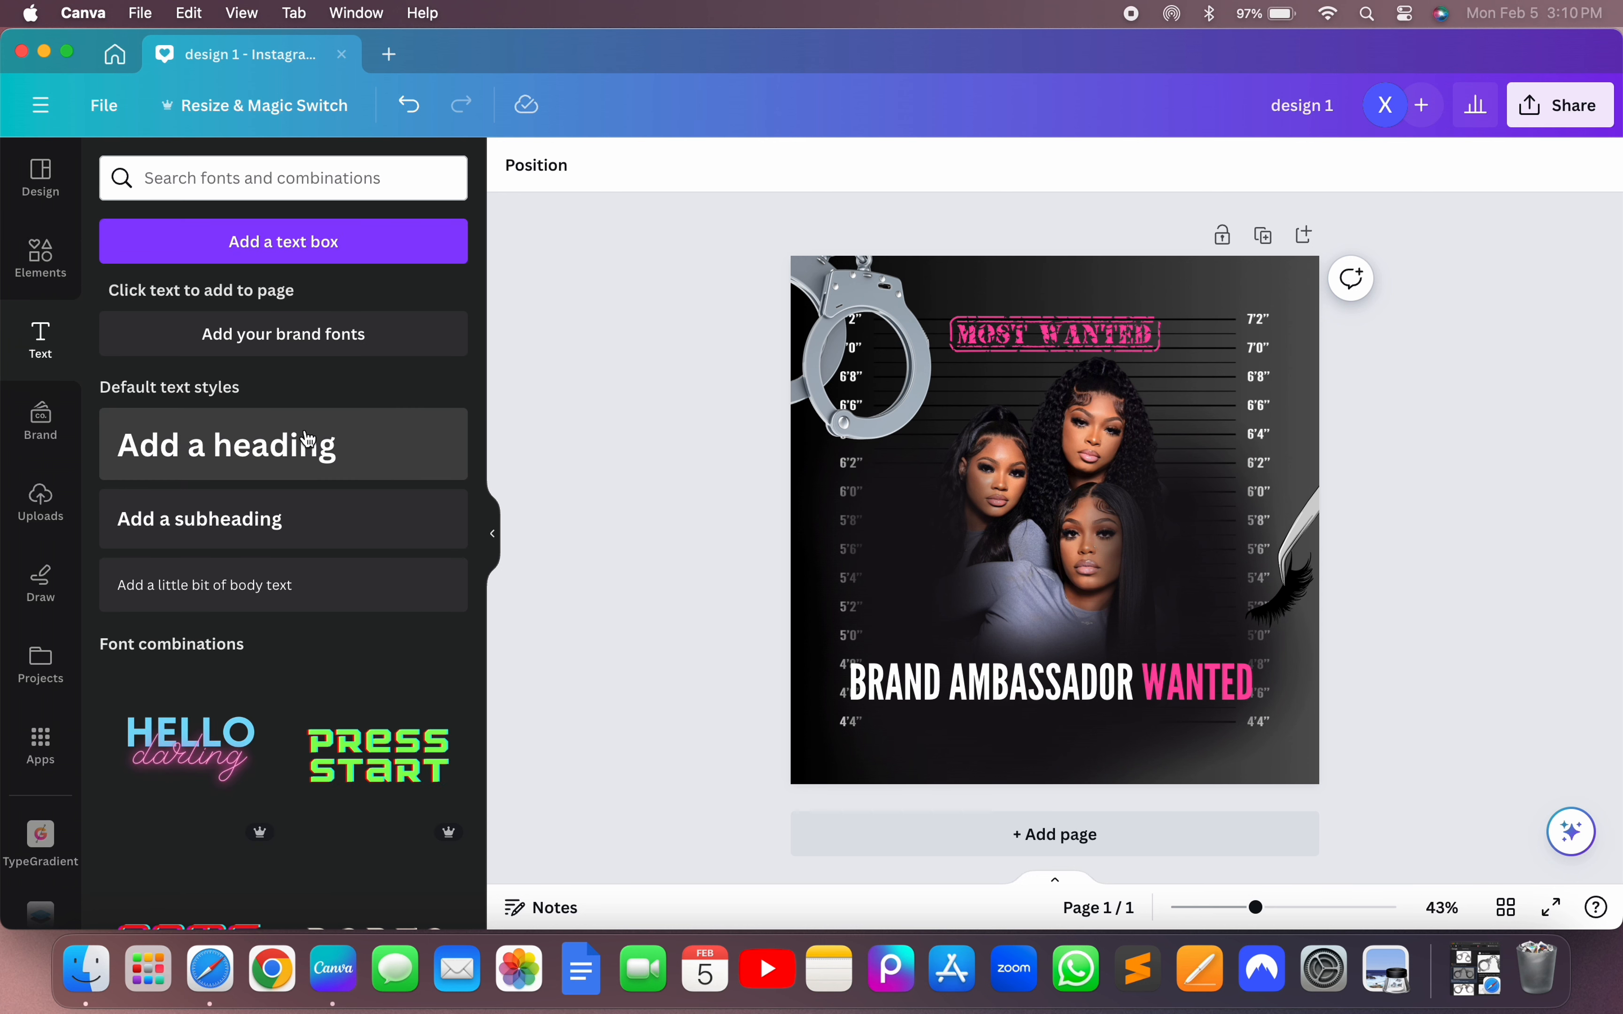
left_click(301, 534)
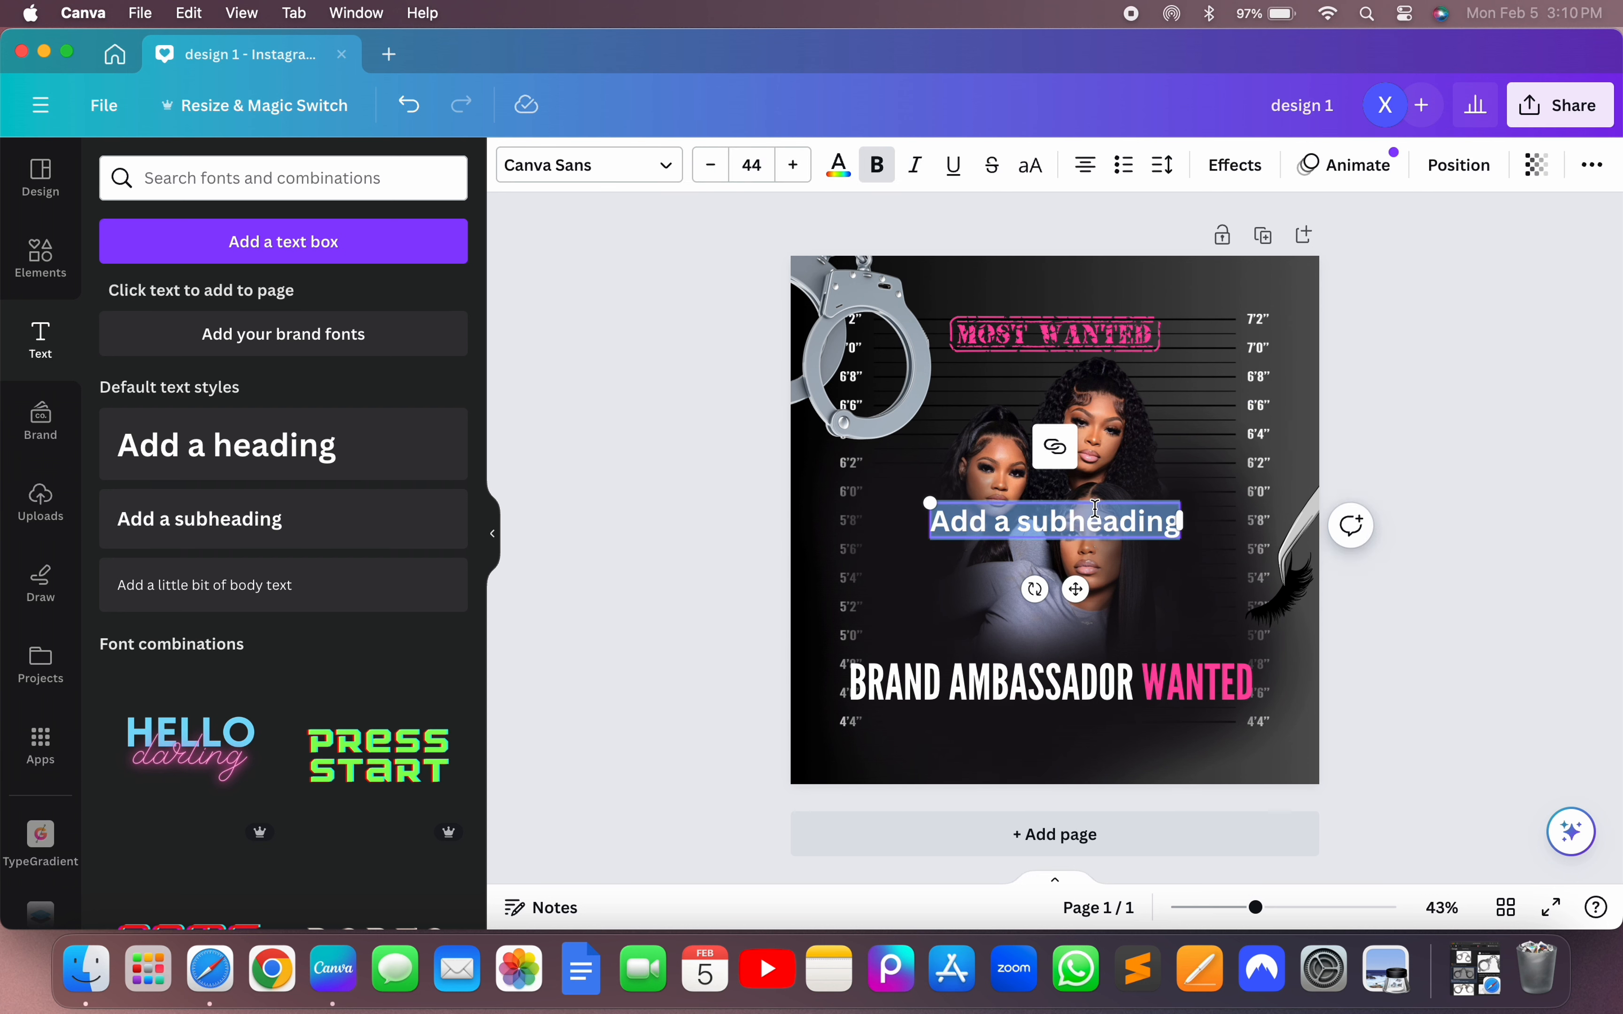
key("BackSpace")
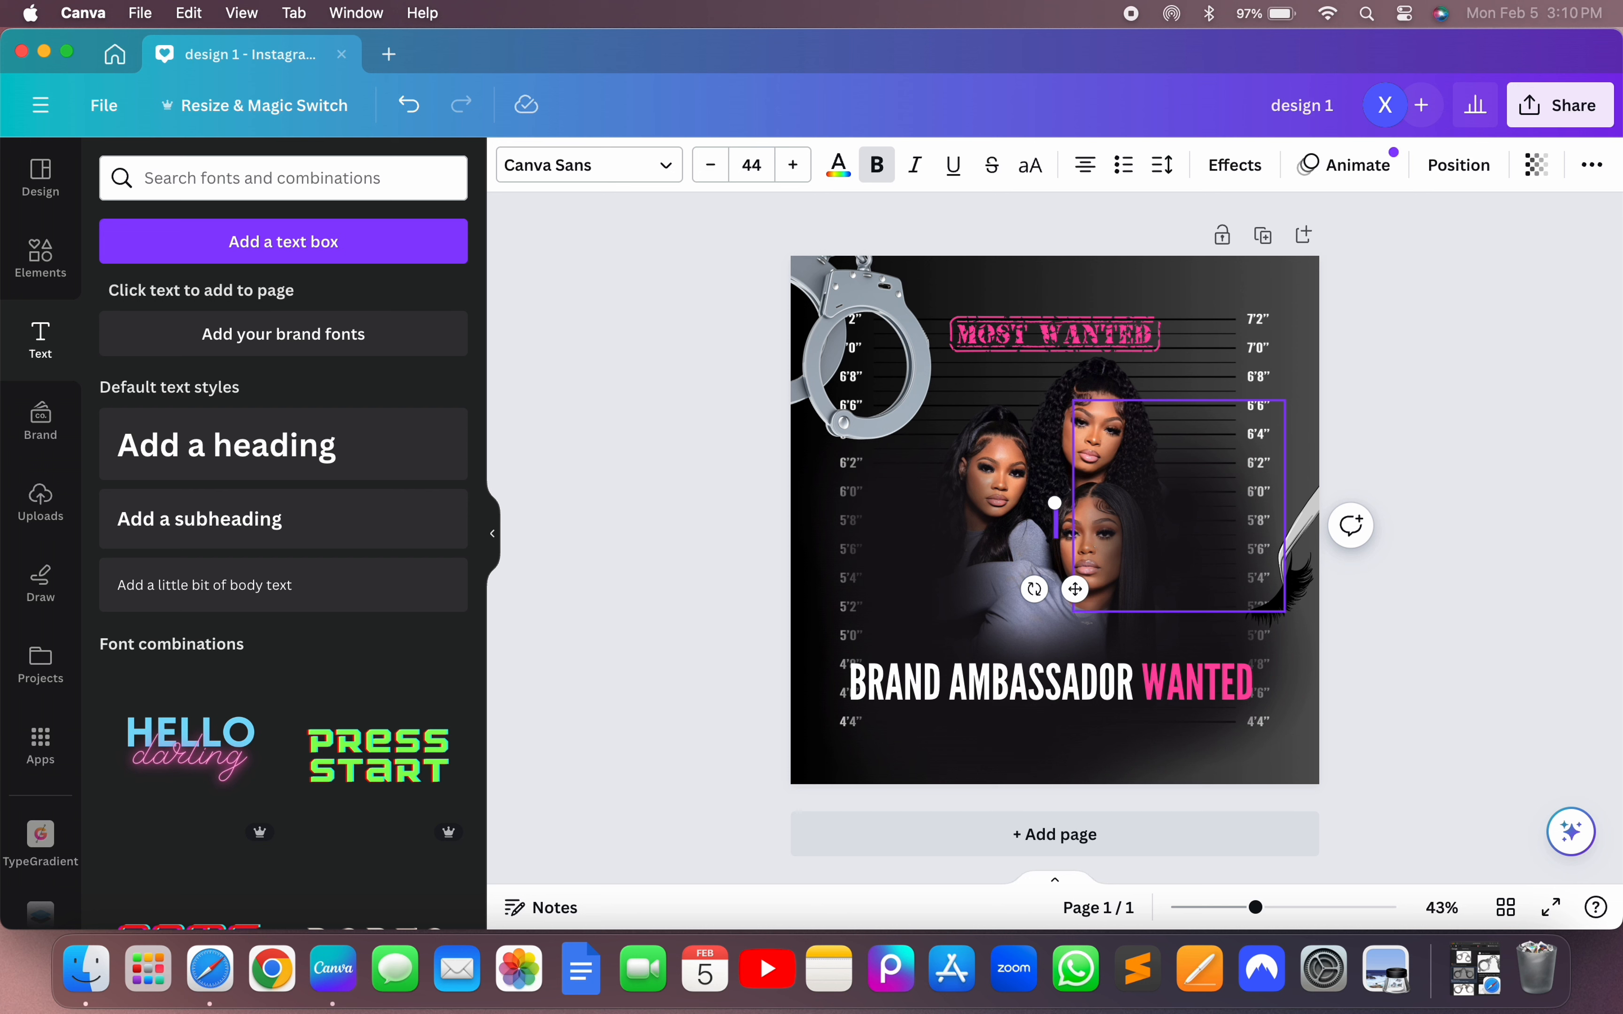
type("1")
key("BackSpace")
type("a")
key("BackSpace")
type("A")
key("Caps_Lock")
type("T LE")
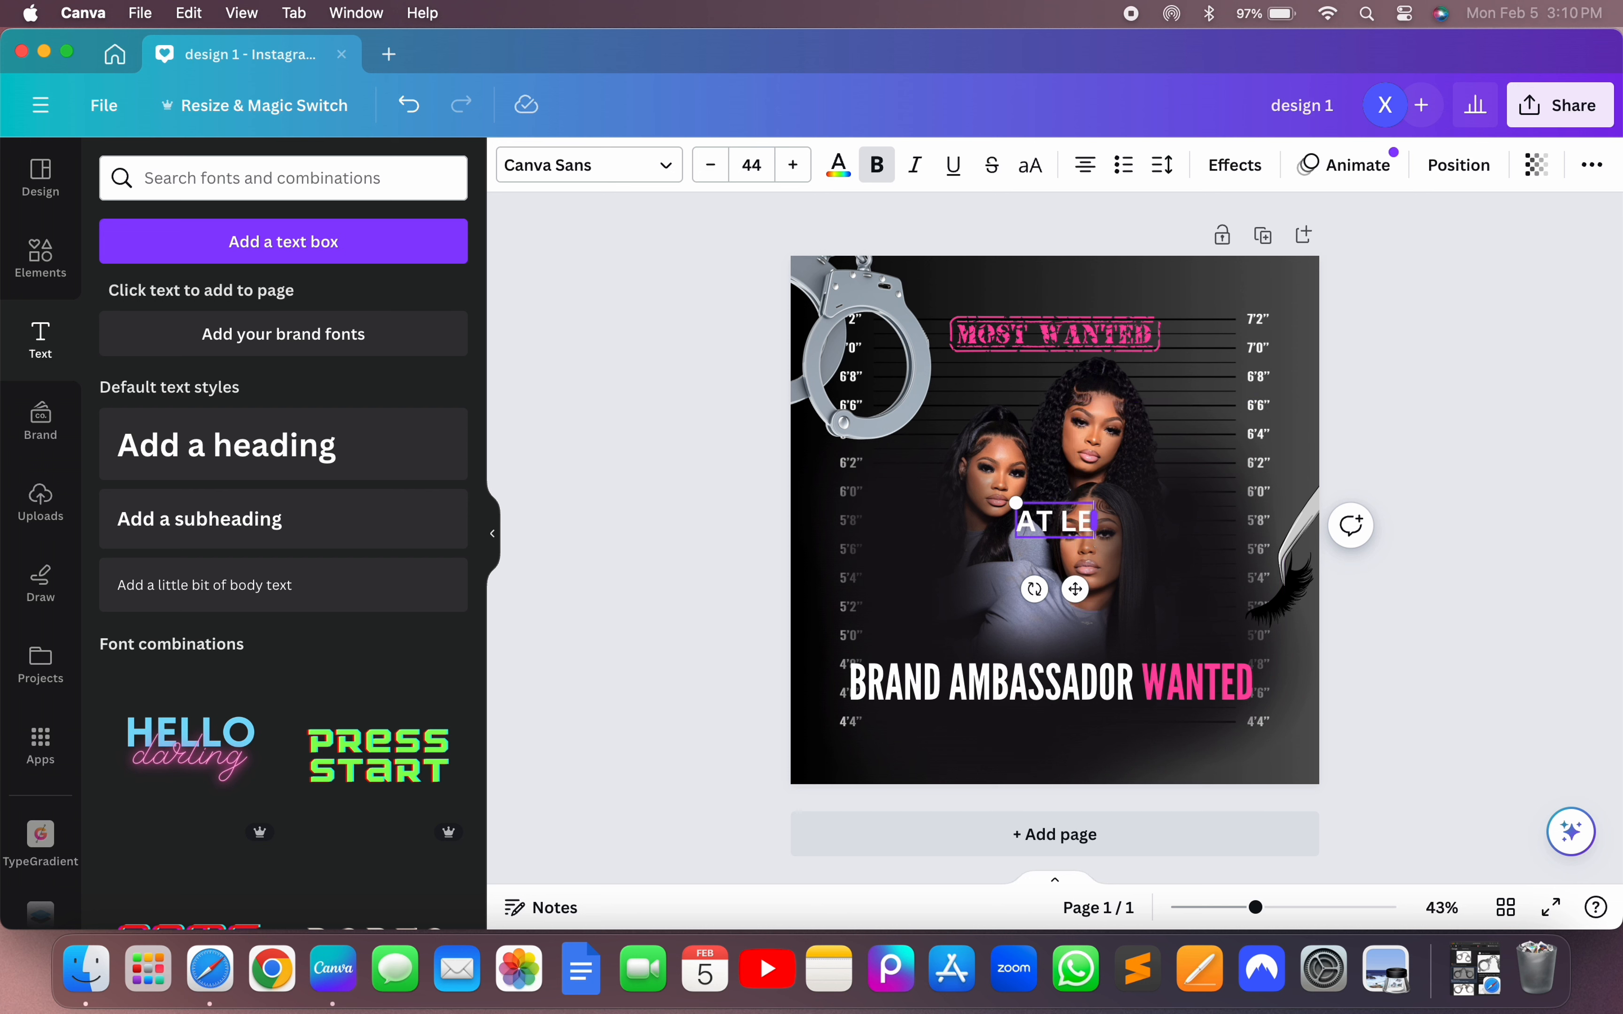
type("AST 10K")
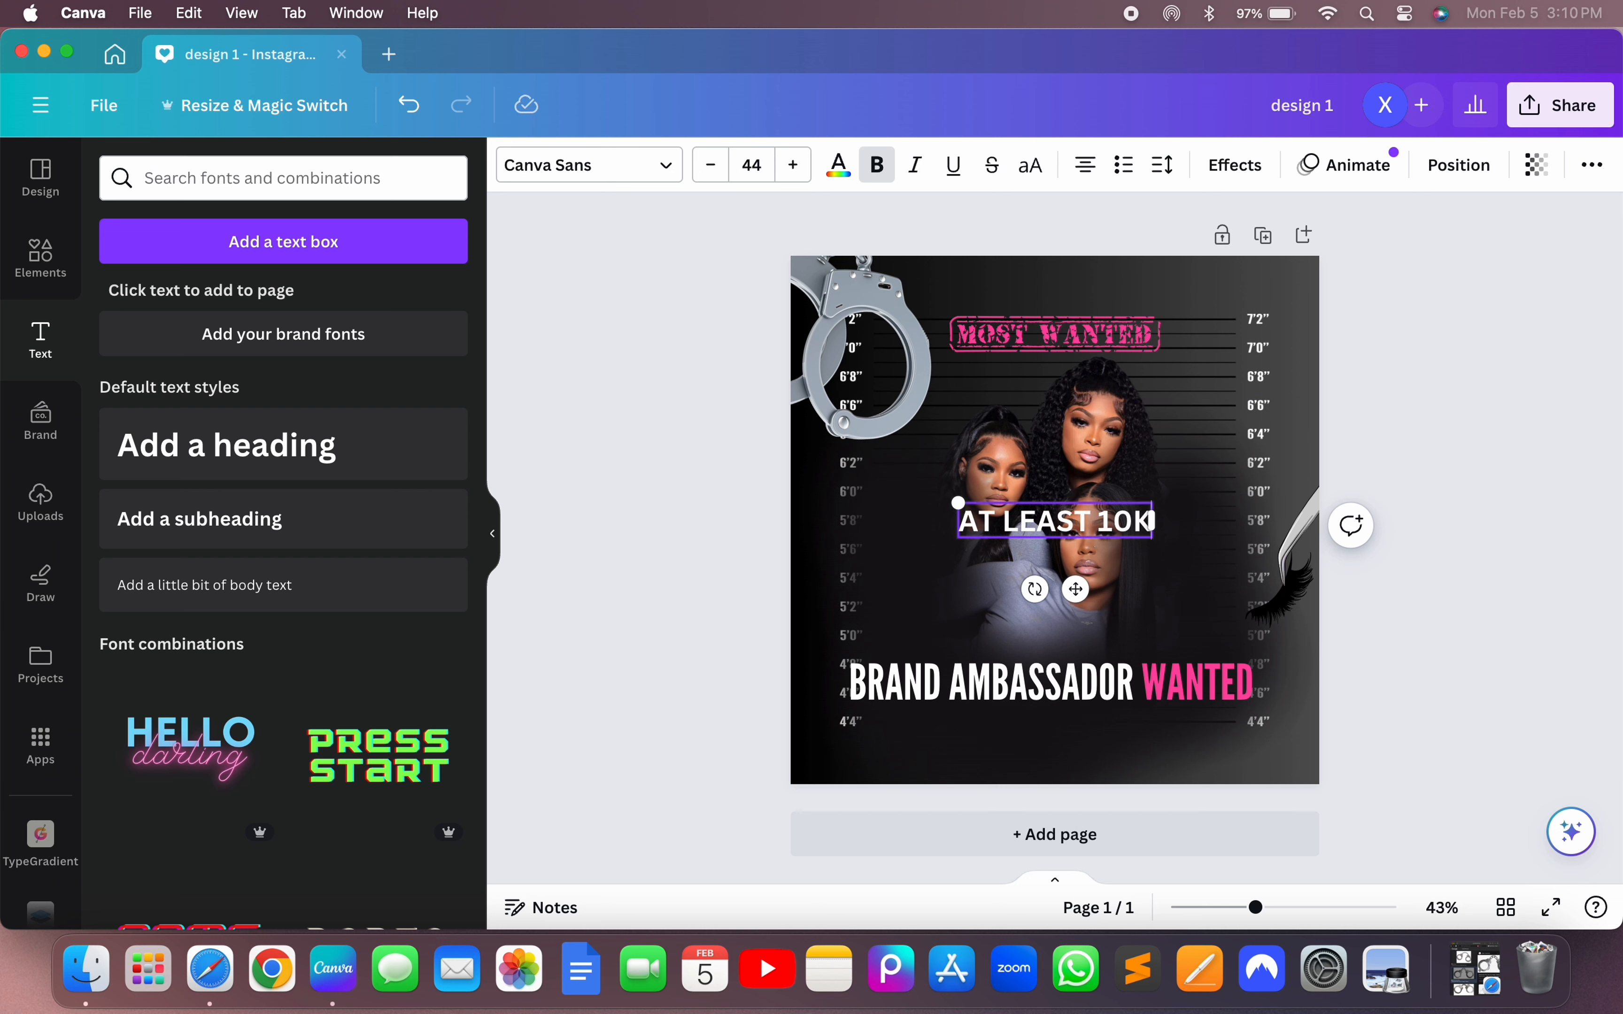
type(" FOLLOWERS")
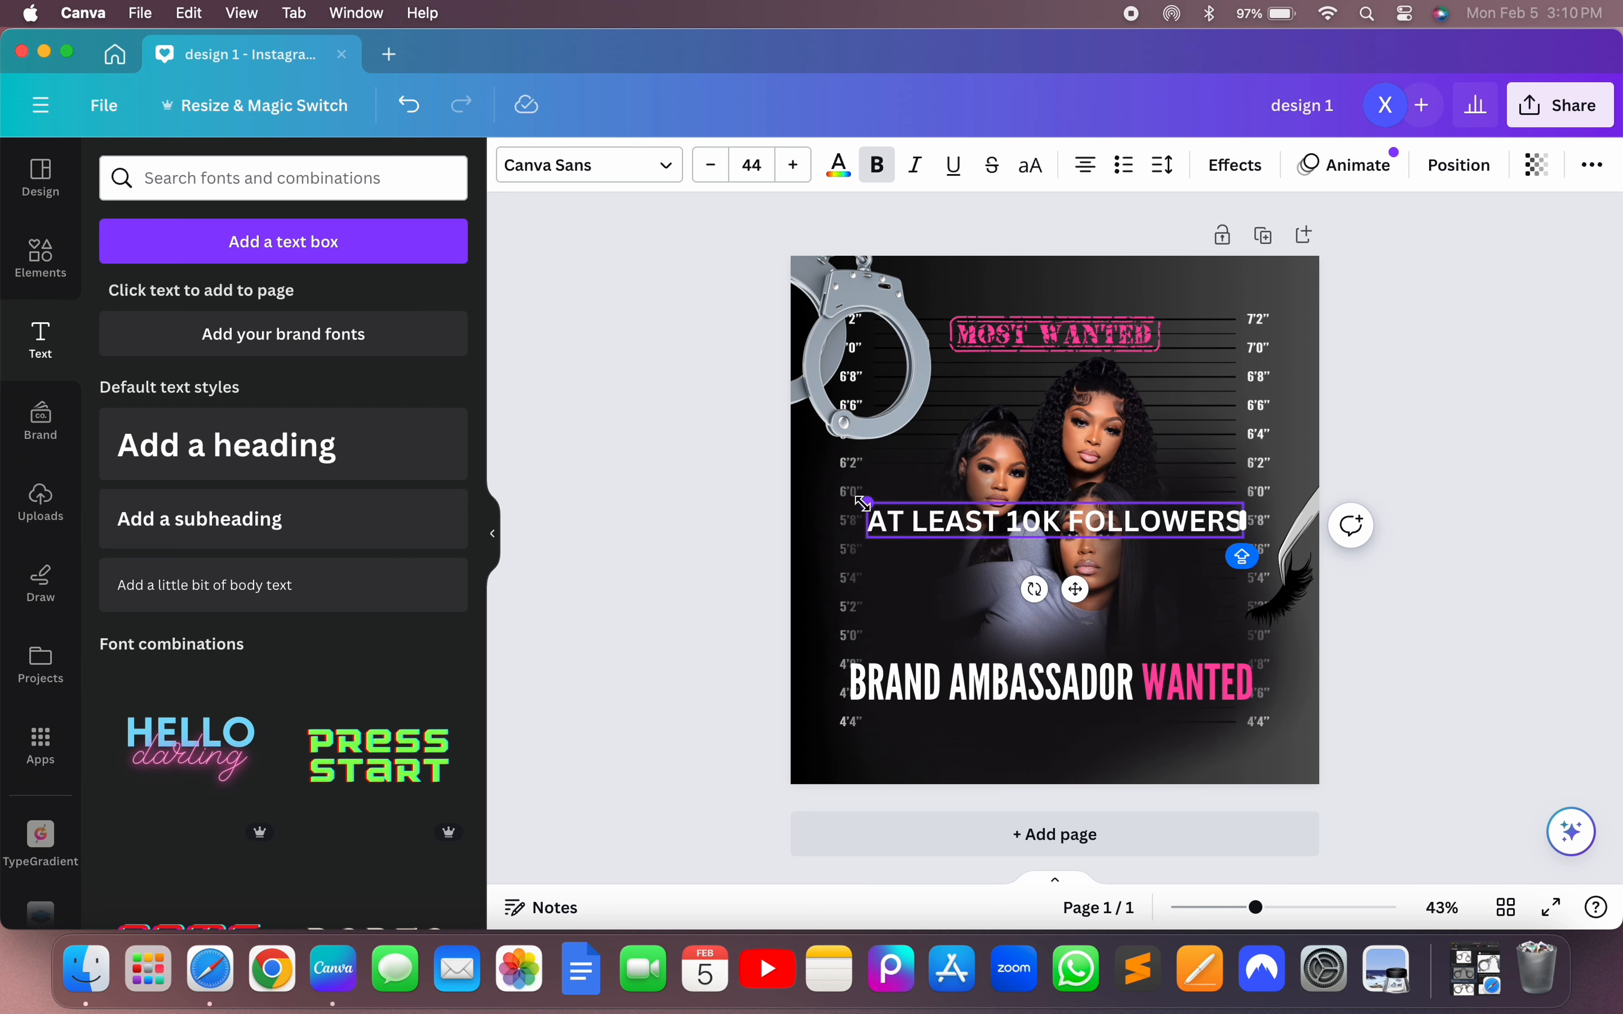
- Shrink the AT LEAST 10K FOLLOWERS text to size 22.4 and place it below the left part of the heading
left_click_drag(867, 502, 1043, 540)
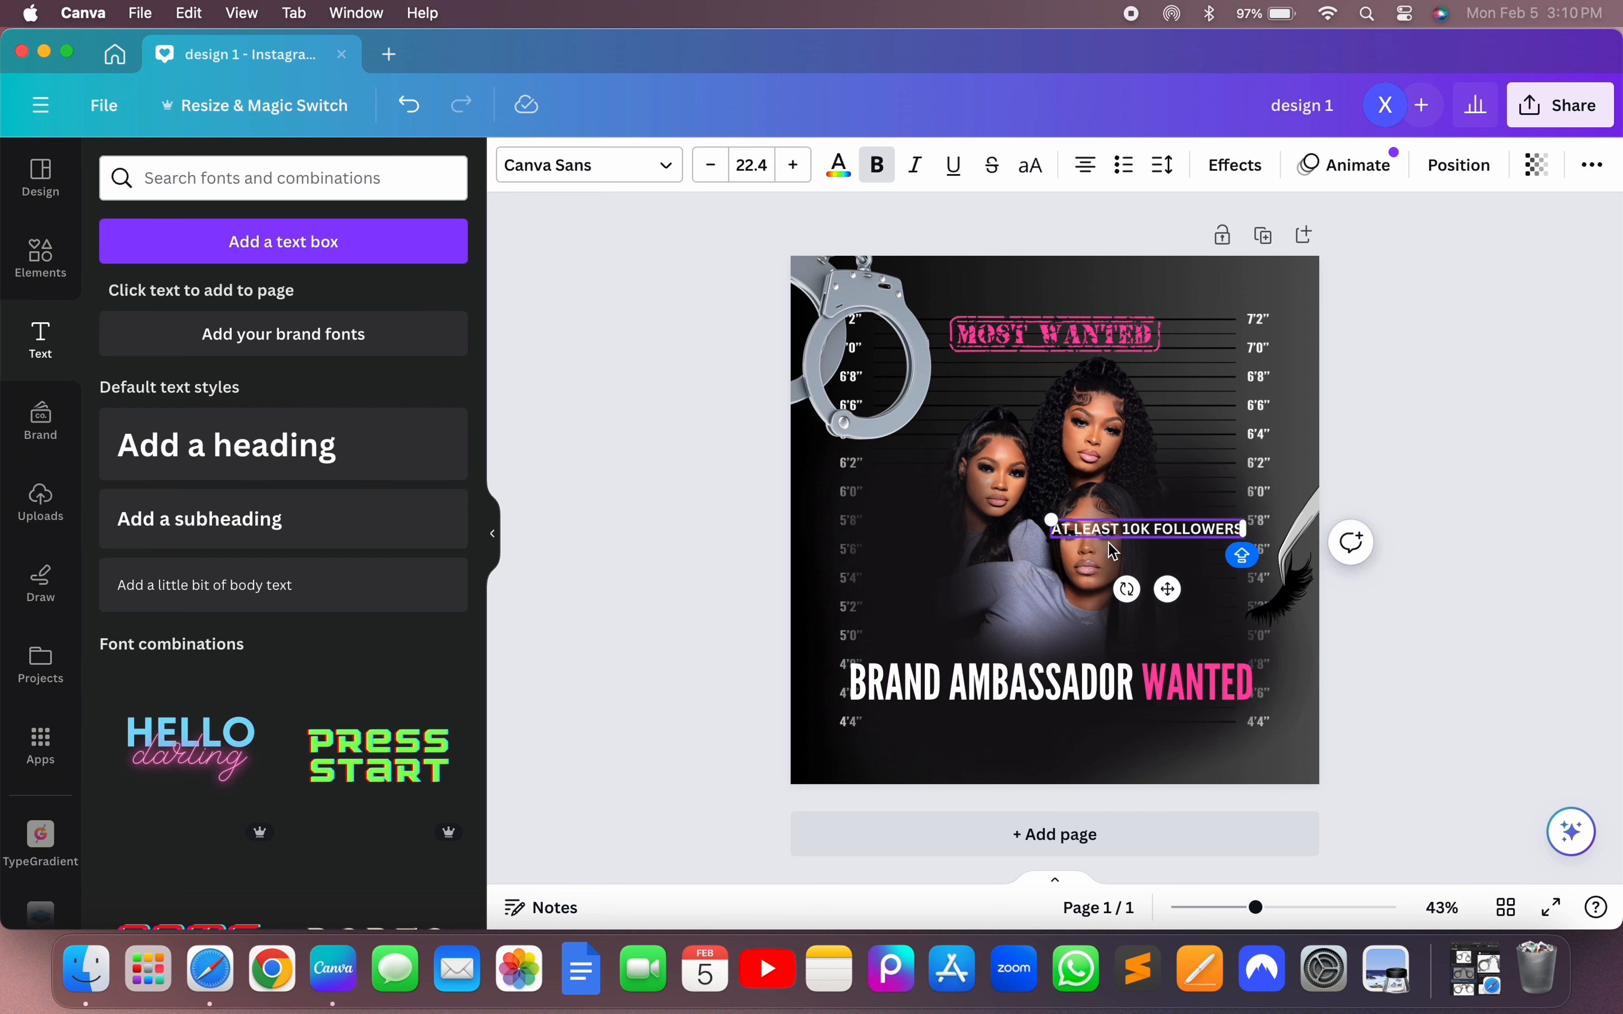
left_click_drag(1166, 591, 946, 808)
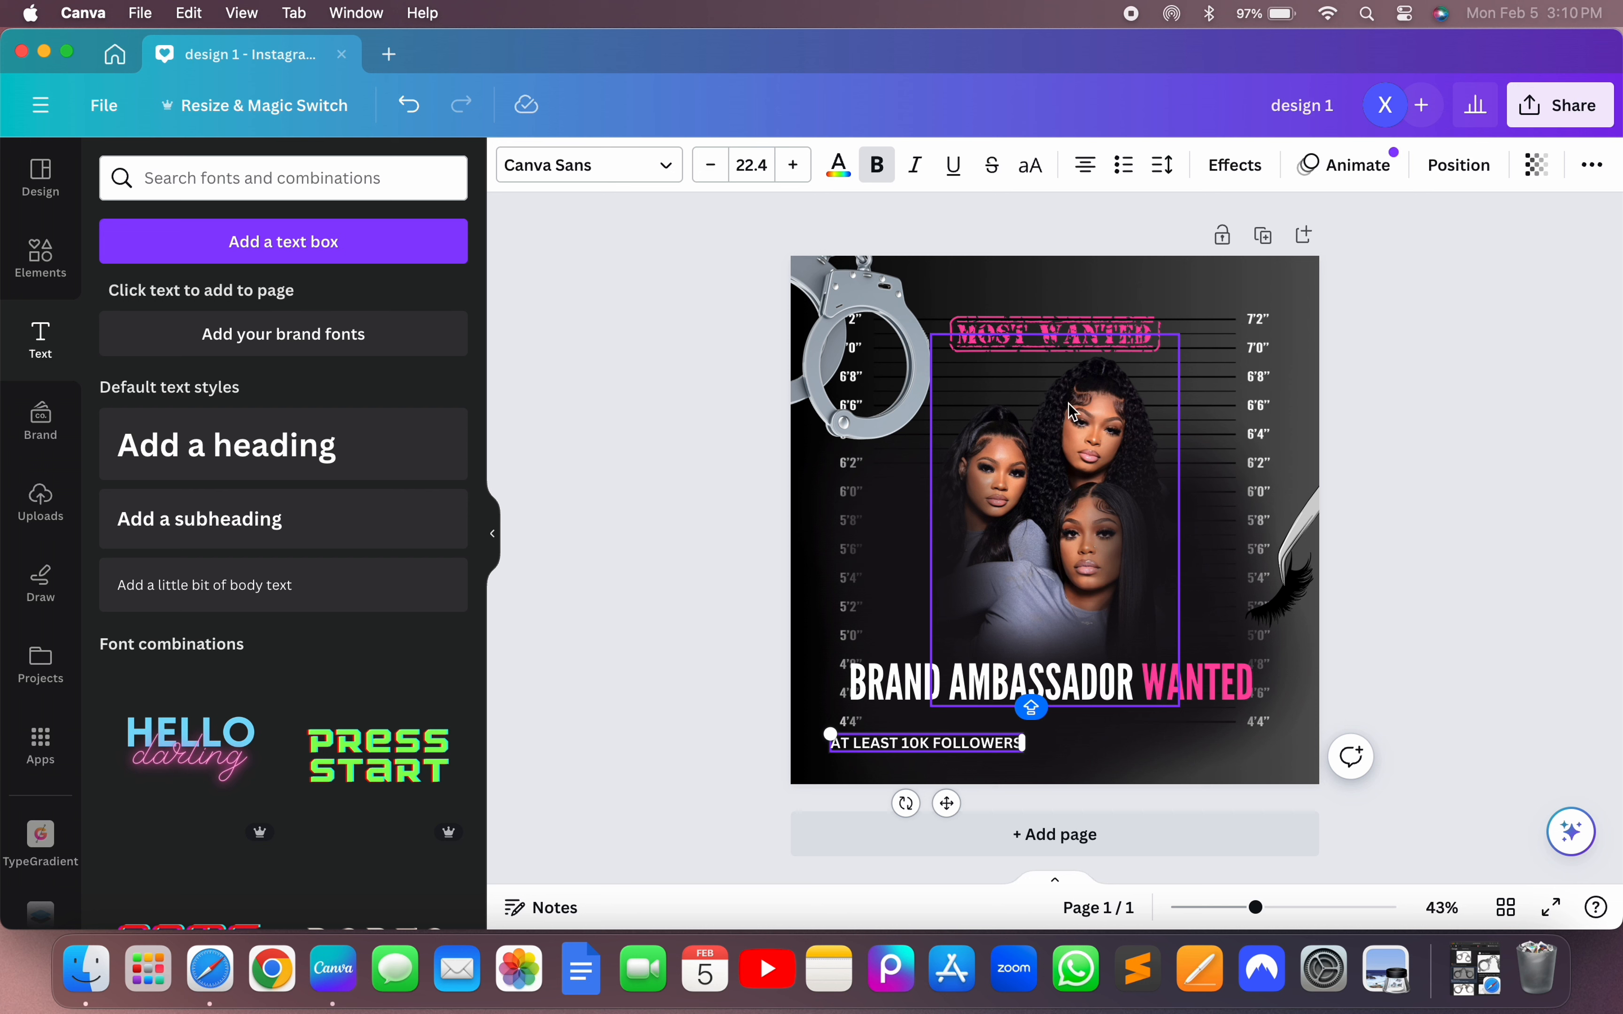
- Raise the MOST WANTED stamp slightly, and unlock the group photo and move it up, centred, beneath the stamp
left_click_drag(1071, 343, 1085, 315)
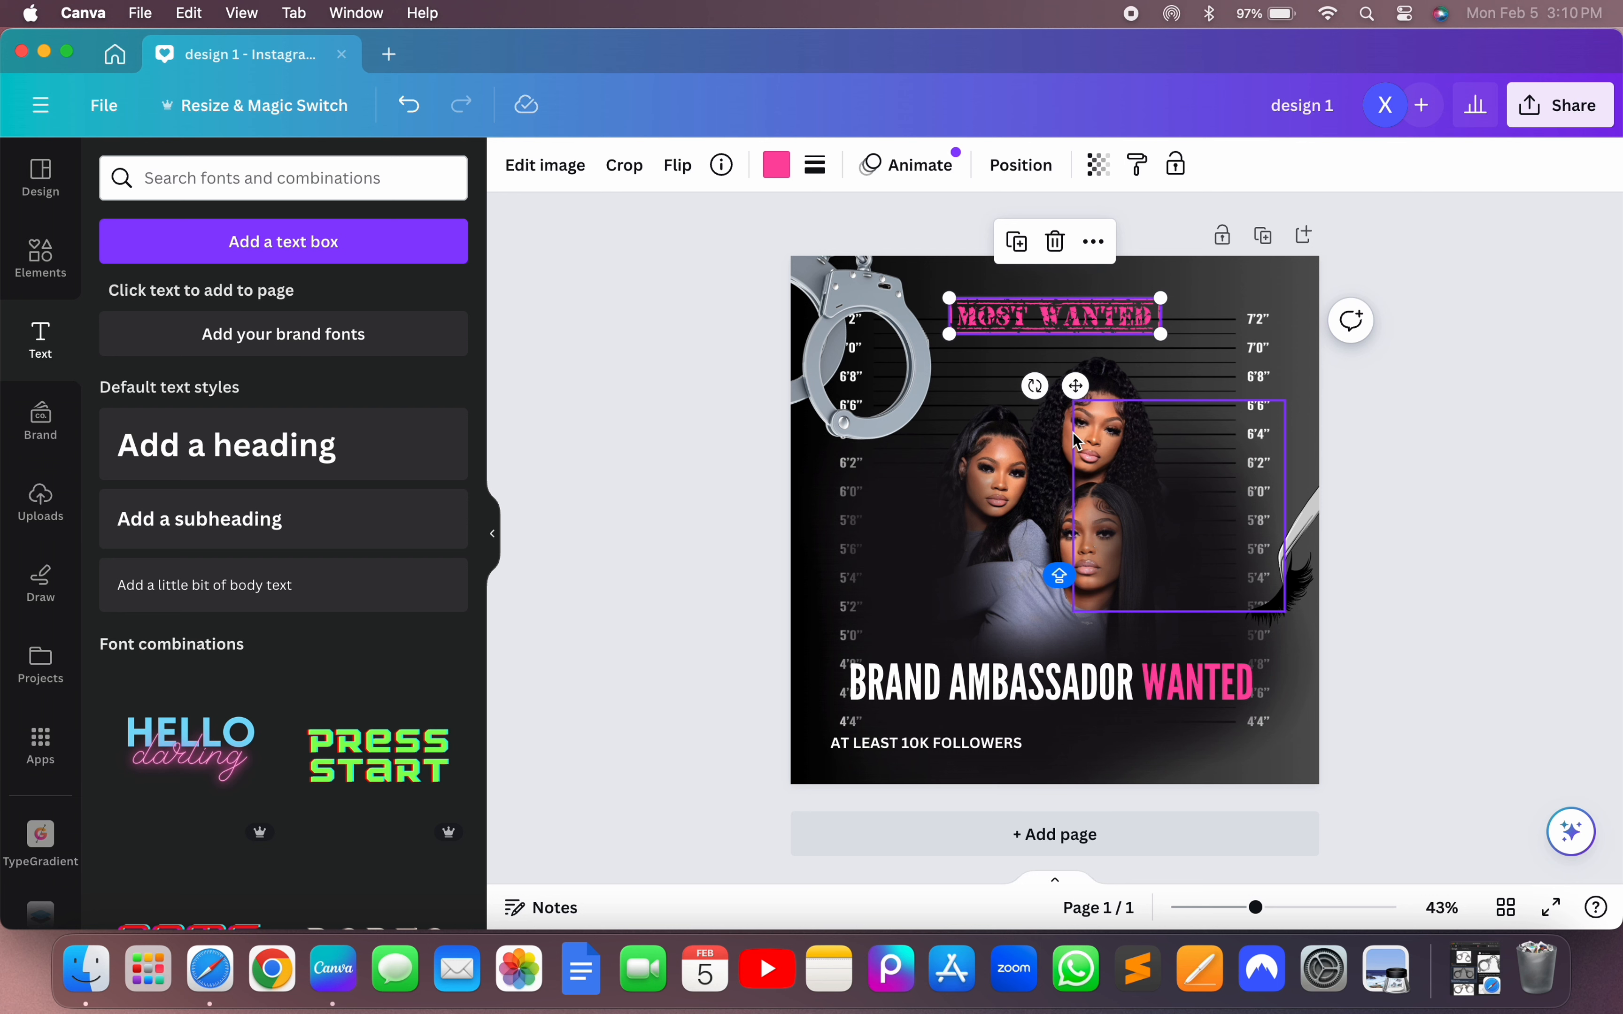
left_click(1087, 408)
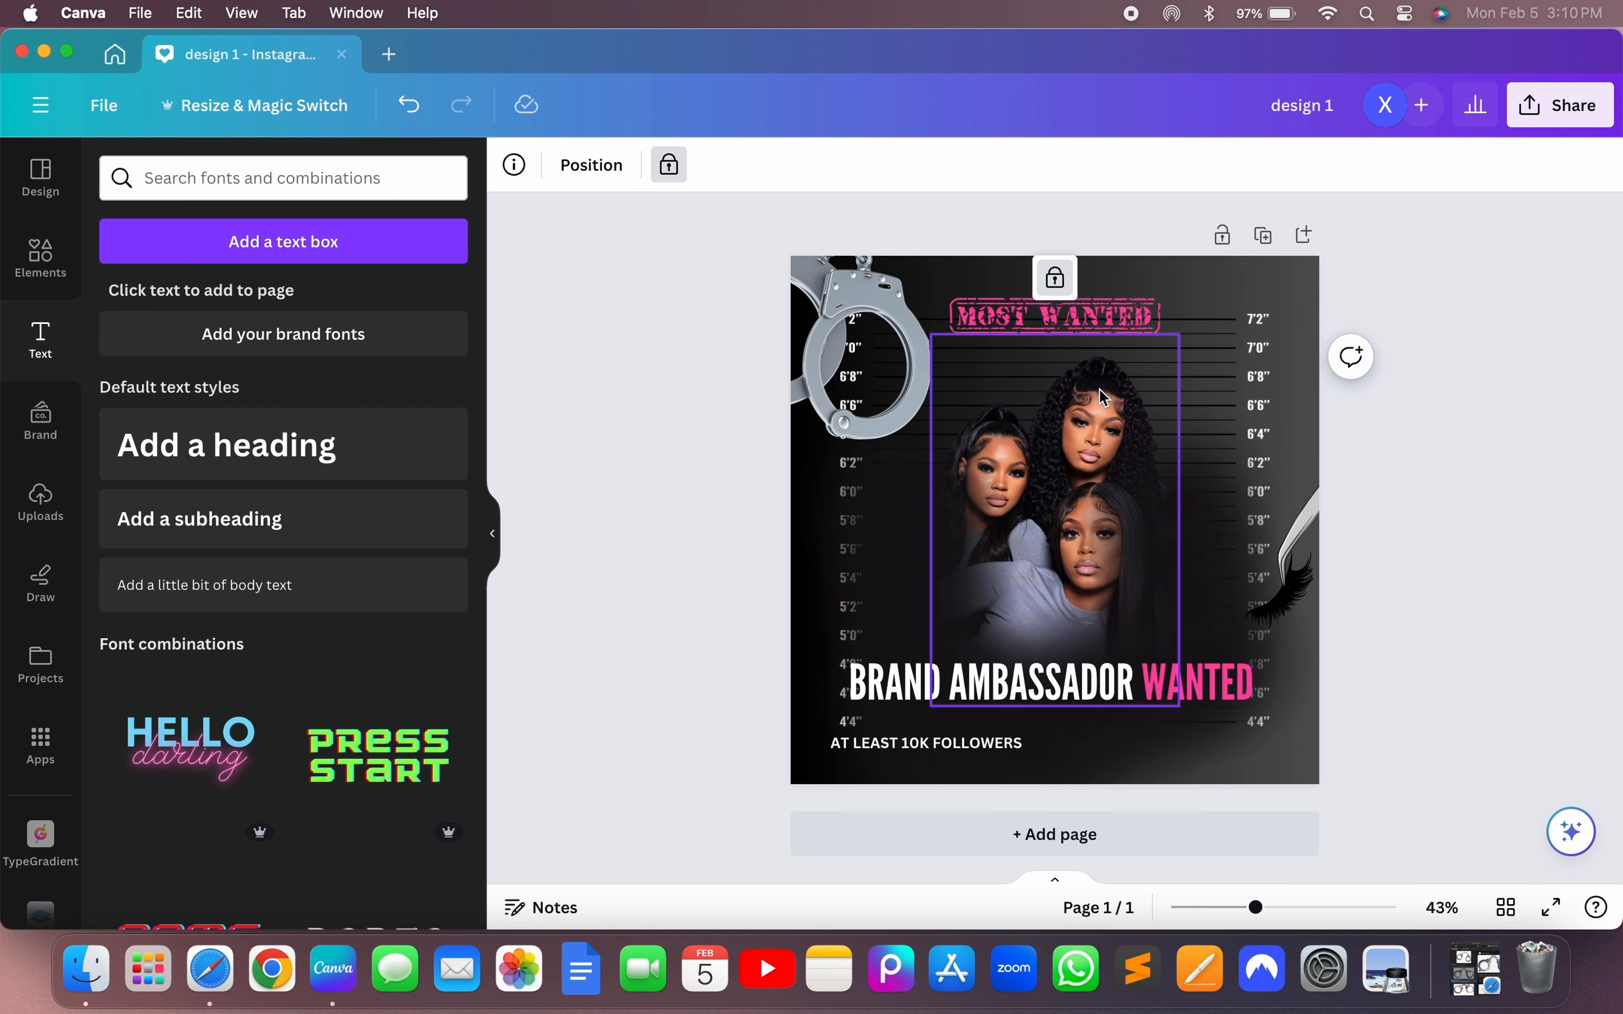
left_click(1058, 295)
left_click_drag(1103, 391, 1096, 357)
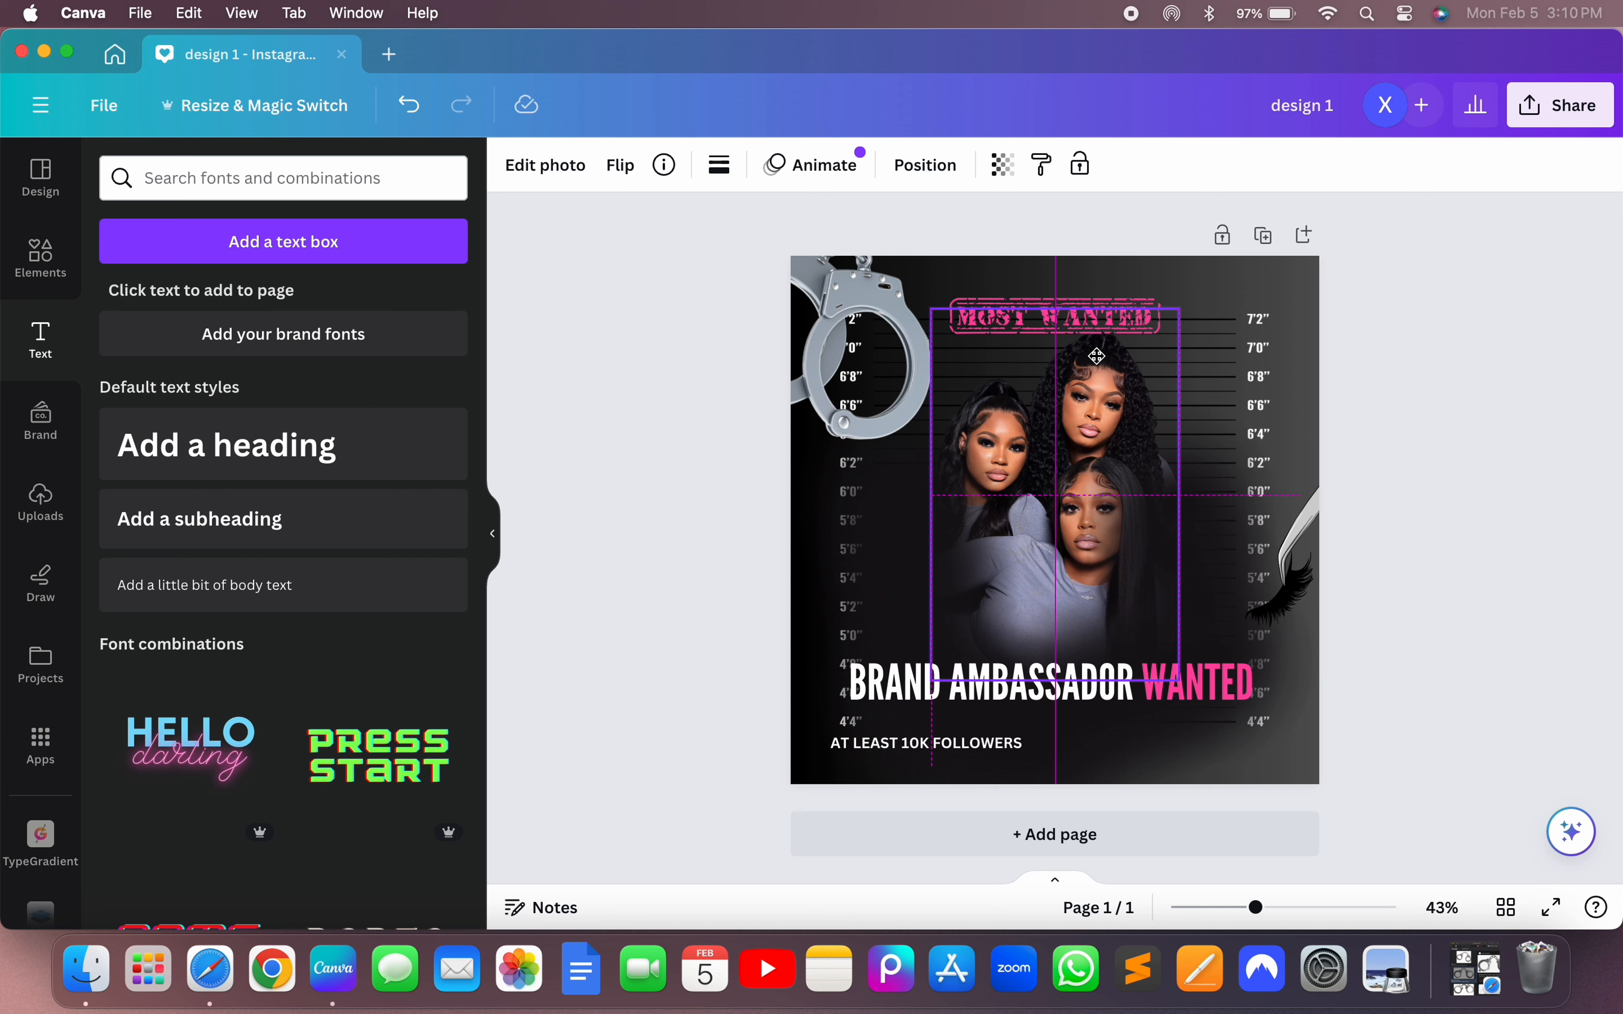
left_click_drag(1096, 355, 1096, 354)
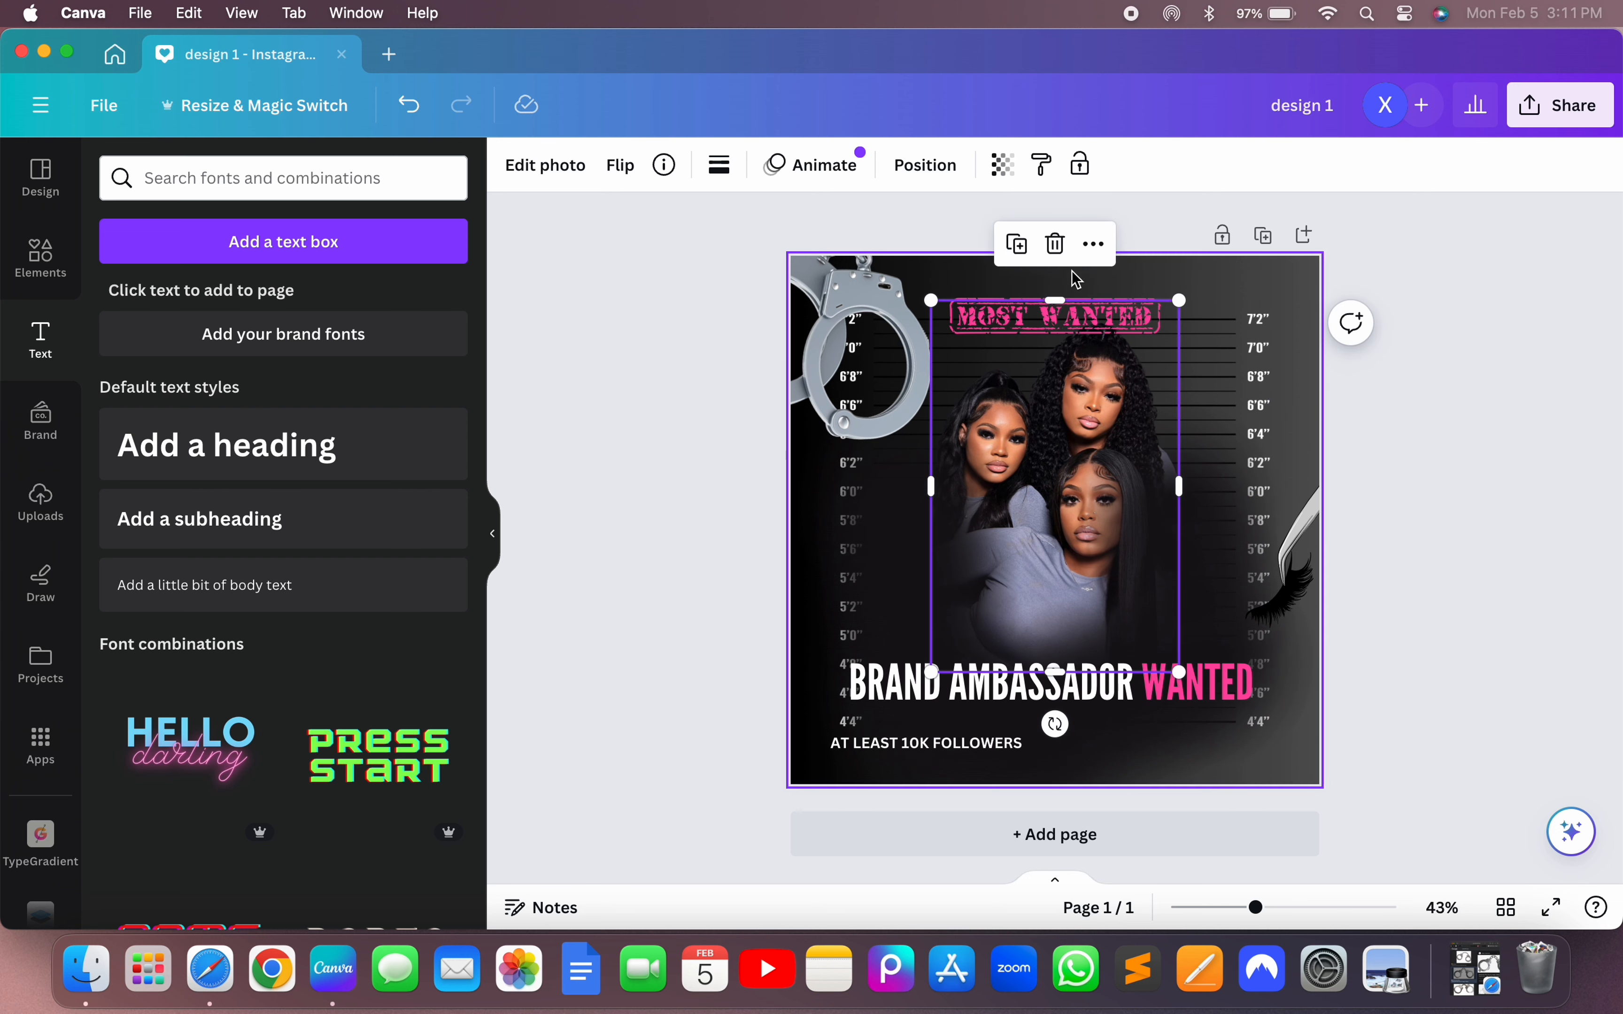
- Lock the group photo in its raised position
left_click(1094, 244)
mouse_move(1165, 728)
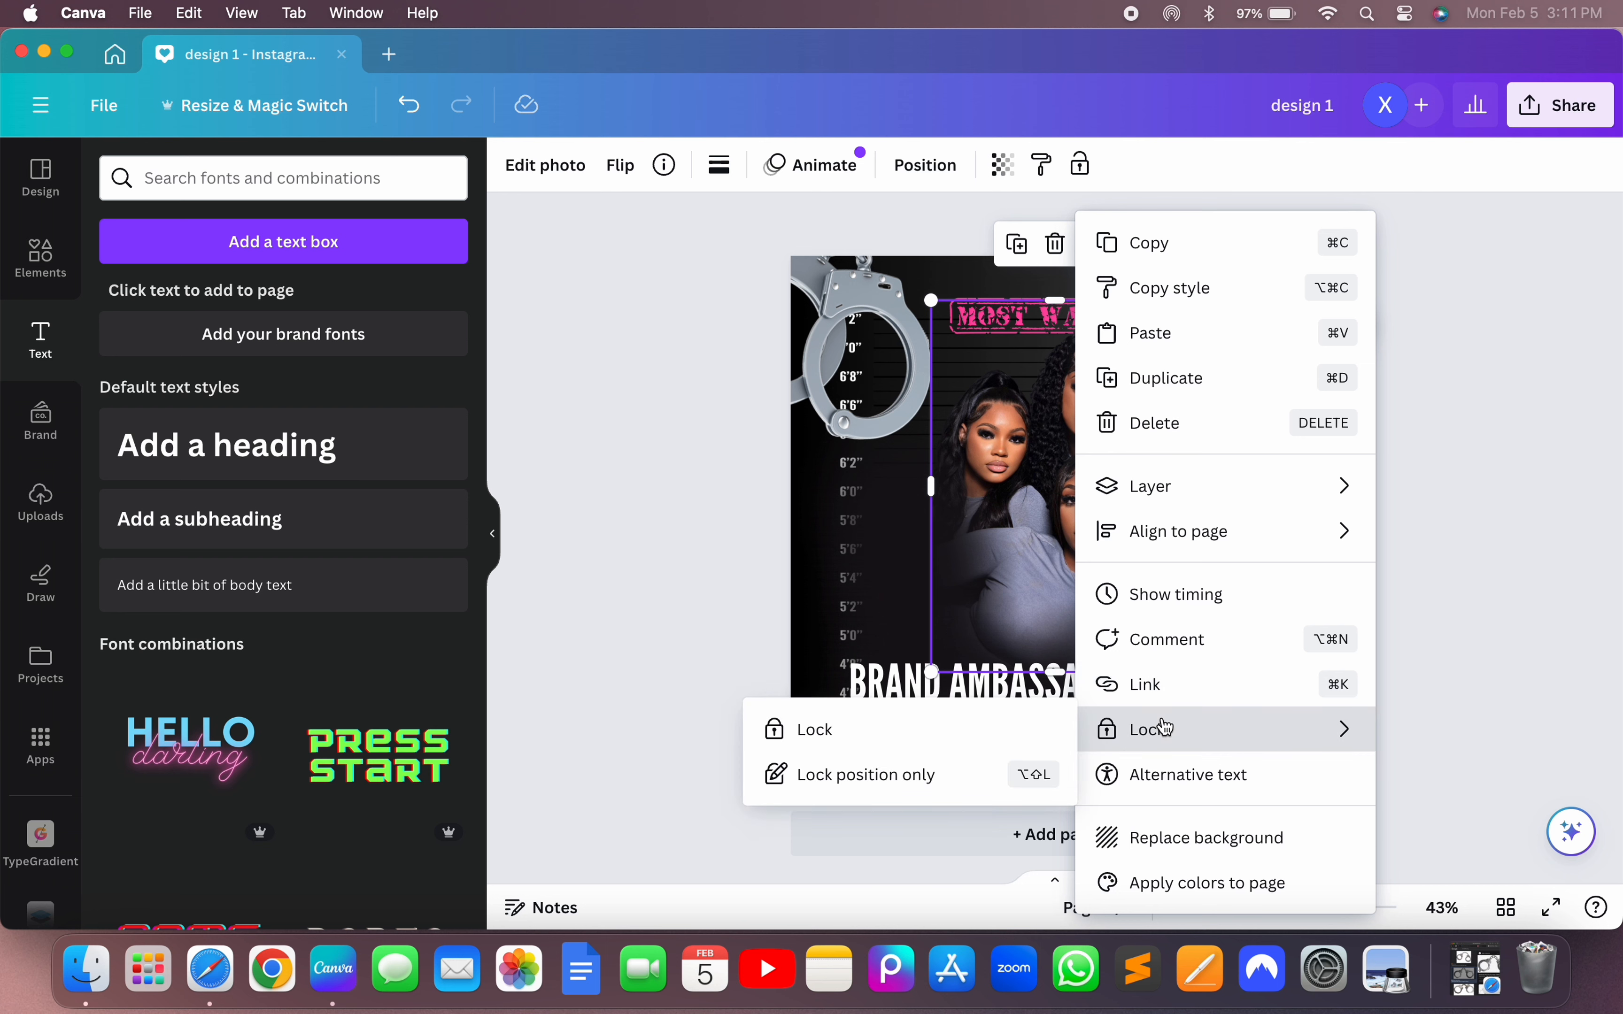
left_click(1049, 748)
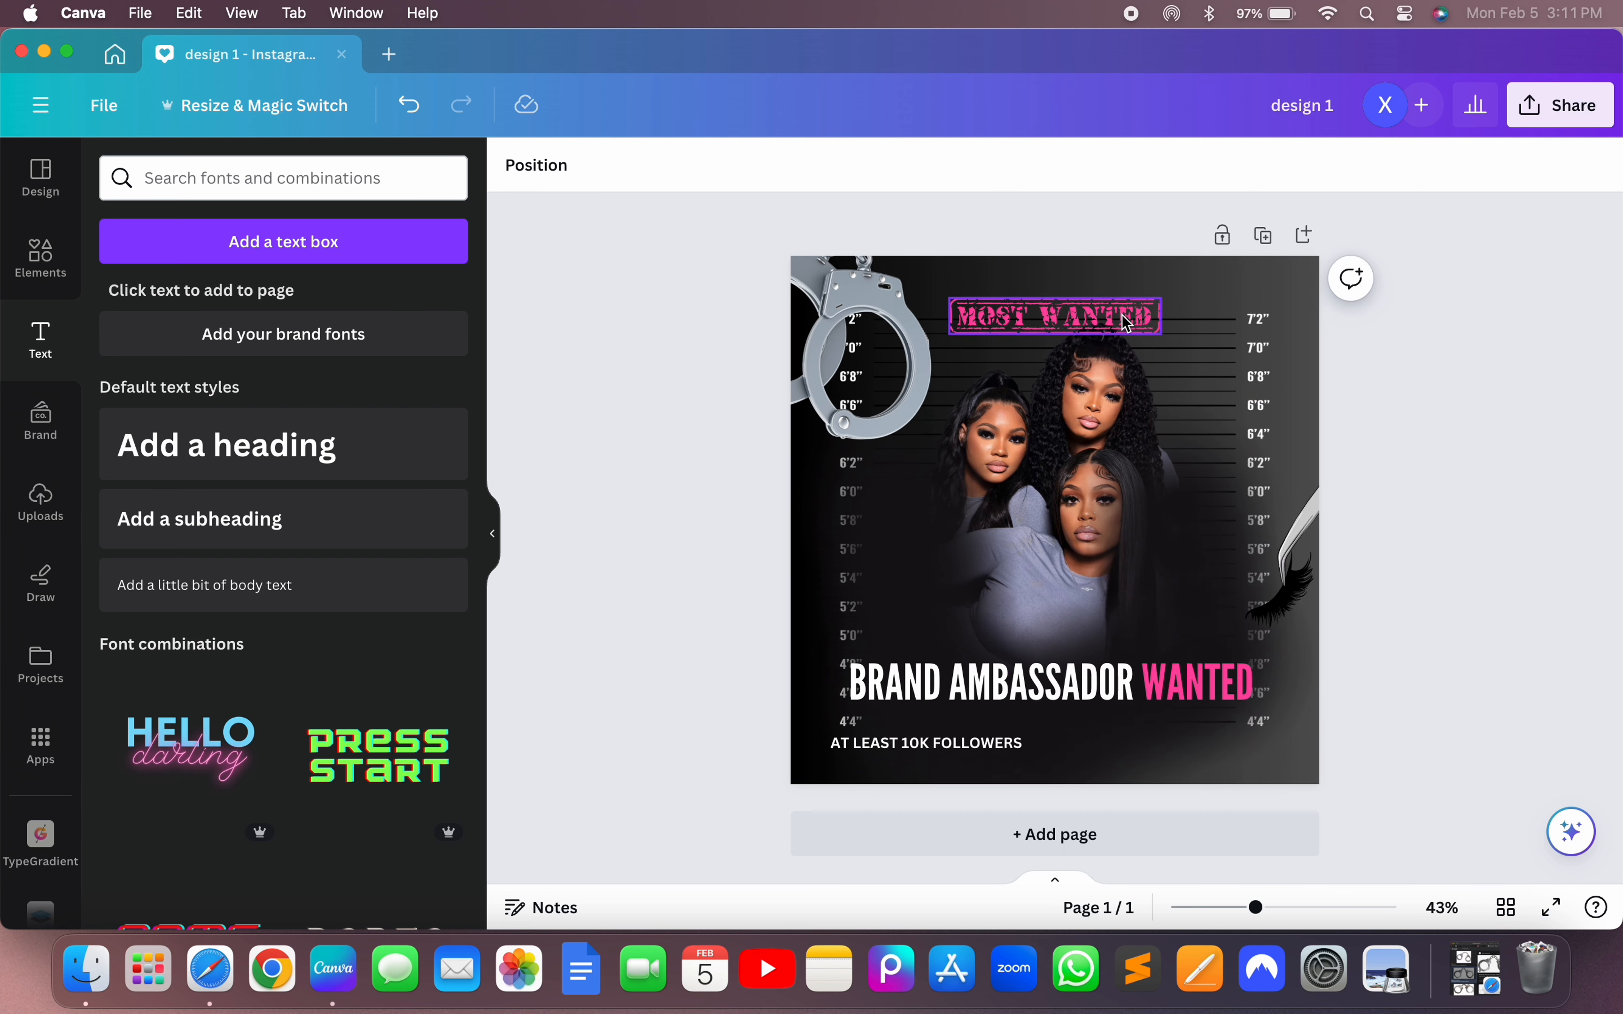
- Move the MOST WANTED stamp up above the top height line, slightly smaller and centred horizontally on the page
left_click_drag(1128, 319, 1123, 296)
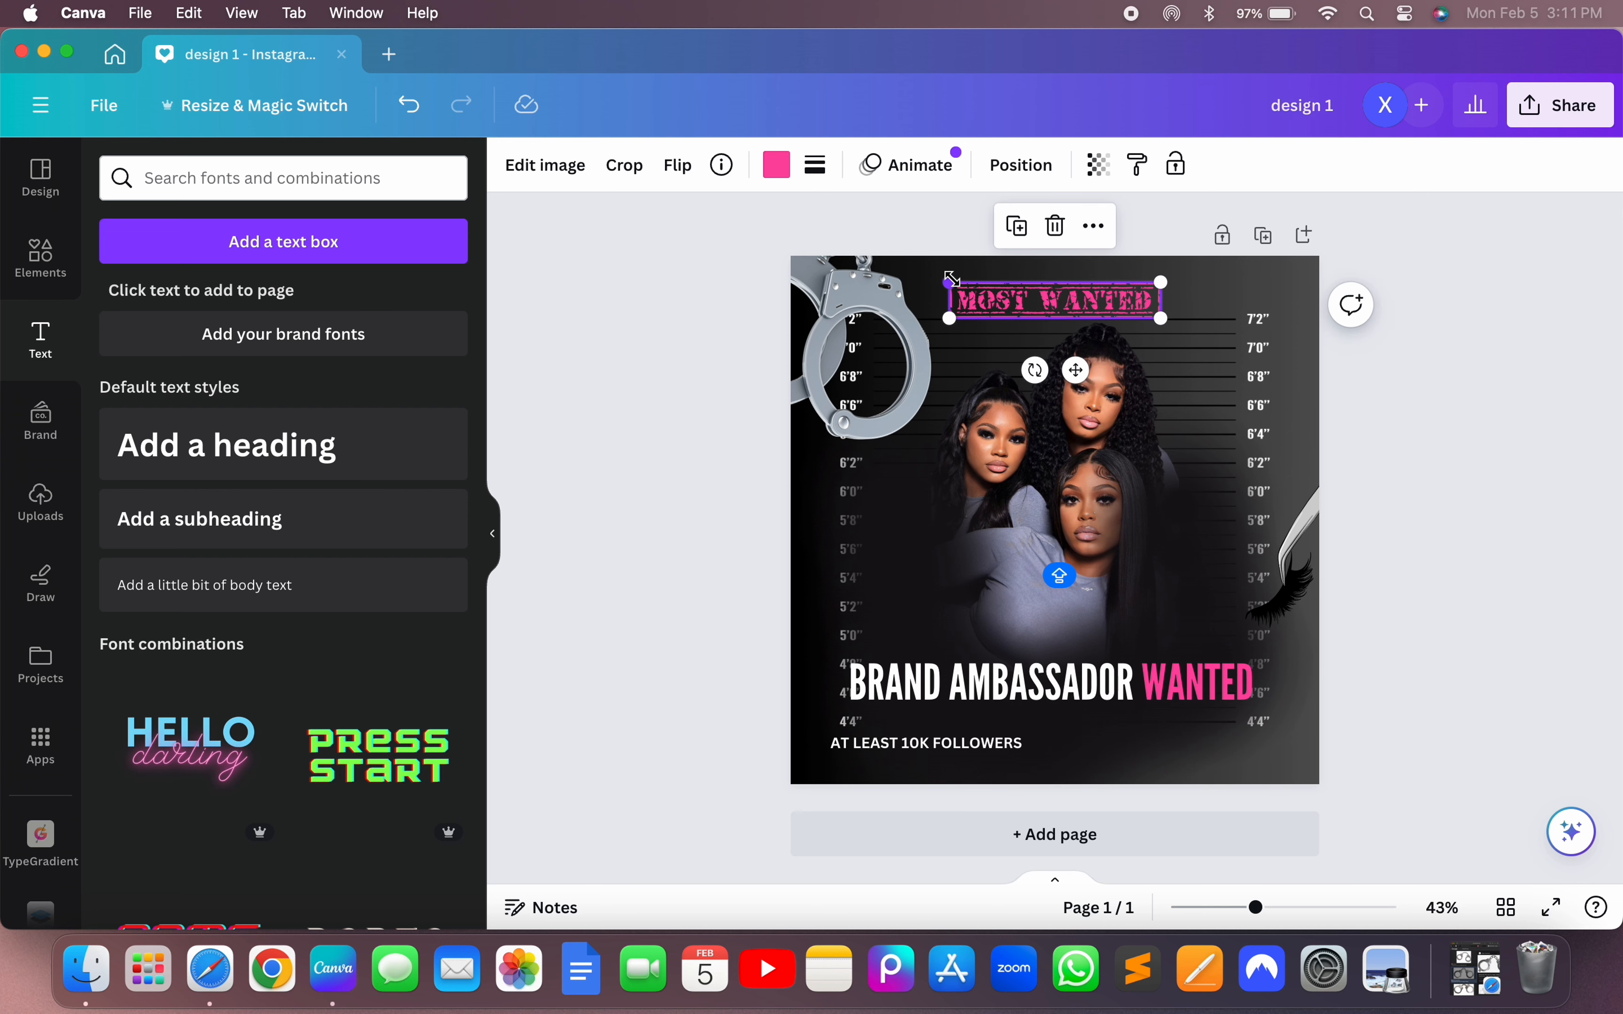
left_click_drag(949, 282, 976, 286)
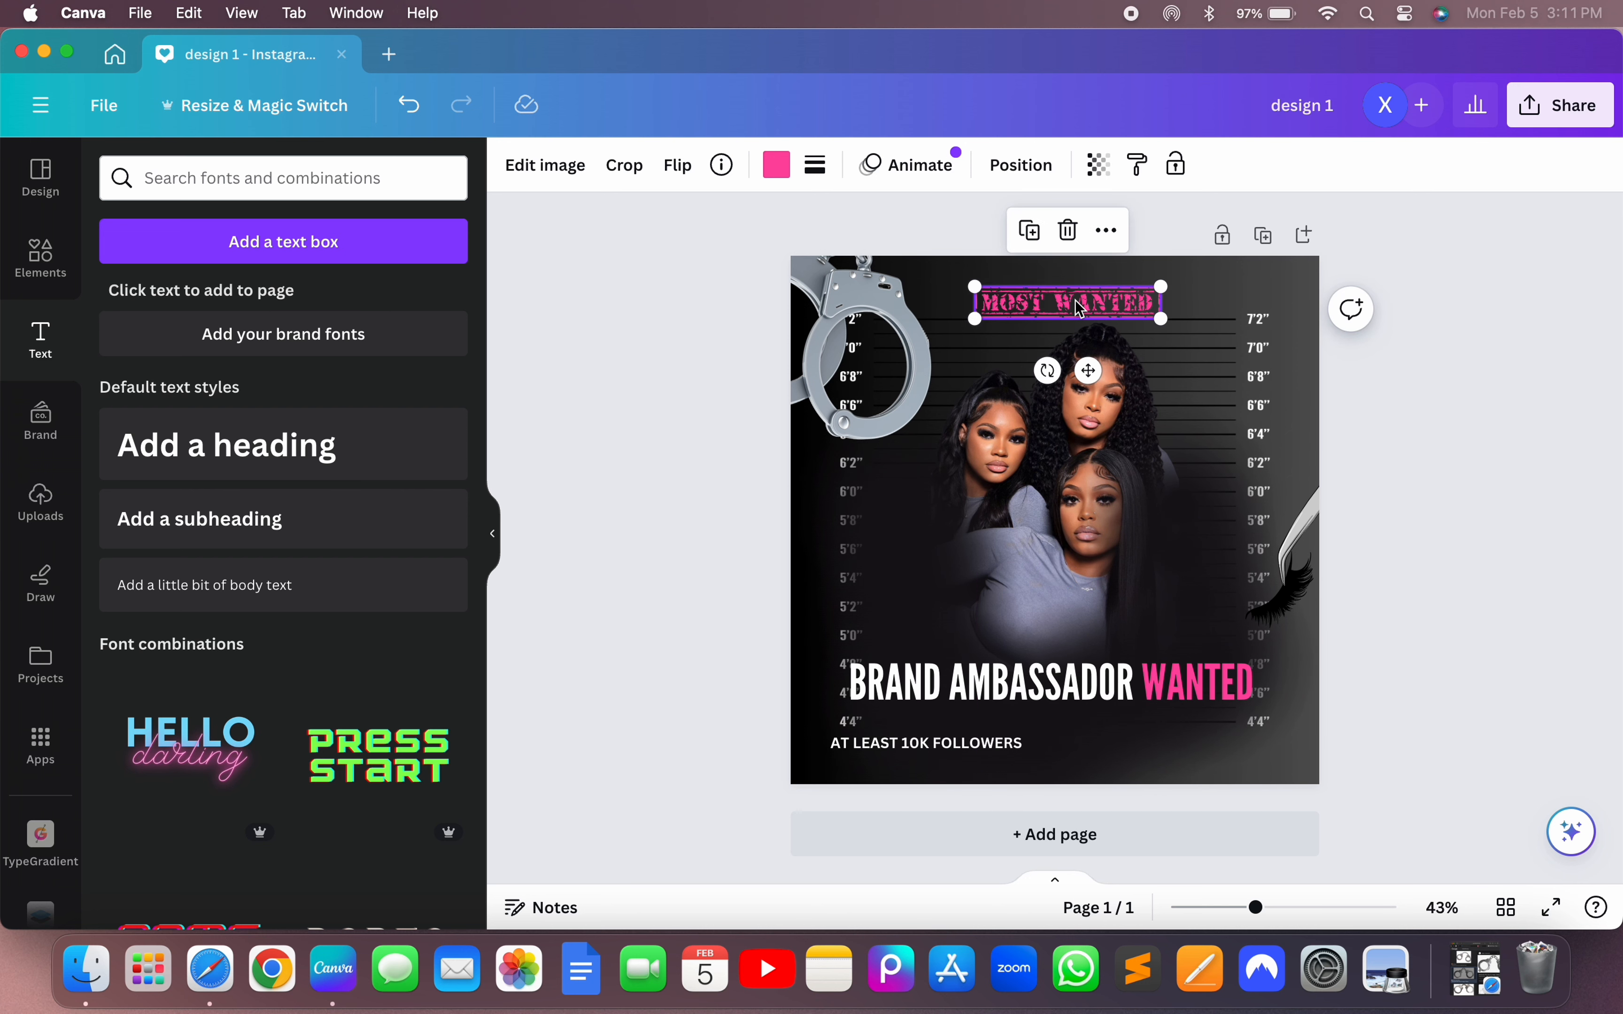
left_click_drag(1079, 308, 1066, 307)
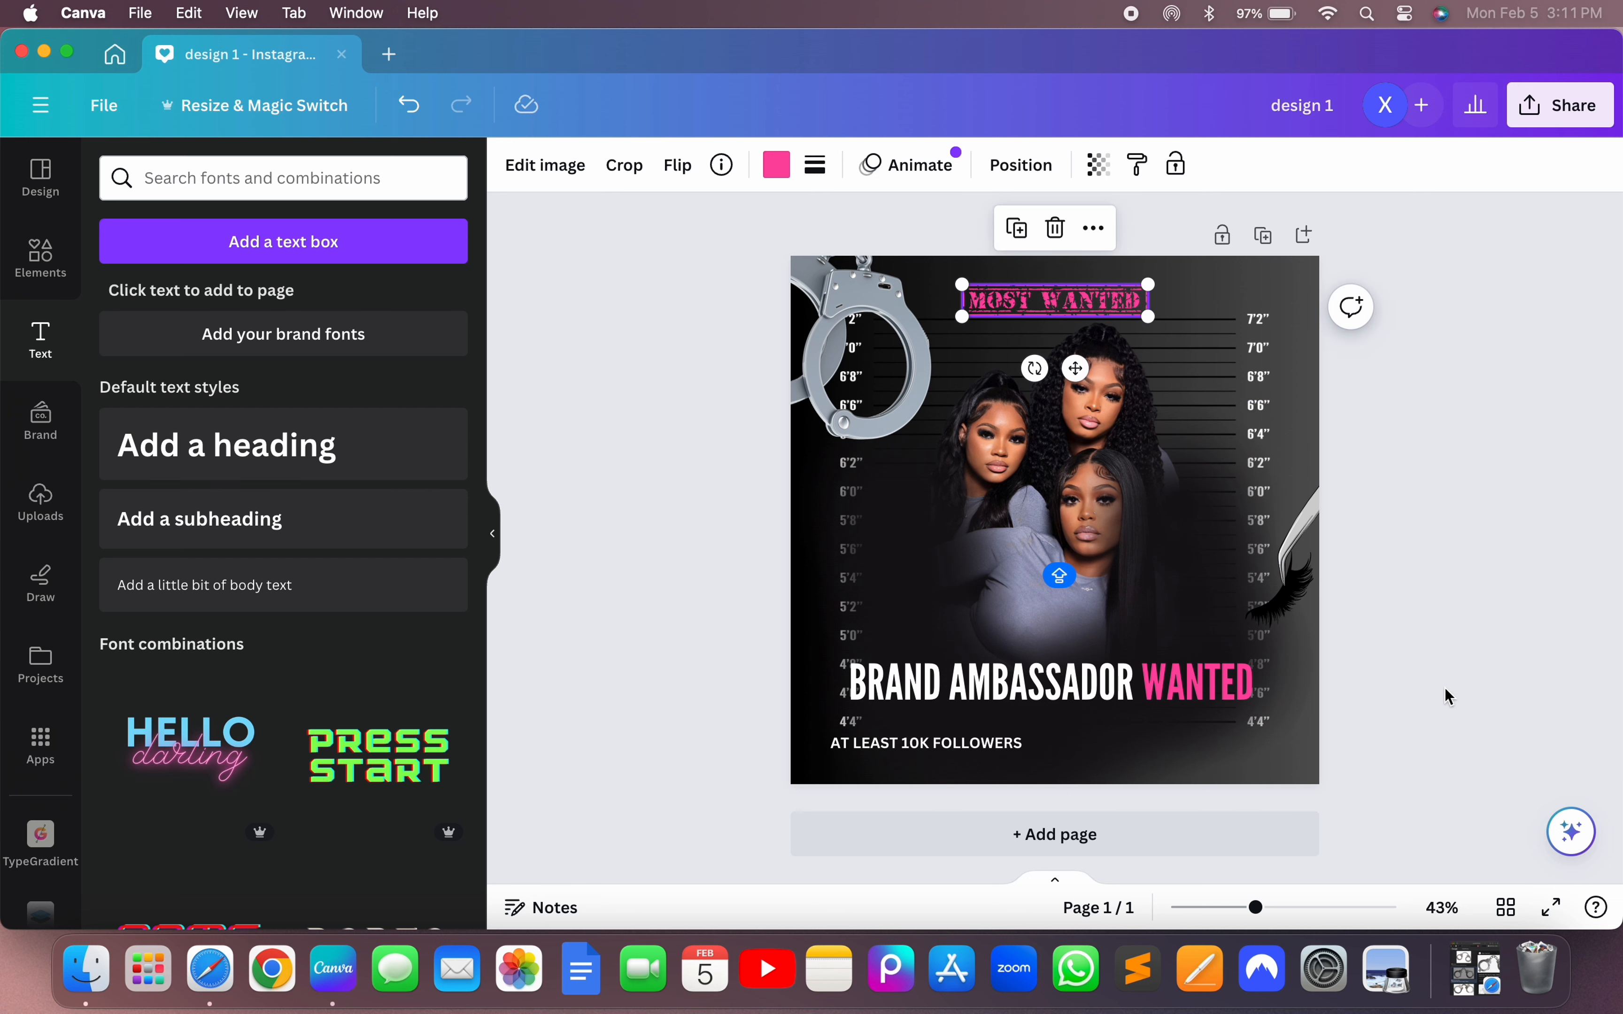
left_click(1482, 702)
- Raise the BRAND AMBASSADOR WANTED heading slightly to leave more space above the AT LEAST 10K FOLLOWERS line
left_click(1203, 680)
left_click_drag(1203, 681, 1222, 677)
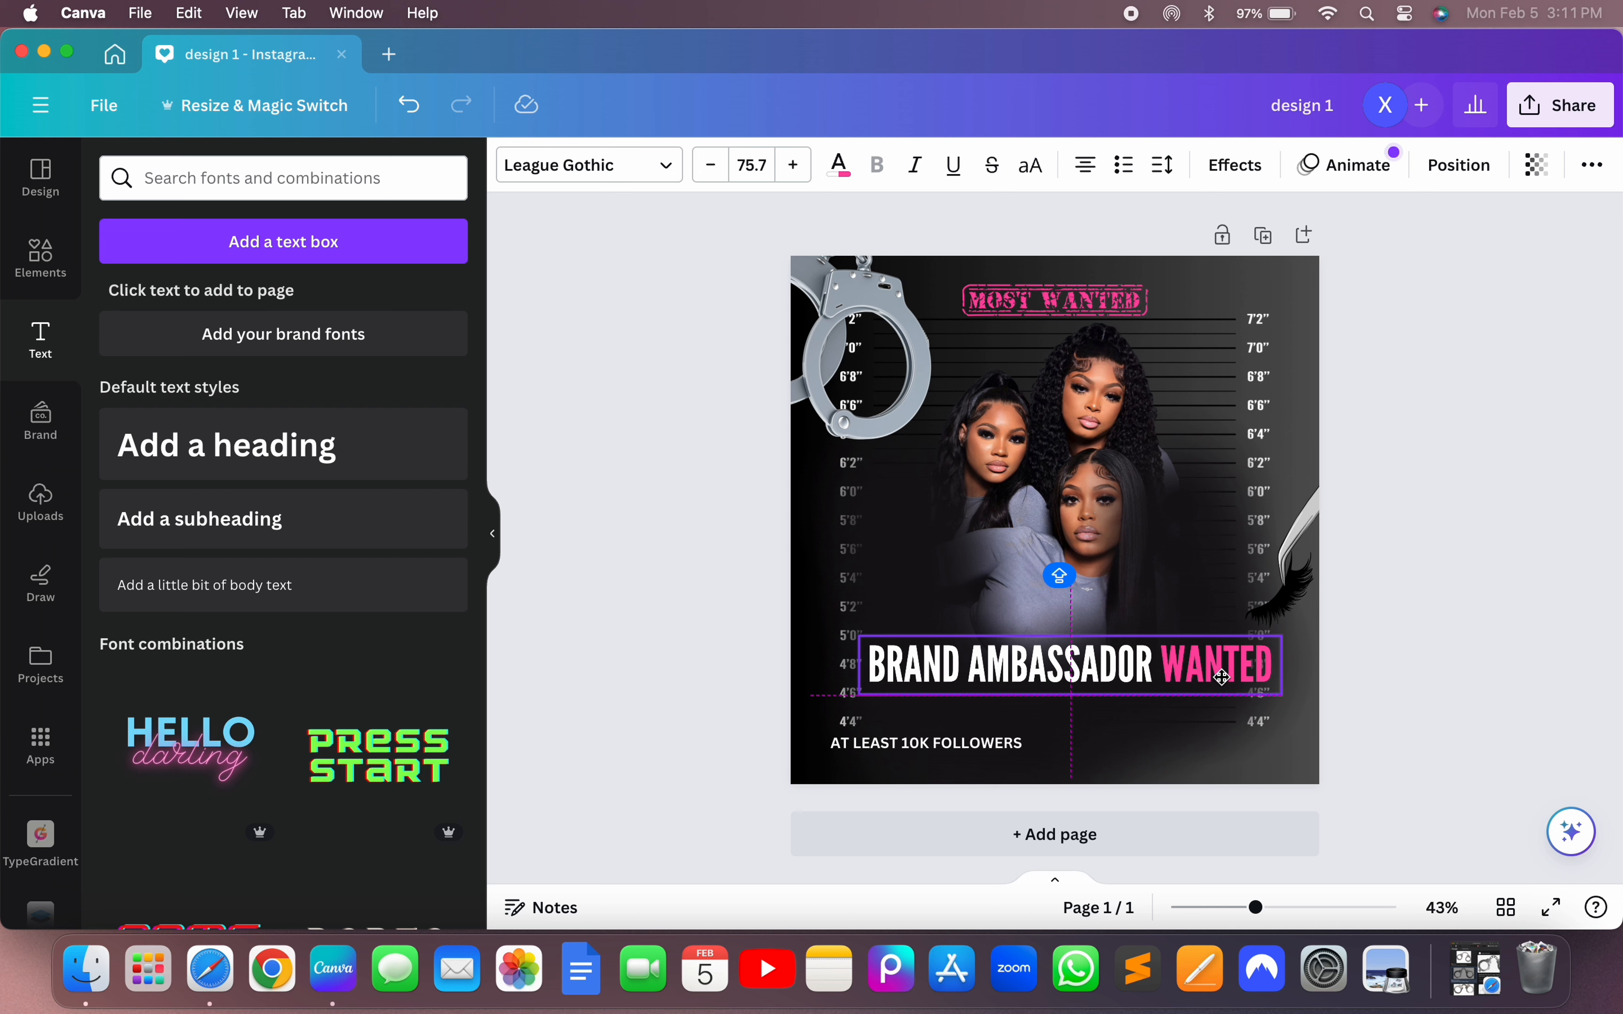
left_click_drag(1222, 677, 1211, 677)
left_click(1516, 803)
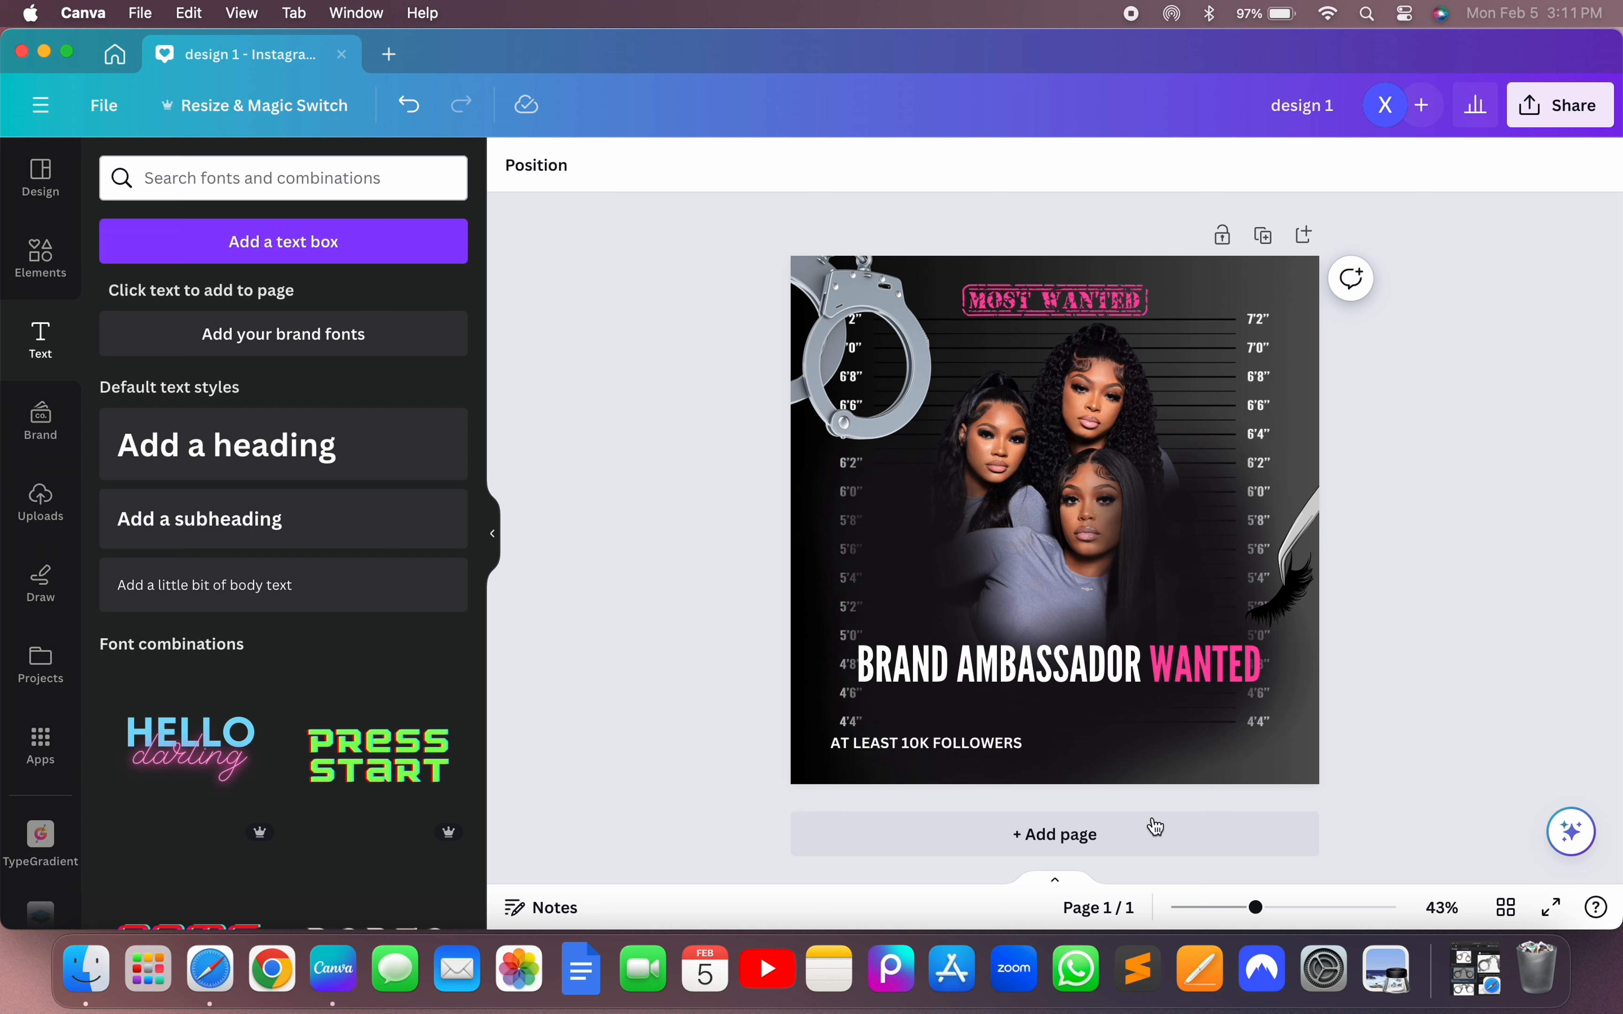
- Nudge the AT LEAST 10K FOLLOWERS line up slightly and restyle it as non-bold text in the document's pink
left_click(953, 755)
left_click_drag(952, 754, 945, 740)
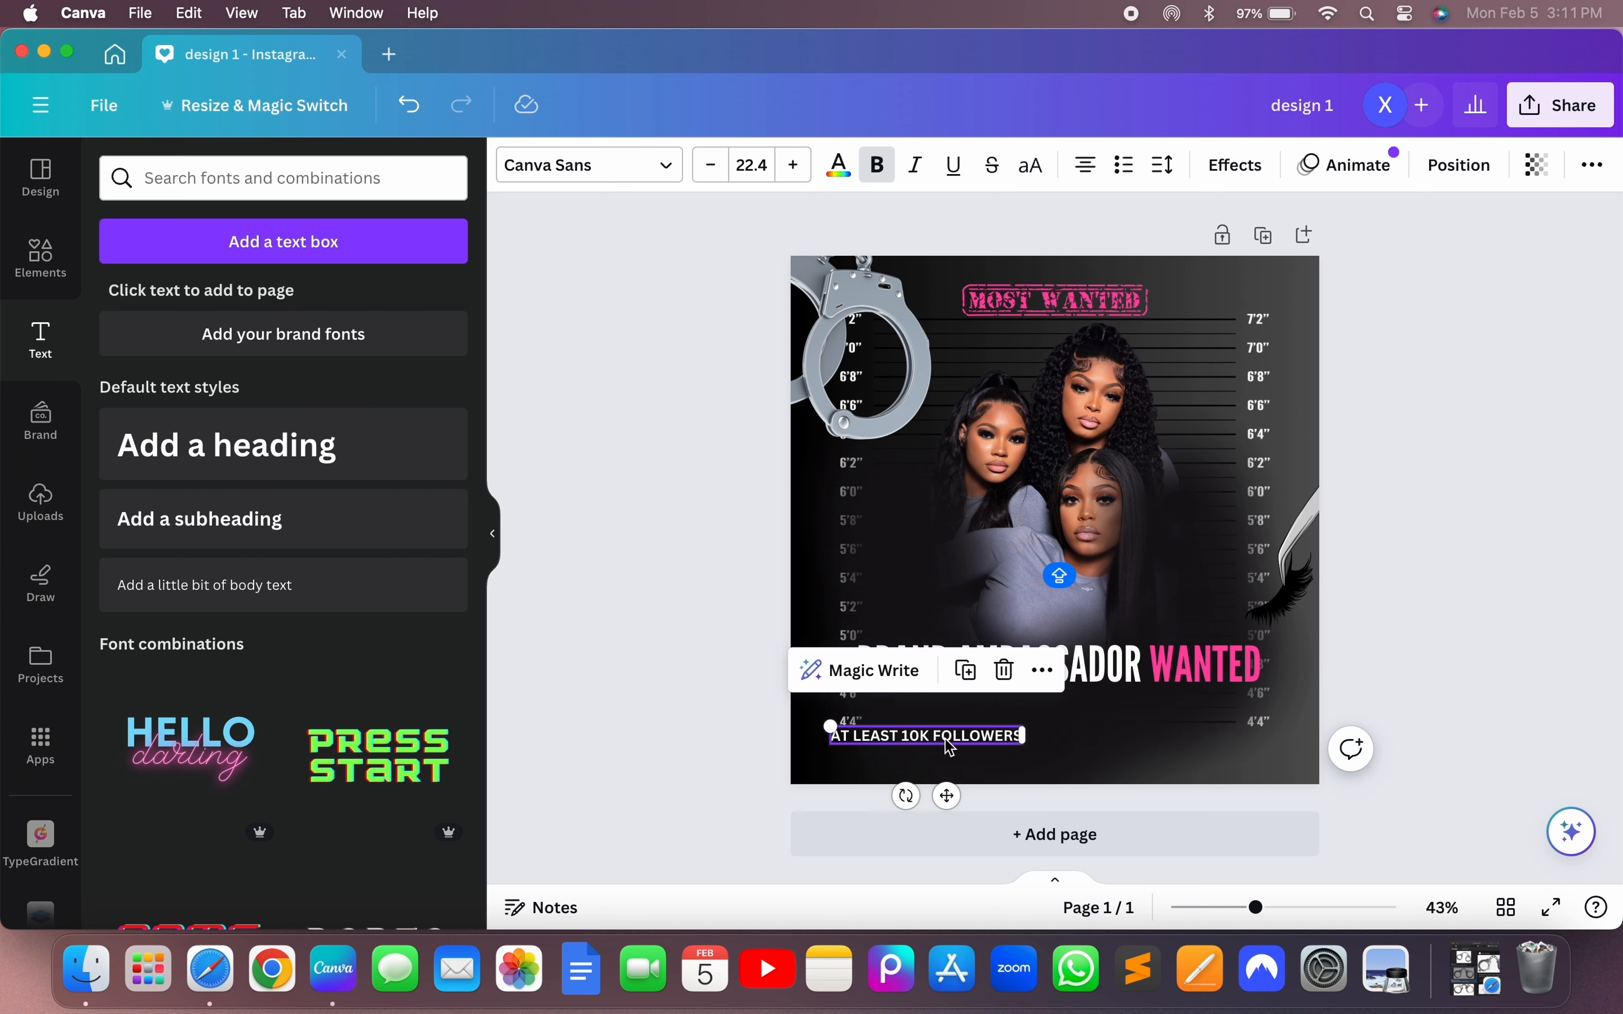
double_click(946, 740)
key("super+a")
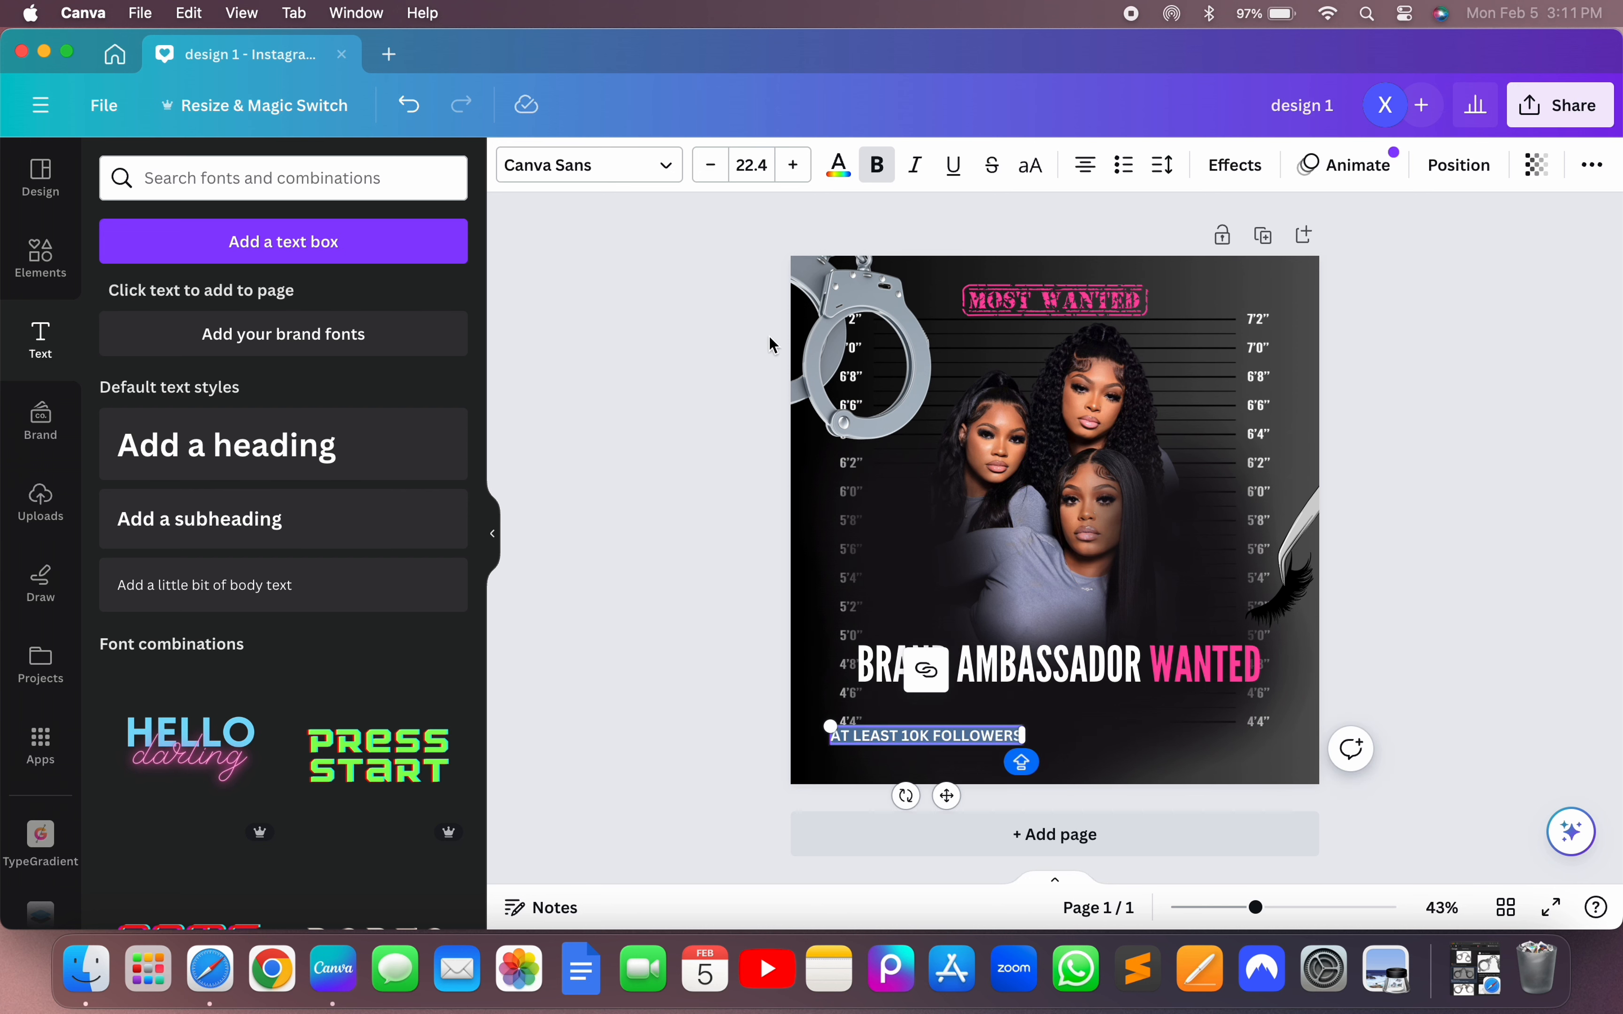
left_click(882, 174)
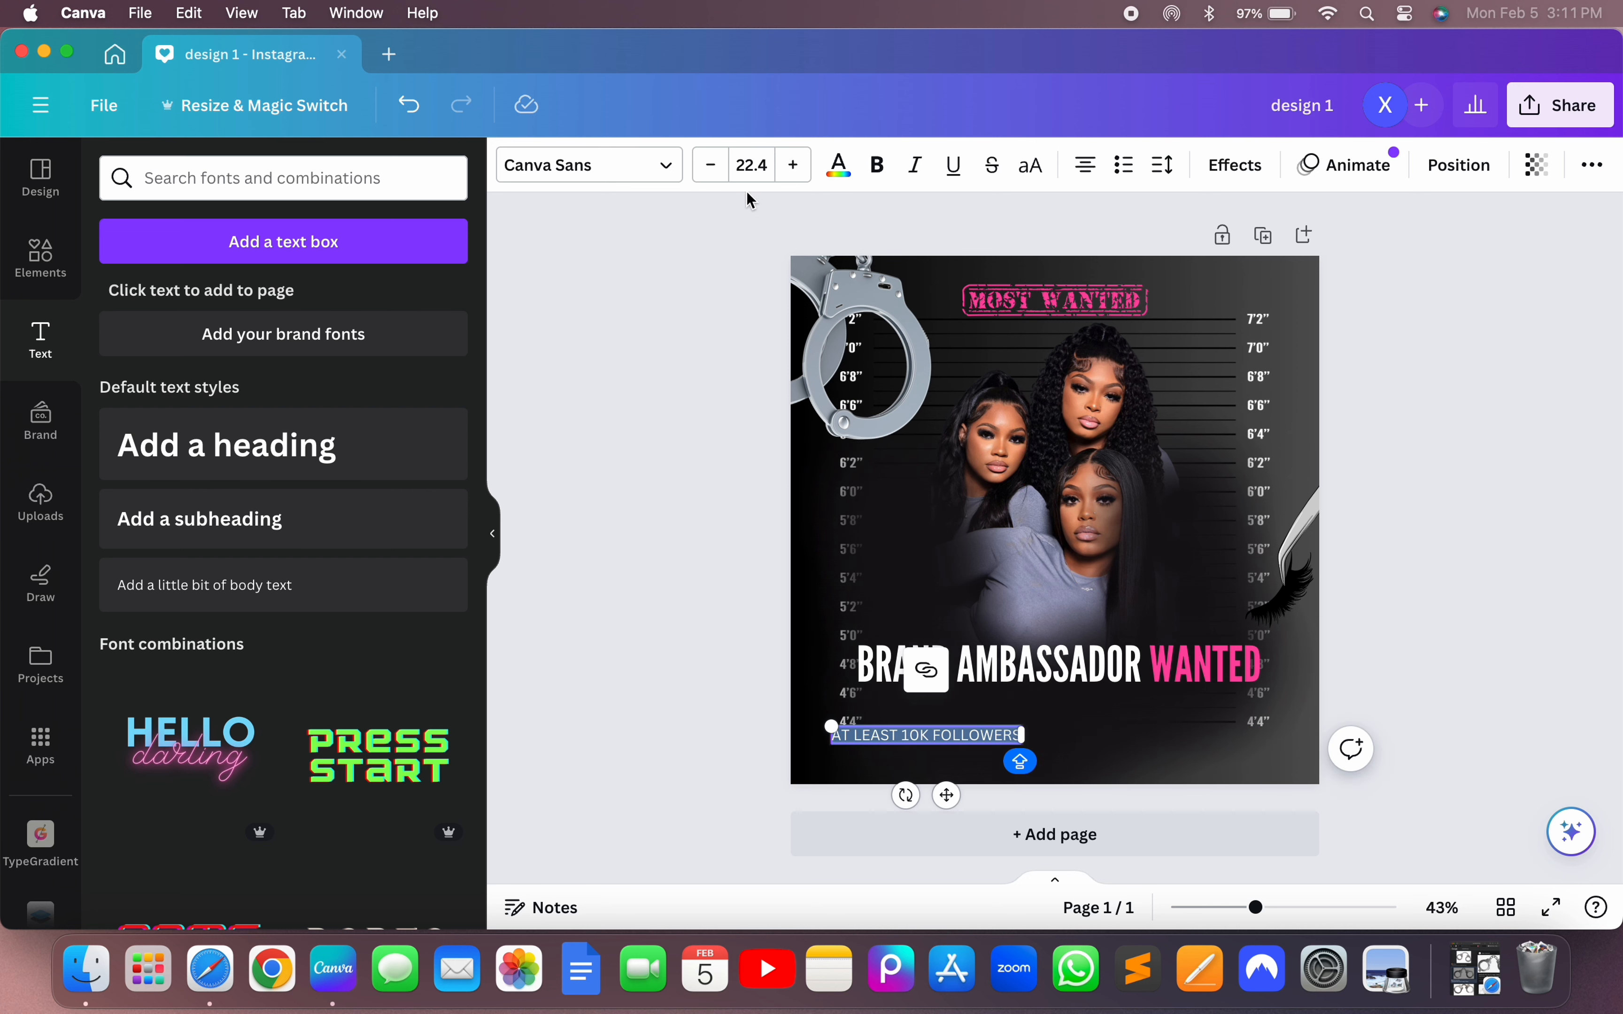
left_click(839, 171)
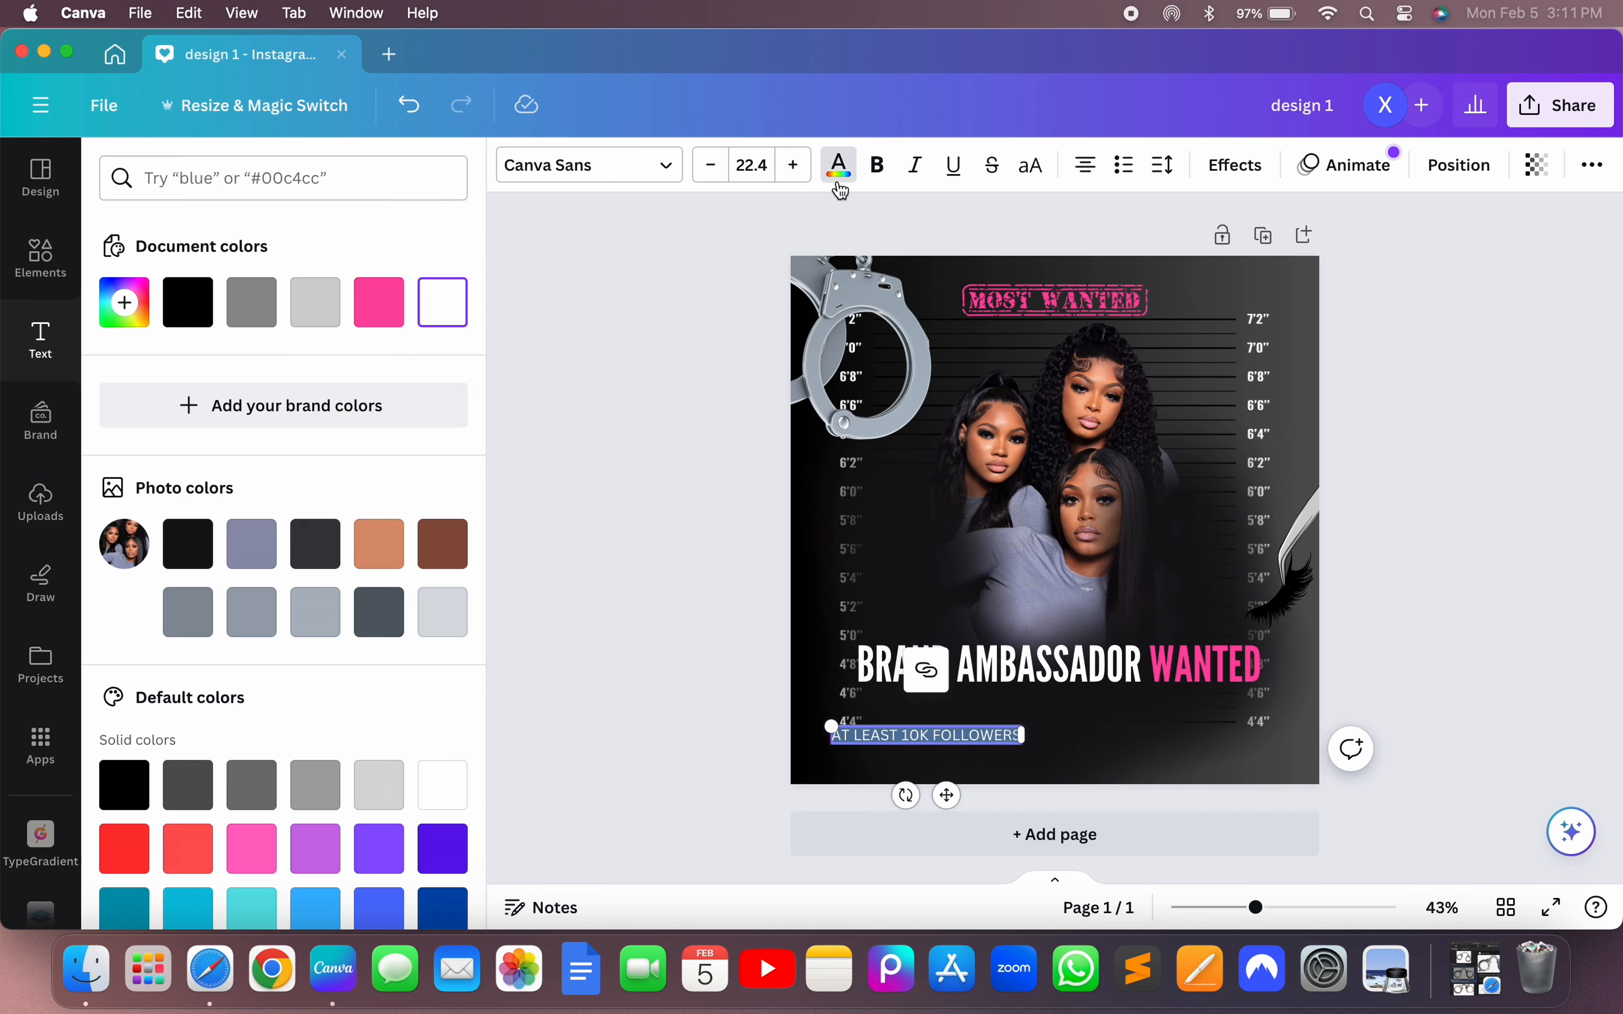
left_click(379, 302)
left_click(739, 728)
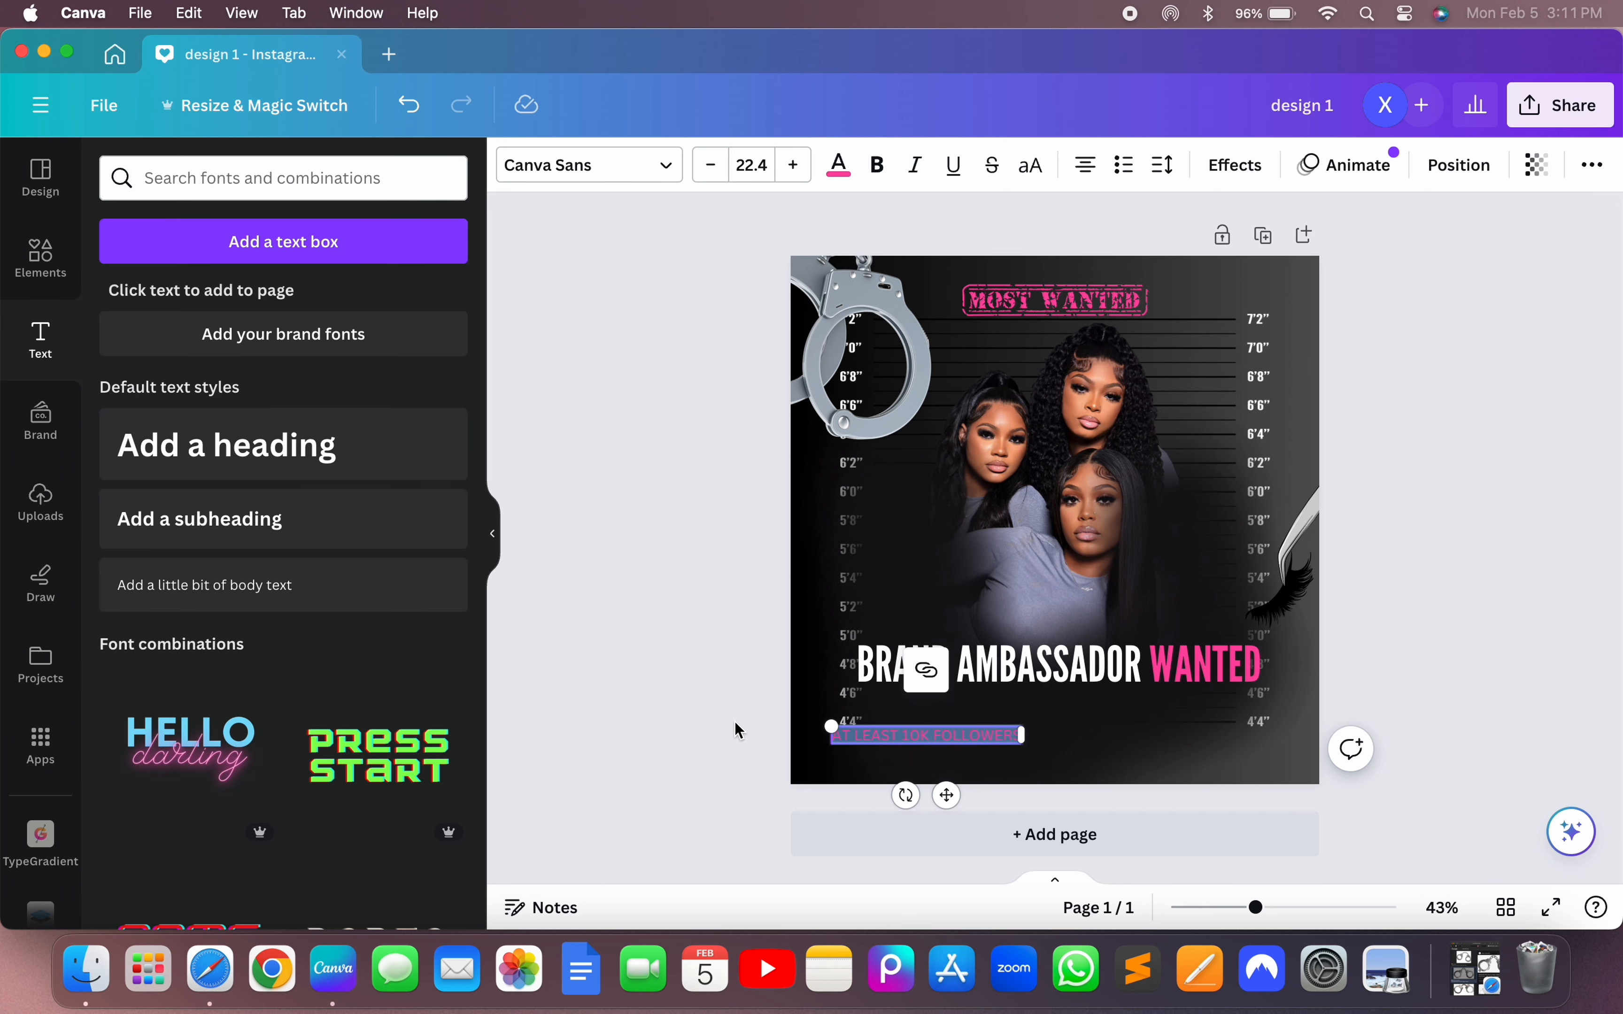
- Make the pink AT LEAST 10K FOLLOWERS line bold again
double_click(956, 746)
left_click(885, 165)
left_click(676, 517)
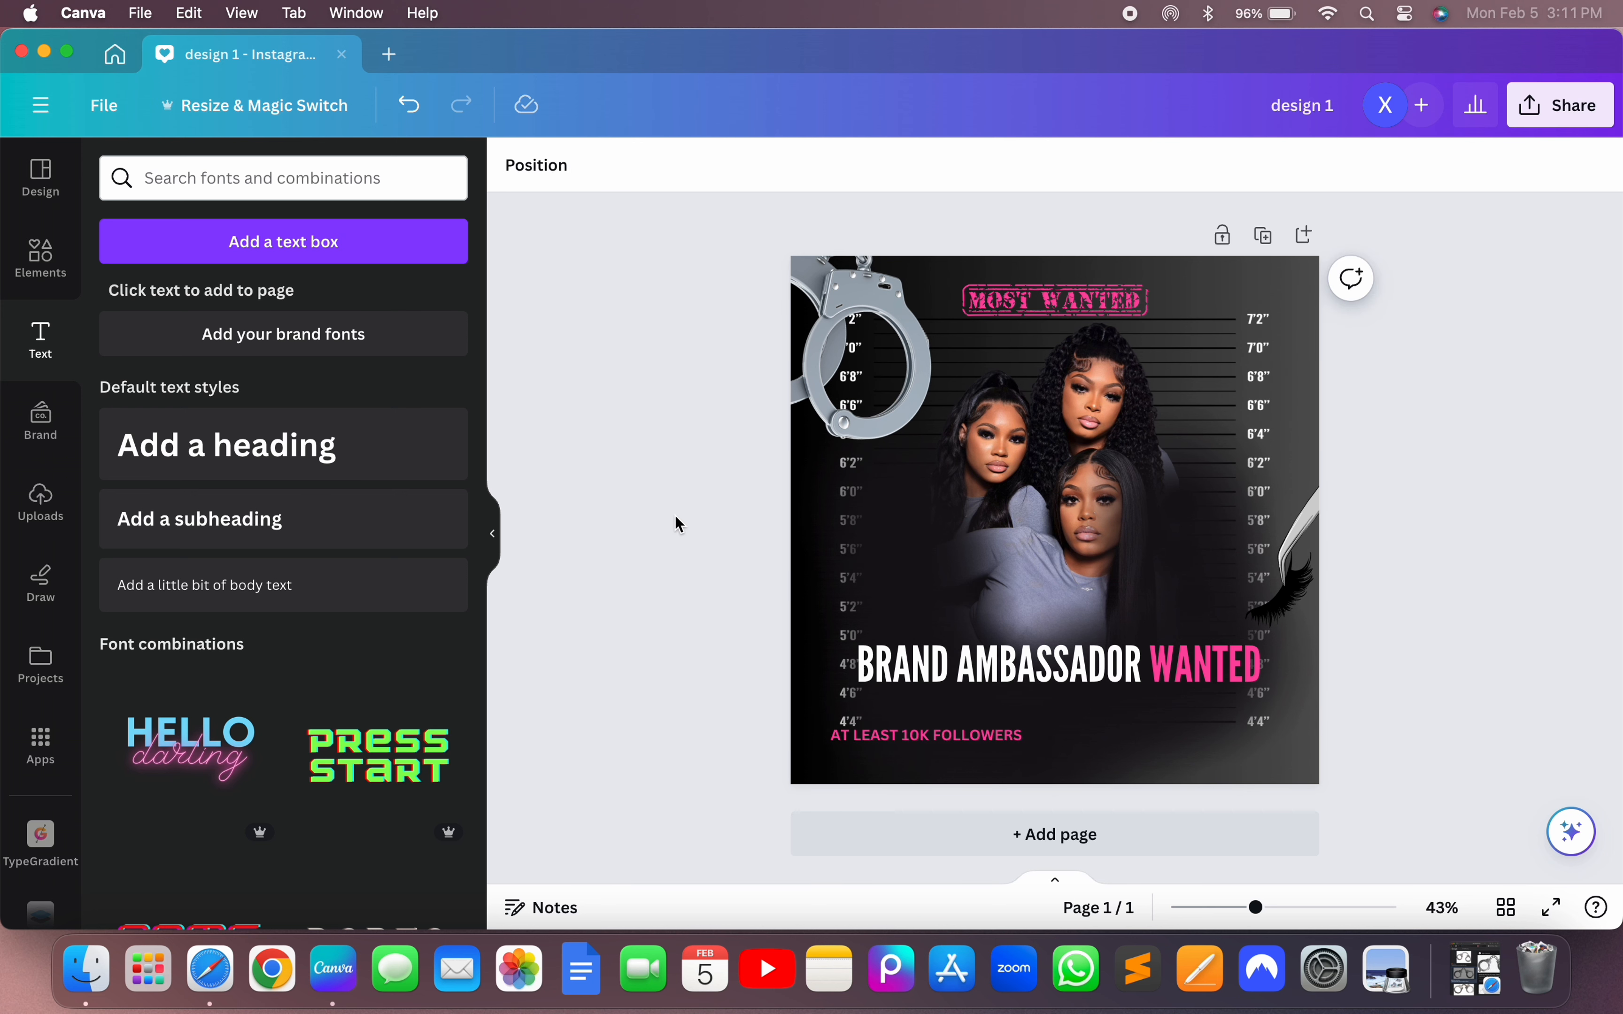
- Duplicate the AT LEAST 10K FOLLOWERS line and align the copy directly beneath the original
double_click(967, 737)
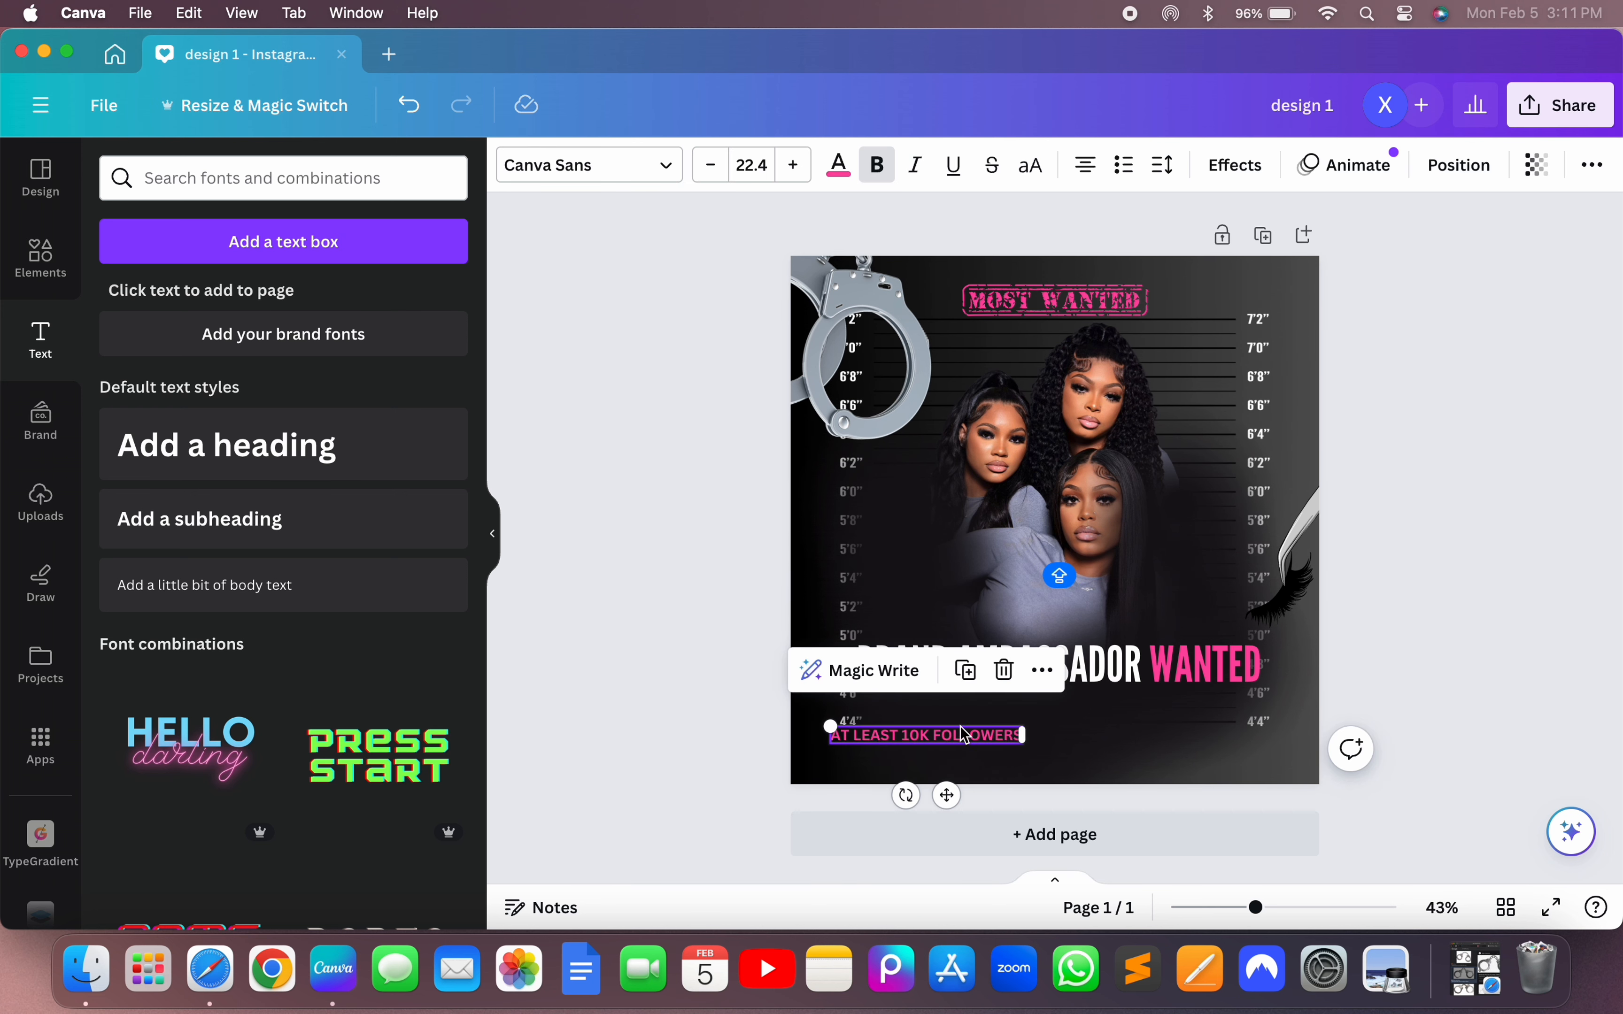
left_click(966, 671)
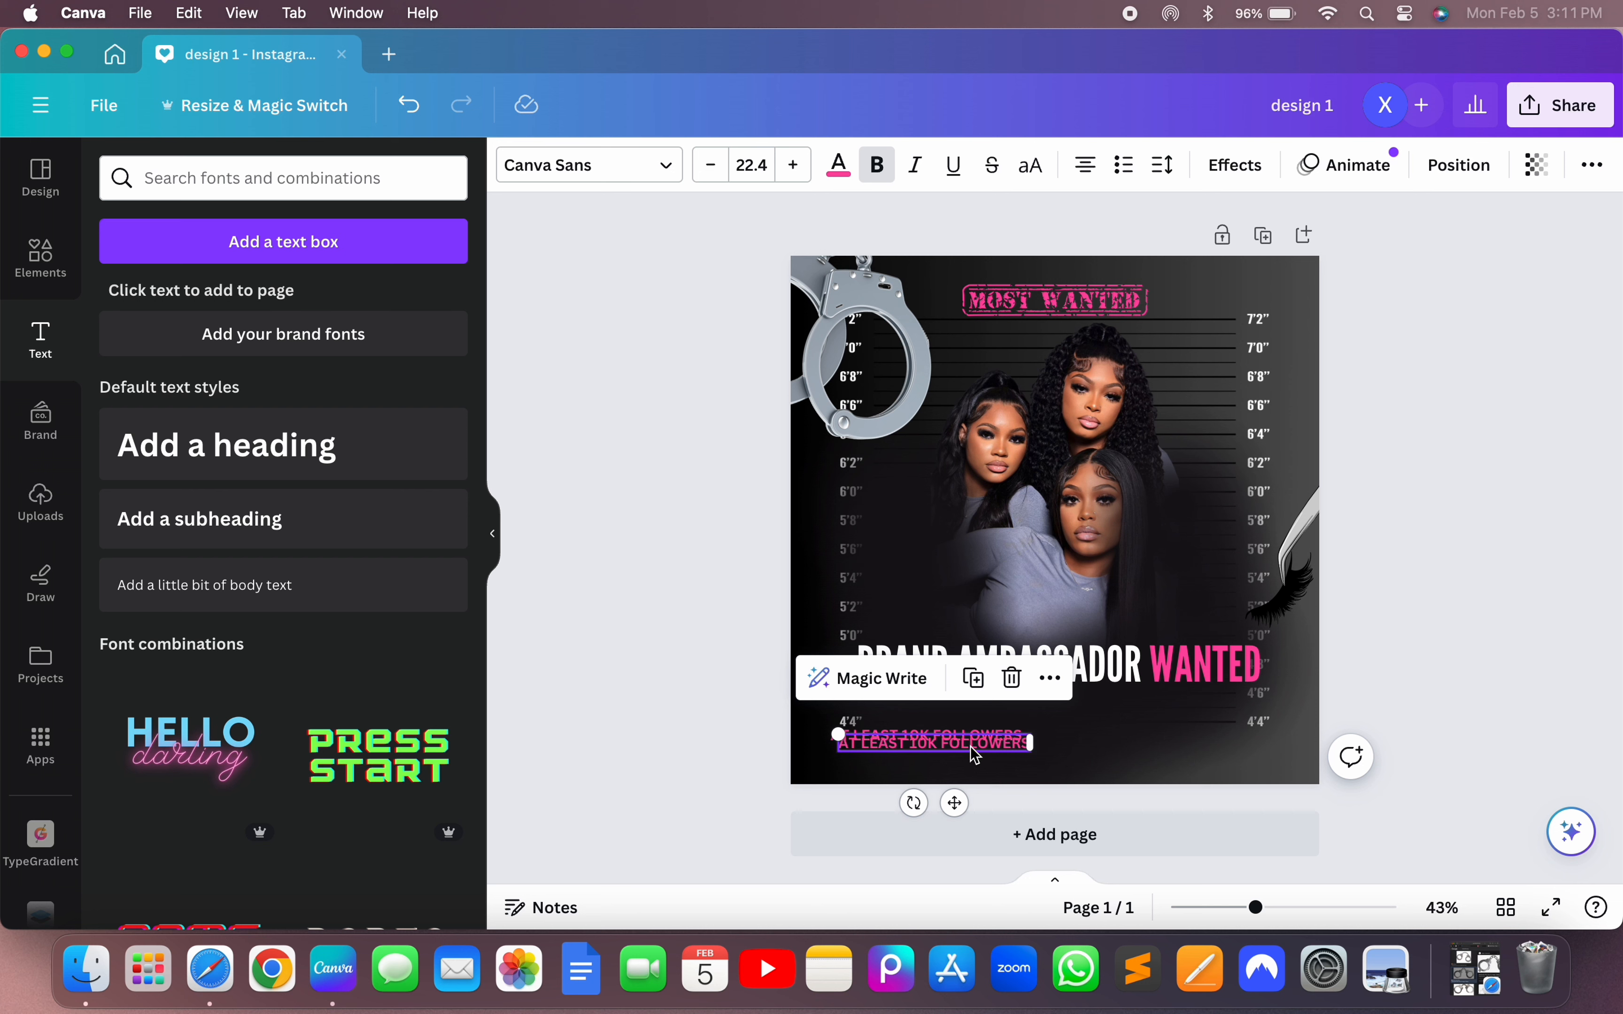
left_click_drag(976, 758, 963, 764)
double_click(963, 760)
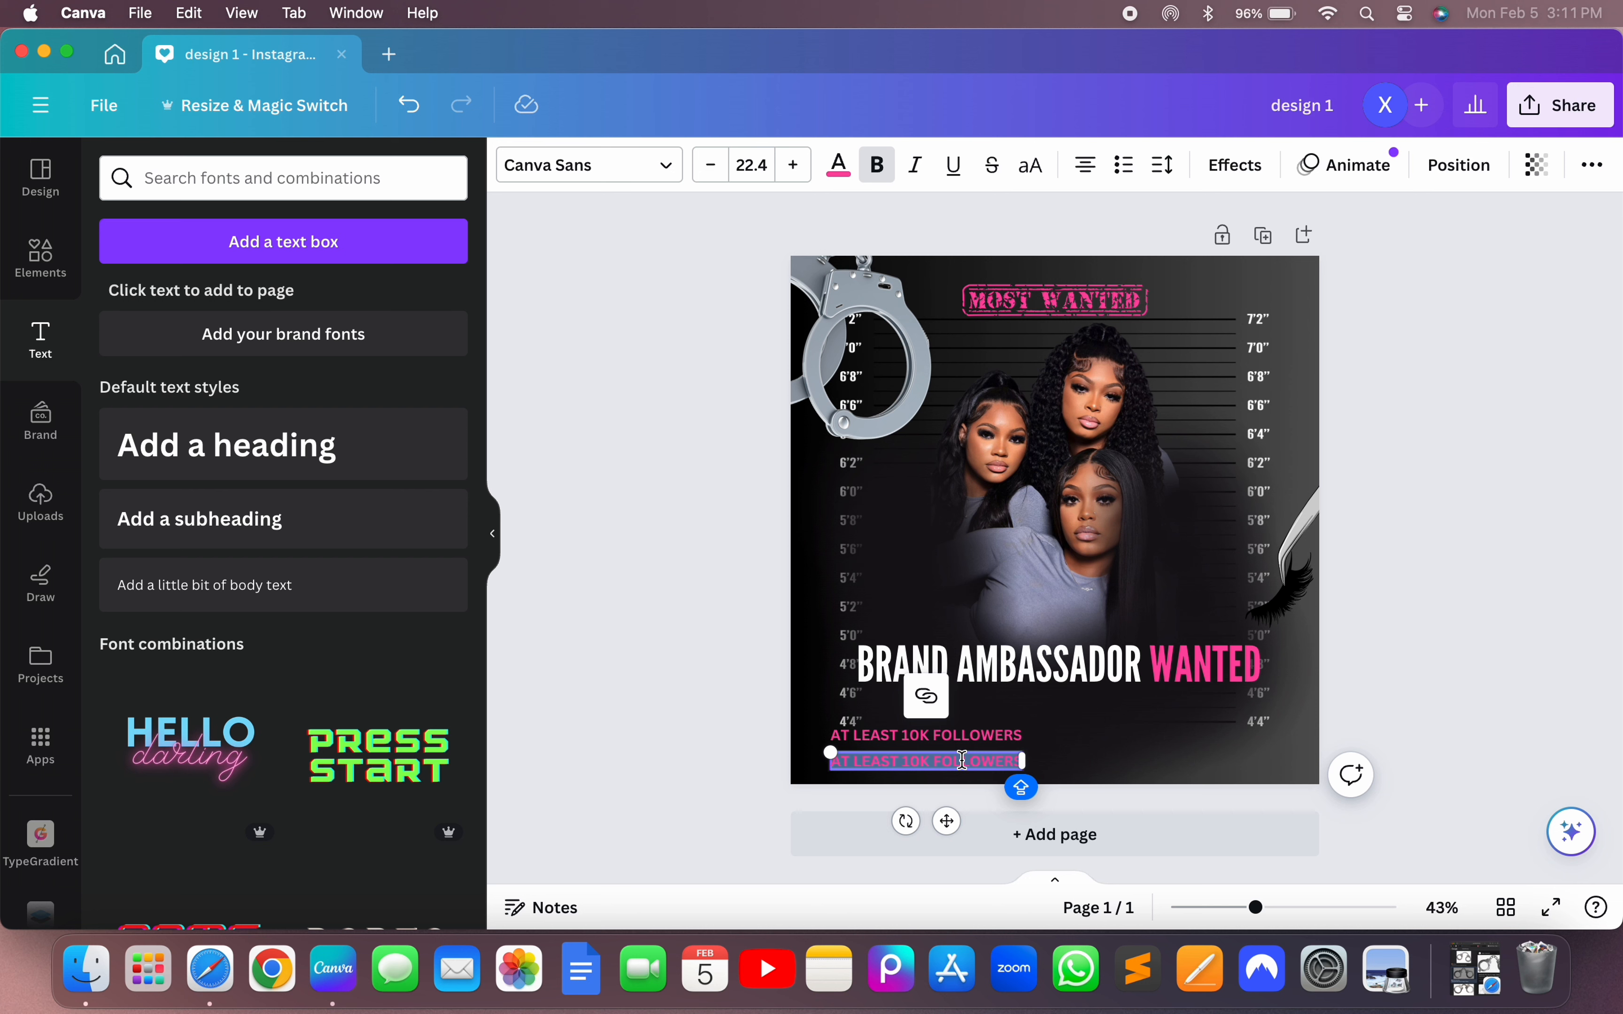
type("FOLLOW U")
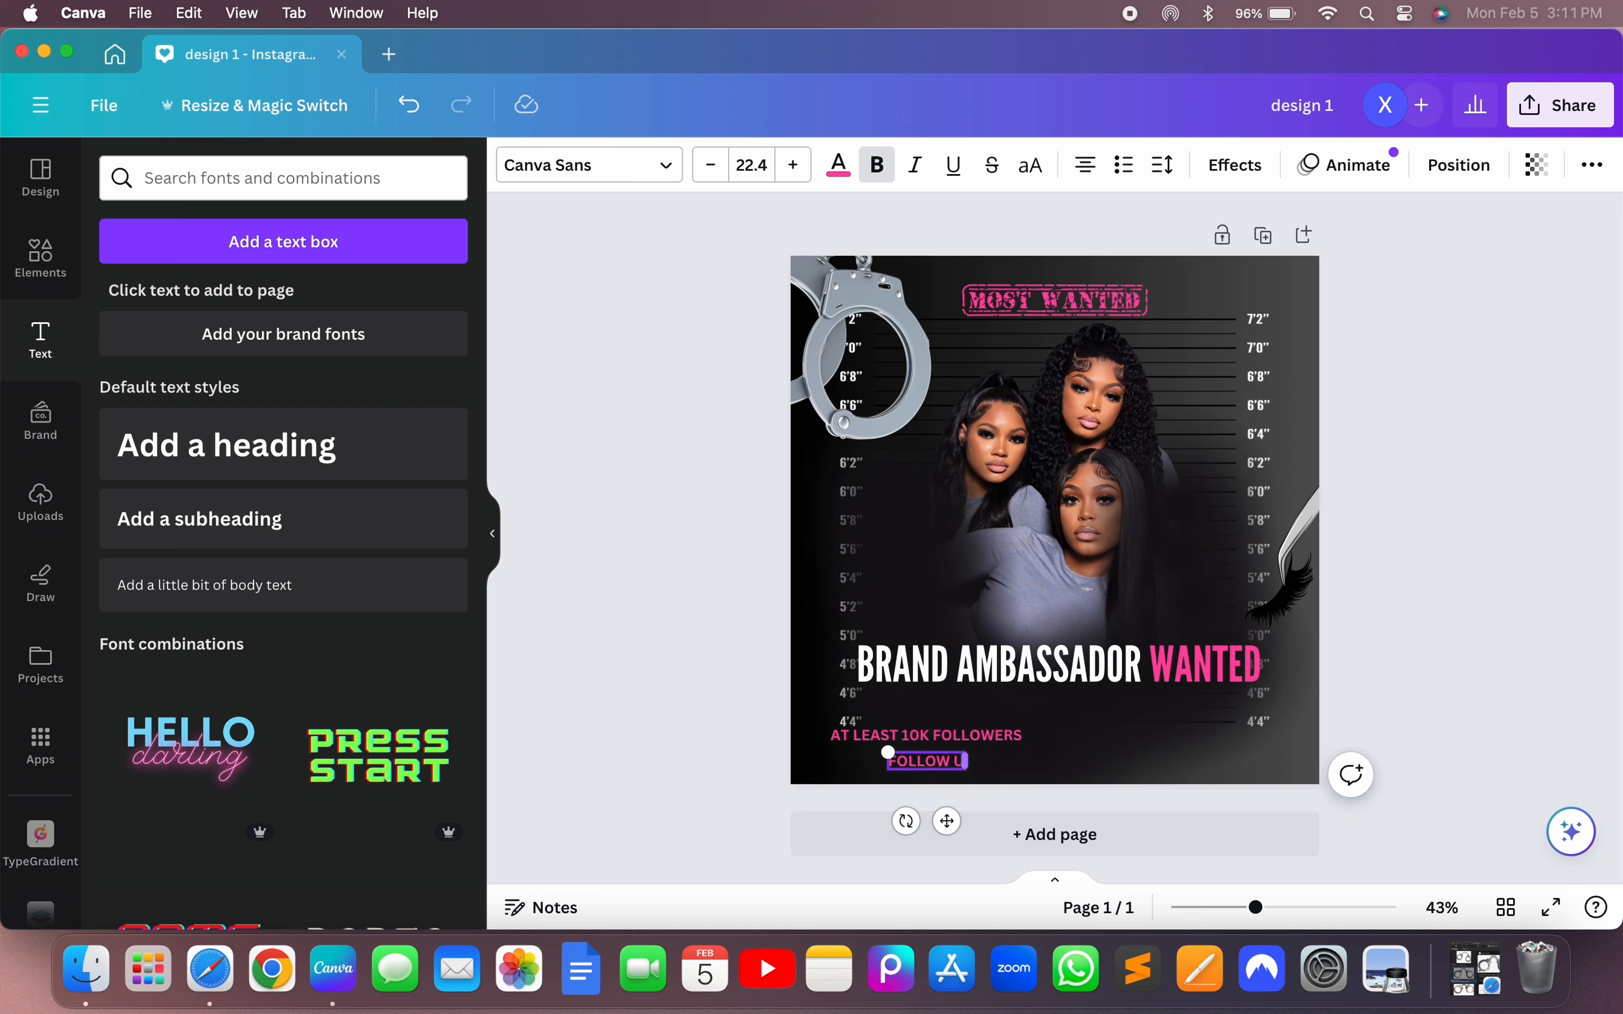
type("S")
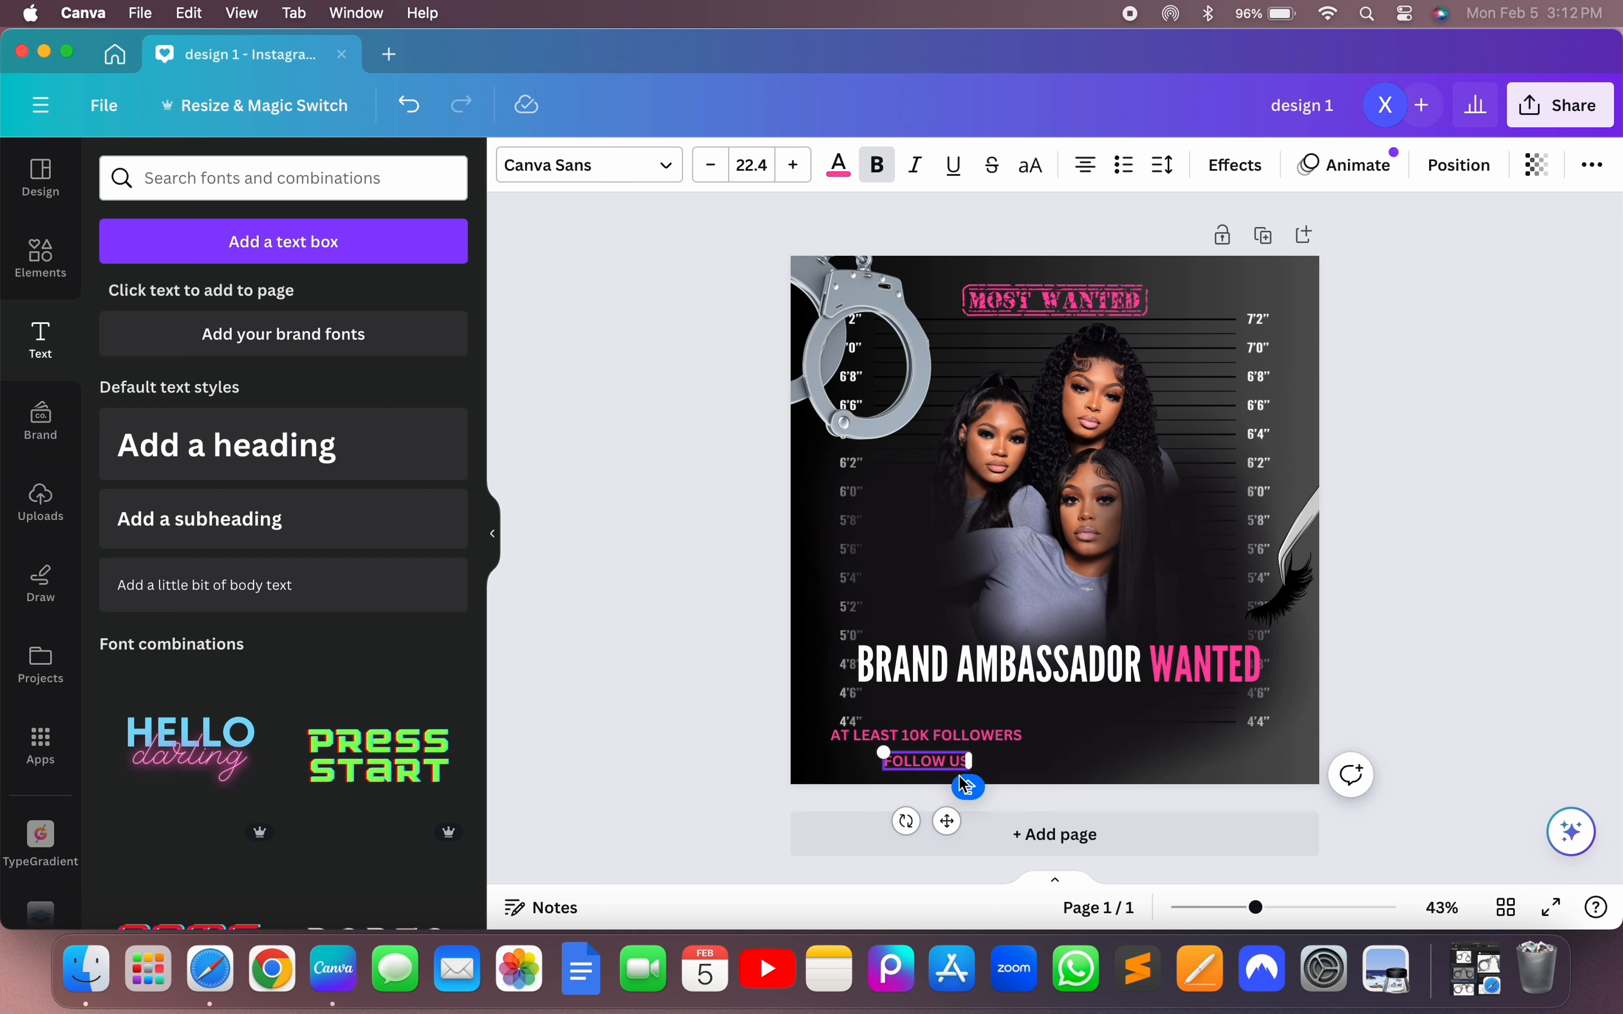
type(" AT LAS")
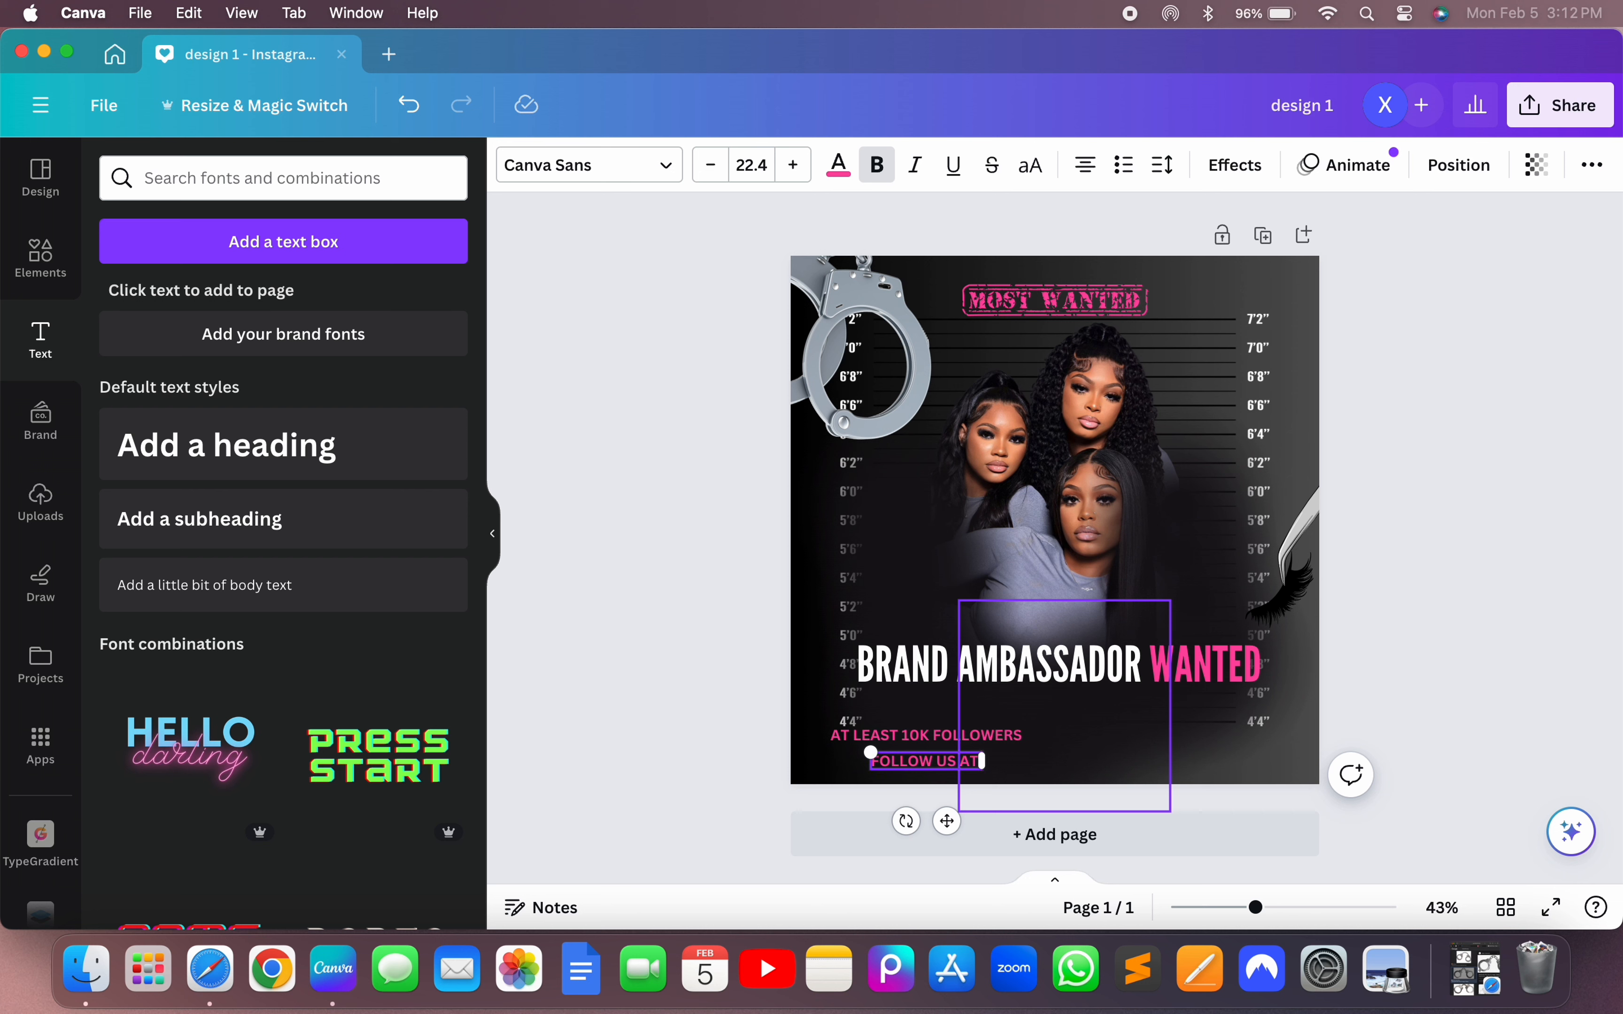
key("BackSpace")
key("BackSpace")
key("BackSpace")
key("BackSpace")
key("BackSpace")
key("BackSpace")
type("@LASHME")
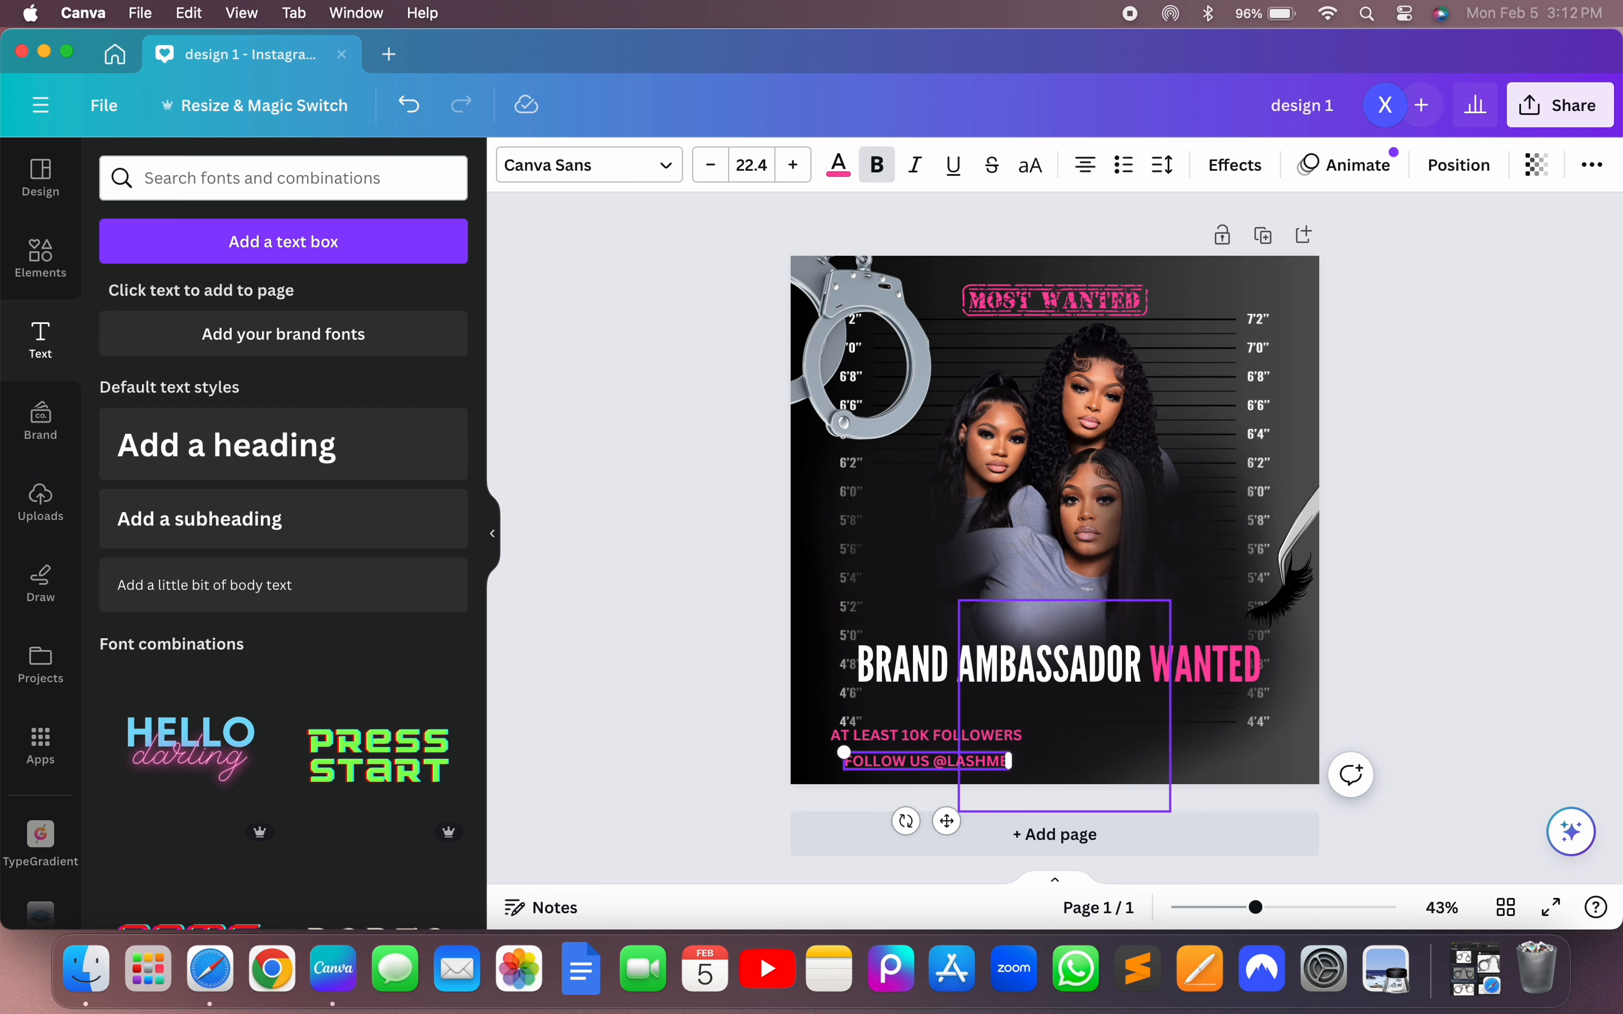
type("OUT")
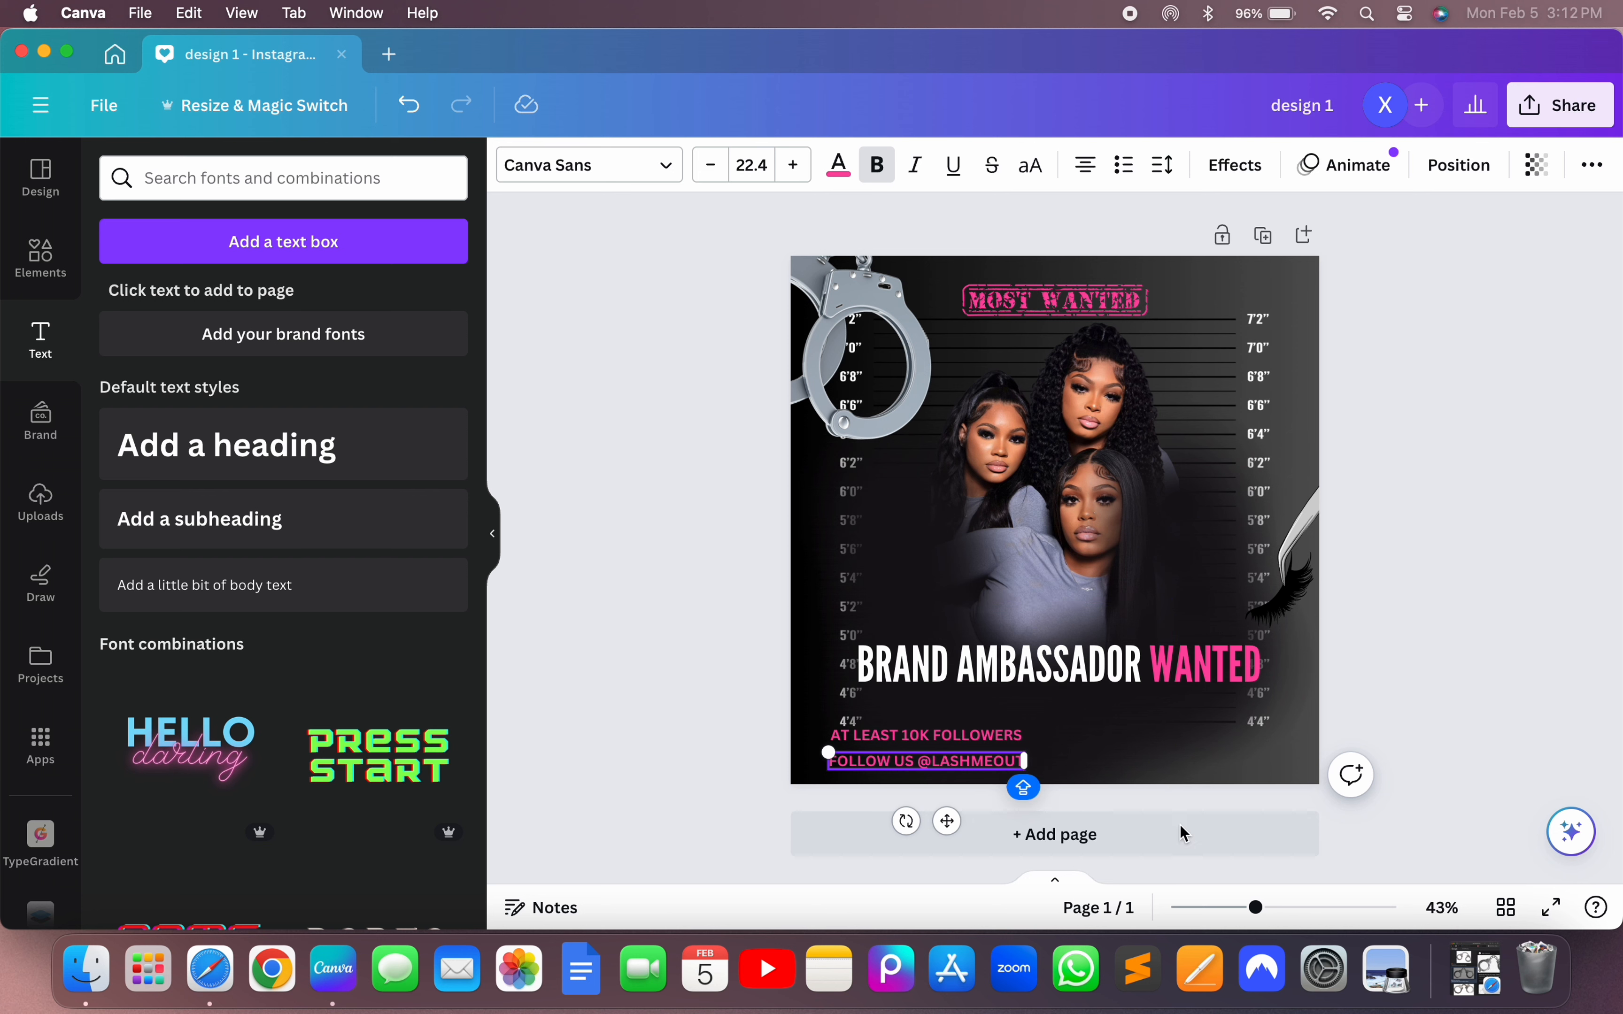
left_click(1493, 717)
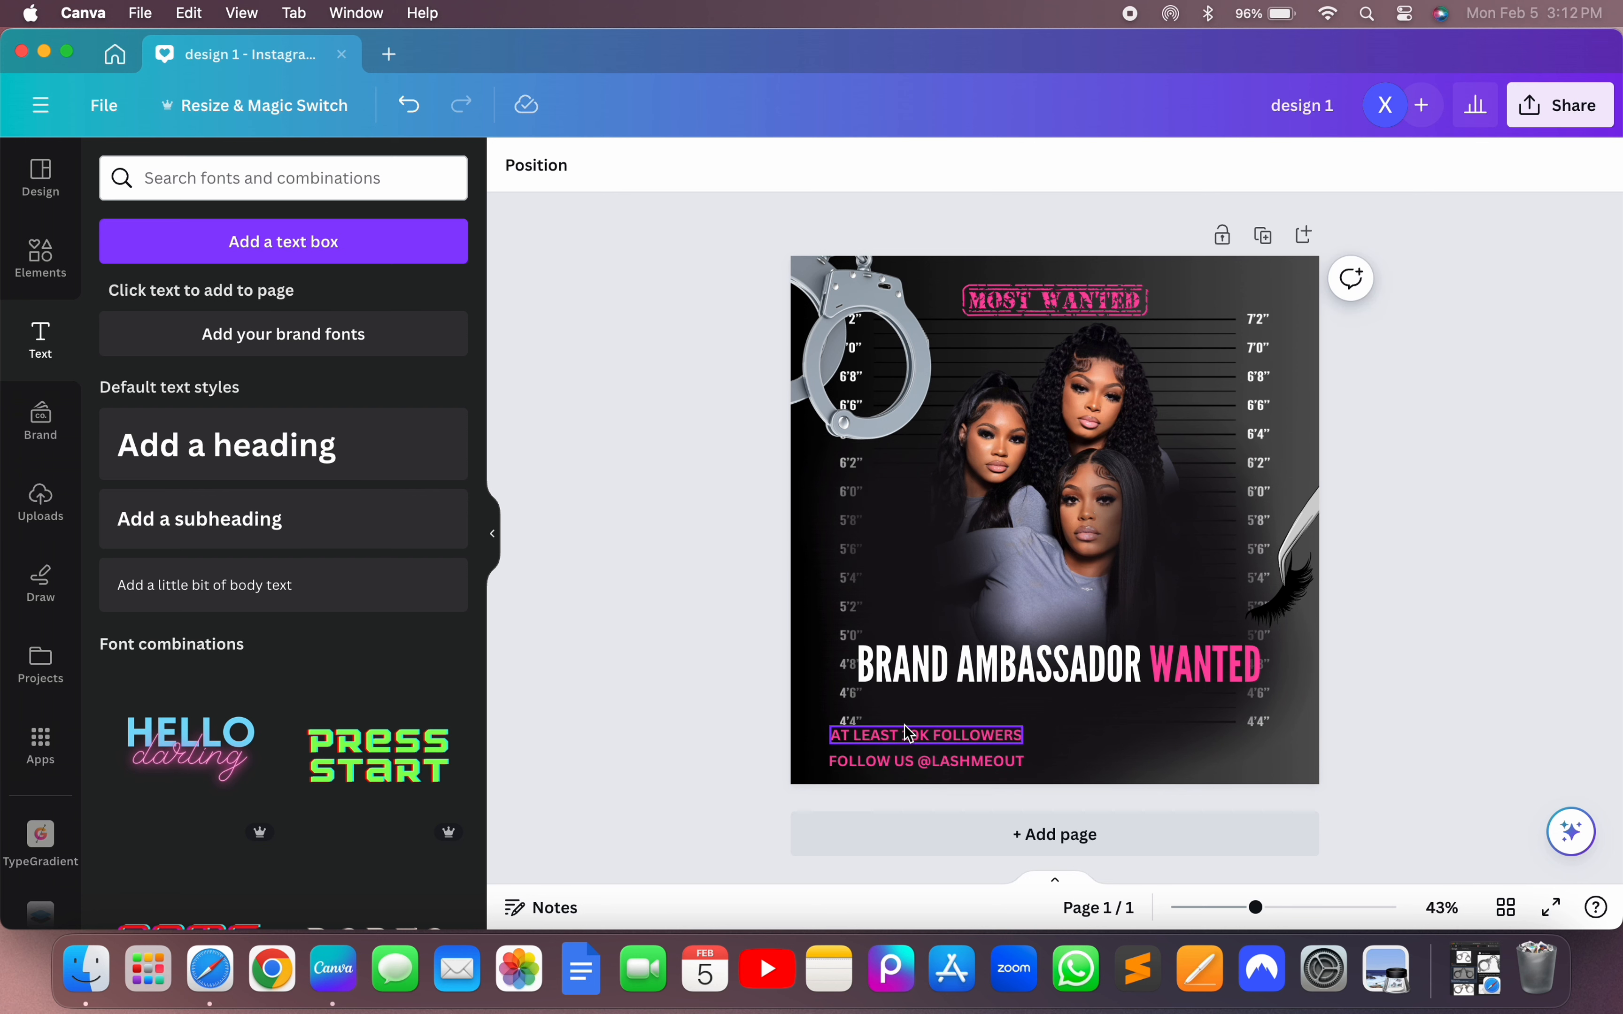
- Duplicate the AT LEAST 10K FOLLOWERS line and place the copy level with it on the right side of the post
left_click(882, 745)
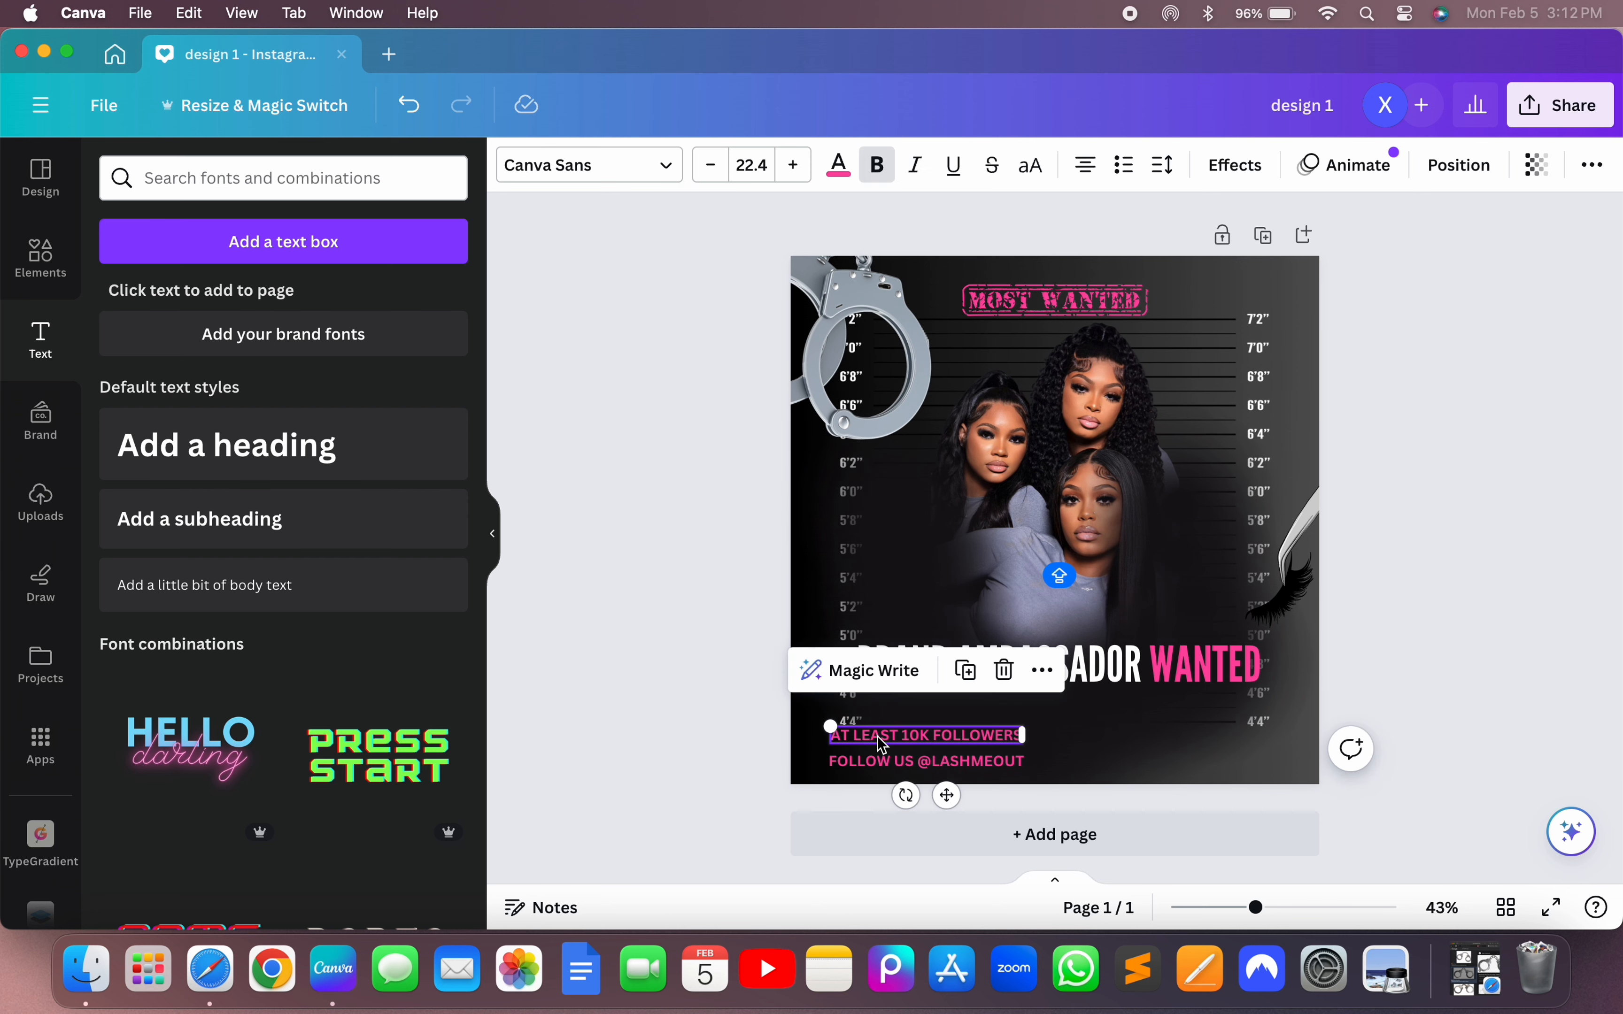
left_click(969, 671)
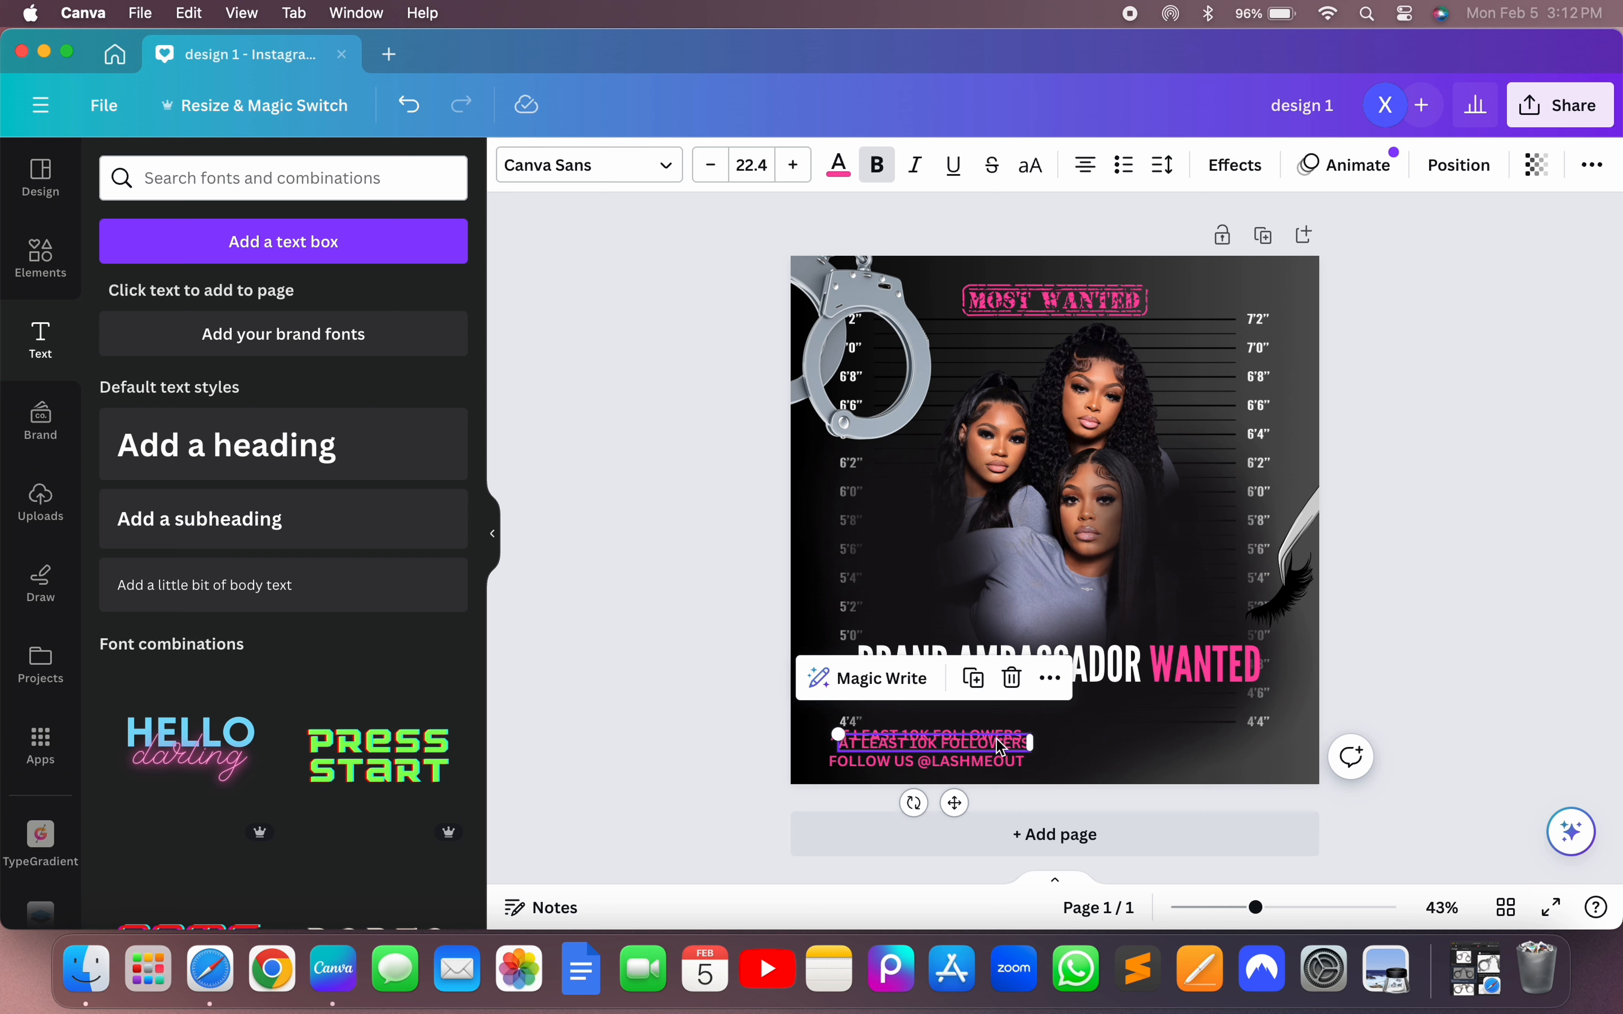
left_click_drag(1002, 746, 1252, 735)
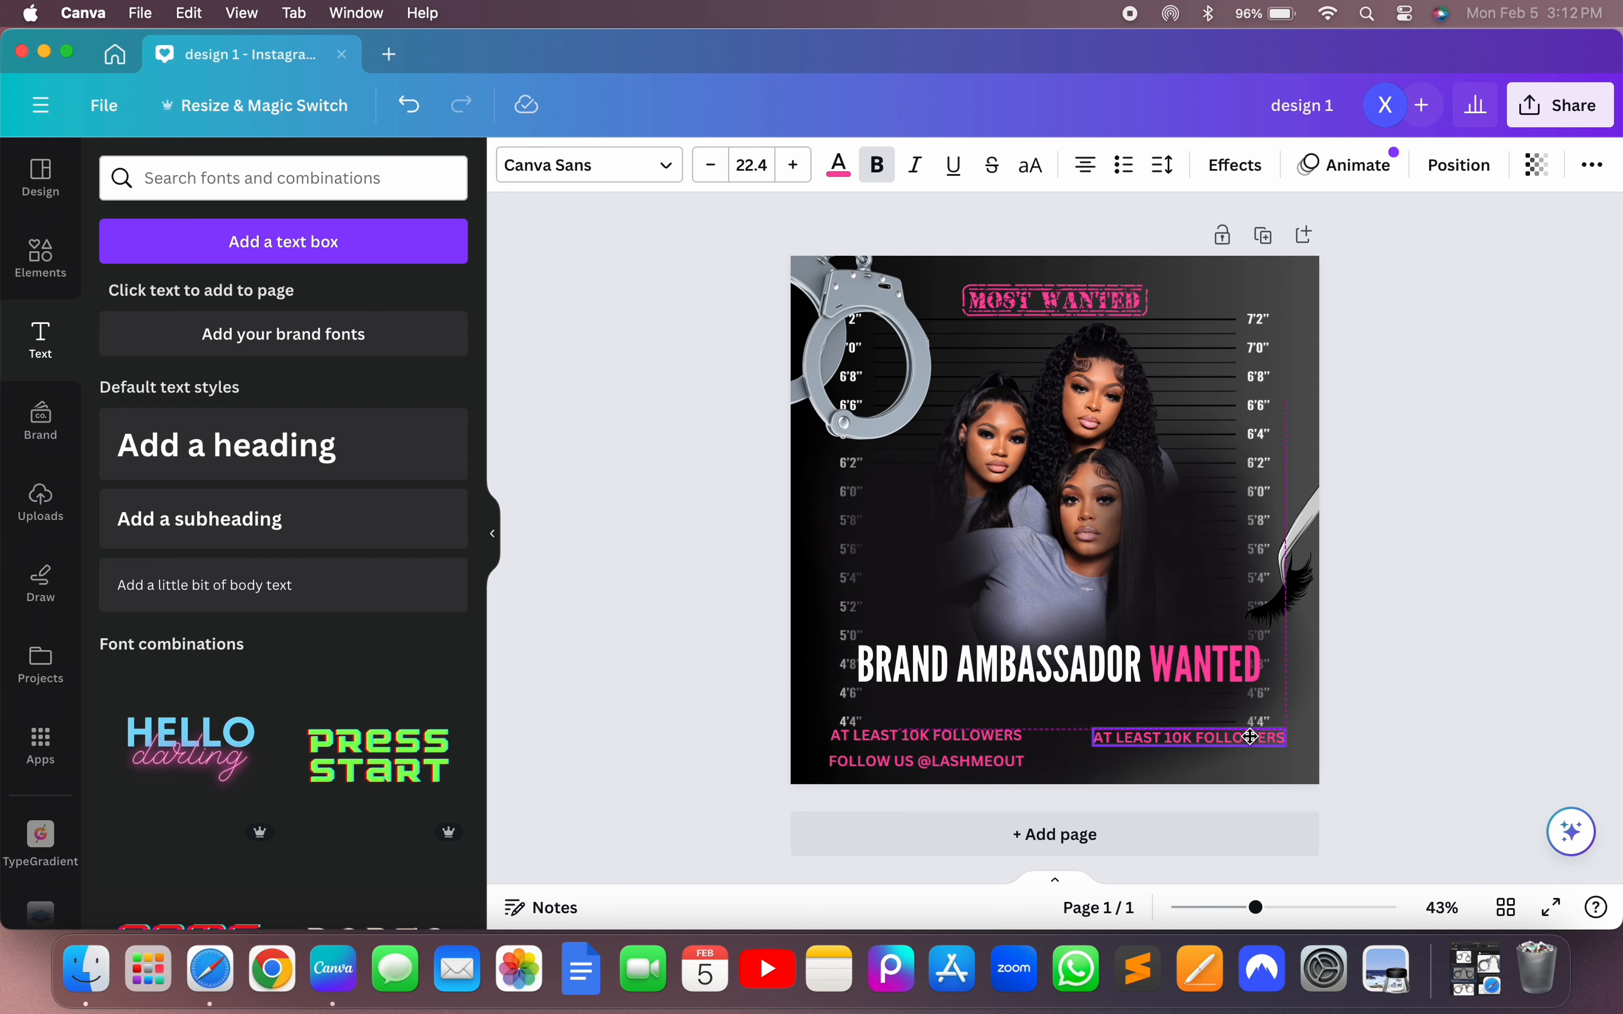
- Change the text of the copied line on the right side of the post to PERSONAL DISCOUNT CODE
double_click(1251, 735)
type("DISC")
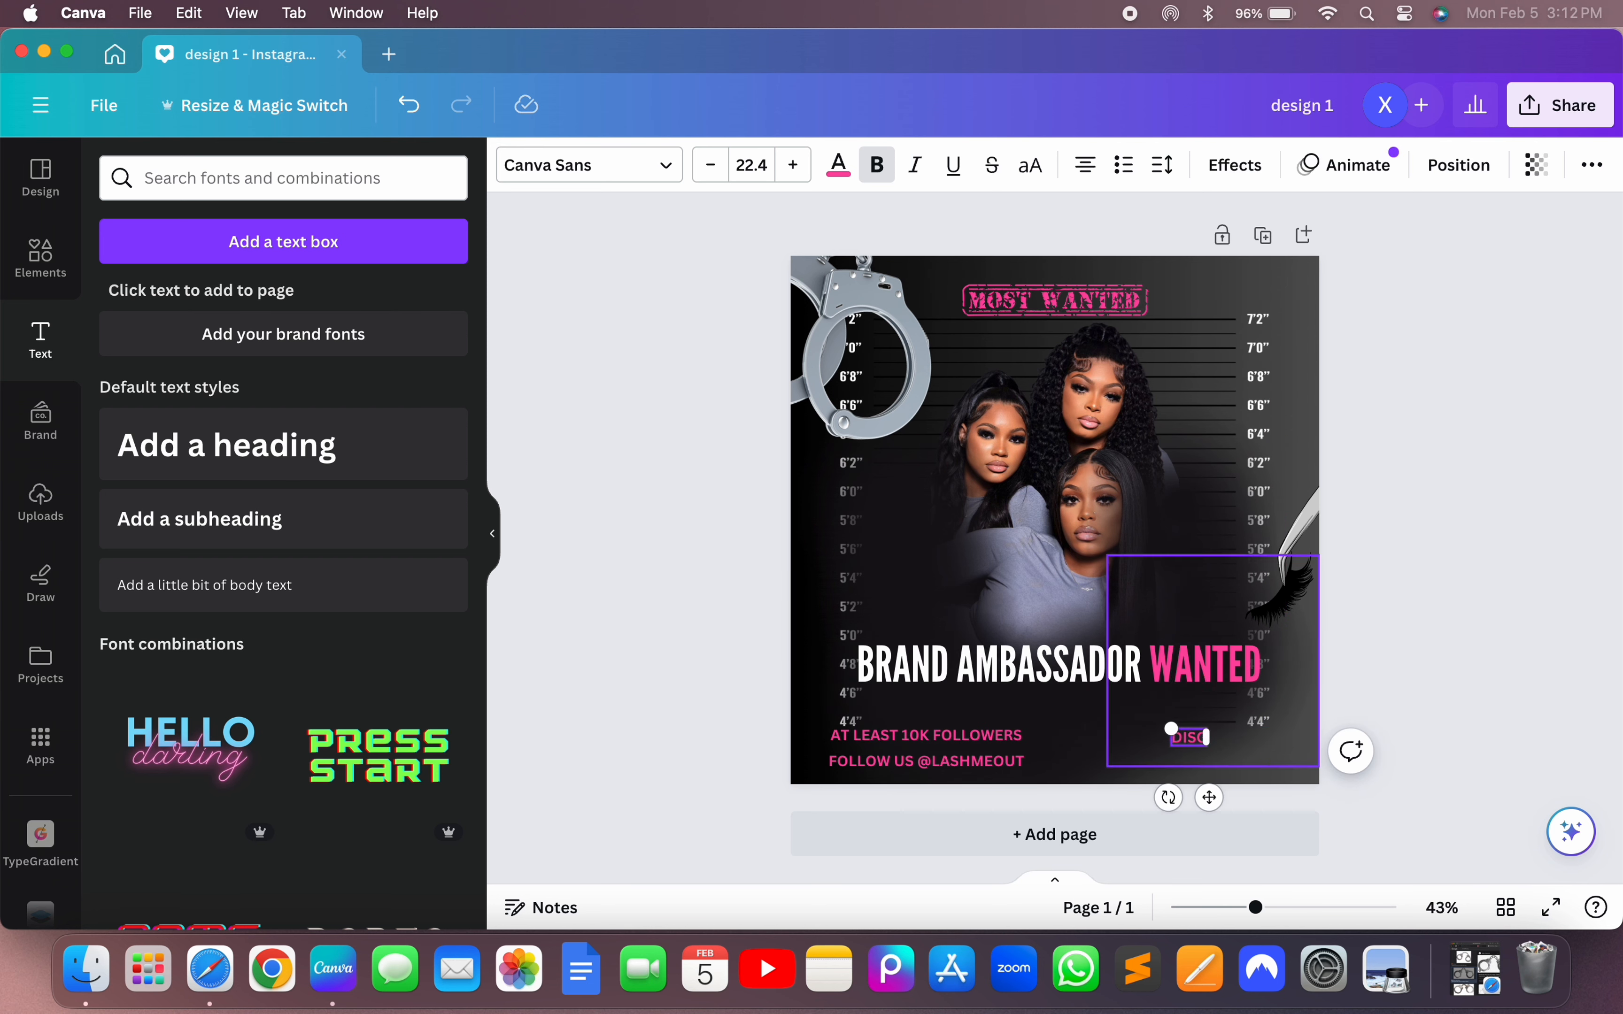
type("ON")
key("BackSpace")
key("BackSpace")
key("BackSpace")
key("BackSpace")
key("BackSpace")
type("ERSONAL DISCOU")
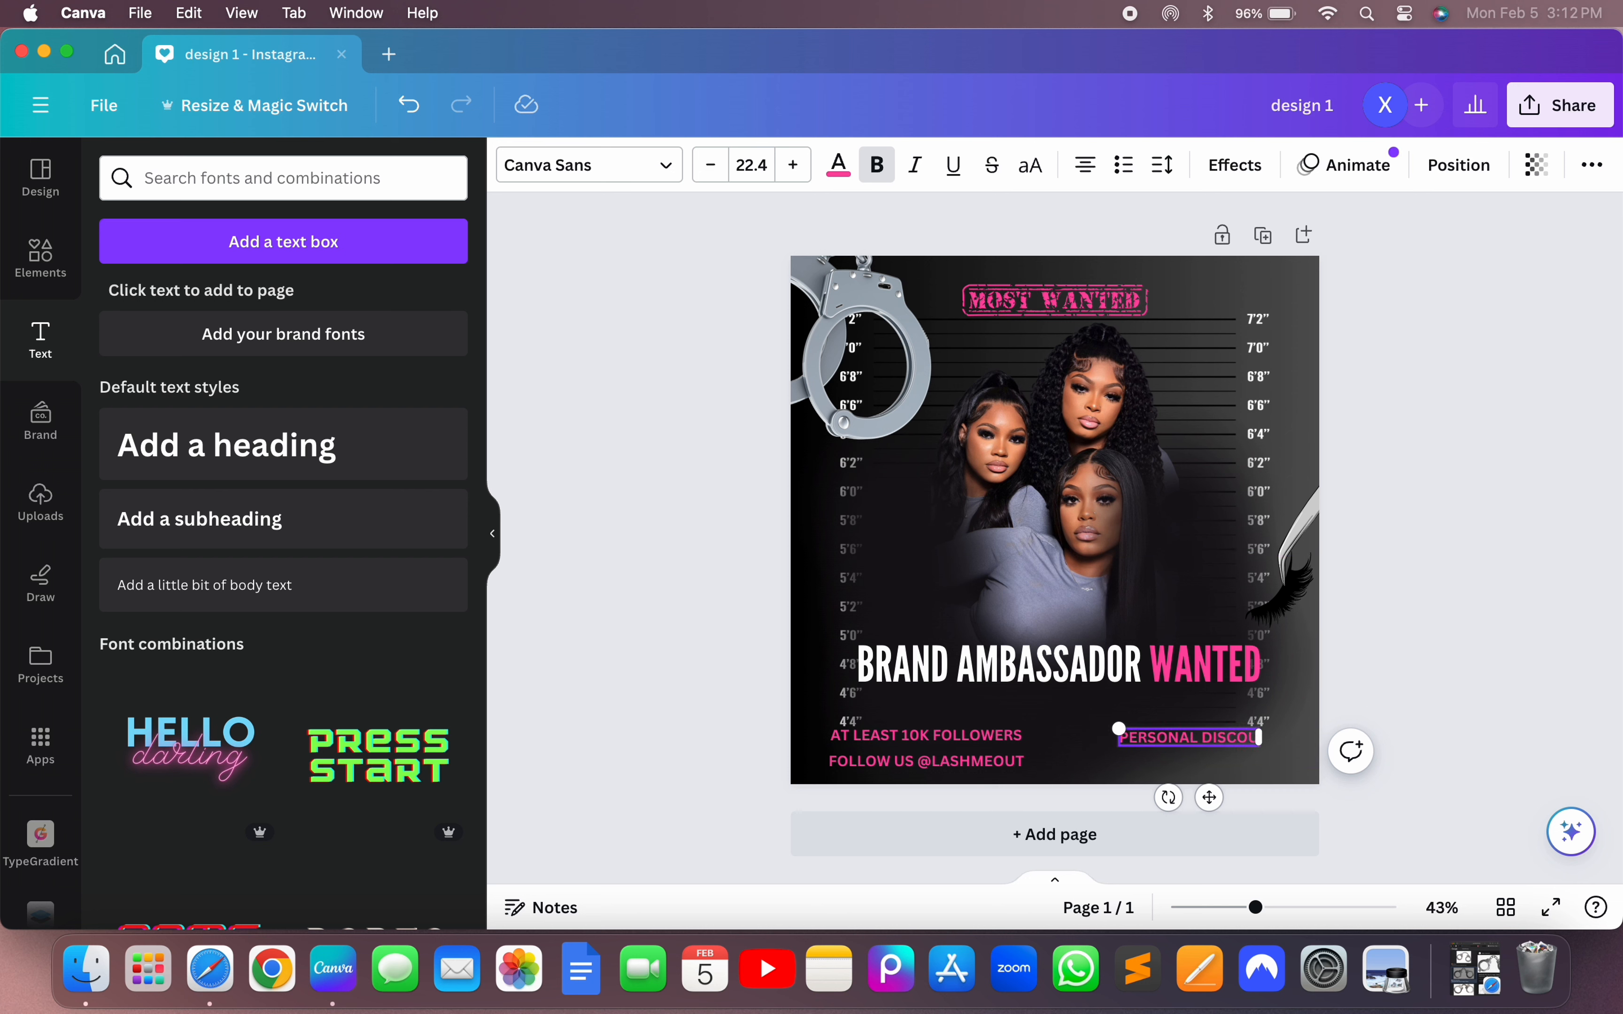
type("NT CODE")
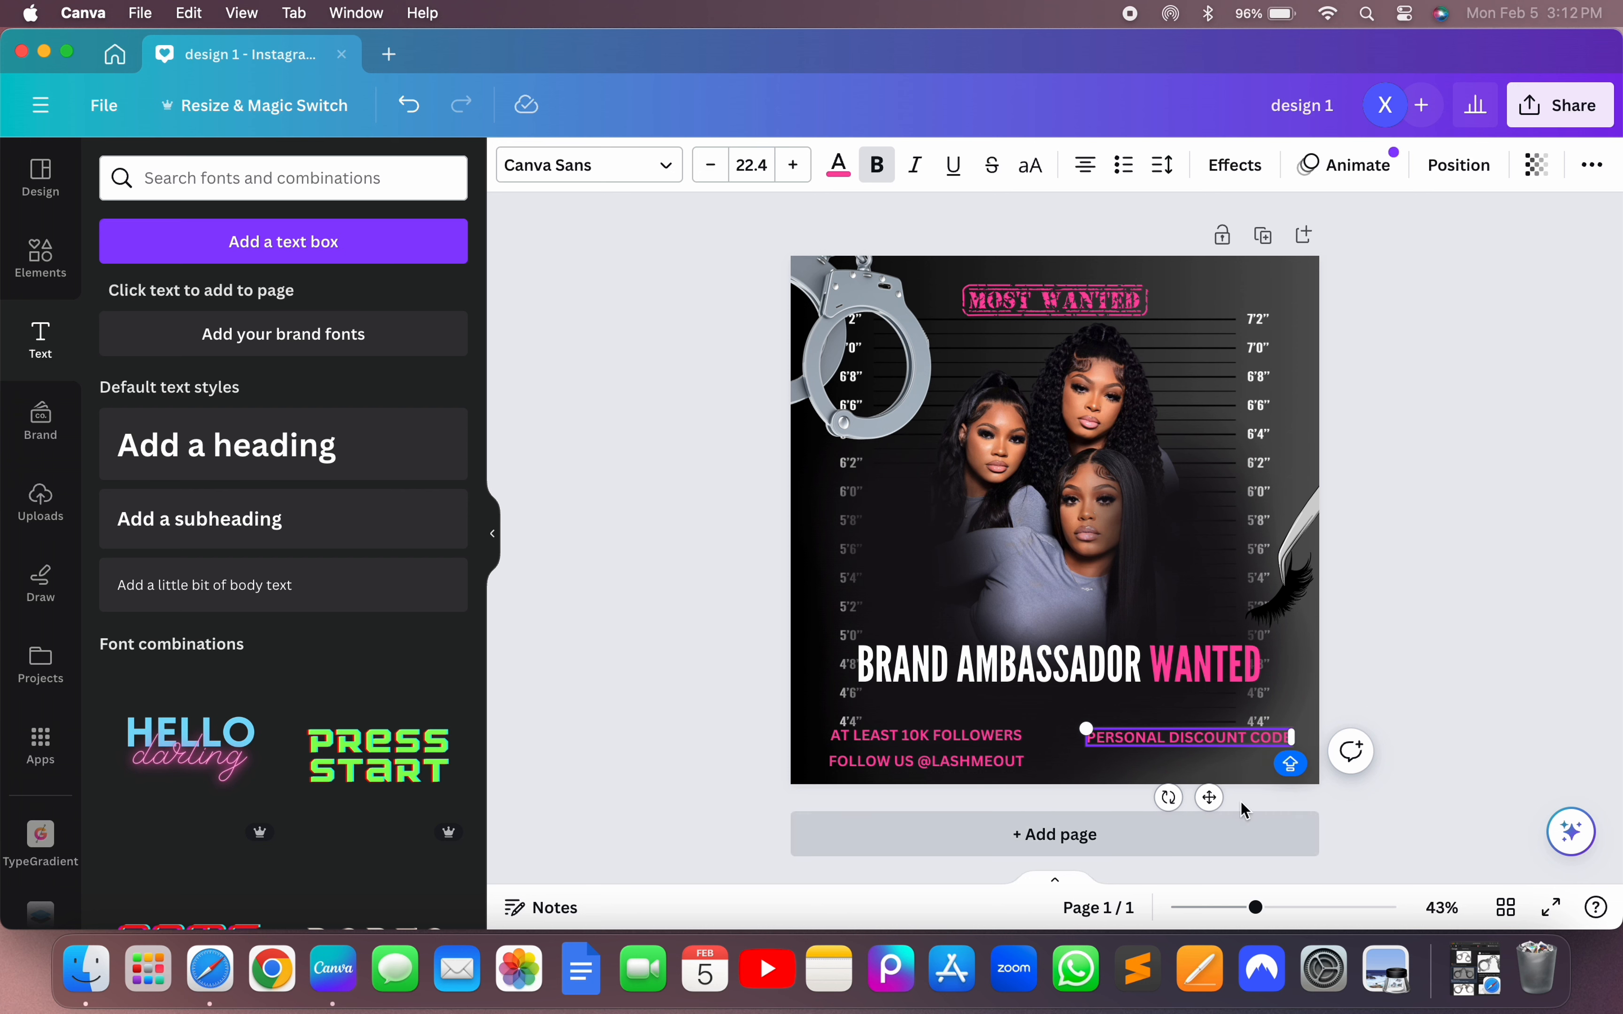
left_click(1483, 712)
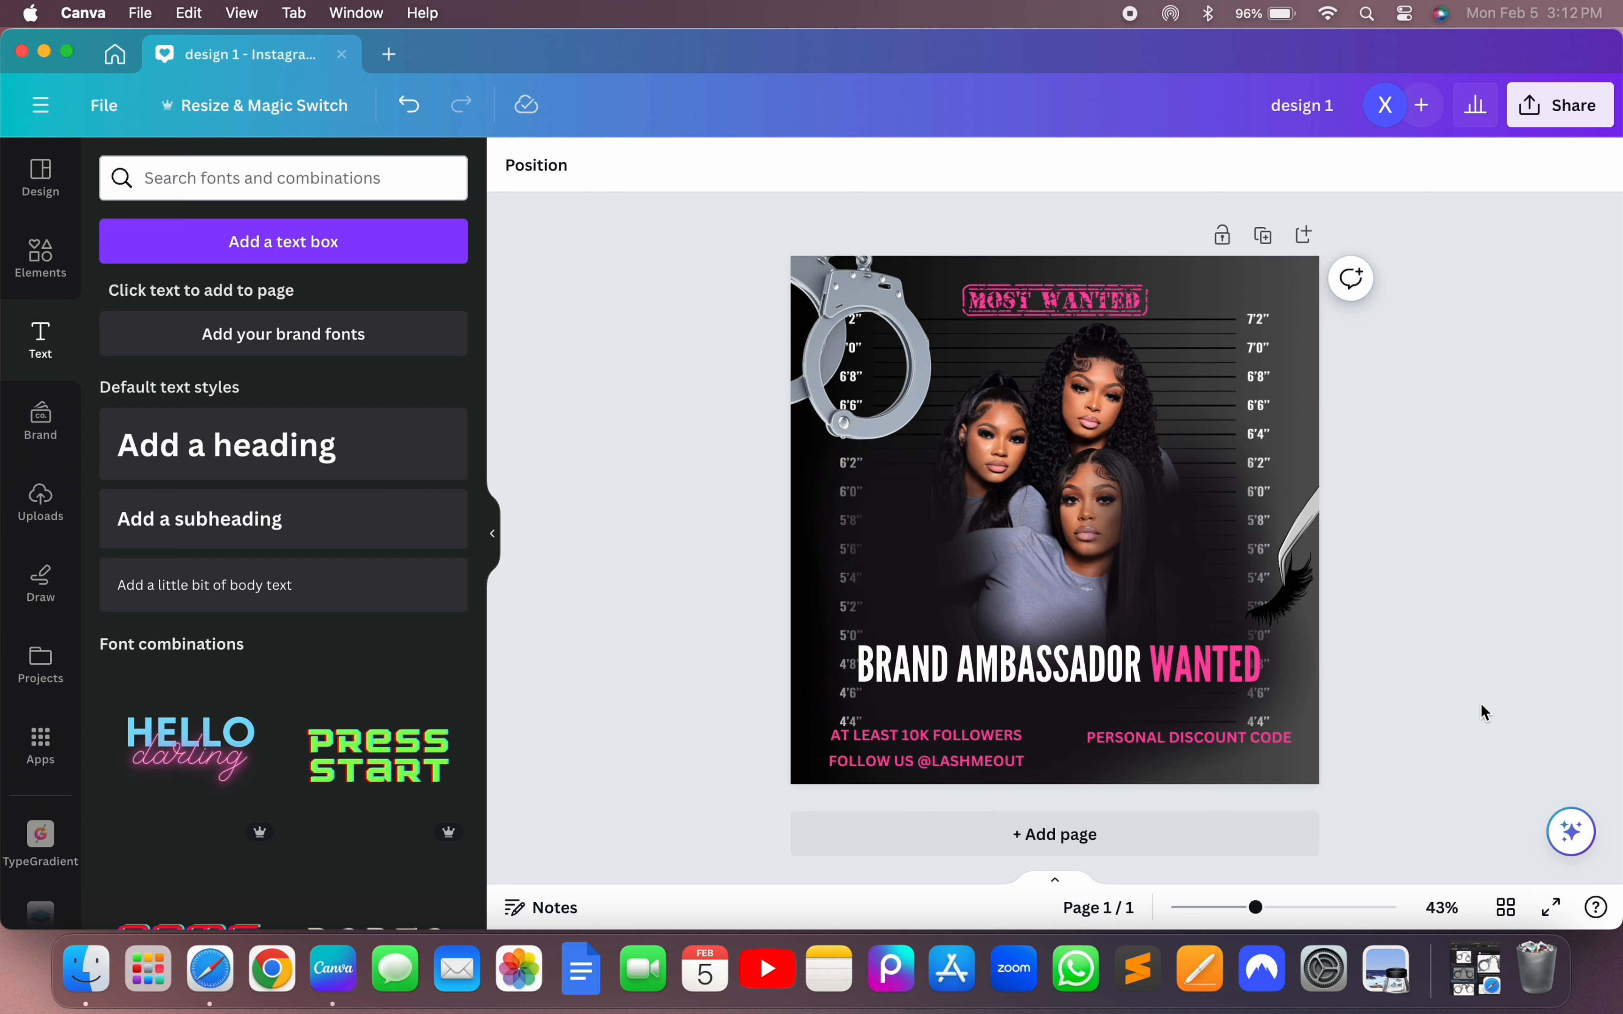
left_click(1190, 738)
left_click(1234, 674)
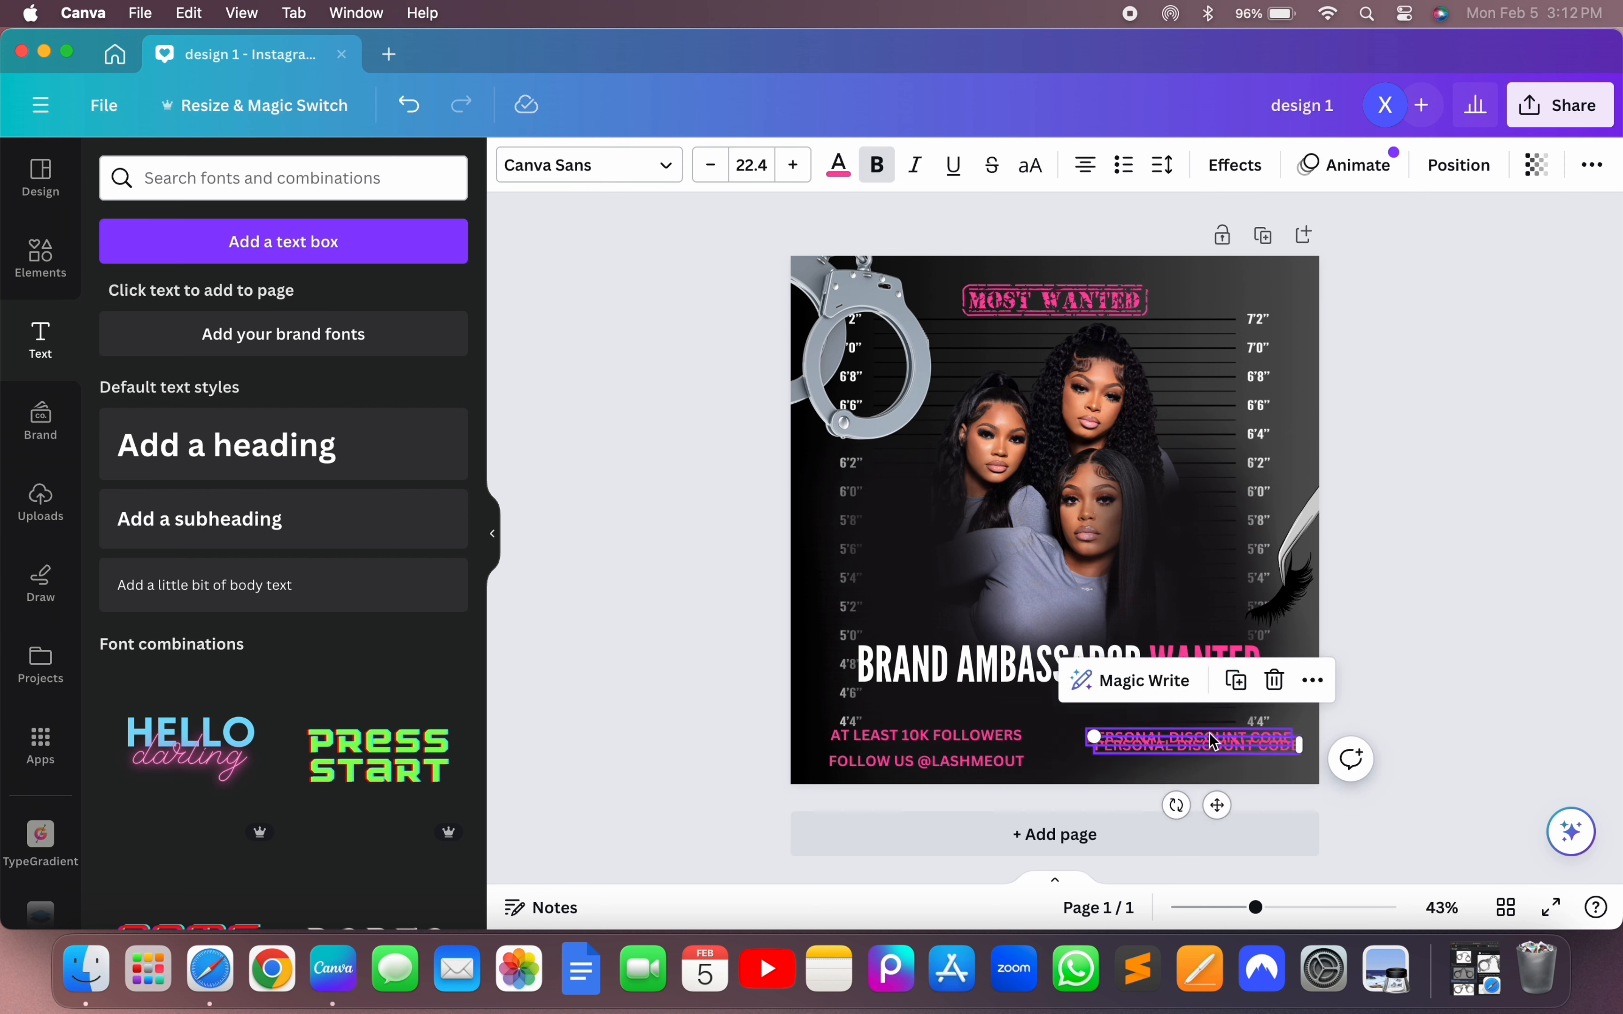
left_click_drag(1214, 749, 1203, 756)
- Change the text of the lower PERSONAL DISCOUNT CODE copy to FREE LASHES EVERY MONTH
double_click(1202, 757)
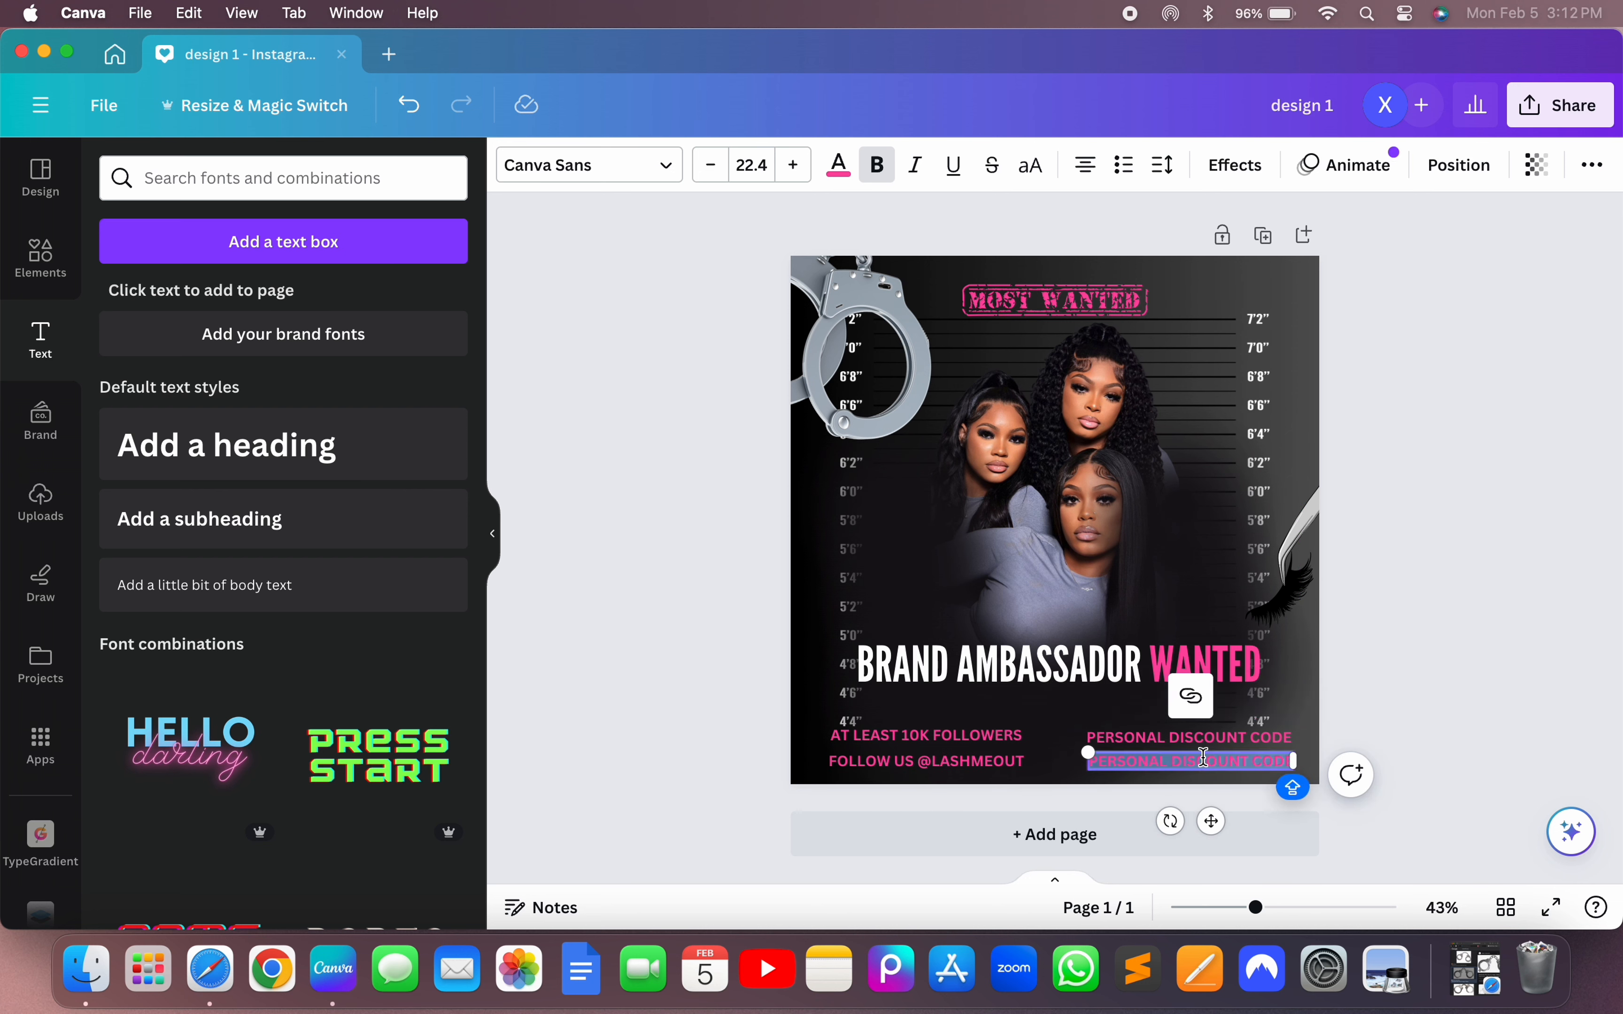
key("BackSpace")
key("Caps_Lock")
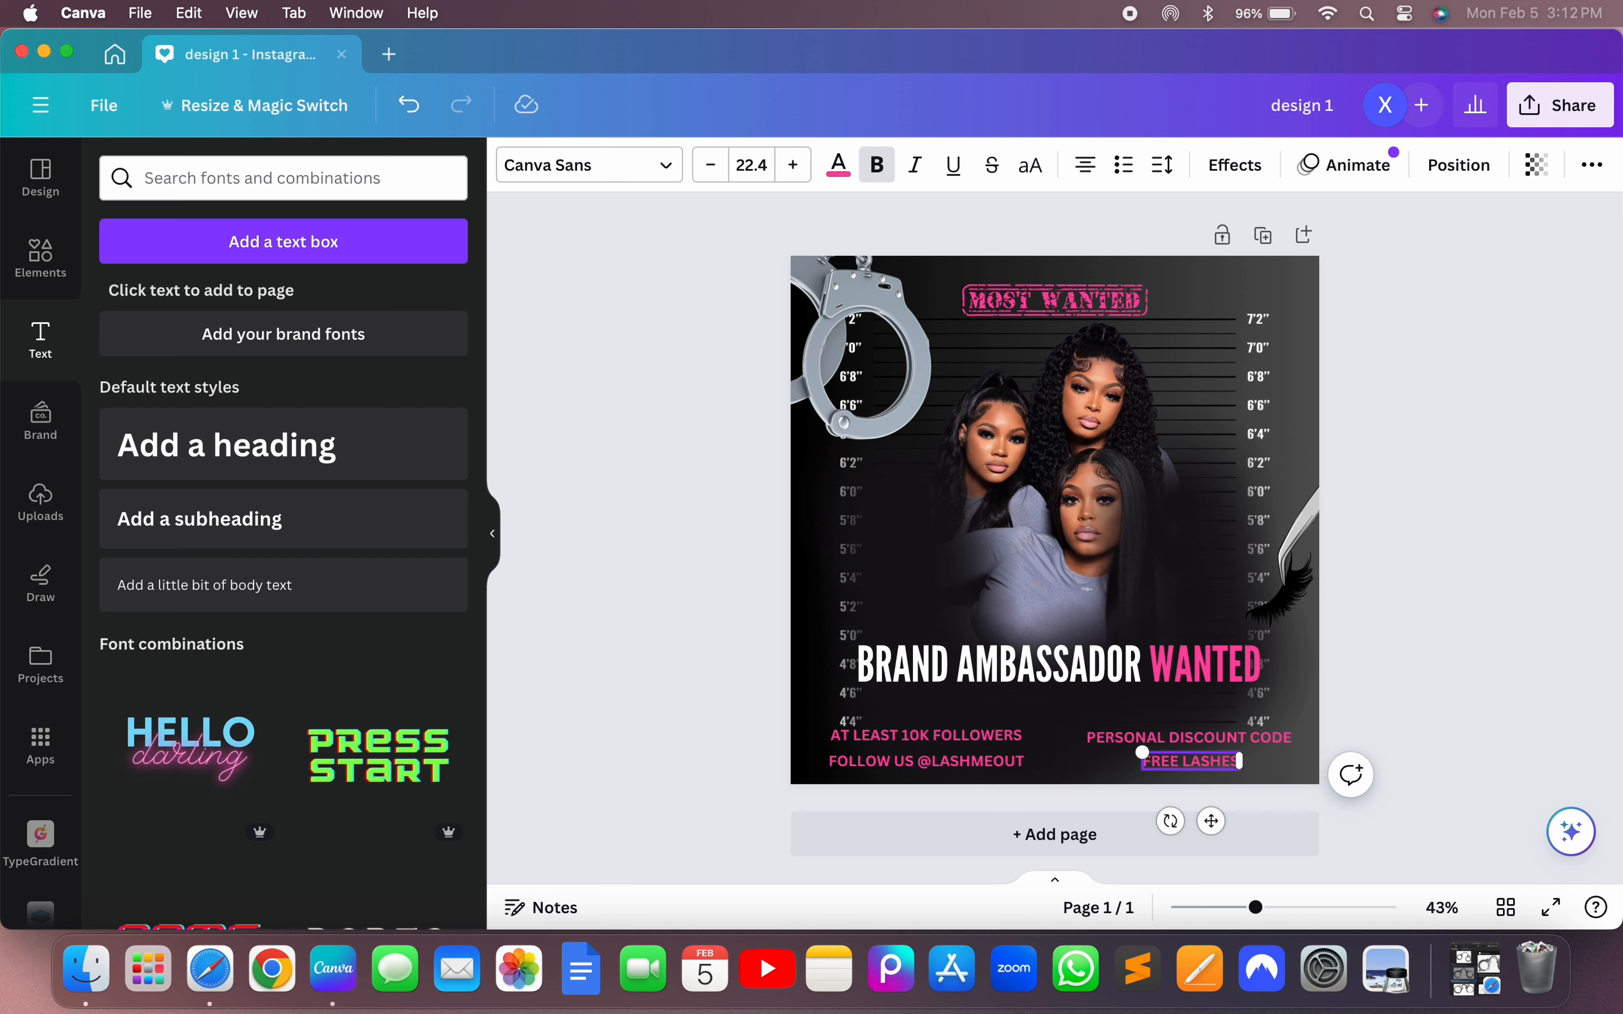
type("EVERY MONT")
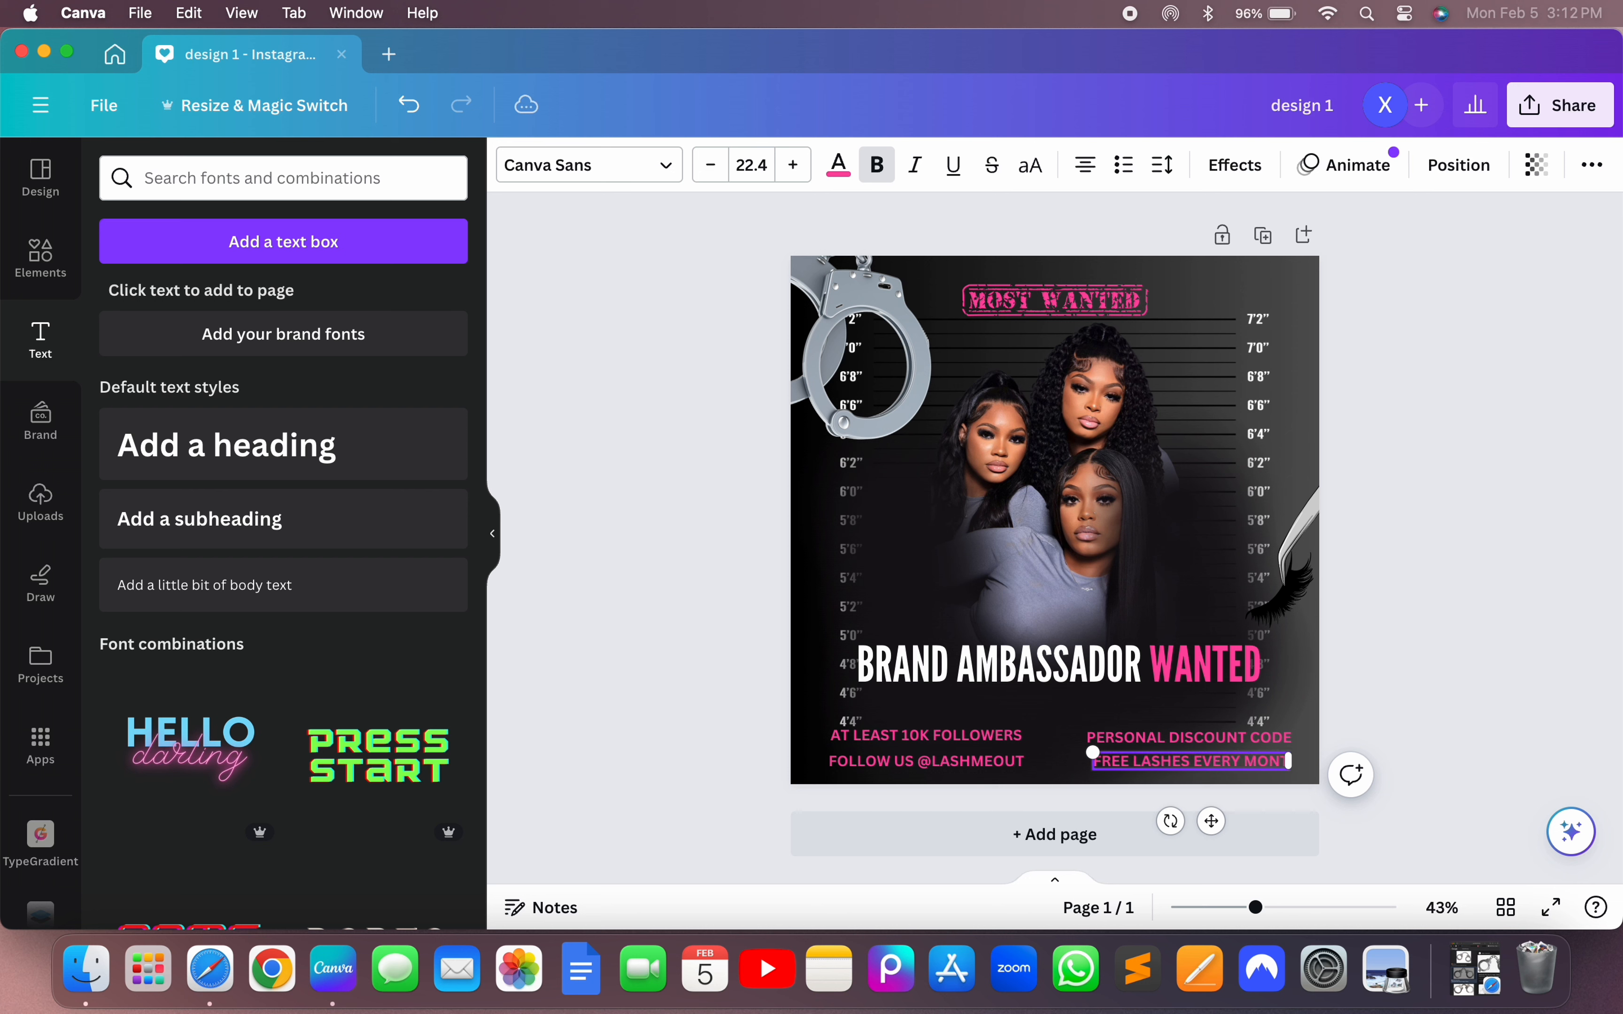
type("H")
left_click(1493, 750)
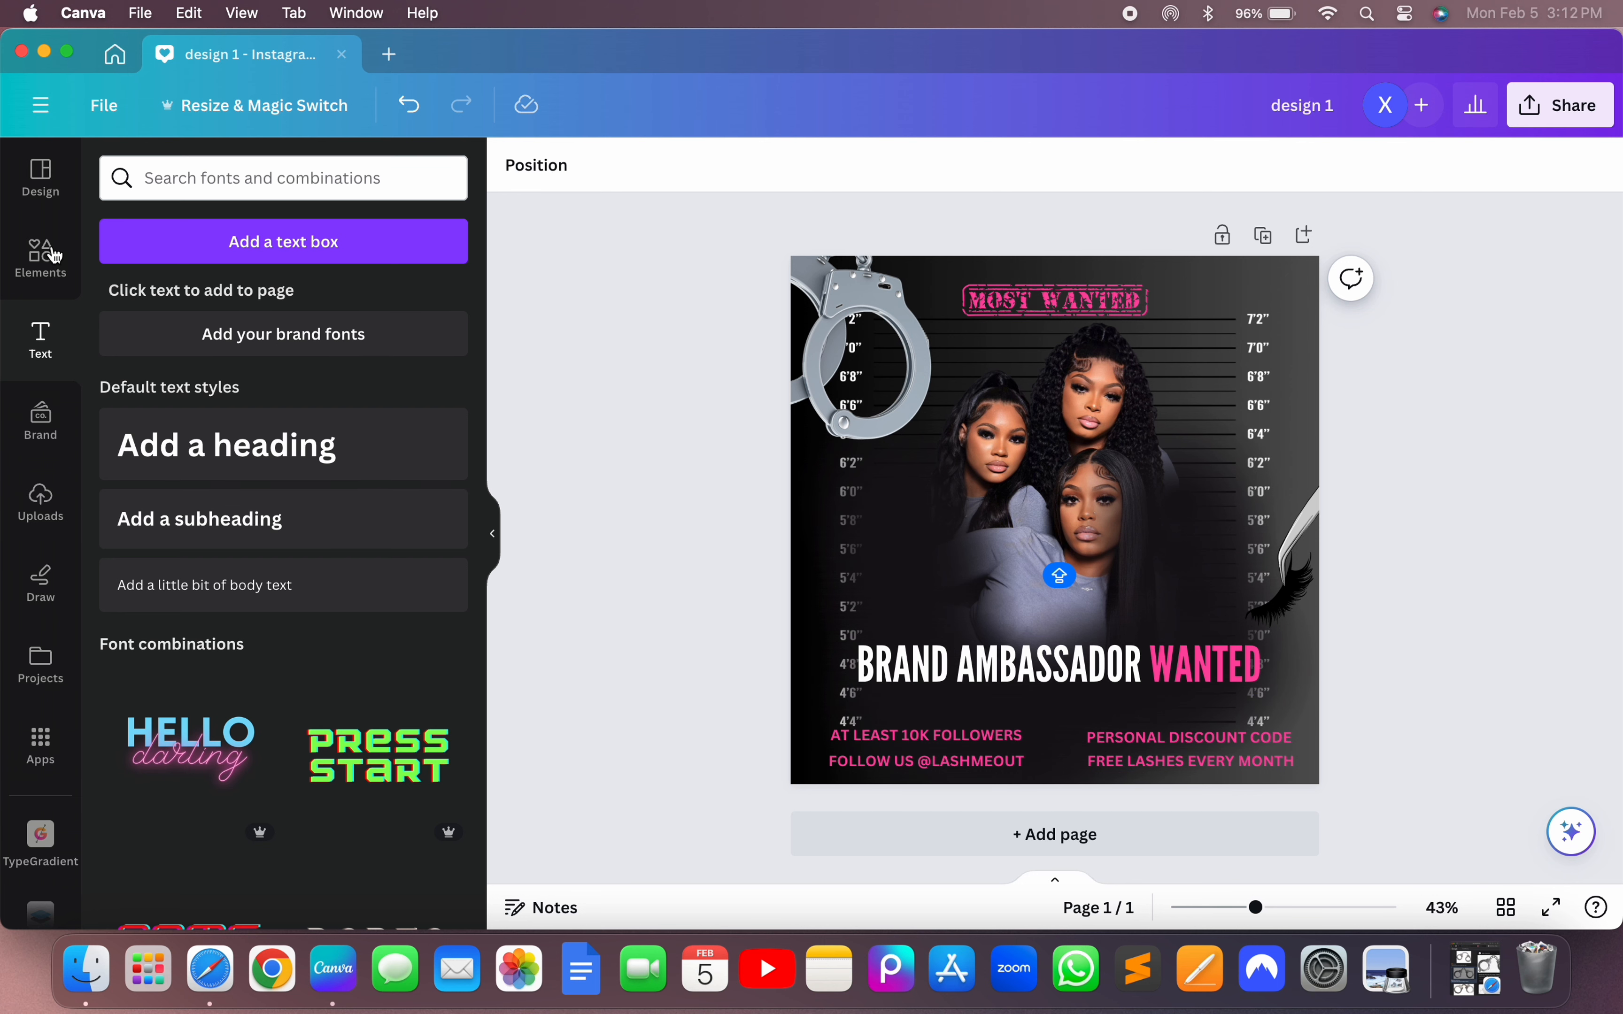
- Add a subheading text to the post reading QUALIFICATIONS
left_click(272, 519)
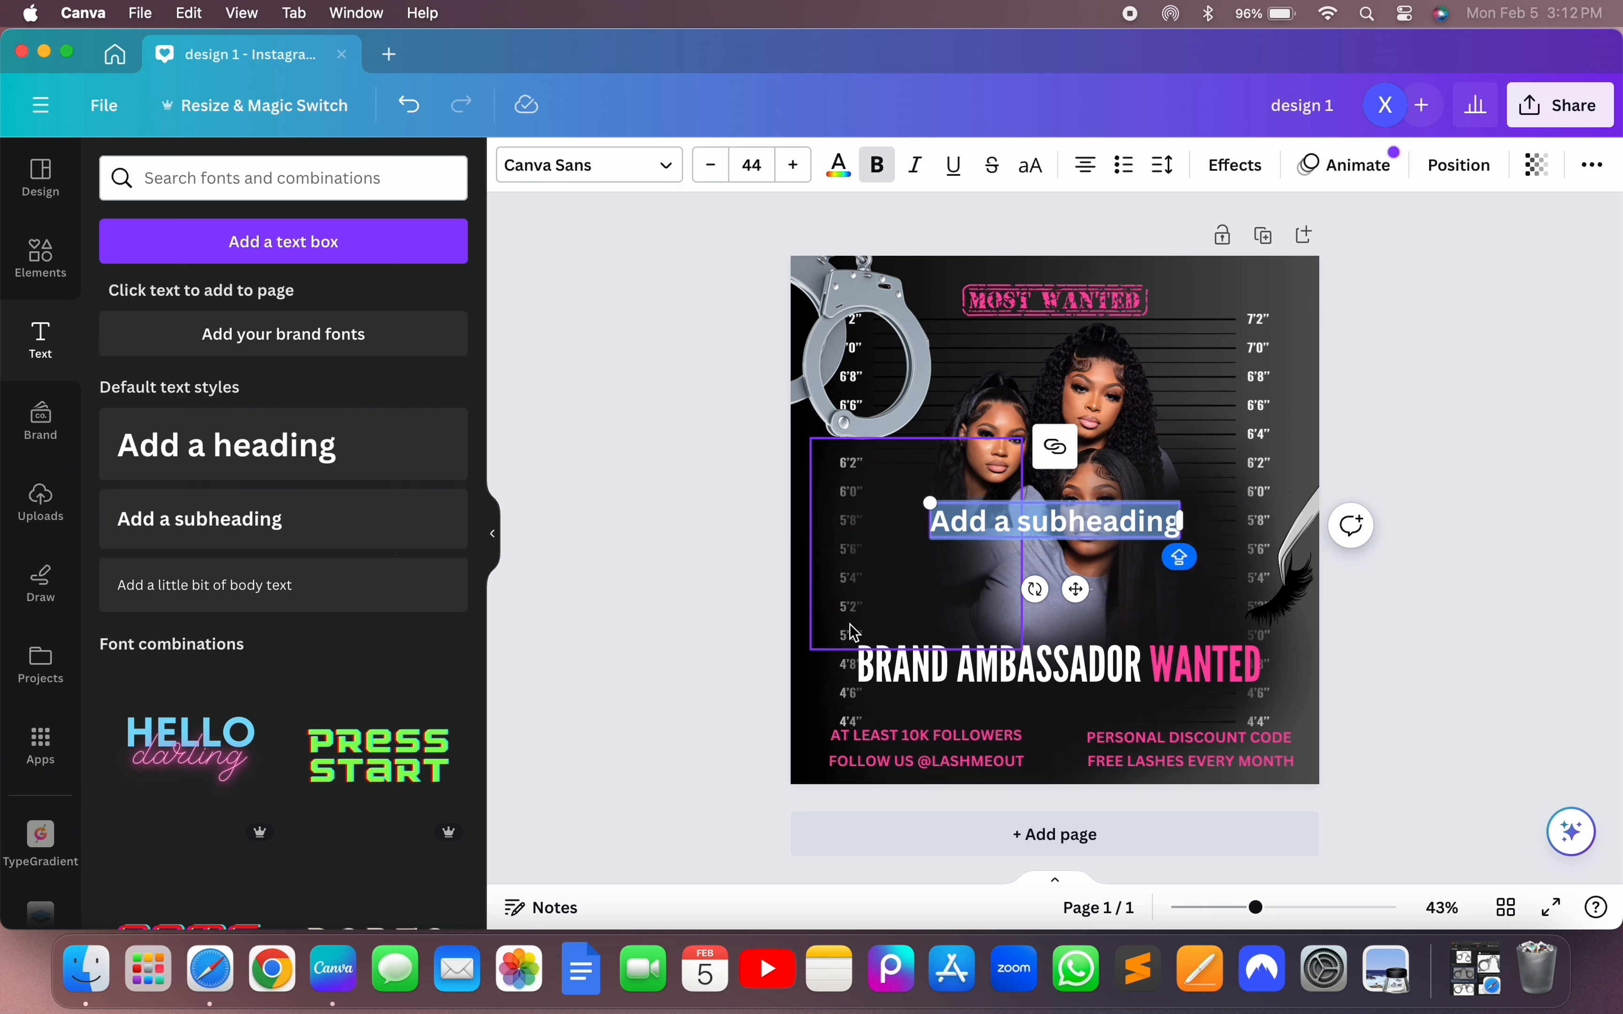
type("QUALI")
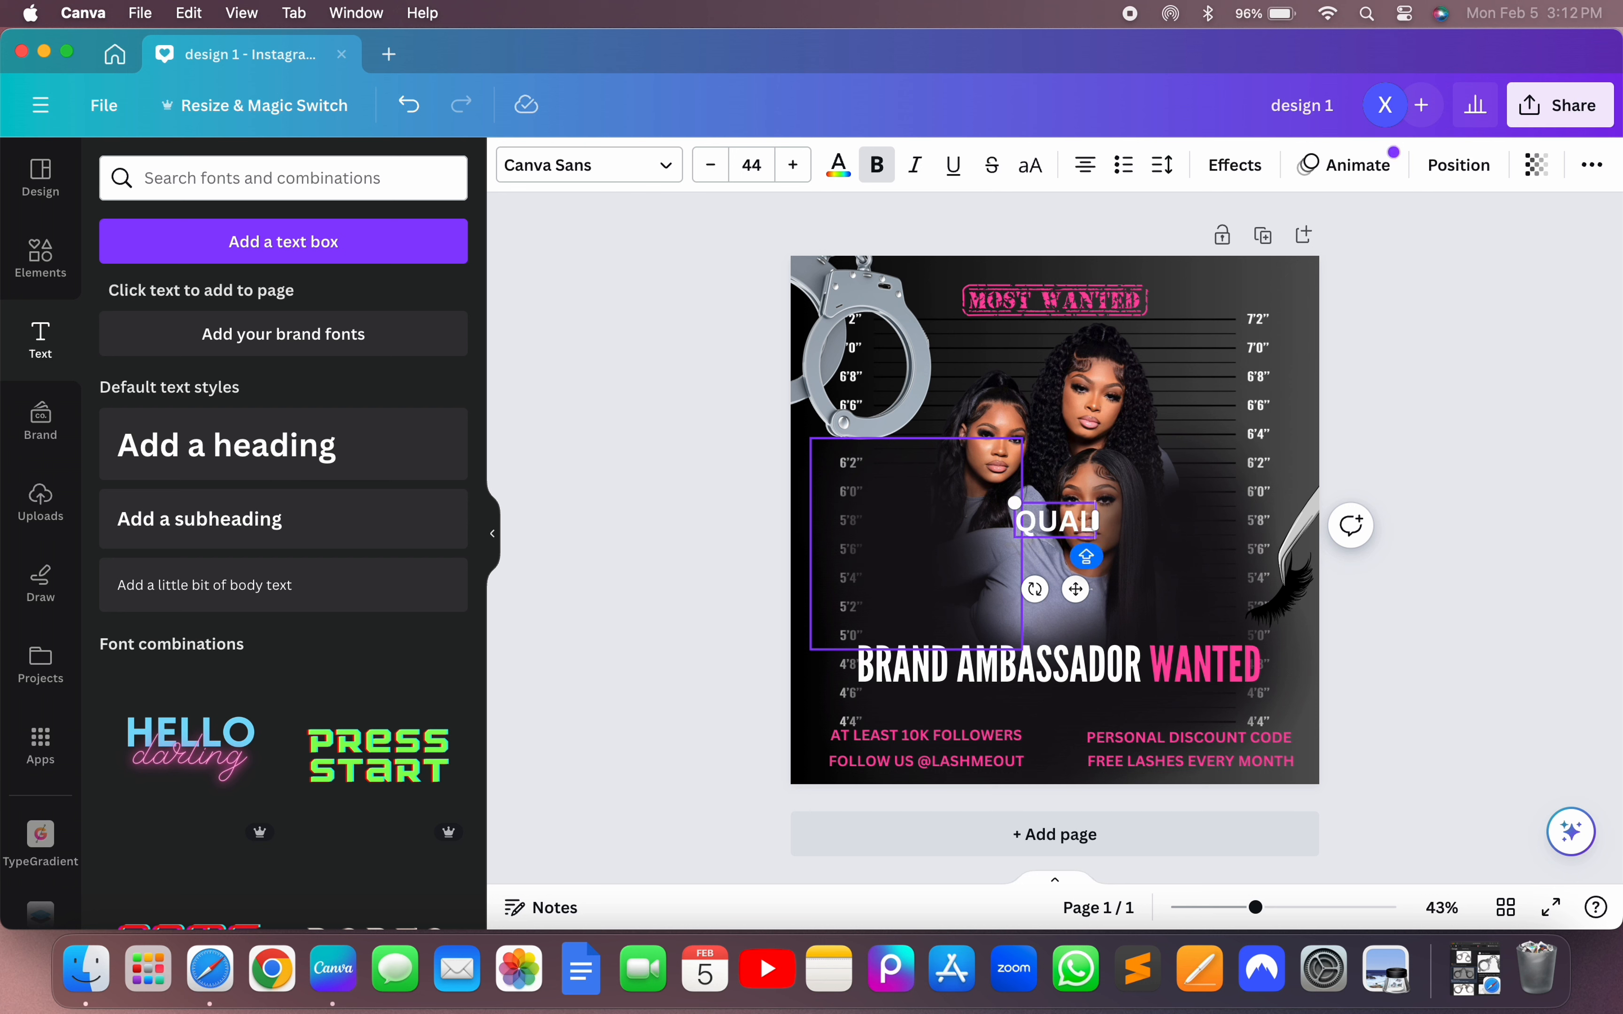
type("FICATIONS")
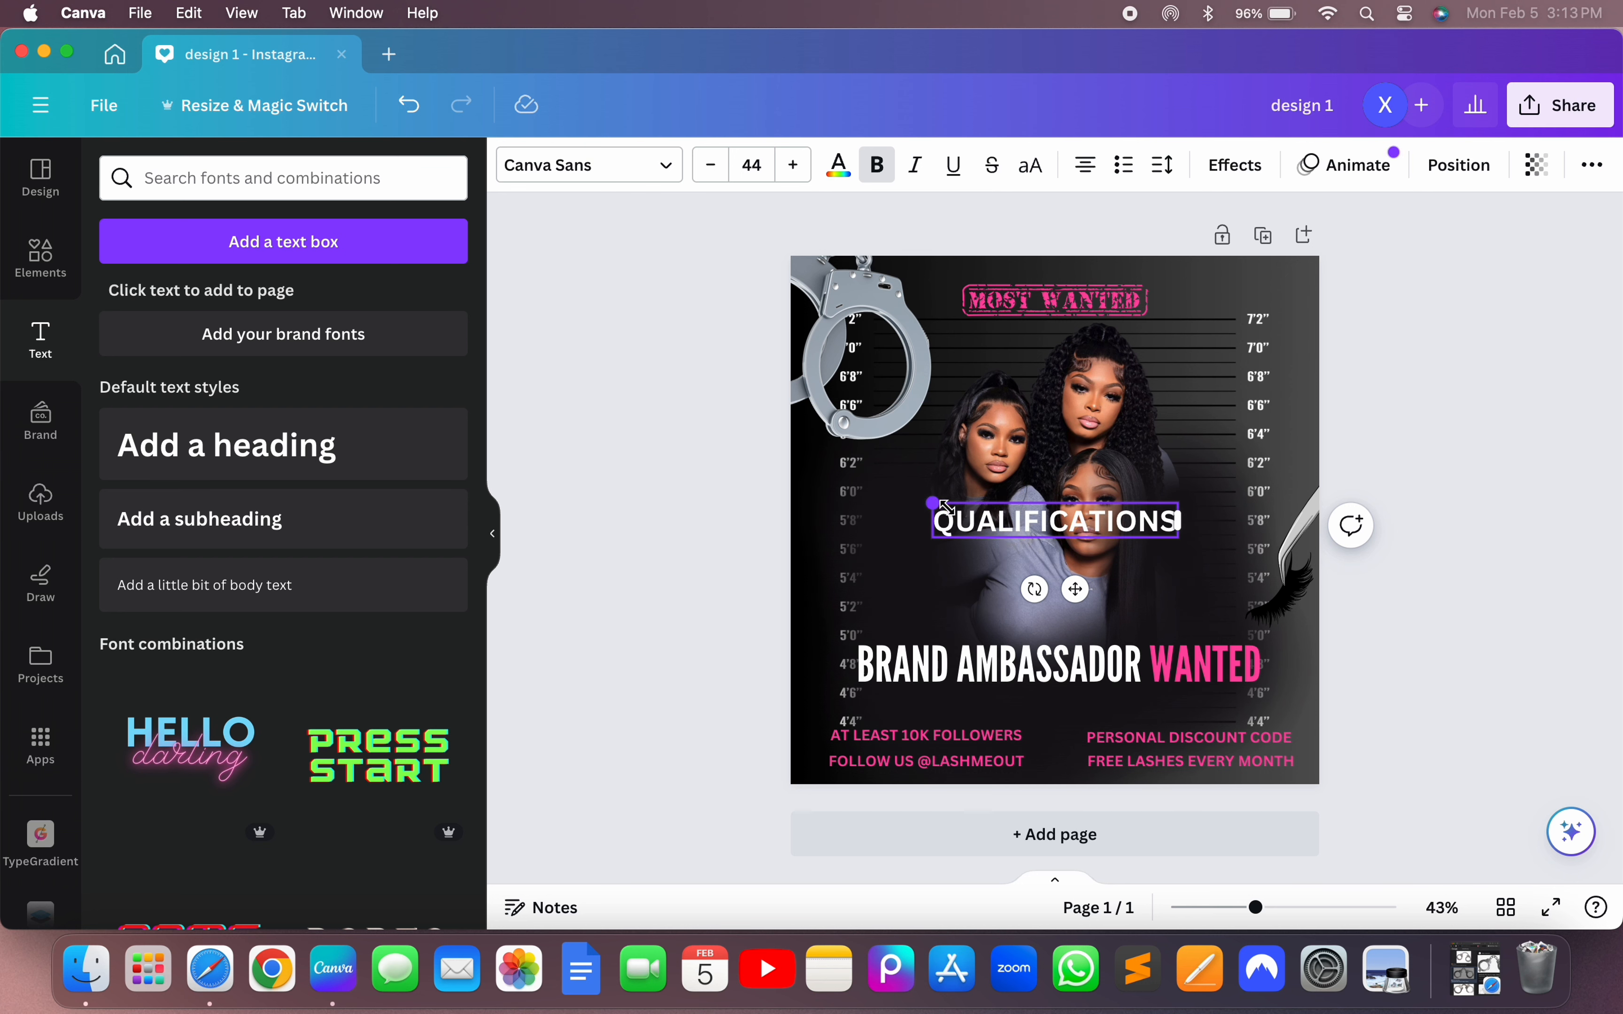
- Shrink the QUALIFICATIONS subheading to font size 23 and place it between the main heading and the AT LEAST 10K FOLLOWERS line
left_click_drag(932, 503, 981, 510)
left_click_drag(1101, 592, 951, 773)
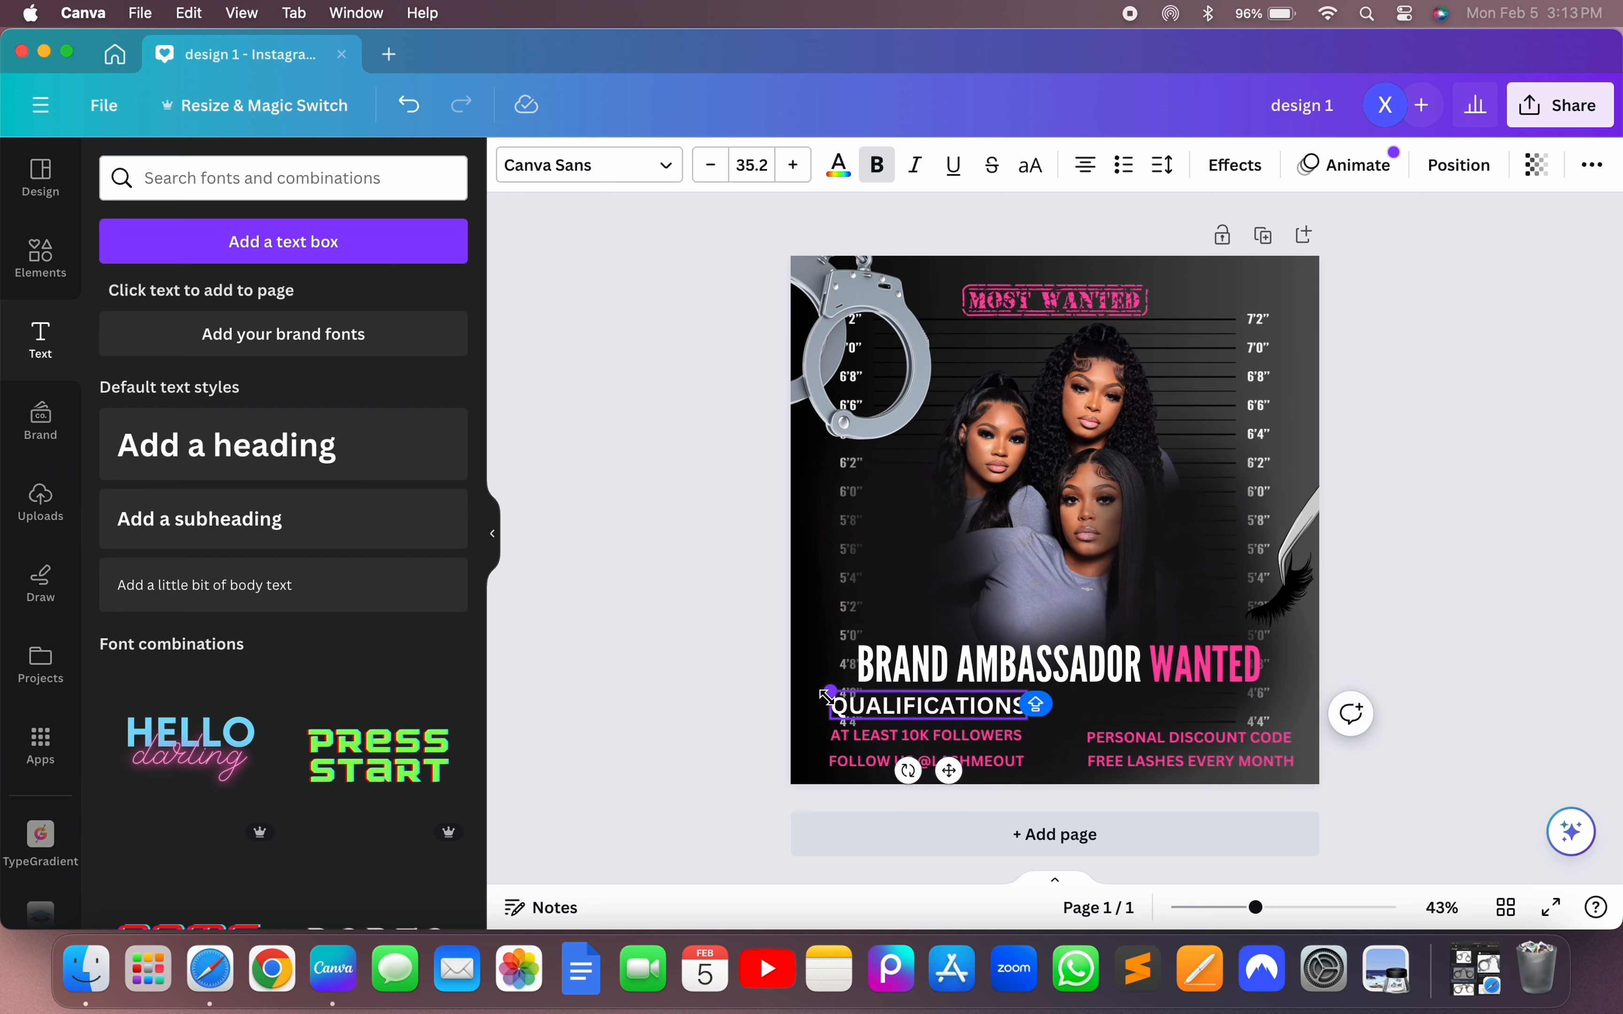
left_click_drag(830, 691, 898, 701)
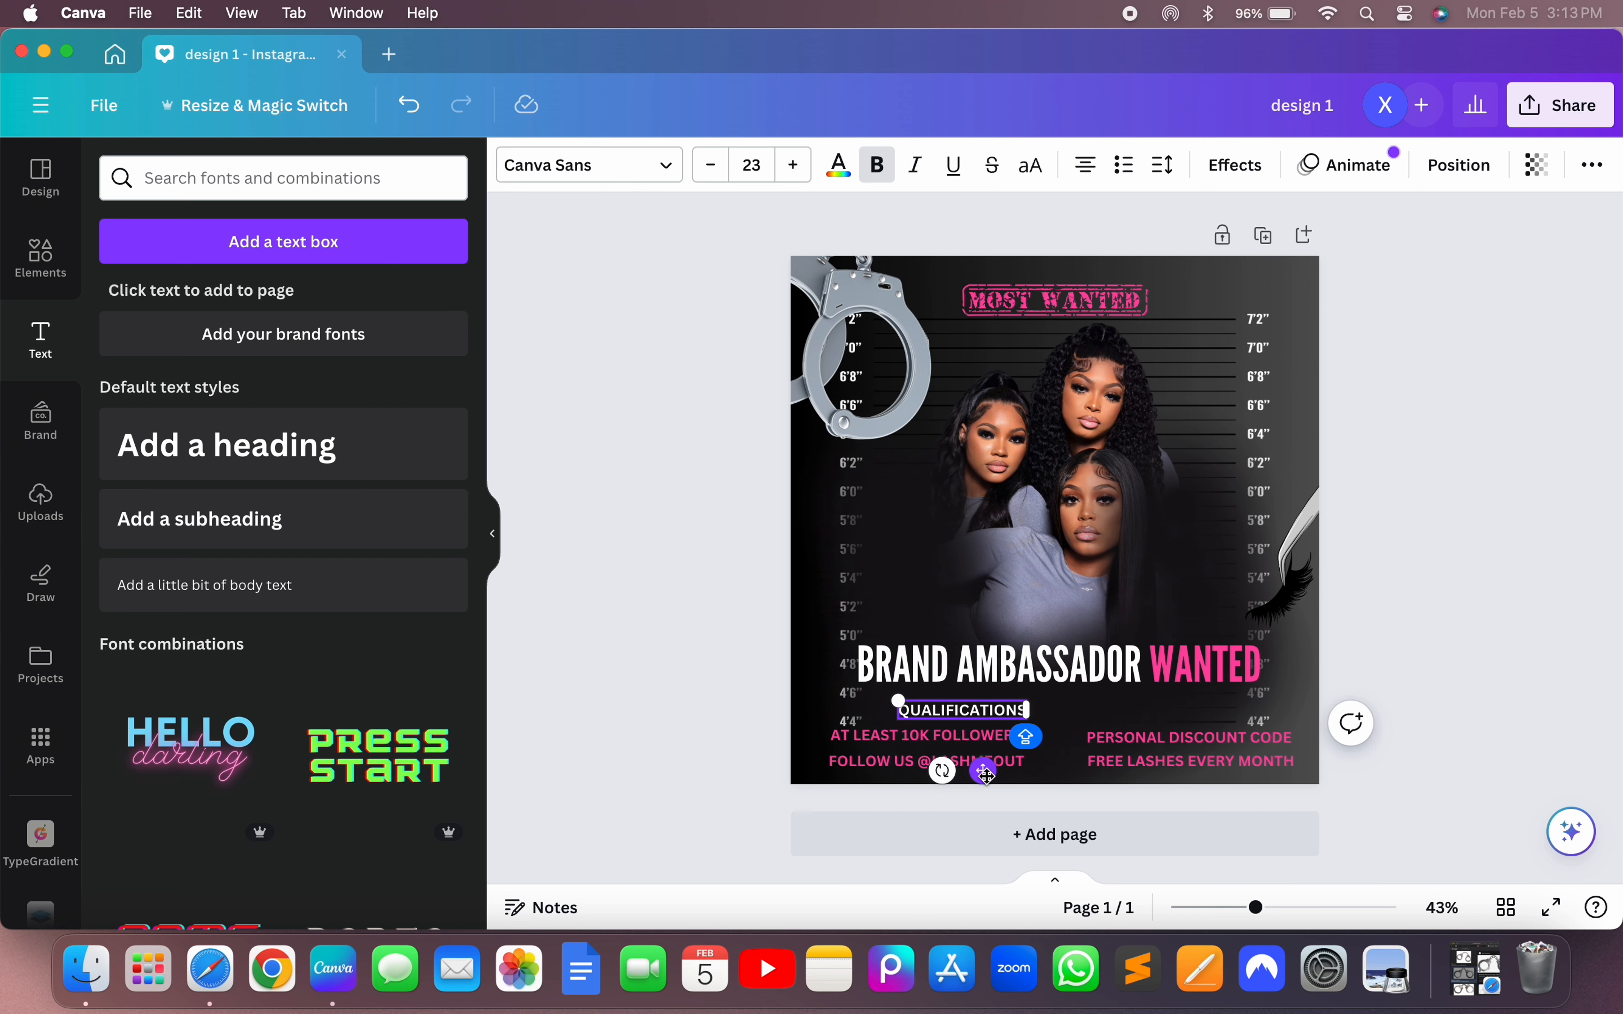
left_click_drag(983, 771, 942, 772)
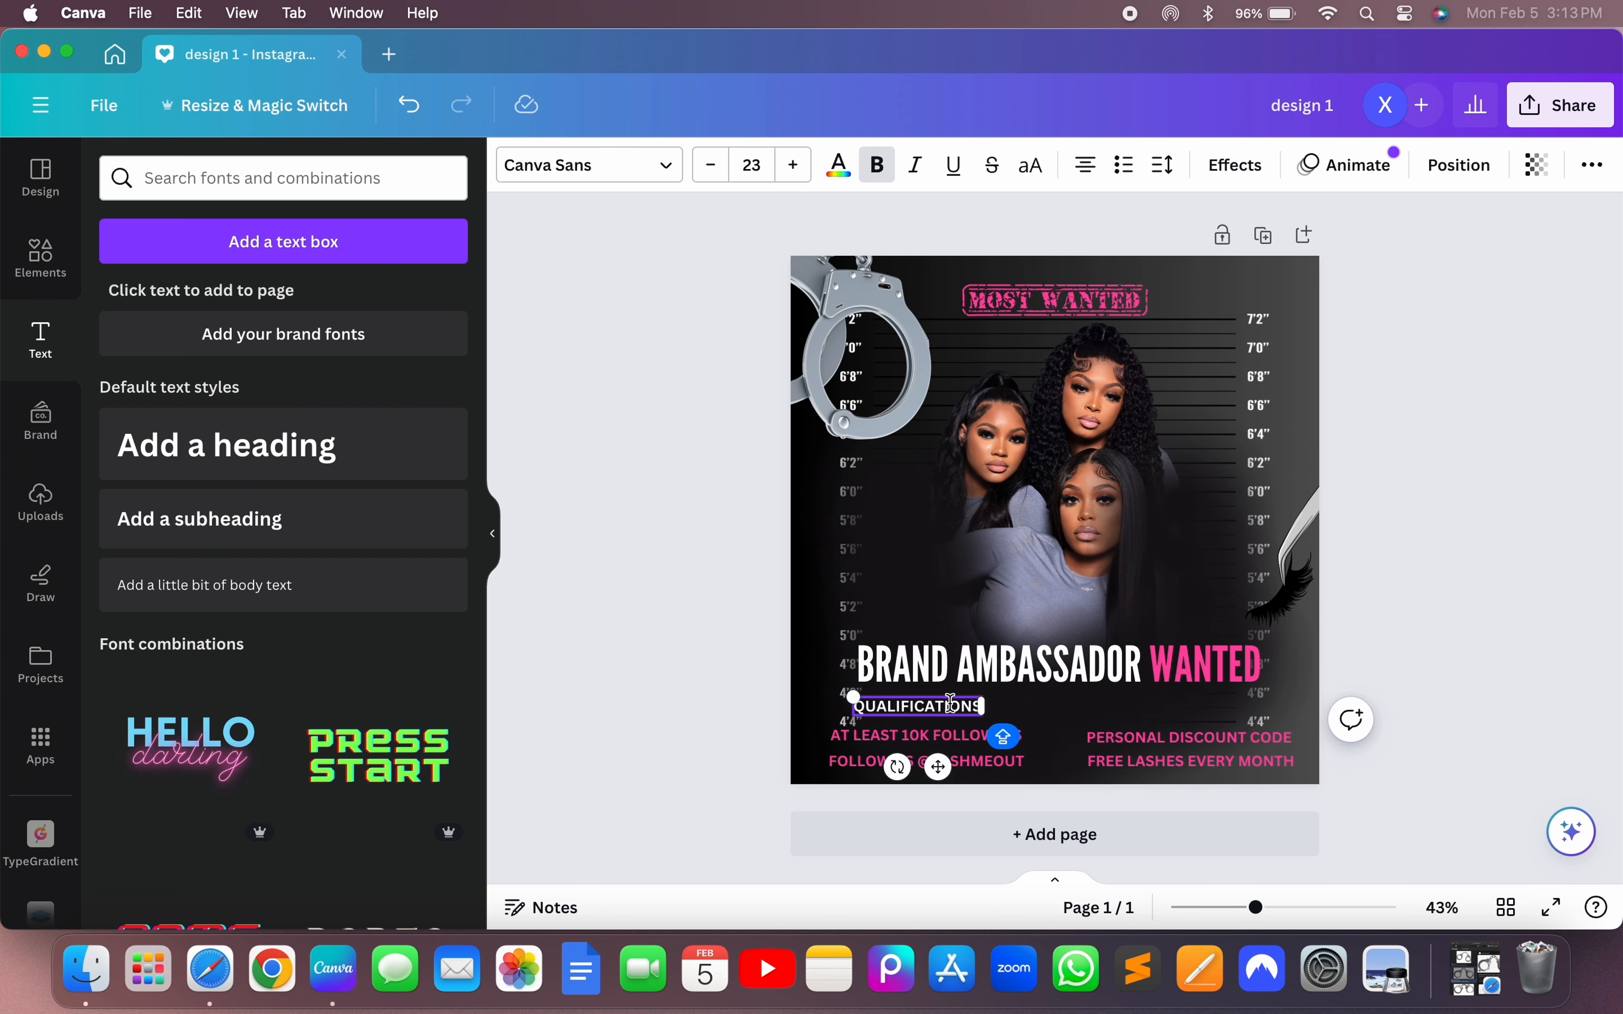
left_click(700, 742)
- Raise the BRAND AMBASSADOR WANTED heading and nudge QUALIFICATIONS up so it sits centered above the two left-hand pink lines
left_click(1048, 644)
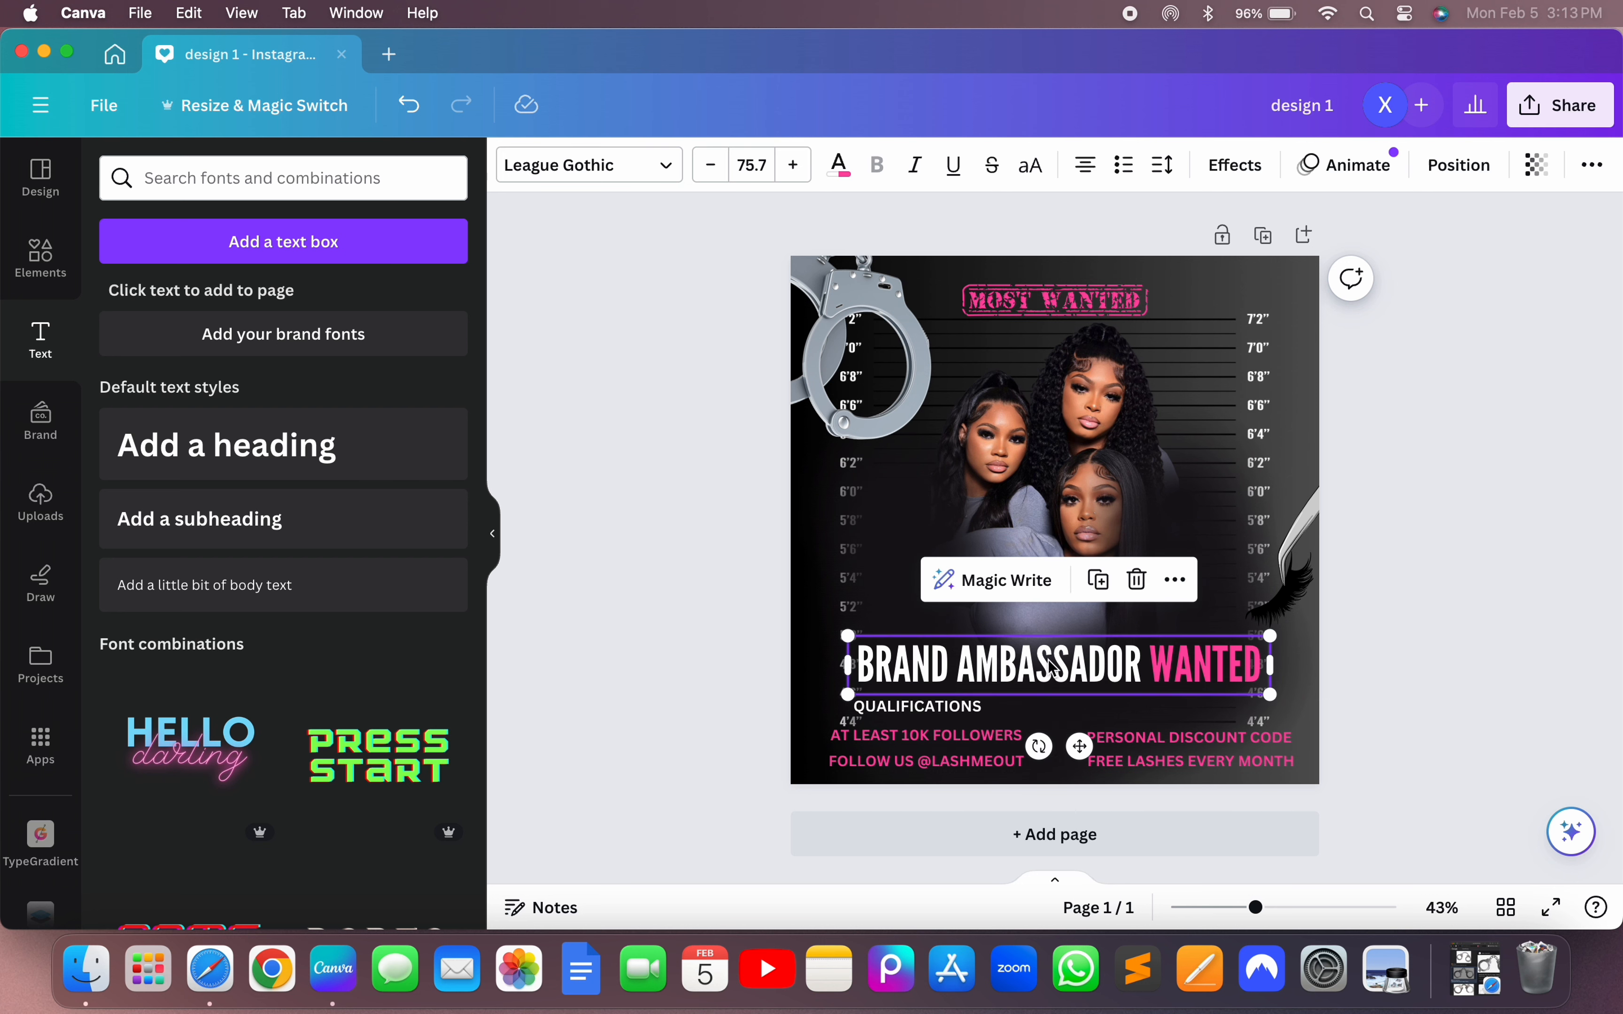
left_click_drag(1048, 642, 1042, 642)
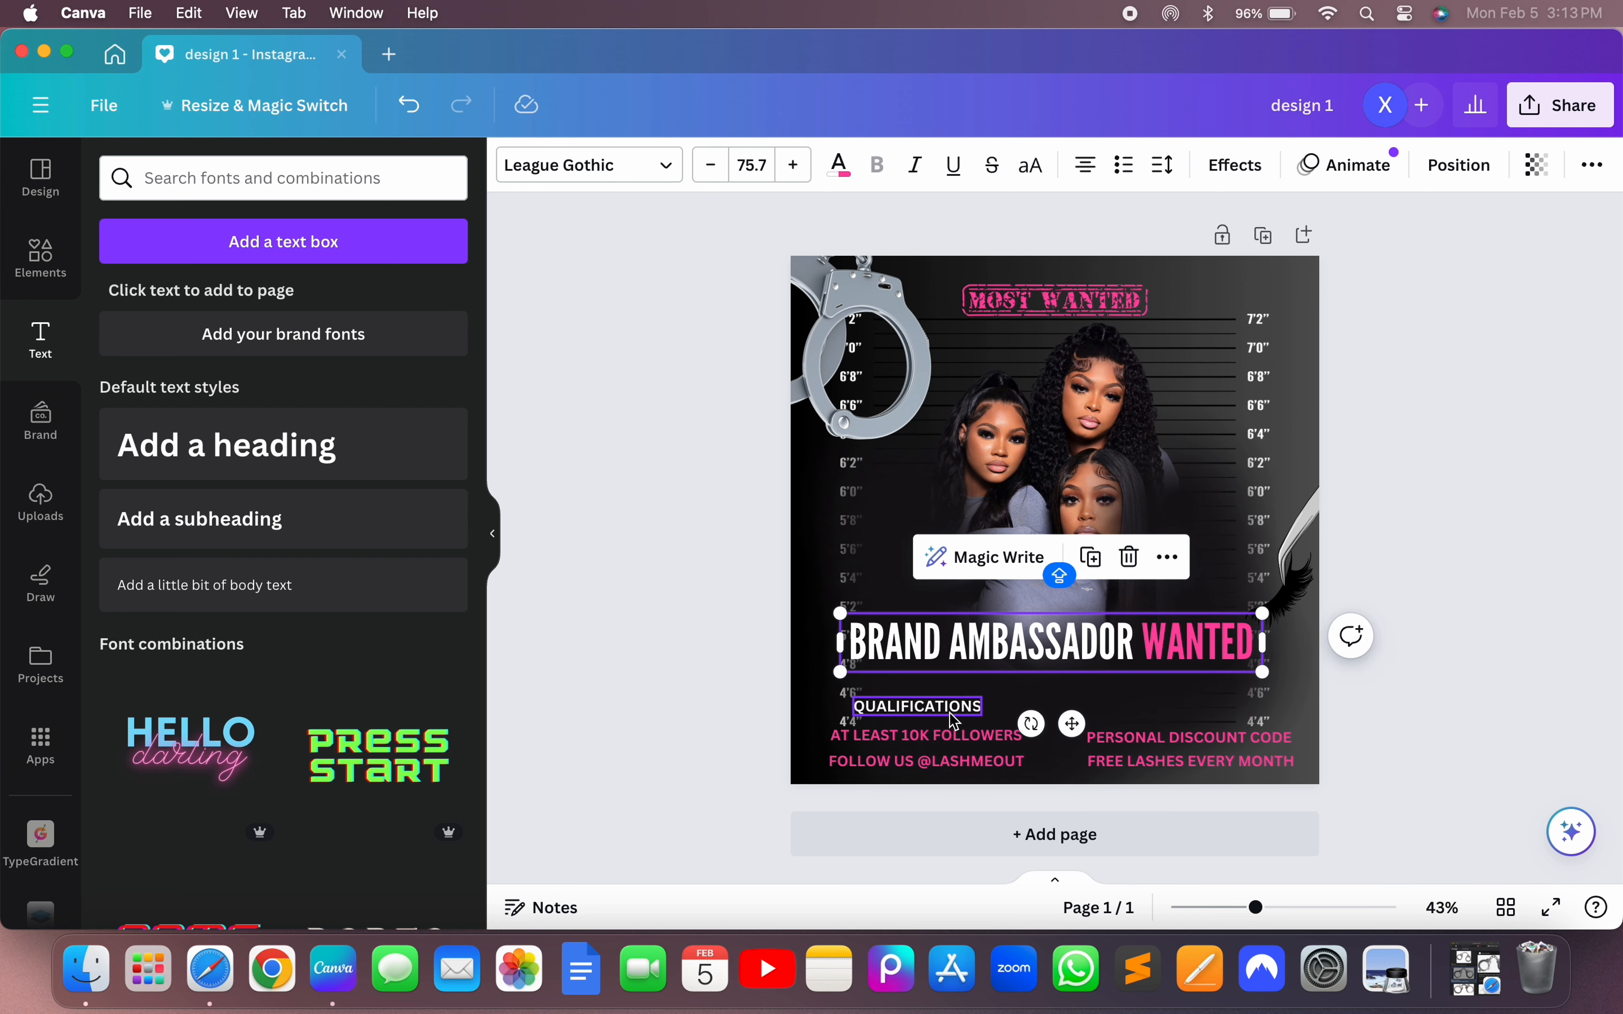
mouse_move(949, 708)
left_mouse_down()
mouse_move(962, 709)
mouse_move(936, 706)
mouse_move(955, 701)
left_mouse_up()
left_click(695, 758)
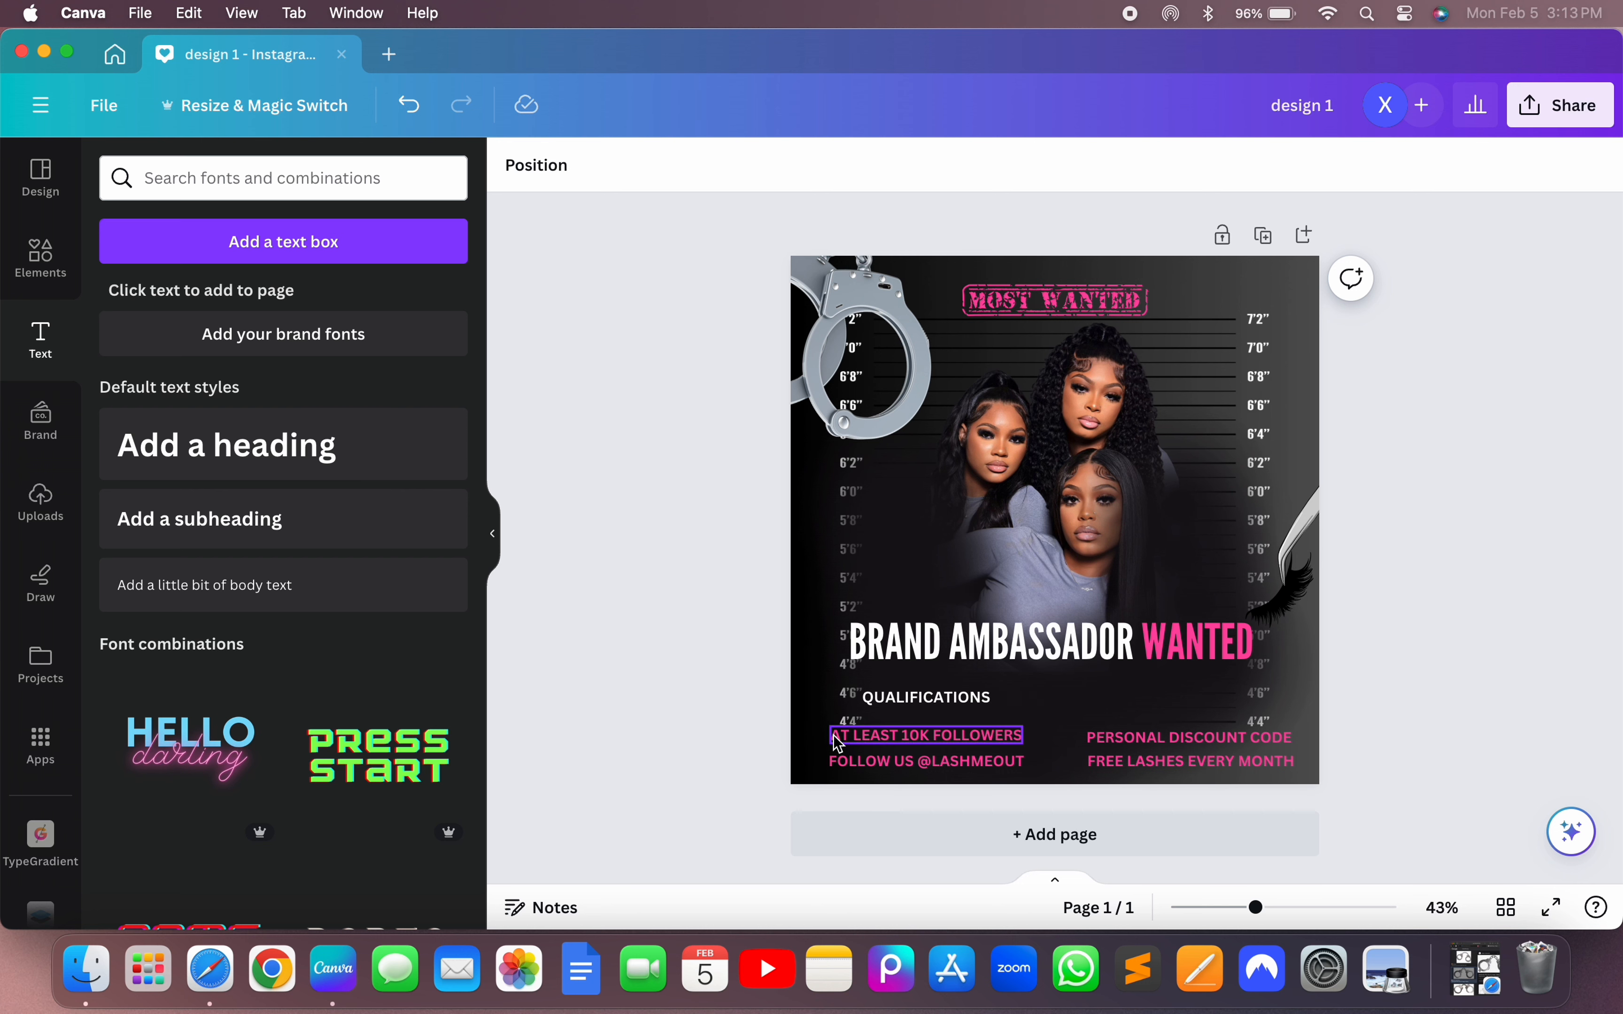
- Duplicate the QUALIFICATIONS subheading and place the copy level with it, centered above the PERSONAL DISCOUNT CODE line
left_click(947, 701)
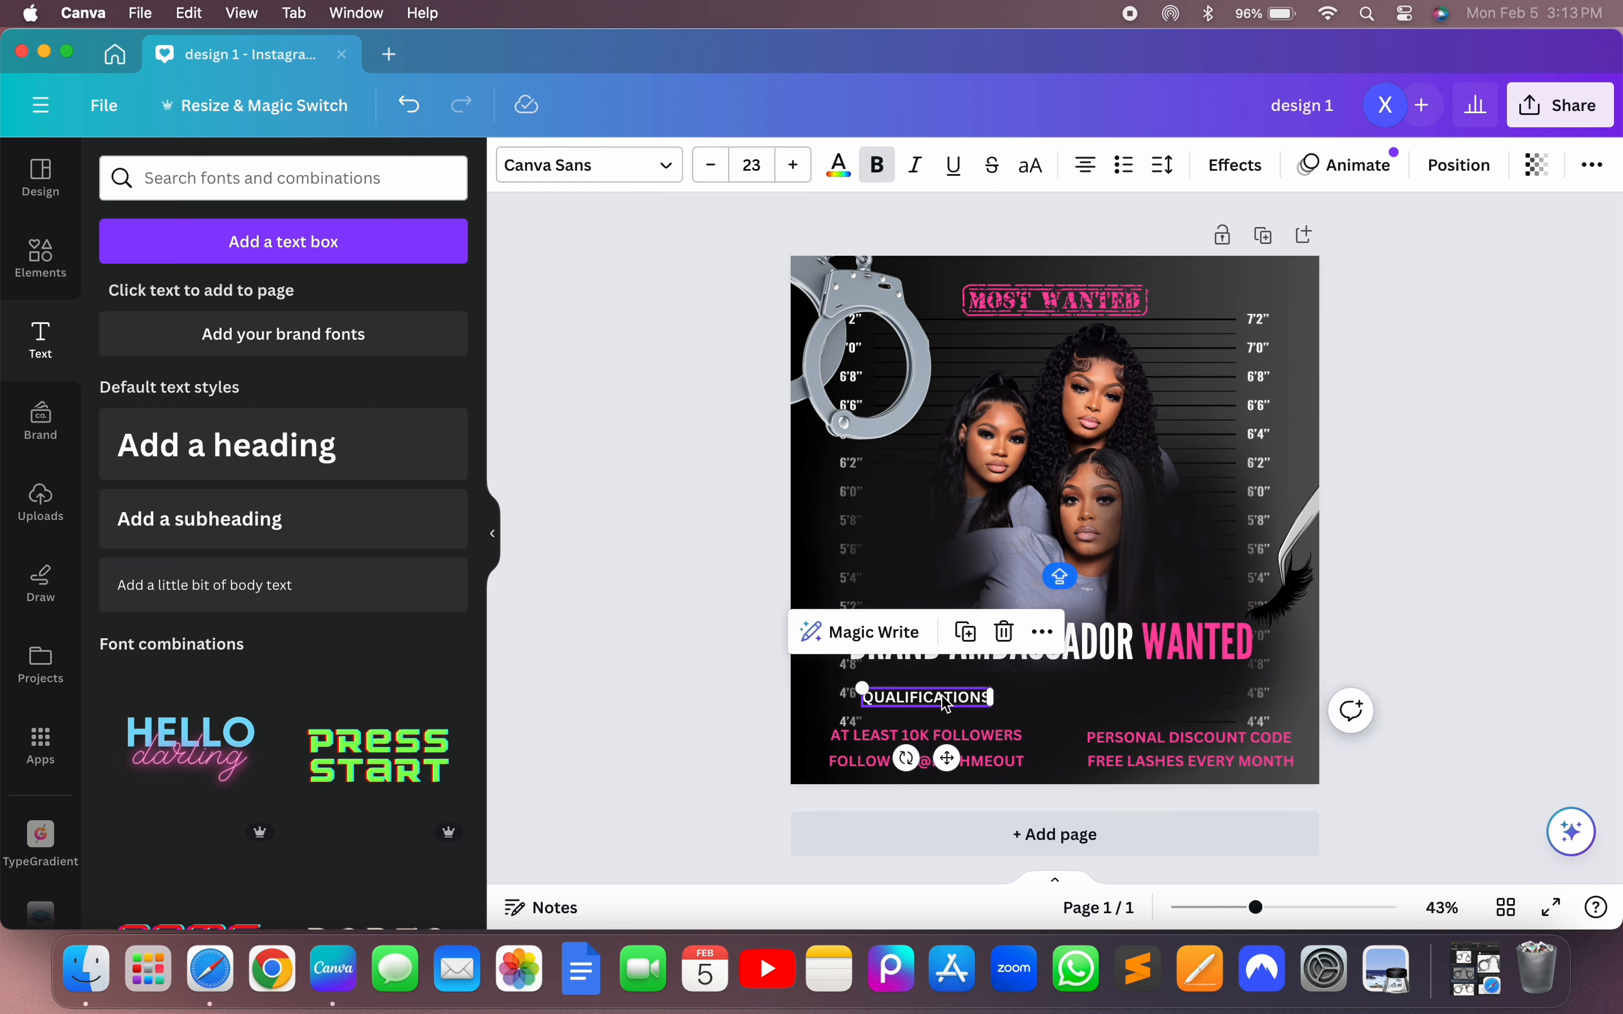
left_click(974, 645)
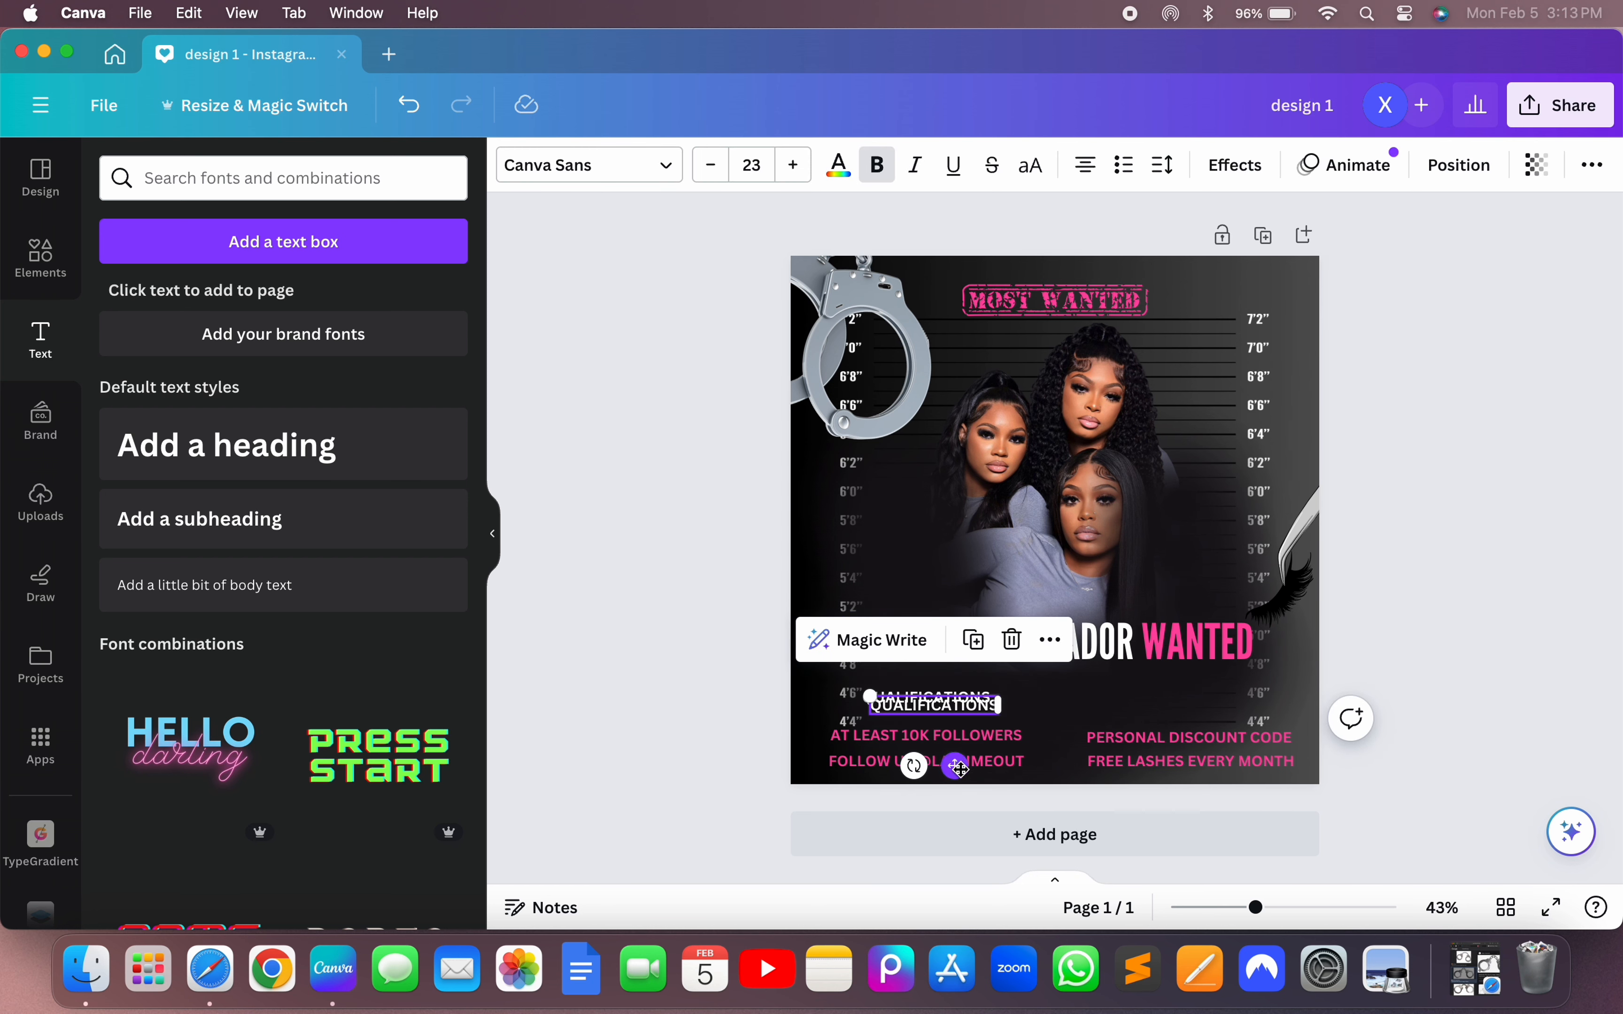
left_click_drag(951, 761, 1214, 761)
- Change the text of the copied subheading above PERSONAL DISCOUNT CODE to WHAT YOU RECEIVE
double_click(1197, 699)
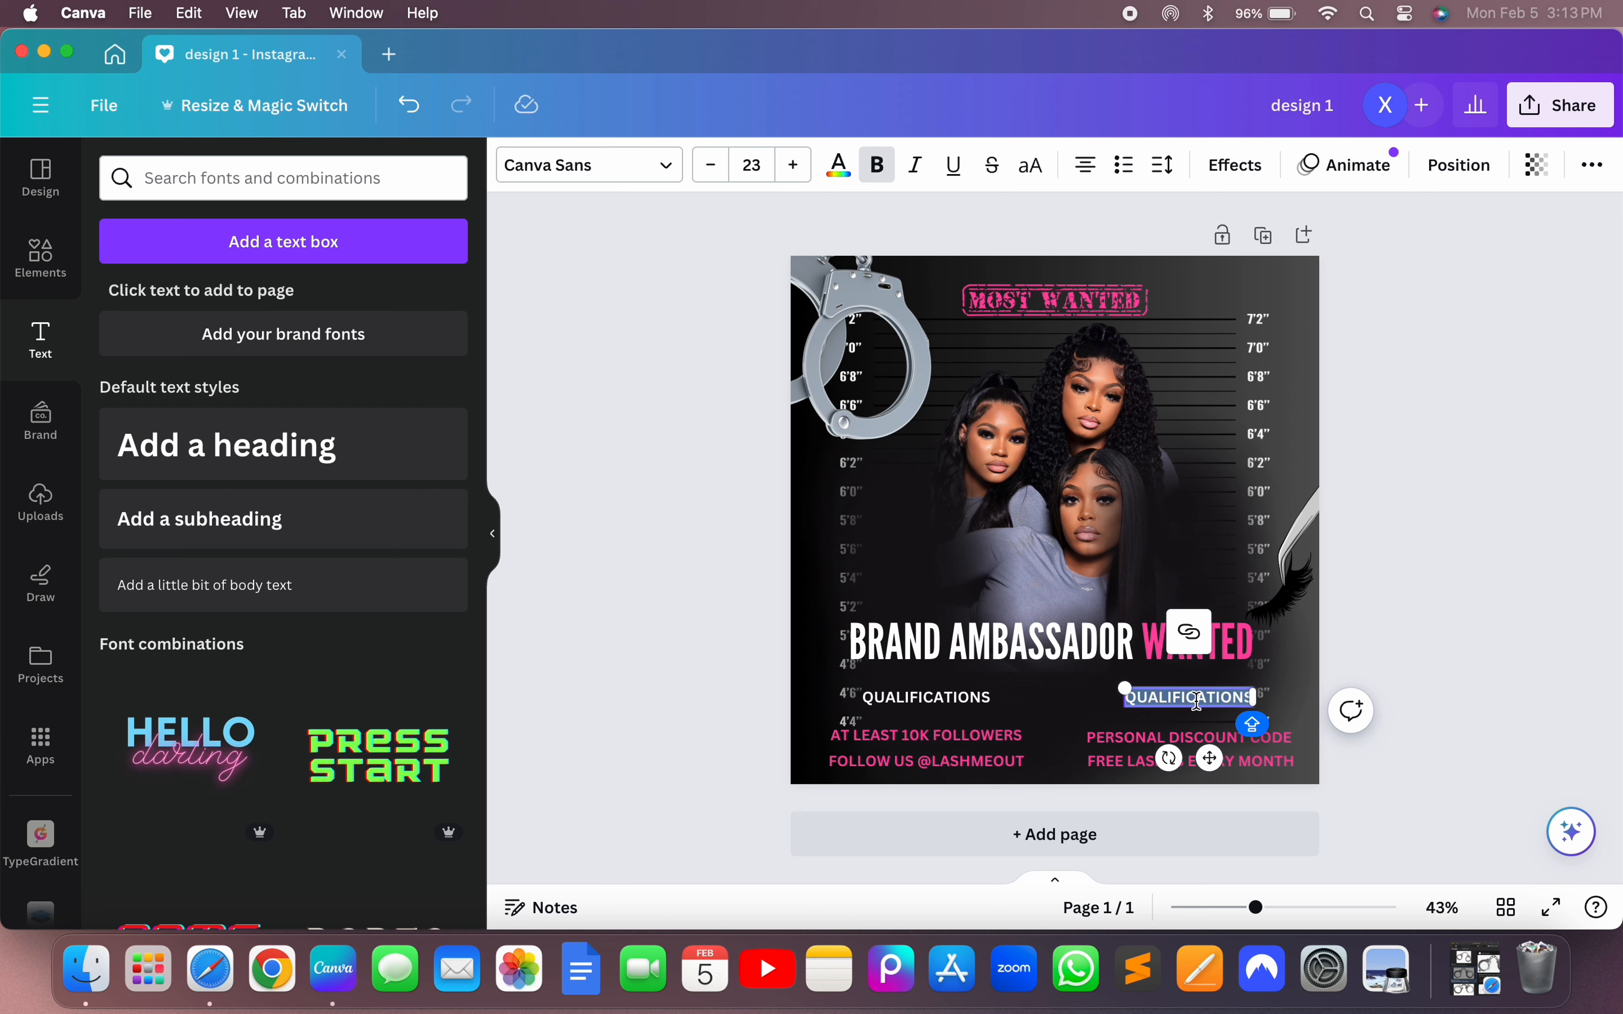
type("WH")
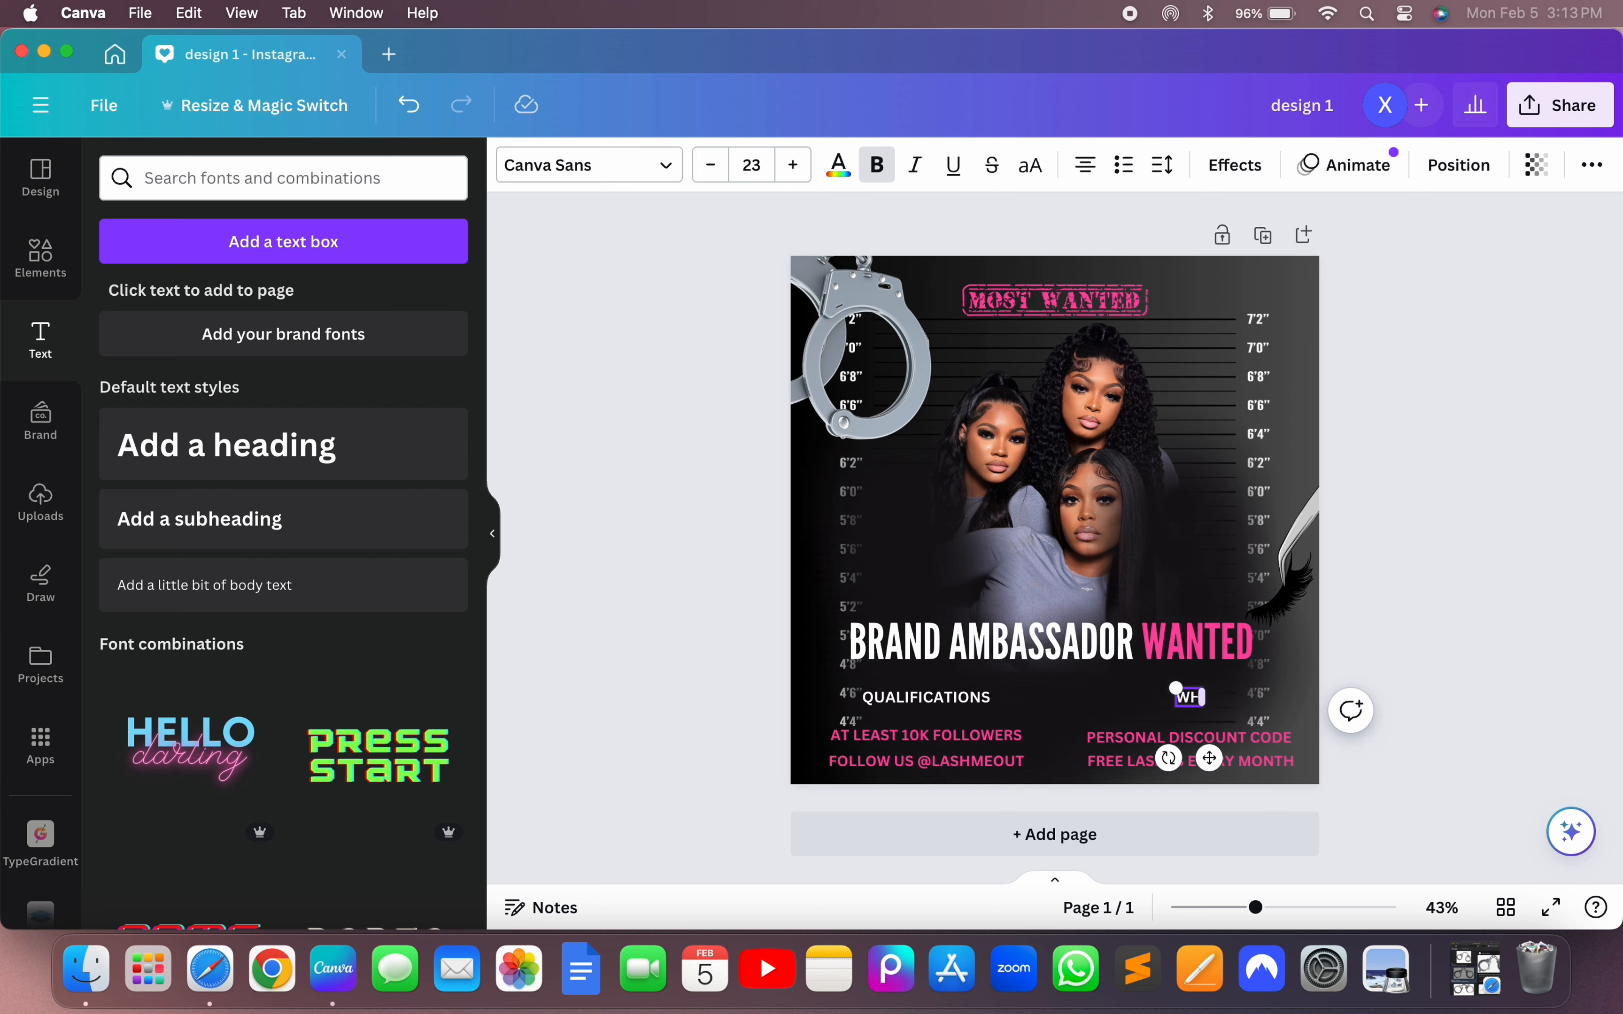
type("AT YOU")
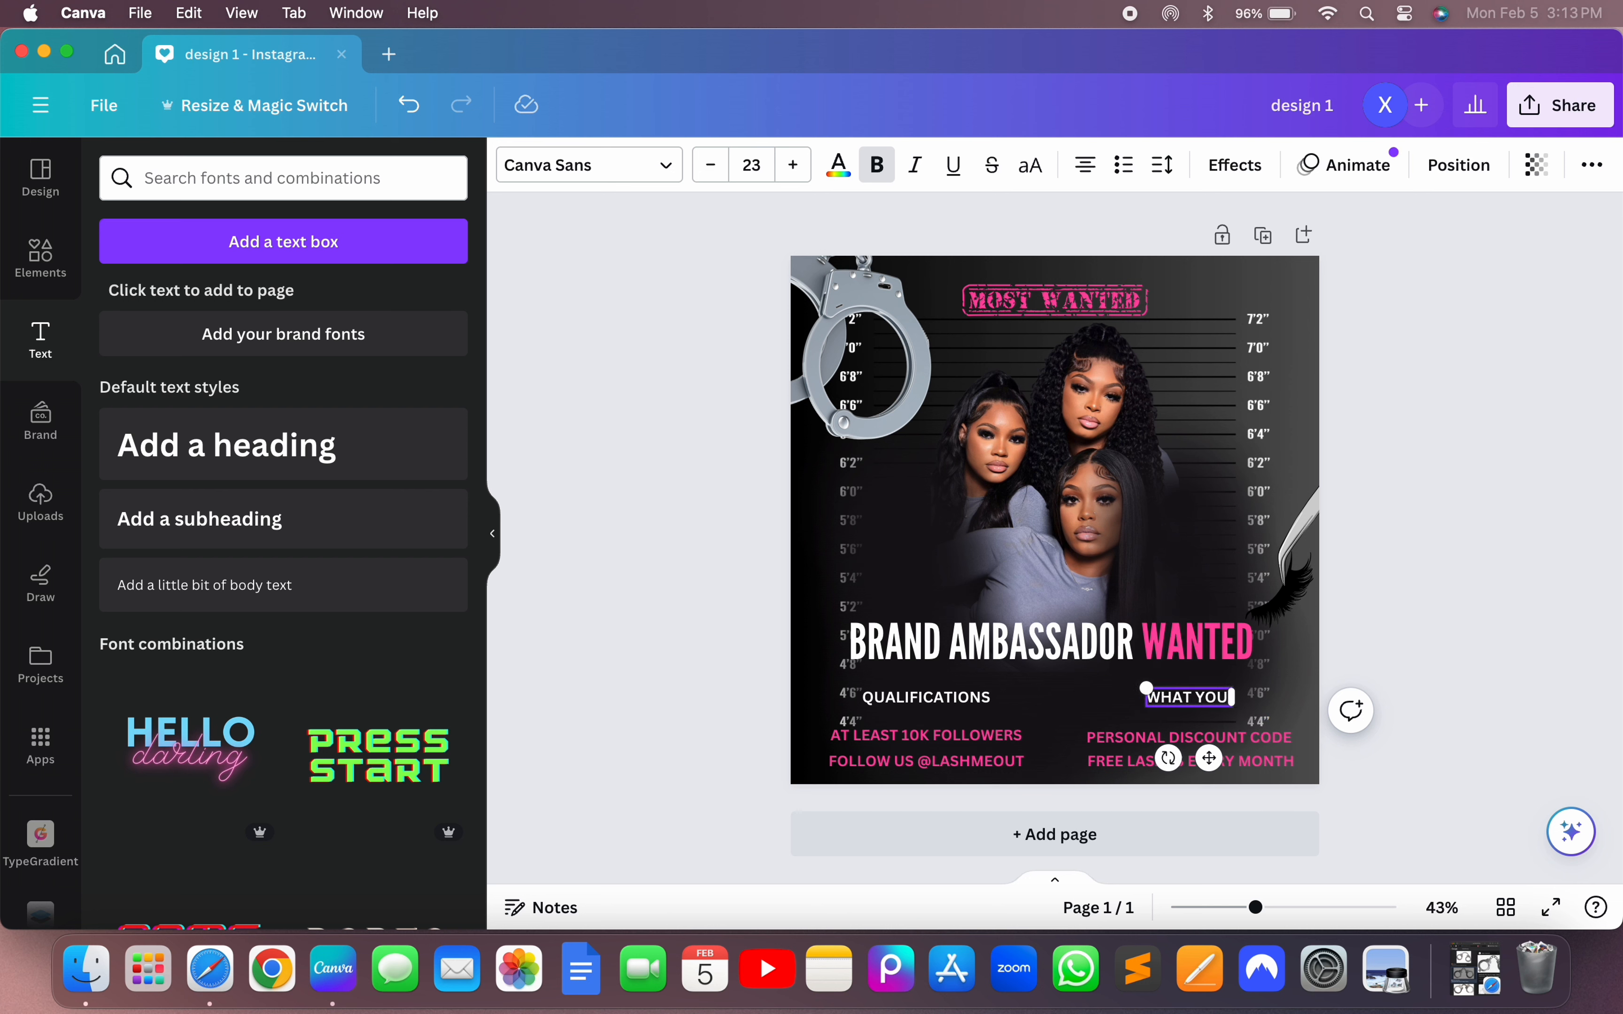
type(" RECEIVE")
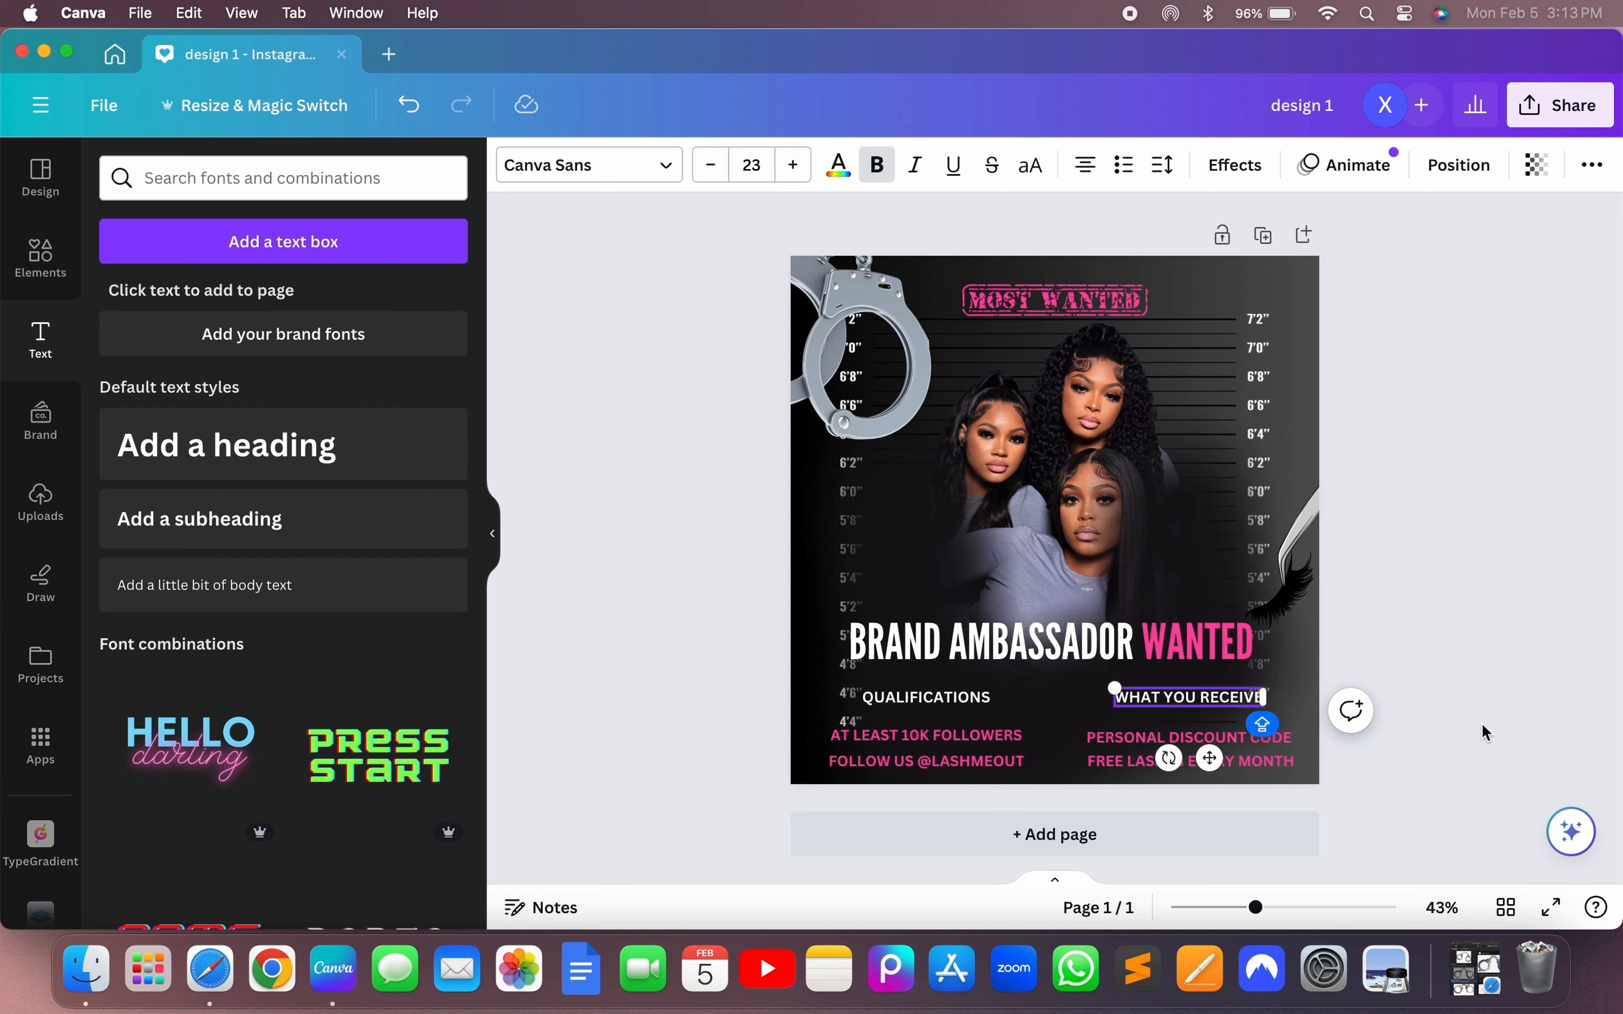
left_click(1487, 733)
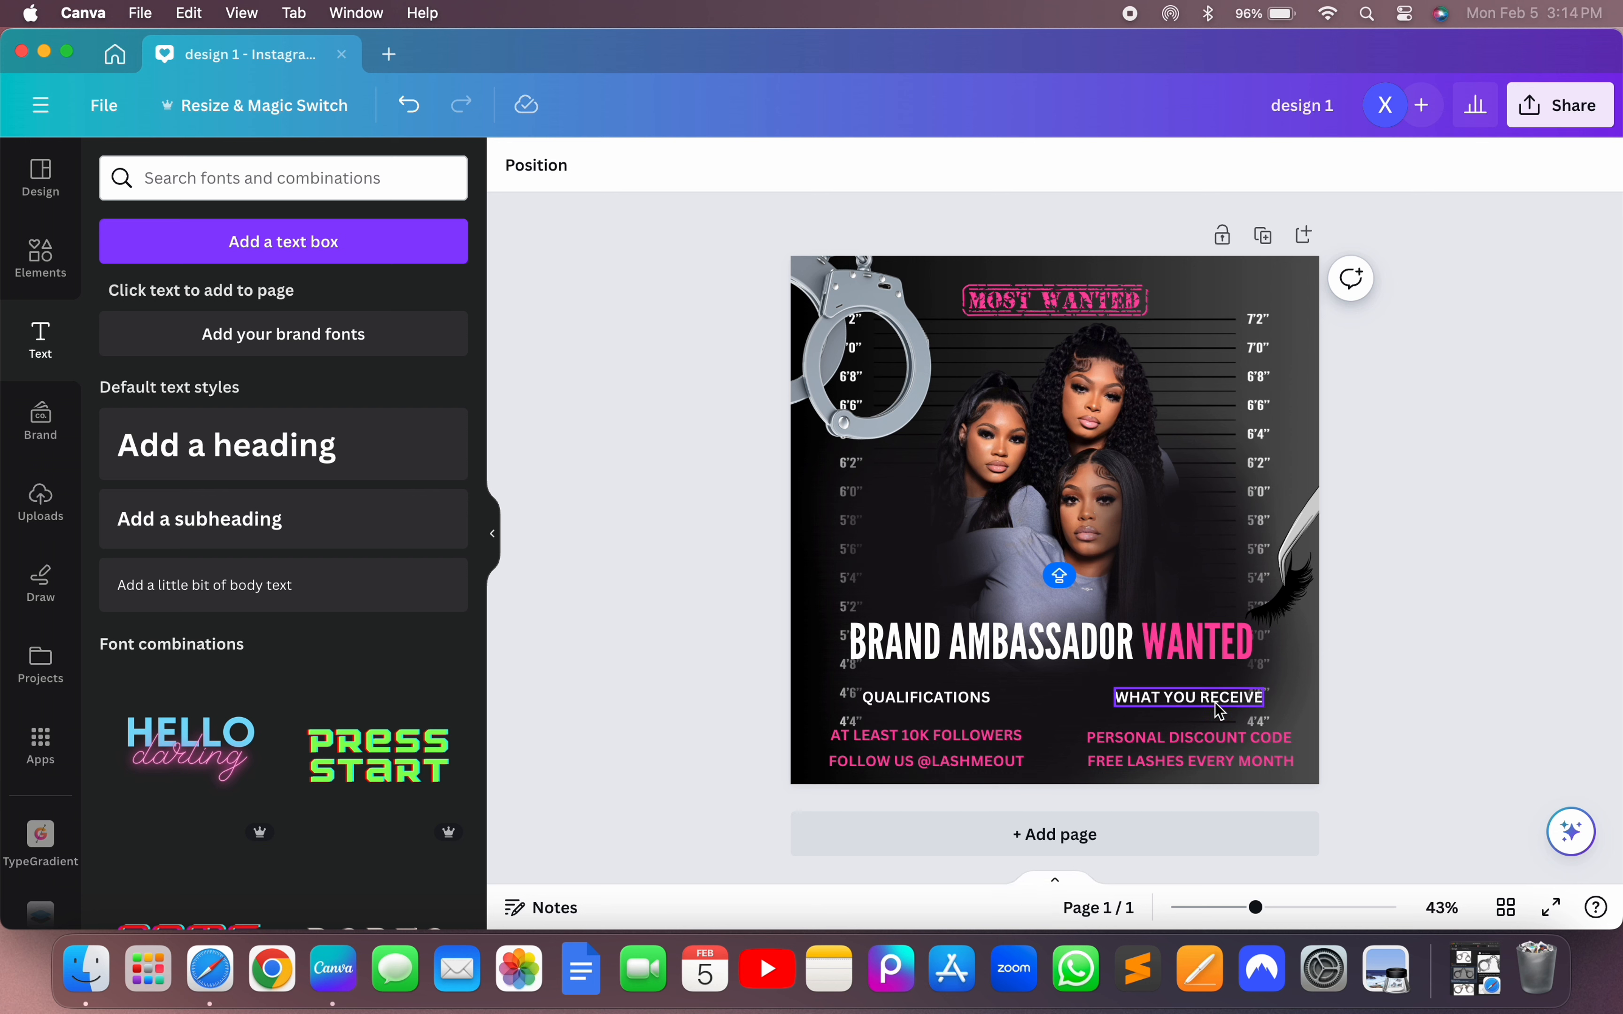
- Duplicate the unlocked soft black shadow graphic behind WHAT YOU RECEIVE and place the copy over the lower height marks at the design's right edge
left_click(1093, 716)
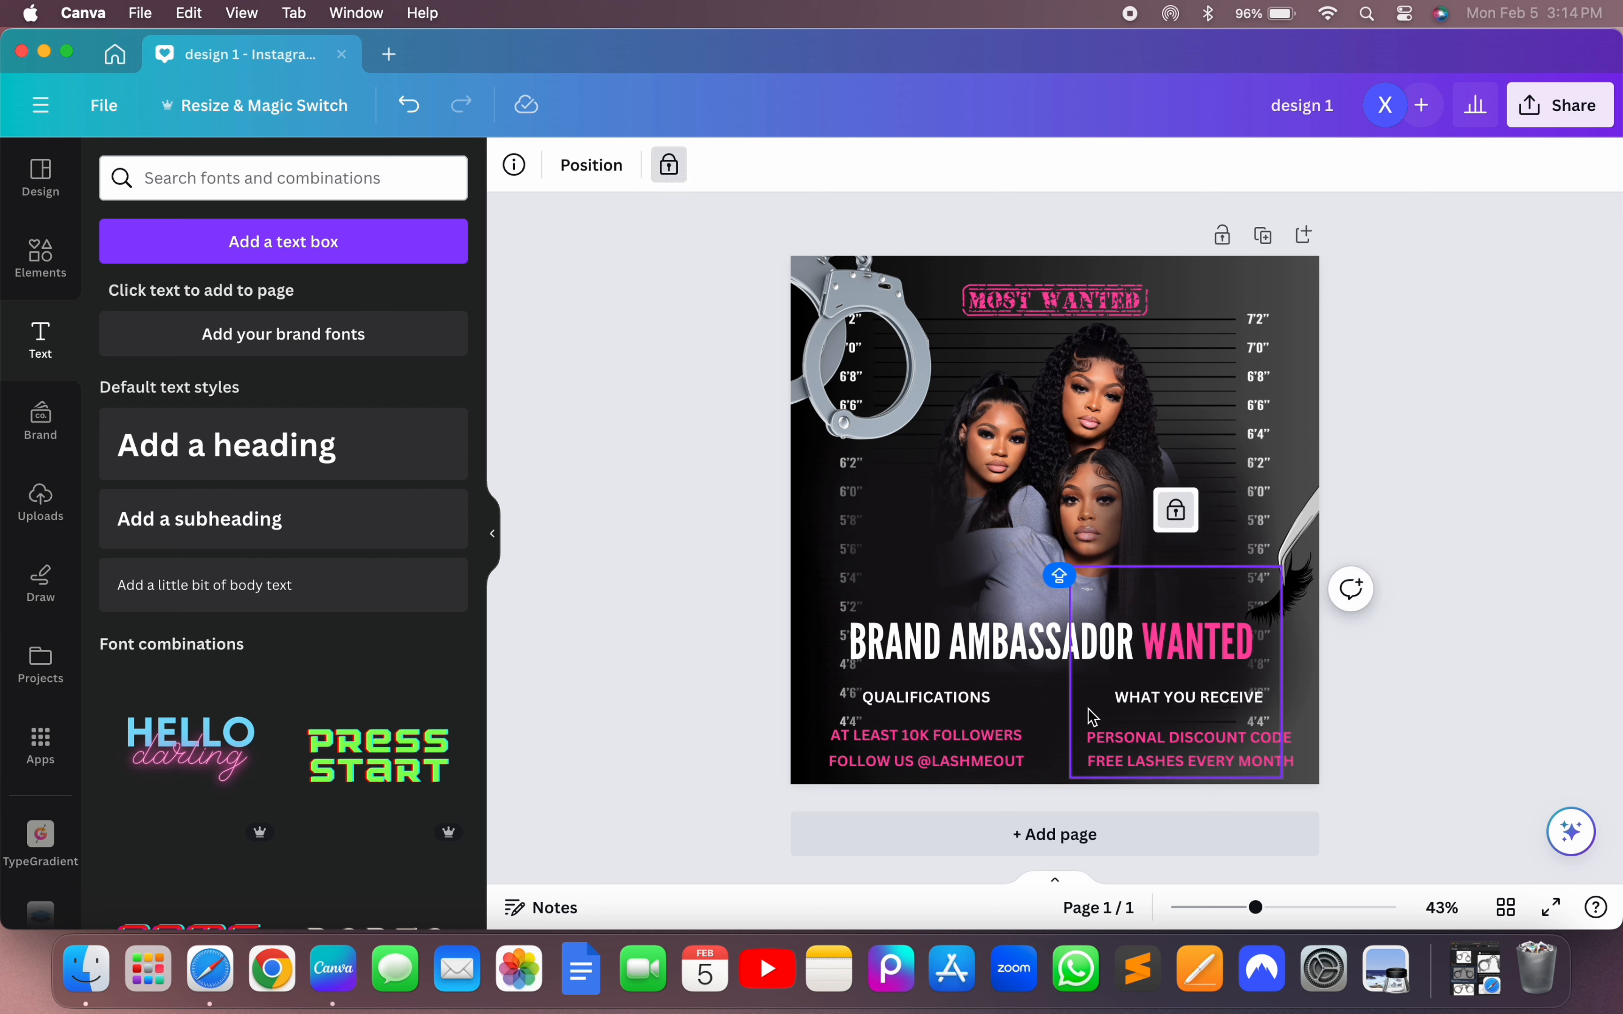
left_click(1176, 510)
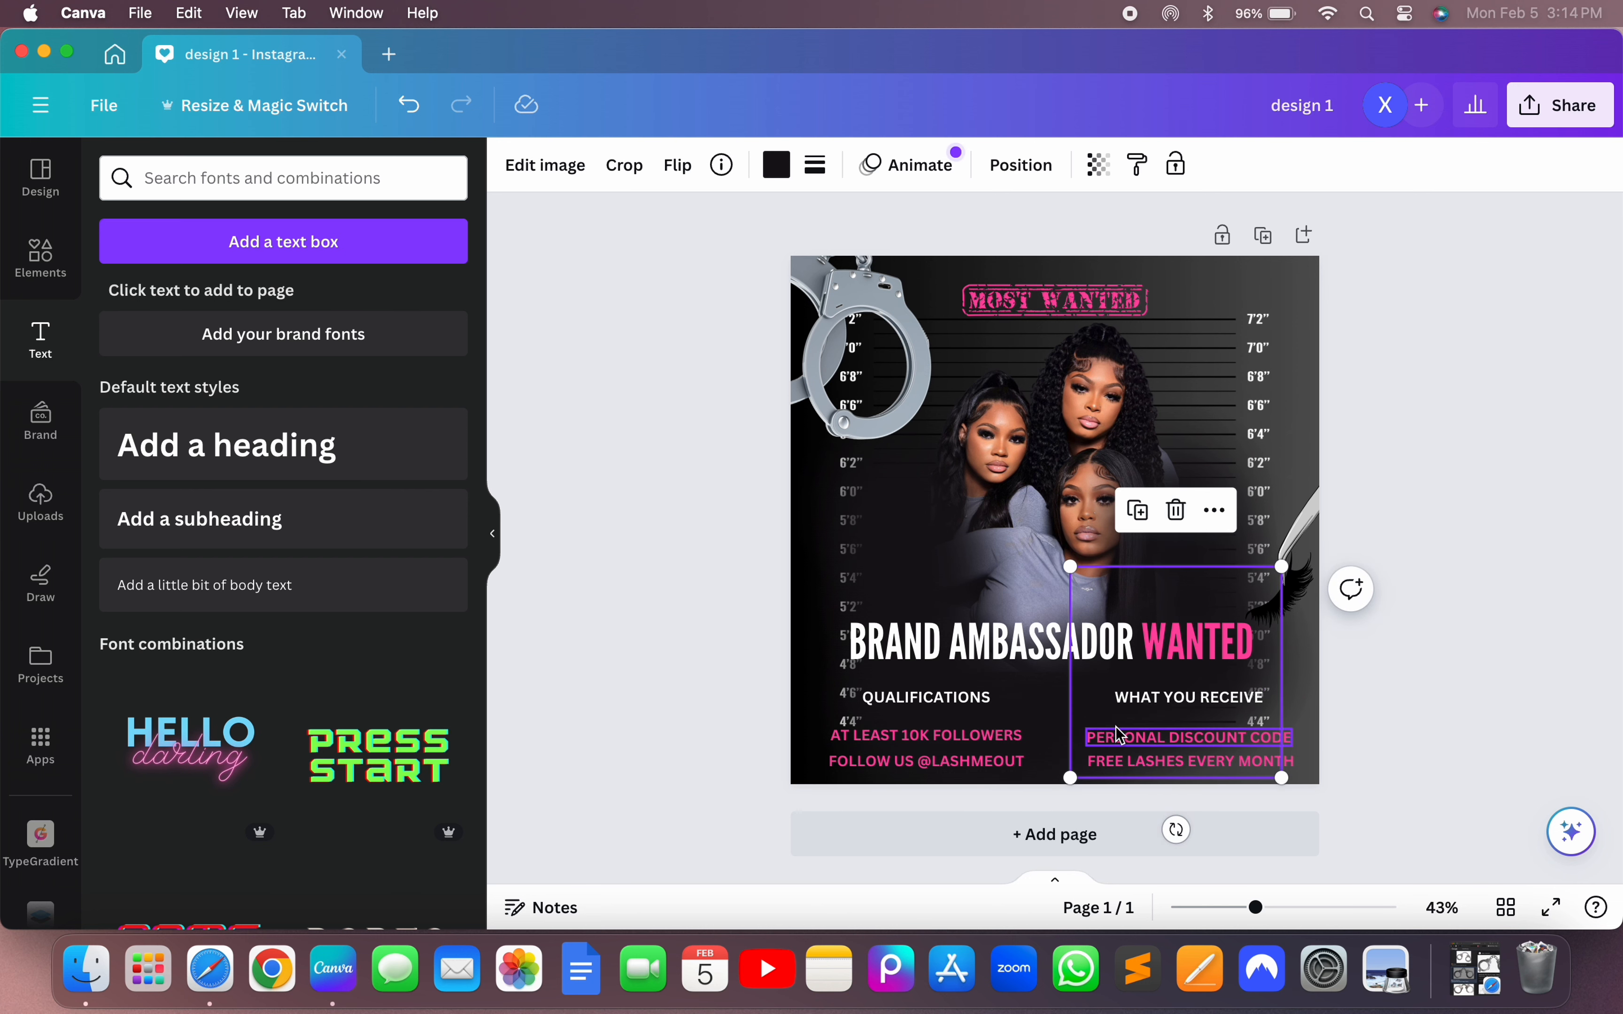
left_click(1142, 513)
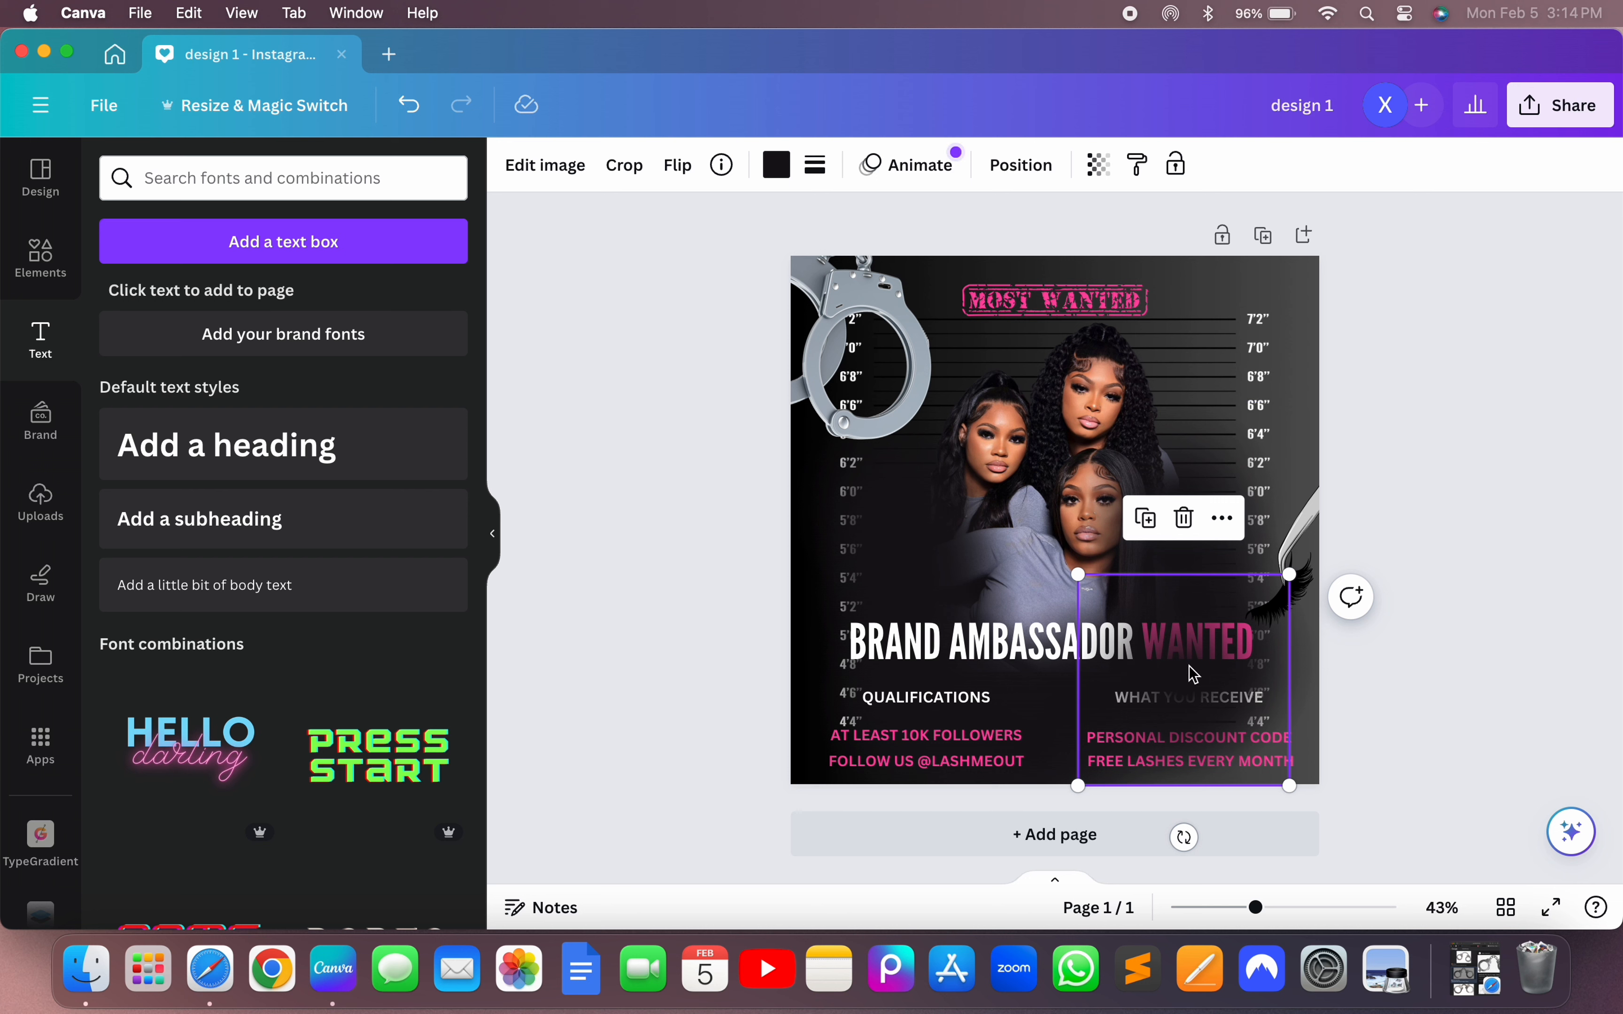
left_click_drag(1193, 676, 1269, 692)
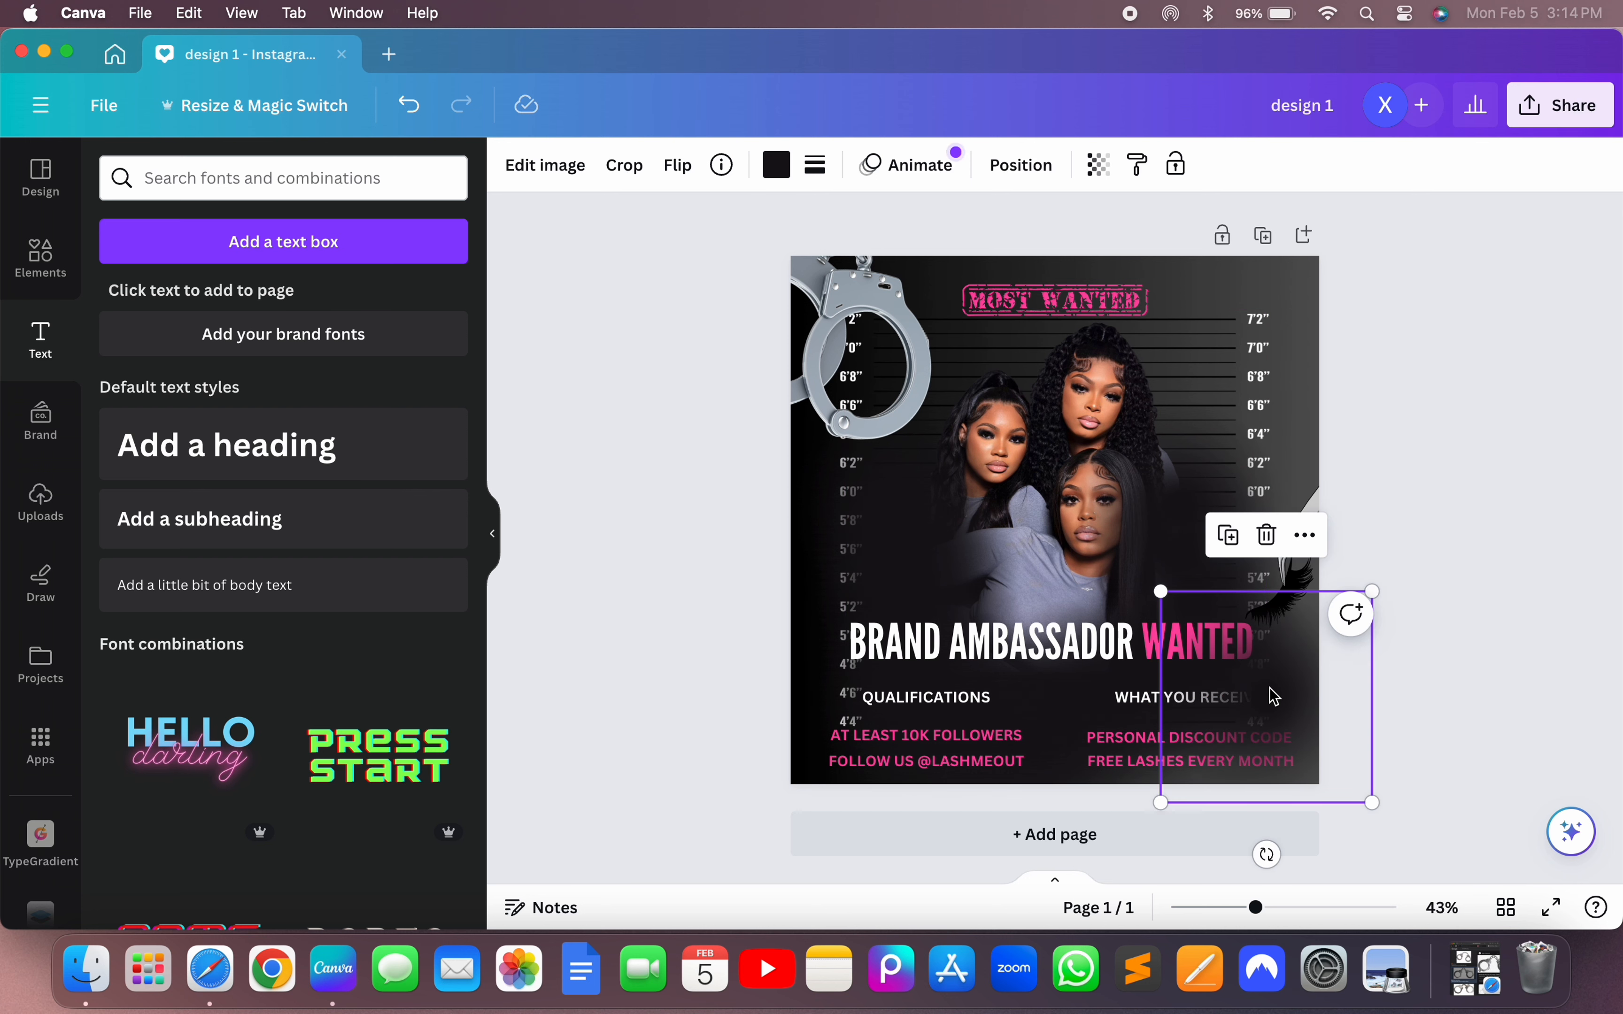
left_click(1305, 536)
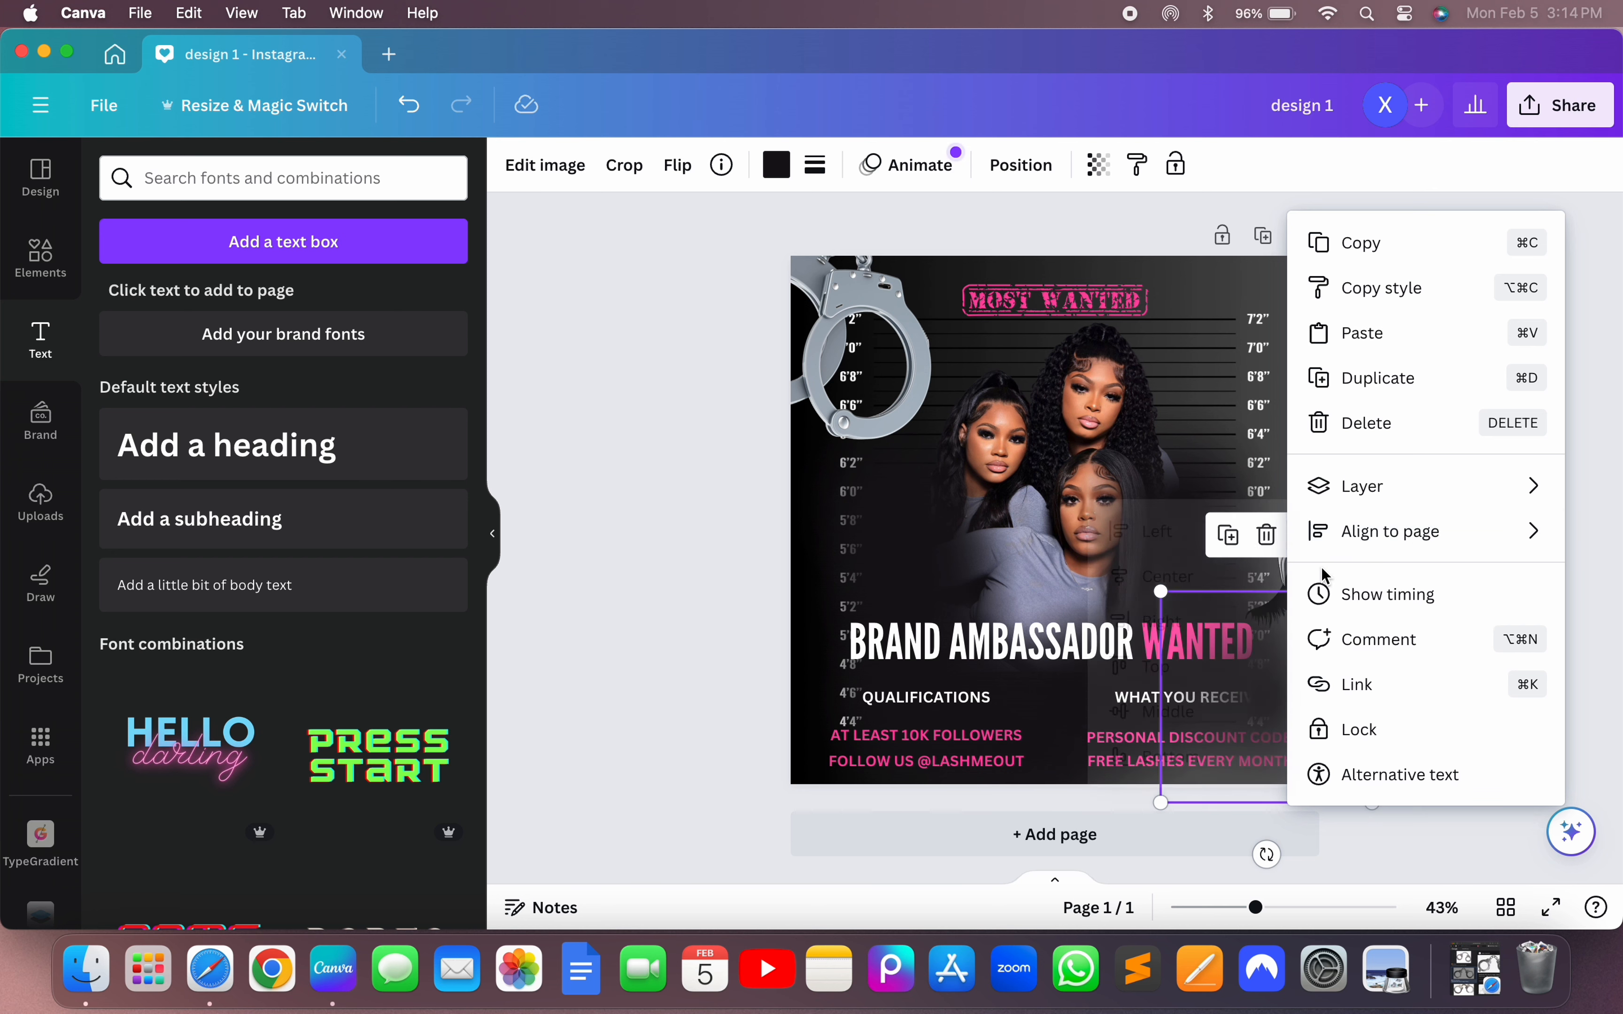
mouse_move(1341, 499)
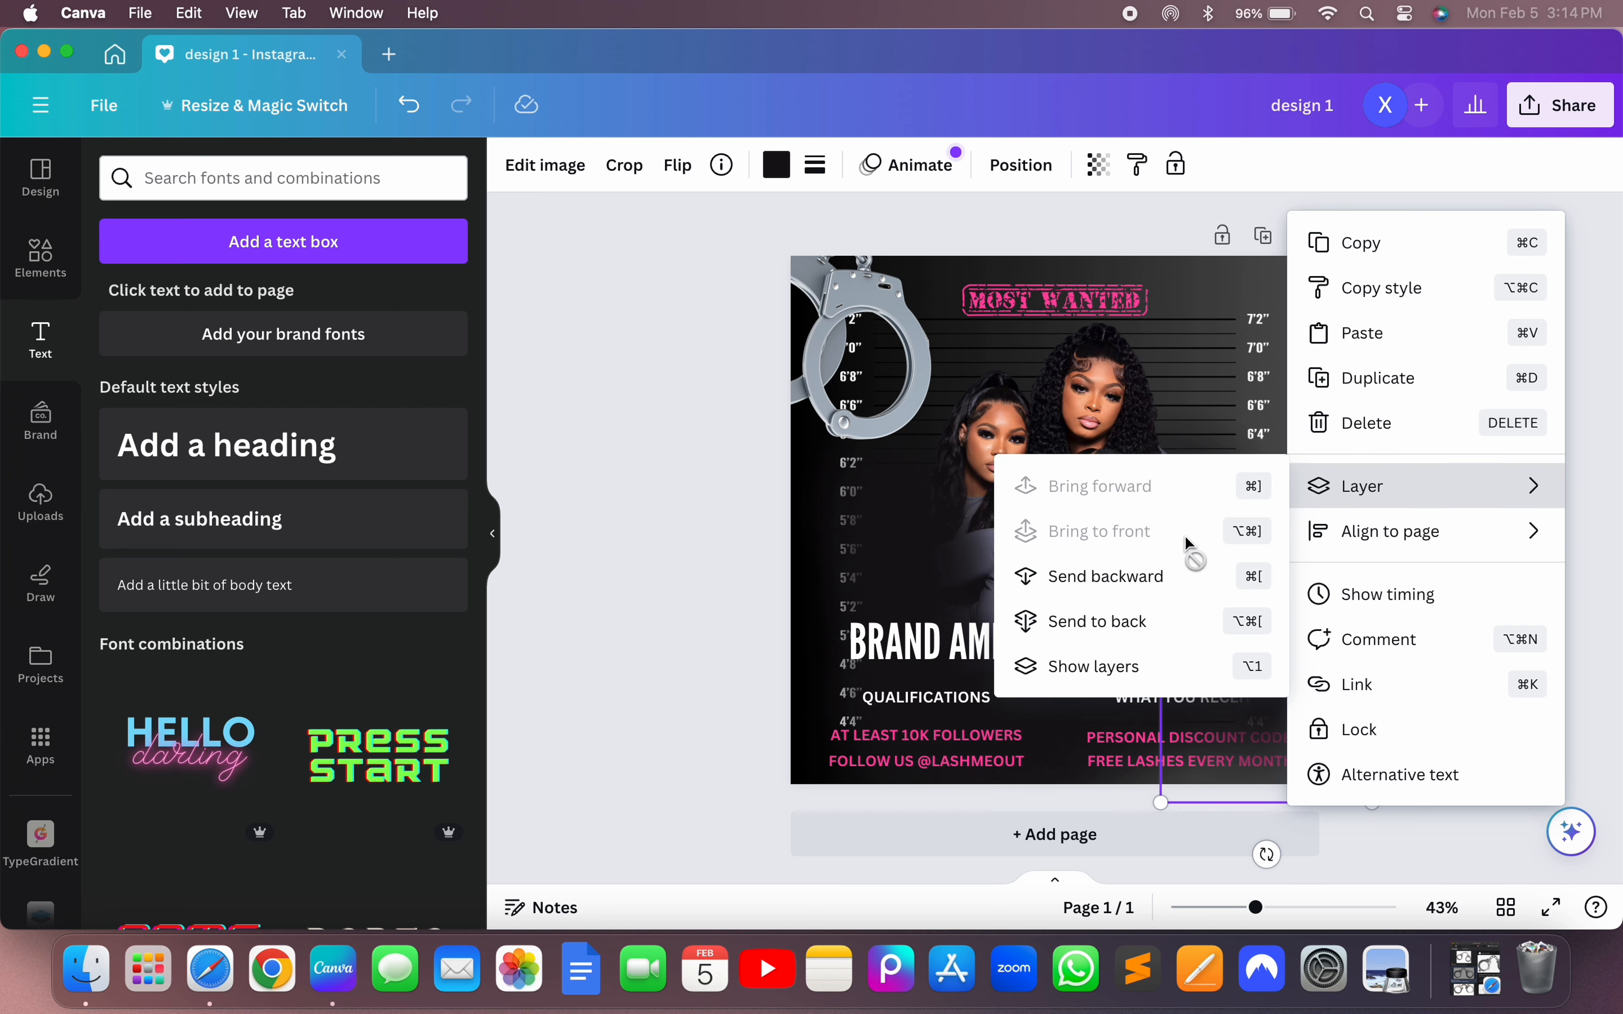
left_click(1131, 667)
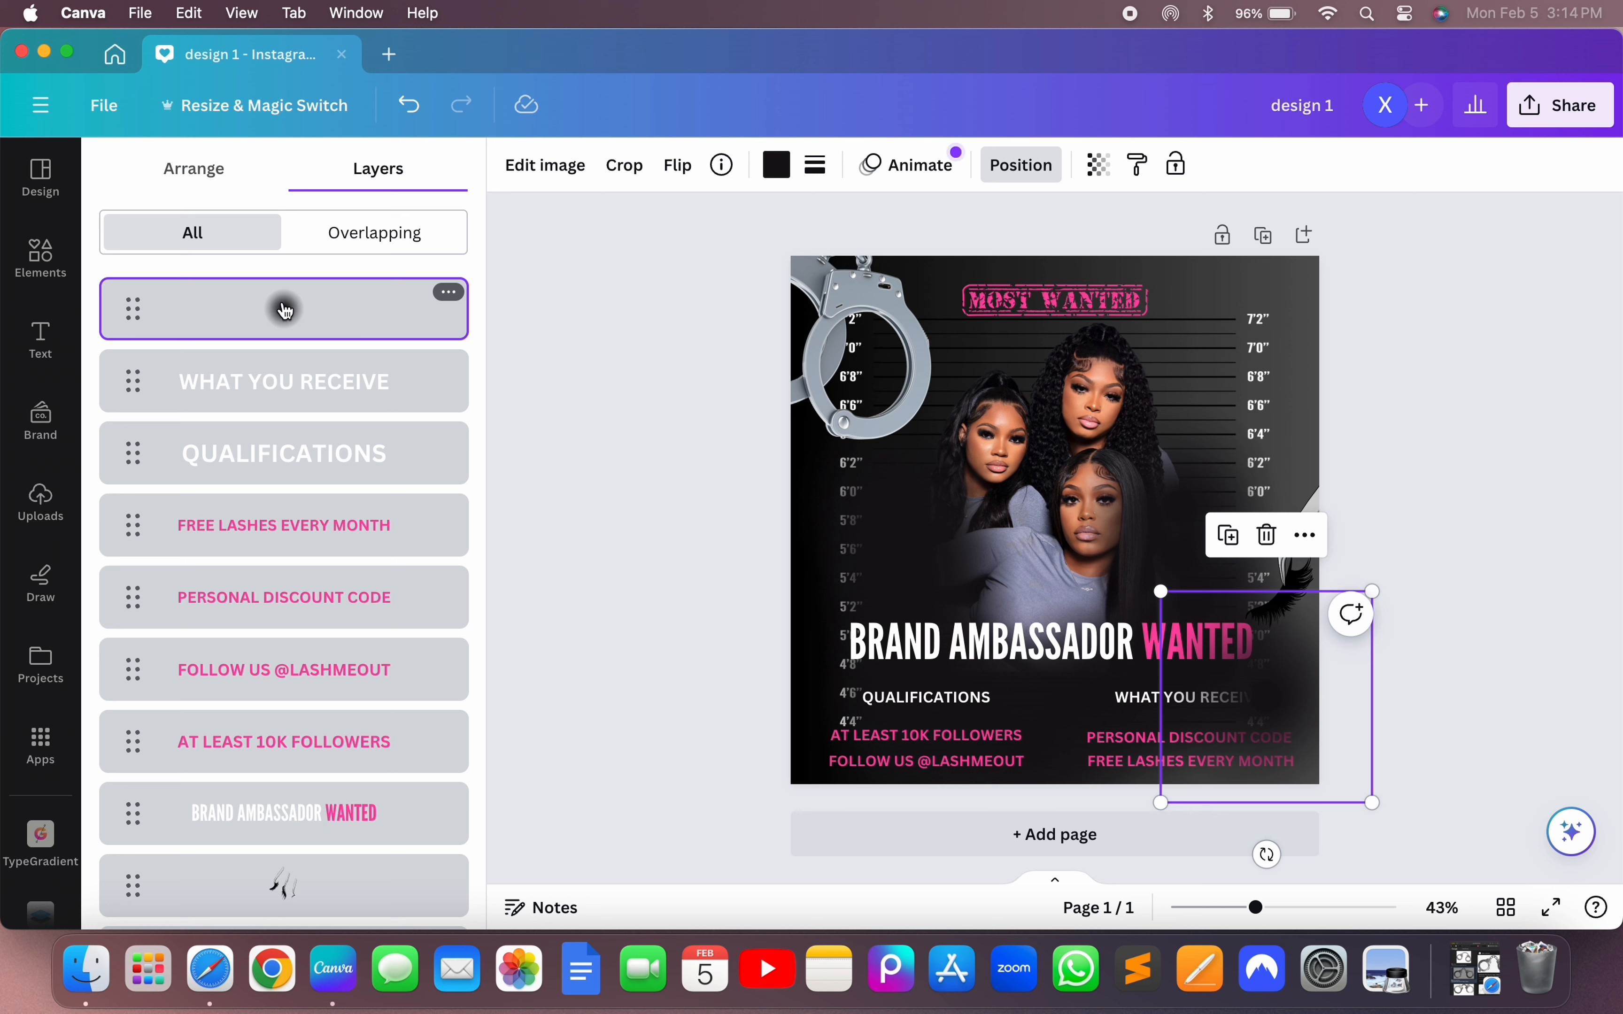
left_click_drag(285, 309, 280, 405)
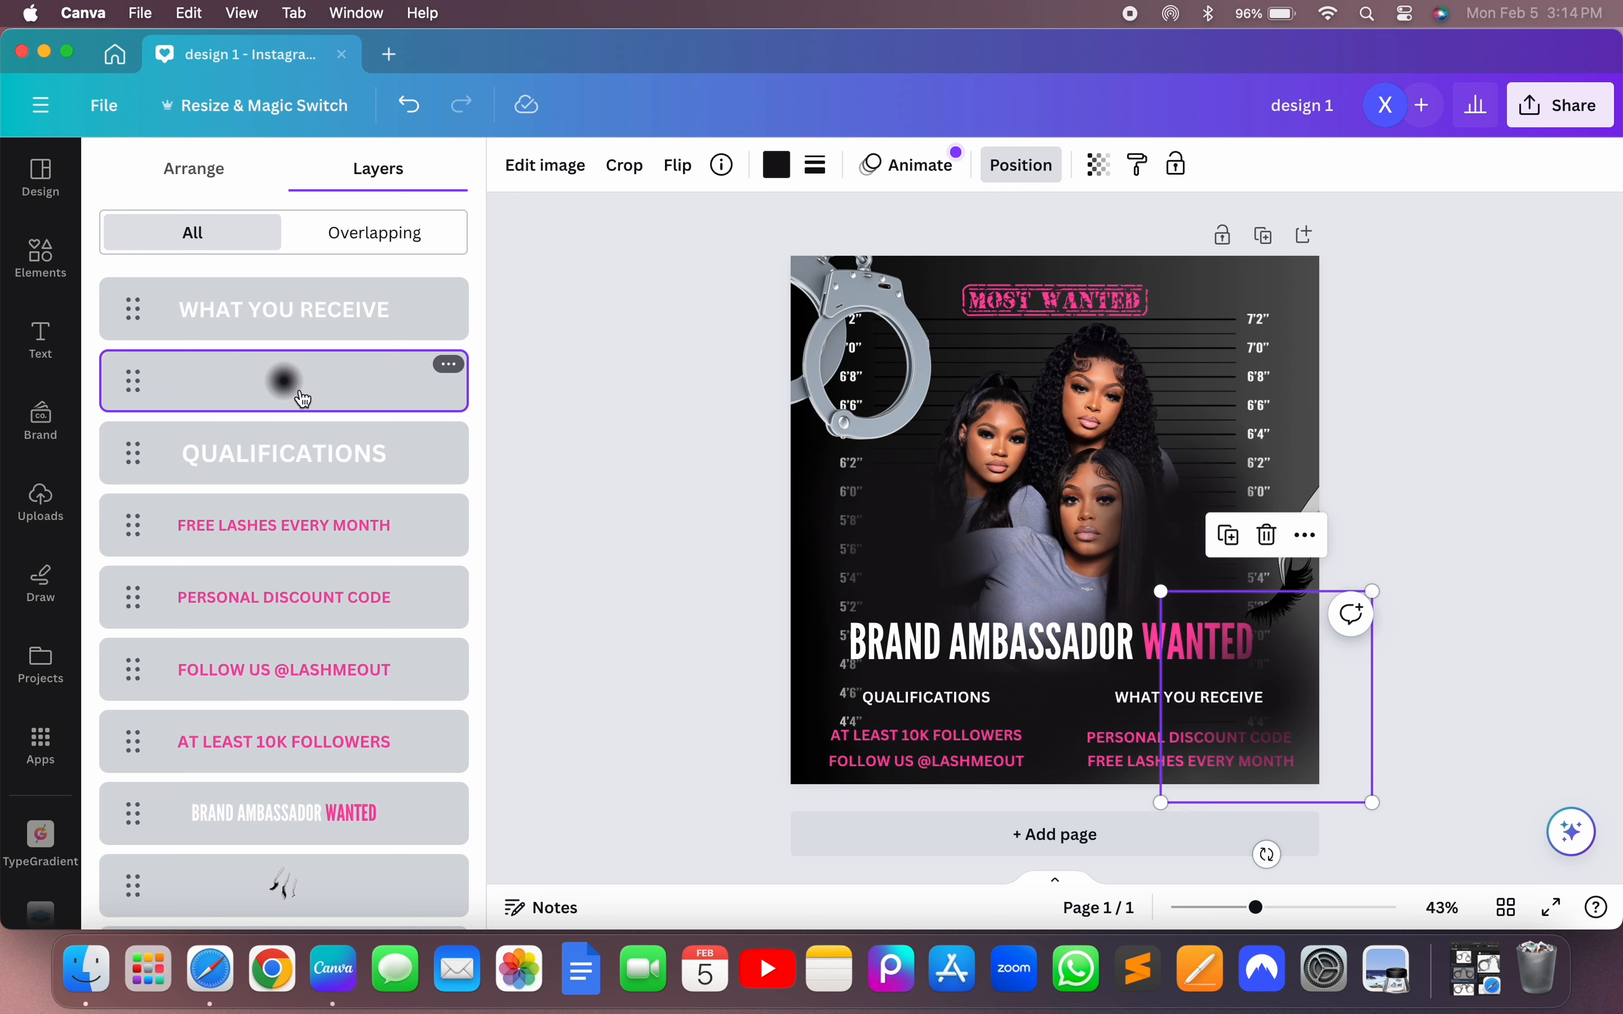
left_click_drag(304, 400, 306, 649)
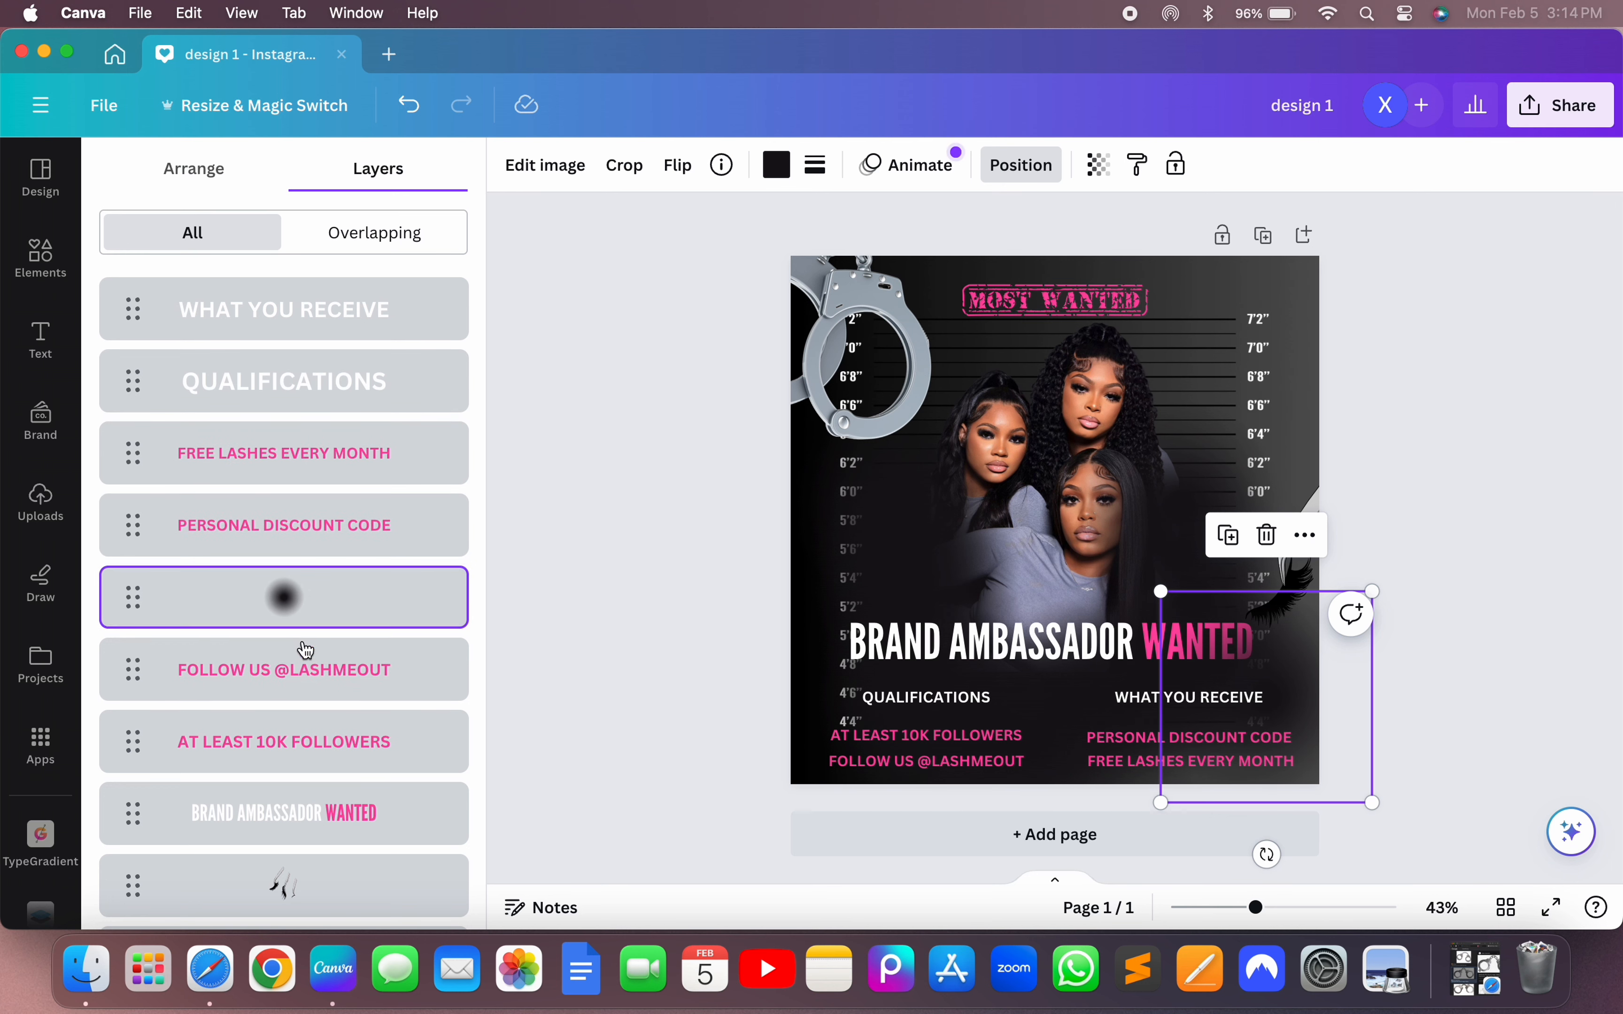
left_click(655, 679)
left_click(655, 680)
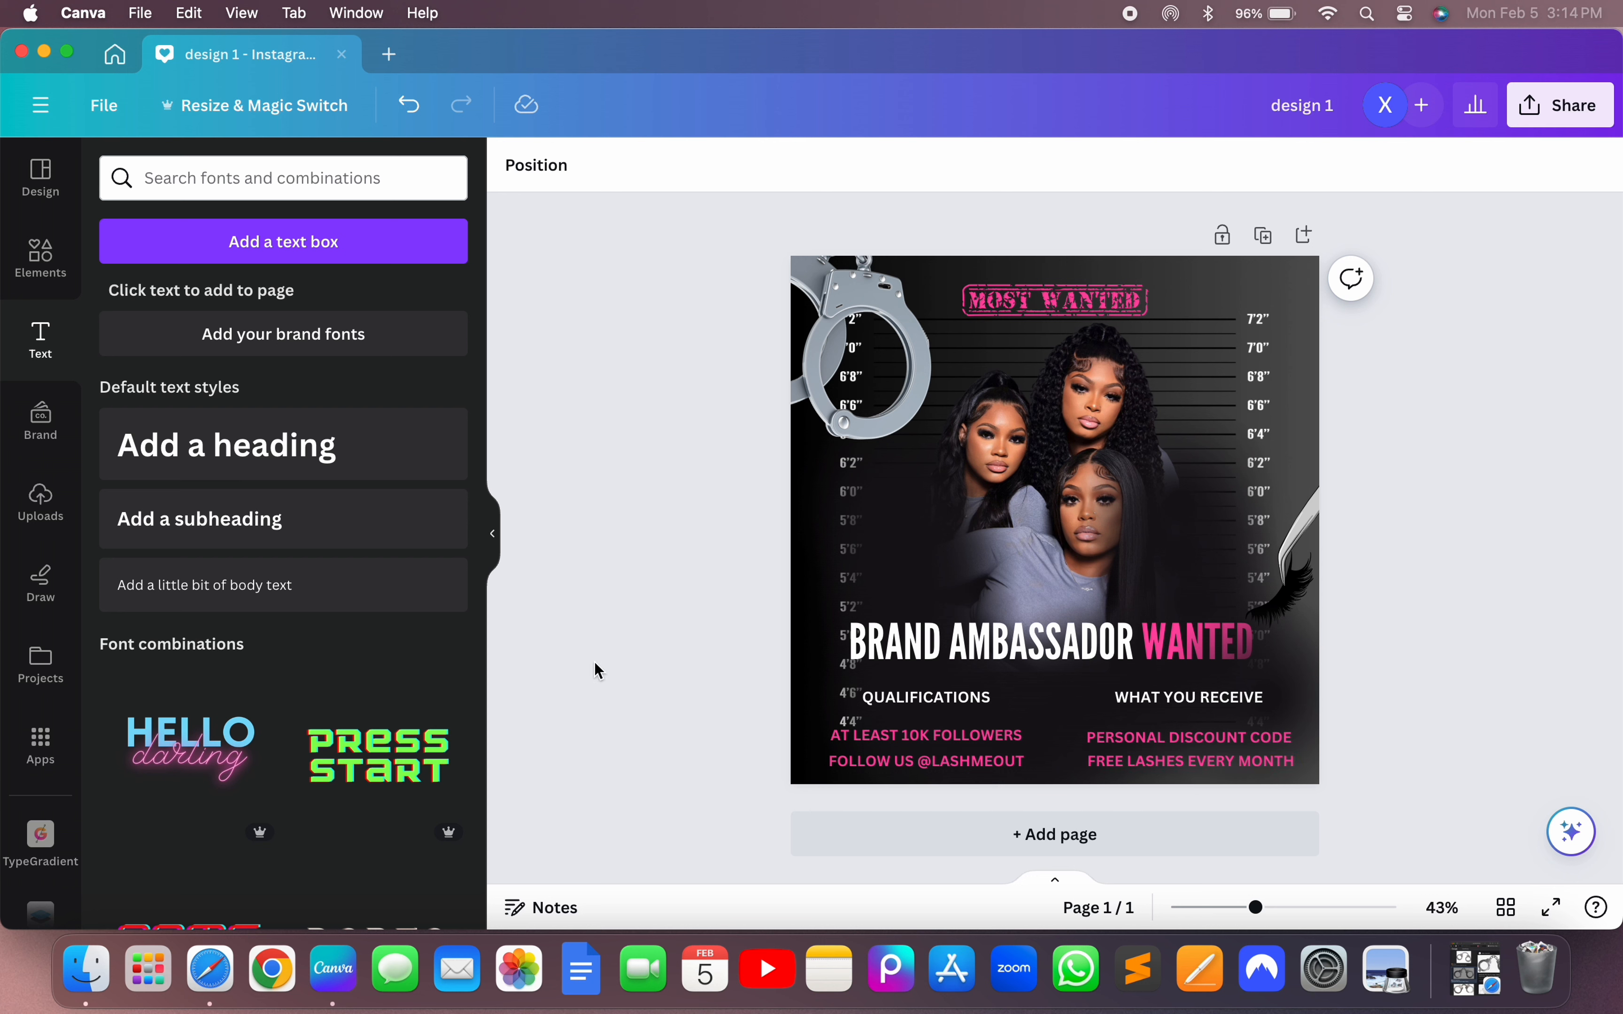
- Search the design elements for check mark and browse the full set of graphics for a suitable tick
left_click(42, 258)
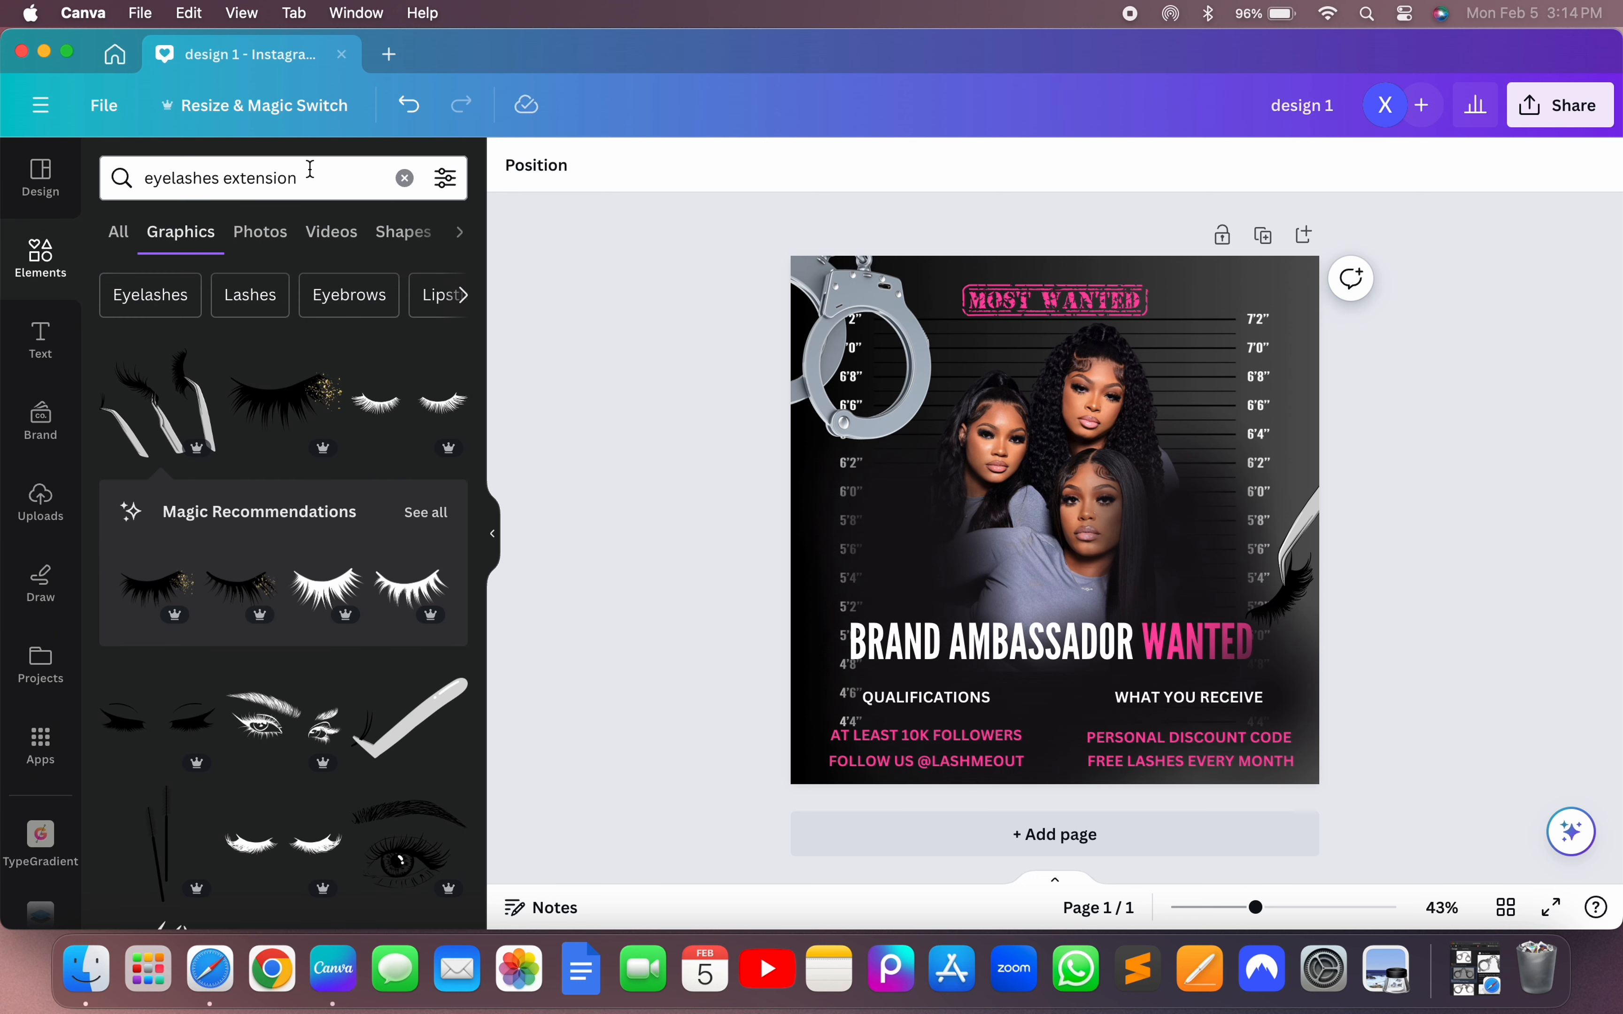
left_click(406, 180)
type("CHECK")
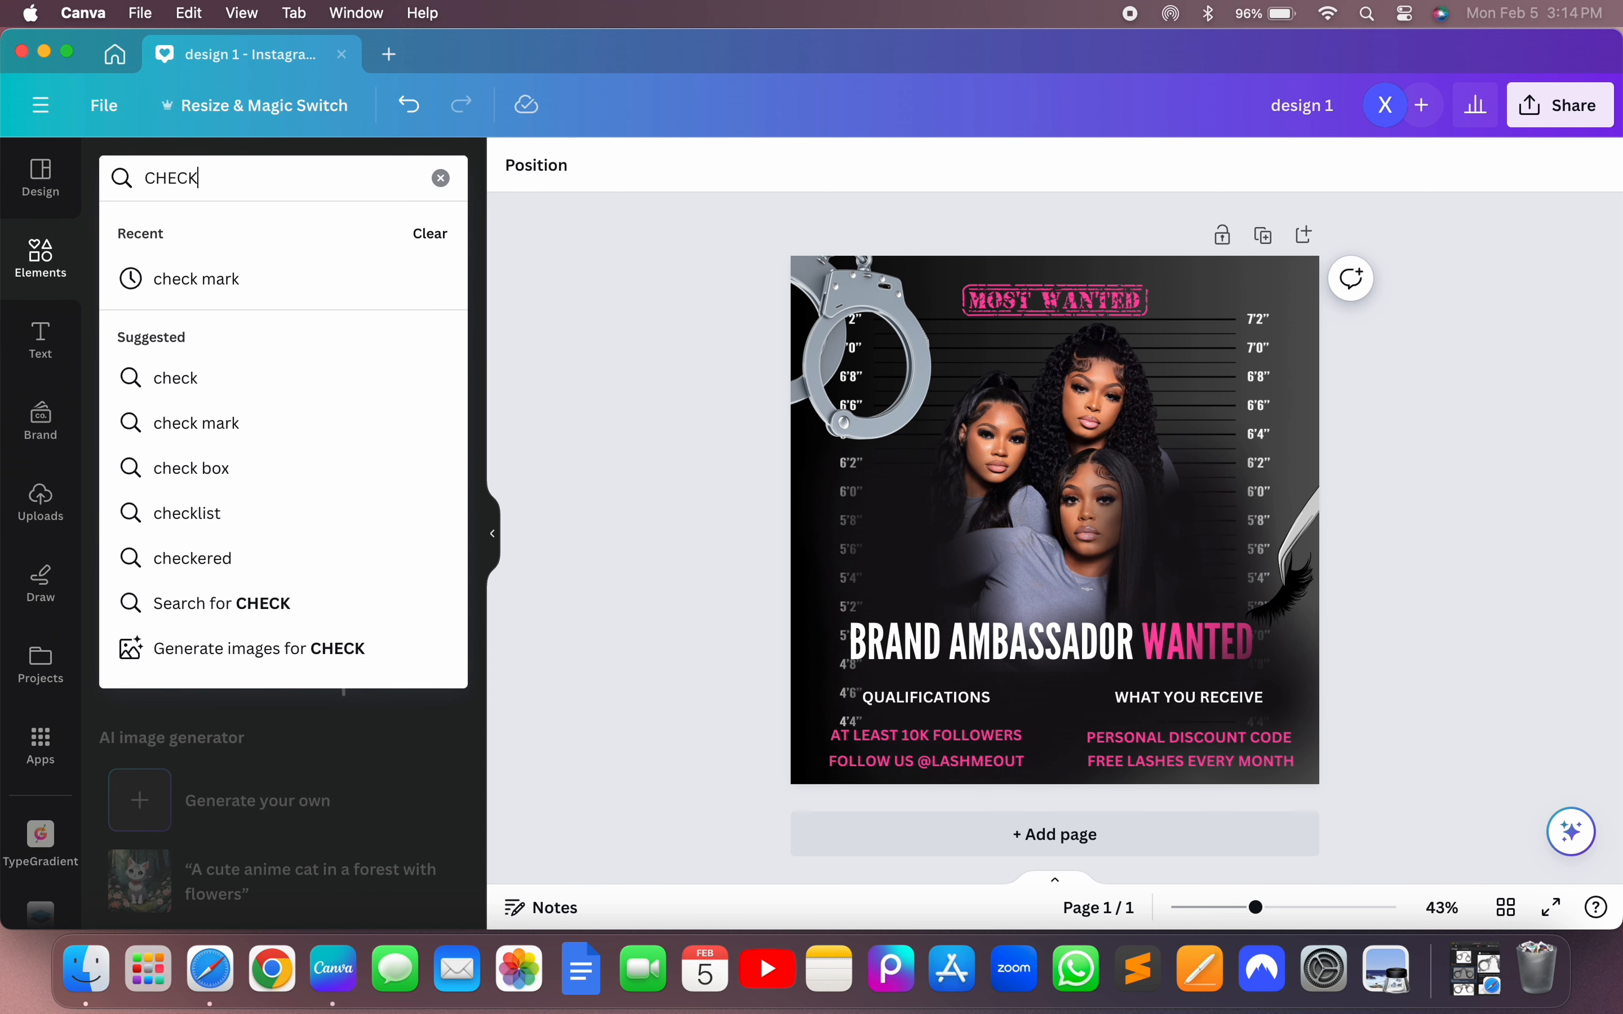
left_click(236, 279)
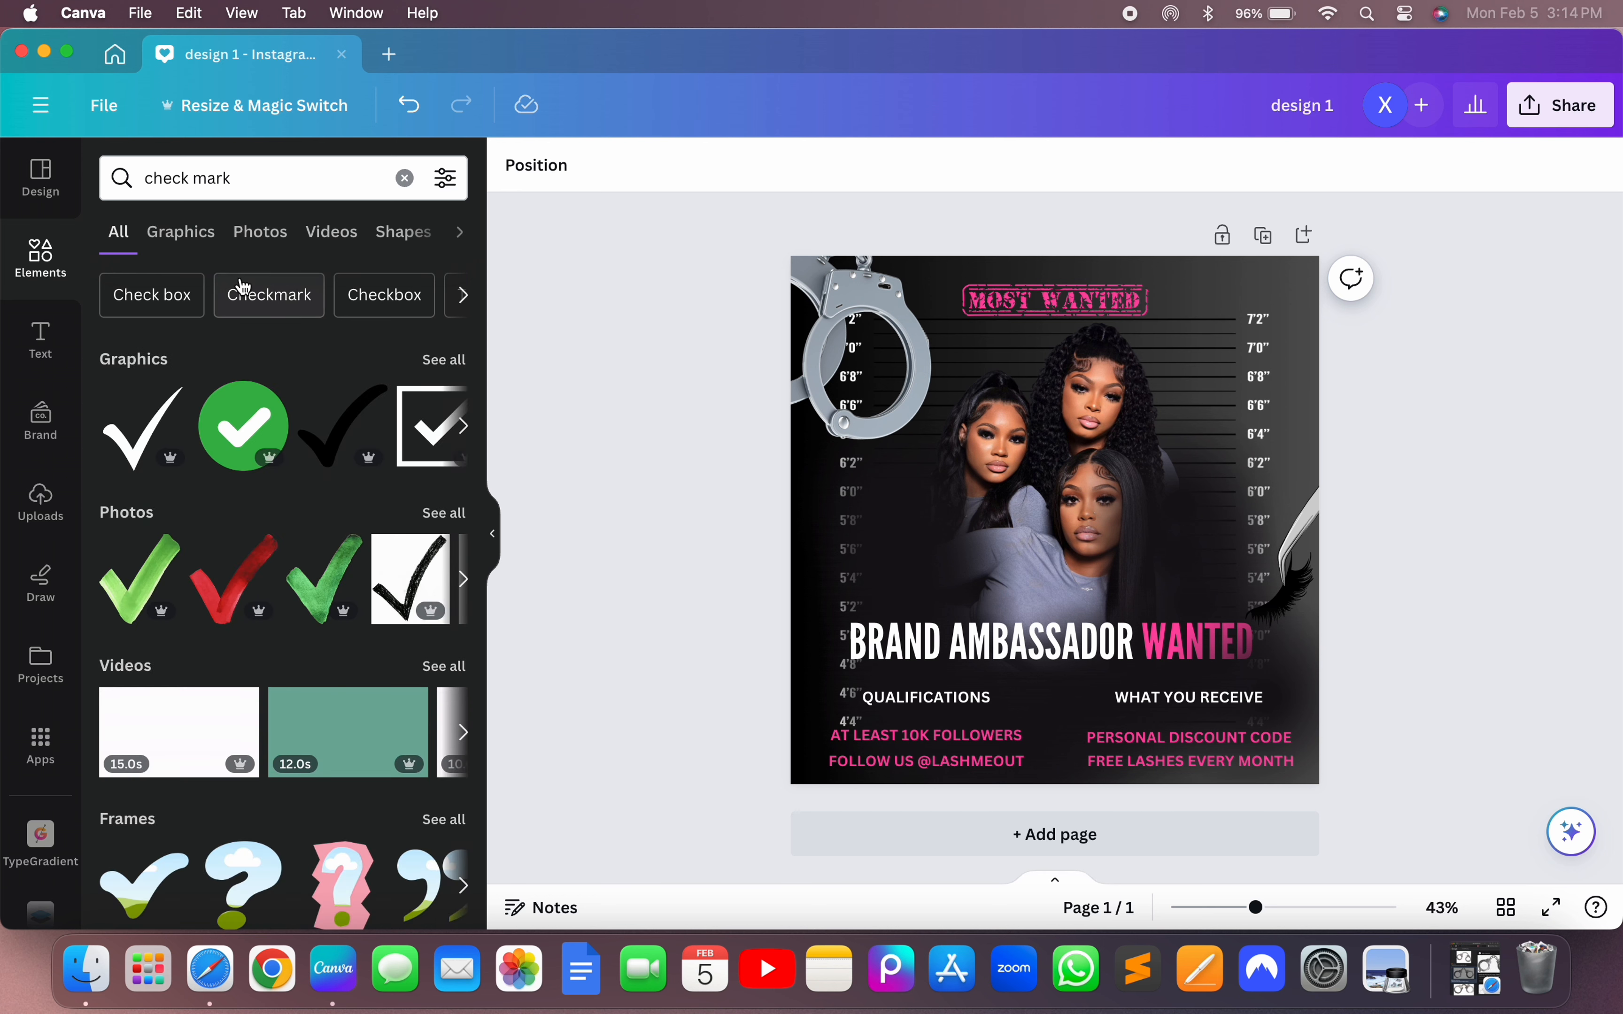
left_click(439, 360)
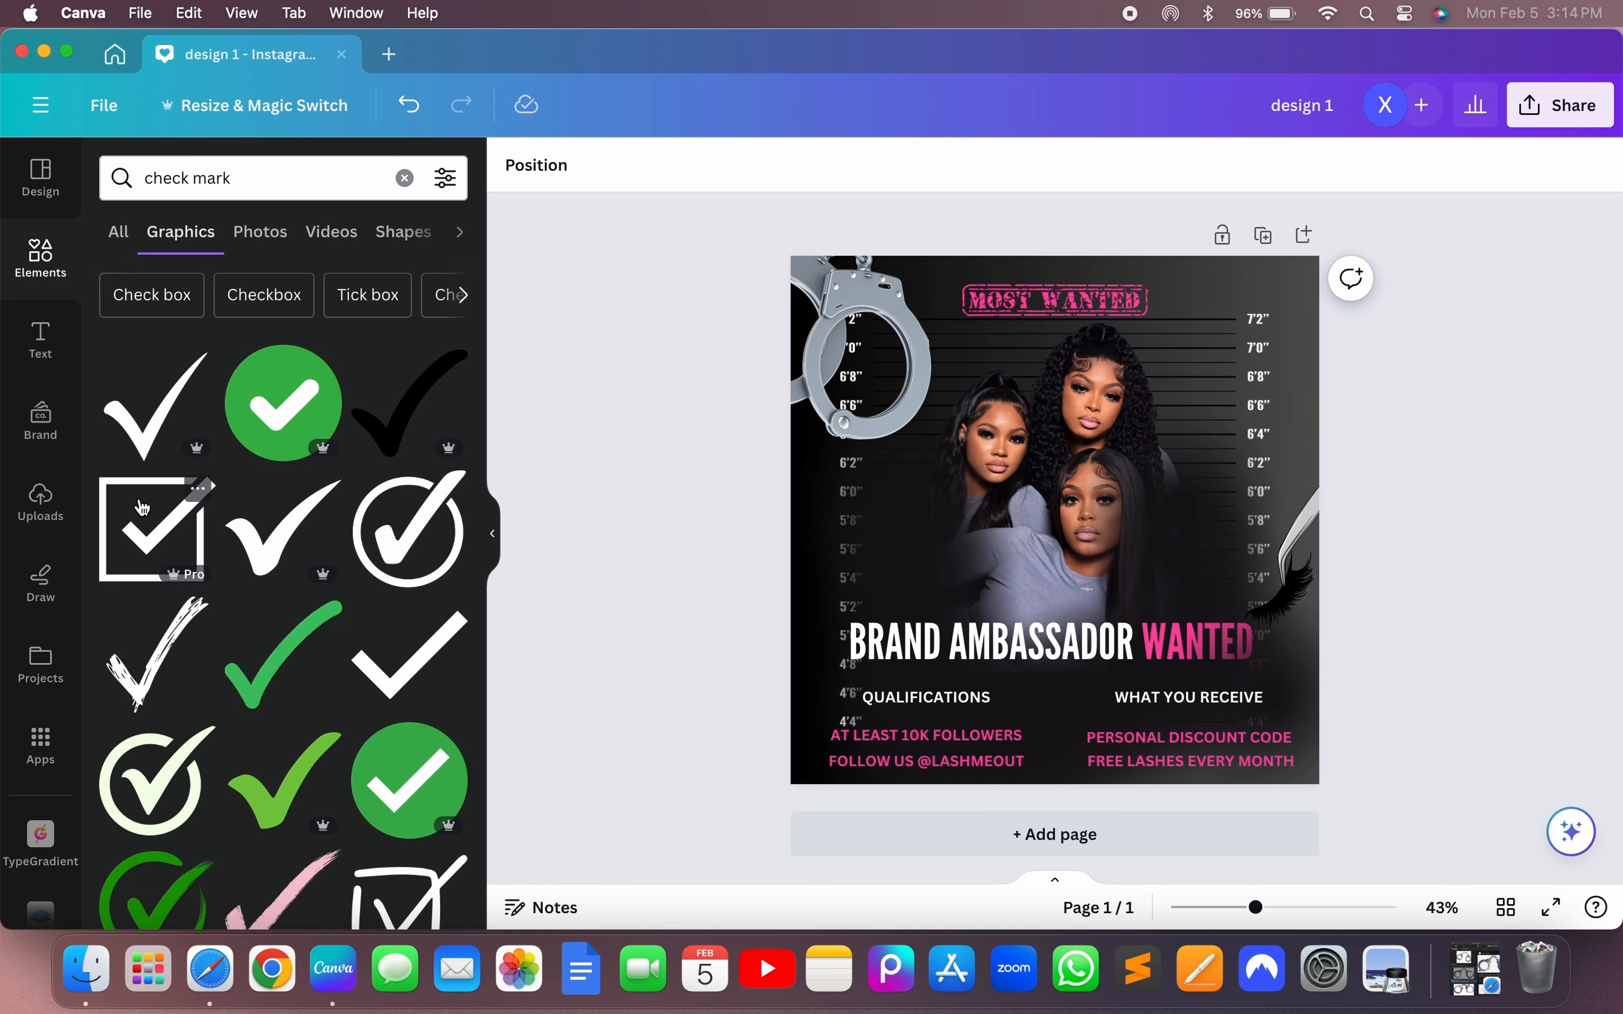
scroll(387, 808, "down", 1)
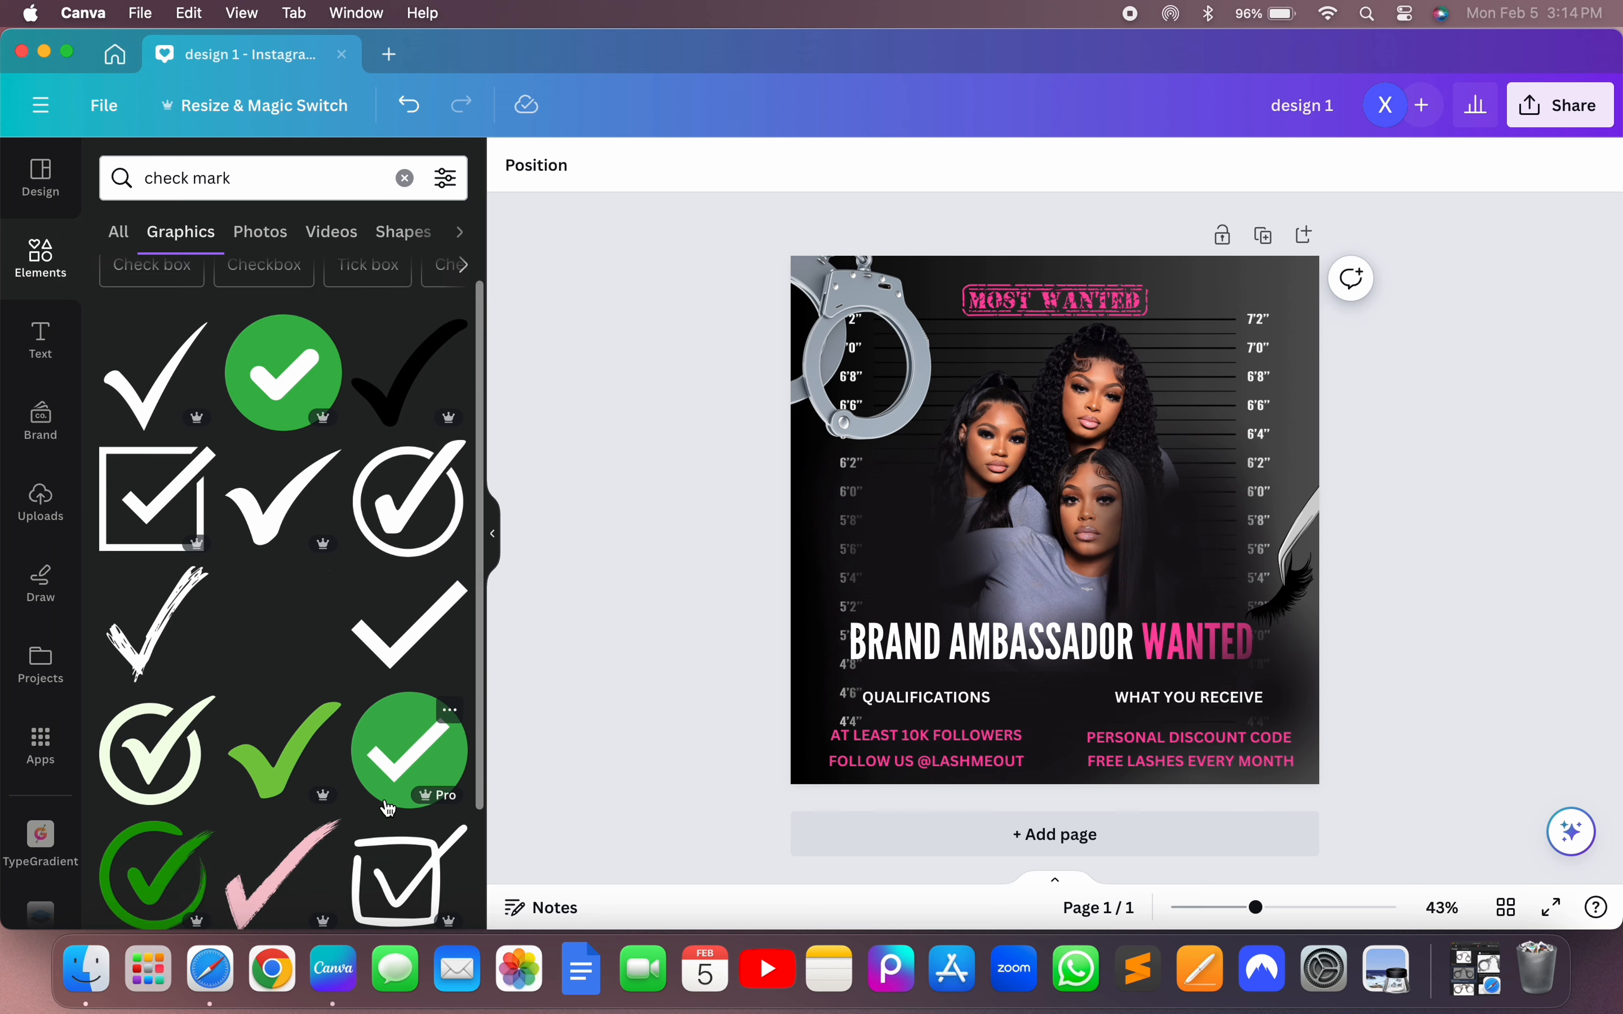
scroll(387, 808, "down", 5)
scroll(180, 761, "up", 4)
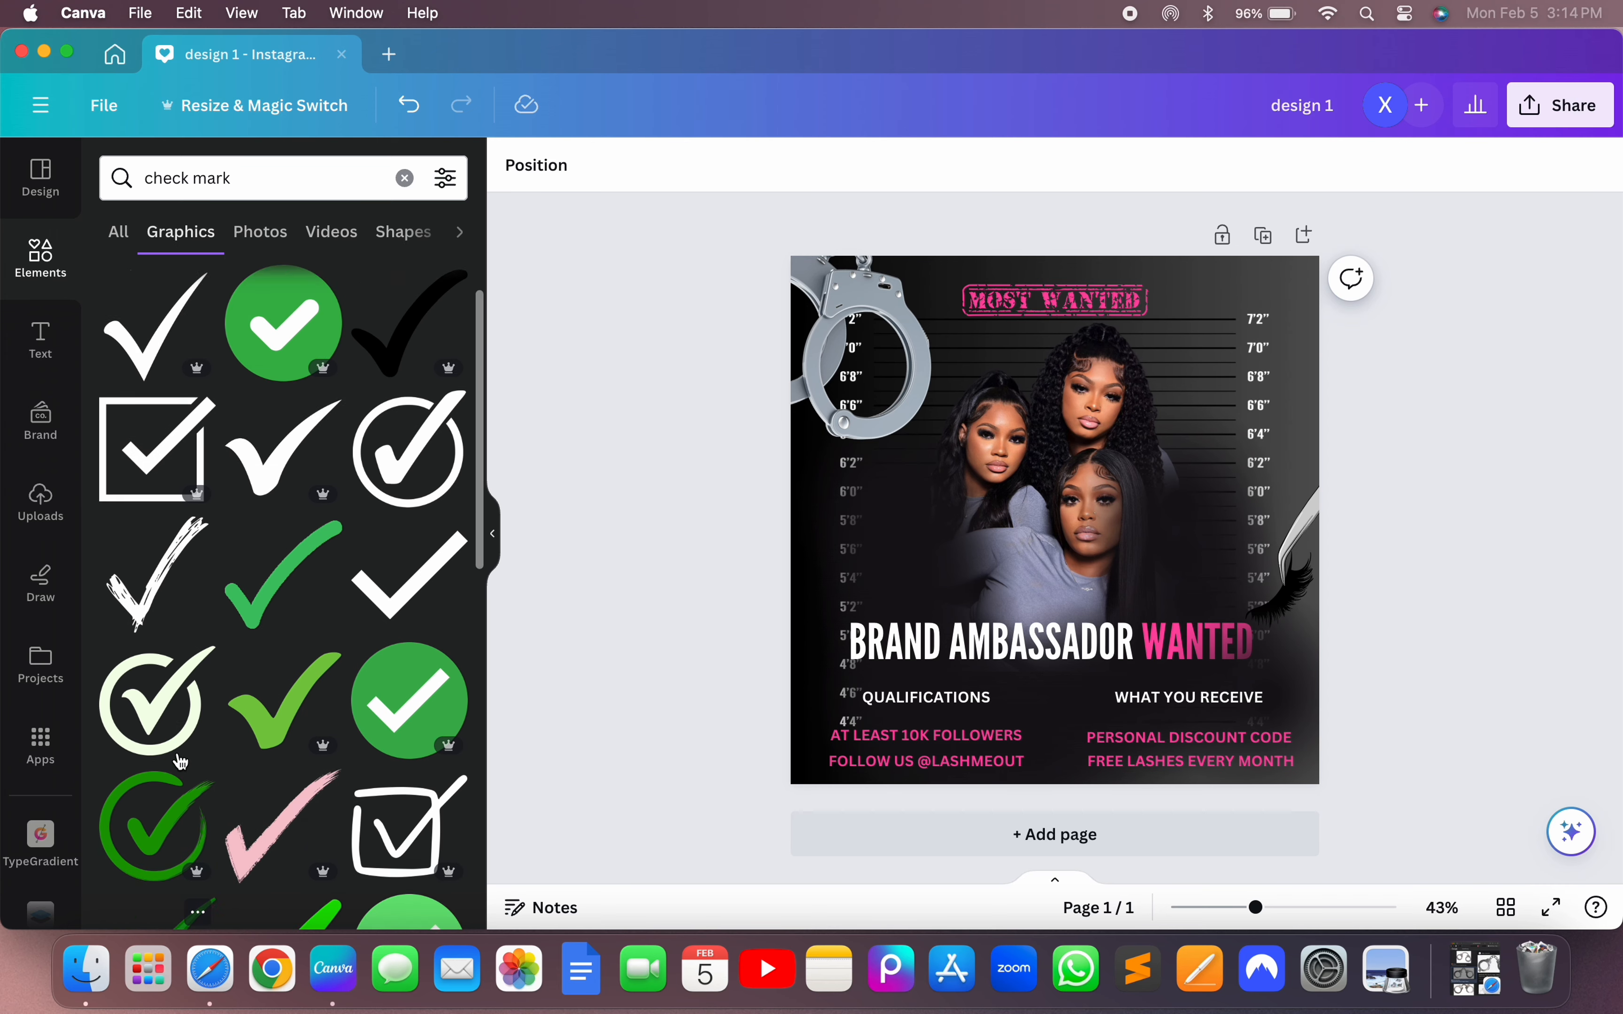
scroll(180, 761, "up", 3)
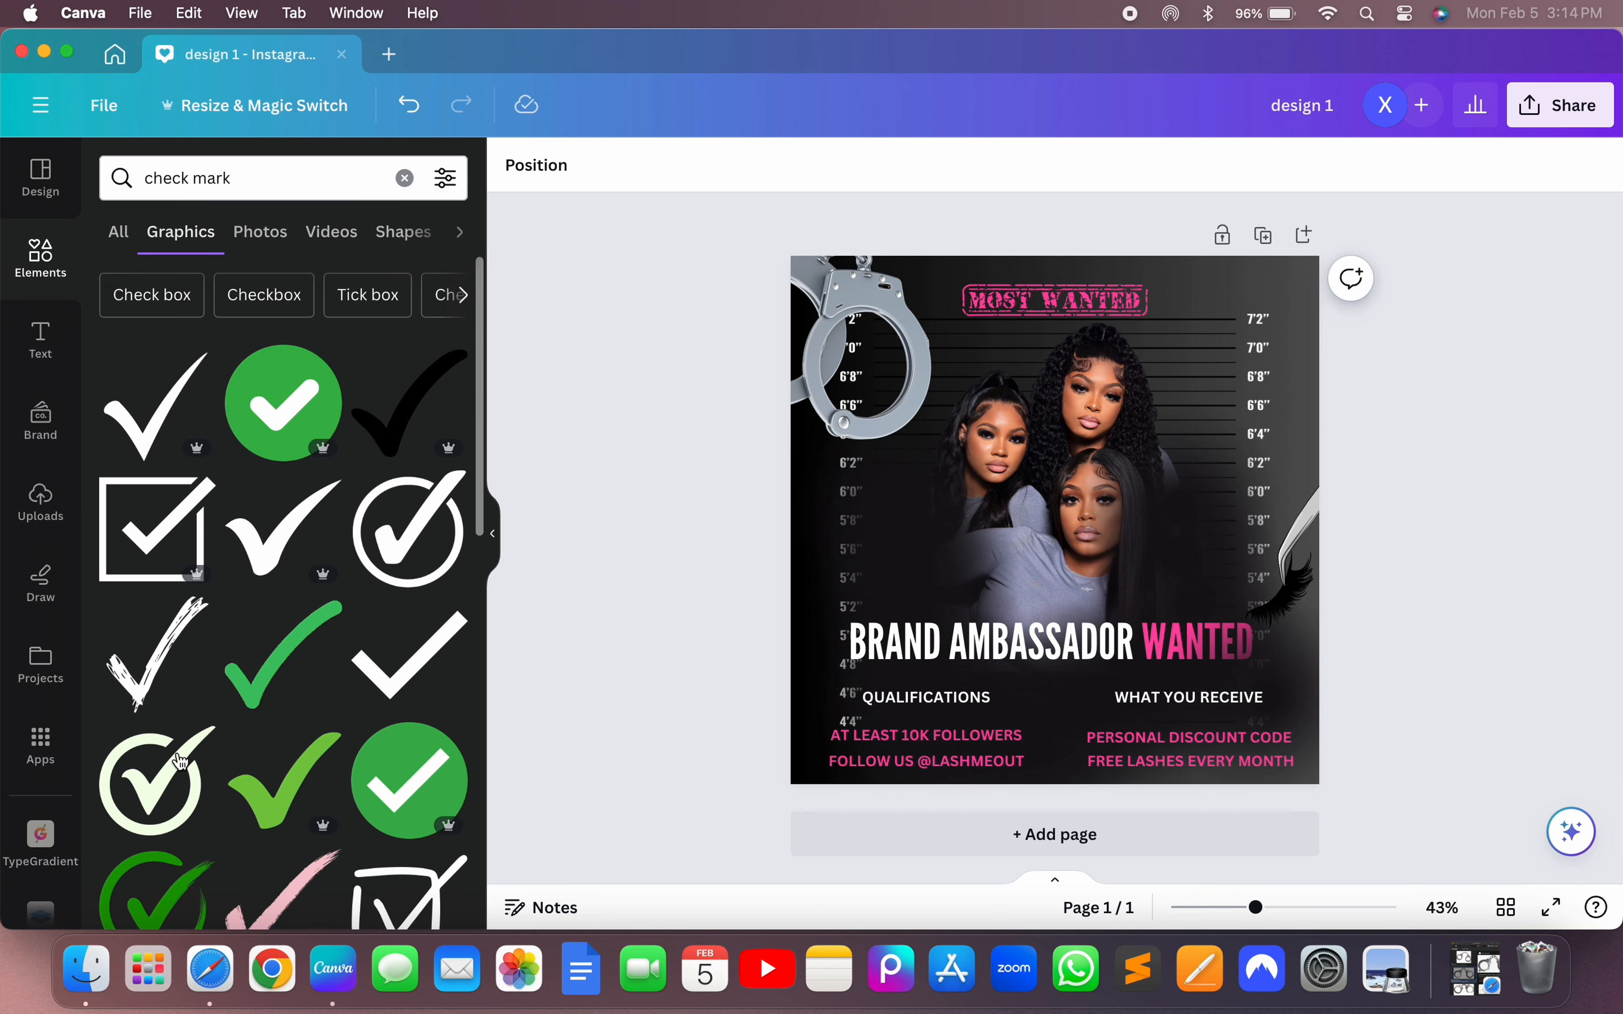
- Add the square check box graphic in white and shrink it to sit beside "AT LEAST 10K FOLLOWERS"
left_click(140, 552)
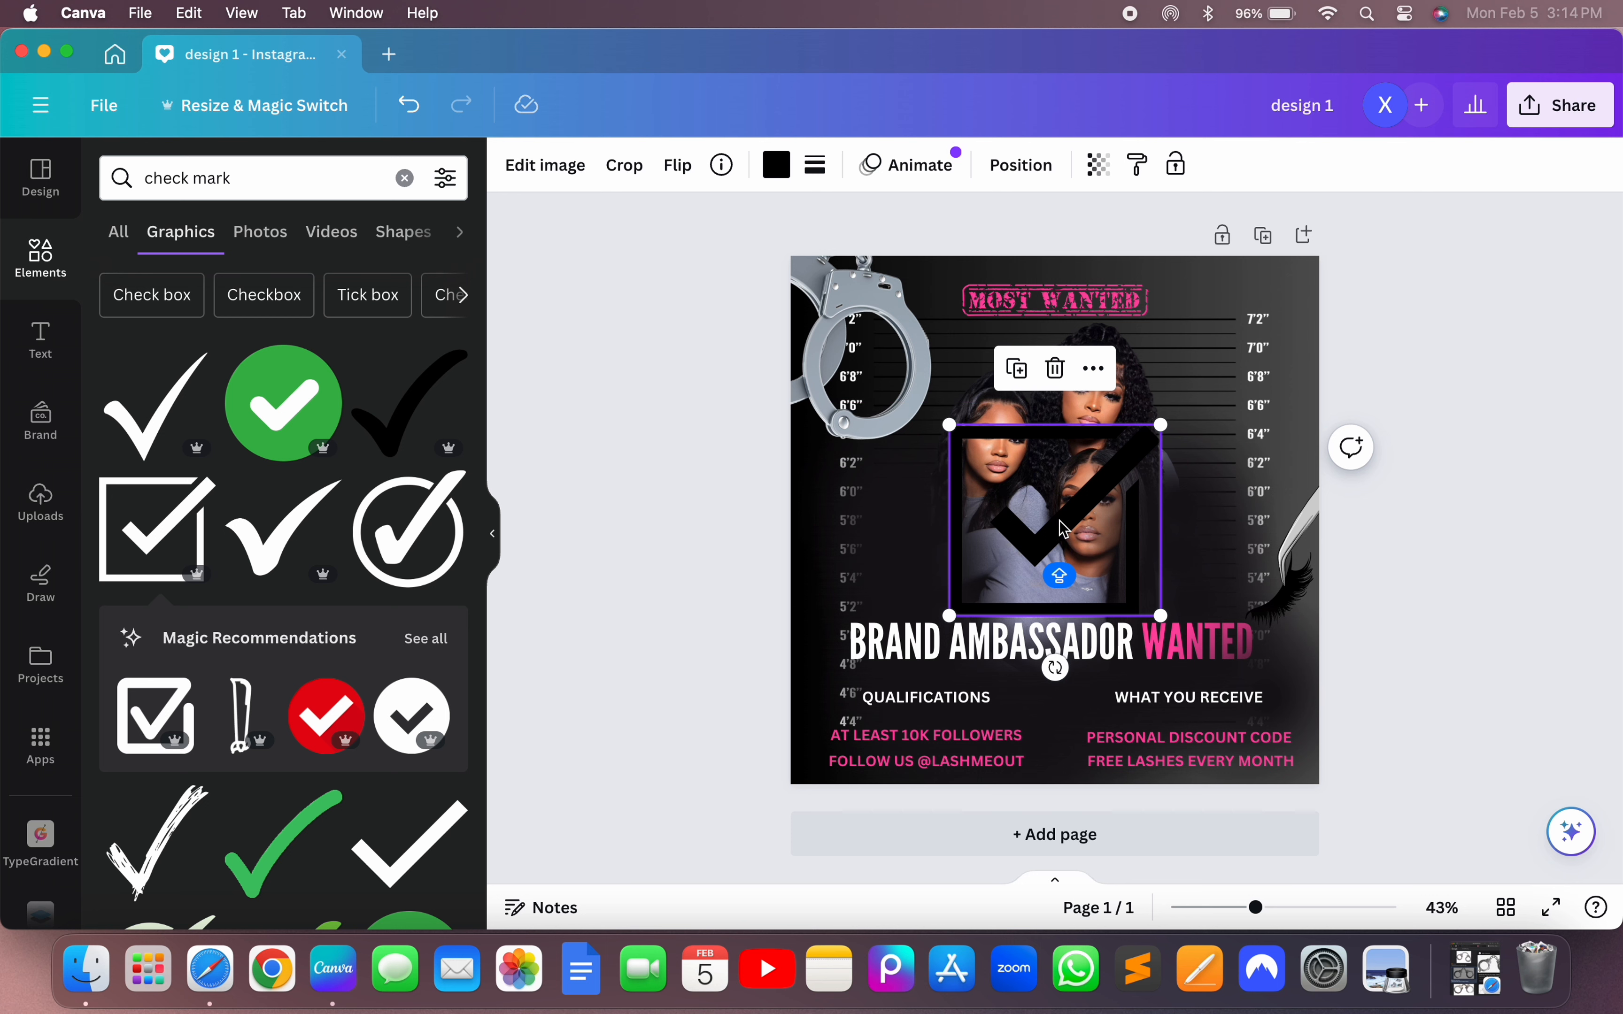
left_click(775, 164)
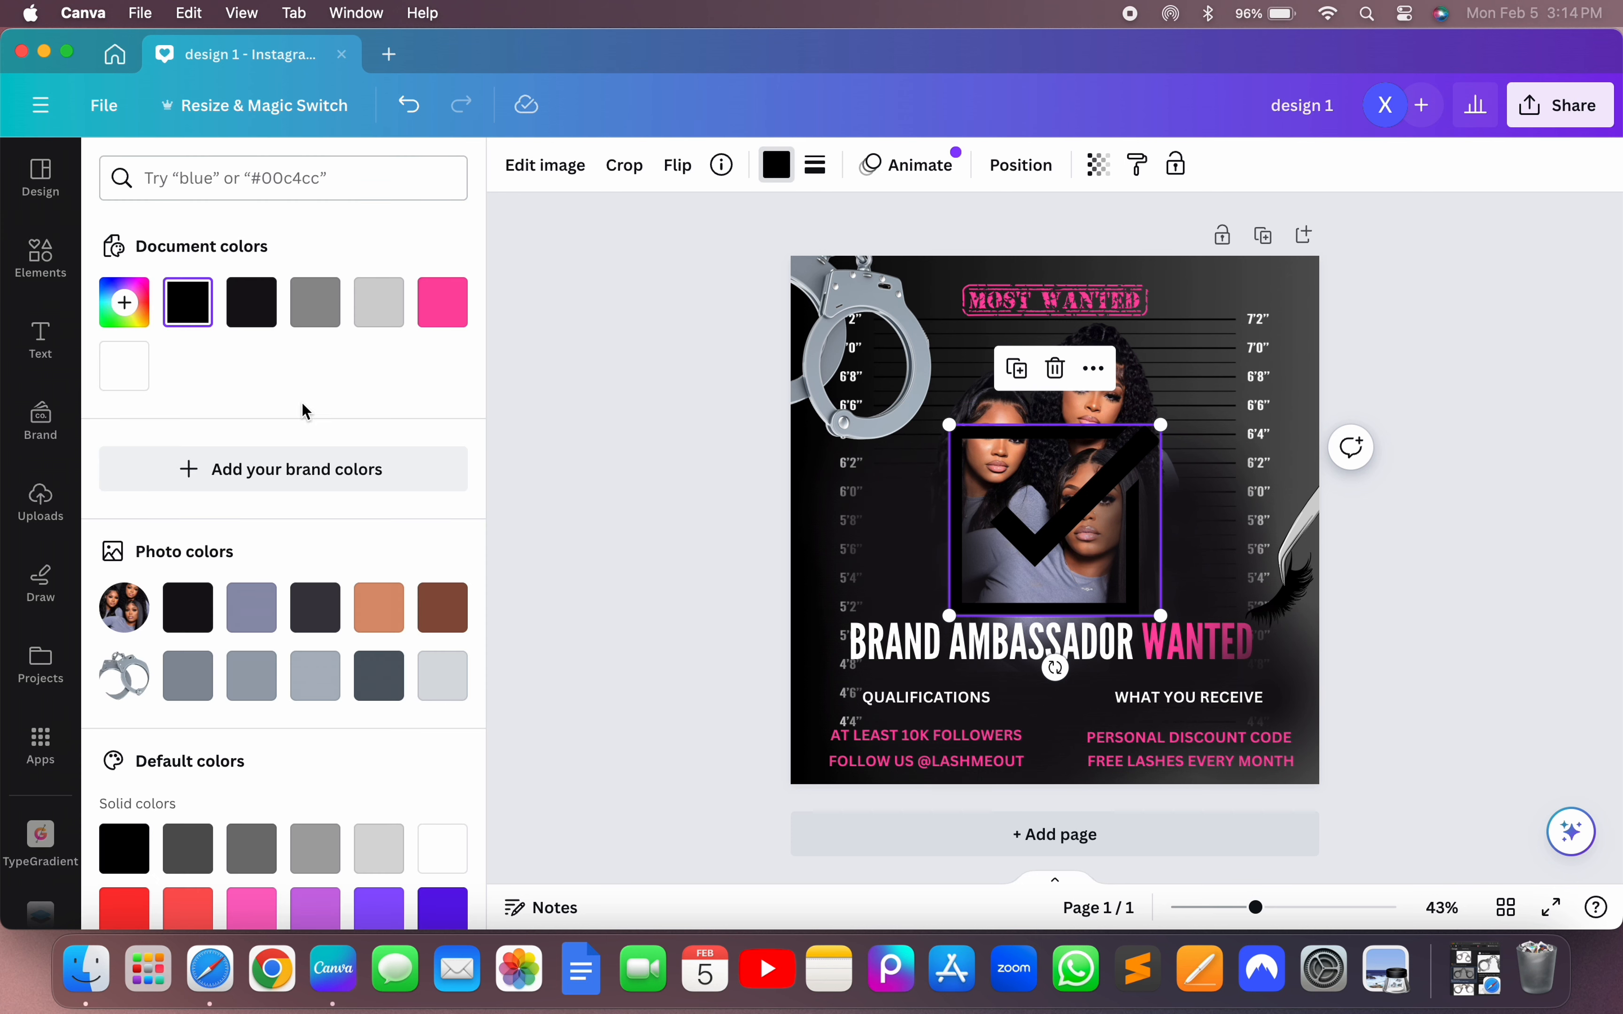
left_click(121, 382)
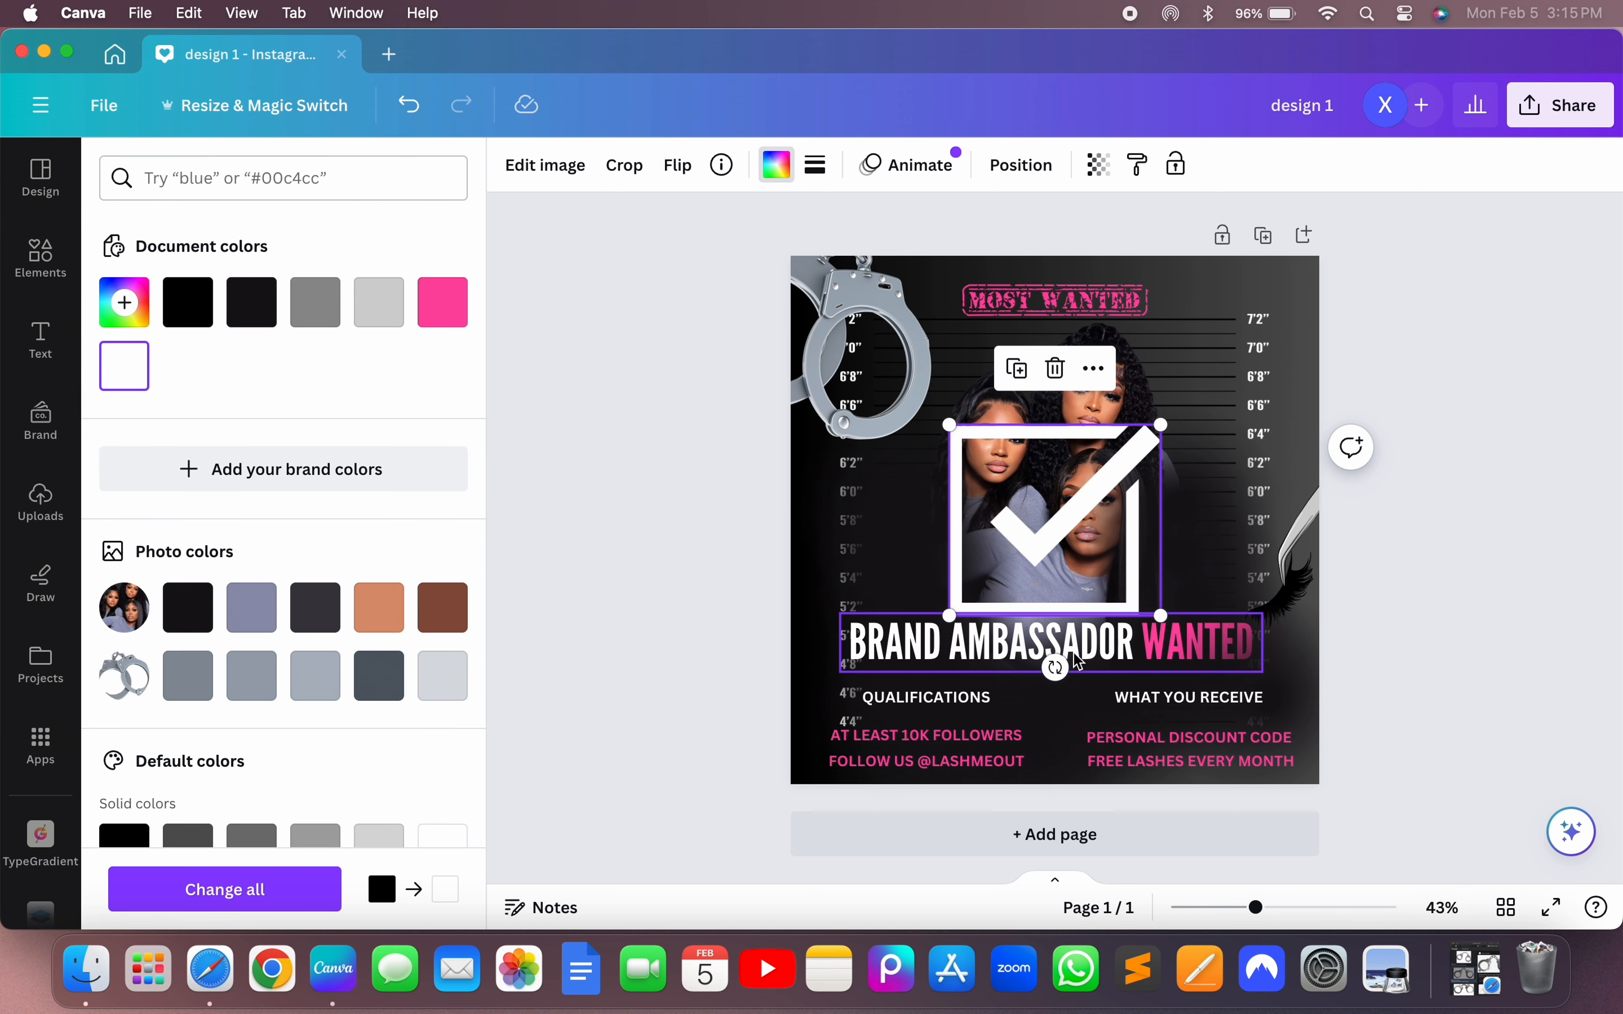
left_click_drag(1162, 616, 830, 801)
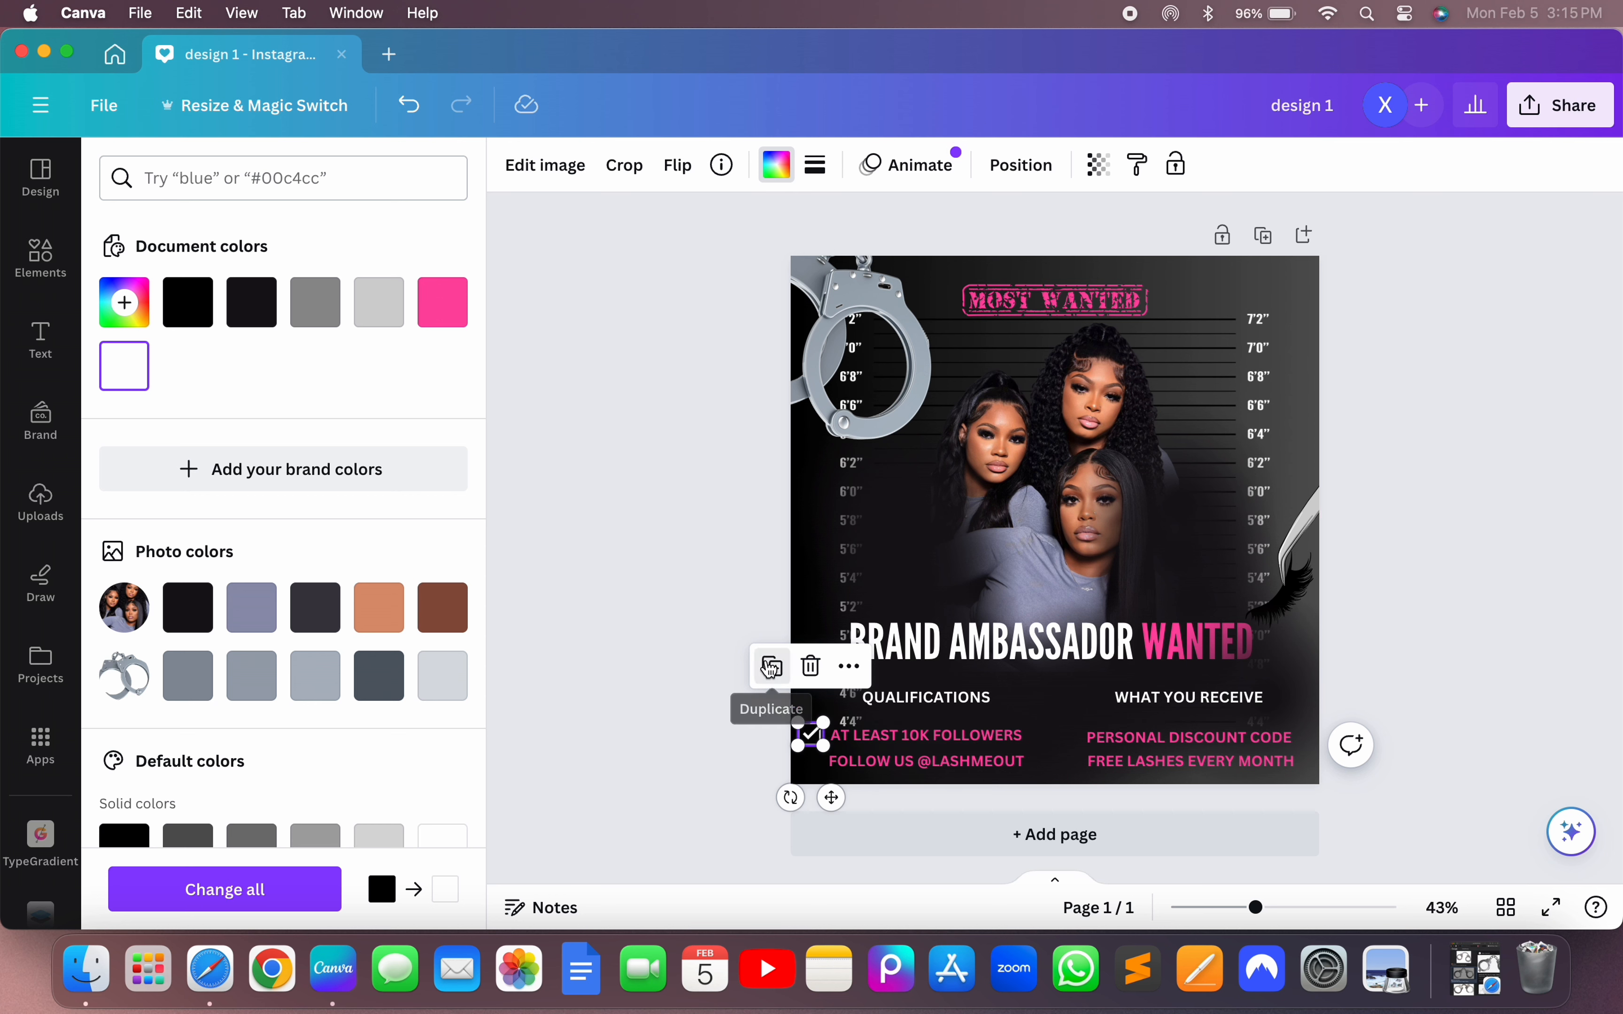
left_click_drag(839, 804, 830, 828)
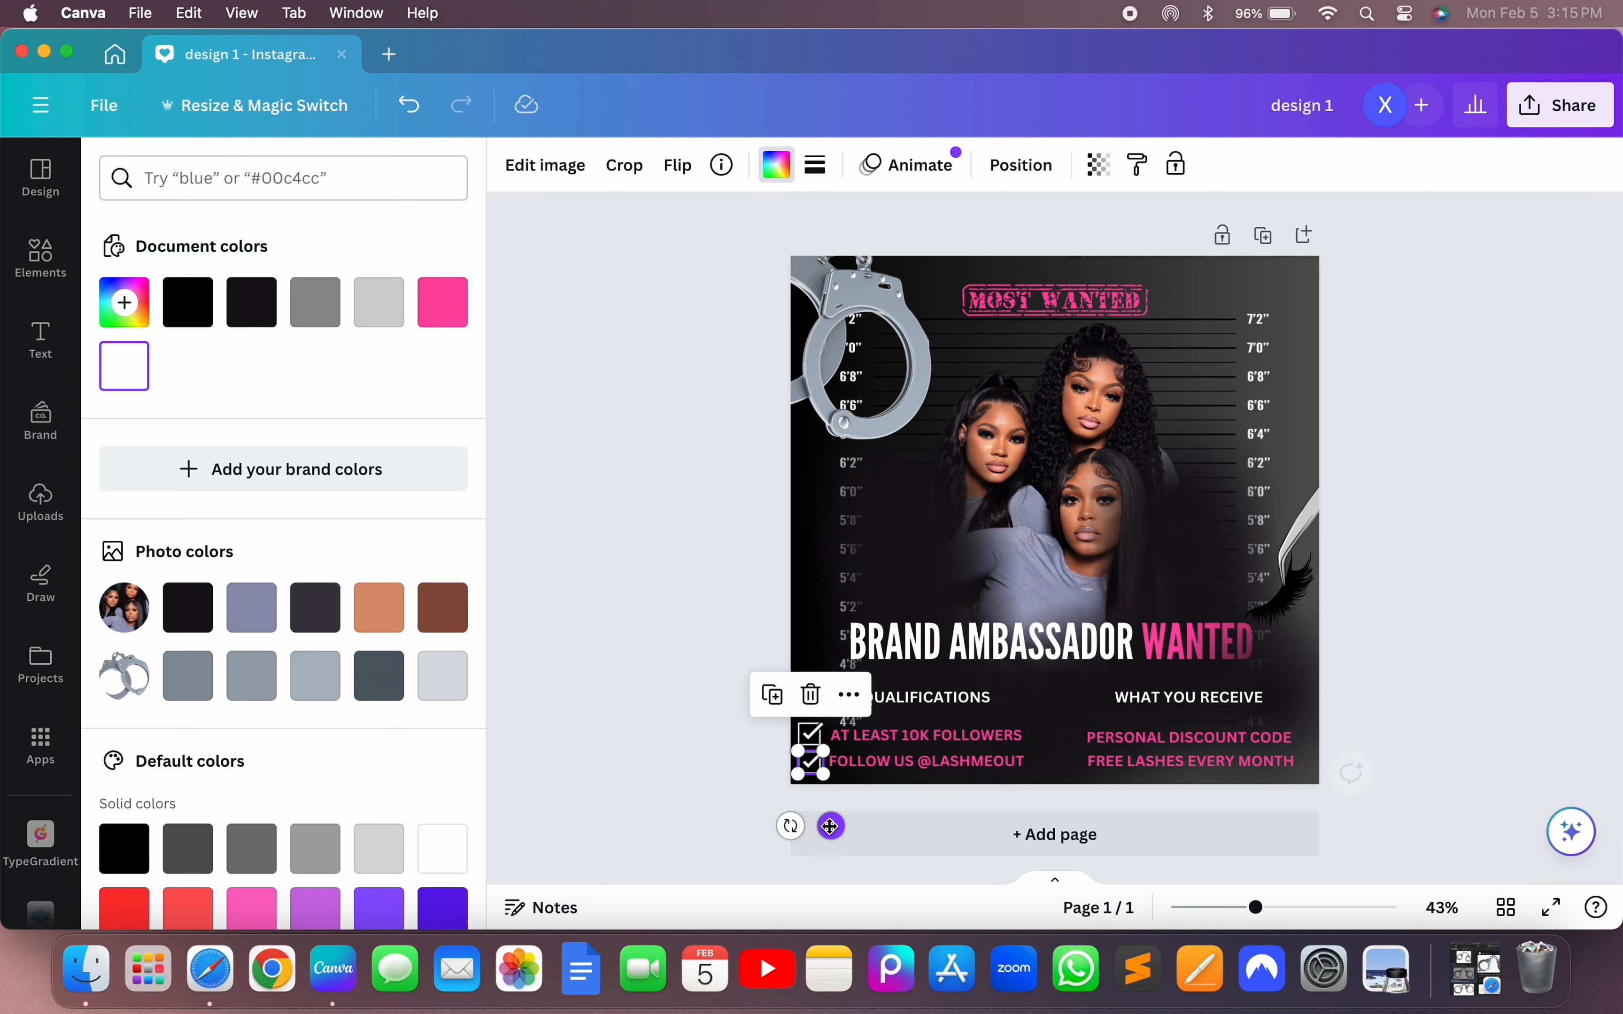
left_click(706, 812)
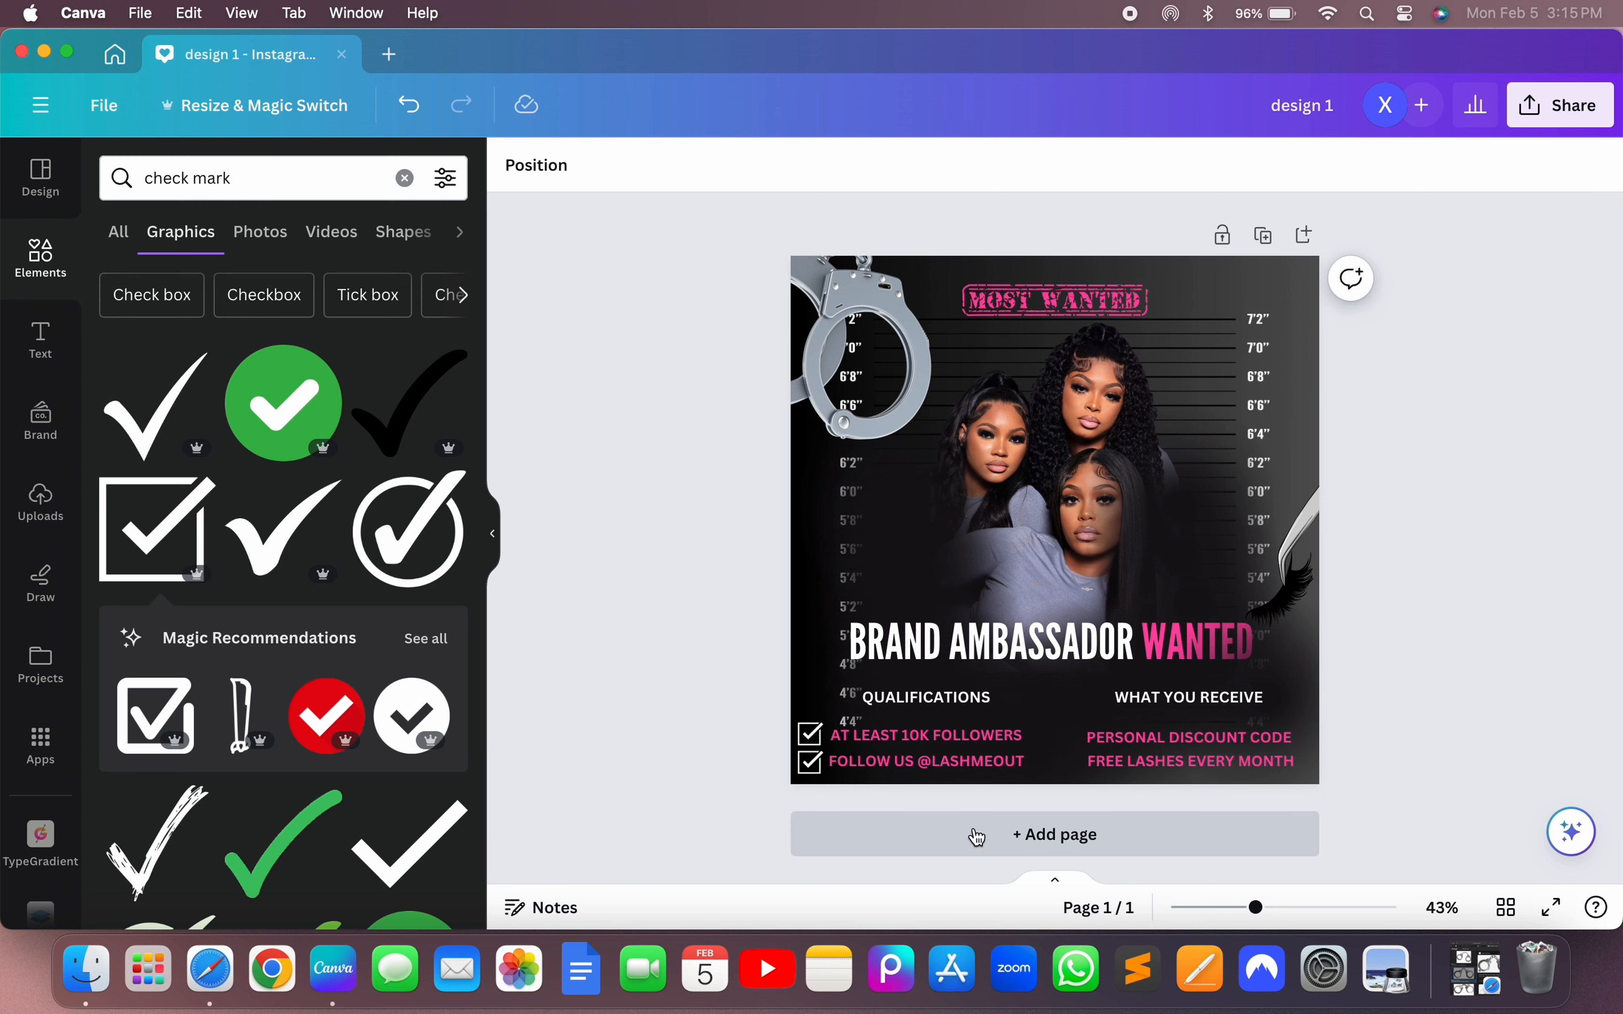
left_click(812, 740)
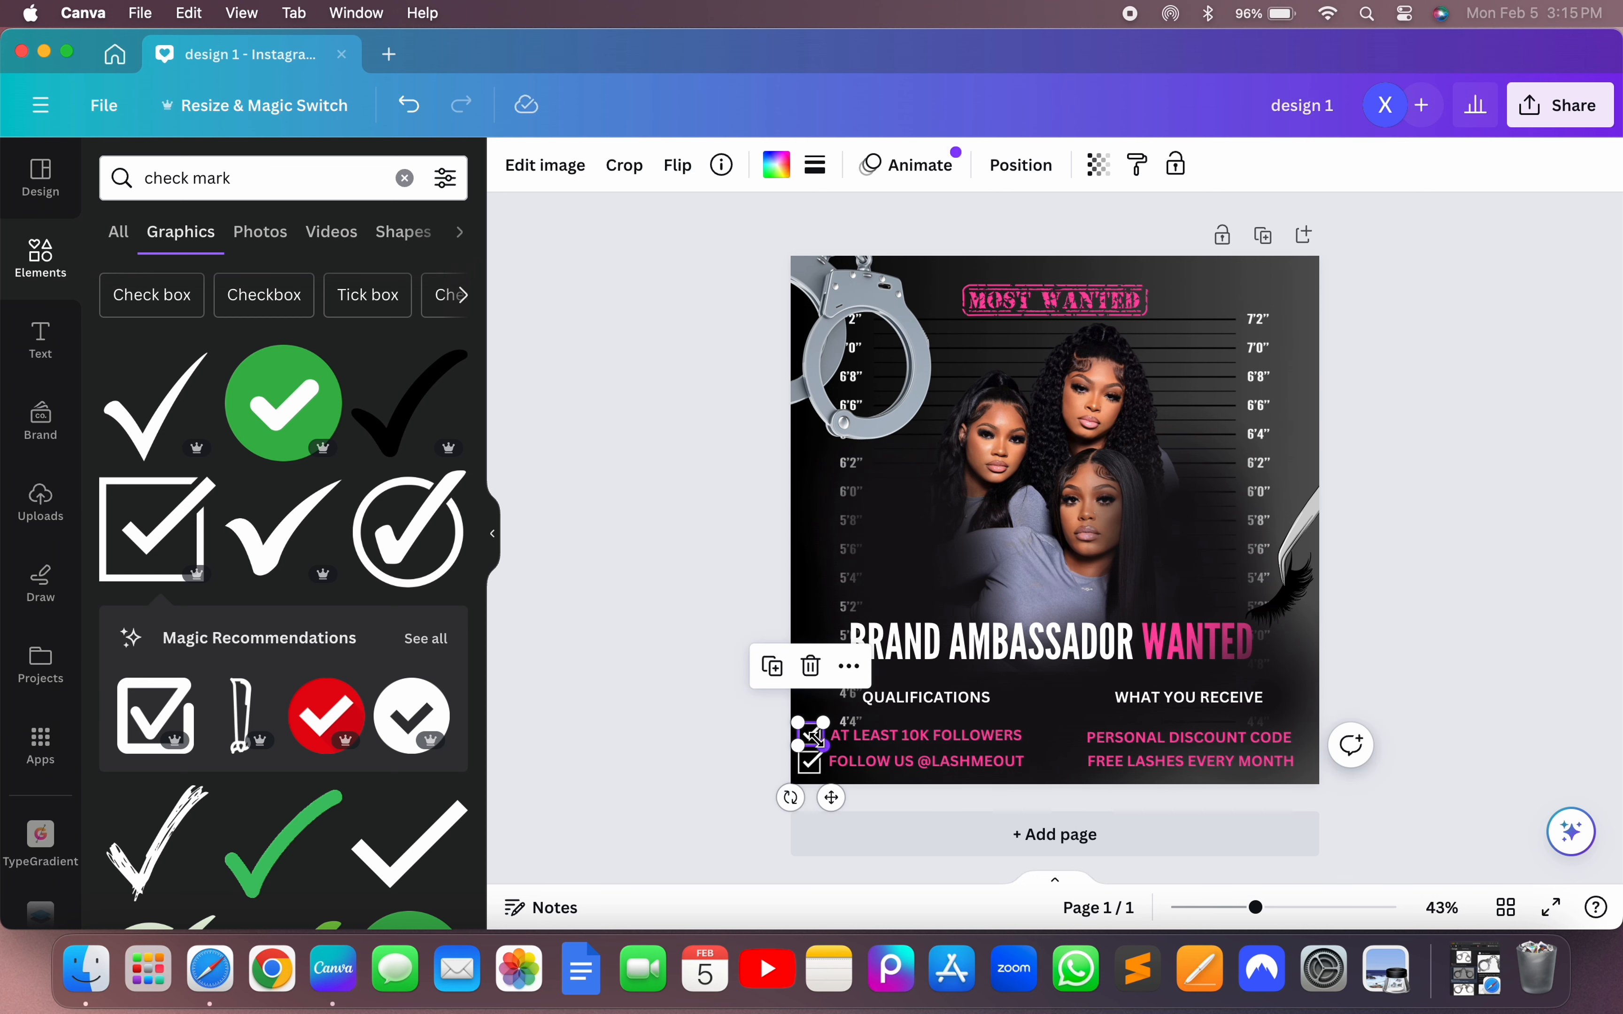
left_click_drag(817, 740, 815, 738)
left_click(804, 766)
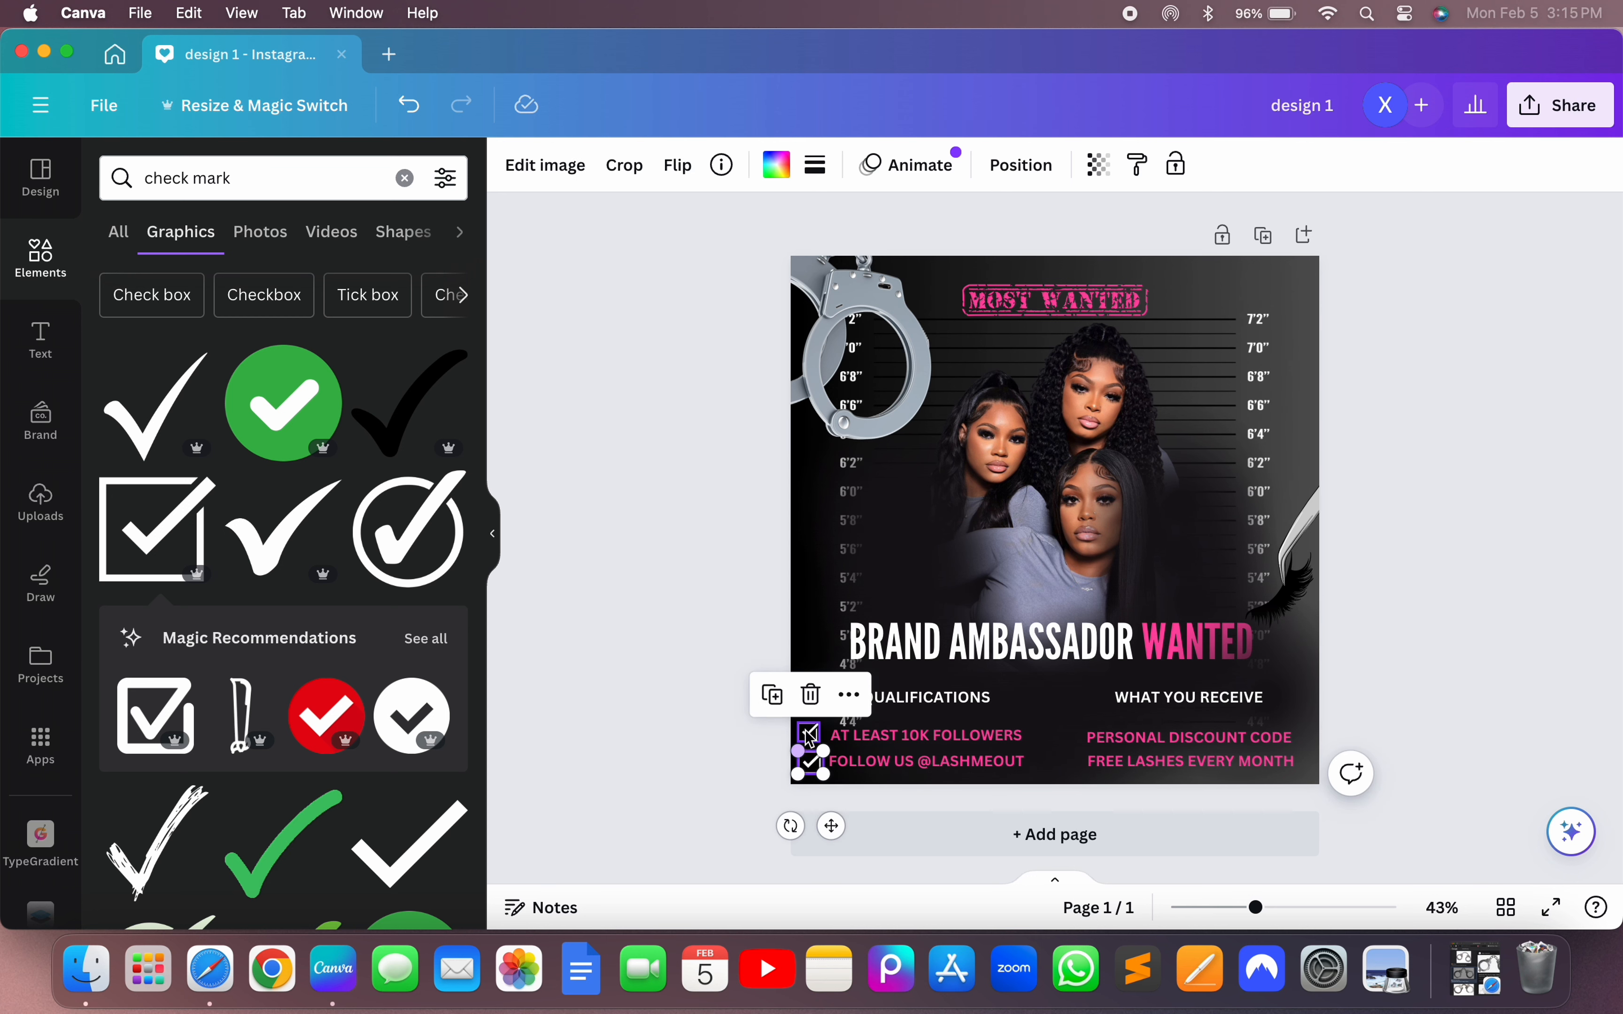
left_click(809, 703)
left_click(803, 737)
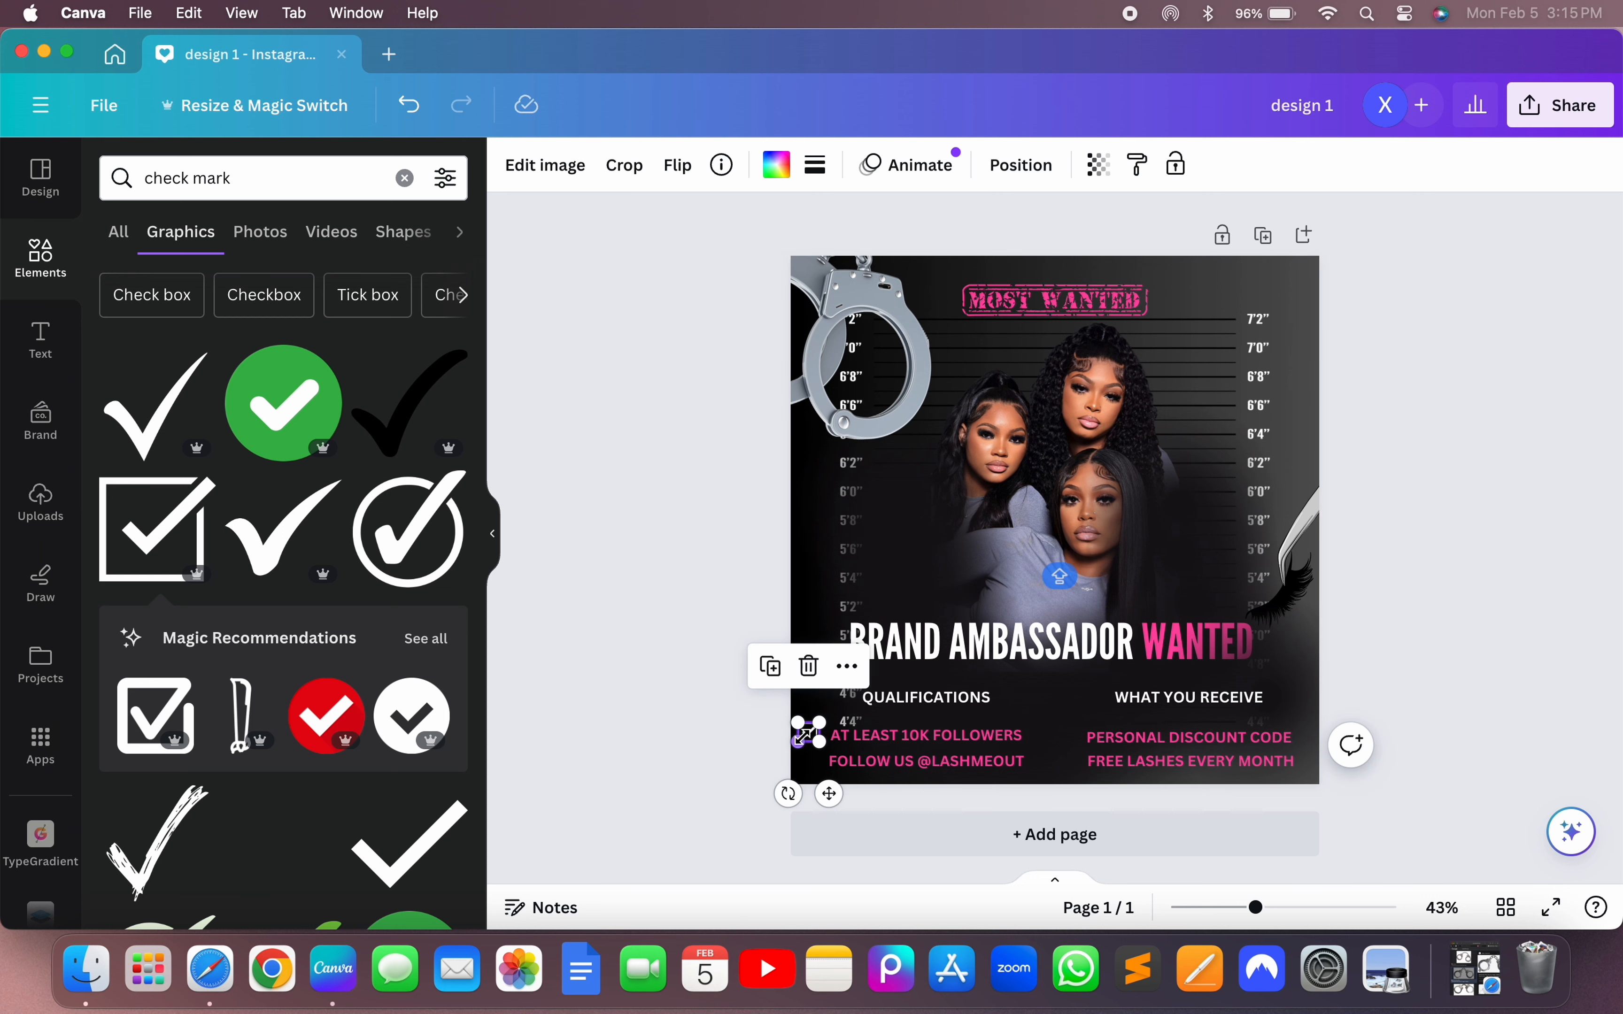
left_click_drag(829, 794, 835, 829)
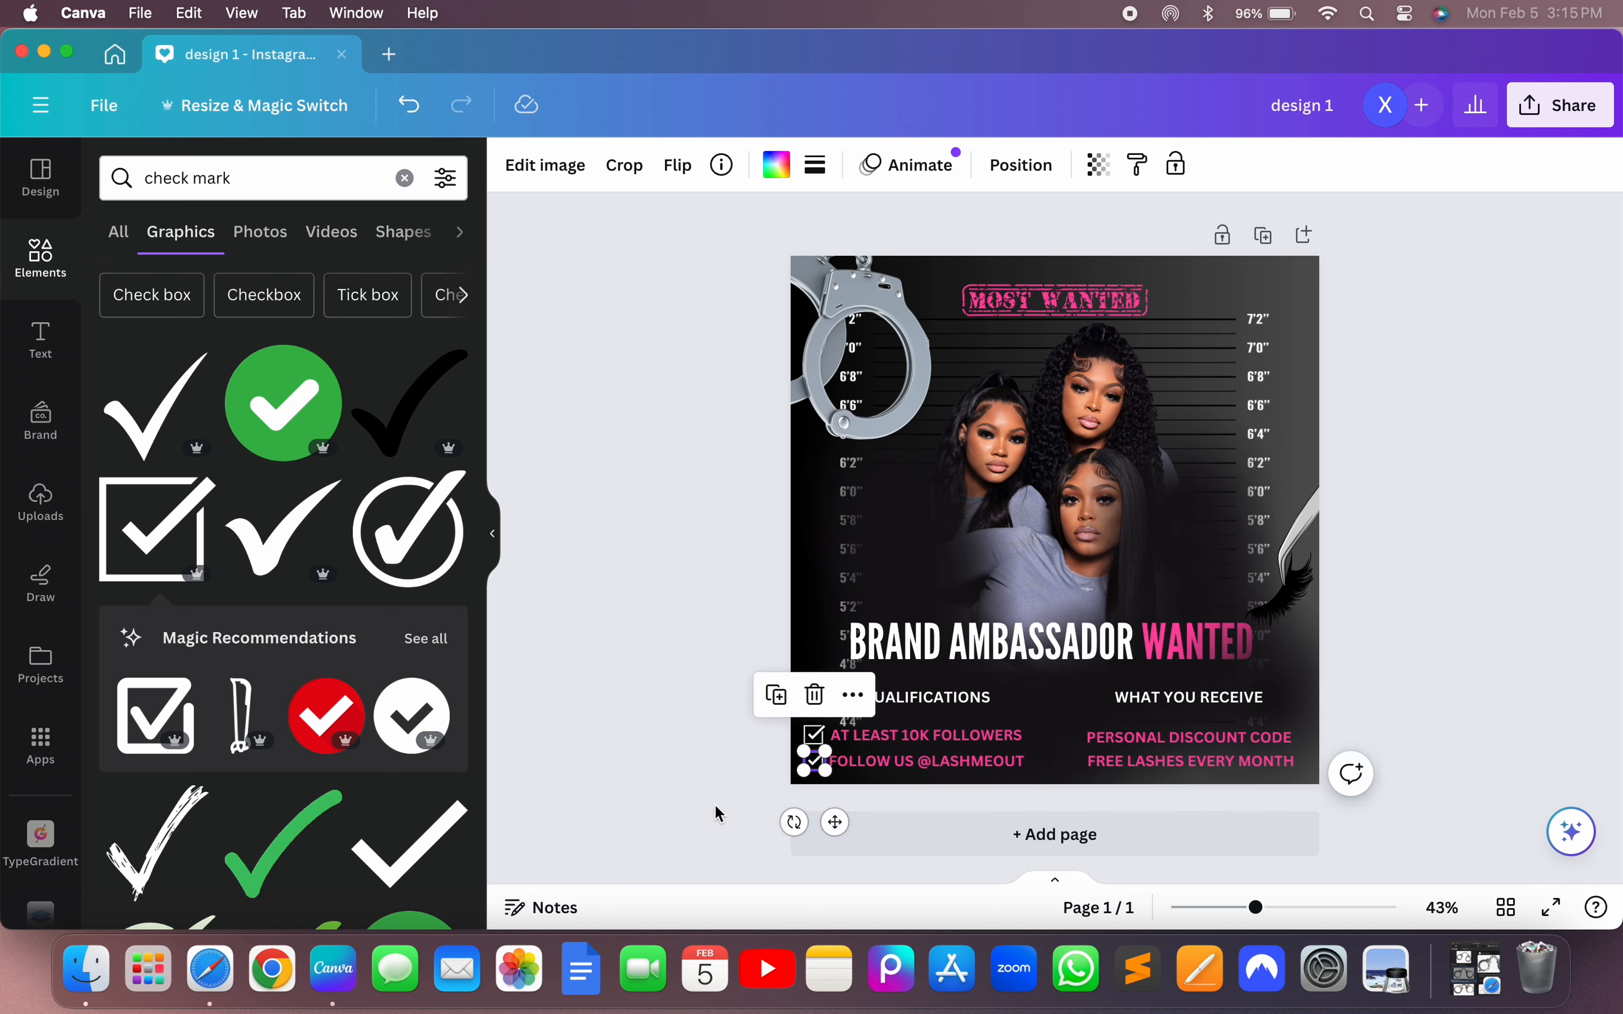
left_click(719, 813)
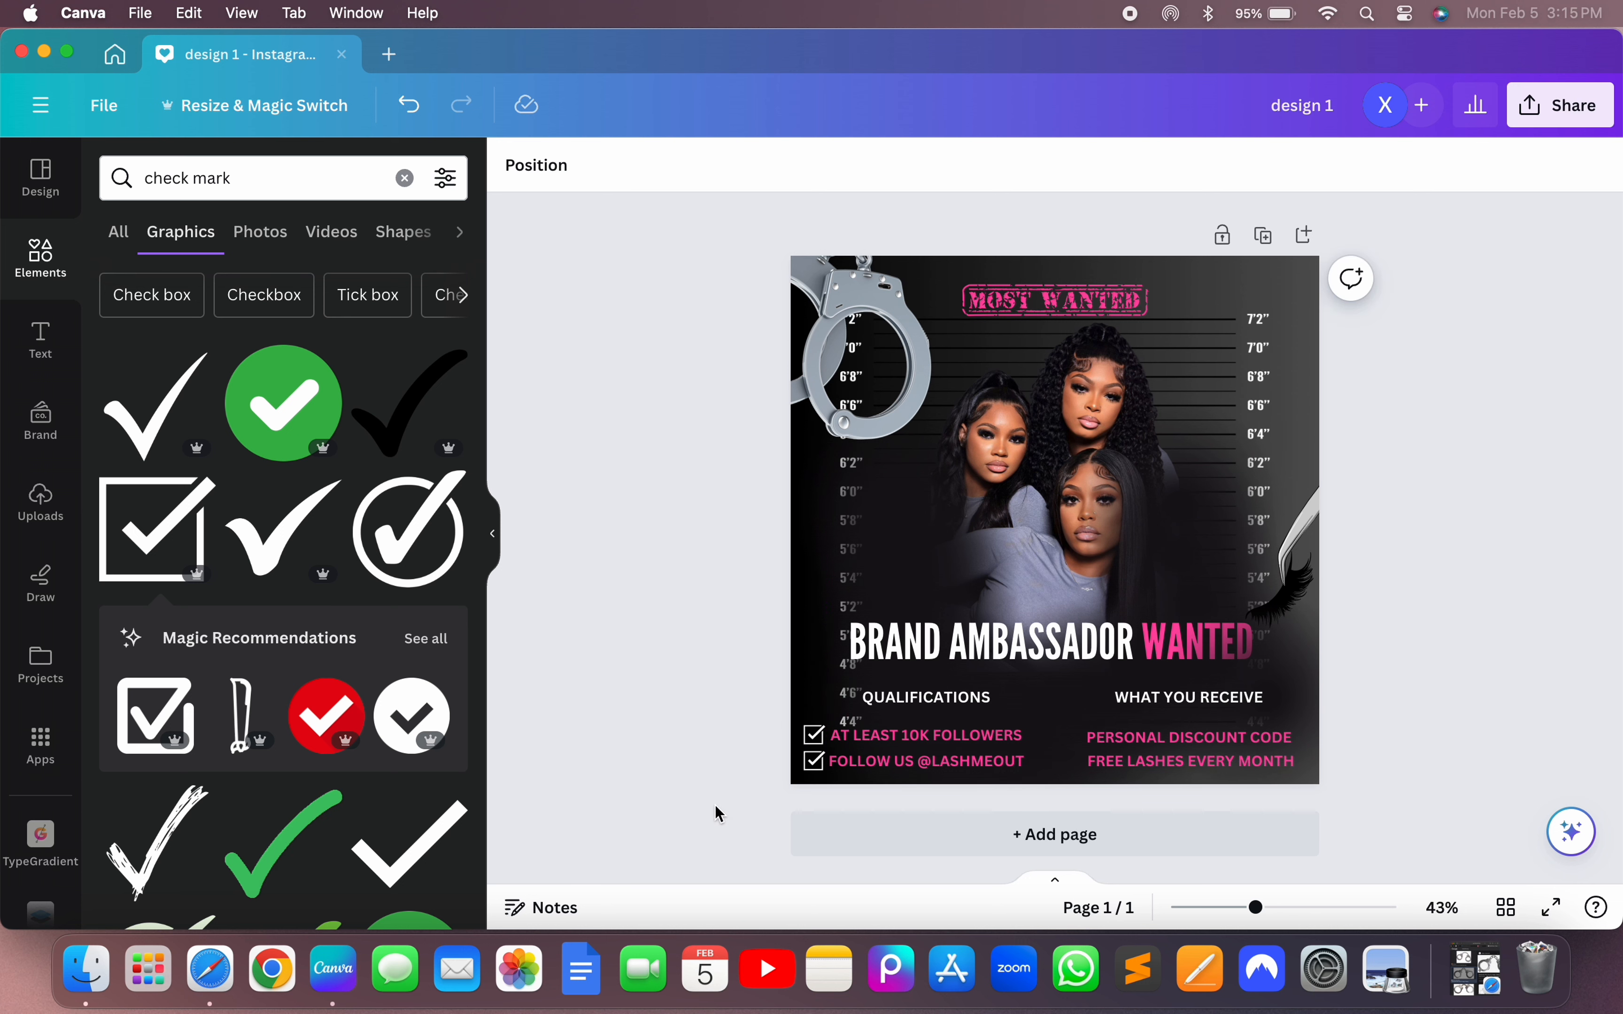
- Place duplicates of the check box beside "PERSONAL DISCOUNT CODE" and "FREE LASHES EVERY MONTH"
left_click(813, 737)
left_click(778, 670)
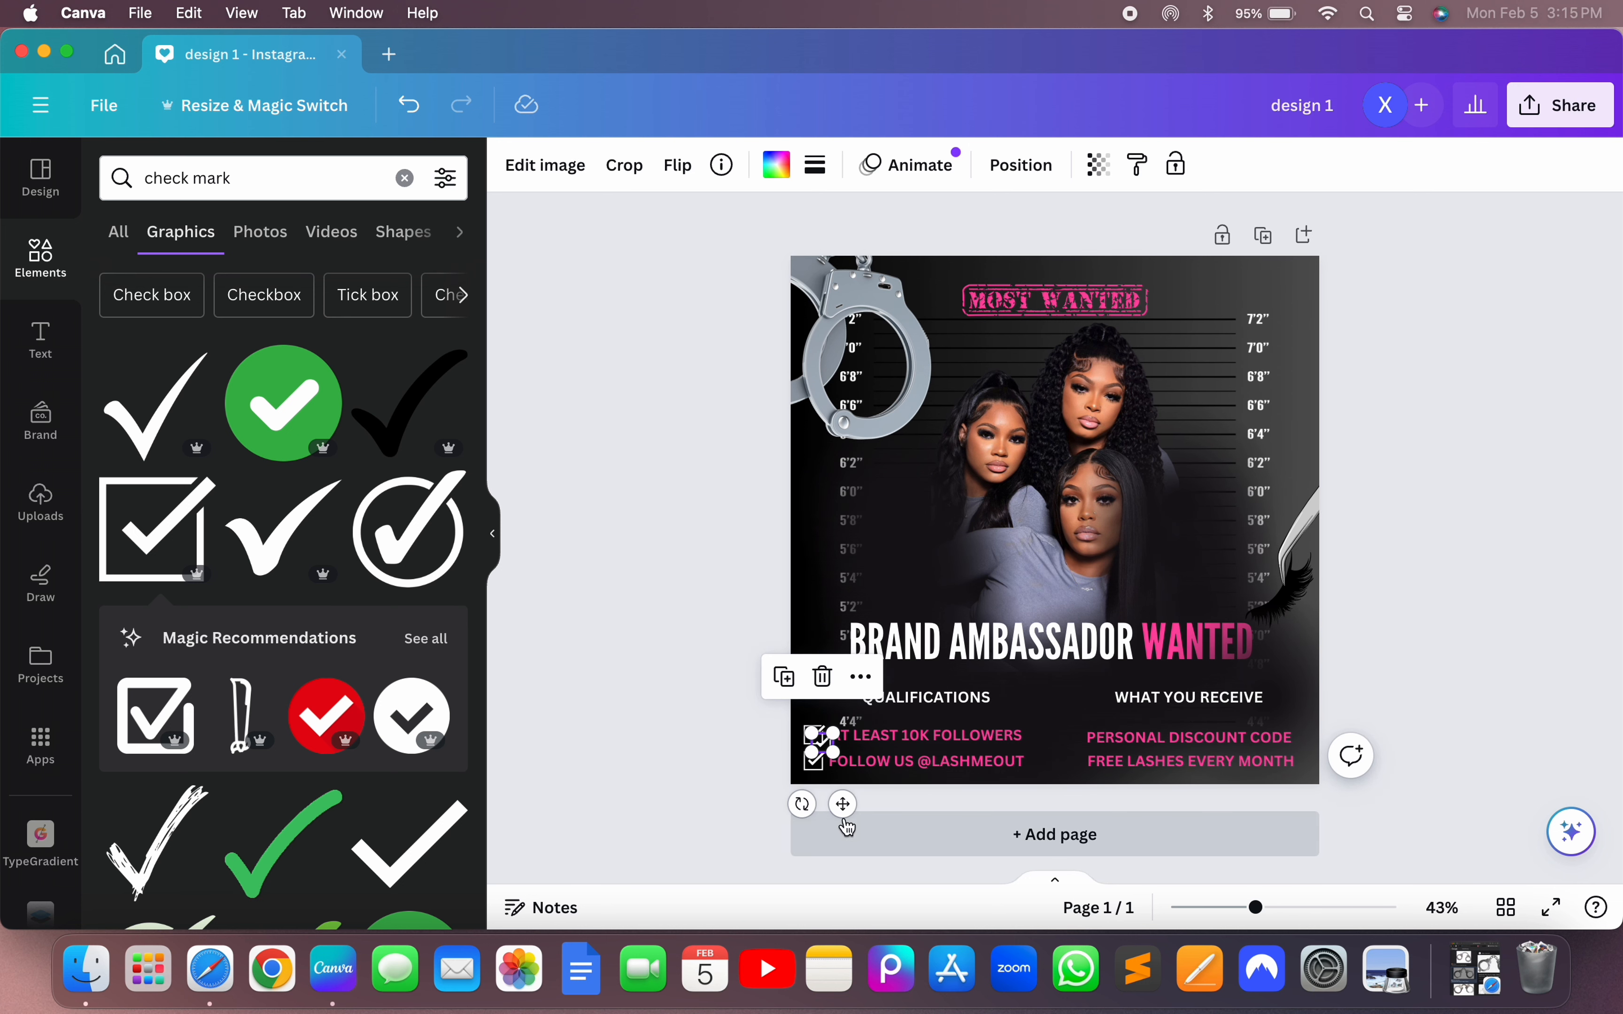
left_click_drag(844, 803, 1093, 798)
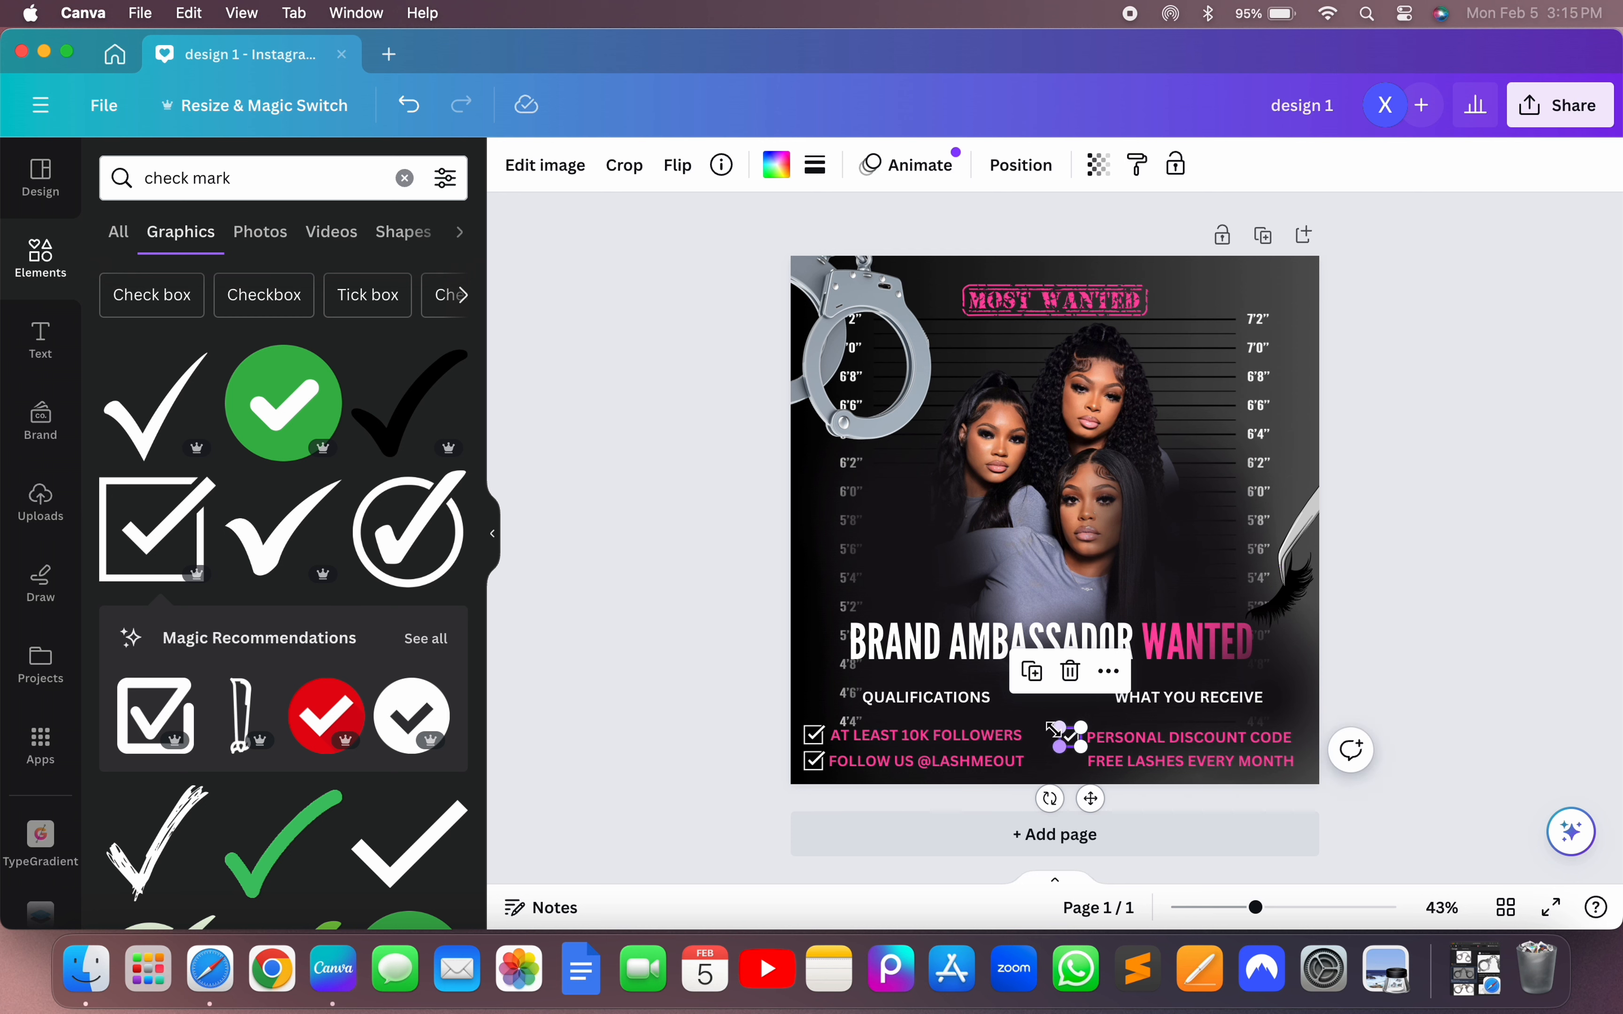
left_click(1100, 788)
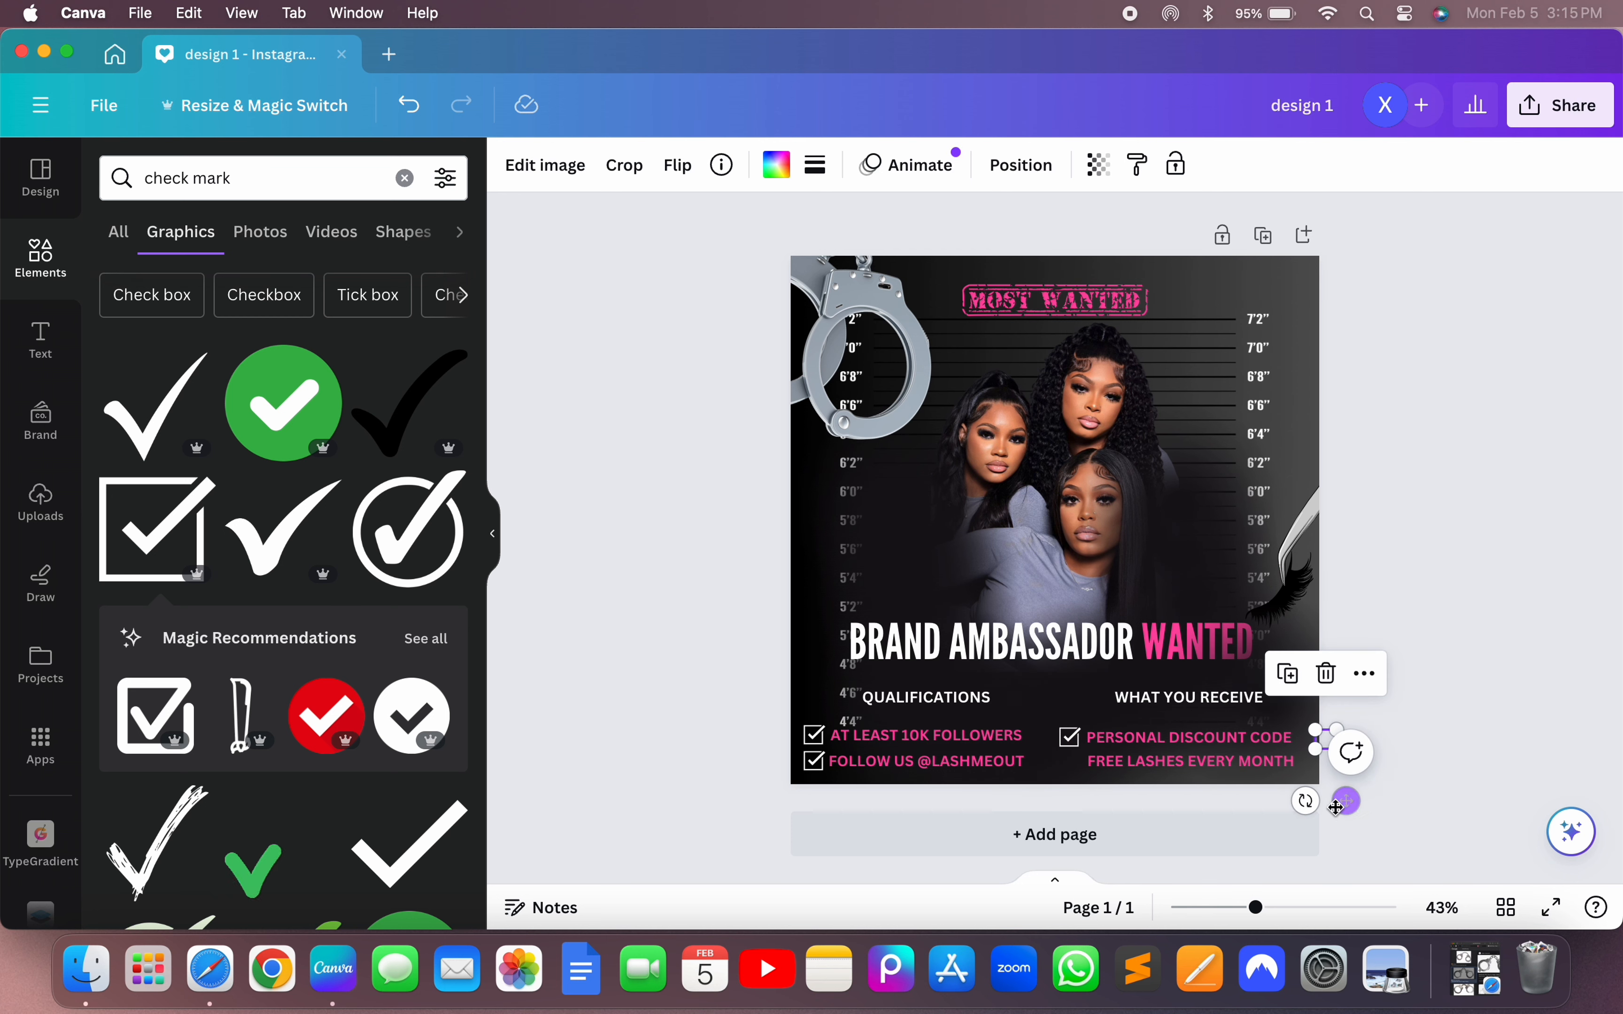
left_click_drag(1347, 800, 1092, 825)
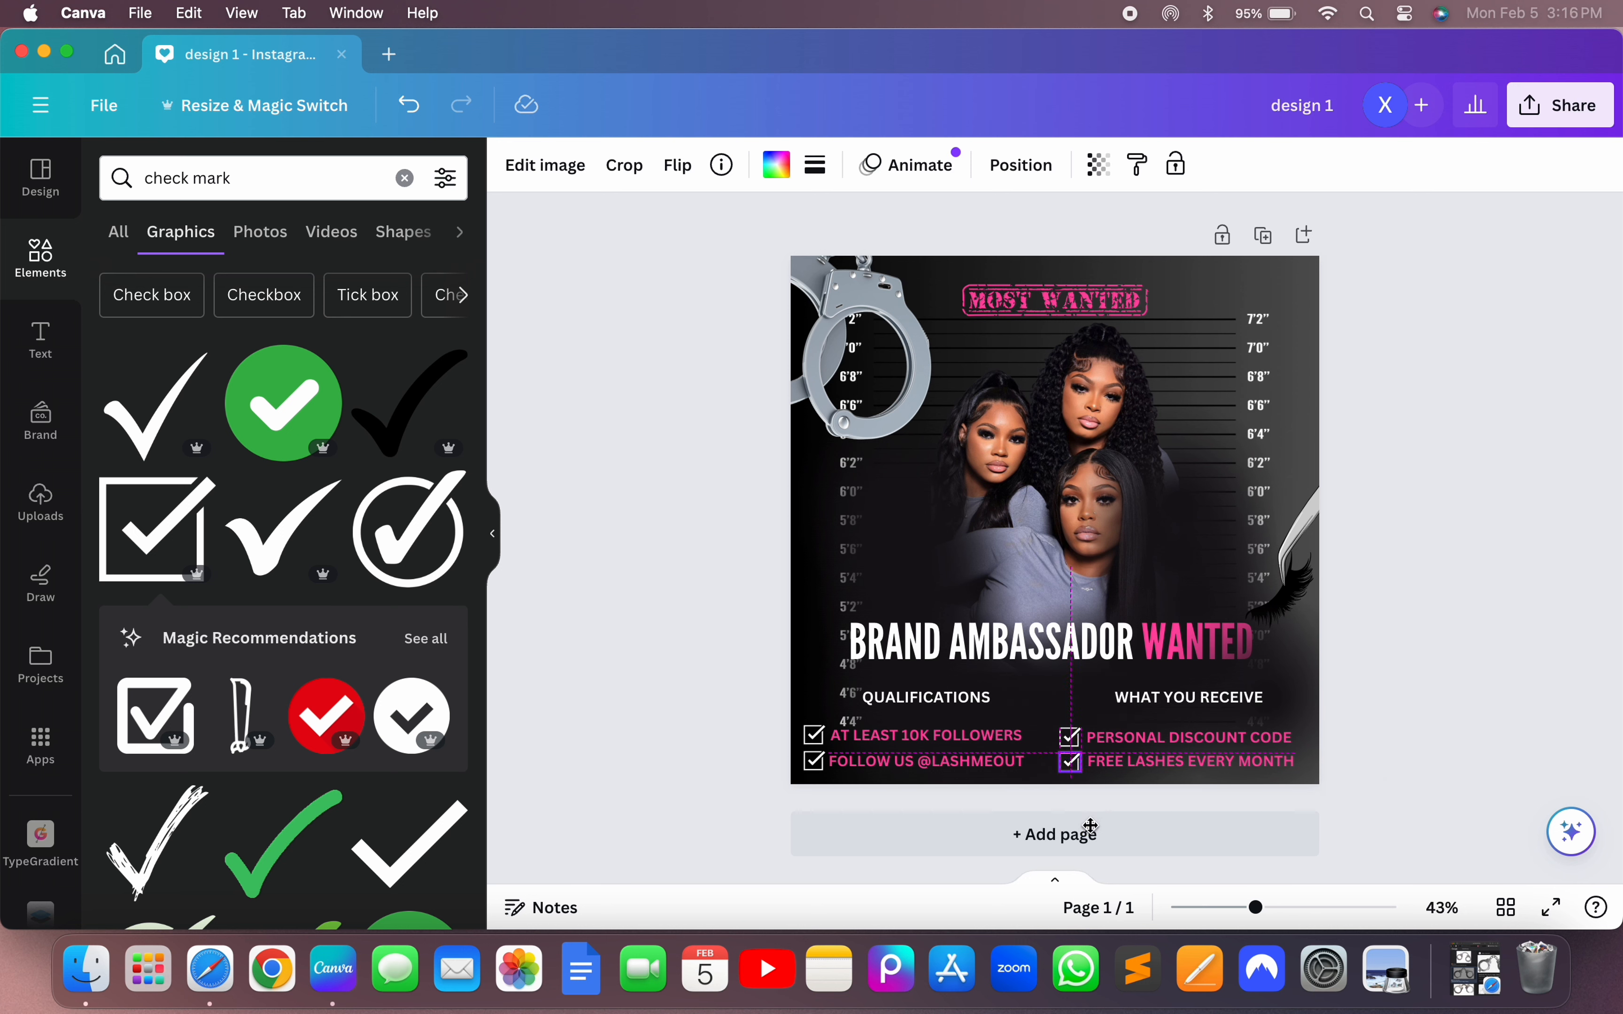
left_click(1489, 717)
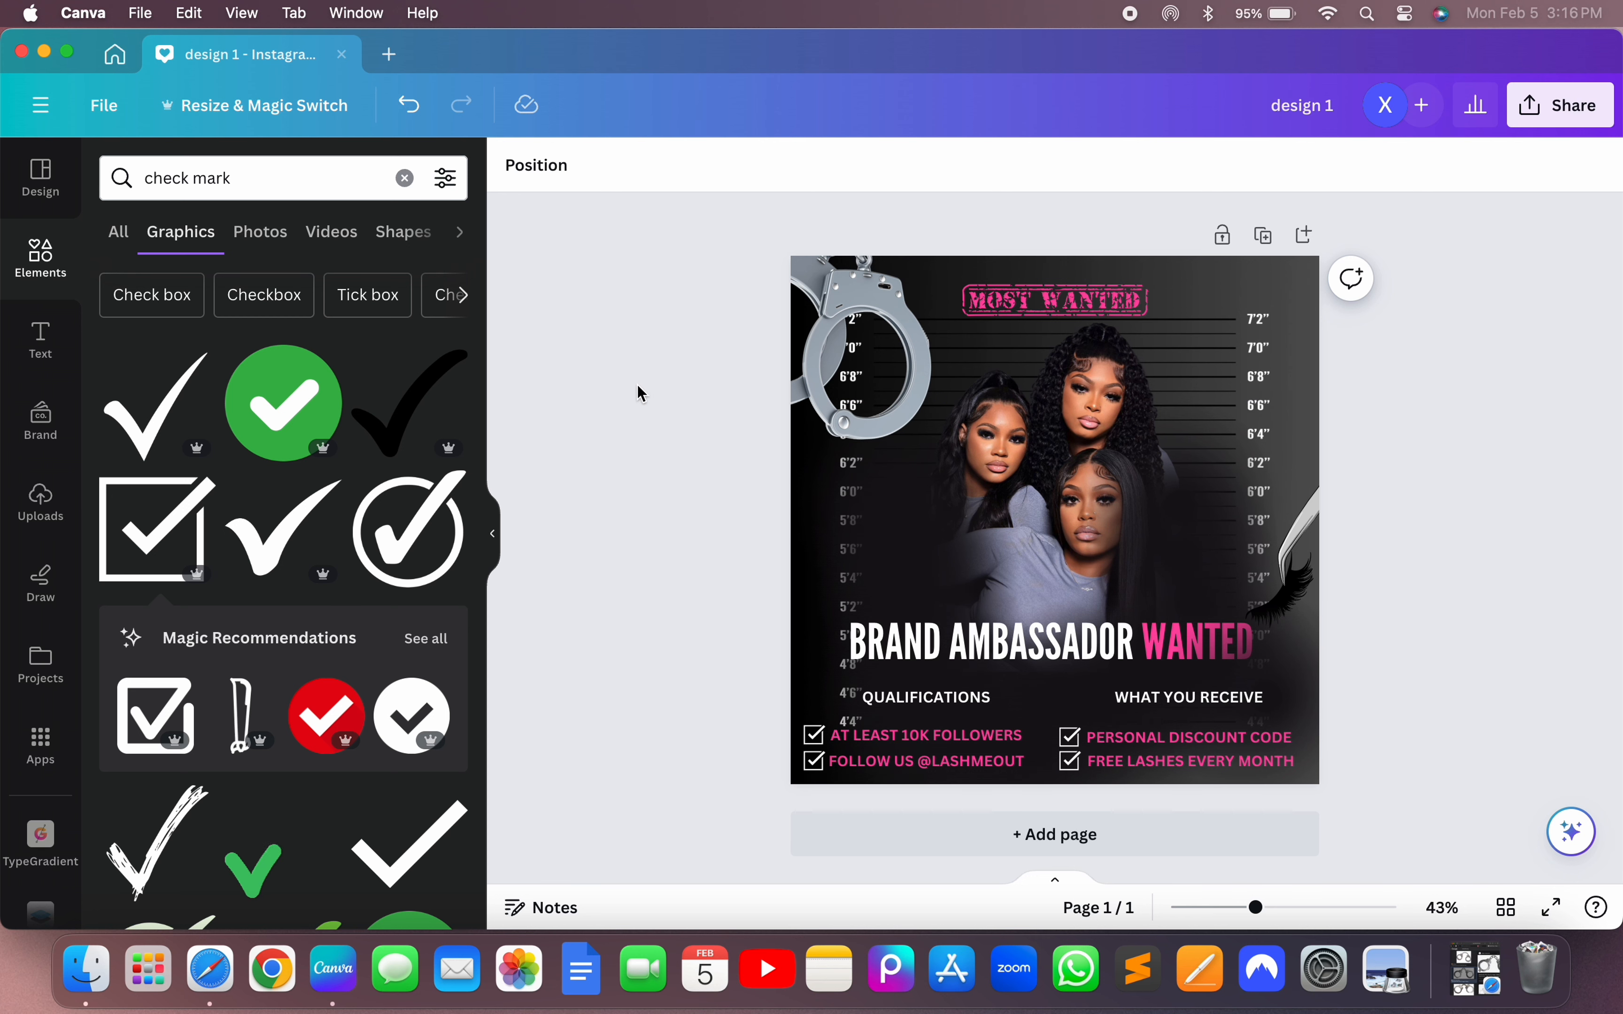
- Add a subheading text to the flyer reading "LUXURY LASHES"
left_click(40, 337)
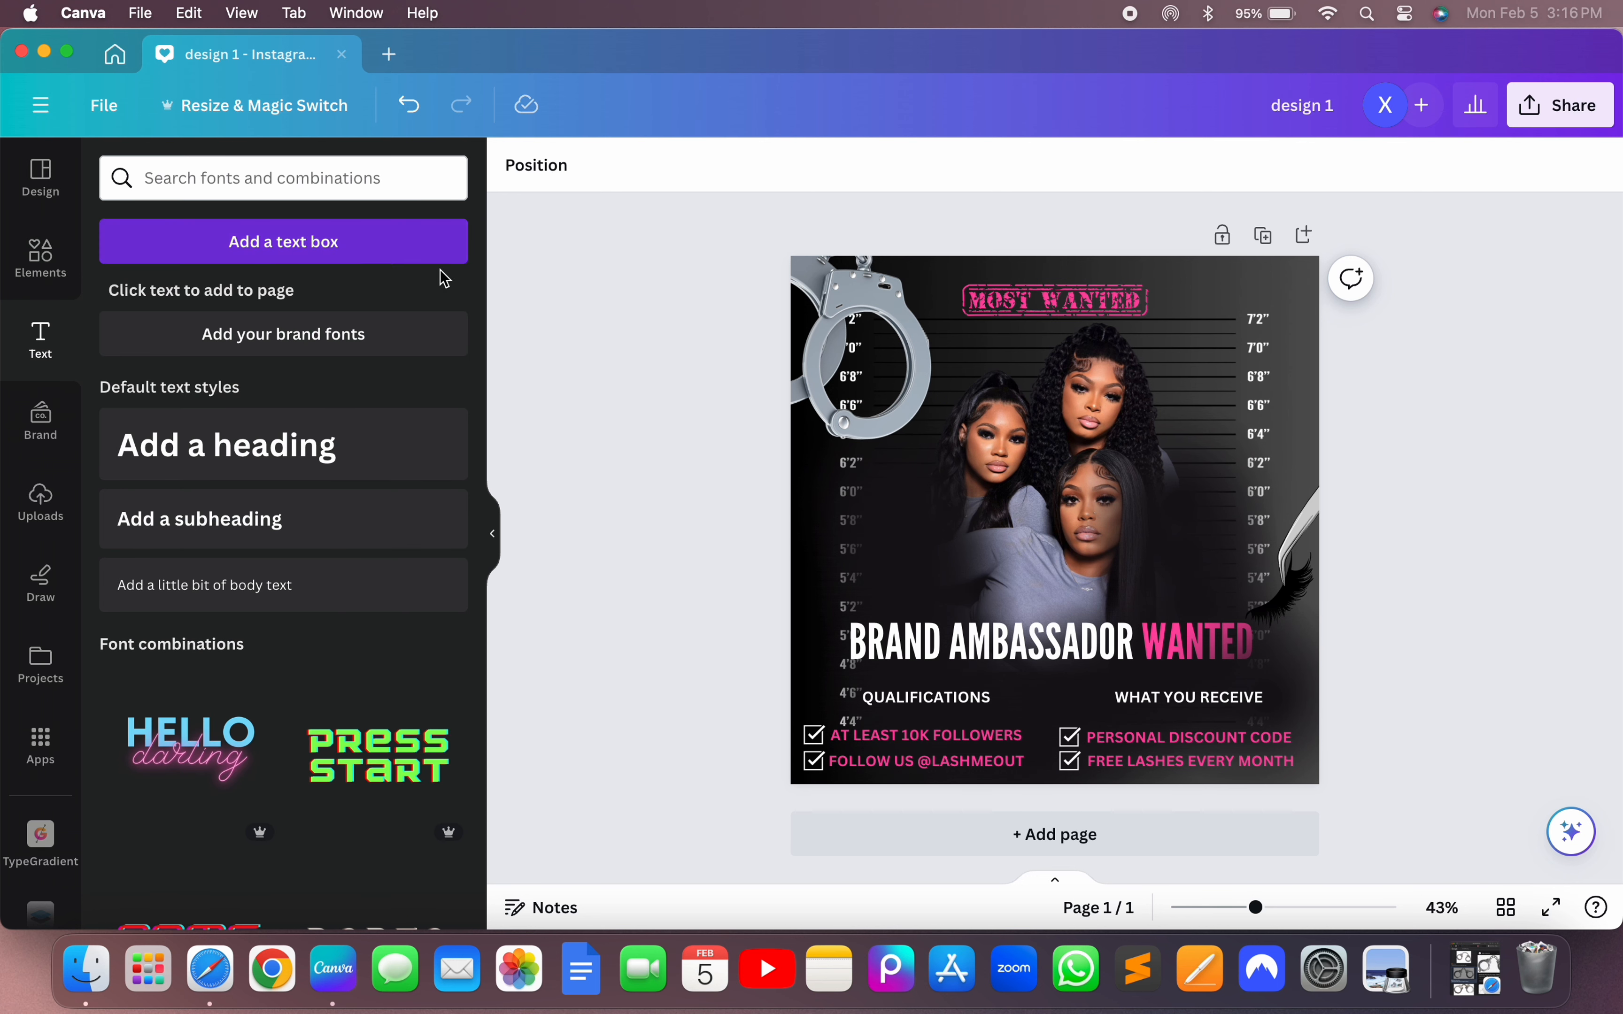
left_click(312, 541)
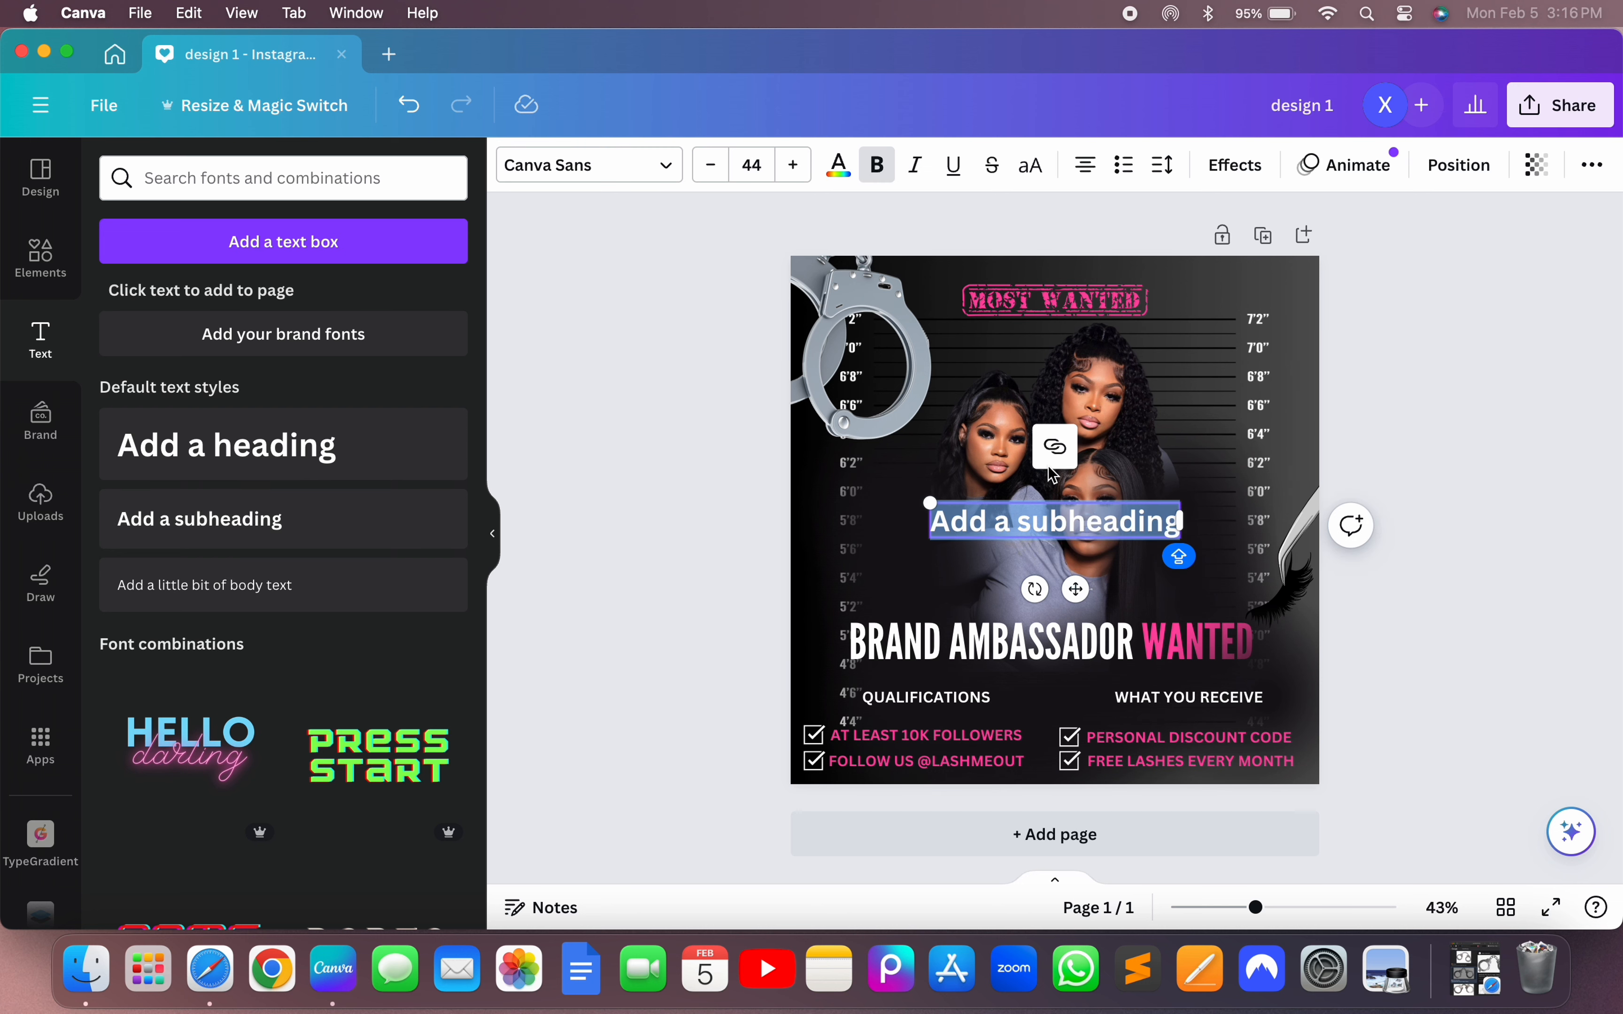
type("L")
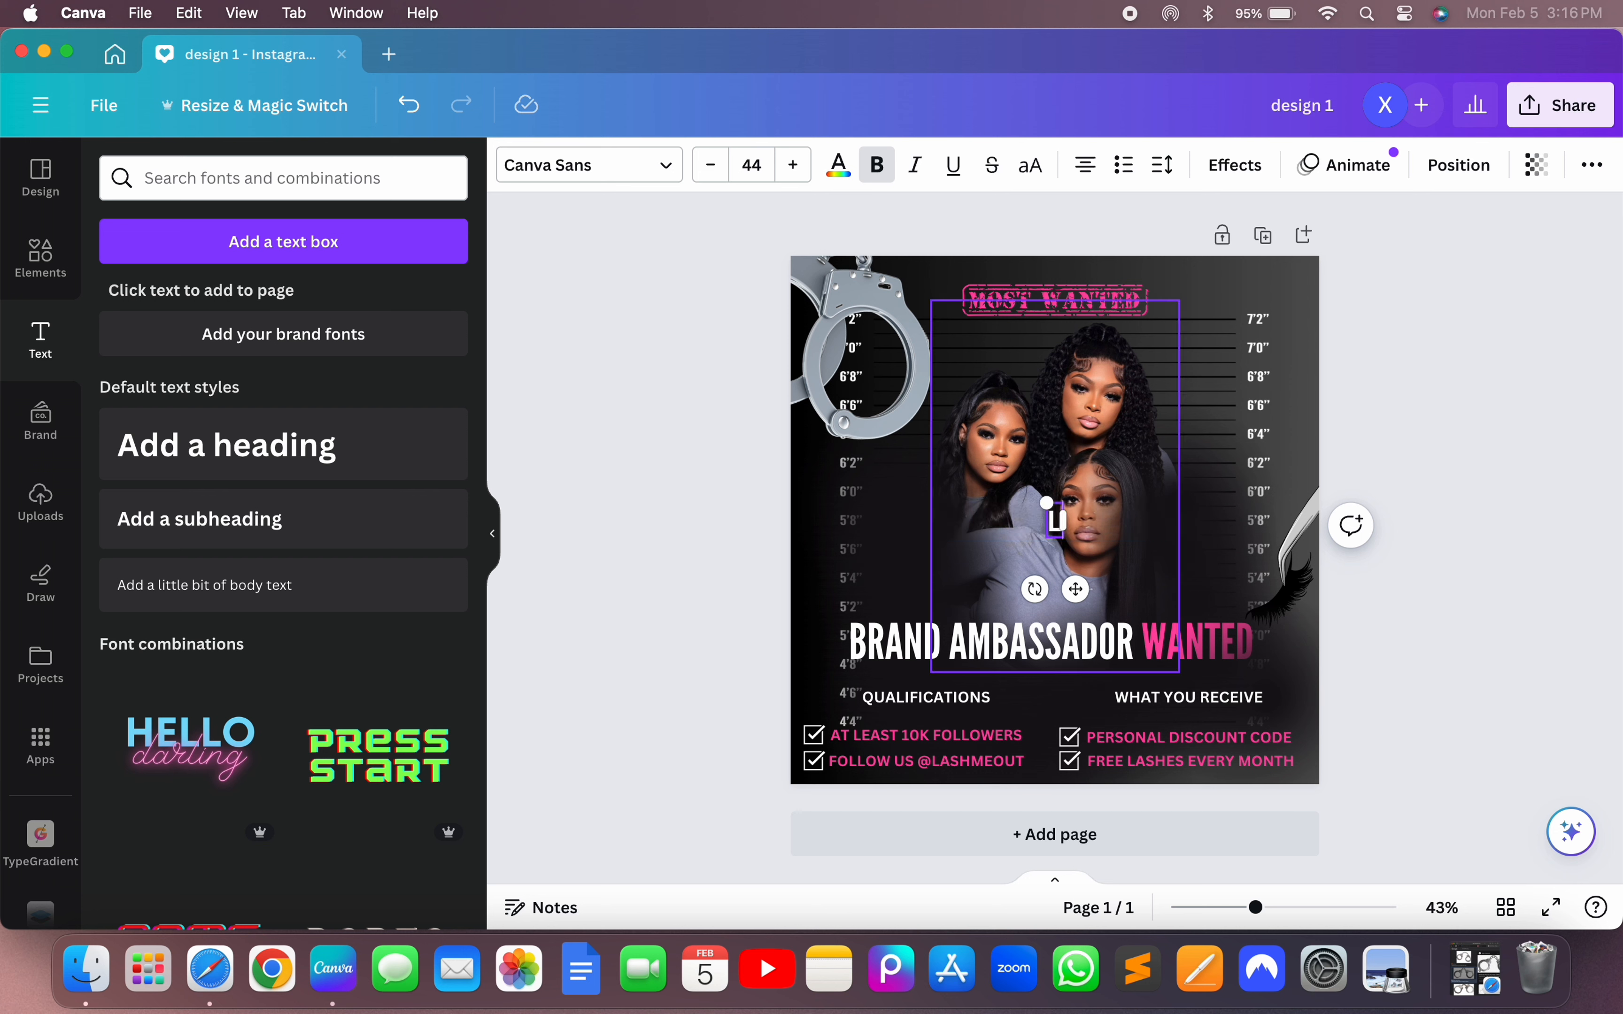
type("UXURY")
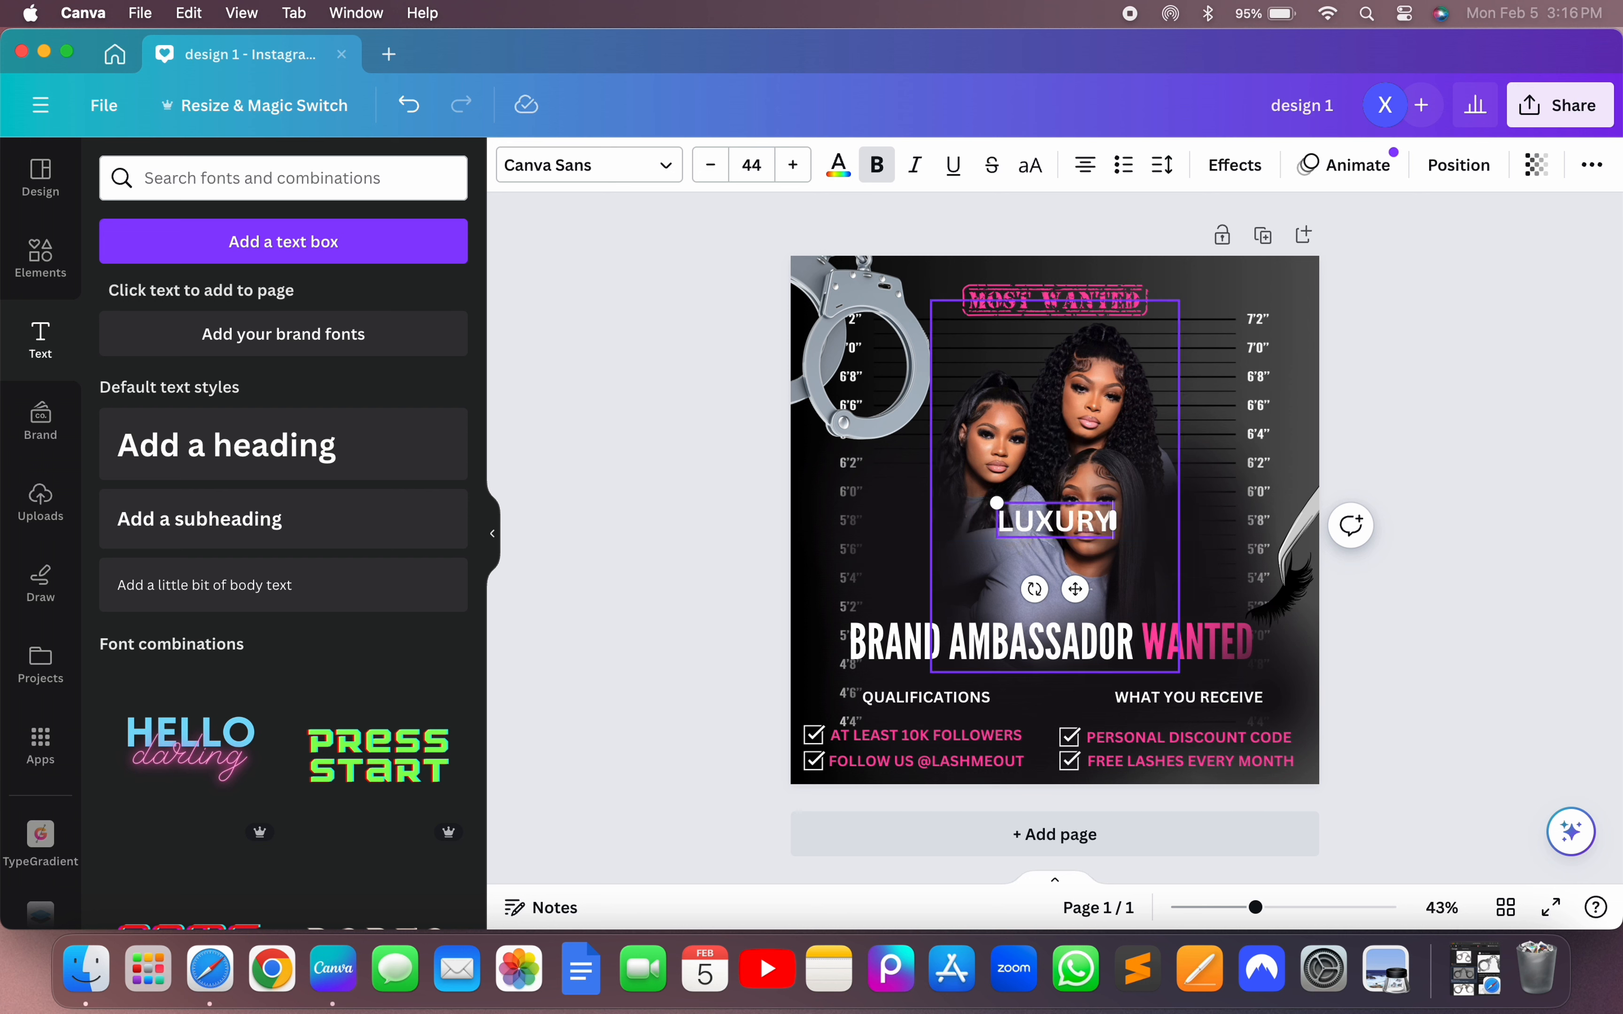
type("LASH")
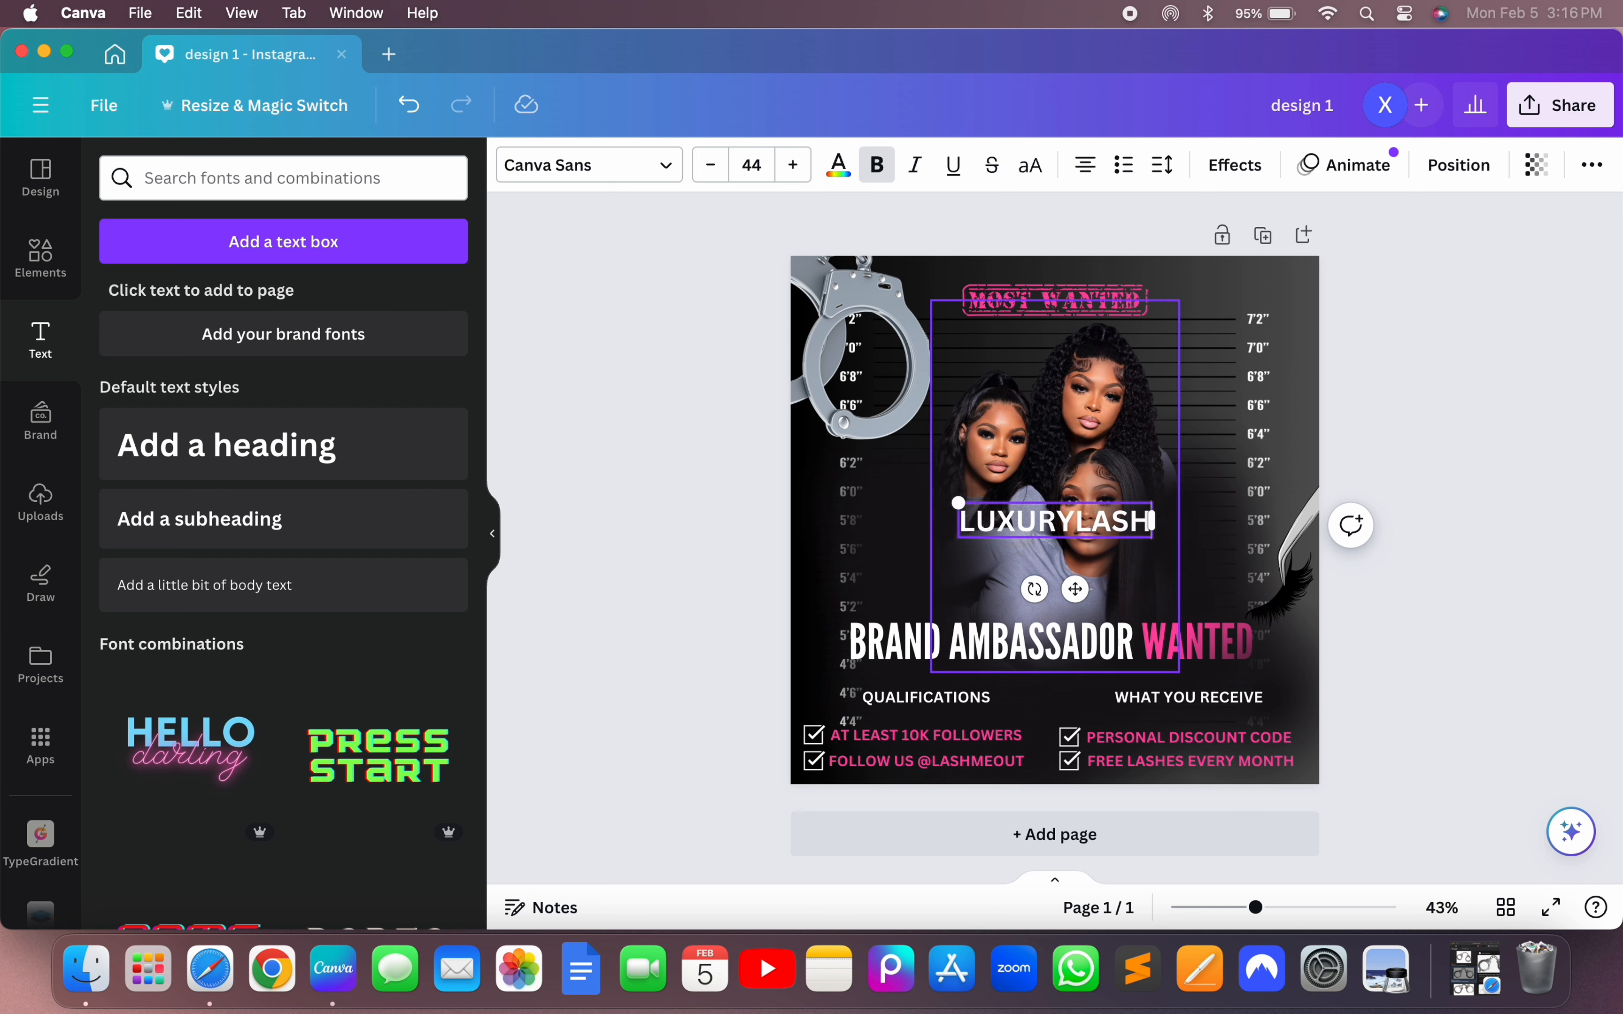
key("BackSpace")
key("BackSpace")
key("BackSpace")
key("BackSpace")
type("L")
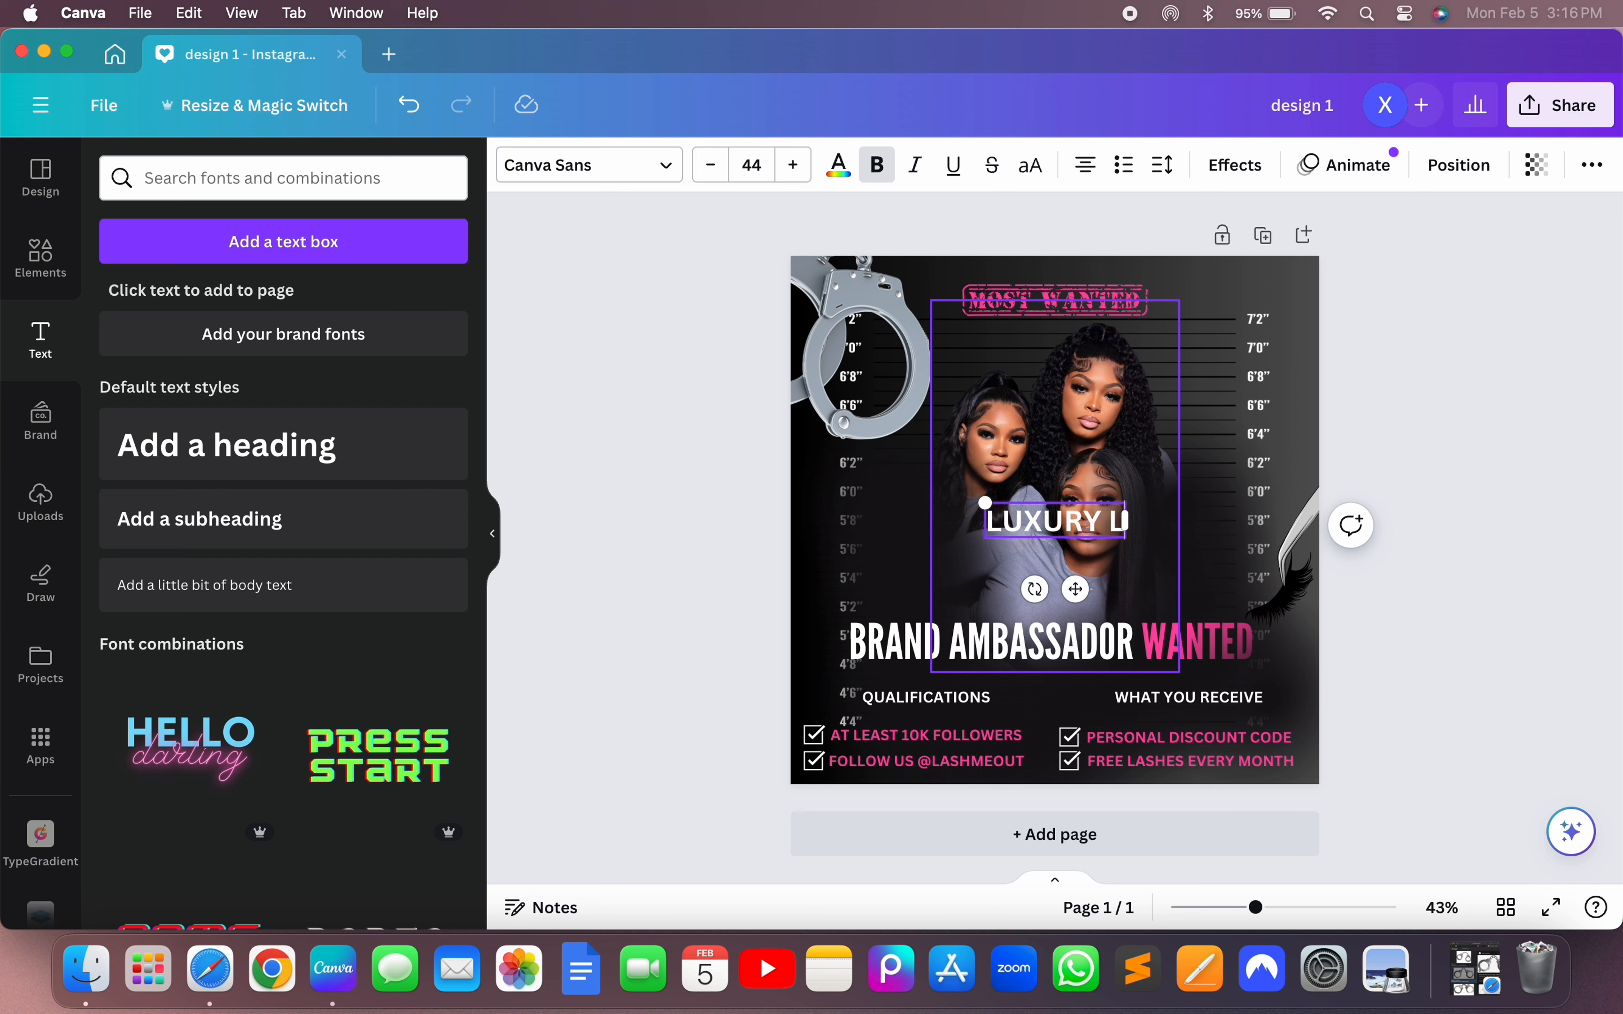
type("ASHES")
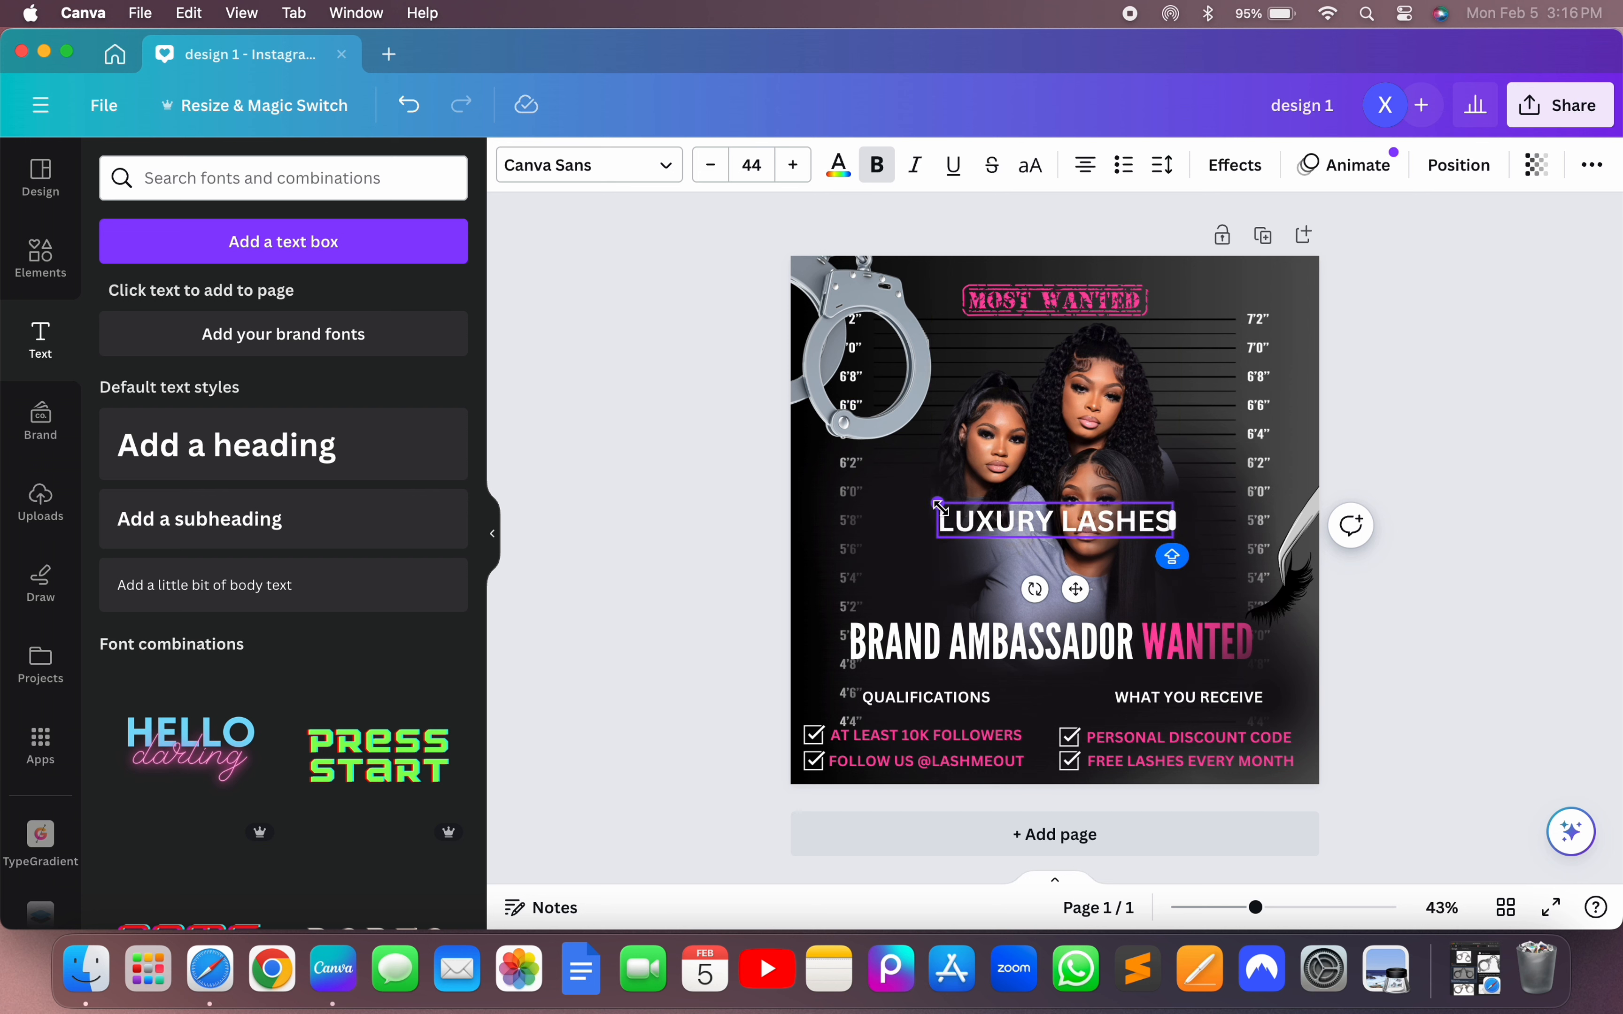
- Set the letter spacing of "LUXURY LASHES" to 800 and scale the text down to size 23.8
left_click(1159, 167)
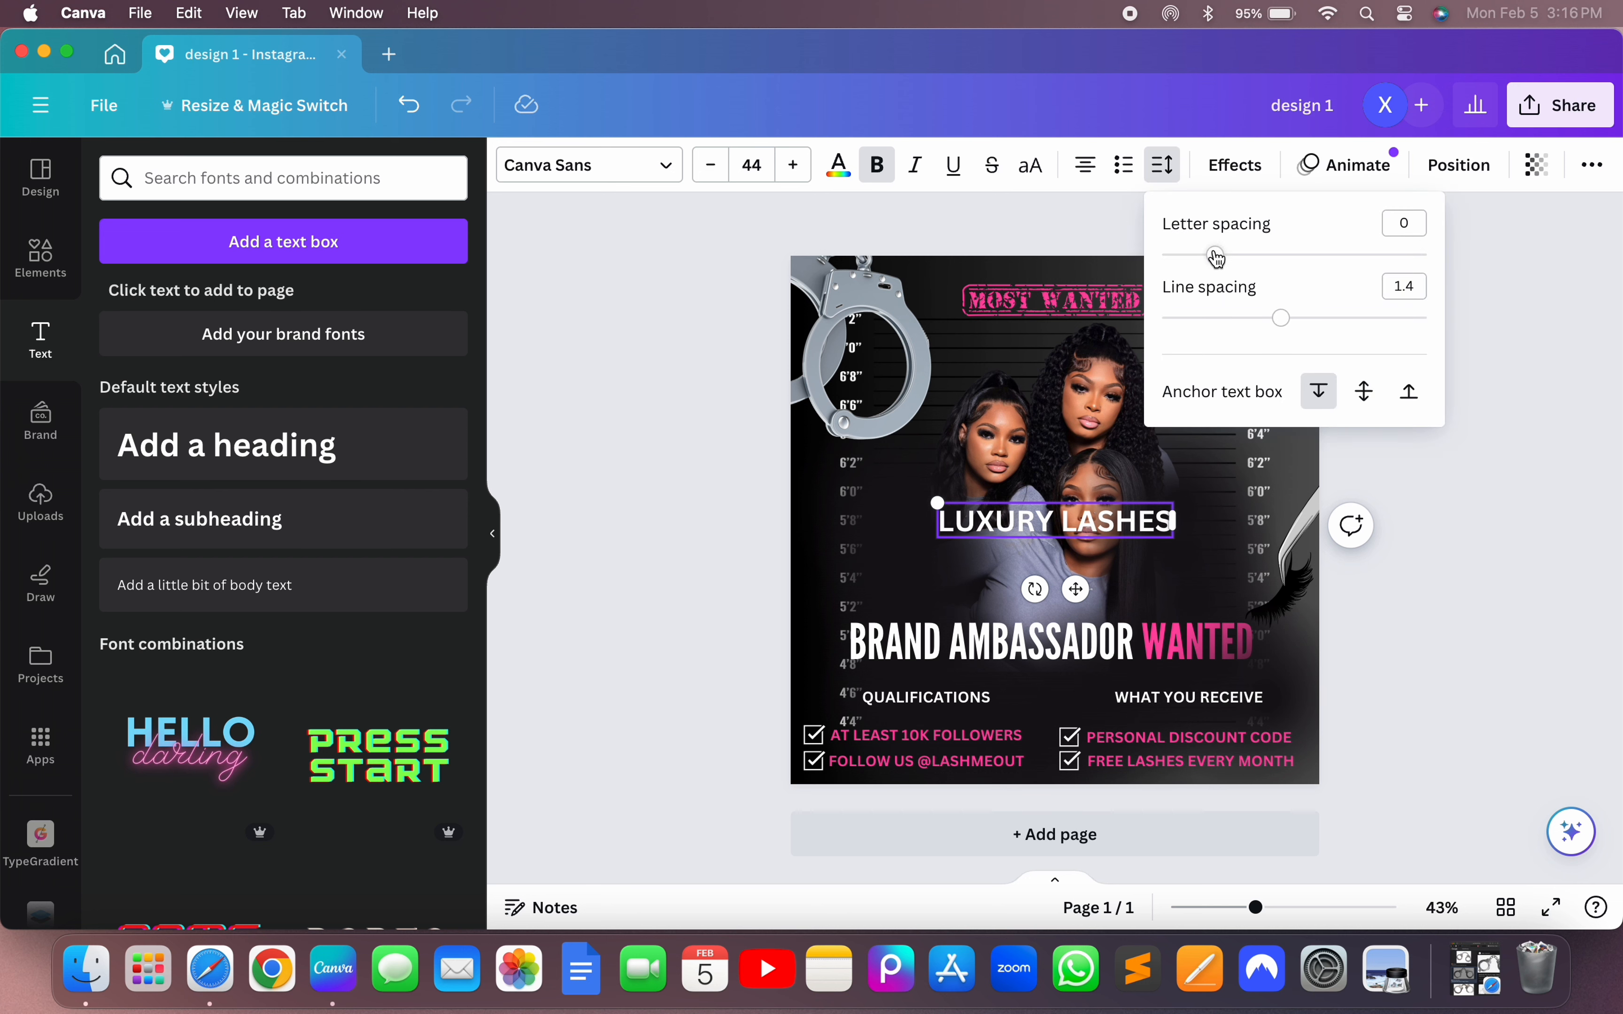
left_click_drag(1217, 256, 1449, 250)
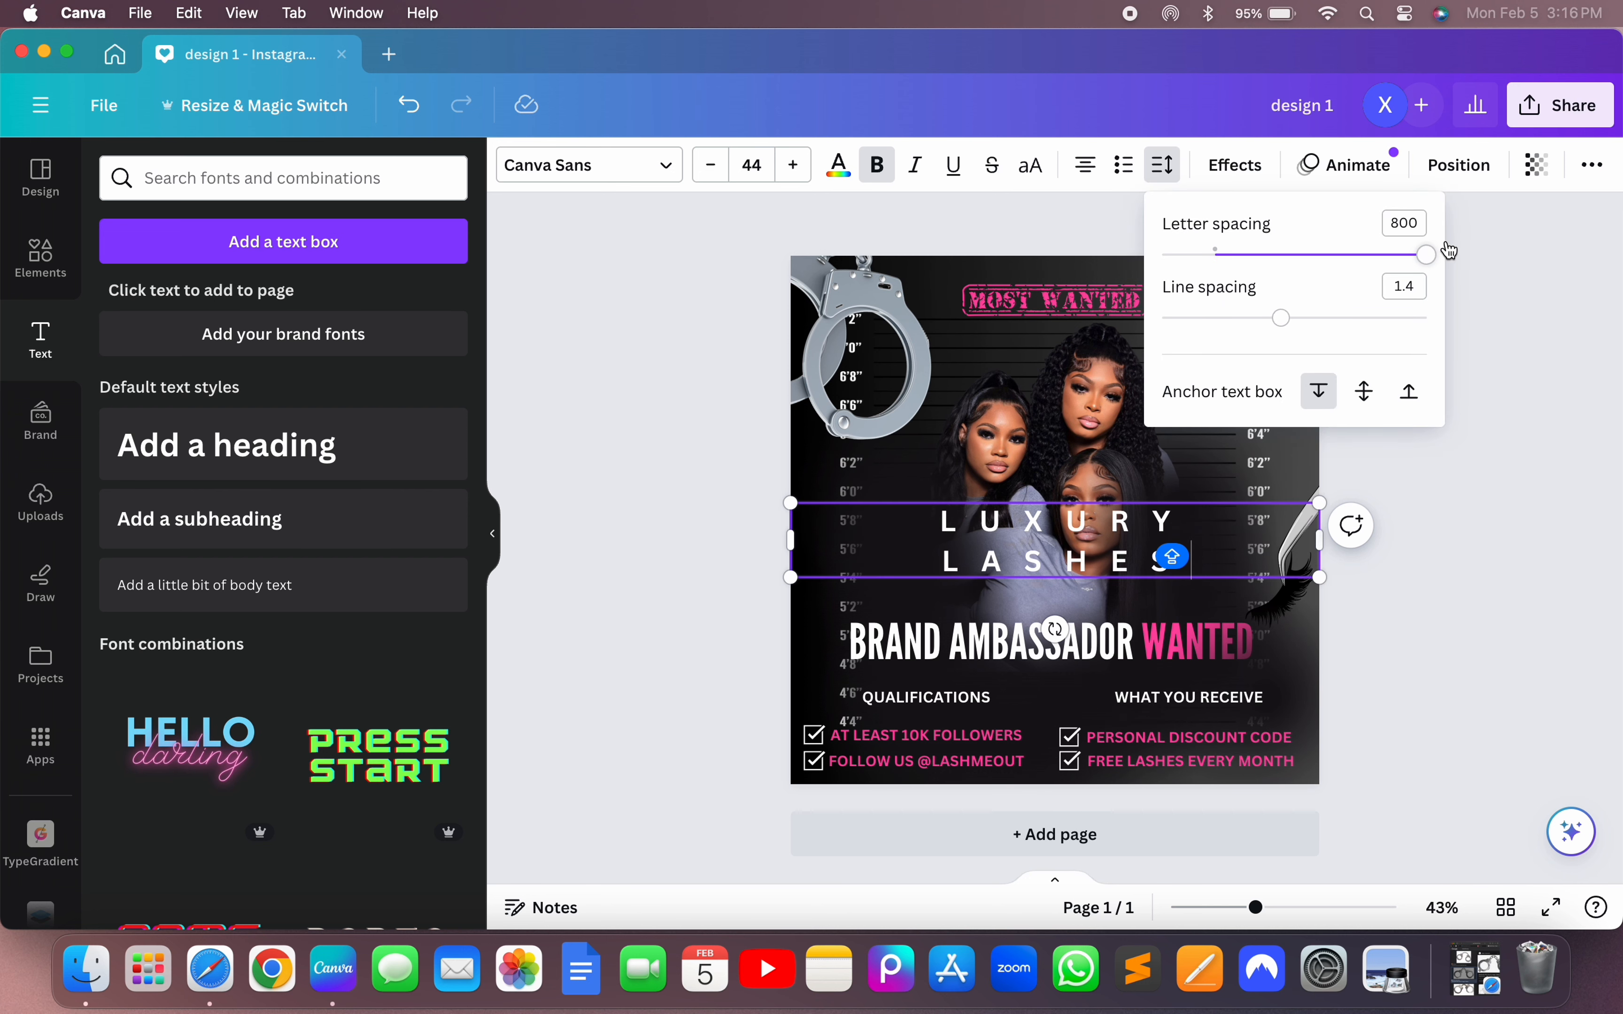
left_click_drag(791, 503, 1033, 537)
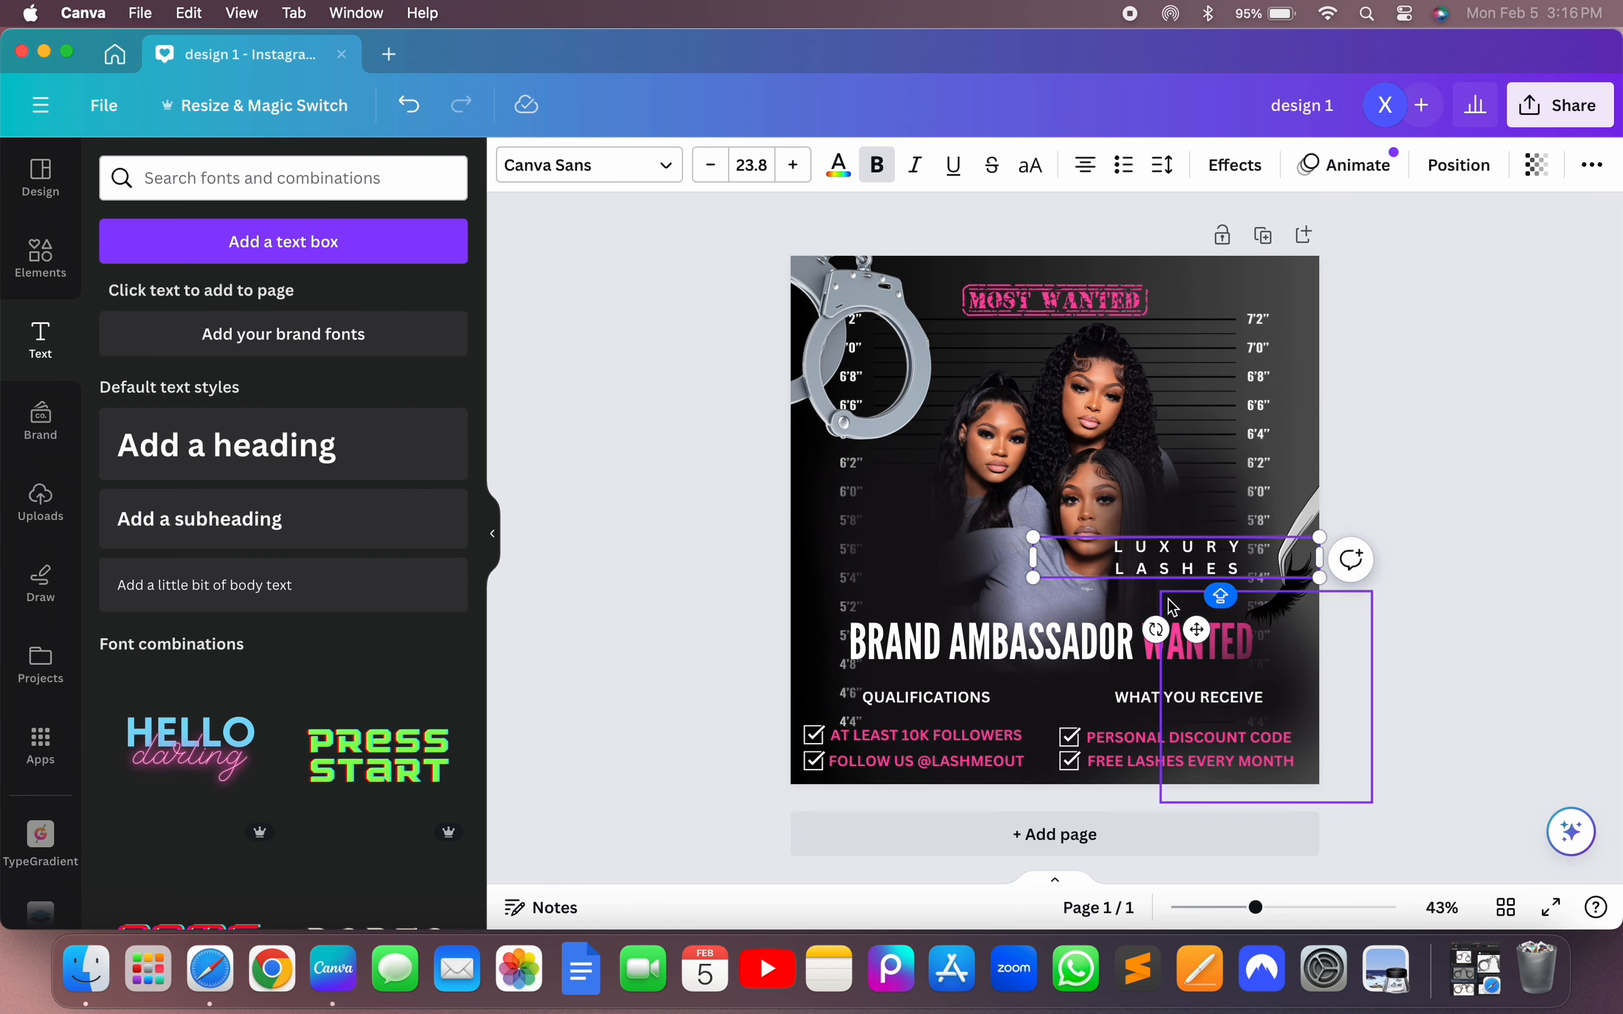
- Widen the "LUXURY LASHES" text box to about 783 so it fits one line, and move it above the MOST WANTED stamp
left_click_drag(1286, 569, 1207, 544)
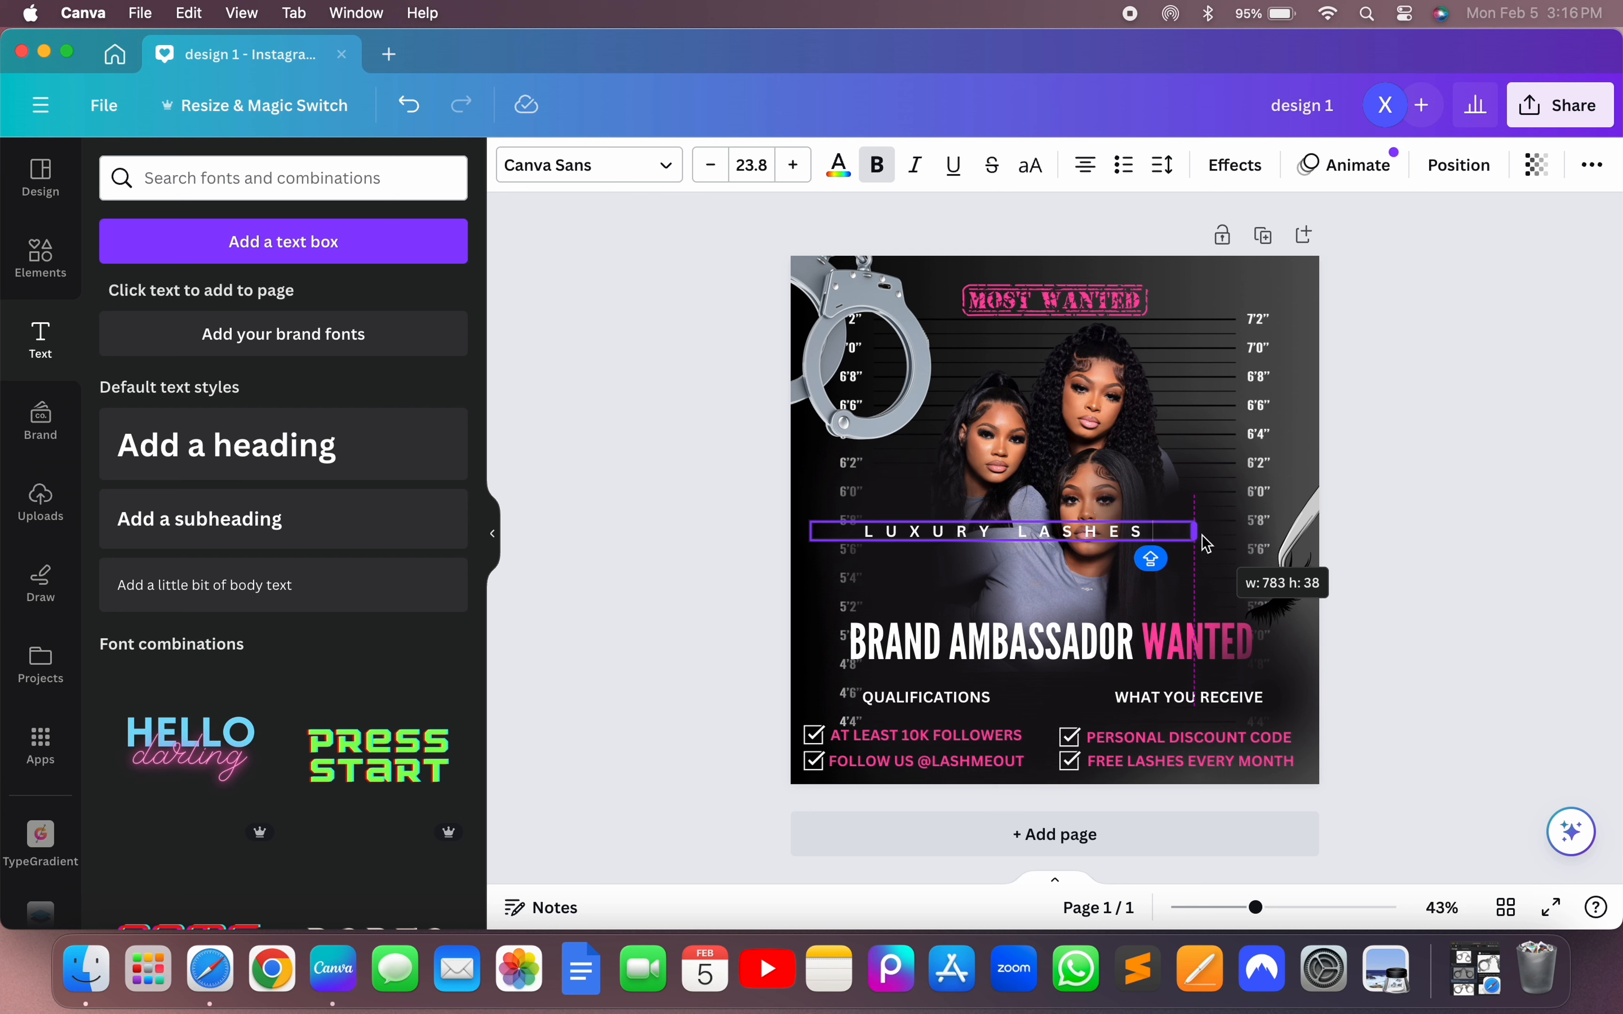
left_click_drag(1022, 551, 1078, 335)
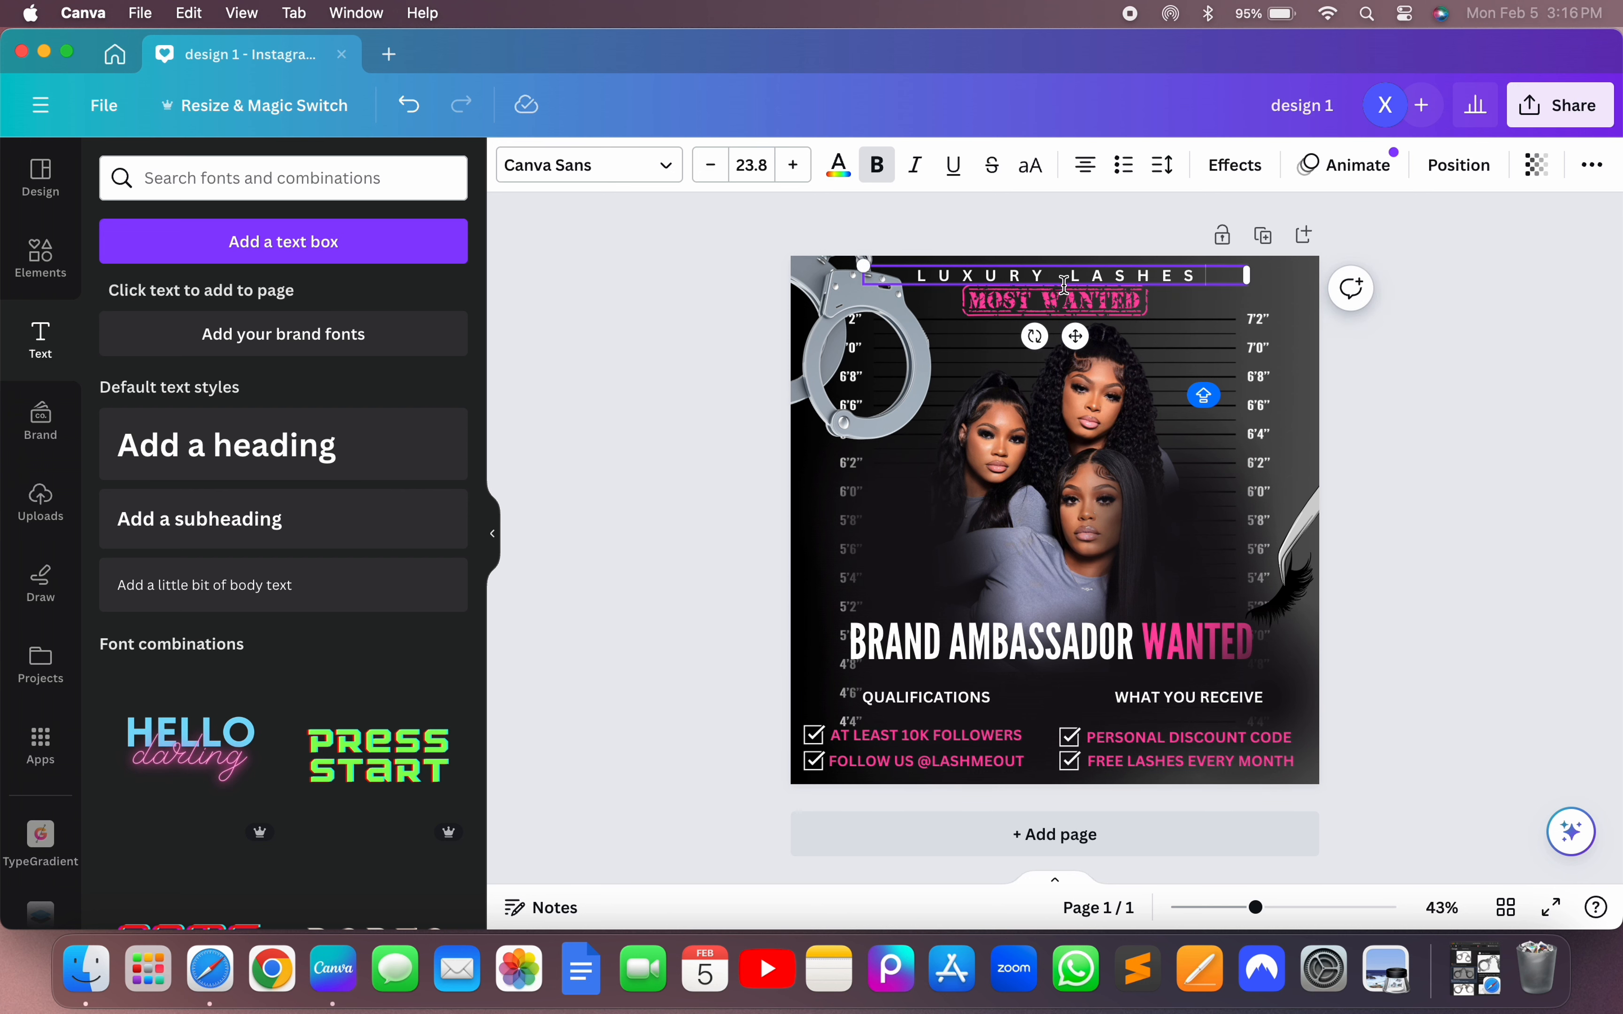
- Remove the bold formatting from the whole "LUXURY LASHES" text
left_click(877, 168)
triple_click(975, 274)
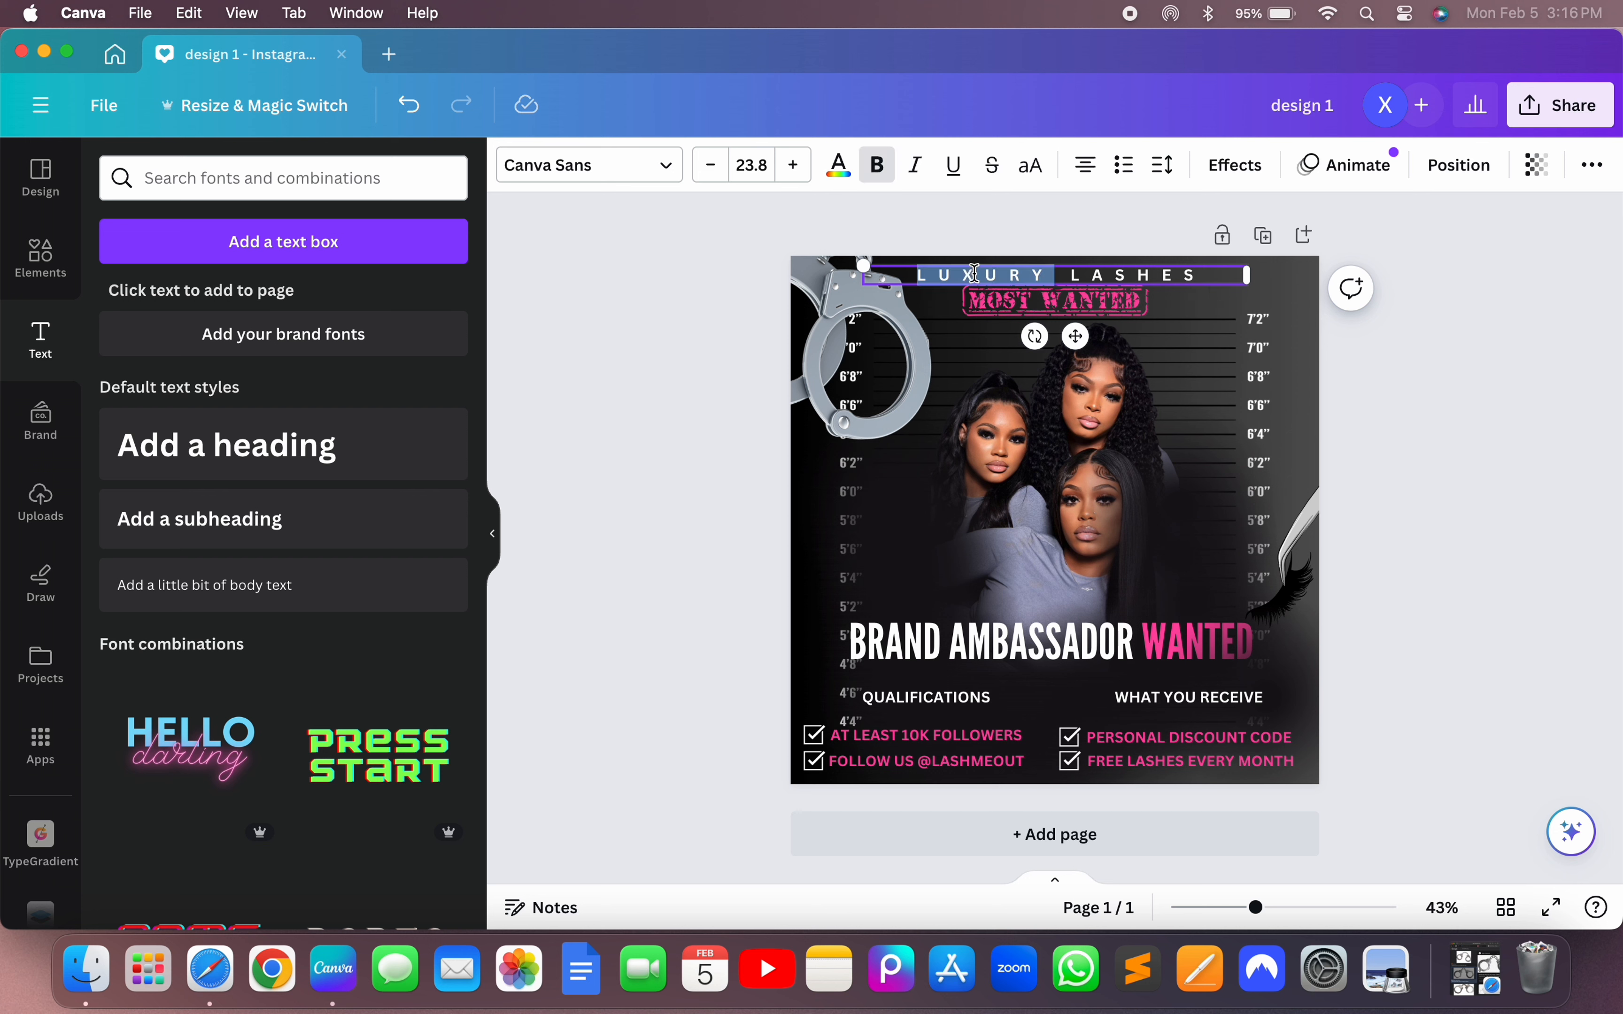
left_click(877, 166)
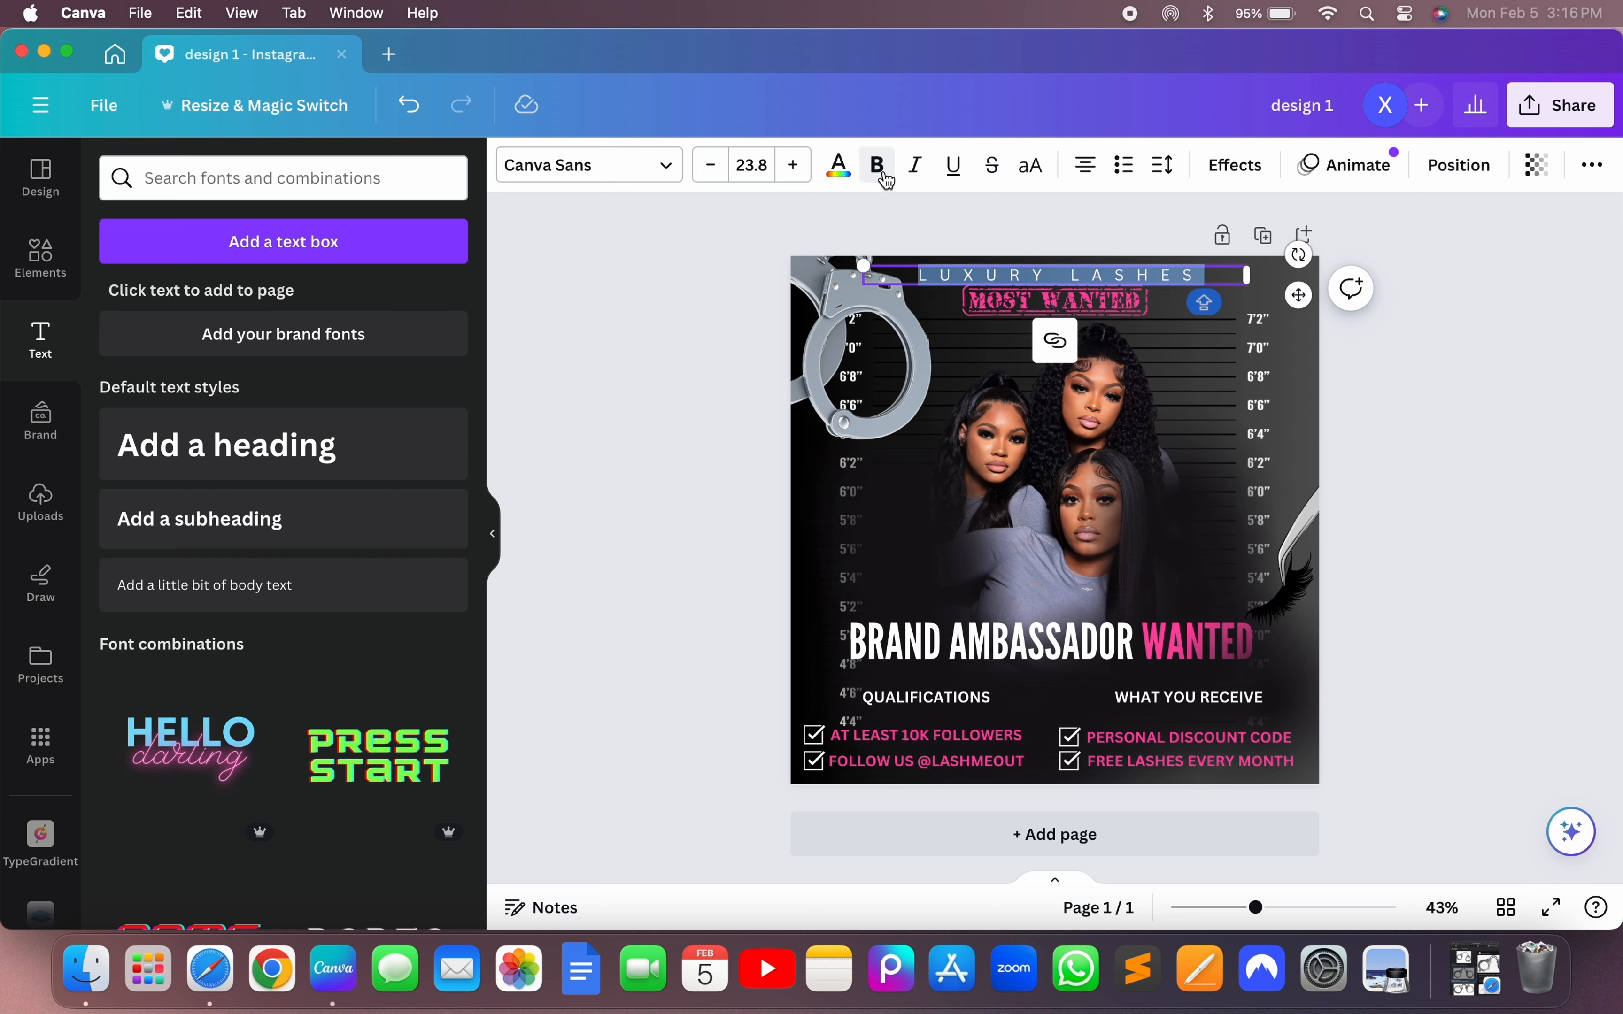
- Remove the space between the two words so the text above the stamp reads "LUXURYLASHES"
left_click(1075, 273)
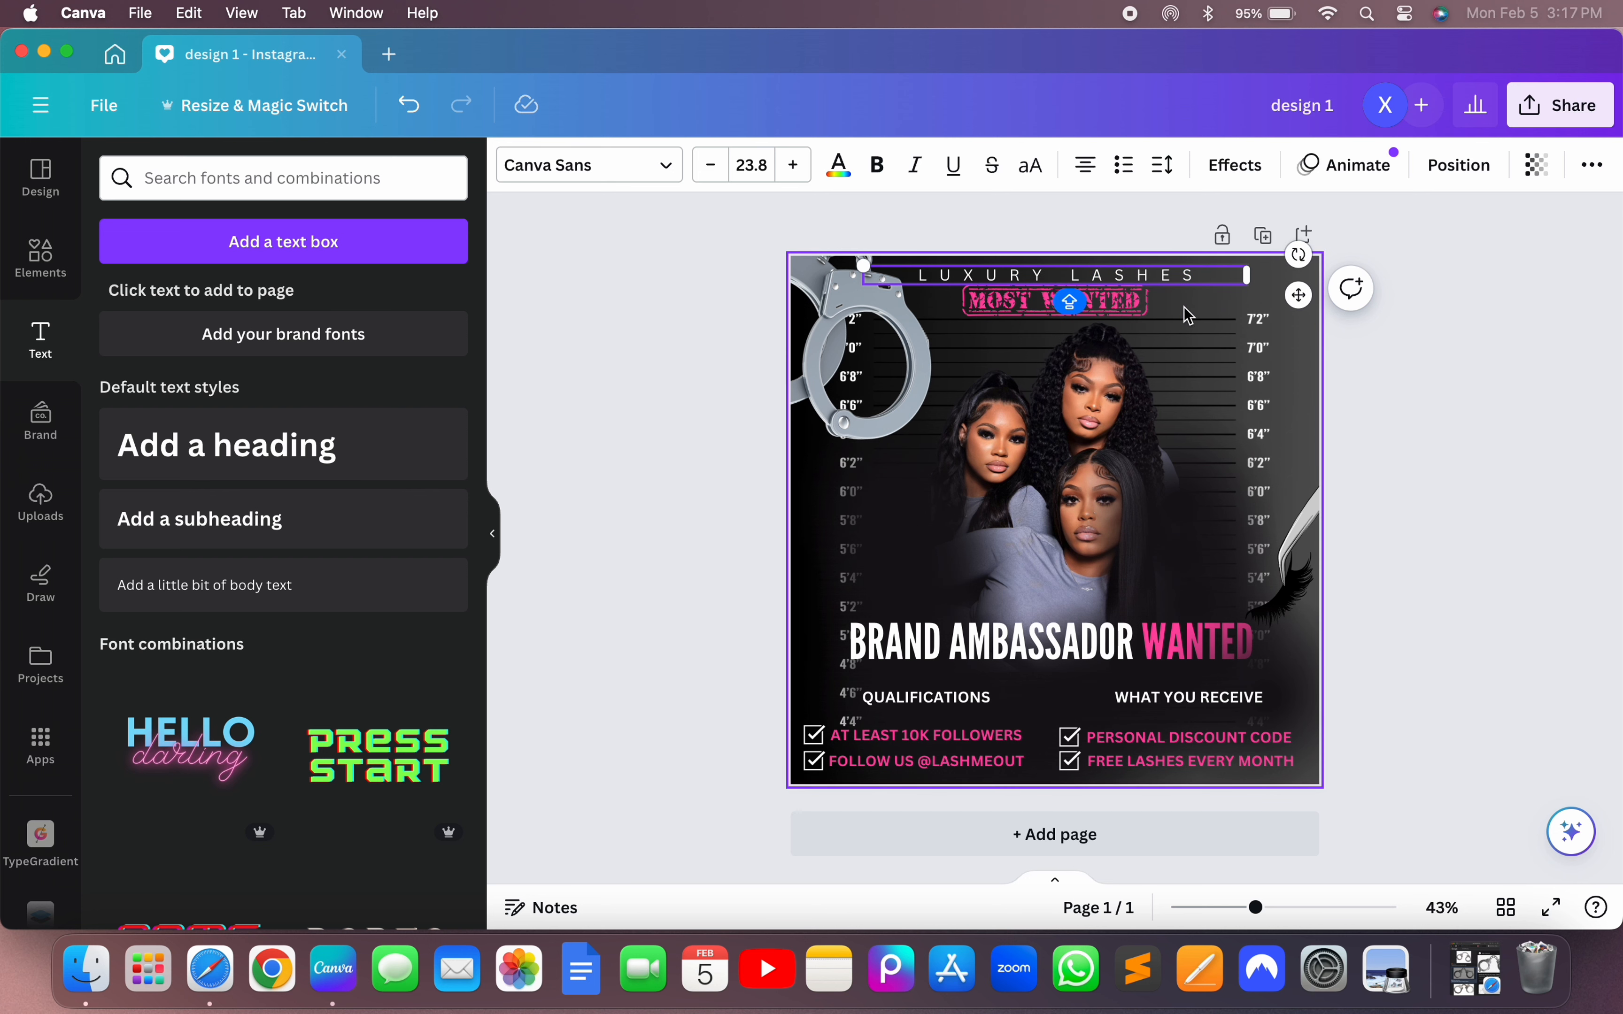
key("BackSpace")
key("BackSpace")
key("Caps_Lock")
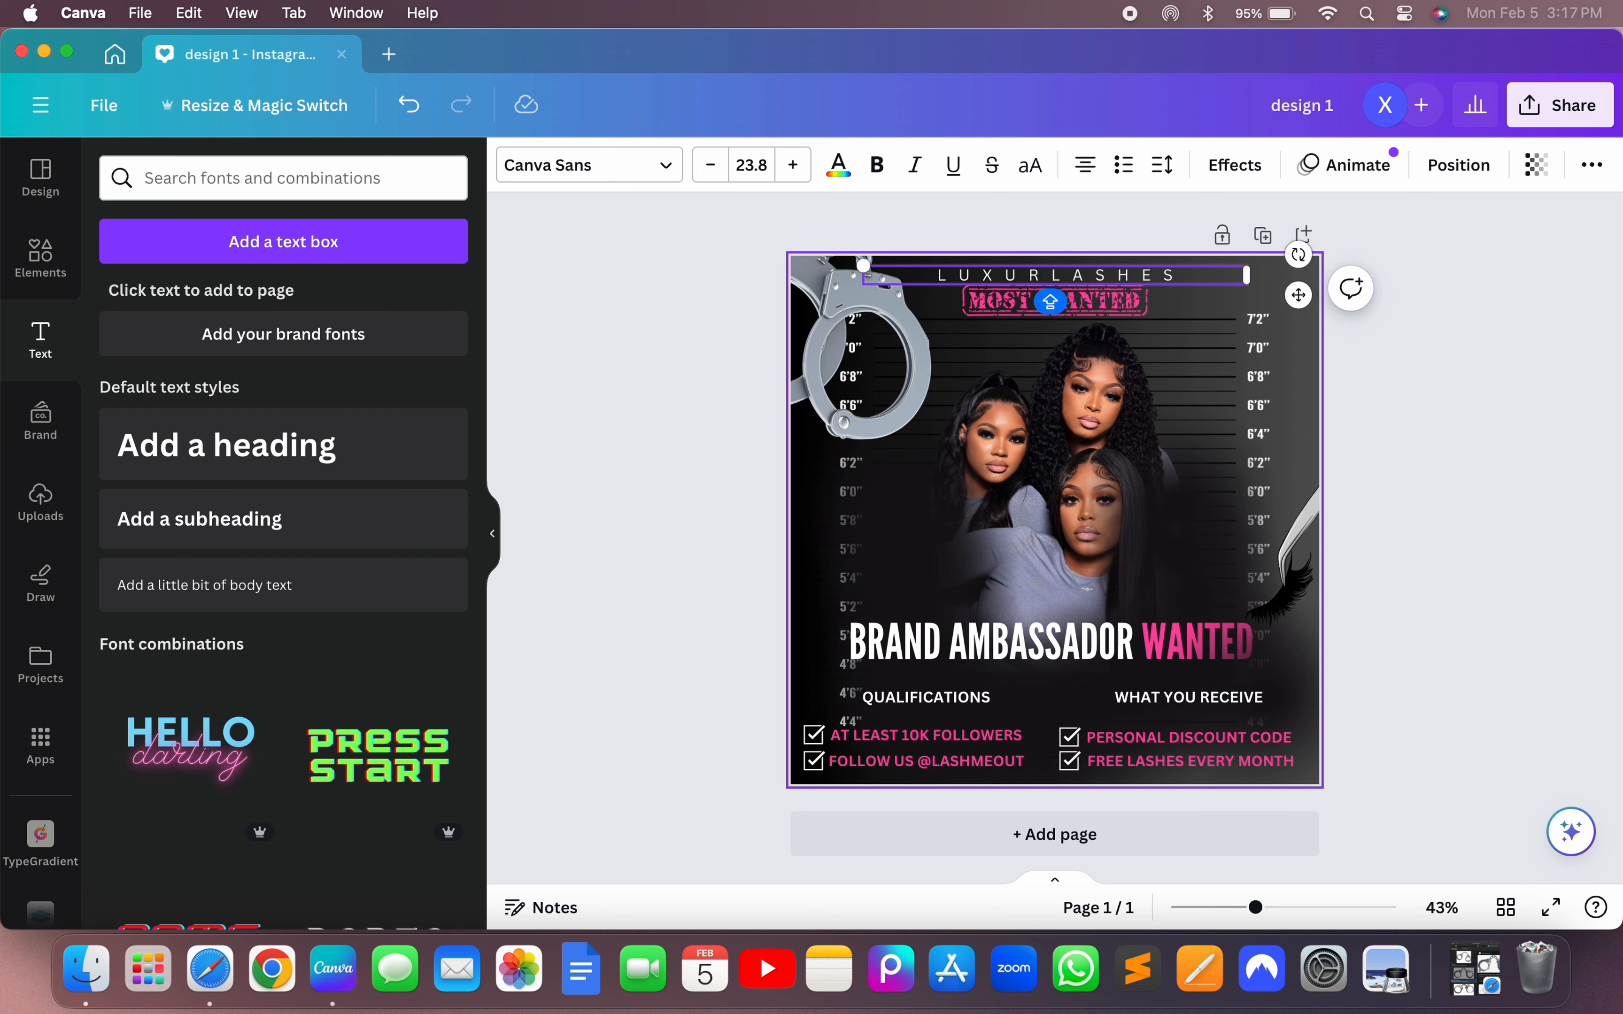
type("Y")
left_click(1479, 429)
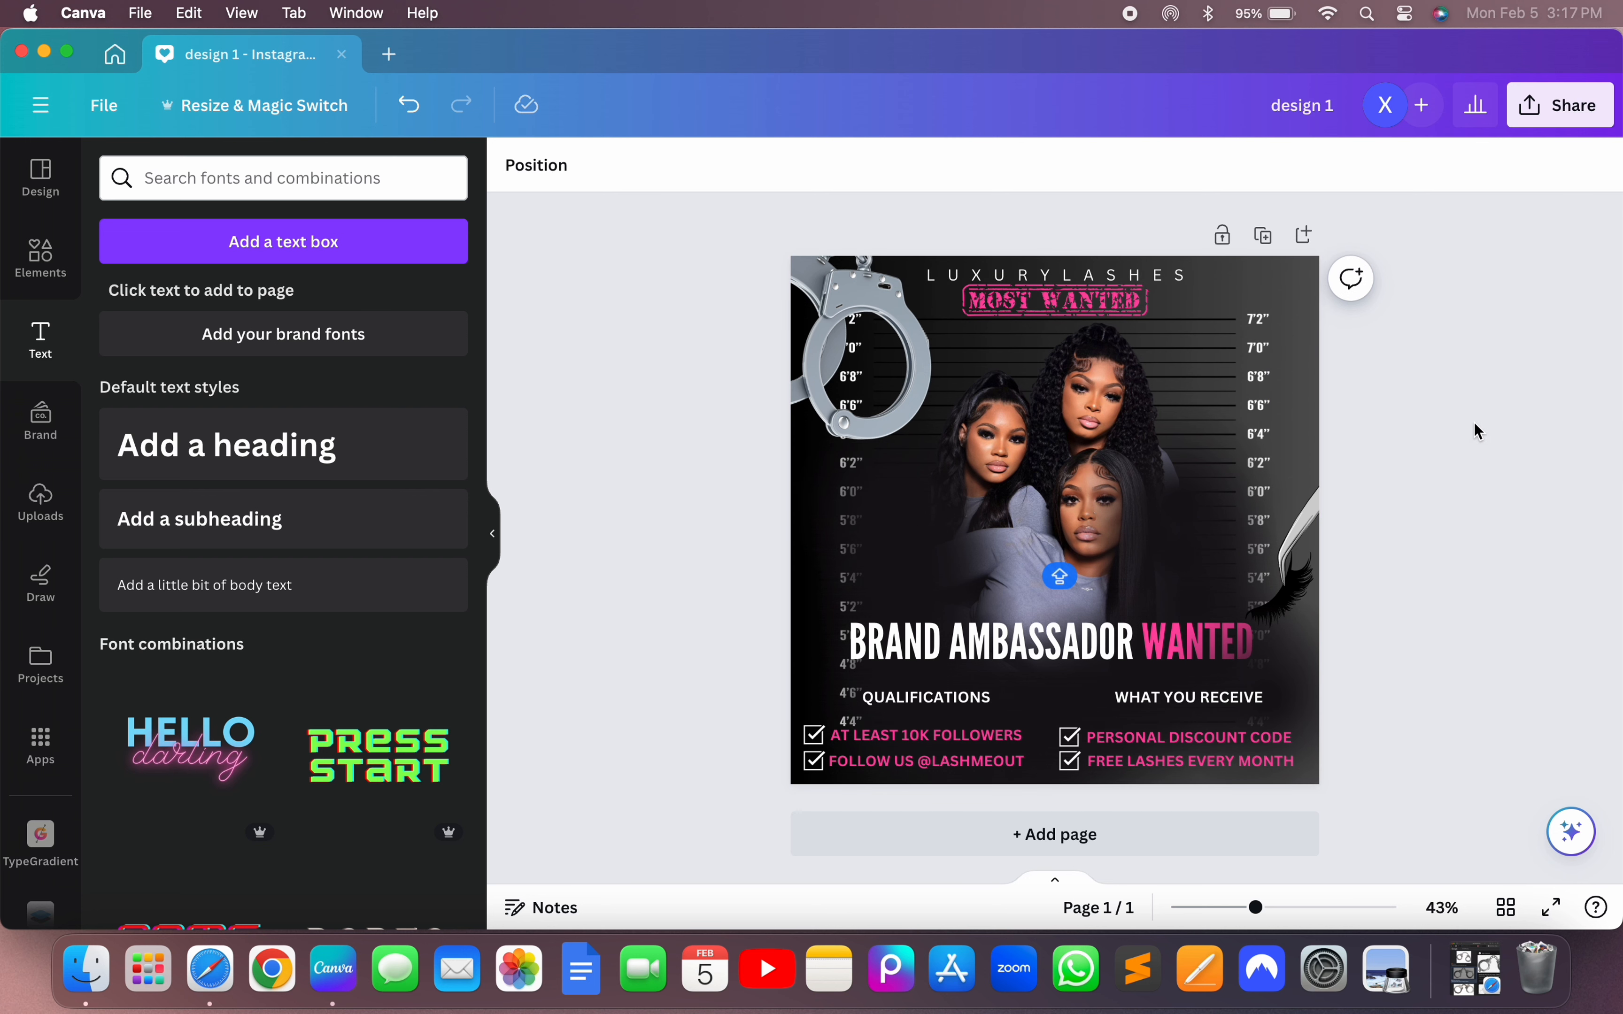
- Move the pink MOST WANTED stamp to the flyer's upper-right area, over the top of the right height scale
left_click(1071, 308)
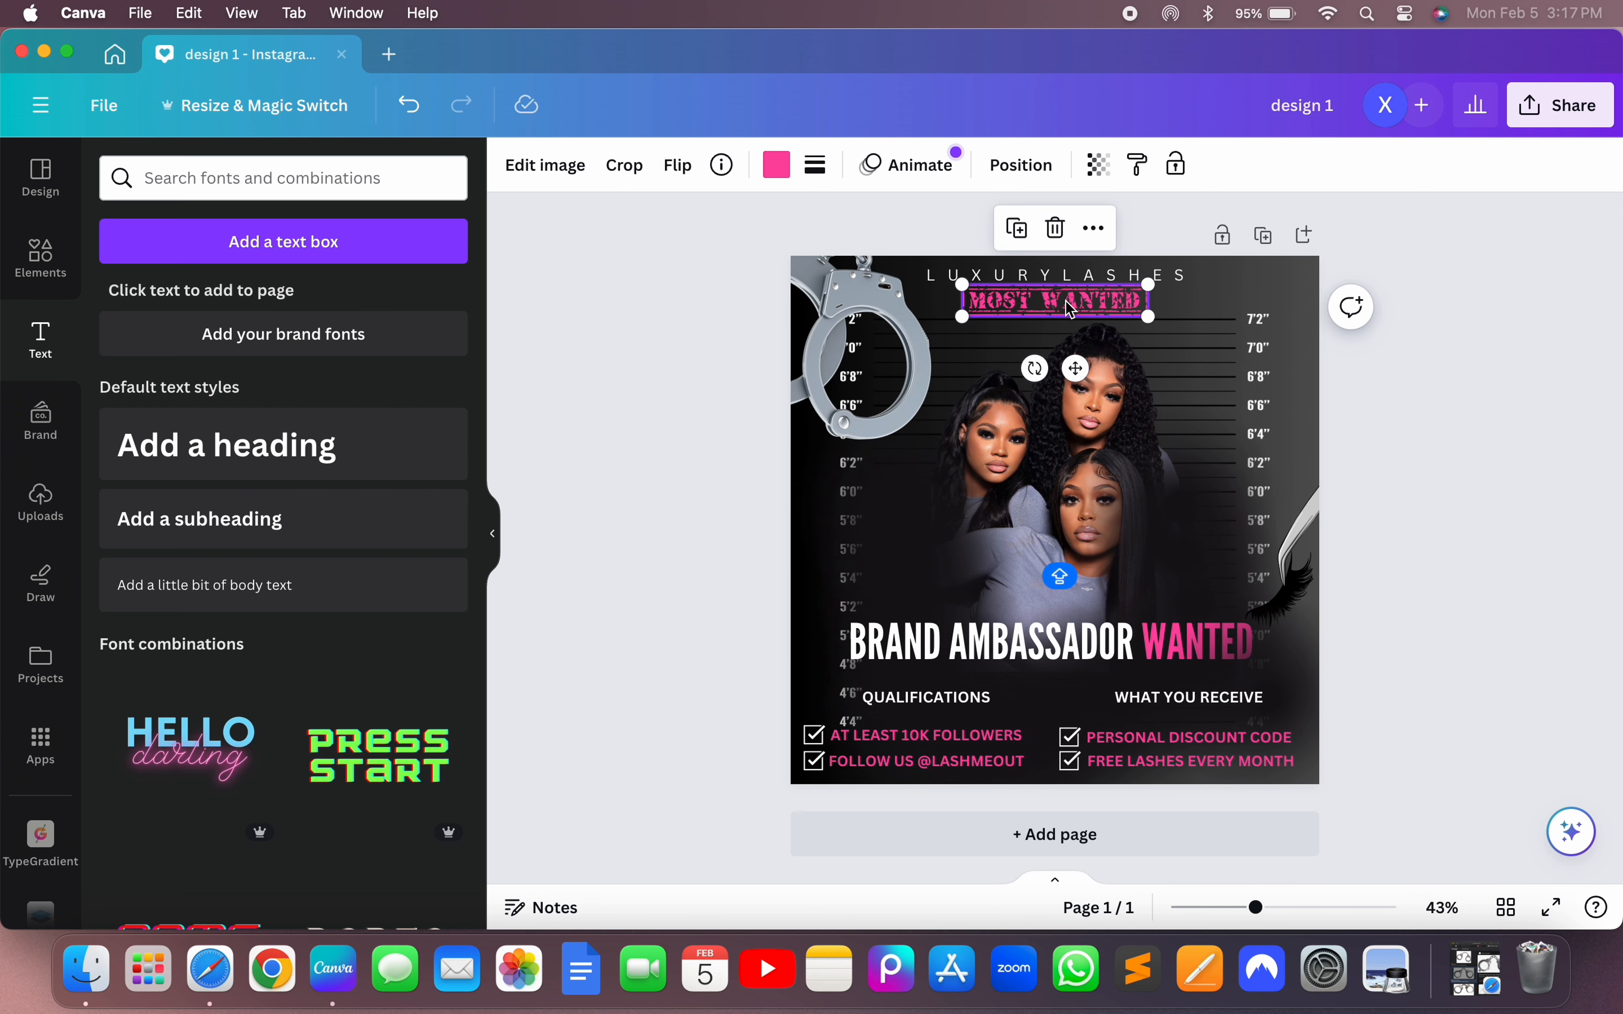
left_click_drag(1070, 307, 1215, 310)
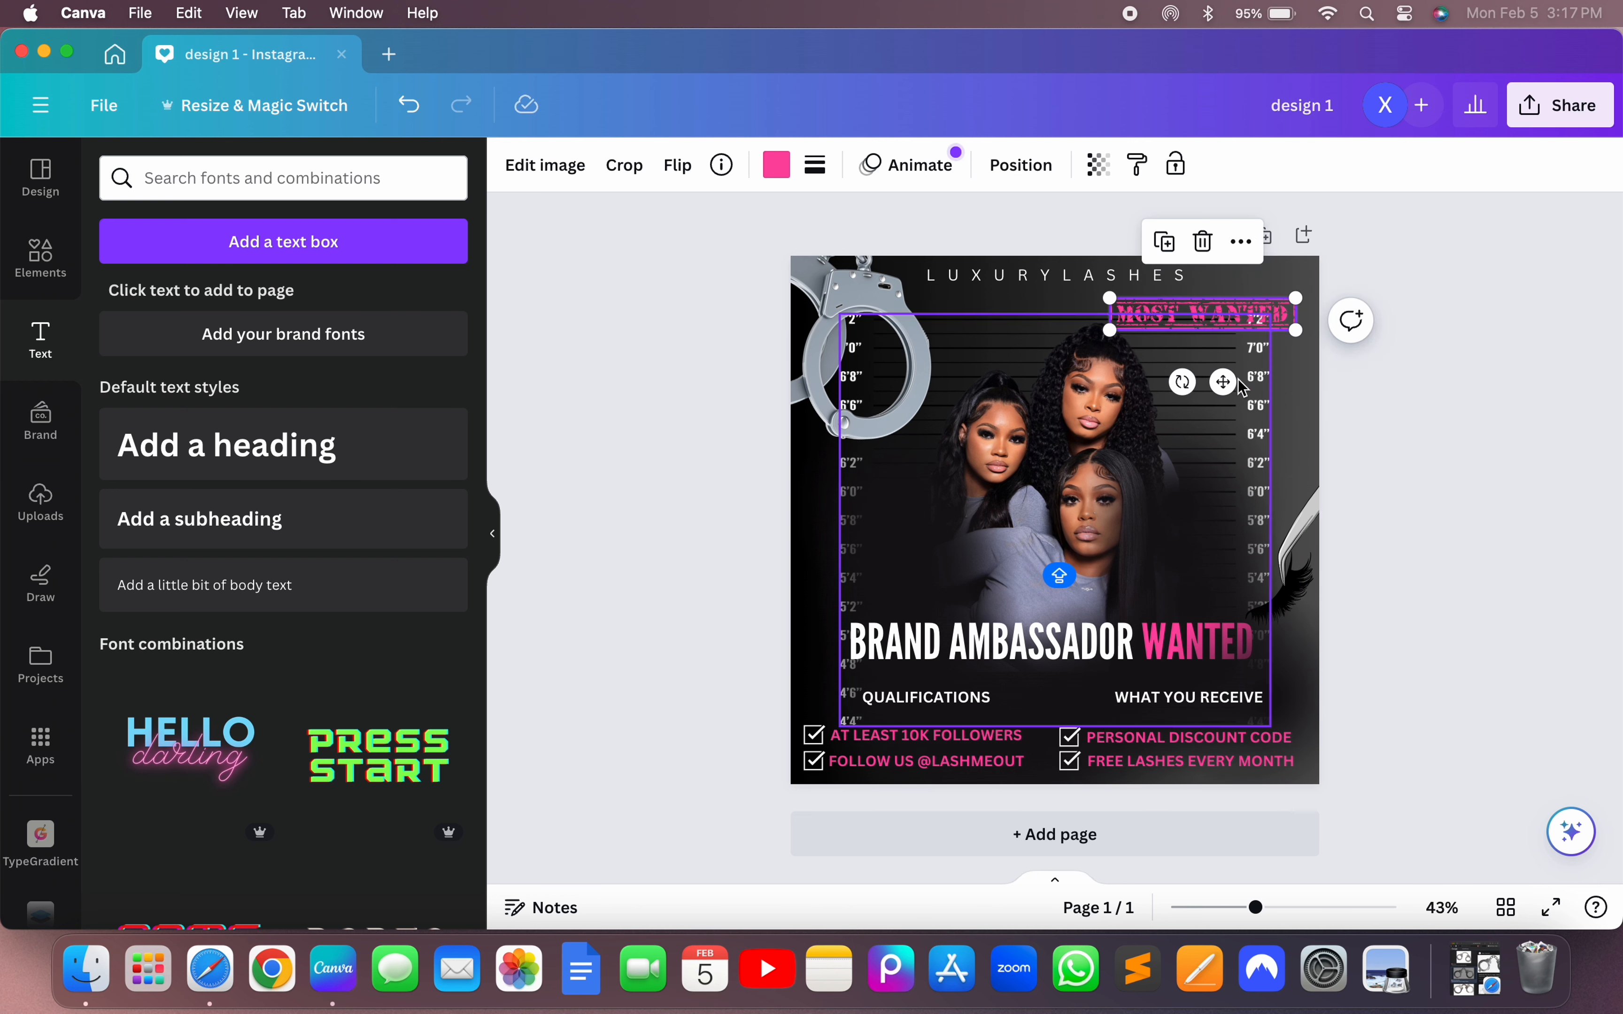
- Tilt the pink MOST WANTED stamp diagonally downward and place it over the flyer's upper-right corner beside the models
left_click_drag(1177, 377, 1145, 373)
left_click_drag(1219, 325, 1205, 342)
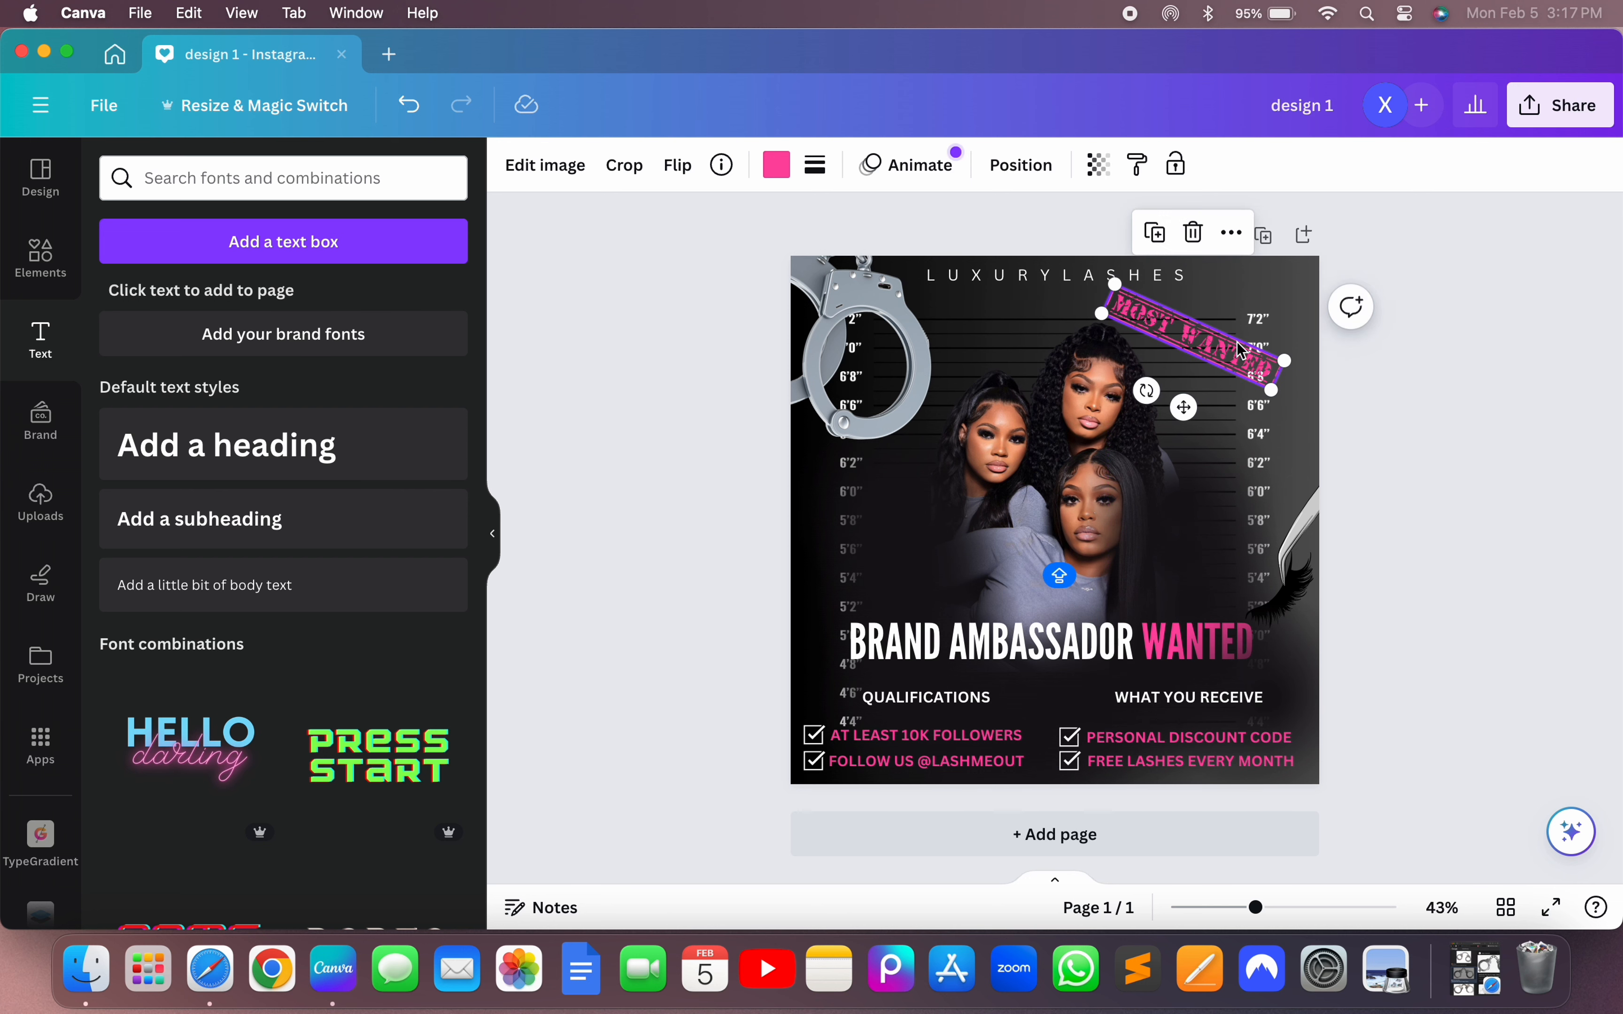
left_click(1428, 406)
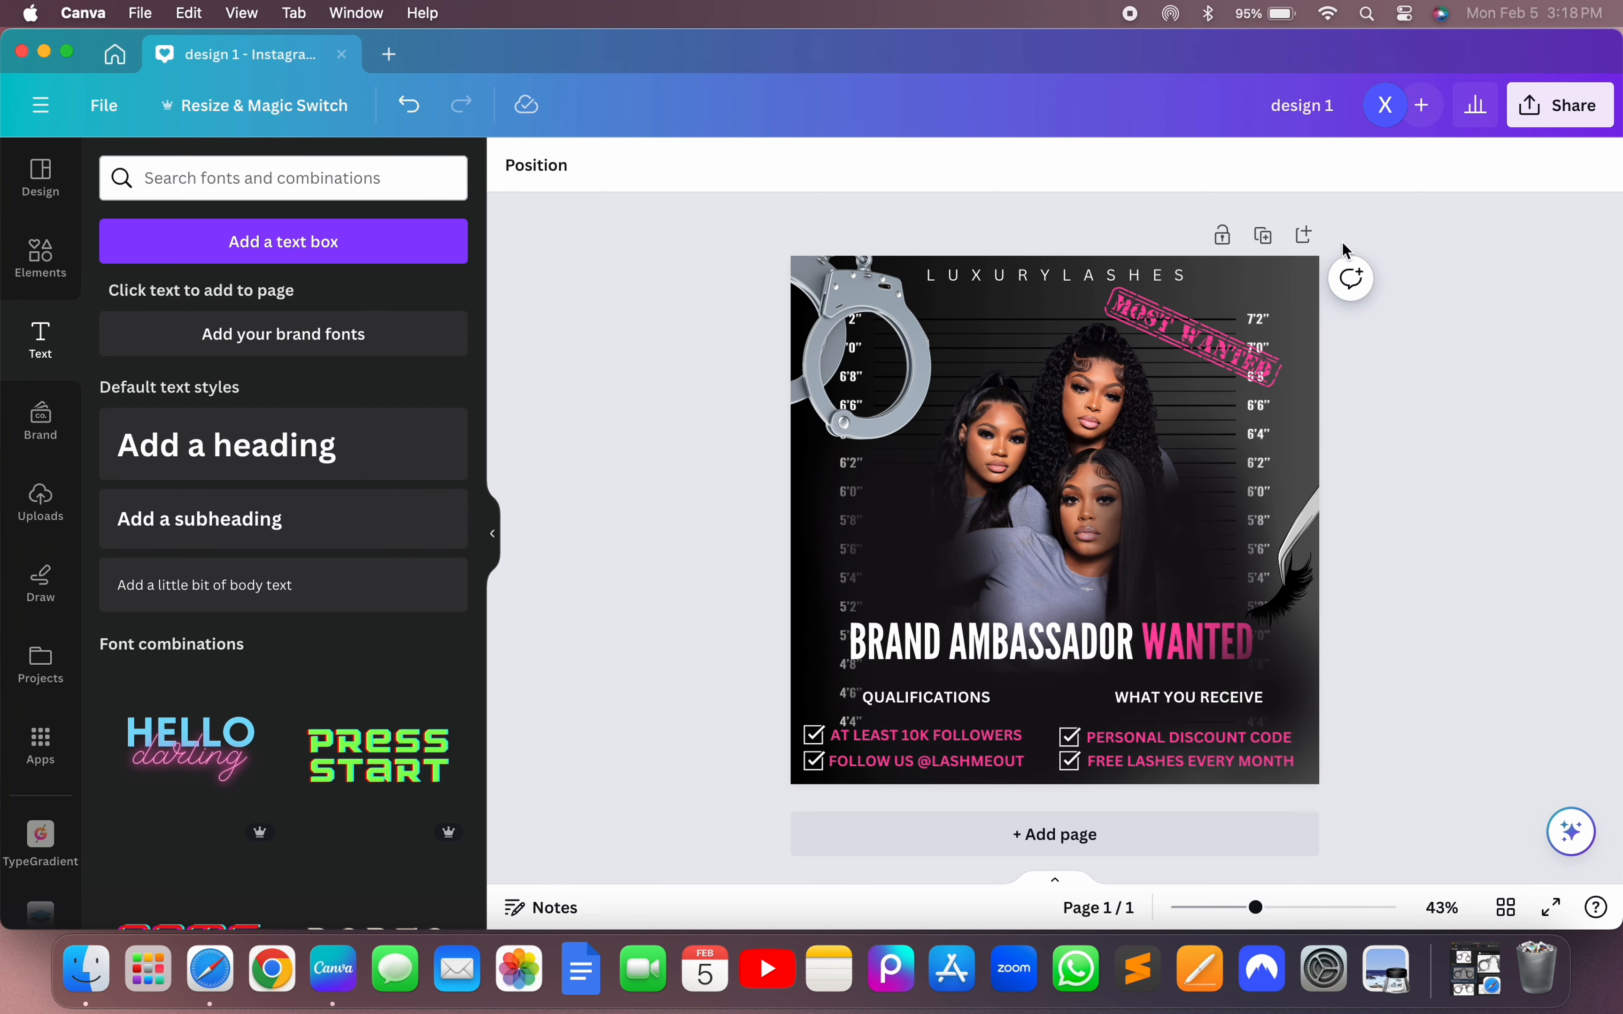
- Add a blank second page to the design, and switch to the Pinterest page in Safari, closing the handcuffs image search
left_click(1301, 238)
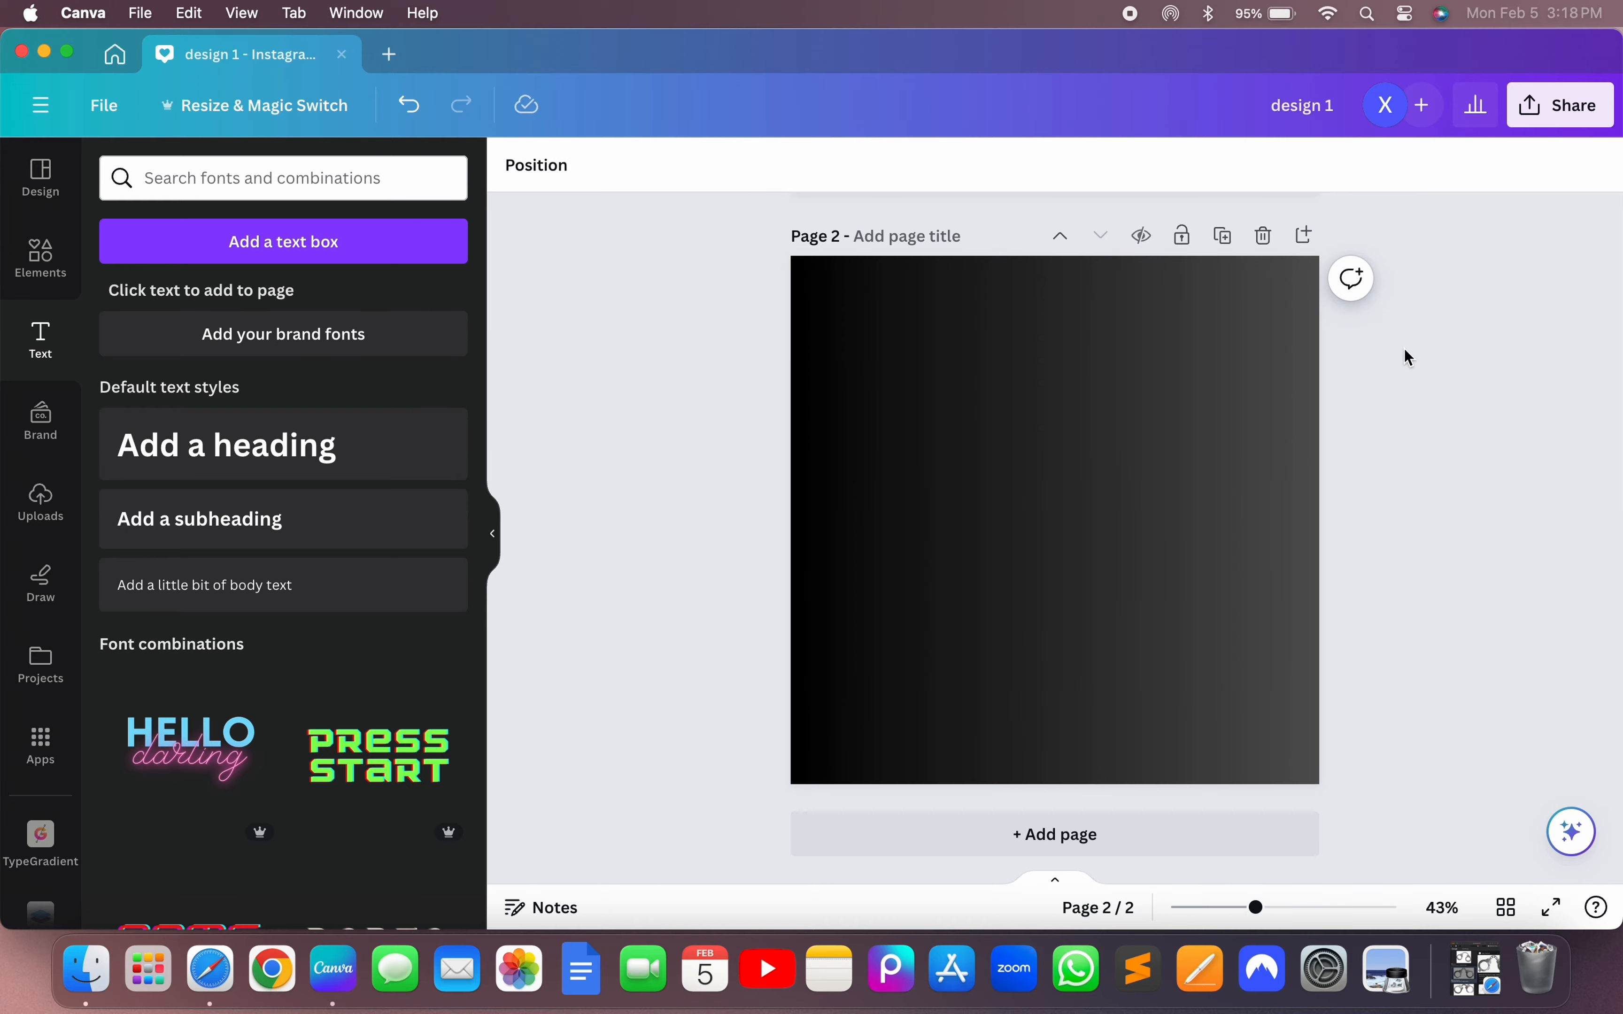
left_click(210, 969)
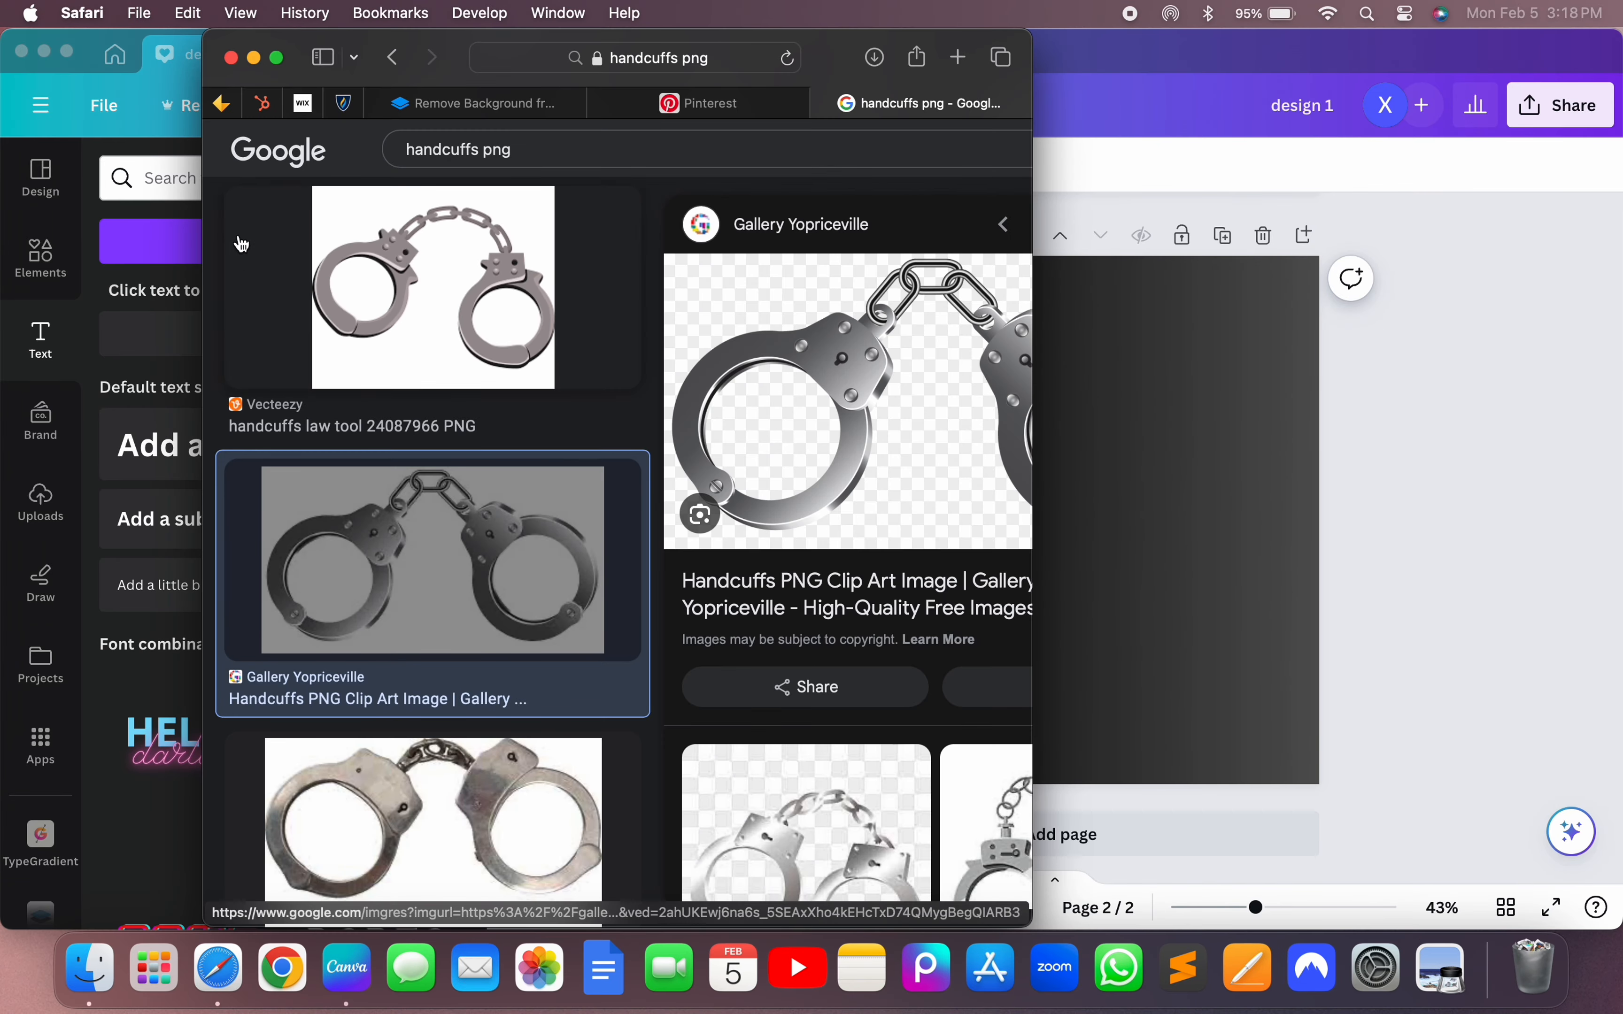
left_click(279, 58)
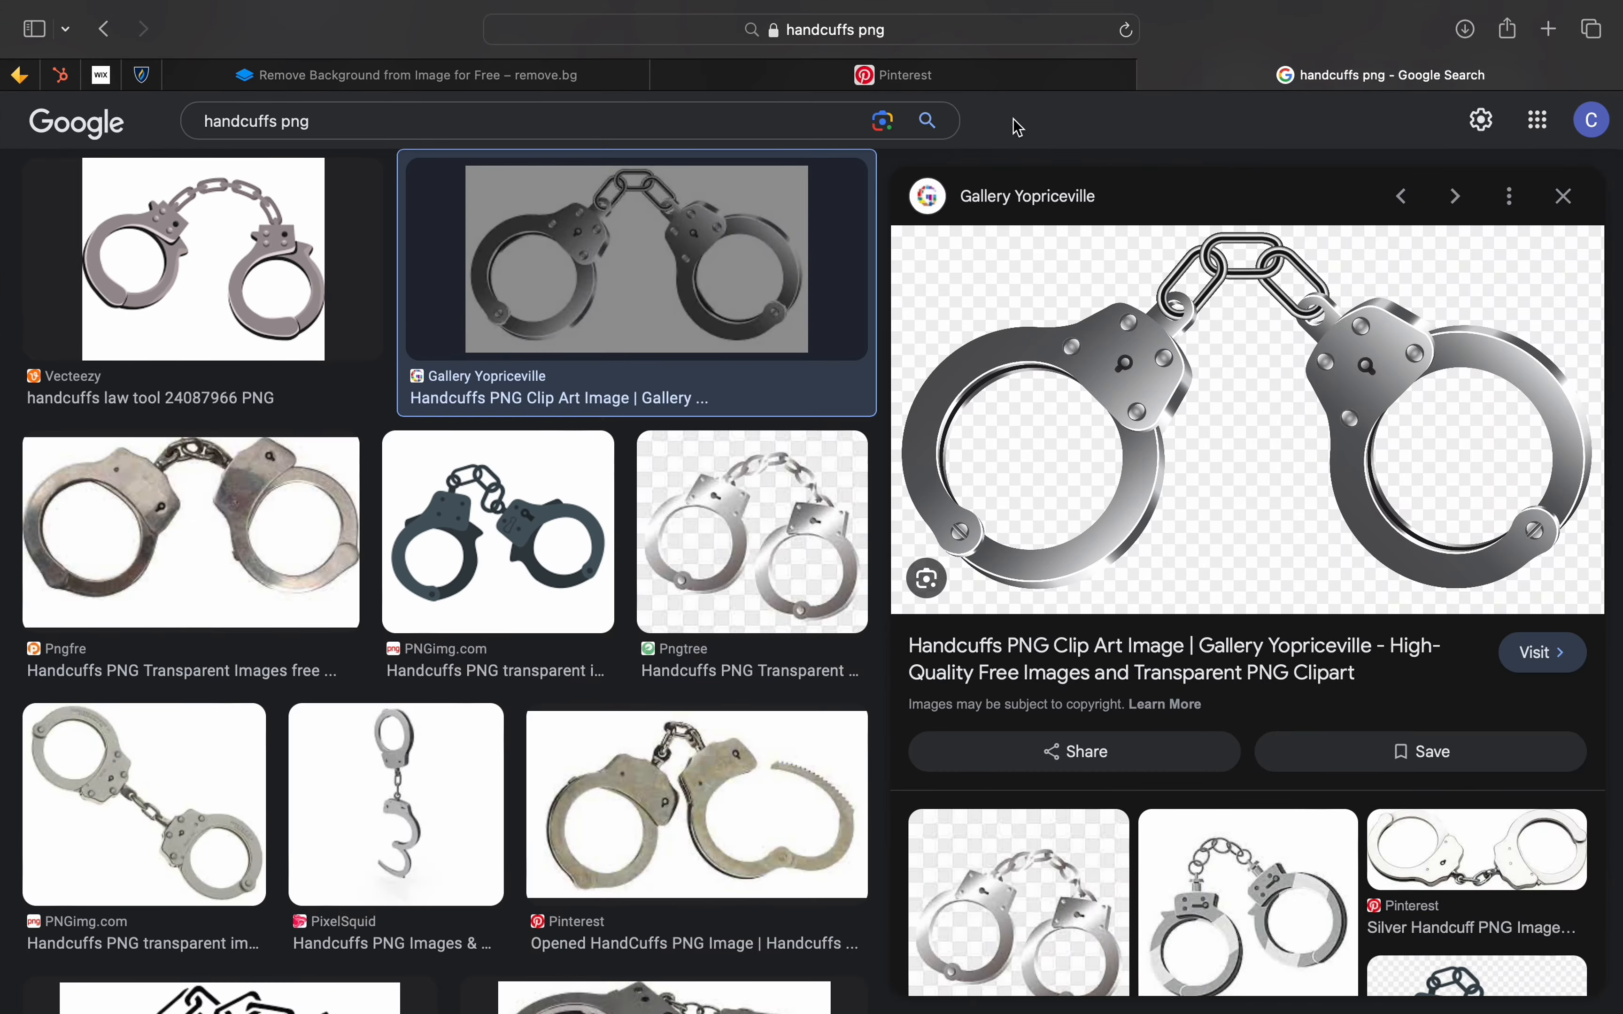
left_click(1158, 81)
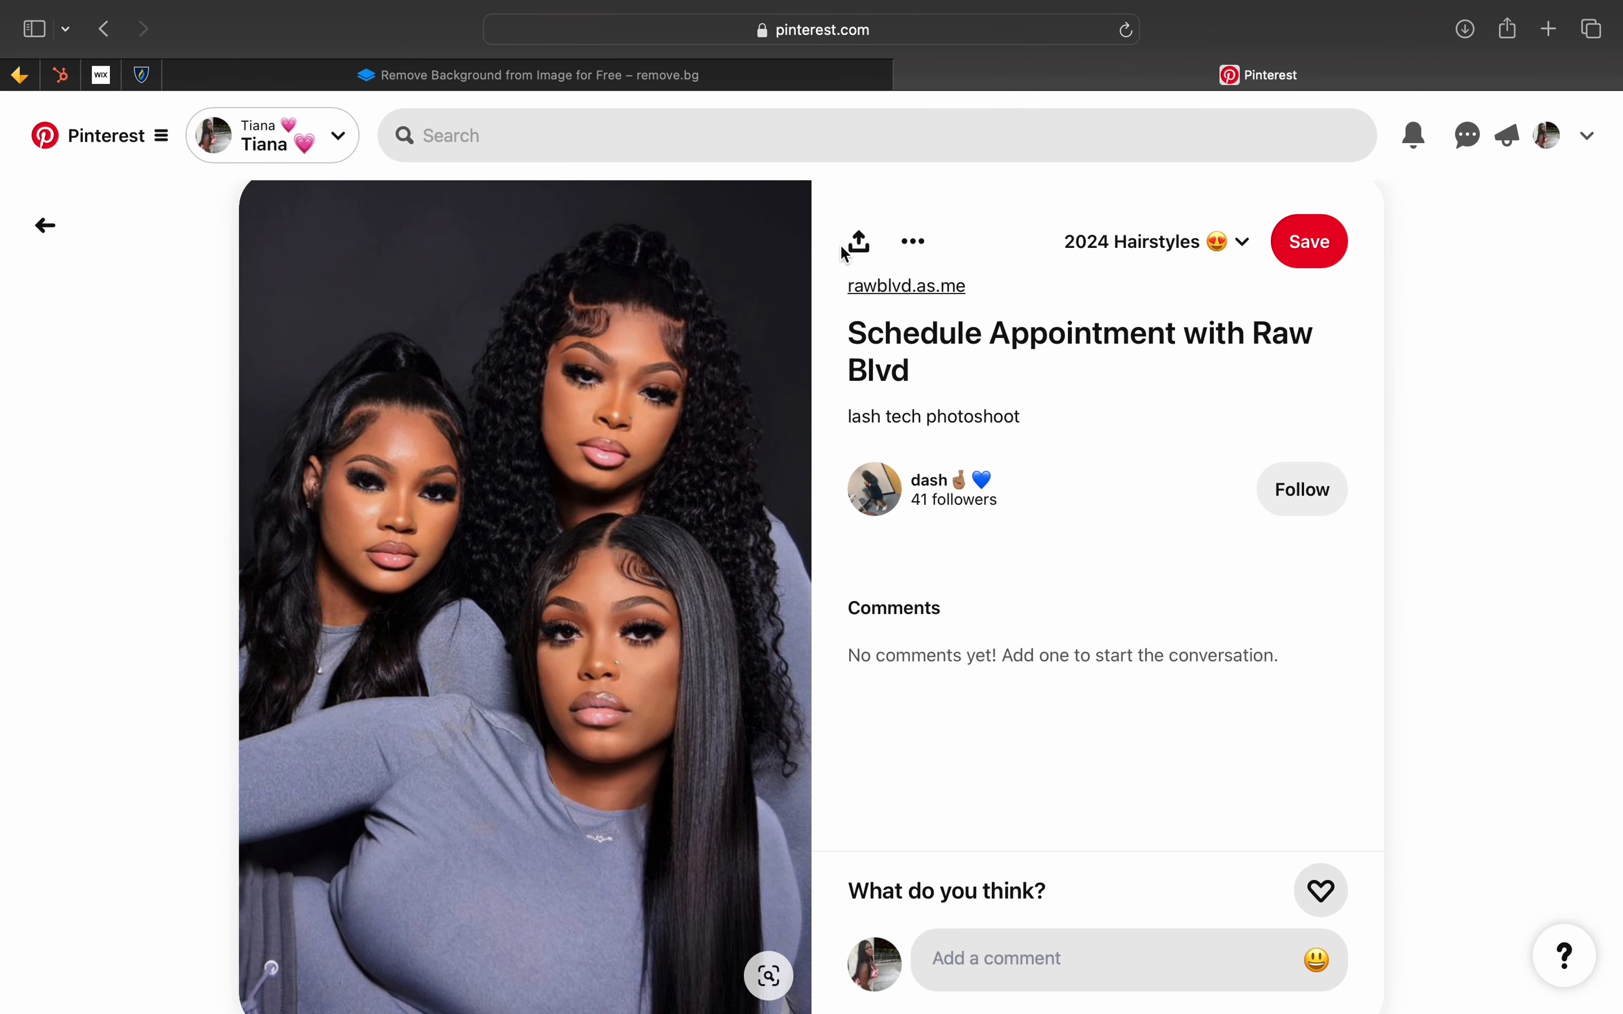
left_click(808, 140)
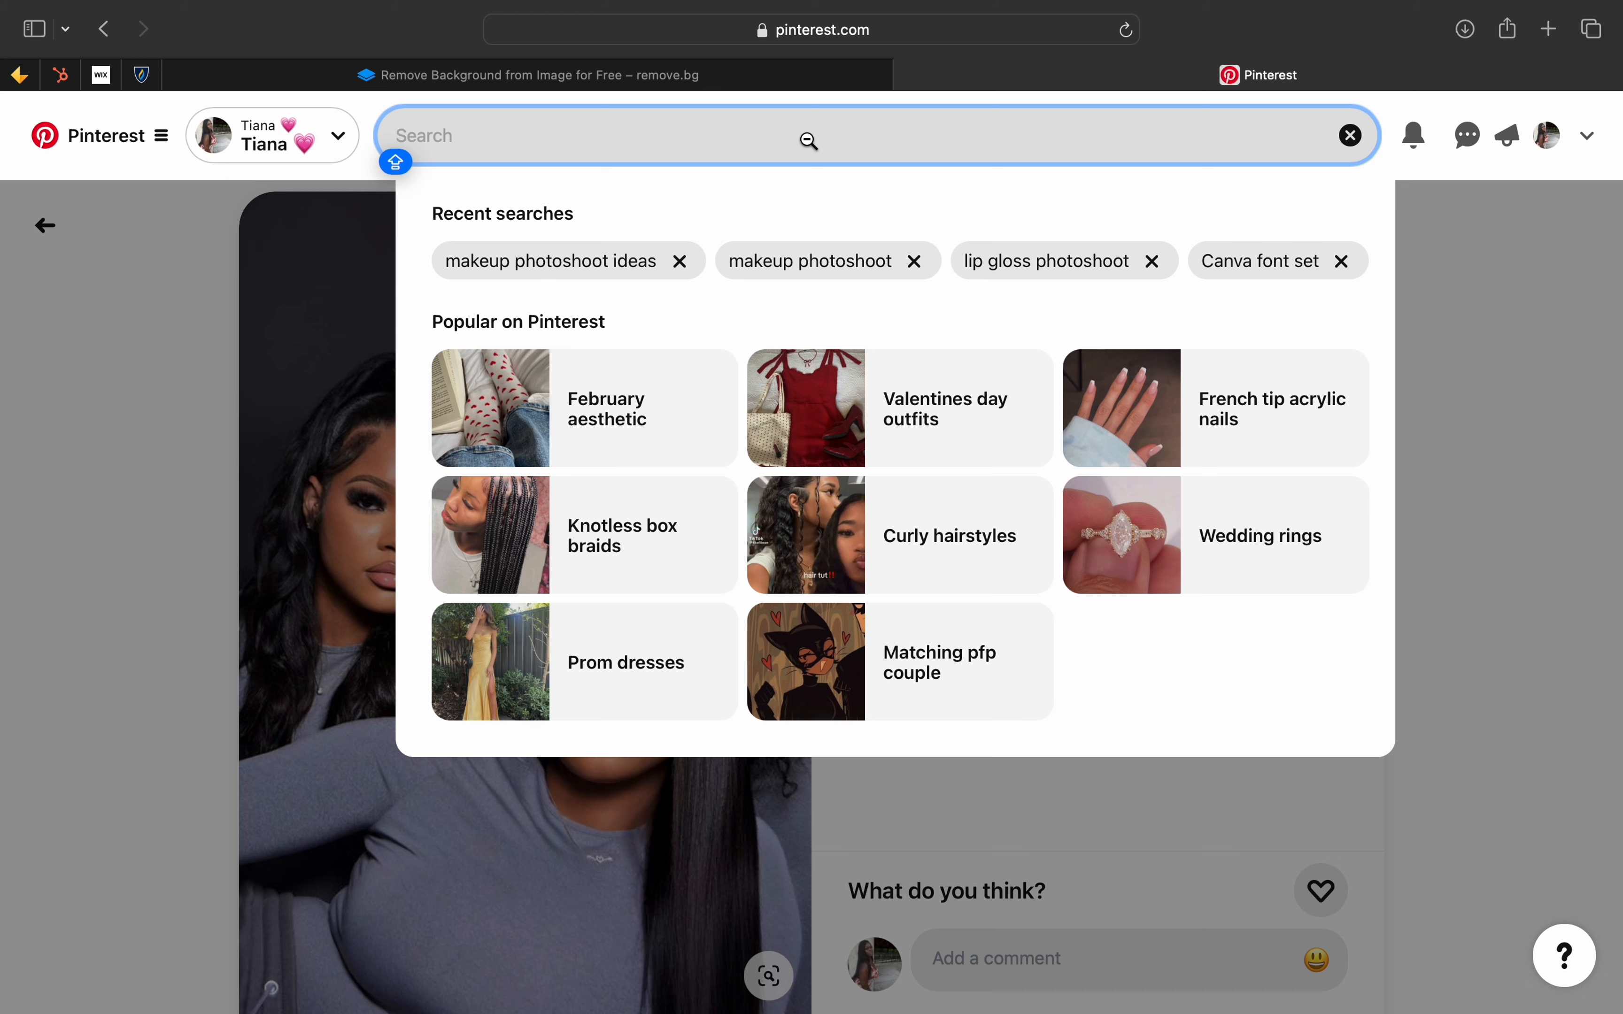
type("VALENTIN")
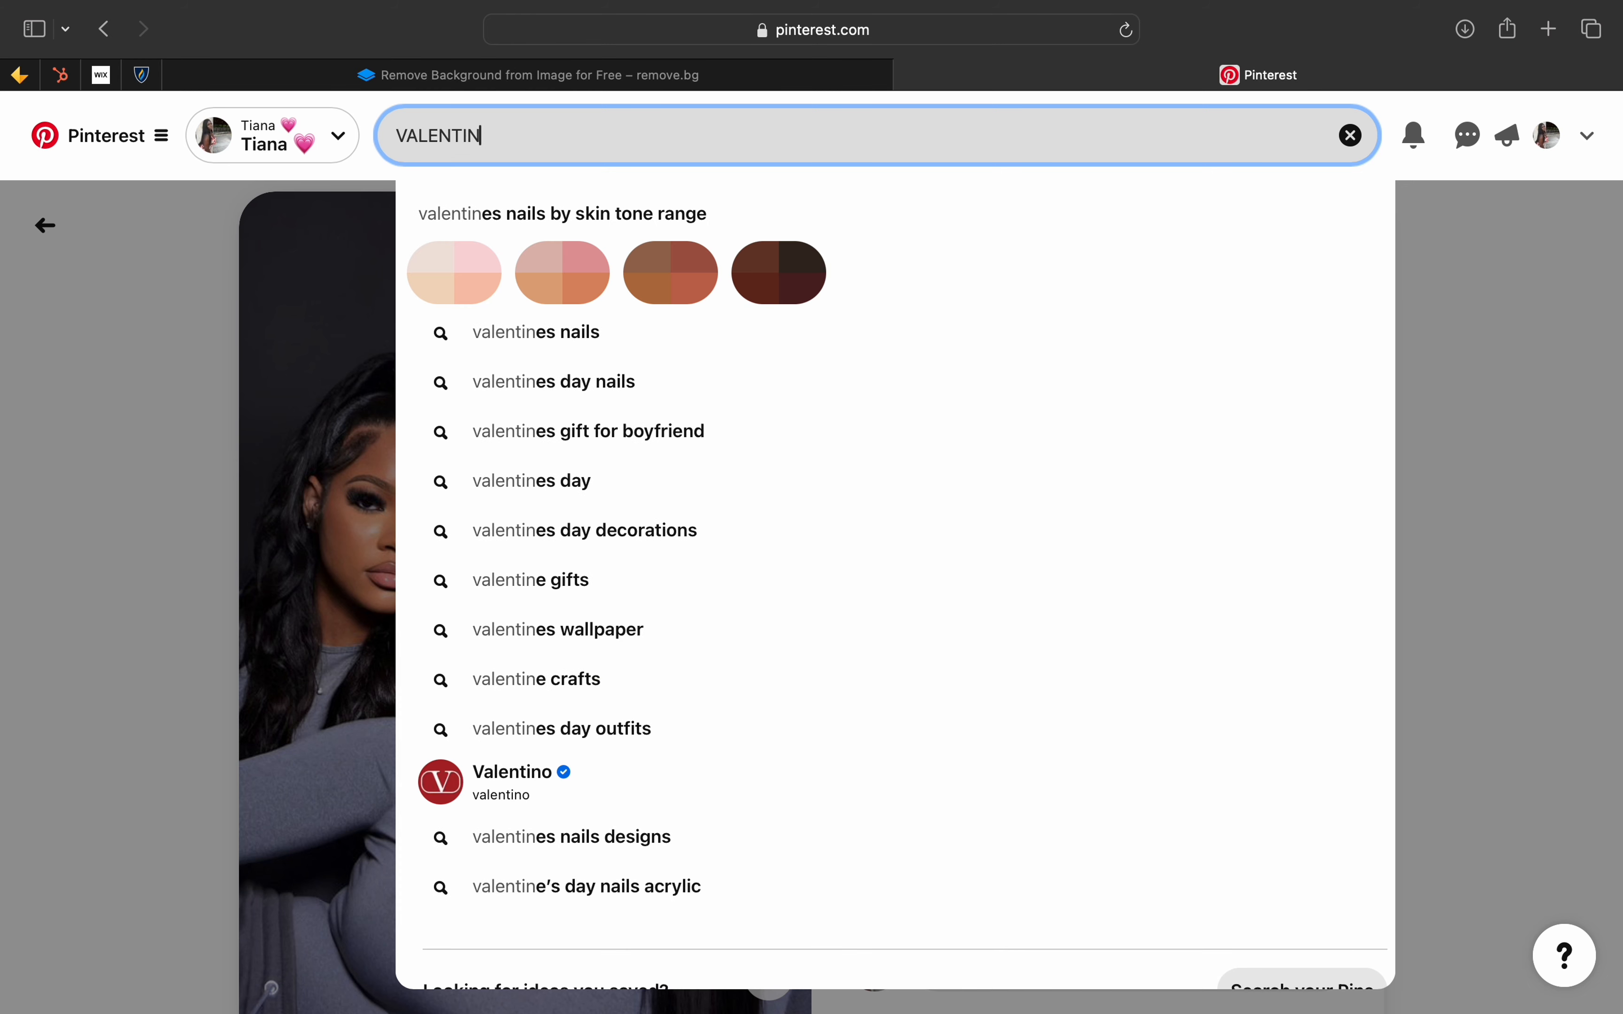
key("BackSpace")
key("BackSpace")
key("BackSpace")
key("BackSpace")
key("BackSpace")
key("BackSpace")
key("BackSpace")
key("BackSpace")
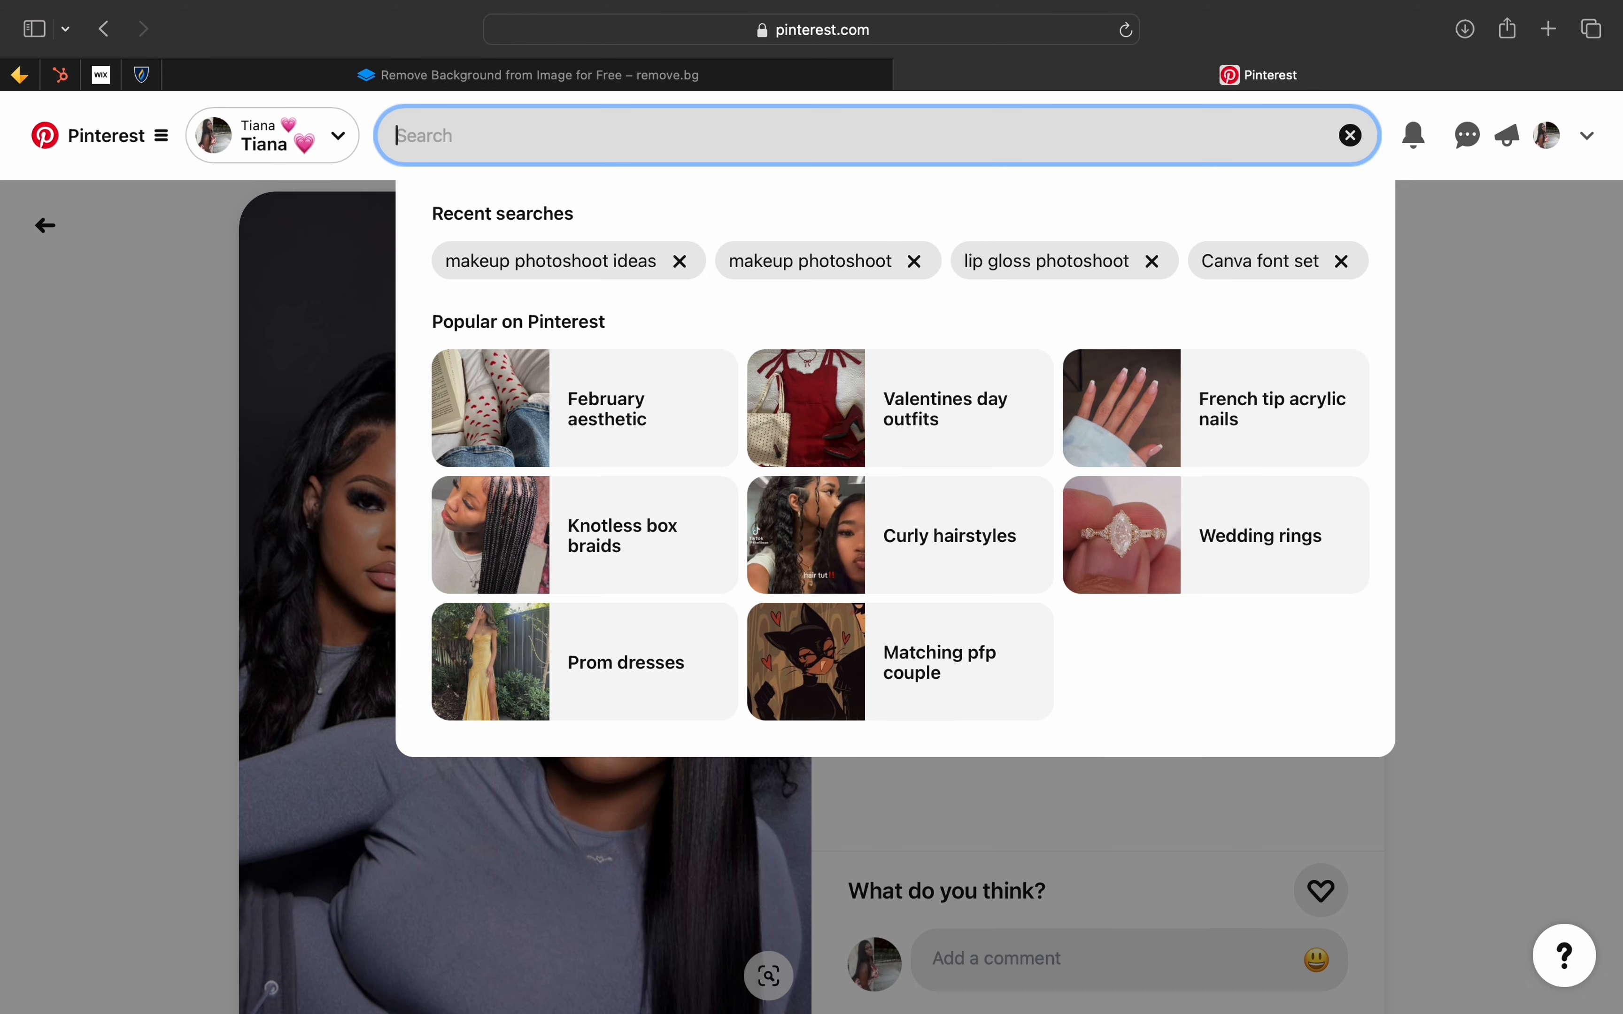
- Try to search Pinterest for "valentines day photoshoot"
type("v")
key("BackSpace")
type("va")
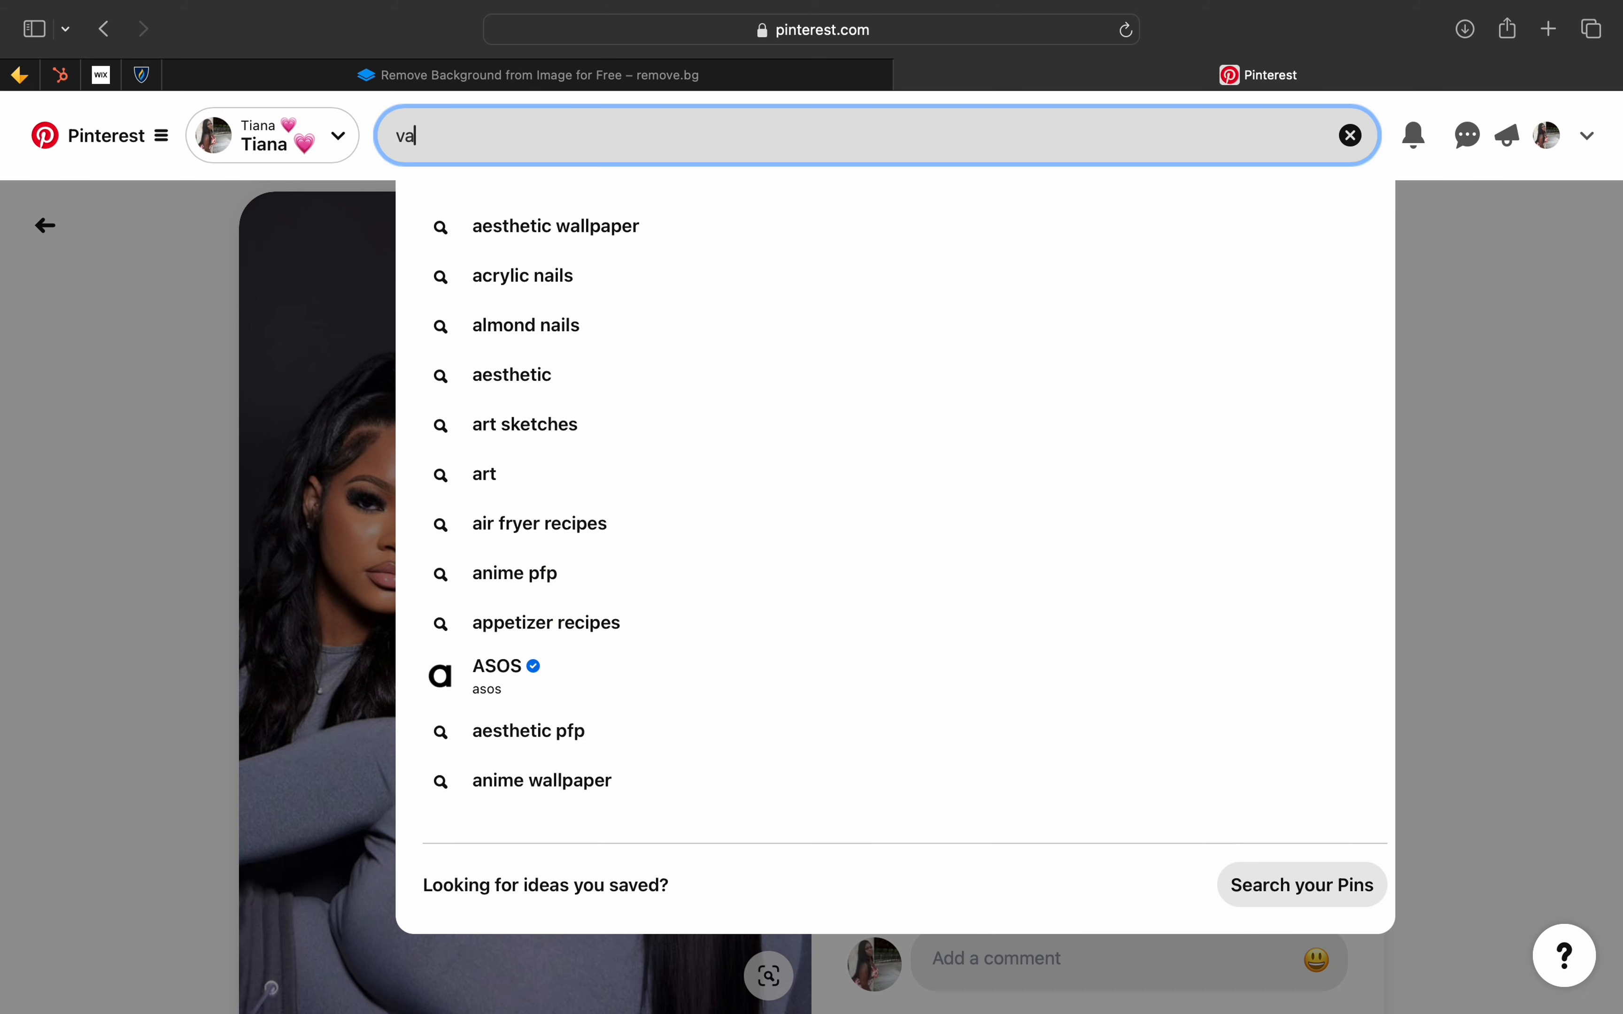
type("lentine")
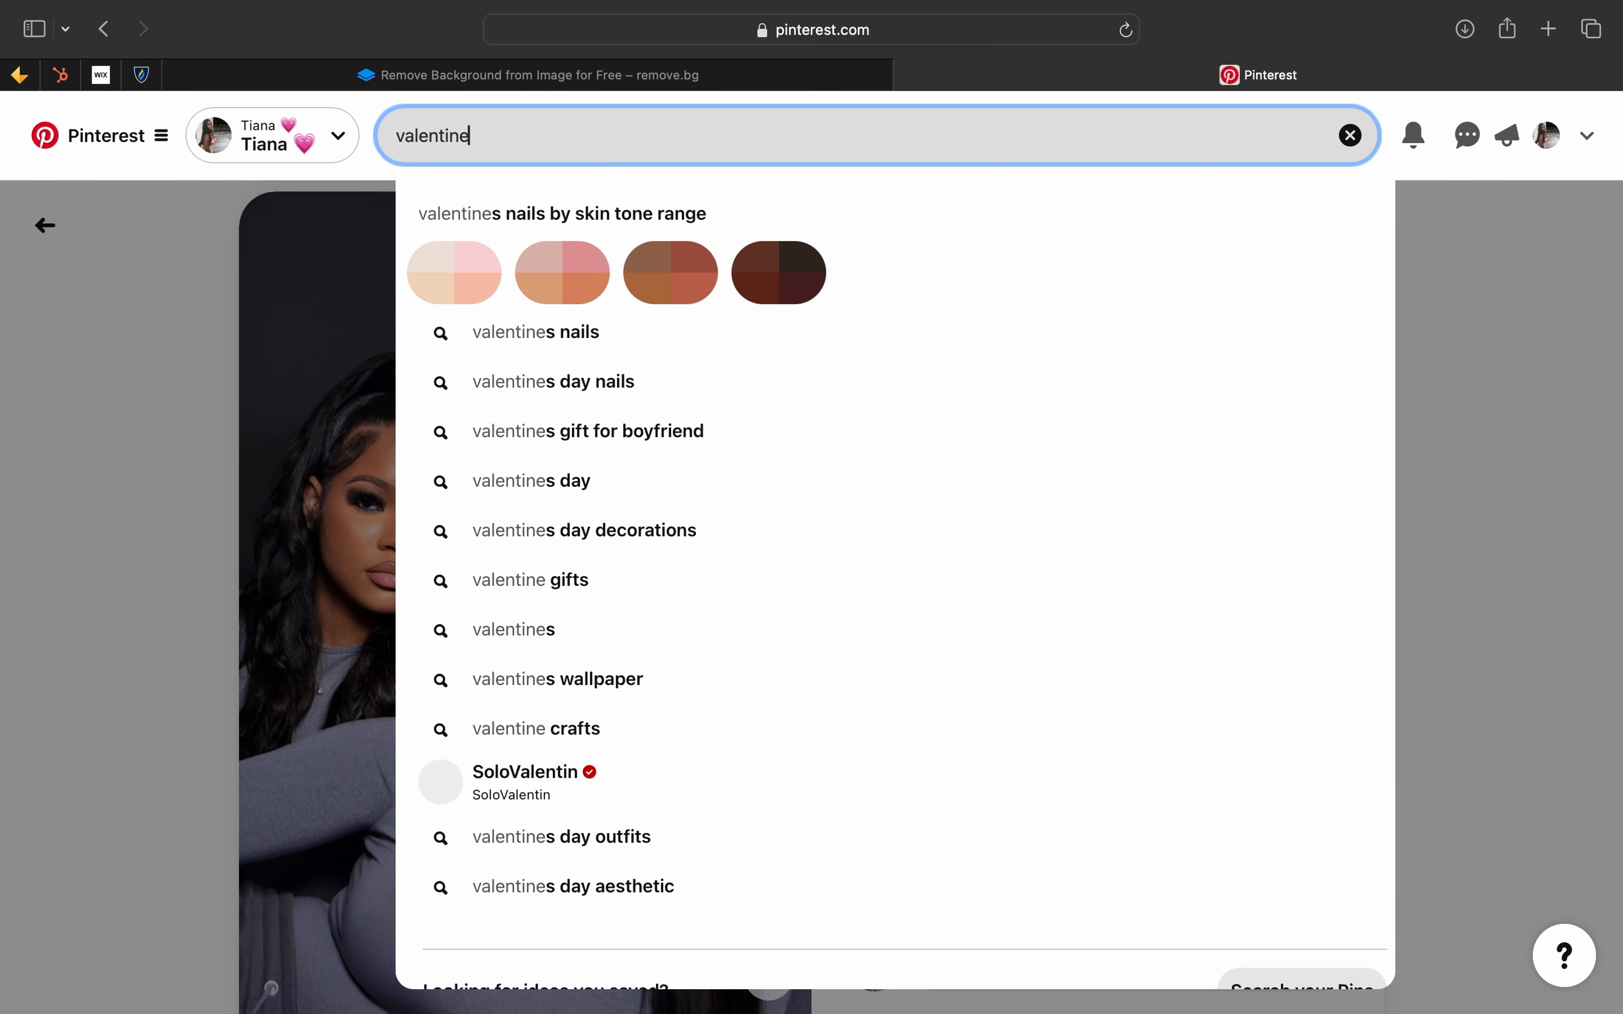
type("s day ")
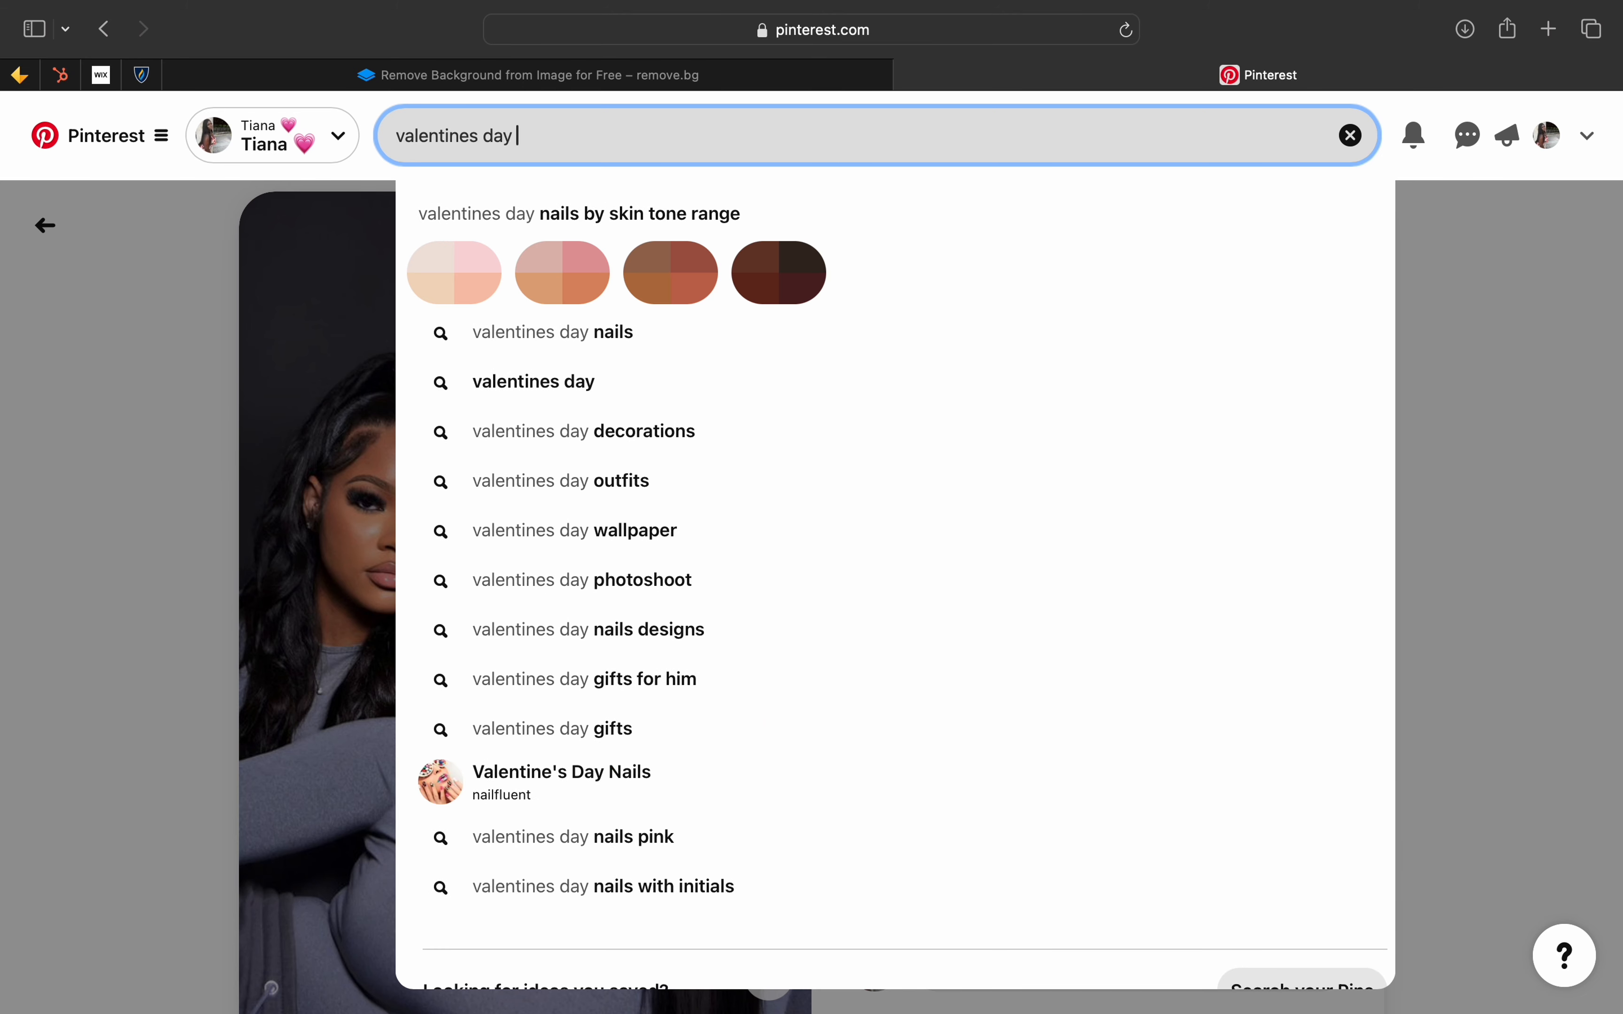
type("photo")
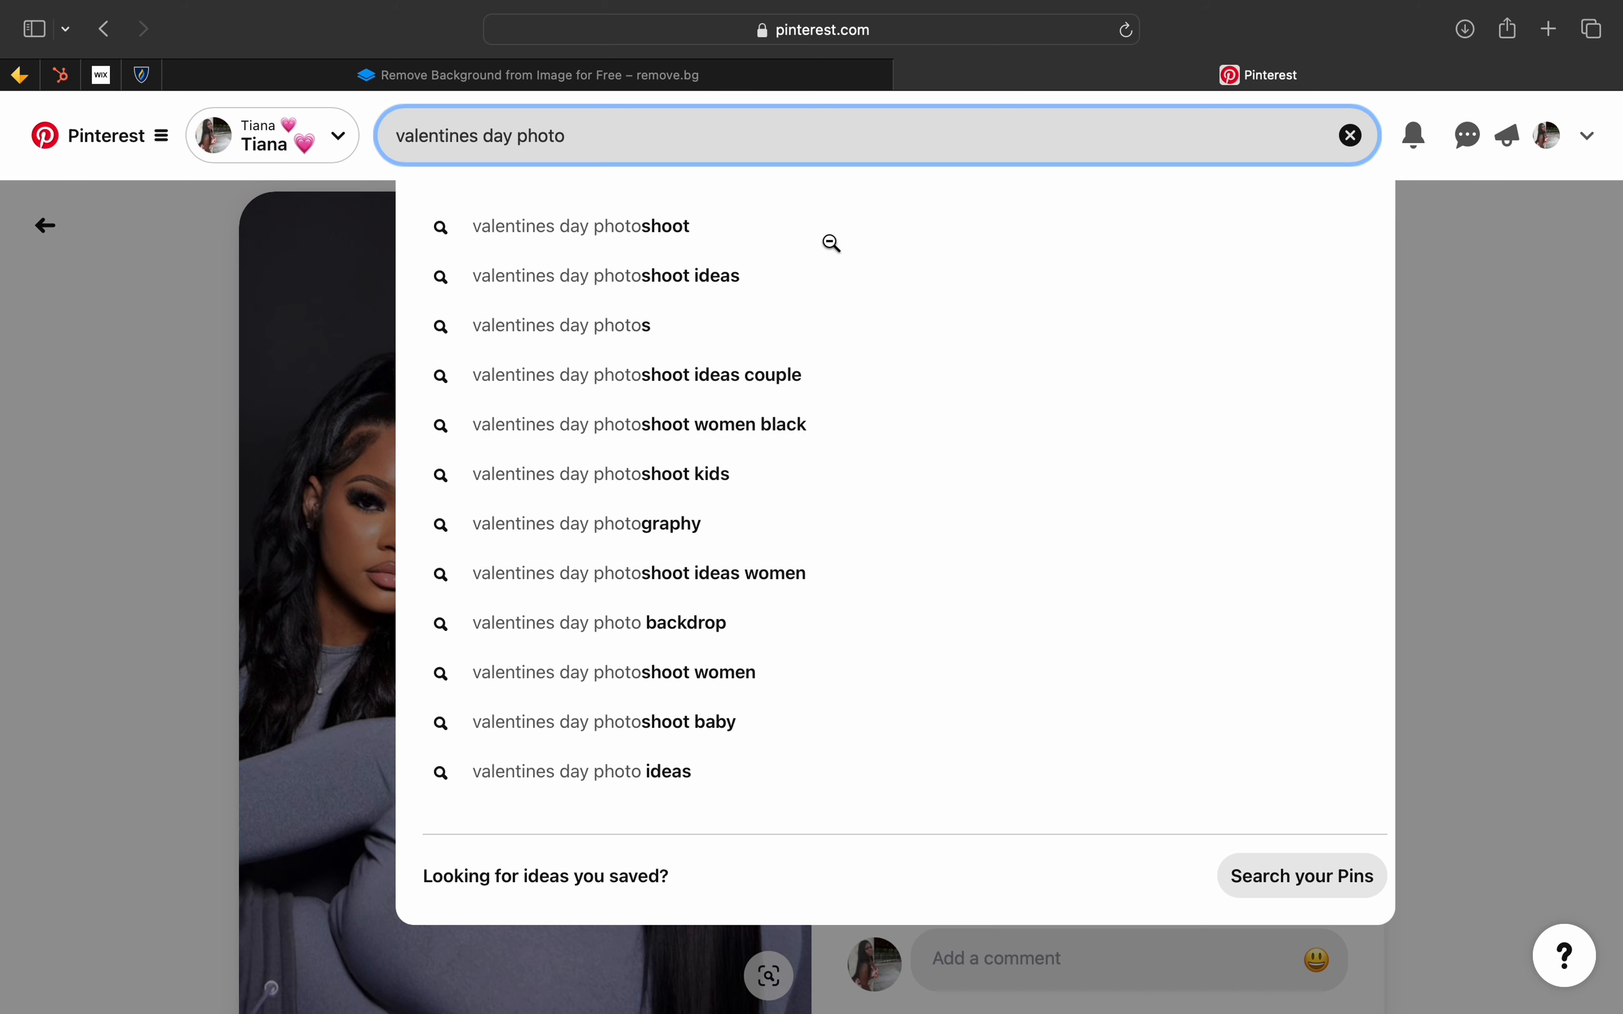
left_click(640, 226)
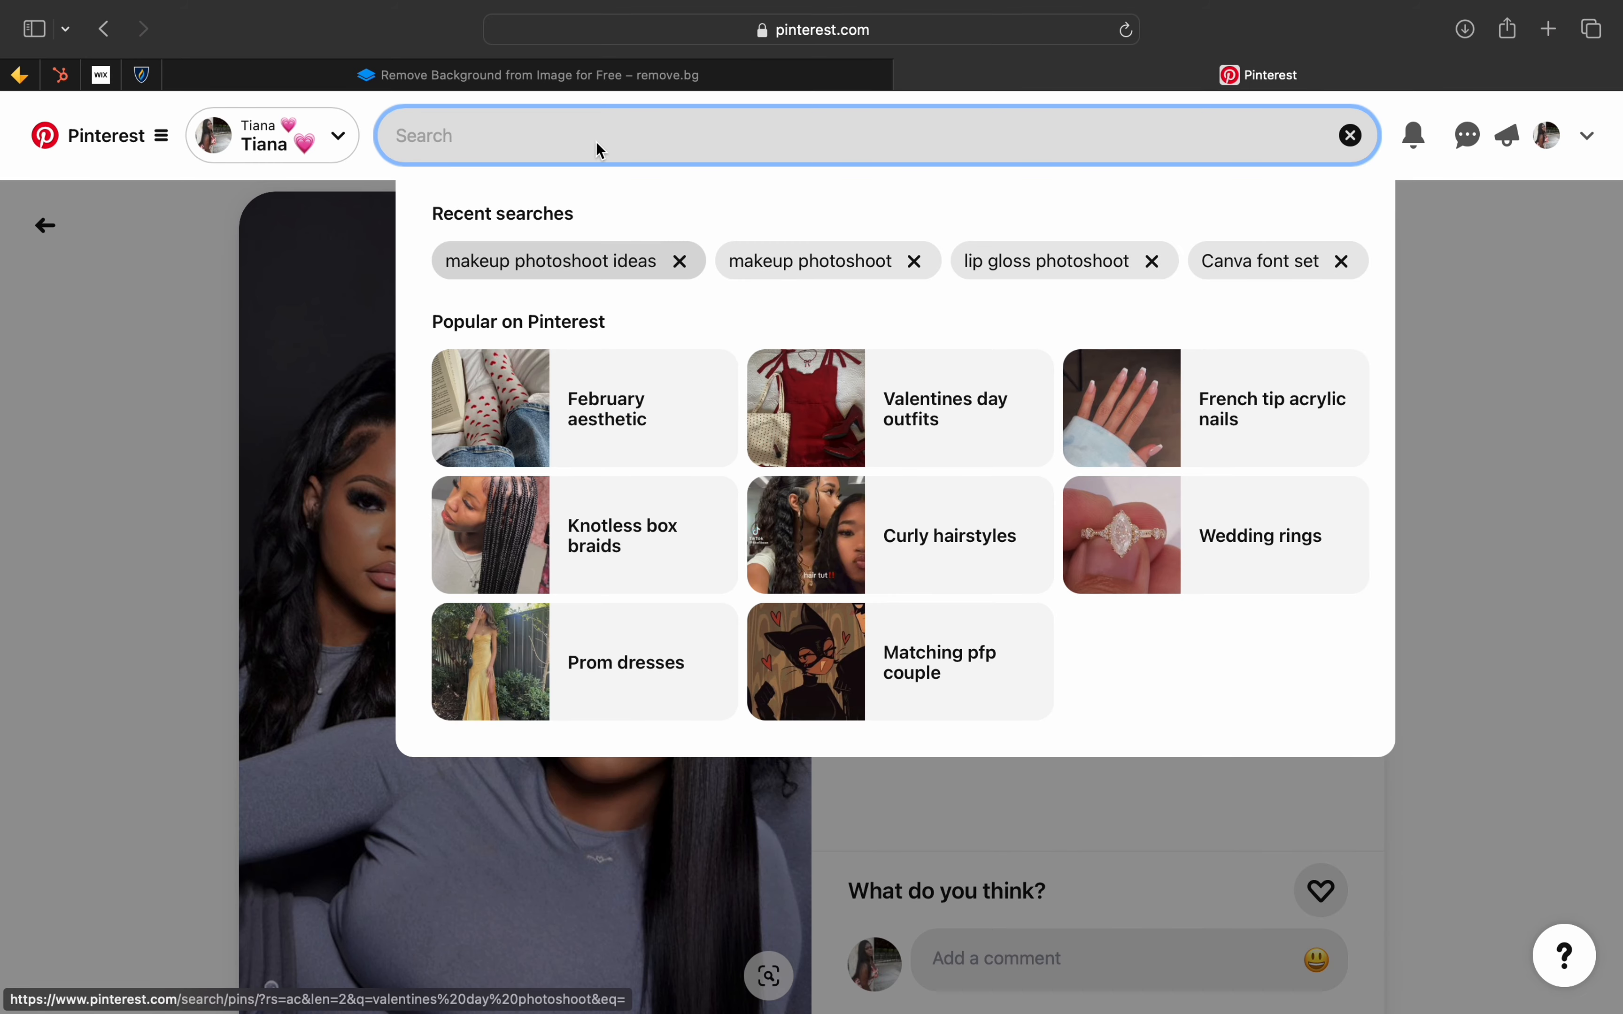
- Search Pinterest for "valentines day photoshoot" using the matching suggestion
type("va")
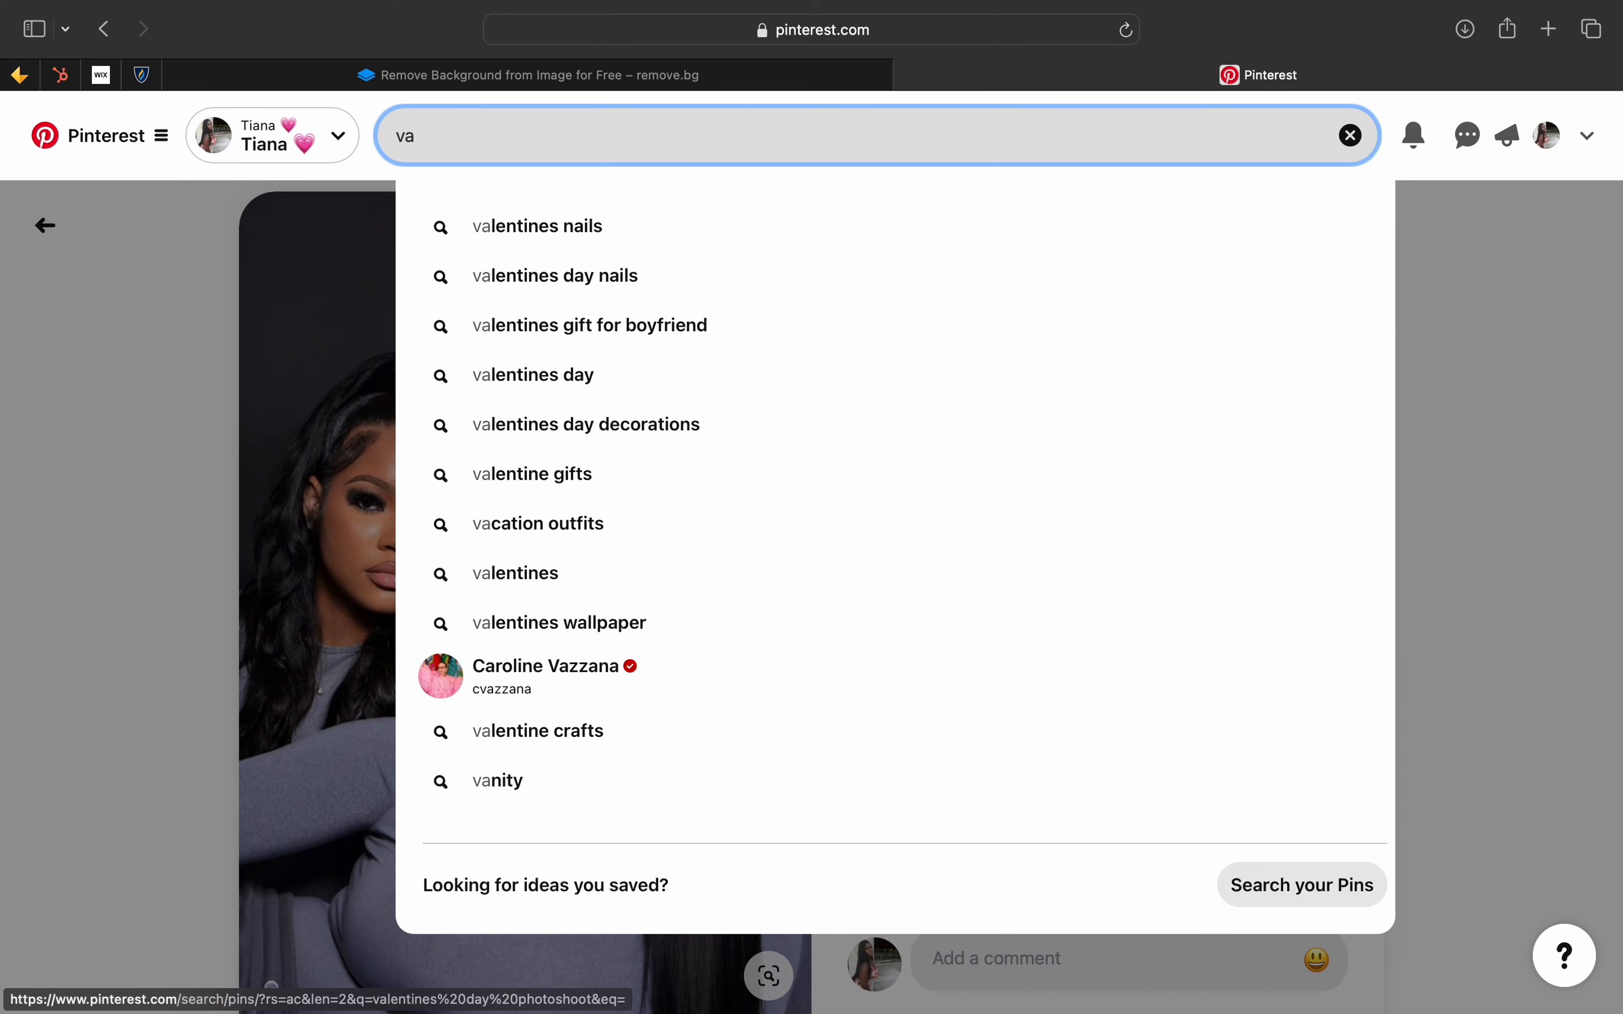
type("lentine")
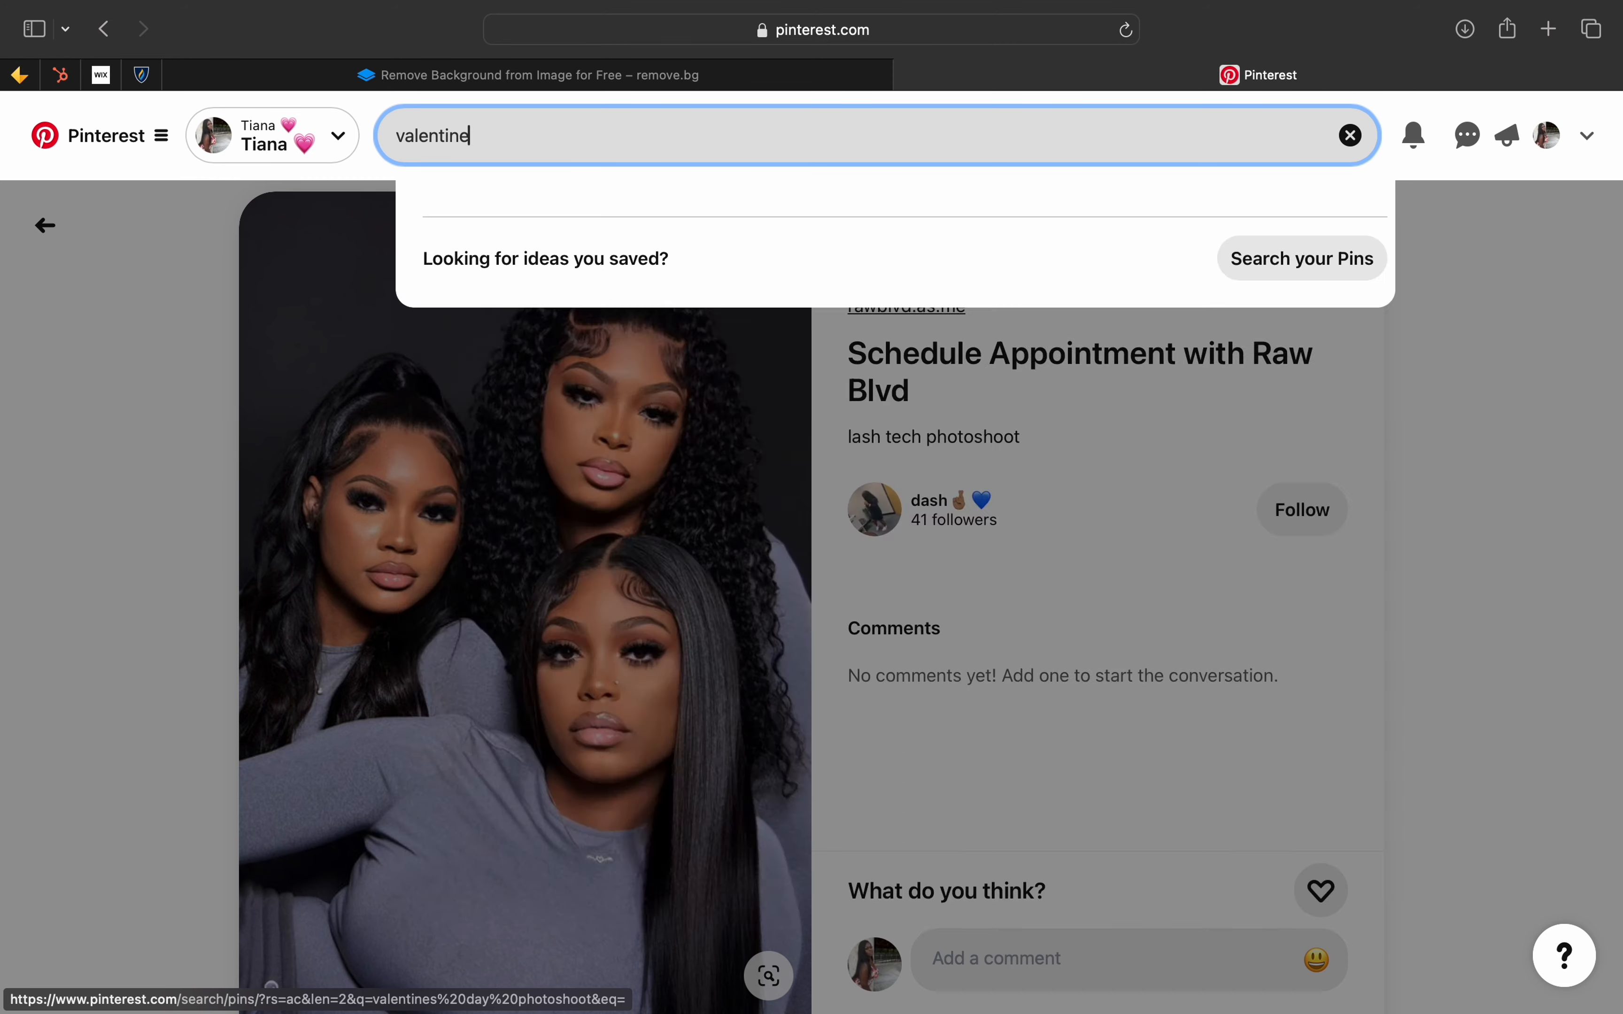
type("s da")
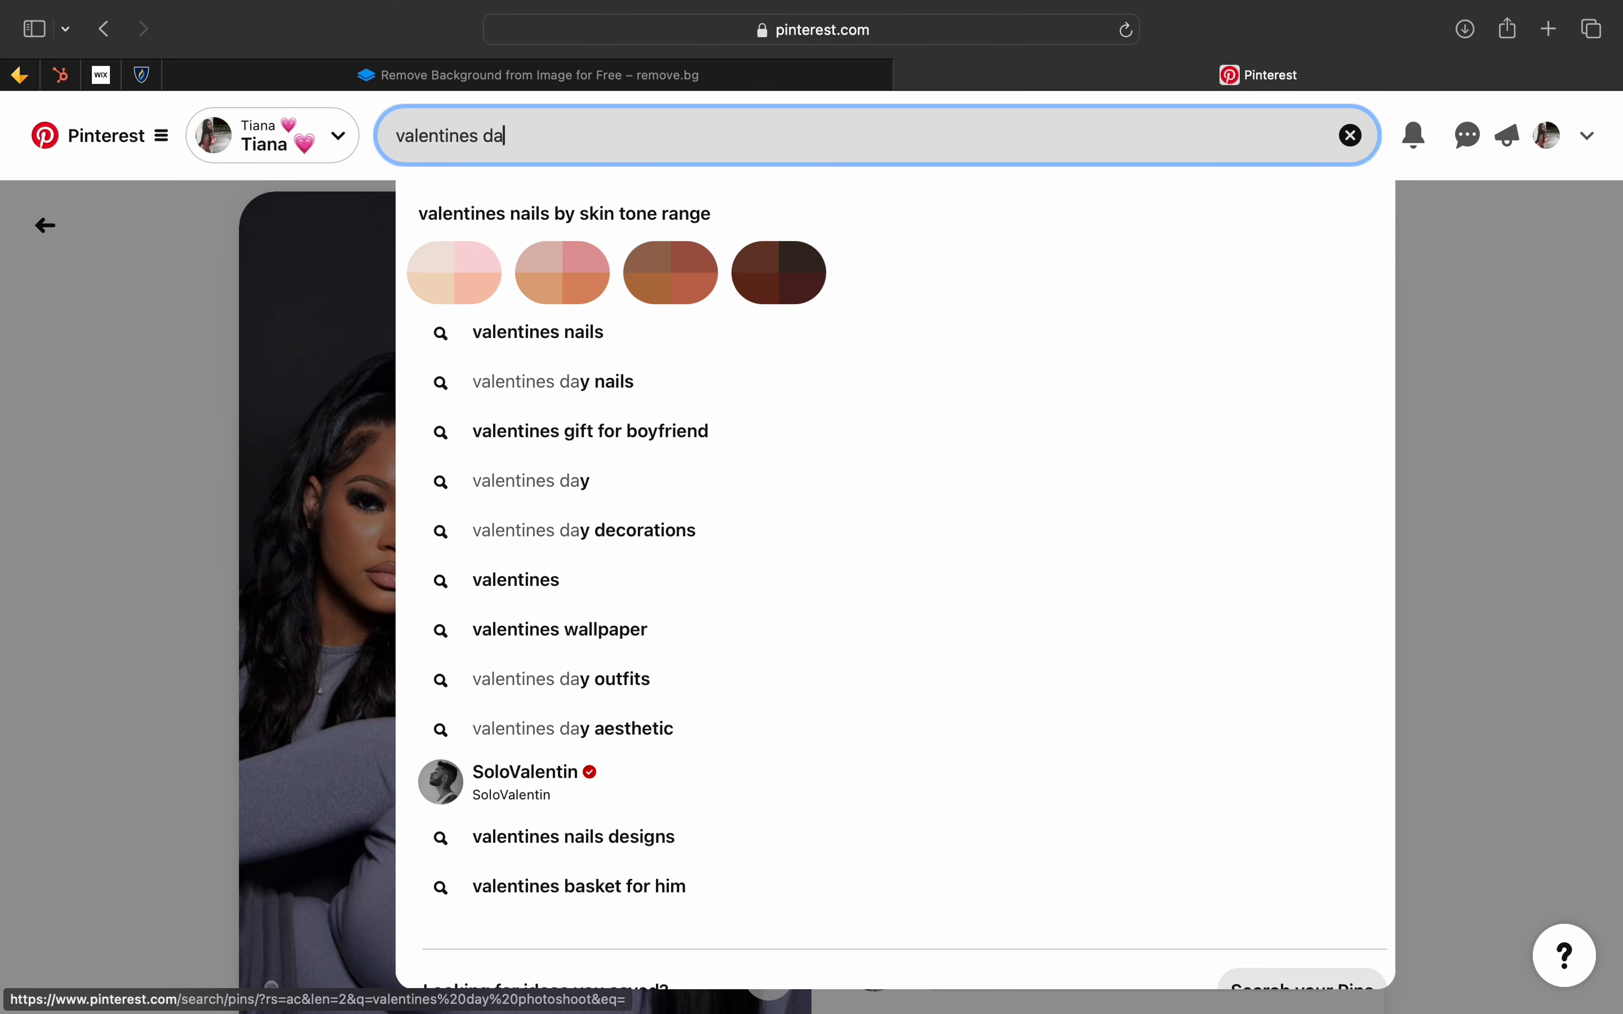
type("y photo")
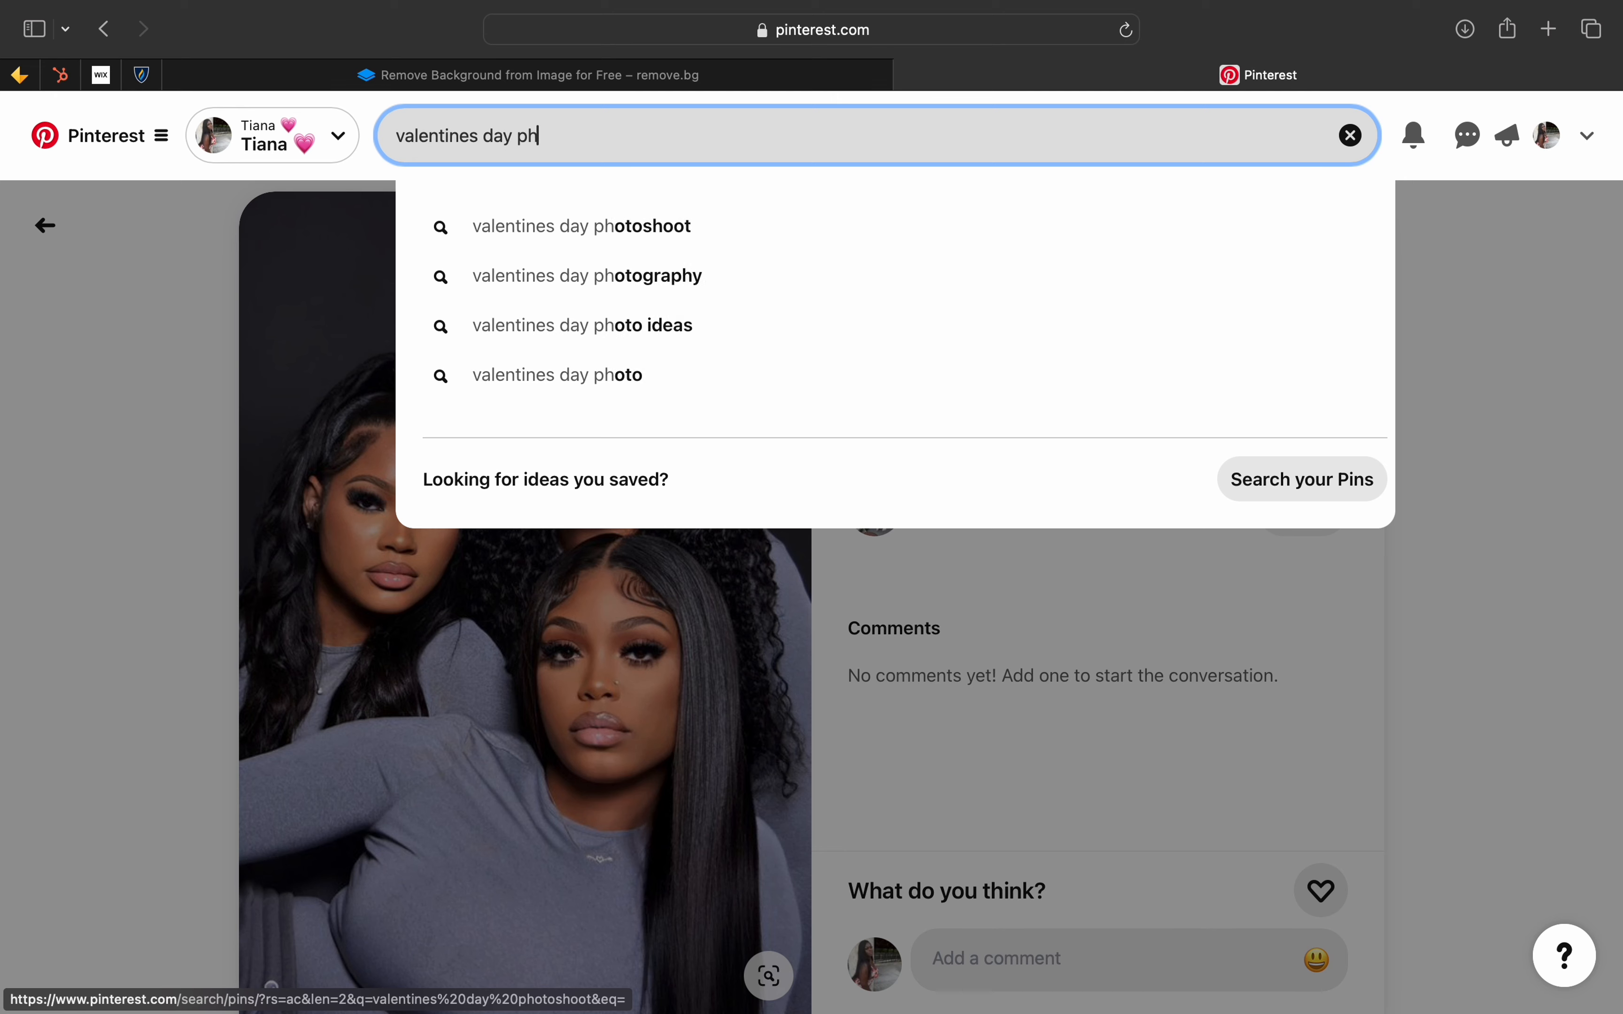
left_click(638, 227)
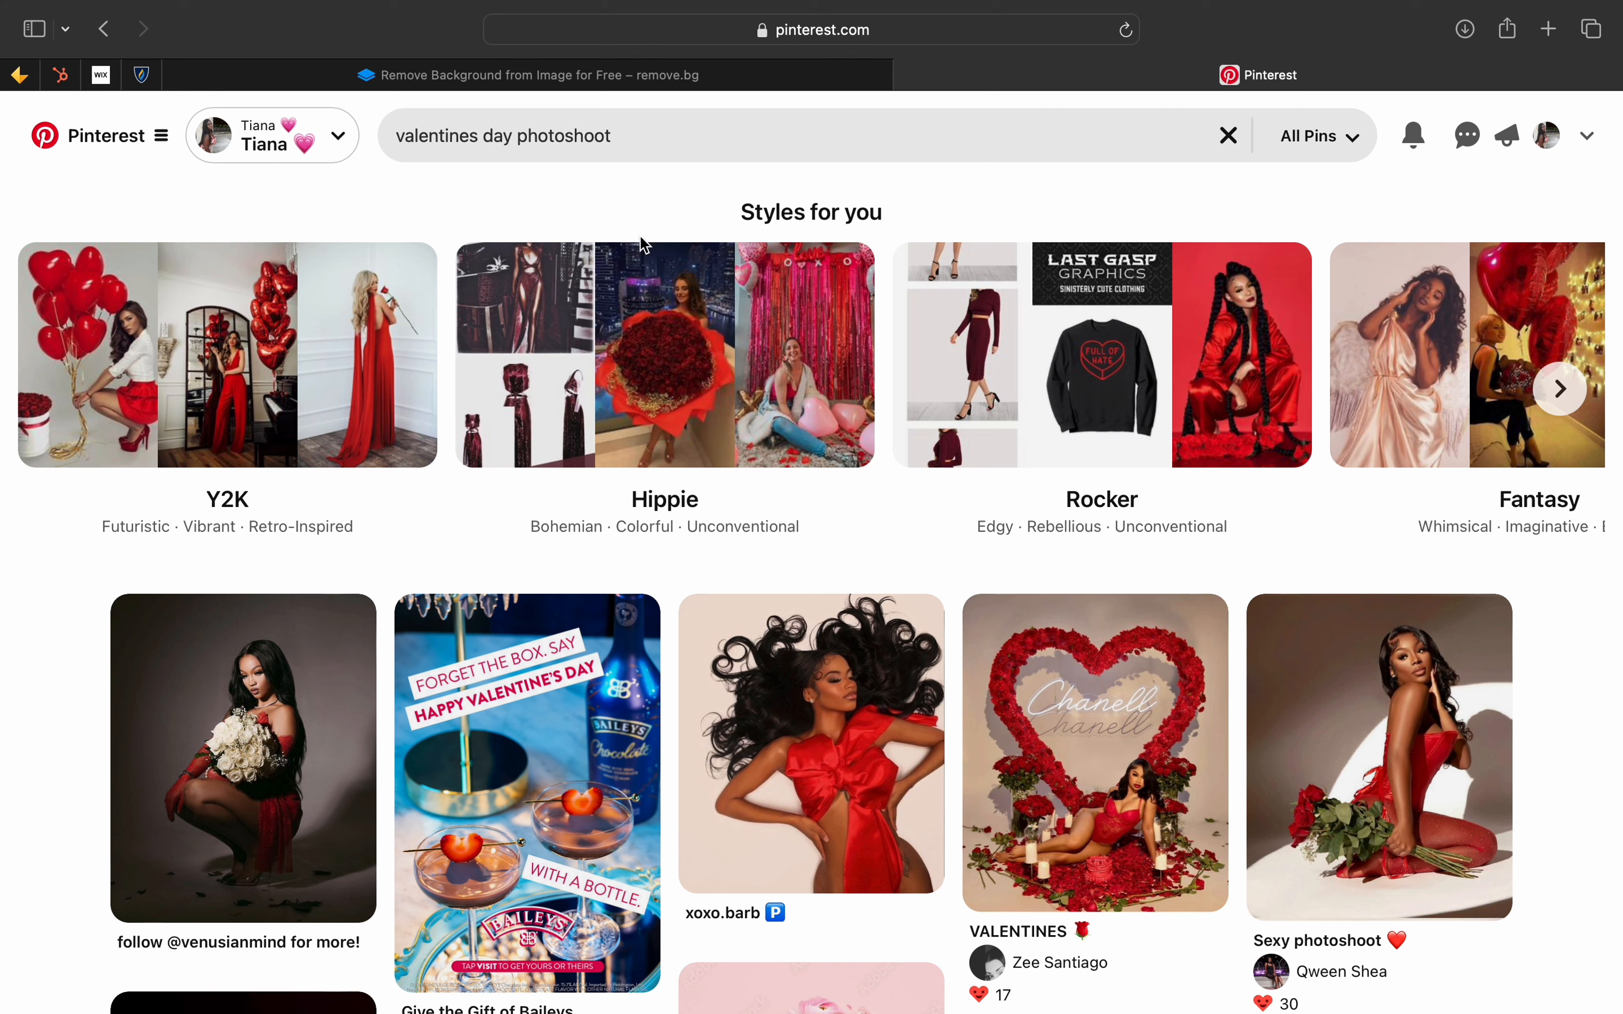
- Browse the Valentine's photoshoot results and open the pin of the woman reclining on grey beside a large red rose bouquet
scroll(831, 687, "down", 3)
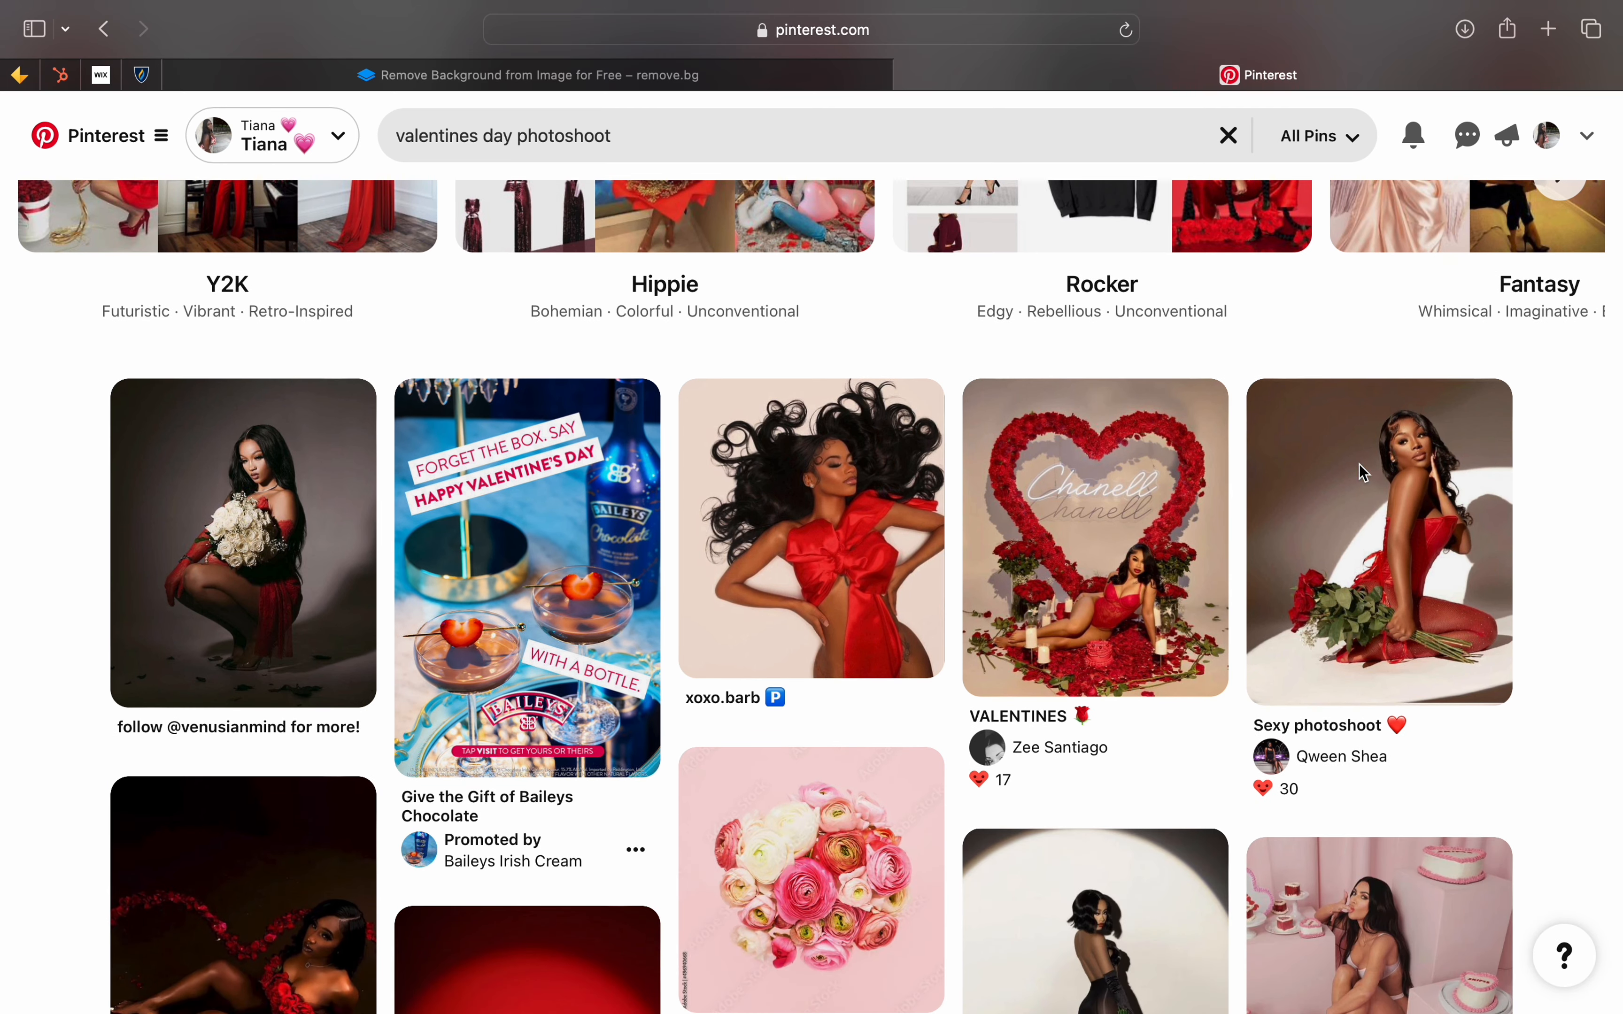
scroll(1298, 617, "down", 5)
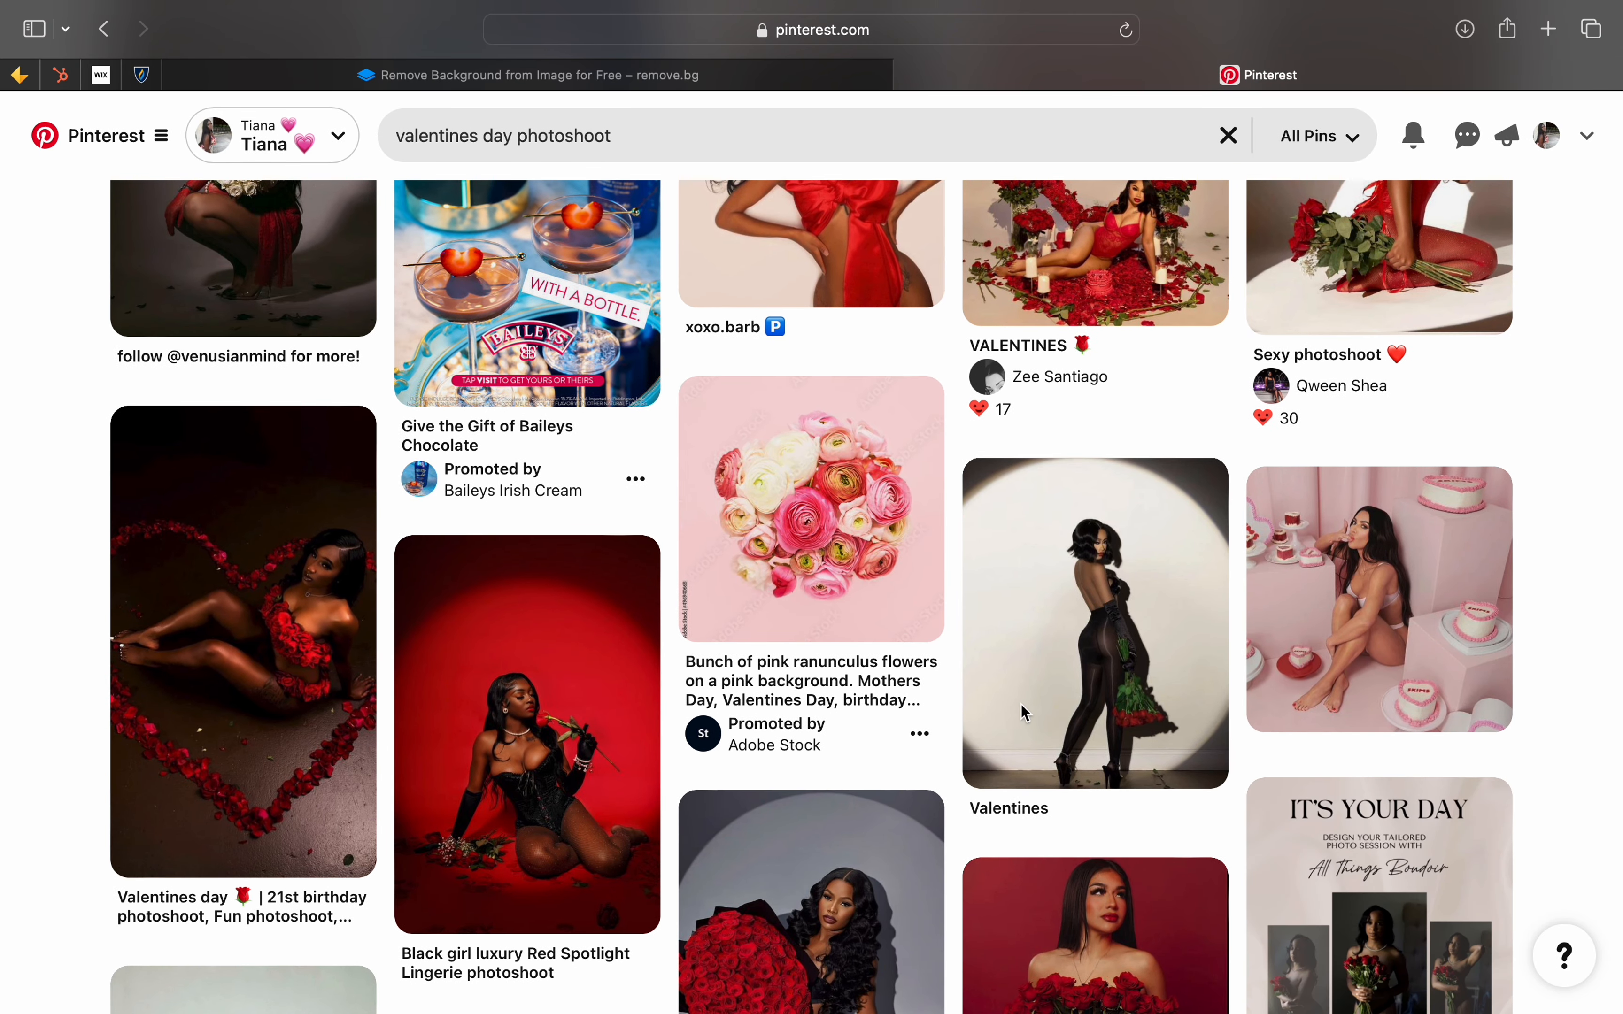
scroll(1024, 711, "down", 3)
scroll(1024, 711, "down", 2)
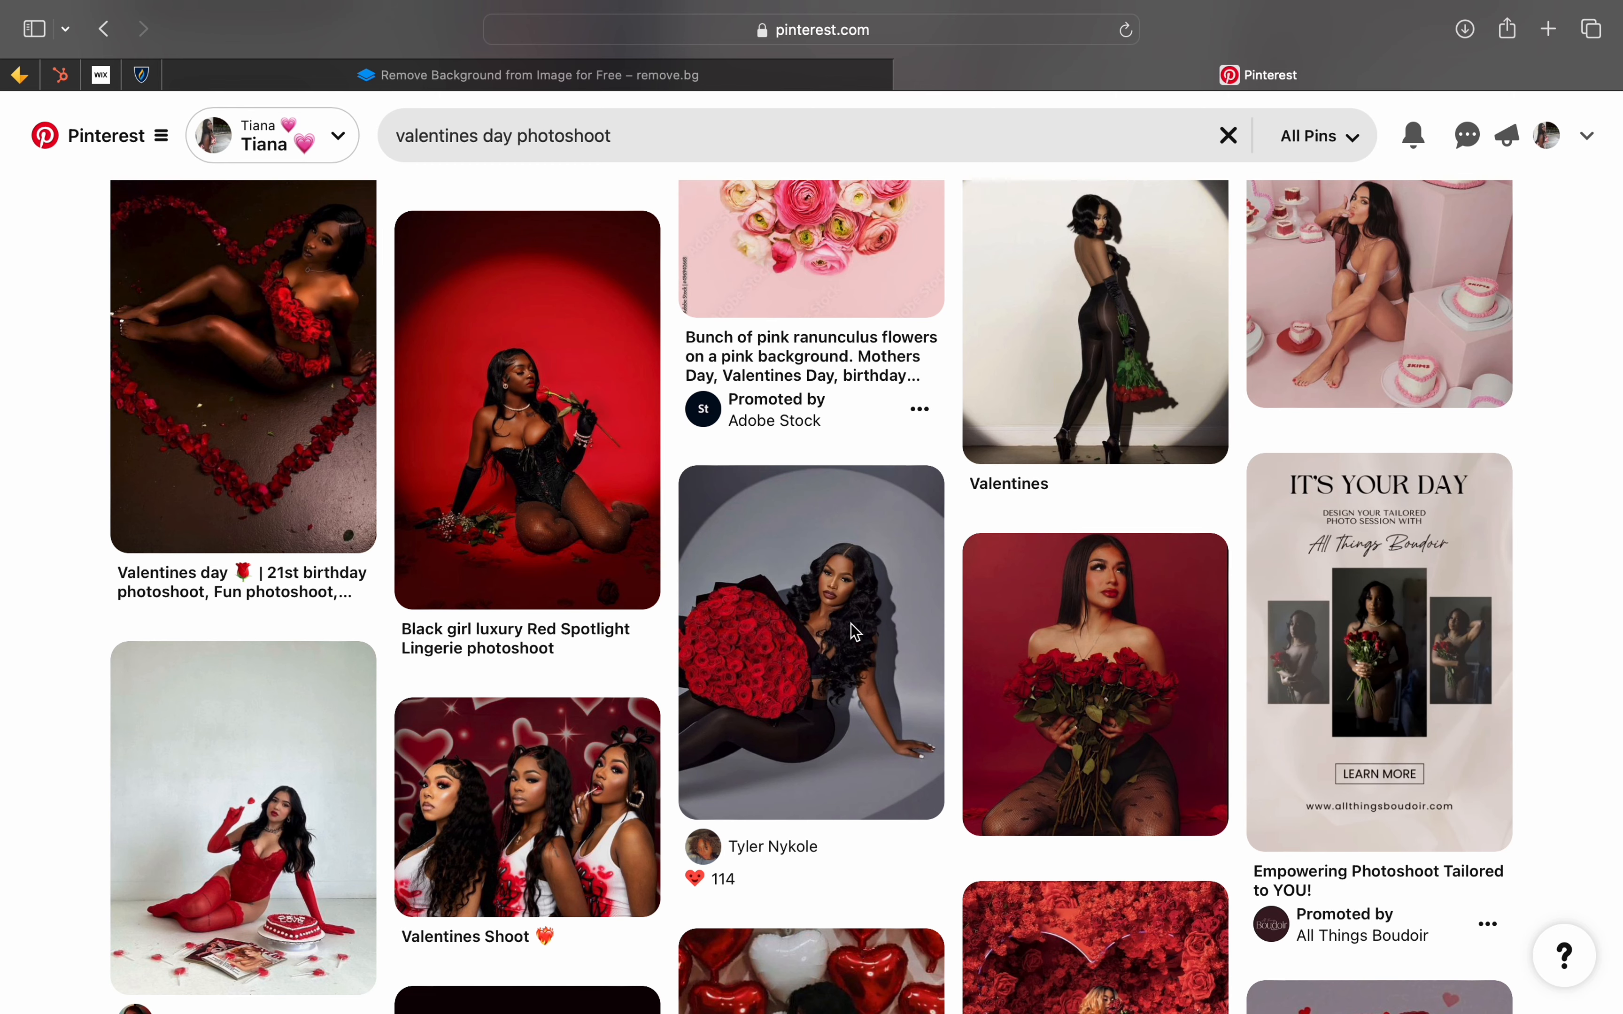
scroll(835, 704, "down", 6)
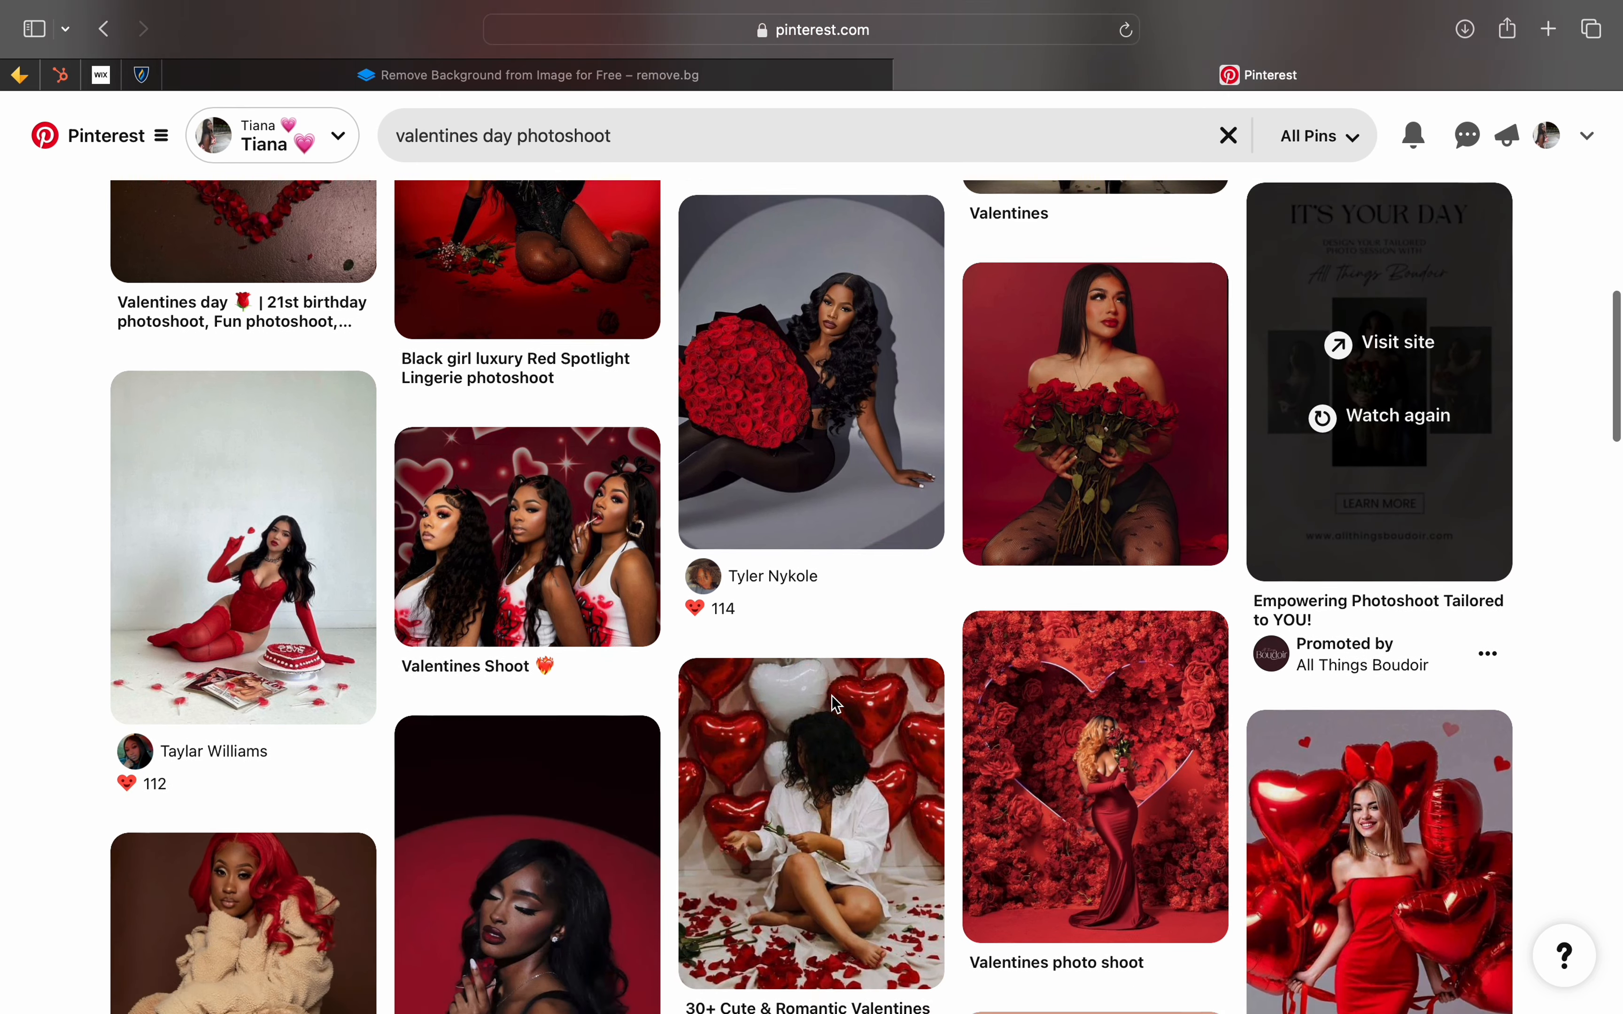
scroll(834, 704, "down", 4)
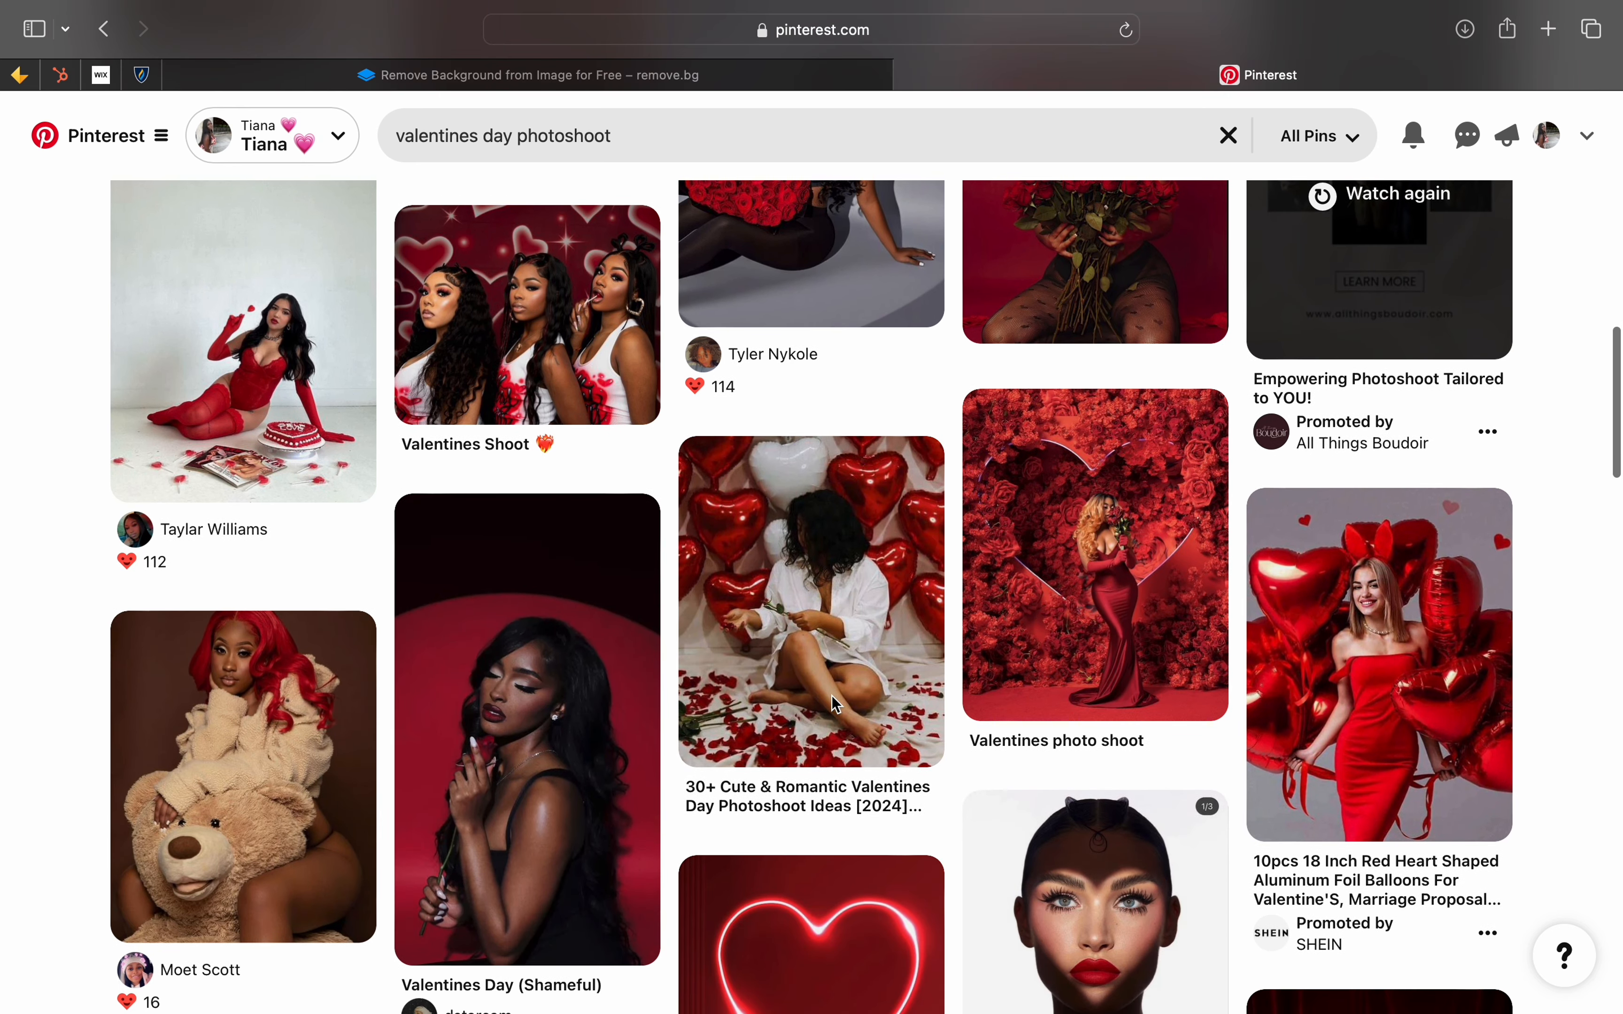
scroll(834, 704, "down", 8)
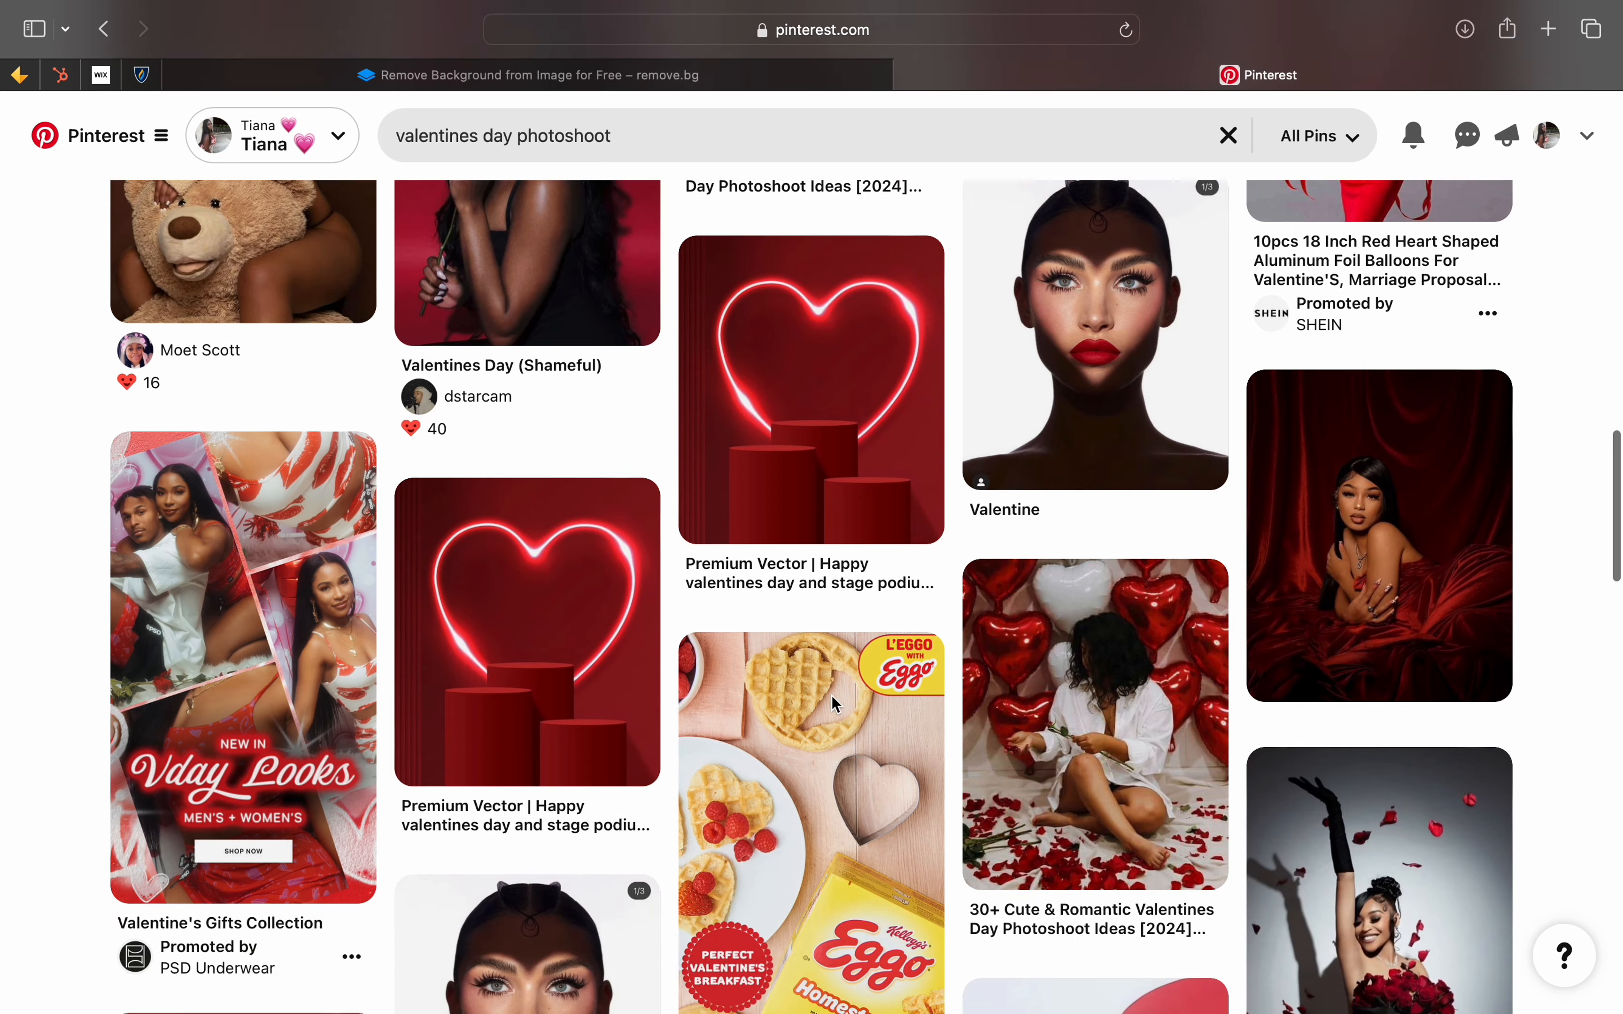
scroll(835, 704, "down", 4)
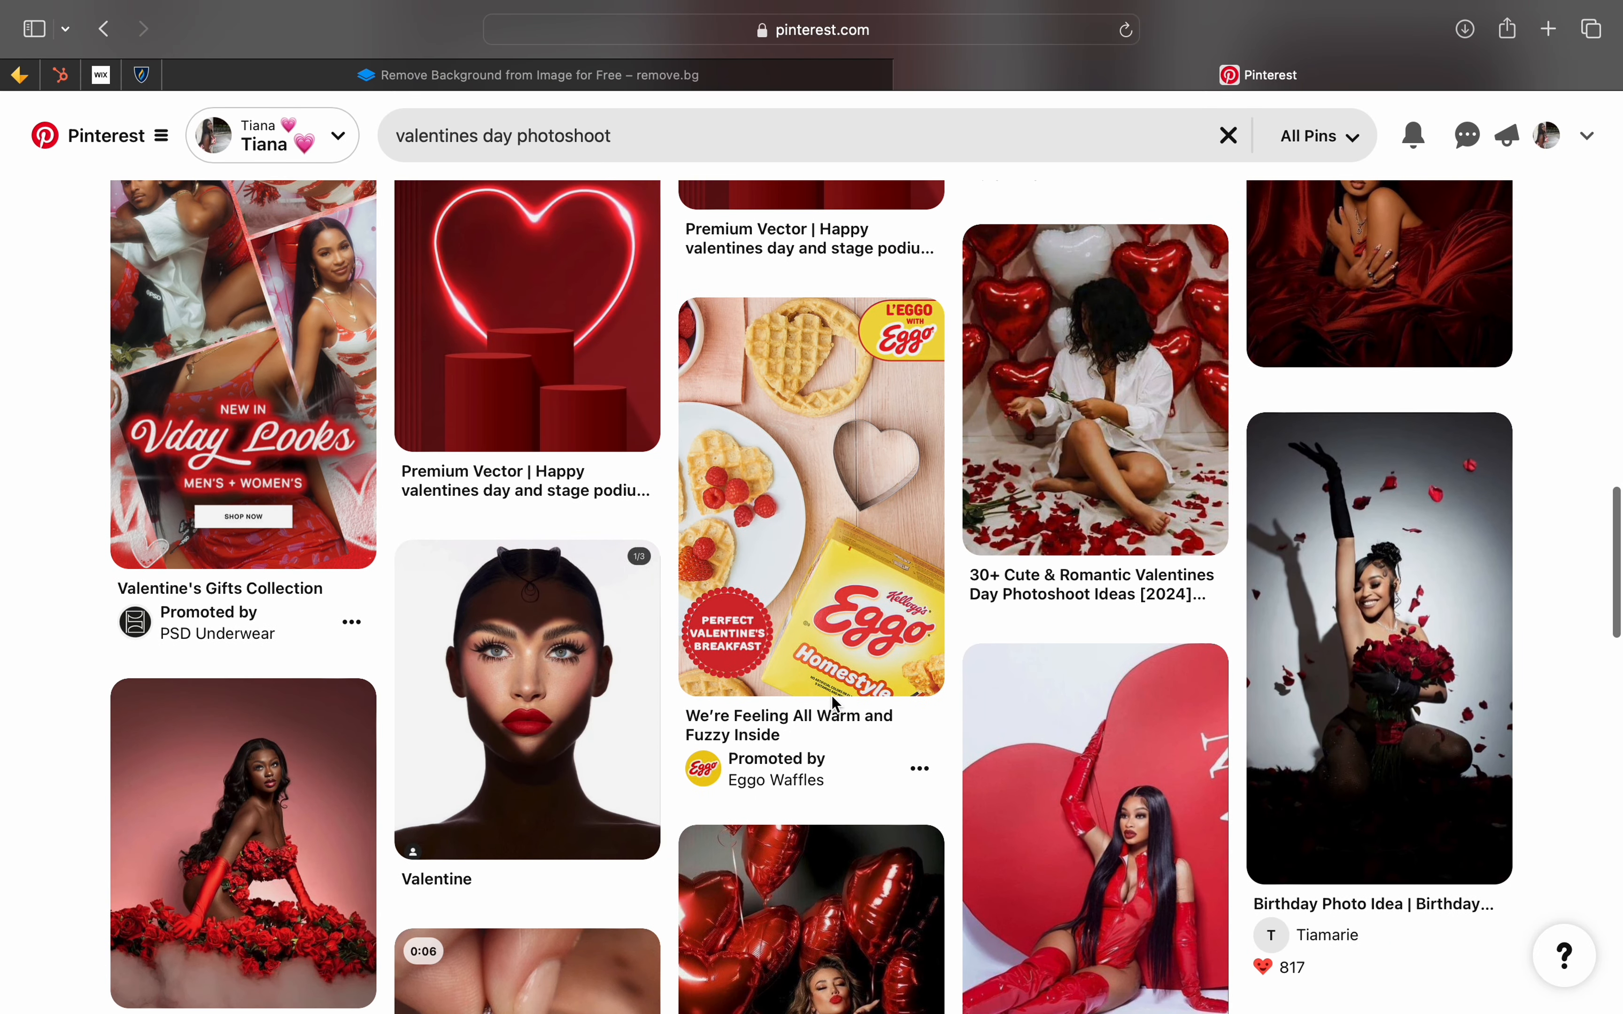
scroll(835, 704, "down", 4)
scroll(835, 704, "down", 9)
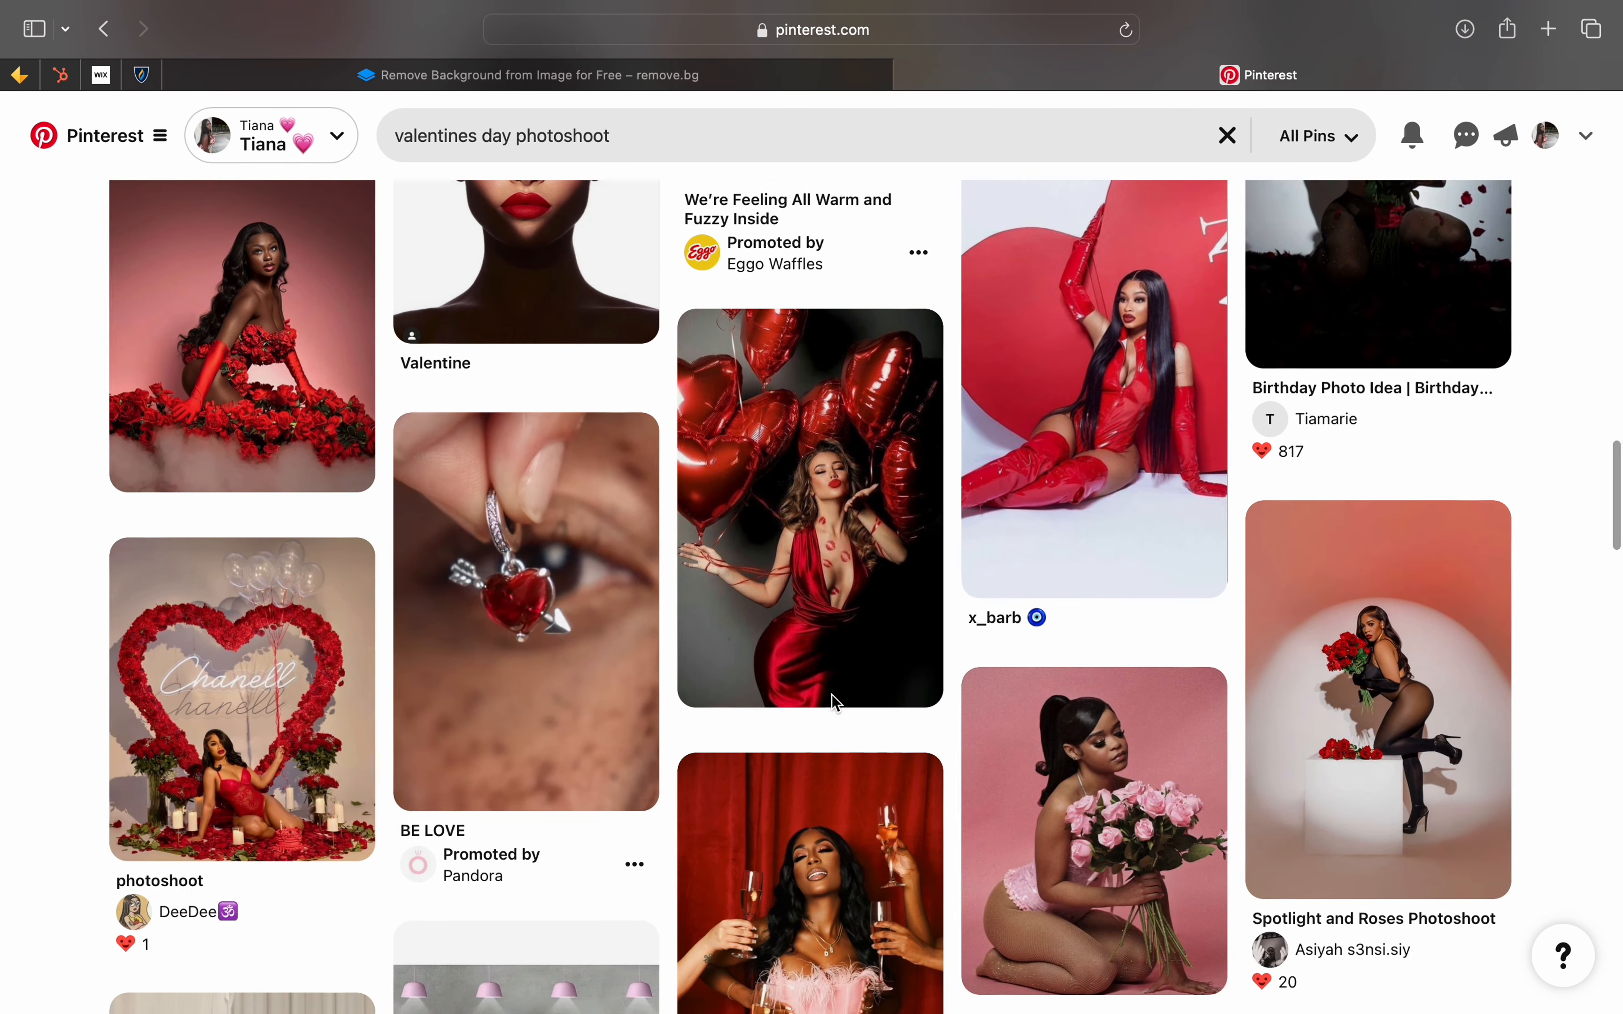
scroll(835, 704, "down", 9)
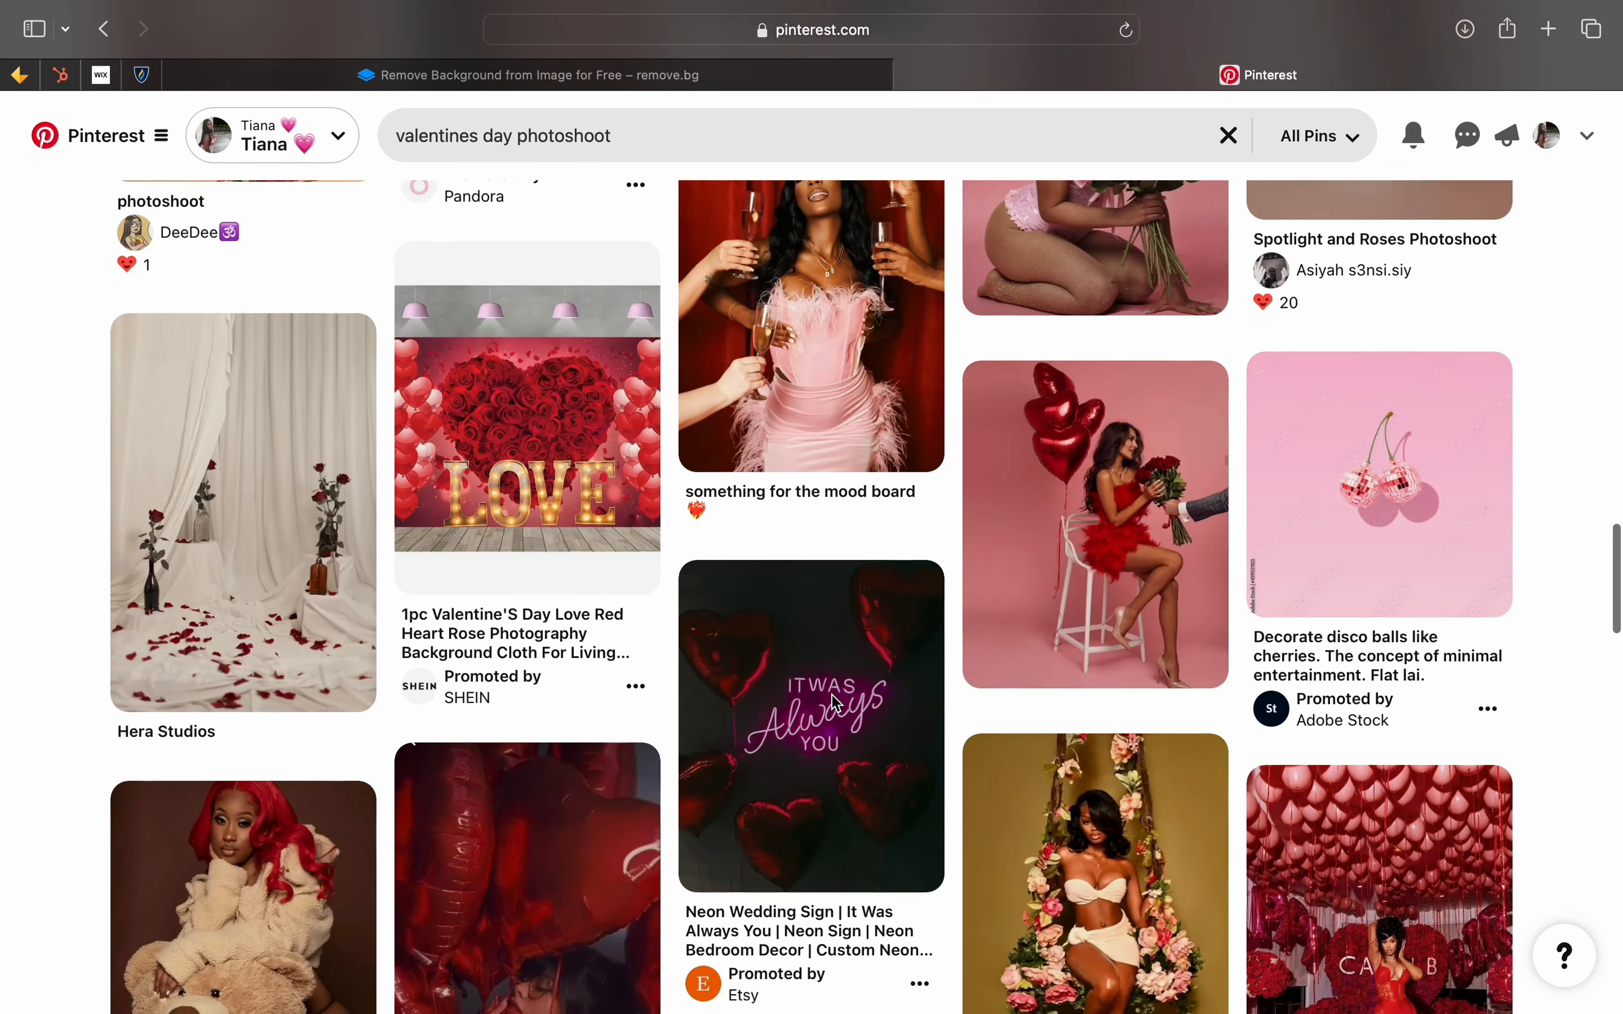
scroll(835, 704, "down", 10)
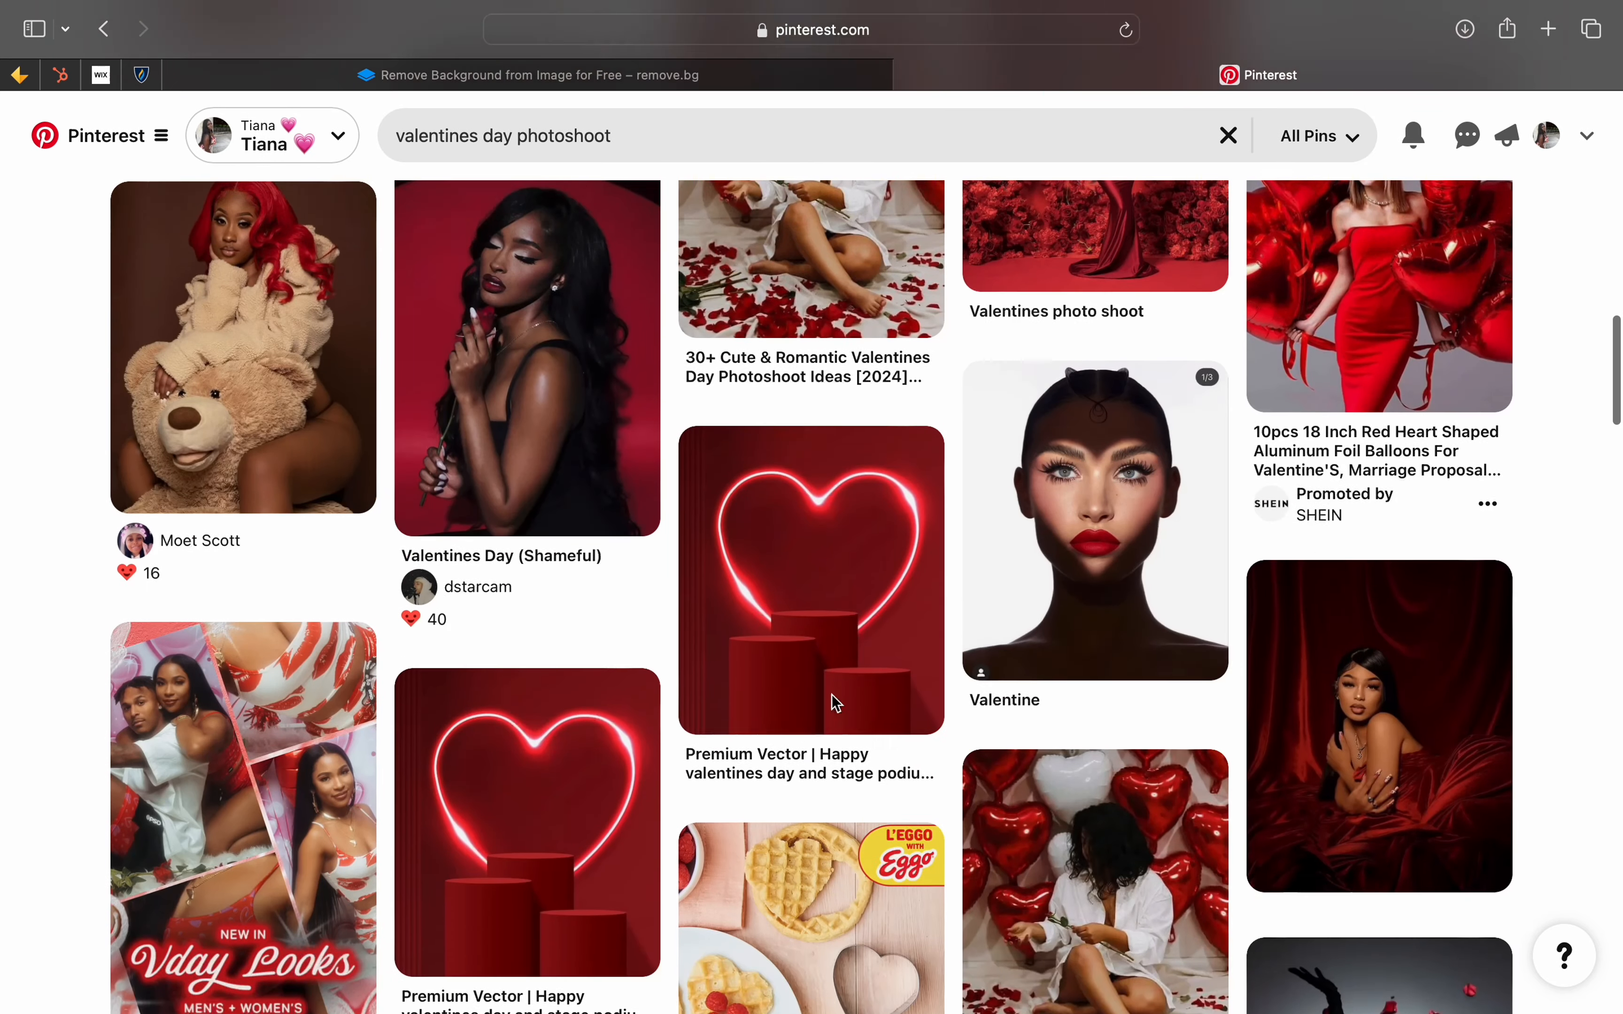
scroll(833, 703, "up", 10)
scroll(834, 701, "up", 7)
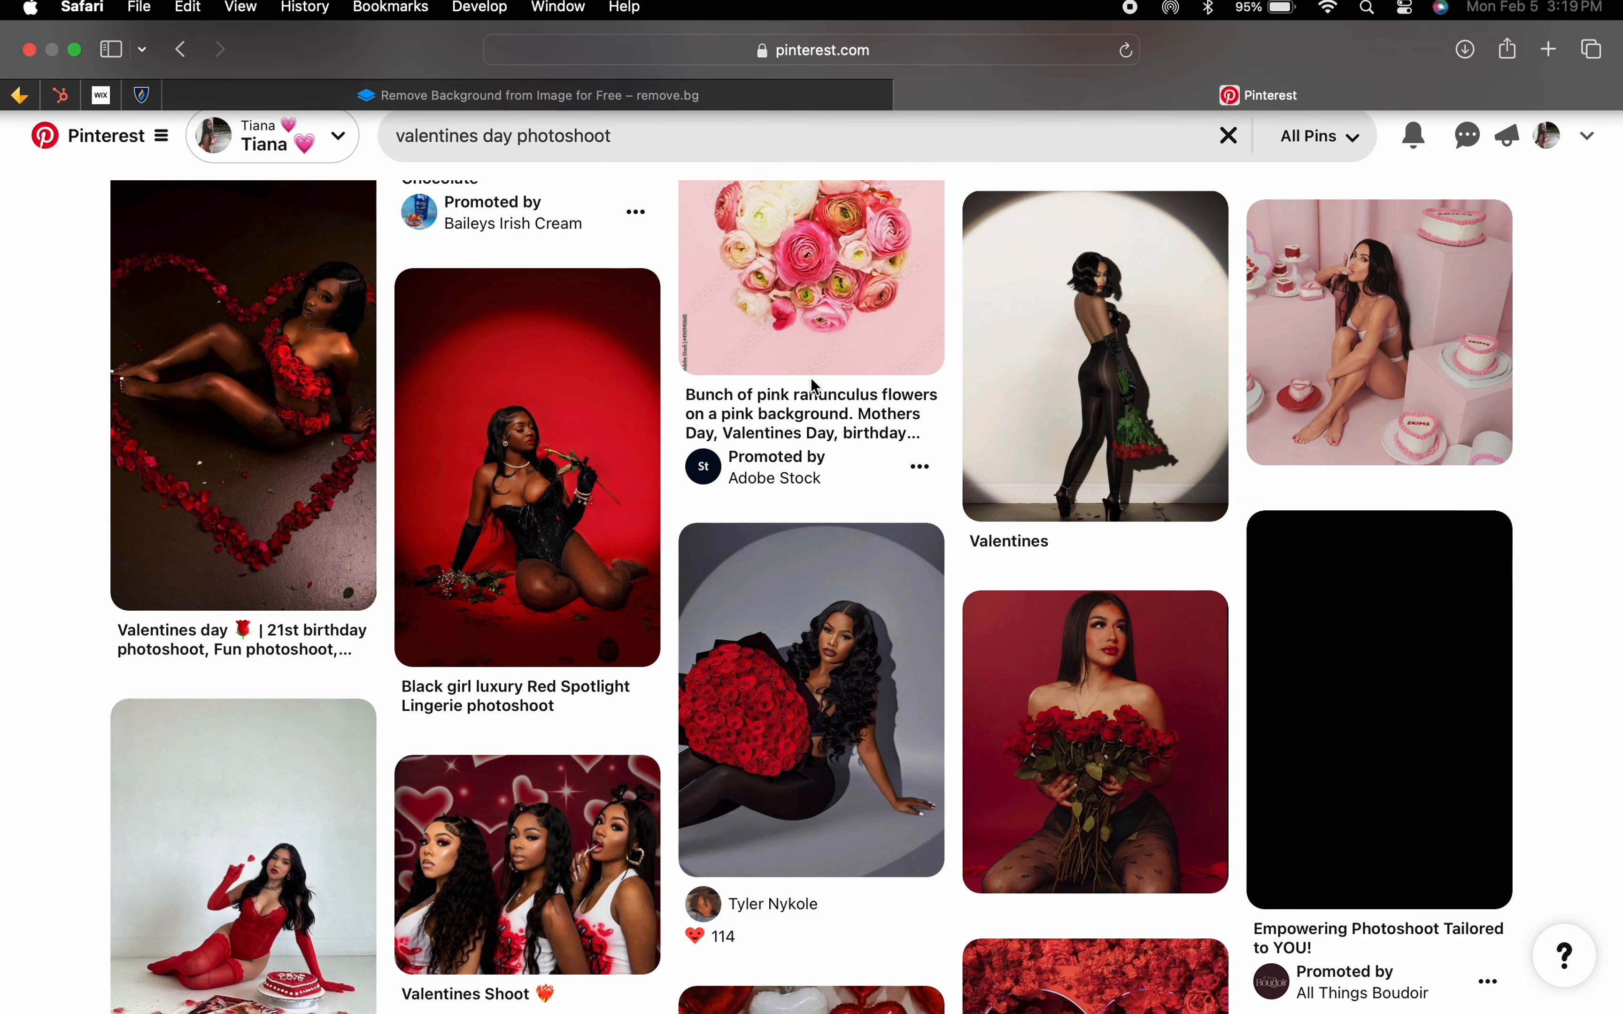
left_click(811, 722)
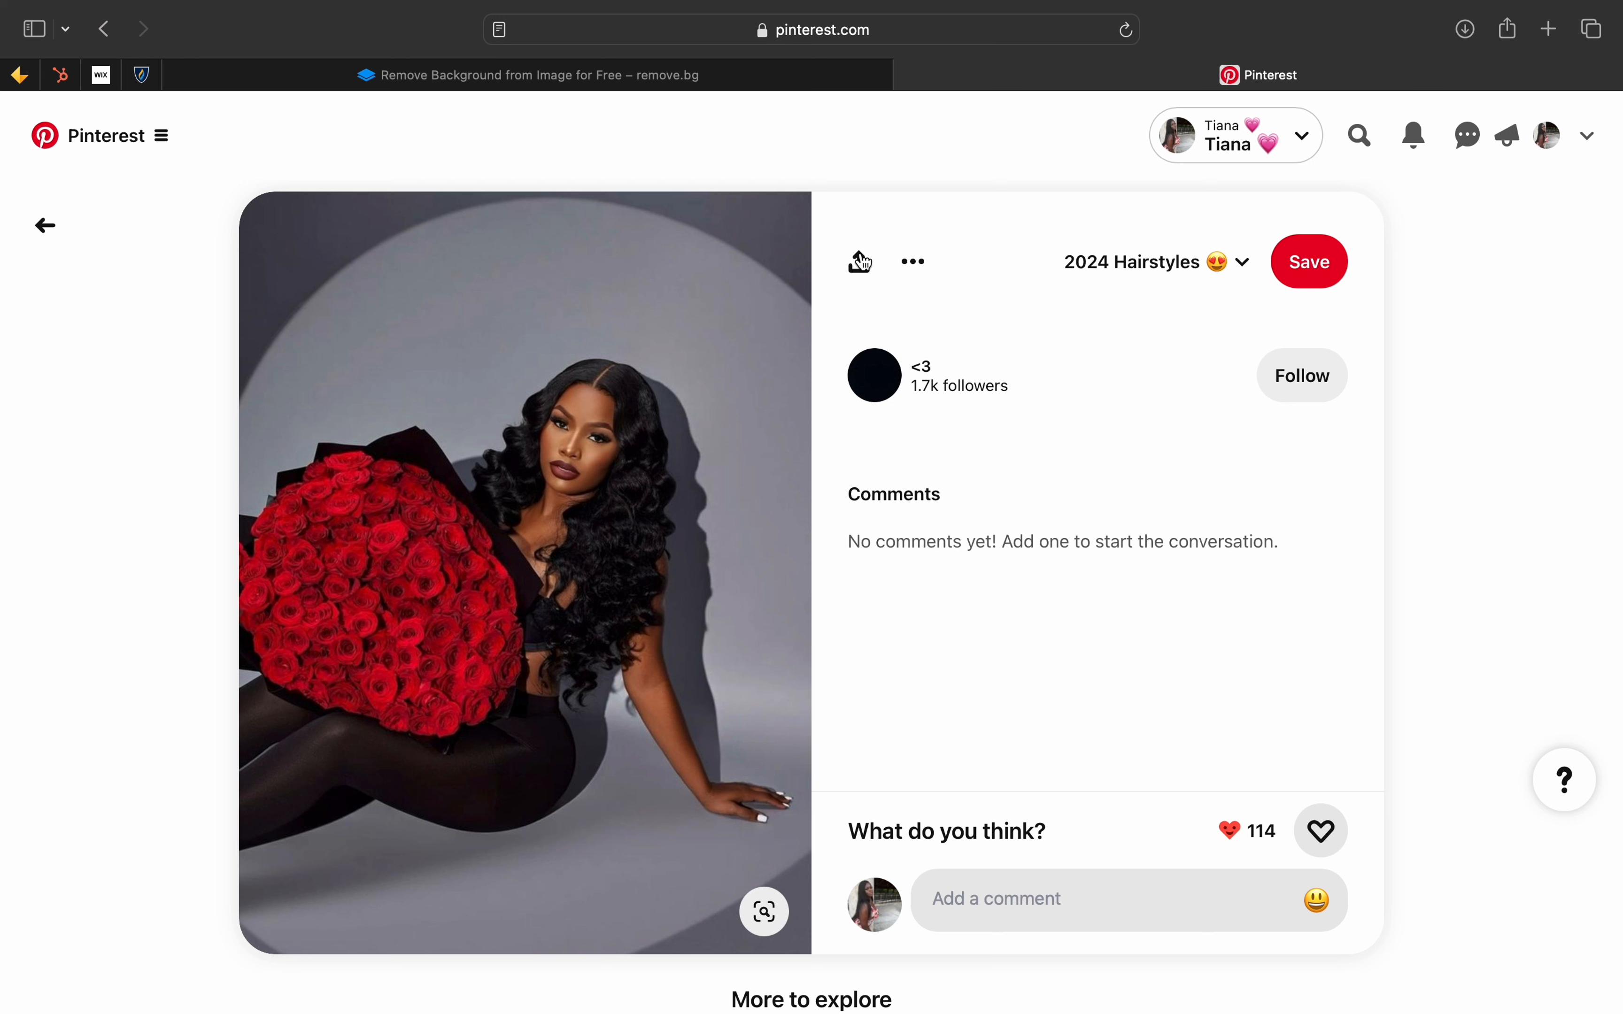
- Check the rose bouquet pin's sharing choices and additional options for a way to get the image
left_click(862, 264)
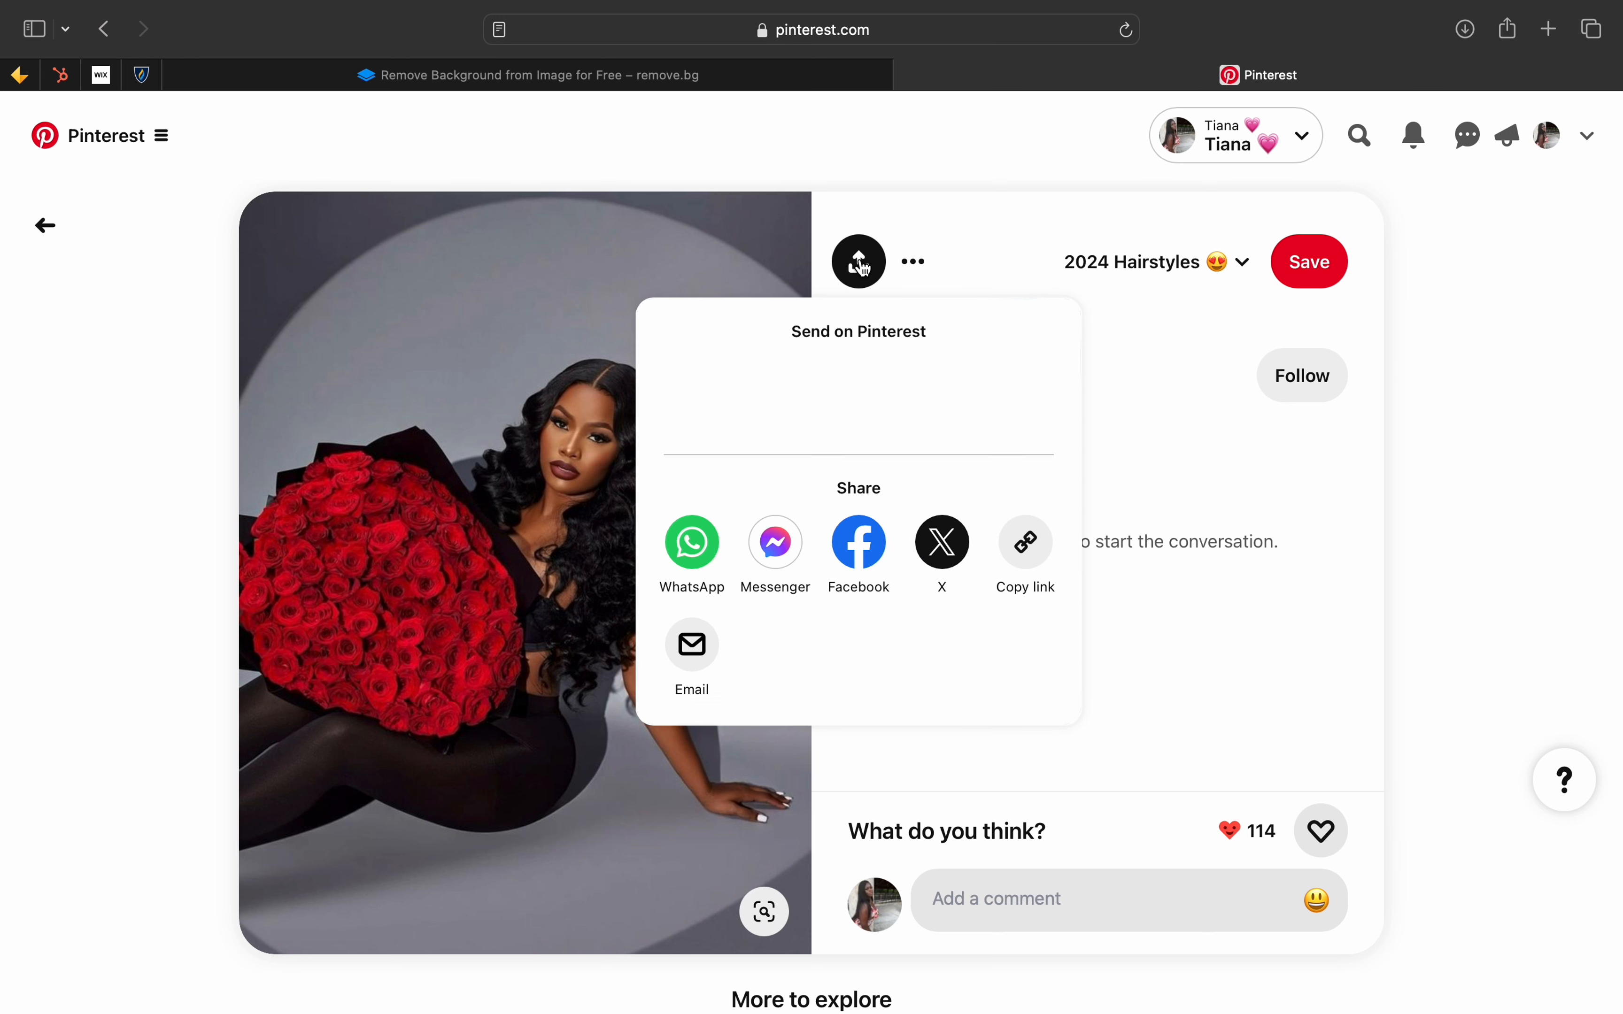
left_click(916, 236)
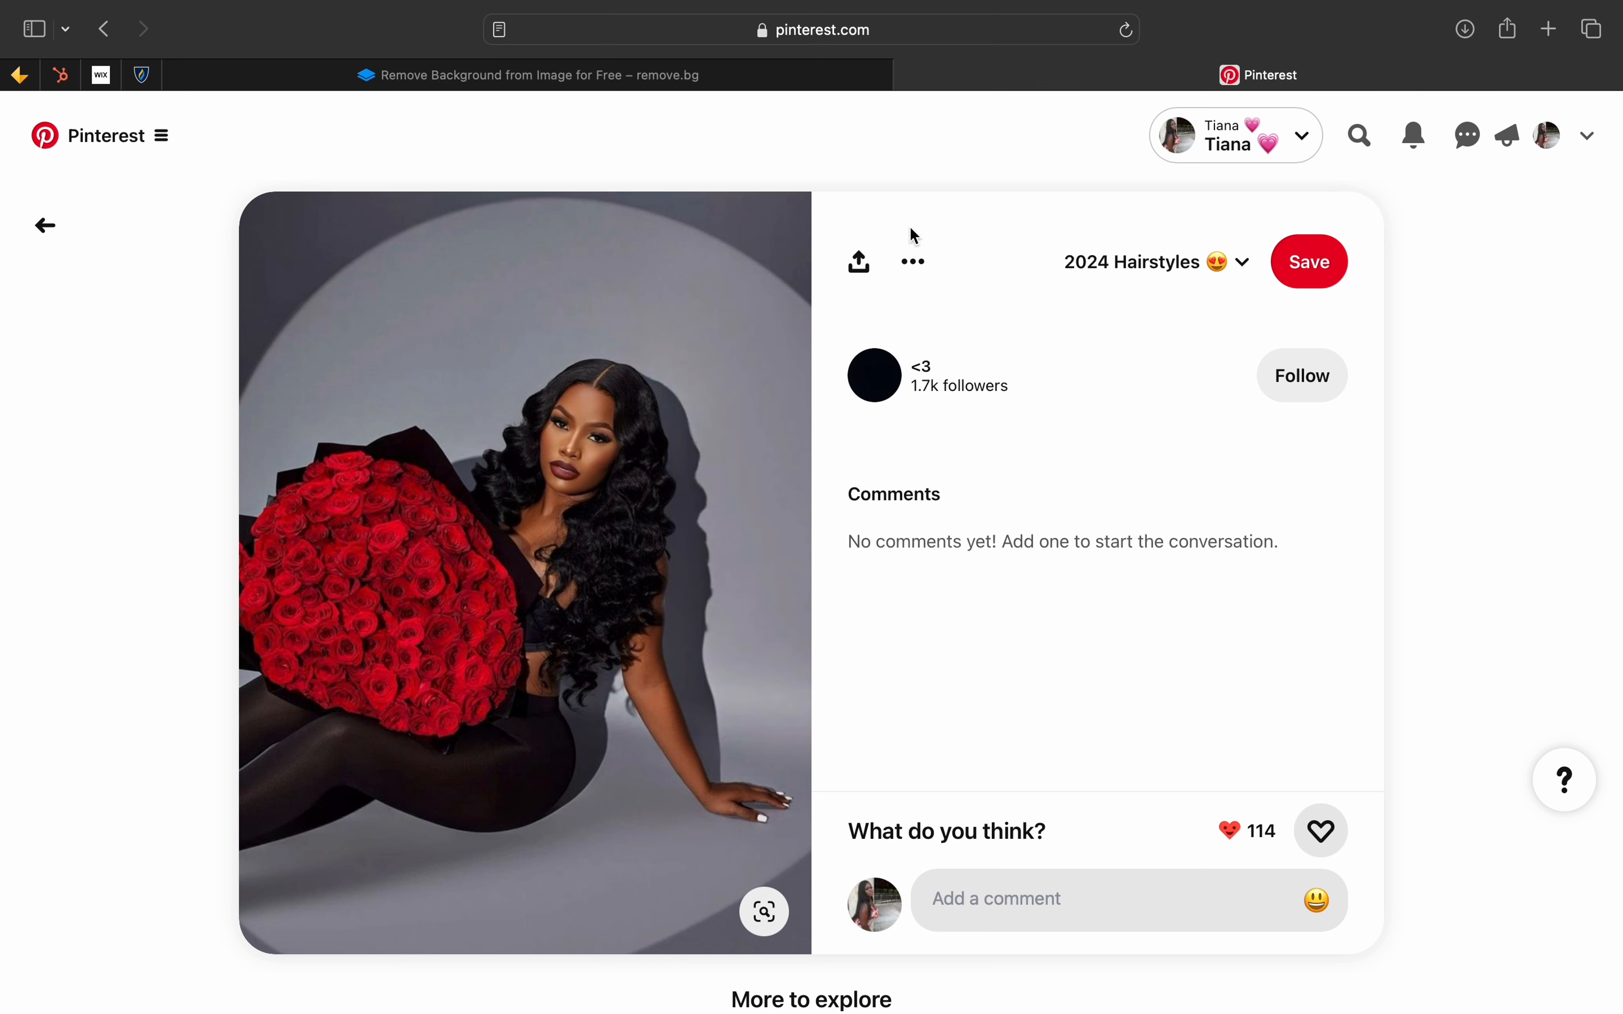
left_click(917, 269)
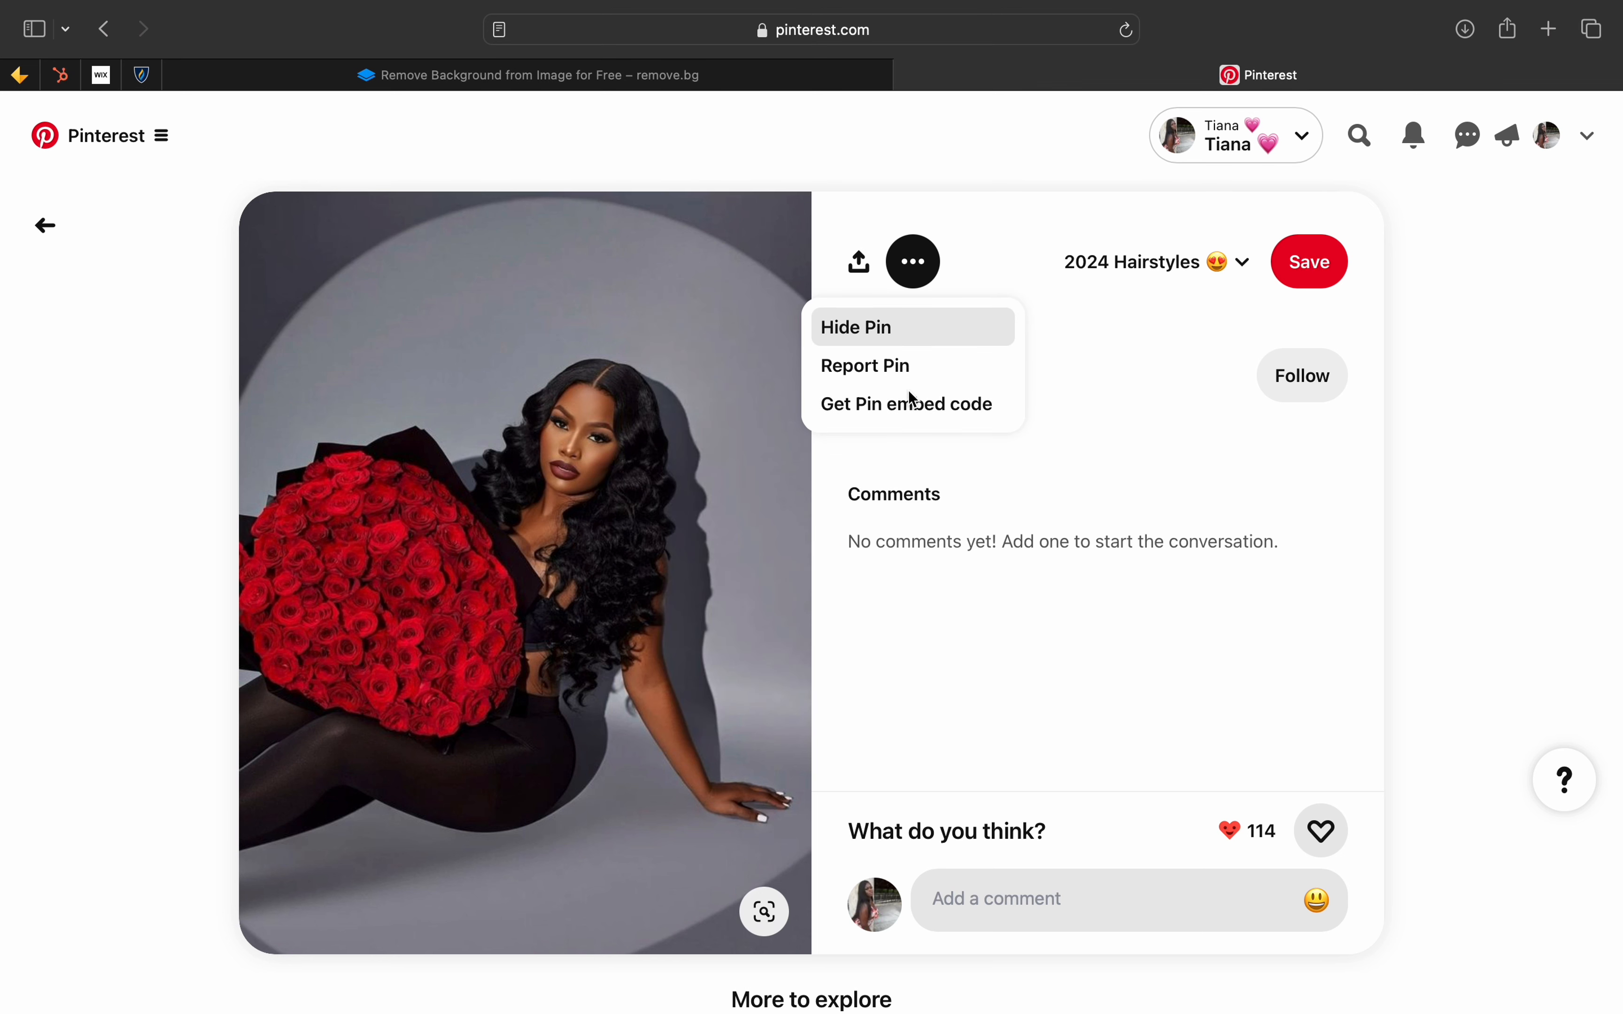
left_click(991, 502)
left_click(868, 270)
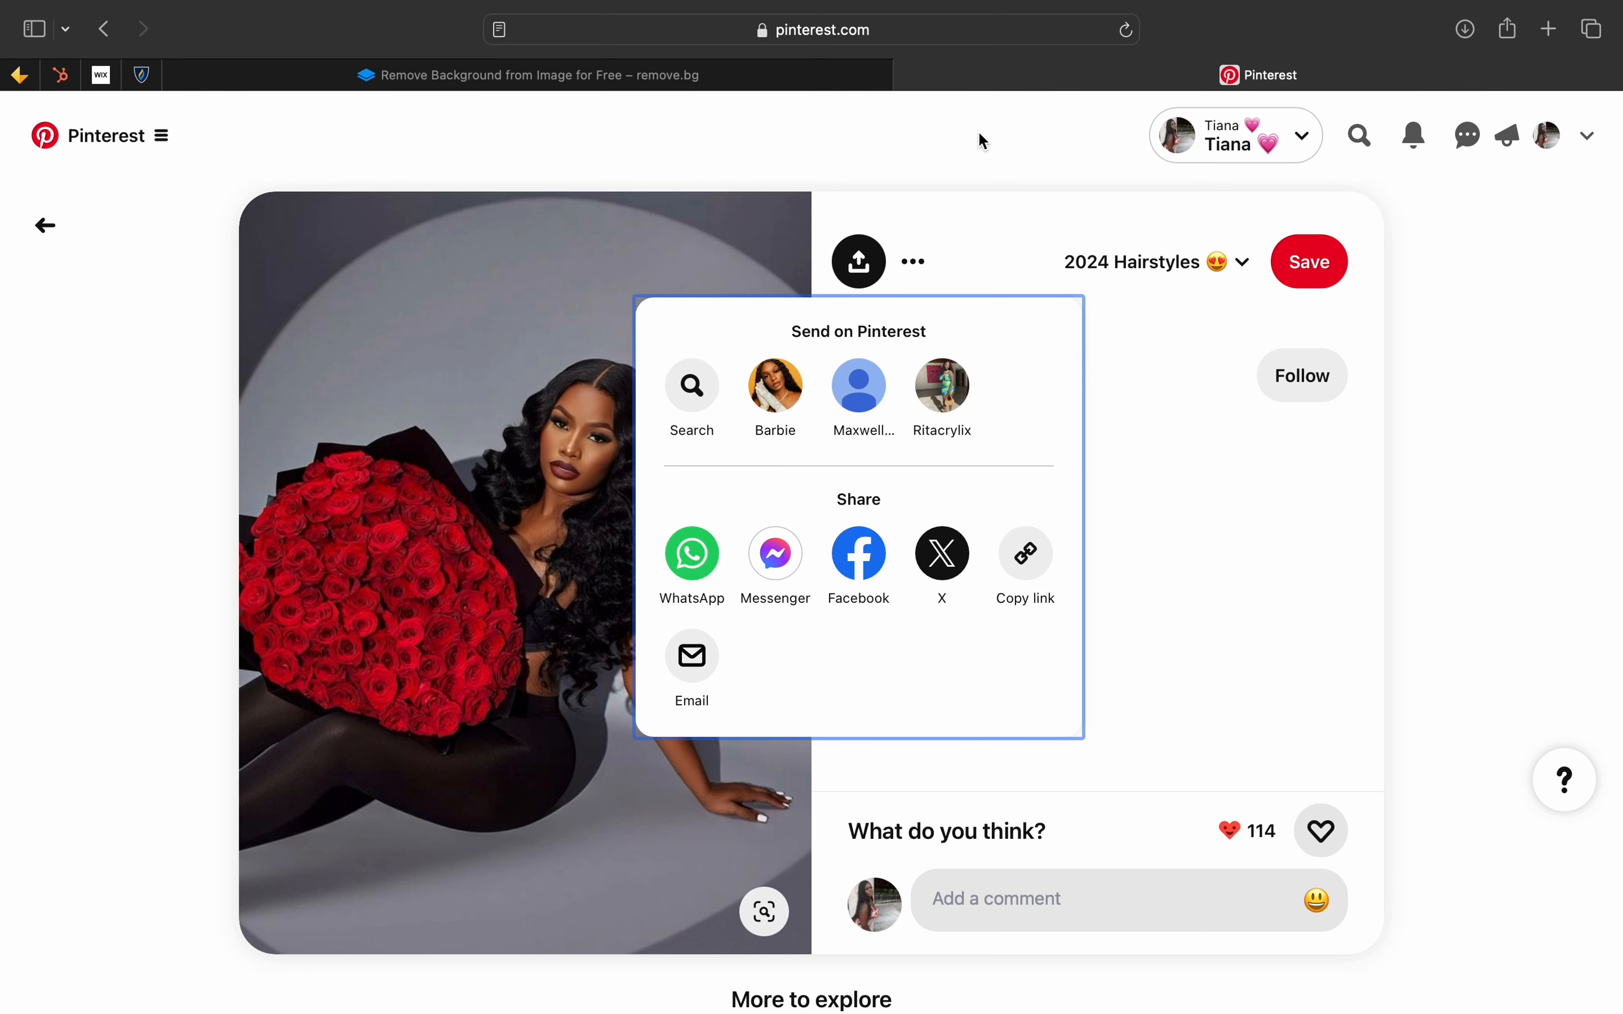
- Close the sharing choices and capture a screenshot cropped to the pin's photo of the woman with the red rose bouquet
left_click(976, 234)
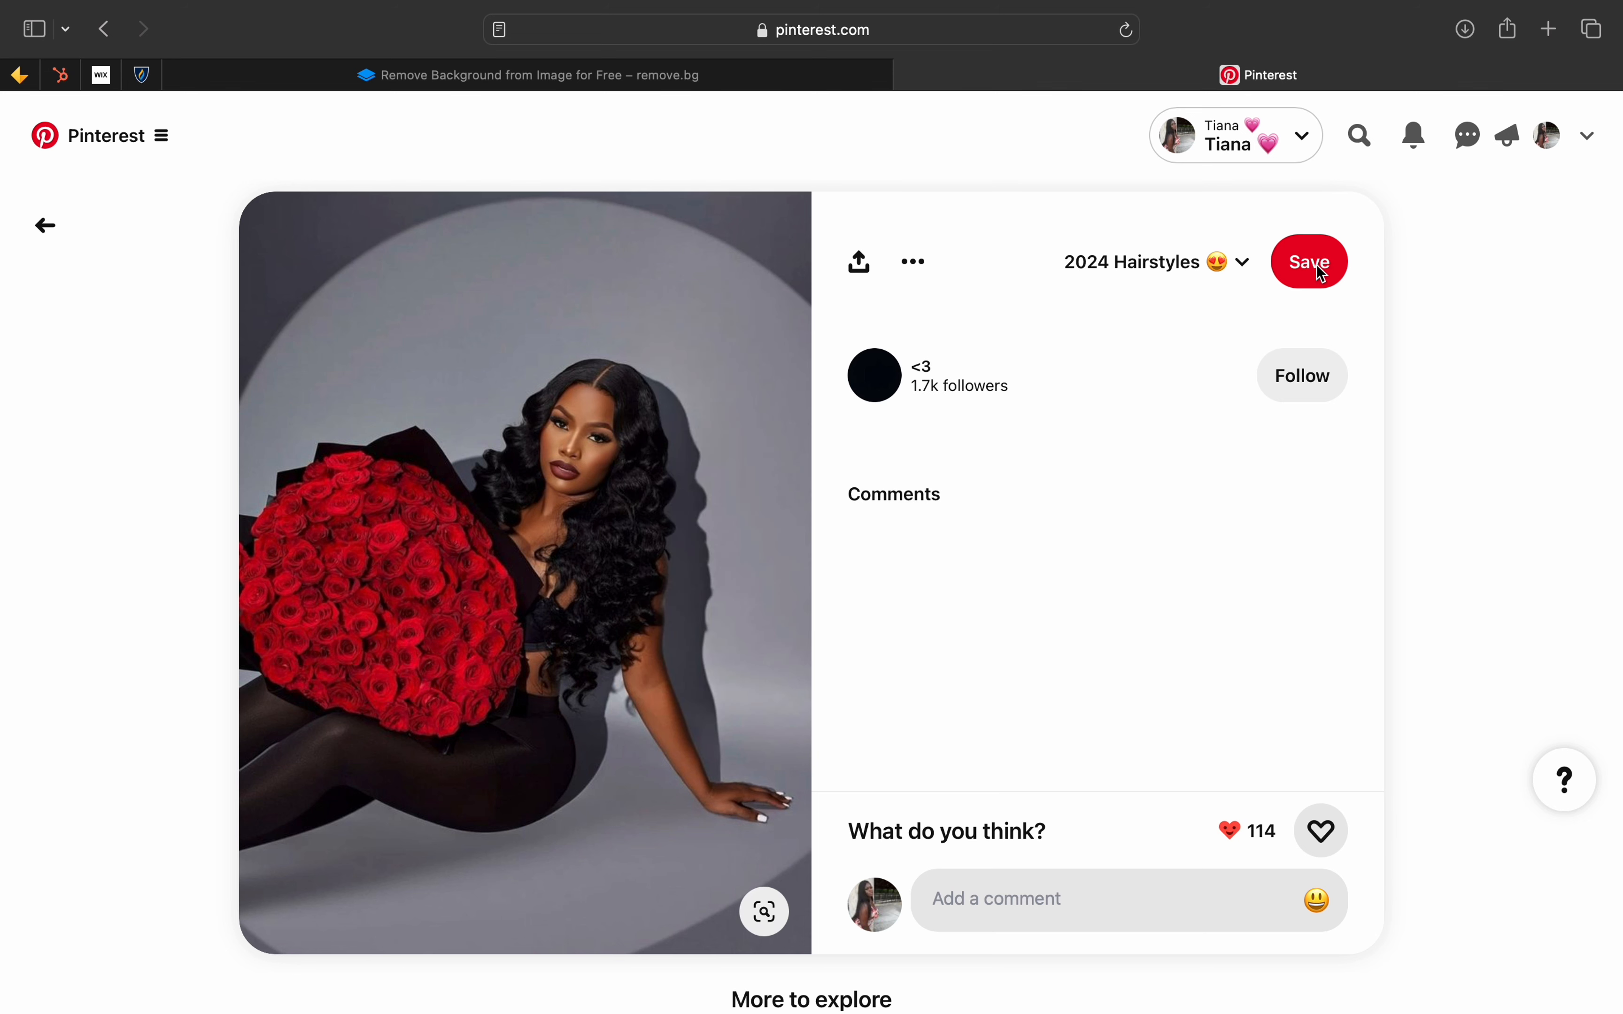
scroll(1041, 475, "down", 3)
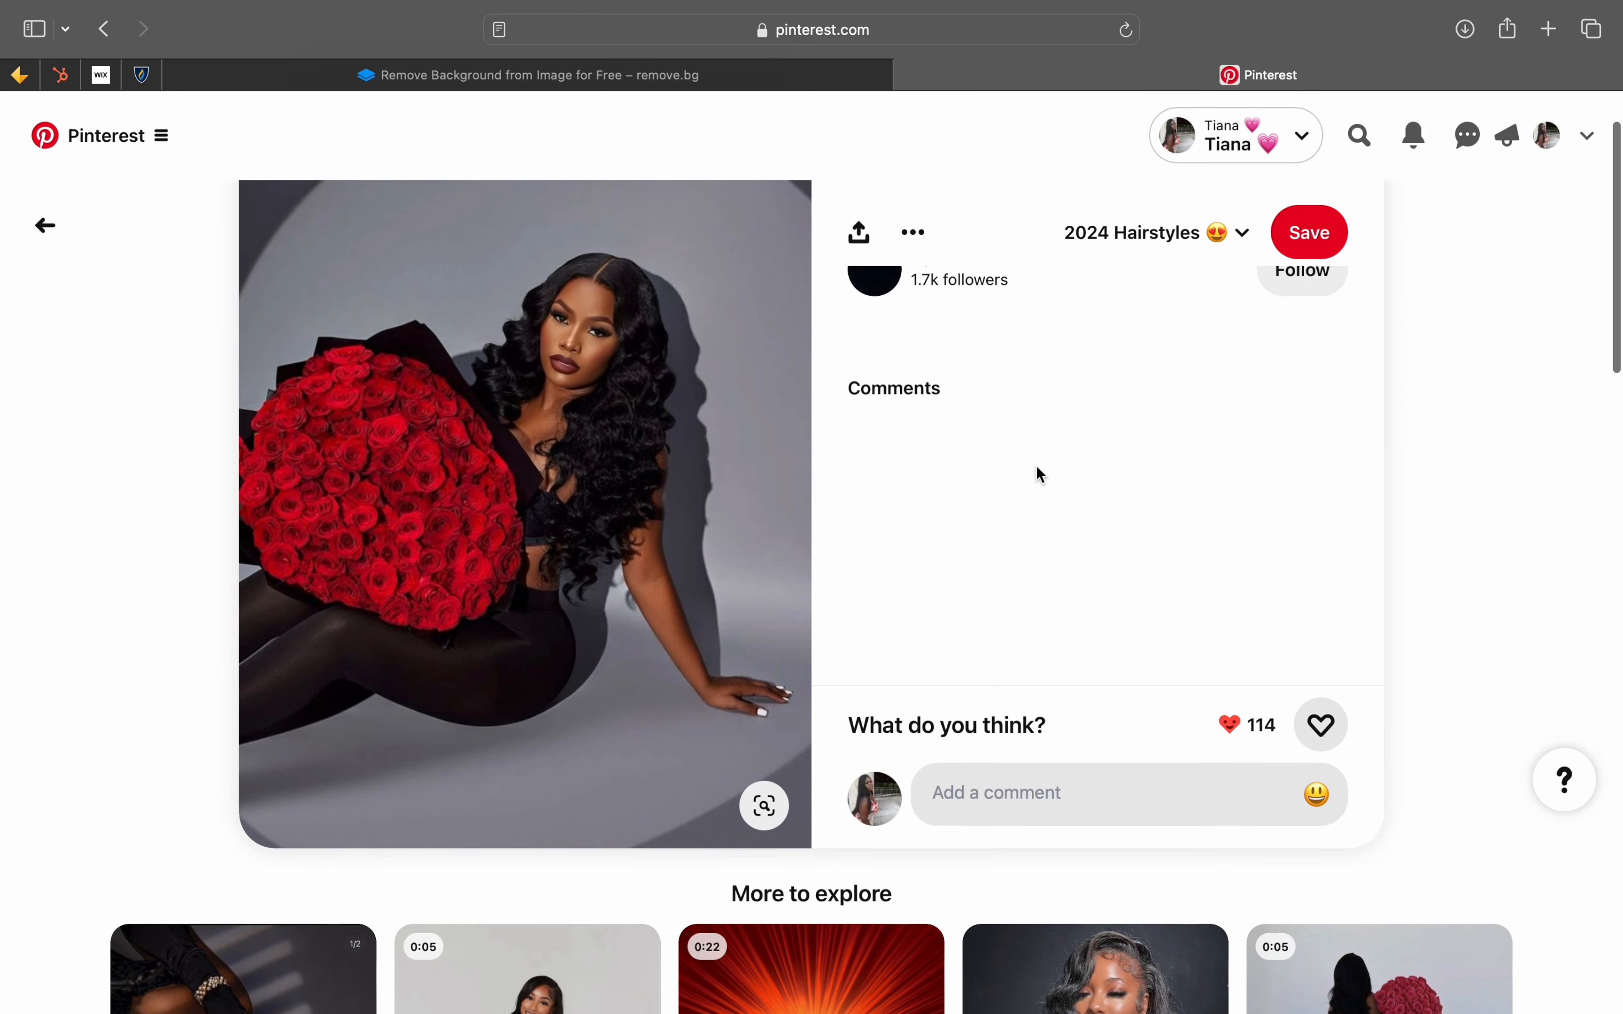
scroll(1040, 475, "up", 3)
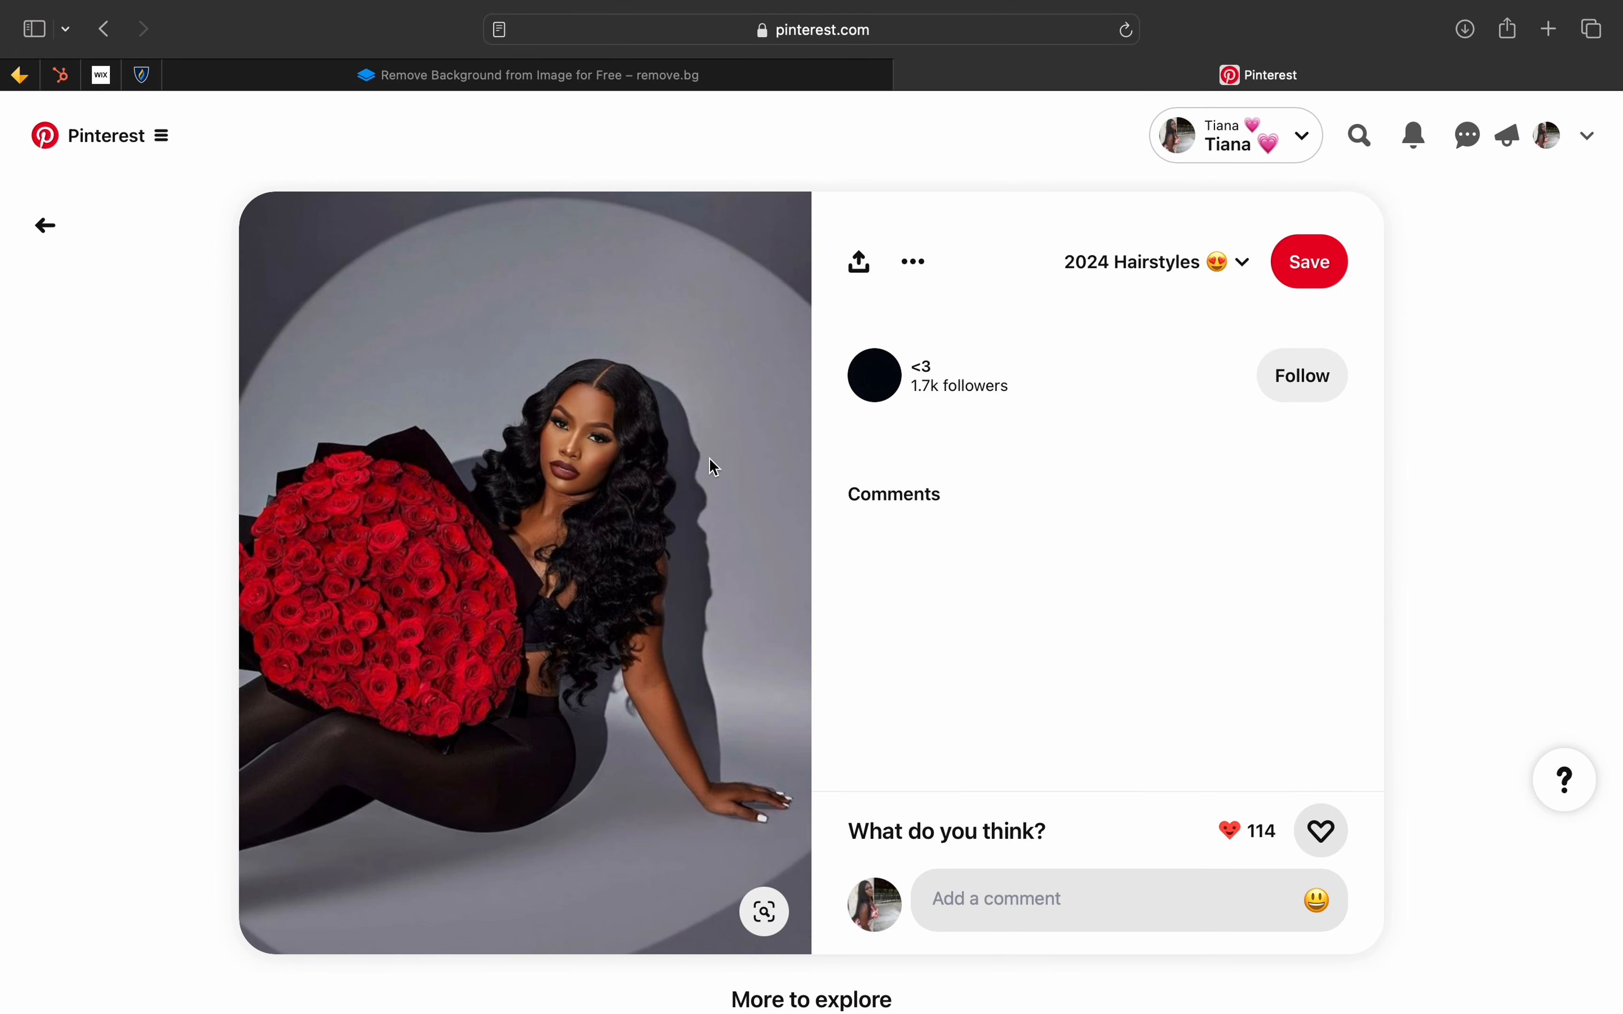
key("super+shift+5")
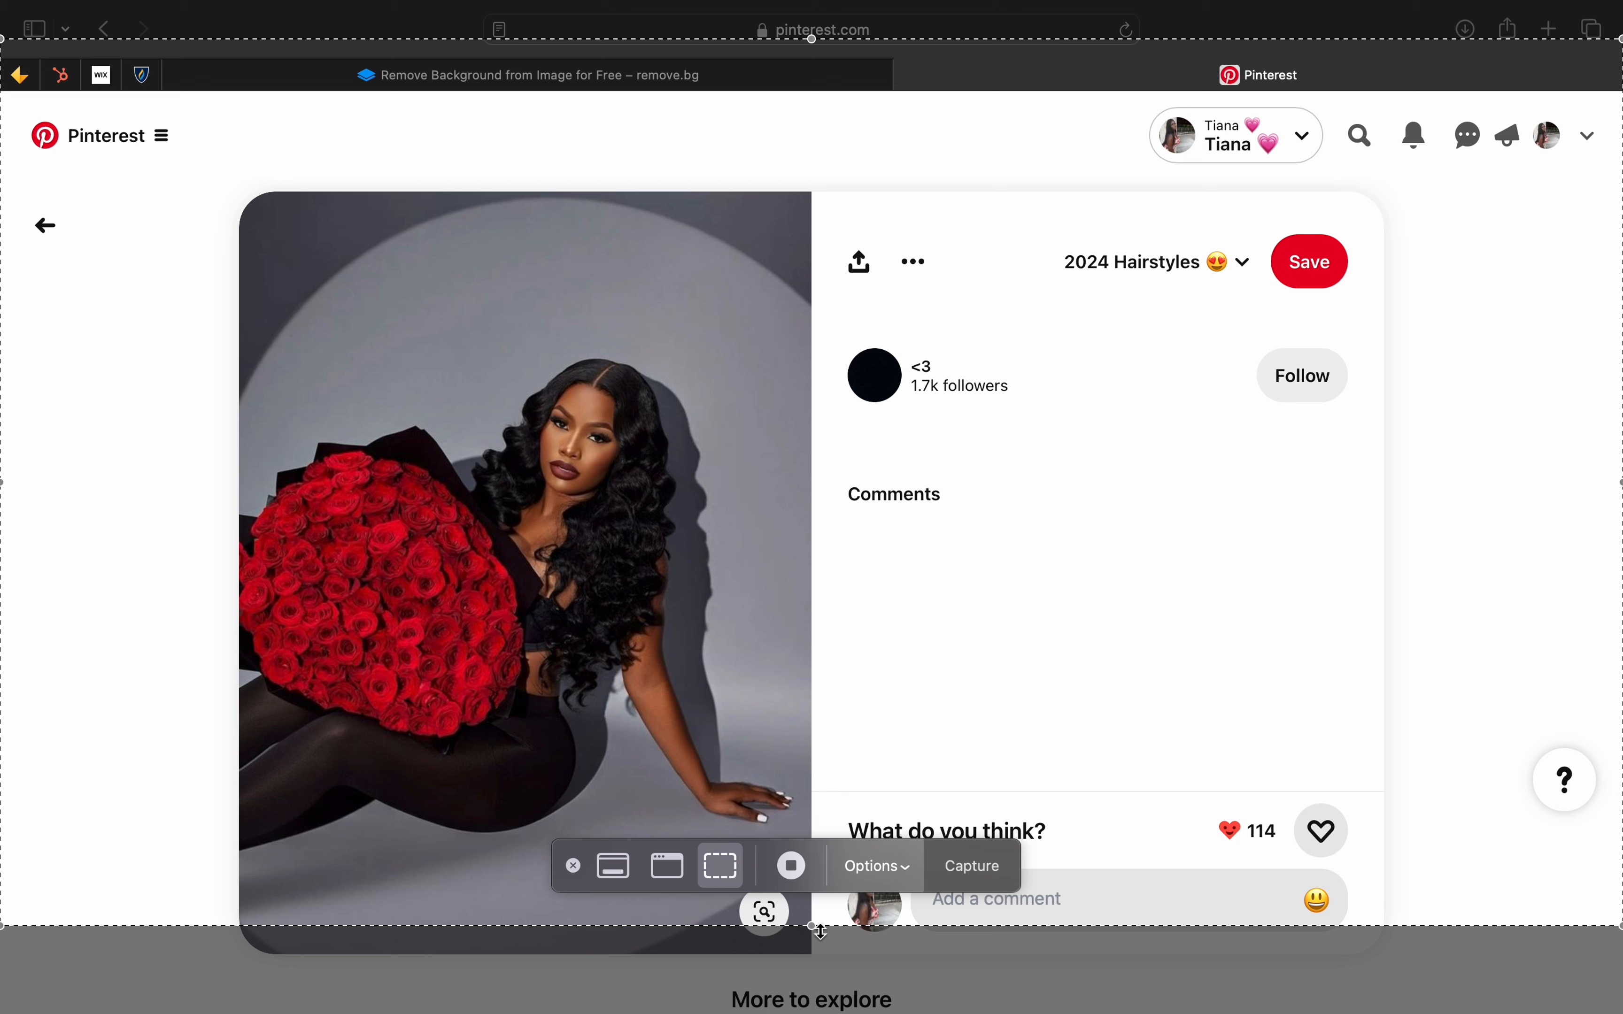
left_click_drag(816, 930, 817, 963)
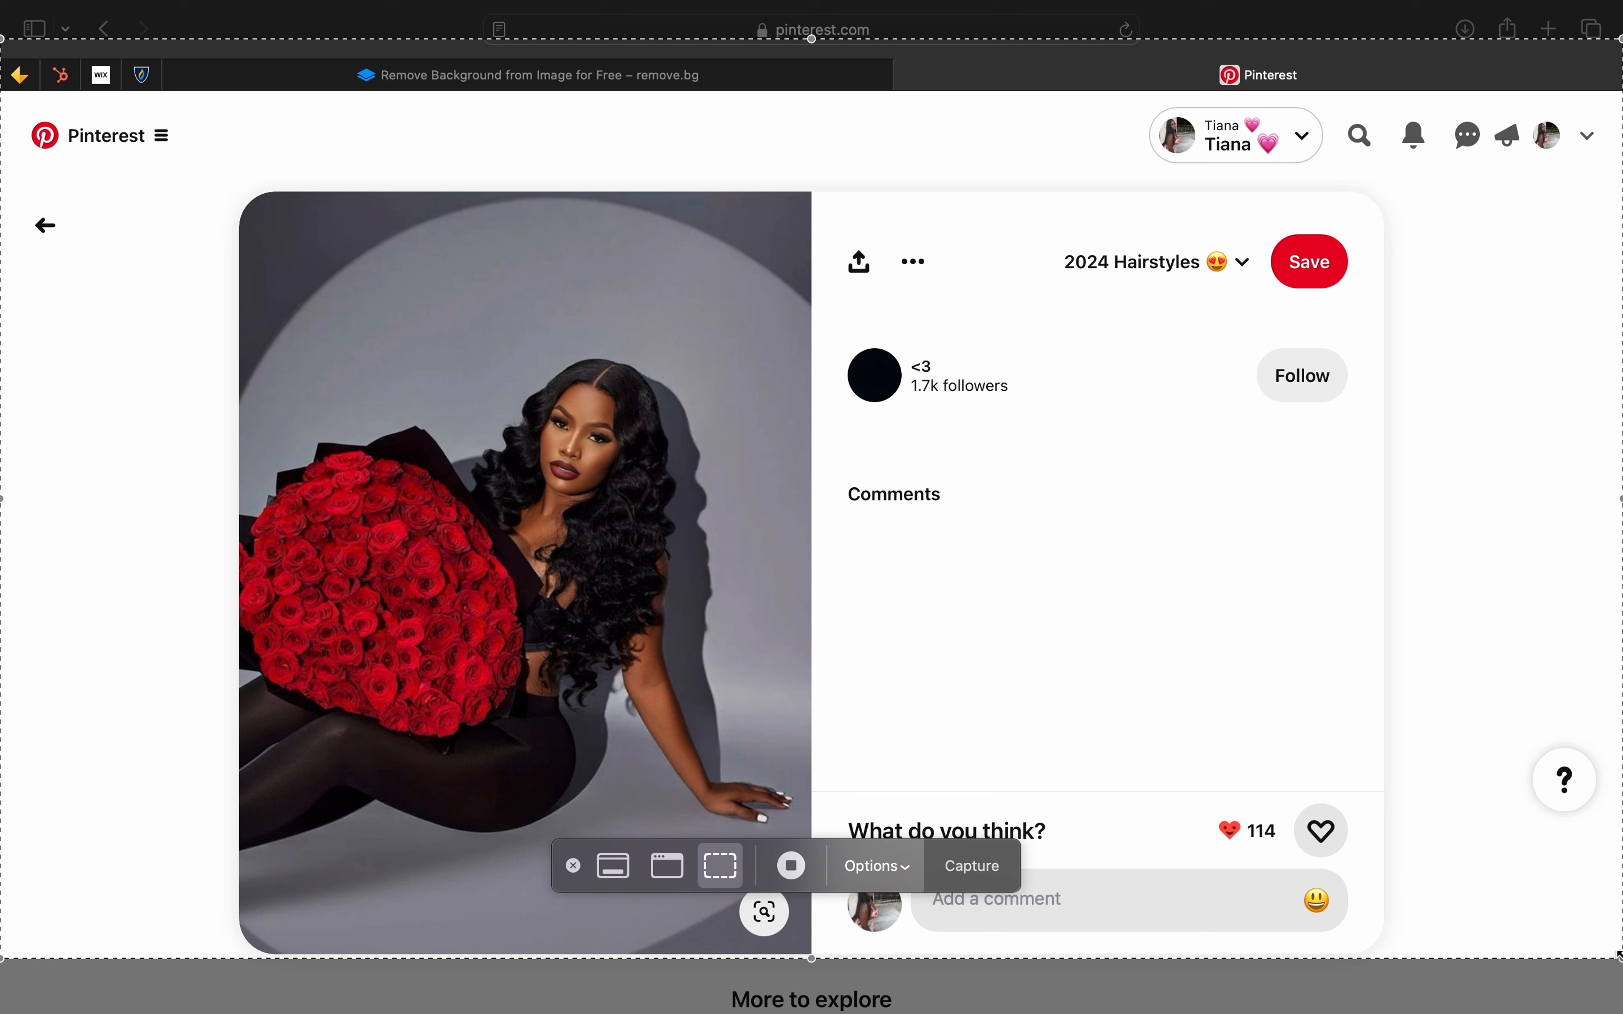
left_click_drag(1618, 956, 817, 956)
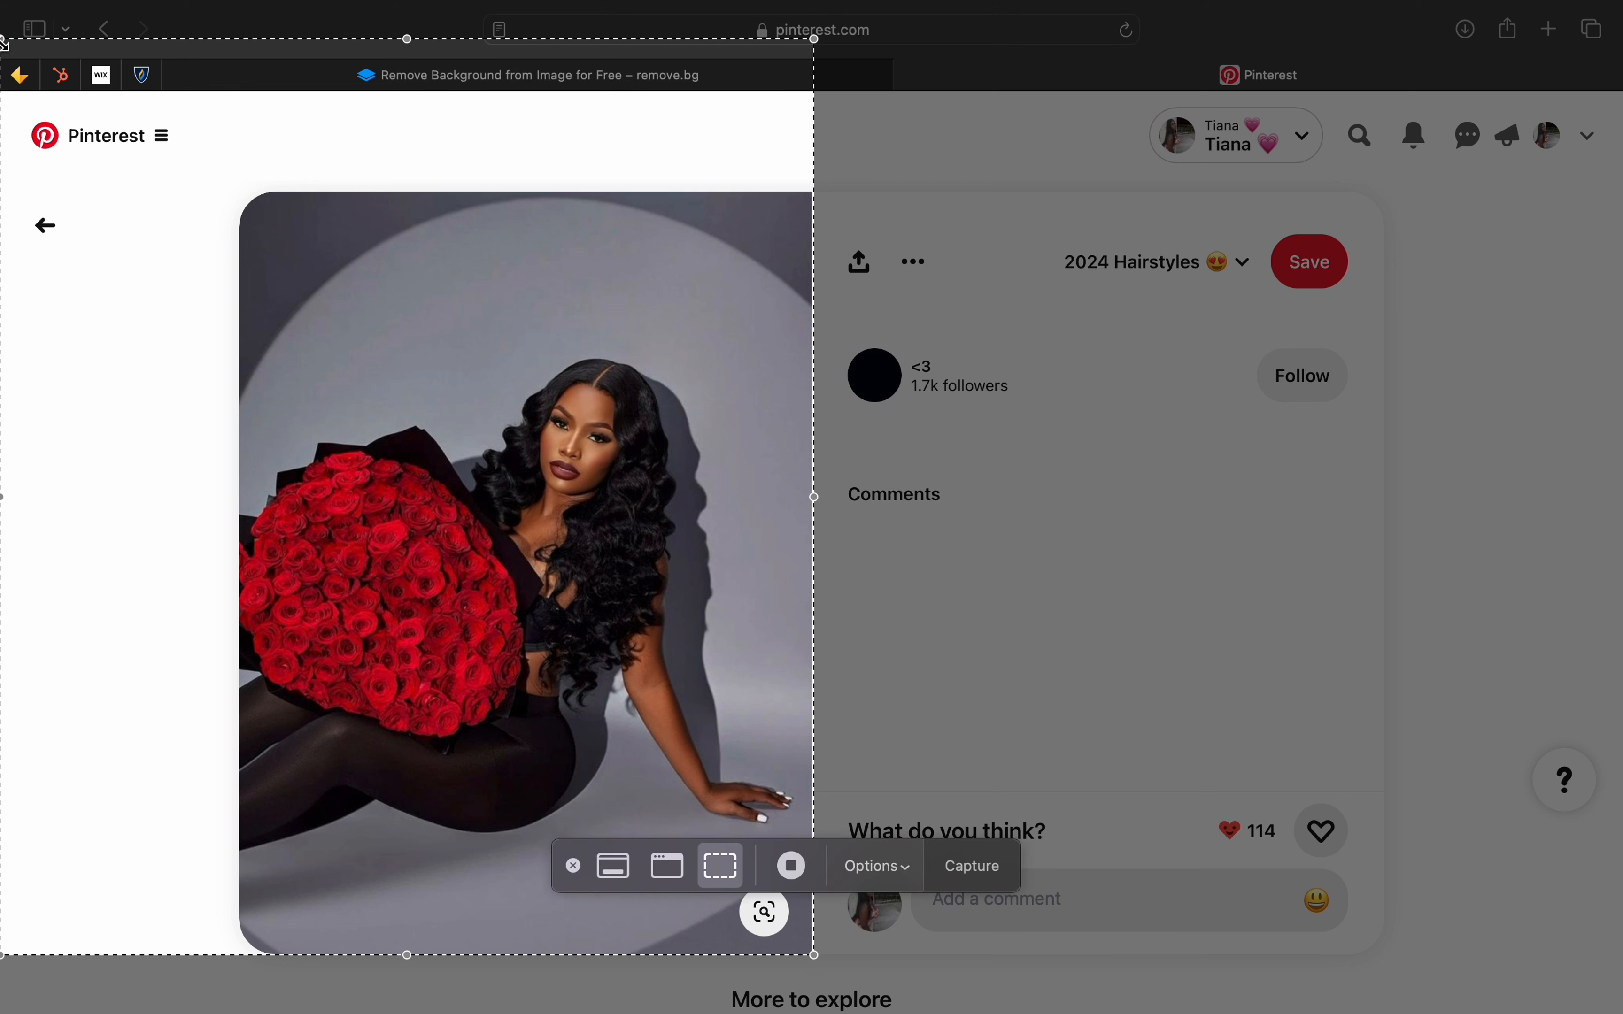
left_click_drag(4, 42, 250, 209)
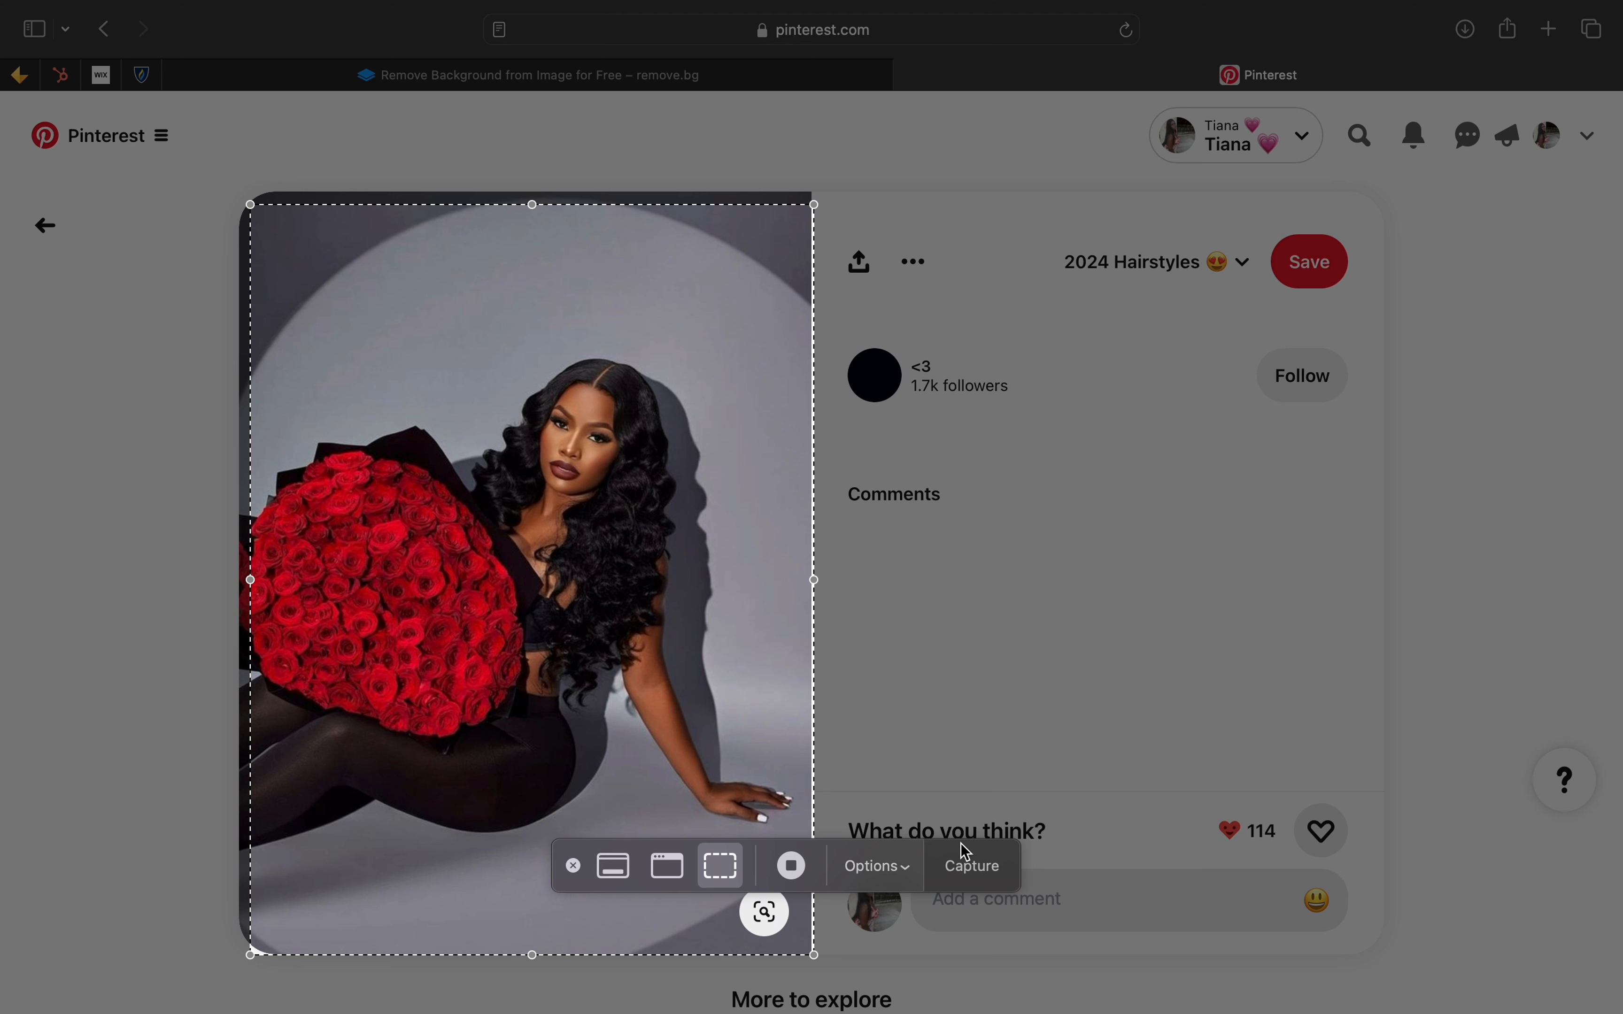
left_click(971, 868)
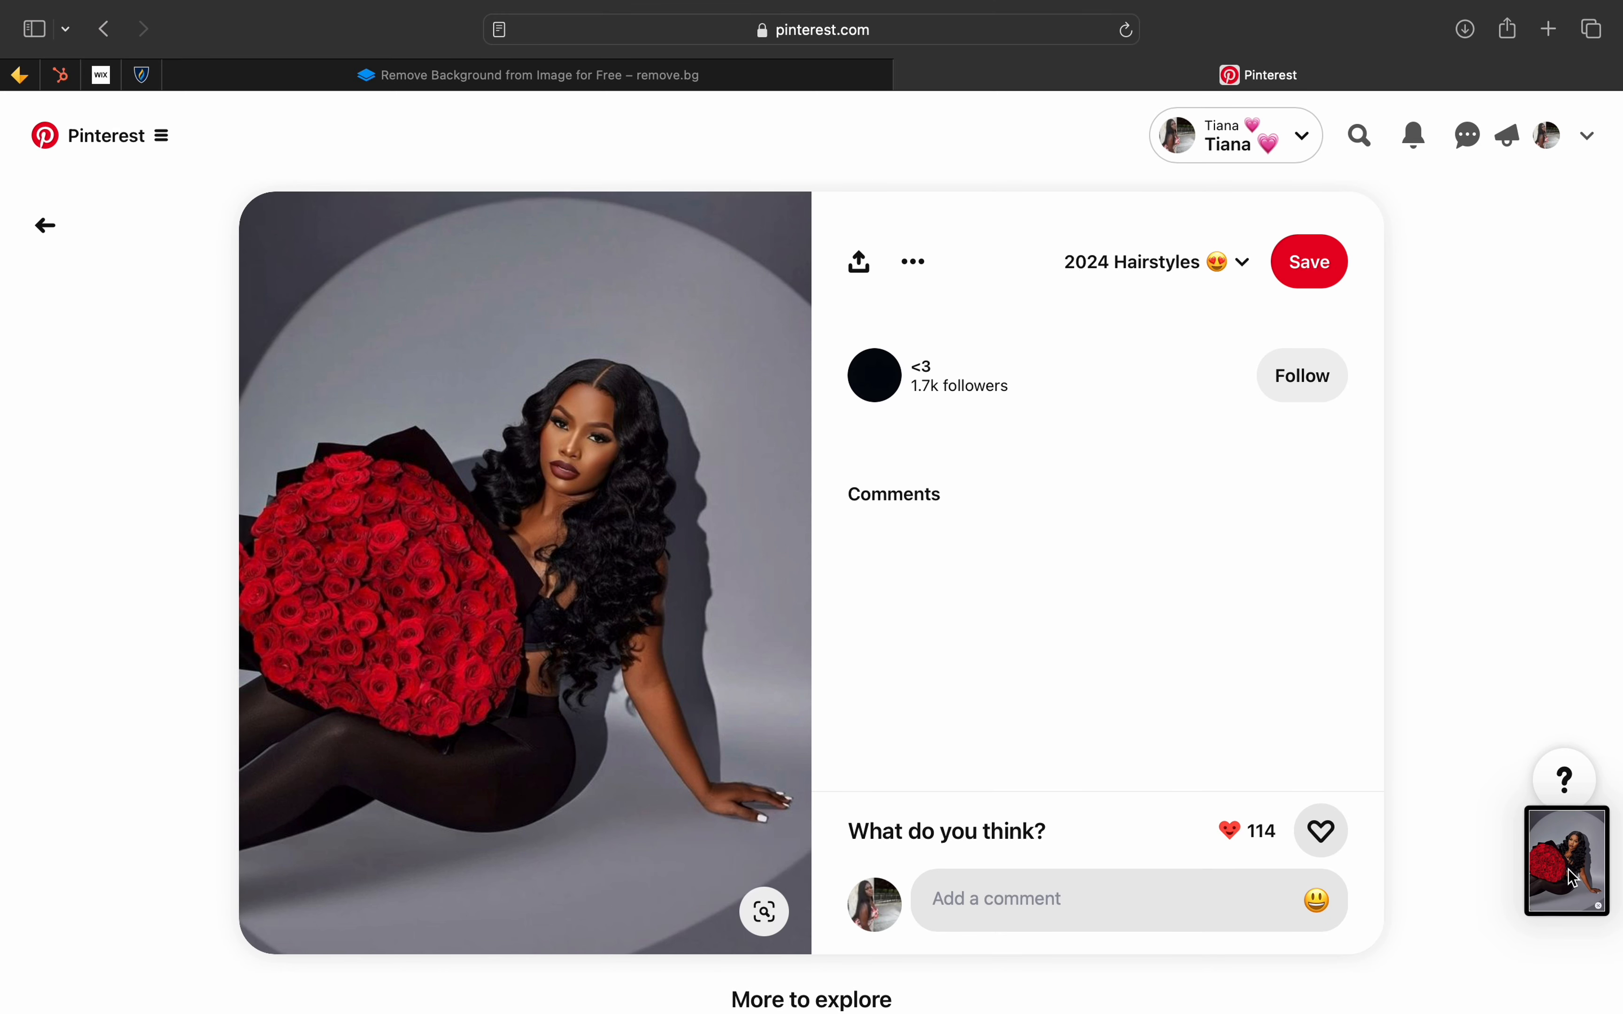
- Upload the recent file Screenshot 2024-02-05 at 3.20.46 PM to remove.bg to strip the photo's background
left_click(669, 86)
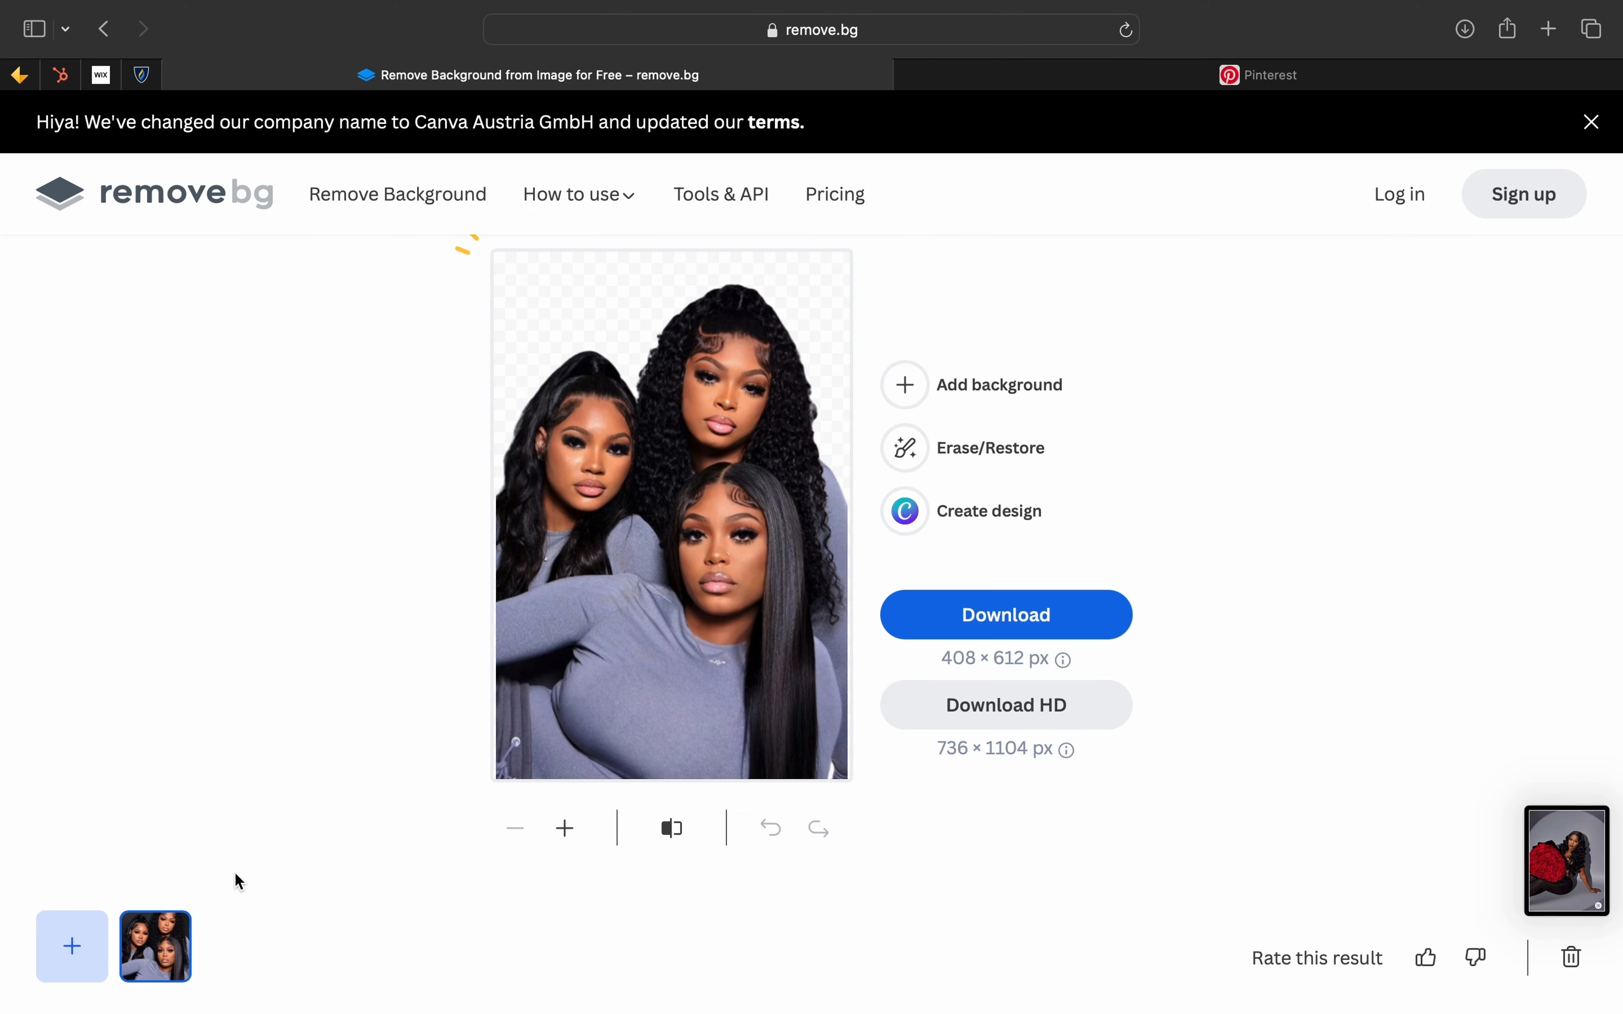
scroll(794, 535, "up", 10)
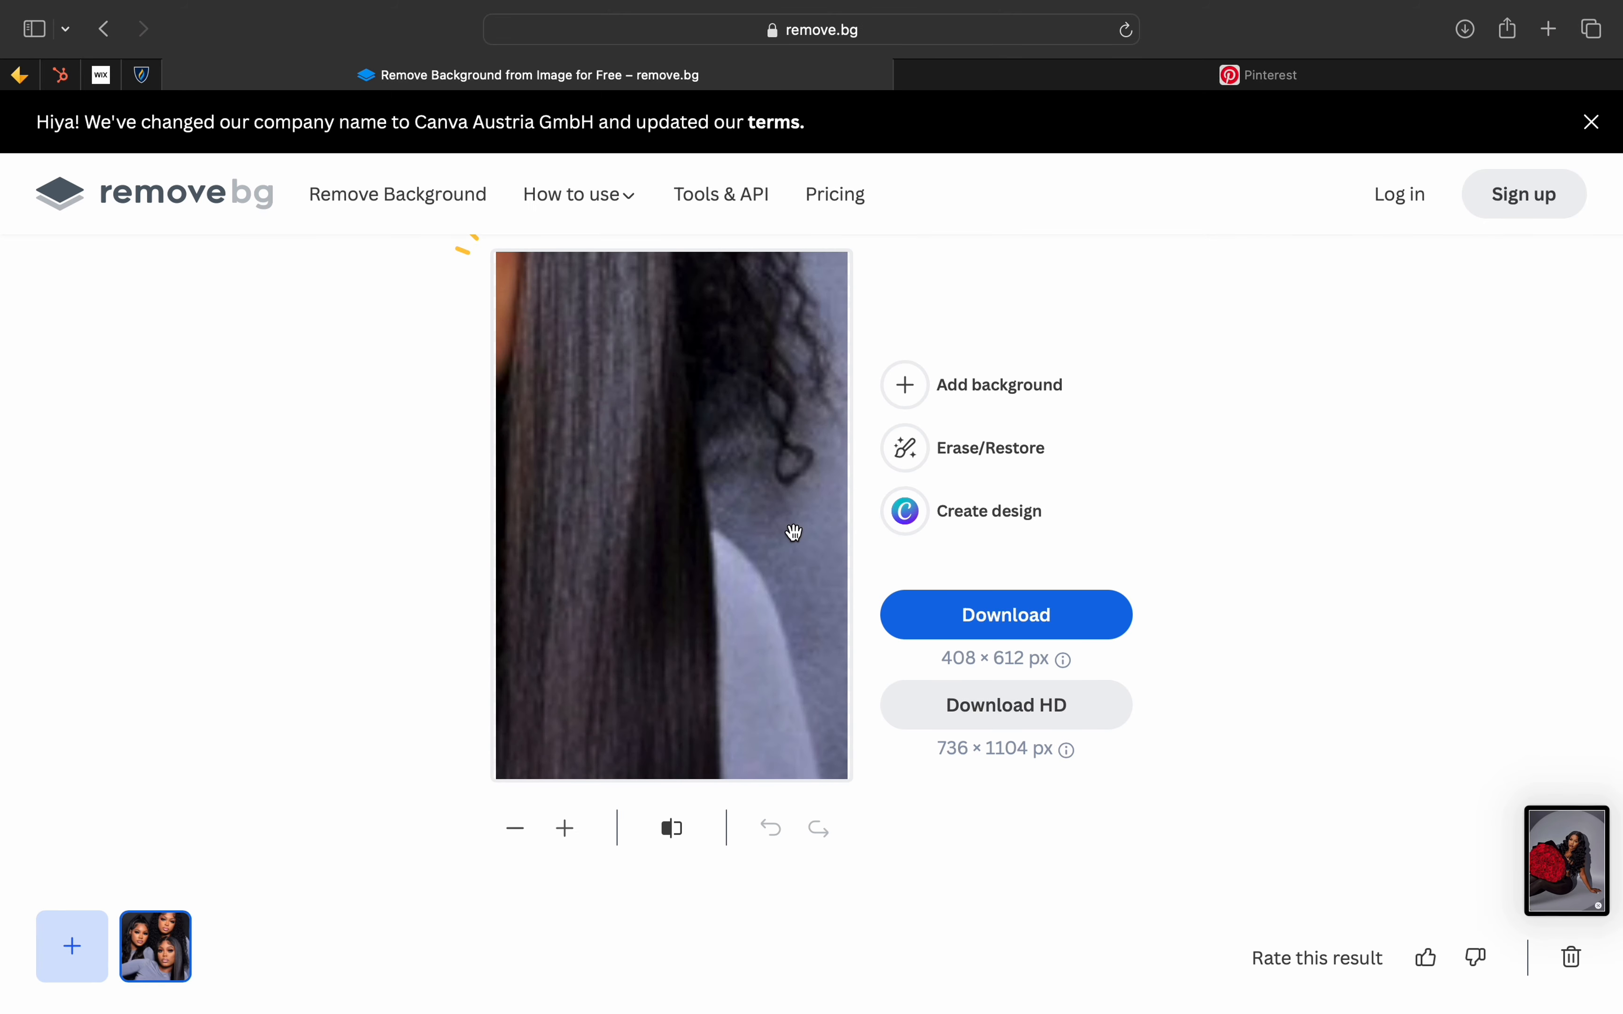
scroll(794, 535, "down", 10)
left_click(78, 966)
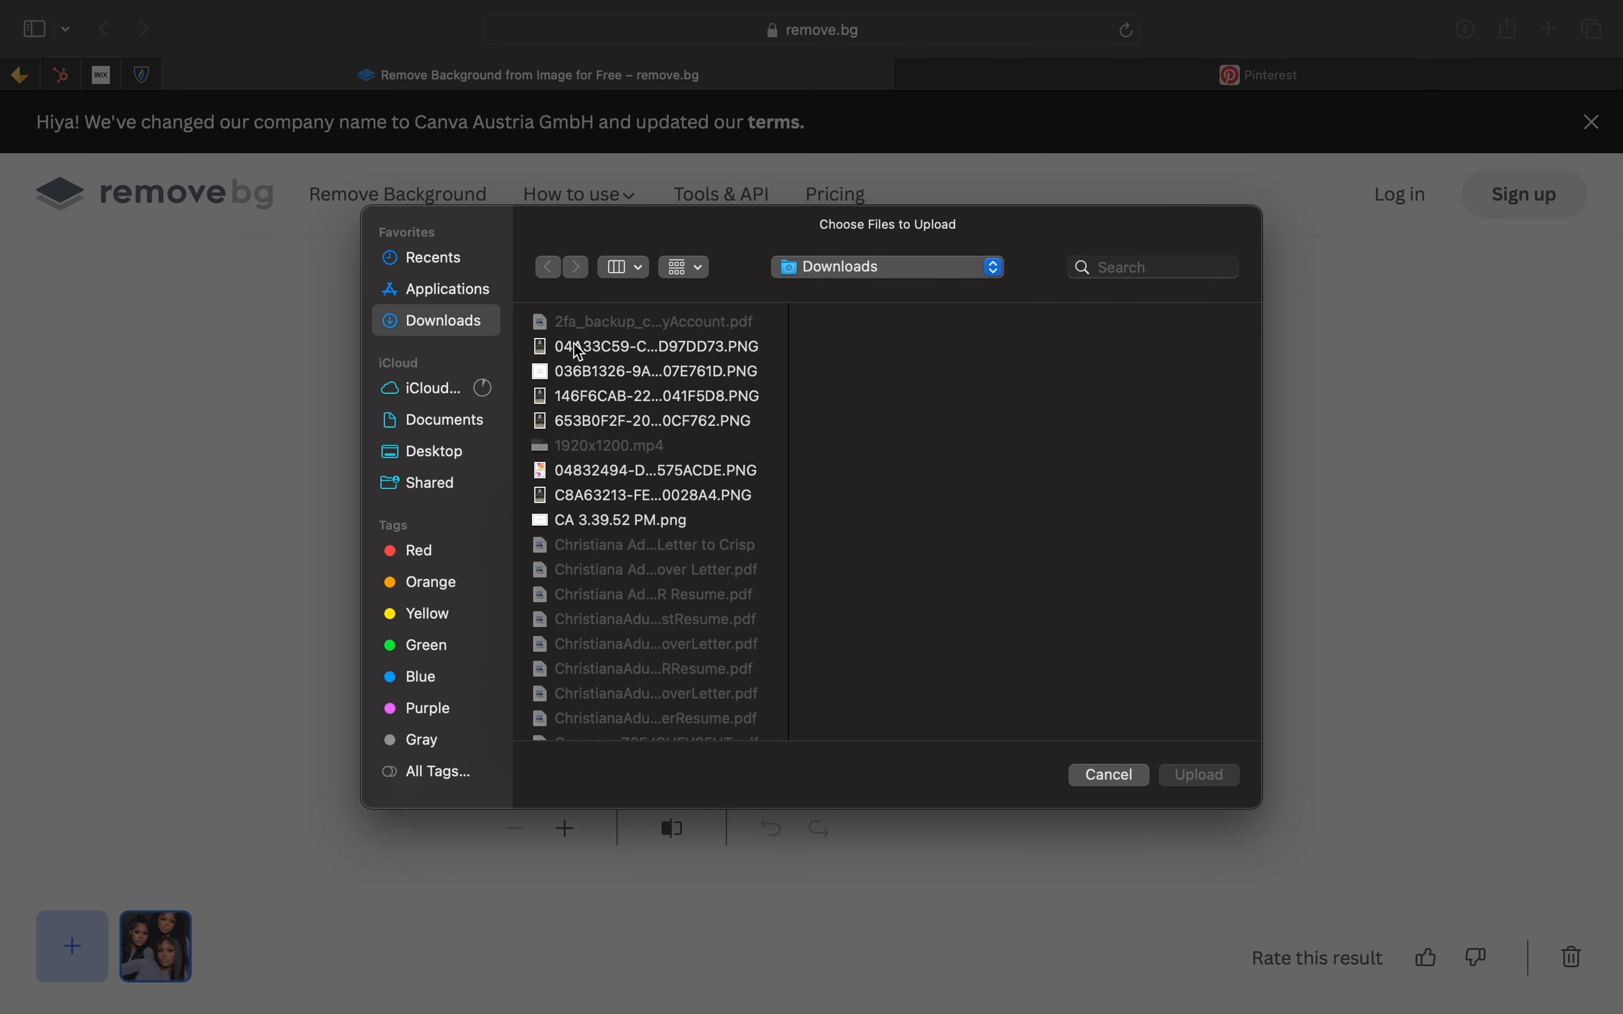
scroll(606, 384, "down", 8)
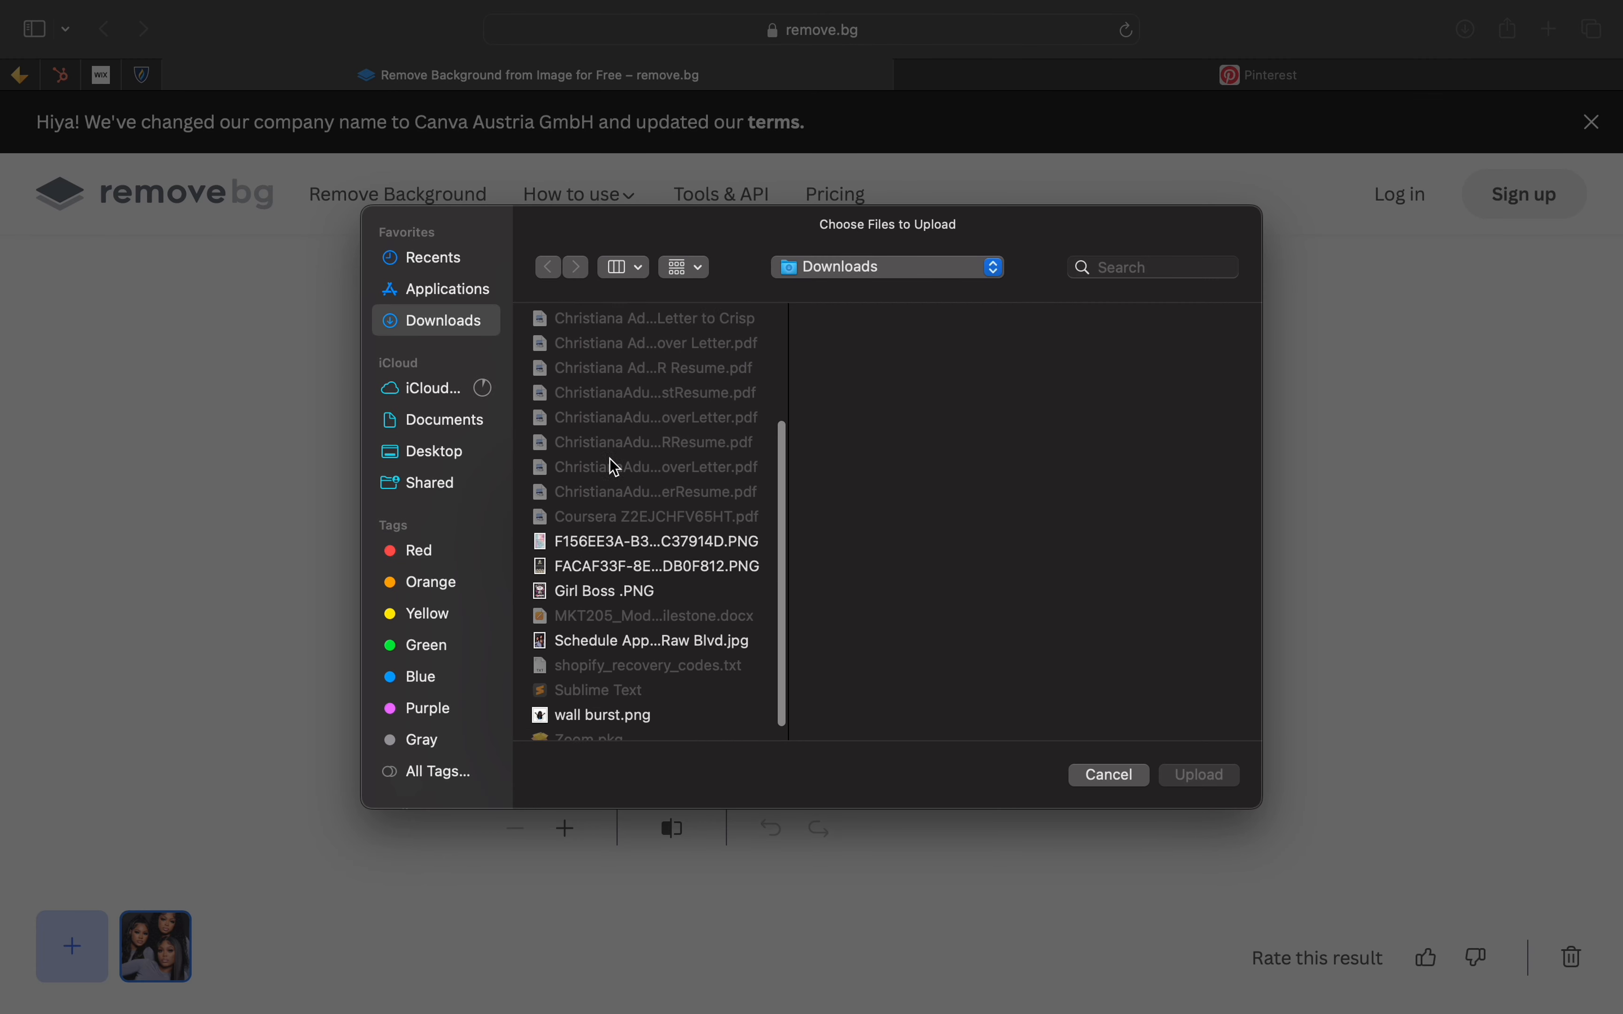
left_click(448, 262)
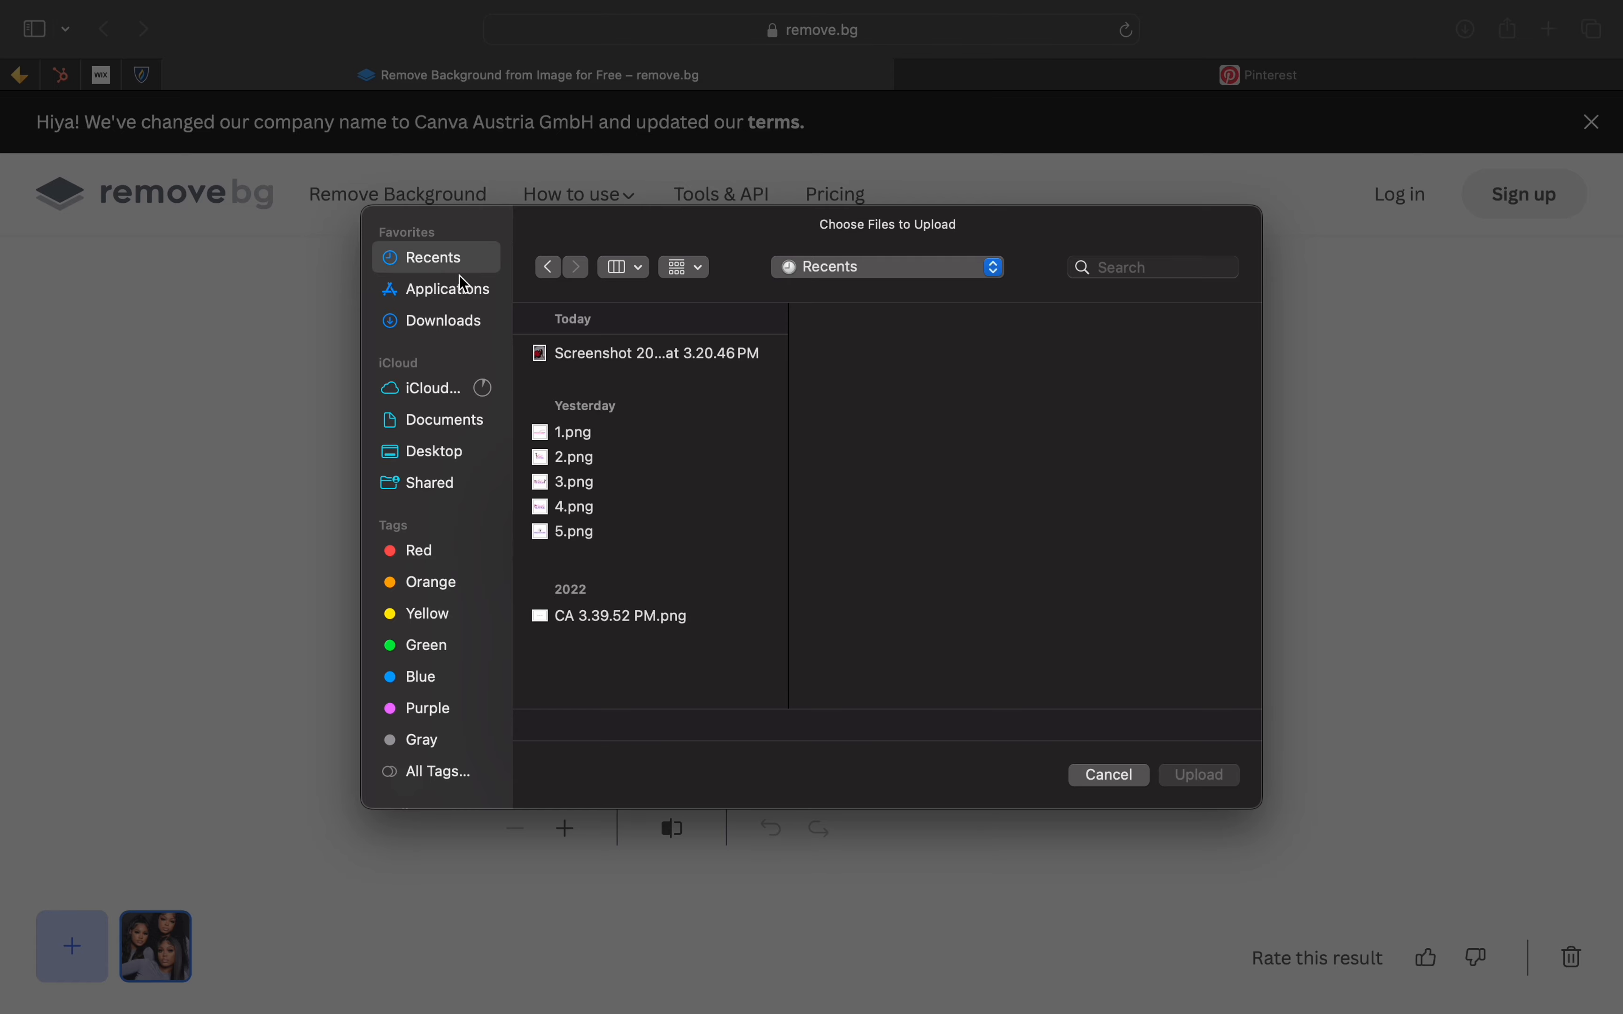
left_click(564, 362)
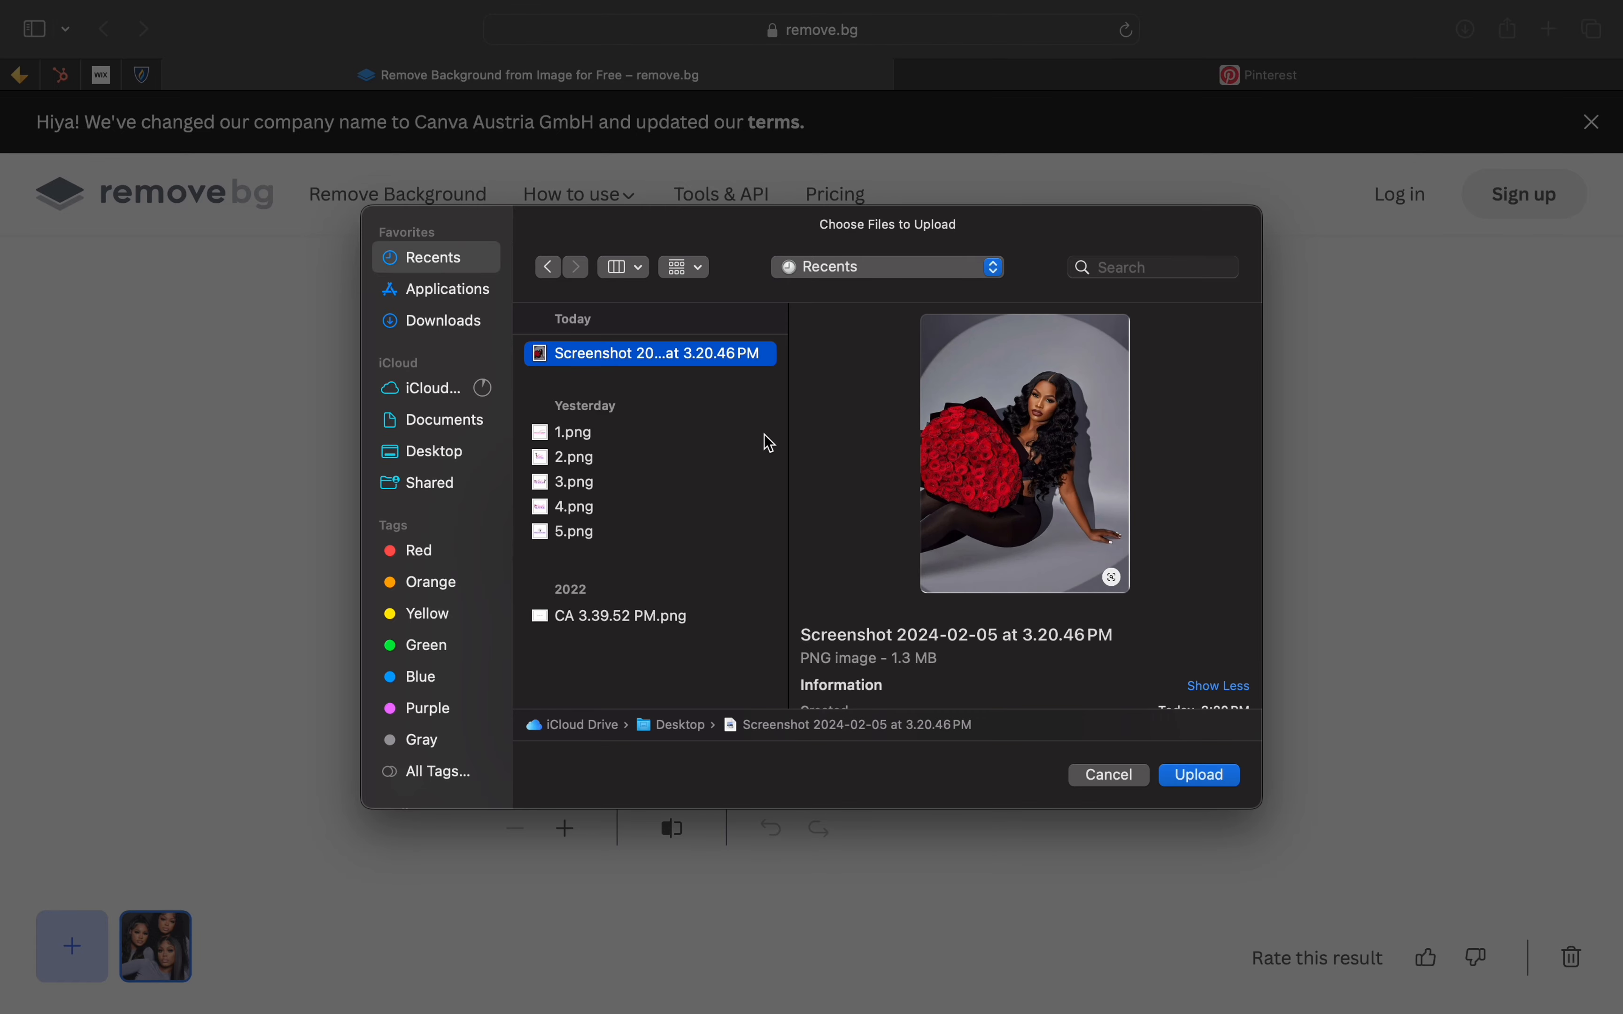
left_click(1227, 776)
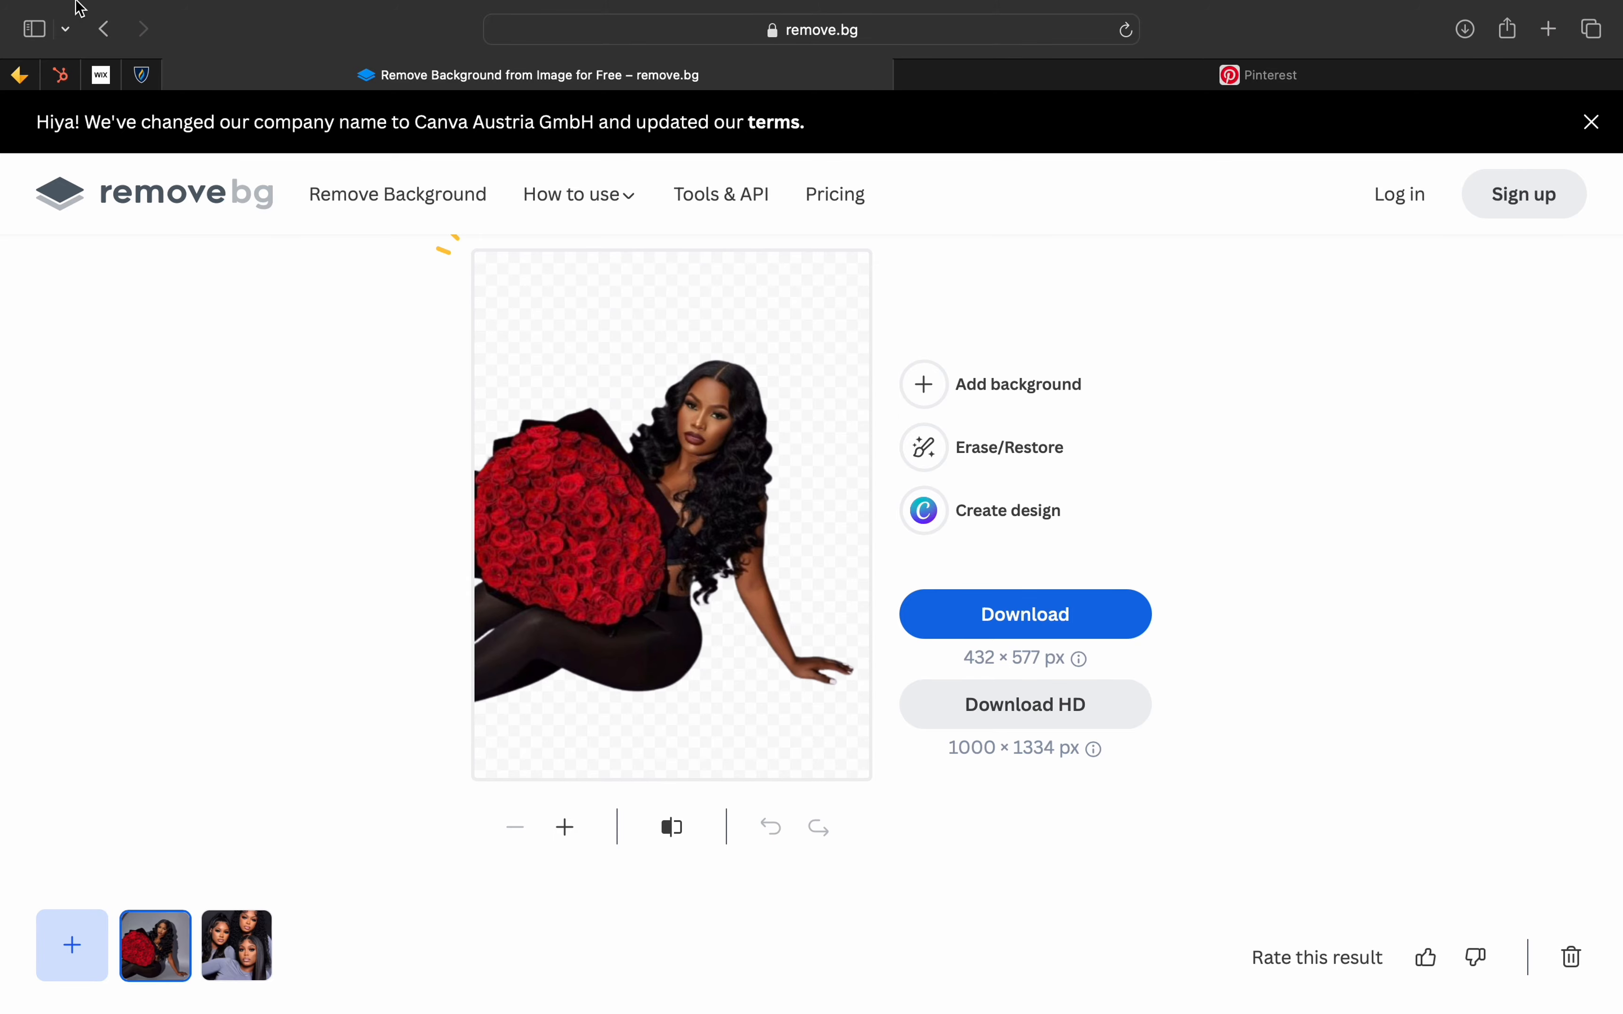
- Switch to Canva and upload the recent file Screenshot 2024-02-05 at 3.20.46 PM to the design's uploads
left_click(73, 59)
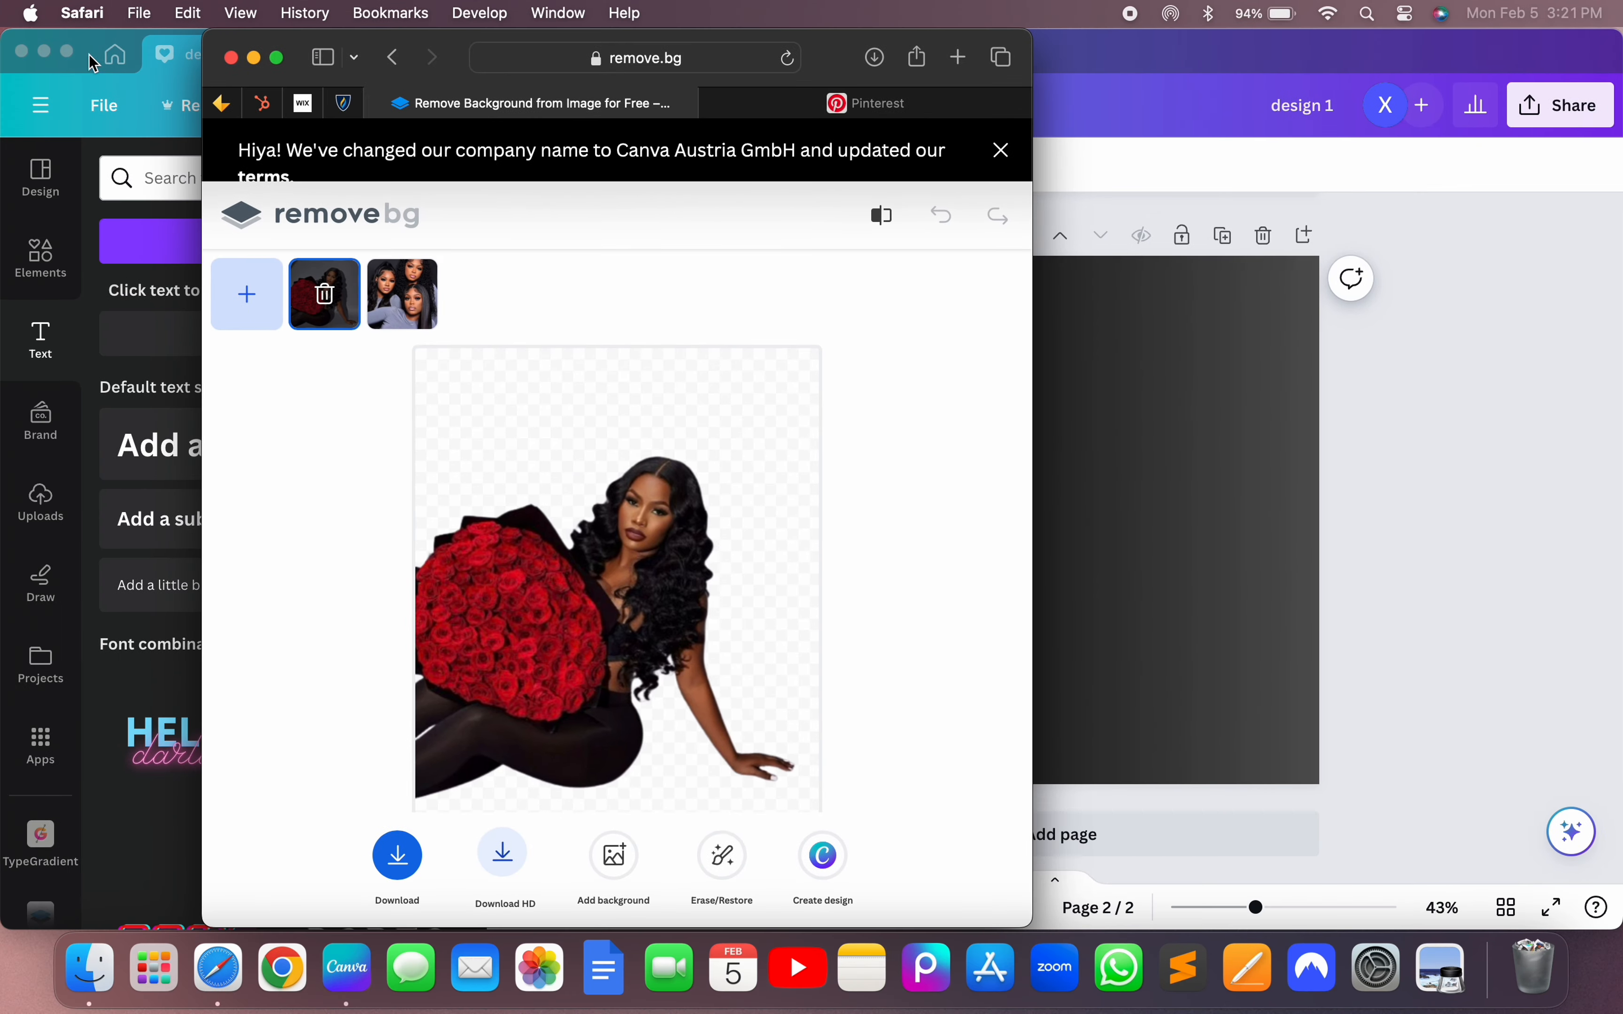
left_click(252, 58)
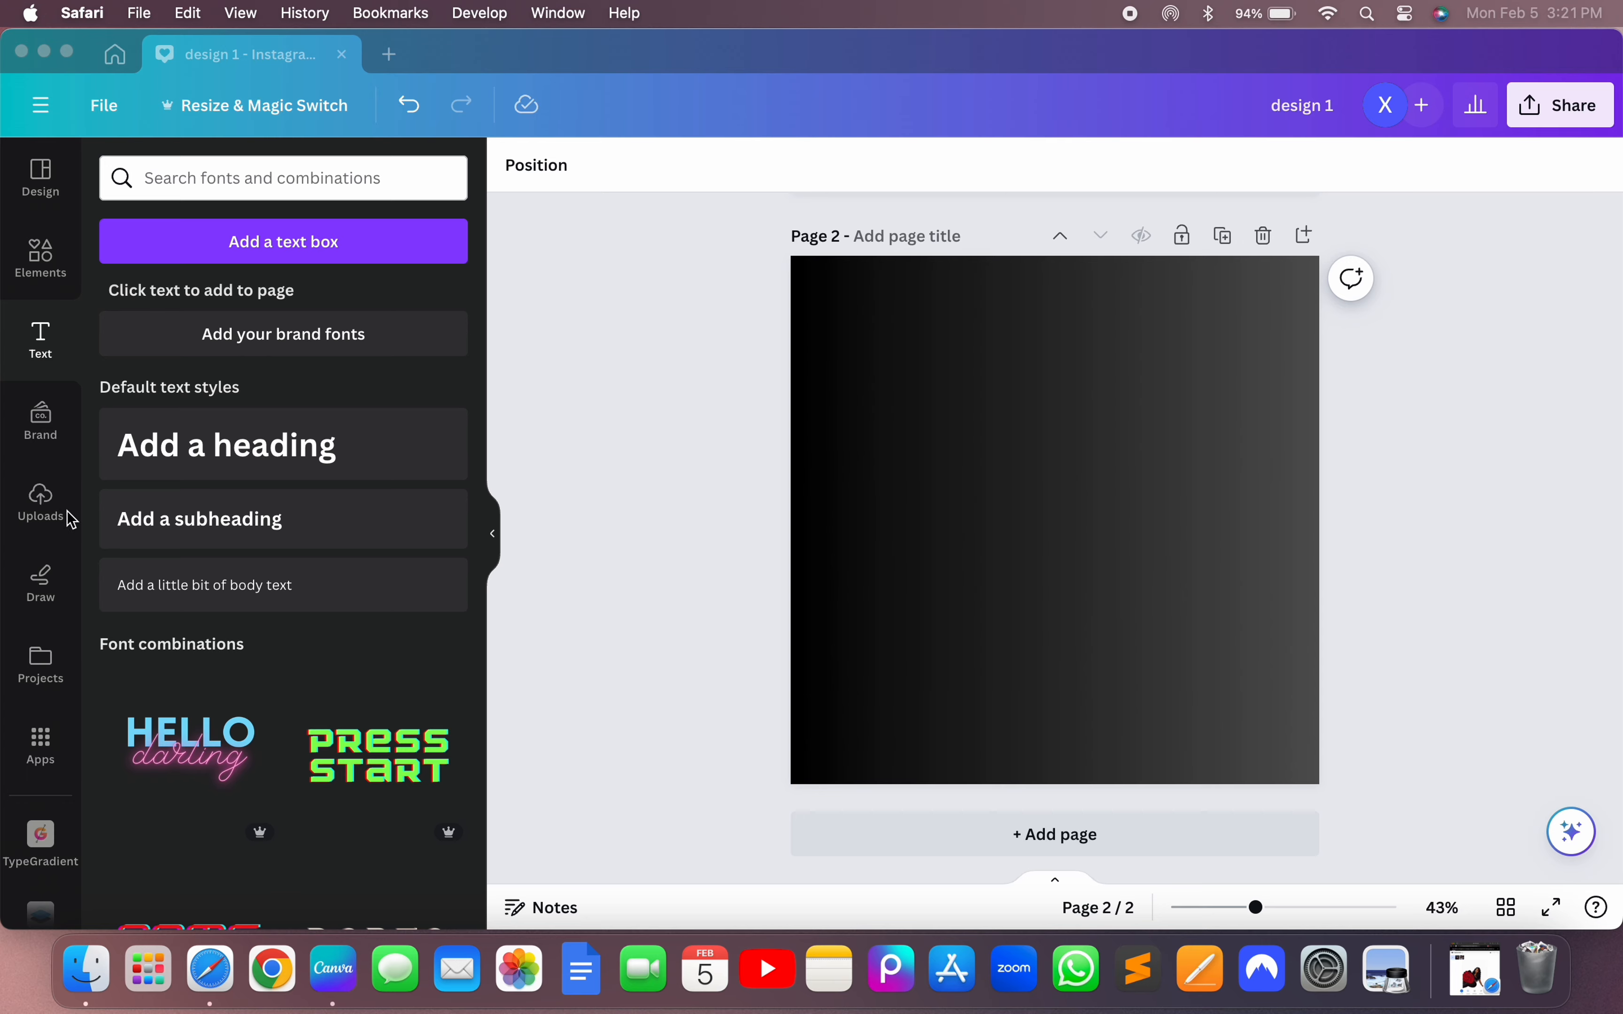
left_click(41, 506)
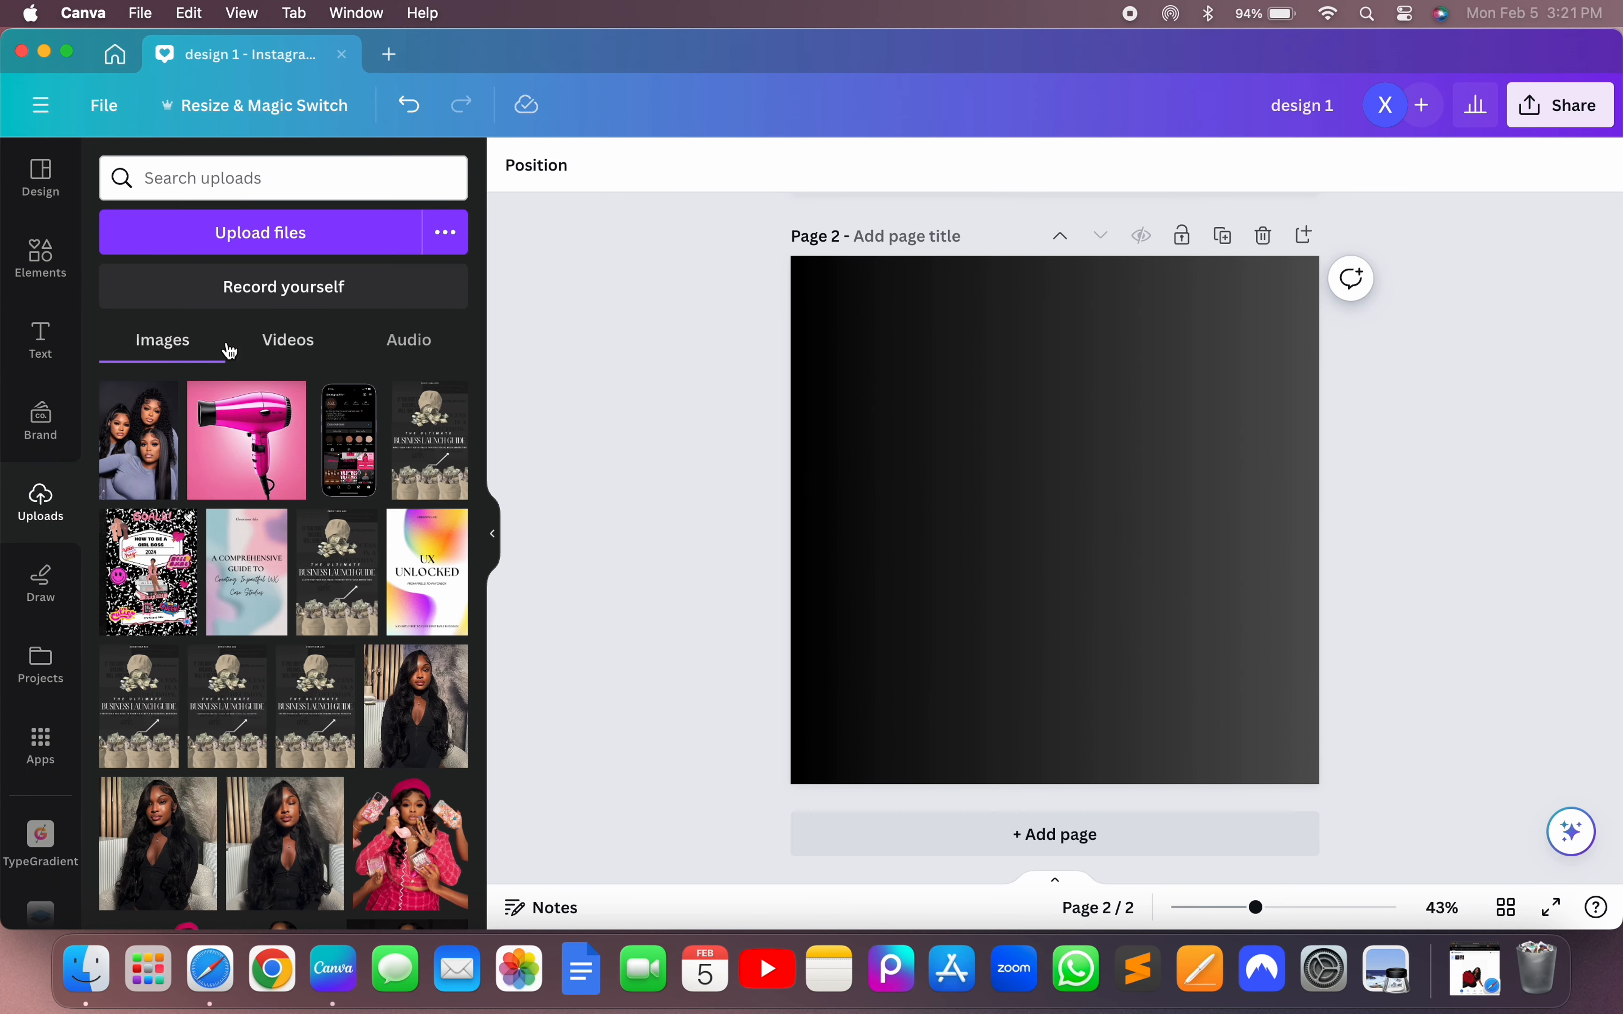
left_click(270, 236)
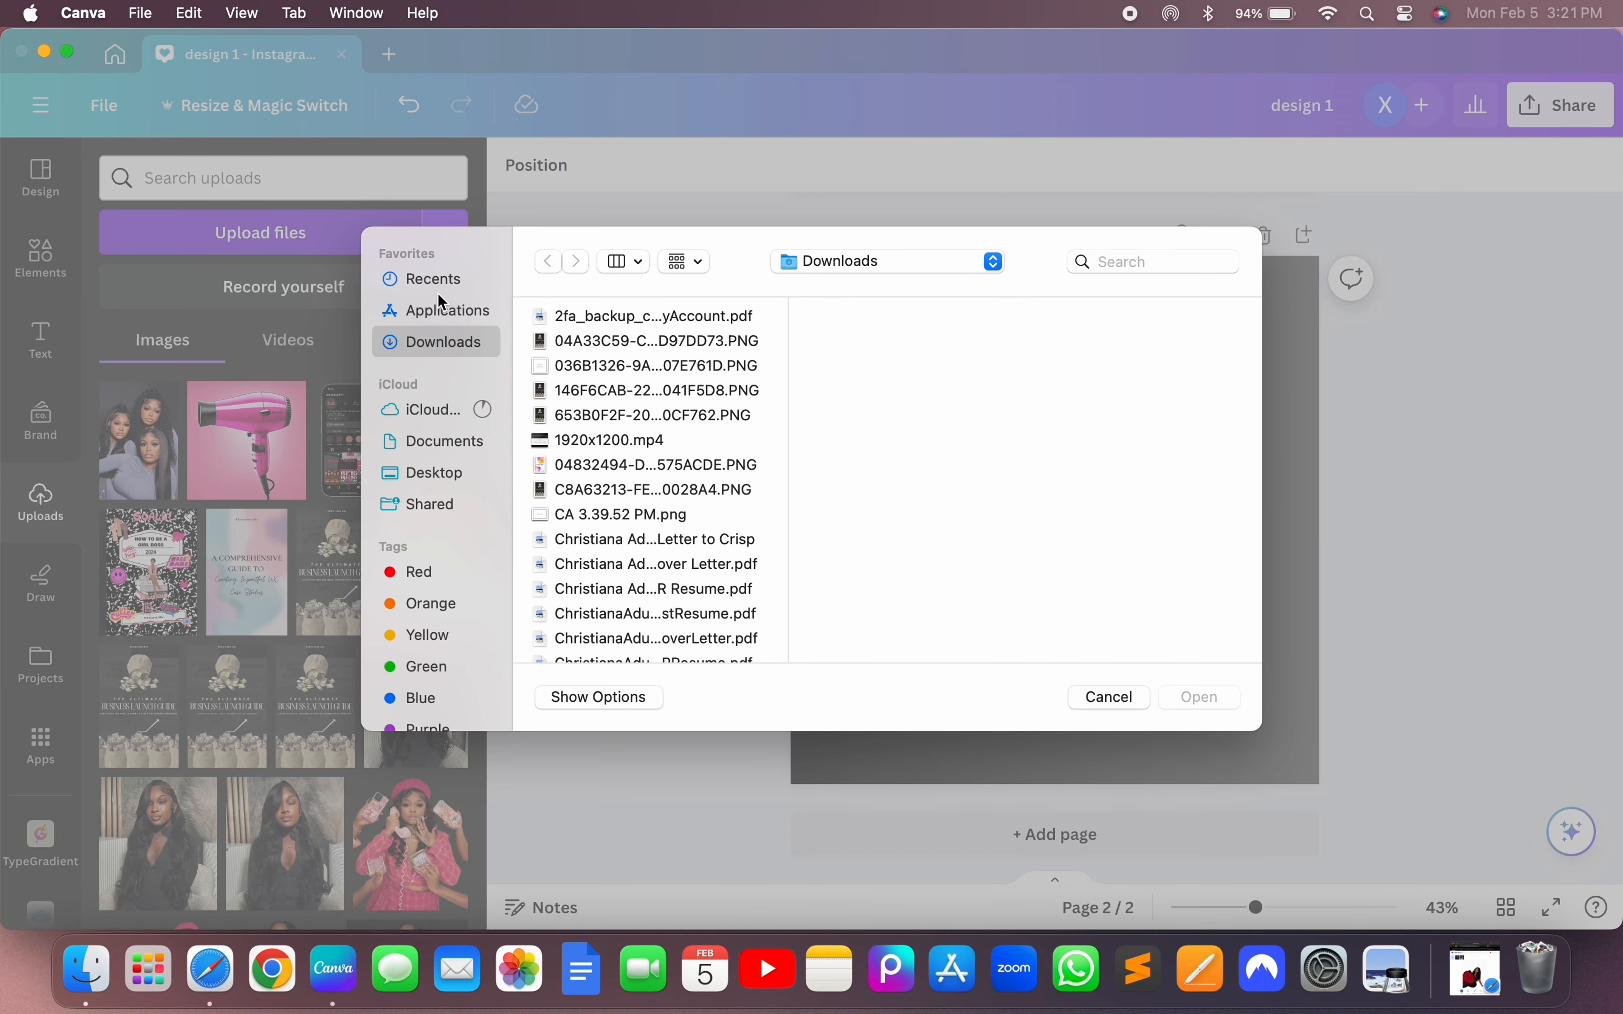
left_click(443, 280)
left_click(584, 376)
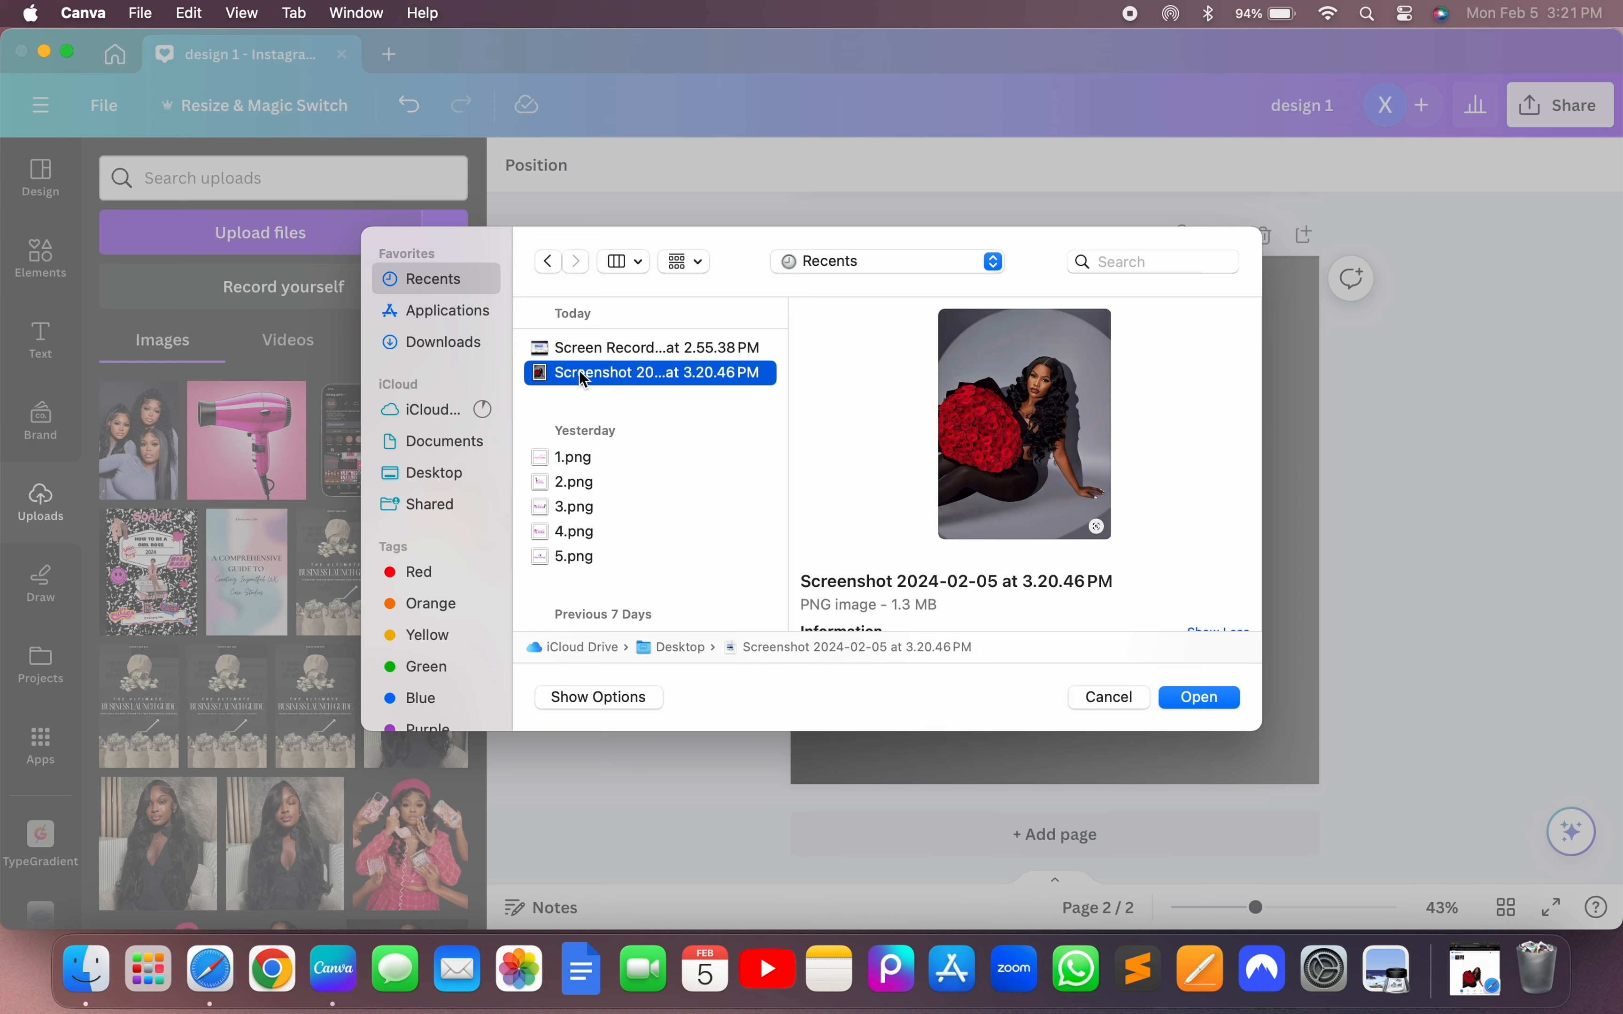
left_click(1226, 708)
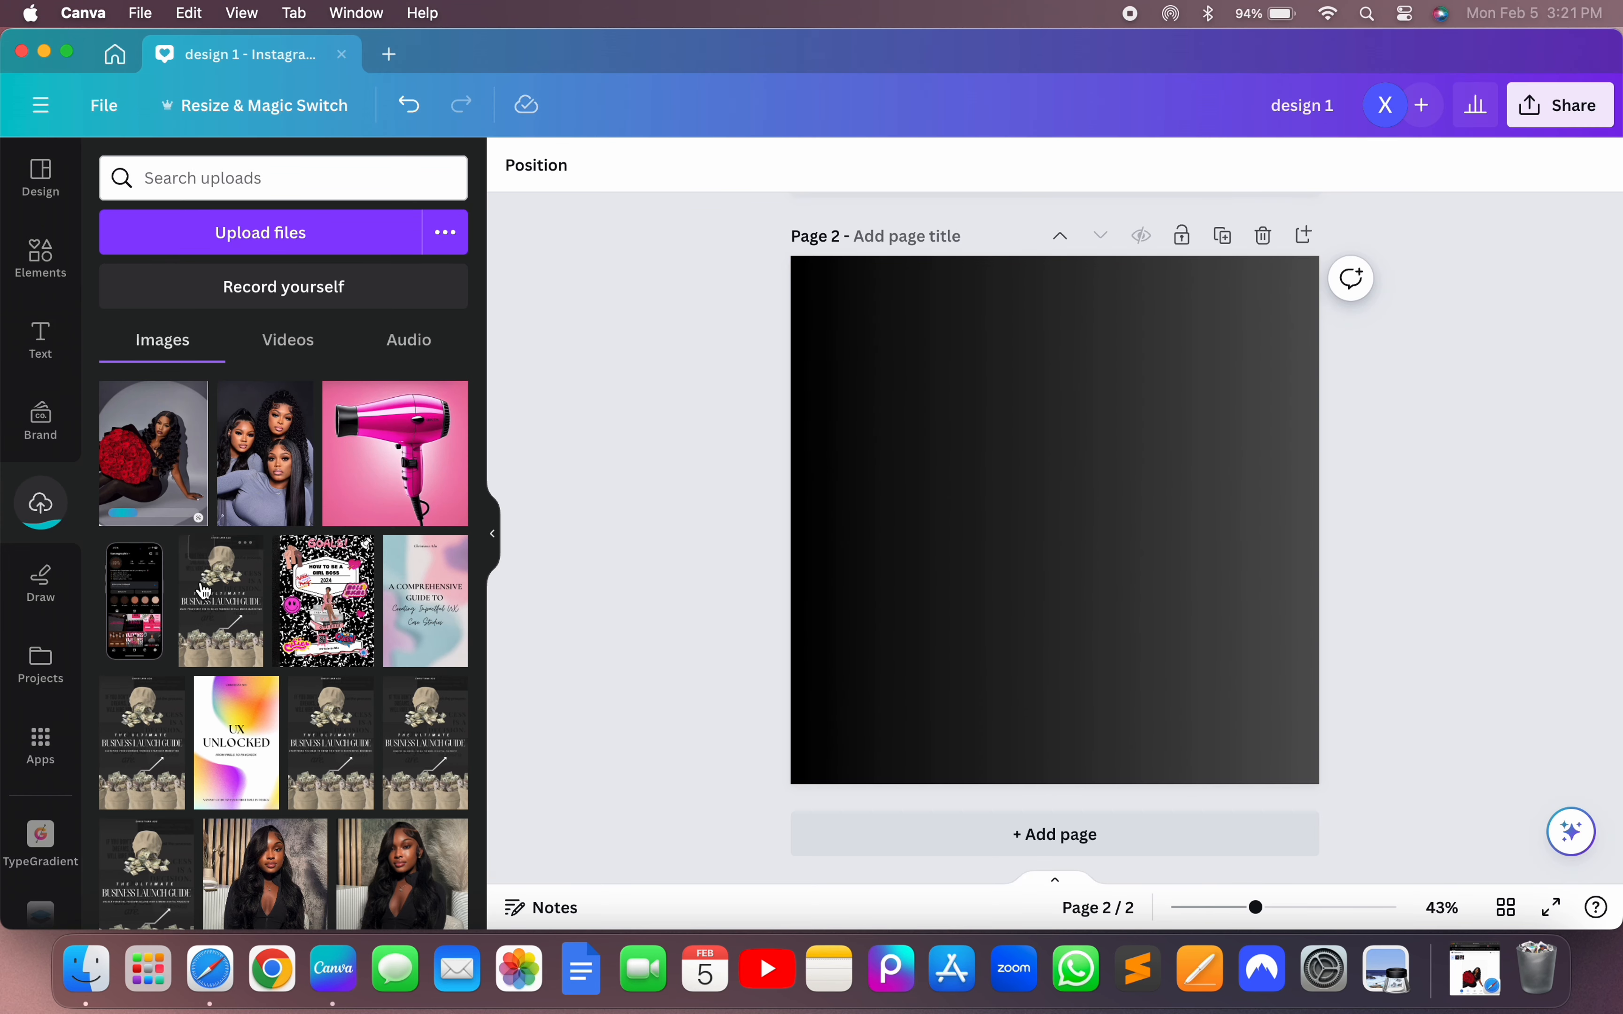
- Try the uploaded rose bouquet photo on page 2 with its background removed by BG Remover, and delete it from the page
left_click(144, 481)
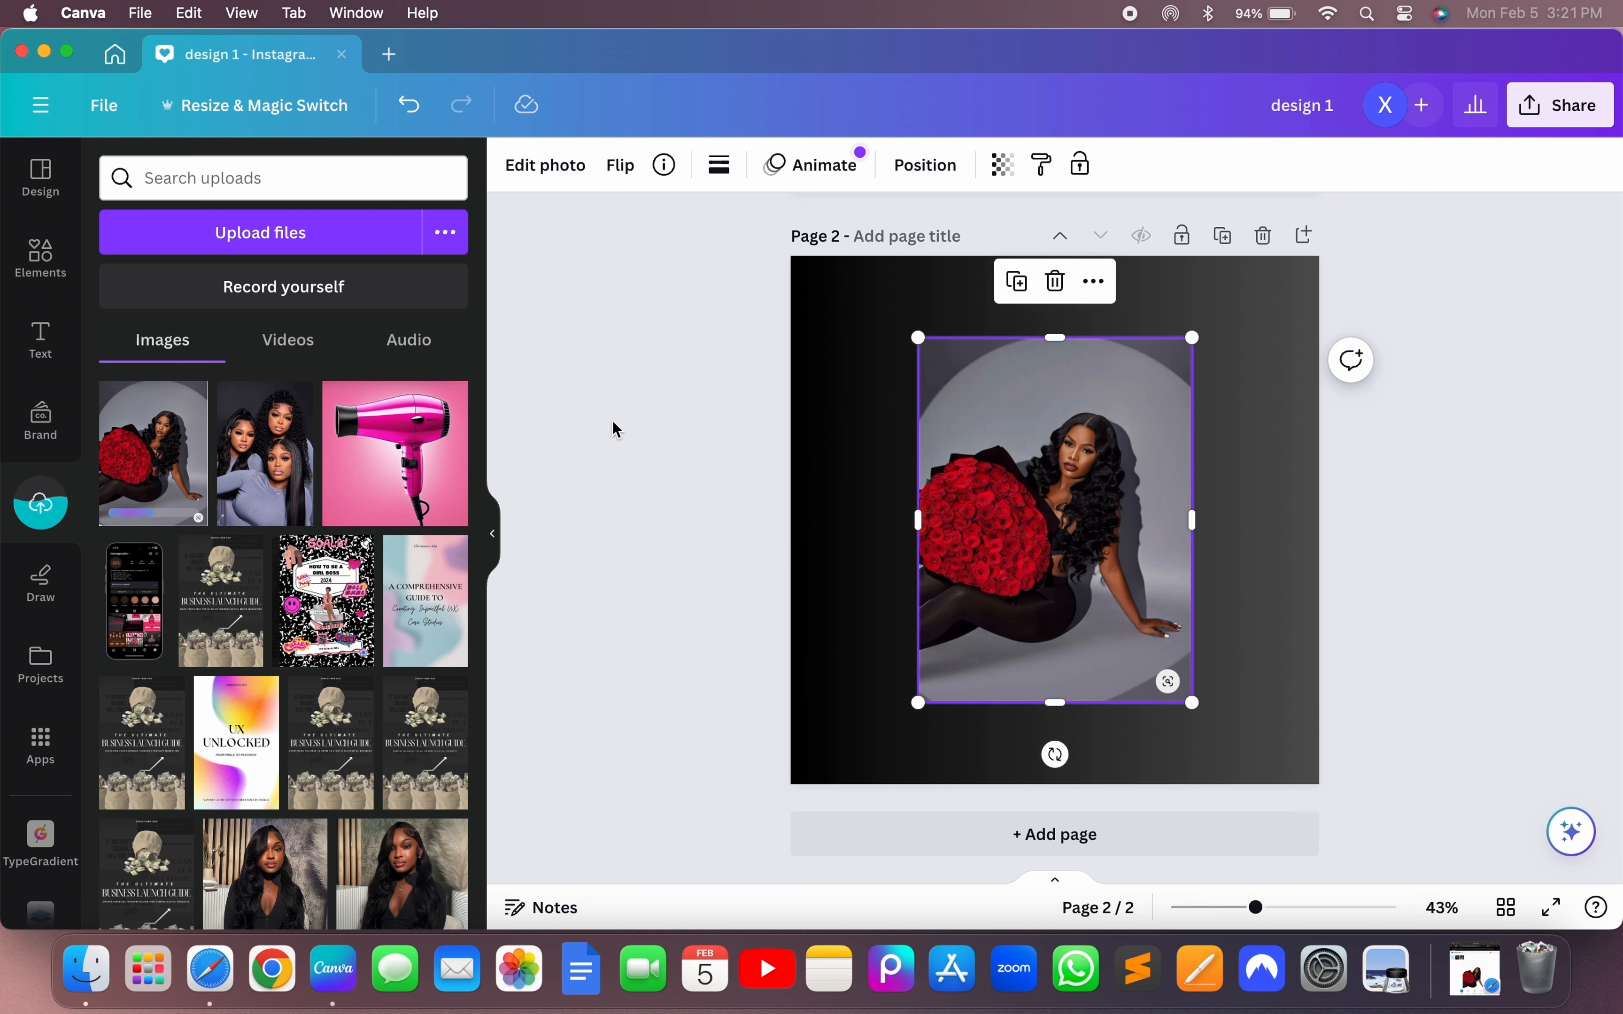
left_click(547, 166)
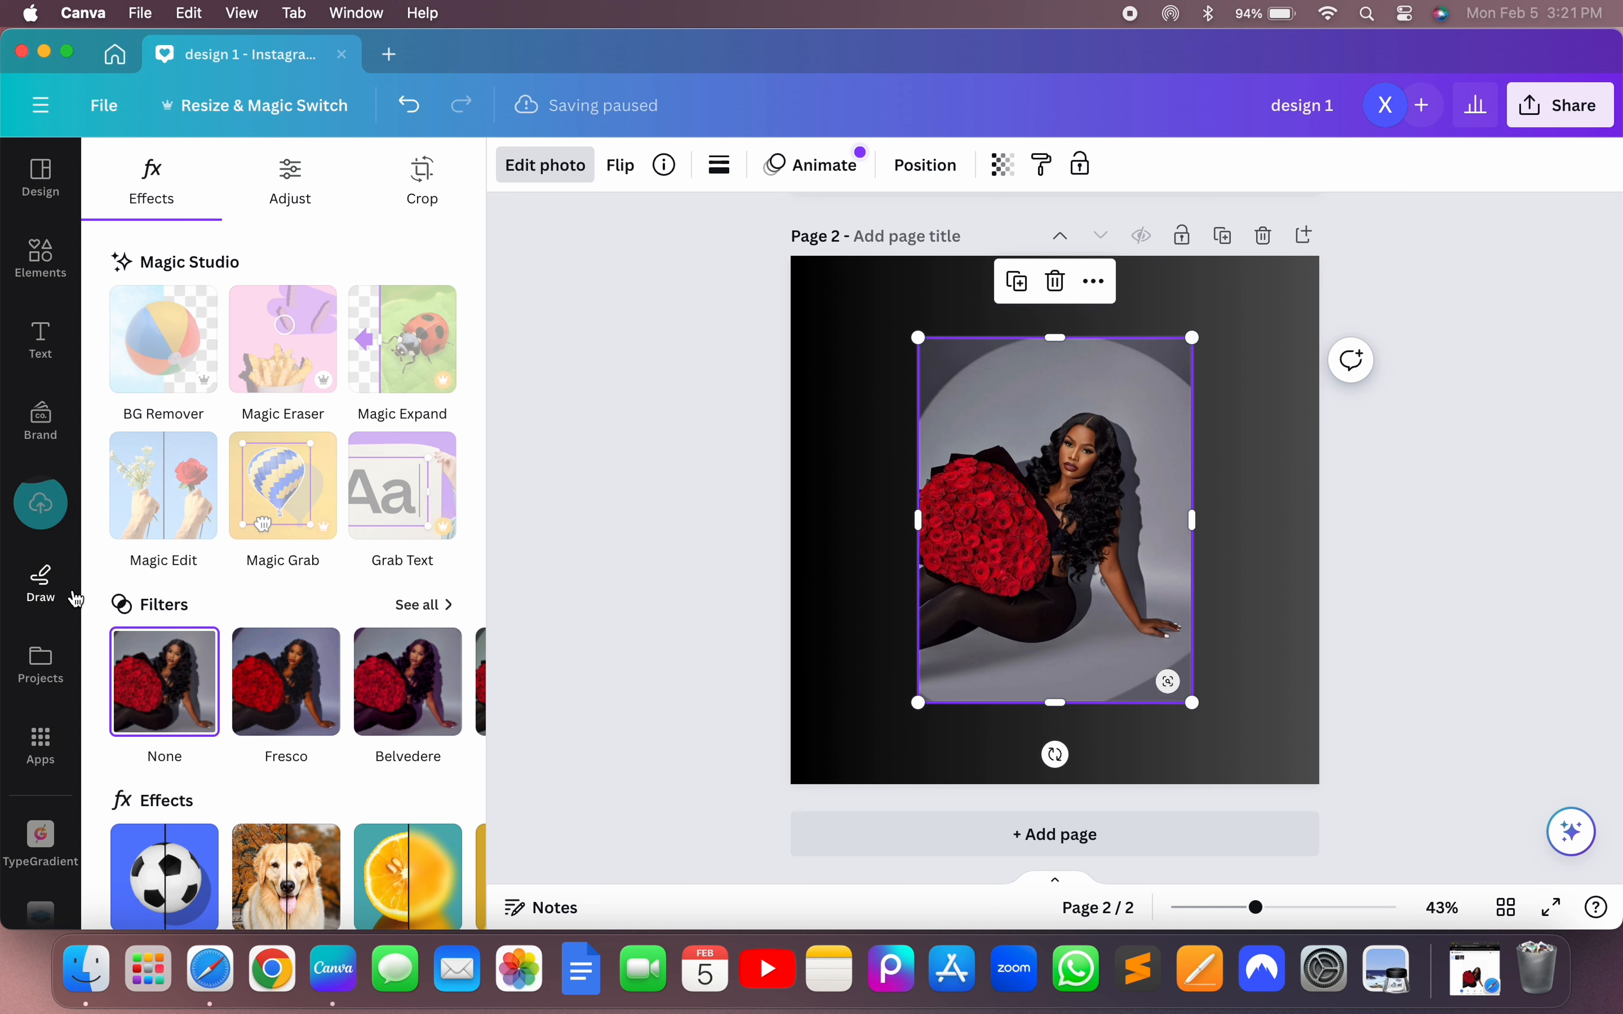
left_click(40, 503)
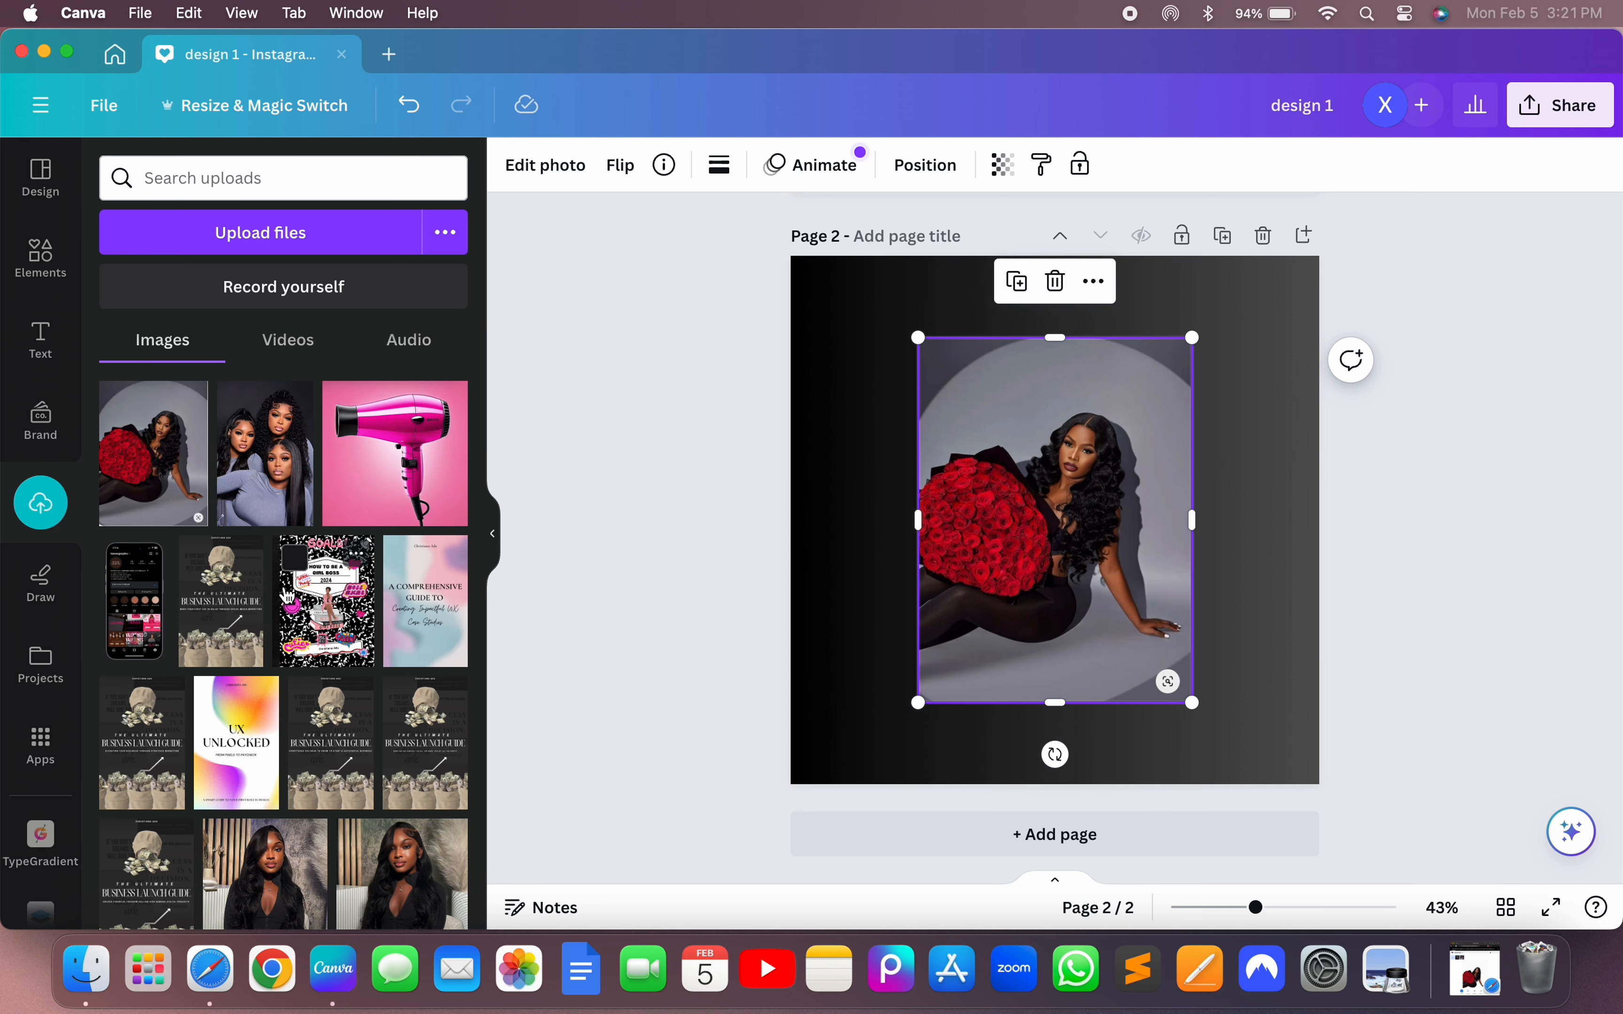
left_click(543, 167)
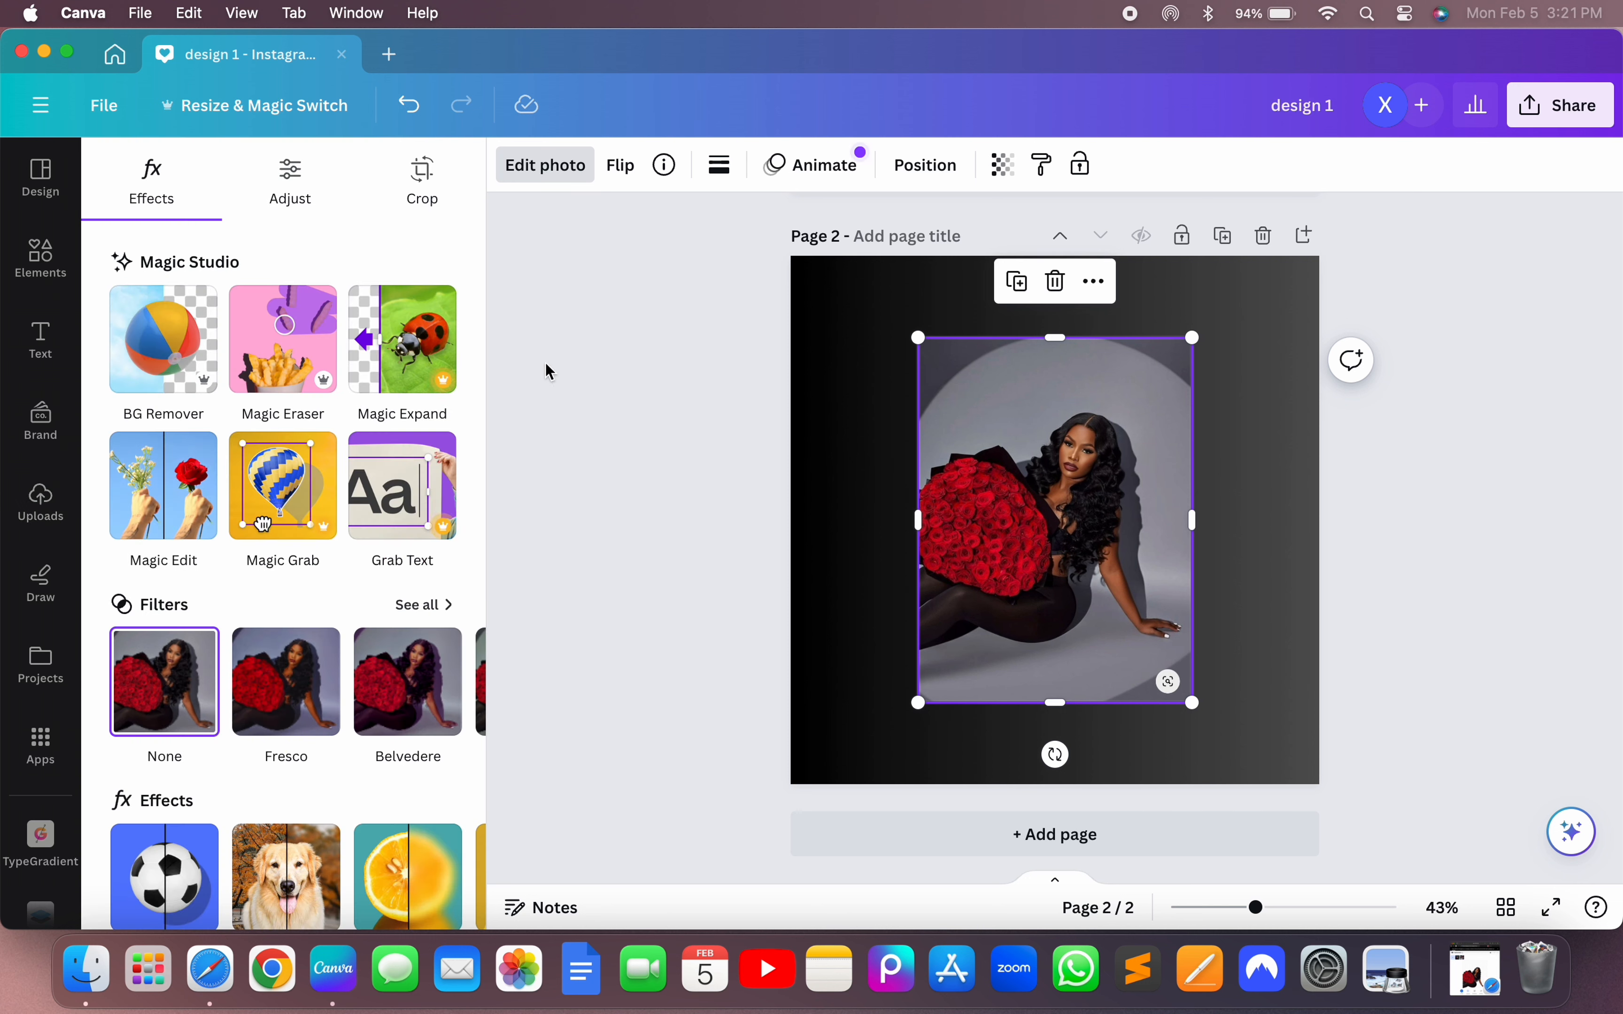
left_click(171, 366)
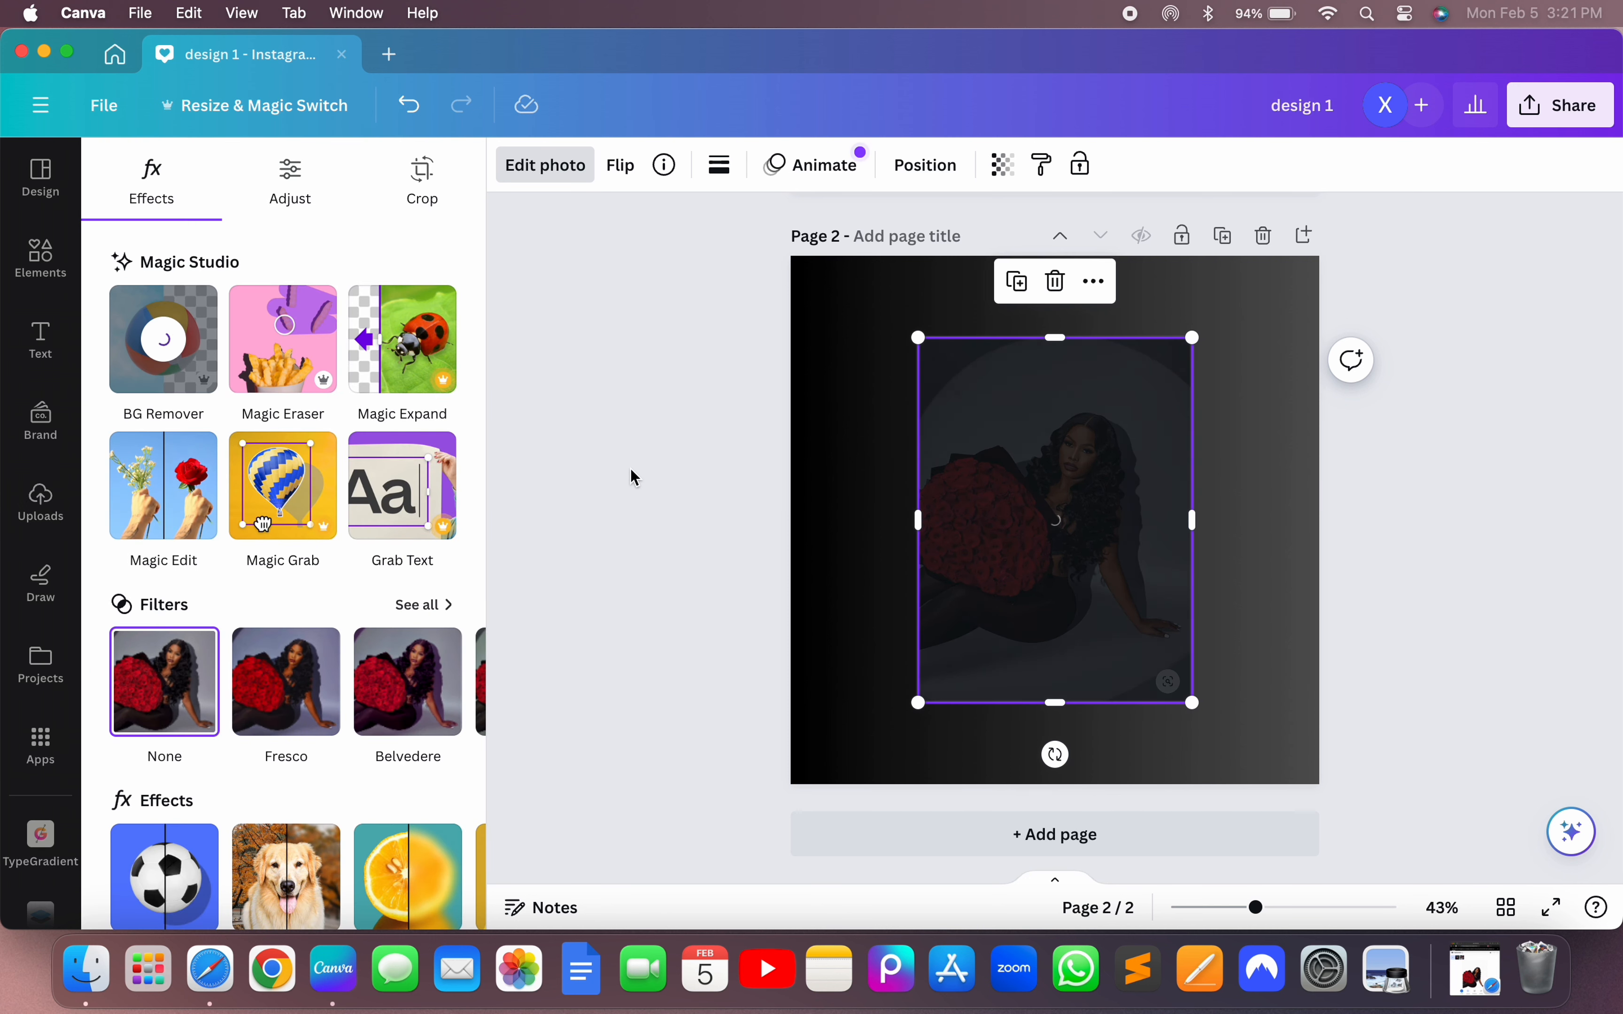
left_click(1286, 542)
left_click(1090, 540)
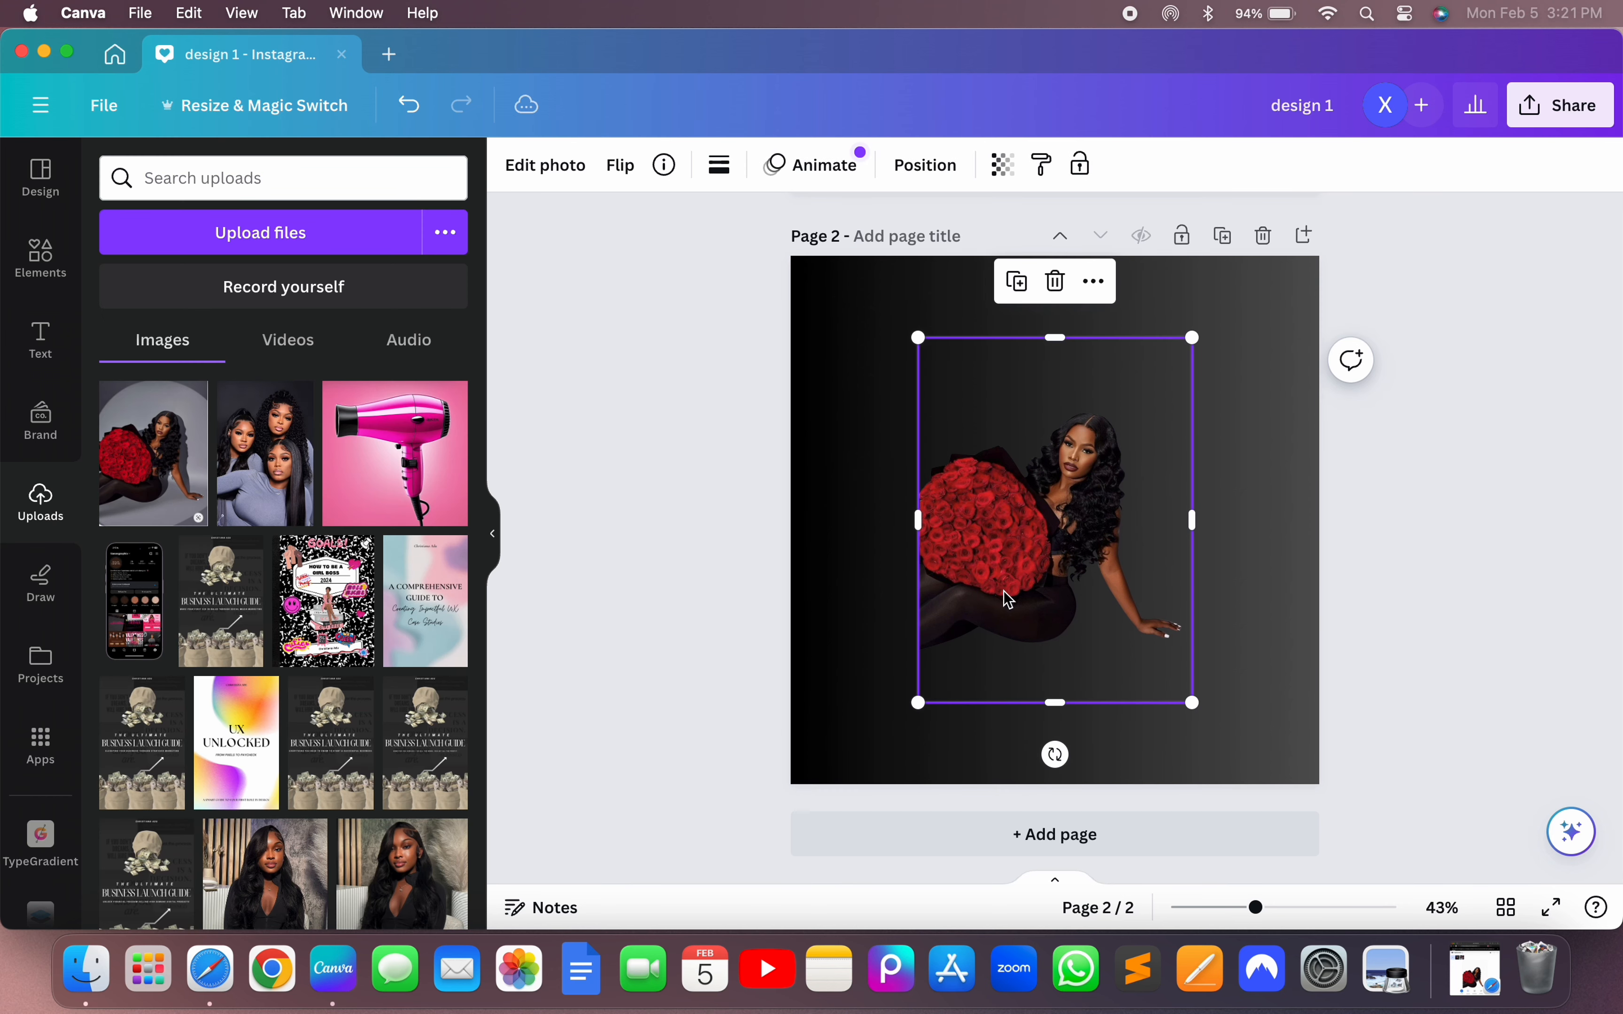
left_click(1057, 281)
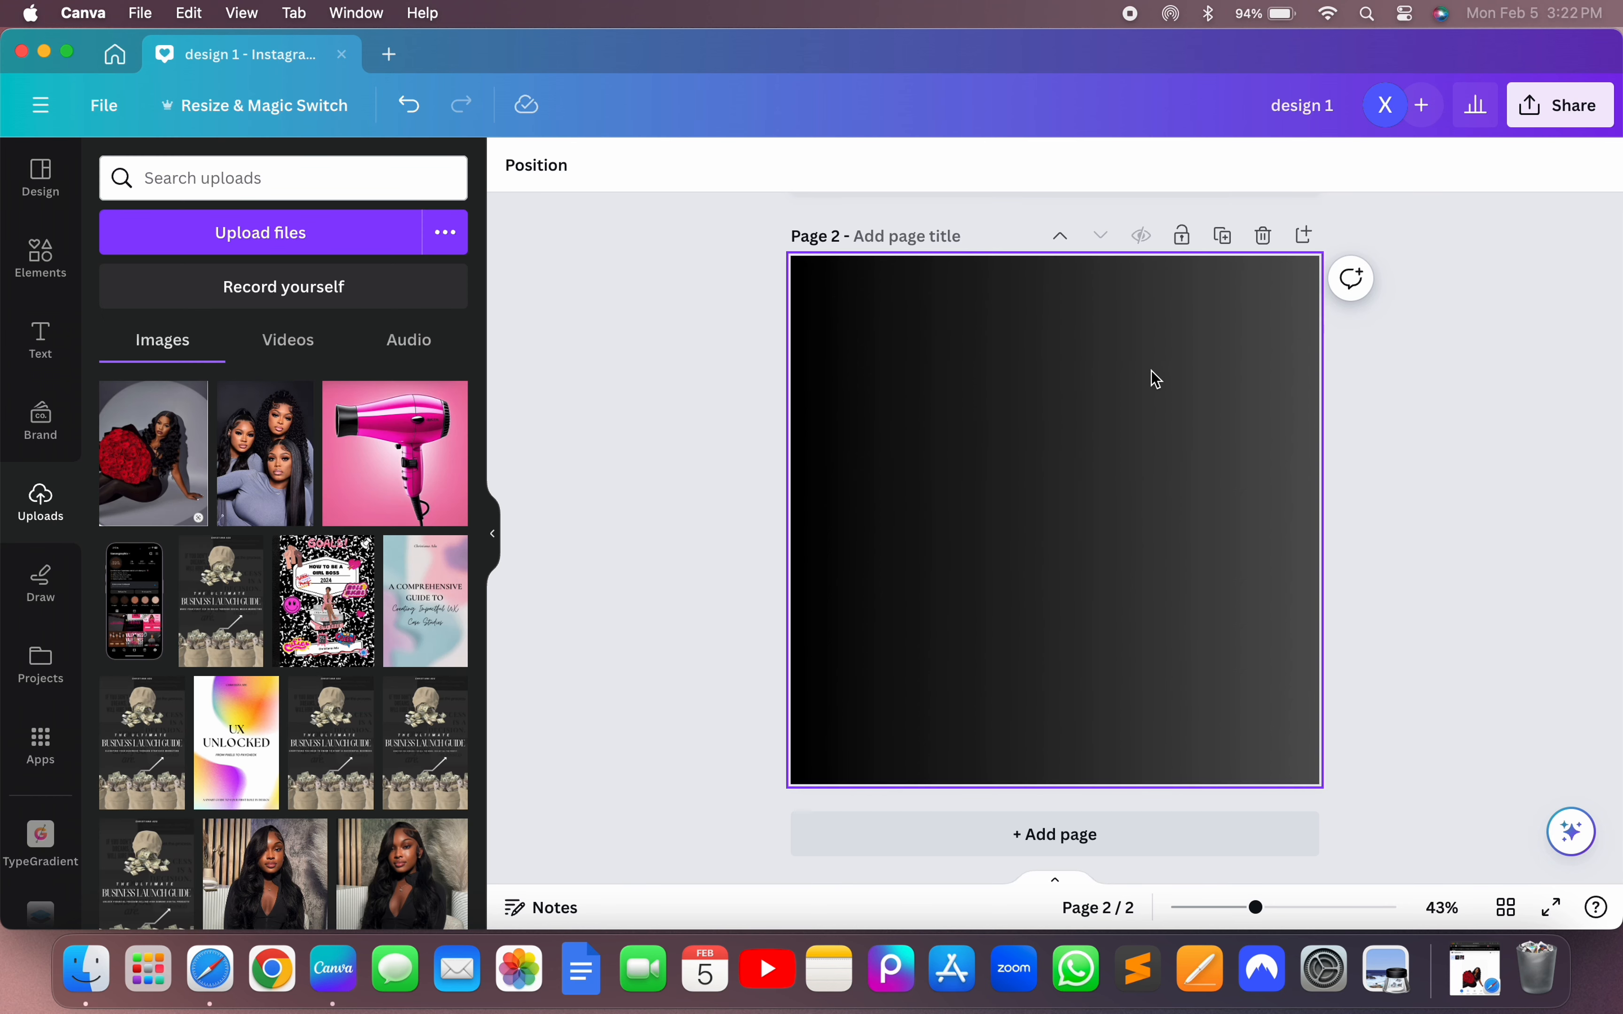
- Try solid red as page 2's background color and settle on solid black from the document colors
left_click(516, 173)
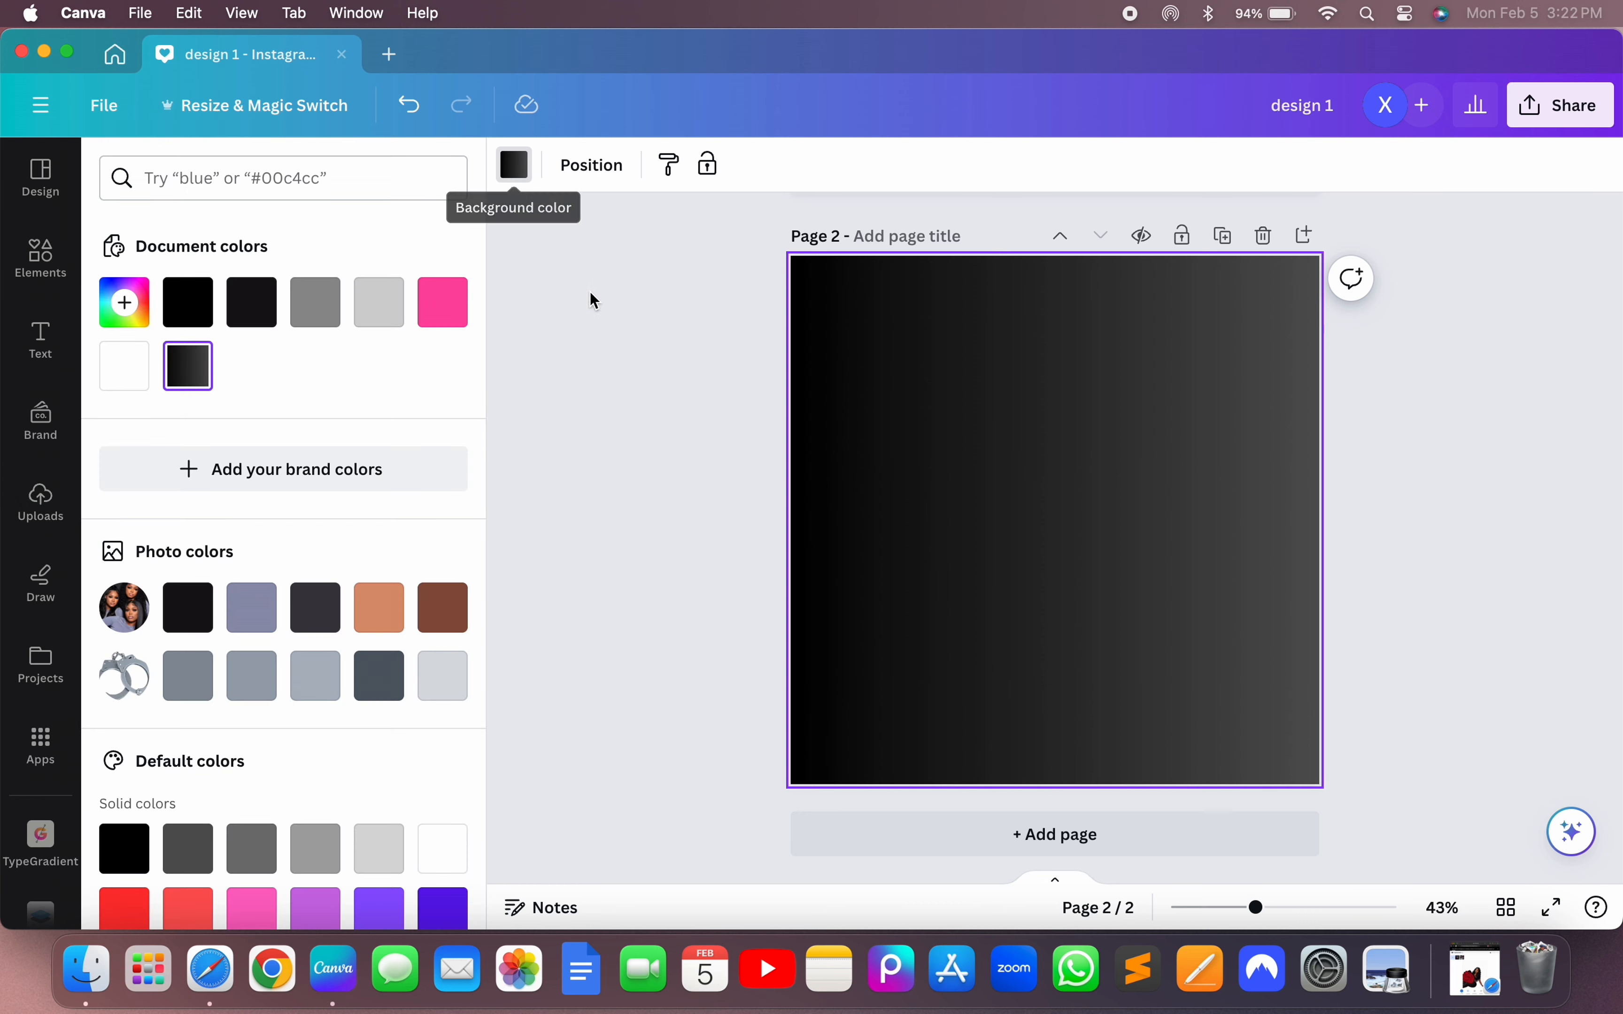
scroll(365, 428, "down", 4)
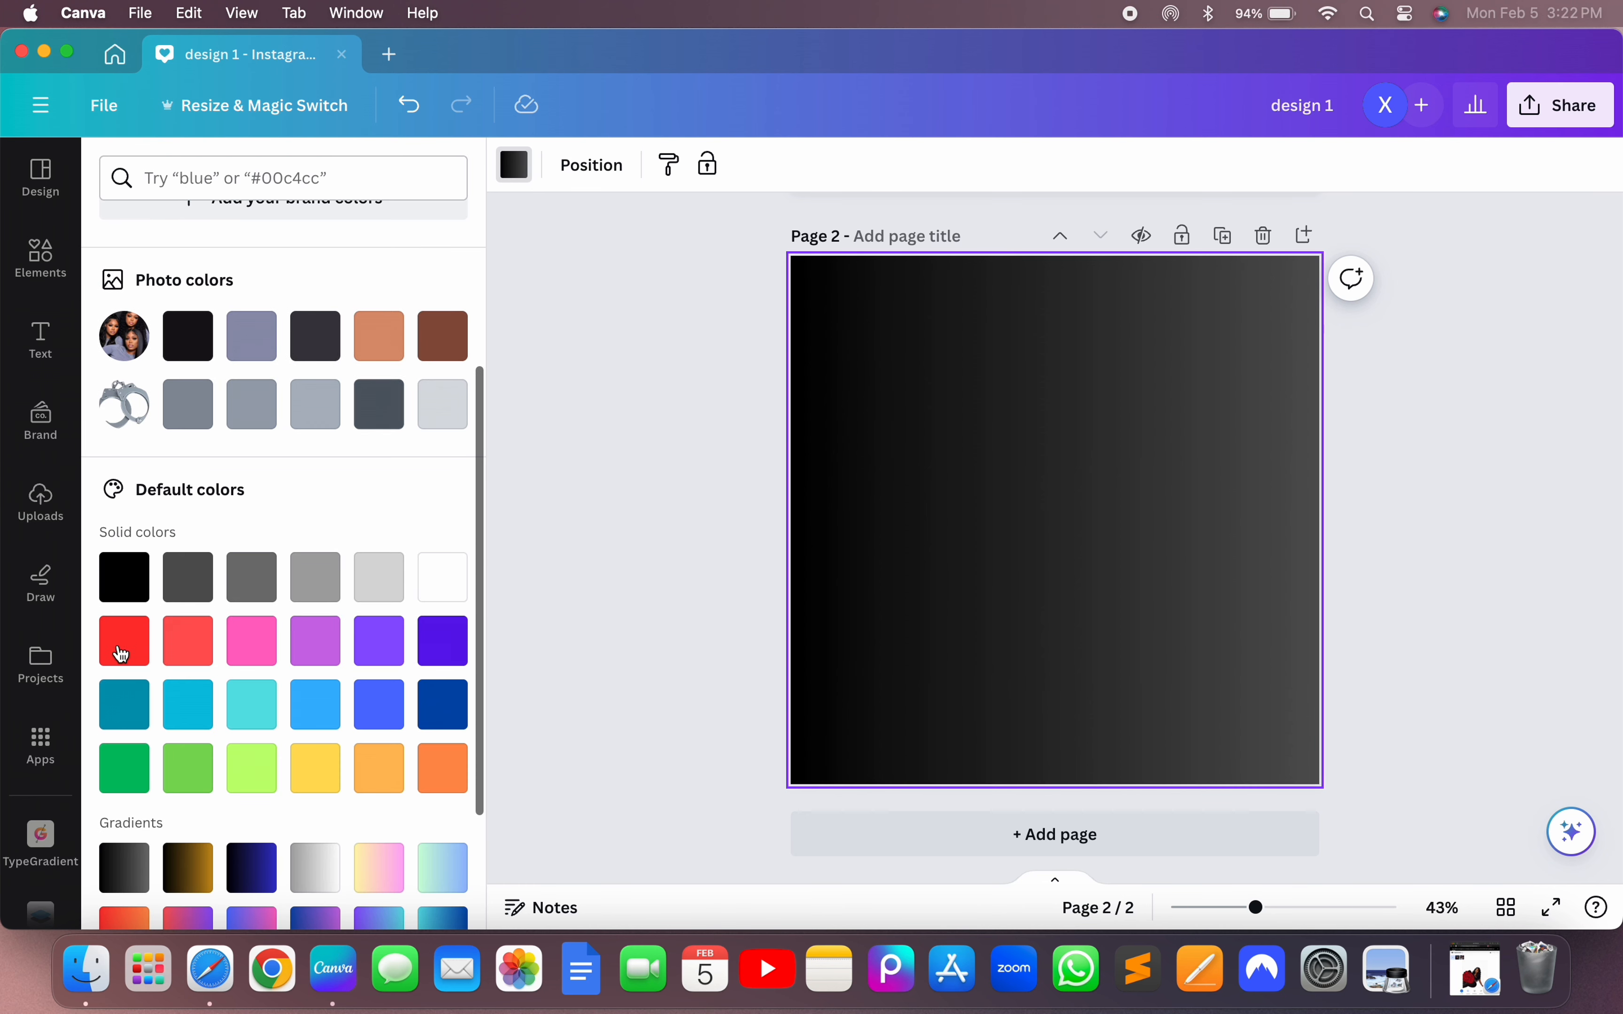
left_click(118, 662)
scroll(223, 479, "up", 4)
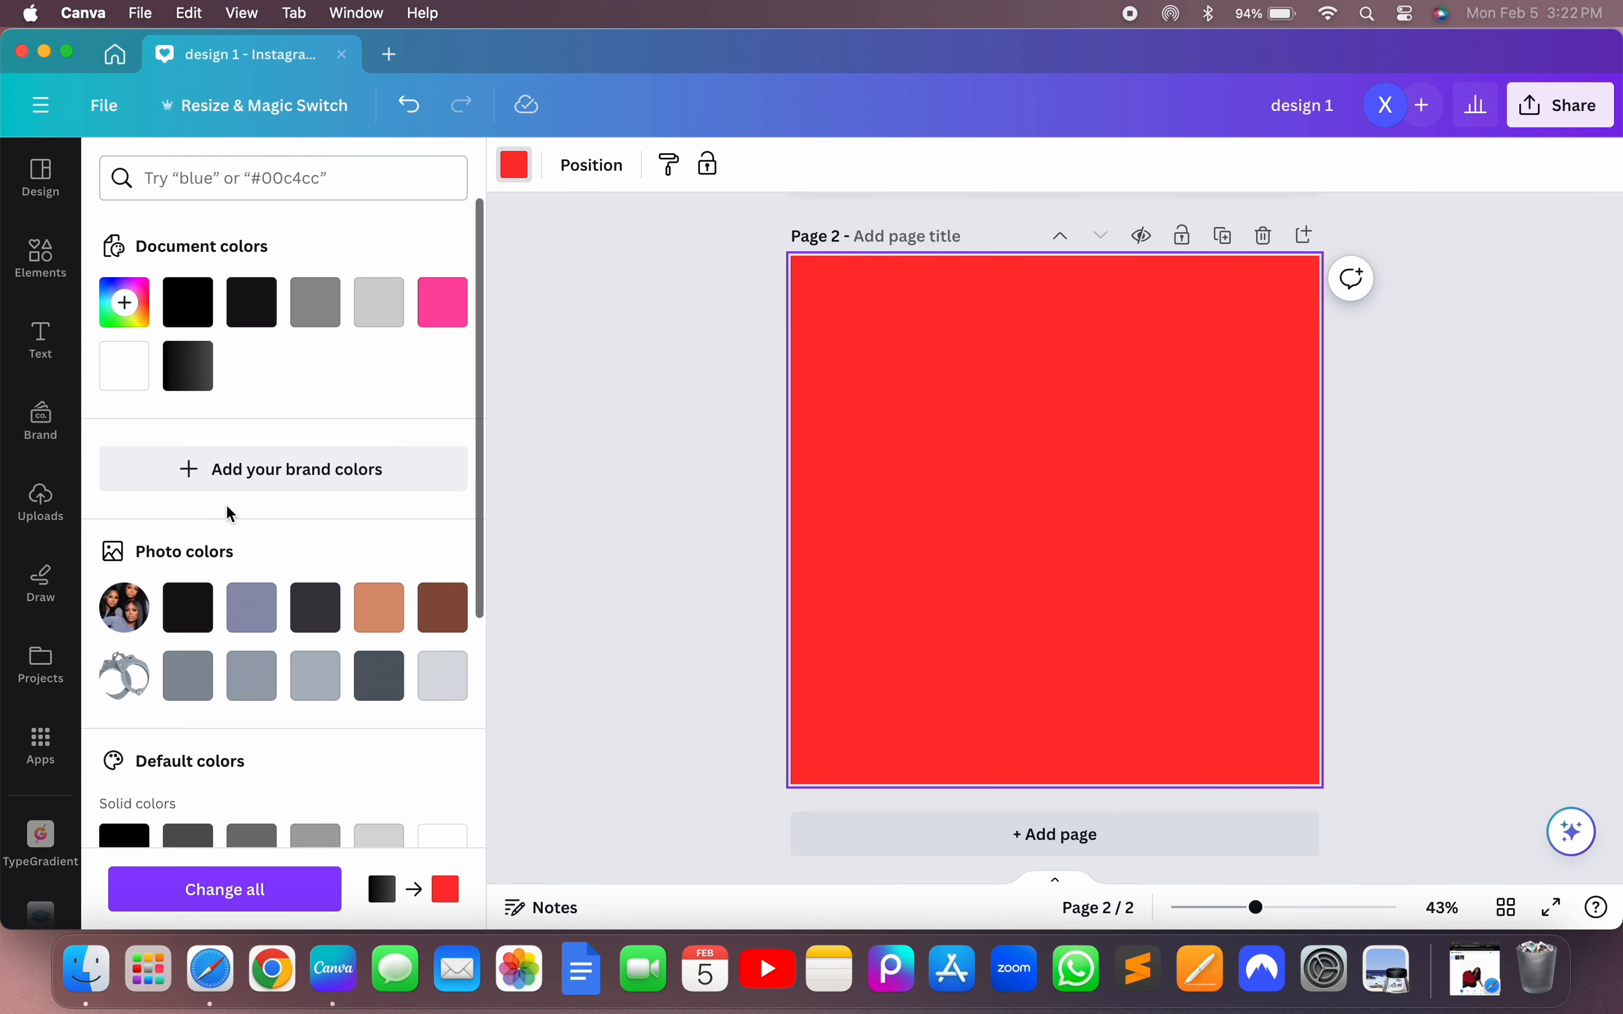
left_click(141, 324)
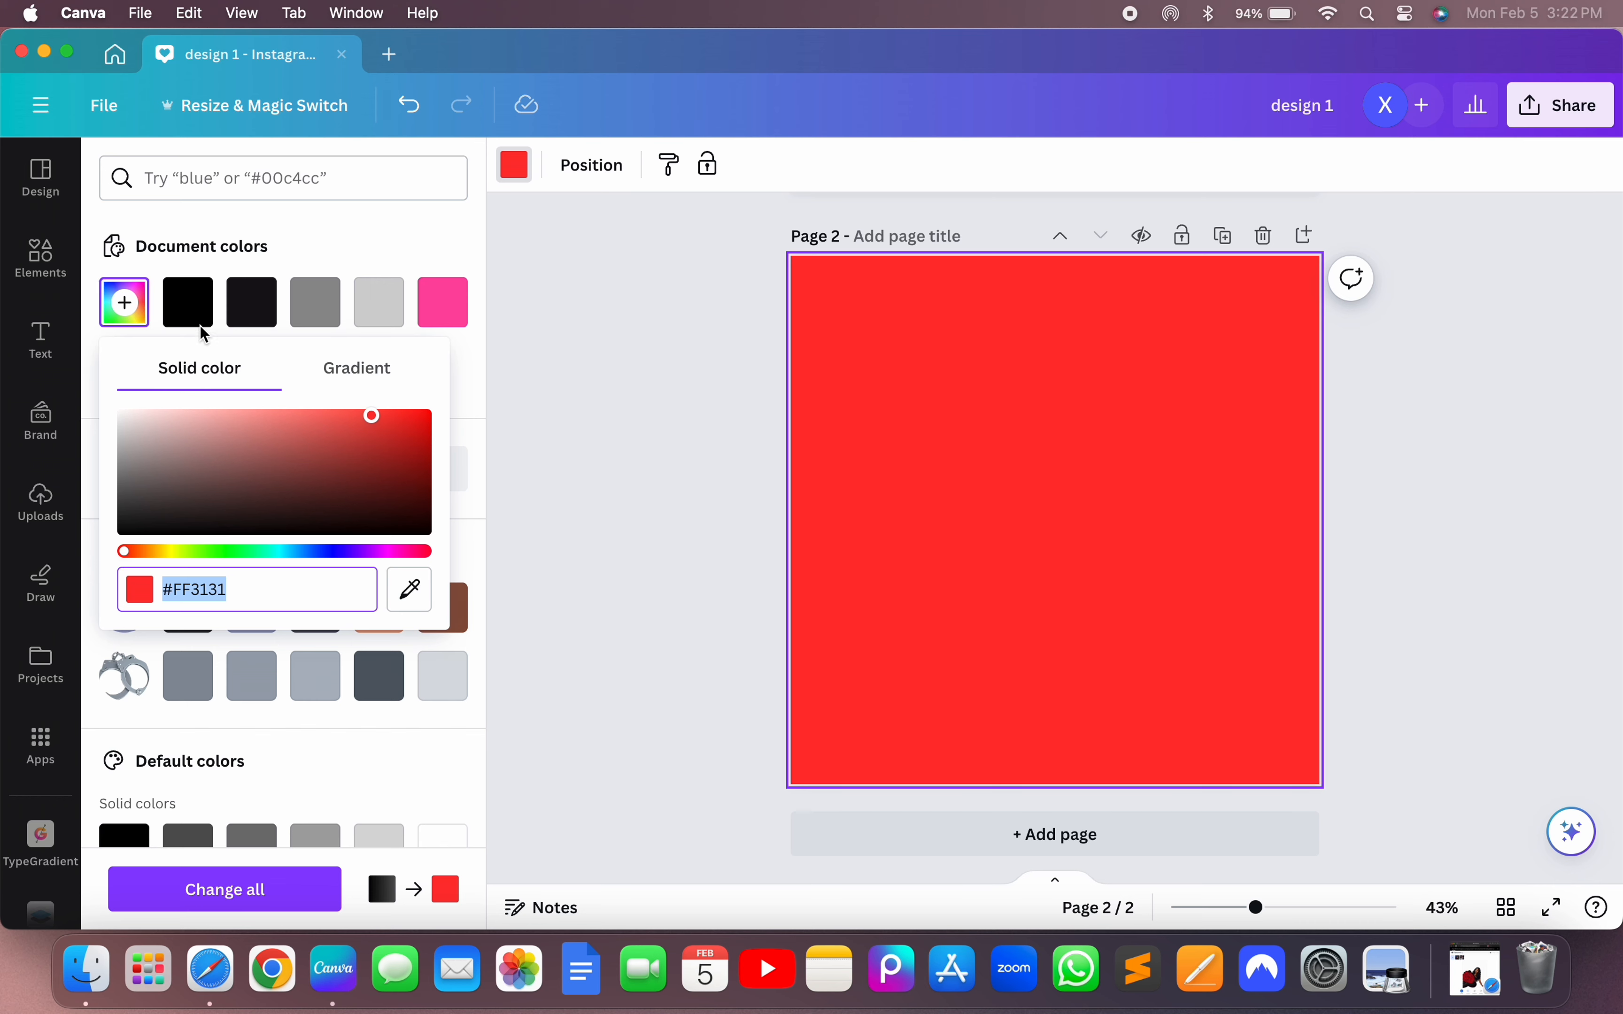
left_click(187, 301)
- Search the elements library for red roses background
left_click(40, 503)
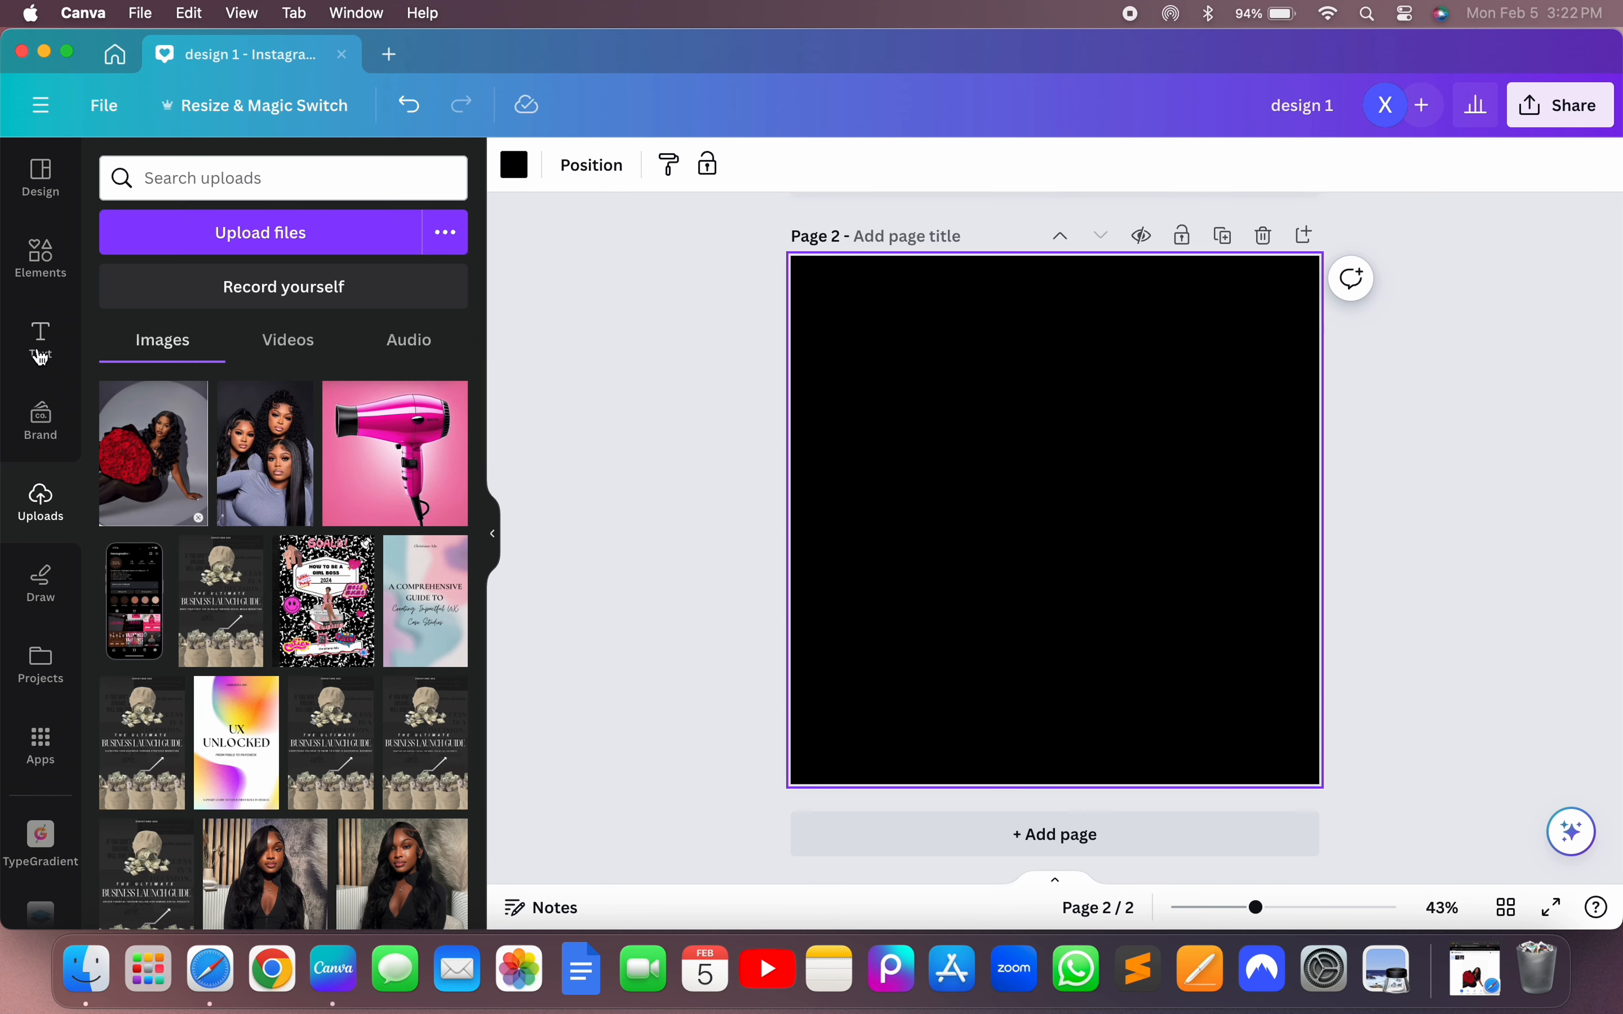
left_click(41, 258)
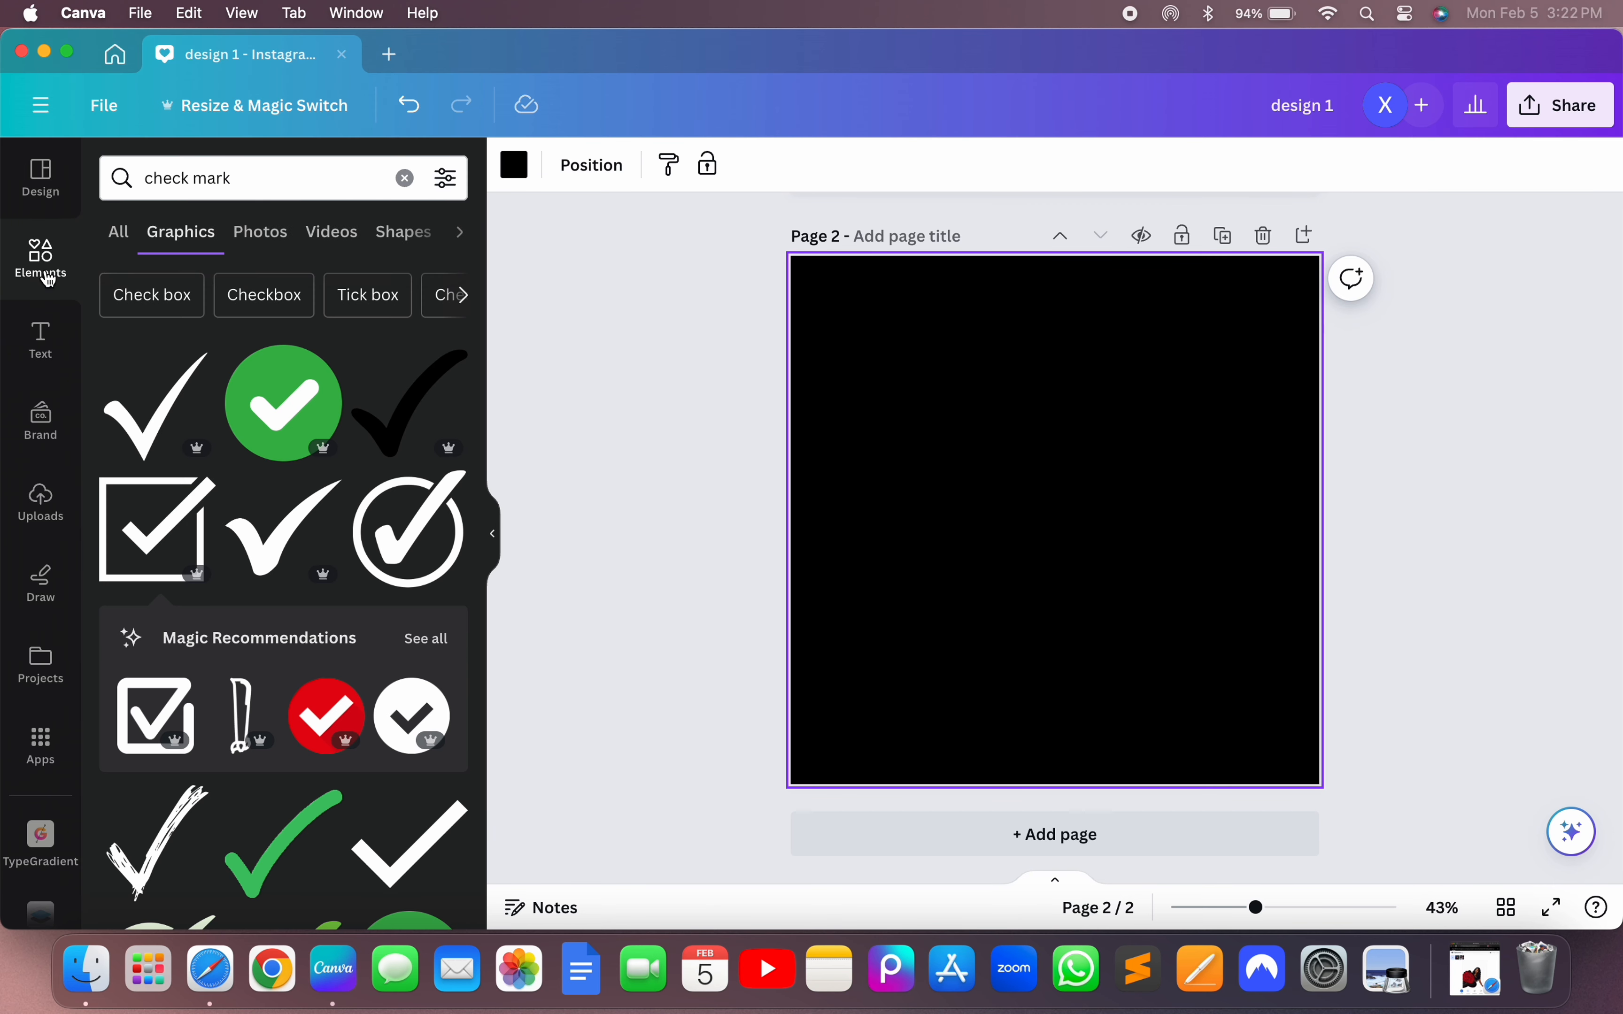
left_click(402, 178)
type("ro")
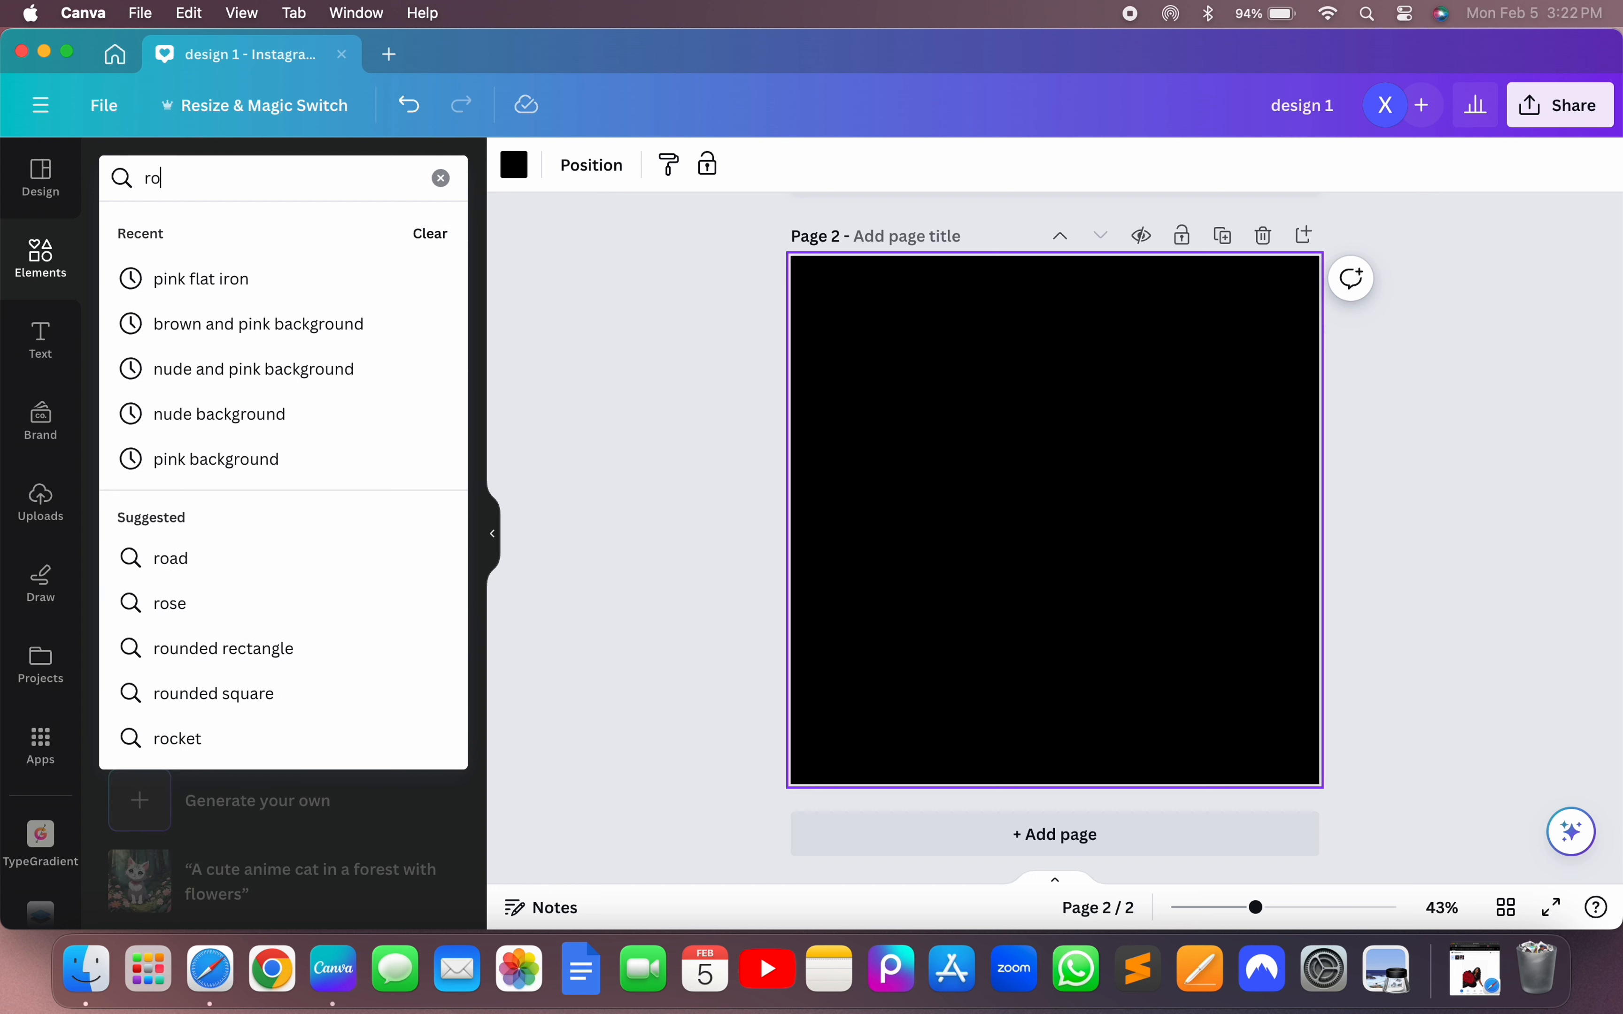
type("ses ba")
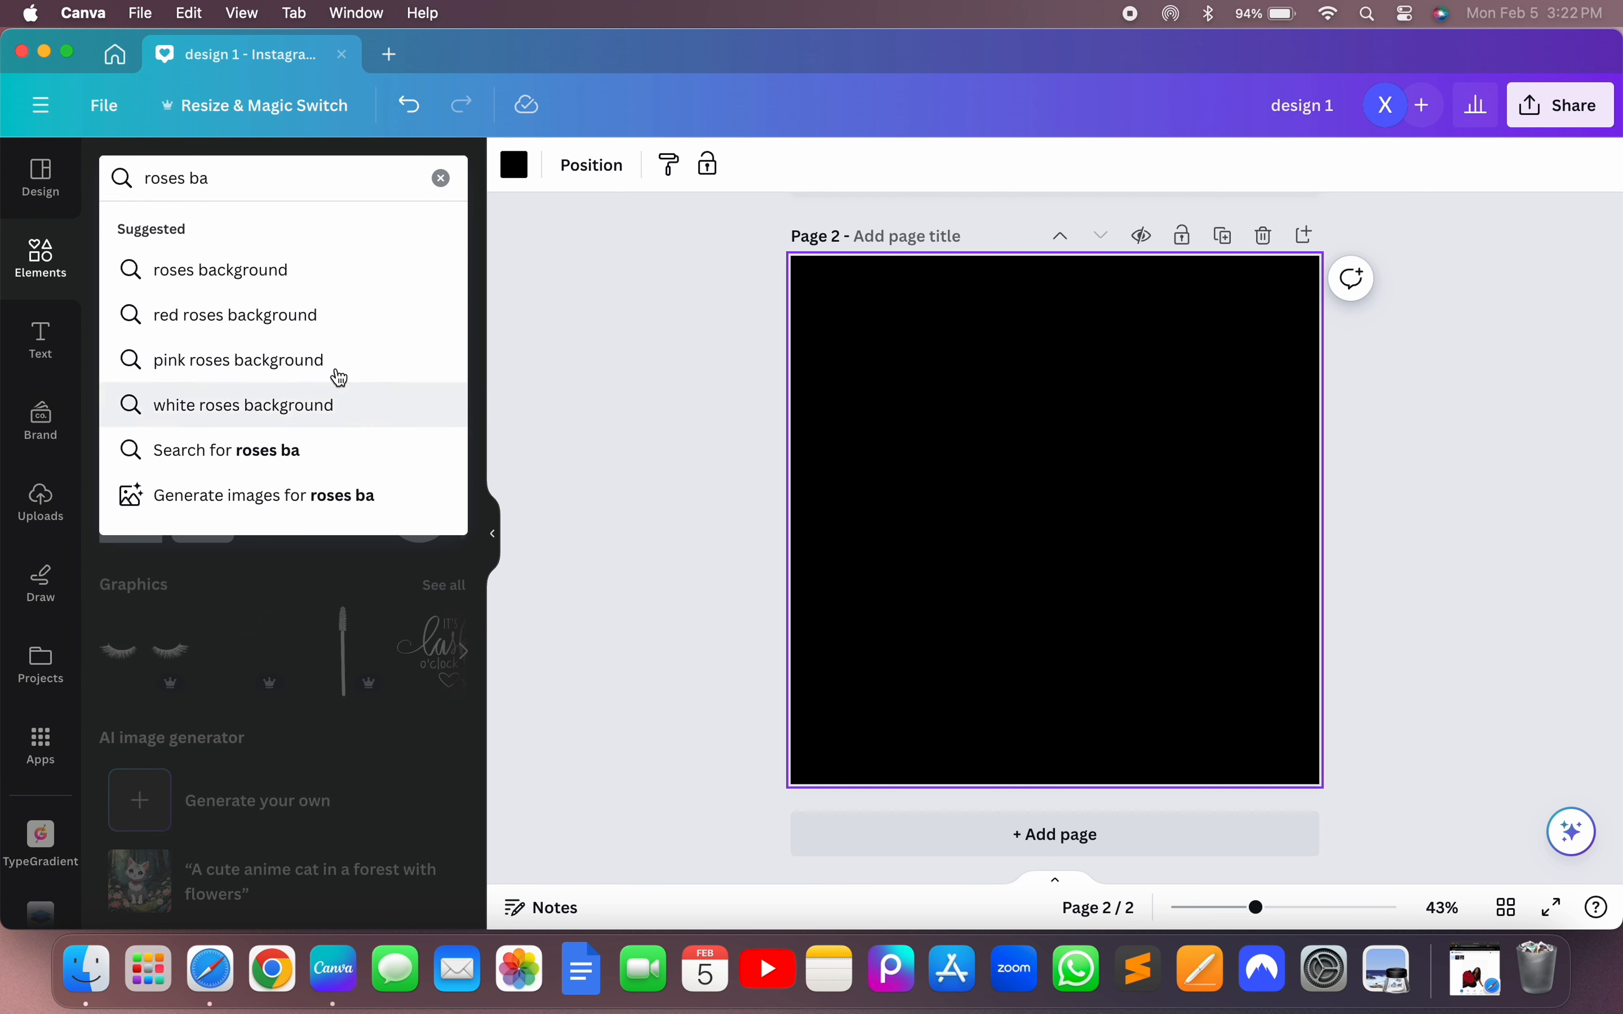
left_click(315, 320)
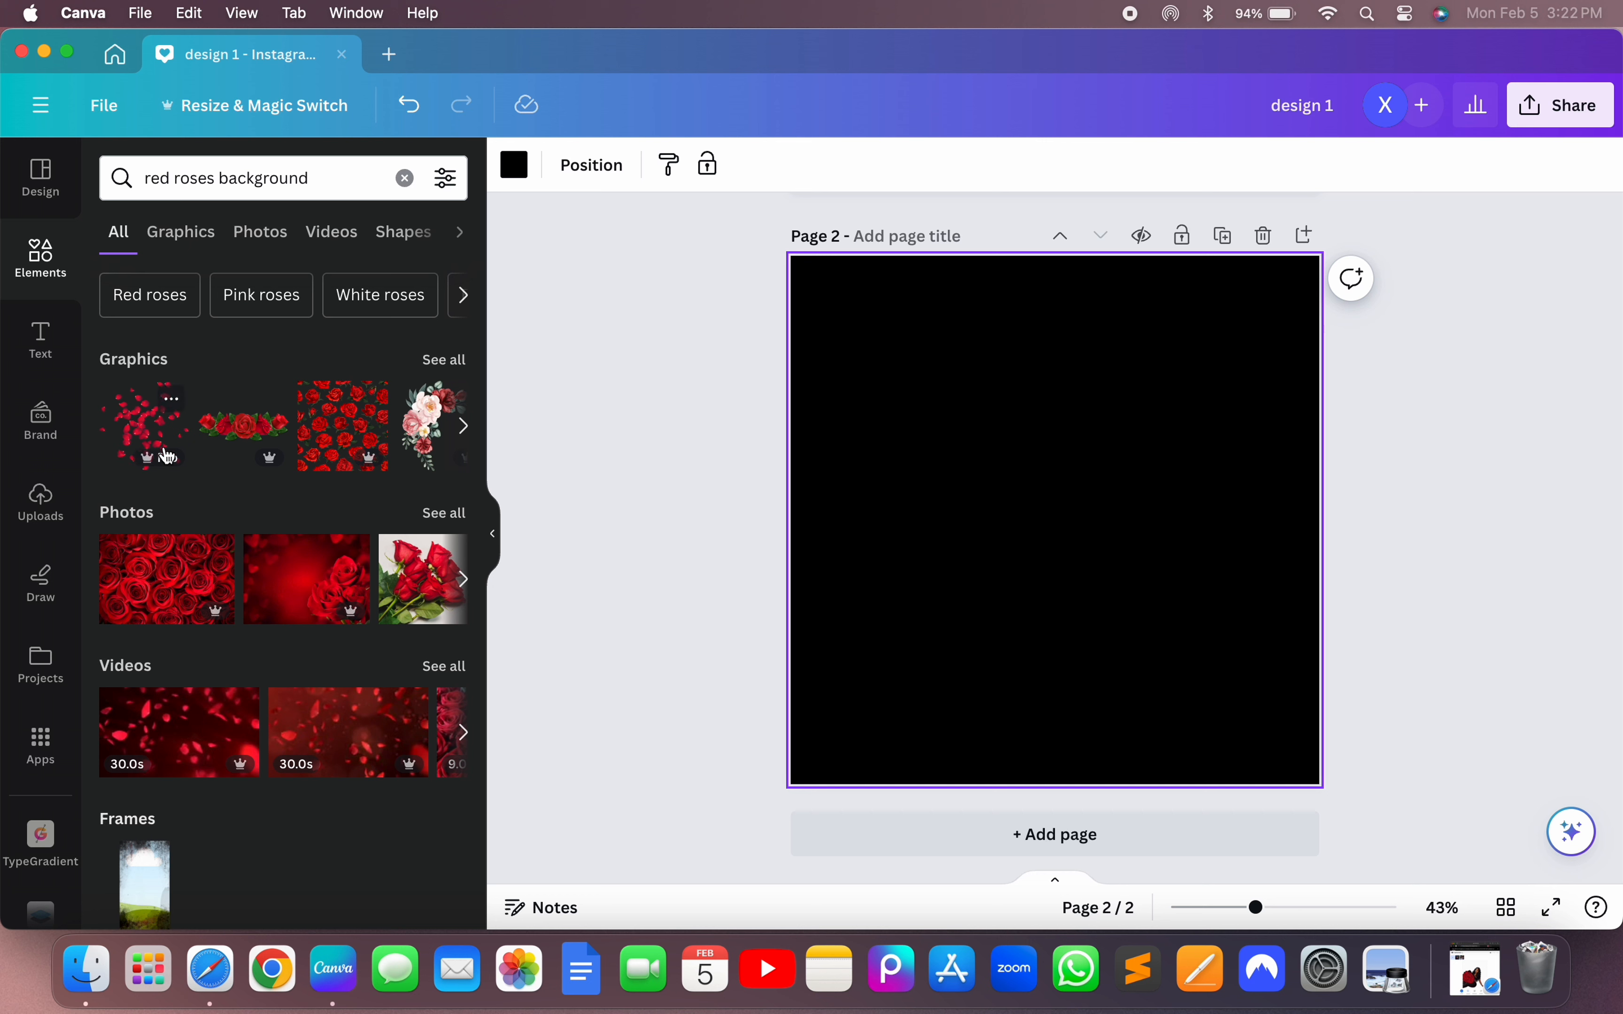
- Add the photo of densely packed red roses to page 2, enlarged to the full page width and aligned with the page's top edge
scroll(304, 583, "right", 5)
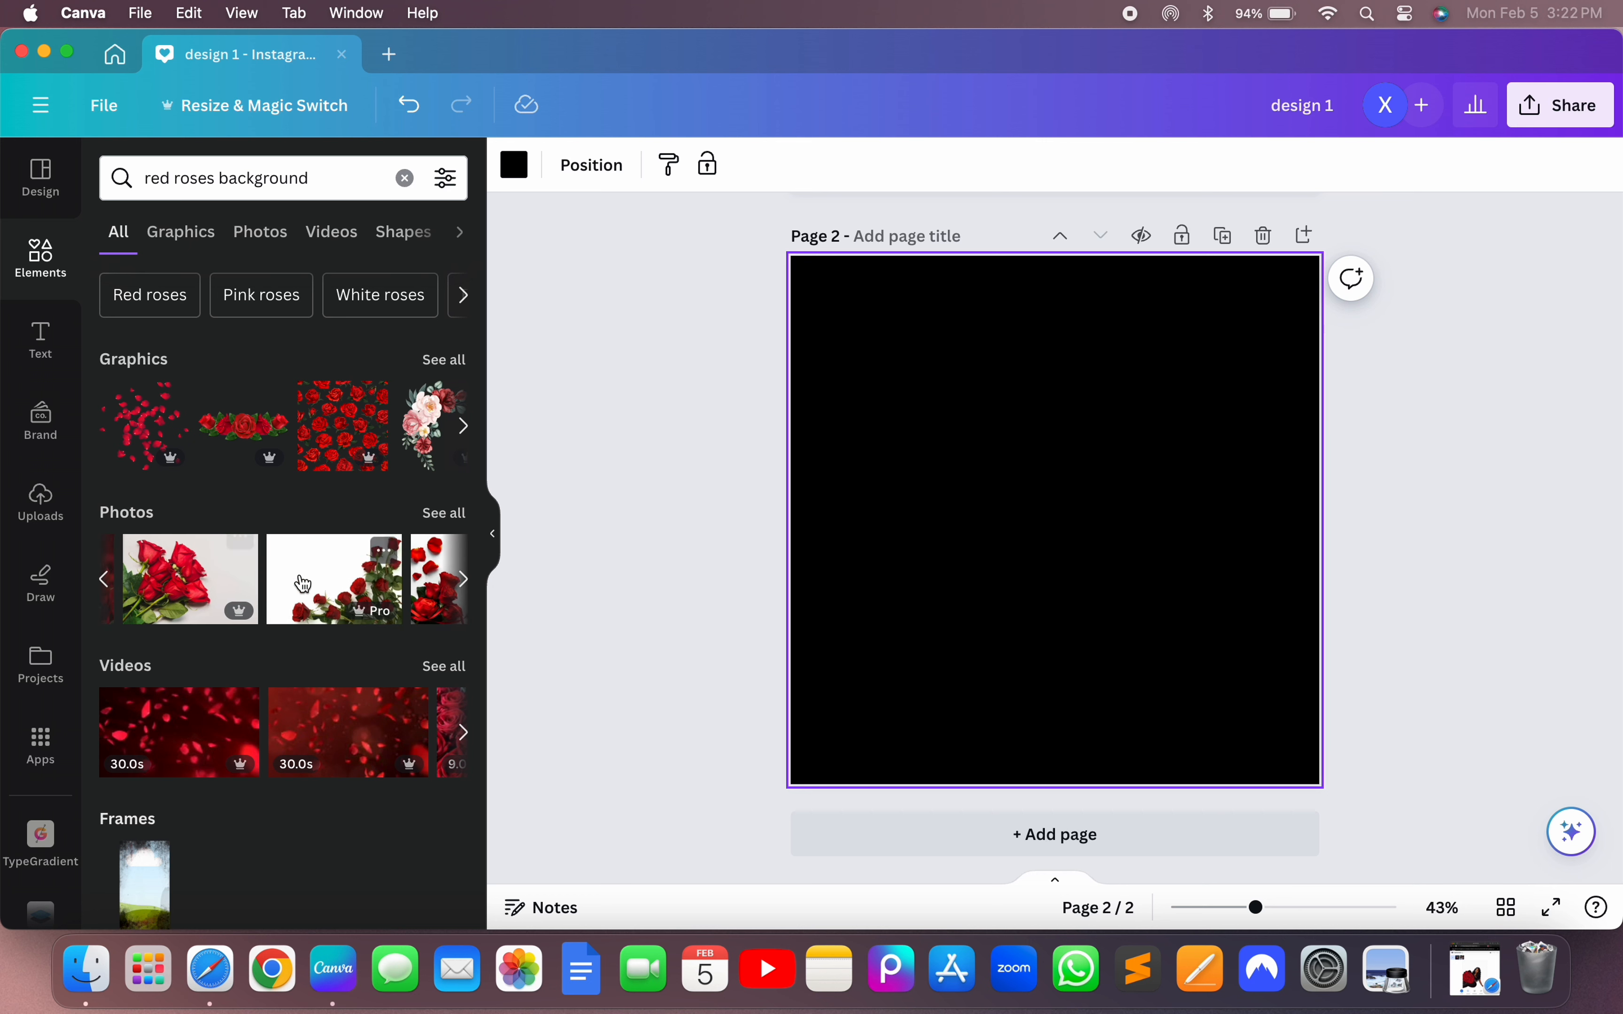
scroll(303, 584, "right", 3)
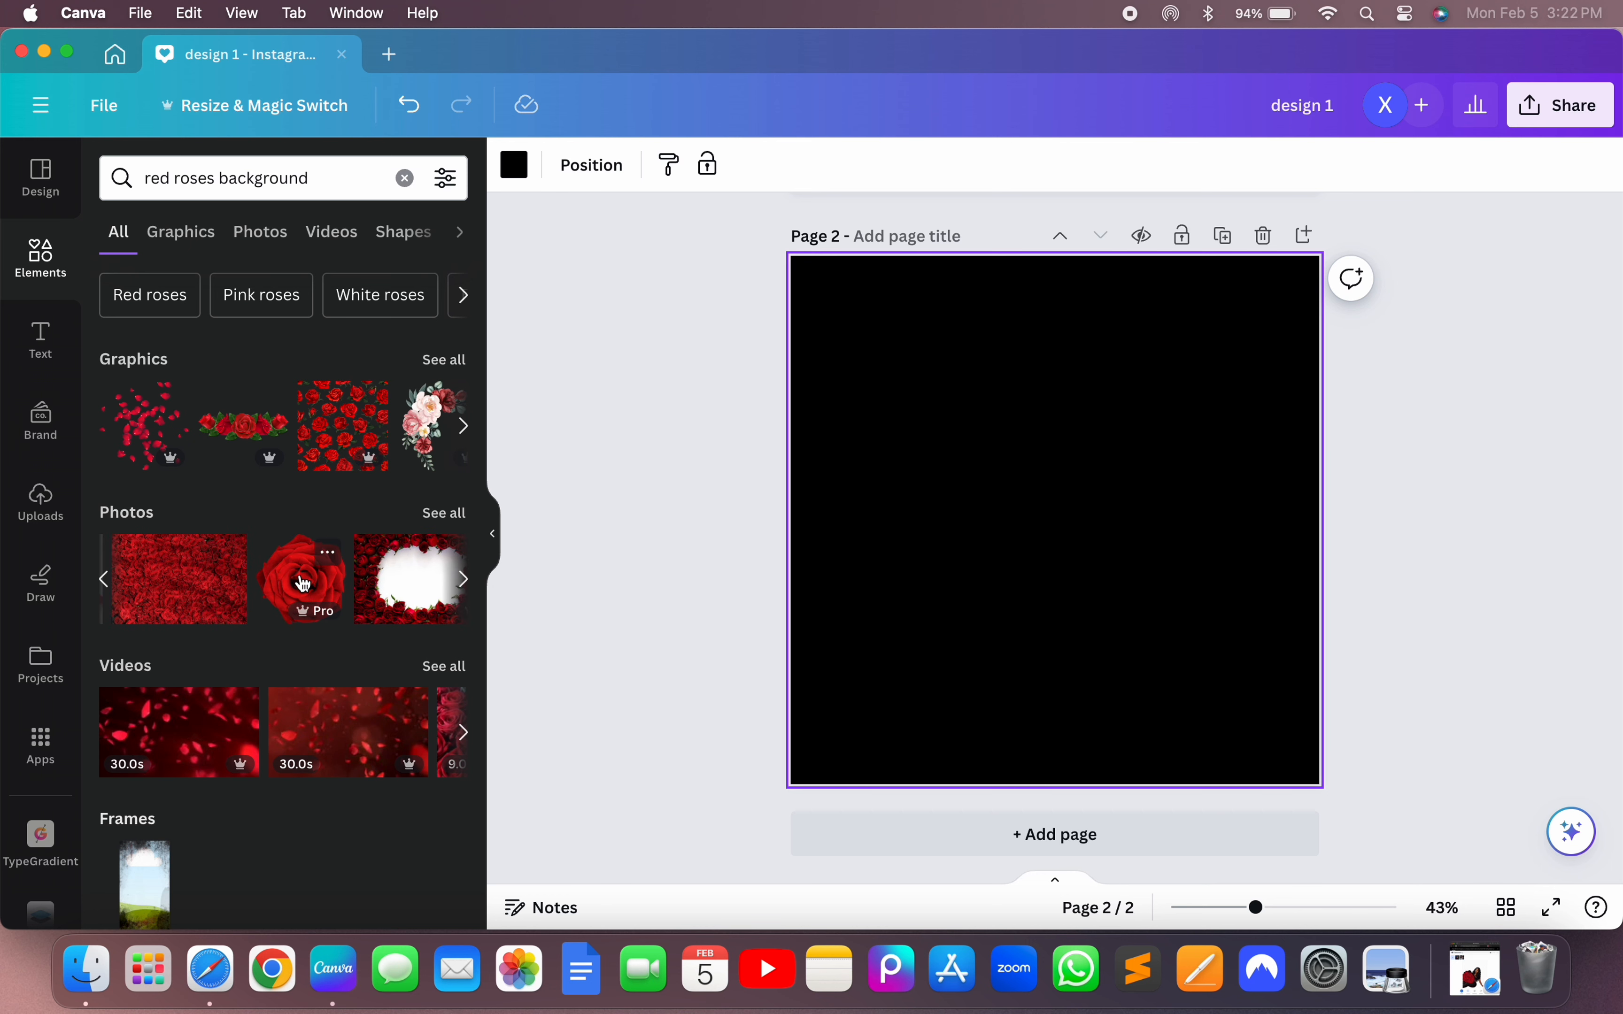
scroll(303, 584, "right", 5)
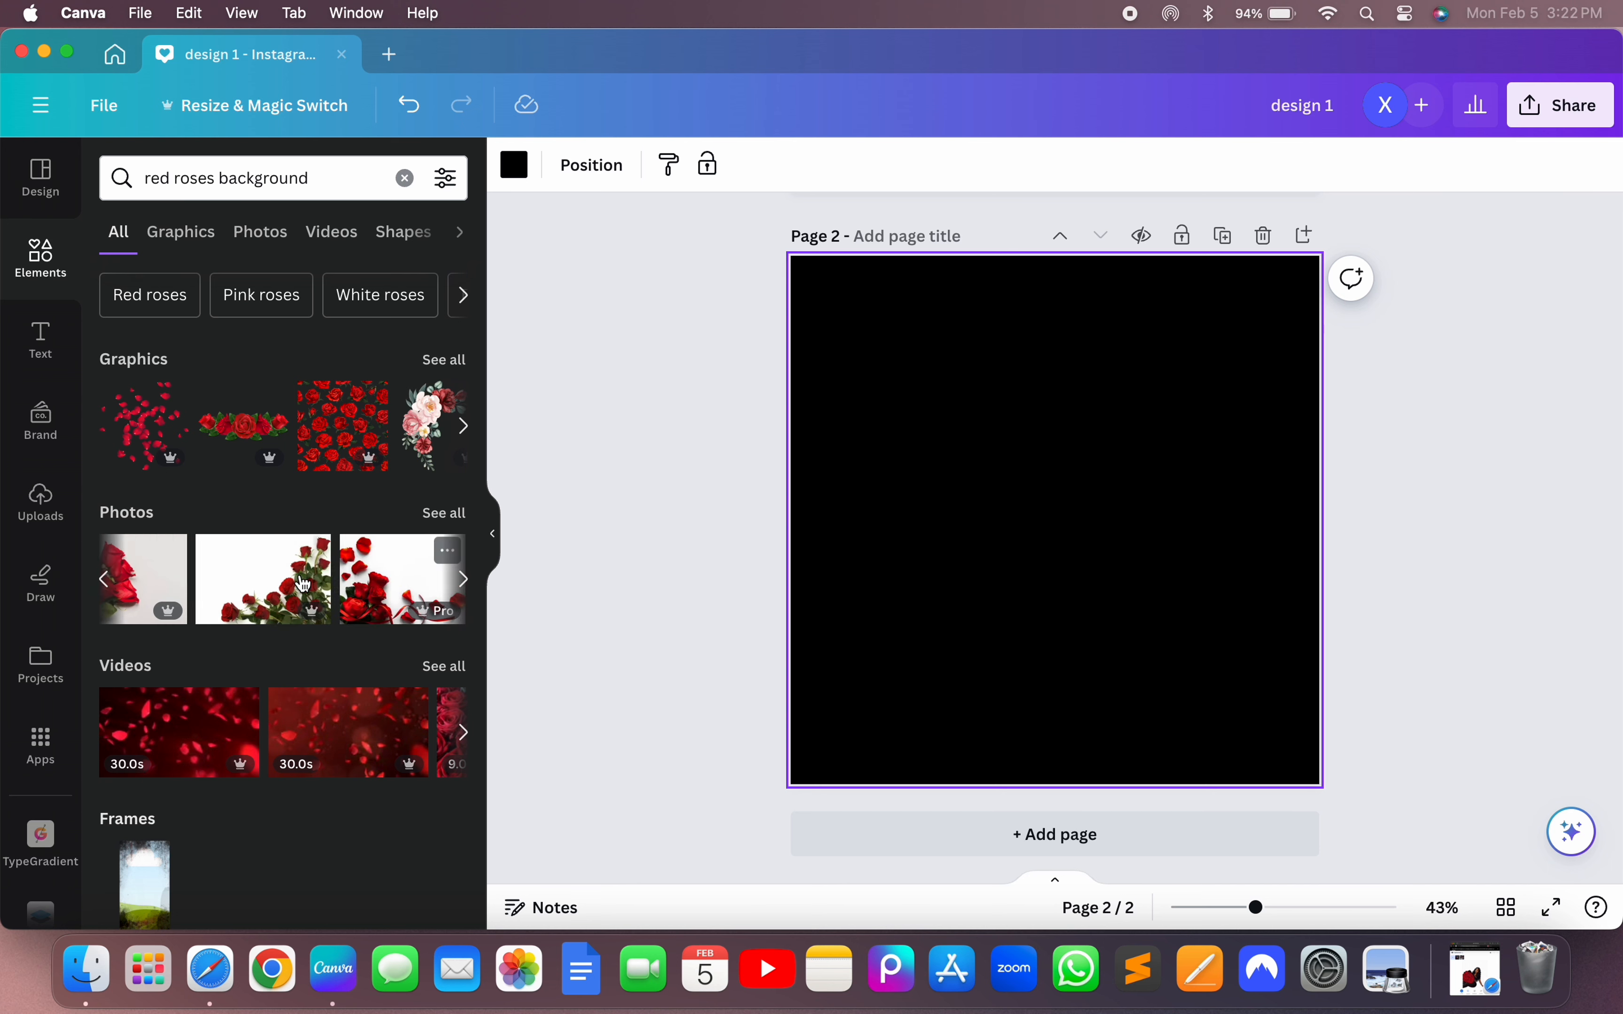
scroll(304, 583, "left", 5)
left_click(164, 569)
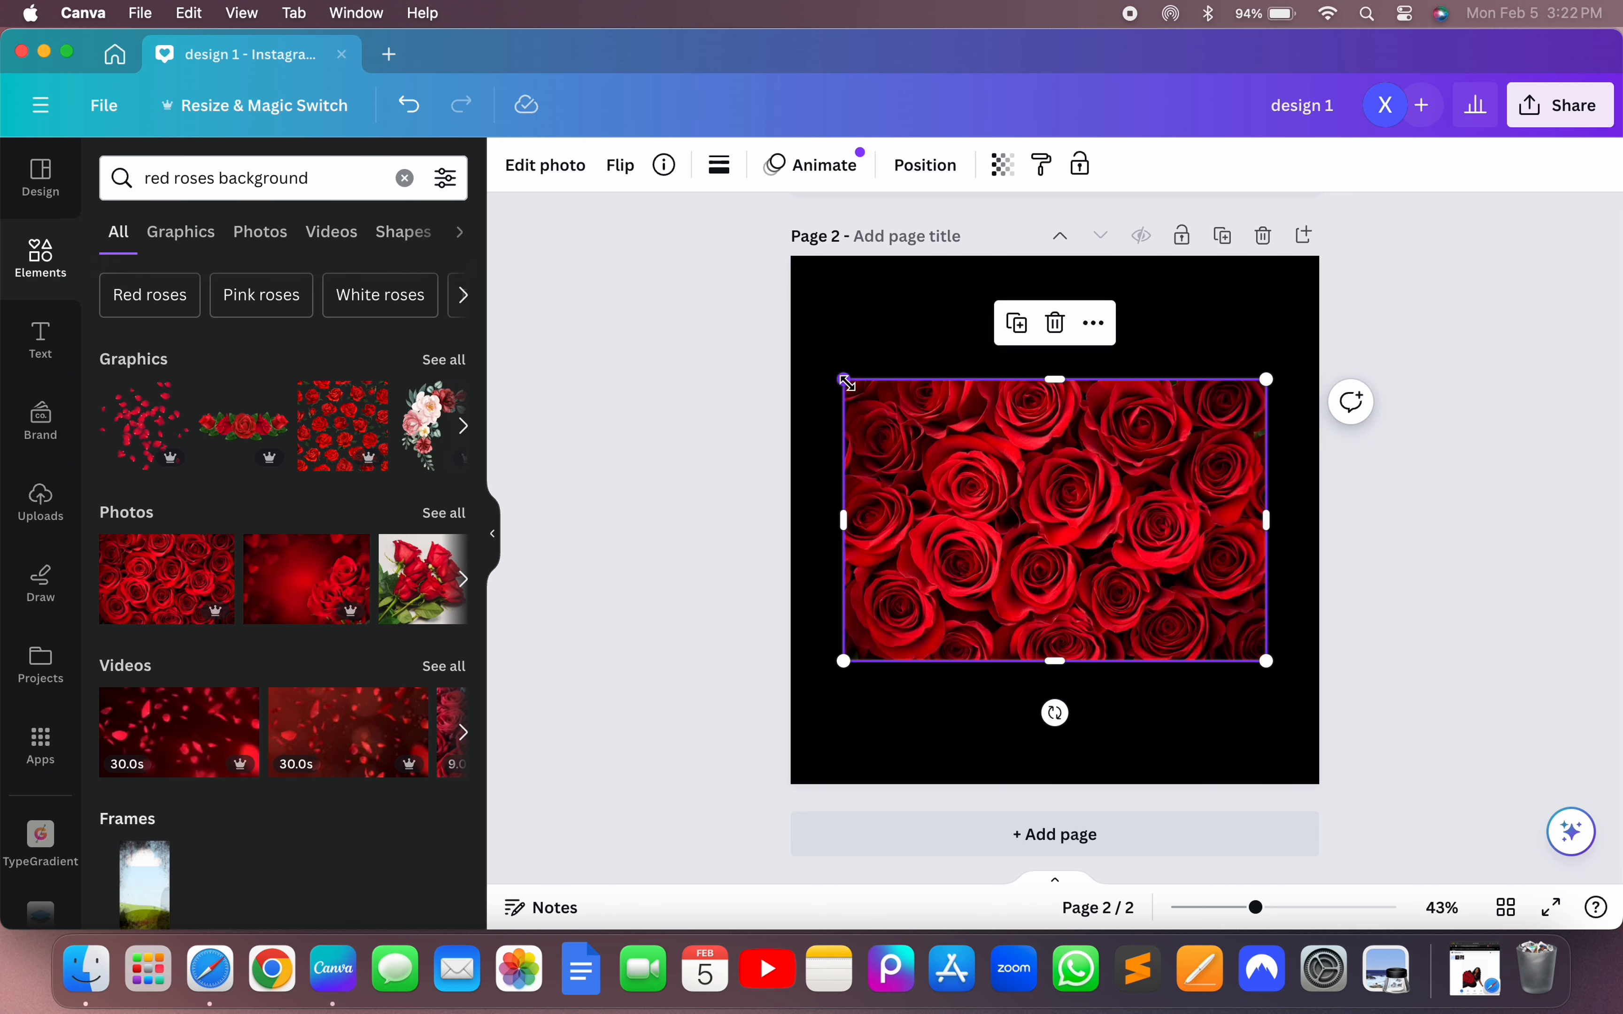
left_click_drag(846, 382, 791, 344)
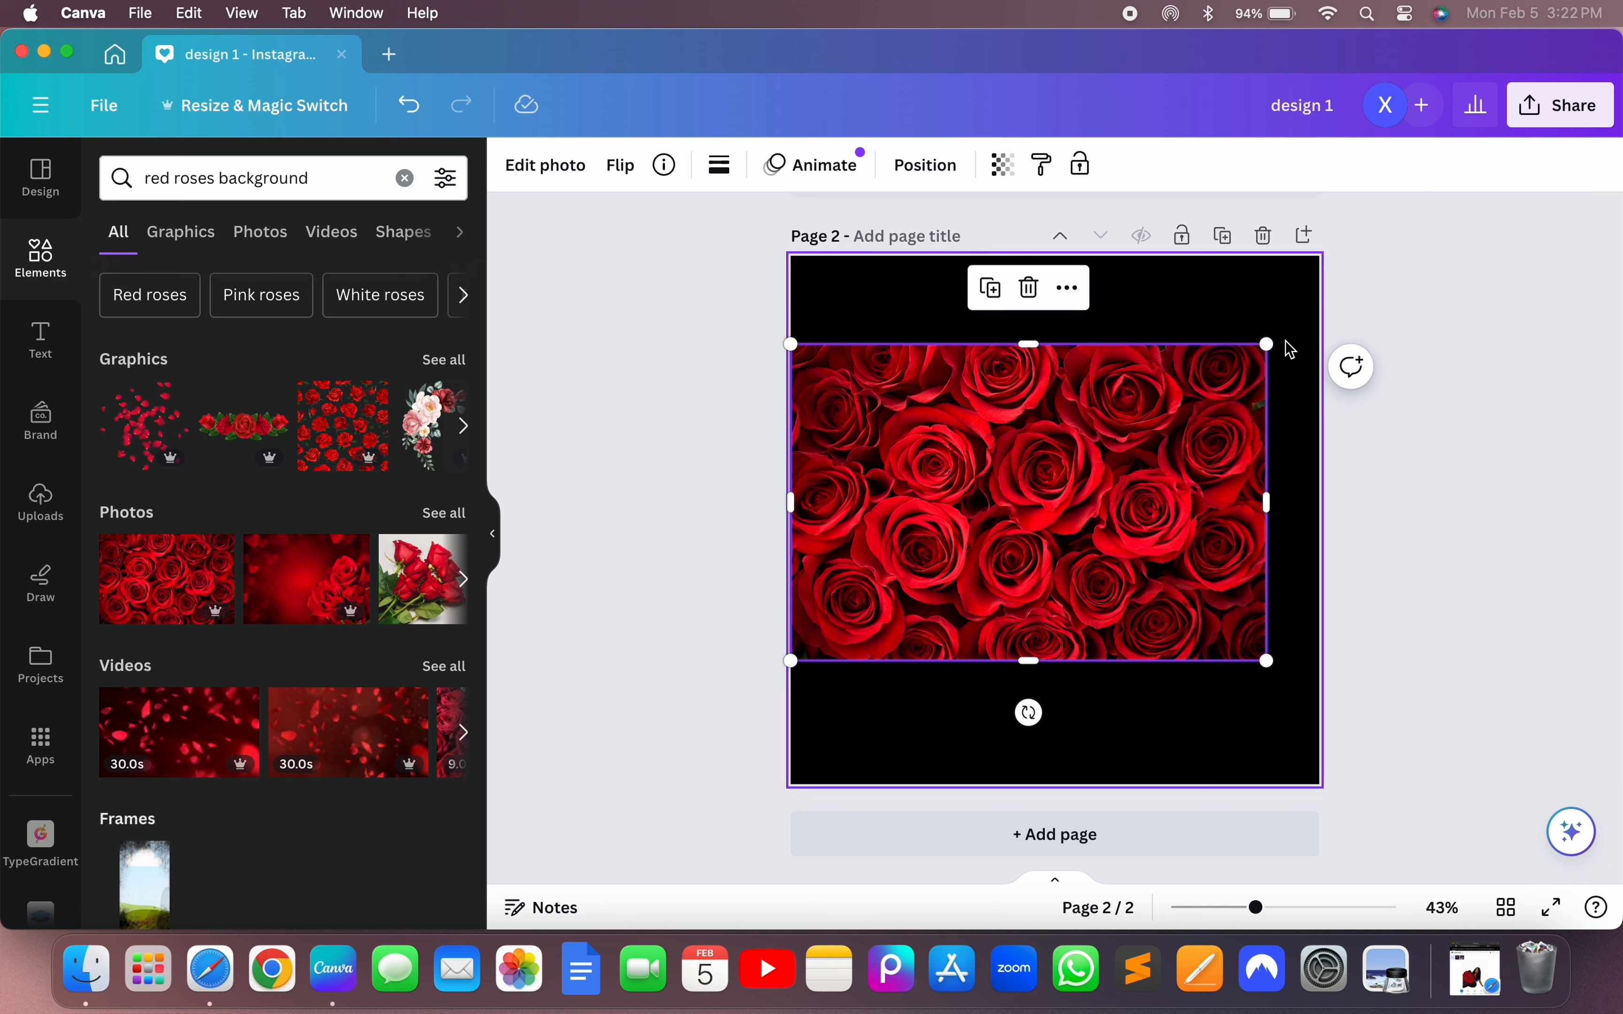
left_click_drag(1269, 346, 1319, 308)
left_click_drag(1211, 463, 1206, 410)
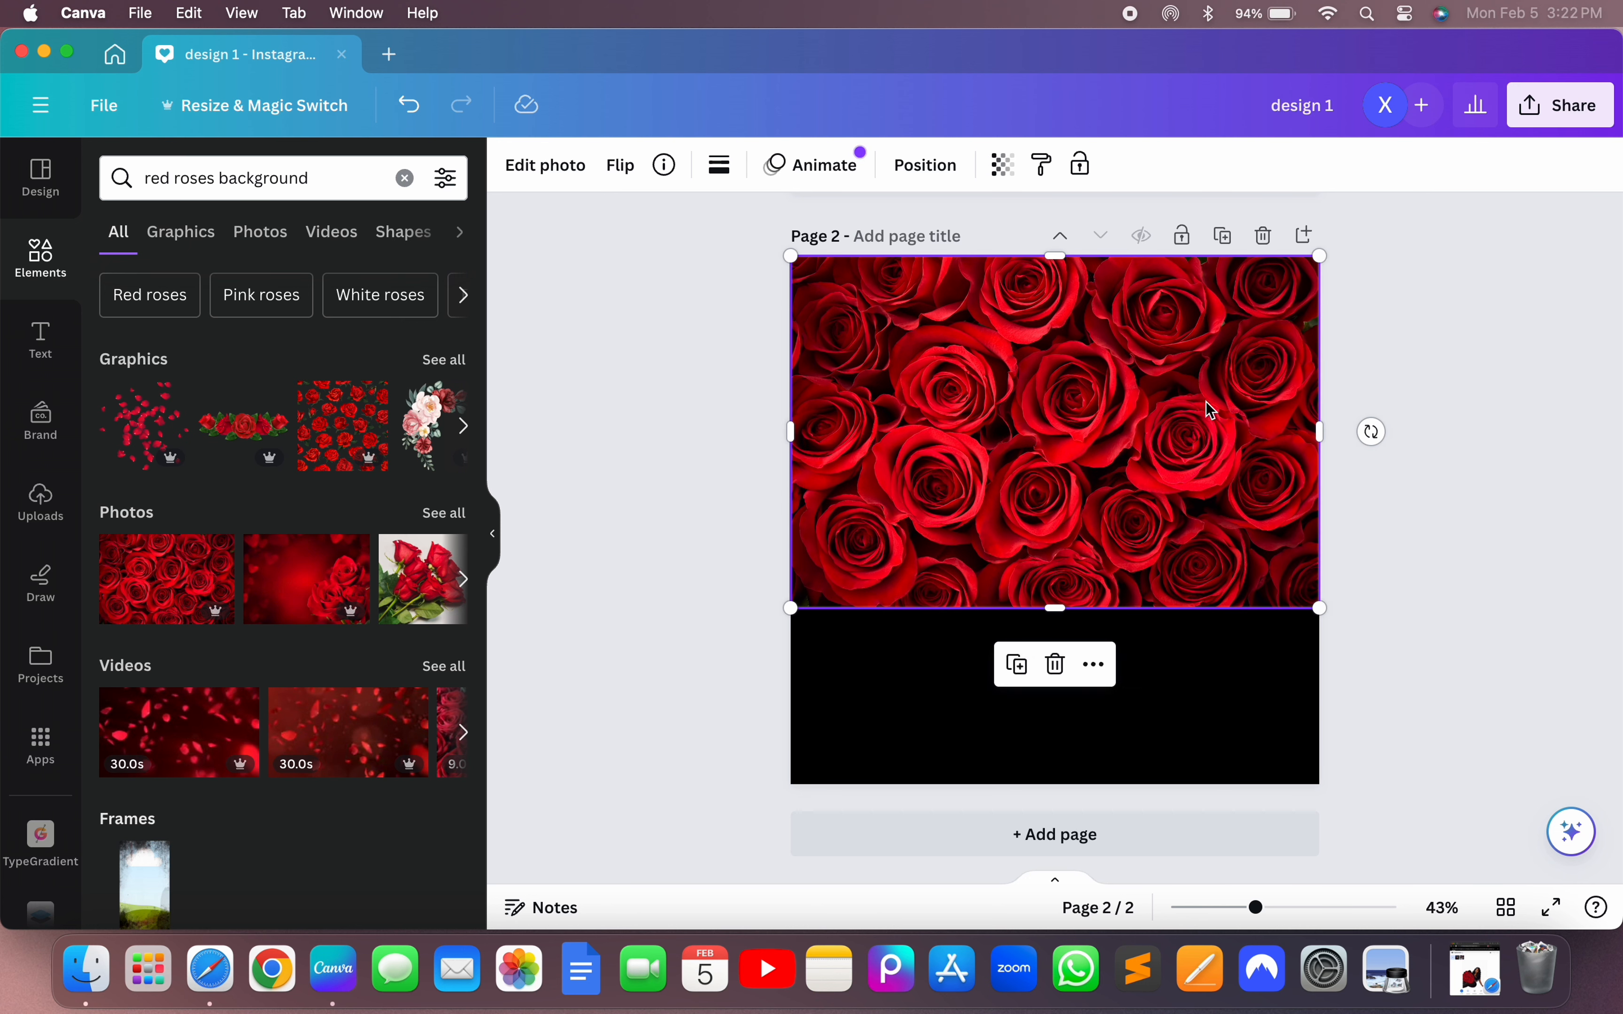
- Set the red roses photo's transparency to 50
left_click(1412, 488)
left_click(1140, 524)
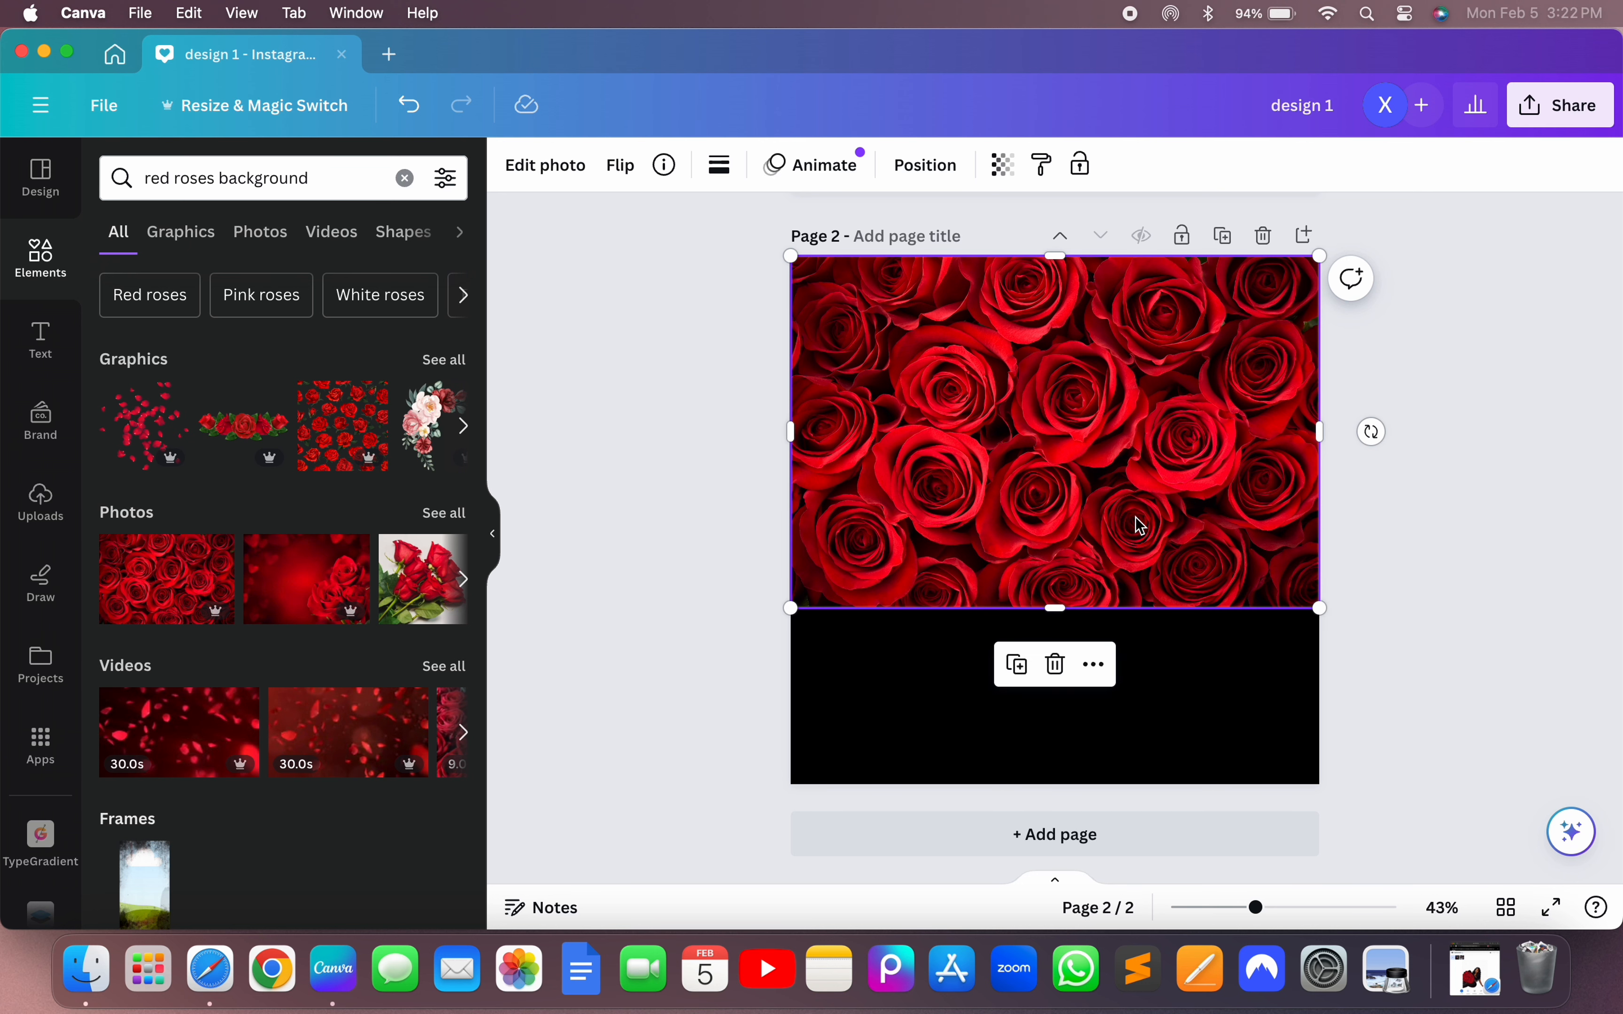
left_click(1006, 169)
left_click_drag(1009, 258, 898, 263)
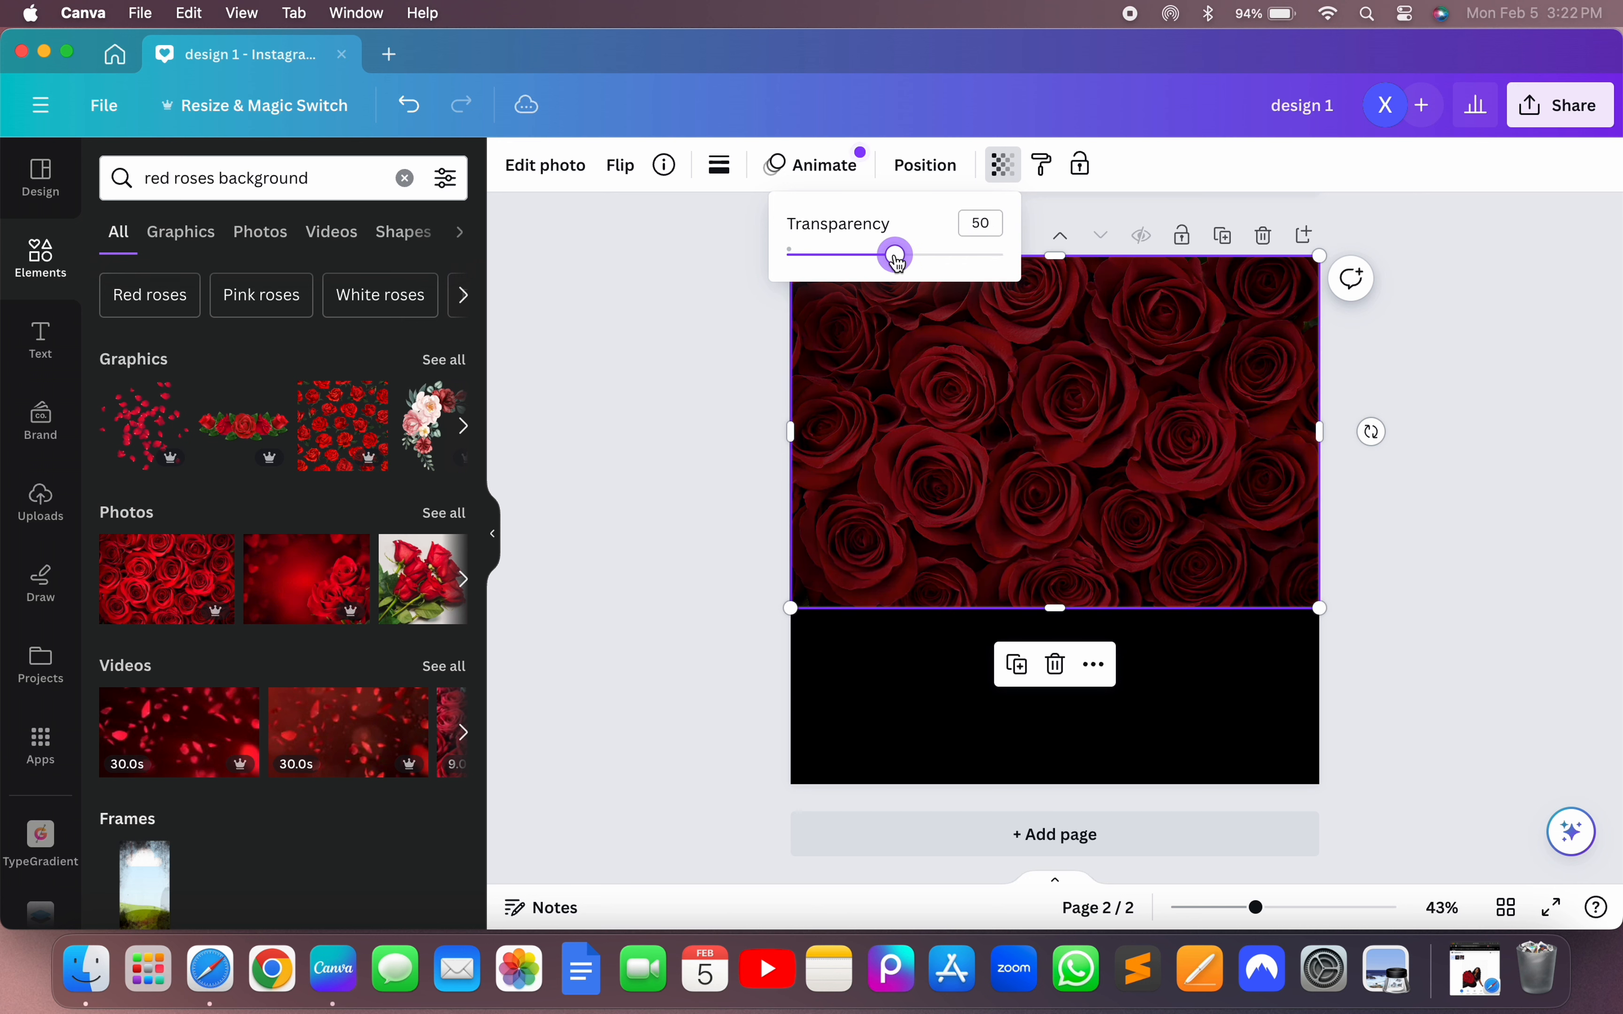
left_click(1464, 400)
left_click(1464, 401)
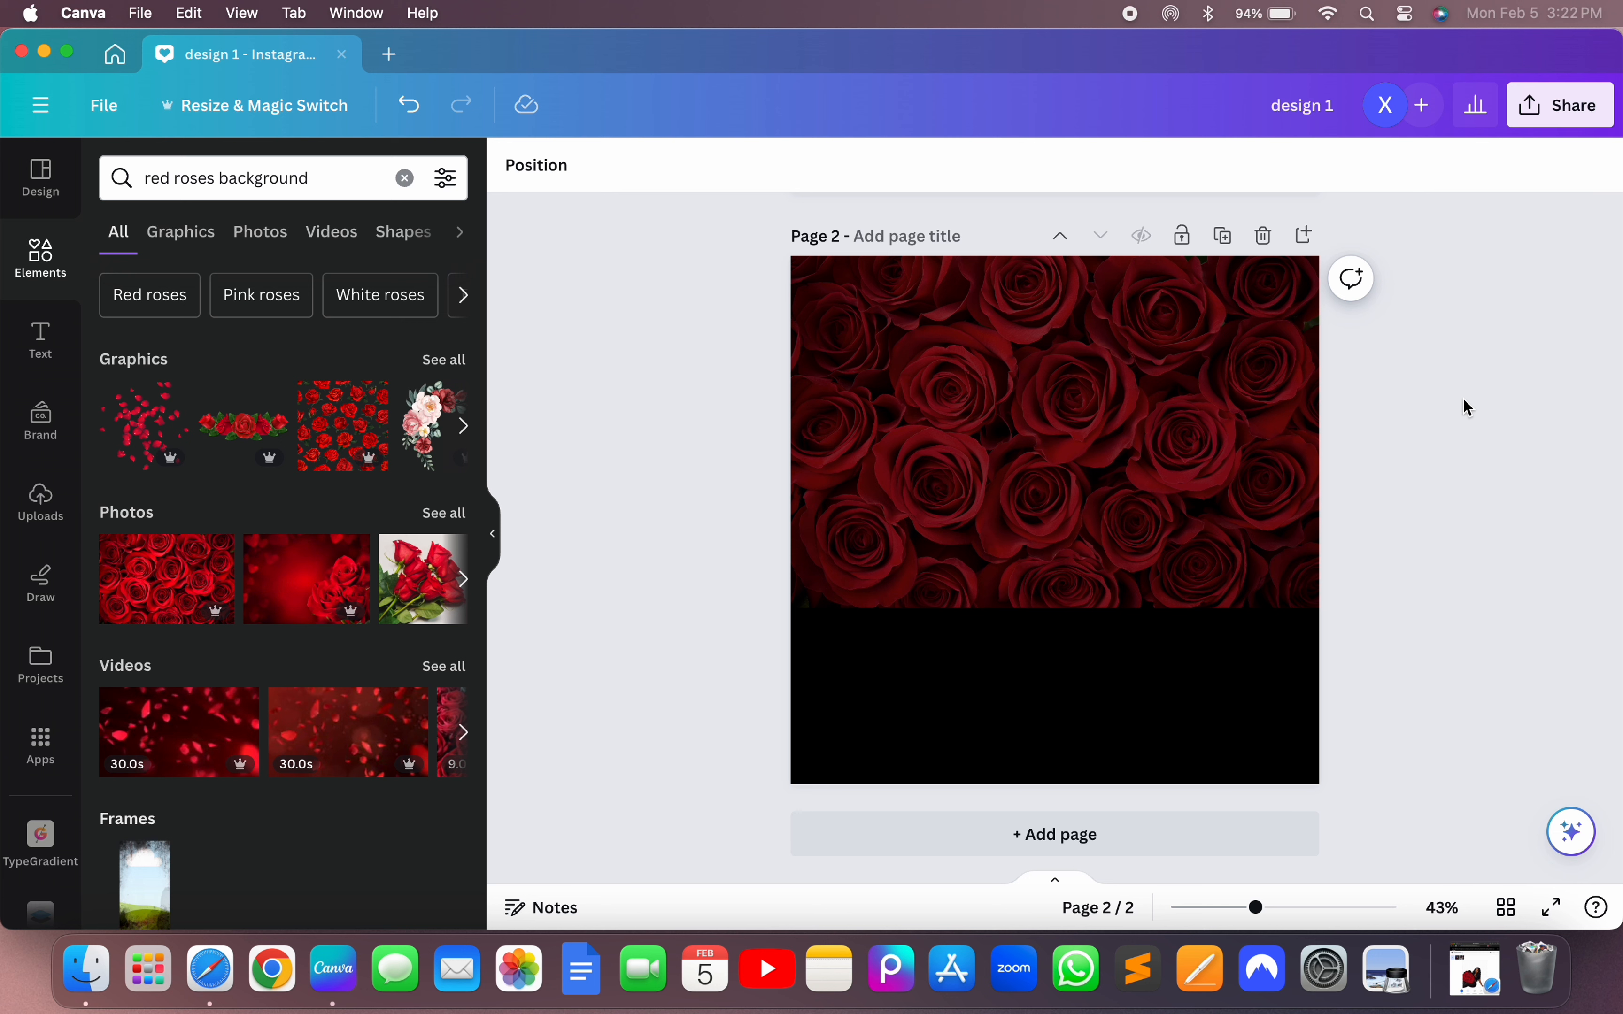
- Search the elements graphics for gradient and add the round, soft-edged radial gradient to page 2
left_click(1052, 543)
left_click(522, 534)
left_click(42, 262)
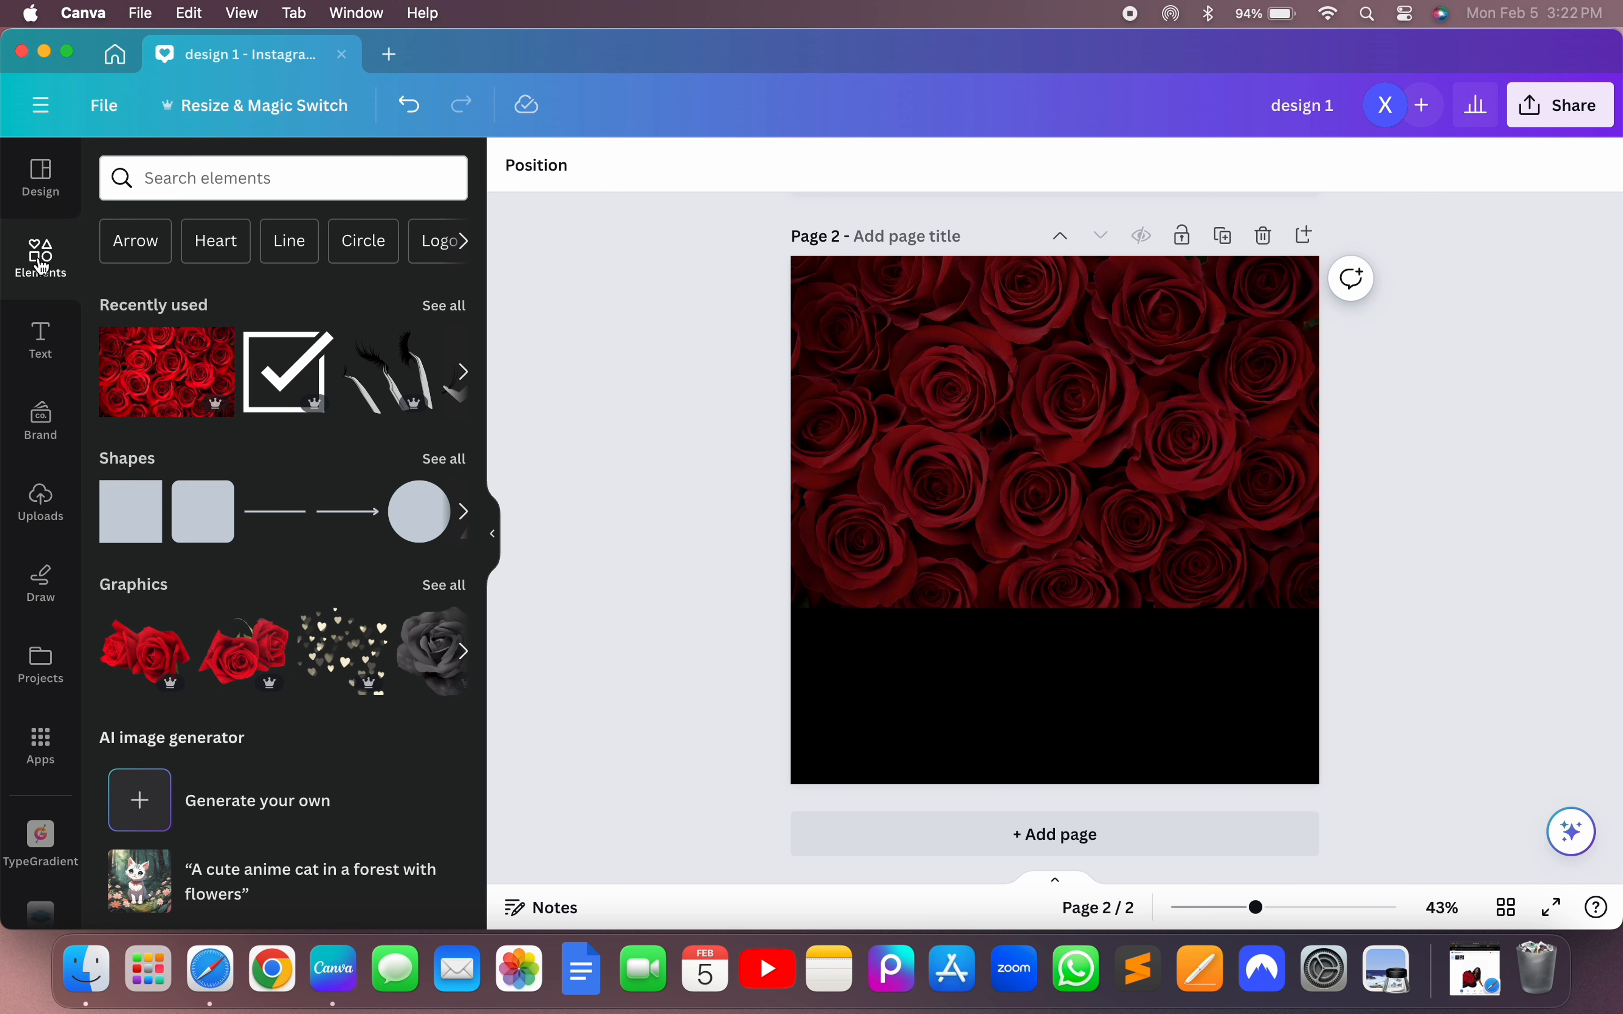
left_click(203, 176)
type("gra")
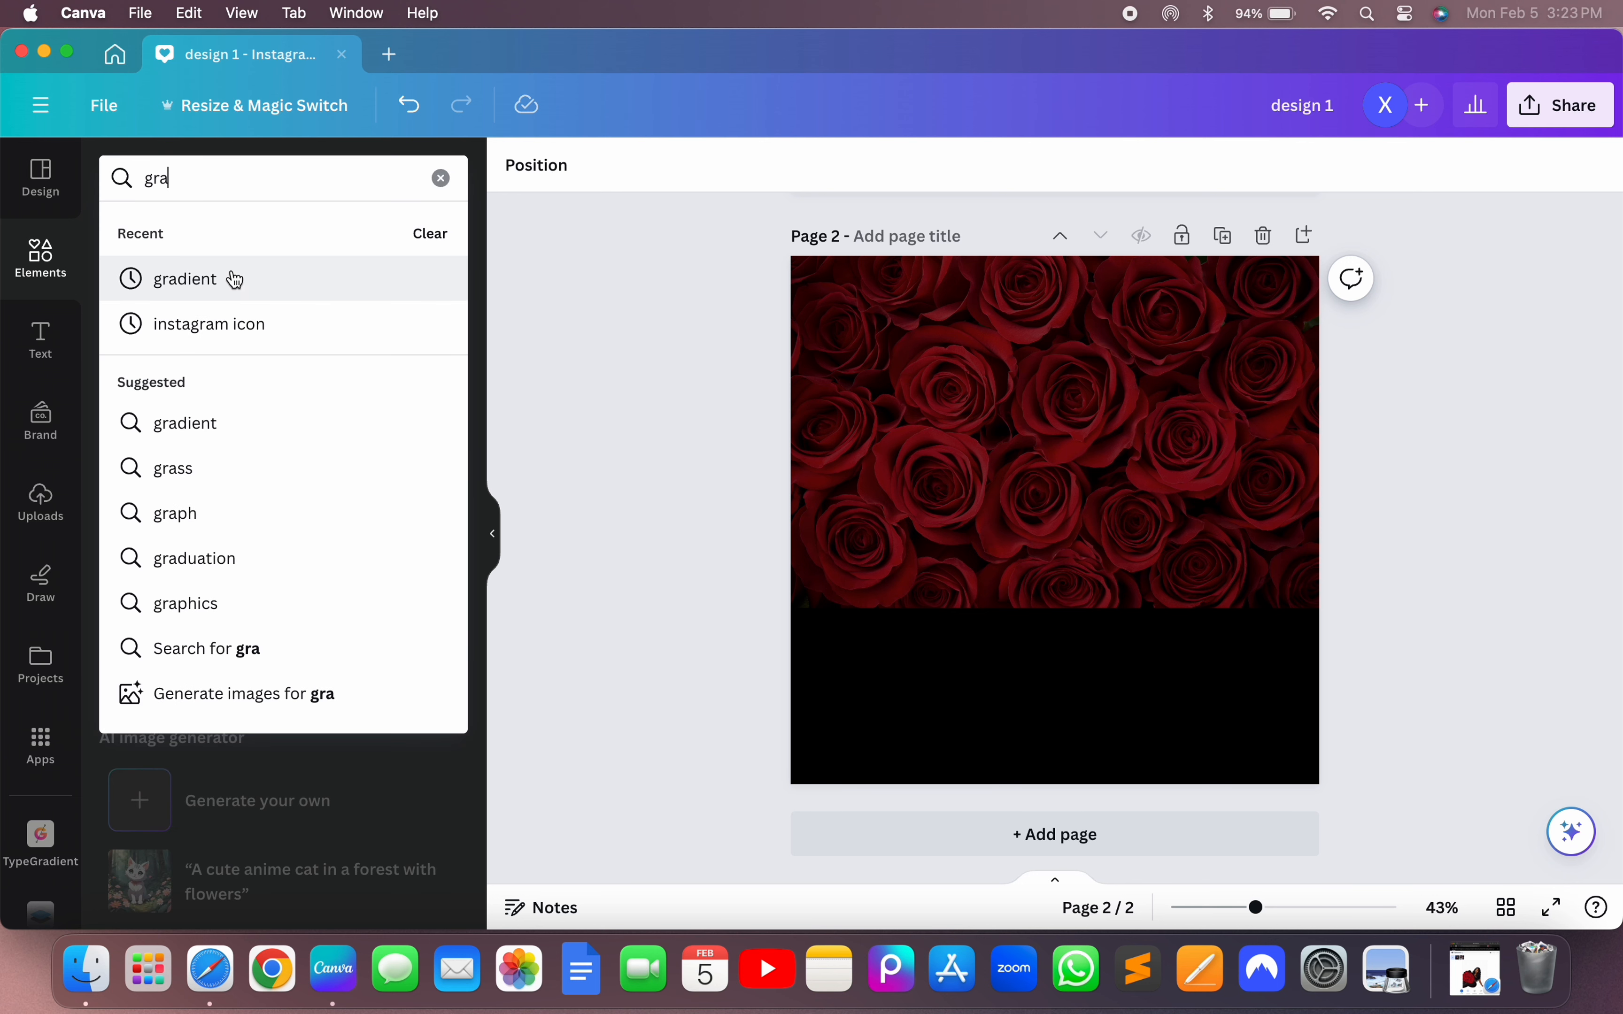
left_click(235, 279)
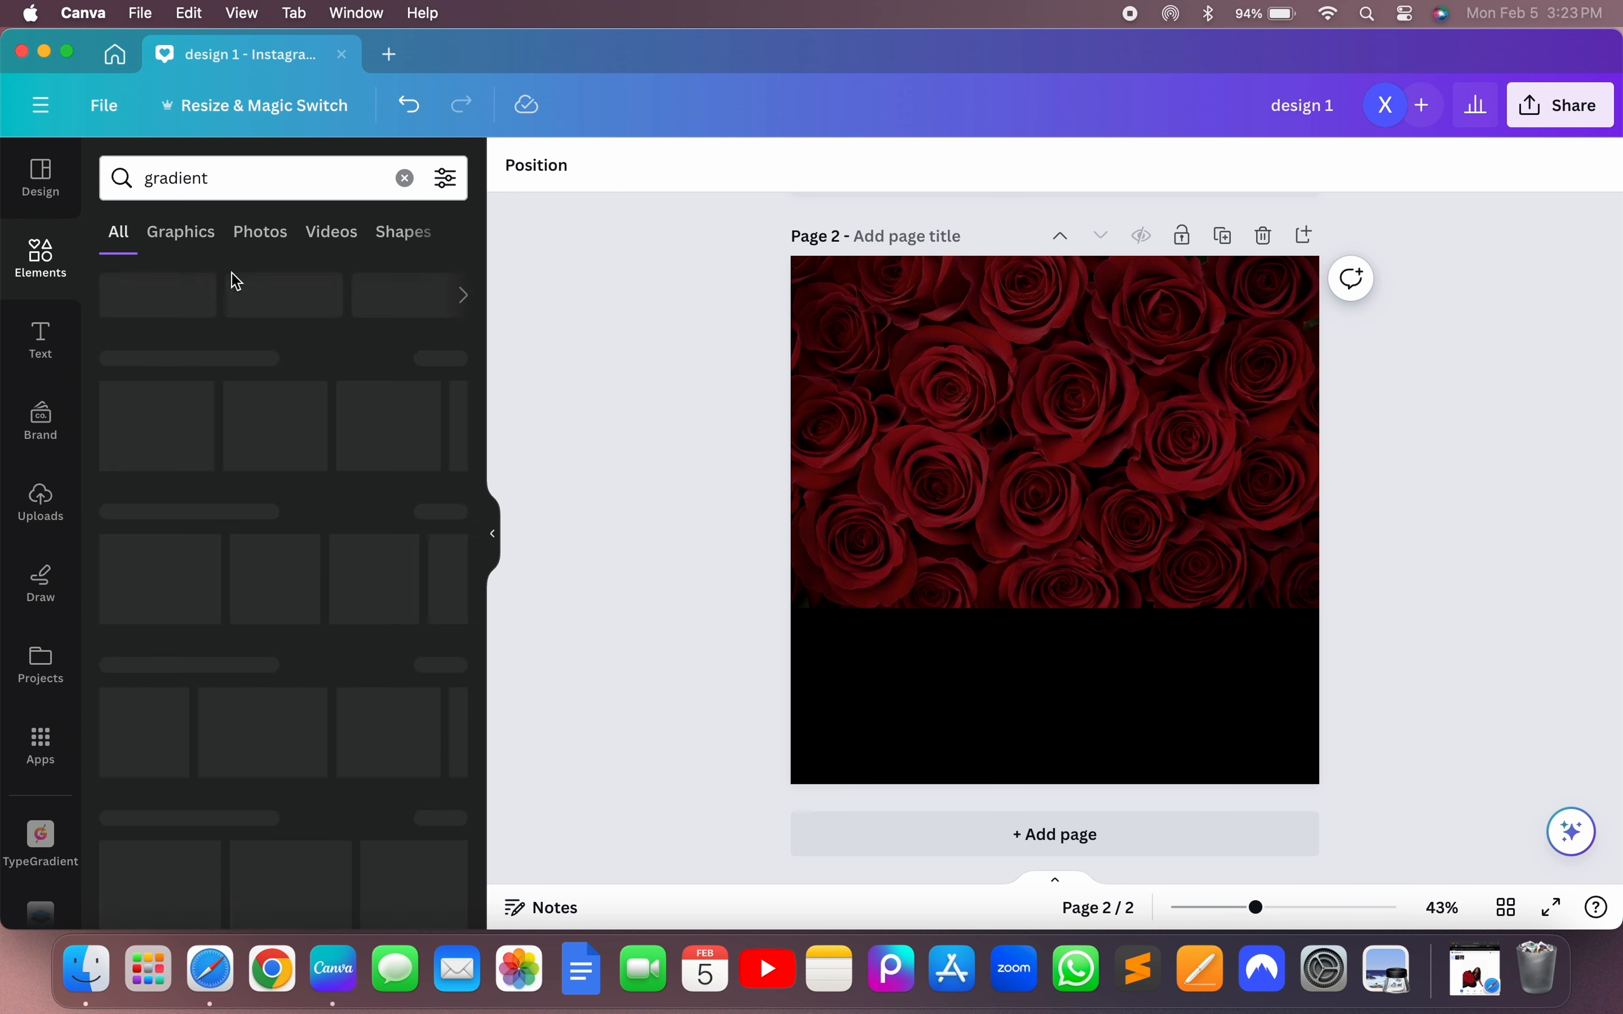
left_click(446, 361)
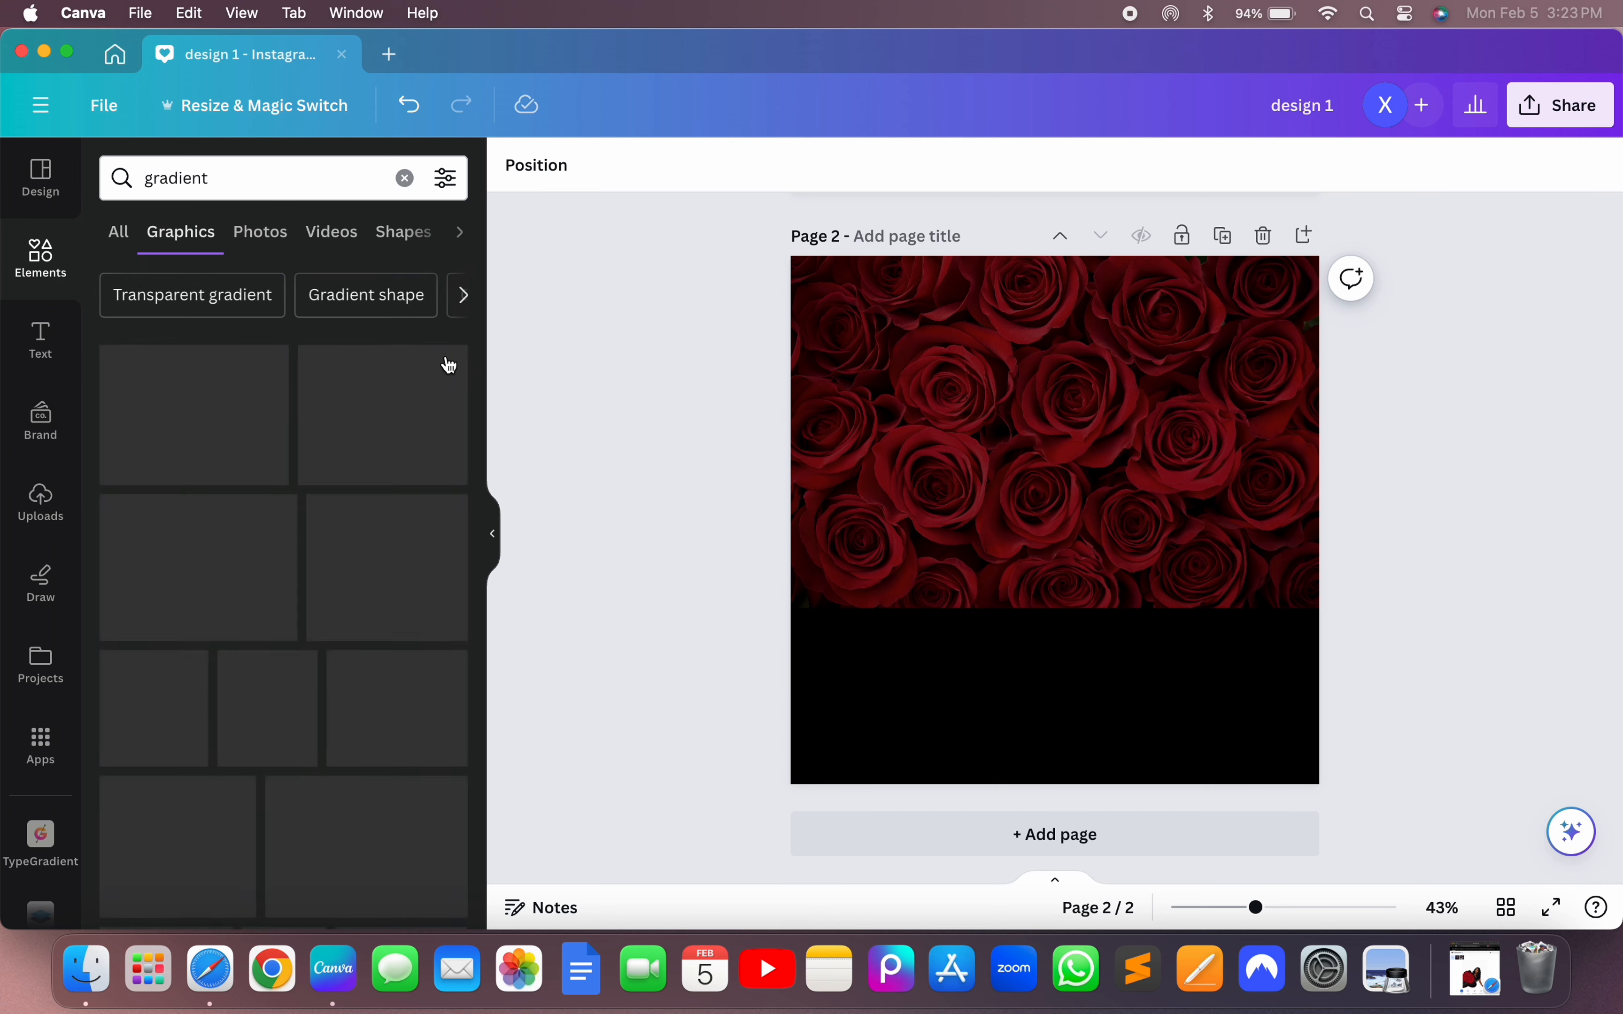
left_click(150, 648)
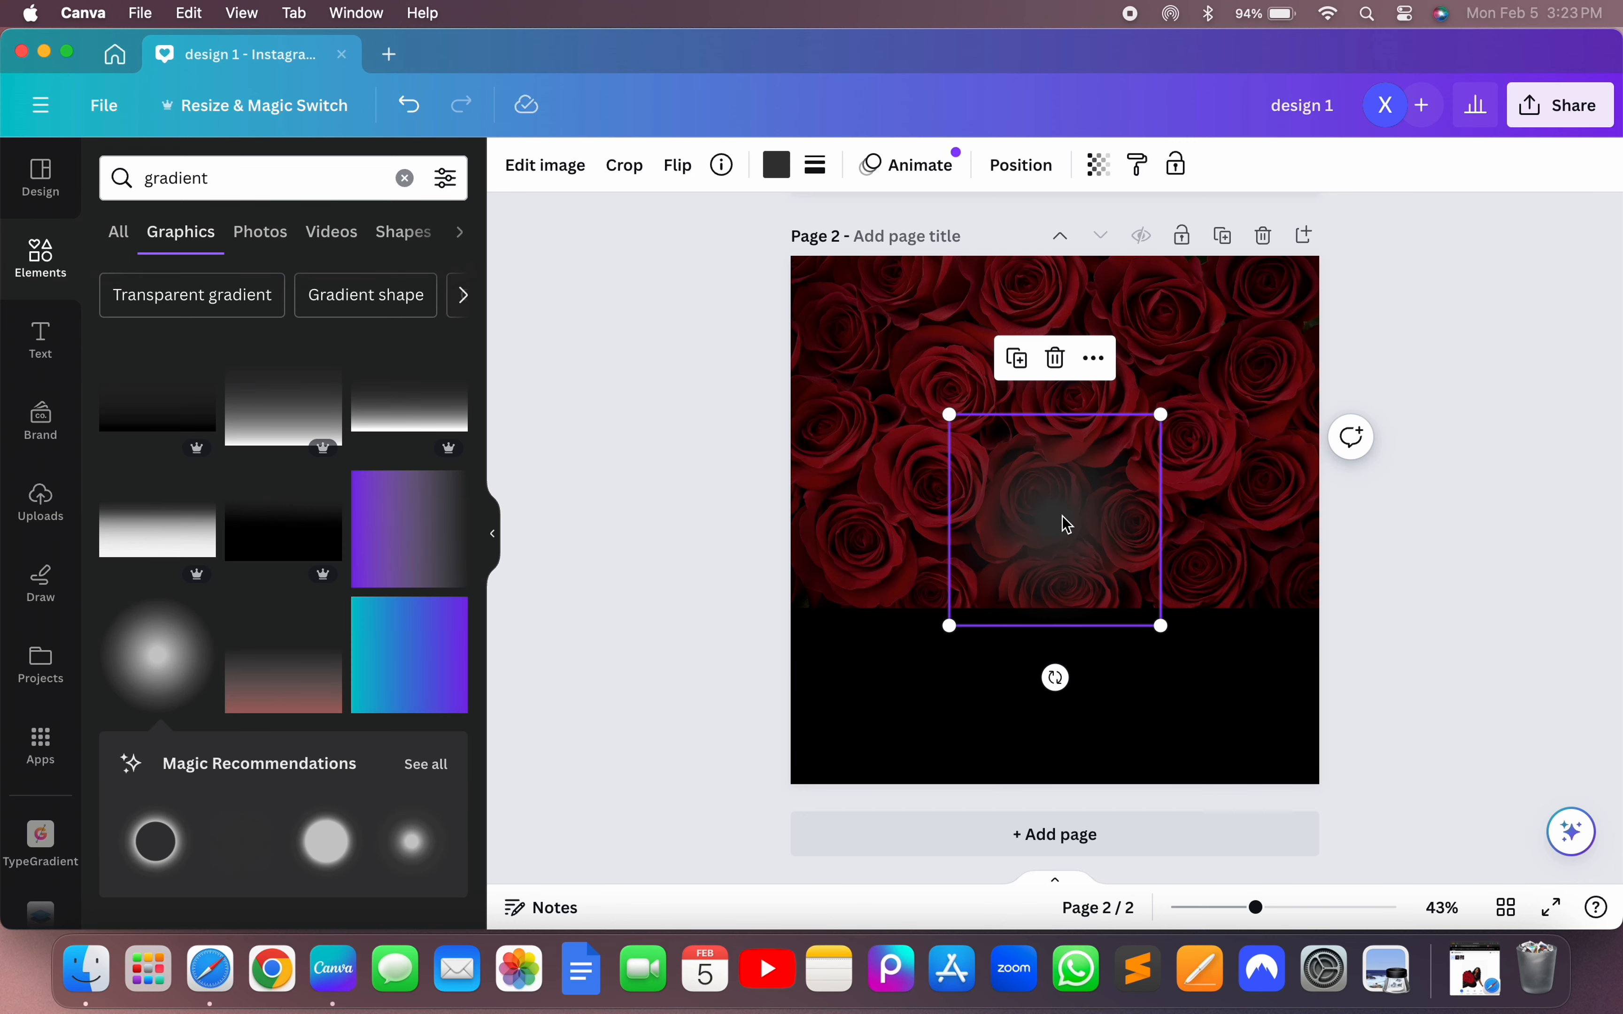
- Recolor the radial gradient black and move it over the lower-left corner of the roses photo
left_click(778, 165)
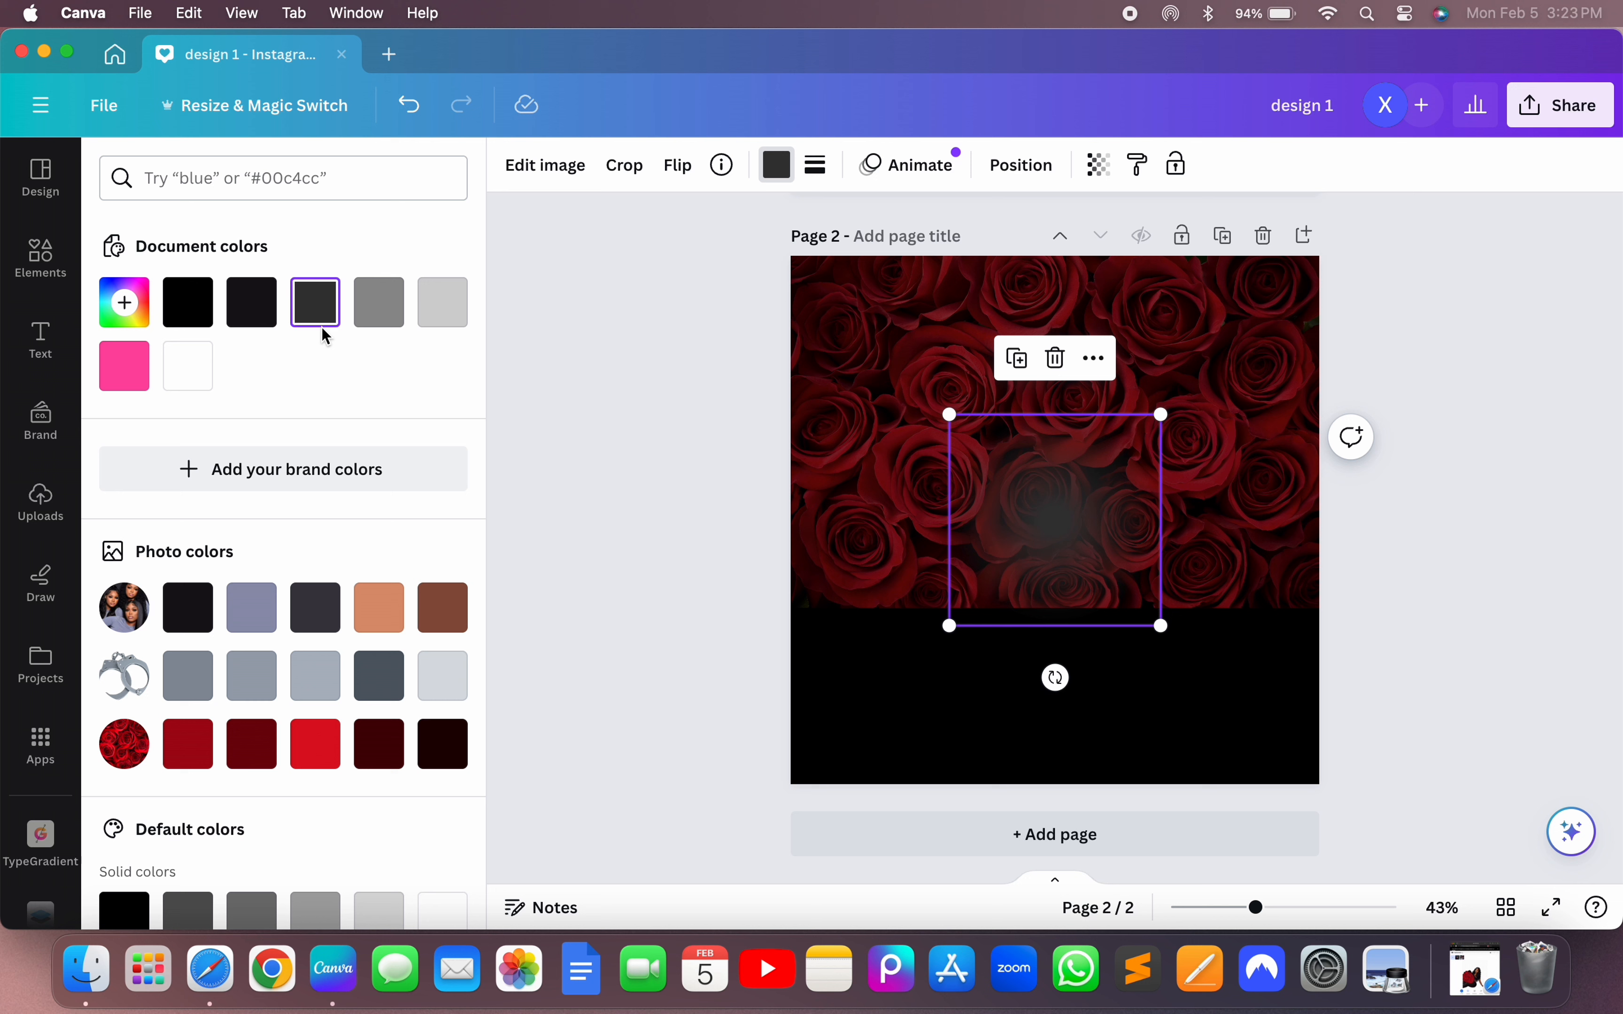
left_click(196, 324)
left_click_drag(1056, 522, 826, 600)
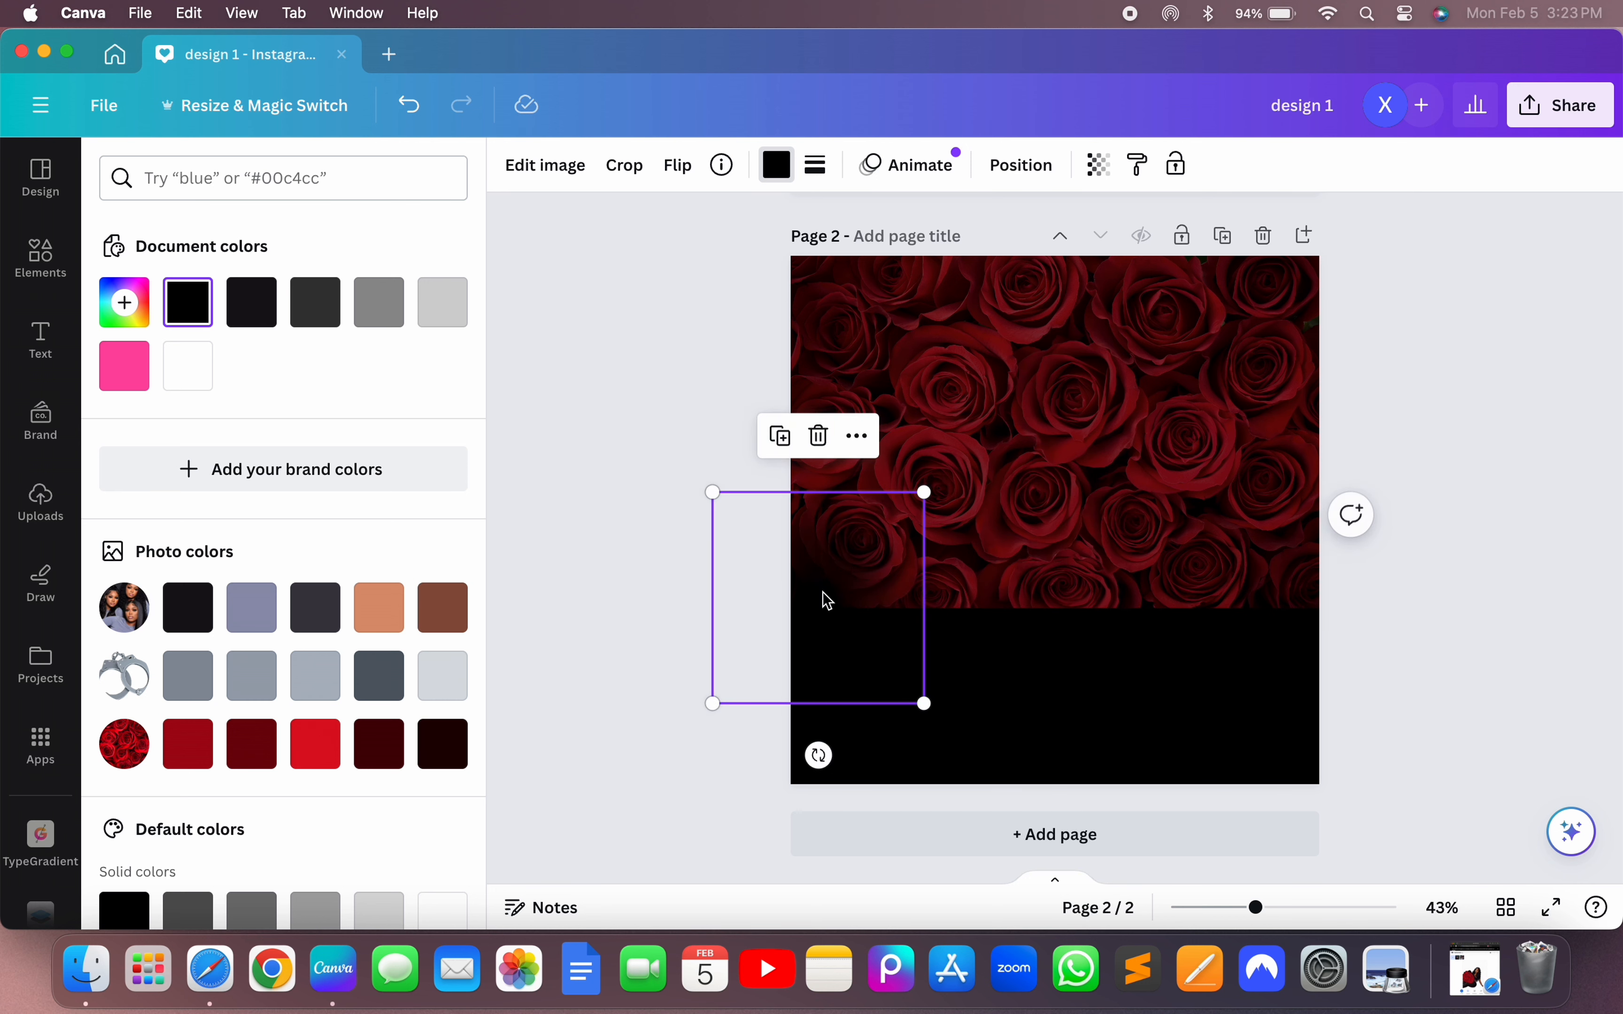
- Duplicate the black gradient repeatedly in a row along the roses photo's lower edge to fade it into the black background
left_click(781, 437)
left_click_drag(865, 655, 927, 640)
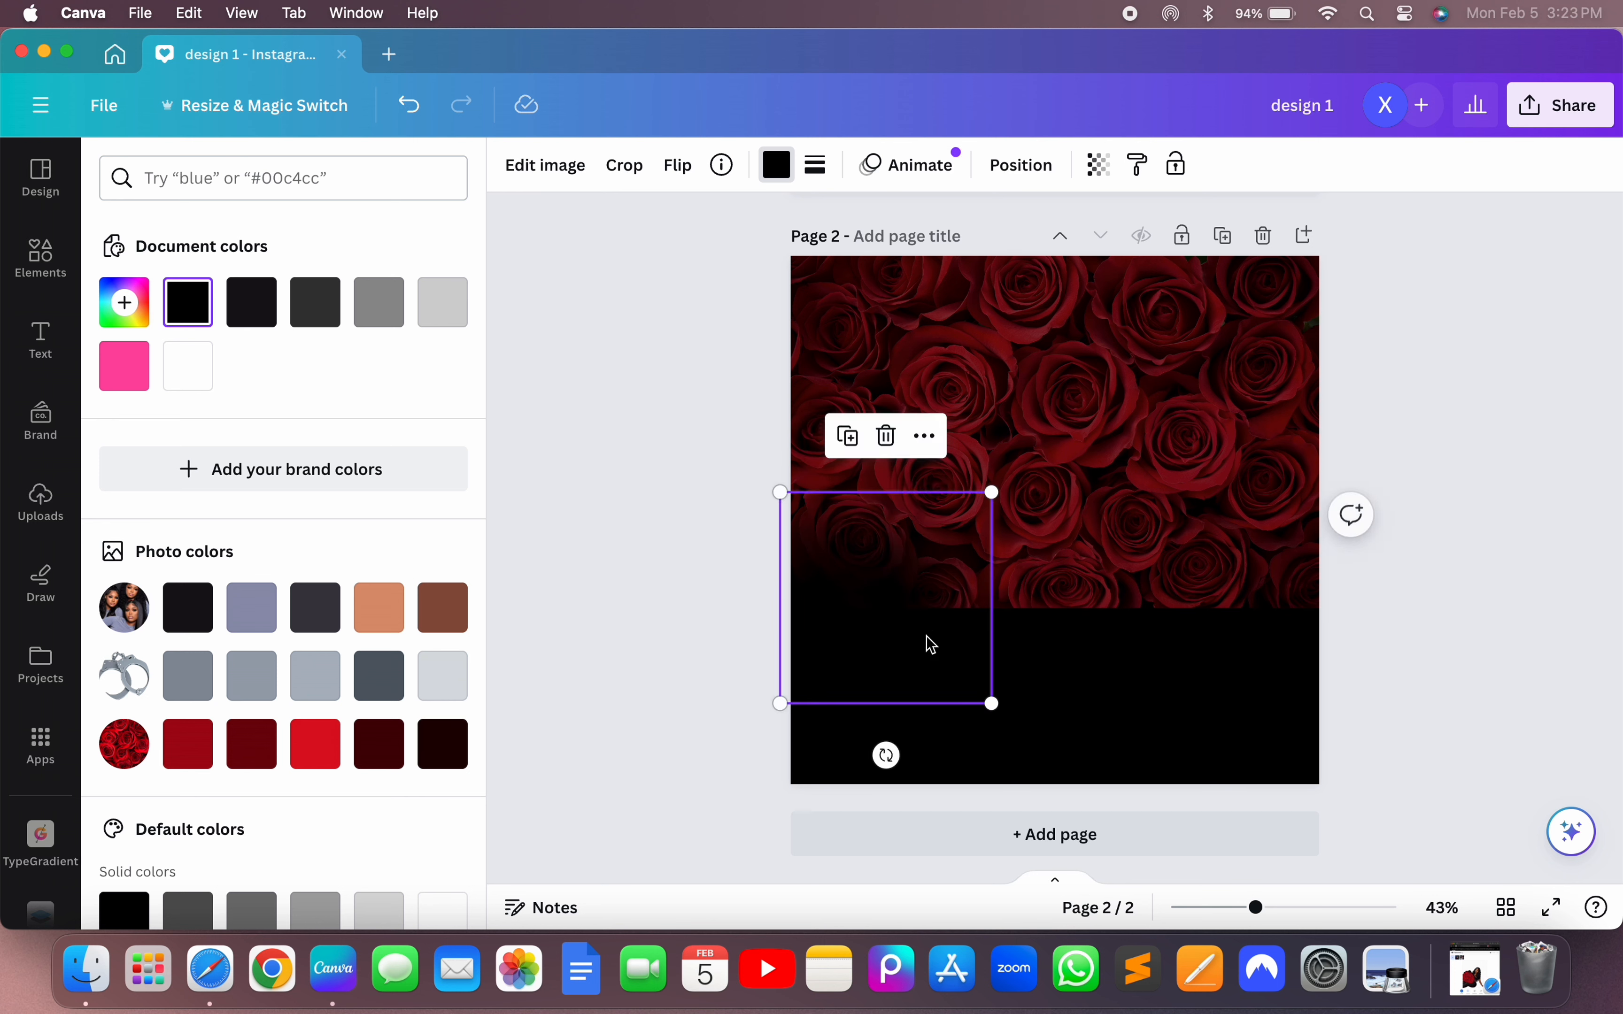
left_click(844, 434)
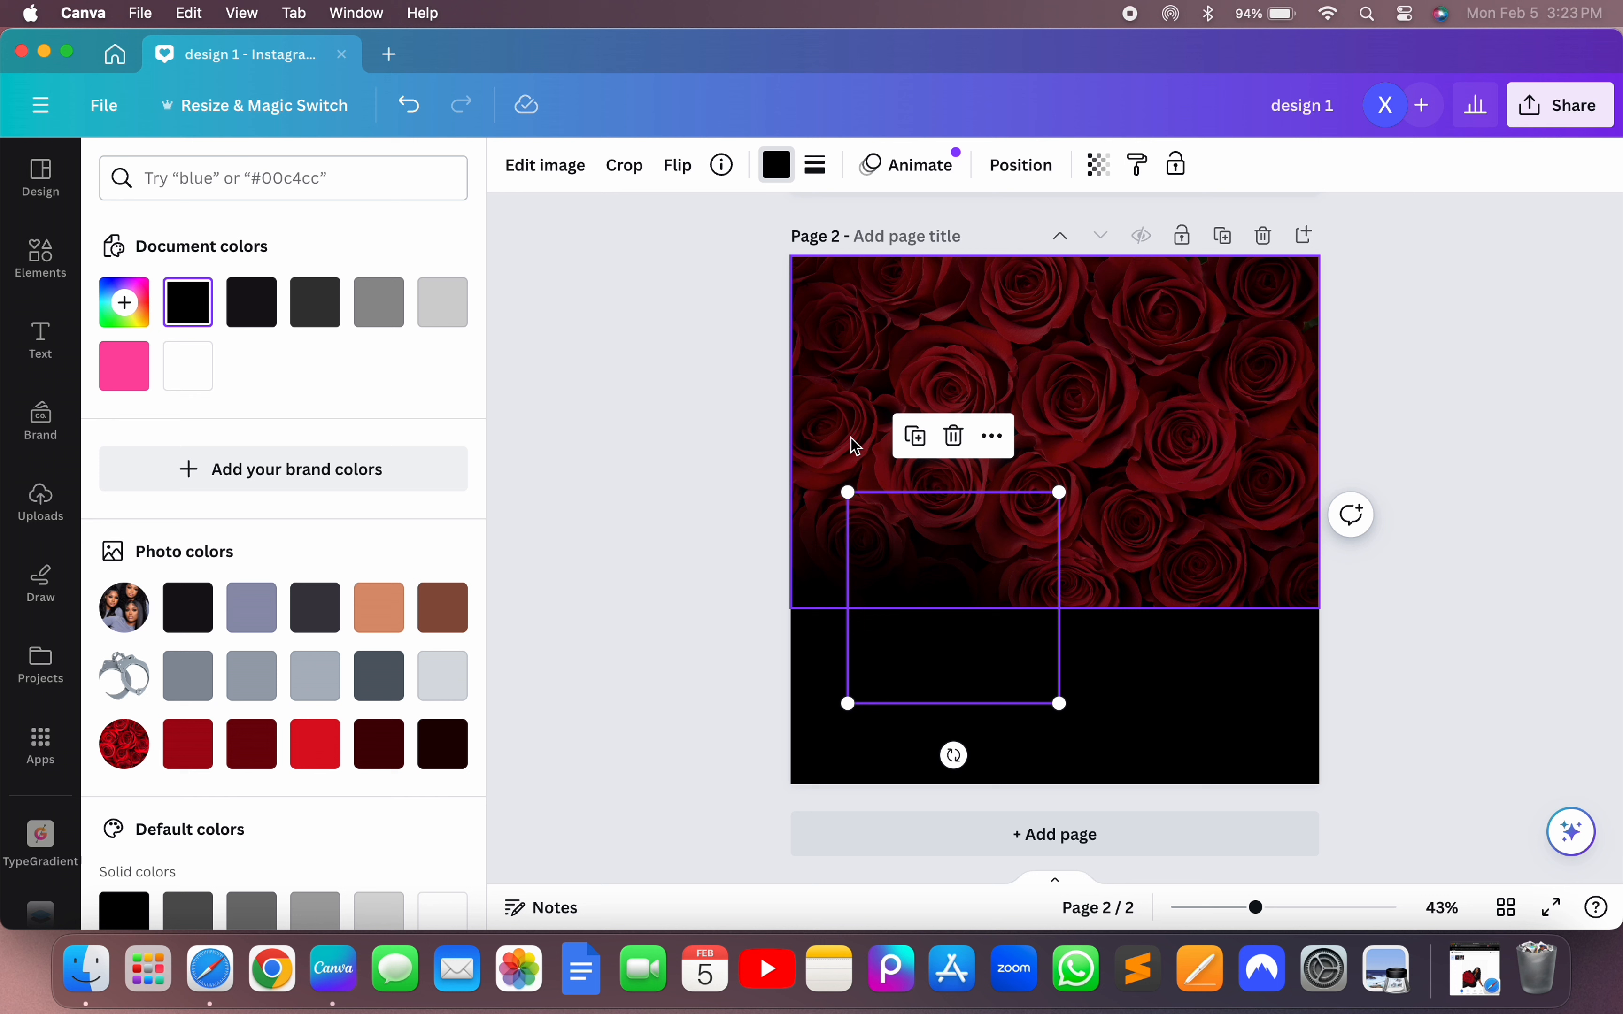
left_click(916, 437)
left_click(984, 439)
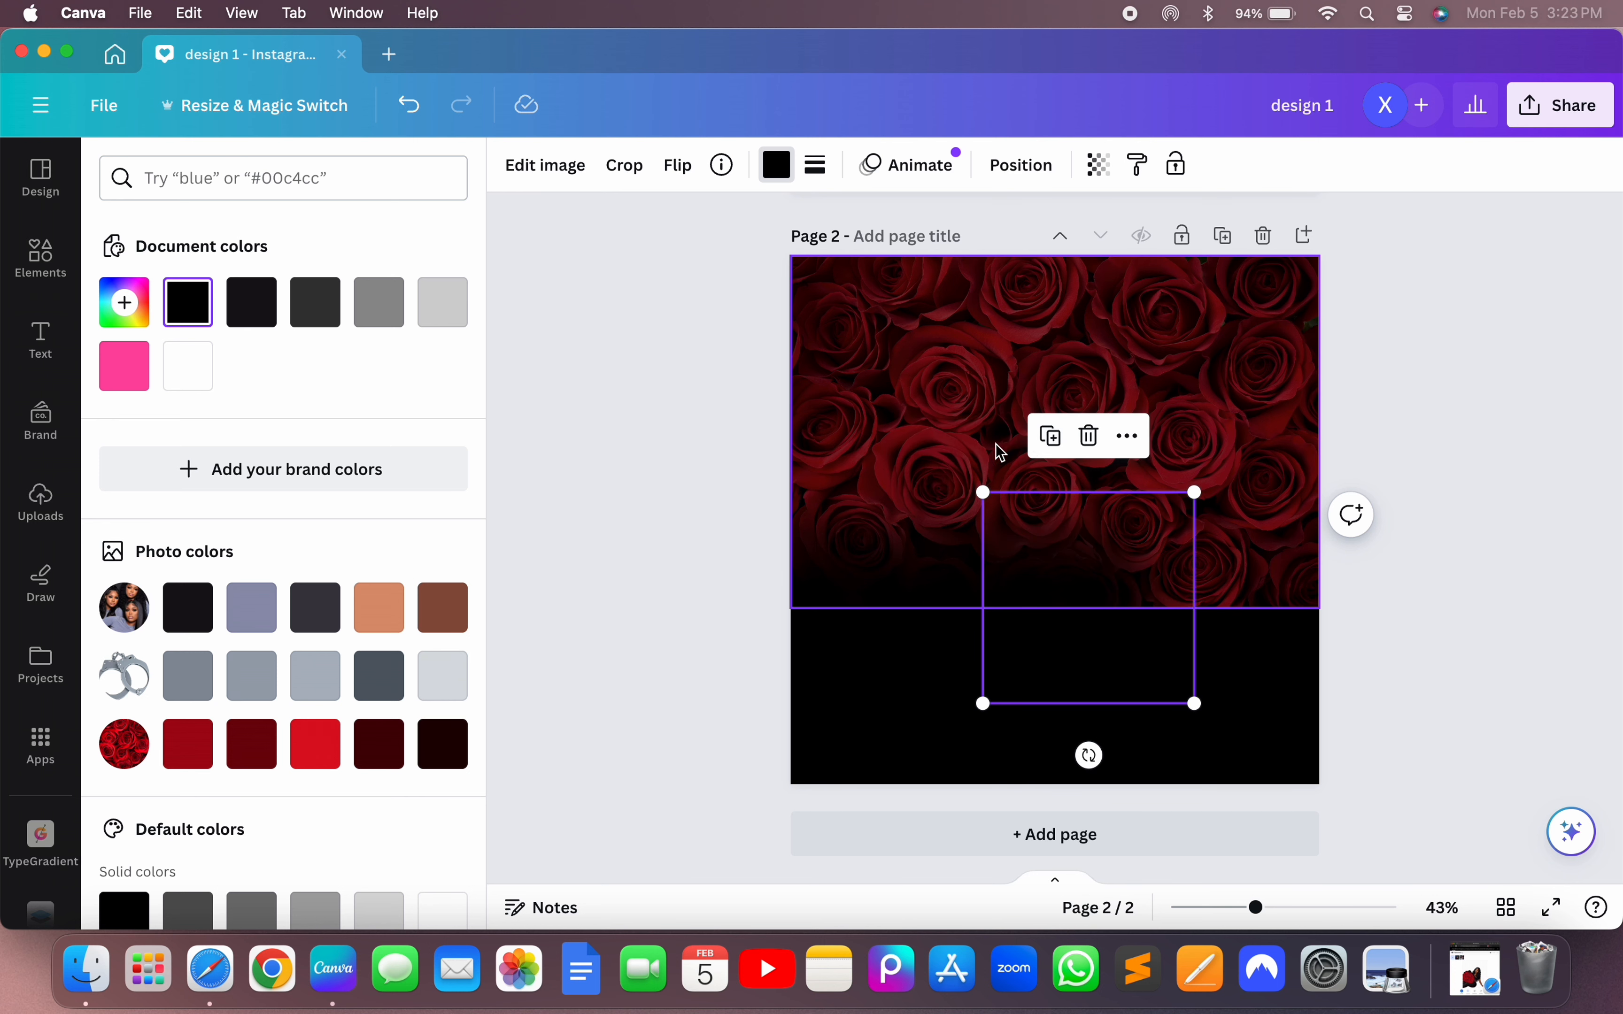
left_click(1048, 440)
left_click(1120, 438)
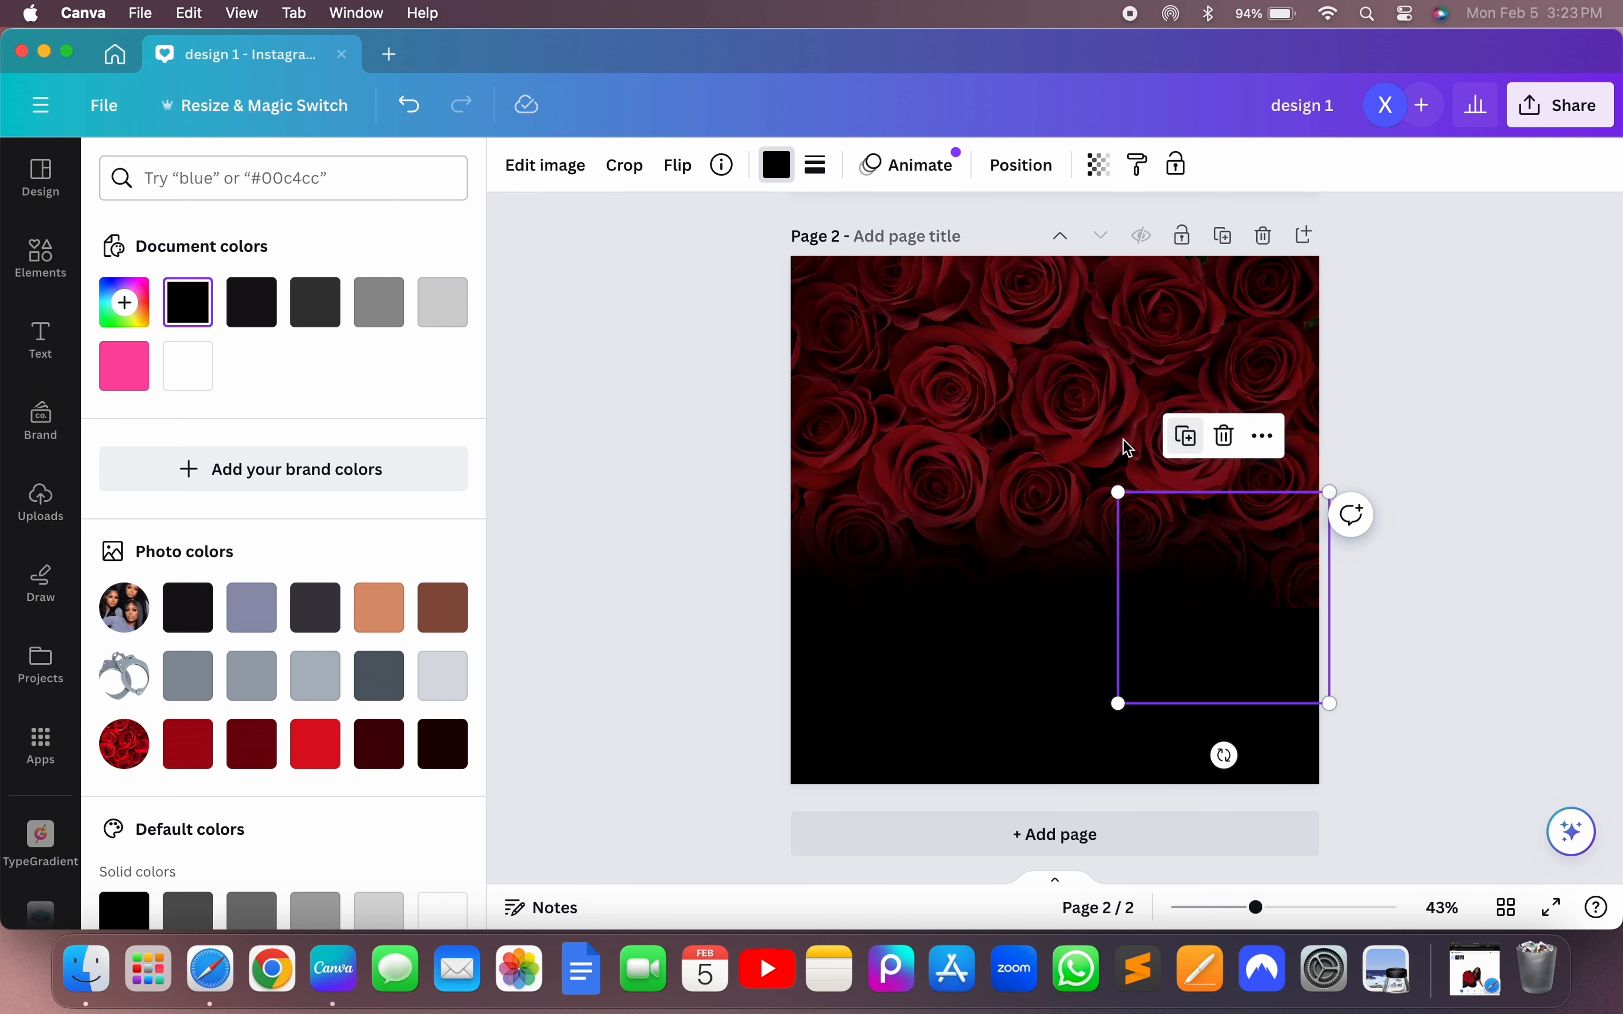
left_click(1185, 437)
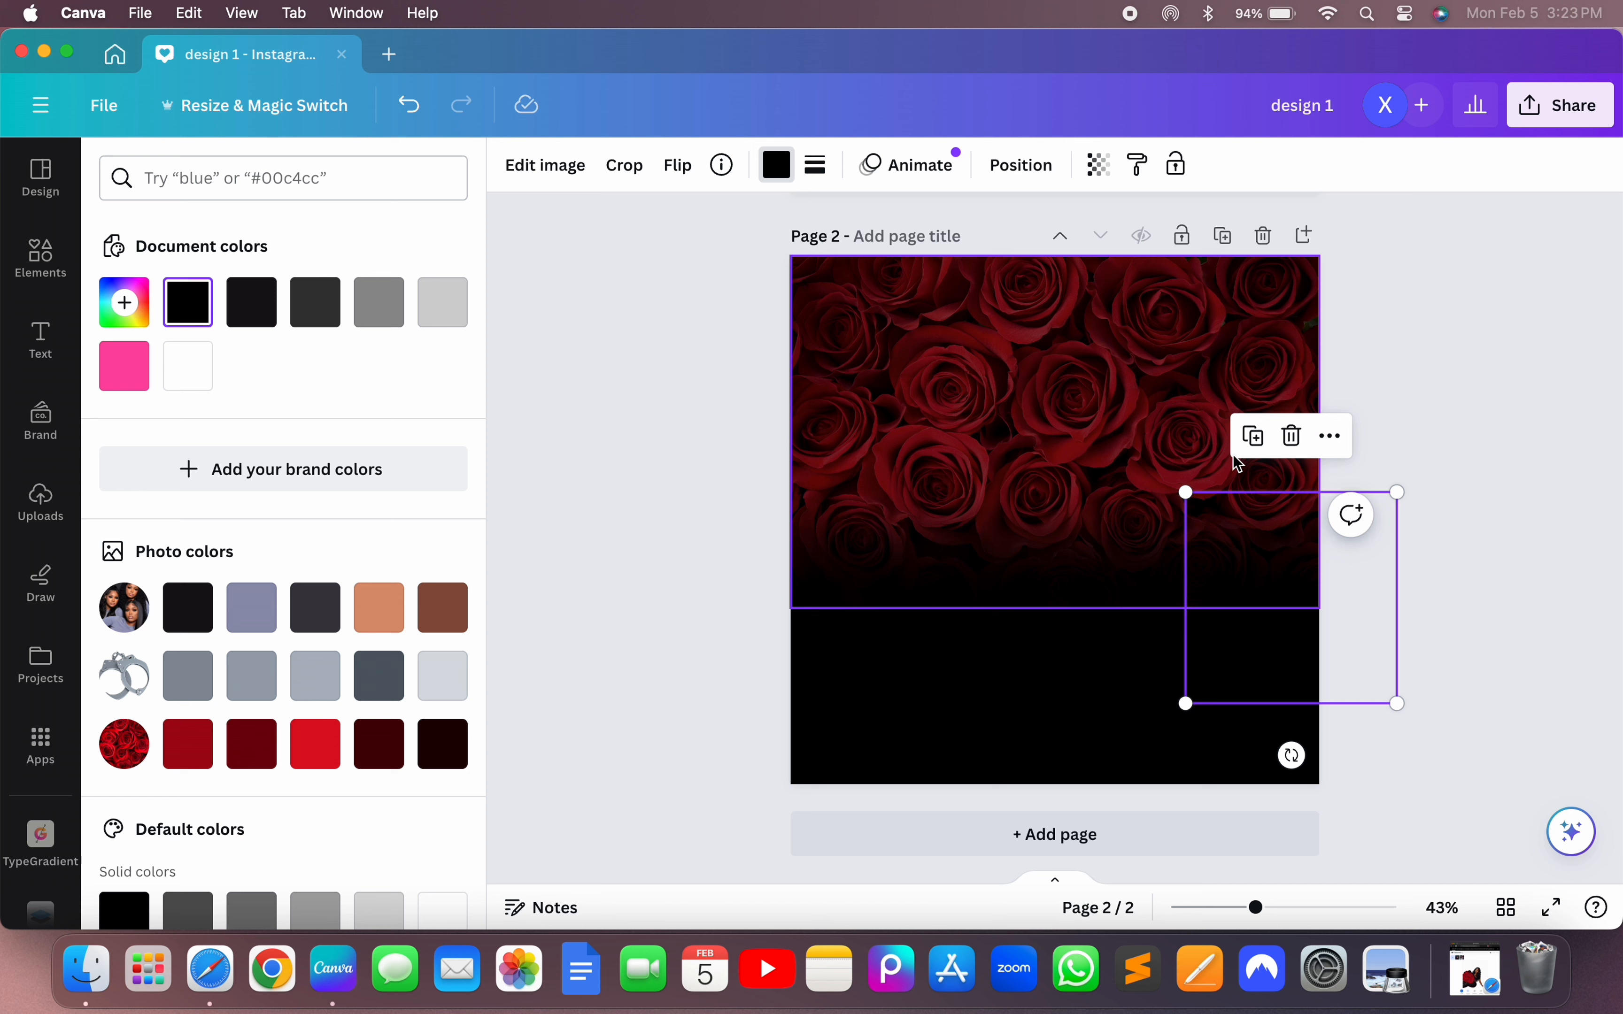
left_click(1481, 588)
left_click(1449, 660)
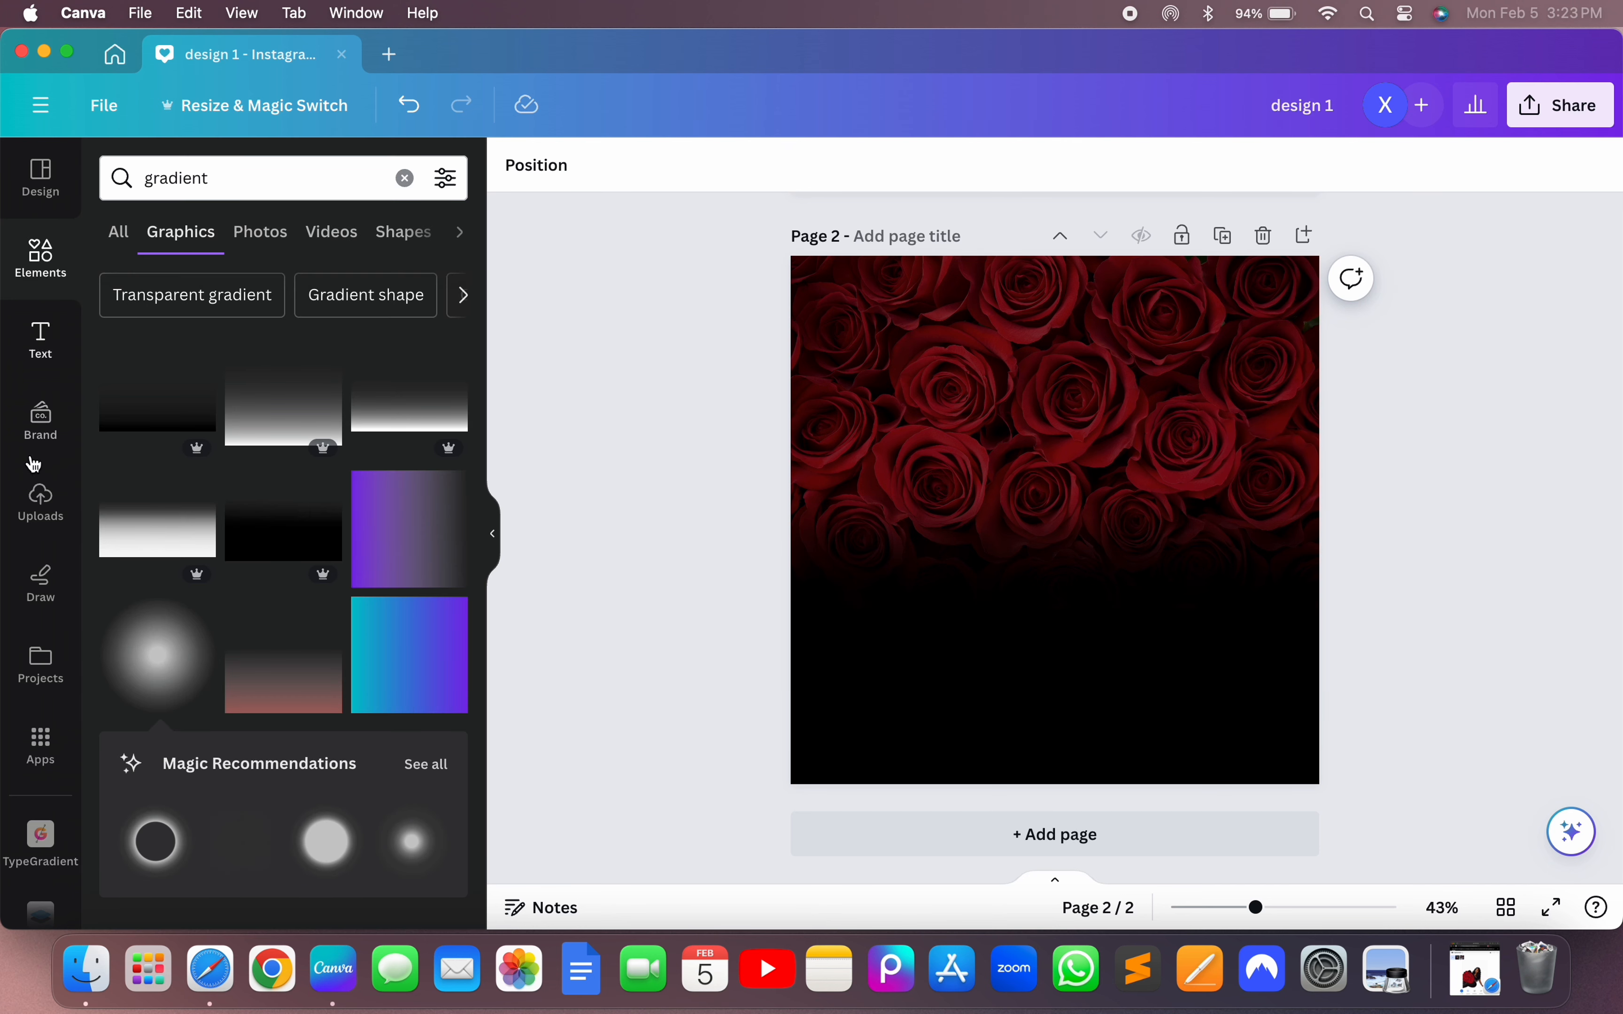
- Add the uploaded rose bouquet model photo to page 2 and remove its background with BG Remover
left_click(40, 499)
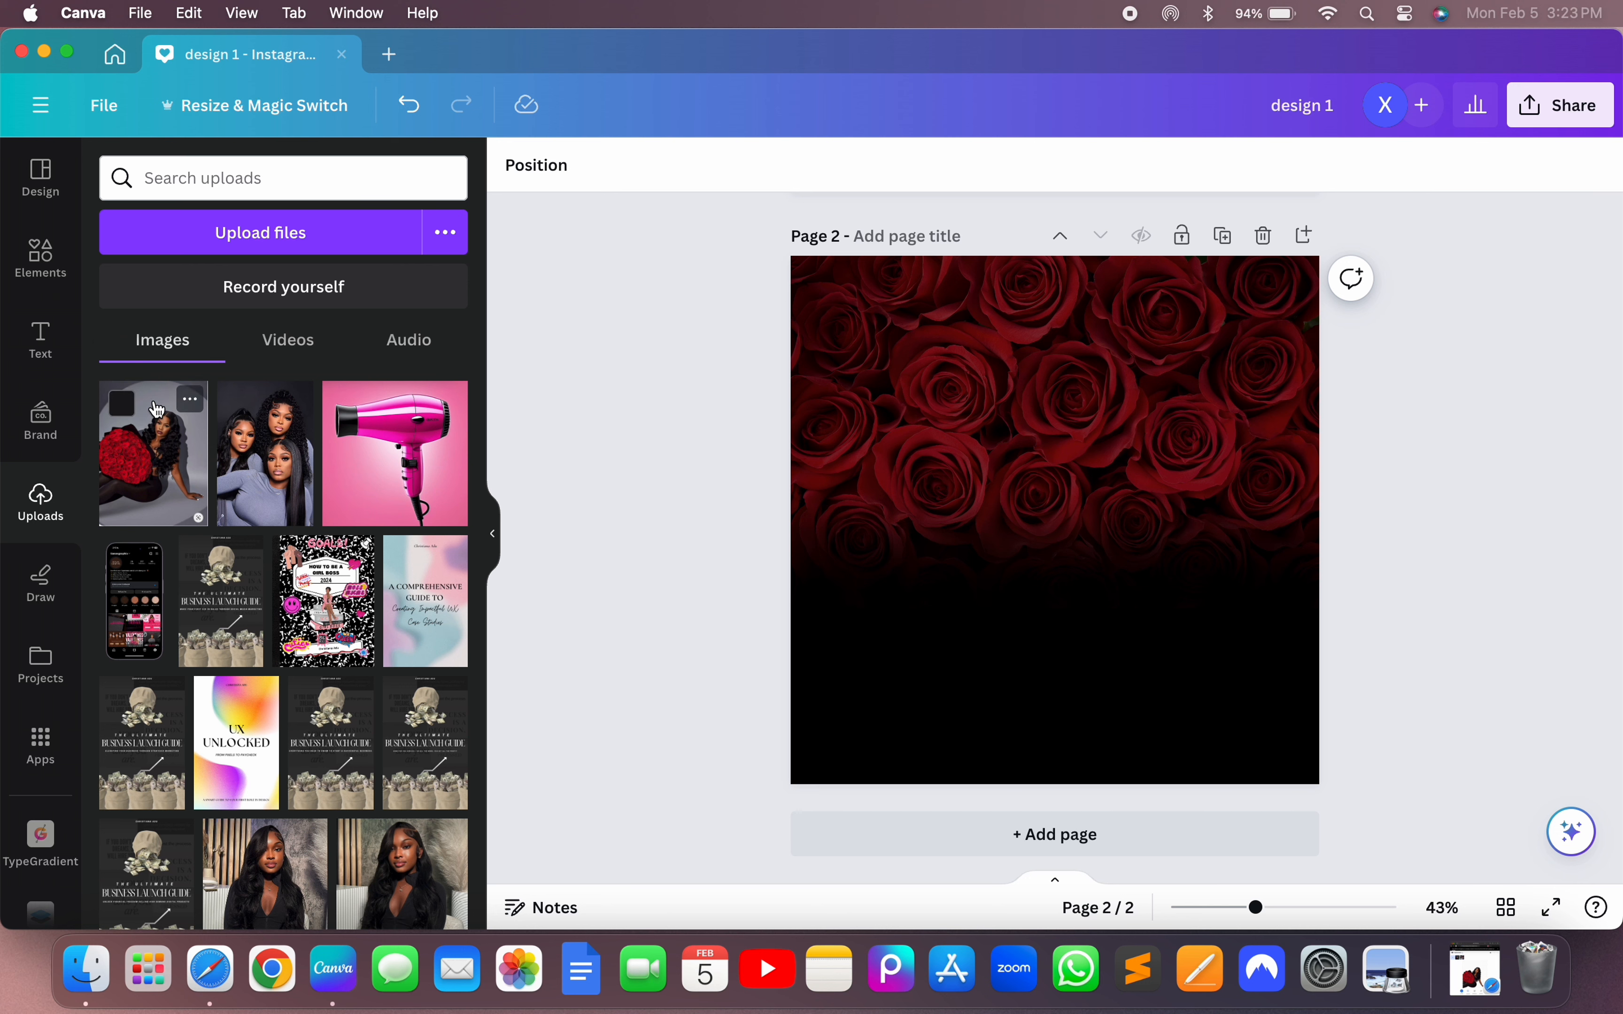
left_click(162, 471)
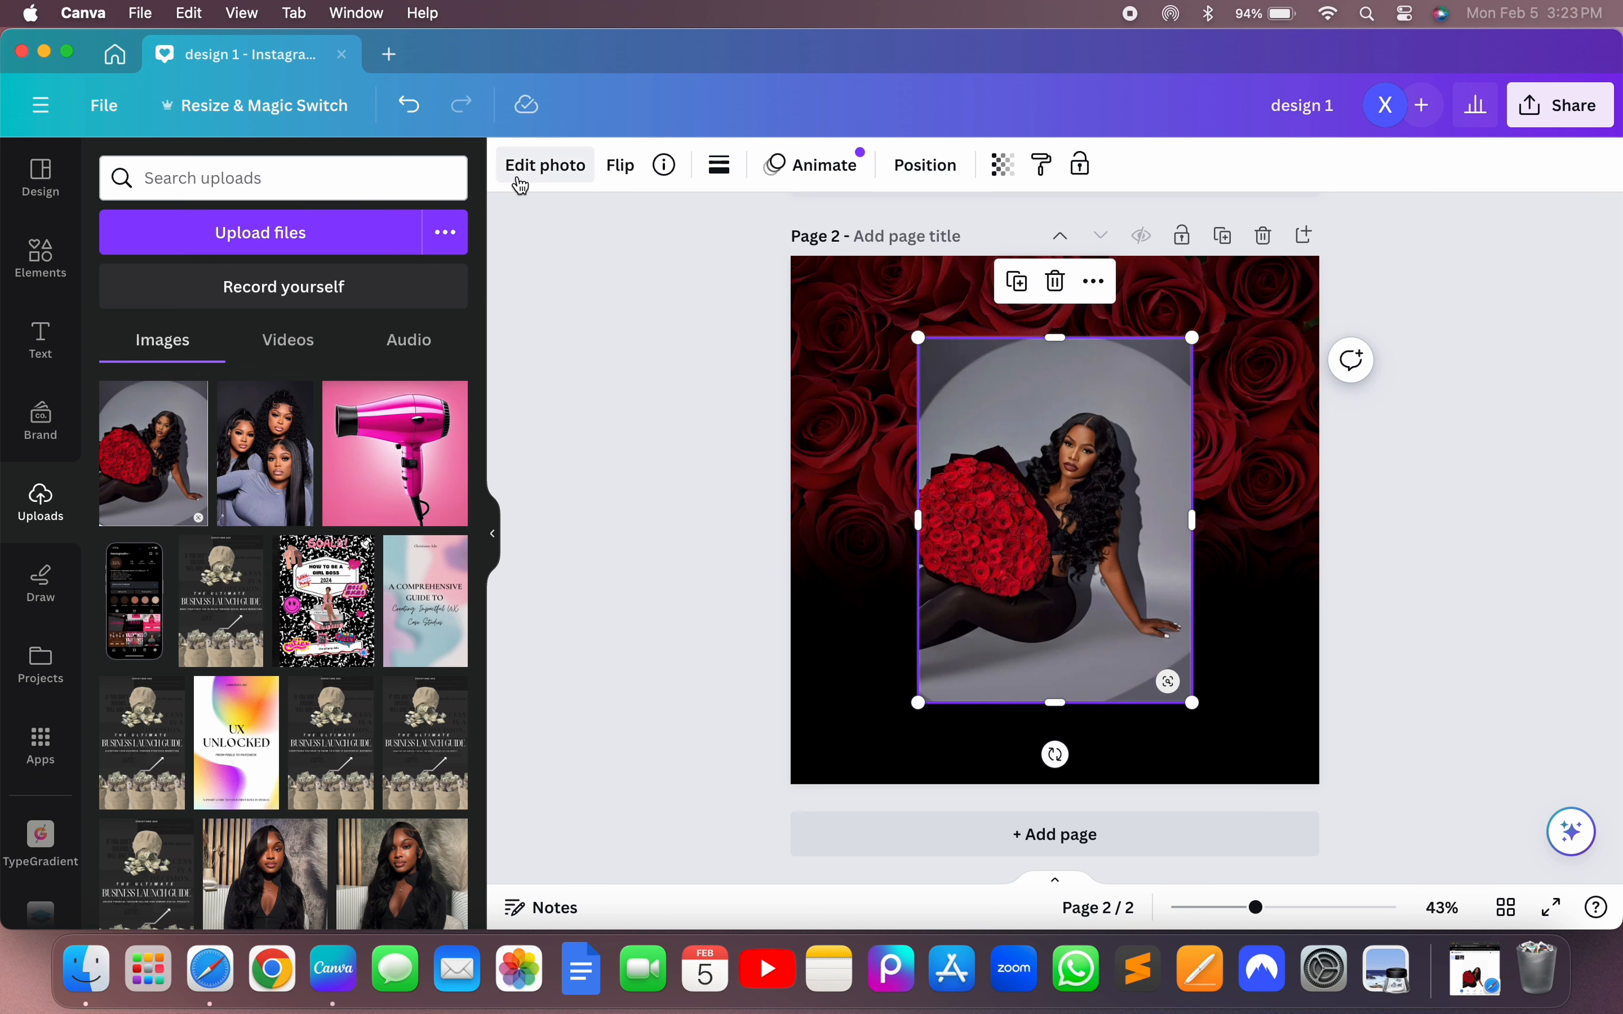
left_click(545, 164)
left_click(180, 352)
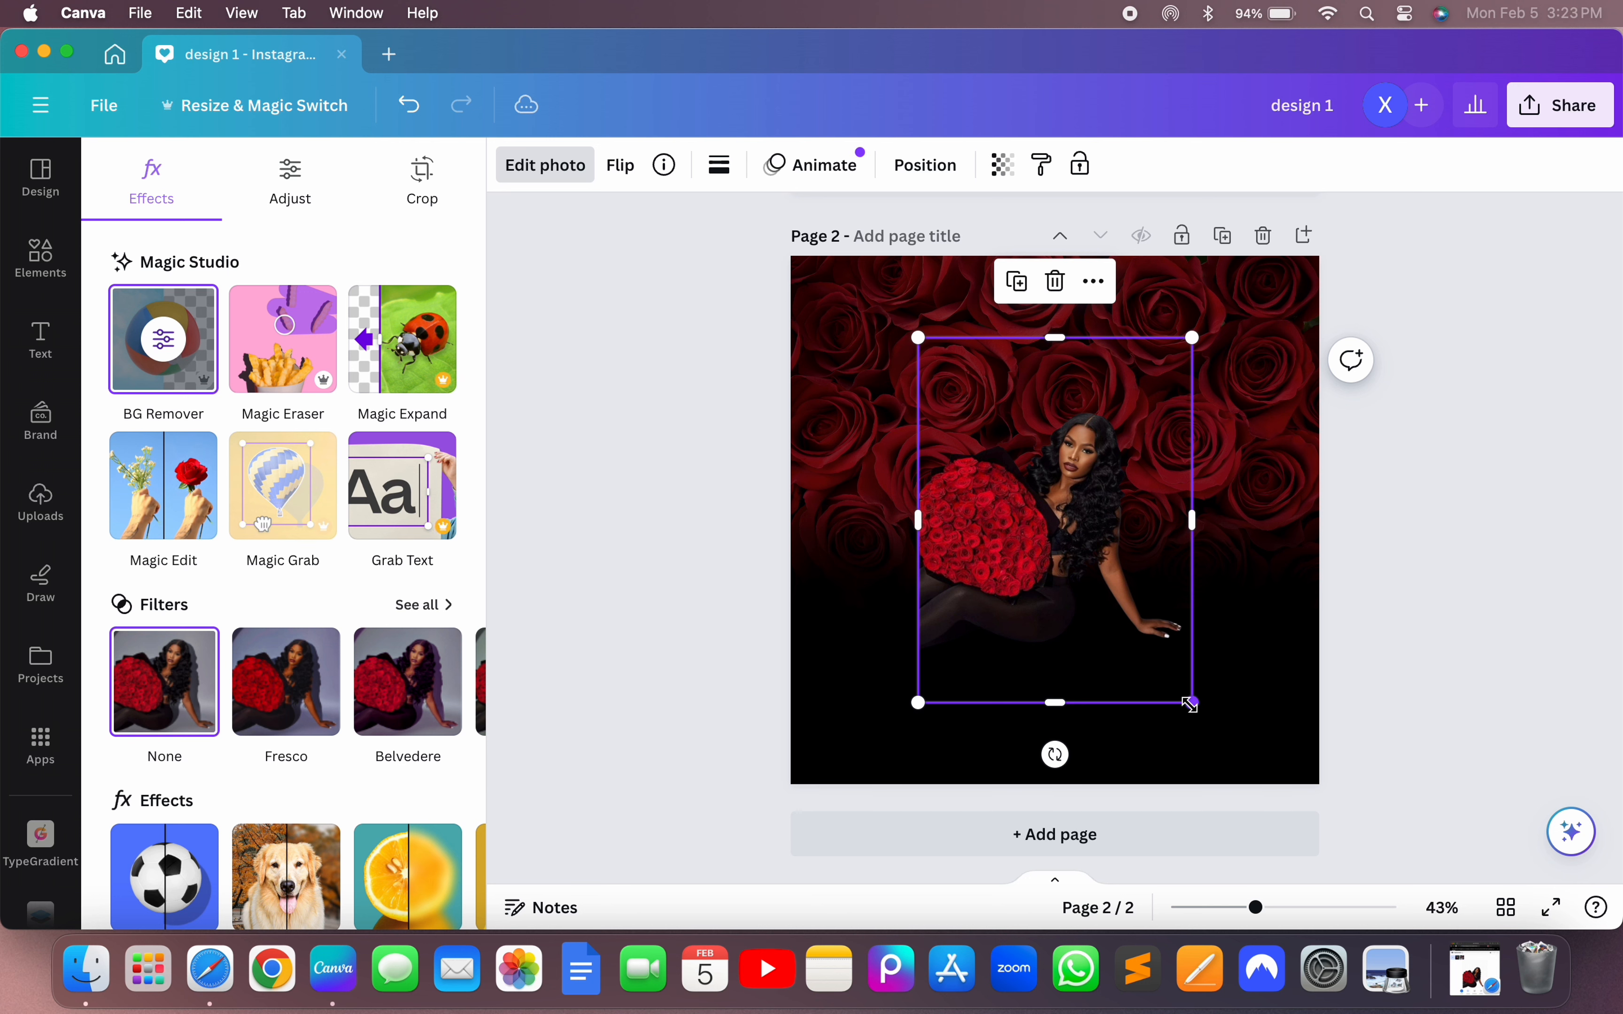
- Enlarge the cut-out bouquet model photo and move it flush into page 2's lower-left corner
left_click_drag(1188, 704, 1282, 742)
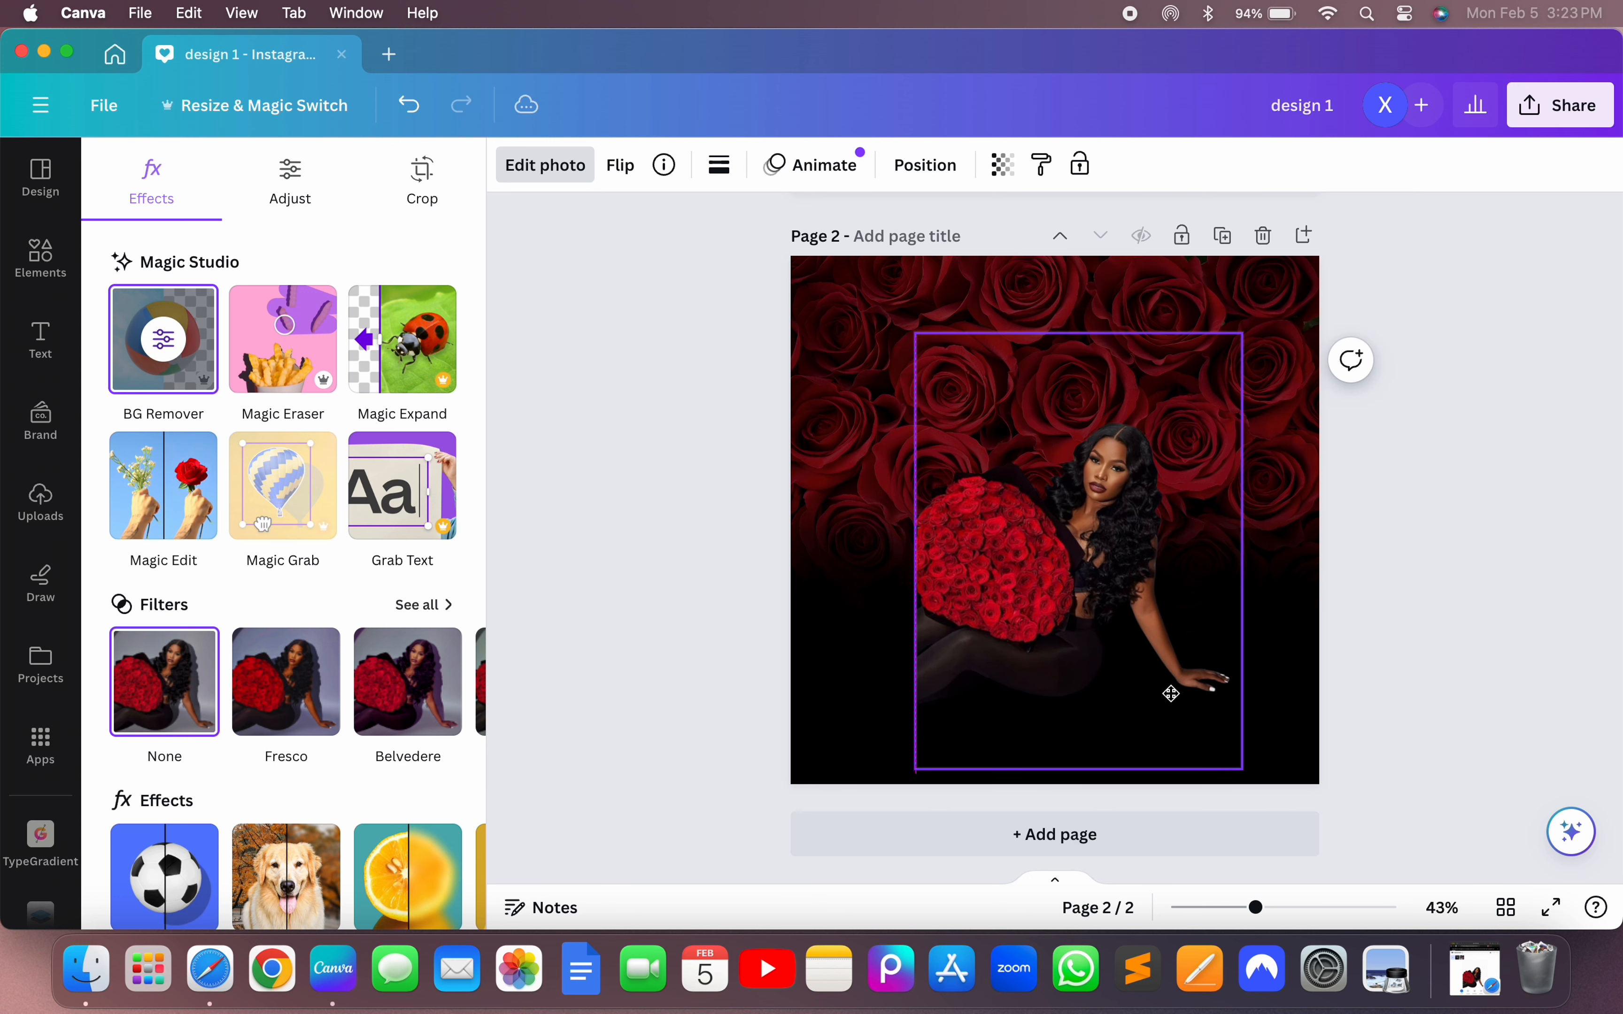
left_click_drag(1170, 694, 1141, 678)
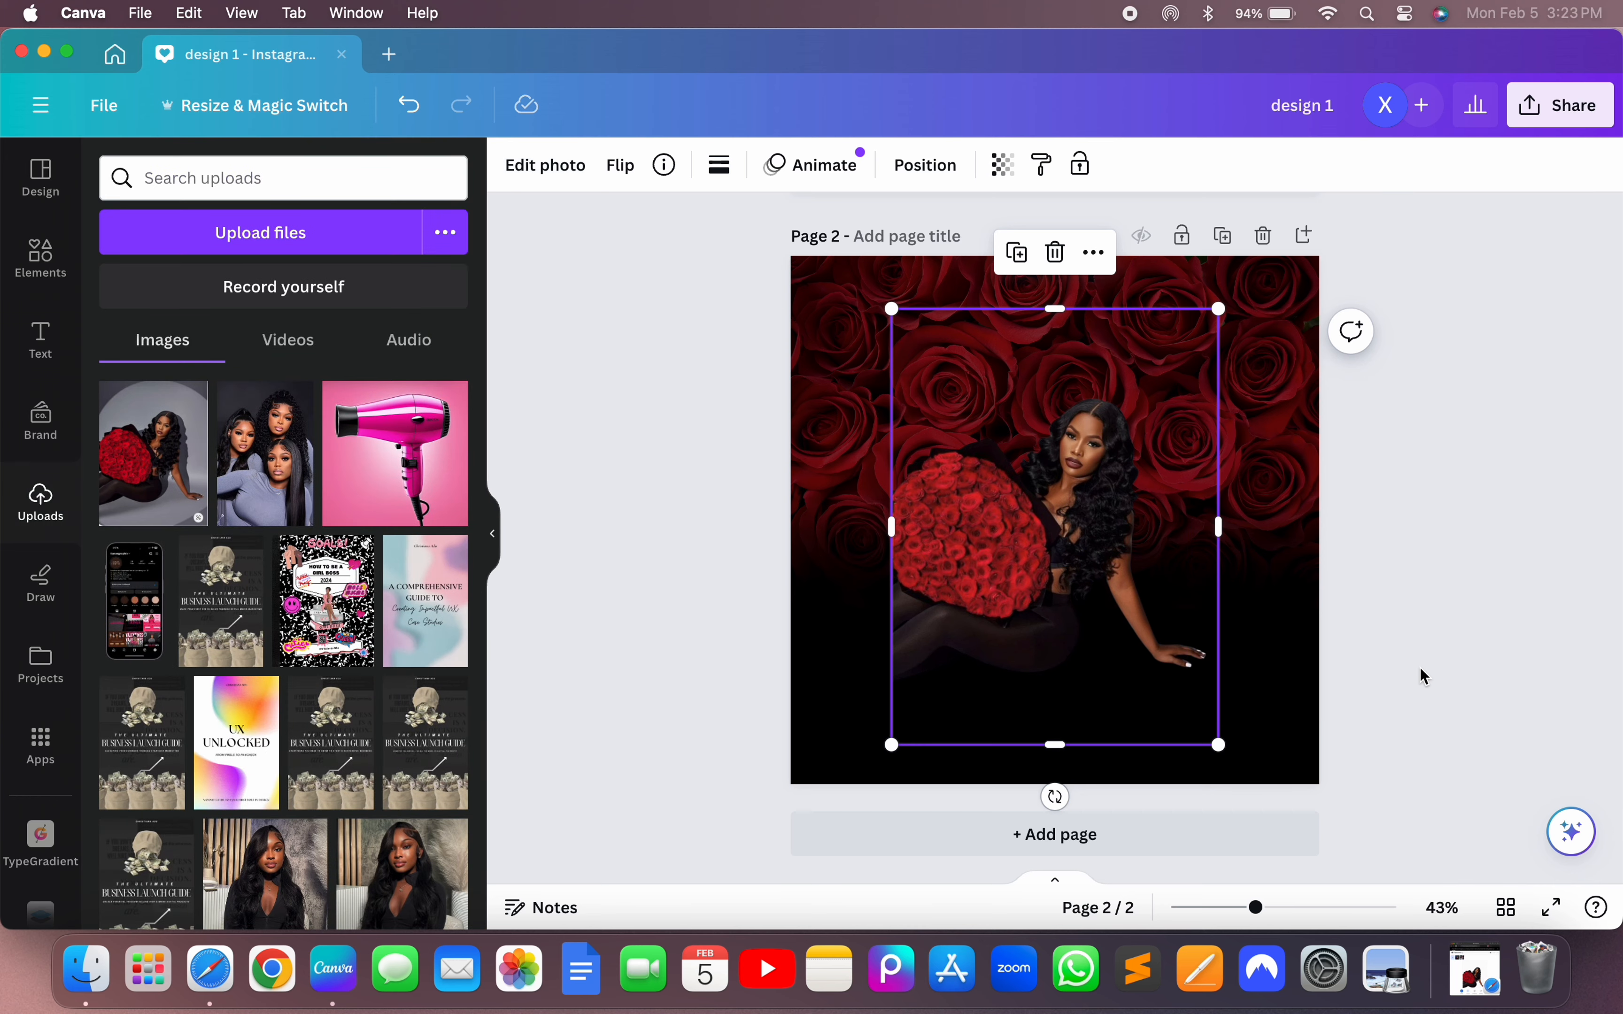
left_click(1424, 676)
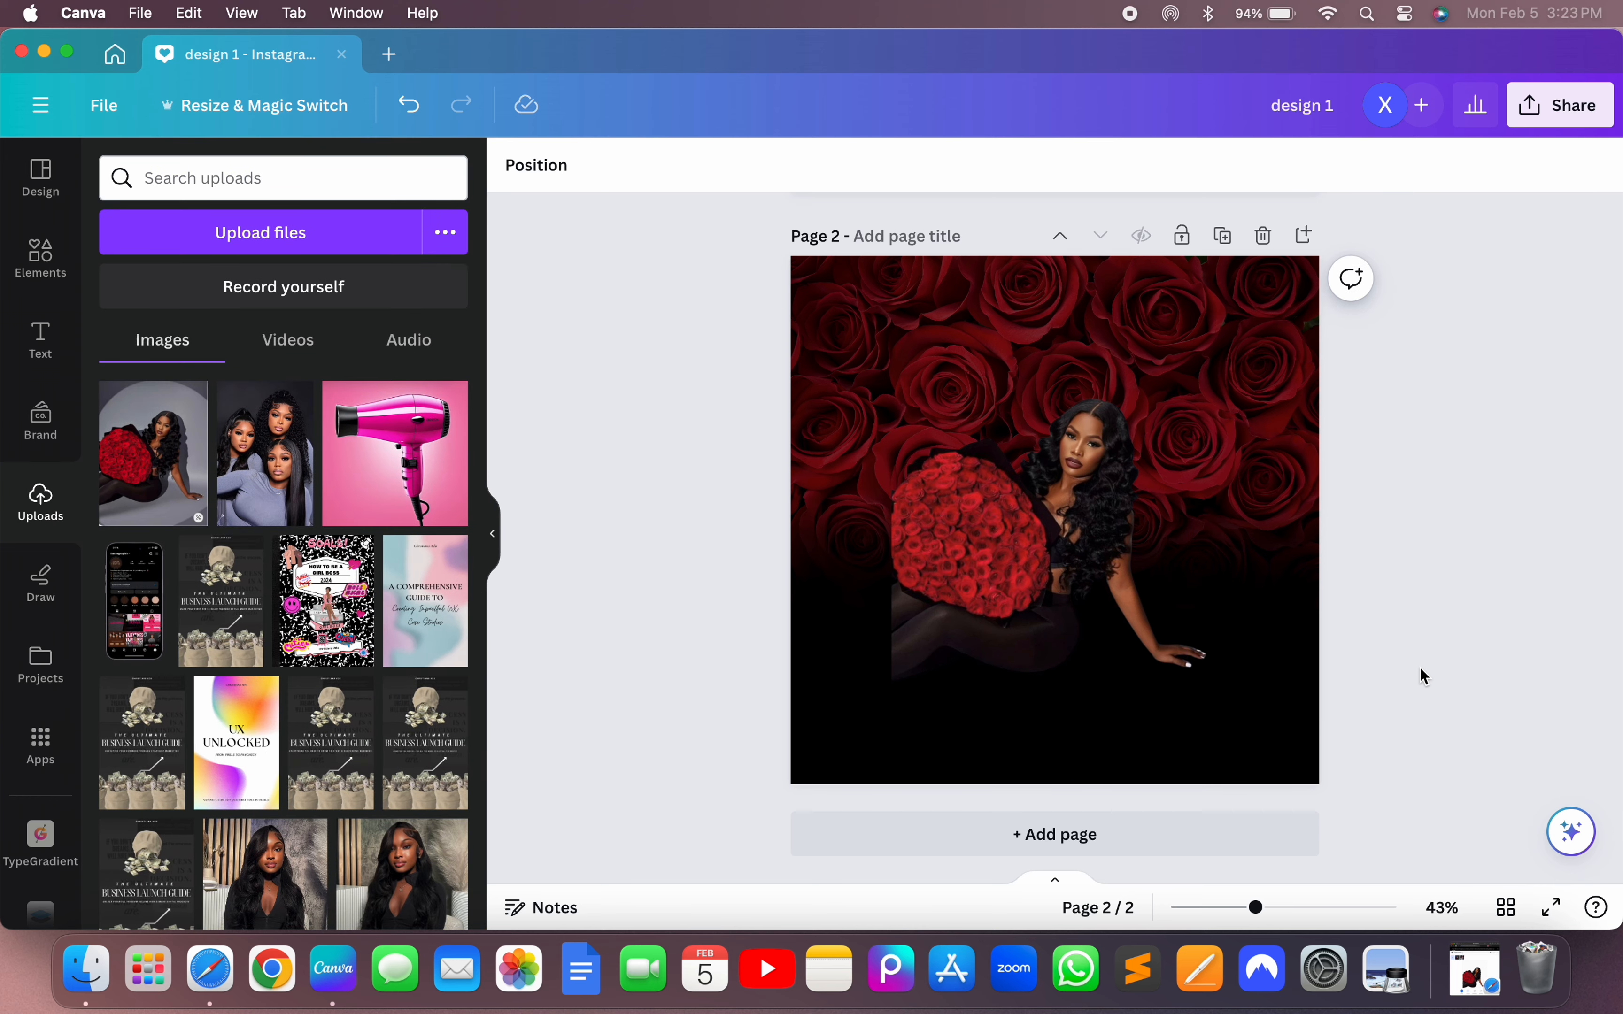
left_click(1124, 562)
left_click_drag(1219, 743, 1270, 815)
left_click_drag(1185, 701, 1154, 653)
left_click(1452, 623)
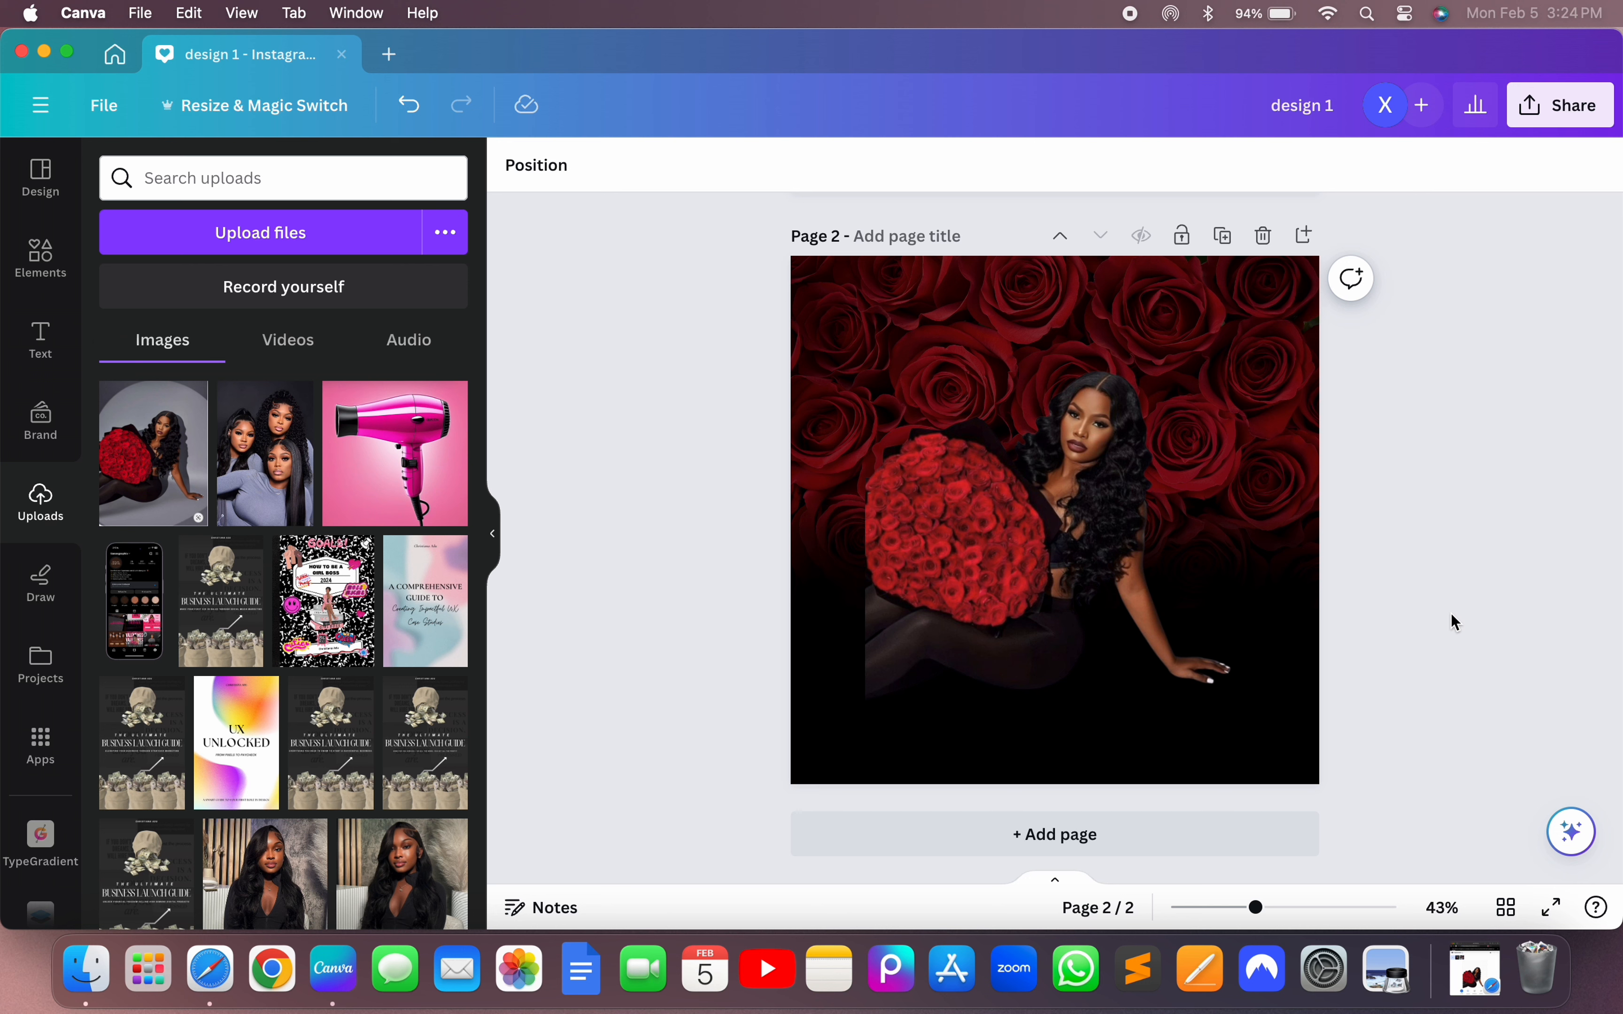
left_click_drag(1103, 573, 1024, 649)
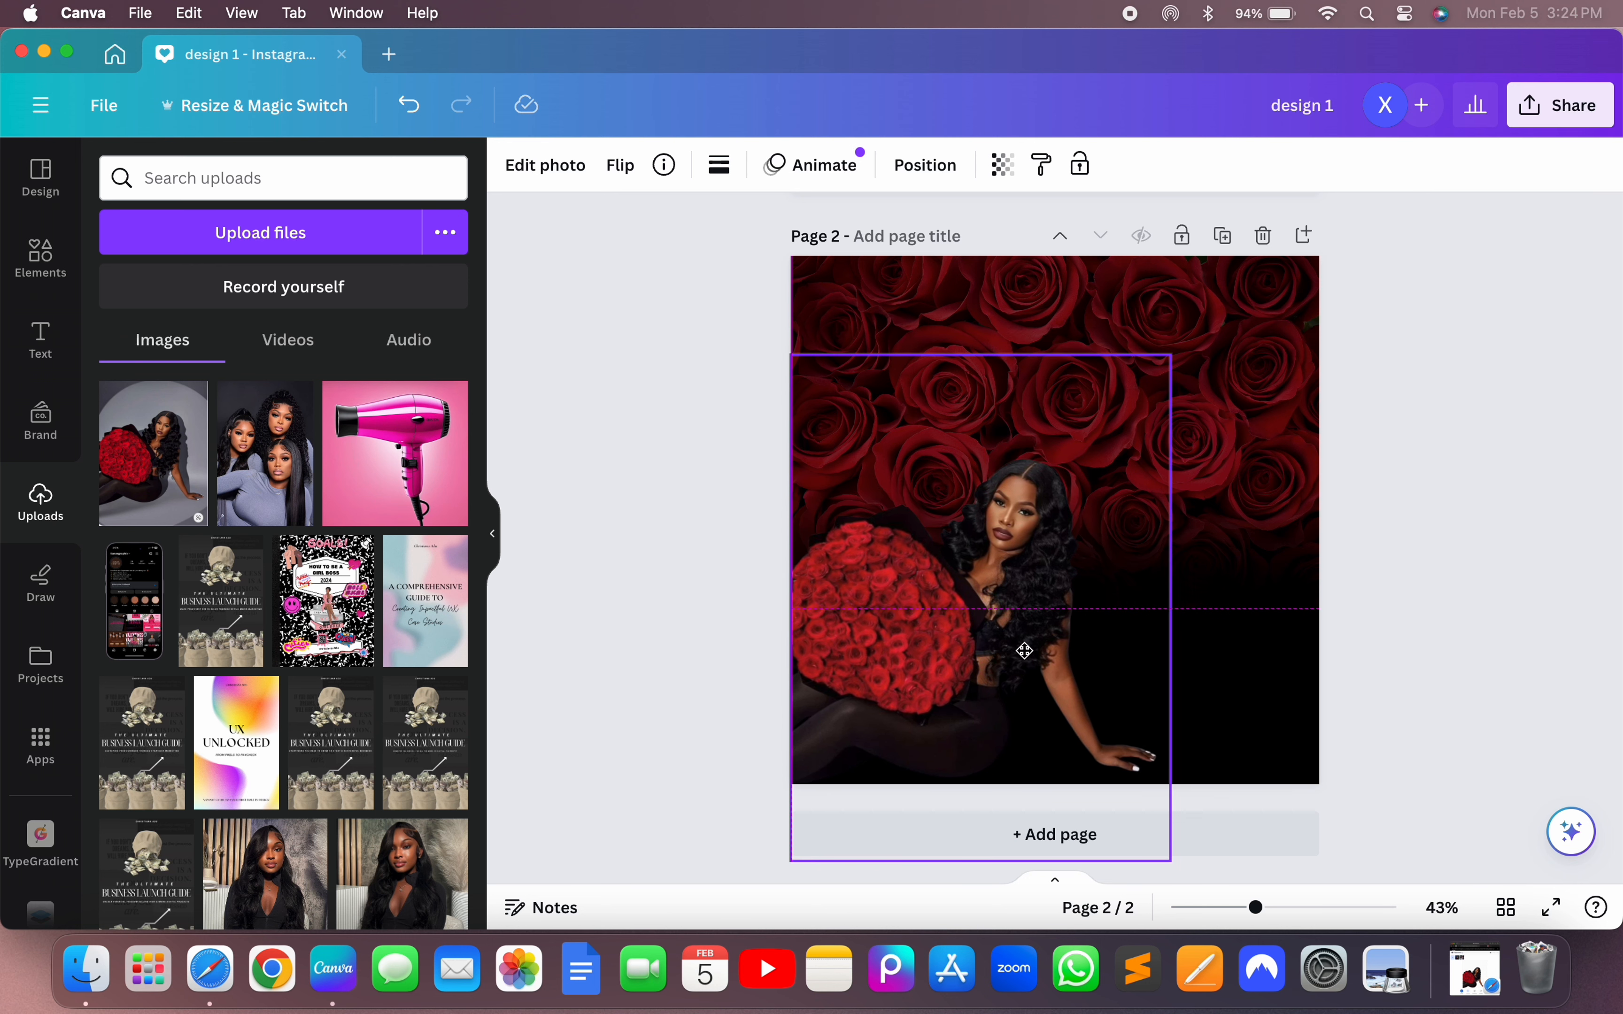
- Crop the bouquet model photo's lower edge to line up with page 2's lower edge
left_click_drag(987, 867, 982, 788)
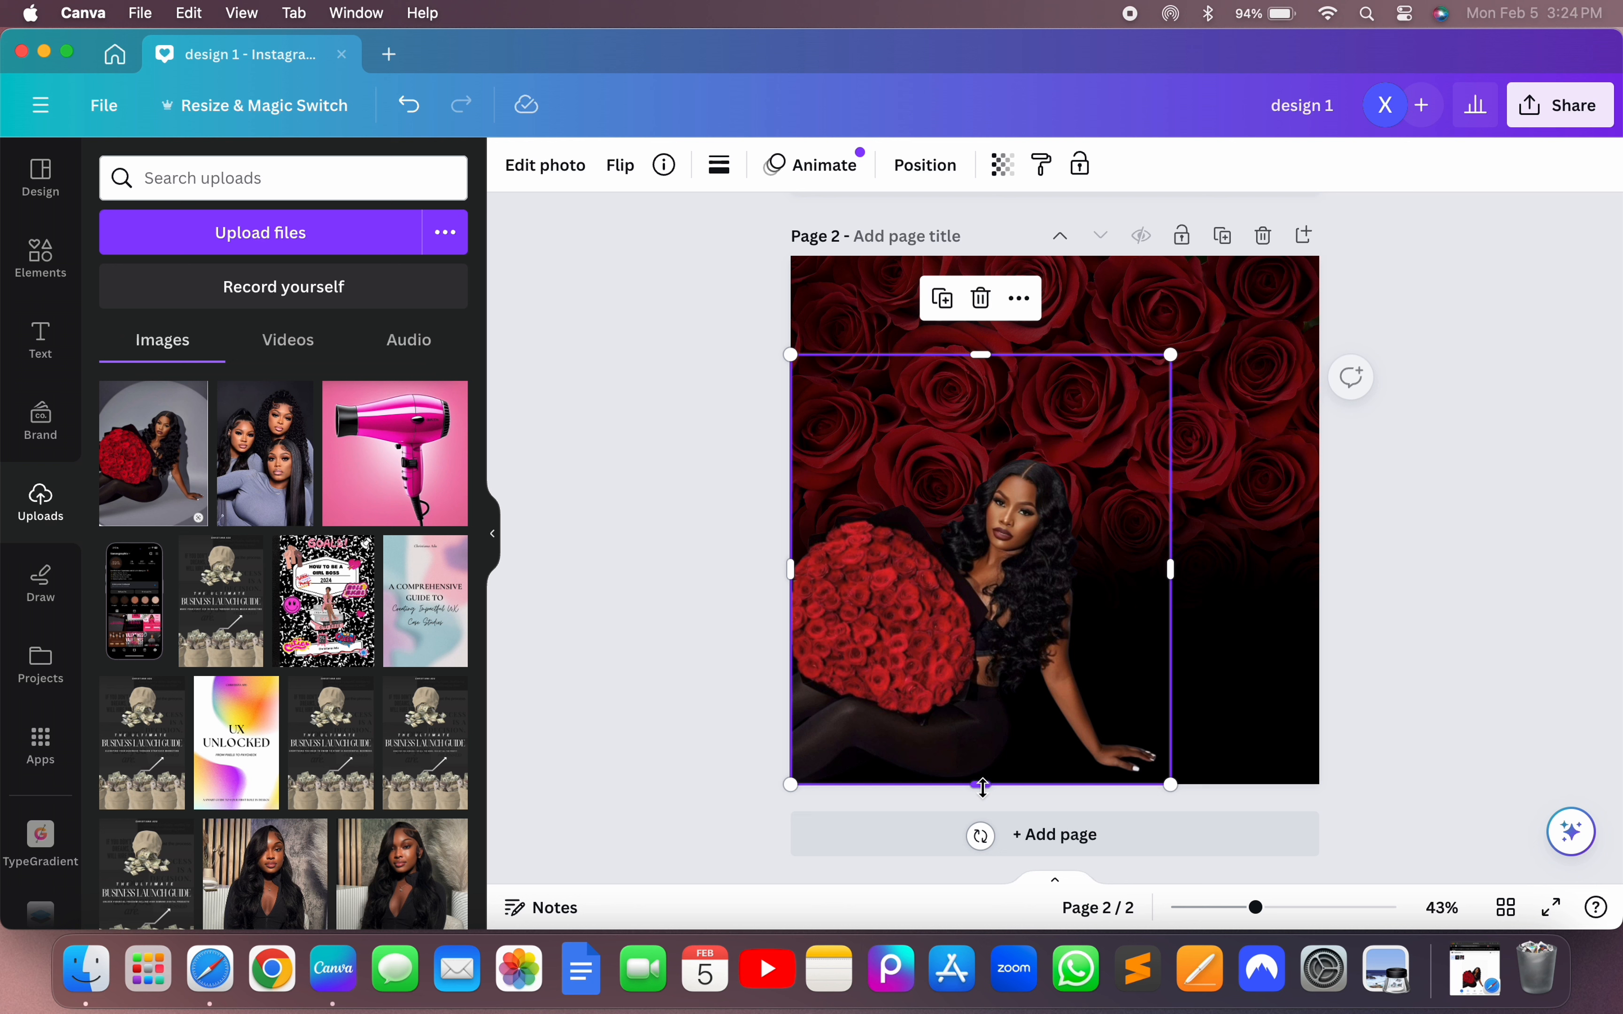
left_click(1497, 615)
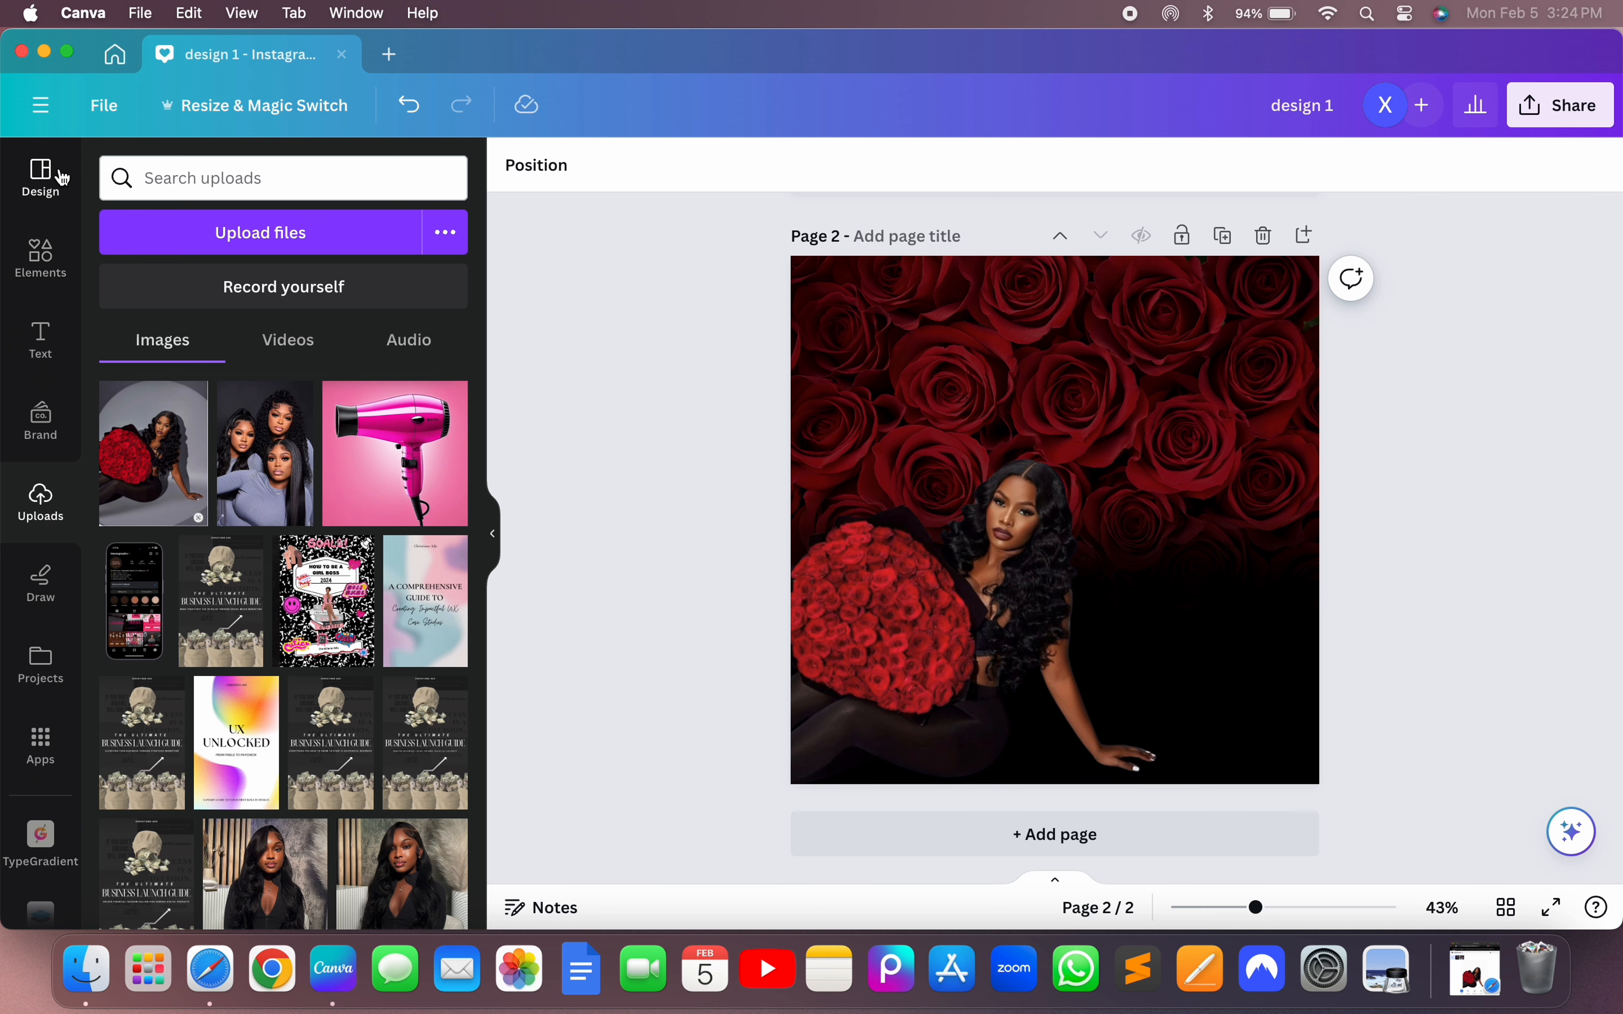
- Add a heading to page 2 that reads VALENTINES DAY
left_click(31, 274)
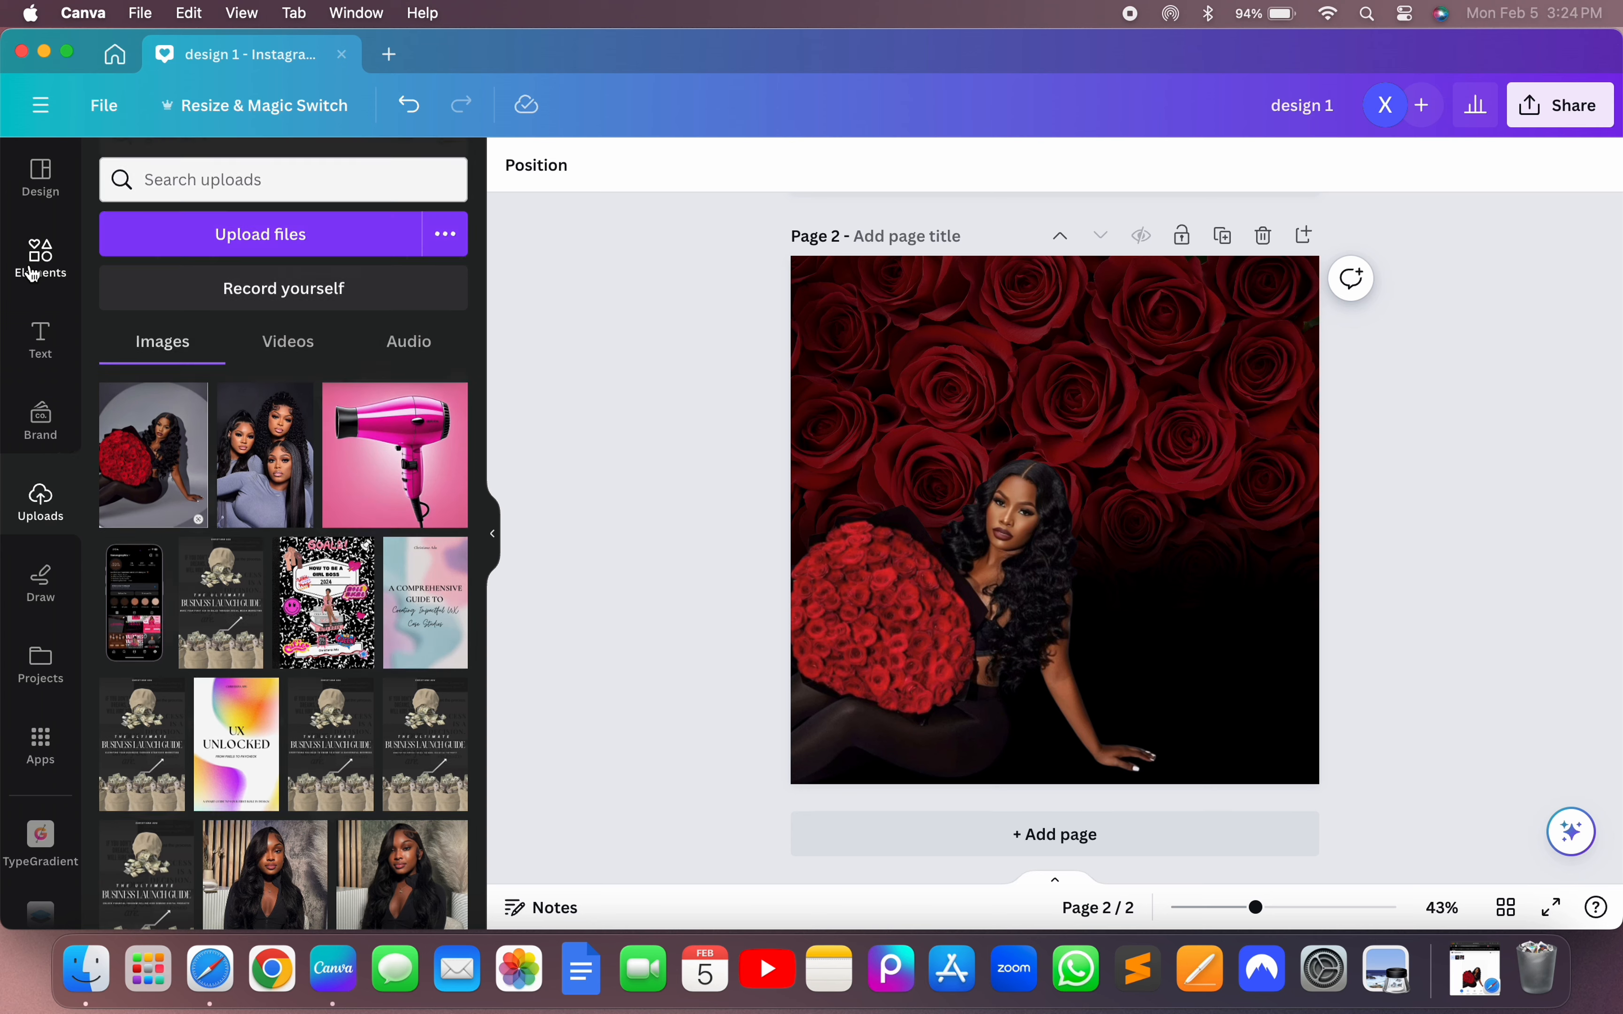
left_click(31, 274)
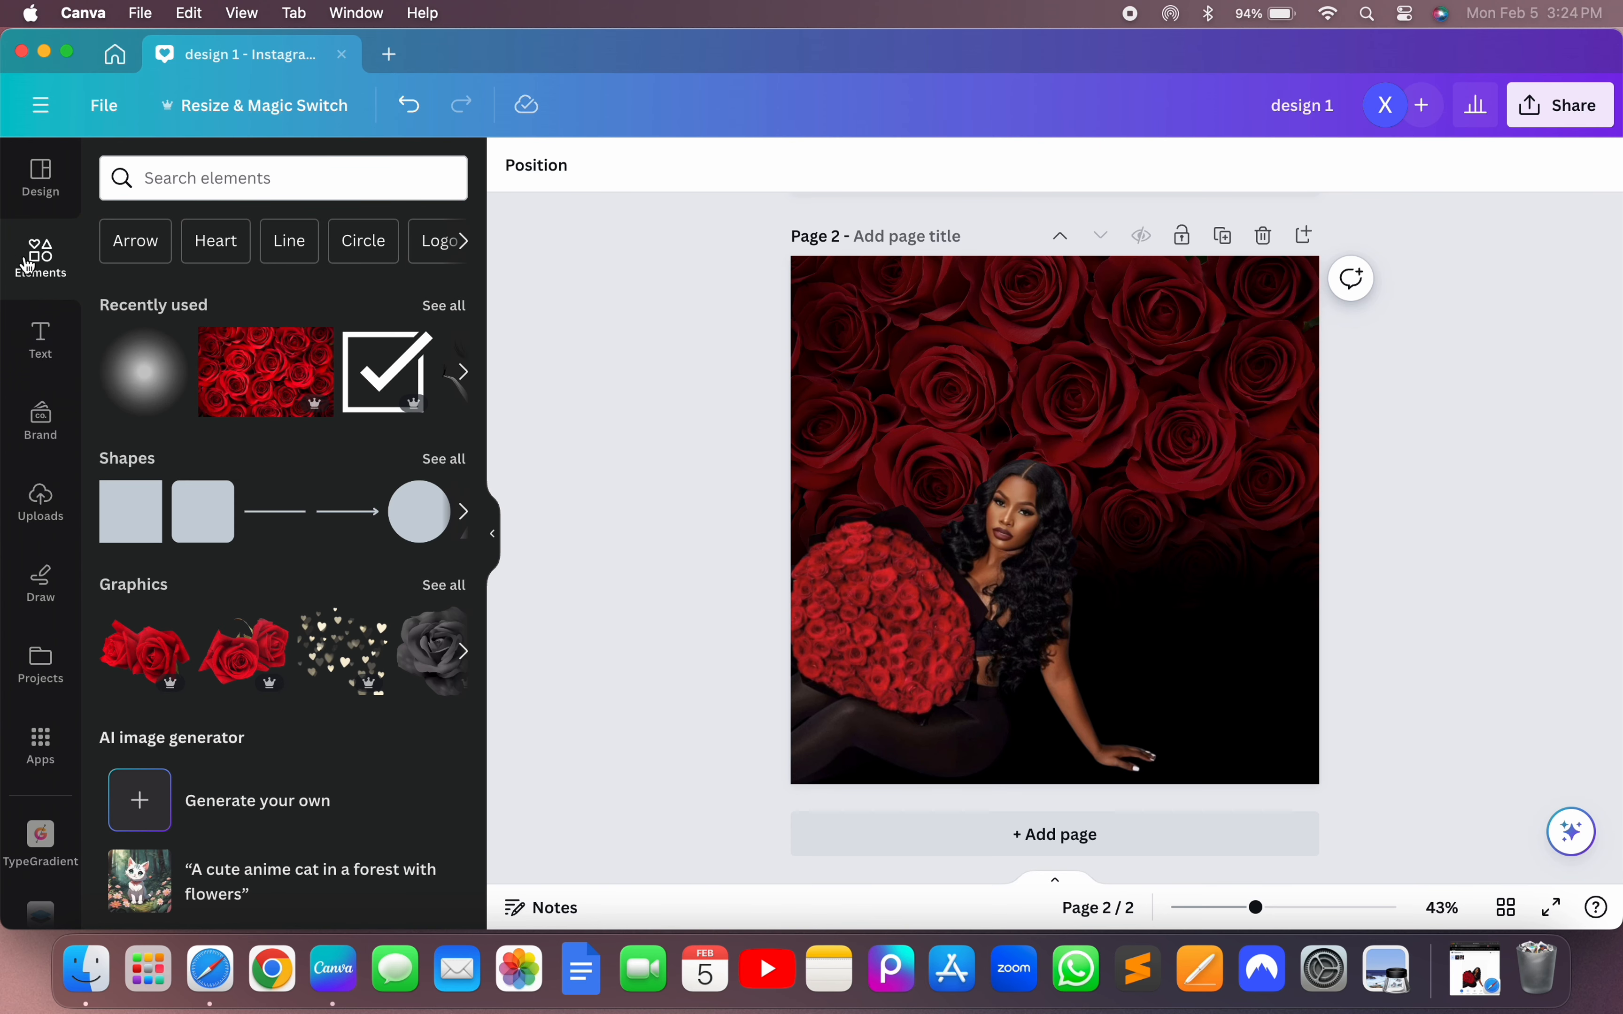
left_click(39, 342)
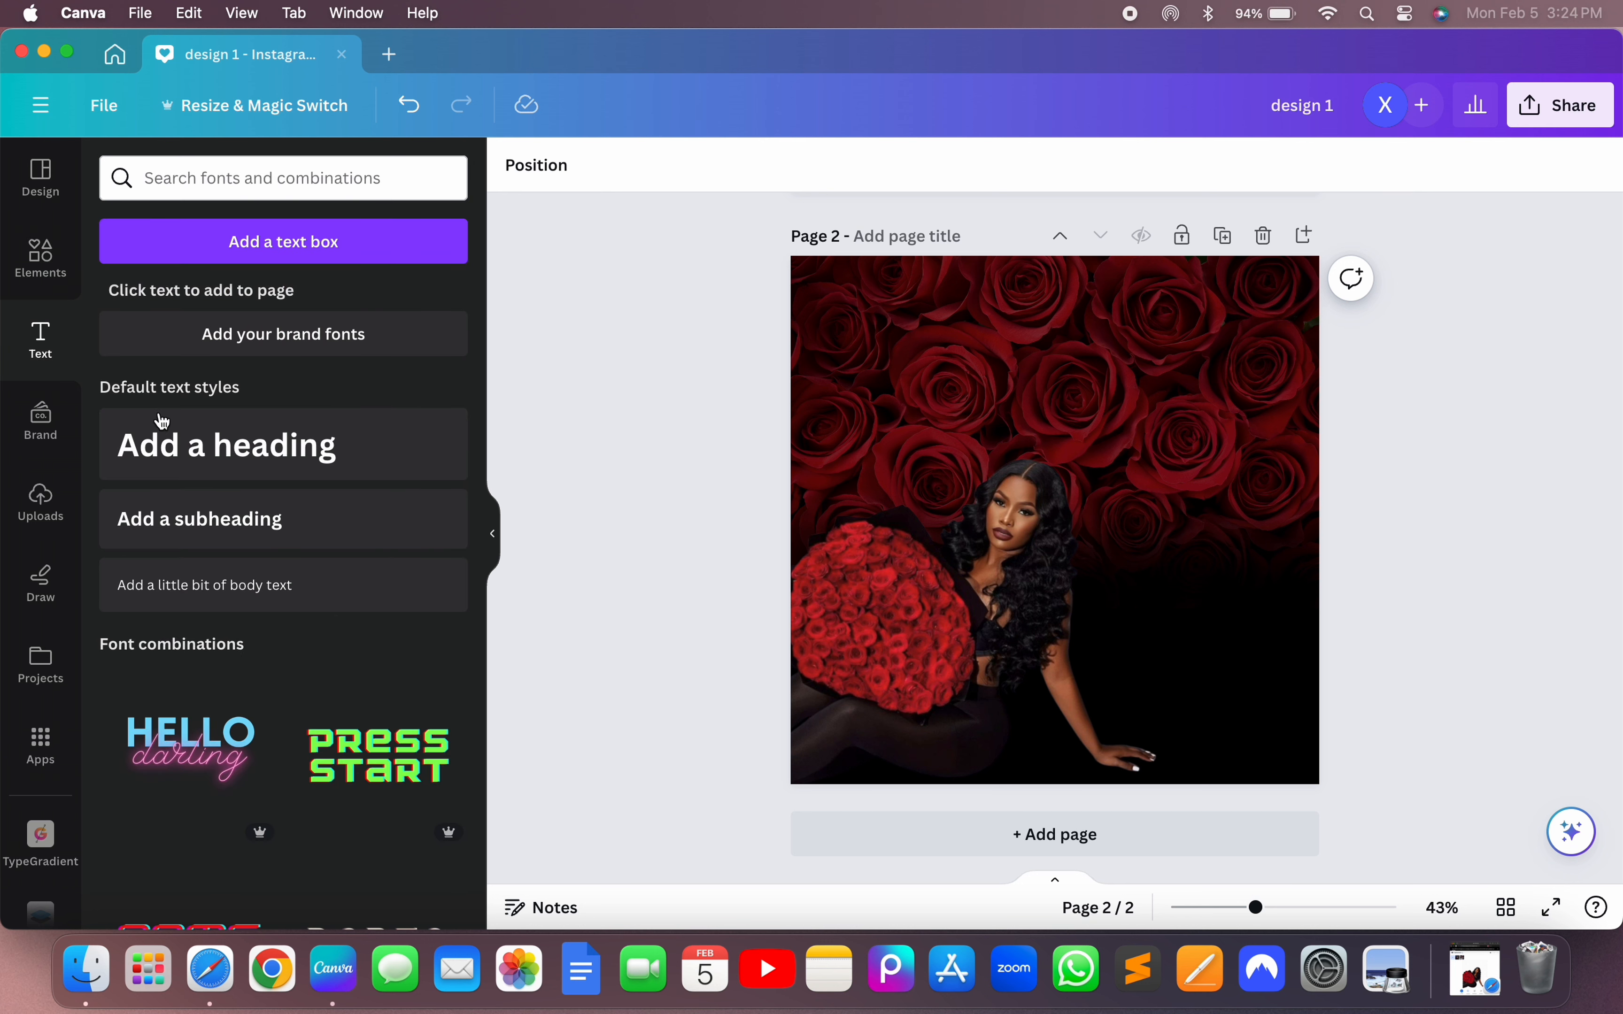
left_click(194, 439)
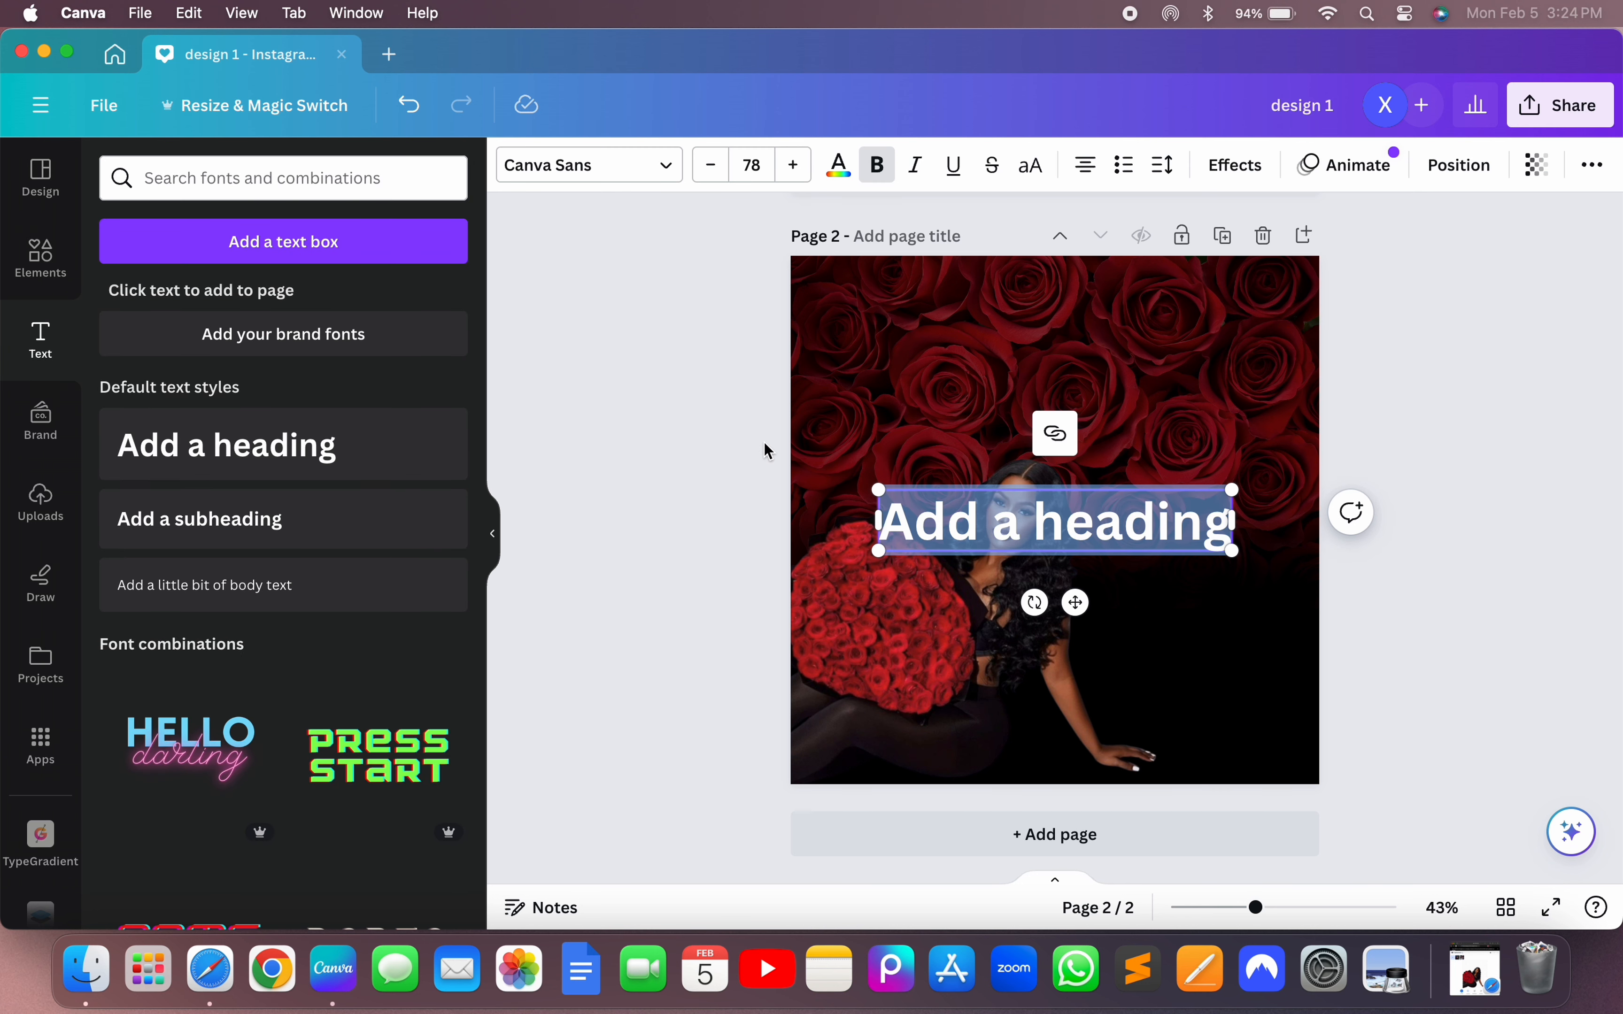
type("fi")
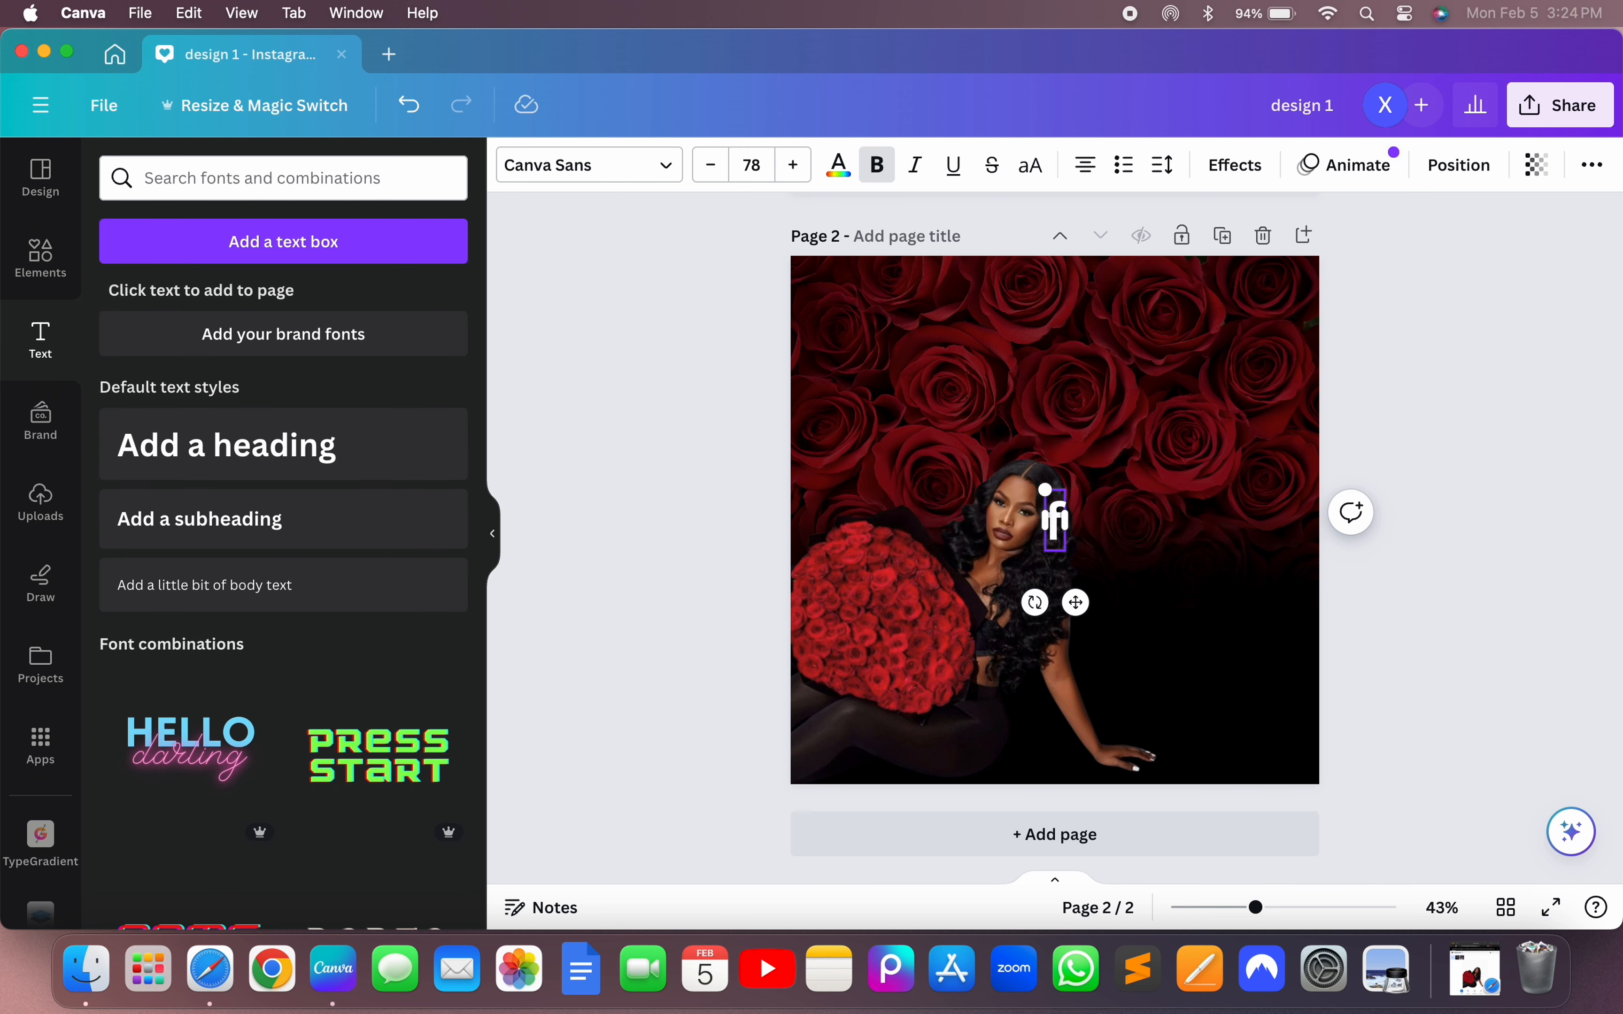
key("BackSpace")
key("BackSpace")
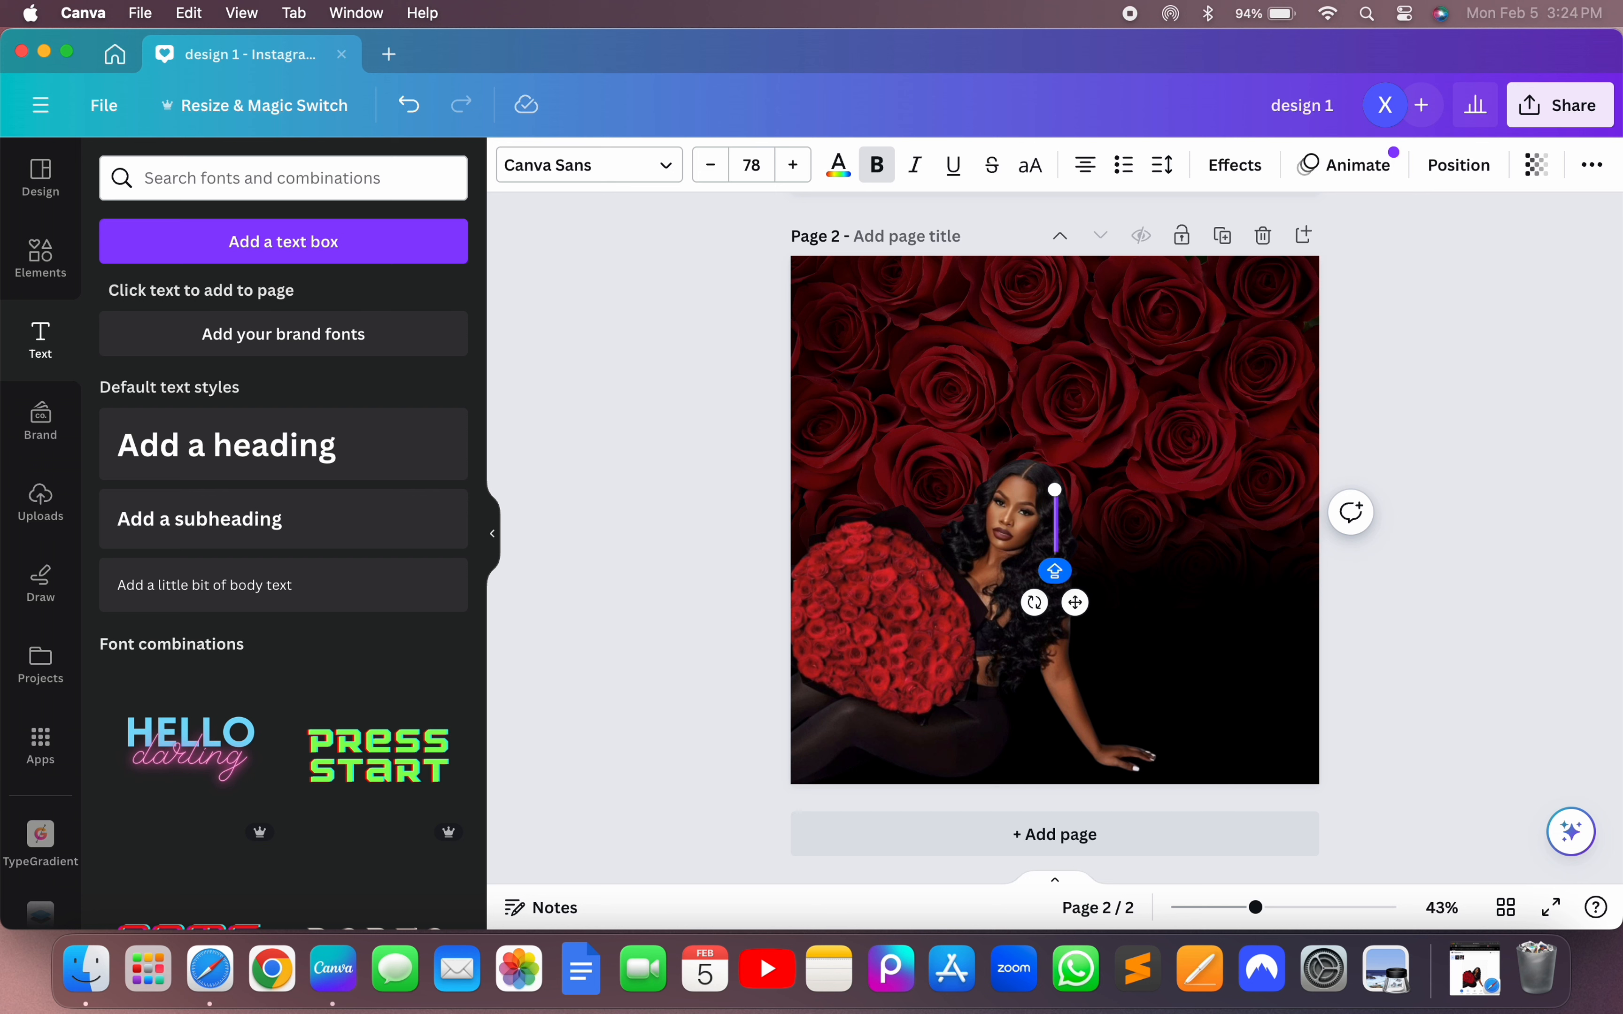
type("VALENTI")
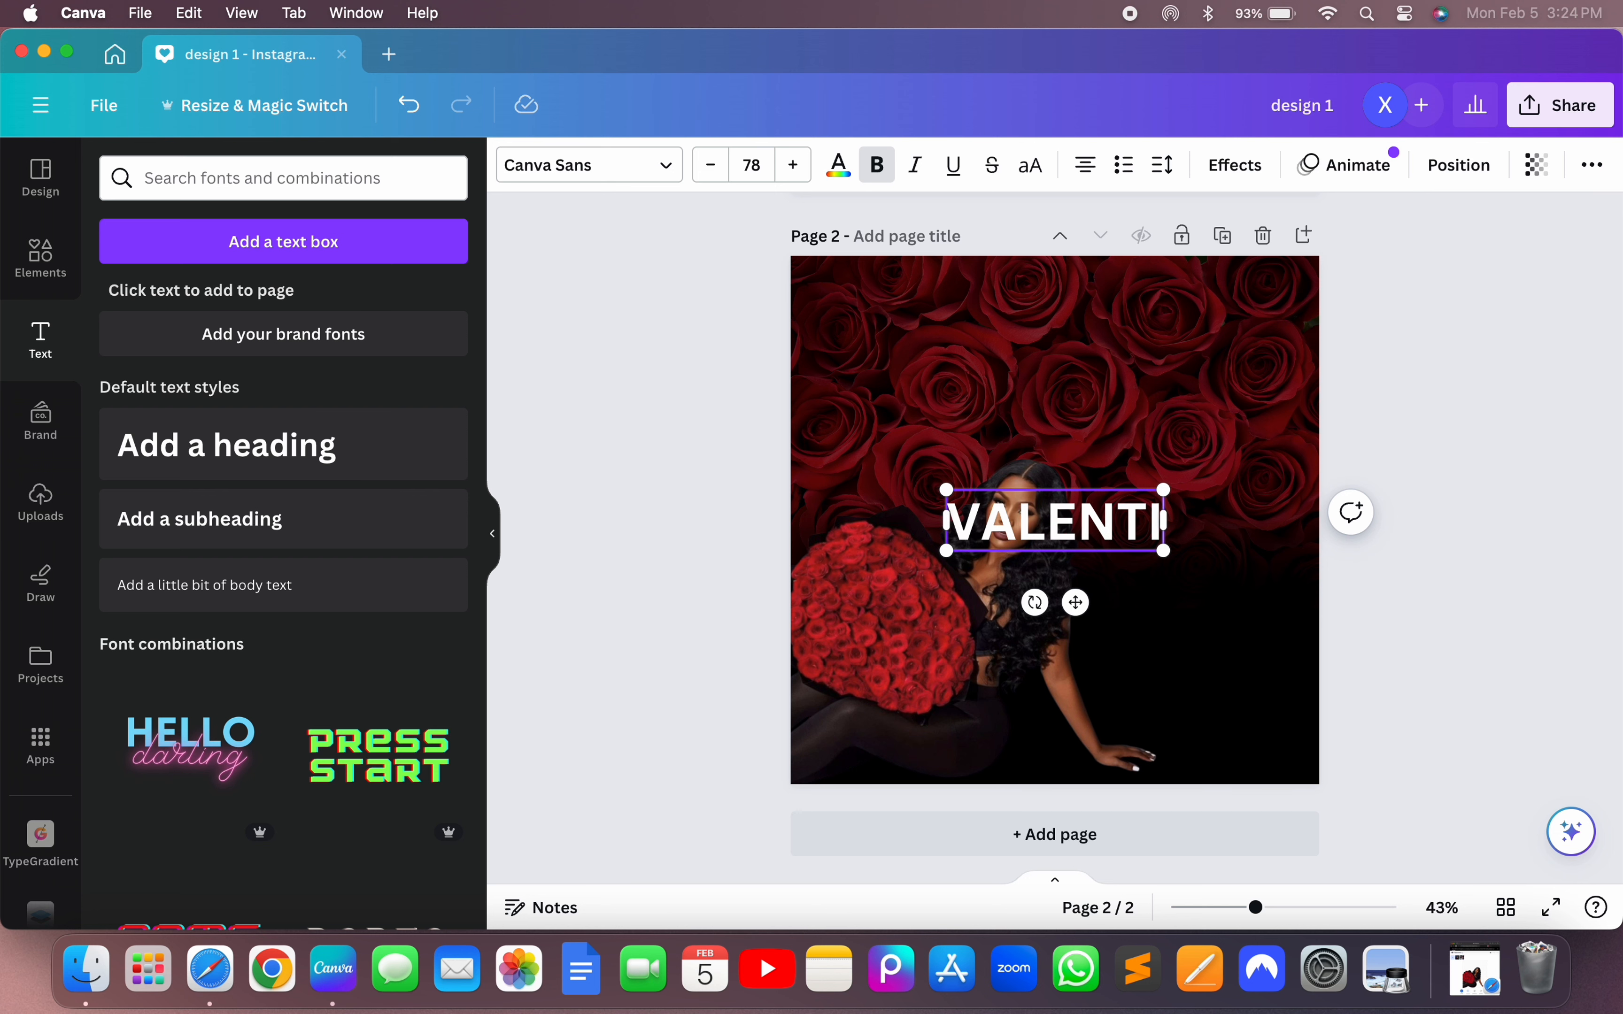
type("NES DAY")
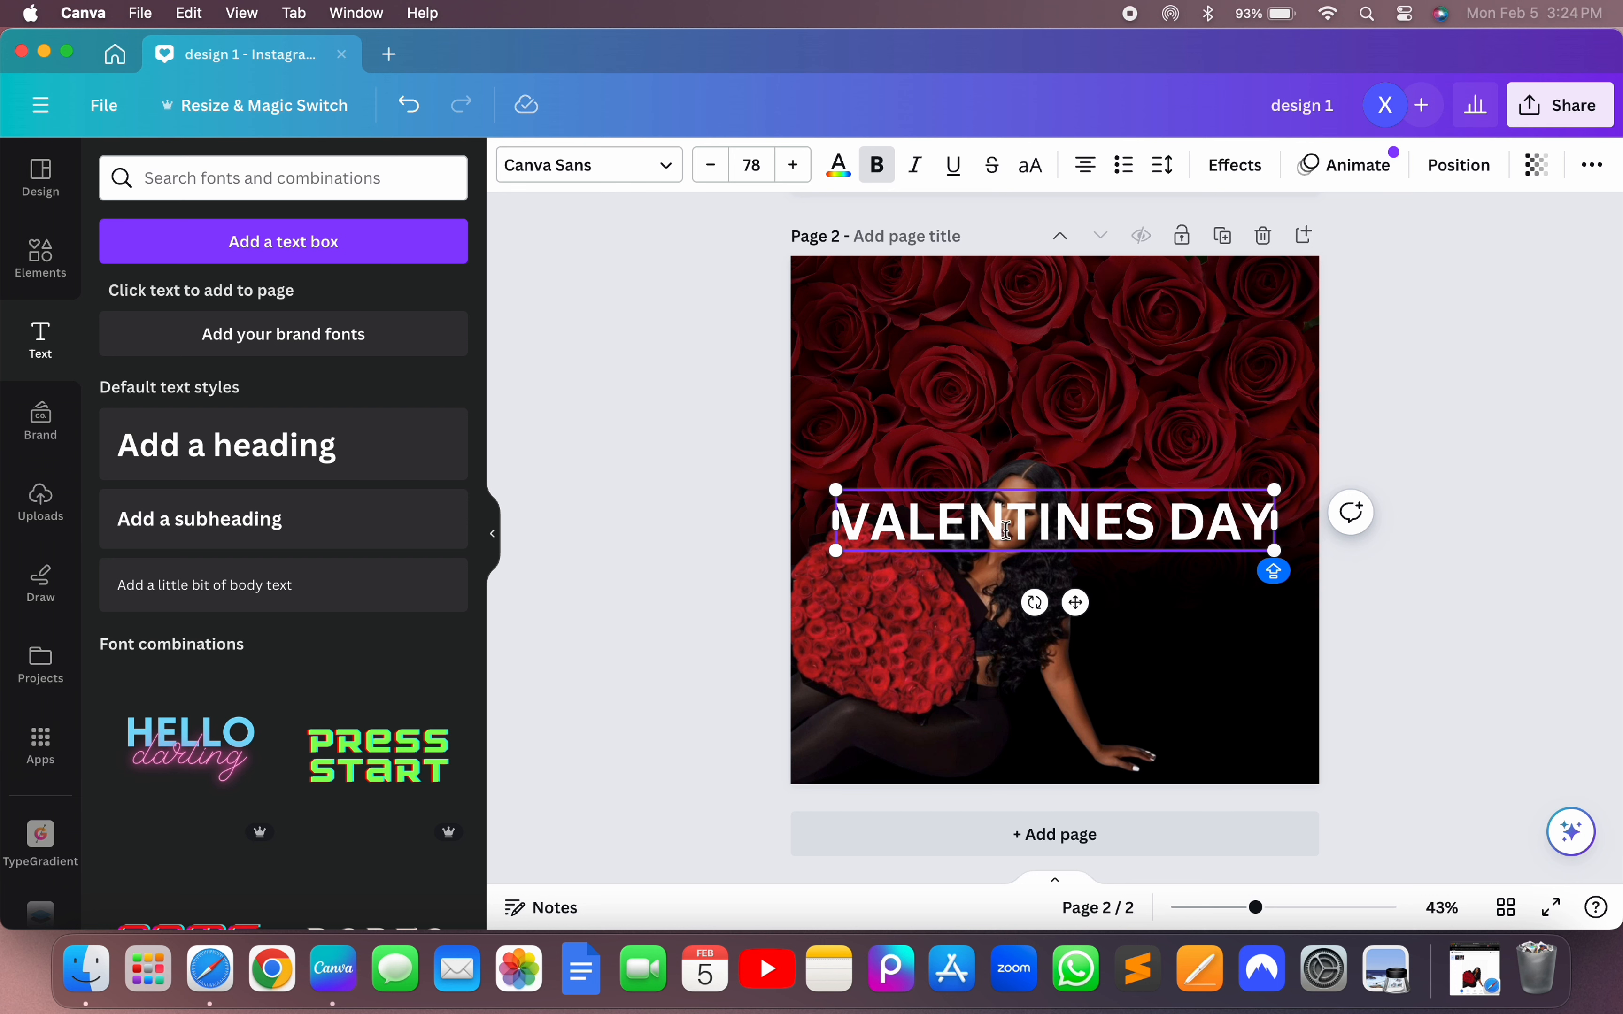
- Search the fonts for TALL and apply the Tall font to the VALENTINES DAY heading
triple_click(1081, 530)
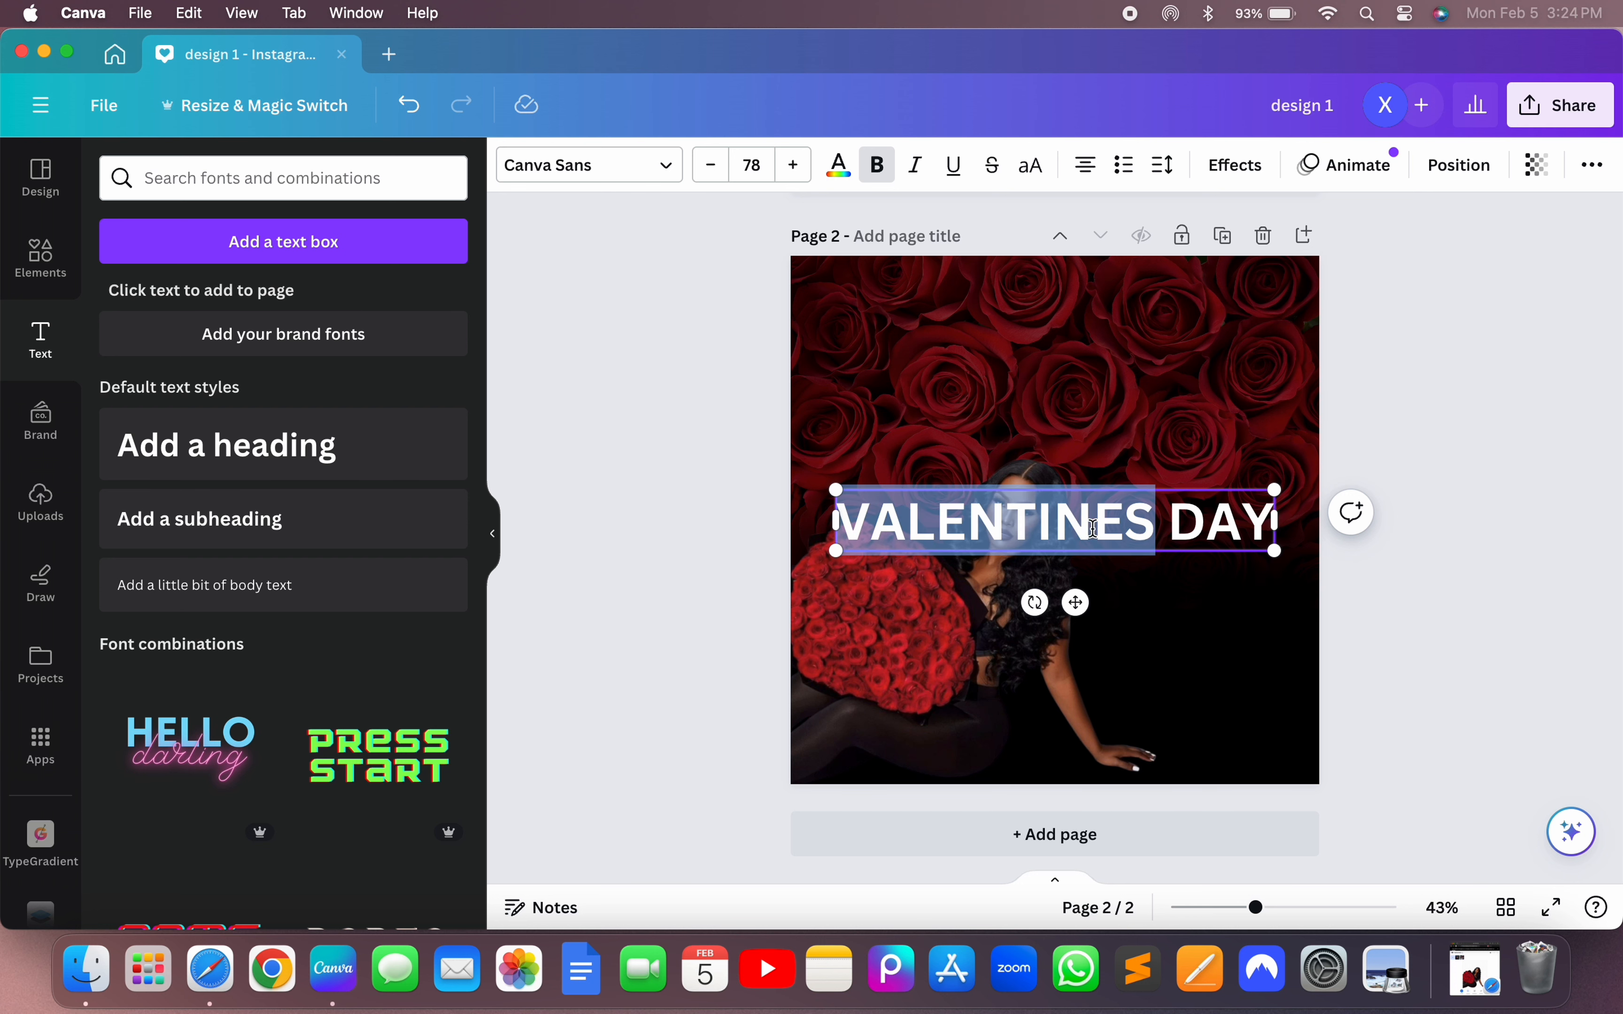
left_click(592, 178)
left_click(371, 225)
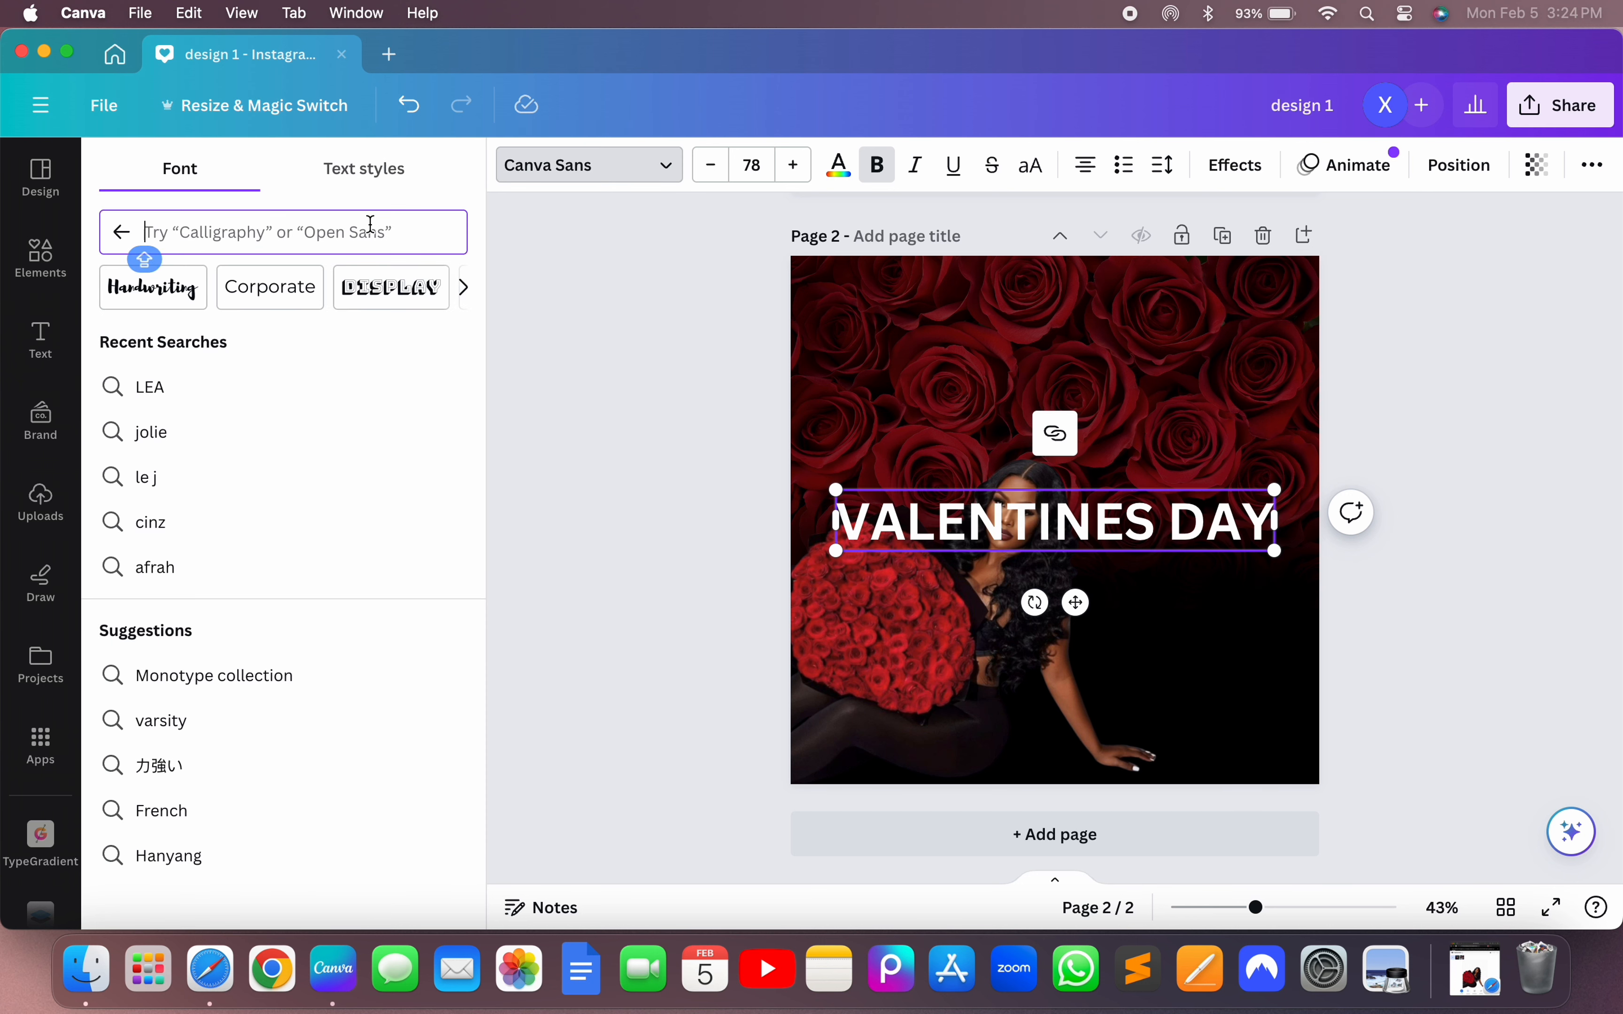
type("TALL")
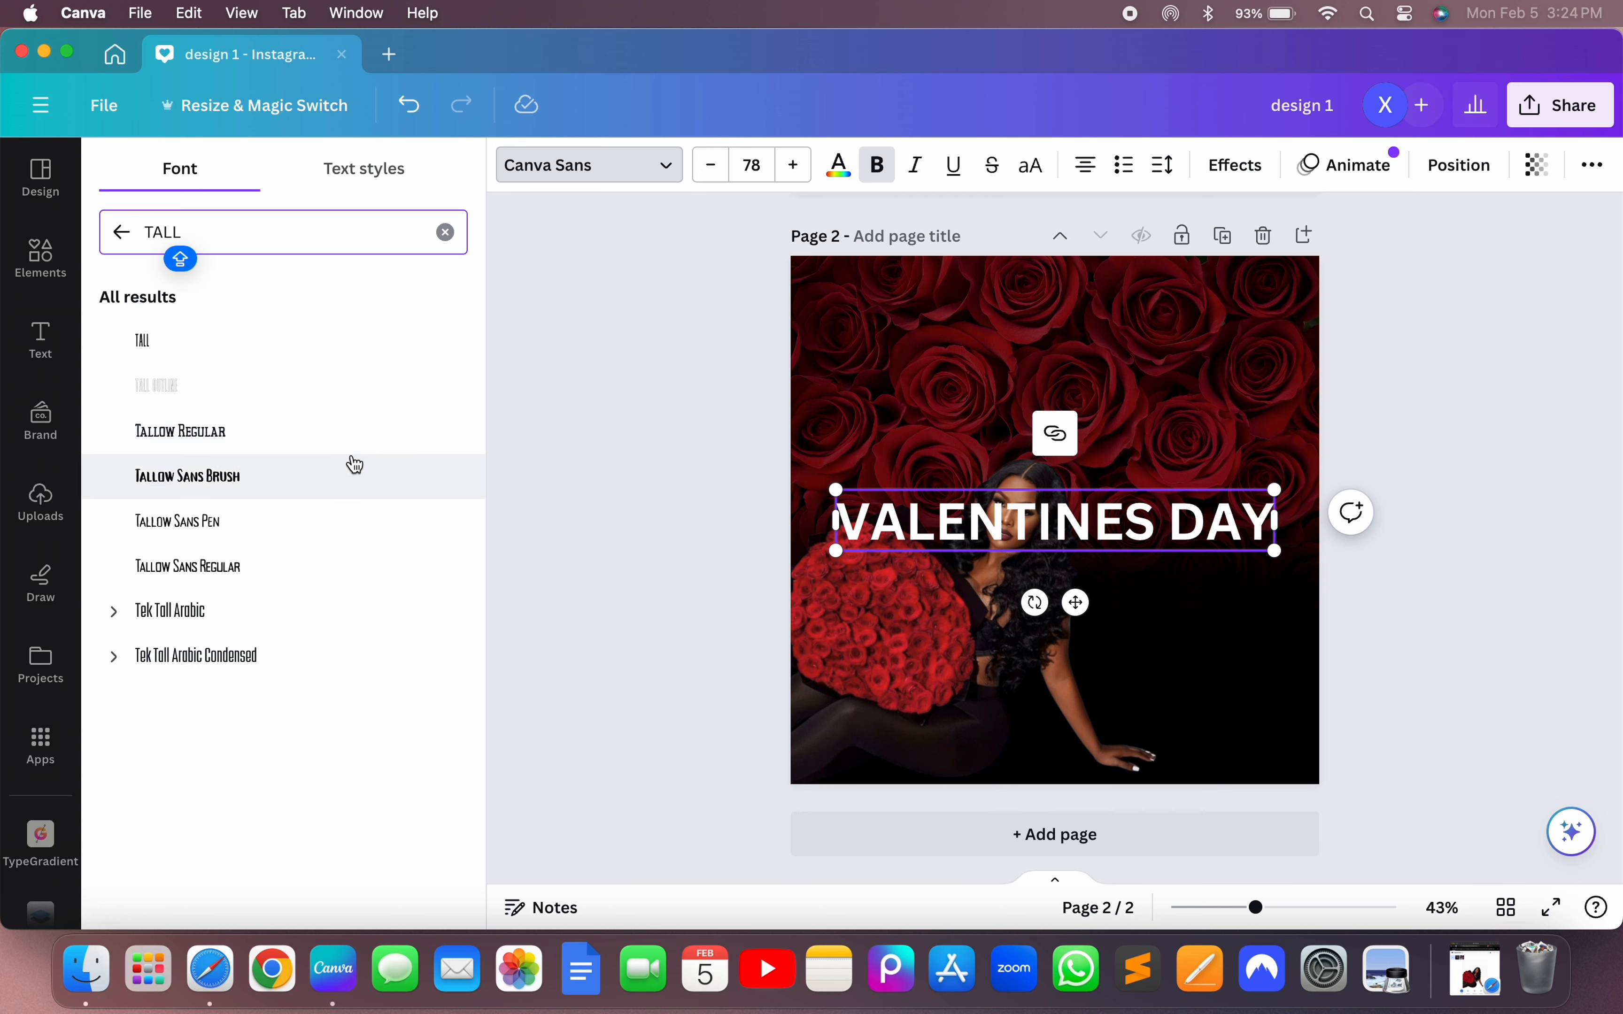
left_click(262, 339)
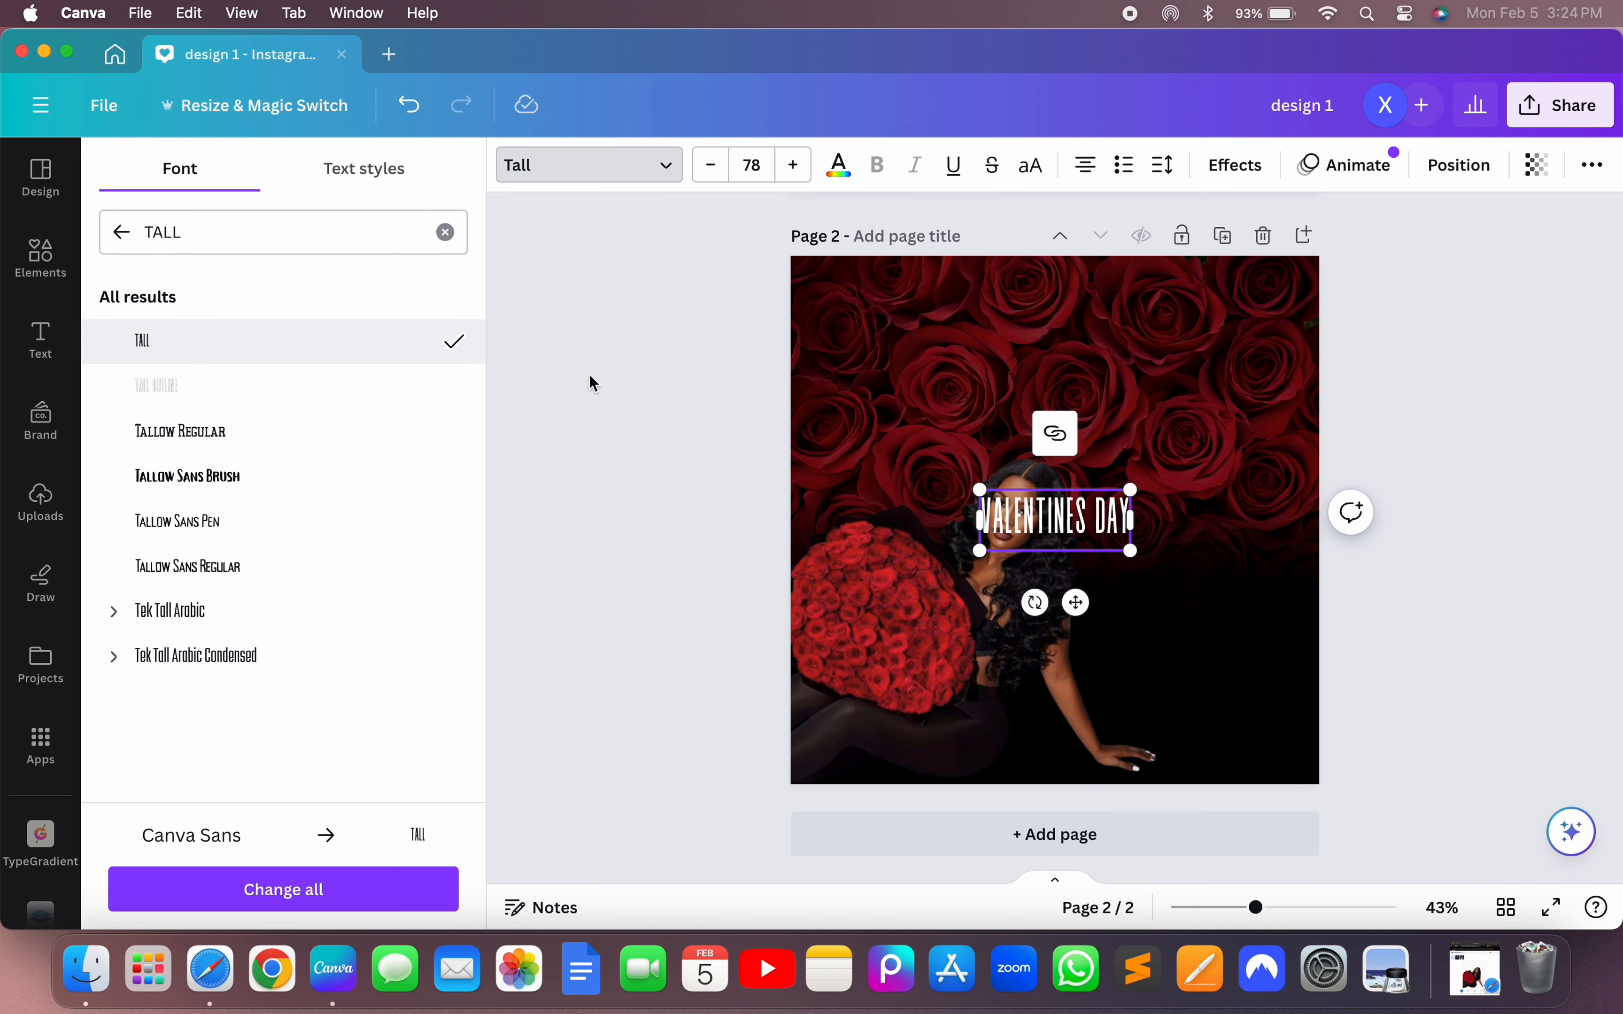
- Enlarge the VALENTINES DAY heading to size 279 so it spans the page width, and place it above the model's head
left_click_drag(979, 490, 794, 405)
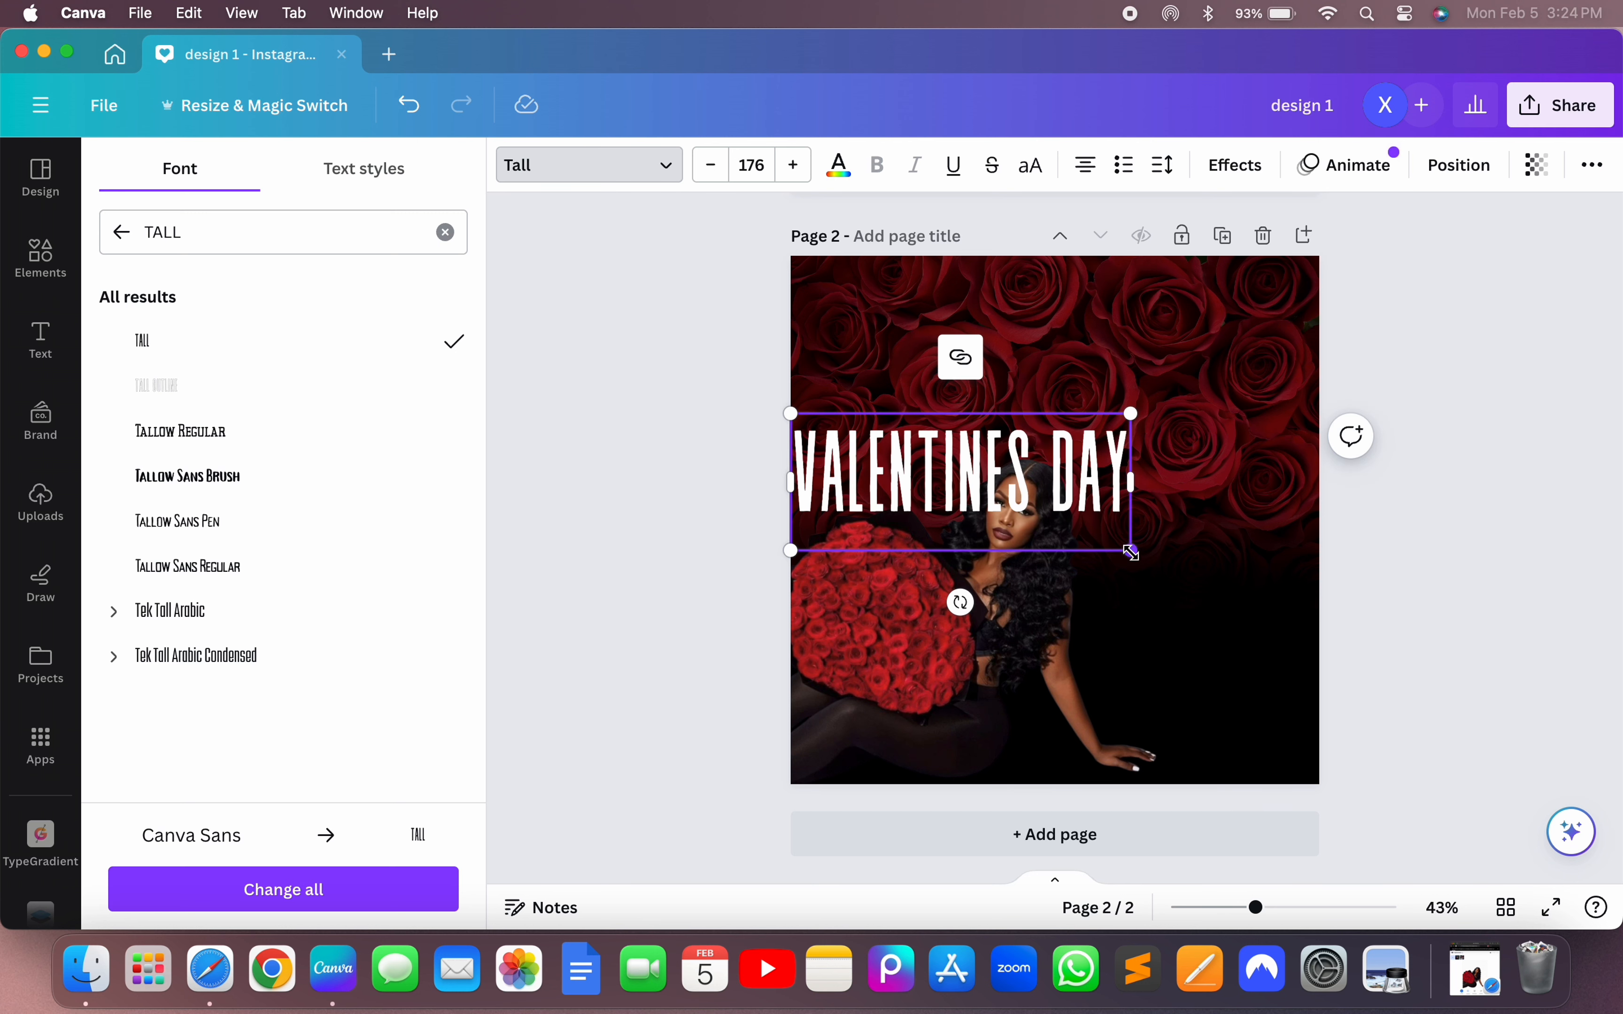
left_click_drag(1131, 551, 1330, 631)
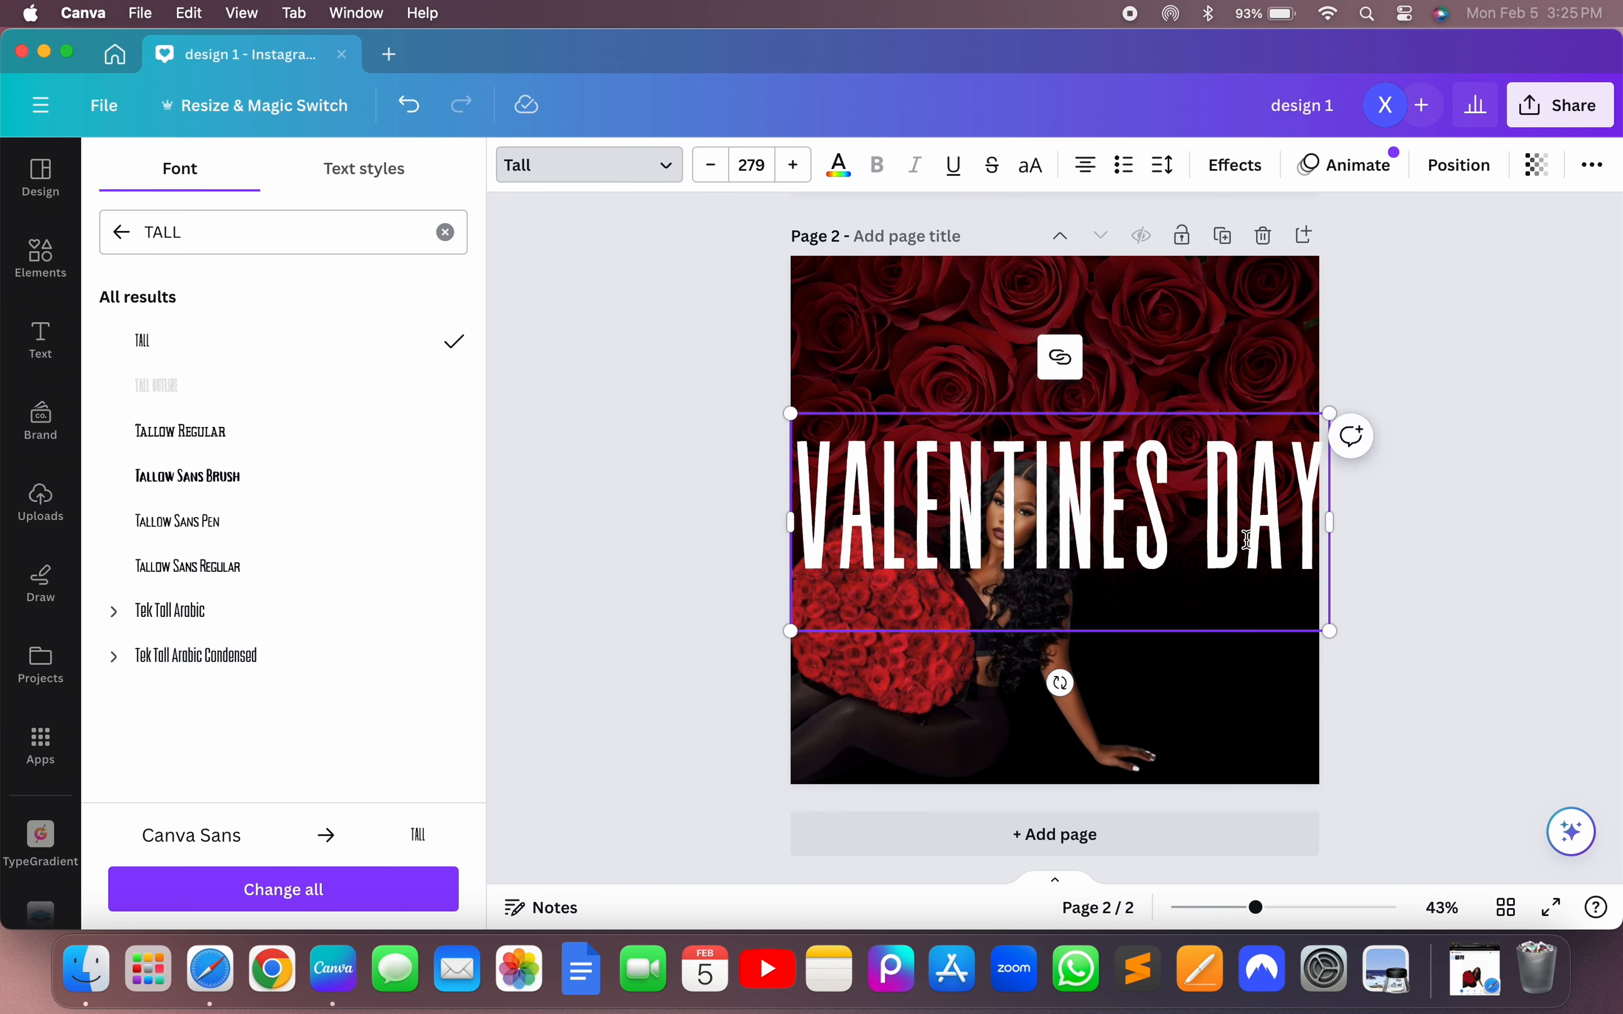
left_click(1466, 520)
left_click(1405, 527)
left_click_drag(1285, 529, 1279, 397)
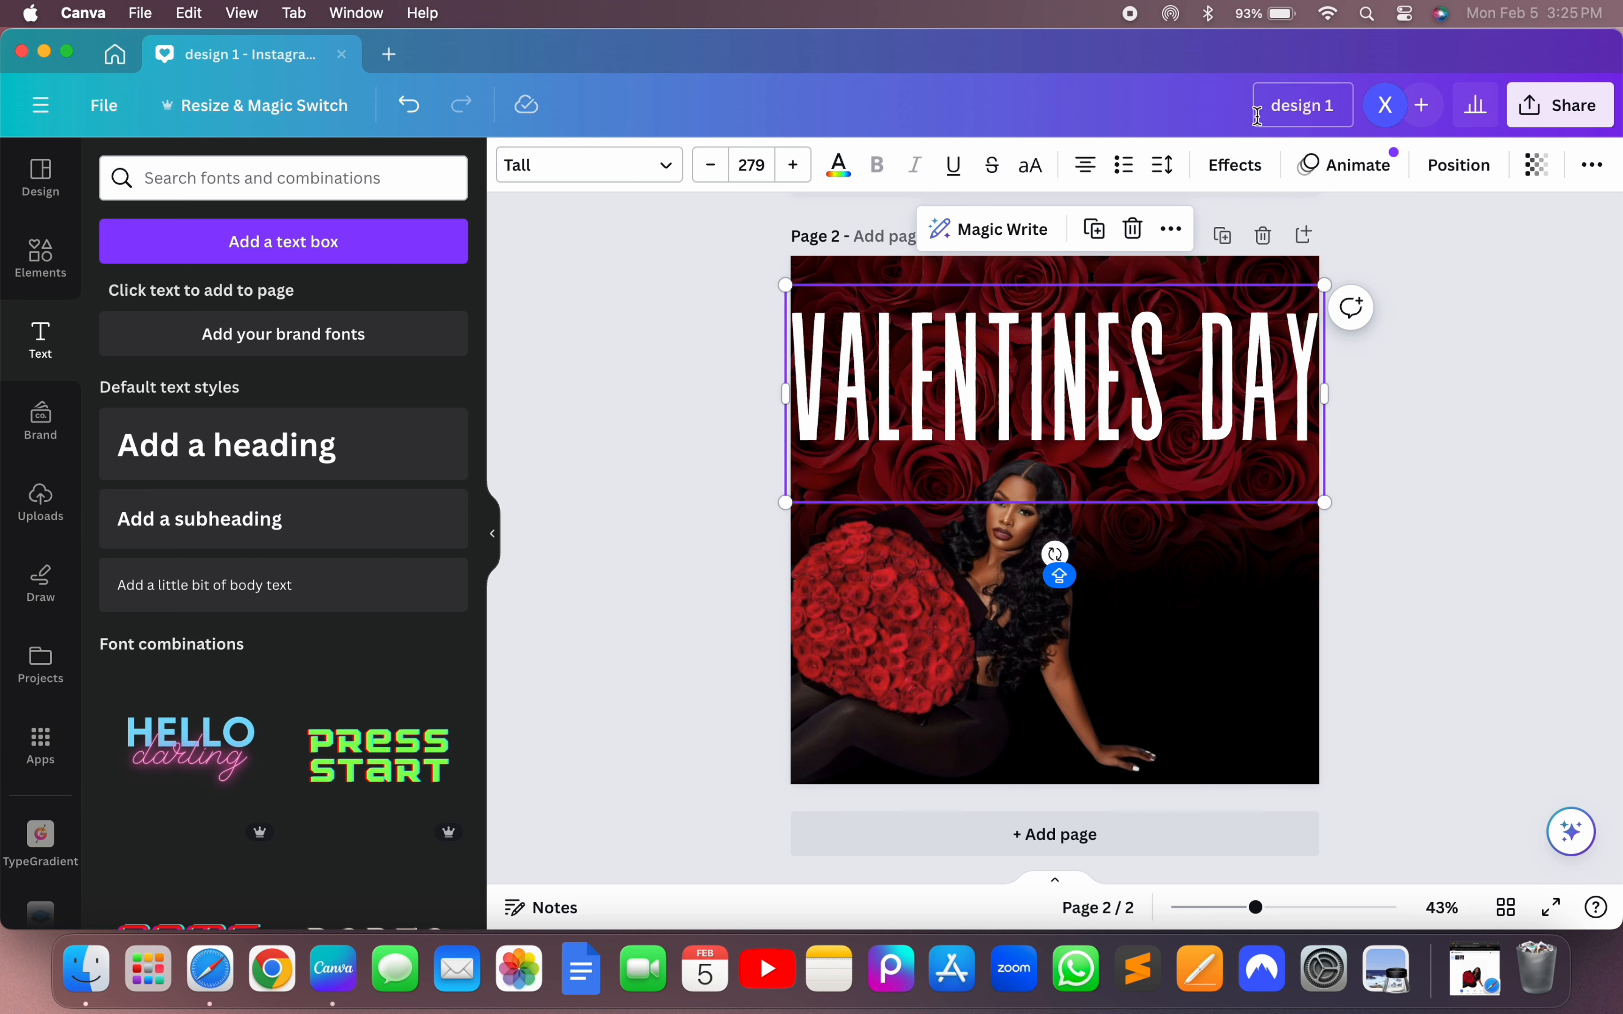
- Set the VALENTINES DAY heading's transparency to 83
left_click(1534, 164)
left_click_drag(1539, 268, 1504, 268)
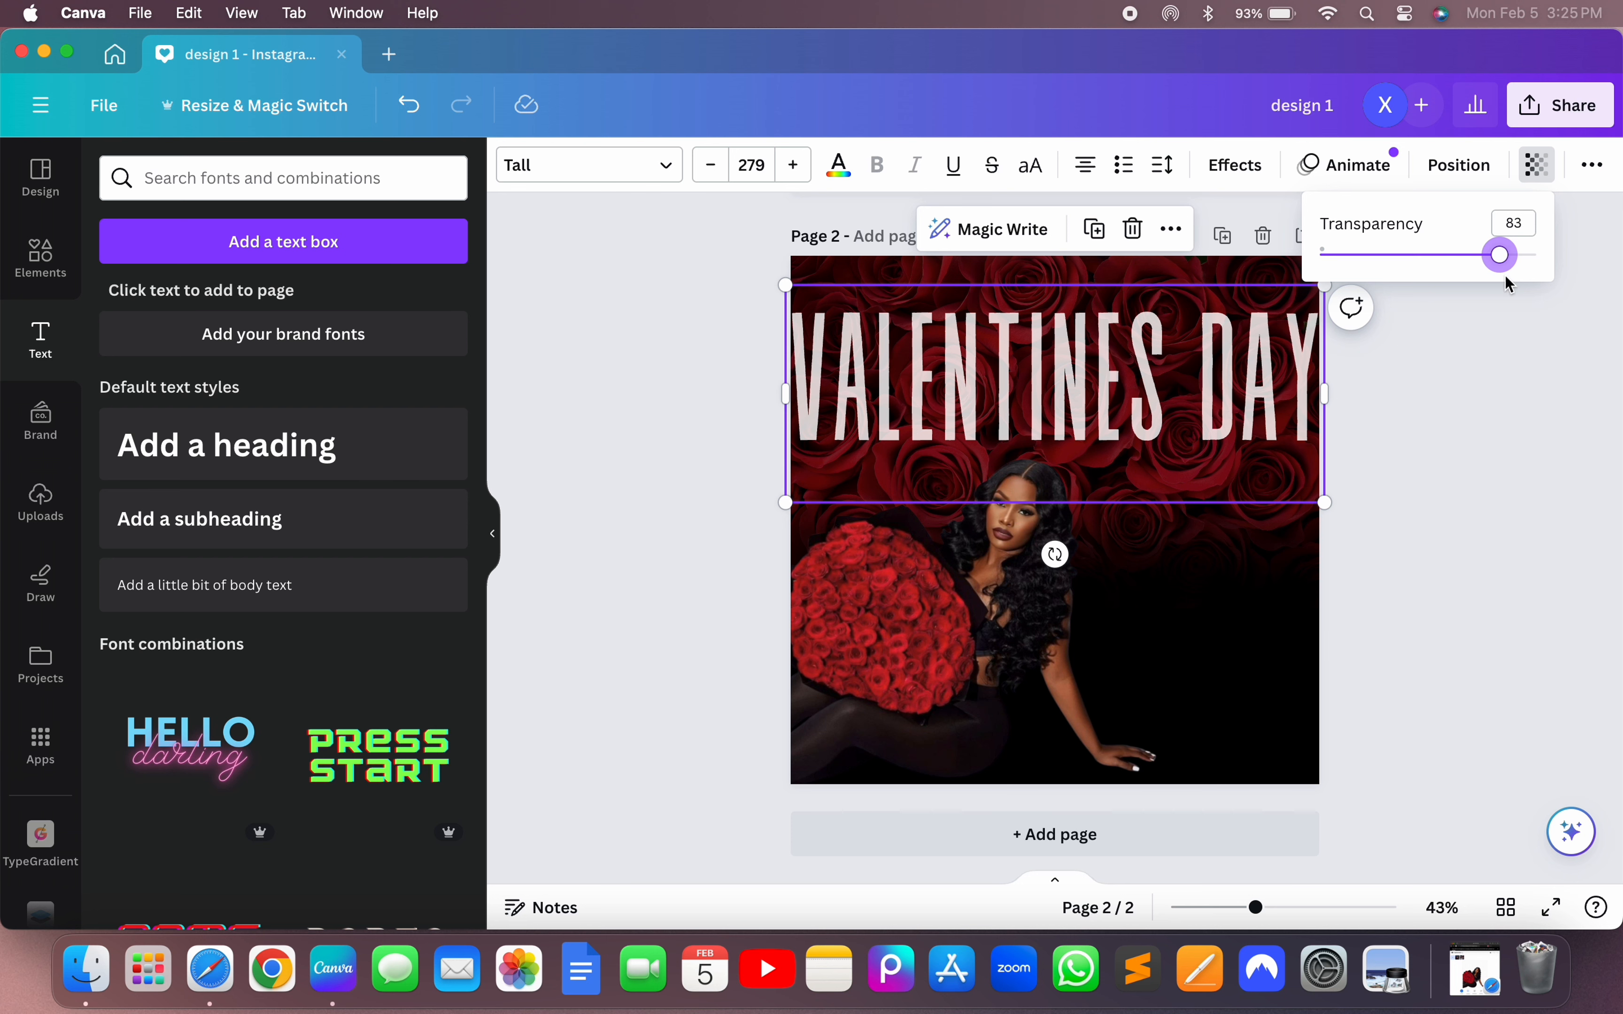
left_click(1521, 414)
left_click(1521, 413)
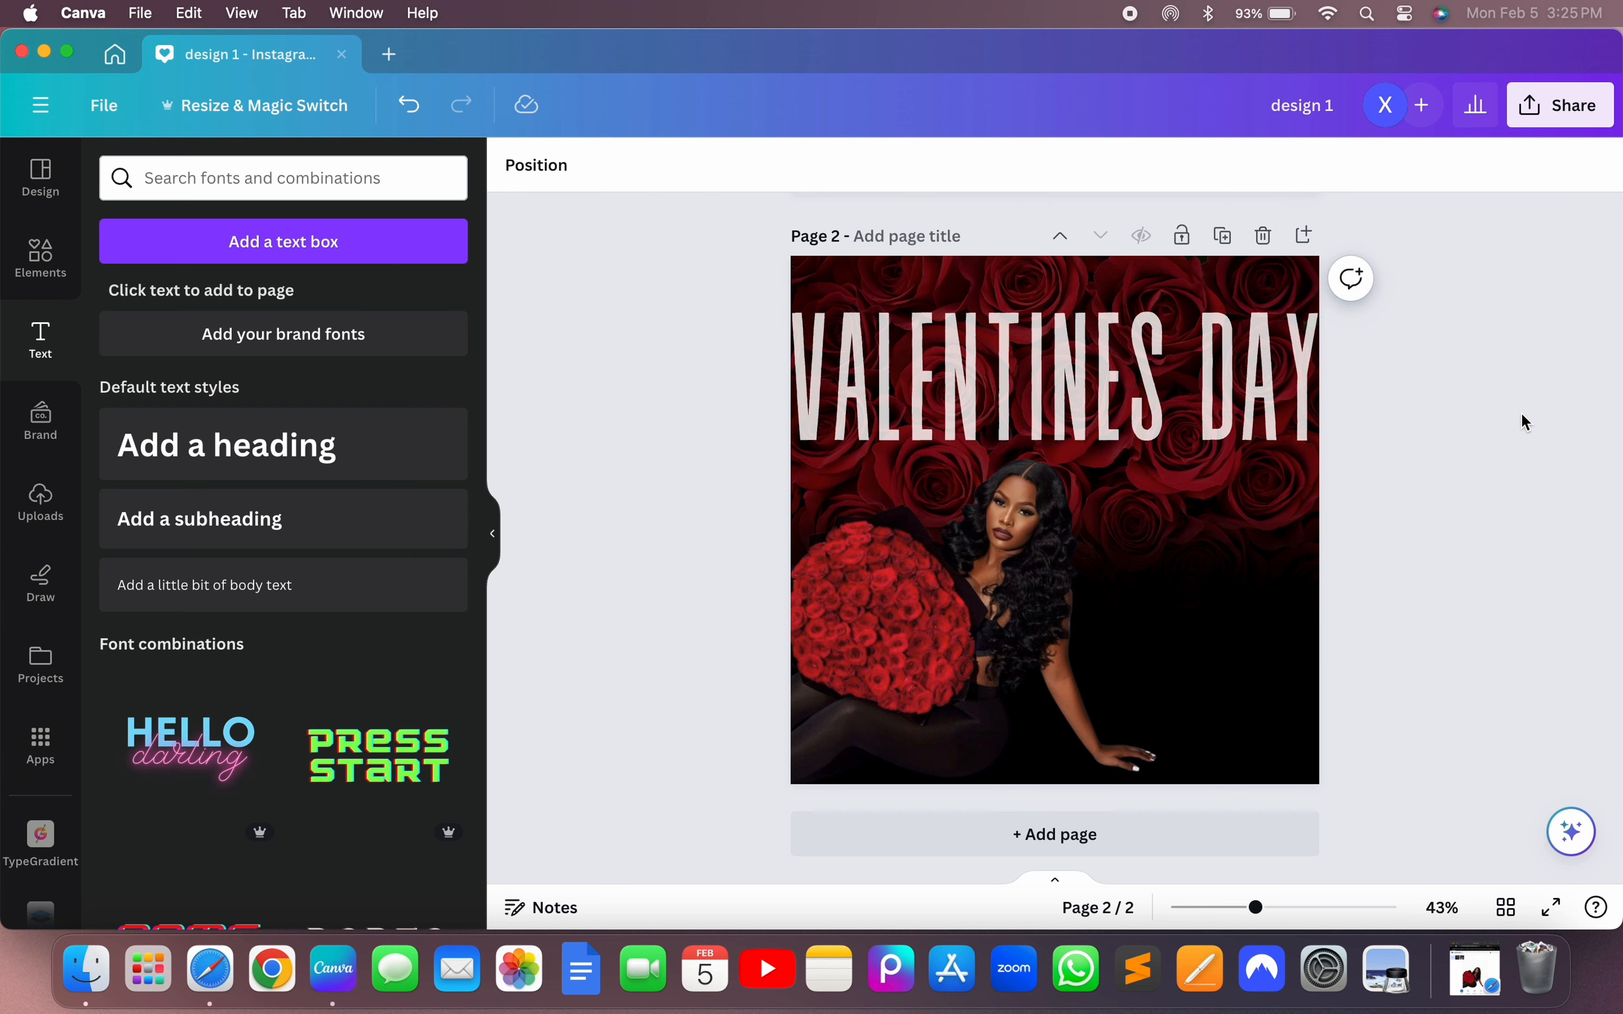
- Duplicate the VALENTINES DAY heading three times, stacking the copies at equal spacing down to the page's lower edge
left_click(1205, 397)
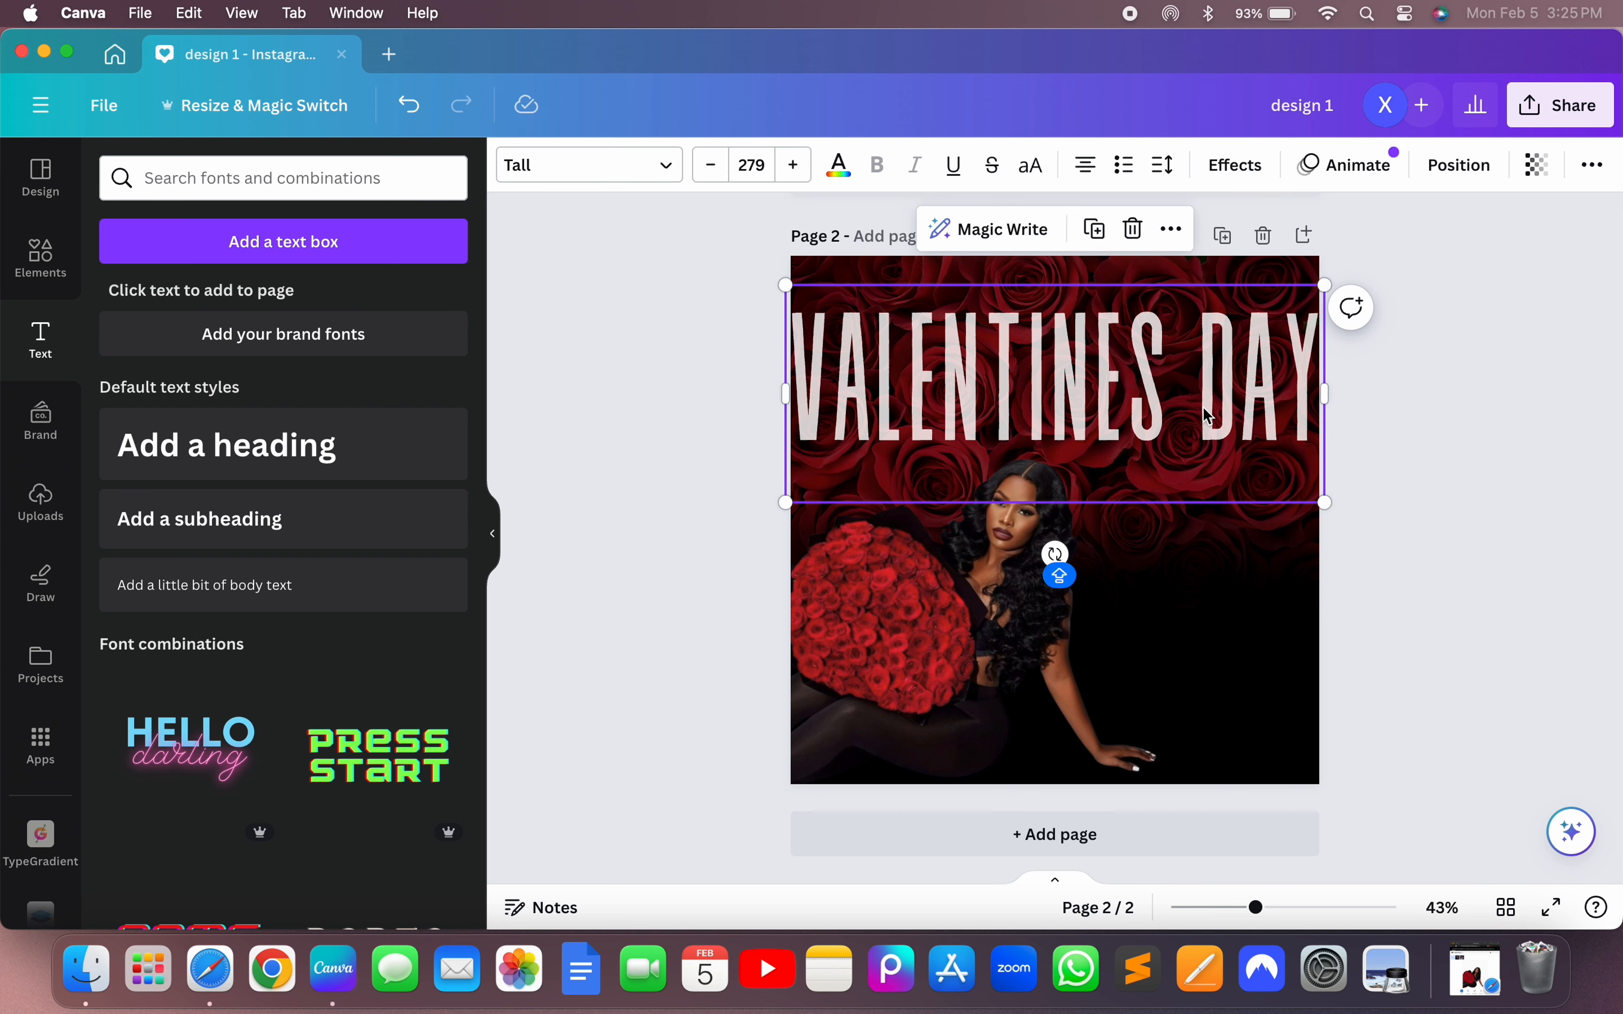
left_click(1102, 239)
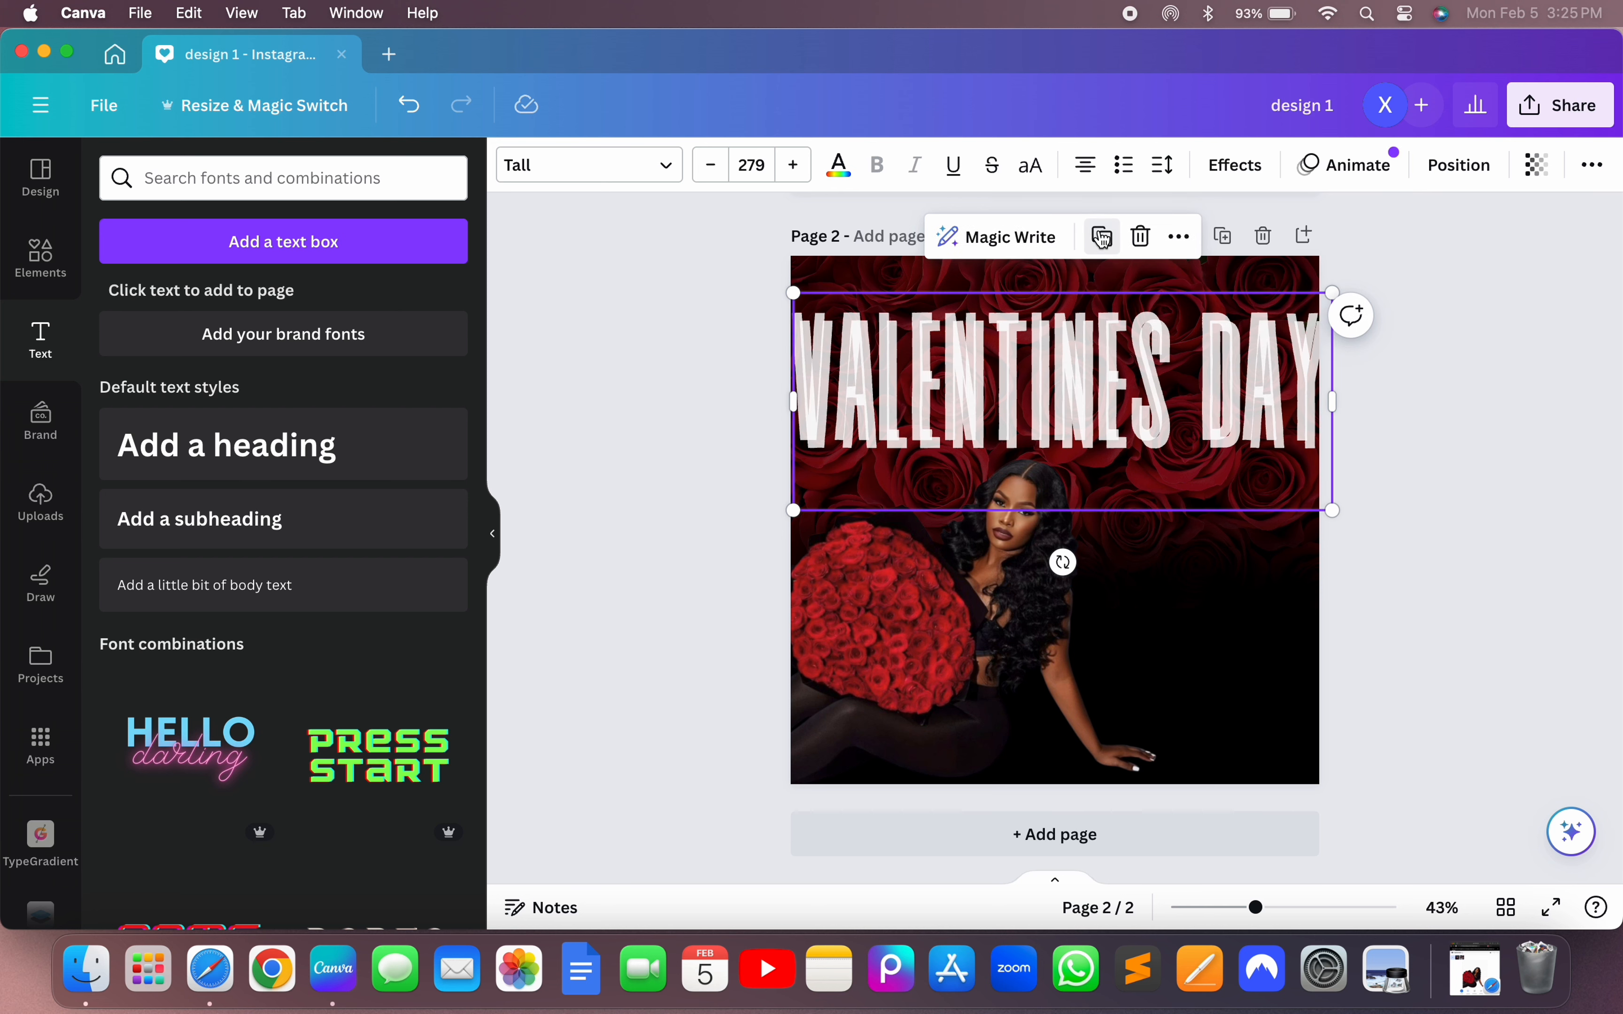
left_click_drag(1175, 395, 1167, 540)
left_click(1091, 380)
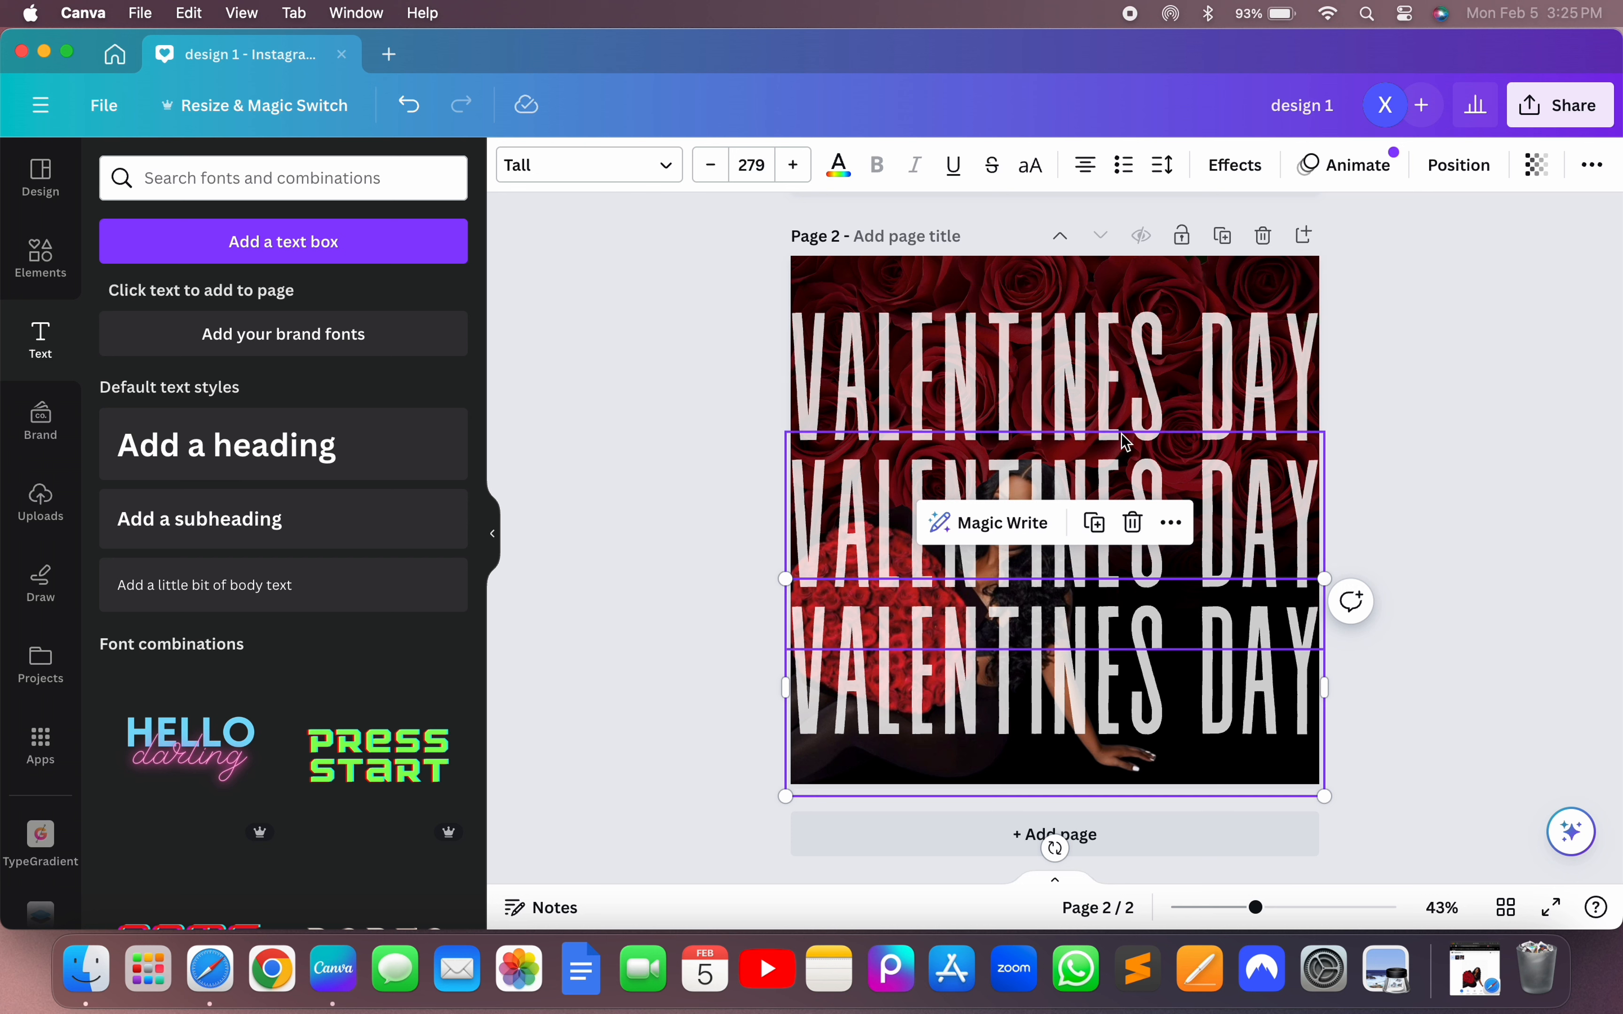
left_click(1093, 522)
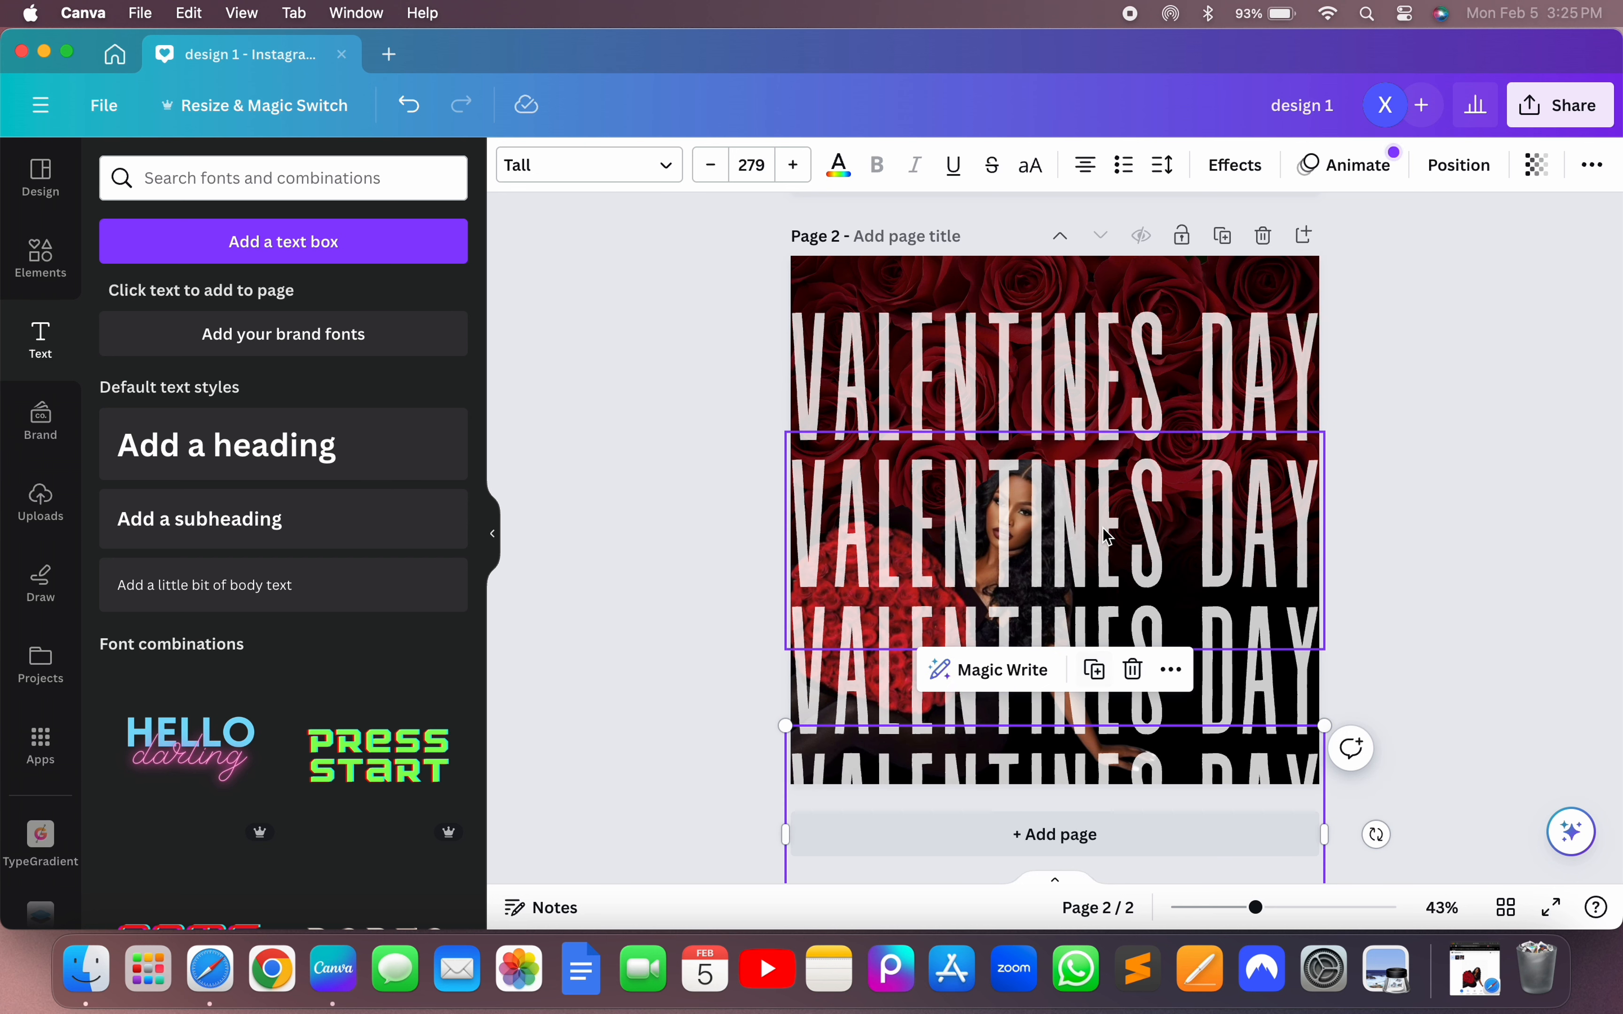
left_click(1488, 624)
- Show the page's layers and move the bouquet model photo to the front, above all VALENTINES DAY text layers
left_click(1232, 389)
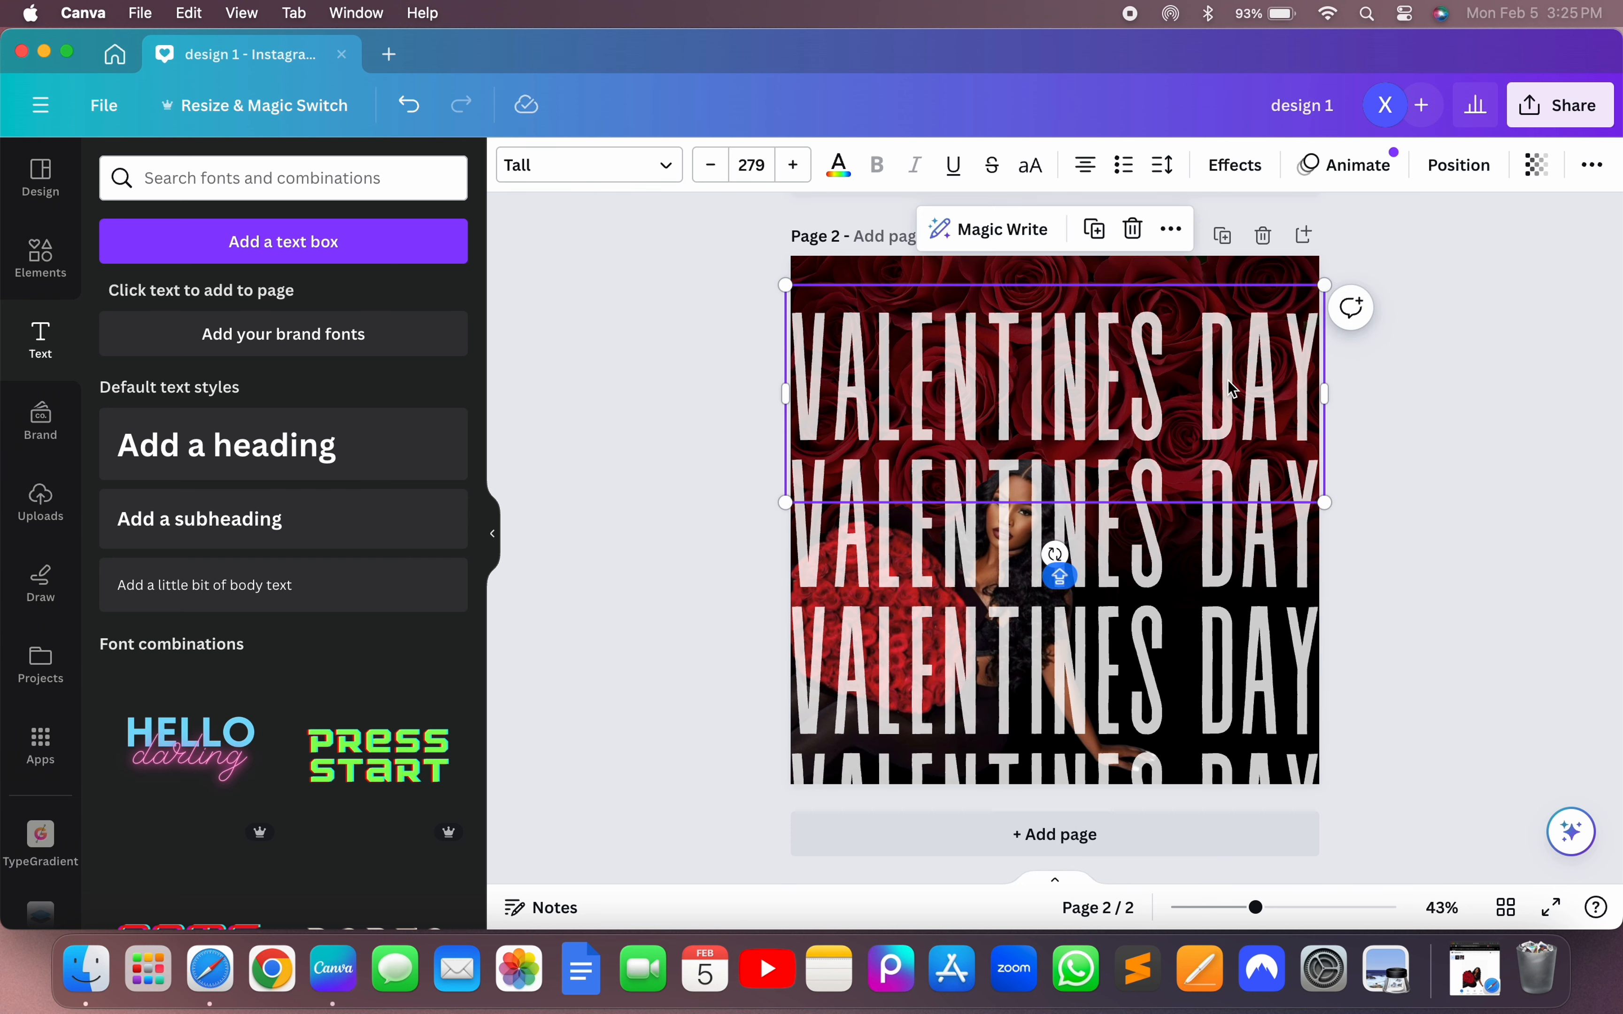
left_click(1171, 229)
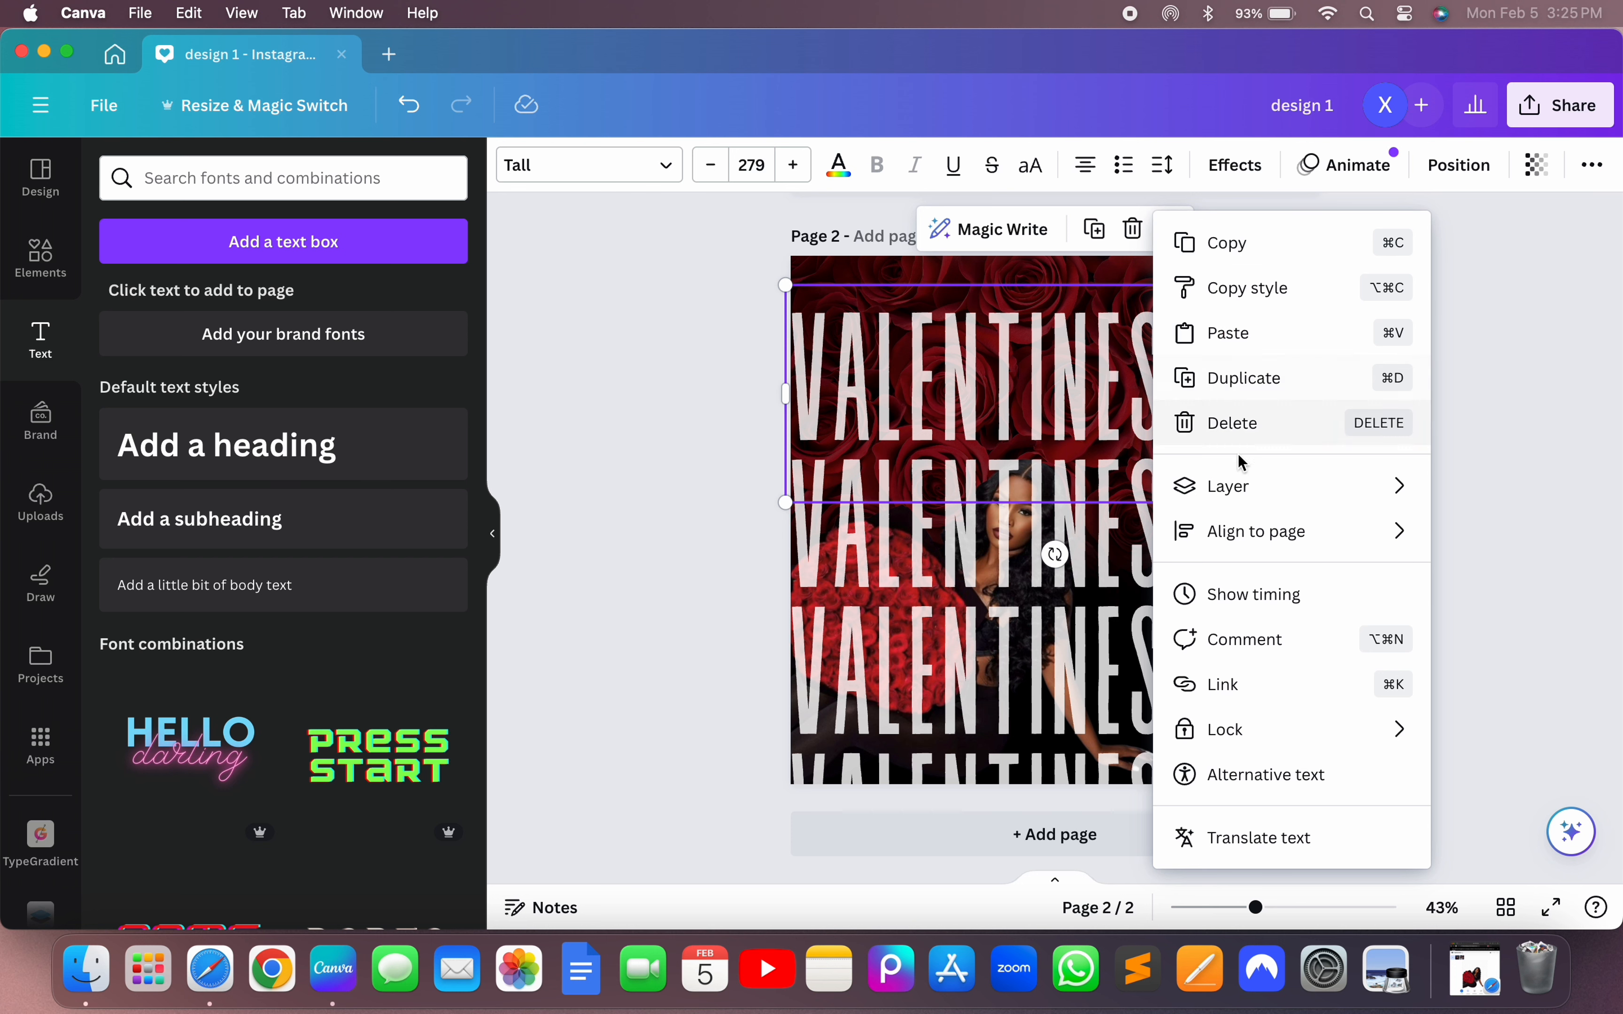
mouse_move(1232, 484)
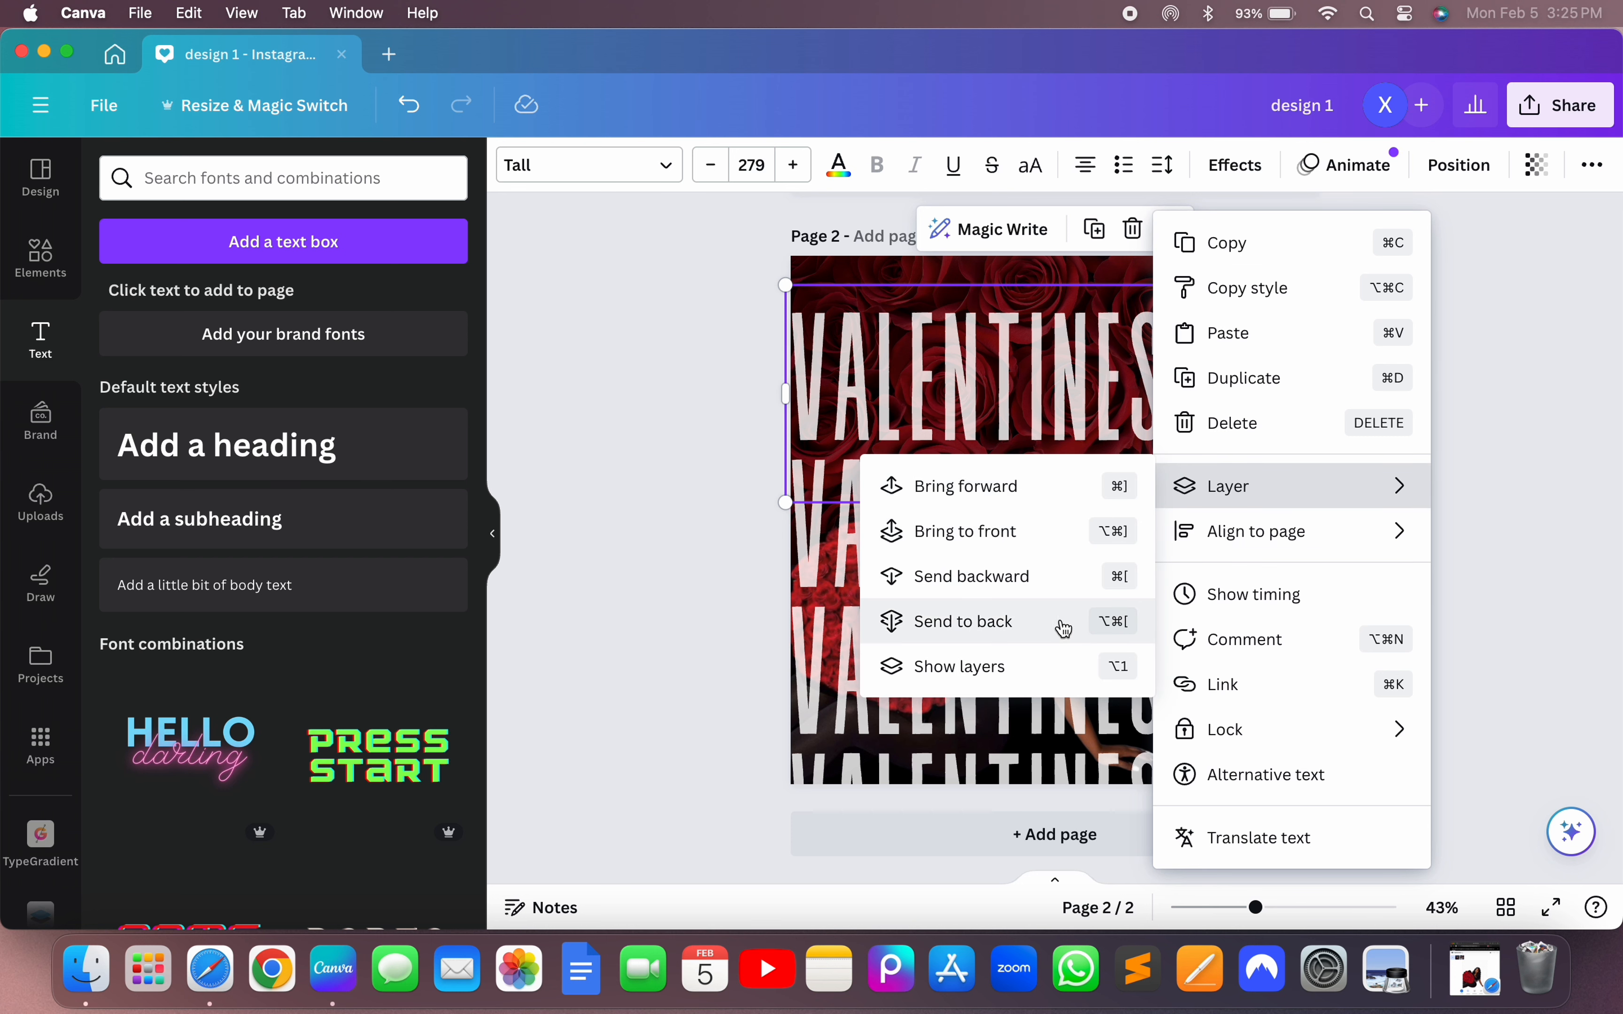
left_click(1059, 667)
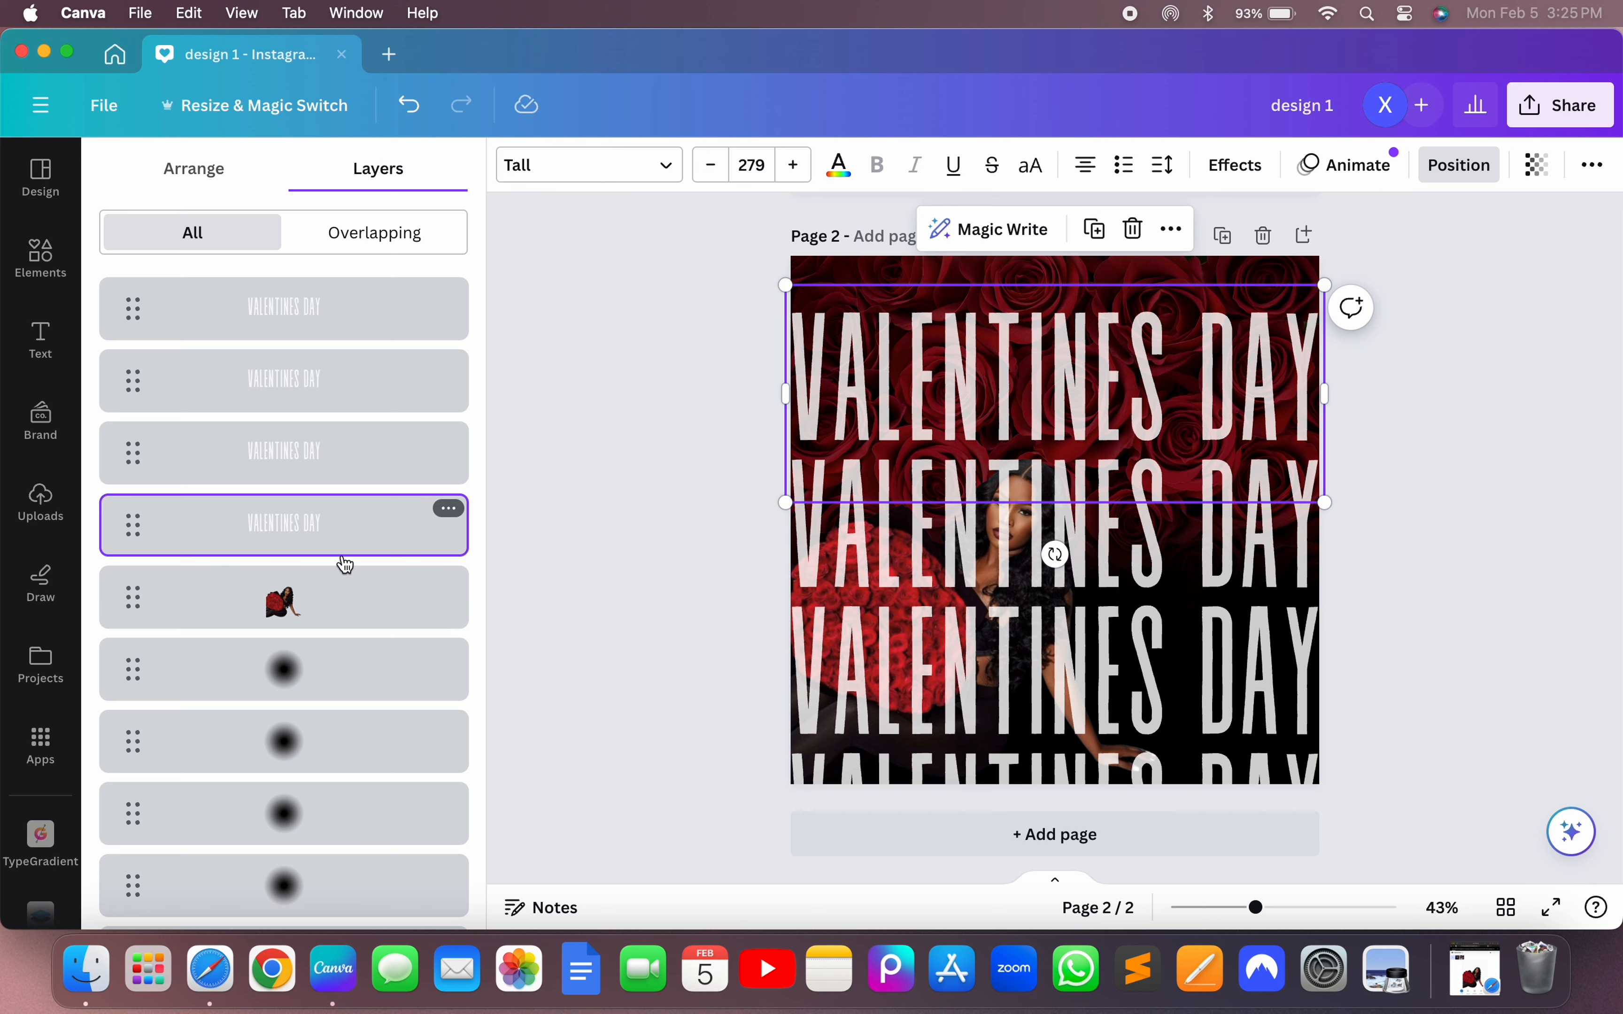
left_click(355, 599)
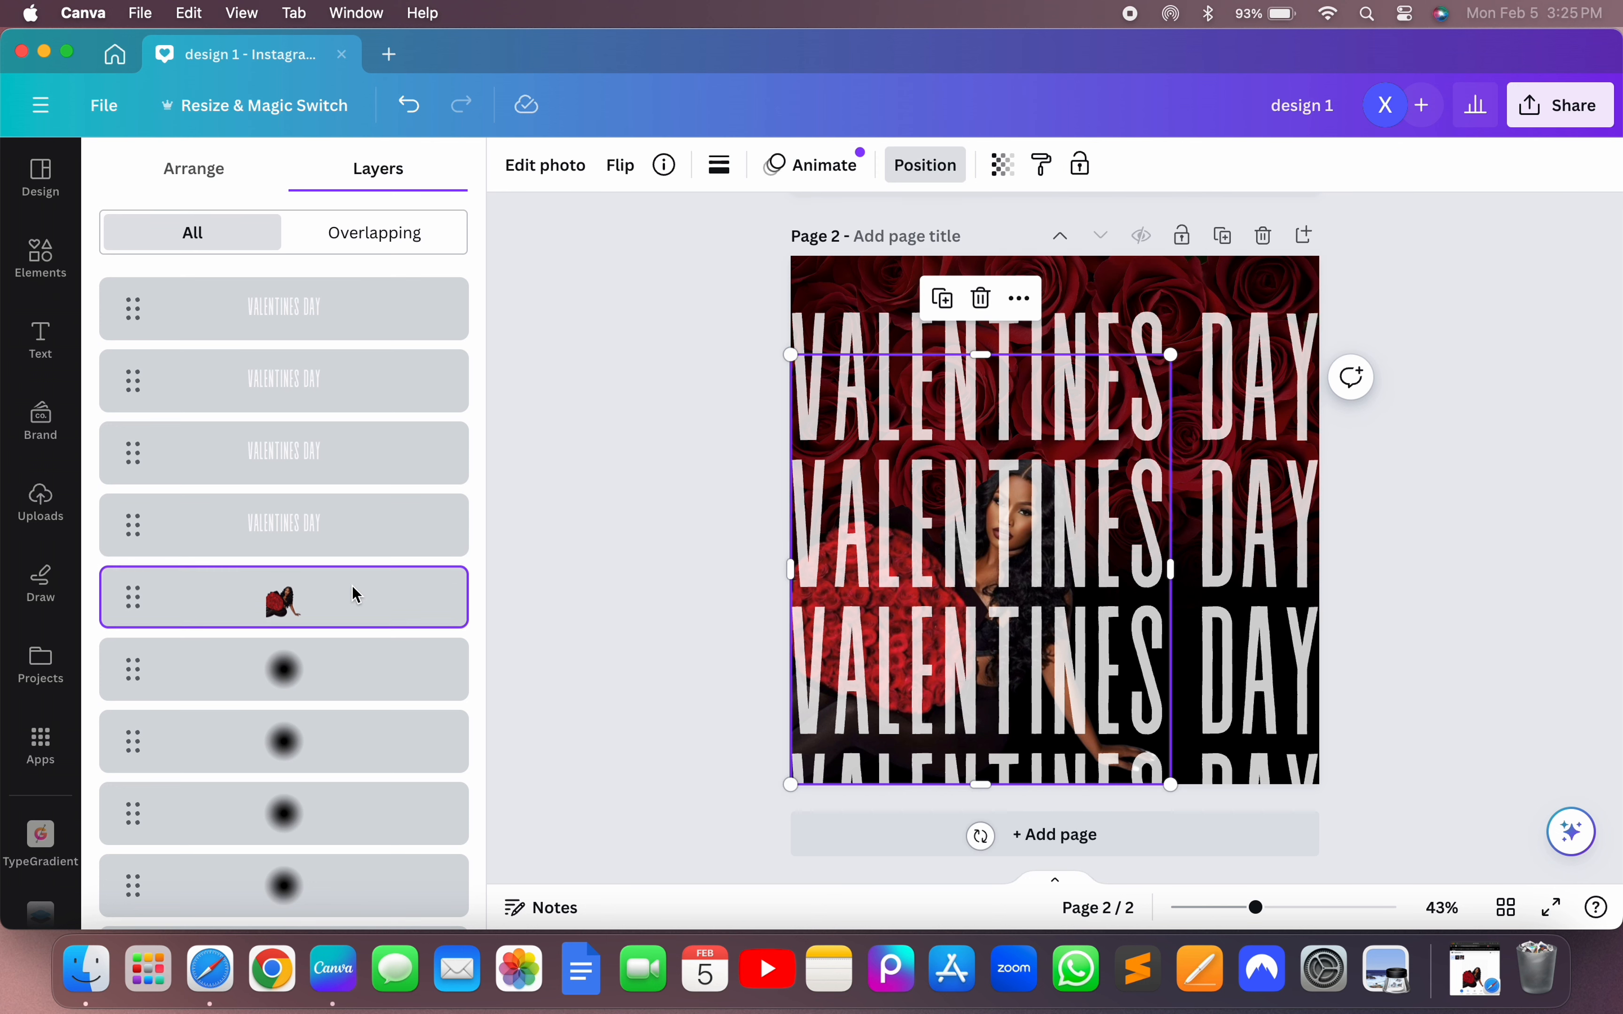
left_click_drag(349, 582, 333, 298)
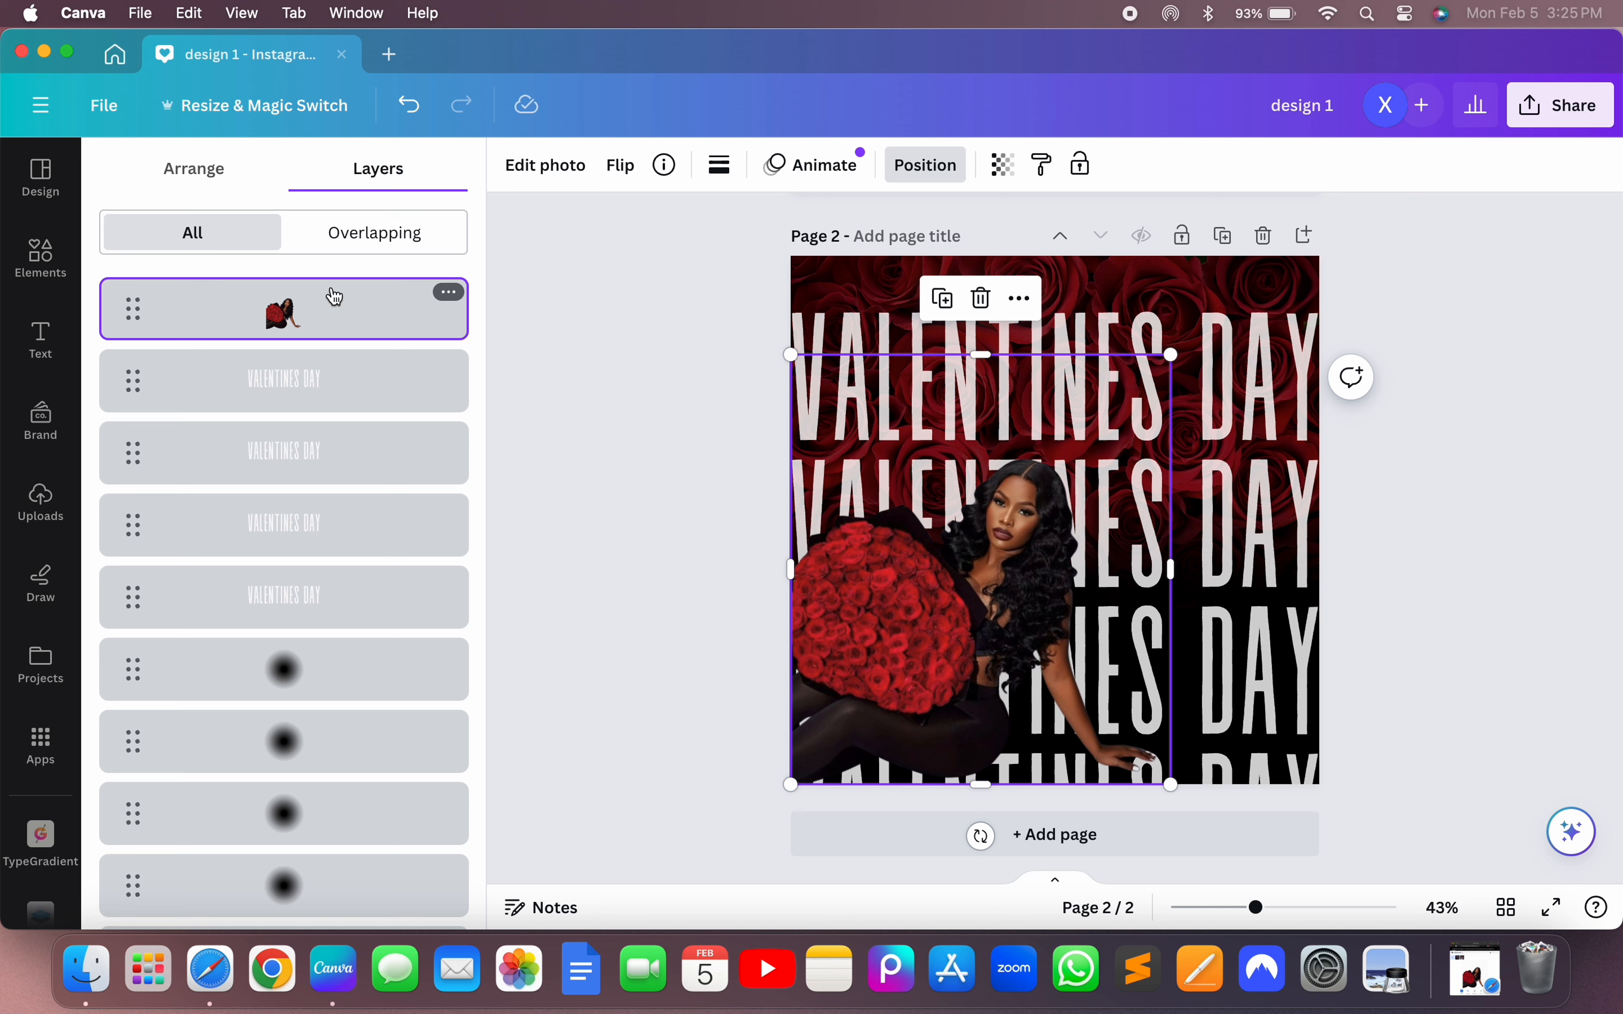
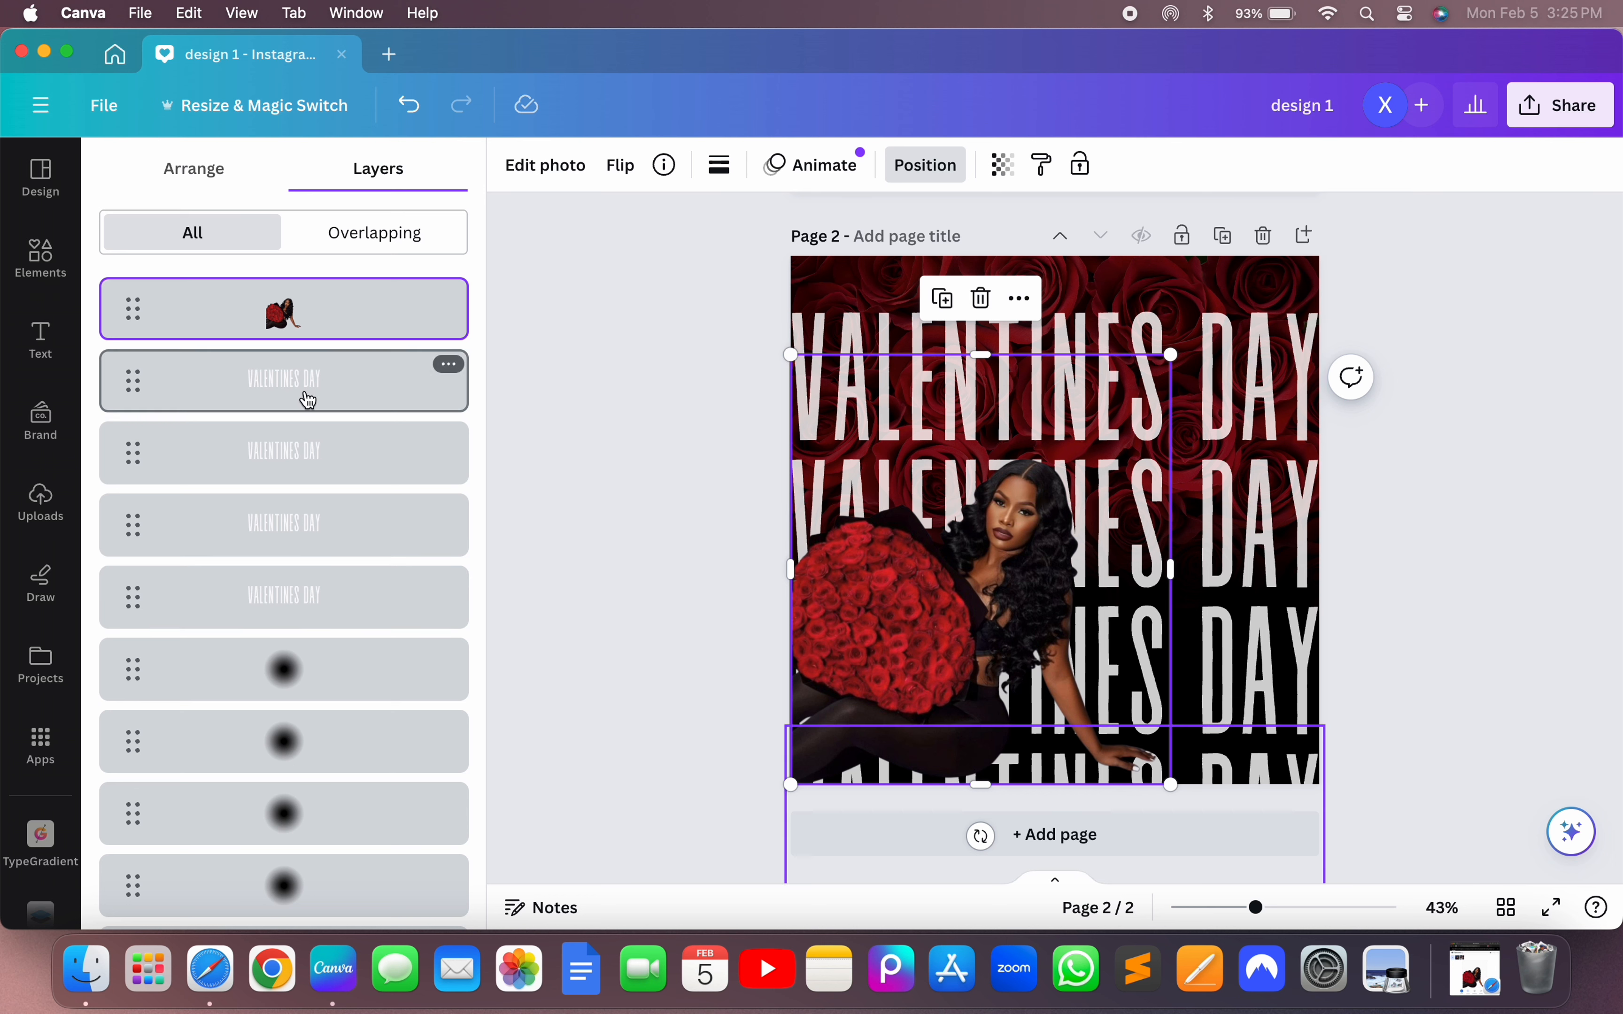
- Reorder all four VALENTINES DAY text layers beneath the black gradients, directly above the roses photo
left_click_drag(305, 424, 333, 784)
scroll(317, 525, "up", 2)
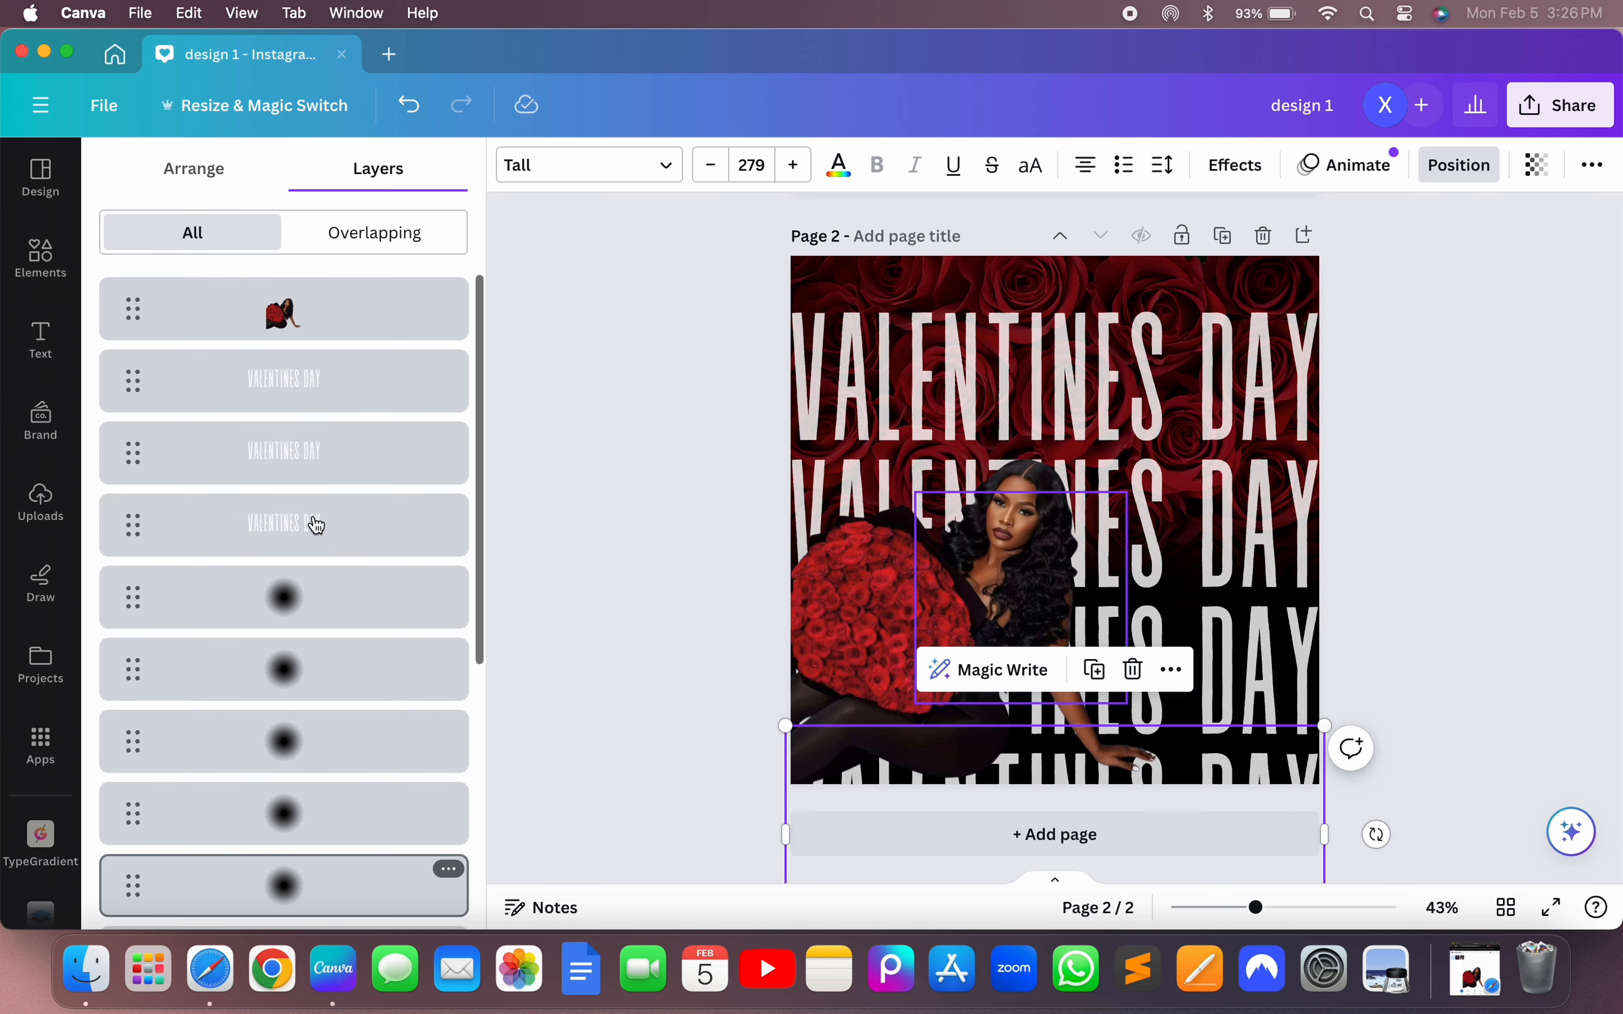
left_click_drag(320, 390, 319, 795)
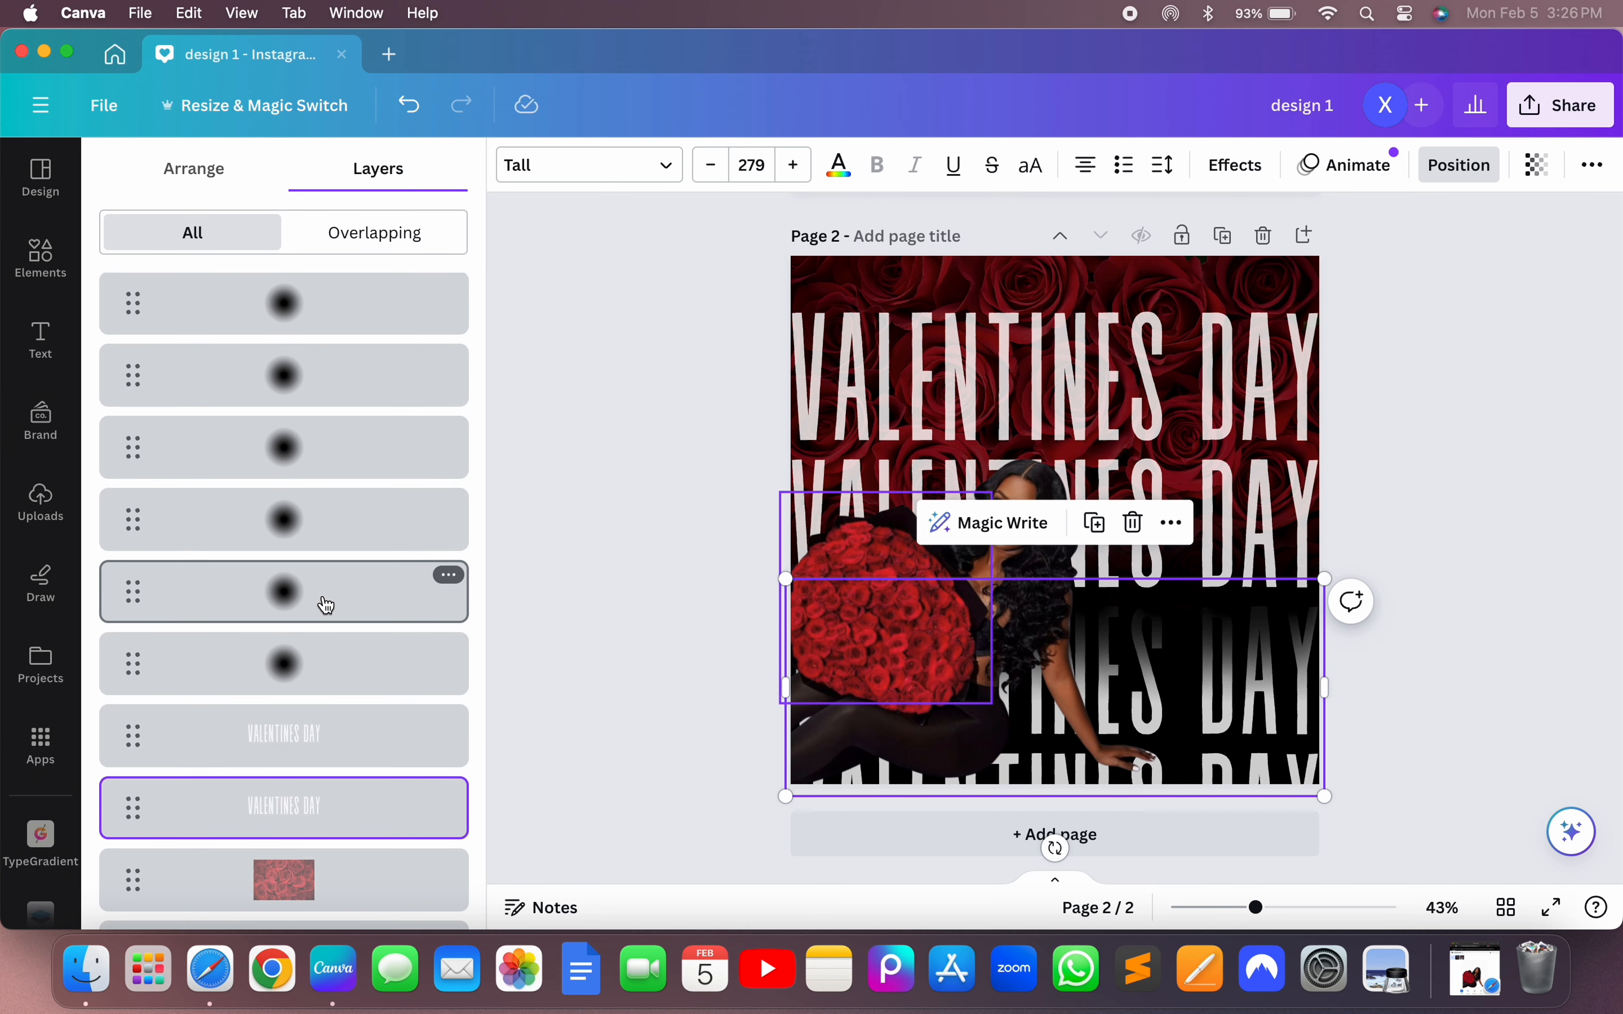
scroll(322, 601, "up", 5)
left_click_drag(323, 398, 351, 778)
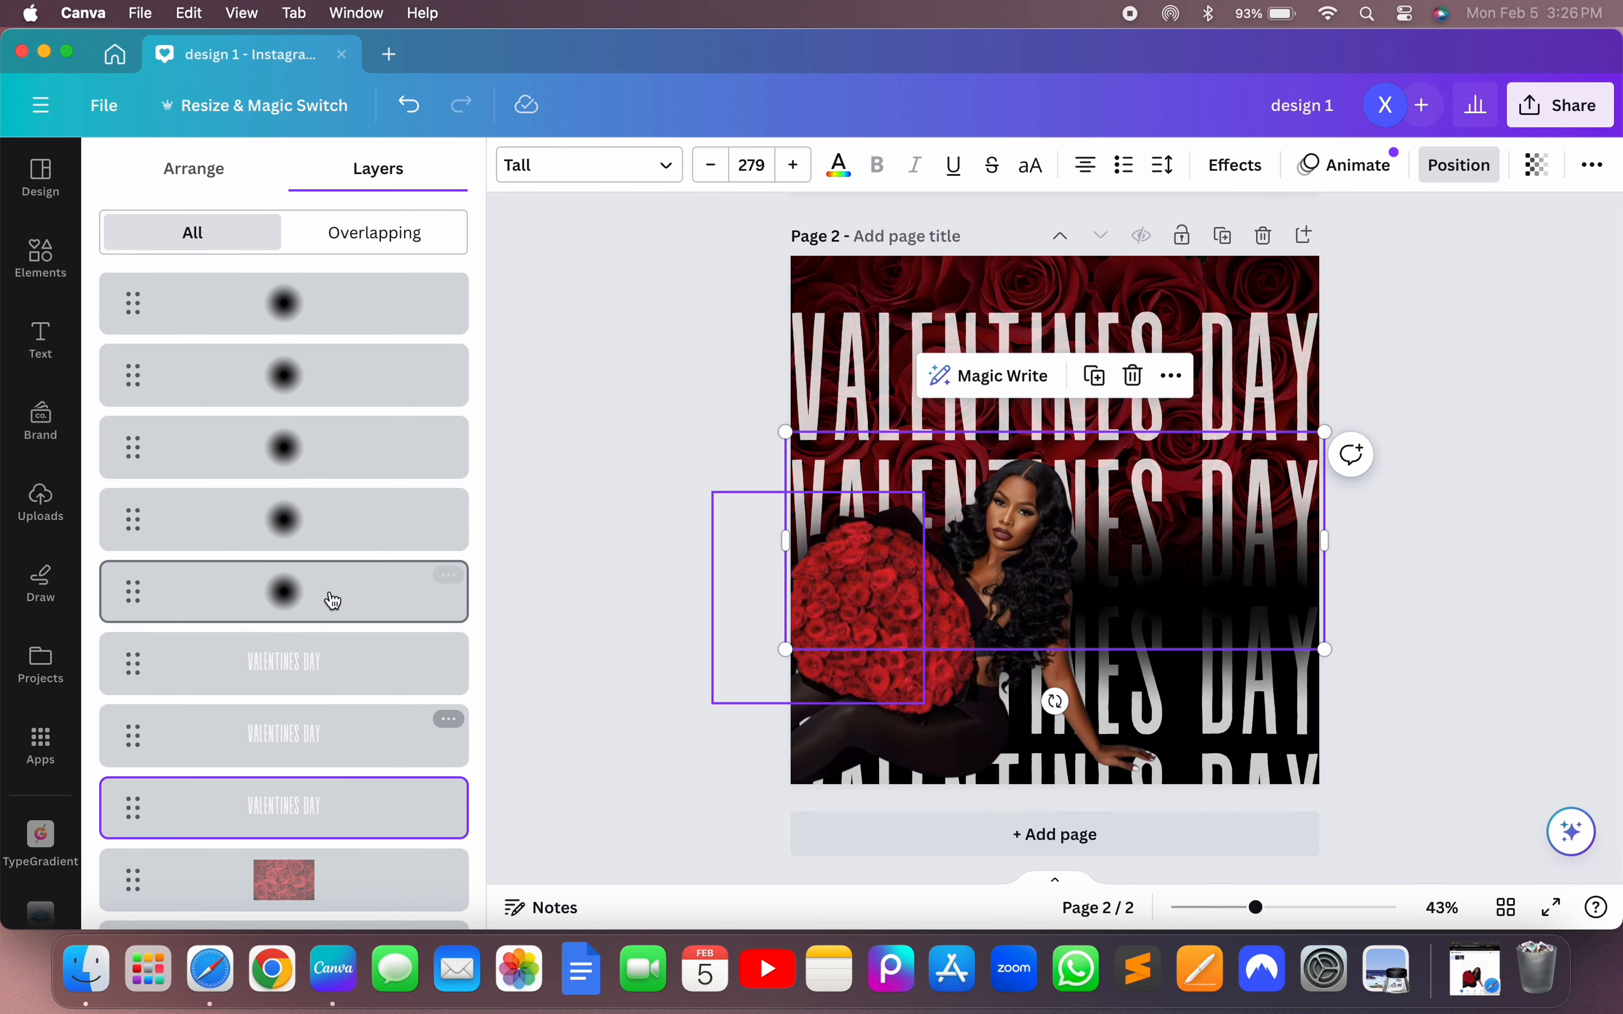
scroll(329, 601, "up", 5)
left_click(308, 395)
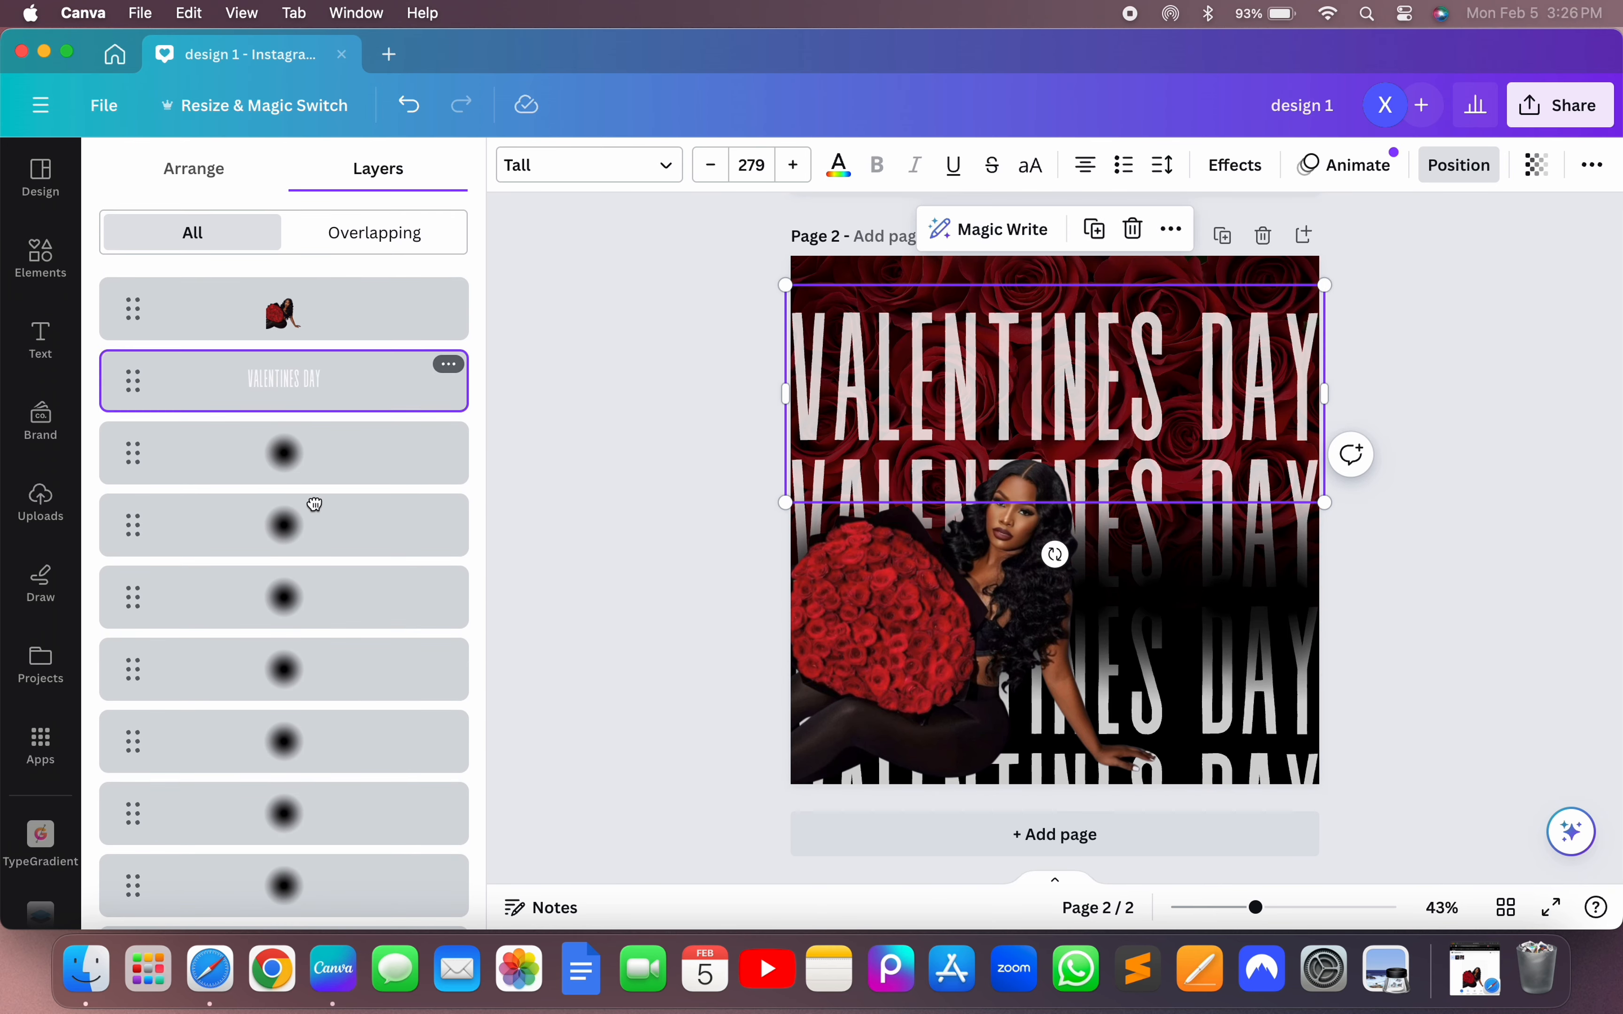
left_click_drag(315, 385, 340, 791)
scroll(309, 573, "up", 5)
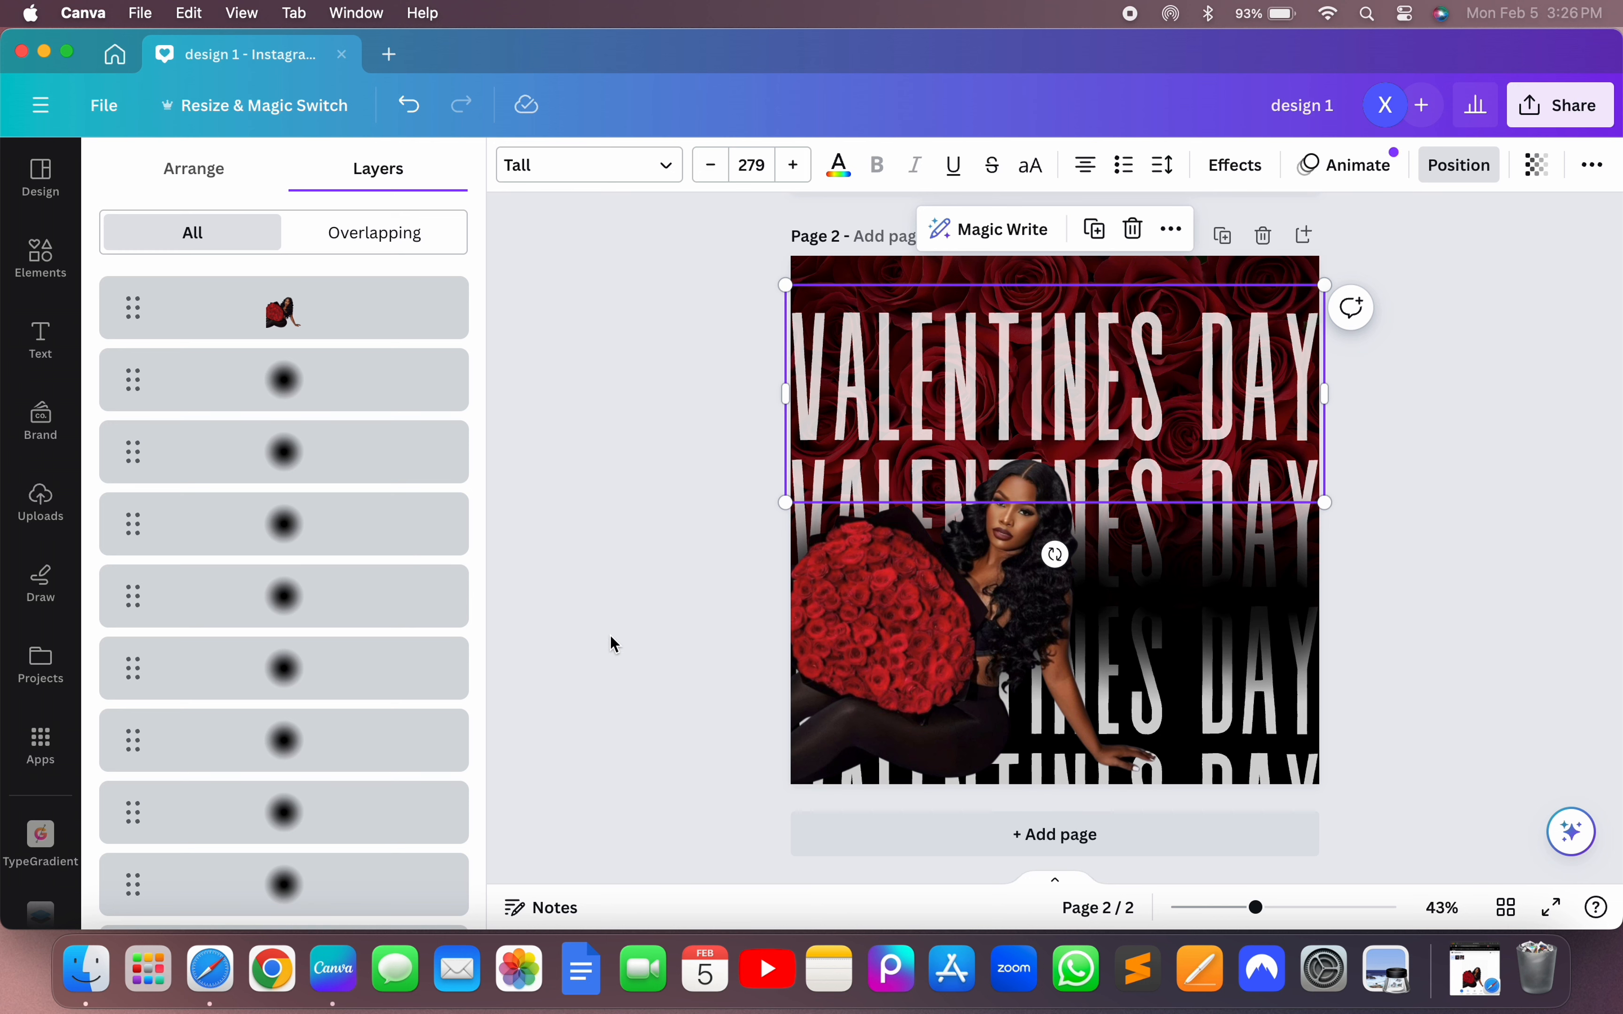
- Move the bouquet model photo up off the lower text and spread duplicated black gradients across the third VALENTINES DAY line
left_click(1014, 662)
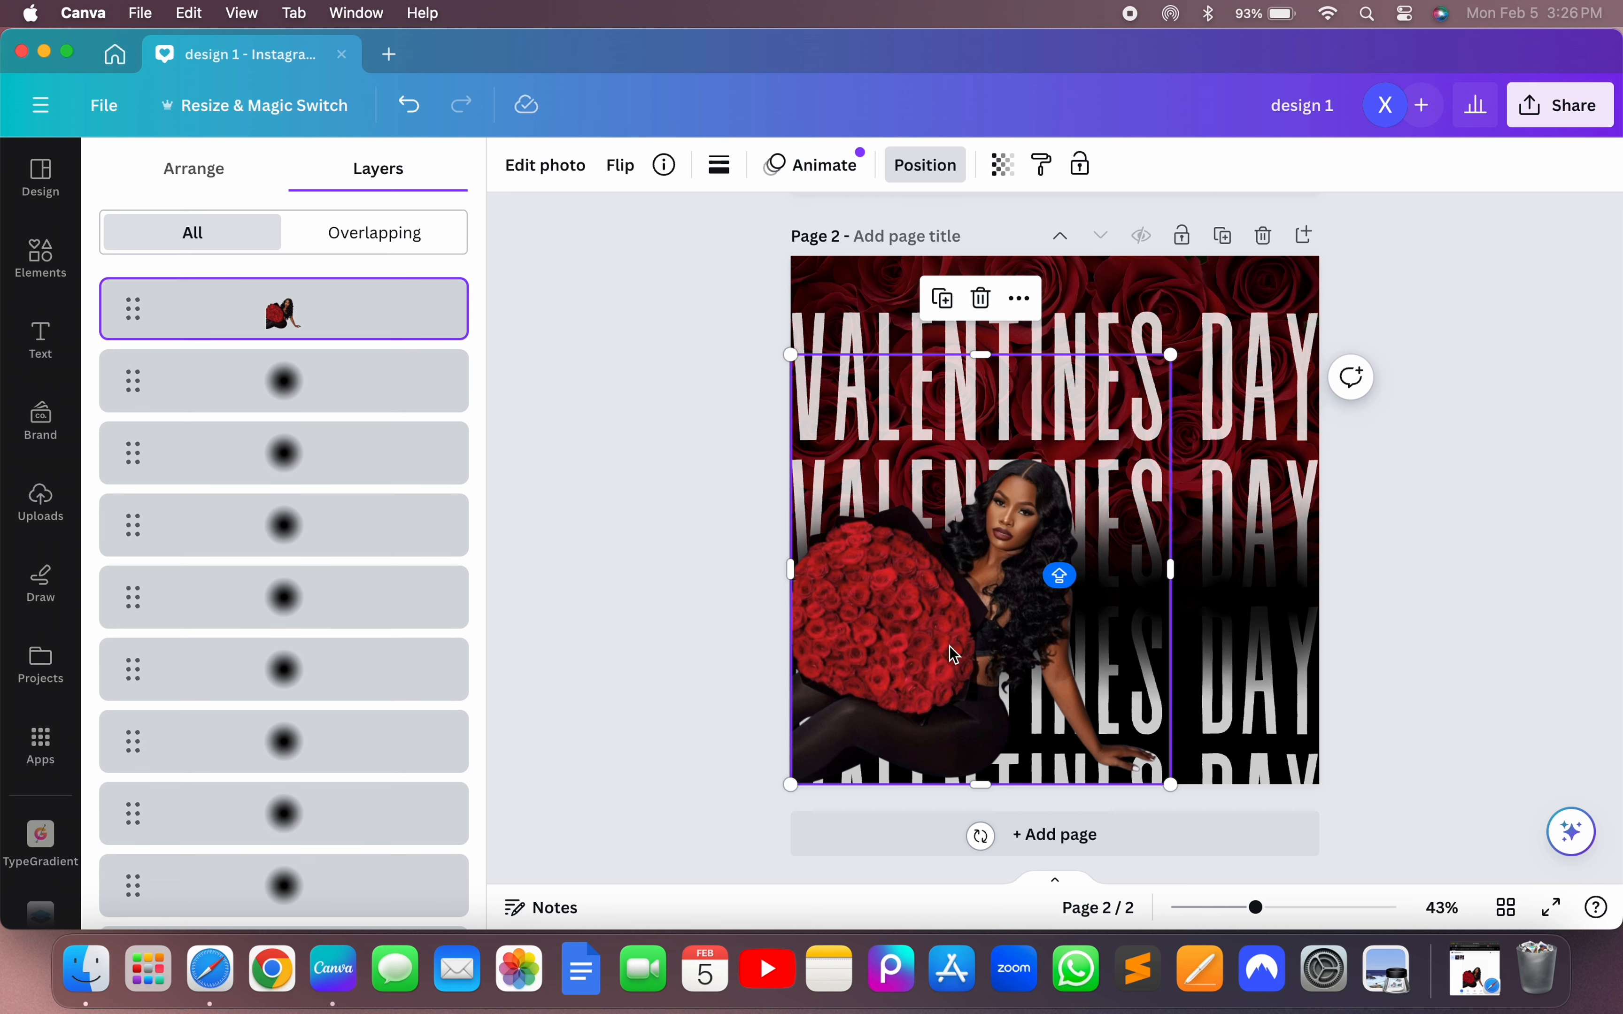
left_click_drag(949, 646, 920, 401)
left_click(1044, 601)
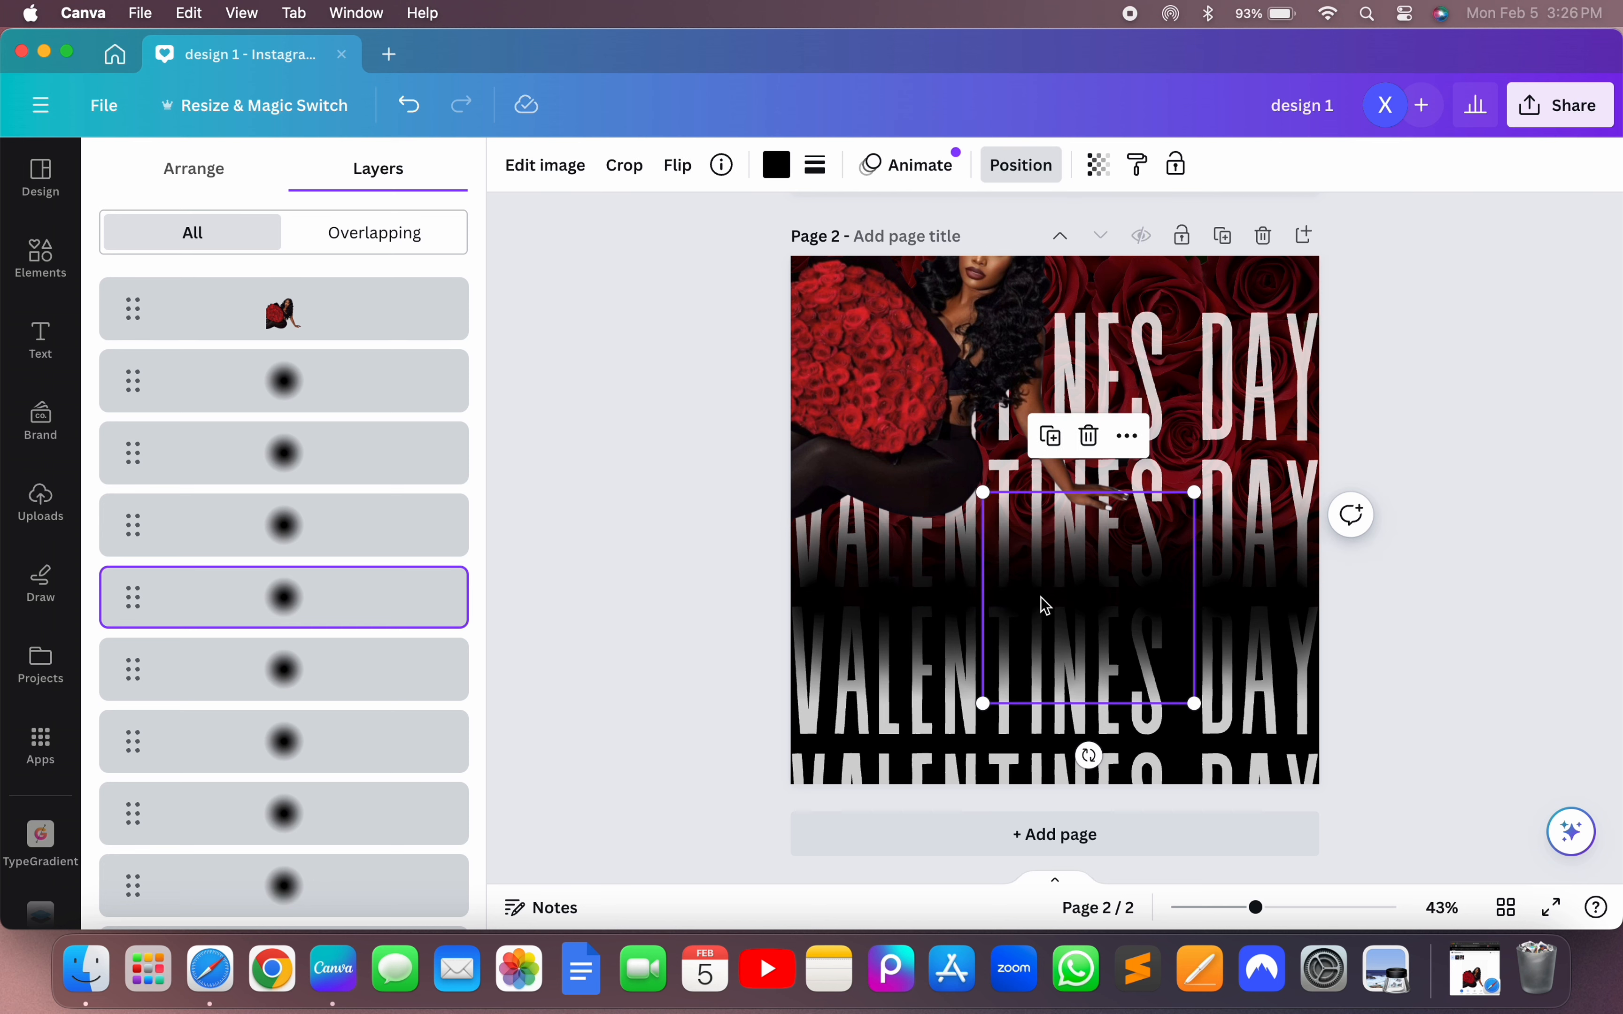
left_click(1049, 437)
left_click_drag(1090, 627, 964, 673)
left_click(813, 531)
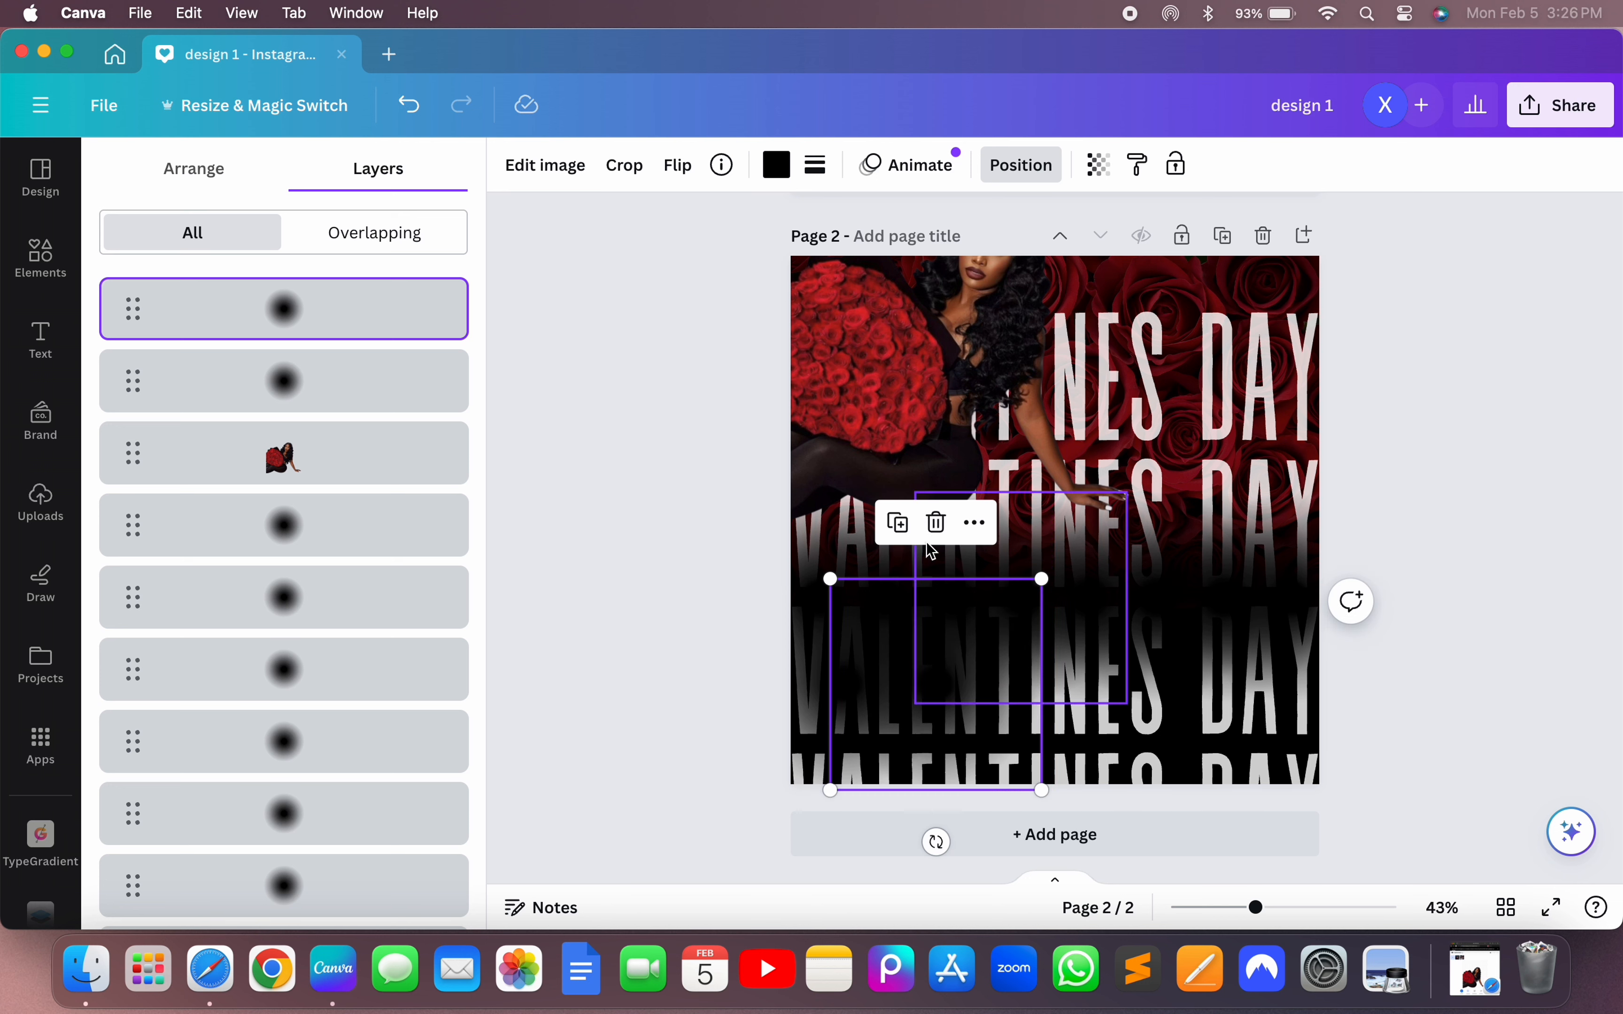
left_click(894, 523)
left_click(974, 533)
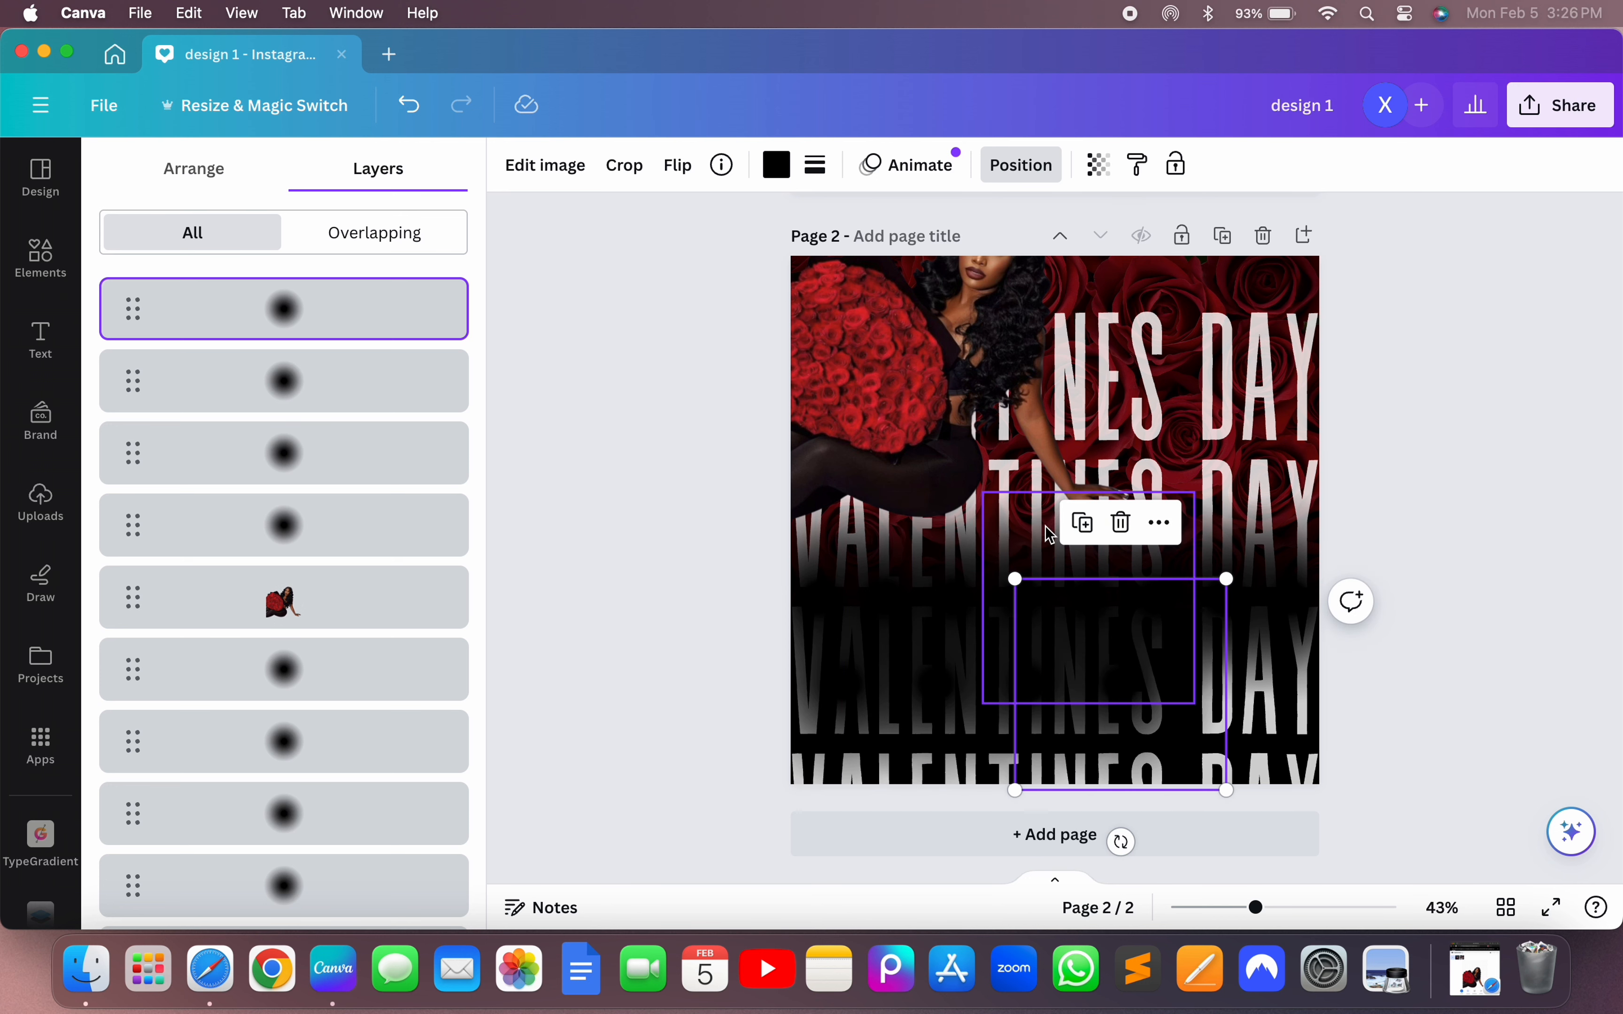
left_click(1082, 536)
left_click(1174, 522)
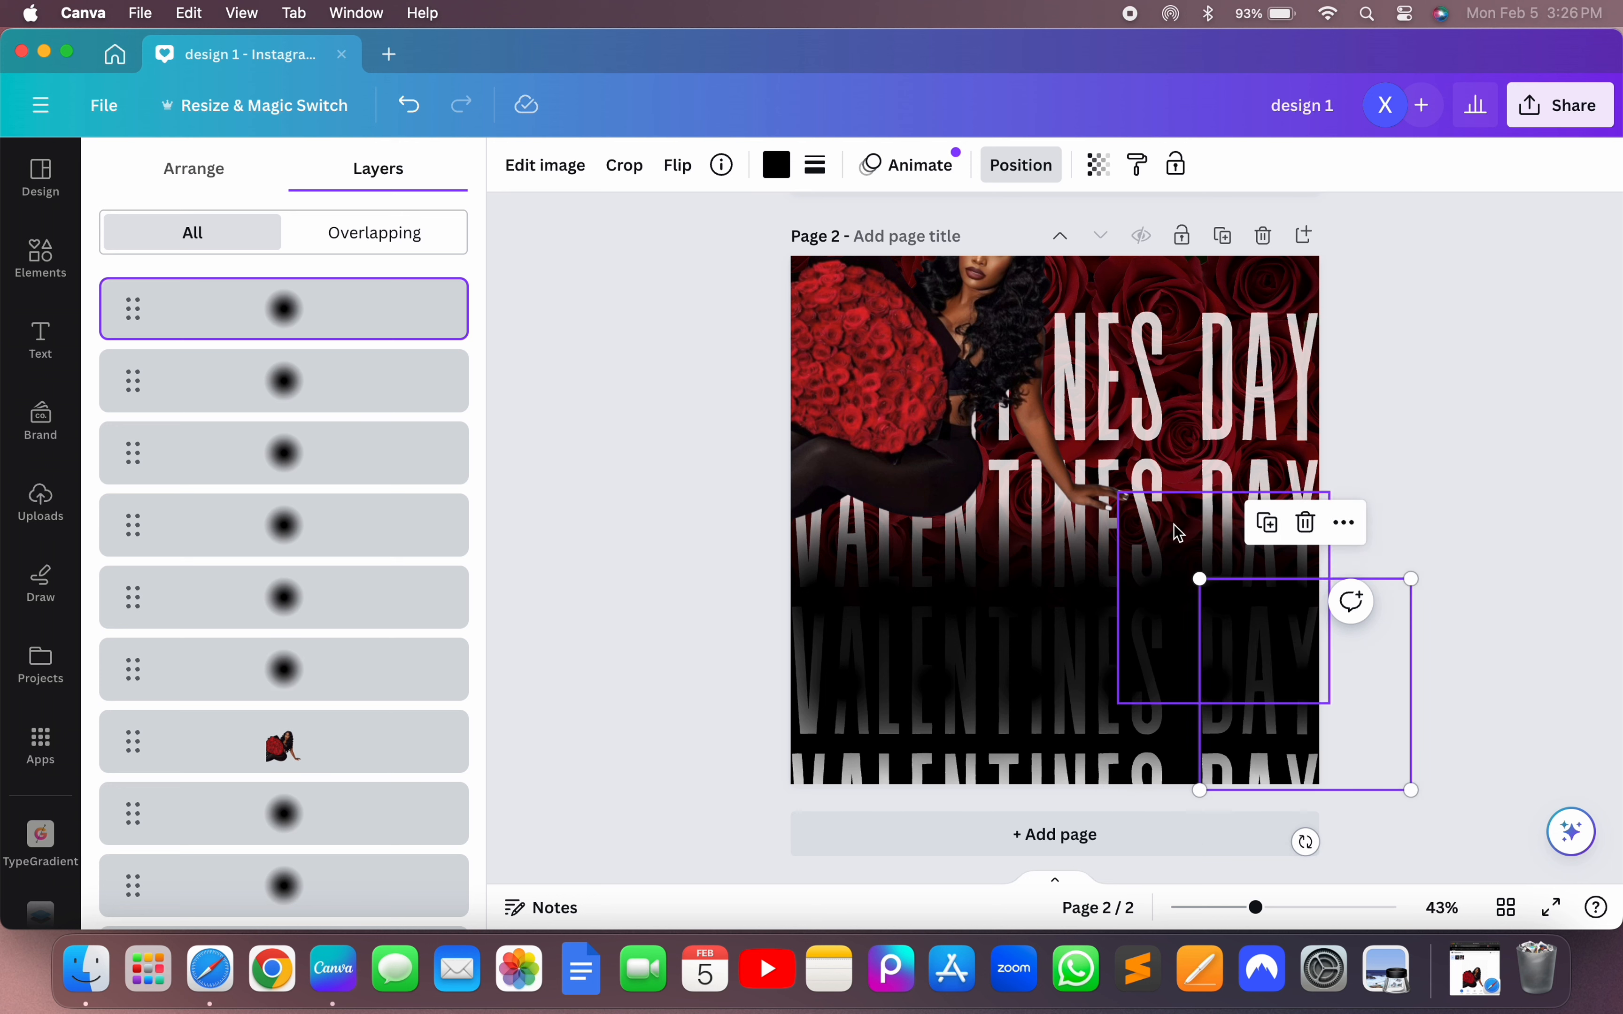
- Duplicate more black gradients along the page's lower edge to fade the last VALENTINES DAY line
left_click(1274, 537)
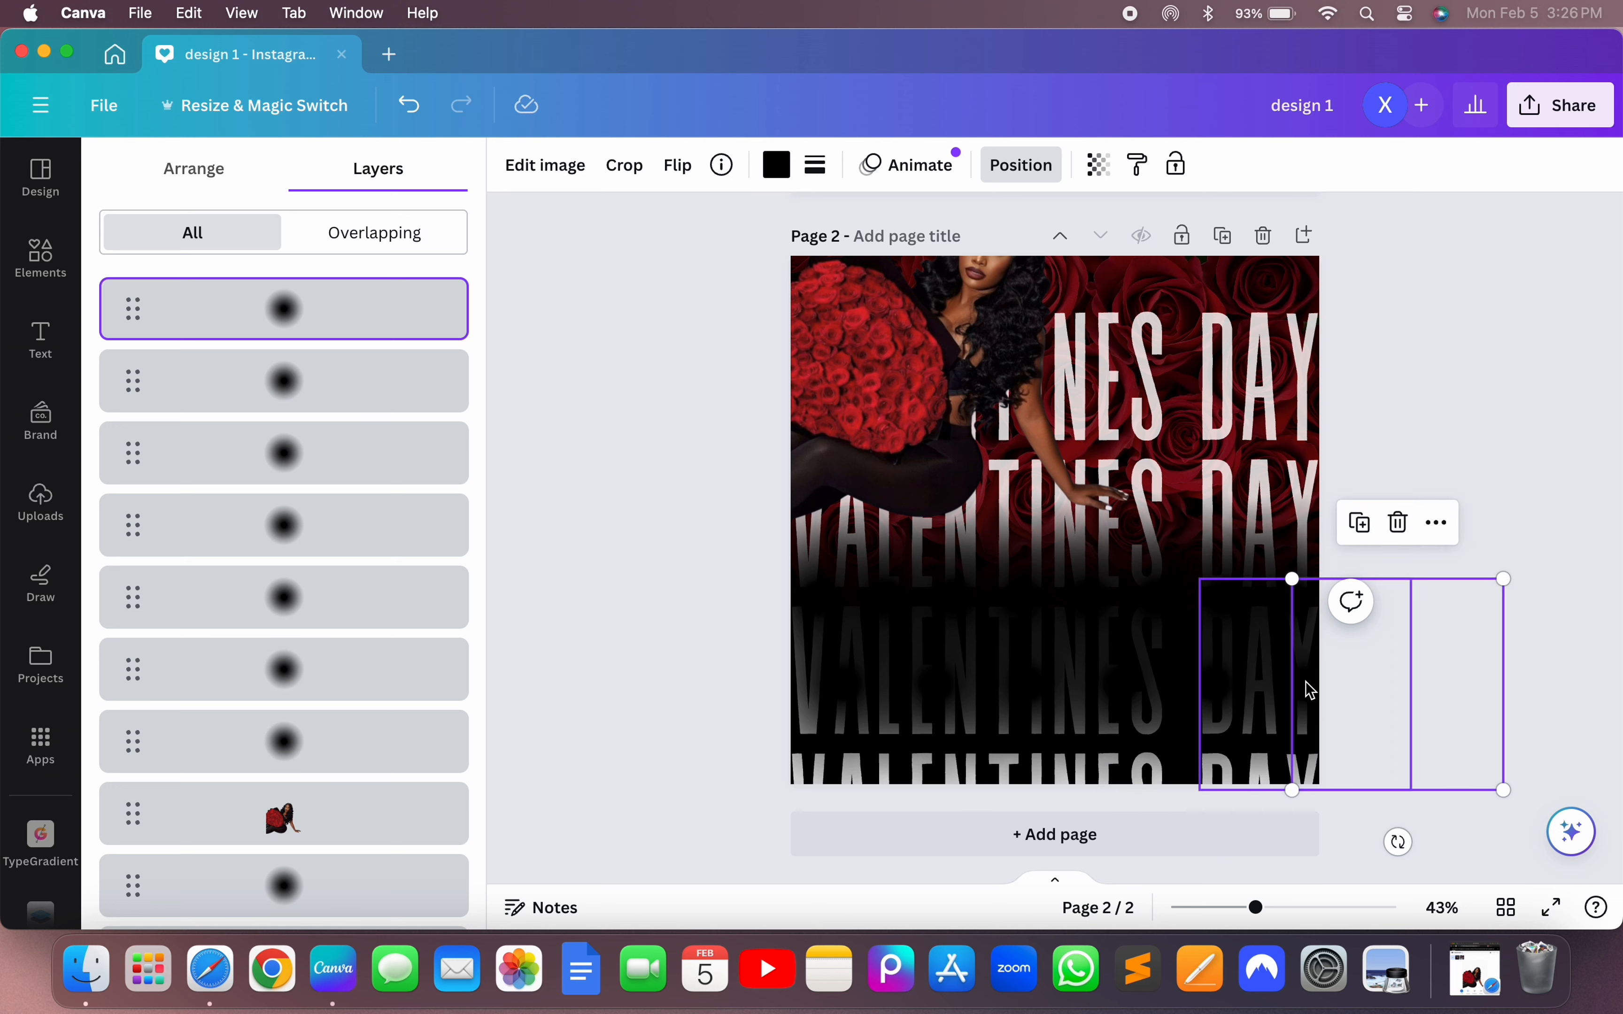
left_click_drag(1358, 699, 1098, 746)
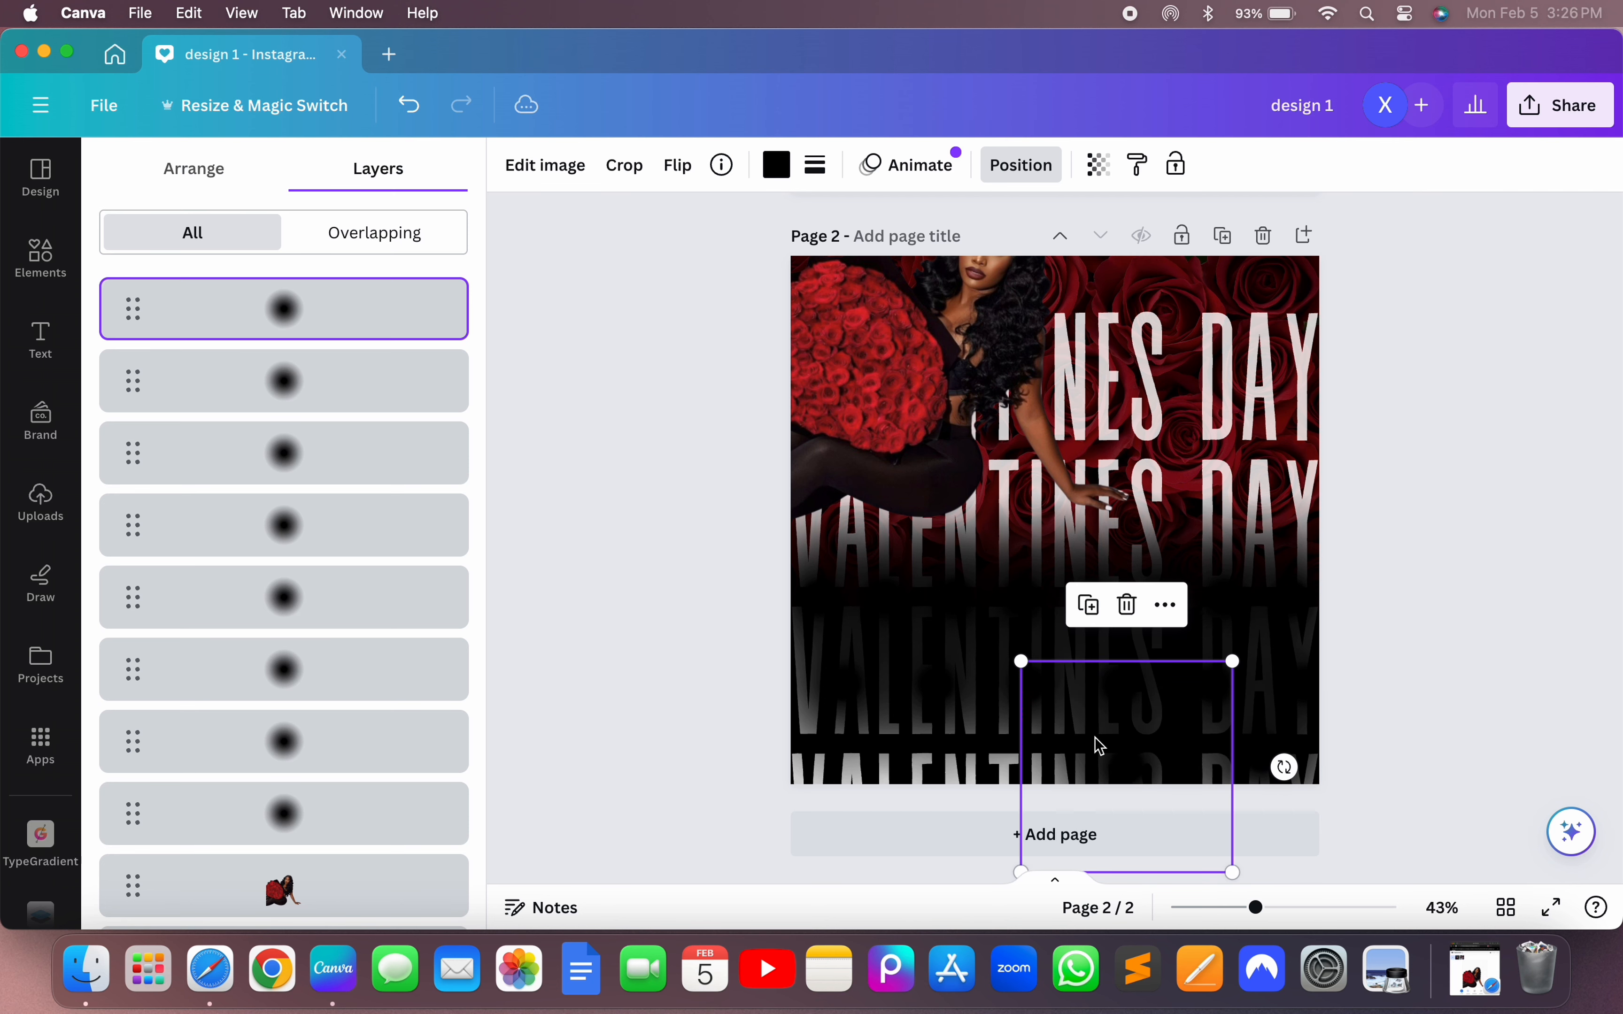
left_click(1087, 607)
left_click_drag(1007, 772, 988, 749)
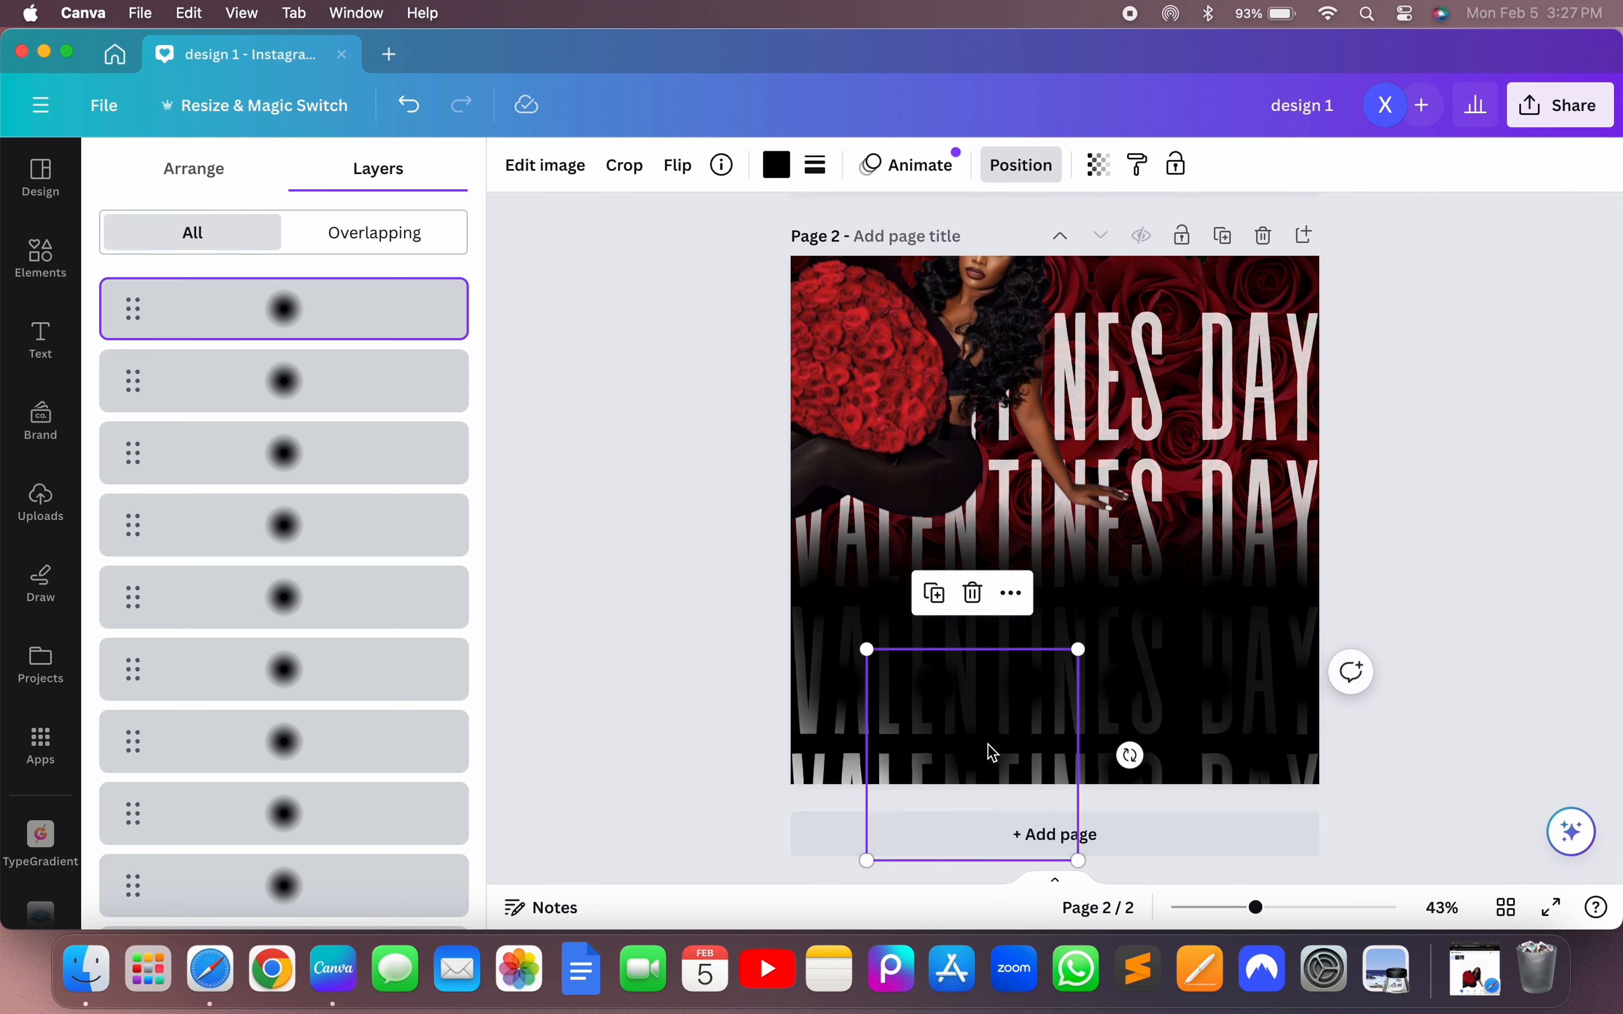
left_click(934, 593)
- Bring the bouquet model photo to the front and move it back down into the page's lower-left corner, slightly past the bottom edge
left_click(905, 417)
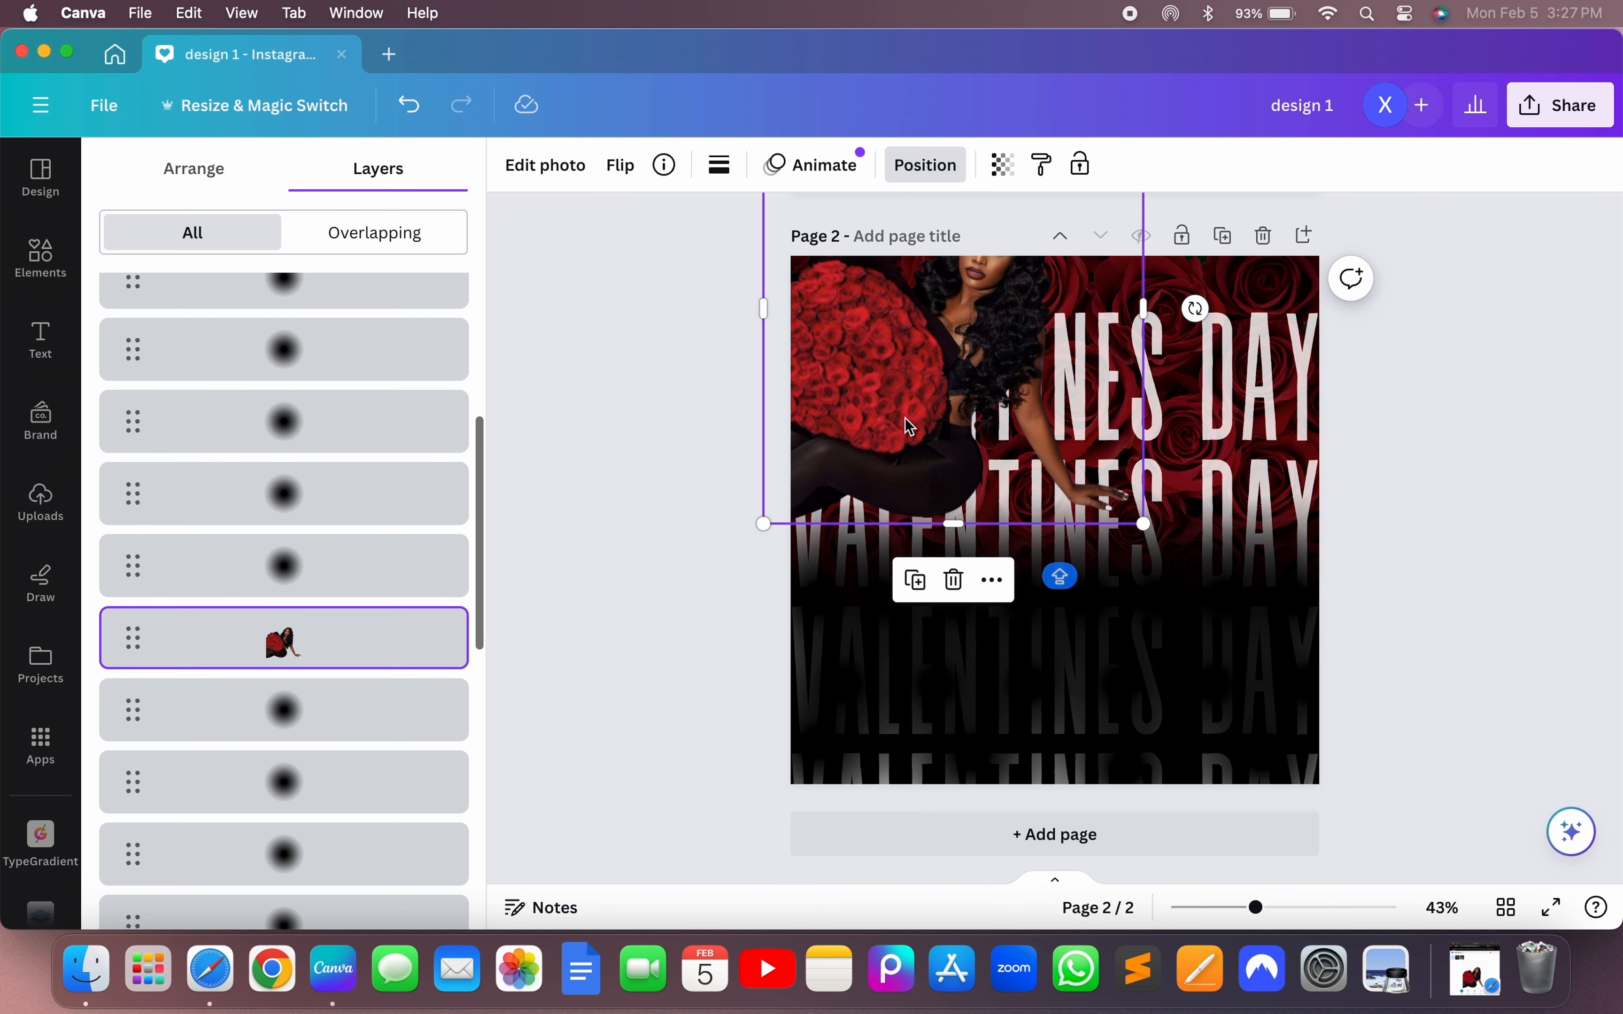
left_click_drag(905, 418, 905, 443)
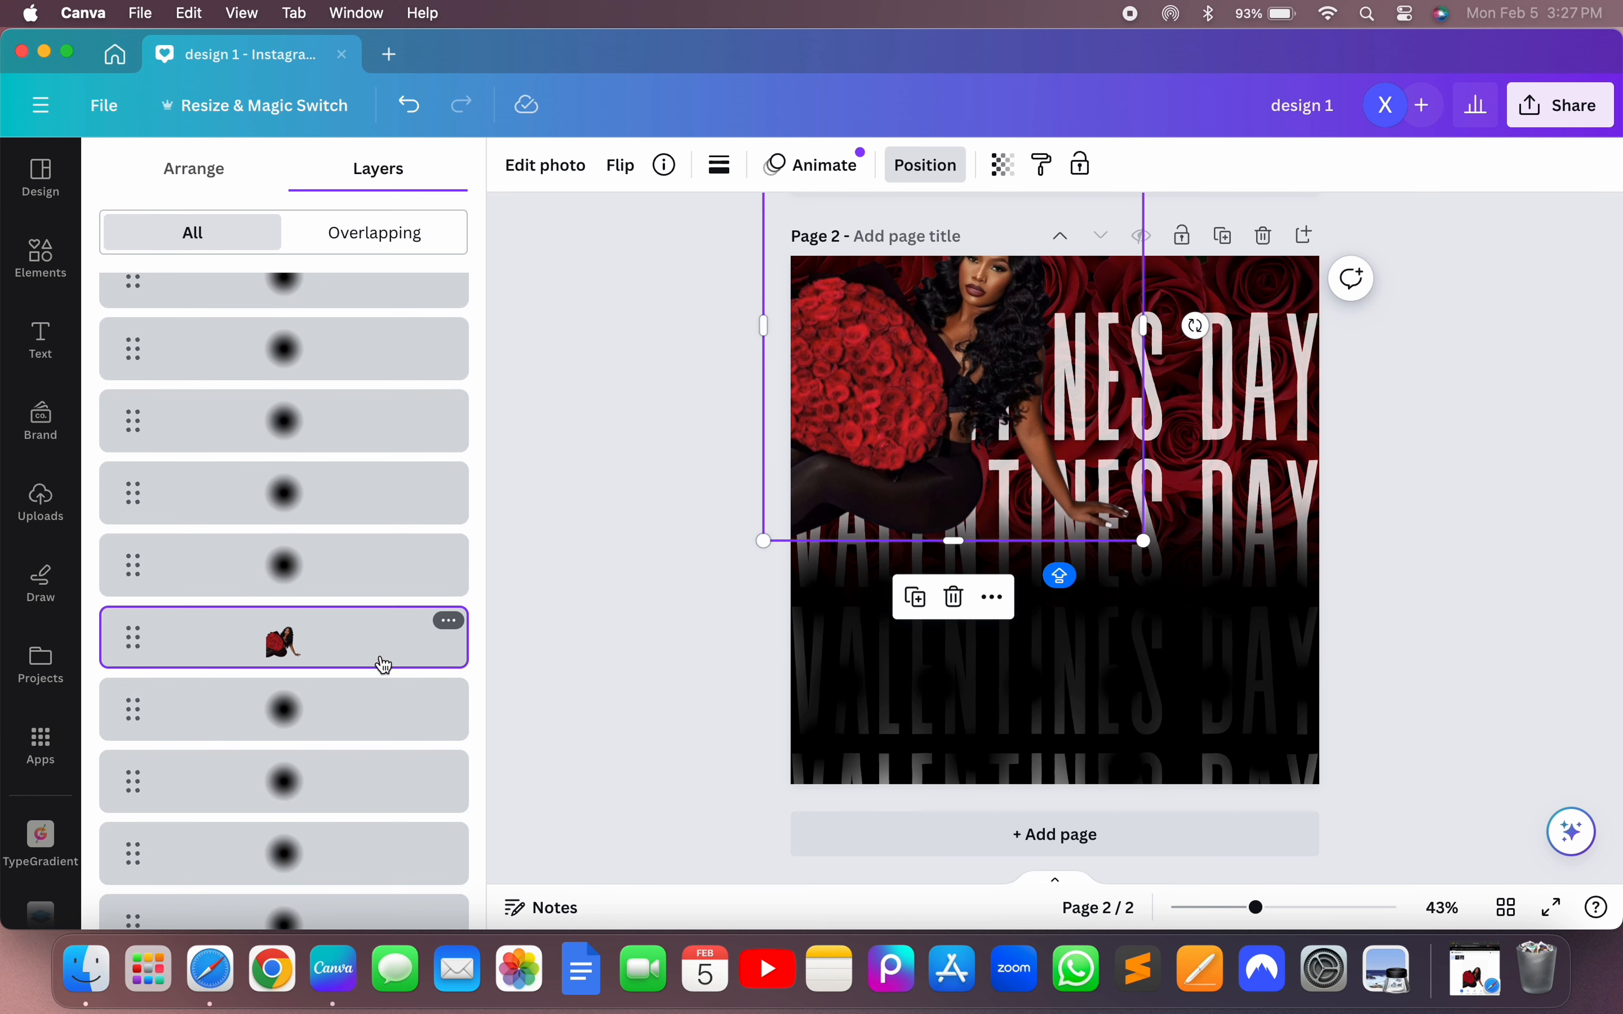
left_click_drag(379, 646, 359, 298)
left_click_drag(841, 366, 865, 605)
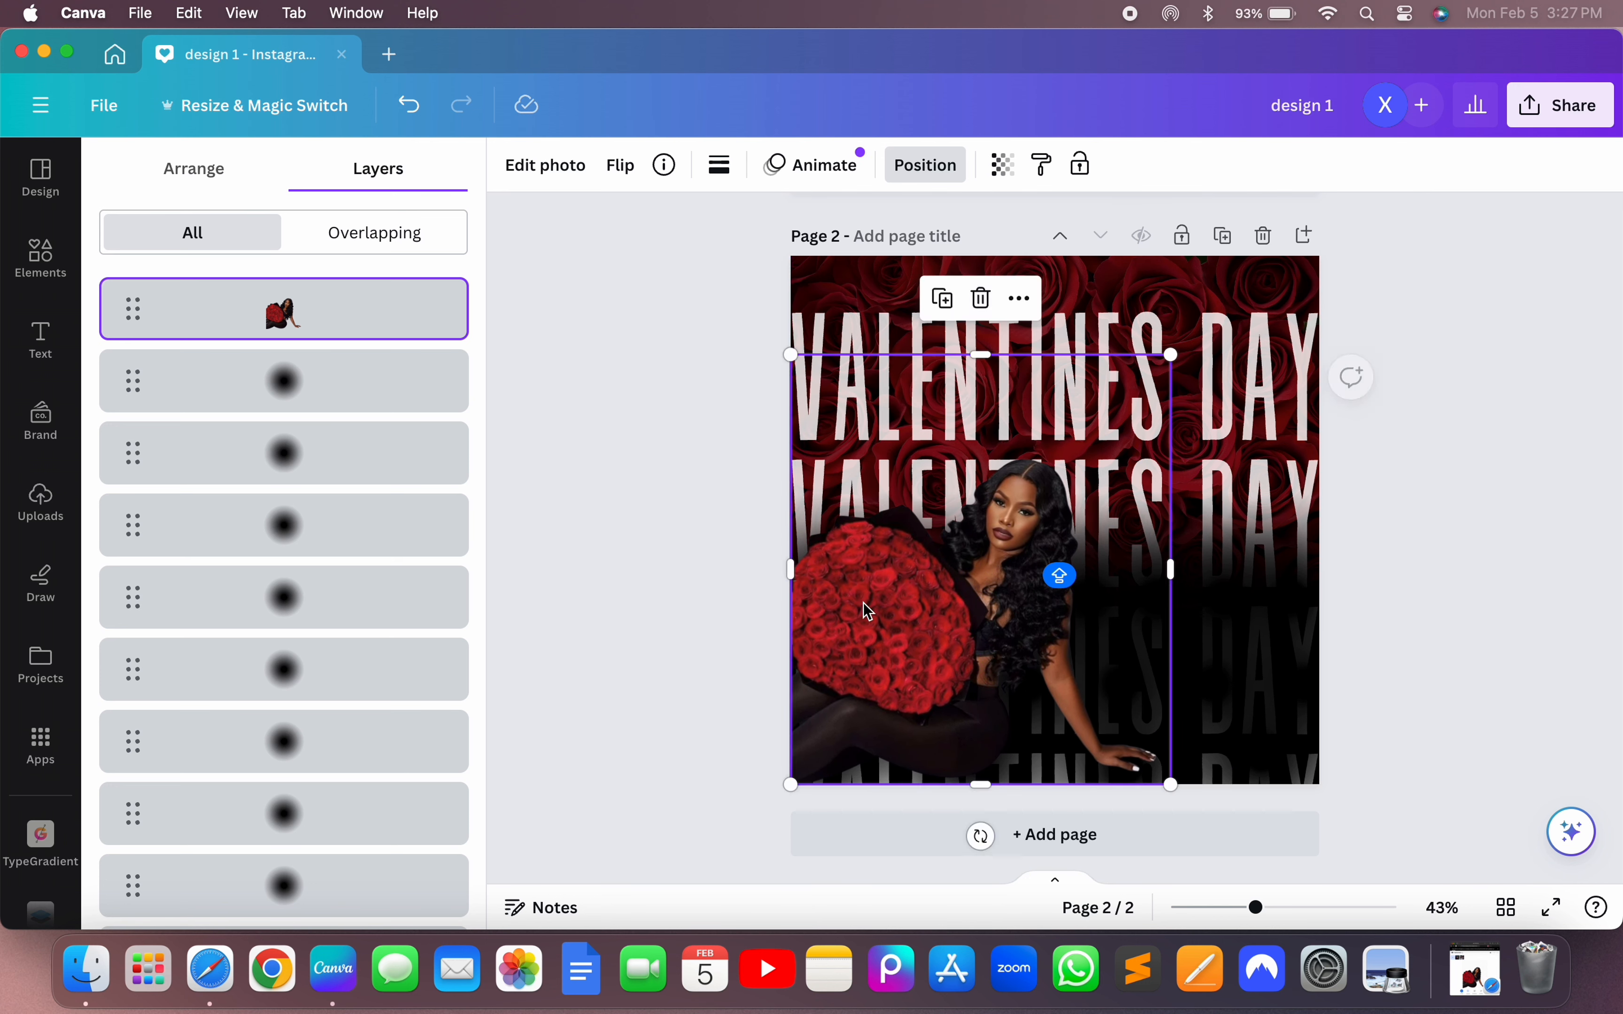
left_click(1427, 572)
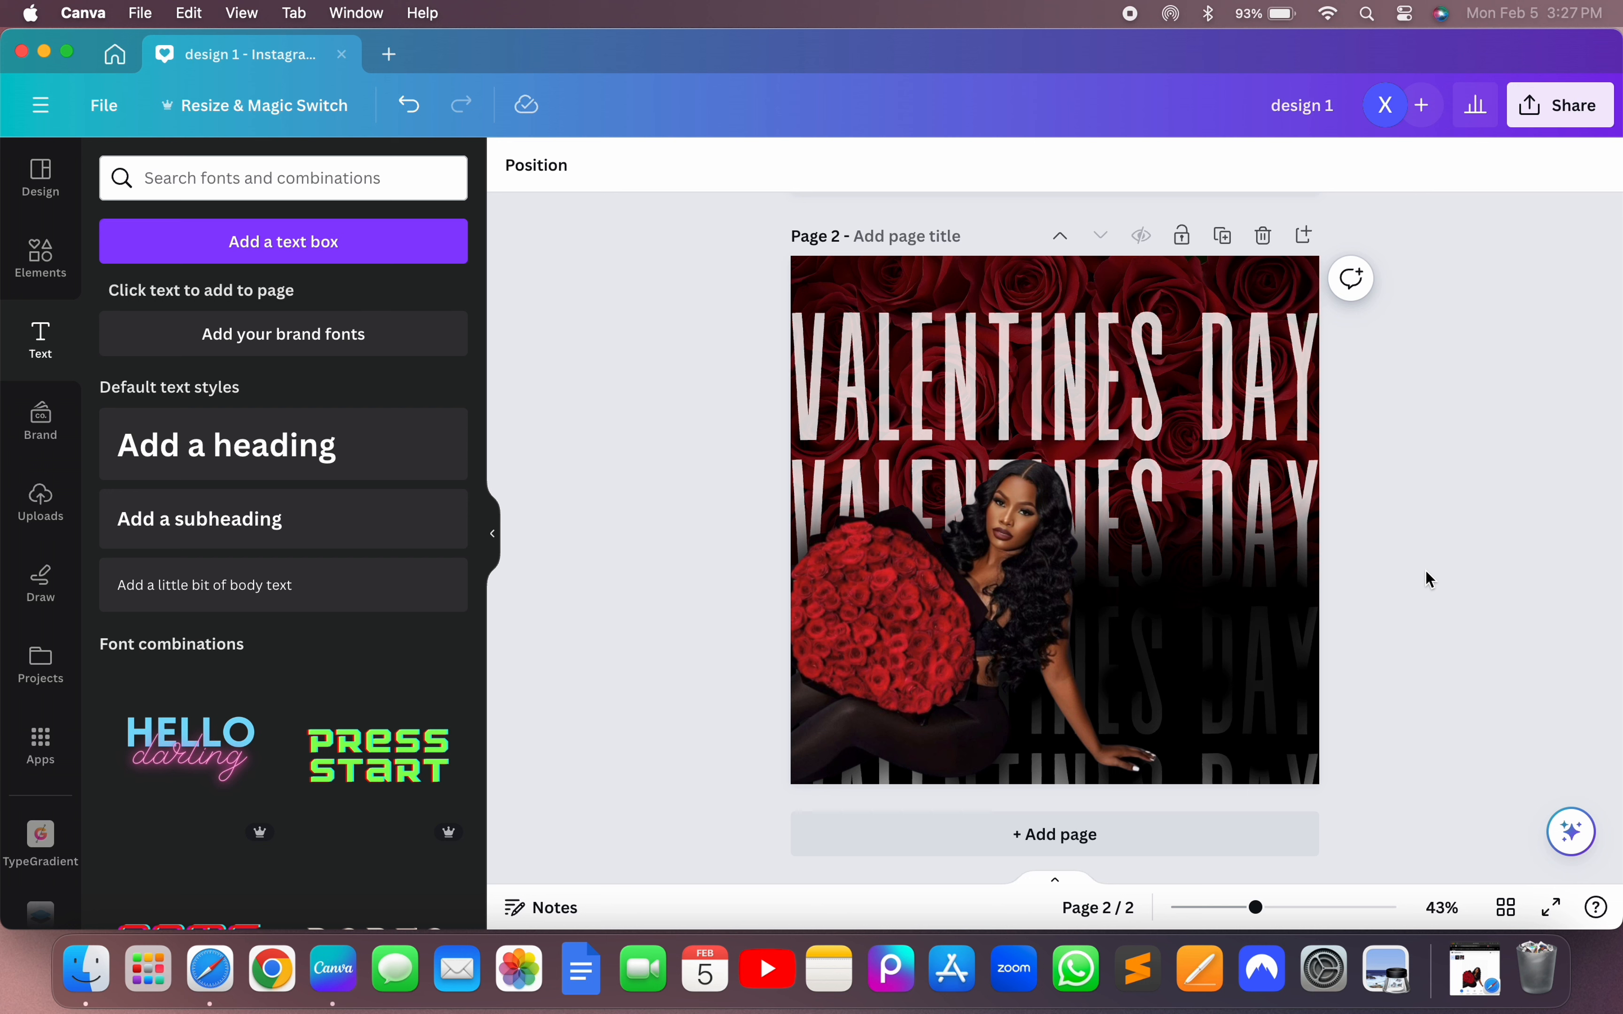
left_click_drag(1014, 514, 1014, 527)
left_click(1521, 529)
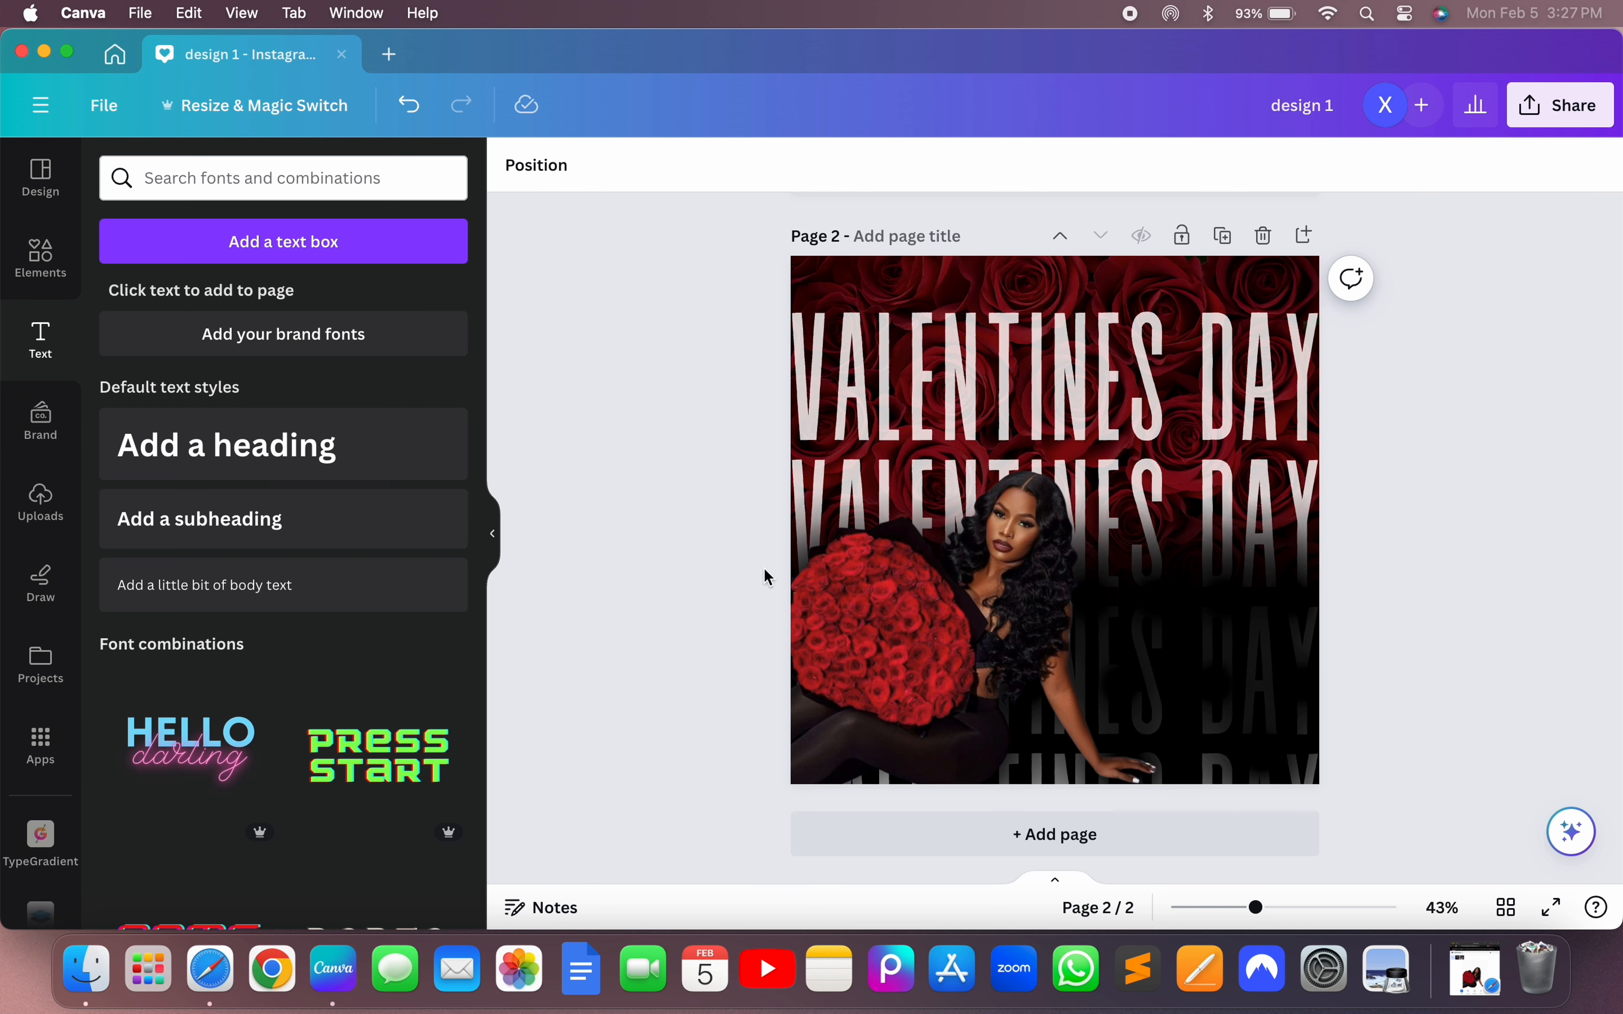
left_click(27, 278)
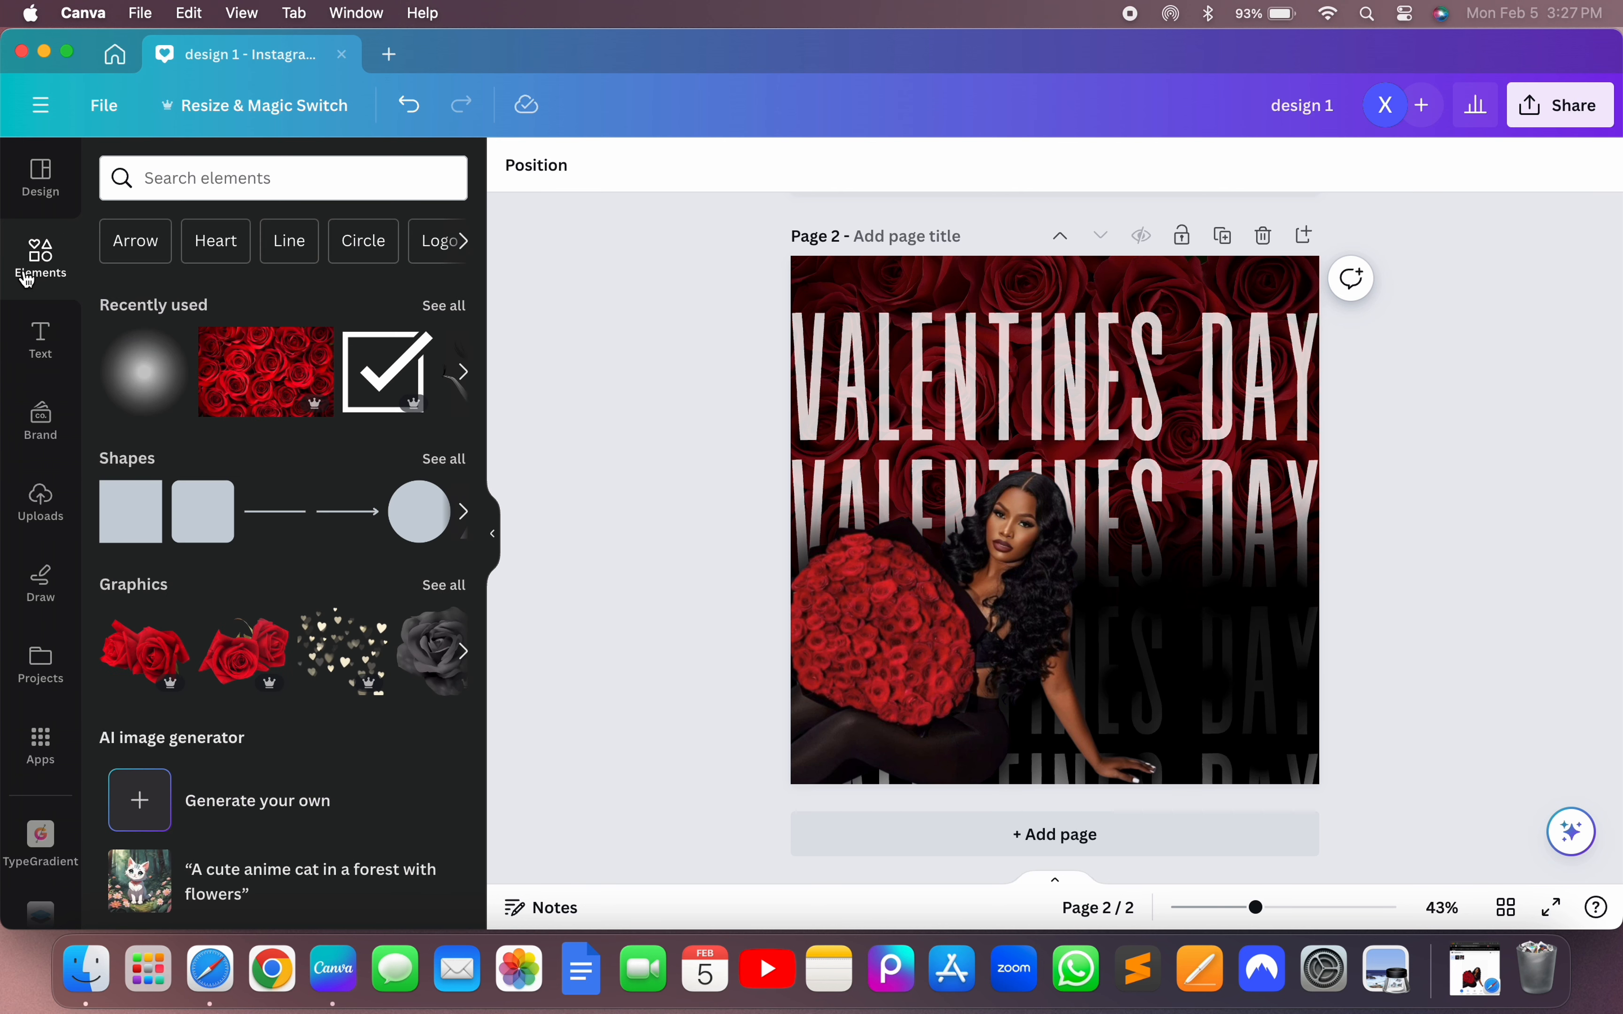
left_click(127, 516)
double_click(1041, 500)
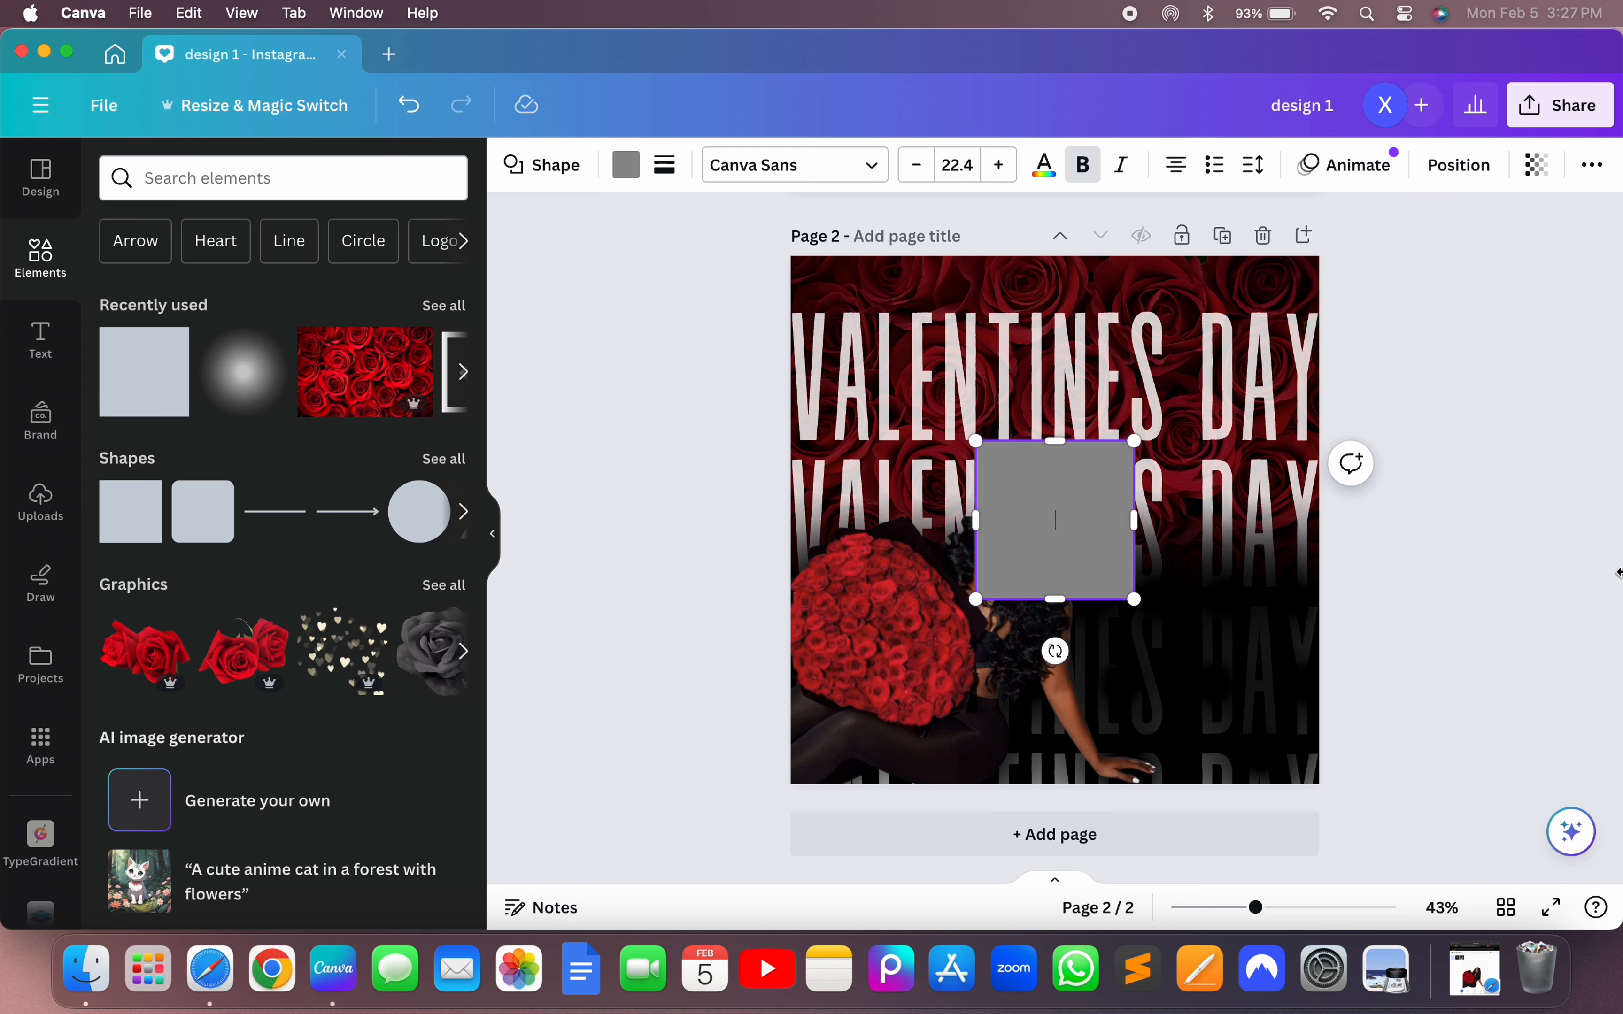
left_click(1381, 546)
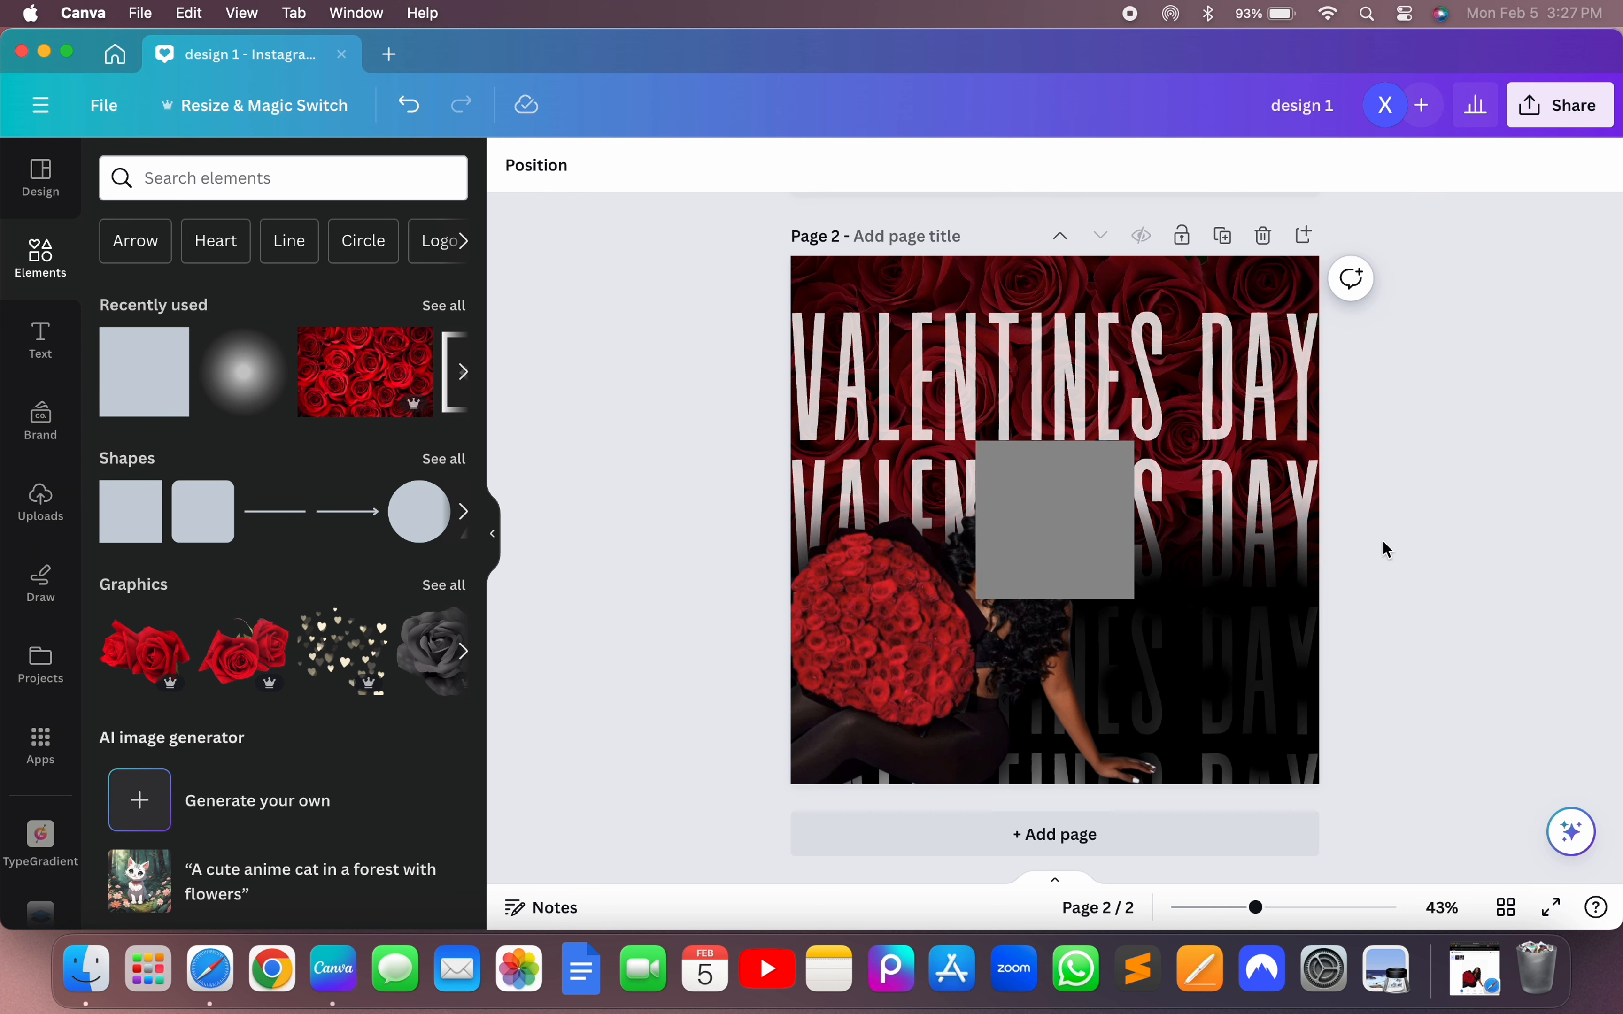
left_click_drag(1064, 540, 1238, 673)
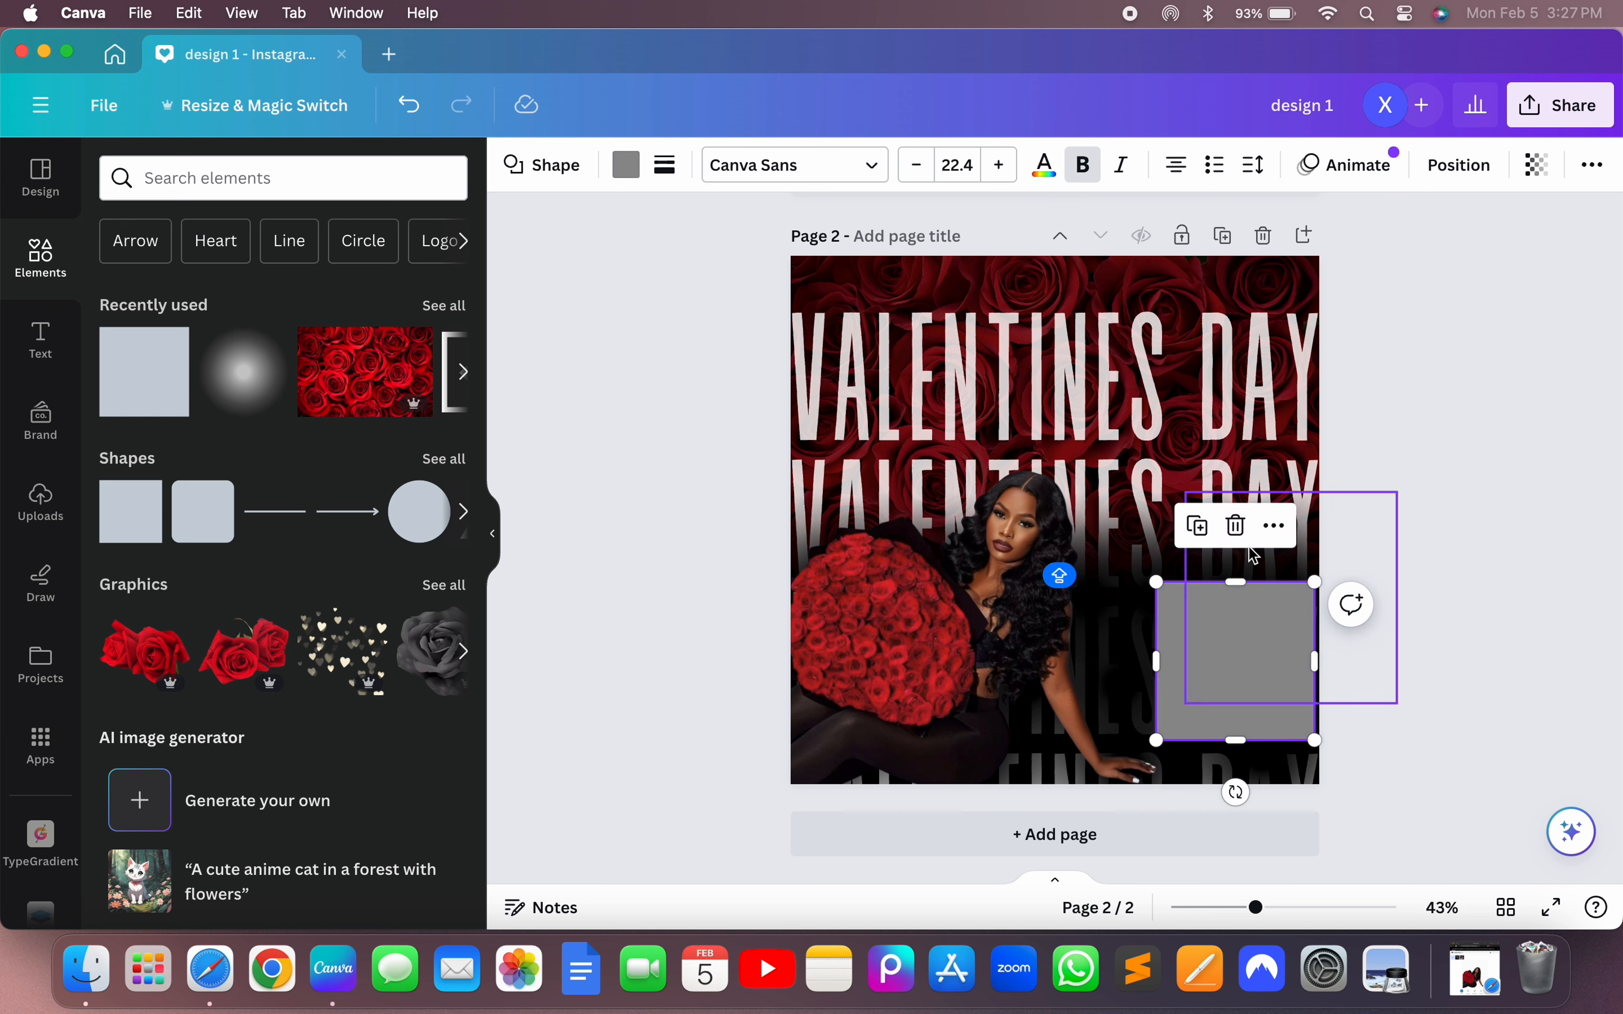
left_click(1236, 526)
- Find and add a heart shape, then fill it with the dark red from the bouquet photo's colors
left_click(261, 179)
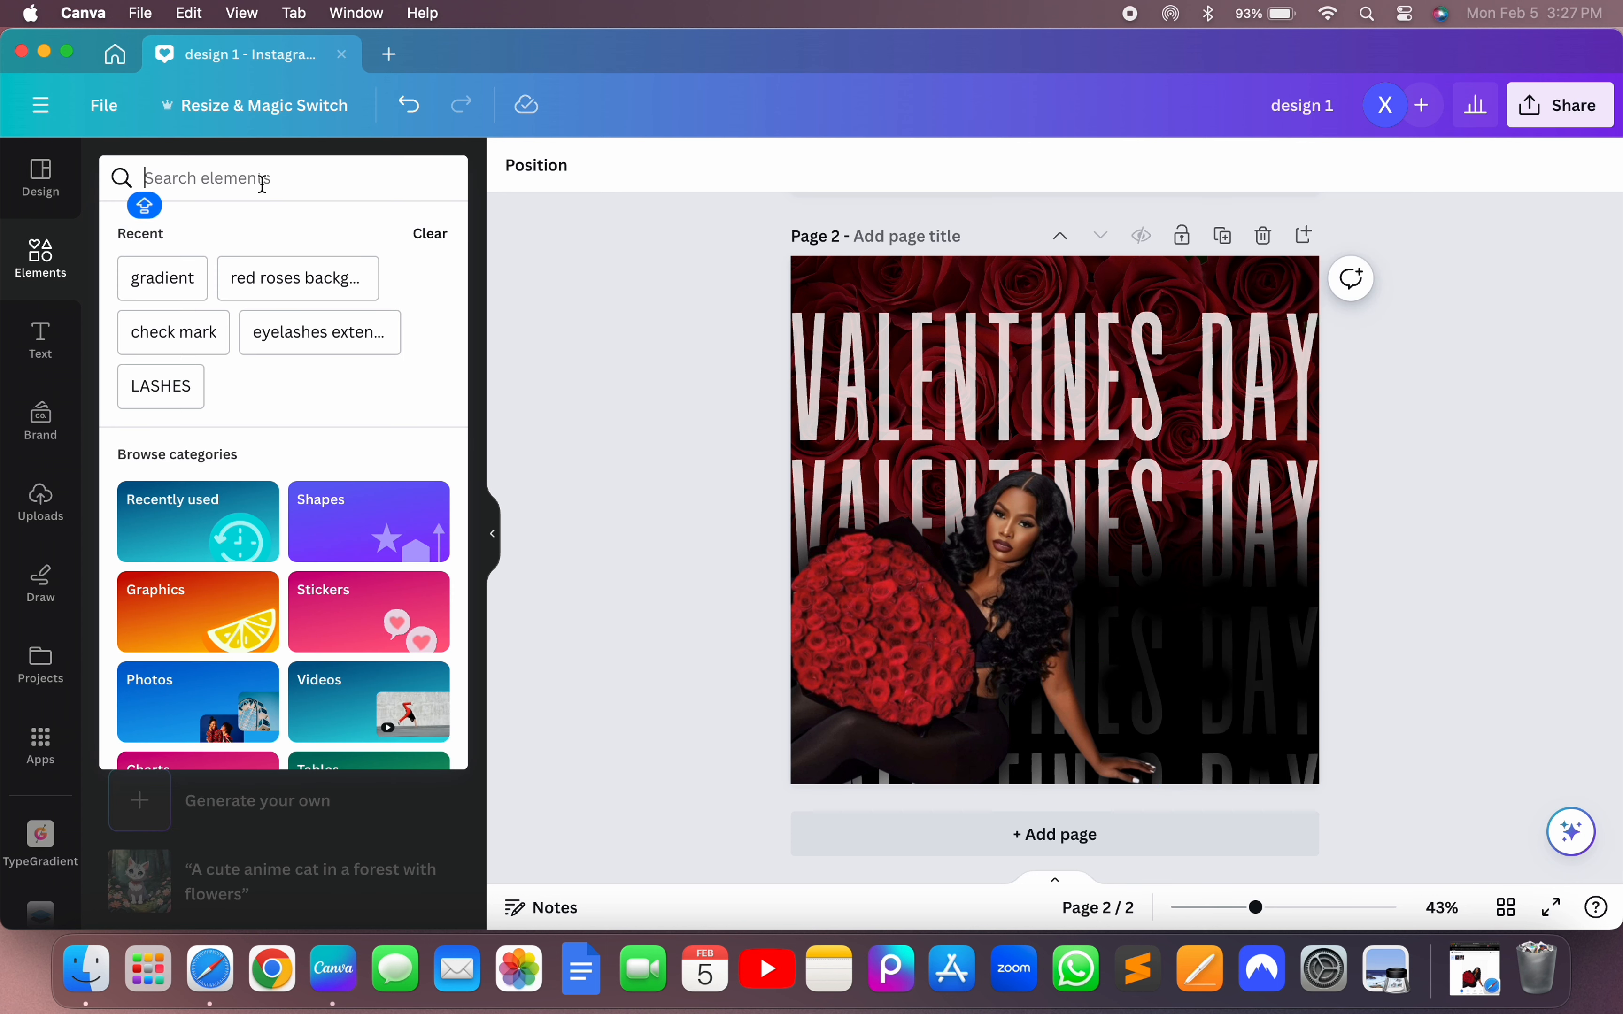
type("HEART")
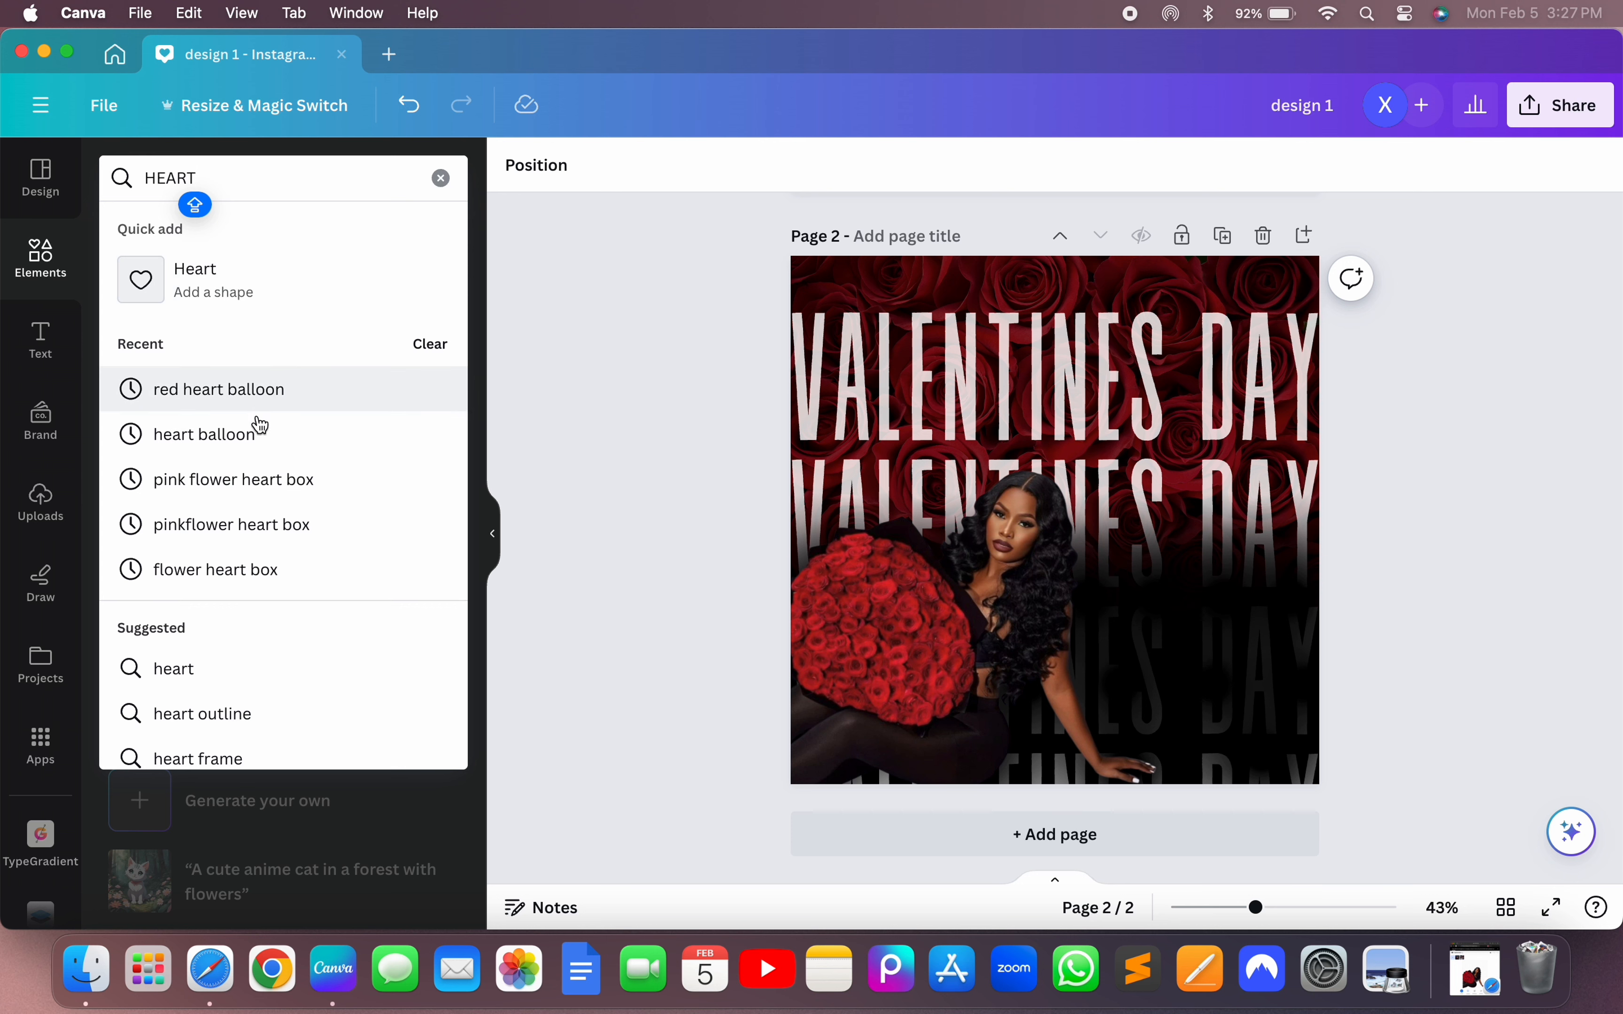
left_click(251, 303)
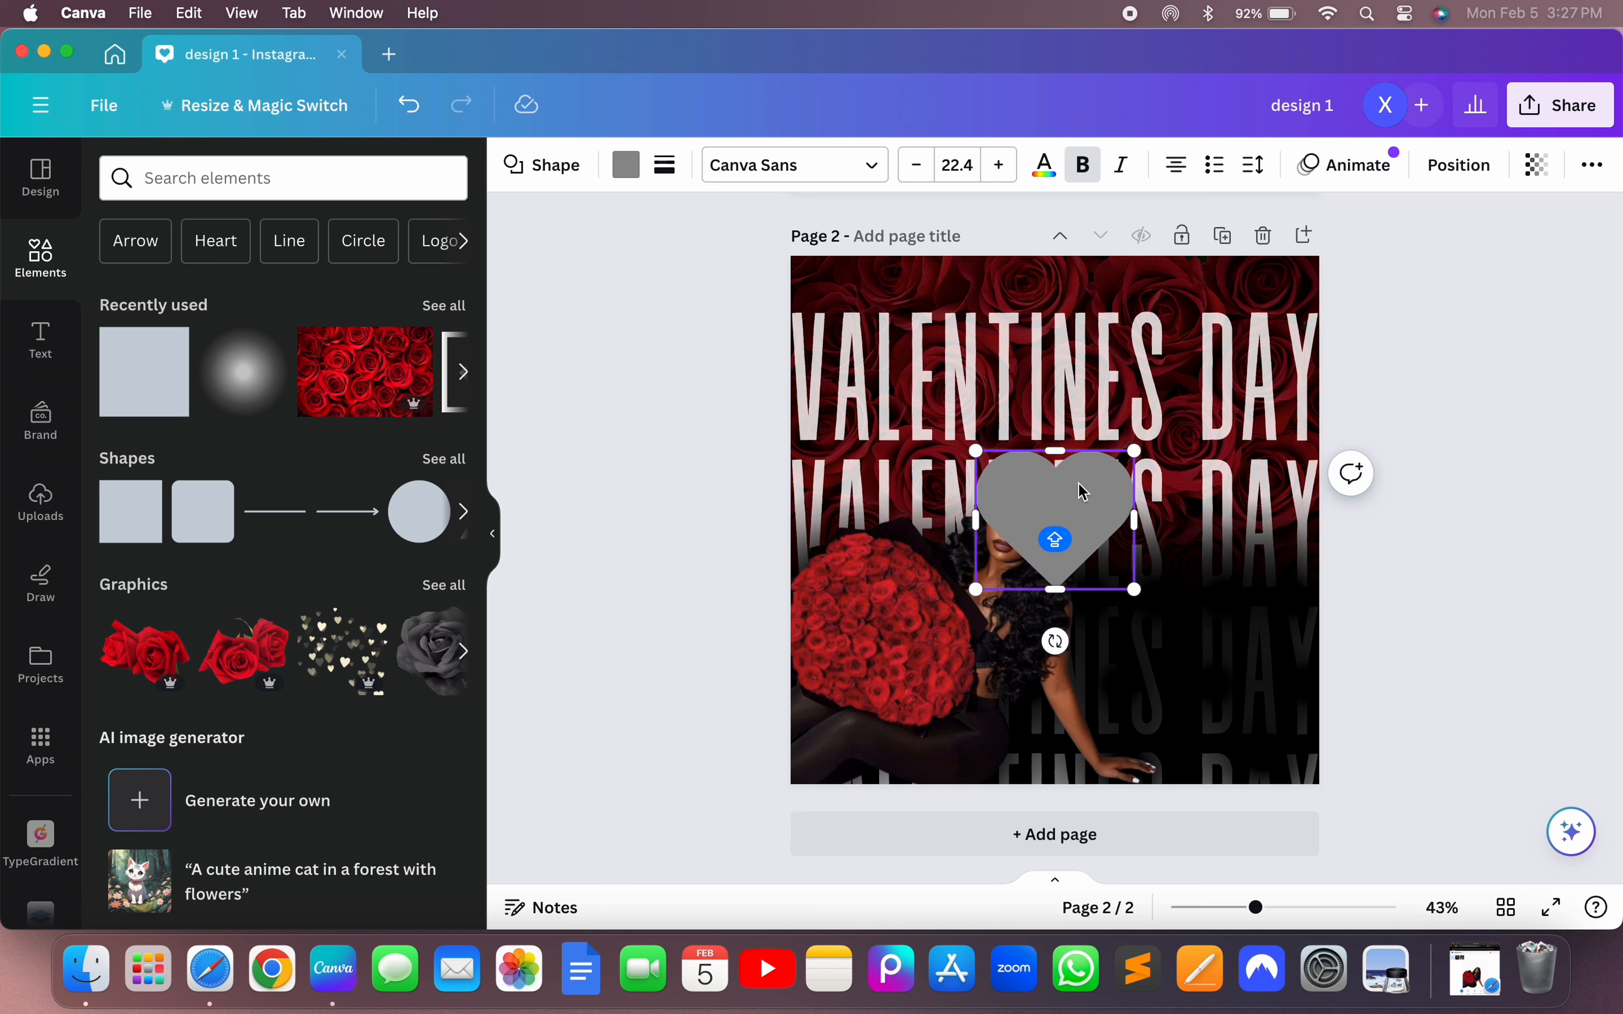
left_click(663, 590)
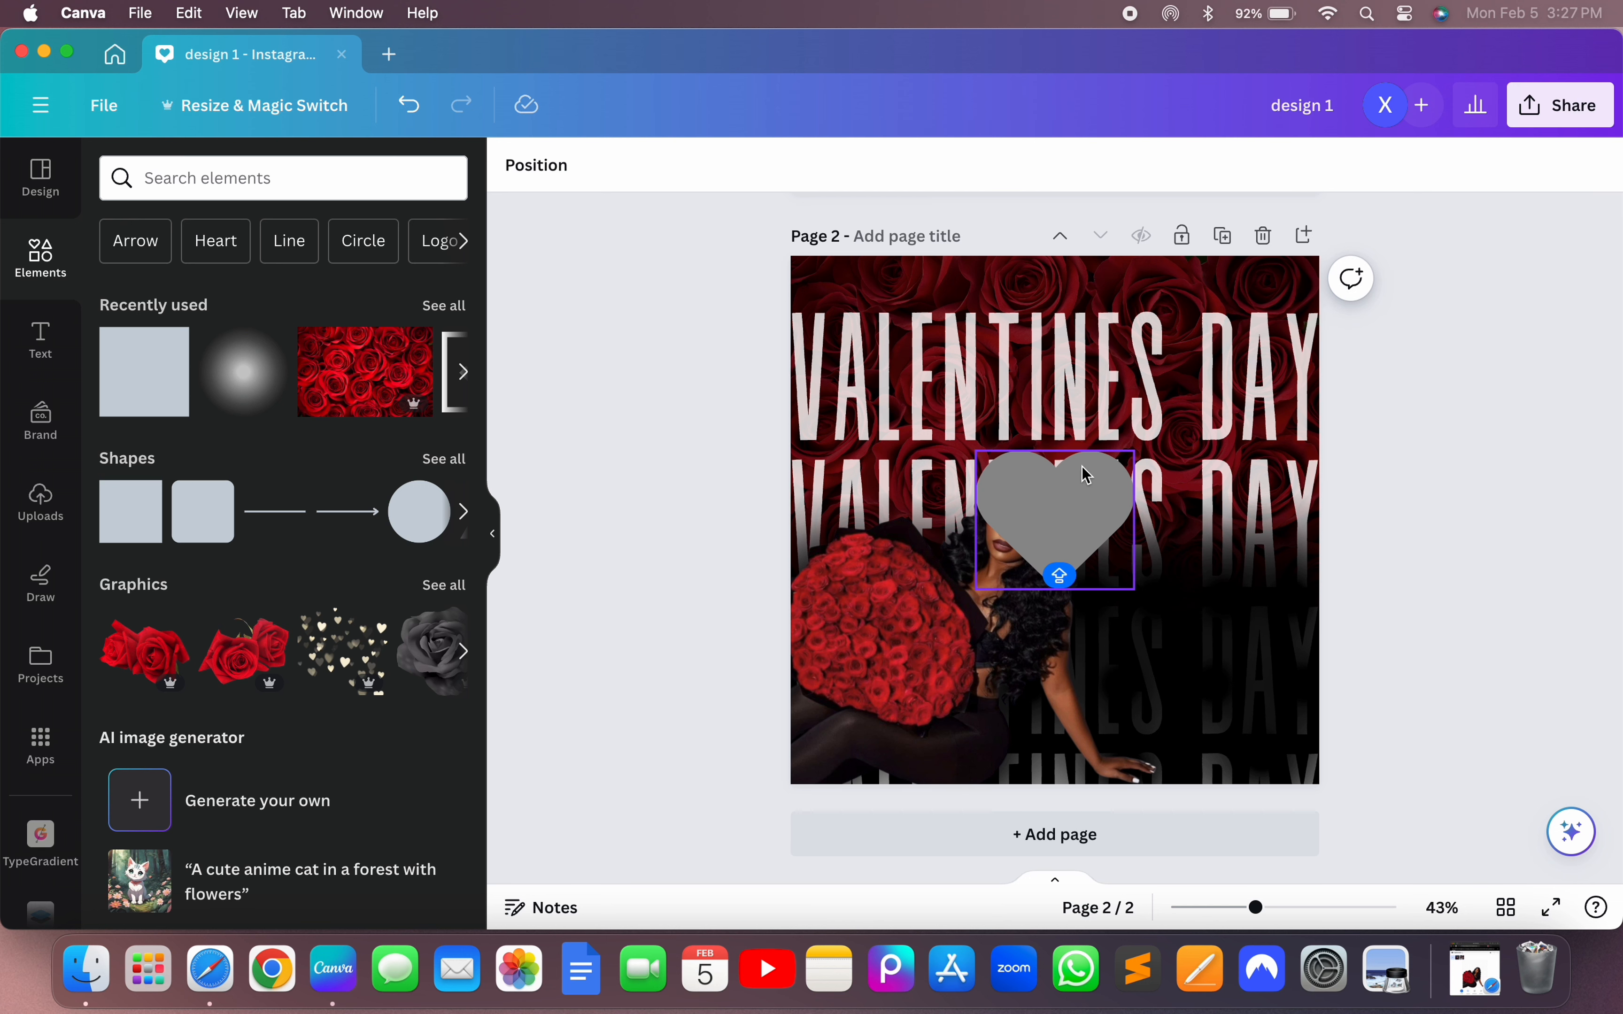
left_click(1054, 510)
left_click(653, 180)
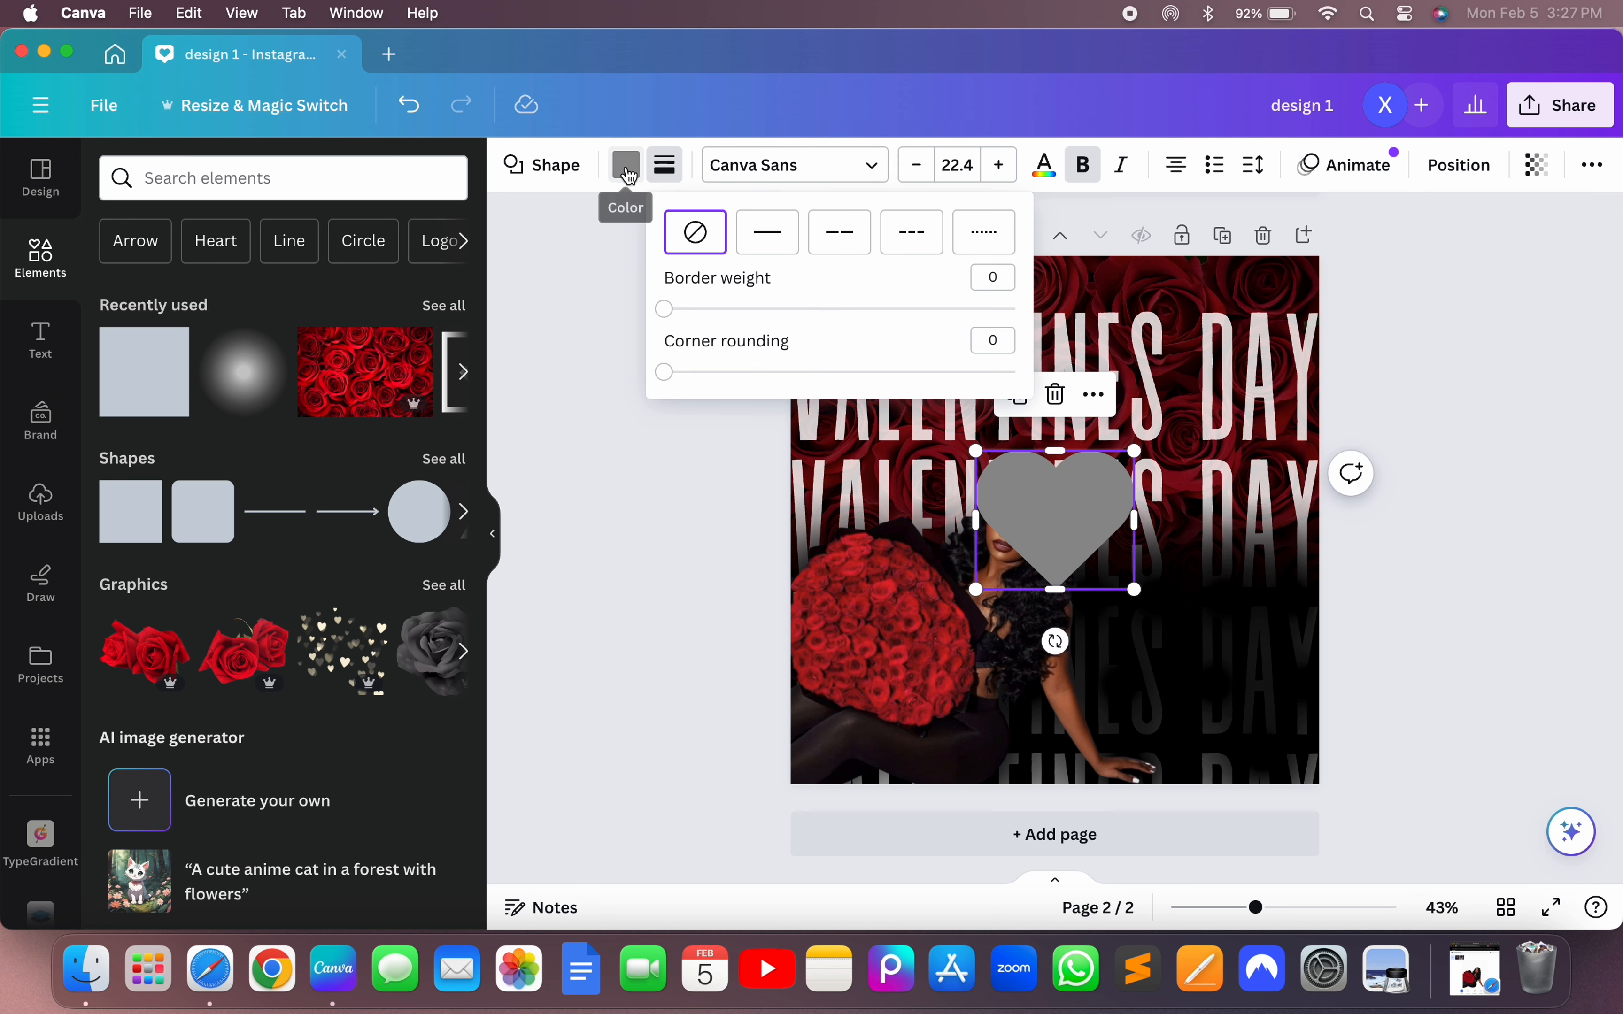
left_click(625, 165)
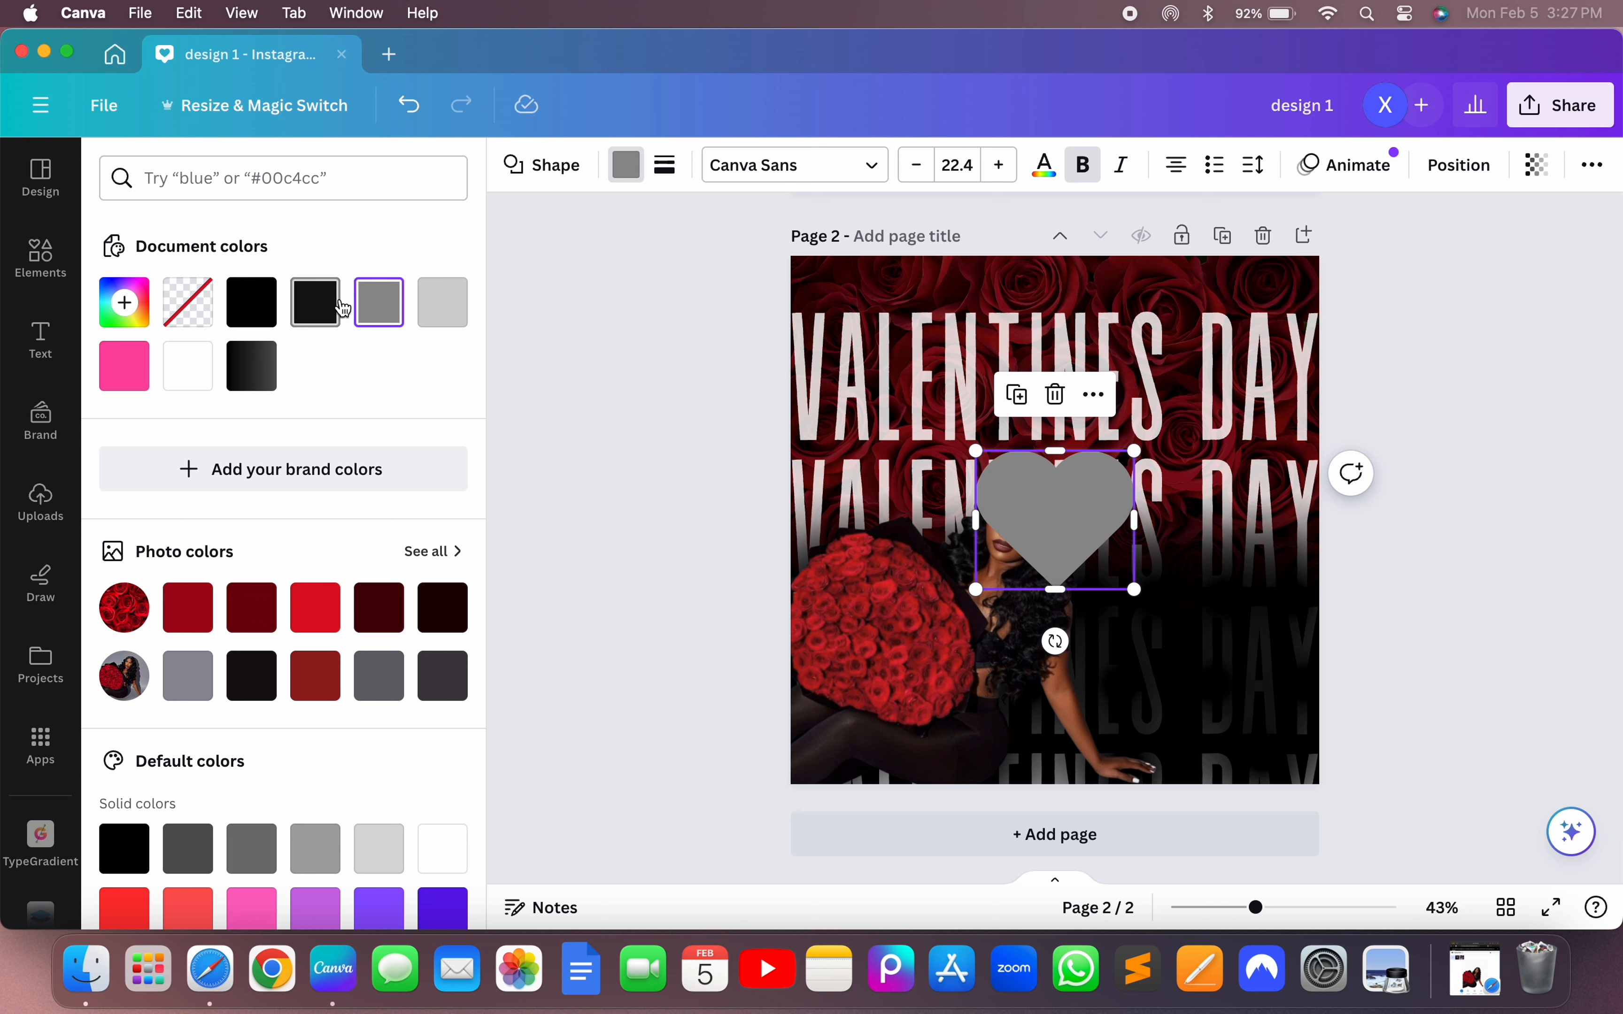
left_click(313, 675)
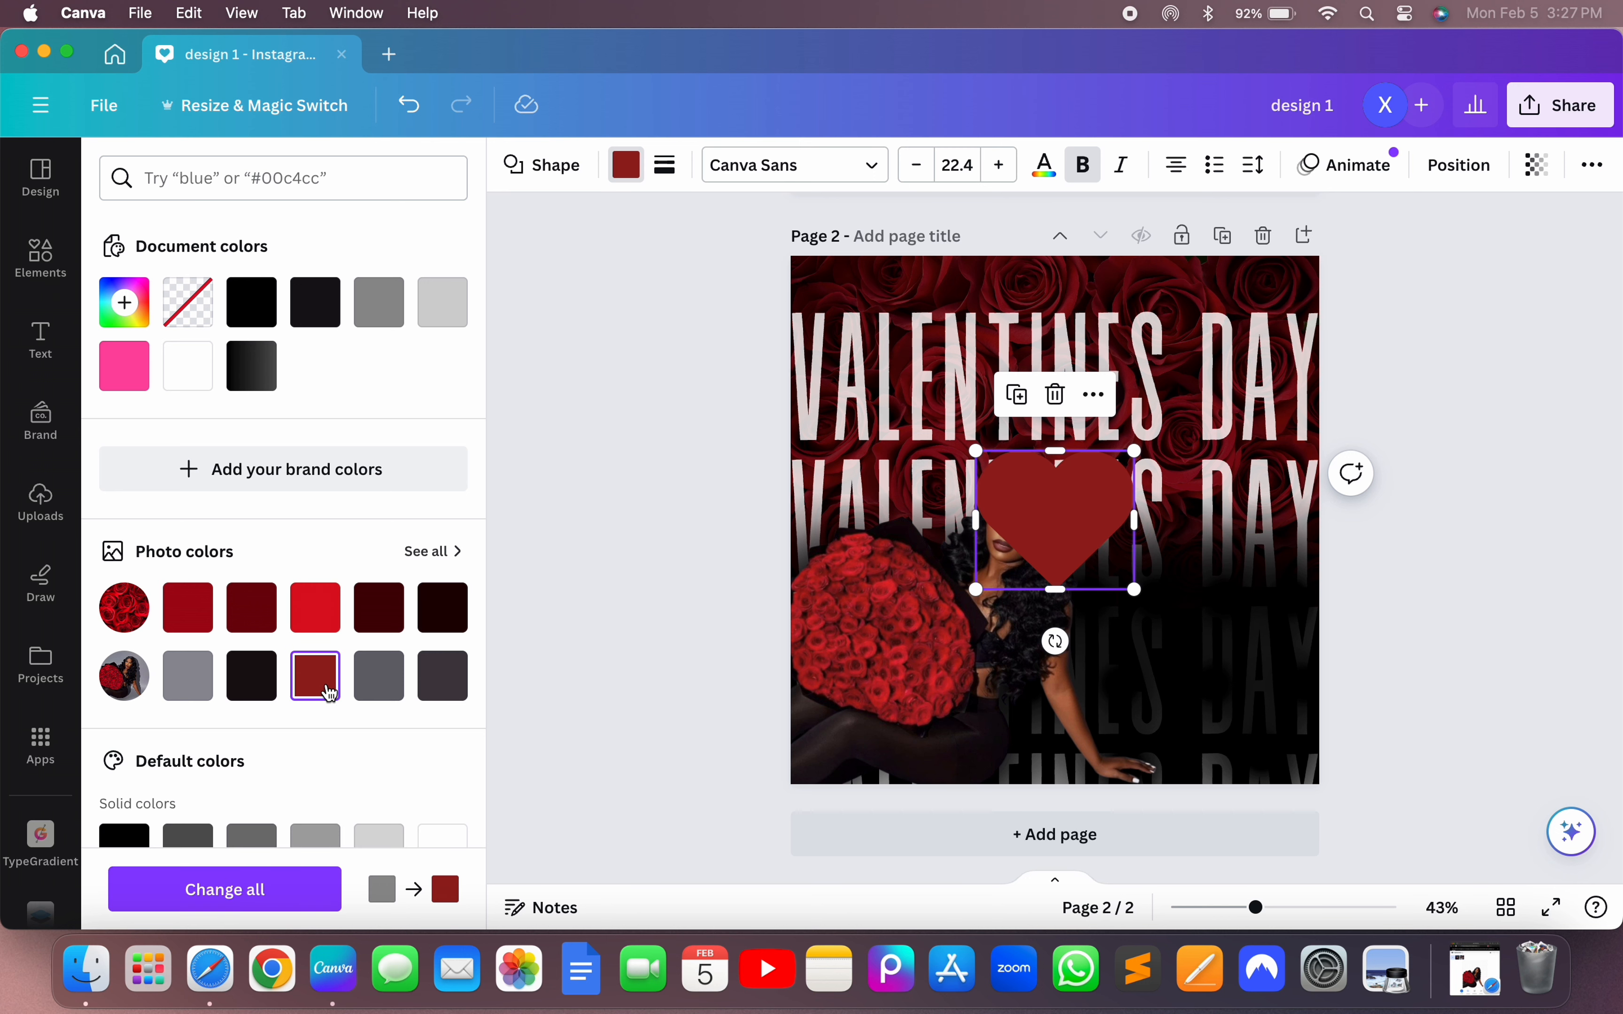
- Enlarge the red heart, tilt it clockwise and place it in the page's lower-right corner beside the model
left_click_drag(1042, 508, 1223, 593)
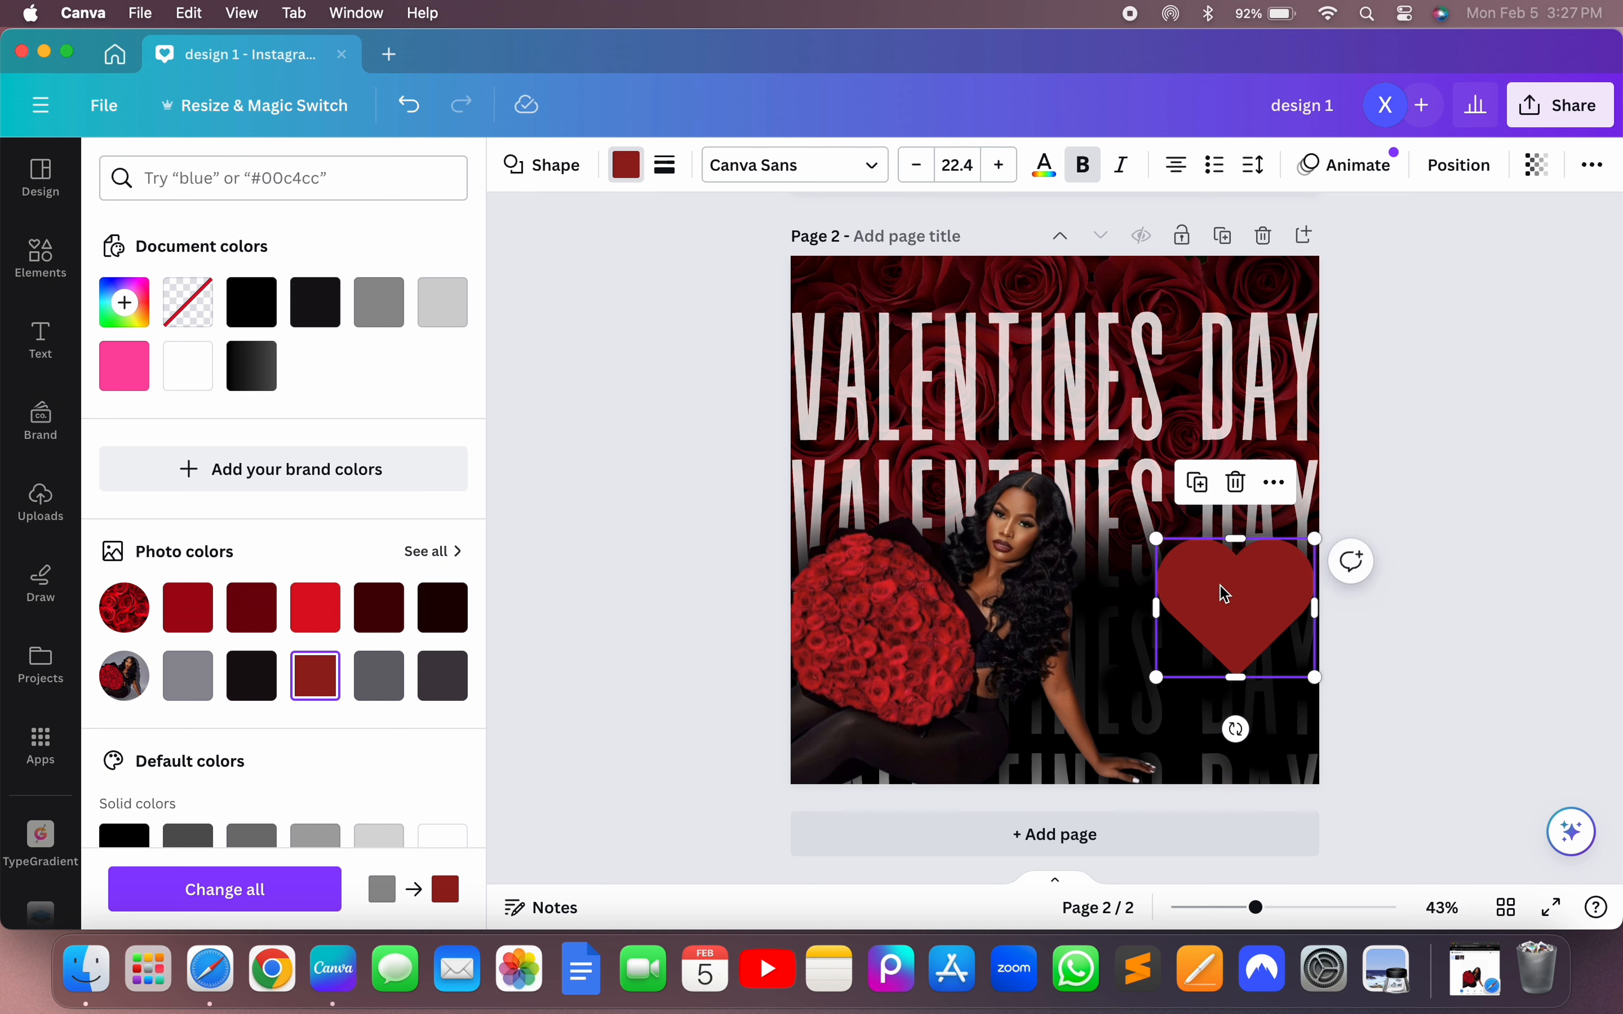
left_click_drag(1156, 540, 1051, 446)
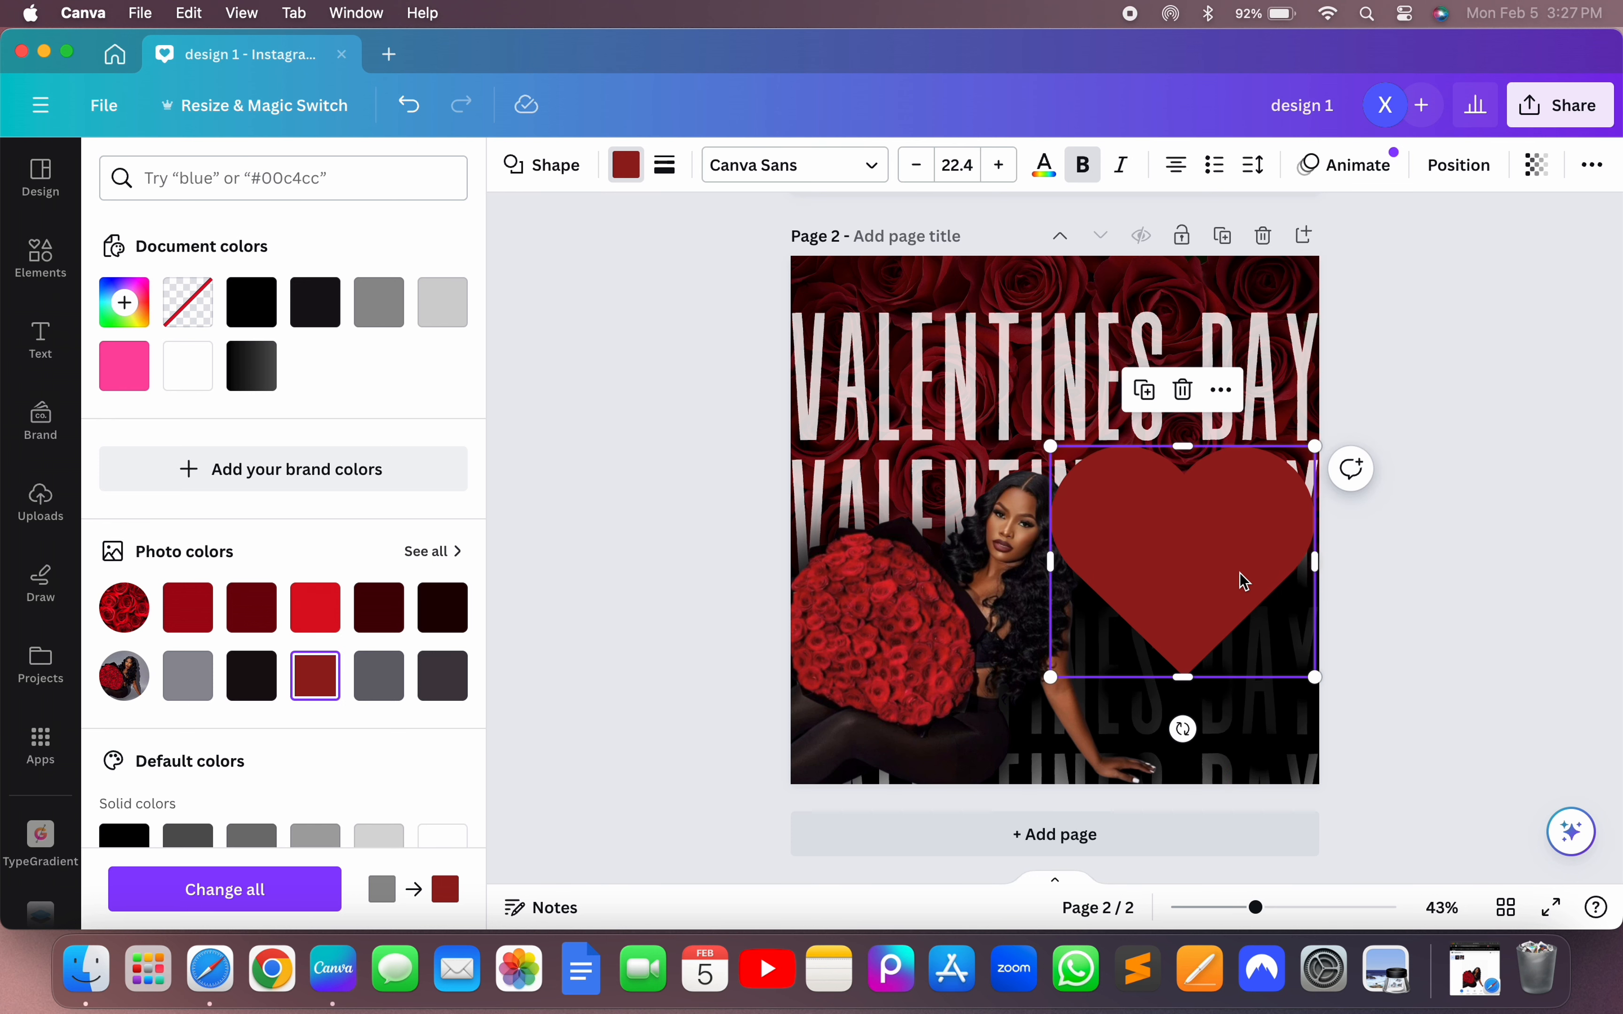
left_click_drag(1184, 729, 1138, 751)
left_click_drag(1223, 546, 1229, 642)
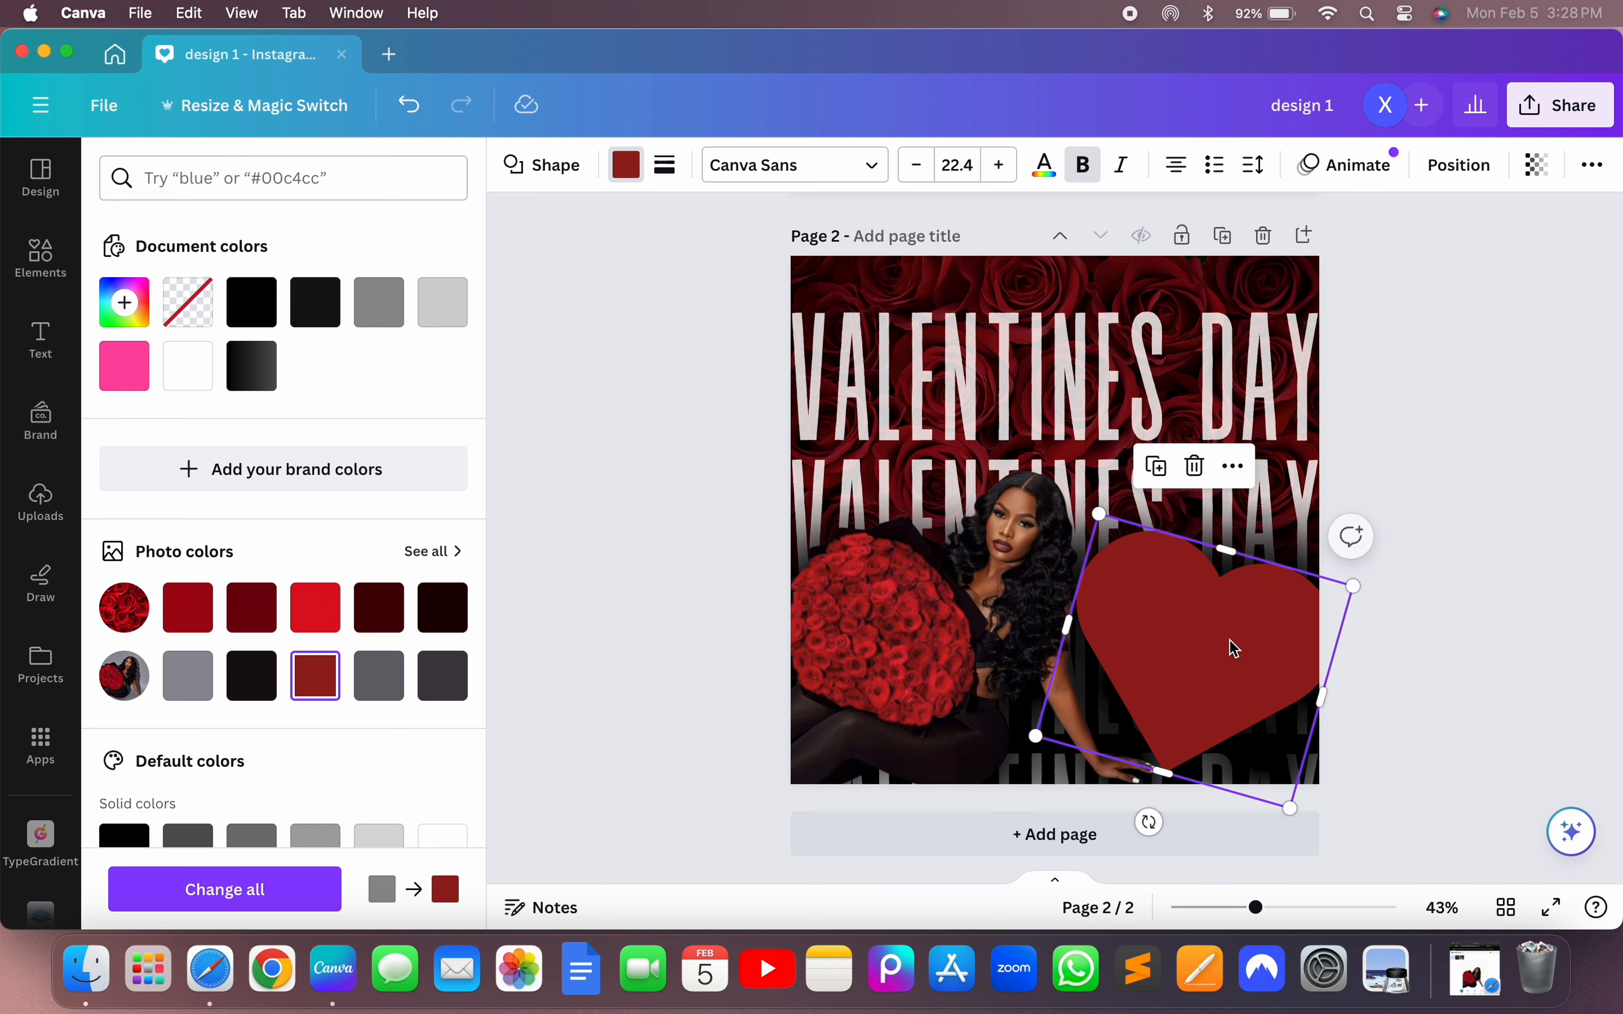
key("Escape")
key("Escape")
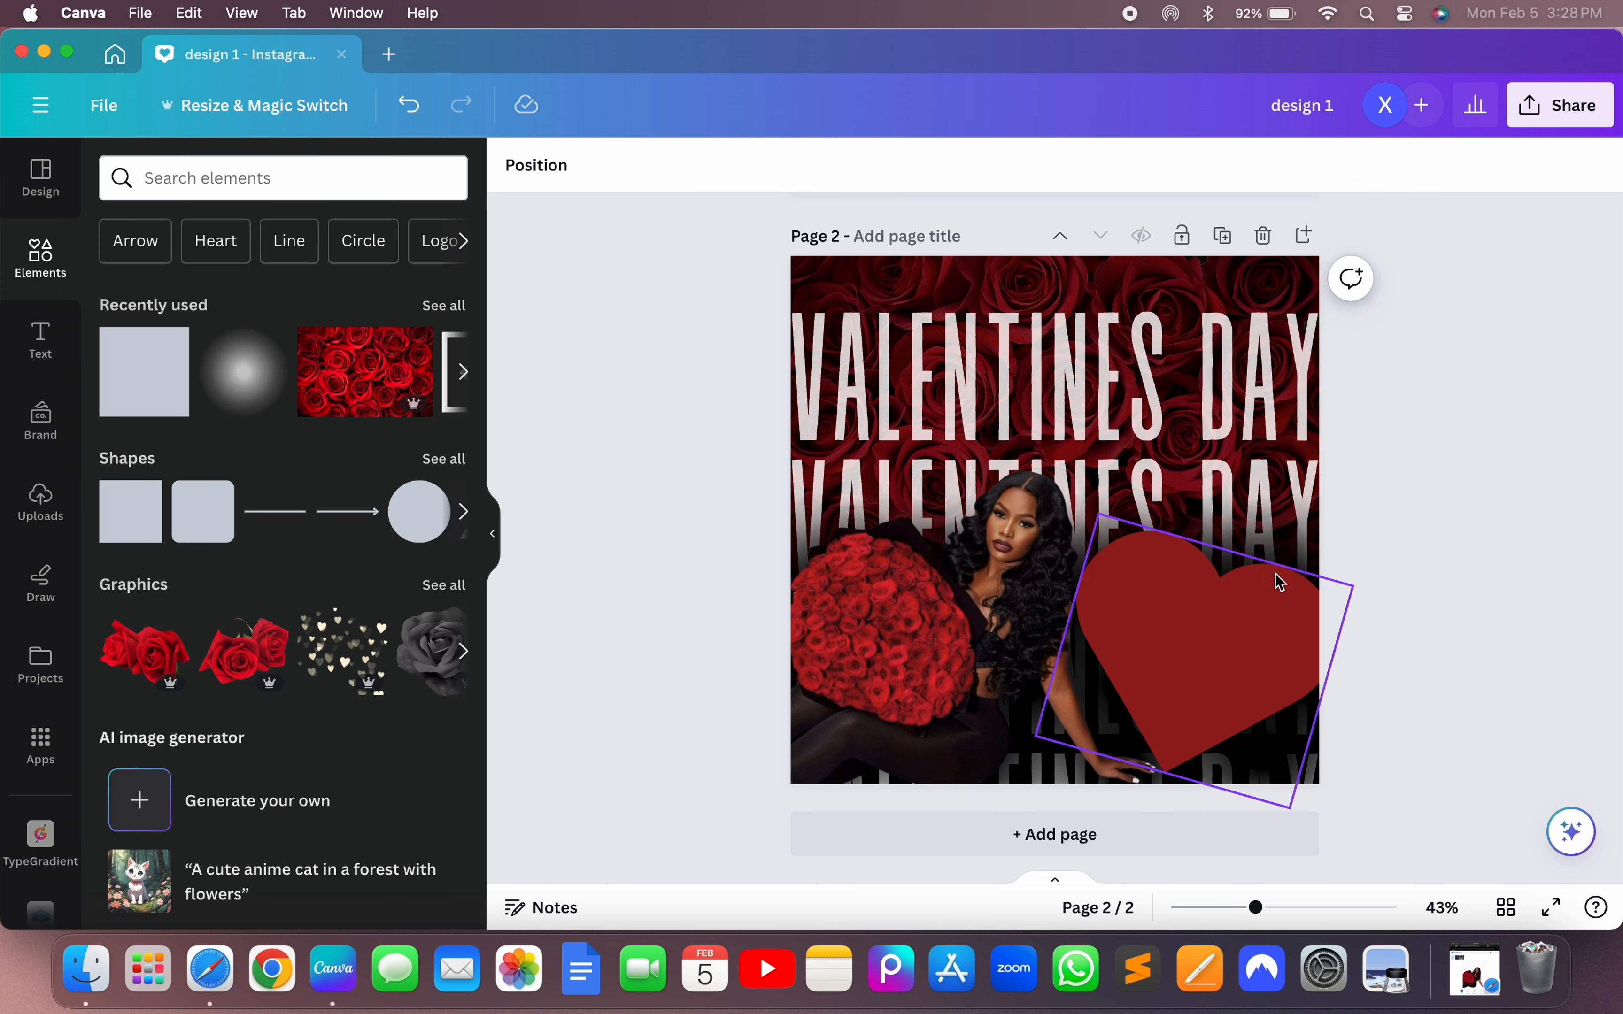
left_click(1266, 619)
left_click_drag(1267, 619, 1275, 643)
left_click(1494, 648)
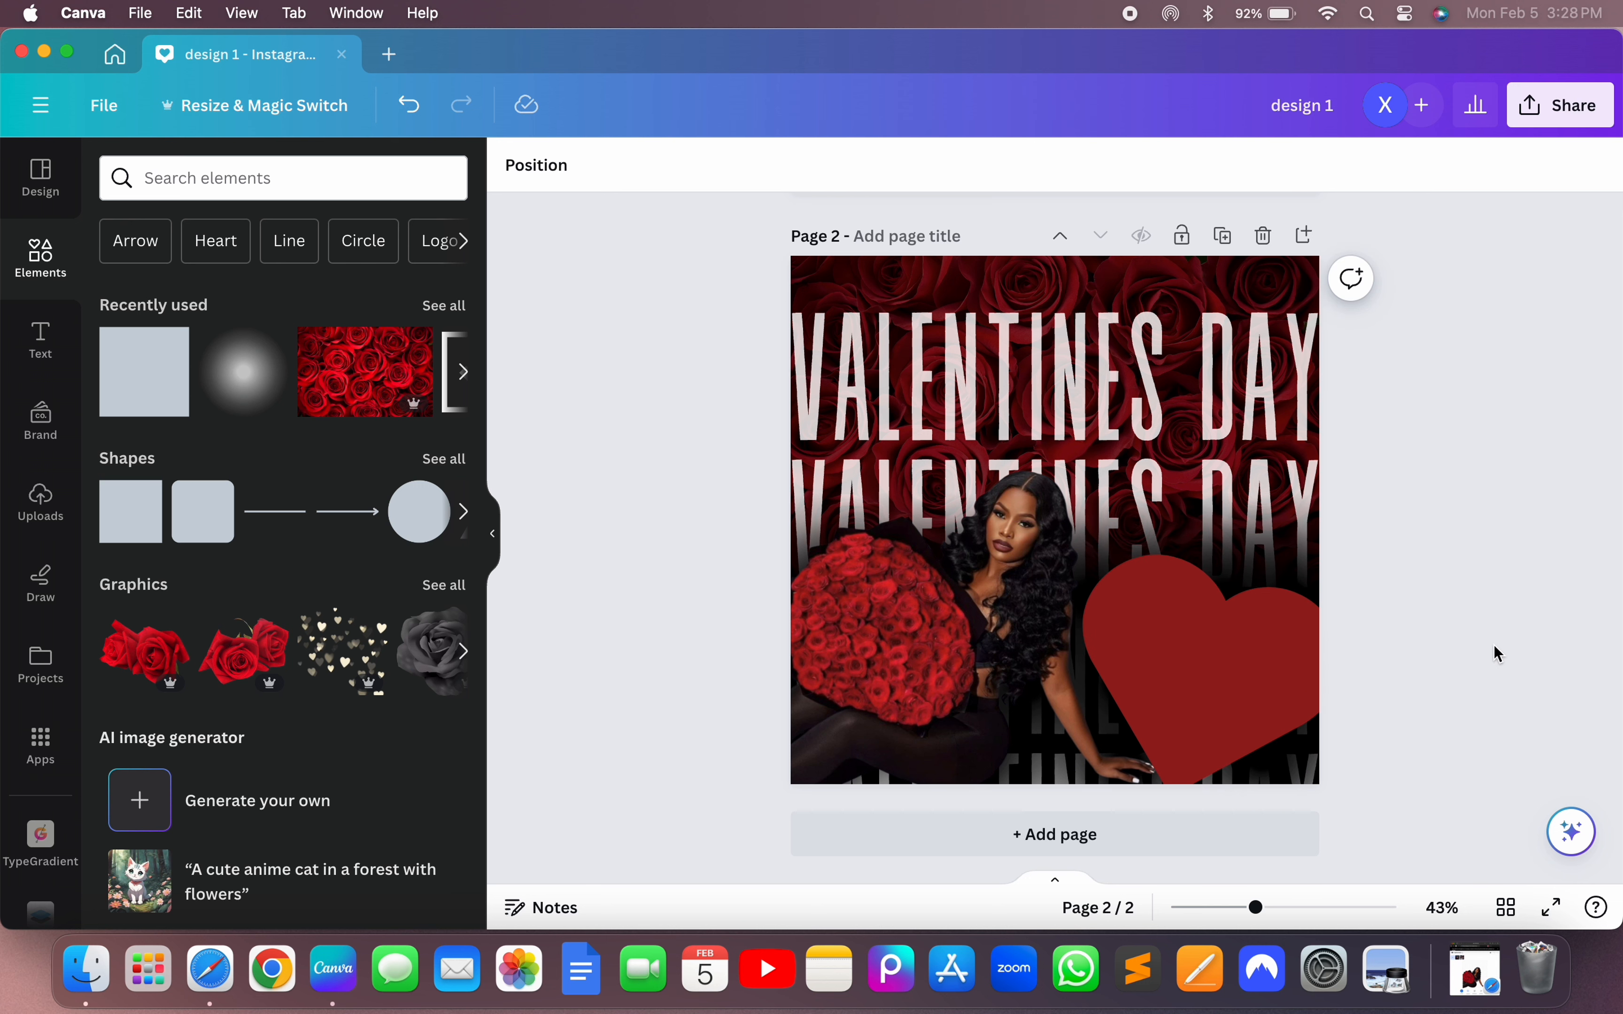
- Apply a Drop shadow effect to the bouquet model photo
left_click(1014, 558)
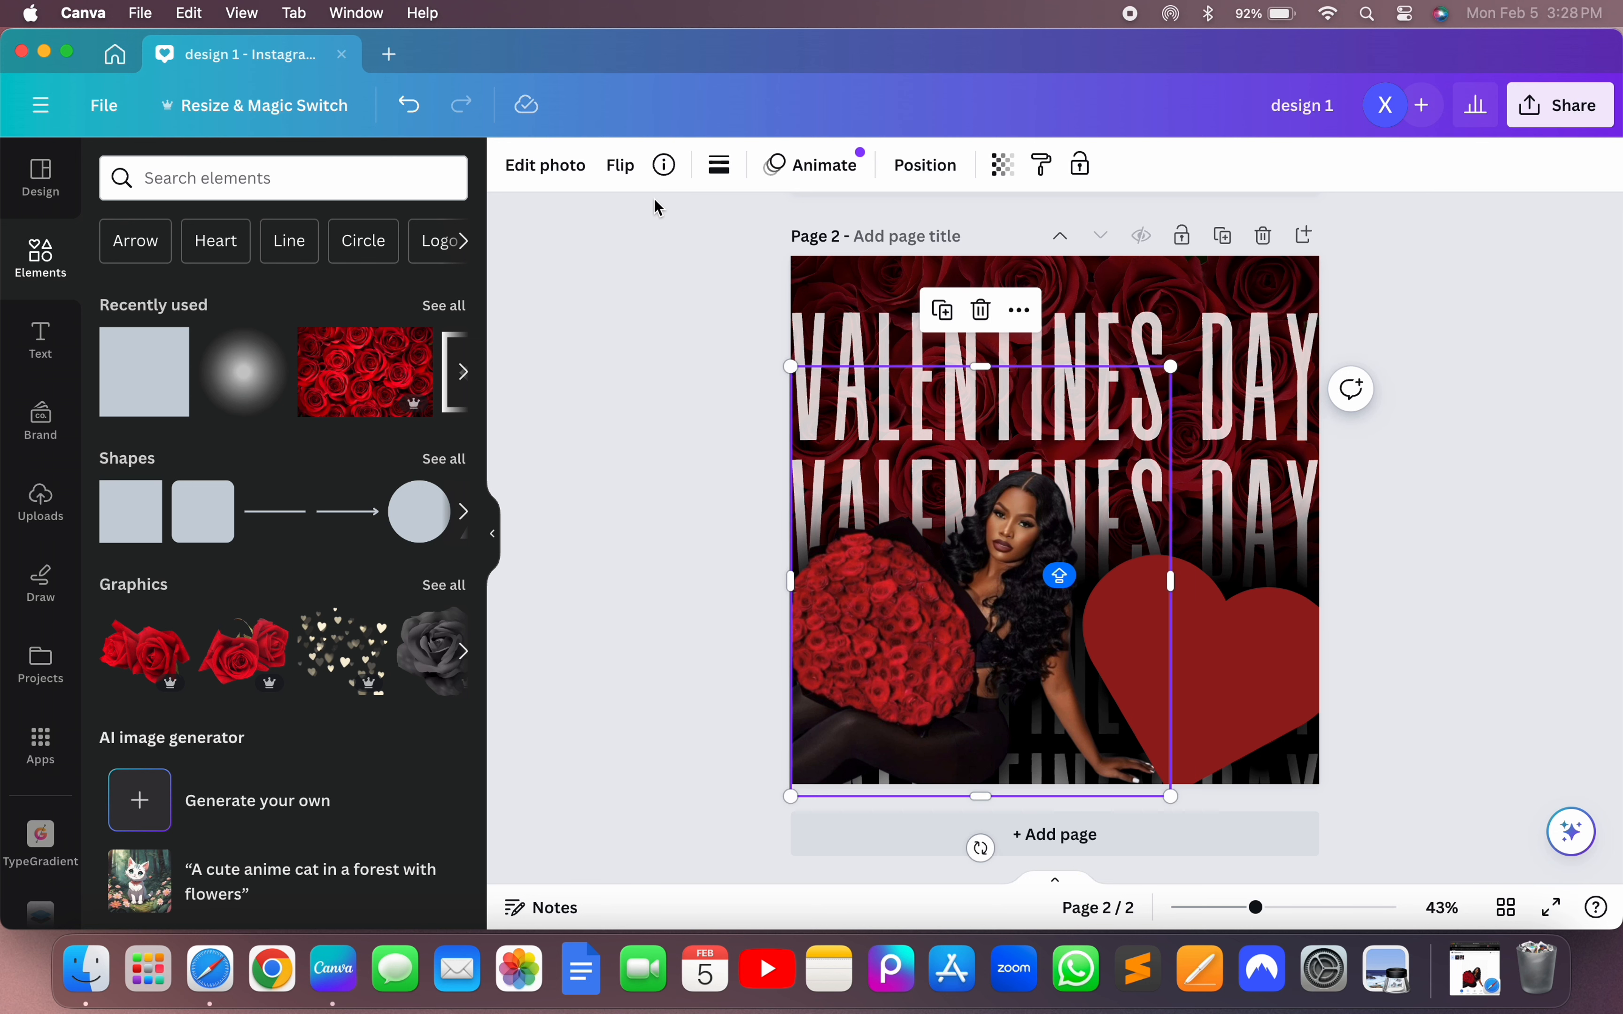
left_click(558, 169)
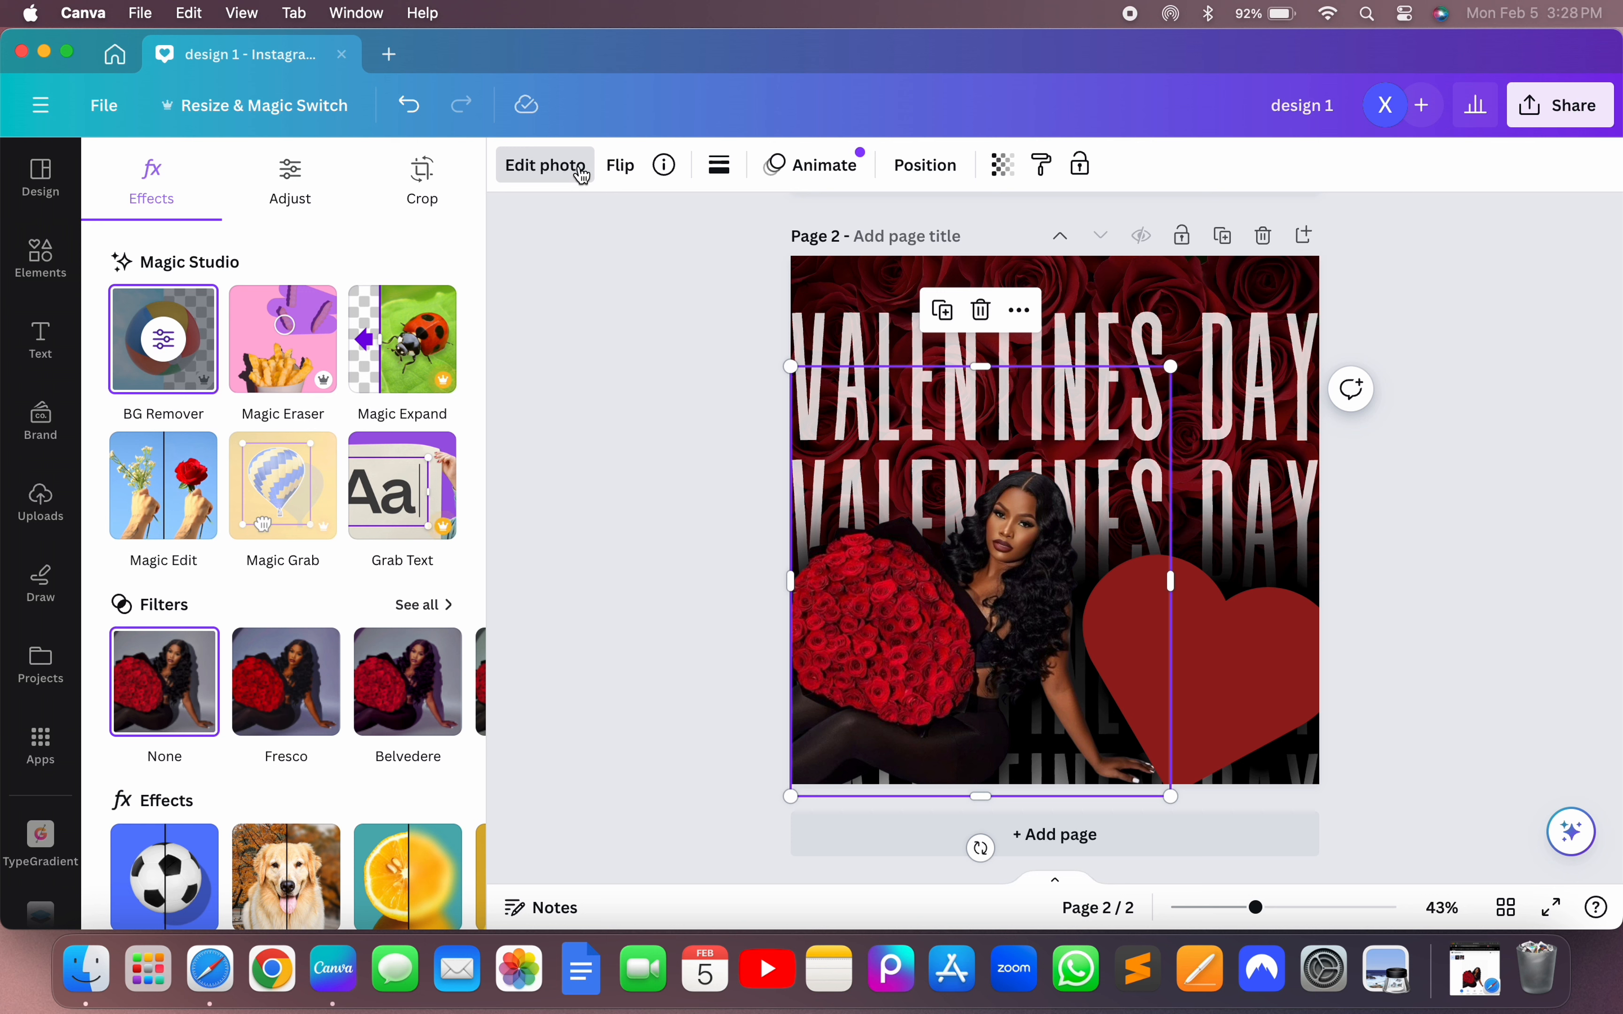
scroll(271, 615, "down", 3)
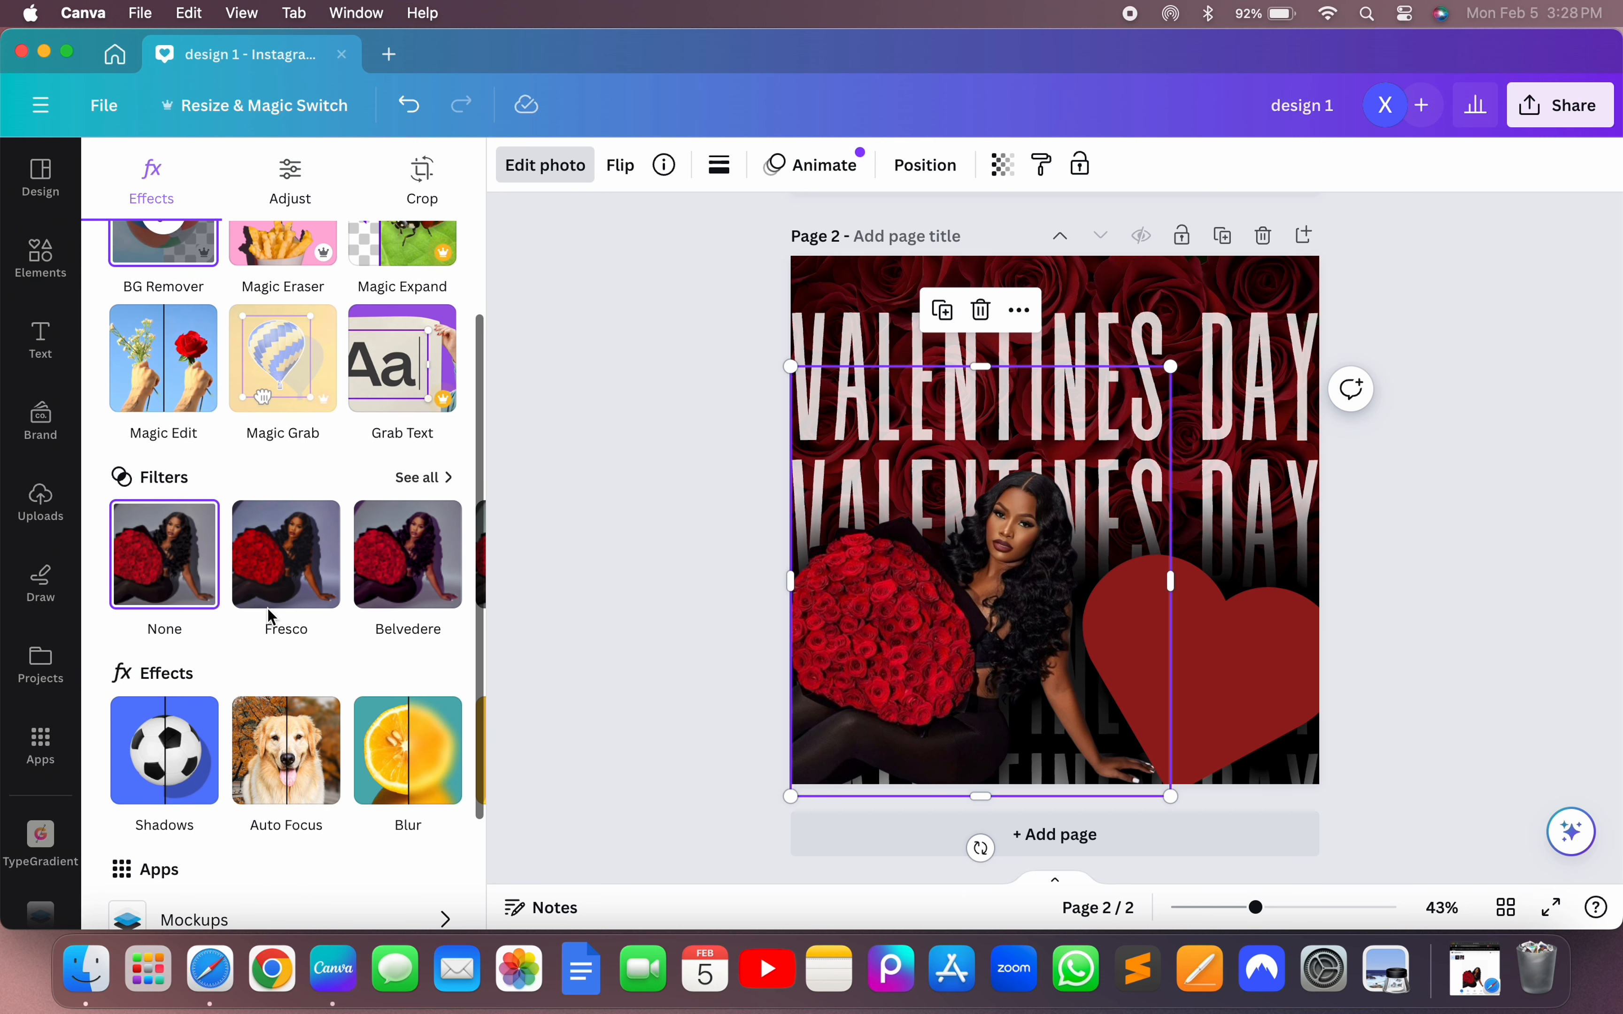
scroll(271, 615, "down", 2)
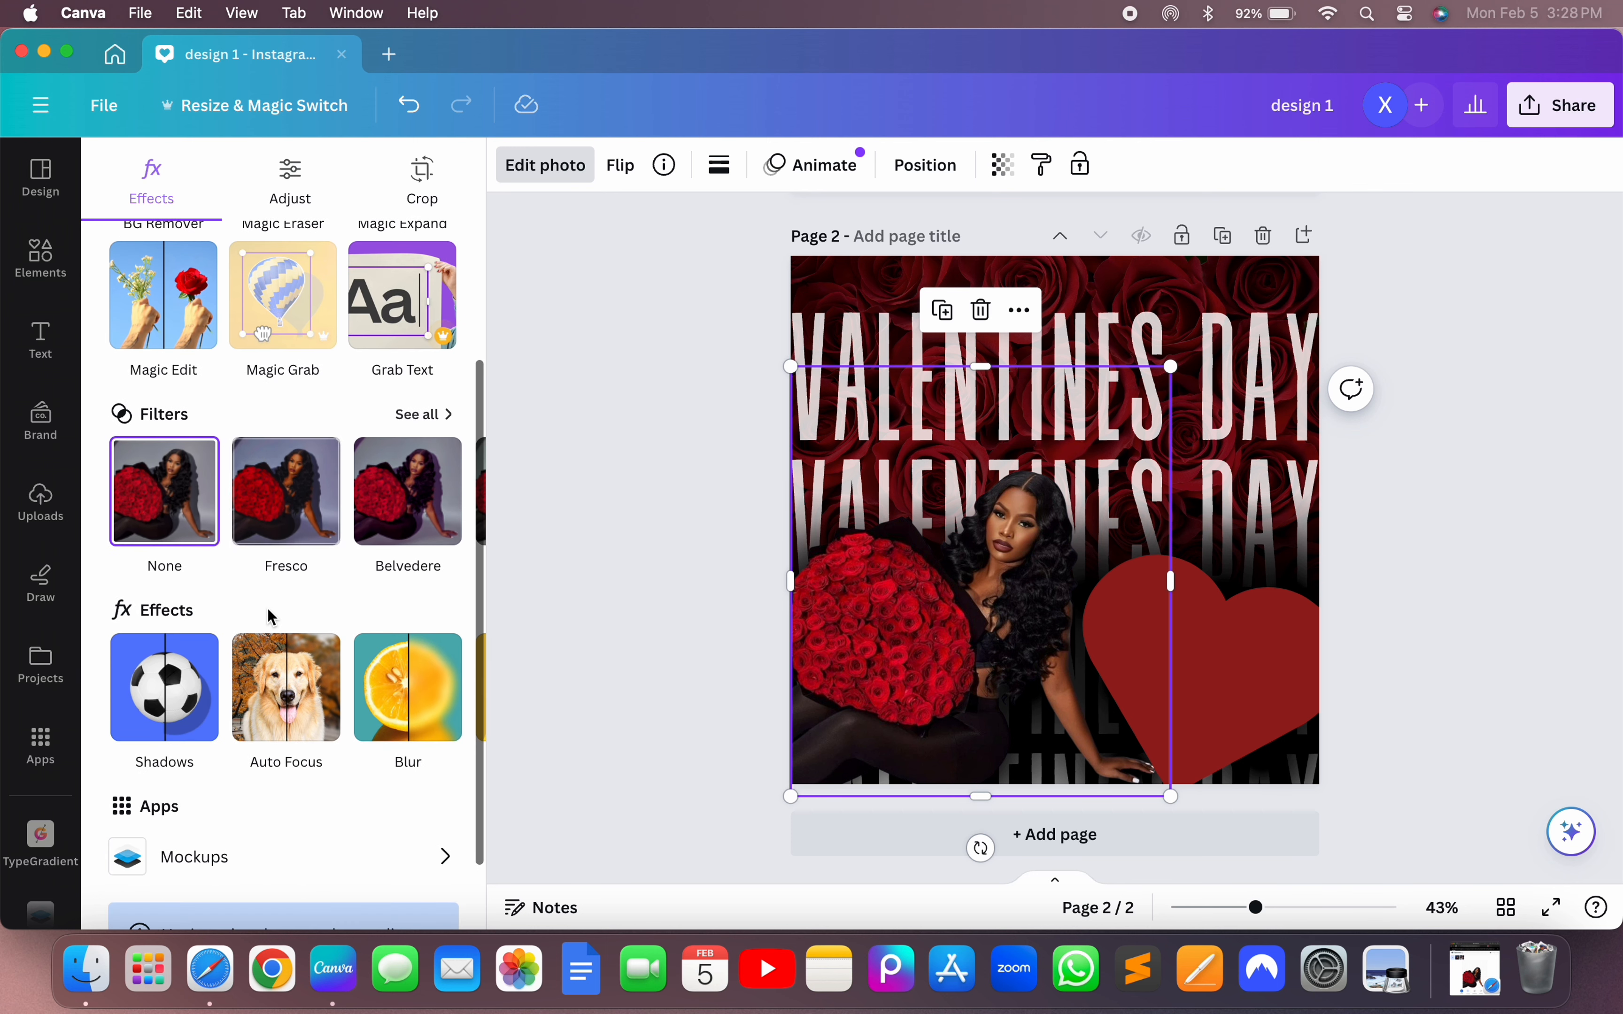
left_click(180, 689)
left_click(154, 444)
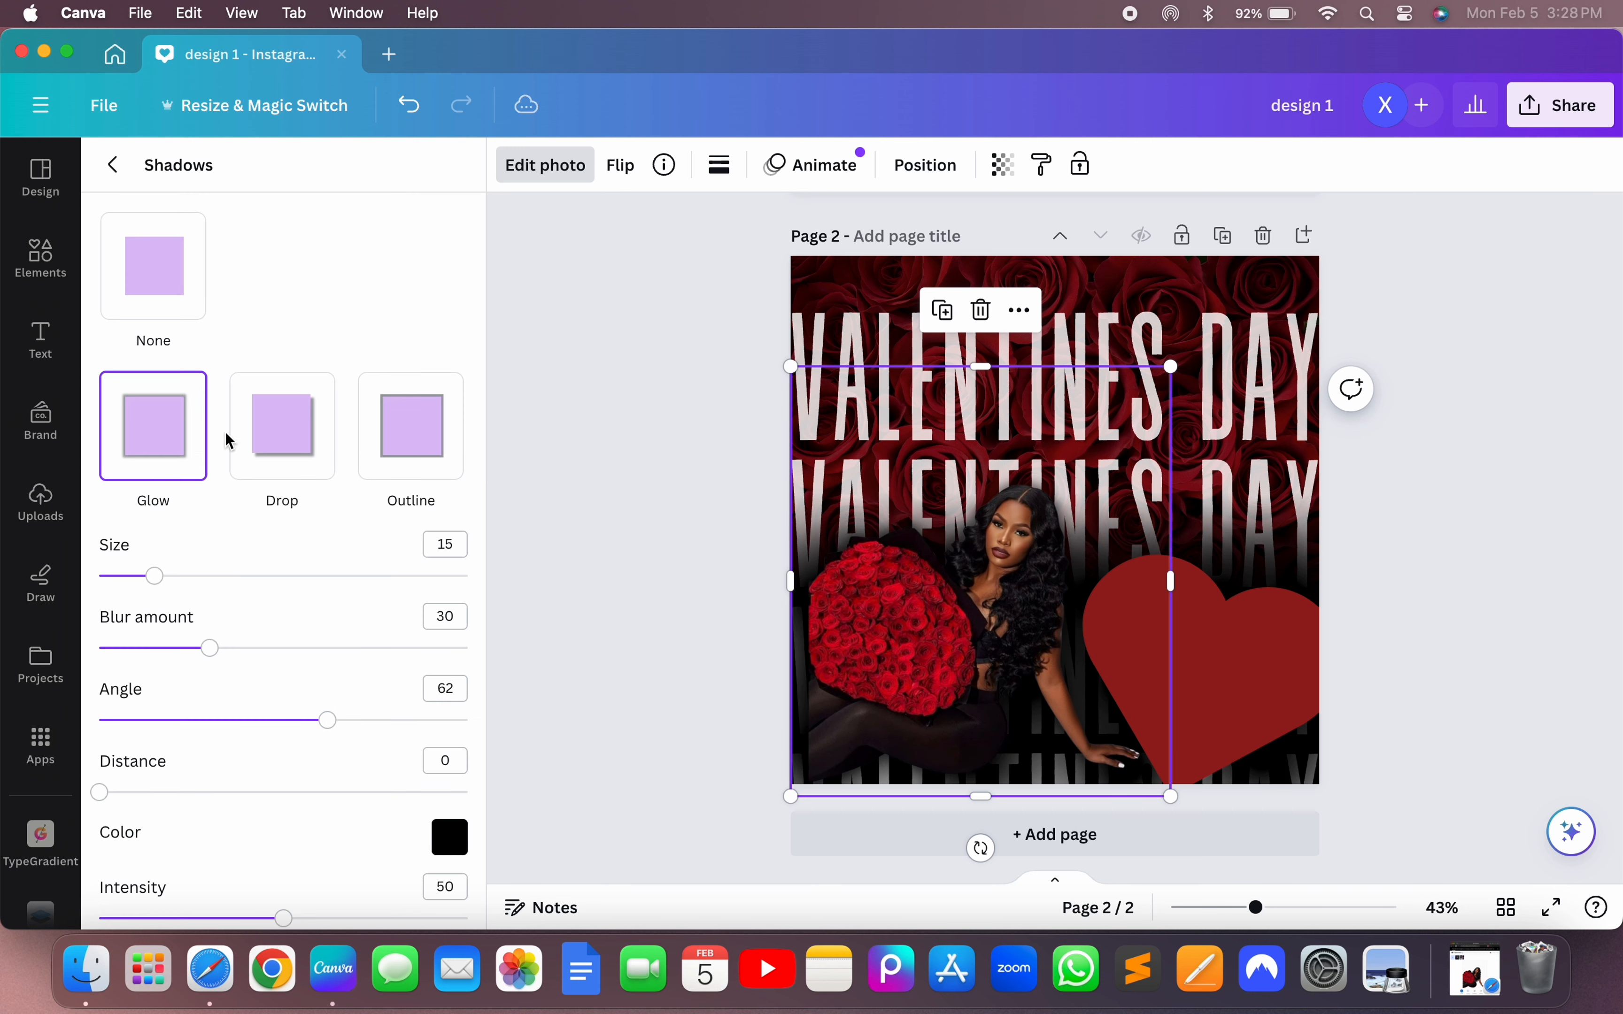
left_click(280, 440)
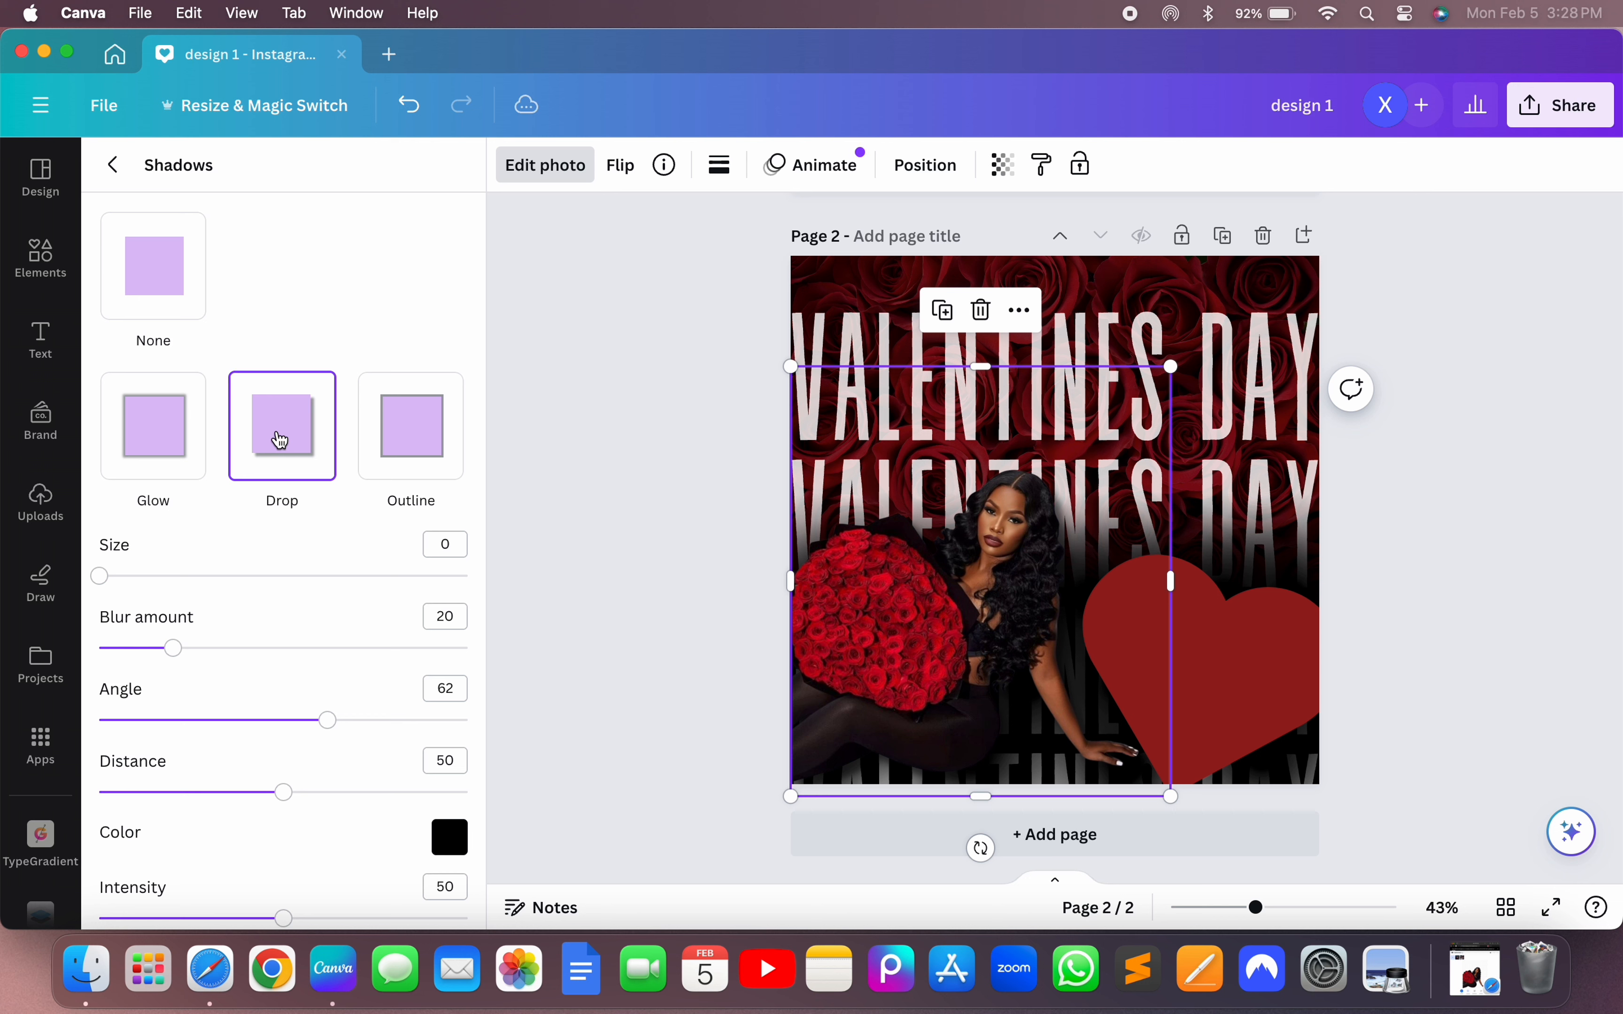
- Switch the bouquet model photo's shadow to Outline and set the outline color to dark red #740000
left_click(385, 442)
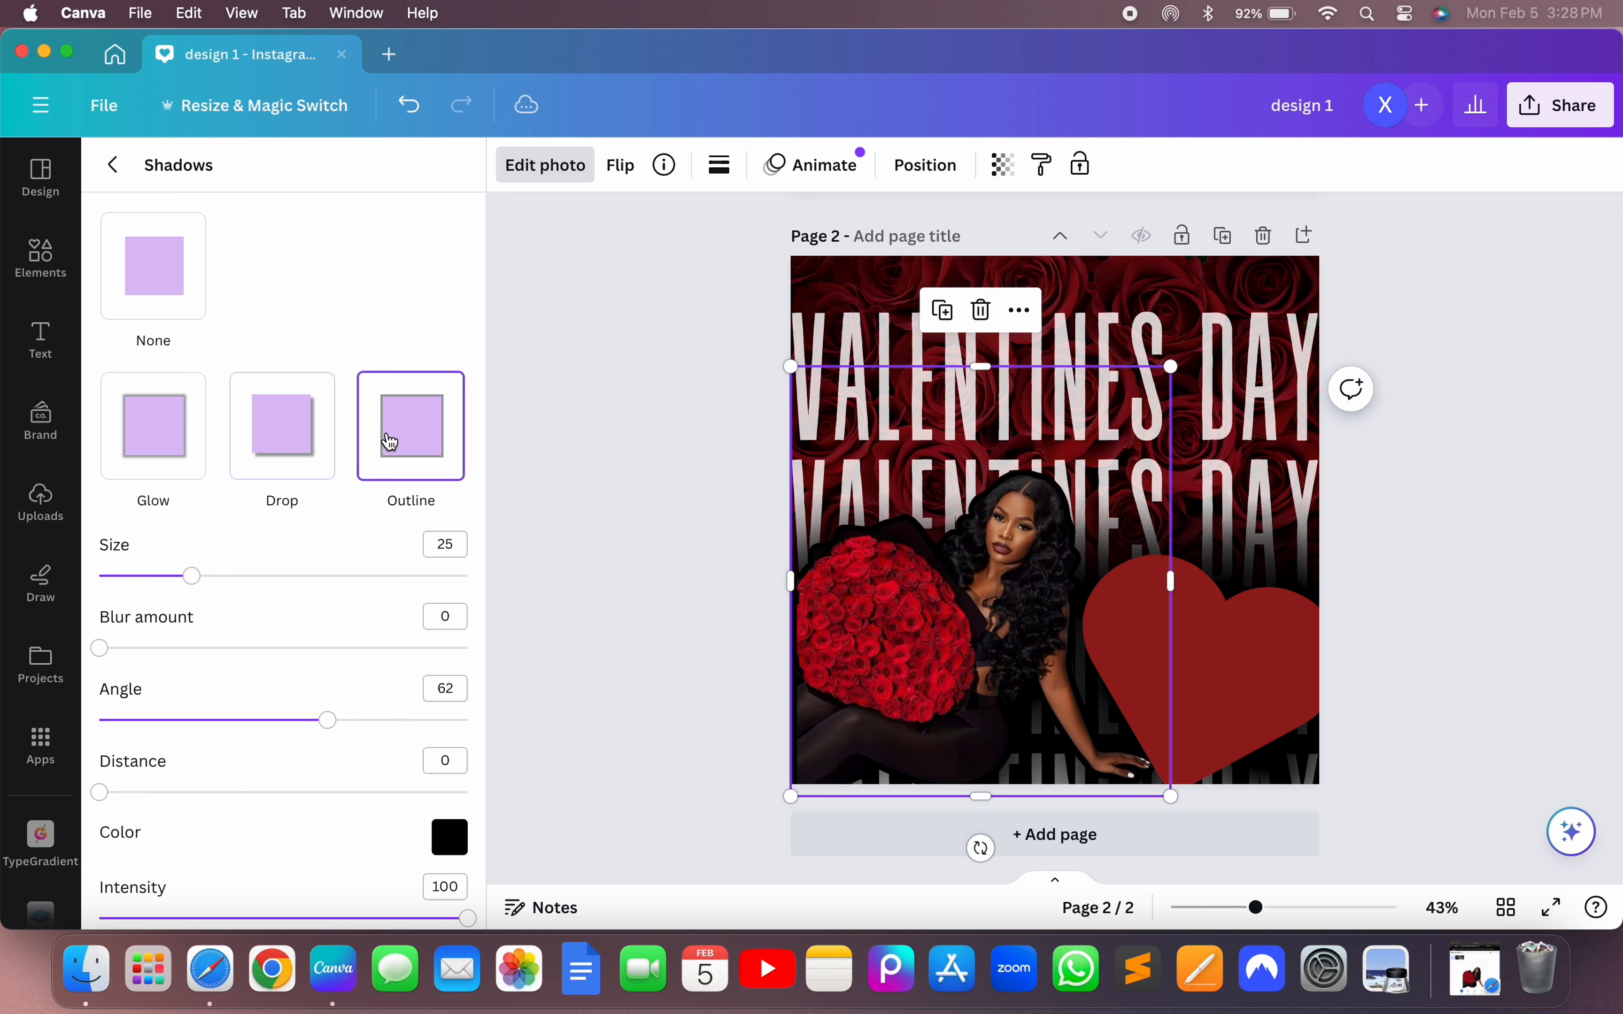
left_click(450, 836)
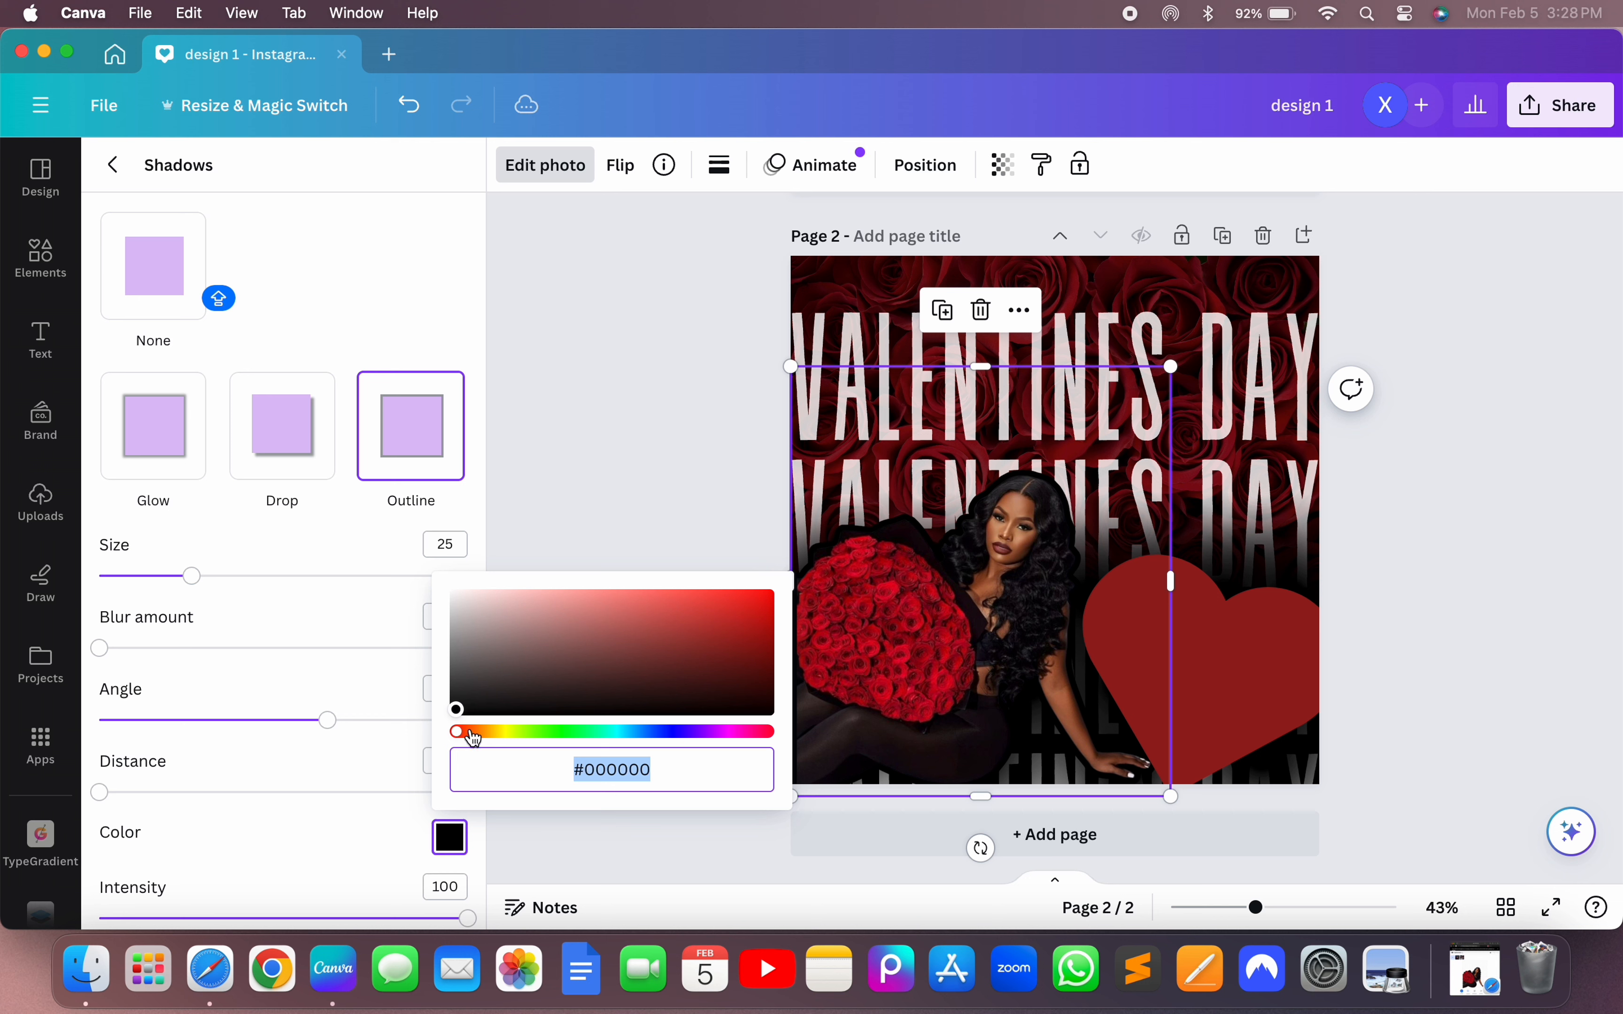
left_click(435, 842)
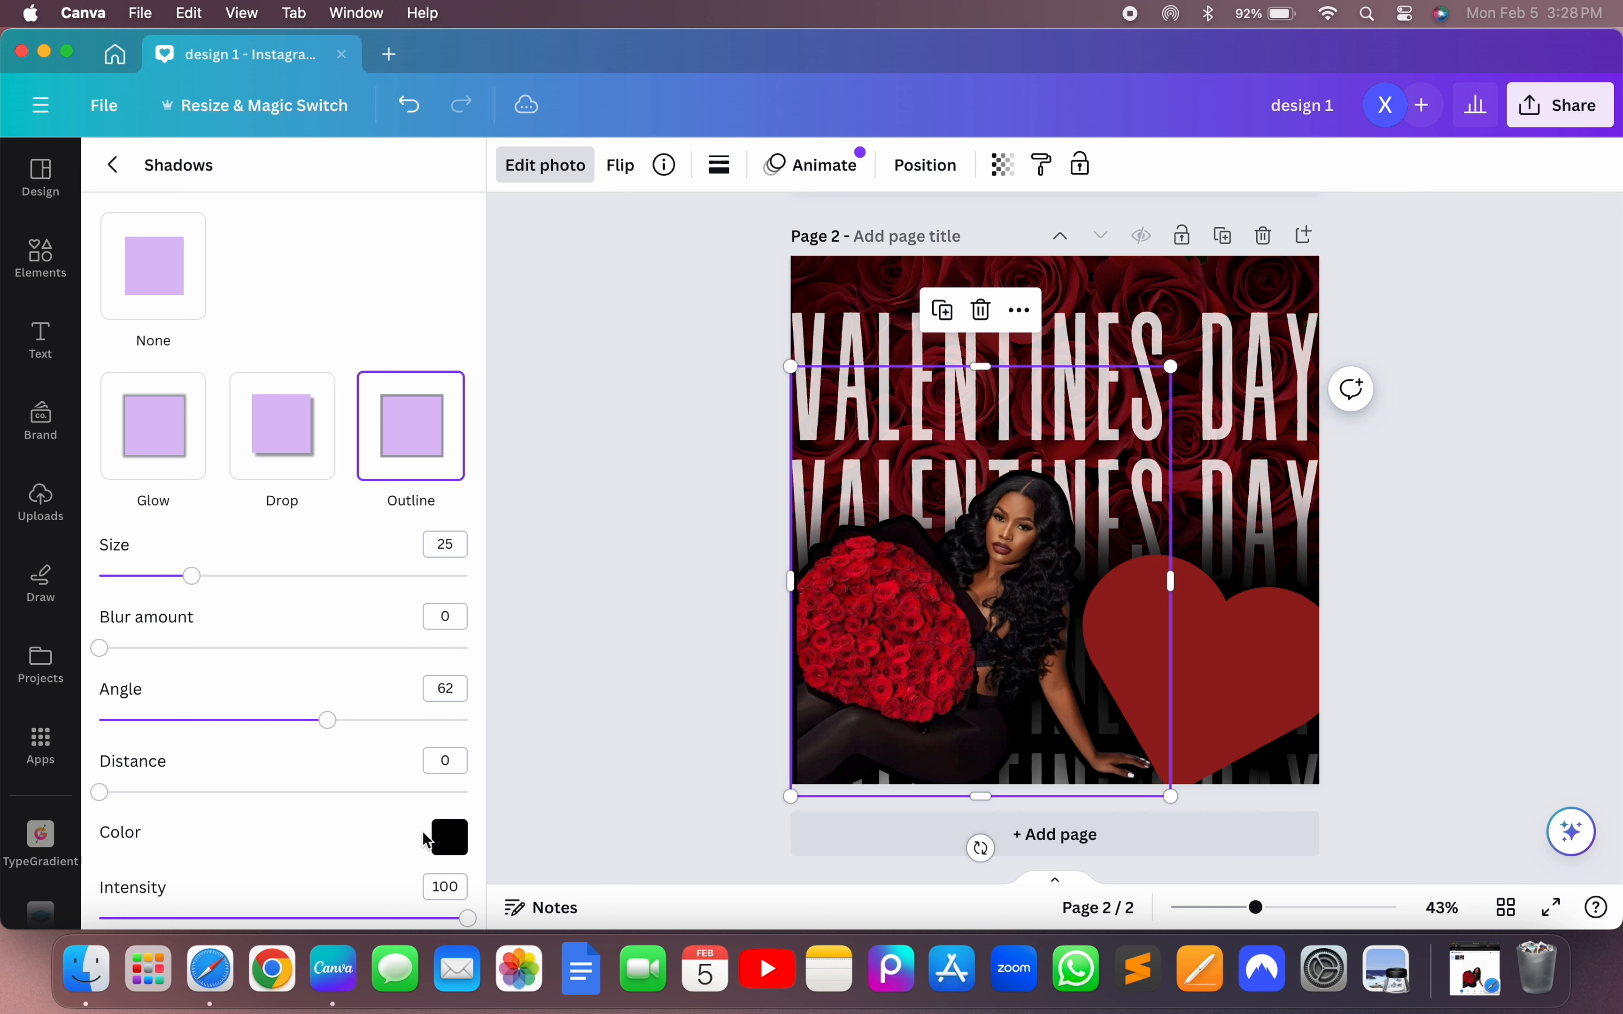
left_click(446, 839)
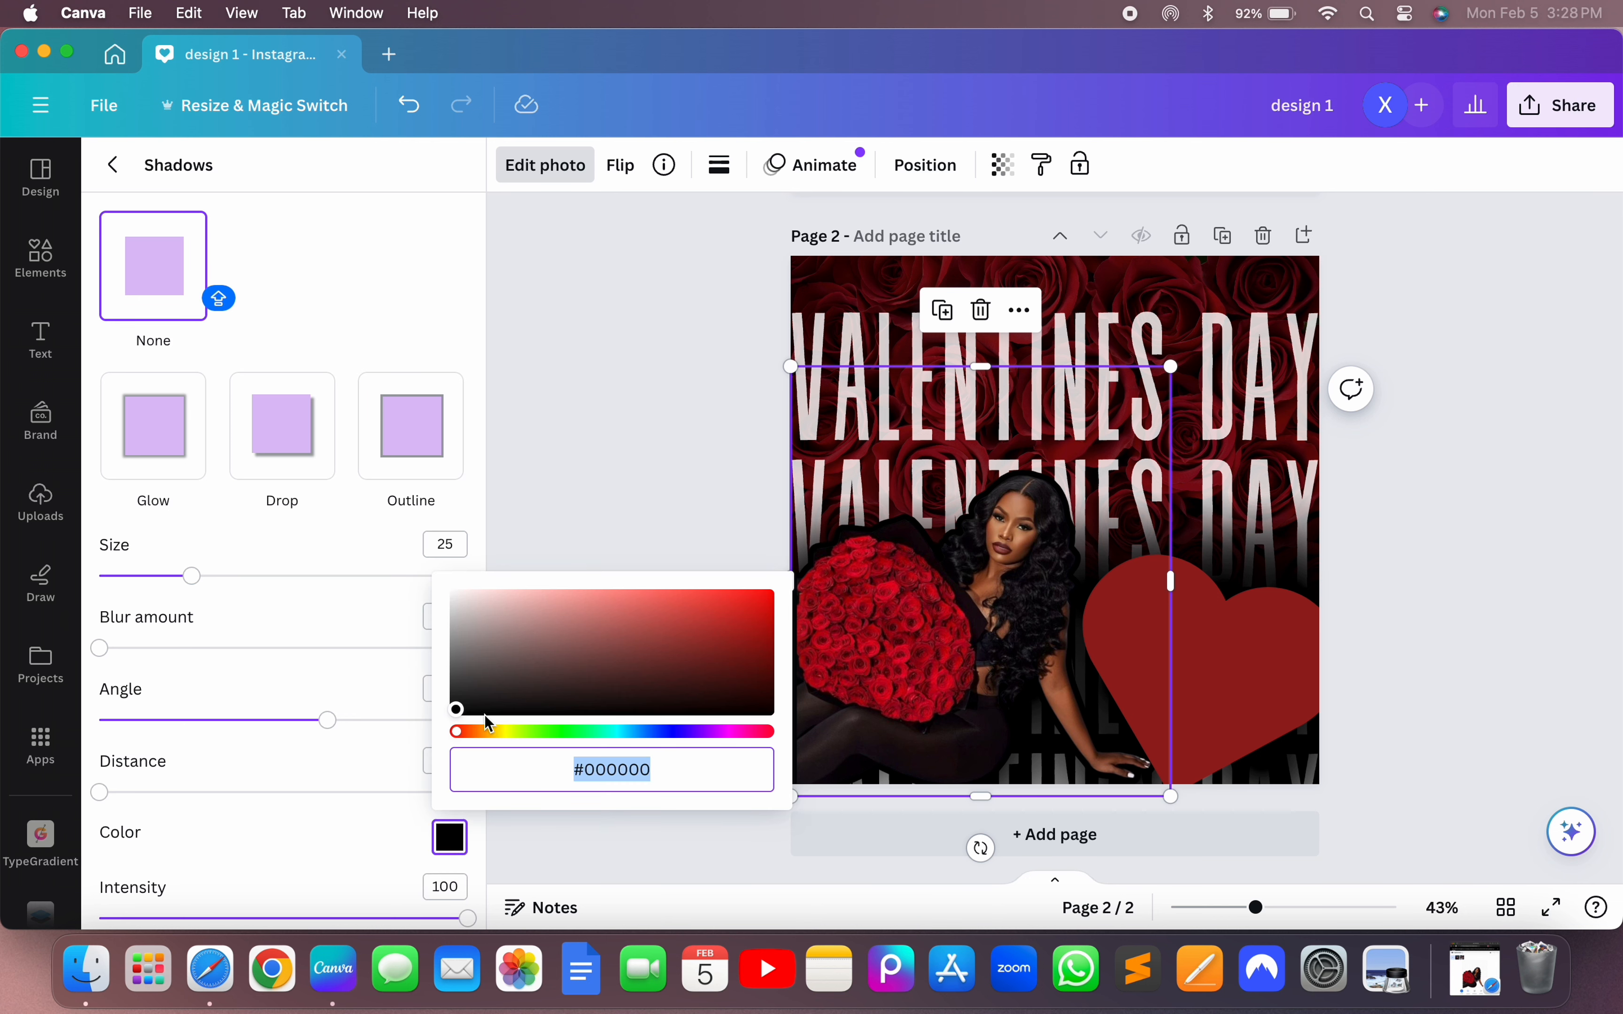
left_click_drag(460, 709, 805, 665)
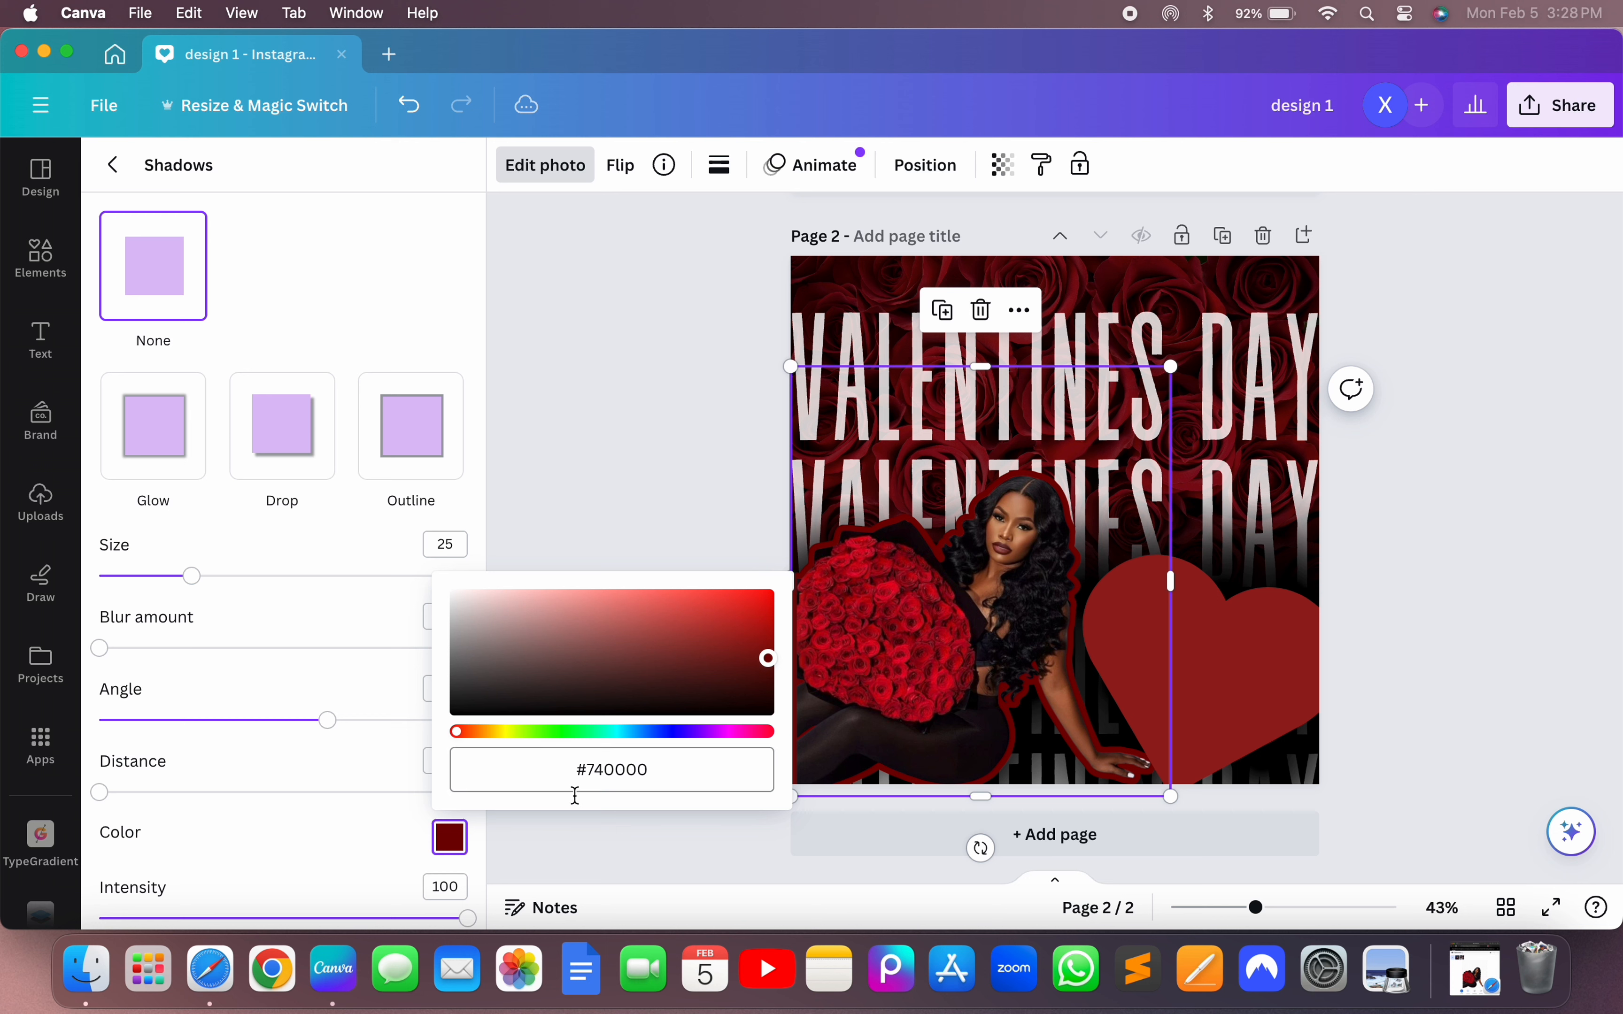
left_click(282, 778)
- Set the model photo outline's size to 15, its blur amount and distance to 0, and its angle to 18
scroll(281, 778, "down", 1)
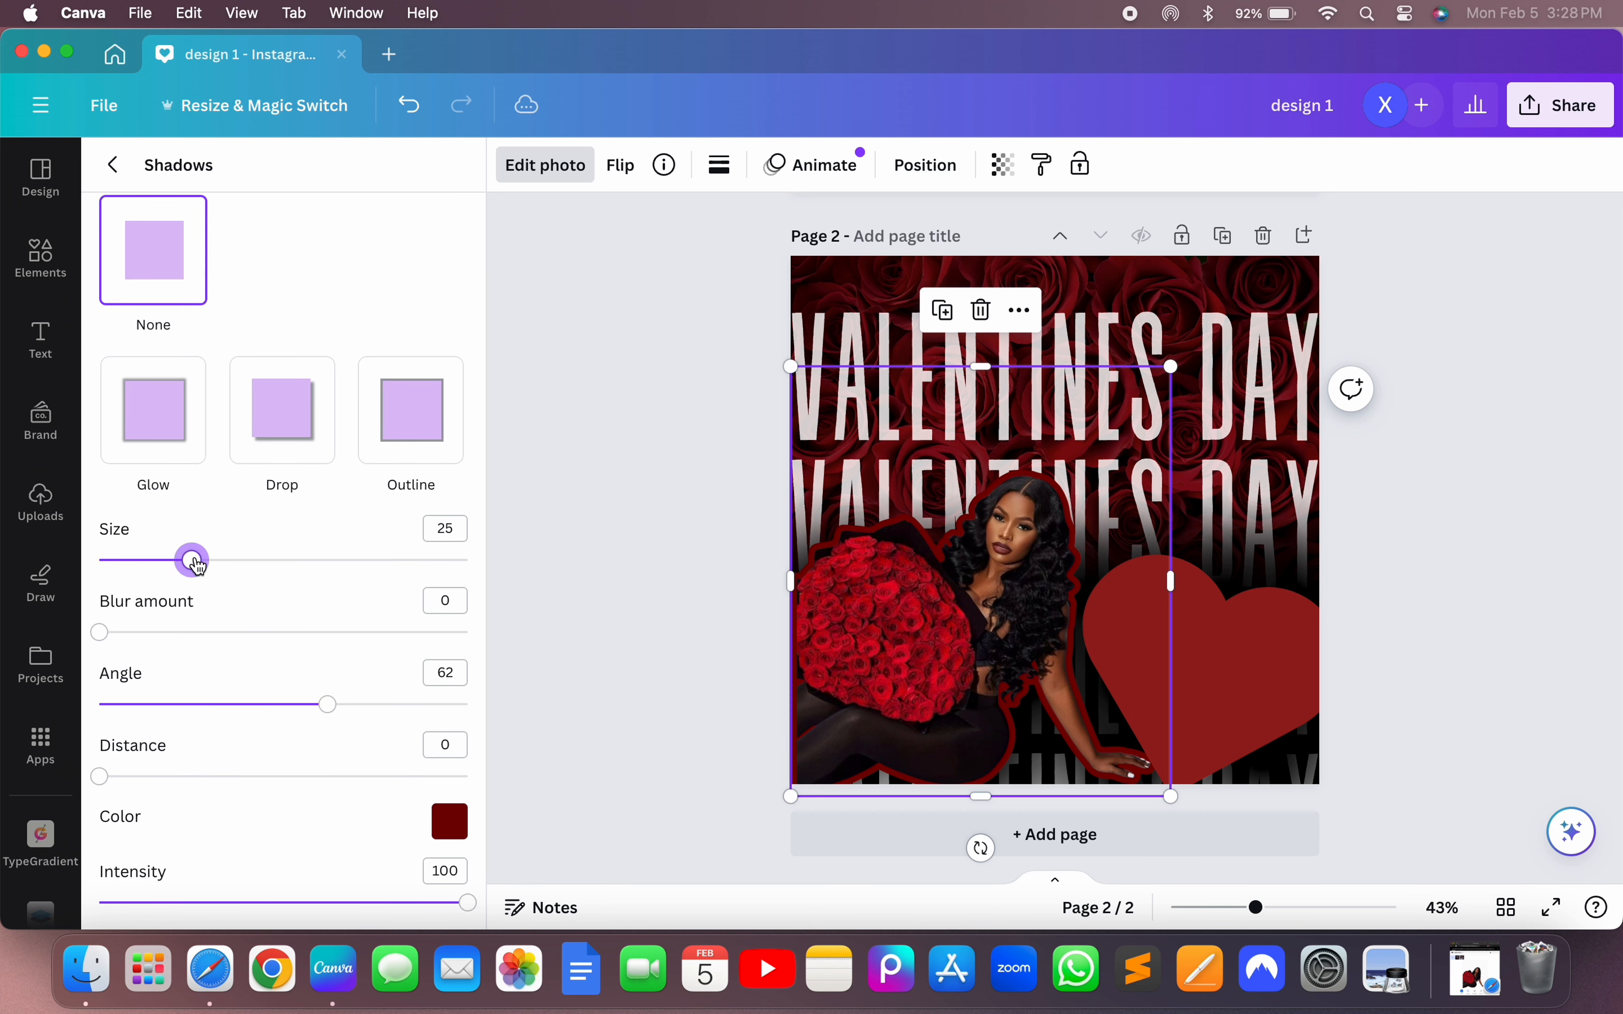
left_click_drag(194, 559, 157, 566)
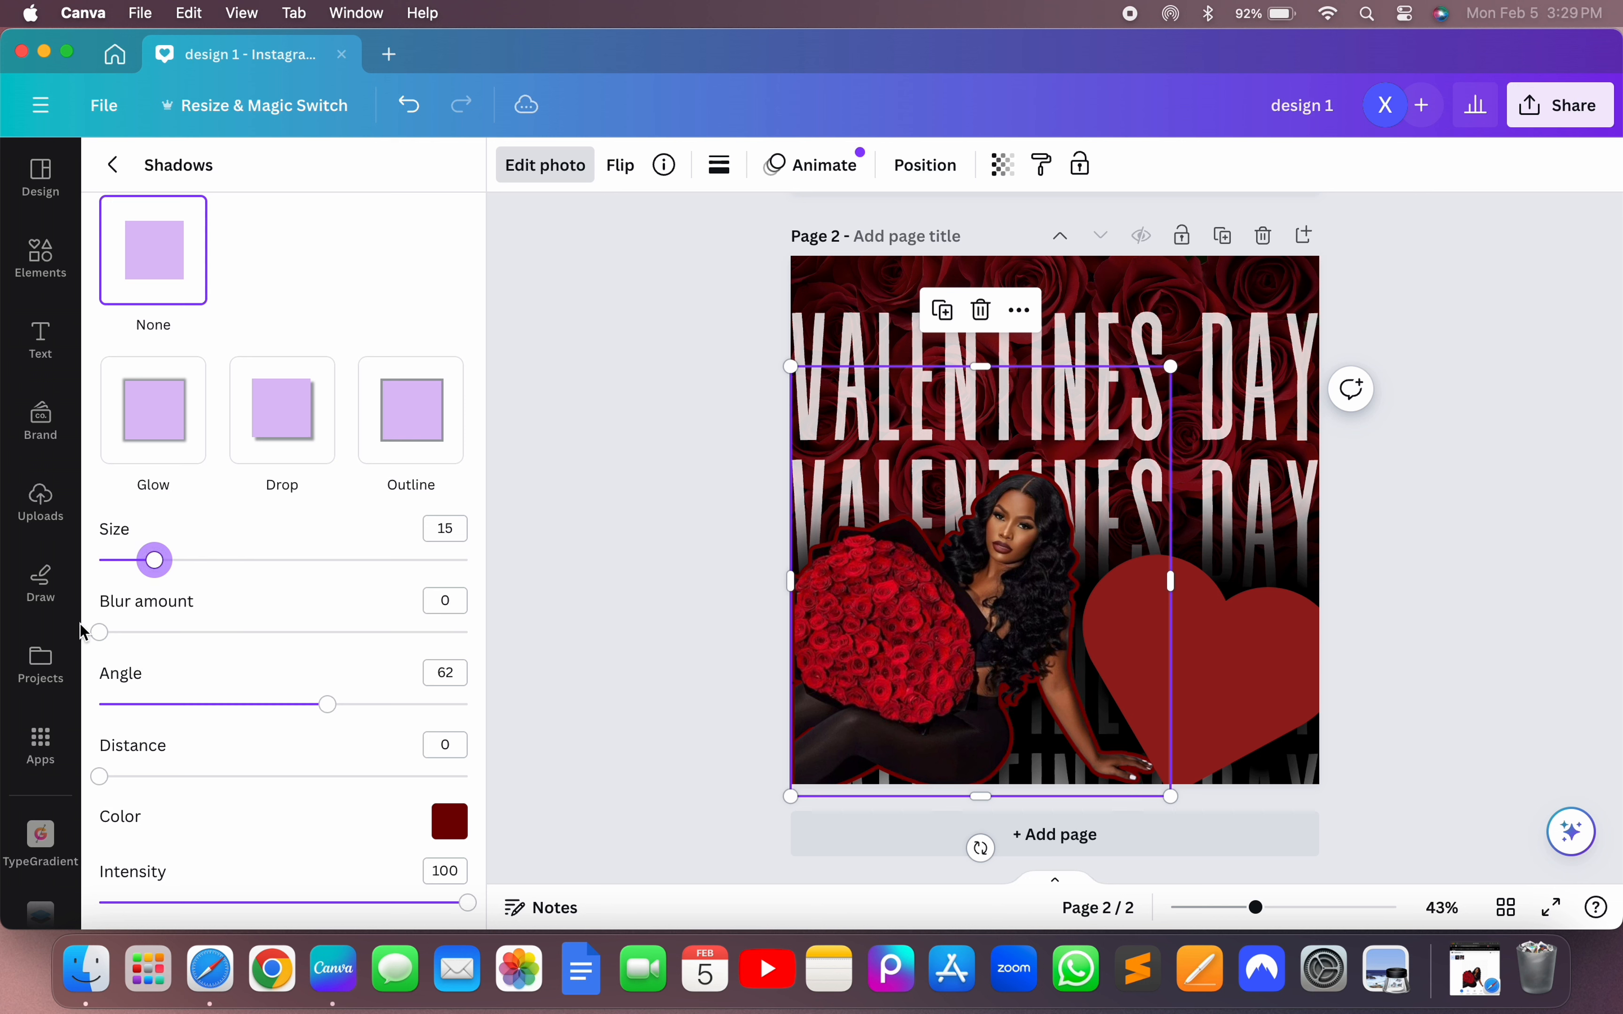
mouse_move(99, 632)
left_mouse_down()
mouse_move(143, 637)
mouse_move(86, 639)
left_mouse_up()
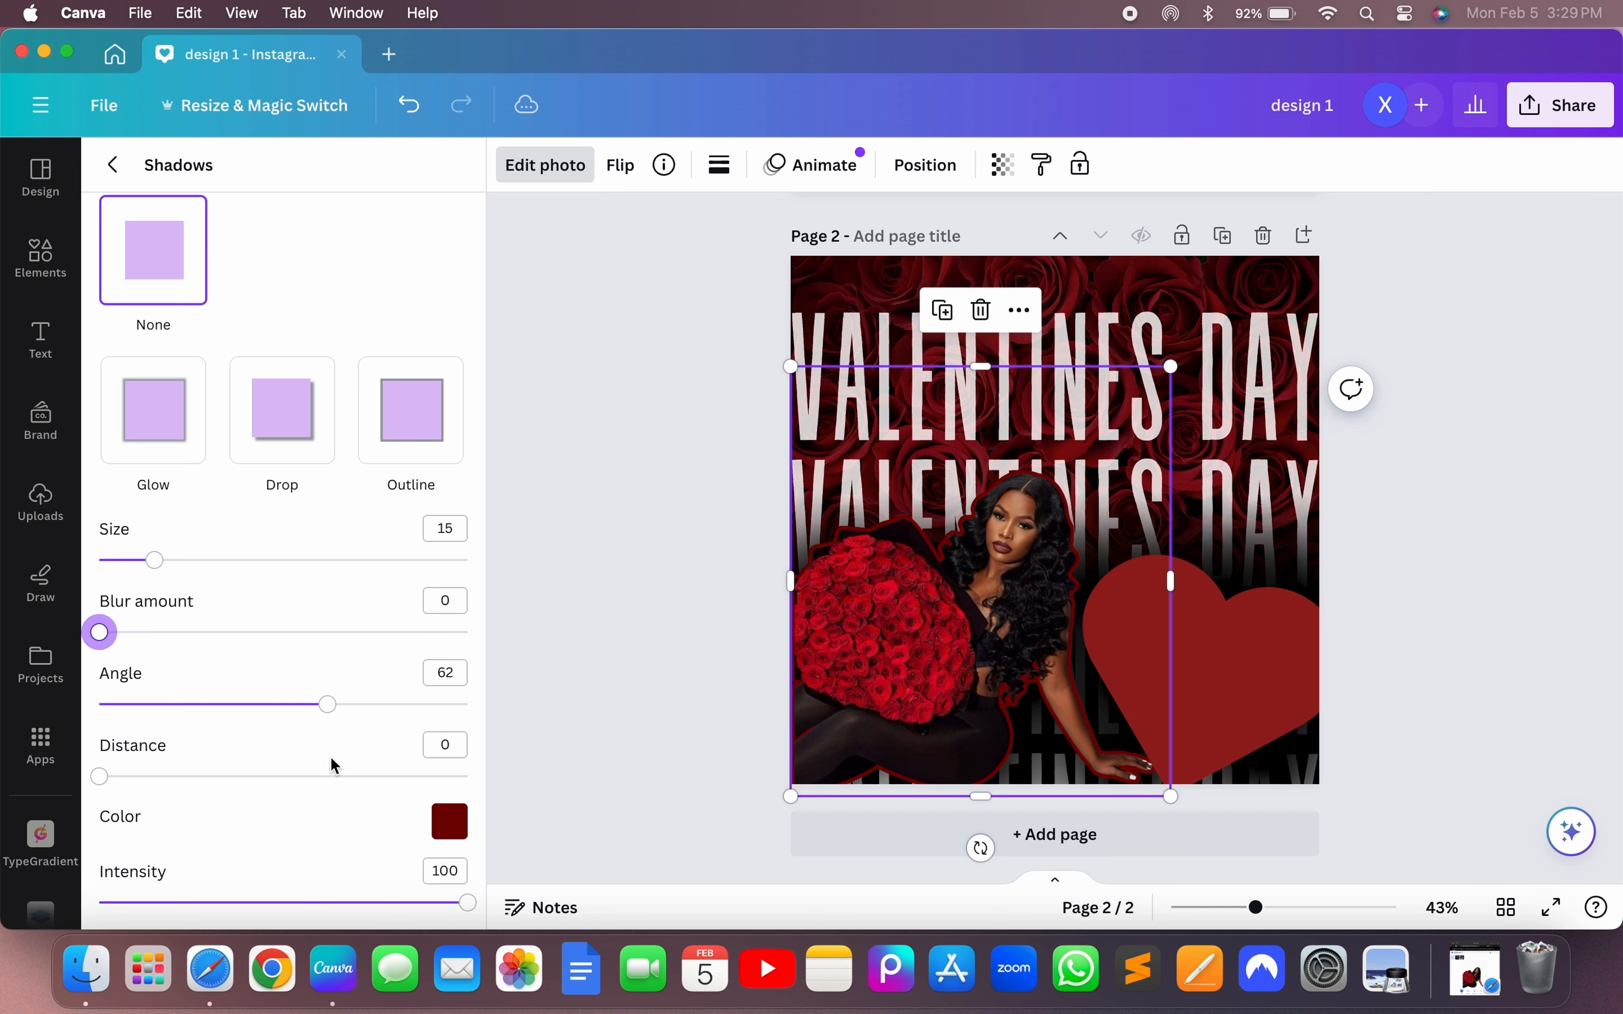
mouse_move(101, 778)
left_mouse_down()
mouse_move(309, 780)
mouse_move(96, 786)
left_mouse_up()
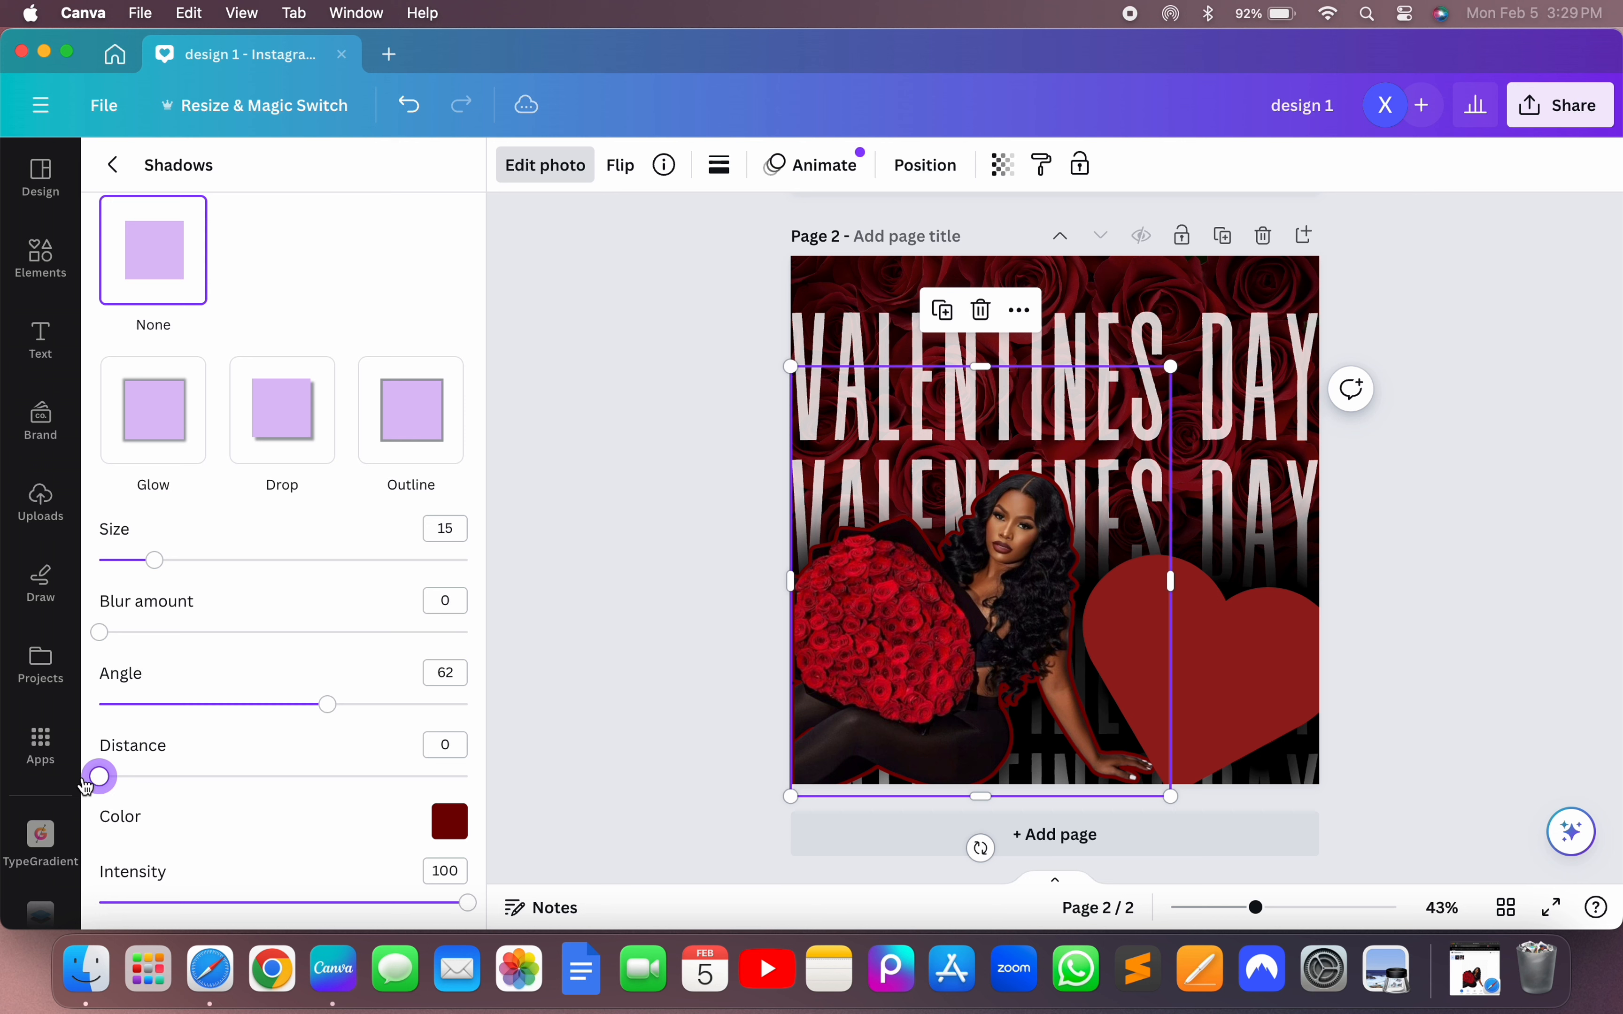
left_click_drag(327, 704, 170, 723)
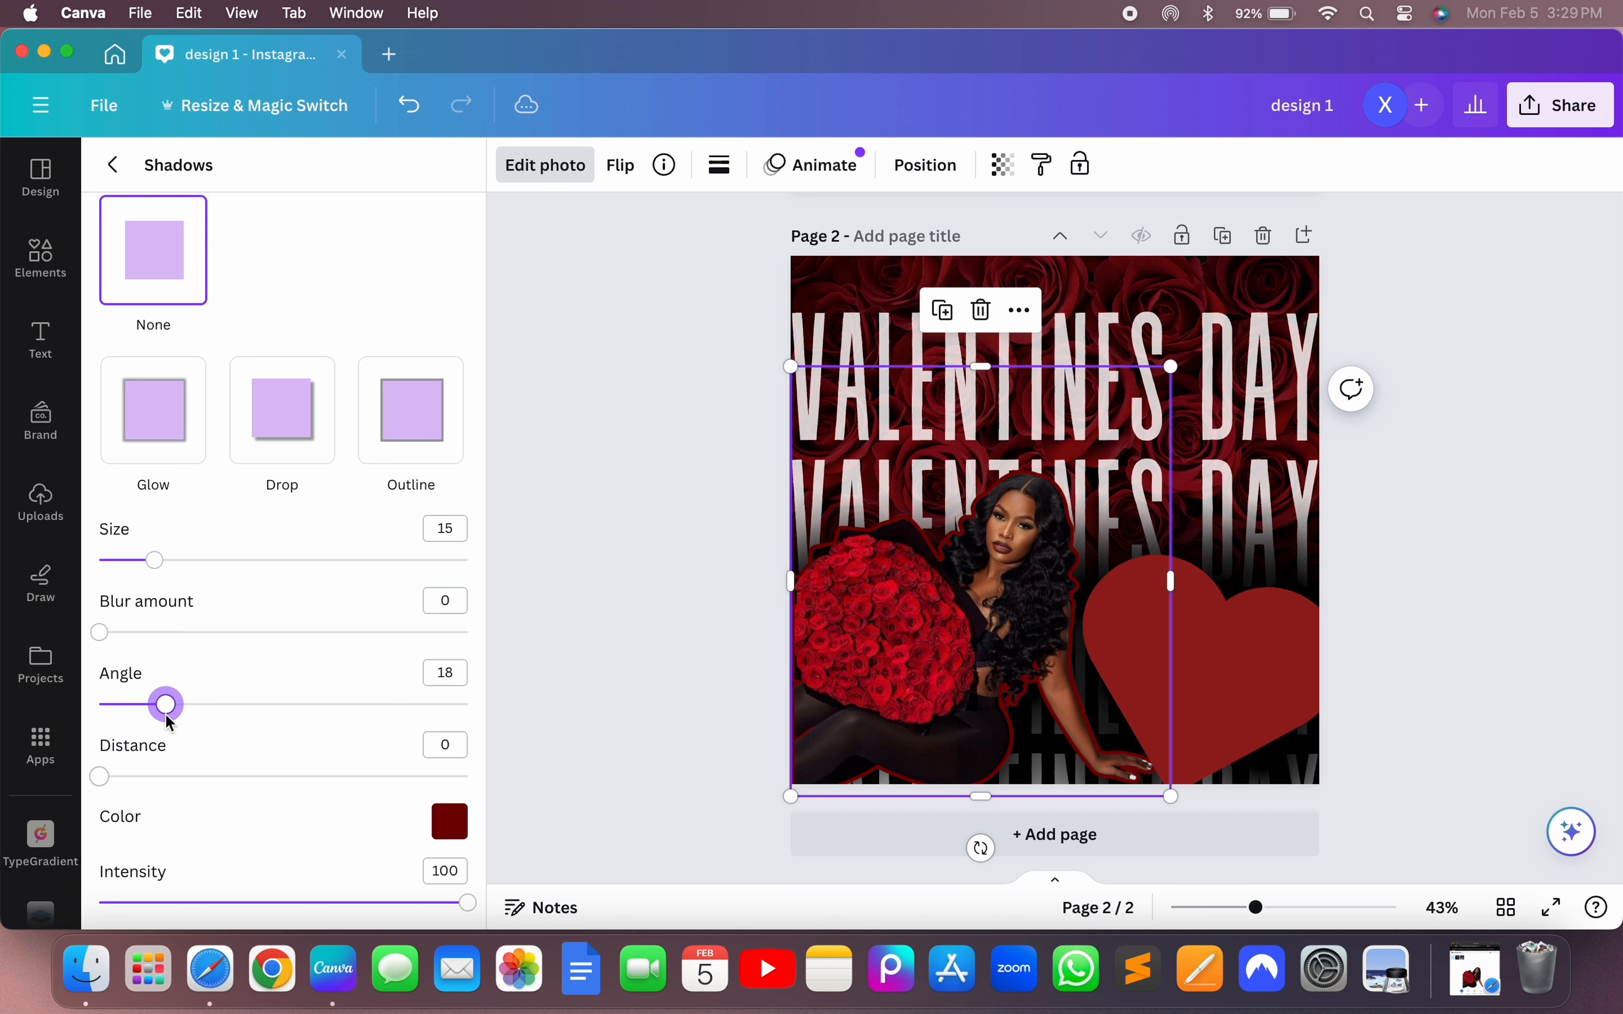
mouse_move(461, 911)
left_mouse_down()
mouse_move(196, 907)
mouse_move(475, 909)
left_mouse_up()
left_click(566, 799)
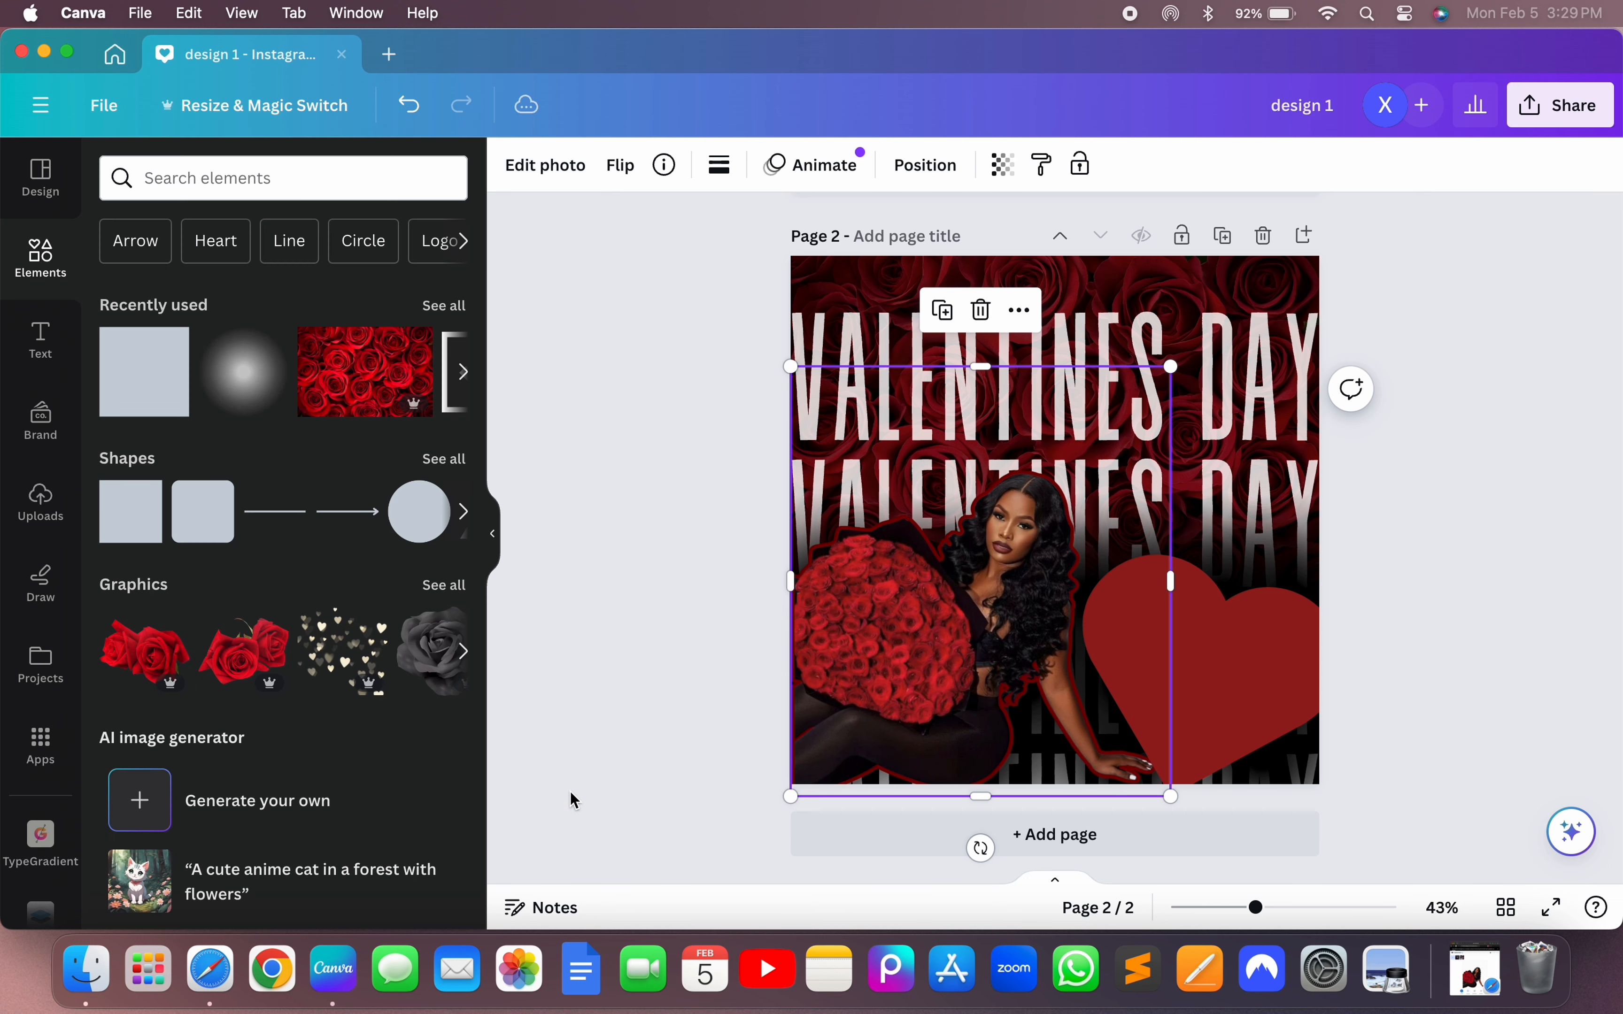
- Recolor the heart to #740000 by sampling the dark red outline around the model
left_click(1214, 689)
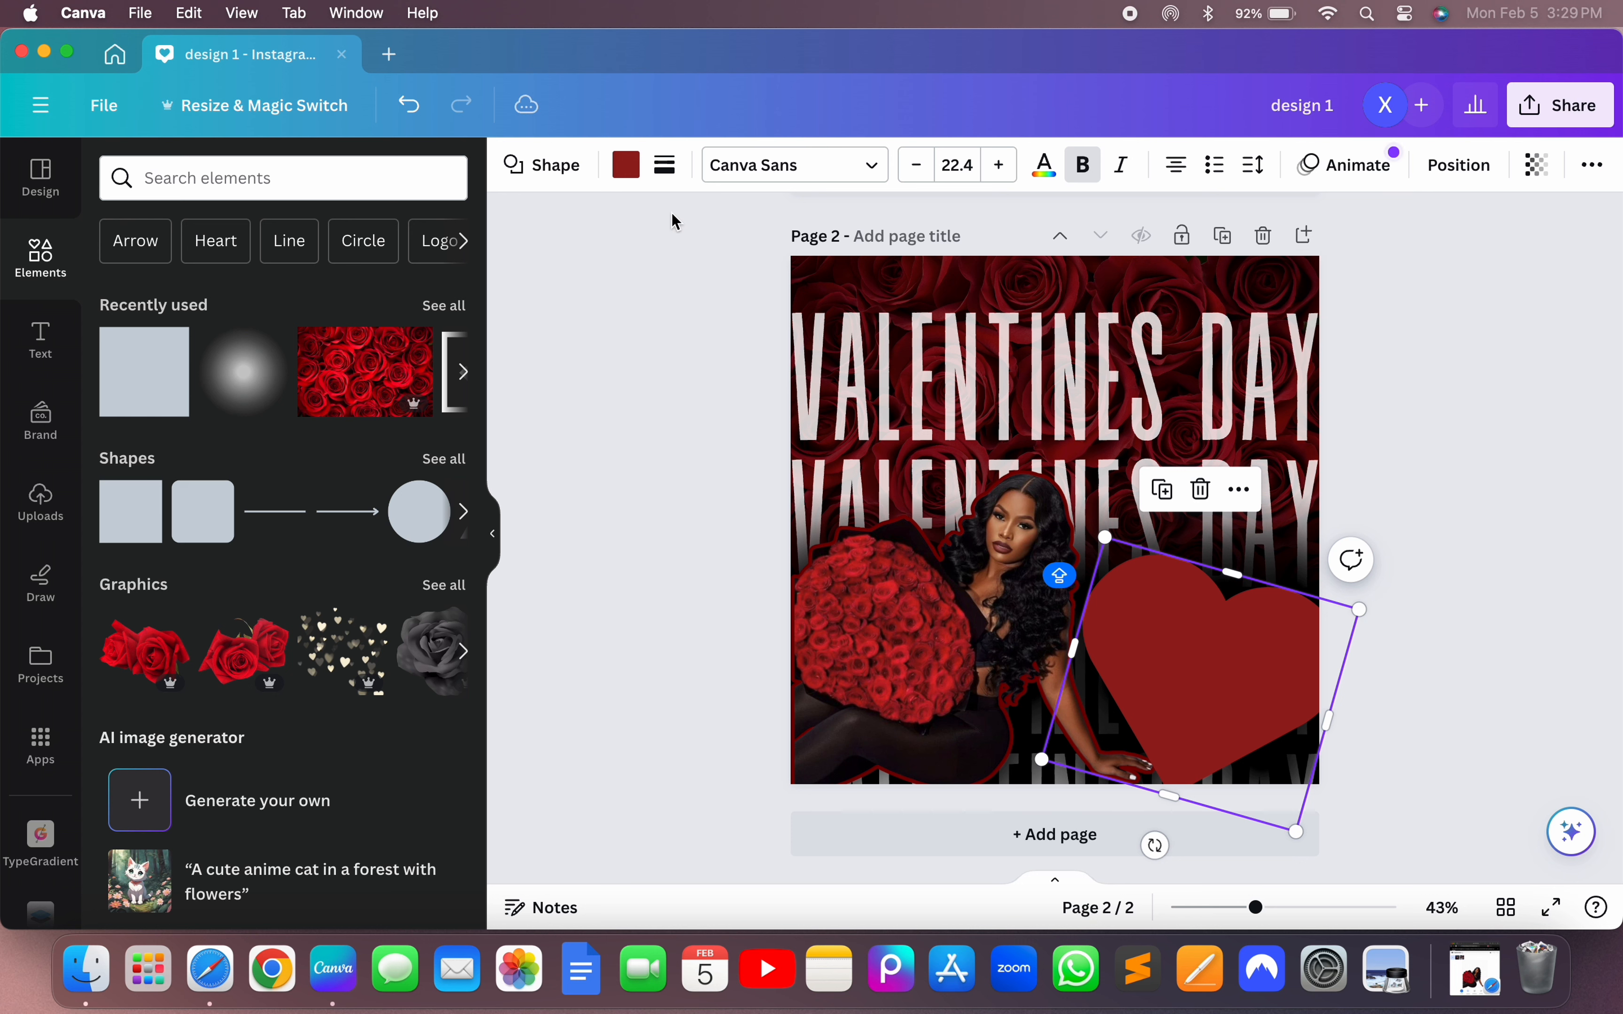
left_click(625, 165)
left_click(124, 302)
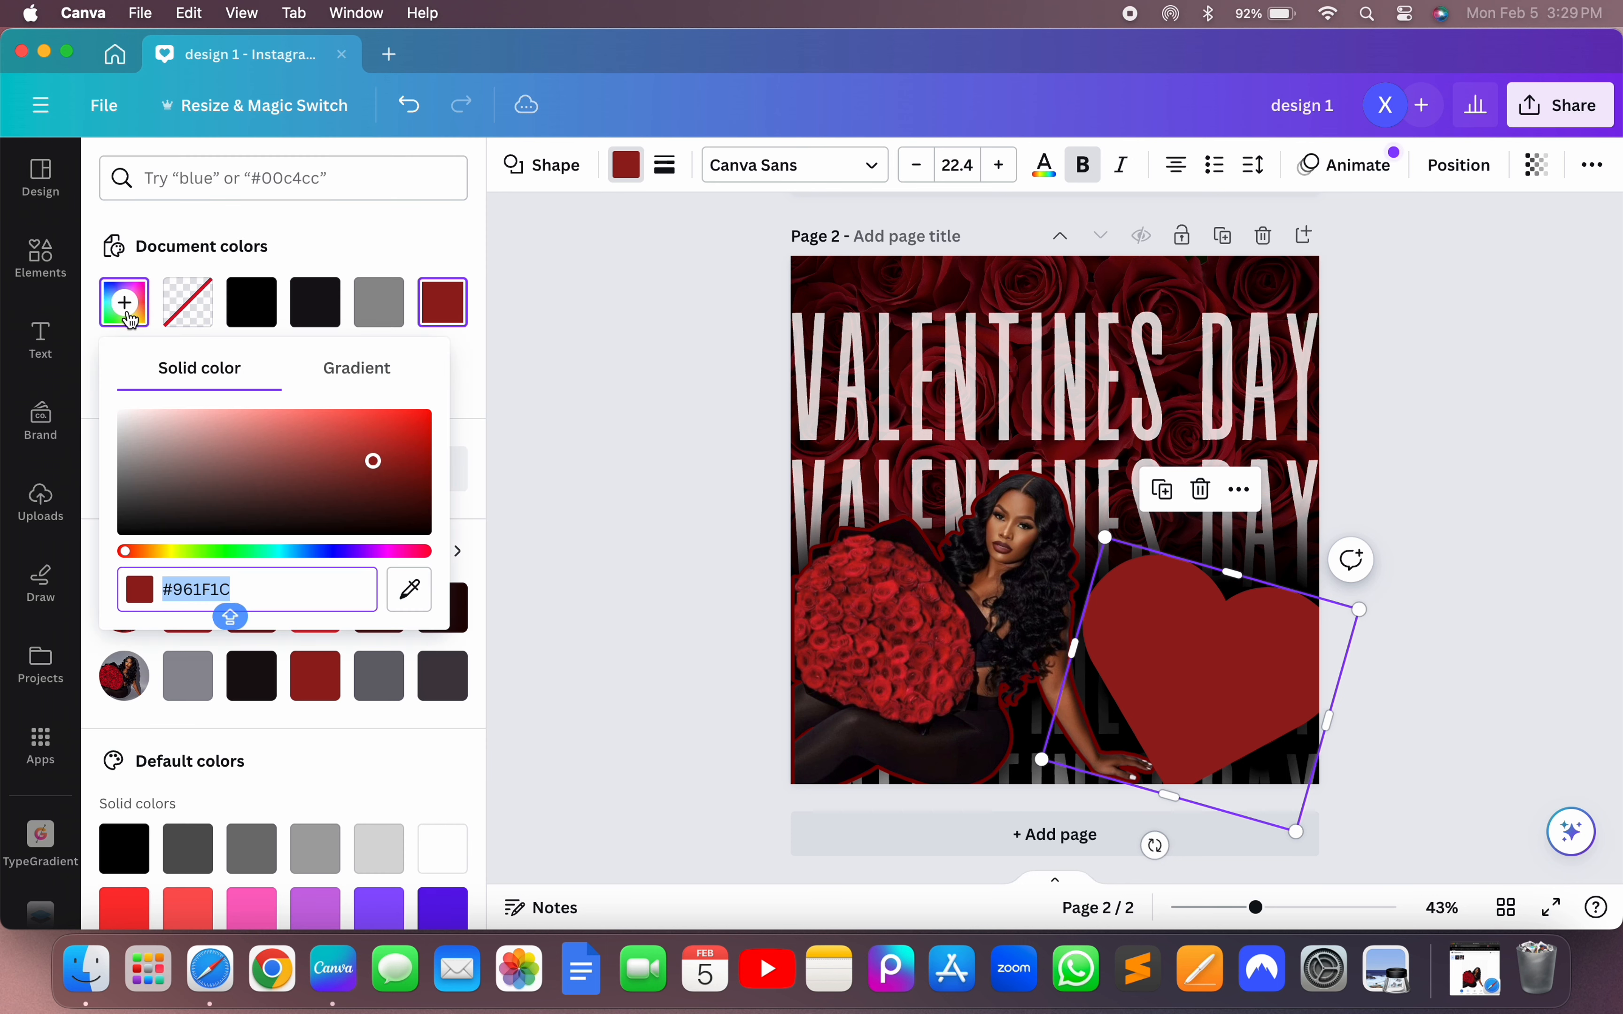
left_click(409, 589)
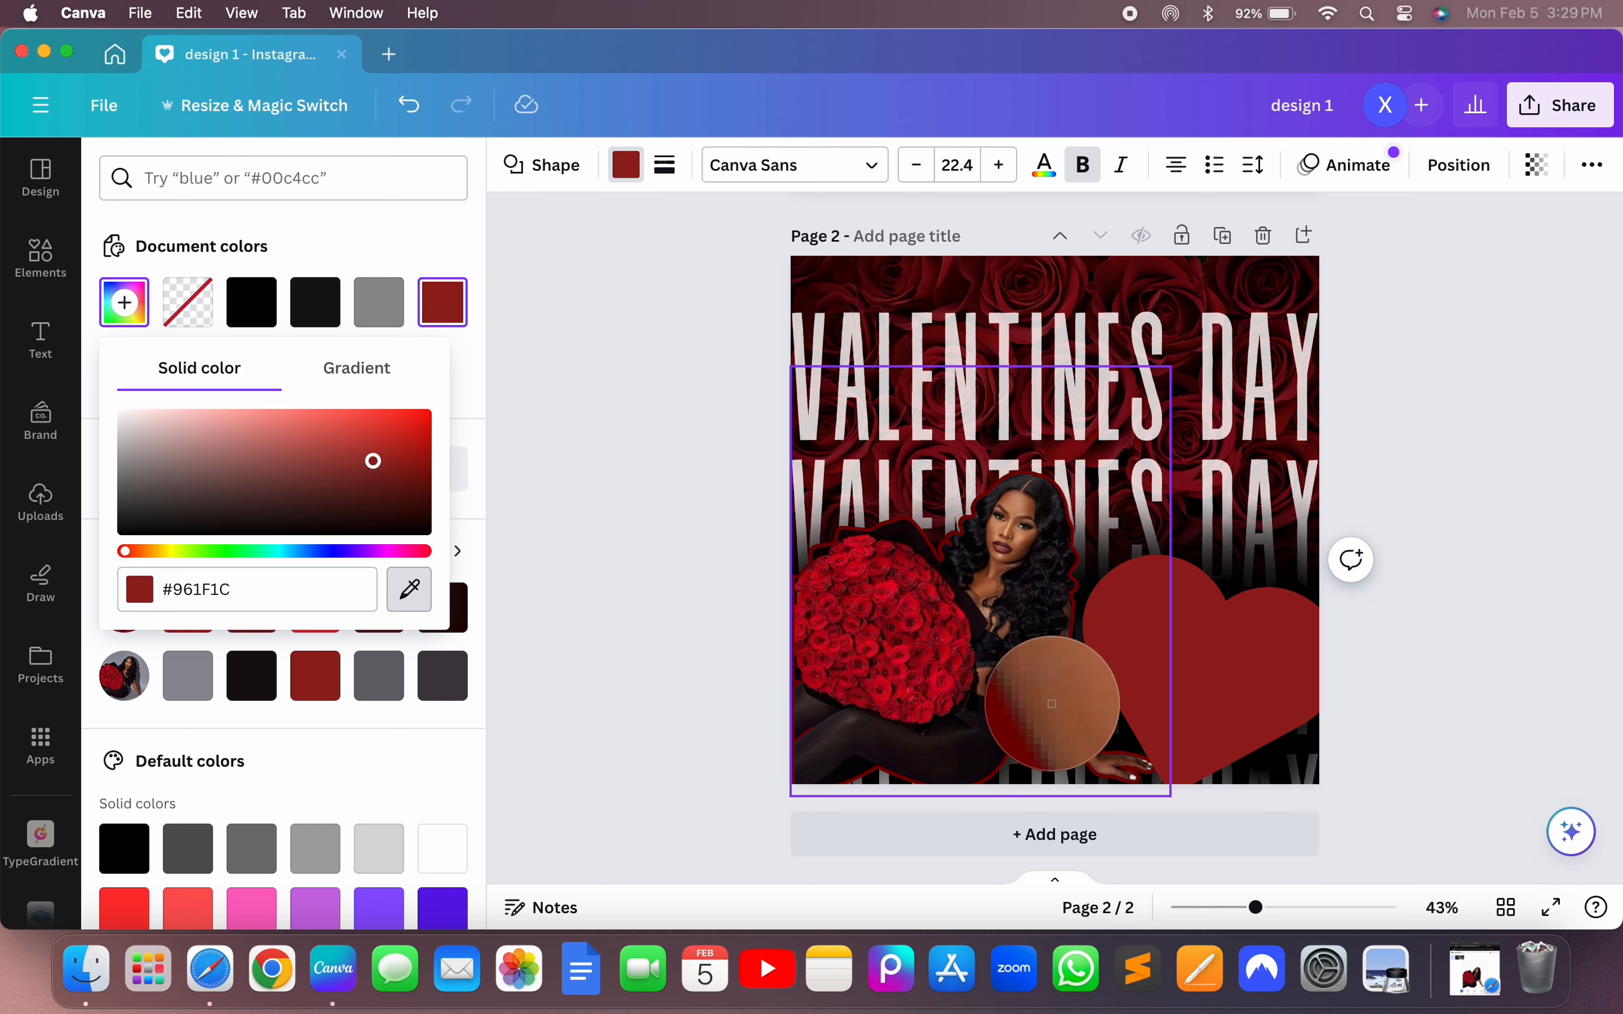
left_click(1048, 702)
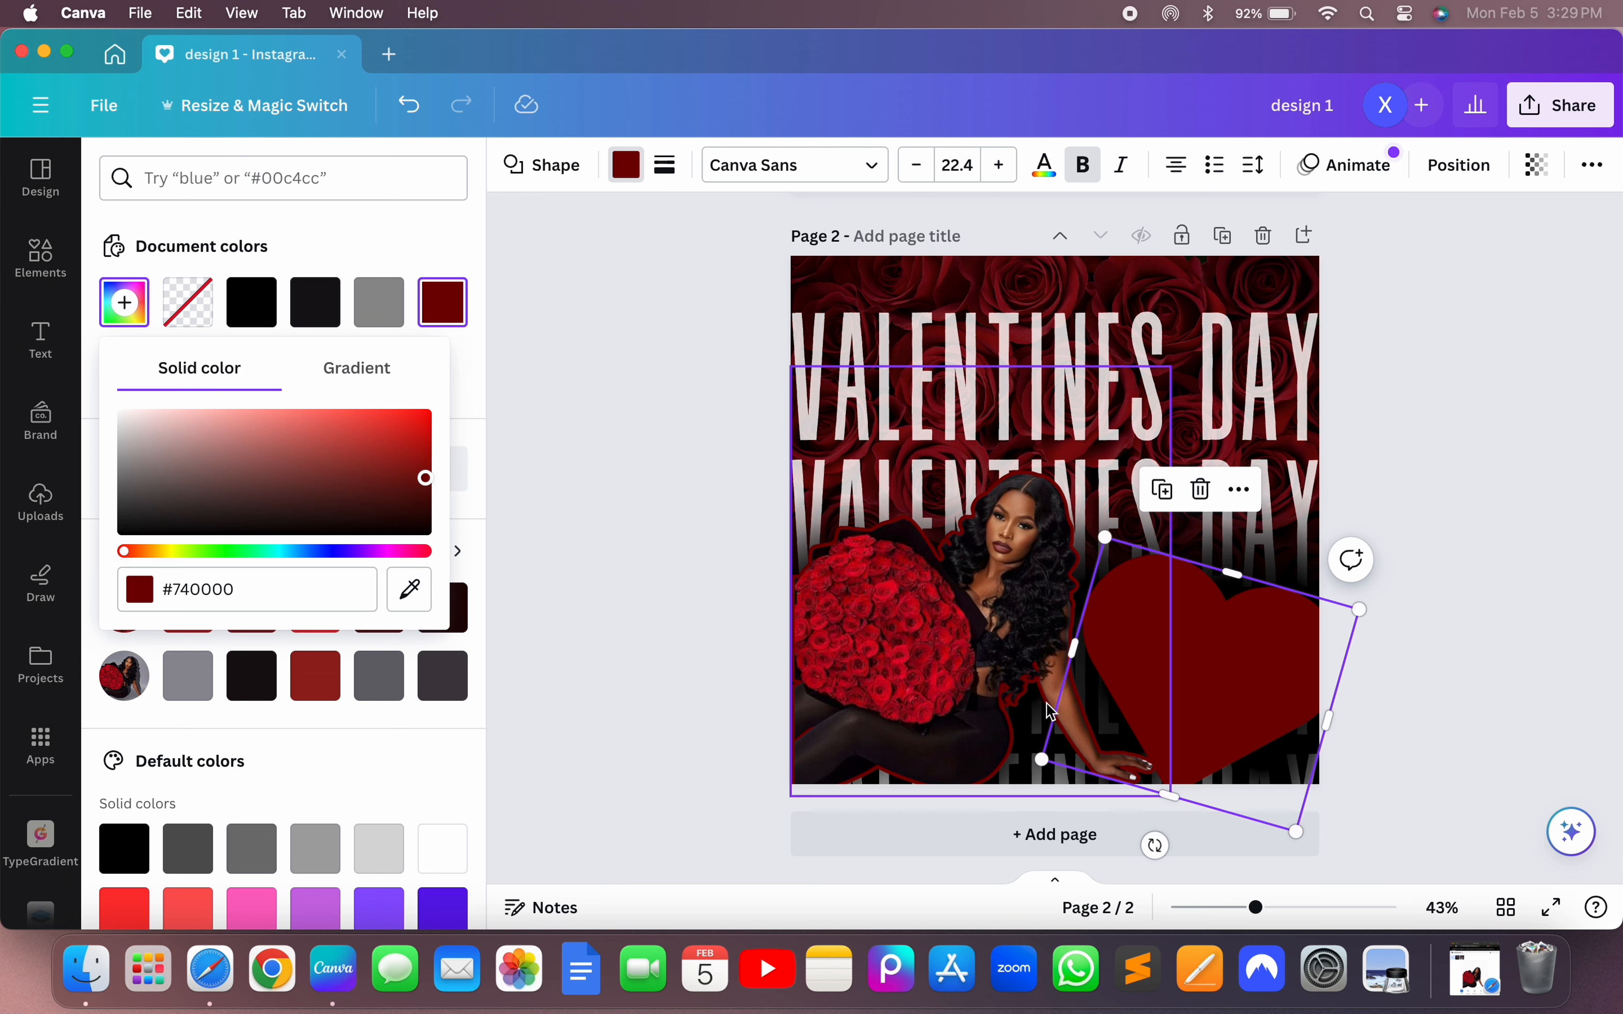
left_click(1433, 713)
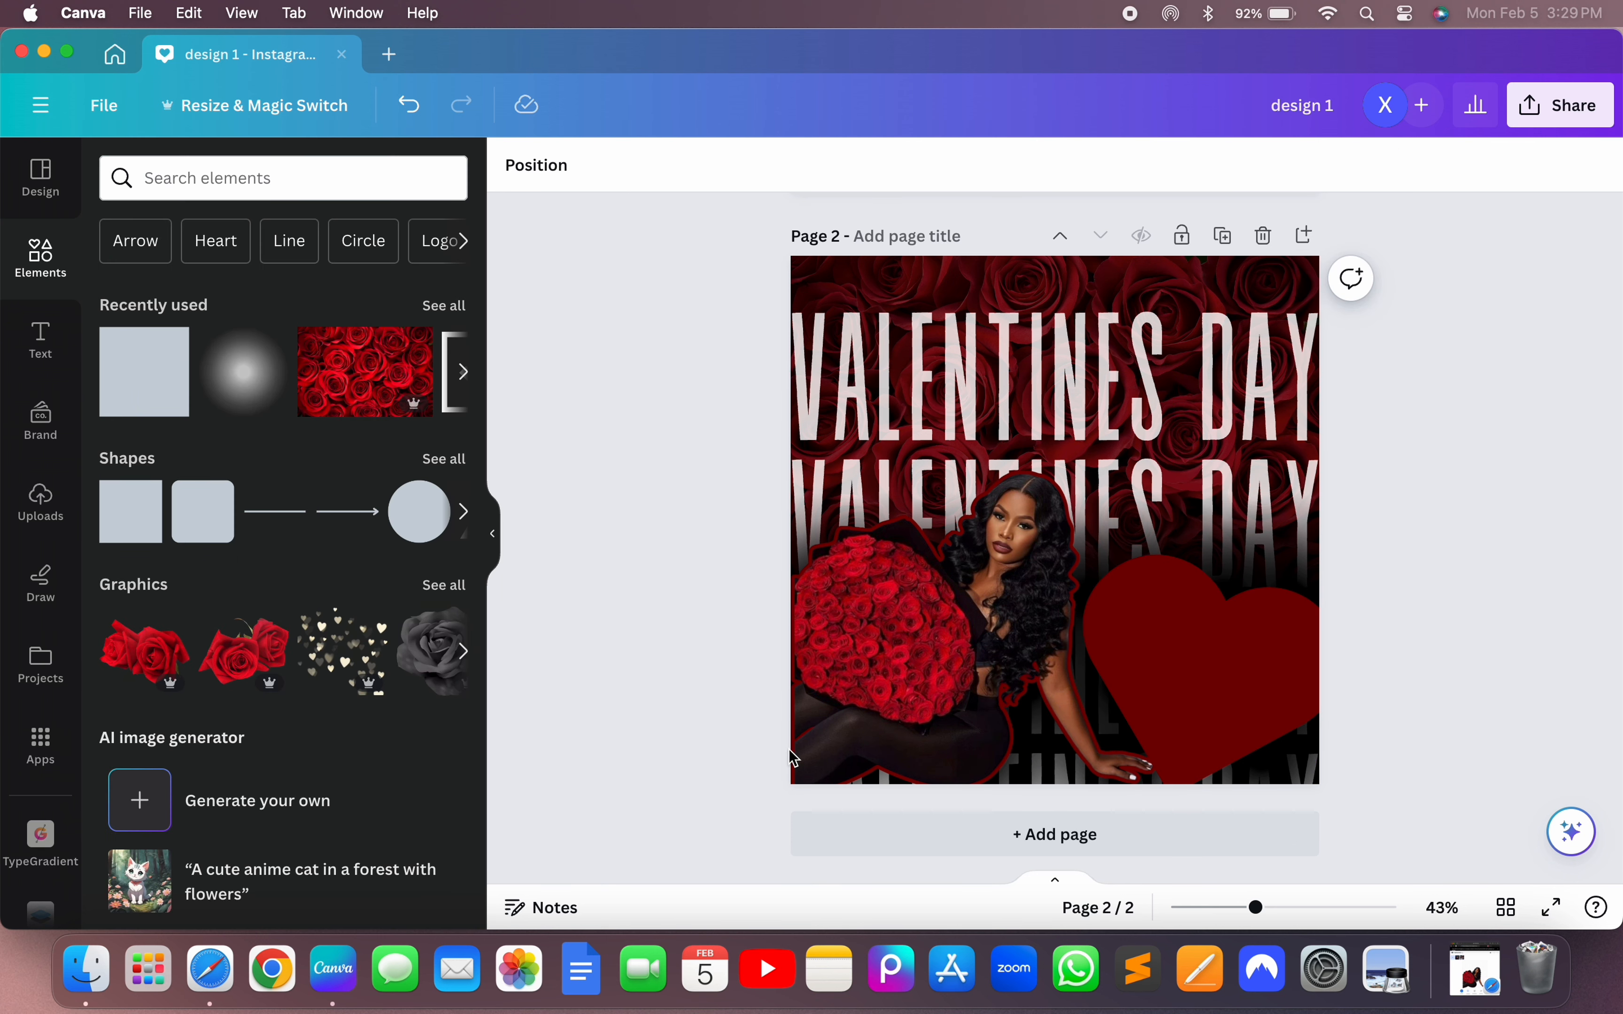
- Add a subheading reading "RECIEVE 25%" with "YOUR NEXT BOOKING" starting on a new line
left_click(42, 346)
left_click(326, 545)
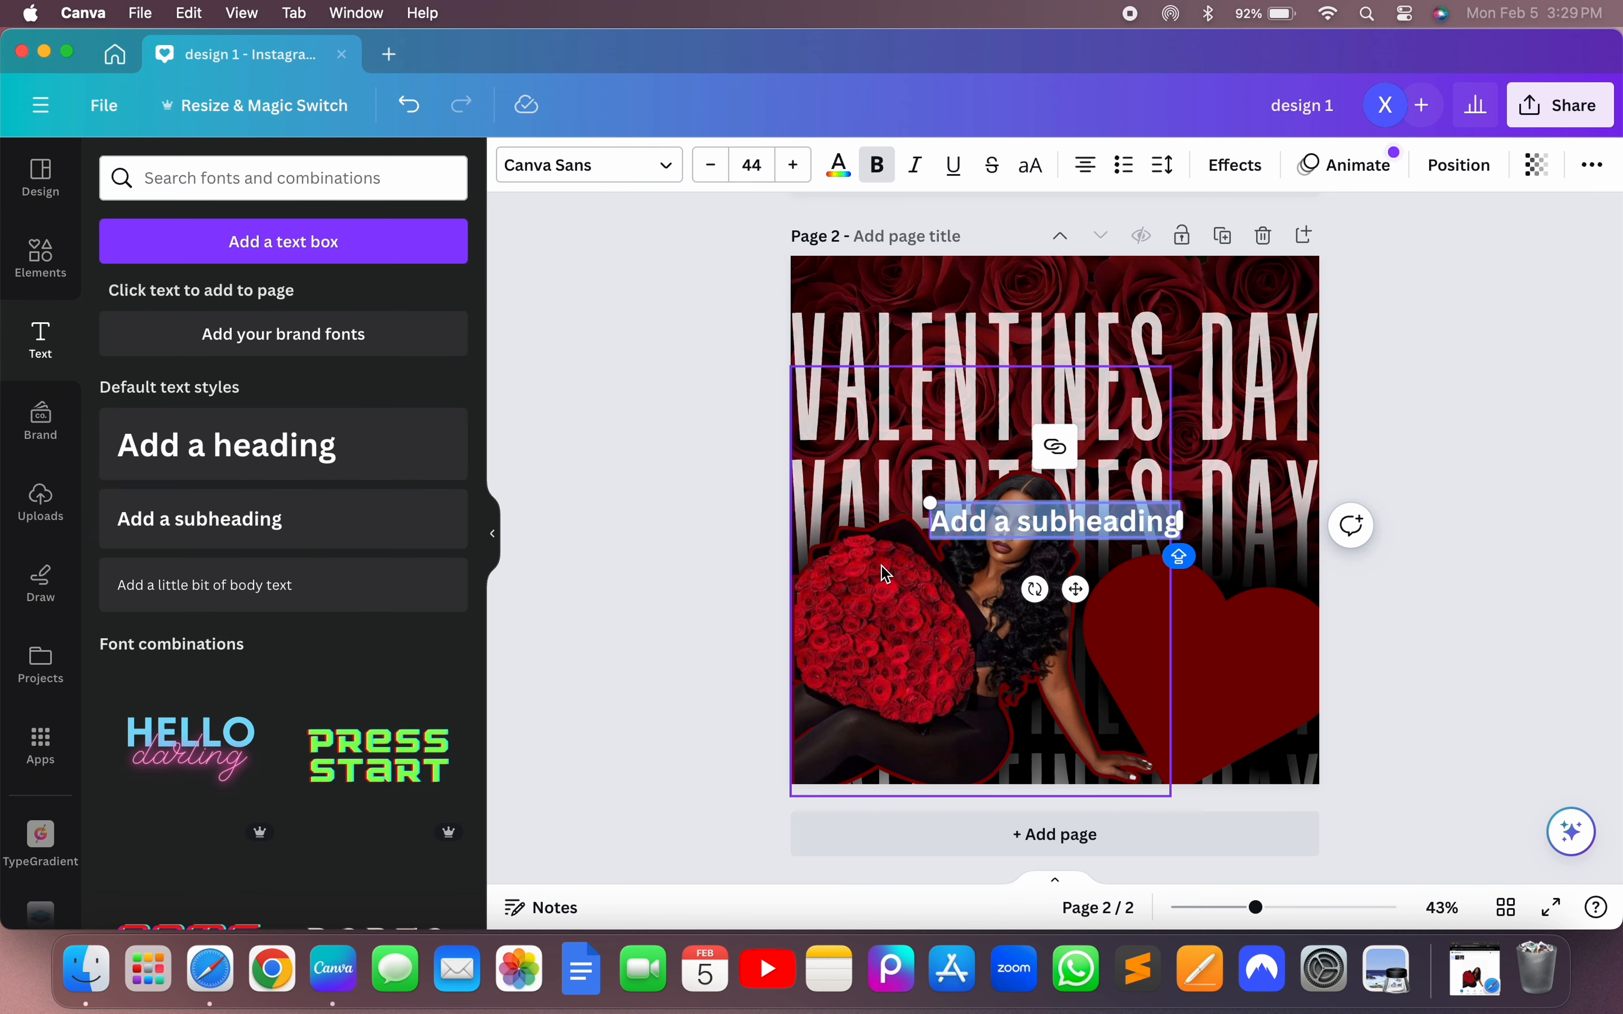
type("RECEIV")
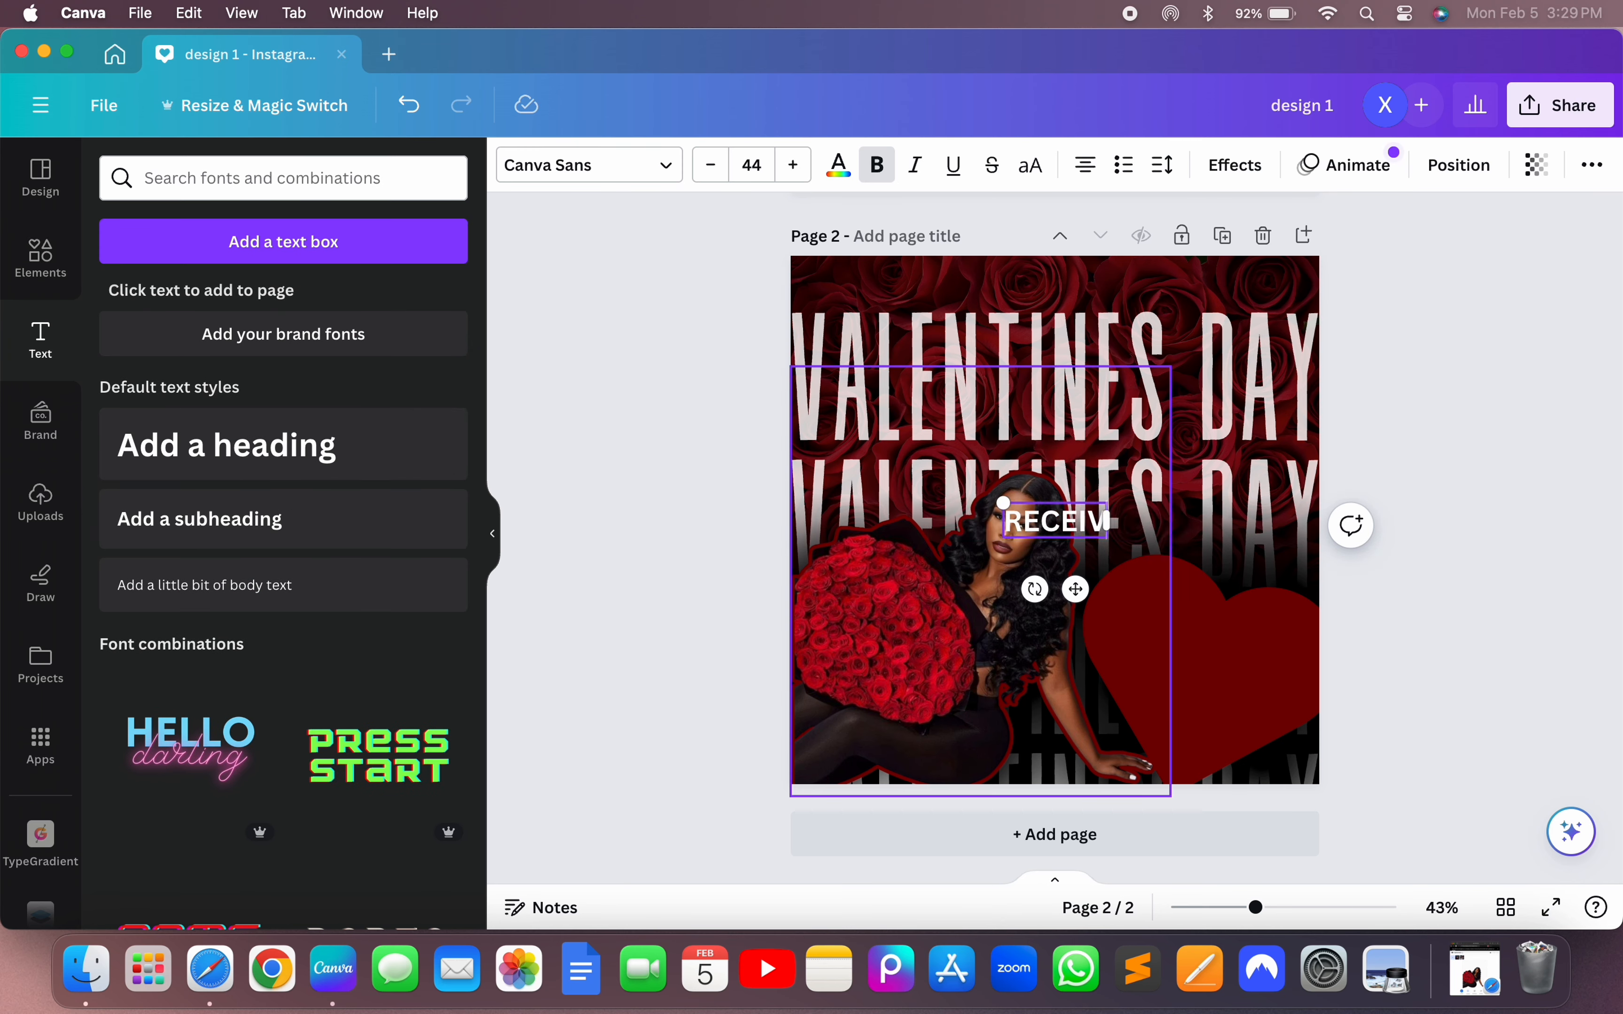
type("E")
key("BackSpace")
key("BackSpace")
key("BackSpace")
key("BackSpace")
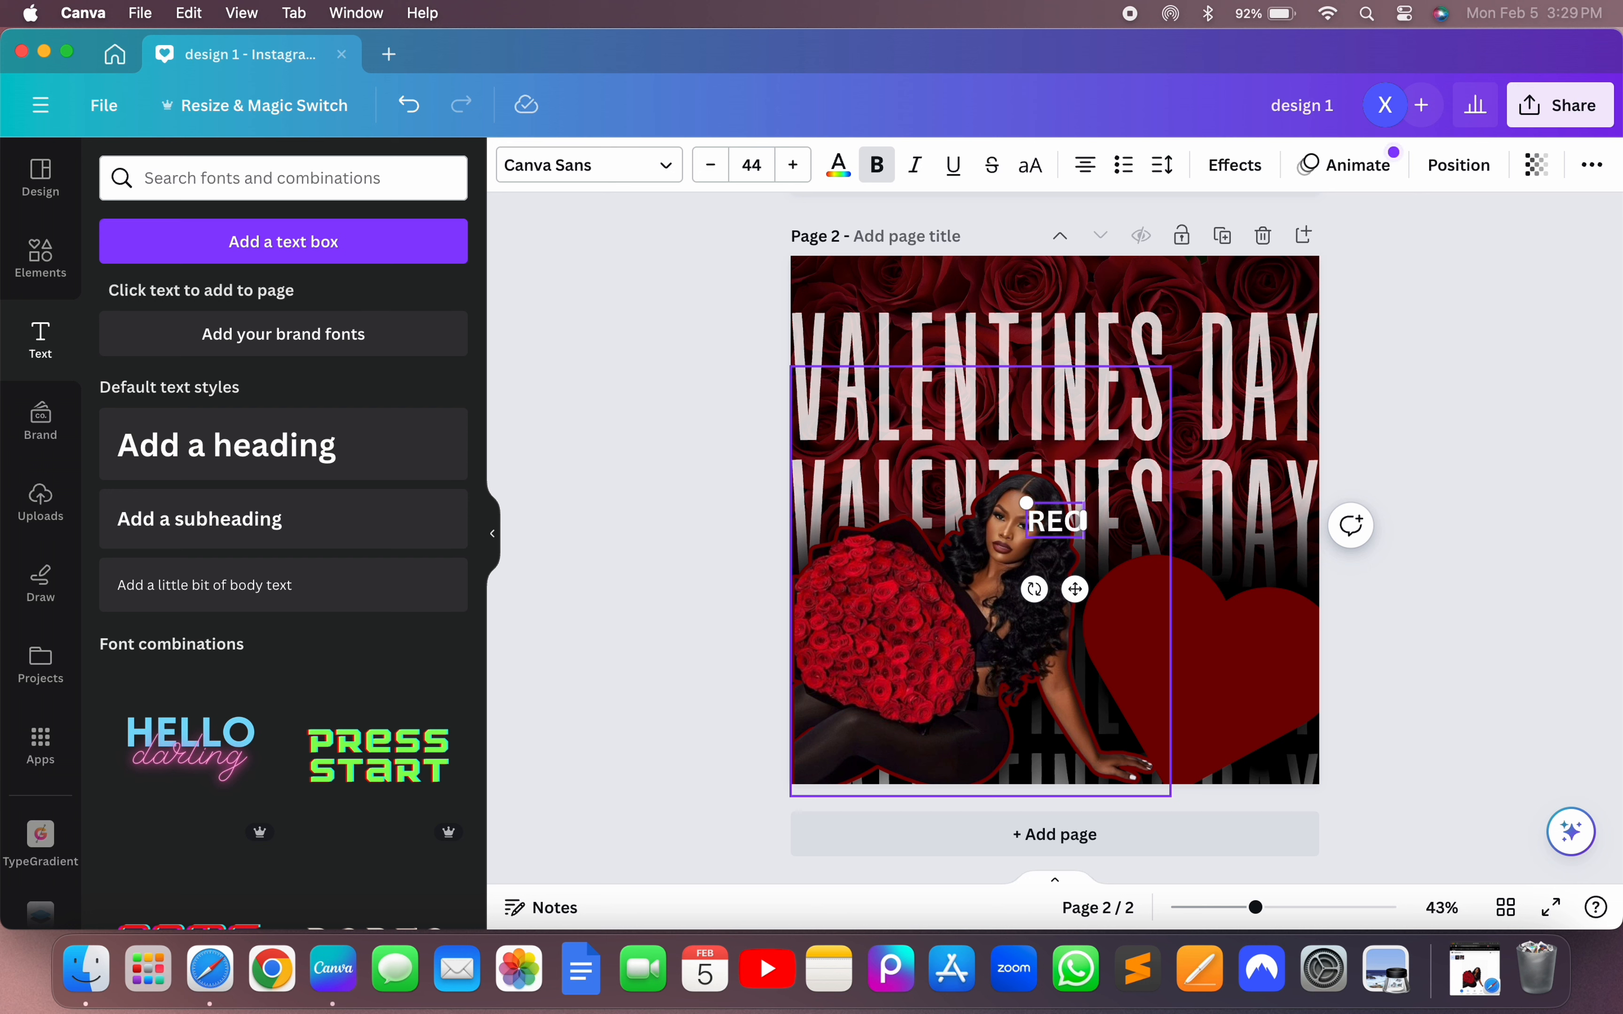
type("IEVE")
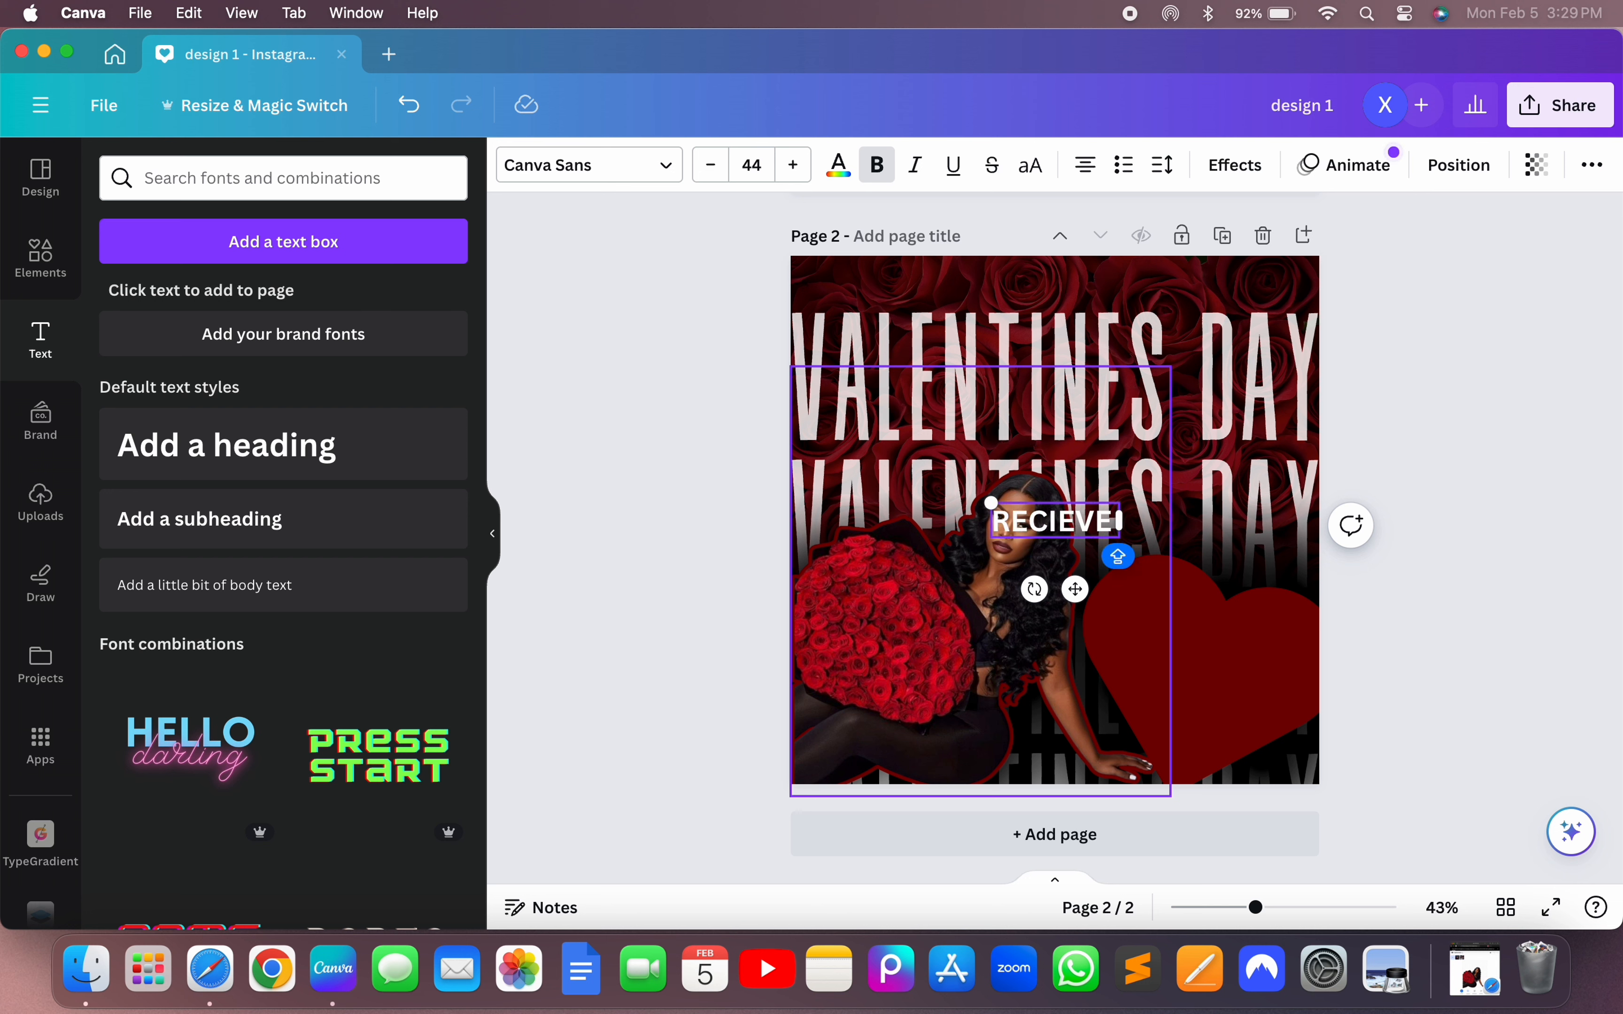
type(" 25%")
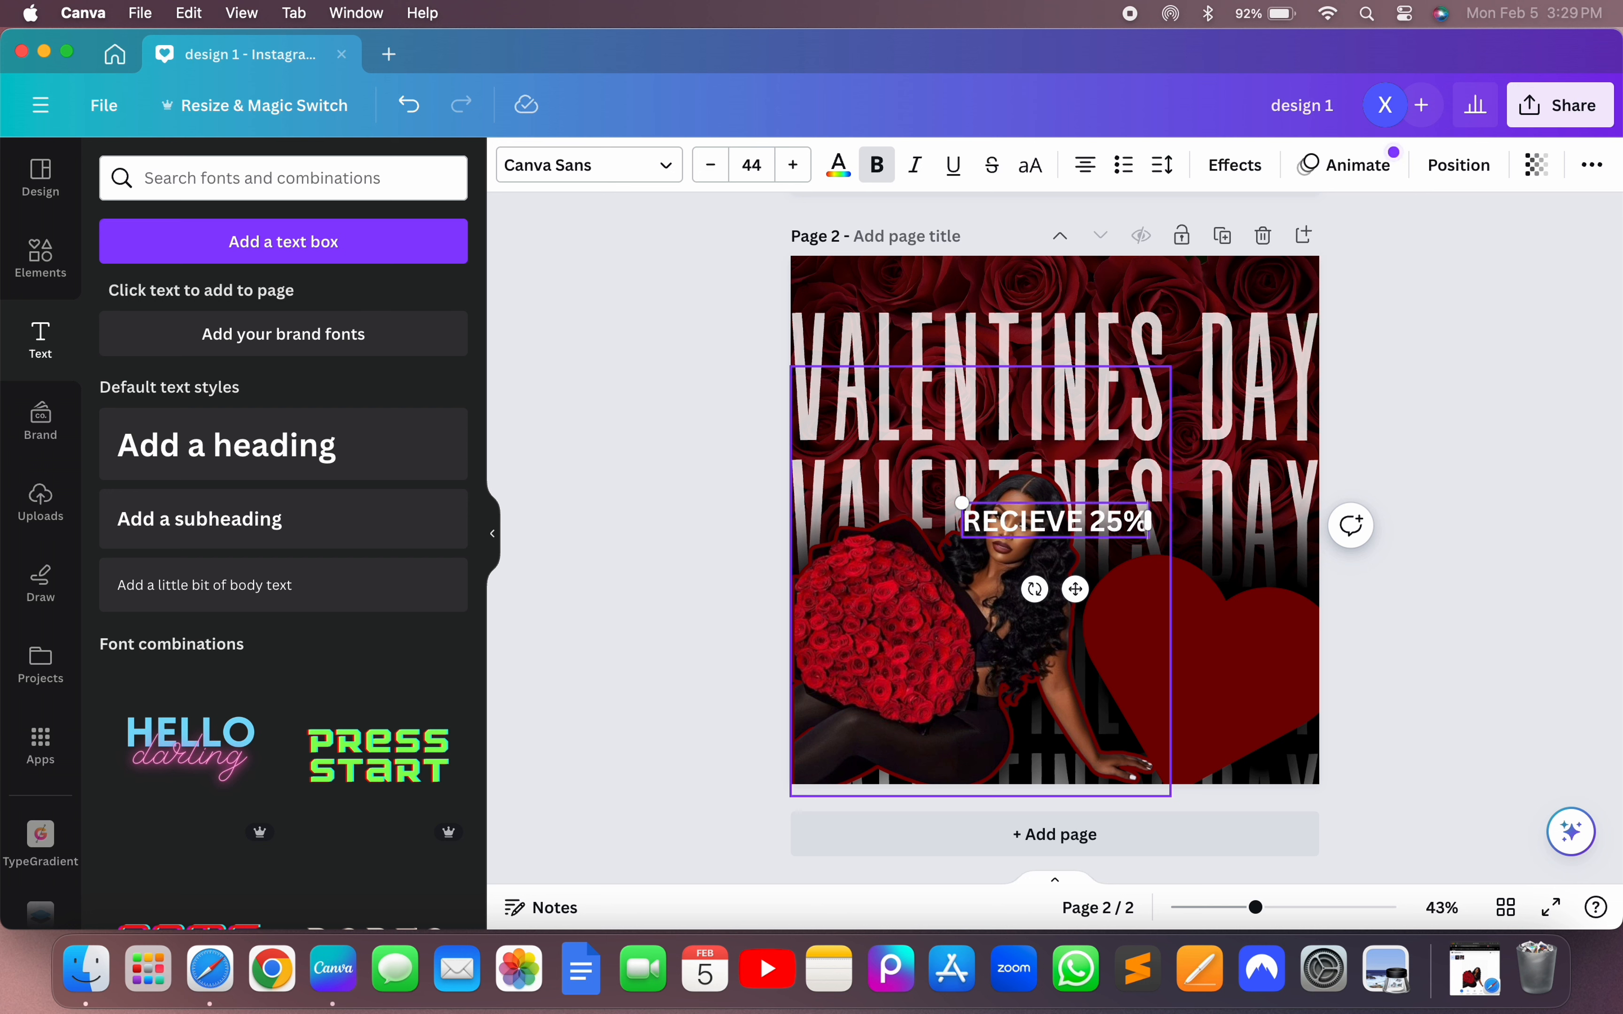
key("Return")
type("YOUR NEXT")
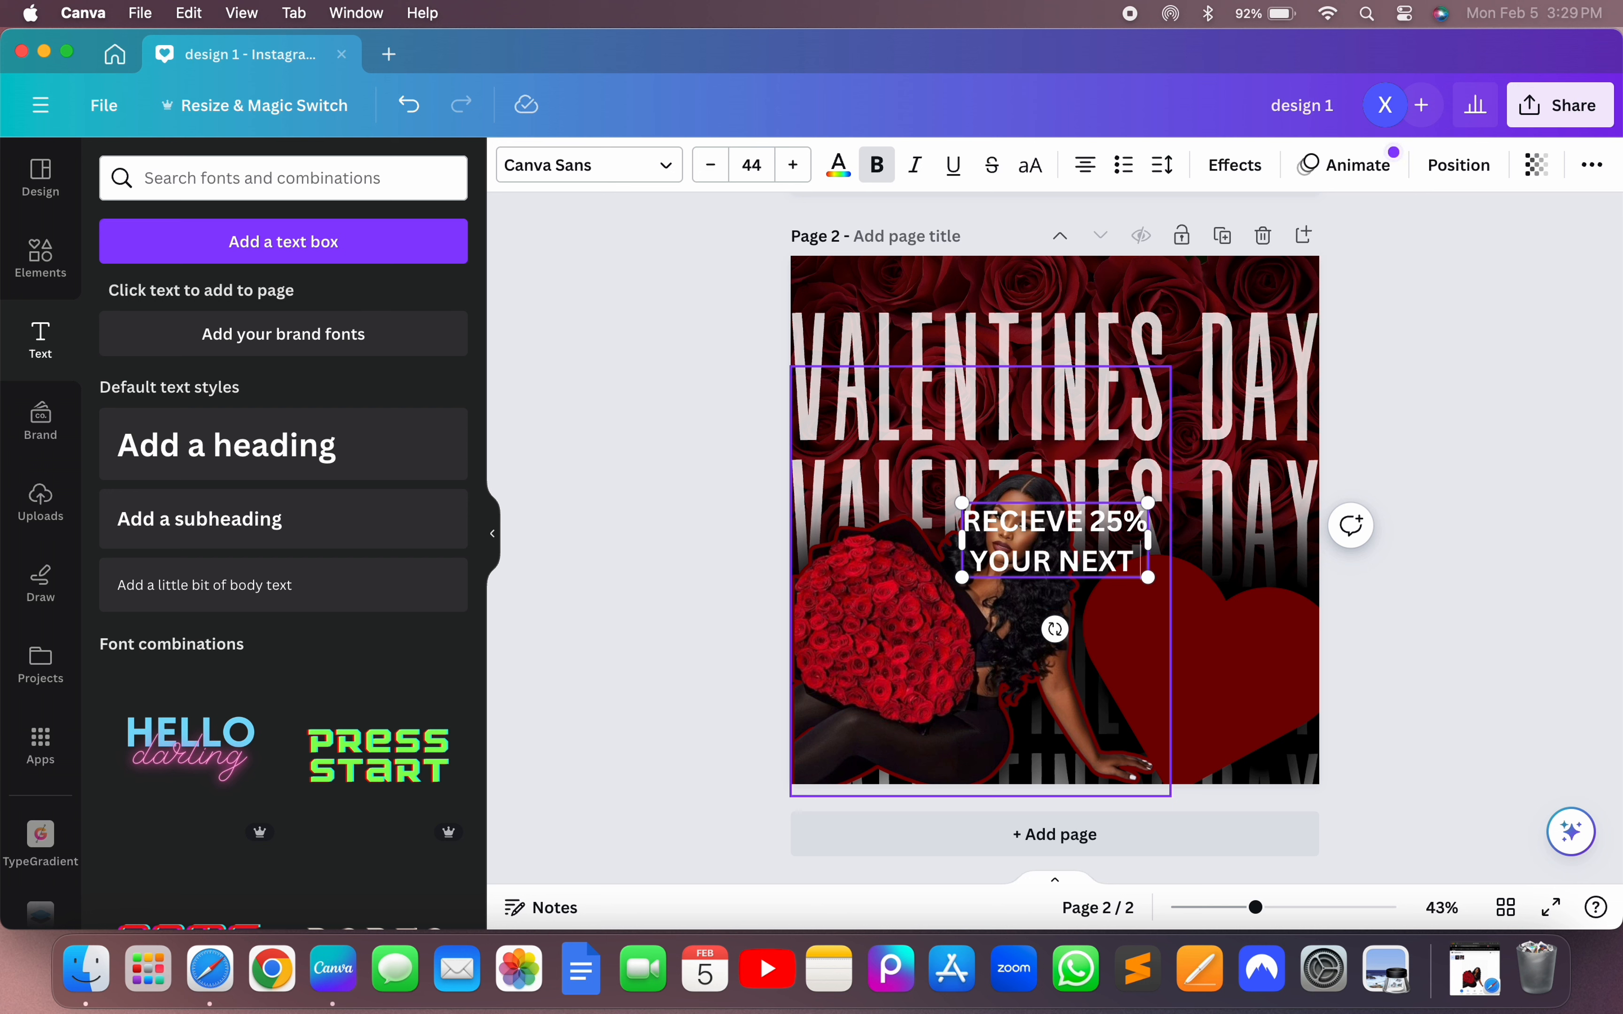
type(" BOOKING")
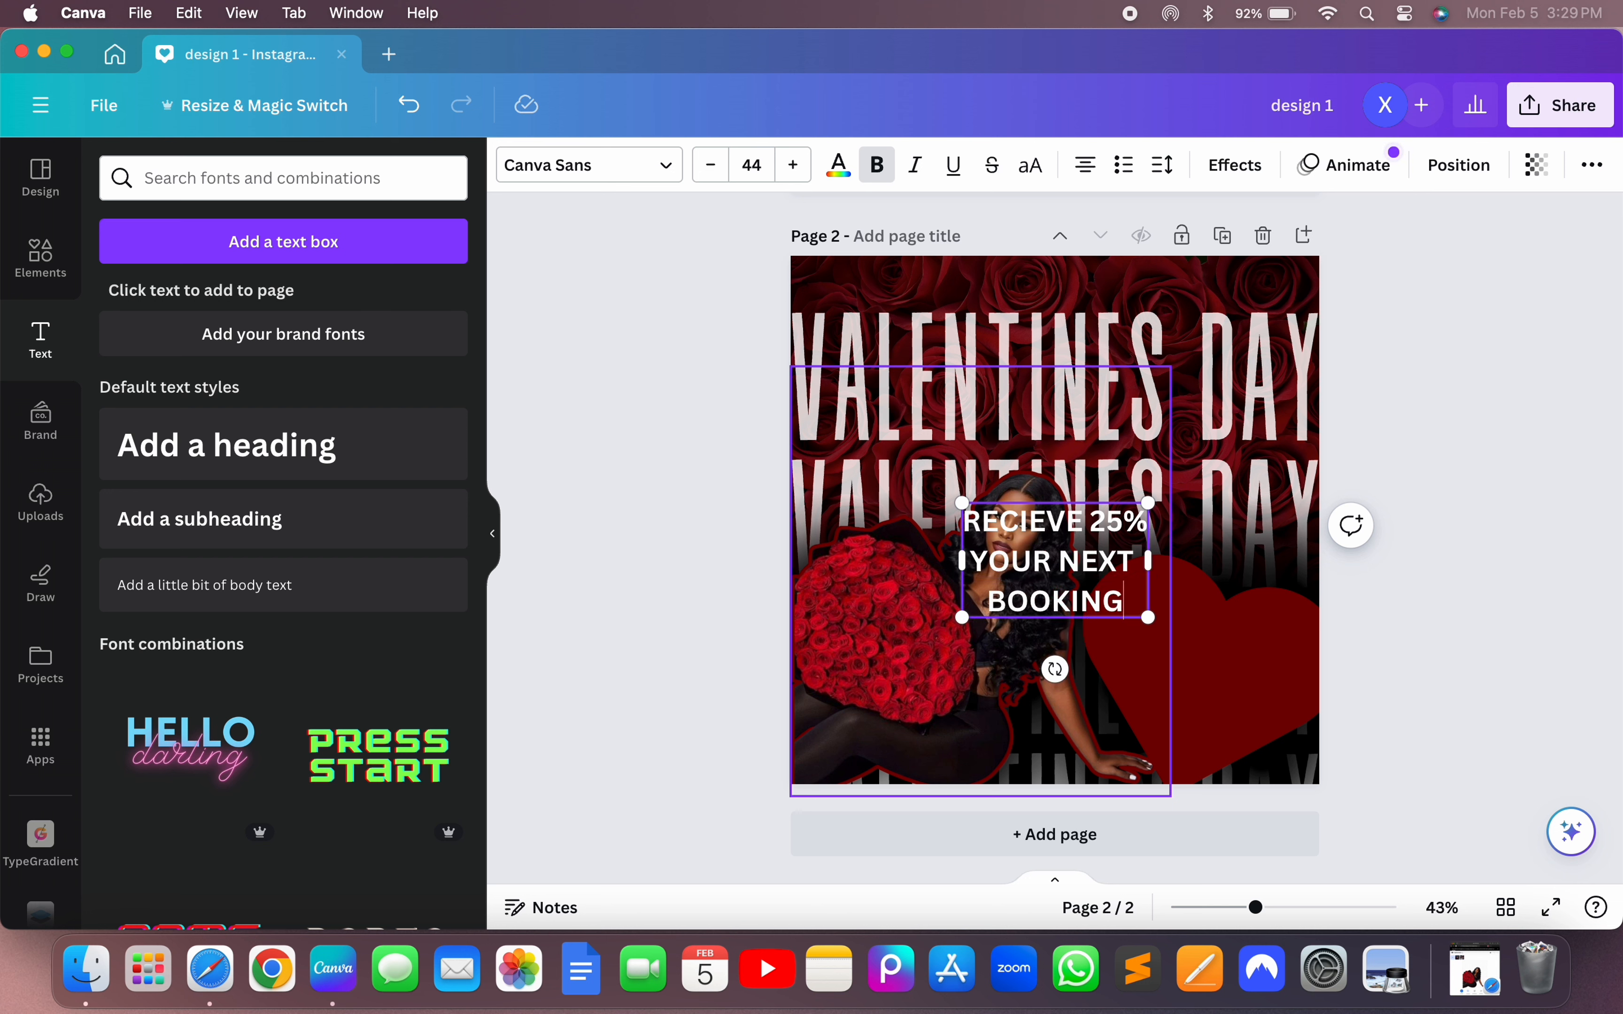
- Select all of the offer text, clear the TALL font search and look through the Handwriting fonts
triple_click(1019, 554)
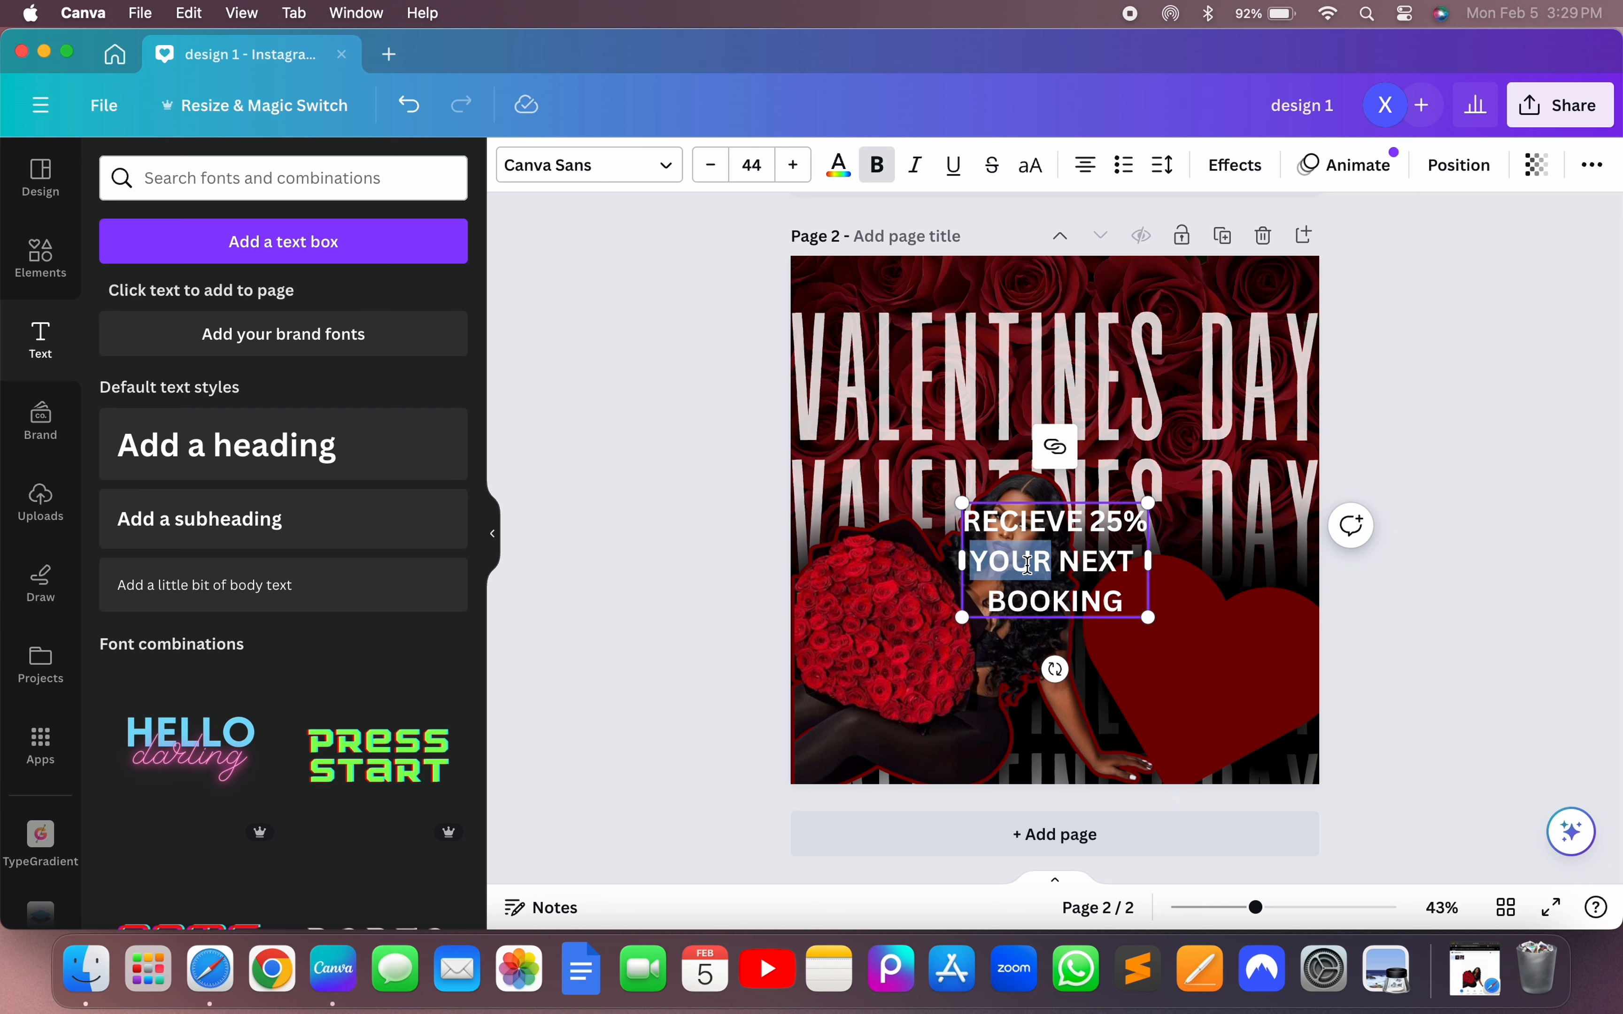
left_click(967, 523)
left_click_drag(967, 523, 1132, 606)
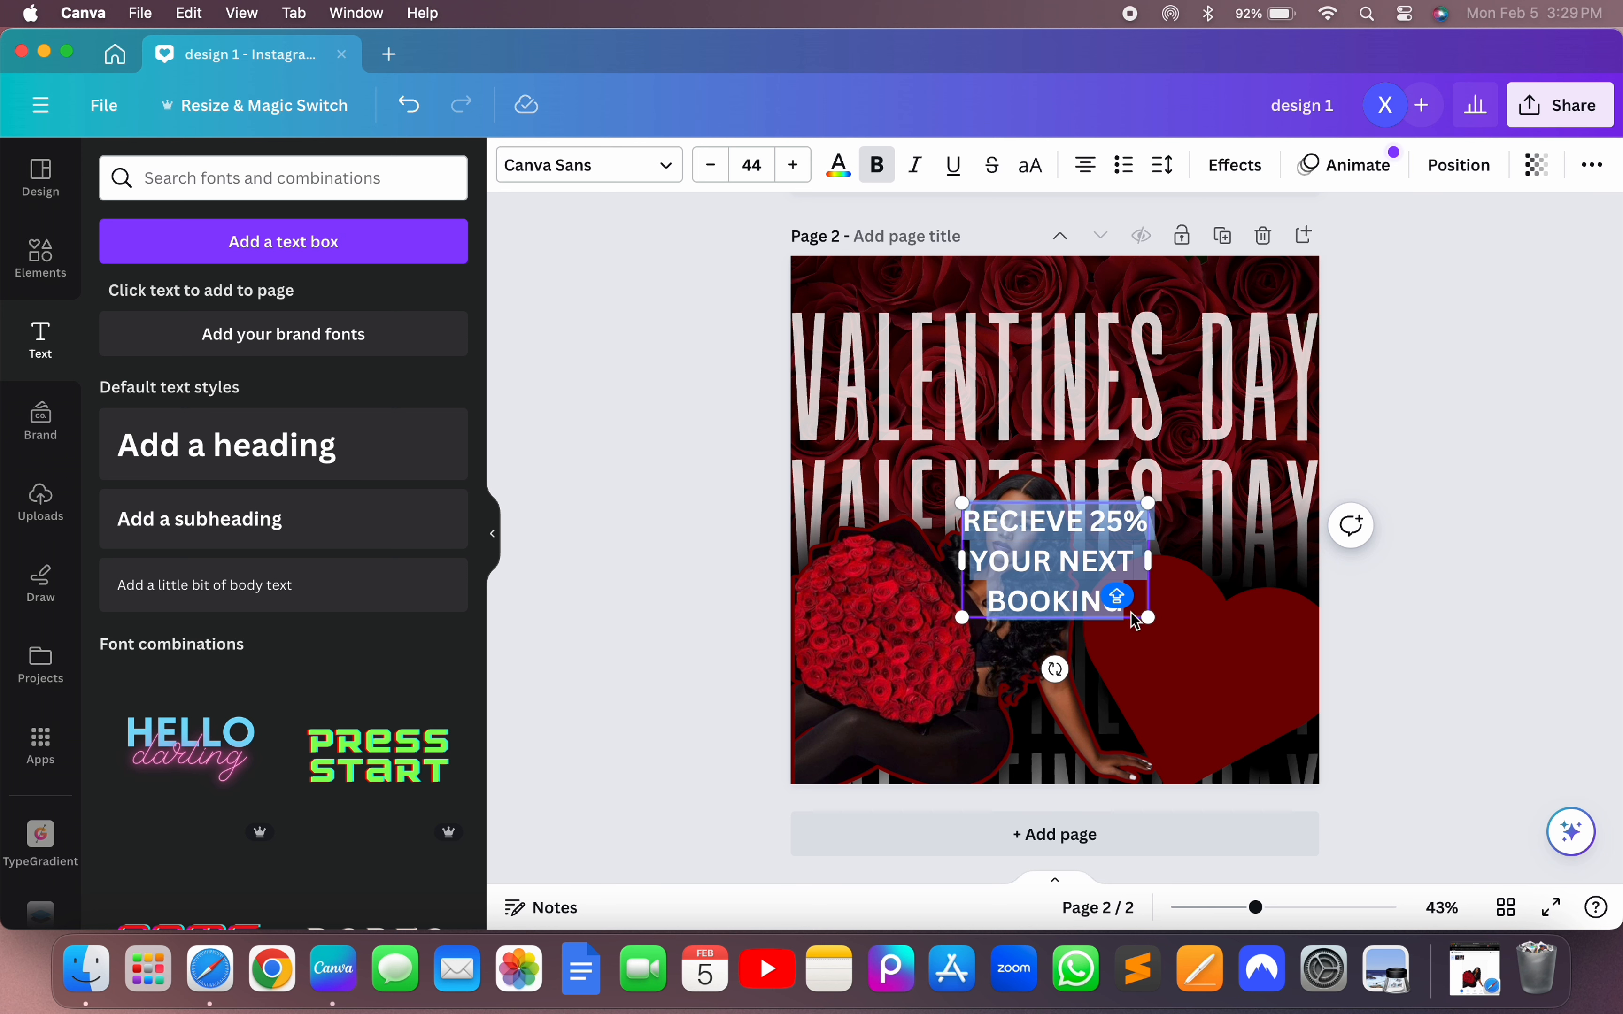
left_click(664, 166)
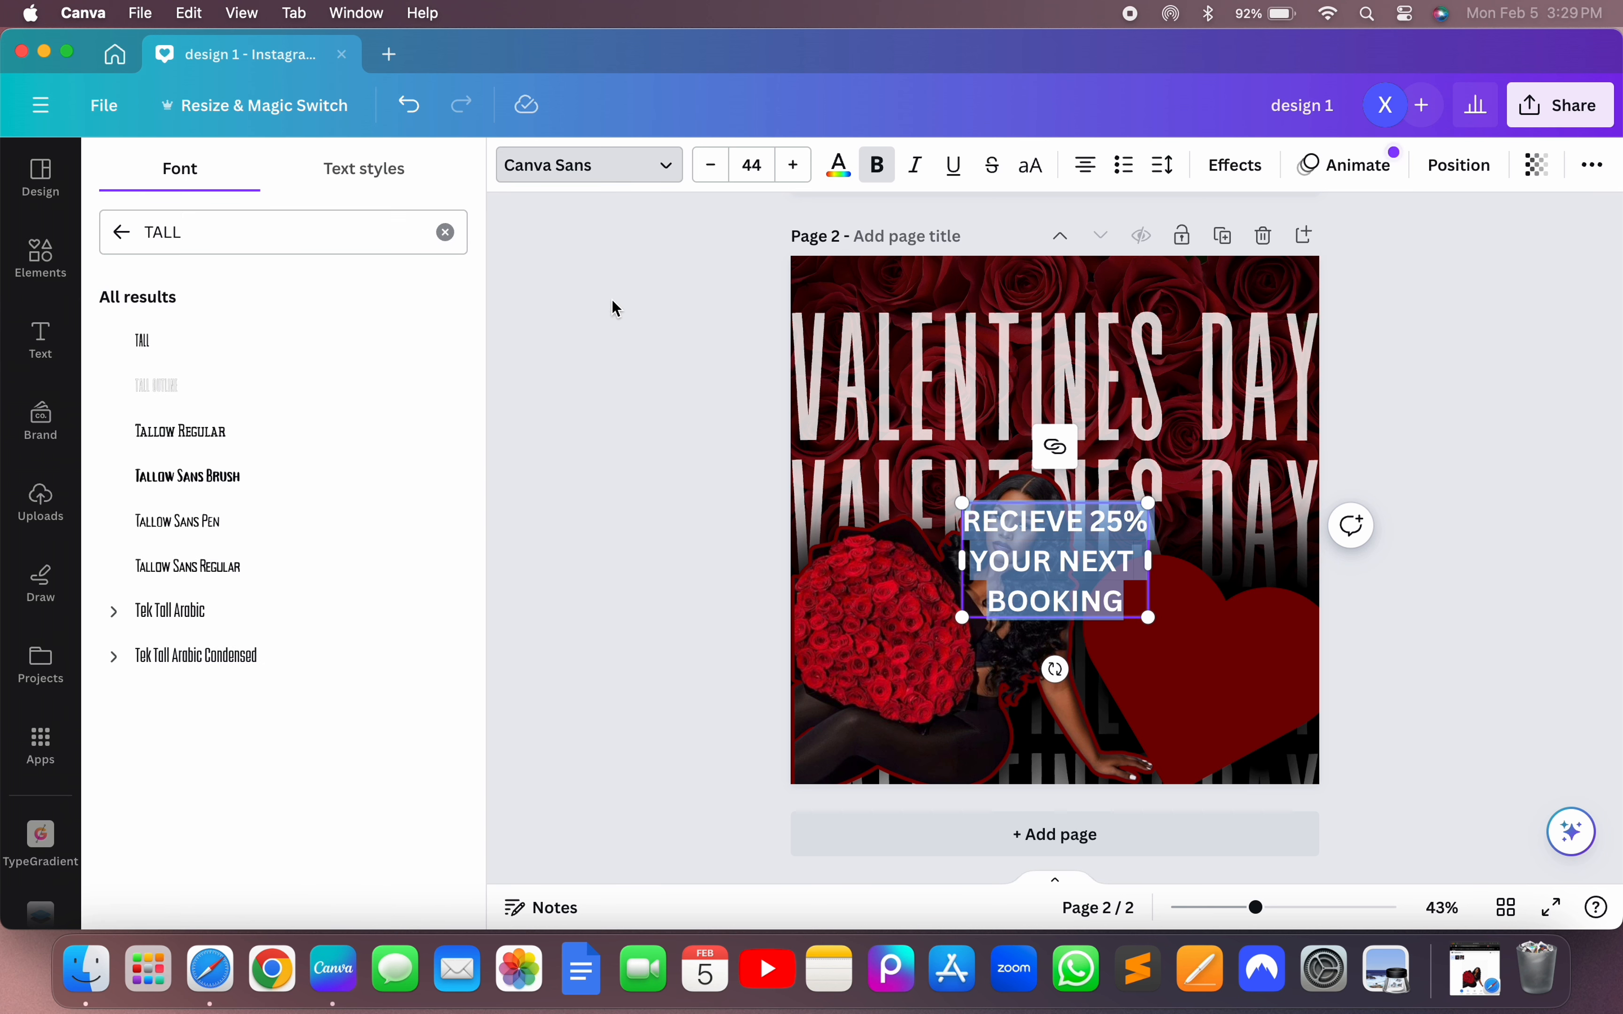
left_click(445, 232)
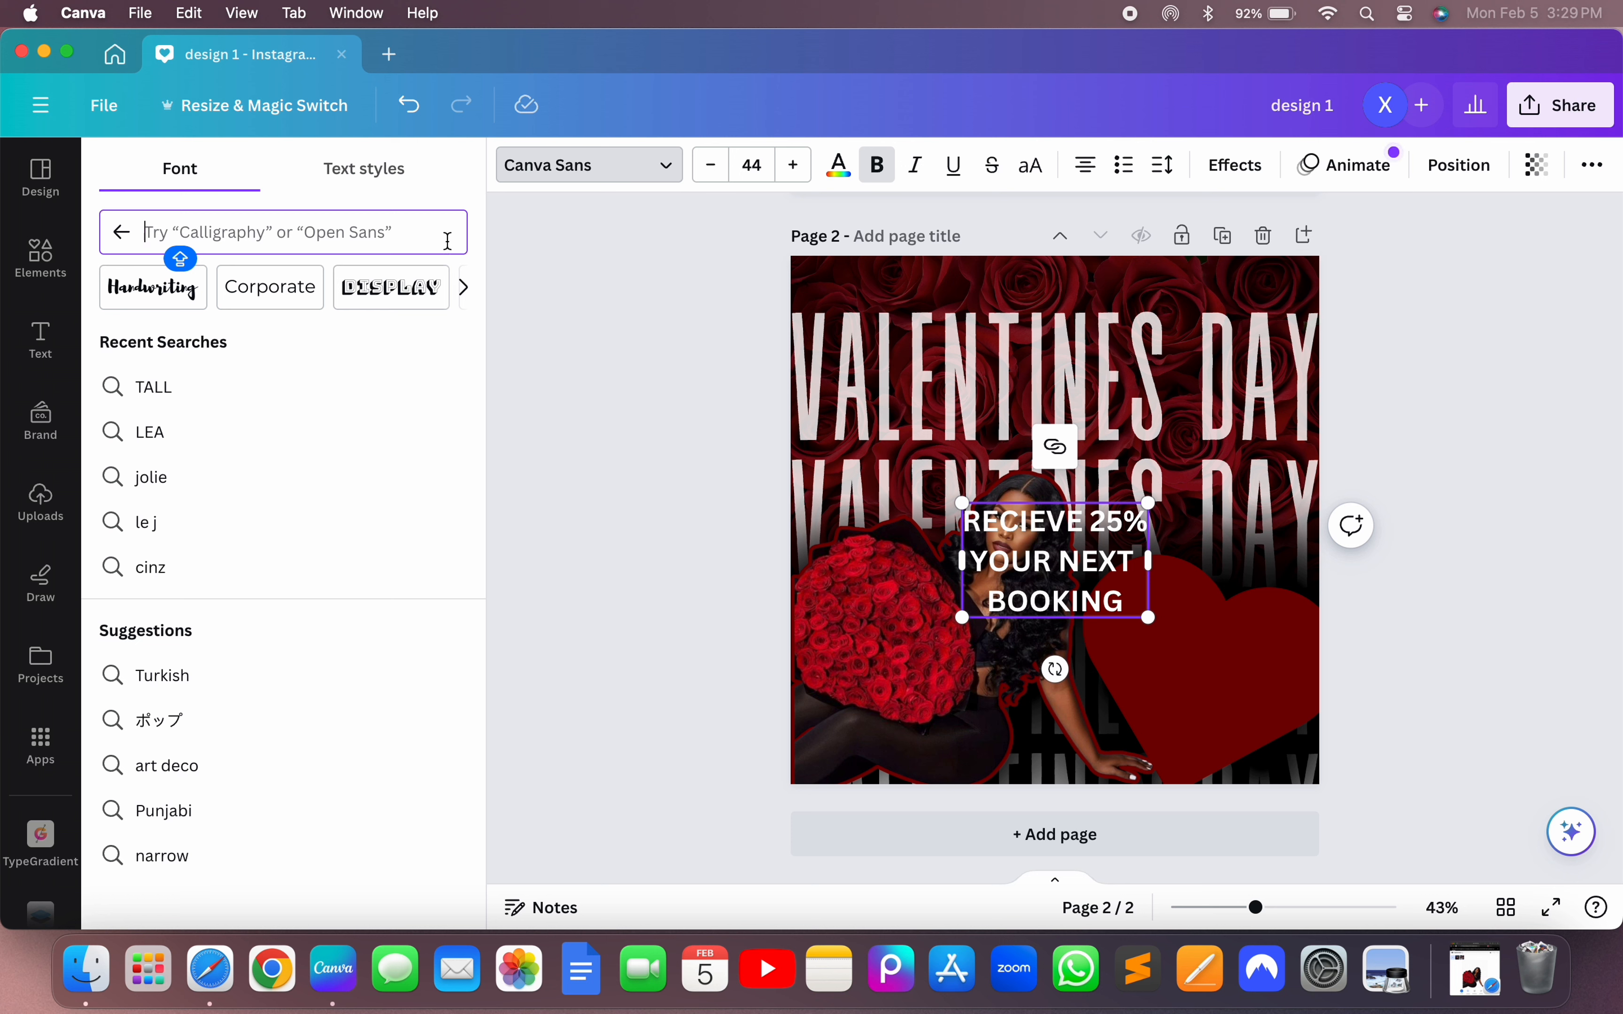
left_click(968, 520)
left_click_drag(968, 519, 1127, 587)
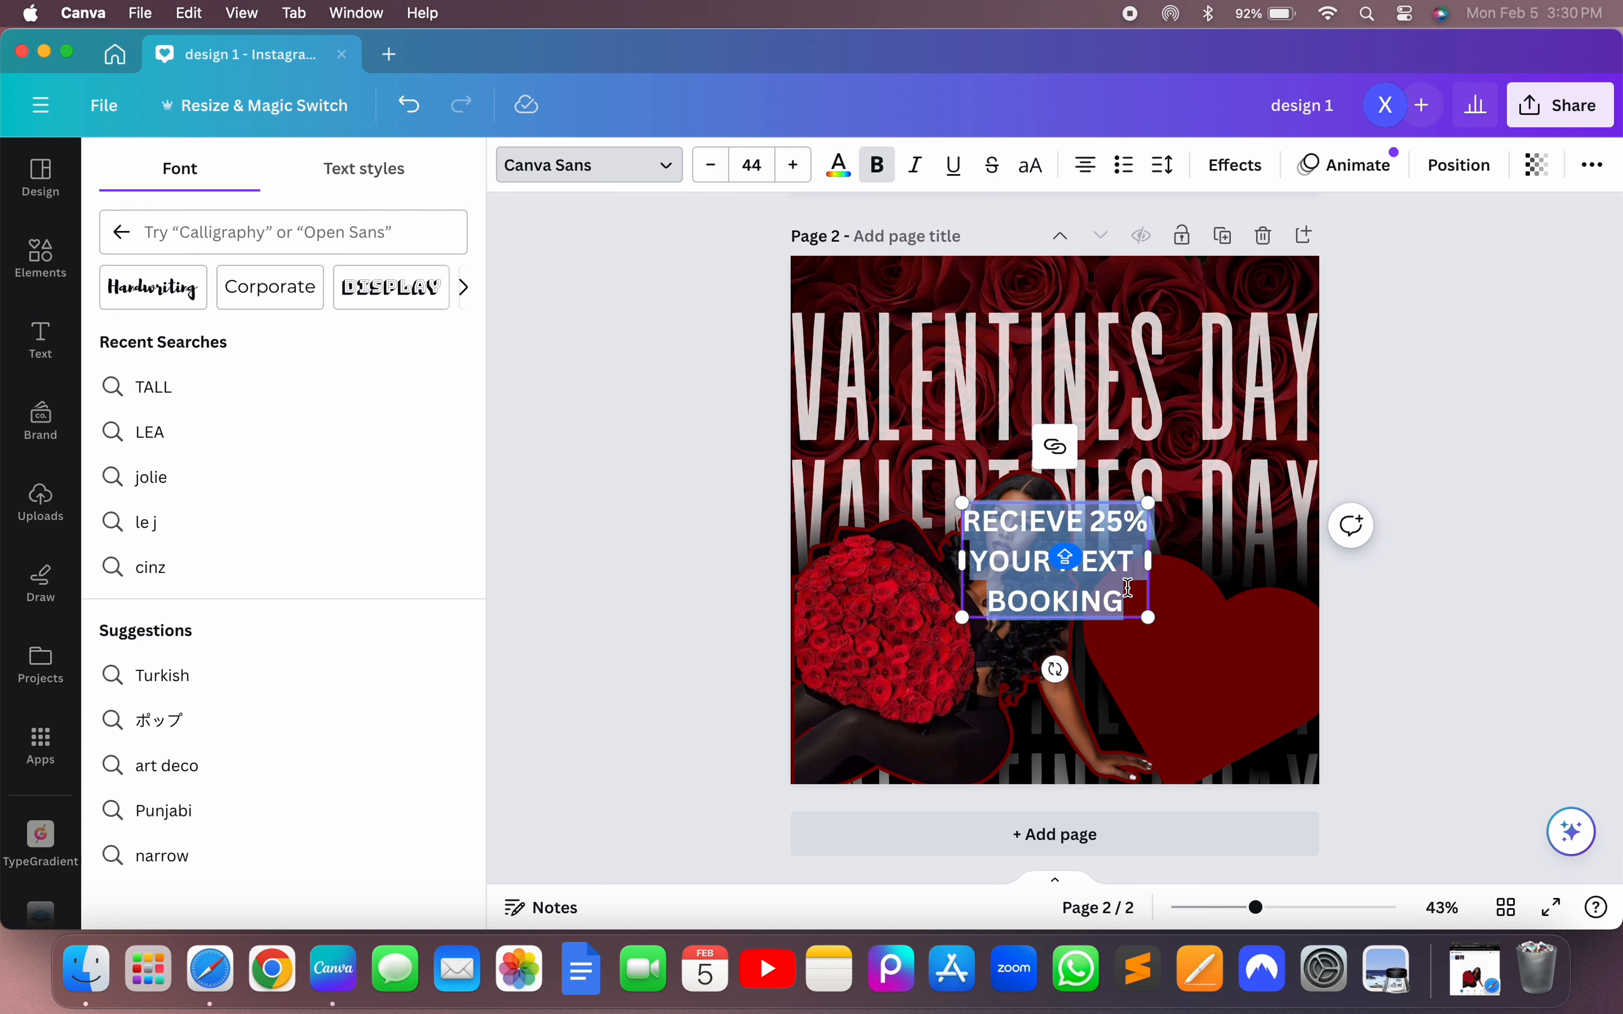
left_click(412, 234)
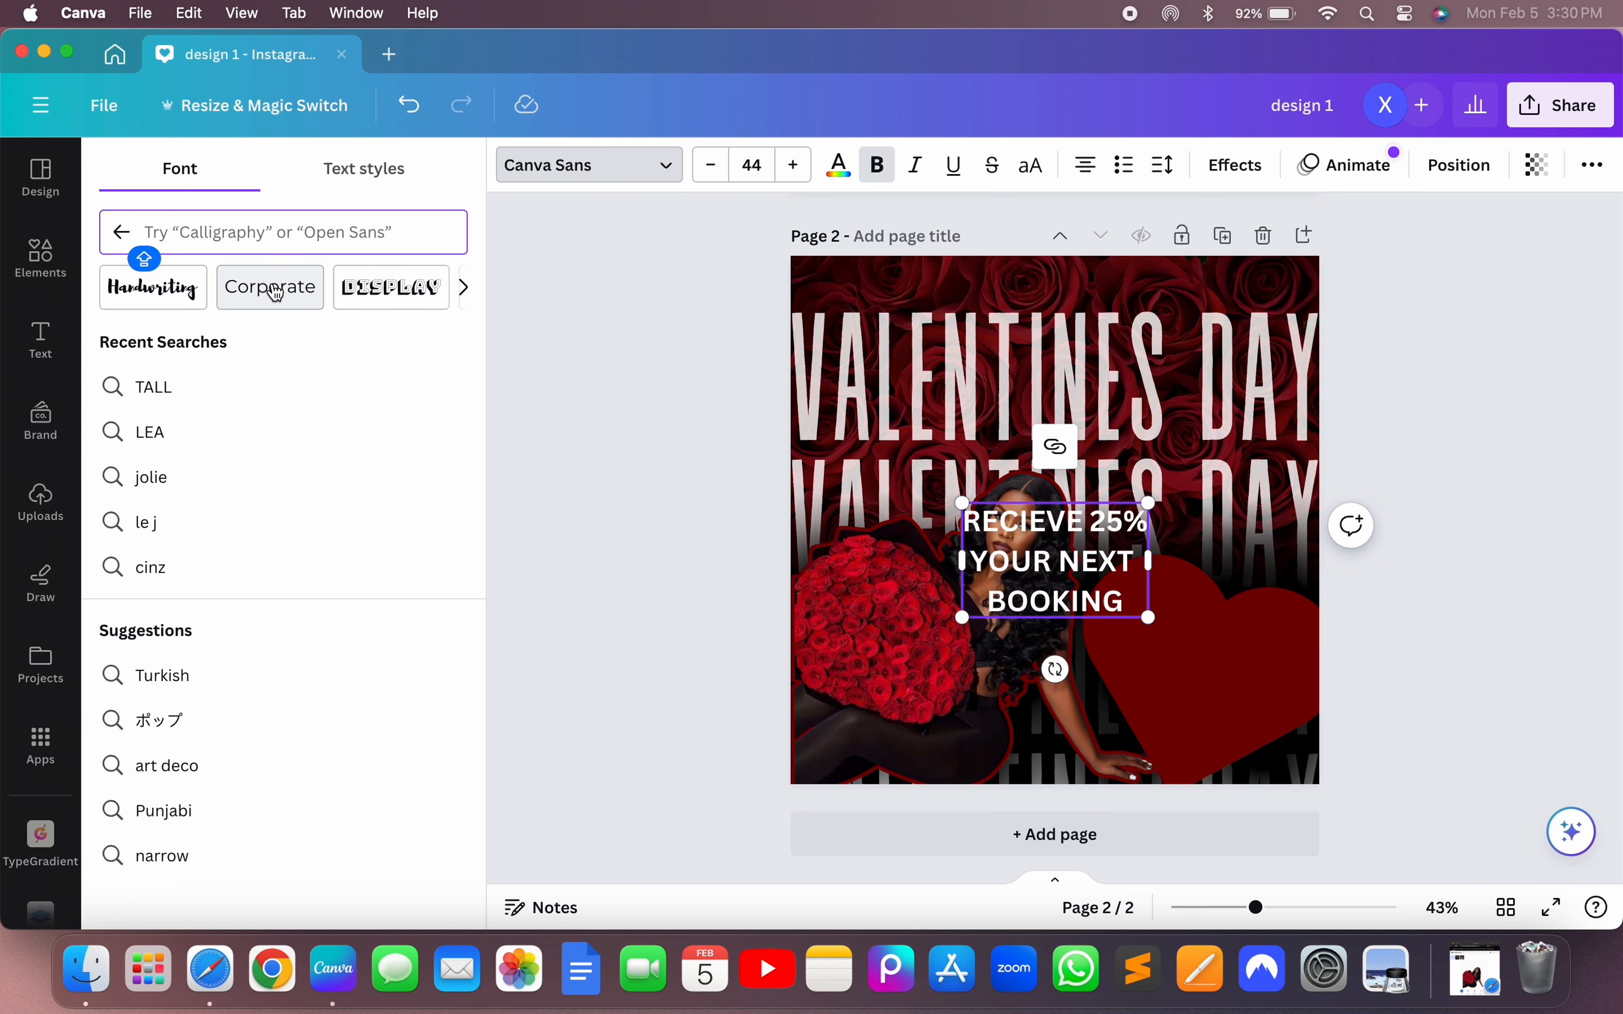
left_click(195, 290)
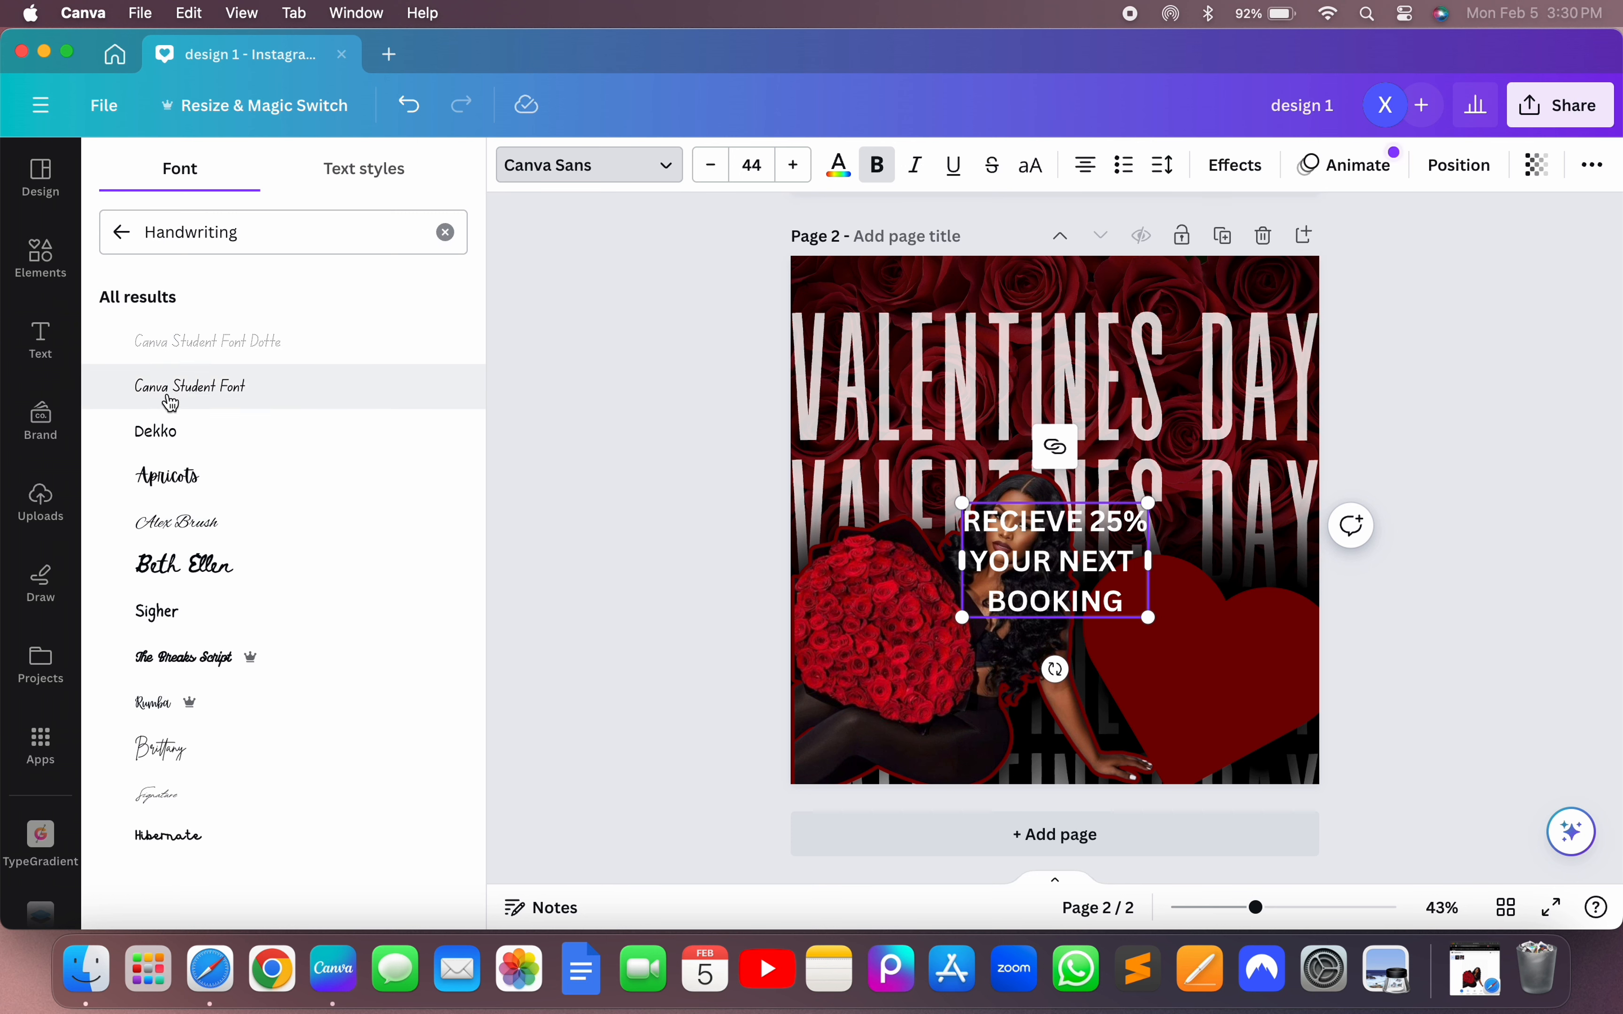
- Leave the Handwriting results and try the offer text in the Bodoni FLF, Calgary and Chloe fonts
left_click(122, 233)
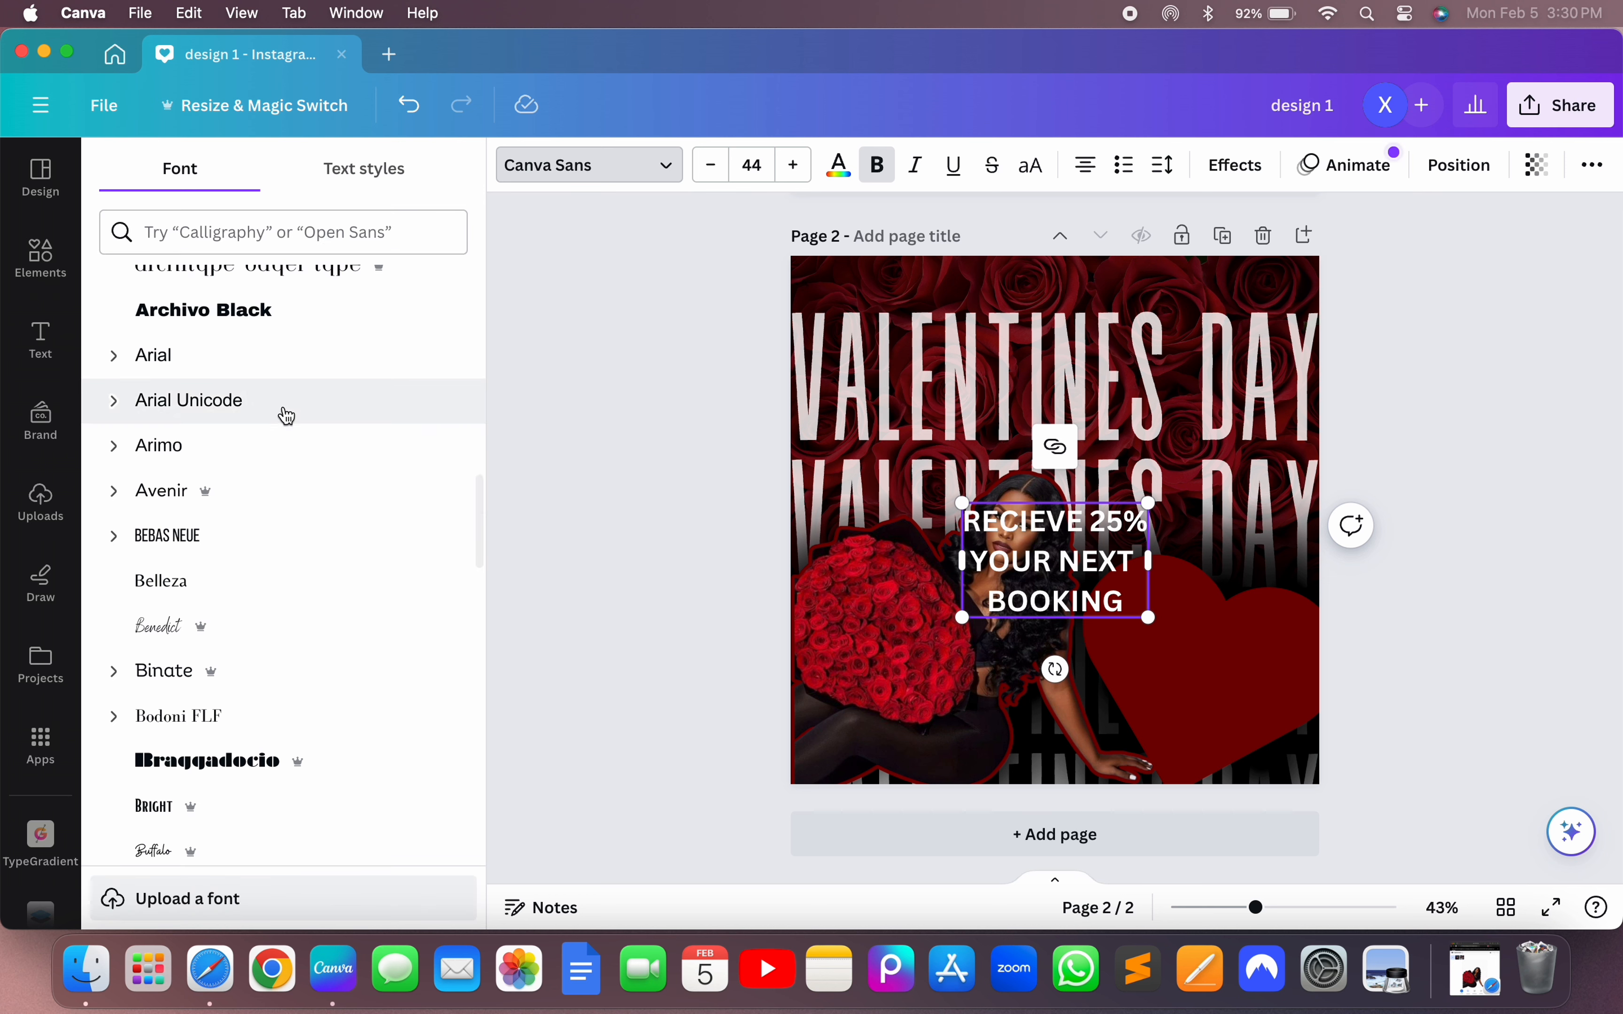
scroll(284, 563, "down", 5)
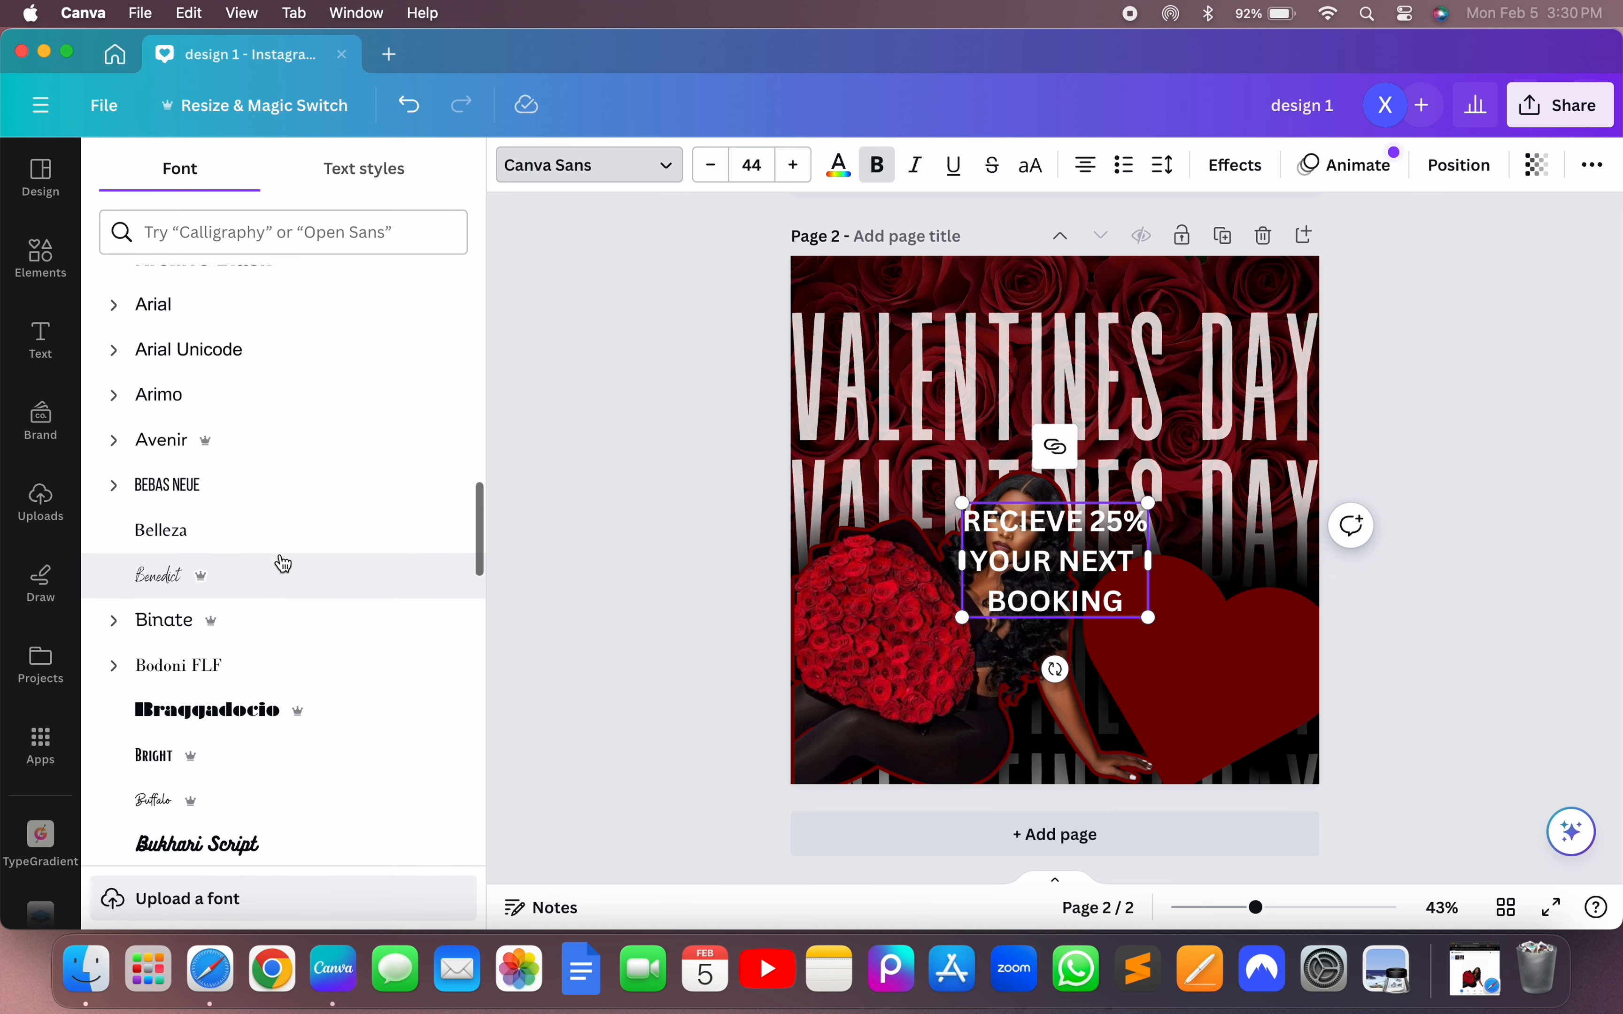
left_click(262, 509)
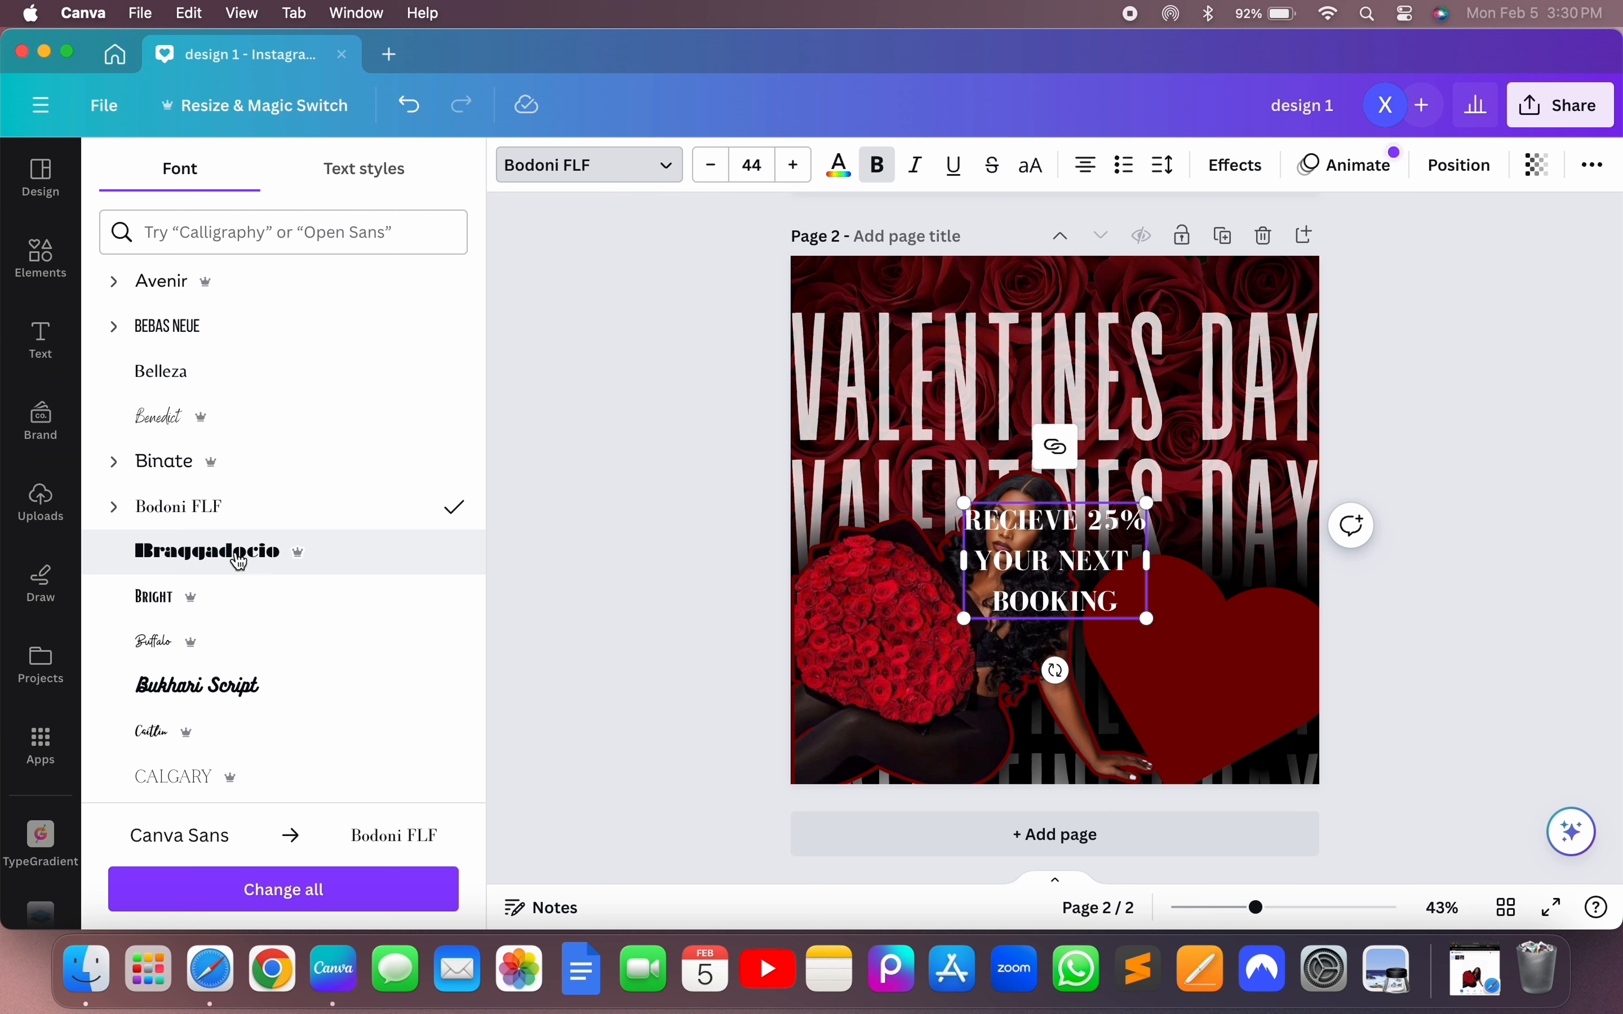
scroll(240, 603, "down", 3)
left_click(240, 666)
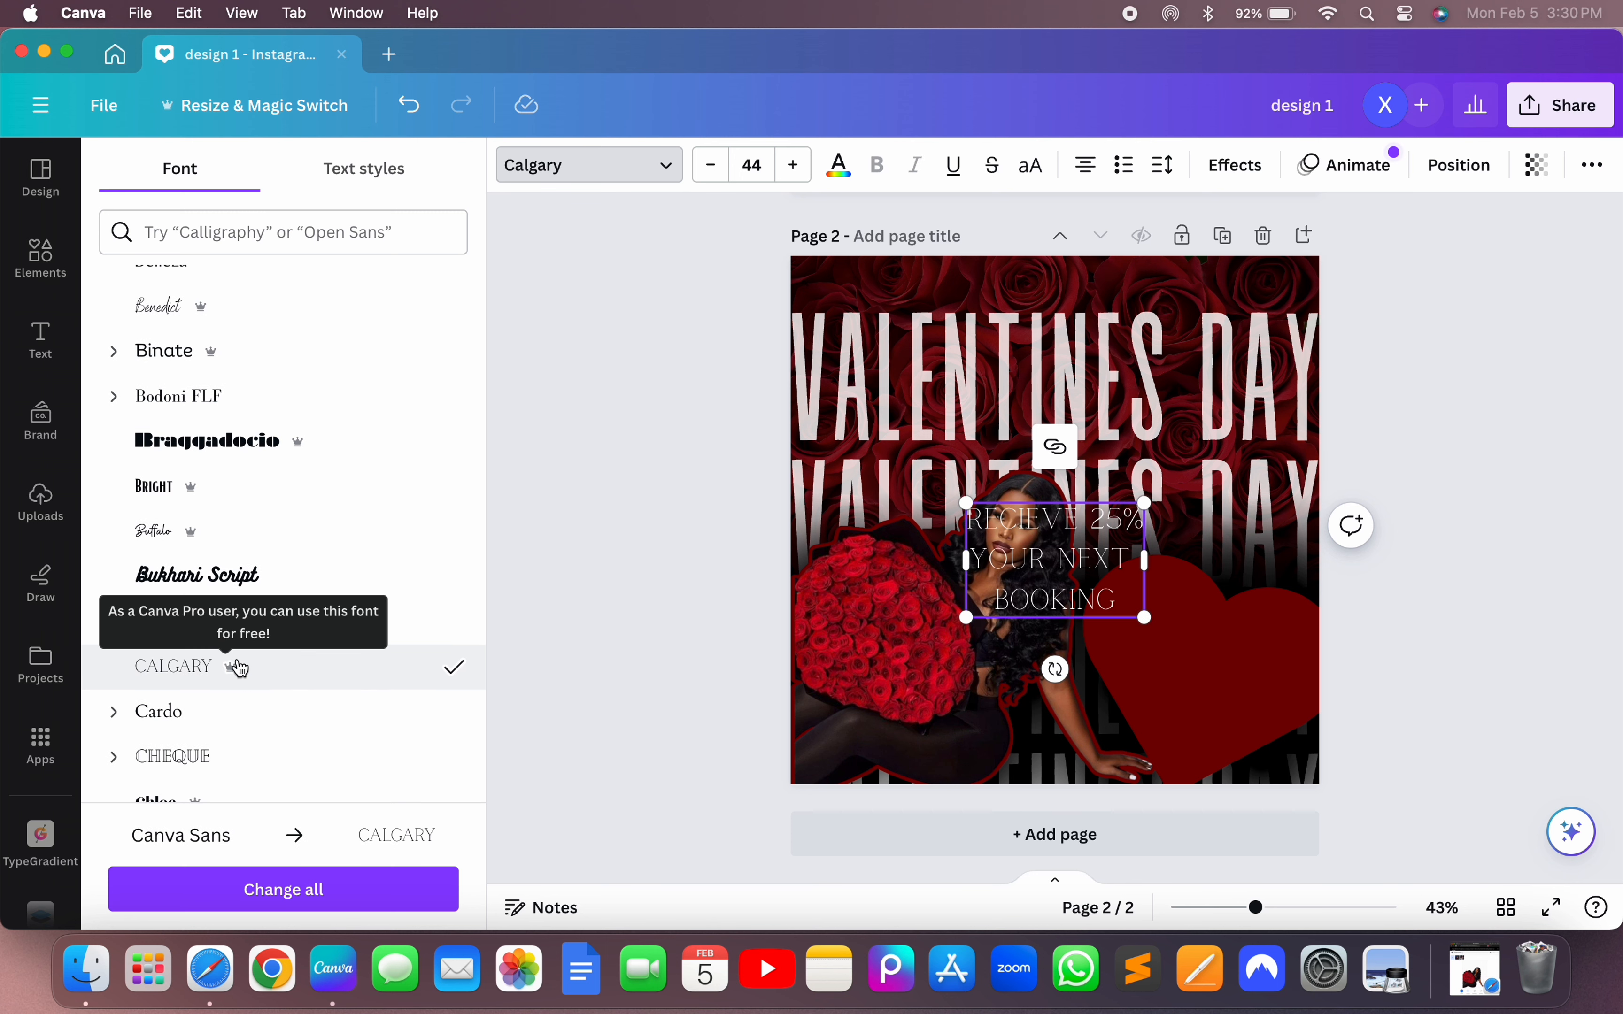
scroll(248, 690, "down", 8)
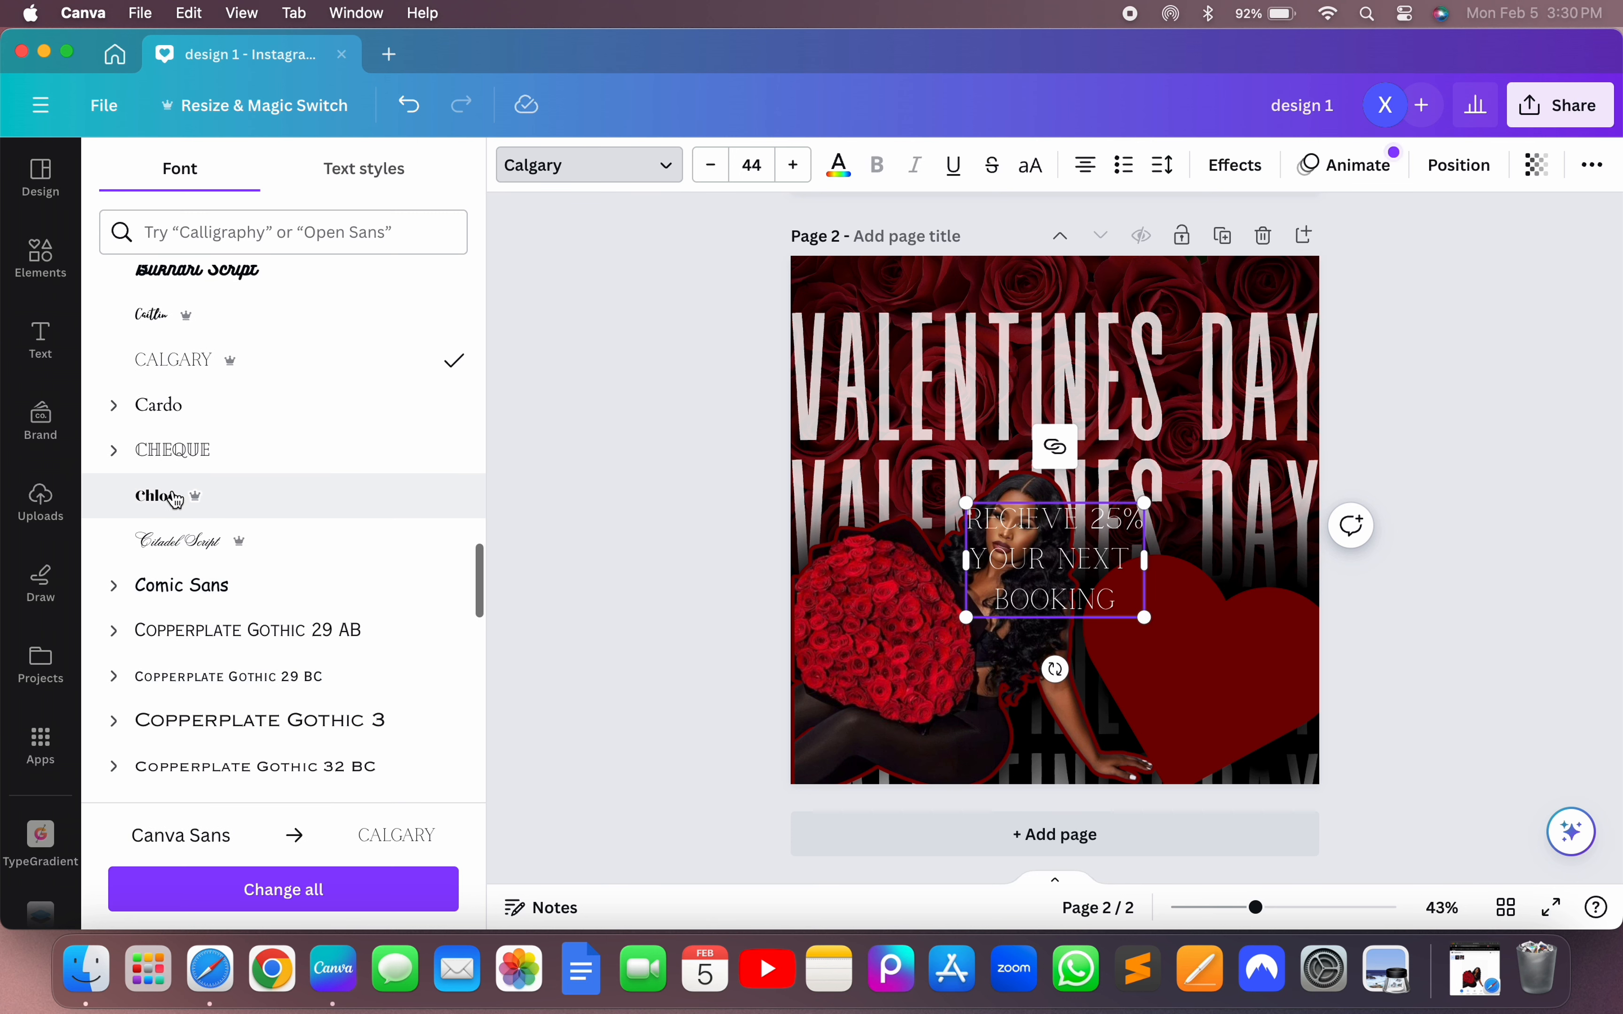
left_click(175, 498)
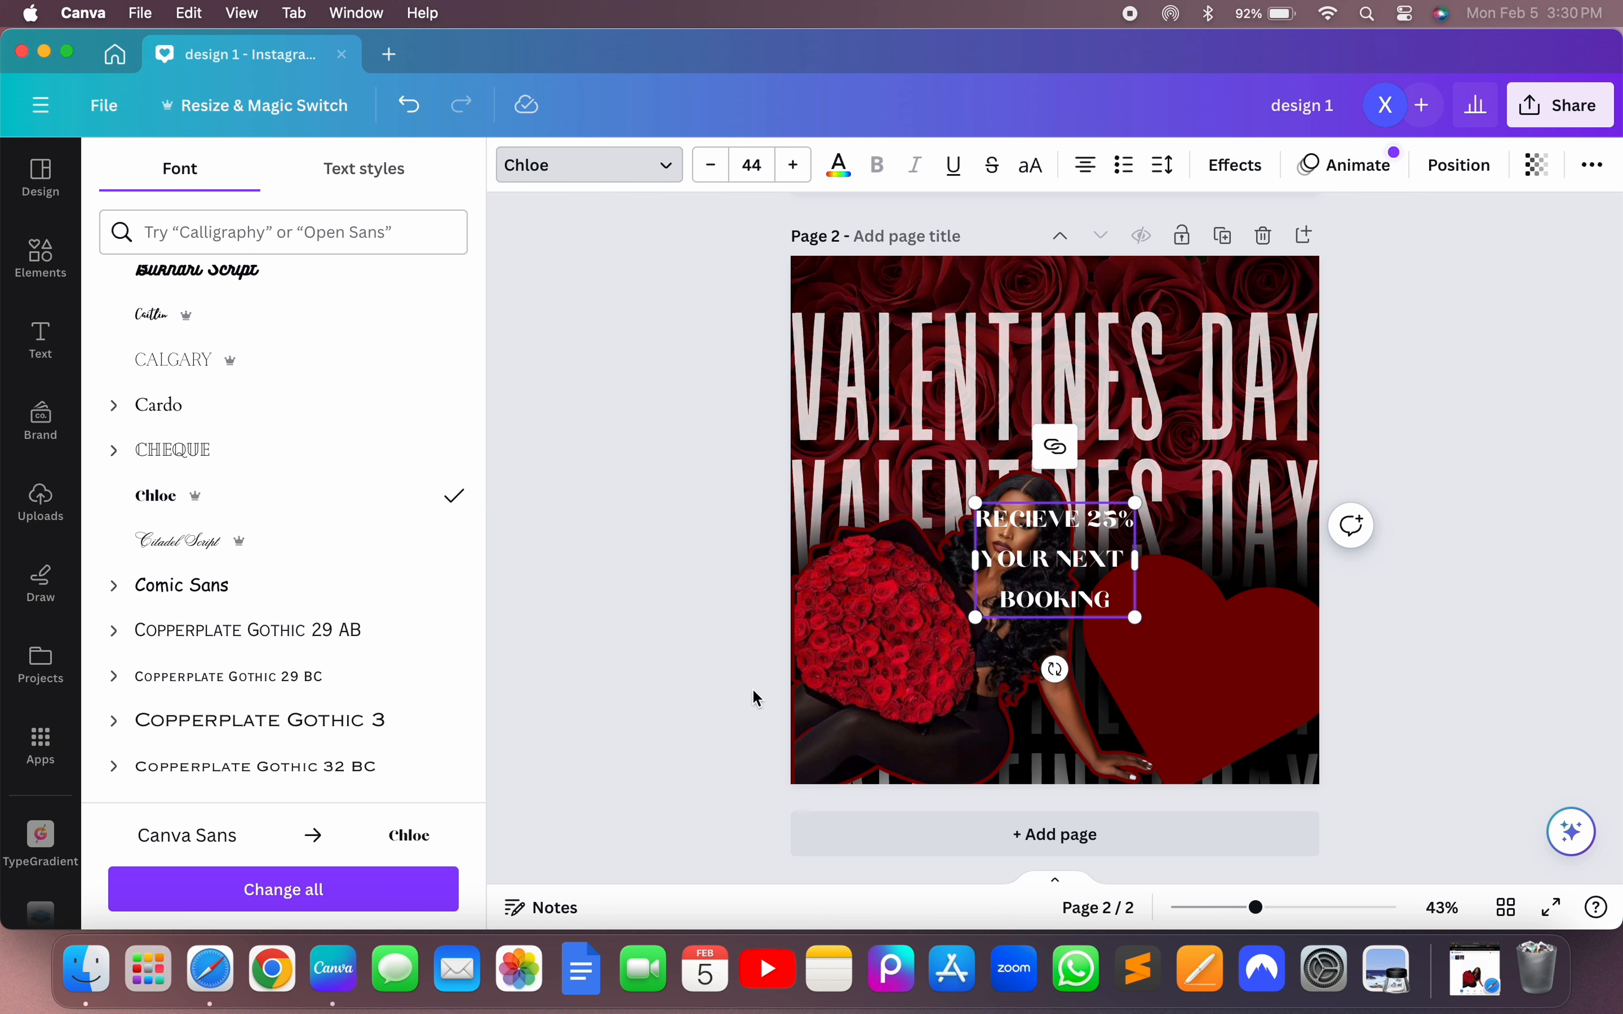
- Rotate the offer text to match the heart's tilt and move it onto the dark red heart
left_click_drag(1055, 670, 1019, 663)
left_click(1398, 656)
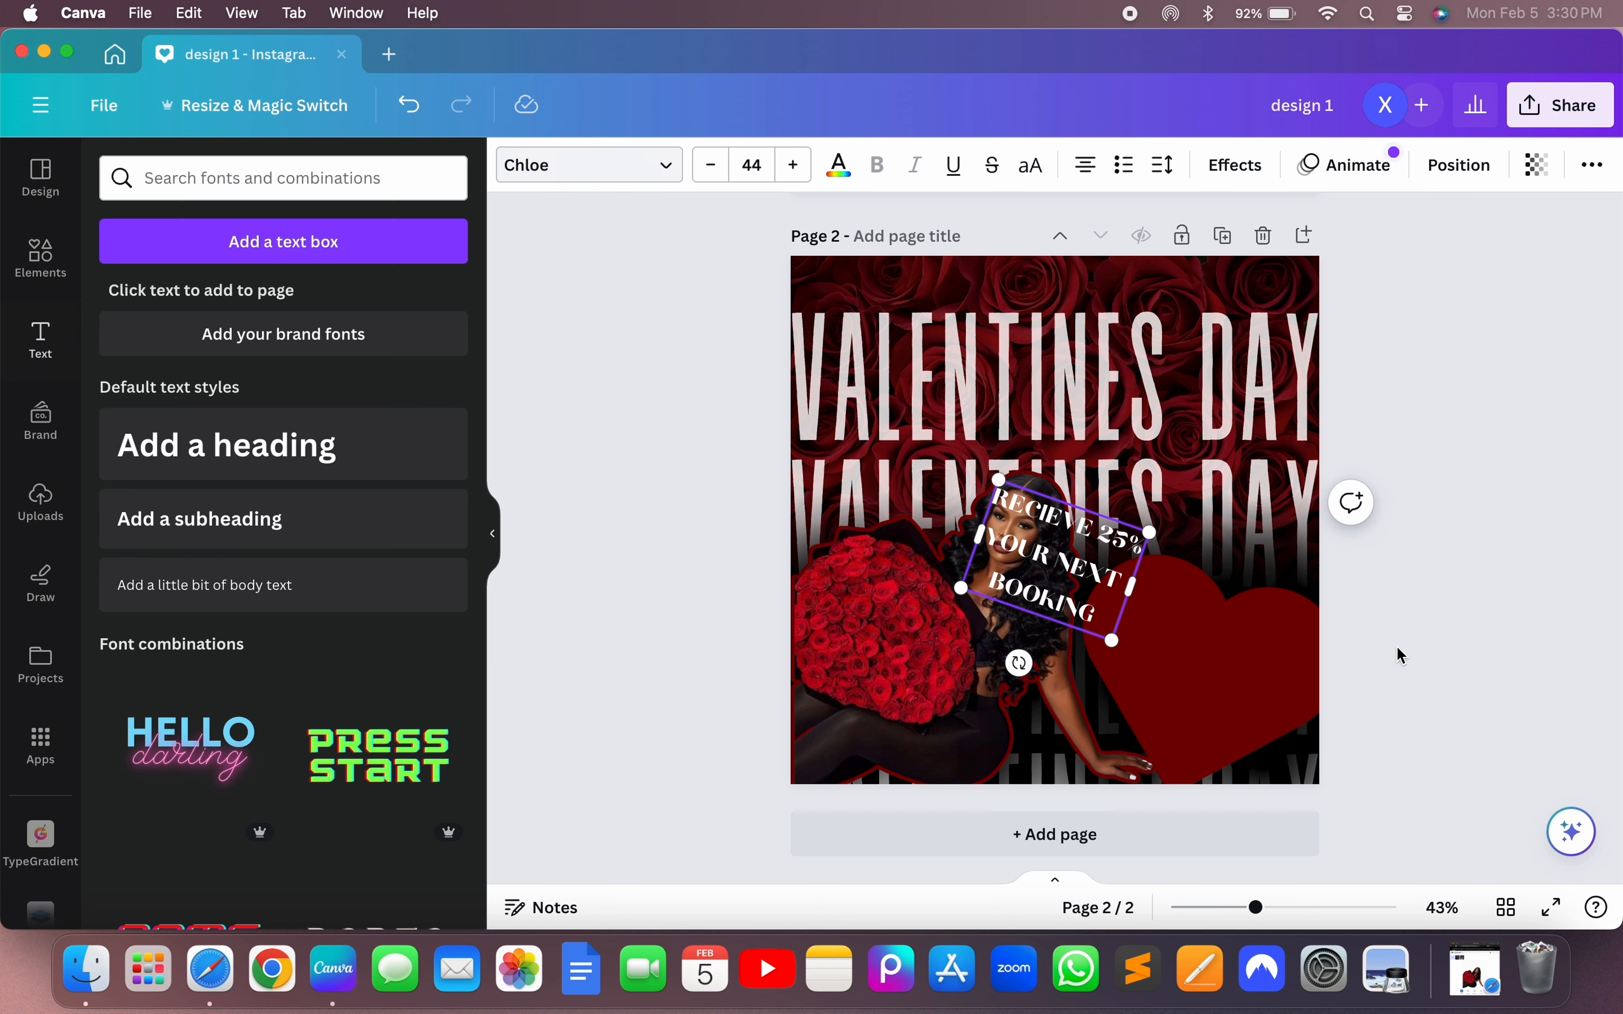
left_click(1482, 581)
left_click_drag(1087, 583, 1229, 689)
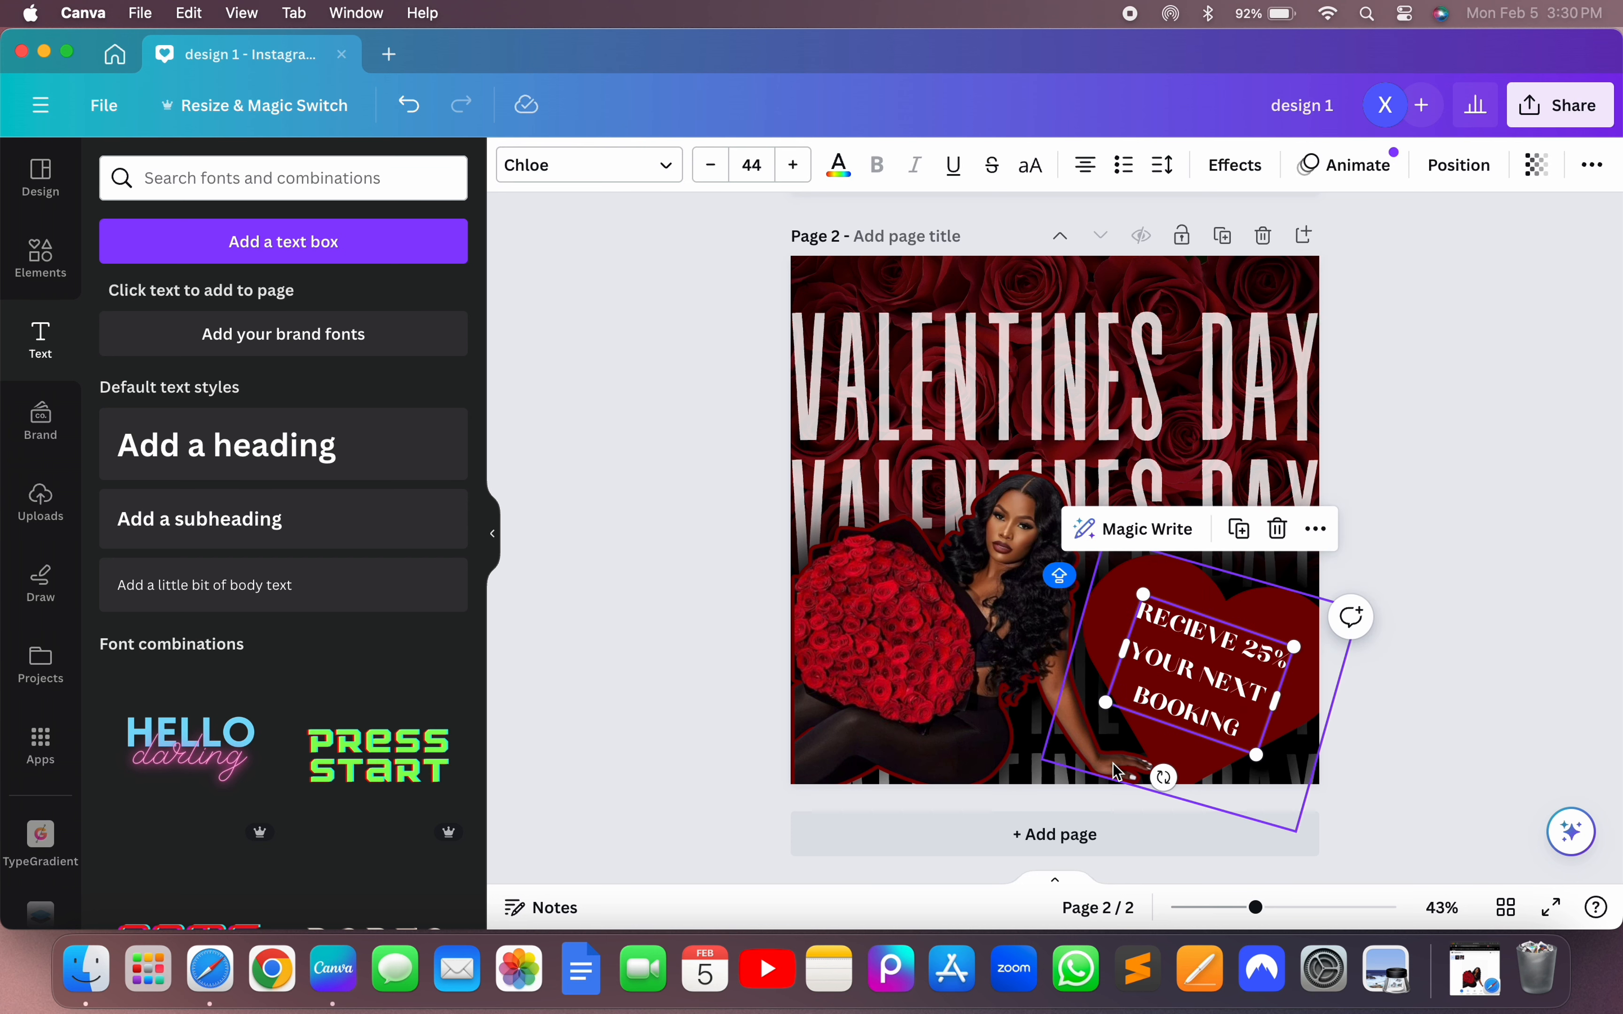
left_click_drag(1163, 778, 1170, 780)
left_click(1412, 719)
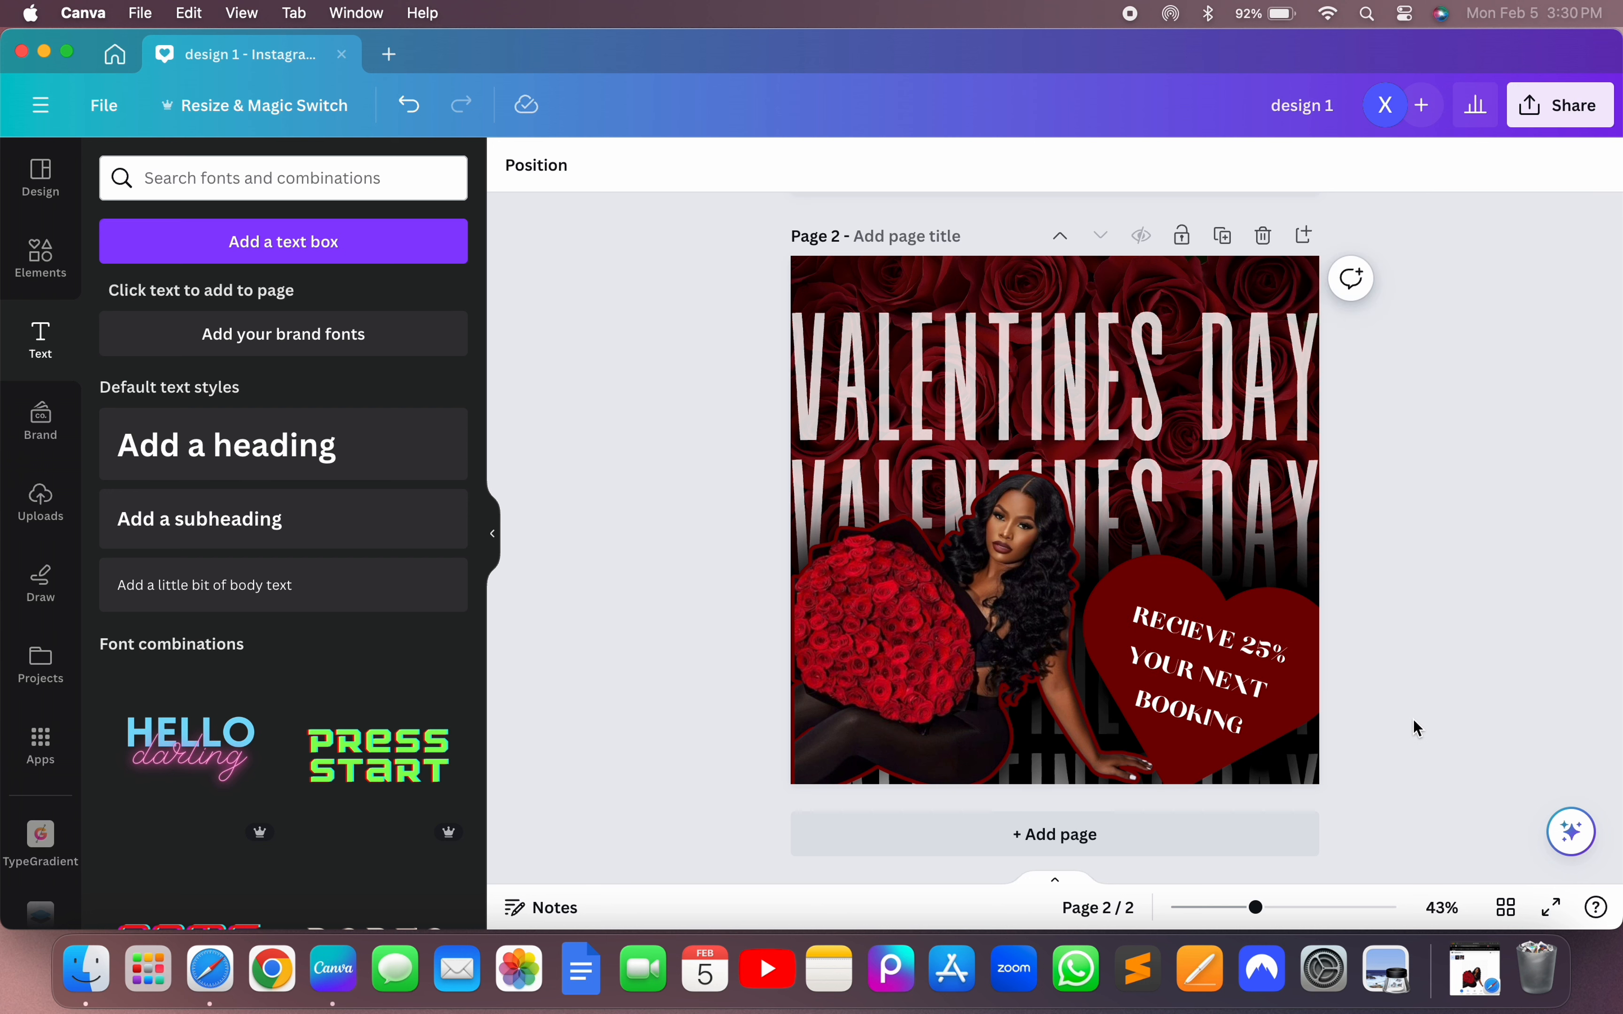
- Try the offer text on the heart in the Hey Gotcha! and Jonathan fonts
left_click(1217, 688)
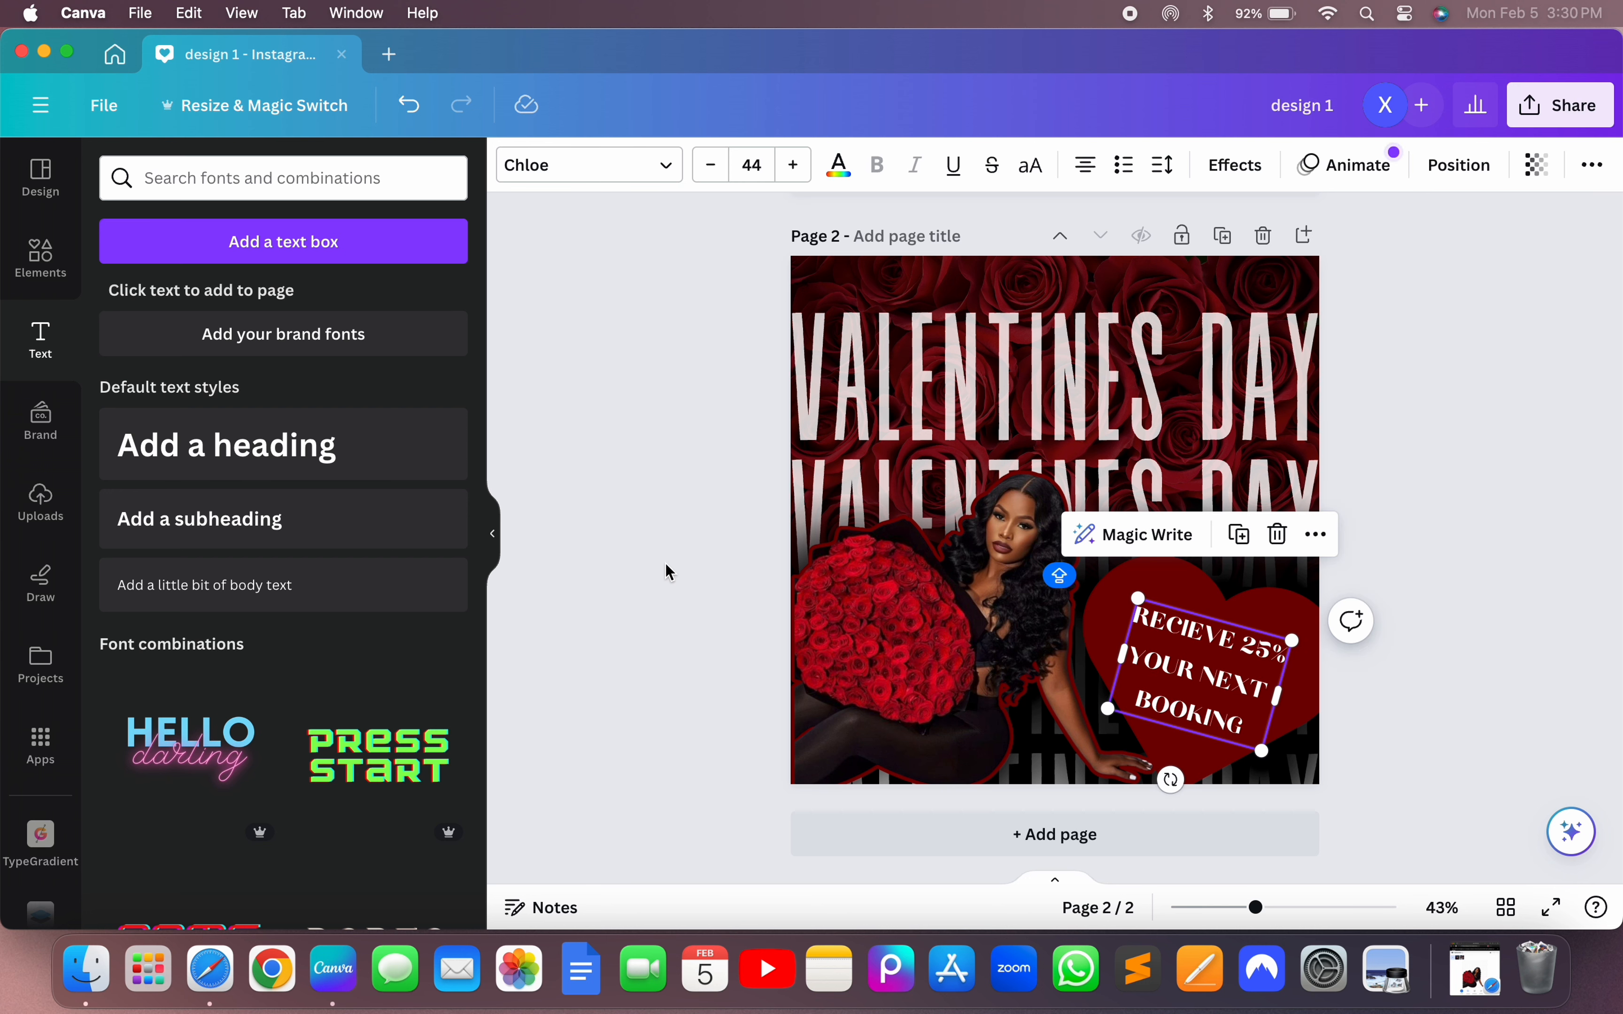
left_click(665, 165)
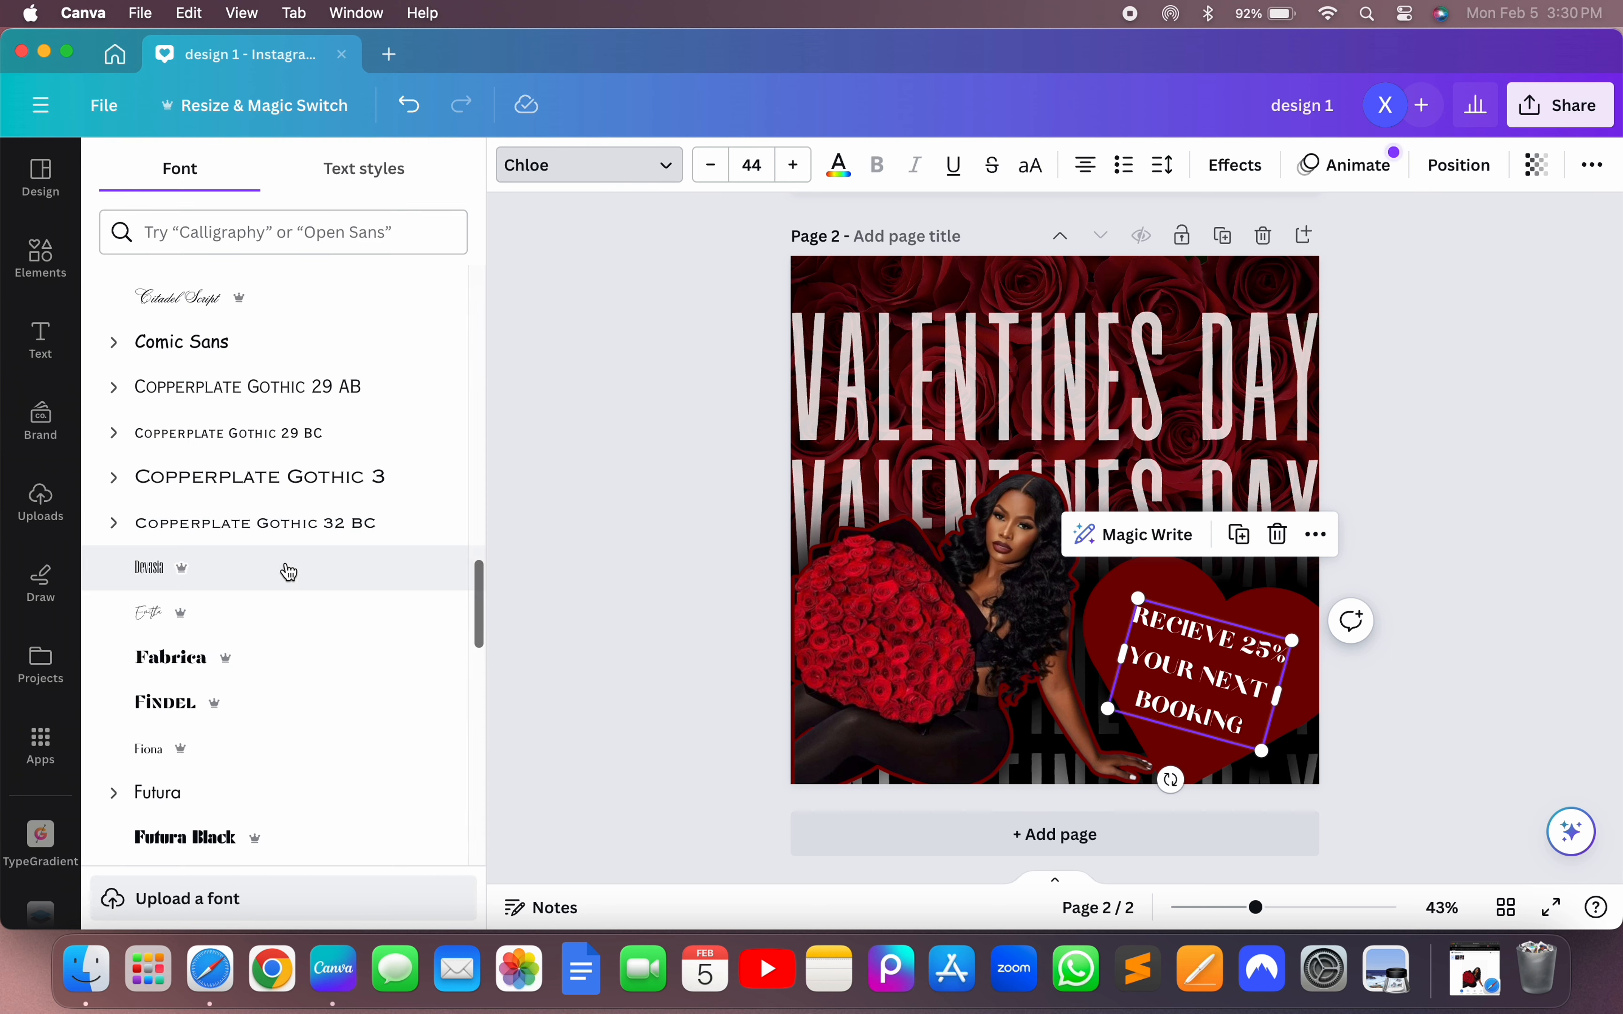
scroll(286, 571, "down", 10)
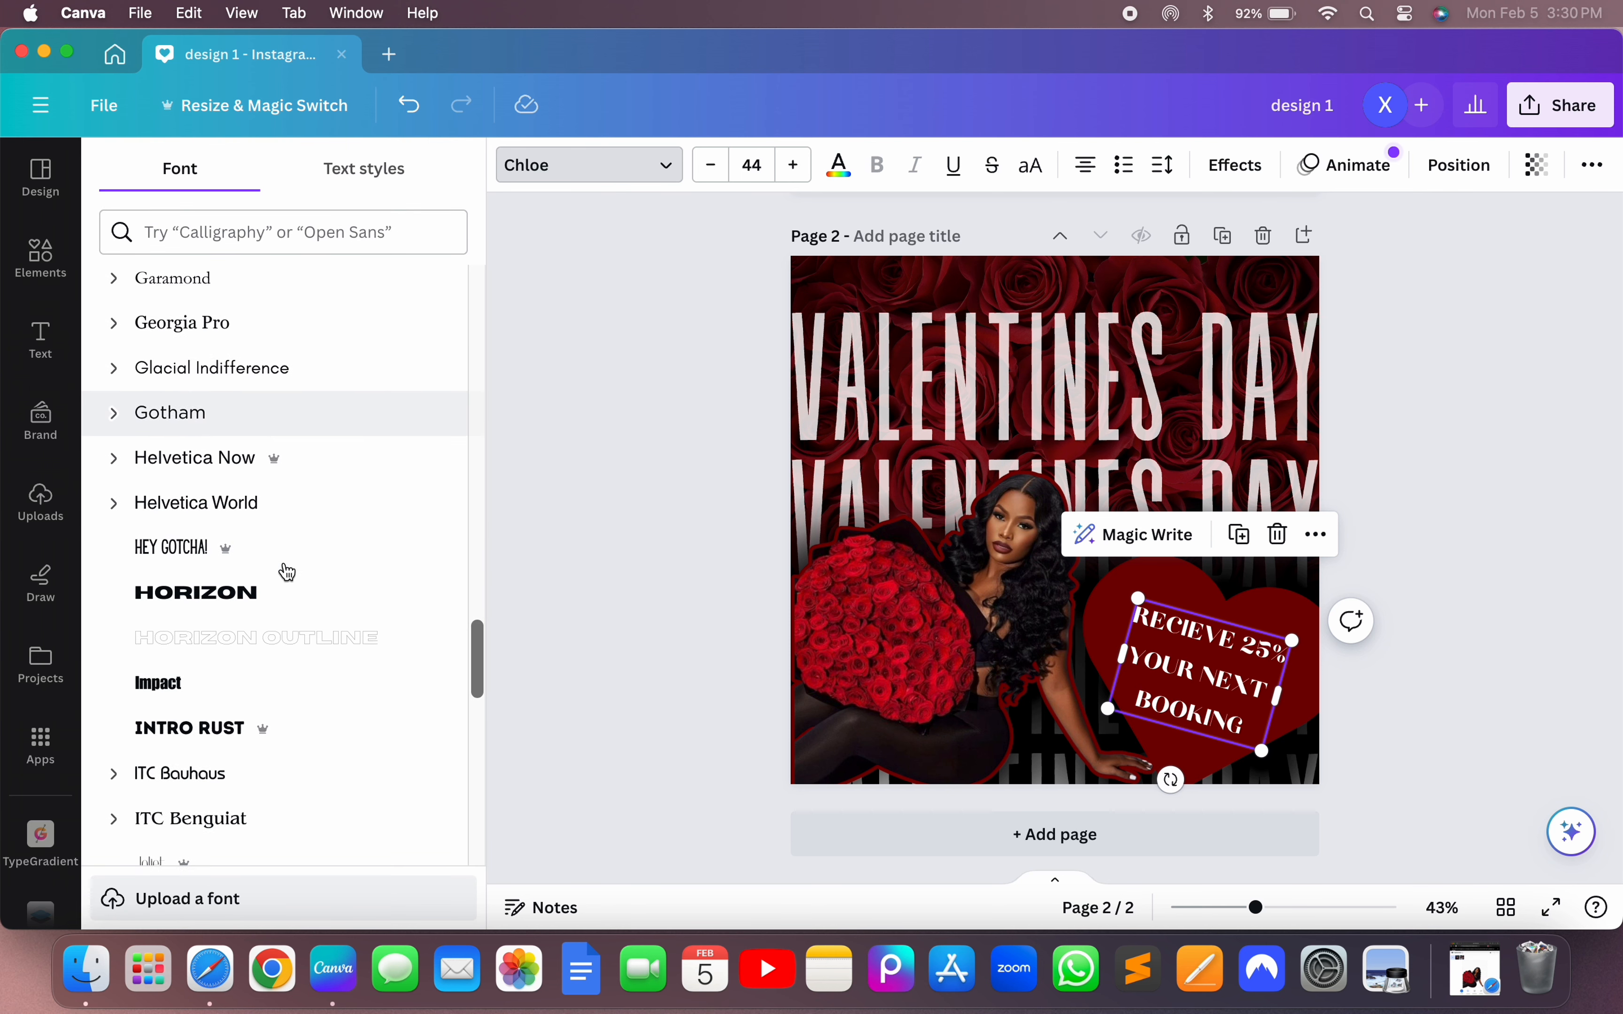
scroll(282, 568, "down", 1)
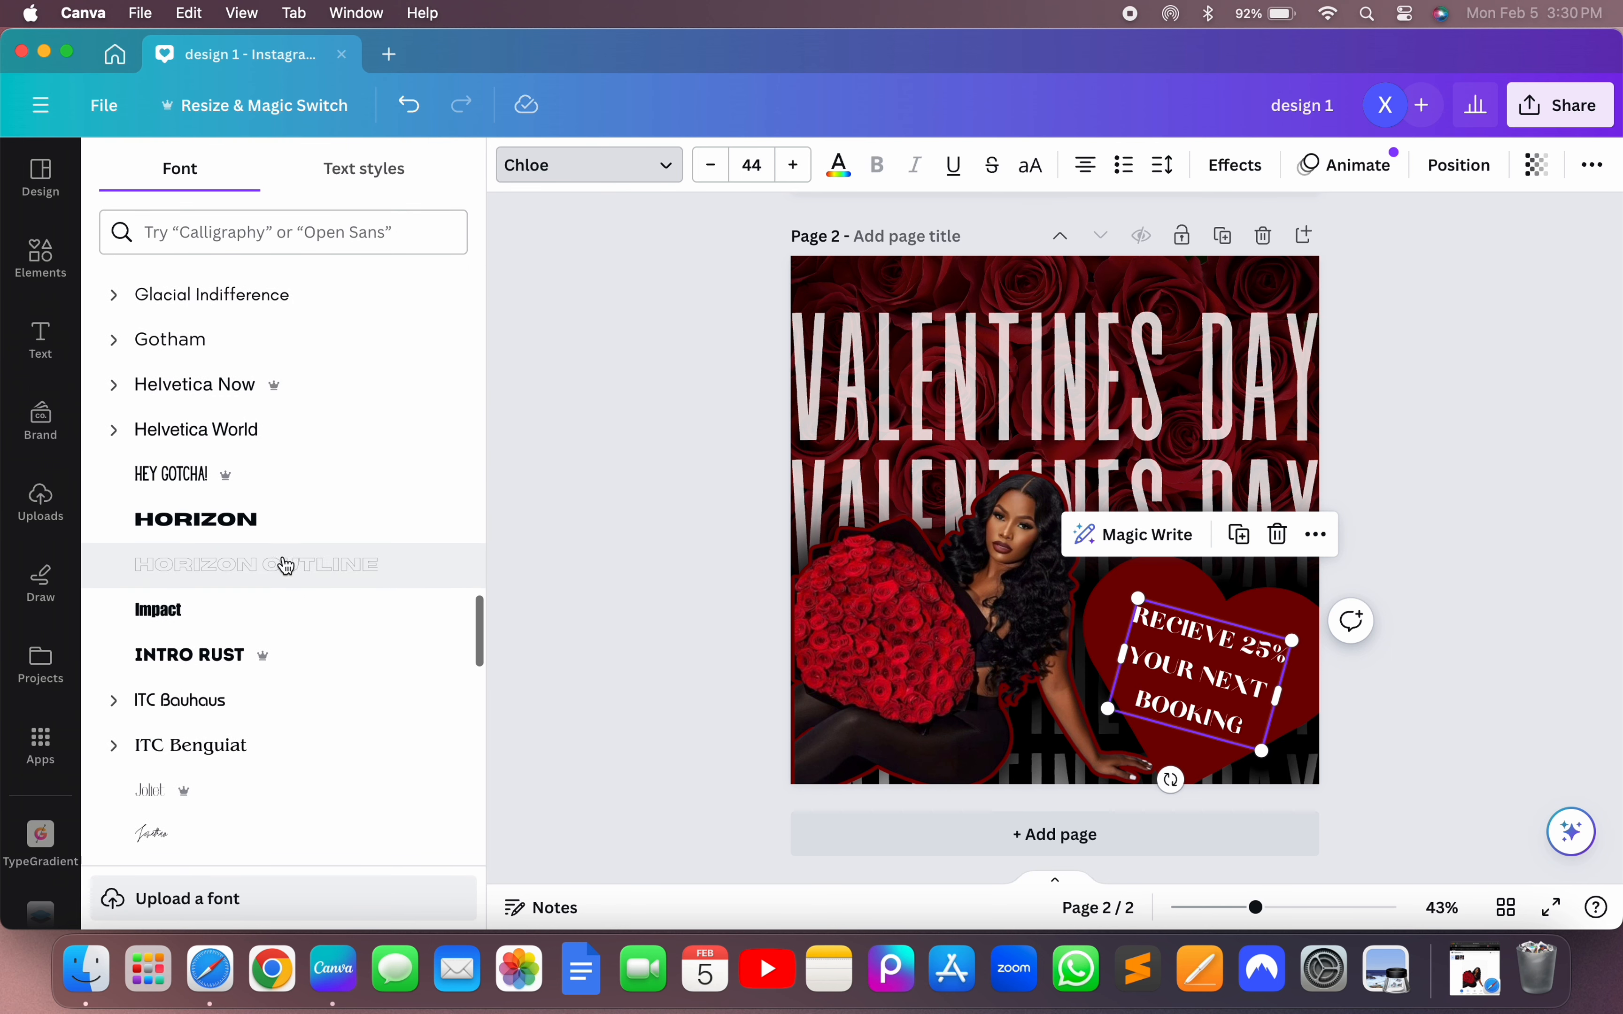
left_click(263, 490)
scroll(281, 516, "down", 5)
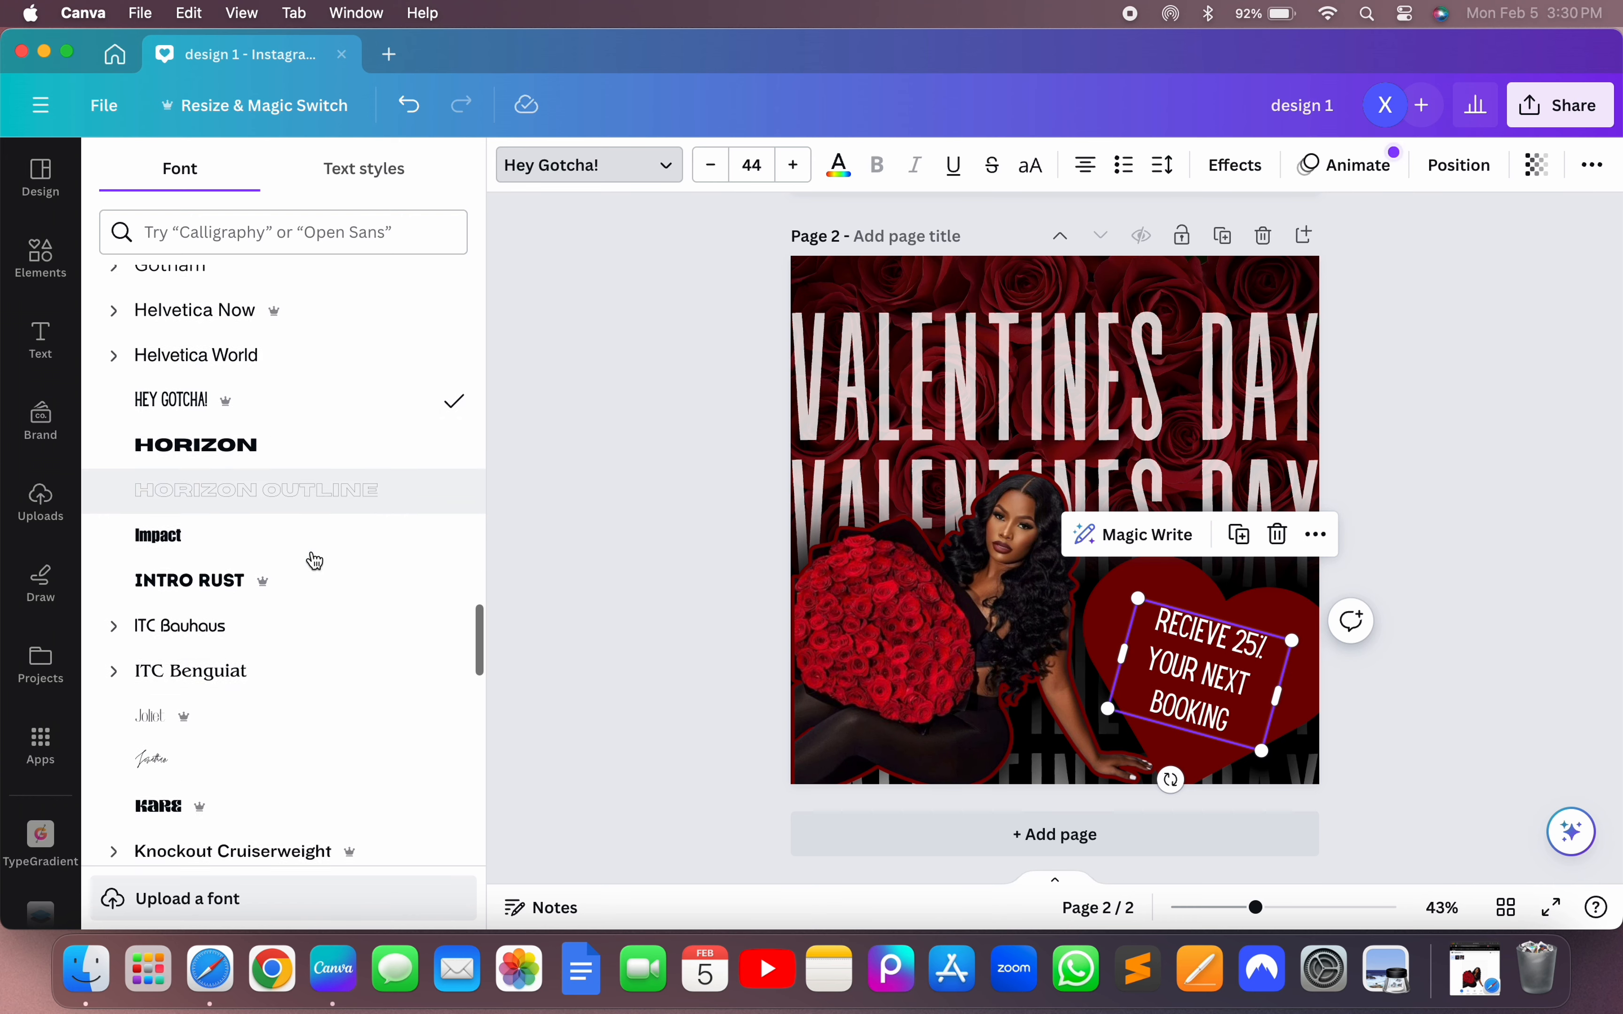
left_click(301, 537)
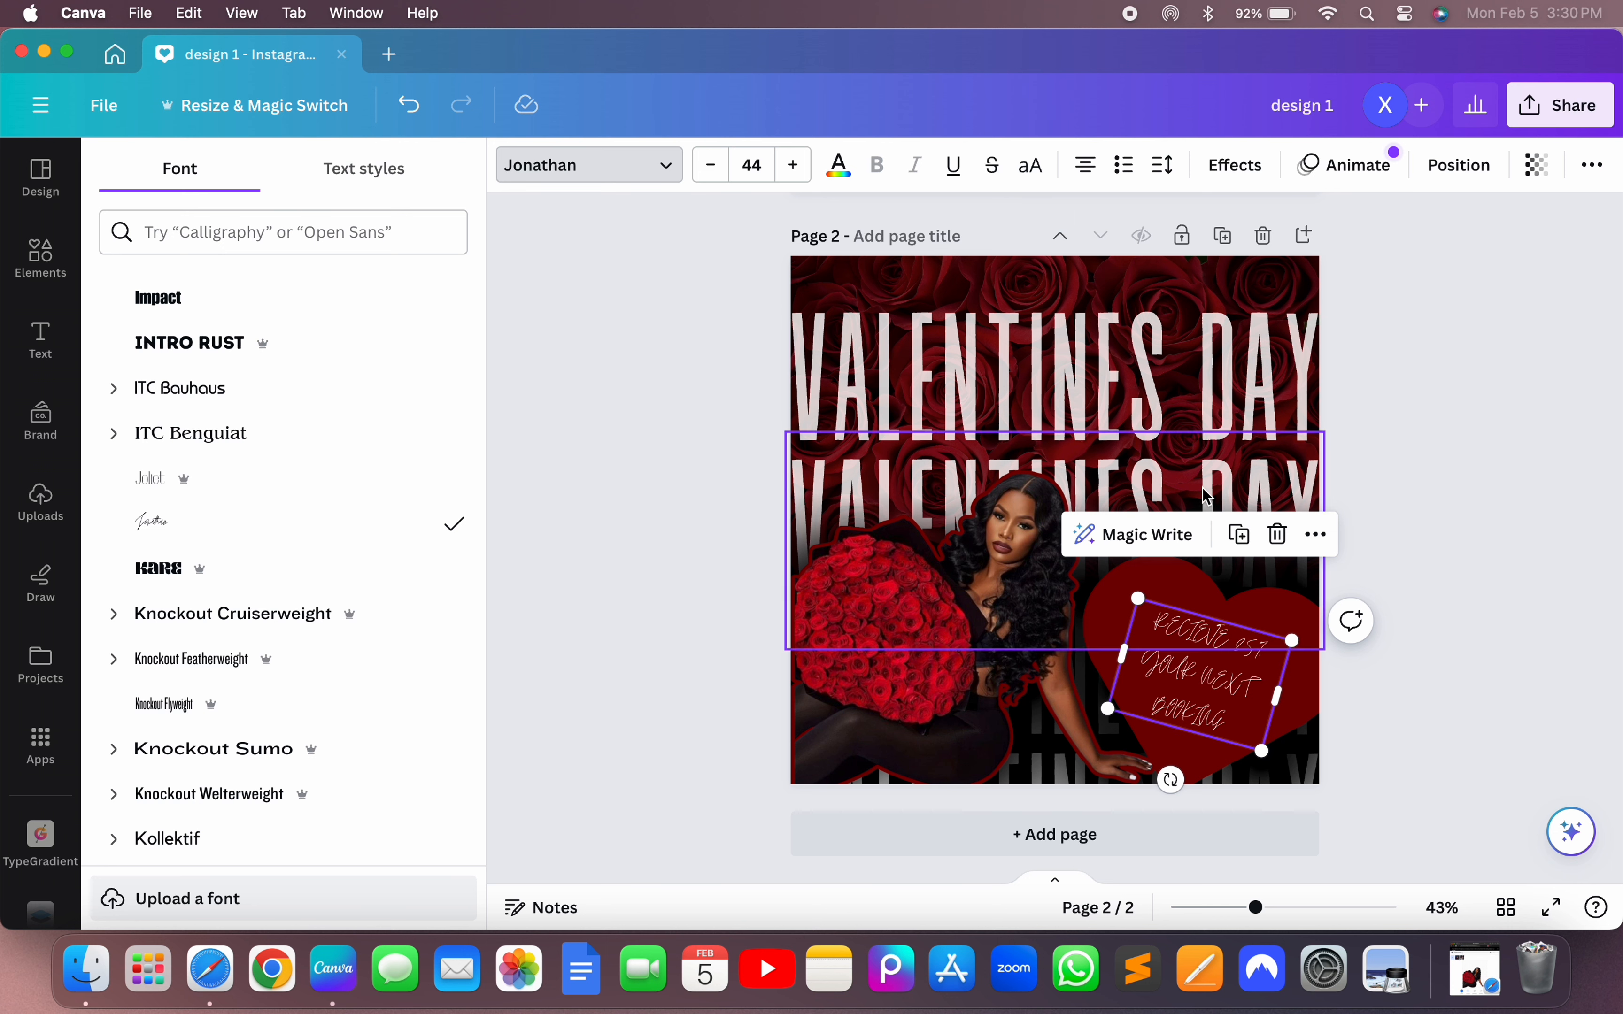
- Select all of the offer text, try London and Nixie One, and settle on the Old Standard font
triple_click(1170, 630)
left_click(1168, 629)
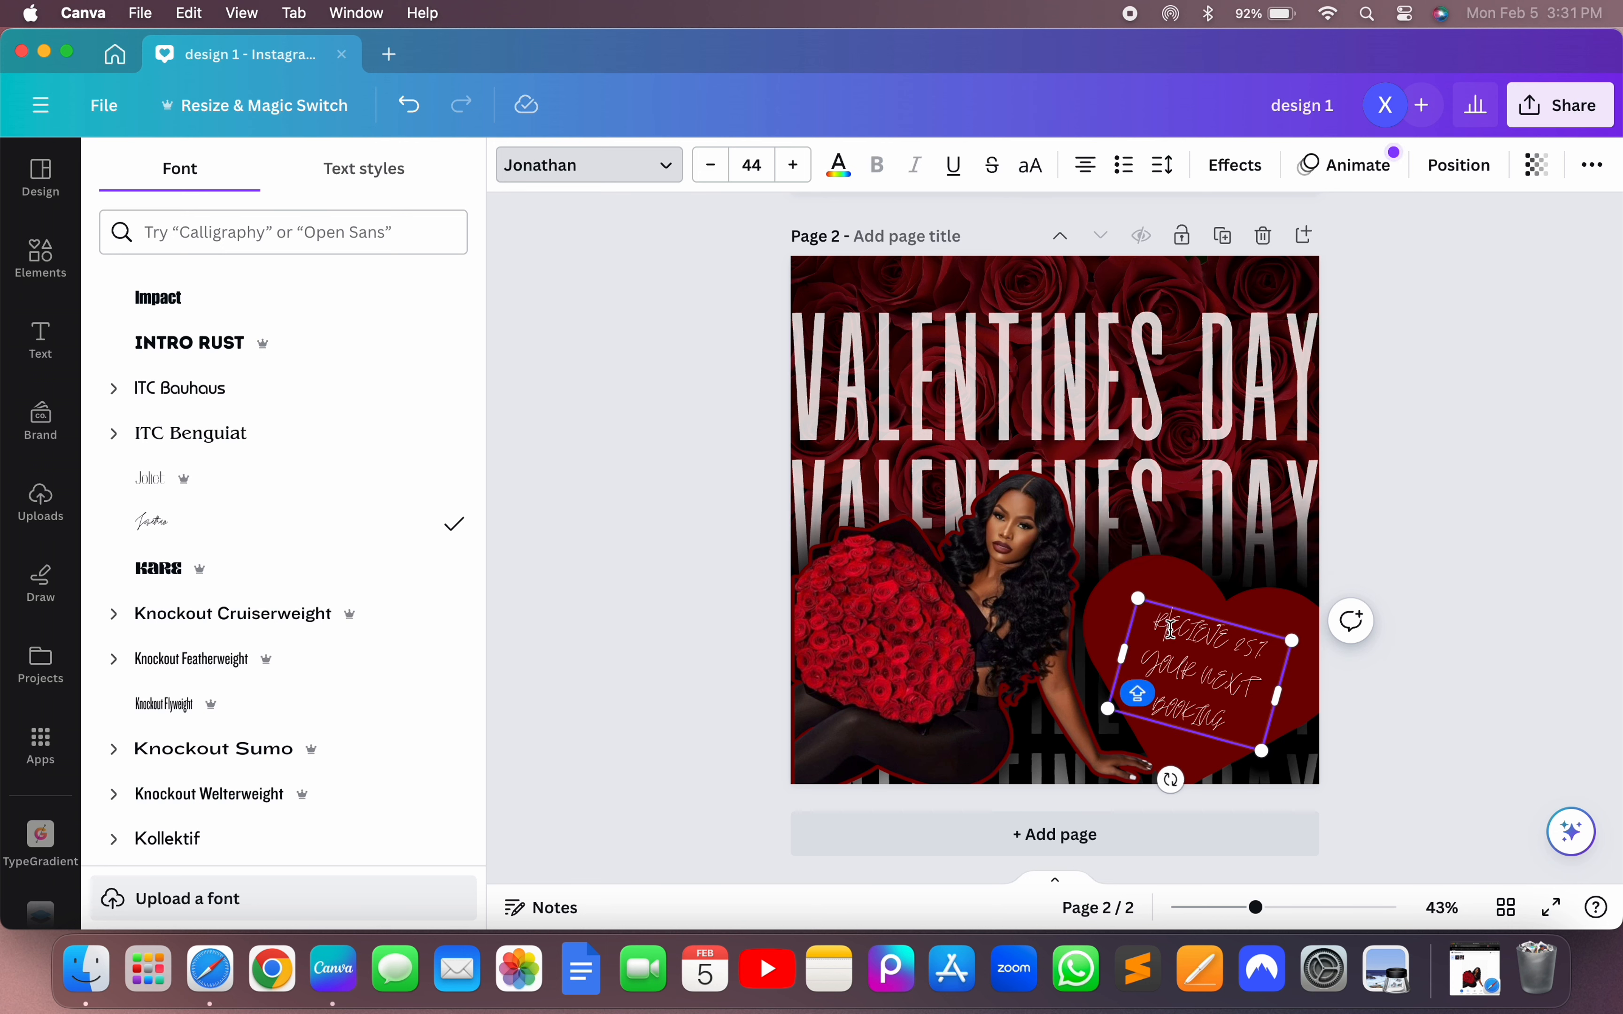
left_click_drag(1160, 626, 1224, 756)
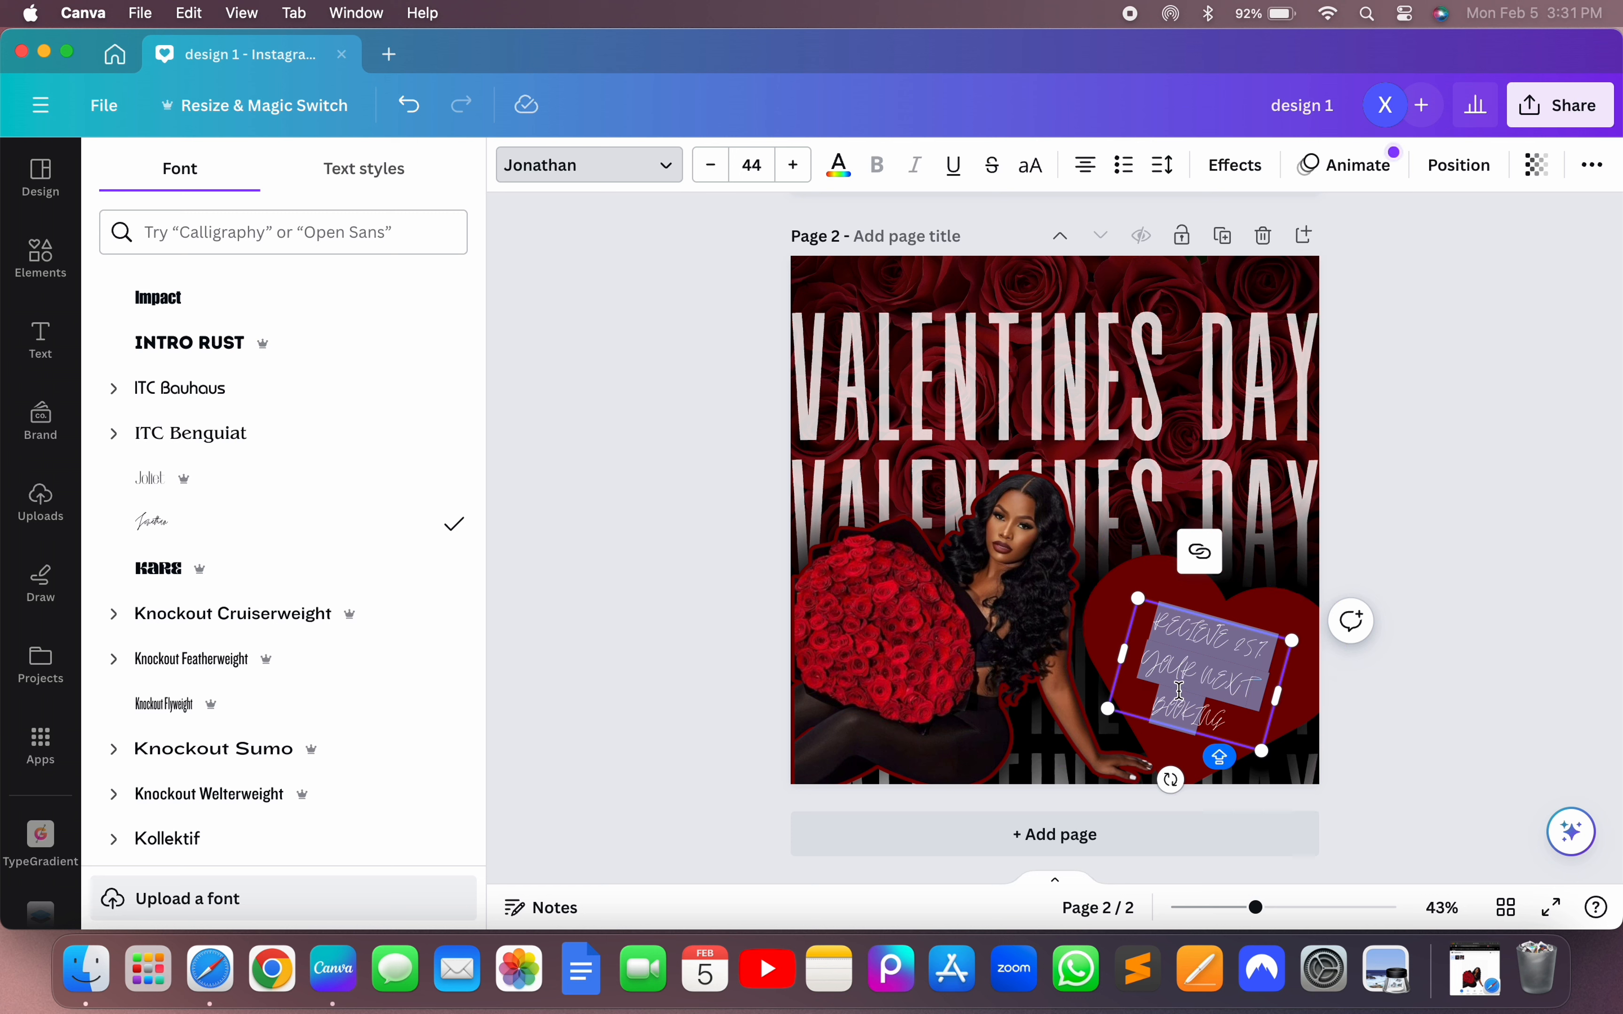
left_click(1154, 628)
left_click_drag(1154, 627, 1233, 732)
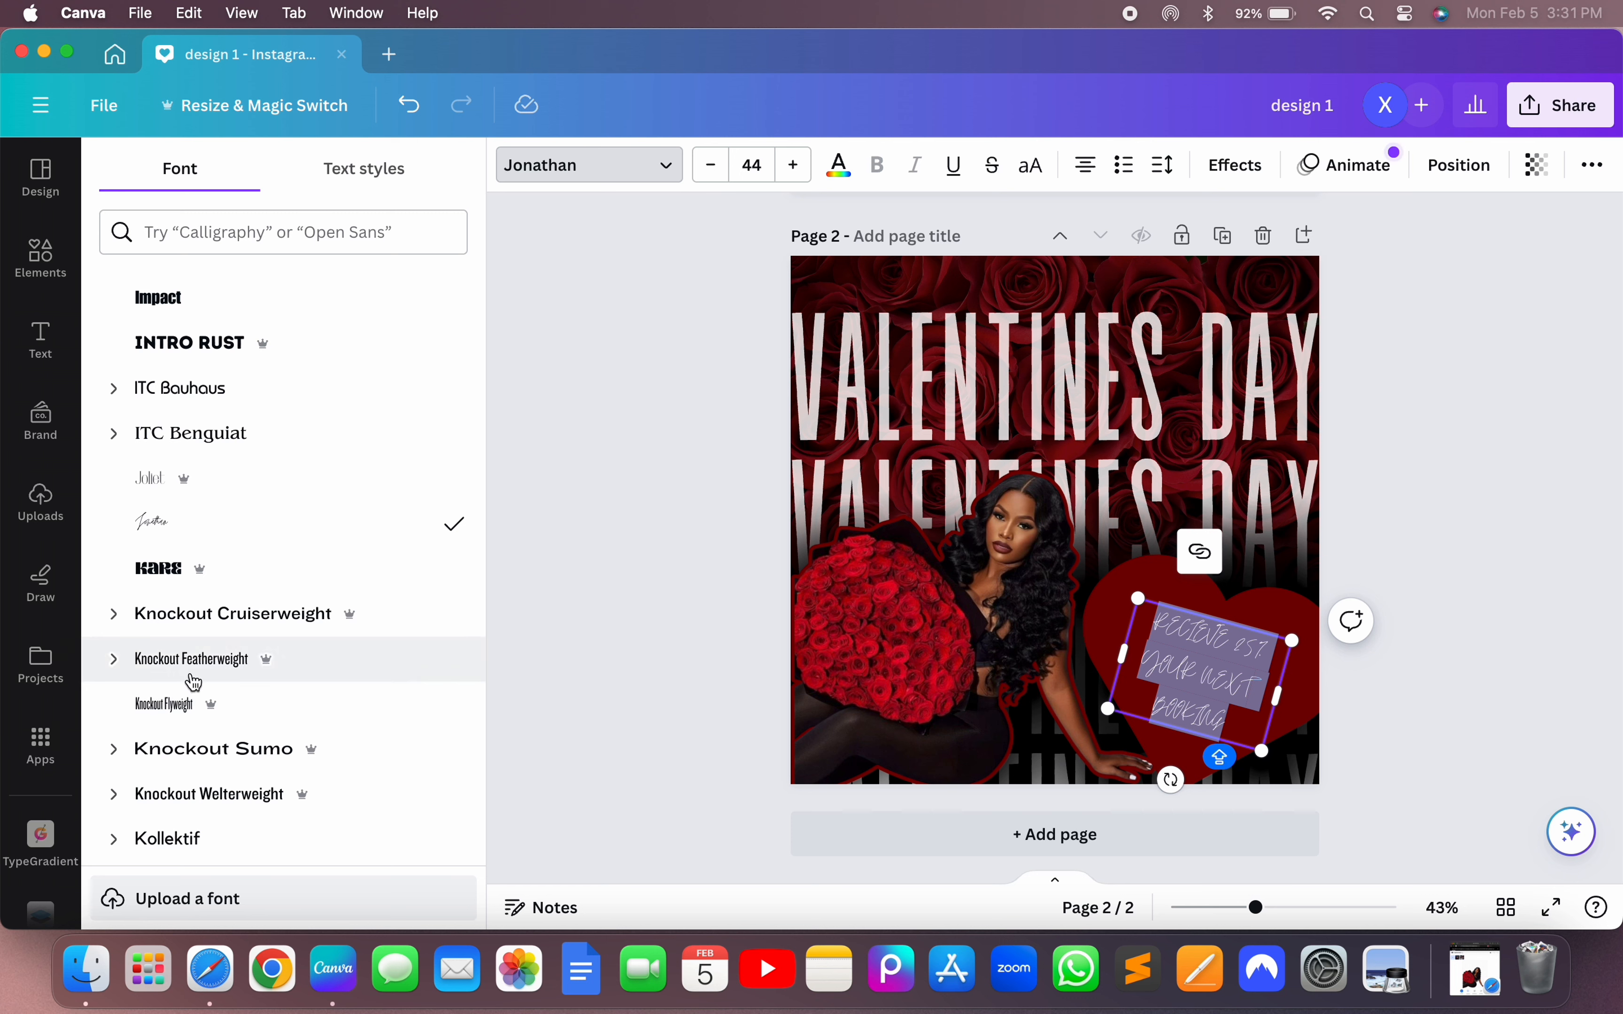
left_click(638, 793)
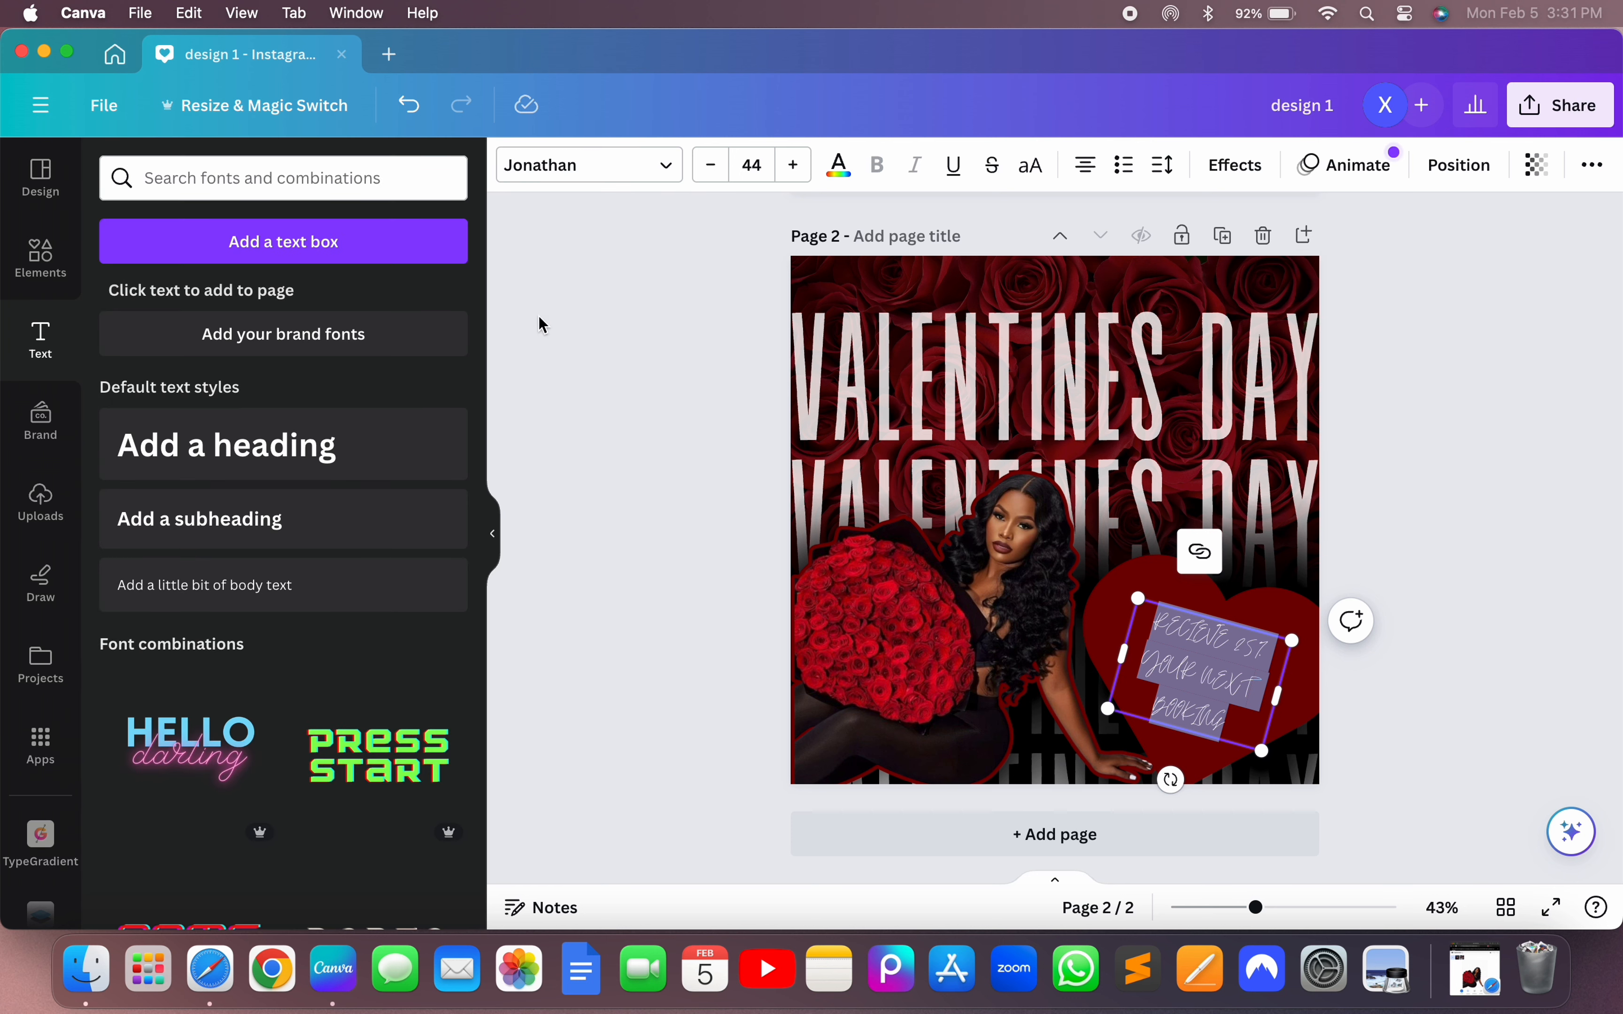
left_click(590, 171)
scroll(201, 479, "down", 5)
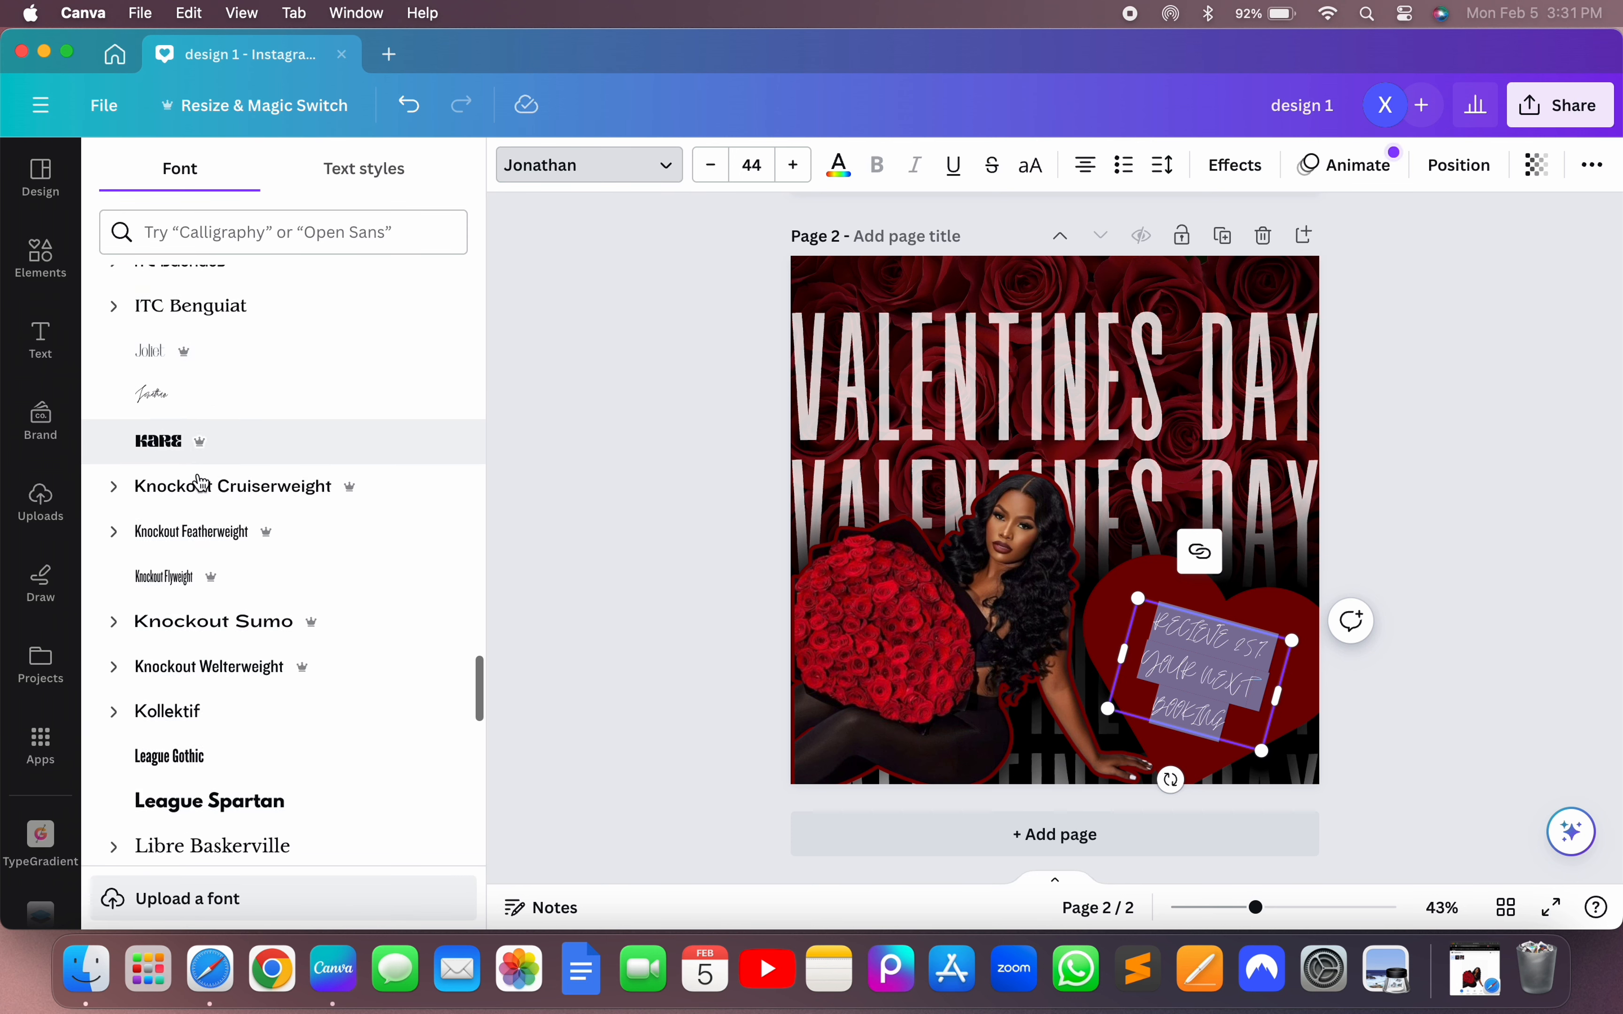
scroll(201, 483, "down", 1)
left_click(225, 469)
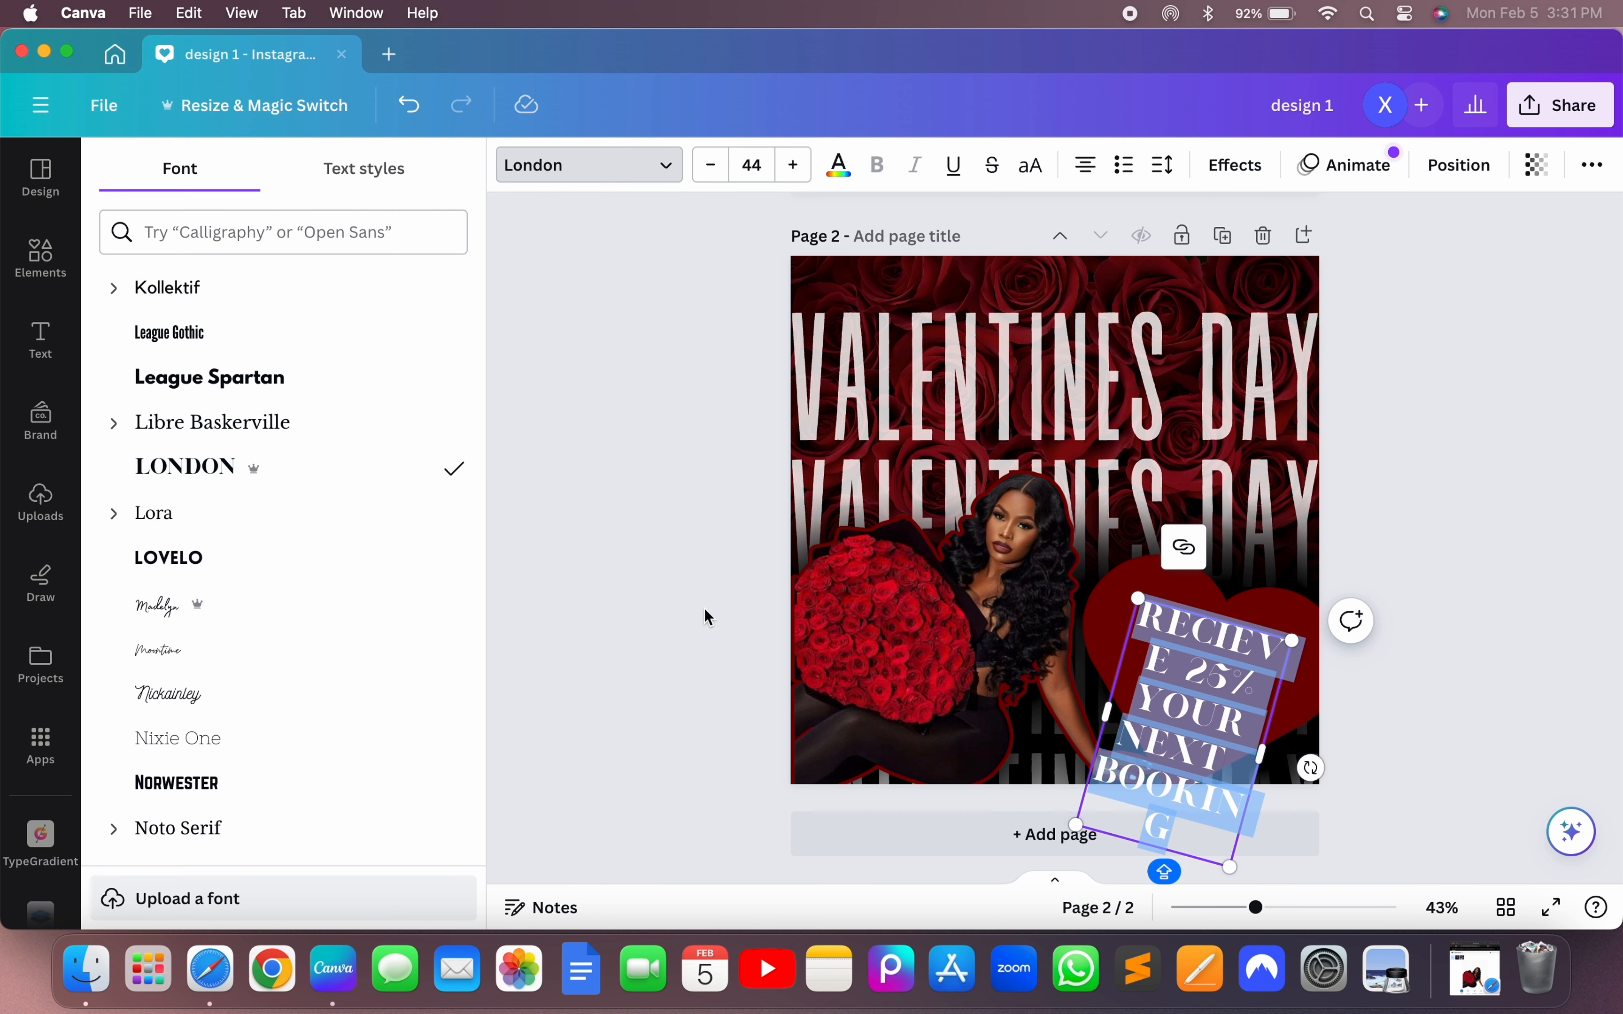
scroll(232, 611, "down", 3)
left_click(230, 590)
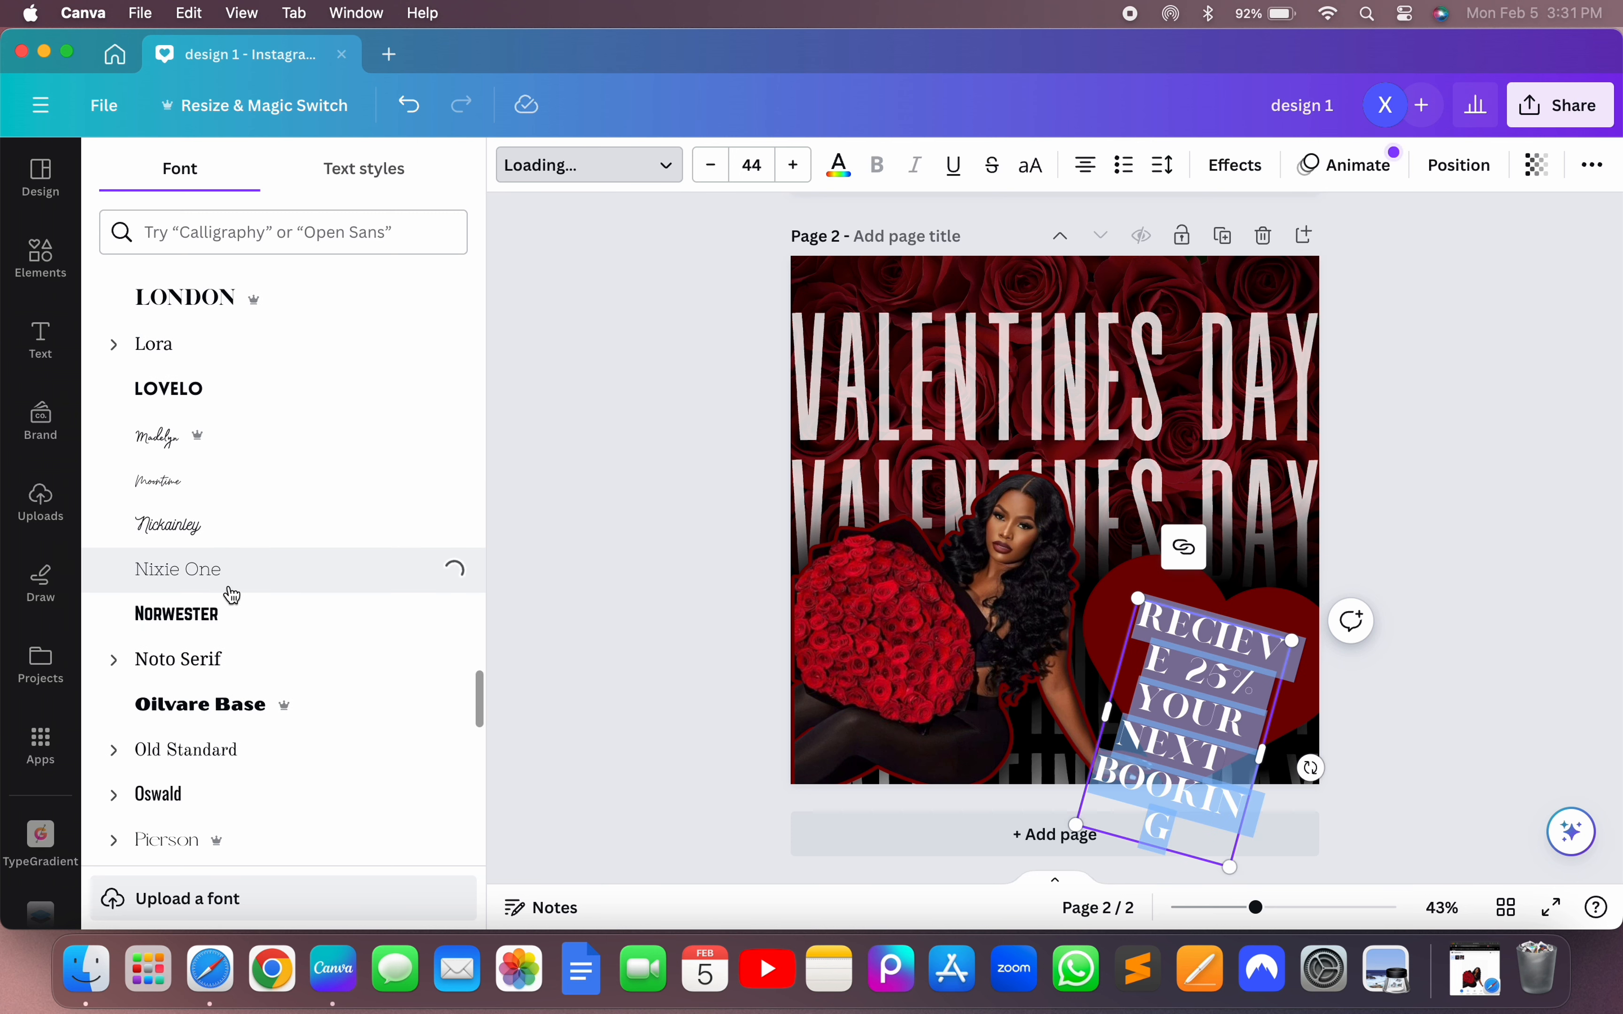
scroll(230, 595, "down", 6)
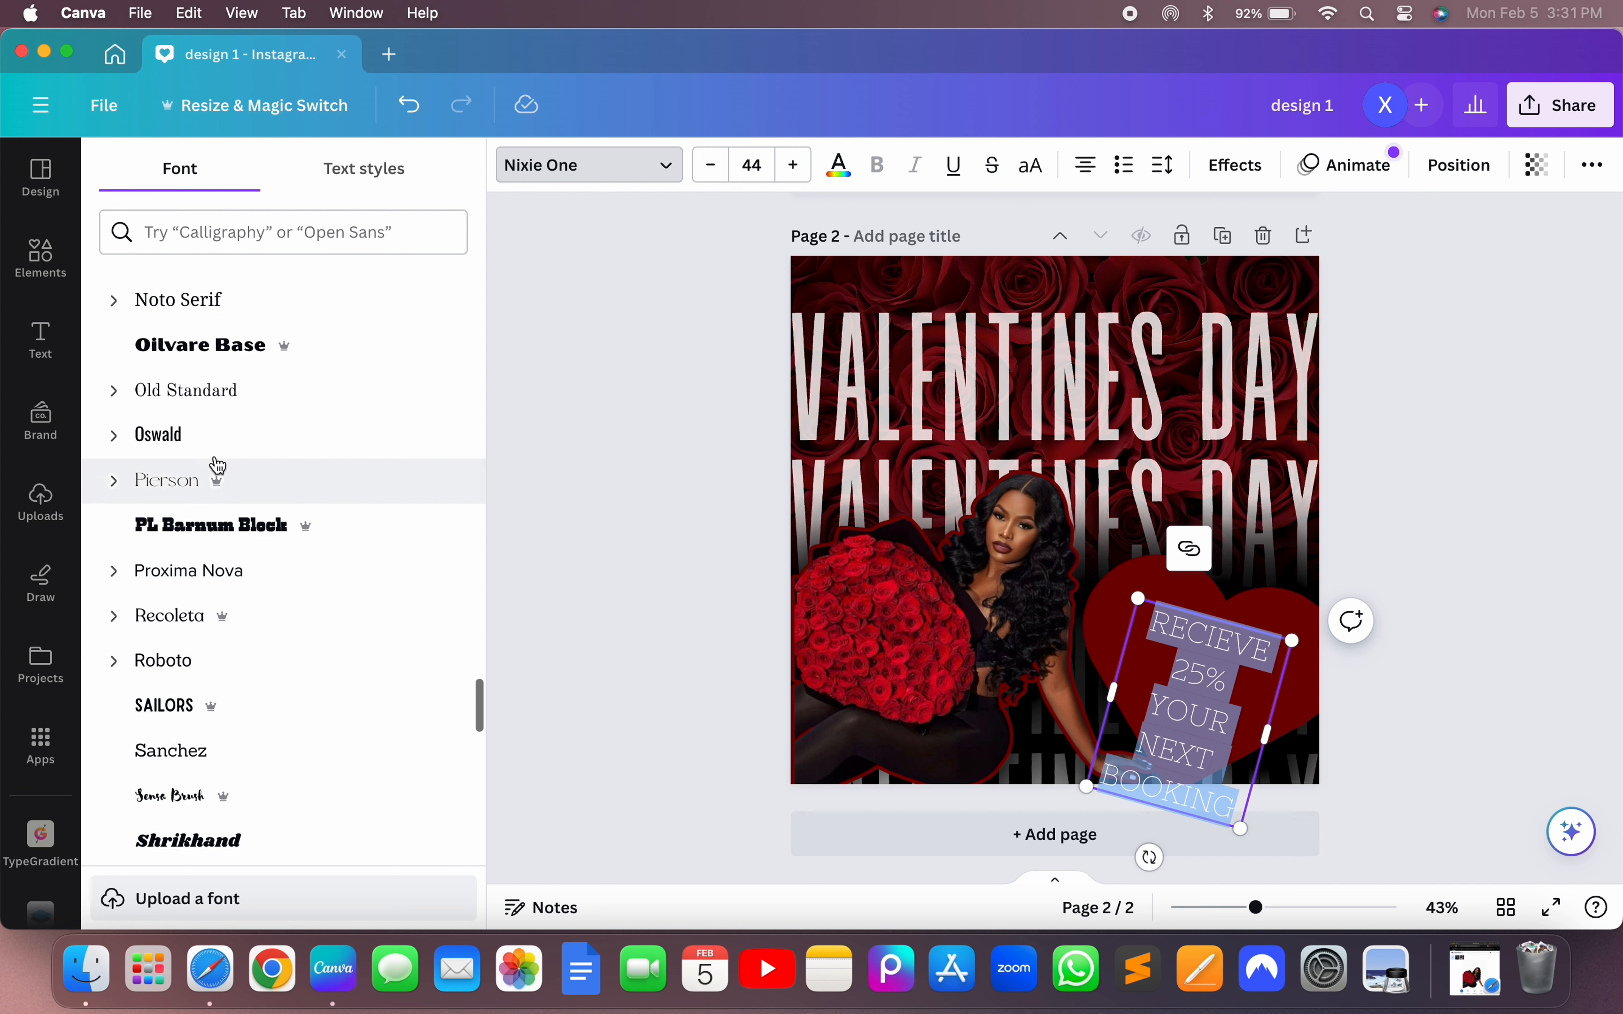
left_click(213, 402)
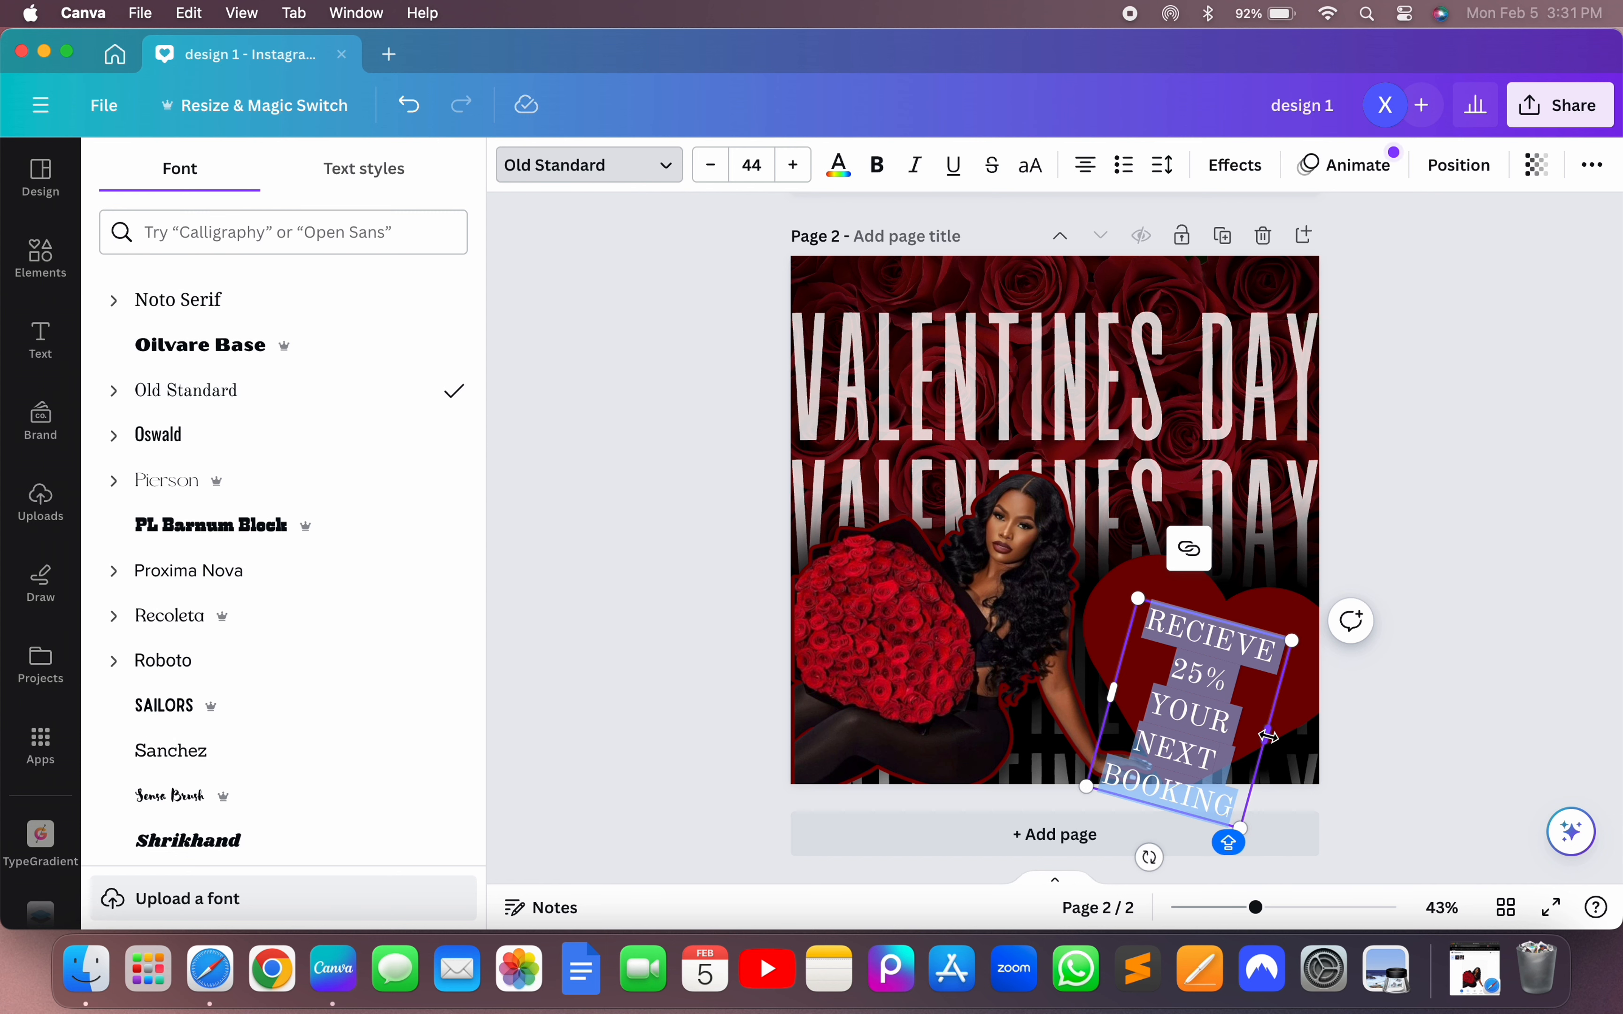
- Resize the offer text box to hold the wording on three lines and fit it inside the heart
left_click_drag(1267, 735, 1341, 762)
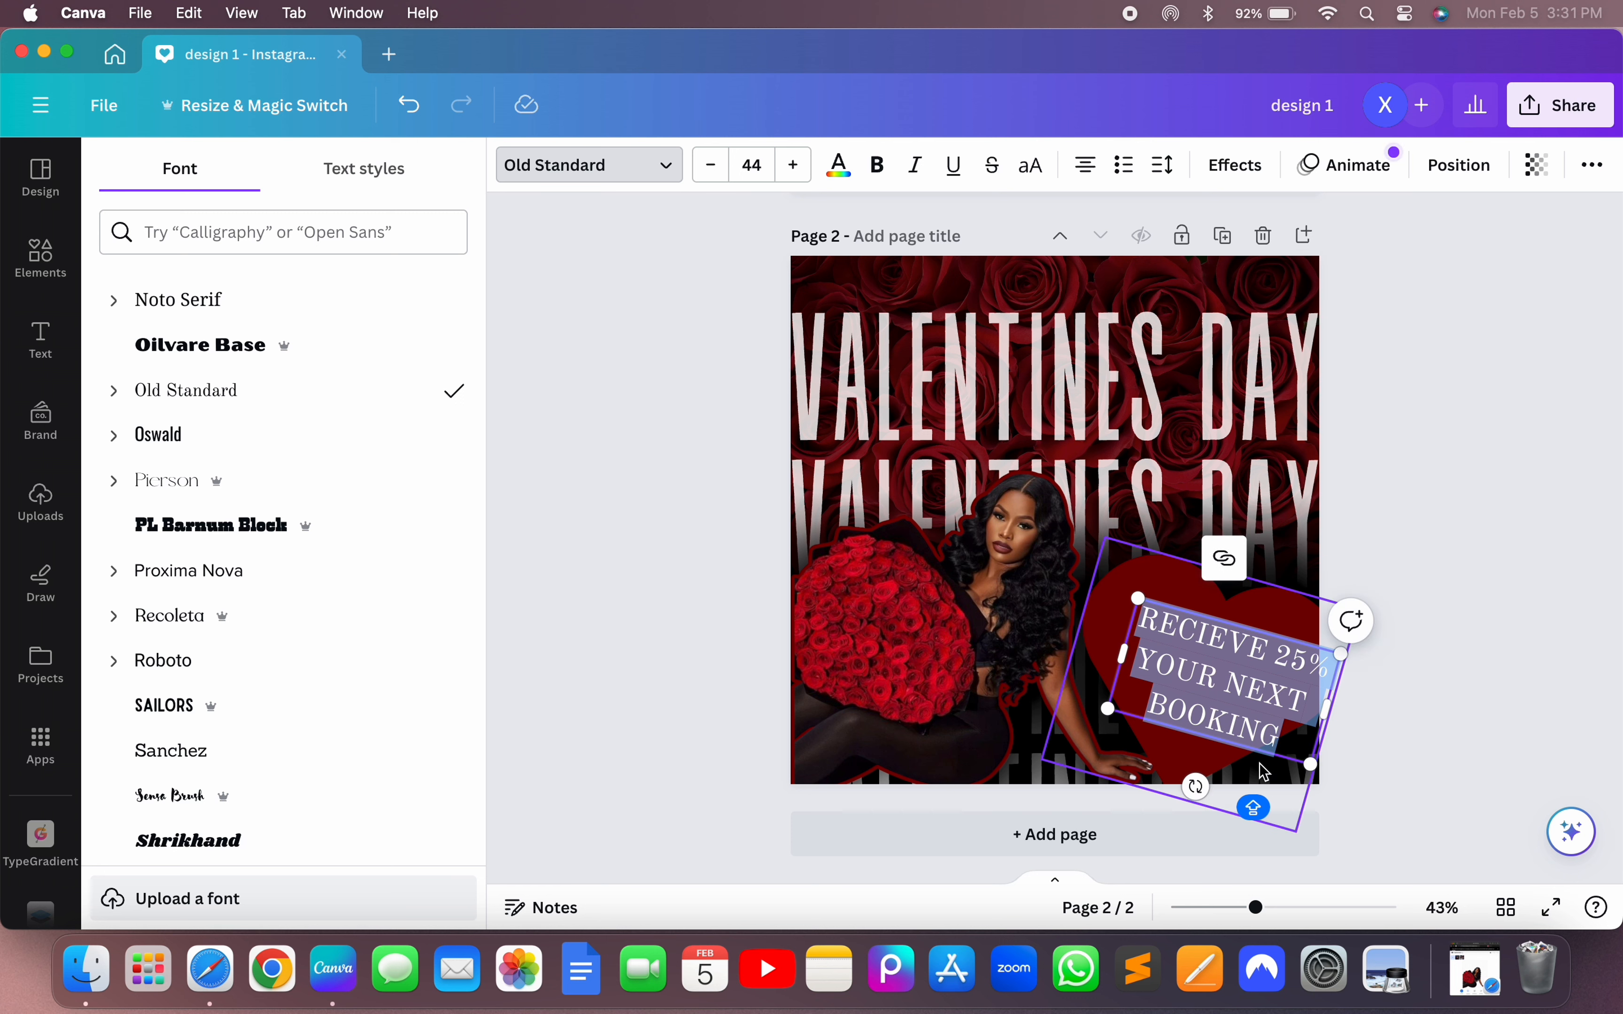
left_click(1356, 762)
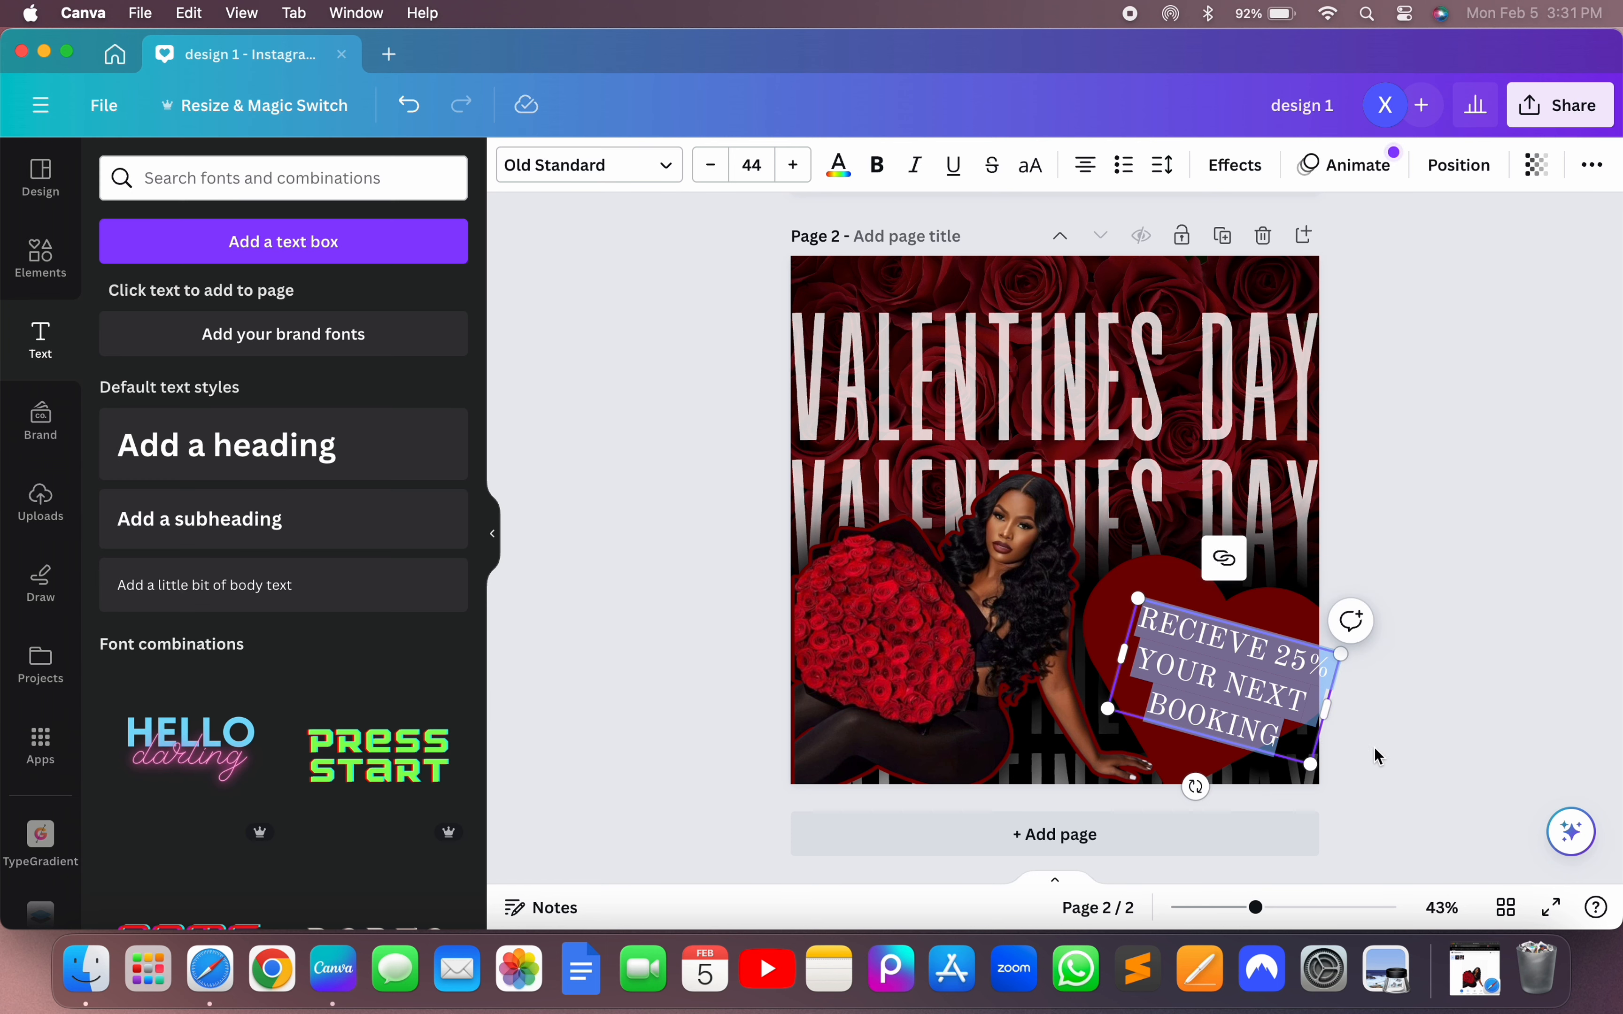
left_click(1373, 748)
left_click_drag(1266, 724, 1237, 688)
left_click(1485, 765)
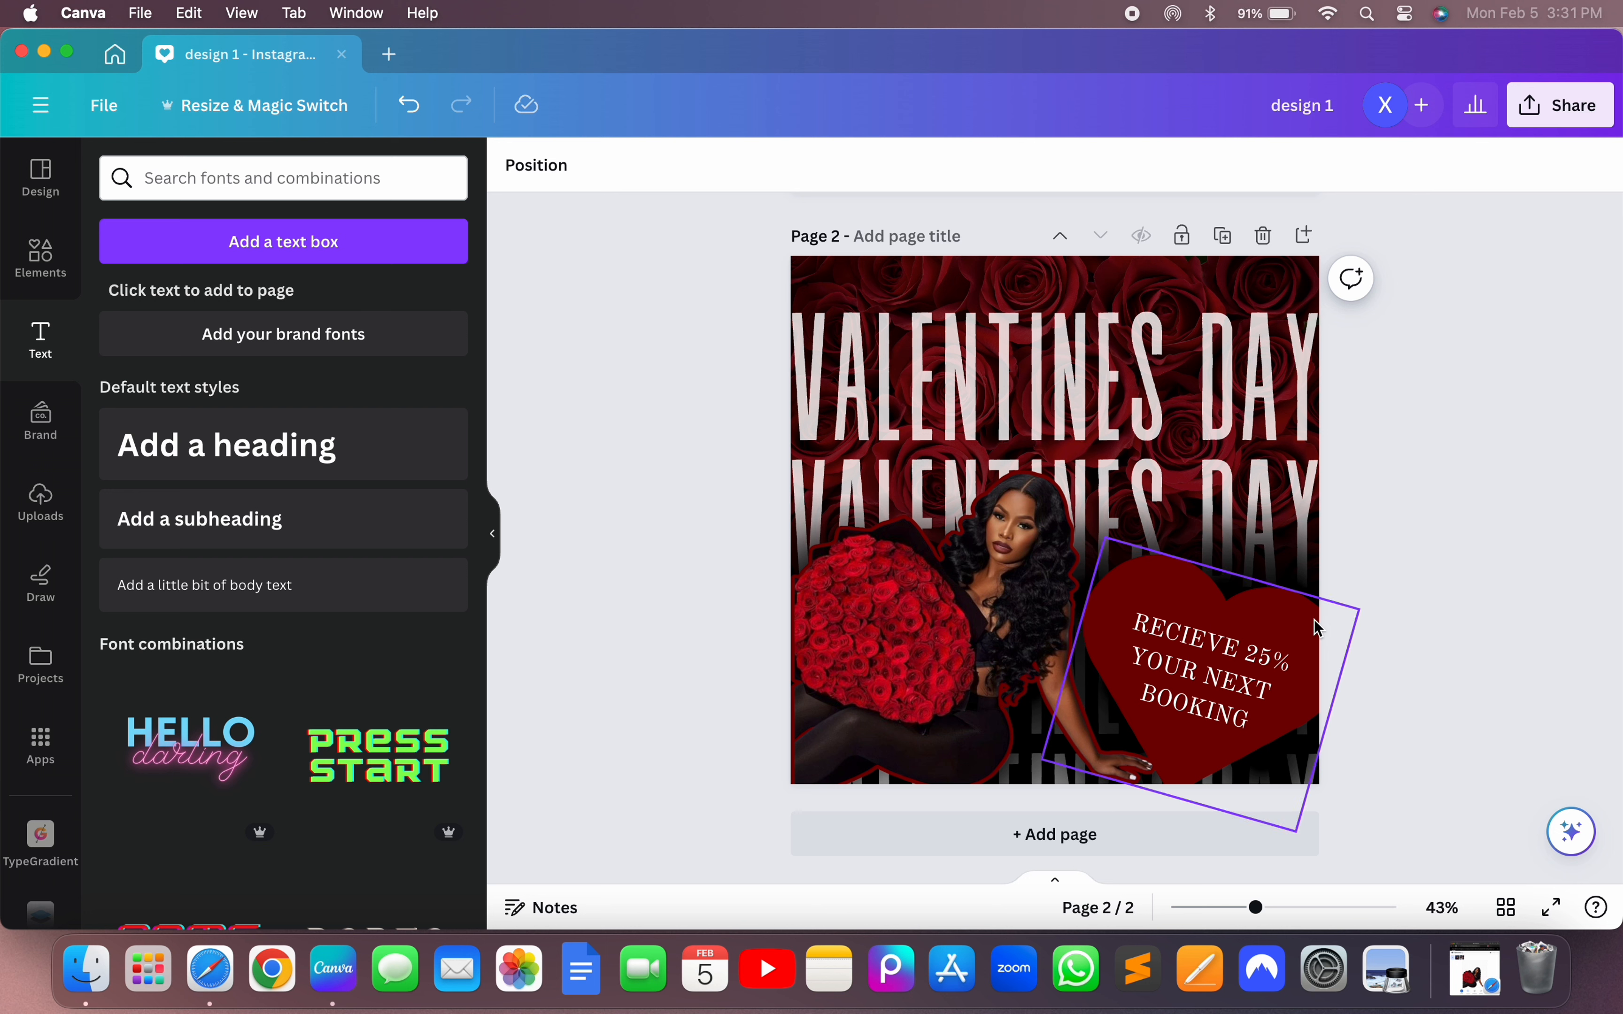
- Try a duplicate of the heart shifted slightly up over the original, and delete that copy
left_click(1312, 644)
left_click(1161, 490)
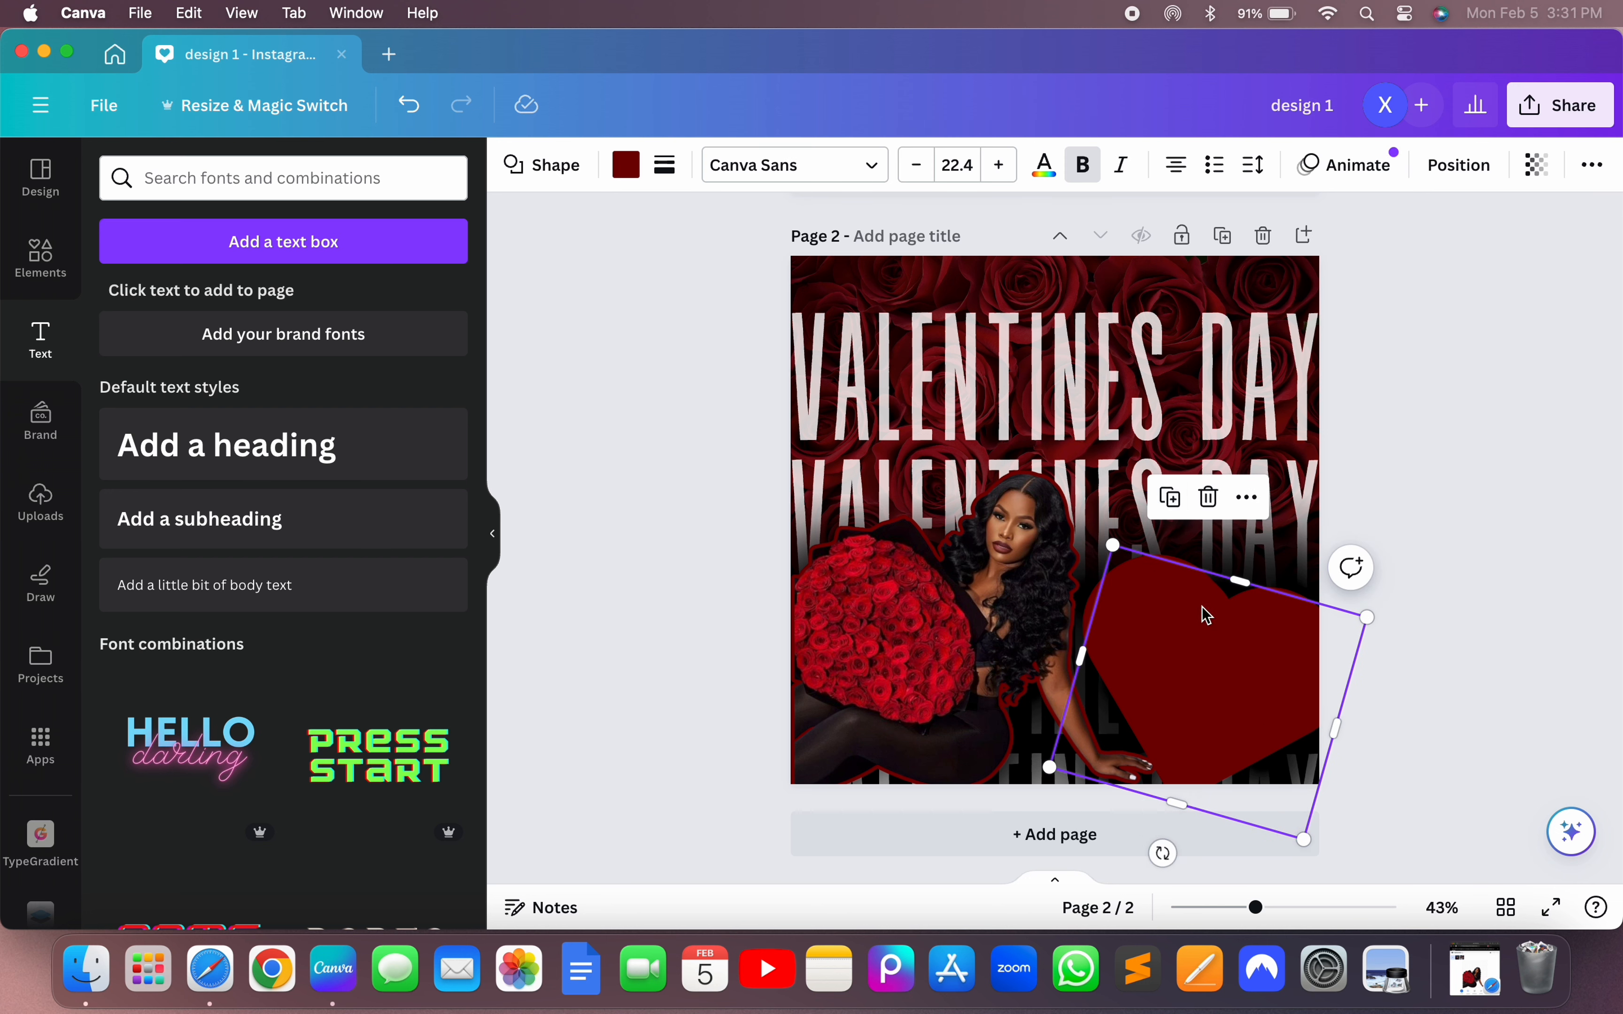
left_click_drag(1221, 646, 1189, 594)
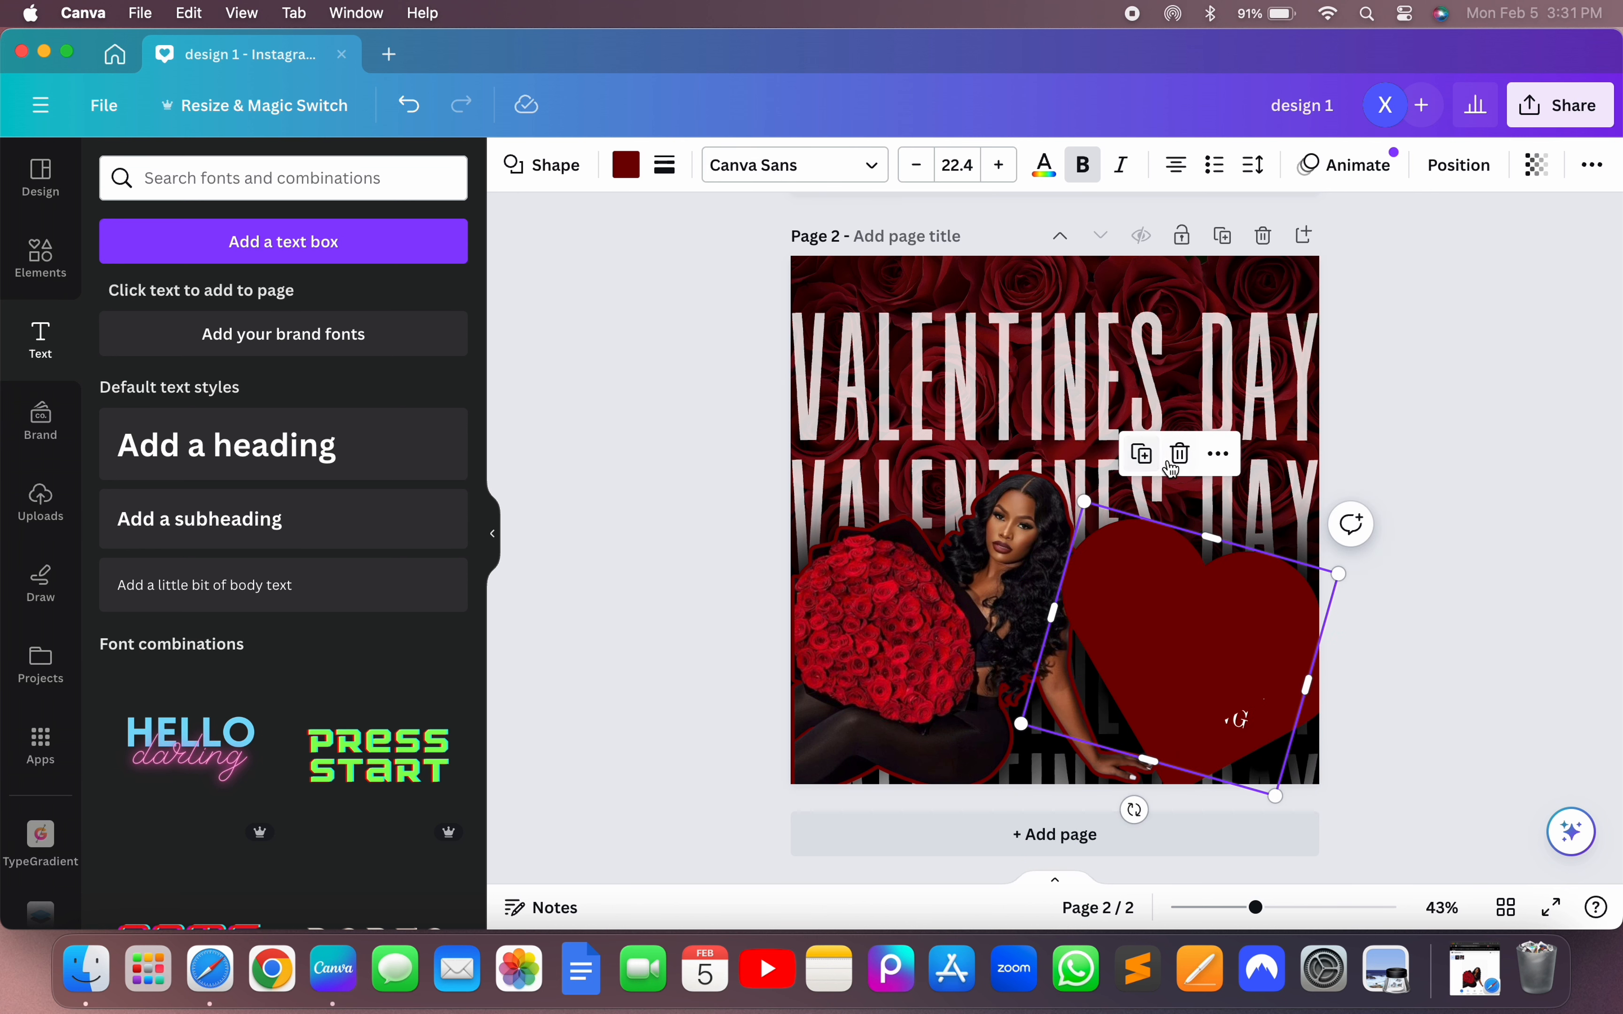
left_click(1180, 454)
- Give the heart a solid border with a weight of 5 in white #ffffff
left_click(1160, 566)
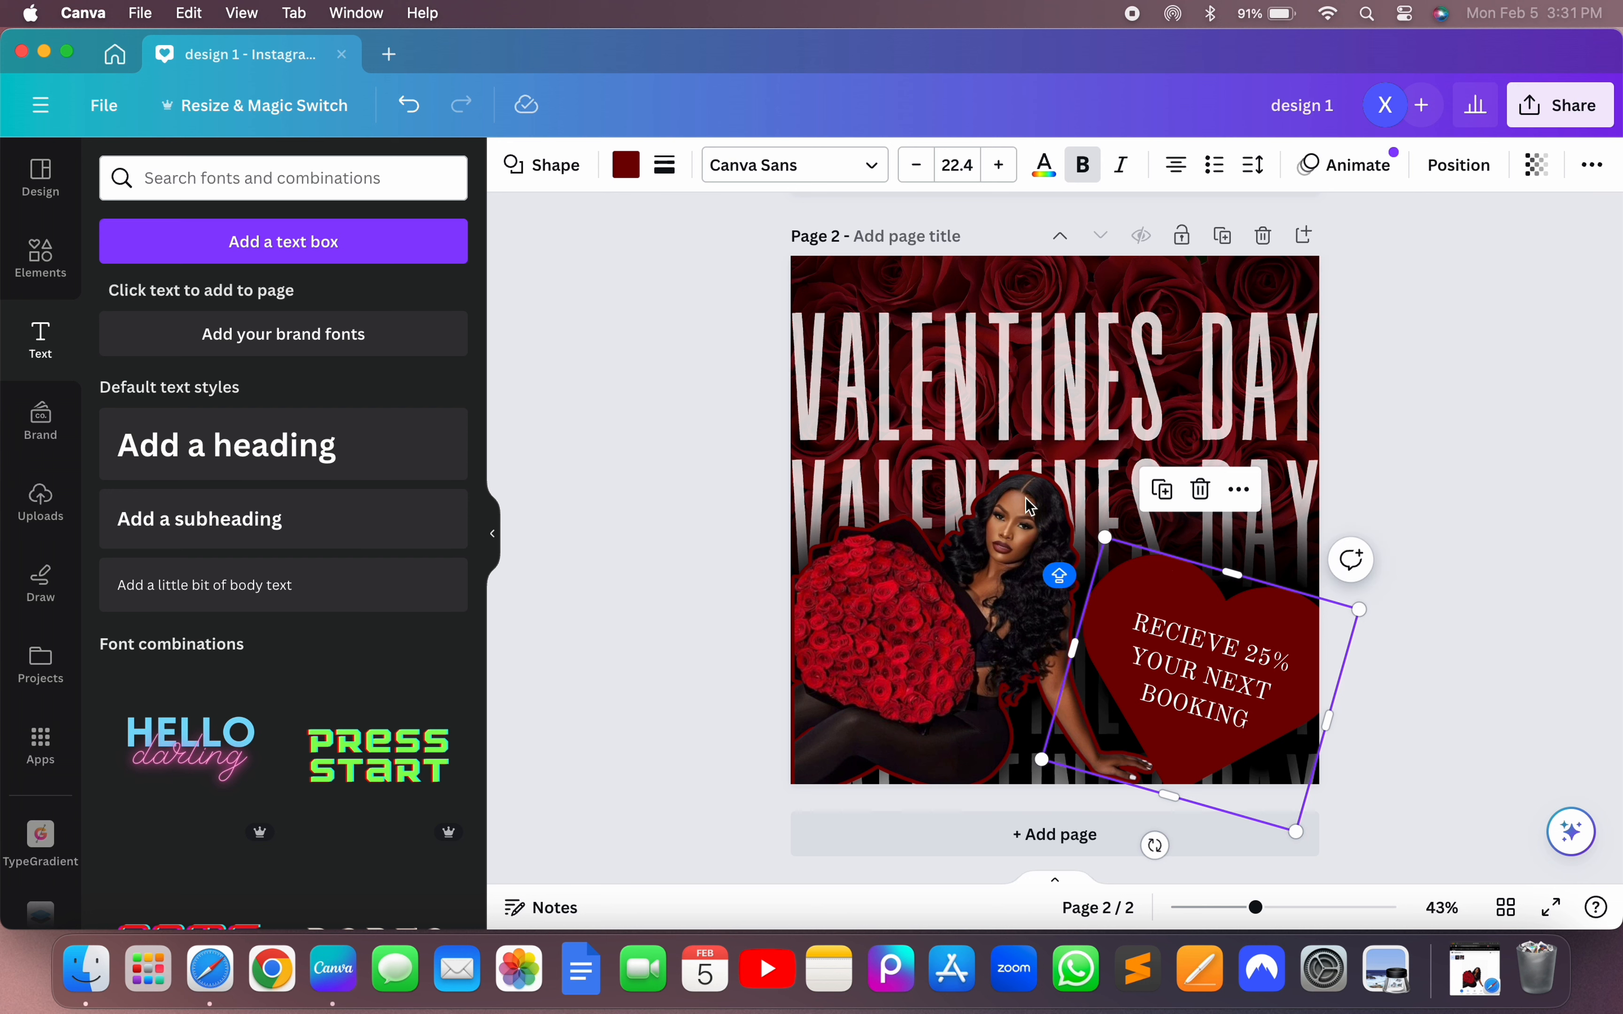
left_click(664, 164)
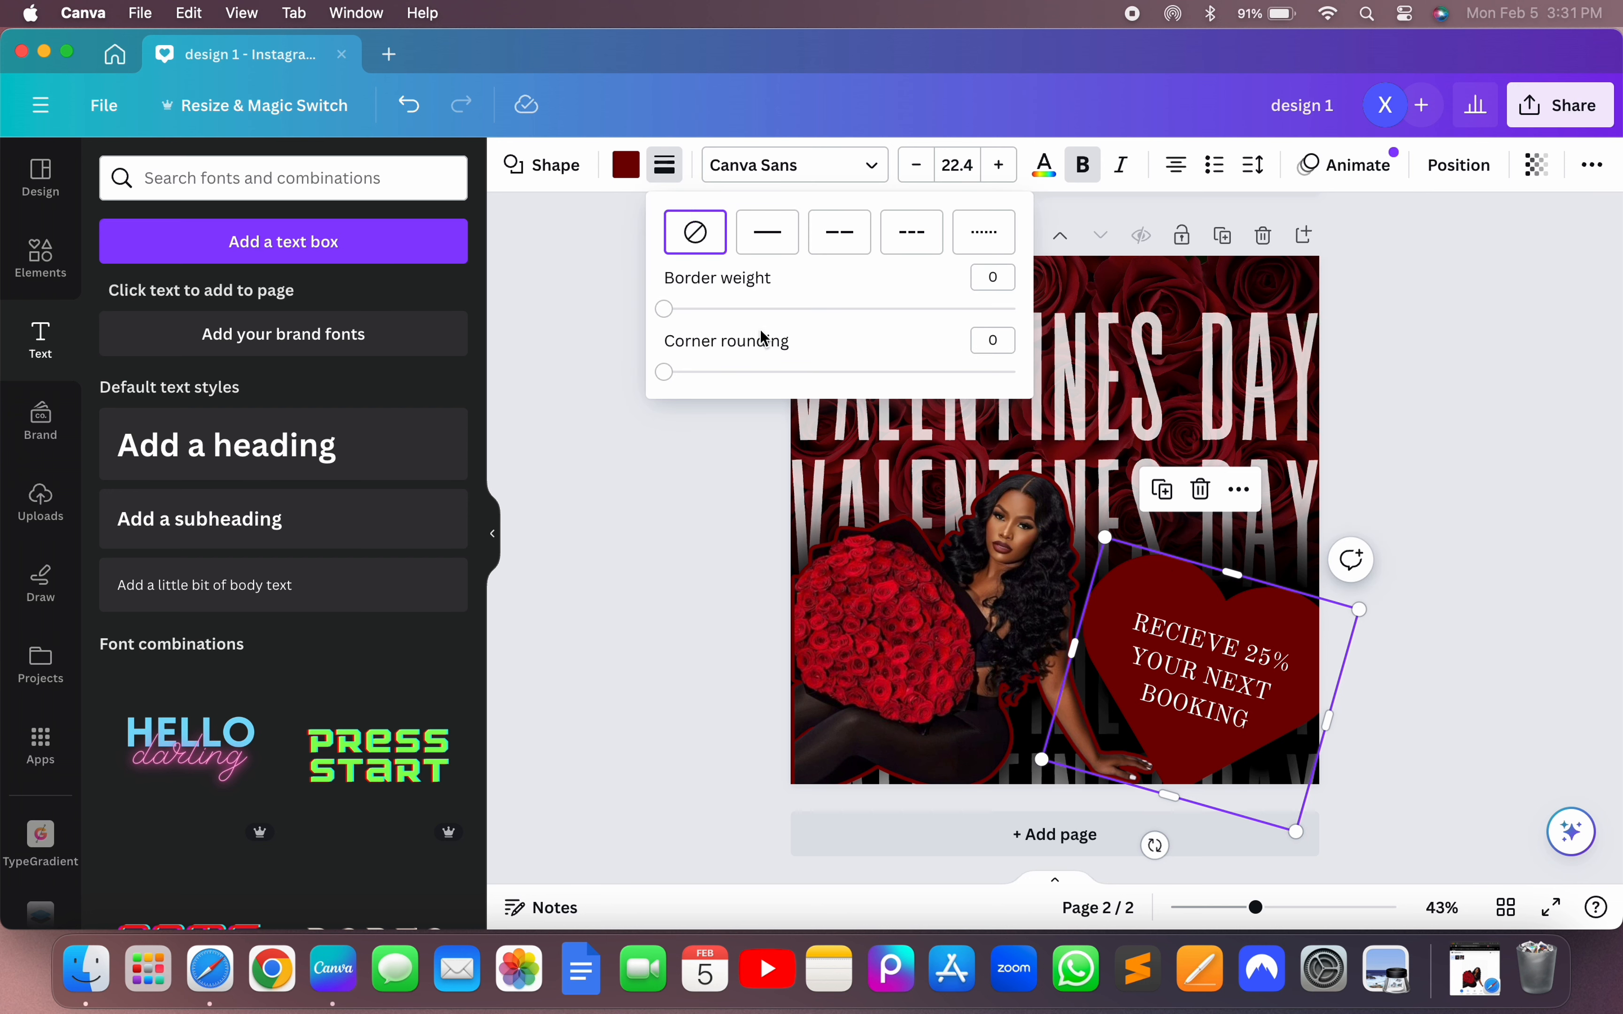
left_click(765, 253)
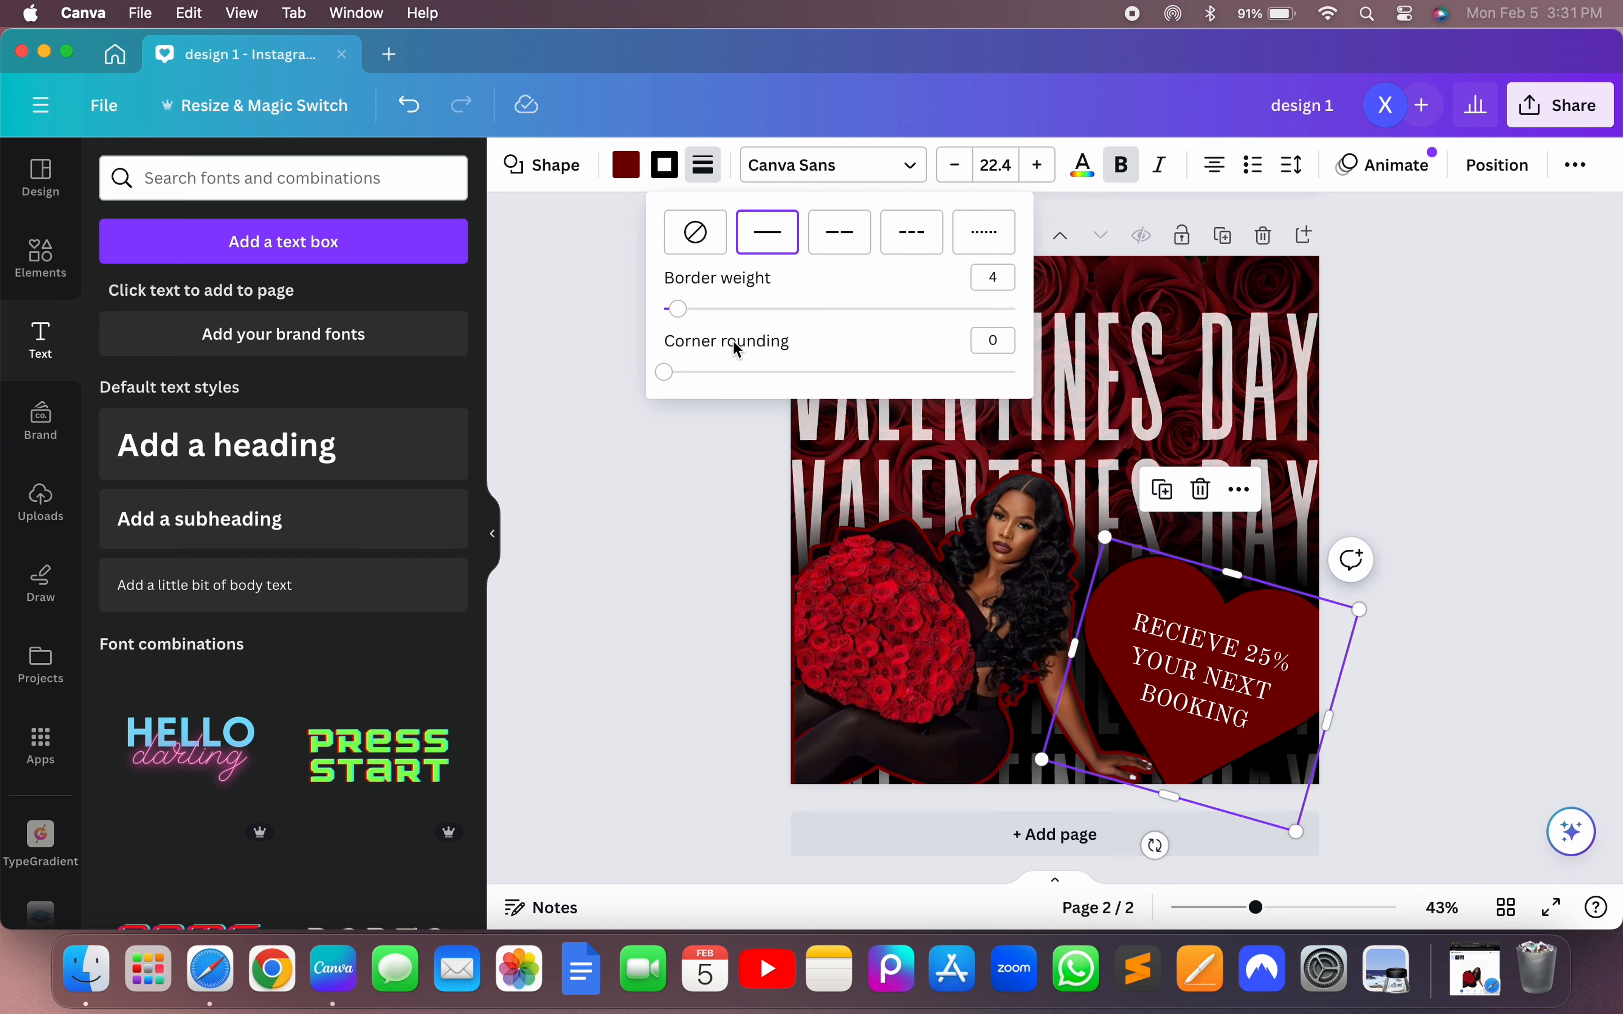
mouse_move(685, 315)
left_mouse_down()
mouse_move(698, 310)
mouse_move(681, 309)
left_mouse_up()
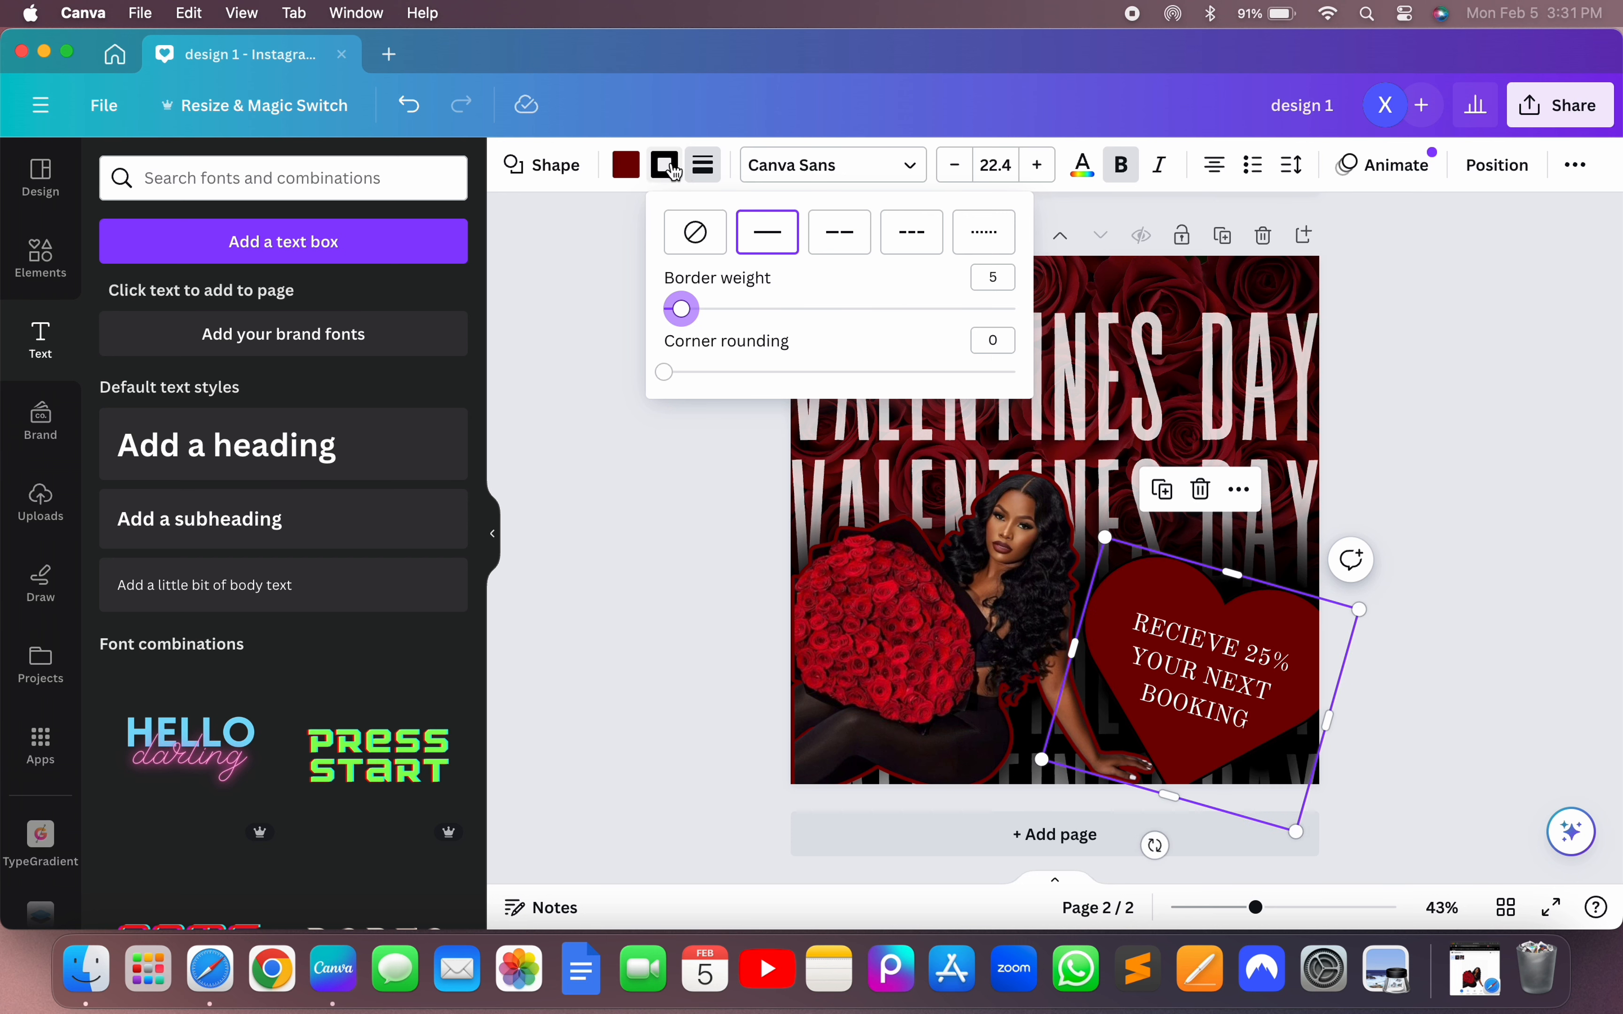
left_click(664, 164)
left_click(124, 366)
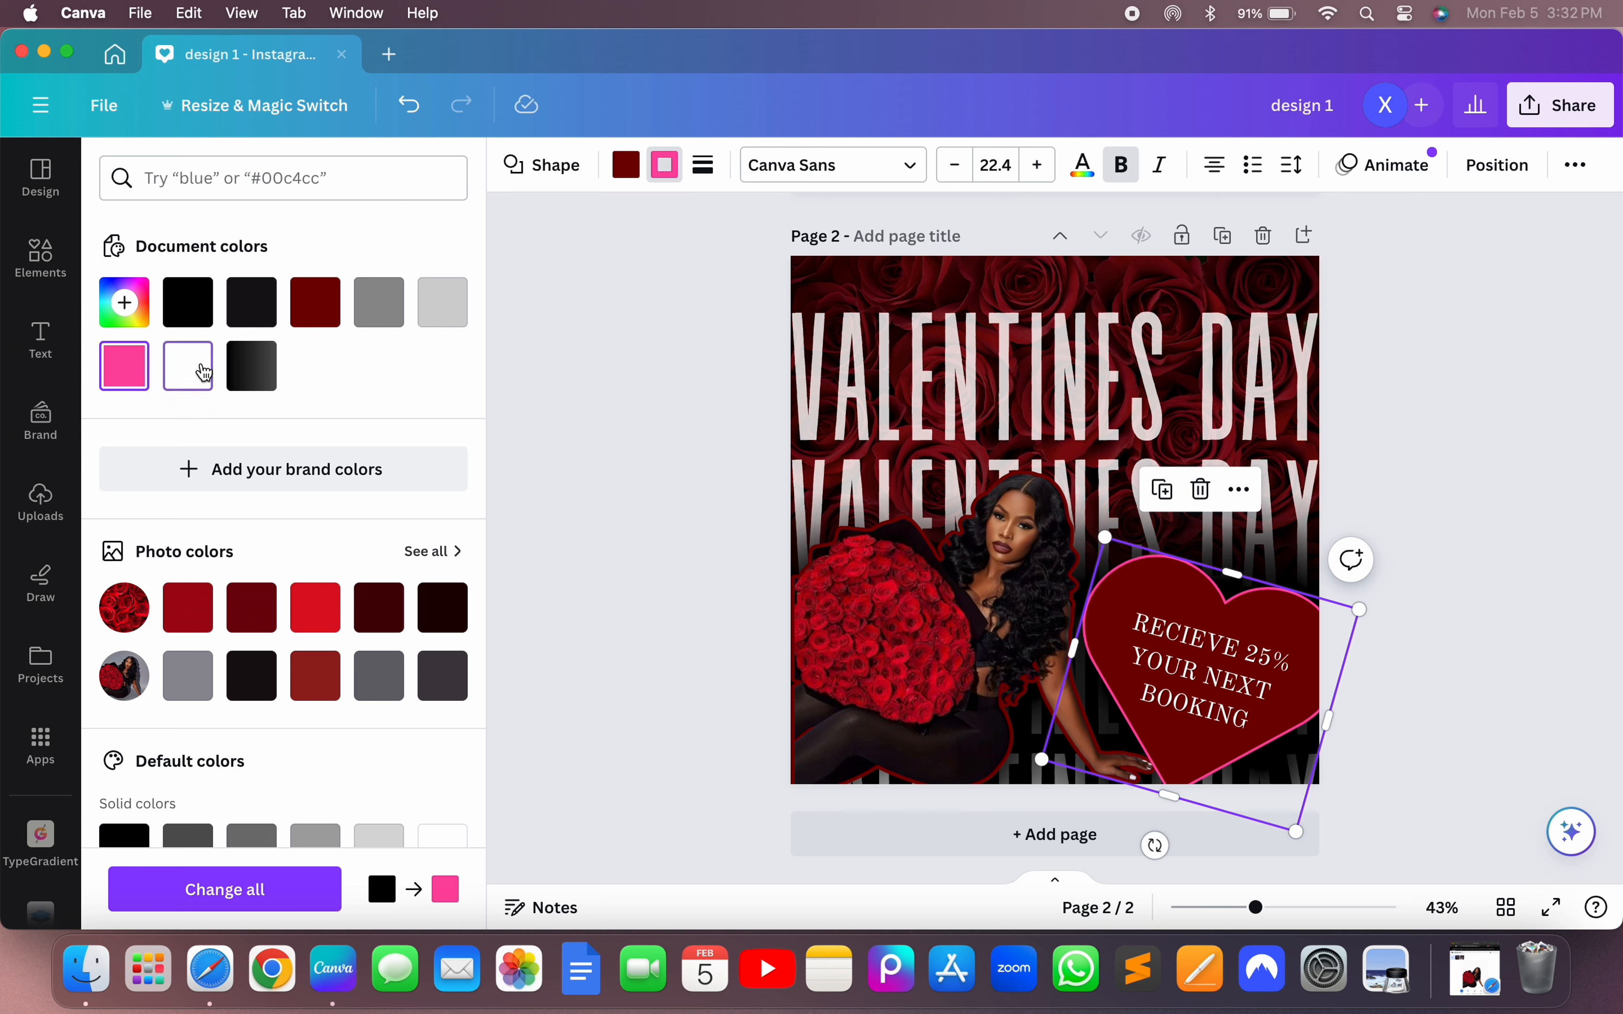
left_click(189, 366)
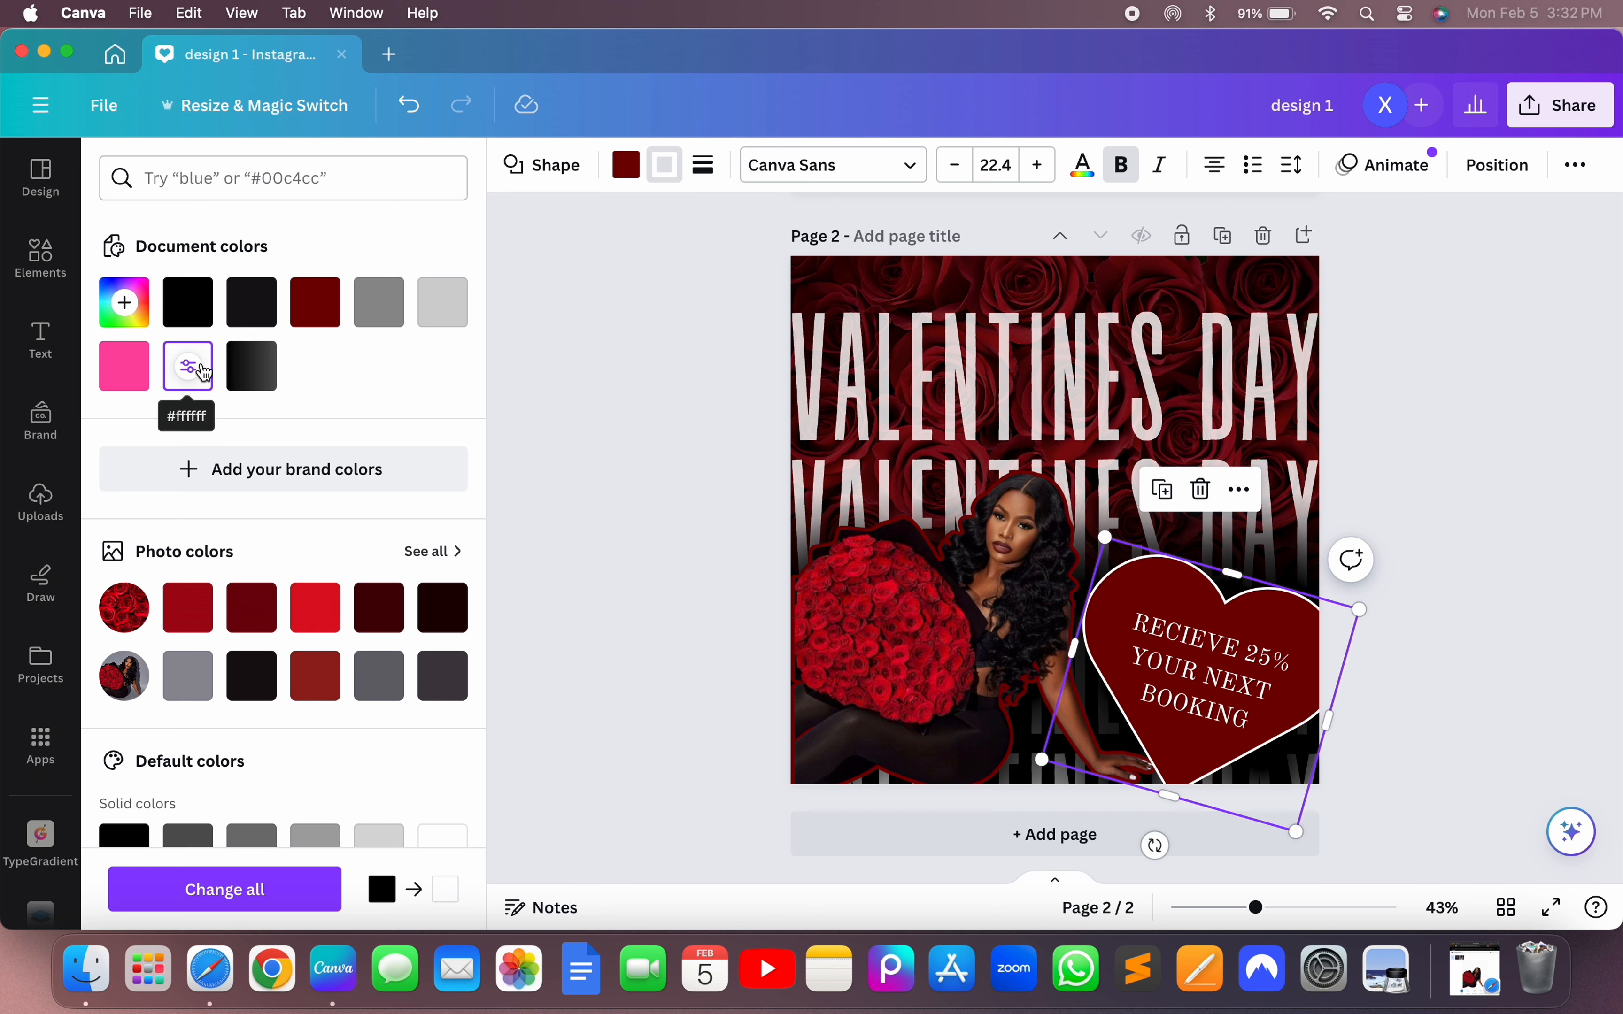
- Try black, several grey shades and white as the heart's border colour
left_click(195, 321)
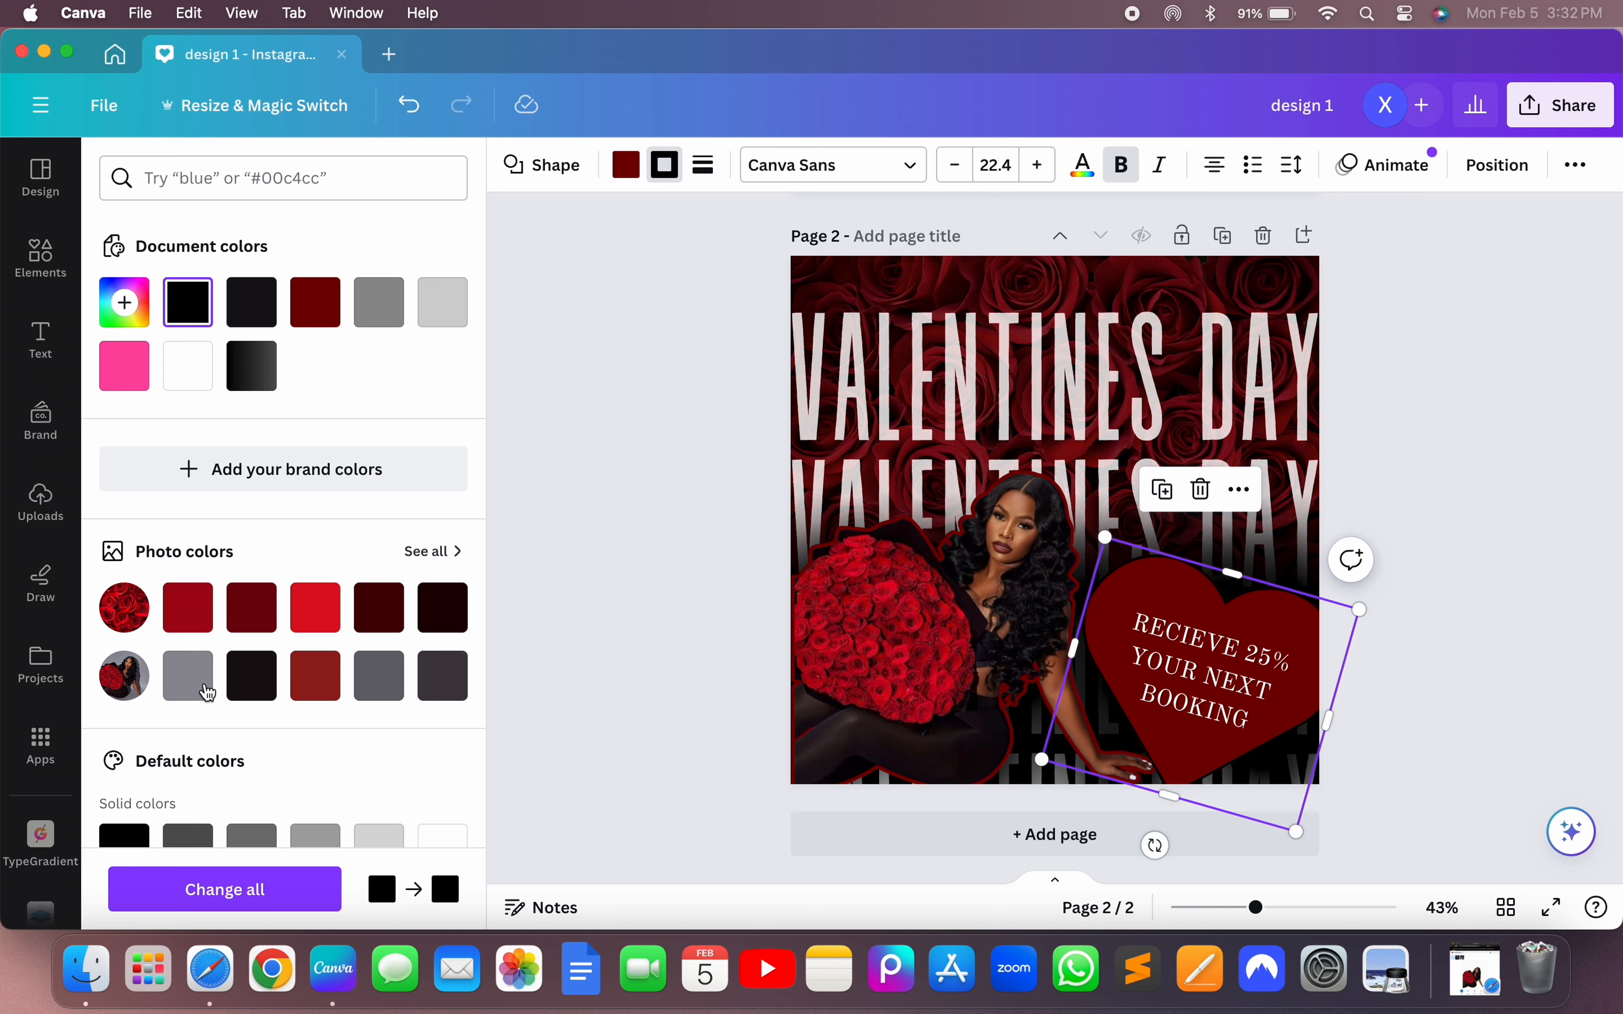
left_click(207, 691)
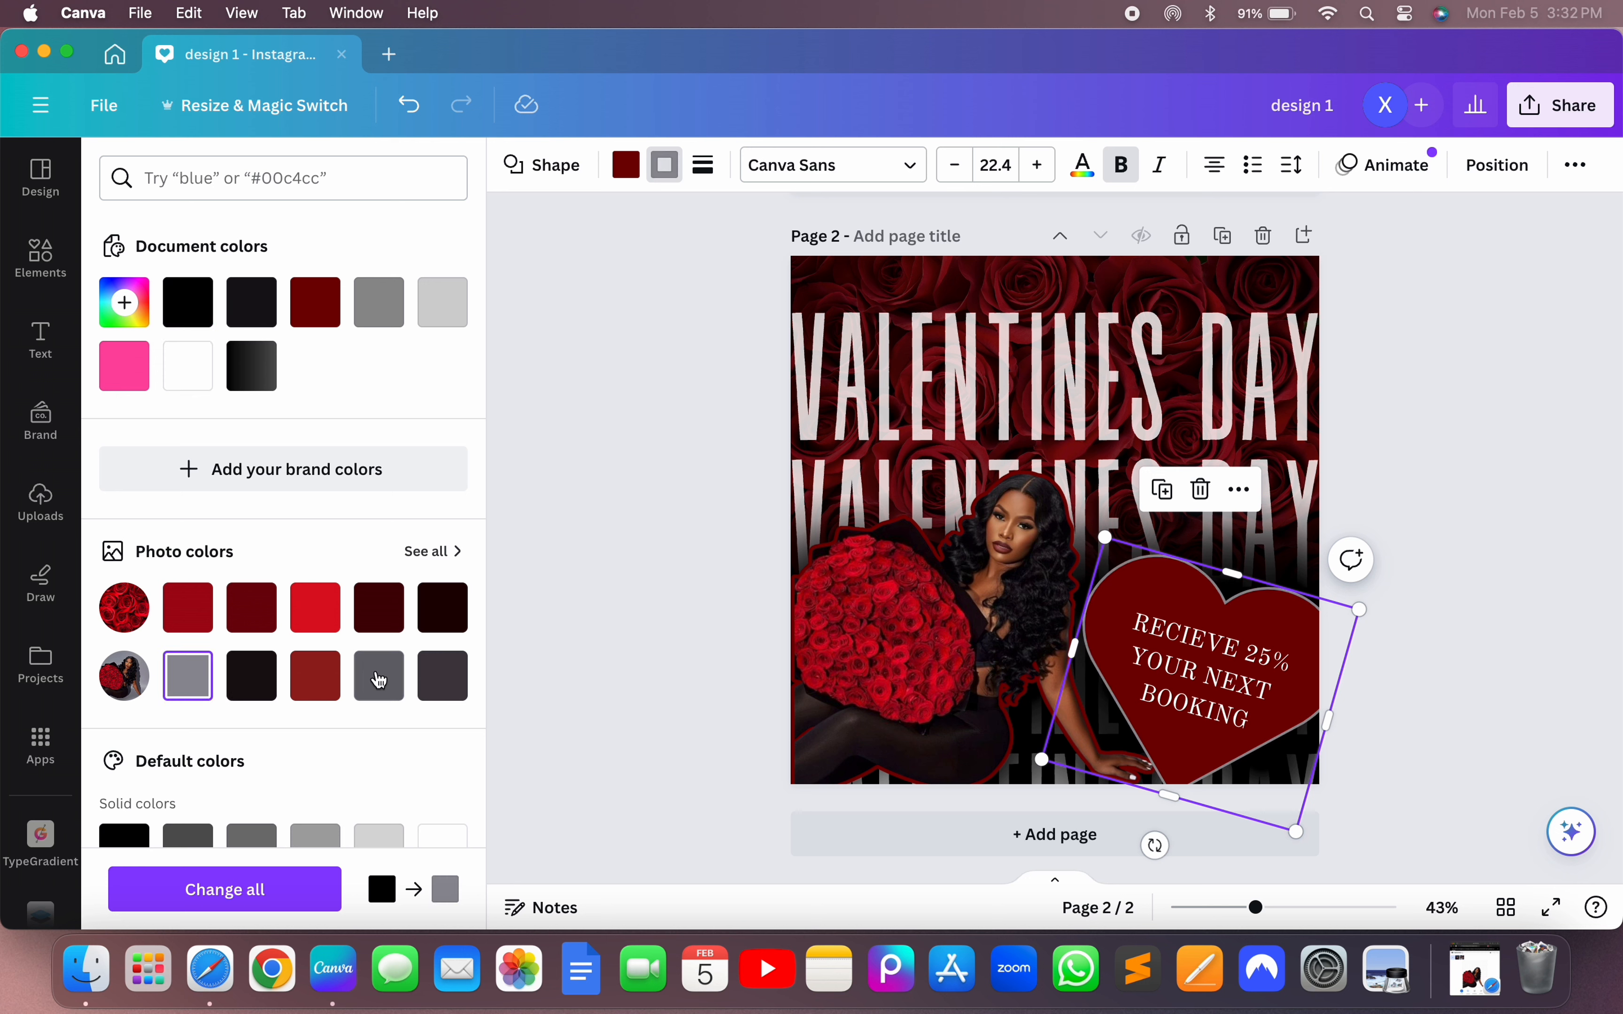
left_click(430, 690)
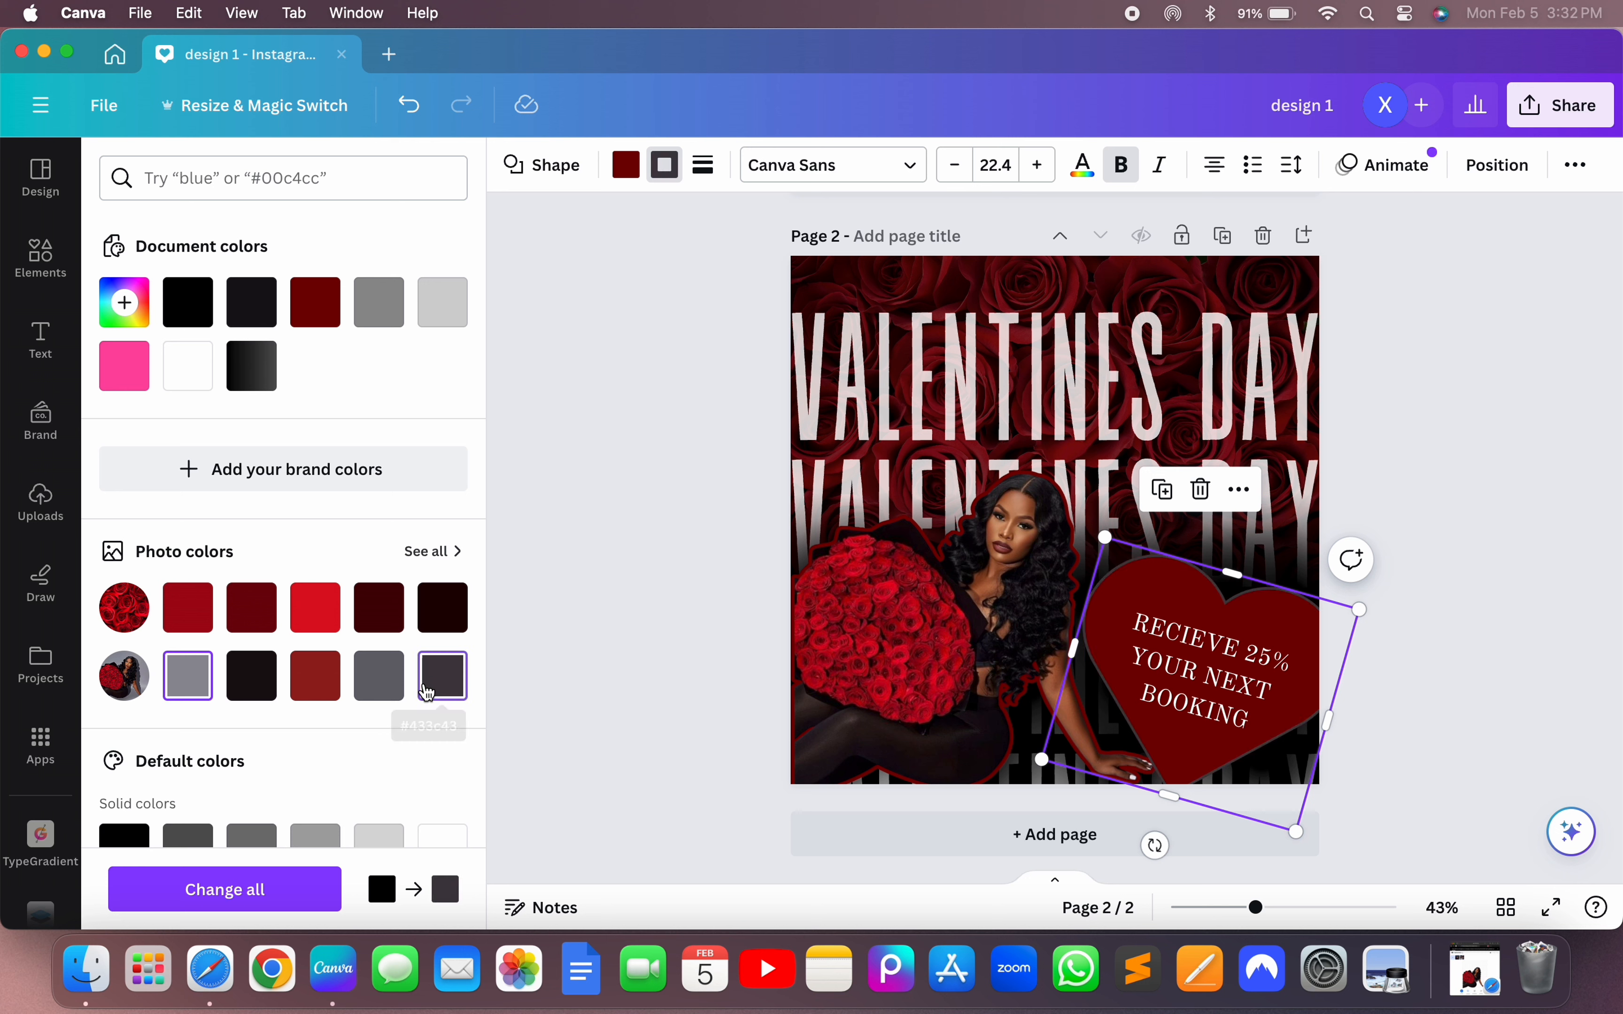
left_click(404, 695)
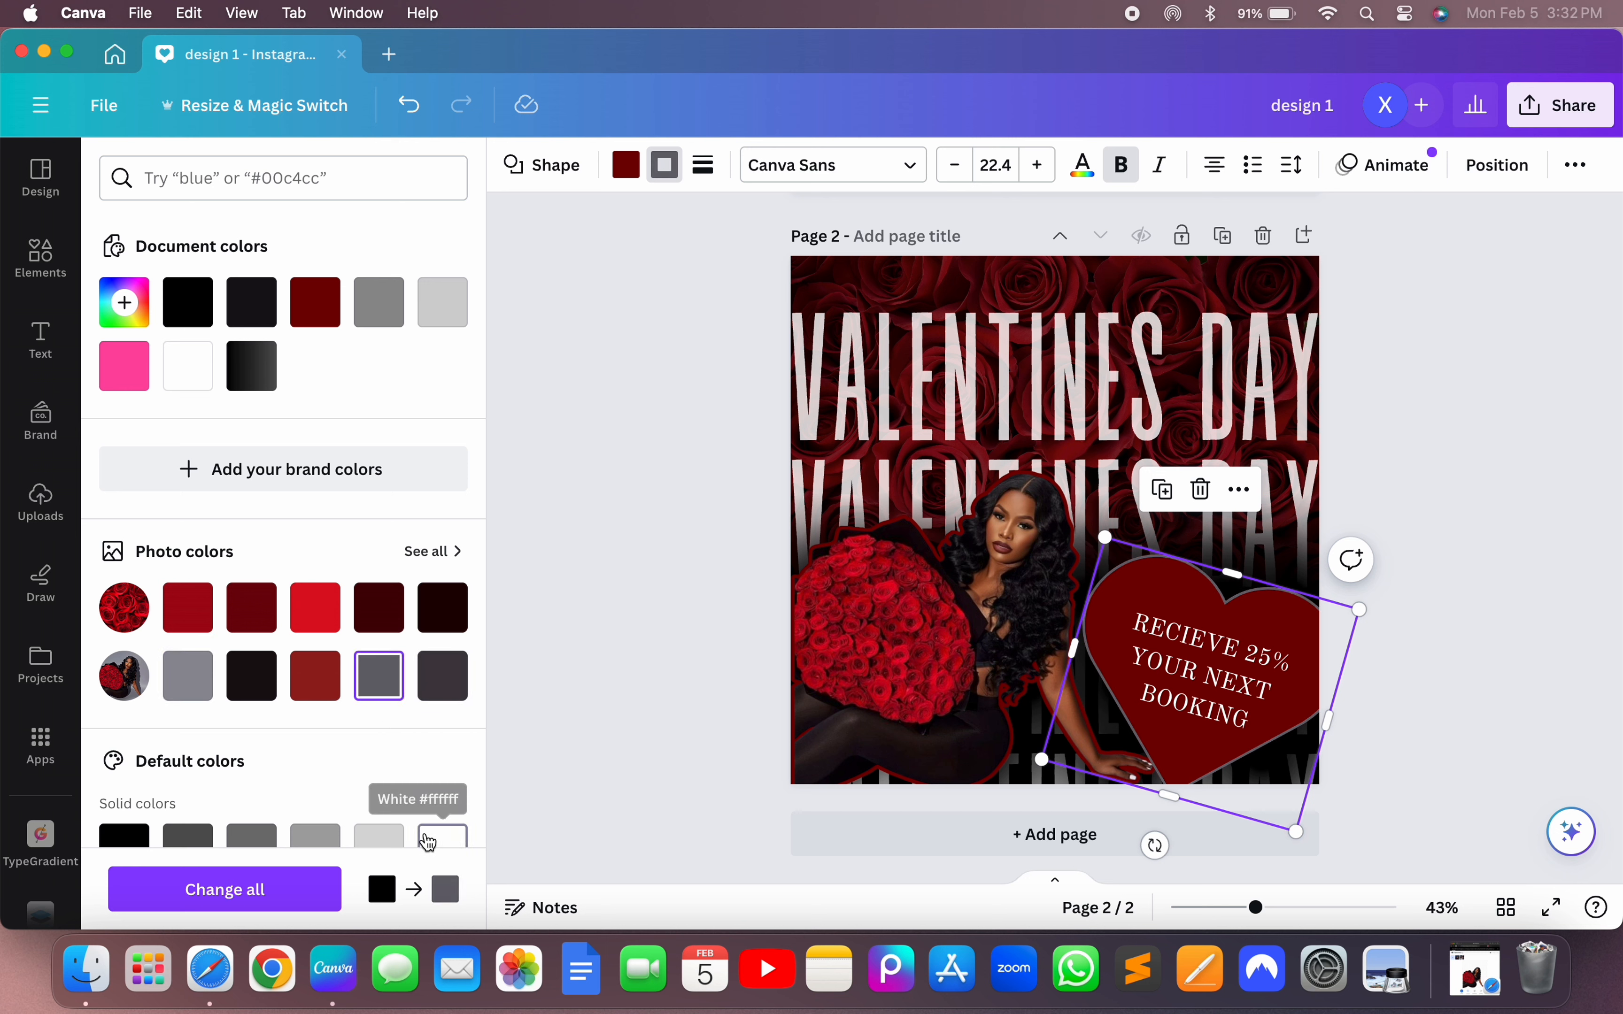
left_click(429, 841)
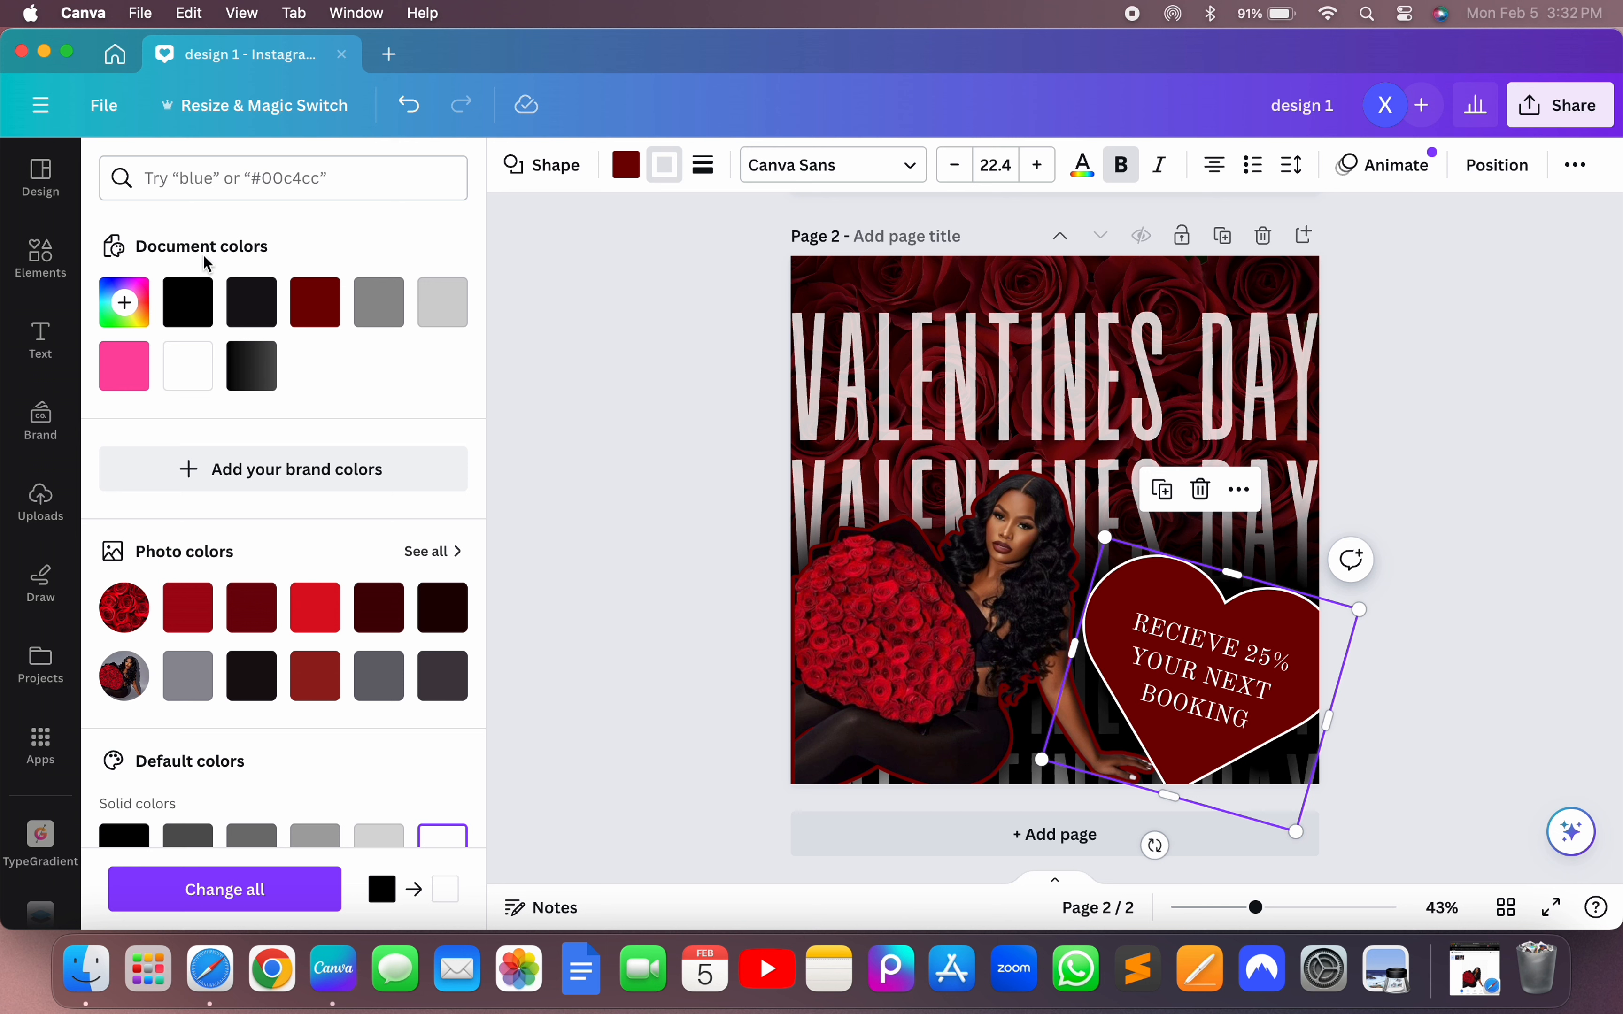
left_click(198, 307)
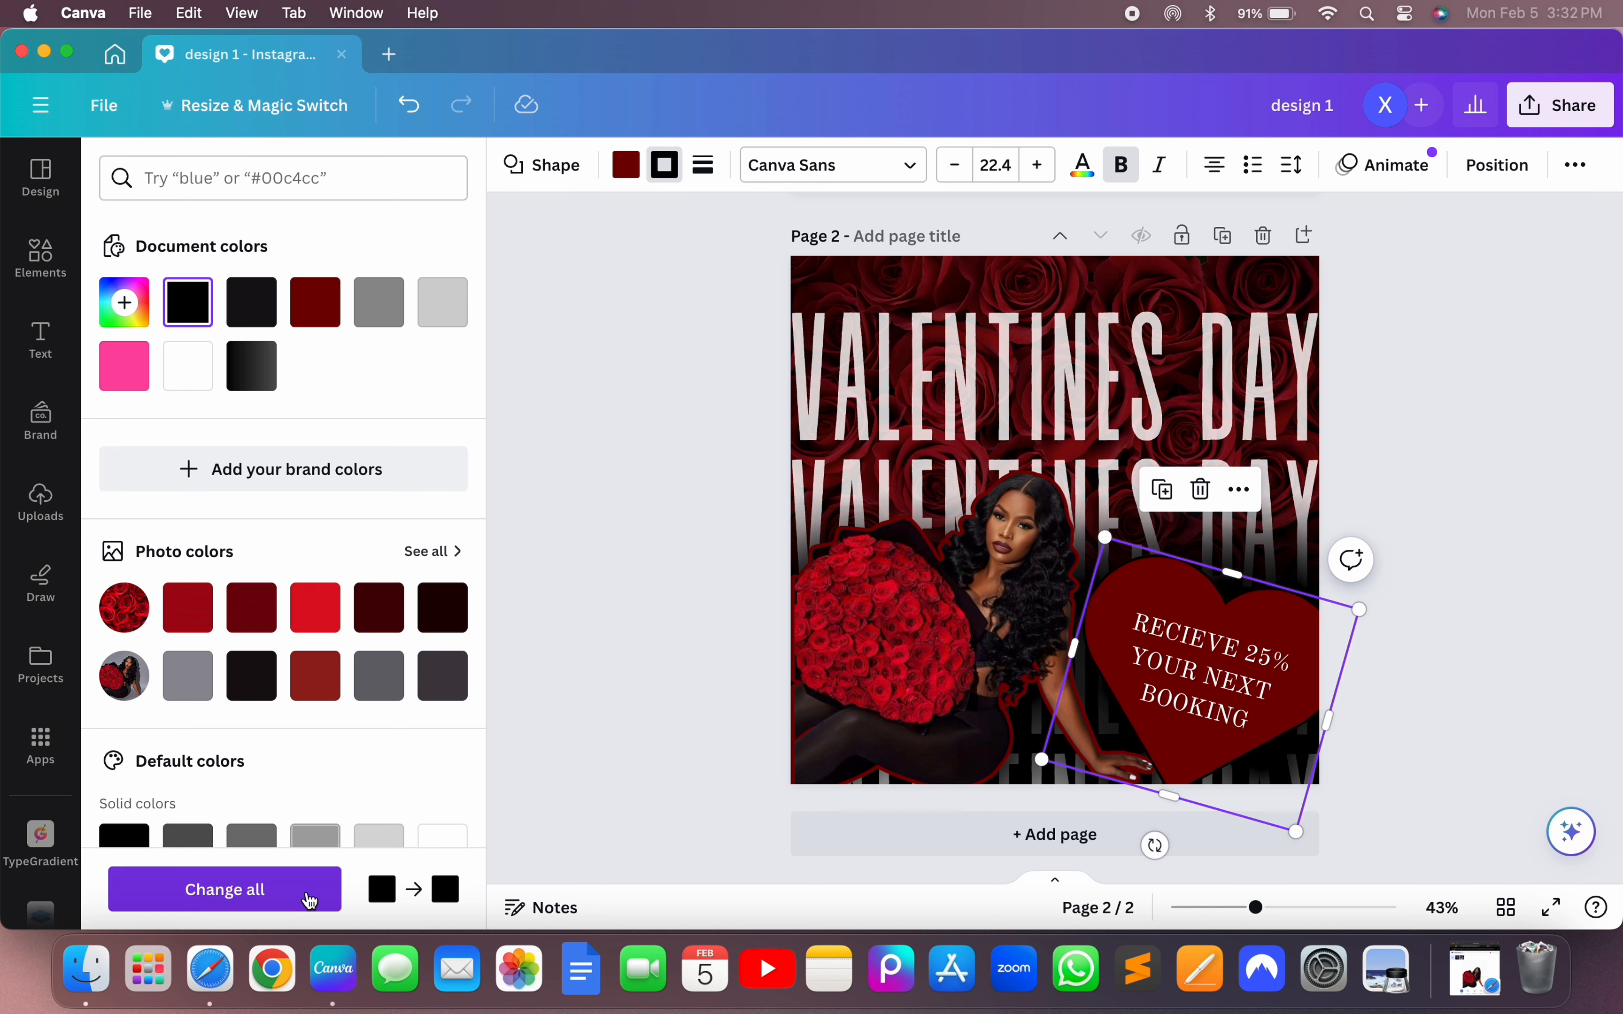
left_click(674, 181)
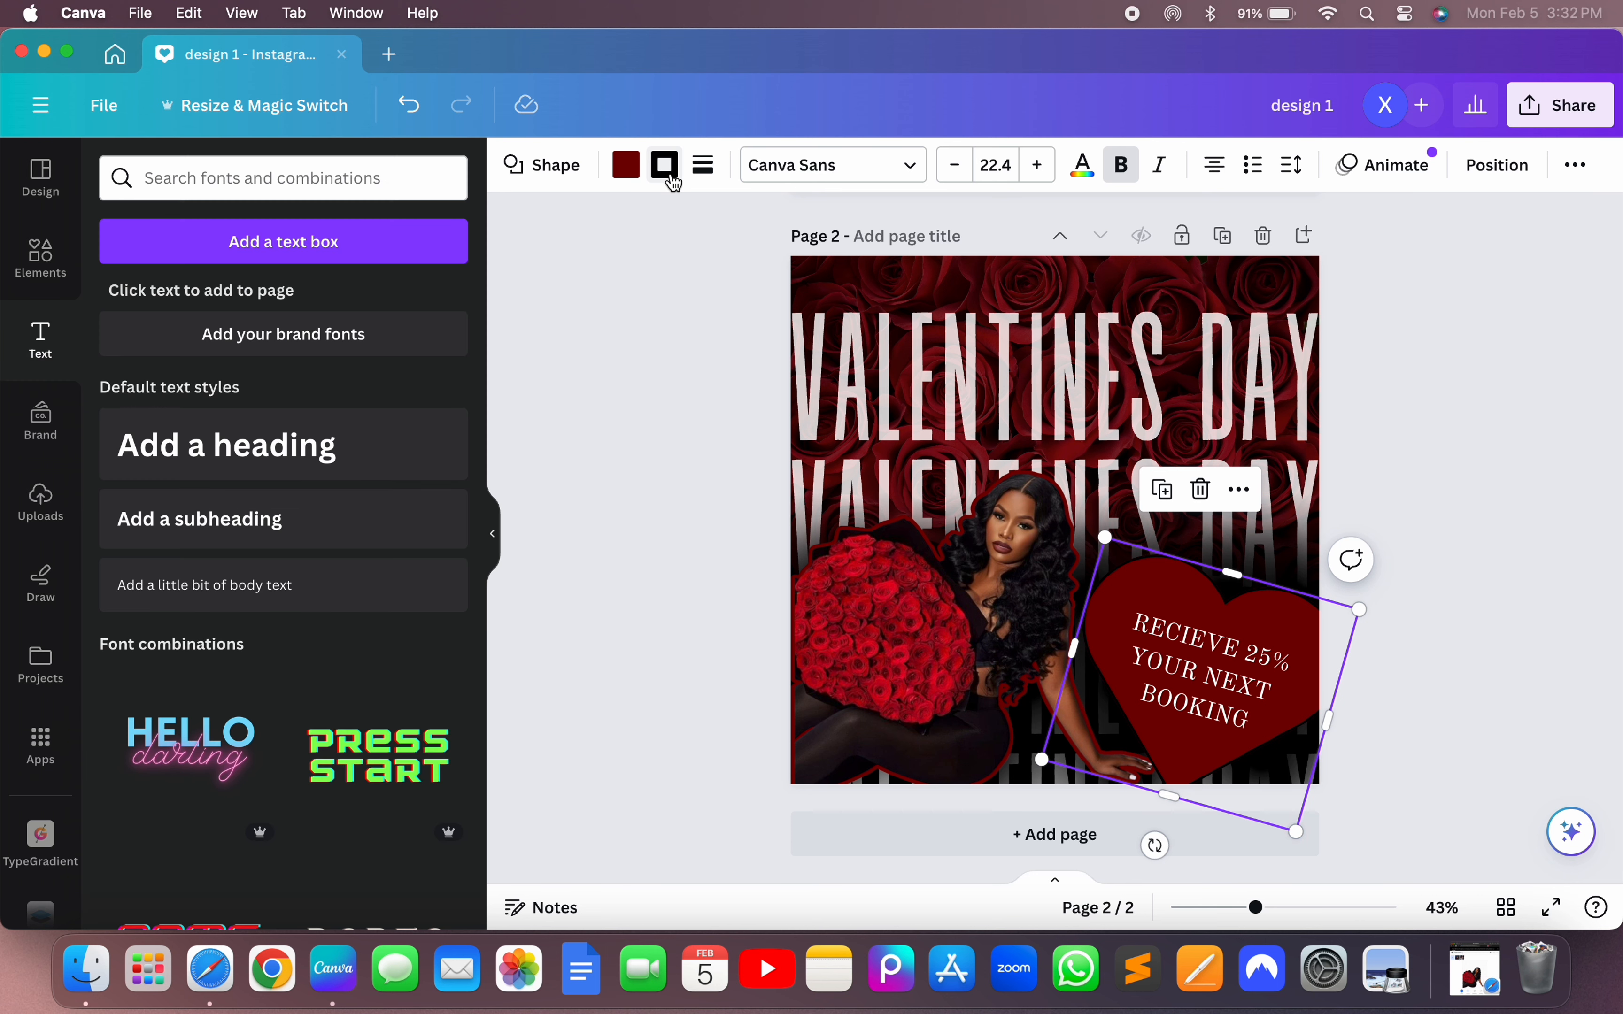
left_click(674, 181)
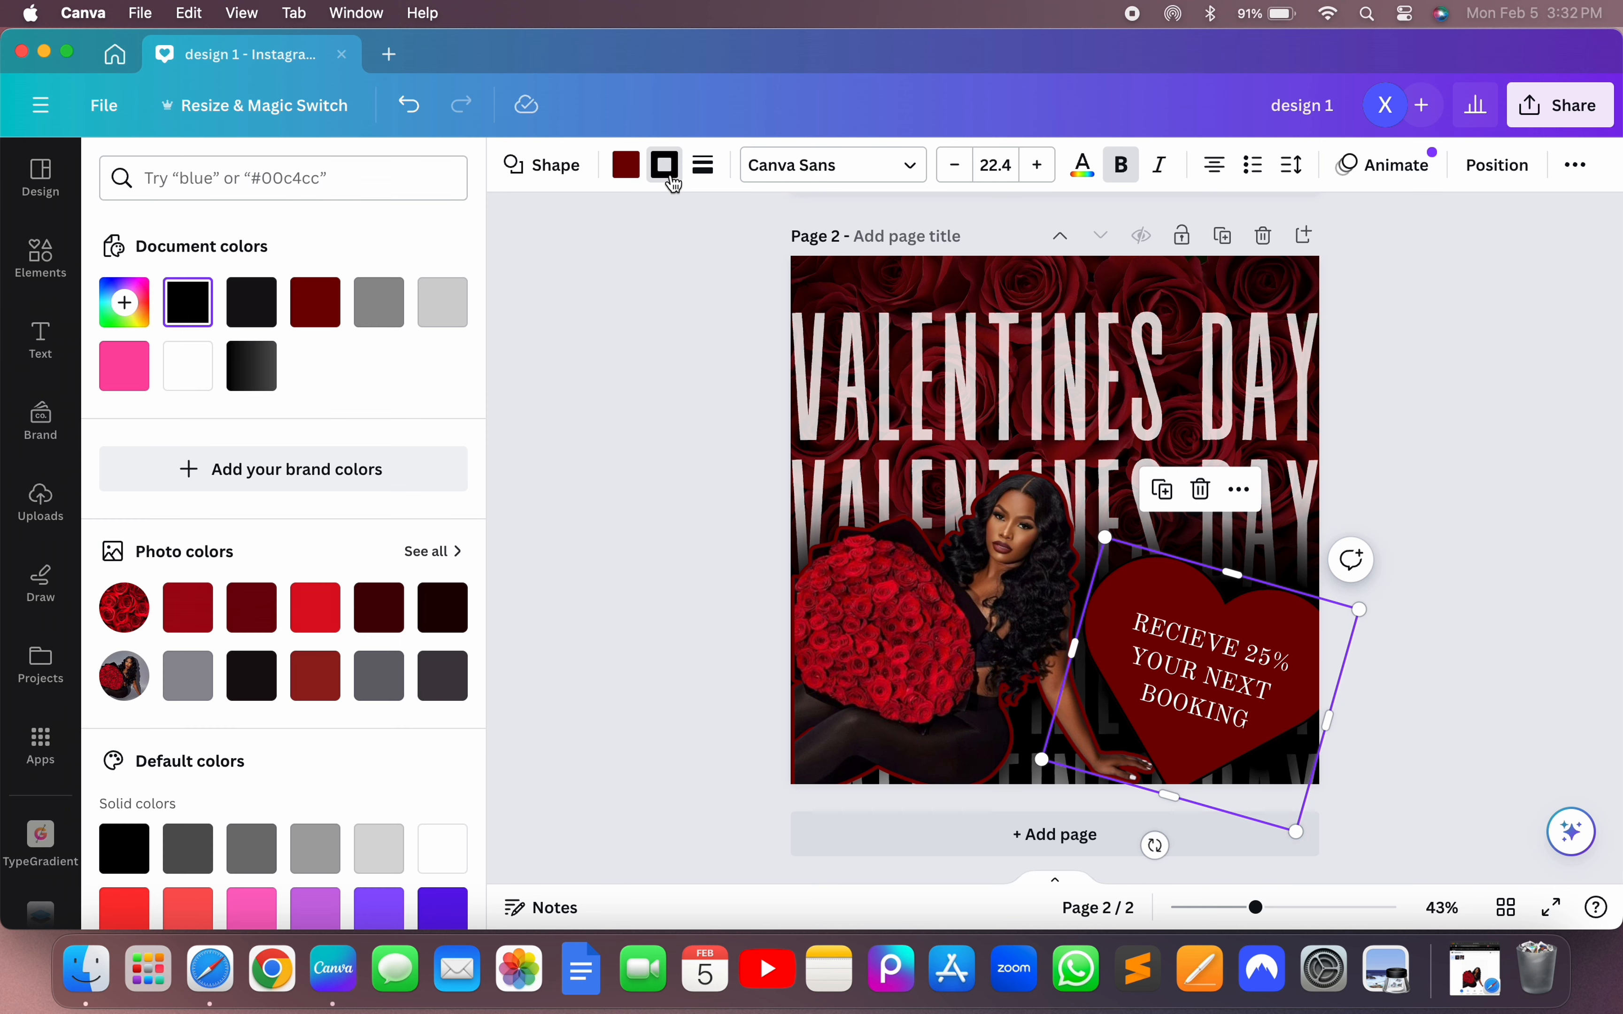
- Remove the heart's border by reducing its border weight to 0
left_click(704, 167)
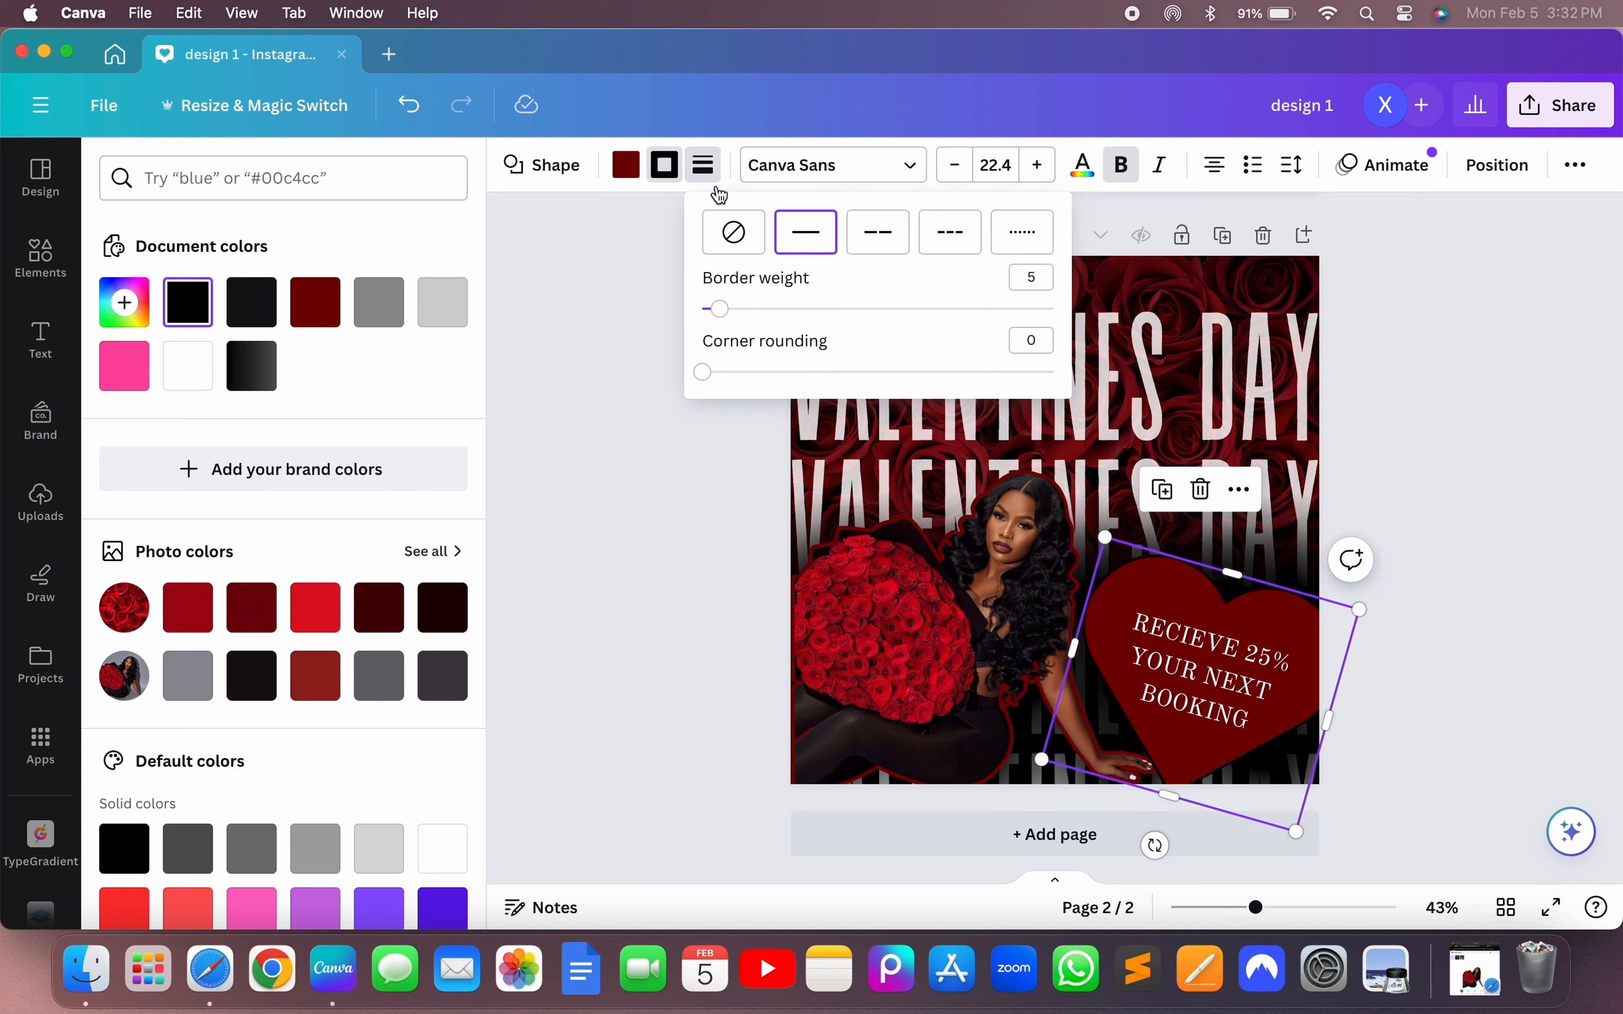
left_click_drag(724, 315, 669, 316)
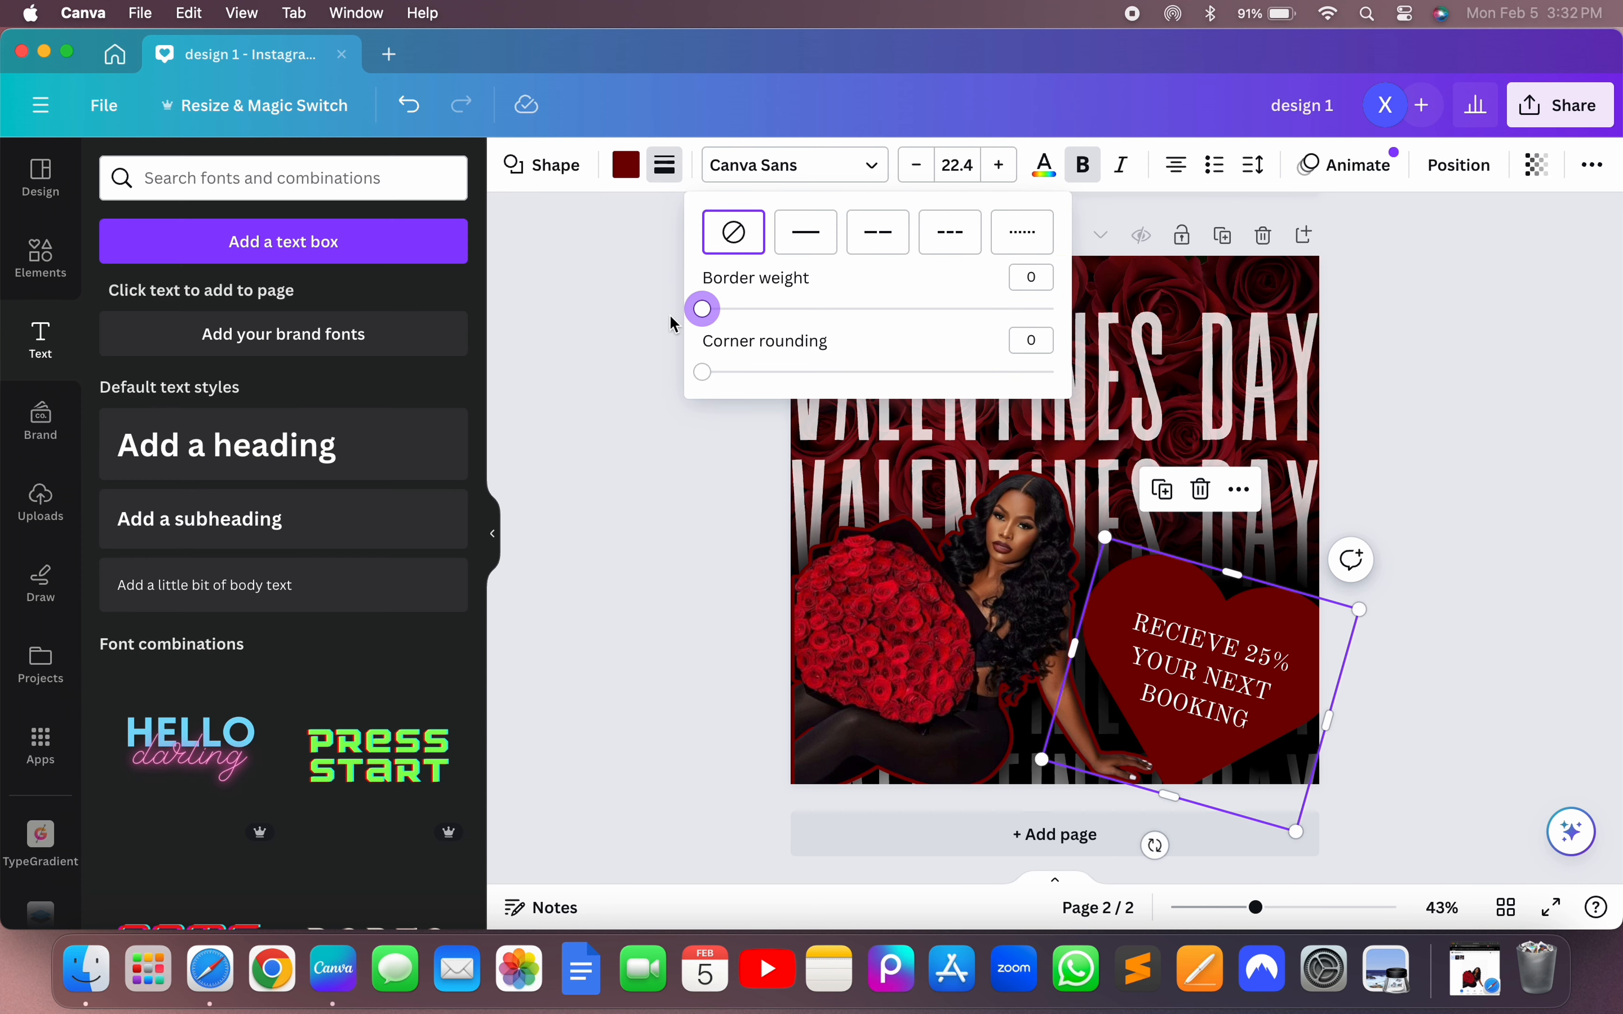
left_click(669, 316)
left_click(653, 562)
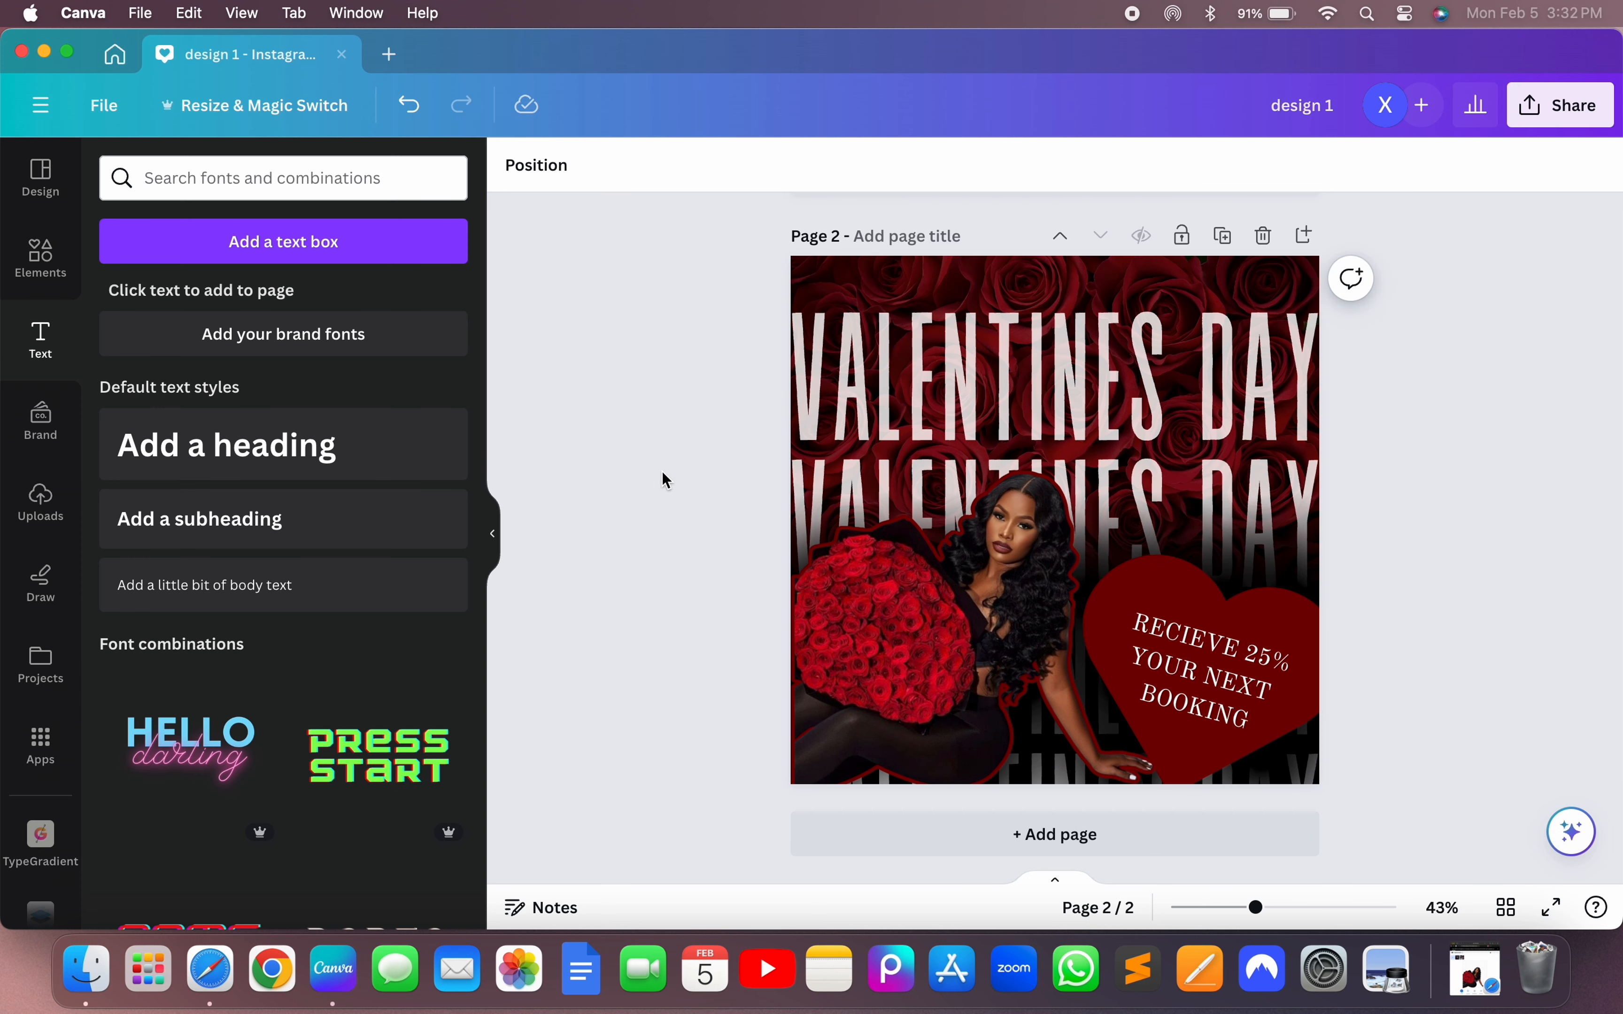
- Nudge the offer text slightly up and to the right inside the heart
left_click(1228, 694)
left_click_drag(1227, 695, 1232, 687)
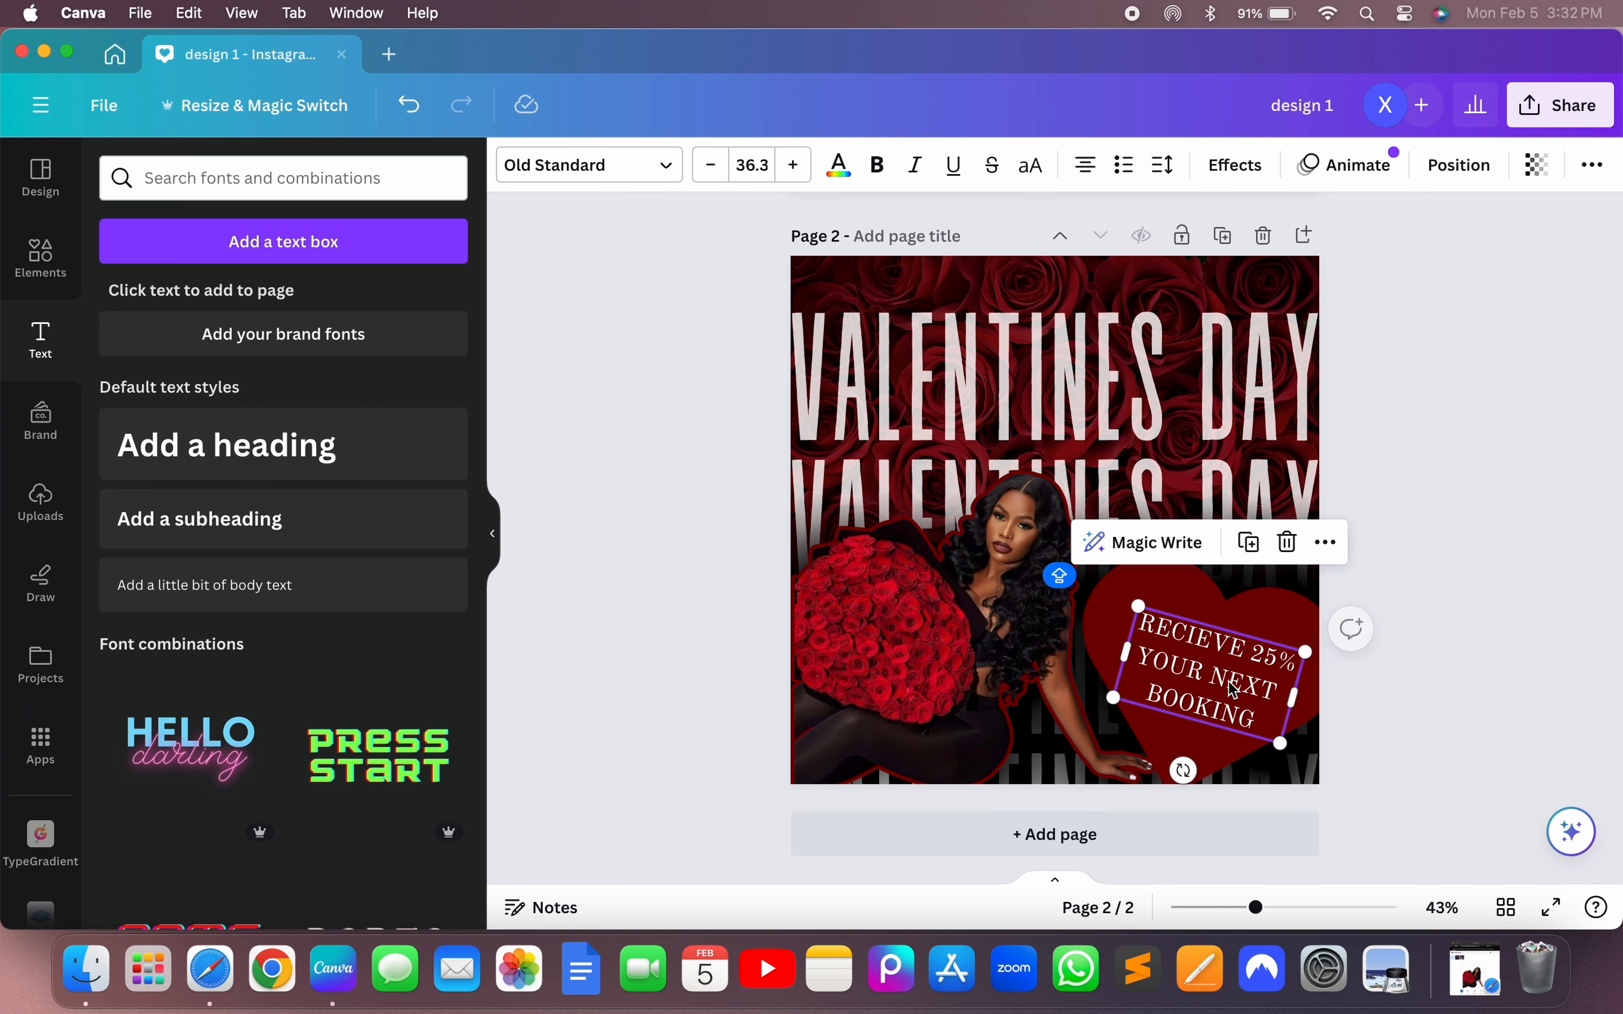
left_click(1433, 683)
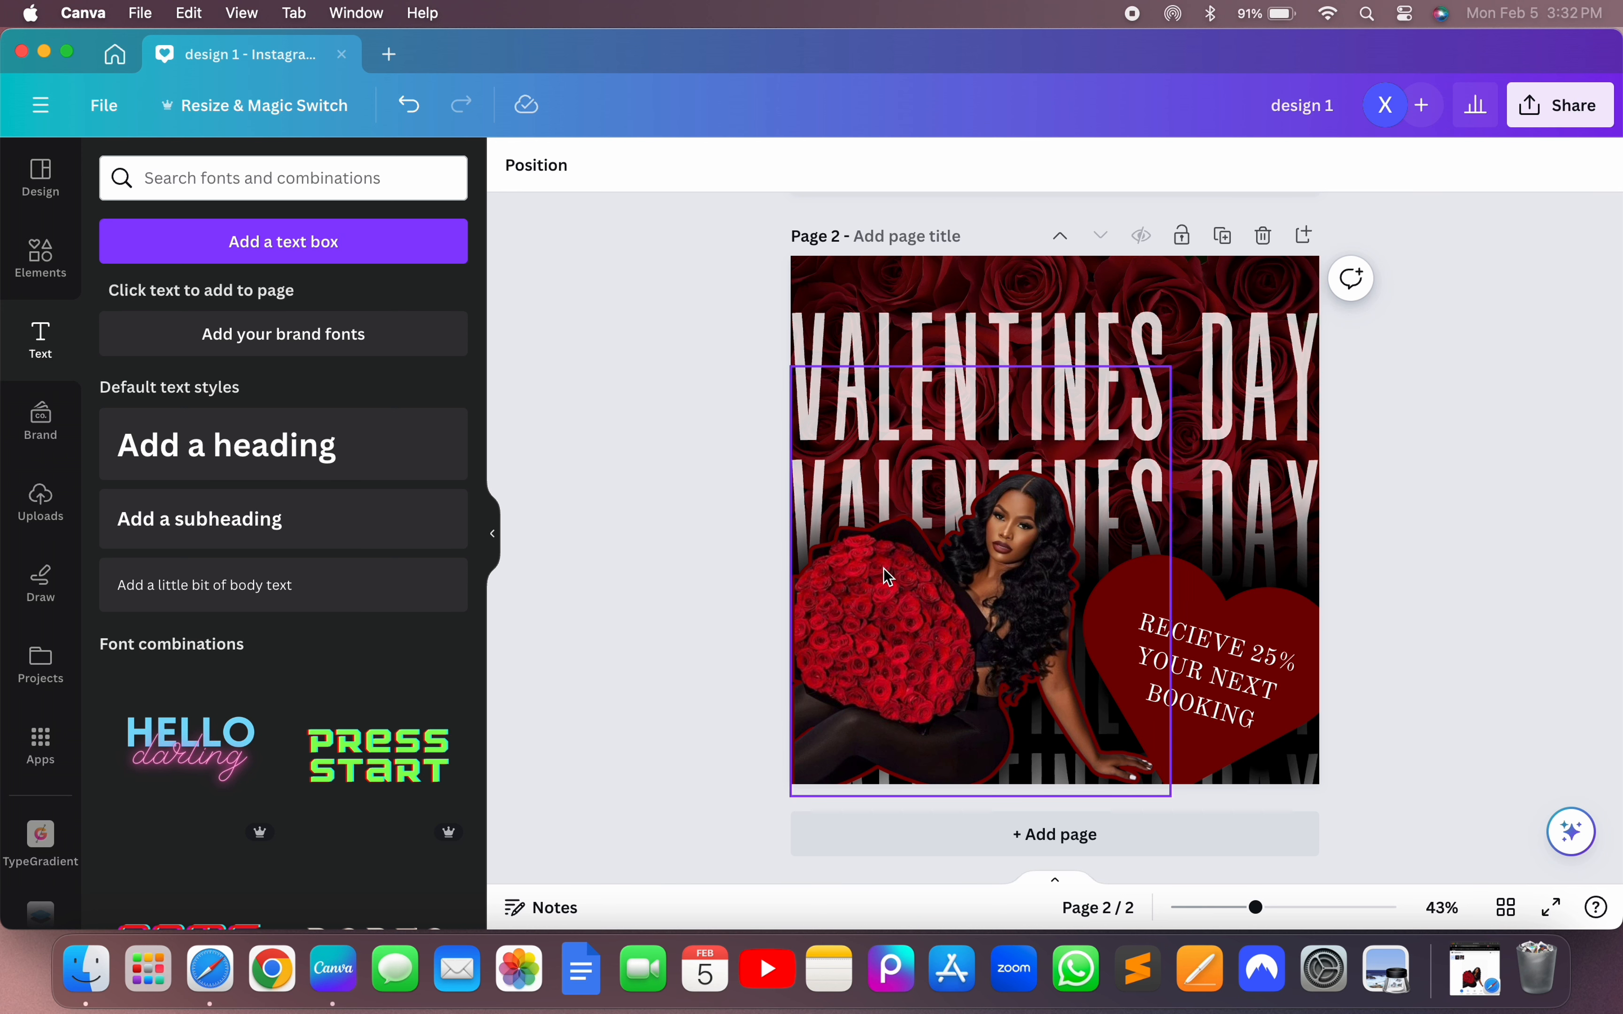
- Add a subheading reading HAIRLUXURY and give it the Pierson font
left_click(229, 525)
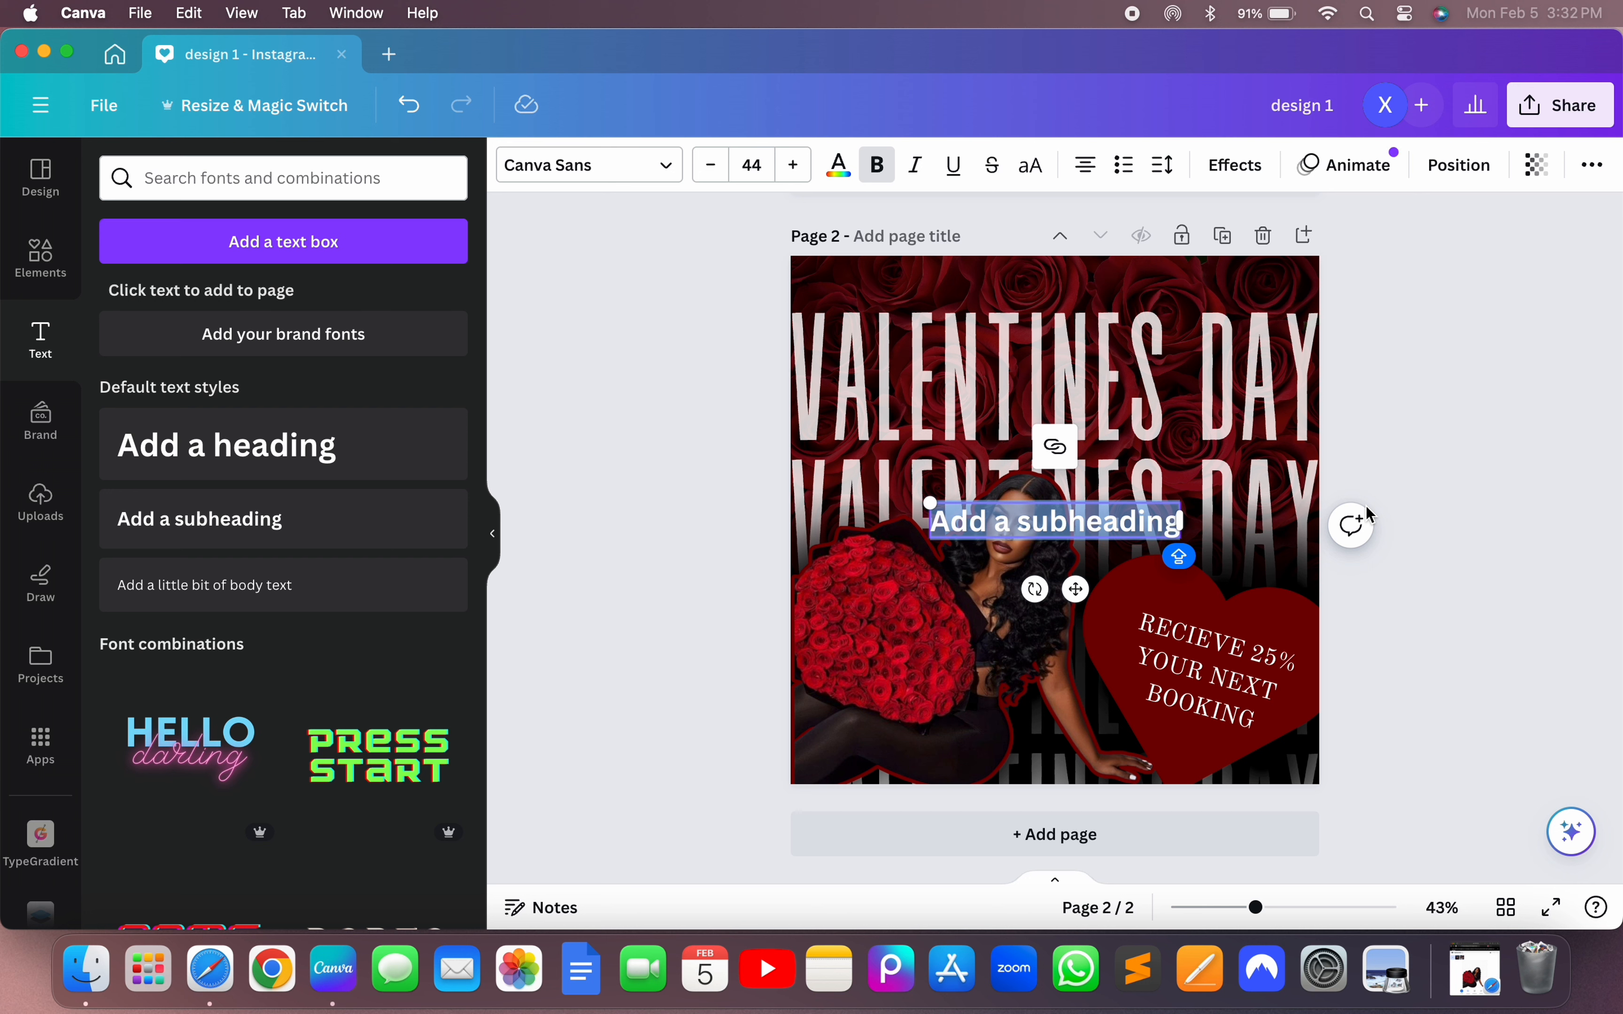
type("HAIR")
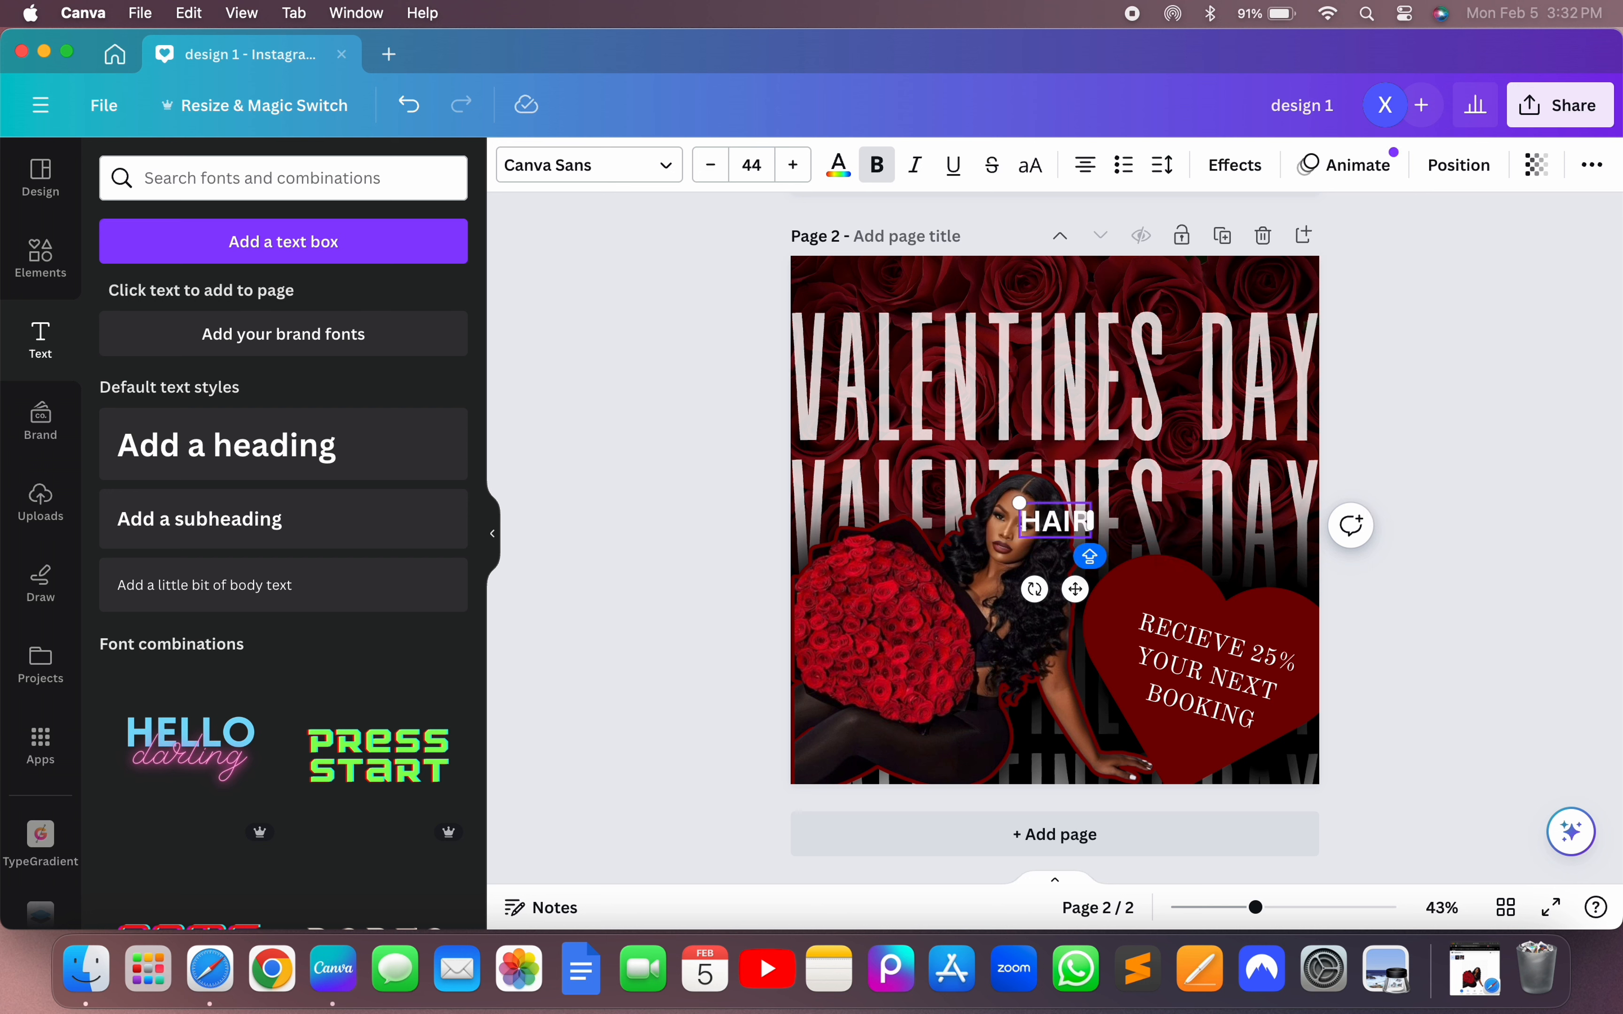
type("LUXURY")
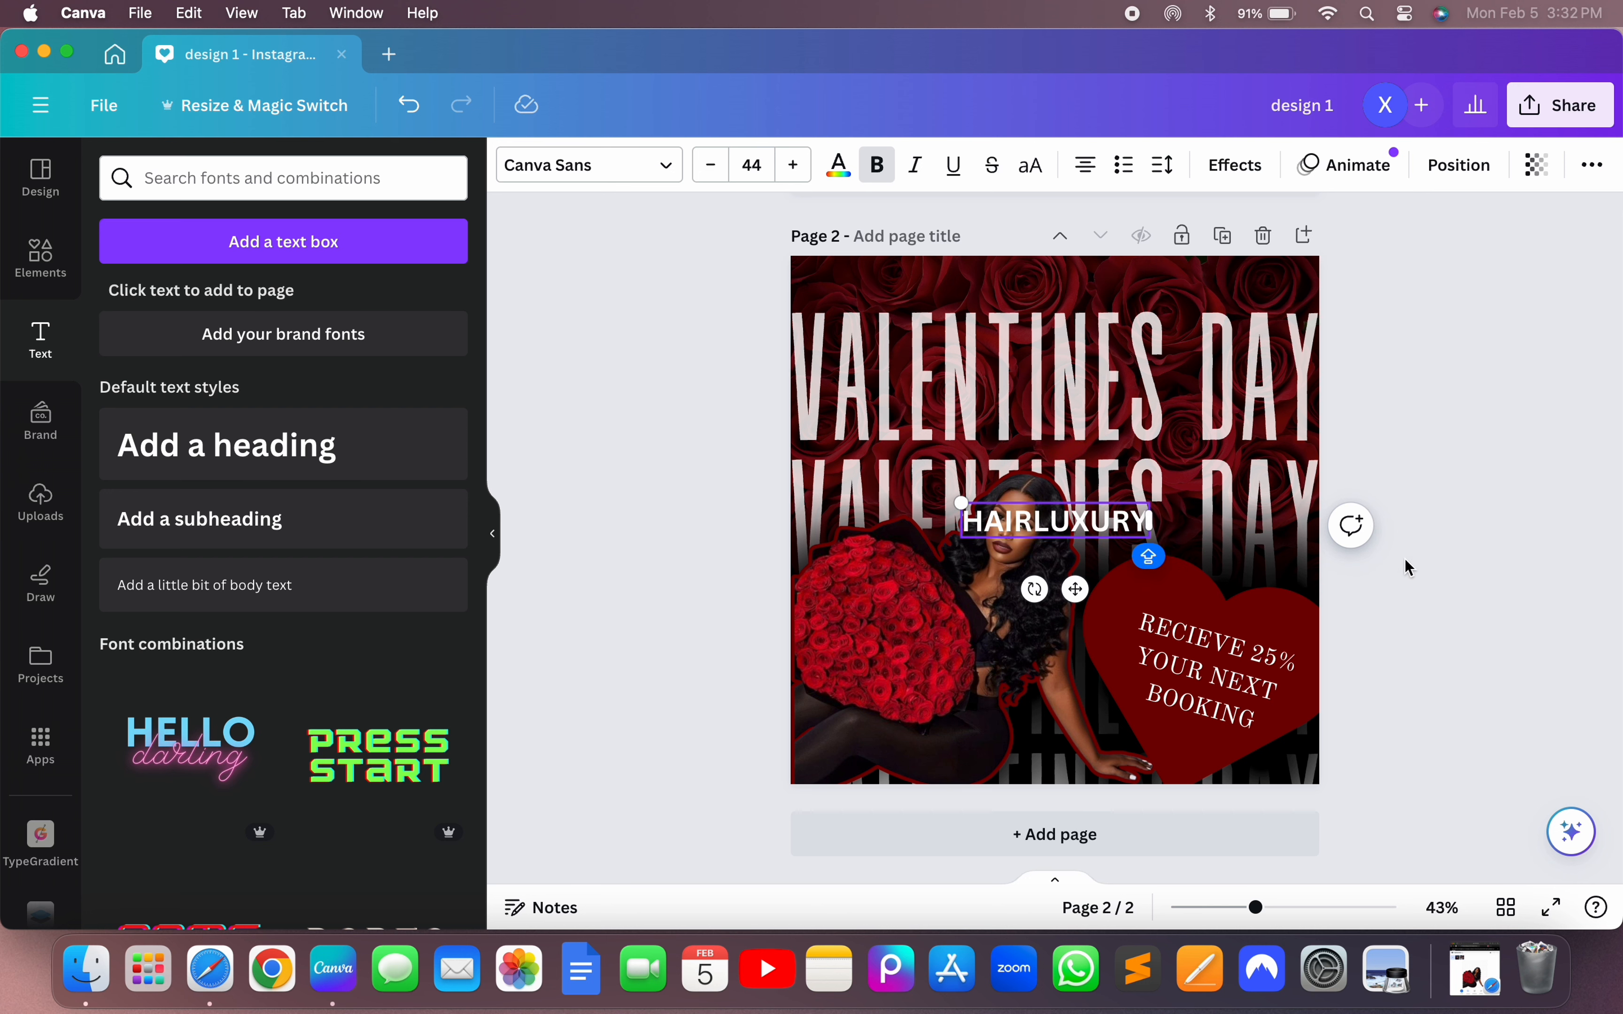
double_click(1069, 523)
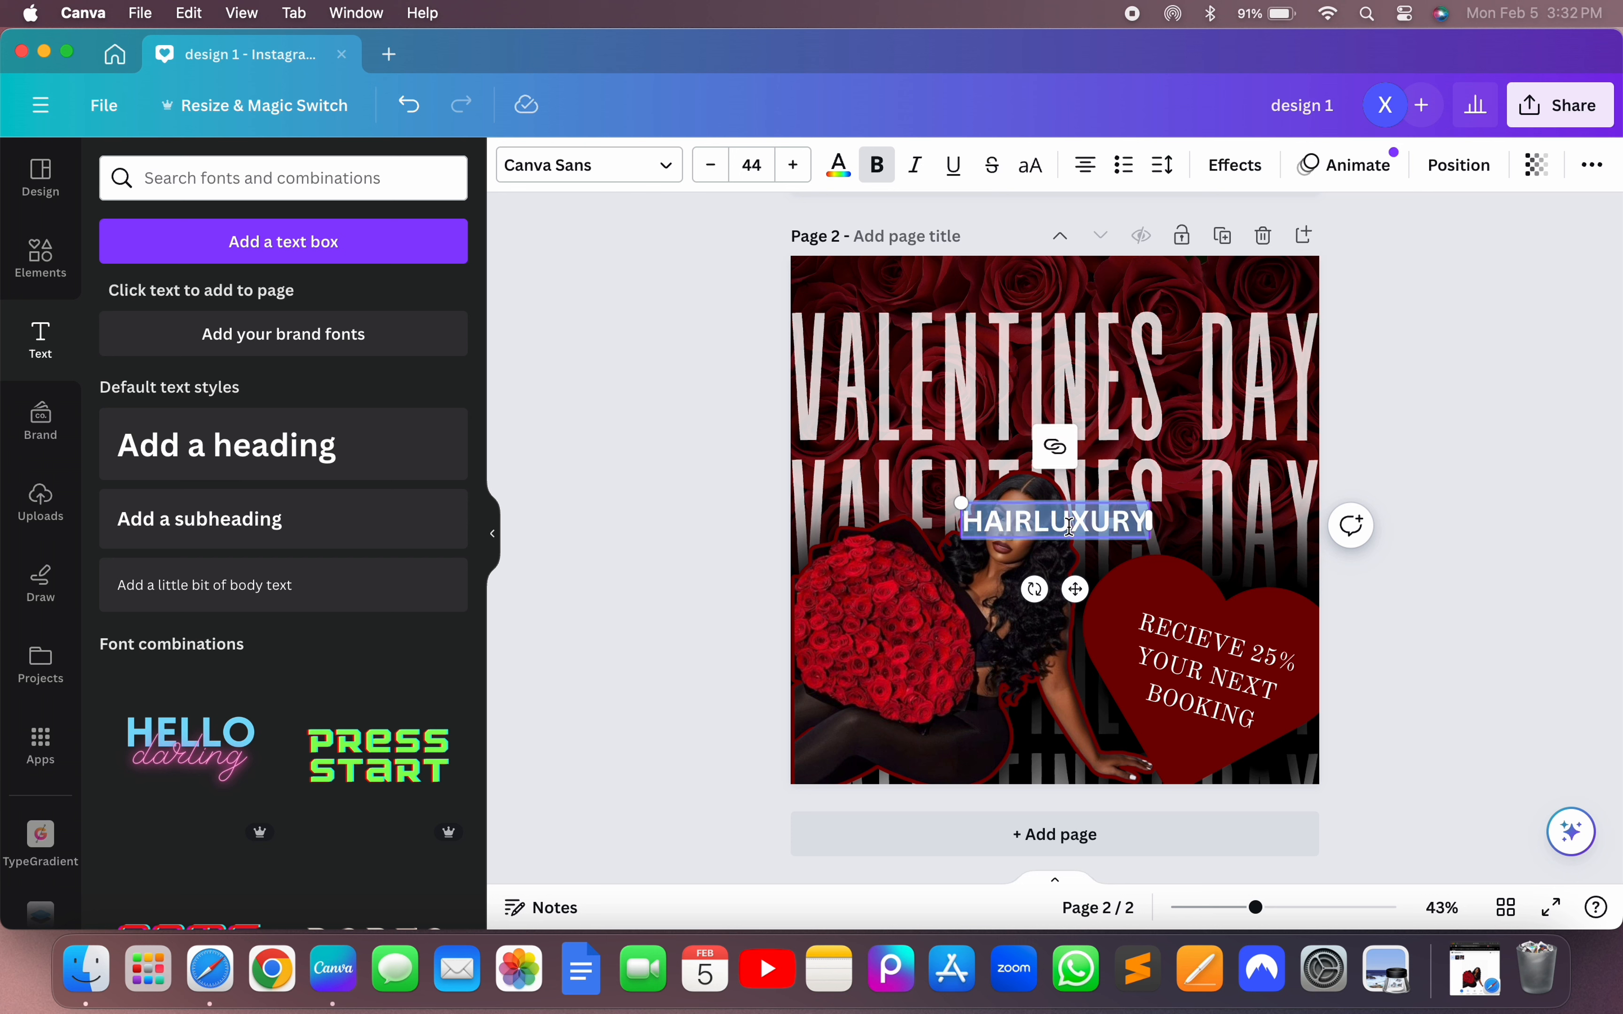
left_click(878, 166)
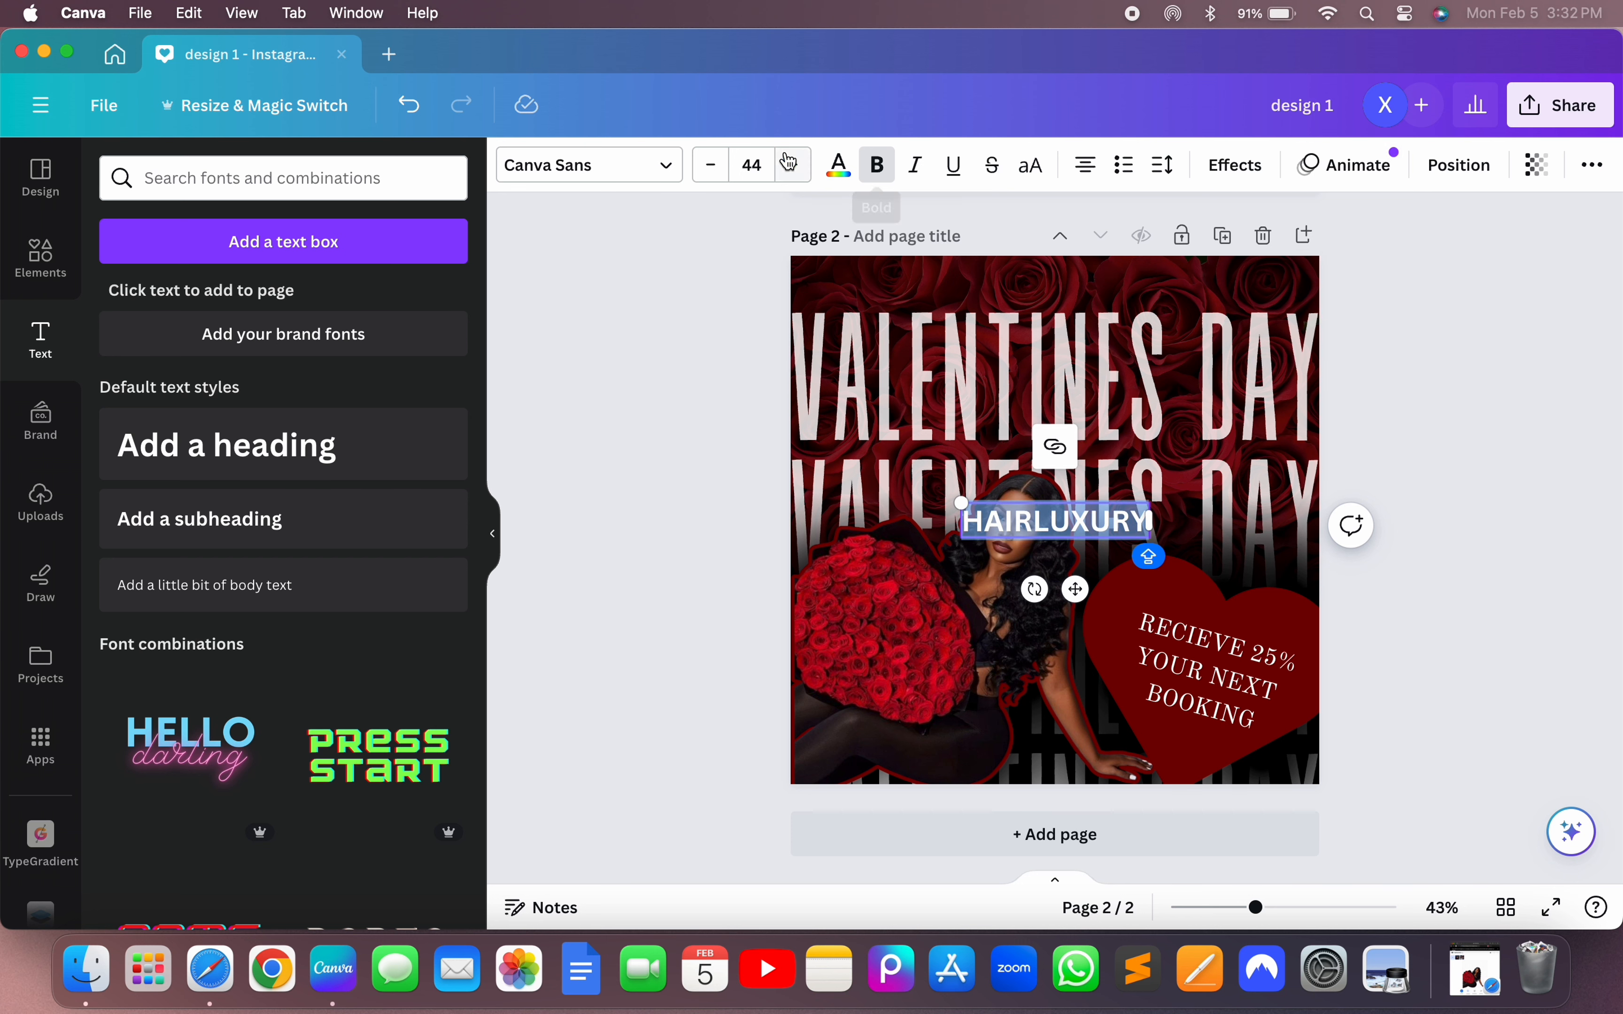
left_click(670, 166)
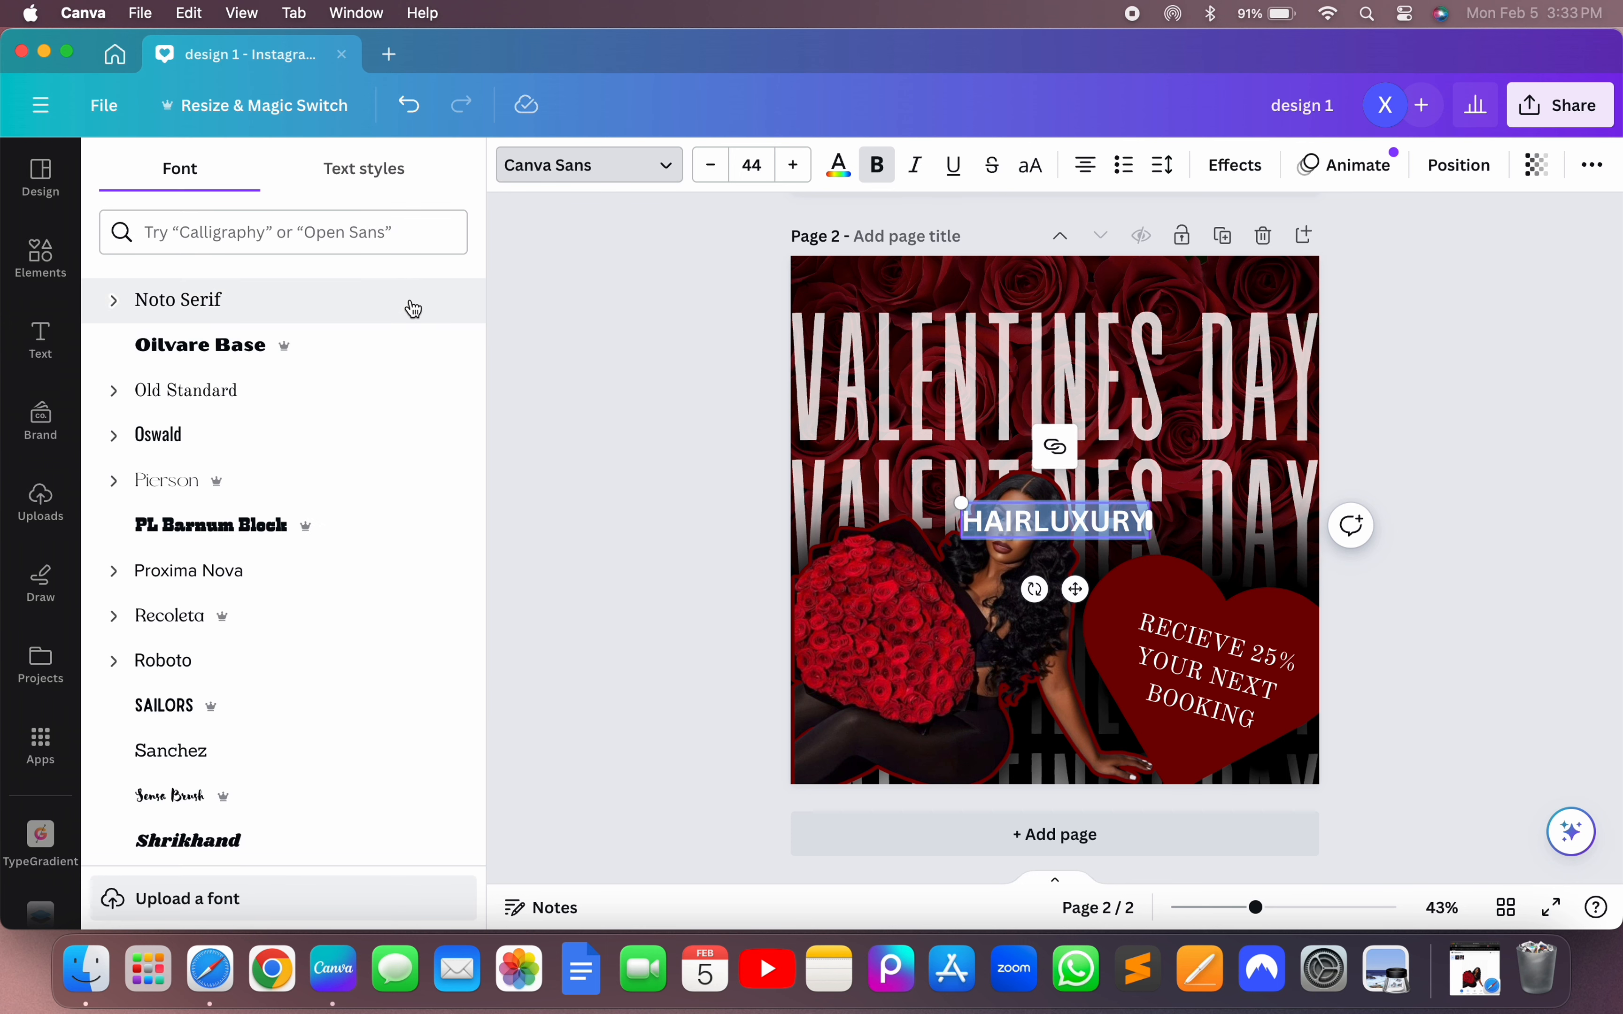
left_click(339, 479)
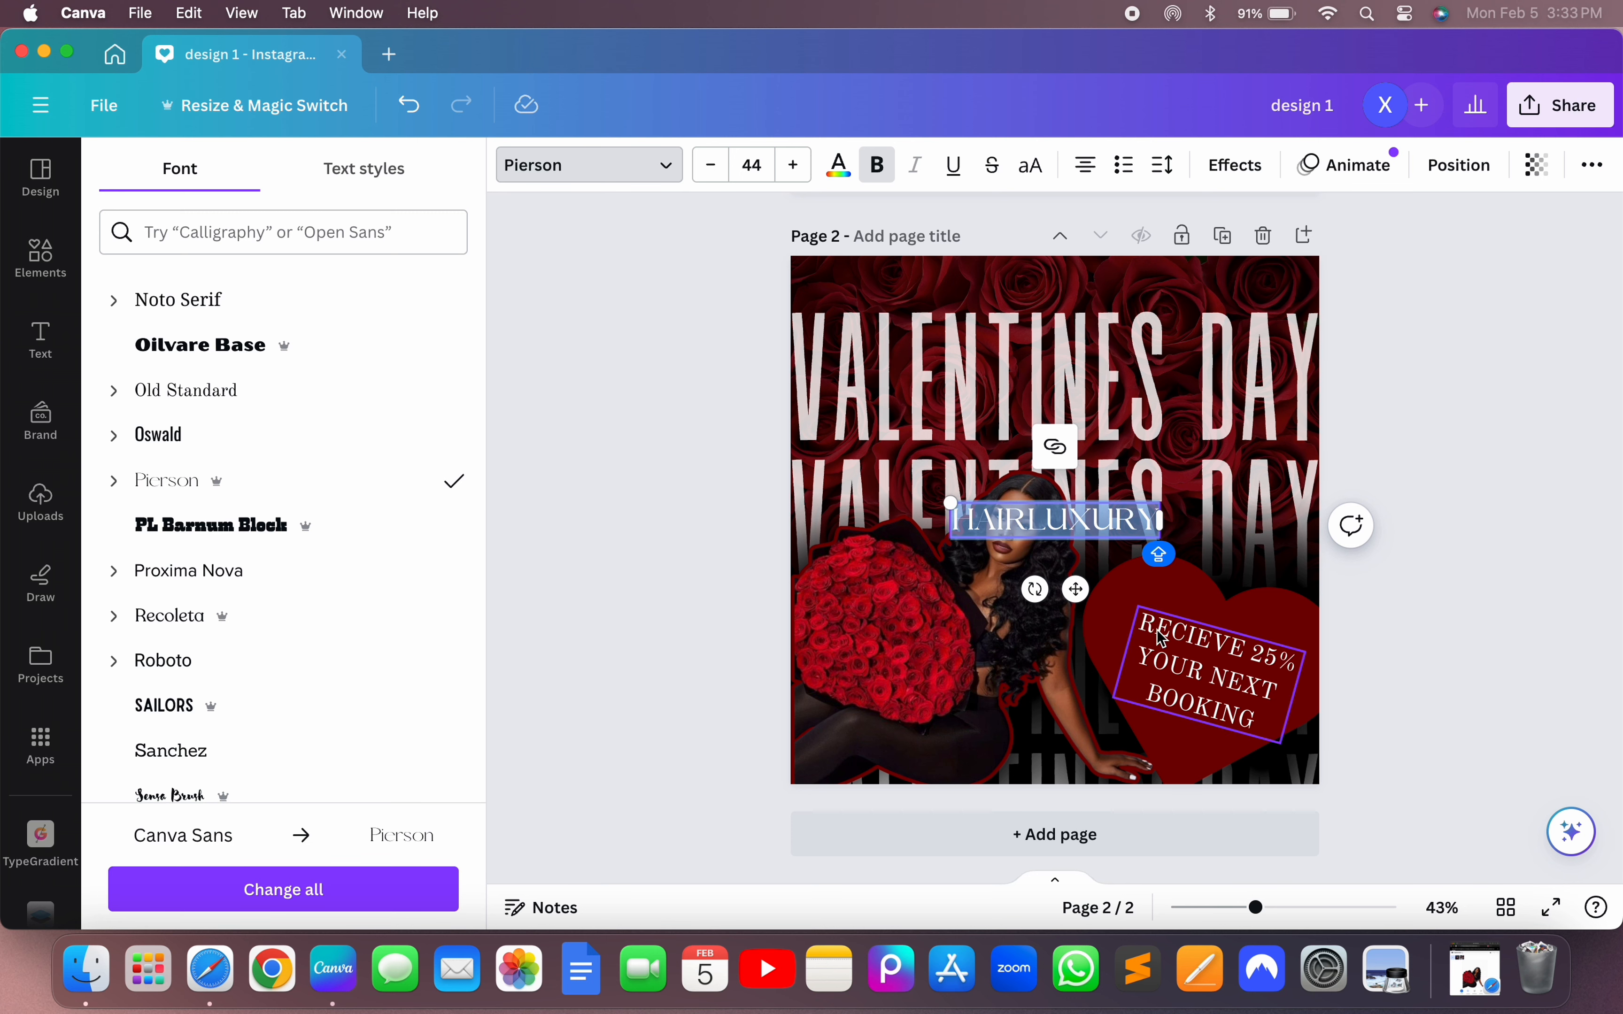
- Place the HAIRLUXURY text above the VALENTINES DAY lettering, shrink it to size 27.6 and centre it on the page
left_click_drag(1079, 588, 1079, 354)
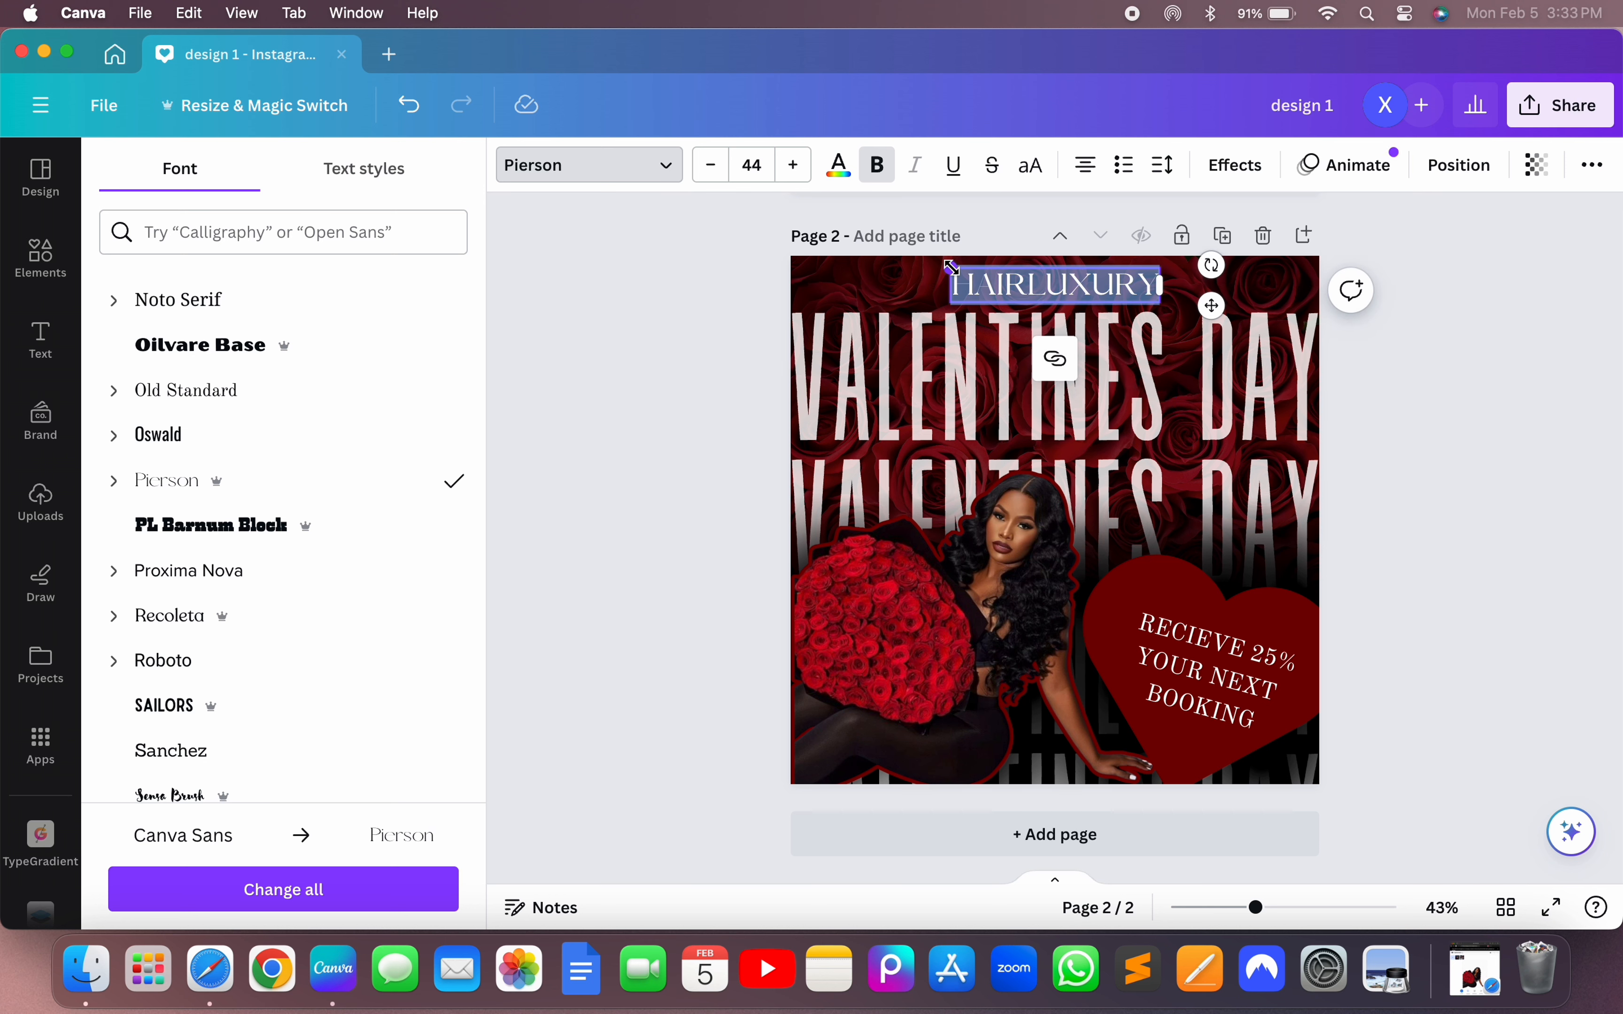
left_click_drag(951, 267, 1030, 281)
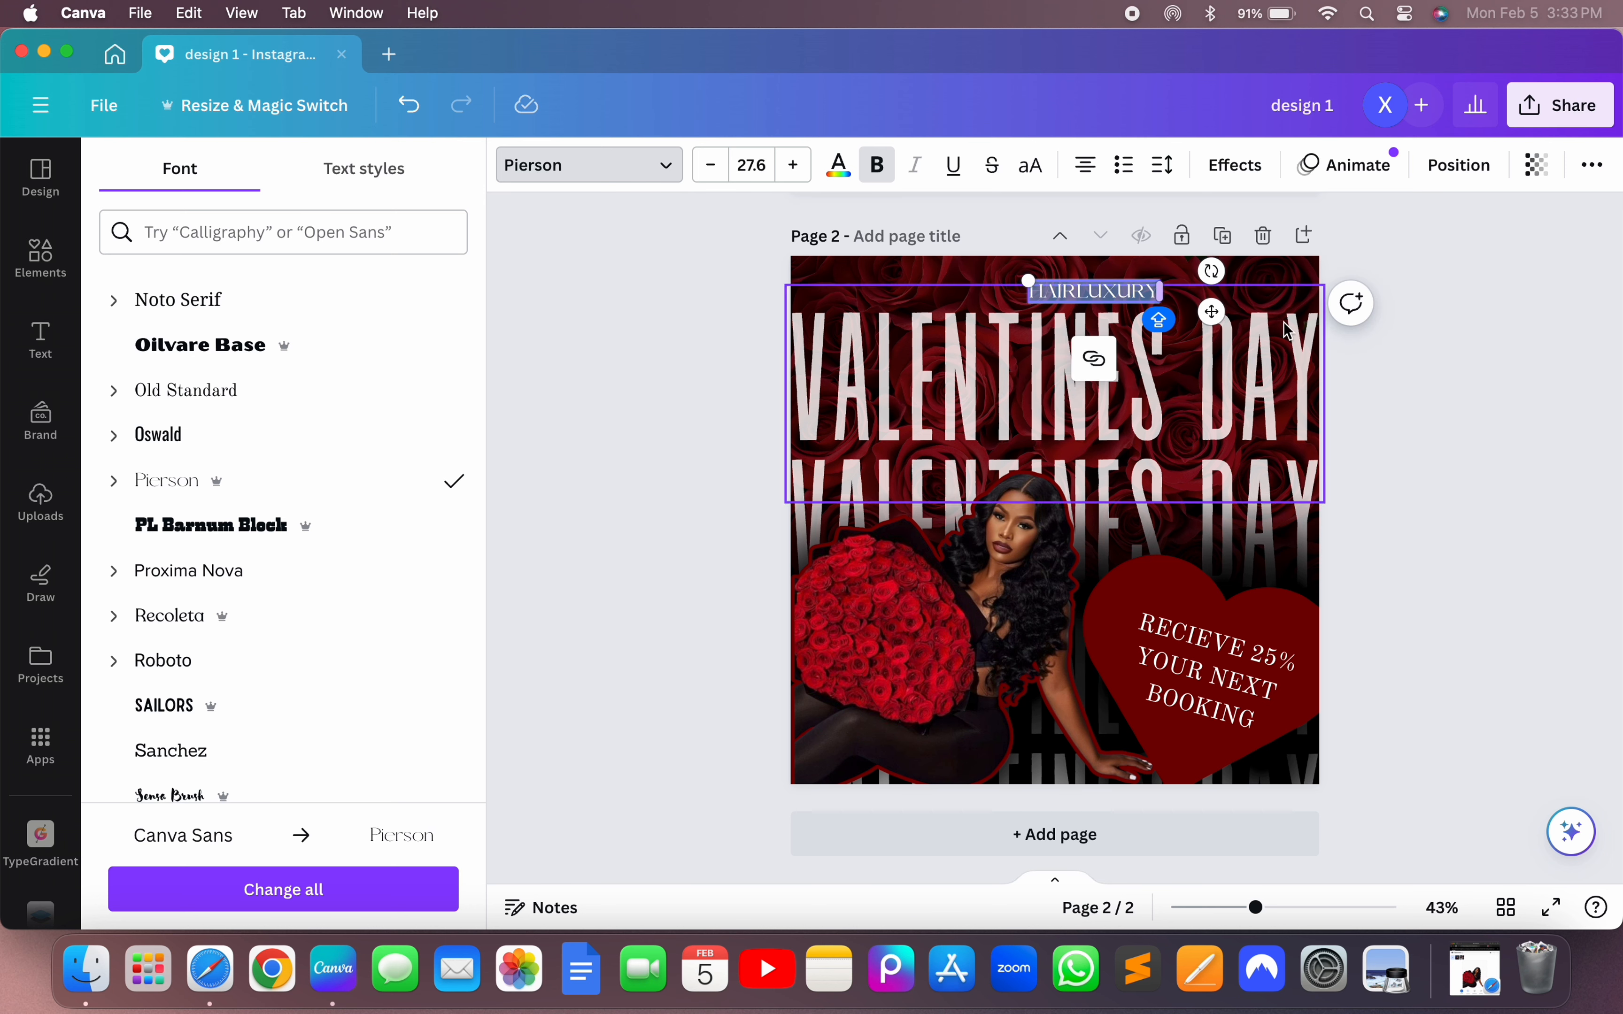
left_click_drag(1215, 312, 1180, 303)
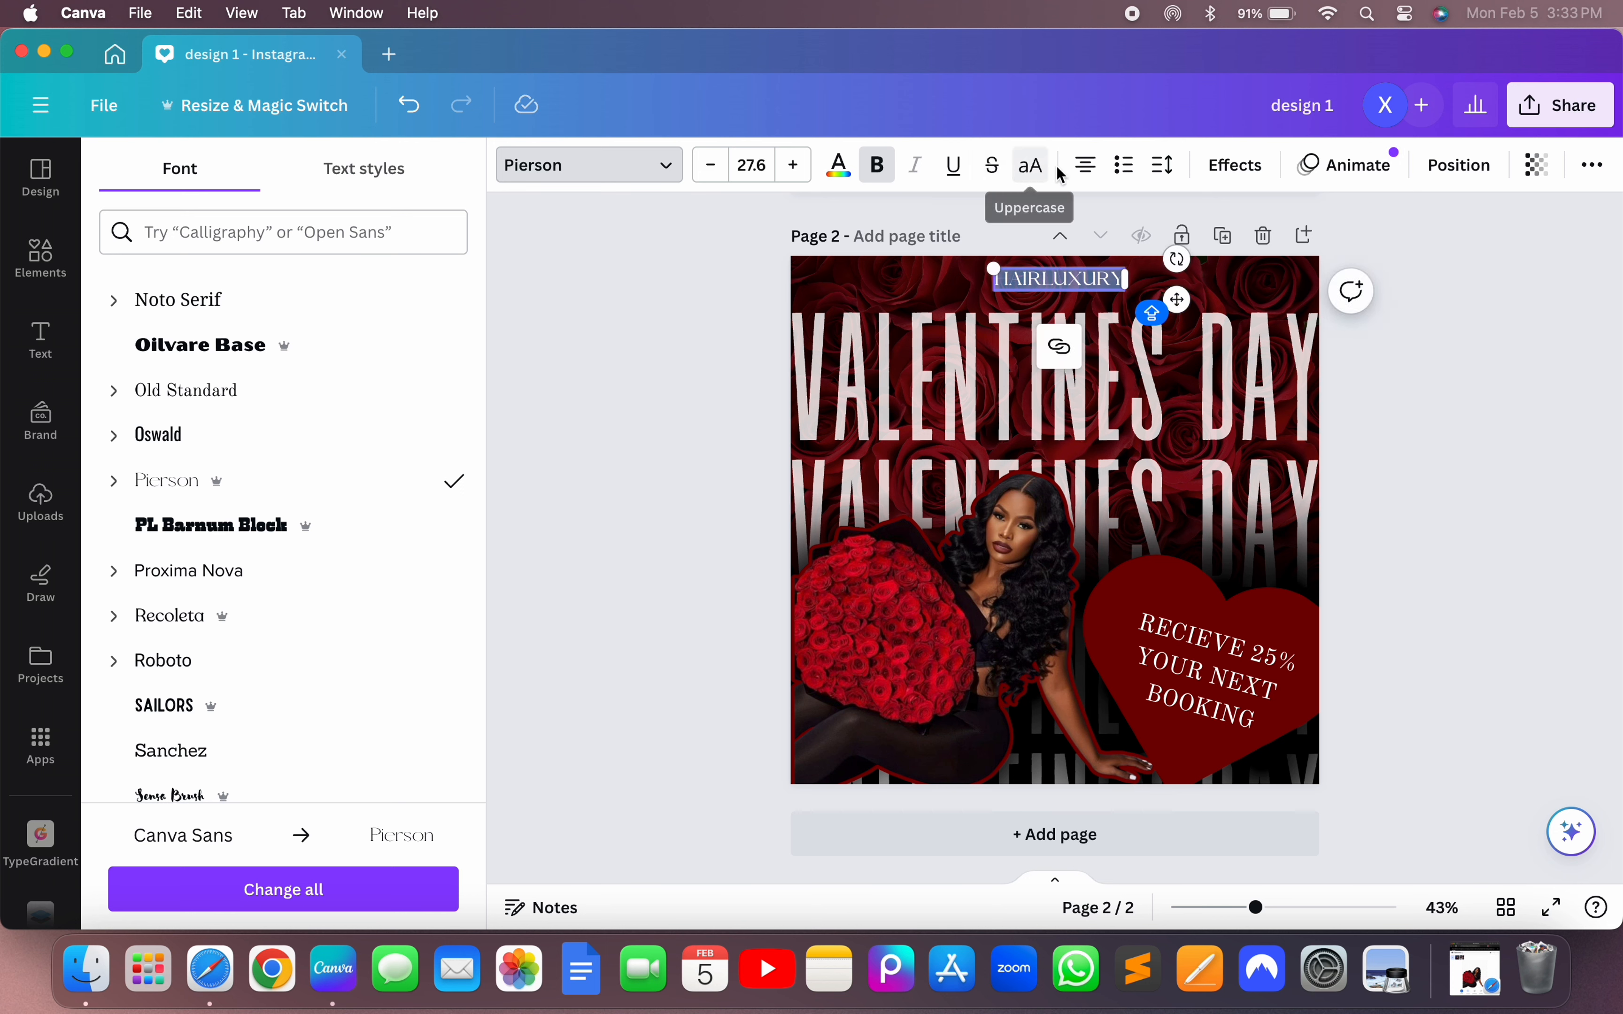
- Set the HAIRLUXURY text's letter spacing to 800 and scale it down to size 23.5
left_click(1162, 167)
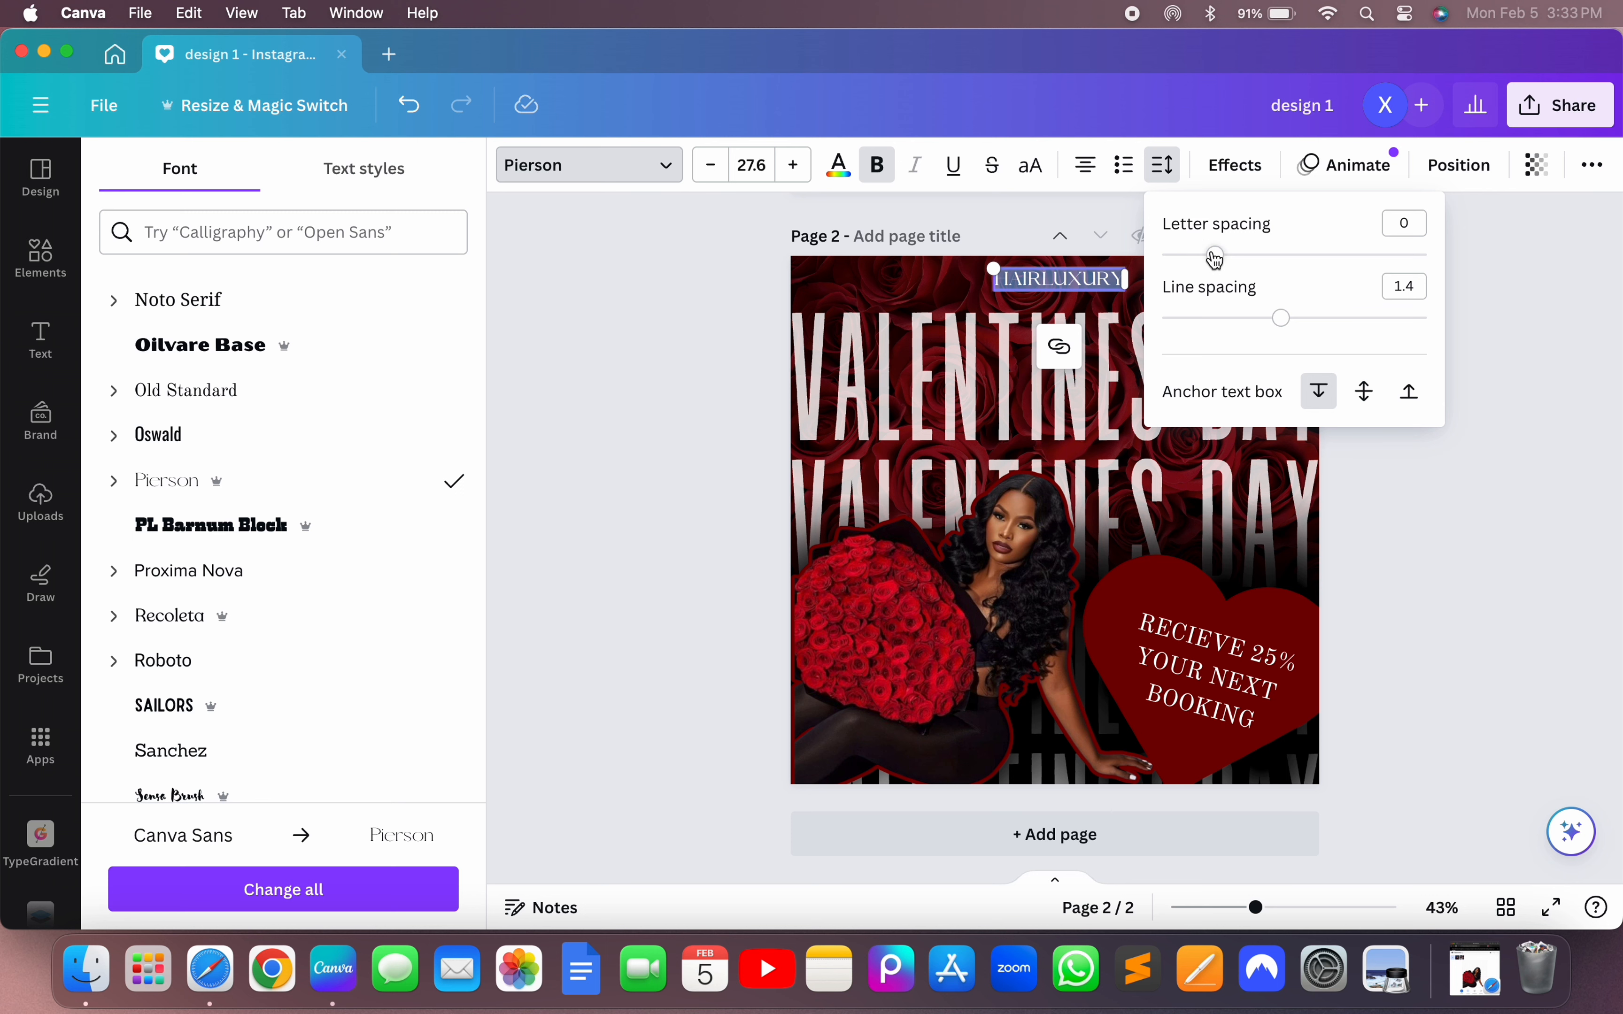
left_click_drag(1216, 257, 1466, 249)
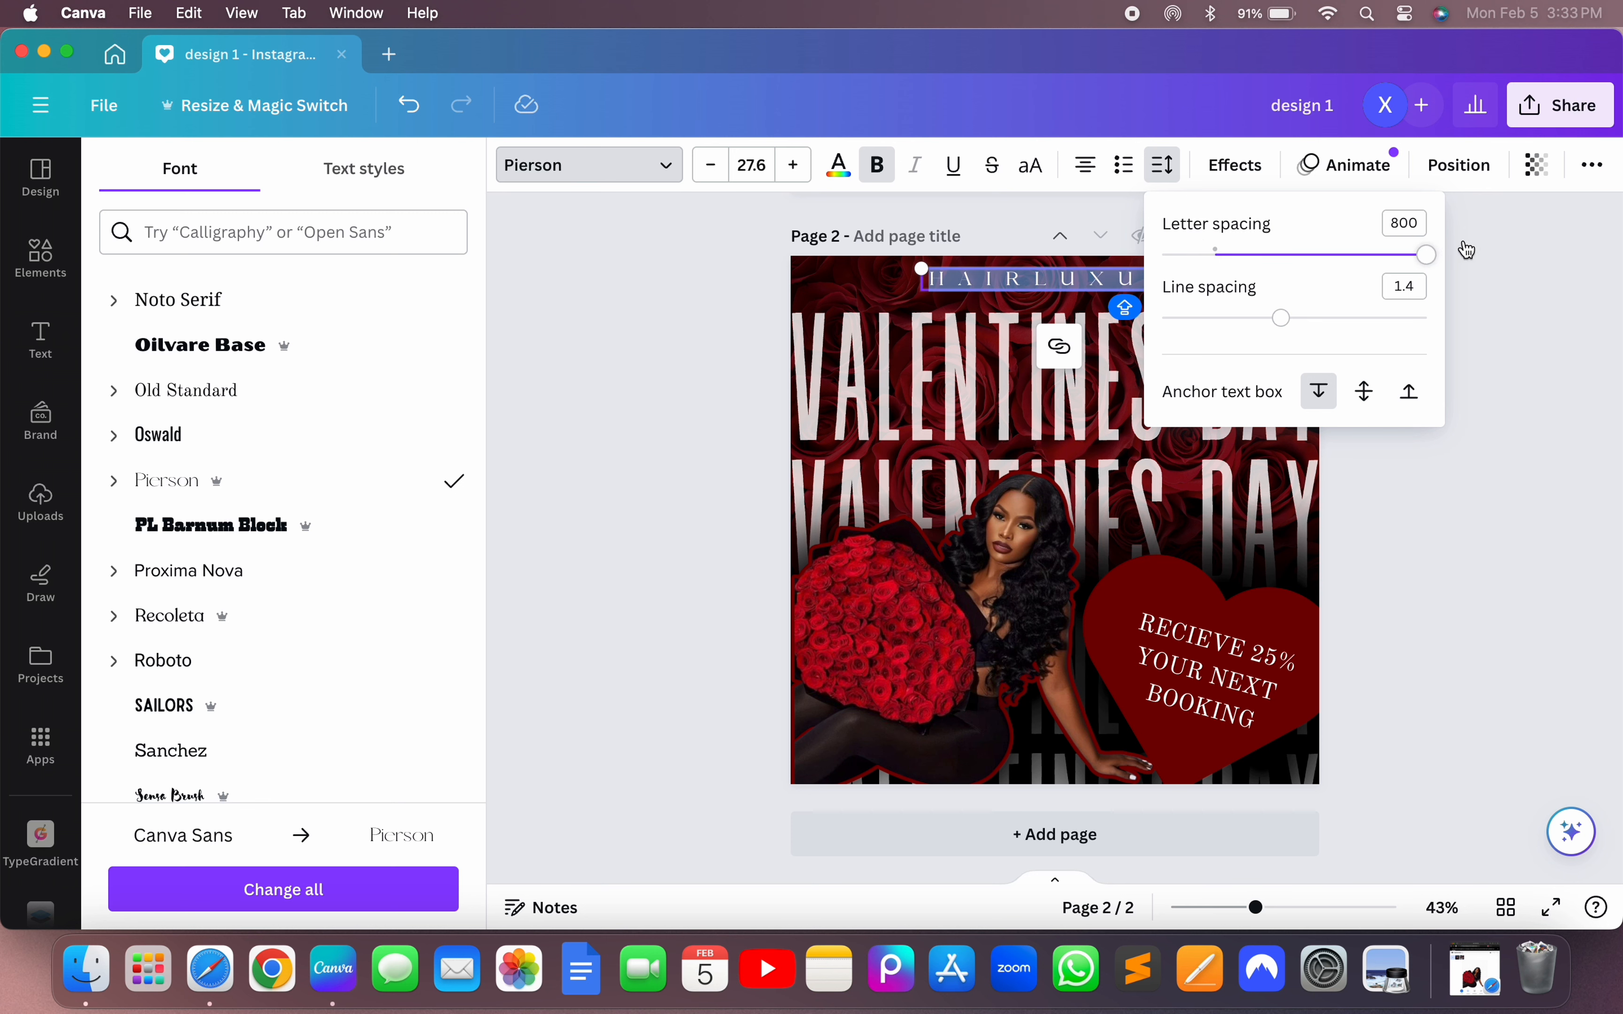
left_click(1495, 314)
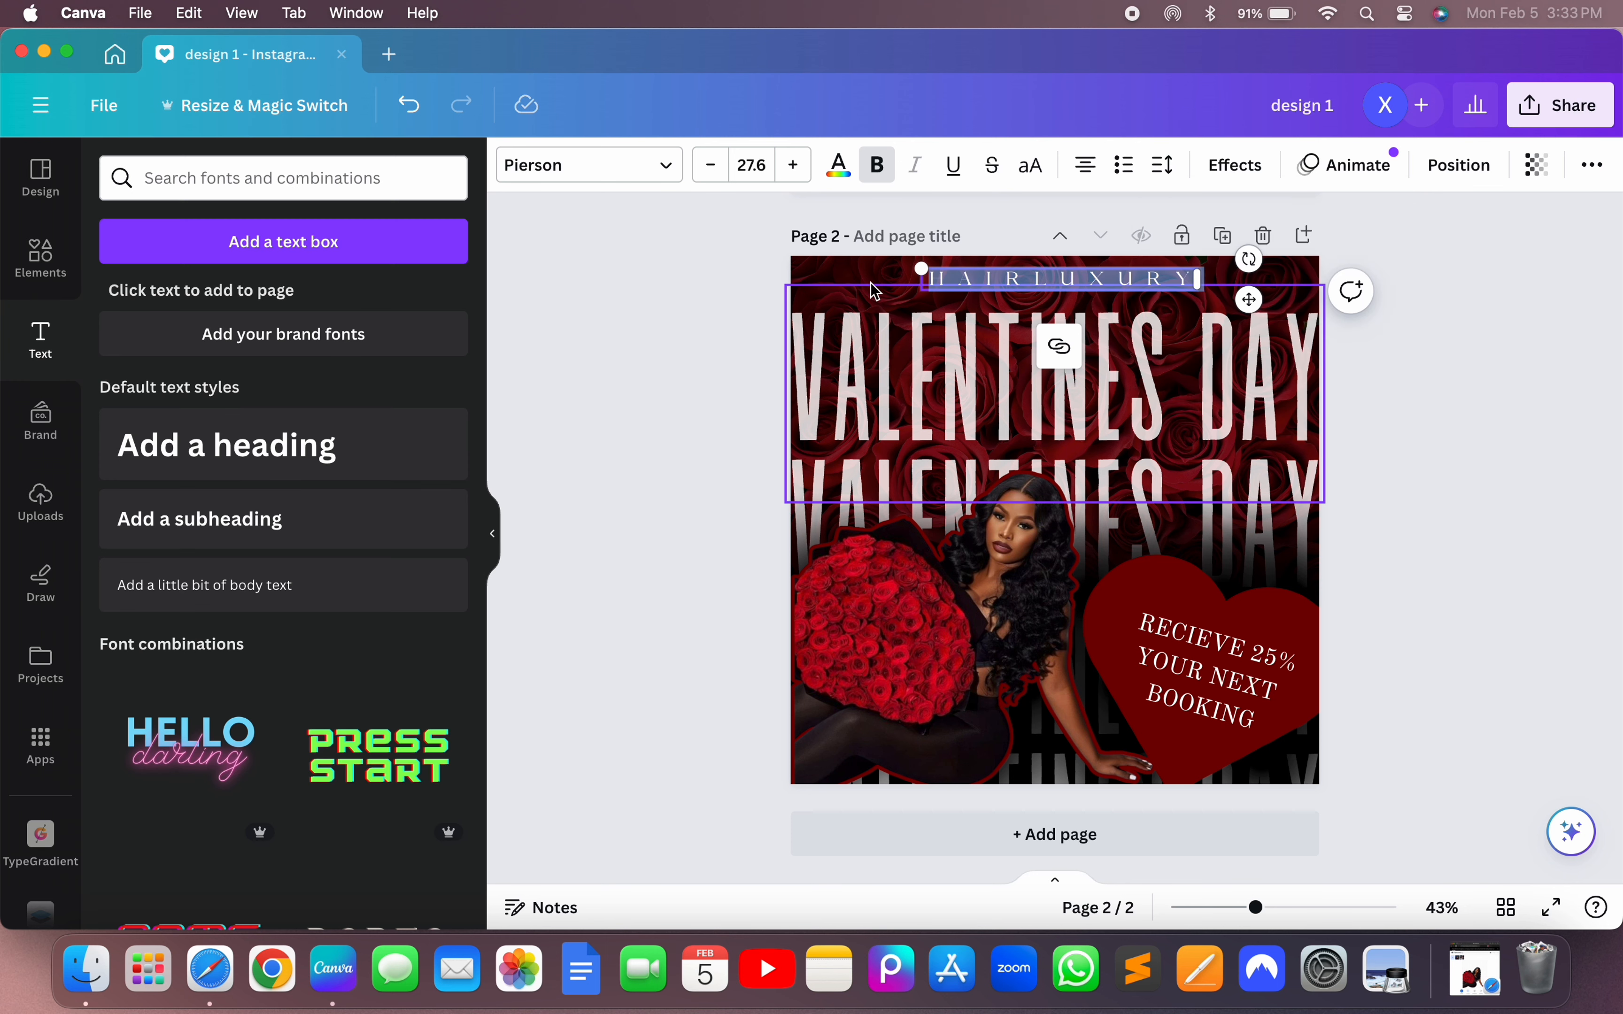
left_click_drag(924, 268, 963, 270)
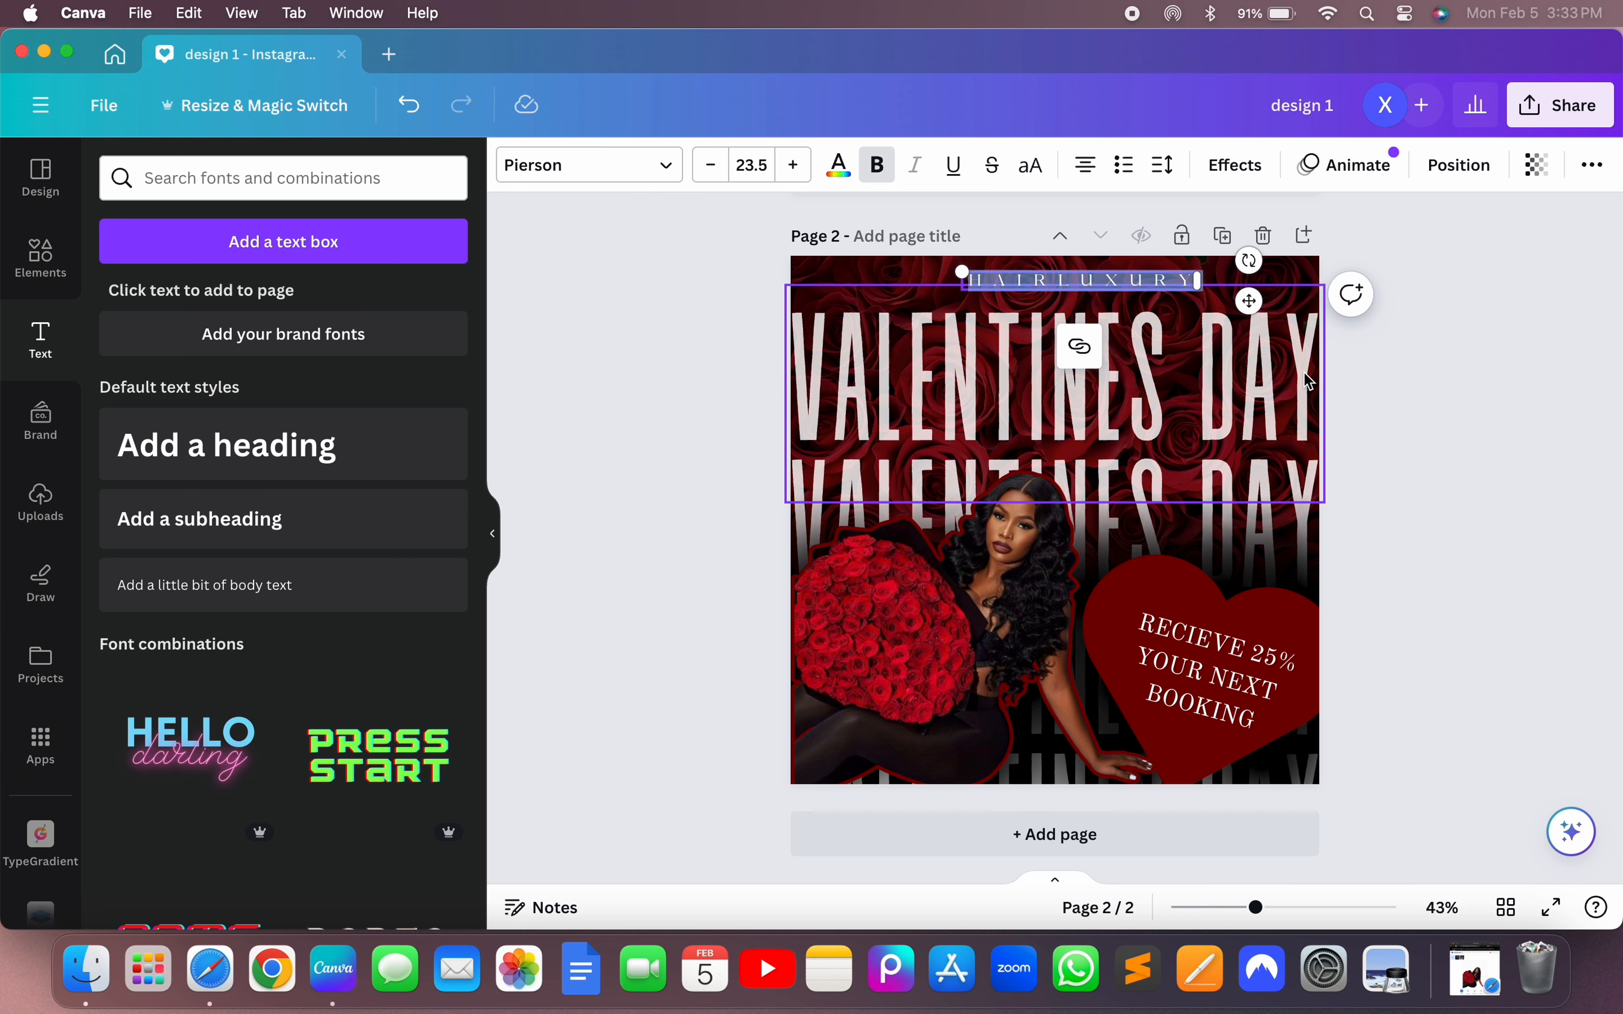
left_click(1535, 360)
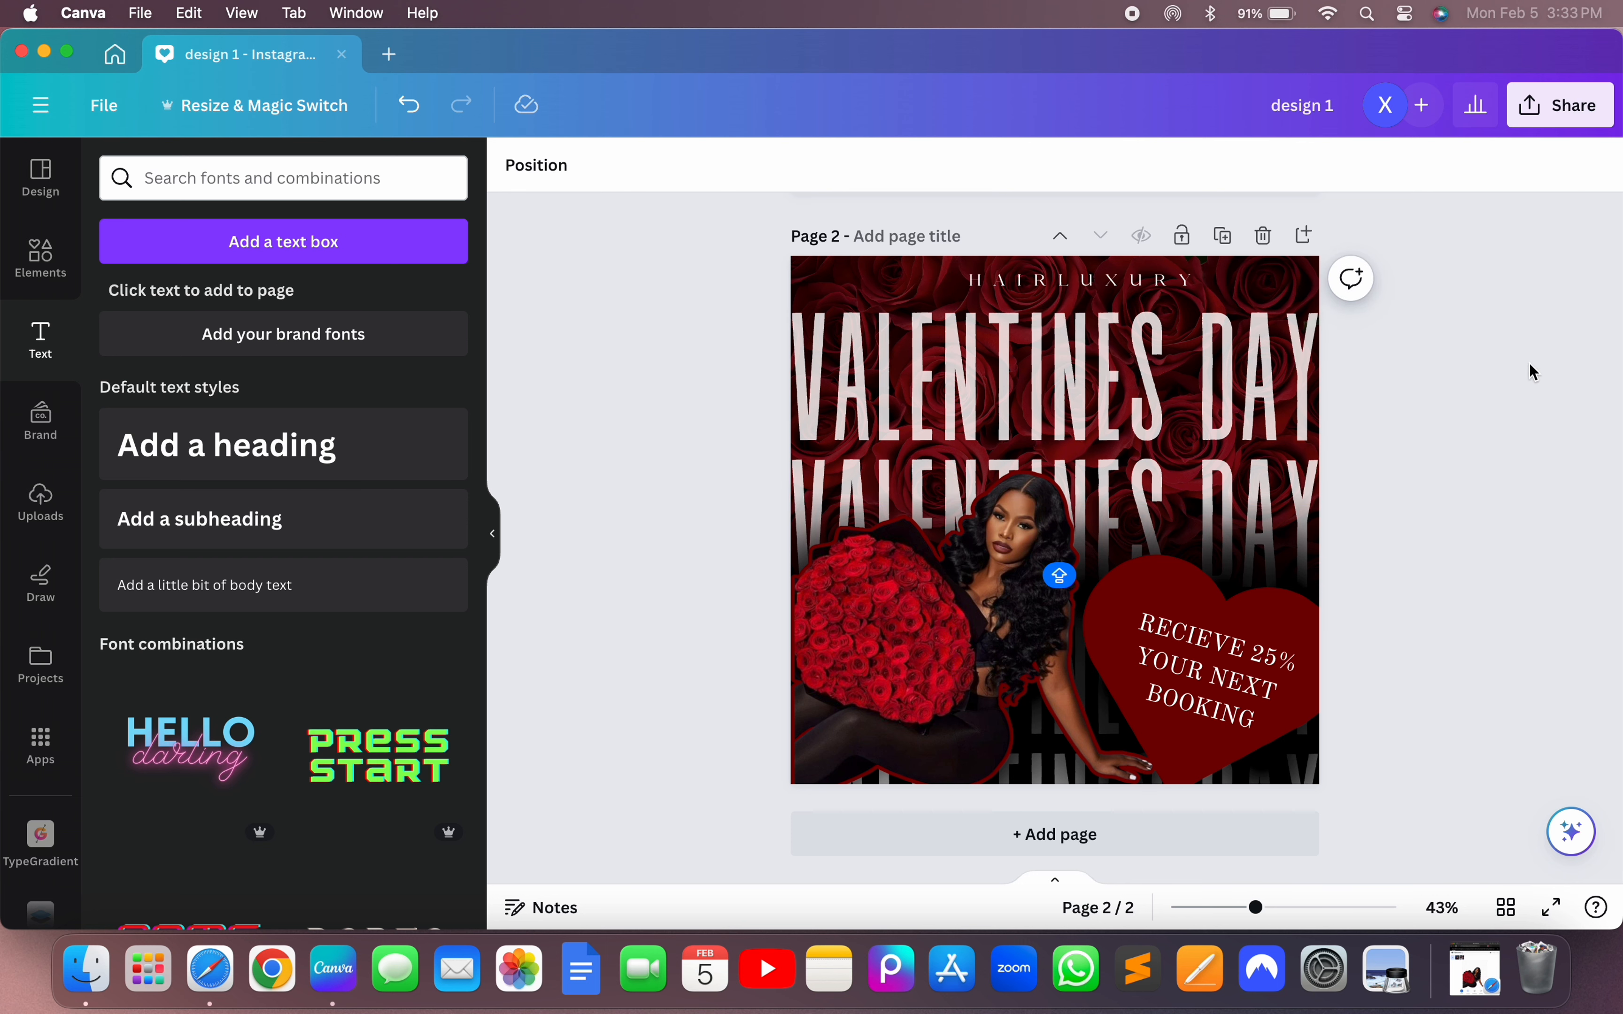
- Compare Versailles and Trebuchet MS on the HAIRLUXURY text and settle on the Versailles font
left_click(1162, 285)
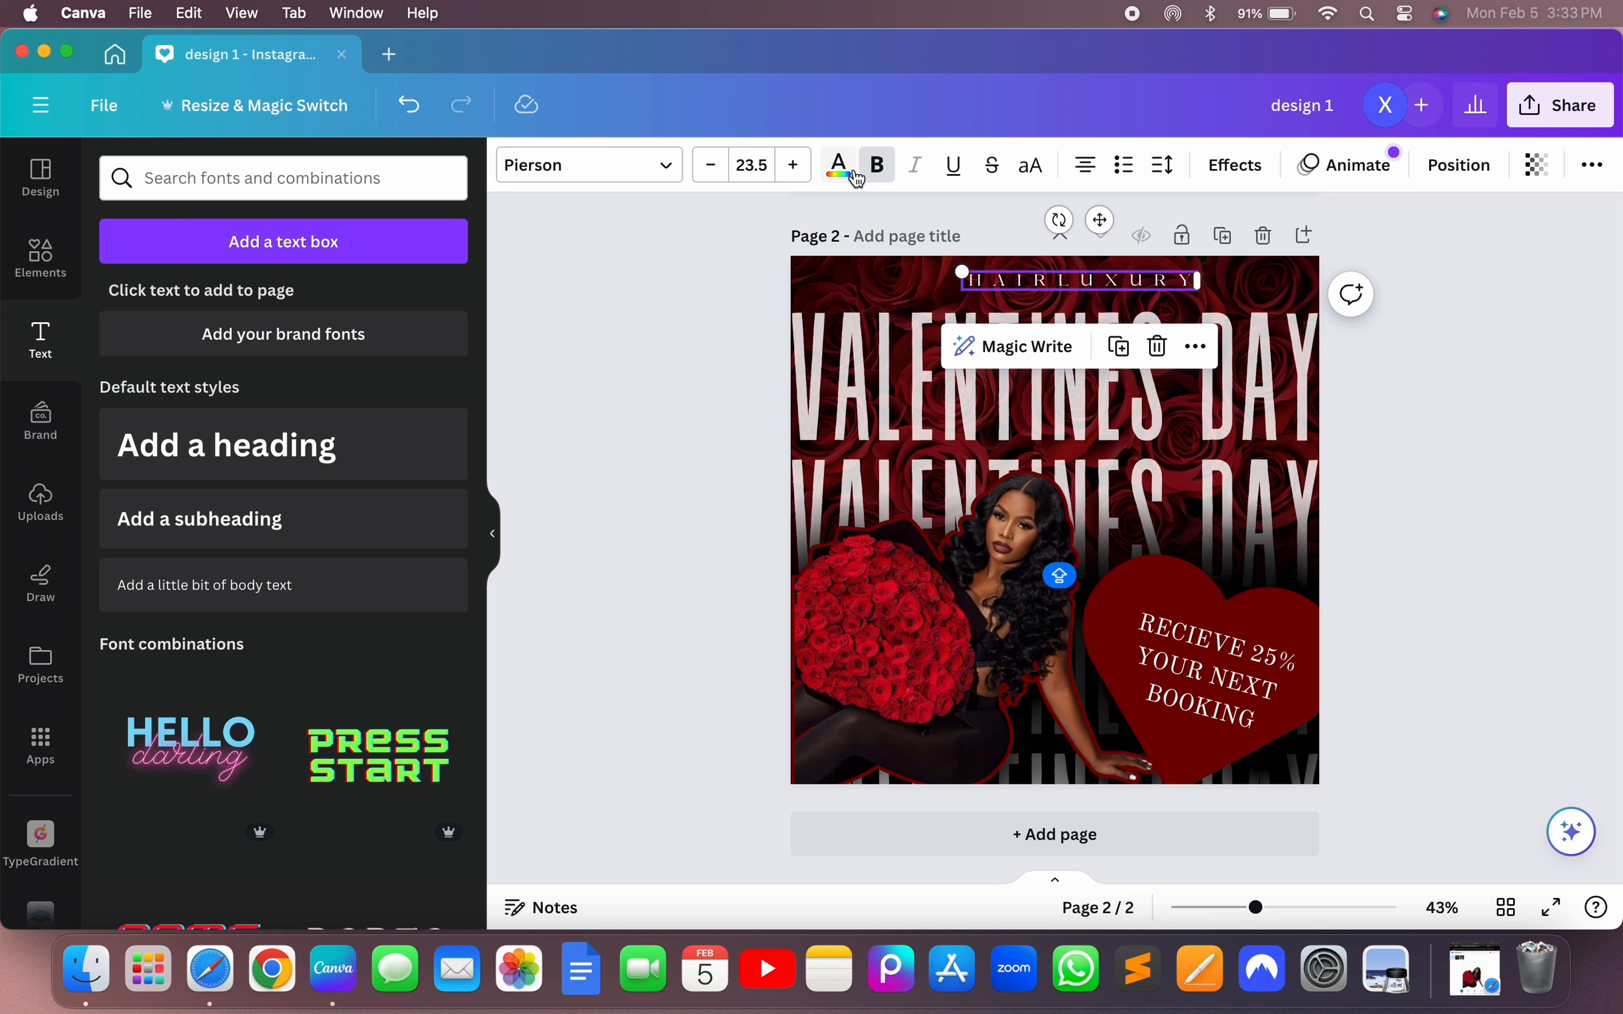
left_click(993, 277)
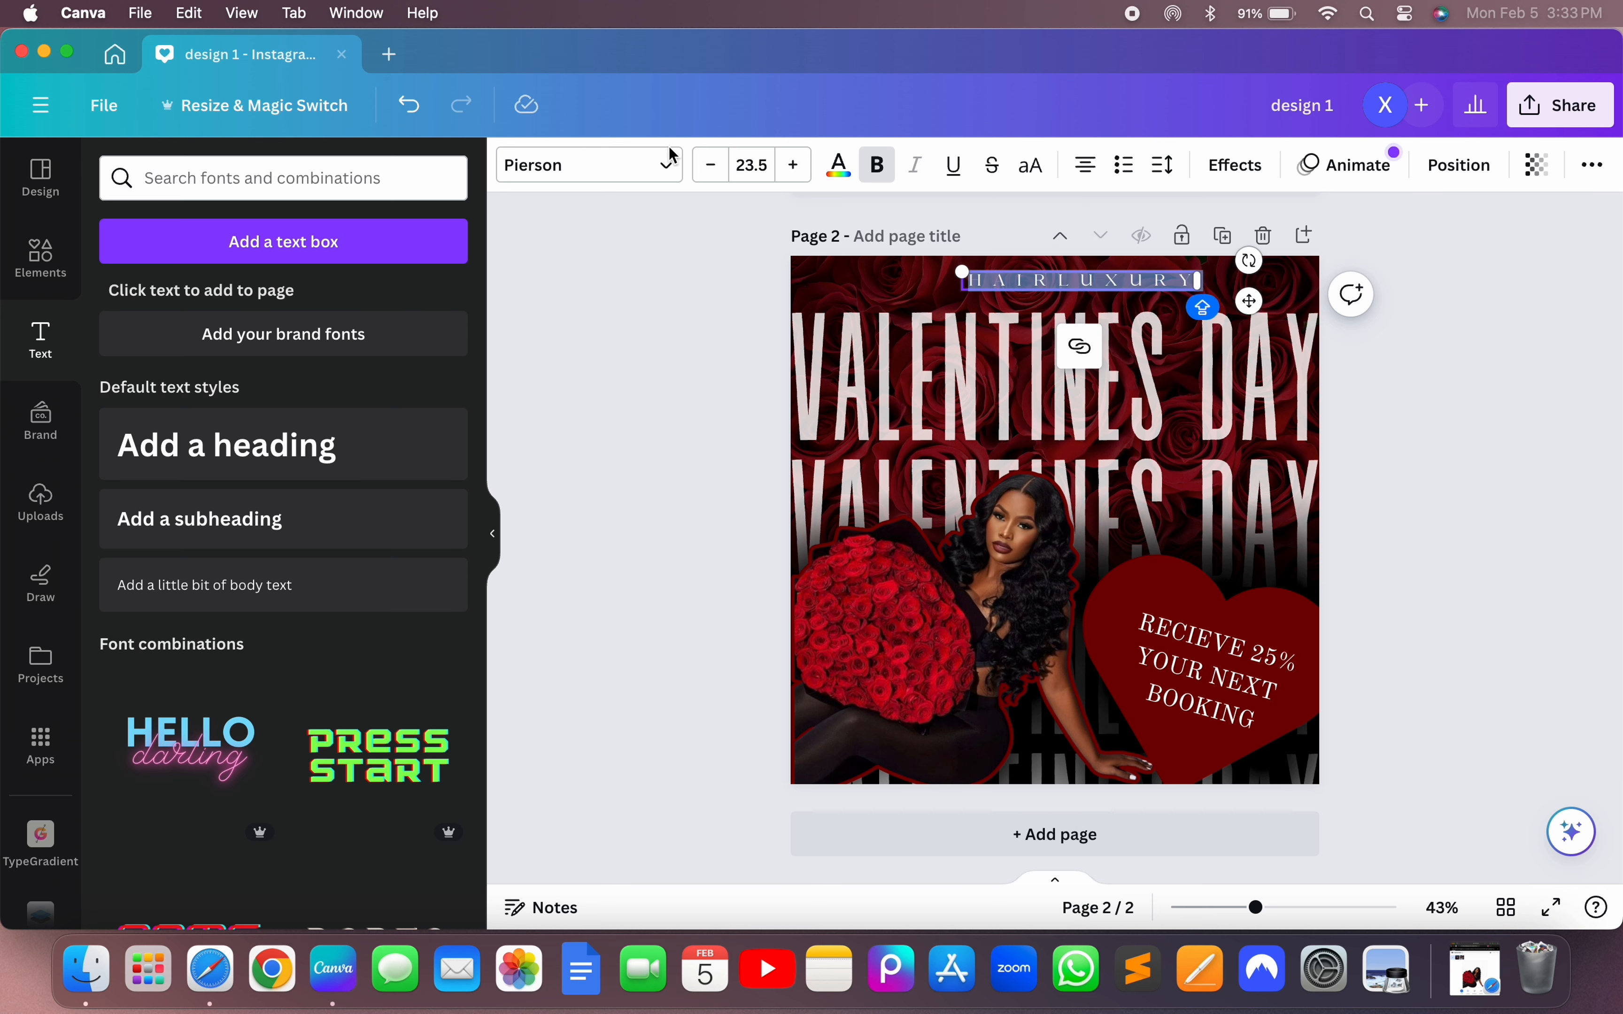
left_click(668, 166)
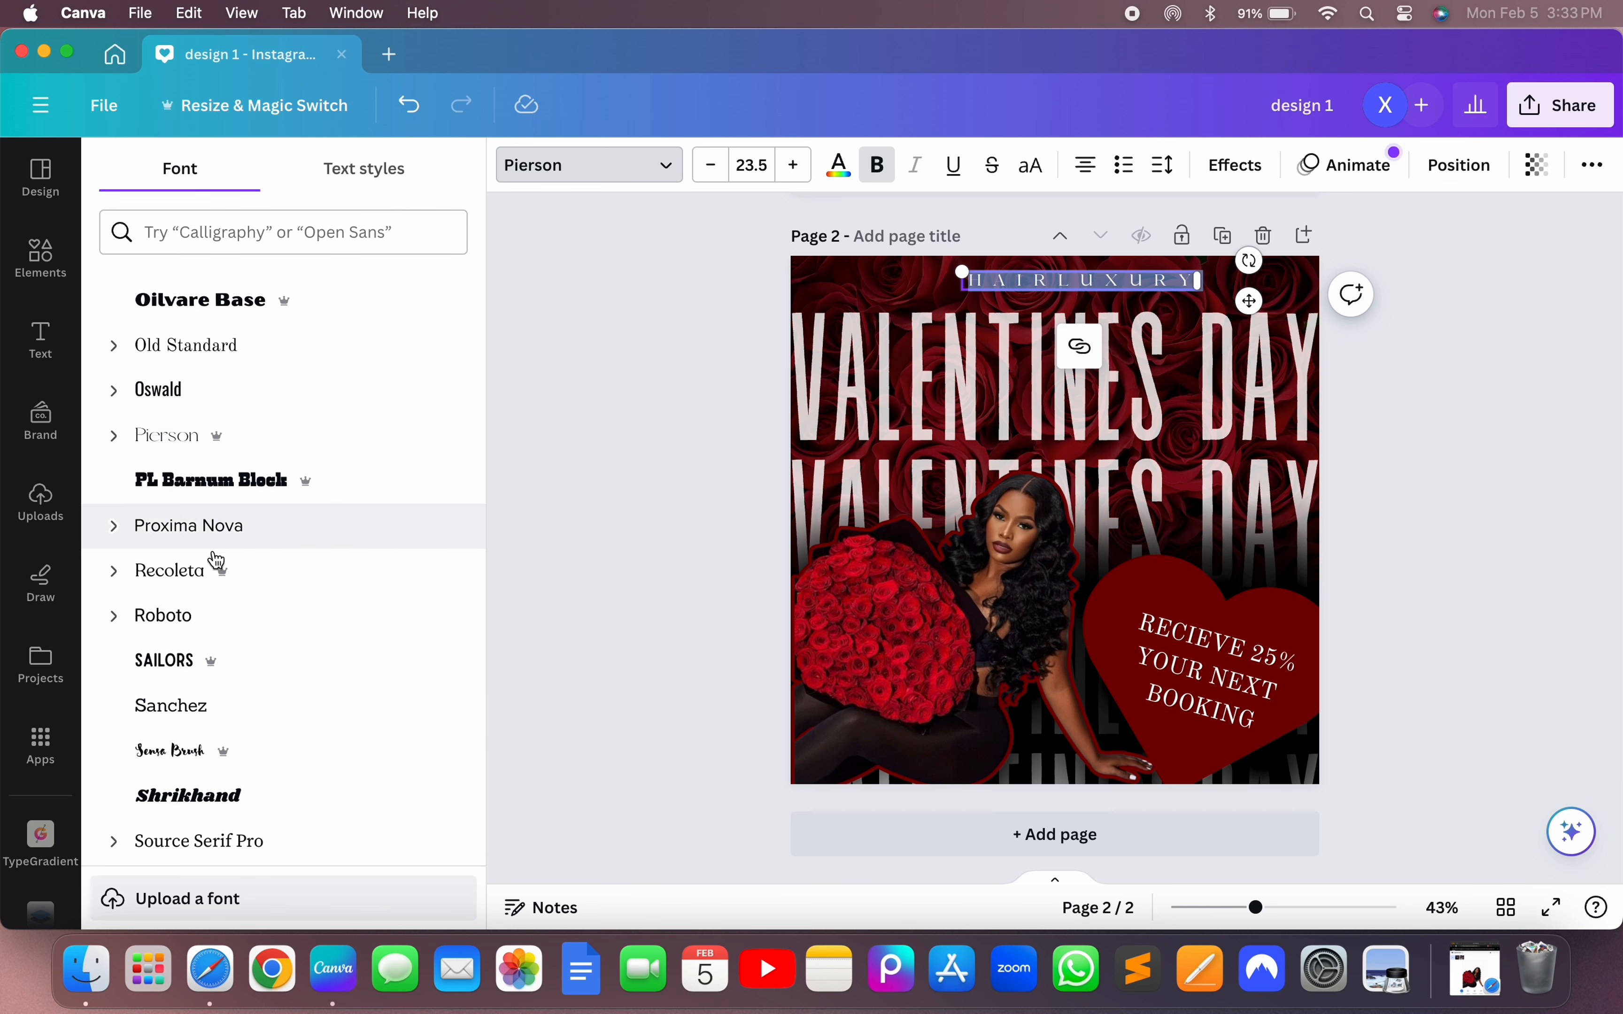
scroll(216, 587, "down", 4)
scroll(216, 591, "down", 2)
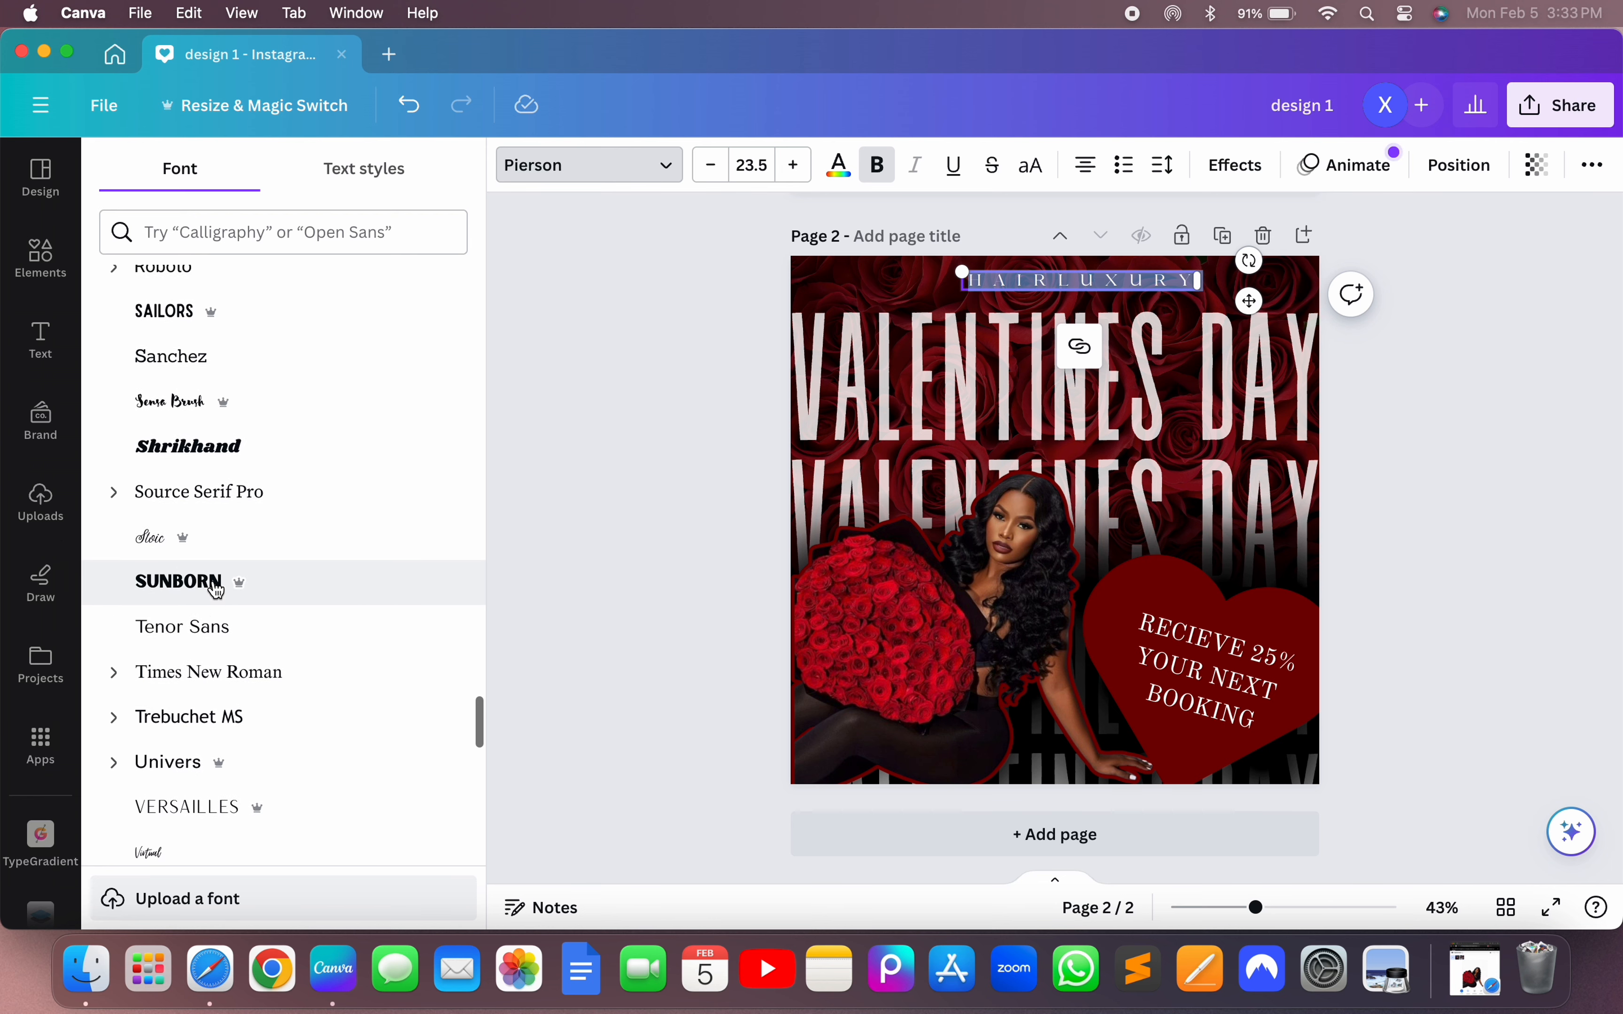
left_click(208, 788)
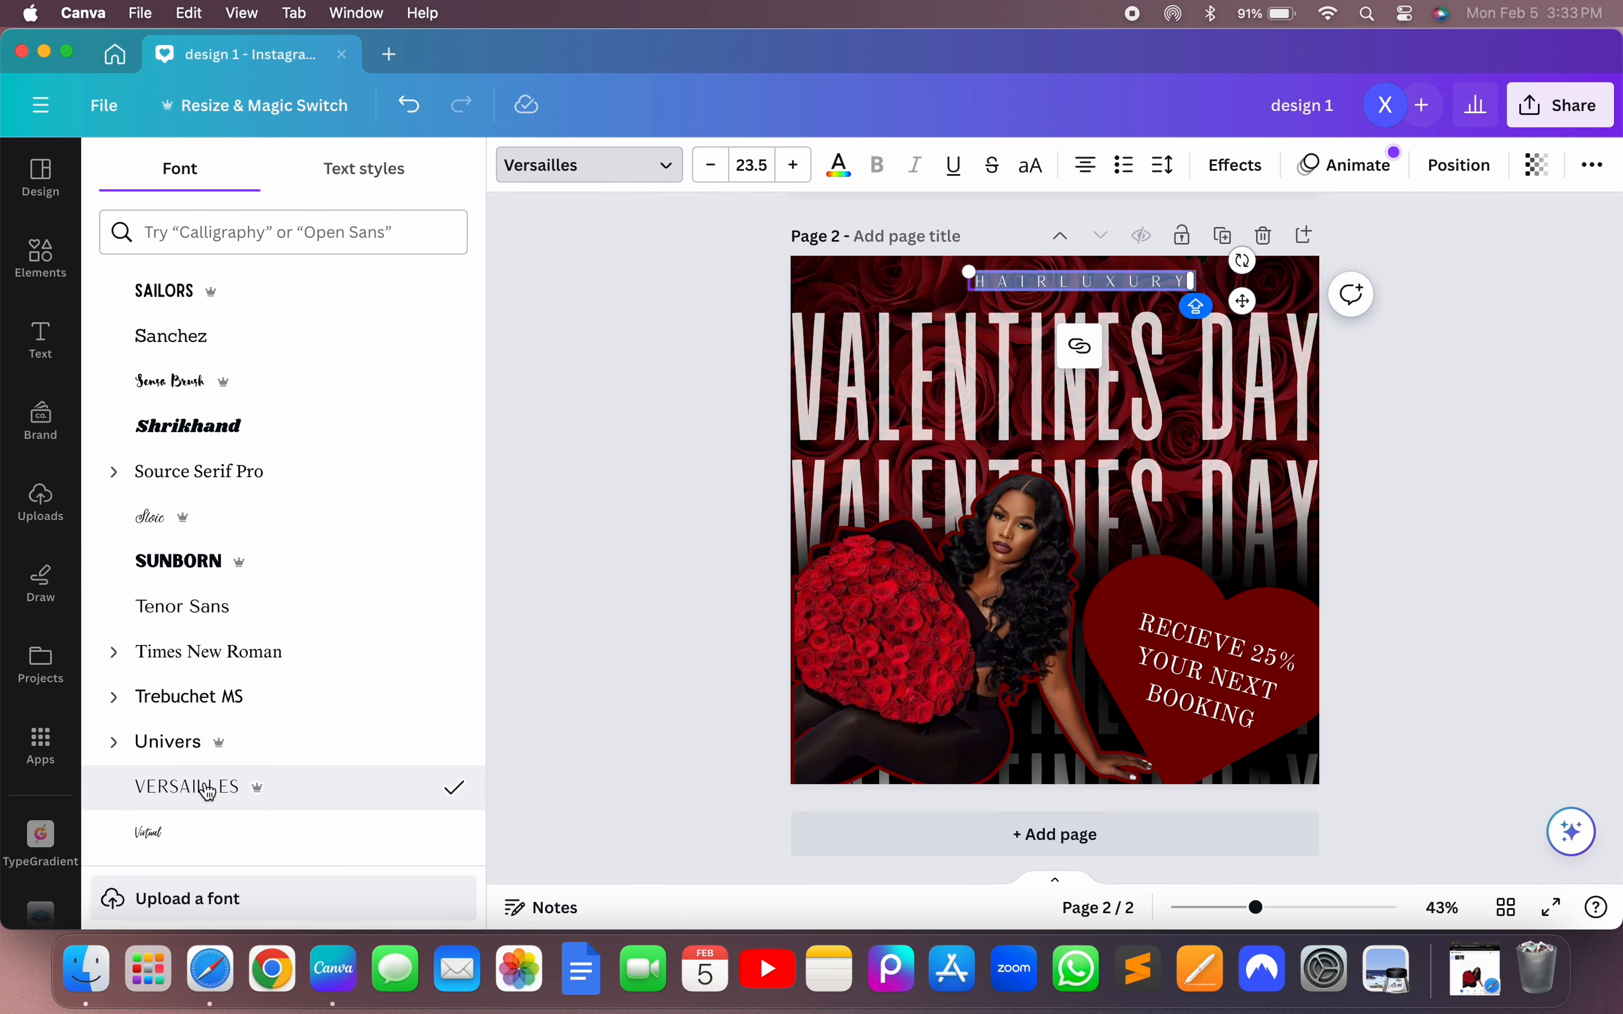
left_click(390, 715)
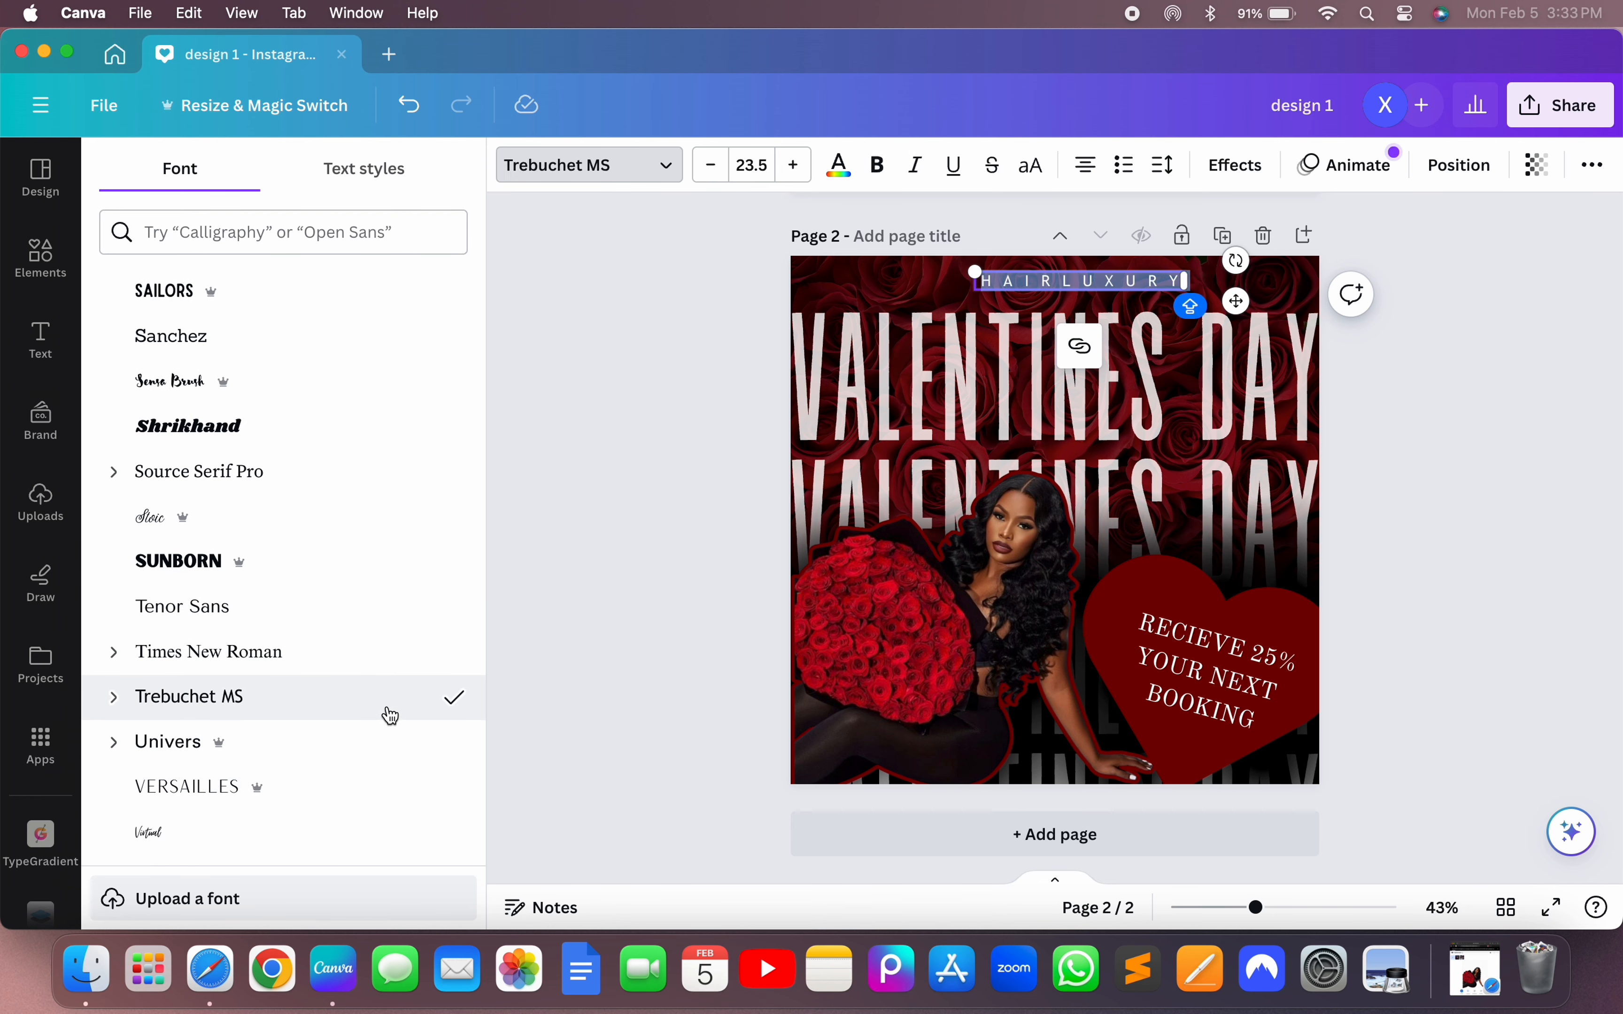
left_click(315, 785)
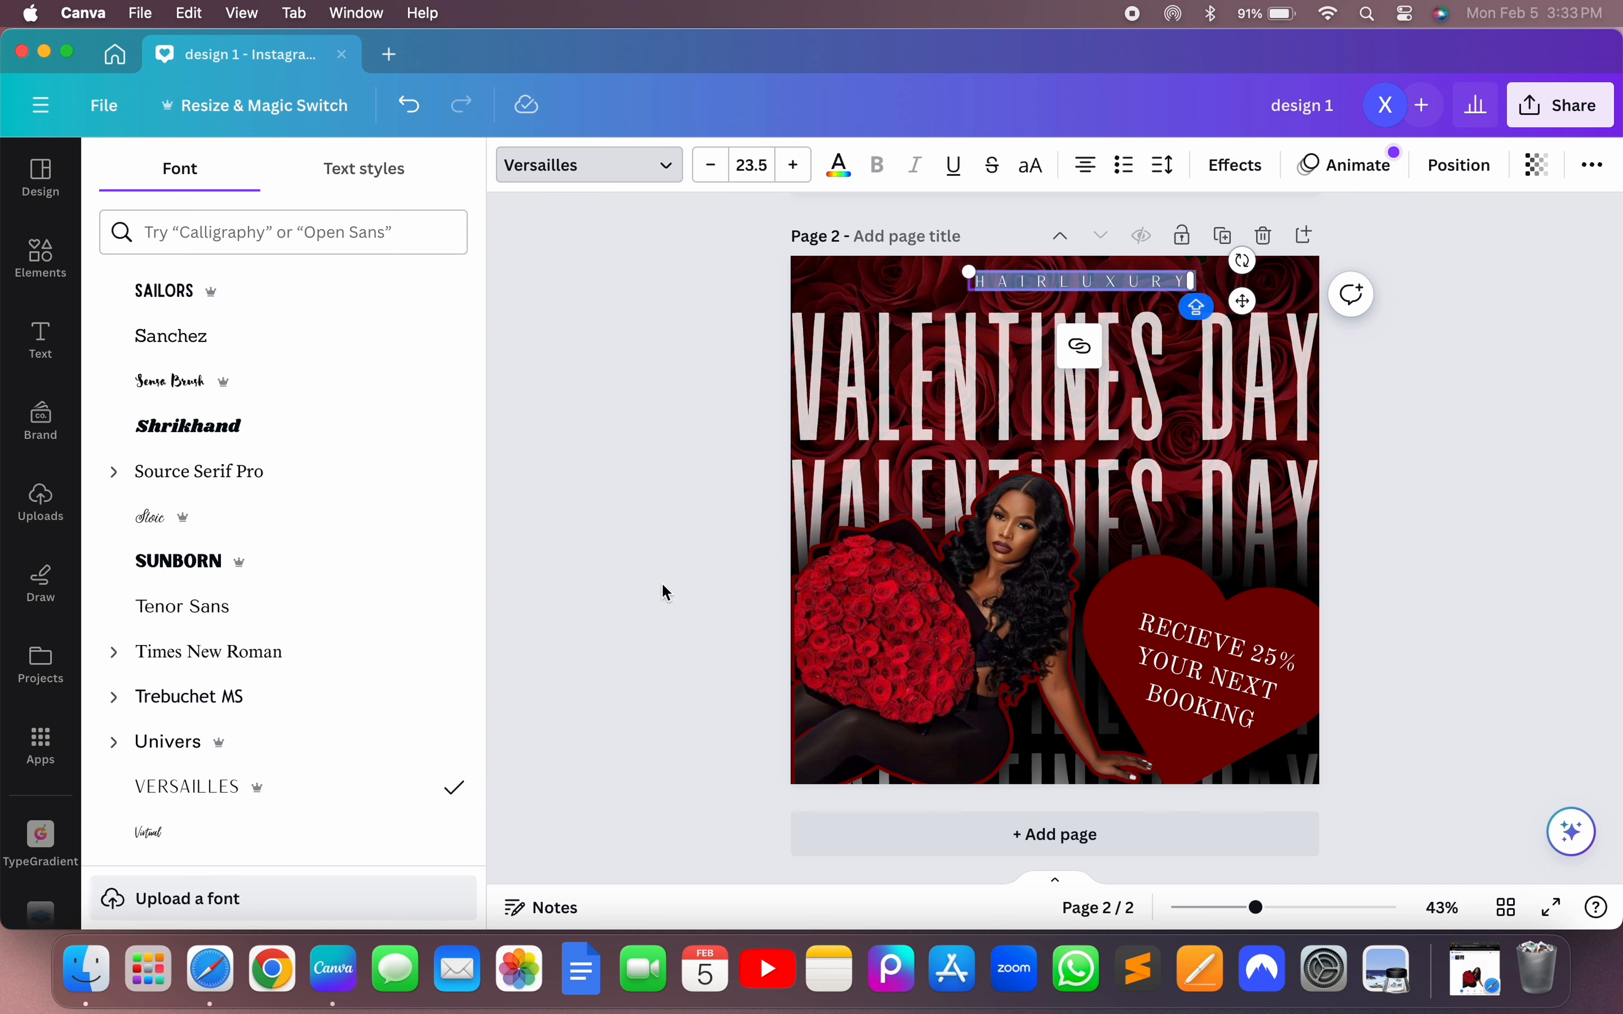
left_click(647, 599)
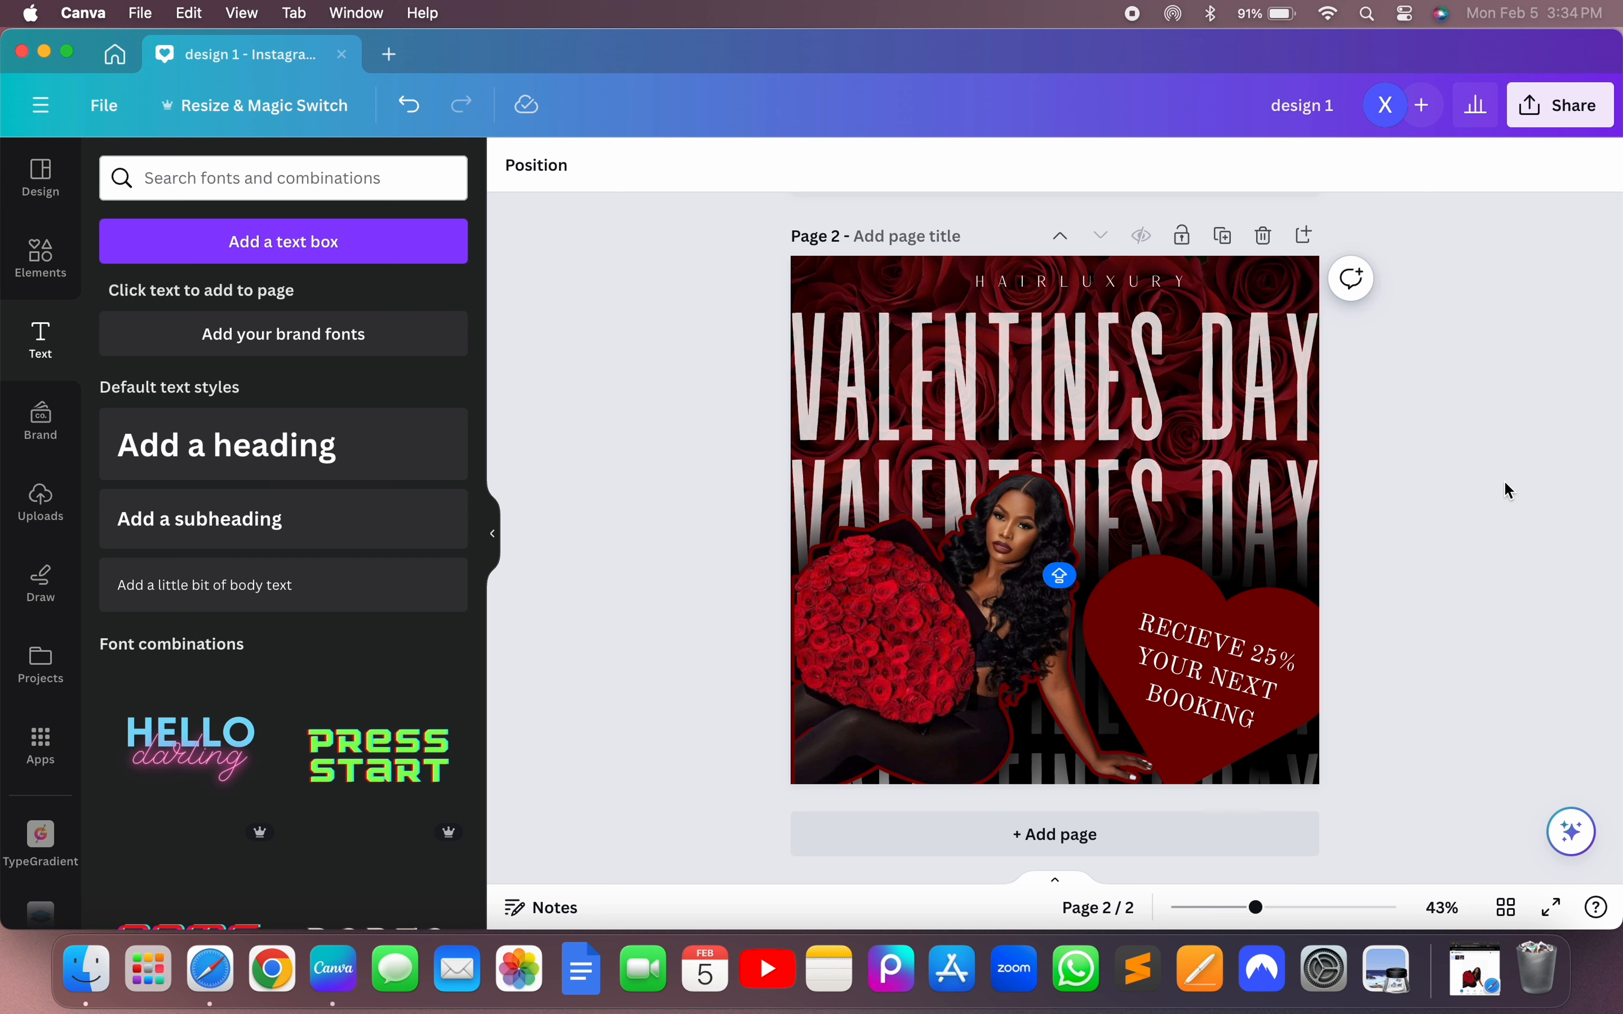
left_click(1232, 680)
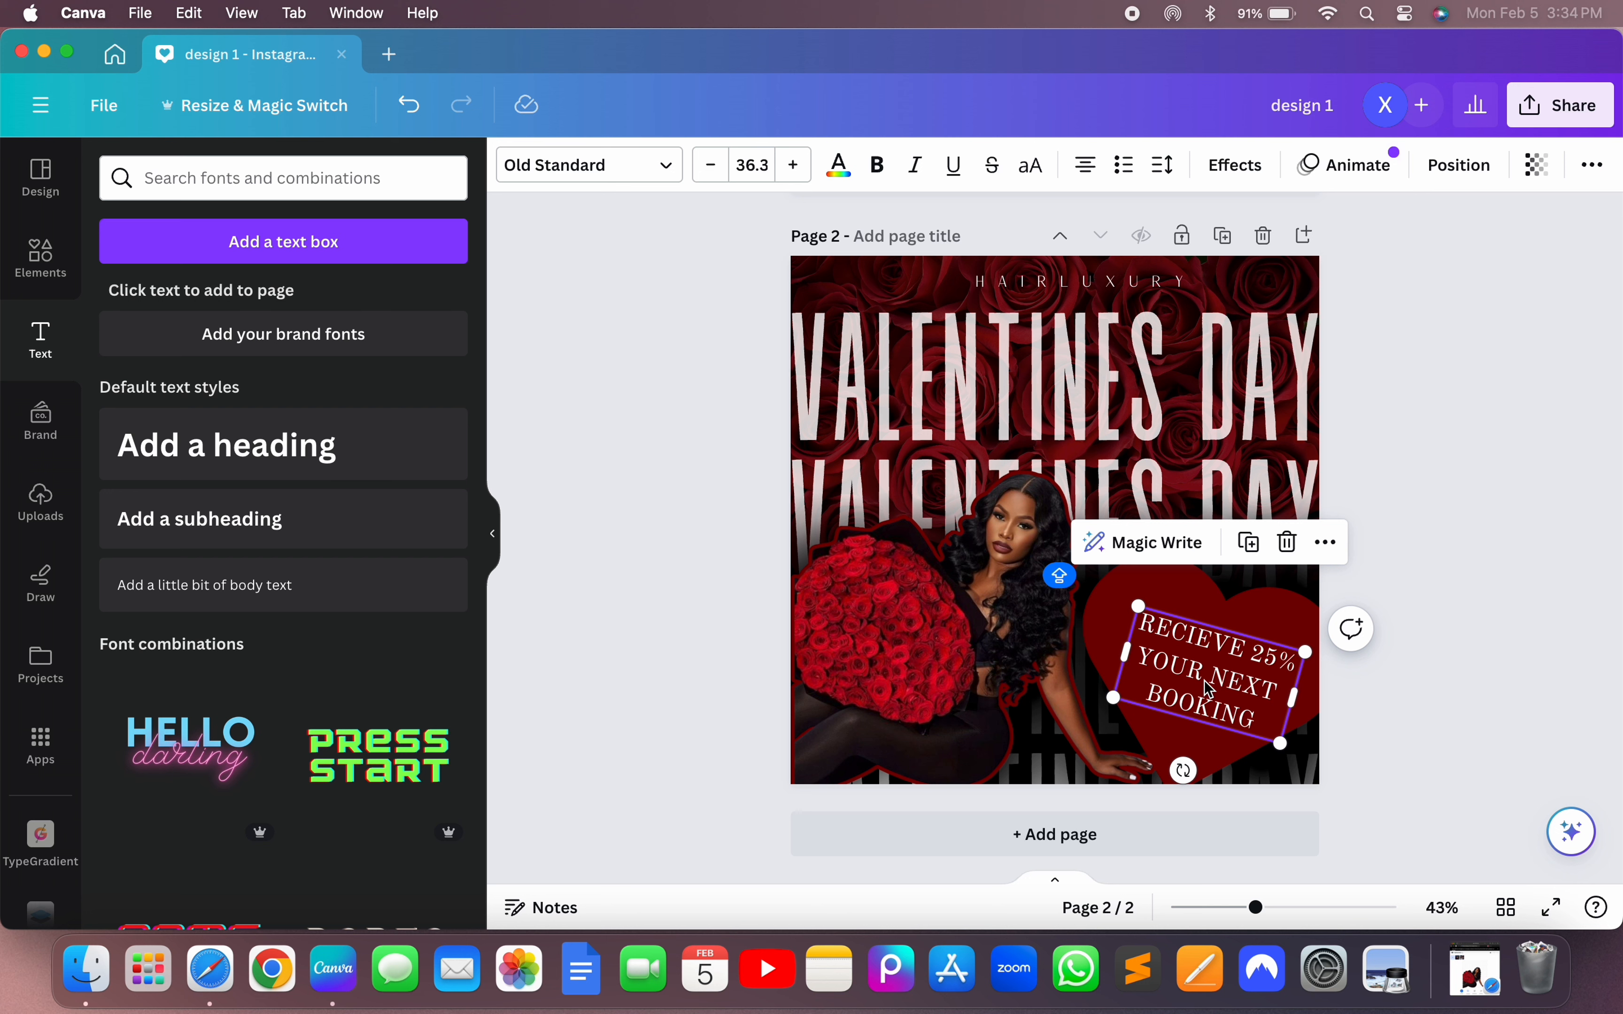
left_click(1495, 654)
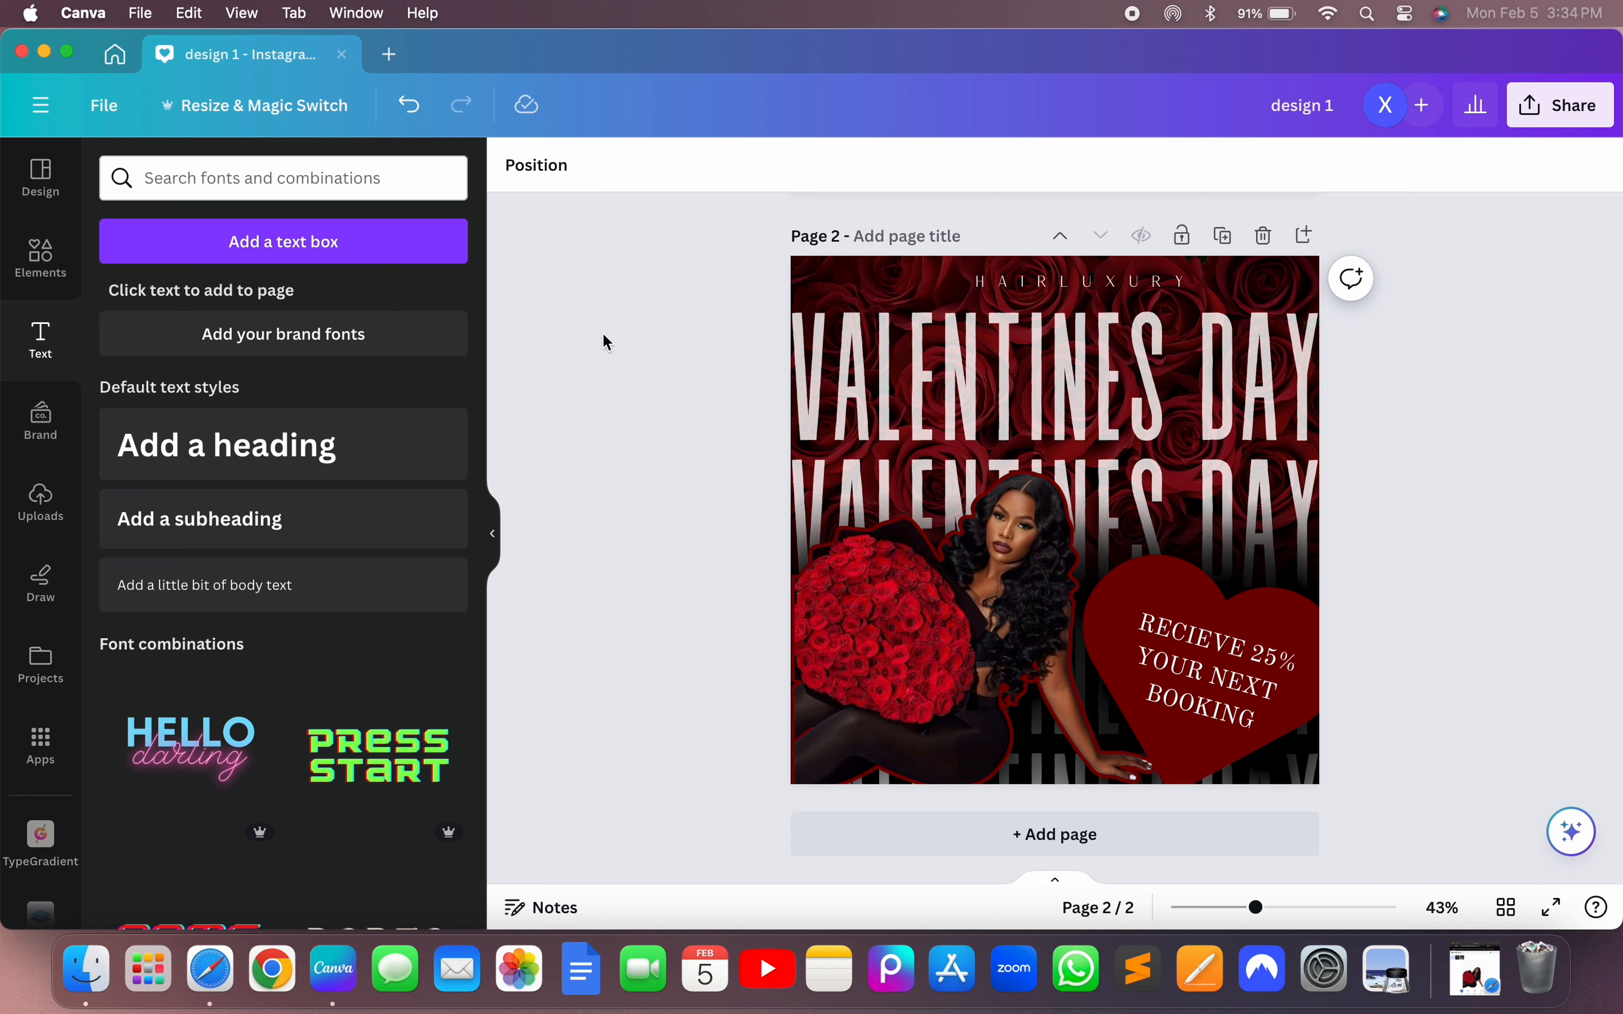
- Search the elements library for ROSES and show all graphics results
left_click(309, 178)
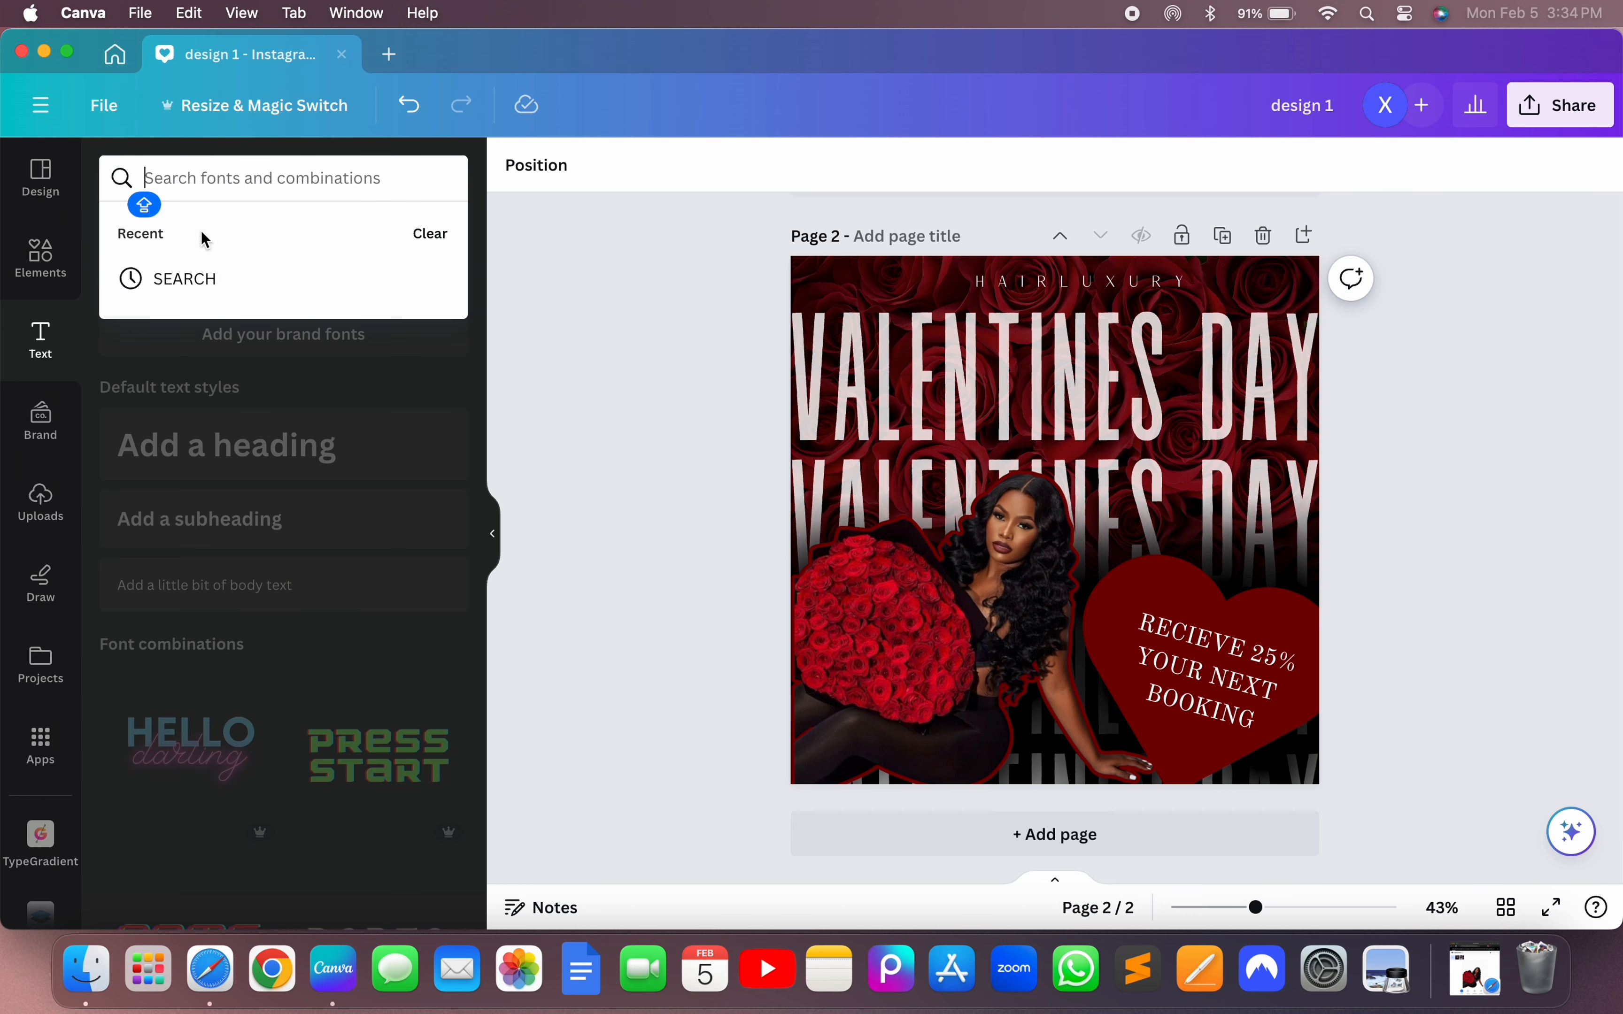
left_click(45, 270)
left_click(307, 194)
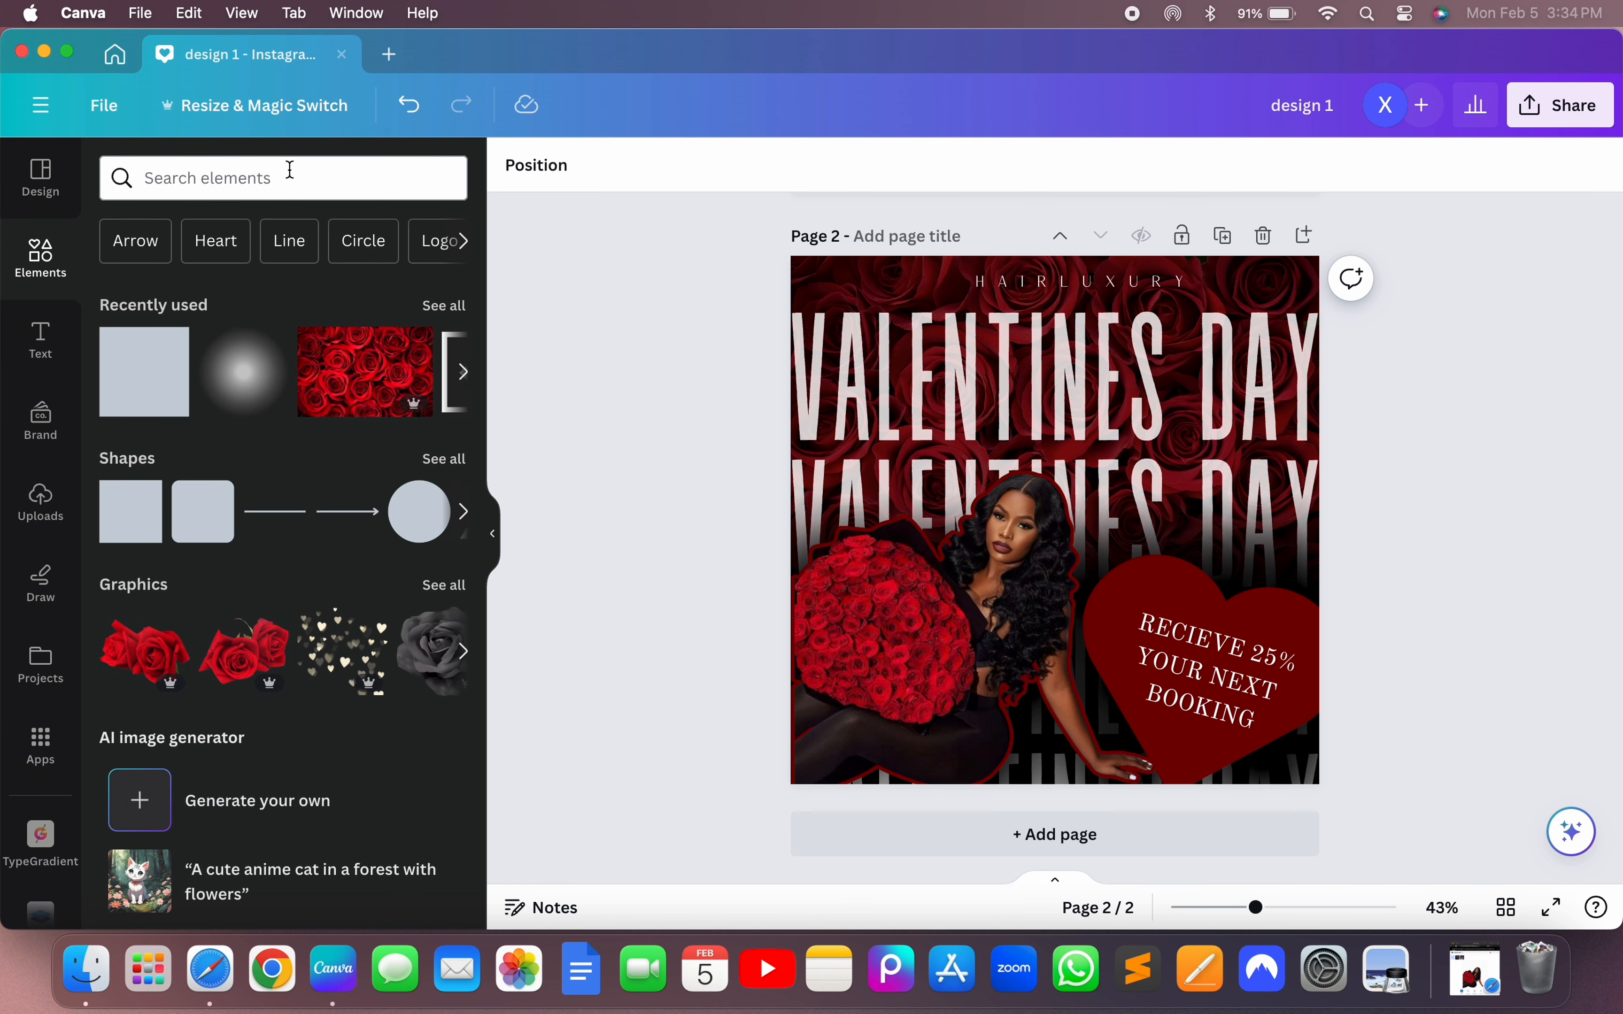
type("ROSES")
key("Return")
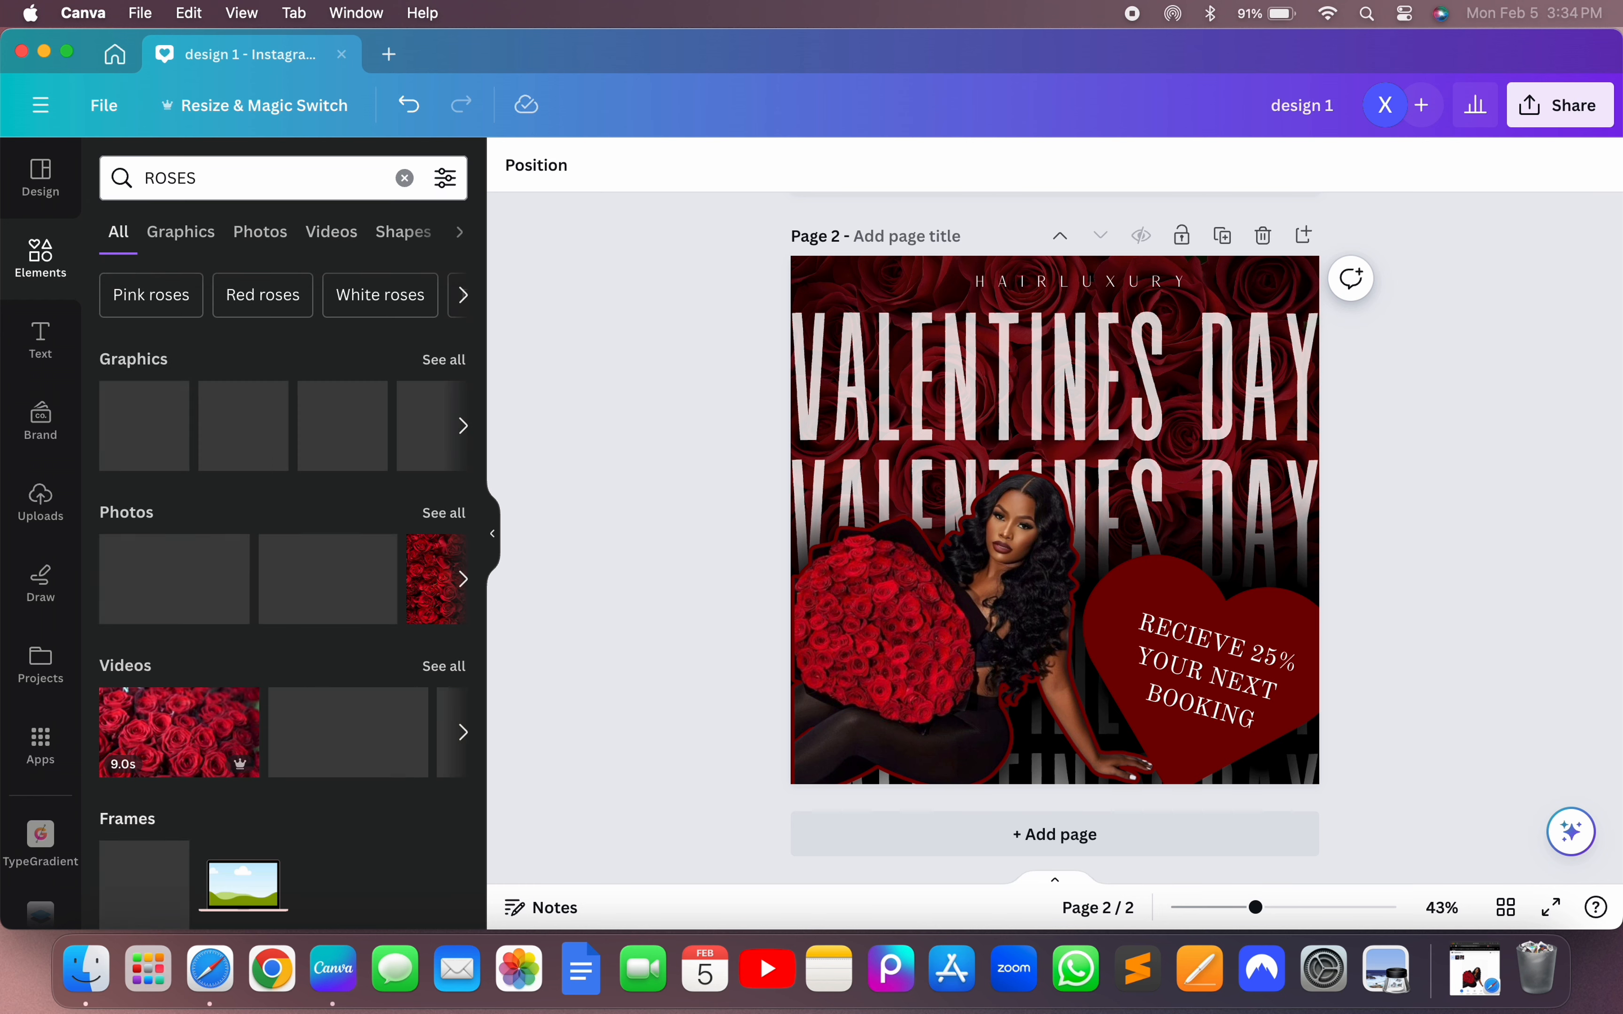
left_click(443, 359)
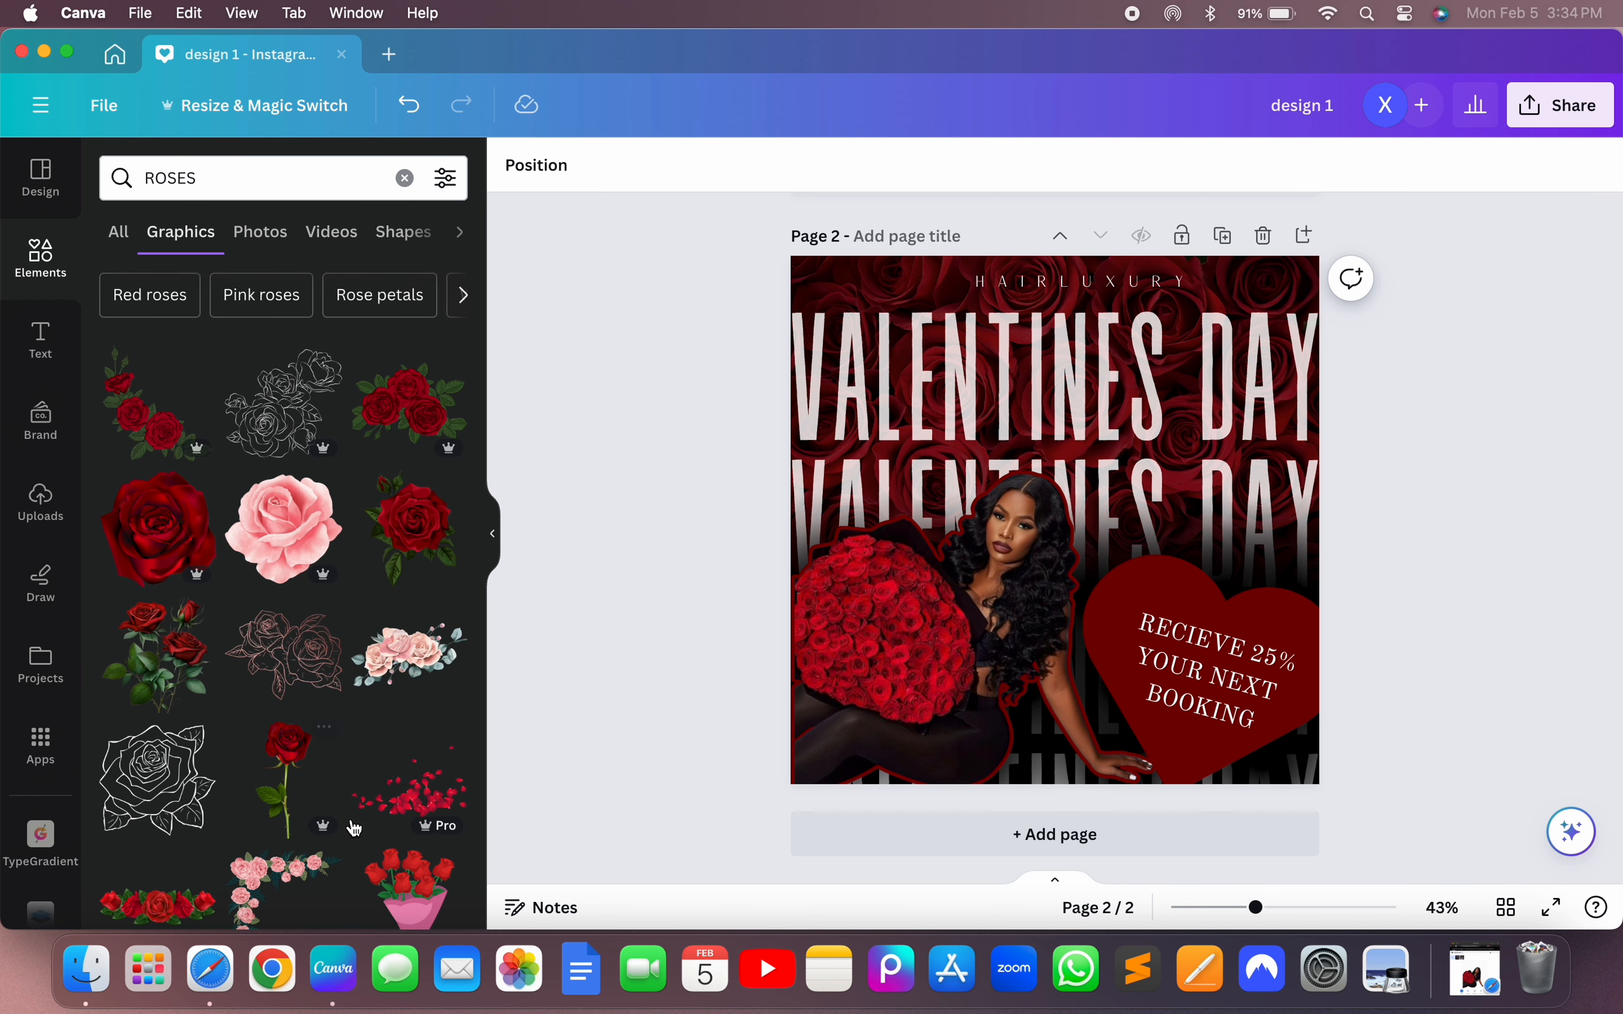
- Try a small red rose graphic on the upper edge of the 25% offer heart and delete it
left_click(160, 532)
left_click_drag(1269, 730, 1172, 639)
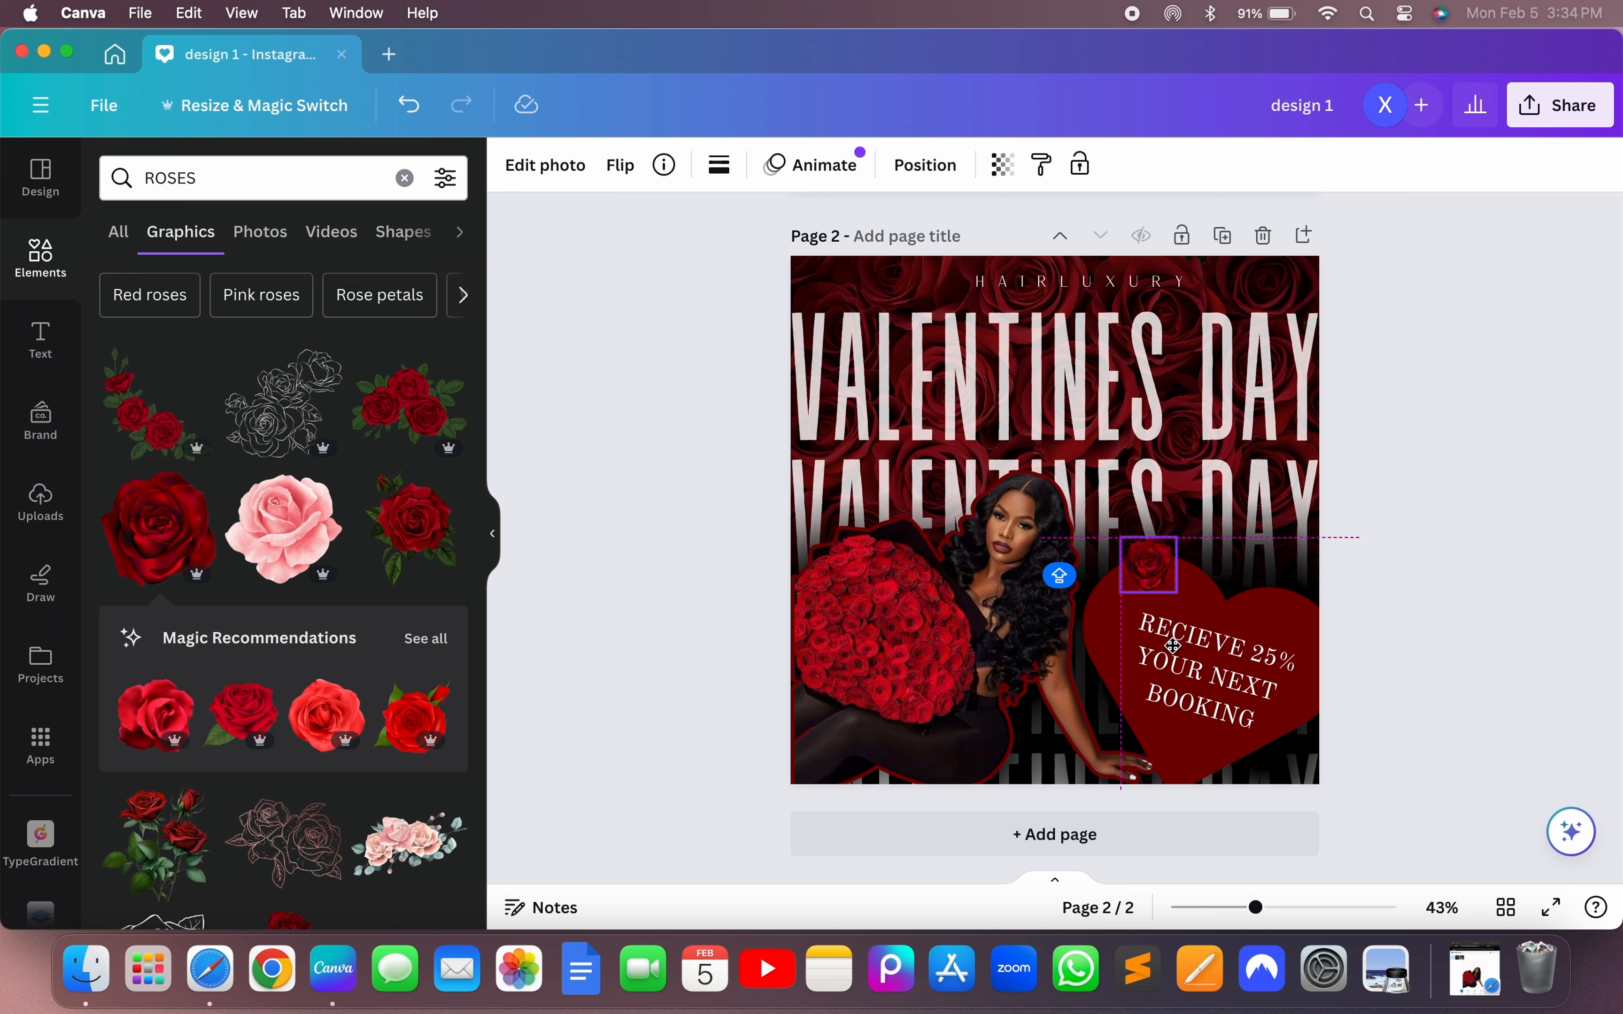
left_click_drag(1172, 645, 1151, 662)
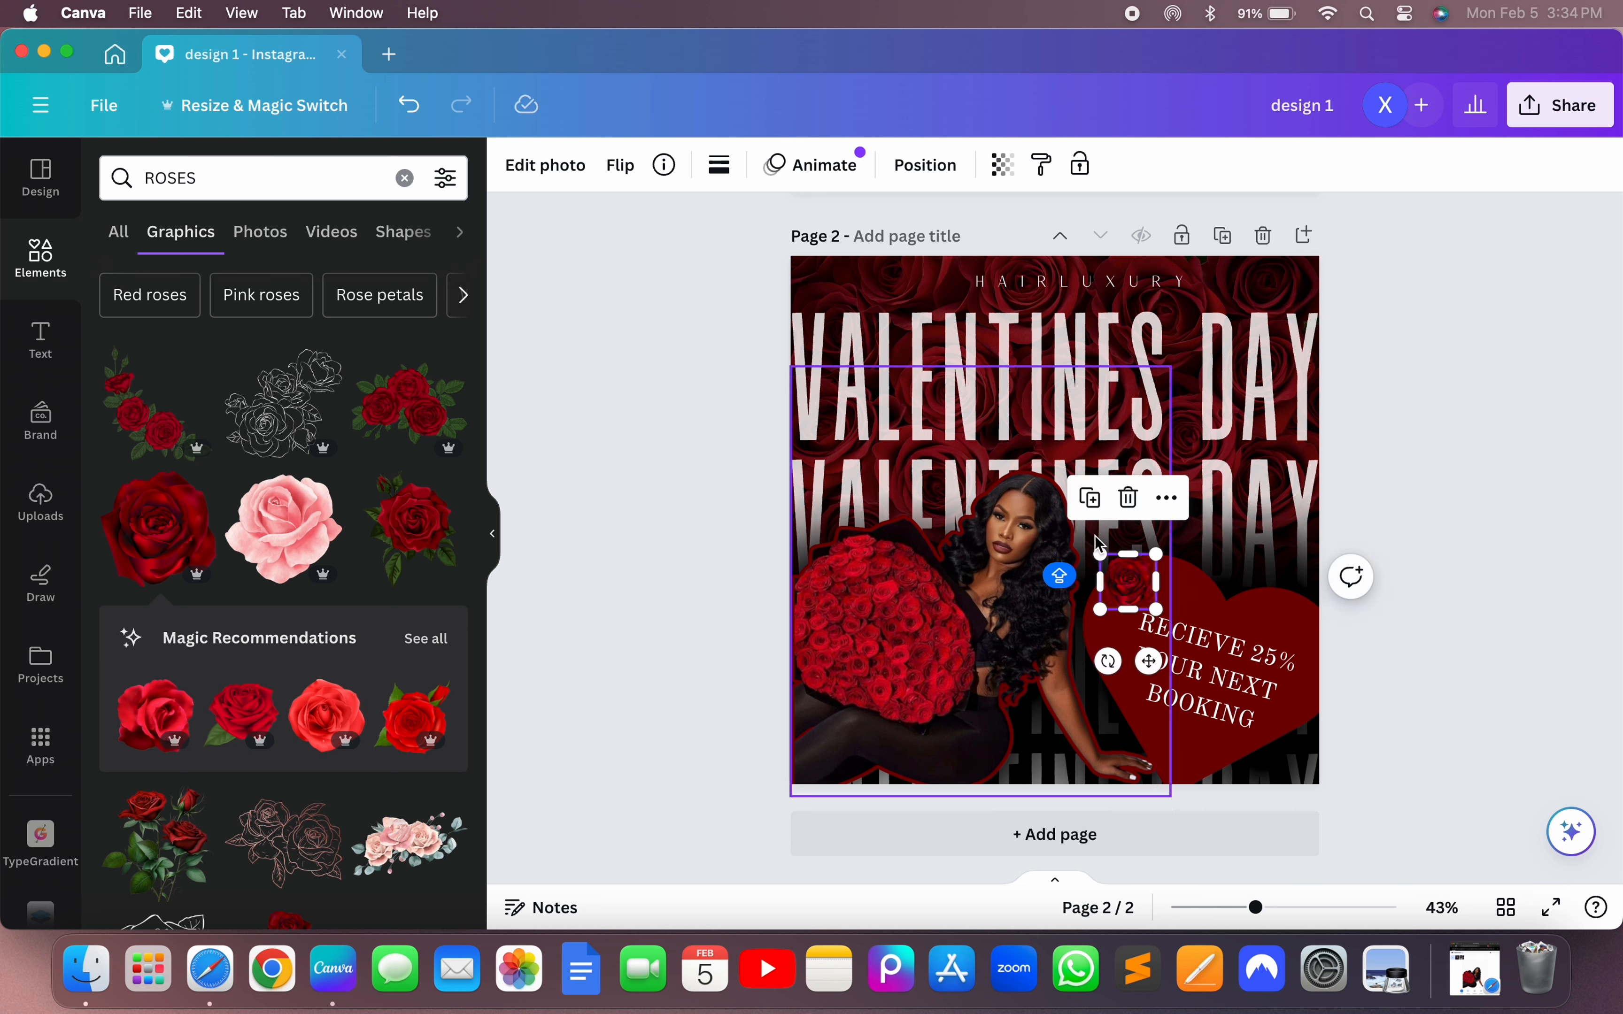
left_click(1128, 498)
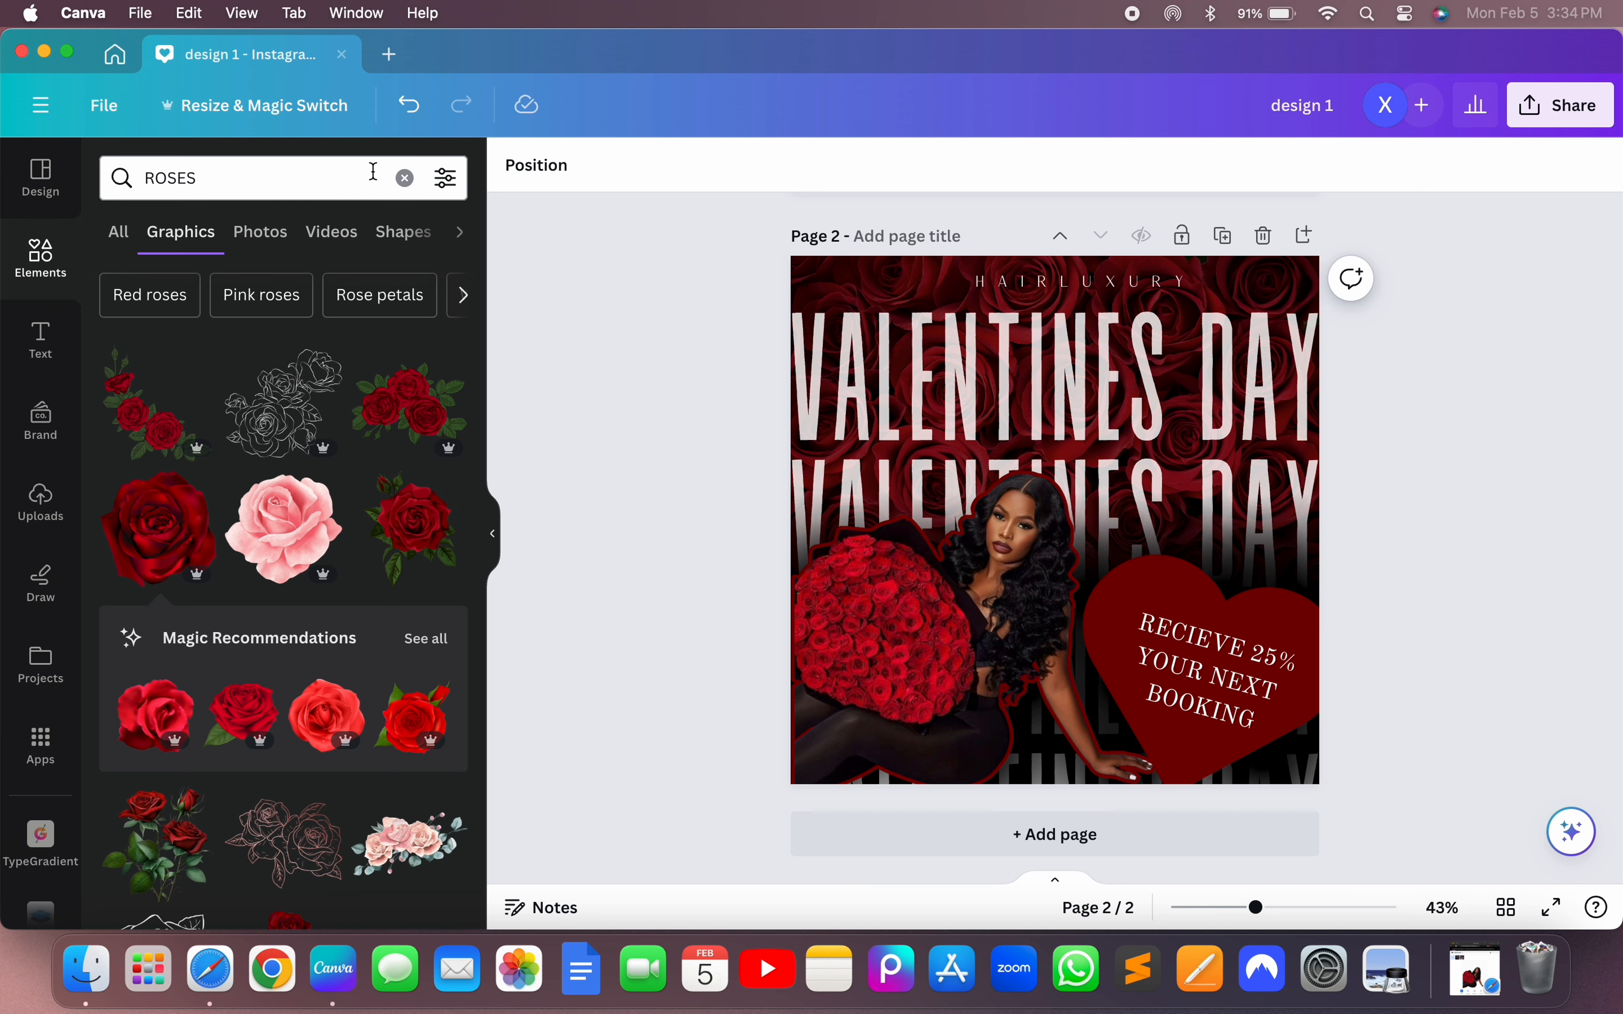
- Replace the elements search with heart shaped
left_click(405, 179)
type("HE==")
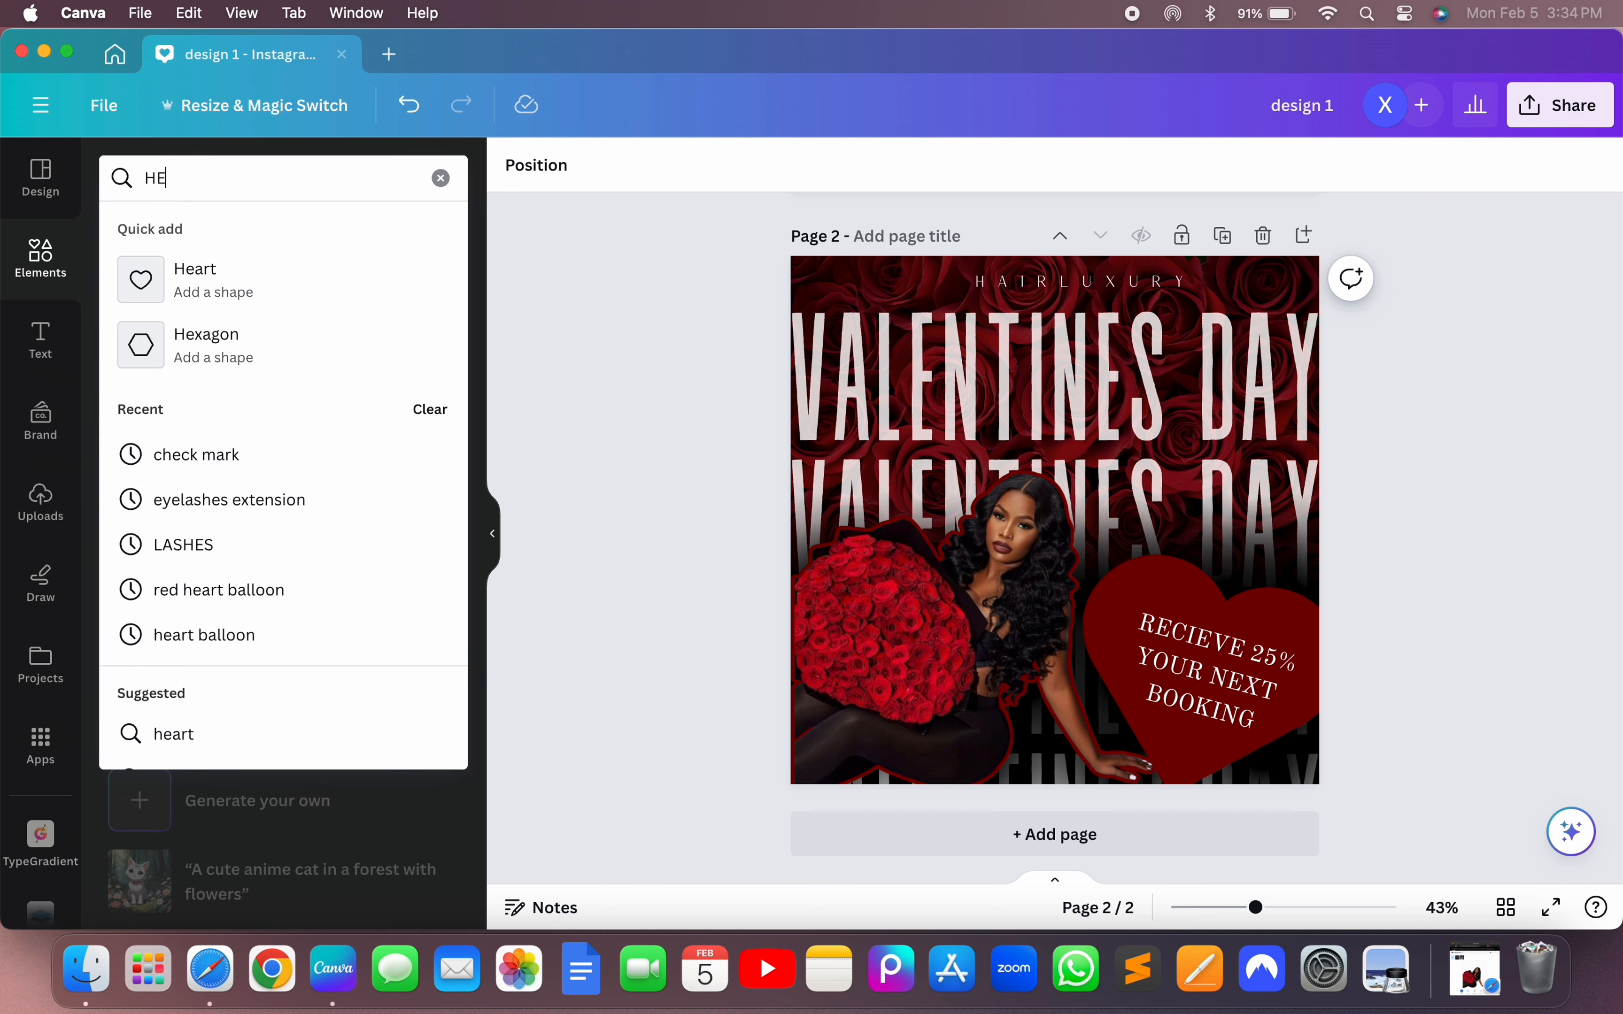
key("BackSpace")
key("BackSpace")
key("BackSpace")
type("heart sg")
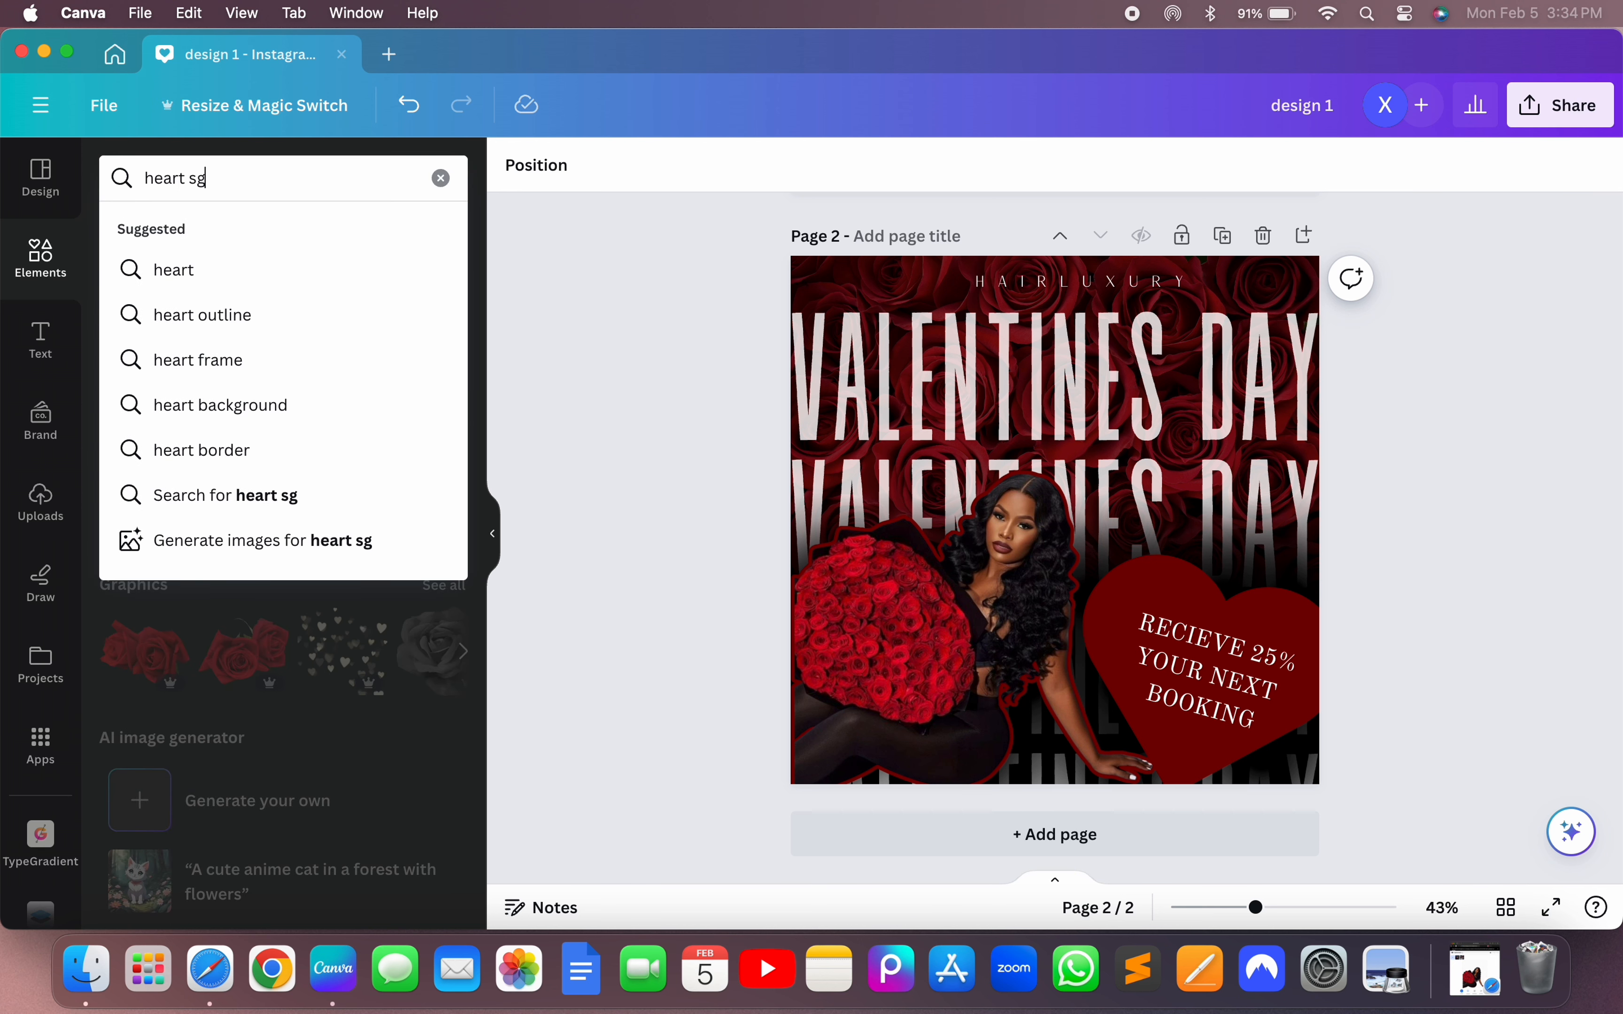
key("BackSpace")
type("haped")
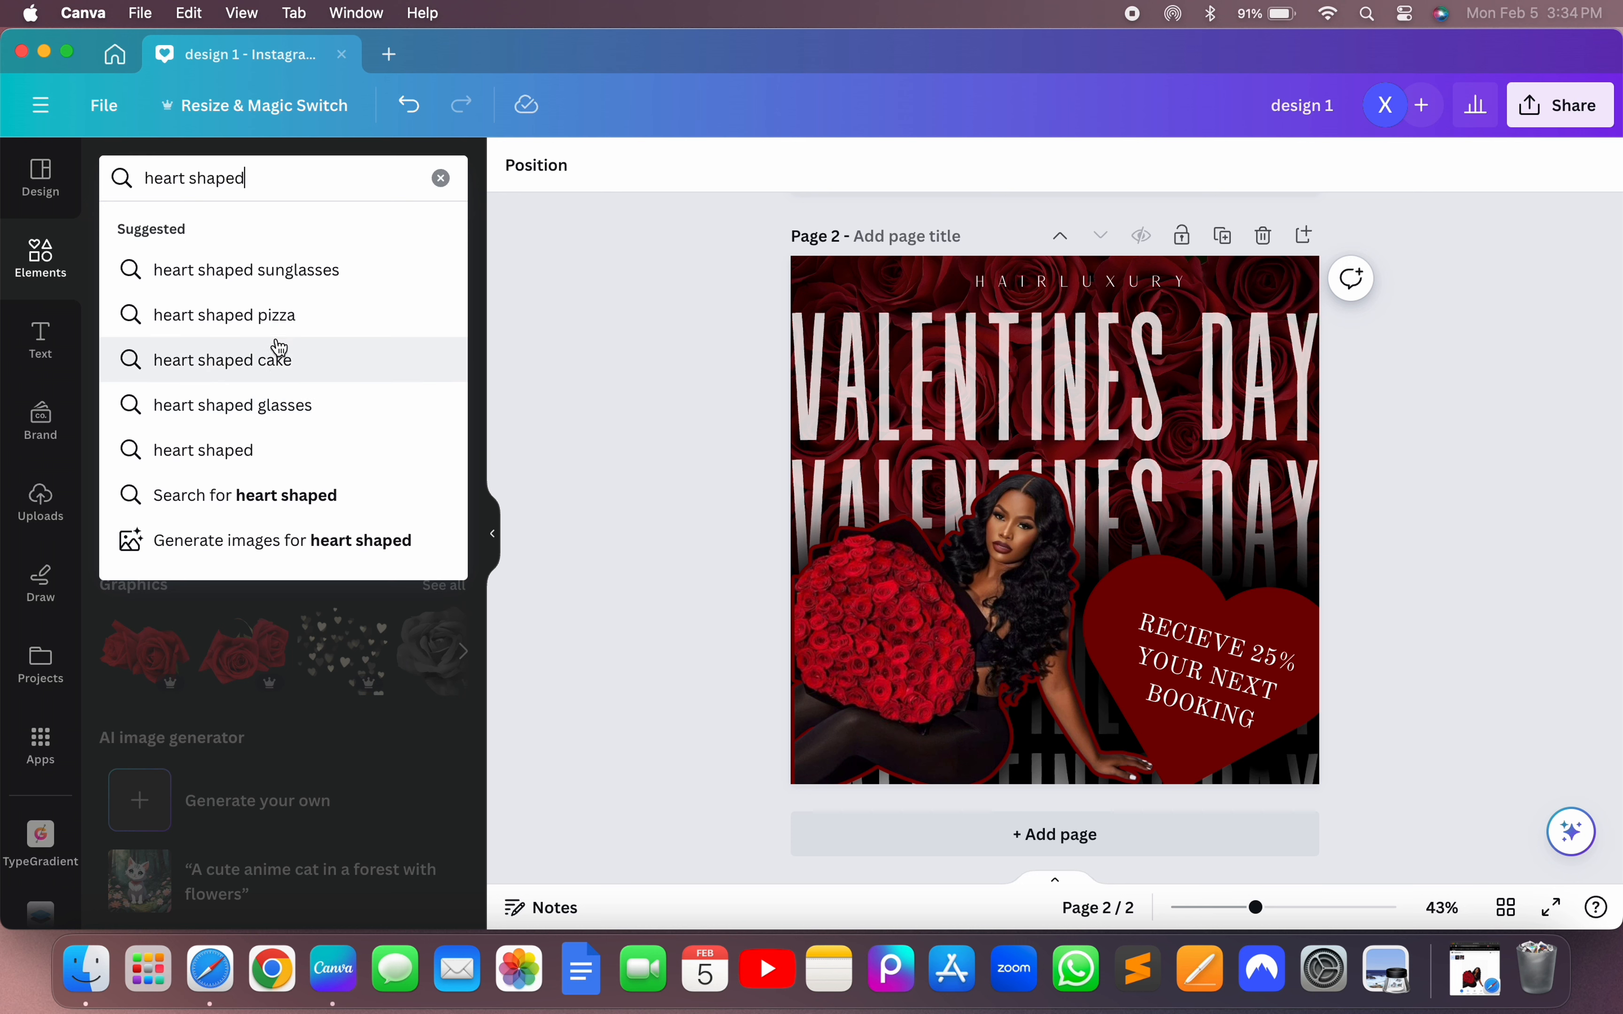
left_click(280, 455)
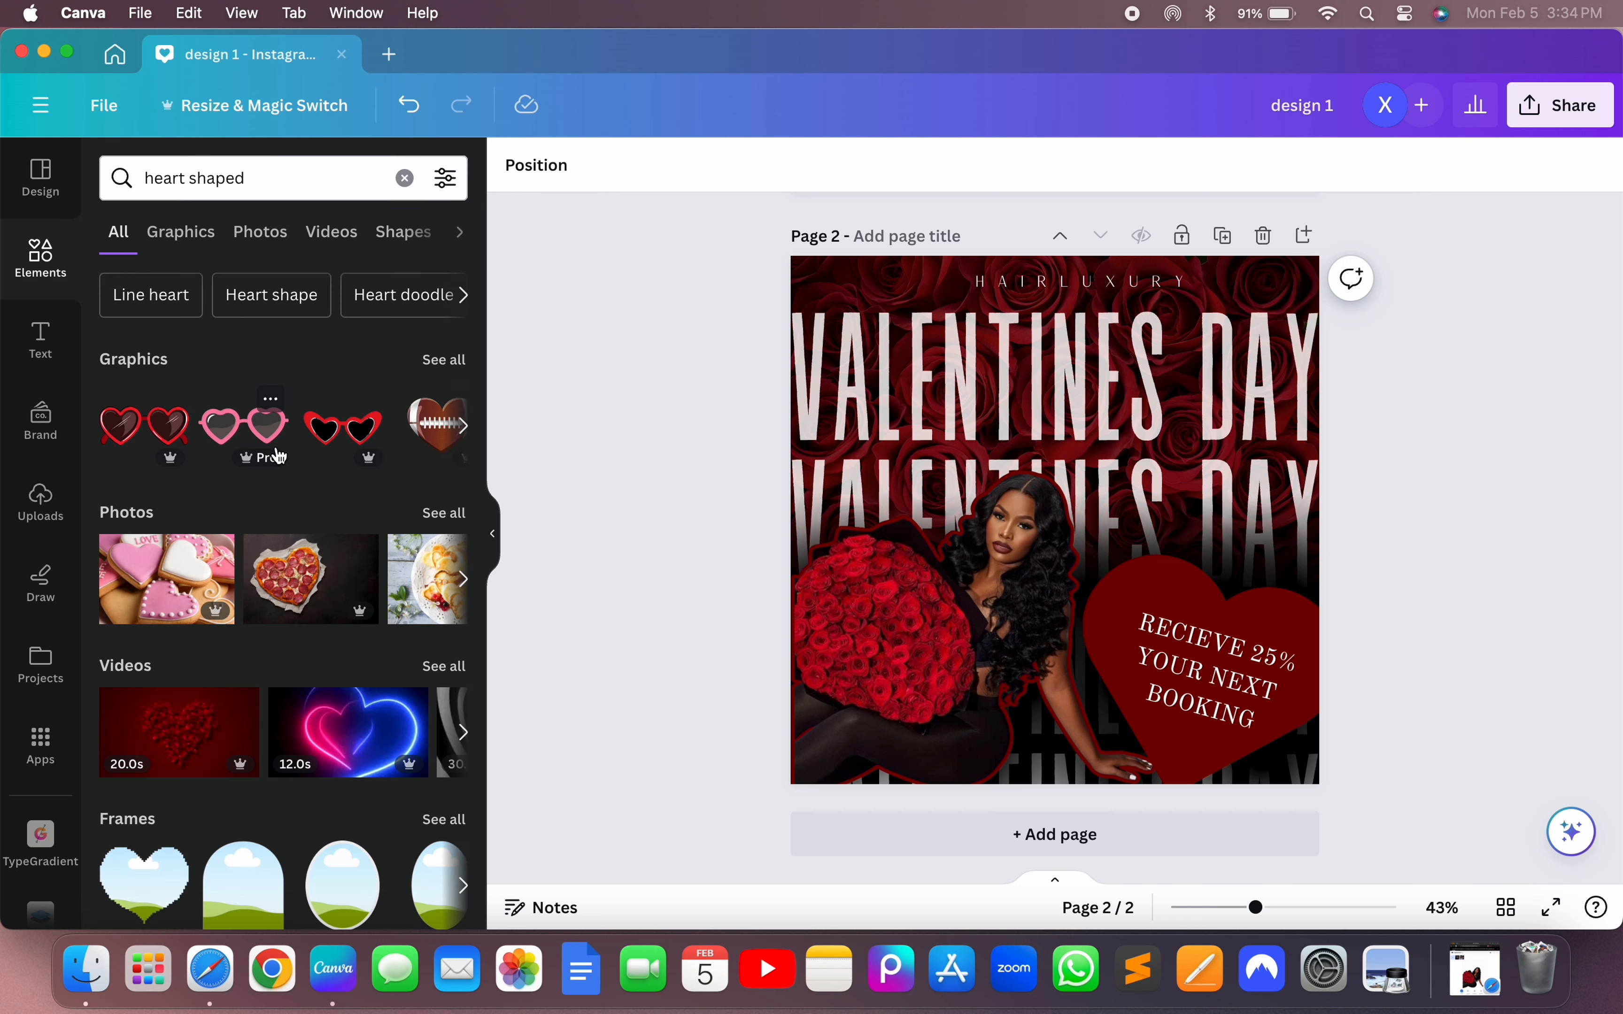
- Browse the heart shaped graphics and photos for a decoration suited to the offer heart
left_click(458, 369)
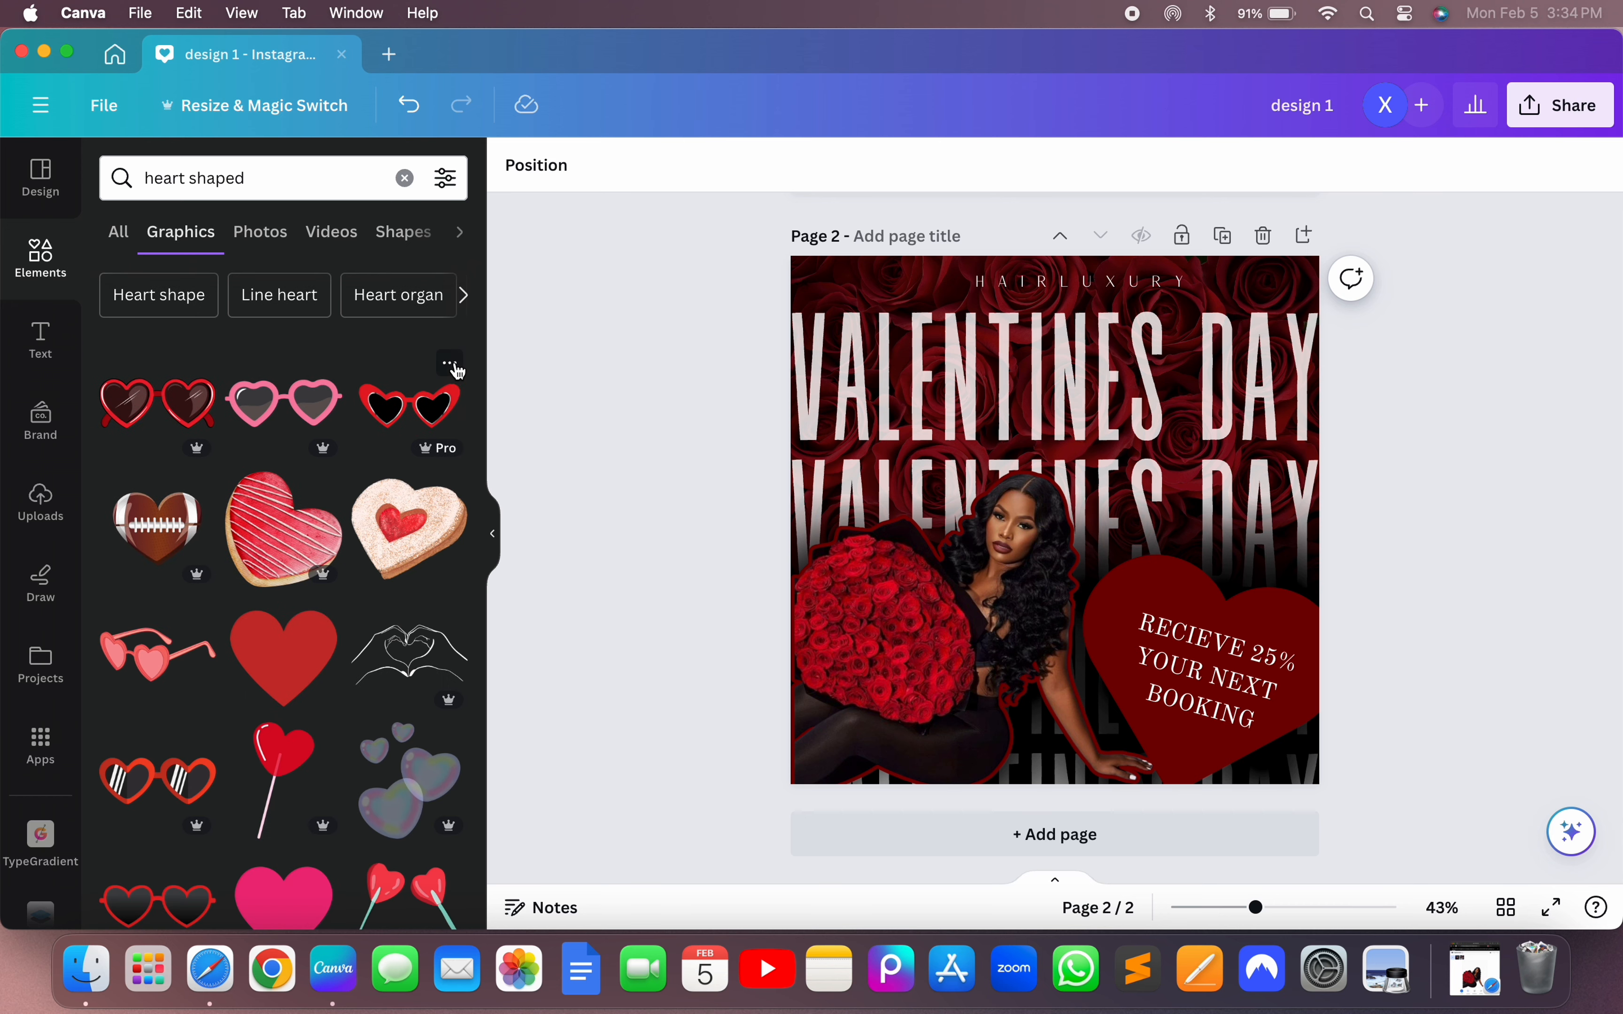
scroll(301, 716, "down", 10)
scroll(301, 716, "up", 8)
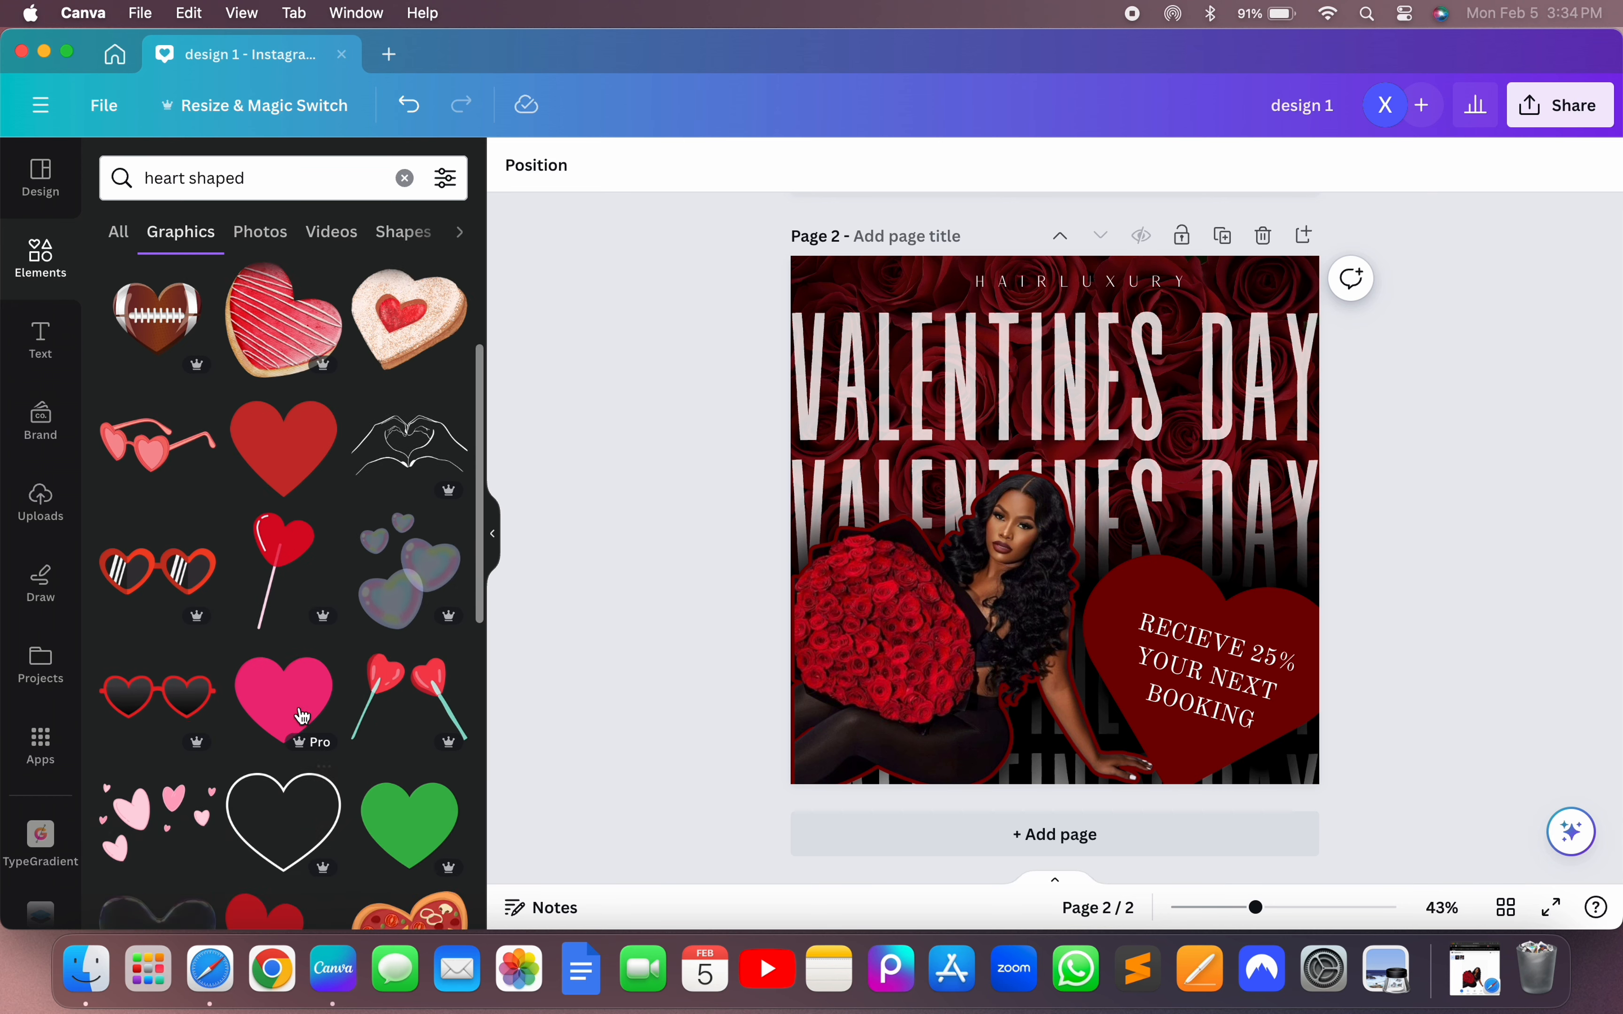
left_click(132, 233)
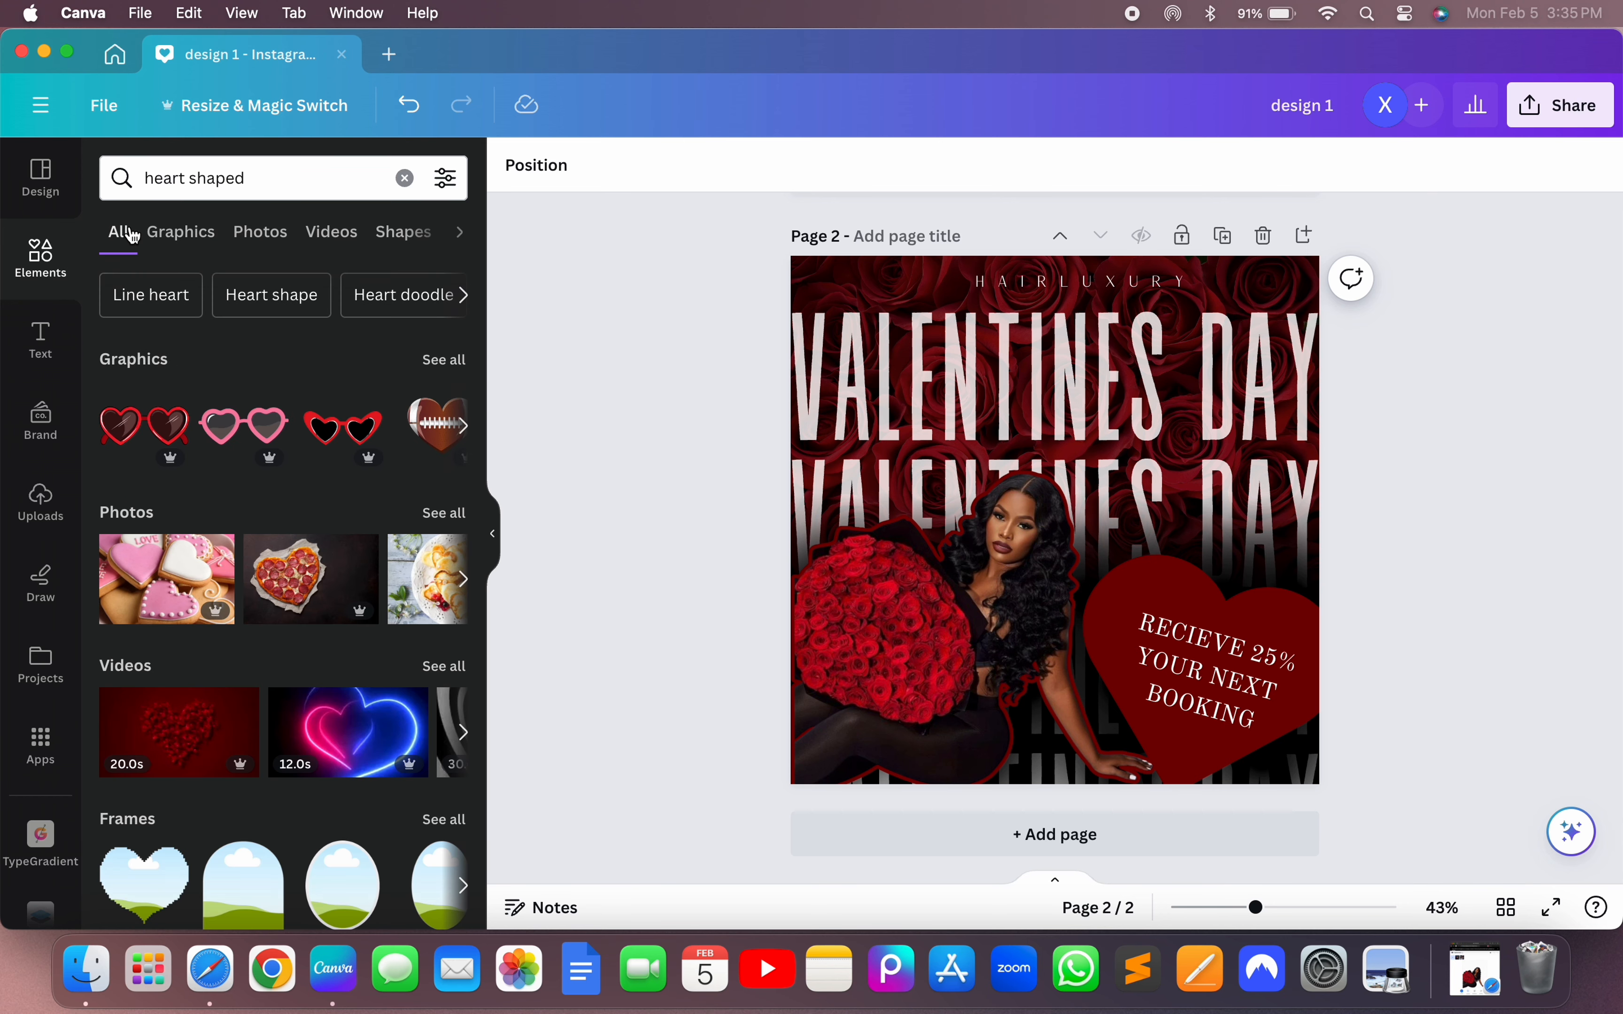
scroll(386, 573, "right", 10)
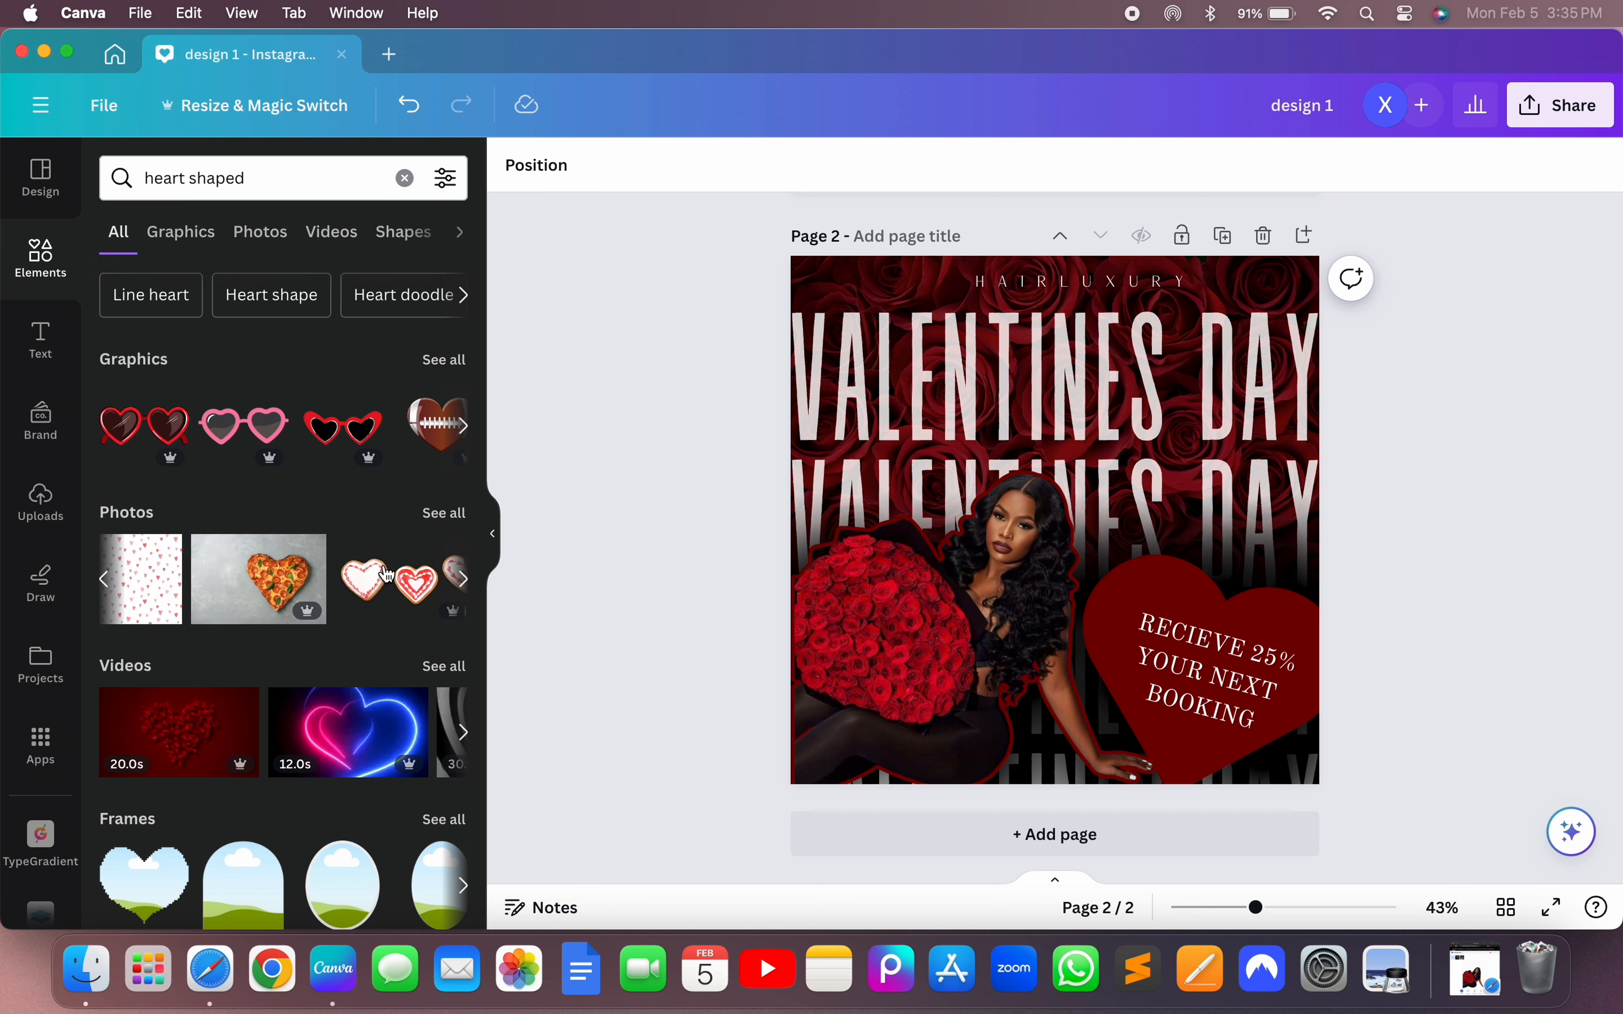
scroll(385, 574, "right", 5)
- Extend the elements search to heart shaped rose and look through the graphics results
left_click(334, 190)
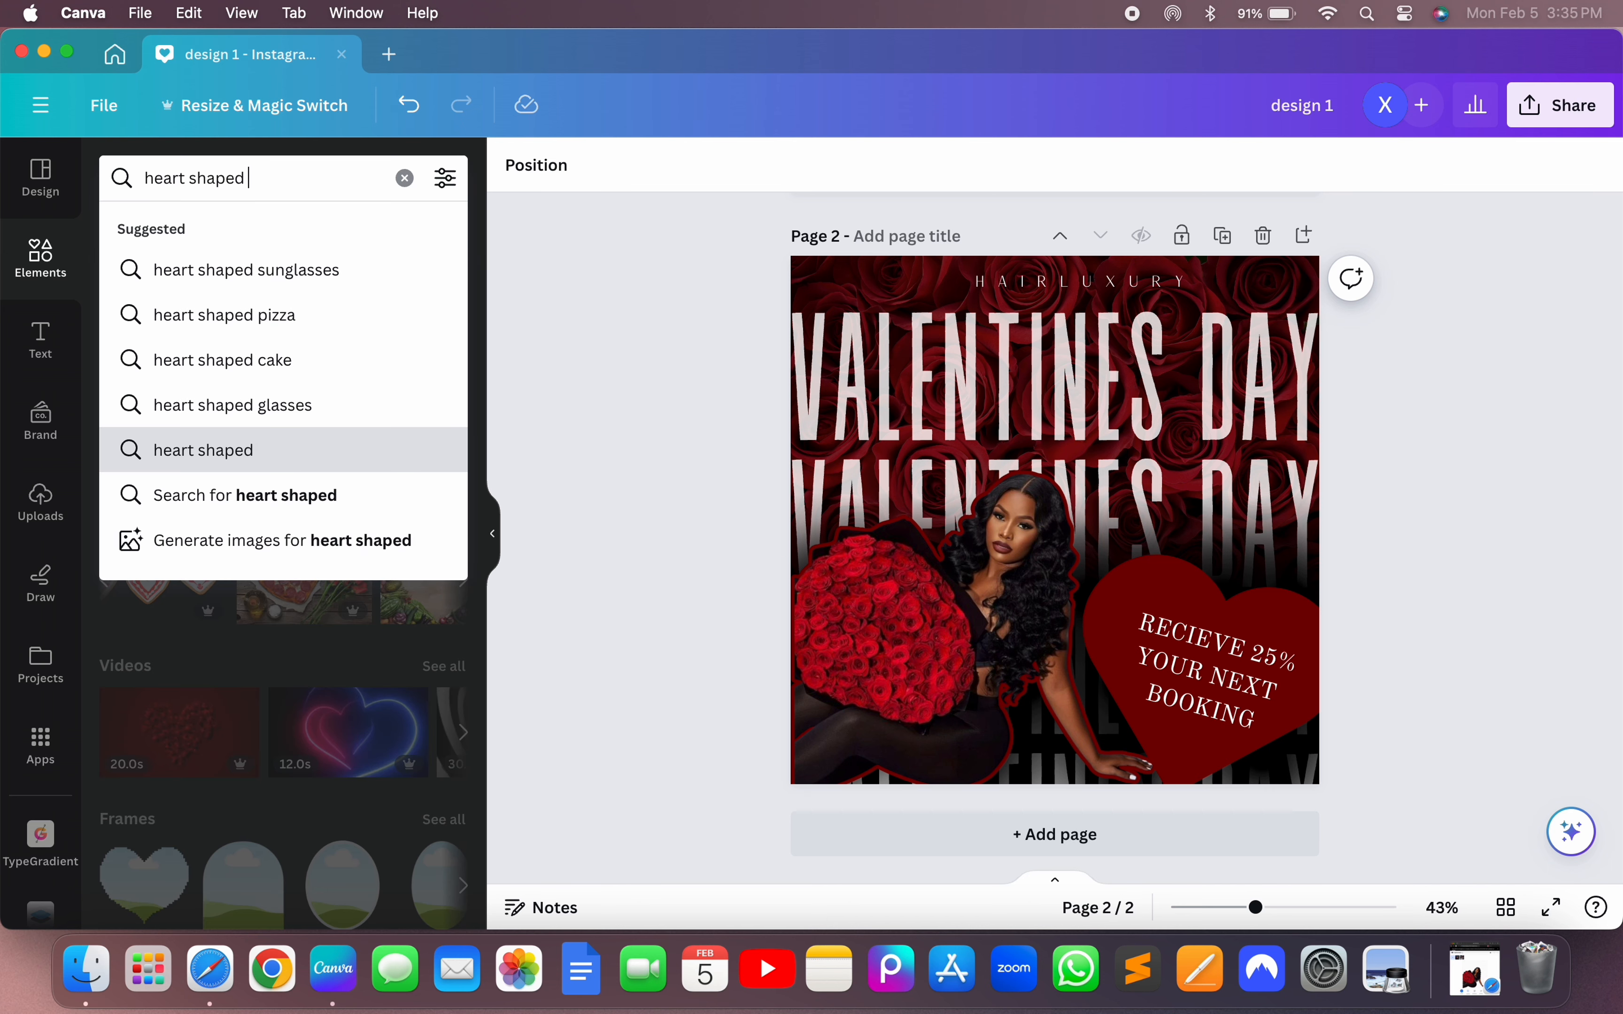
type("rose")
key("Return")
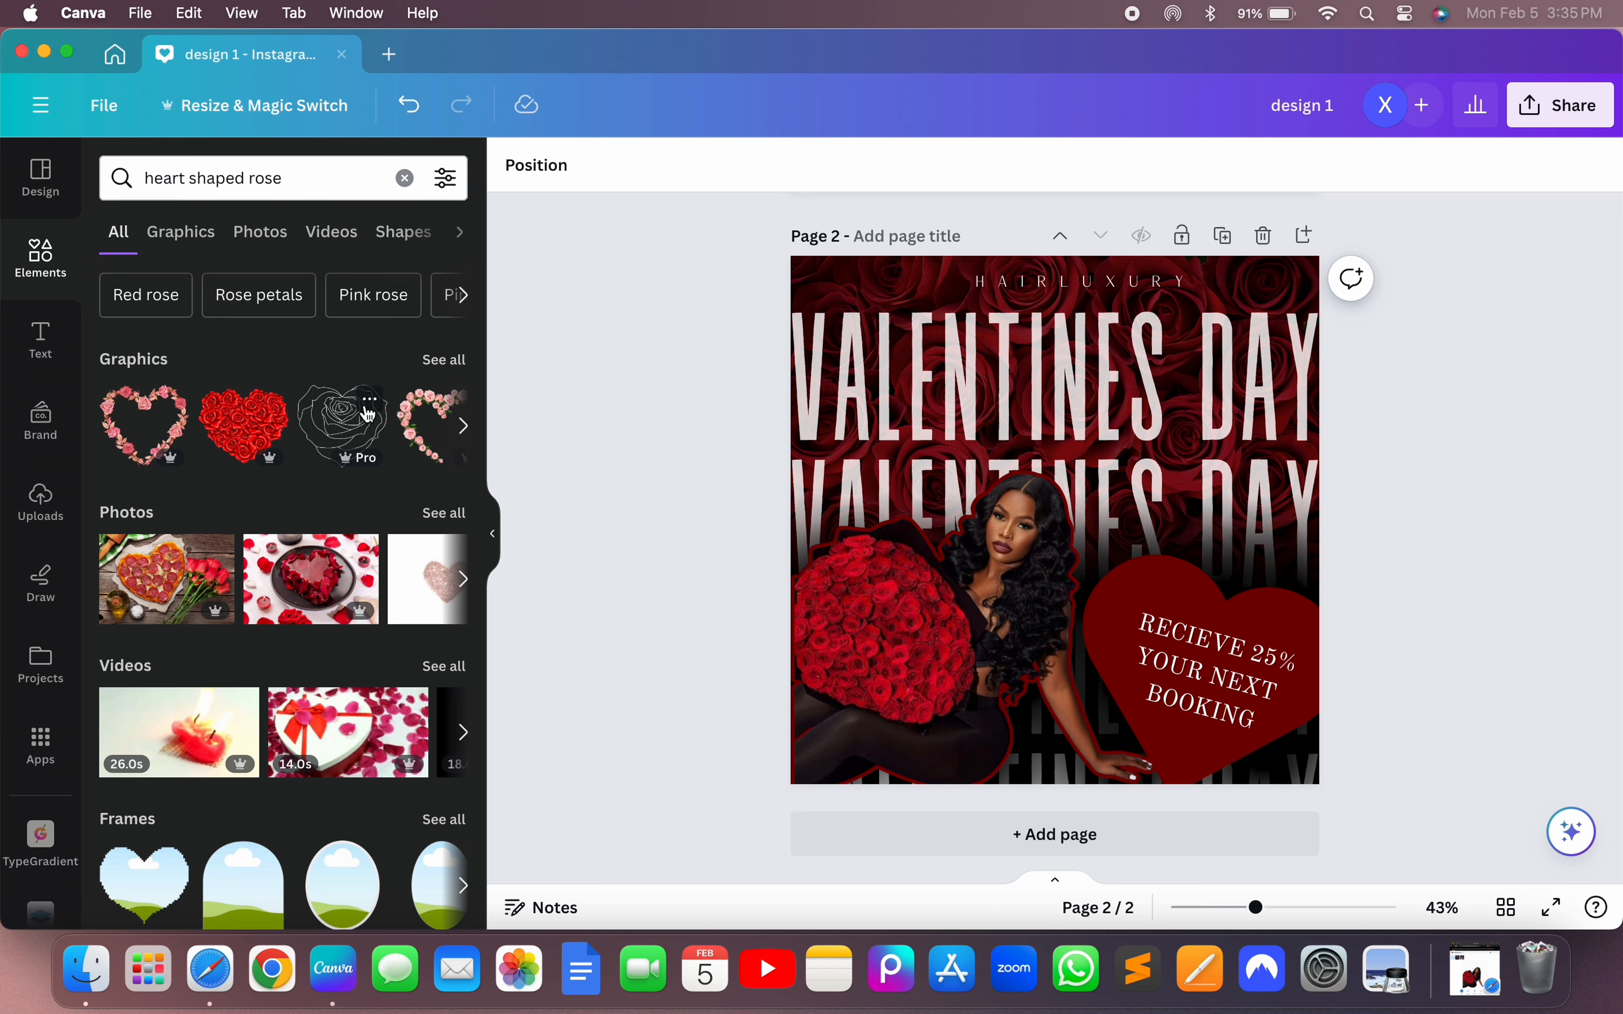
scroll(368, 414, "right", 4)
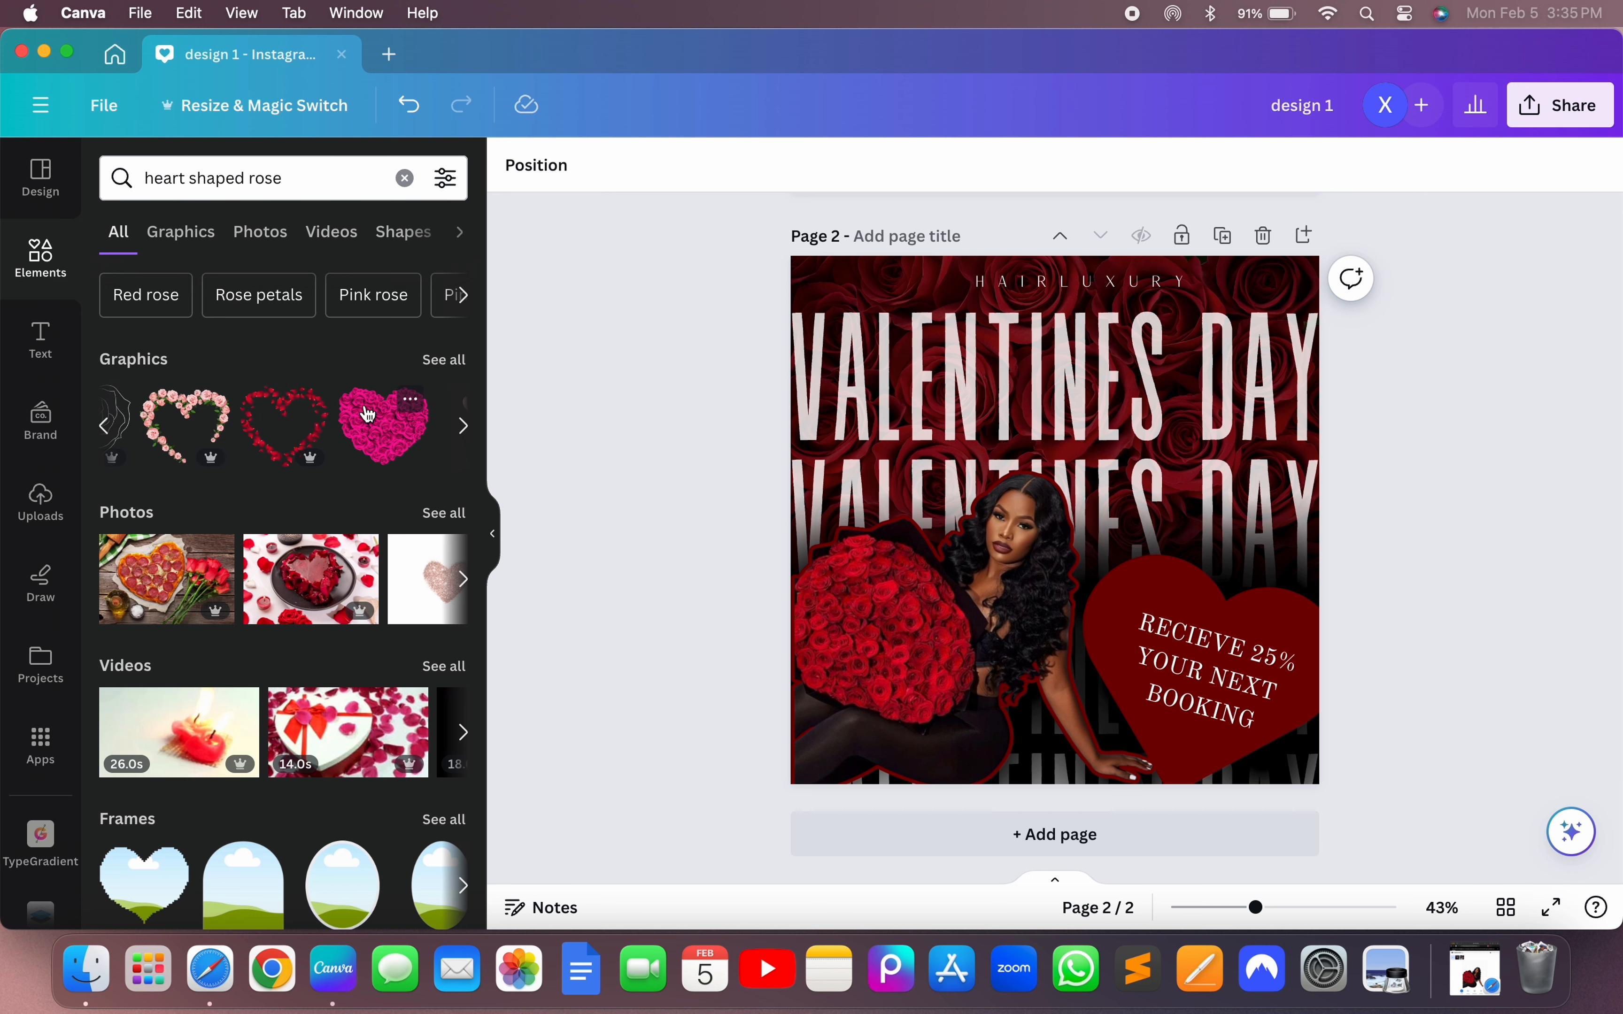
- Add the heart outline made of red rose petals, shrink it and place it over the 25% offer heart
left_click(295, 436)
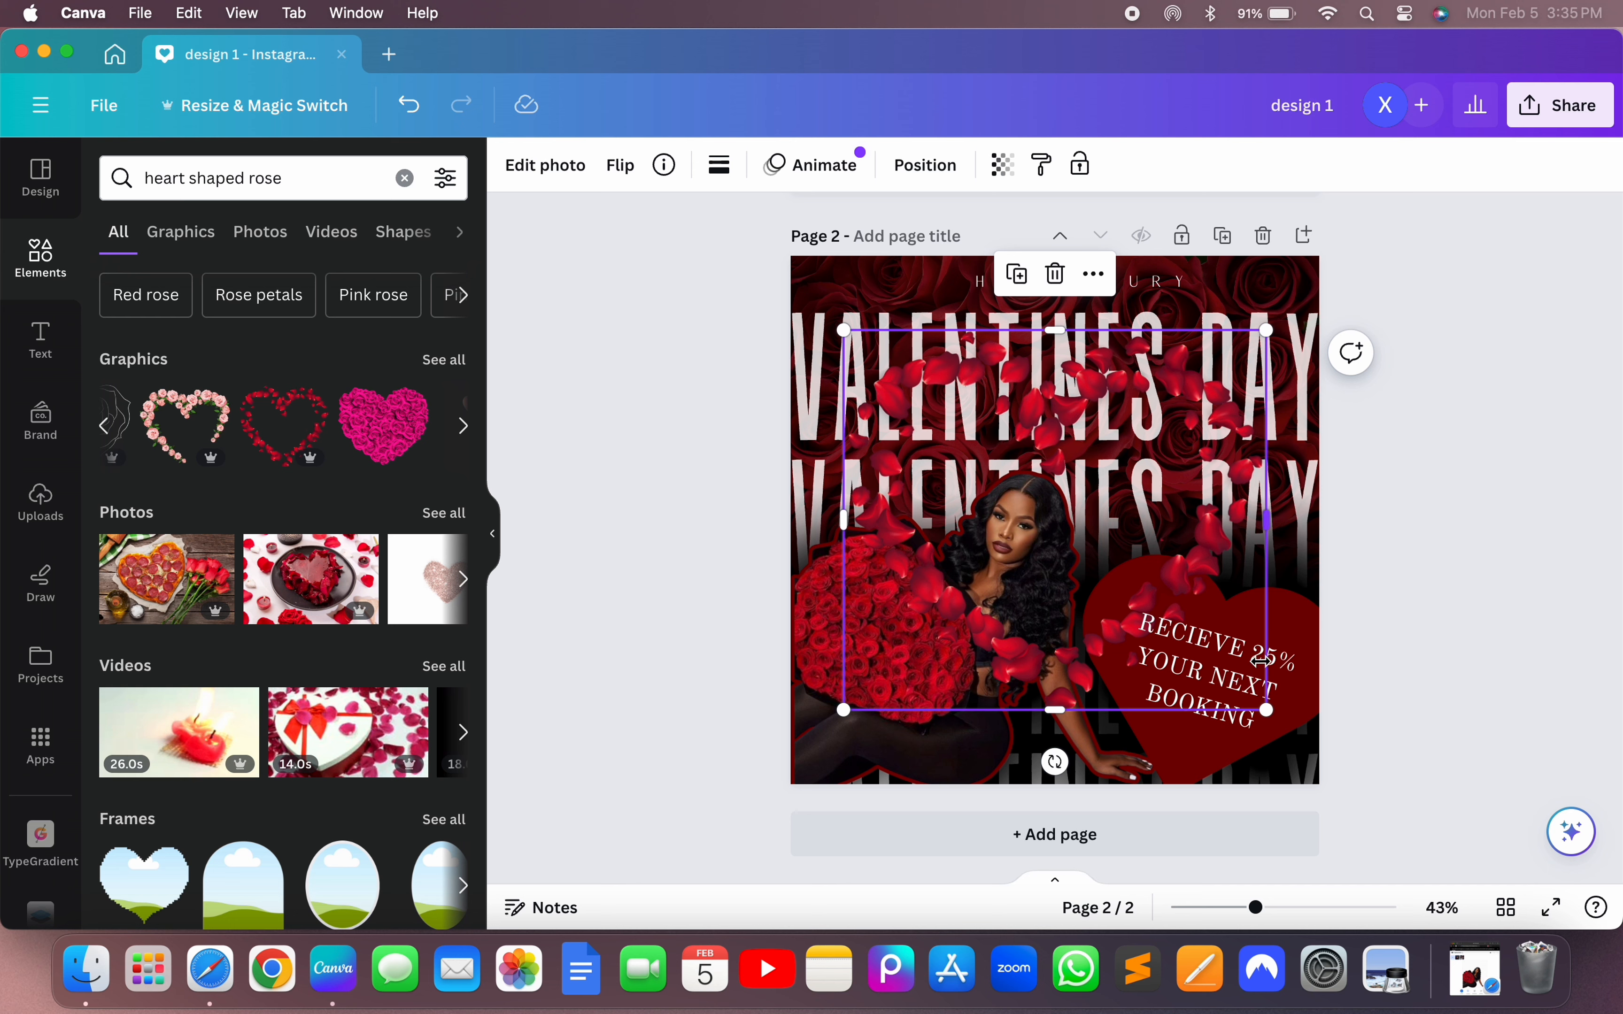
left_click_drag(1264, 709, 1055, 520)
left_click_drag(948, 371, 1207, 608)
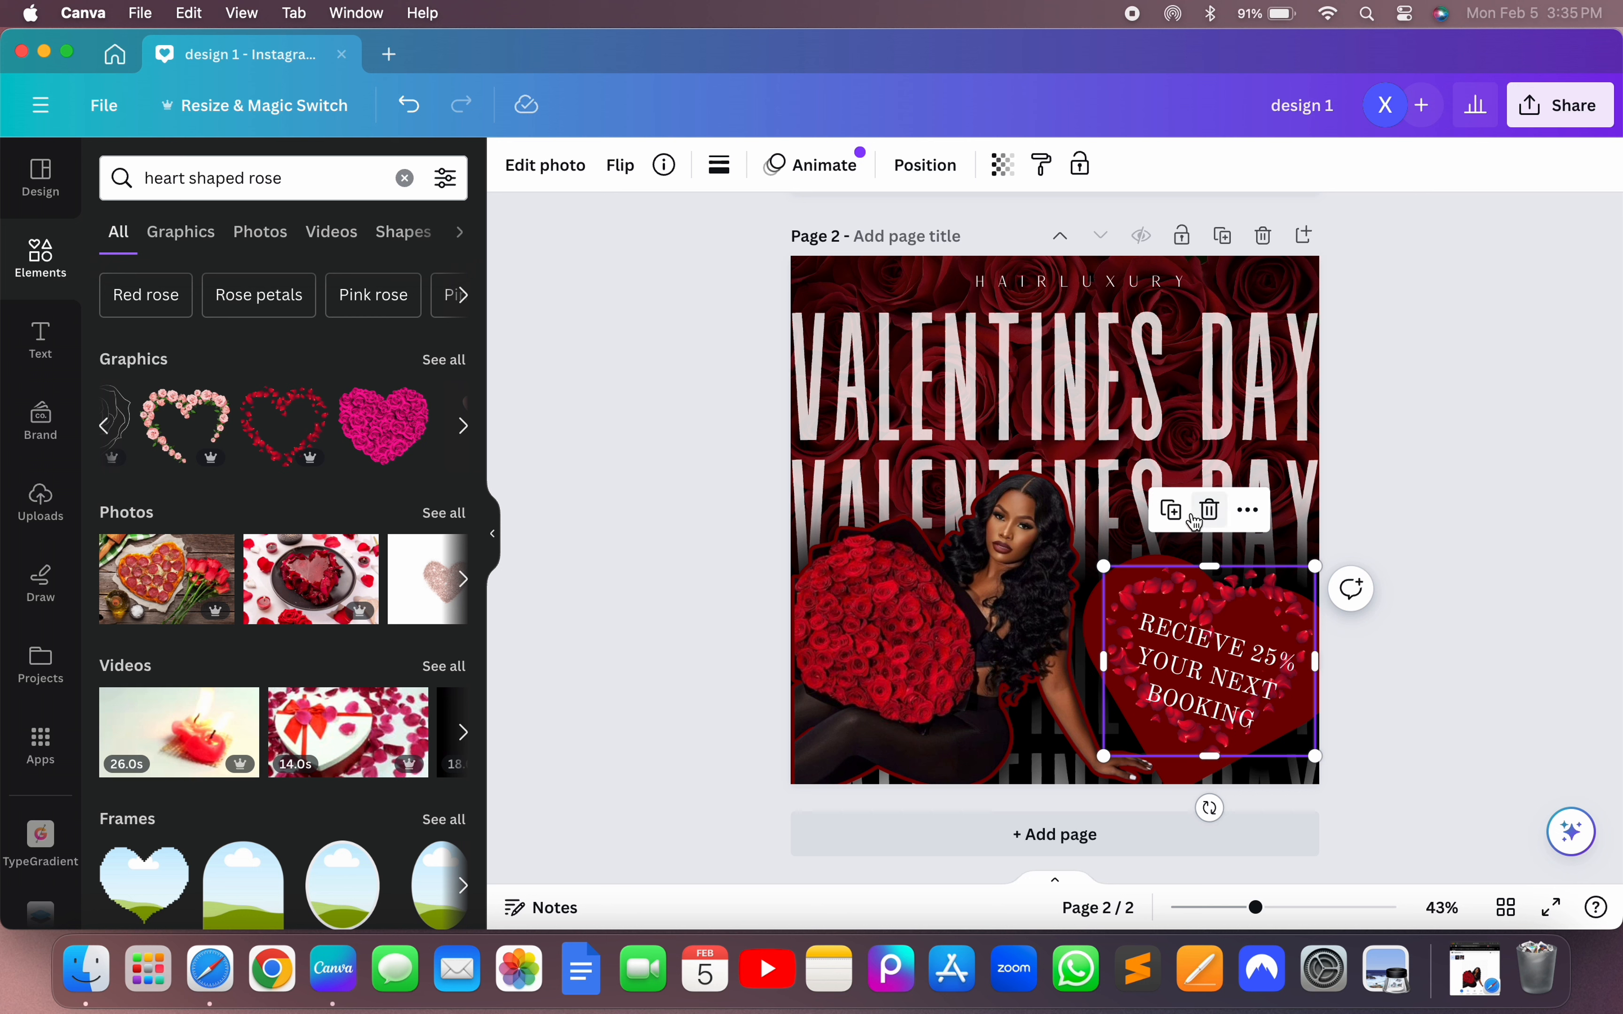
- Try tilting and enlarging the rose-petal outline to follow the offer heart's edge, and delete it
left_click_drag(1209, 807, 1171, 802)
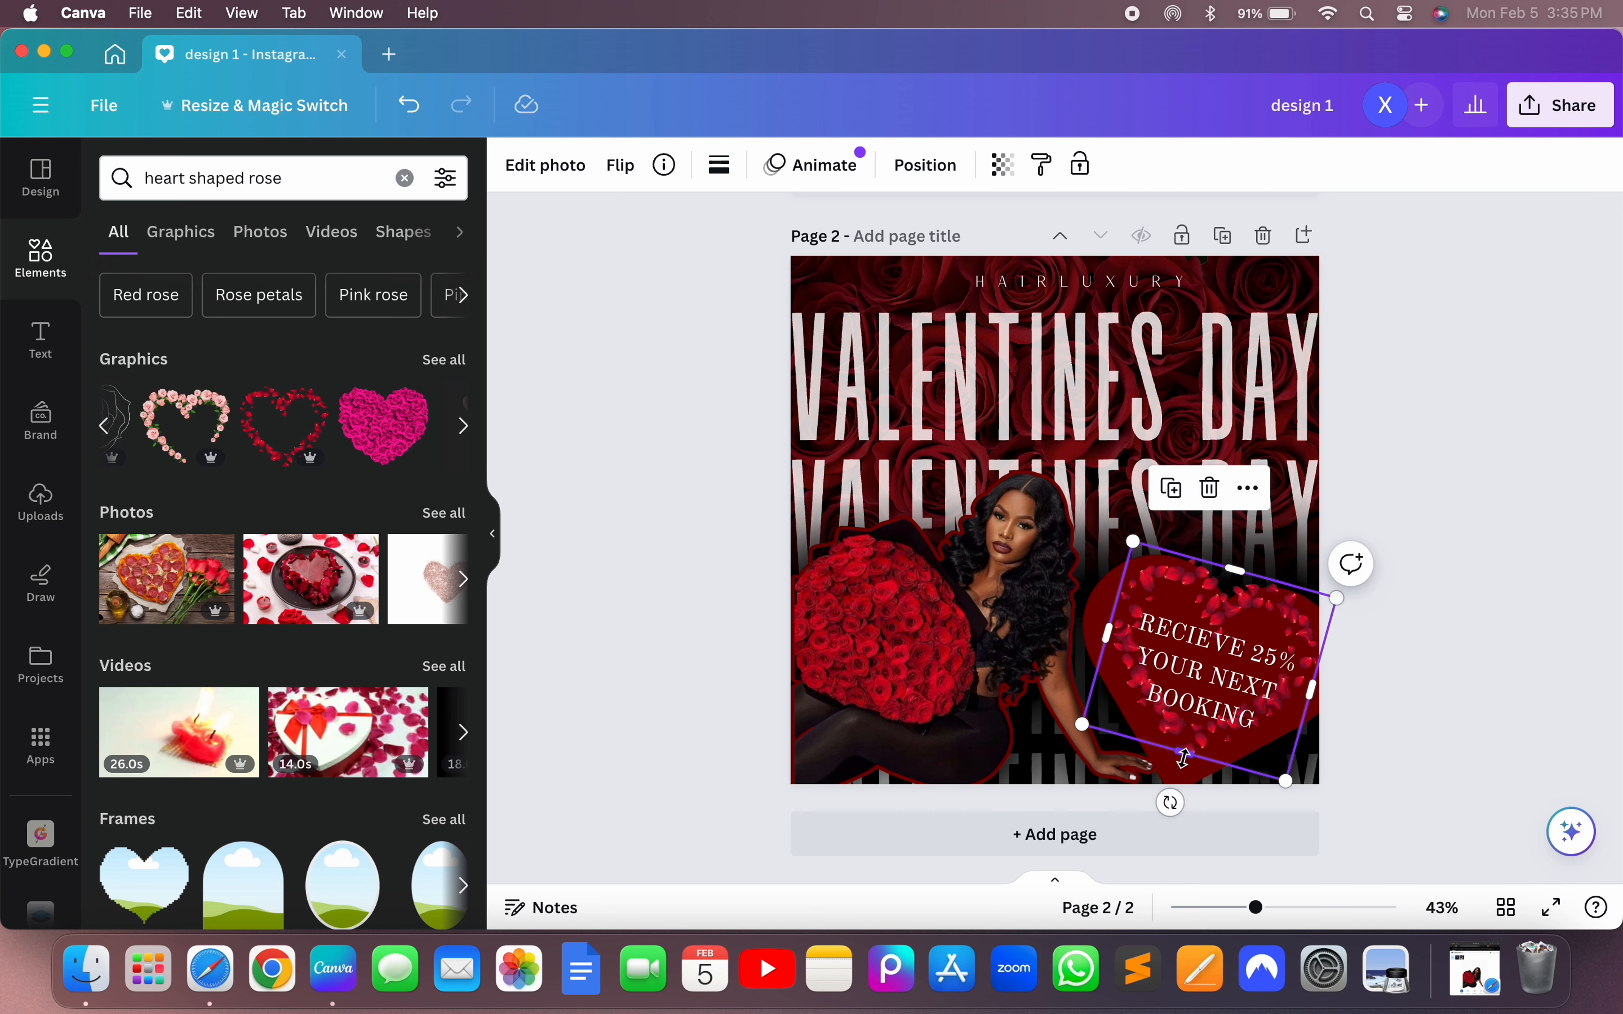
left_click_drag(1282, 781, 1306, 812)
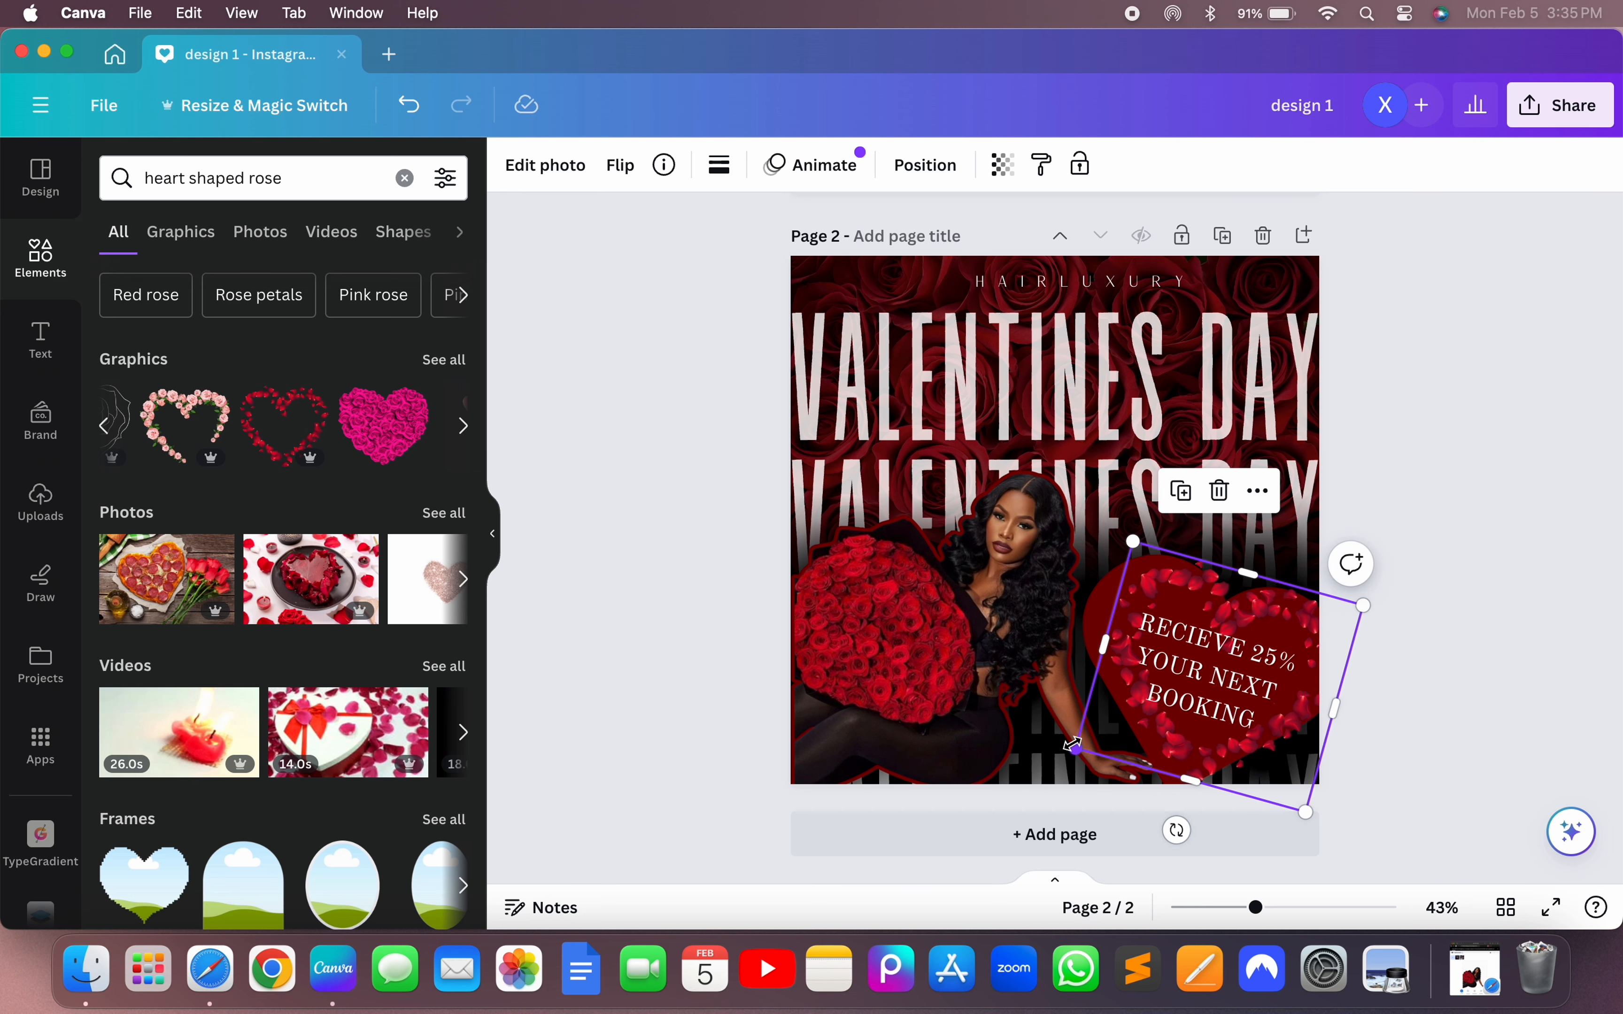
left_click_drag(1076, 761, 1028, 754)
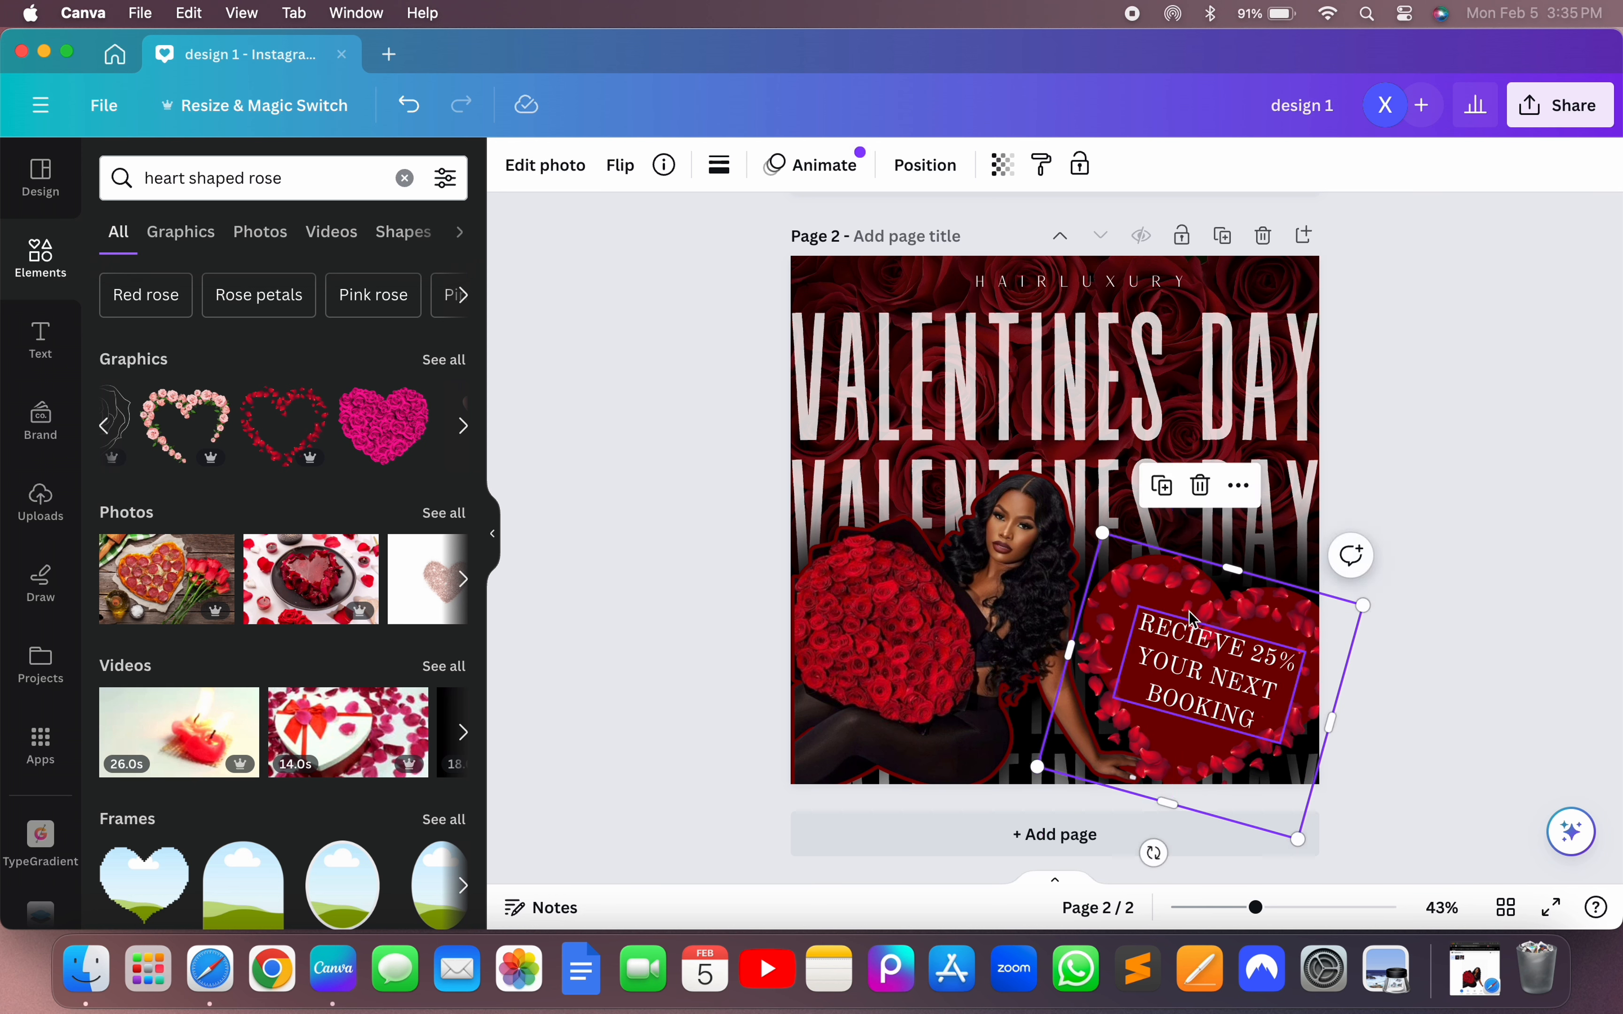
left_click_drag(1232, 568, 1233, 555)
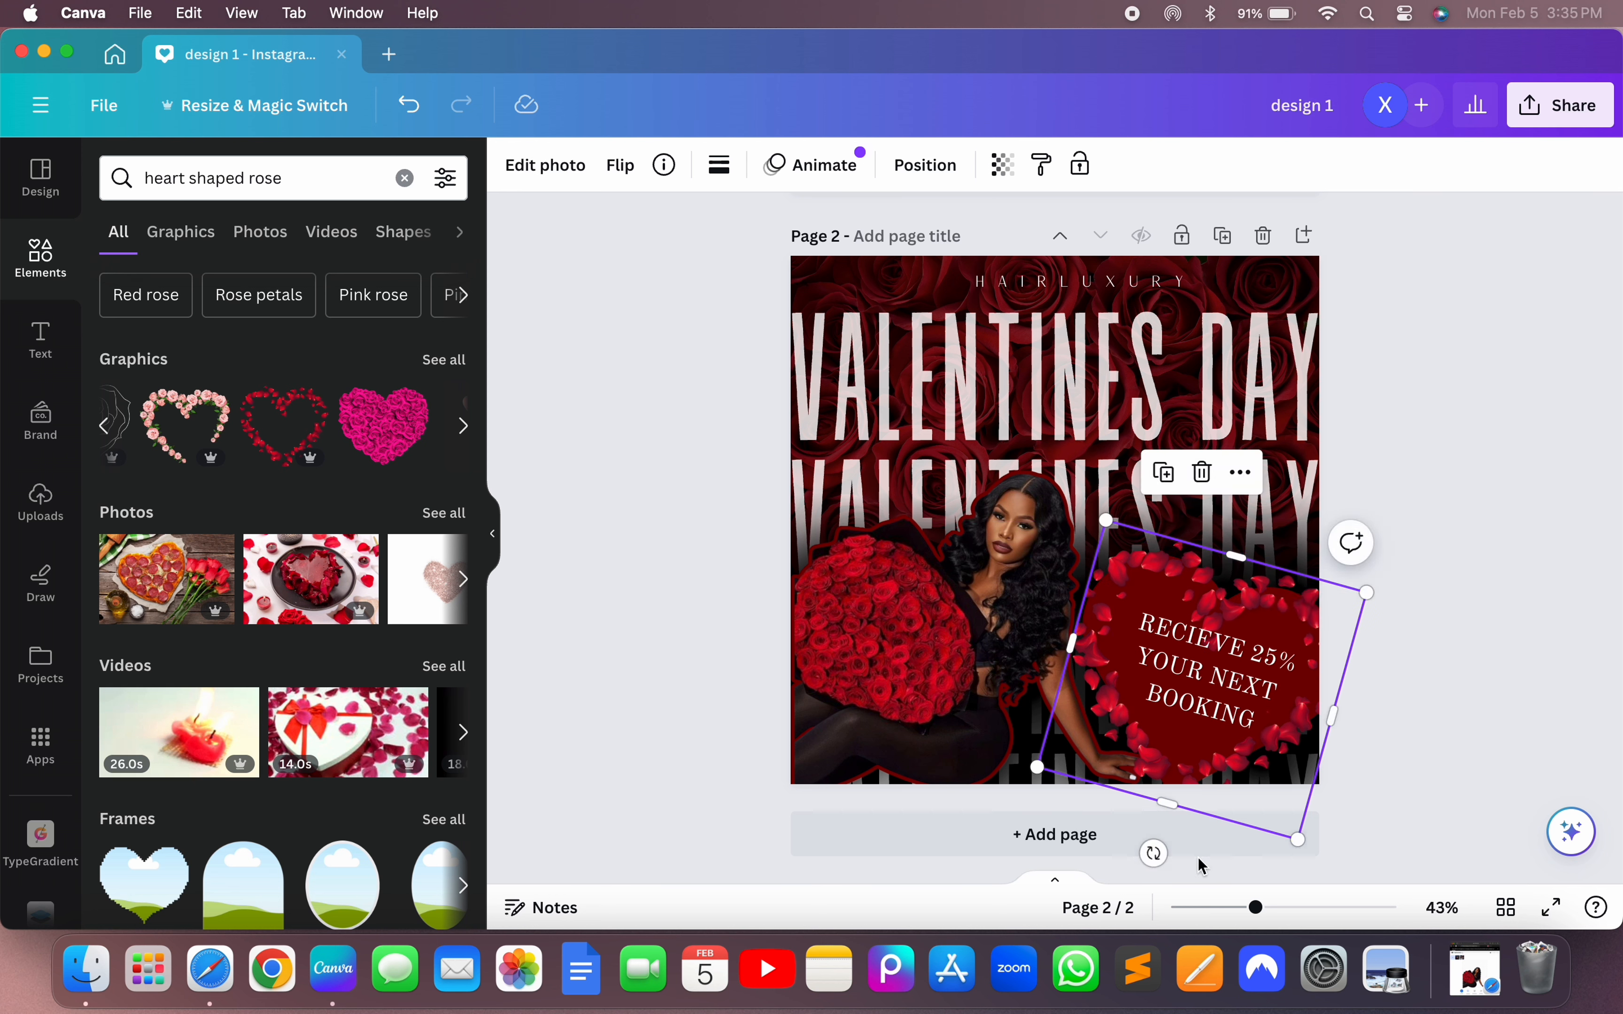
left_click(1202, 472)
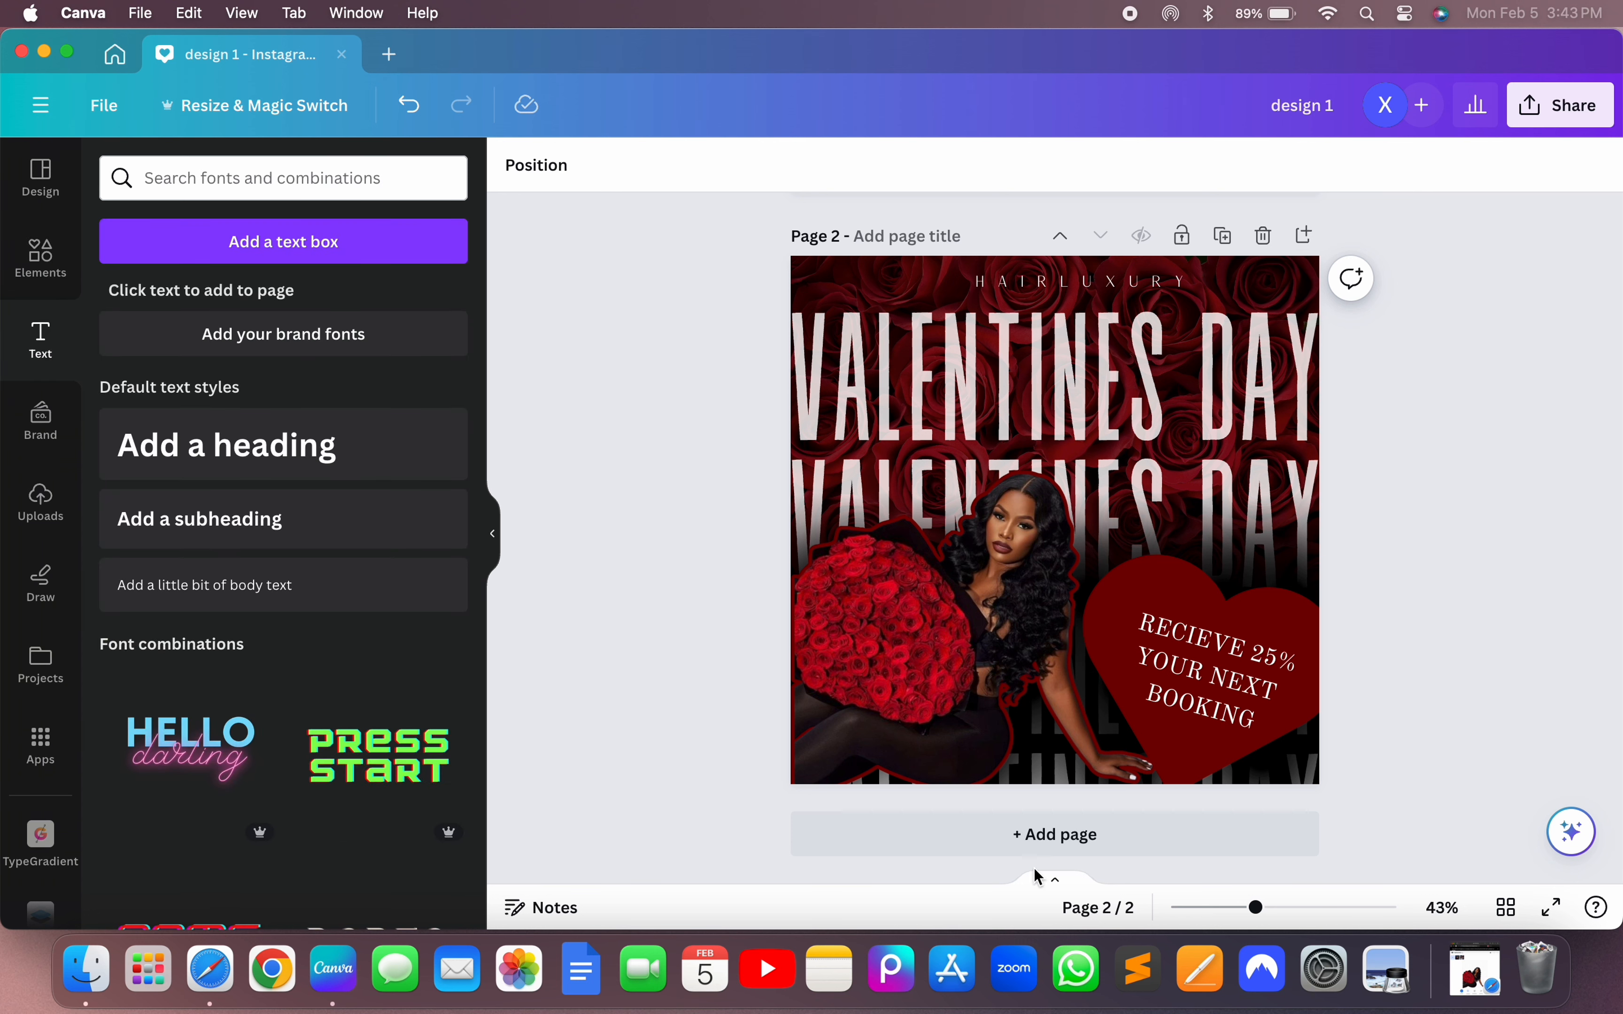
- Add a new blank page after the Valentine's page
left_click(1304, 236)
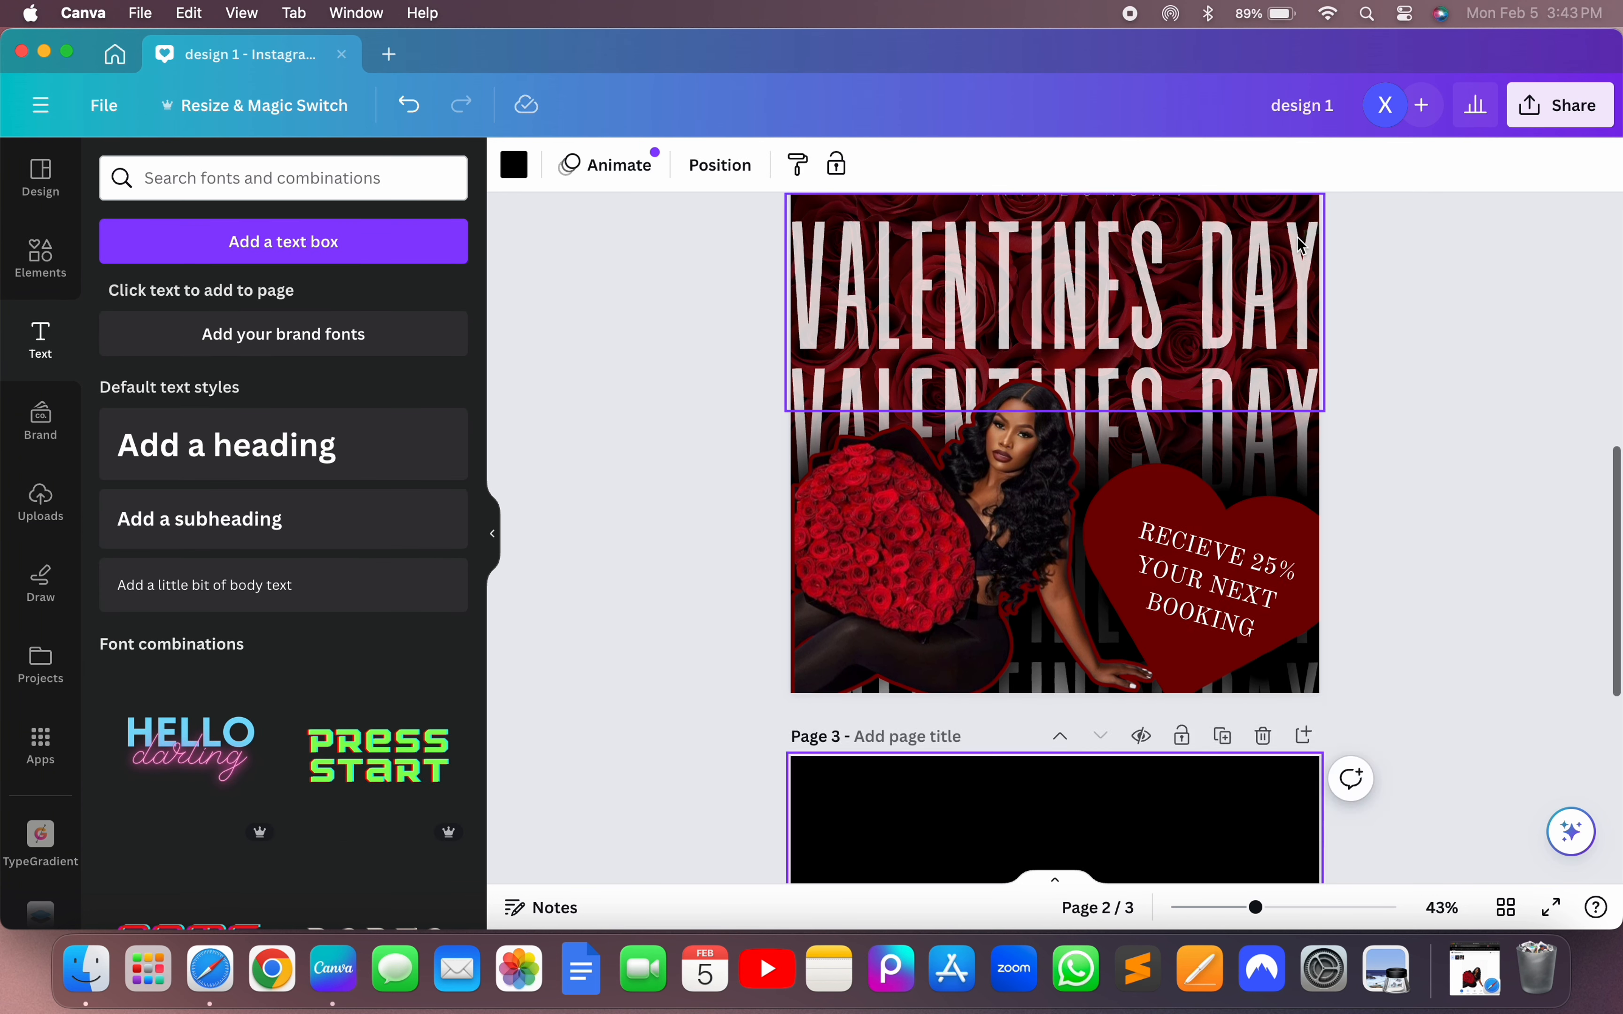
left_click(1411, 383)
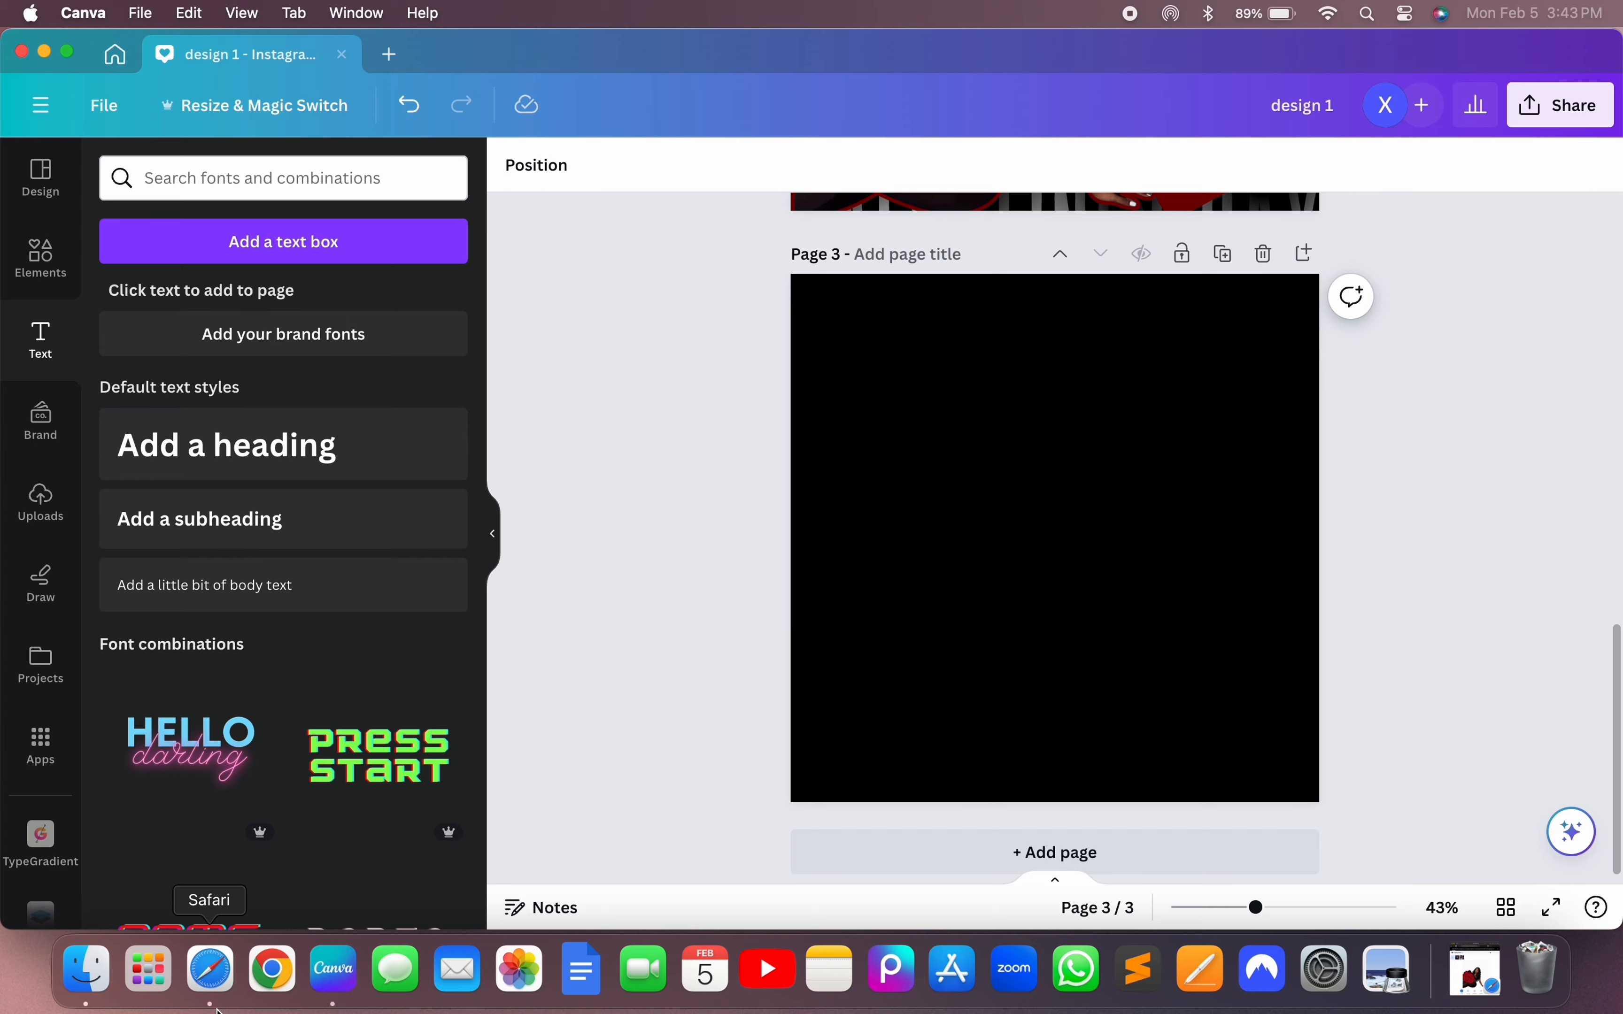
- Switch to Pinterest in Safari, leave the bouquet model's pin and clear the valentines day photoshoot search
left_click(213, 980)
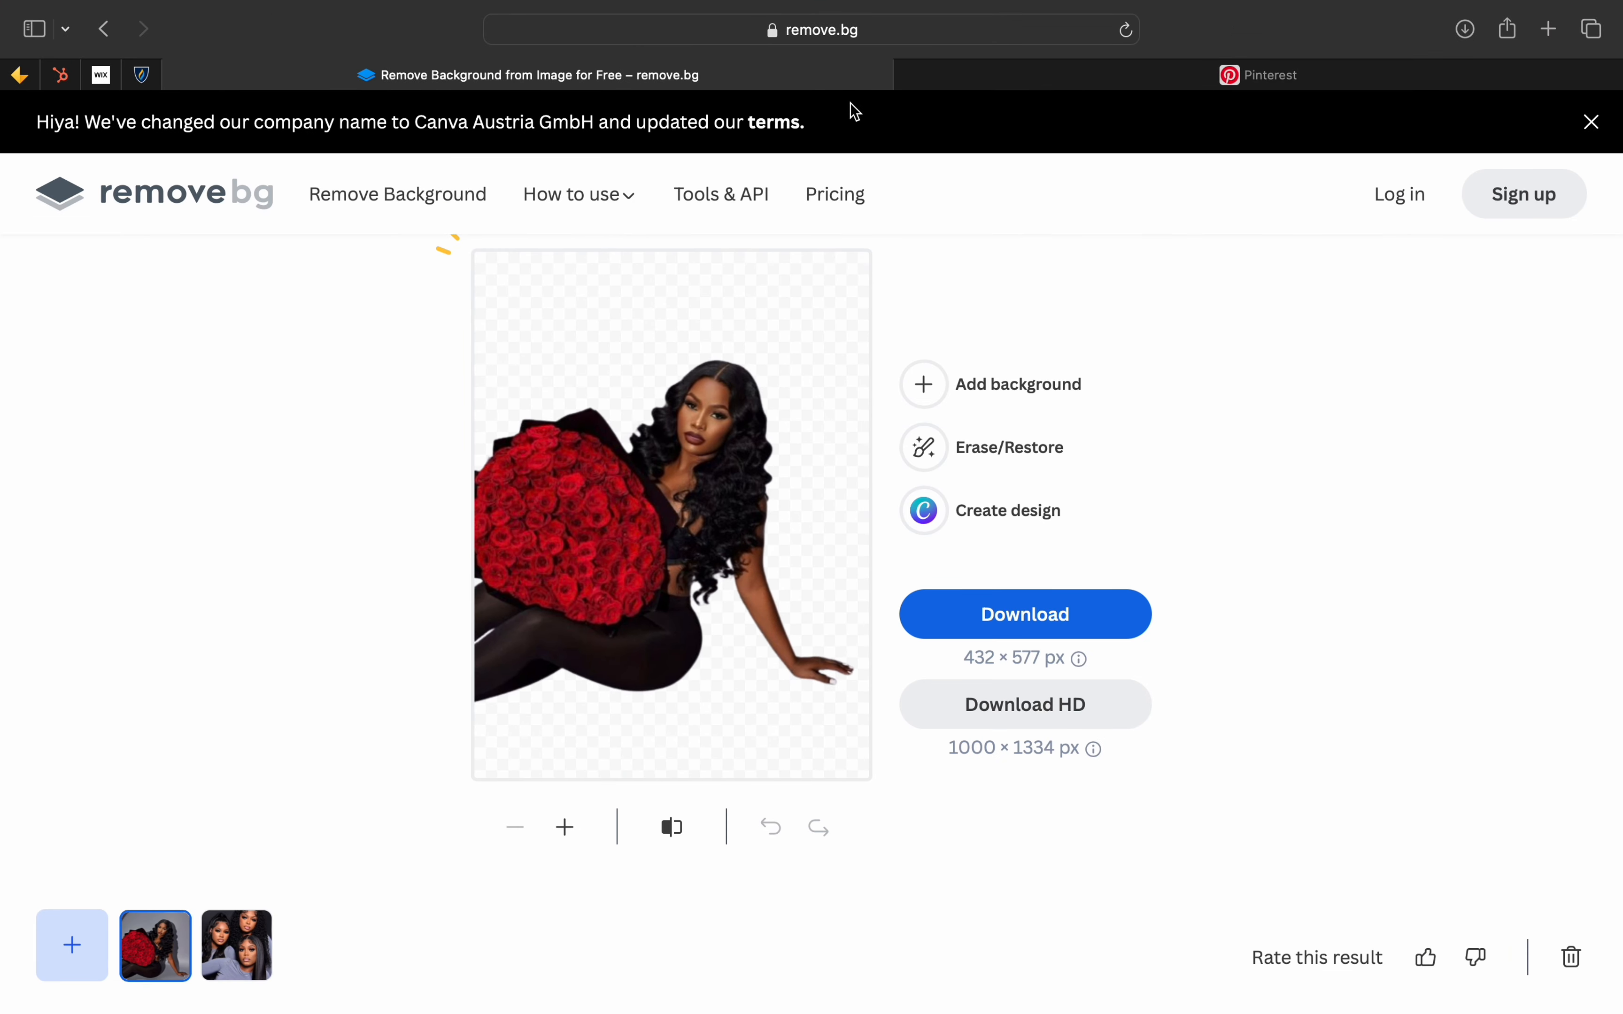
left_click(1074, 91)
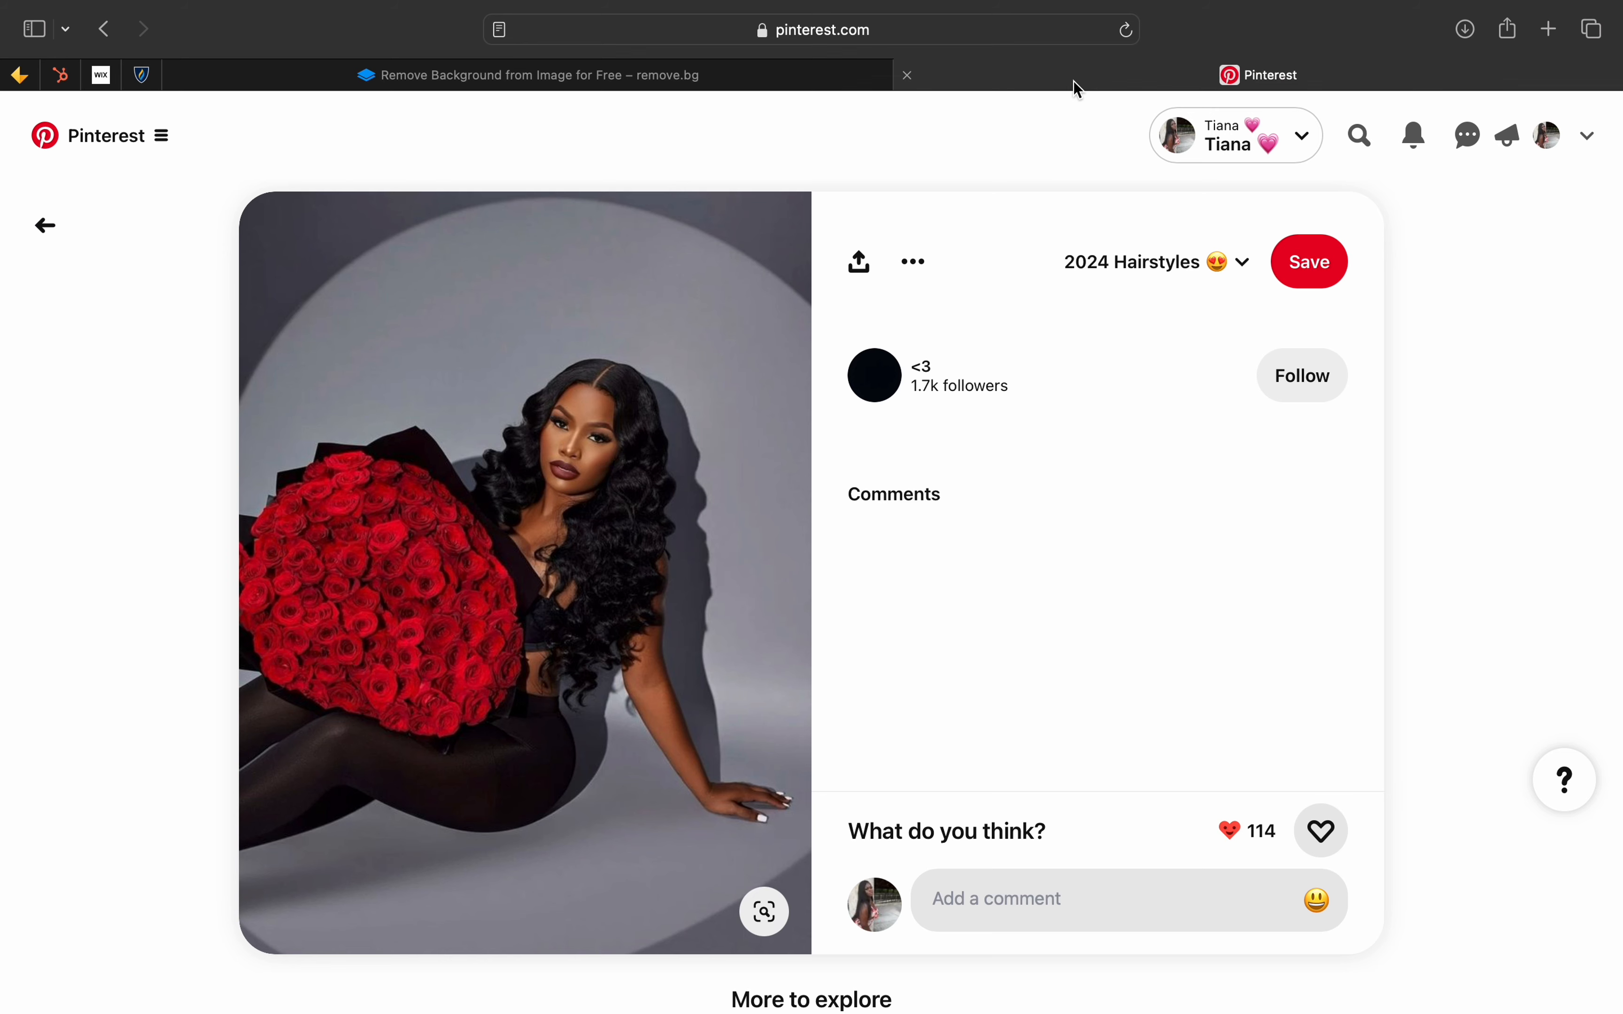
left_click(47, 228)
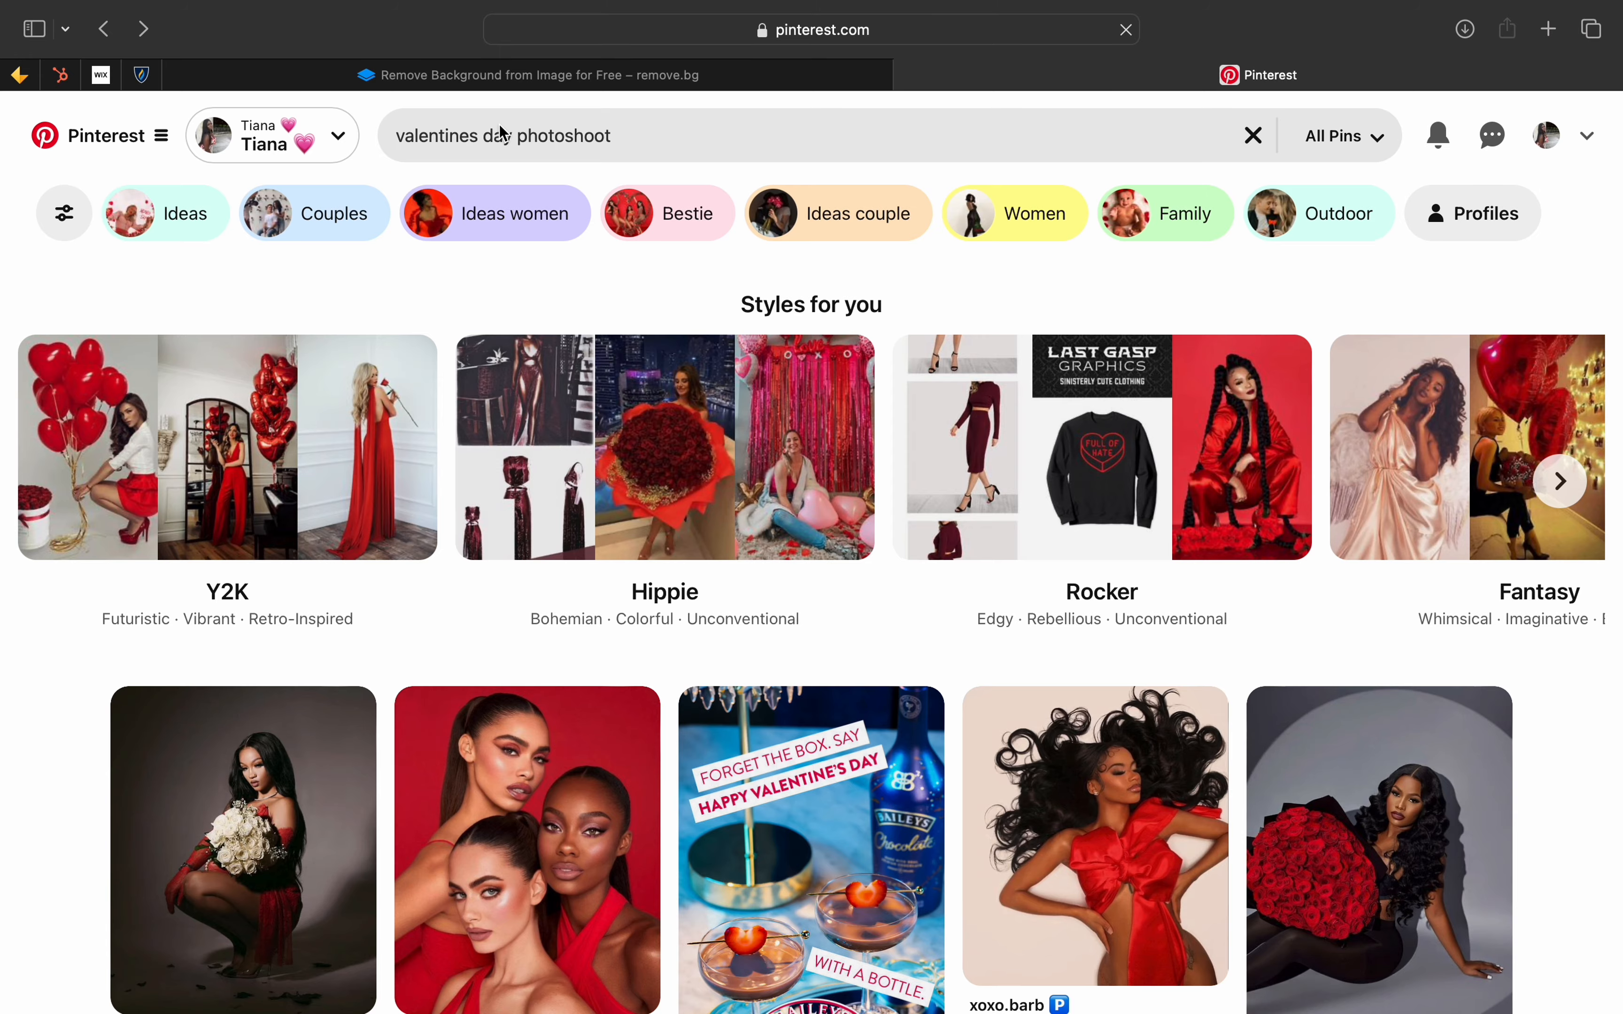
left_click(496, 135)
left_click(1256, 142)
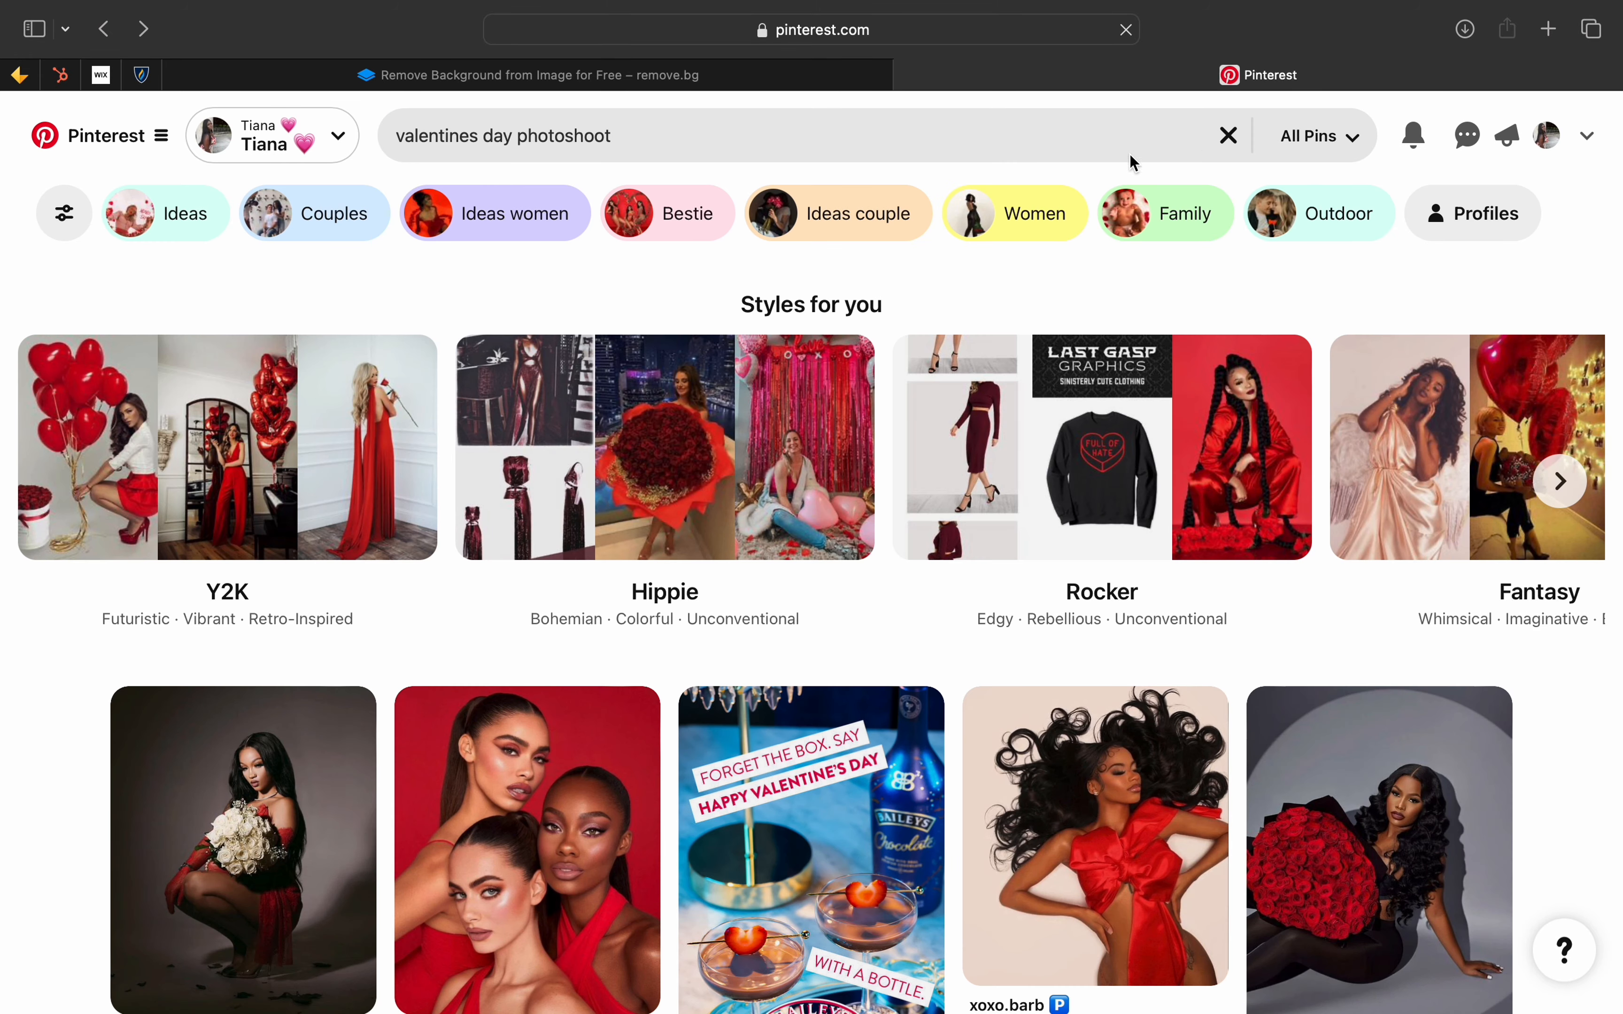
left_click(1220, 134)
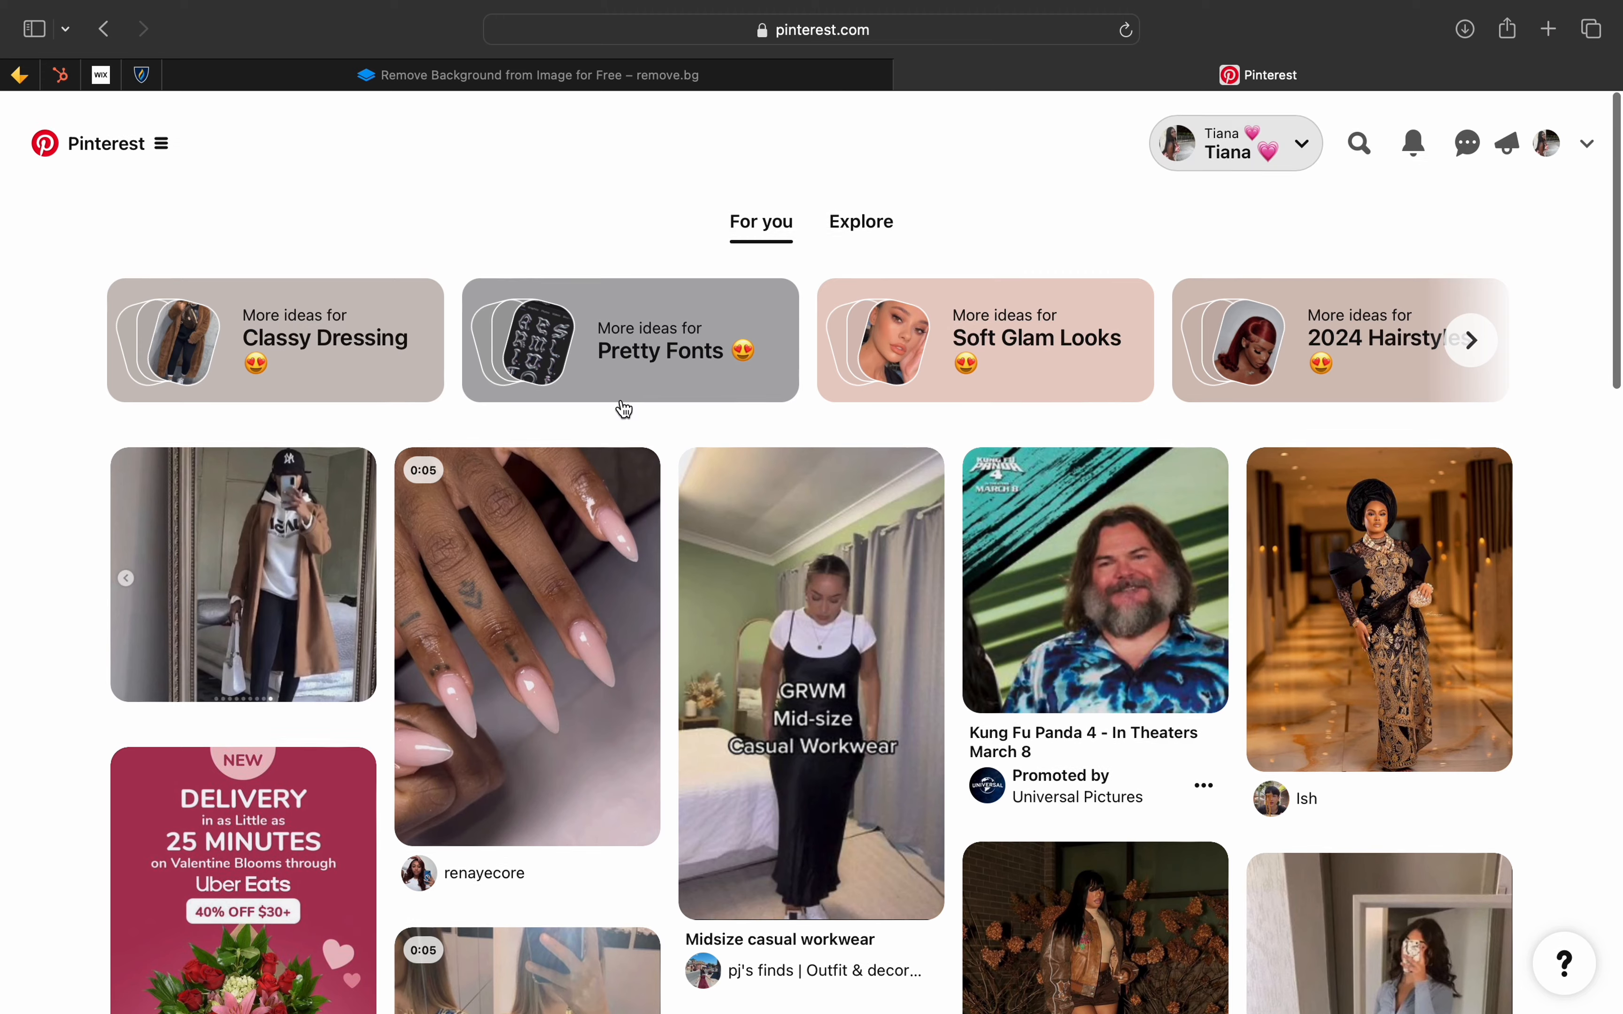
- Search Pinterest for "pink hair shoot"
left_click(1365, 137)
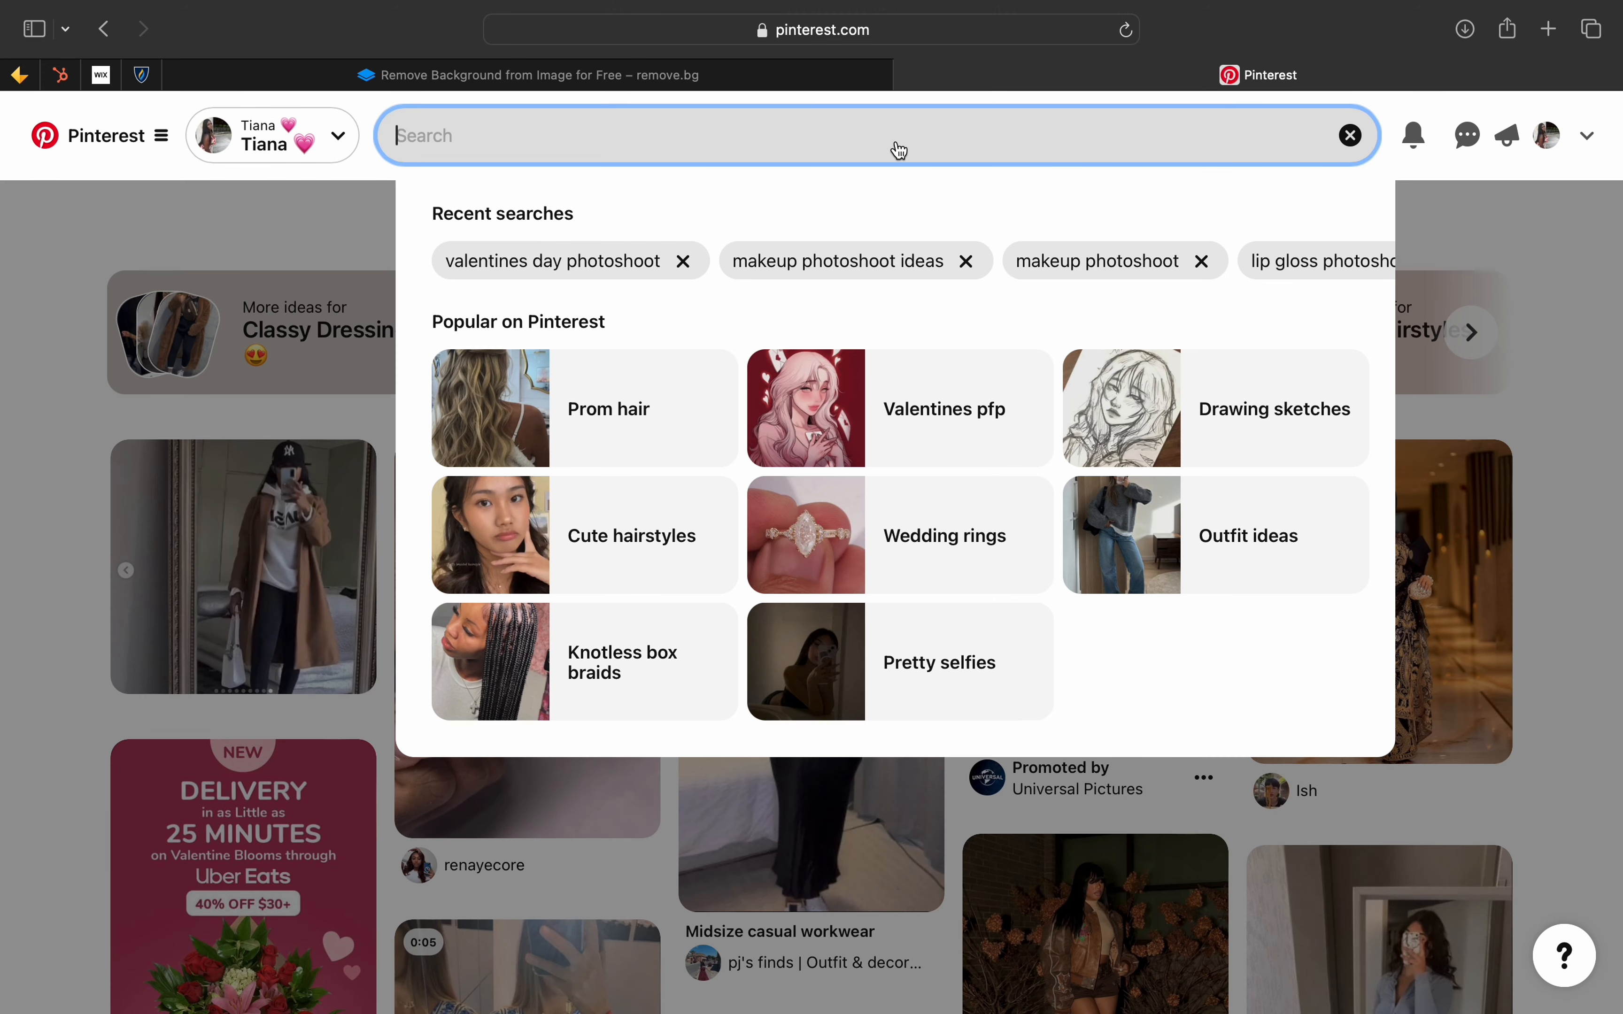
type("pink hair")
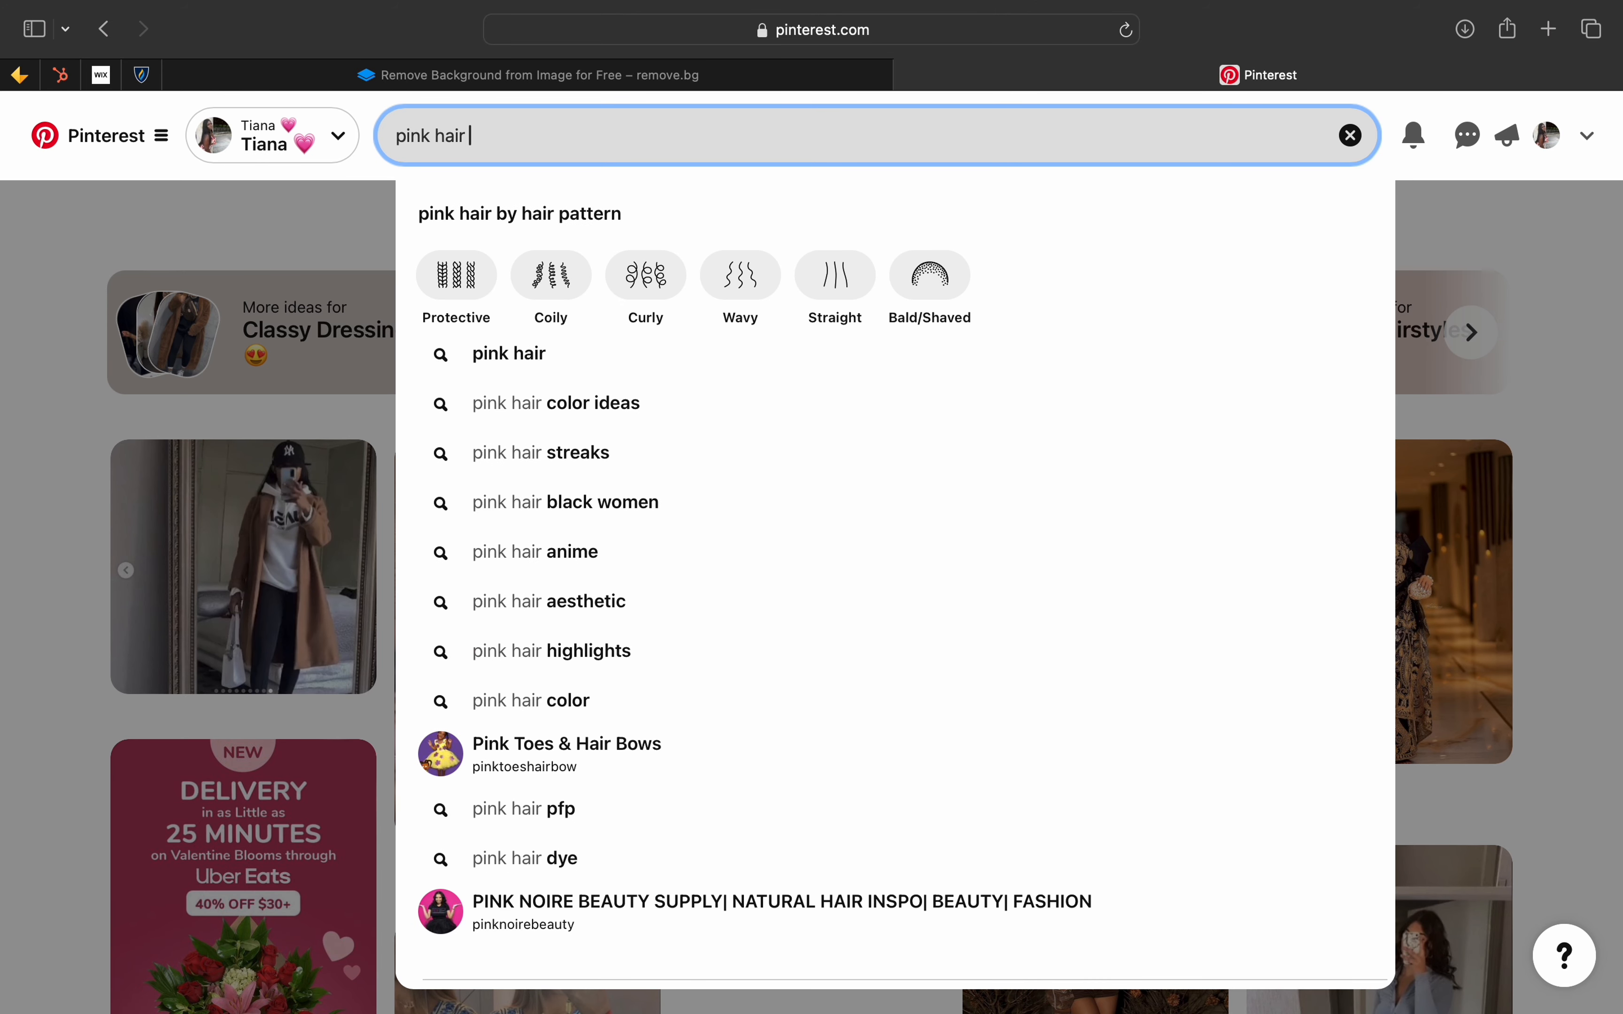
type(" shoot")
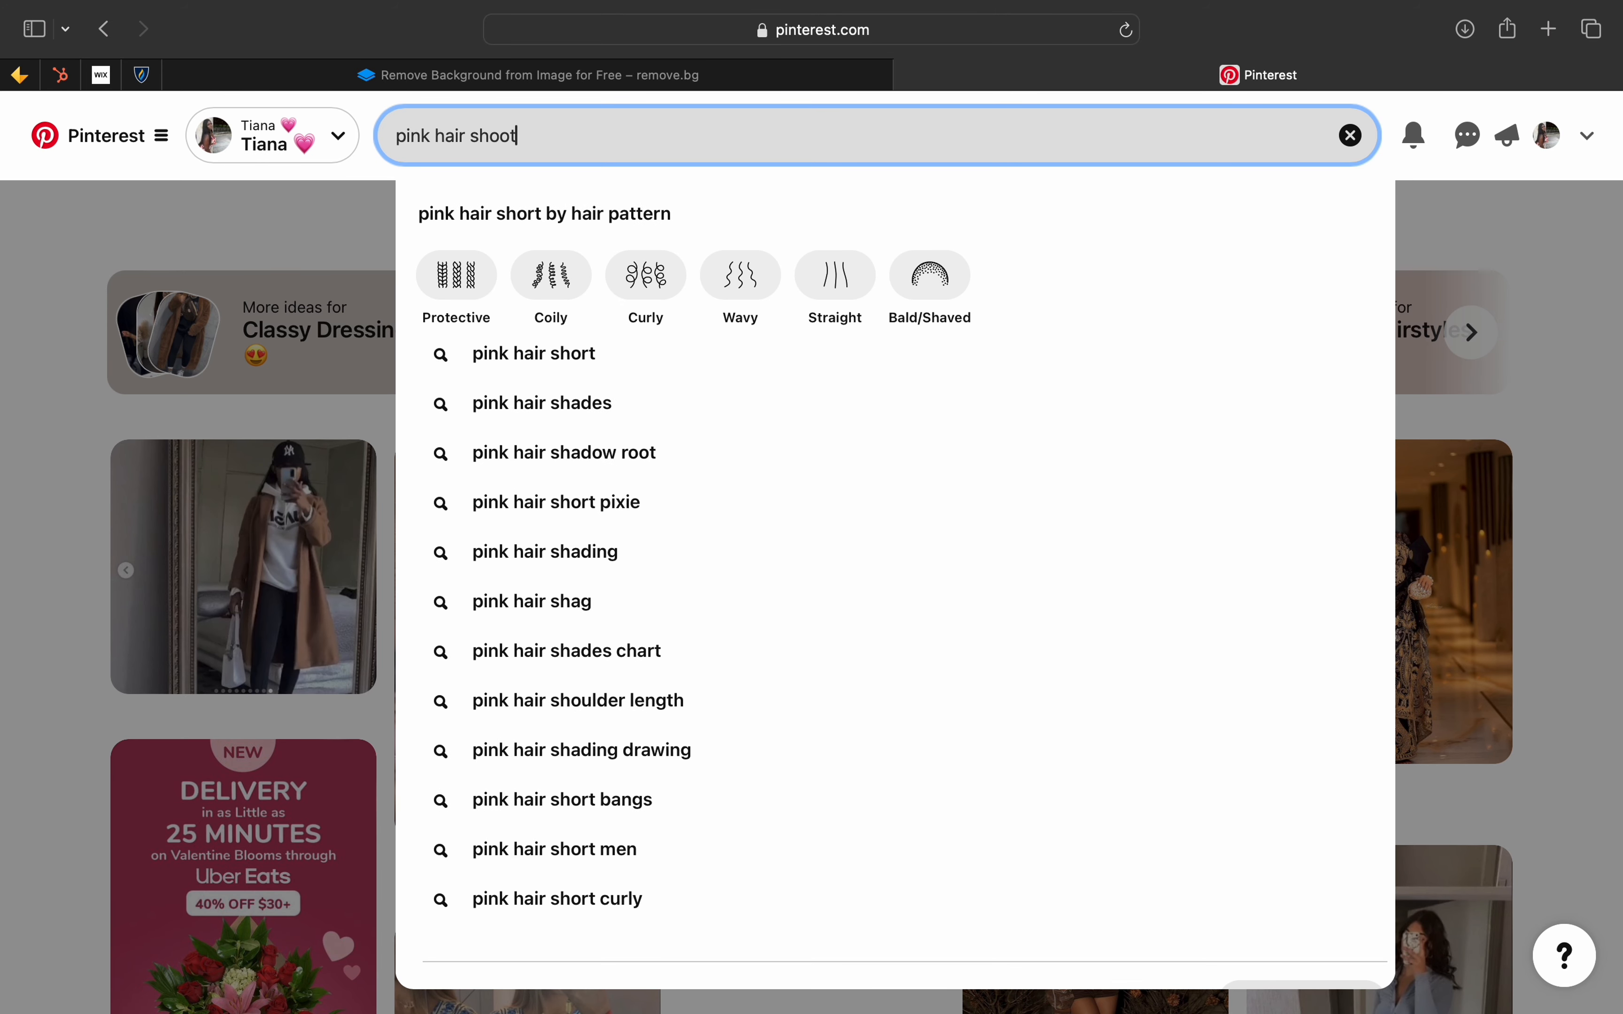
key("Return")
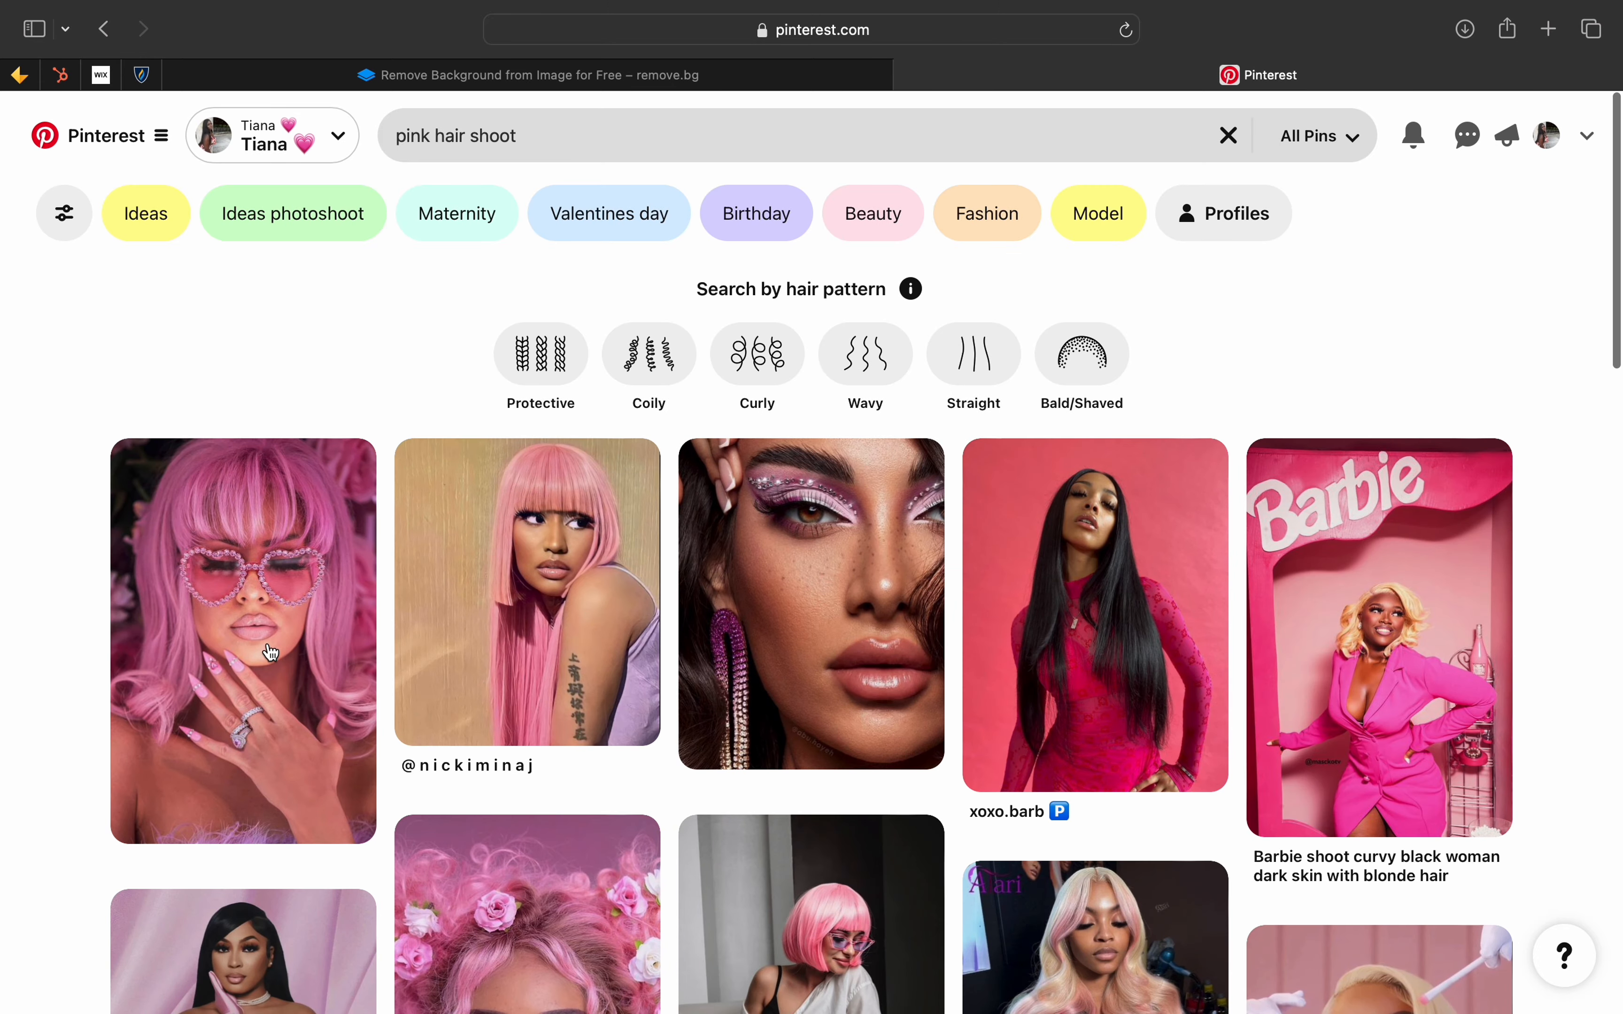
- Open the pin of the model with hot-pink hair and a pink zip-up hoodie, and bring up its download option
scroll(832, 817, "down", 5)
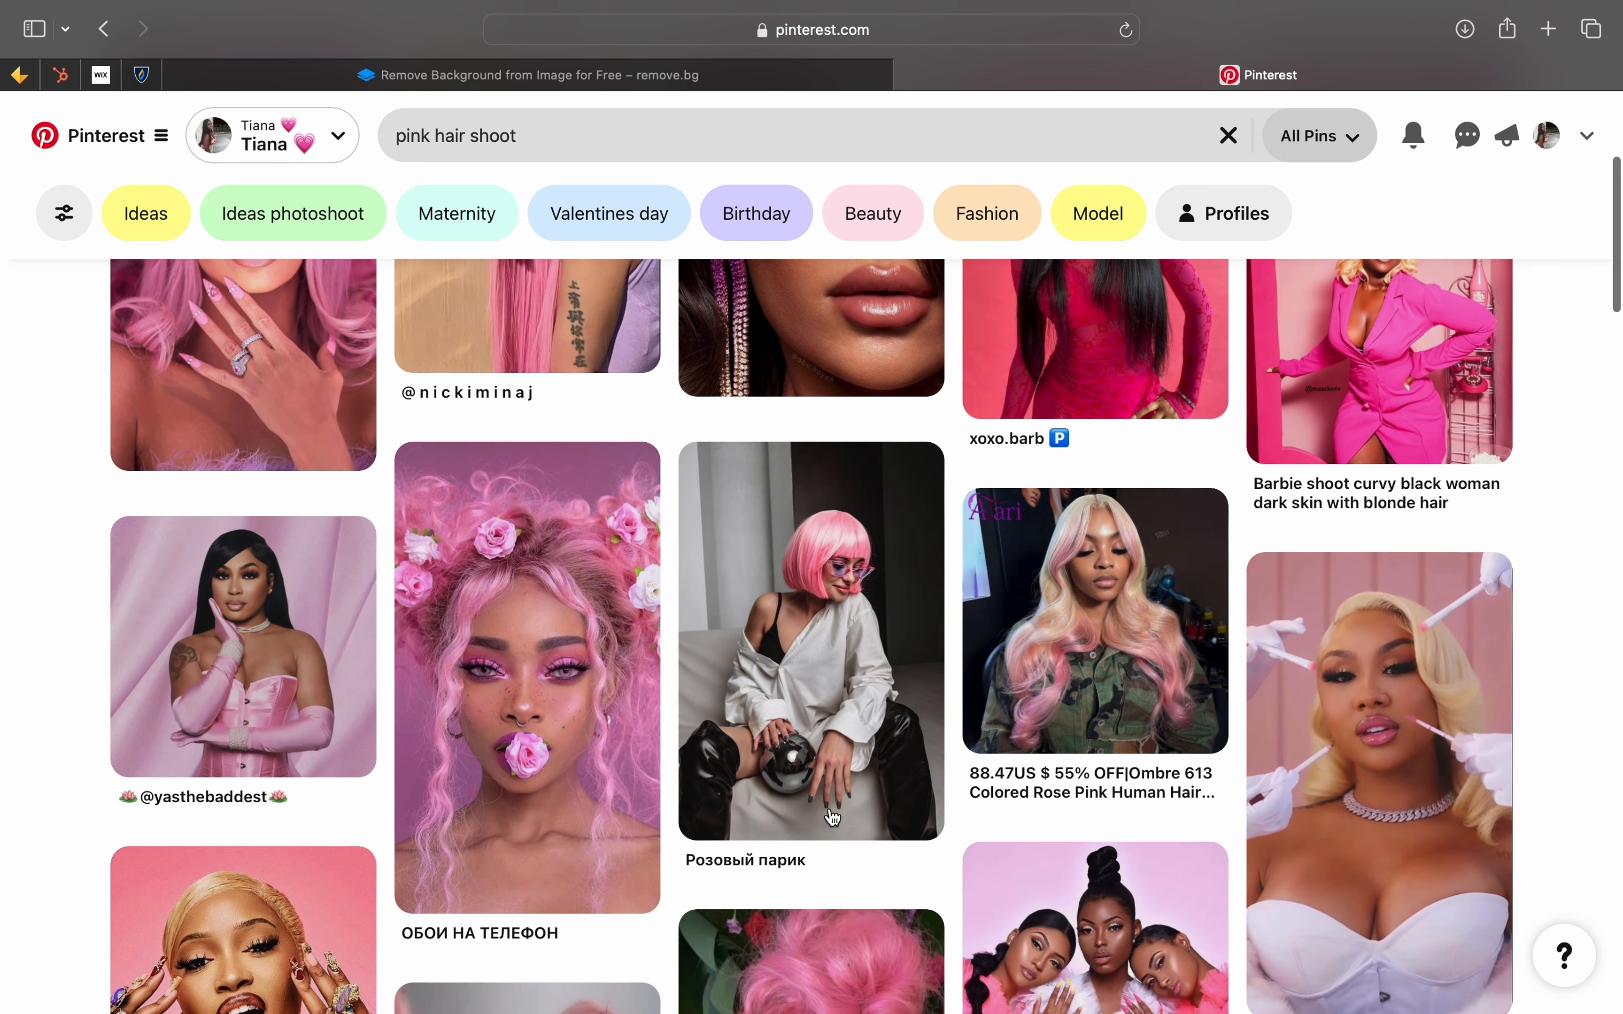
scroll(832, 817, "down", 4)
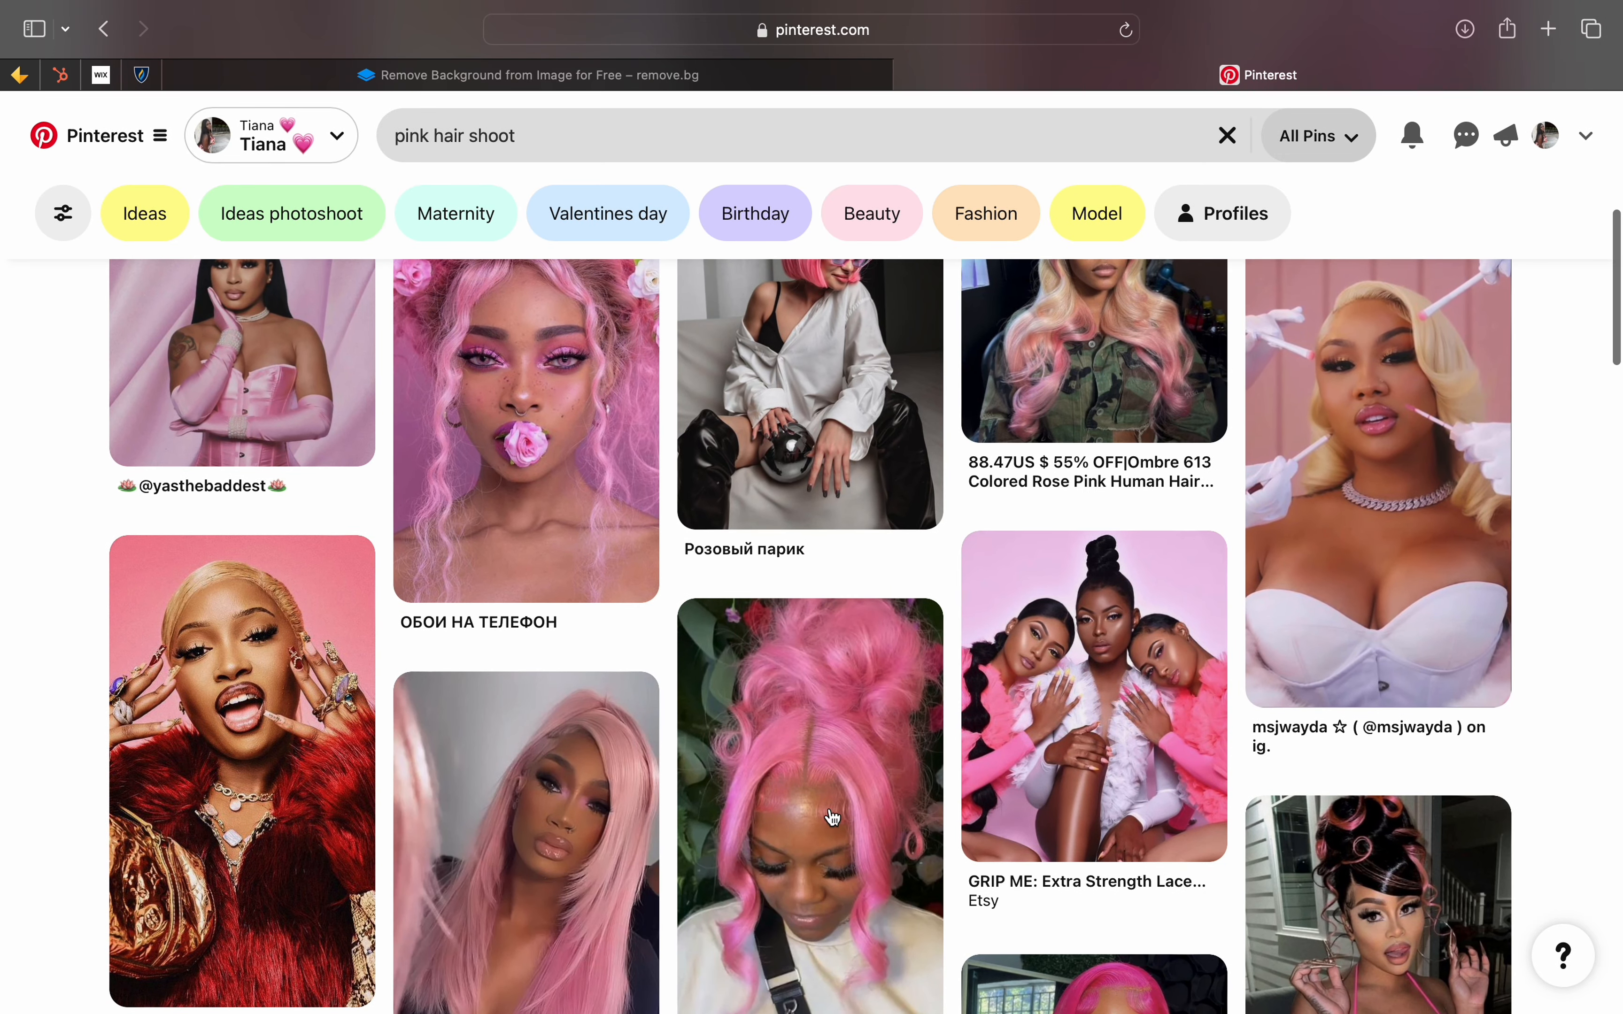
scroll(832, 817, "down", 2)
scroll(832, 817, "down", 4)
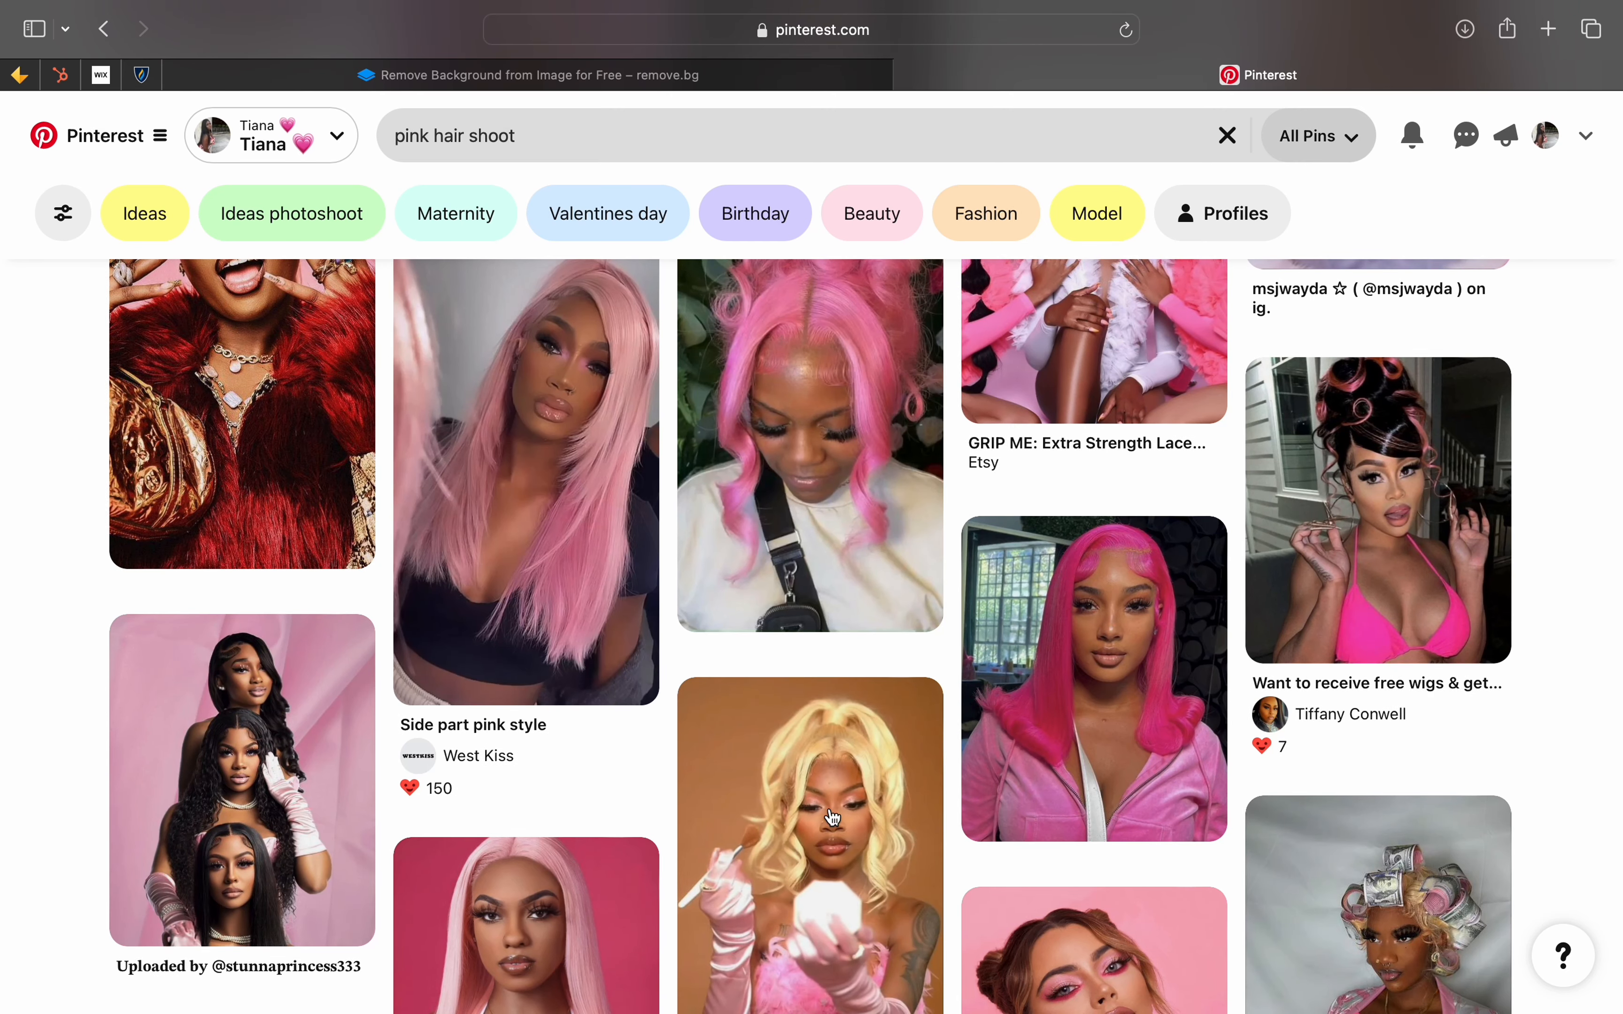
left_click(1058, 735)
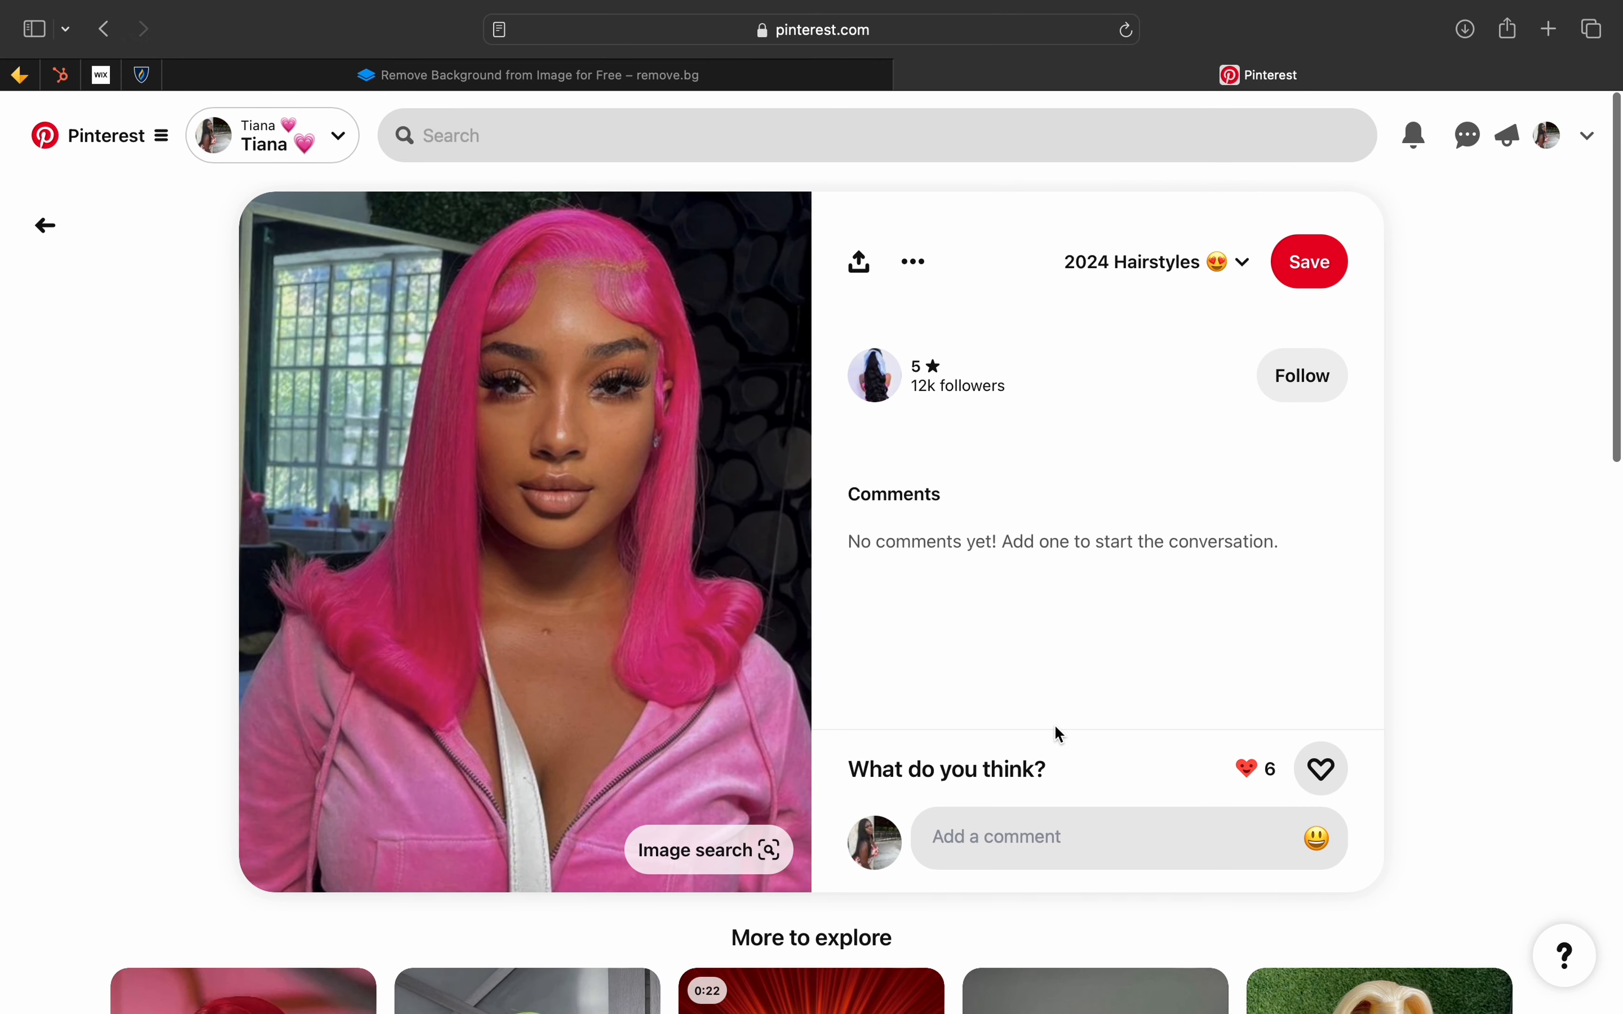
left_click(913, 263)
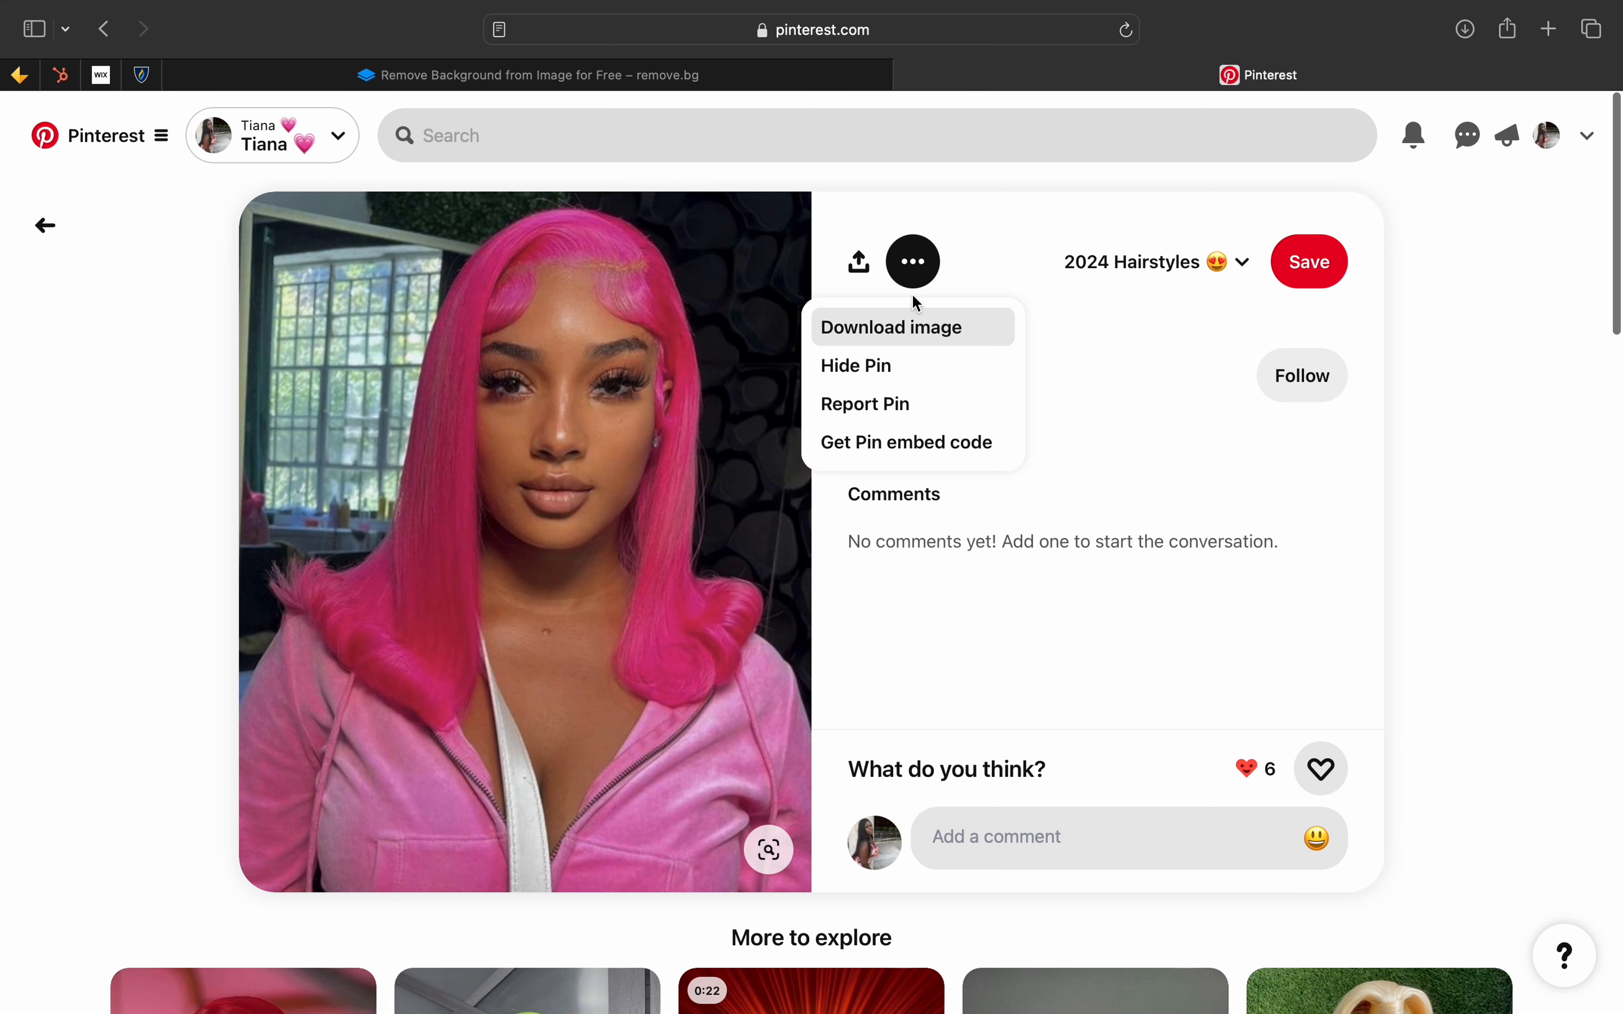
- Download the image of the pink-haired woman from the pin and check it in the browser's downloads
left_click(926, 337)
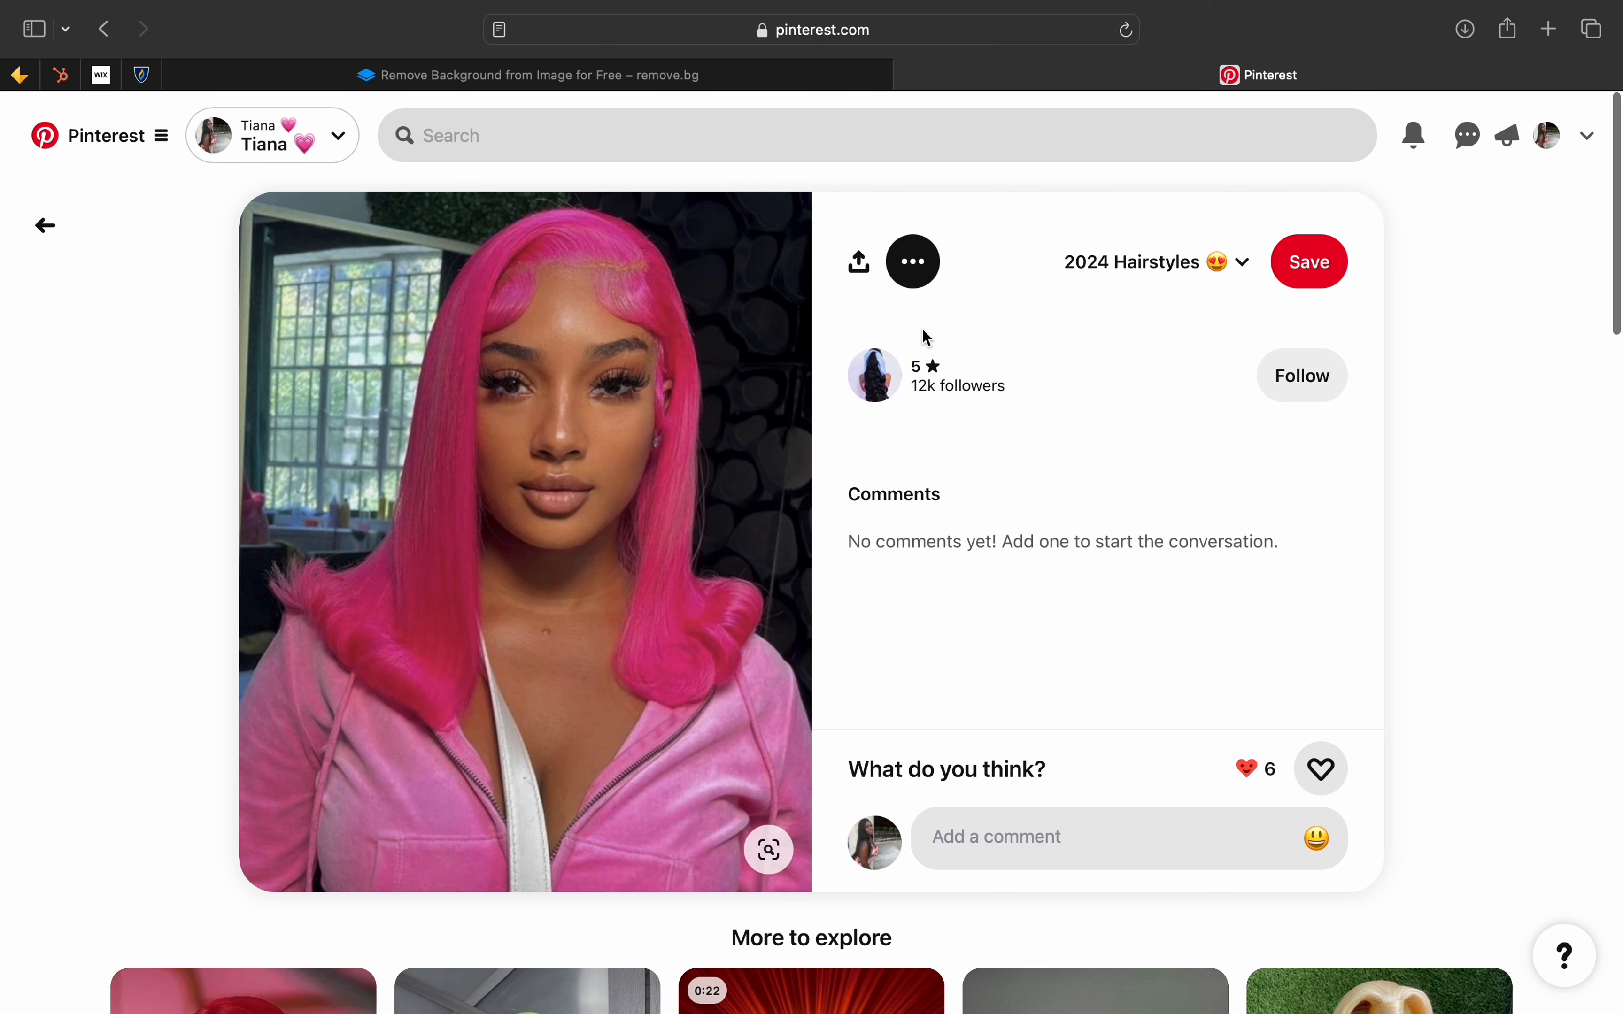
left_click(1468, 57)
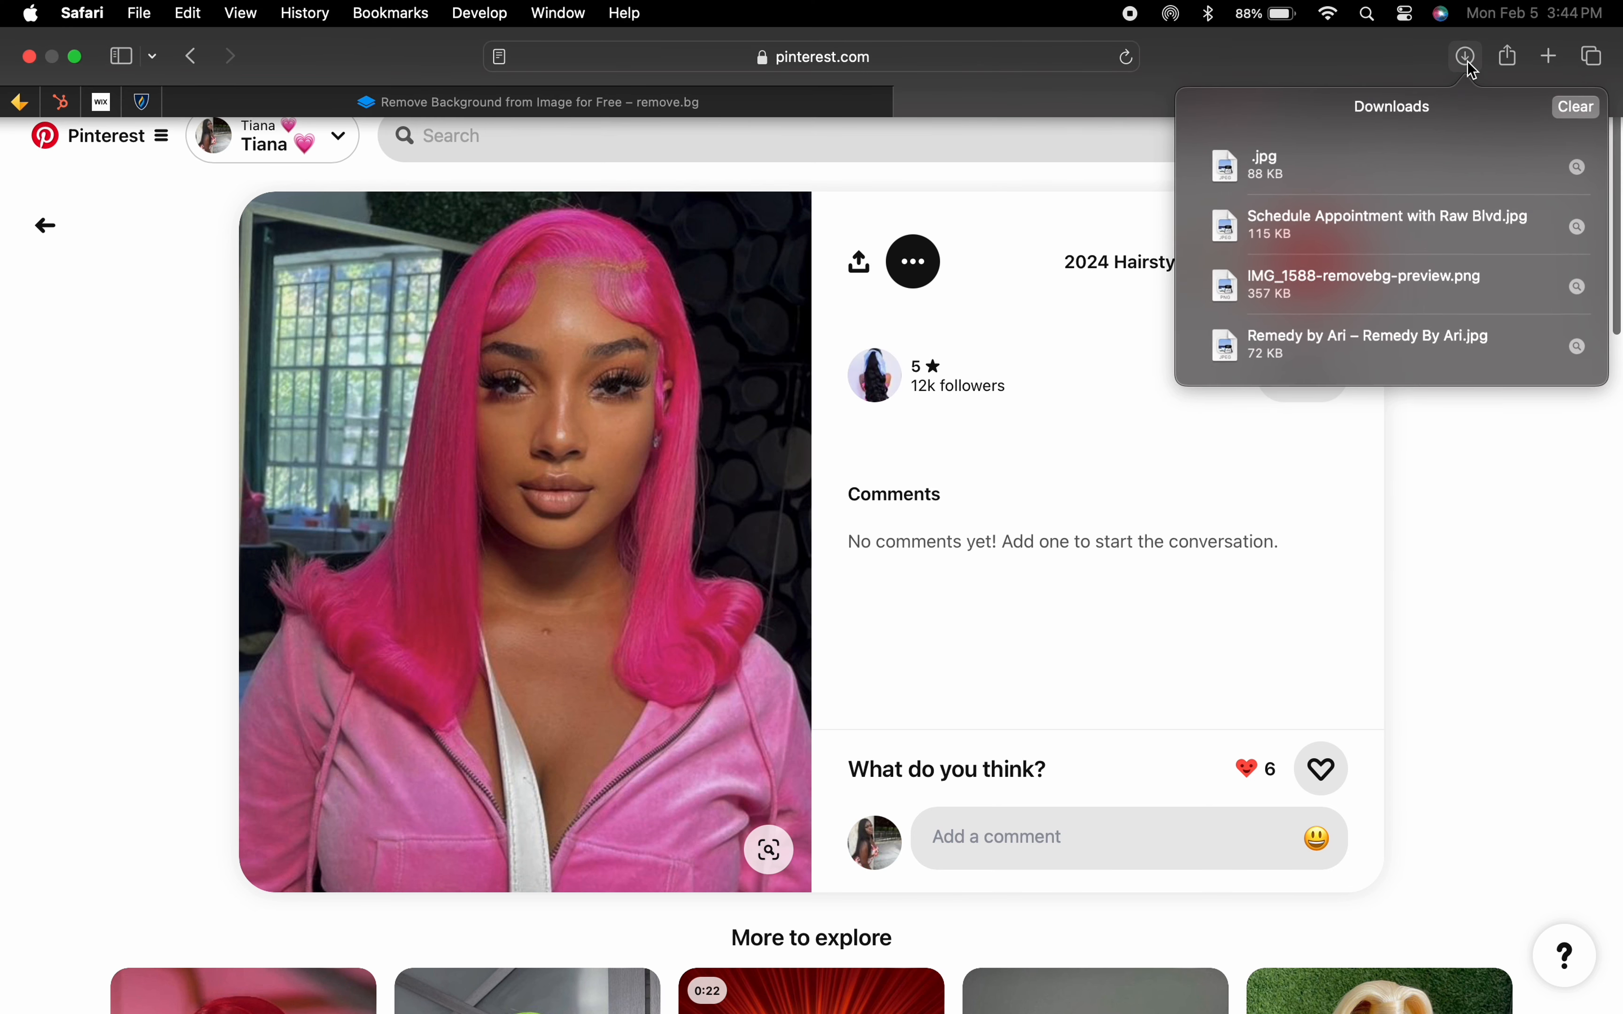
left_click(1535, 524)
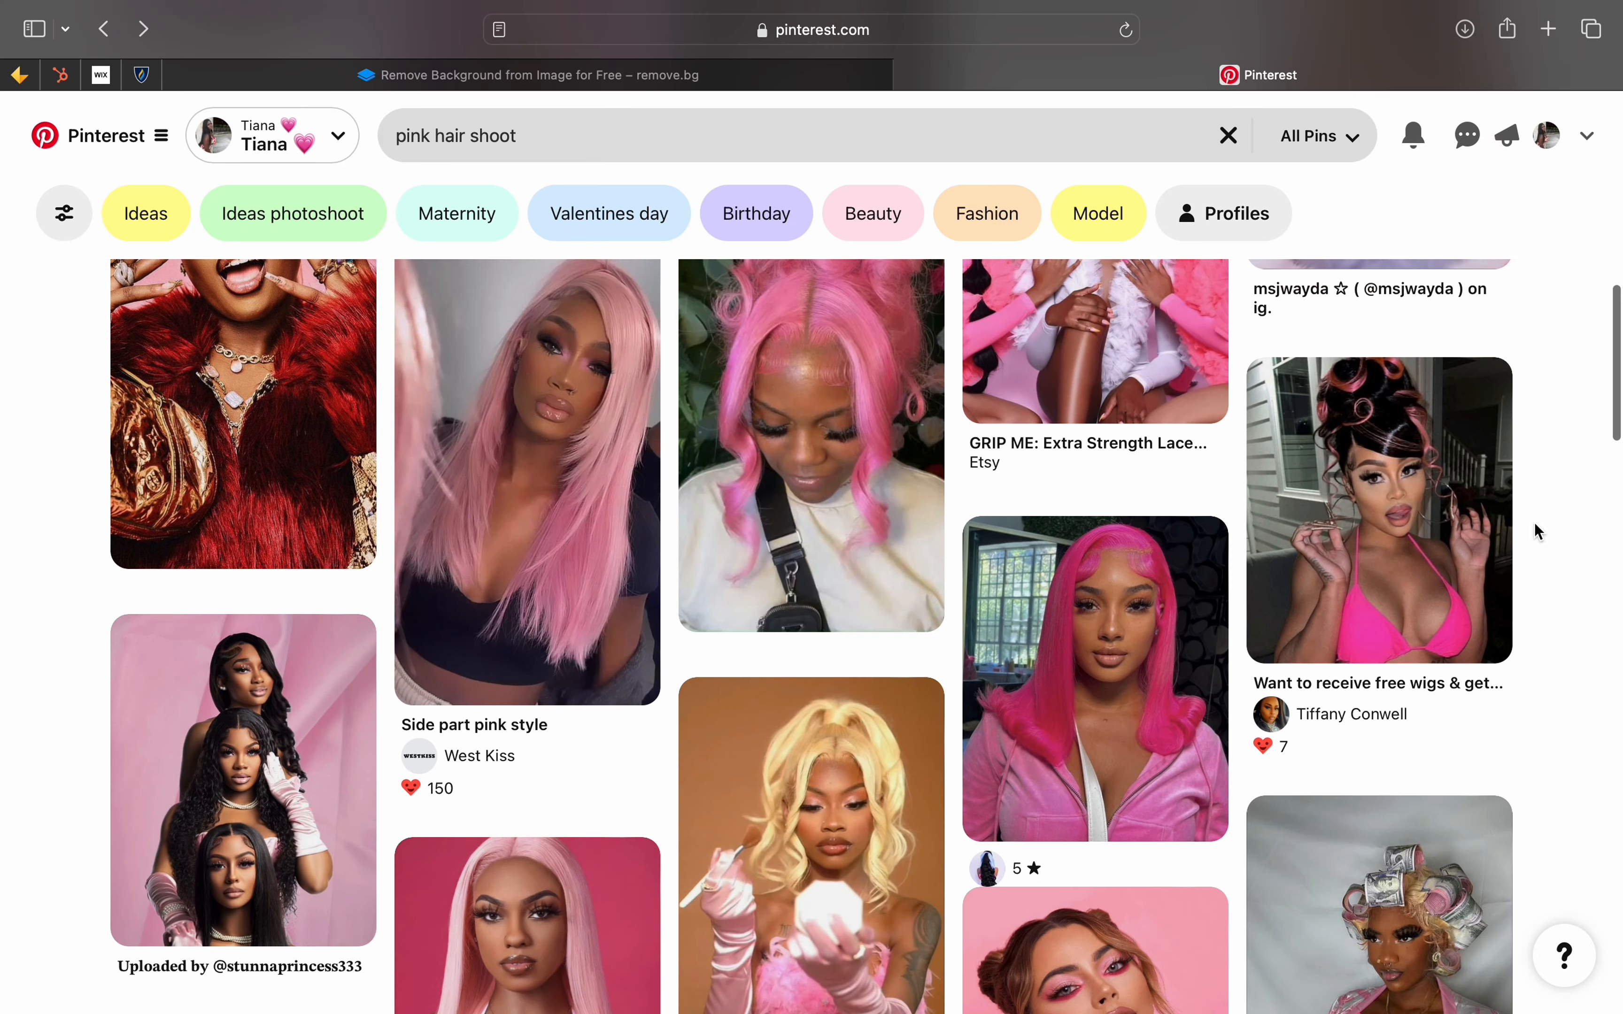
- Switch to remove.bg and upload the downloaded ".jpg" image to remove its background
left_click(300, 84)
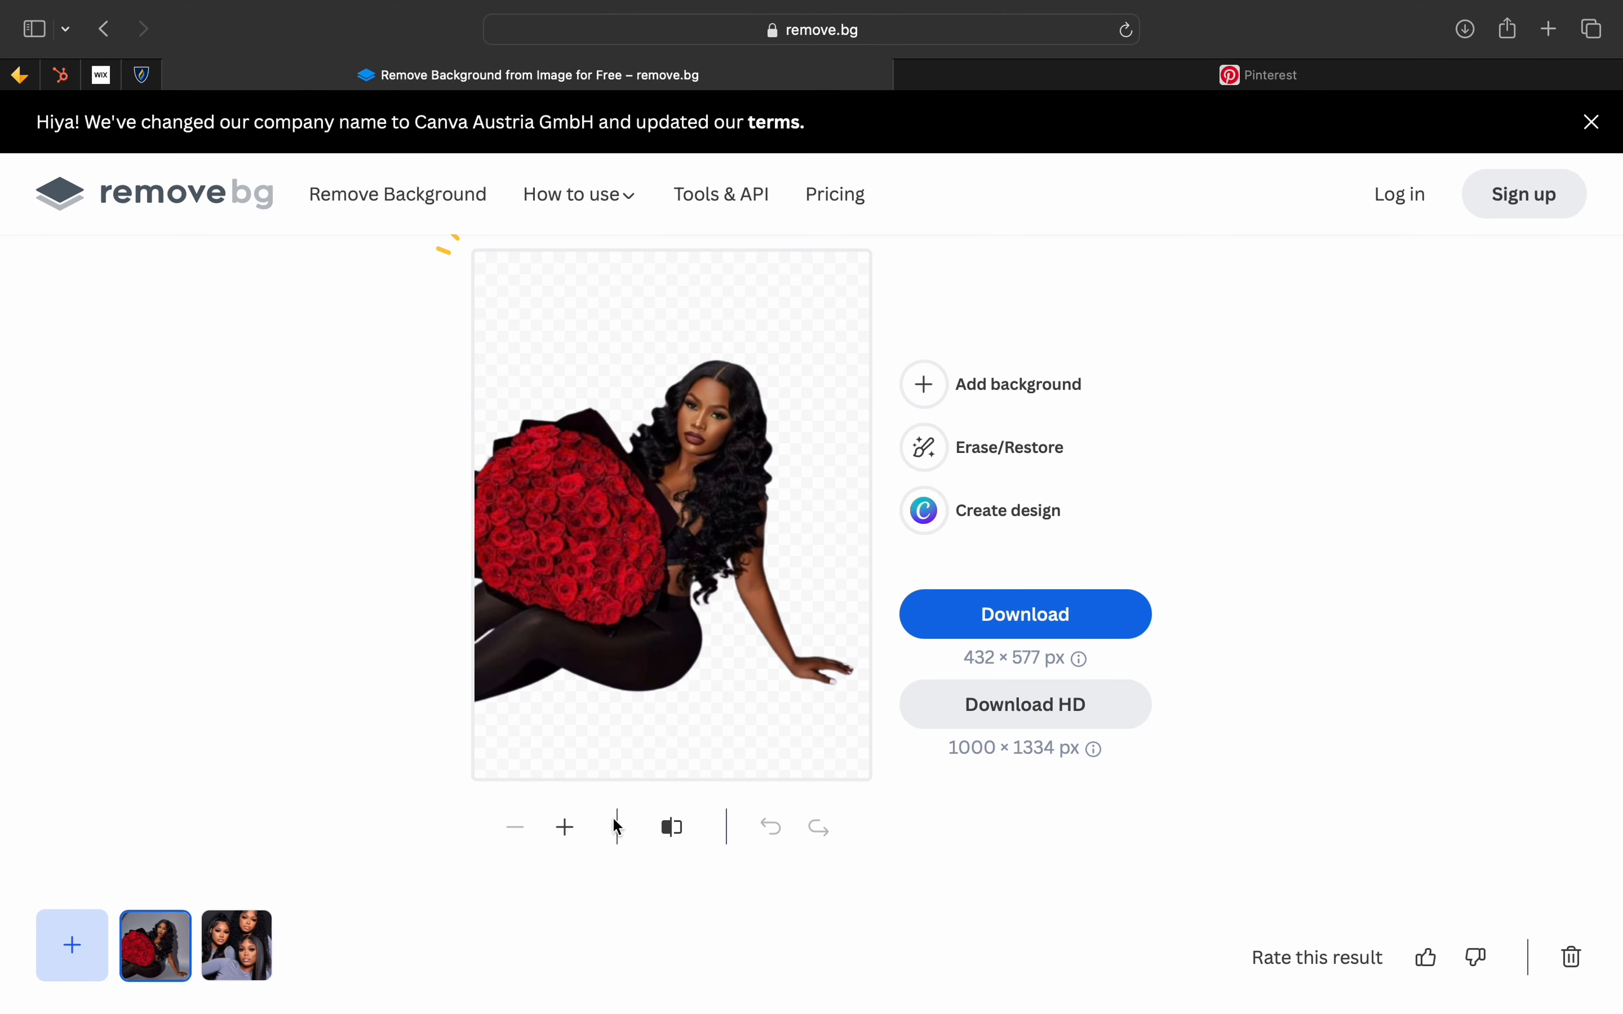
left_click(70, 968)
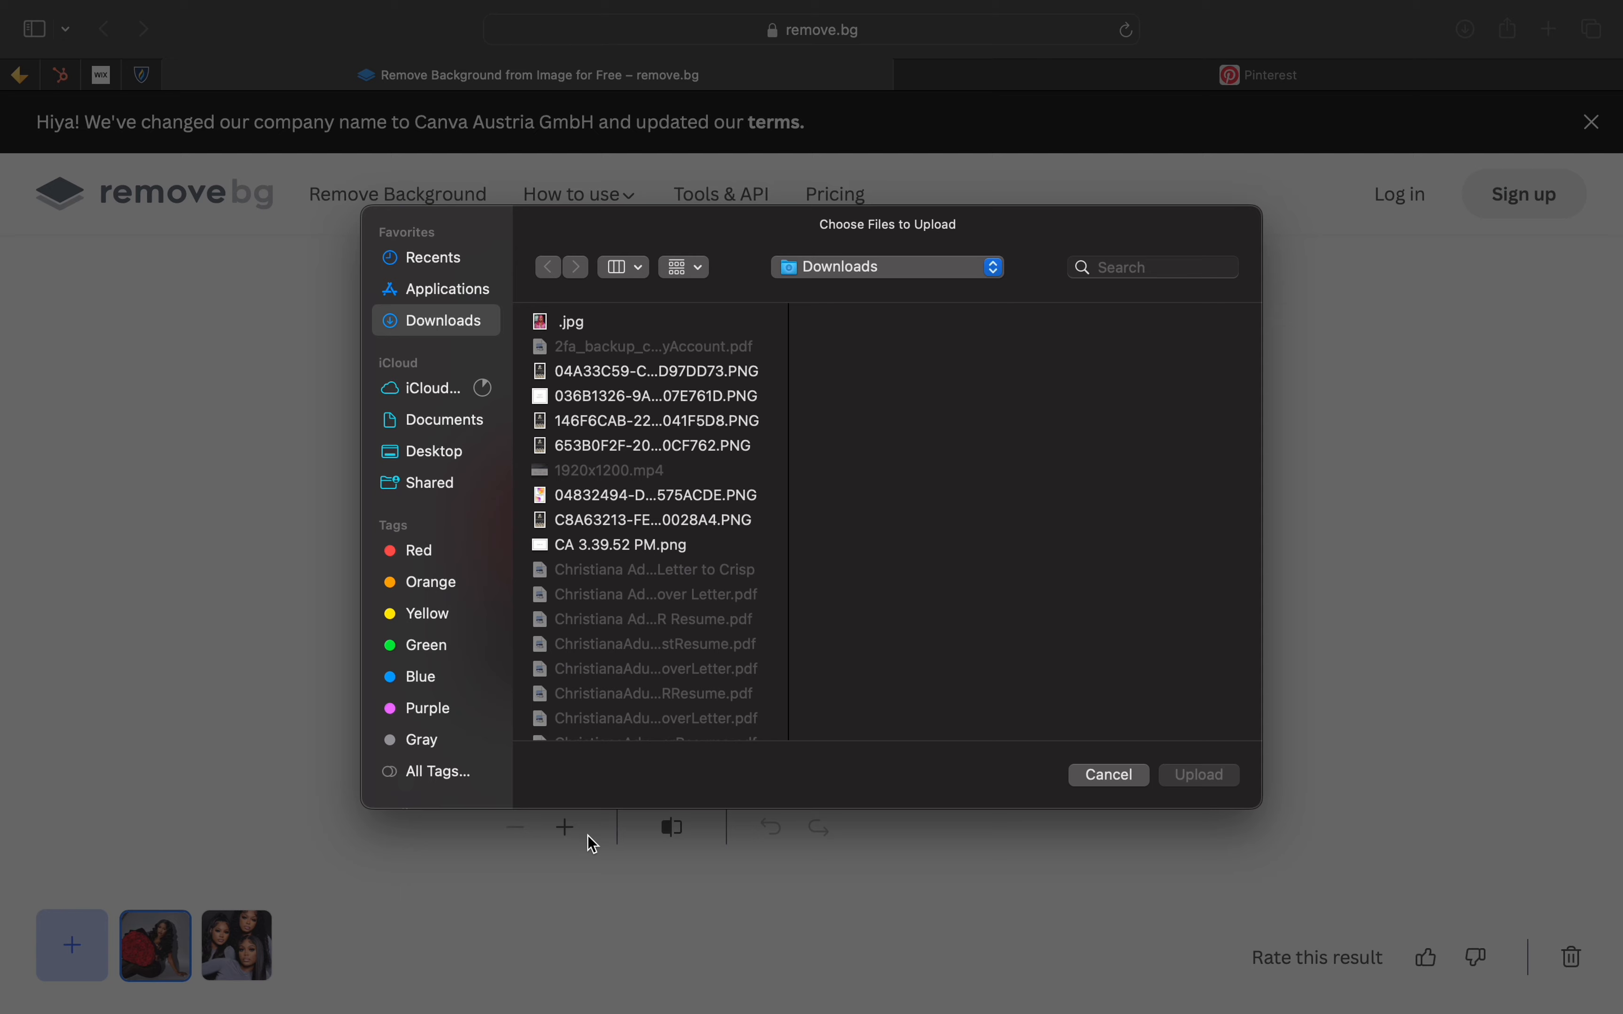
left_click(569, 329)
left_click(1202, 776)
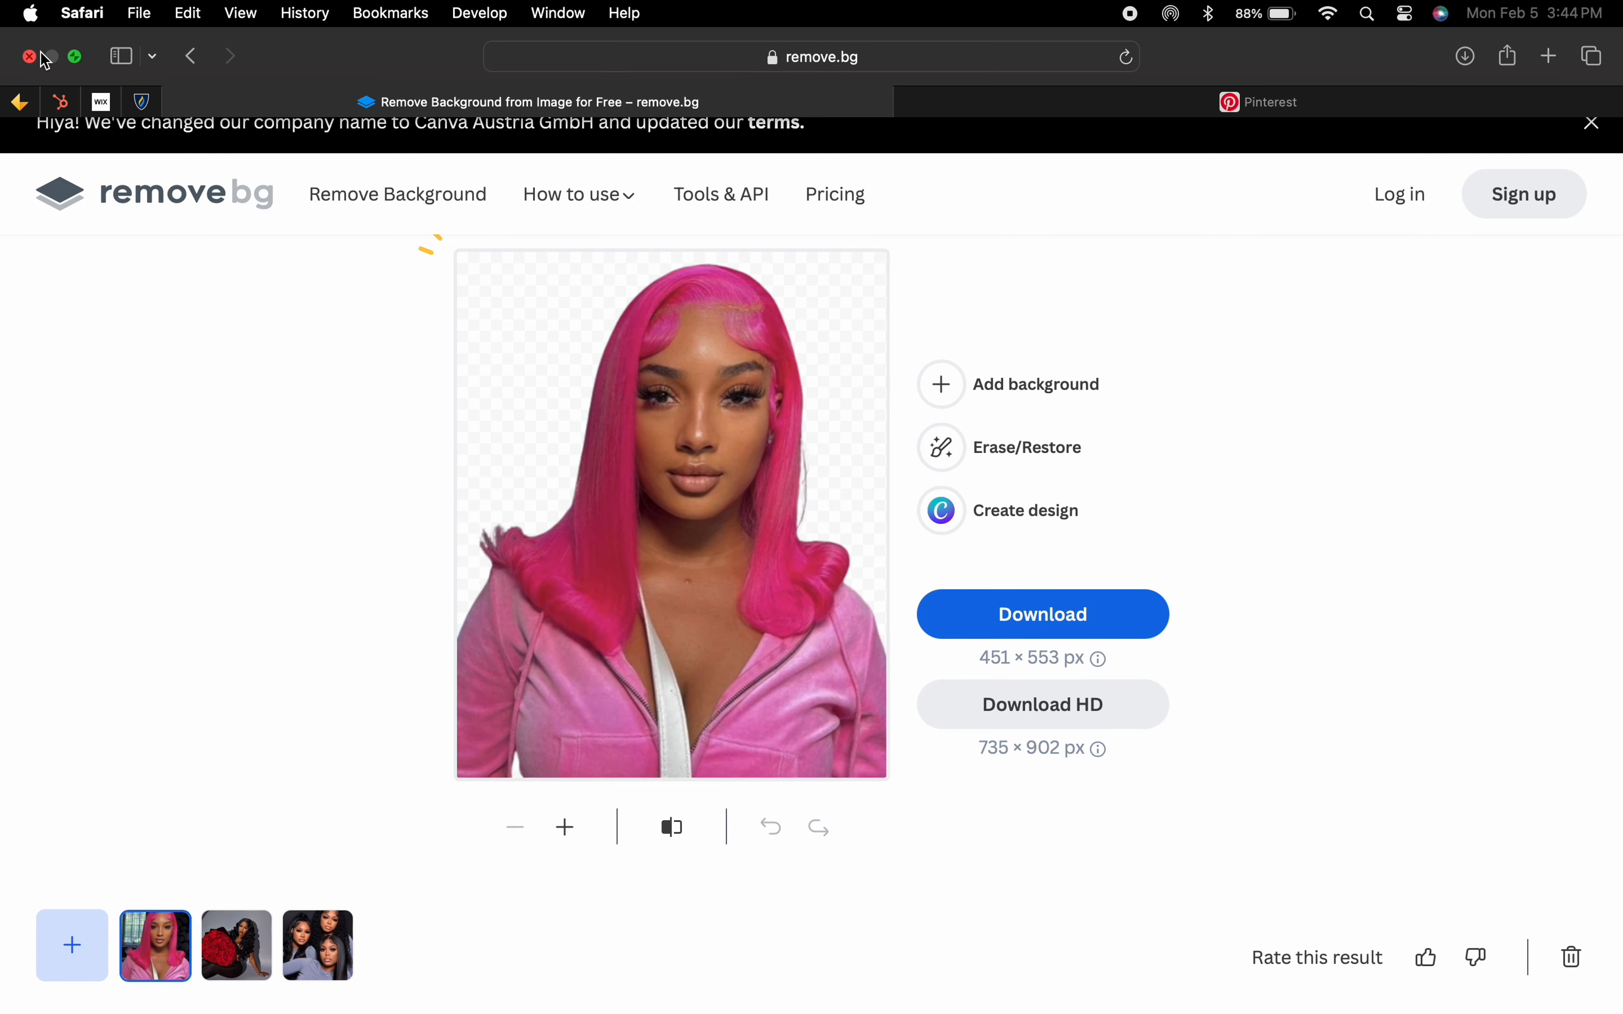
- Minimize the browser window and switch to the Canva design in full screen
left_click(74, 58)
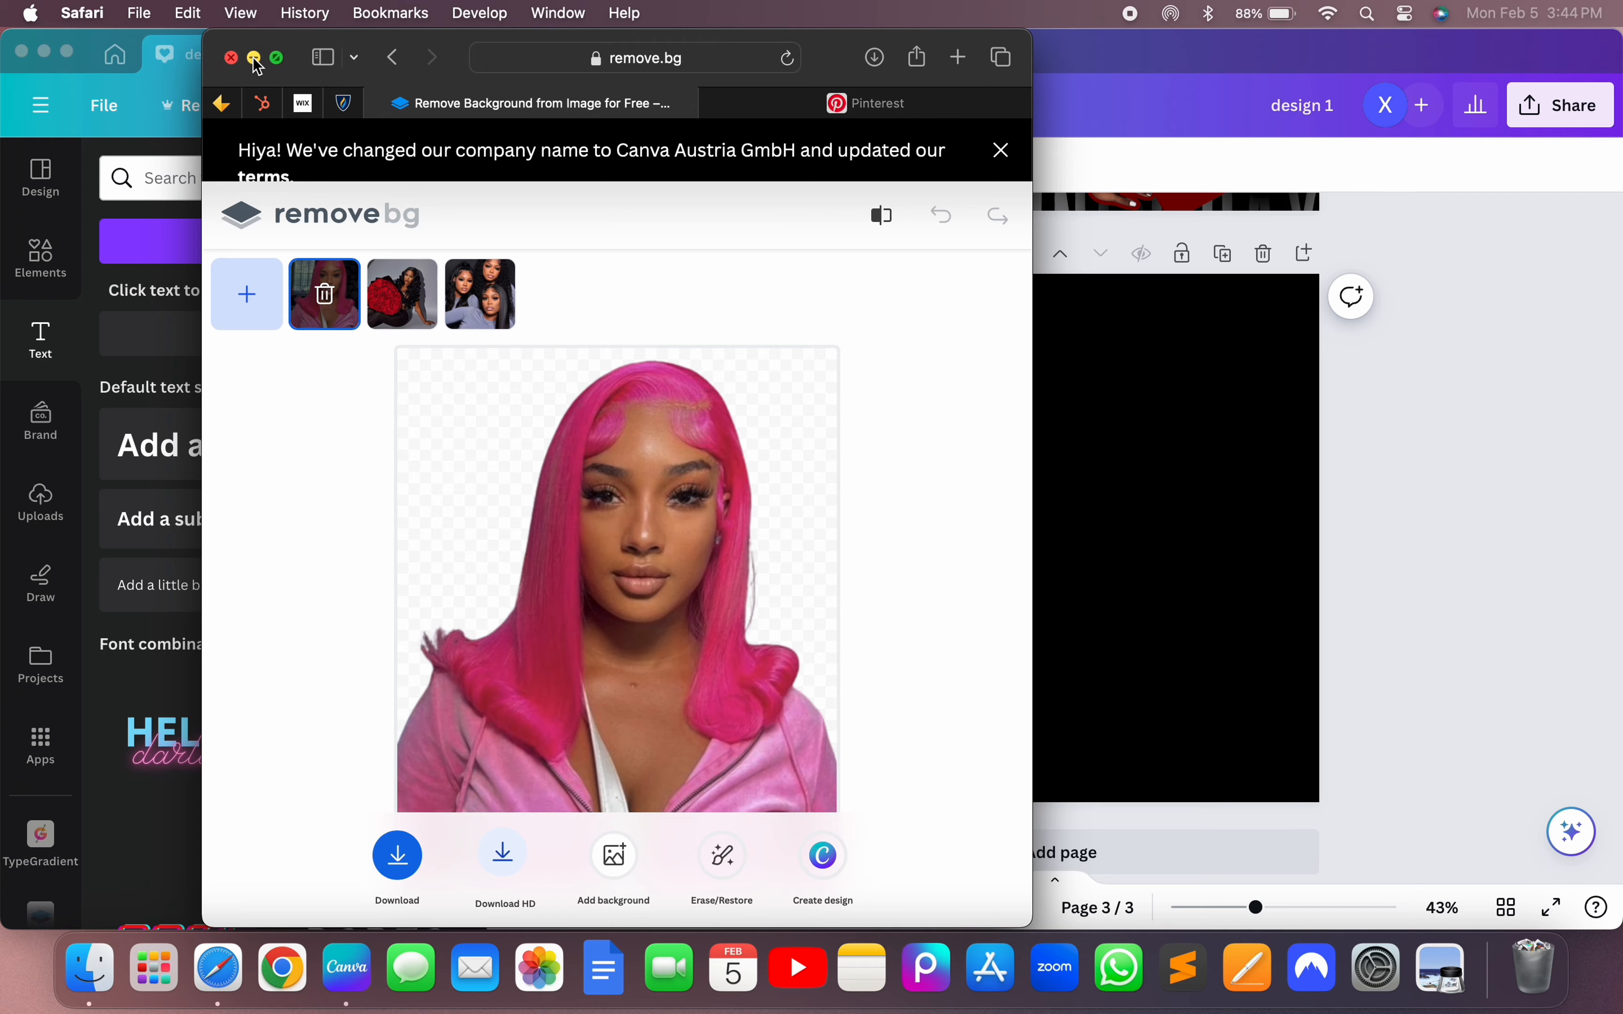
left_click(254, 59)
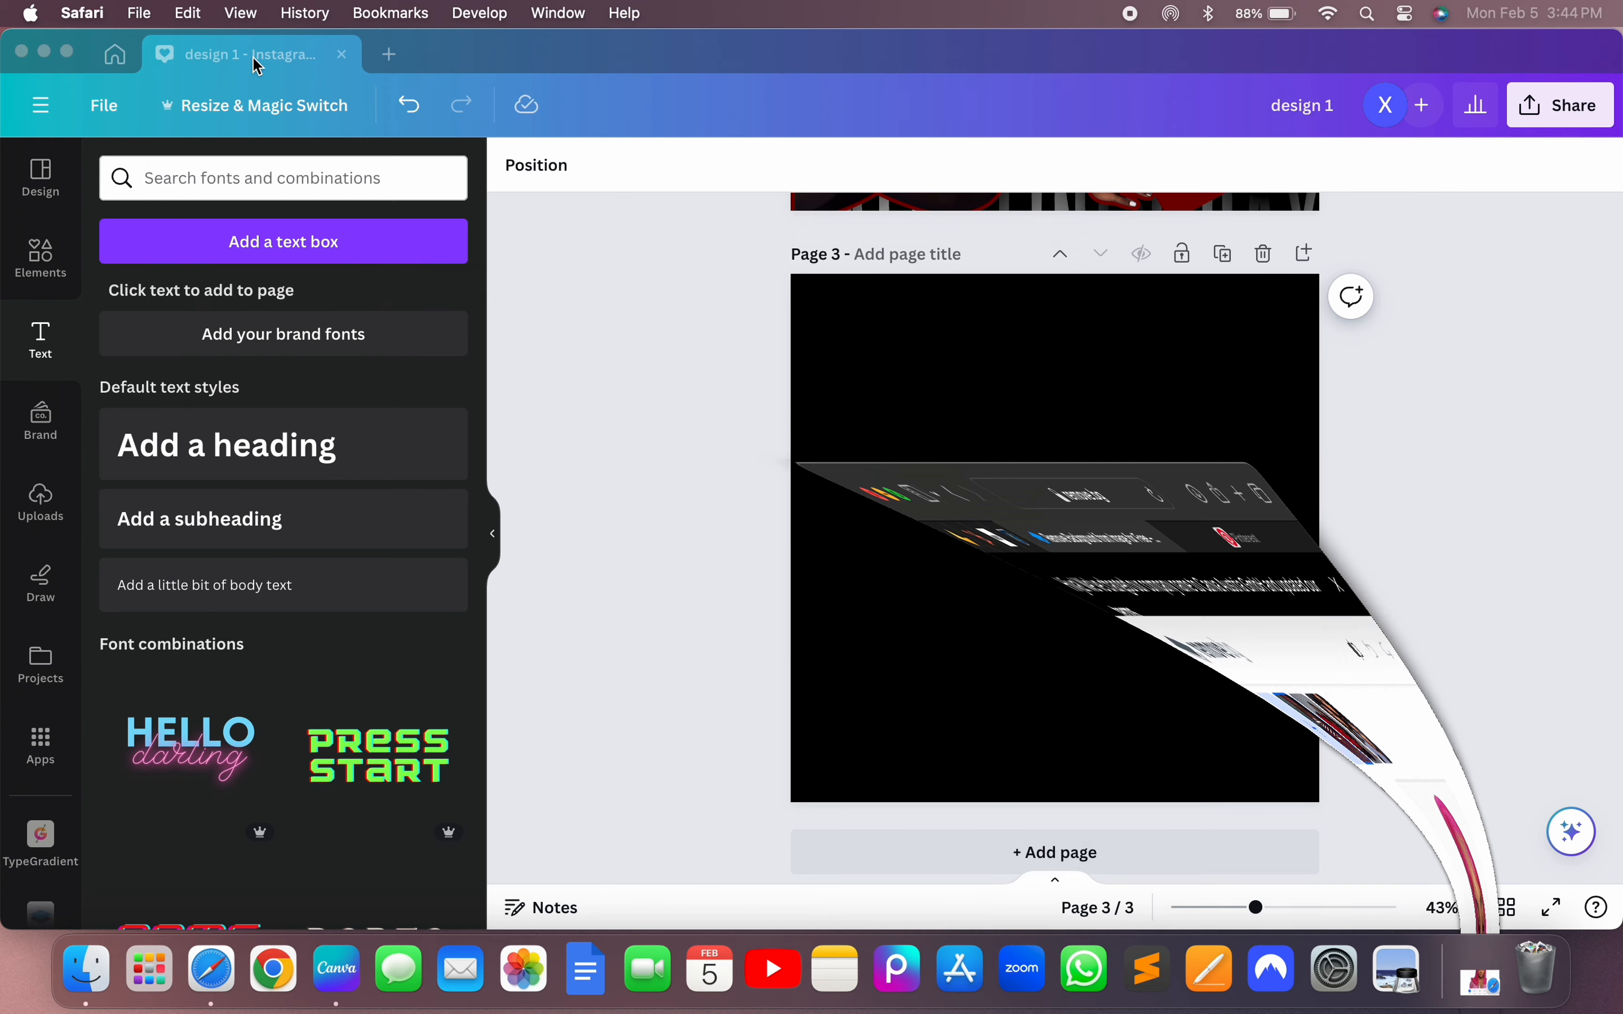
left_click(67, 52)
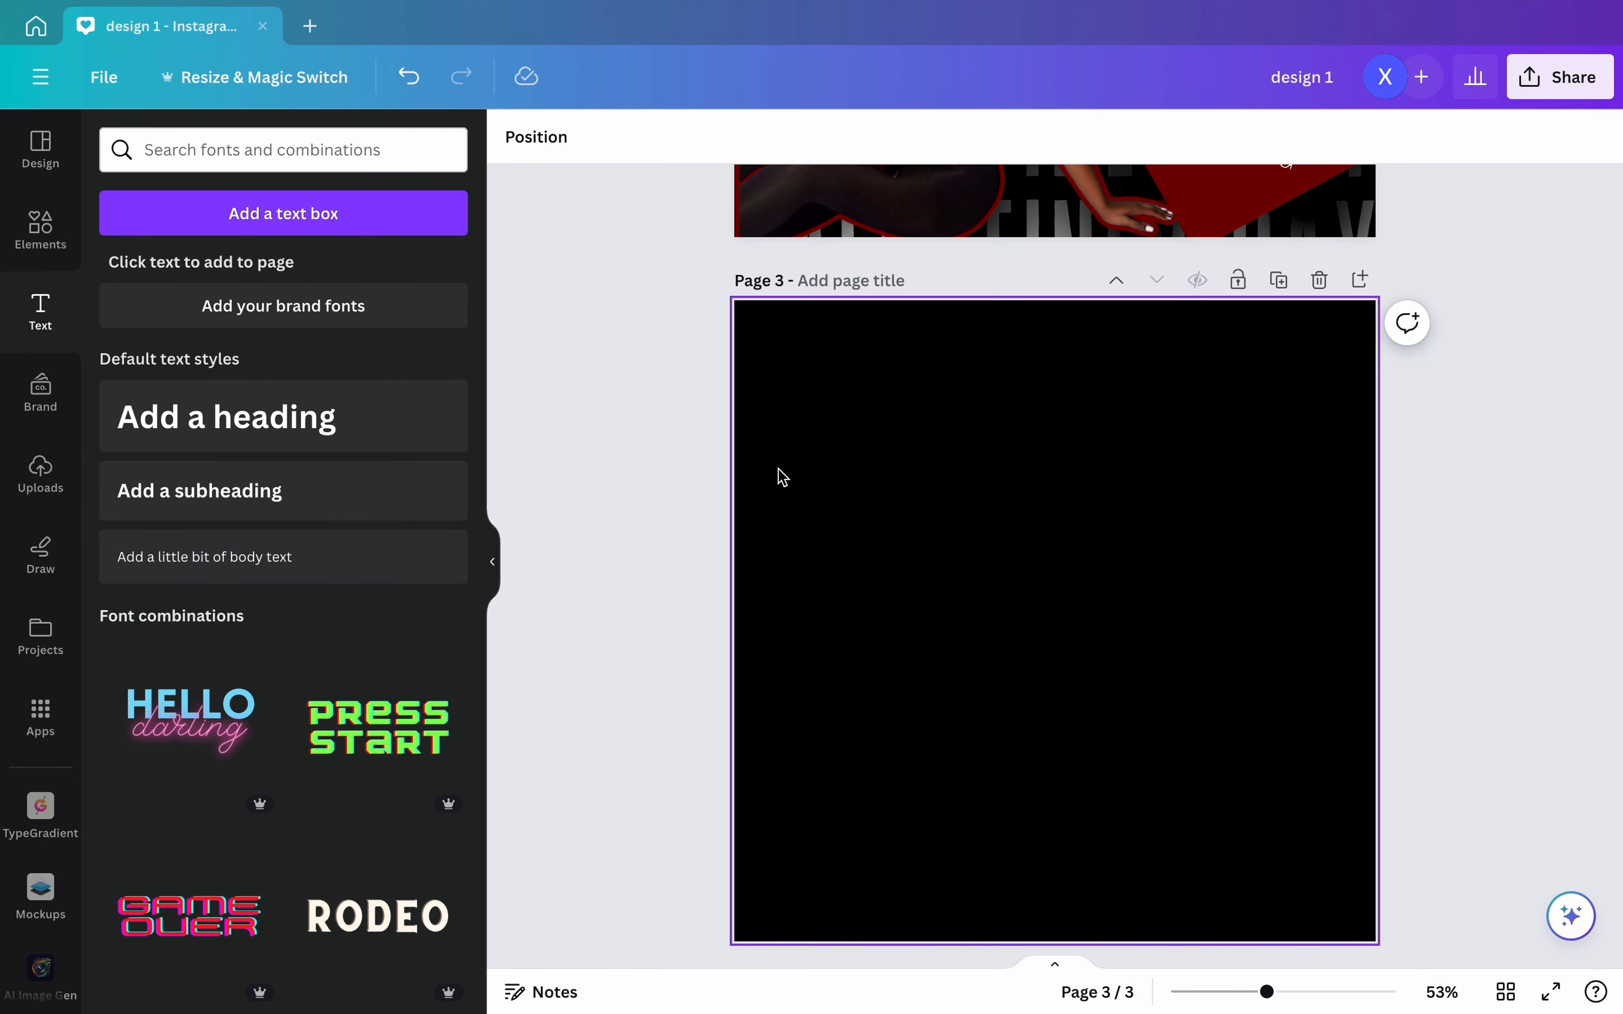
- Upload the ".jpg" image of the pink-haired woman from Downloads to the design's uploads
scroll(775, 474, "down", 1)
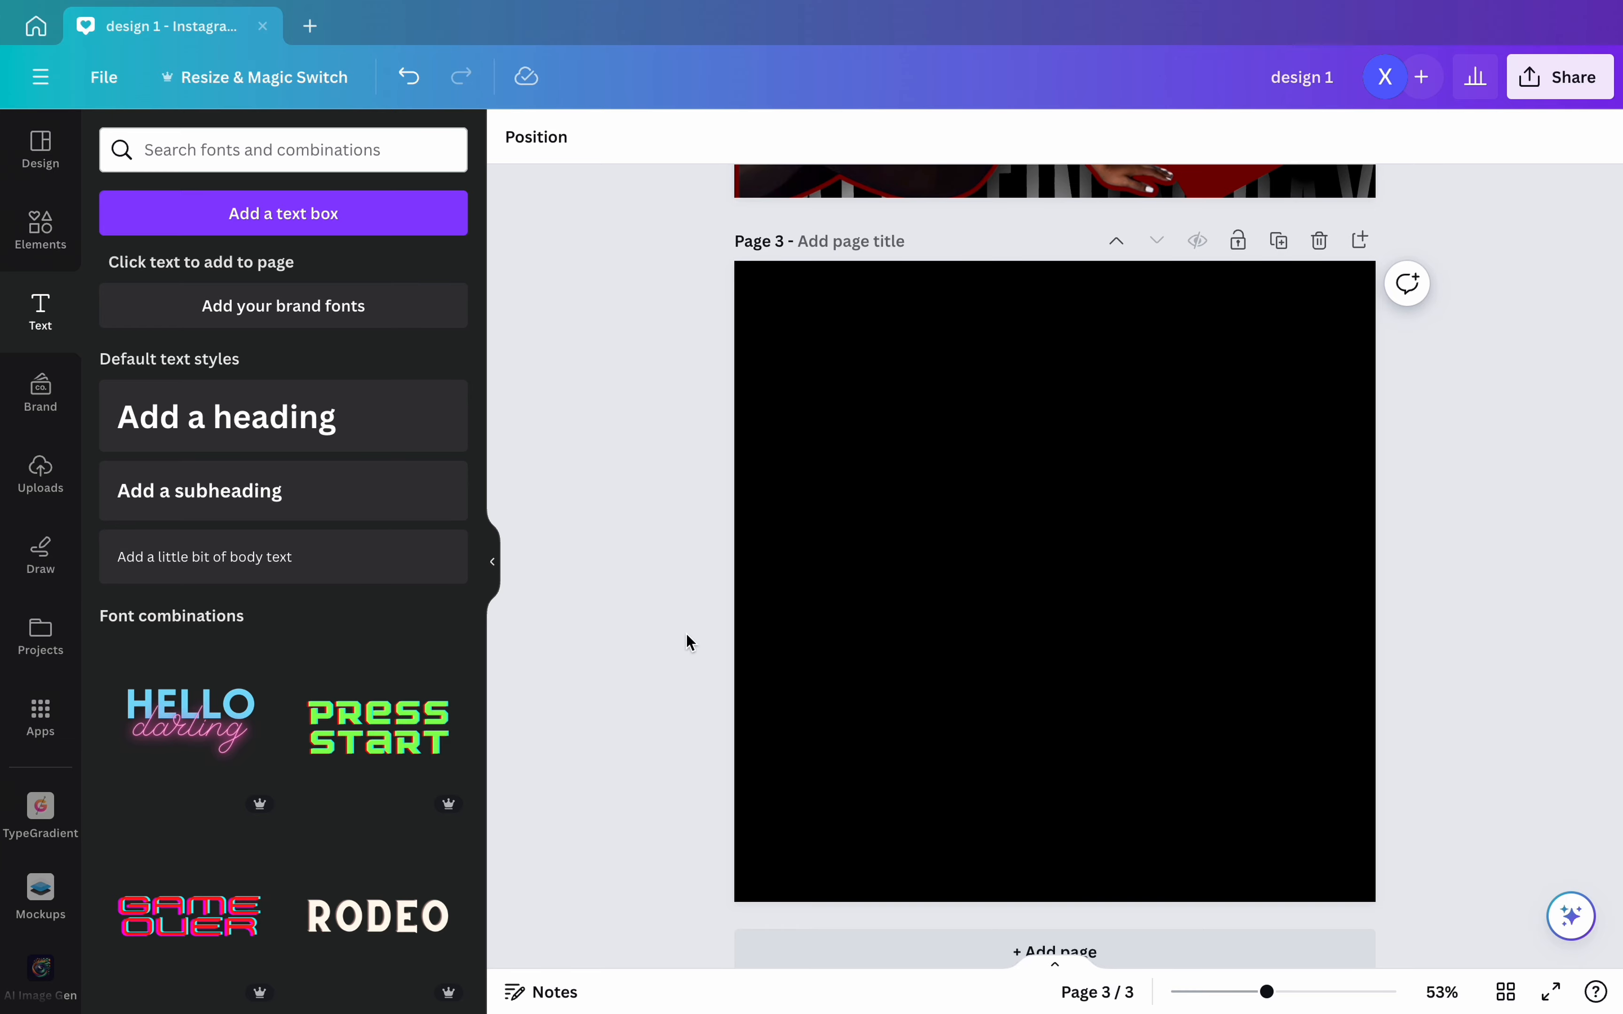
scroll(685, 641, "down", 1)
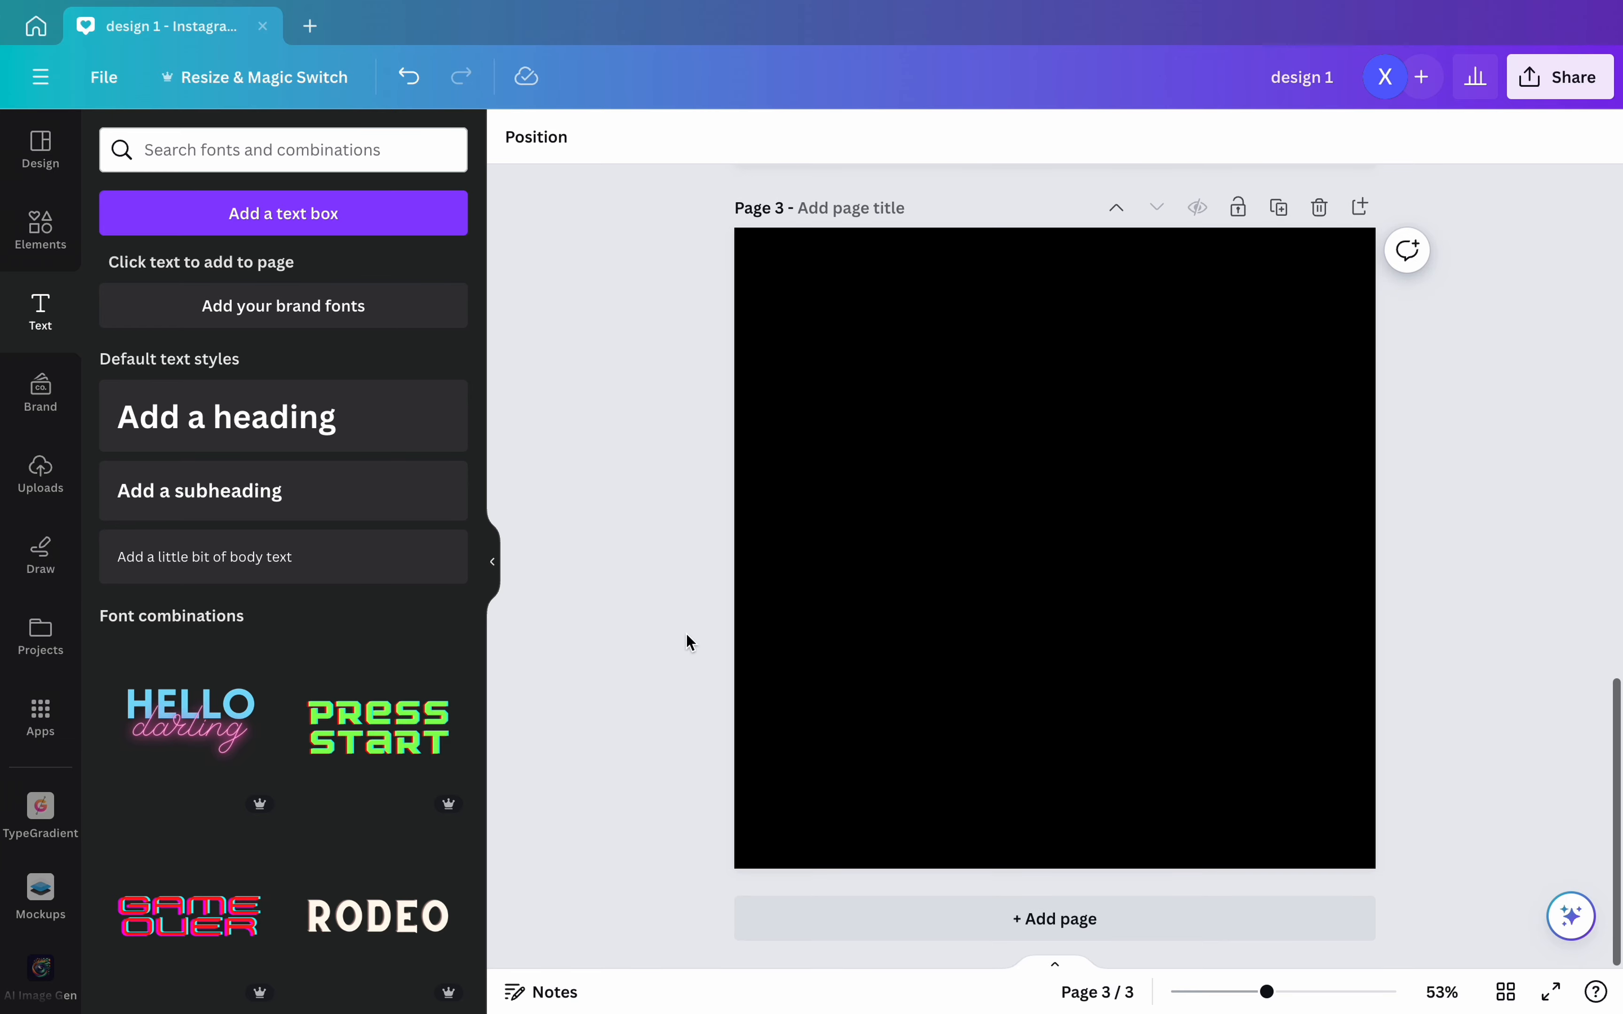
left_click(41, 478)
left_click(241, 209)
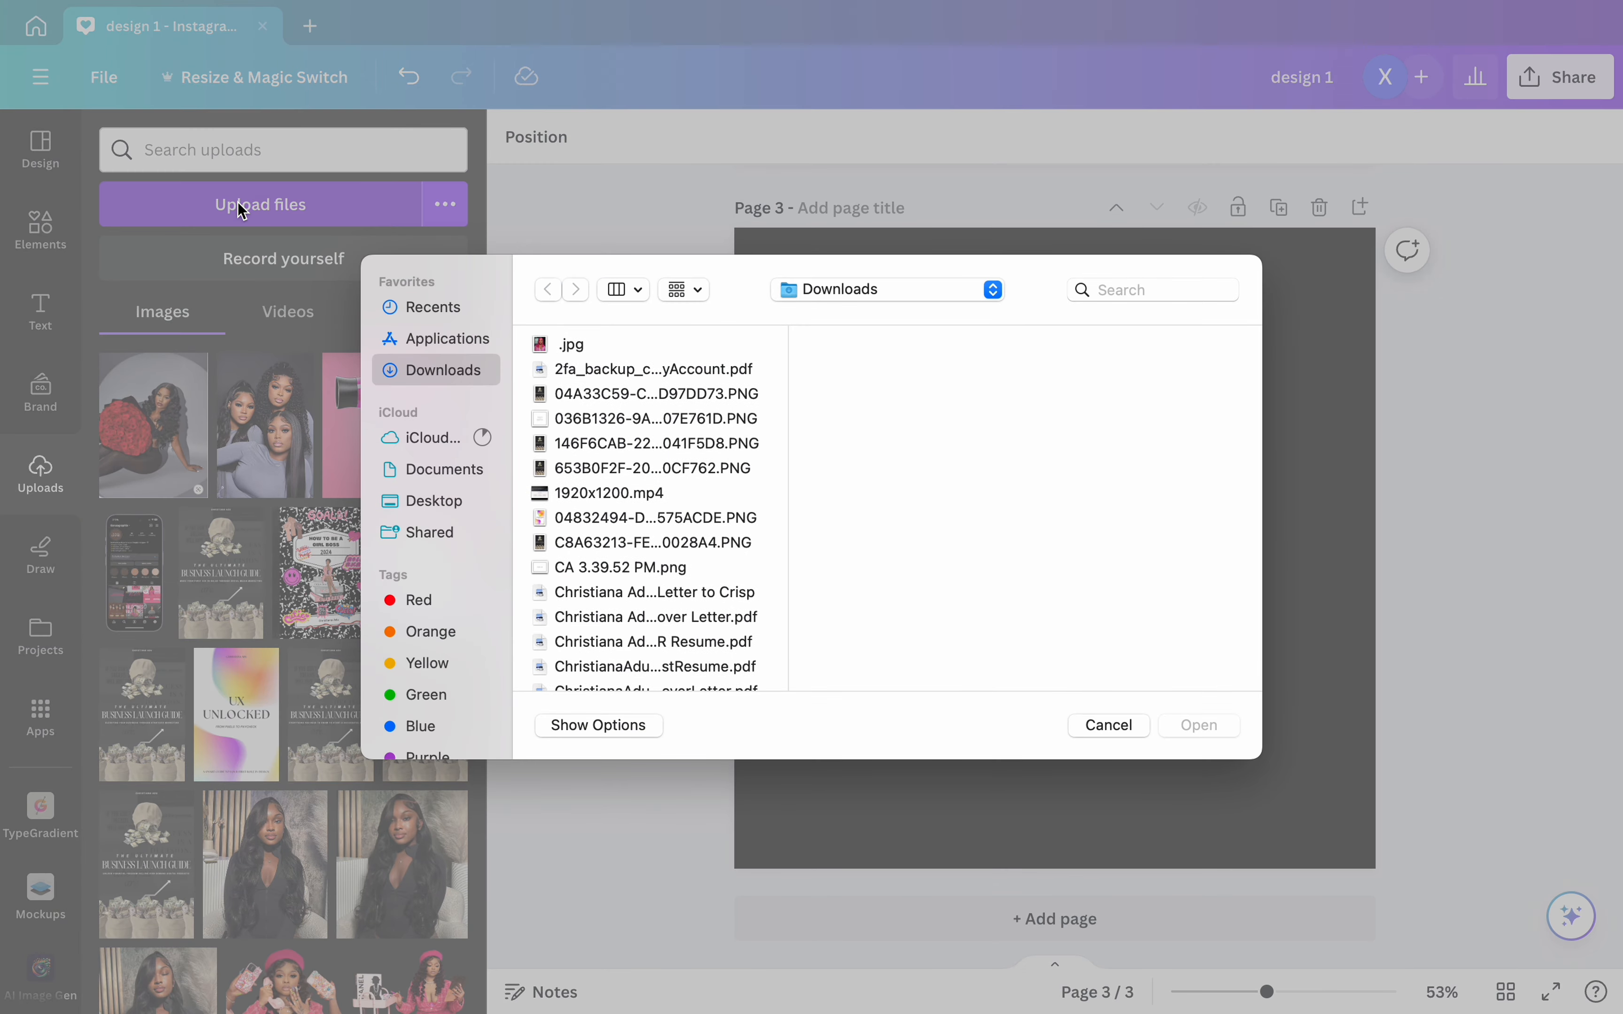
left_click(580, 347)
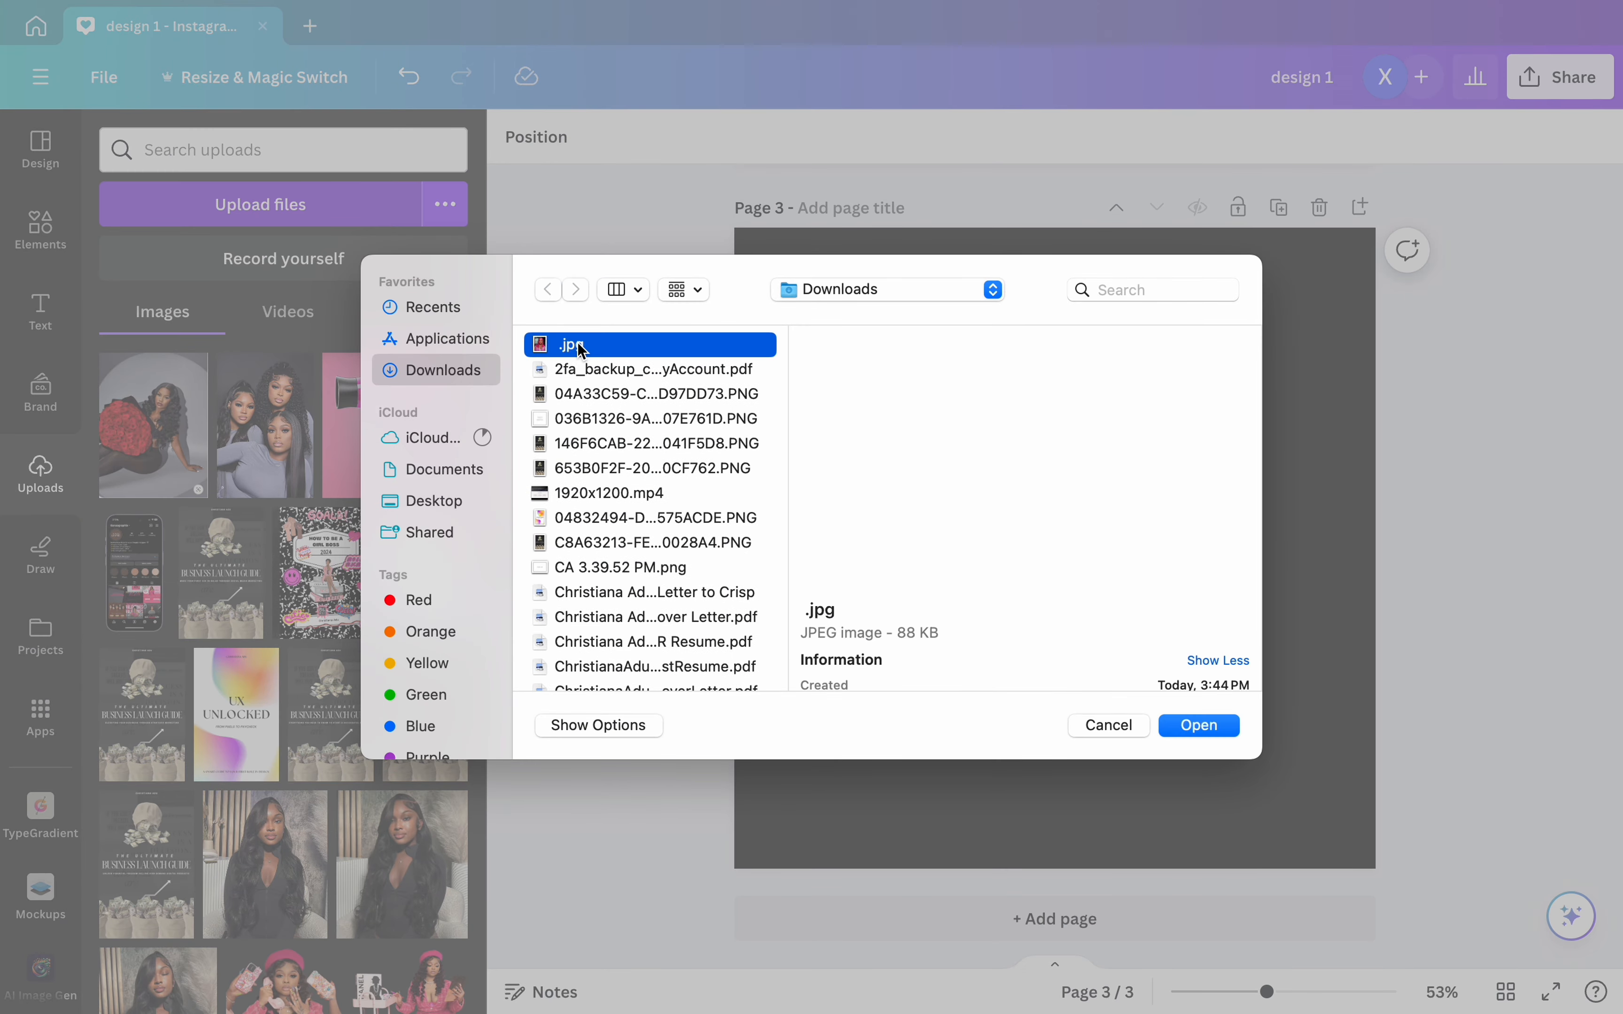
left_click(1204, 727)
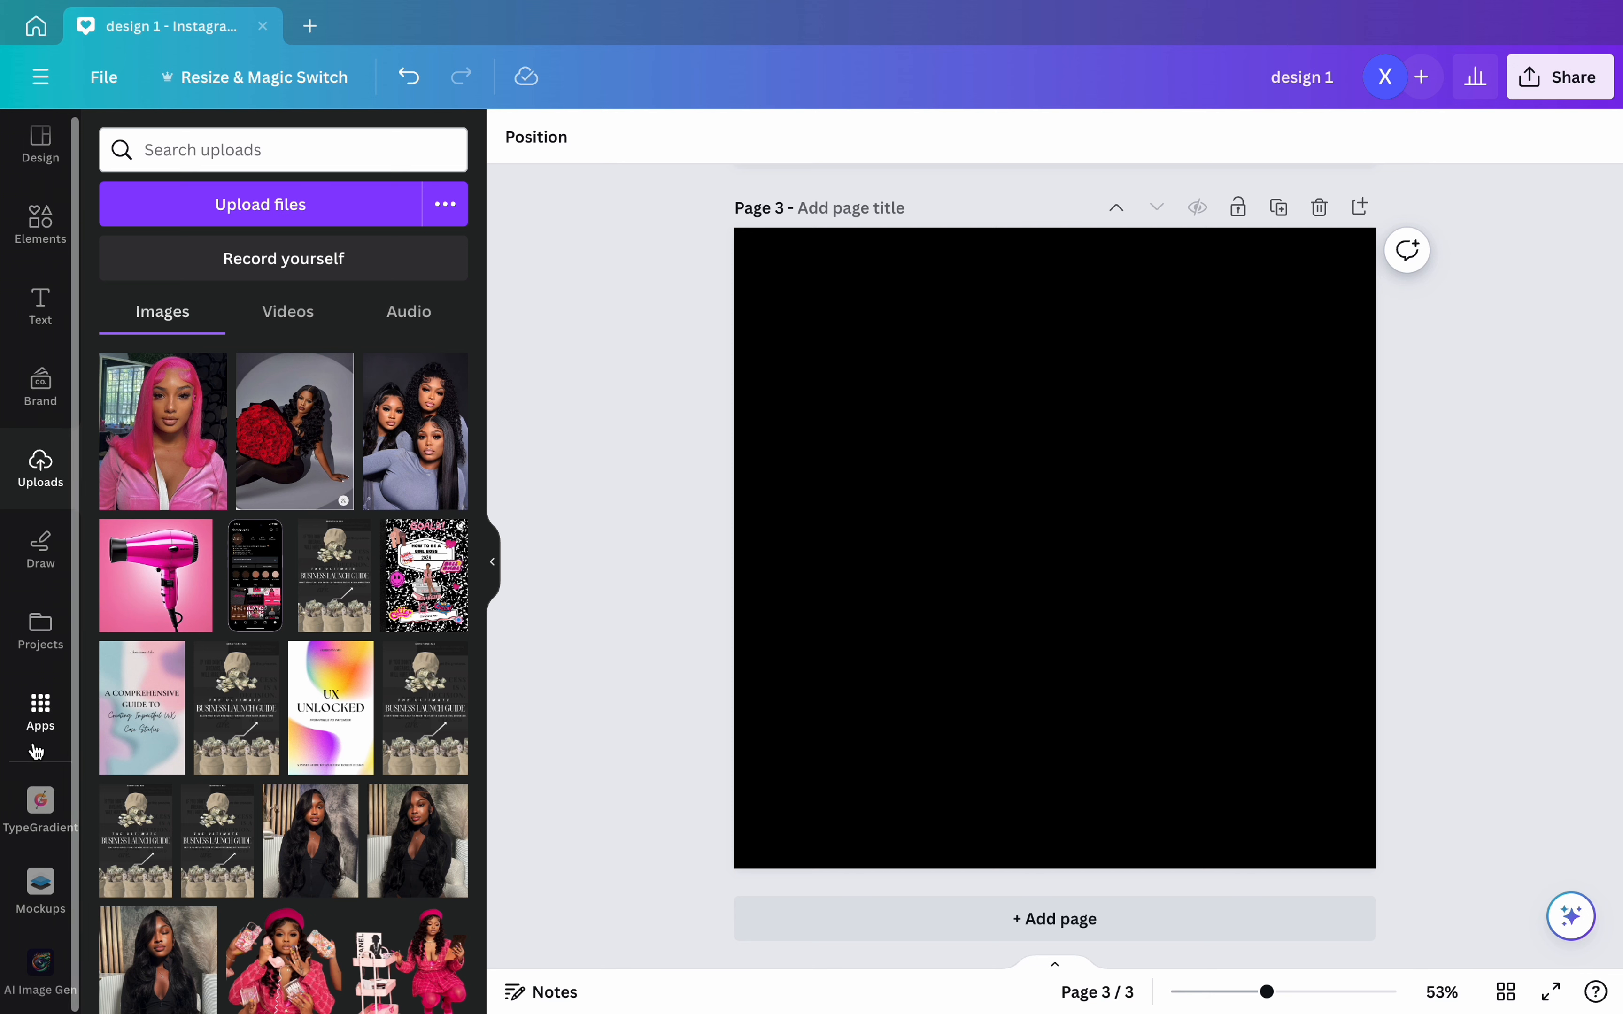
- Search the Canva apps for "mockups", open the Mockups app and examine all its Popular mockups
left_click(48, 707)
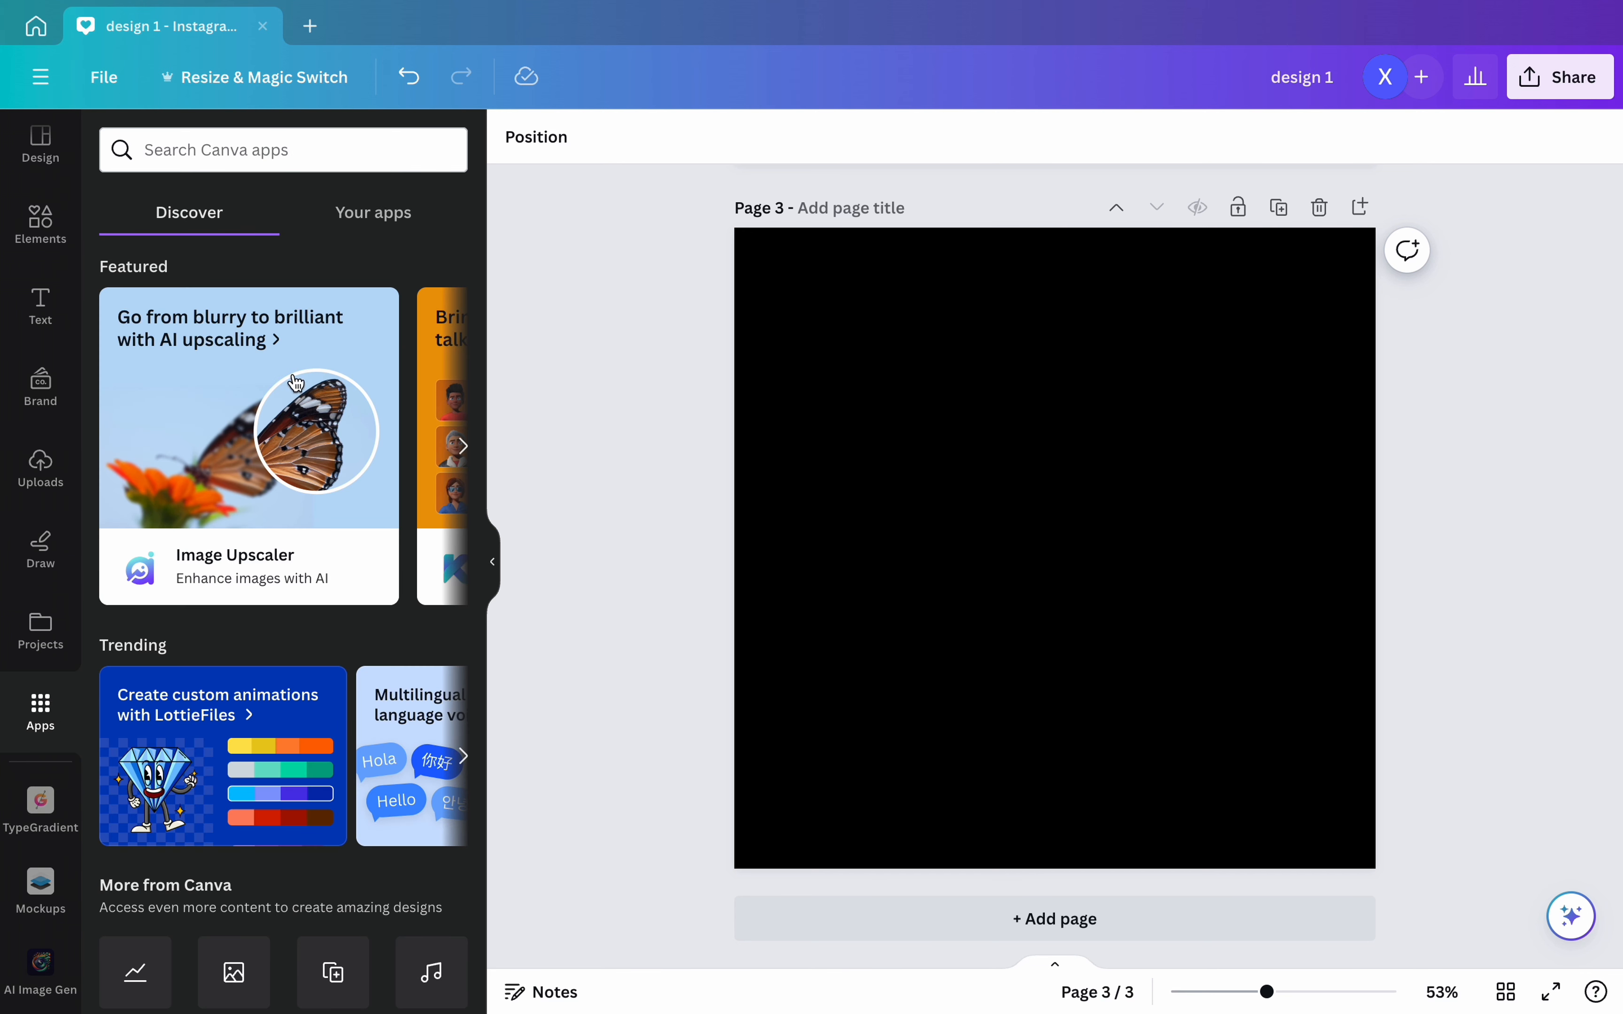
left_click(276, 160)
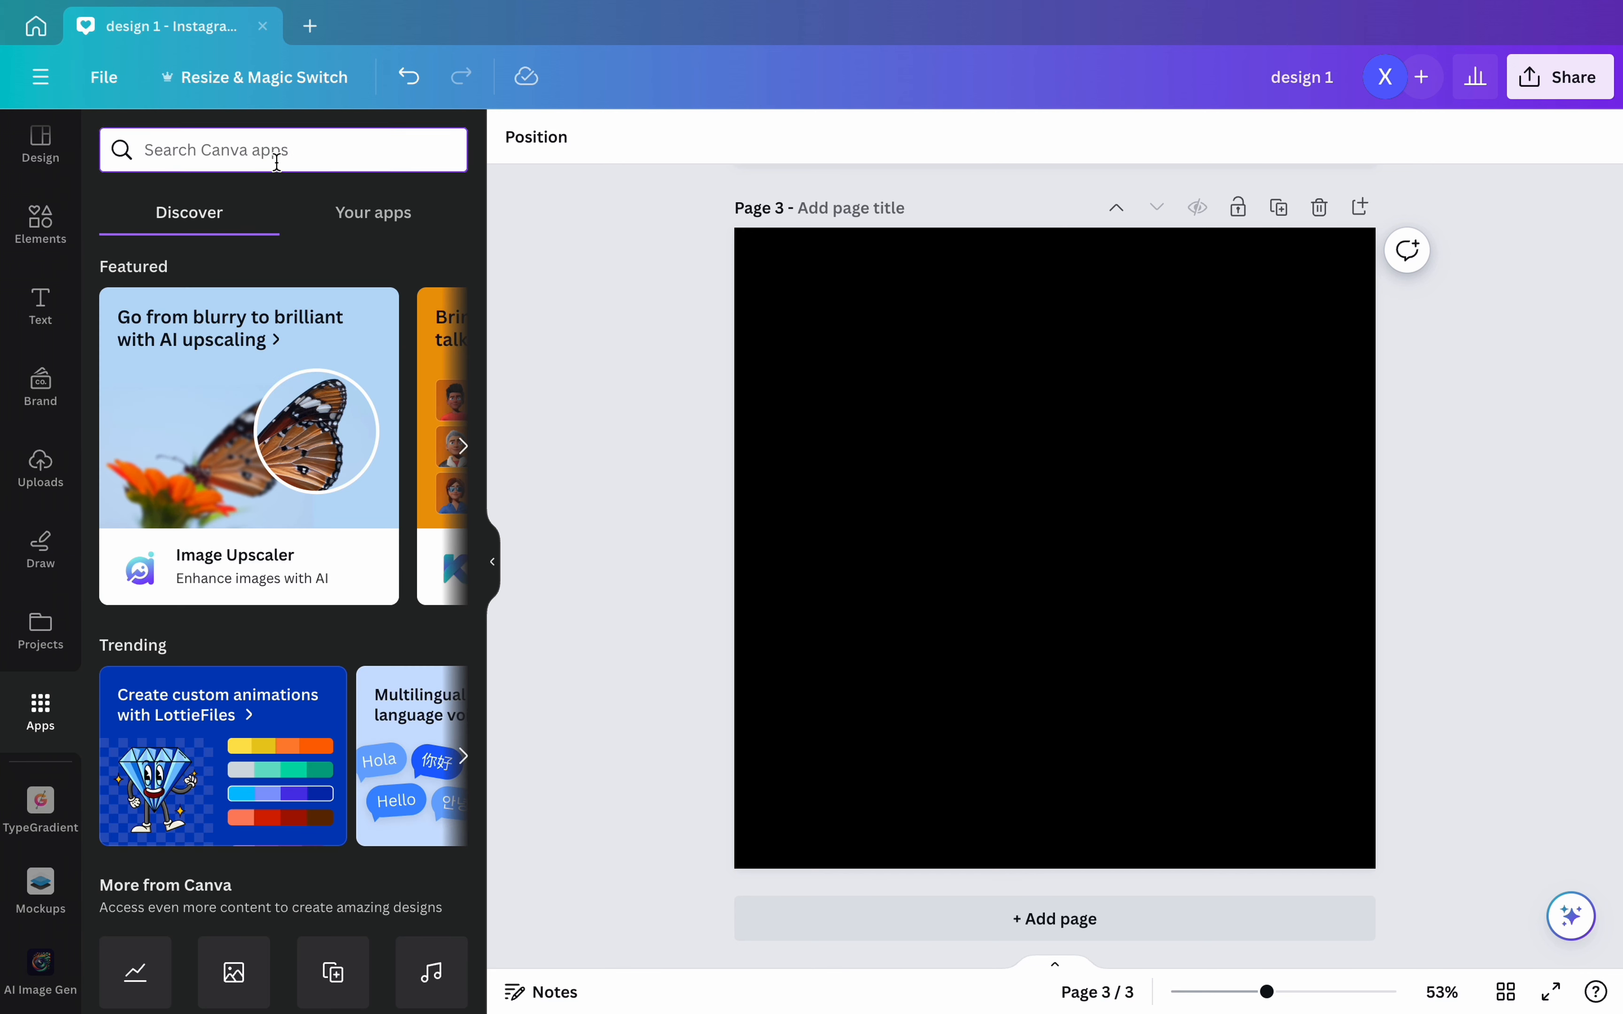
type("moc")
type("kuo")
type("ps")
key("Return")
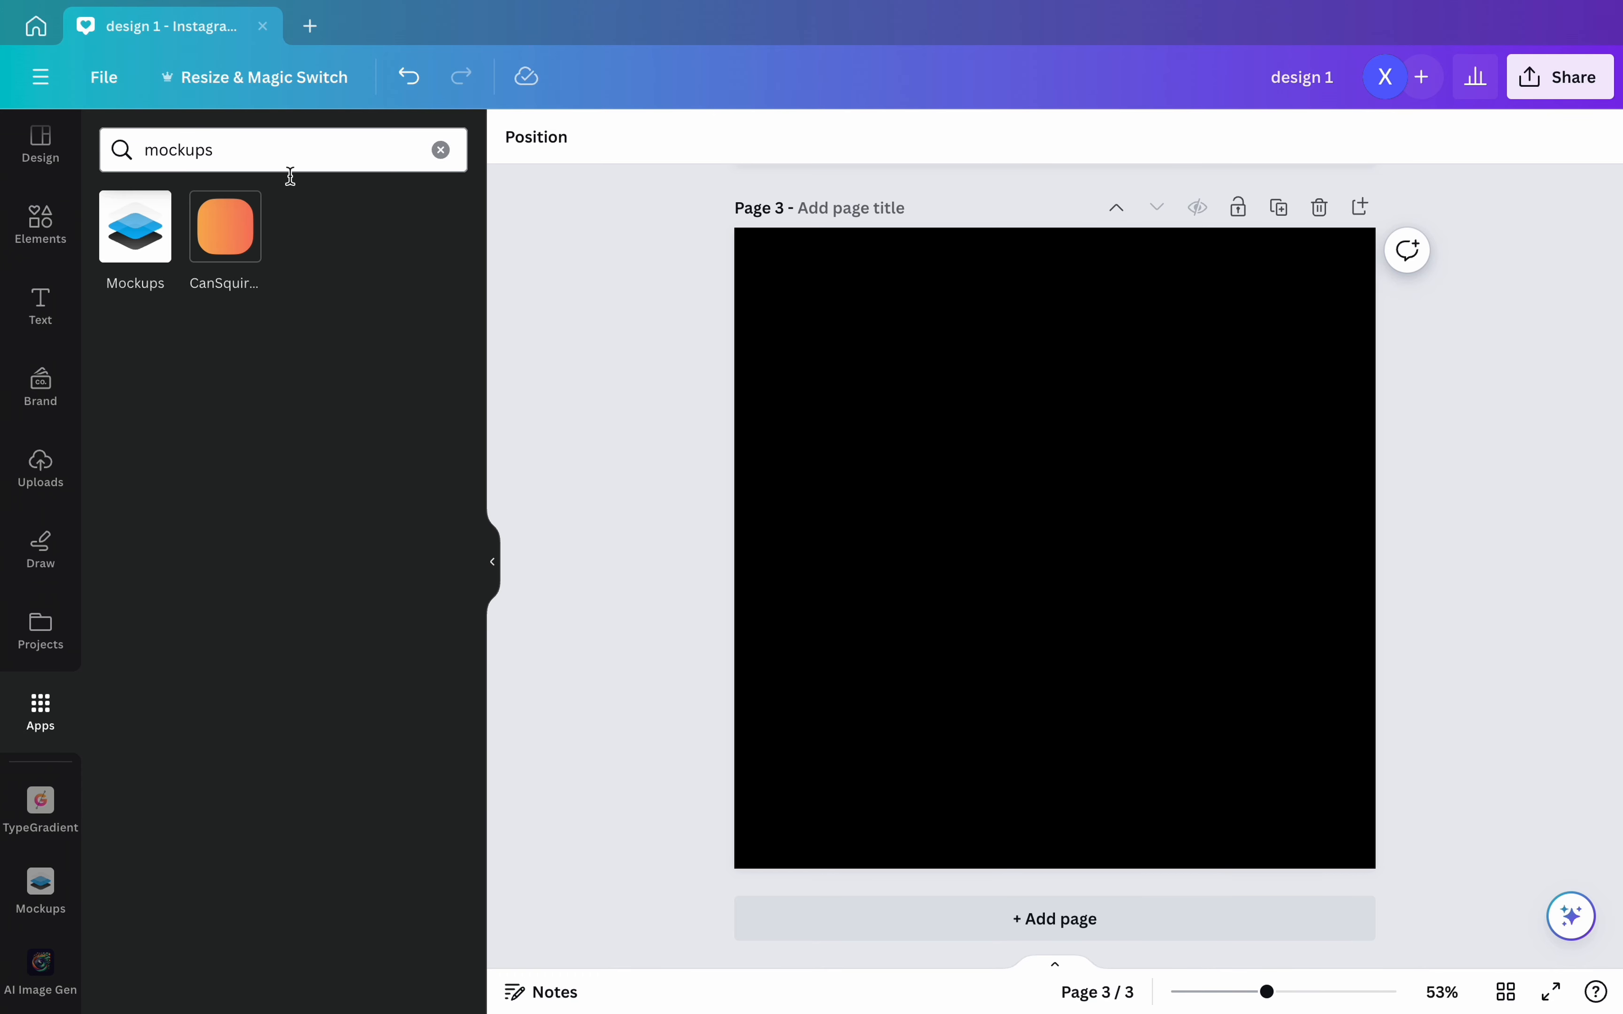
left_click(136, 241)
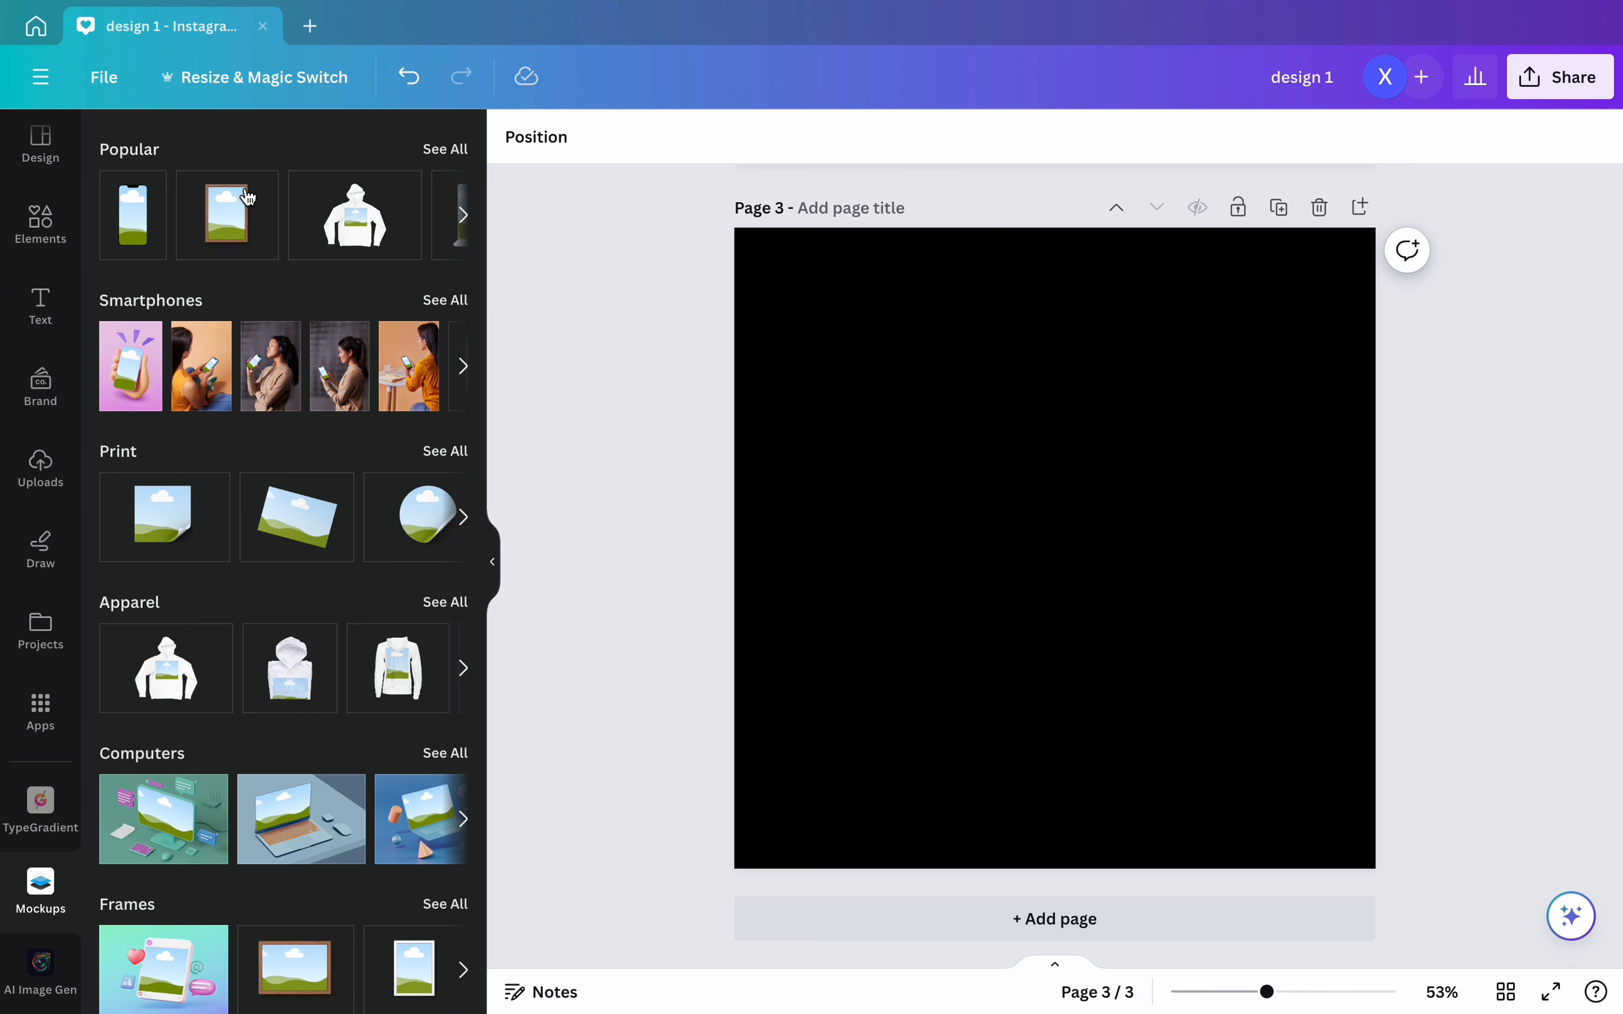
left_click(446, 151)
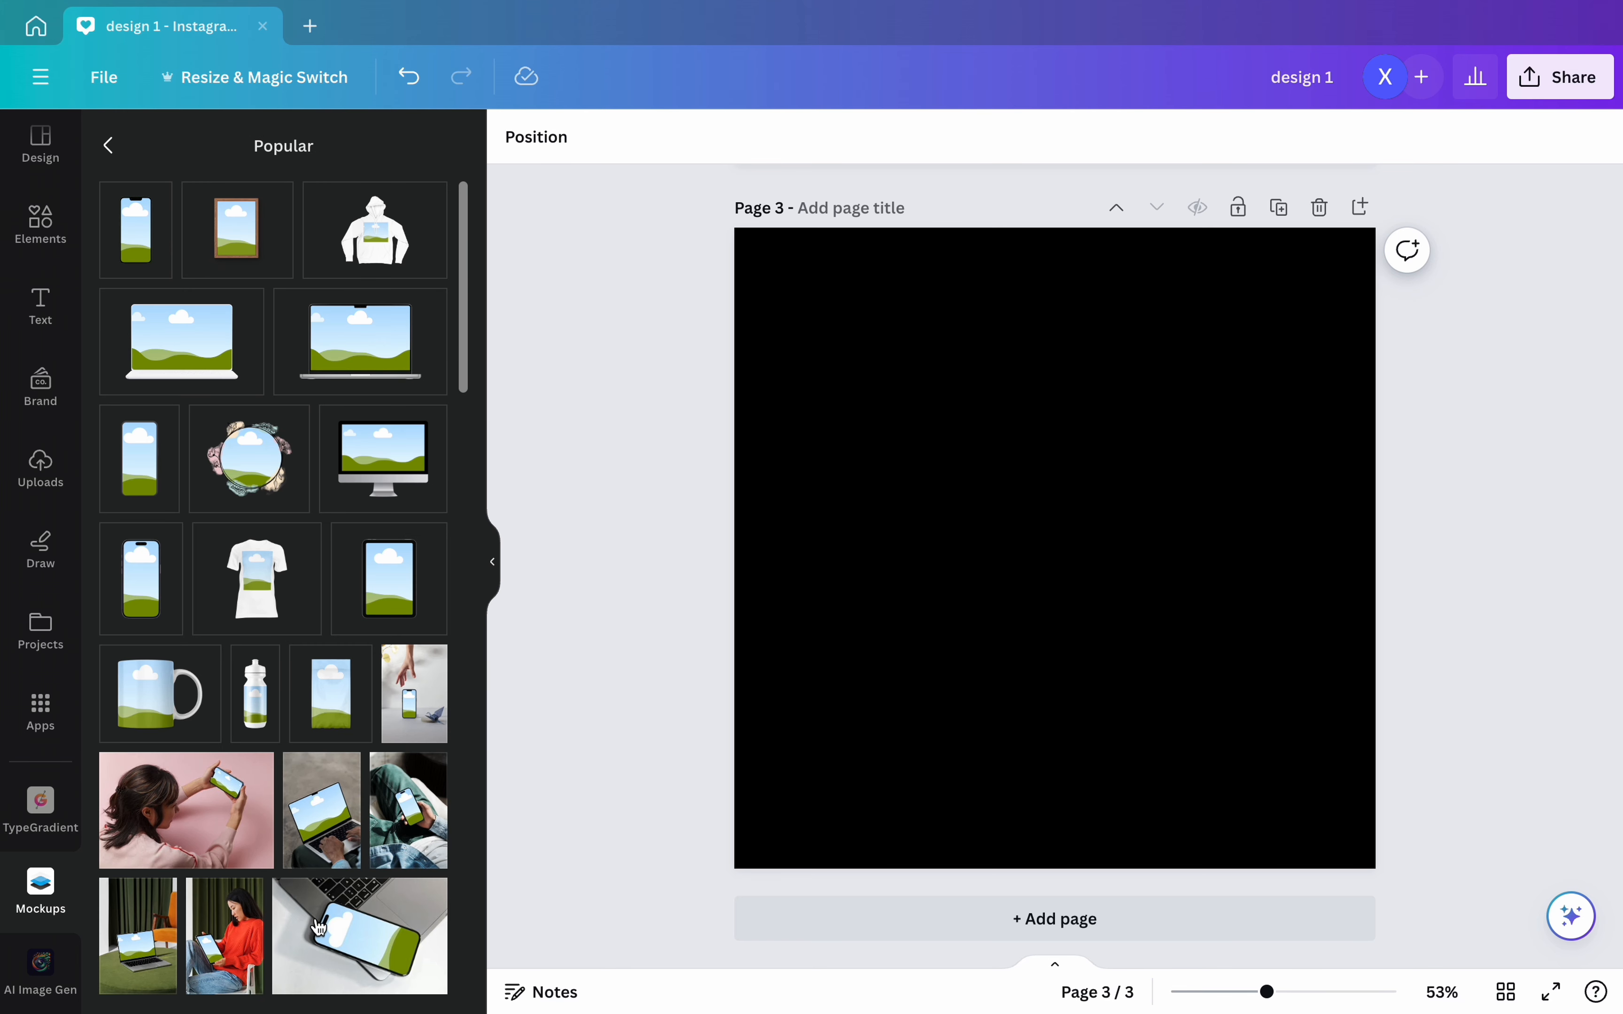
- Search the elements for "phone frame" and look through all the matching frames
left_click(41, 229)
left_click(161, 156)
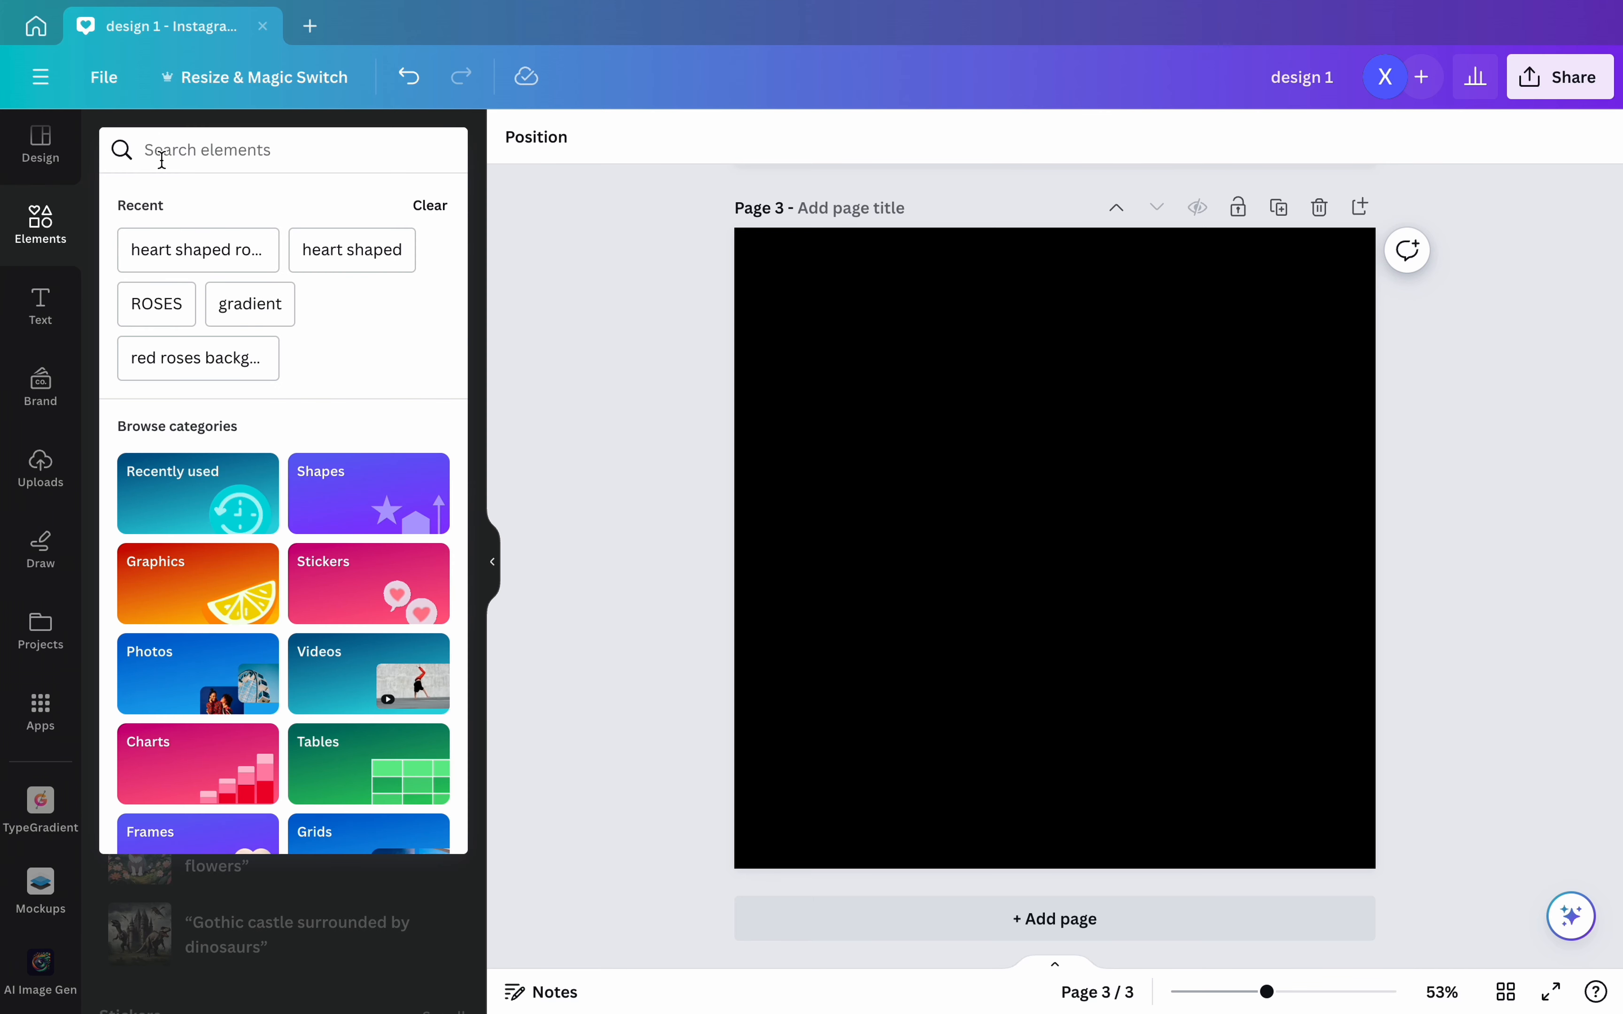
type("phone frame")
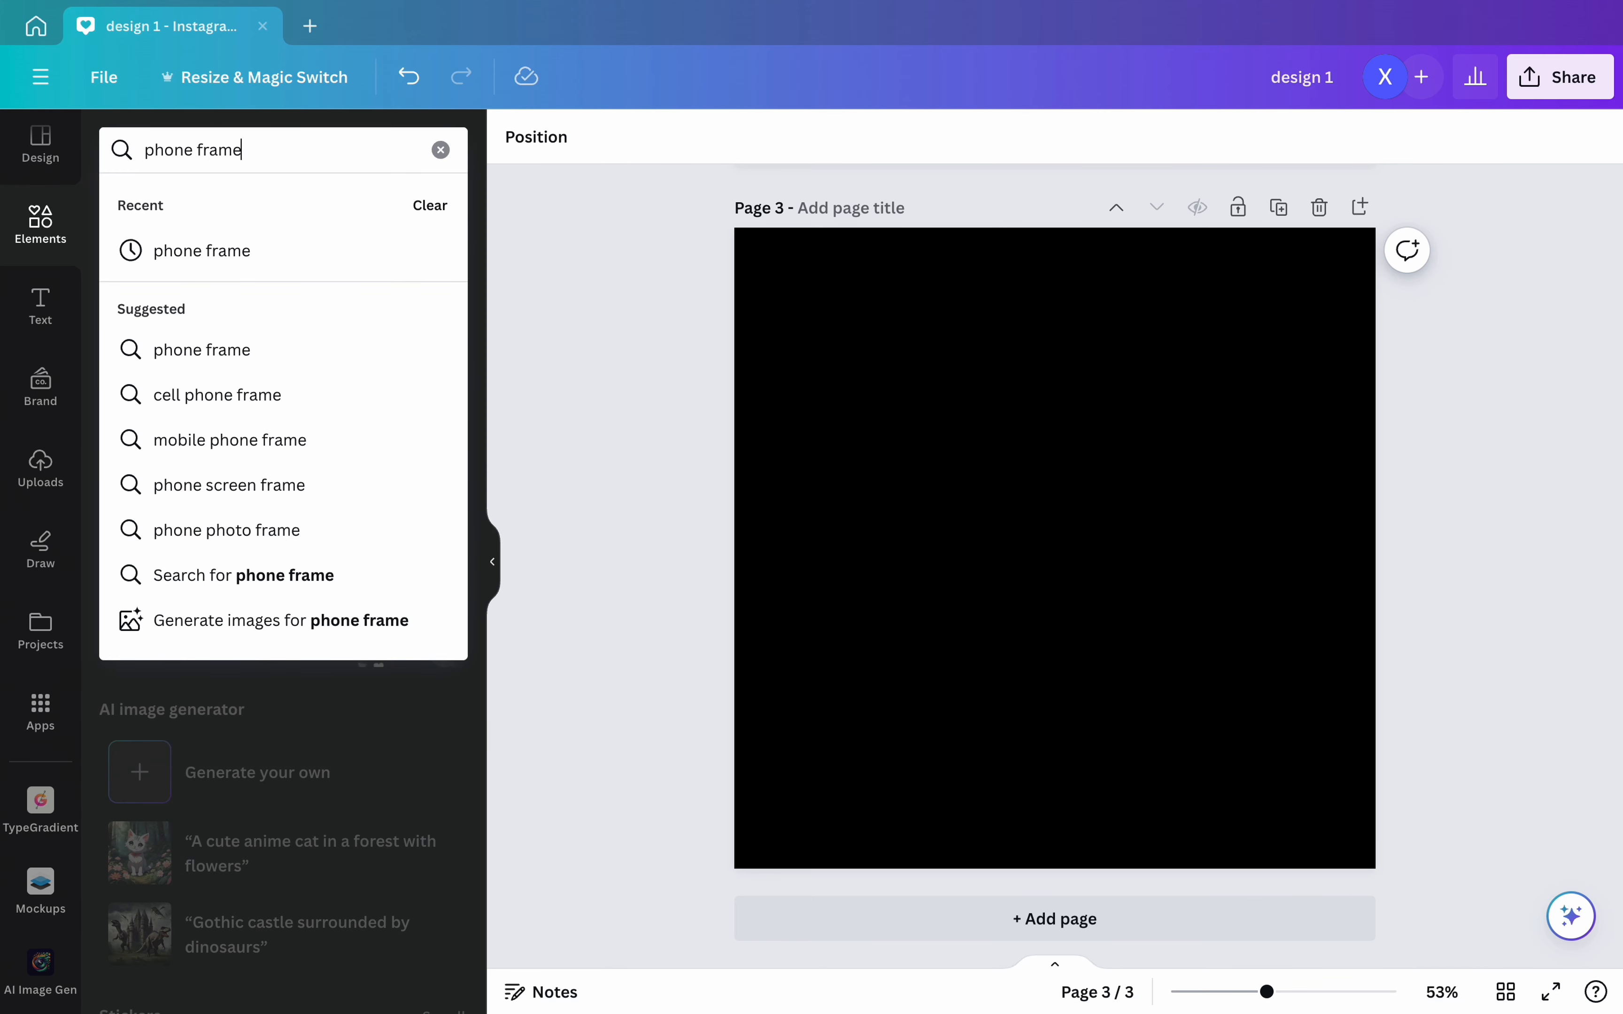
key("Return")
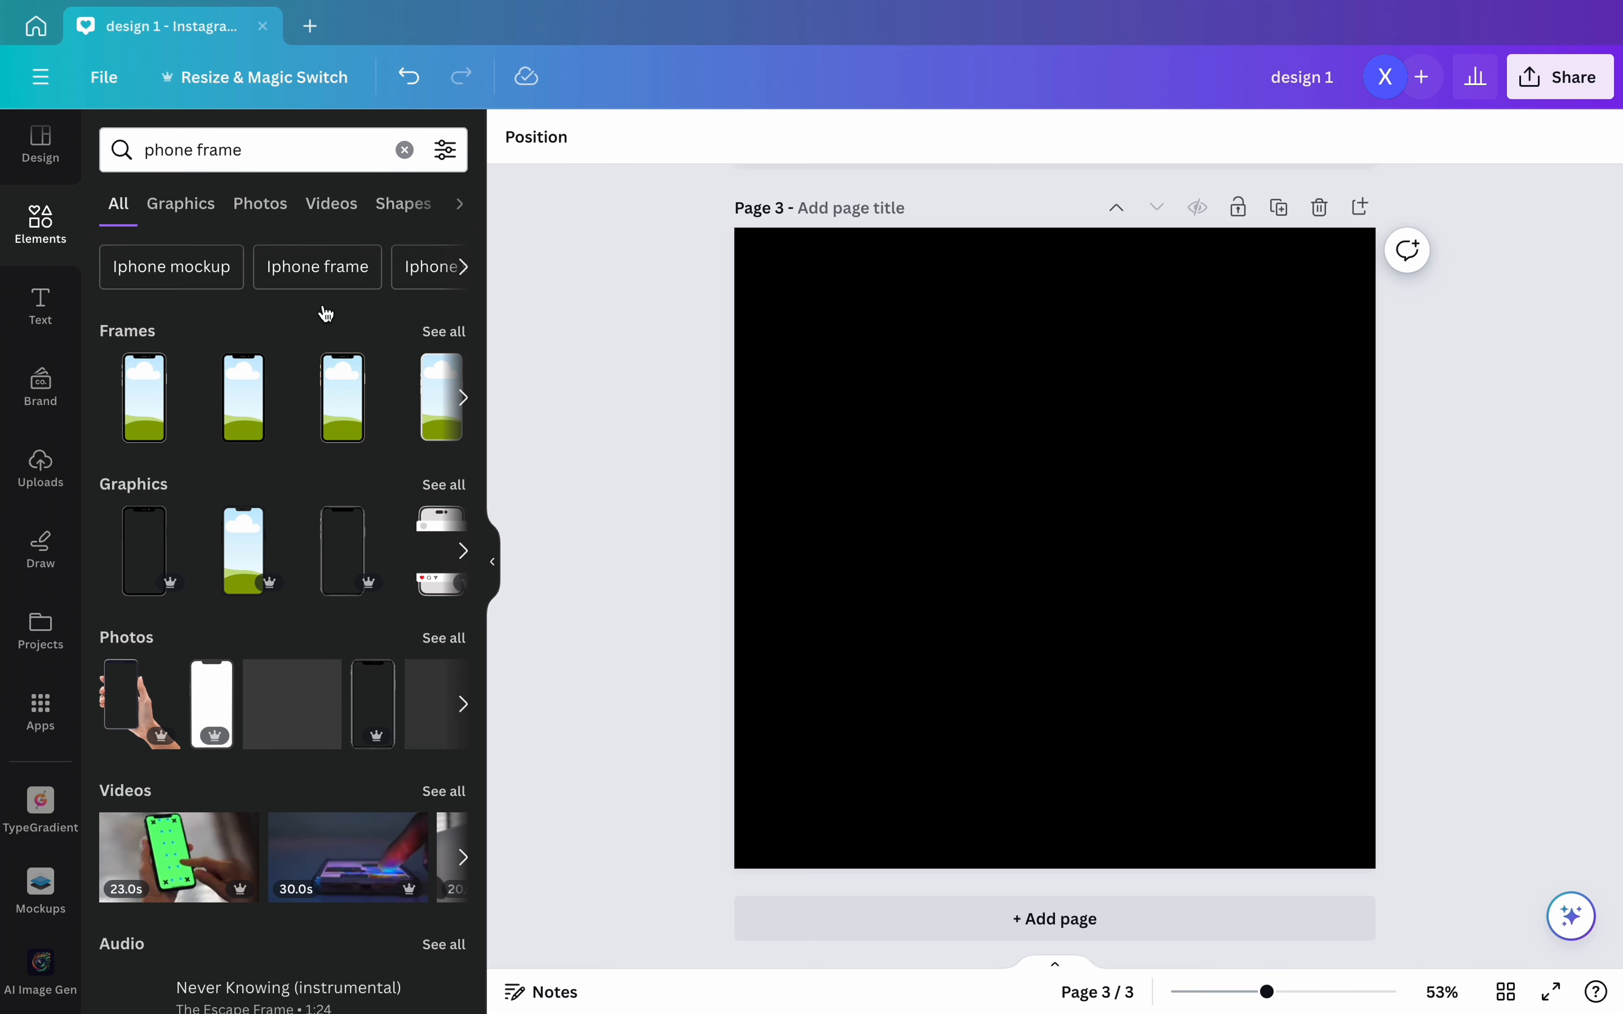
left_click(443, 332)
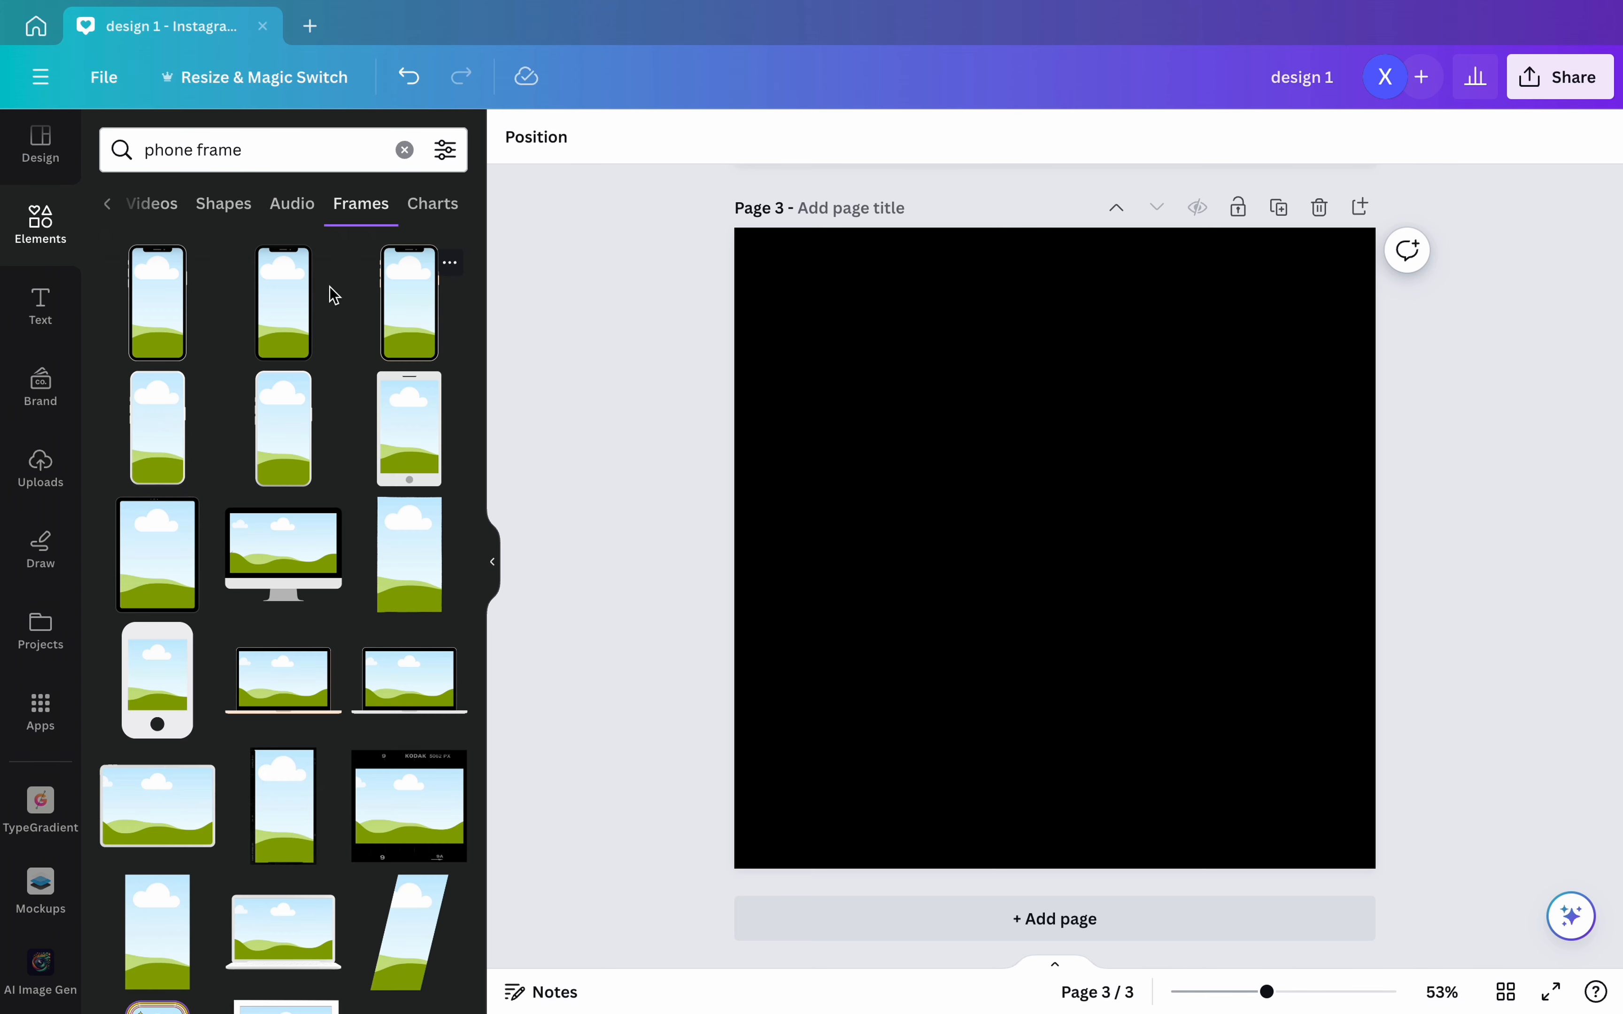
scroll(326, 939, "down", 9)
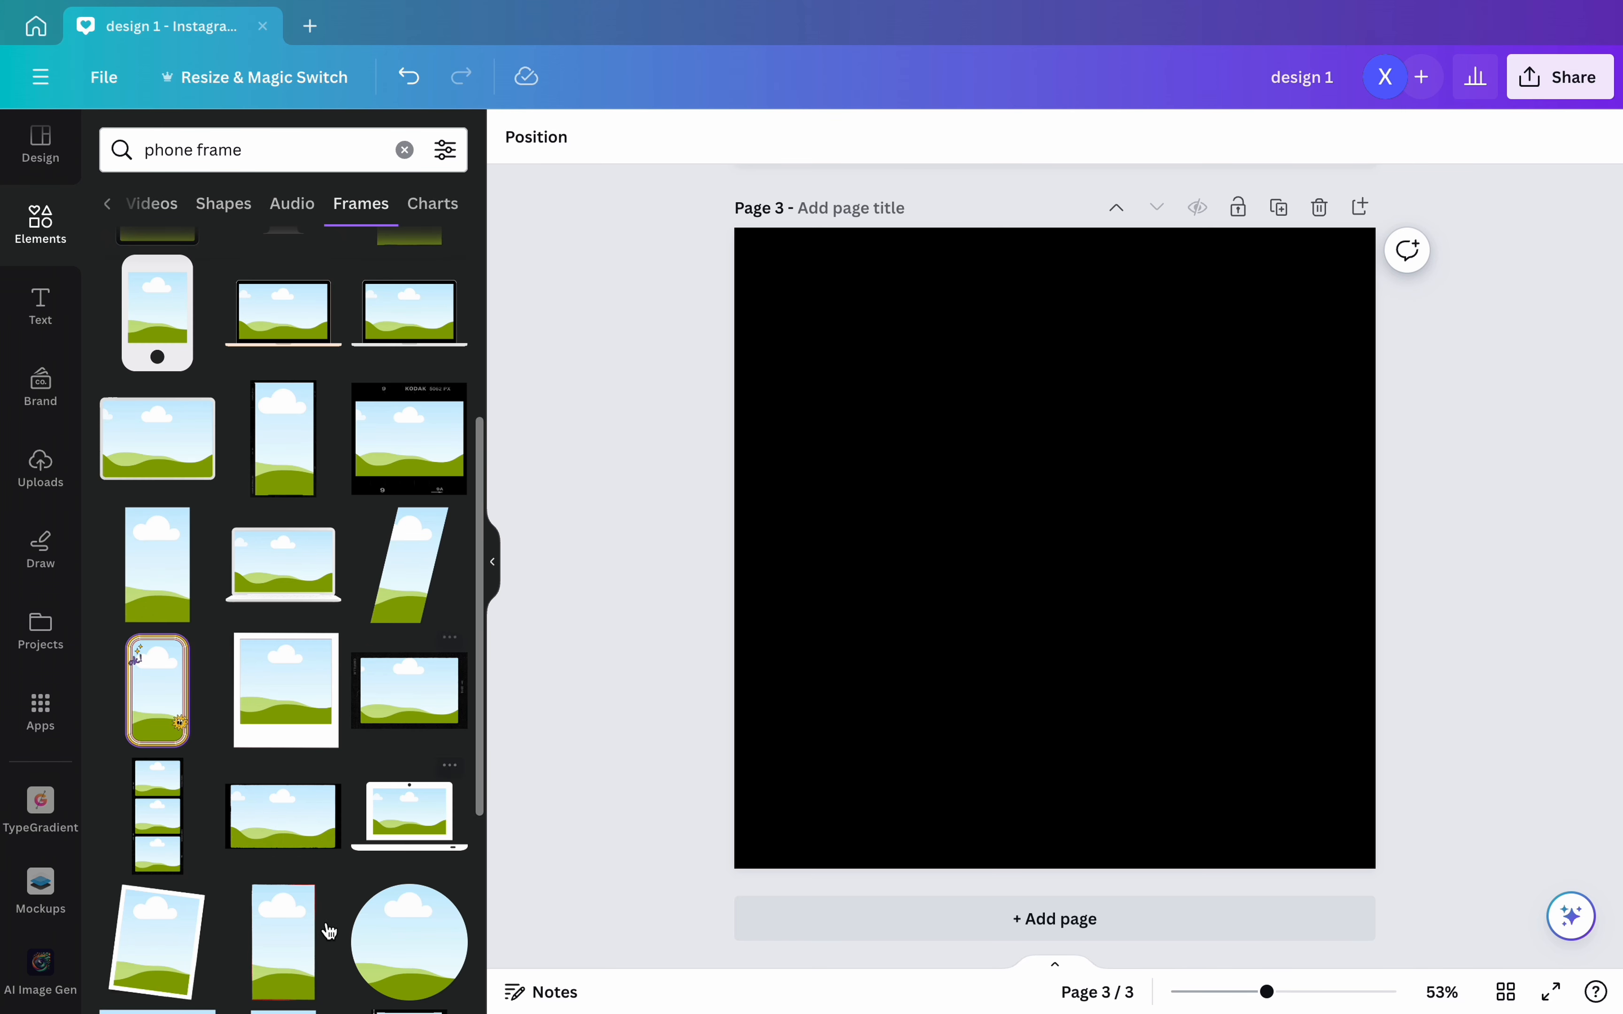
scroll(327, 942, "up", 10)
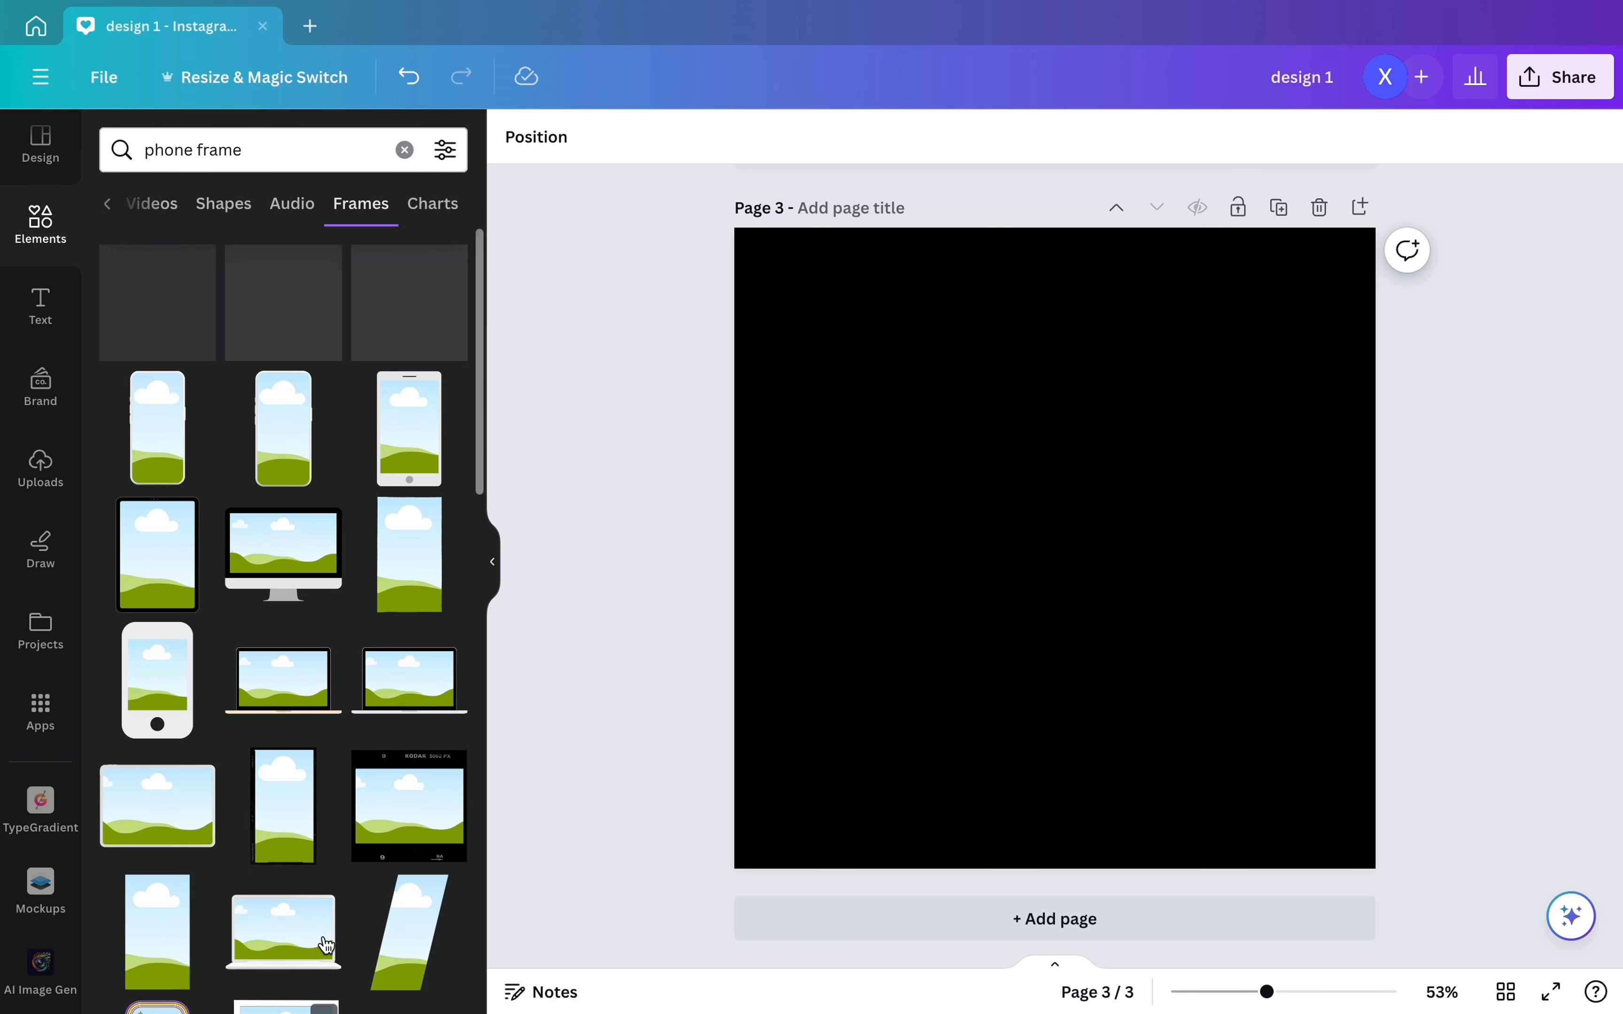
- Search the elements for "pink" and add the pink silk fabric photo to page 3
left_click(42, 223)
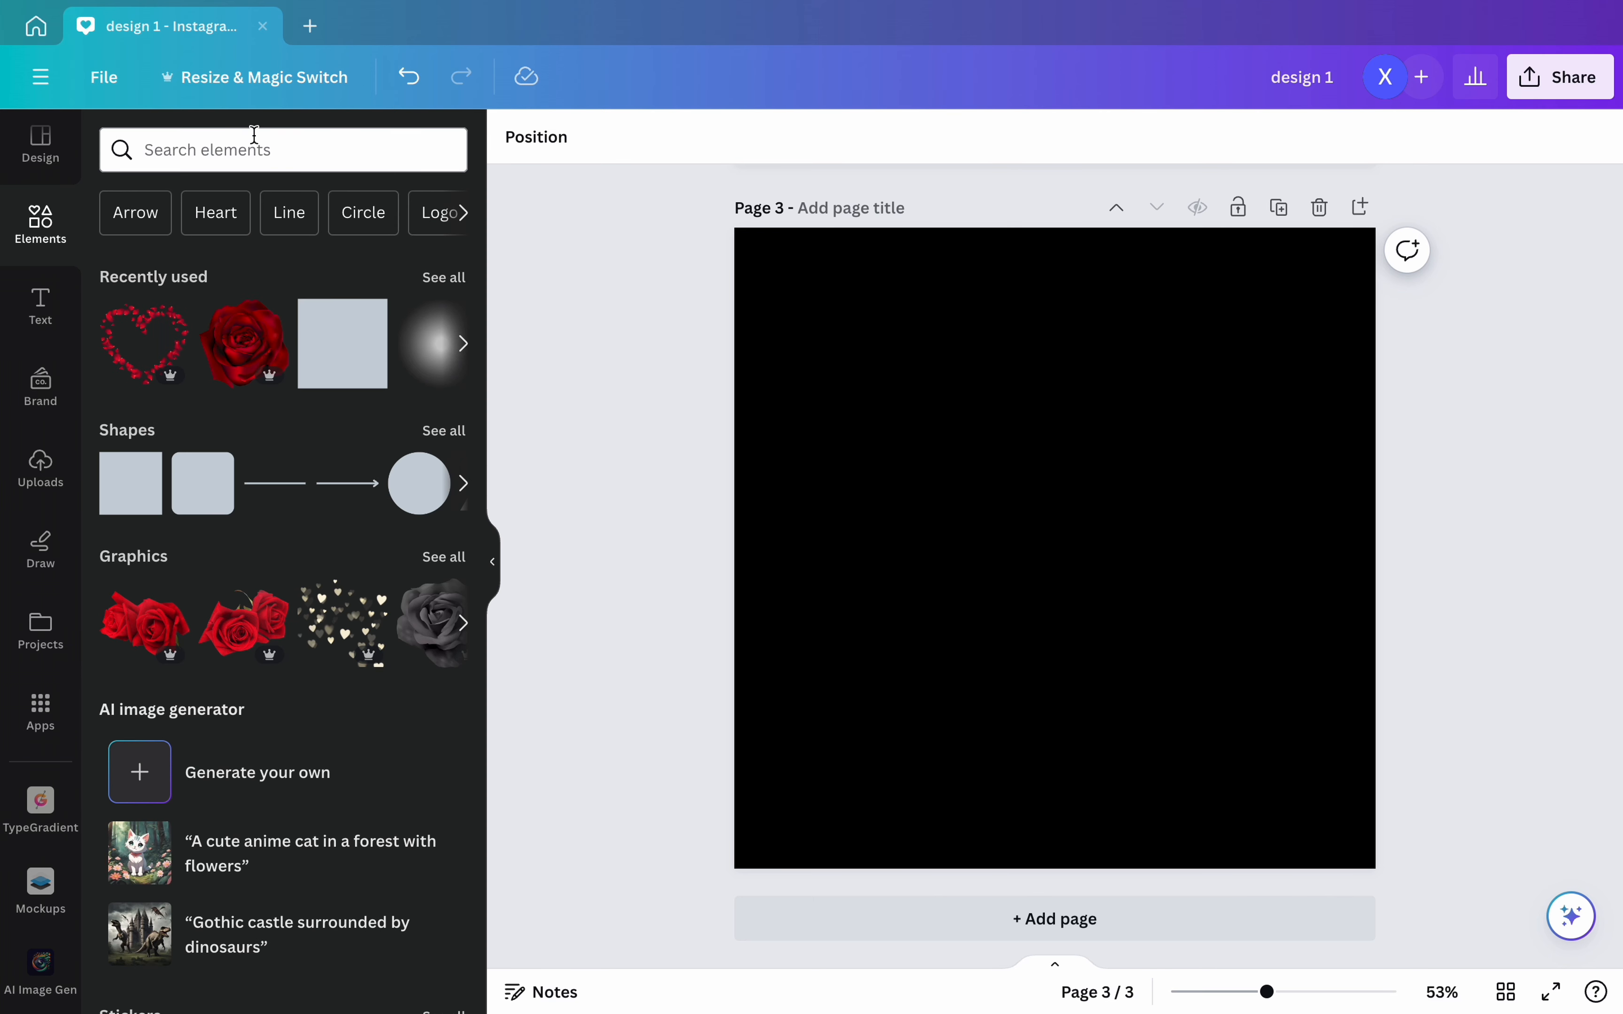
left_click(261, 163)
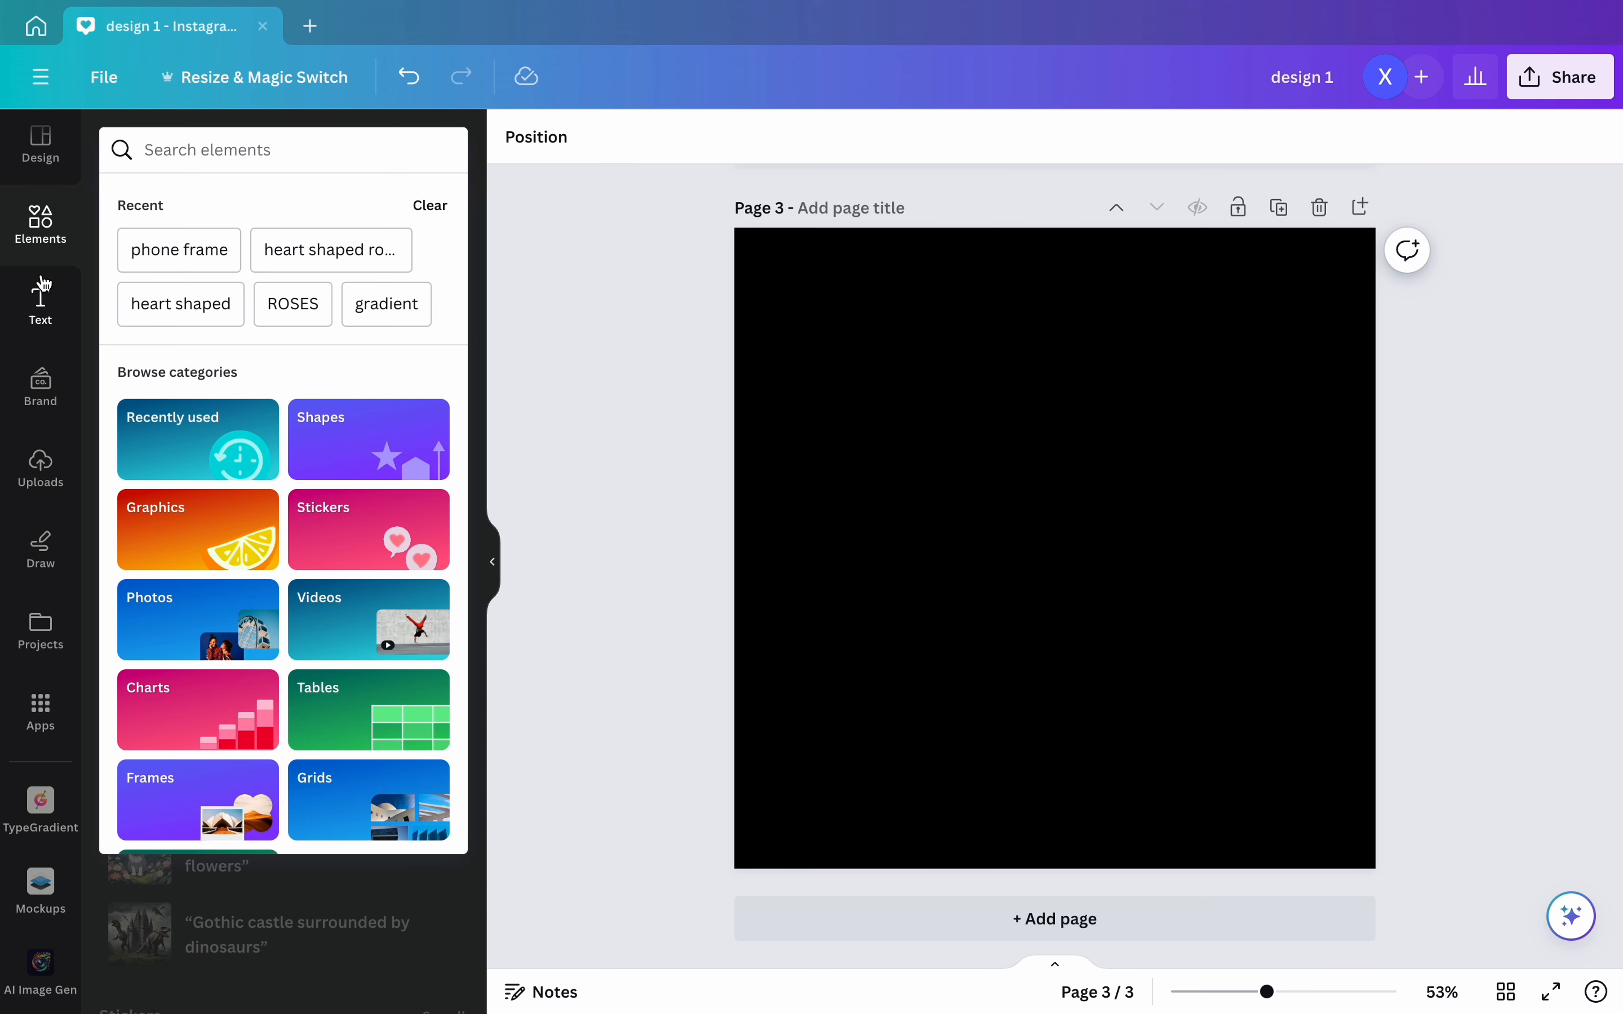
left_click(851, 442)
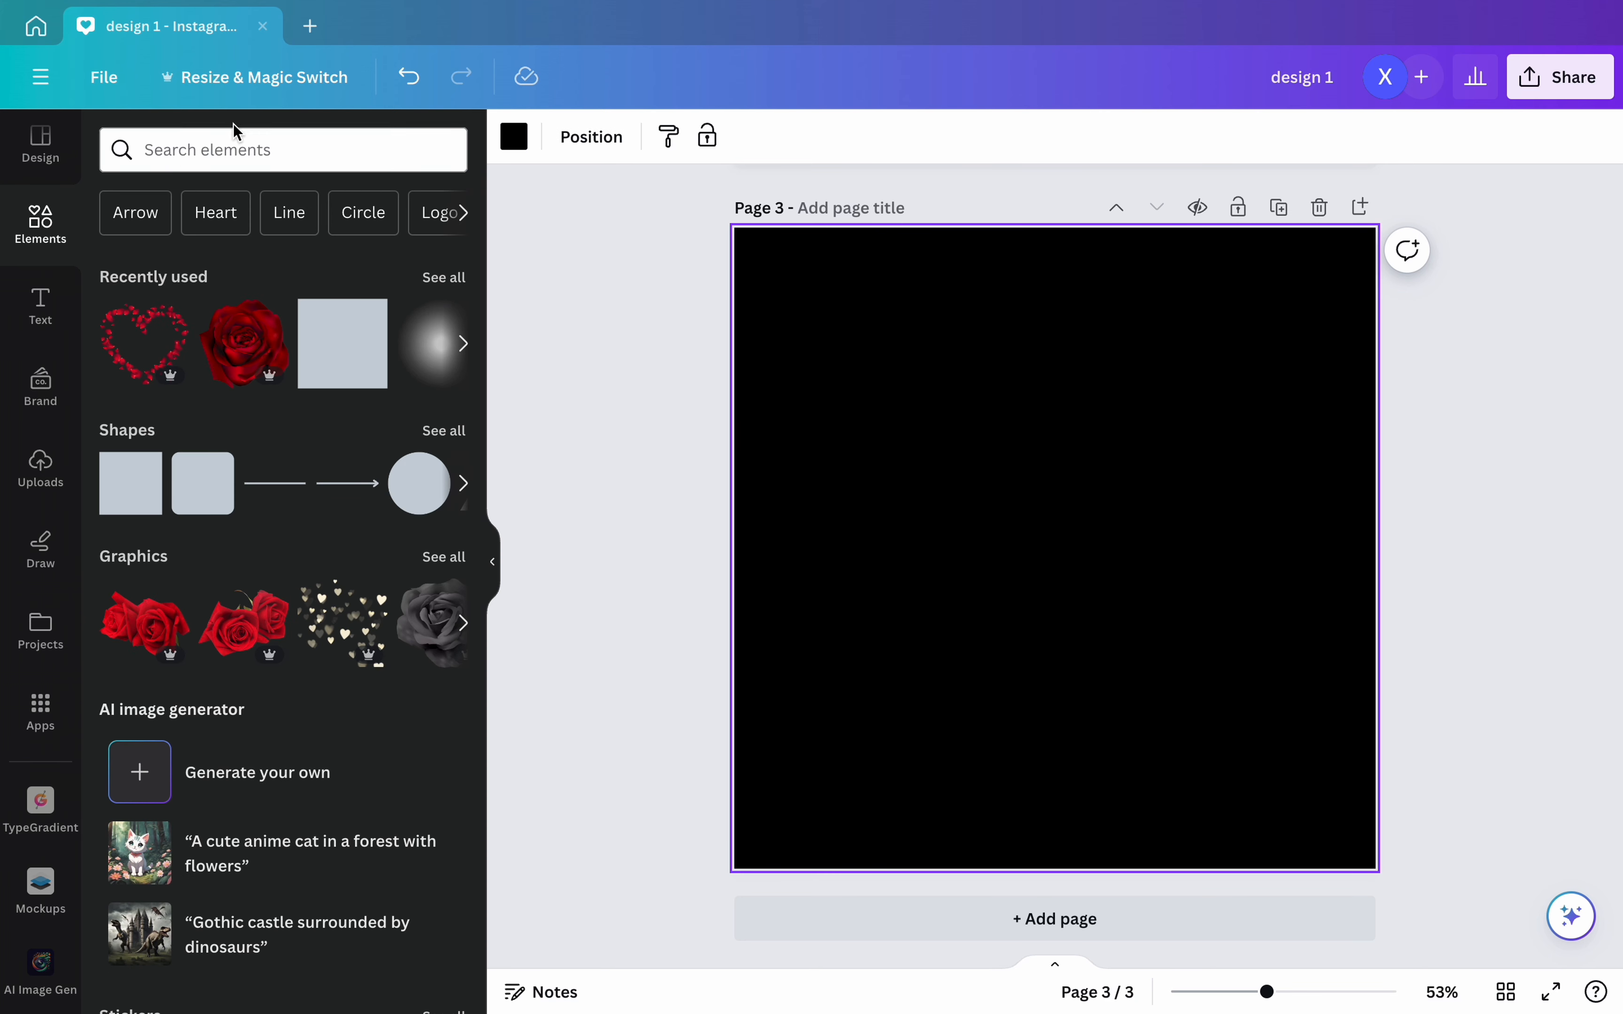
left_click(252, 149)
type("pink")
key("Return")
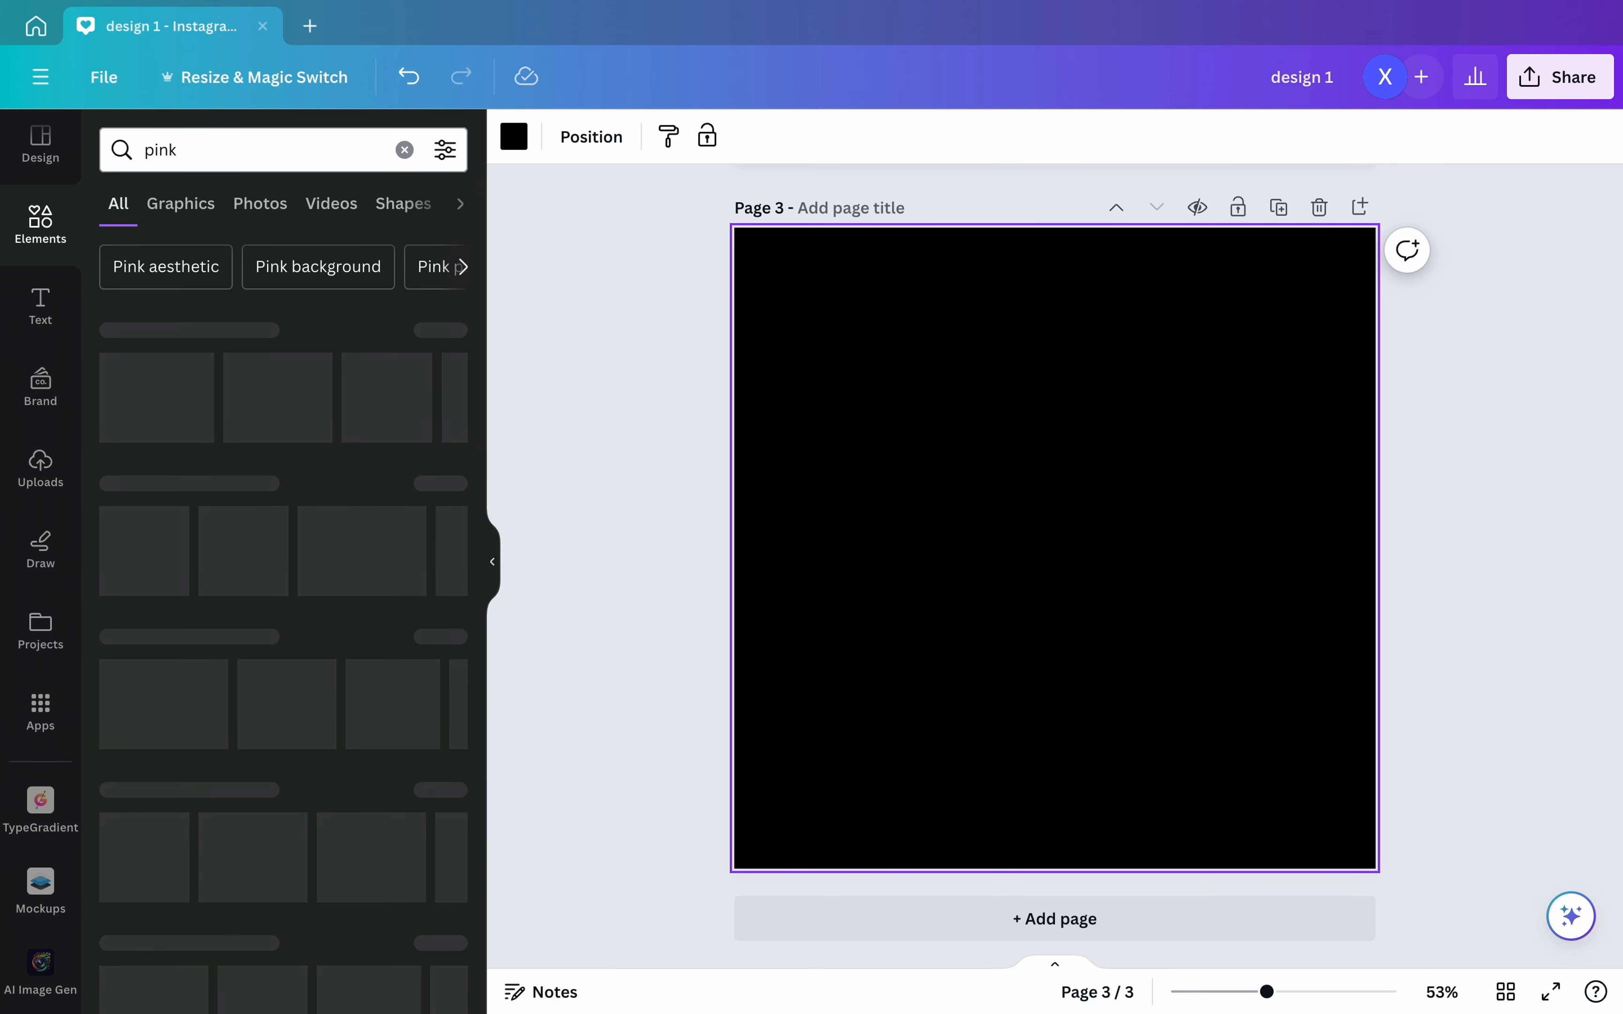
scroll(245, 607, "down", 1)
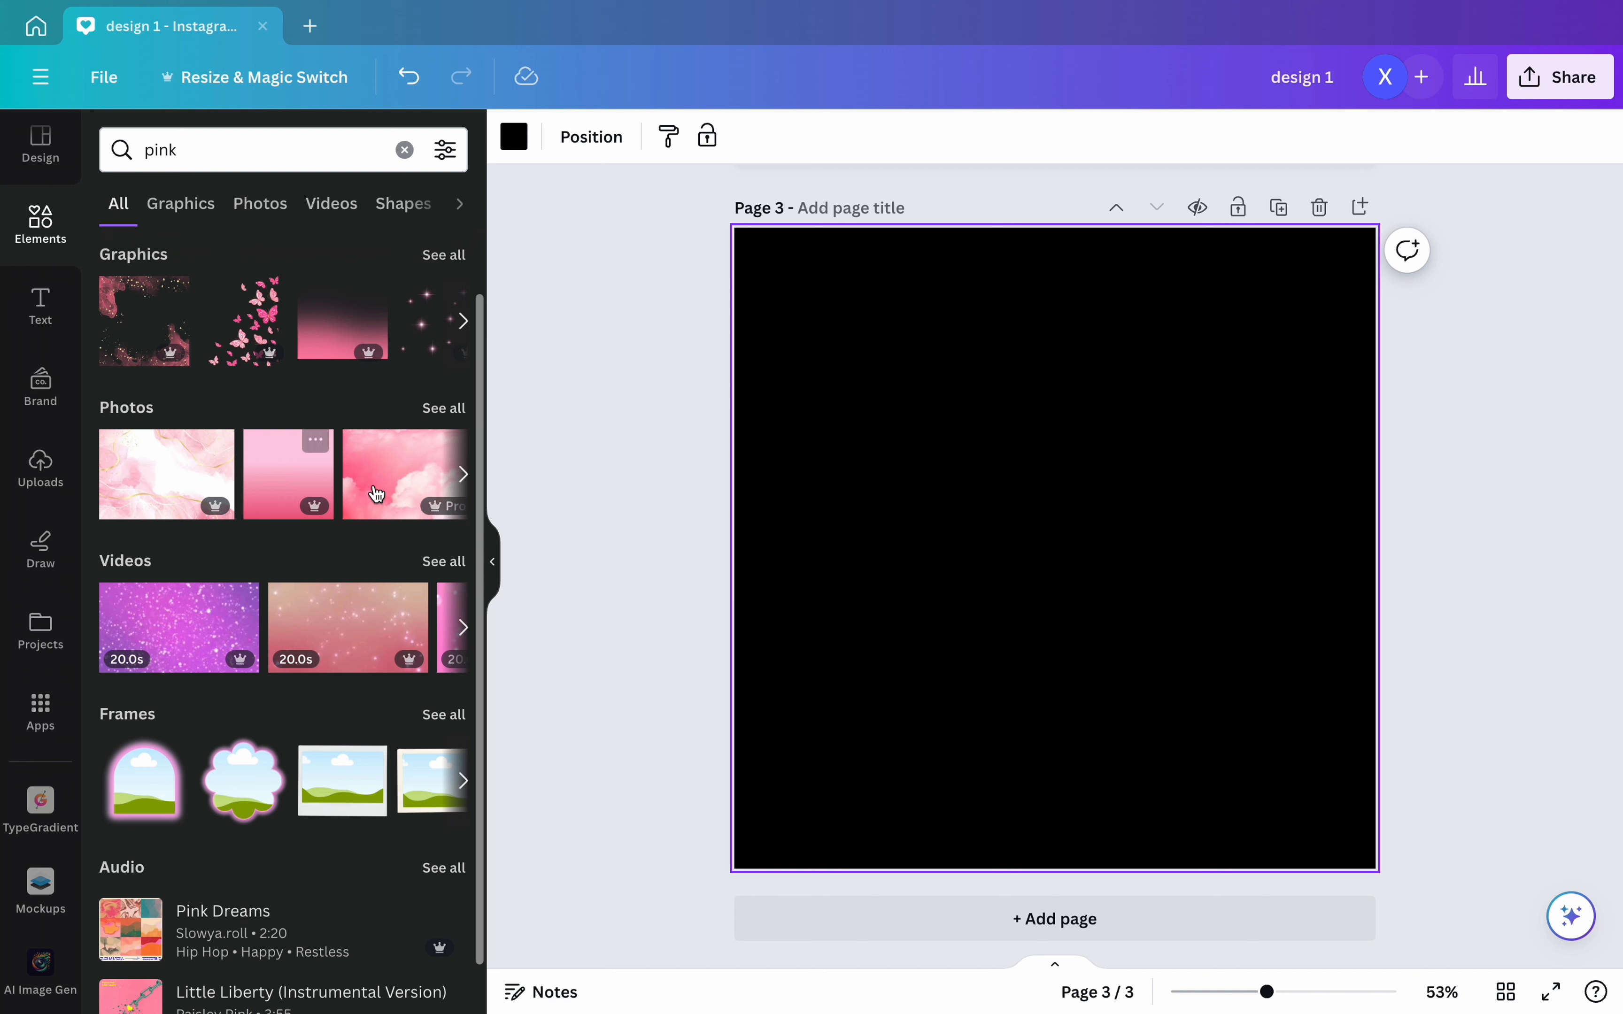
left_click(464, 474)
left_click(464, 474)
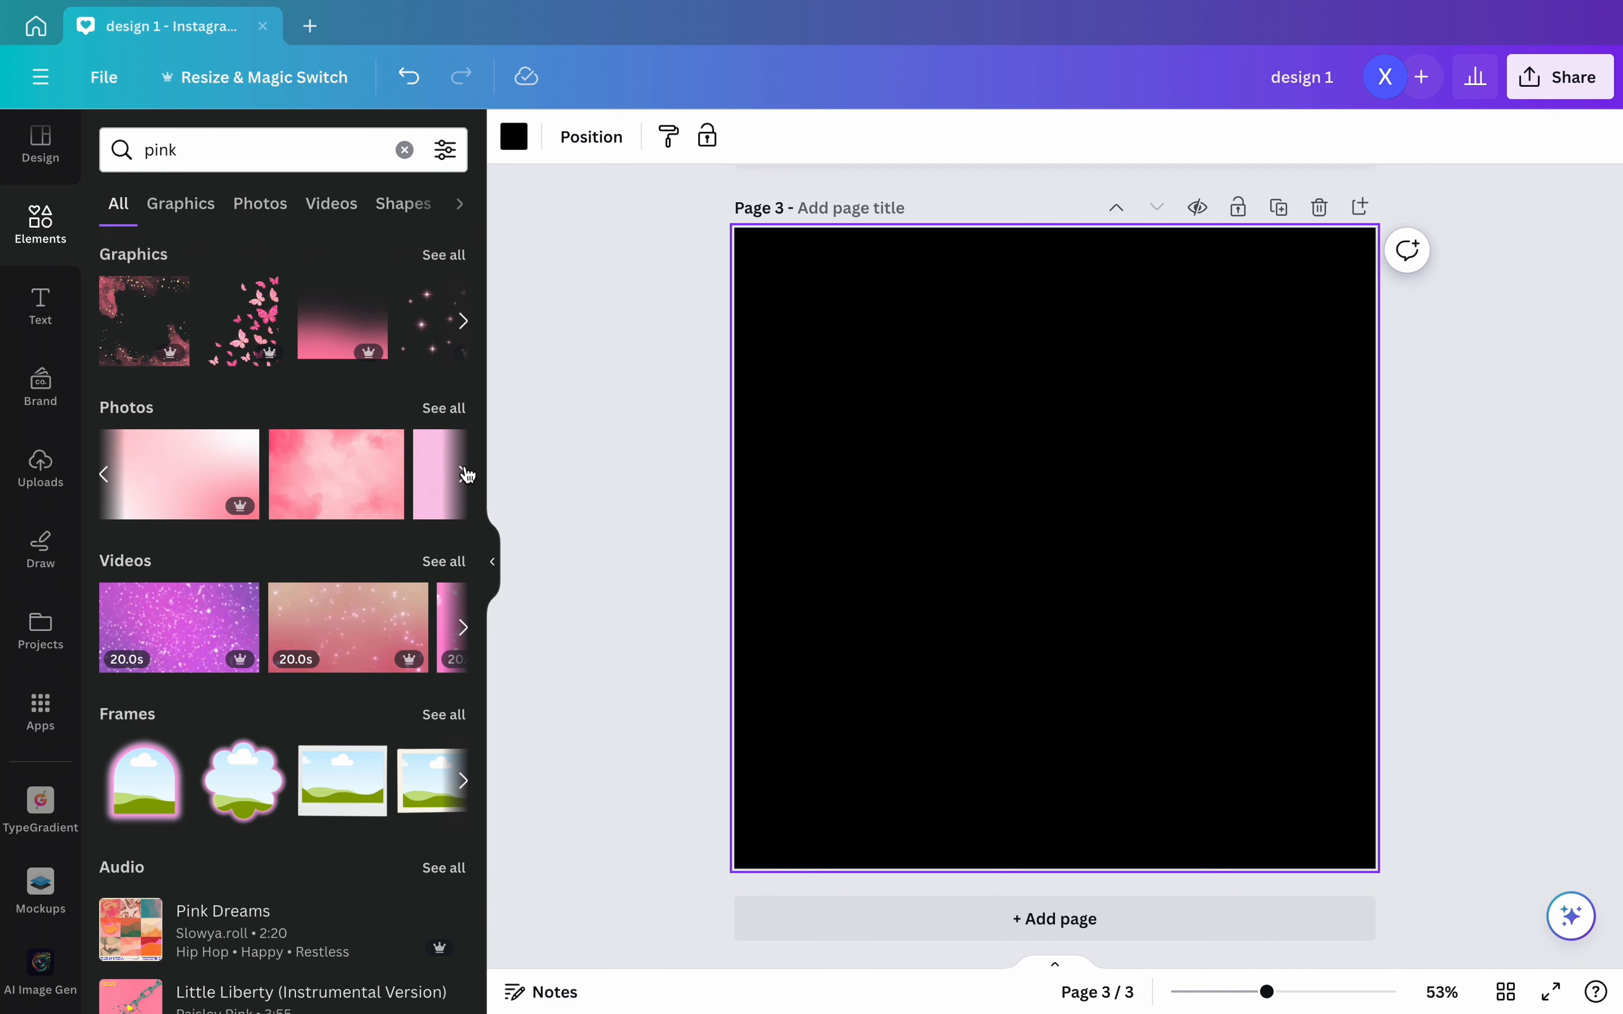
left_click(104, 474)
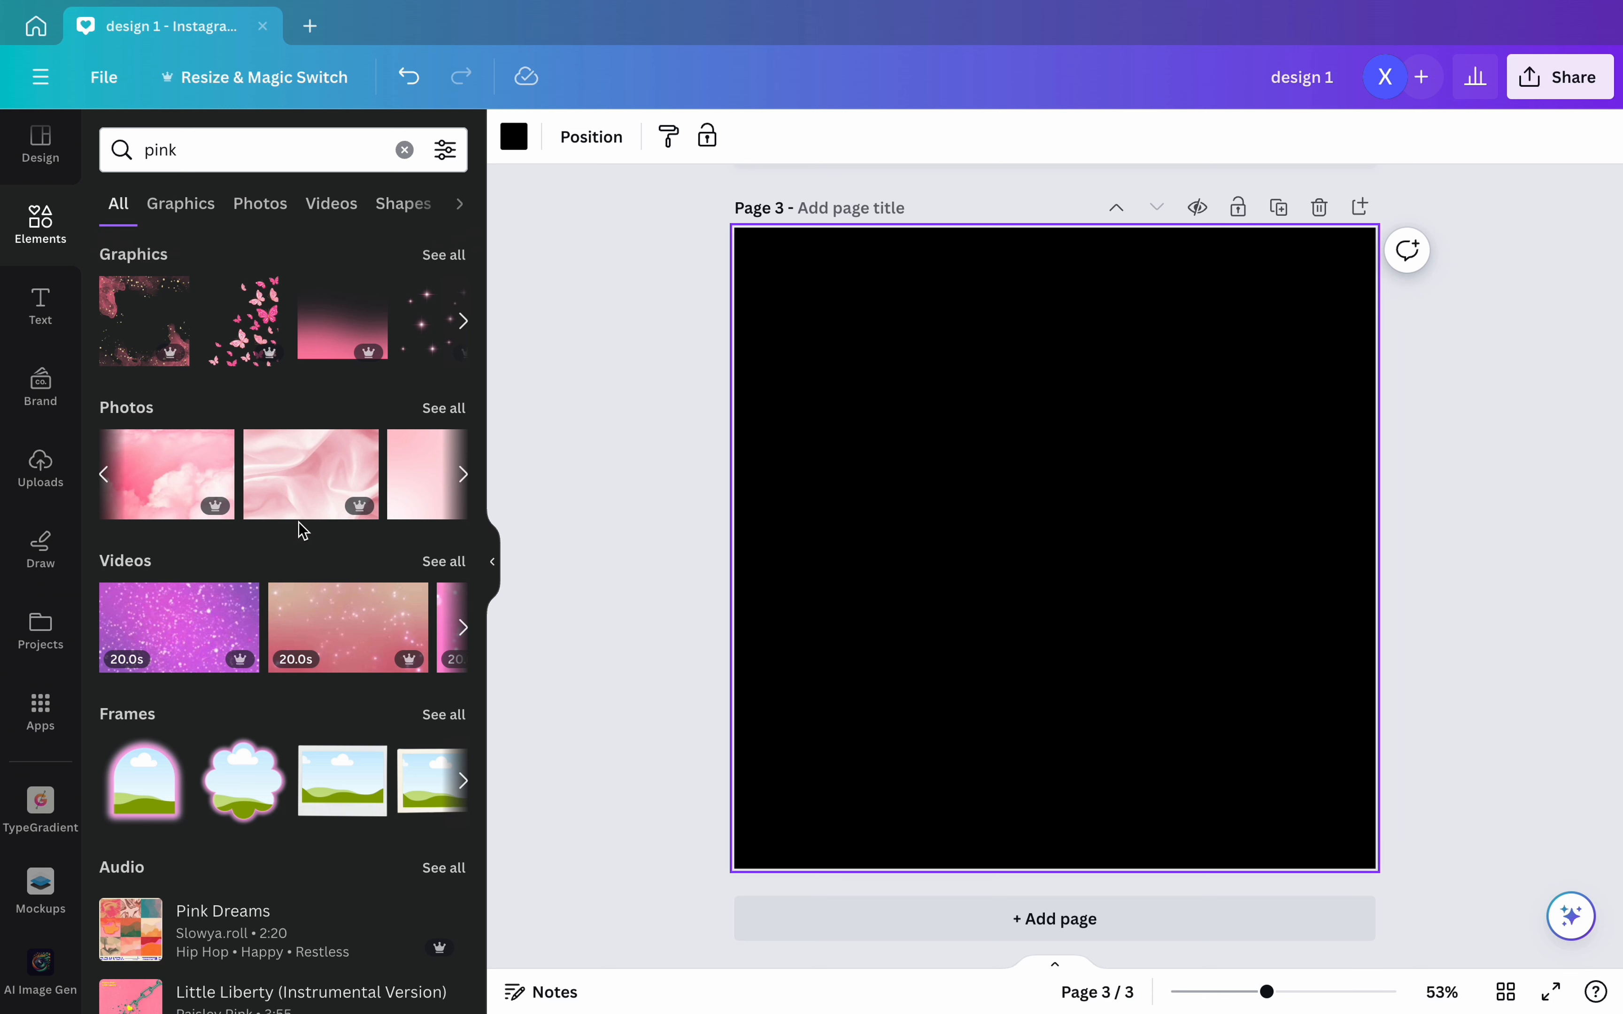
left_click(292, 500)
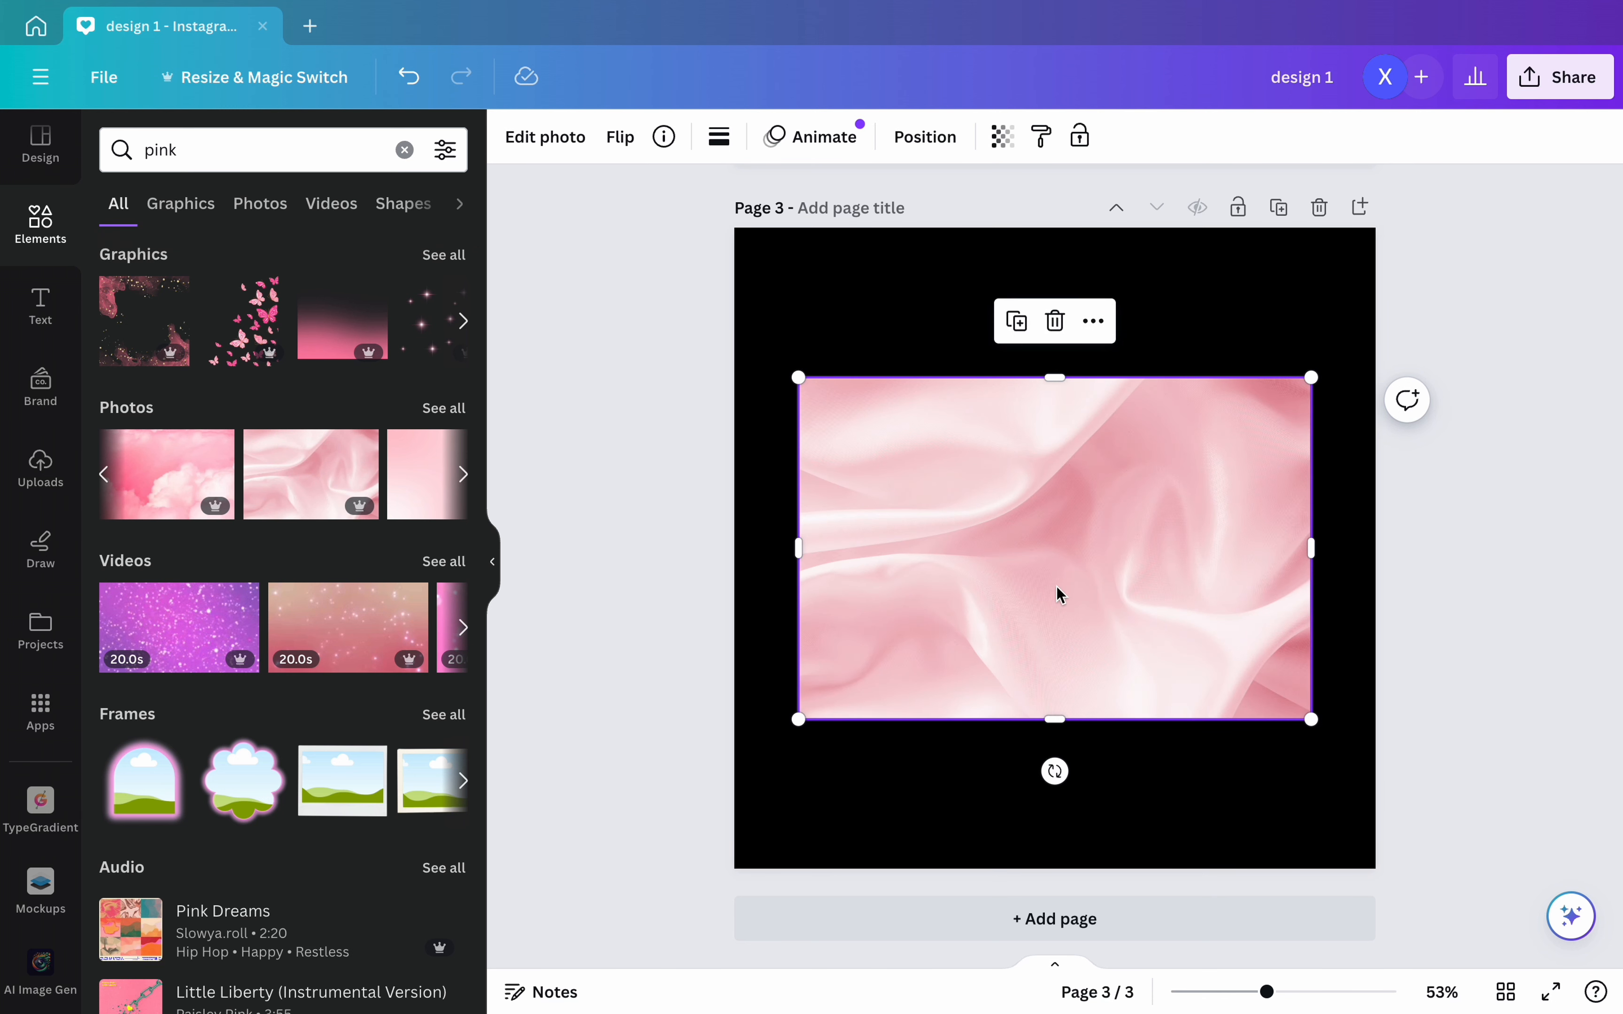
- Align the silk photo with the left edge of page 3 and enlarge it to cover the whole page
left_click_drag(1036, 520, 978, 347)
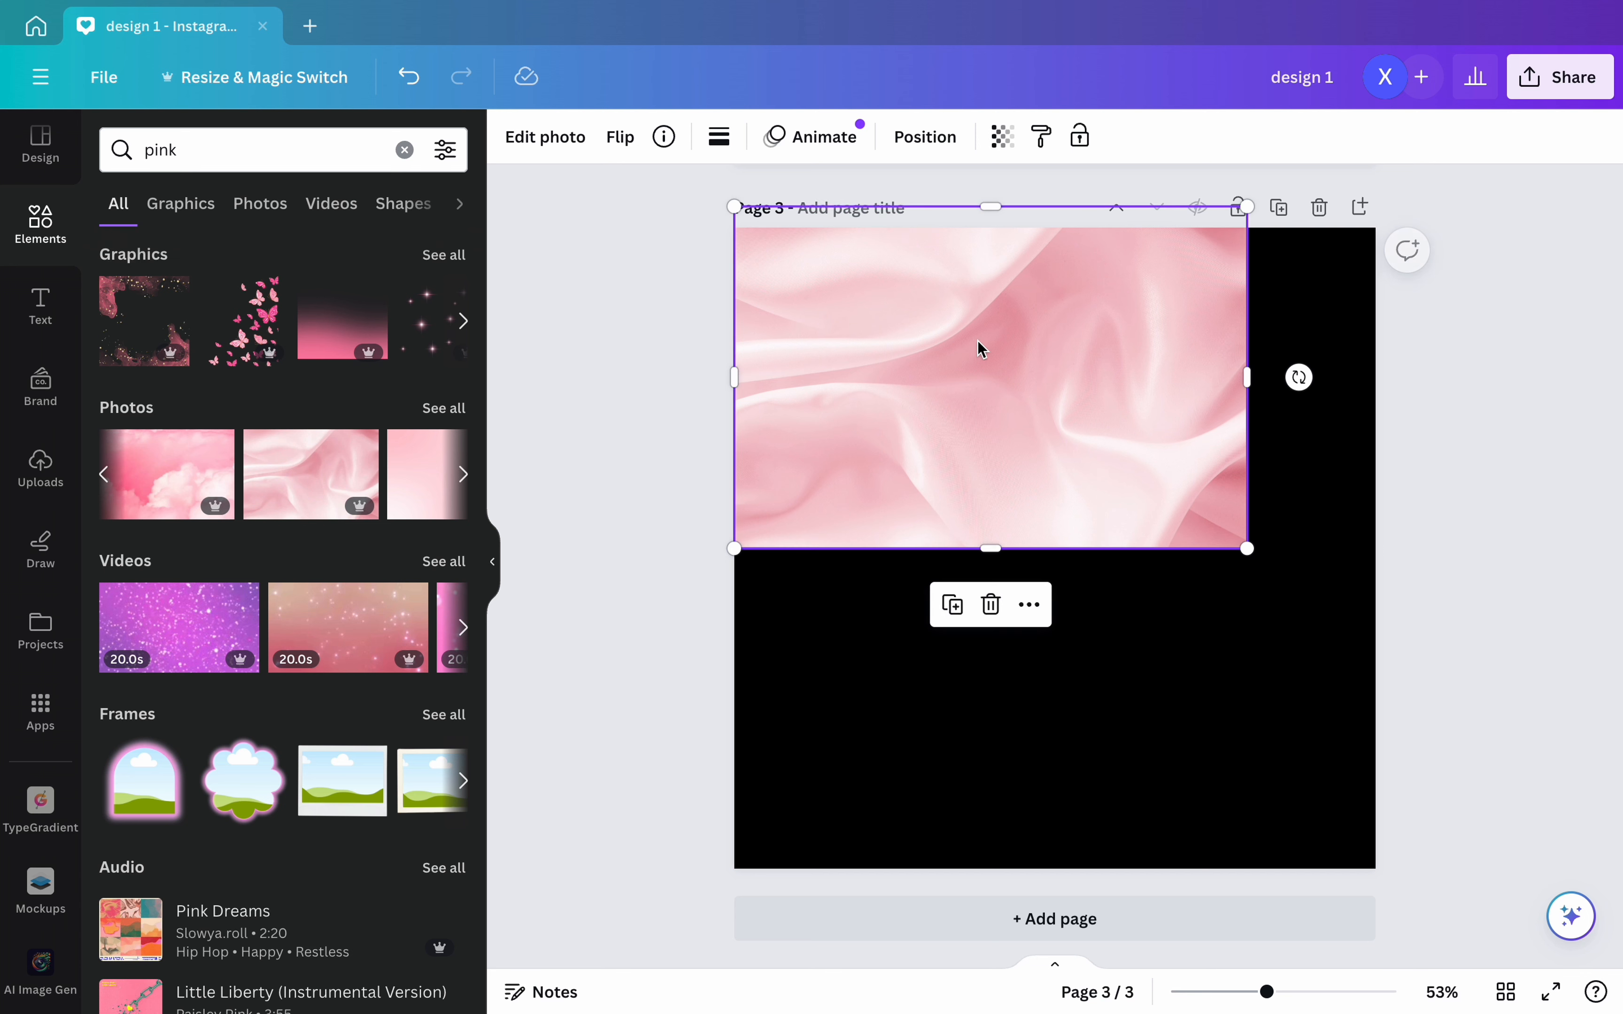
left_click_drag(1249, 549, 1411, 658)
left_click_drag(1078, 680, 1081, 870)
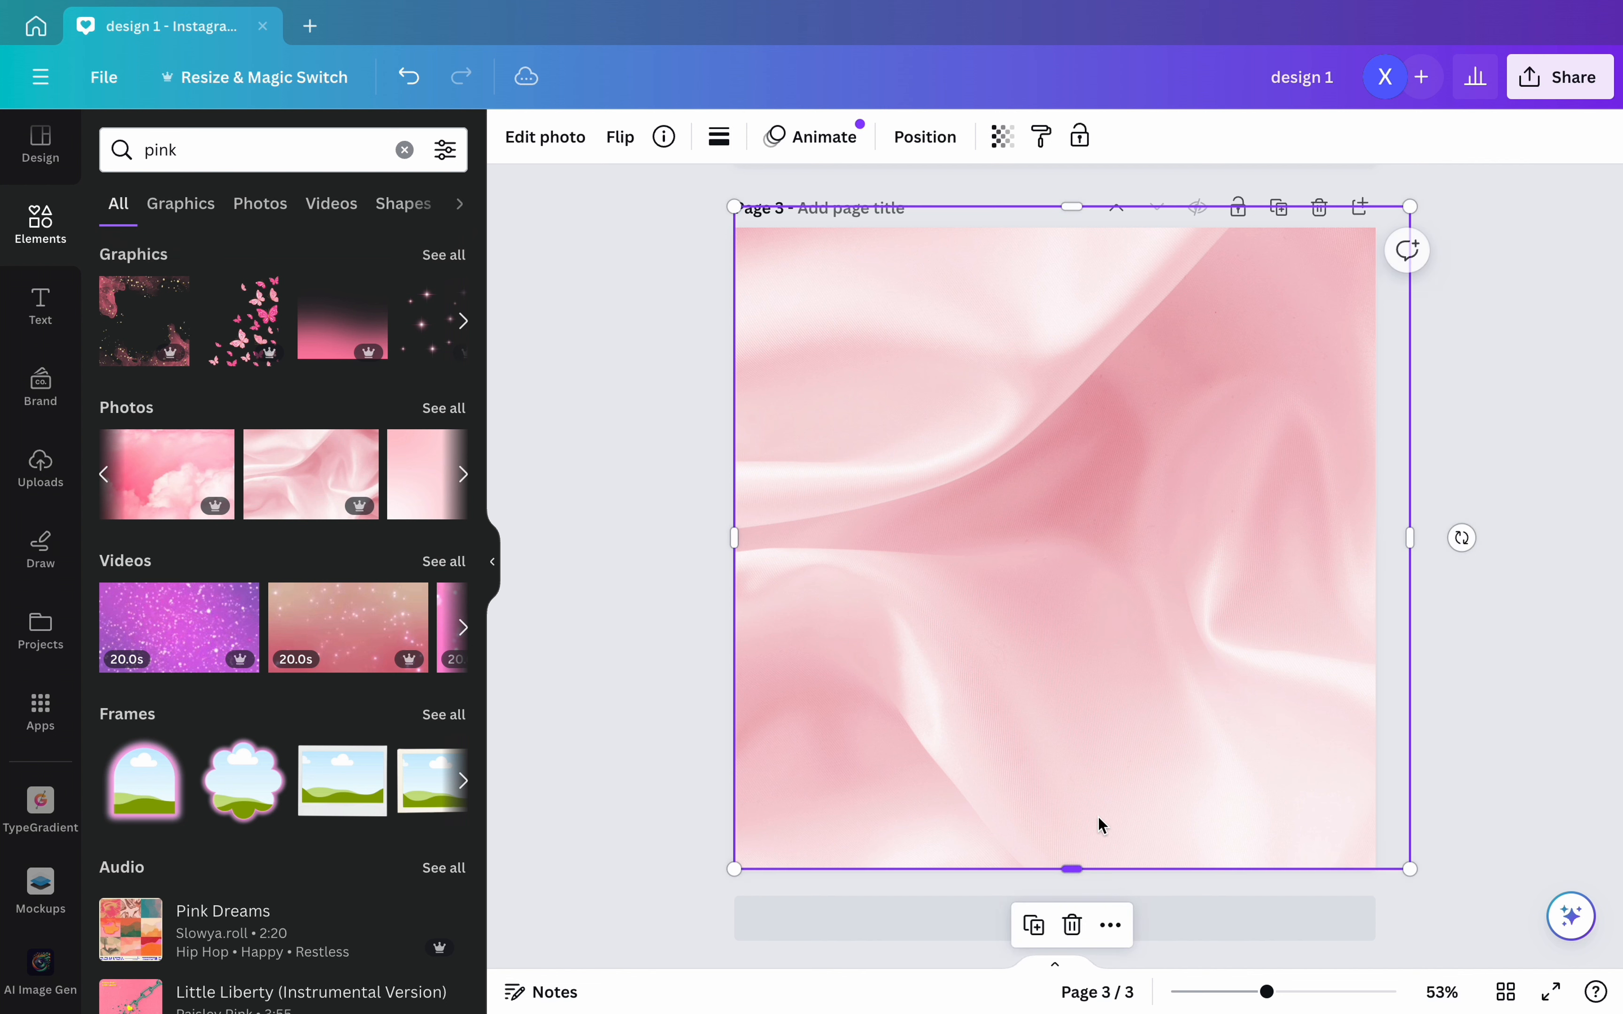
- Crop the silk photo to the right and upper edges of page 3 and set its transparency to 73
left_click_drag(1402, 537, 1375, 537)
left_click_drag(1060, 211, 1055, 228)
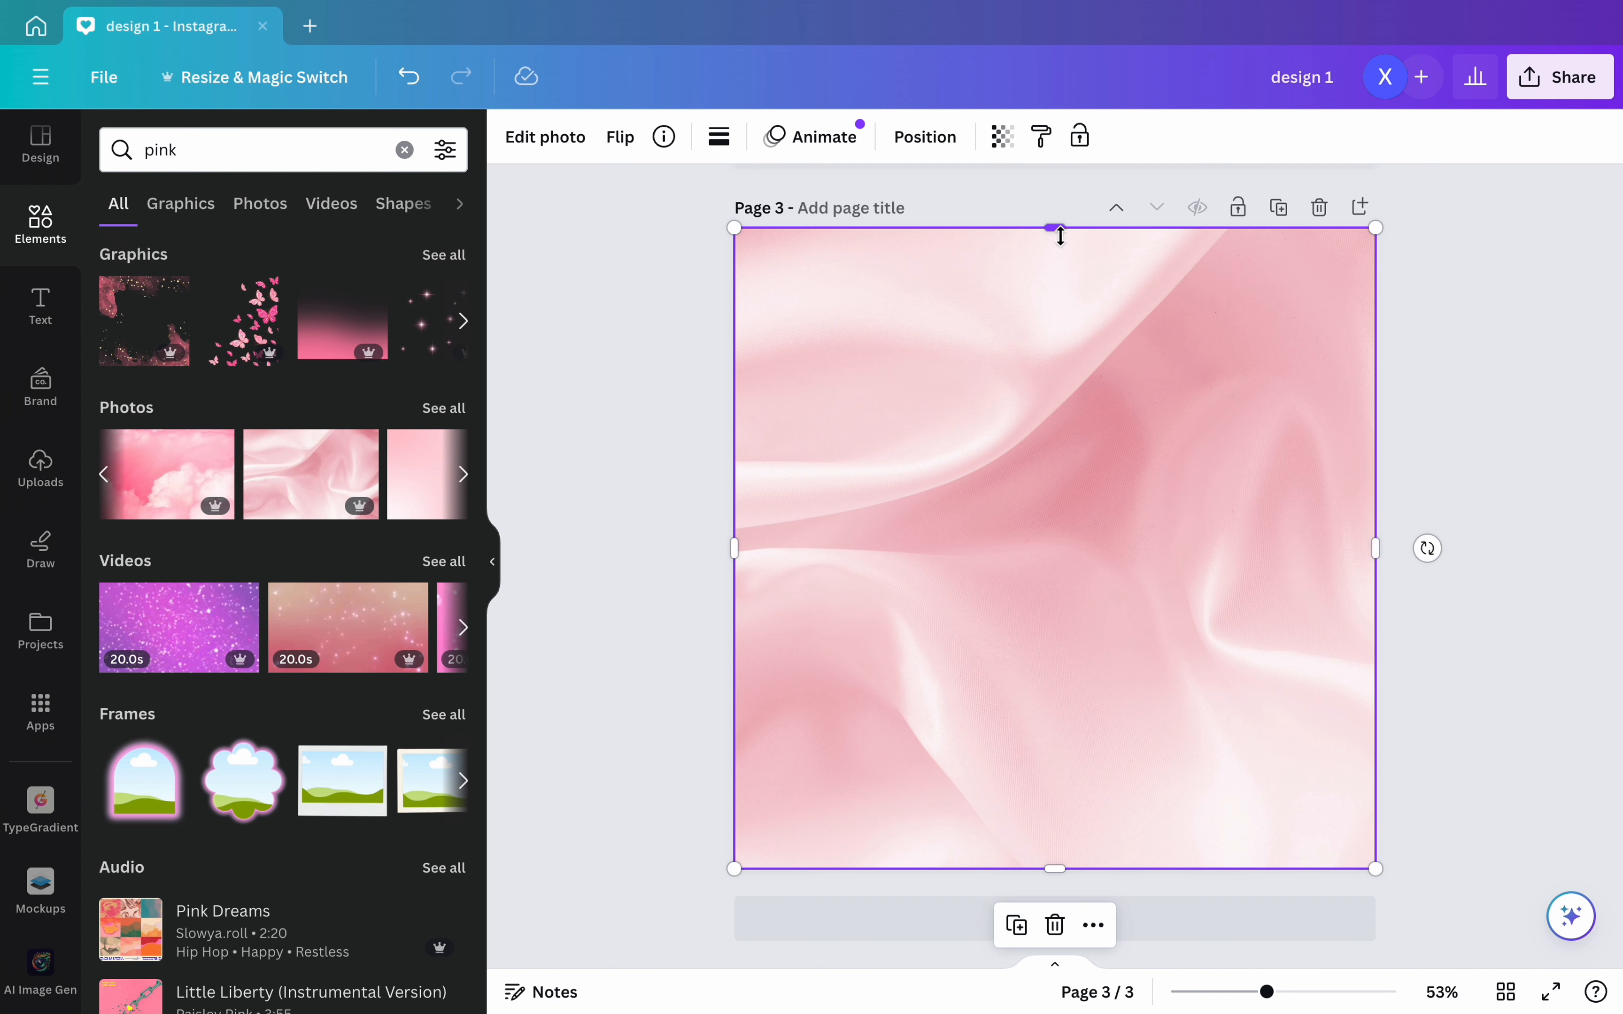
left_click(1000, 139)
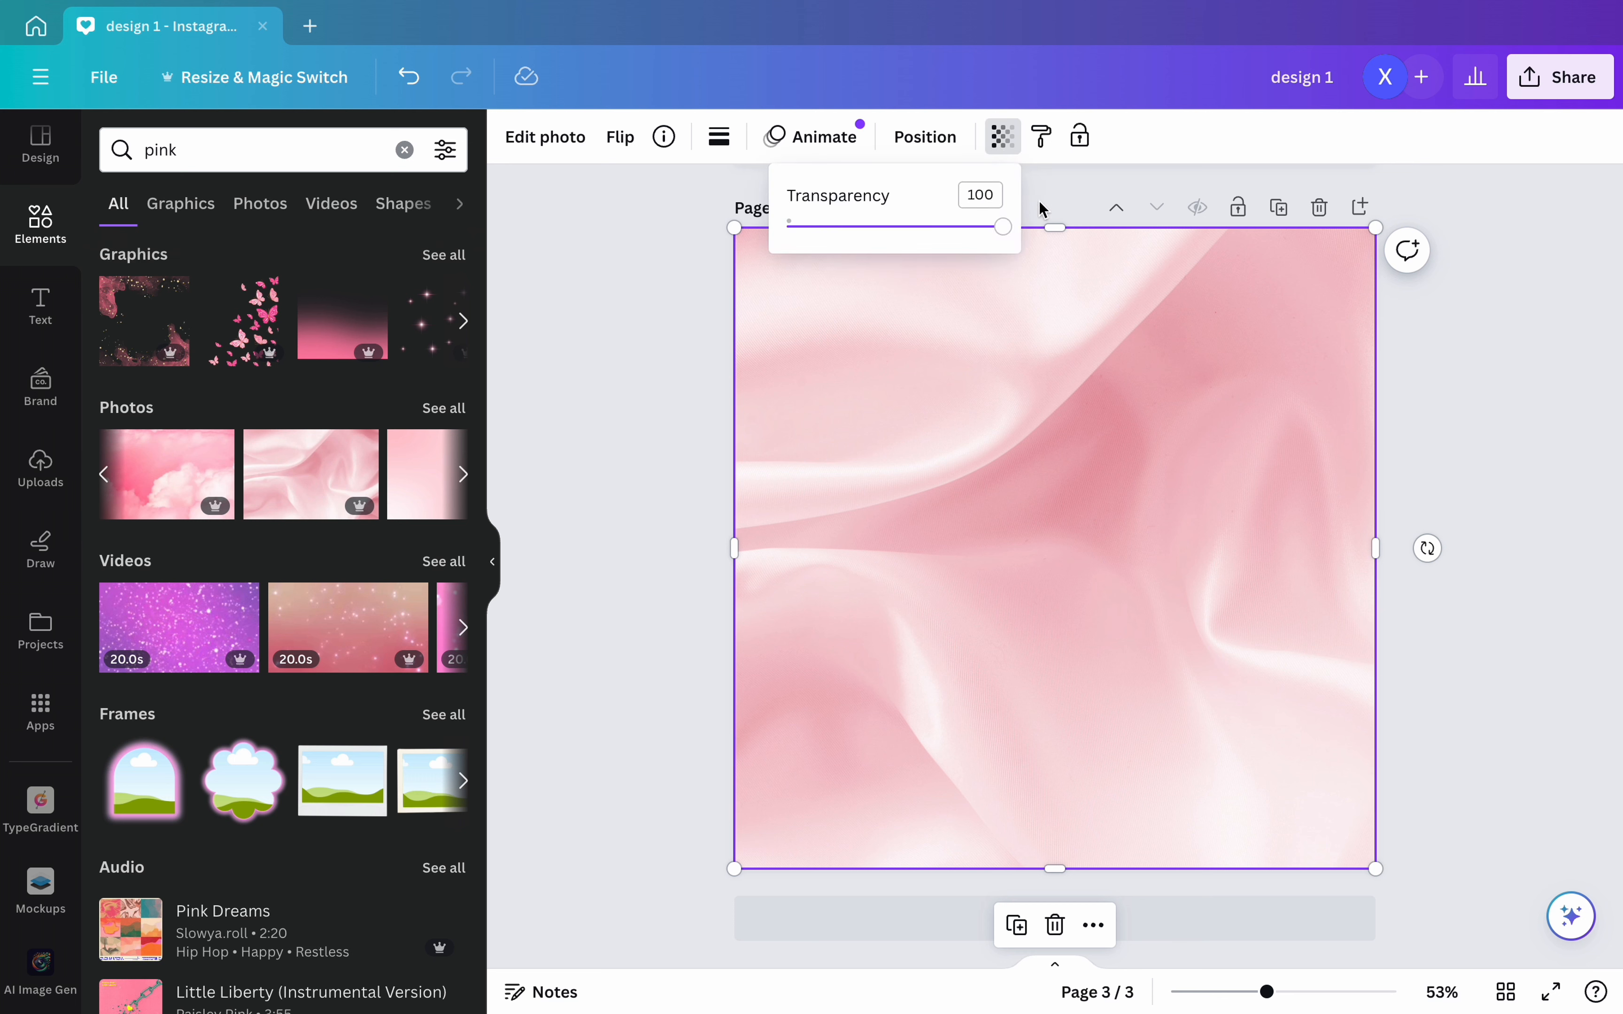
left_click_drag(1001, 236, 948, 241)
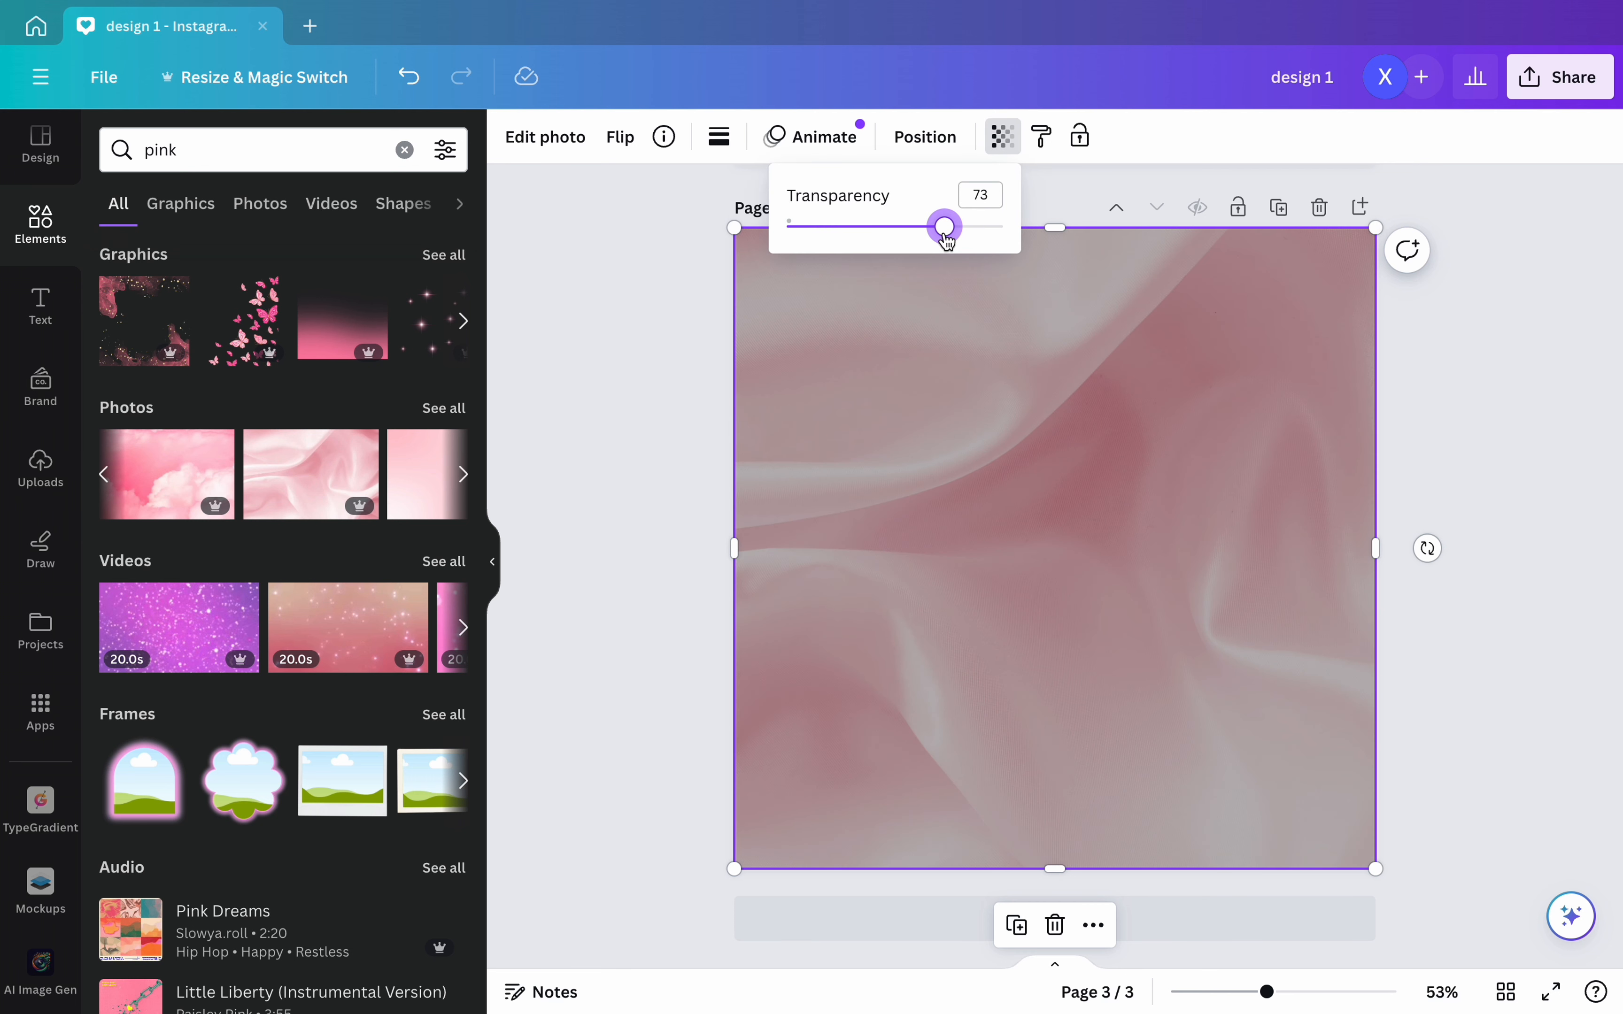
left_click(1472, 373)
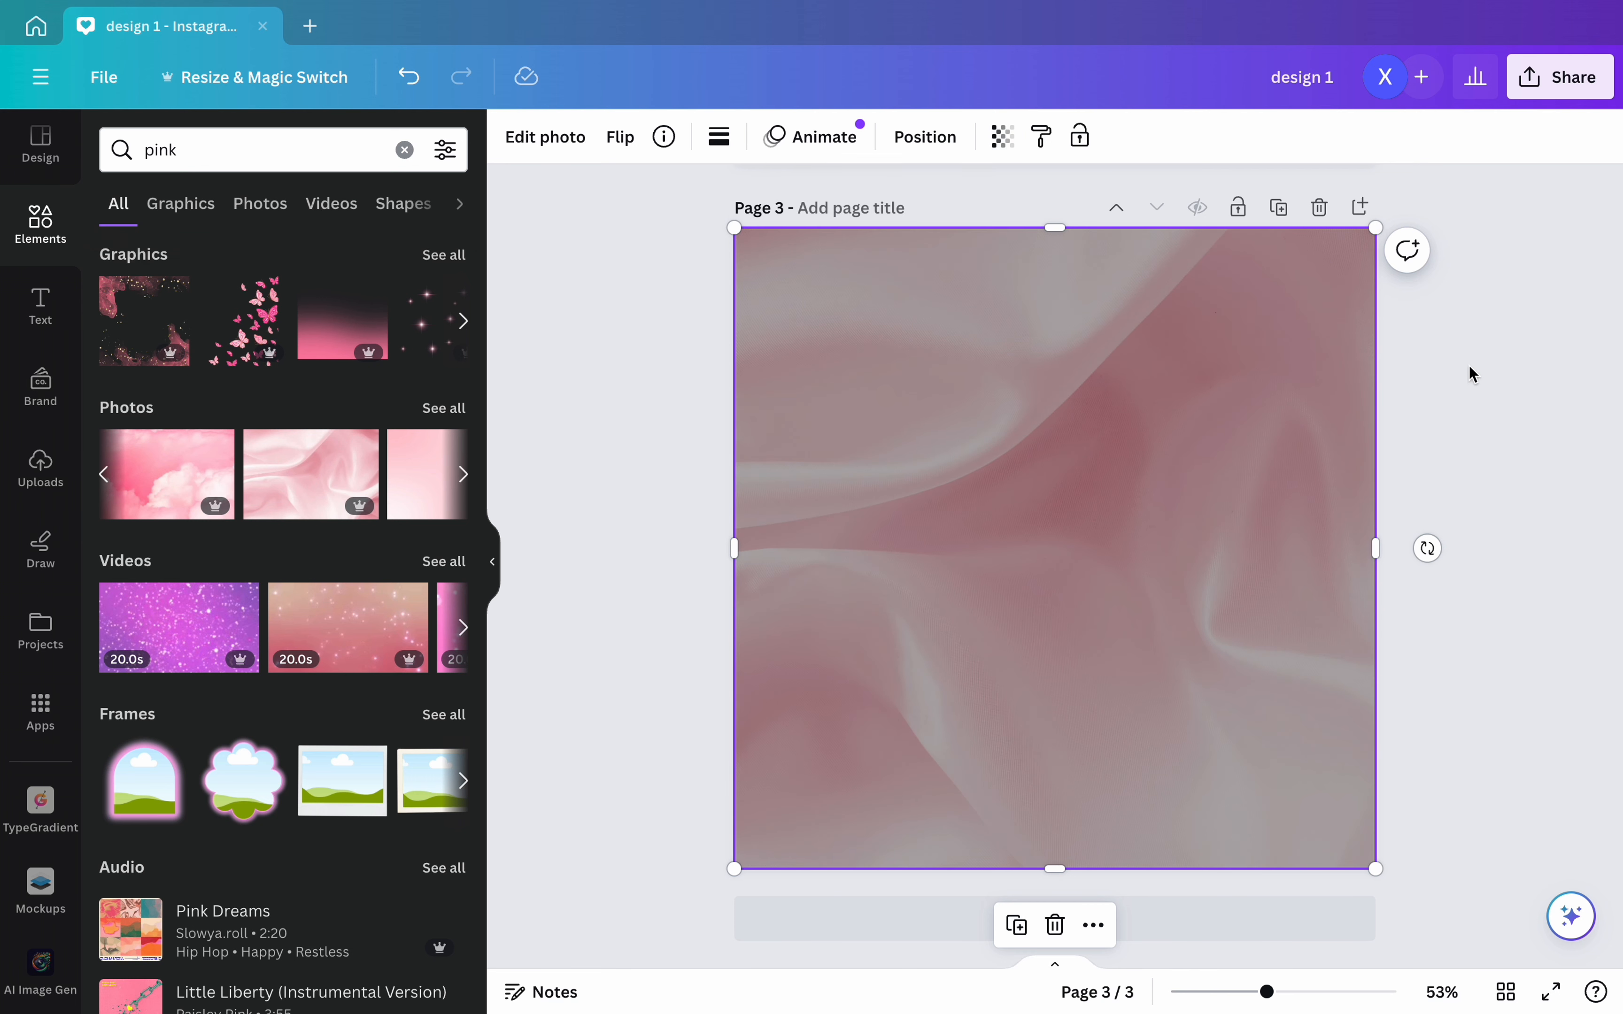
left_click(1472, 374)
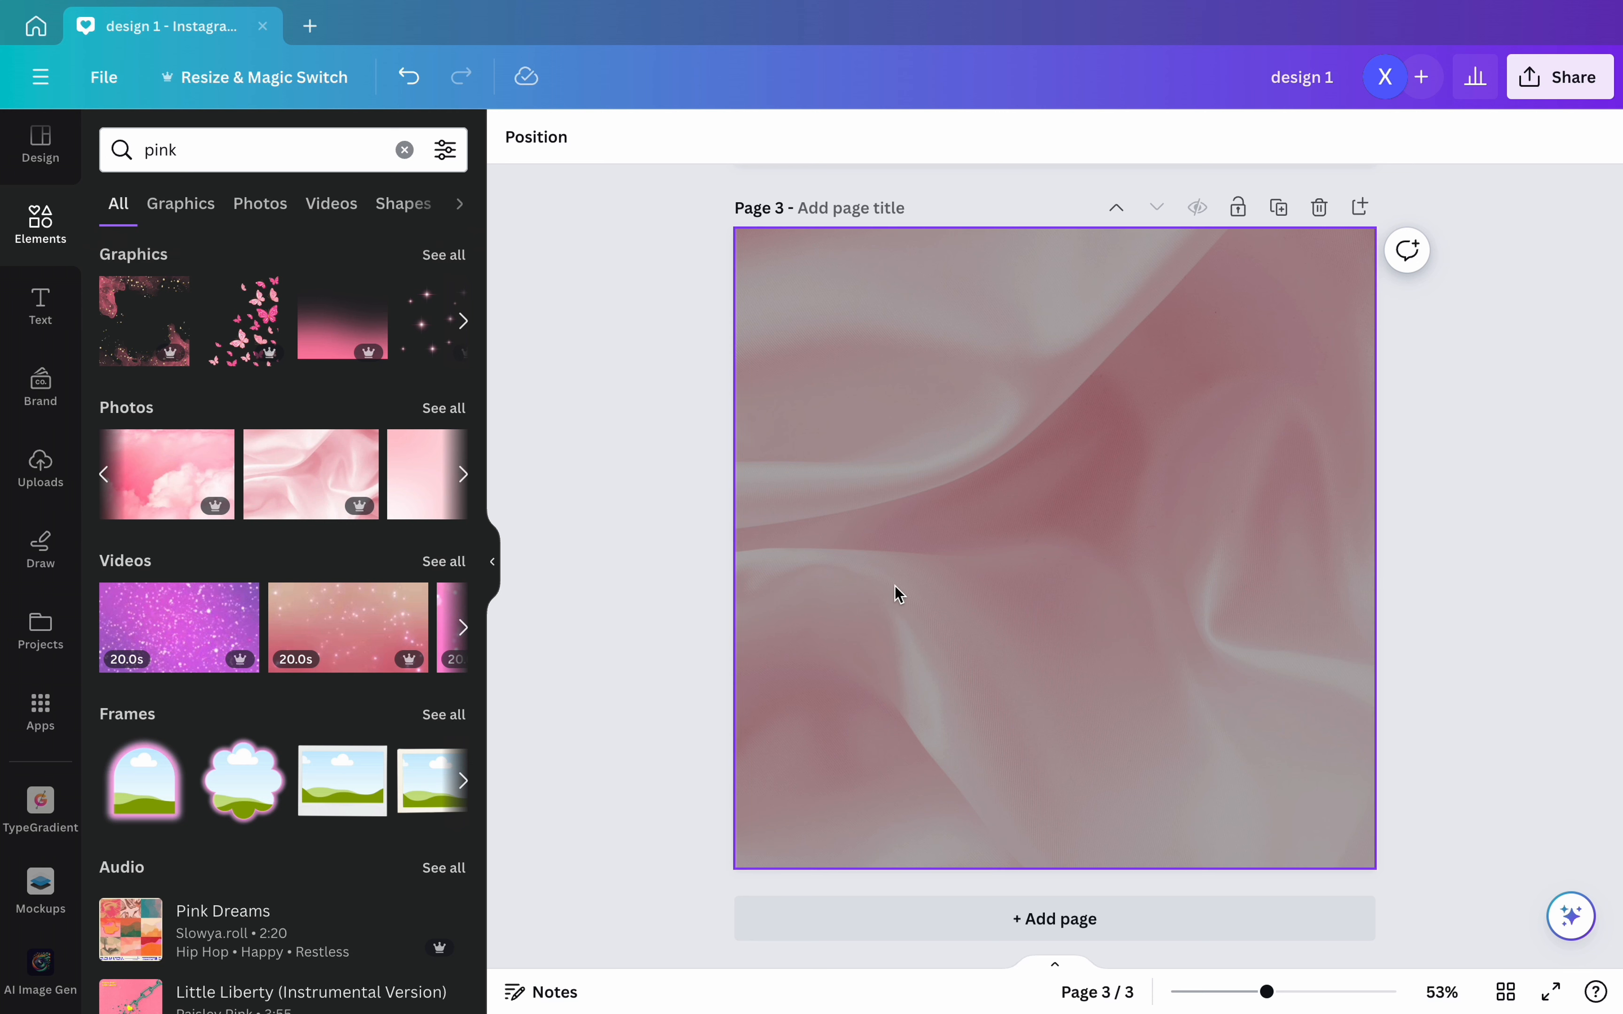
- Lock the silk background photo on page 3 and bring up the text options
left_click(993, 444)
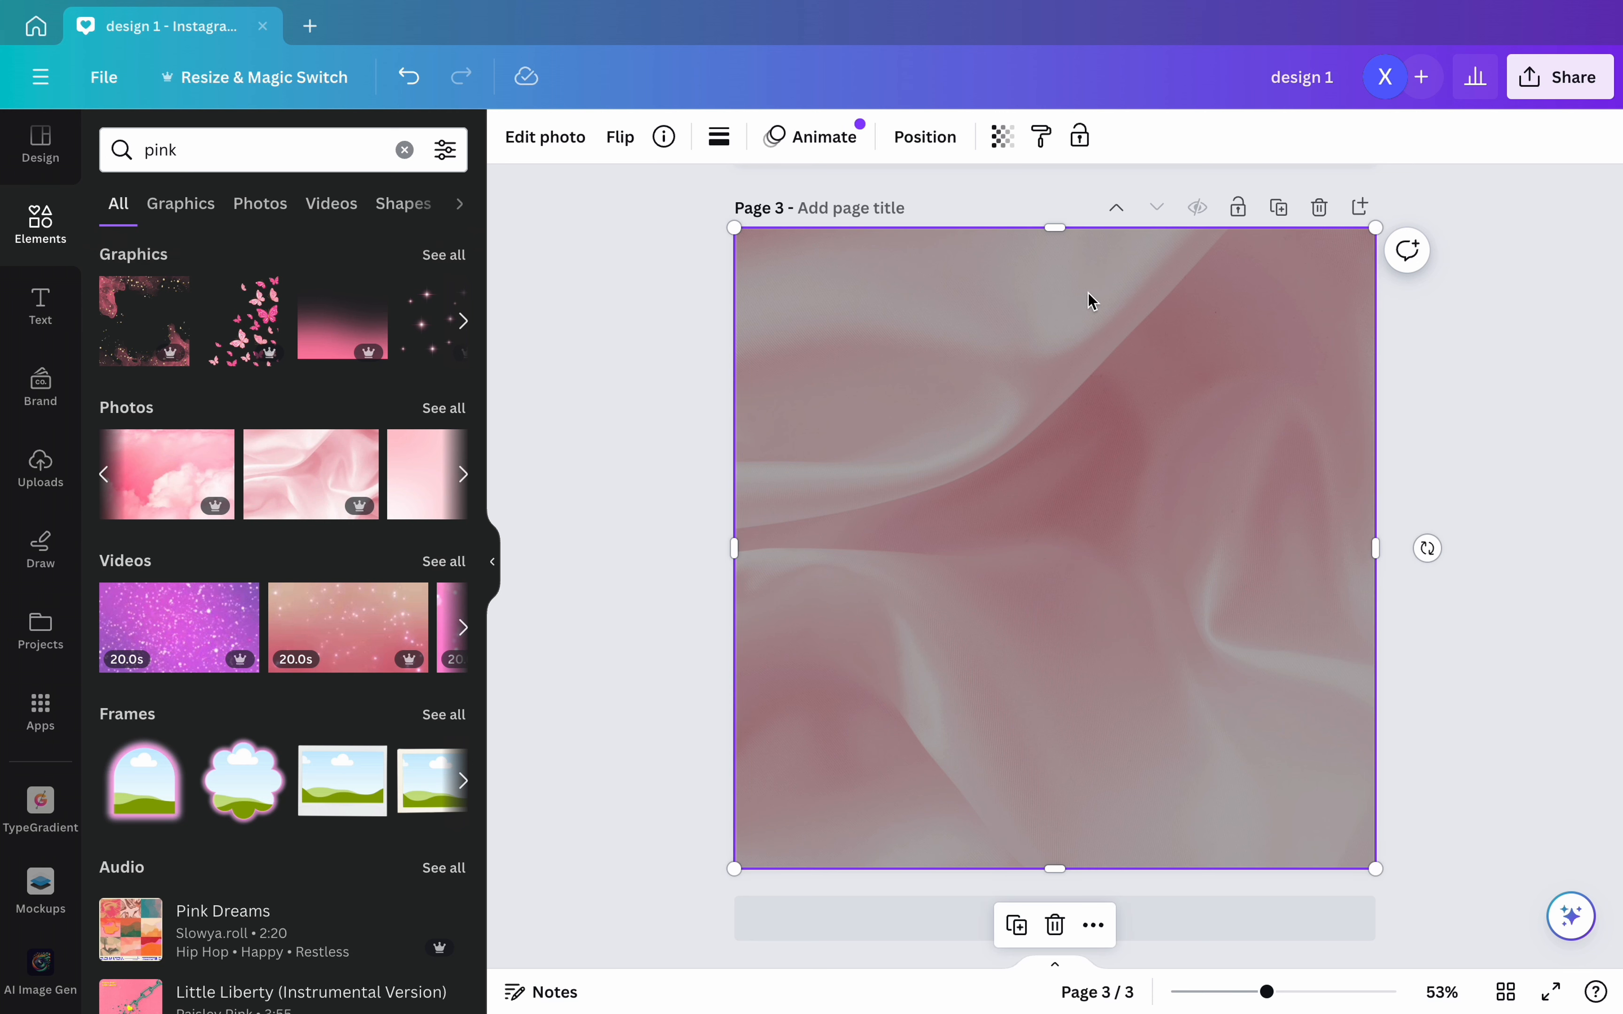
left_click(1080, 137)
left_click(1517, 429)
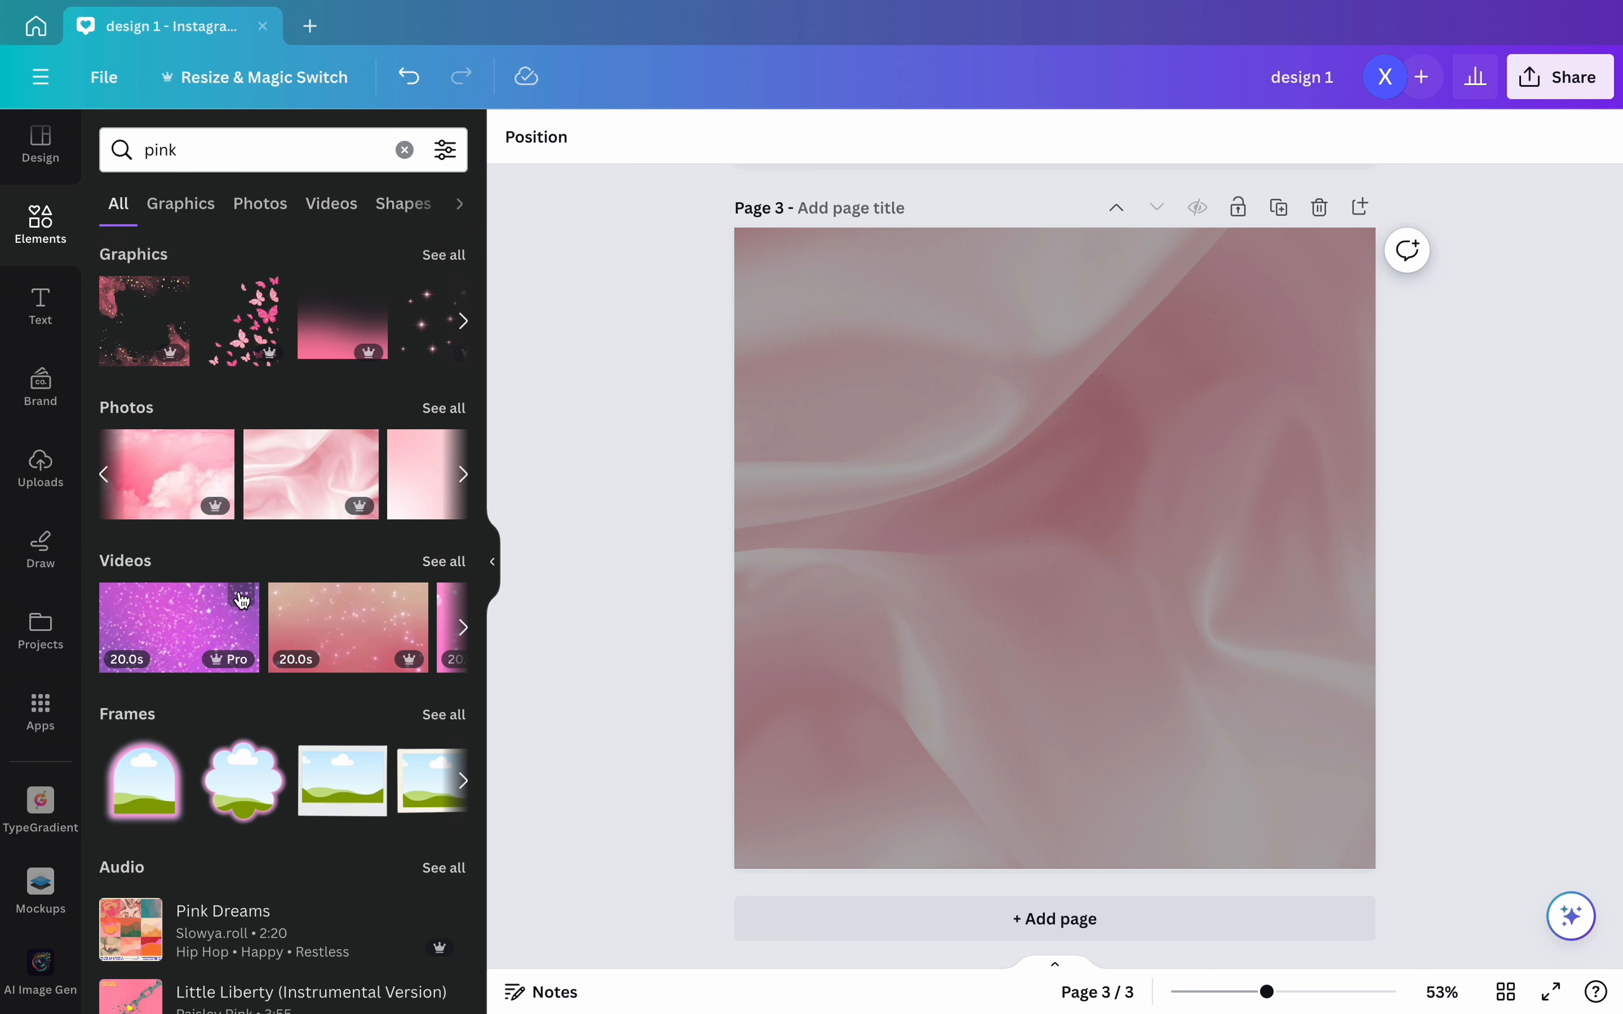
left_click(56, 318)
left_click(317, 153)
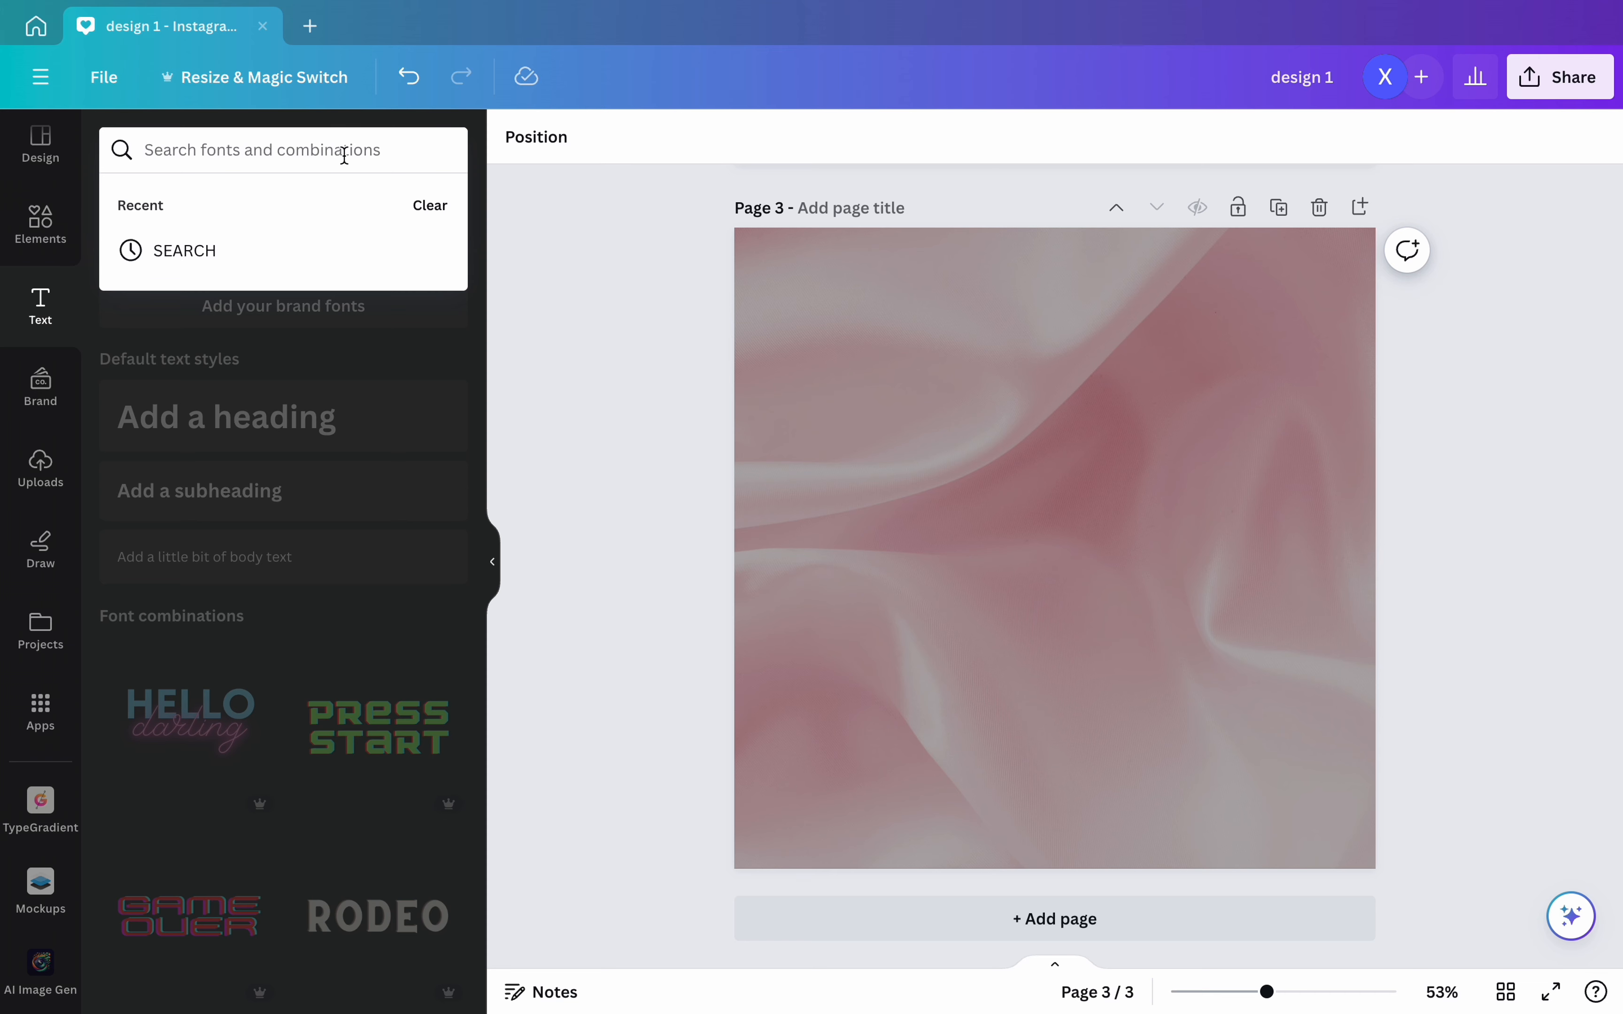
key("Escape")
left_click(137, 167)
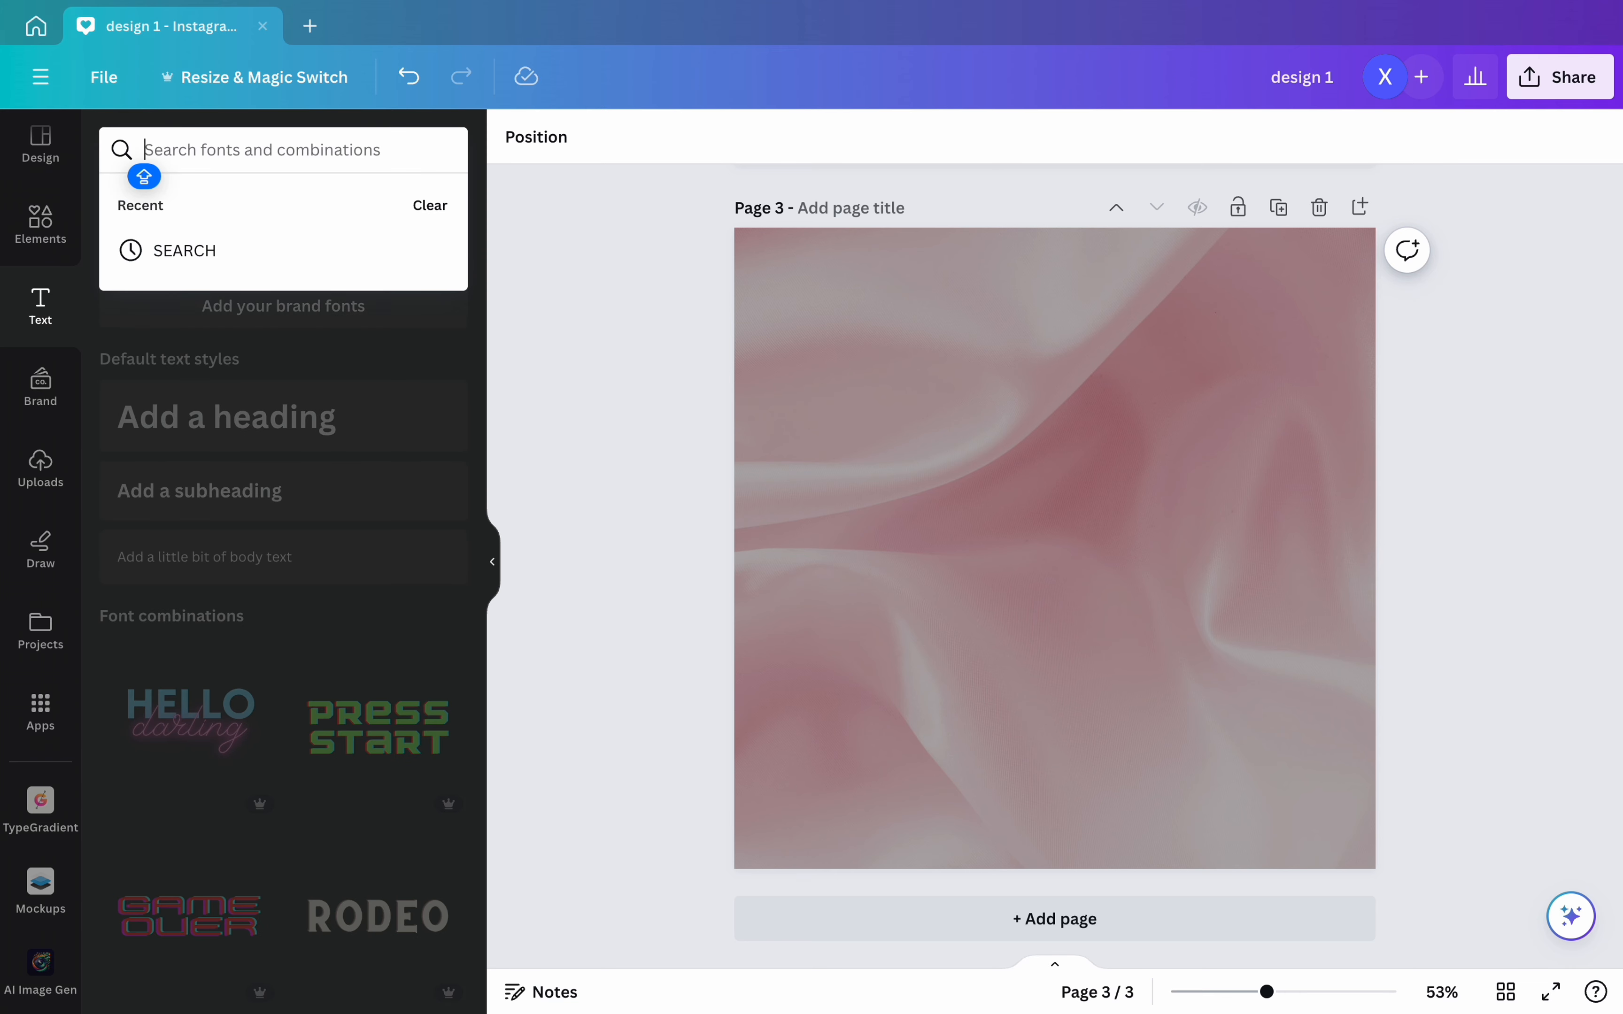
type("WE LOVE")
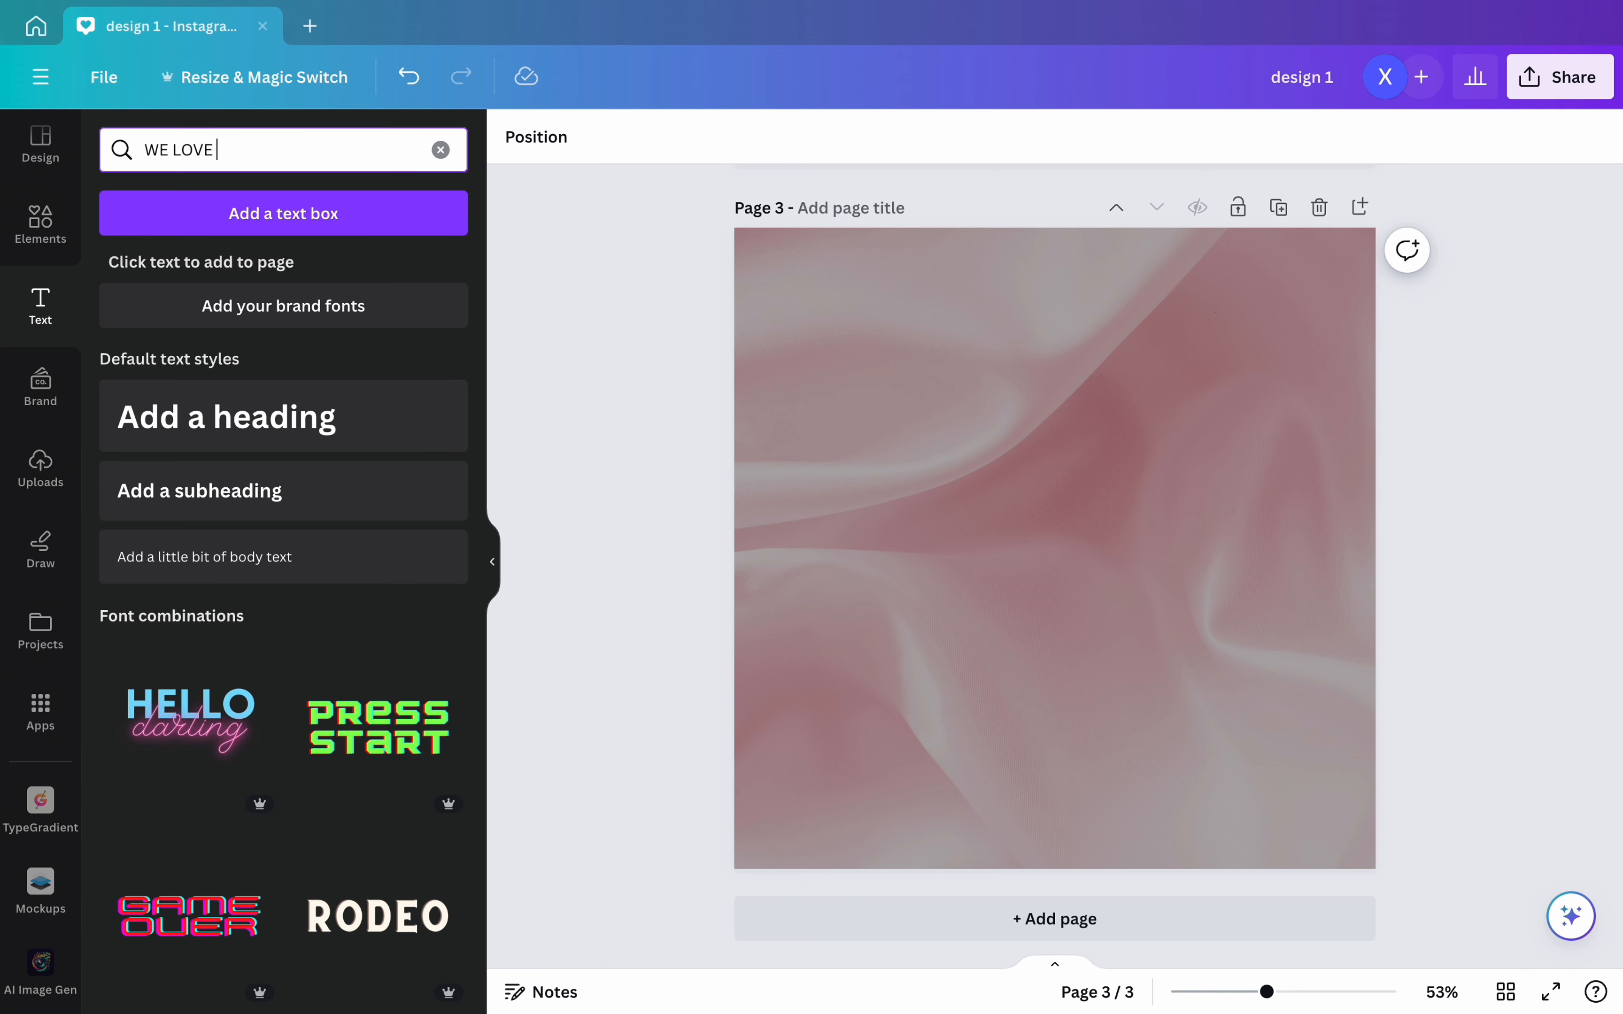
left_click(440, 152)
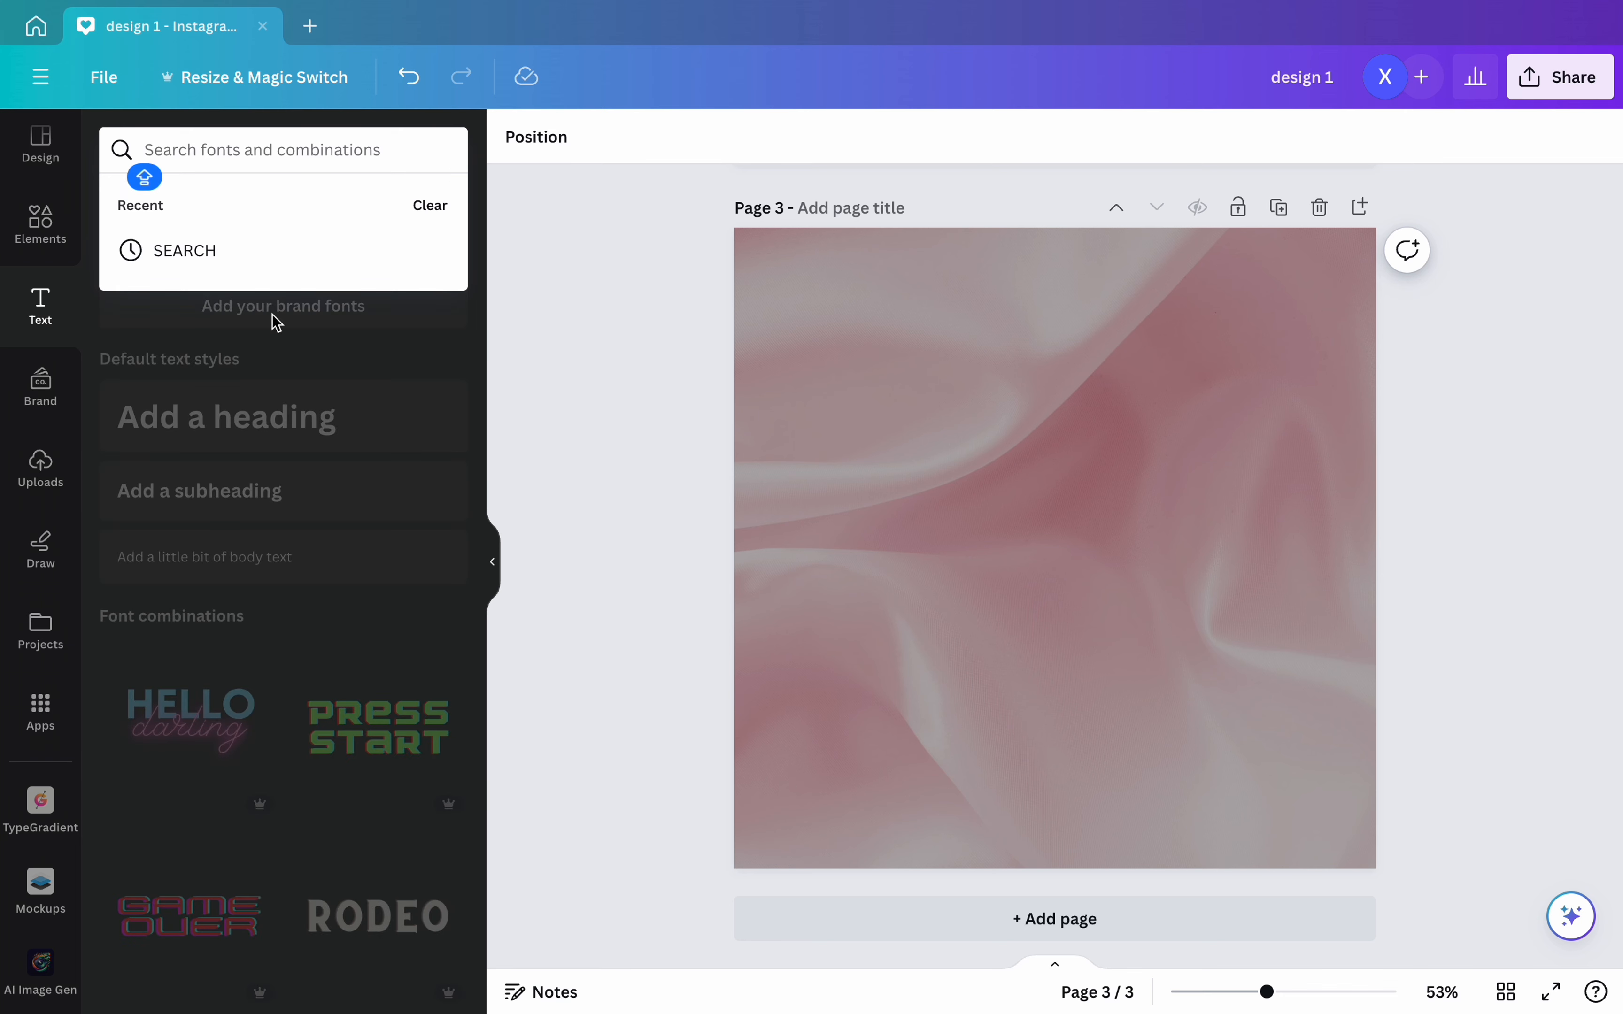
left_click(424, 374)
- Add a heading reading "WE LOVE" to page 3
left_click(377, 423)
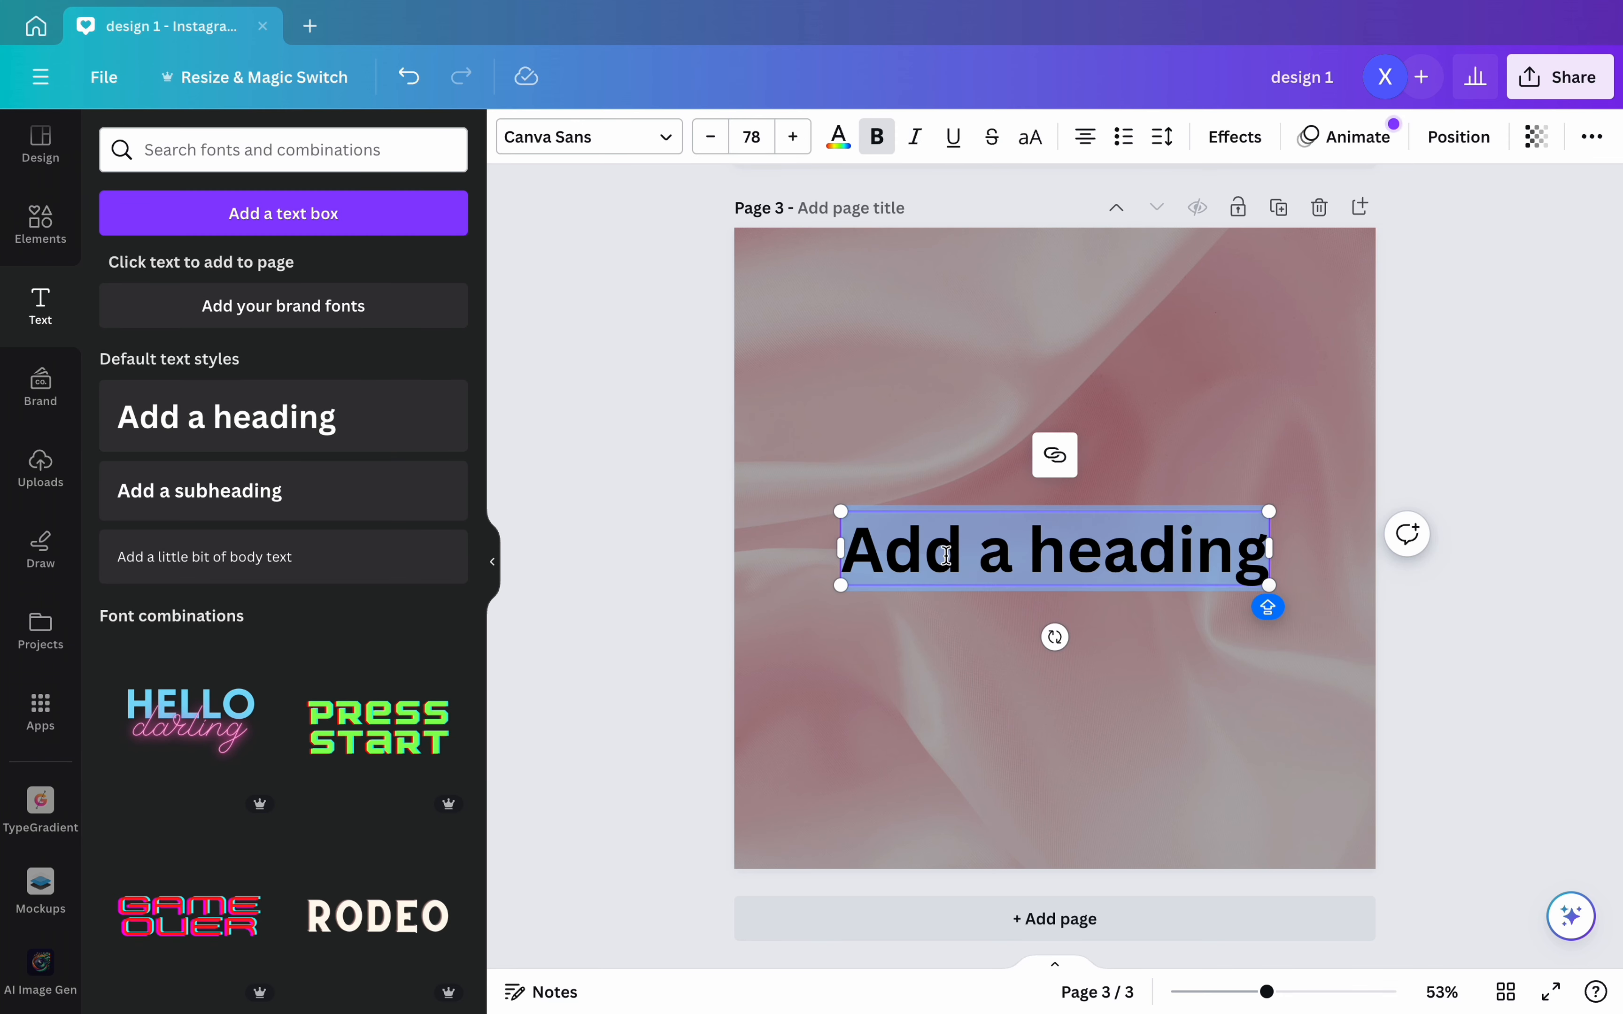
type("WE")
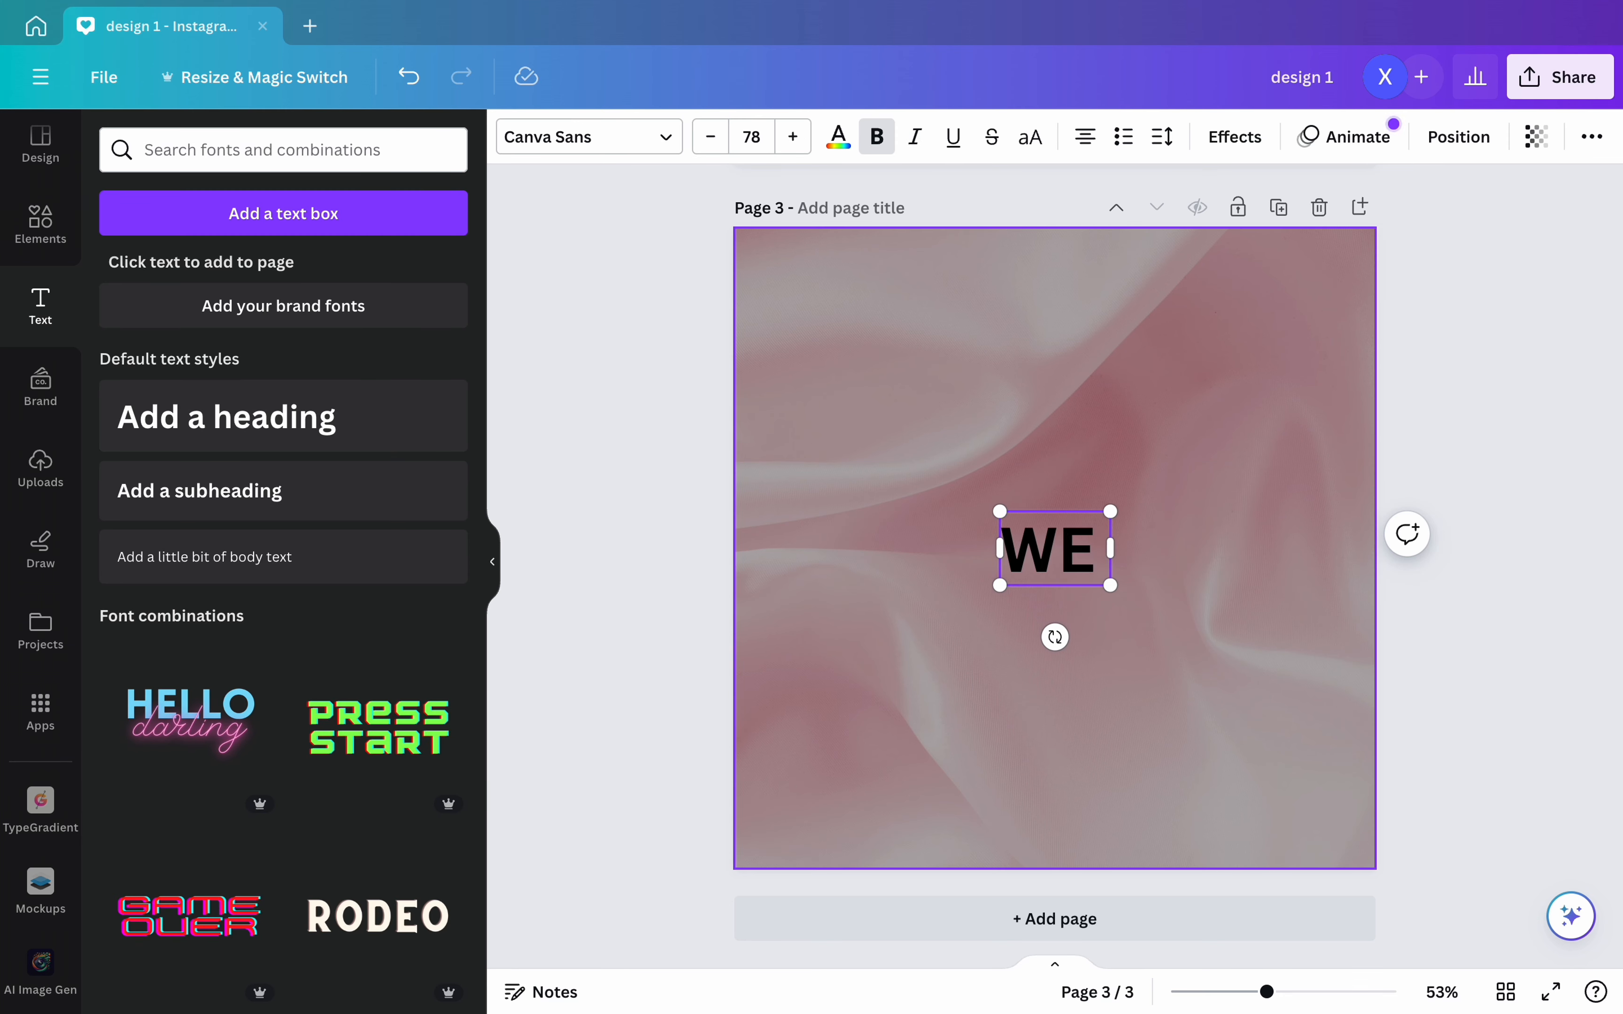
type(" LOVE")
left_click(1441, 696)
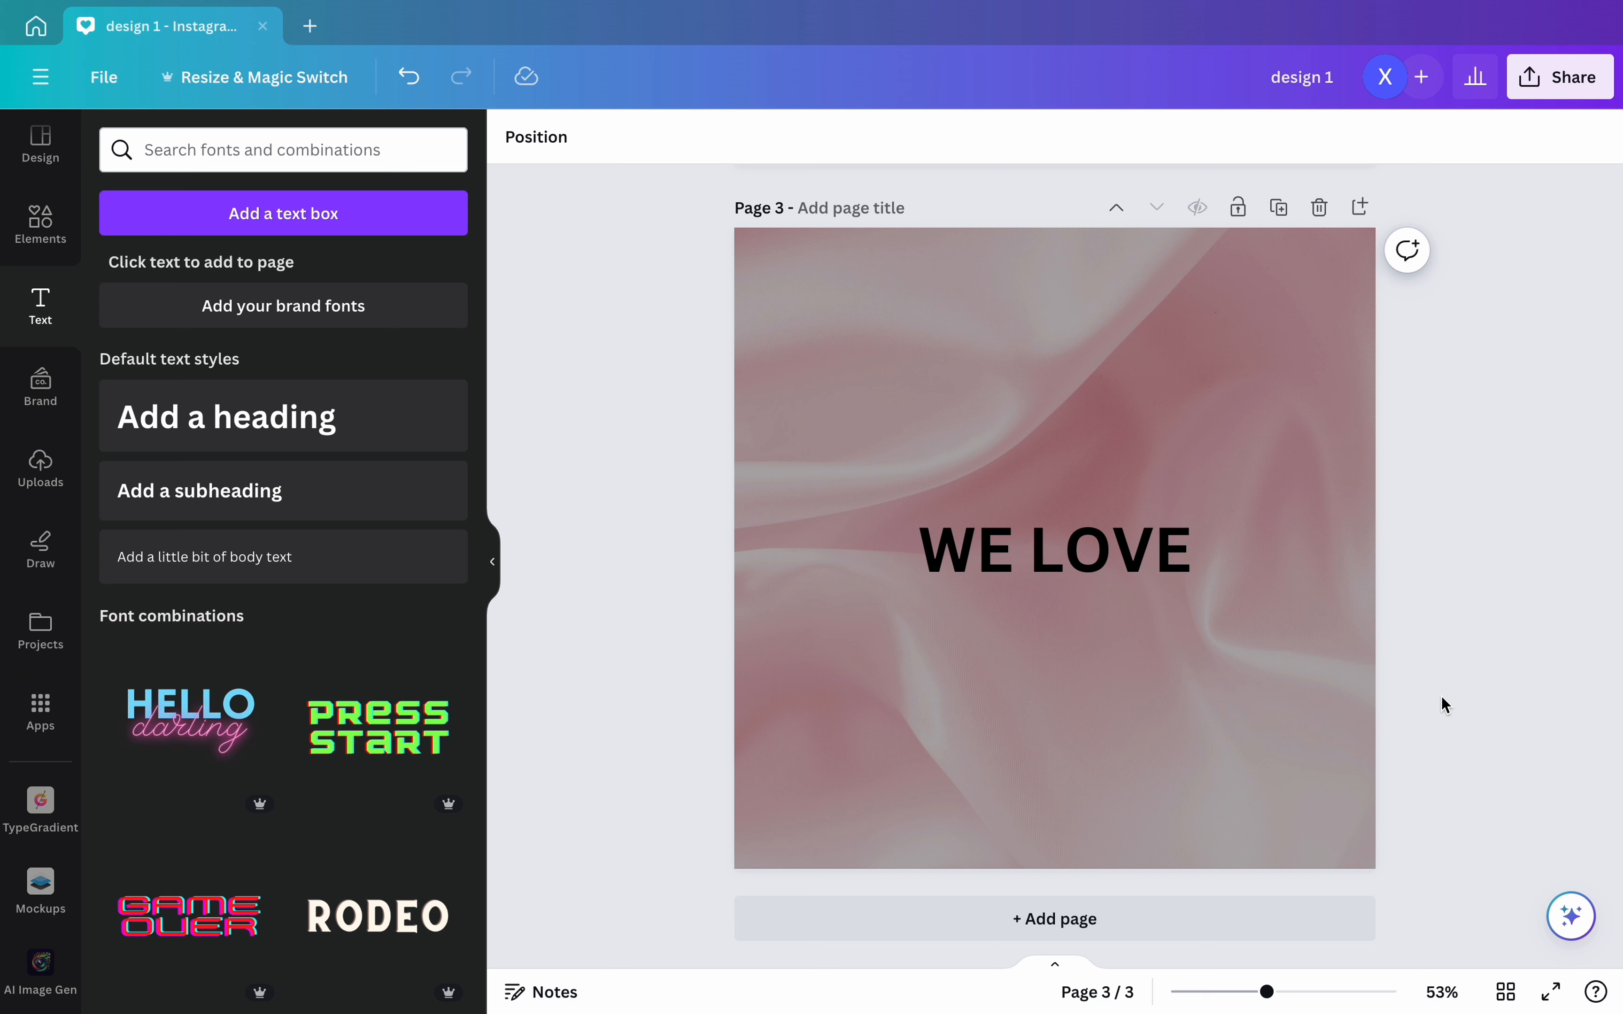
- Search the fonts for "LEAGUE" and apply League Gothic to the WE LOVE heading
left_click(1107, 562)
left_click(680, 143)
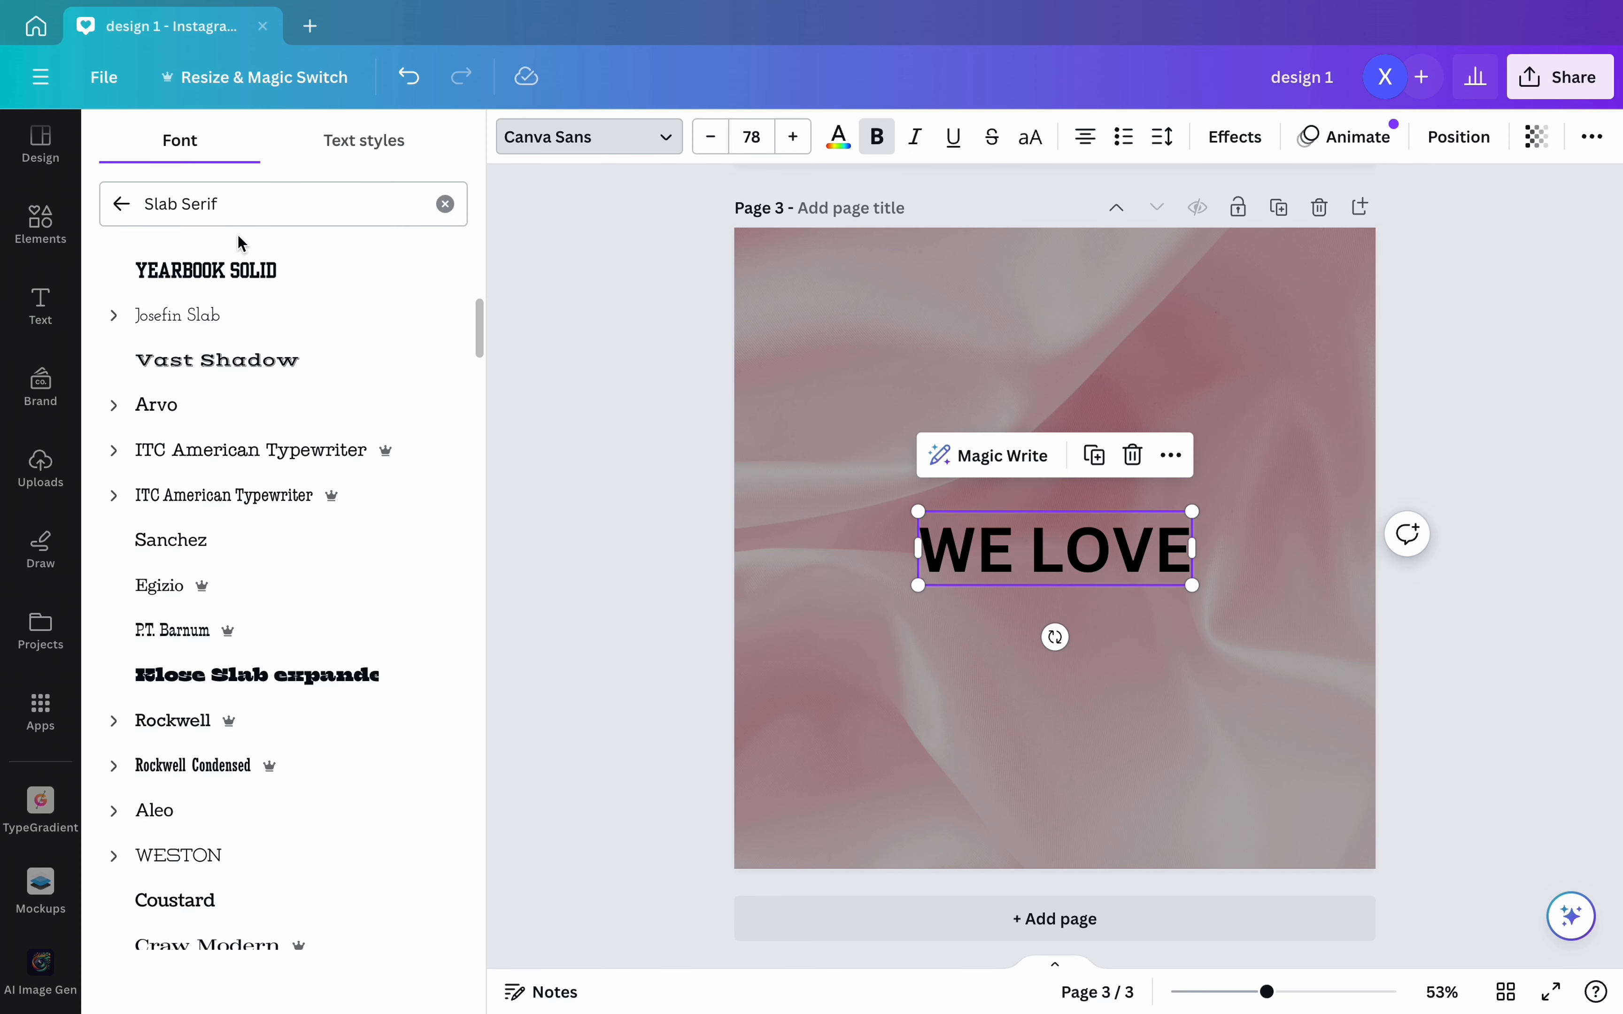
left_click(445, 205)
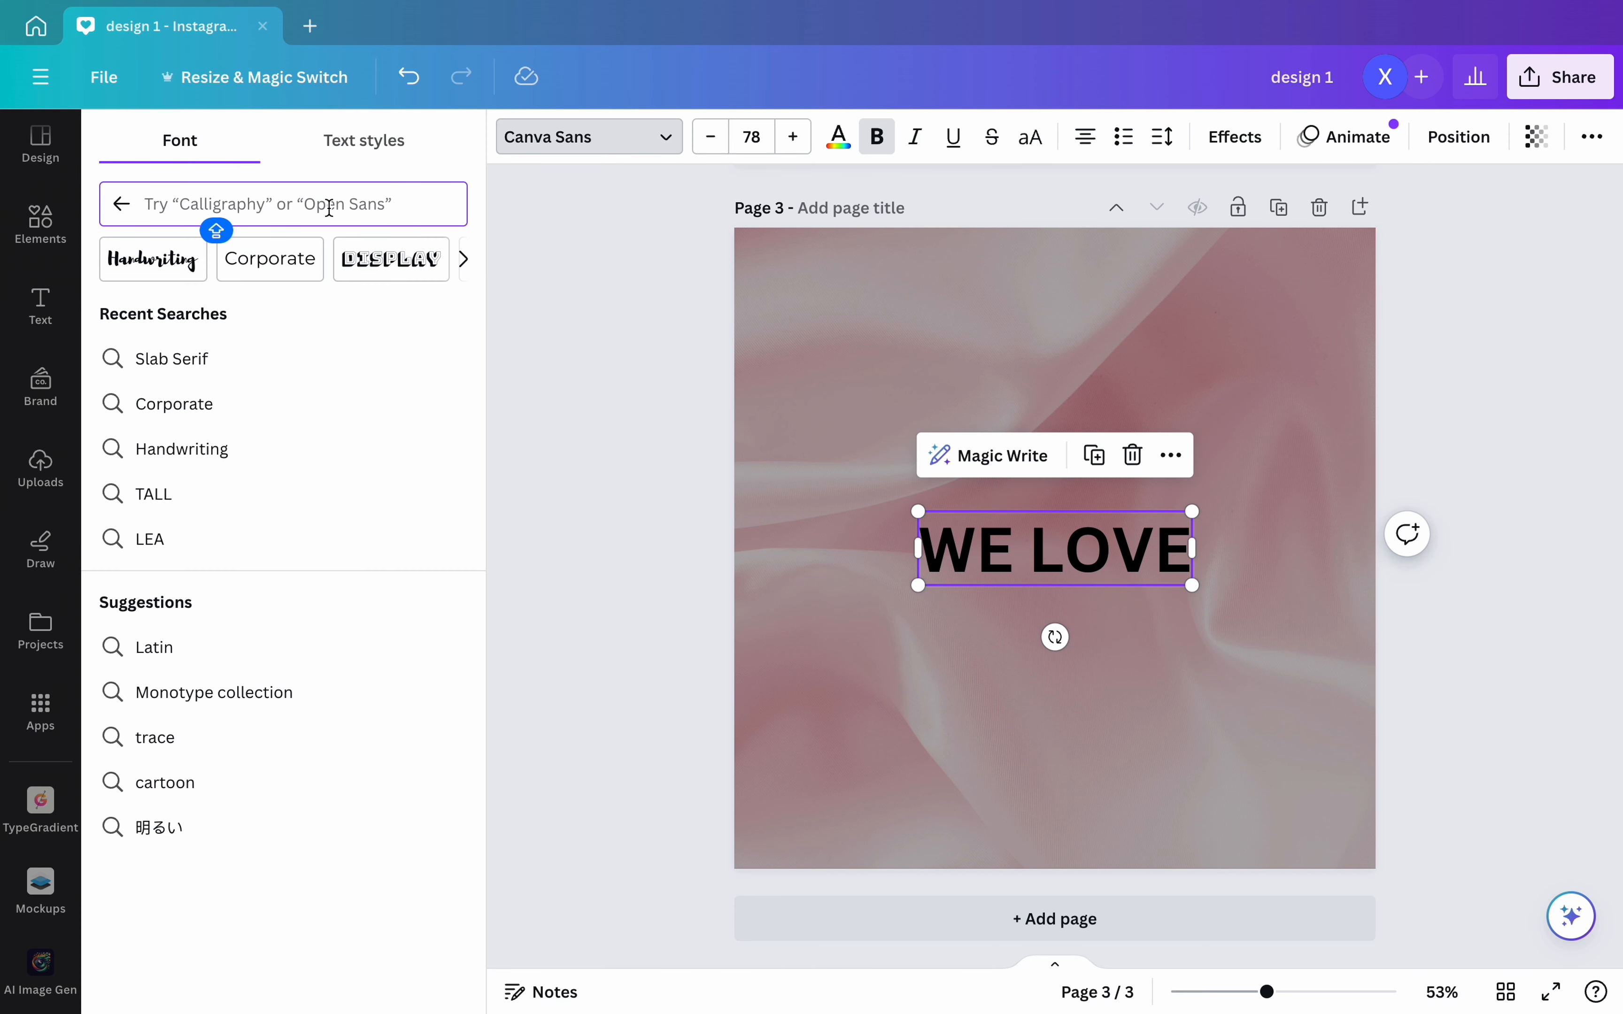
type("LEAGUE")
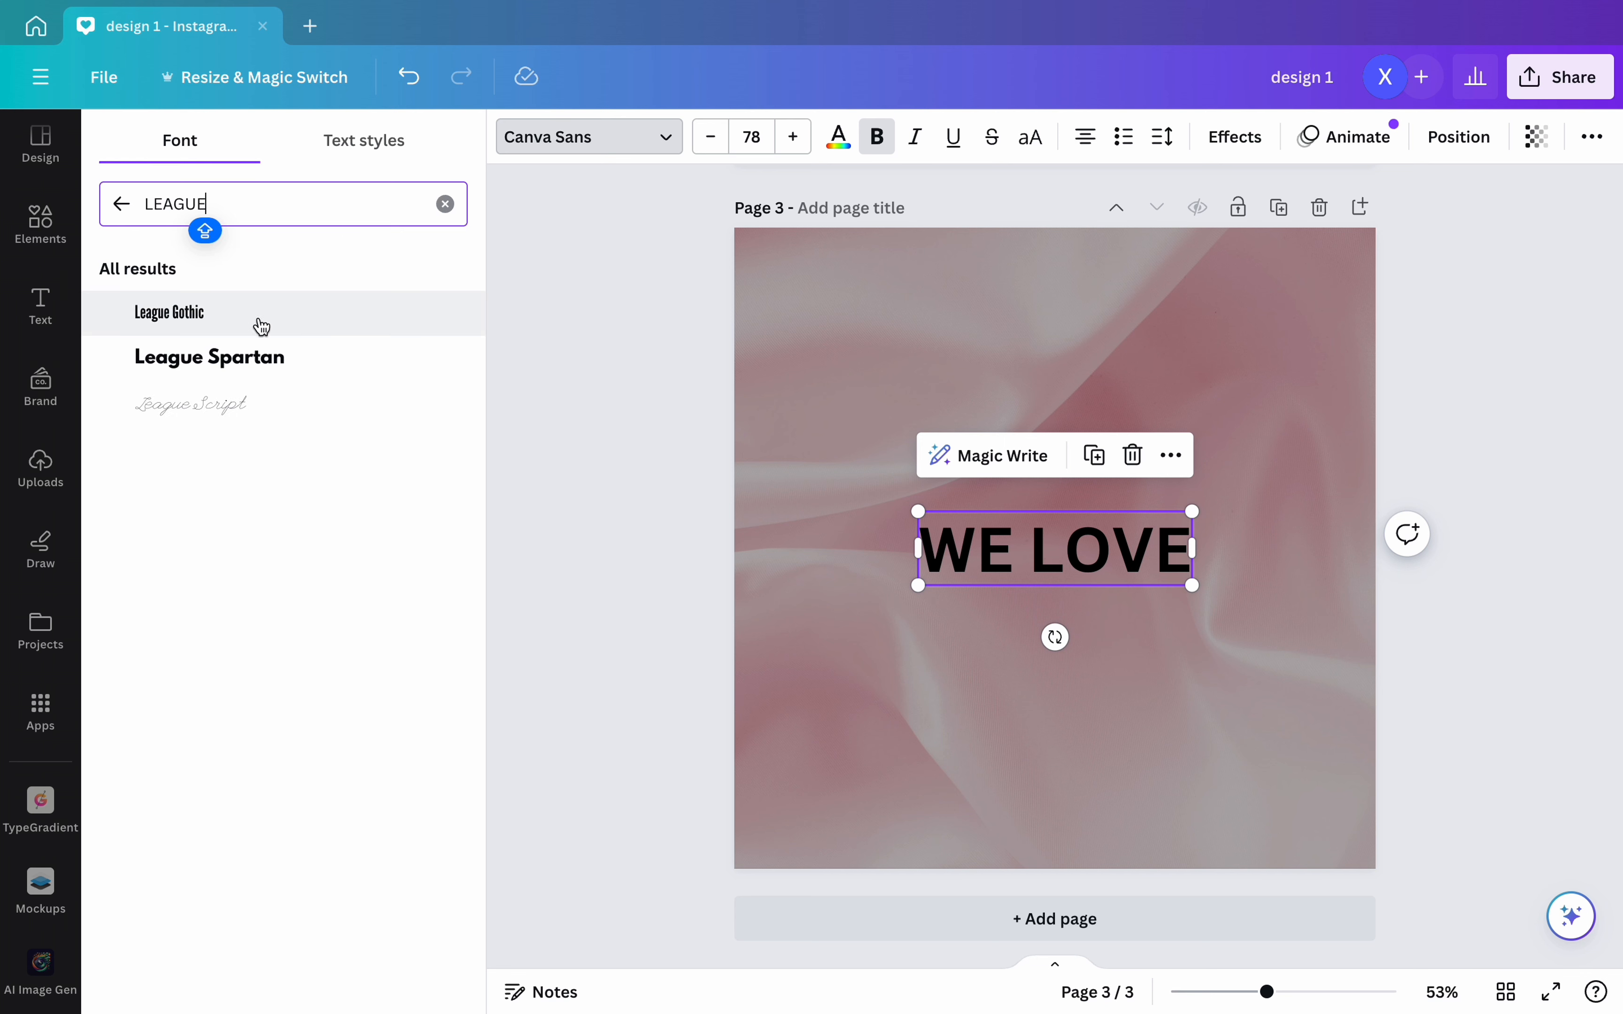
left_click(258, 318)
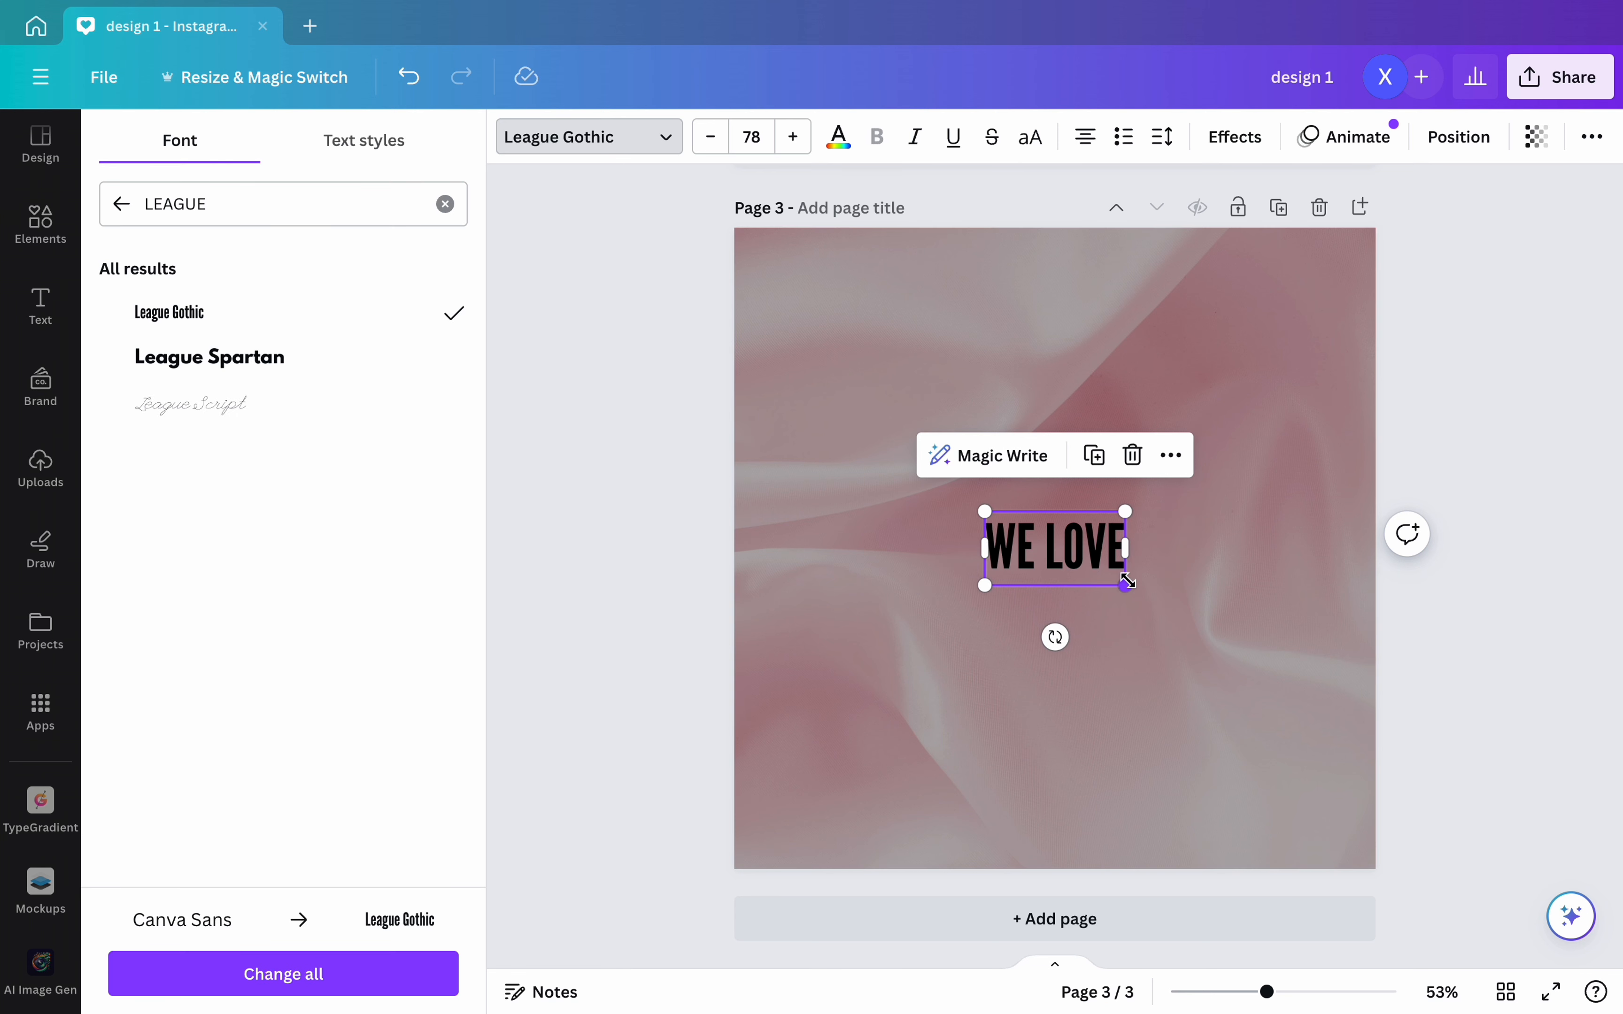
- Enlarge the WE LOVE heading to font size 134 and move it to the upper left area of the page
left_click_drag(1125, 585, 1203, 684)
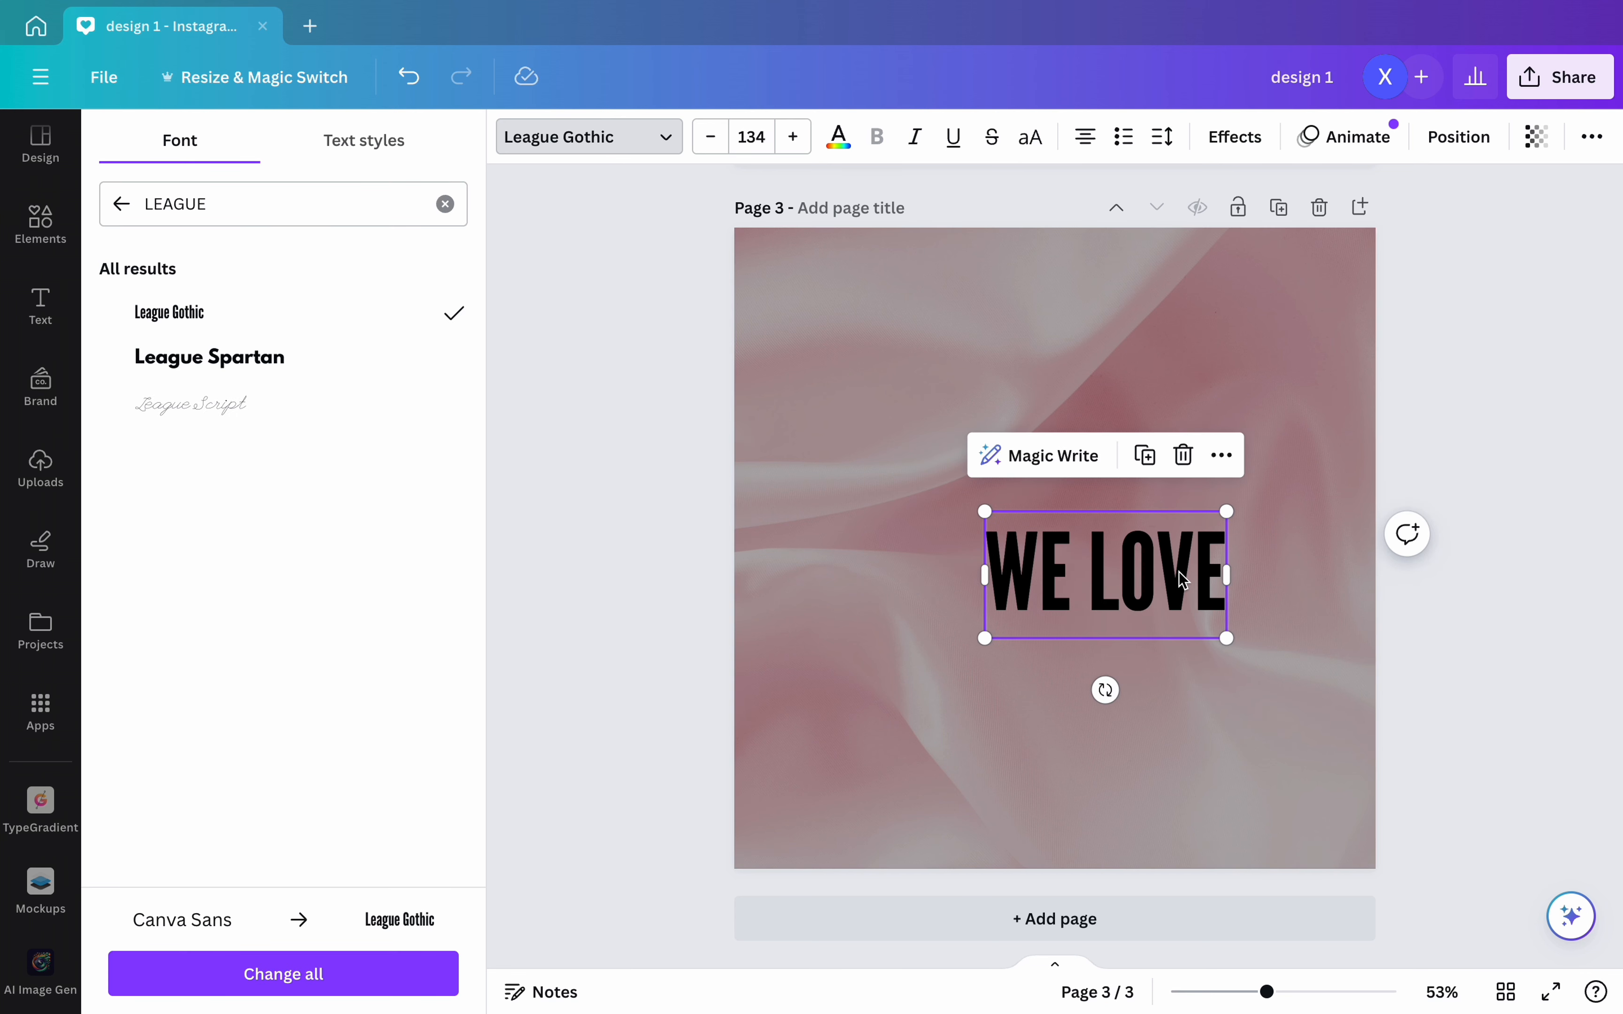
left_click_drag(1105, 575, 898, 454)
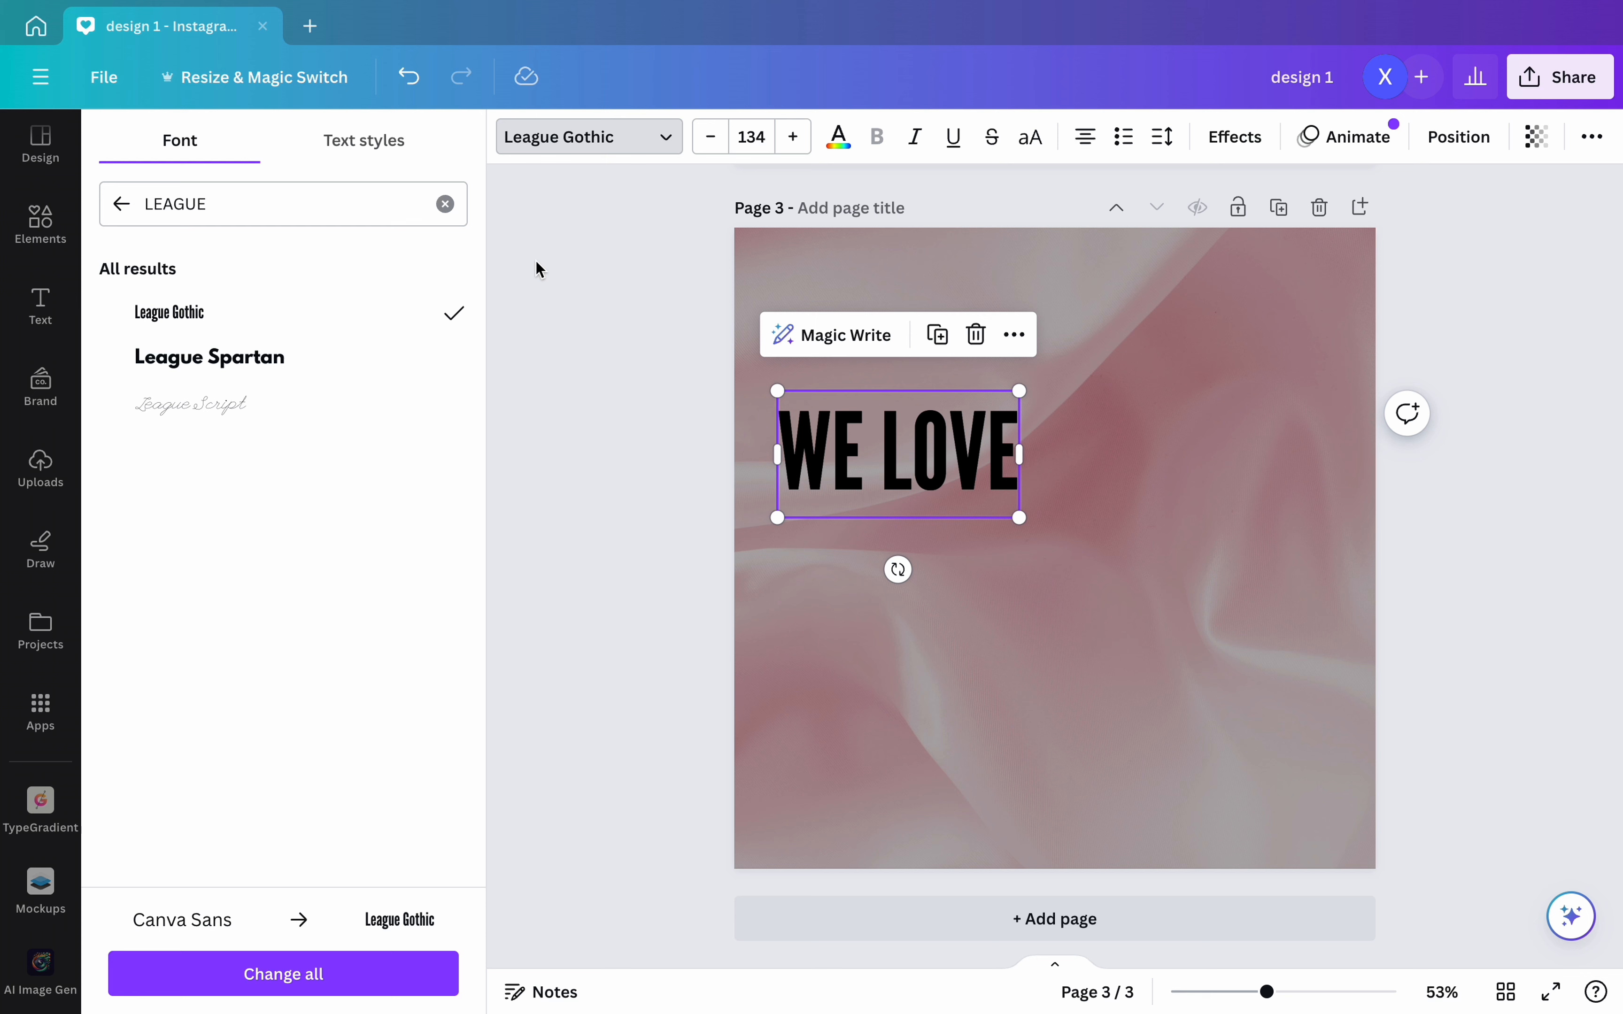
- Search the fonts for "VERS" and apply Versailles to the WE LOVE heading
left_click(445, 203)
type("VER")
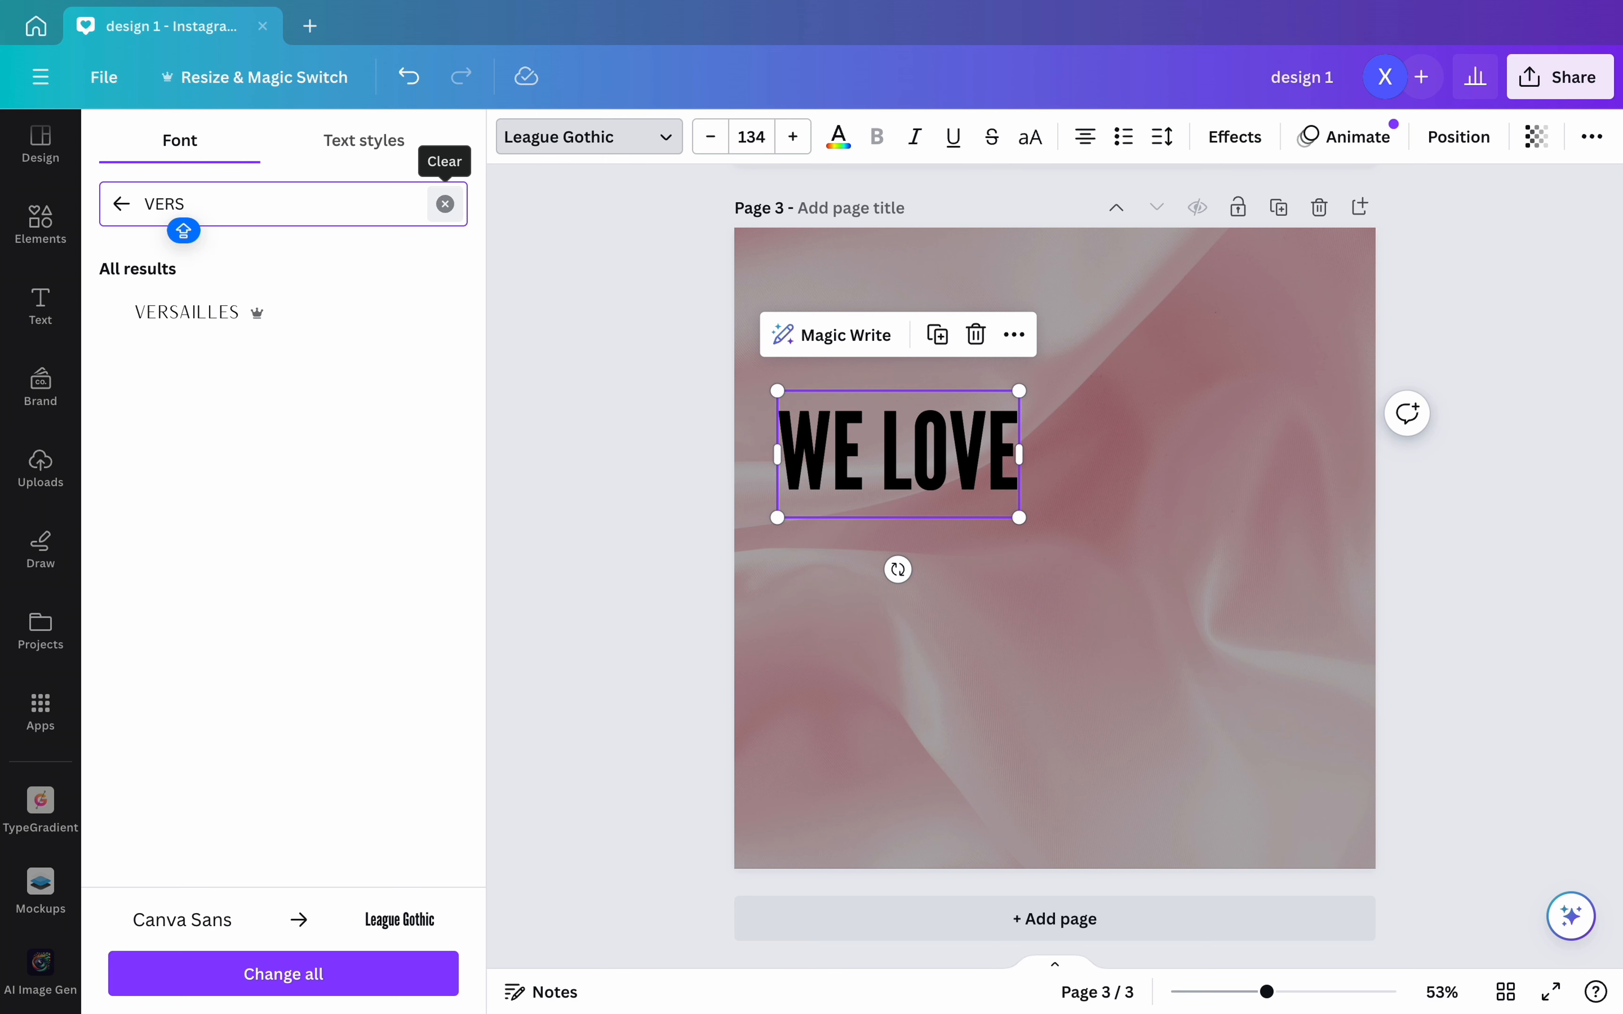
type("S")
left_click(331, 320)
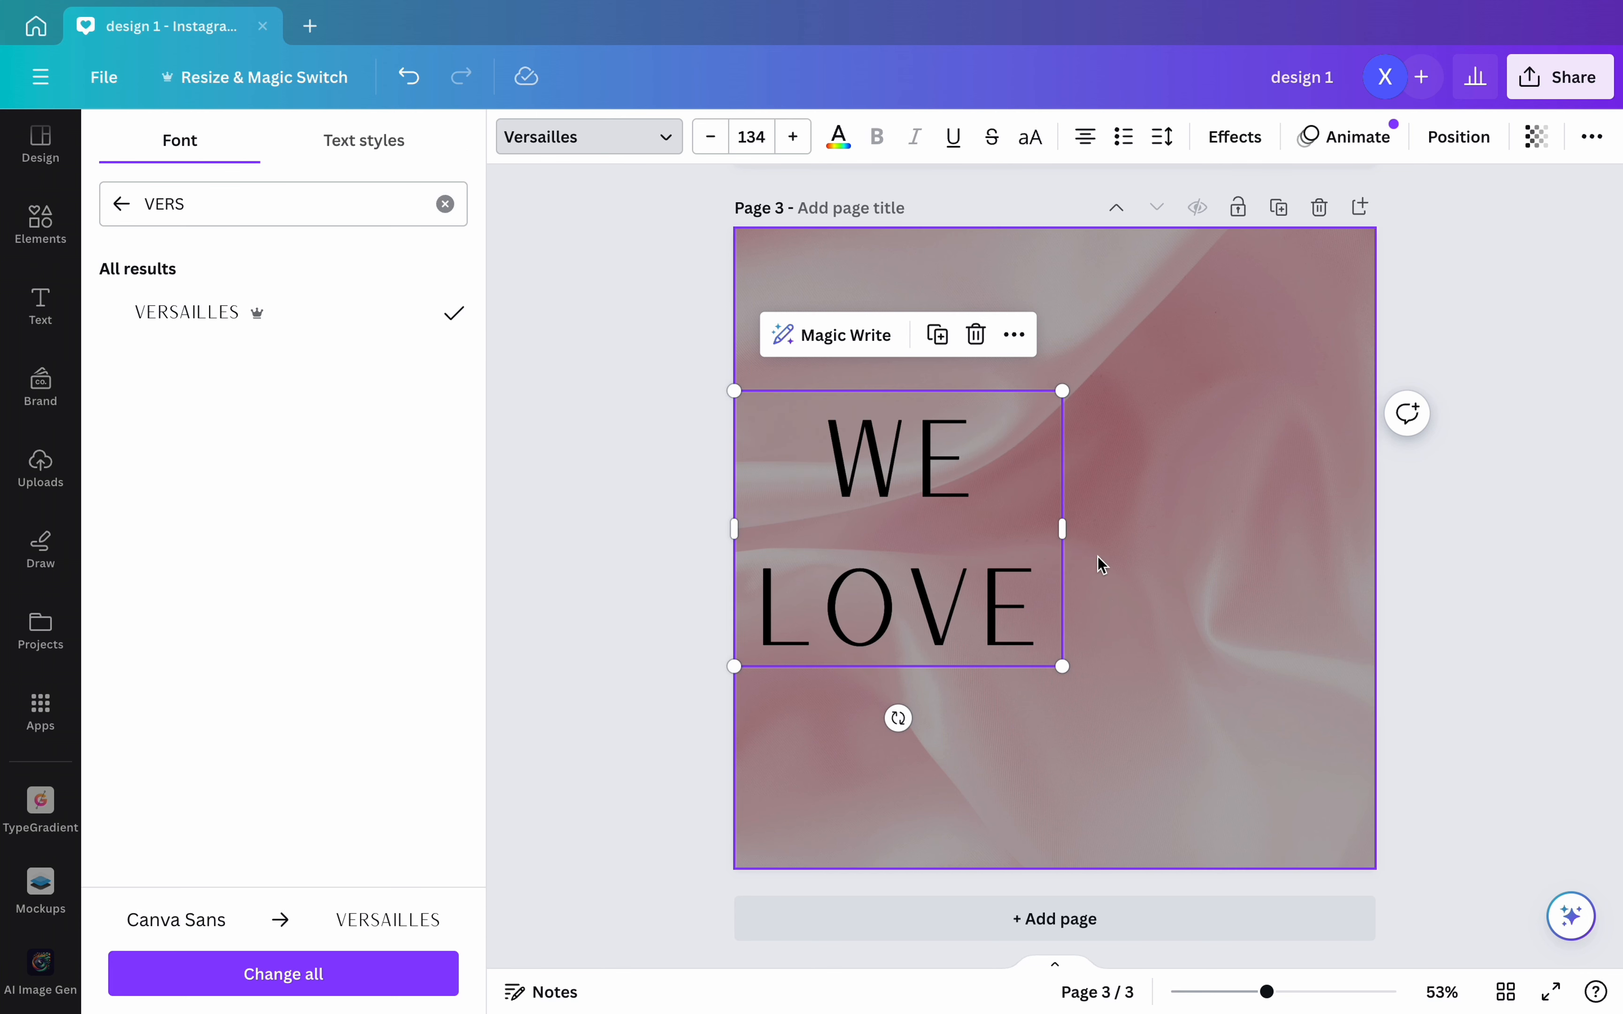
- Widen the WE LOVE text box slightly, keeping it on two lines, and set its line spacing to 0.96
left_click_drag(1062, 529, 1100, 537)
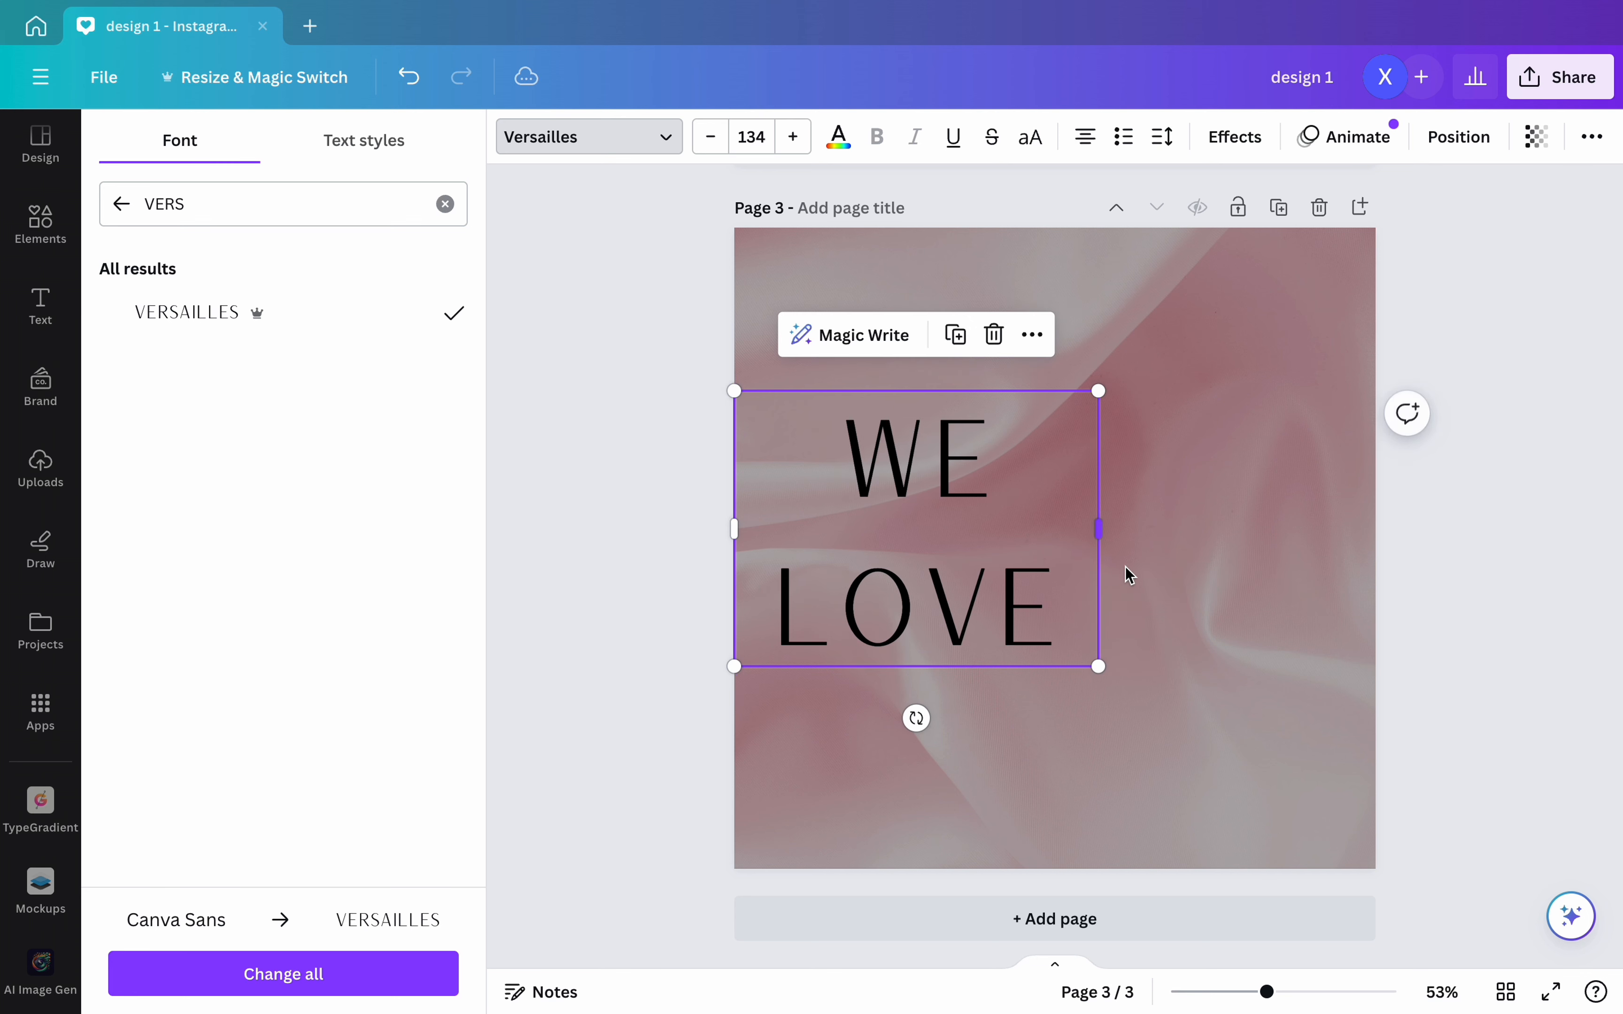
left_click(1163, 138)
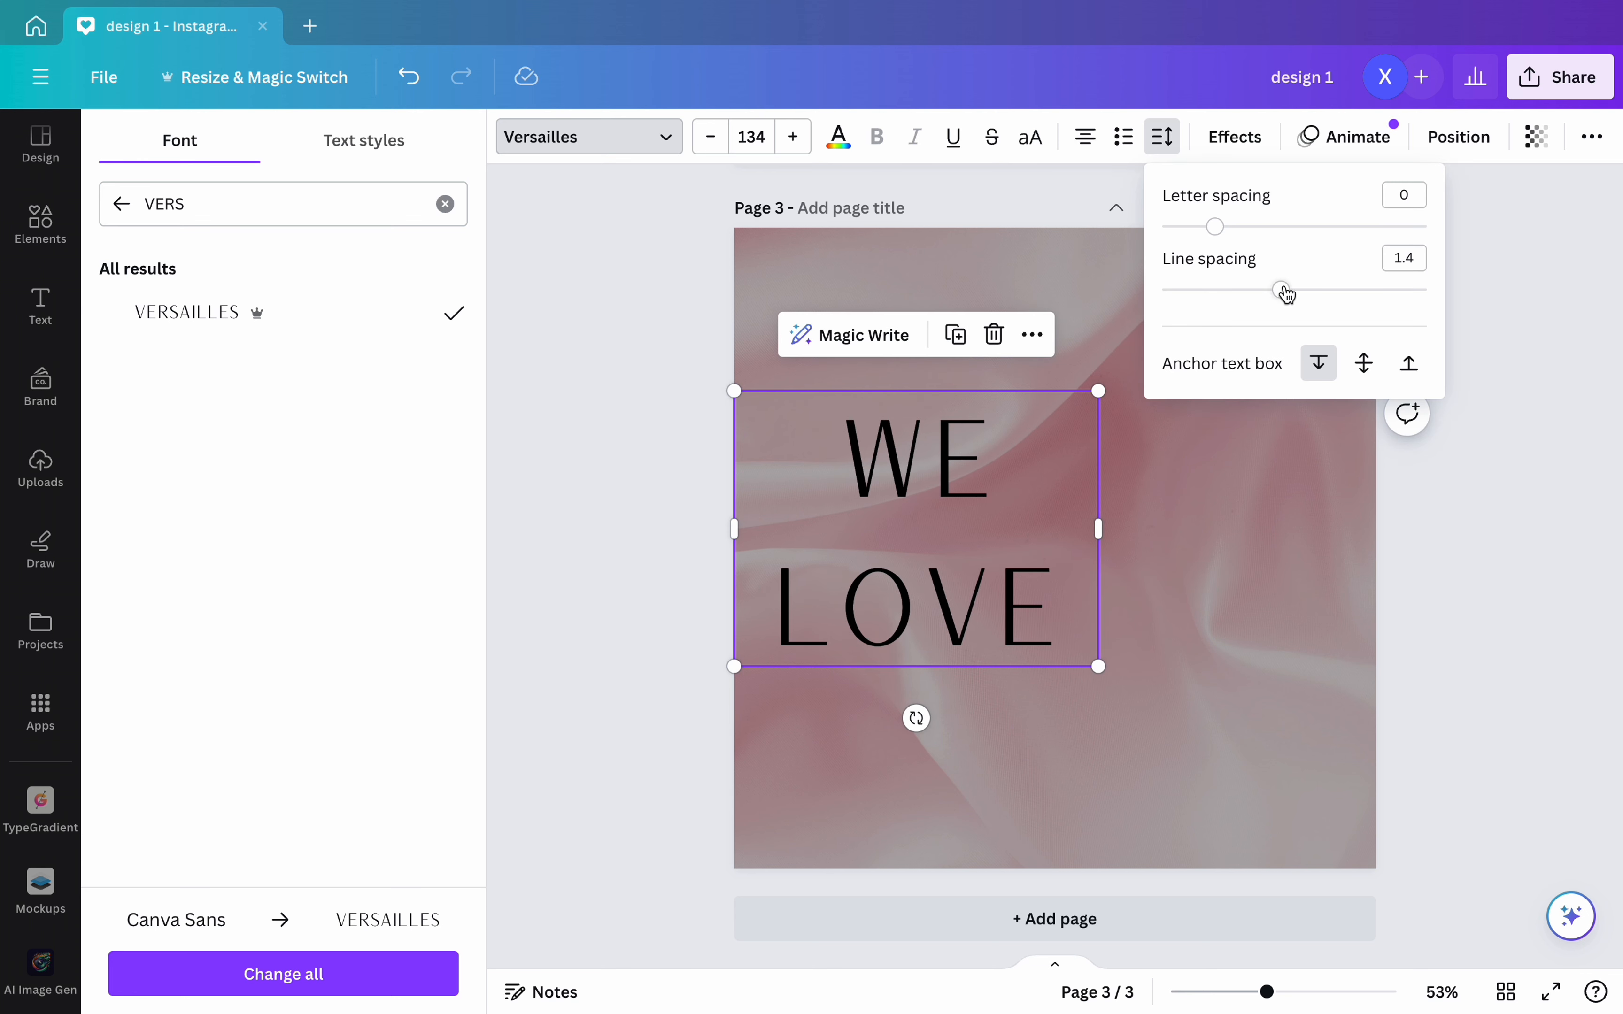
left_click_drag(1286, 295, 1224, 303)
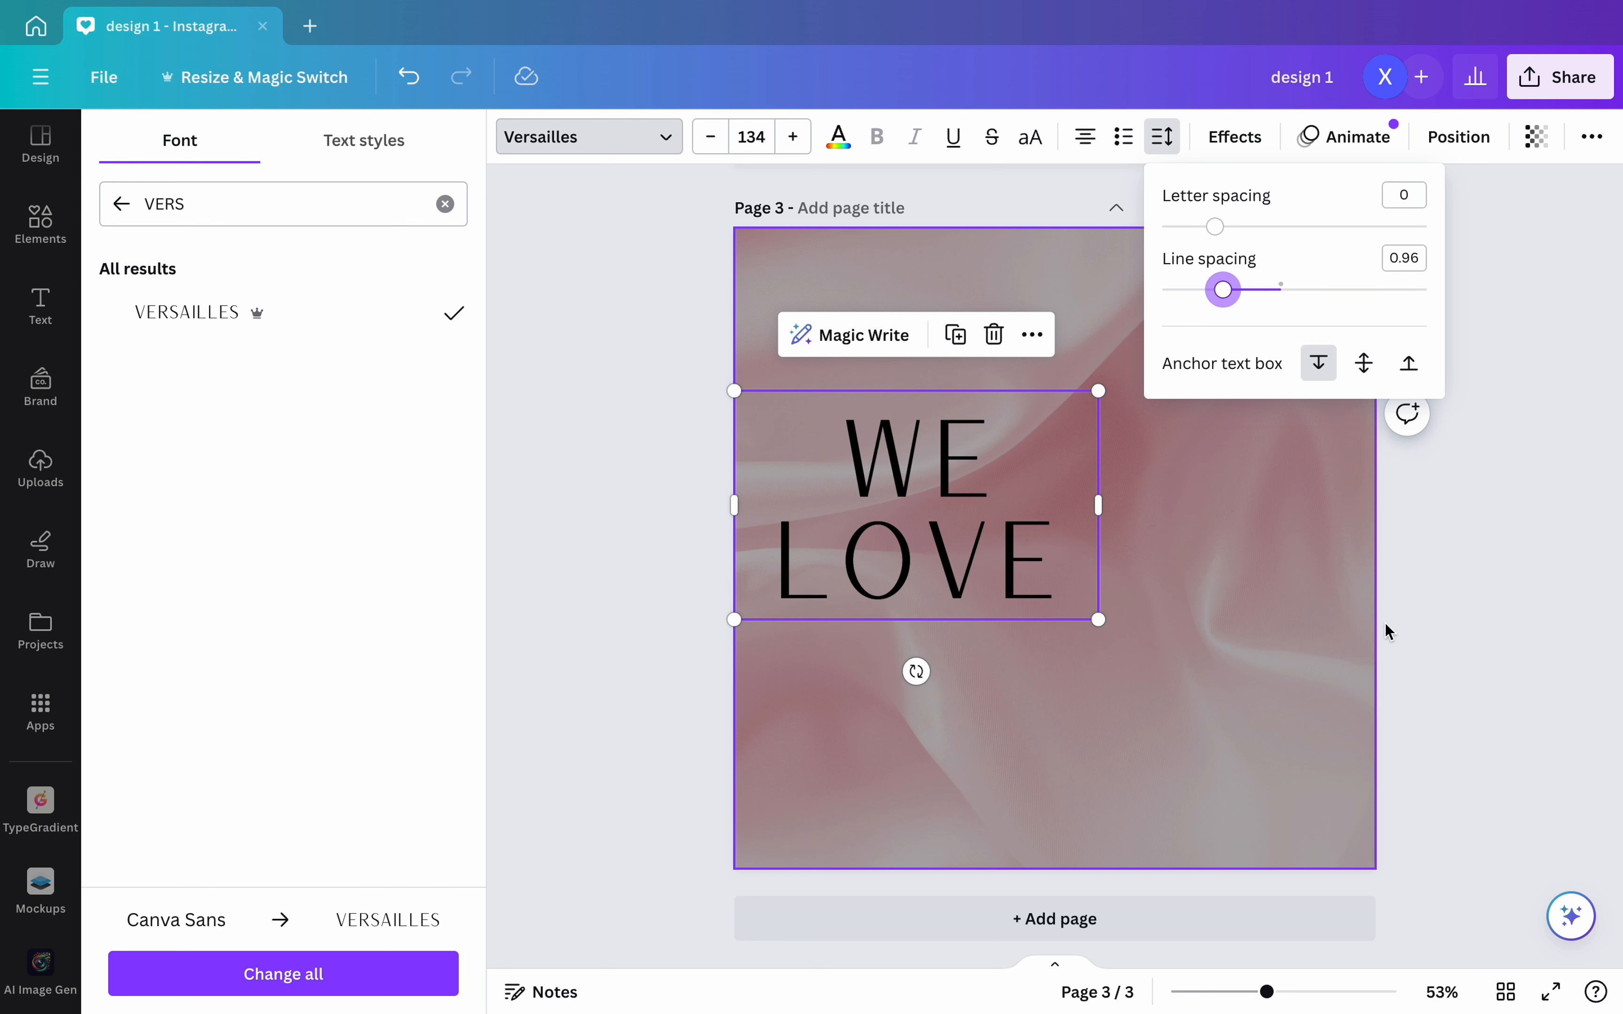
left_click(1483, 641)
left_click(1484, 676)
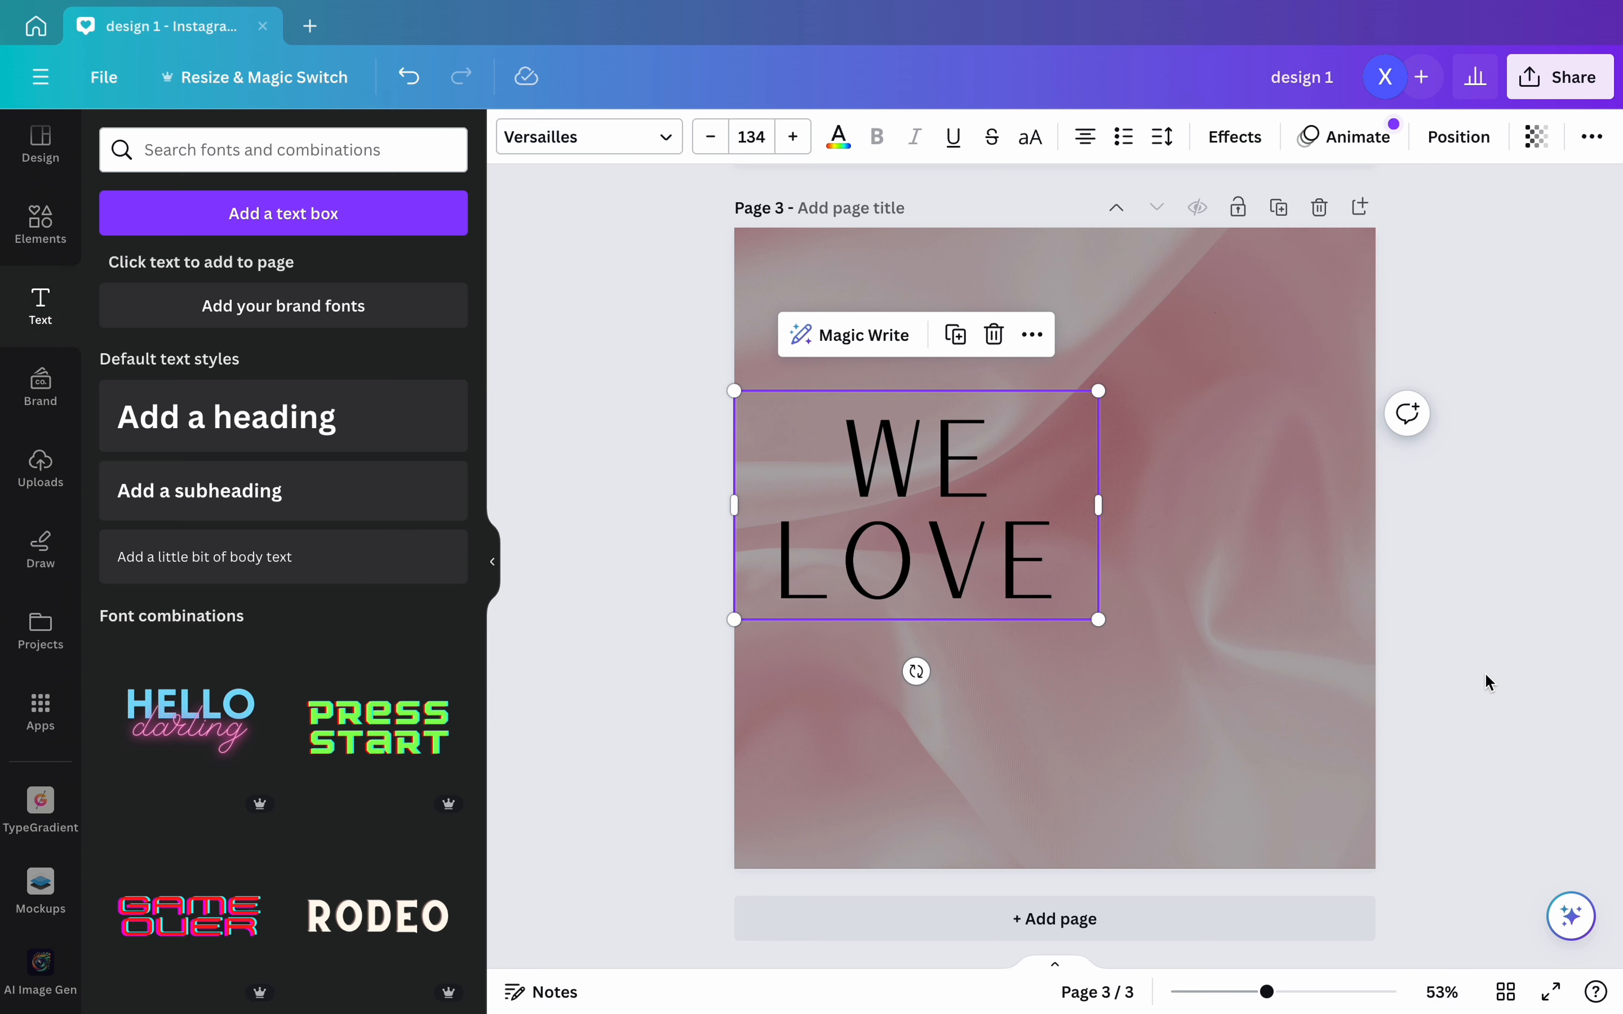
- Add a second heading reading "SELFIES" below the WE LOVE heading
left_click(345, 442)
type("SELFIEES")
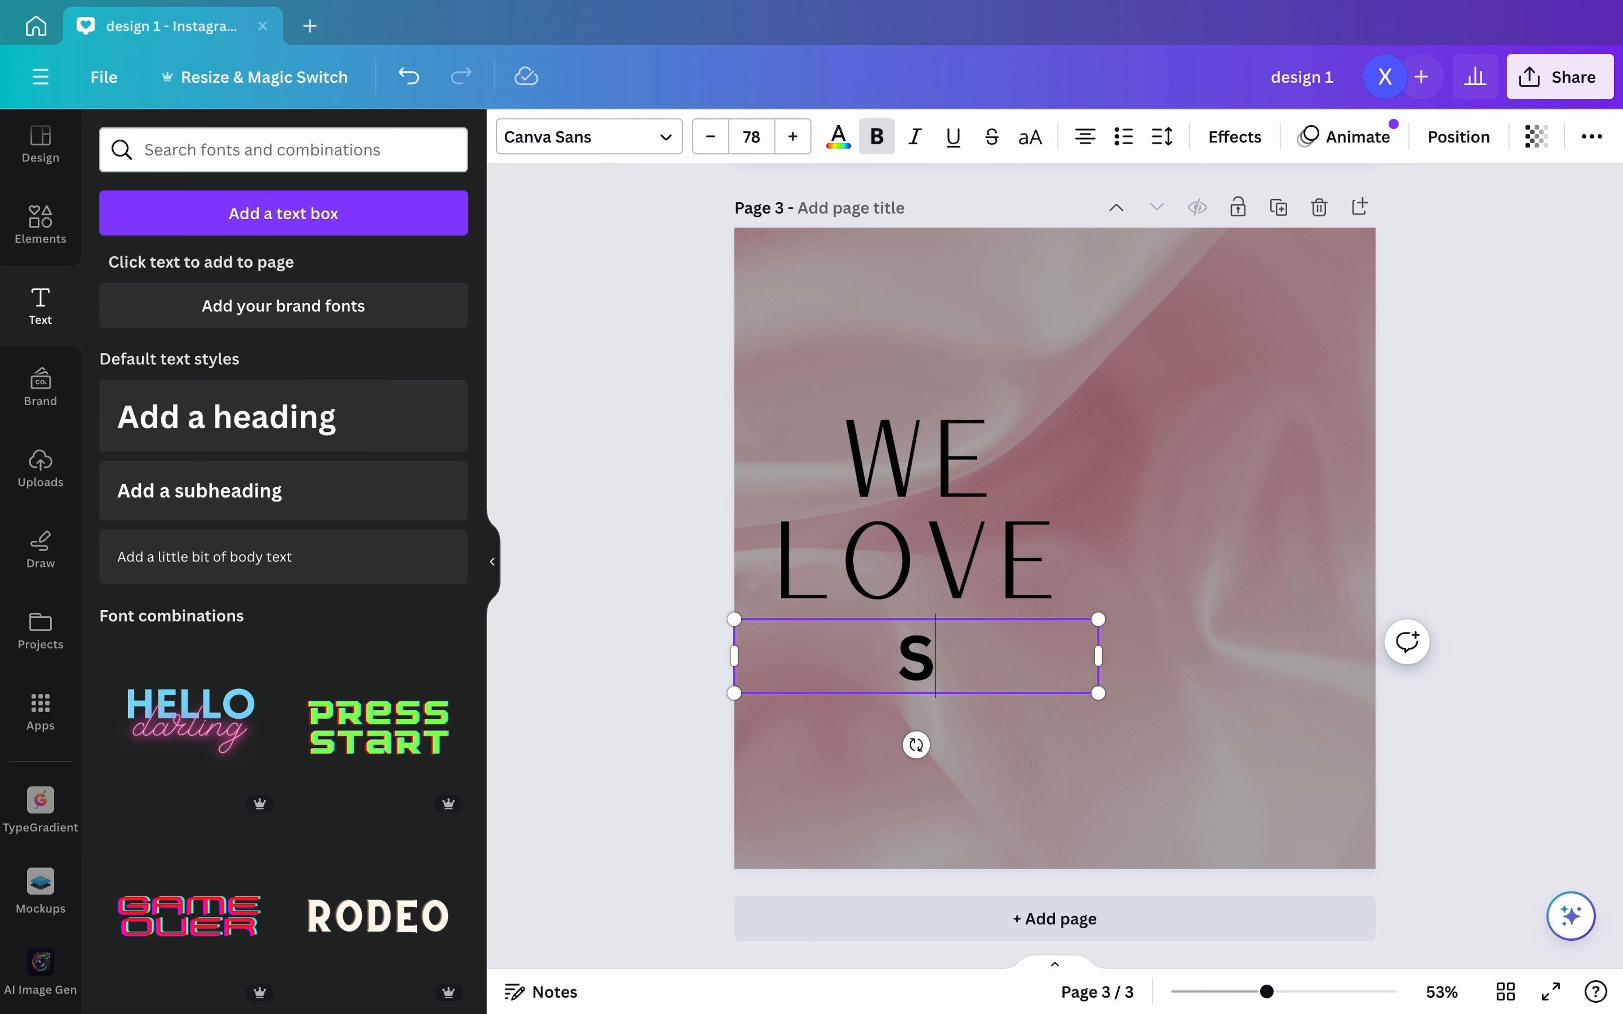
key("BackSpace")
key("BackSpace")
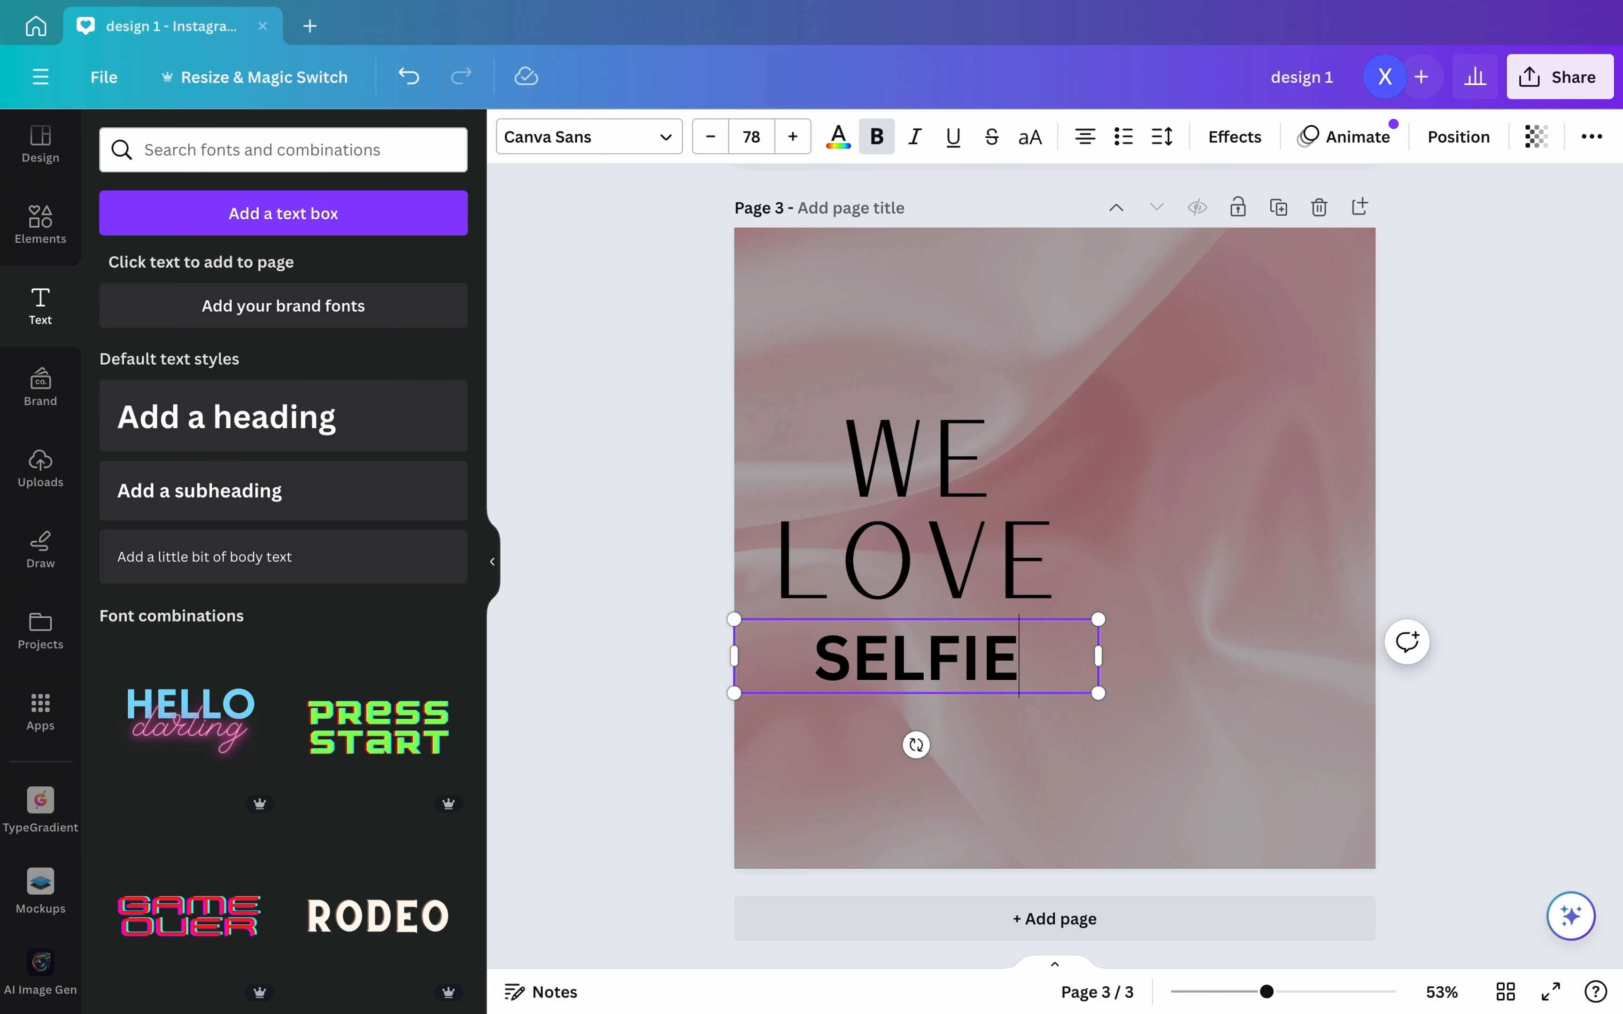
type("S")
- Set the SELFIES heading's font to Versailles and narrow its text box from the left side
double_click(950, 676)
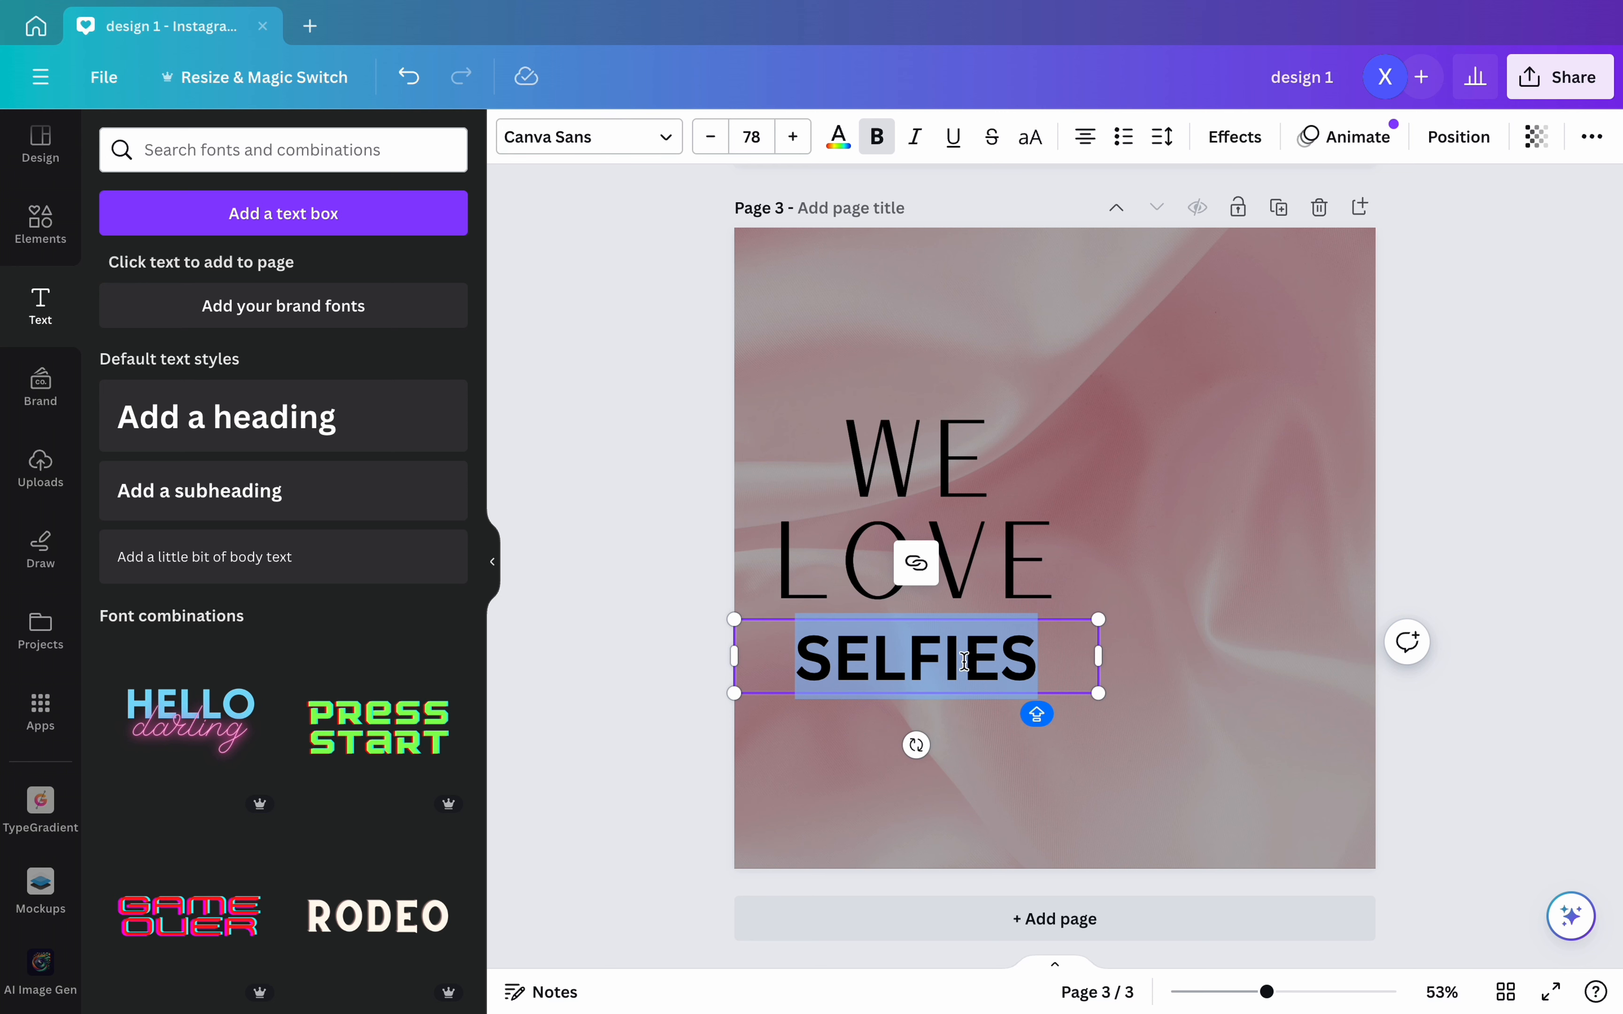
left_click(656, 138)
type("VERS")
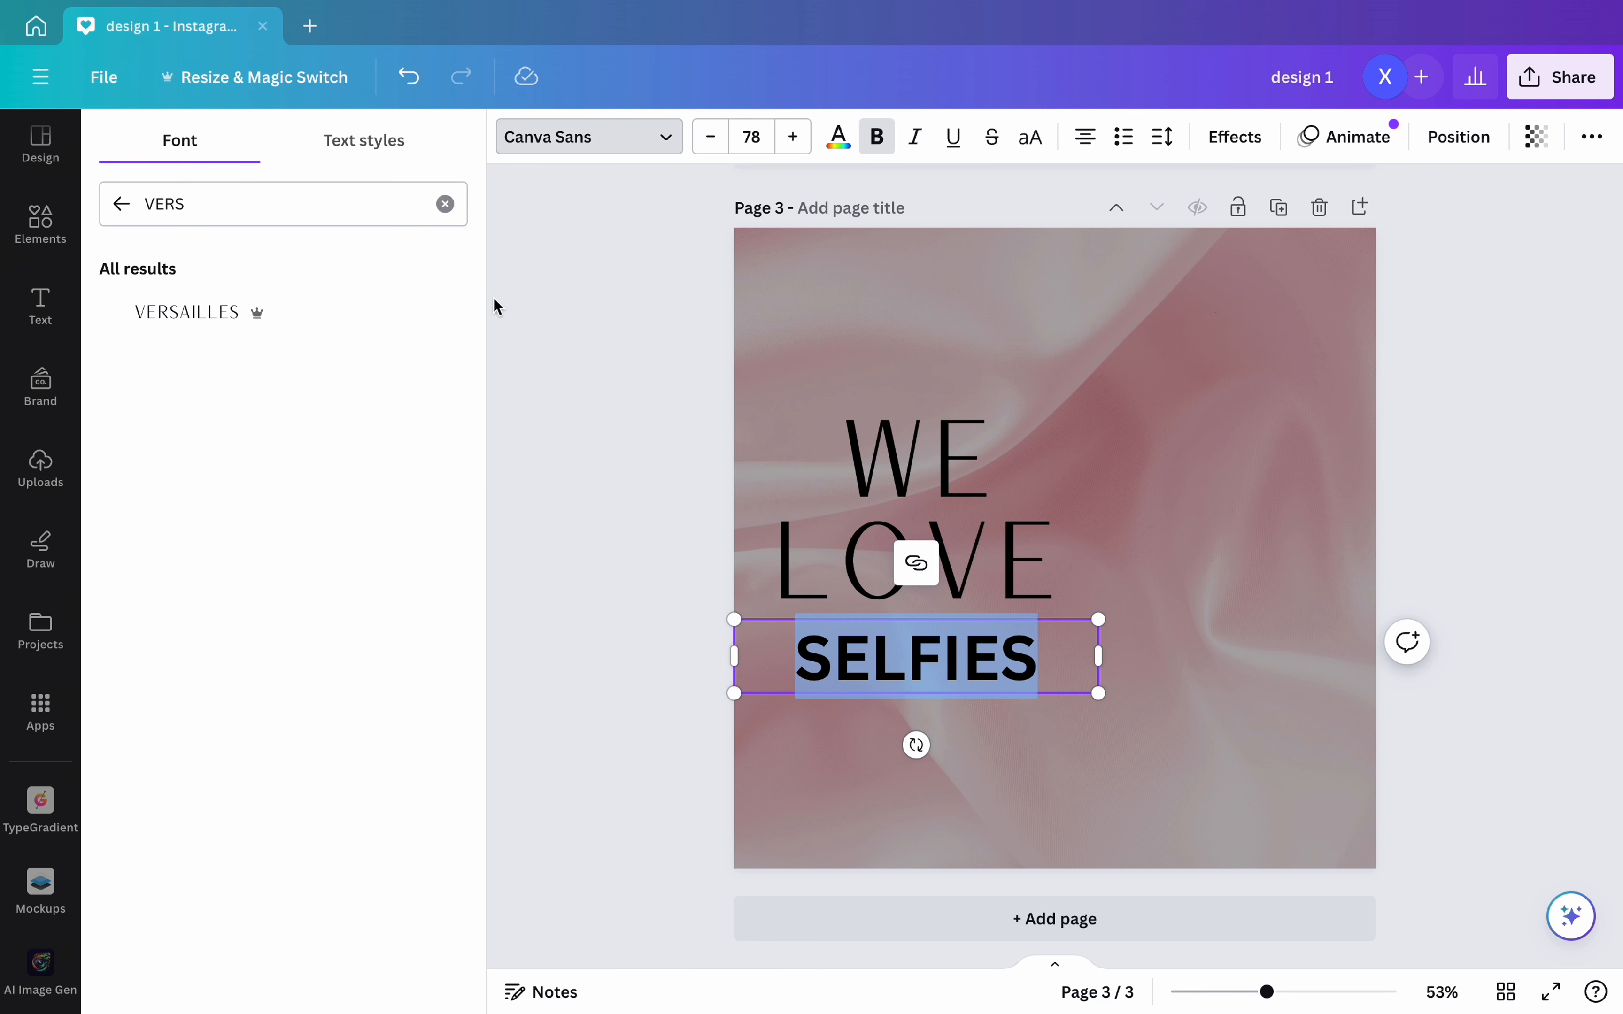
left_click(261, 310)
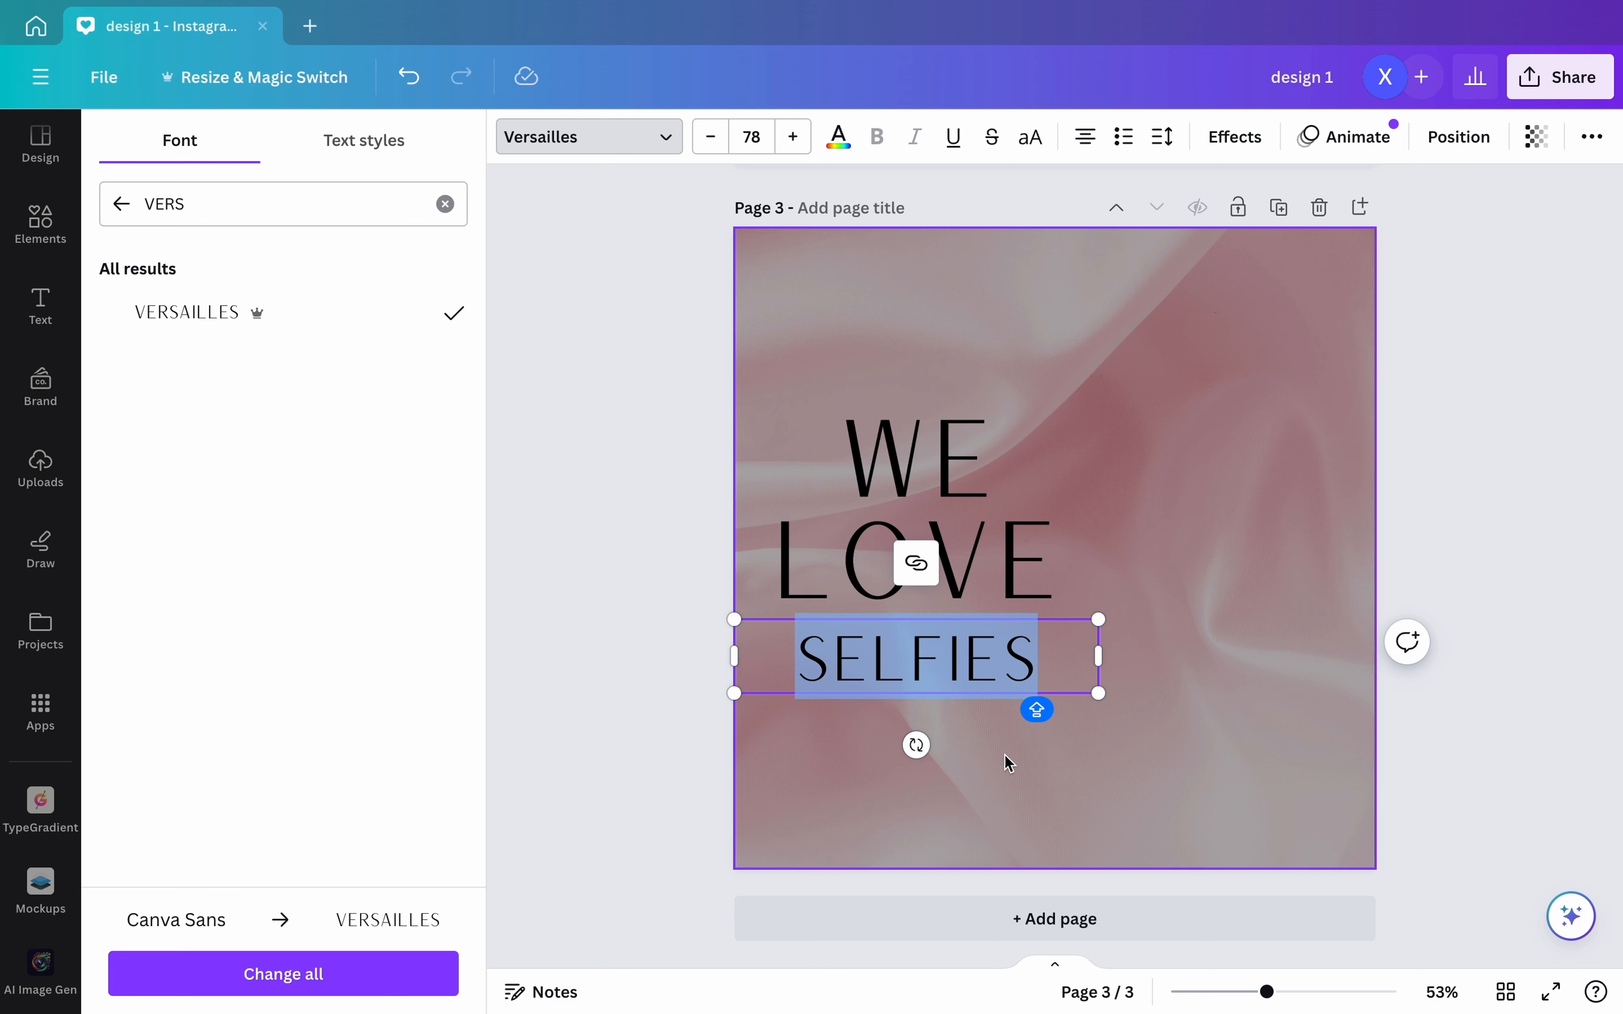
left_click_drag(732, 659, 820, 659)
left_click(1210, 734)
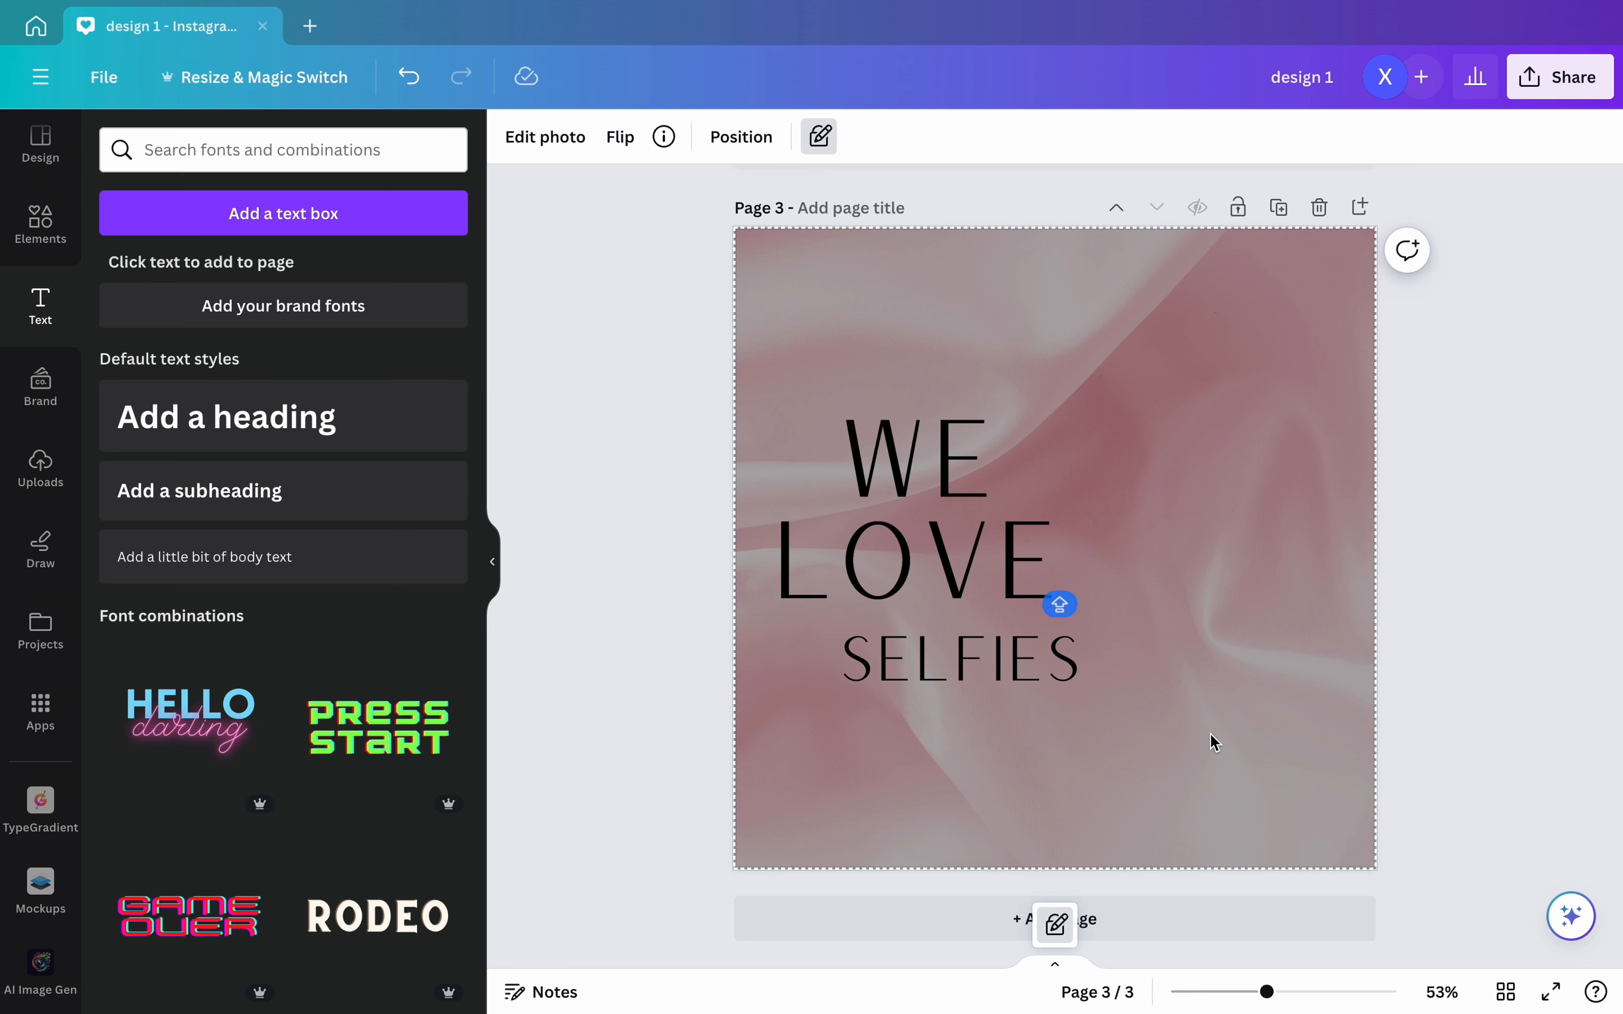
- Delete the SELFIES heading from page 3
left_click(1028, 673)
key("Delete")
- Change the WE LOVE heading's font to Old Standard from the document fonts
left_click(931, 475)
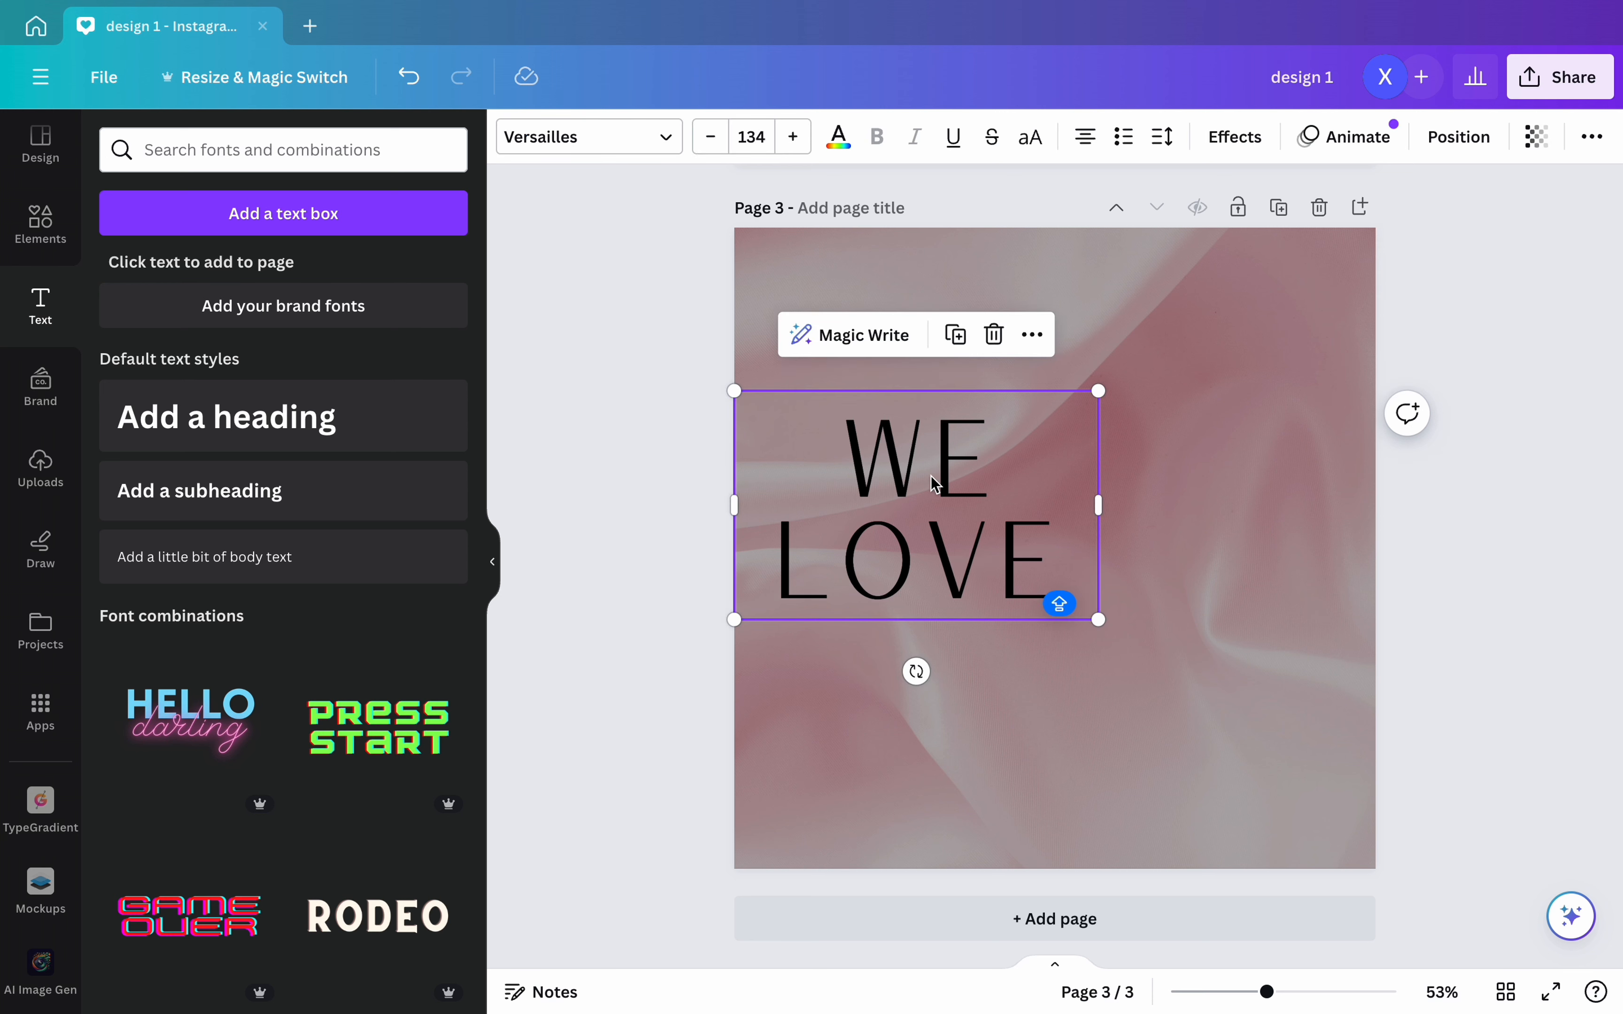
left_click(568, 137)
left_click(123, 204)
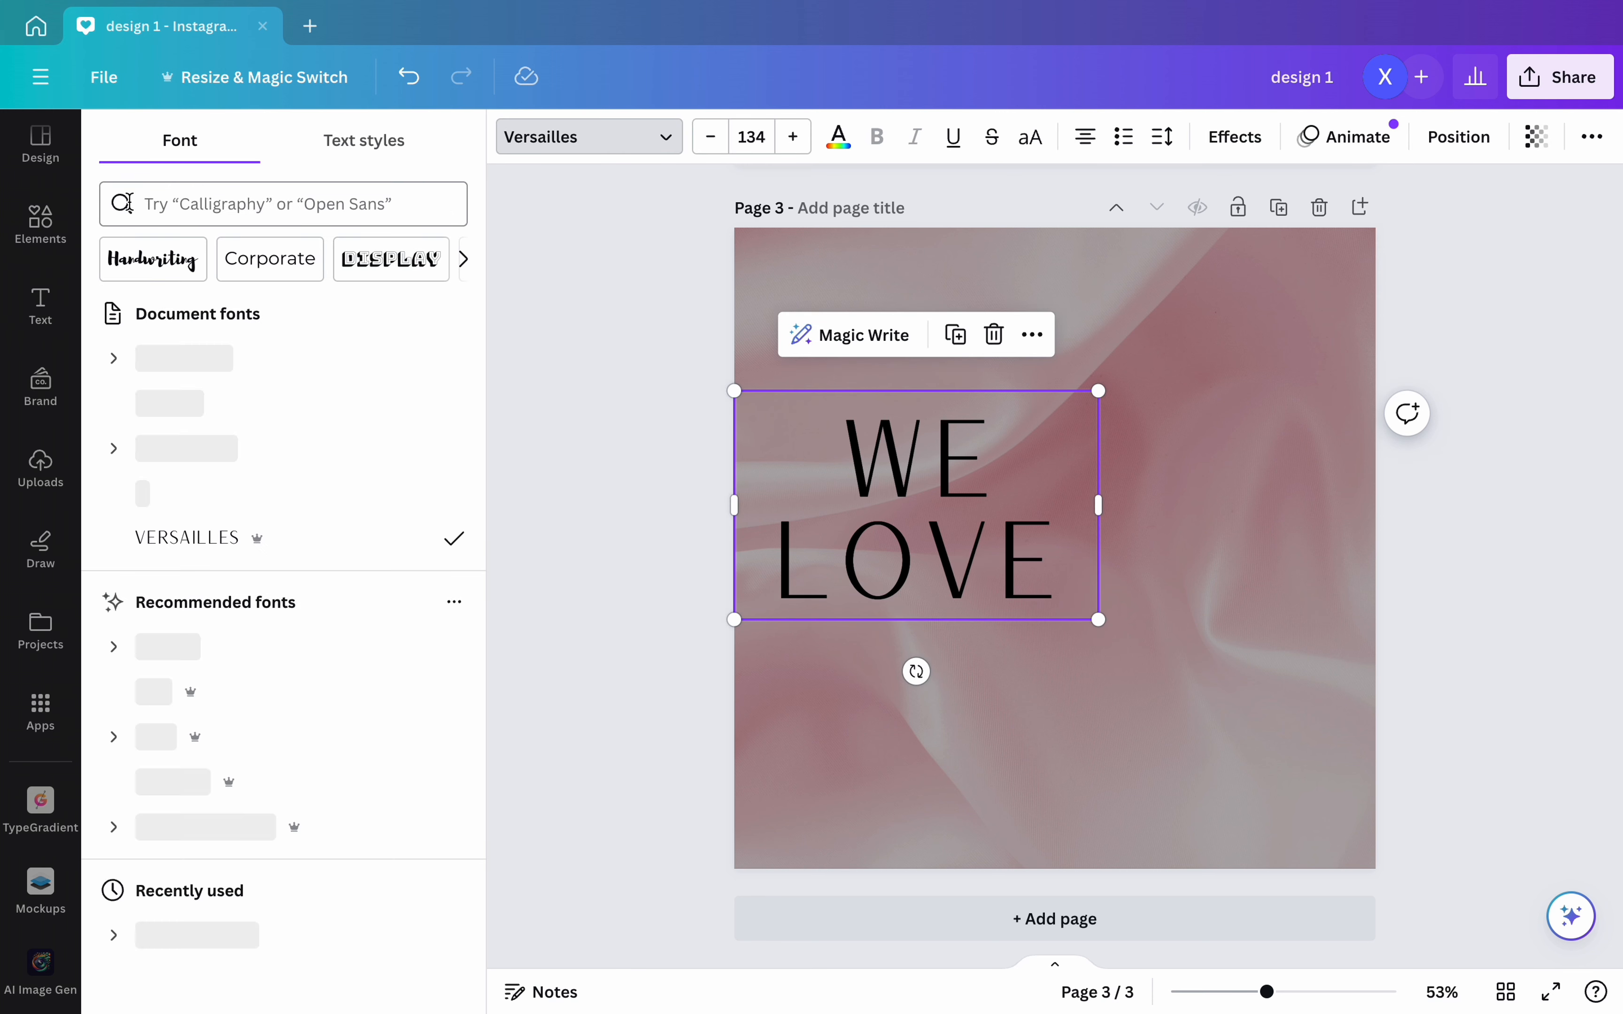
left_click(211, 454)
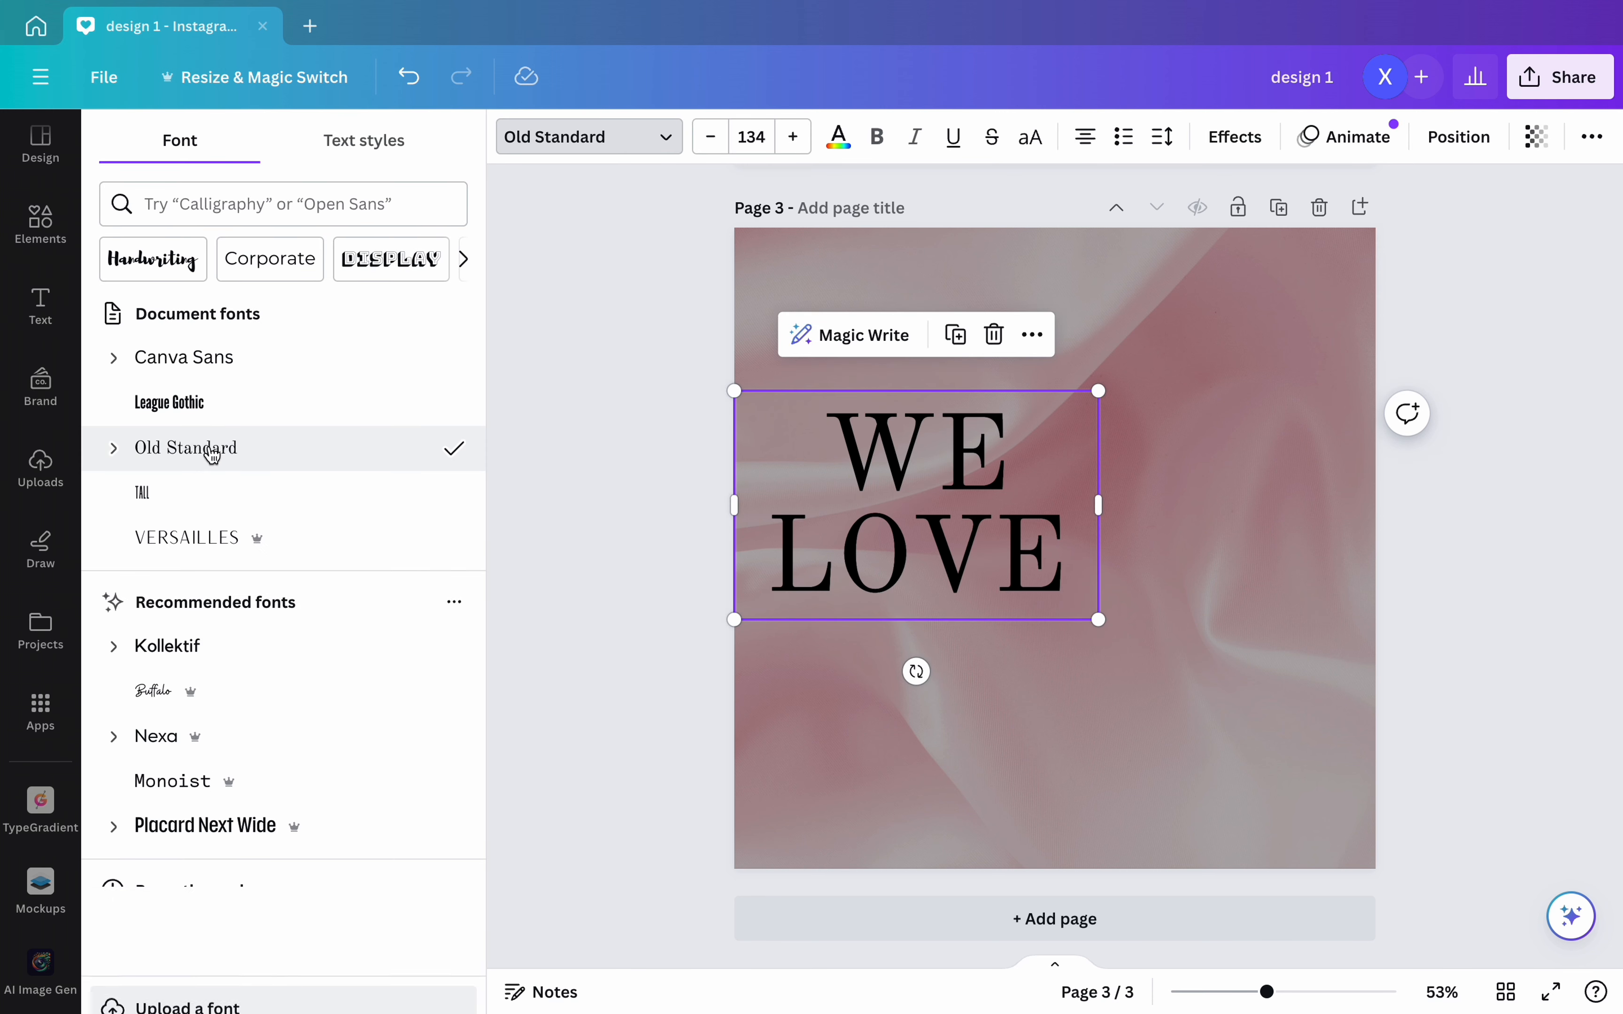
- Change the WE LOVE heading's font to Calgary
scroll(275, 661, "down", 5)
scroll(280, 660, "down", 15)
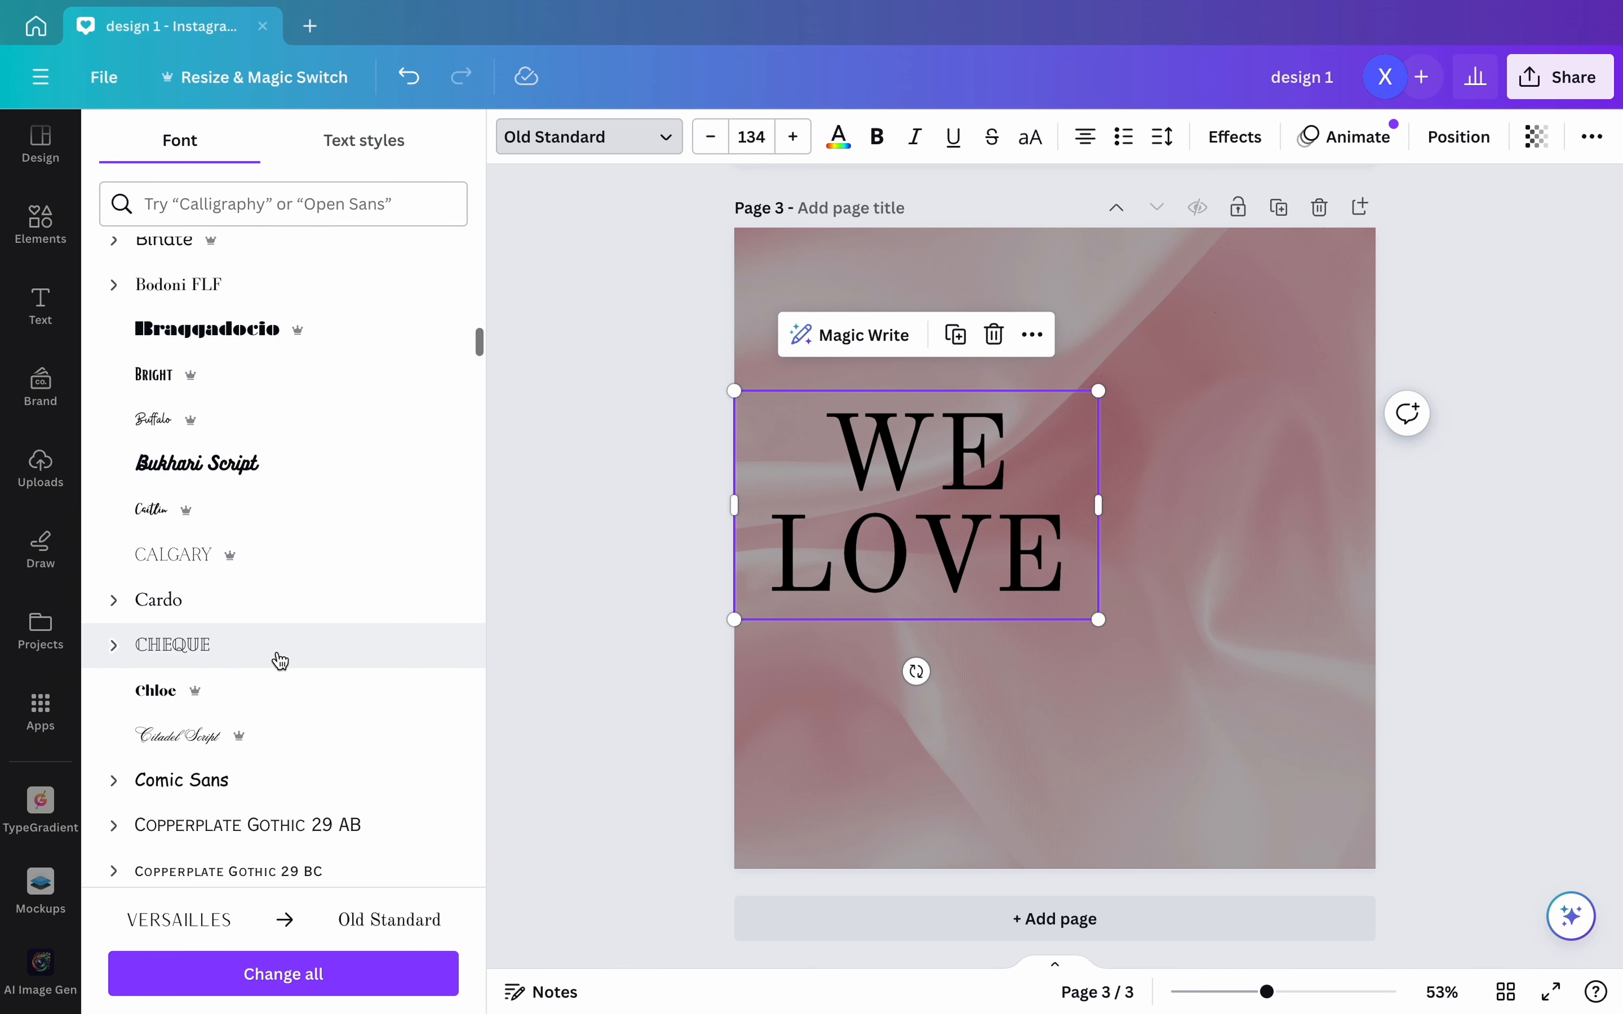
left_click(252, 559)
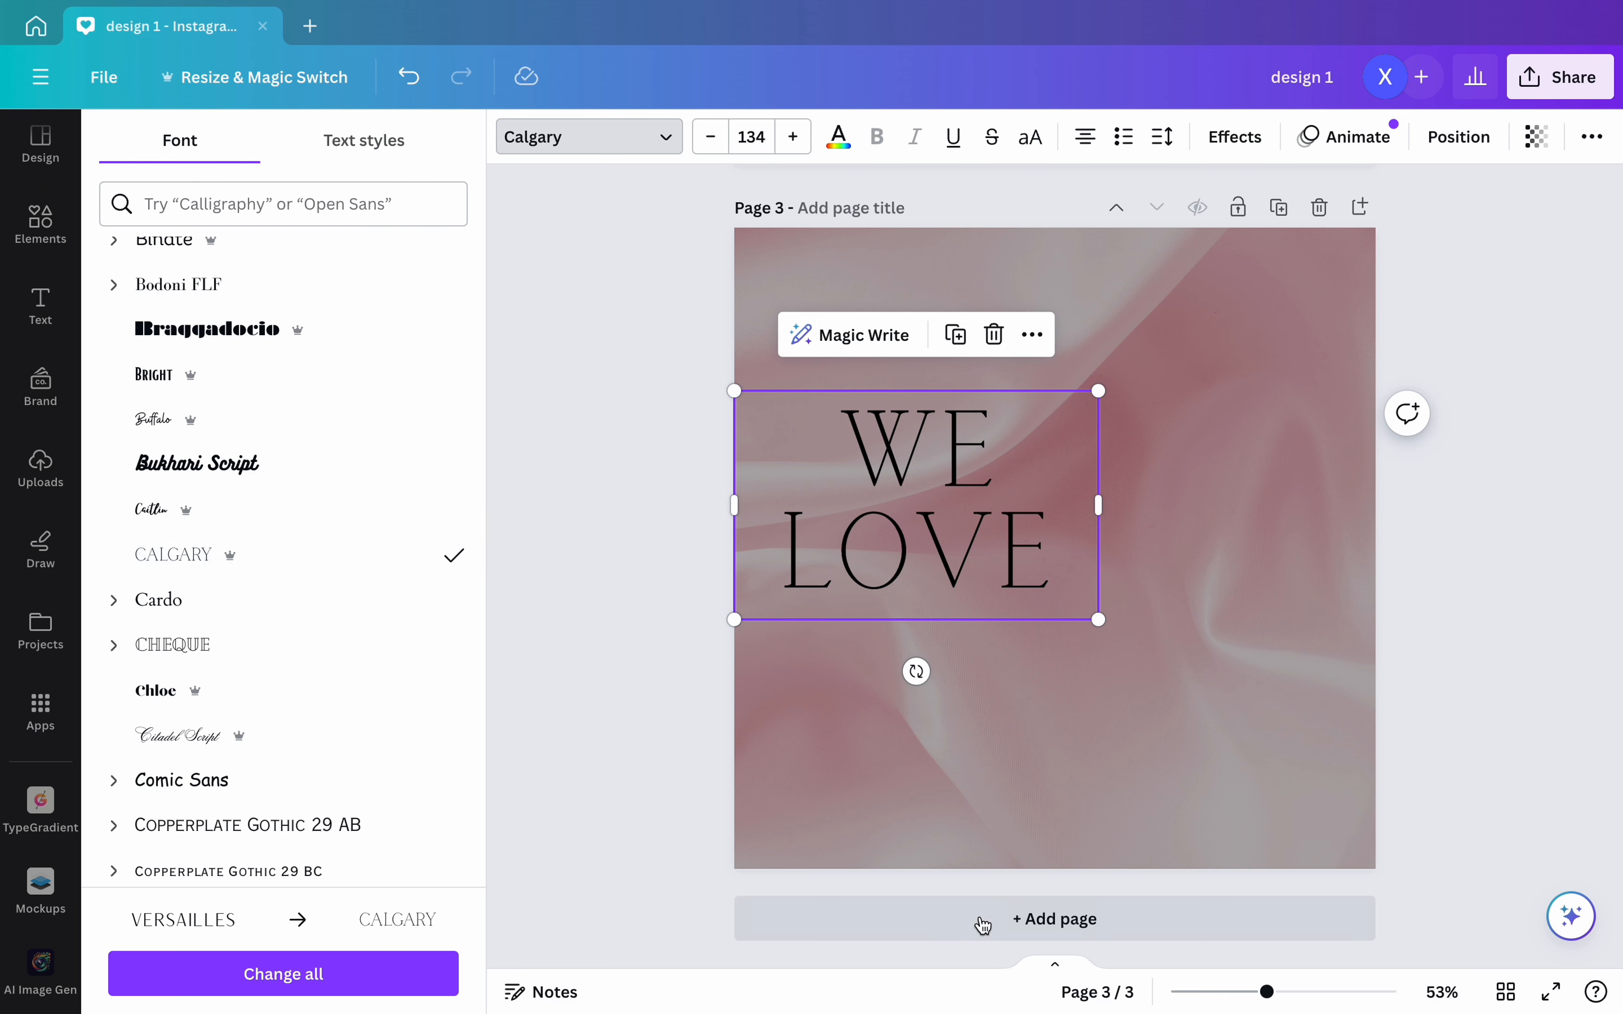
- Unlock the silk background image on page 3 and move it down to expose the page background behind it
left_click(924, 822)
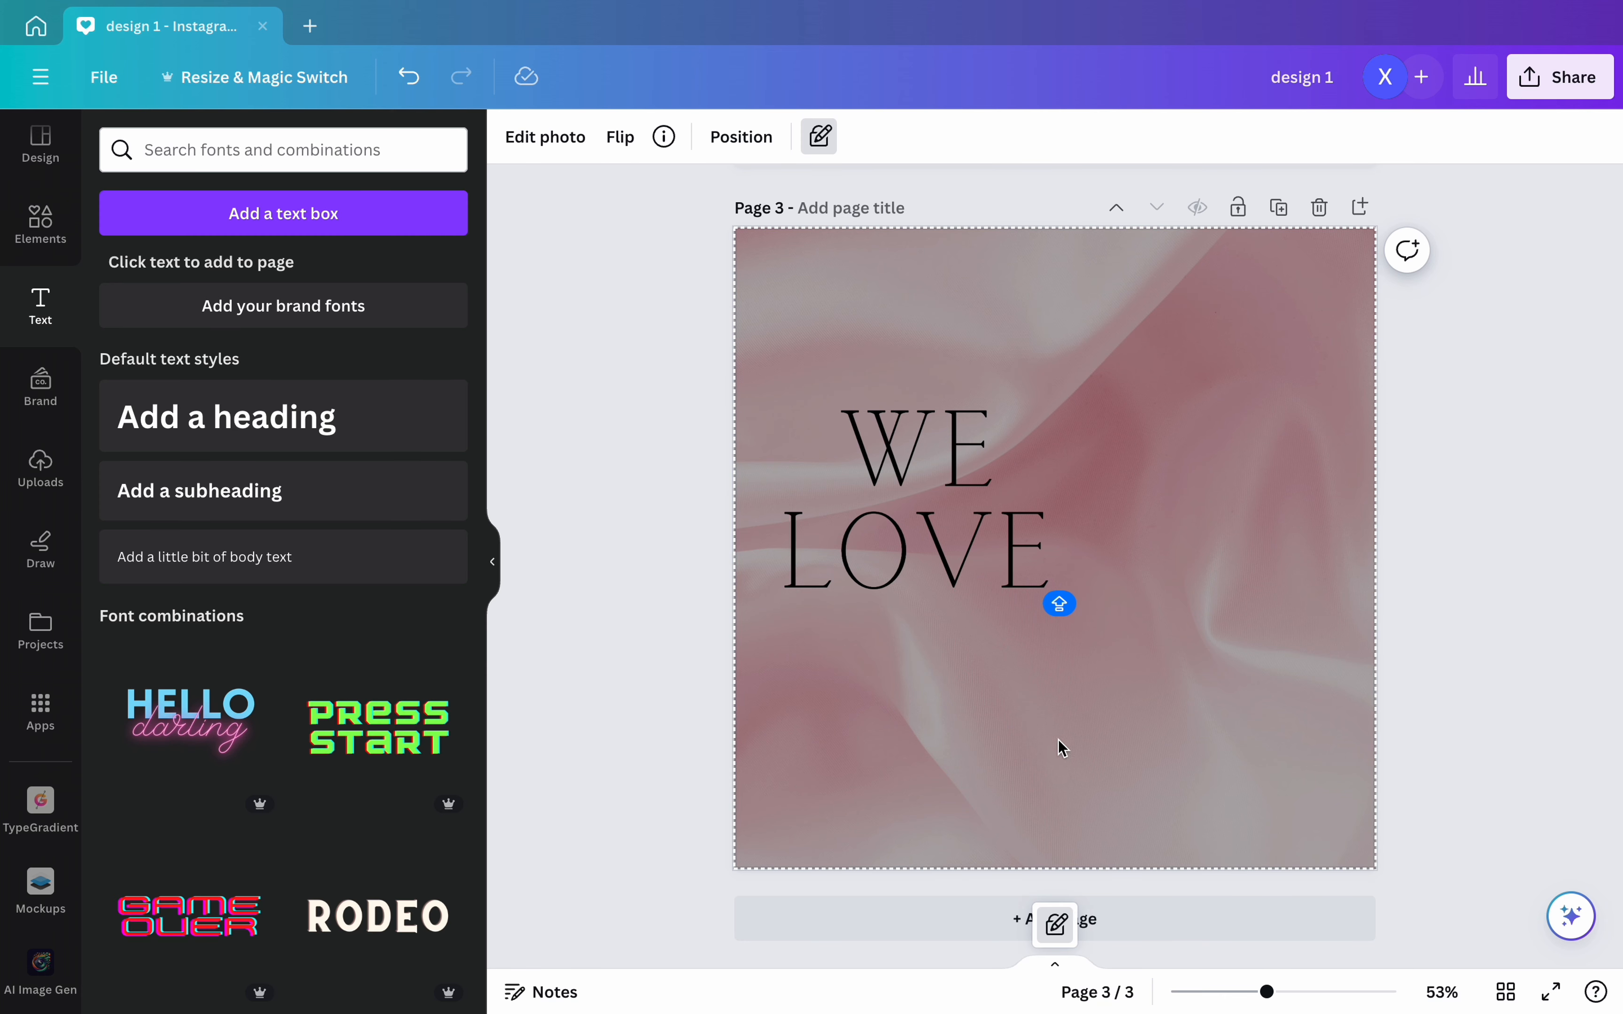
left_click(821, 138)
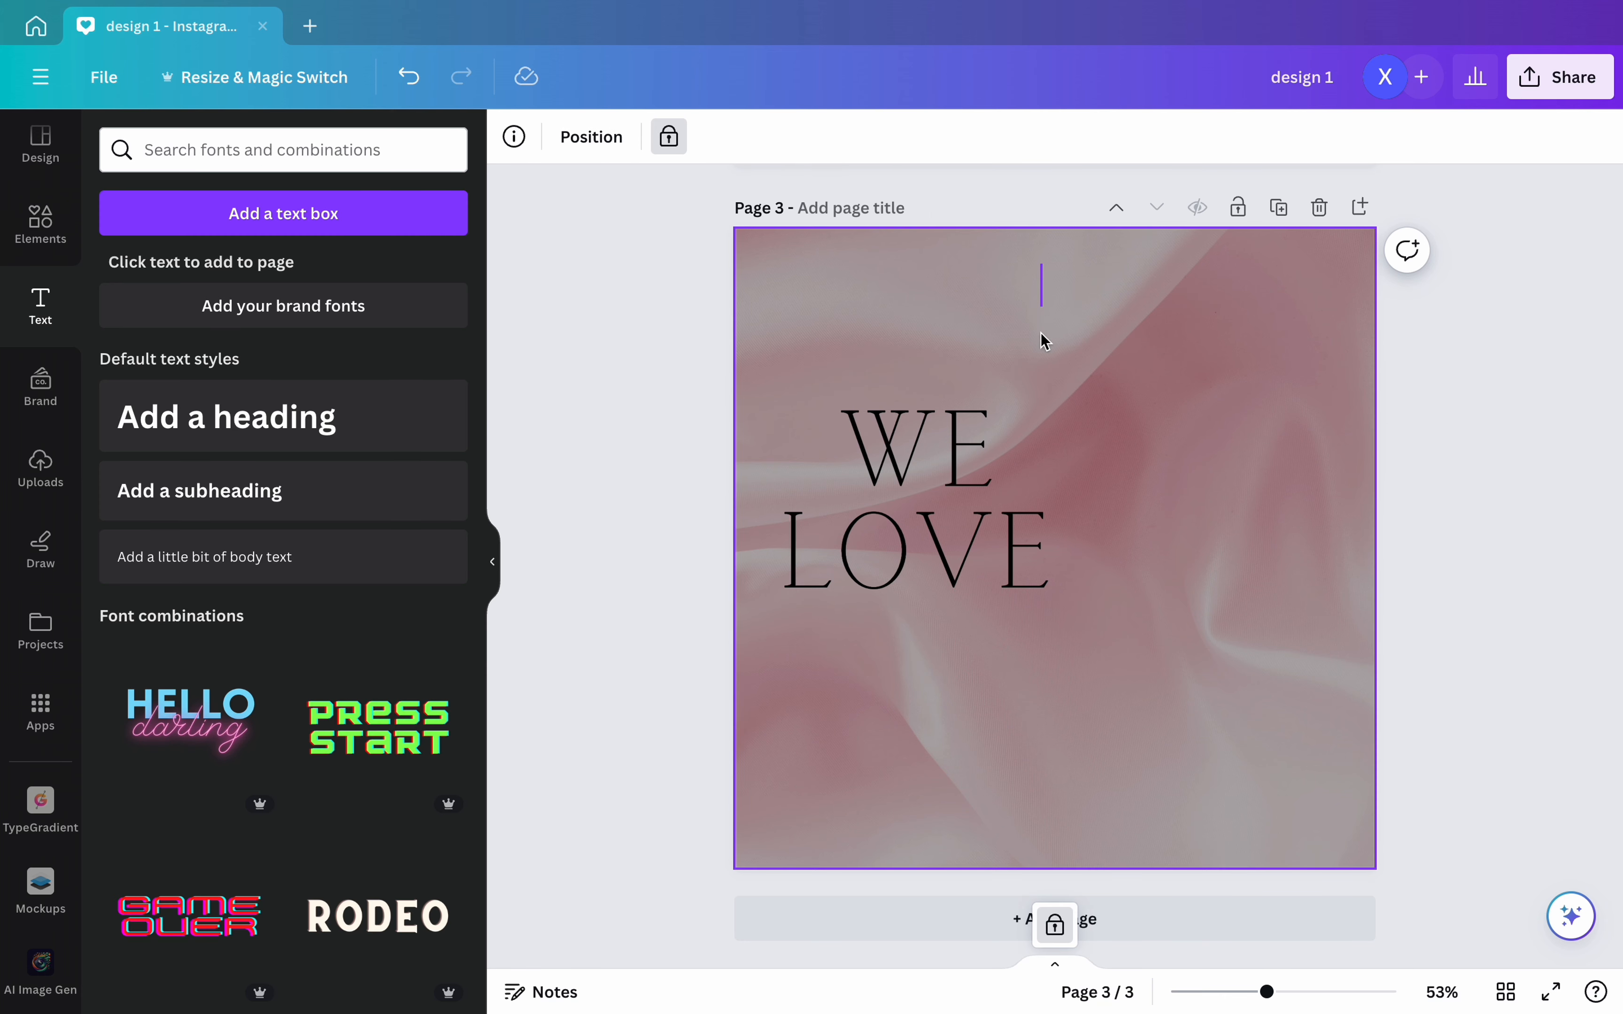
left_click(1094, 460)
left_click(1233, 442)
left_click(676, 143)
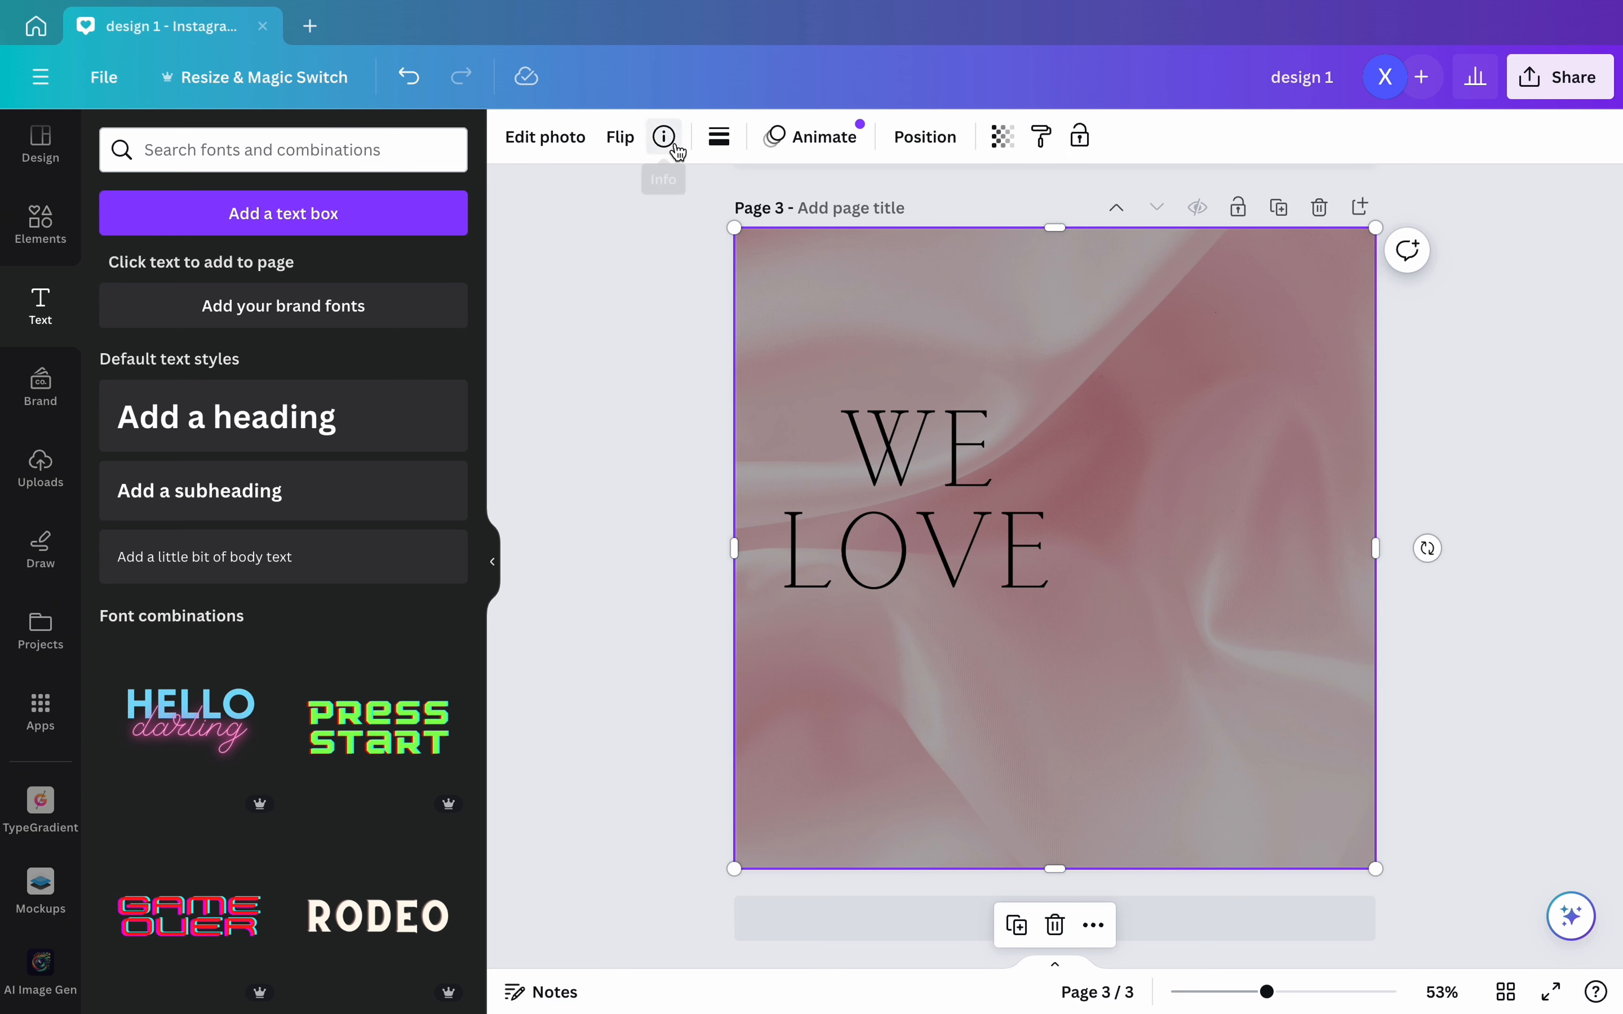
left_click(1085, 397)
left_click(1218, 391)
left_click_drag(1216, 385, 1225, 595)
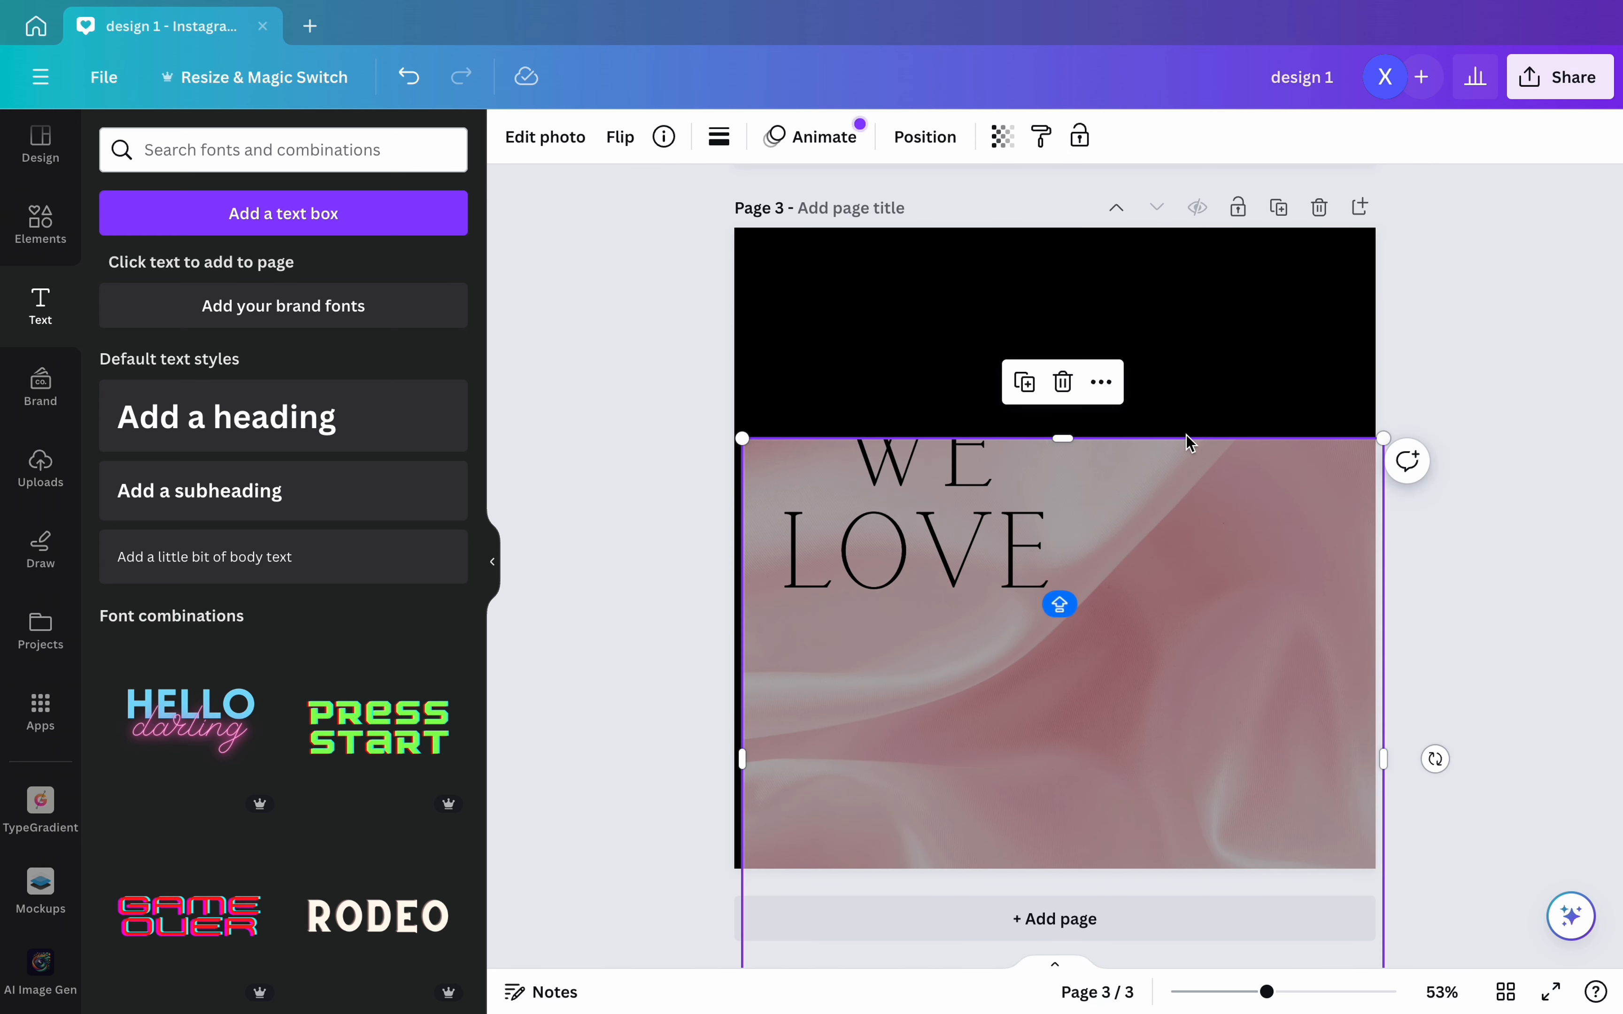
- Set page 3's background color to white from the document colors
left_click(1203, 388)
left_click(517, 133)
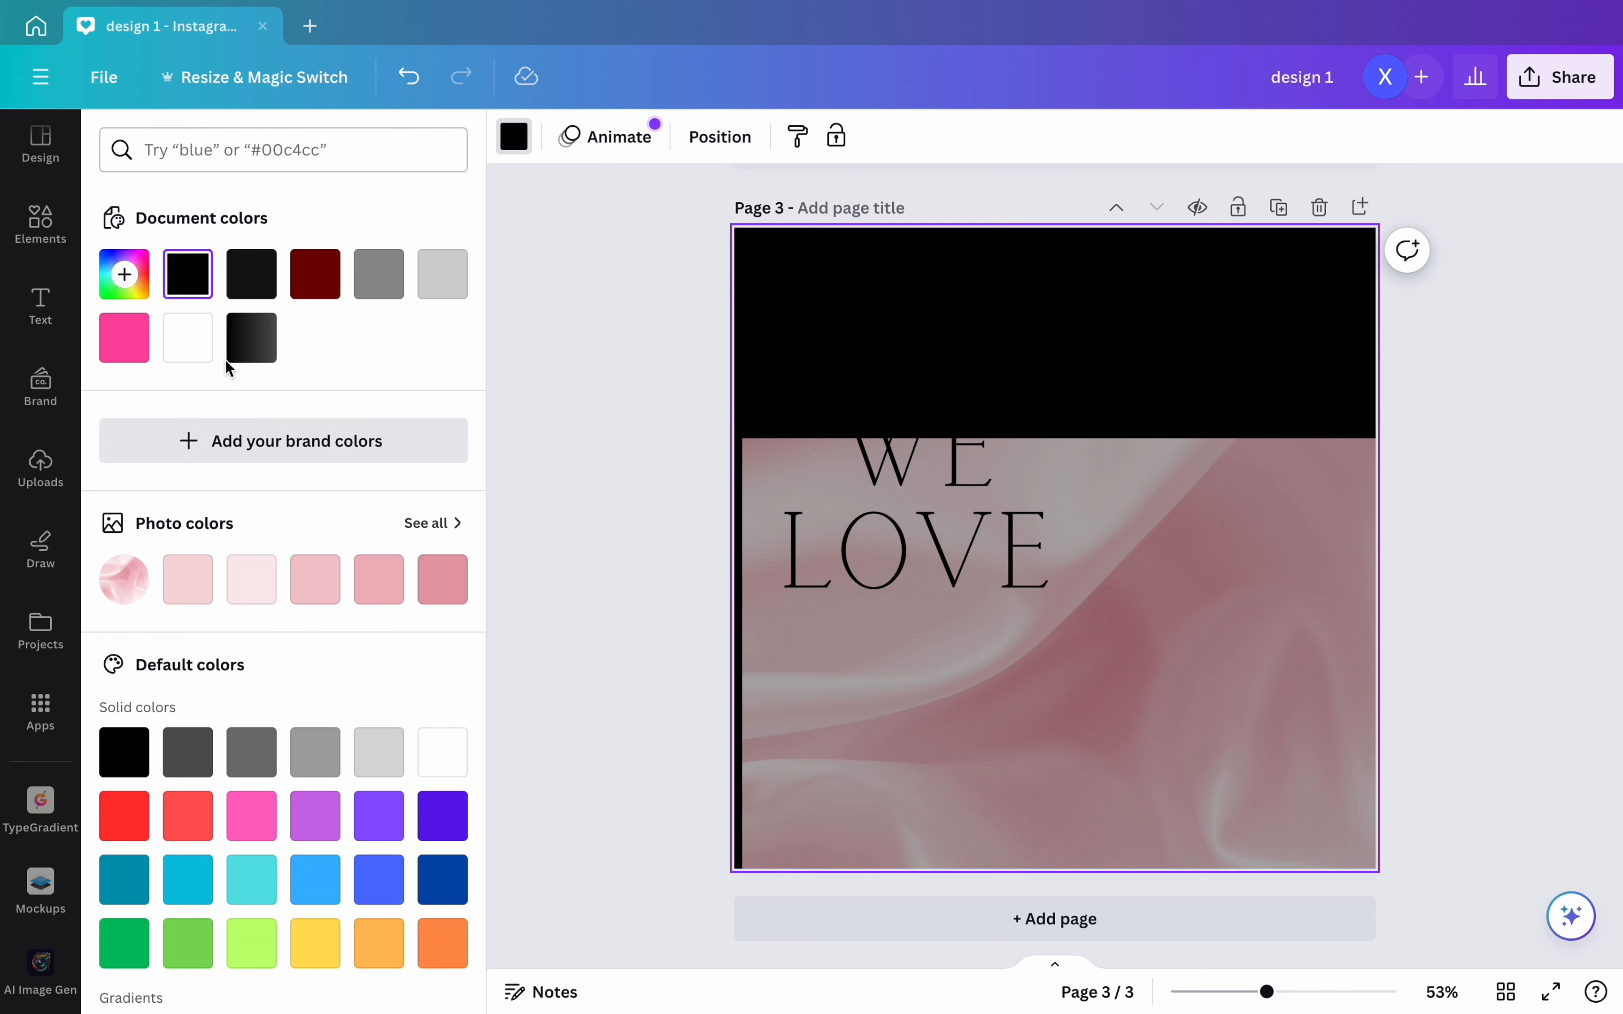
left_click(188, 338)
- Move the silk image back up to cover the whole page and lock it in place
left_click_drag(1220, 706, 1211, 493)
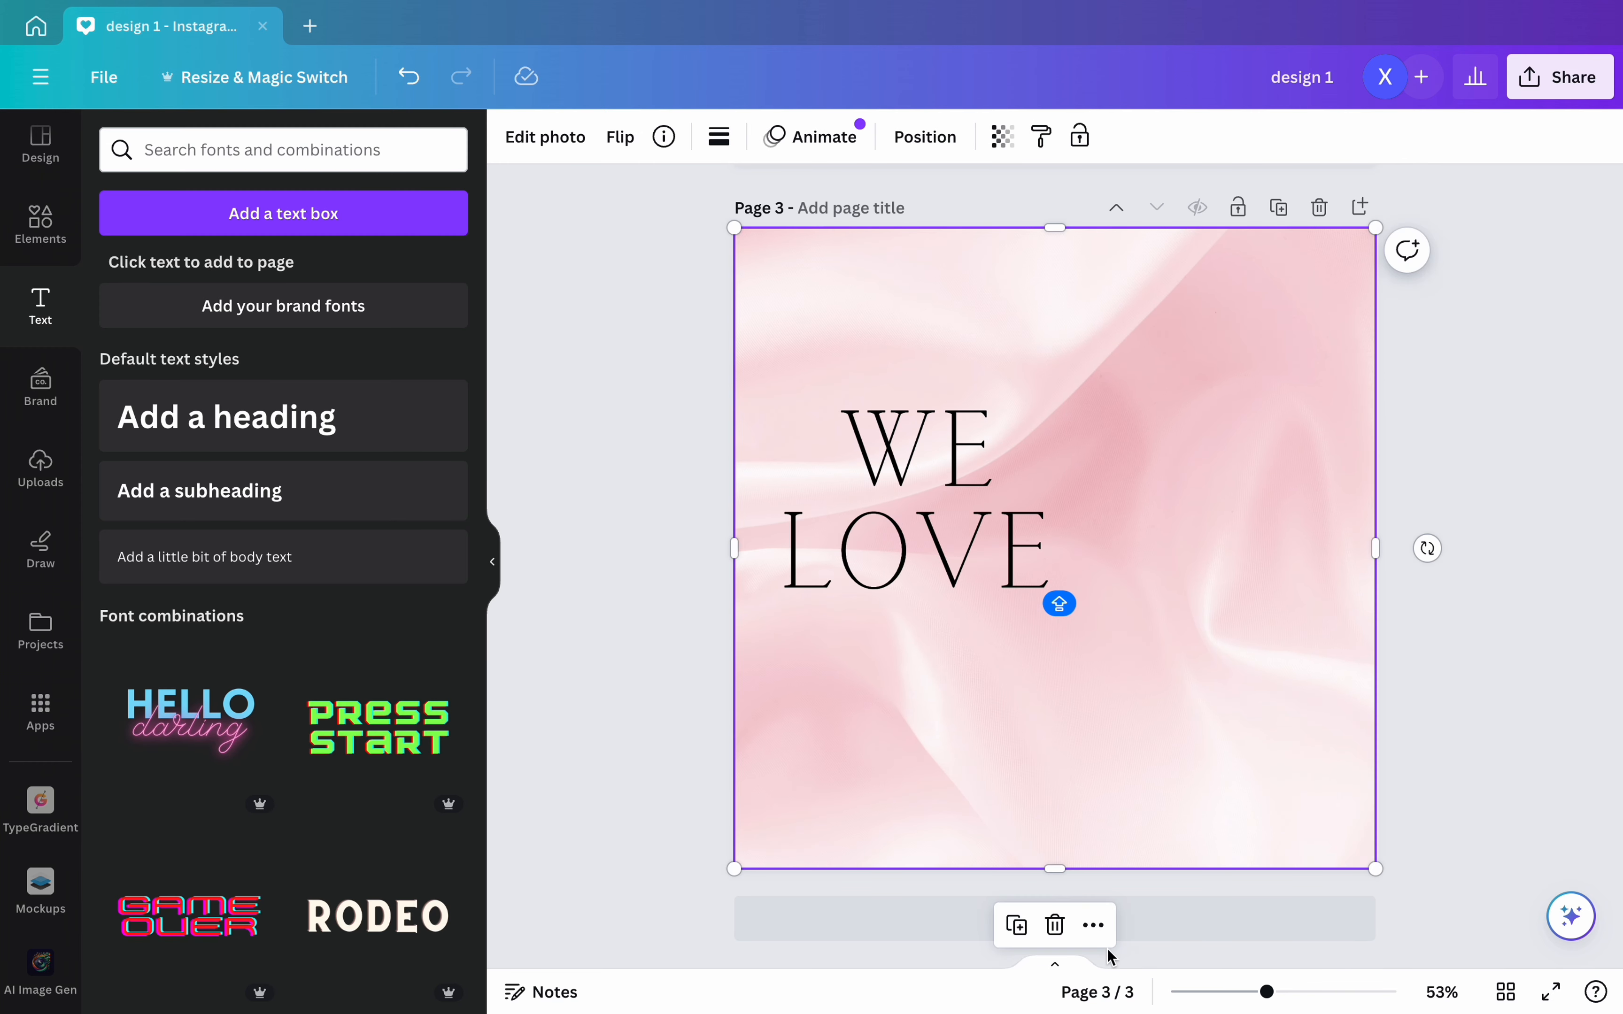
left_click(1079, 136)
left_click(1554, 466)
- Try the League Gothic font on the WE LOVE heading
left_click(919, 460)
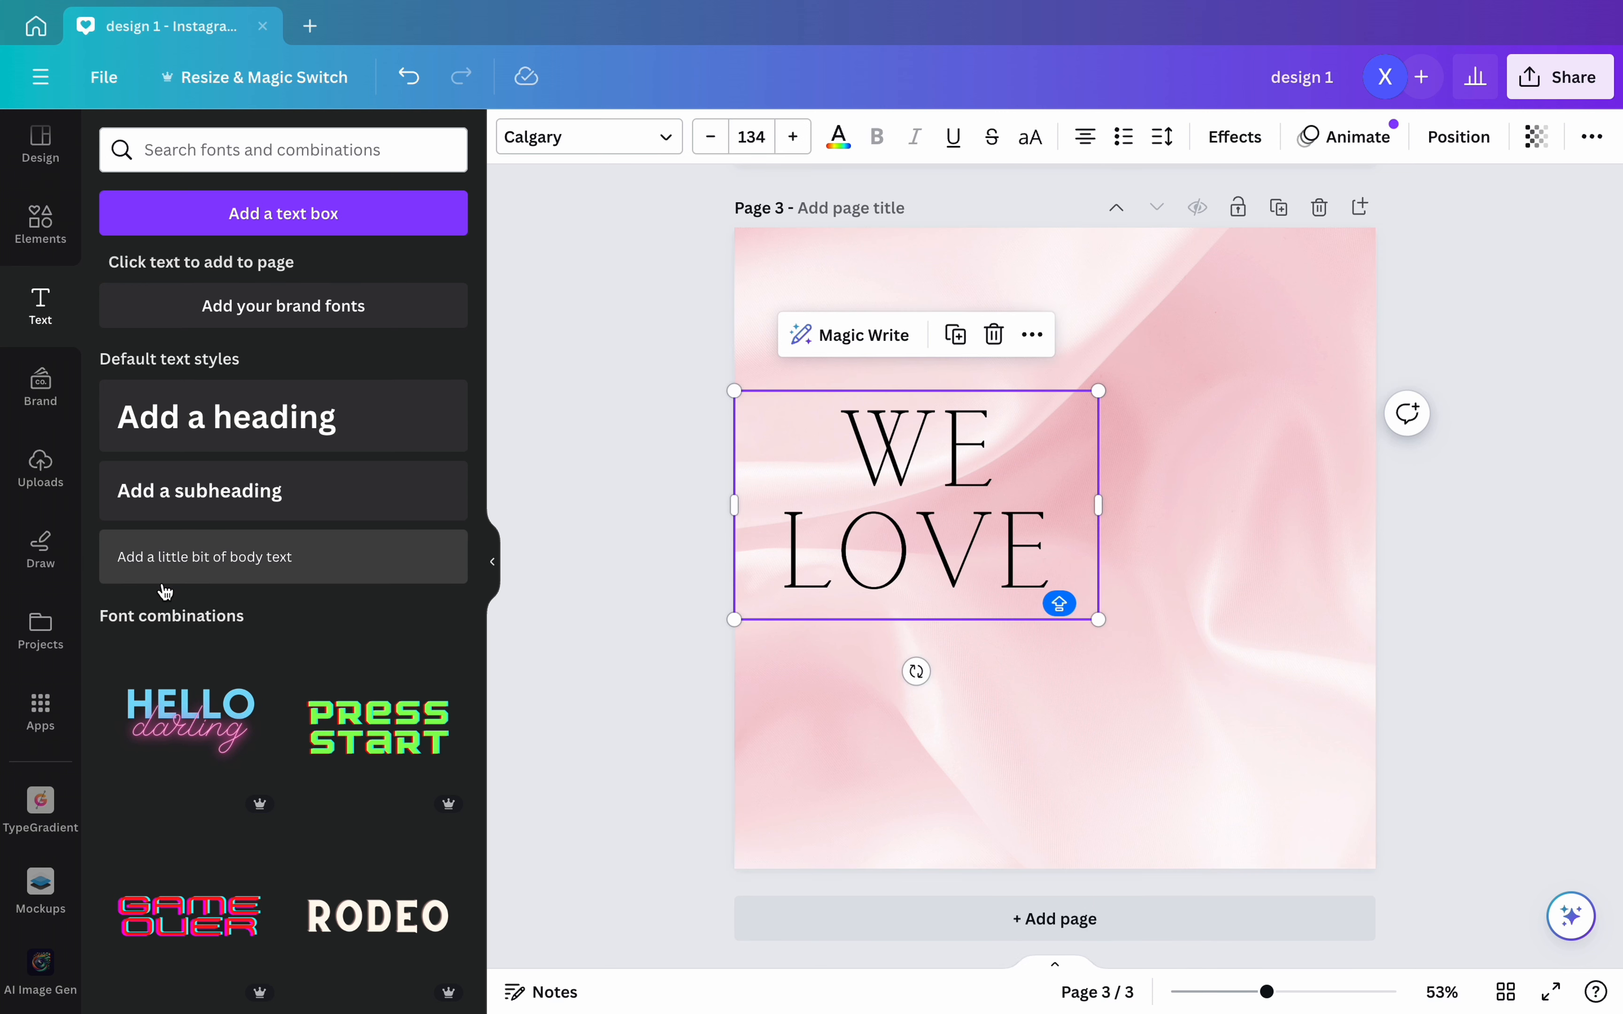
left_click(619, 144)
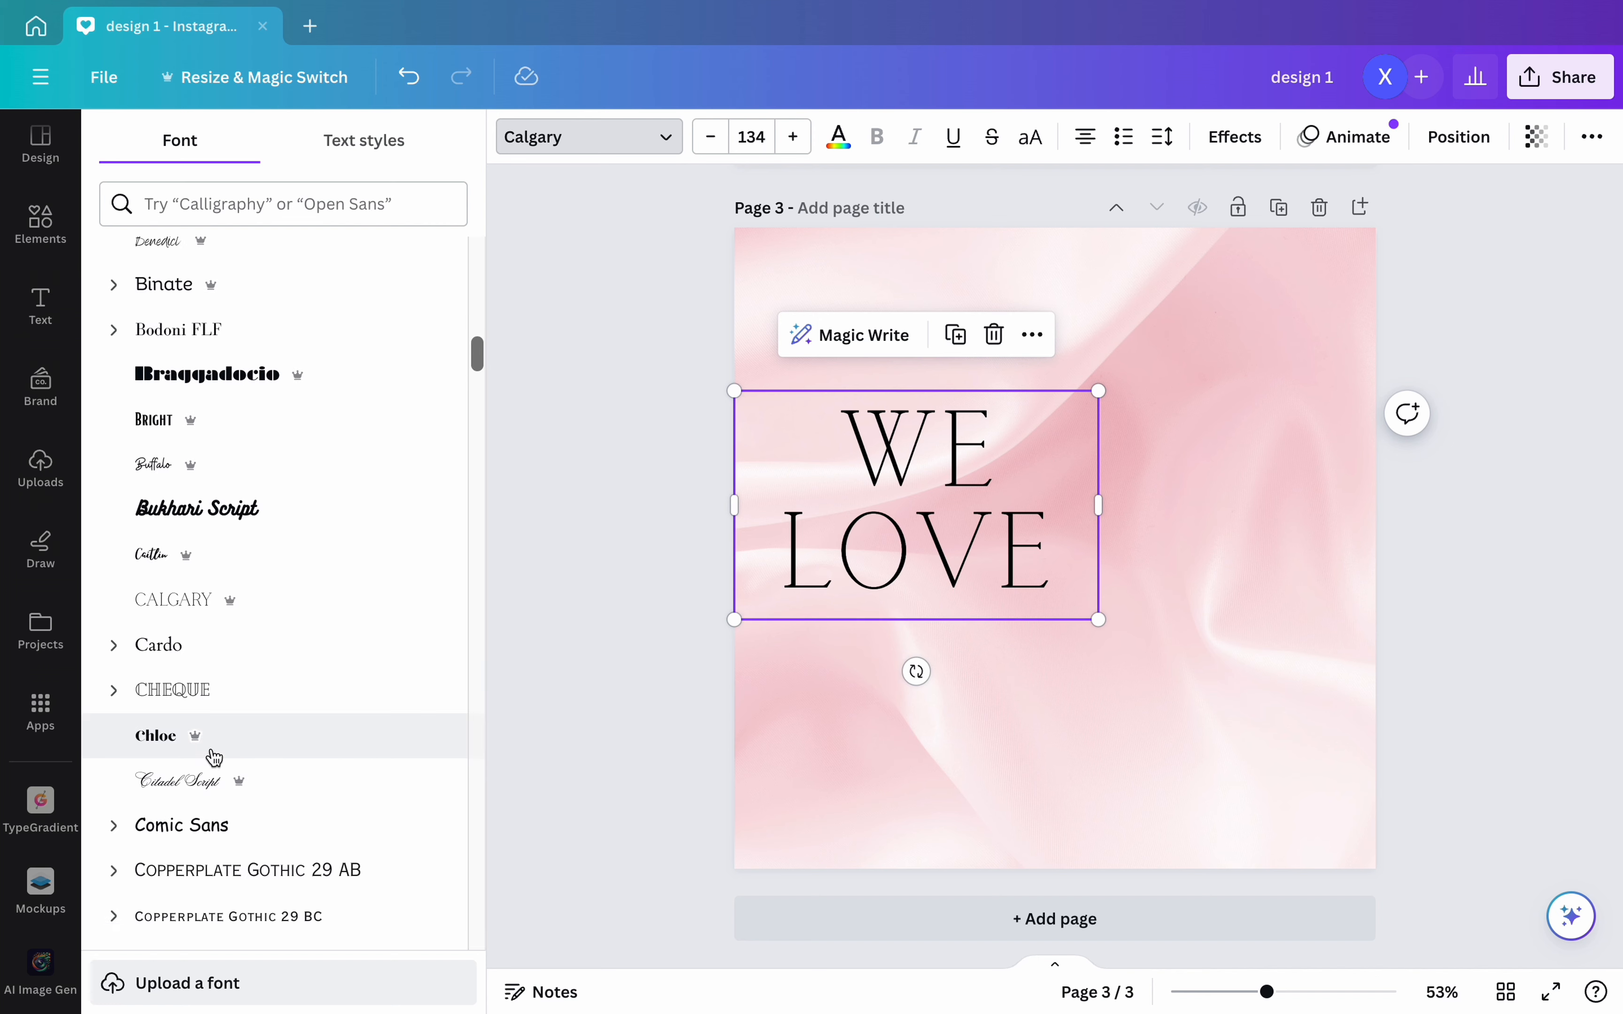
scroll(213, 756, "down", 8)
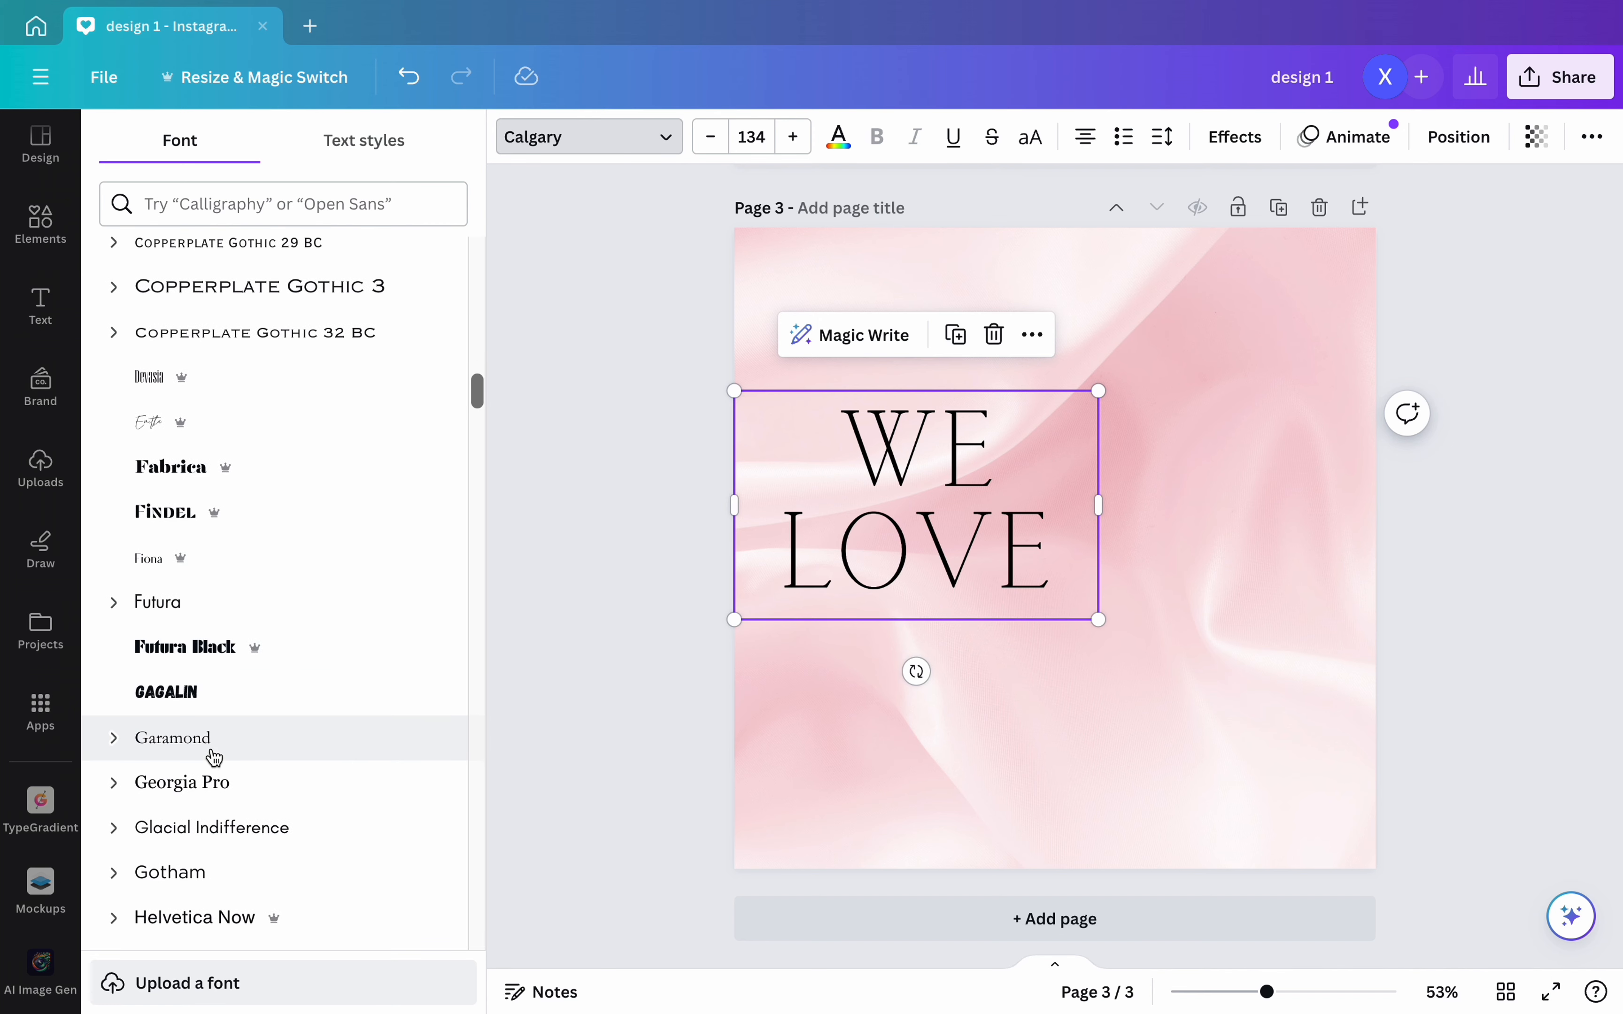
scroll(213, 756, "down", 10)
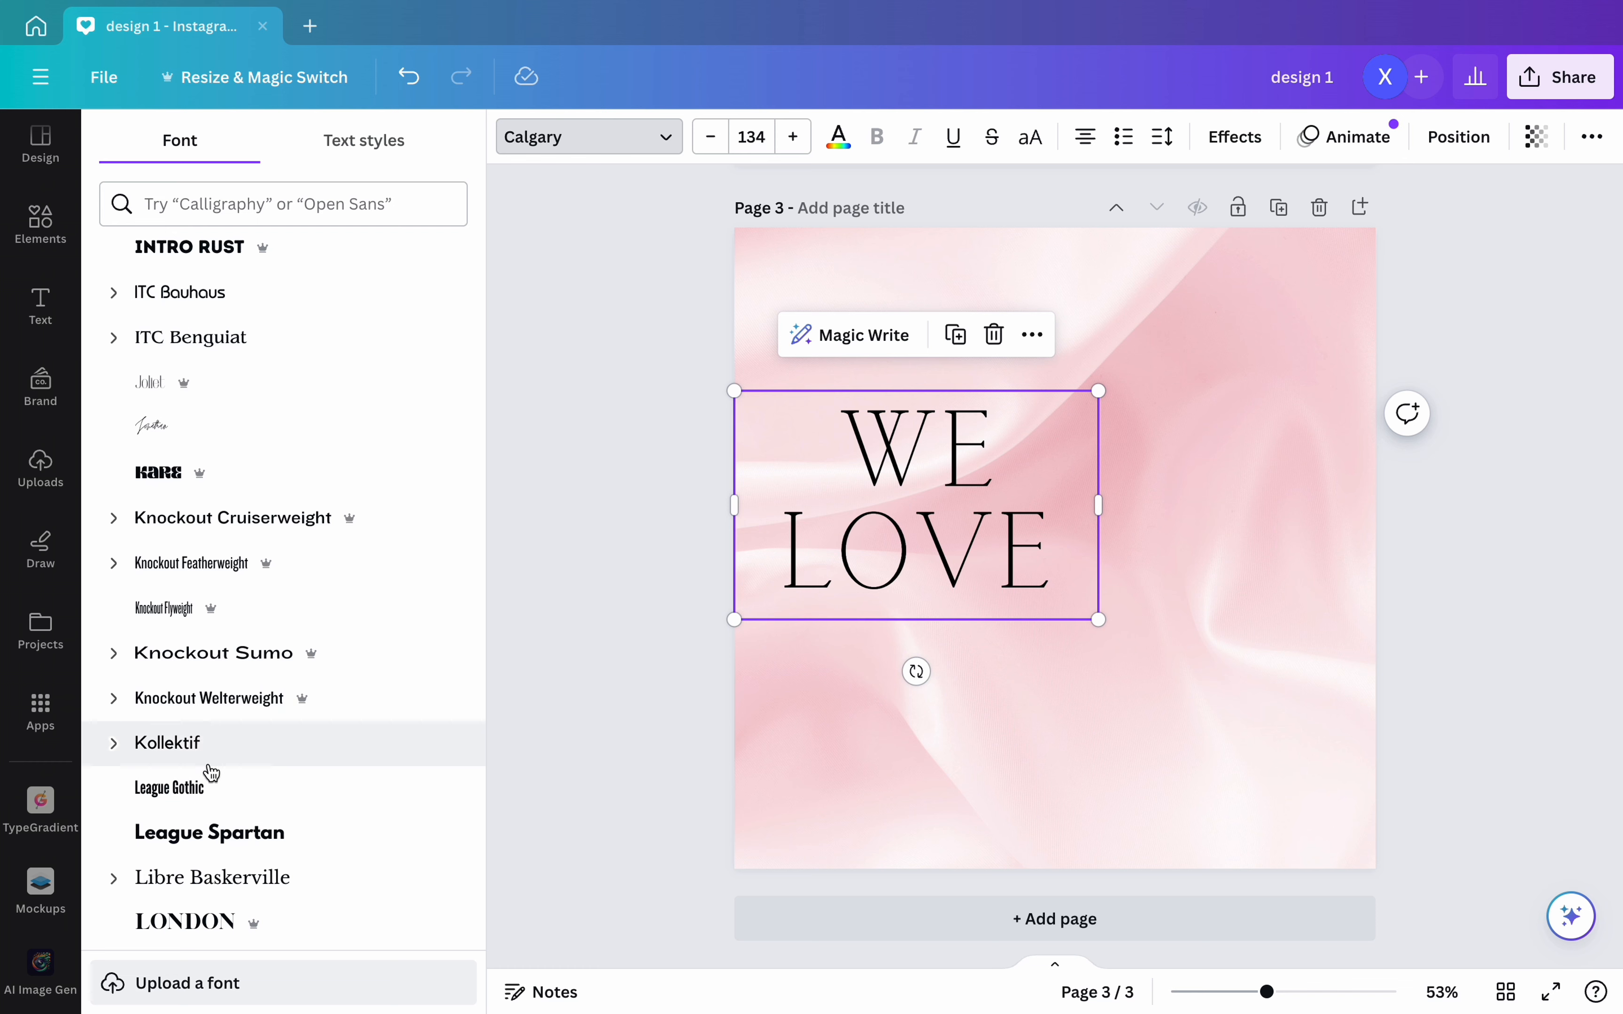
scroll(208, 772, "down", 3)
scroll(224, 779, "down", 2)
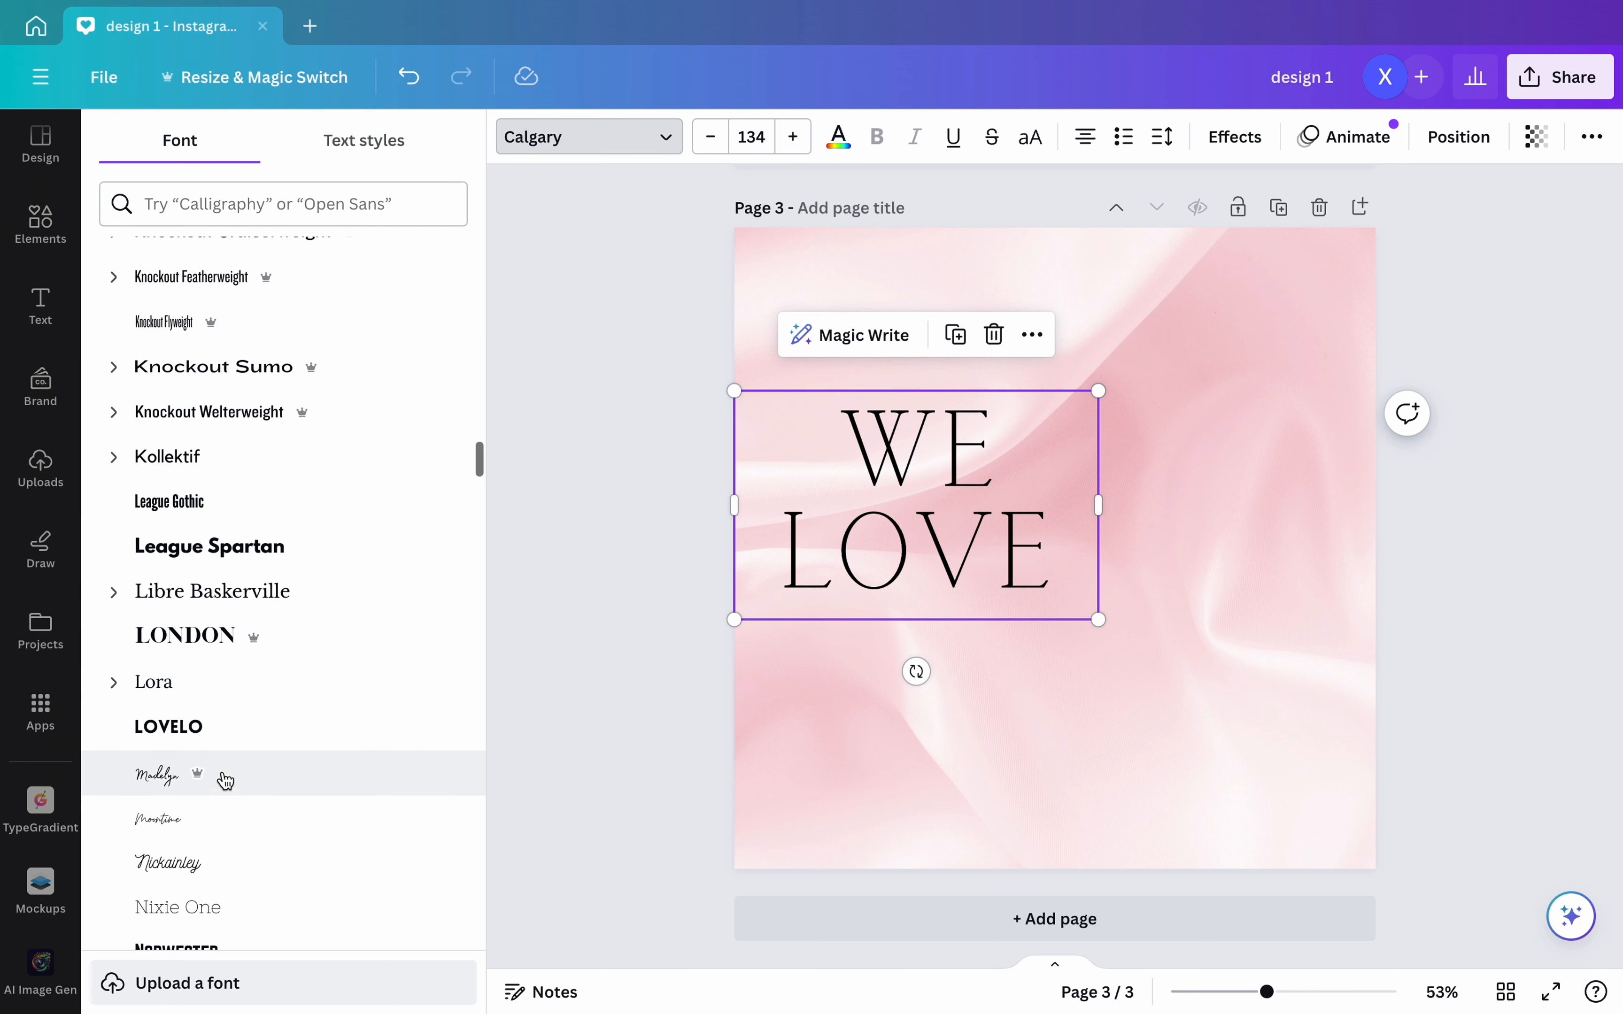
left_click(194, 627)
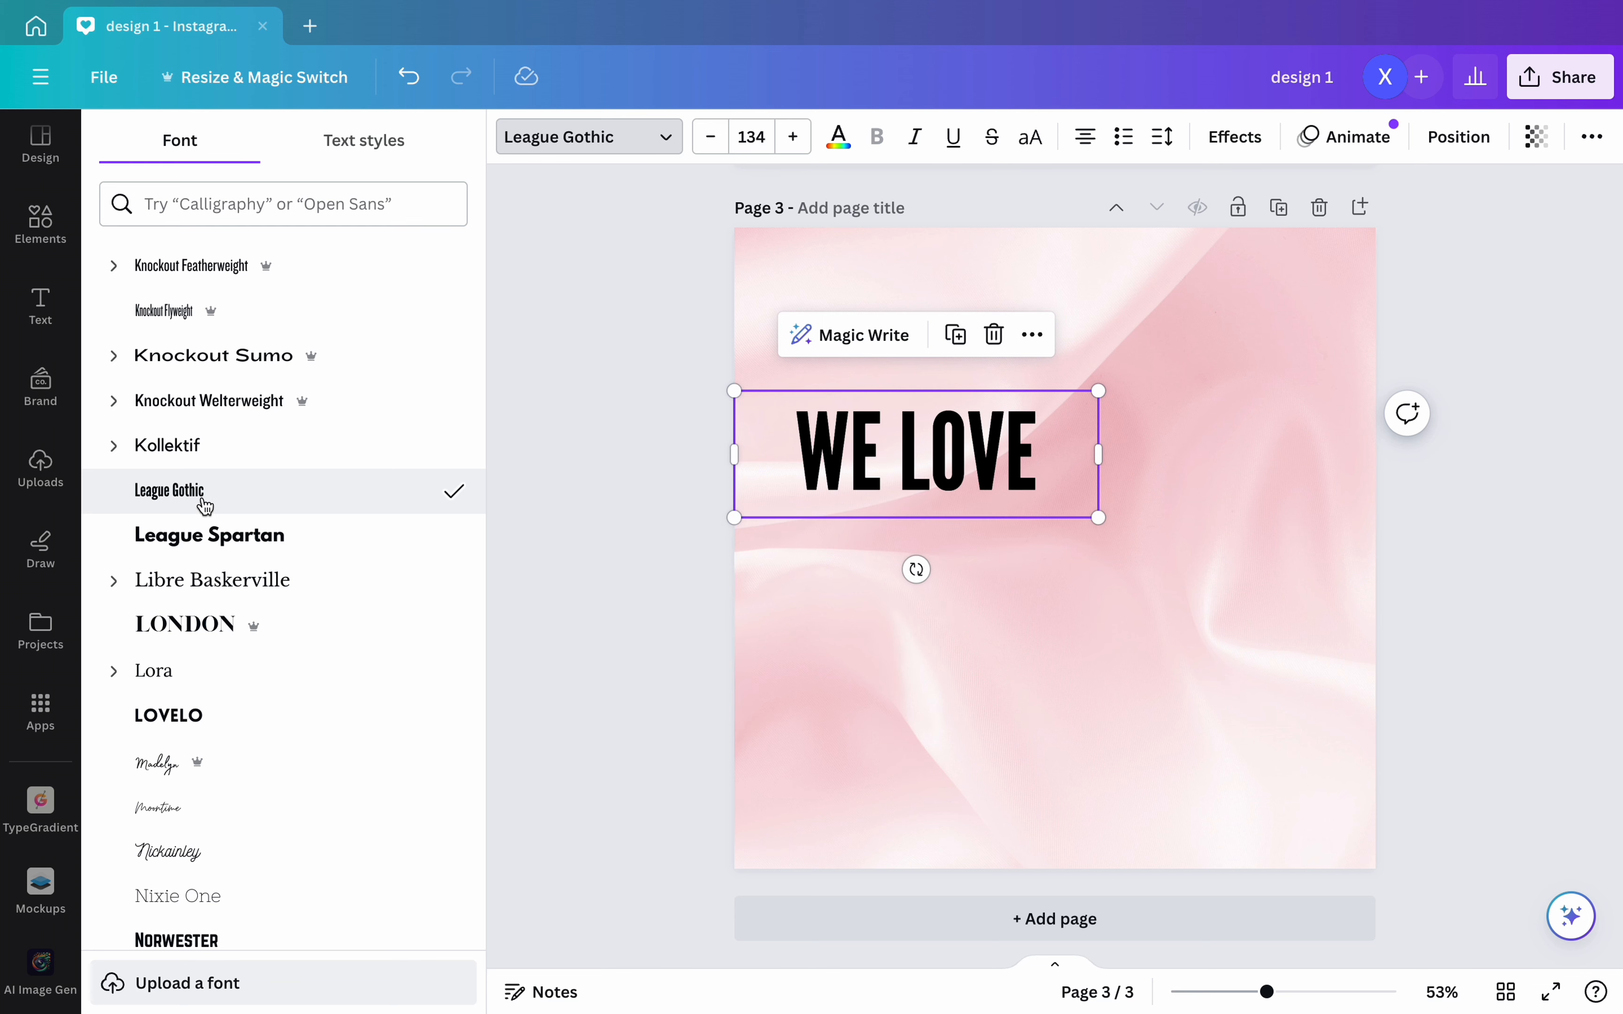
- Try the AdBhashitha font on the WE LOVE heading
scroll(205, 506, "down", 10)
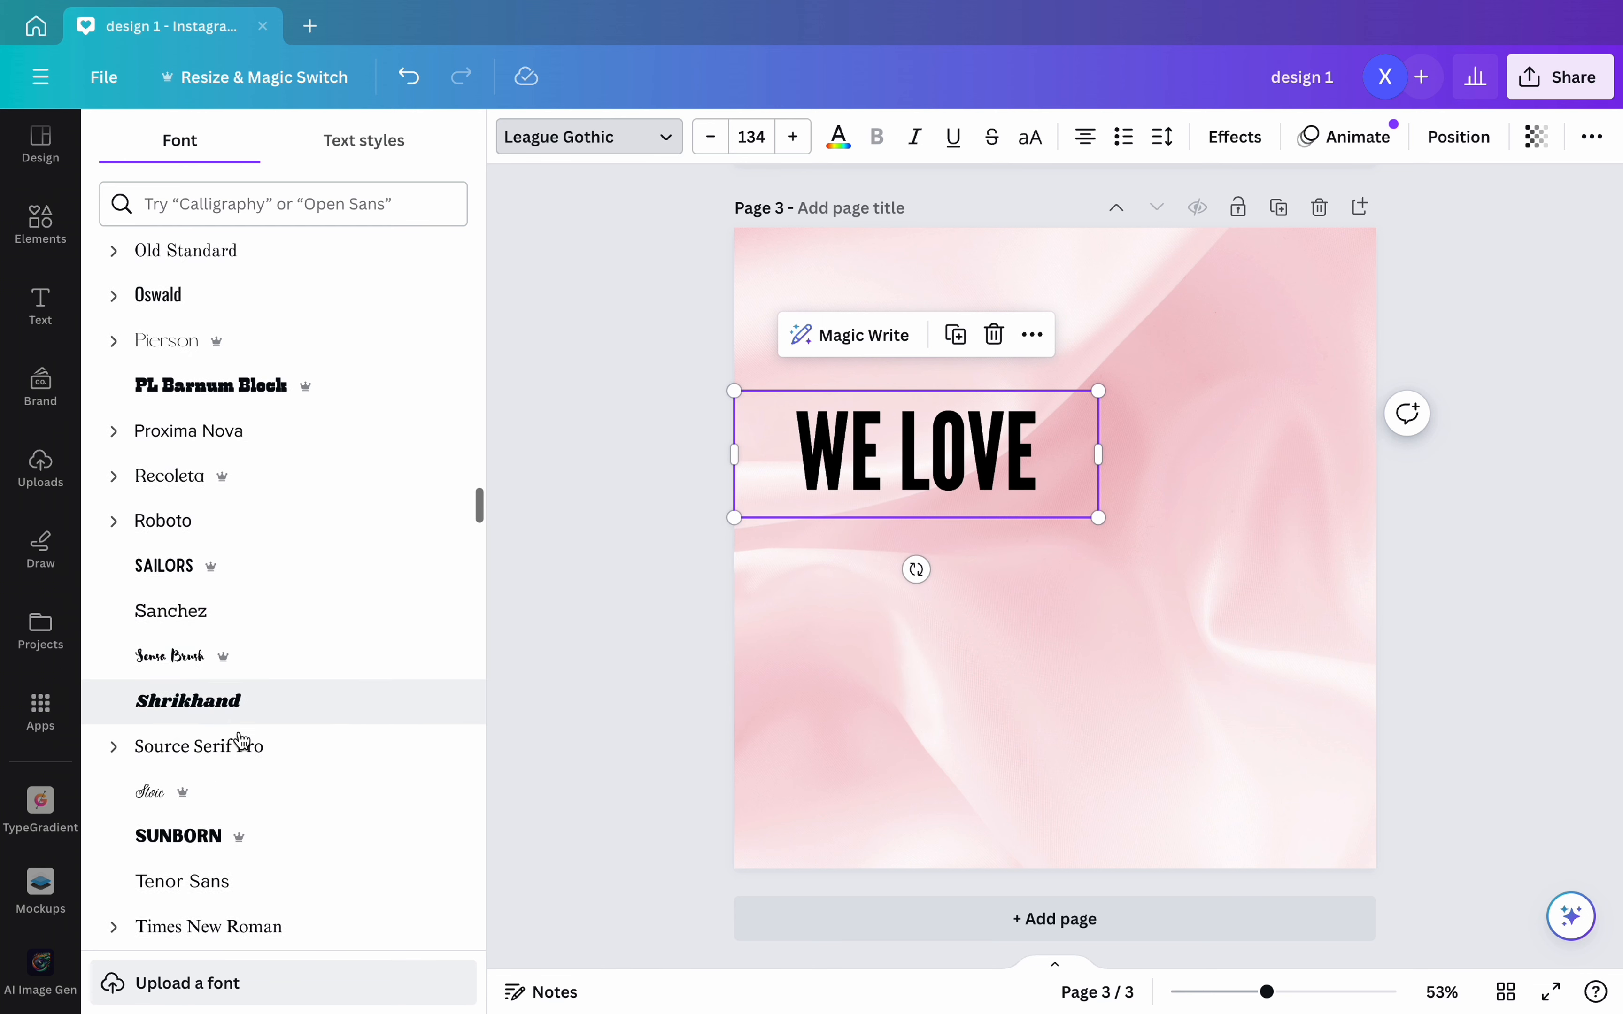
scroll(218, 543, "down", 7)
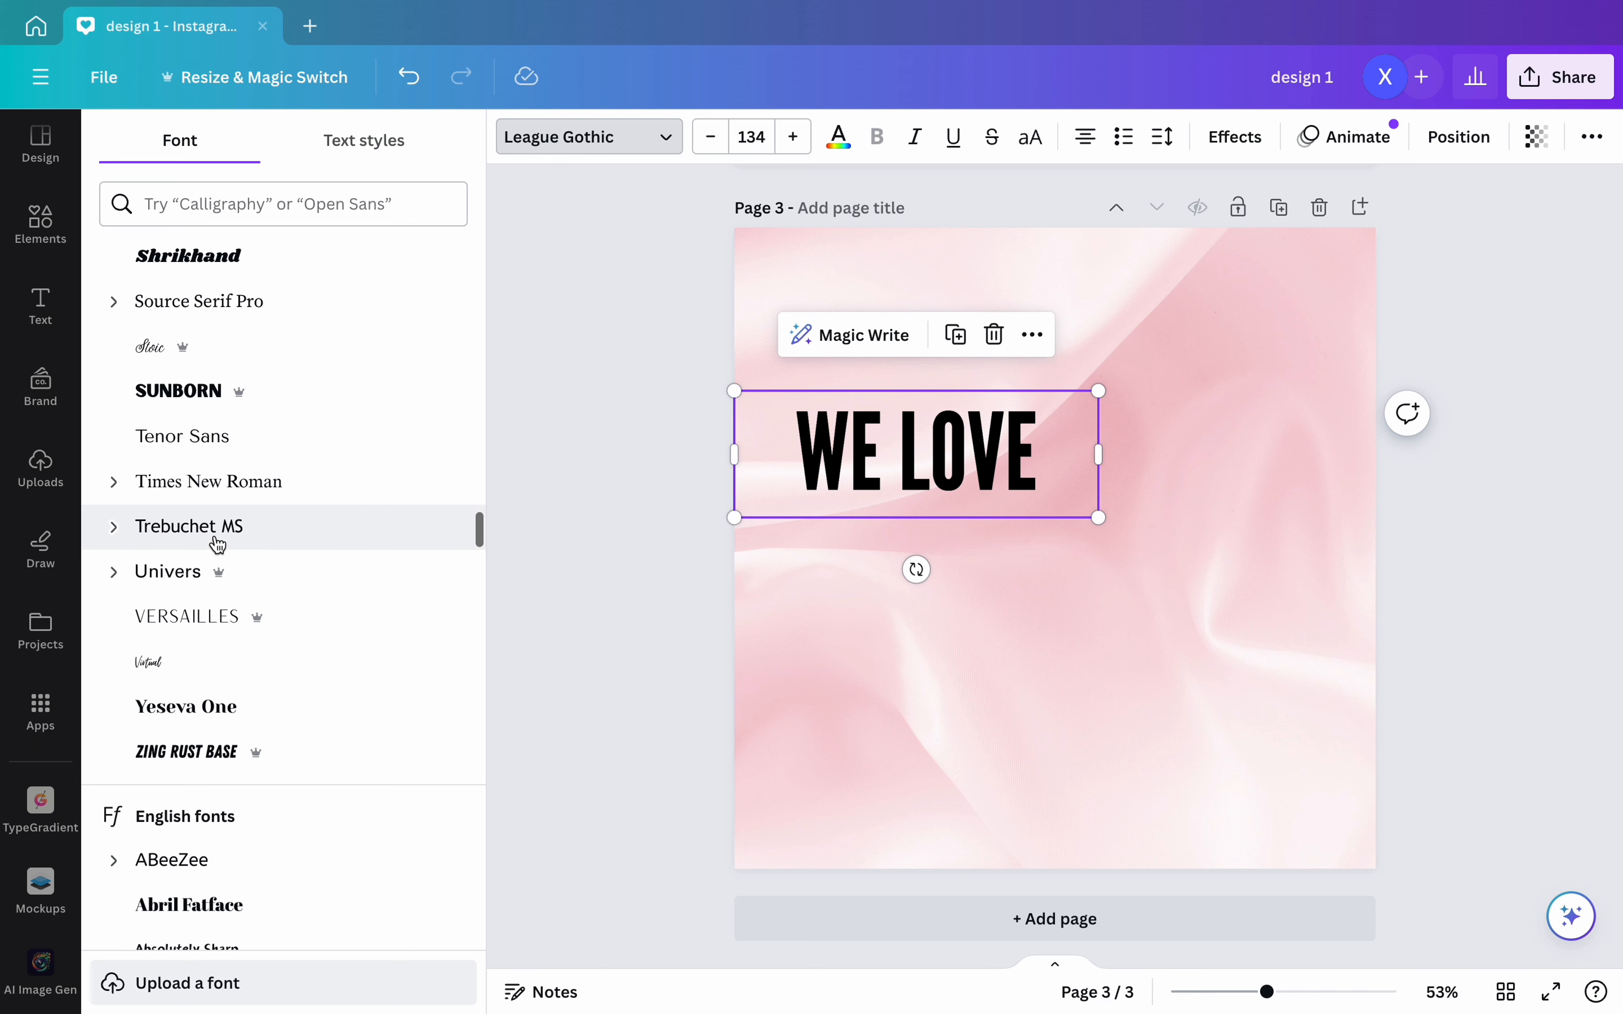
scroll(221, 549, "down", 10)
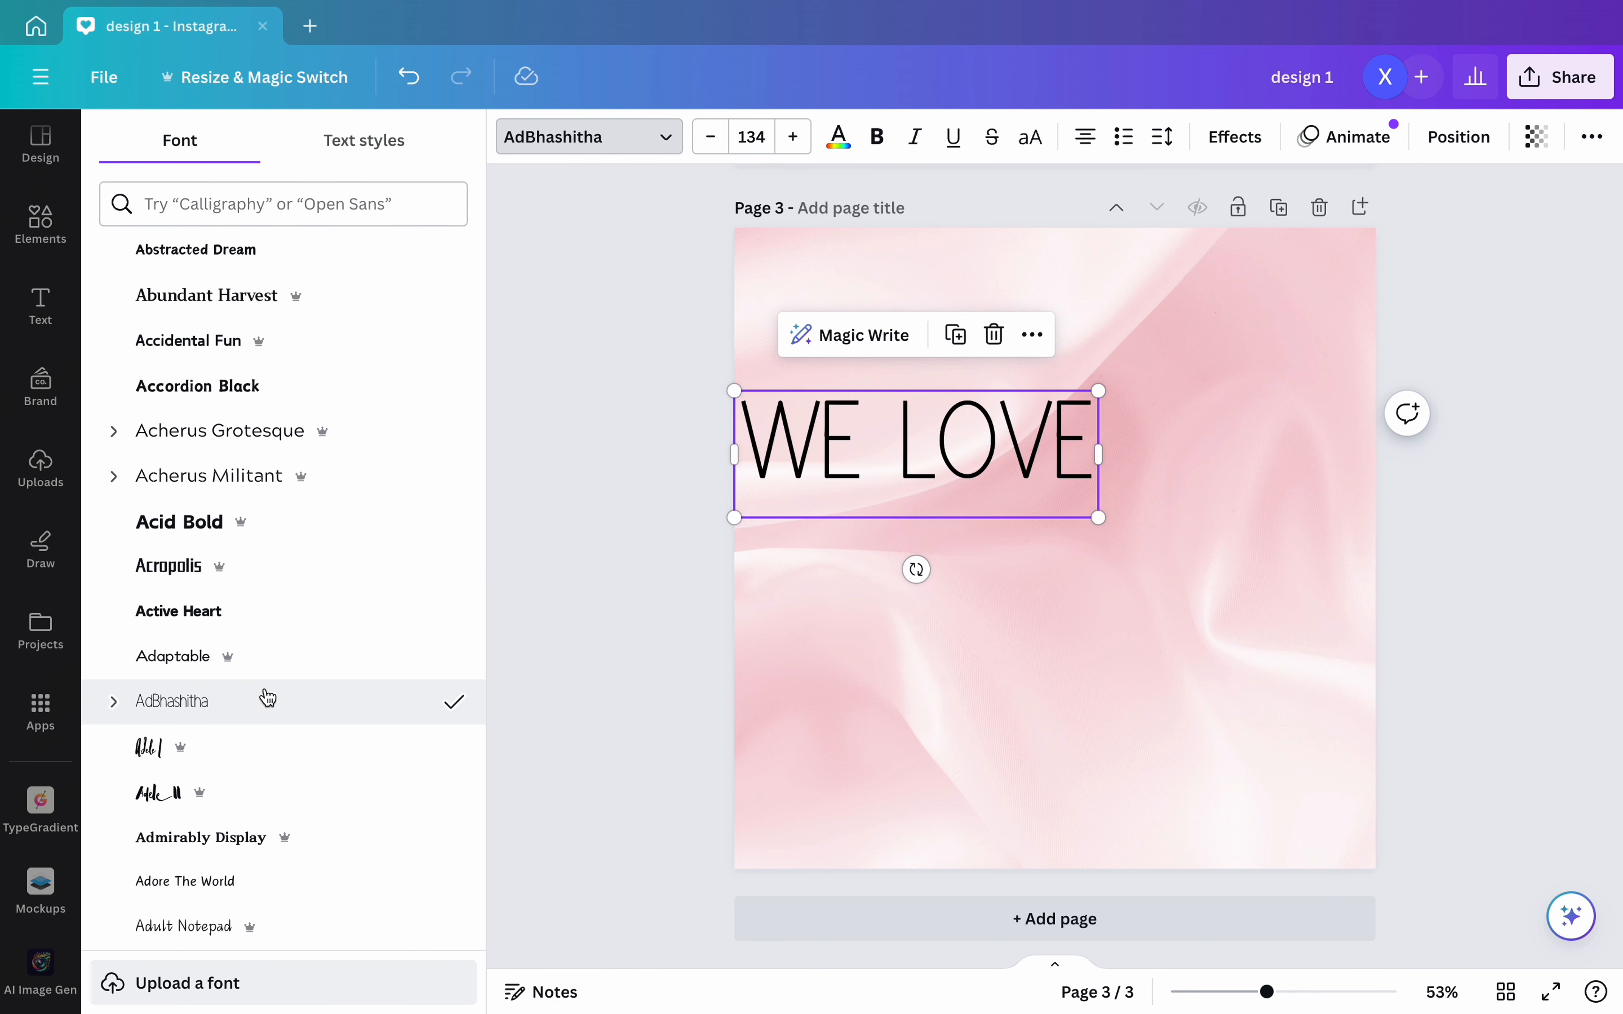
- Change the WE LOVE heading's font to Allrounder Monument
scroll(268, 697, "down", 5)
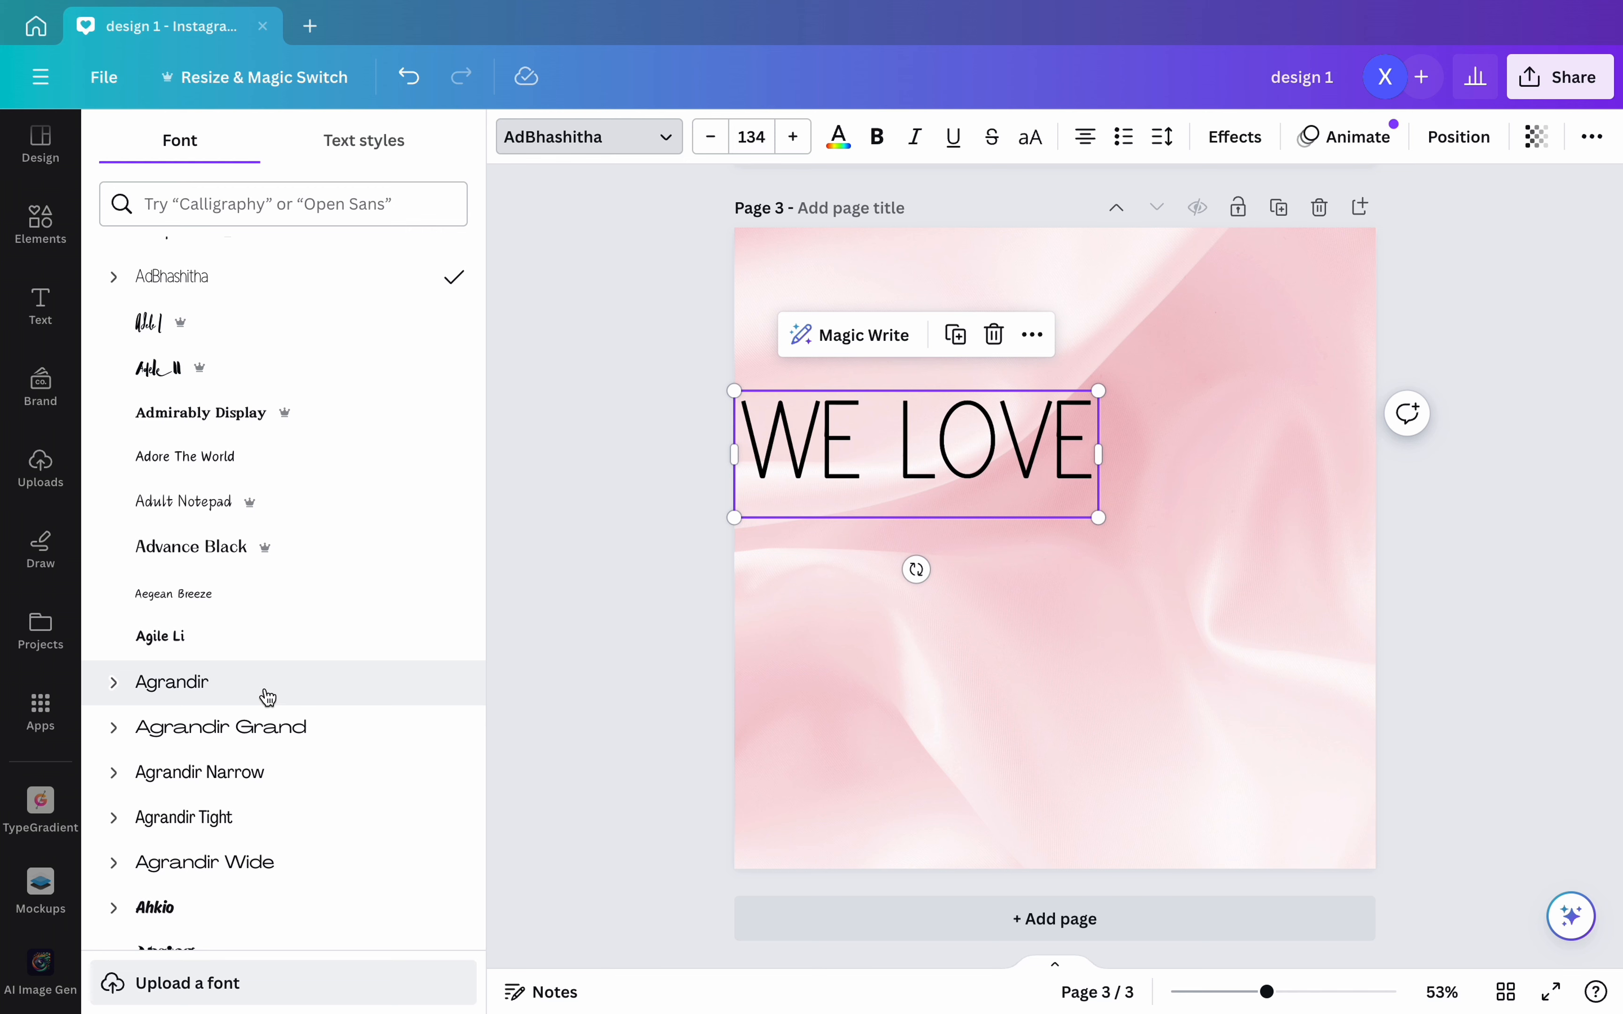
scroll(268, 697, "down", 10)
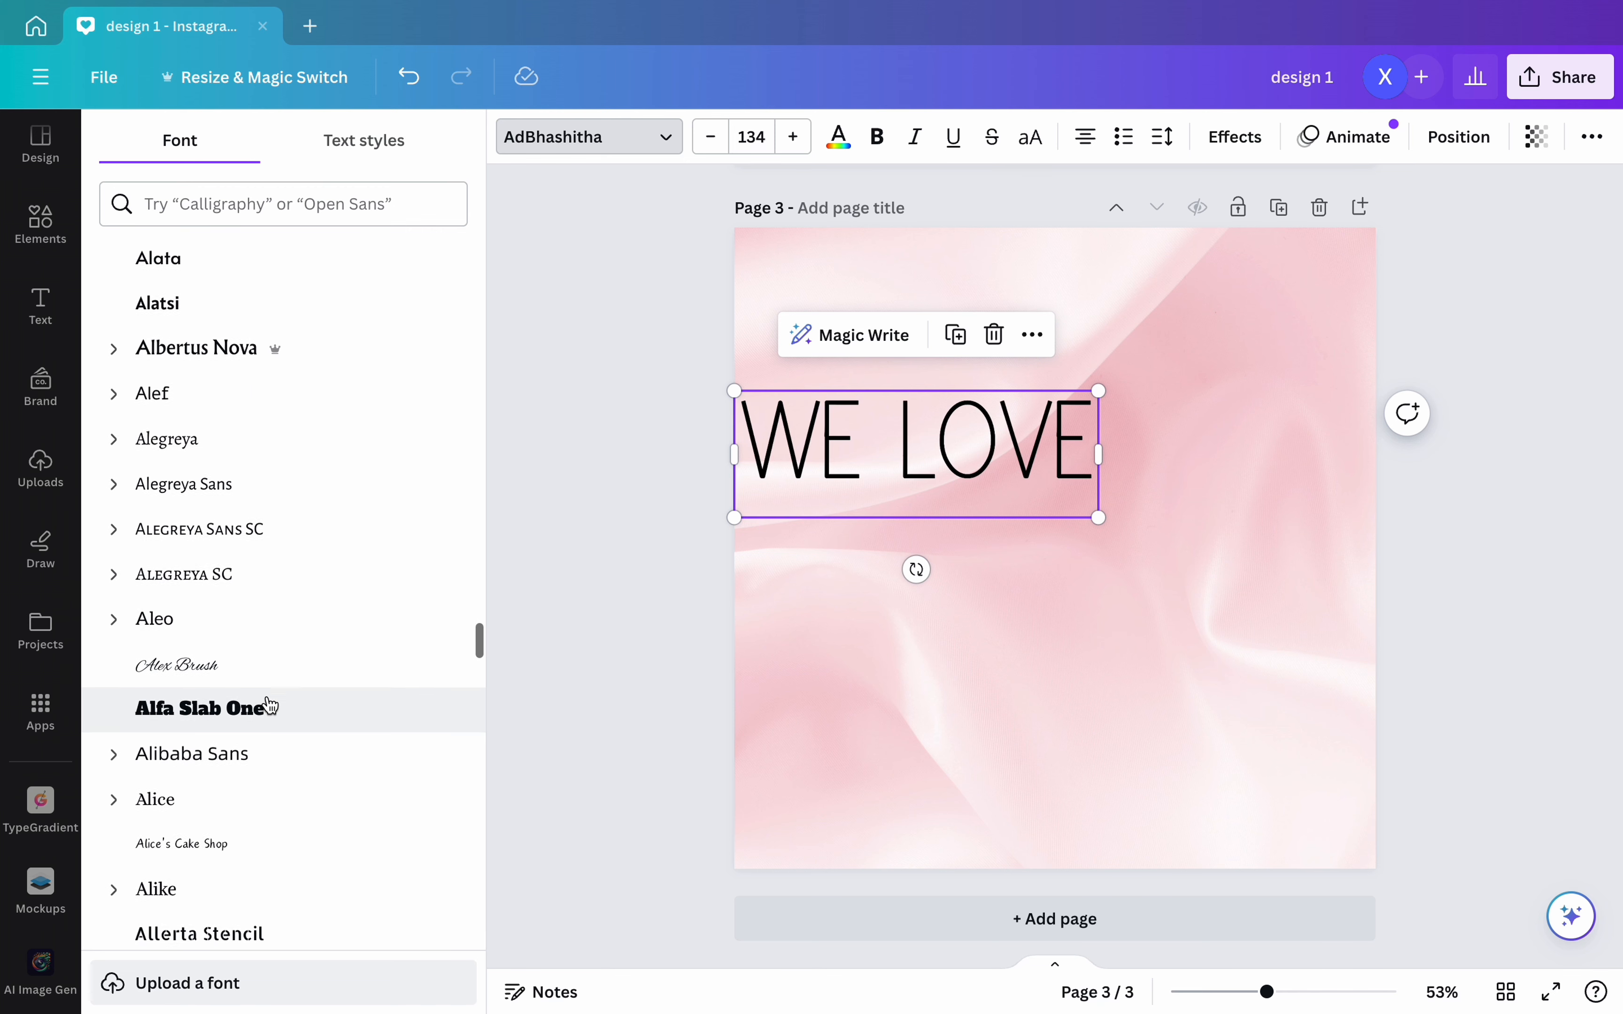
scroll(268, 698, "down", 6)
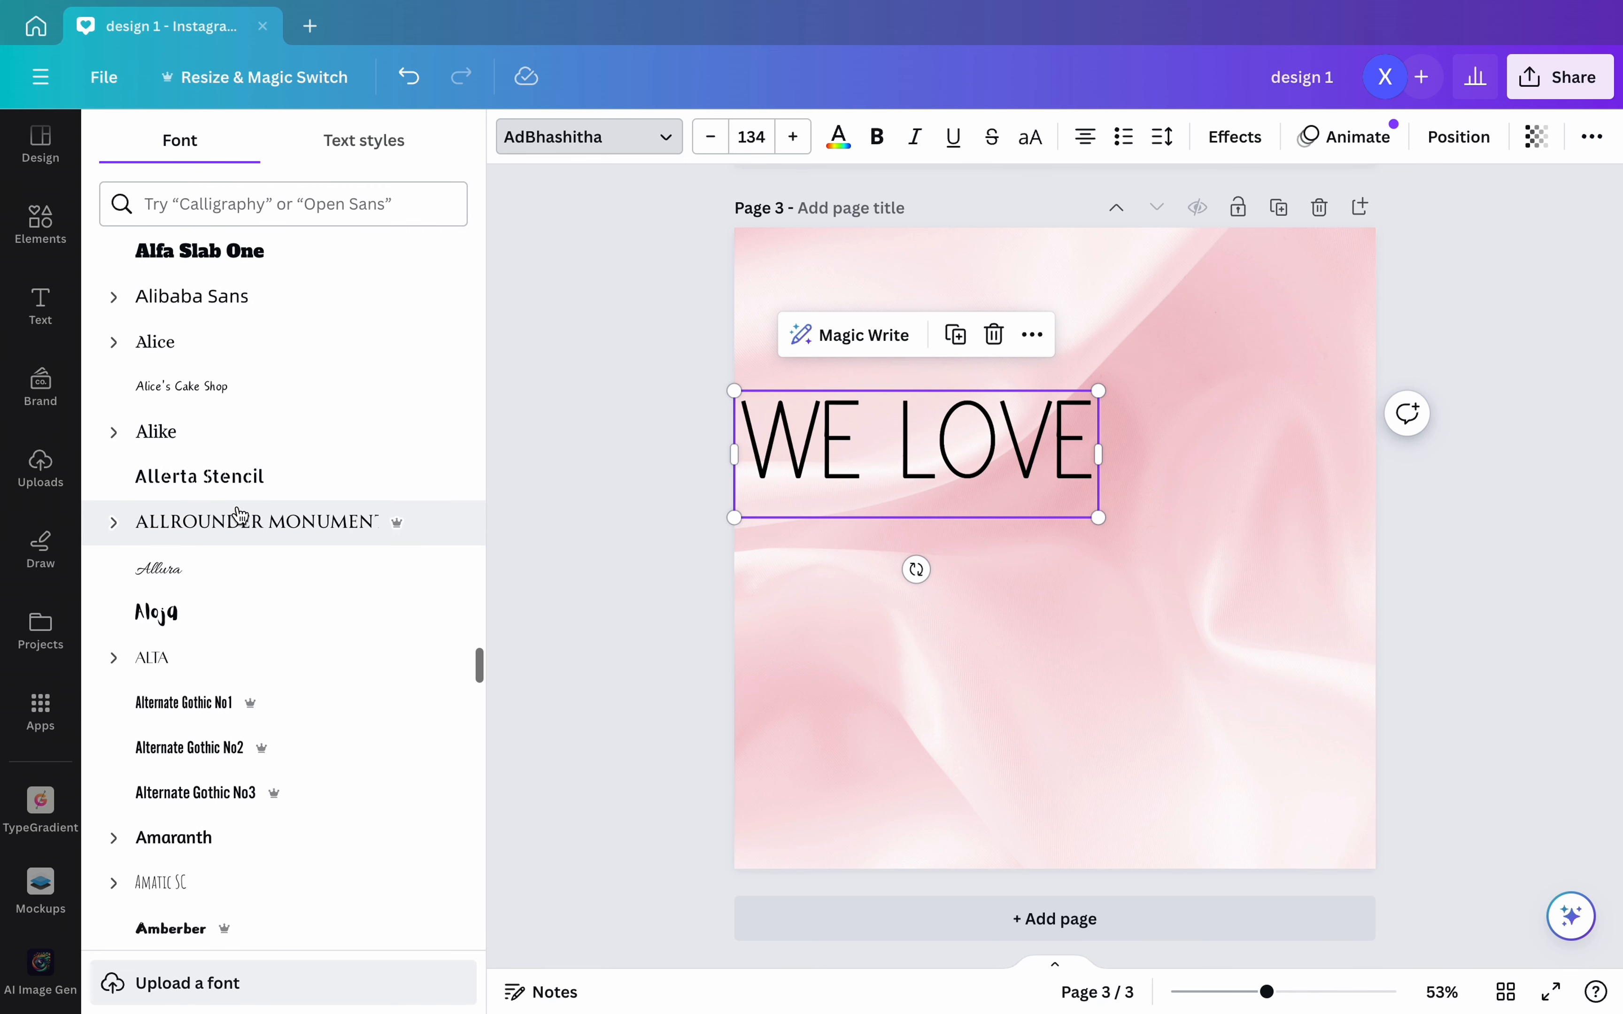
left_click(242, 520)
scroll(244, 521, "down", 8)
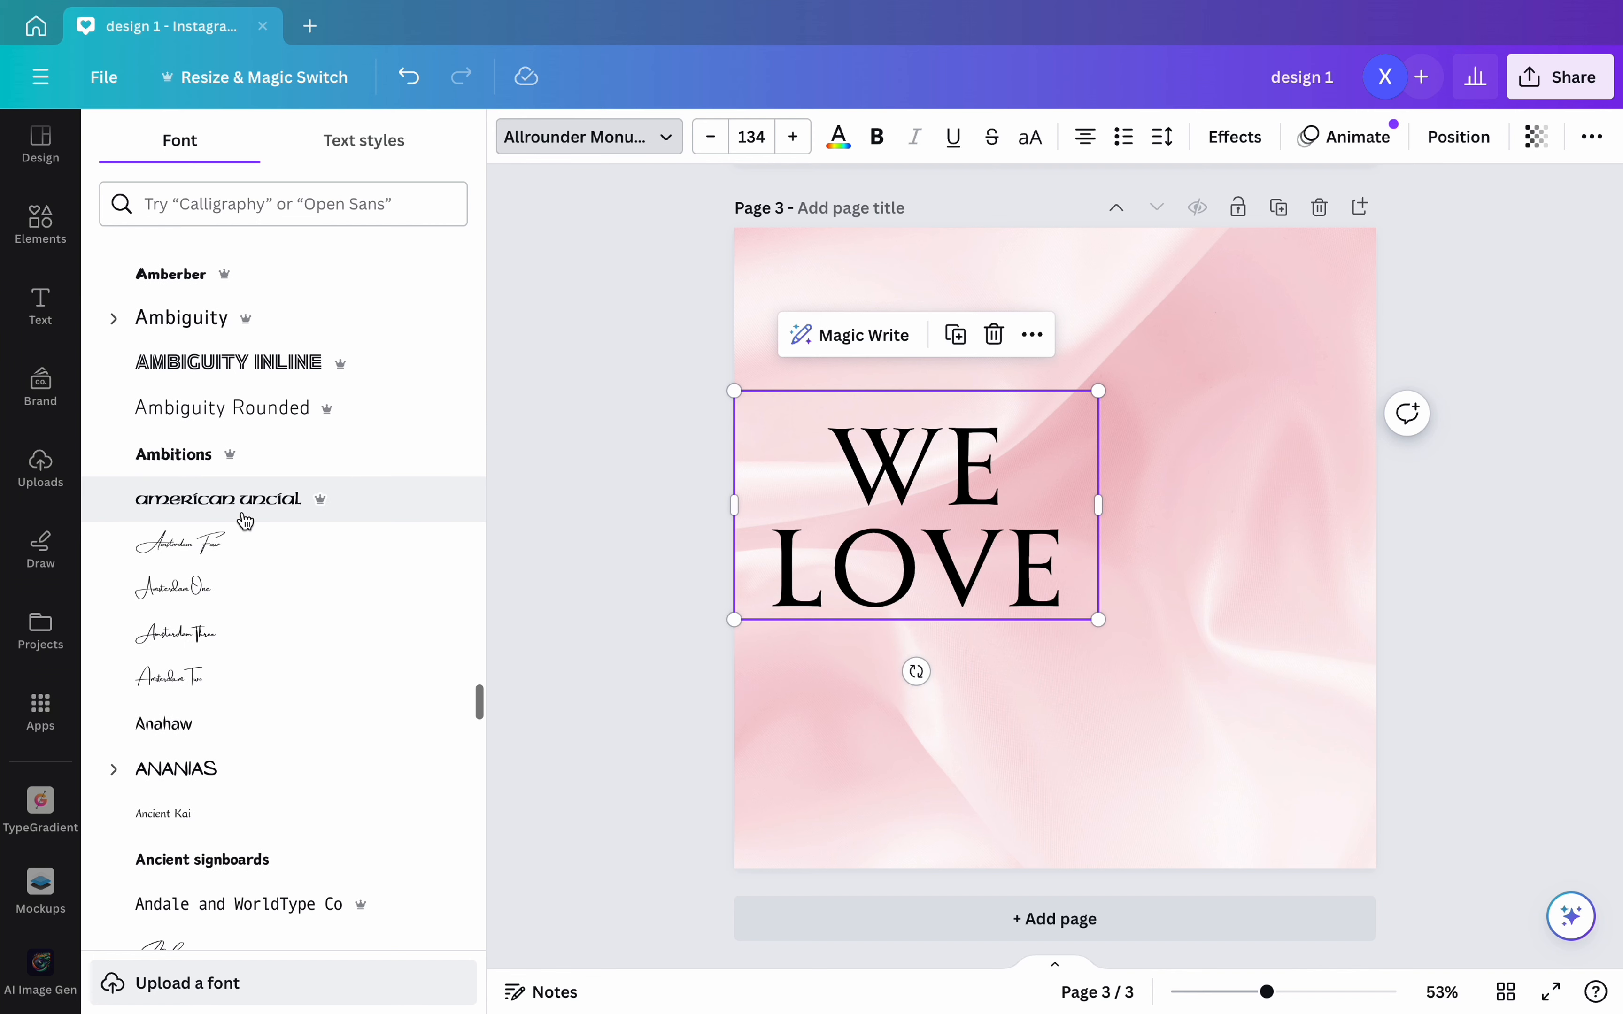
left_click(551, 800)
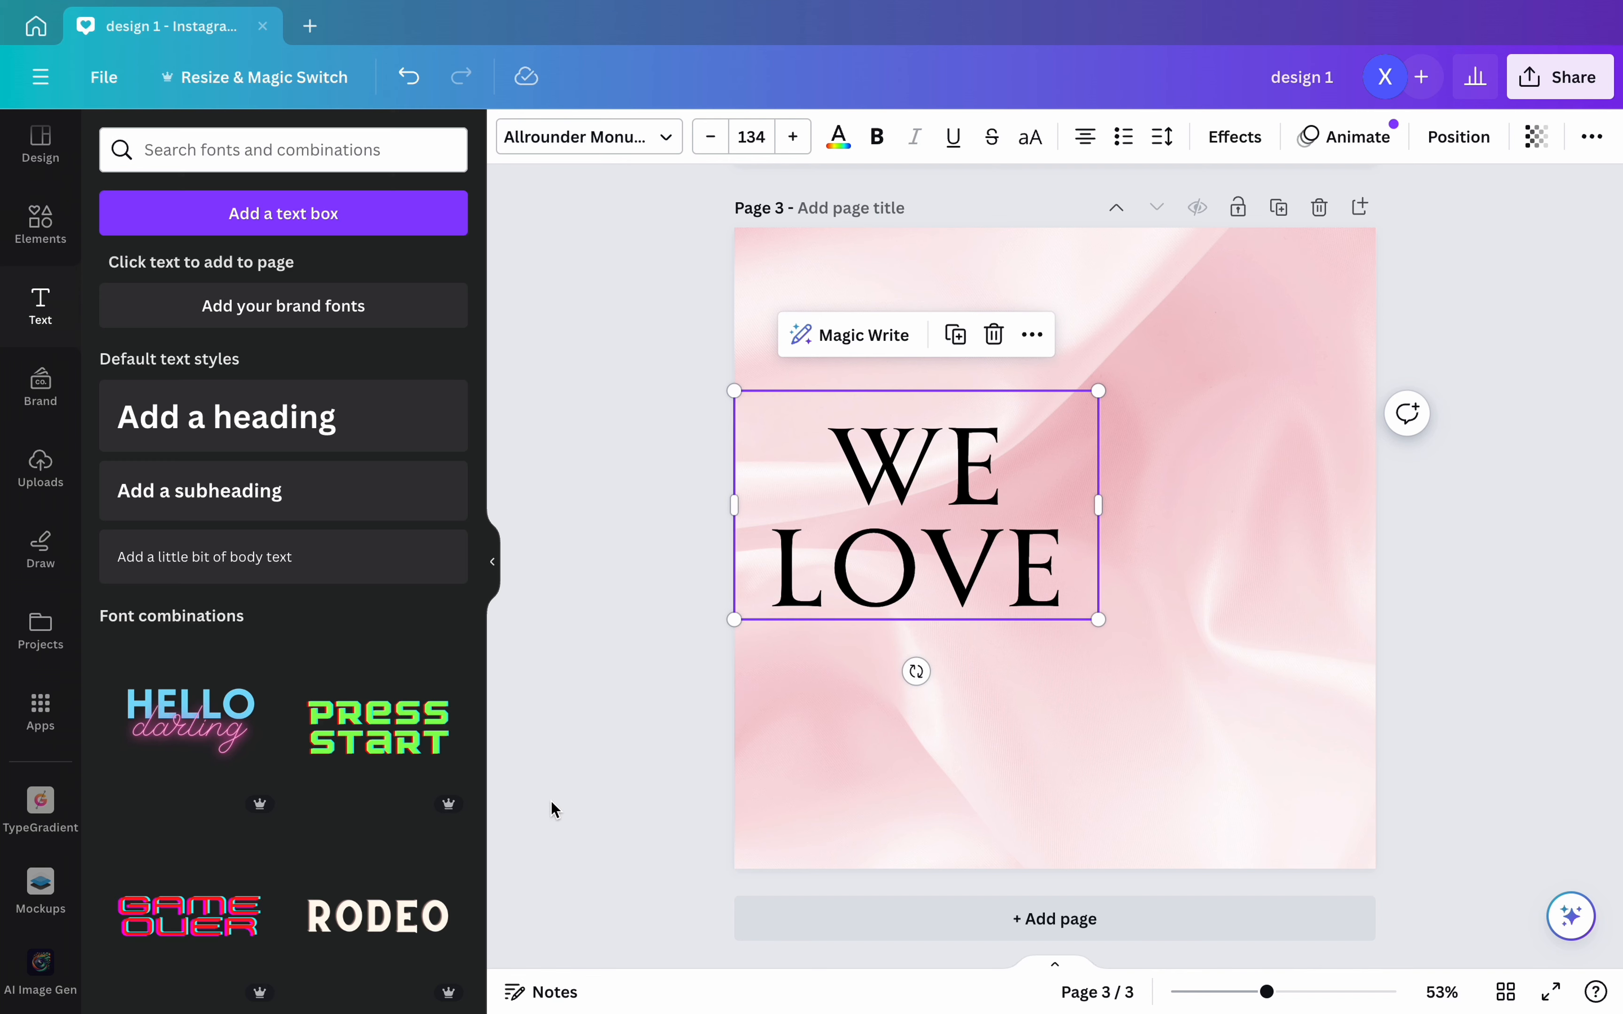
- Duplicate the WE LOVE heading and place the copy just below the original, ready for text editing
left_click(970, 591)
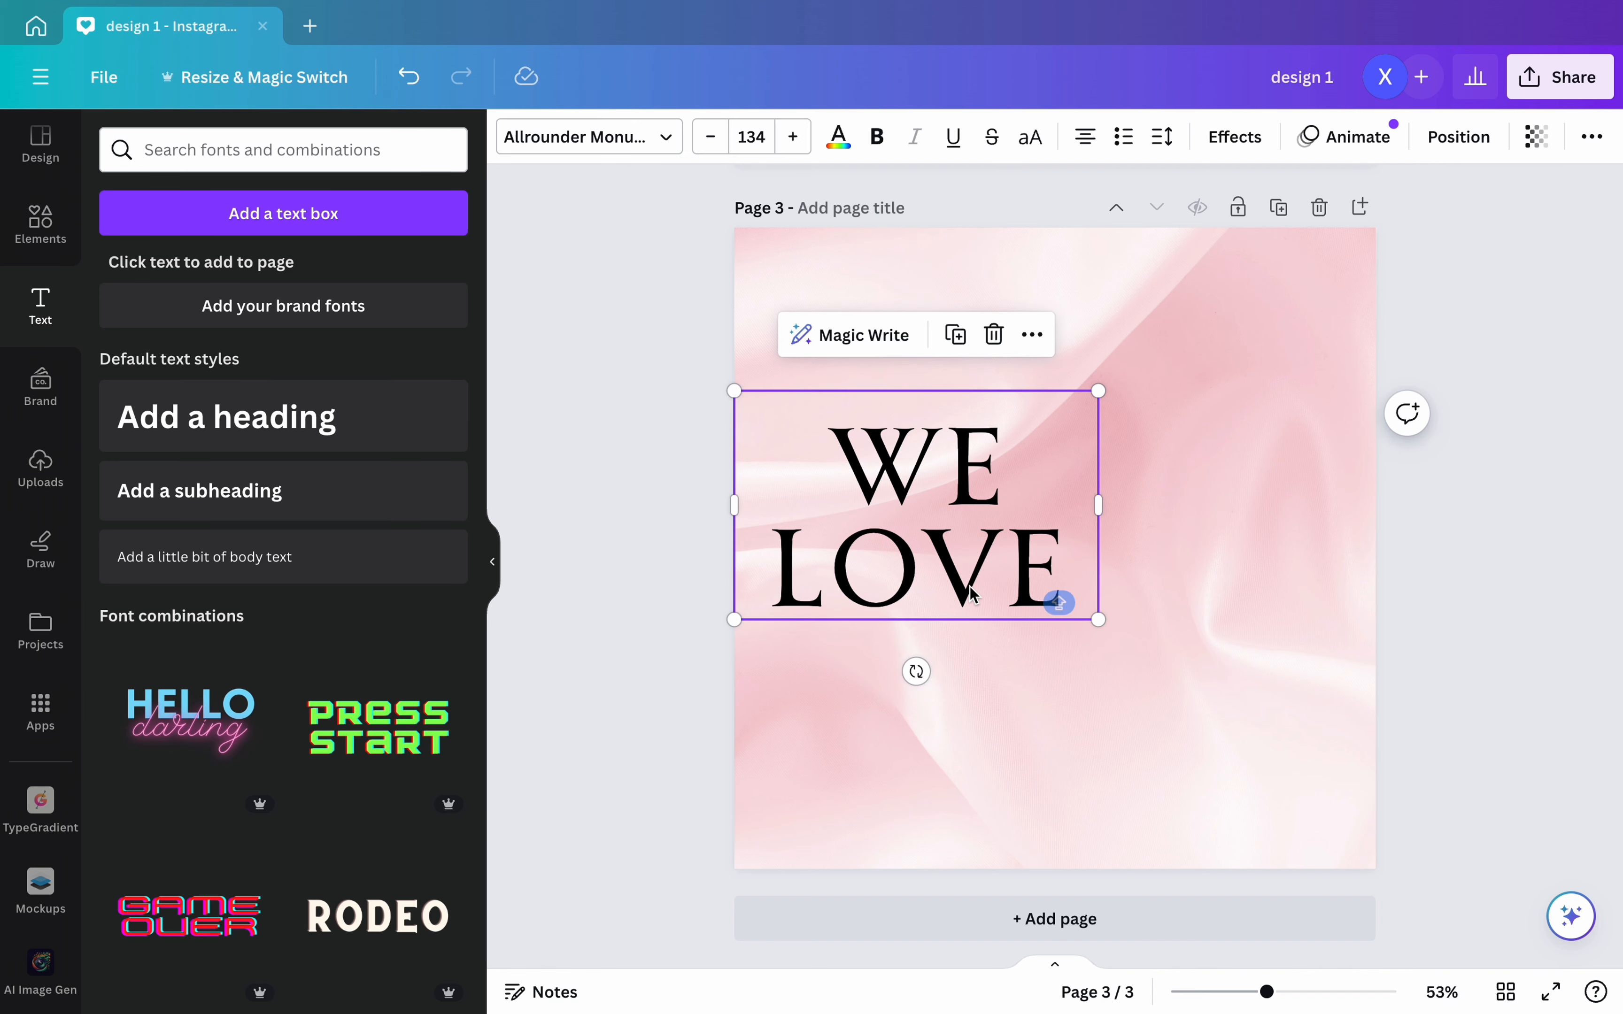
left_click(951, 349)
double_click(983, 666)
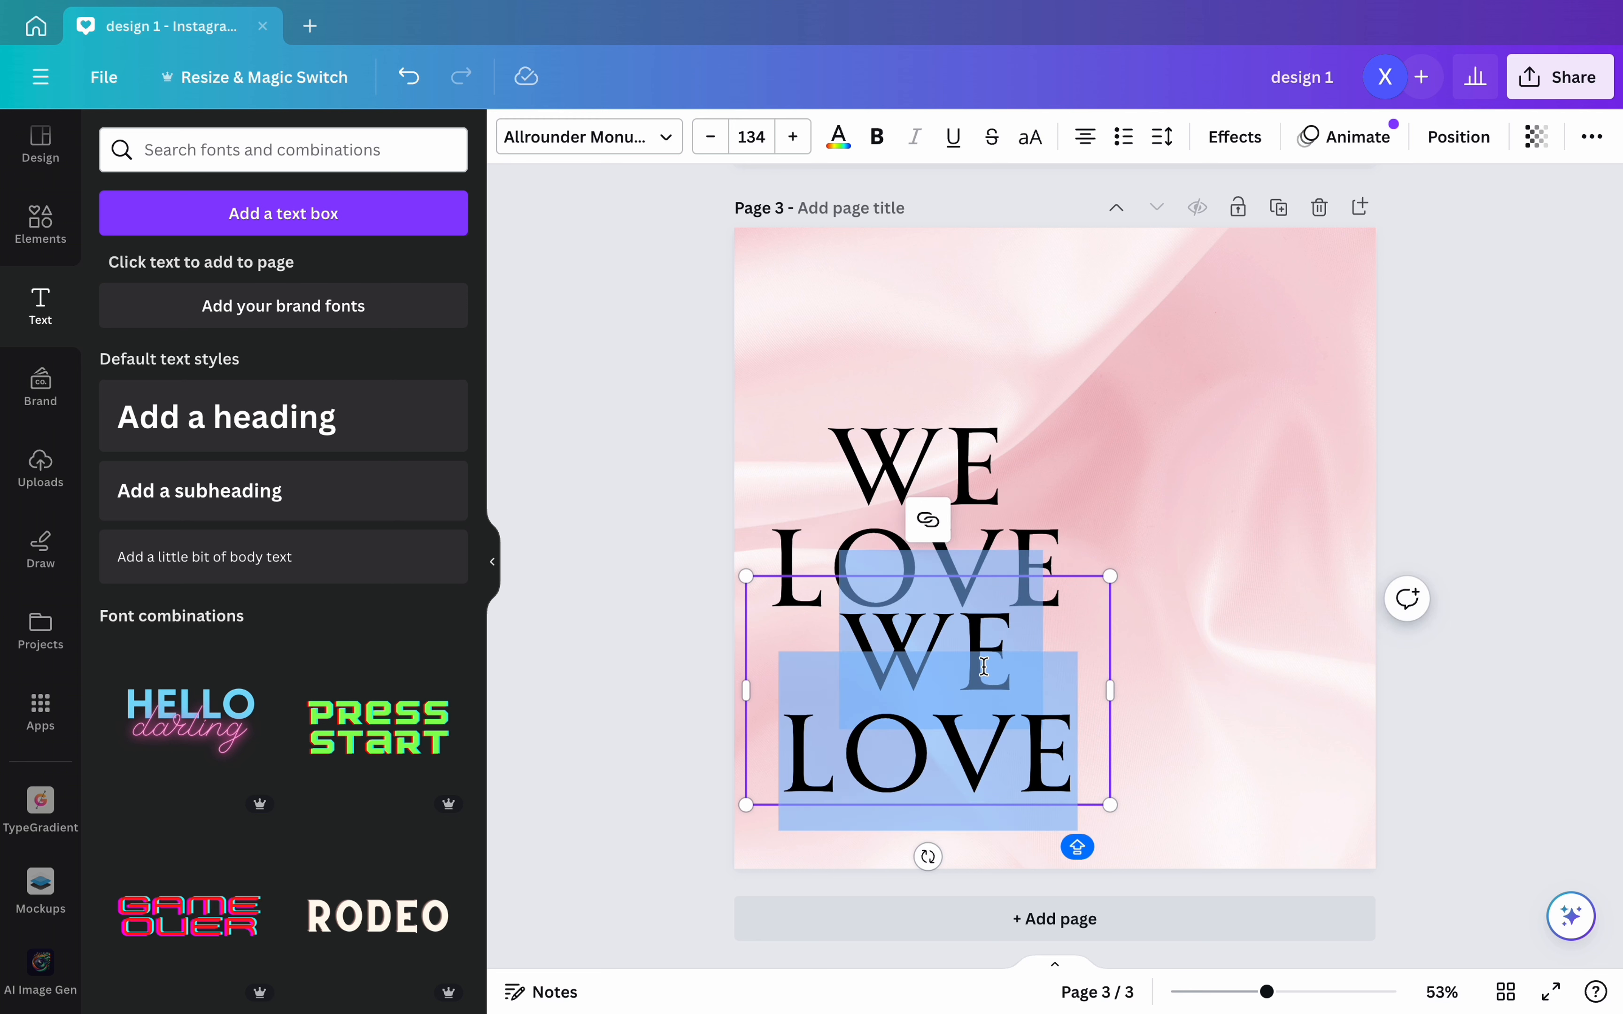
- Replace the copied heading's text with SELFIES and widen its text box to fit the word on one line
type("SEF")
key("BackSpace")
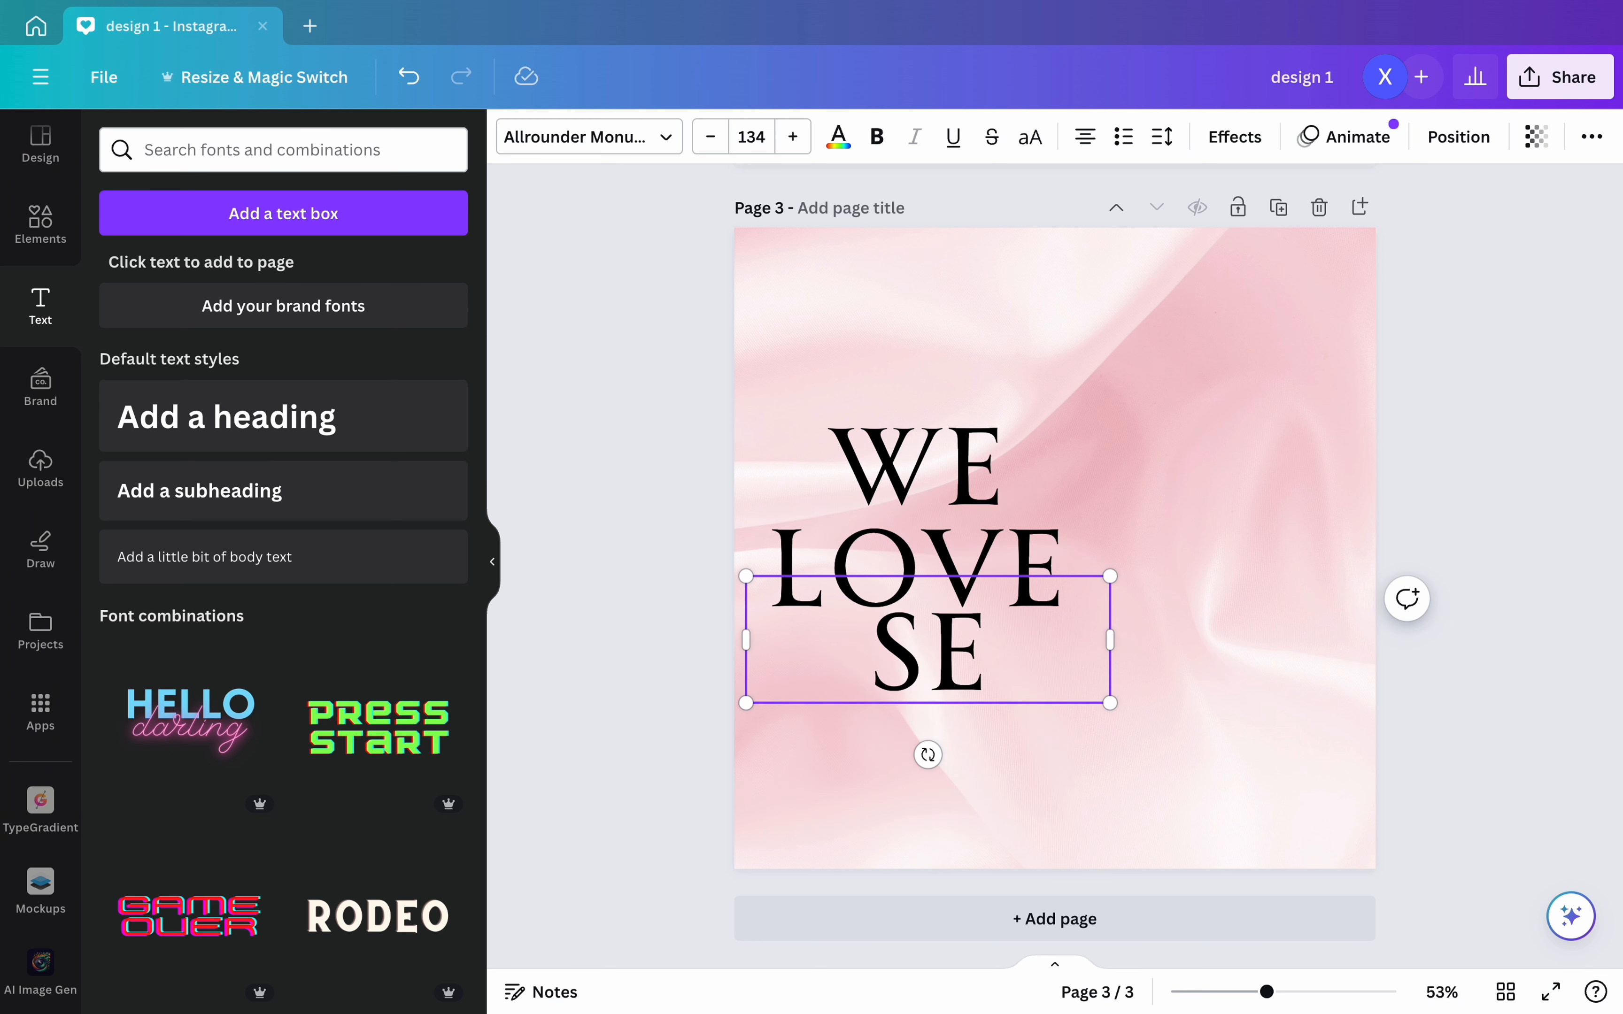
type("LFIES")
key("BackSpace")
key("BackSpace")
key("BackSpace")
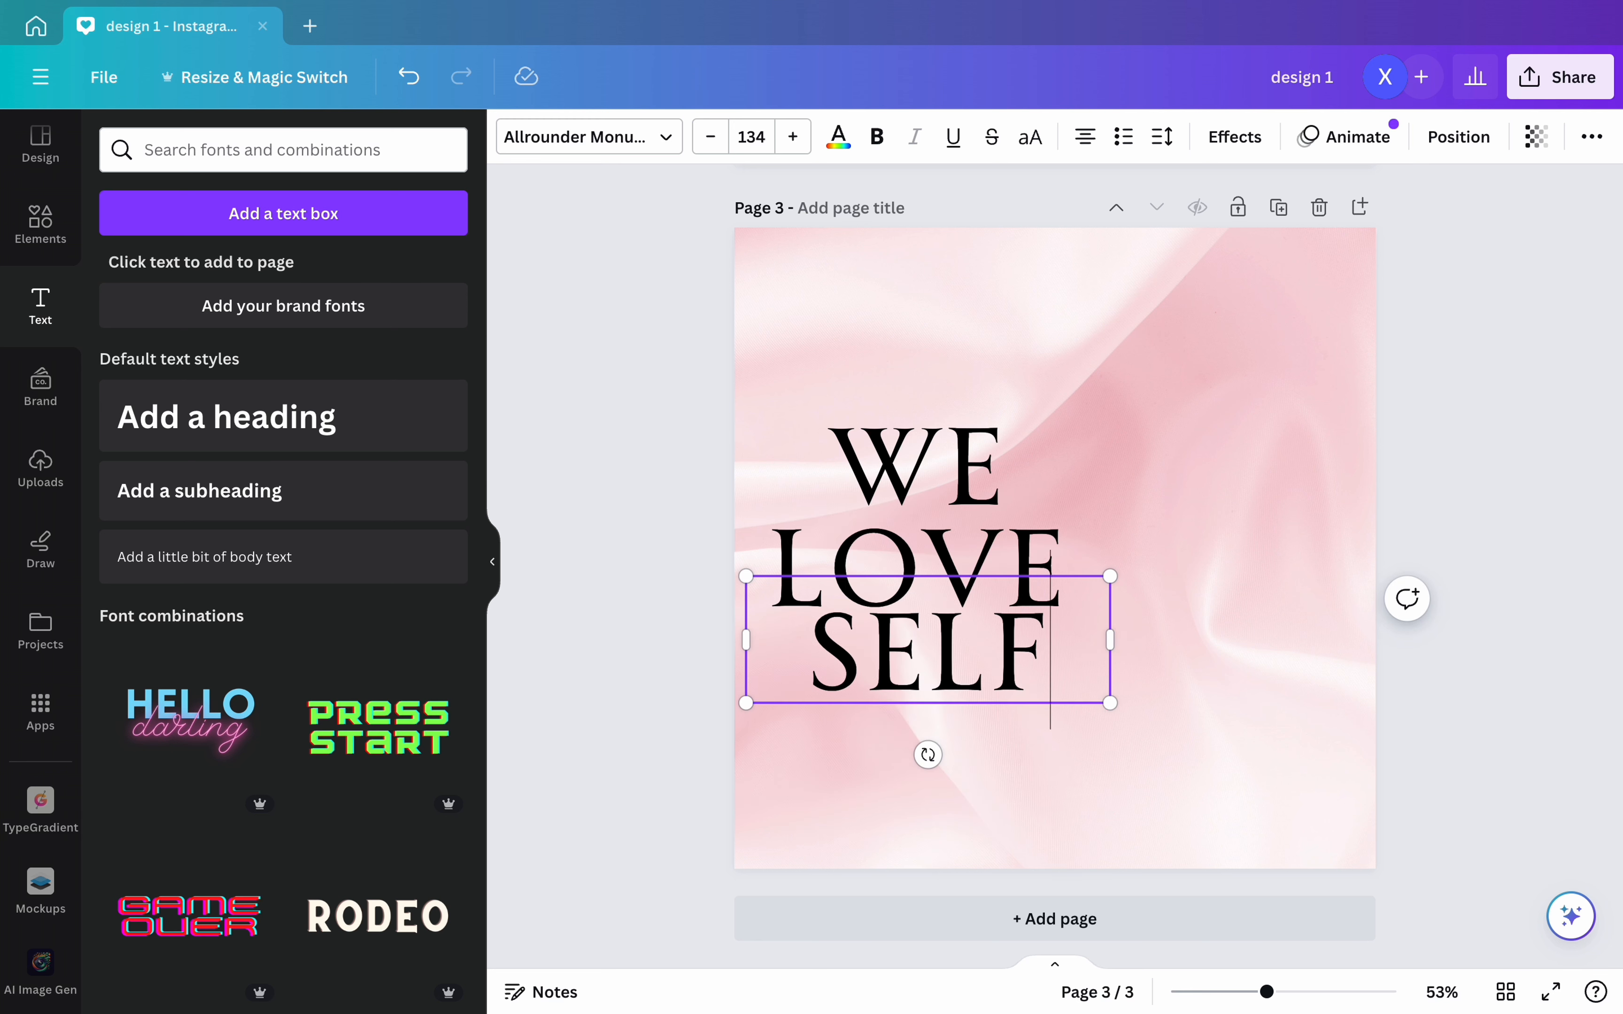
type("IES")
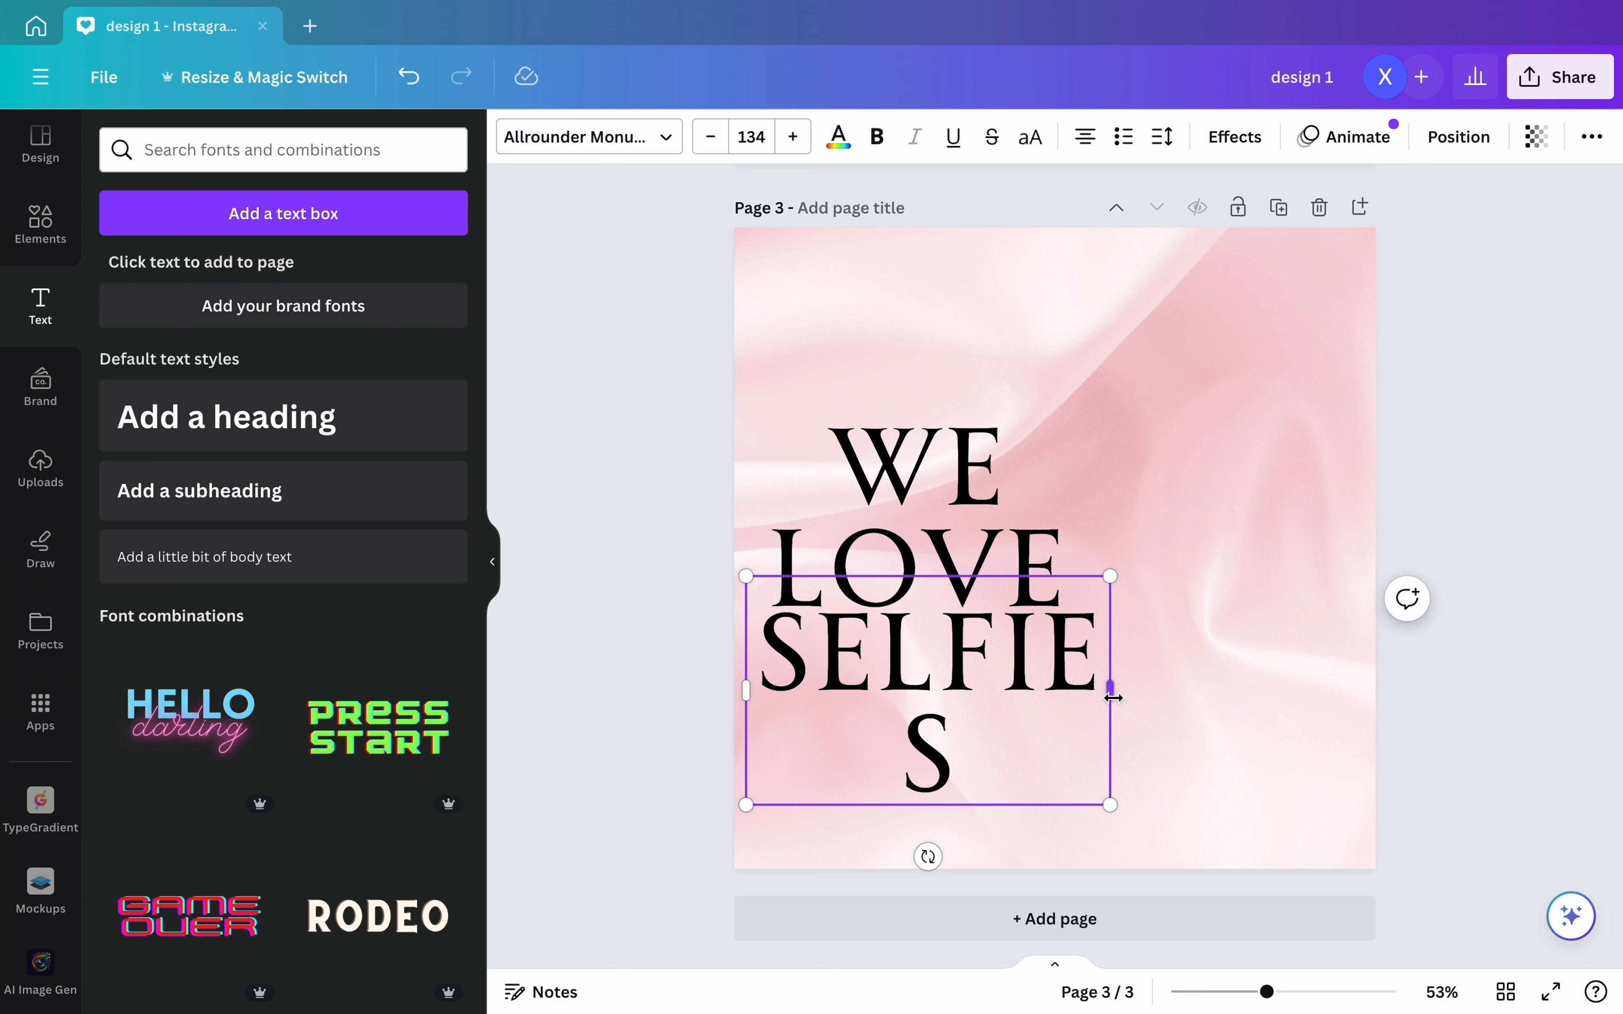
left_click_drag(1112, 698, 1165, 687)
- Try the Amsterdam One and Amsterdam Three script fonts on the SELFIES heading
double_click(1111, 690)
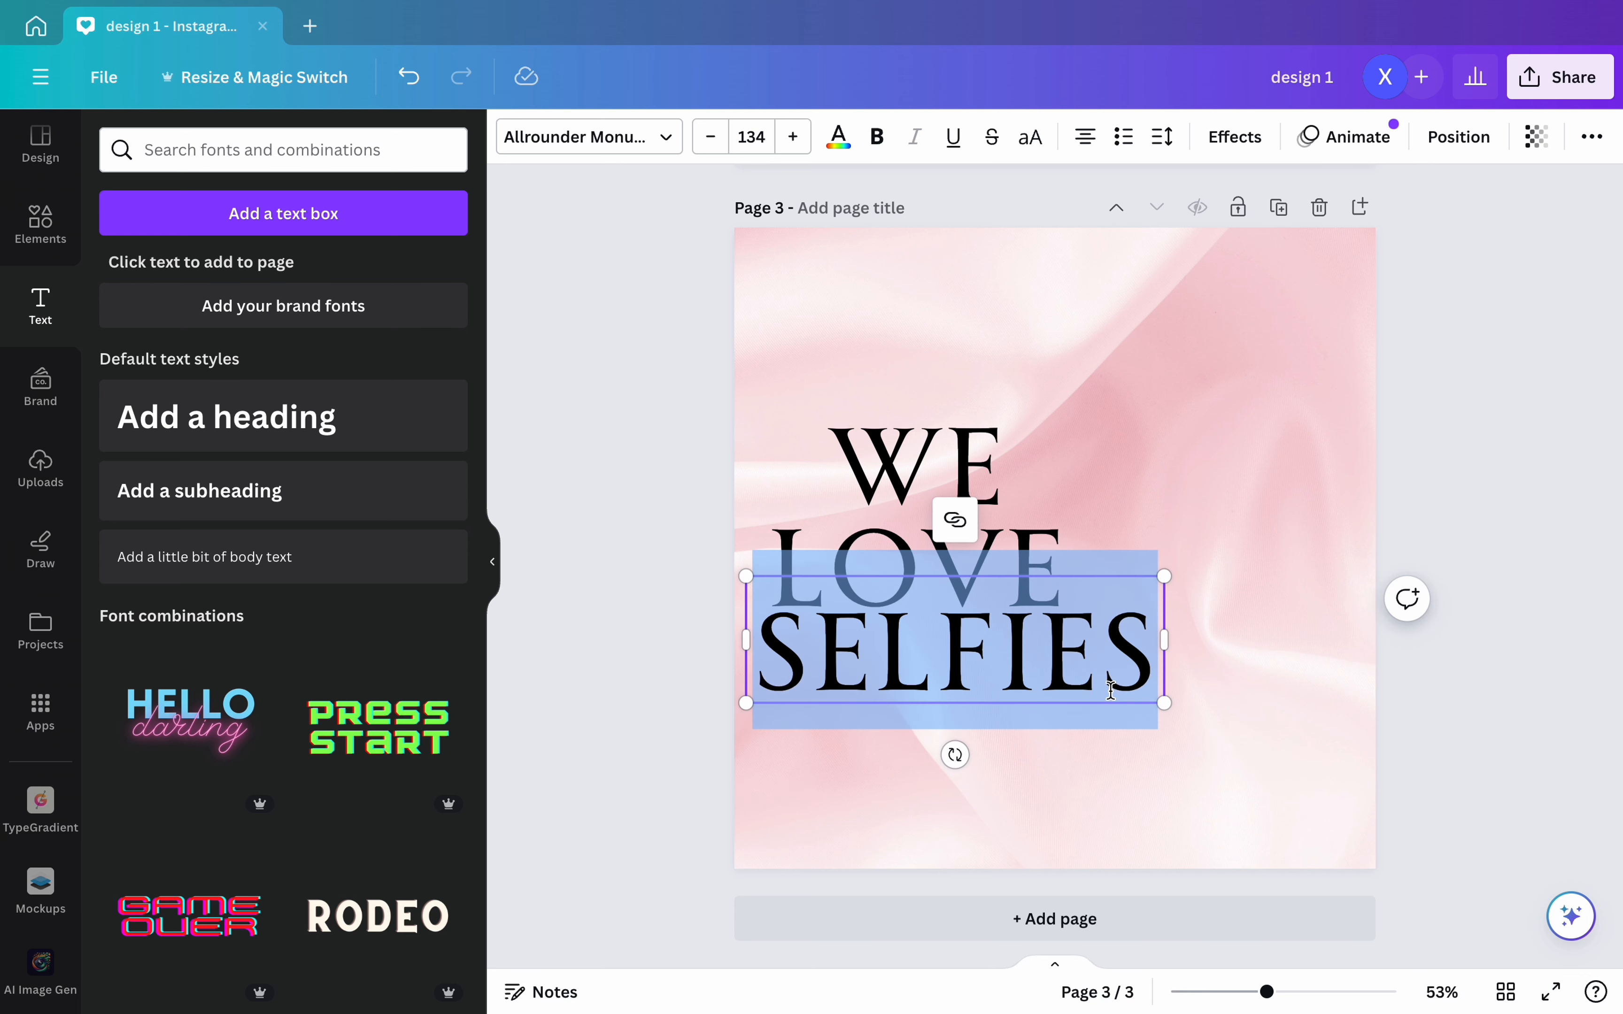
left_click(661, 137)
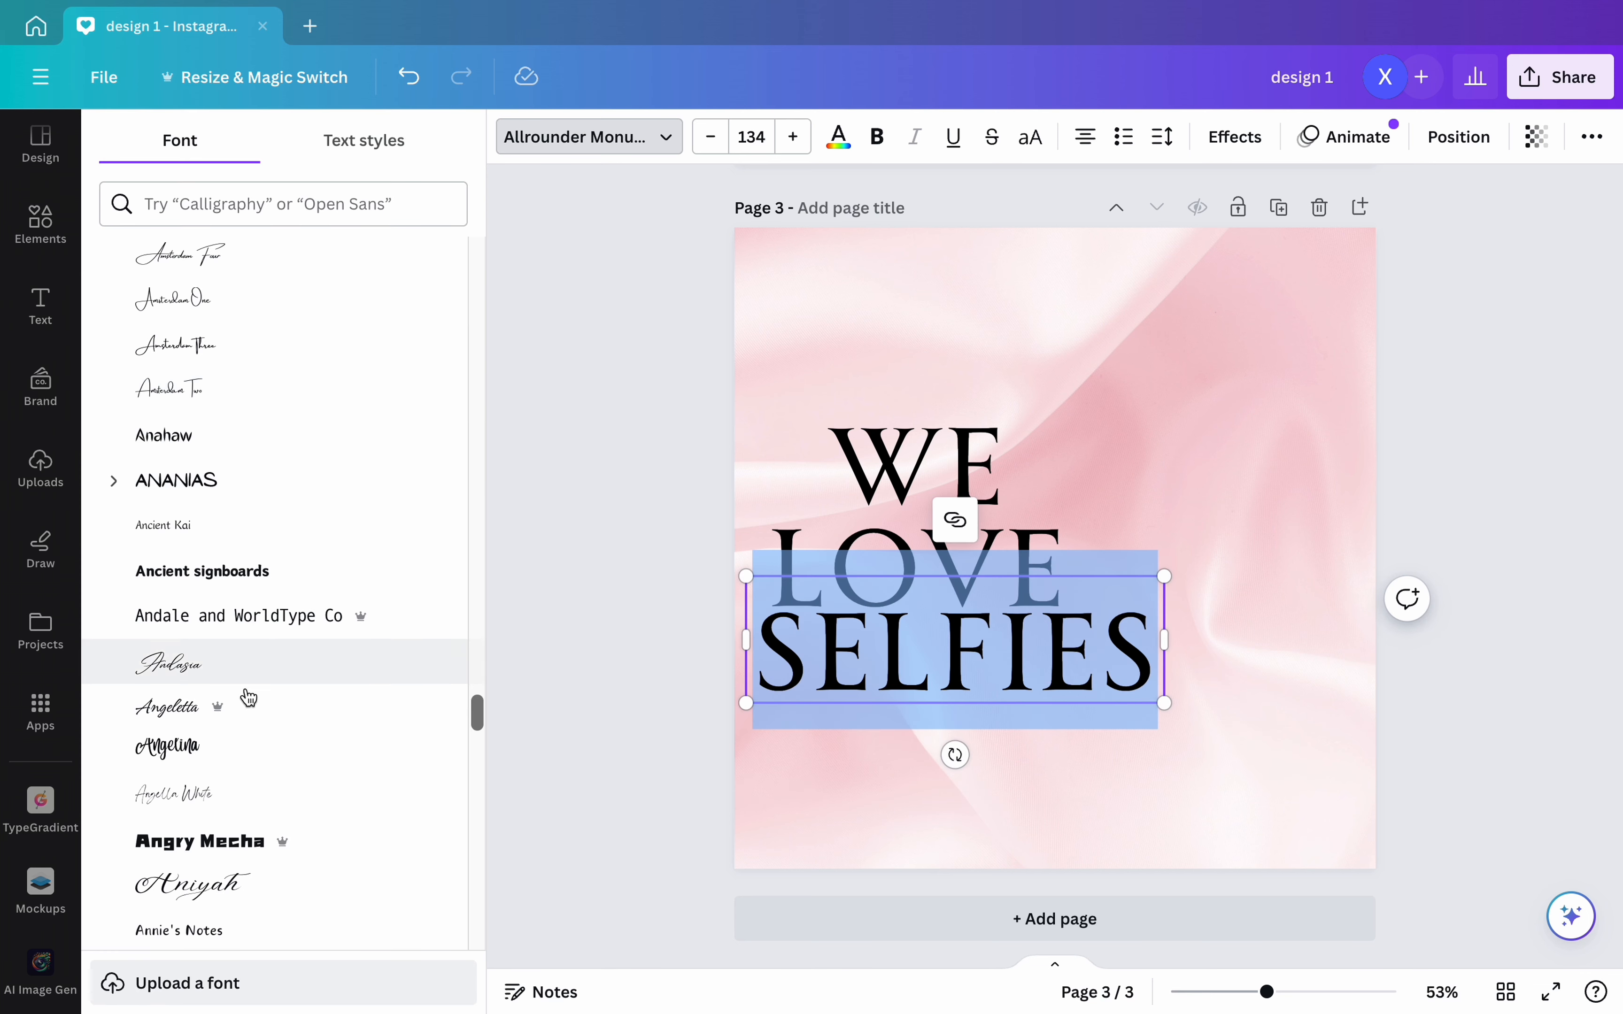
scroll(232, 776, "up", 3)
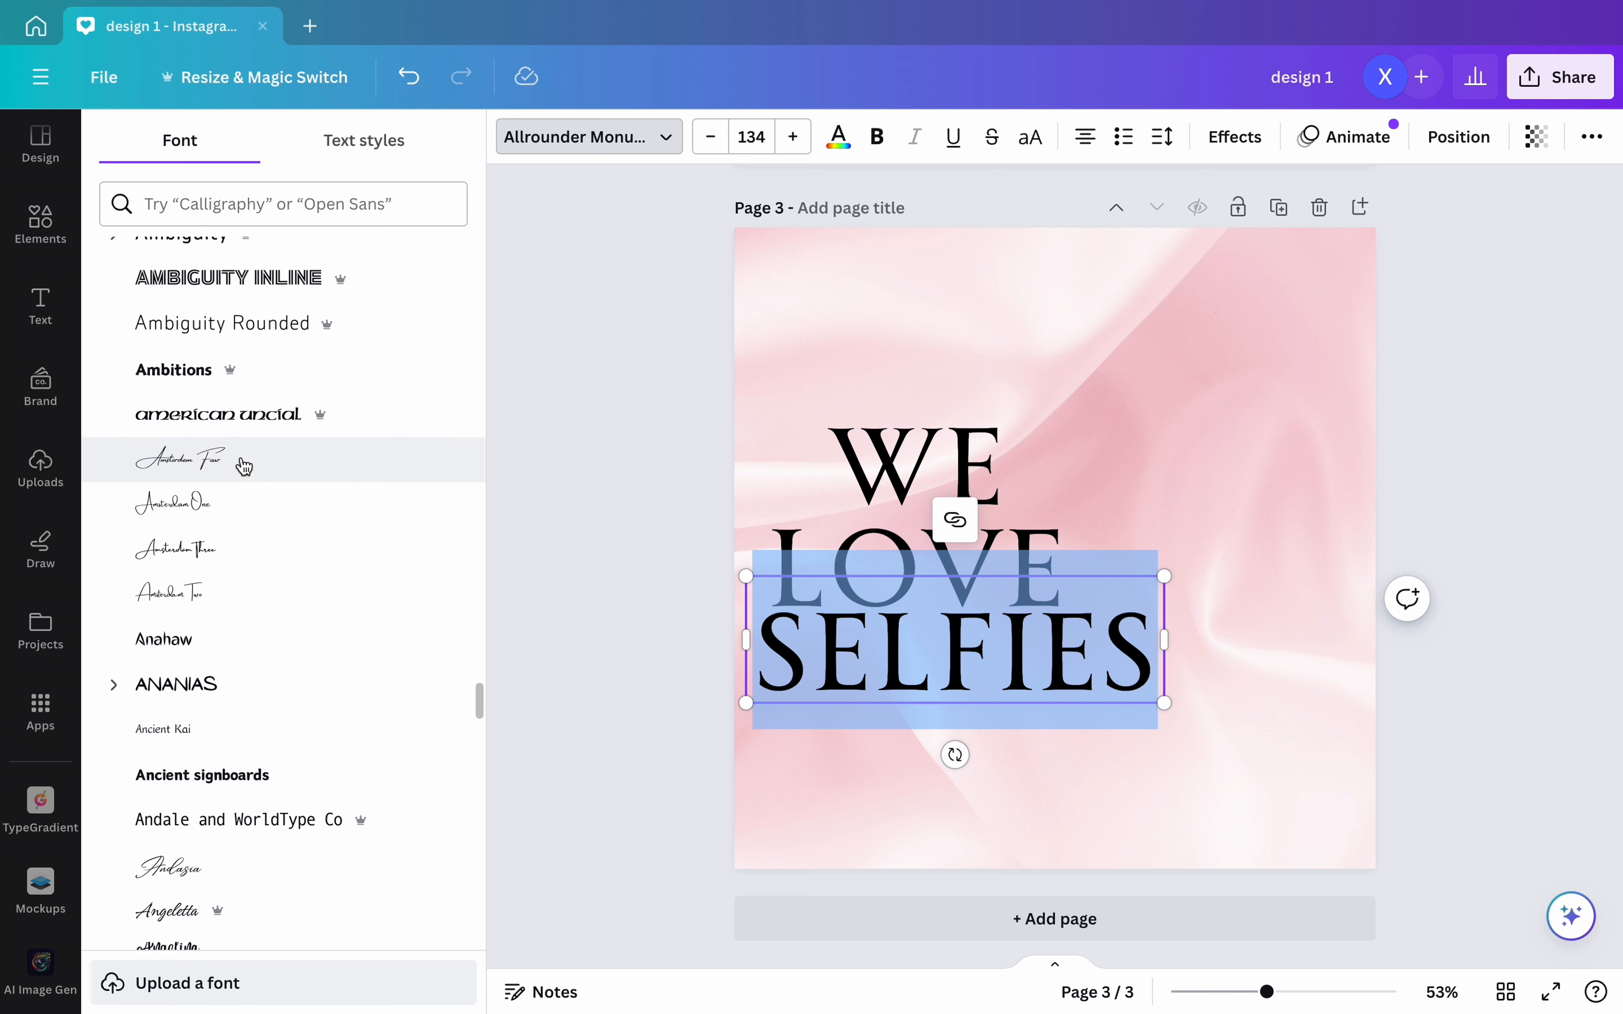
left_click(246, 468)
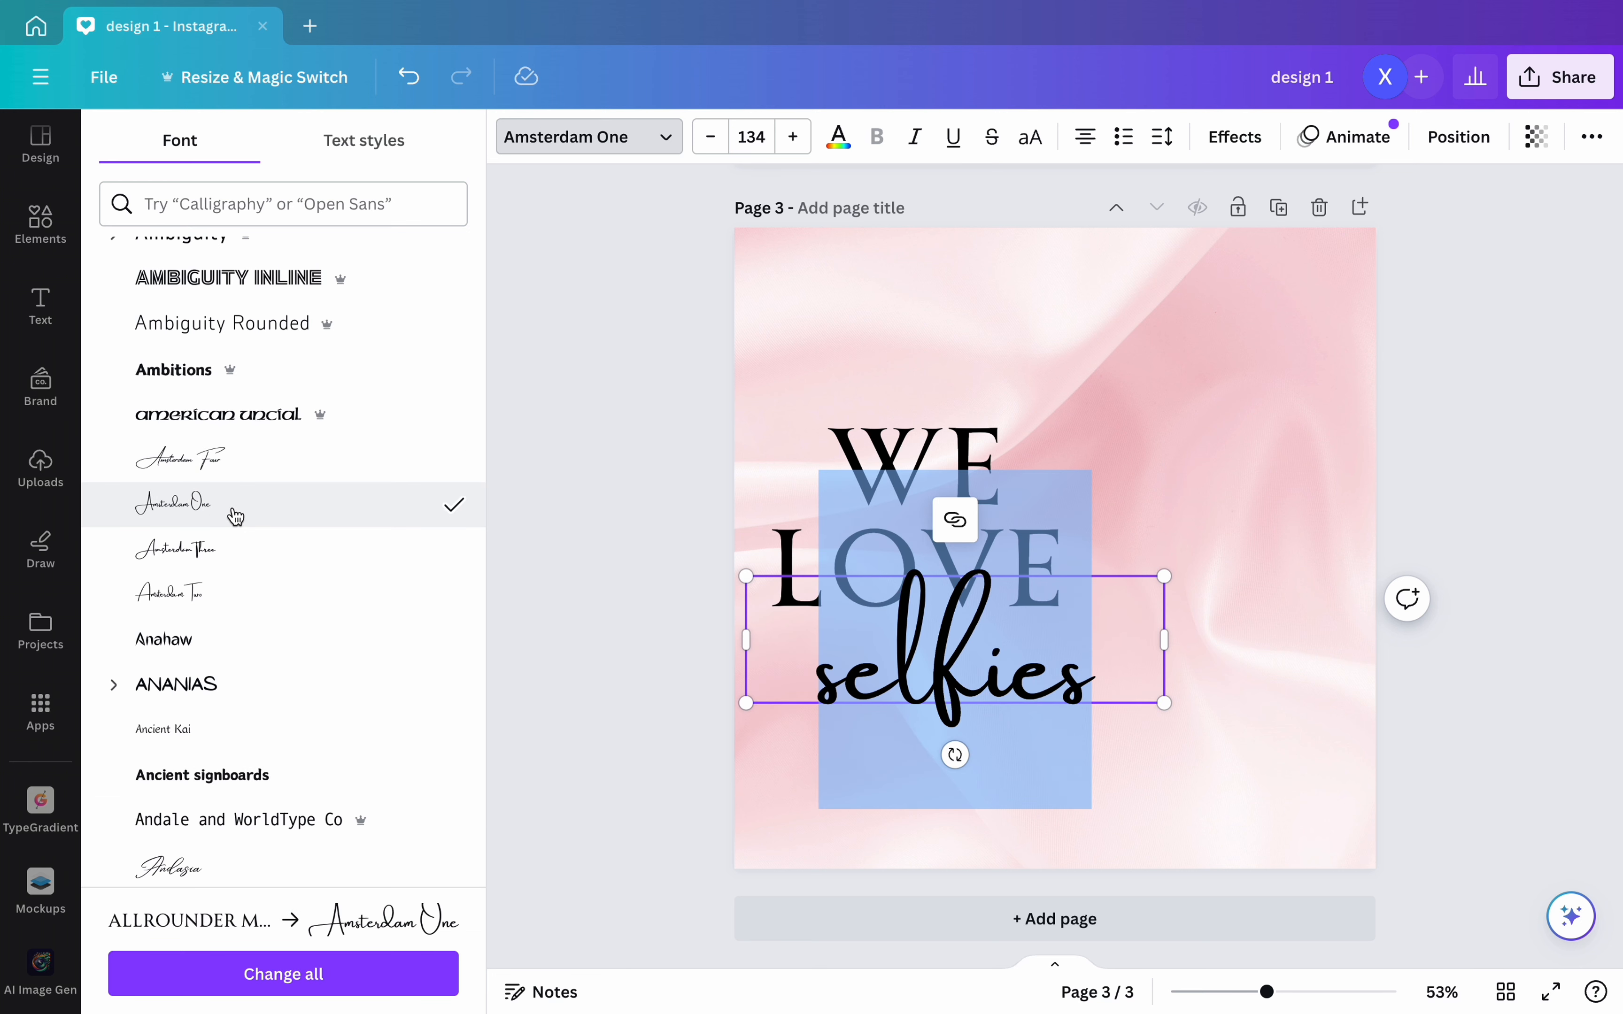
left_click(237, 550)
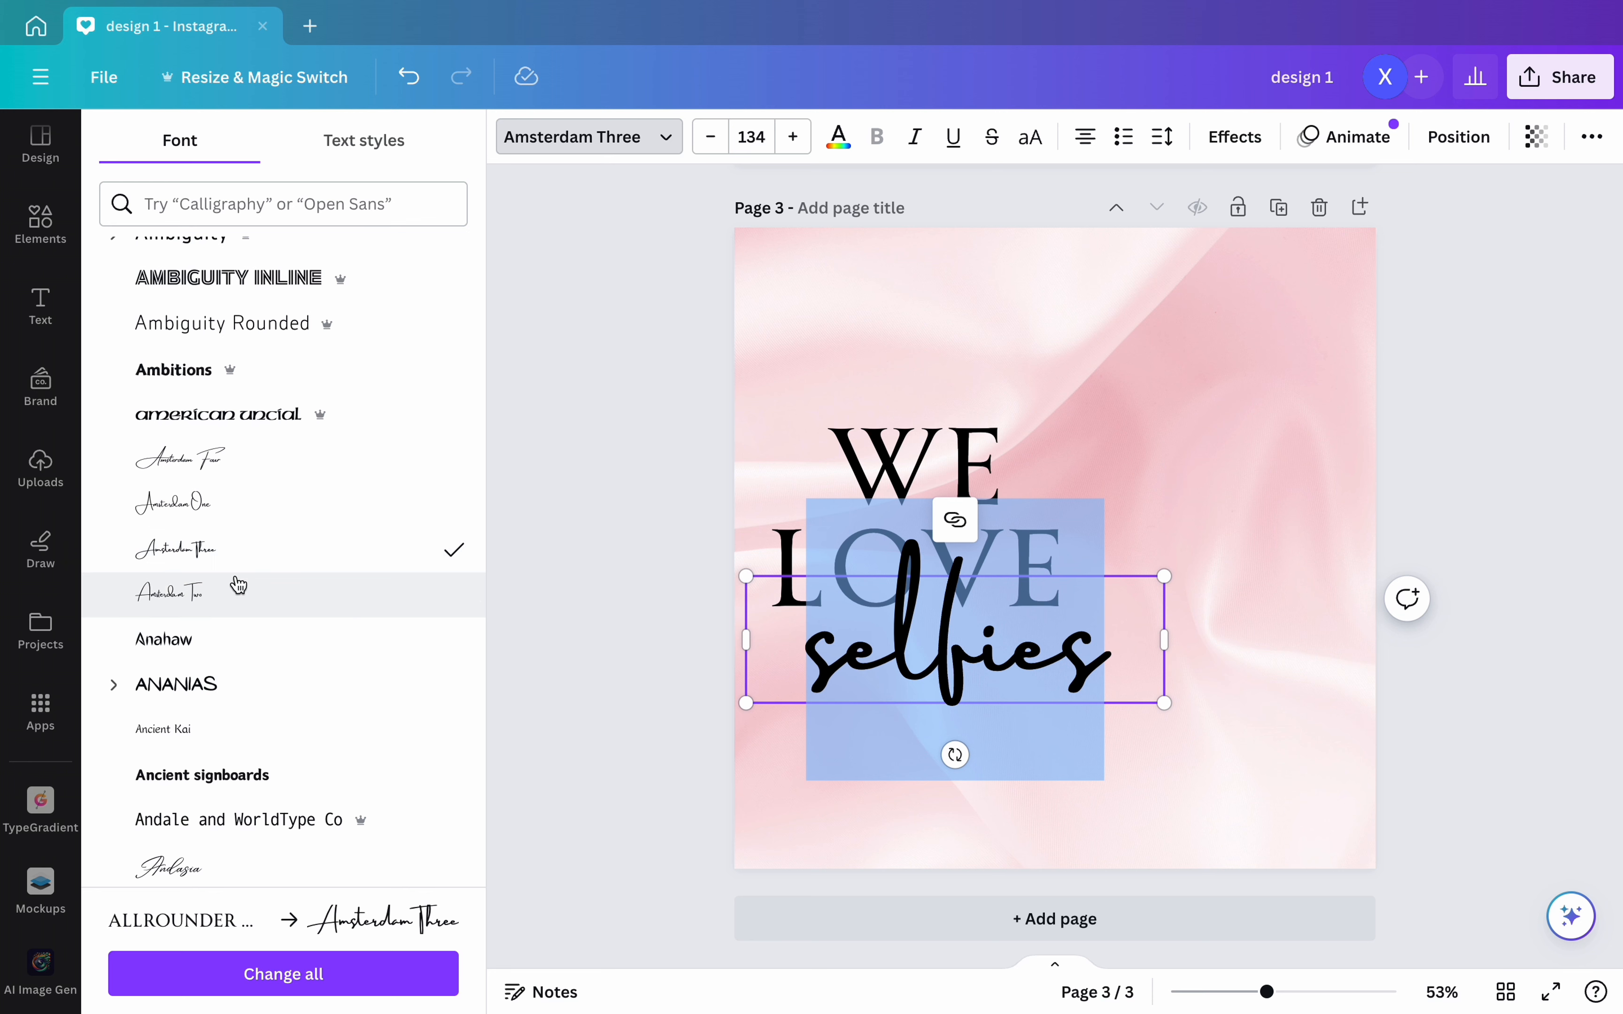
- Try the Amsterdam Two, Andasia, Angelina and Aniyah script fonts on the selfies heading
scroll(236, 597, "down", 6)
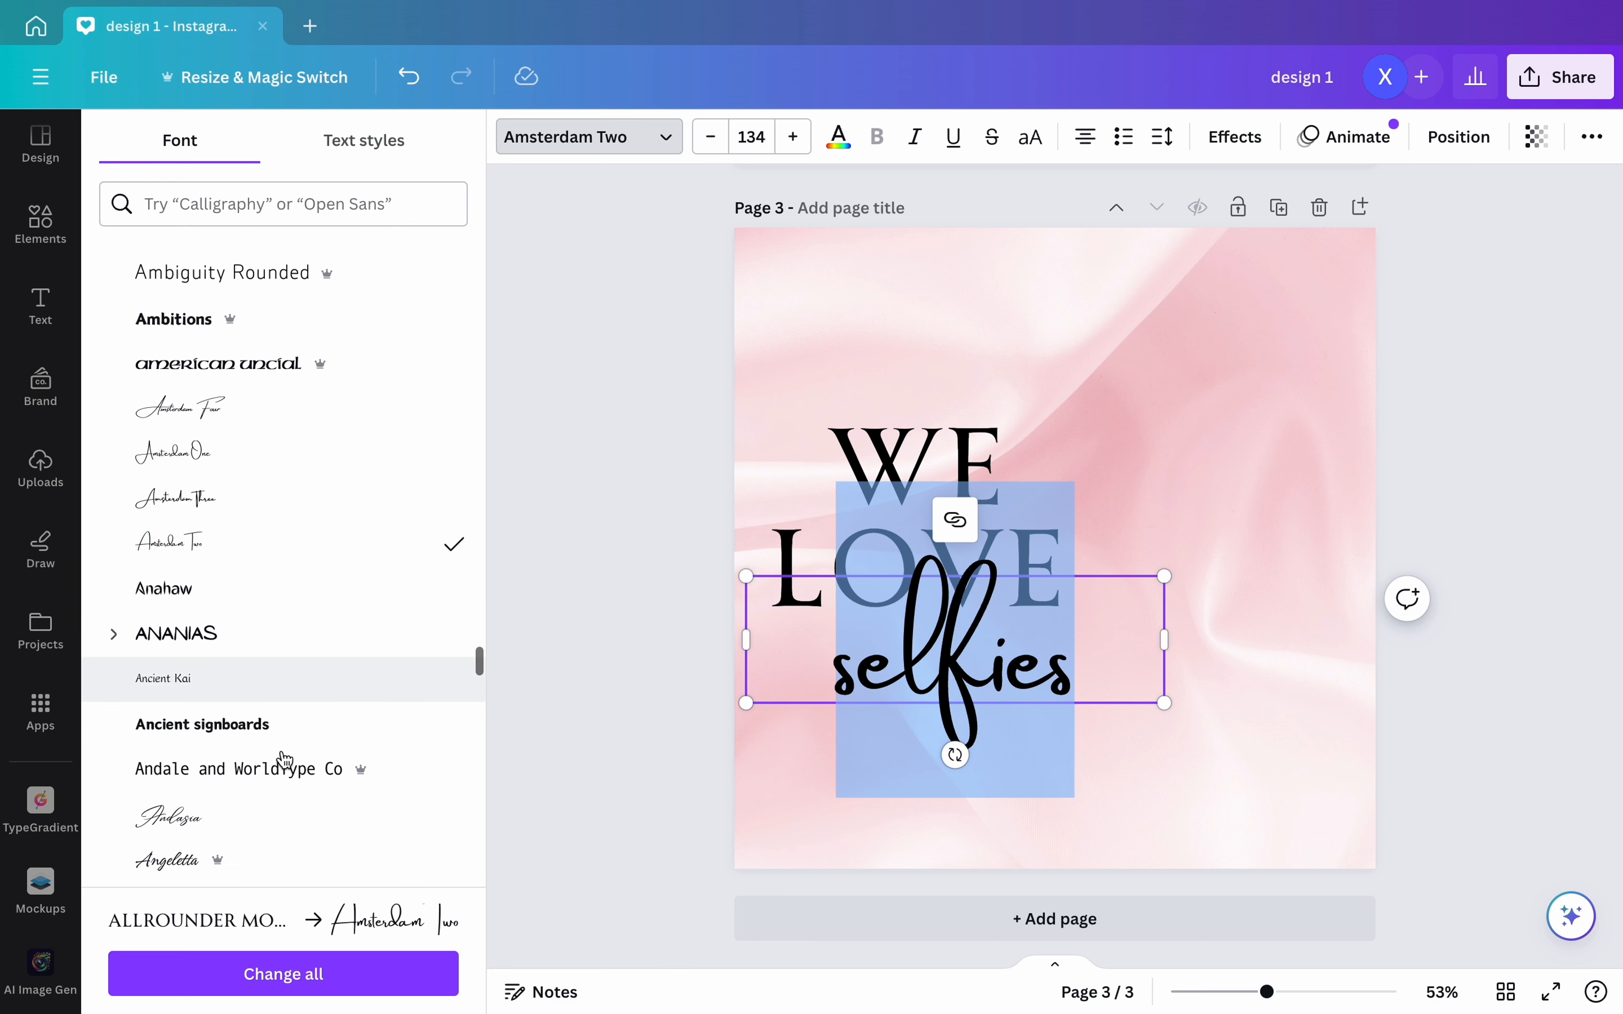
scroll(285, 758, "down", 2)
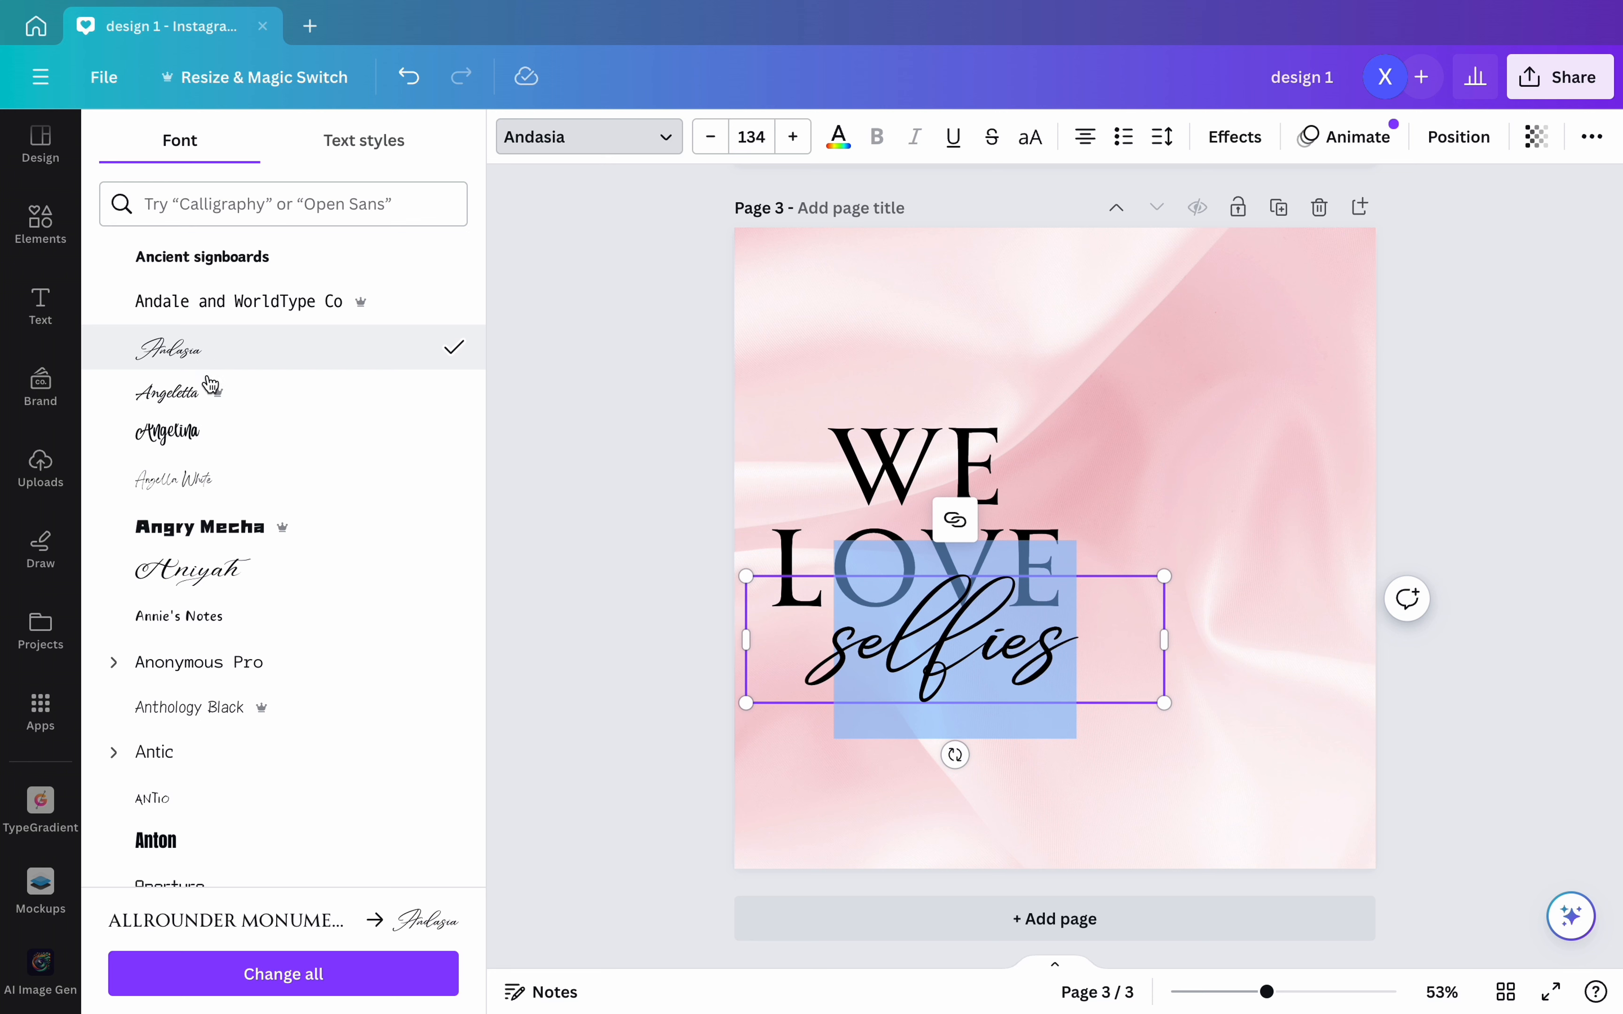
left_click(208, 485)
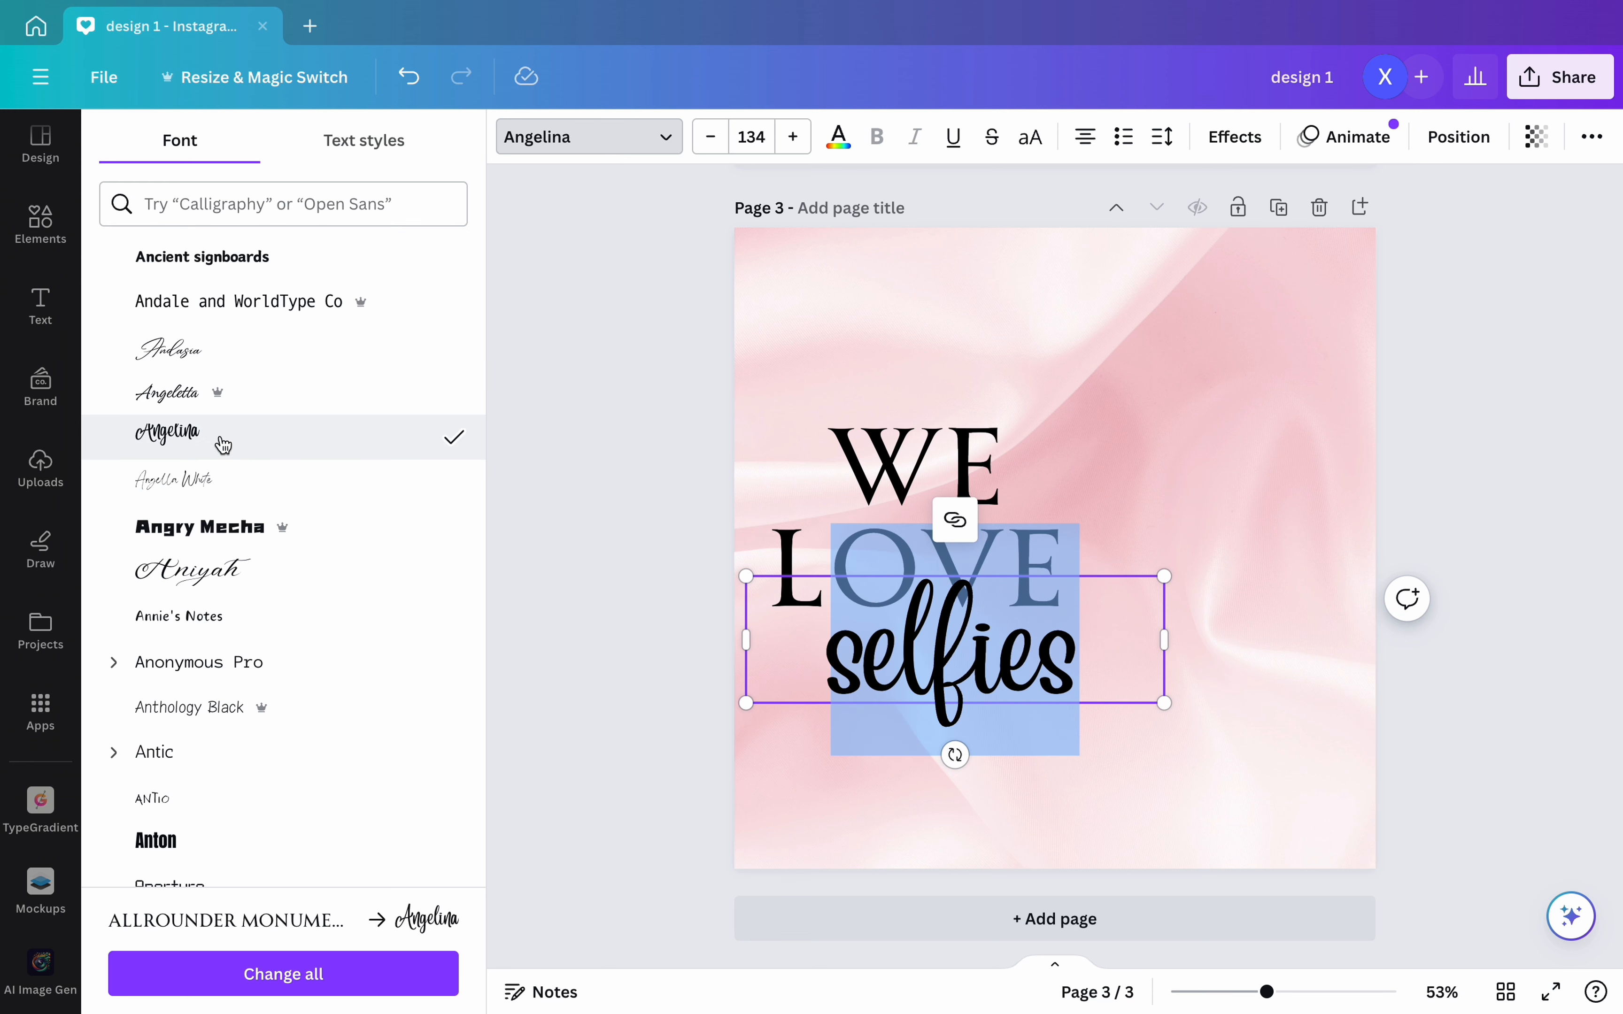
left_click(213, 575)
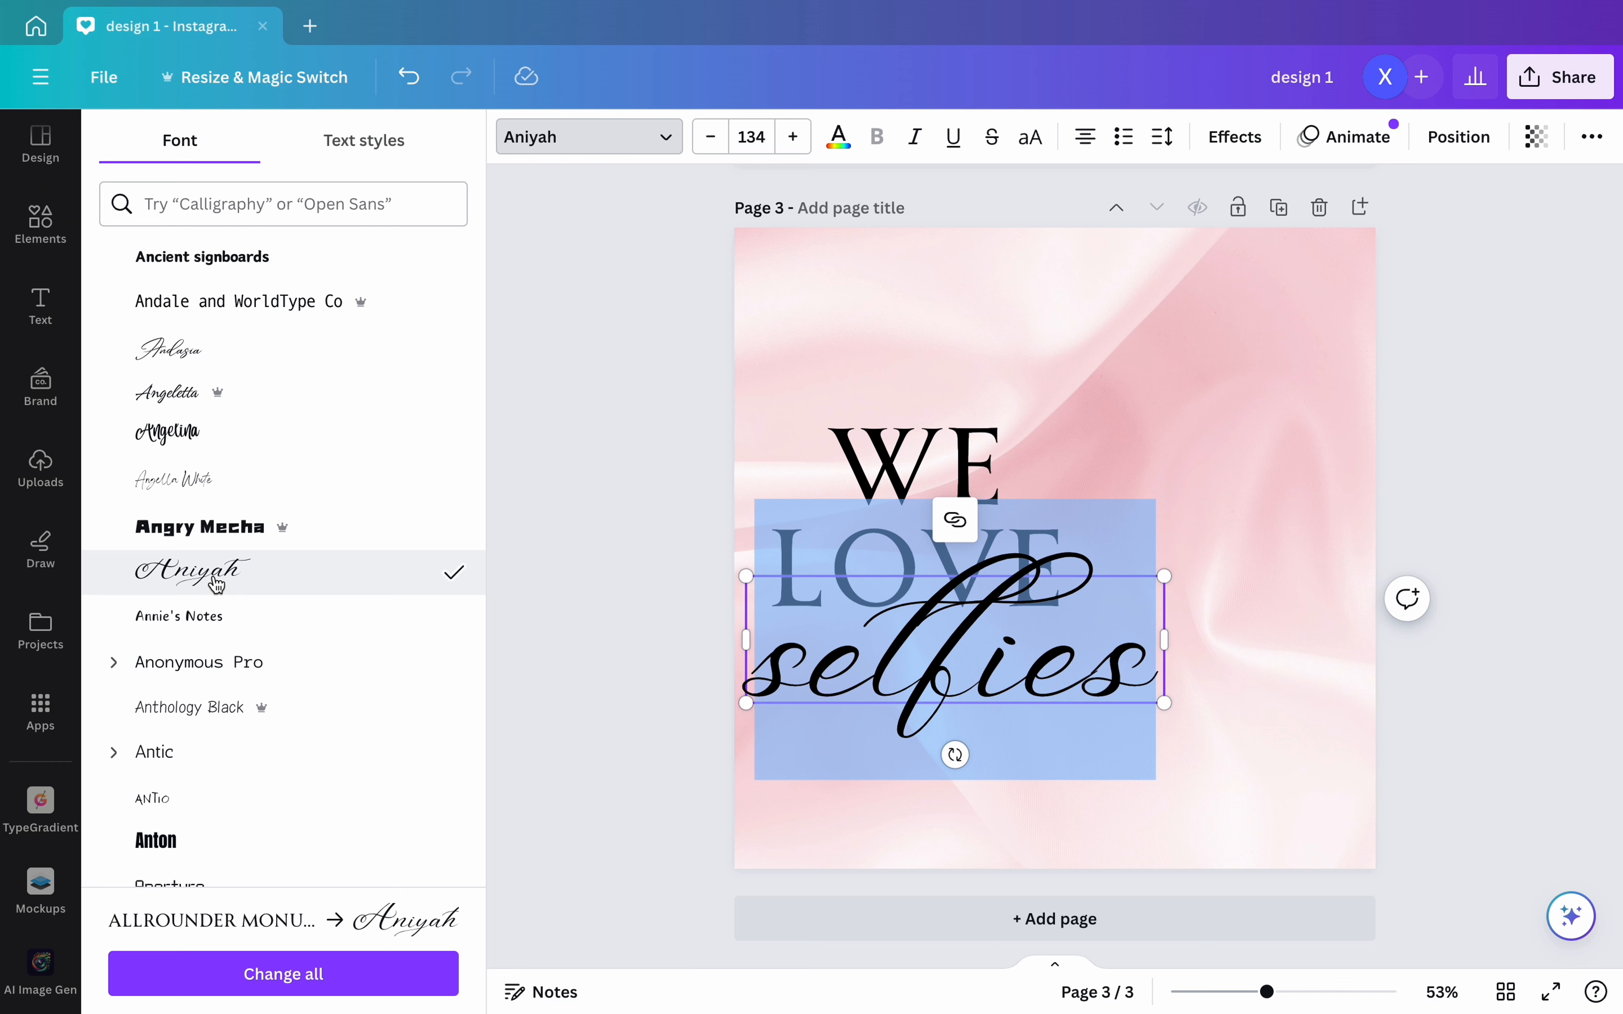
scroll(199, 790, "down", 15)
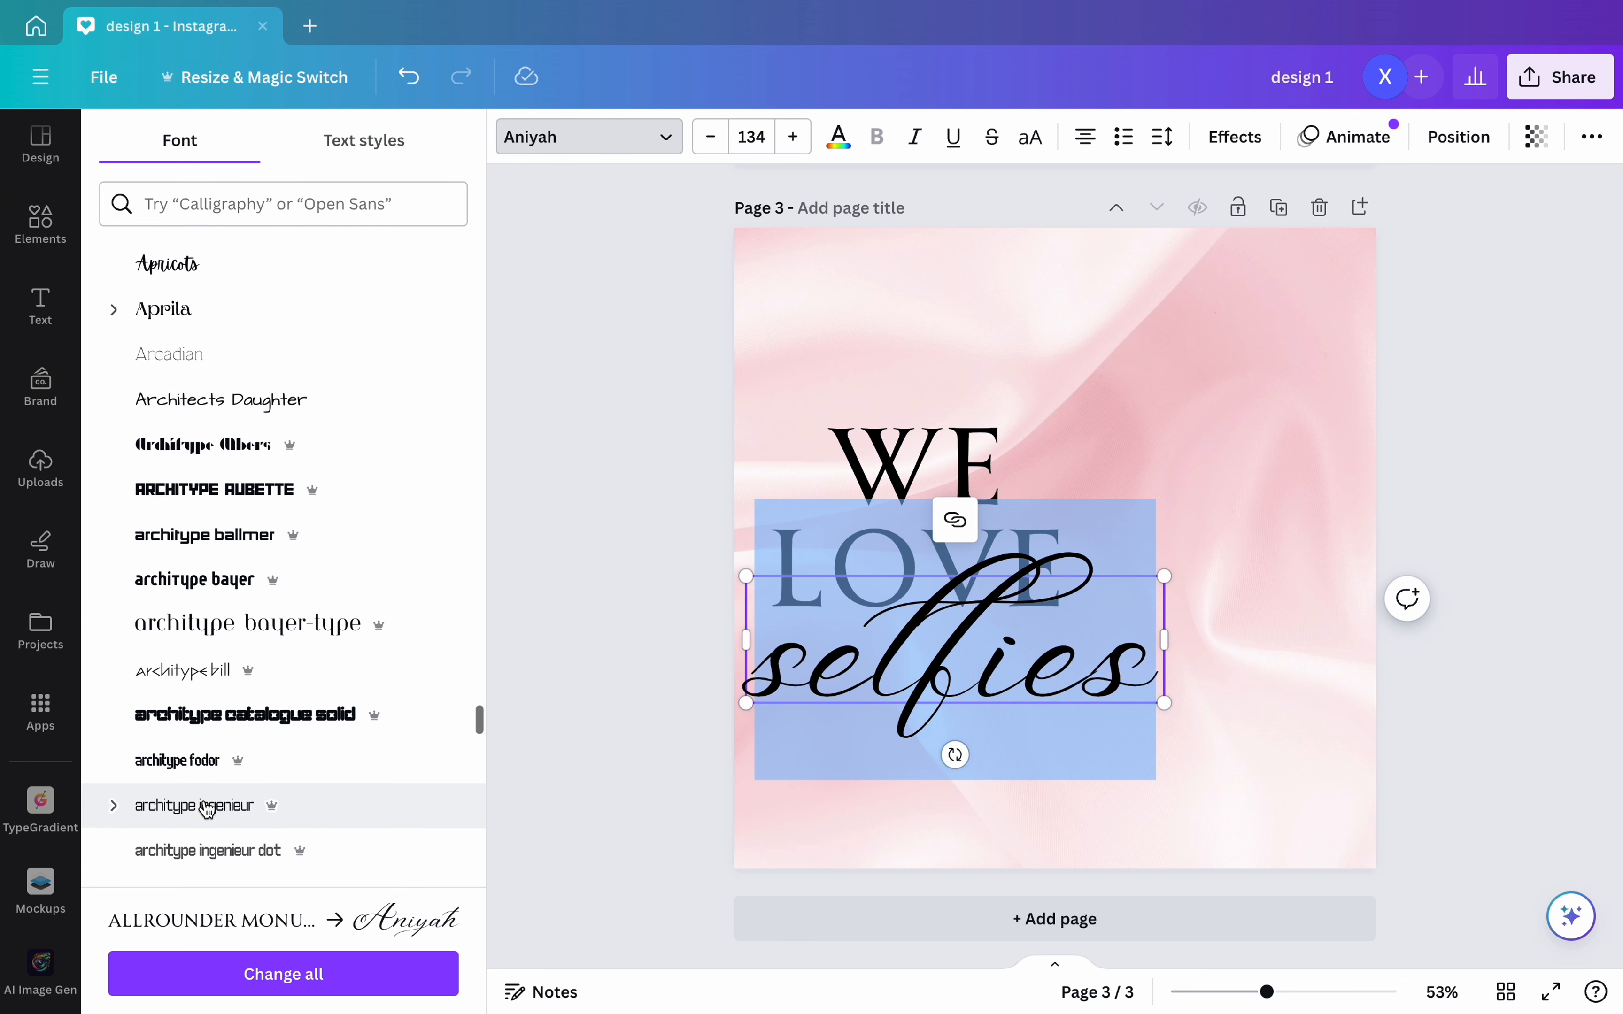
scroll(206, 810, "down", 5)
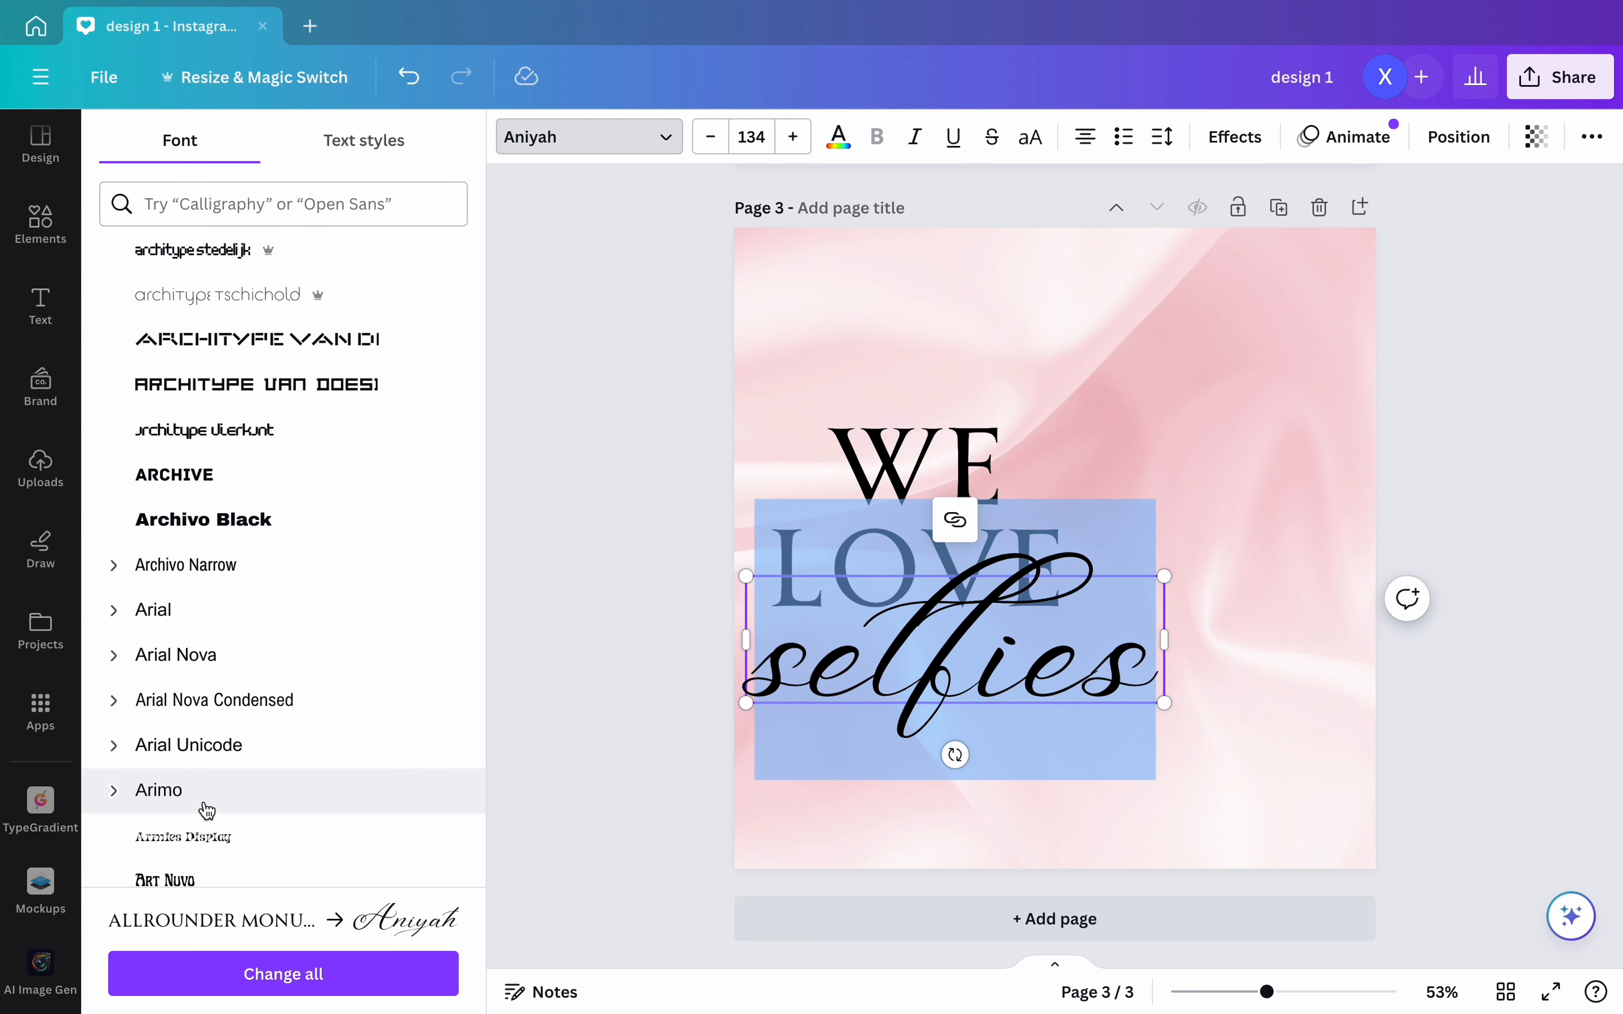
scroll(206, 810, "down", 10)
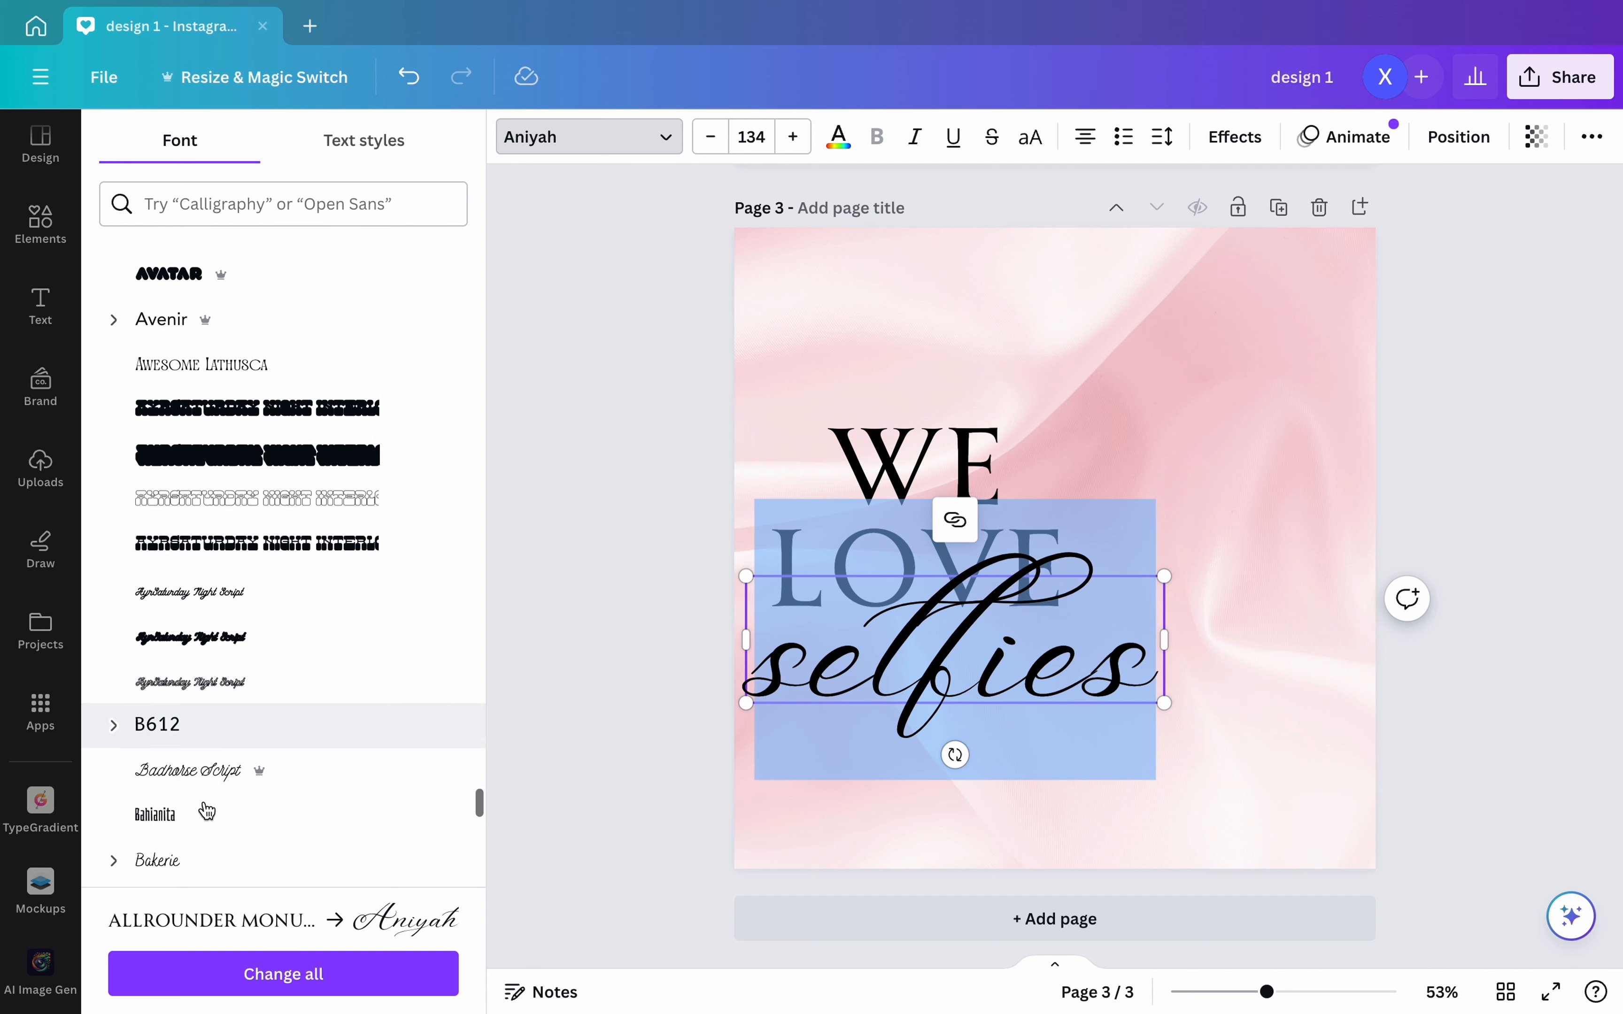
scroll(205, 811, "down", 5)
- Retype the selfies heading in capitals as SELFIES and resize it to a wider text box at font size 77.7
left_click(788, 723)
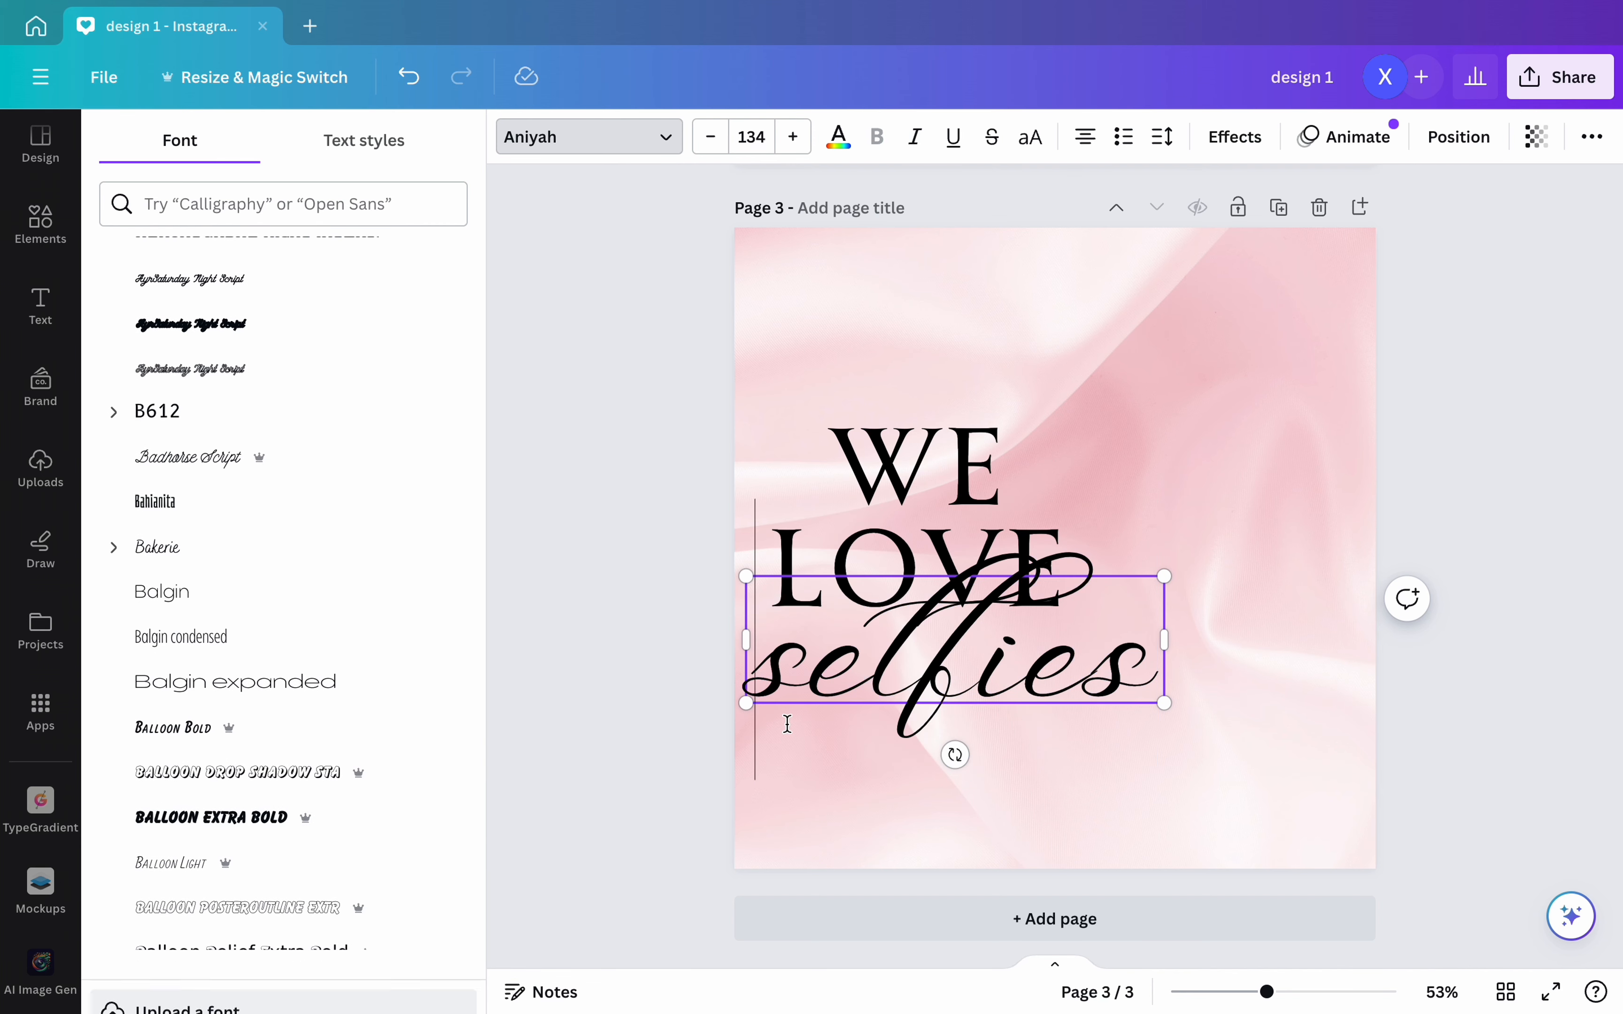
double_click(980, 663)
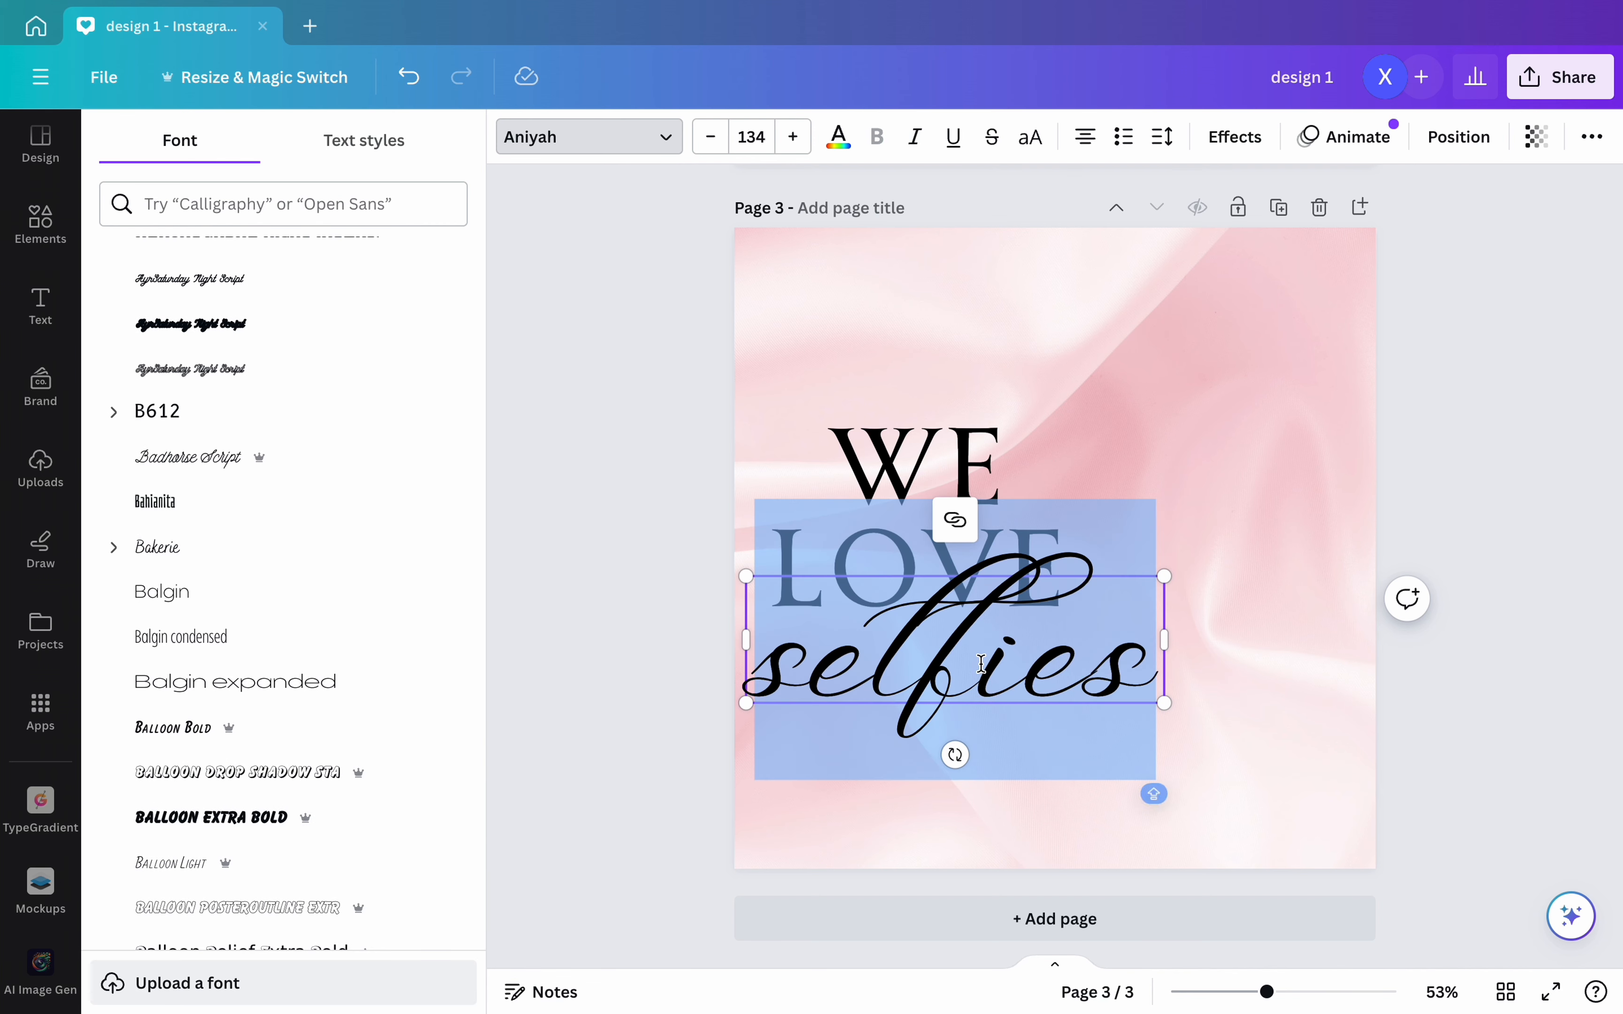
type("SELFIES")
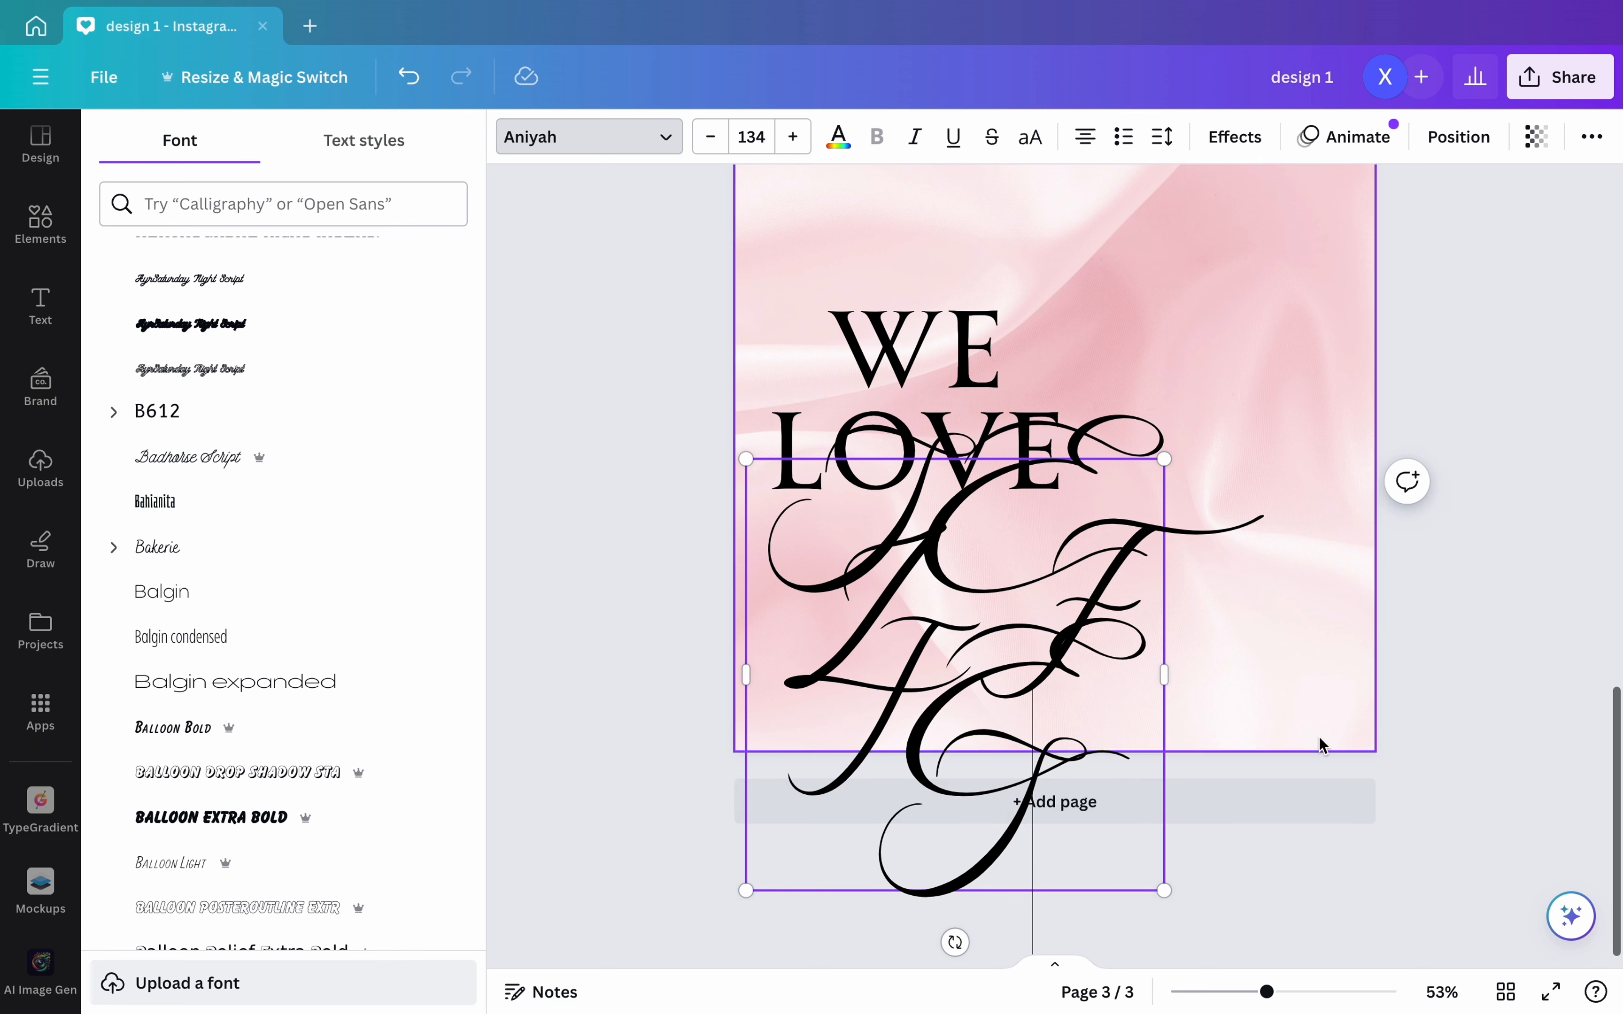
left_click_drag(1163, 892, 1337, 704)
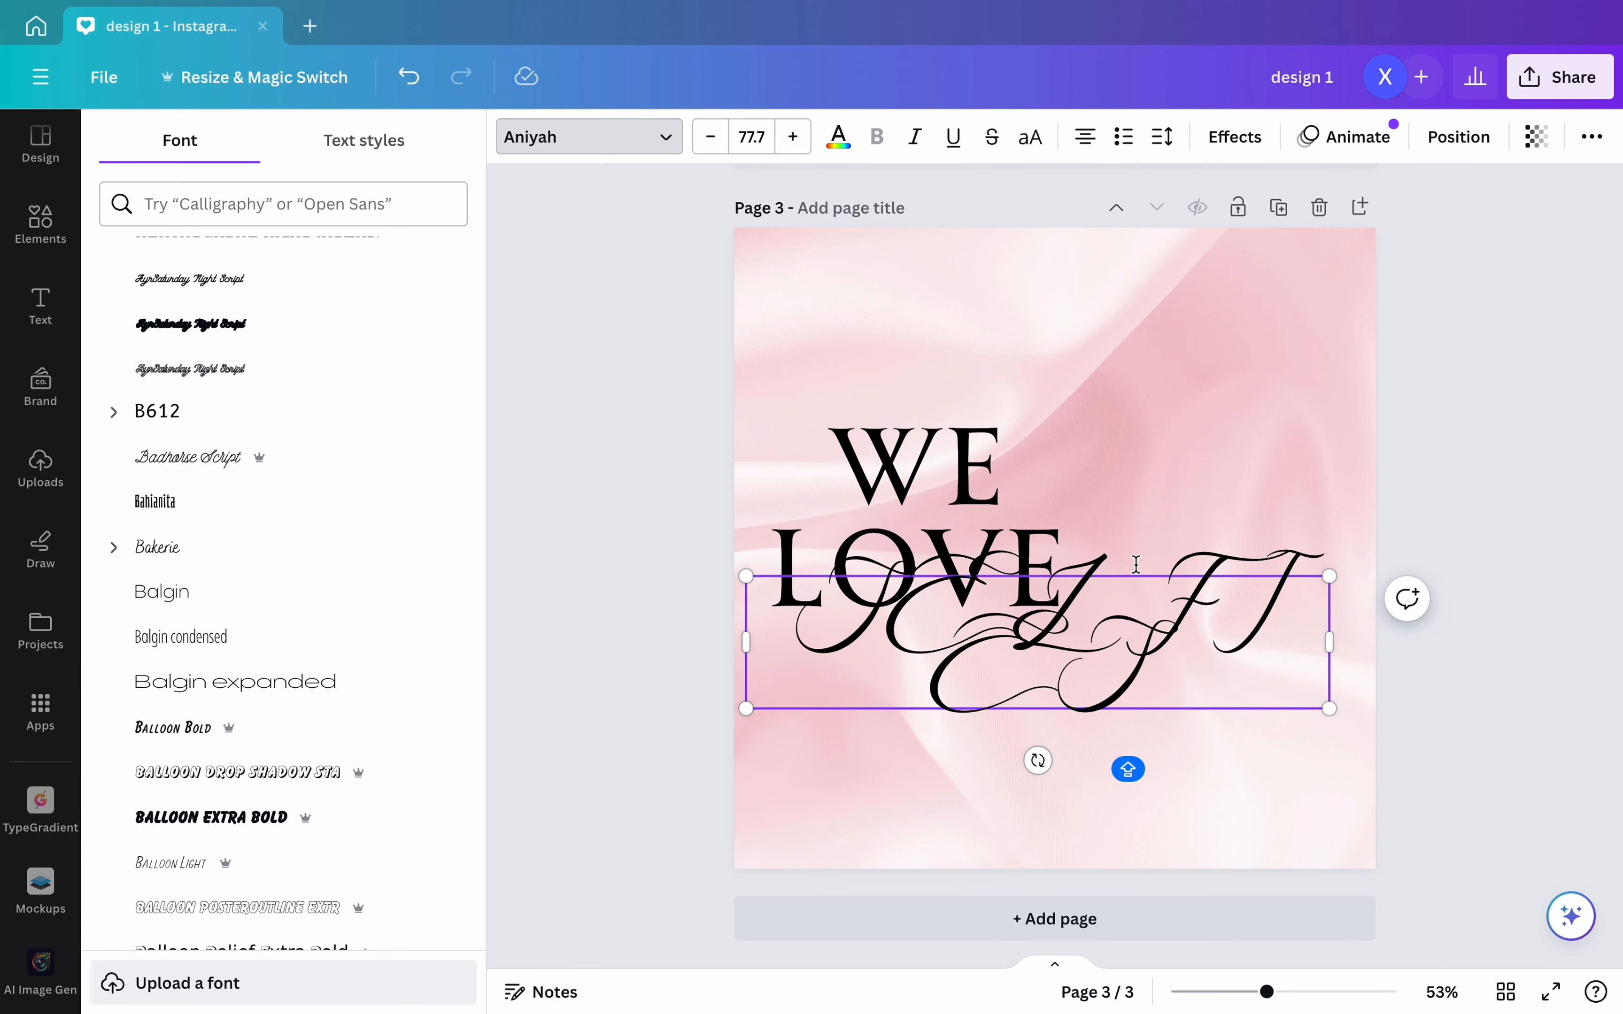
- Delete the WE LOVE heading and move the SELFIES heading to the horizontal centre of the page, slightly above the middle
key("Escape")
left_click_drag(1219, 656, 1200, 821)
left_click(981, 456)
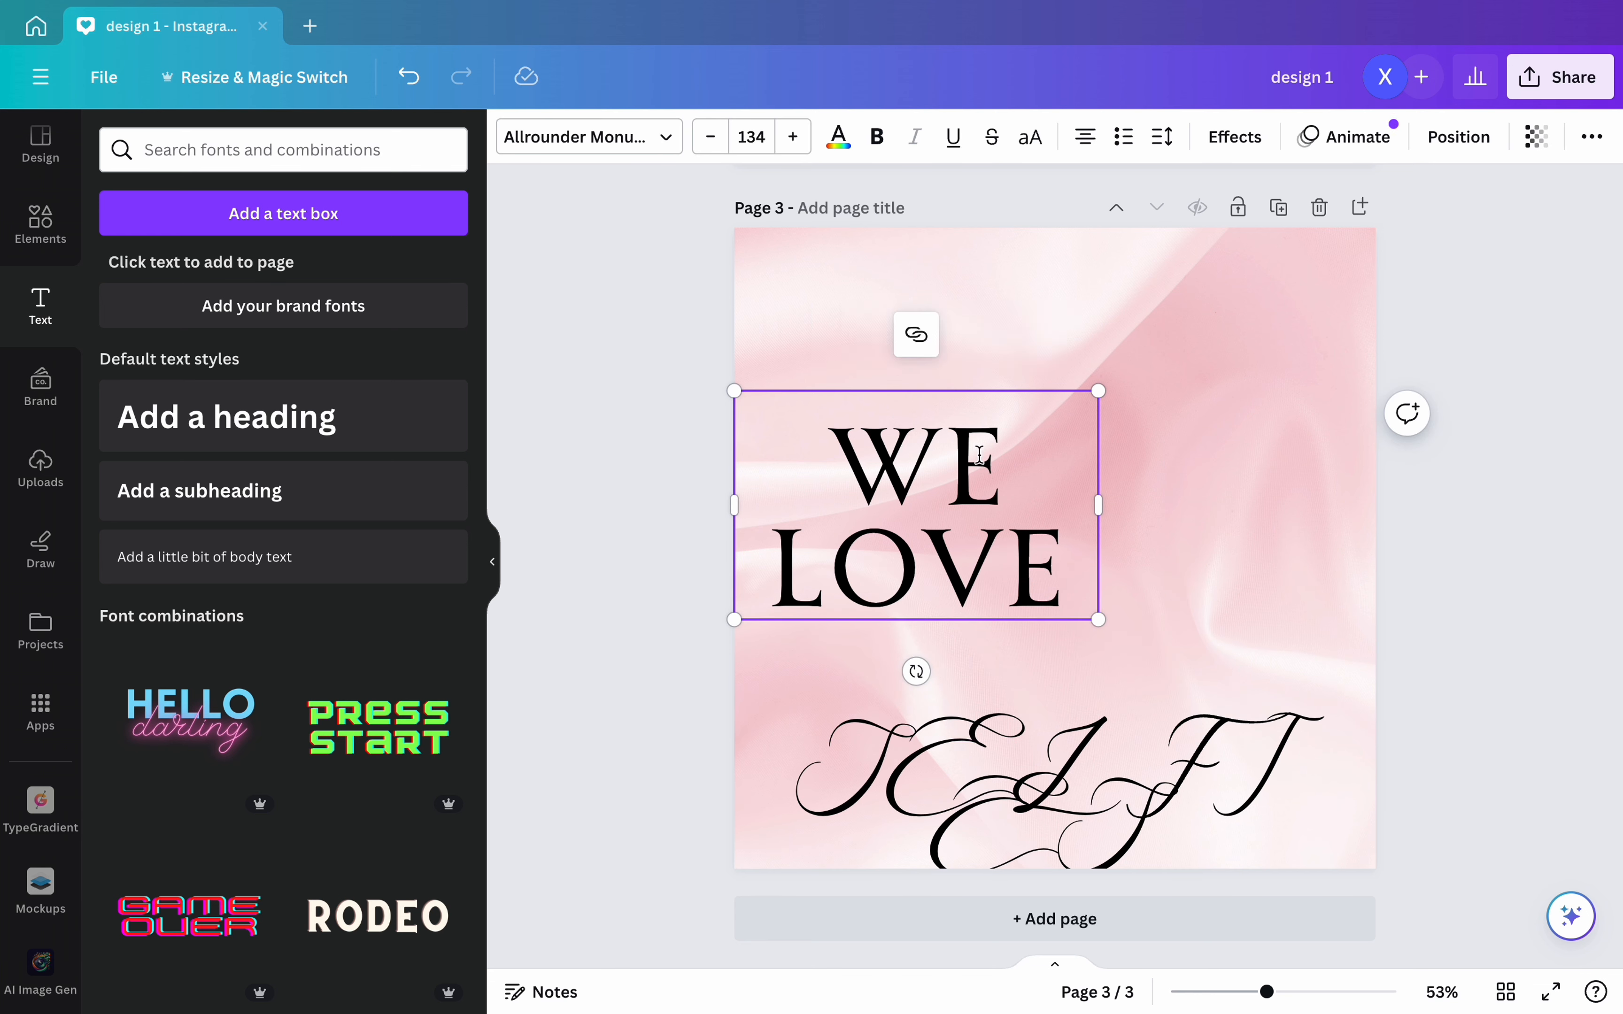
left_click(1075, 341)
left_click(988, 520)
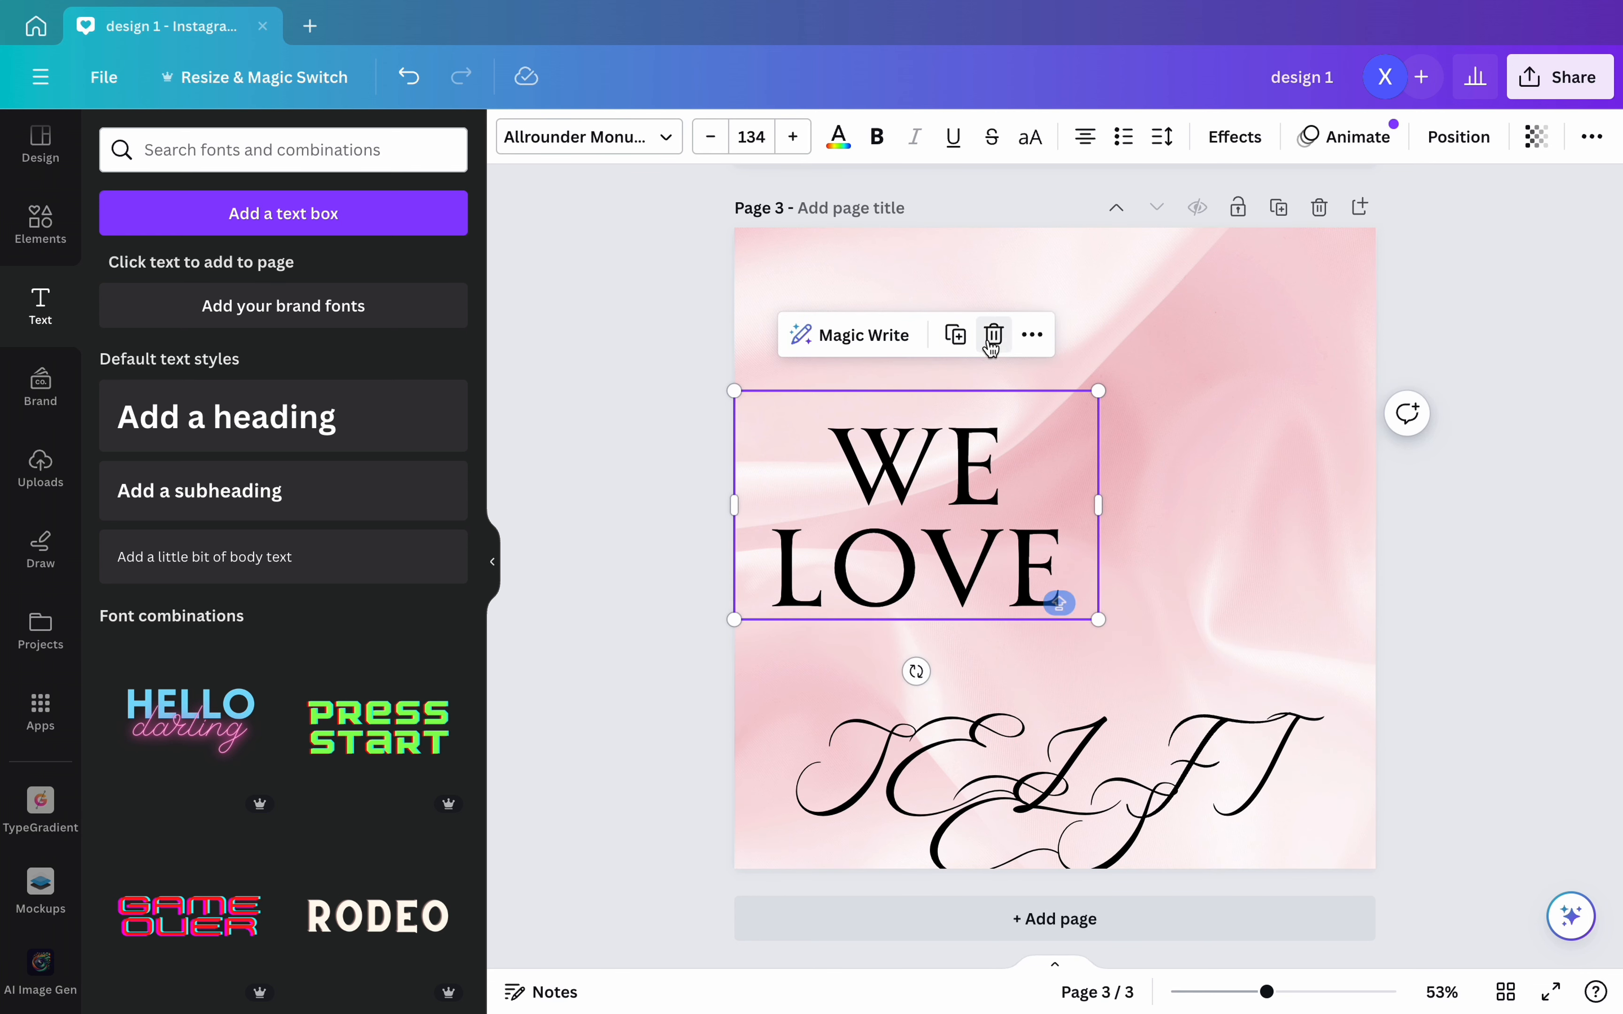
left_click(995, 338)
left_click(1137, 798)
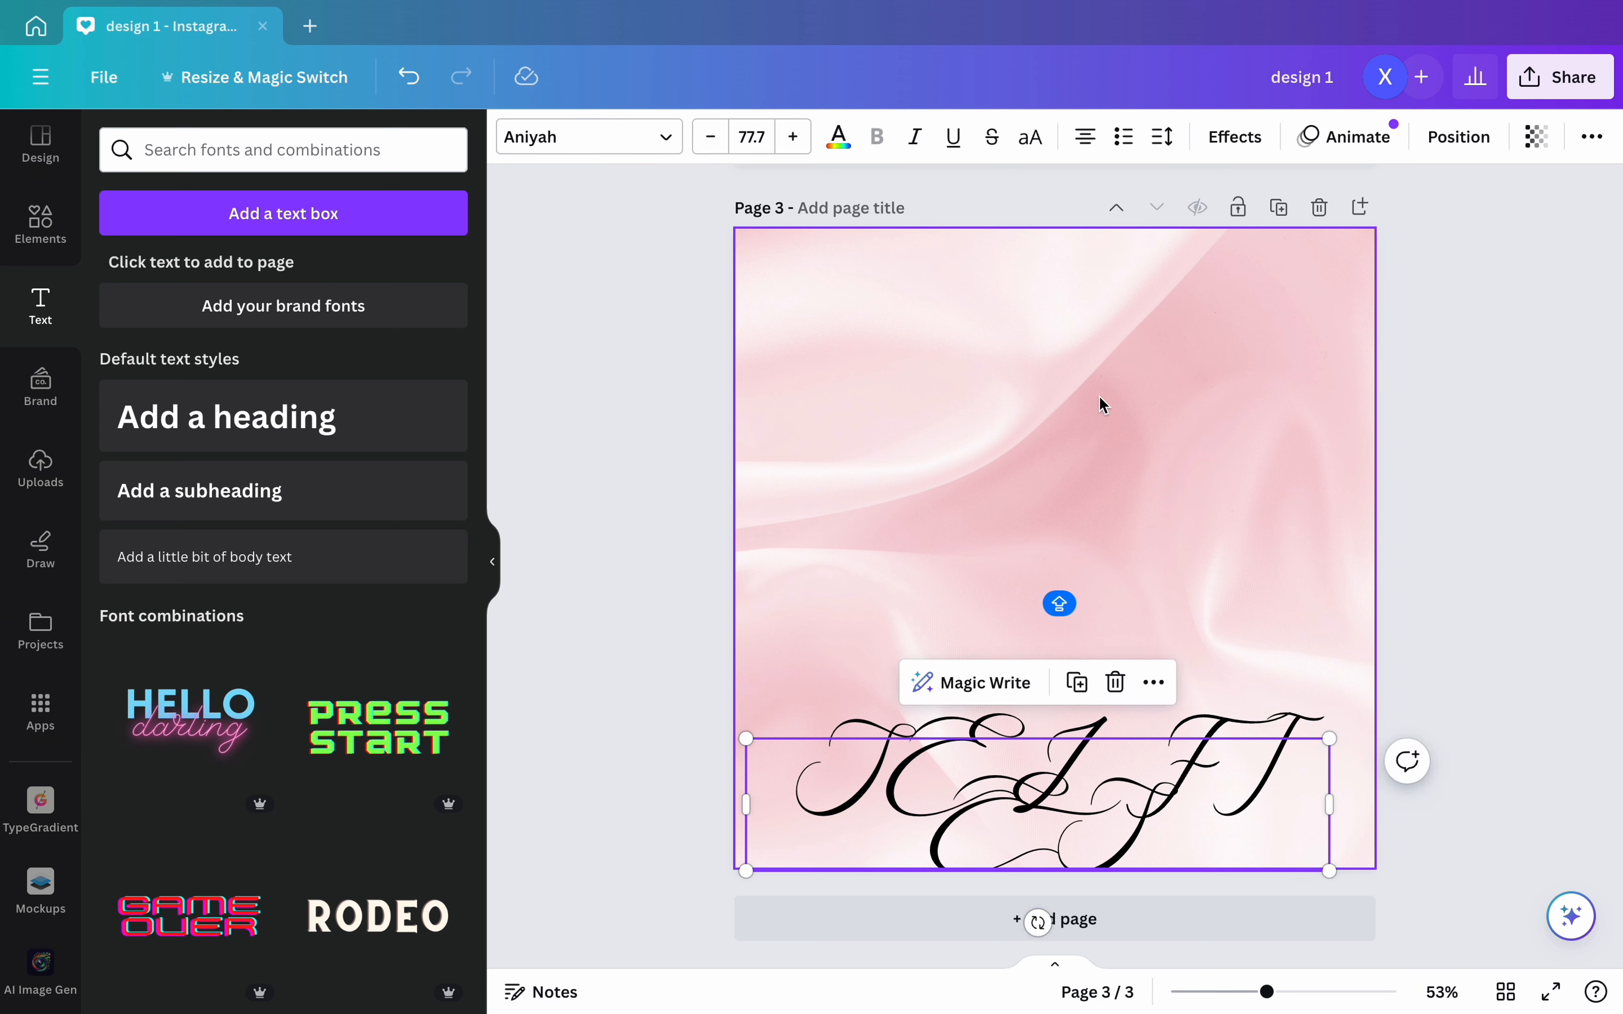
left_click_drag(1119, 847, 1139, 528)
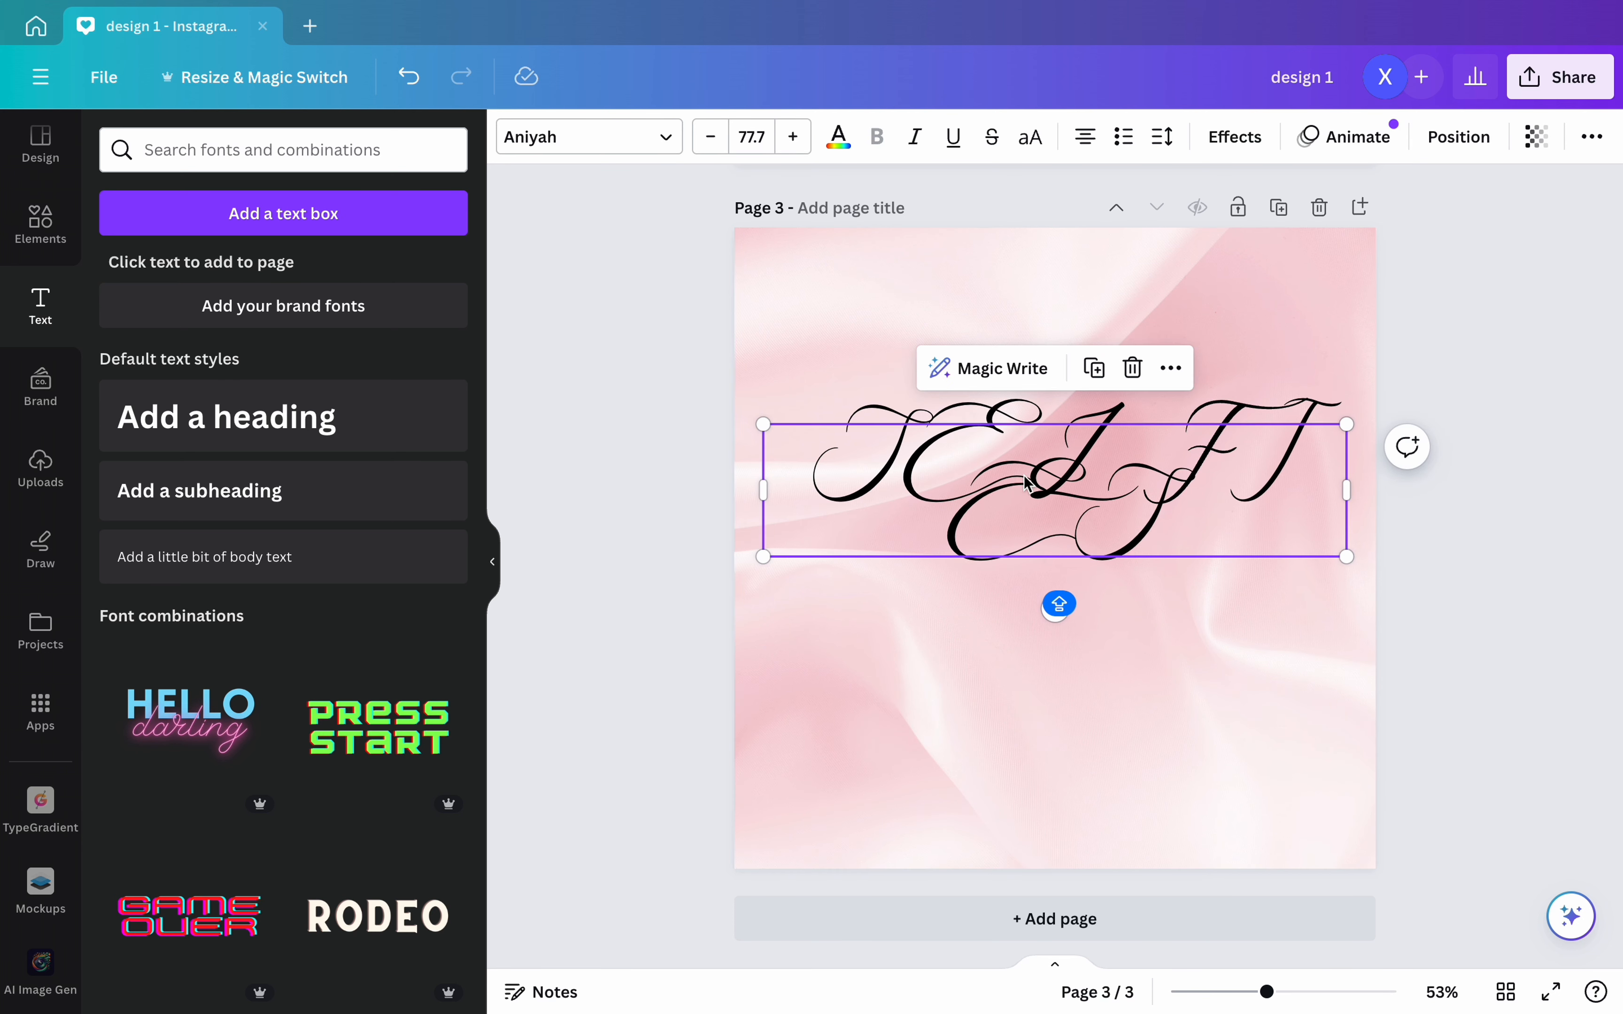
- Try the Bauer Bodoni, Beautifully Delicious and Be Vietnam fonts on the SELFIES heading
double_click(1068, 476)
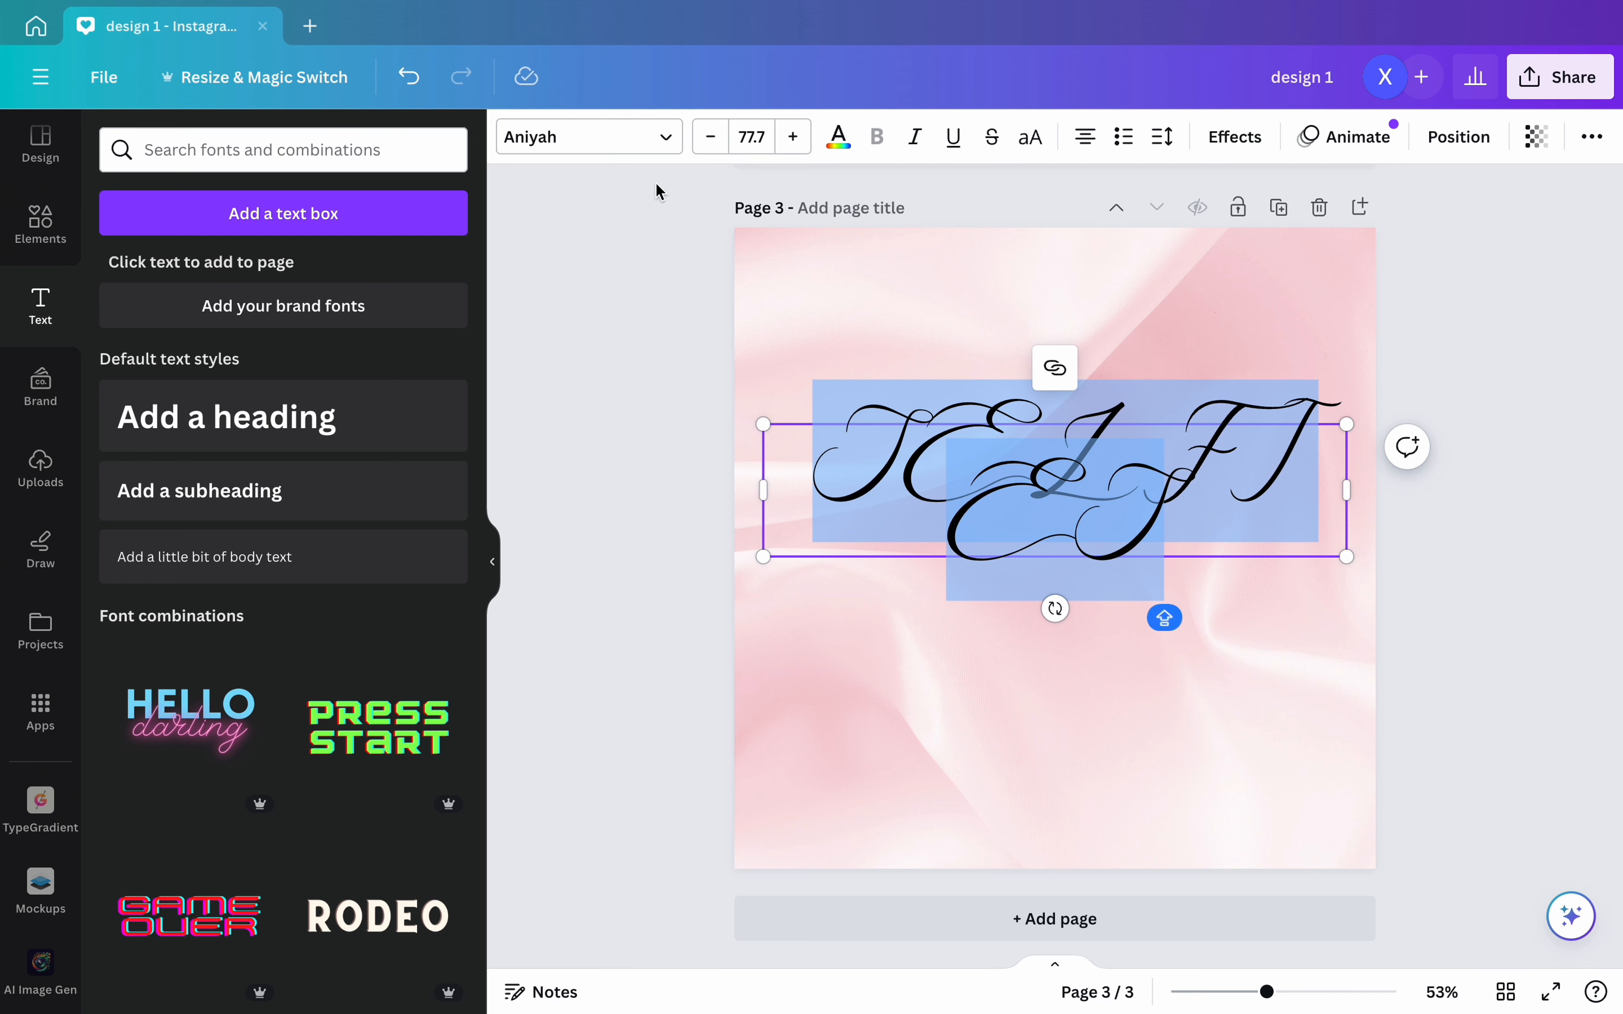
left_click(653, 138)
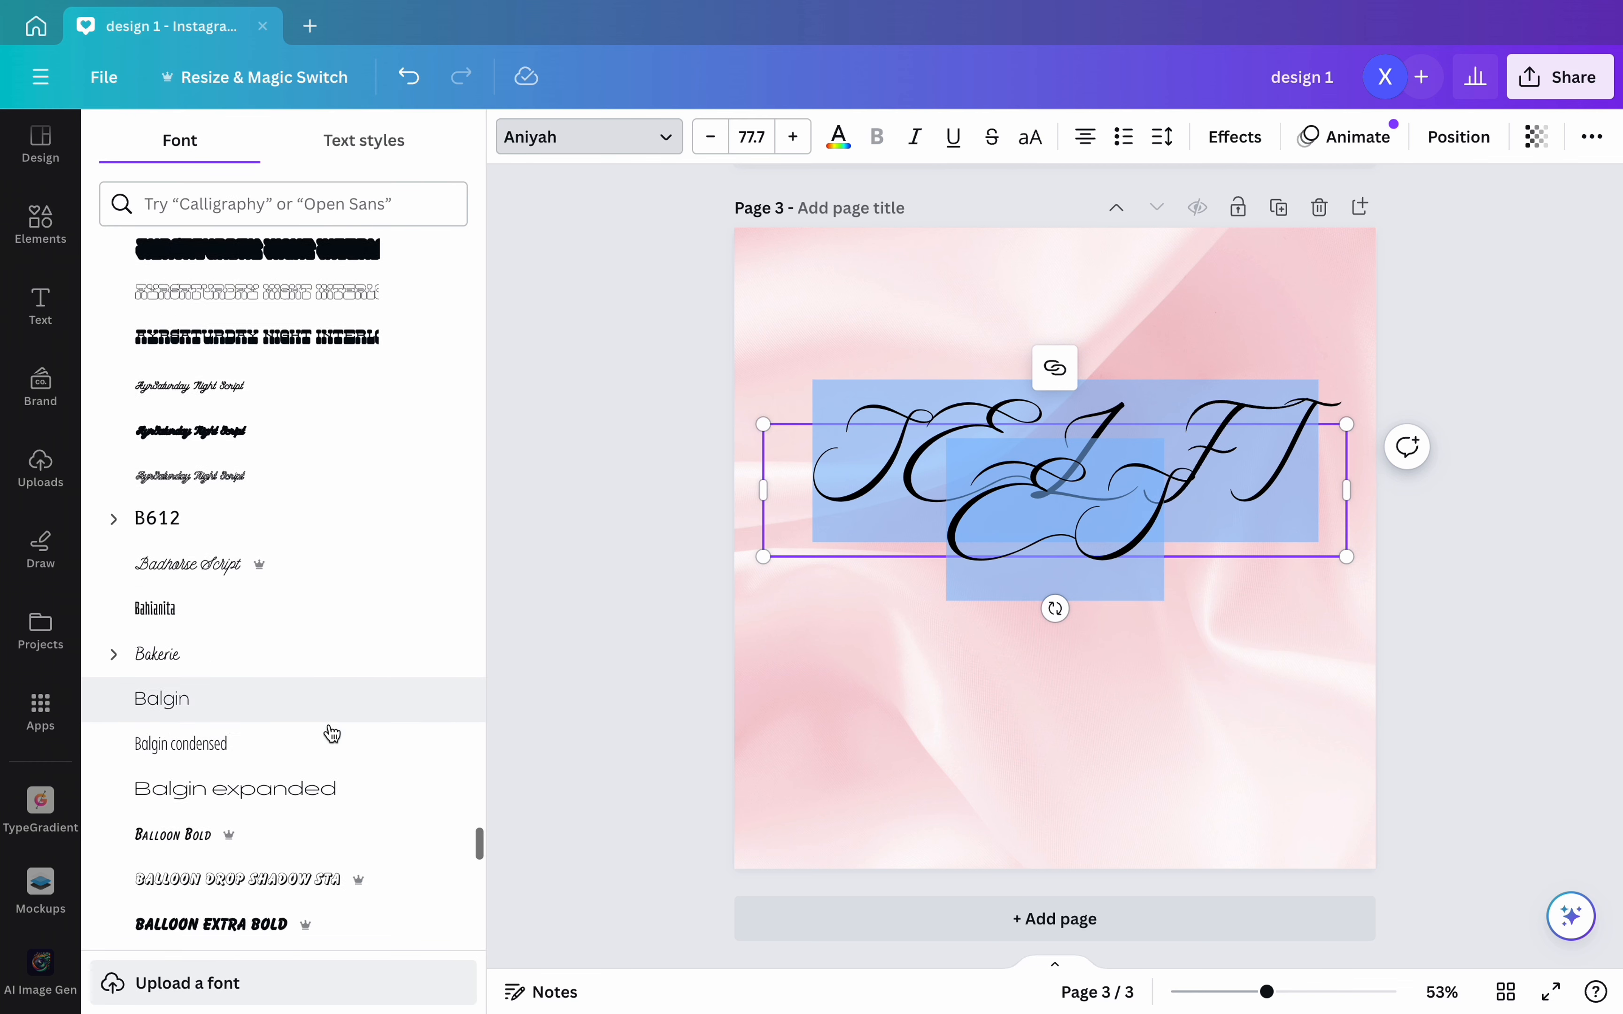
scroll(331, 733, "down", 10)
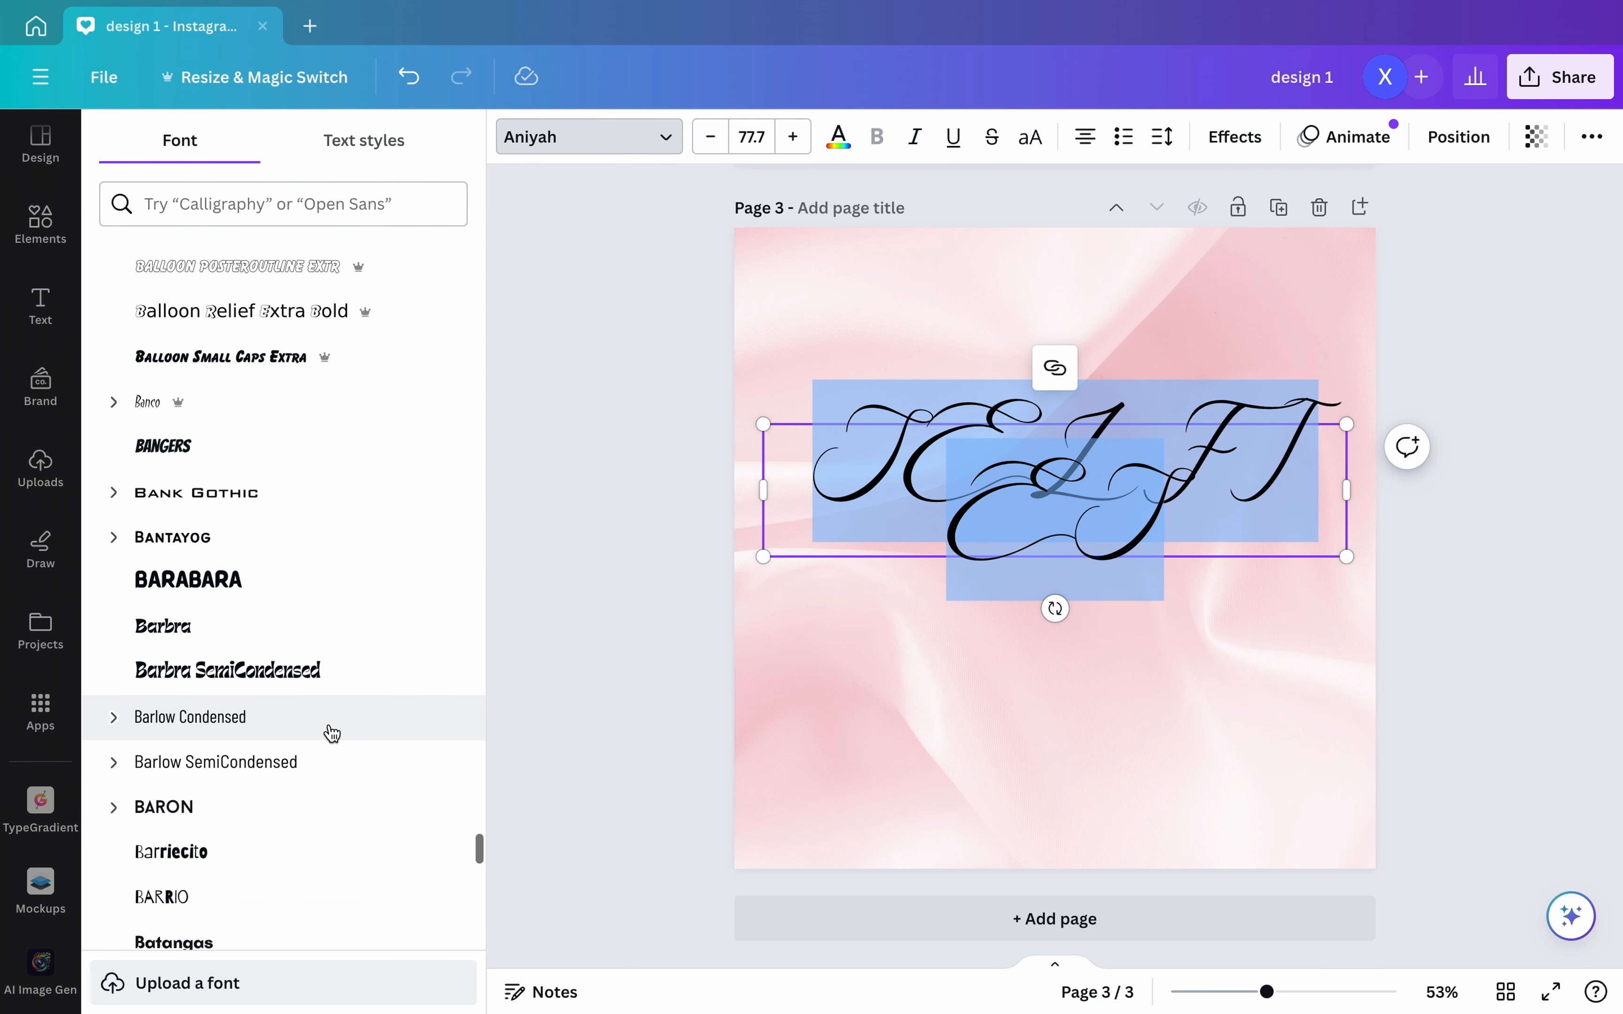
scroll(332, 733, "down", 10)
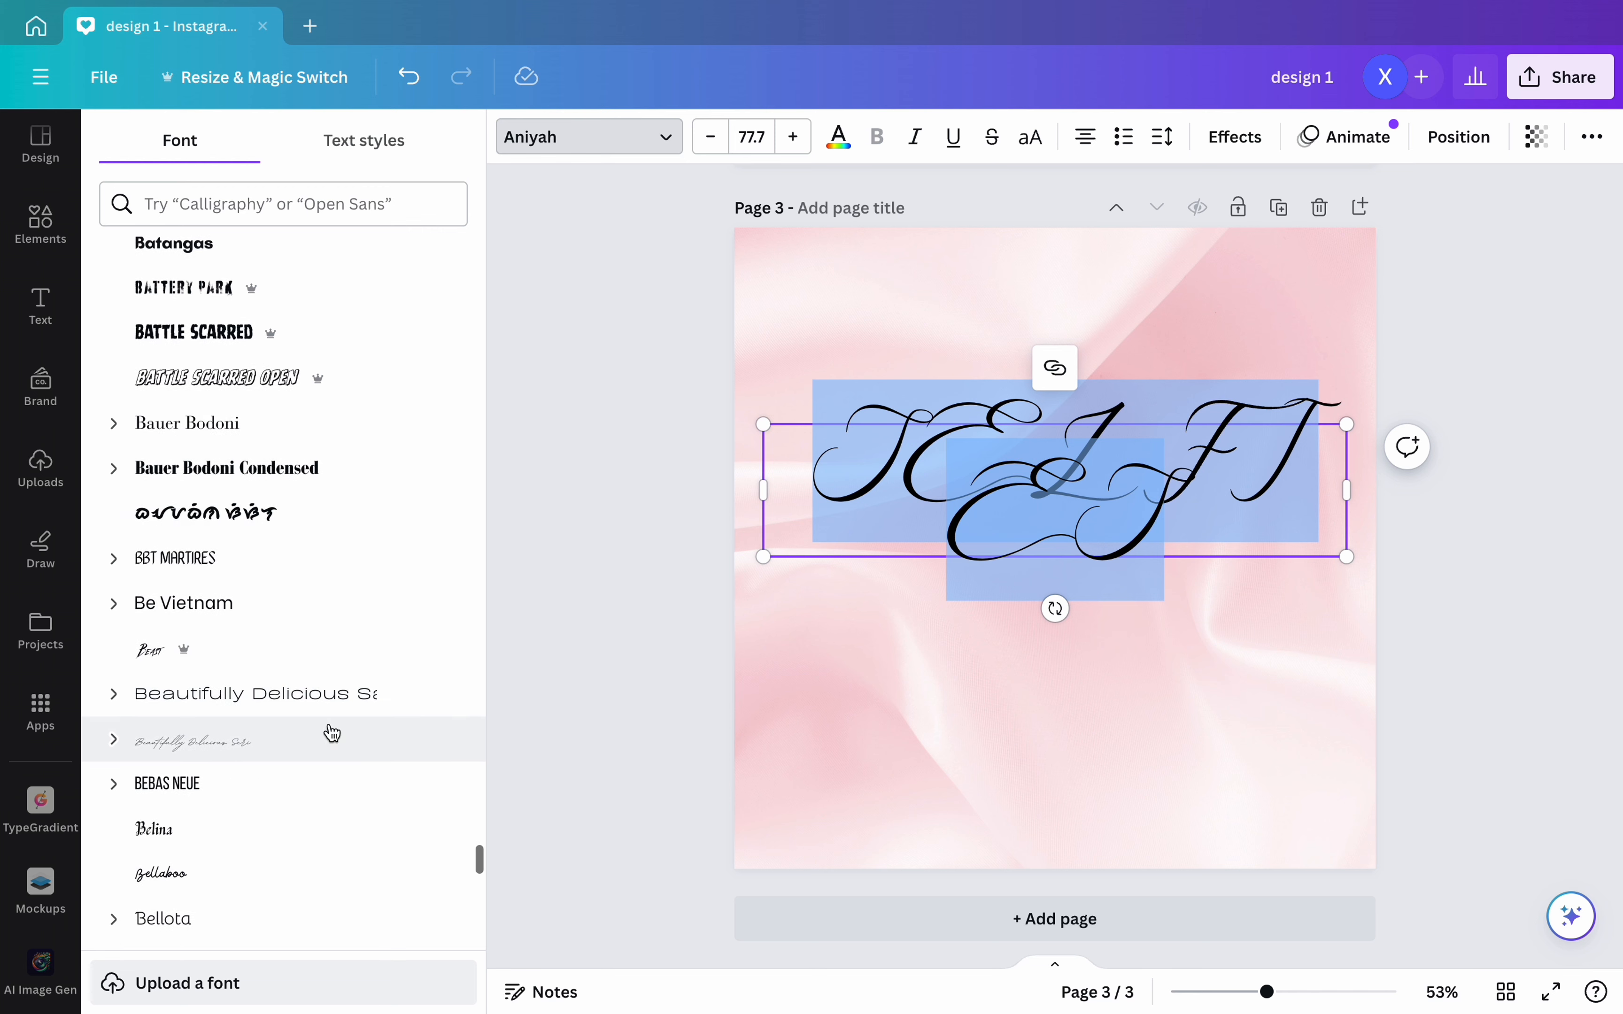
left_click(241, 436)
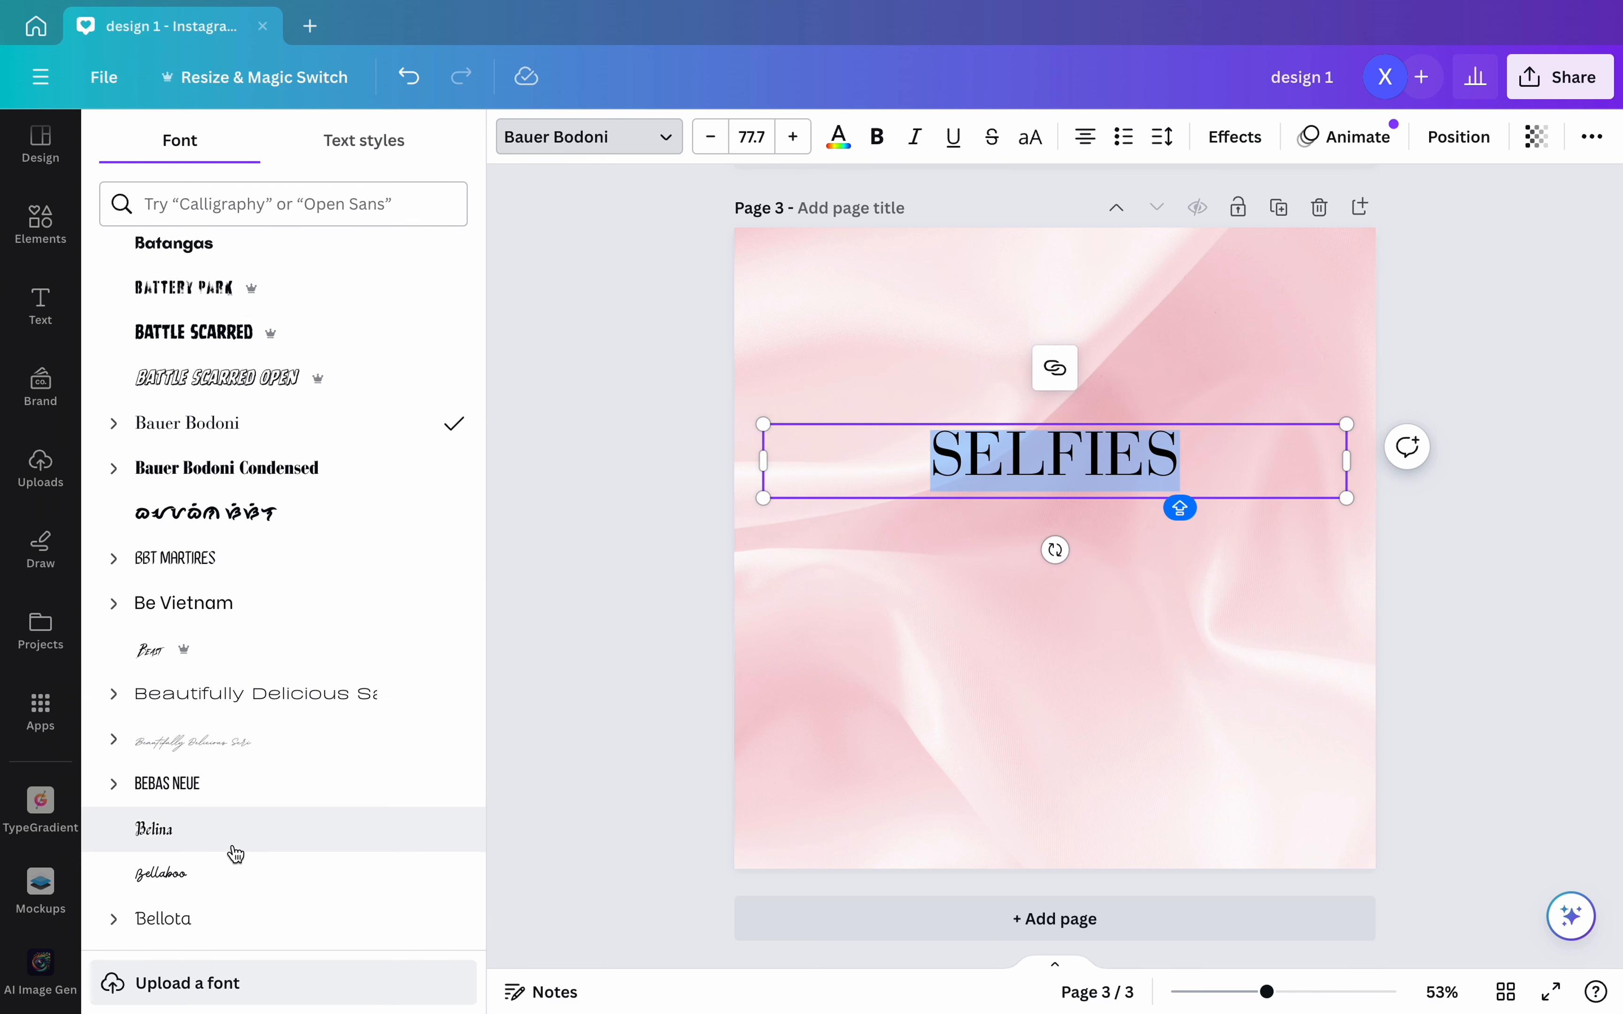
left_click(238, 801)
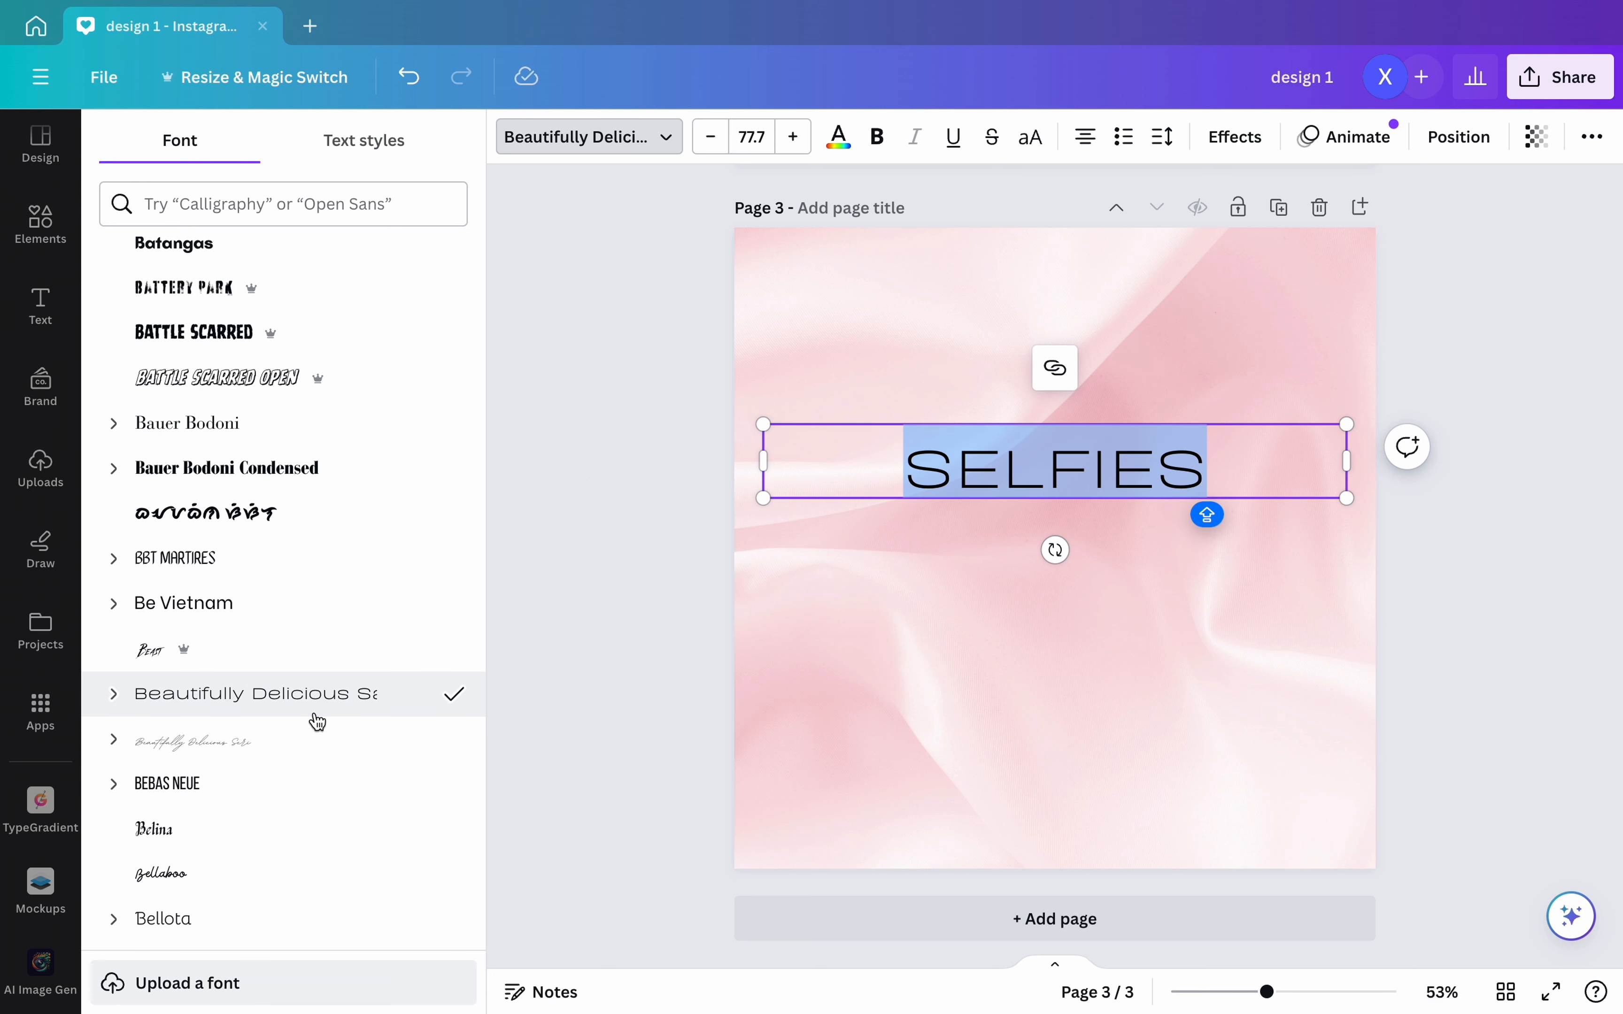
left_click(294, 606)
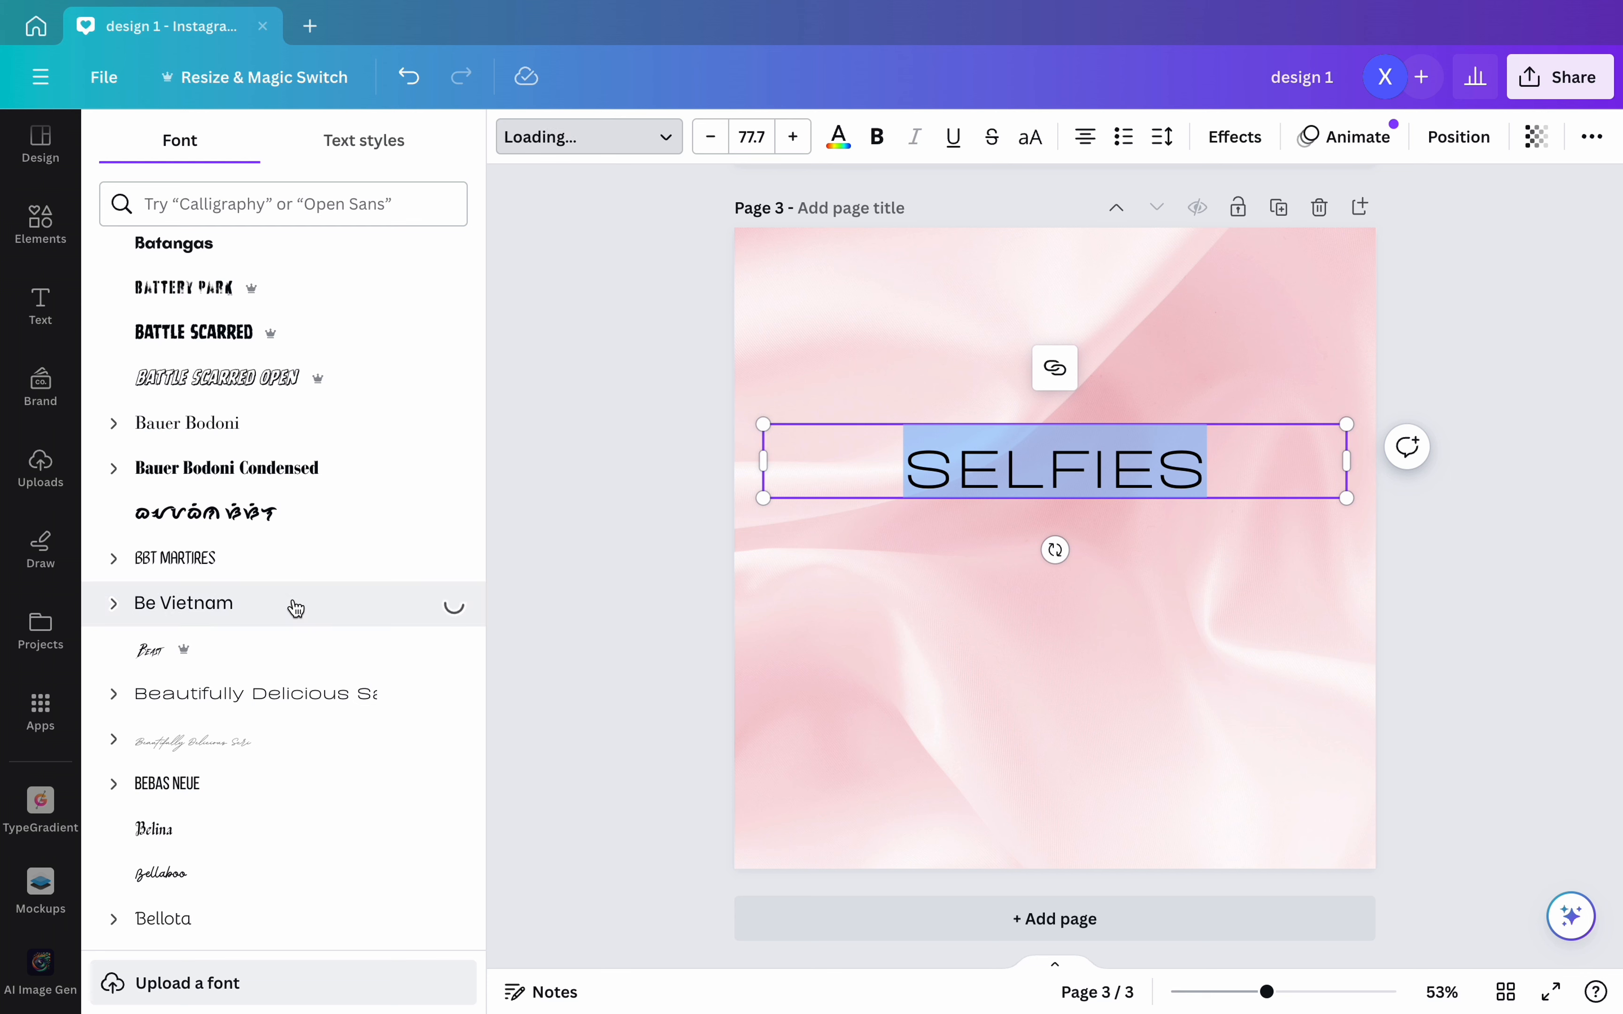
- Try the Big Shoulders Display and Black Mango fonts on the SELFIES heading
scroll(262, 786, "down", 5)
scroll(263, 789, "down", 15)
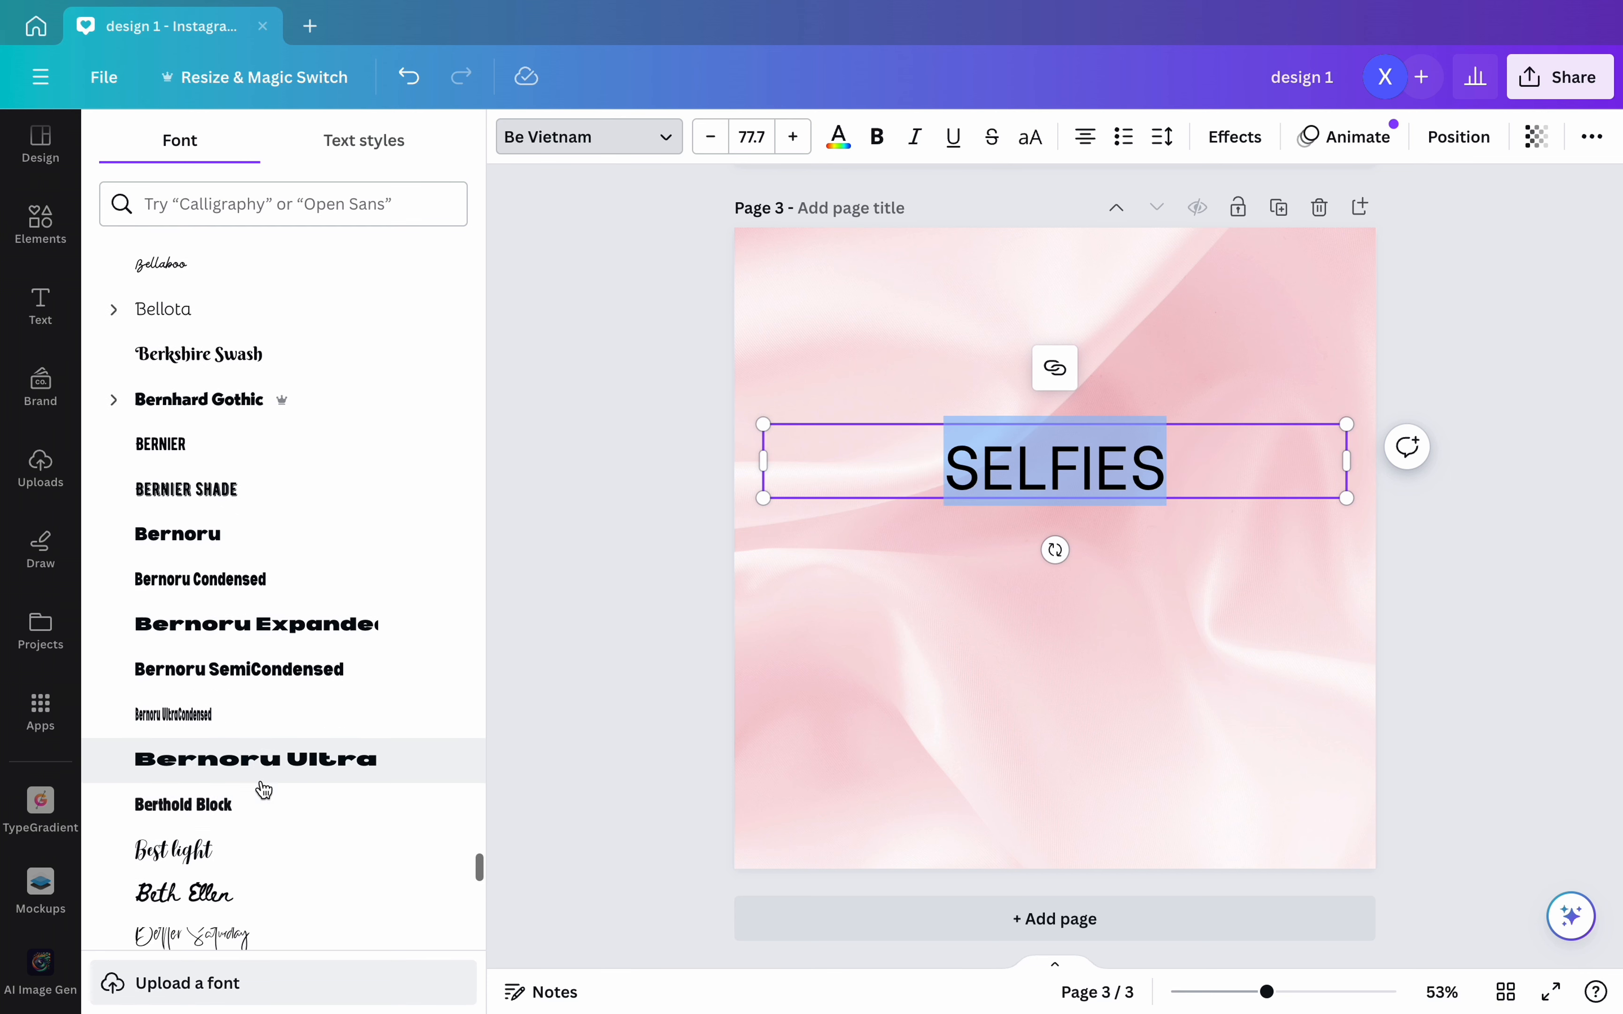
scroll(263, 788, "up", 1)
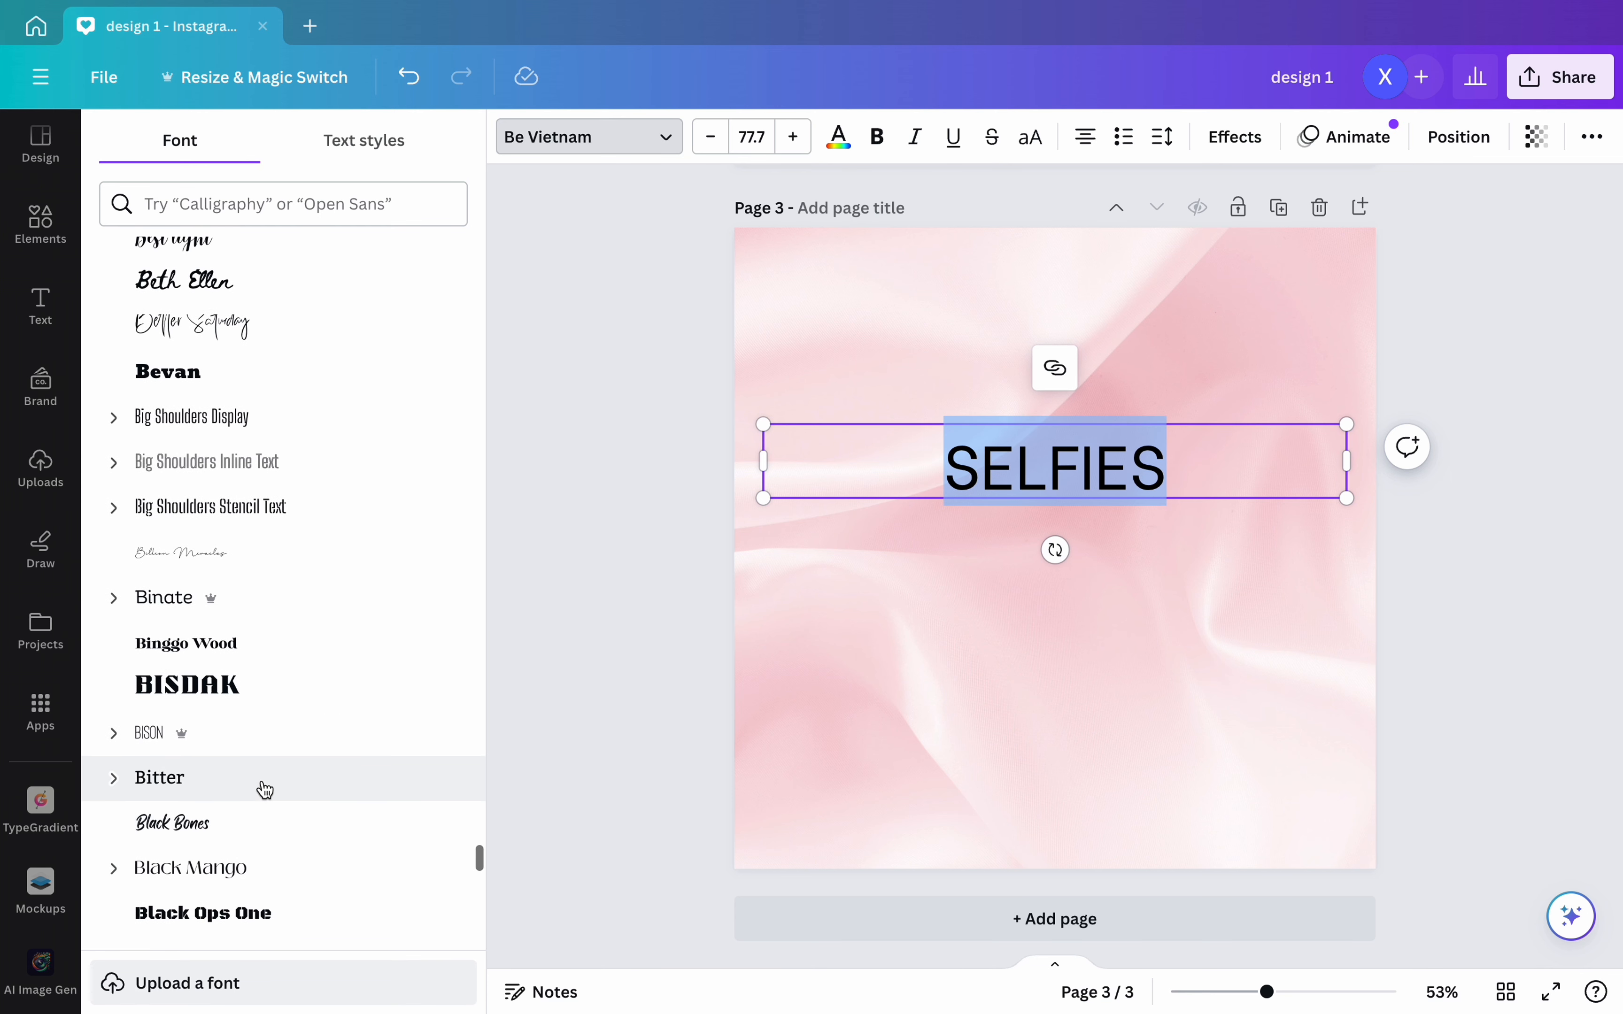
left_click(205, 428)
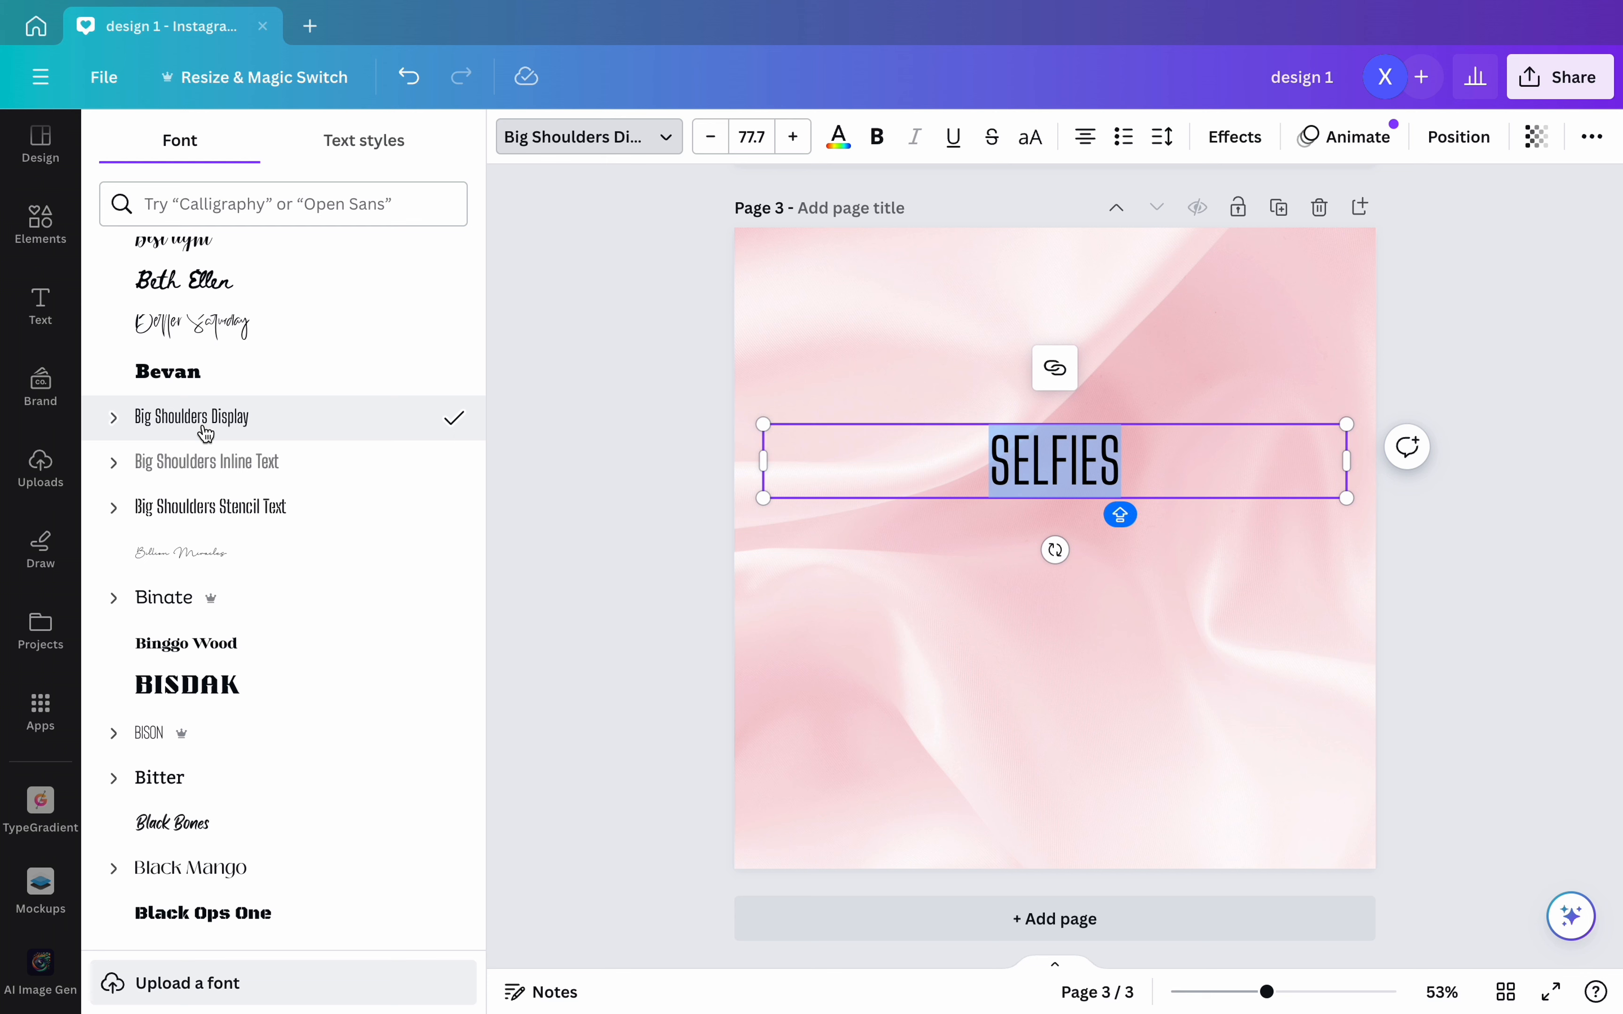
scroll(219, 736, "down", 4)
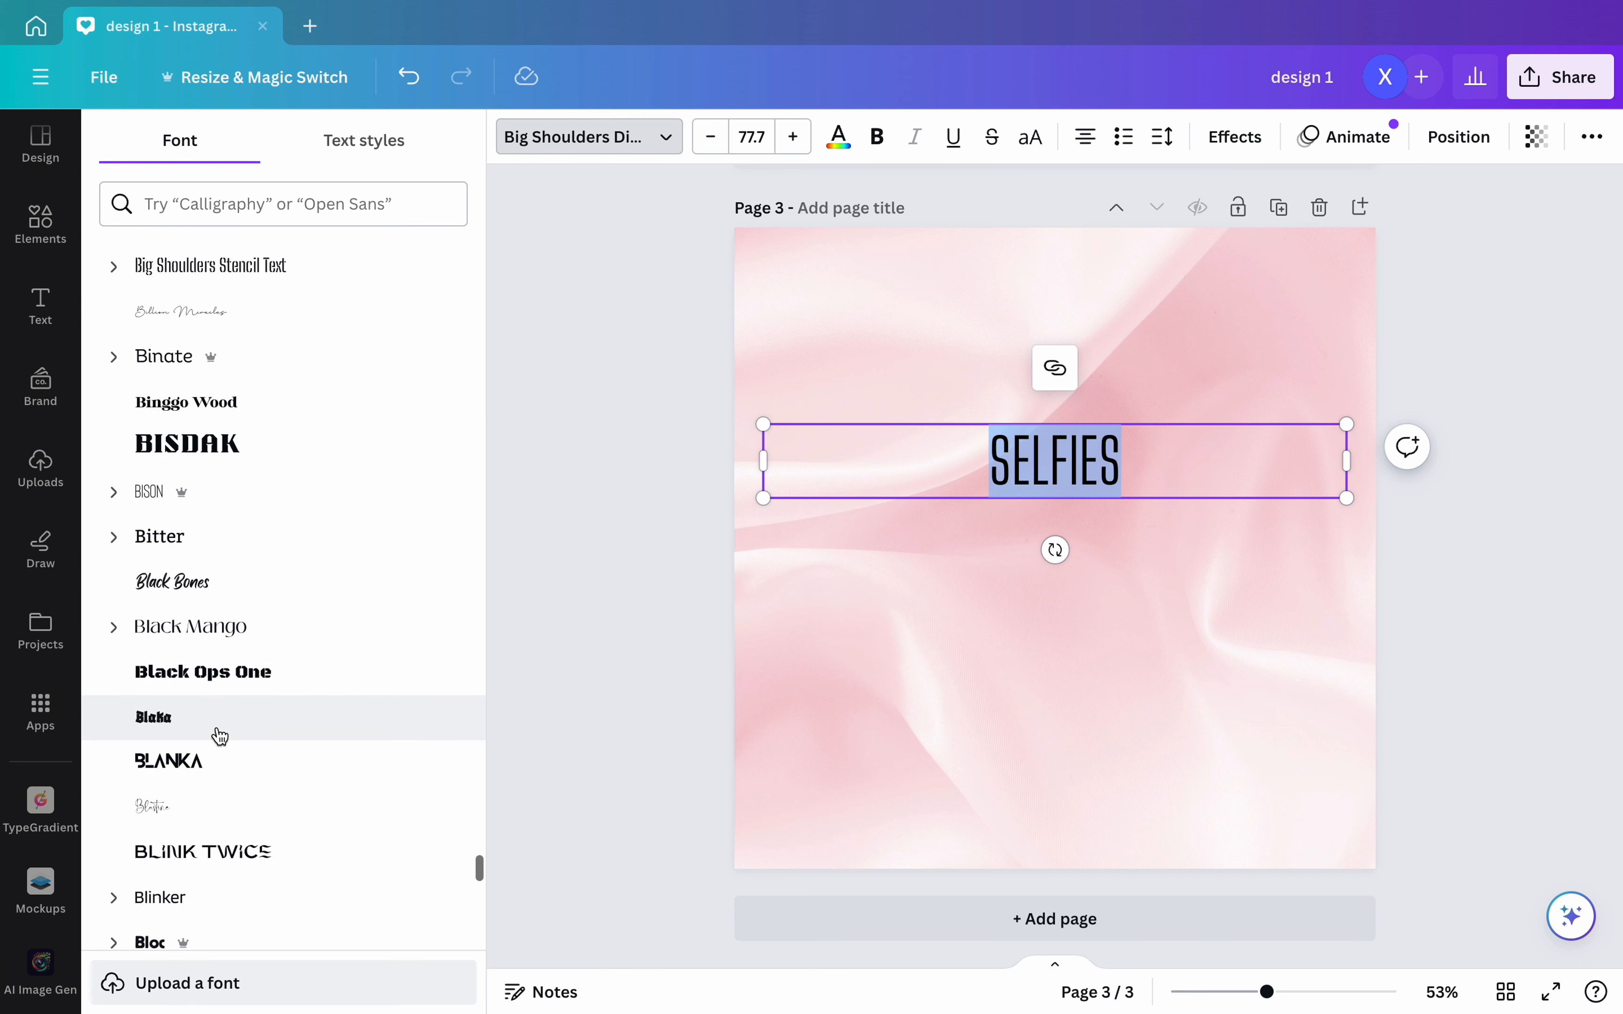
left_click(229, 624)
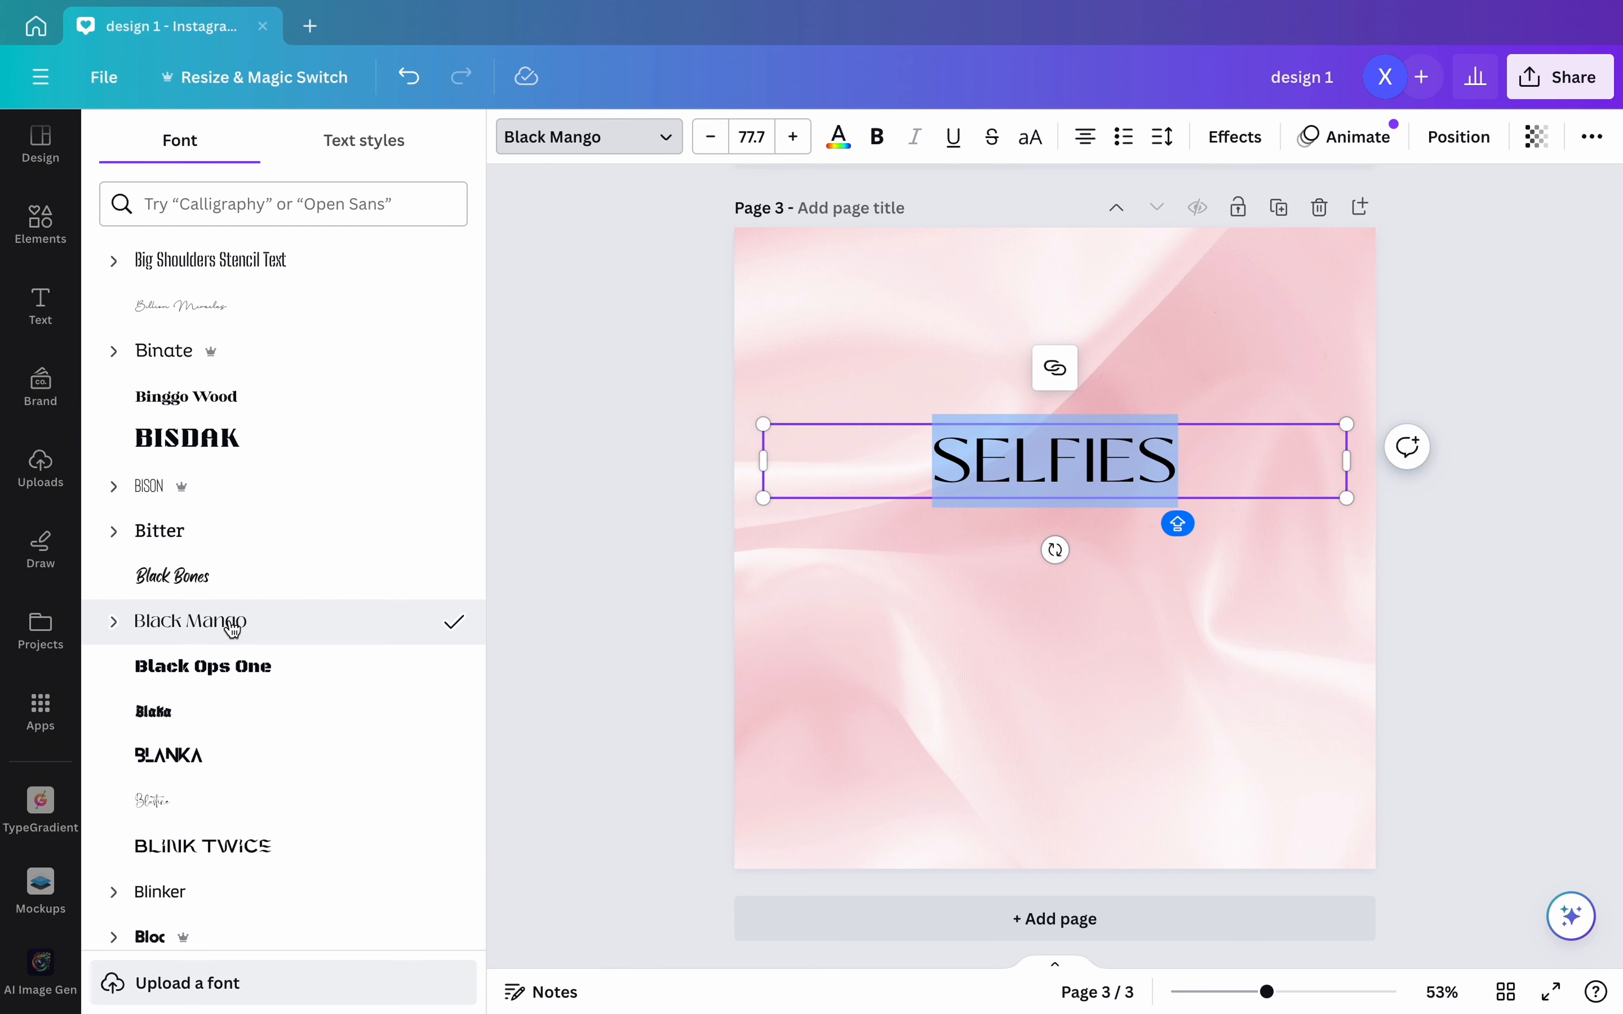
- Change the SELFIES heading's font to Boston Angel
scroll(231, 628, "down", 8)
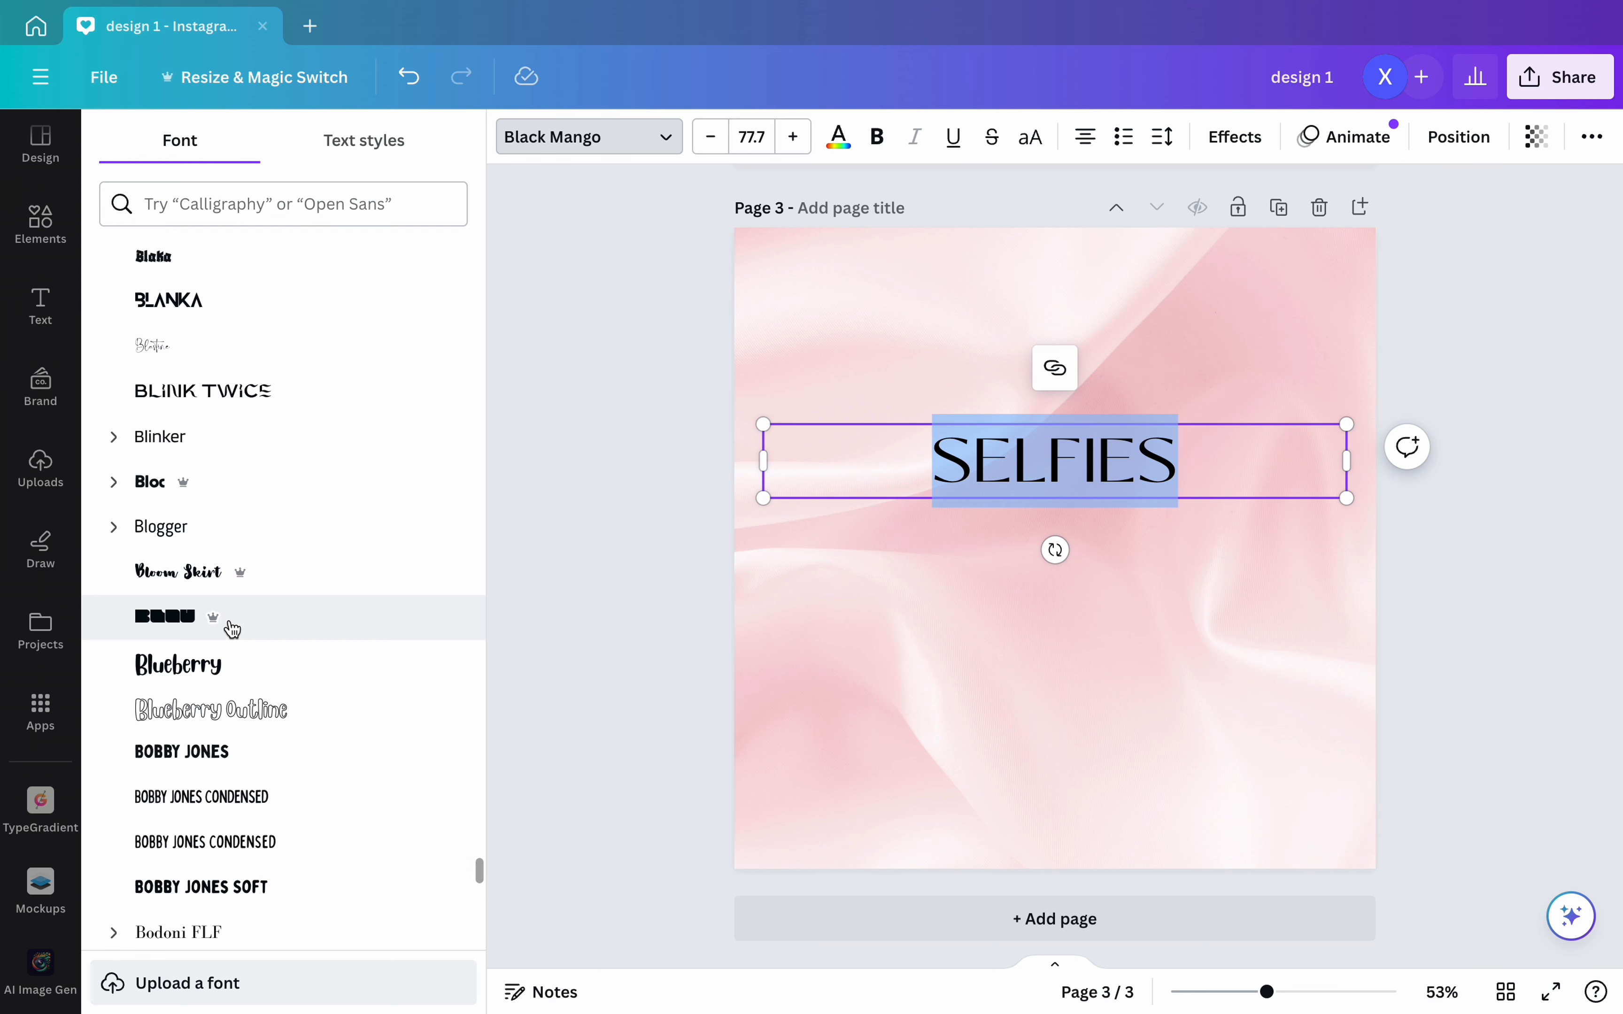
scroll(231, 627, "down", 12)
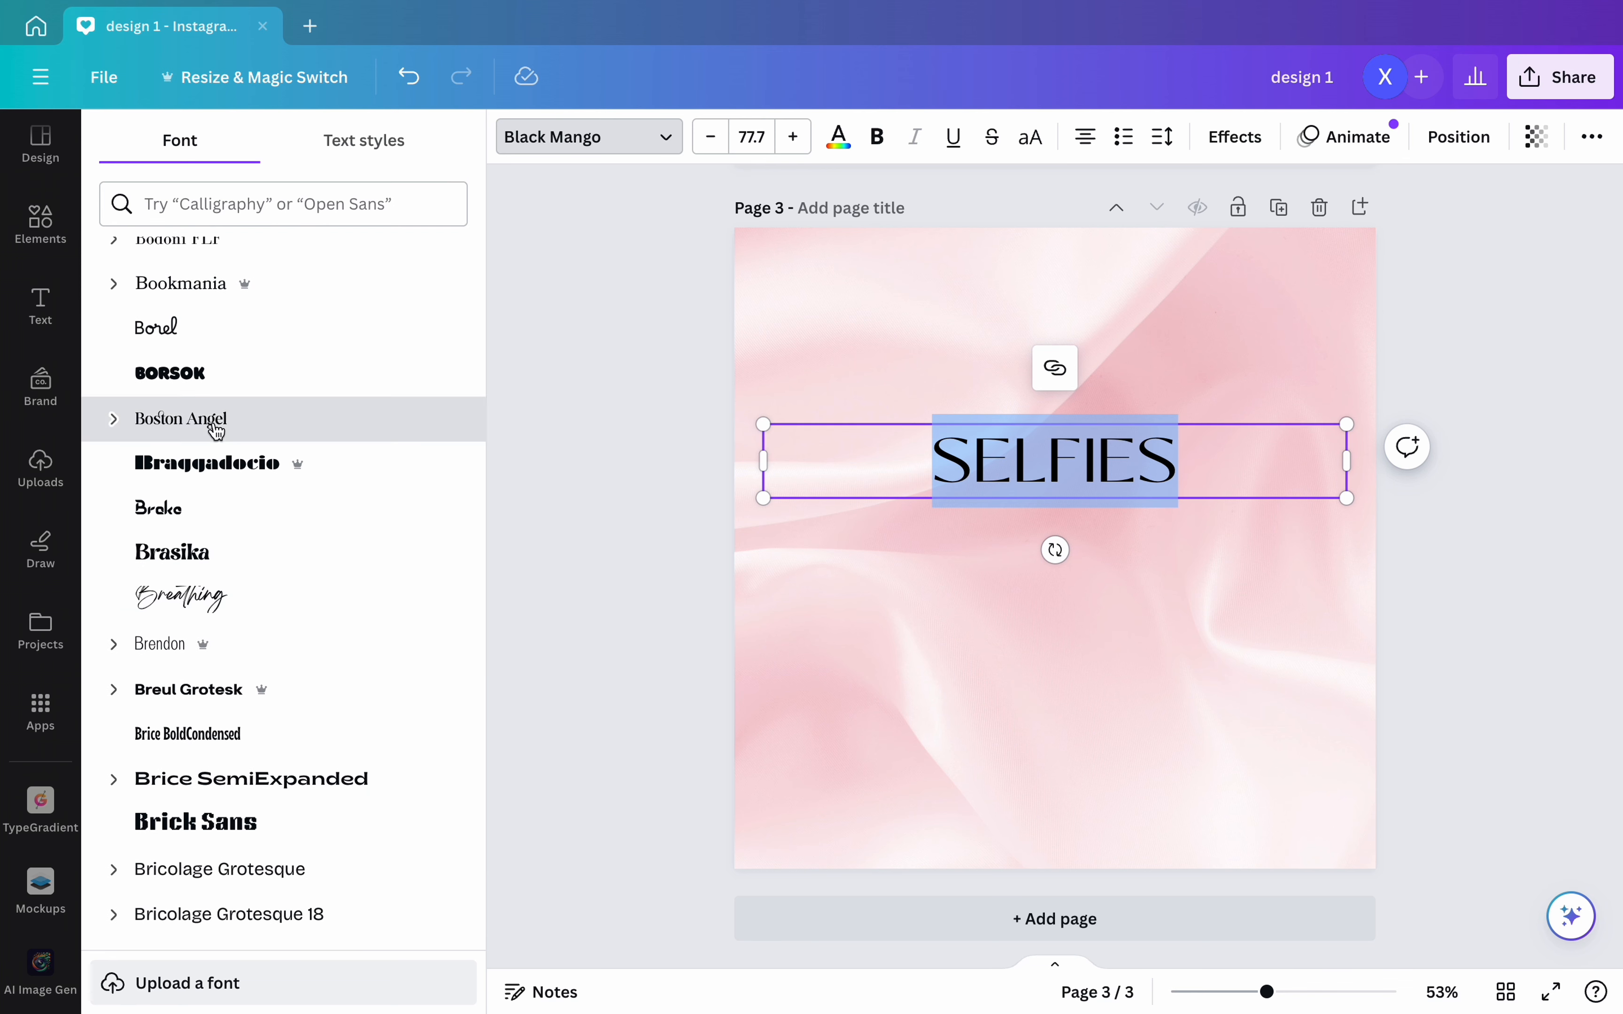
left_click(215, 429)
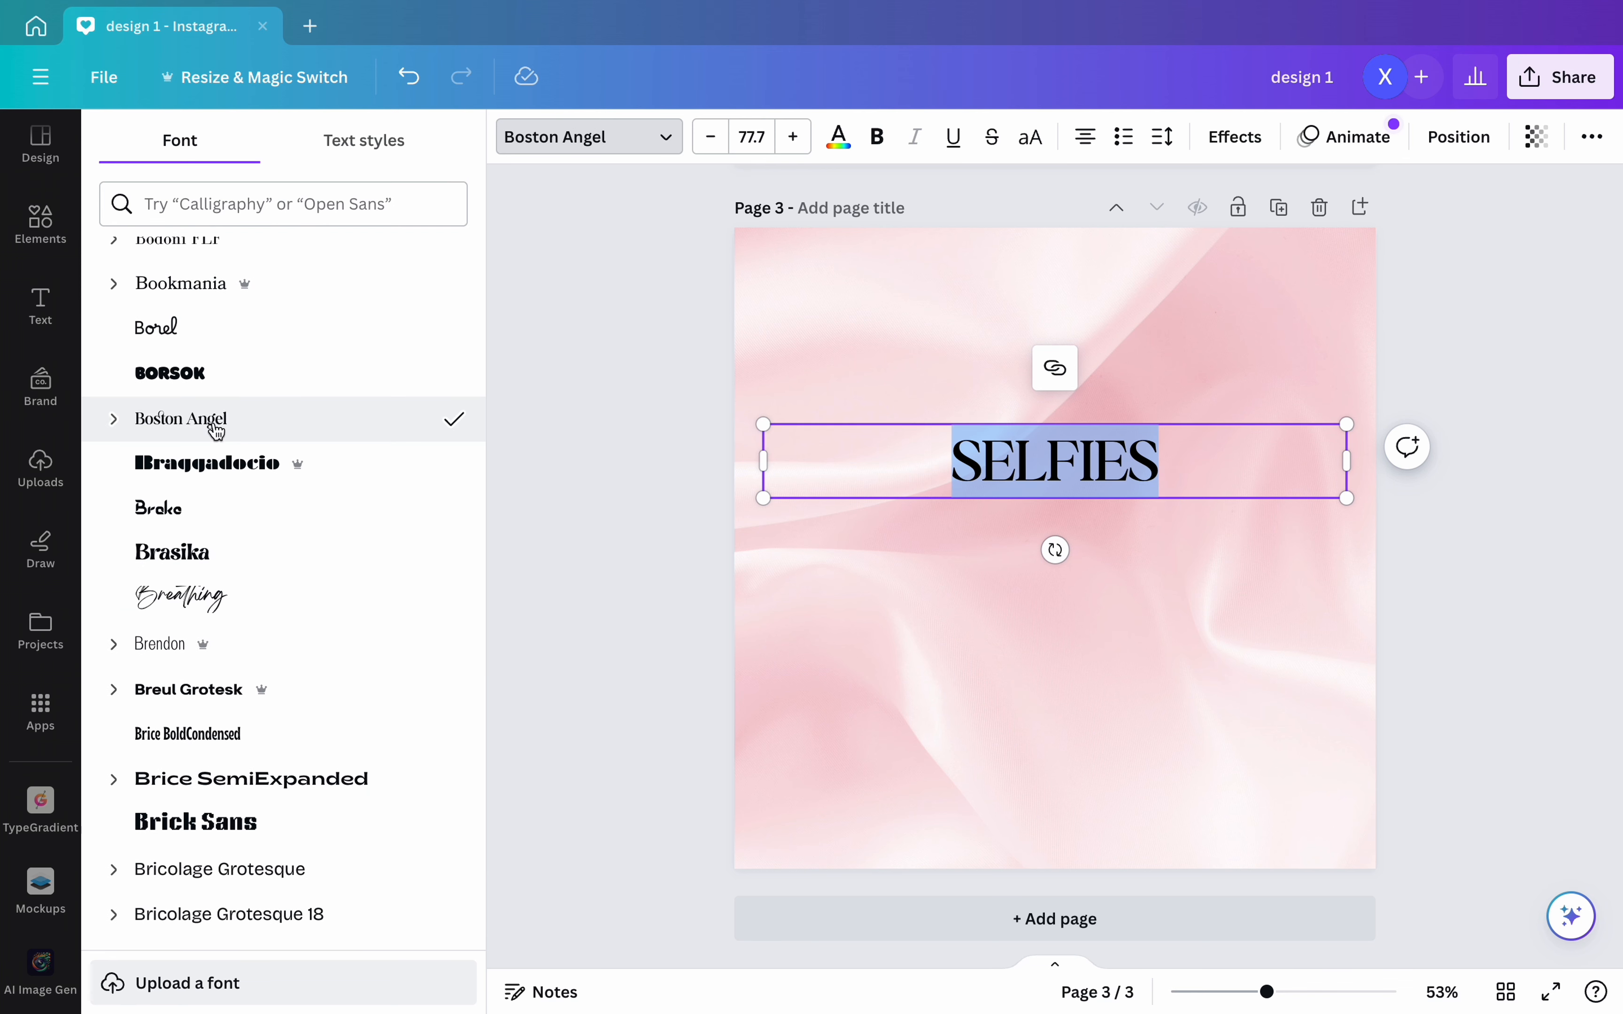
left_click(615, 640)
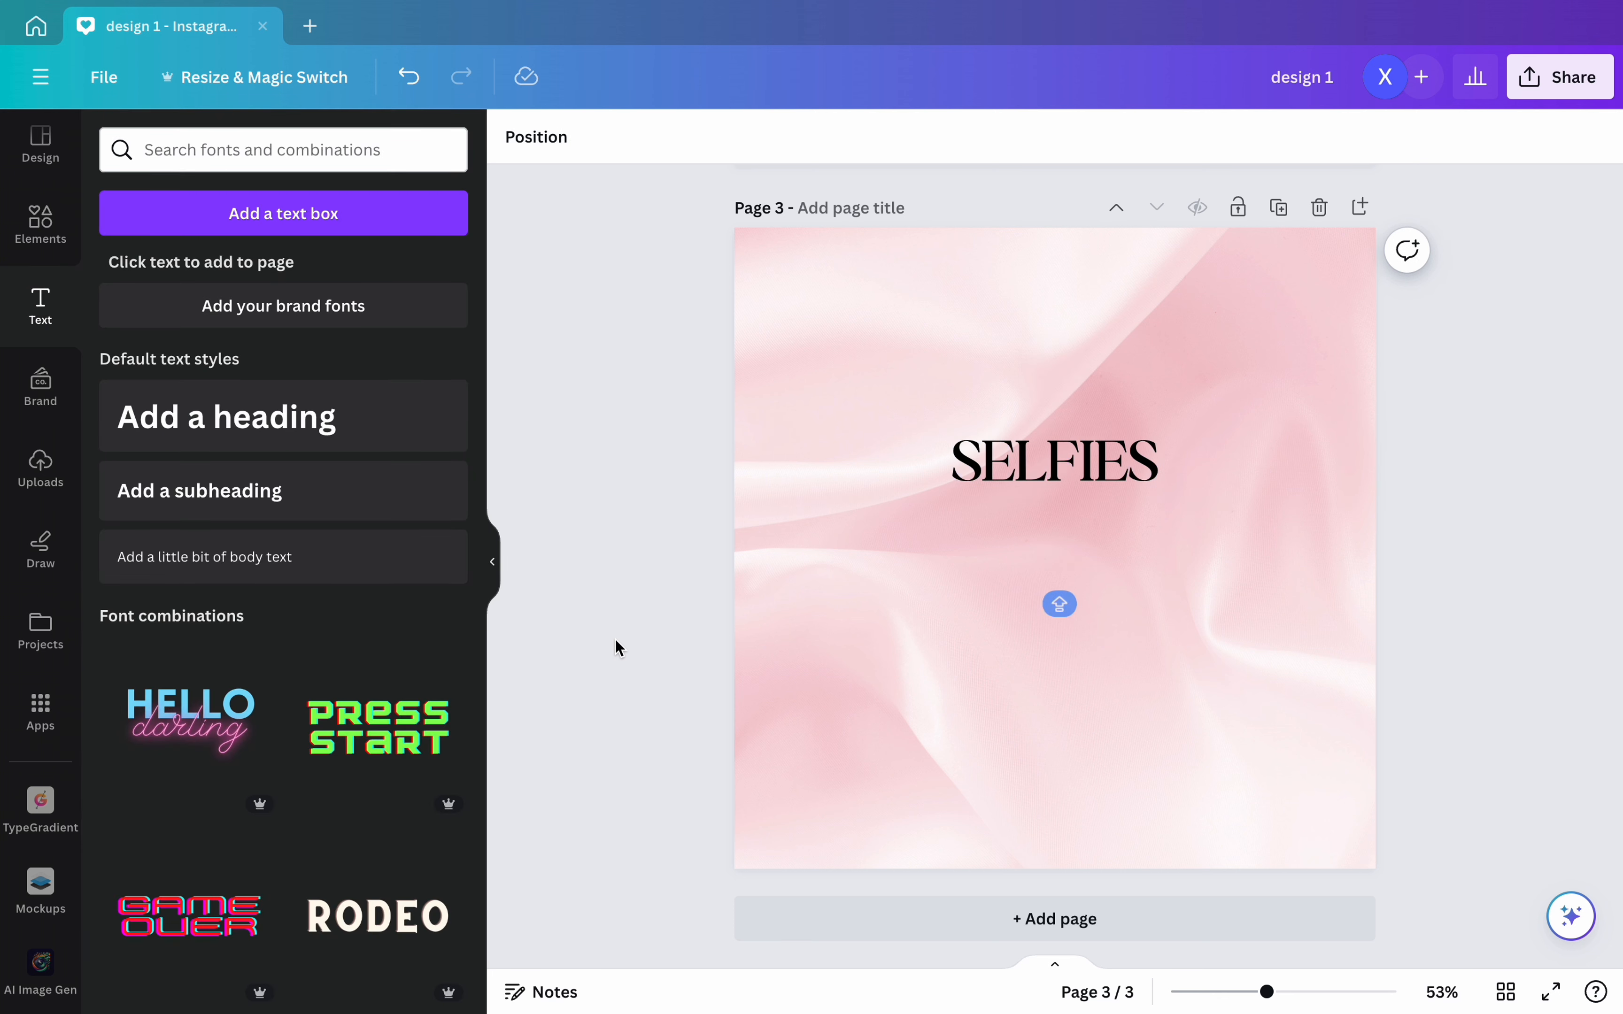
- Narrow the SELFIES text box to fit the word, enlarge the heading slightly and centre it horizontally on the page
left_click(1245, 474)
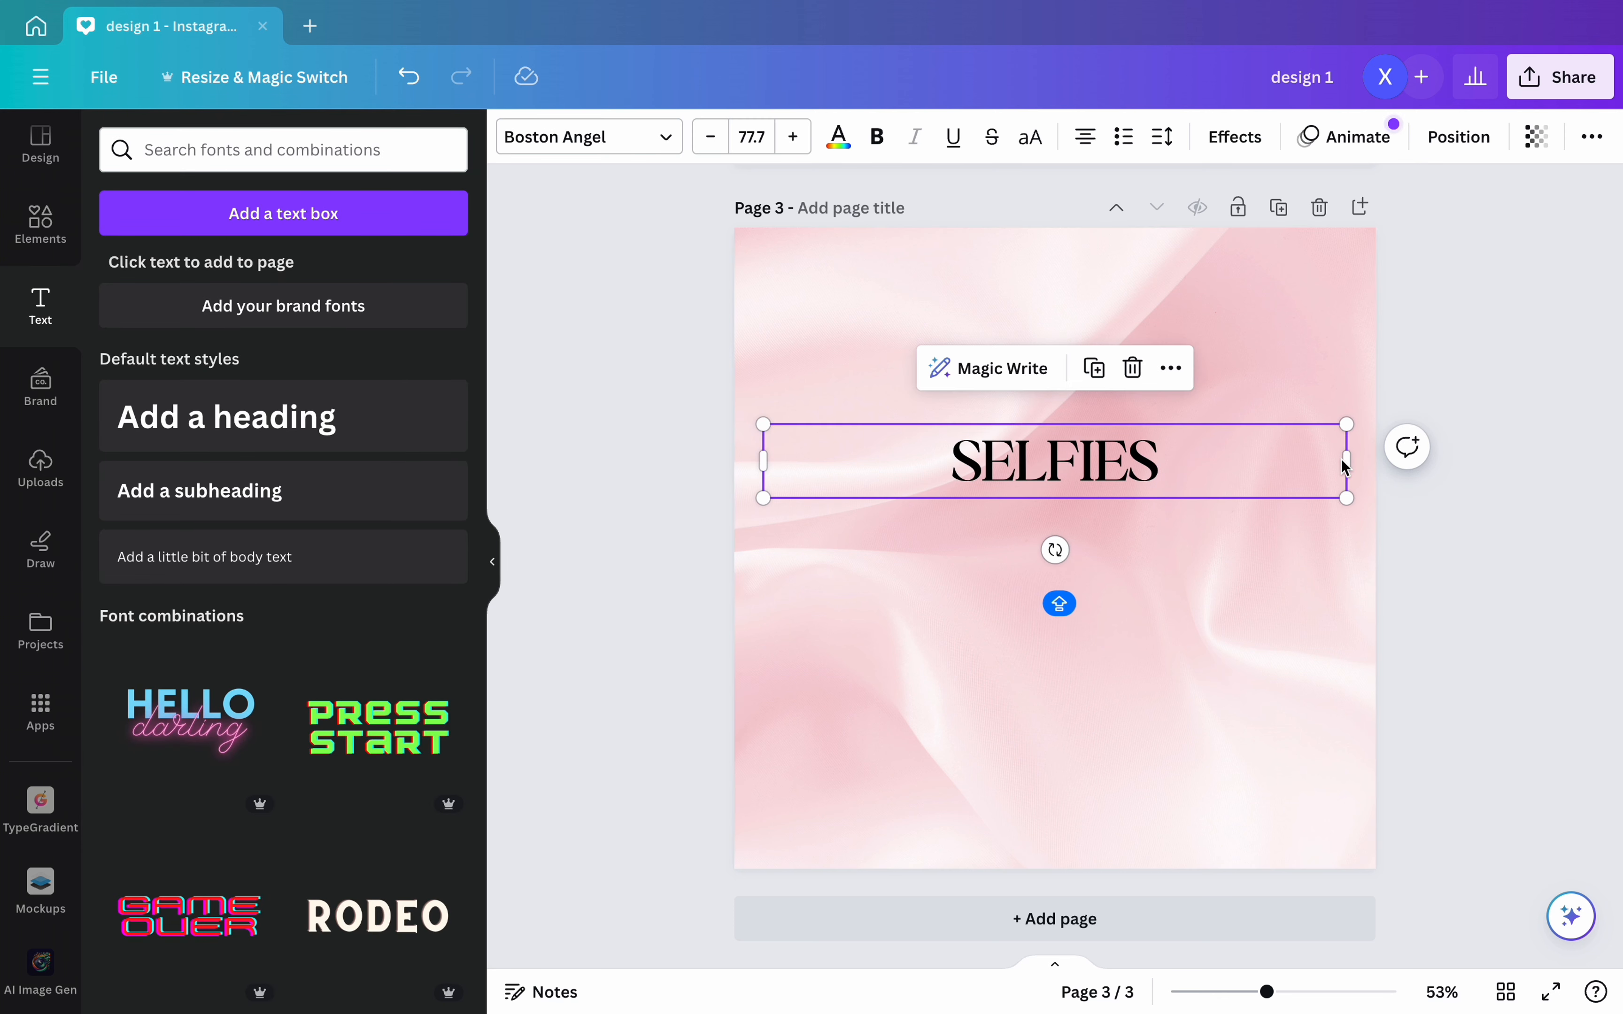
left_click_drag(1347, 460, 996, 462)
left_click_drag(889, 460, 1066, 445)
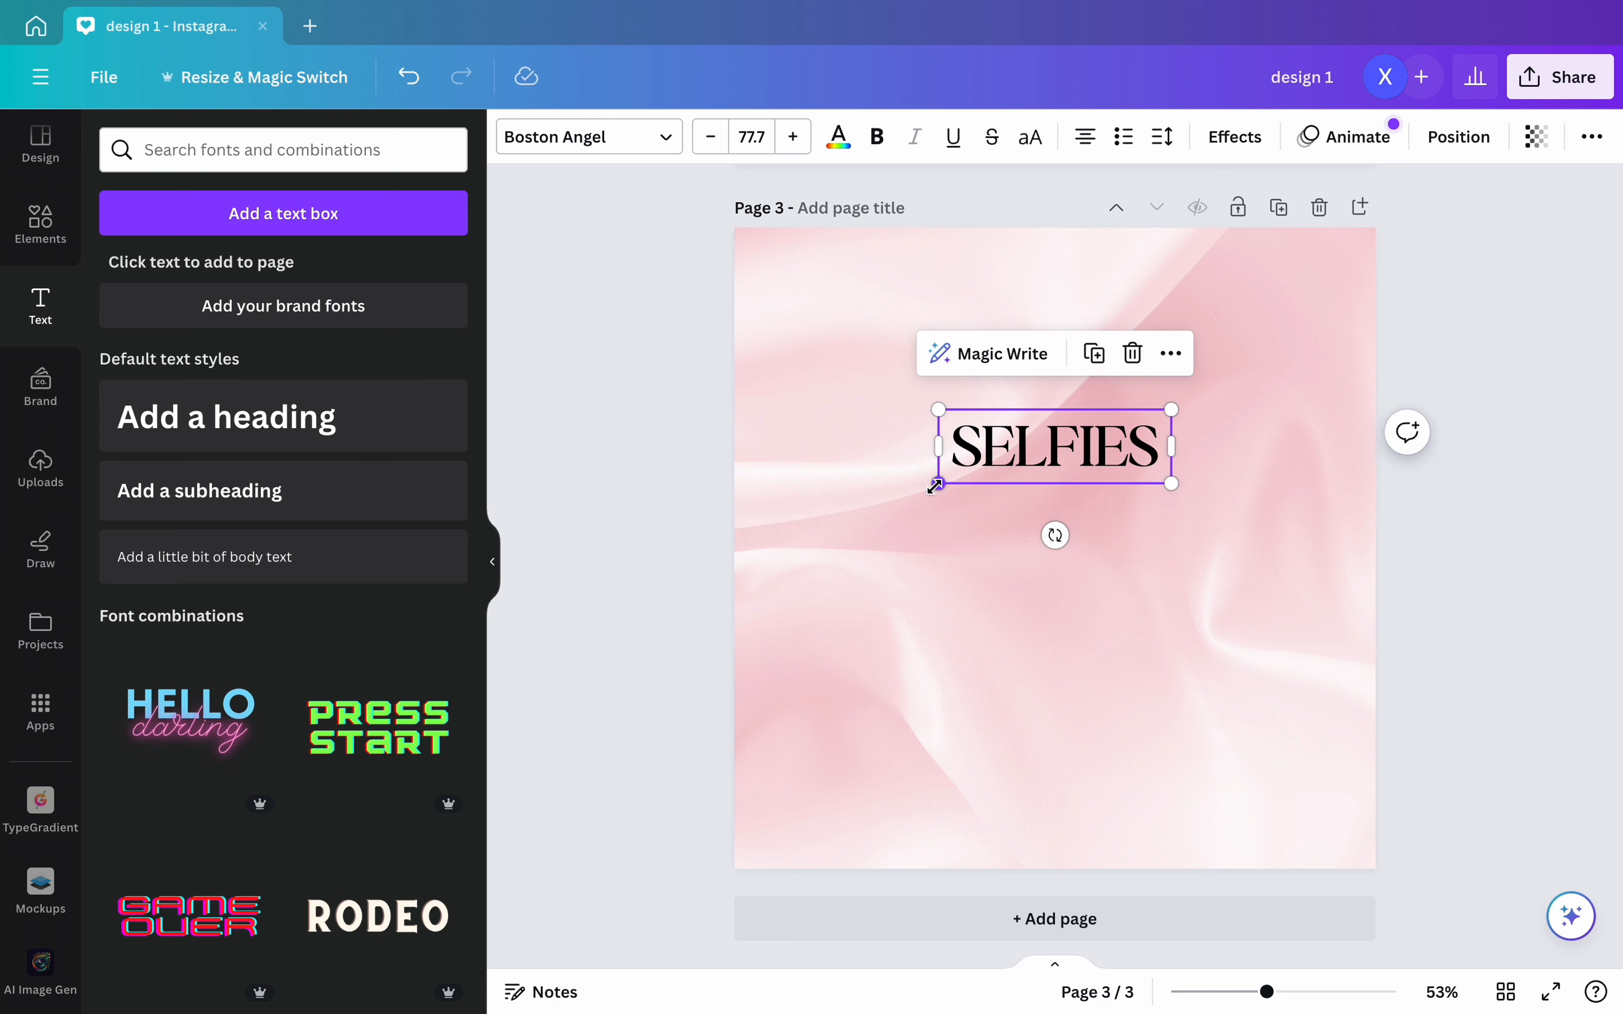
left_click_drag(938, 483, 878, 503)
left_click_drag(990, 472, 1017, 469)
- Add a second heading reading "We Love" to page 3, below the SELFIES heading
left_click(420, 430)
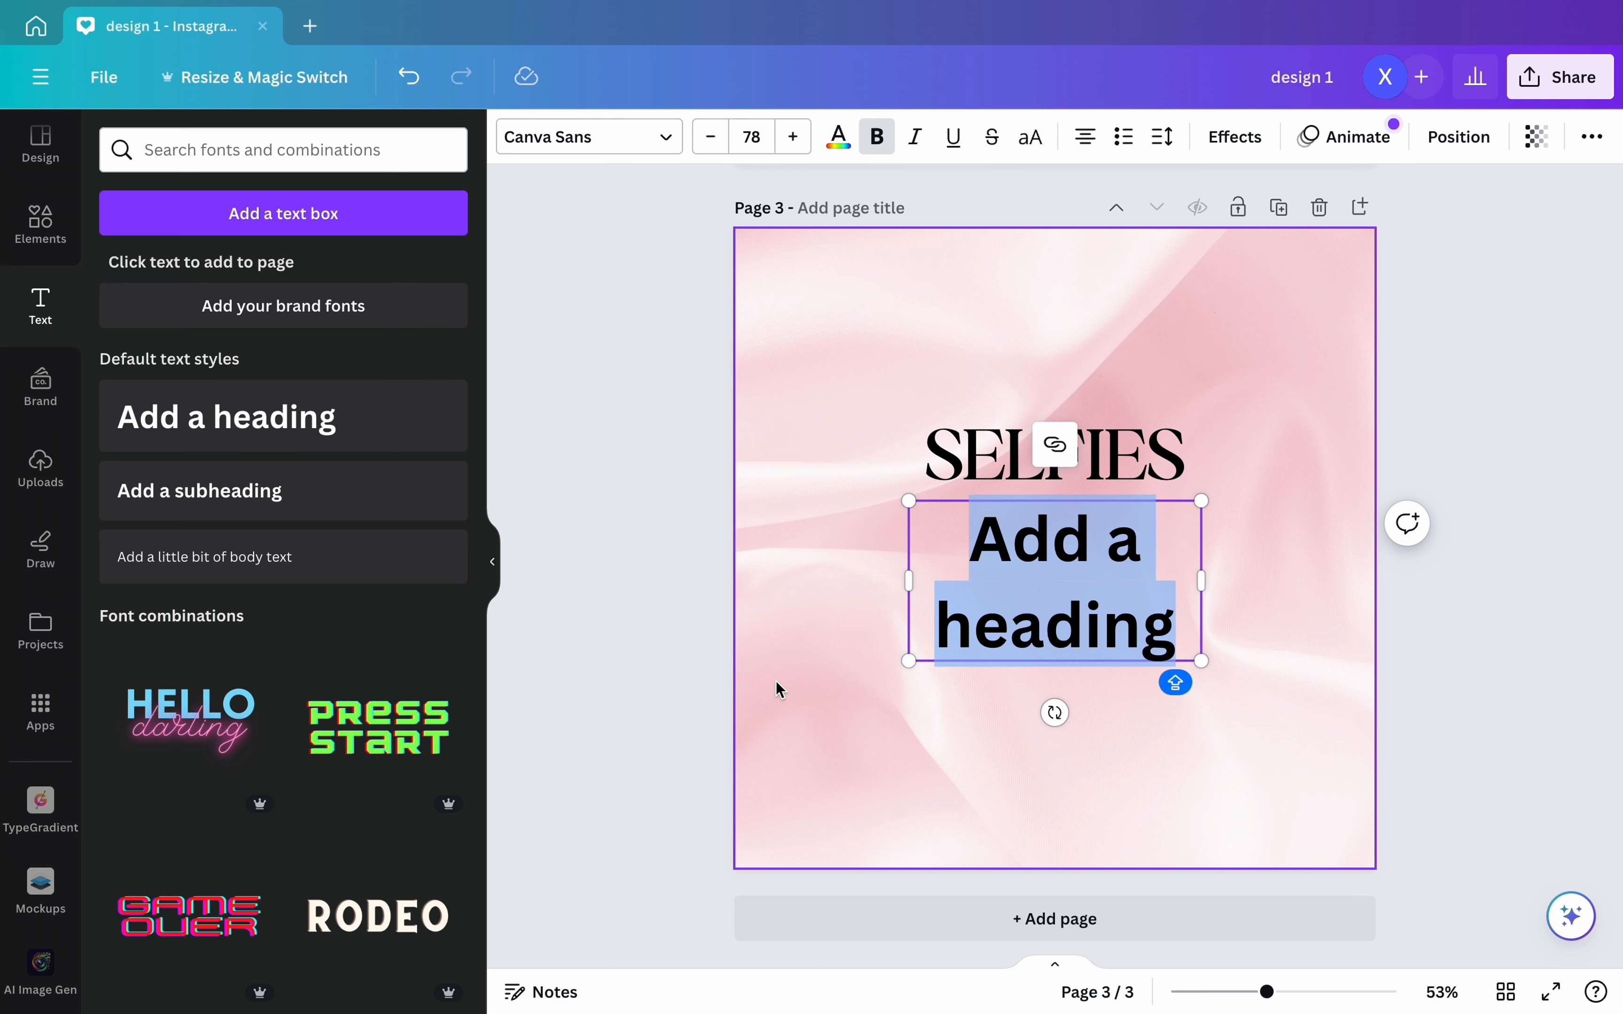
type("We Love")
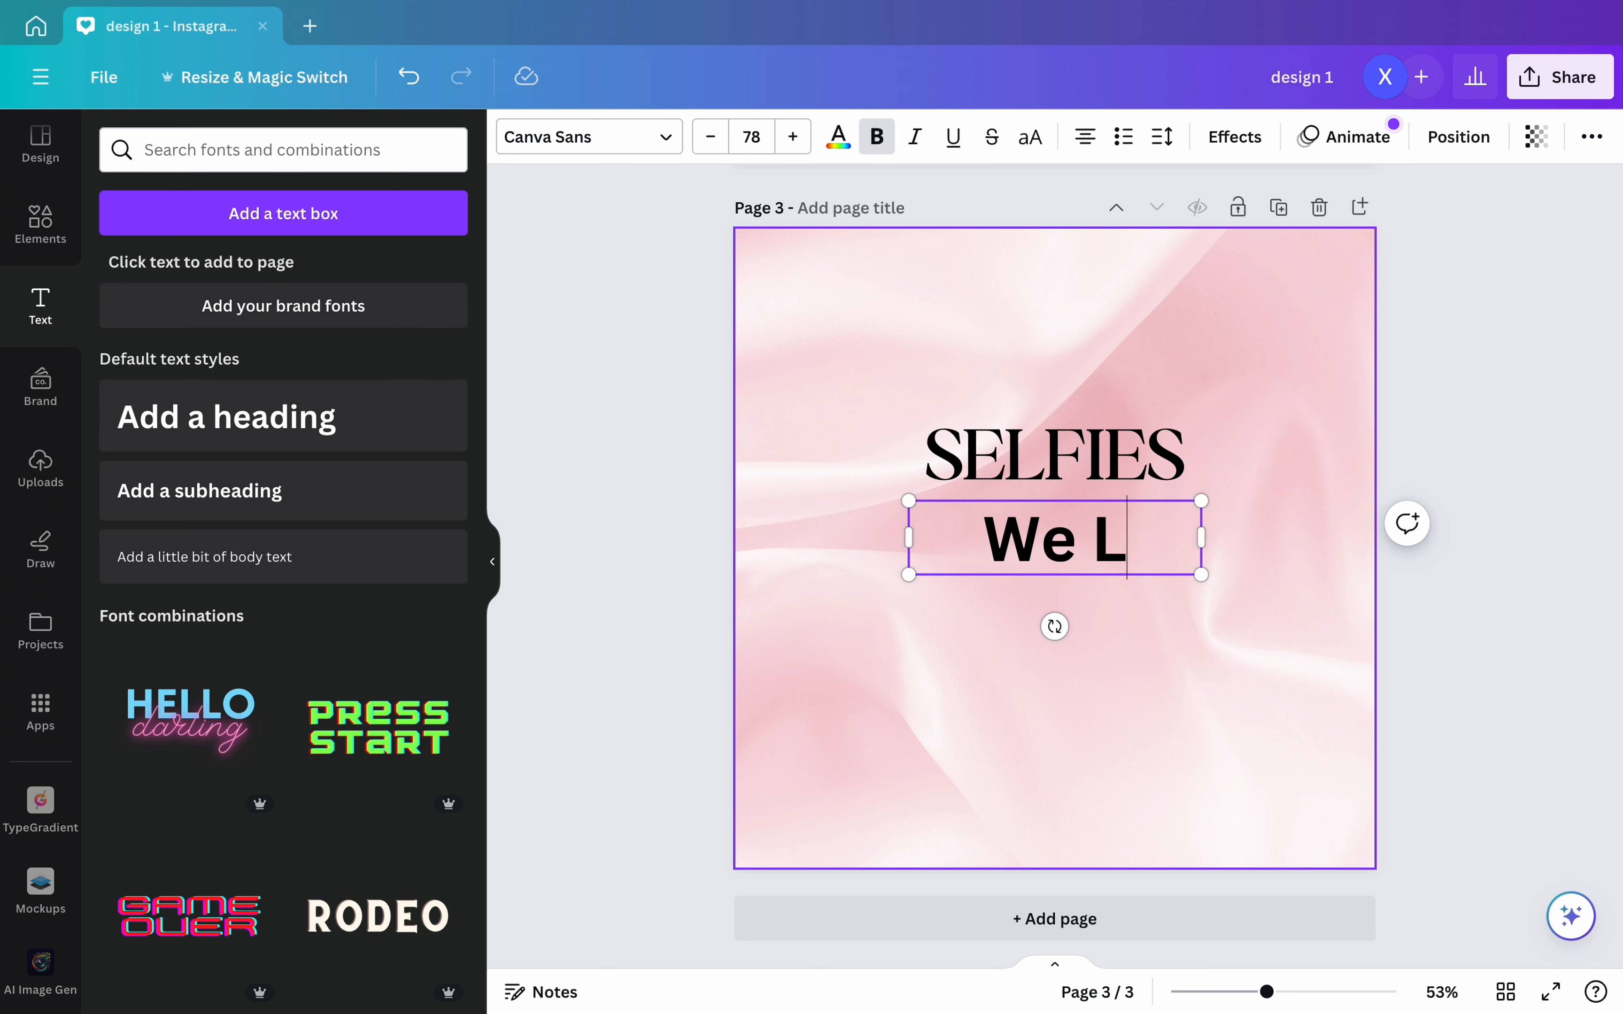
- Try the Breathing and Blastine fonts on the "We Love" heading
triple_click(1055, 544)
left_click(662, 138)
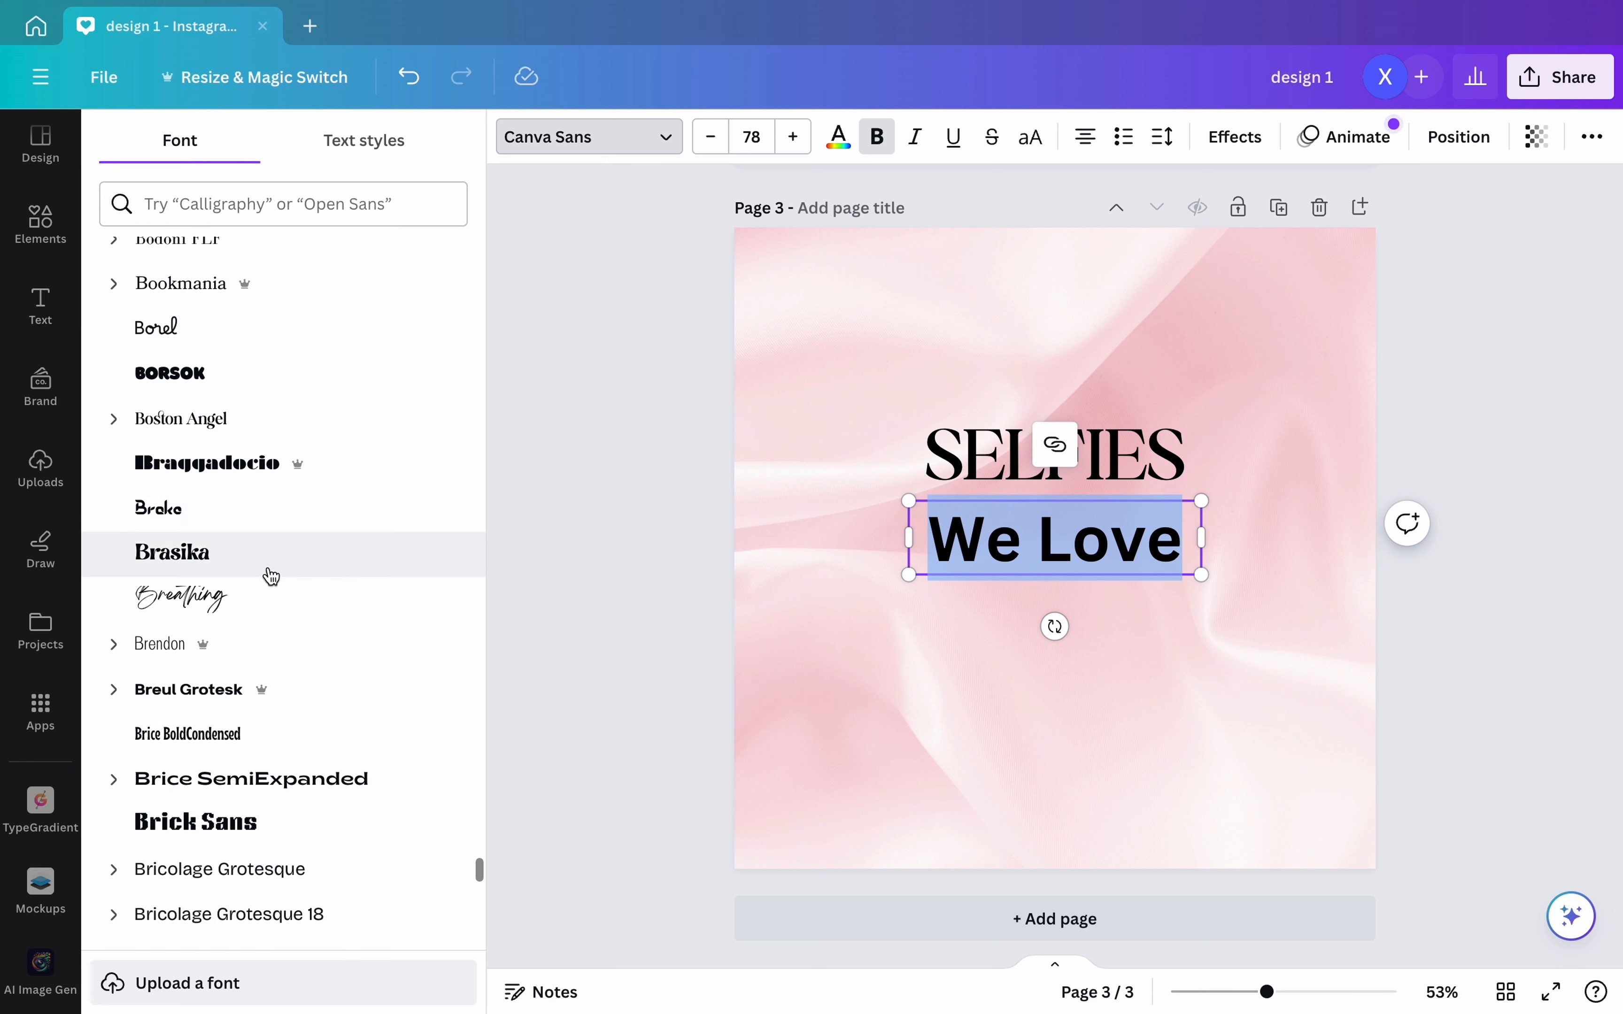
scroll(271, 577, "up", 1)
left_click(308, 626)
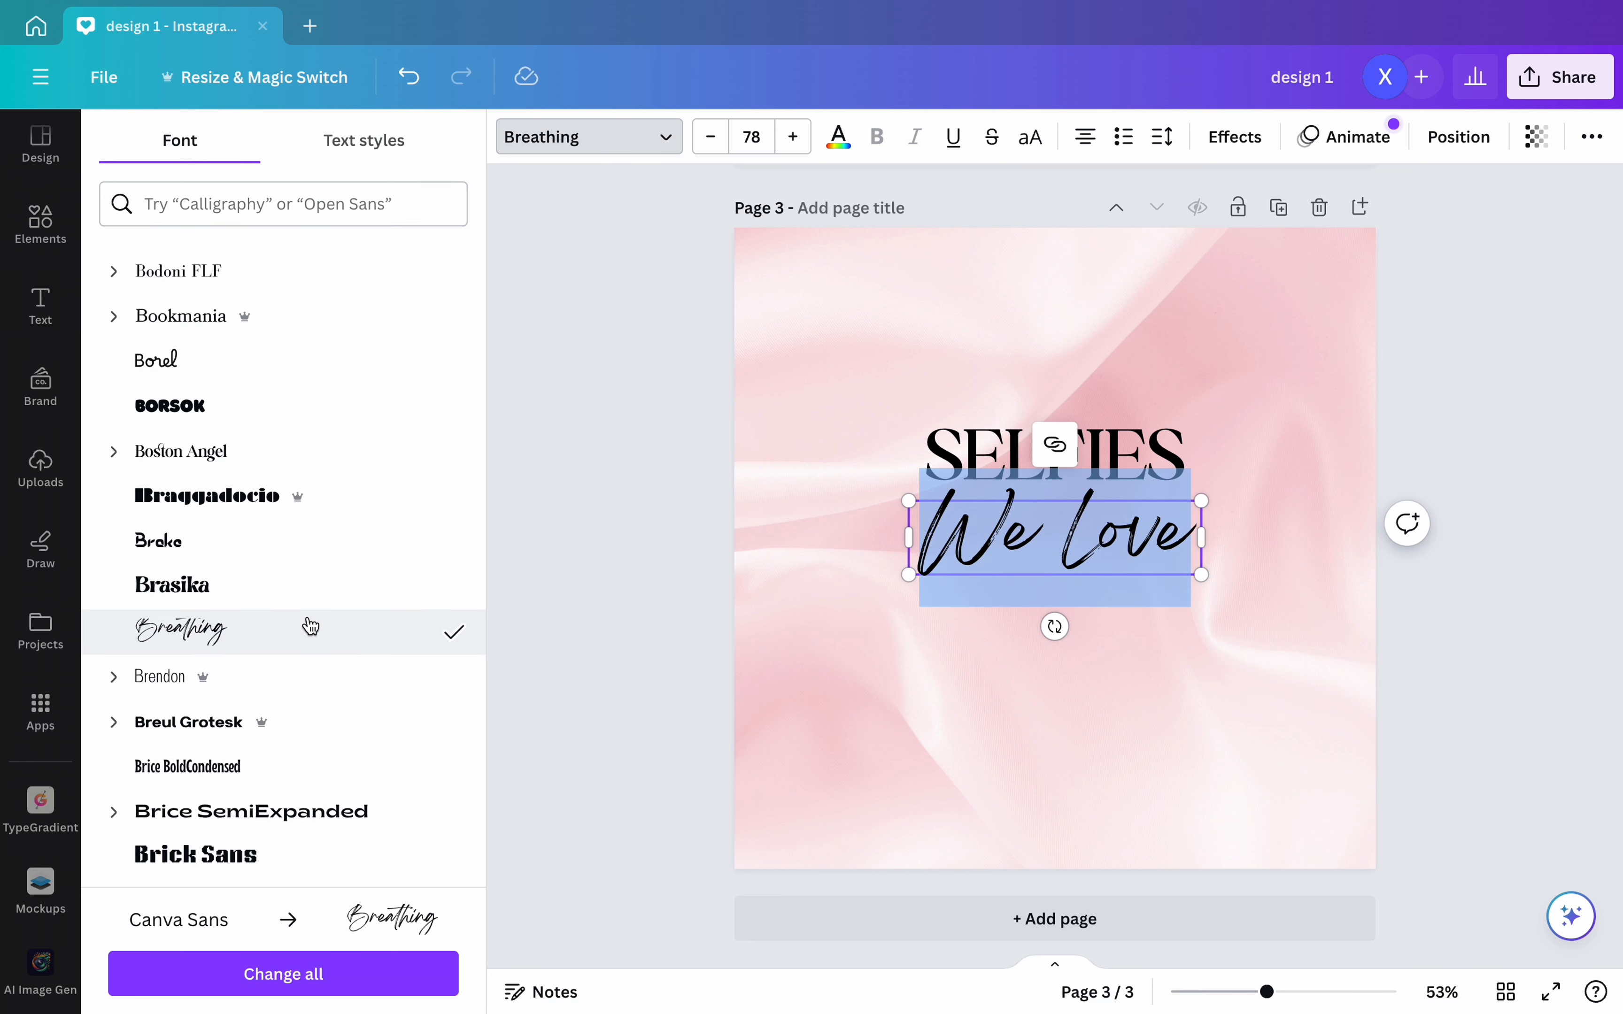
scroll(312, 551, "up", 5)
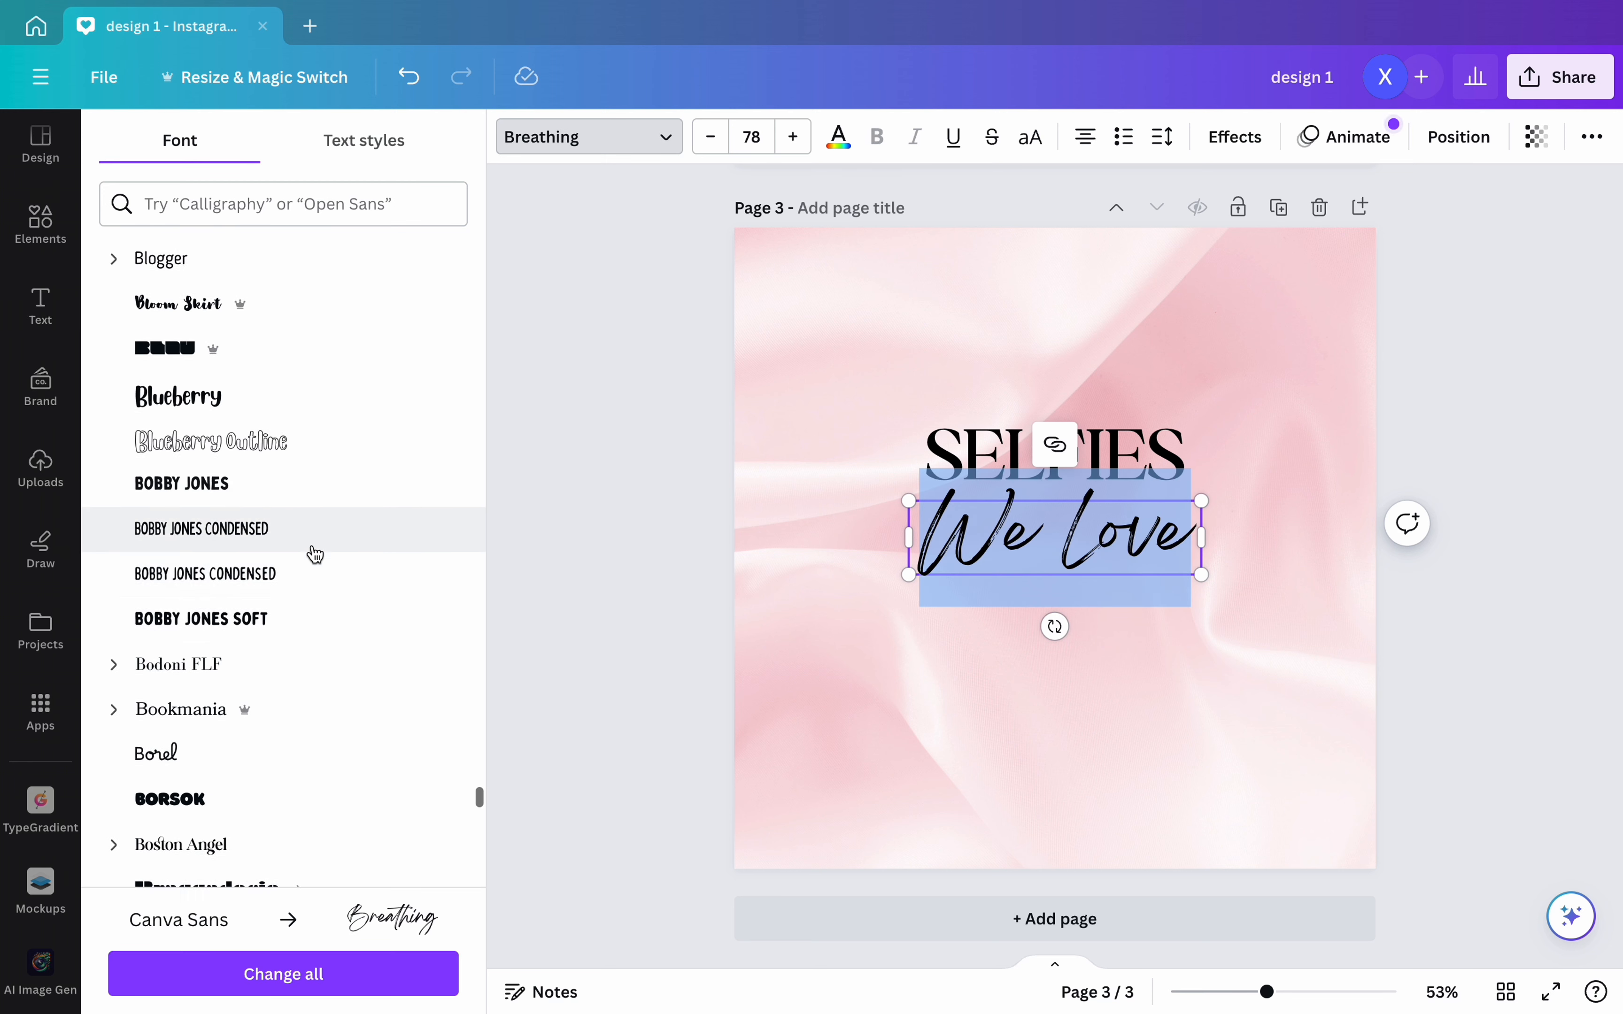
scroll(314, 553, "up", 5)
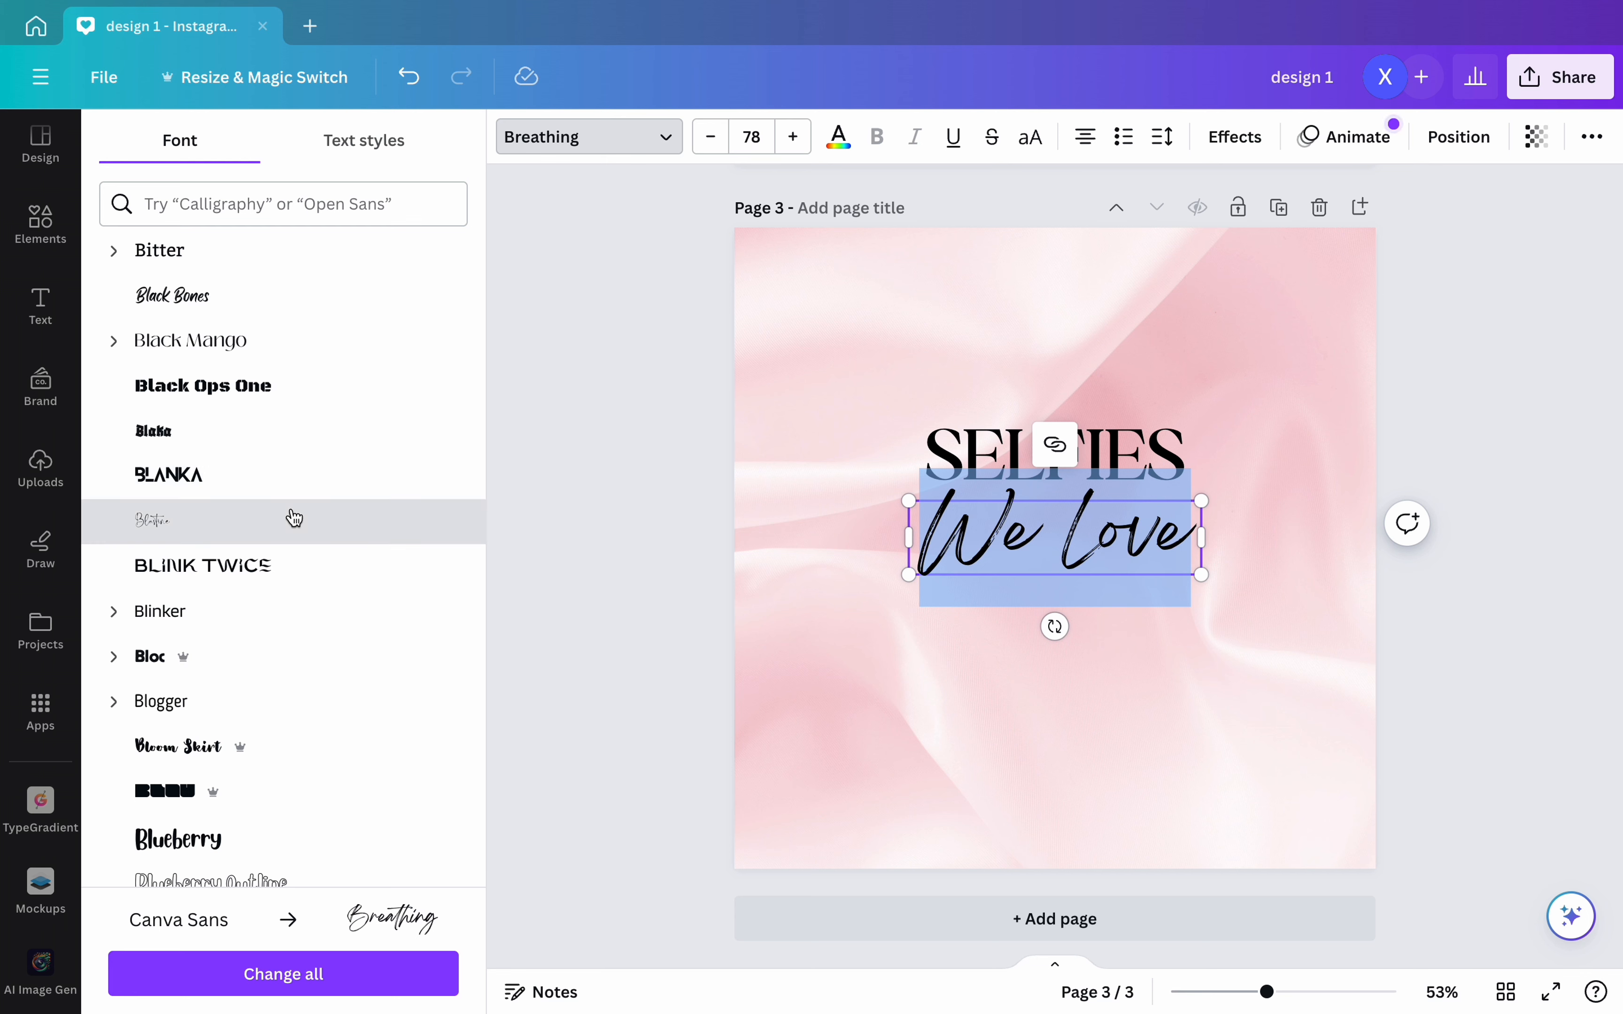
left_click(294, 518)
- Try the Billion Miracles and Better Saturday fonts on the "We Love" heading
scroll(292, 518, "up", 5)
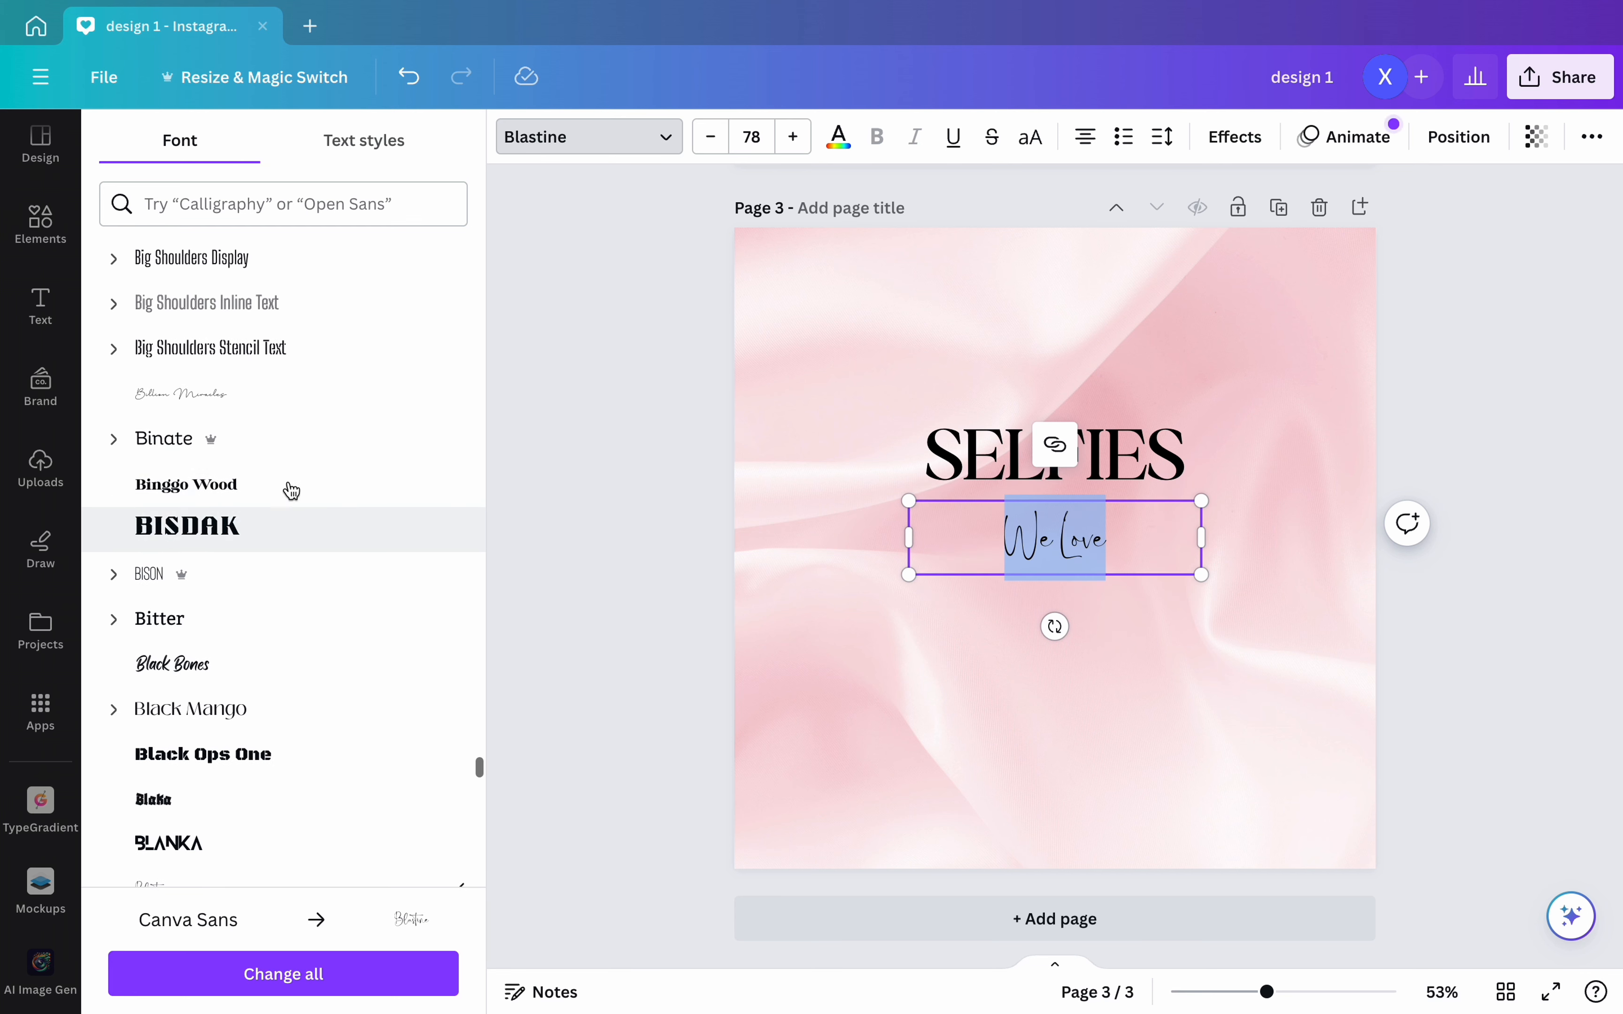
left_click(280, 396)
scroll(280, 397, "up", 5)
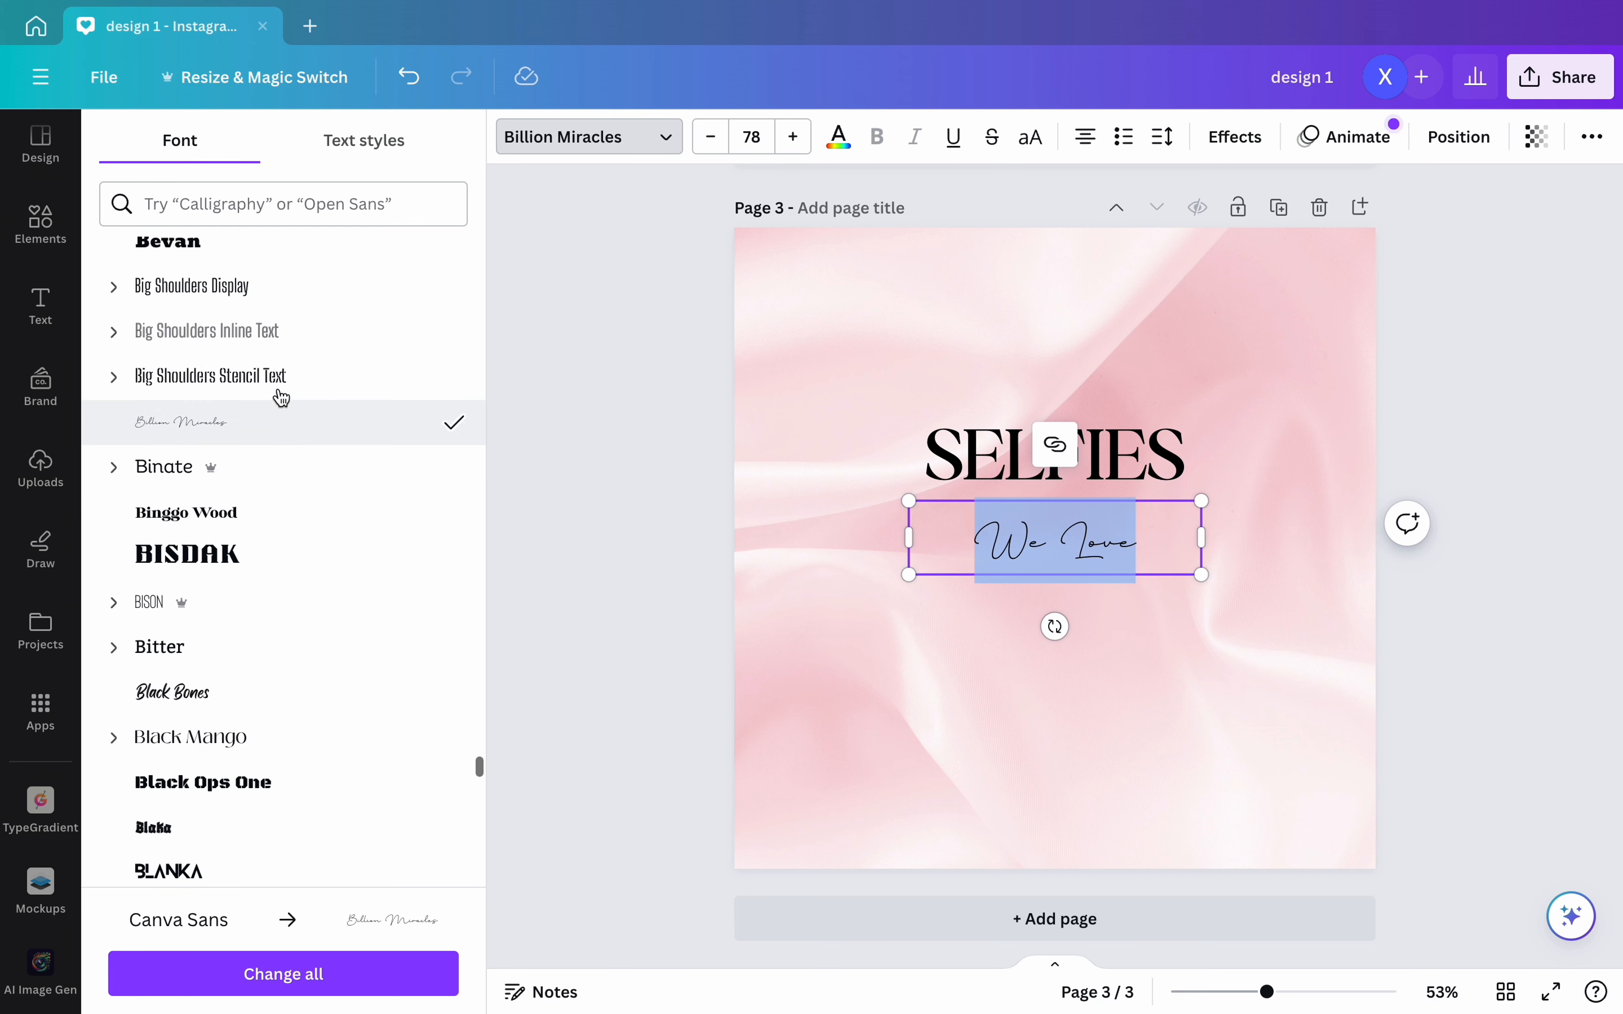
left_click(232, 615)
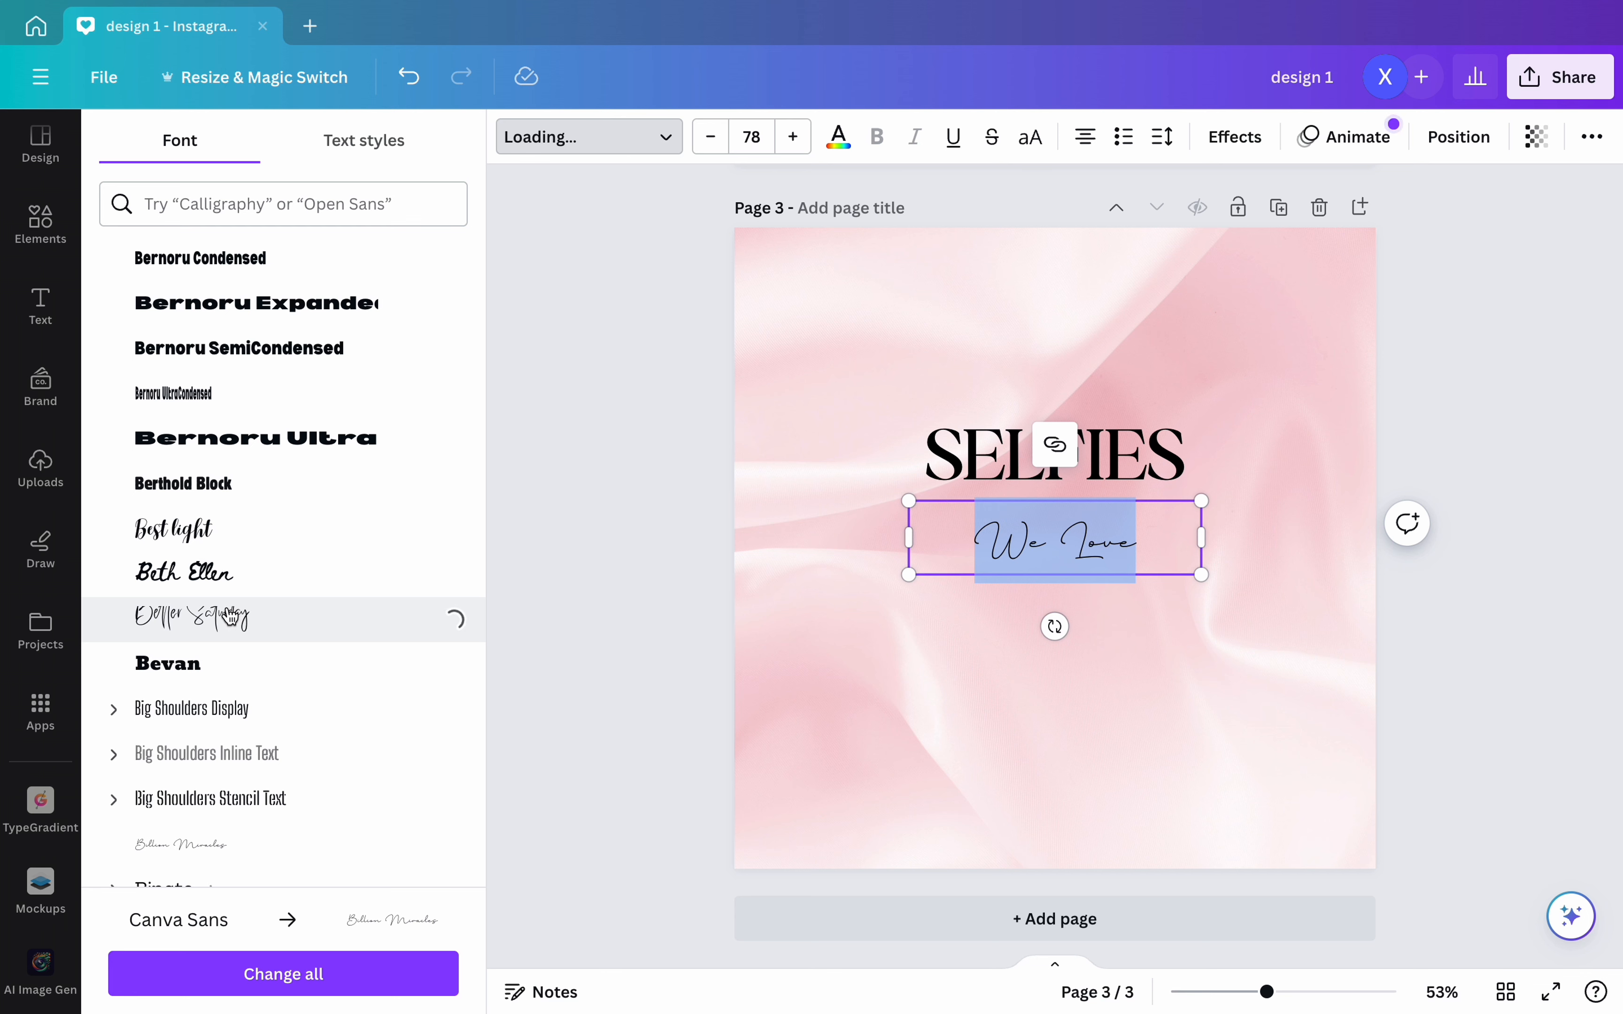
- Change the "We Love" heading's font to Beautifully Delicious Script
scroll(243, 507, "up", 6)
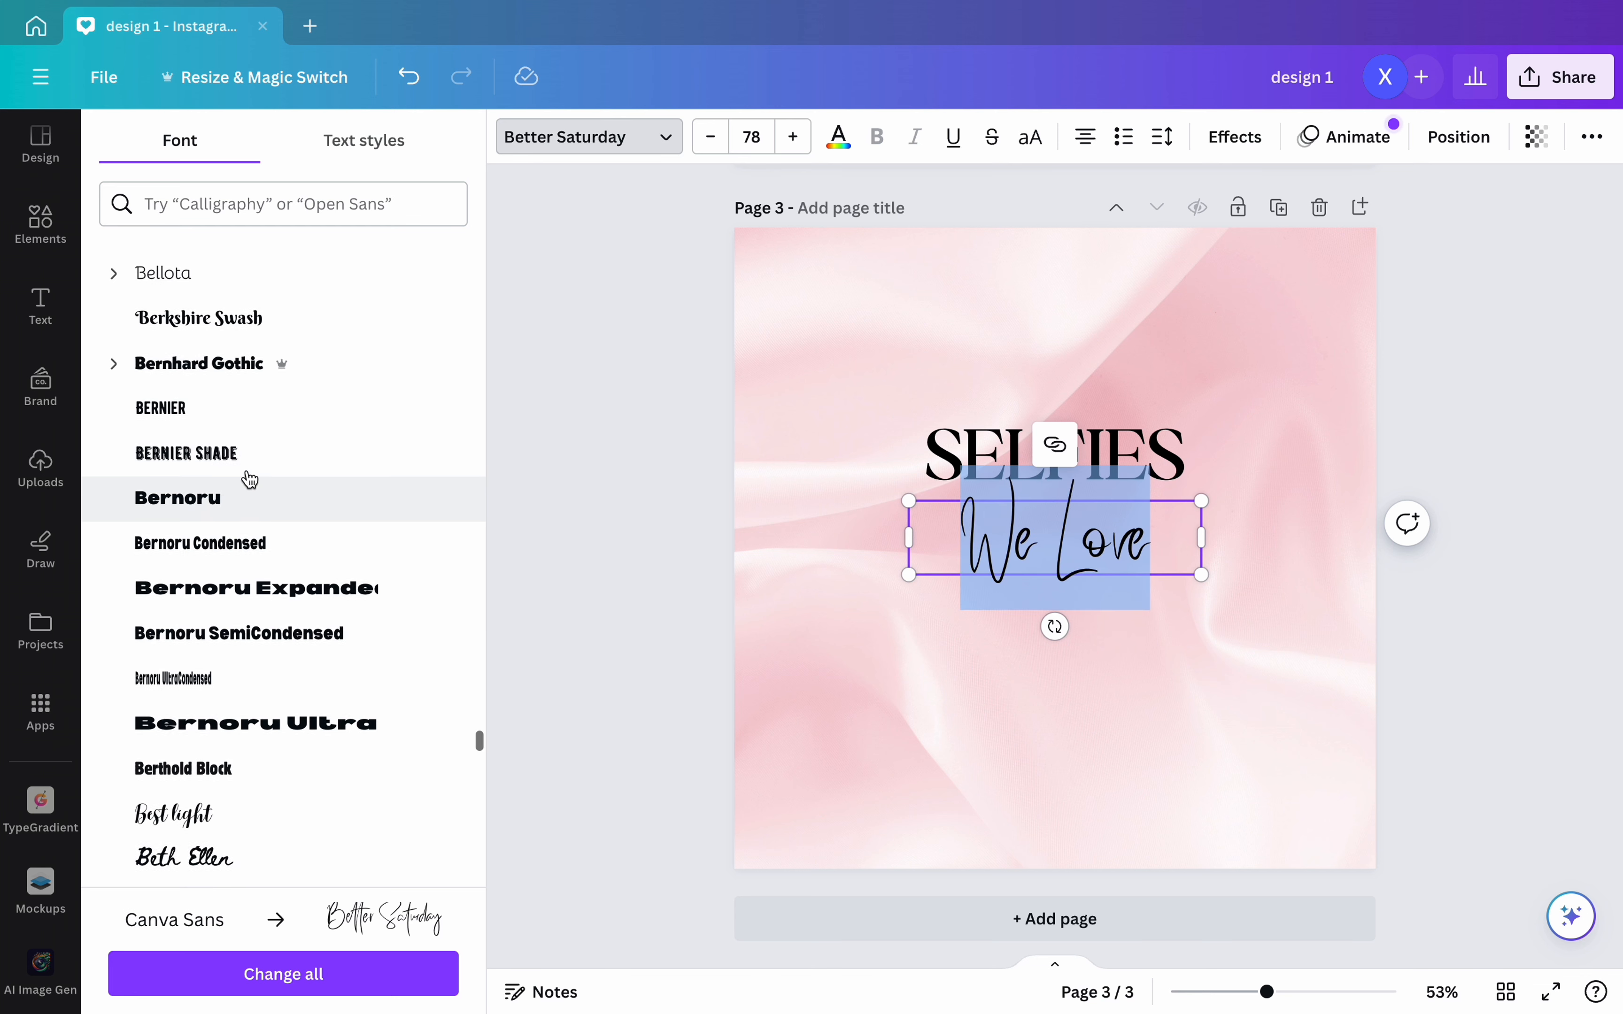
left_click(249, 479)
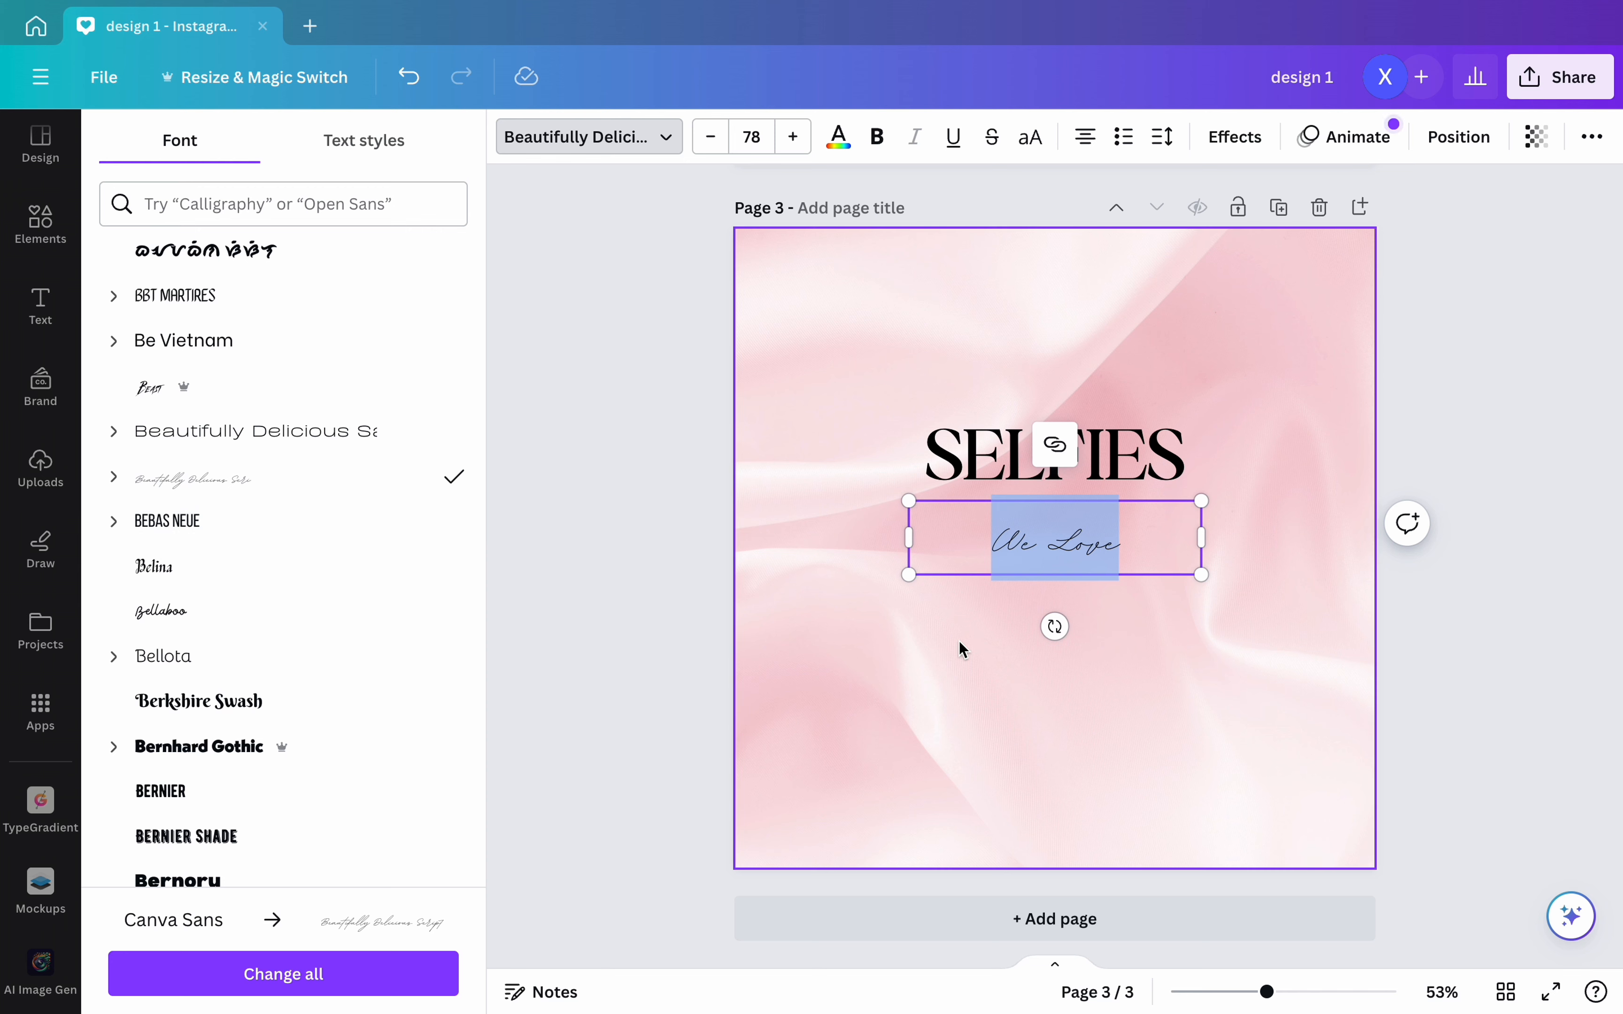
left_click(845, 586)
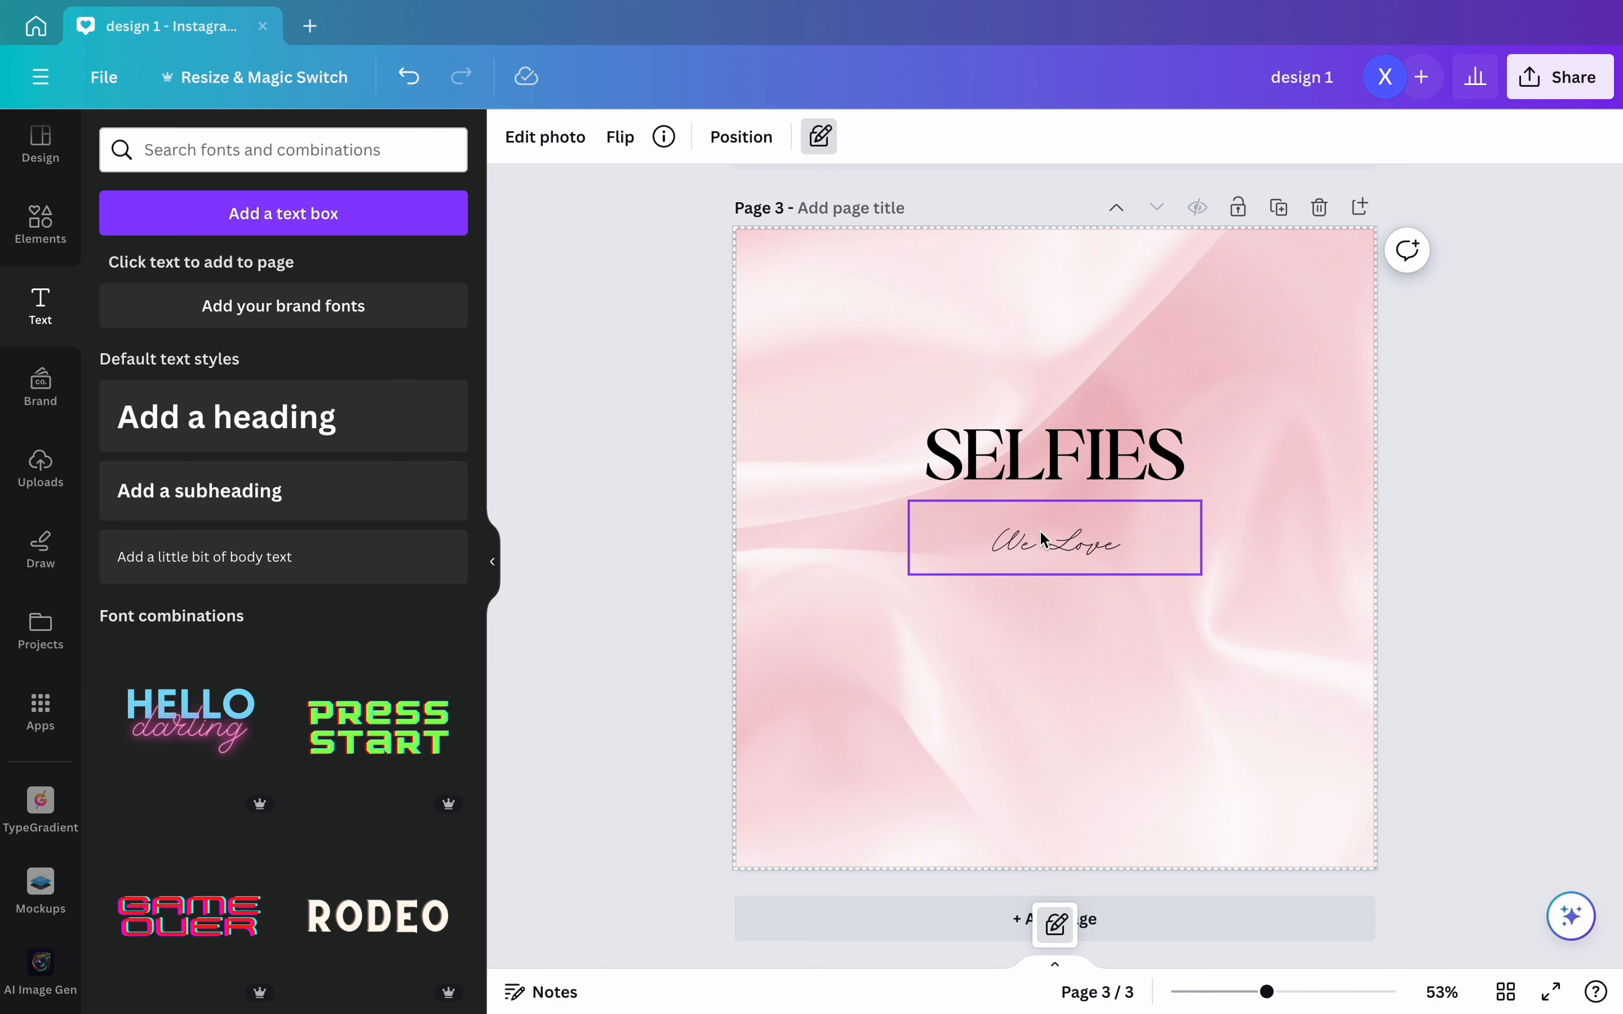
- Enlarge "We Love" to match the width of SELFIES and place it directly above that word
left_click(931, 531)
left_click_drag(915, 527, 908, 427)
left_click_drag(1099, 526, 1100, 417)
left_click(1393, 585)
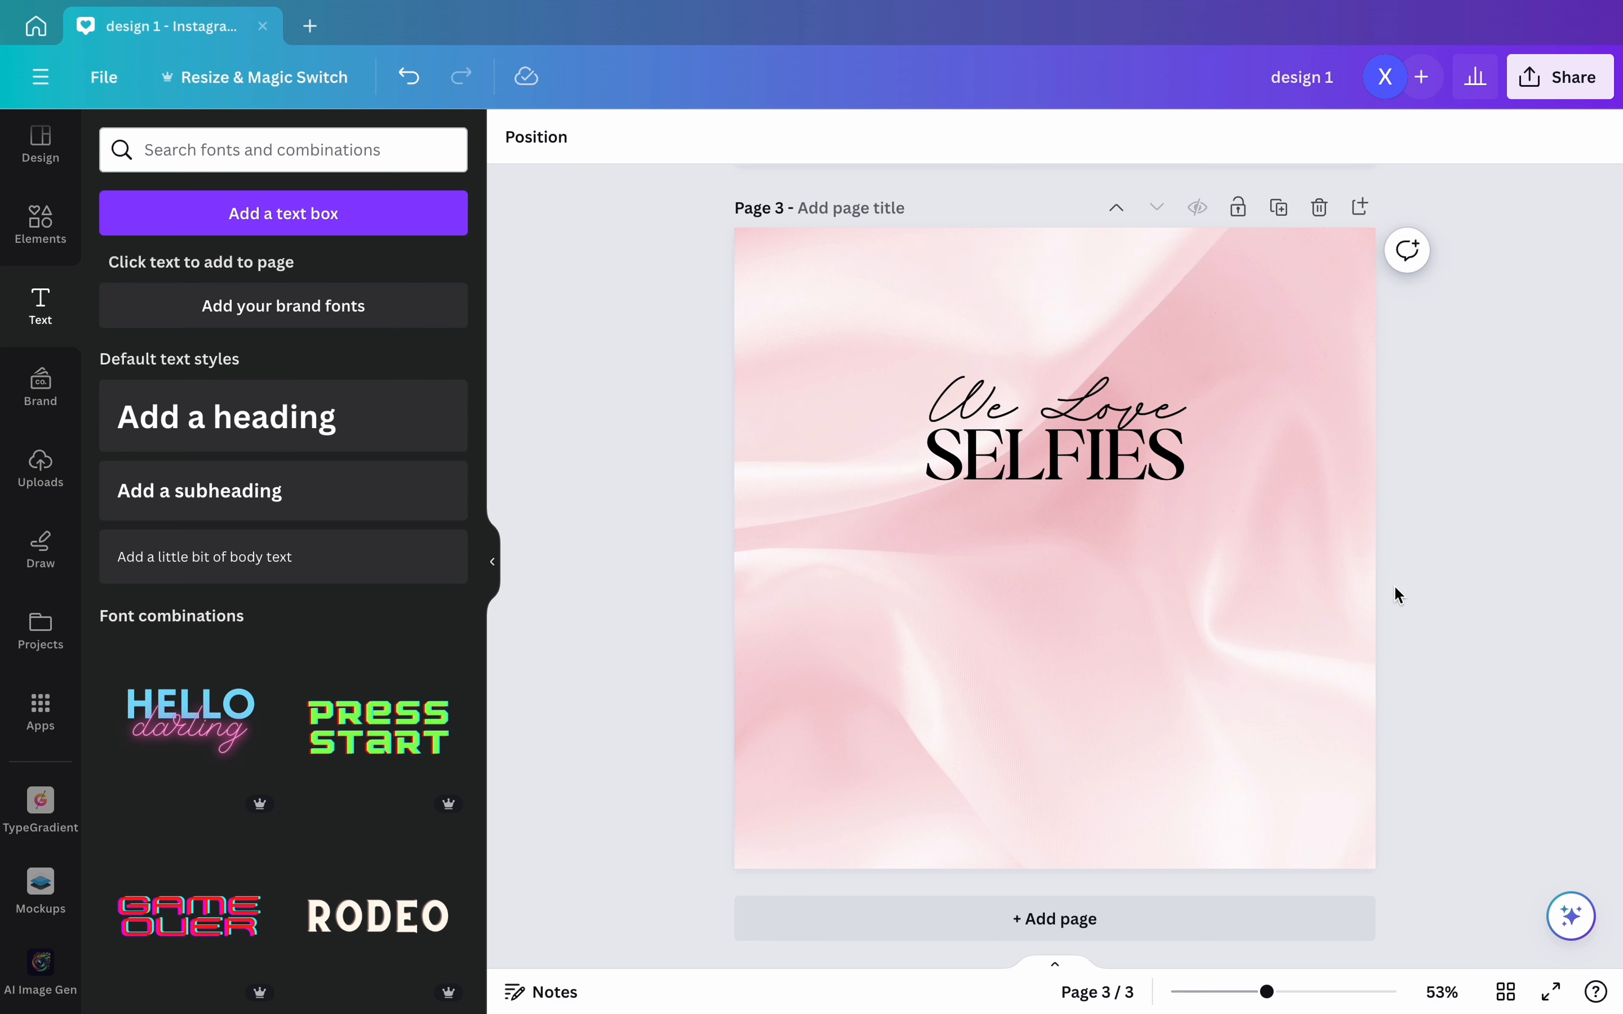
- Enlarge the "We Love" and SELFIES headings together and centre them horizontally in the upper part of the page
left_click_drag(910, 323, 1138, 427)
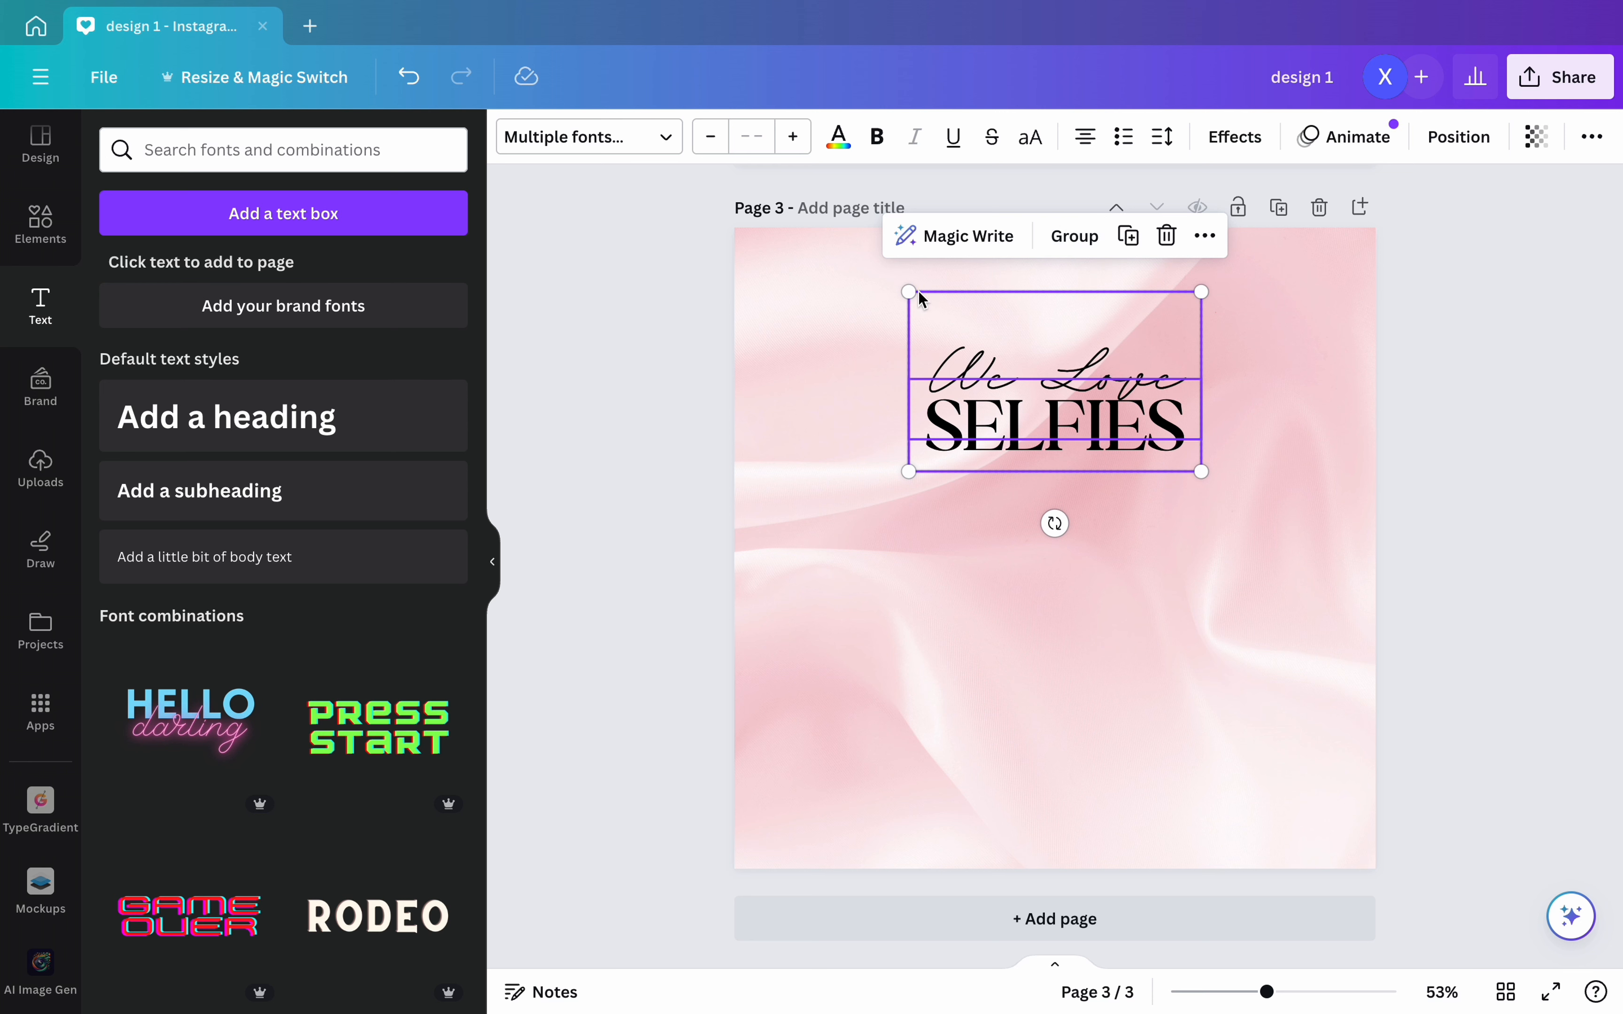
left_click_drag(908, 292, 835, 247)
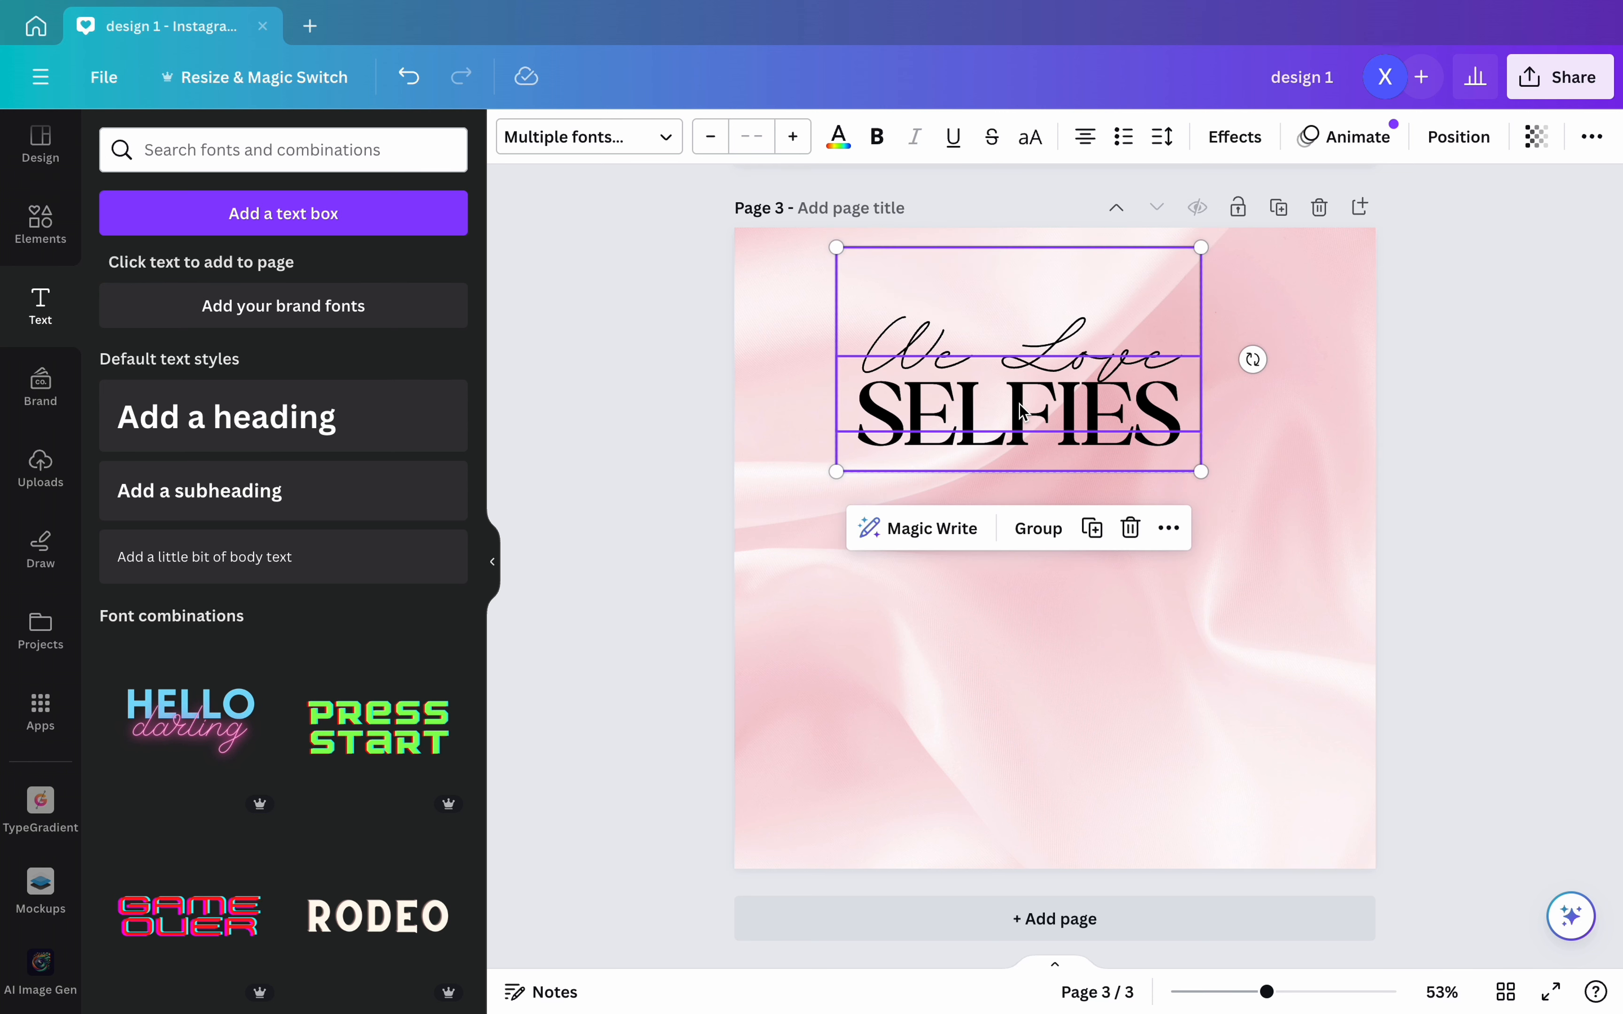
left_click_drag(1023, 404, 1060, 401)
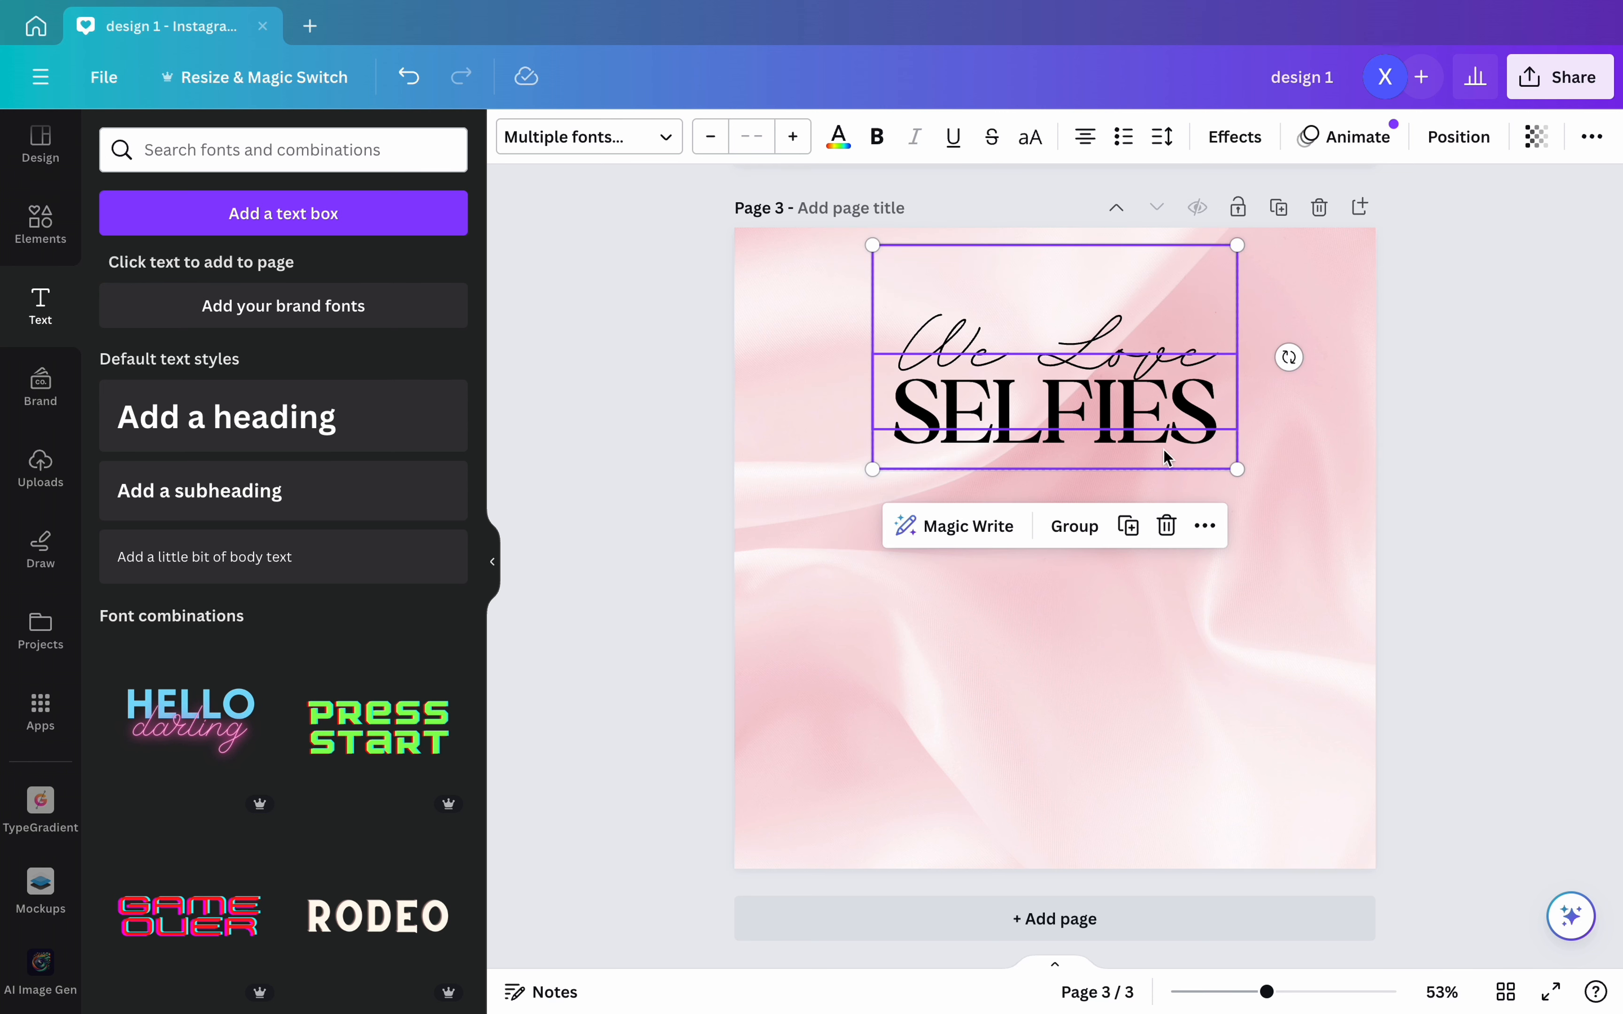
left_click(1446, 584)
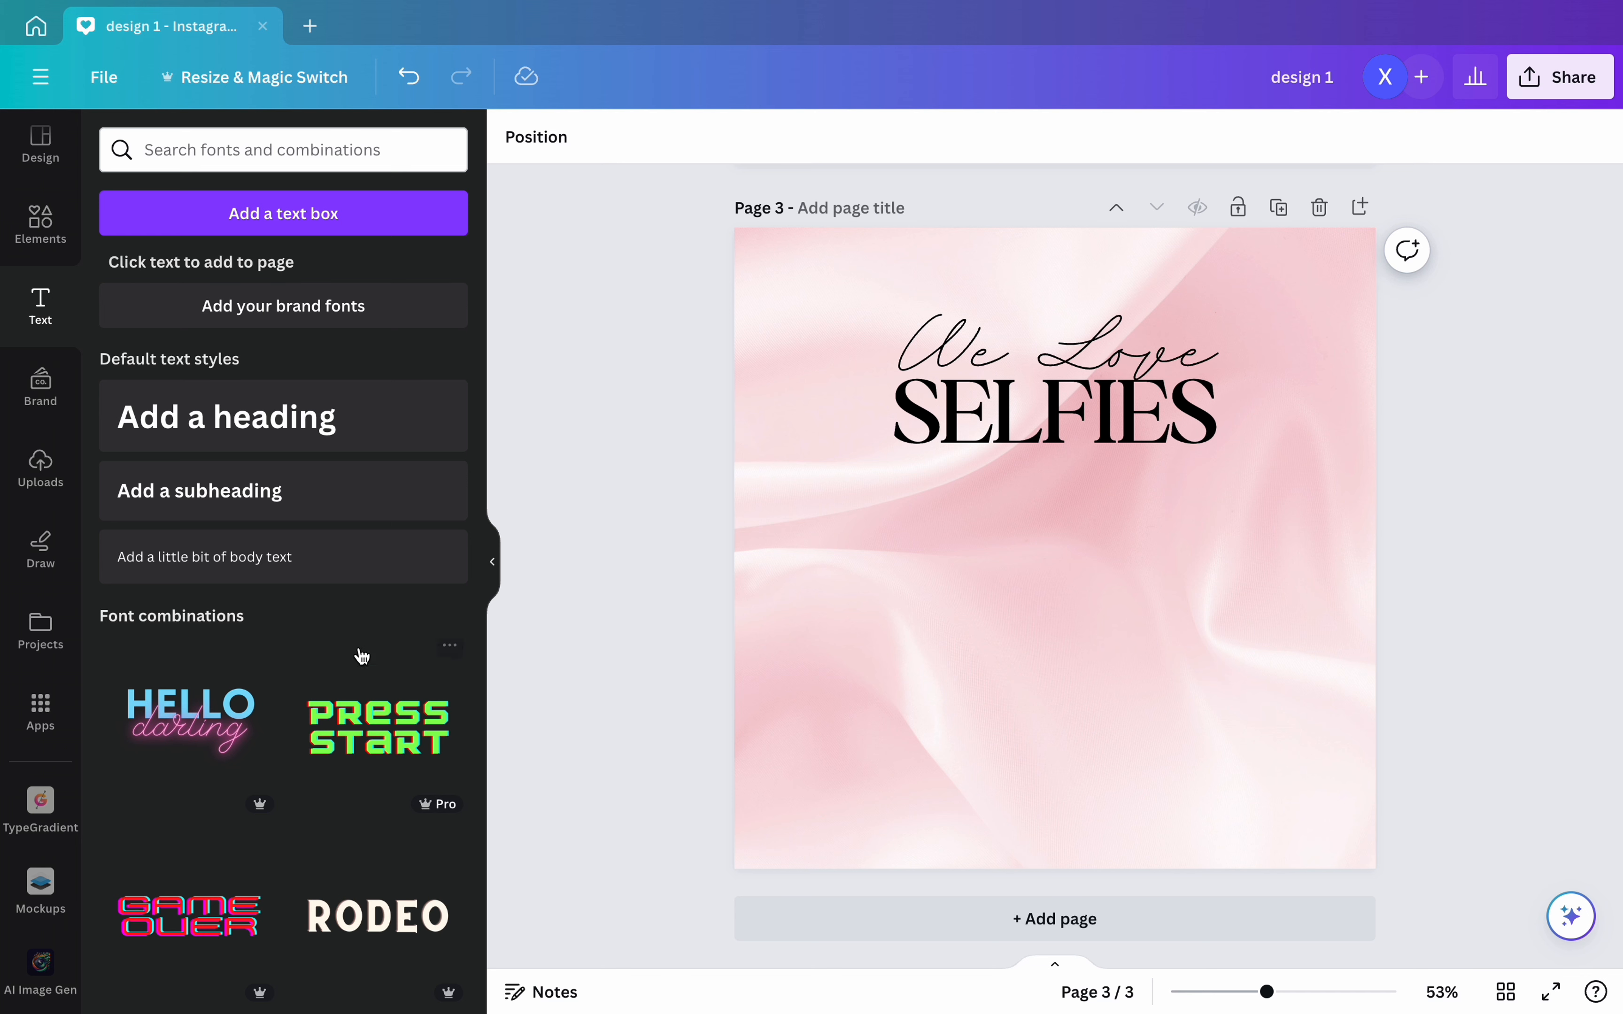
- Insert a phone mockup, enlarge it and place it in the lower-right part of the page
left_click(36, 925)
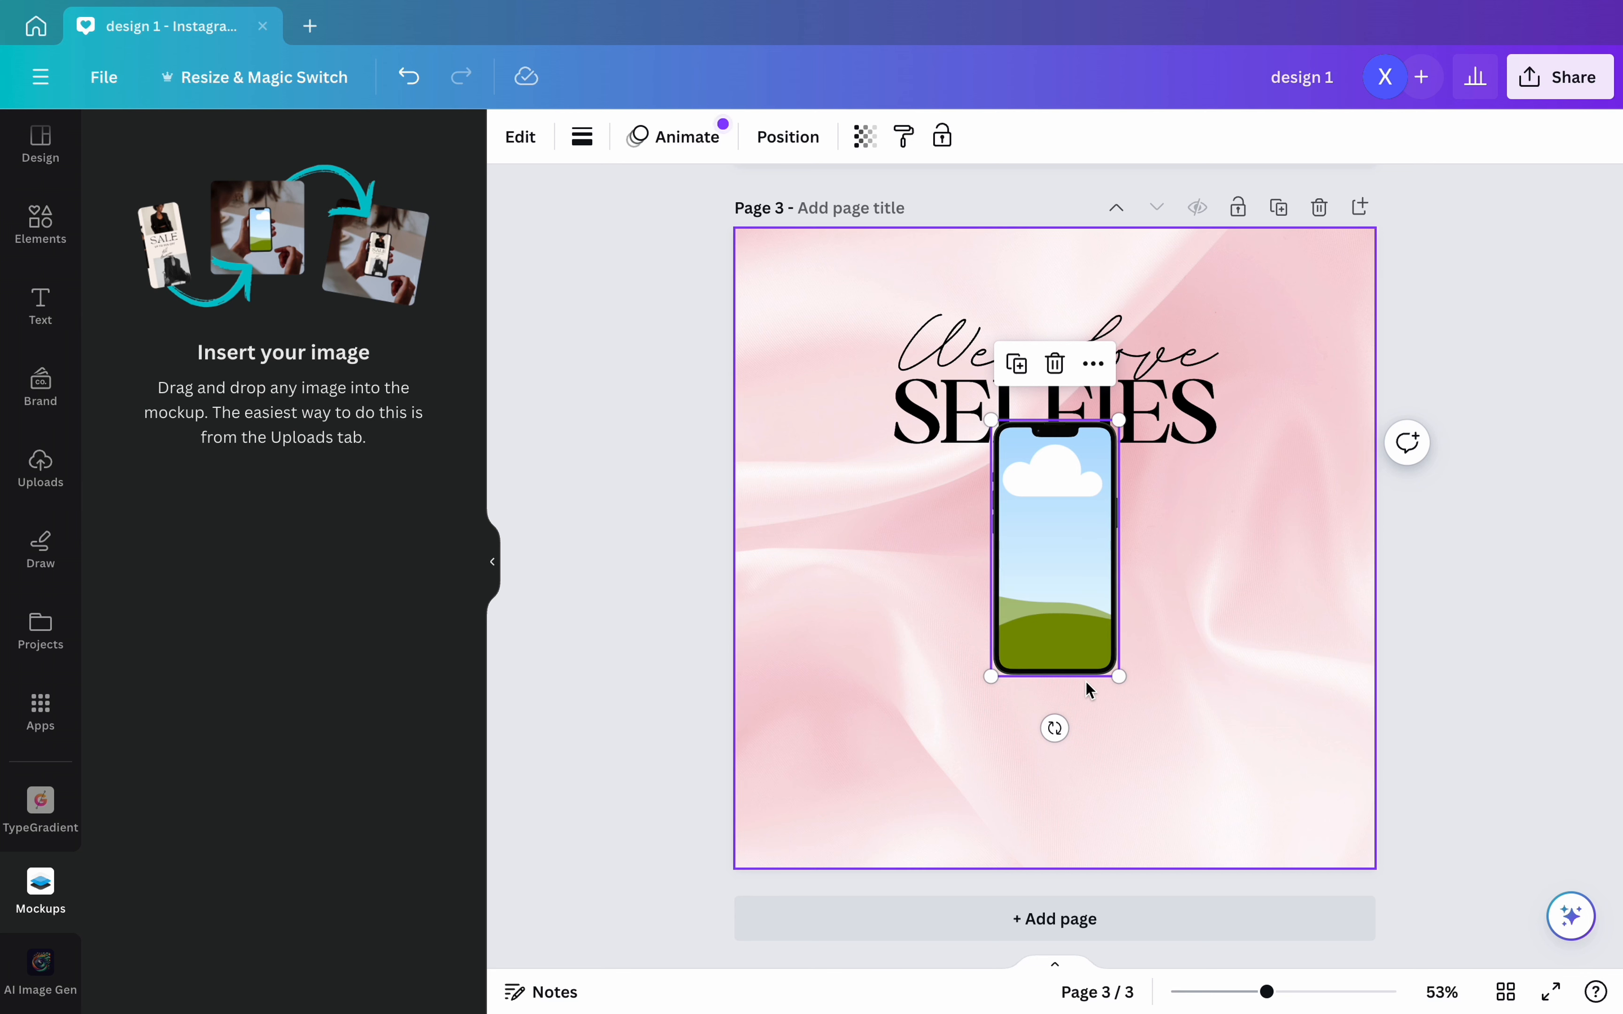
left_click_drag(1118, 675, 1268, 760)
left_click_drag(1148, 710, 1278, 739)
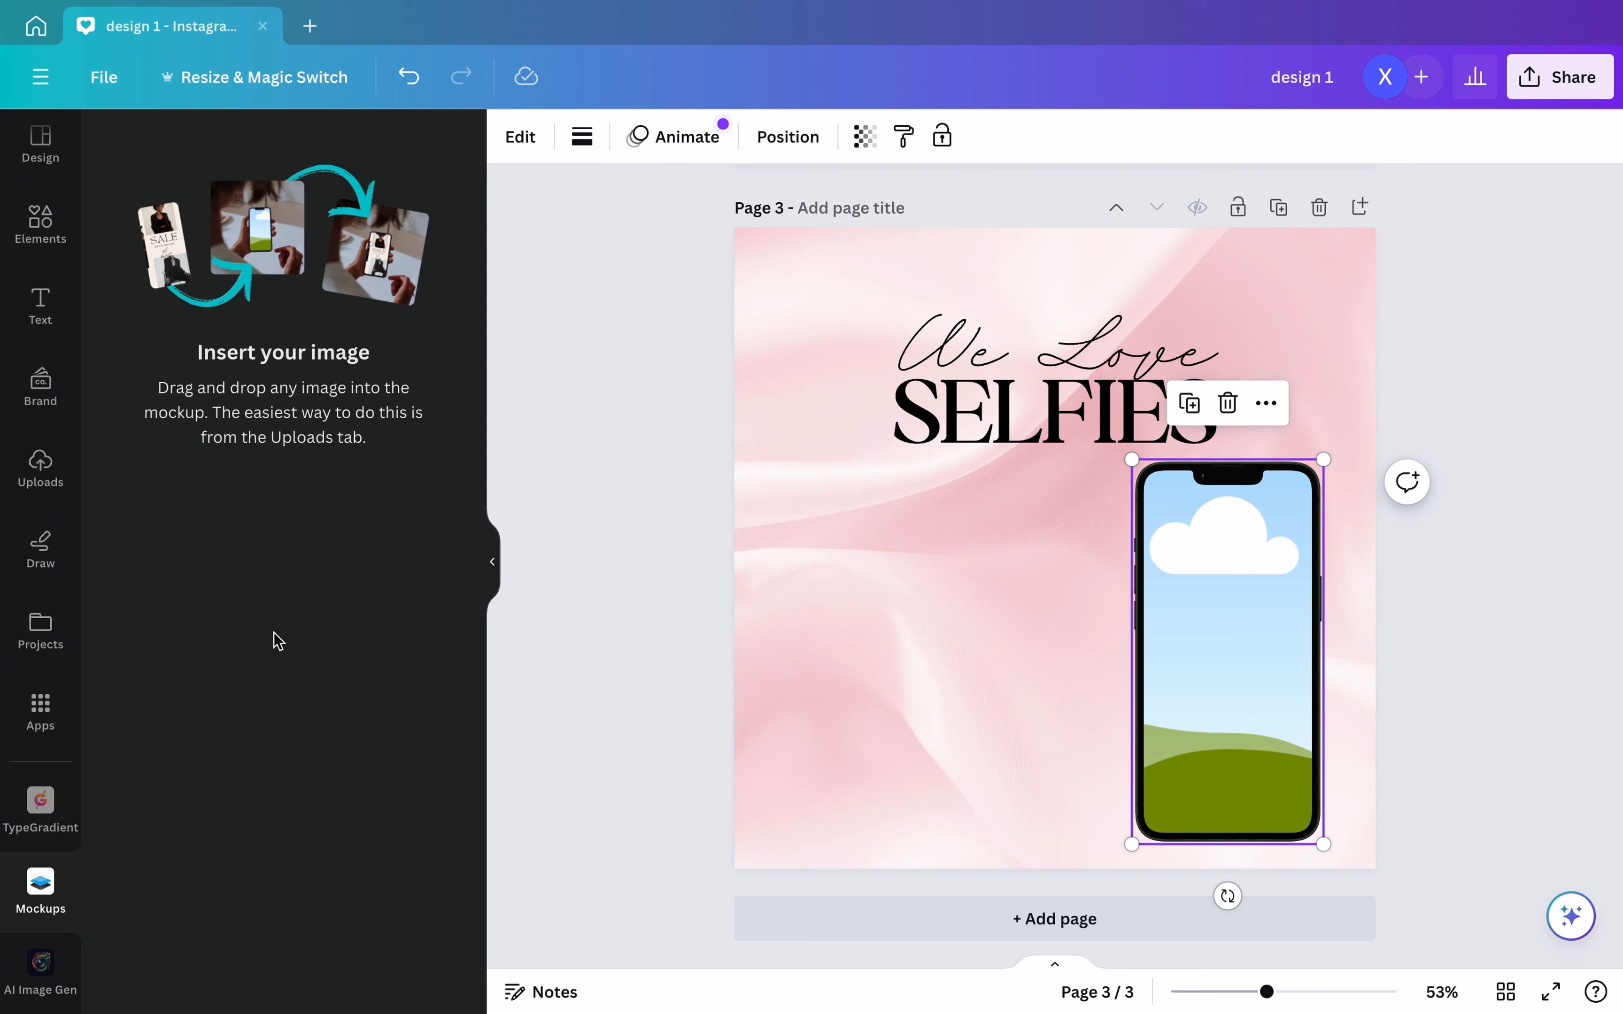
- Place the uploaded photo of the woman with pink hair inside the phone mockup
left_click(41, 469)
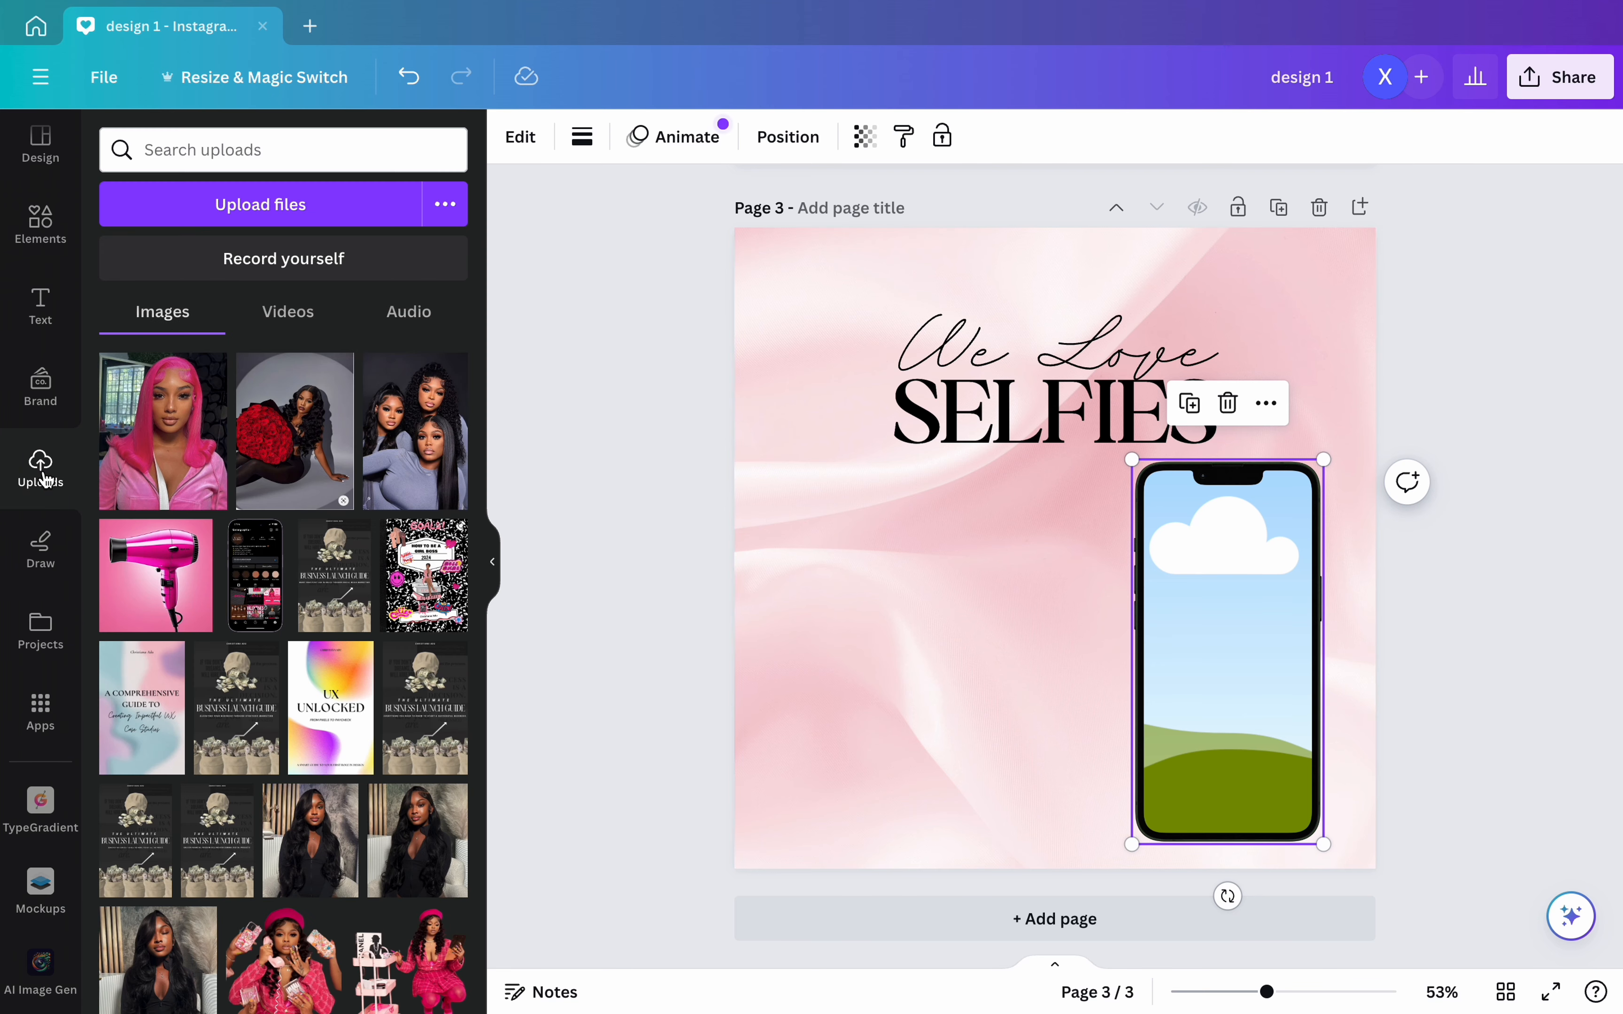
left_click(149, 419)
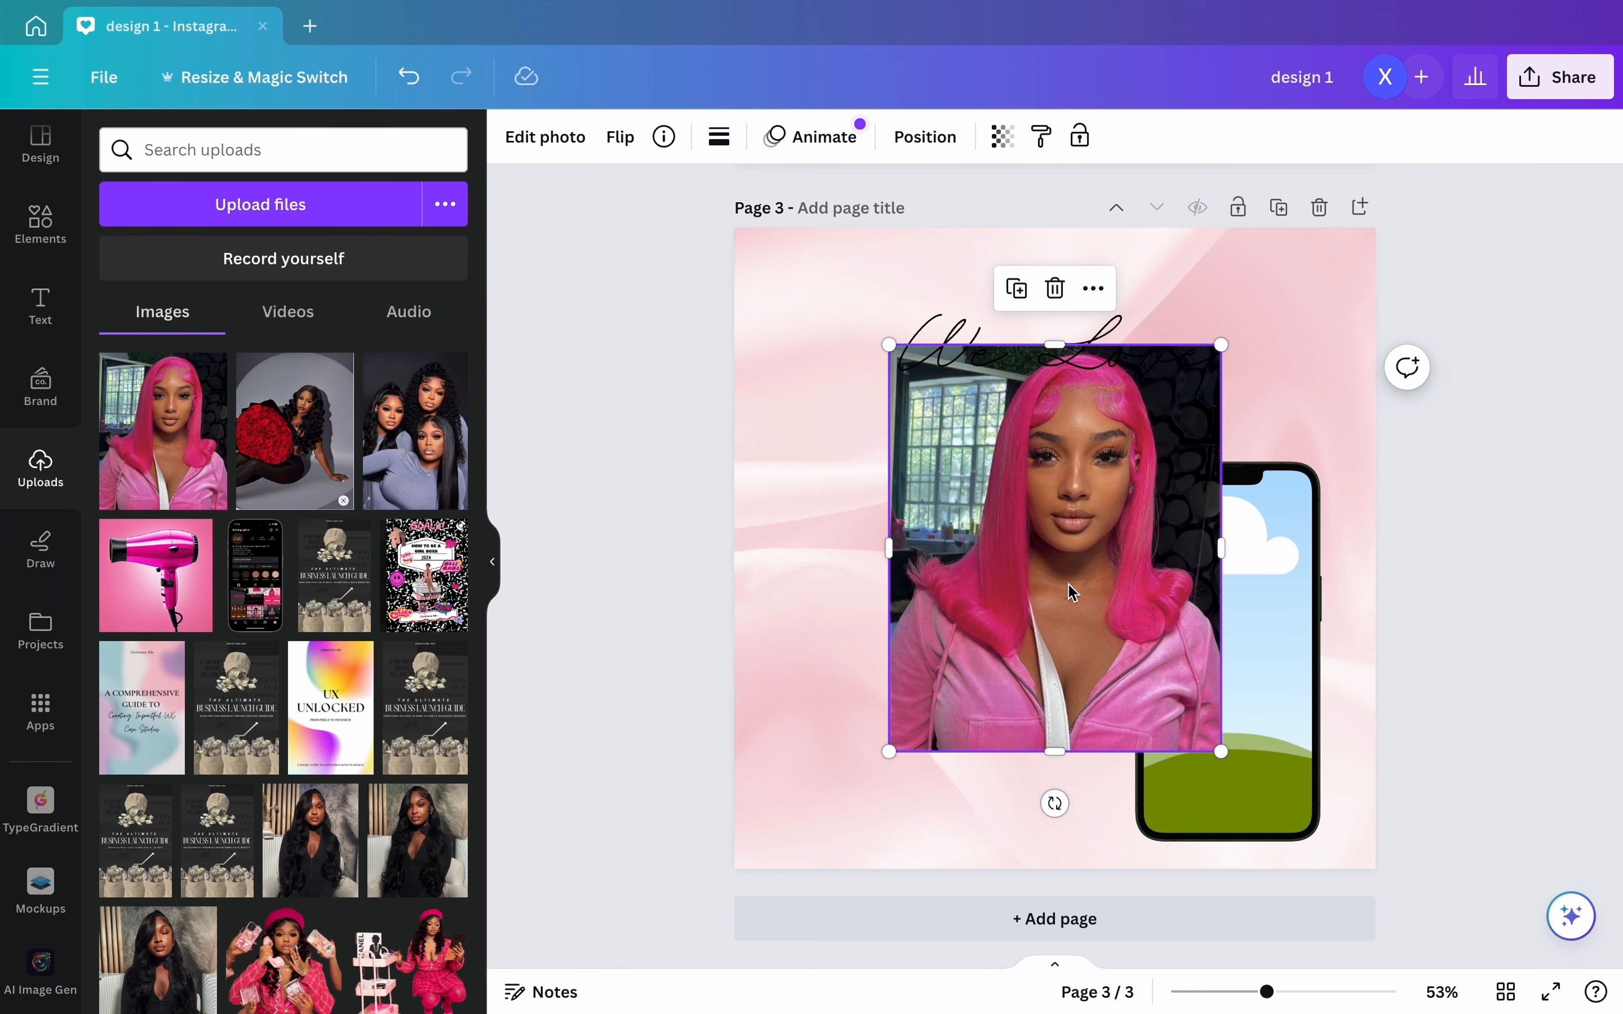
left_click_drag(1069, 583, 1226, 650)
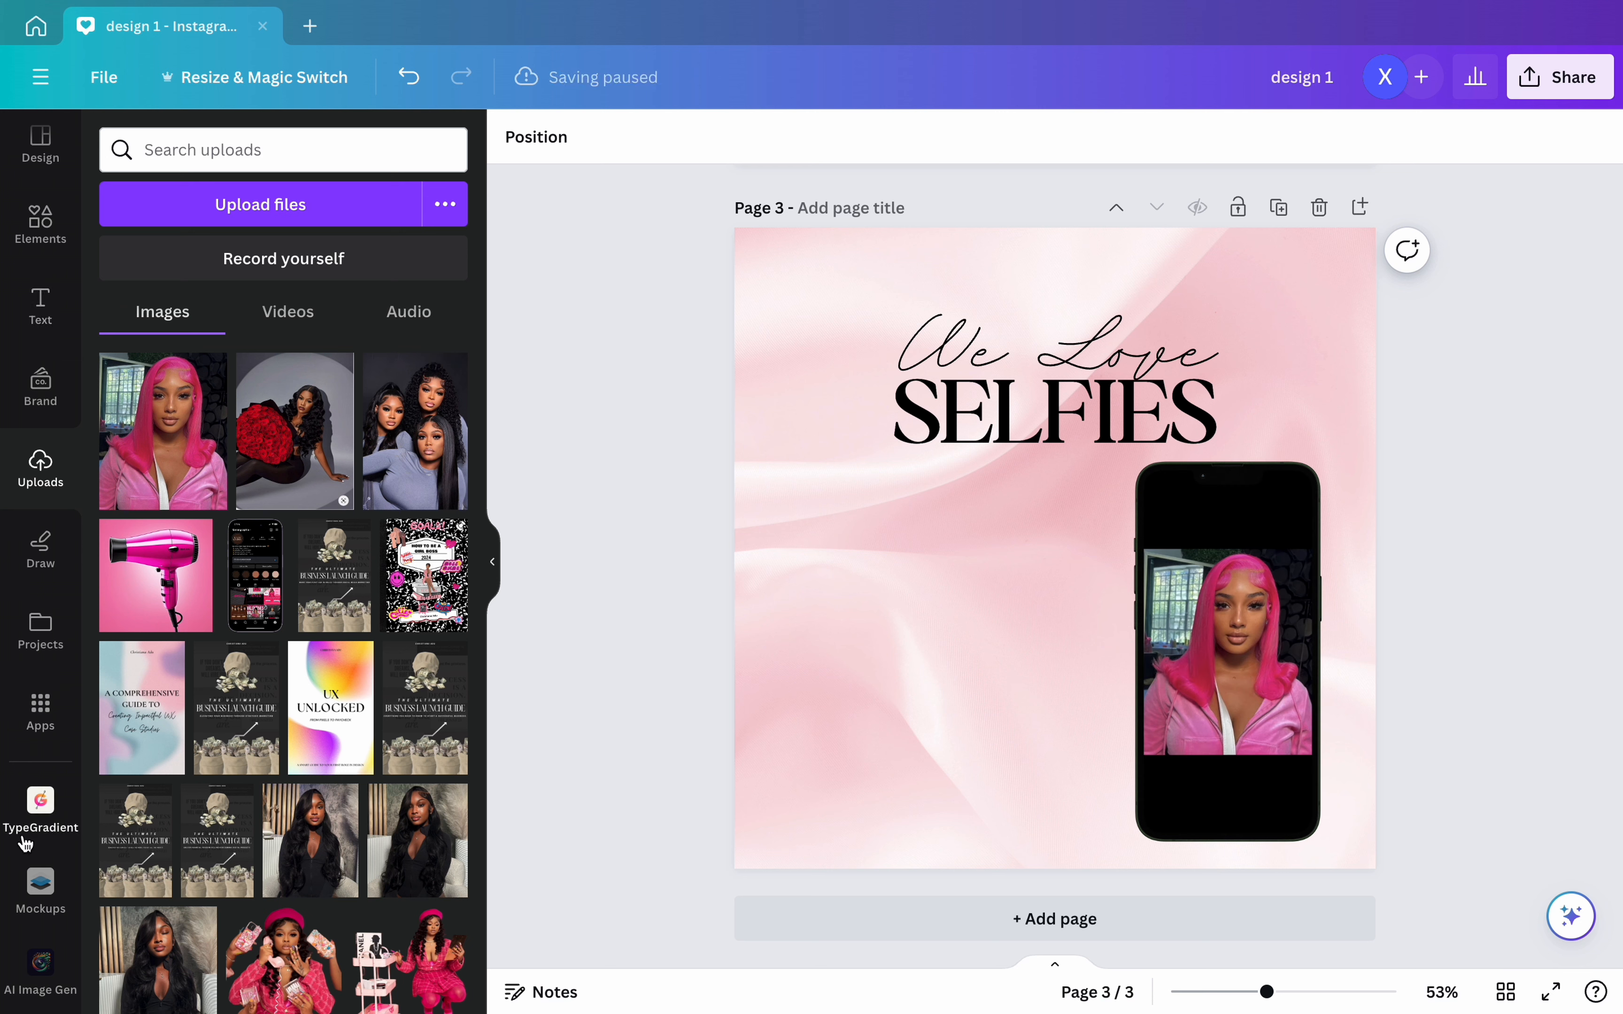
- Enlarge the photo in the mockup's image crop so it fills the whole phone screen, and apply the change
left_click(37, 885)
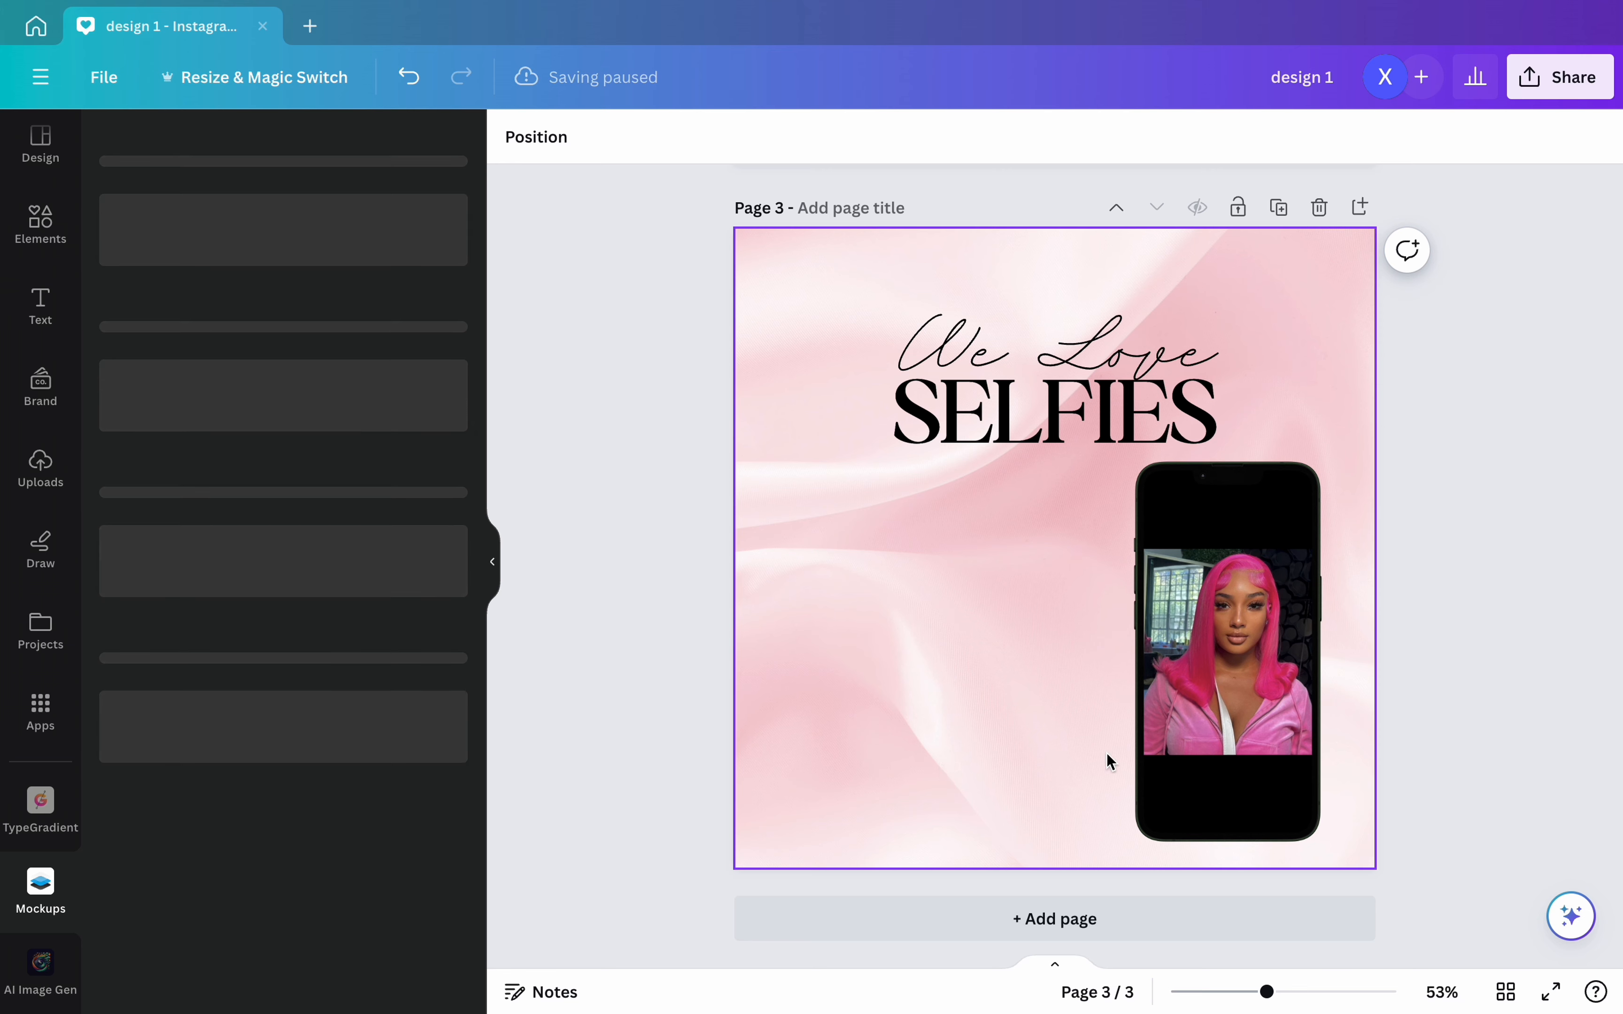
left_click(1158, 750)
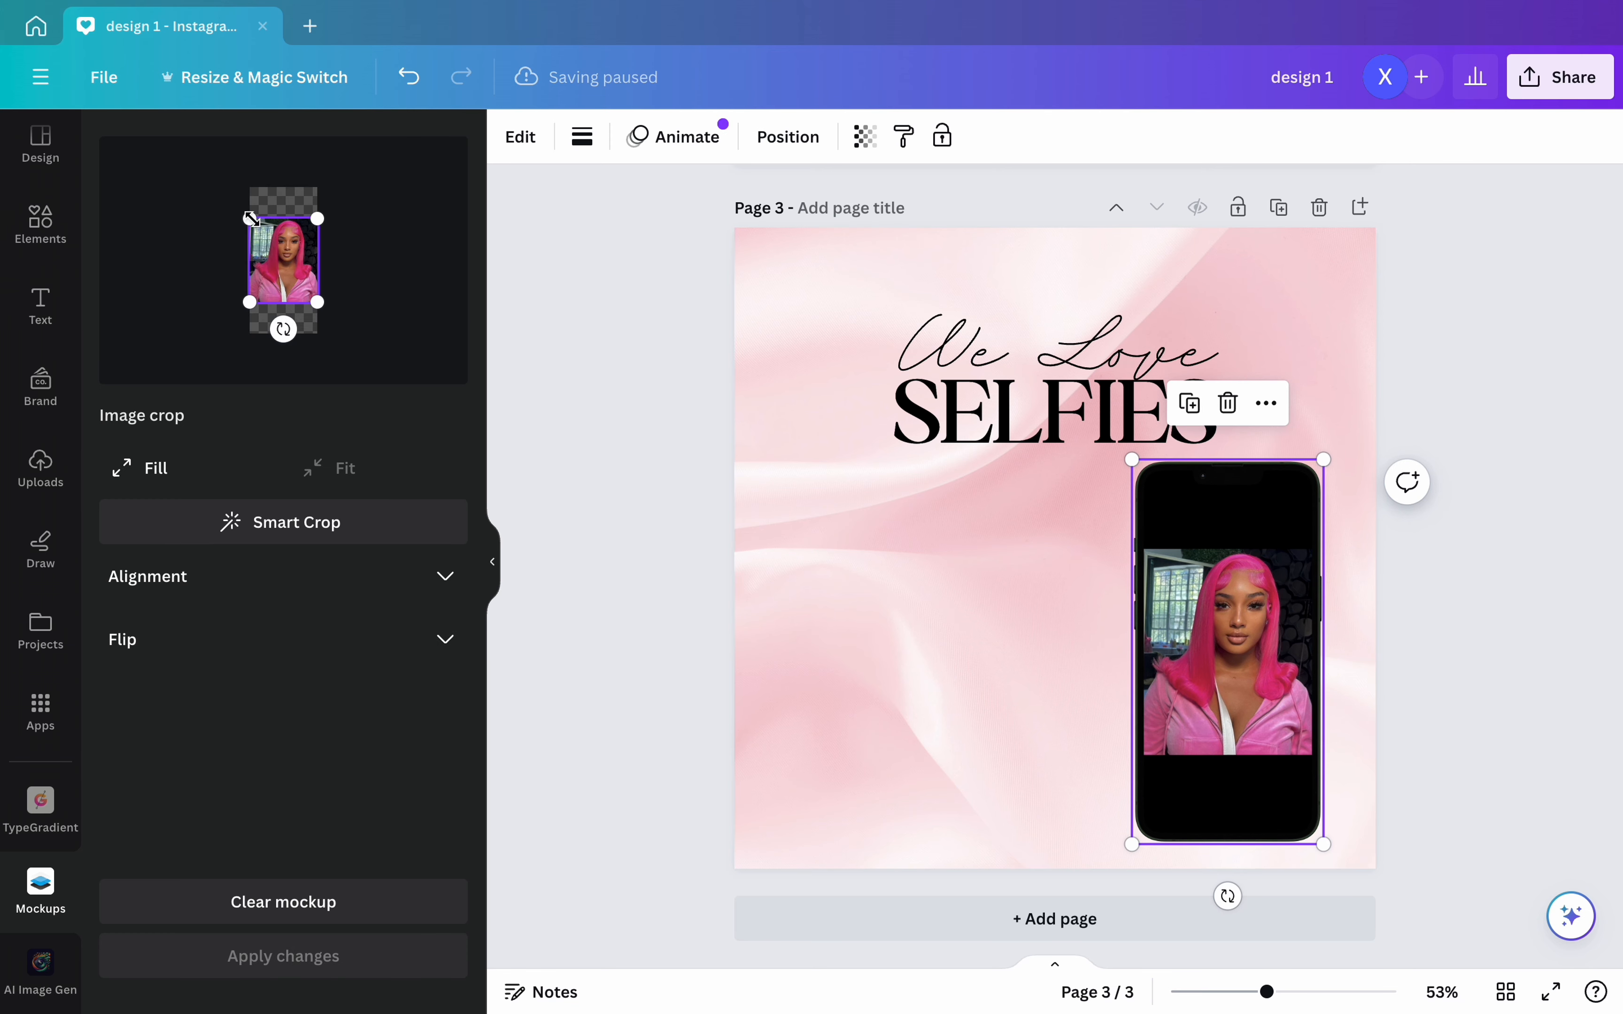
left_click_drag(250, 213, 257, 176)
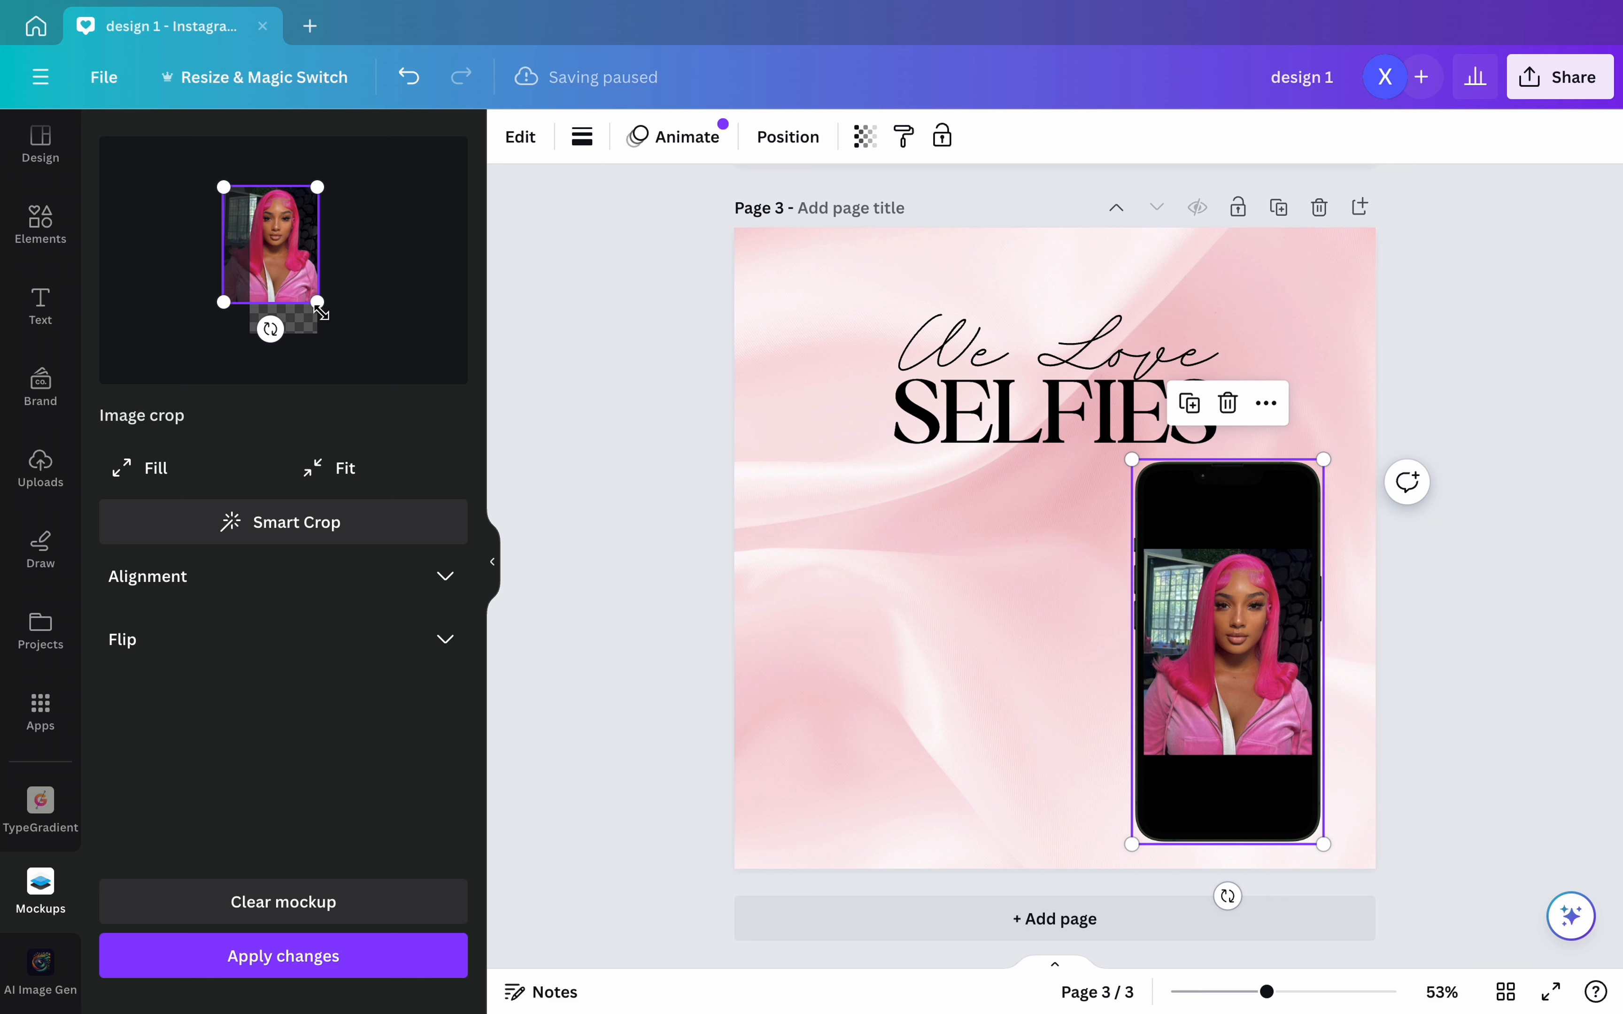
left_click_drag(321, 312, 339, 345)
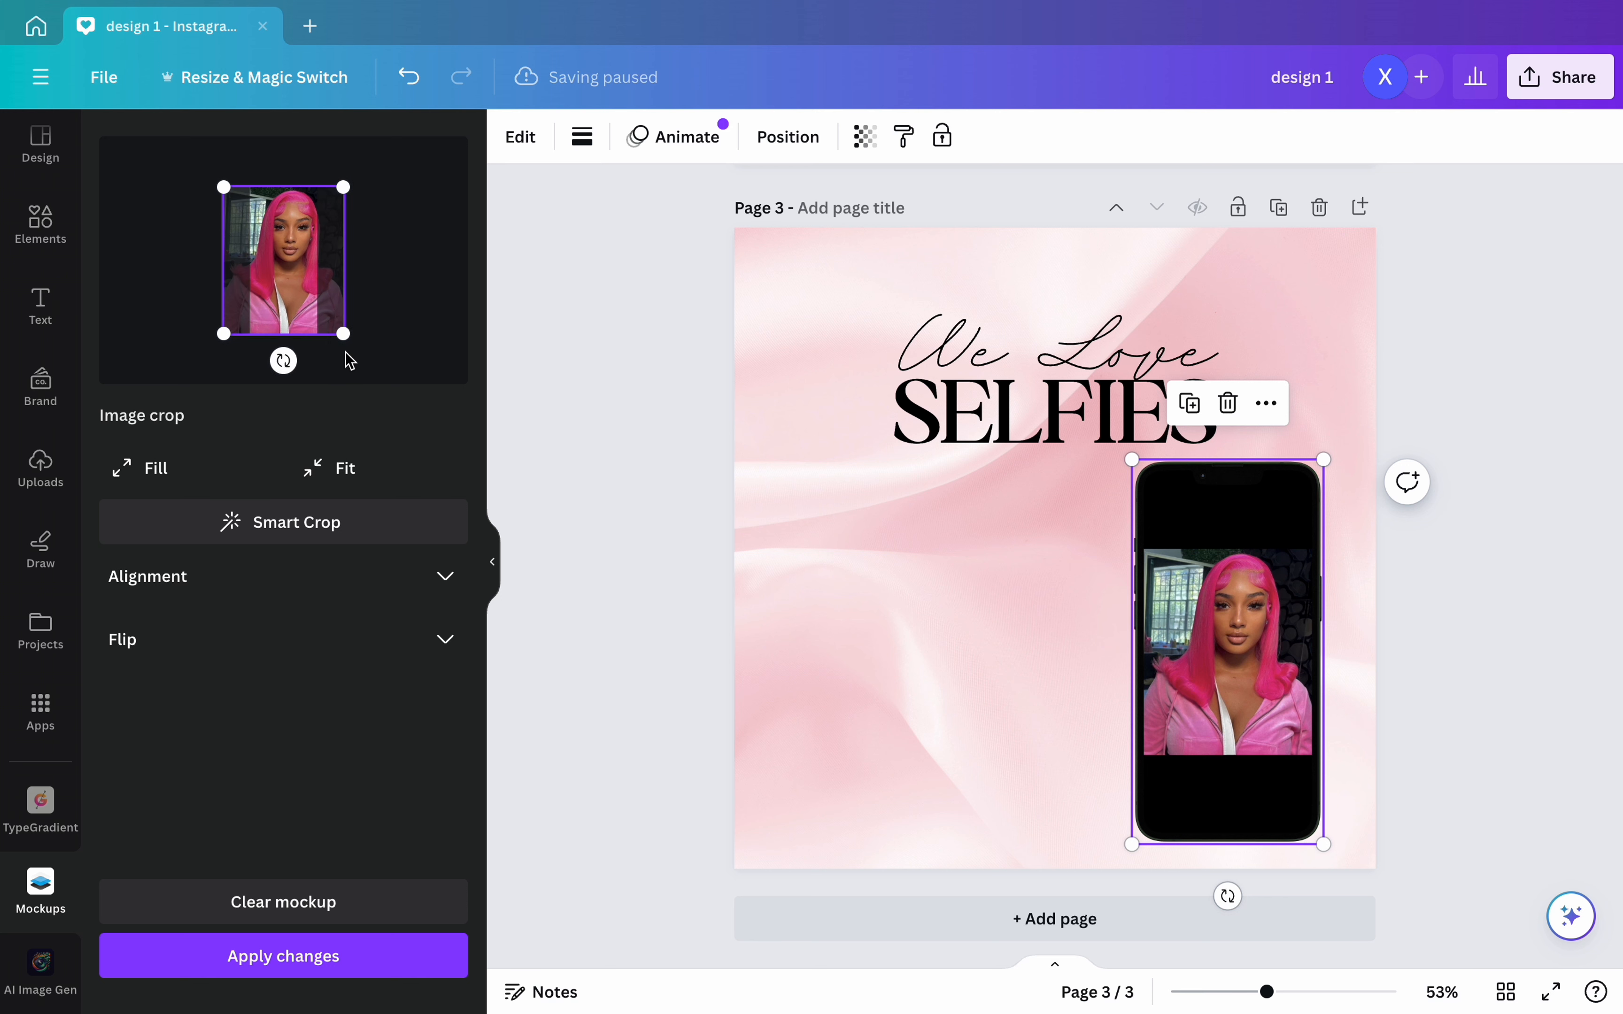
left_click(309, 969)
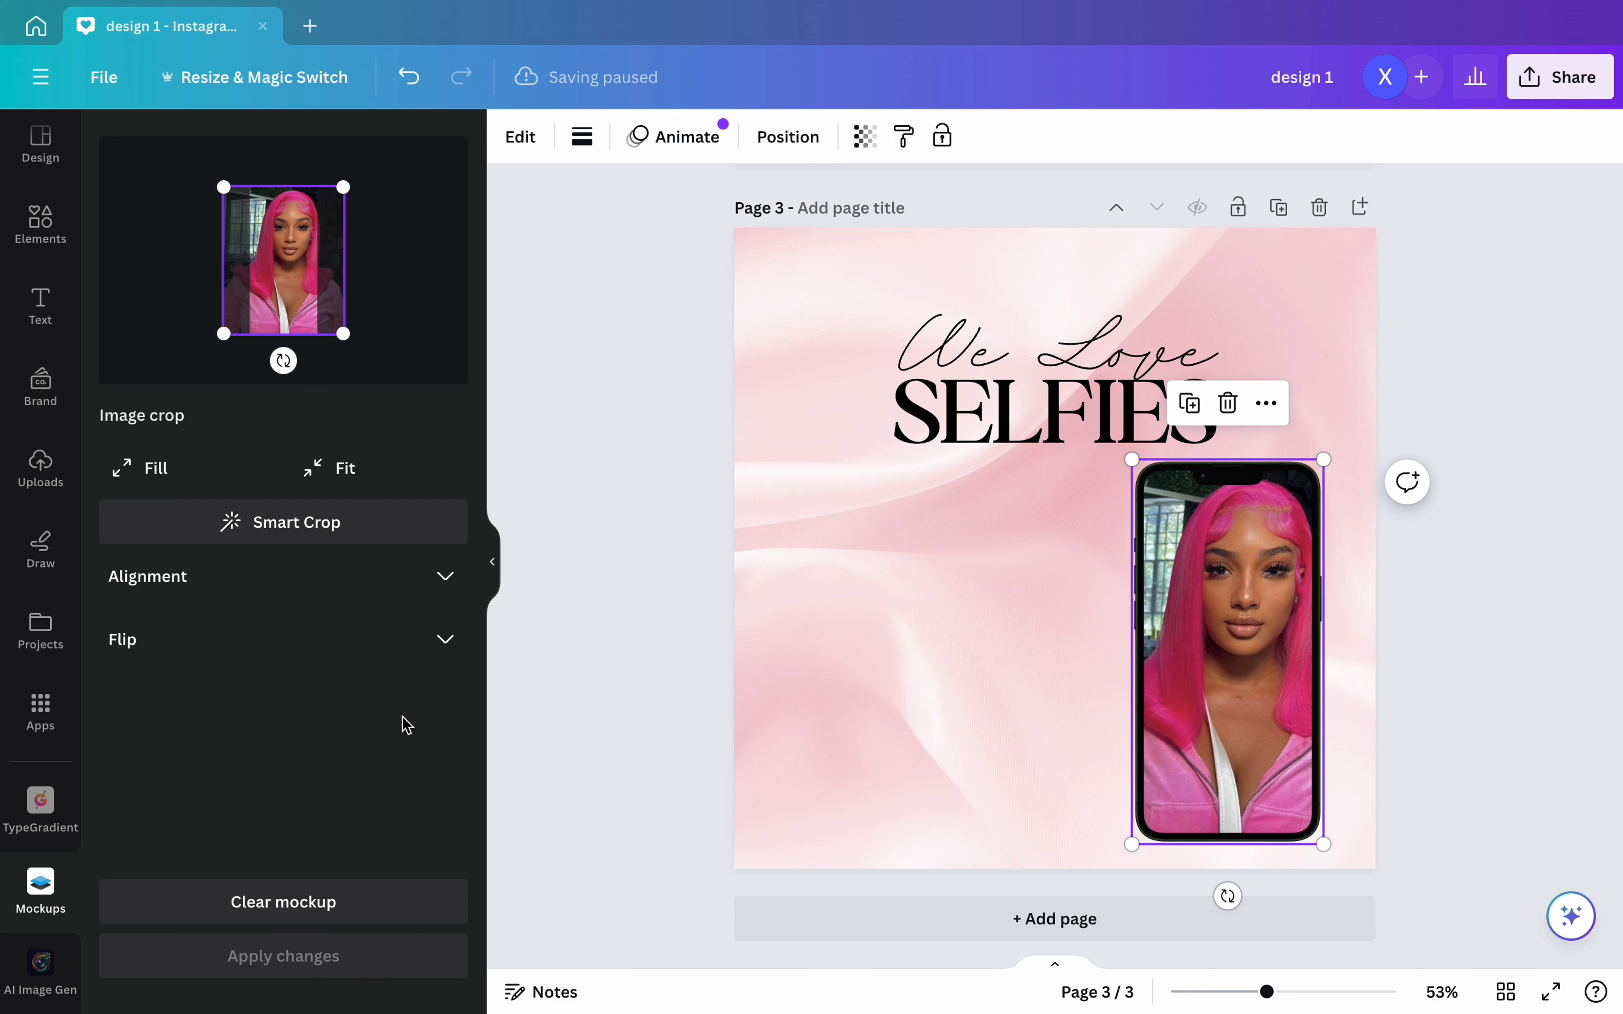
- Search the elements for "phone frame", add the first phone frame and place it beside the phone mockup, below the headings
left_click(40, 221)
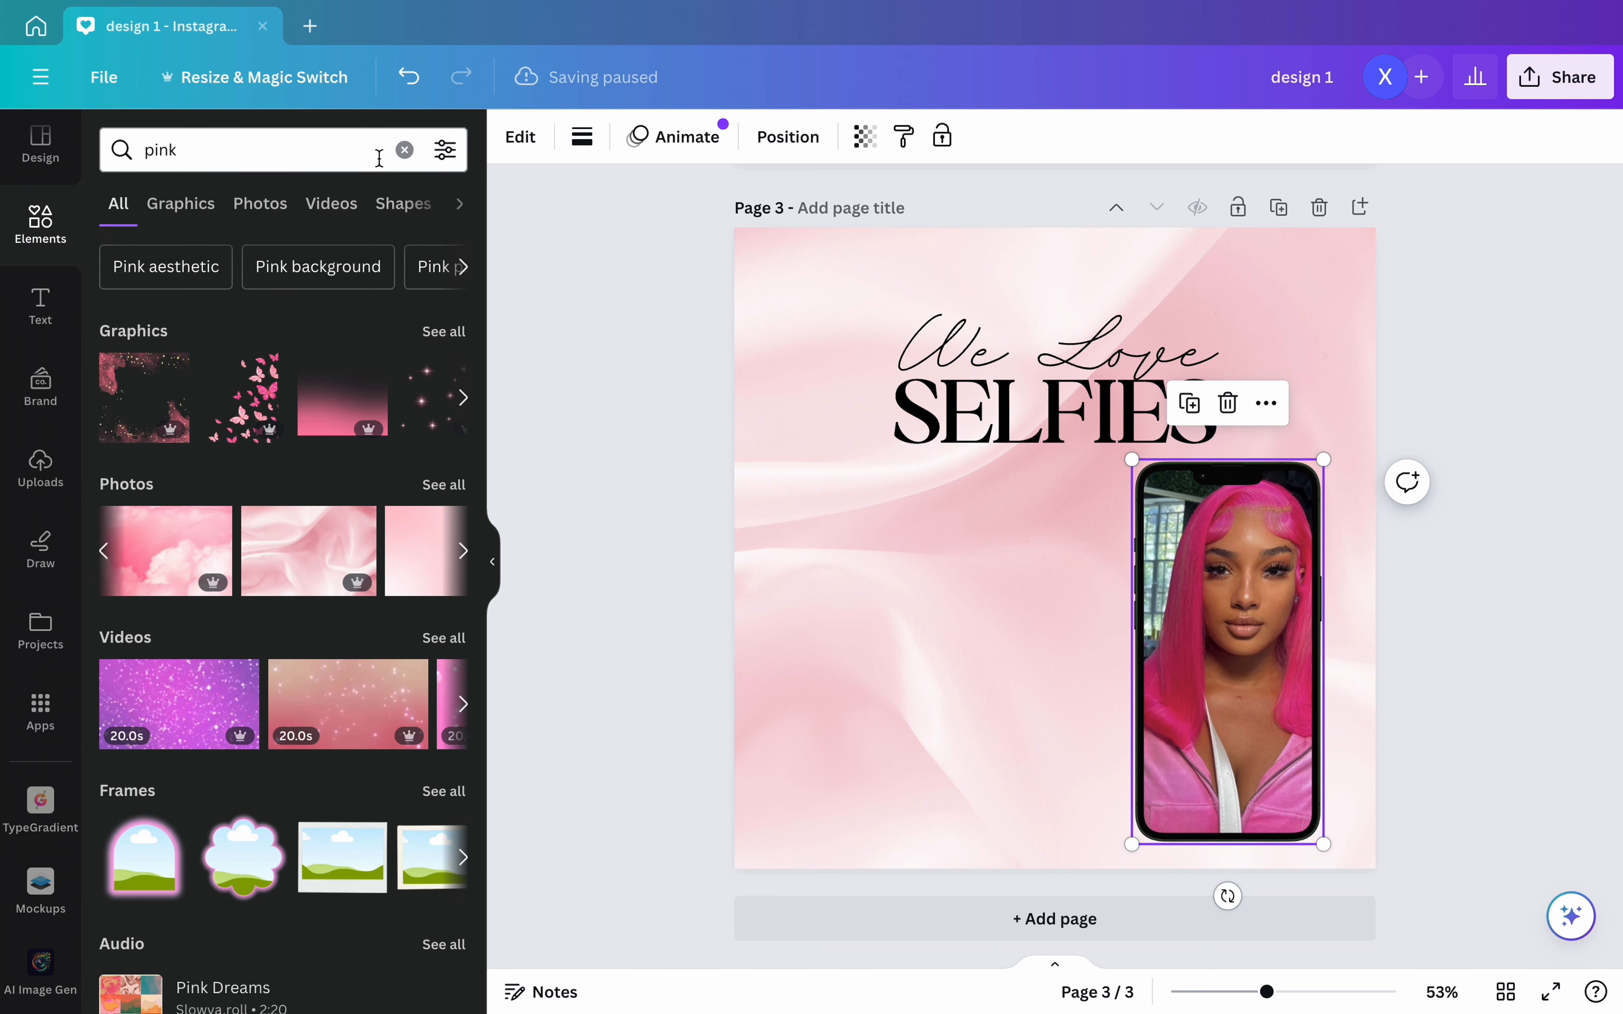
left_click(404, 151)
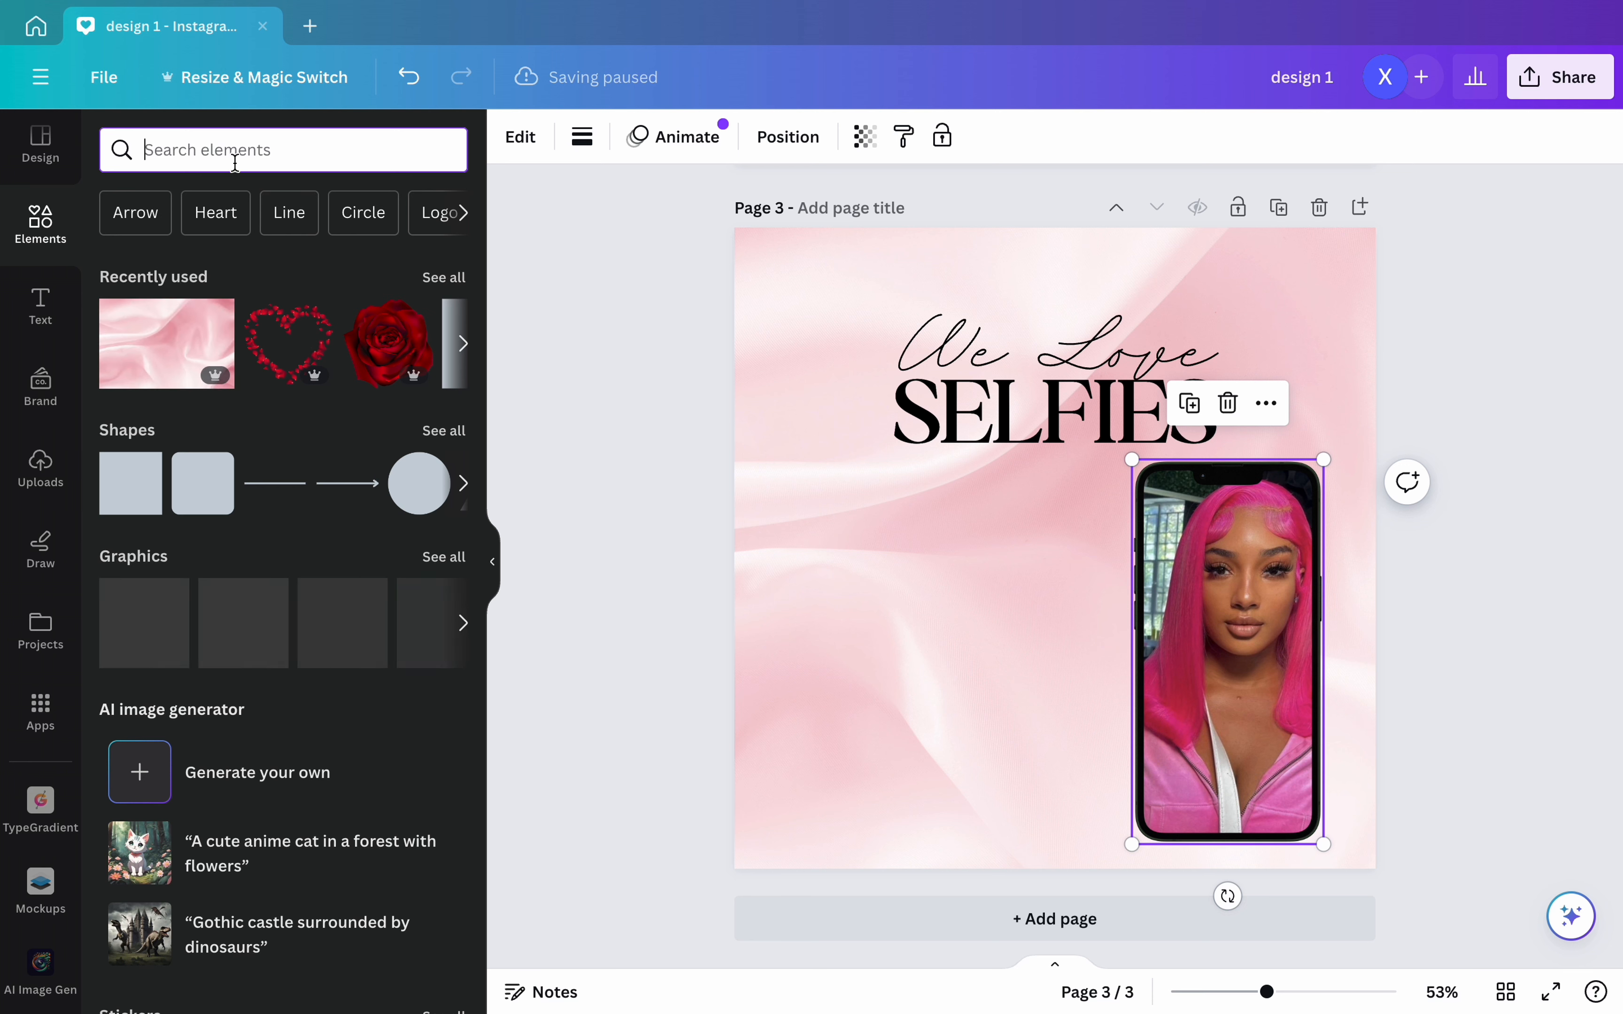
type("pho")
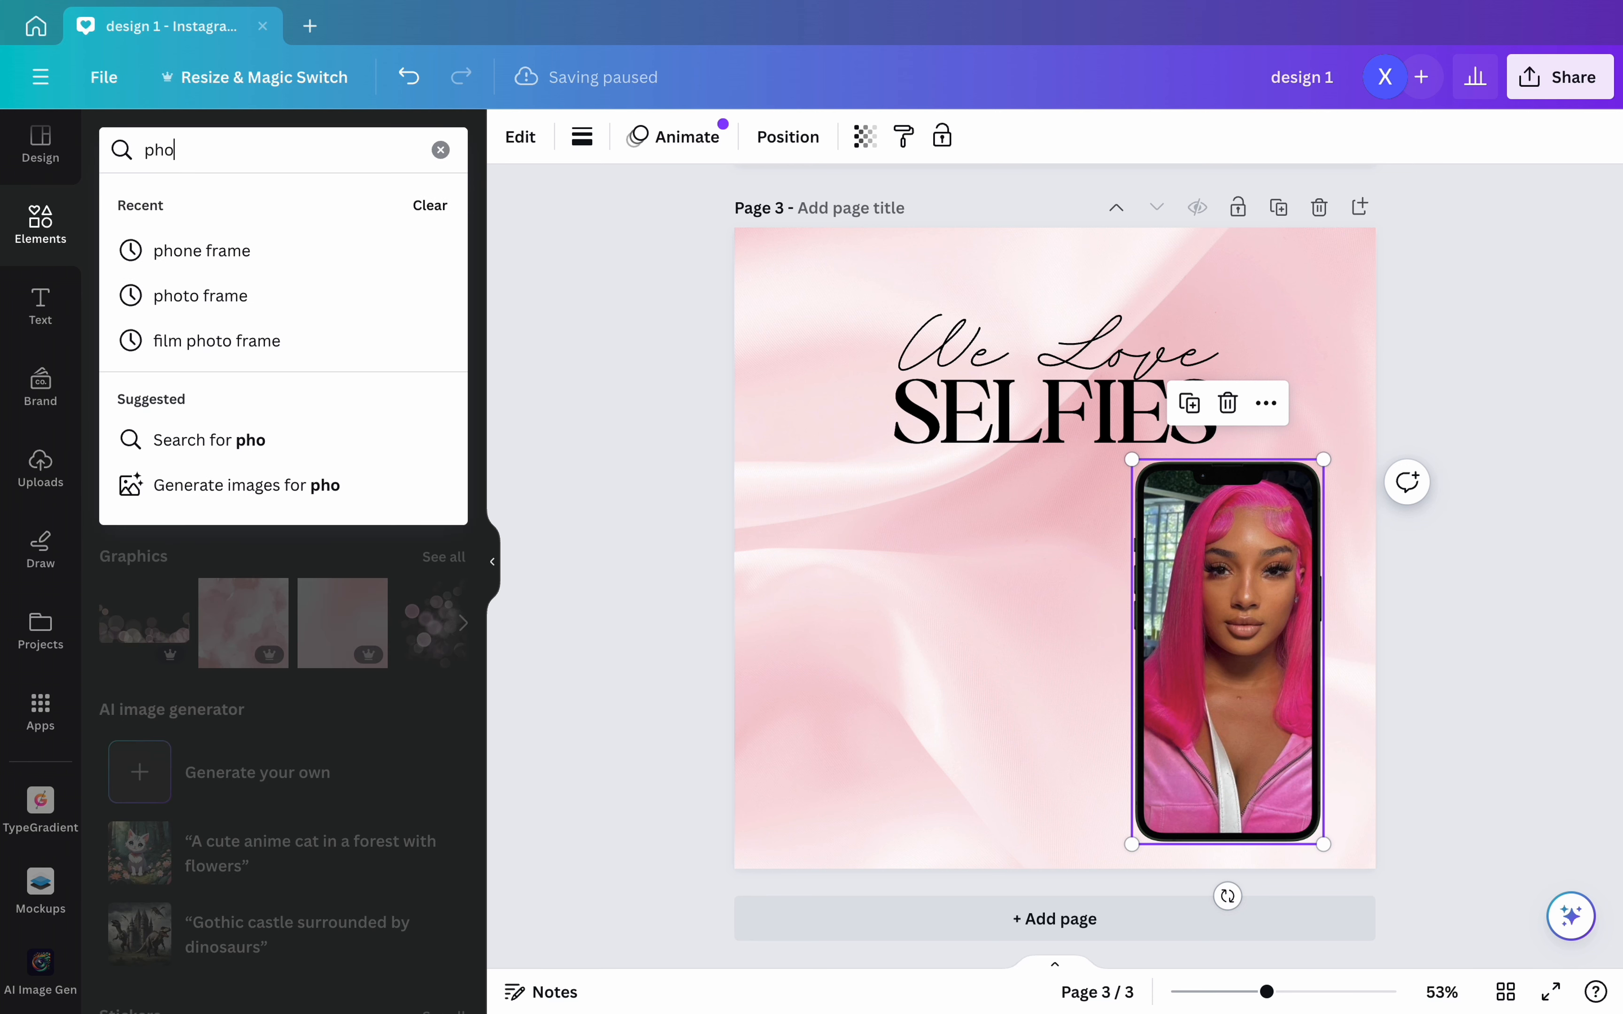
left_click(231, 250)
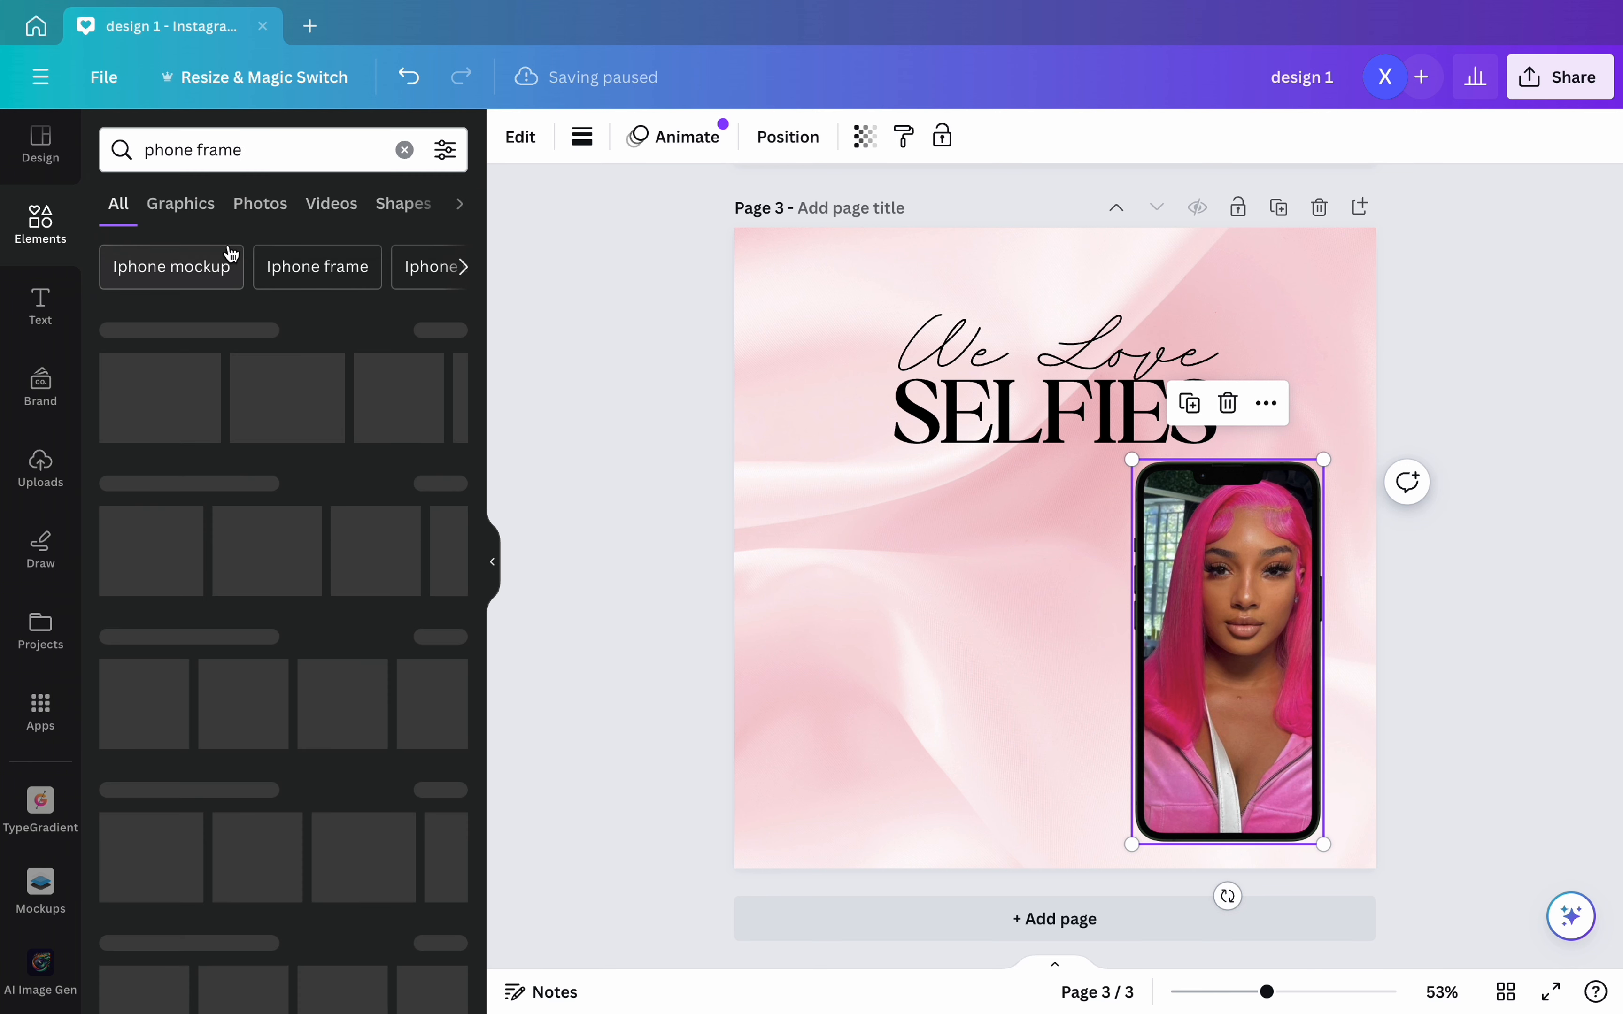
left_click(153, 409)
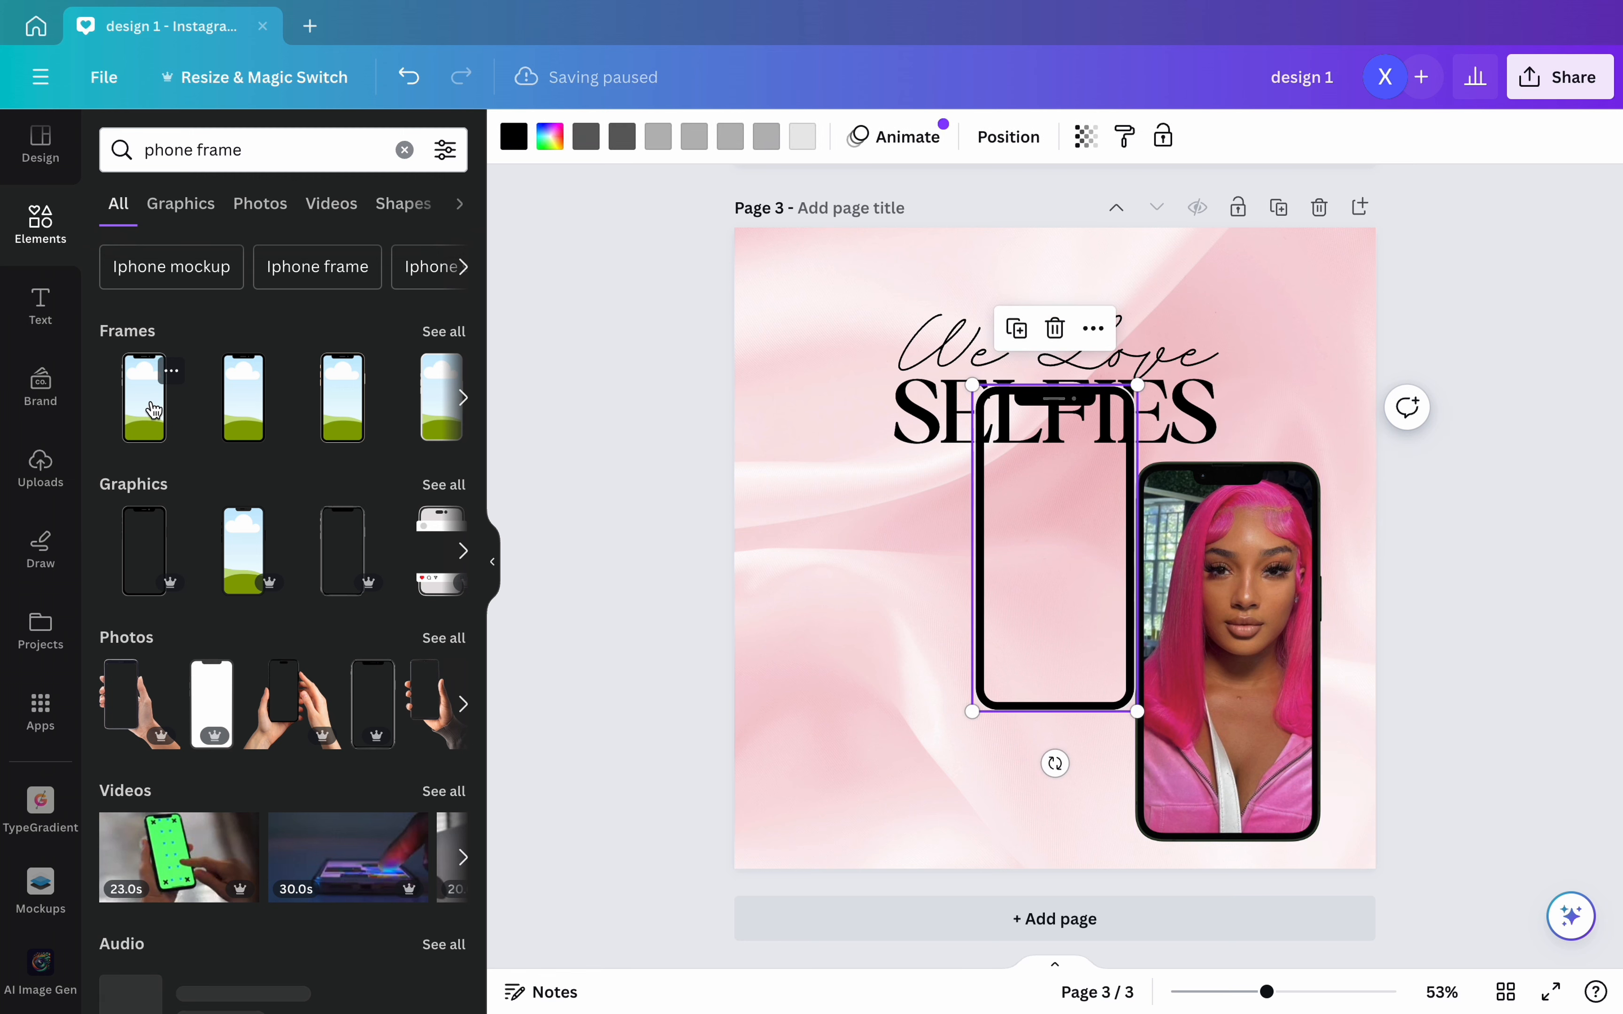
left_click_drag(1059, 570, 1043, 693)
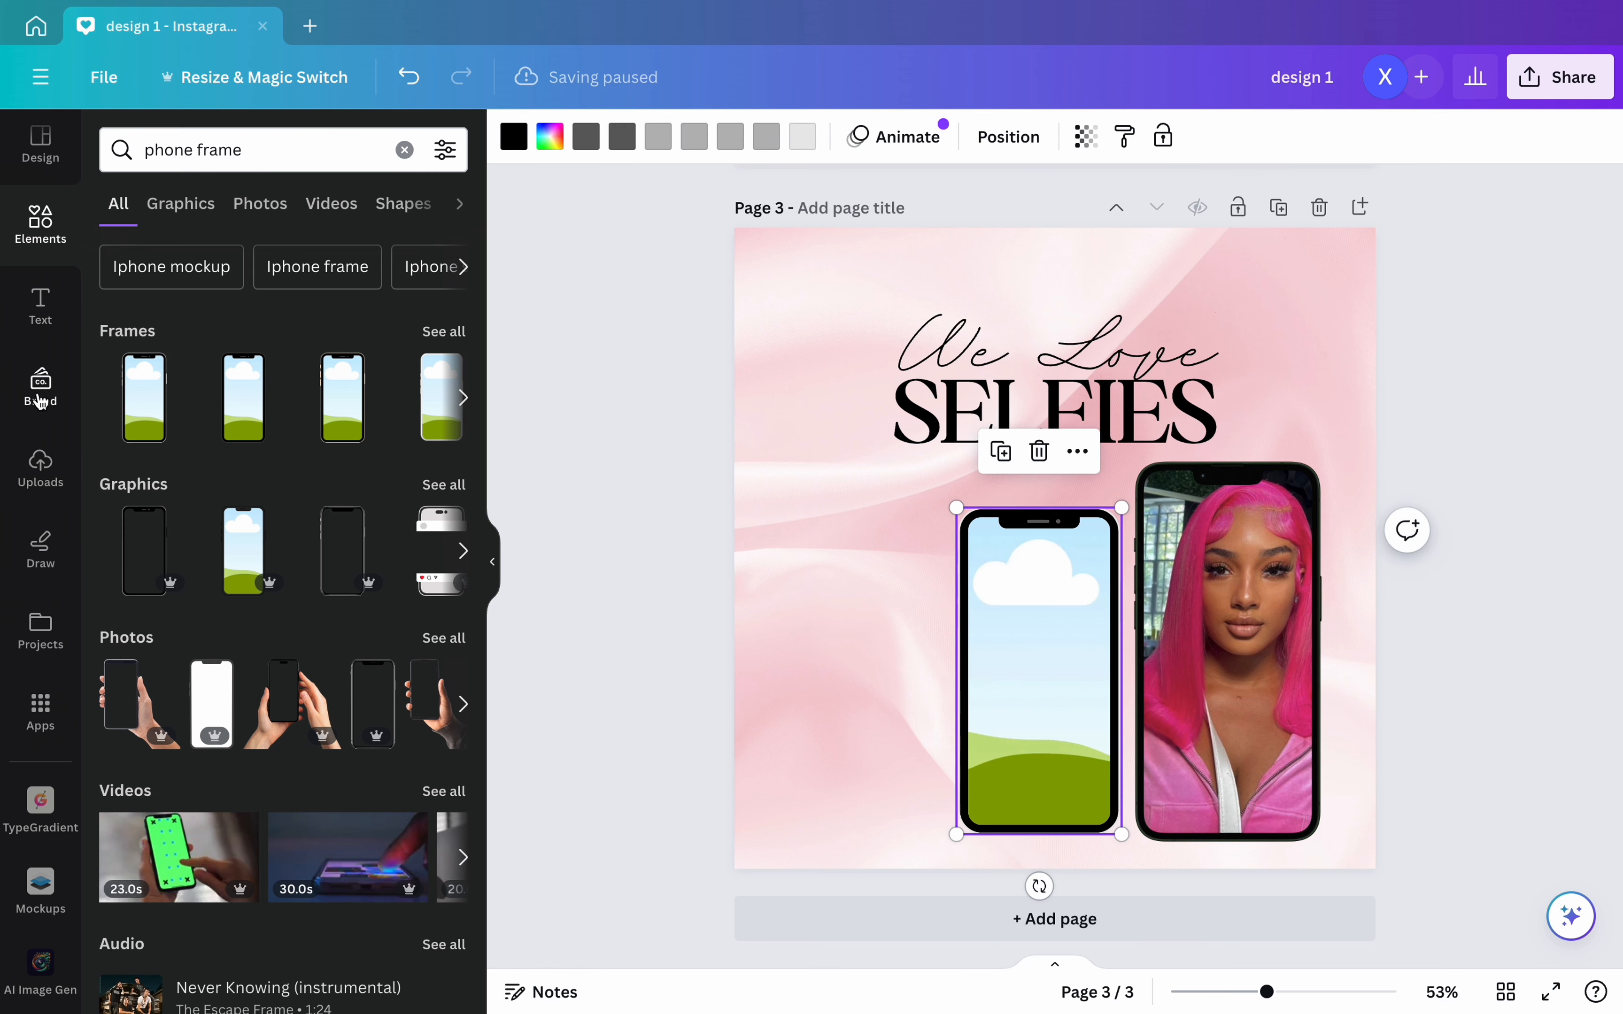
- Fill the new phone frame with the uploaded photo of the woman with pink hair
left_click(40, 470)
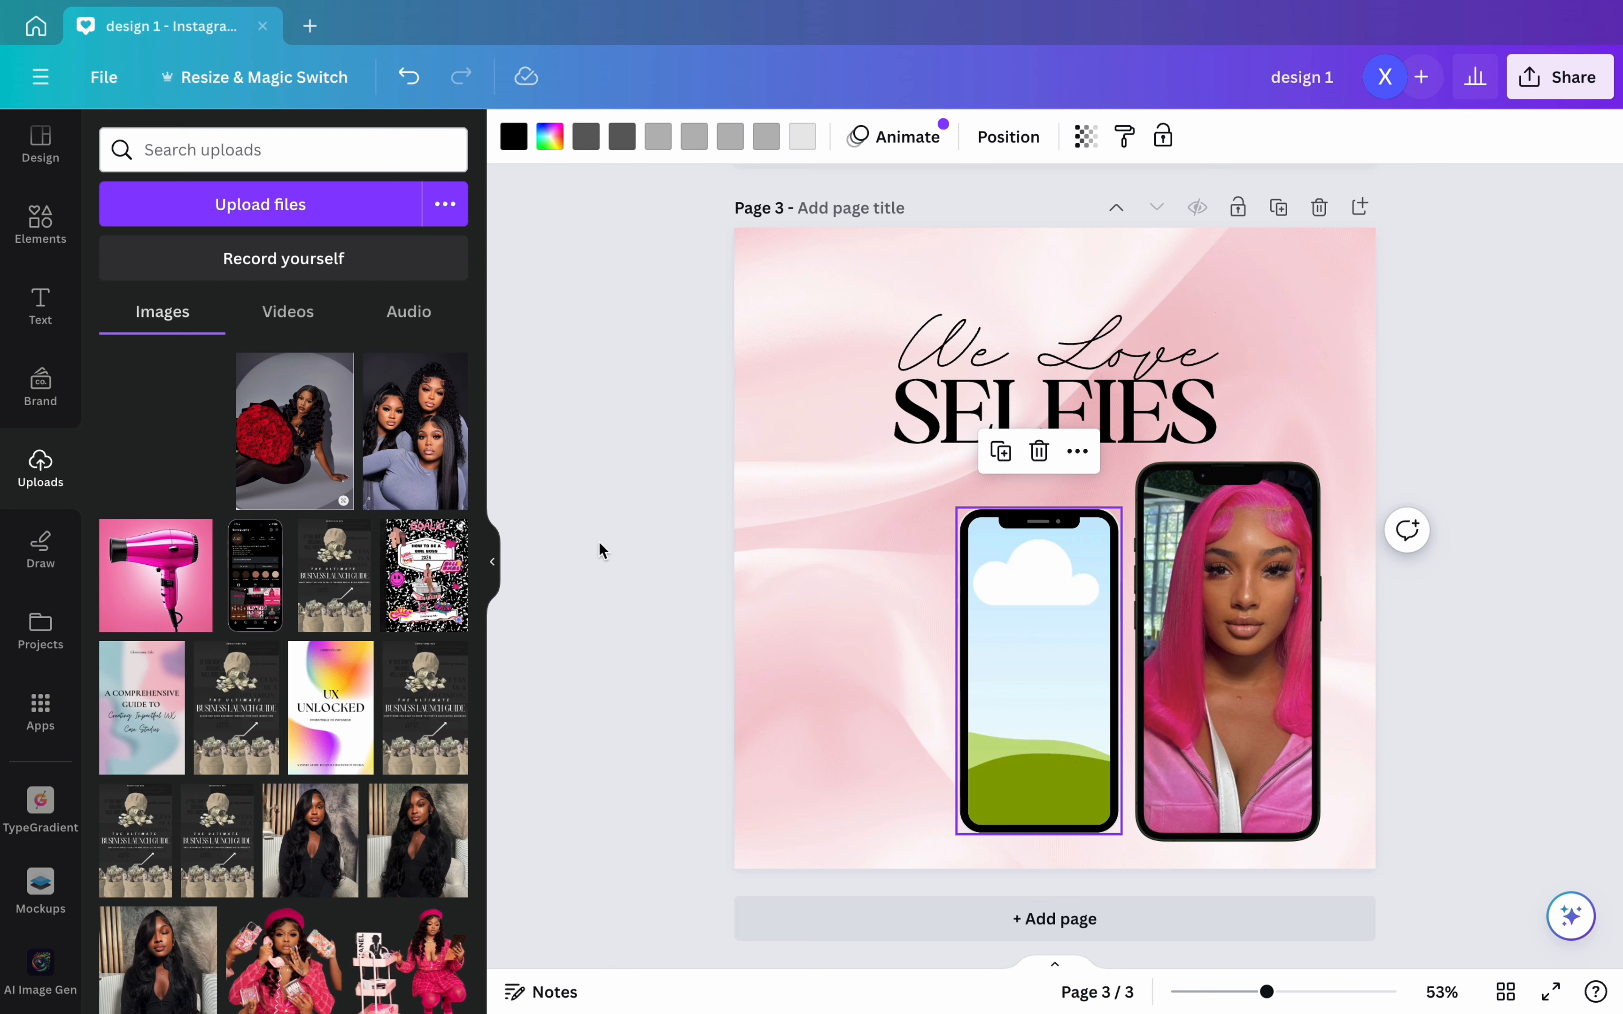
left_click_drag(599, 549, 928, 655)
left_click_drag(1029, 718, 1033, 641)
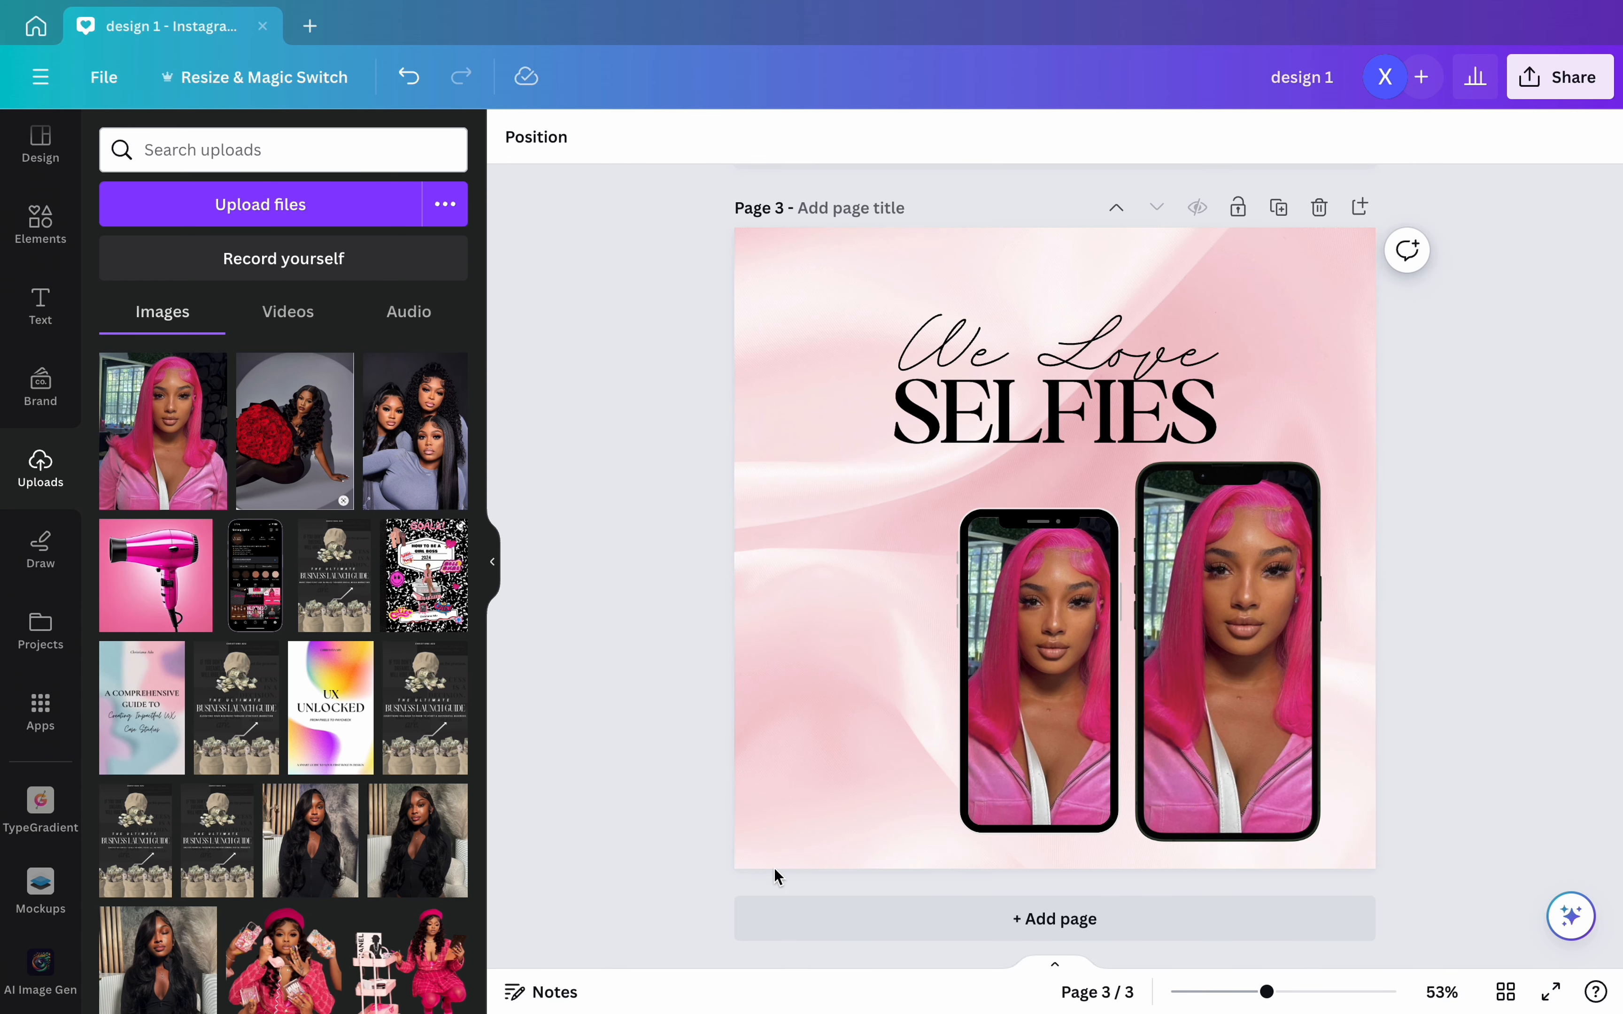
- Add the second frame from the "phone frame" results and place it on the page's left side, beside the two phones
left_click(1022, 723)
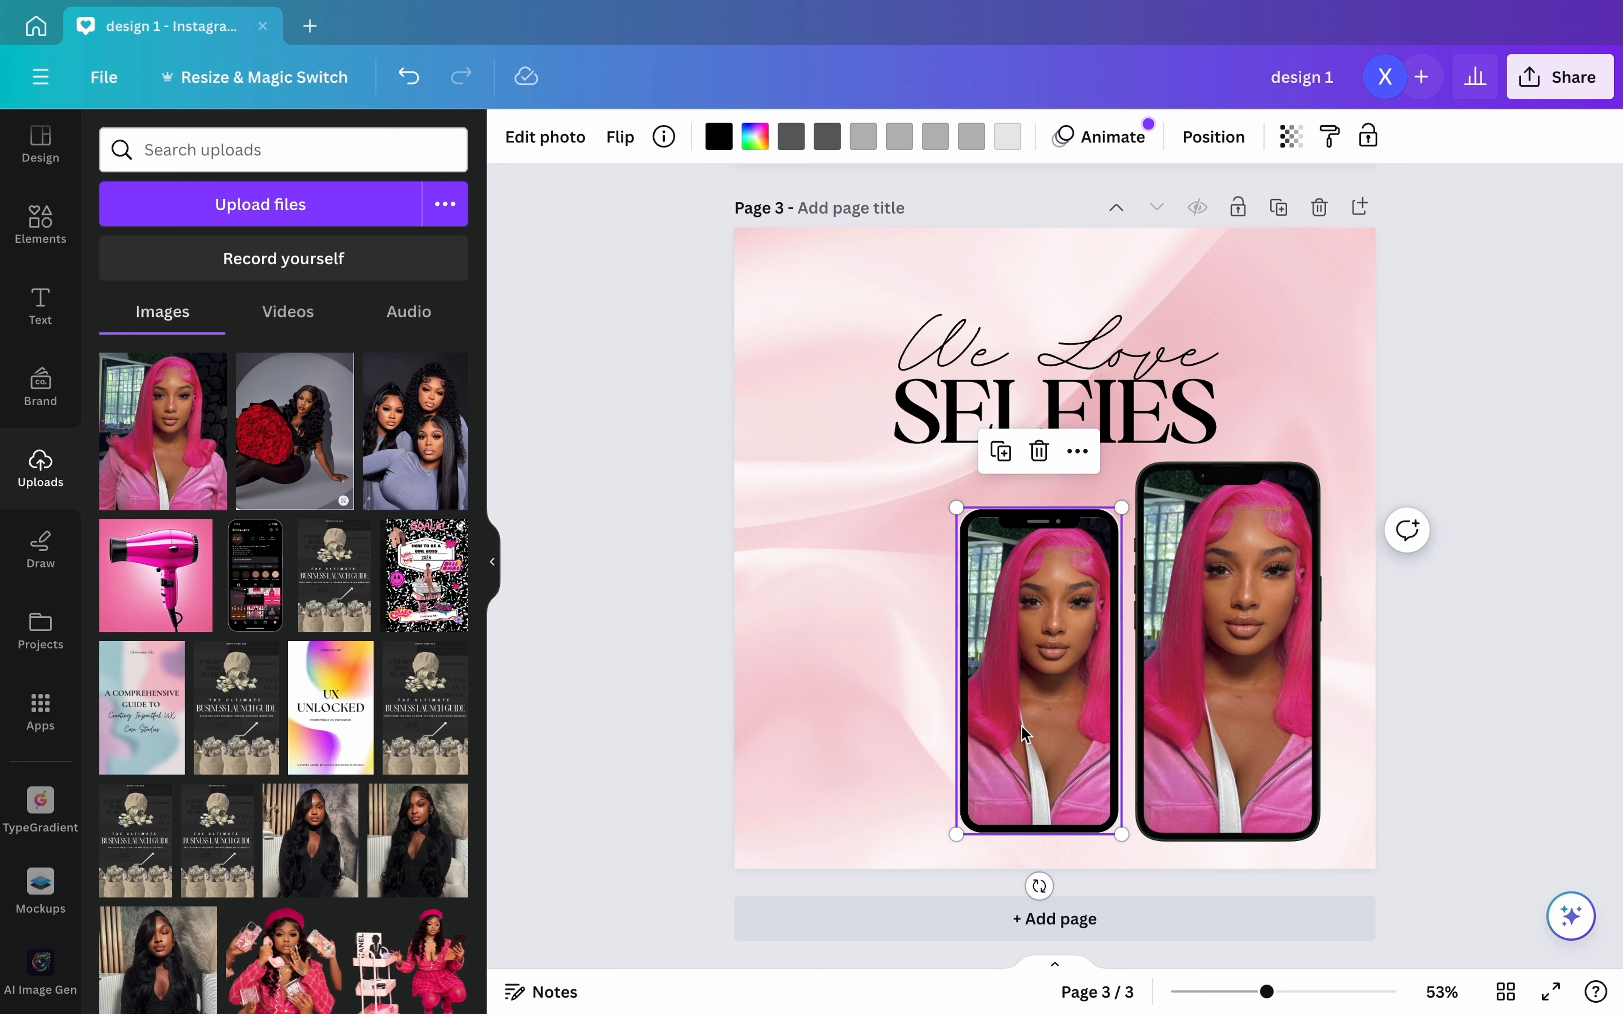
left_click(592, 694)
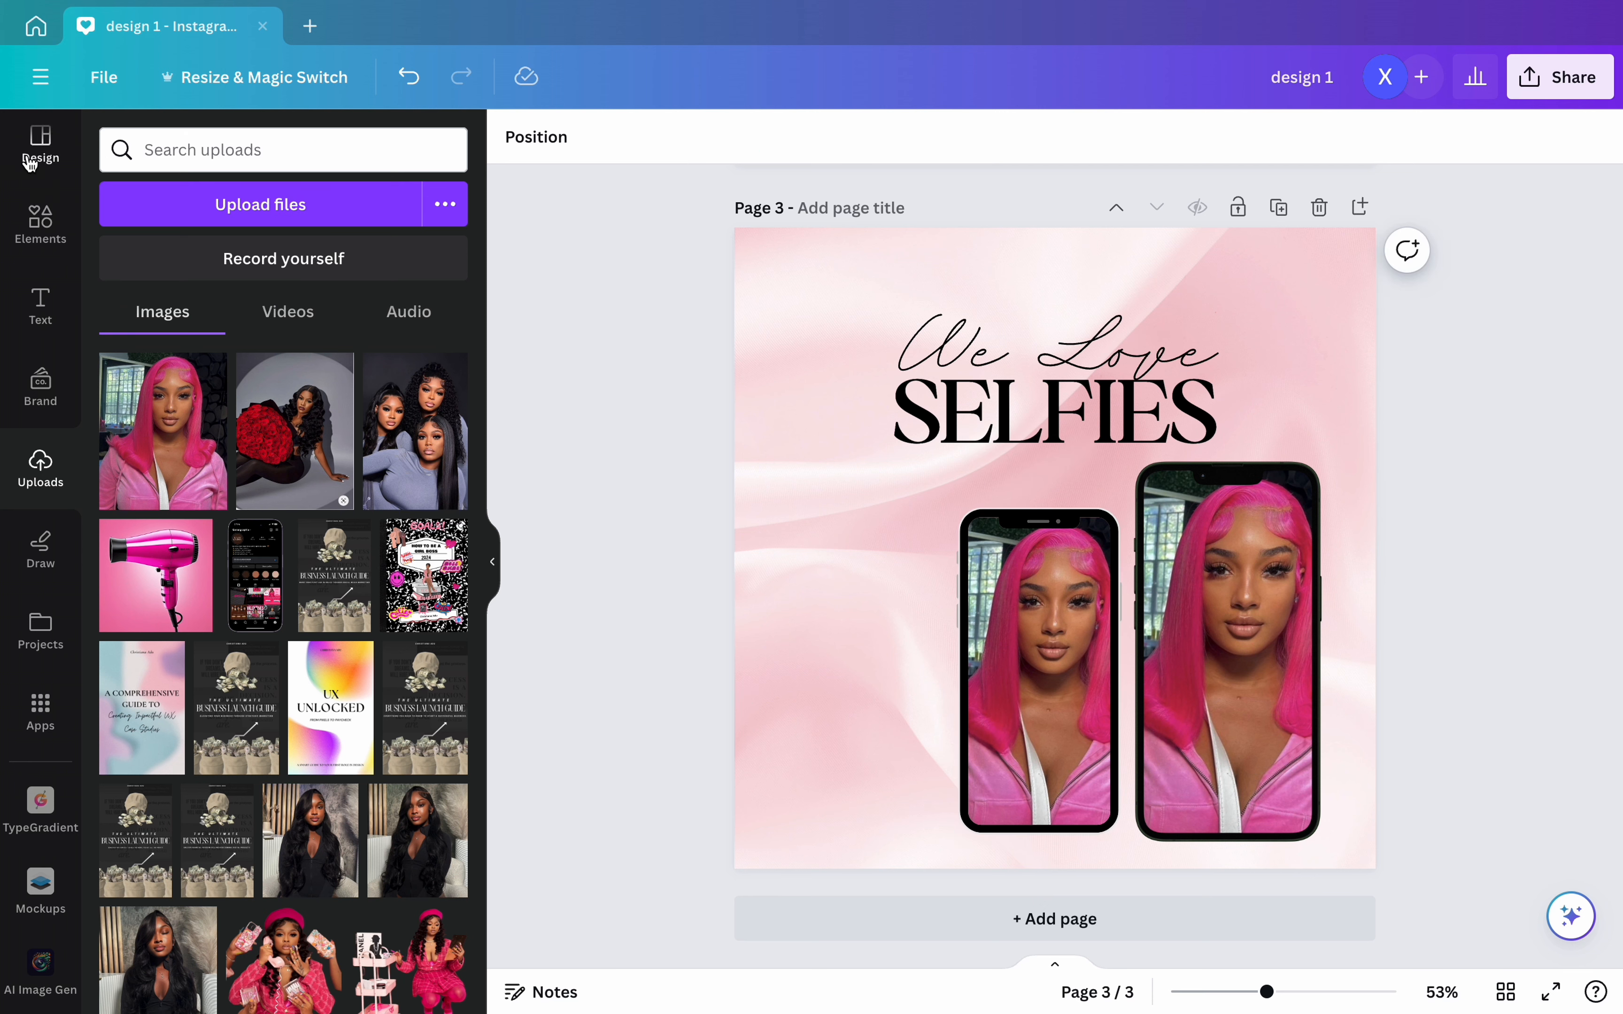
left_click(44, 226)
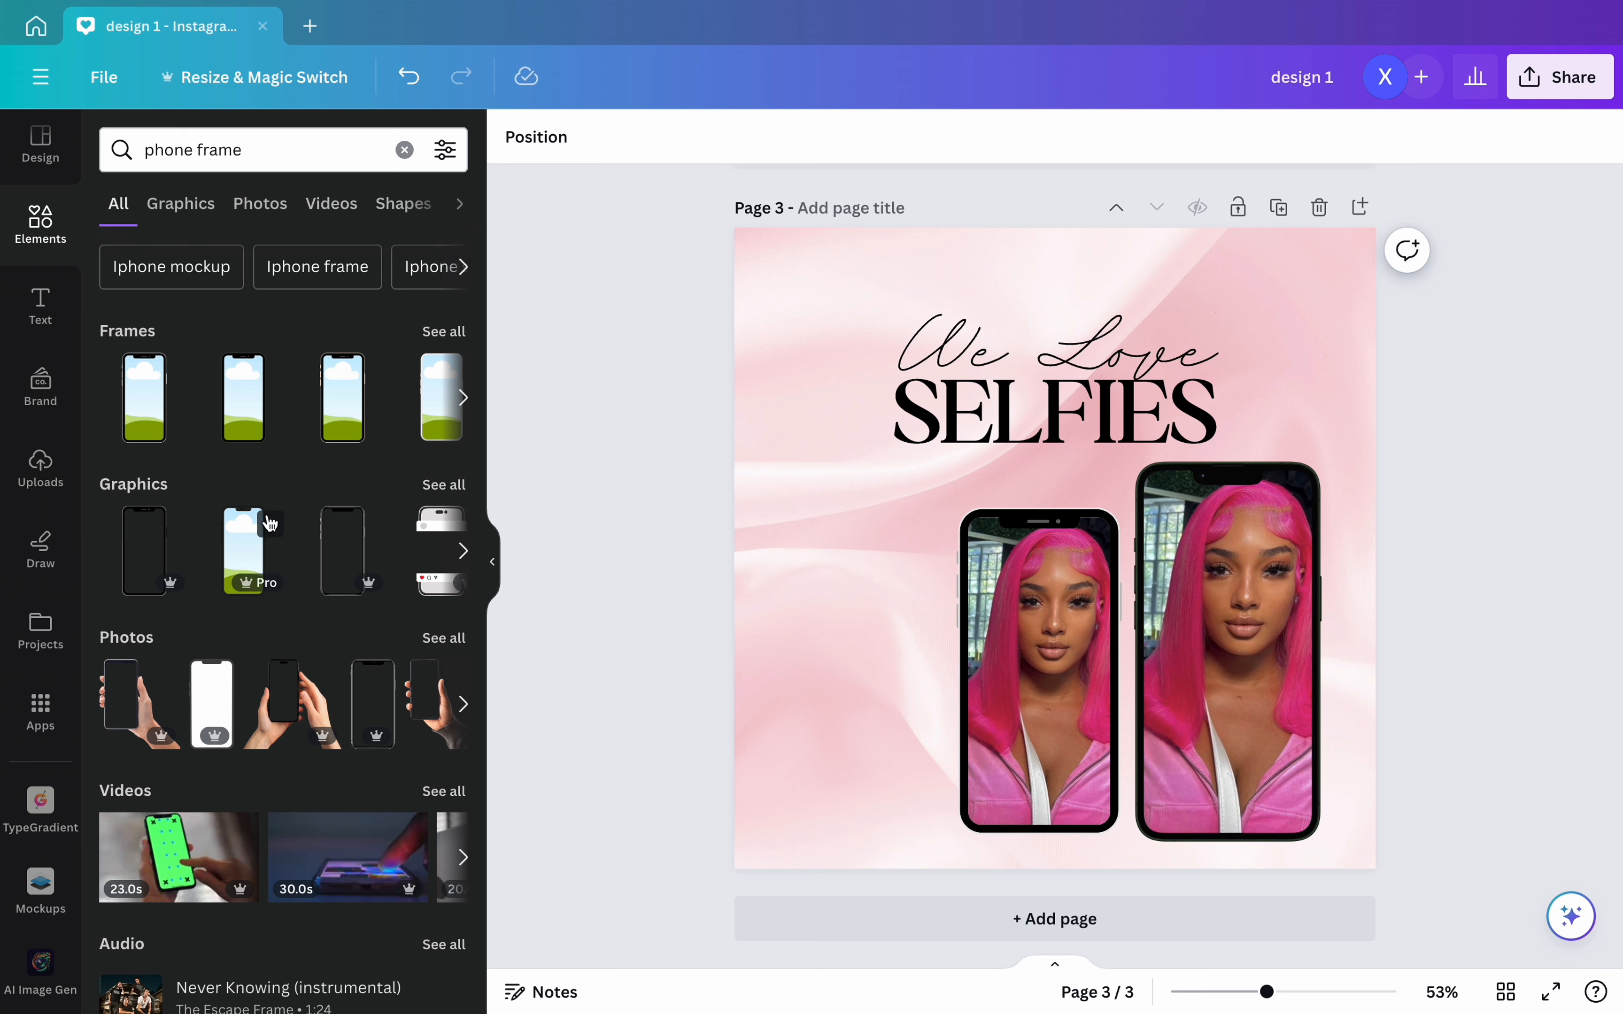
left_click(236, 405)
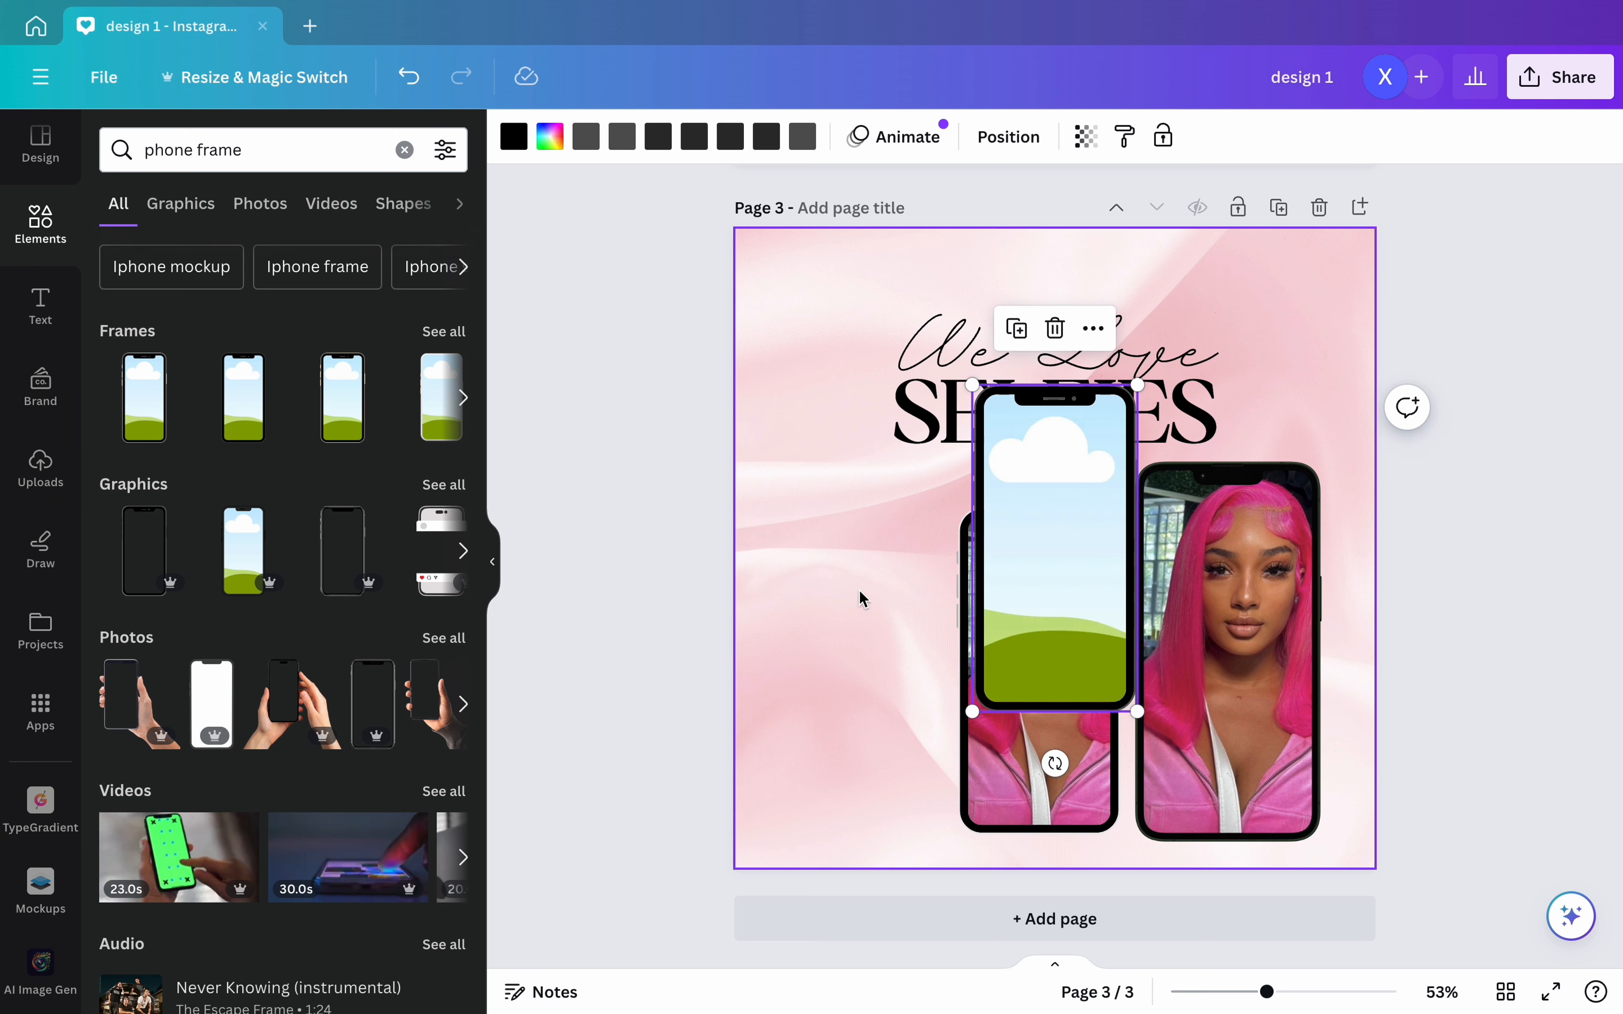
left_click_drag(1032, 507, 829, 642)
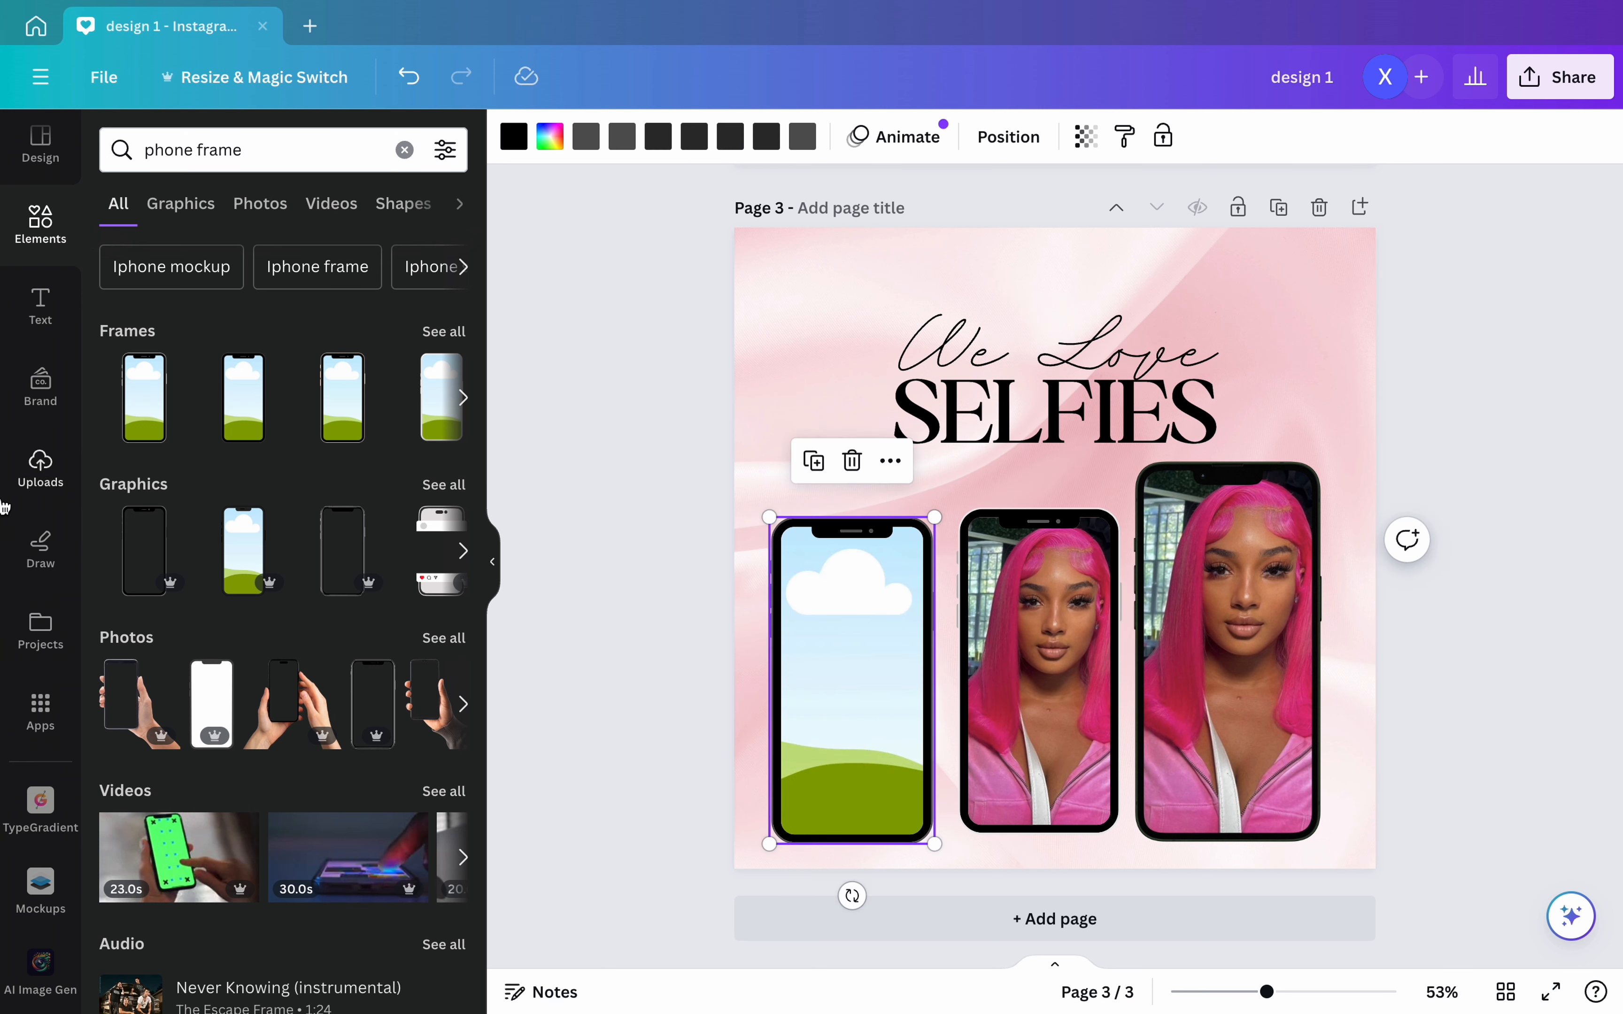
- Fill the leftmost phone frame with the uploaded photo of the woman with pink hair
left_click(35, 469)
left_click_drag(191, 449, 824, 595)
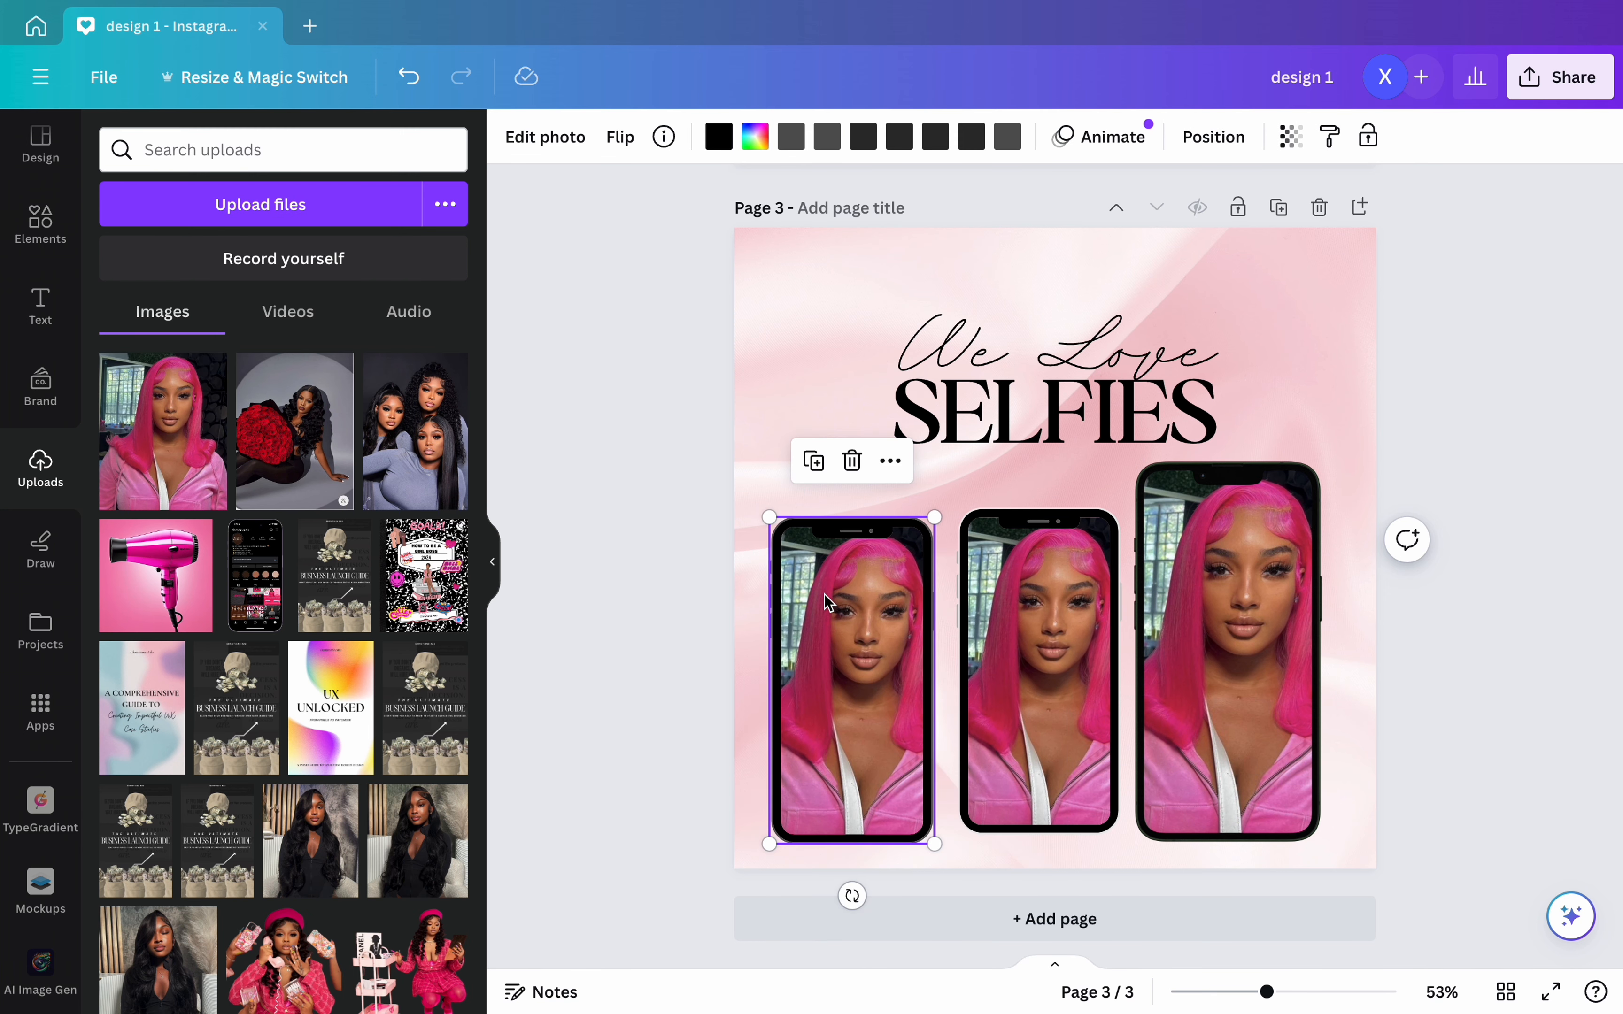
left_click(548, 721)
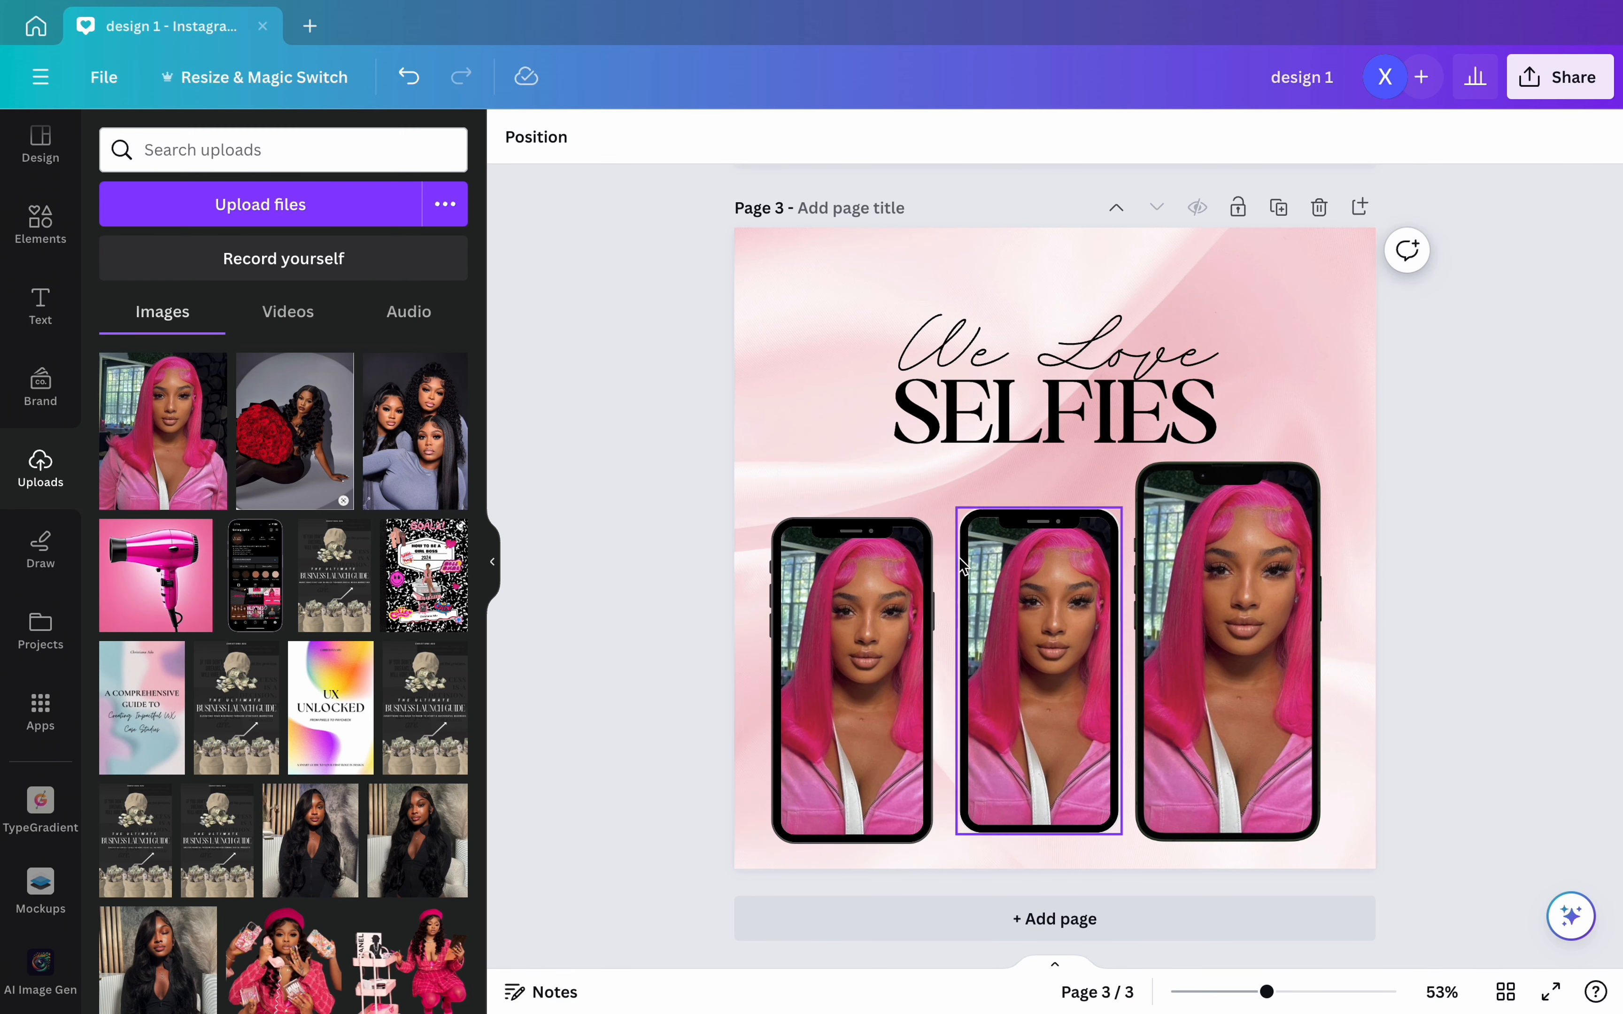
- Delete the leftmost phone frame together with its photo
left_click(834, 640)
left_click(851, 462)
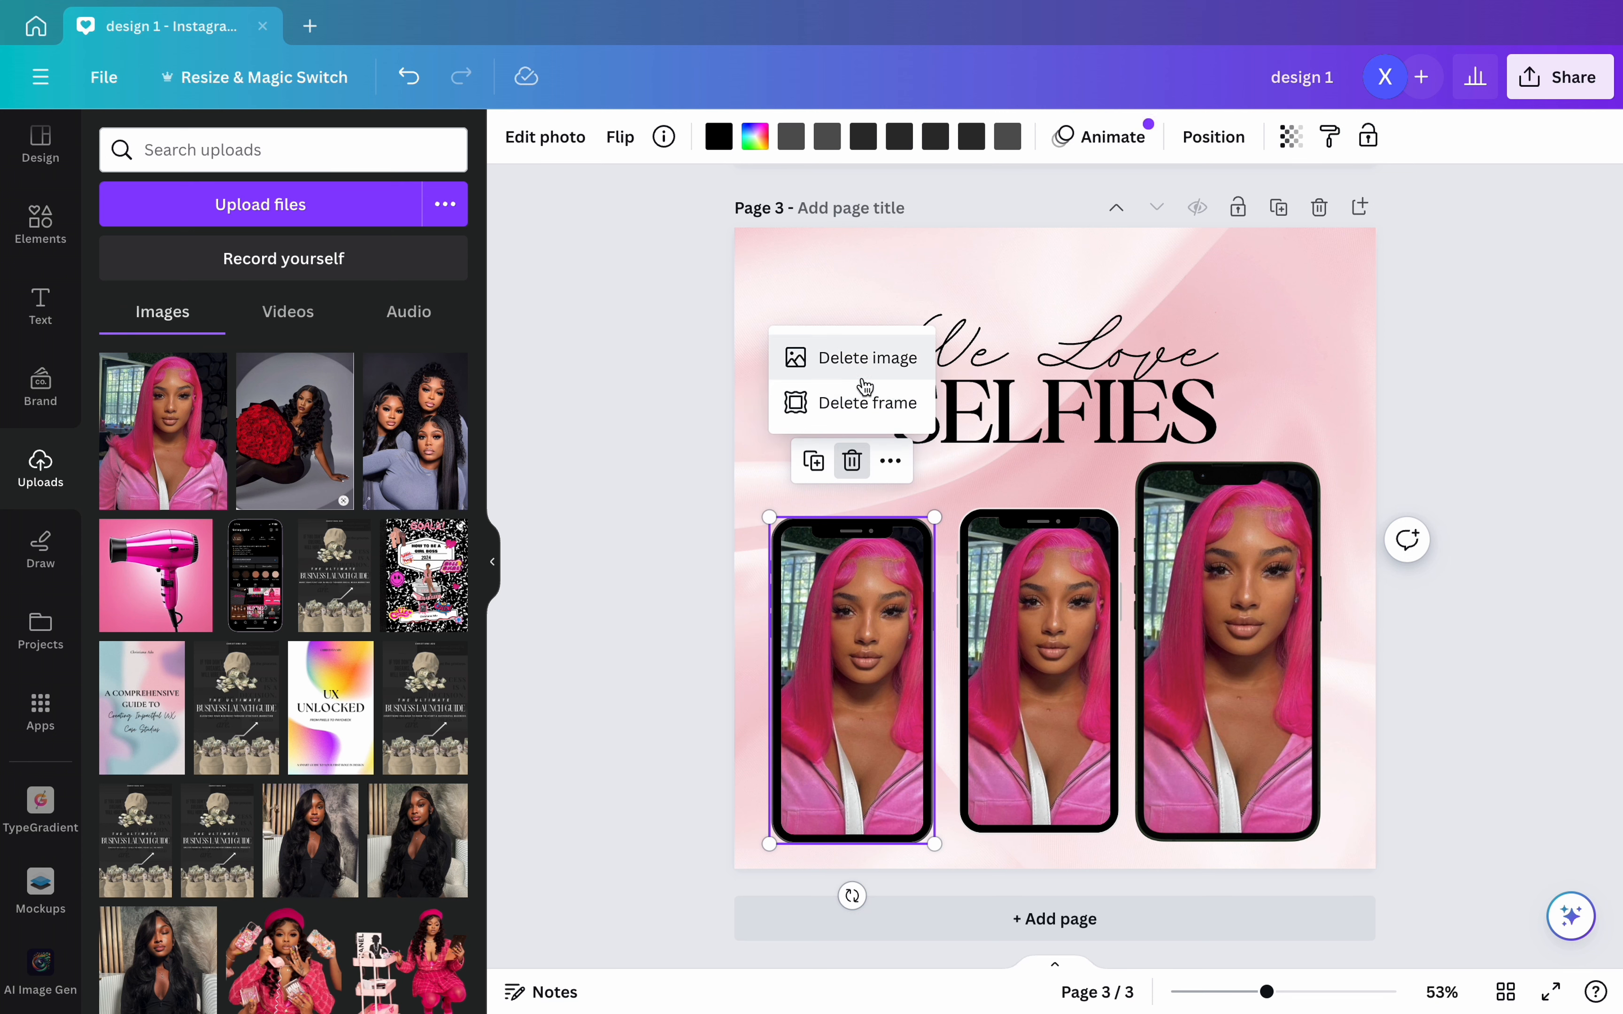
left_click(865, 401)
- Try several pink shades from the silk background's photo colors on the smaller phone frame's black body
left_click(1098, 696)
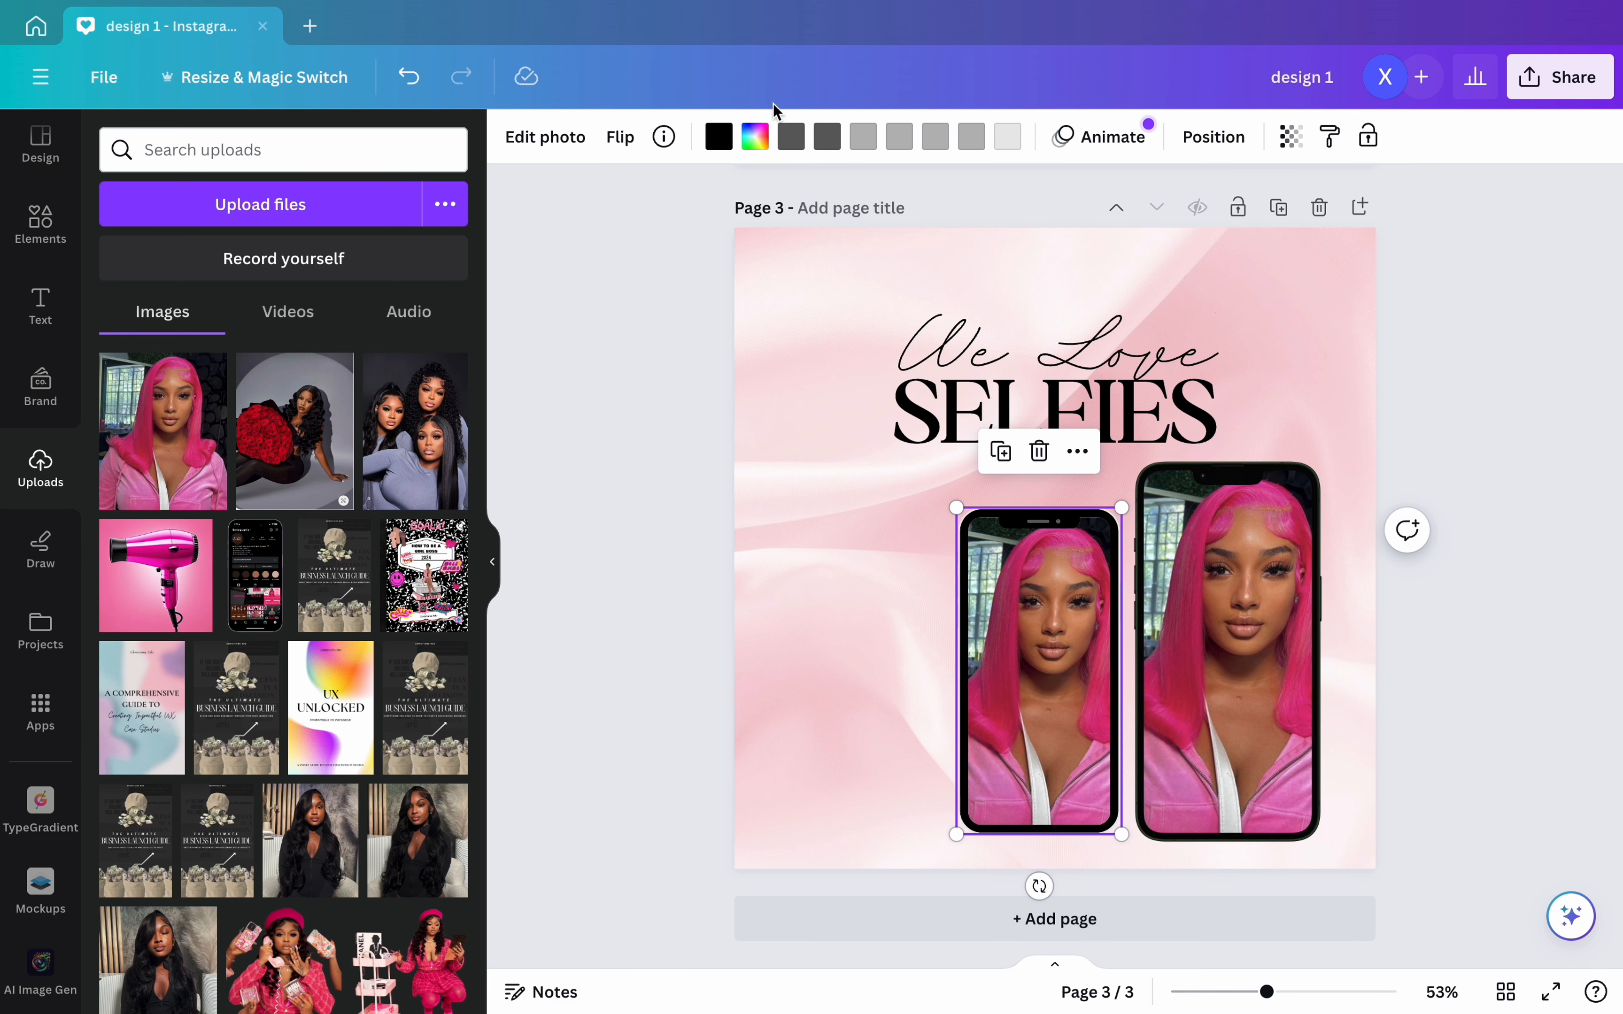
left_click(718, 149)
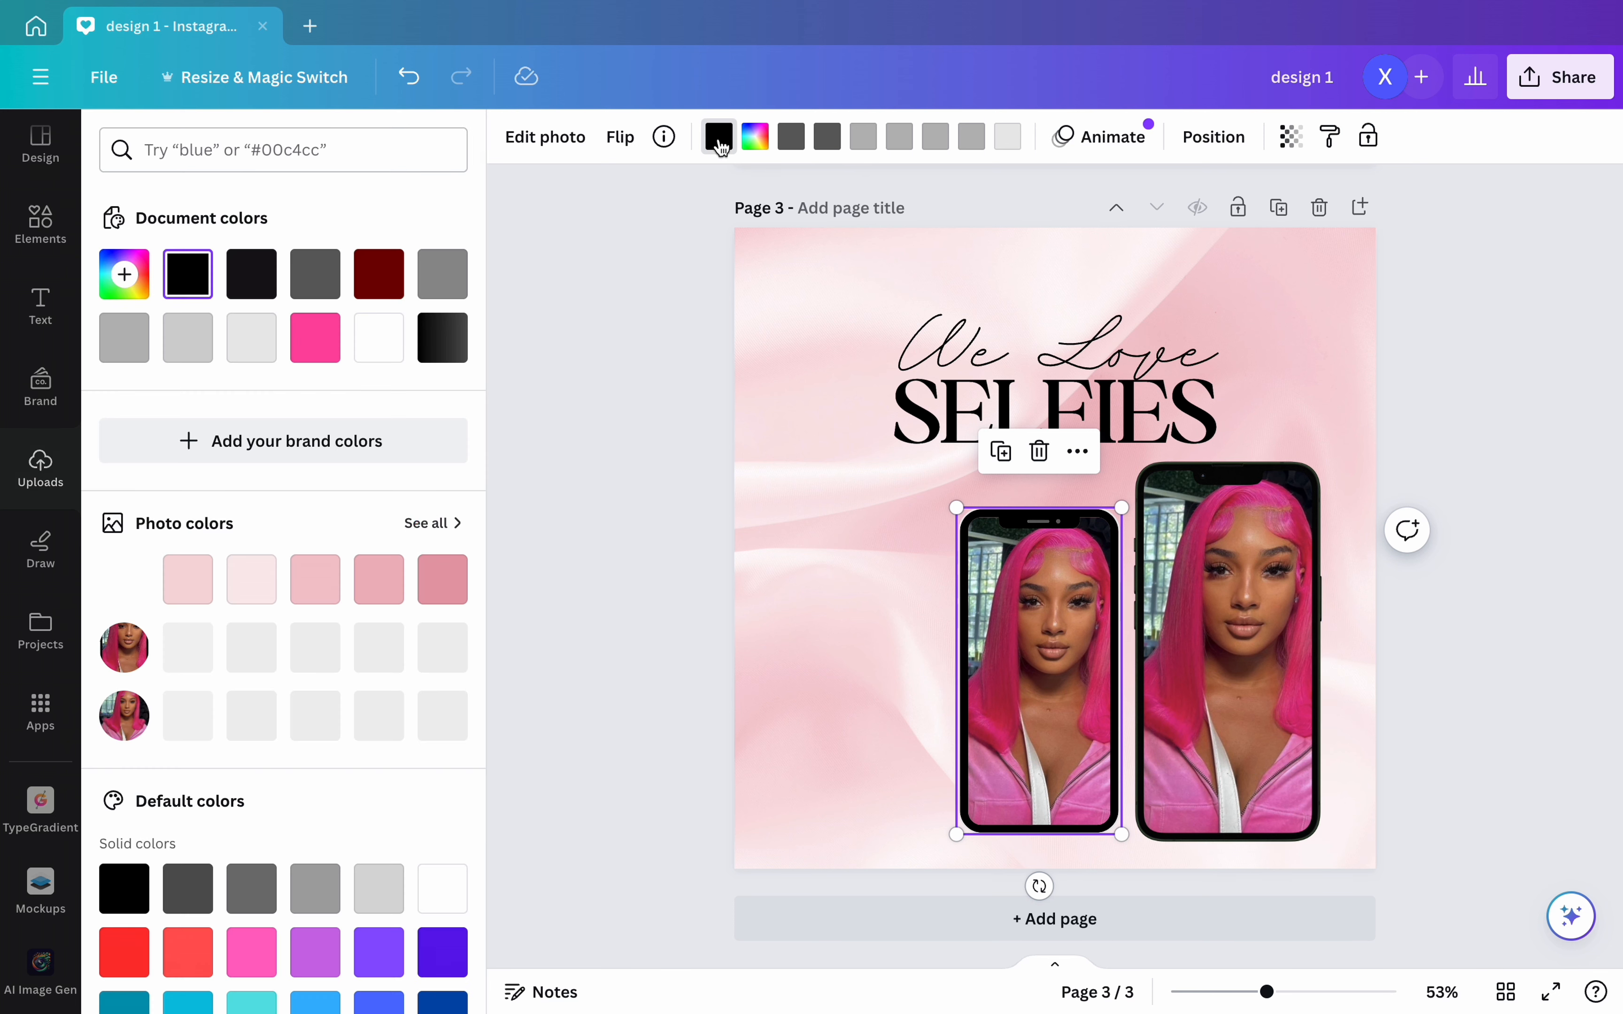
left_click(325, 338)
left_click(252, 590)
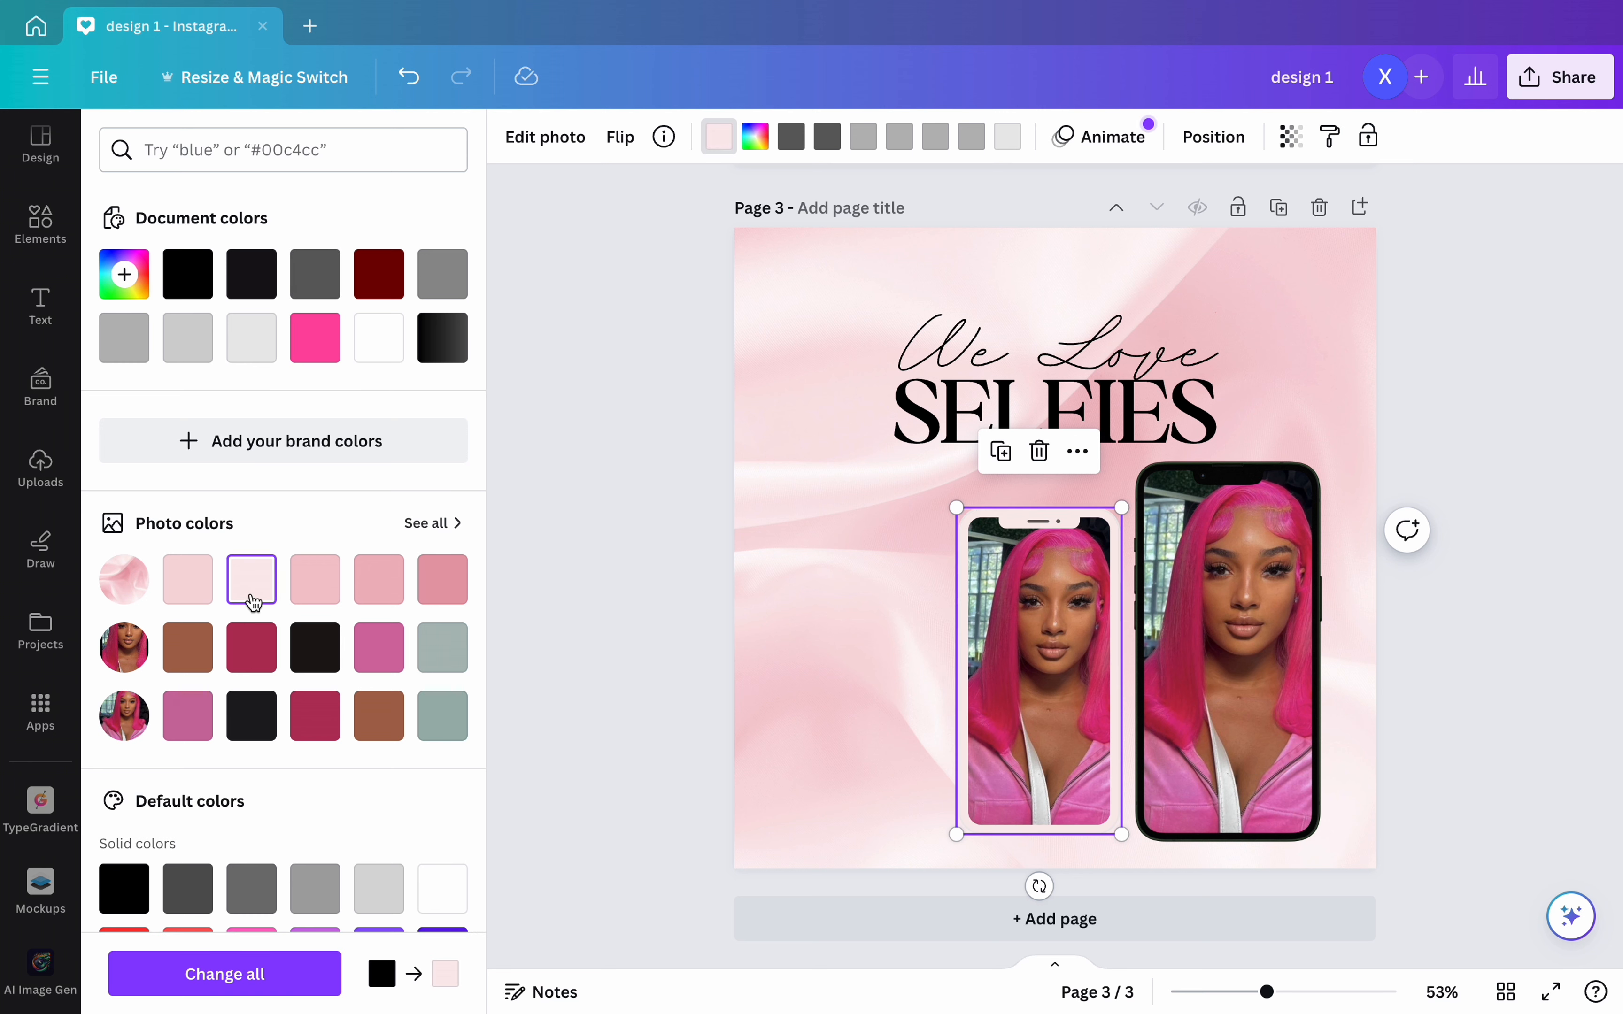
left_click(189, 582)
left_click(381, 578)
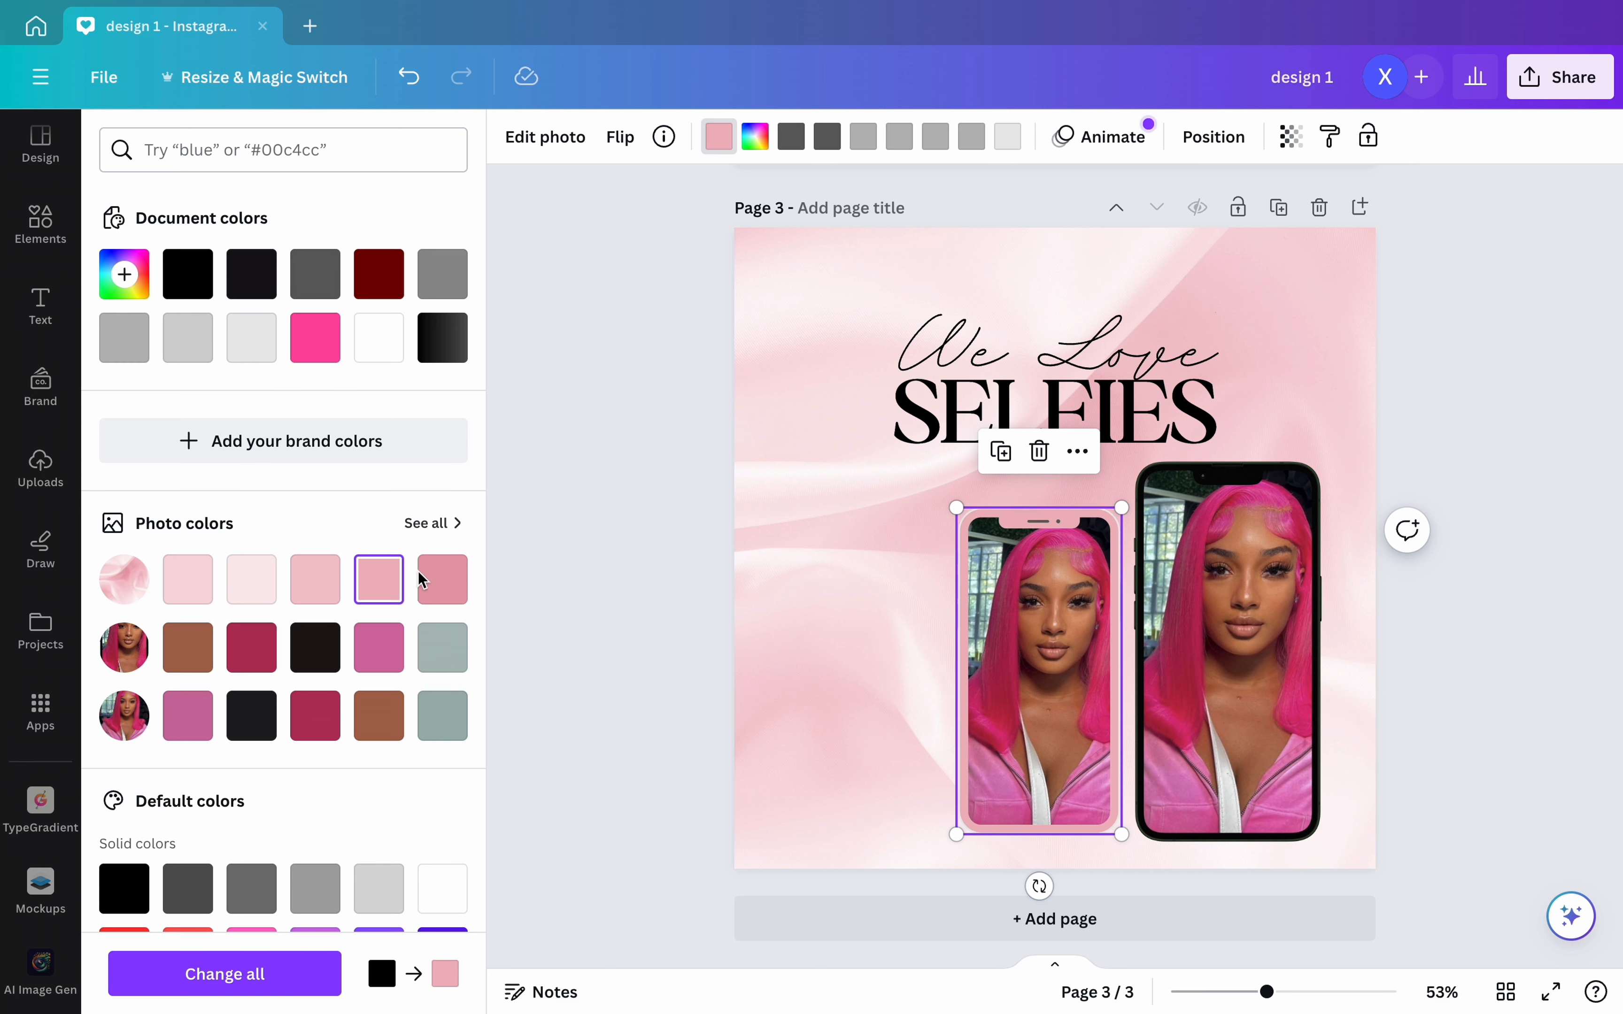
left_click(435, 580)
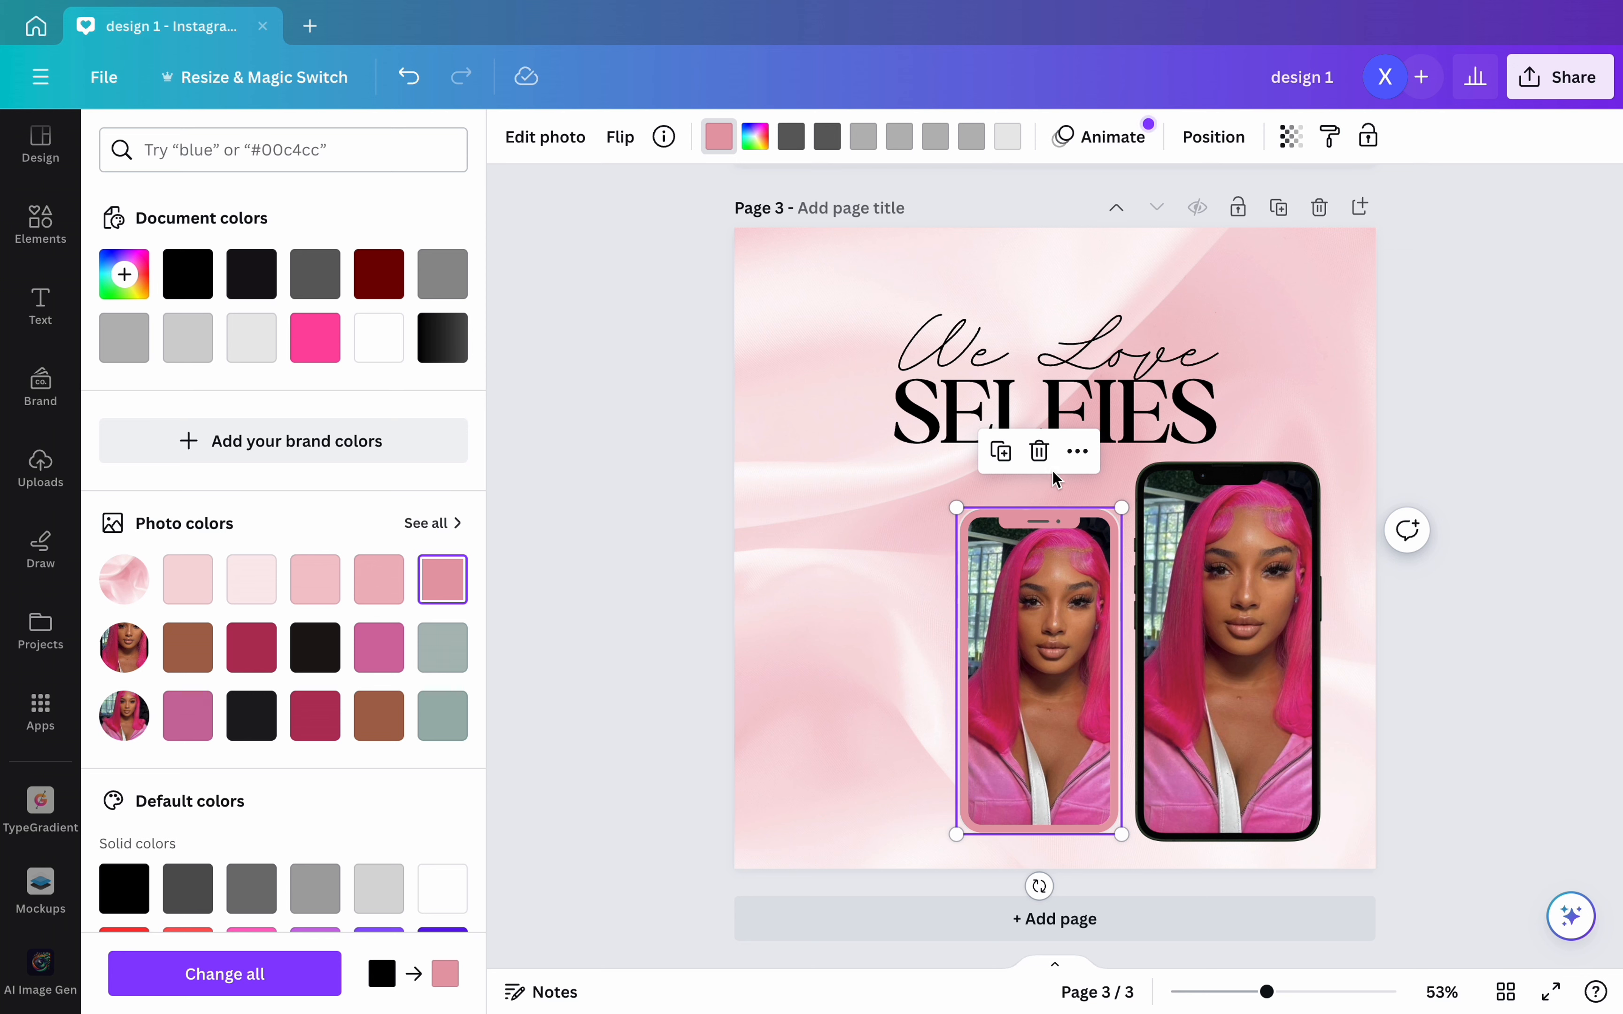
- Delete the smaller phone frame so only the large phone mockup stays on the page
left_click(1041, 459)
left_click(1054, 402)
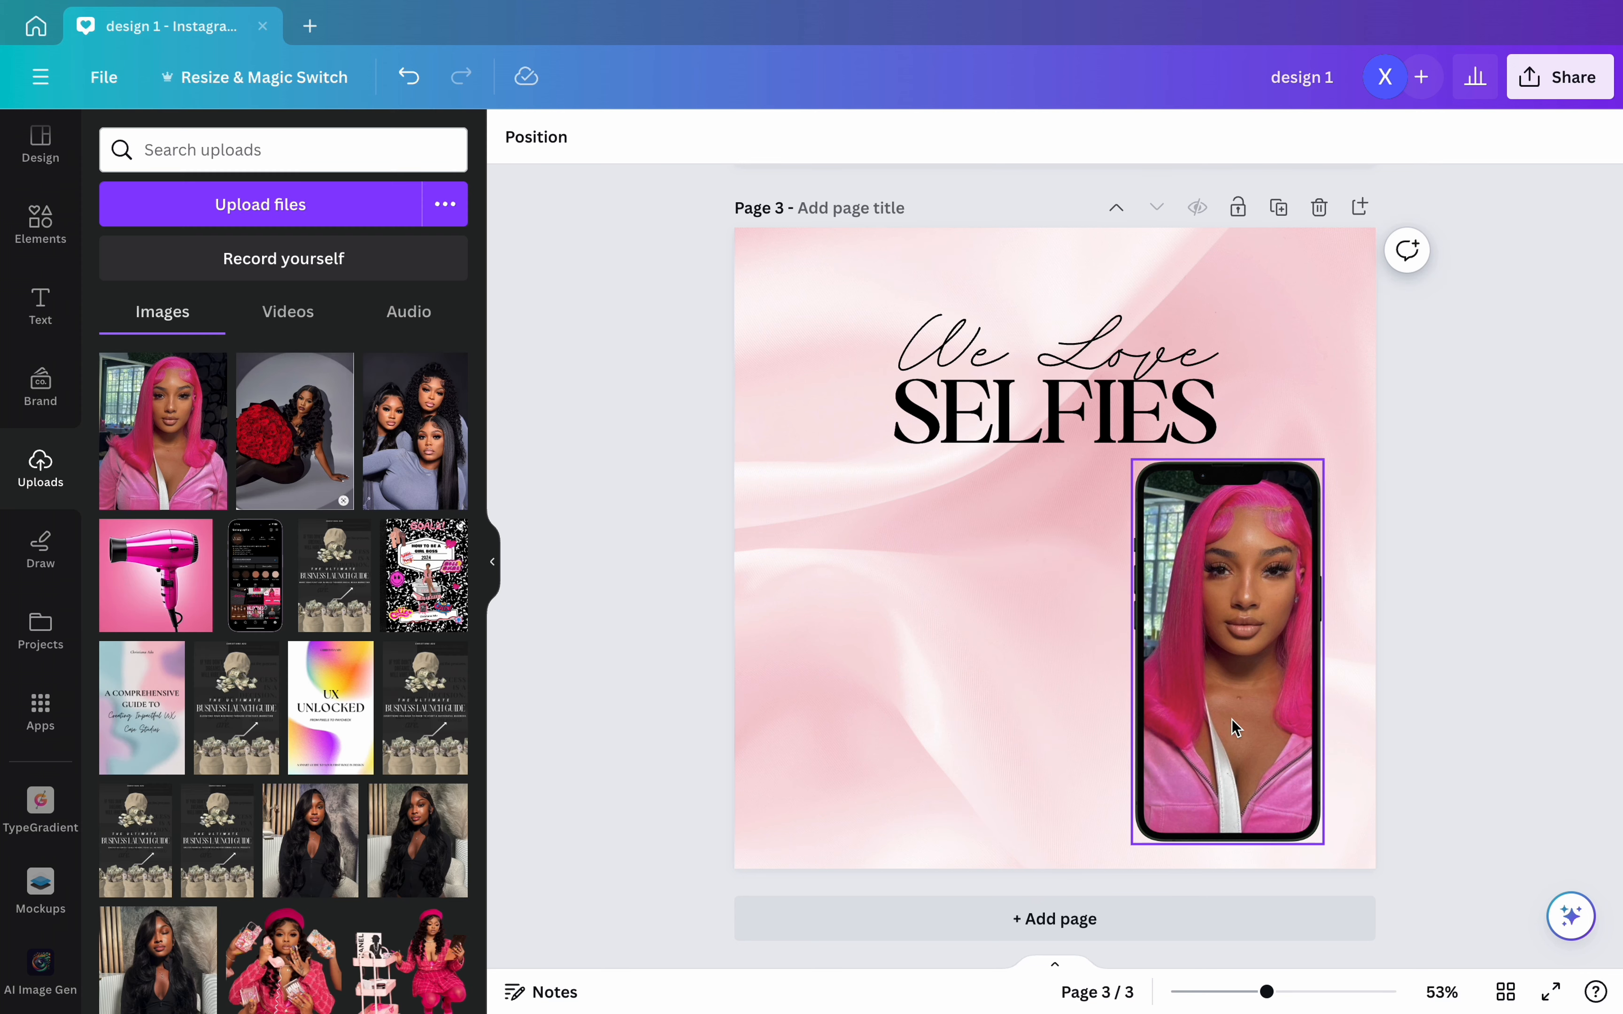
- Enlarge the phone mockup, tilt it clockwise and fit it into the lower-right corner of the page
left_click(1278, 723)
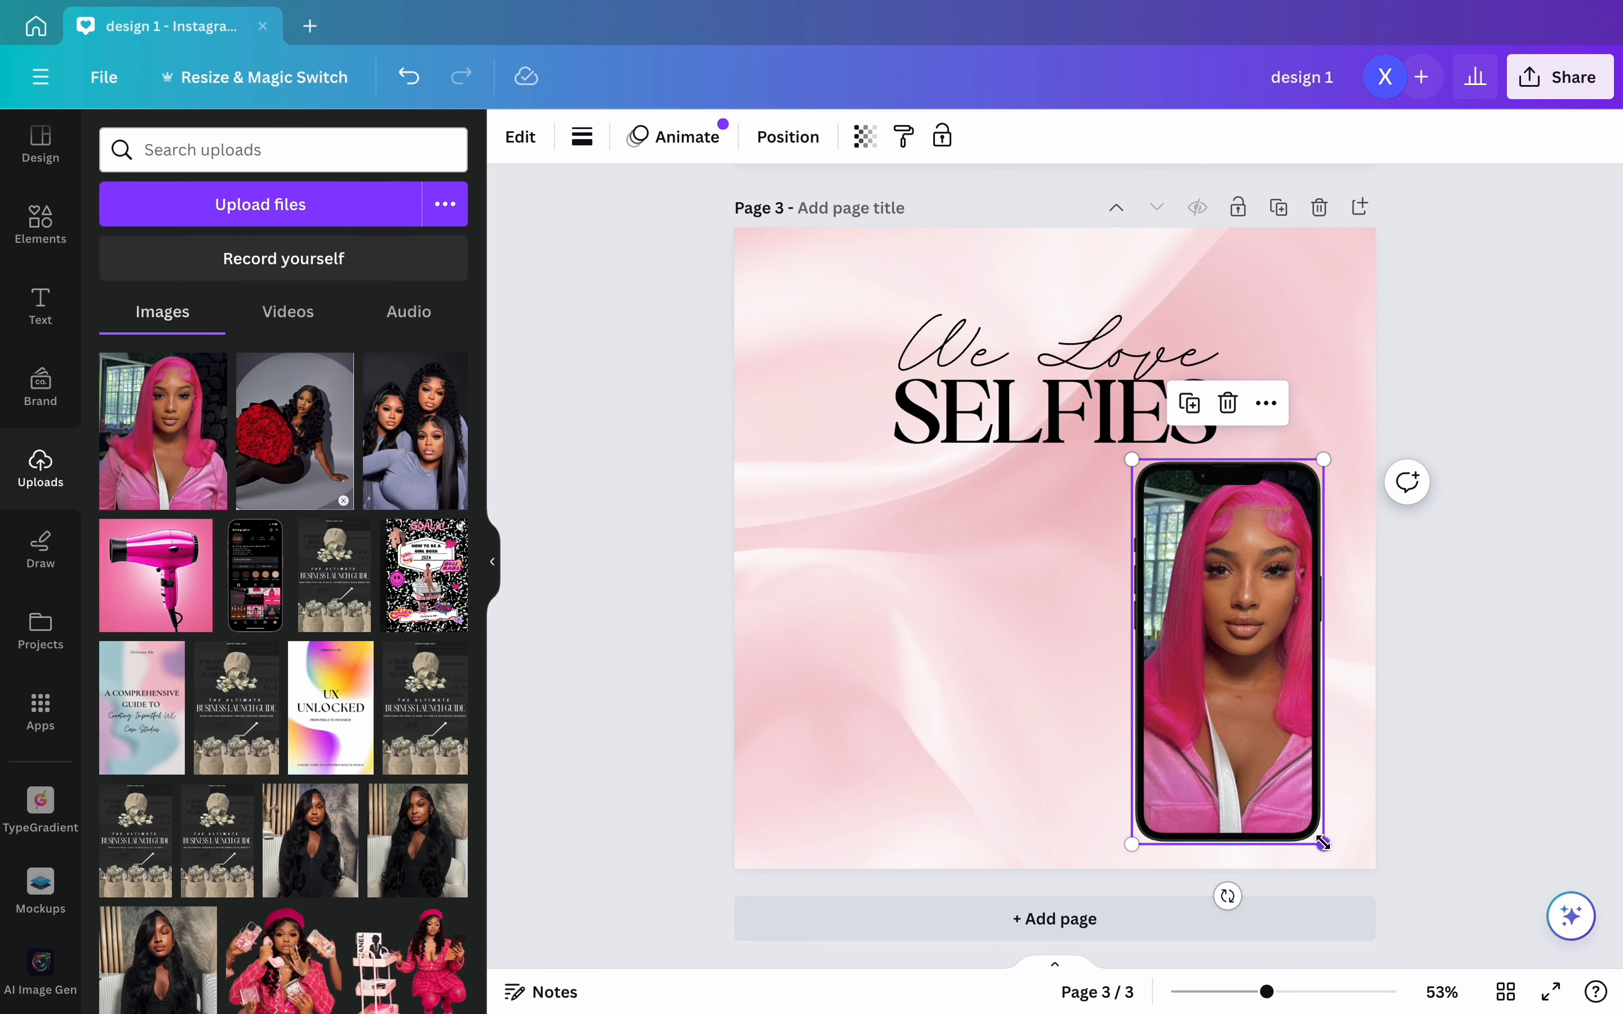
left_click_drag(1323, 844, 1347, 889)
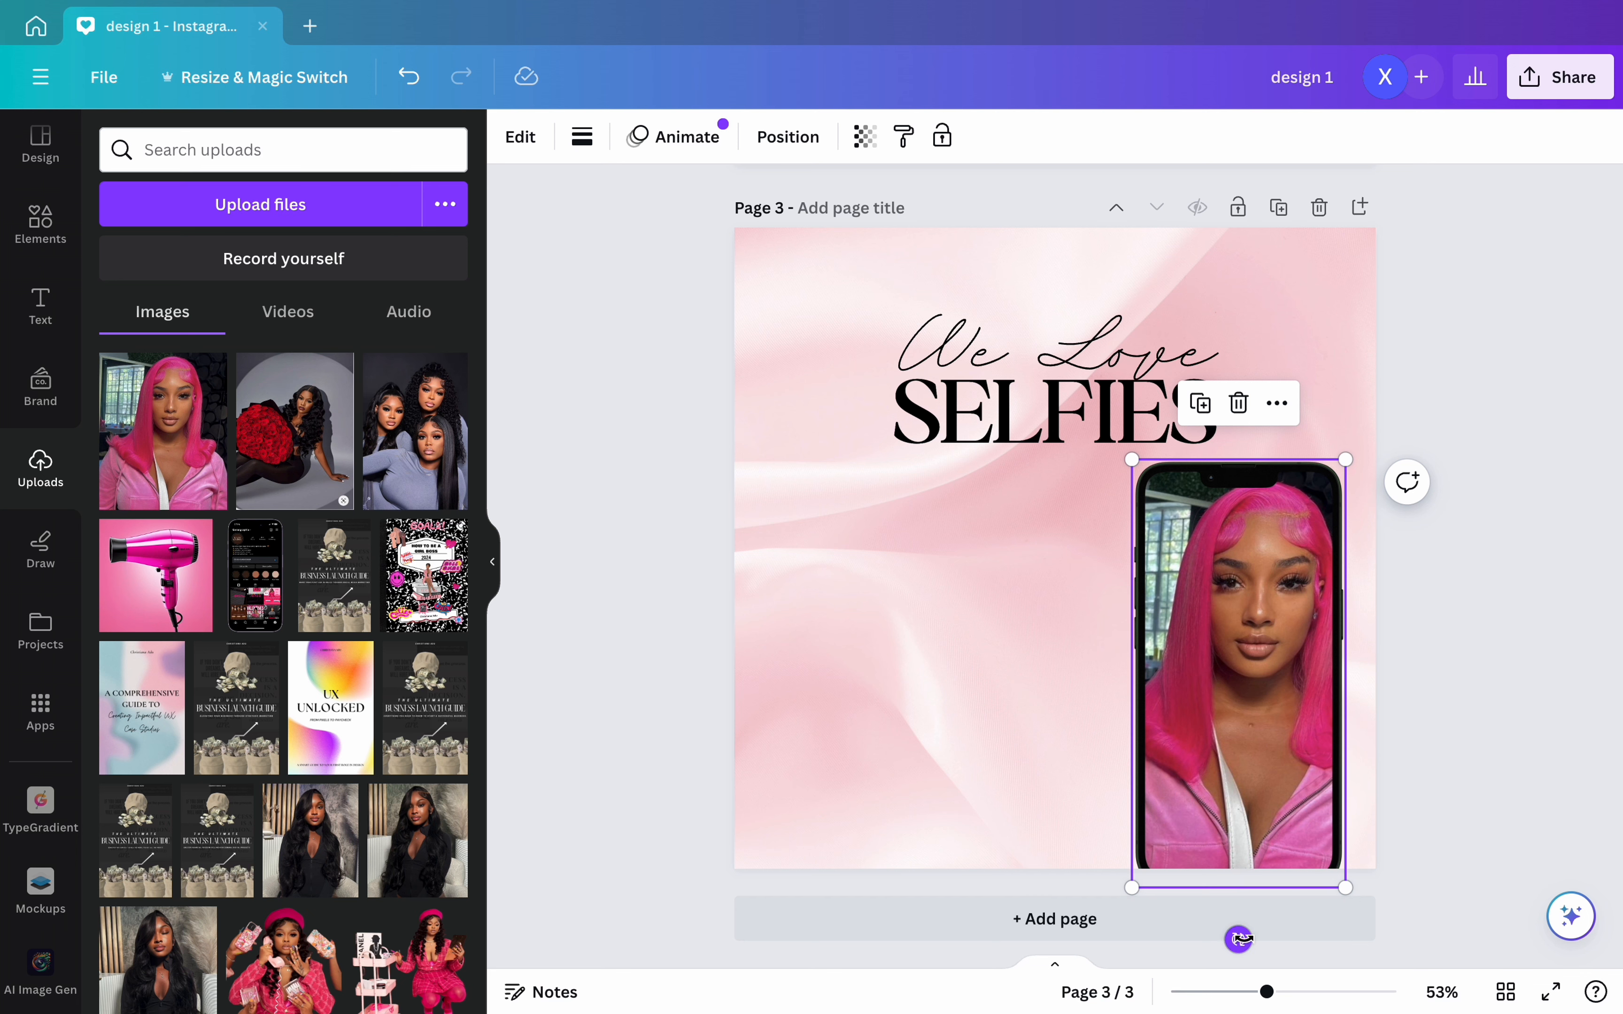
left_click_drag(1239, 937, 1172, 931)
left_click_drag(1200, 781, 1186, 757)
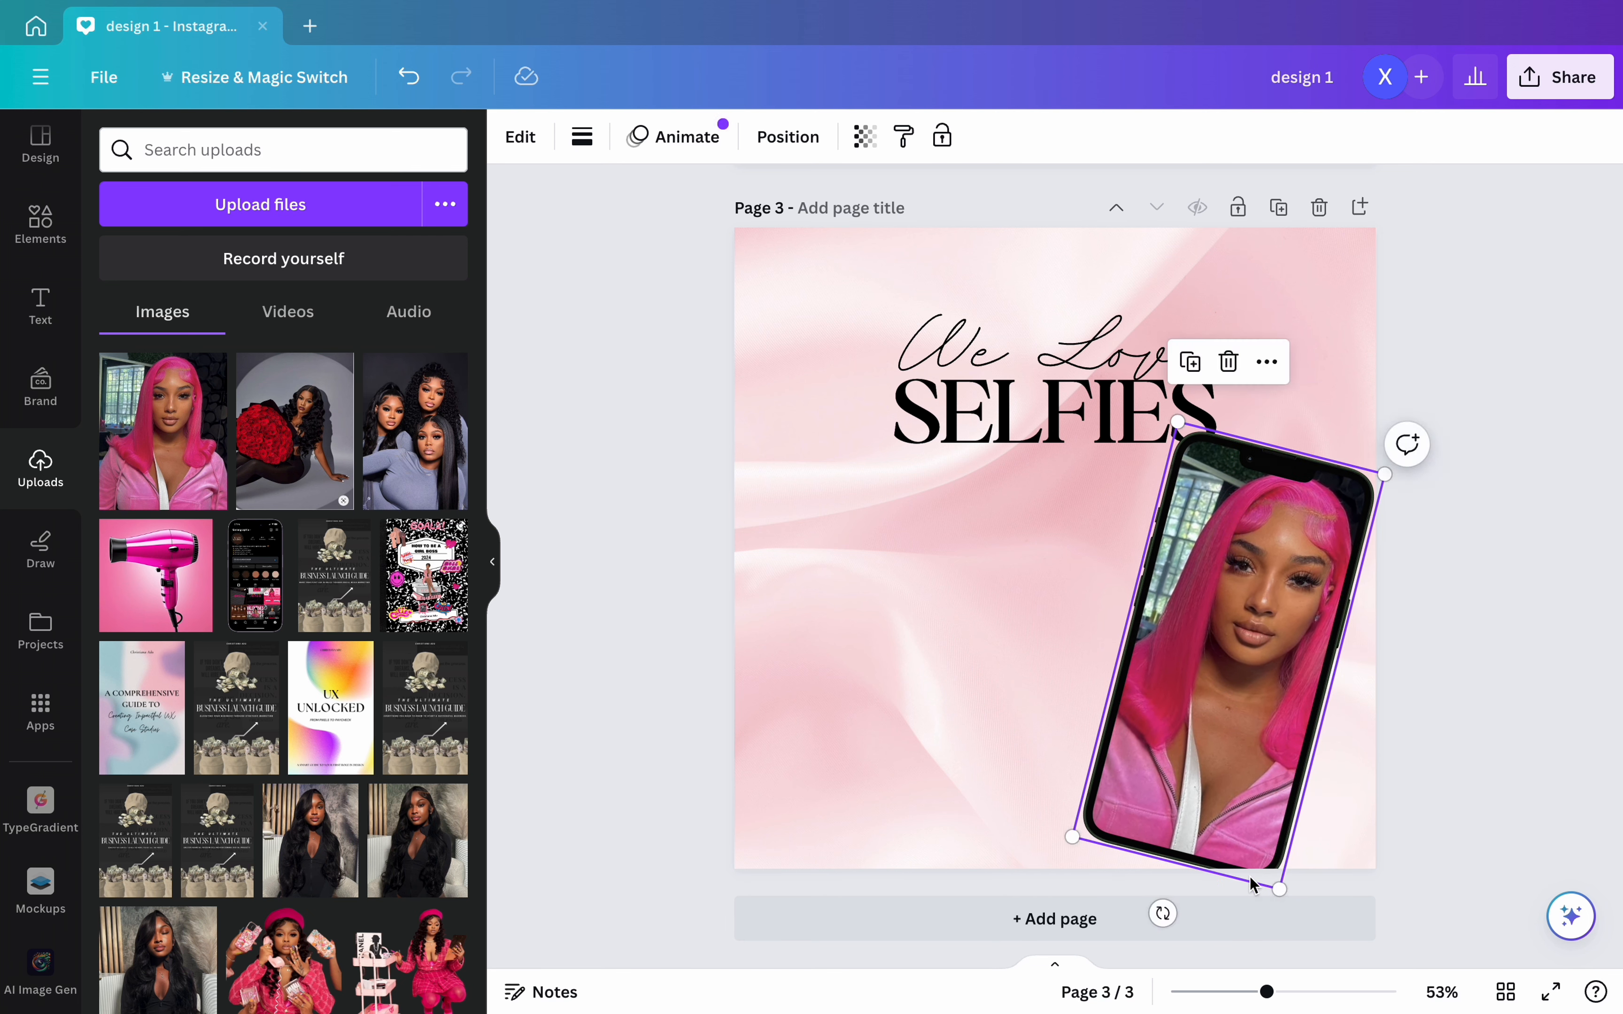
left_click_drag(1278, 885, 1264, 860)
left_click_drag(1264, 699, 1264, 714)
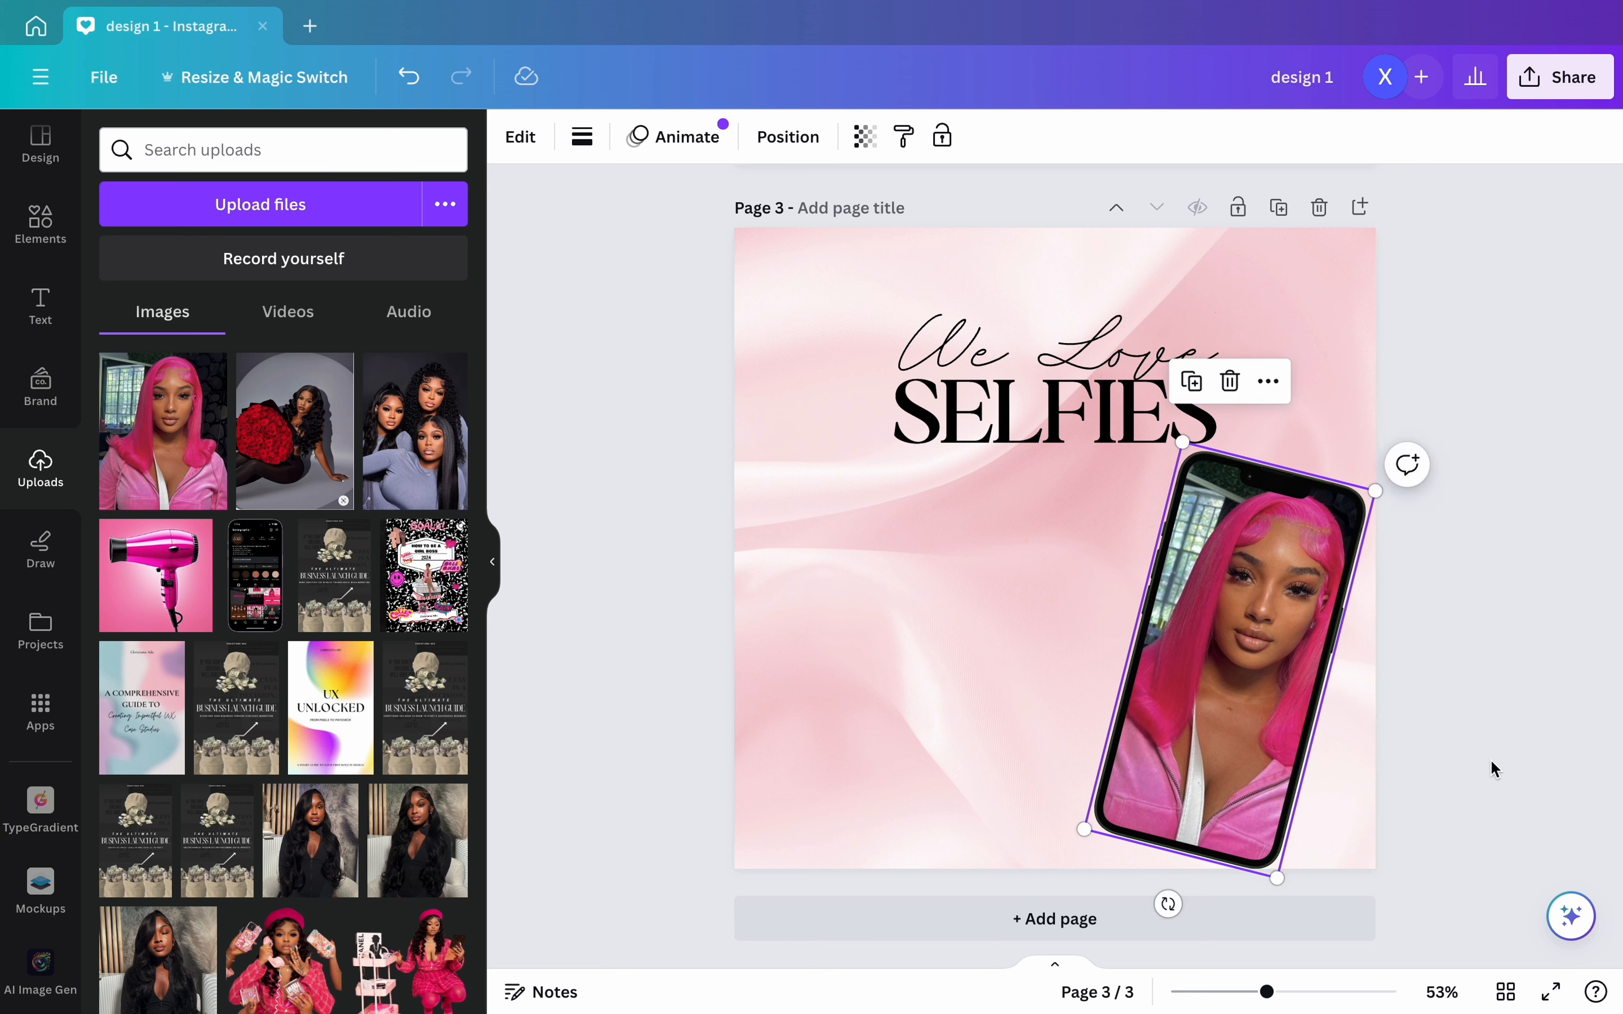
- Select both heading lines, "We Love" and "SELFIES", and move them up toward the top of the page
left_click(1056, 624)
left_click_drag(863, 344, 1169, 371)
- Enlarge the tilted phone mockup slightly and shift it up and left, away from the page edges
left_click(1214, 469)
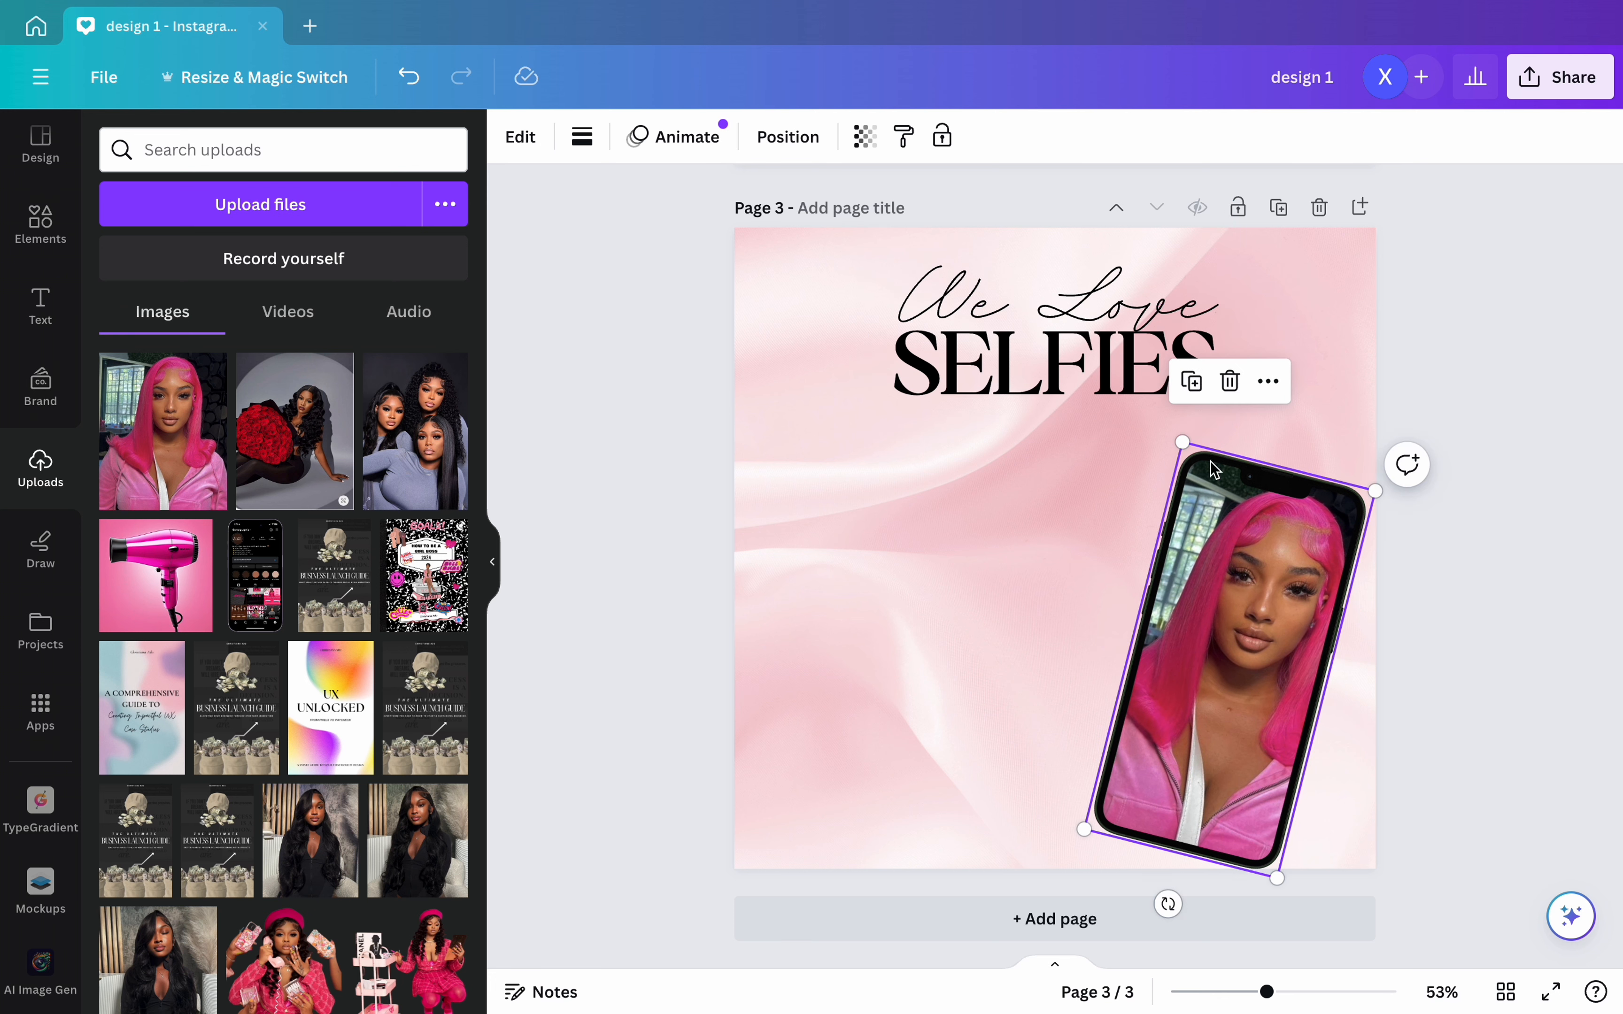
left_click_drag(1182, 443, 1178, 421)
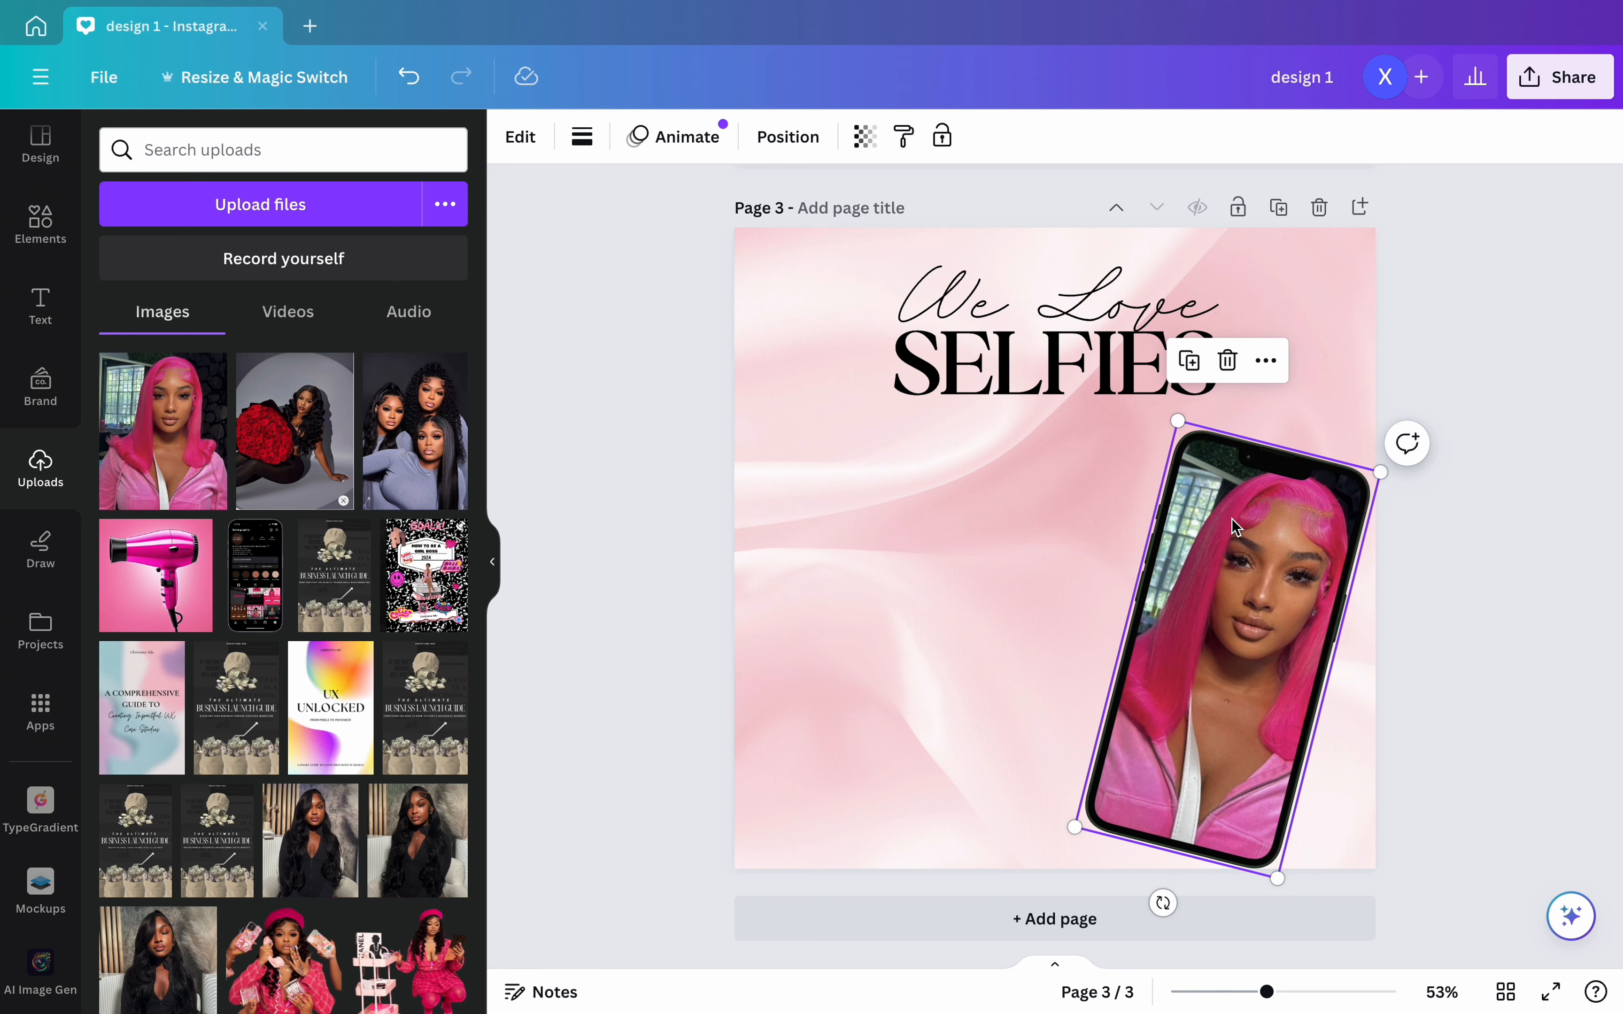
left_click_drag(1233, 560, 1214, 549)
left_click(1440, 691)
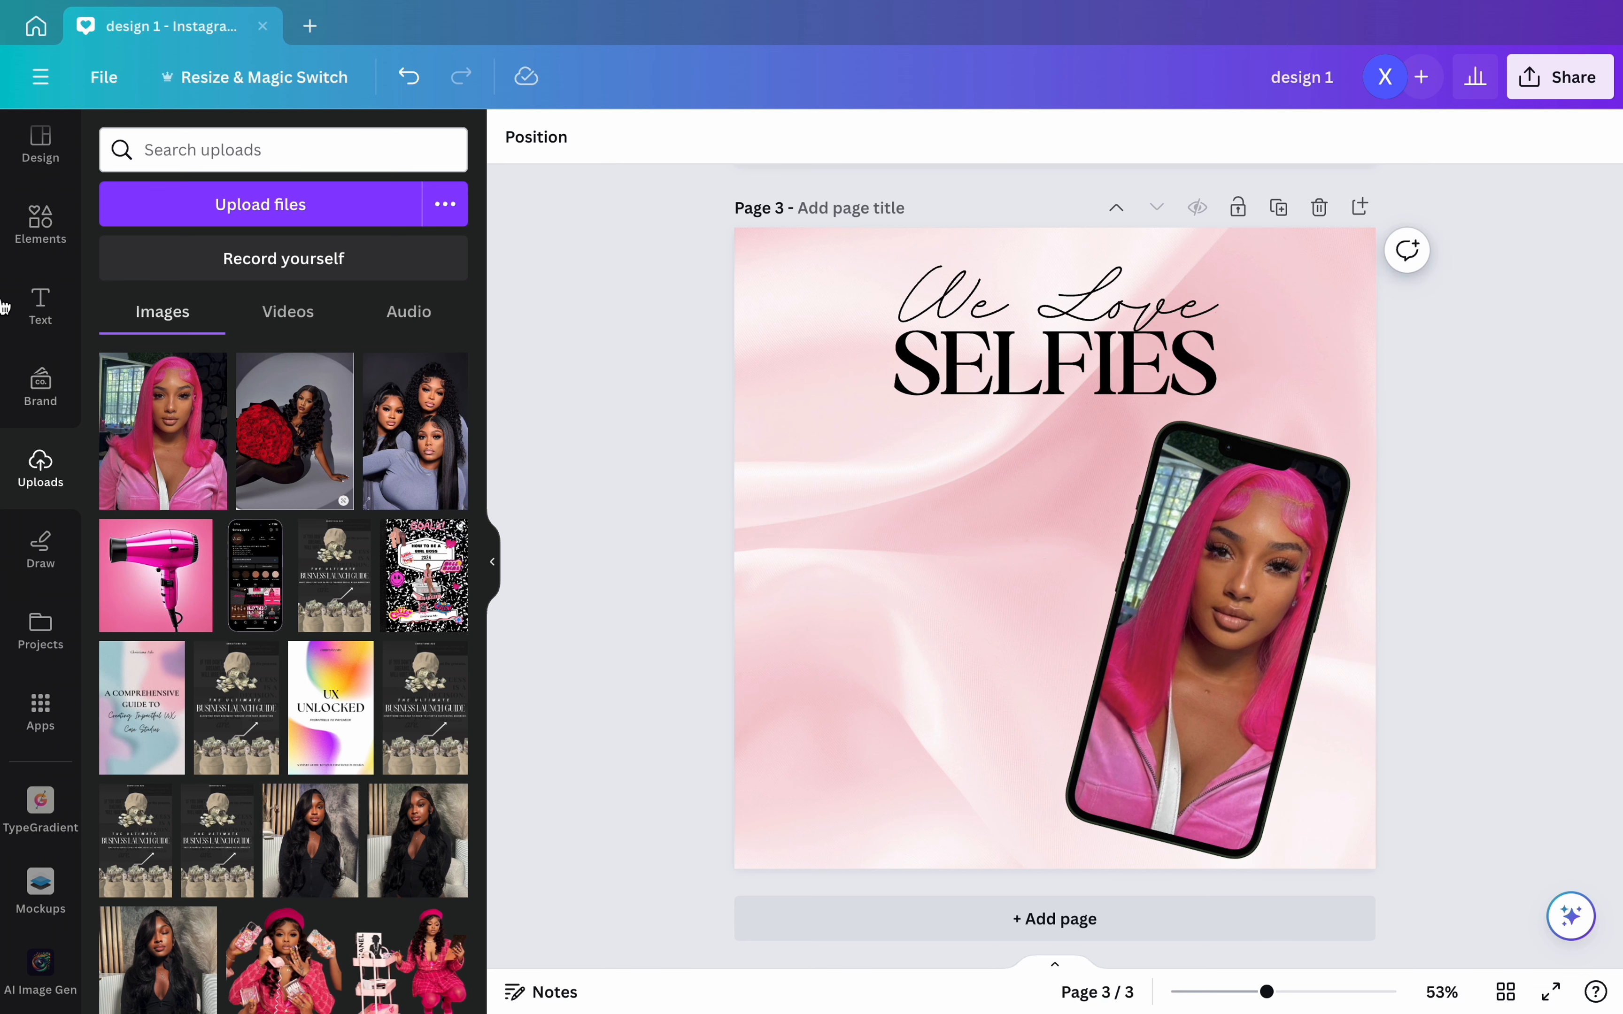
- Search the elements for "ig likes" and add the red speech-bubble graphic with a white heart
left_click(39, 242)
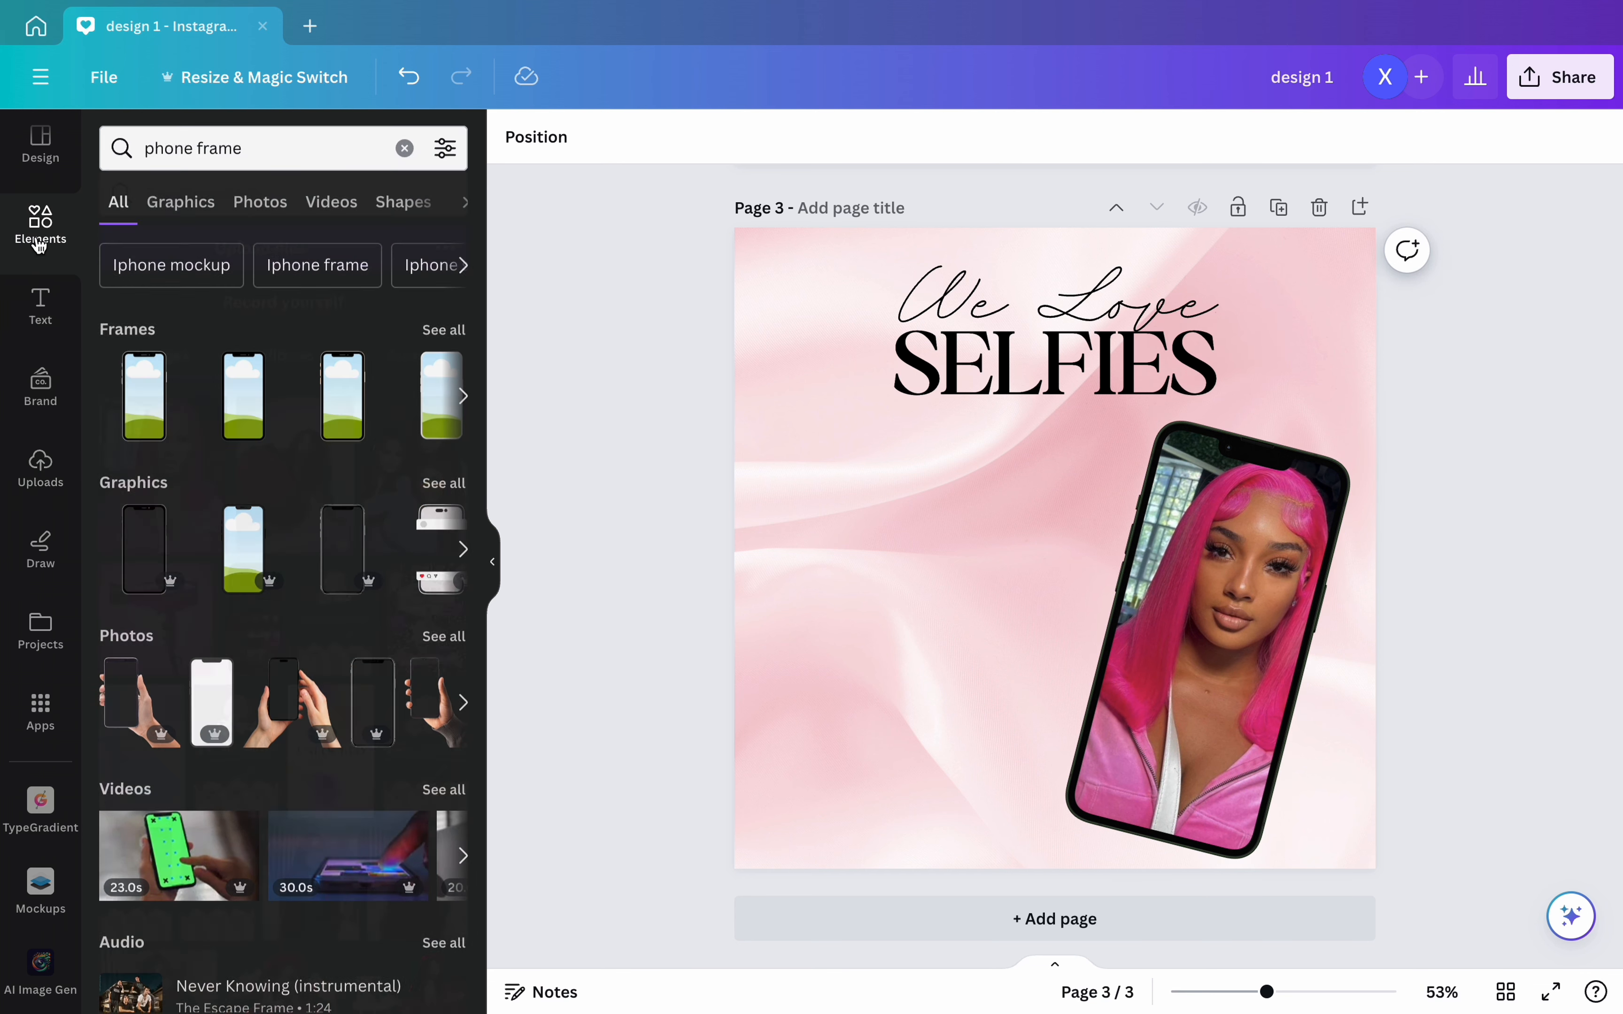
left_click(406, 149)
type("like")
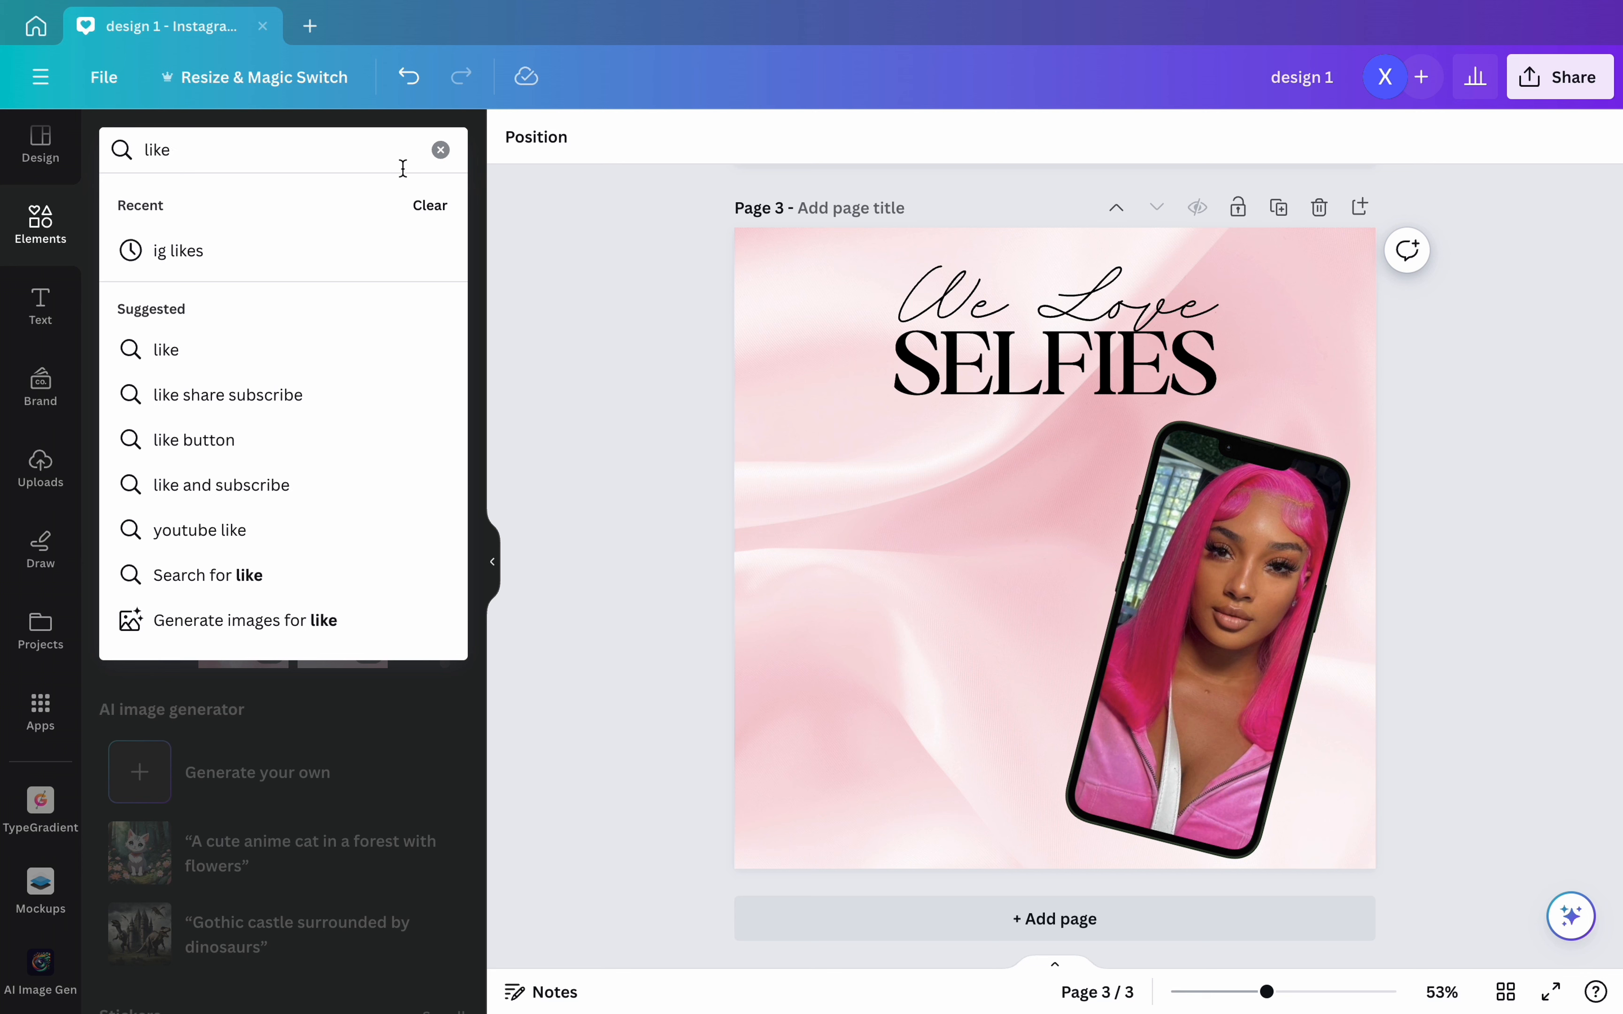
left_click(282, 252)
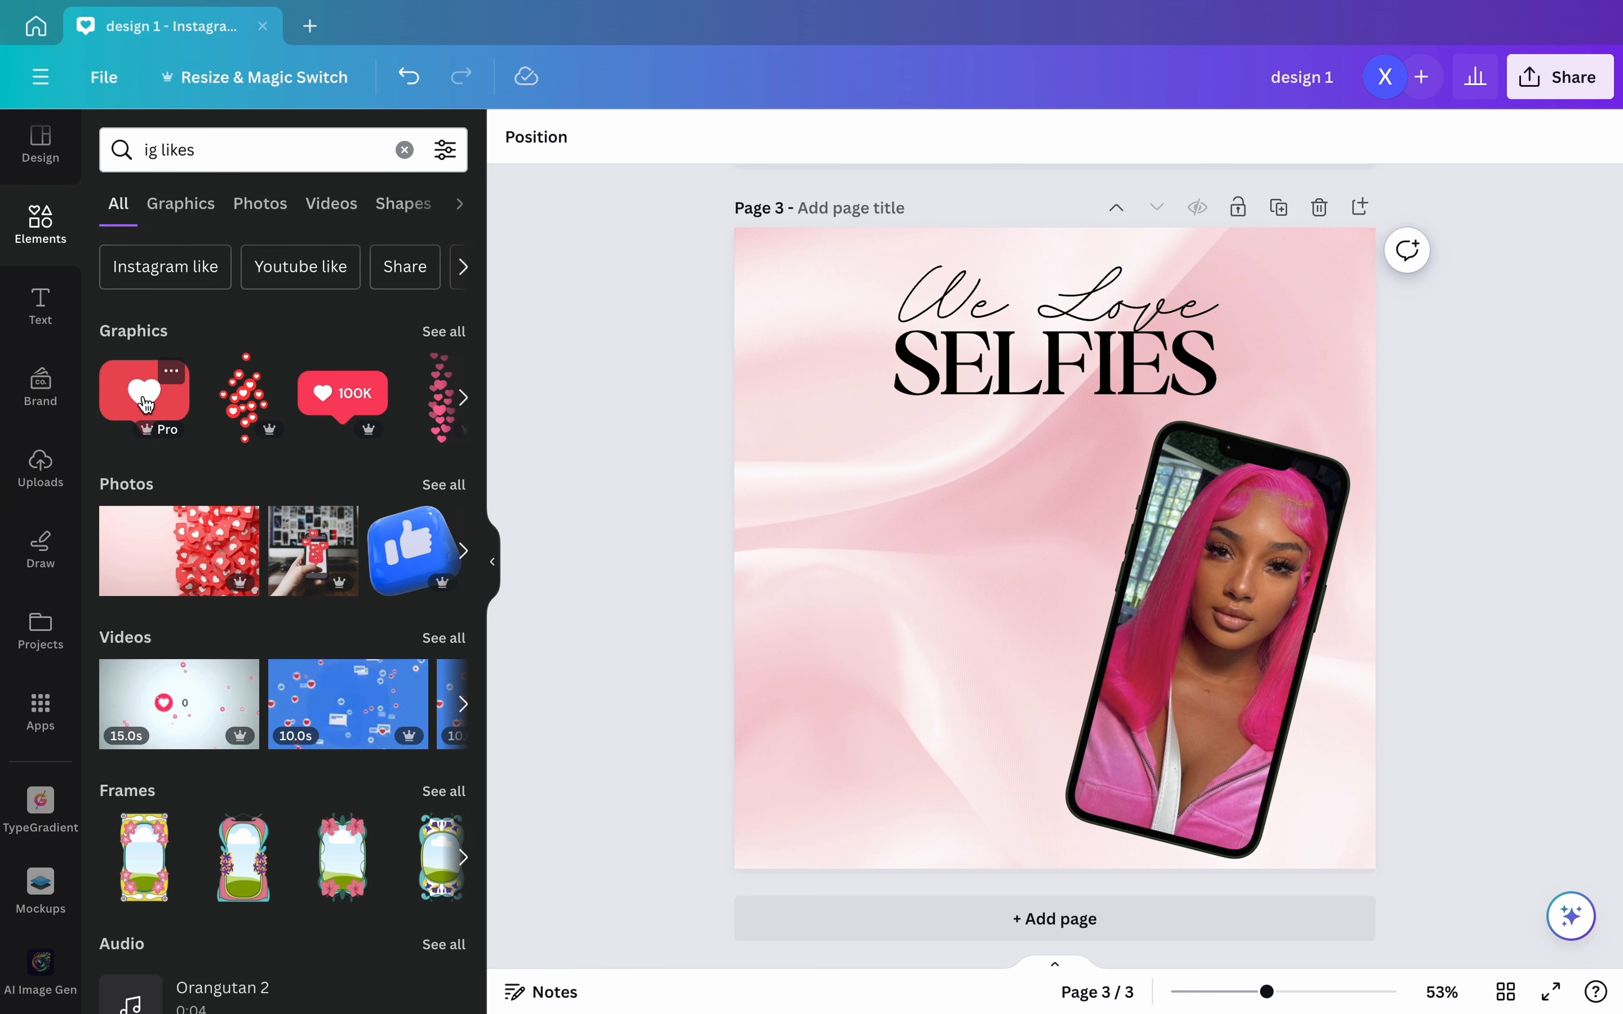
left_click(145, 404)
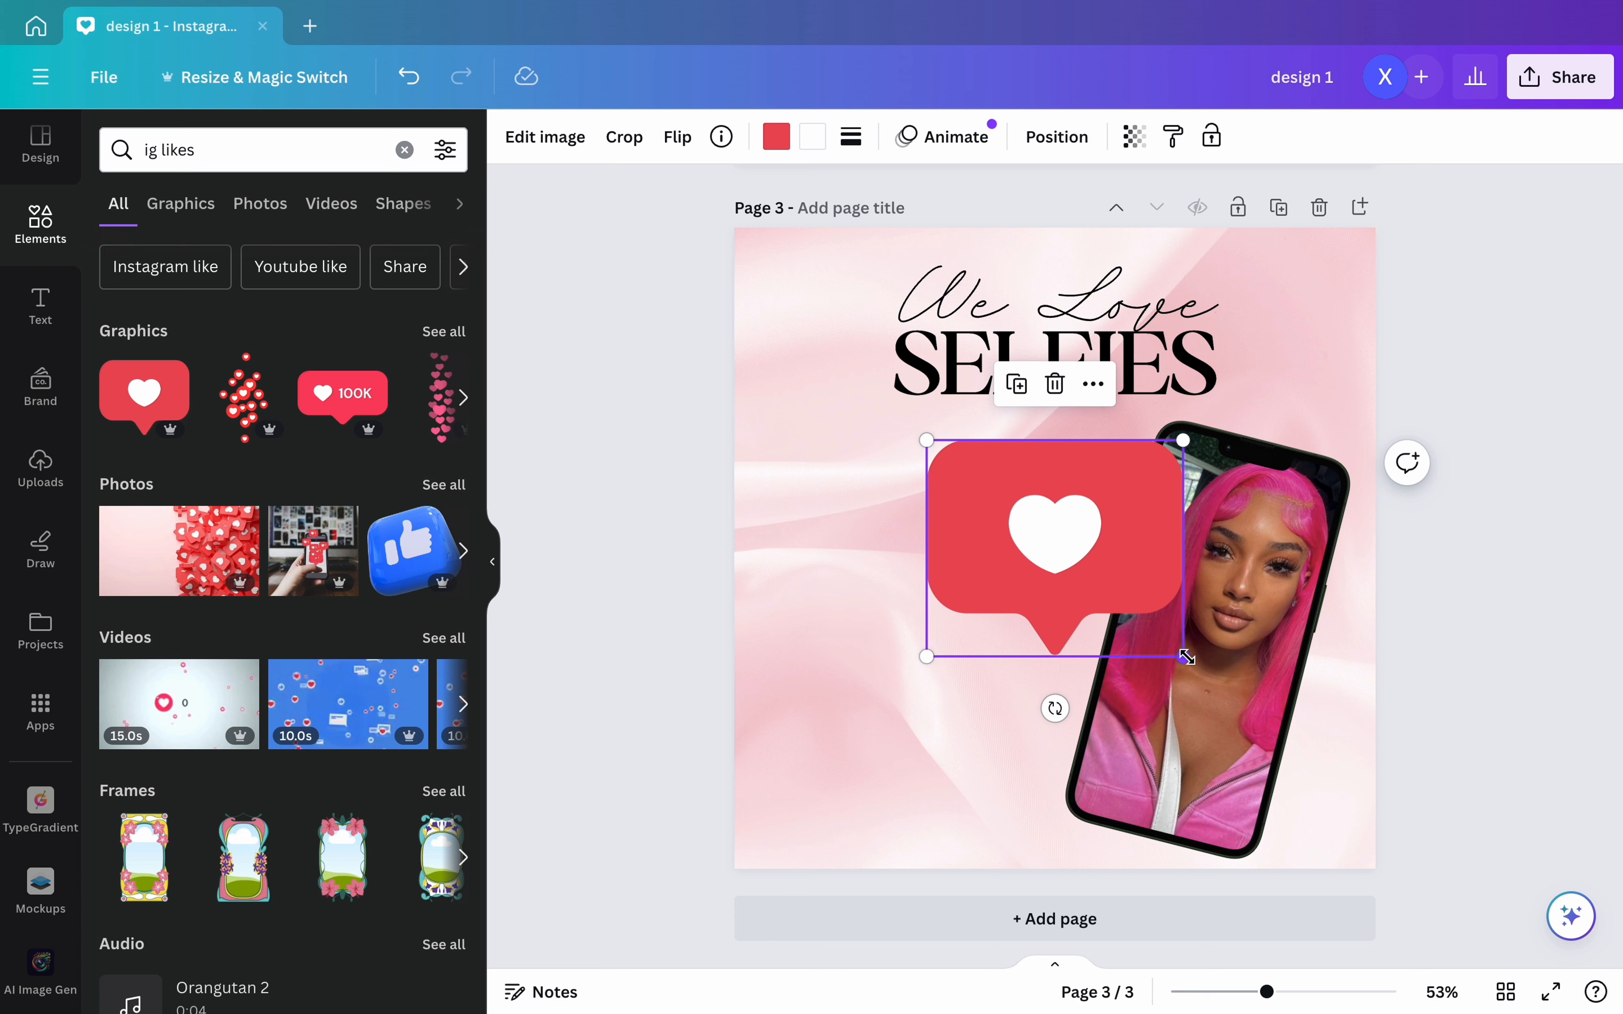
- Shrink the like bubble, tilt it counterclockwise between the heading and the phone, and recolor its red to pink #ff48a3
left_click_drag(1186, 658, 1063, 490)
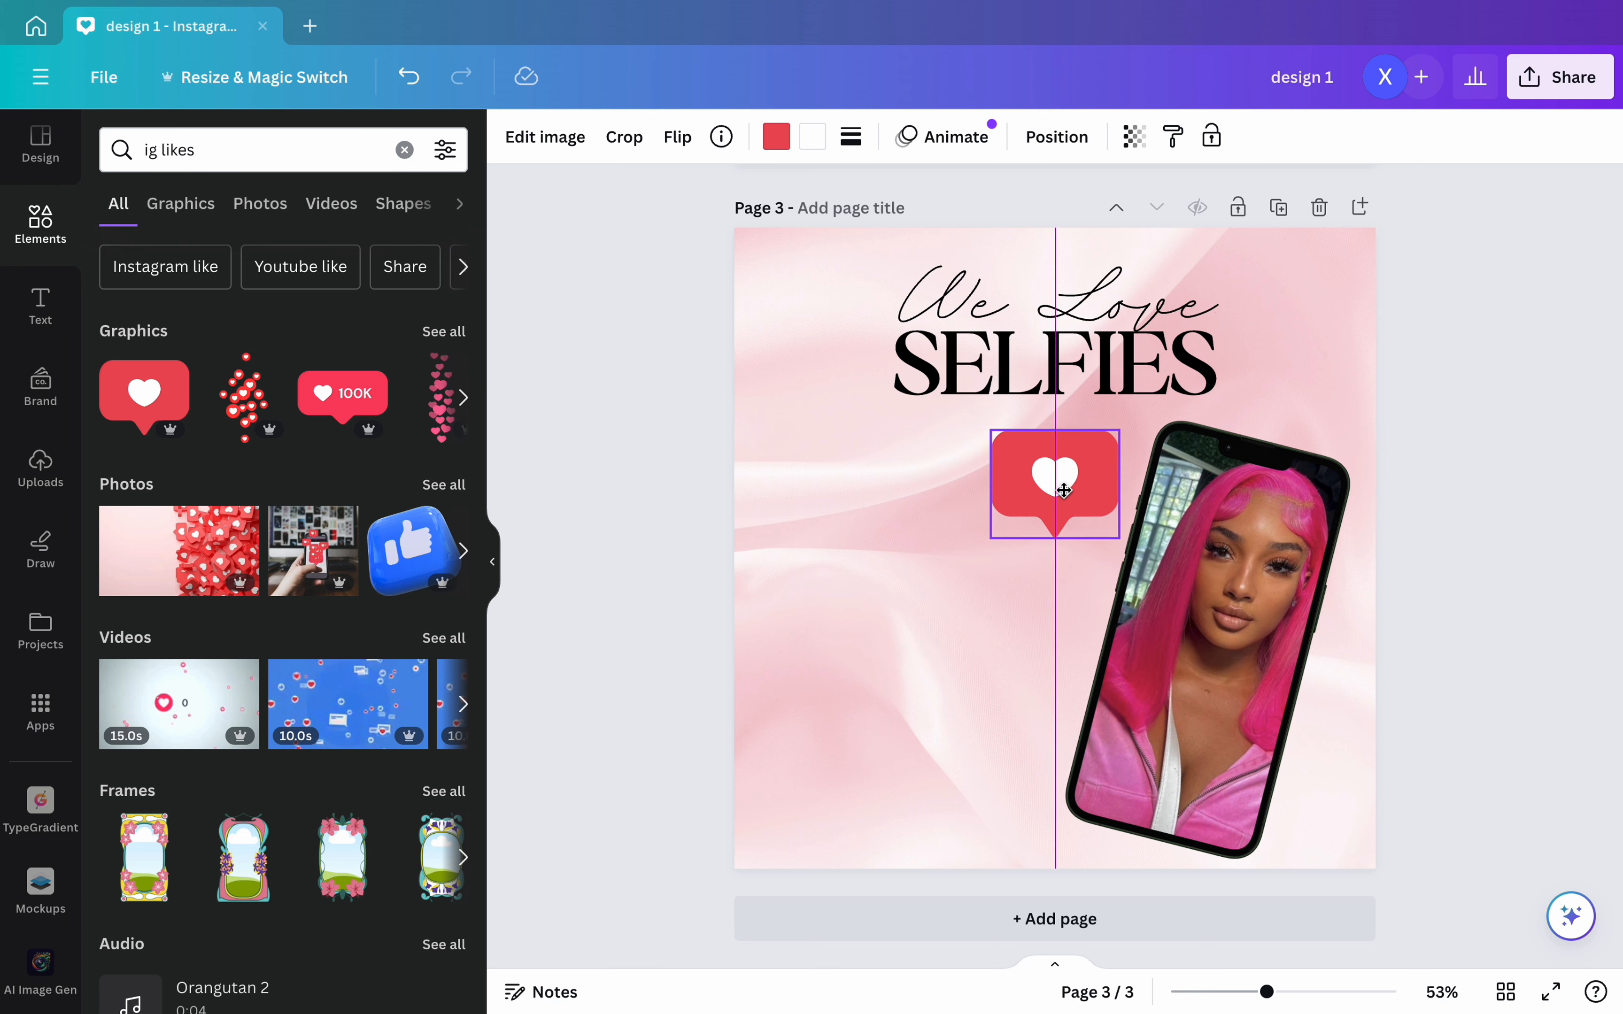
left_click_drag(1054, 582, 1096, 581)
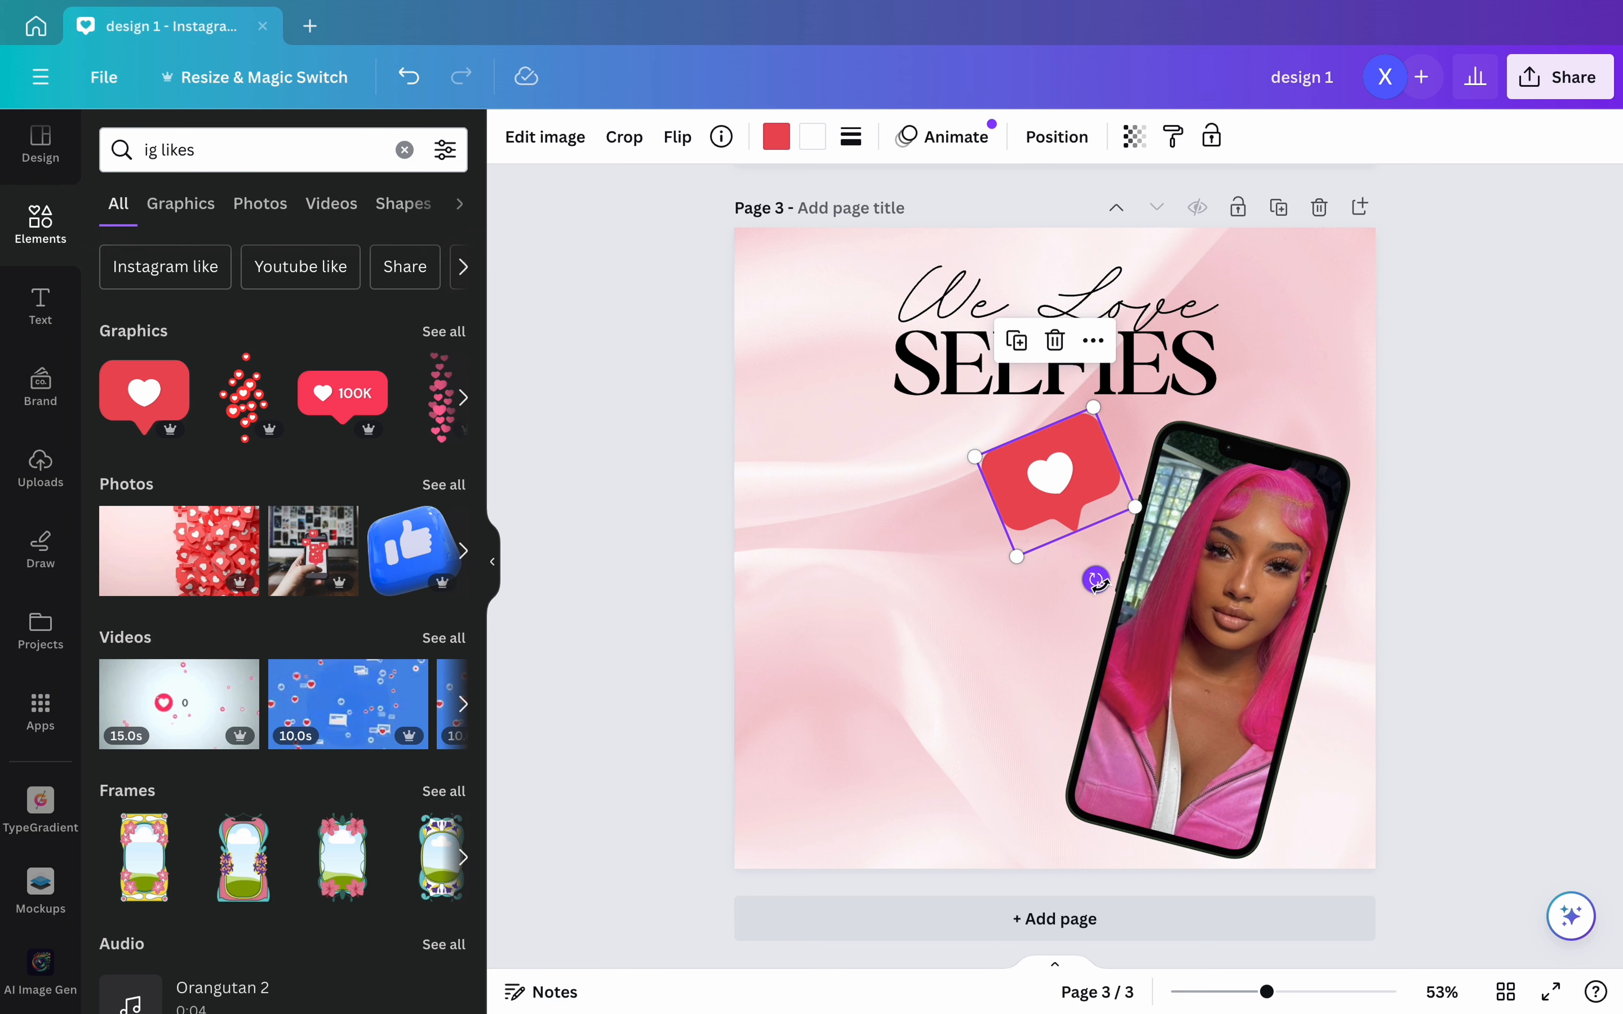
left_click_drag(1134, 507, 1065, 475)
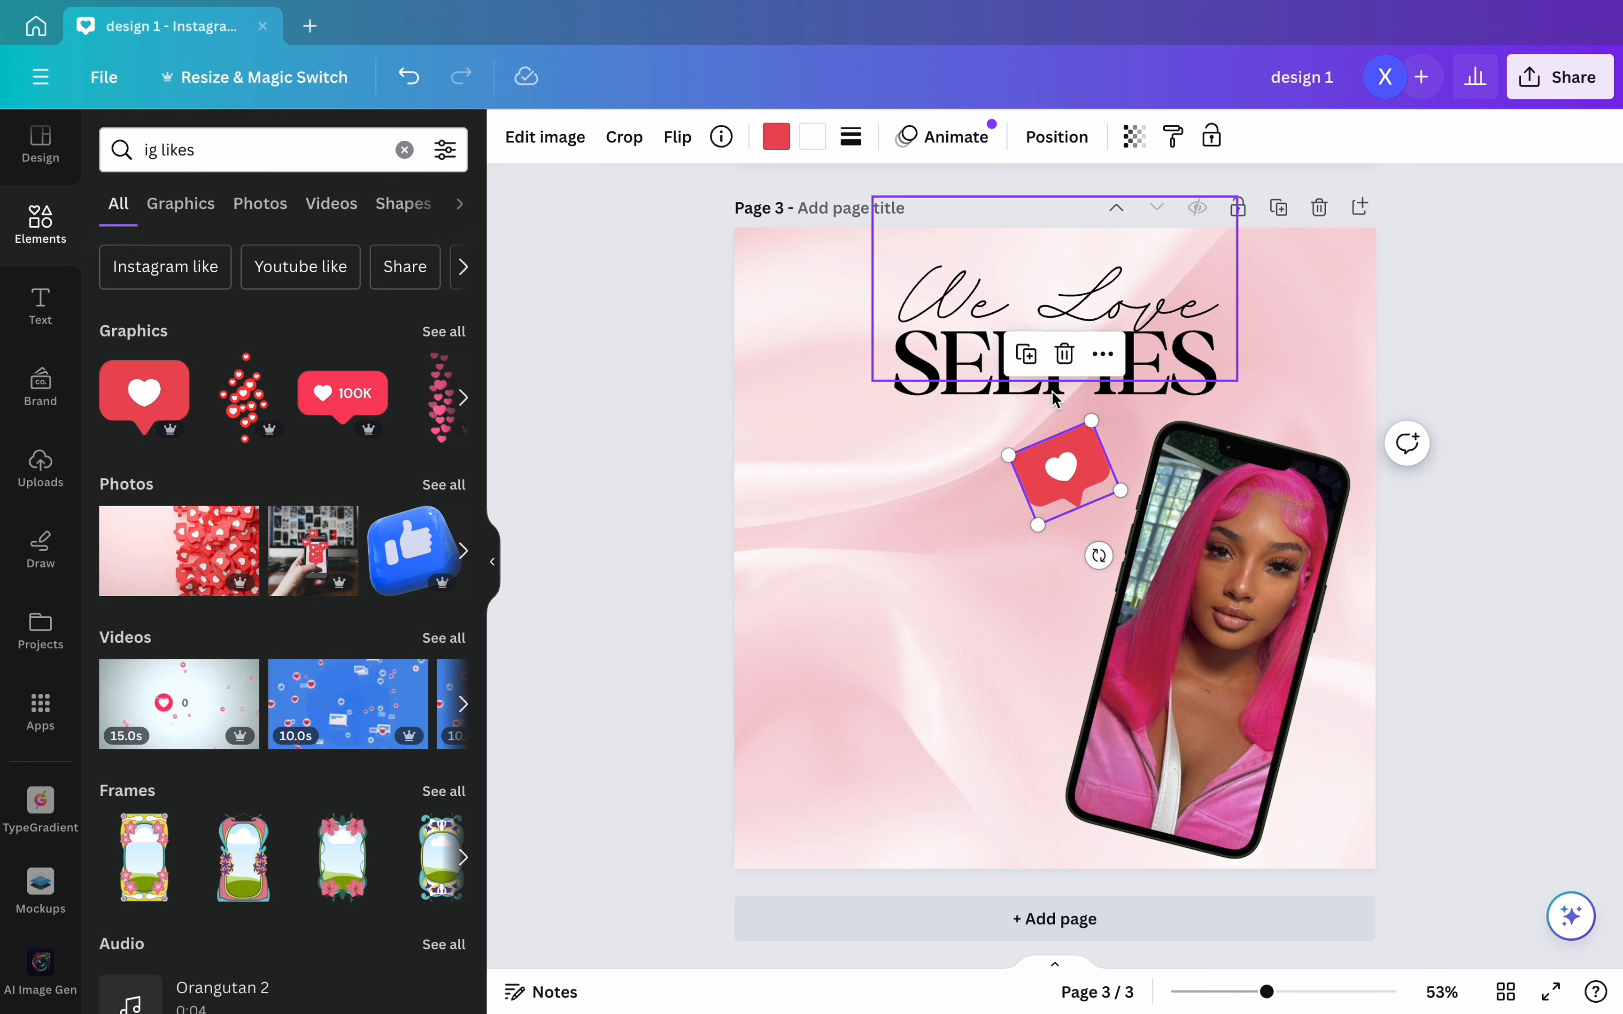
left_click(776, 136)
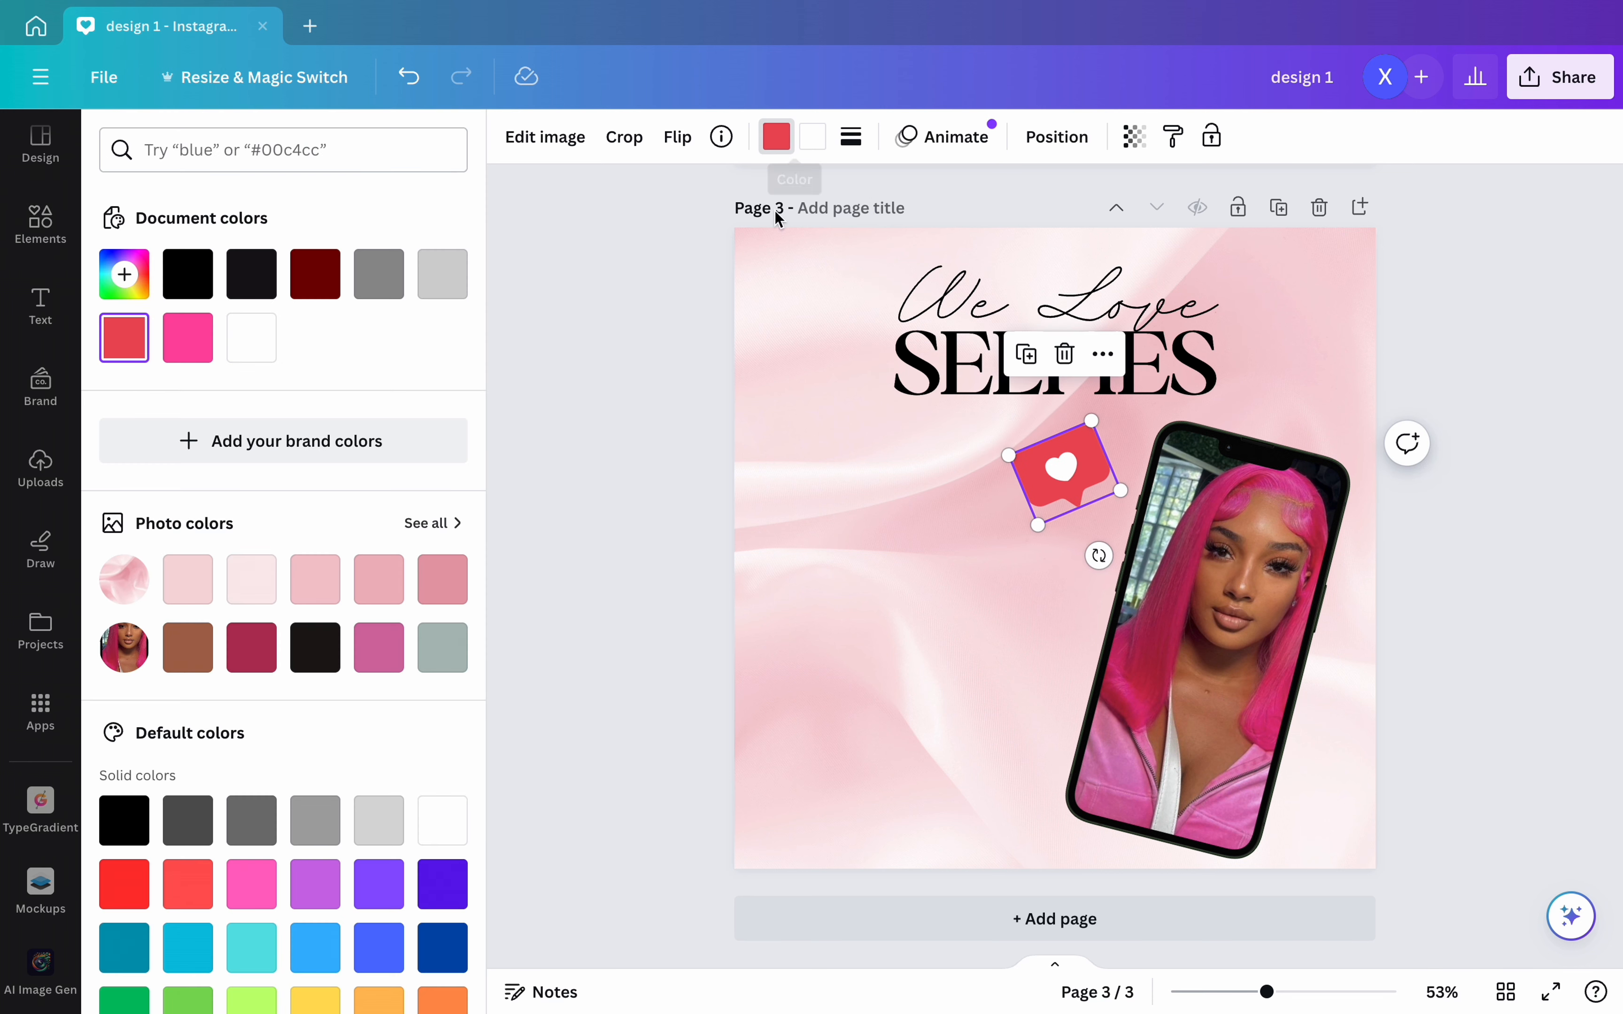
left_click(188, 325)
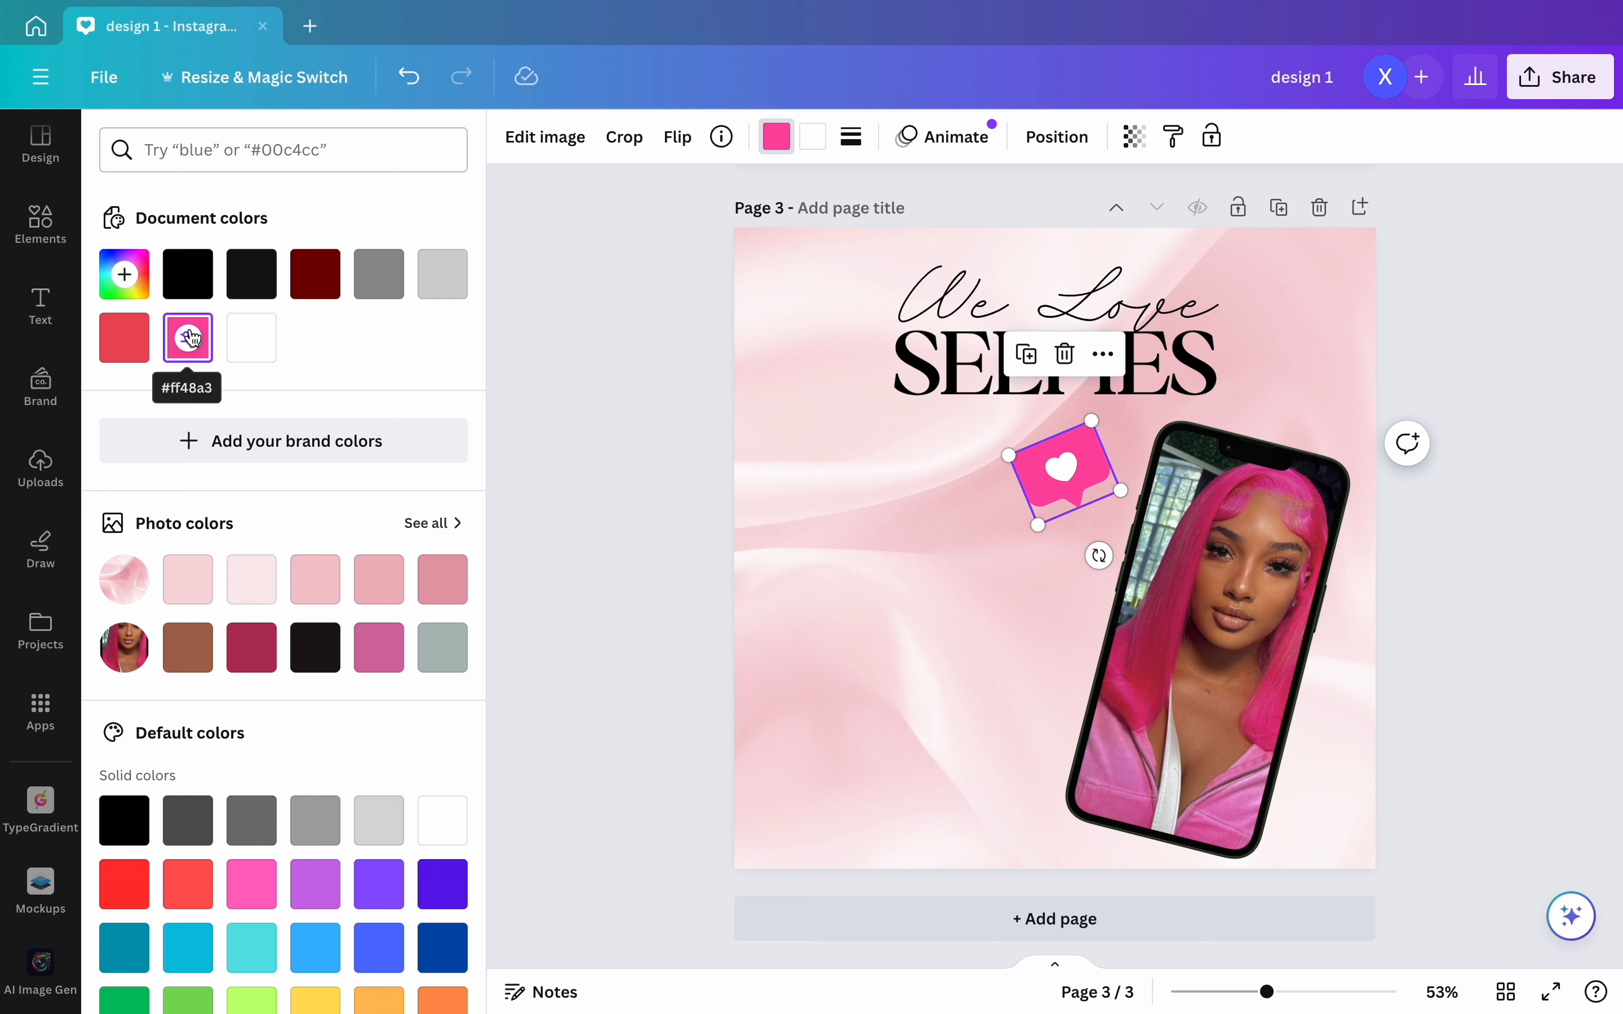
- Duplicate the pink like bubble, move the copy beside the phone's lower-right corner, tilt it clockwise and make it smaller
left_click(1031, 366)
left_click_drag(1087, 488, 1326, 795)
left_click_drag(1344, 869, 1237, 847)
left_click_drag(1317, 784, 1336, 801)
left_click_drag(1322, 871, 1314, 832)
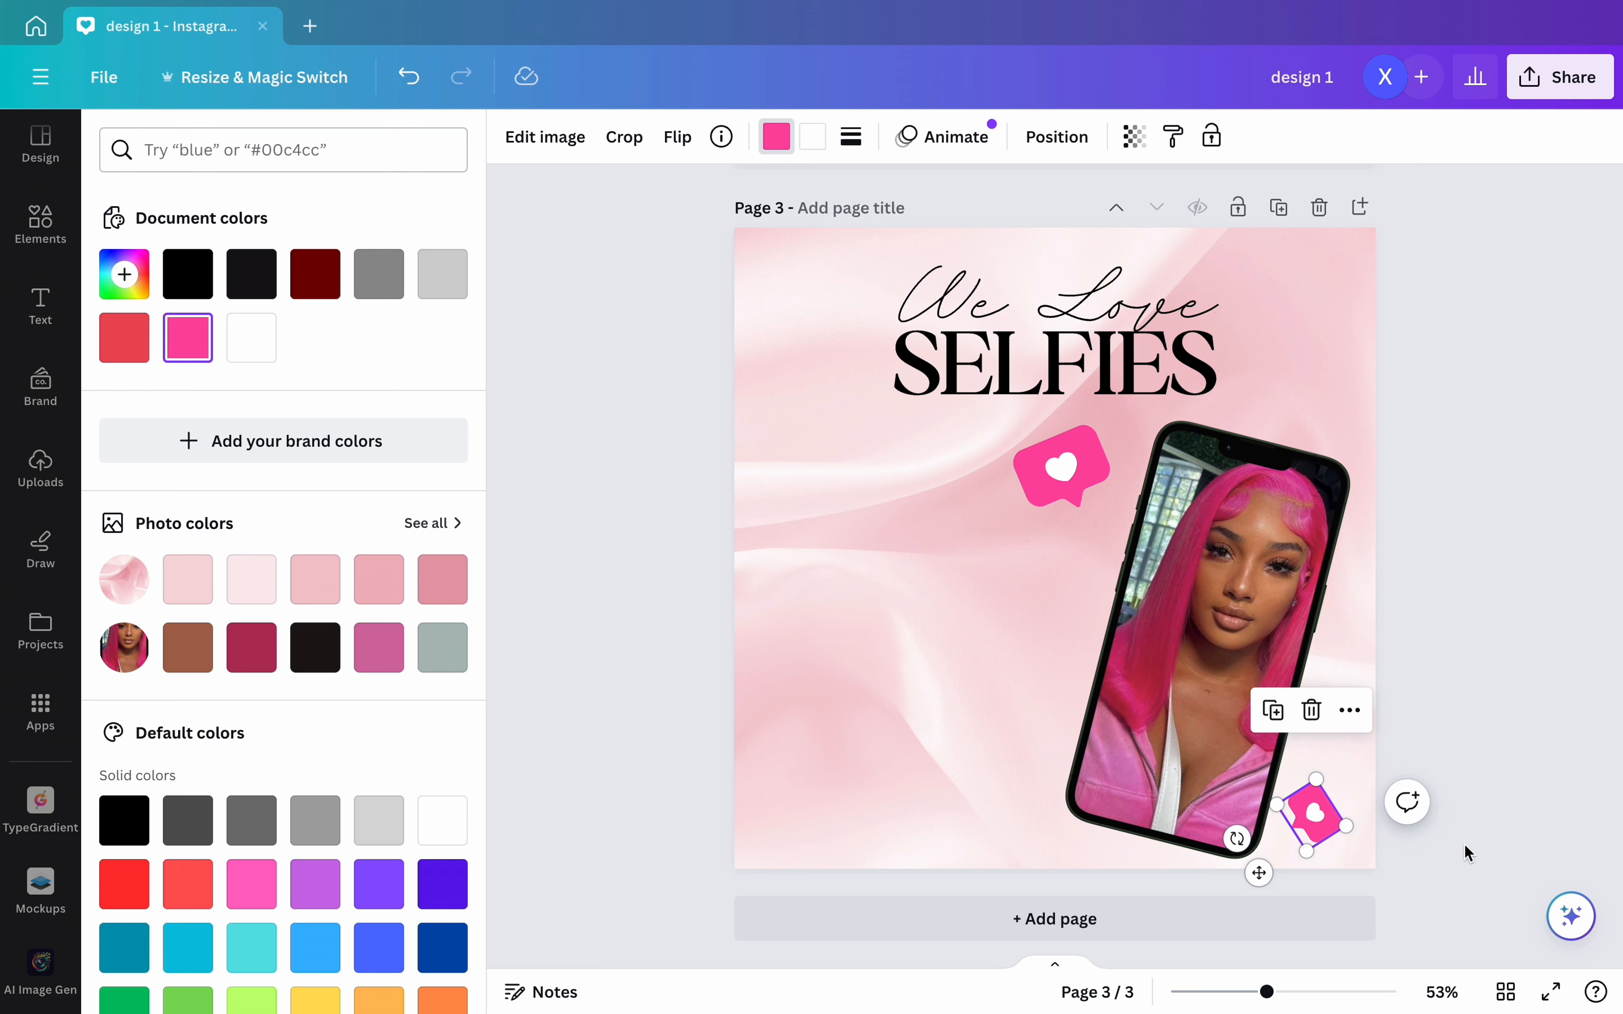
left_click(1466, 846)
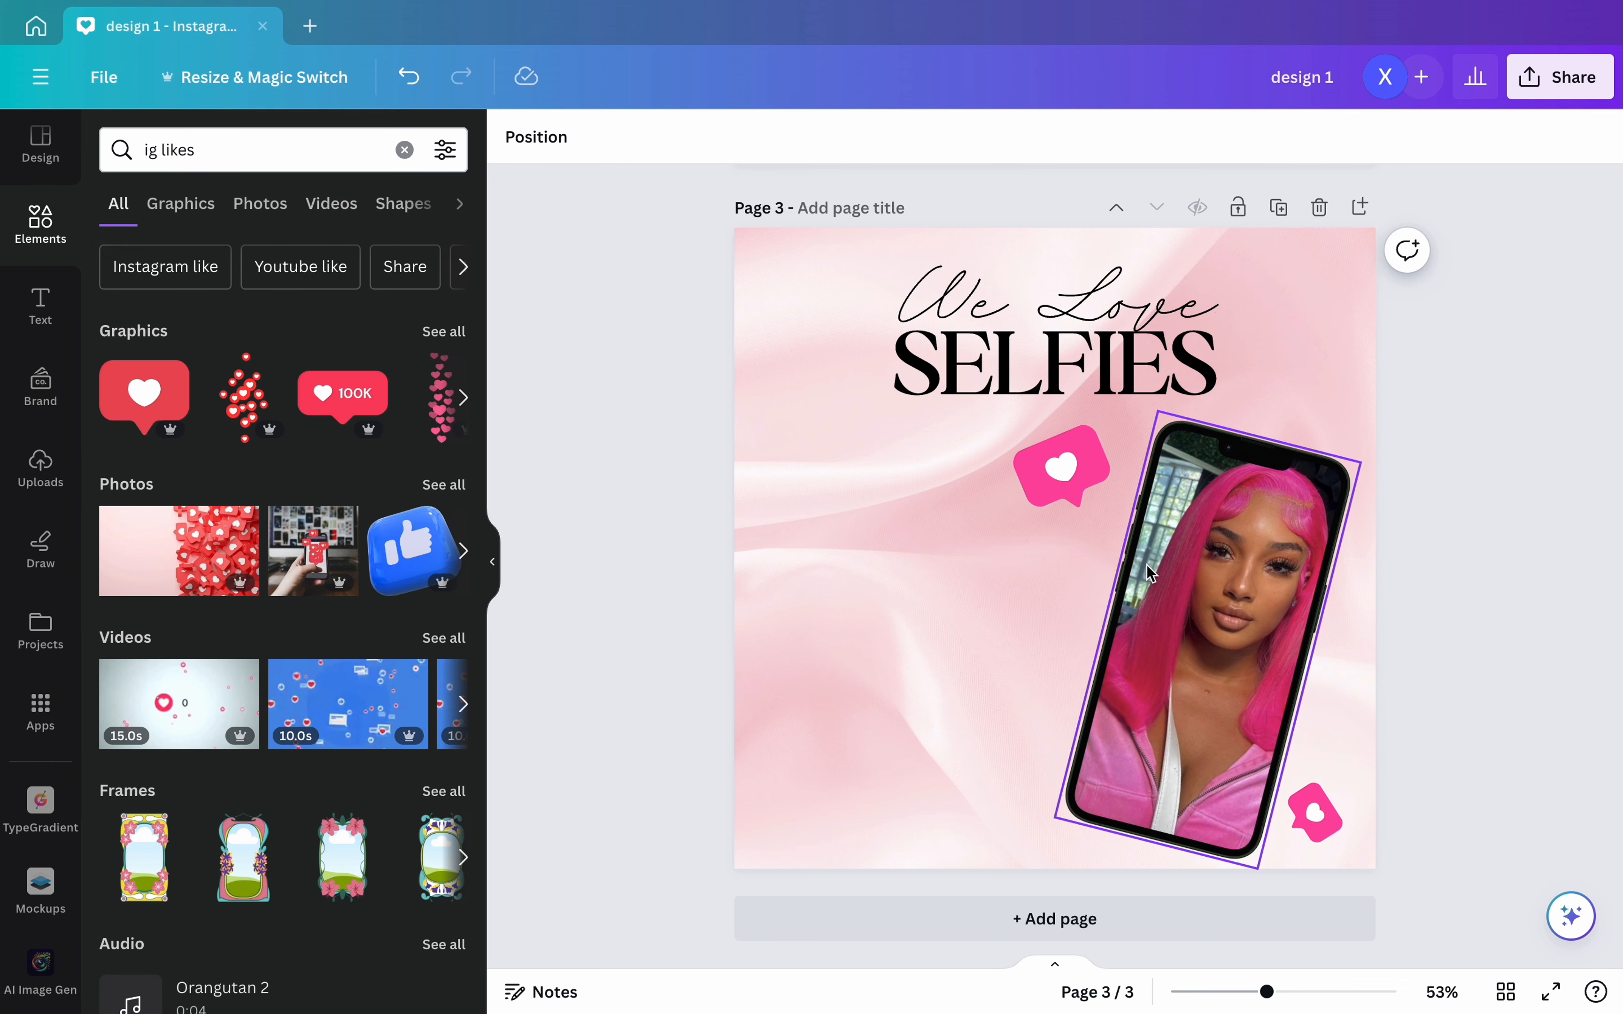
- Nudge the larger like bubble right, closer to the phone's upper-left corner
left_click(1071, 465)
left_click_drag(1071, 465, 1087, 468)
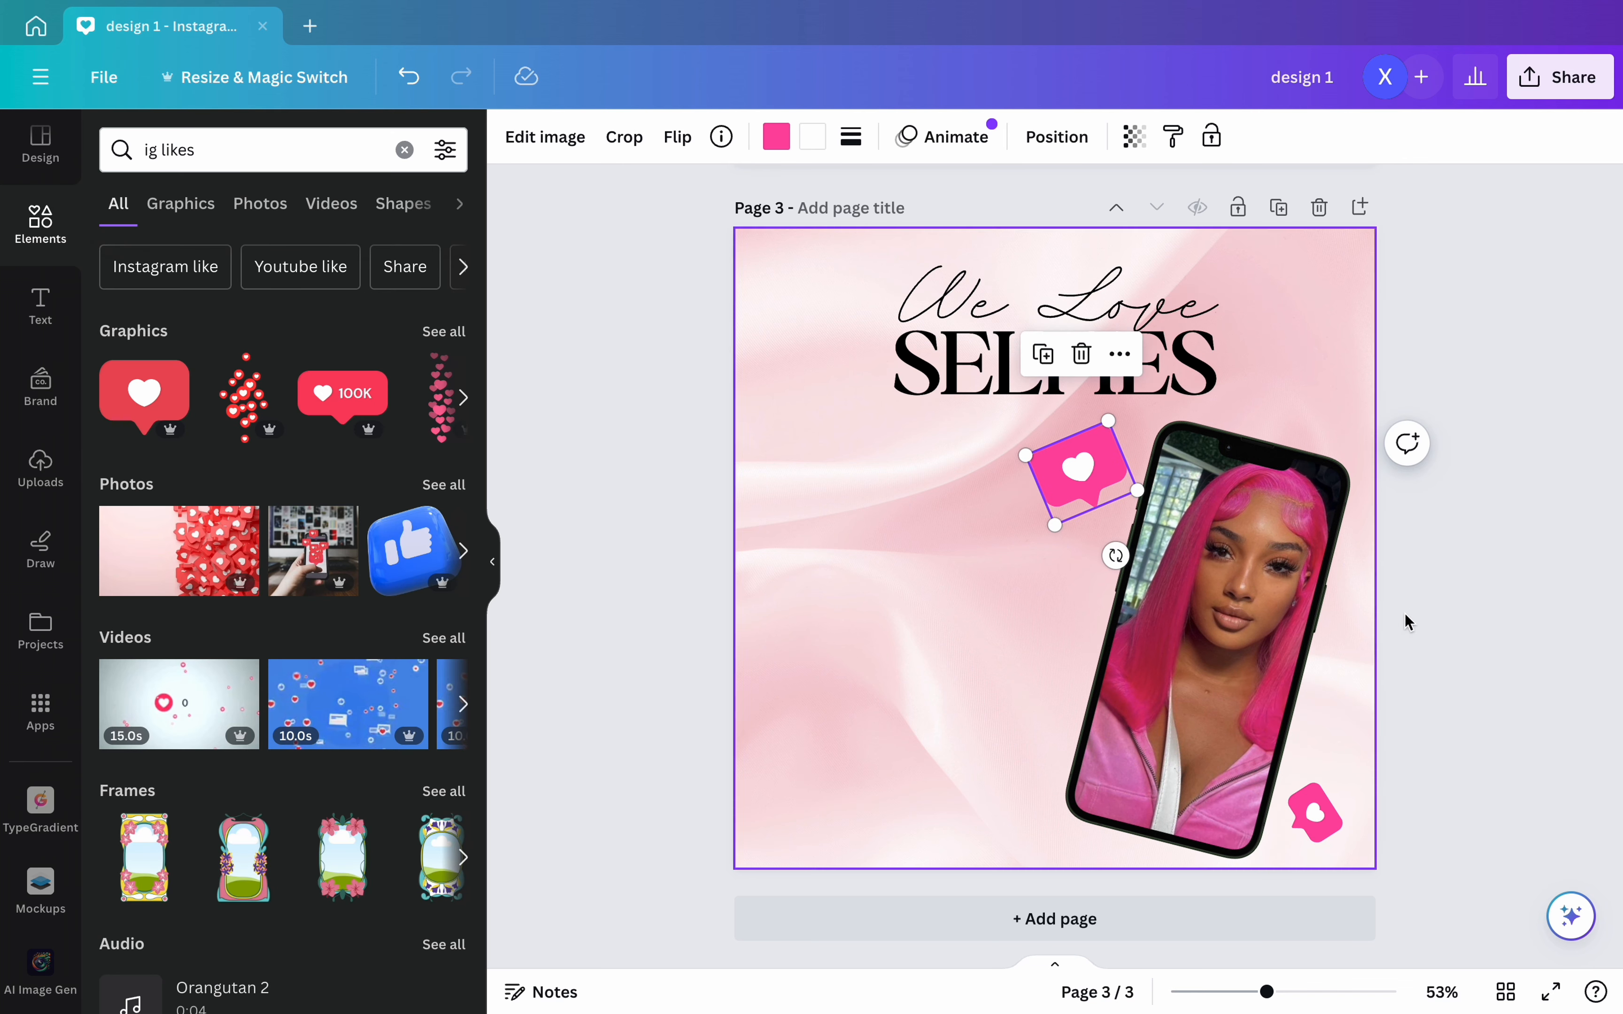
left_click(1520, 710)
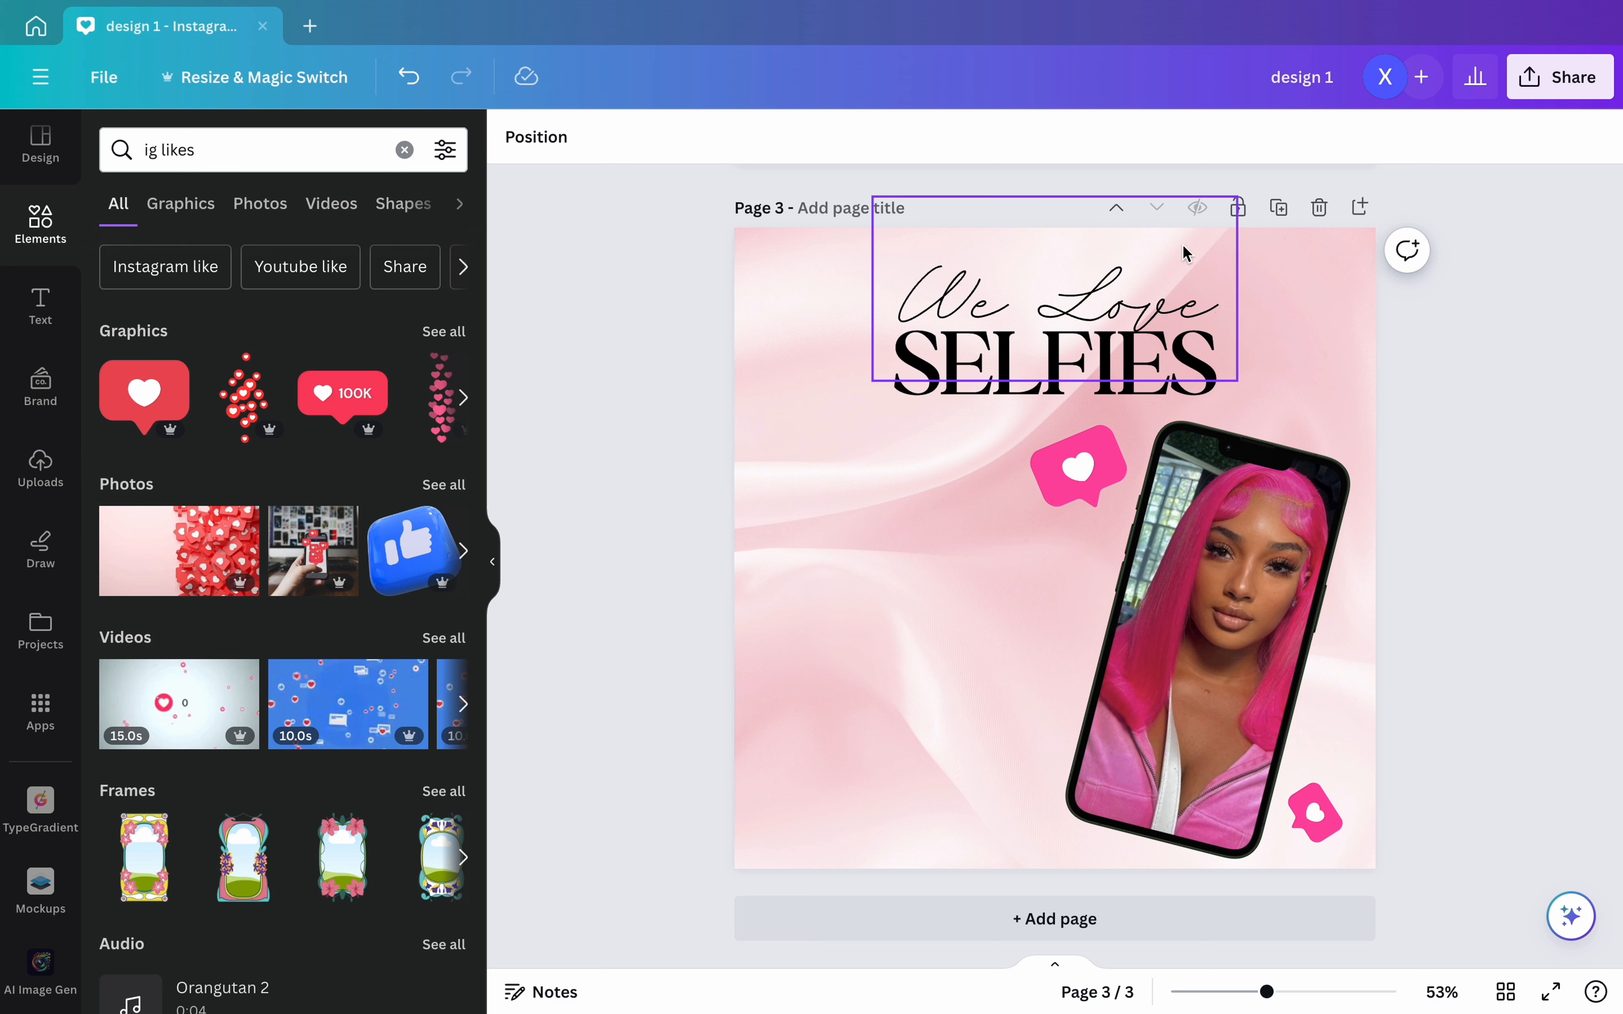
- Try bright pink #ff48a3 and the photo's muted pink on the "We Love" text, returning it to black
left_click(1140, 311)
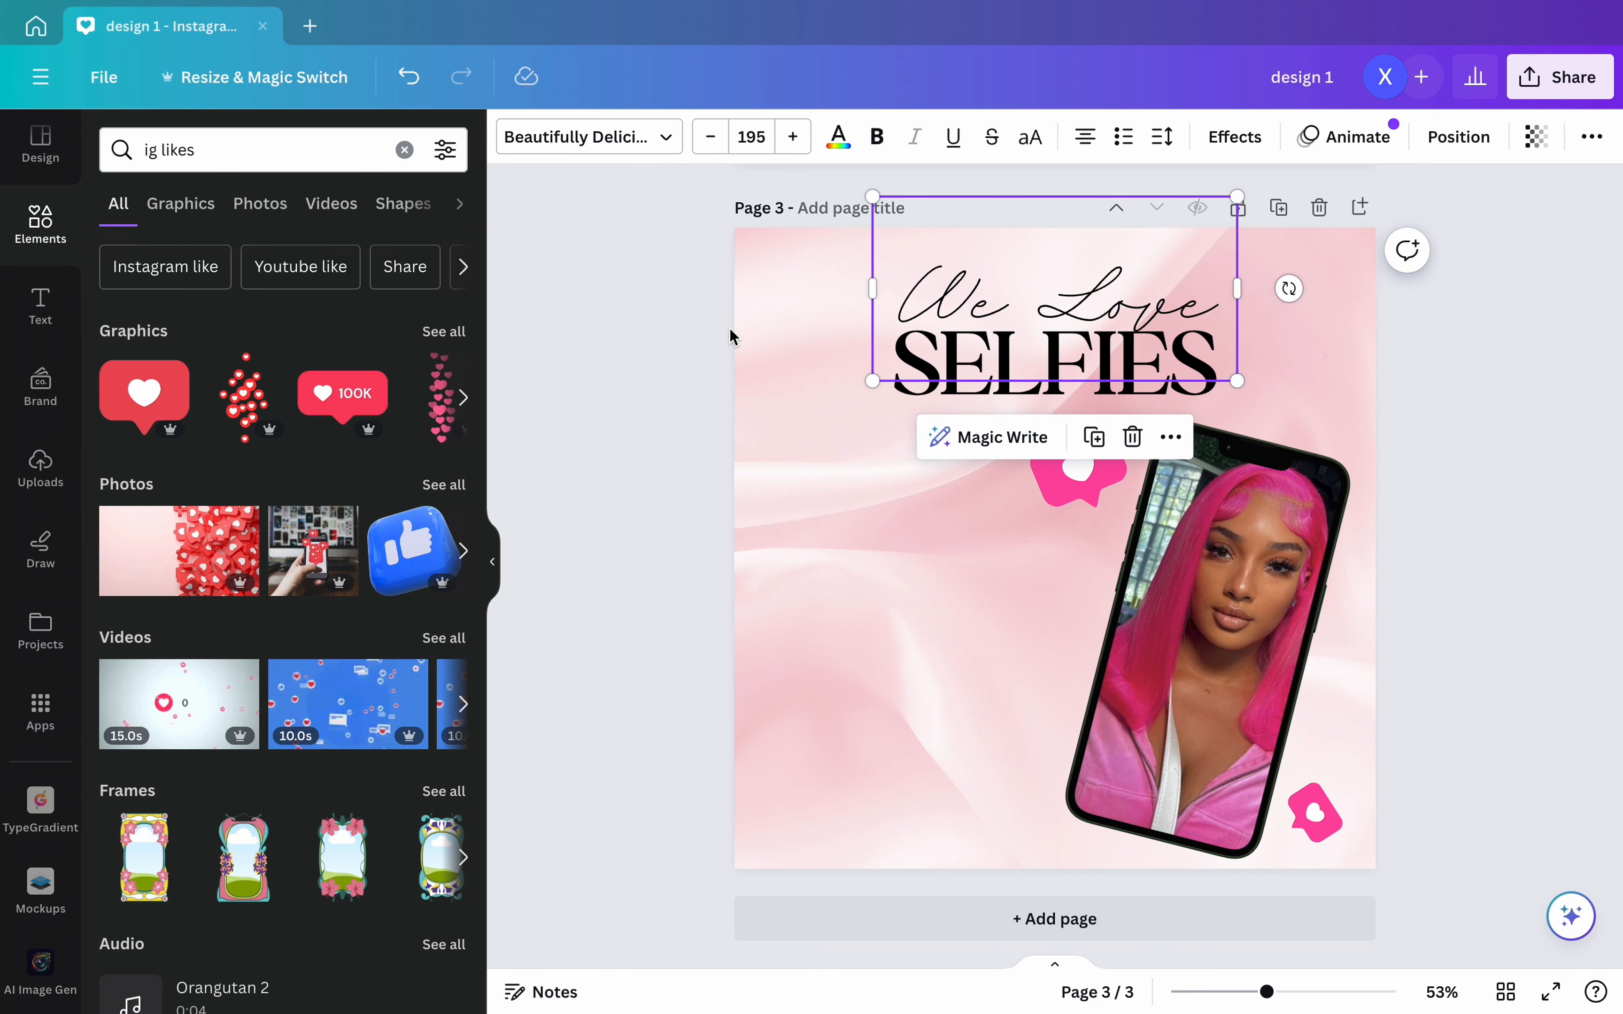
left_click(838, 138)
left_click(122, 338)
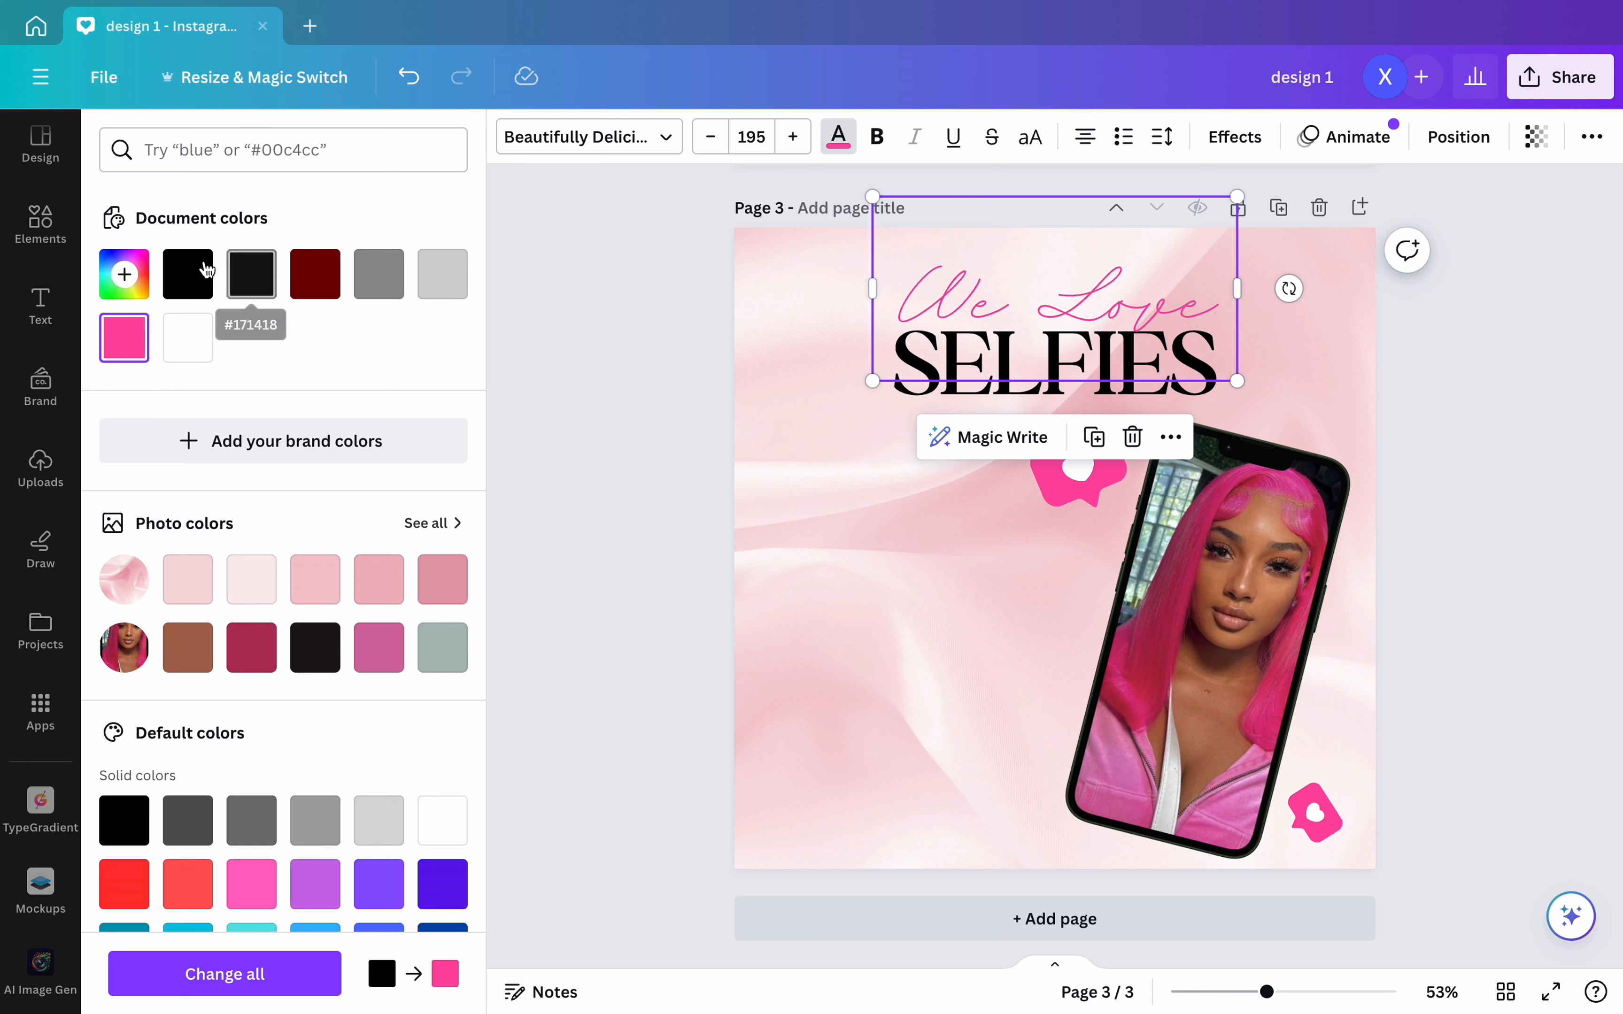
left_click(188, 274)
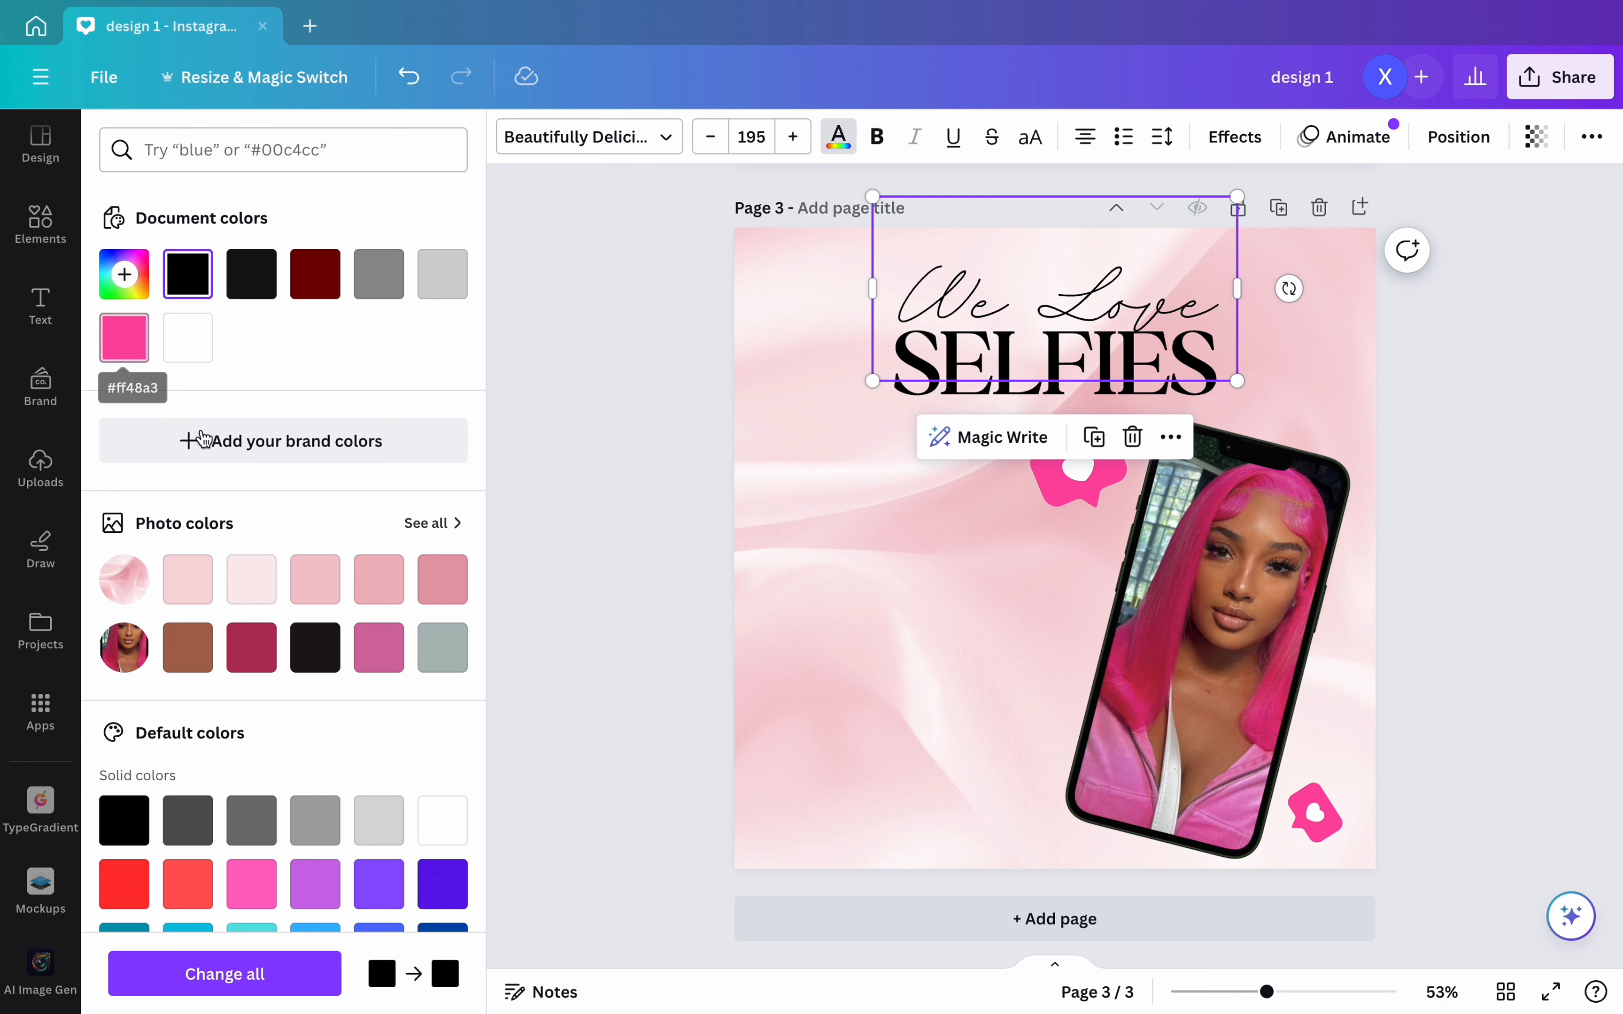
left_click(392, 663)
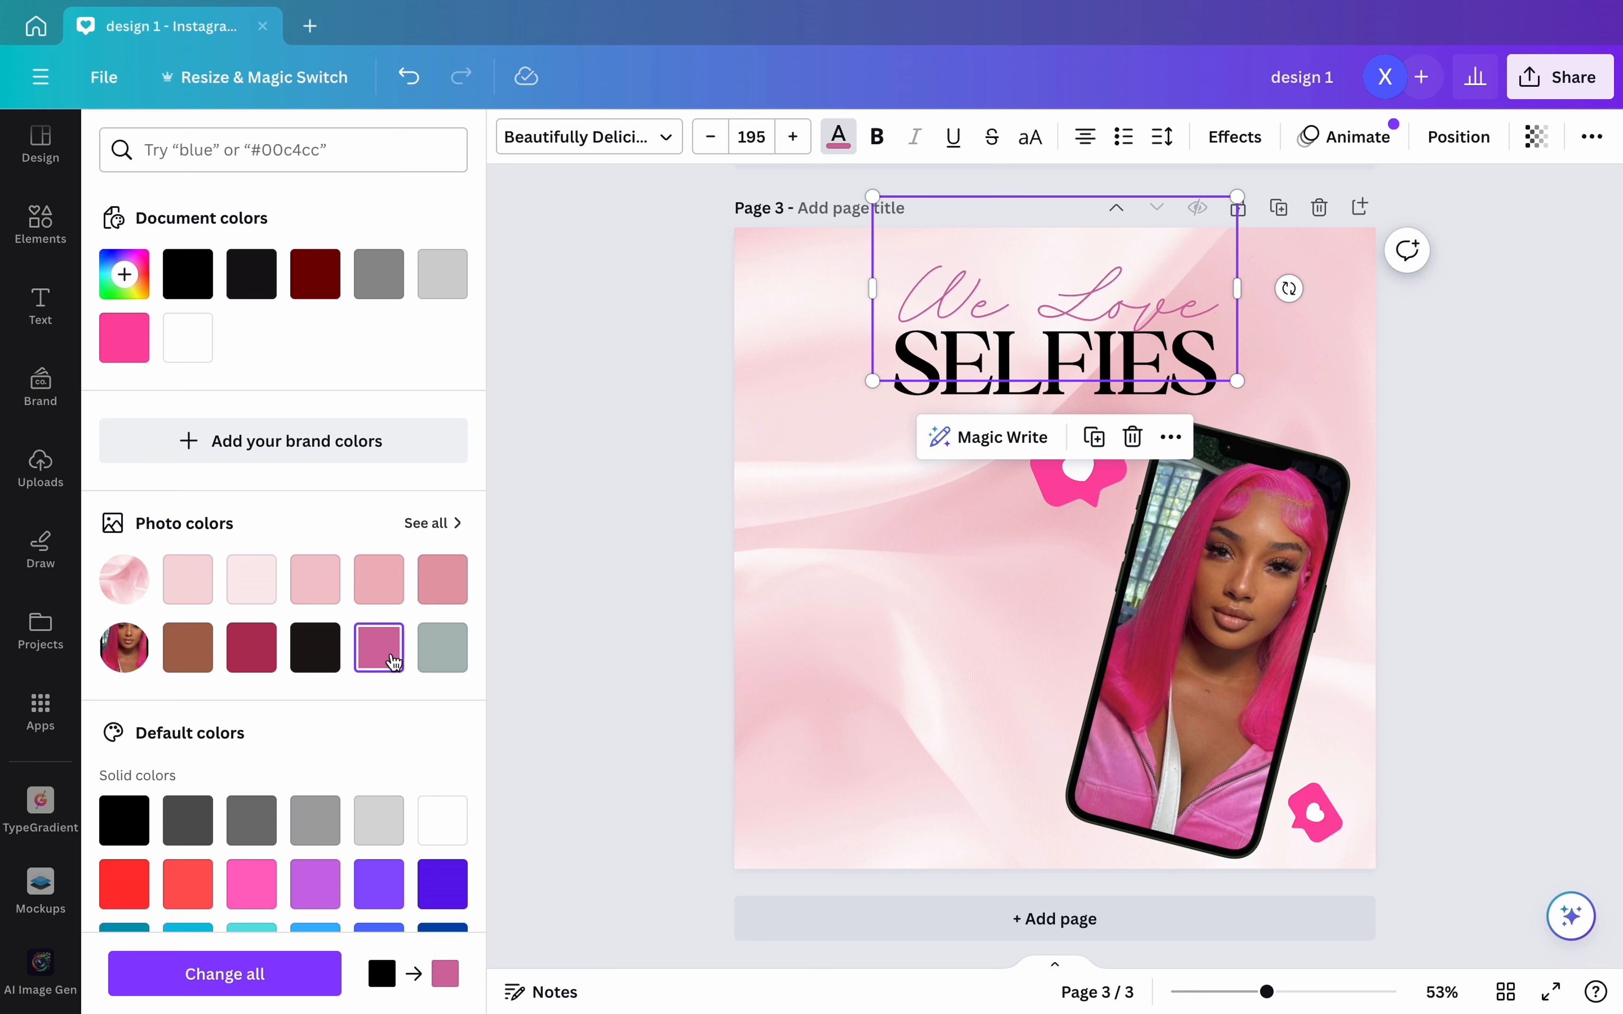
left_click(116, 360)
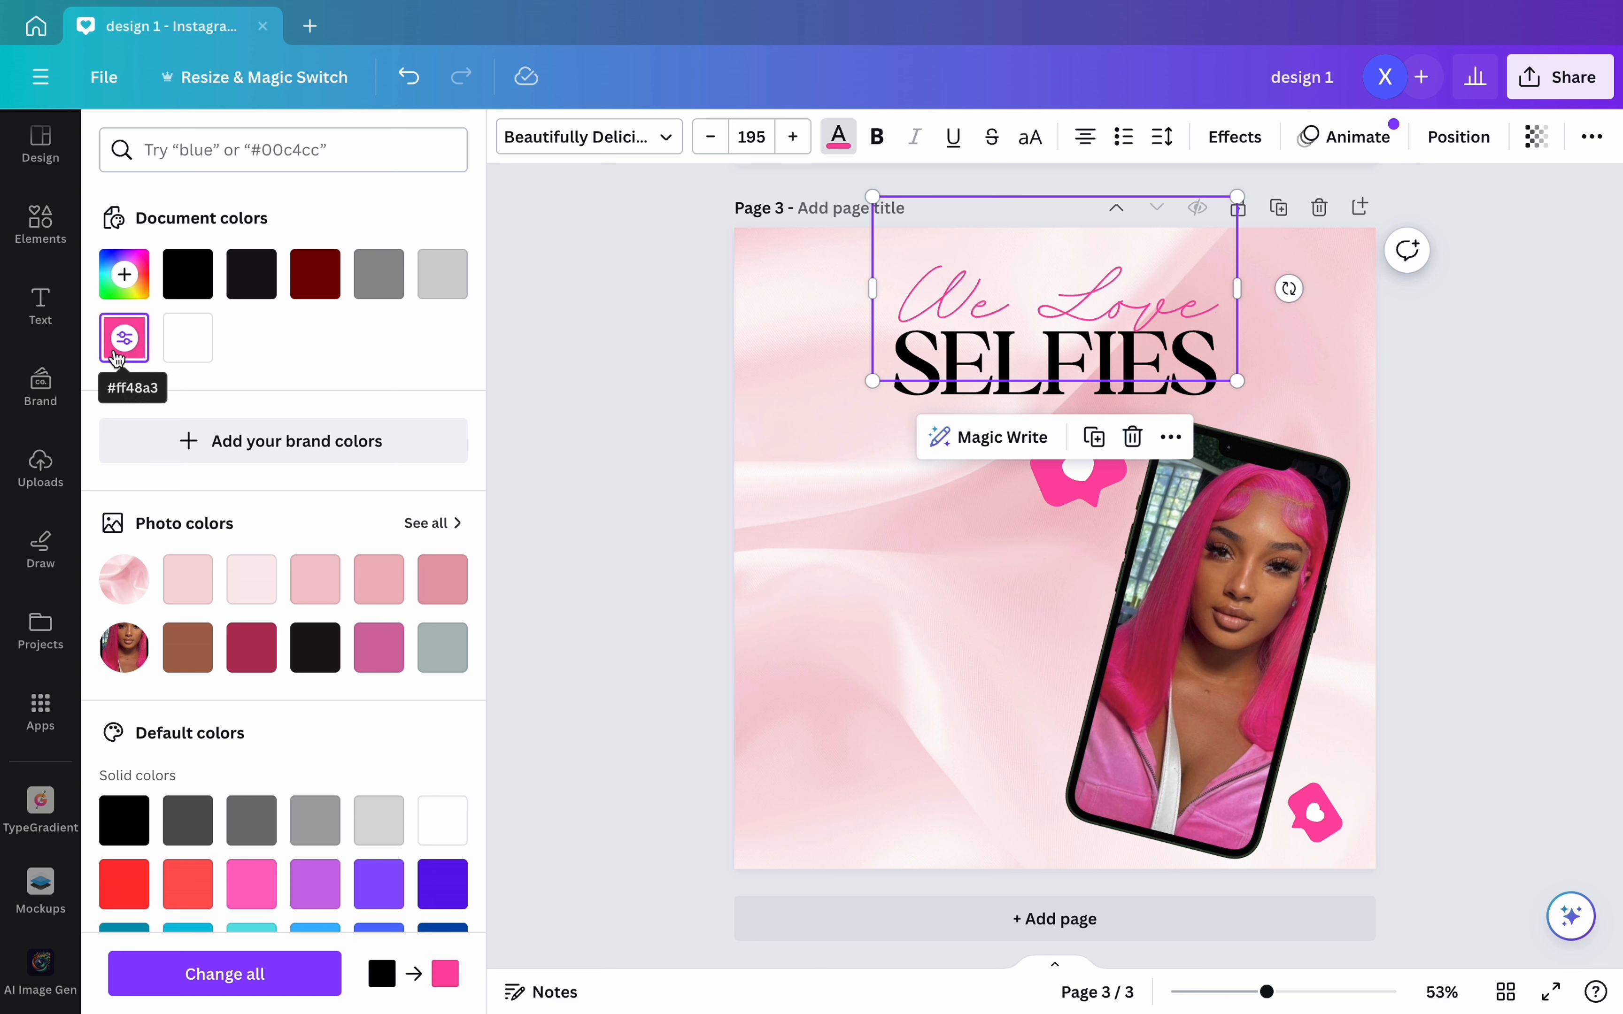
left_click(185, 275)
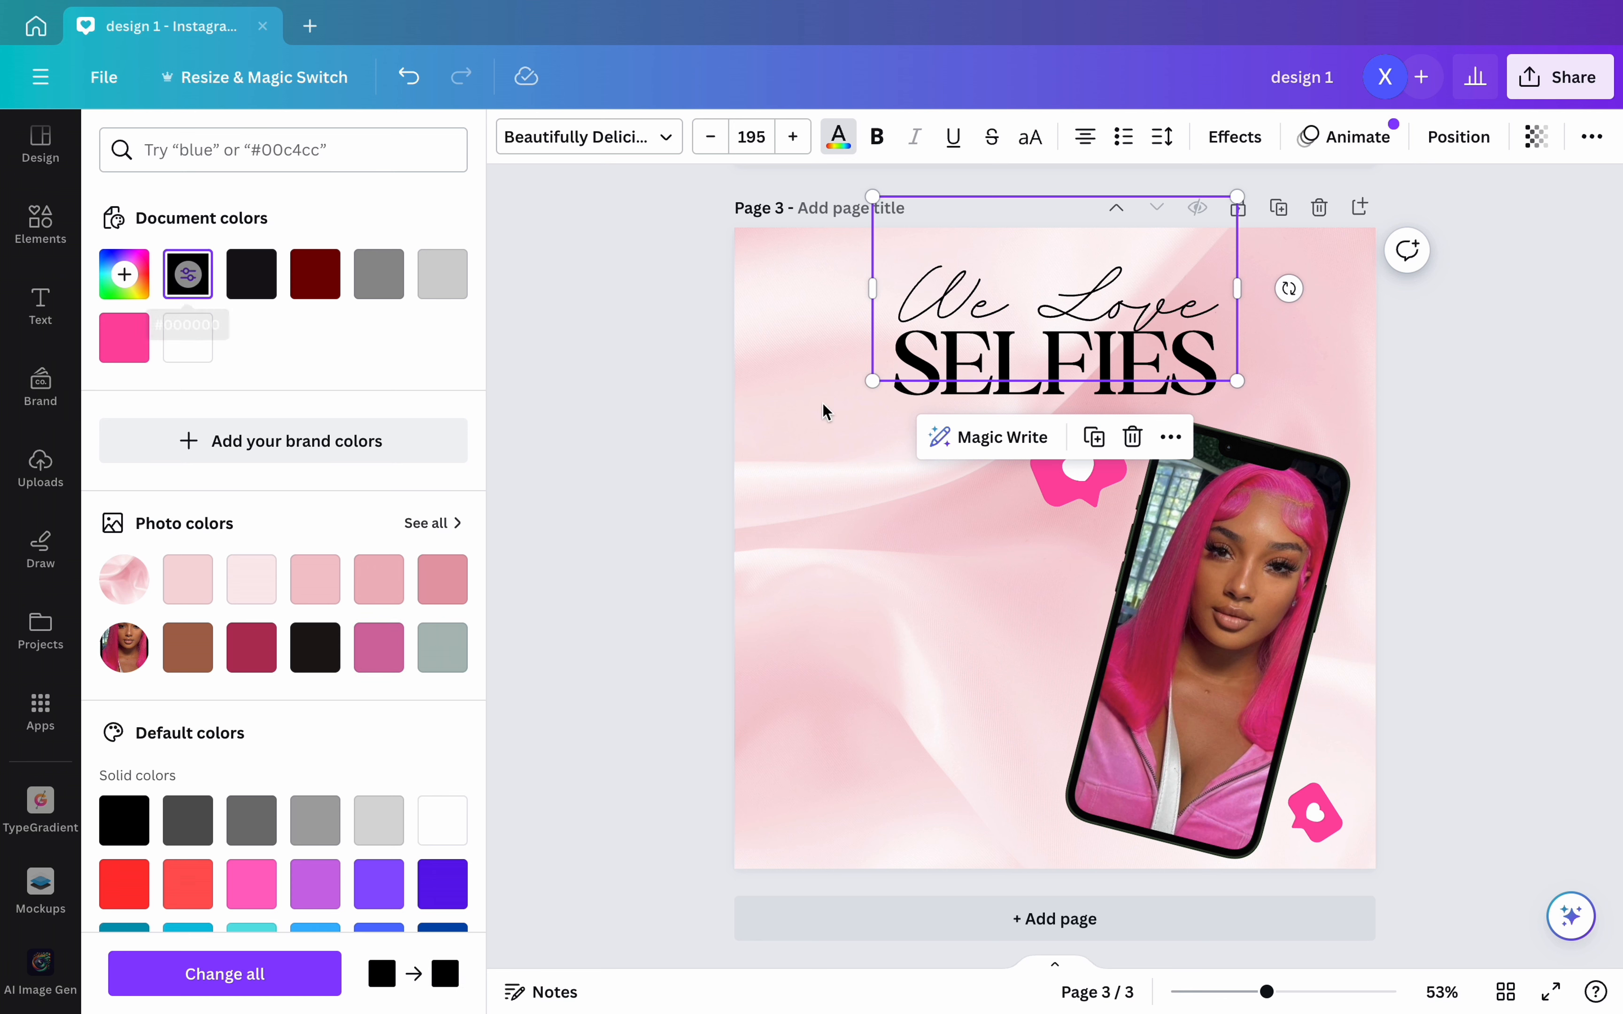
left_click(1301, 392)
- Recolor the "SELFIES" text to bright pink #ff48a3
left_click(1212, 390)
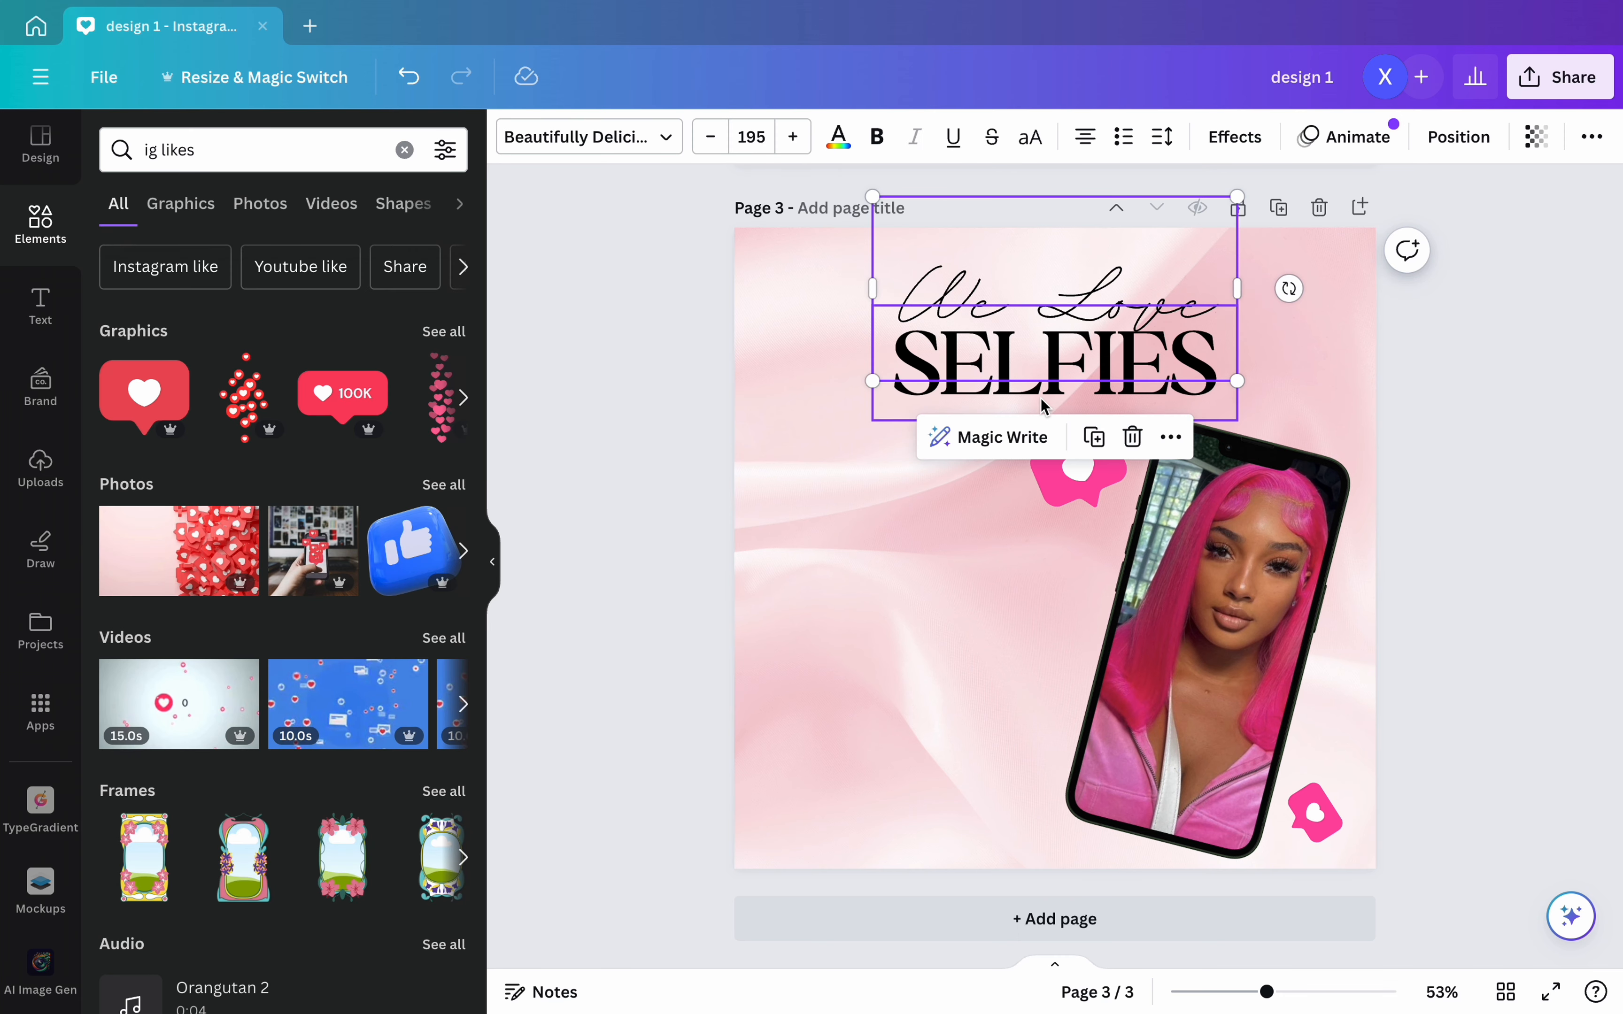
left_click(1019, 416)
left_click(837, 138)
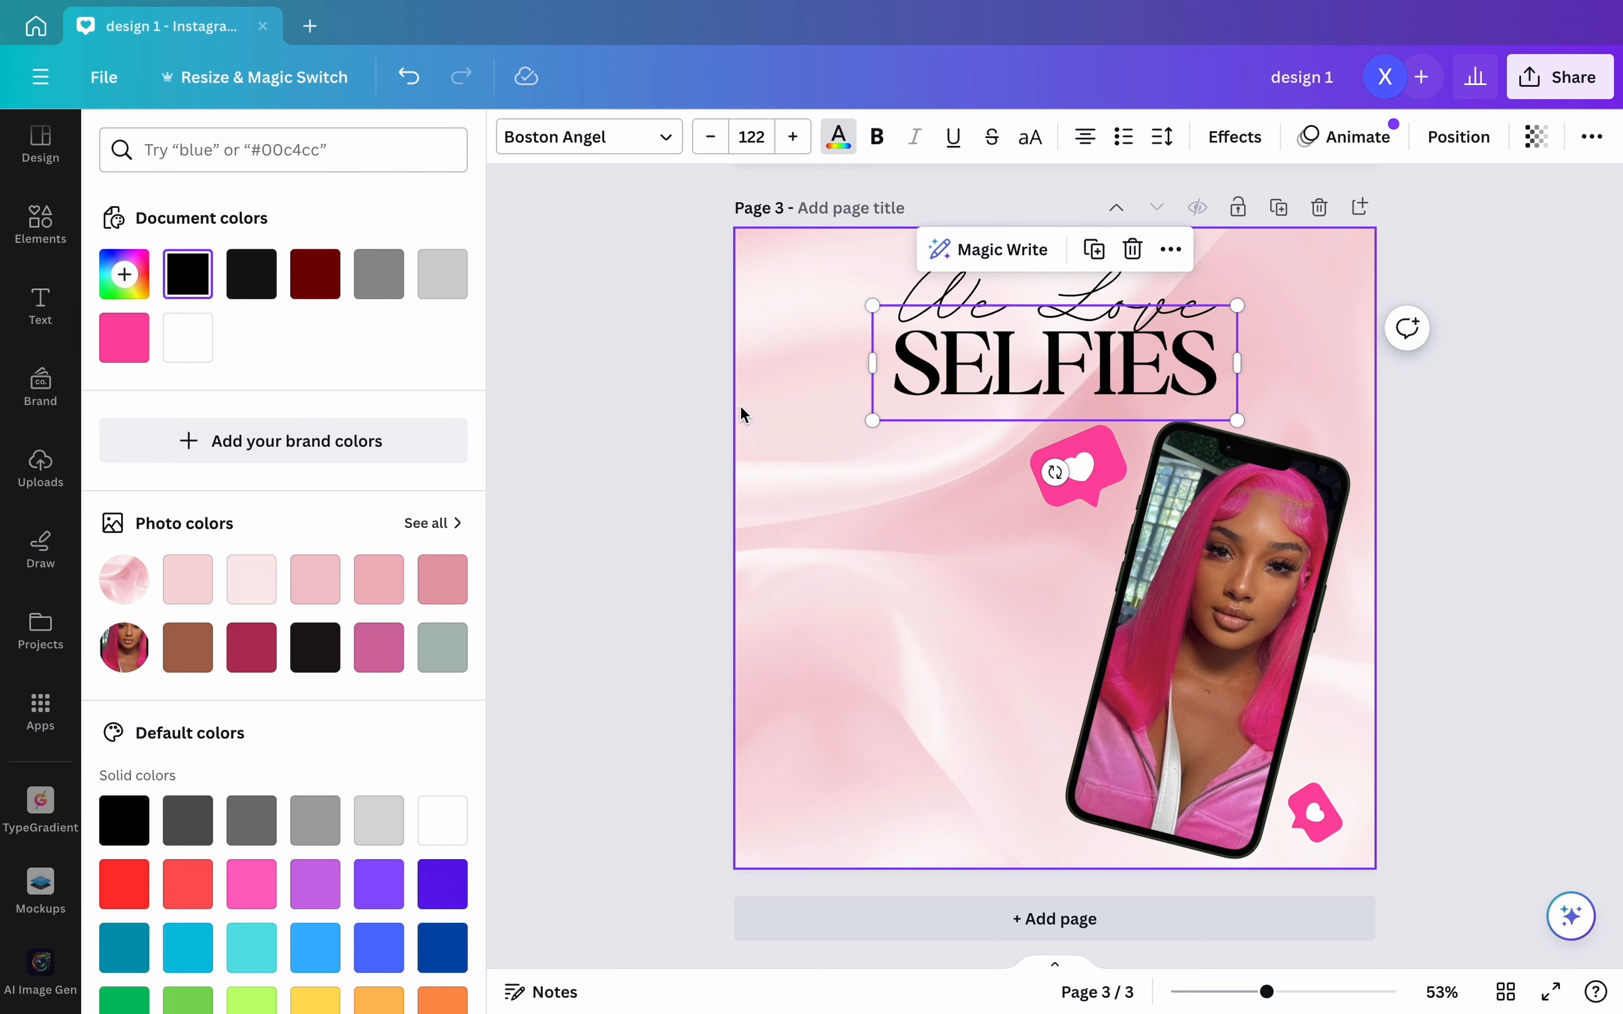
left_click(126, 345)
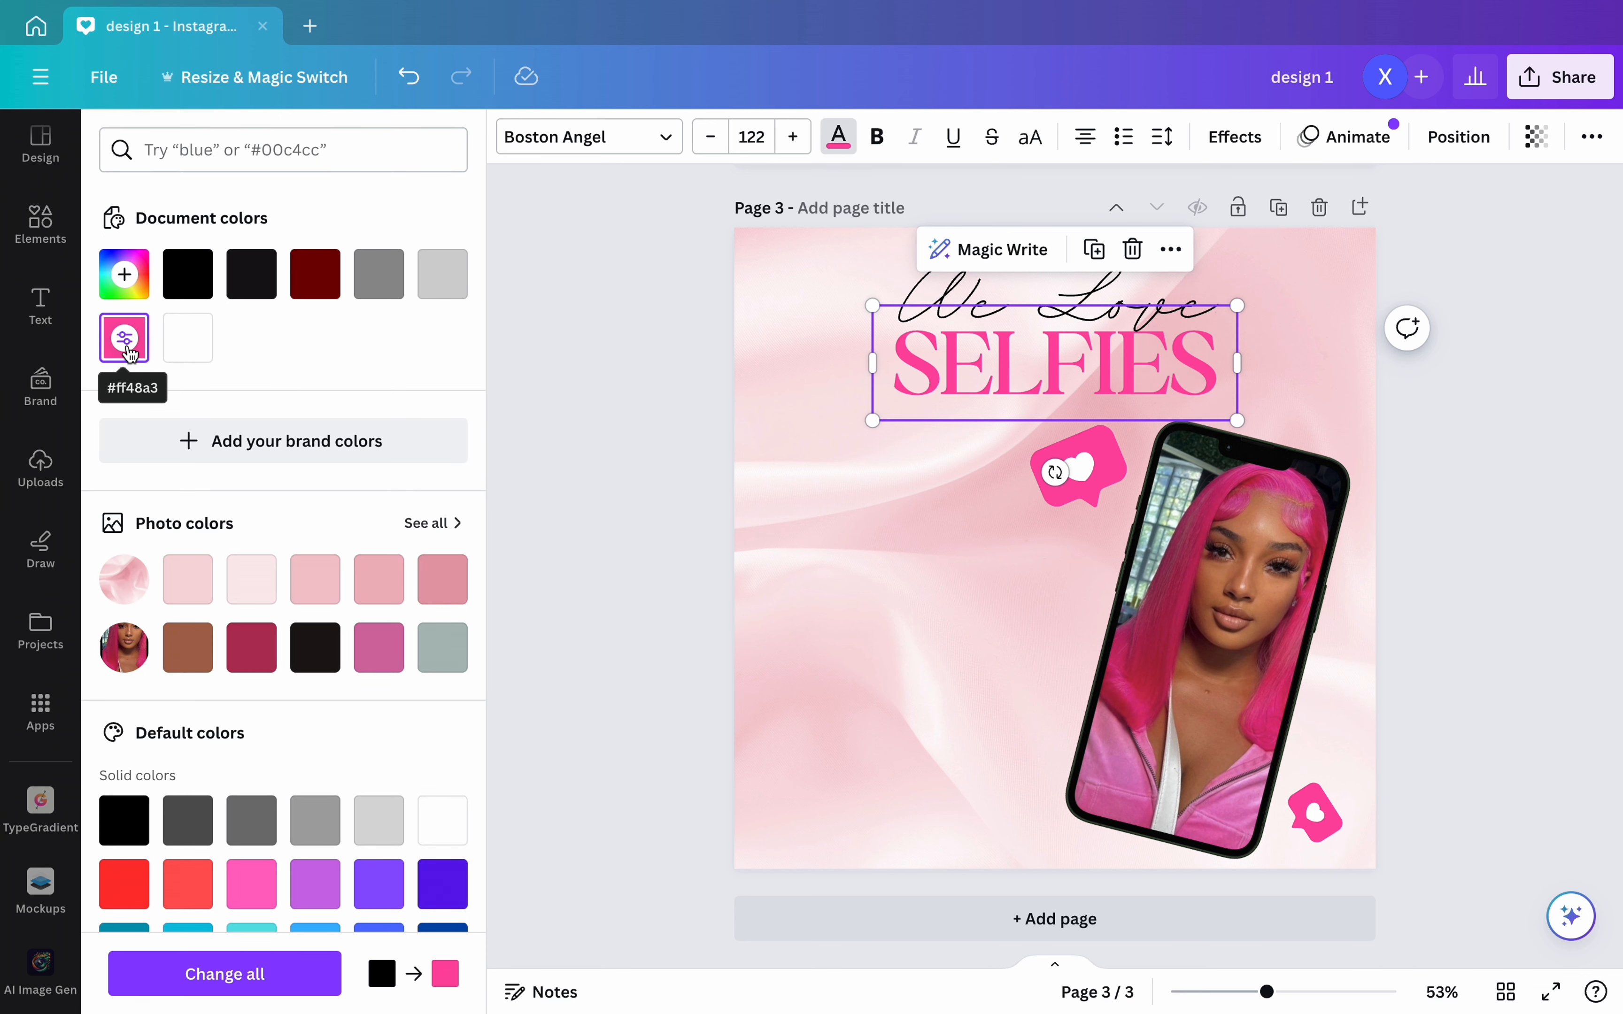
left_click(669, 531)
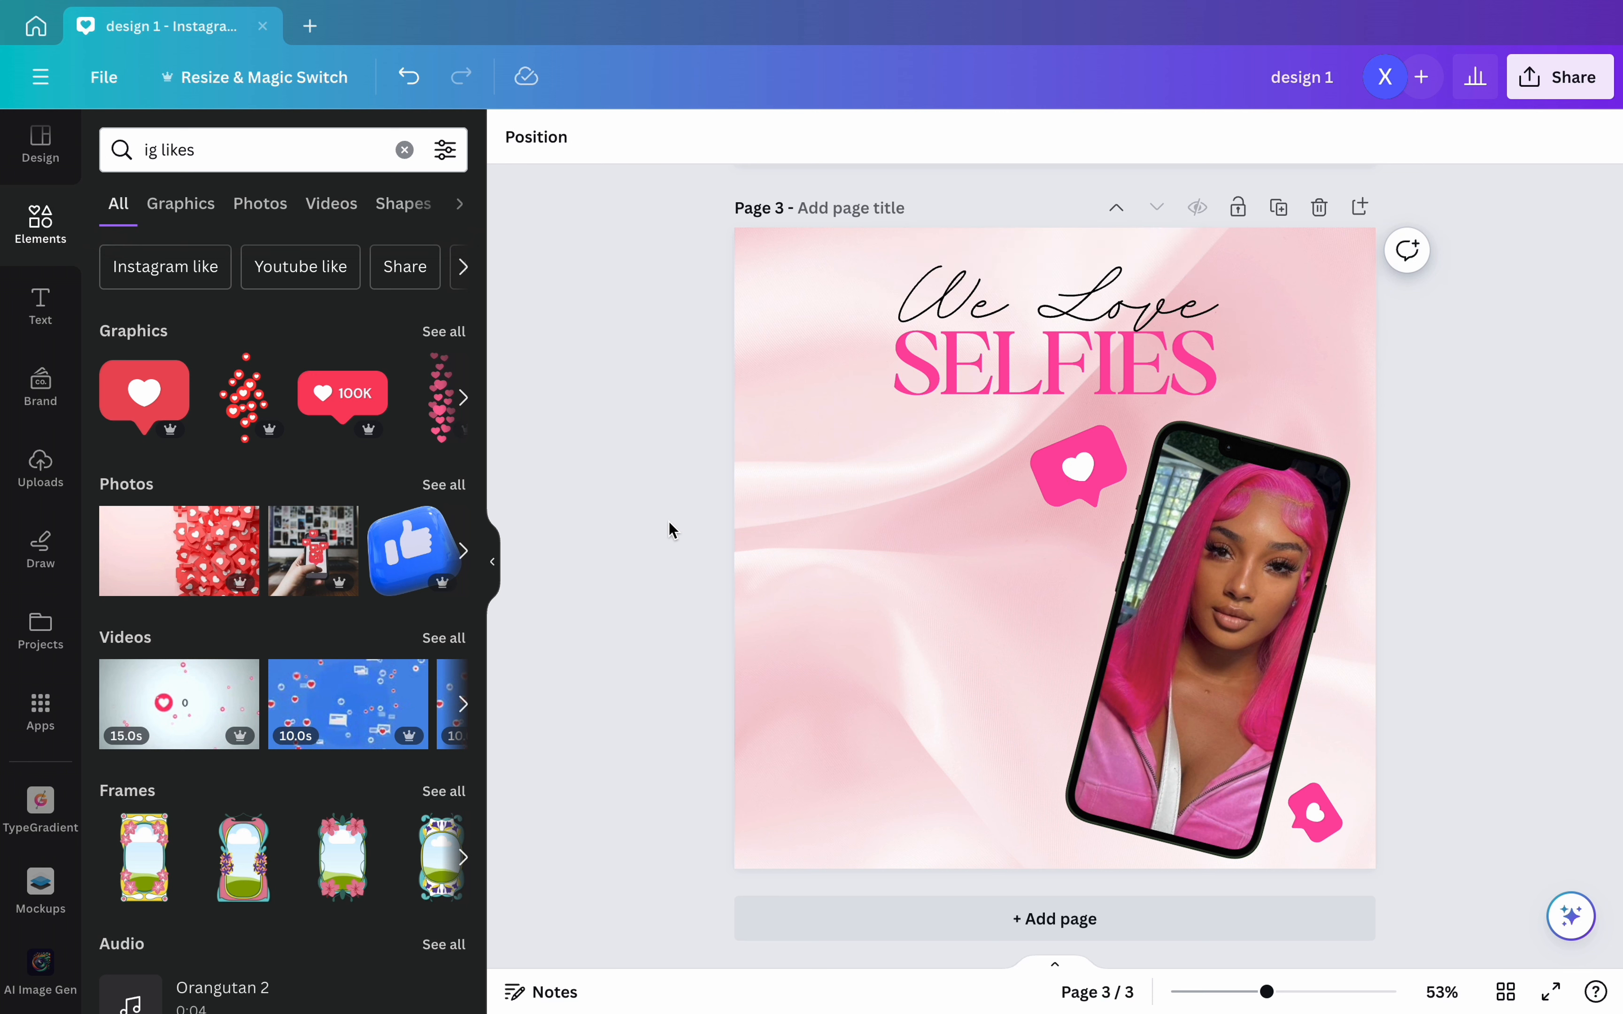
- Try the photo's muted pink on the larger like bubble, returning it to bright pink #ff48a3
left_click(1074, 482)
left_click(776, 137)
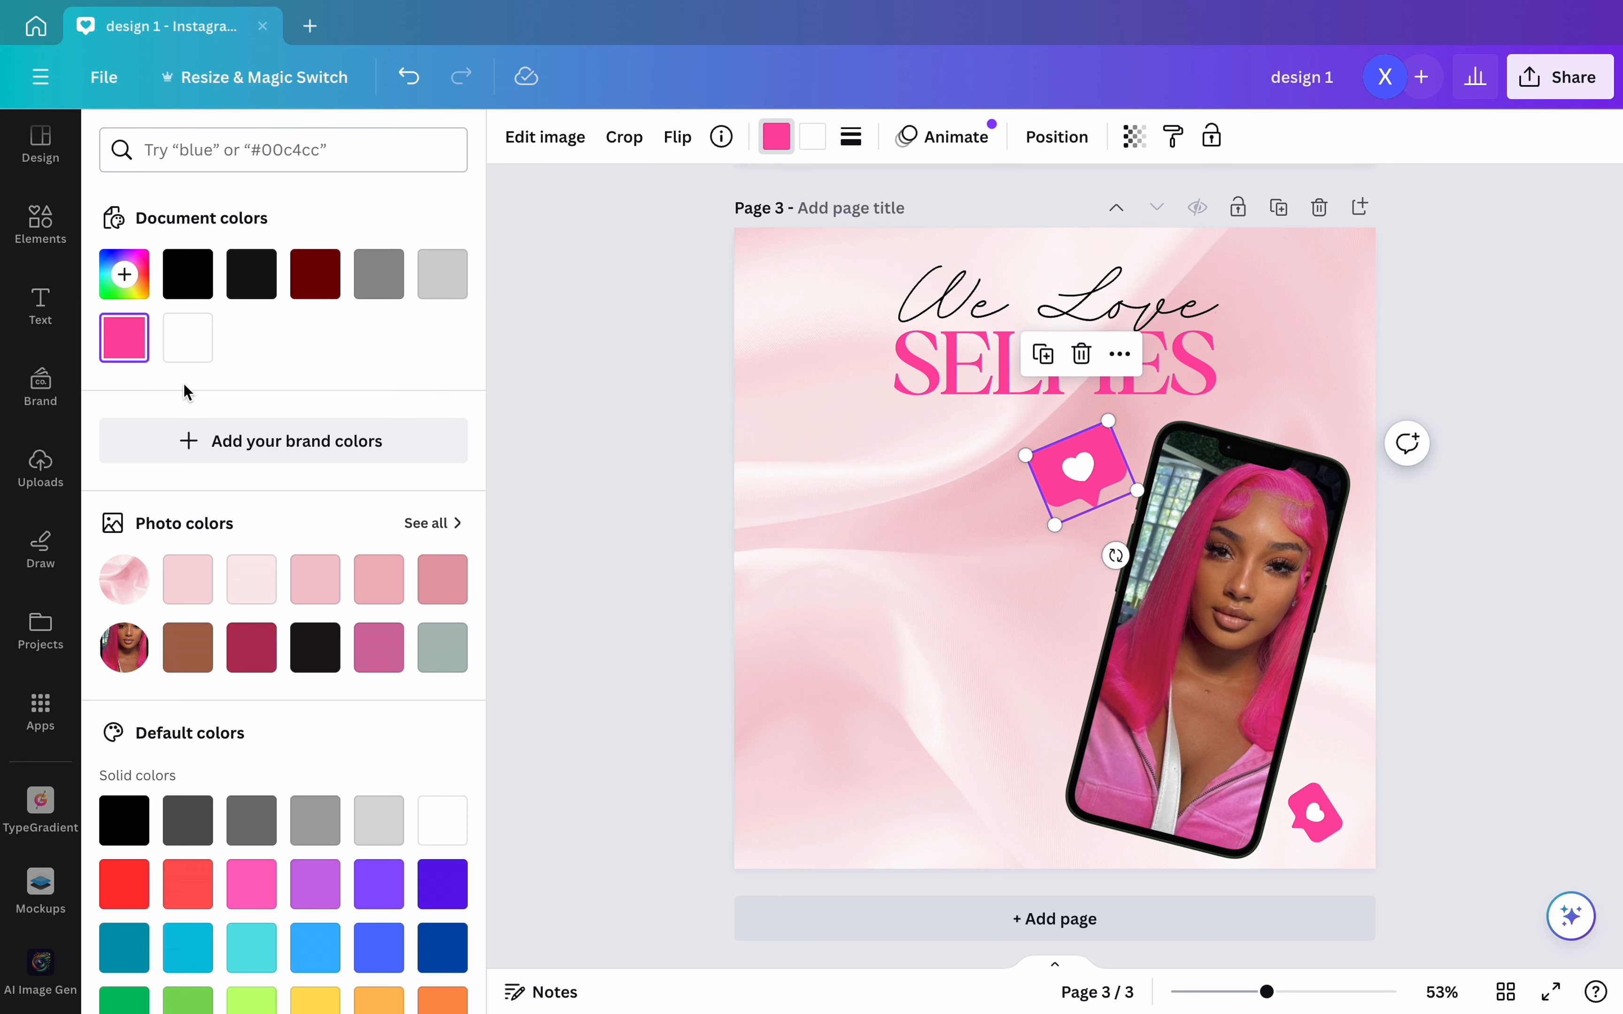
left_click(373, 671)
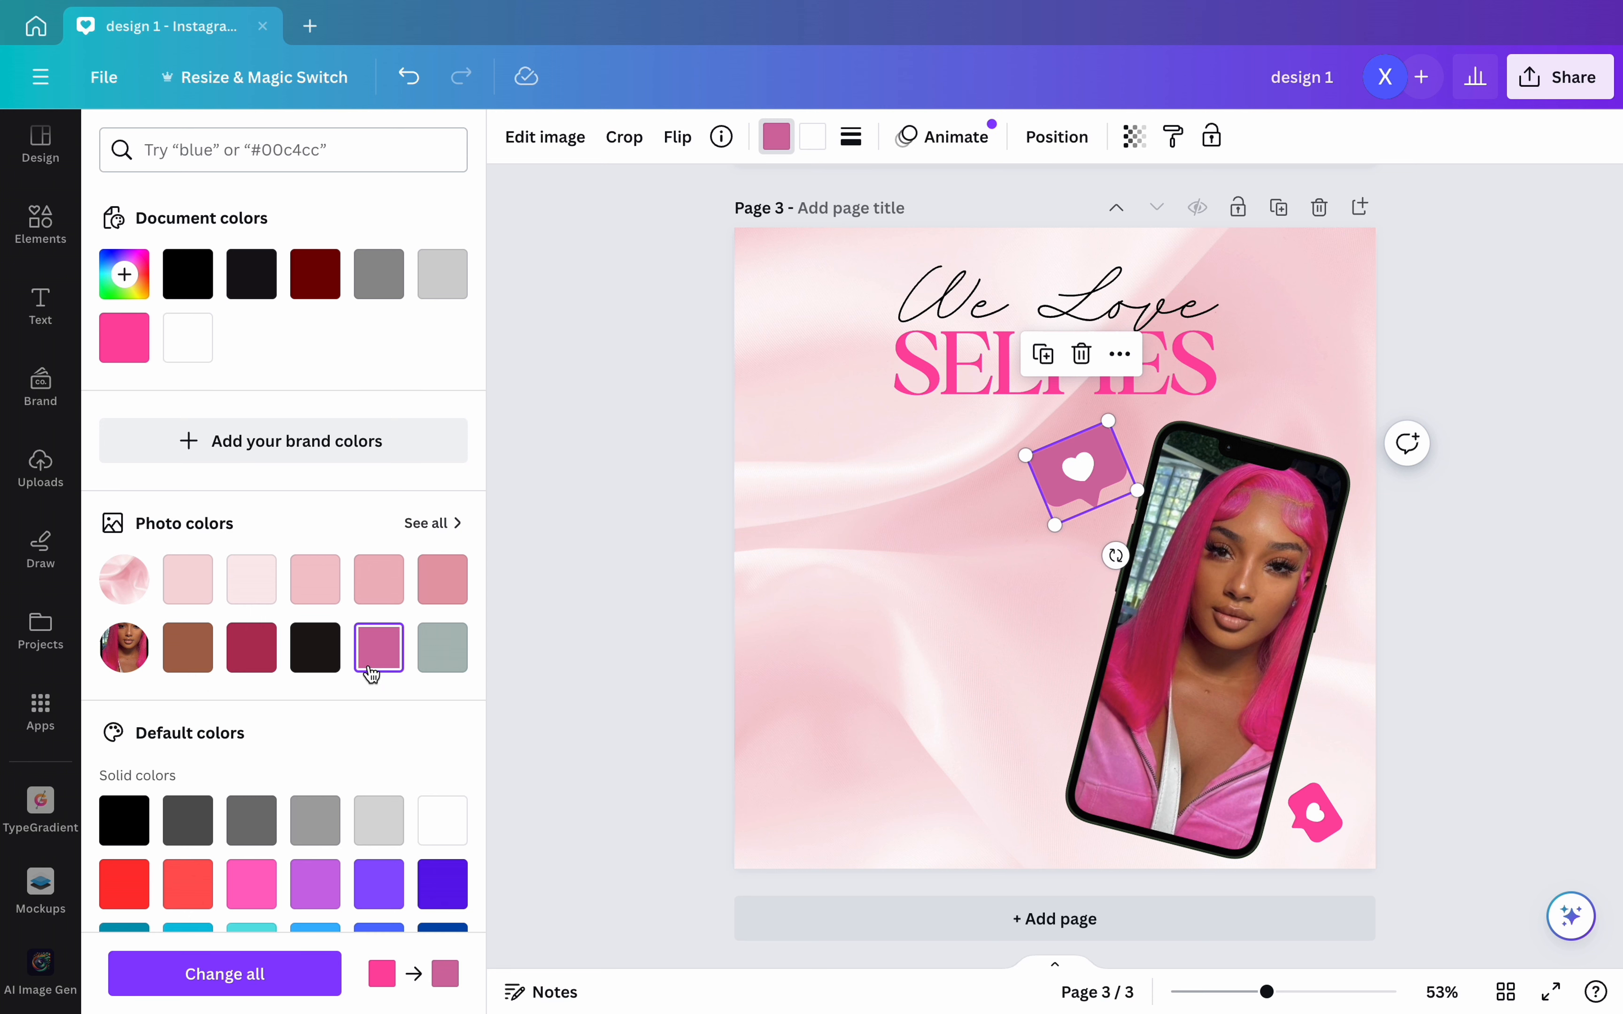
left_click(124, 337)
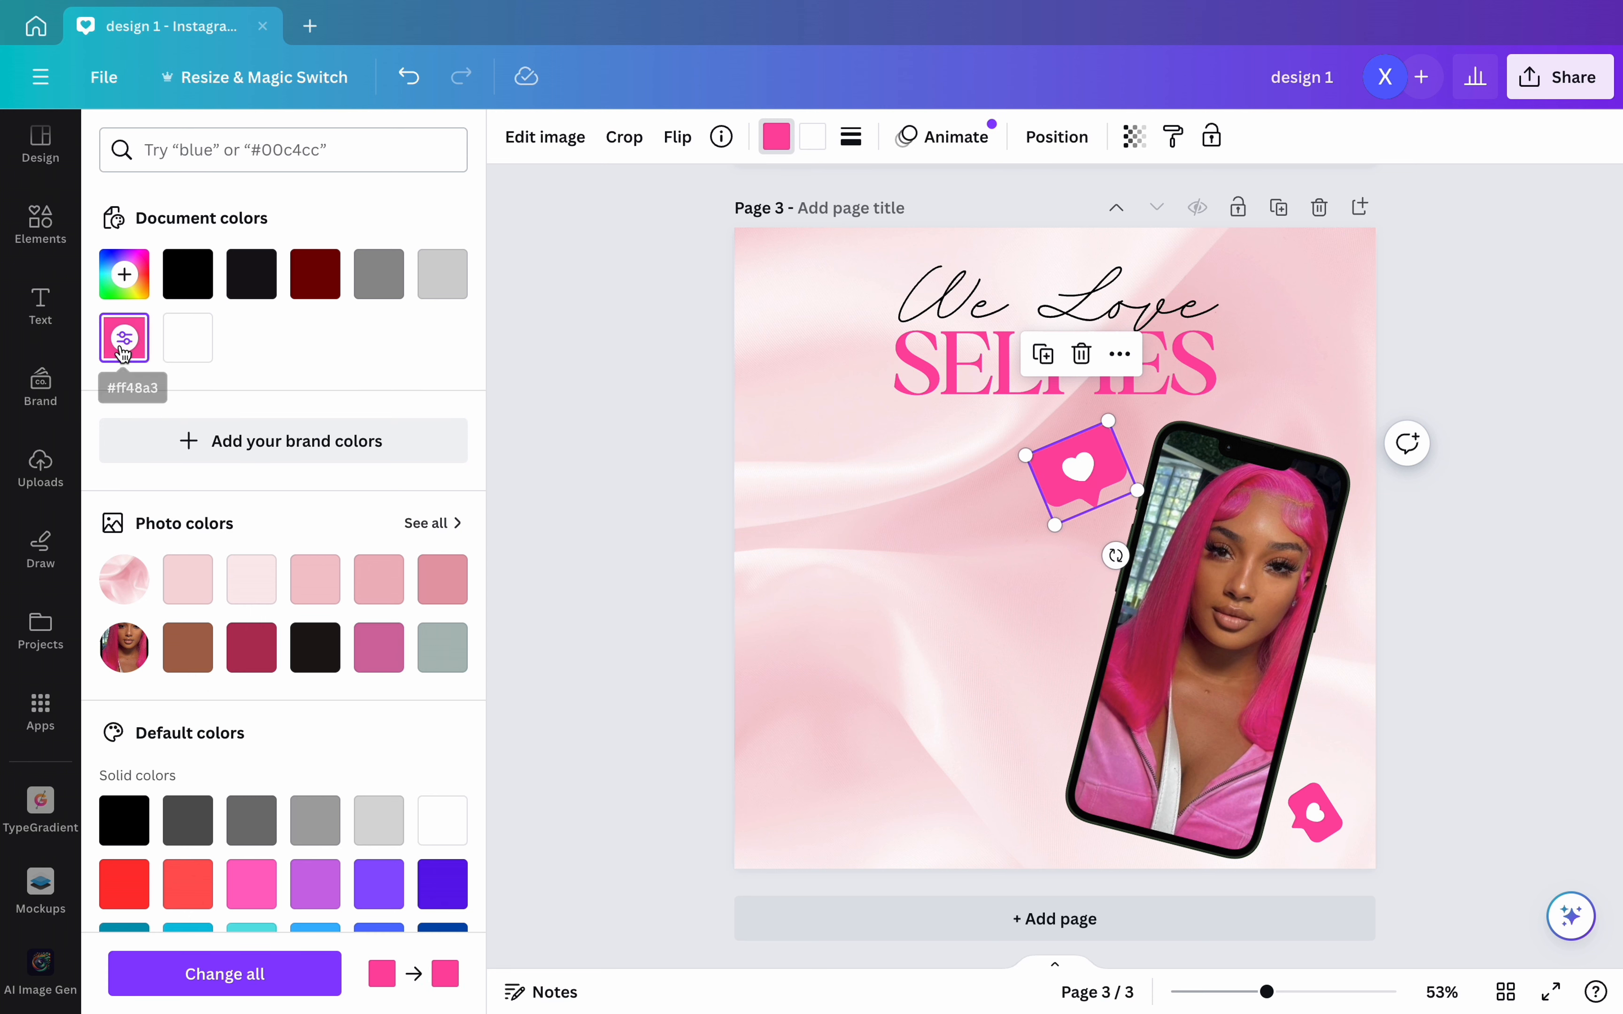
key("Escape")
key("Escape")
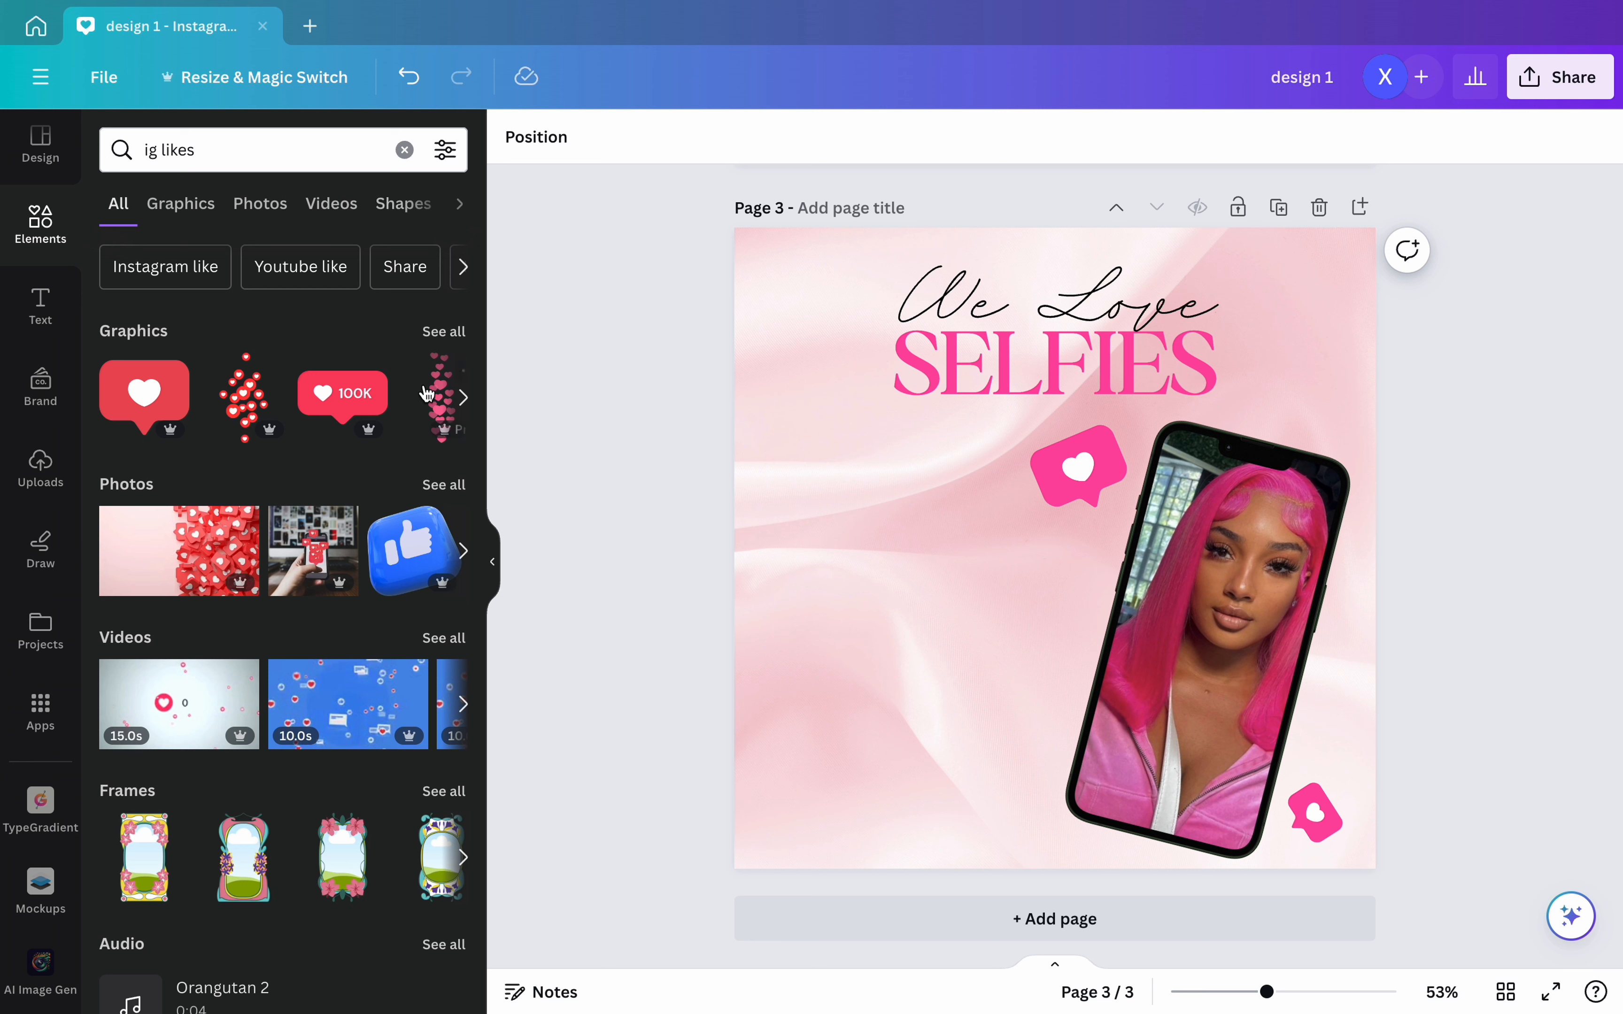
scroll(426, 395, "right", 5)
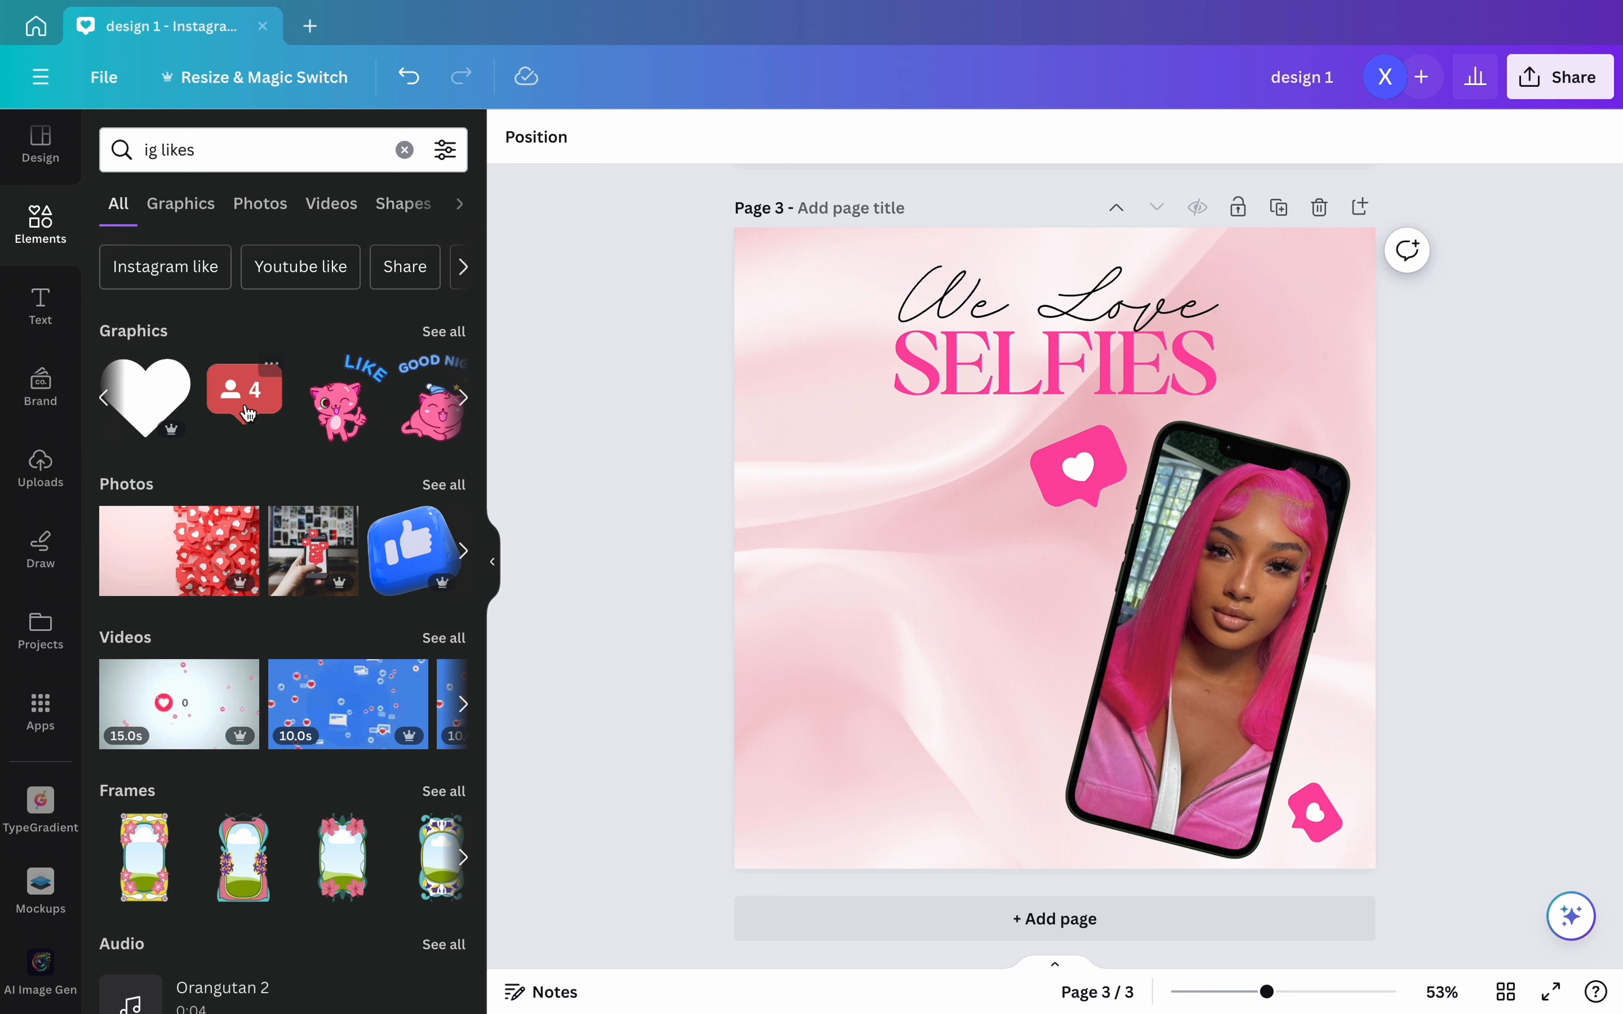
scroll(335, 399, "left", 5)
scroll(248, 414, "left", 1)
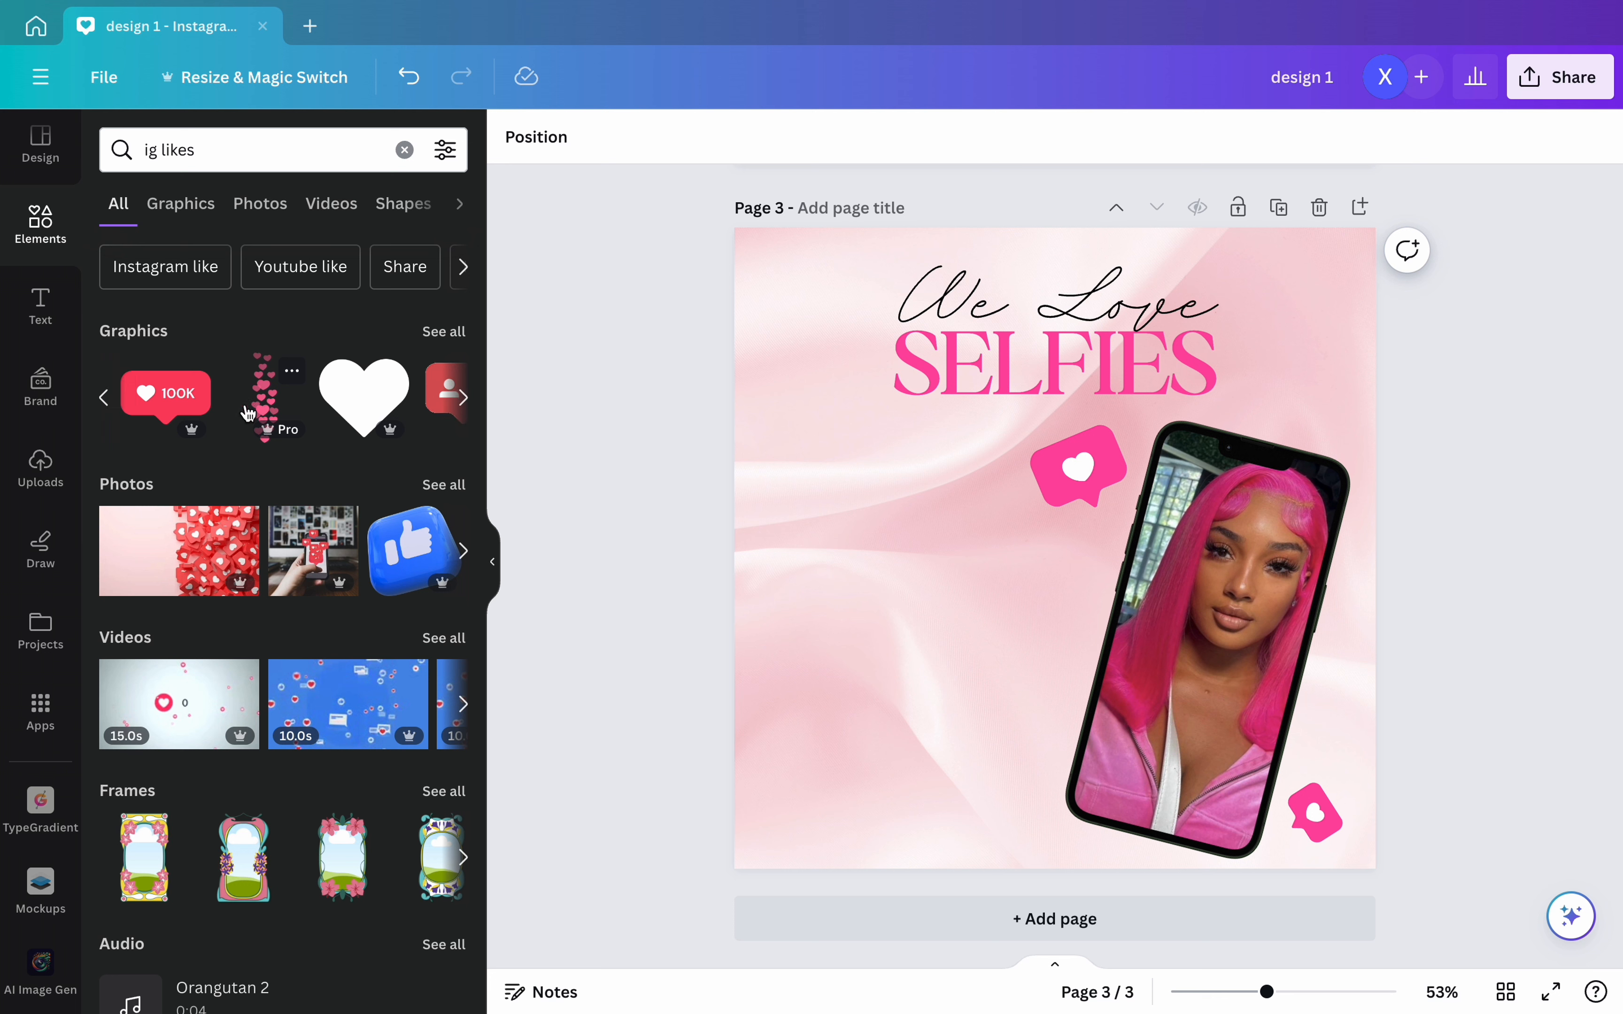
scroll(248, 414, "left", 1)
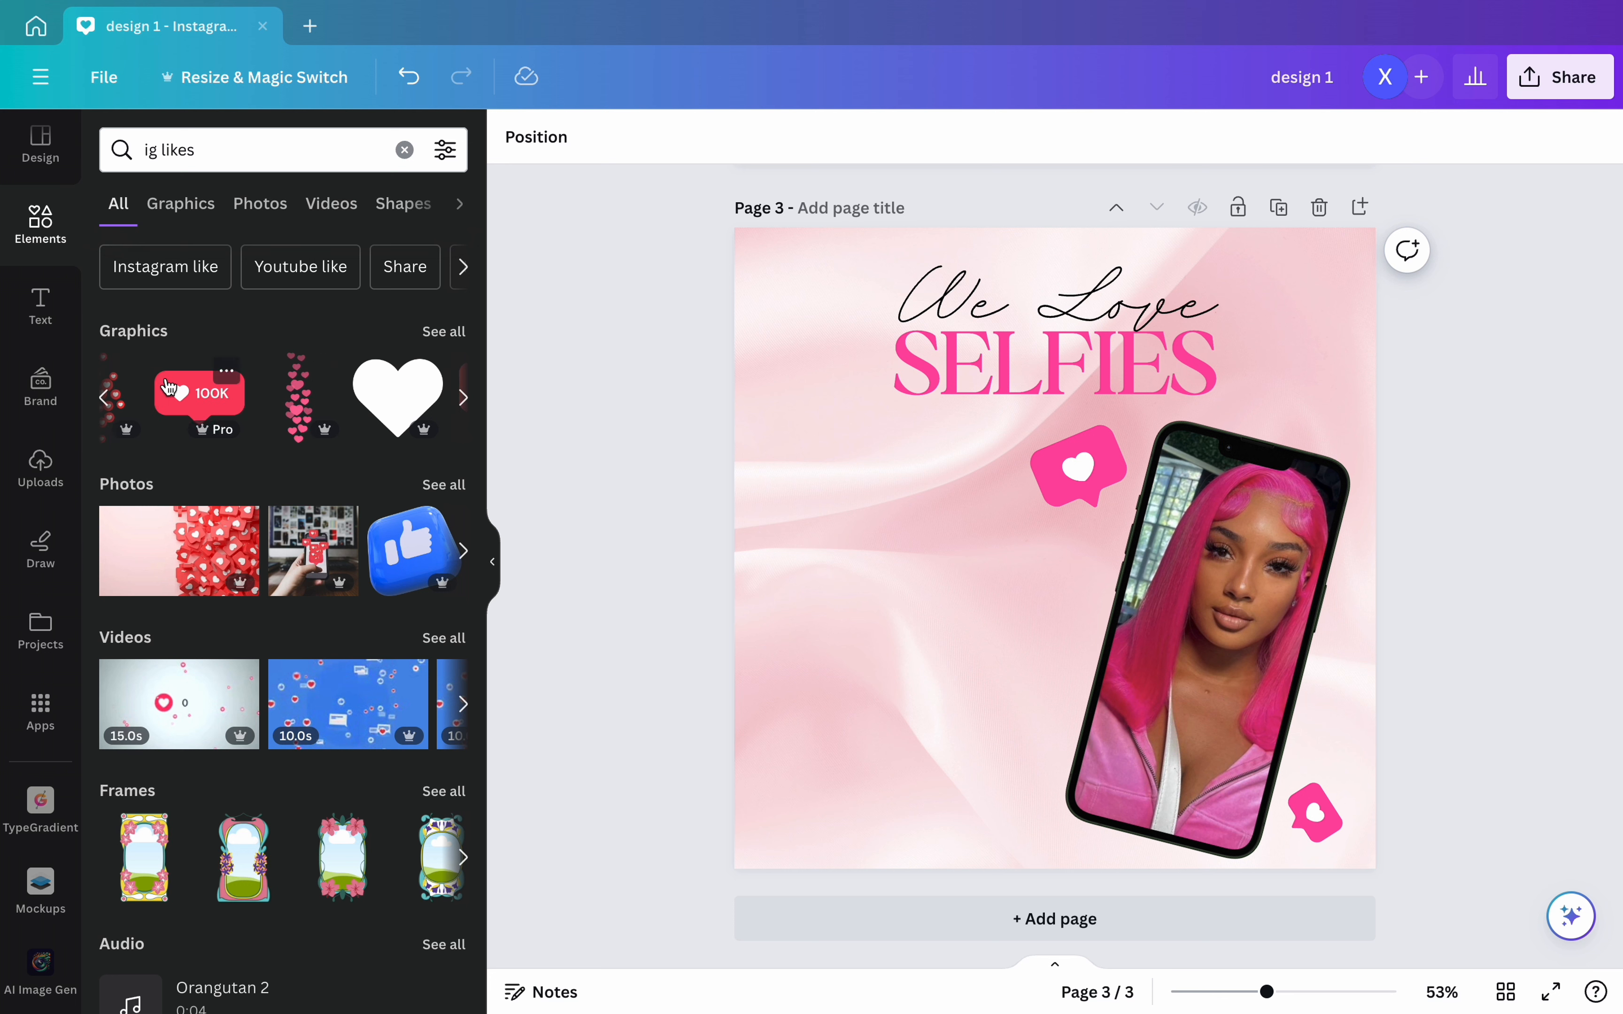
scroll(241, 399, "left", 4)
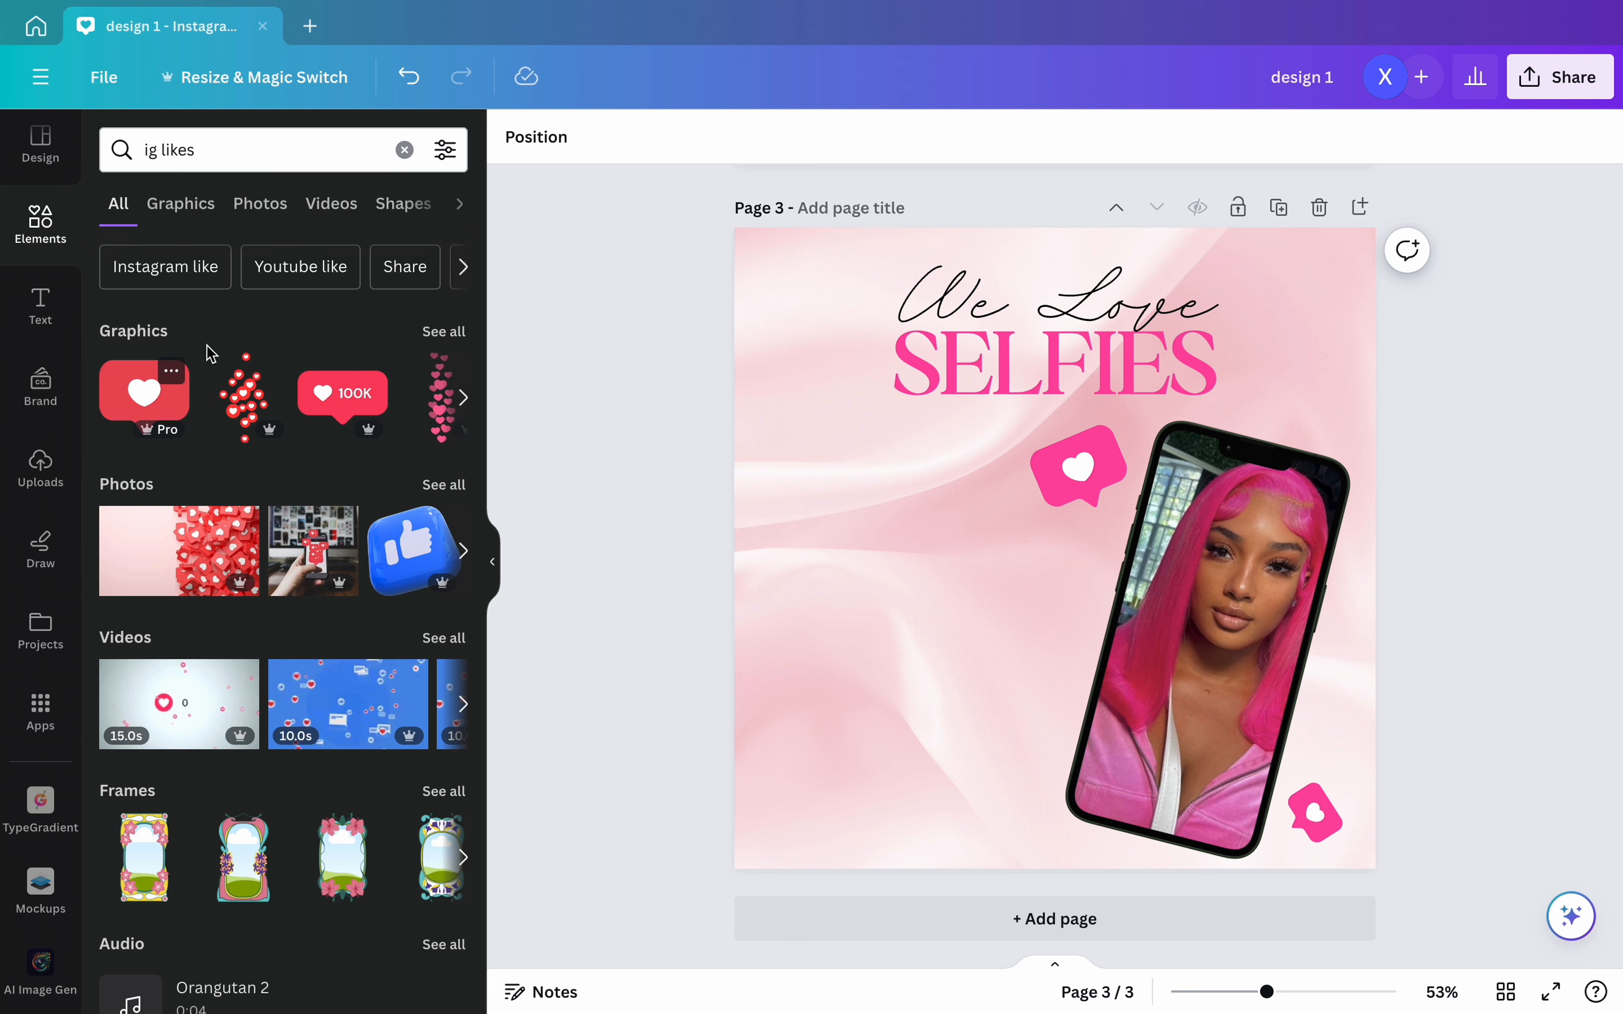
- Search the elements for "gold", add the gold gradient photo and move it over the page's lower-left area
left_click(404, 149)
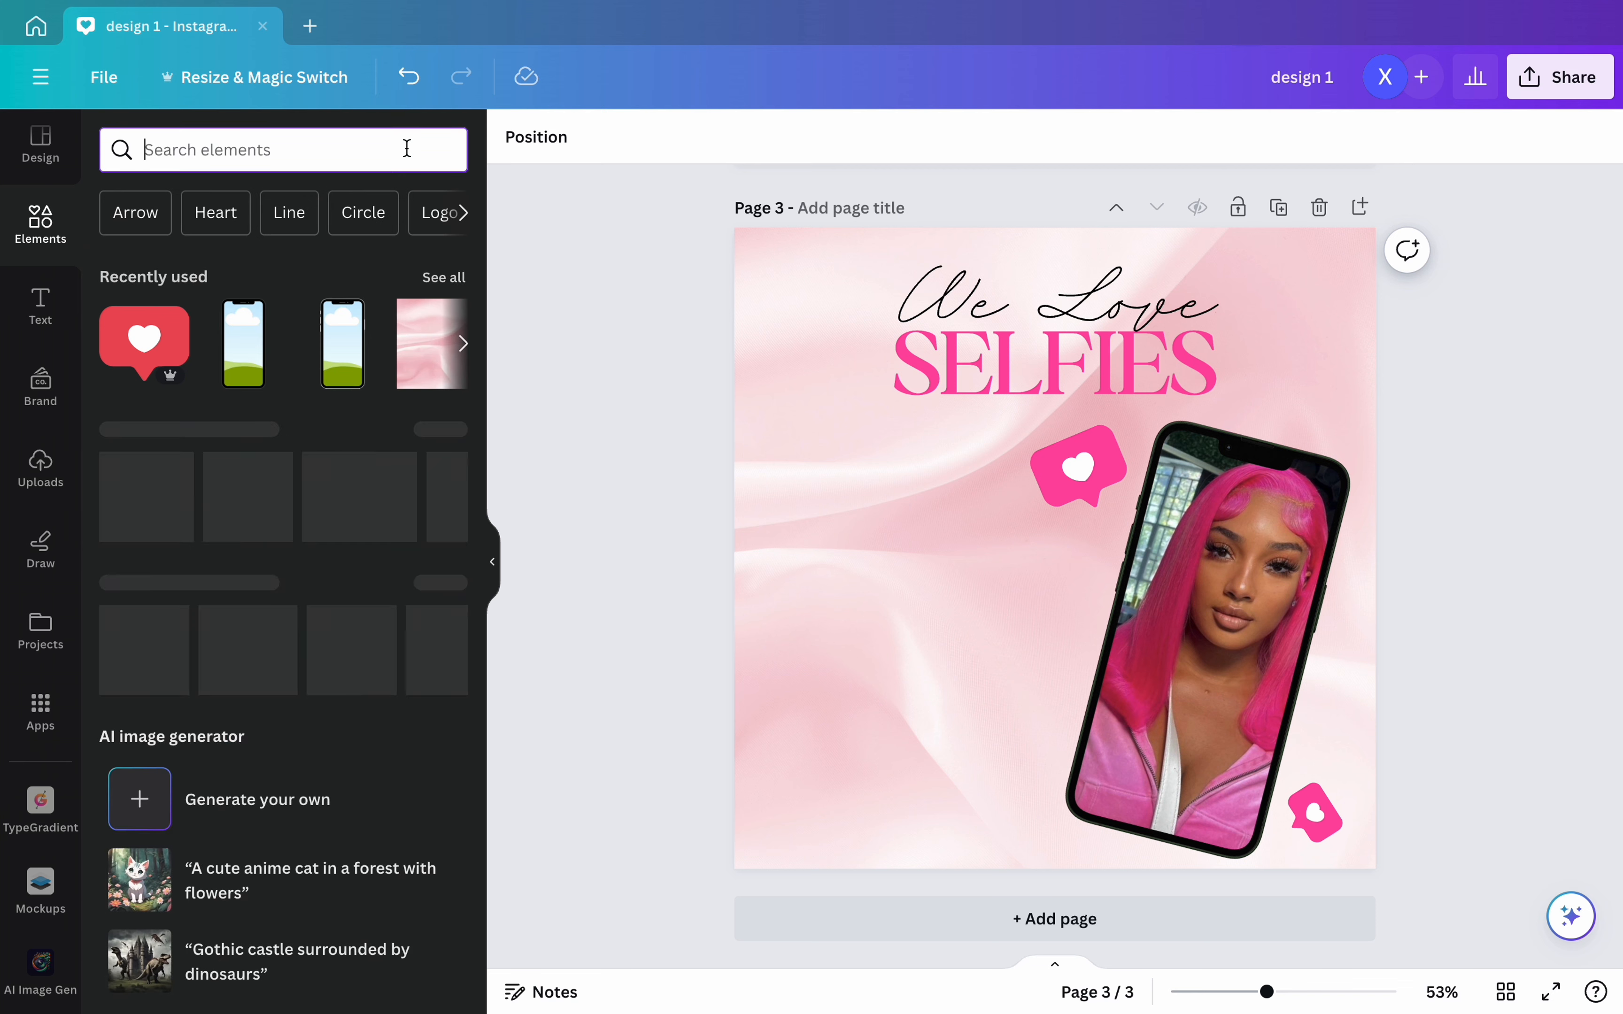
type("gold")
key("Return")
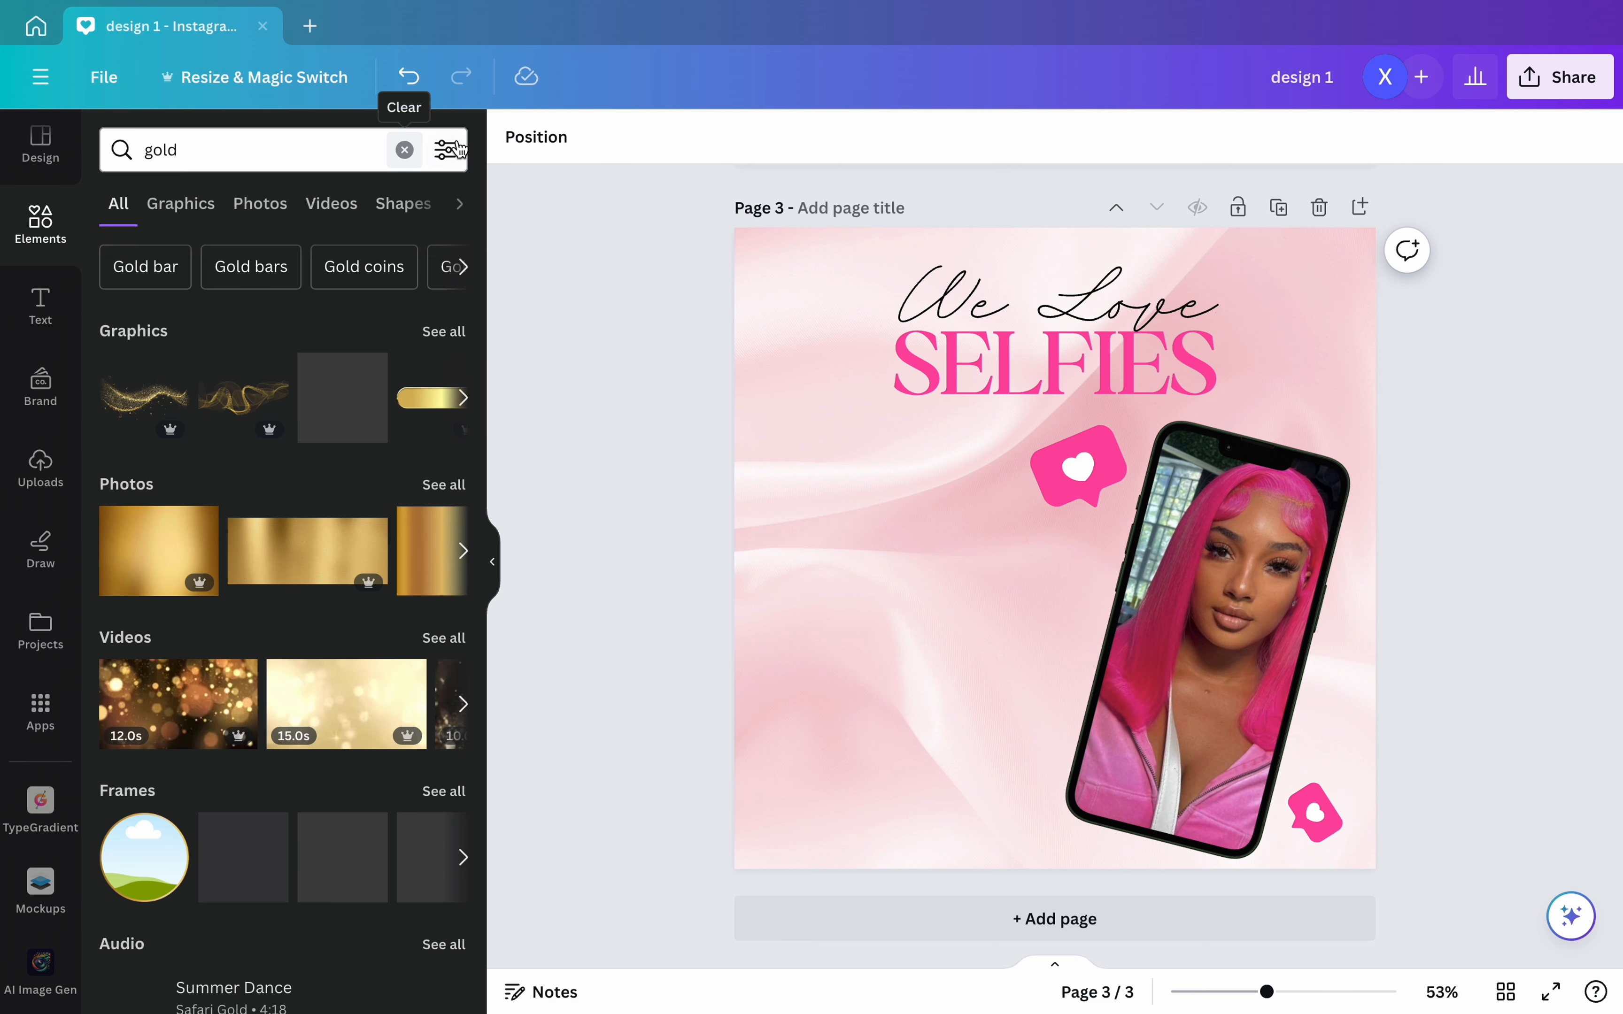
scroll(343, 583, "right", 4)
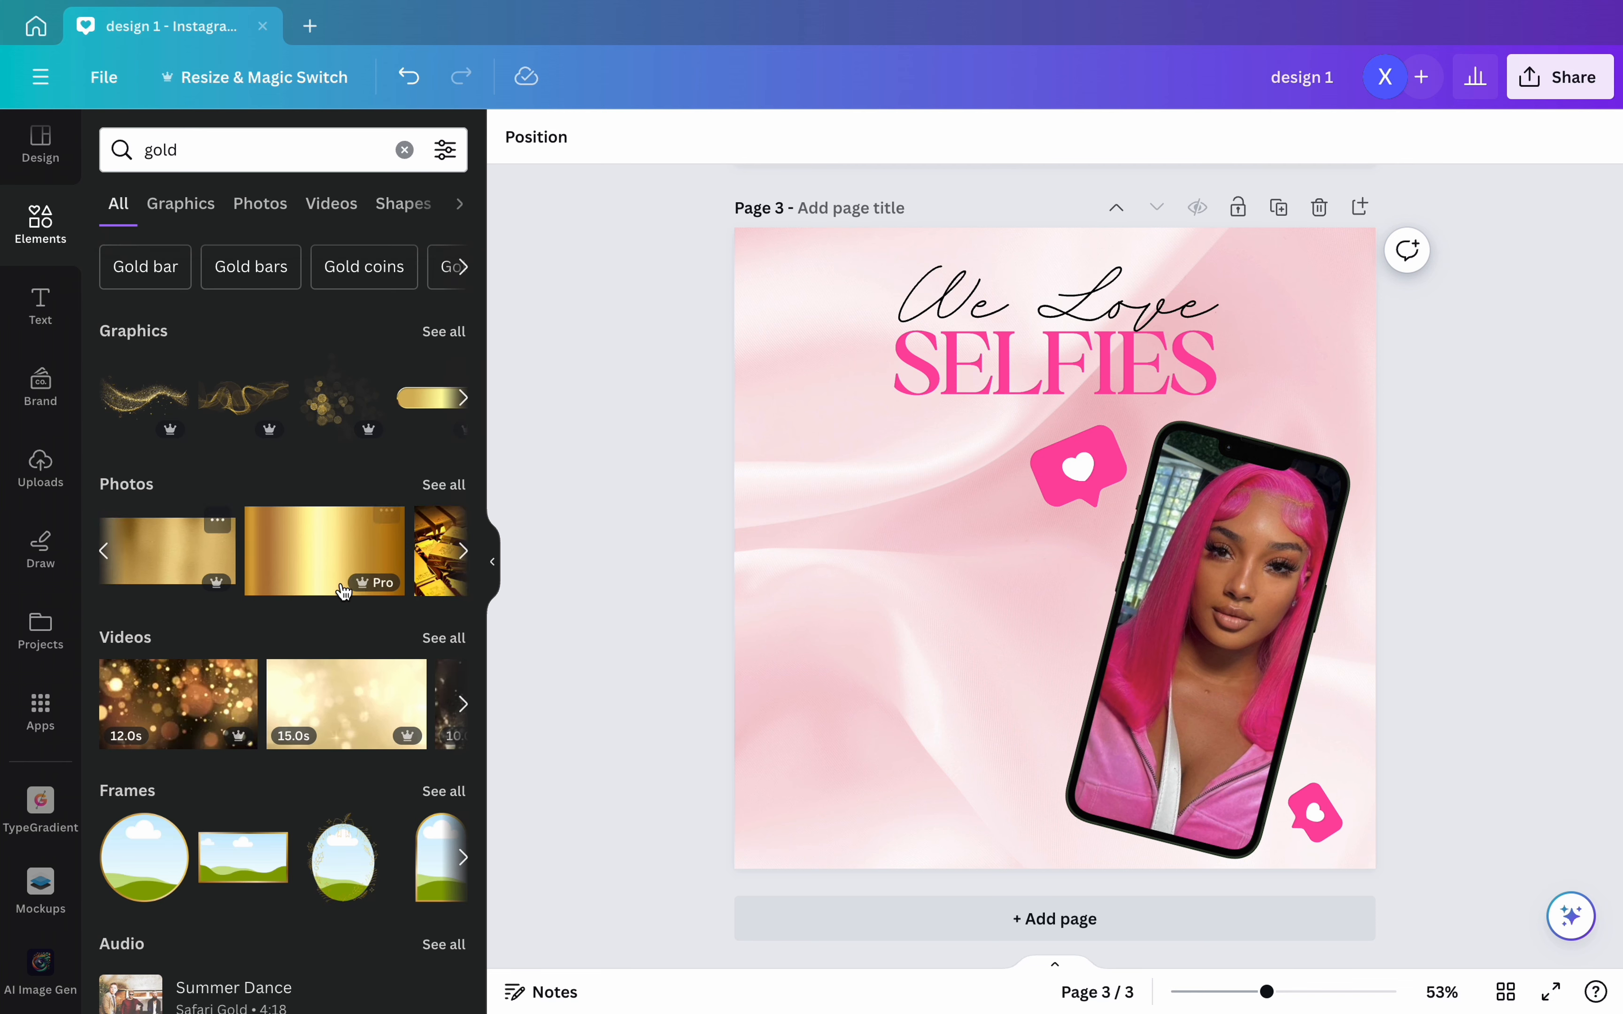
scroll(344, 590, "right", 2)
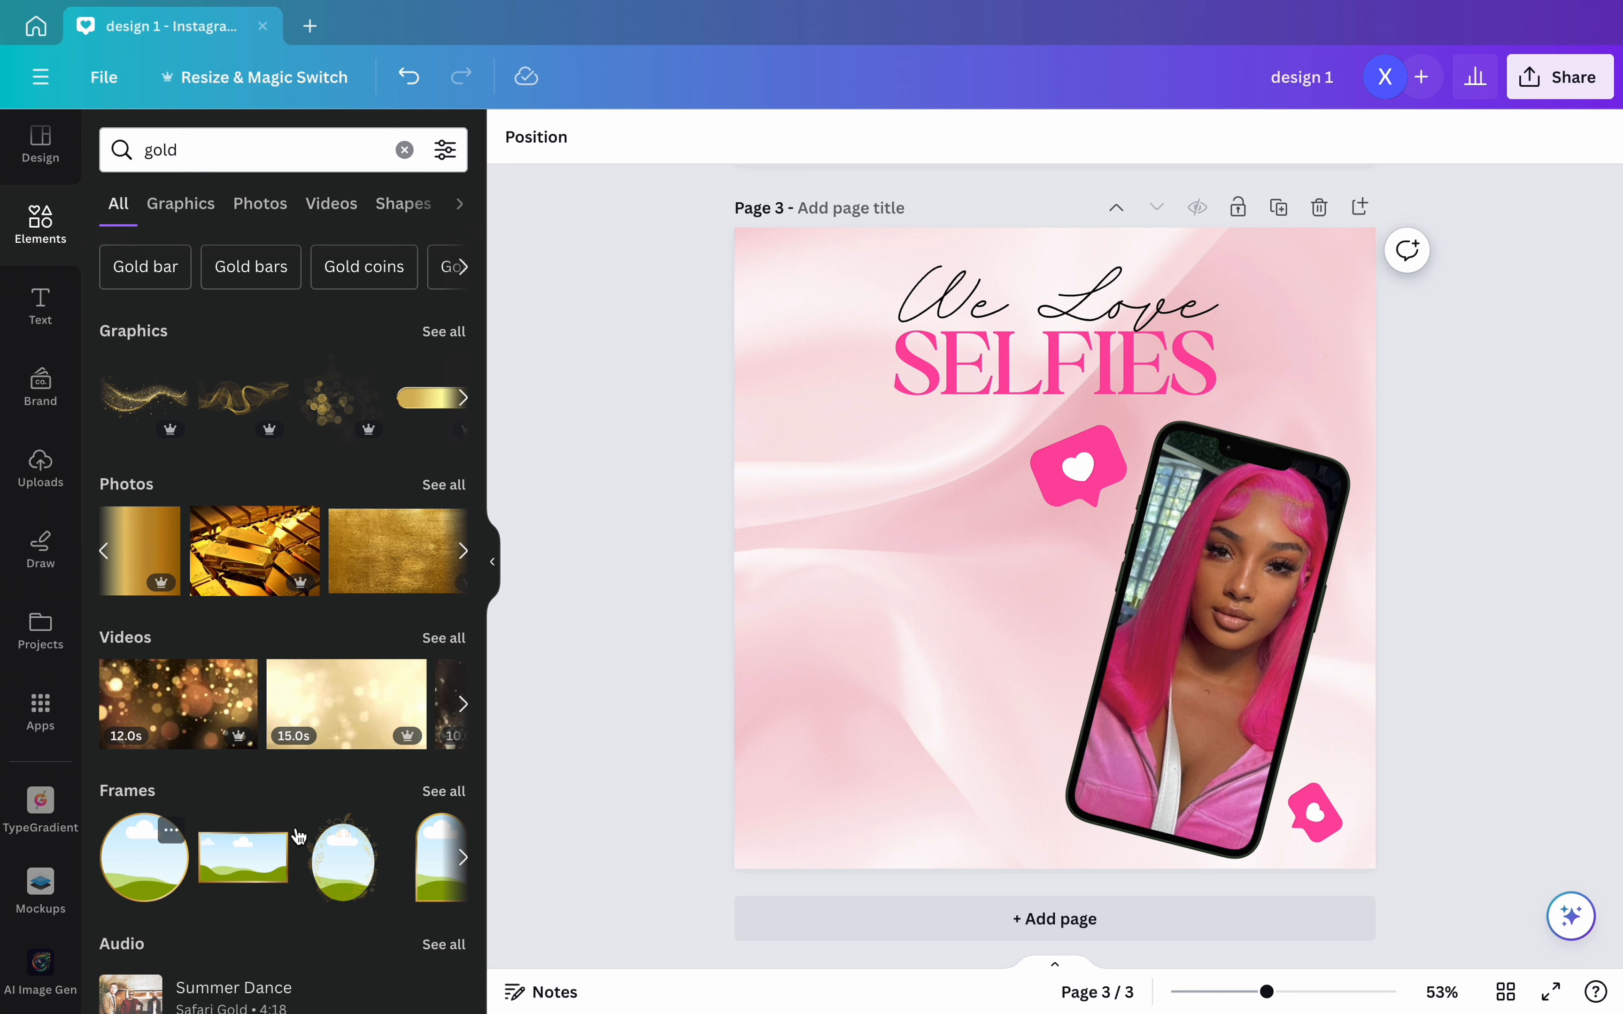
scroll(355, 586, "right", 3)
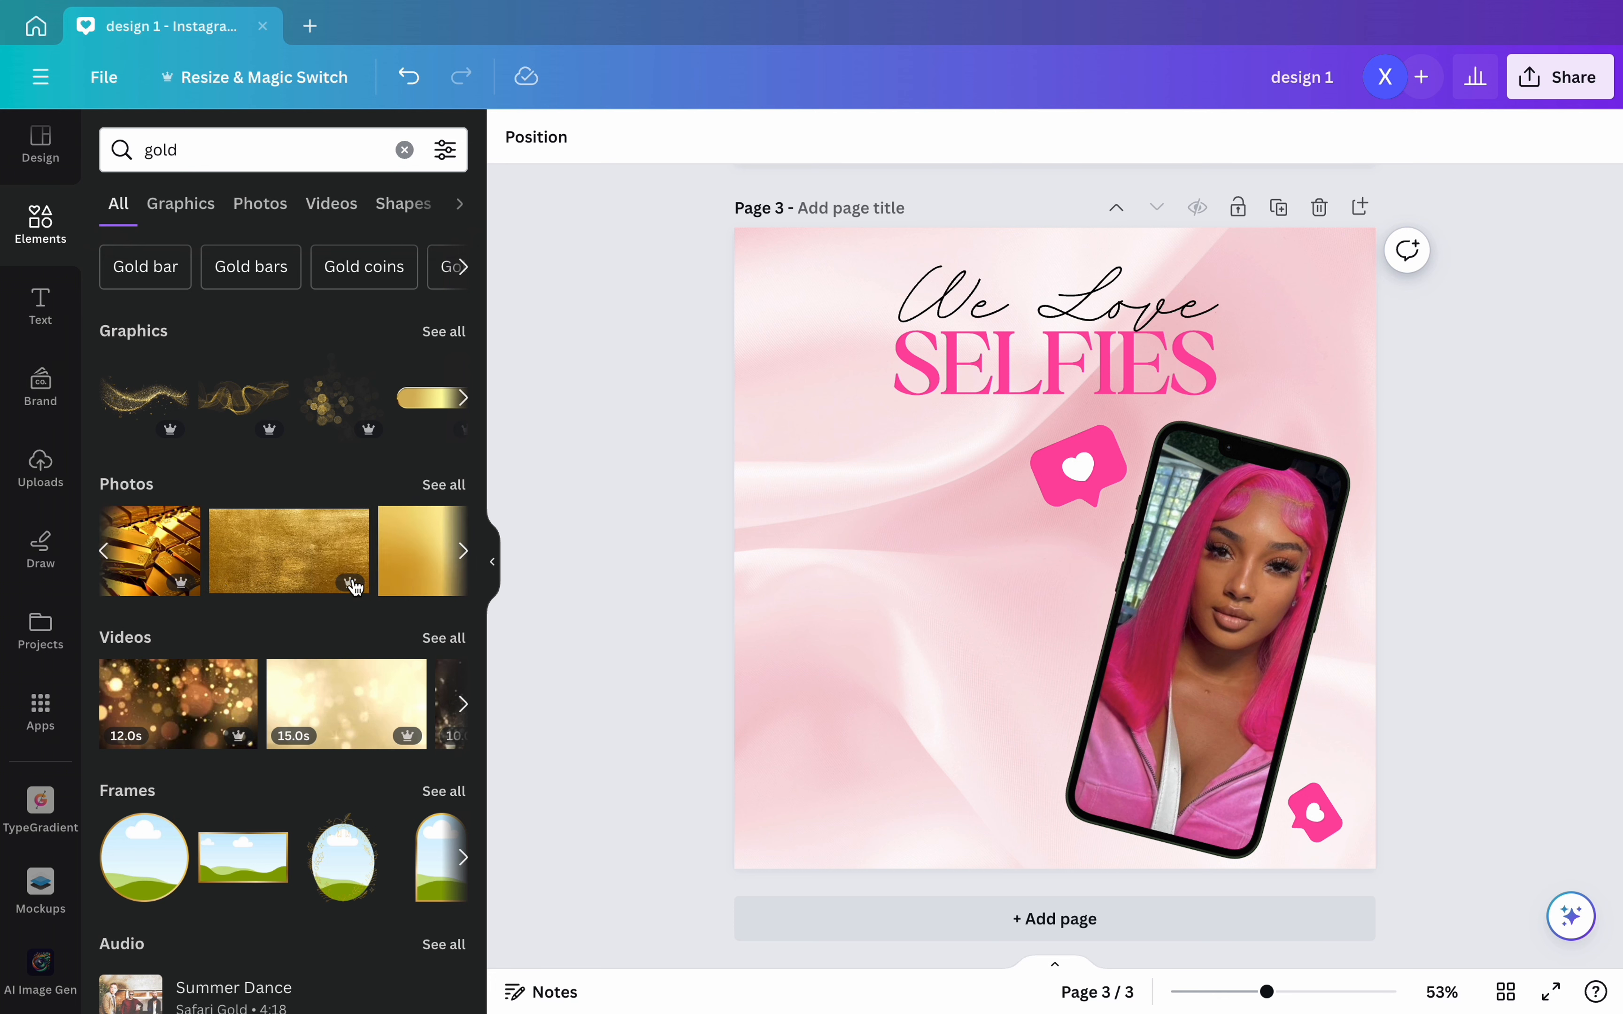
scroll(356, 587, "right", 5)
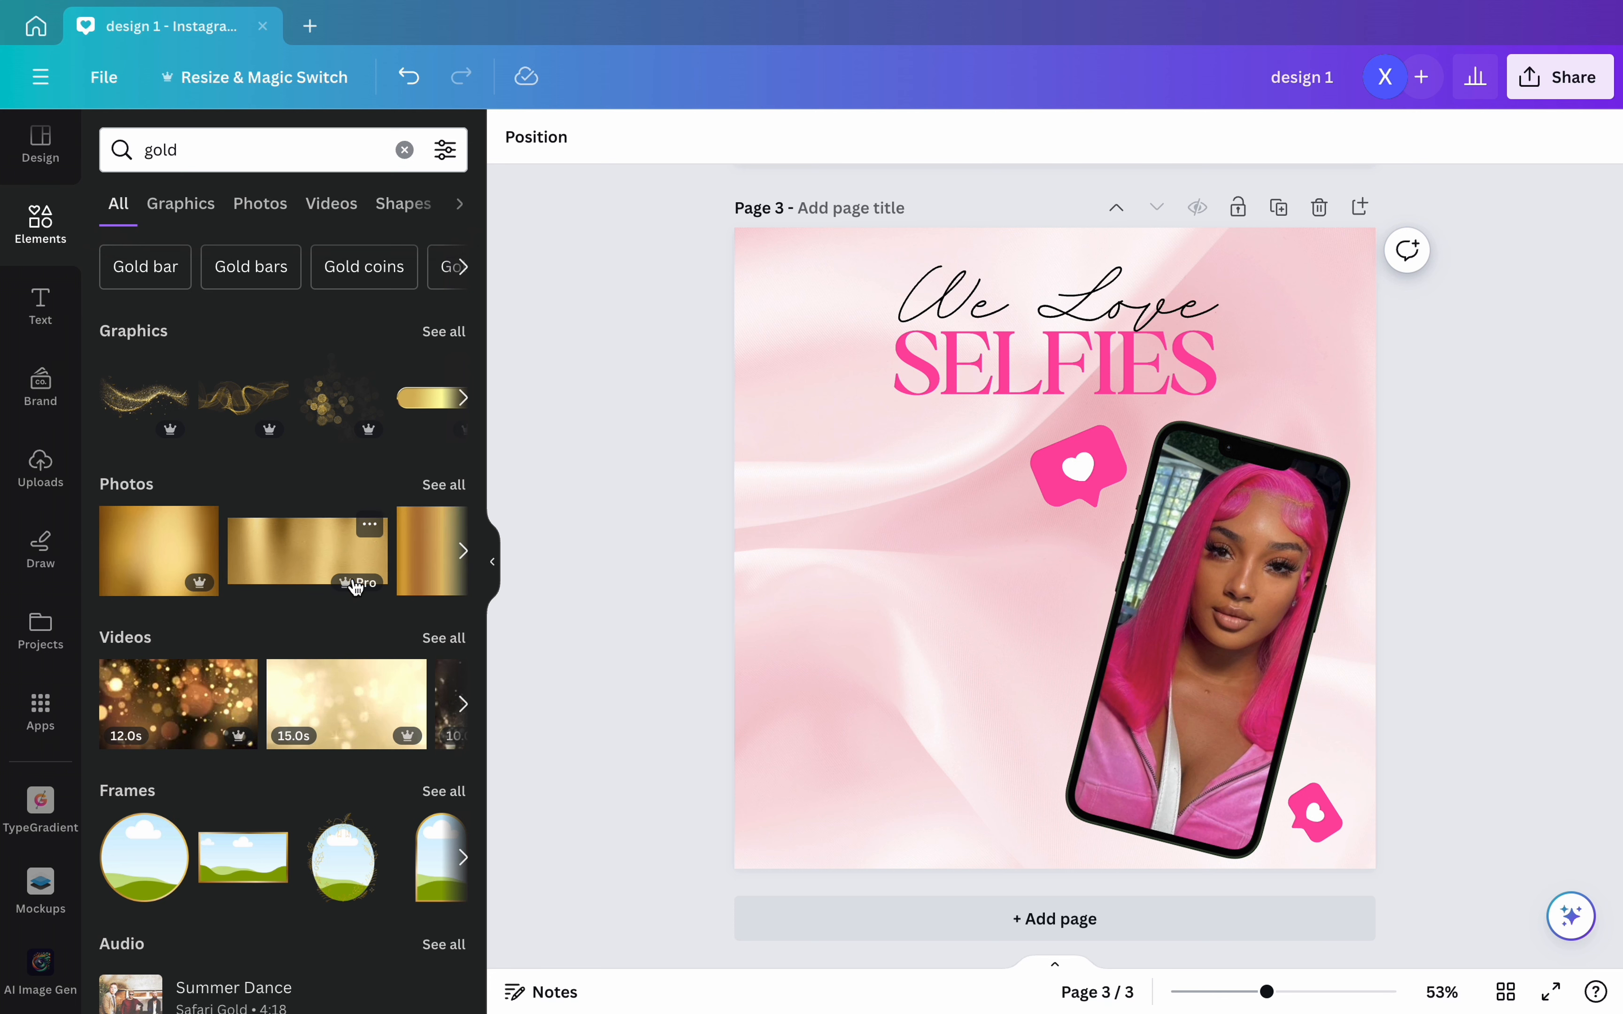
left_click(160, 543)
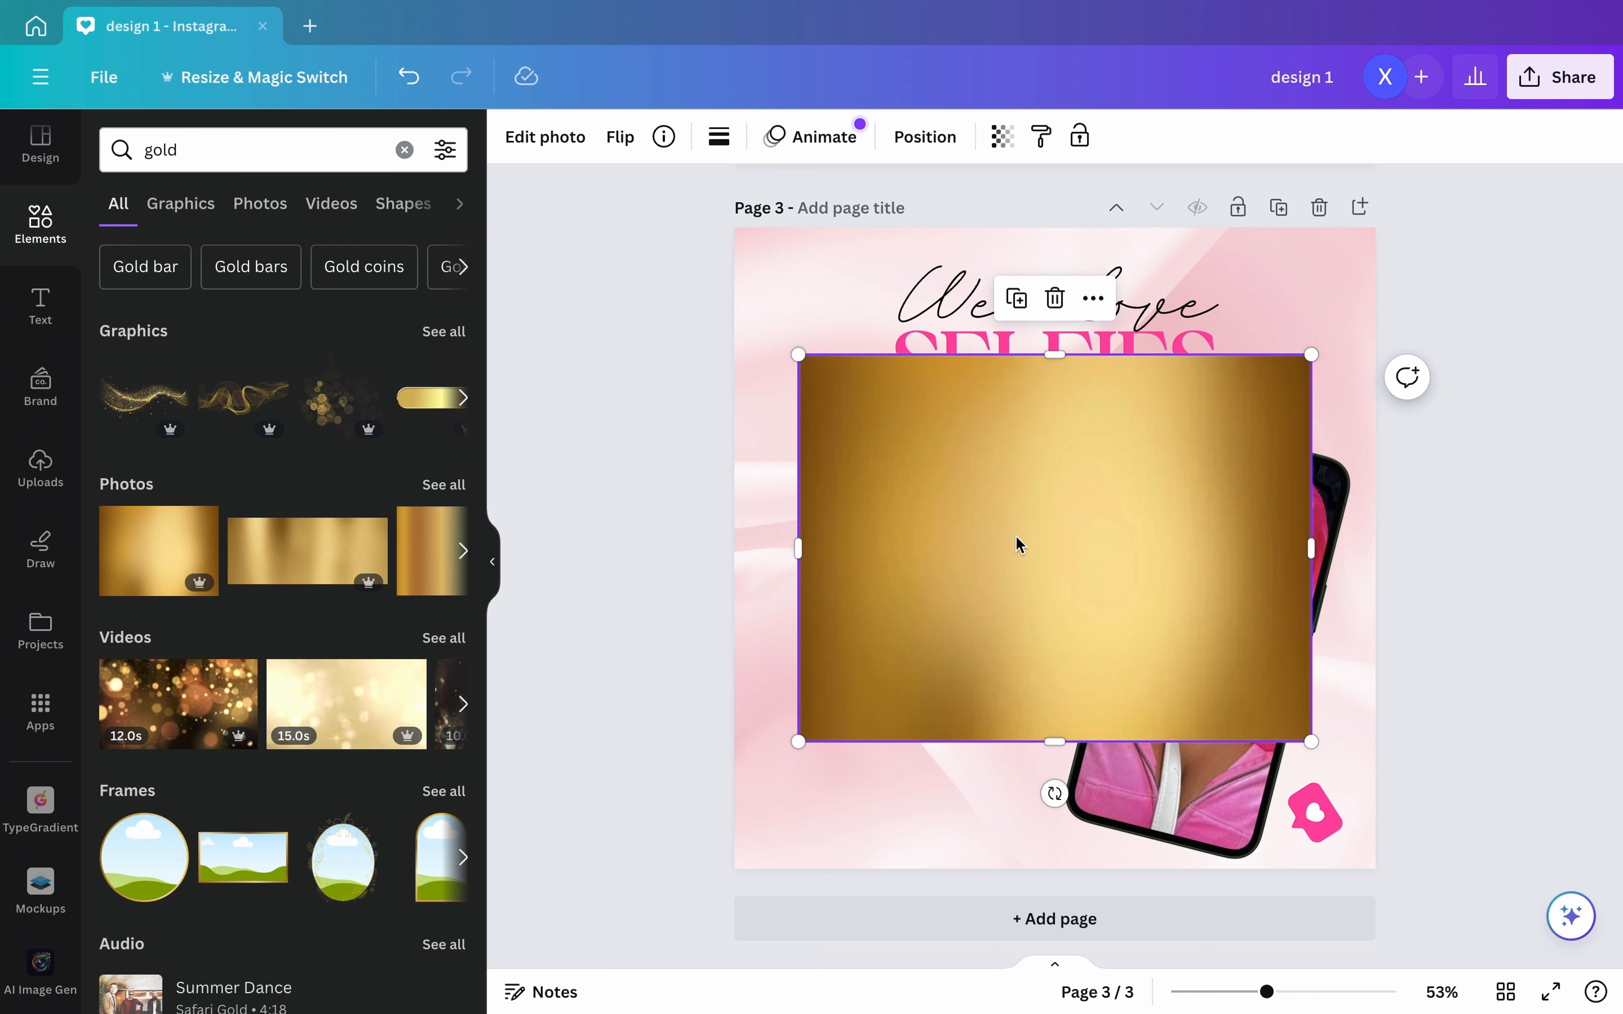
left_click_drag(1017, 551, 878, 743)
- Search the elements for "frame", add the triangle frame and fill it with the gold gradient photo
left_click(405, 150)
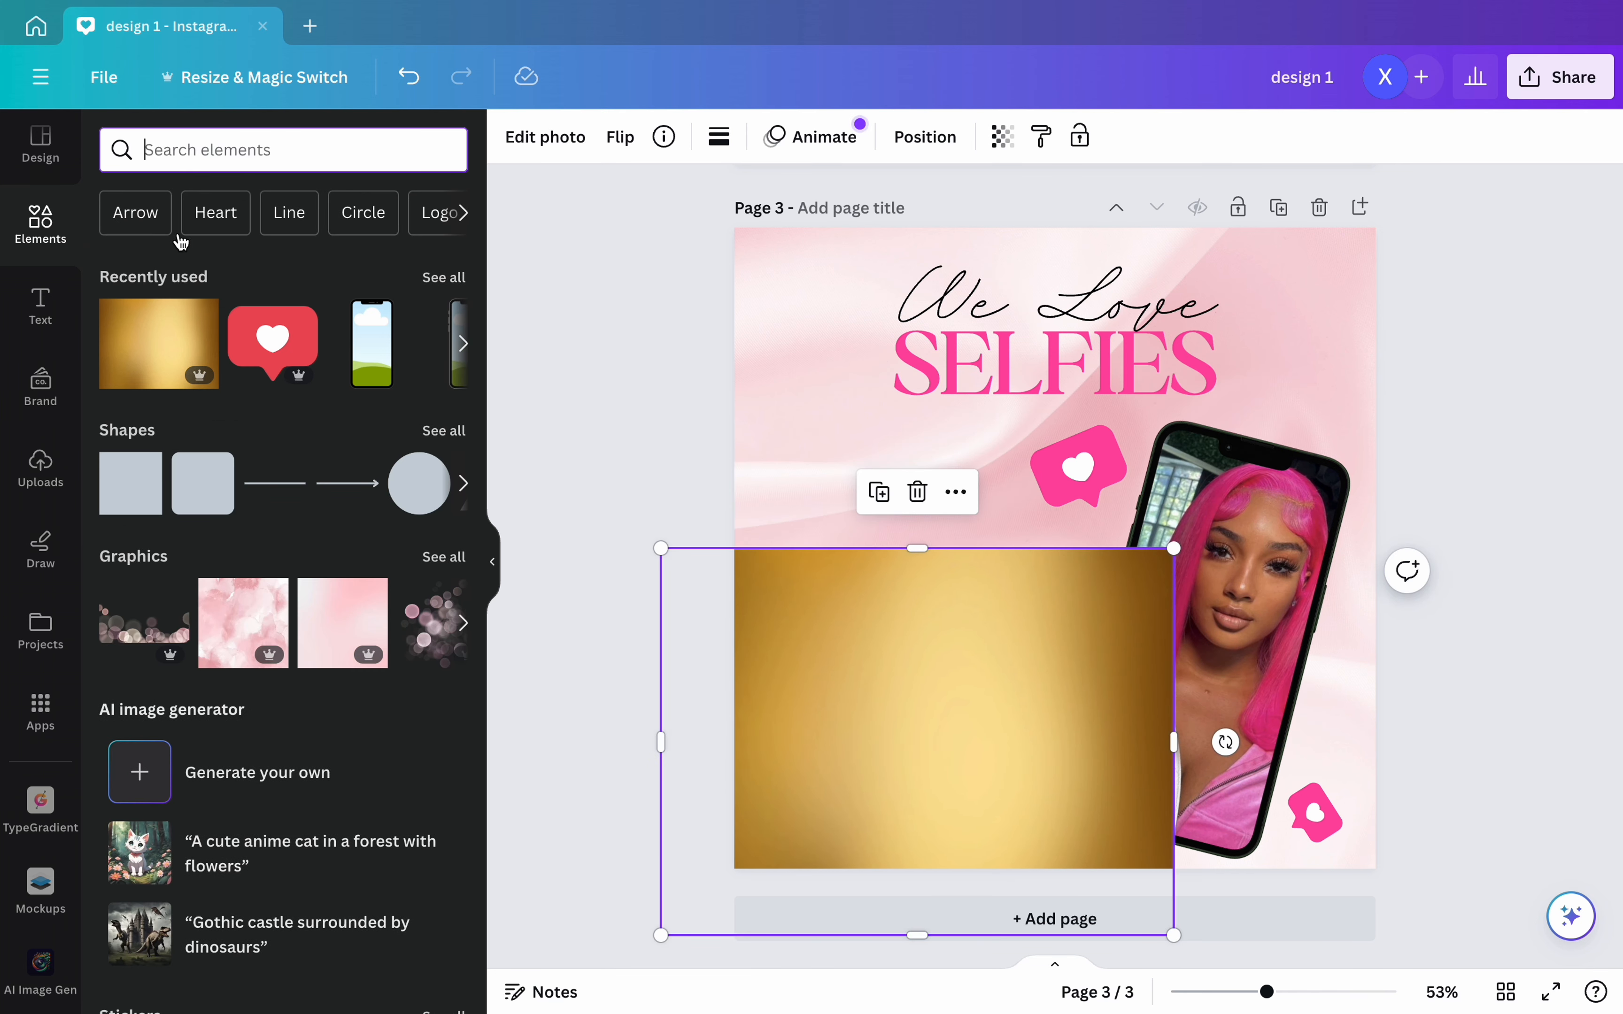
type("frame")
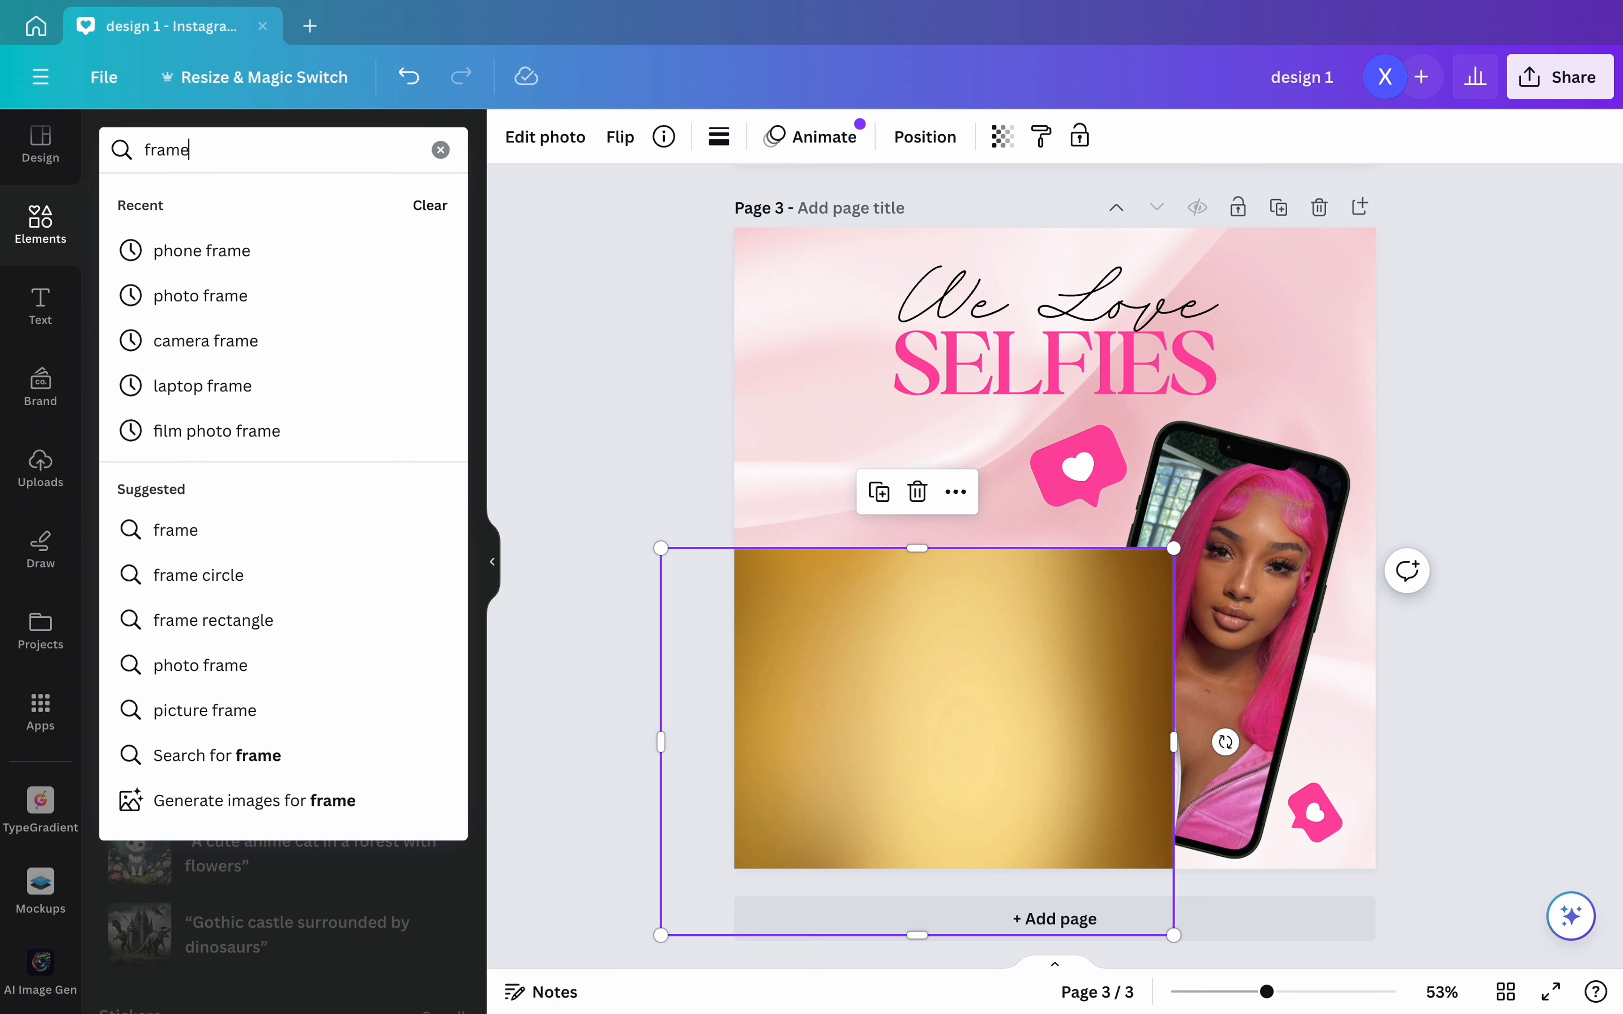
key("Return")
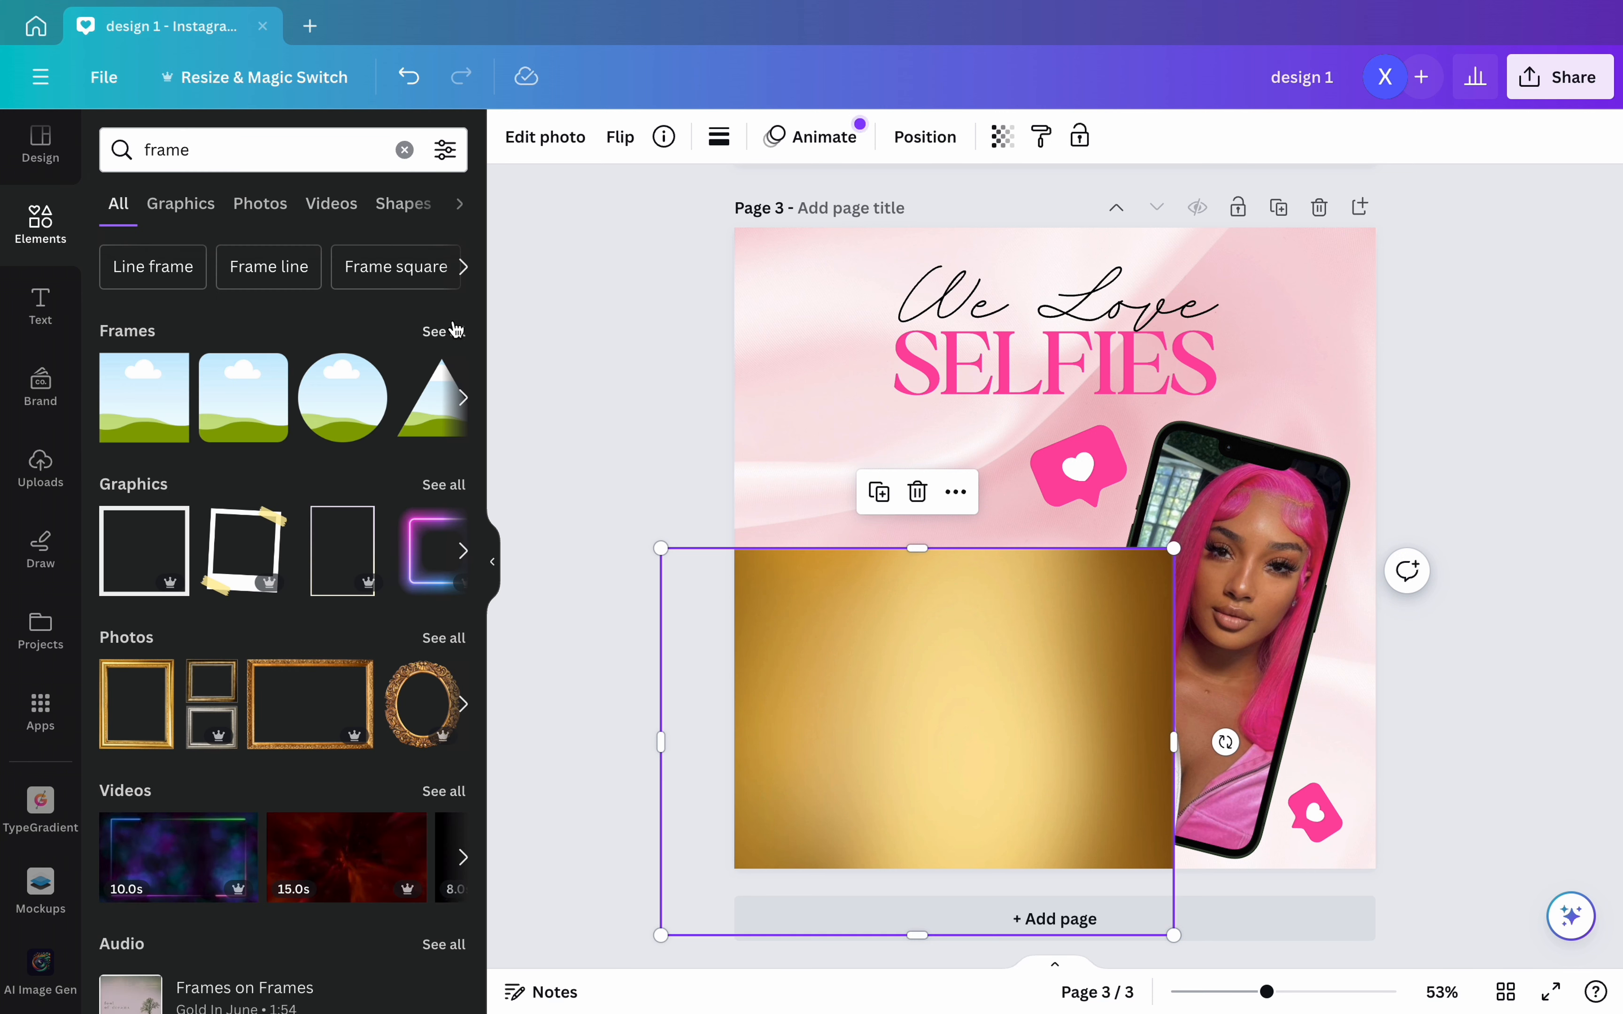
left_click(454, 331)
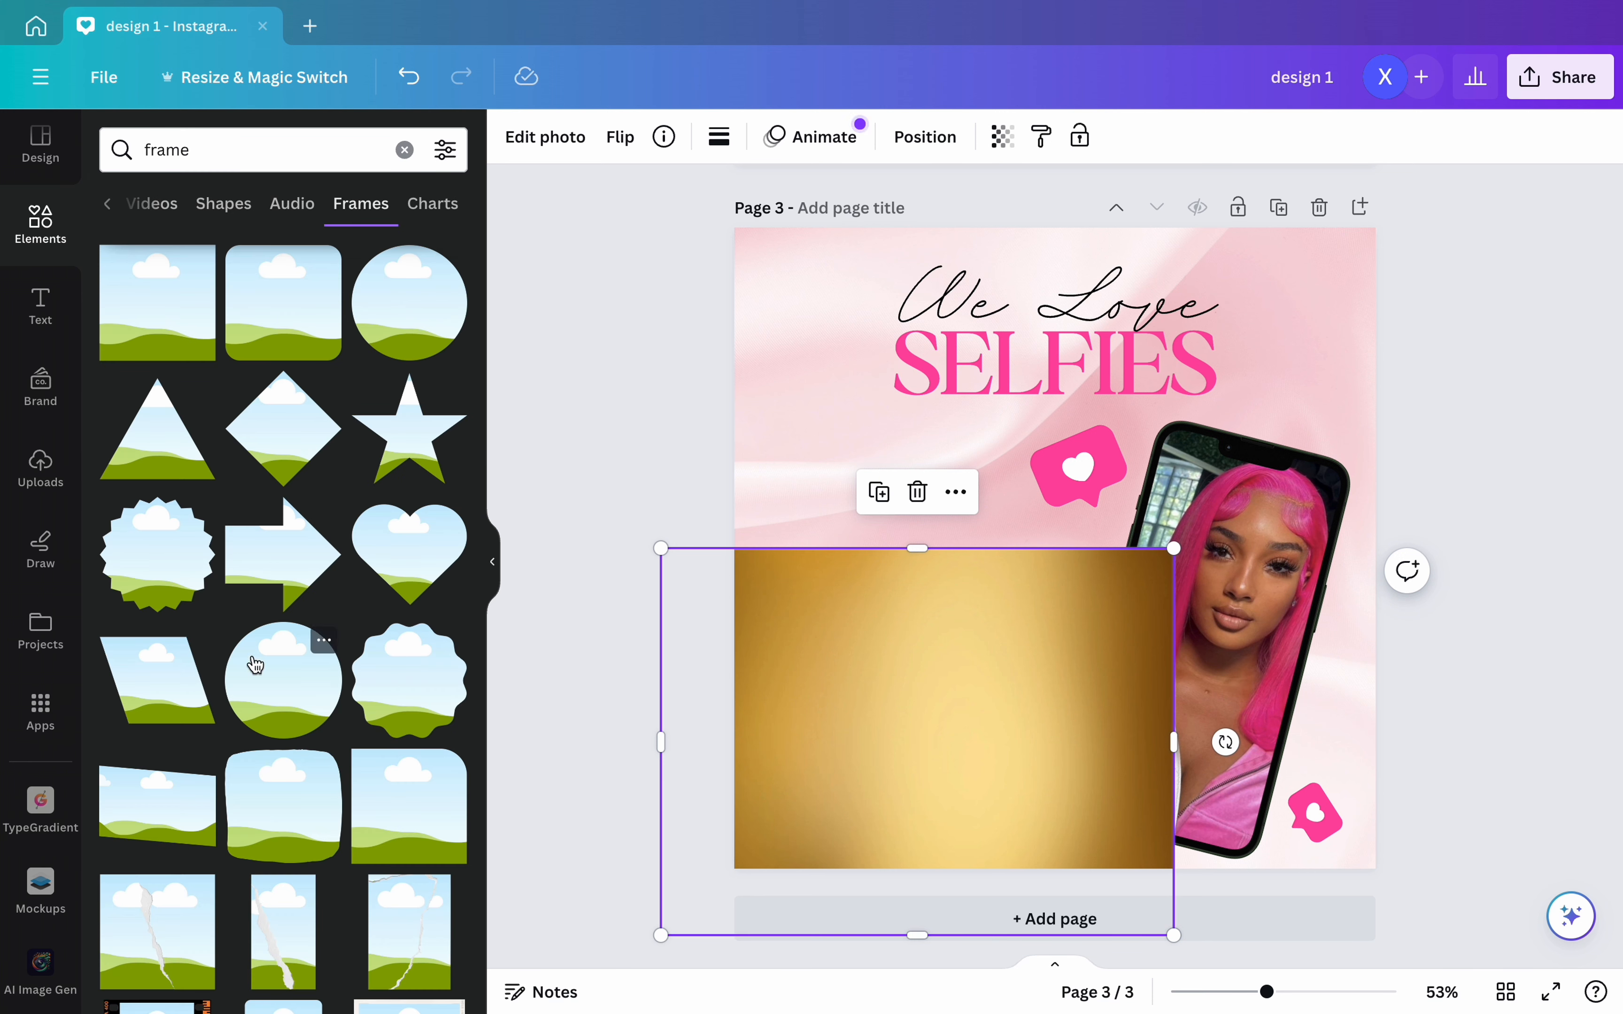
left_click(158, 462)
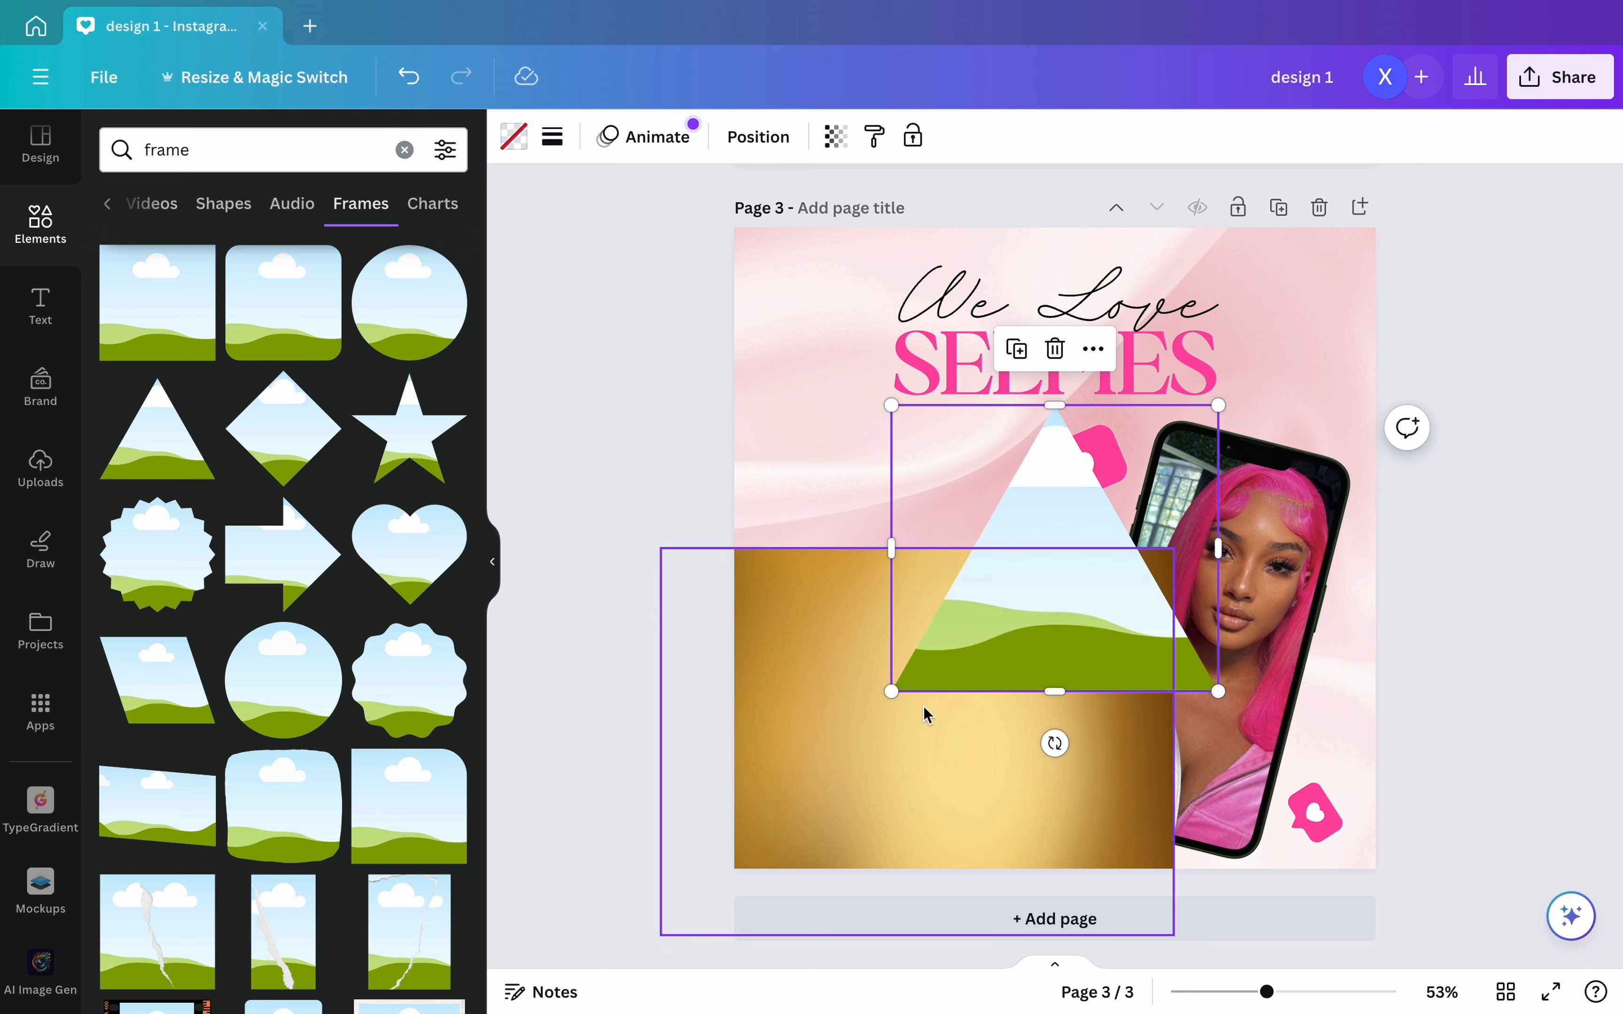
left_click_drag(978, 765, 878, 574)
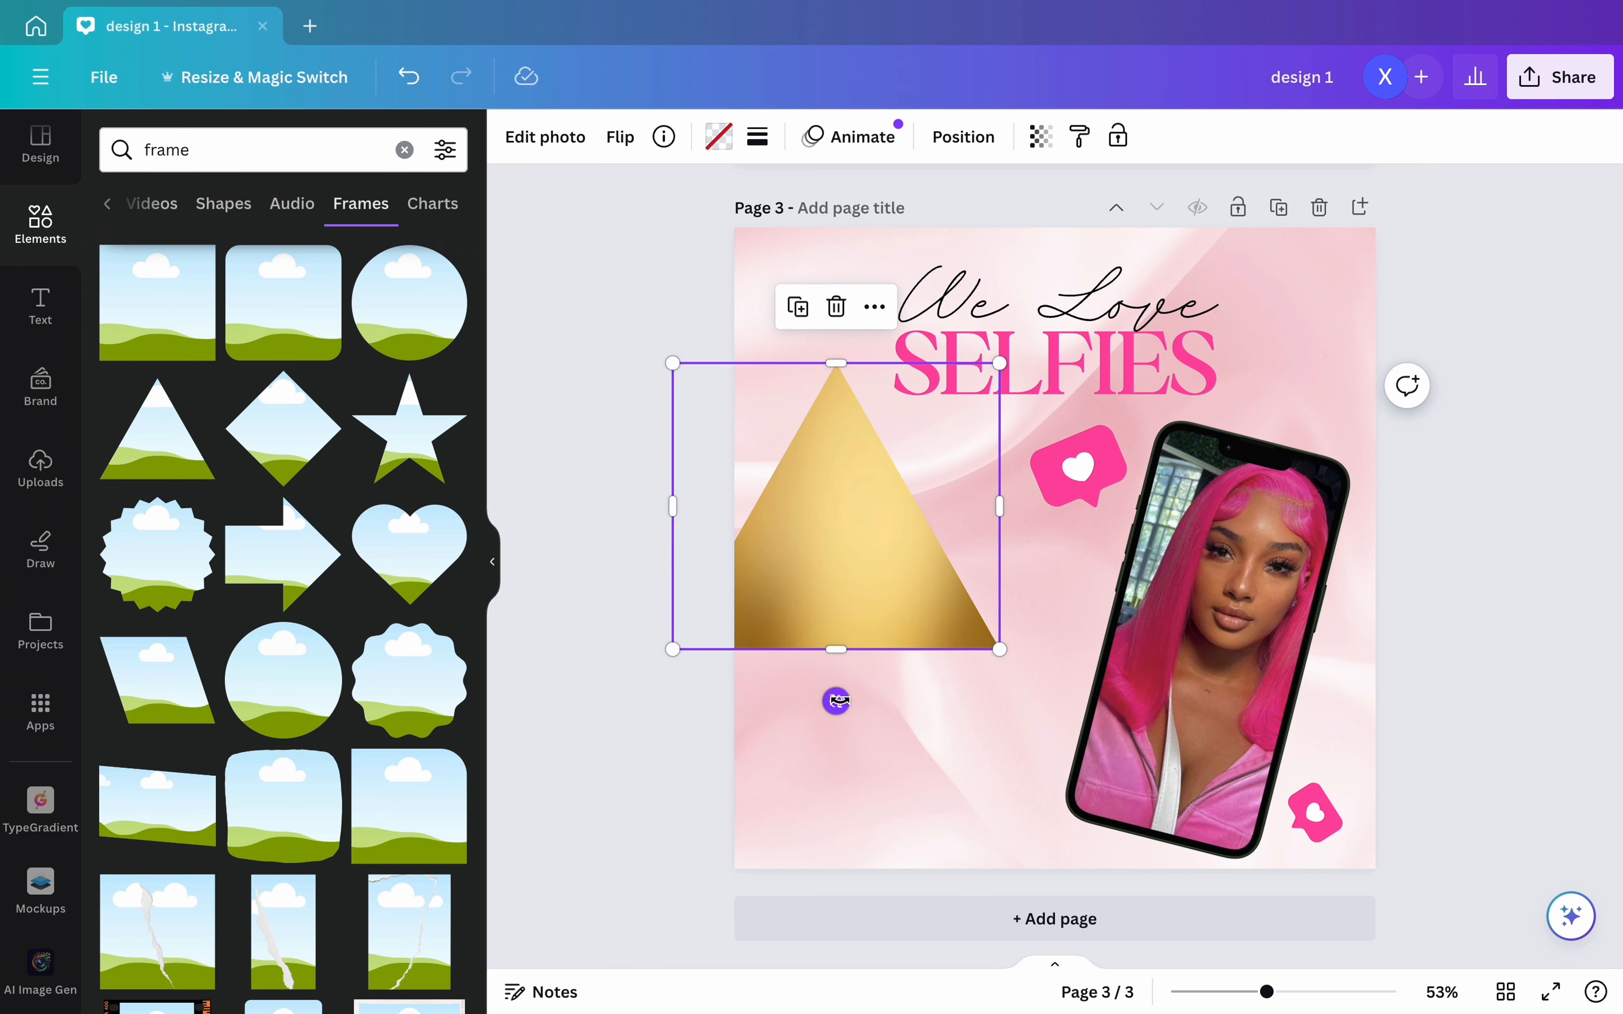
- Rotate the gold triangle clockwise and place it so that it fills the page's upper-left corner diagonally
left_click_drag(837, 697, 644, 554)
left_click_drag(804, 518, 804, 247)
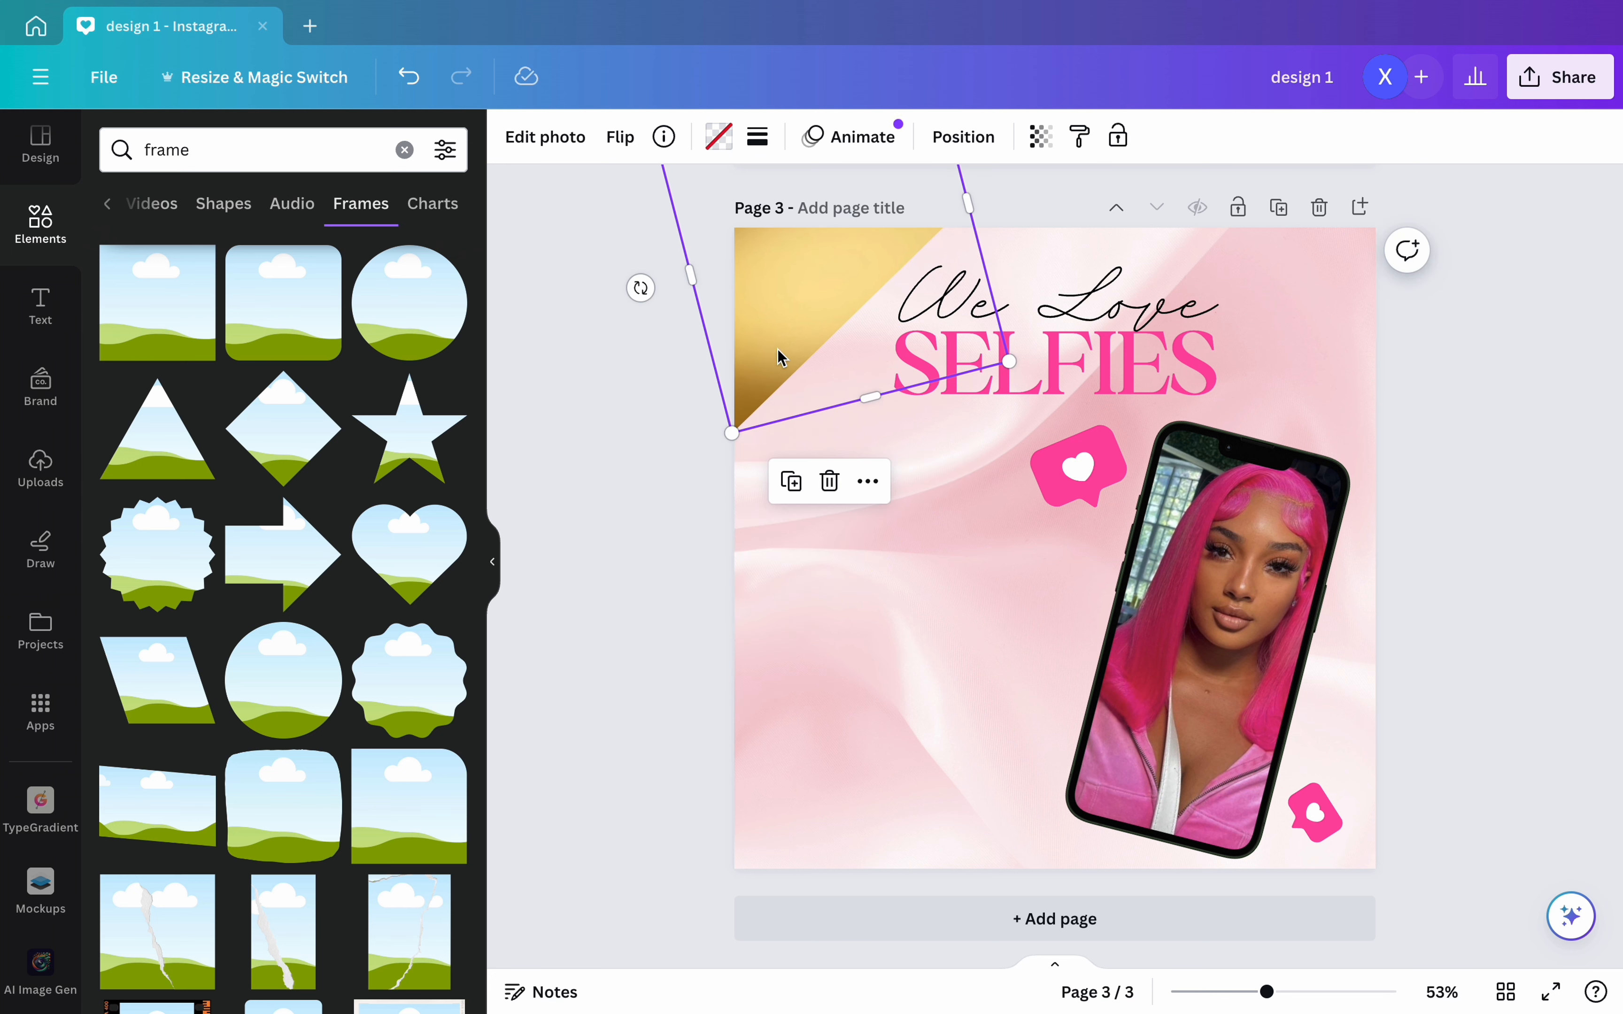
left_click_drag(781, 354, 779, 351)
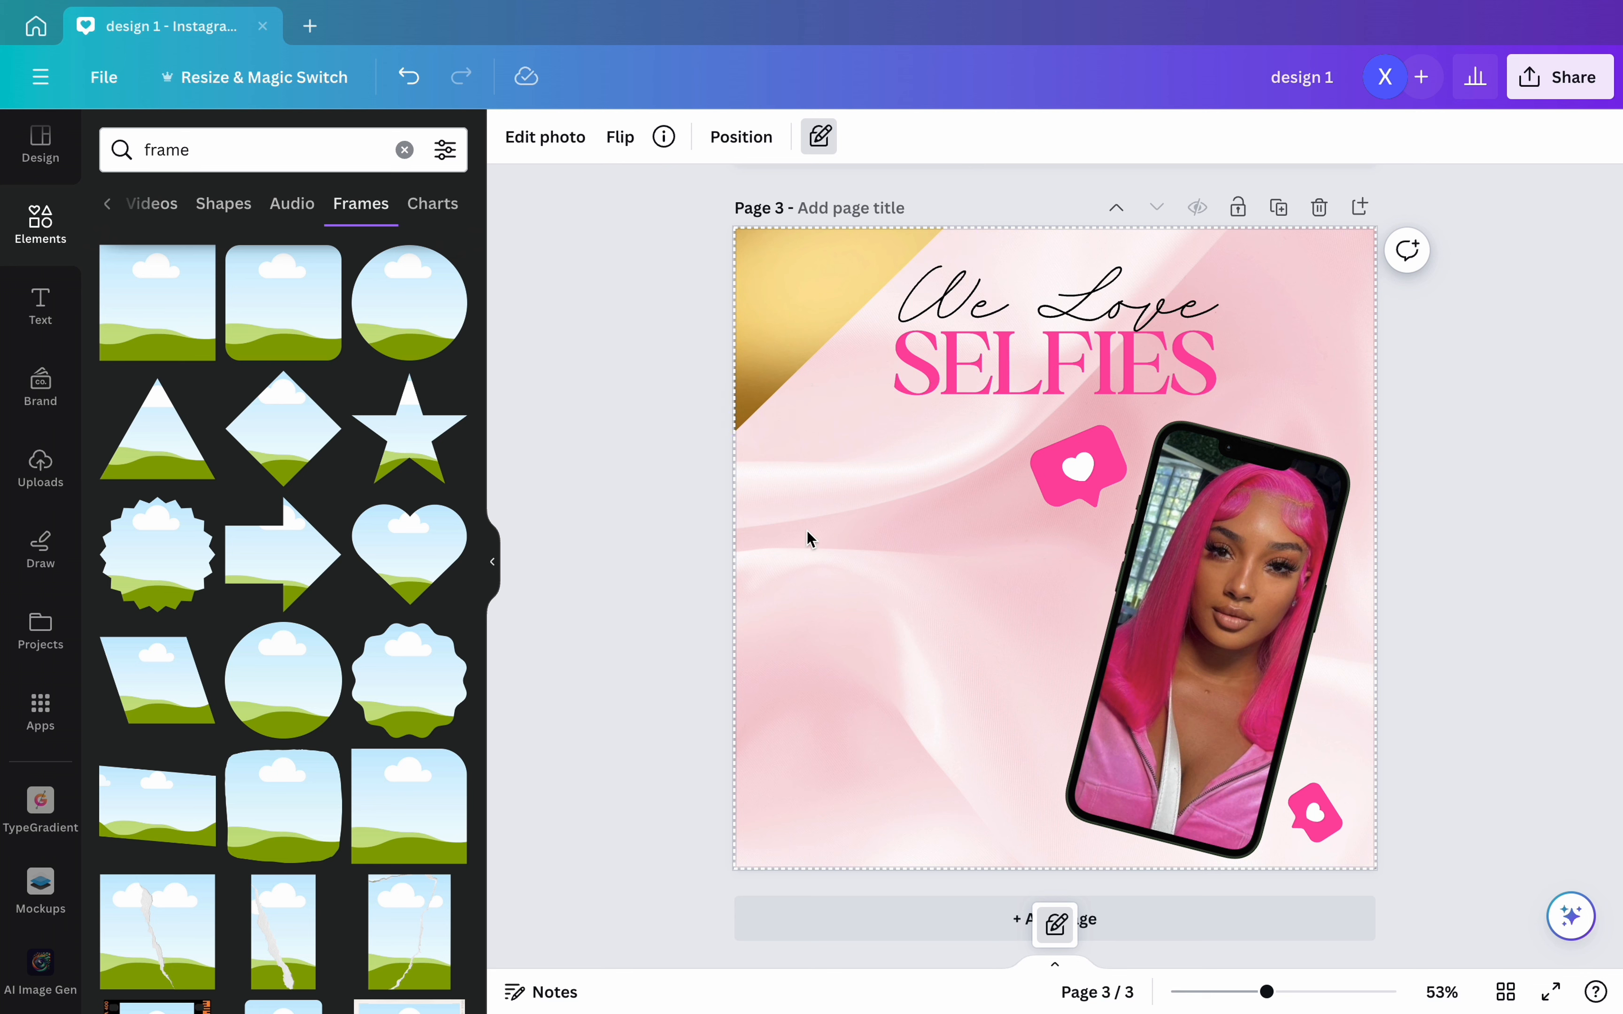
left_click(650, 484)
- Duplicate the gold triangle, rotate the copy and place it so that it fills the page's upper-right corner diagonally
left_click(774, 356)
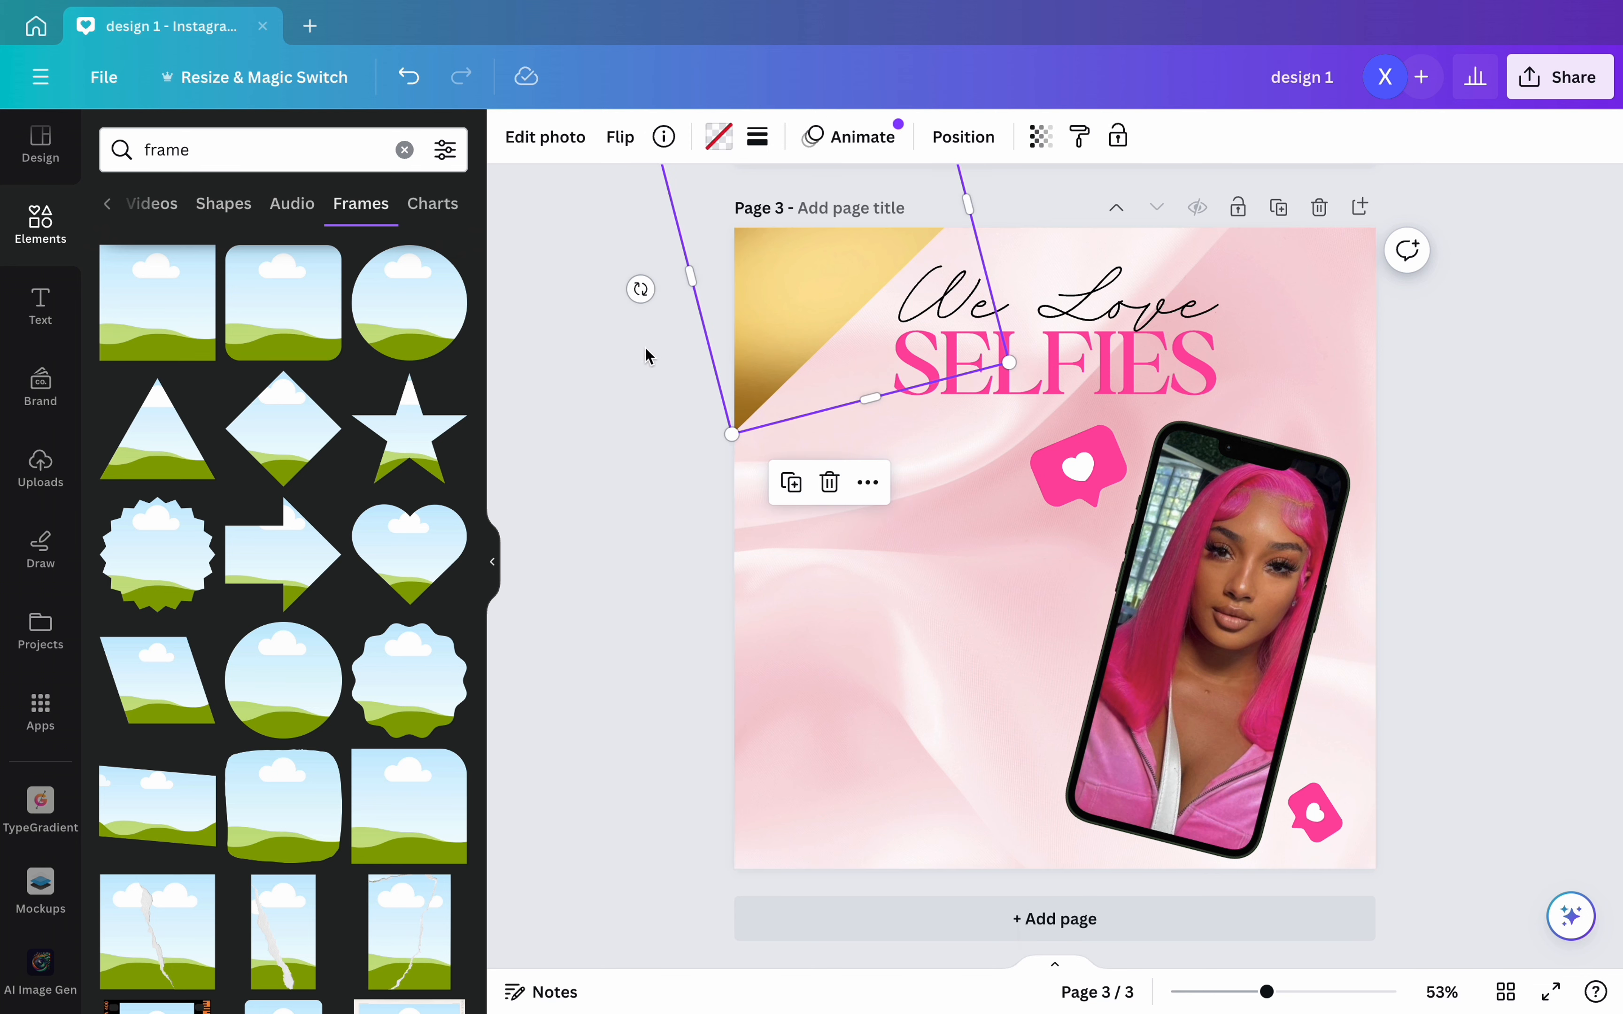
left_click(791, 482)
left_click_drag(846, 323, 935, 598)
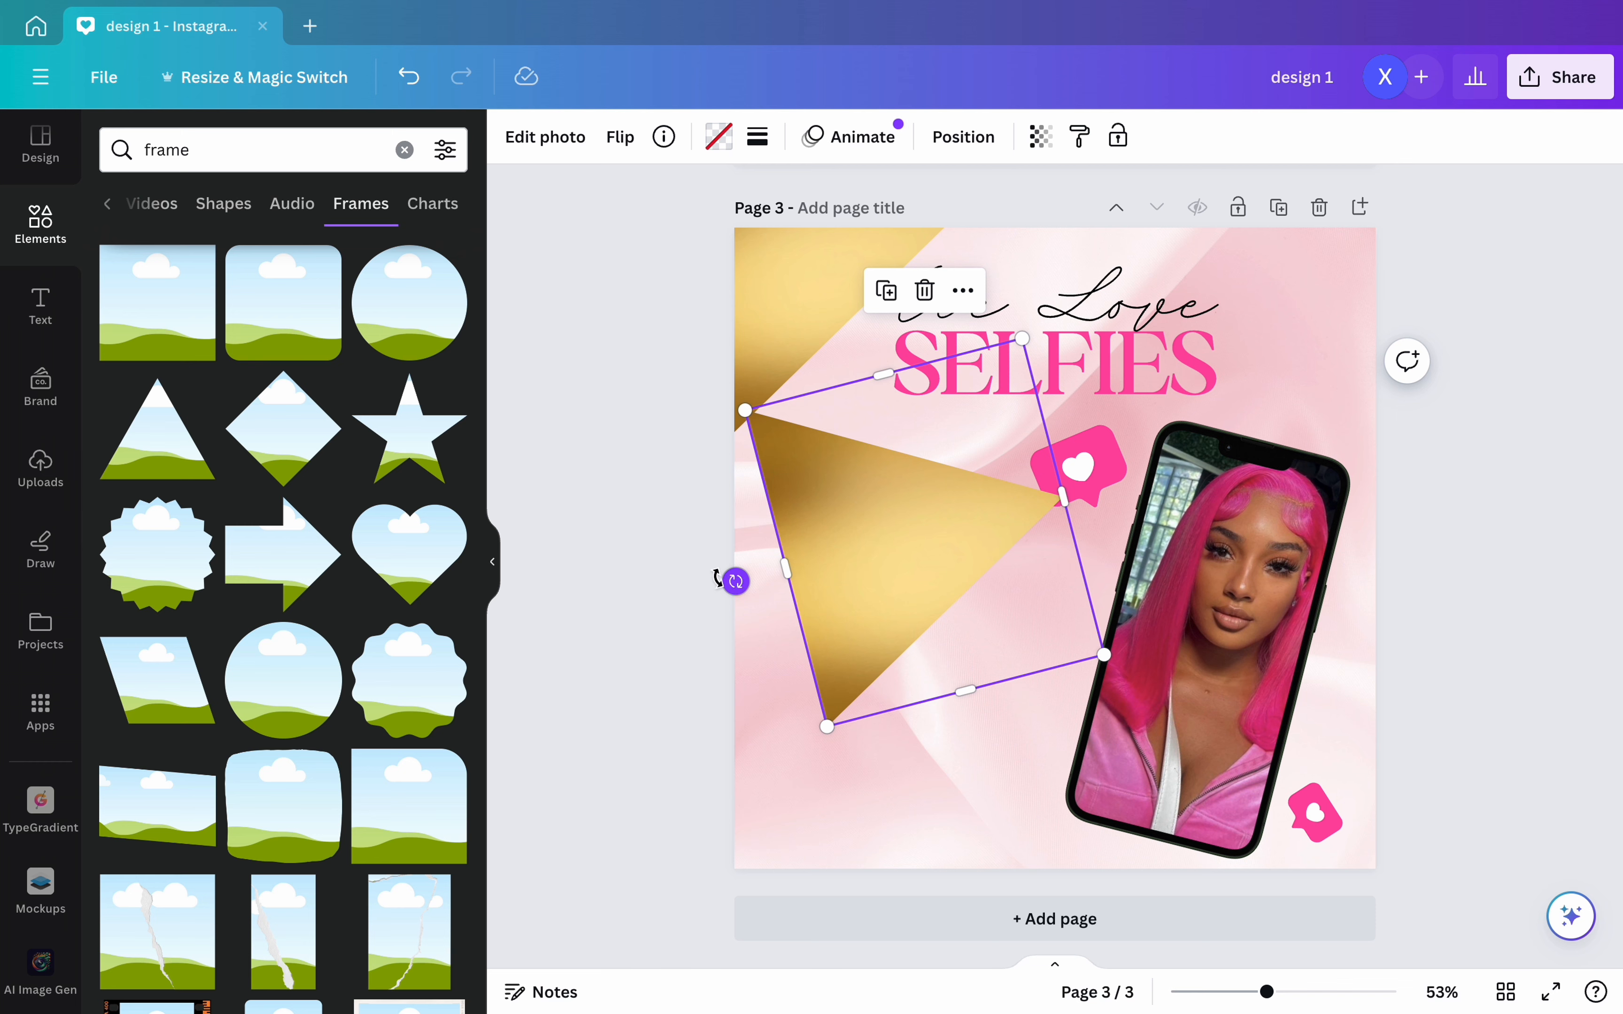
left_click_drag(715, 578, 860, 315)
left_click_drag(902, 481, 1331, 257)
left_click(1461, 645)
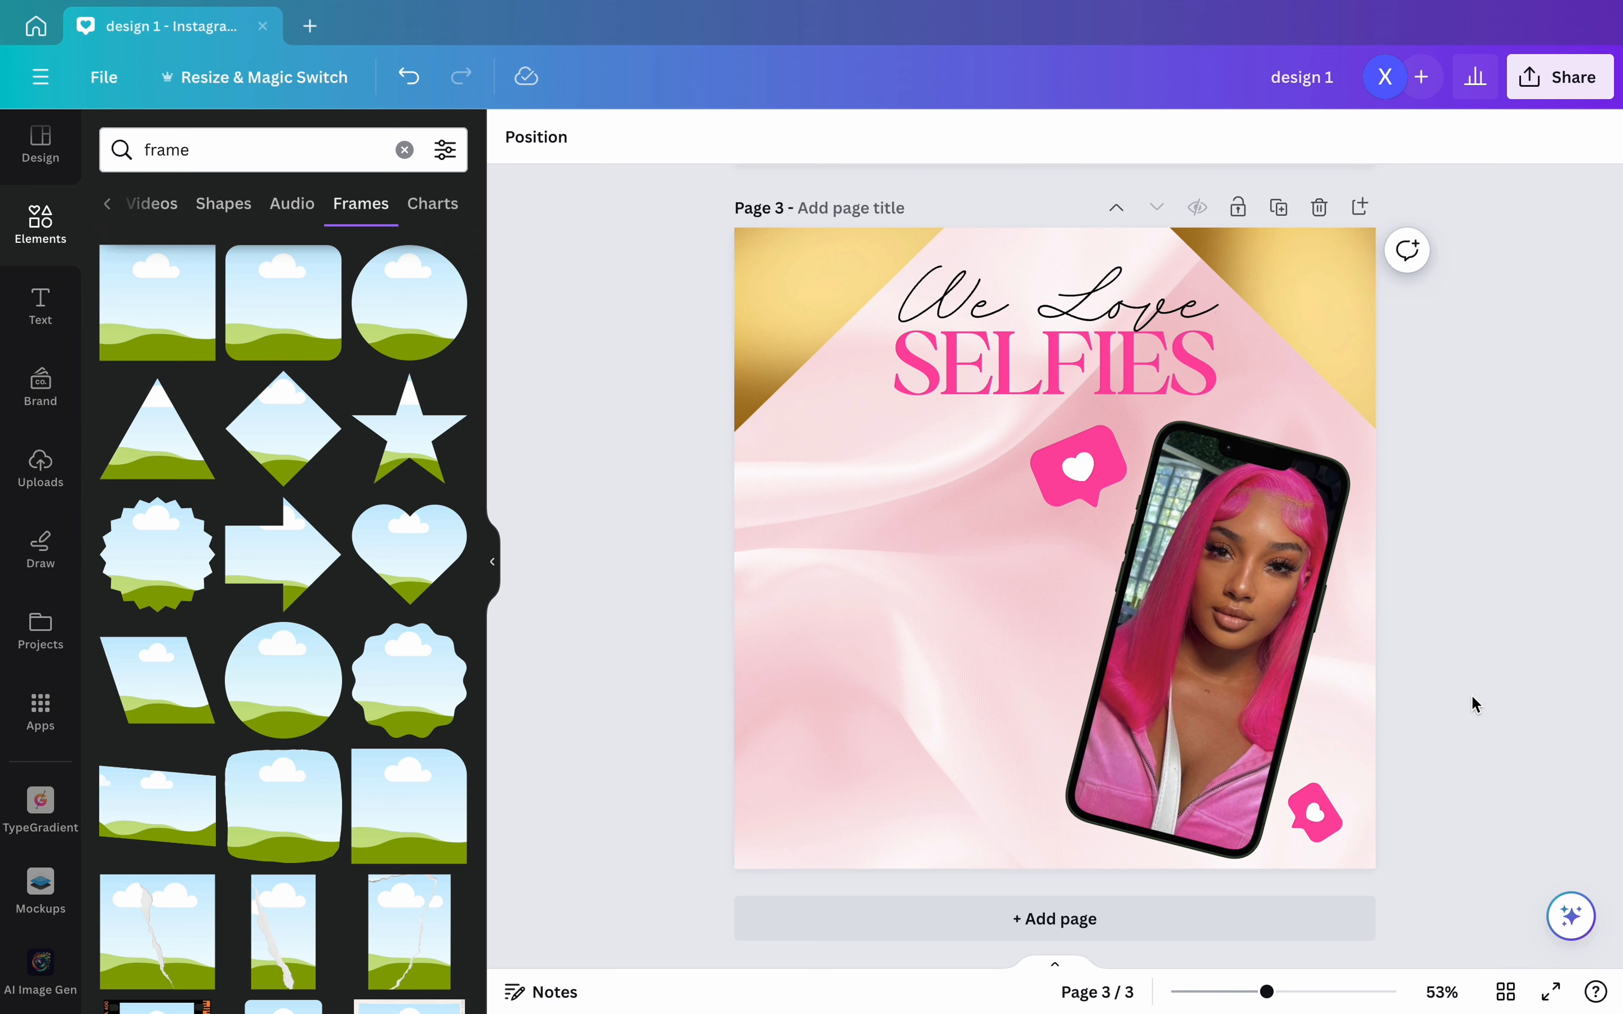
- Shrink the phone mockup slightly to free space along the page's lower edge, and raise the small like bubble beside the phone
left_click(1181, 743)
left_click_drag(1181, 744, 1177, 725)
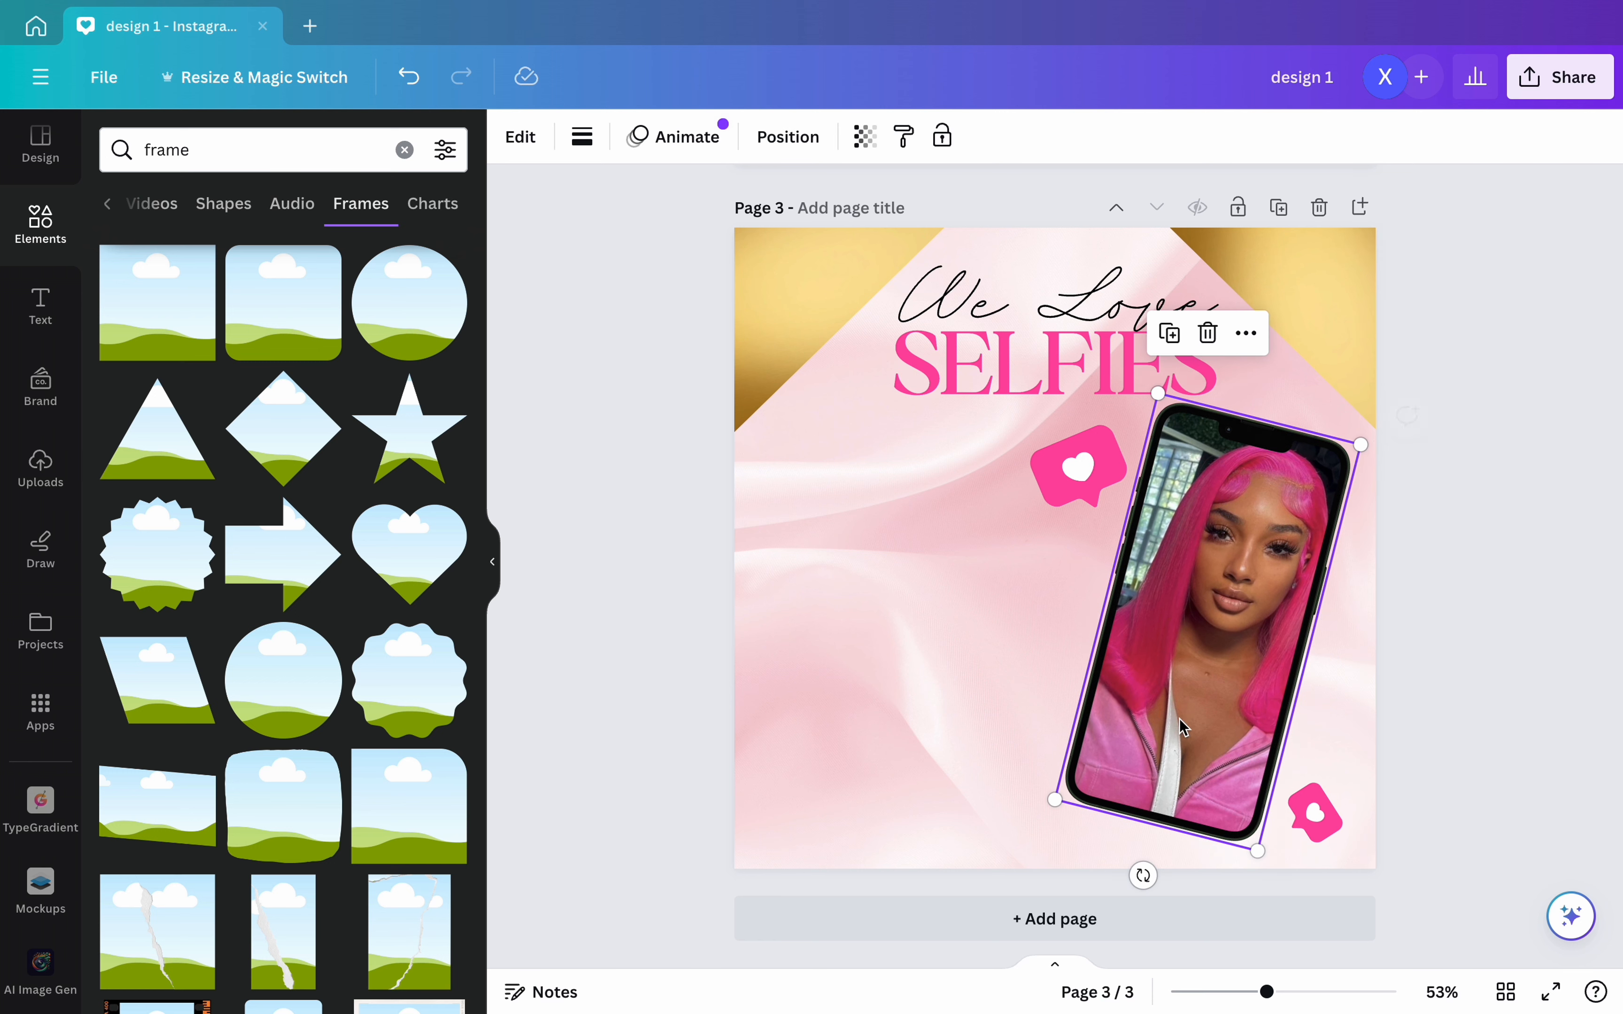
left_click(1262, 864)
left_click(1245, 832)
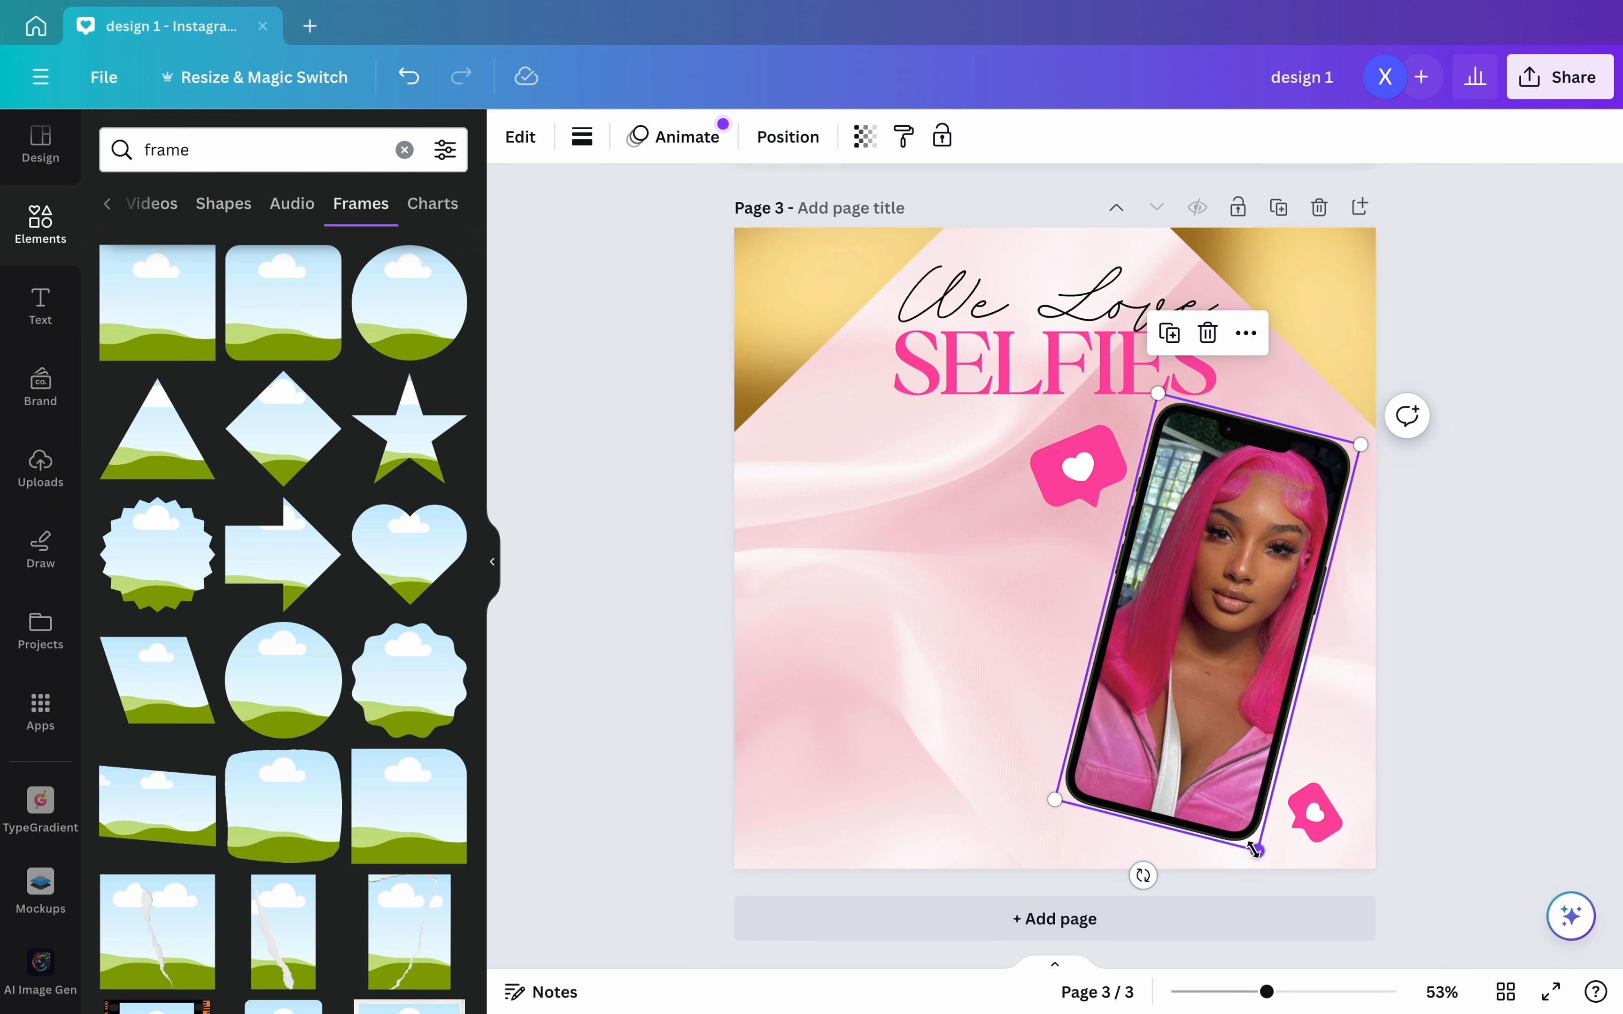
left_click_drag(1254, 851, 1245, 813)
left_click_drag(1234, 701, 1230, 709)
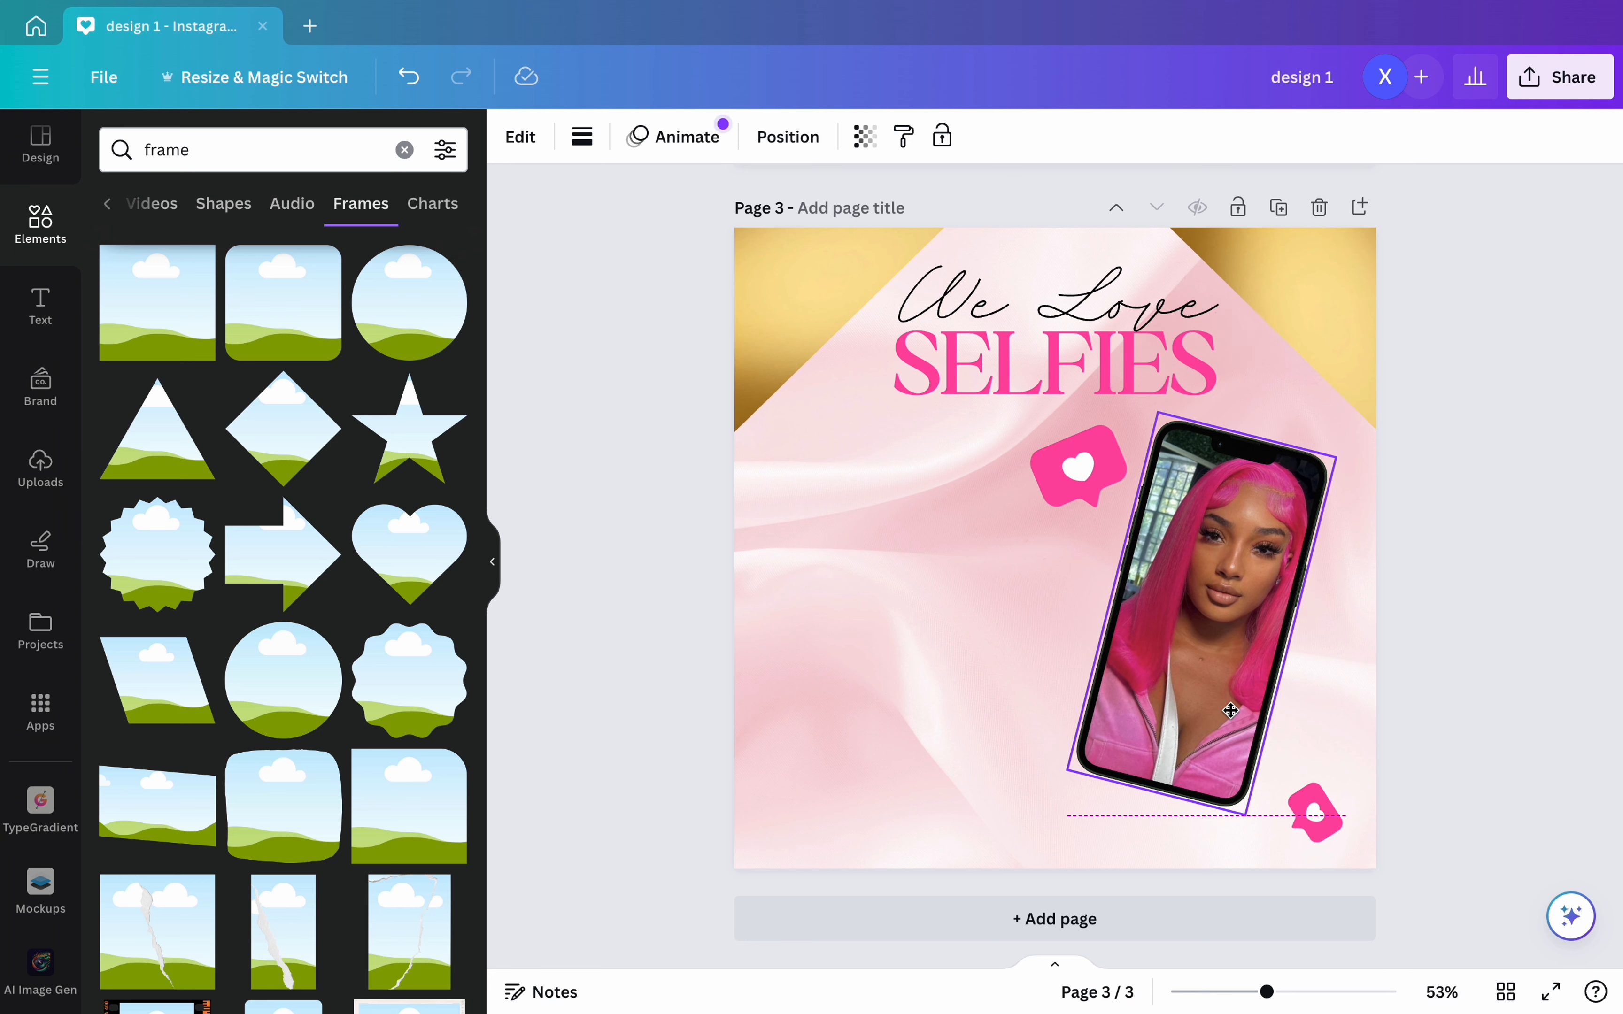
left_click(1456, 804)
left_click_drag(1329, 818, 1324, 771)
left_click(1481, 832)
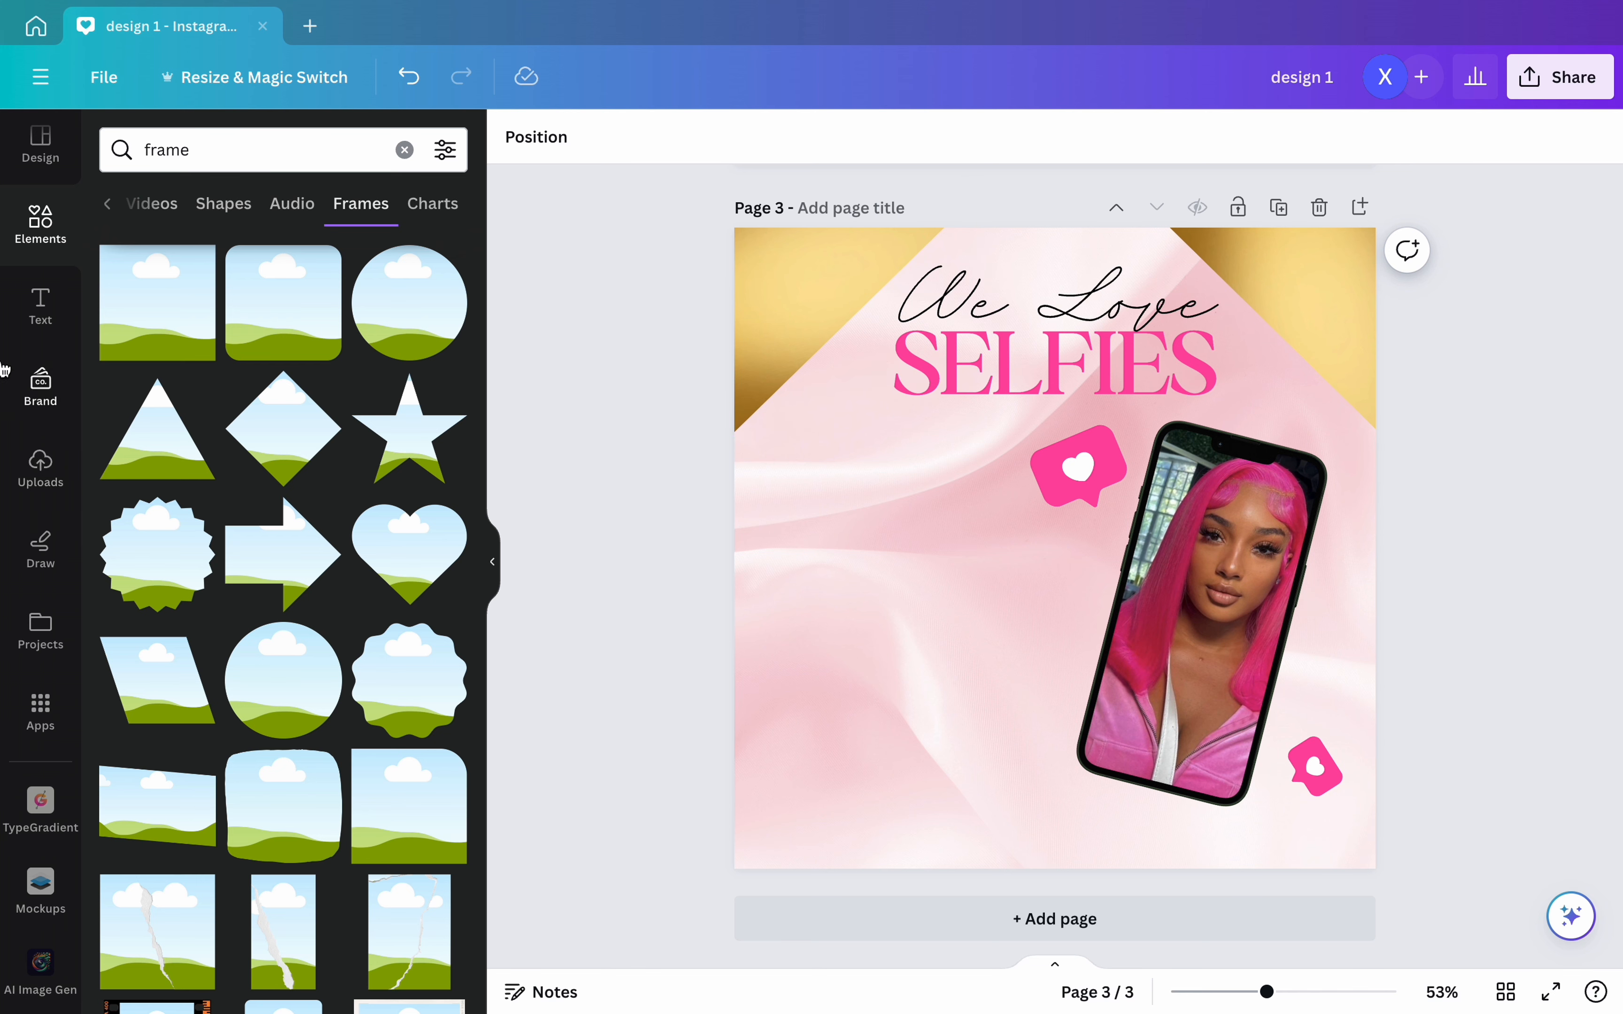
- Add the uploaded portrait of the pink-haired woman to the page and remove its background
left_click(40, 469)
left_click(162, 468)
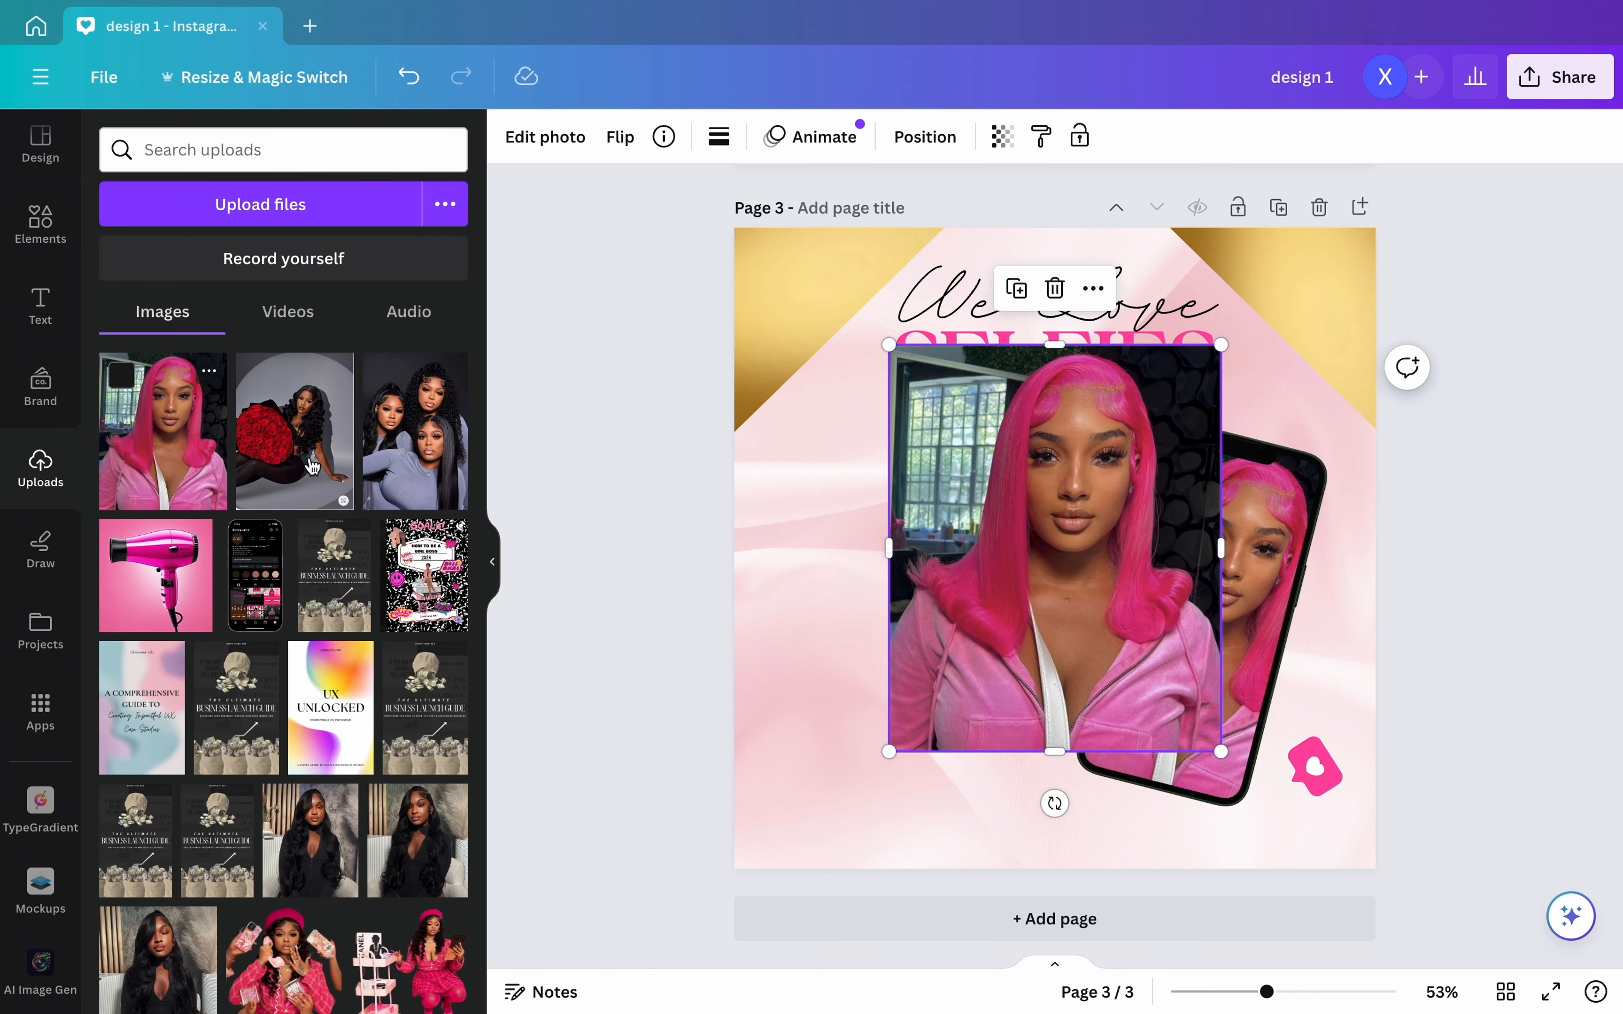
left_click(555, 138)
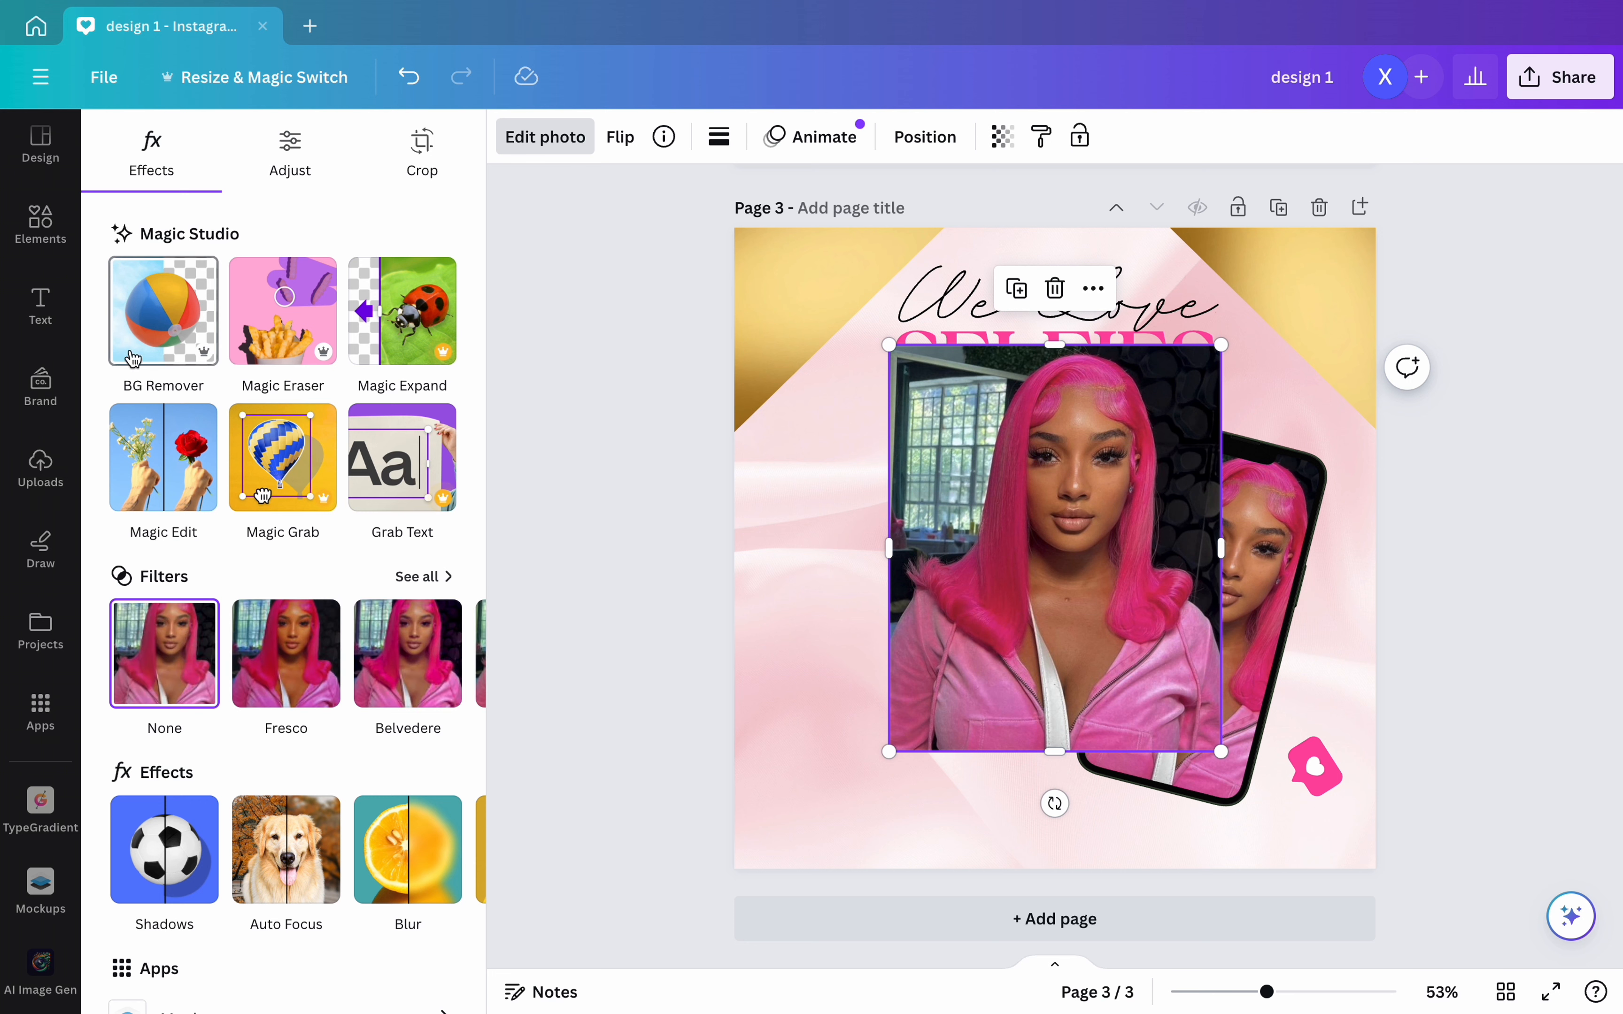
left_click(147, 343)
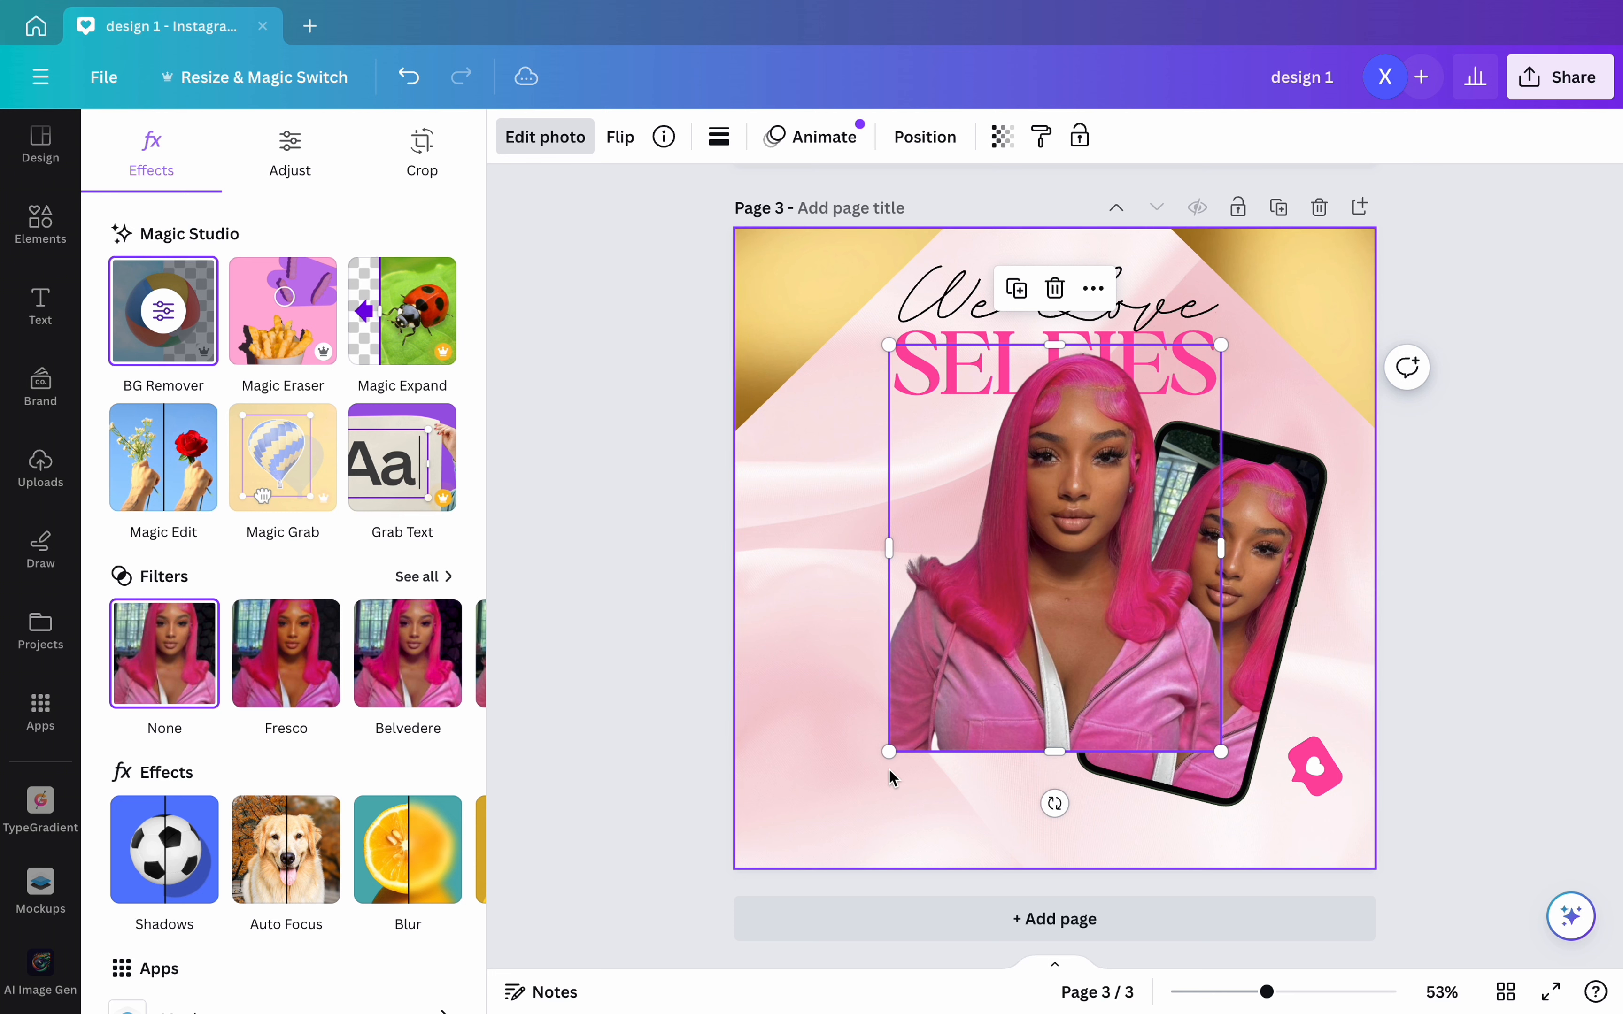
- Enlarge the portrait cutout, place it half off the page's left edge and crop away the overhanging part
left_click_drag(875, 798, 789, 942)
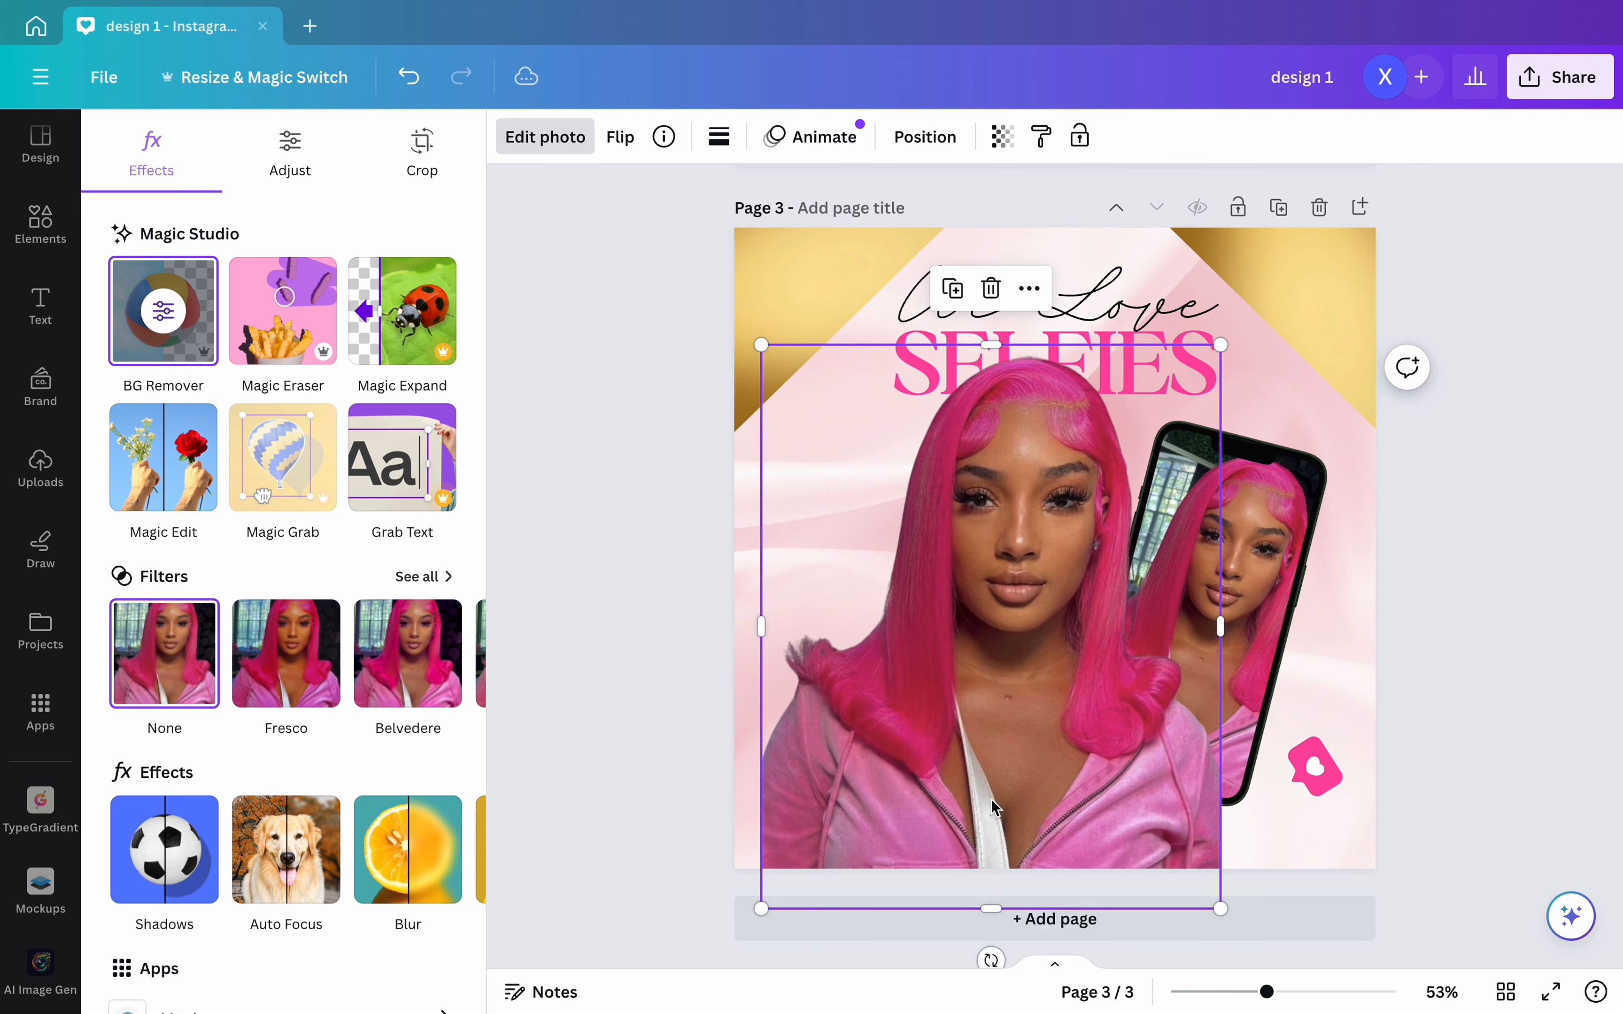
left_click_drag(1000, 807, 743, 788)
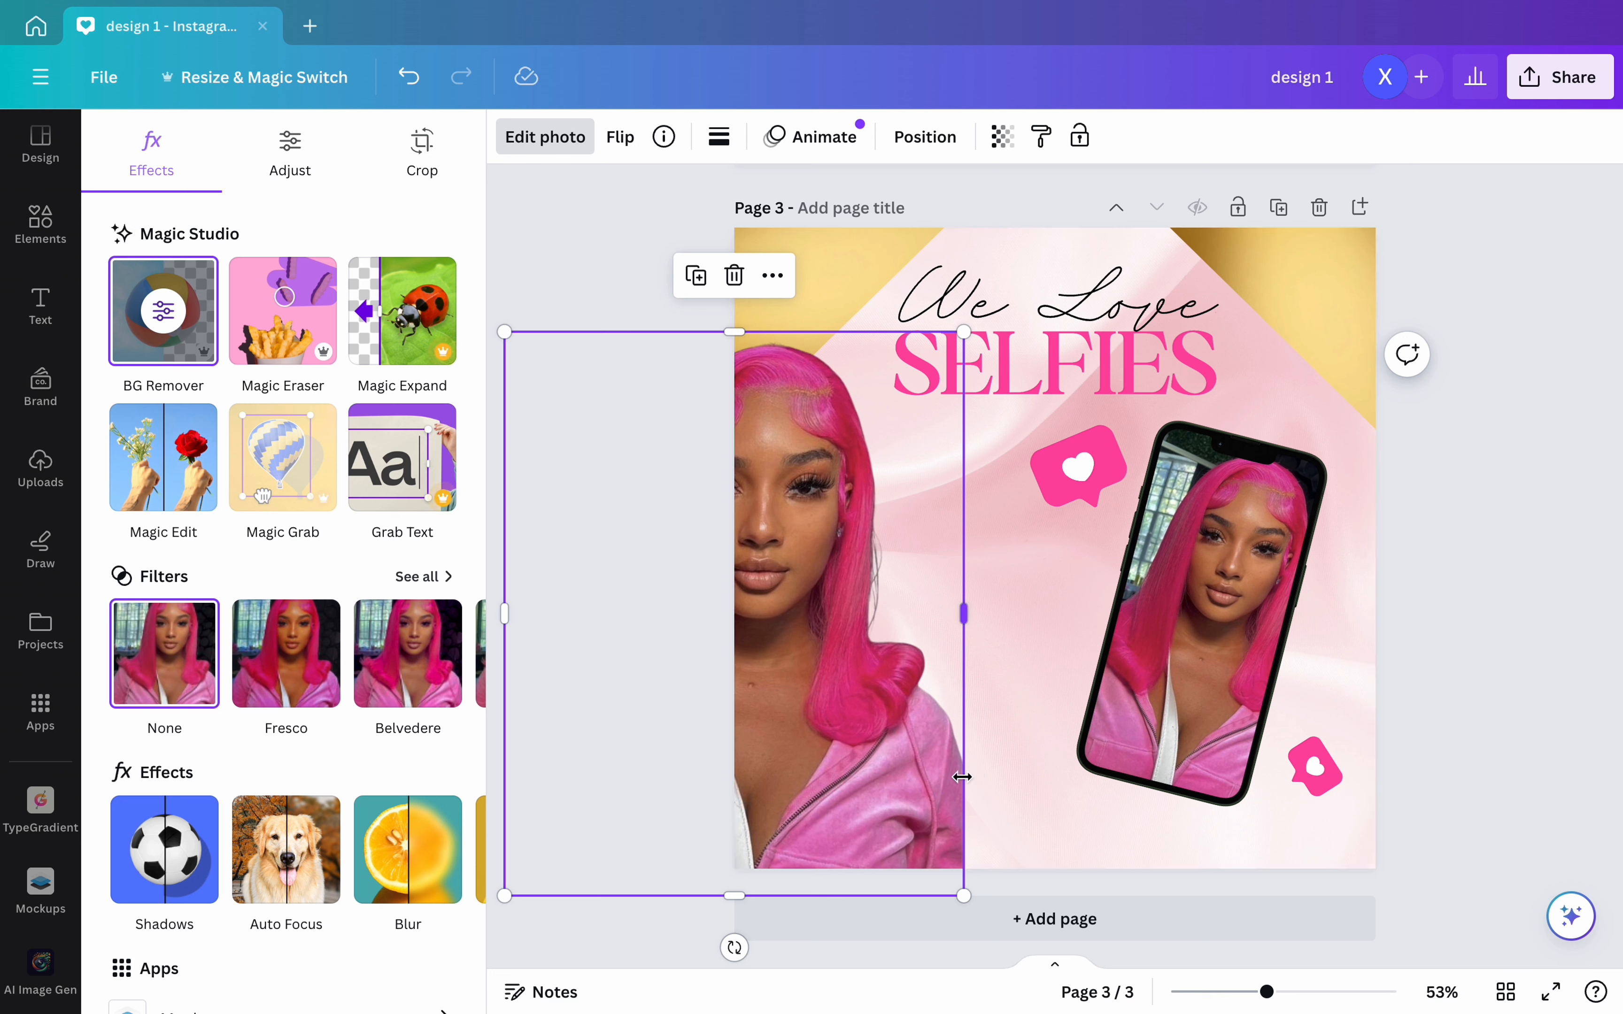
left_click_drag(883, 797, 865, 792)
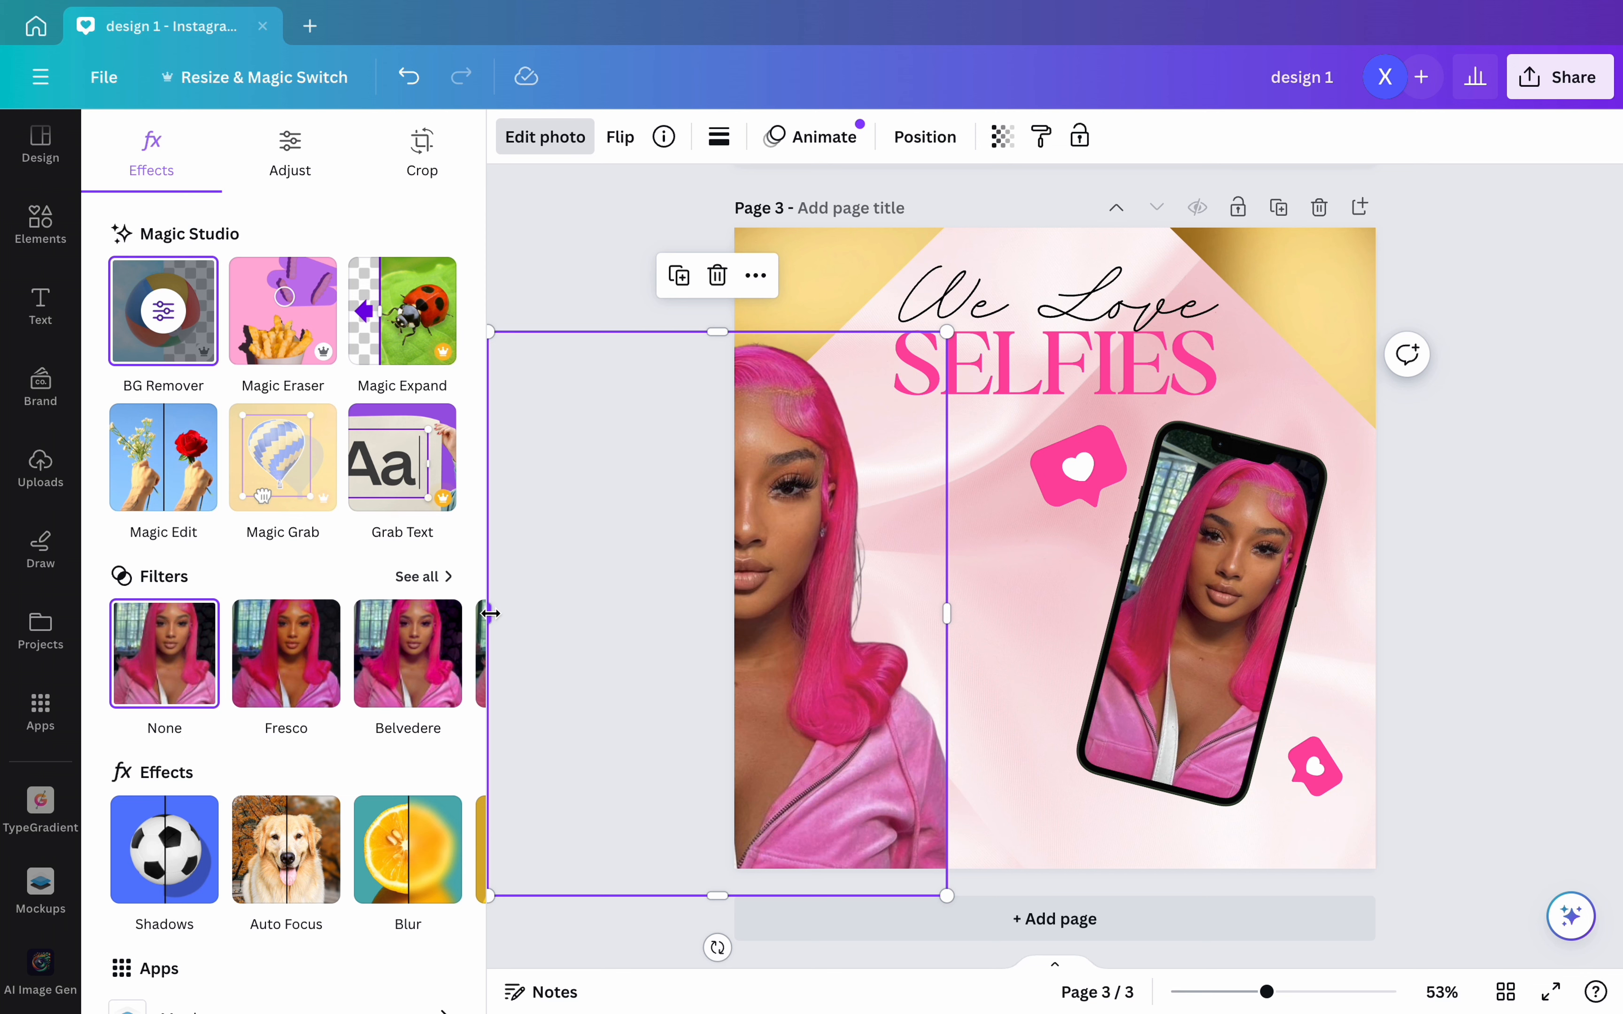
left_click_drag(490, 614, 733, 621)
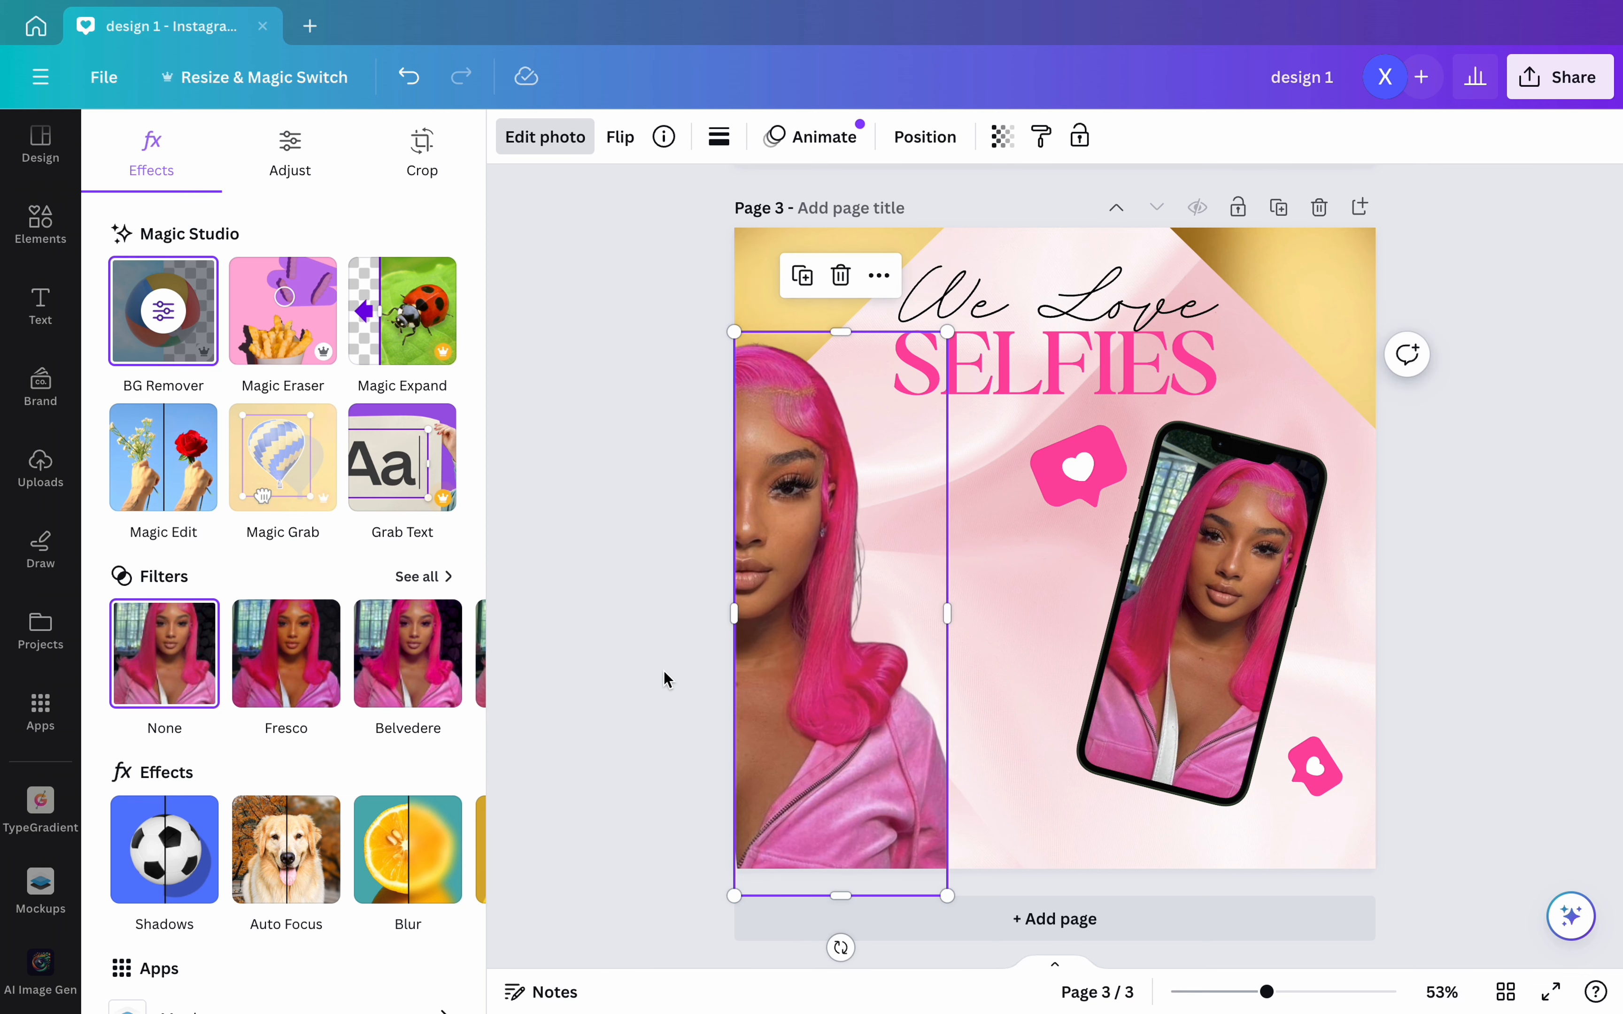
left_click(662, 671)
left_click(663, 671)
- Try a transparency of 58 on the portrait cutout
left_click(788, 823)
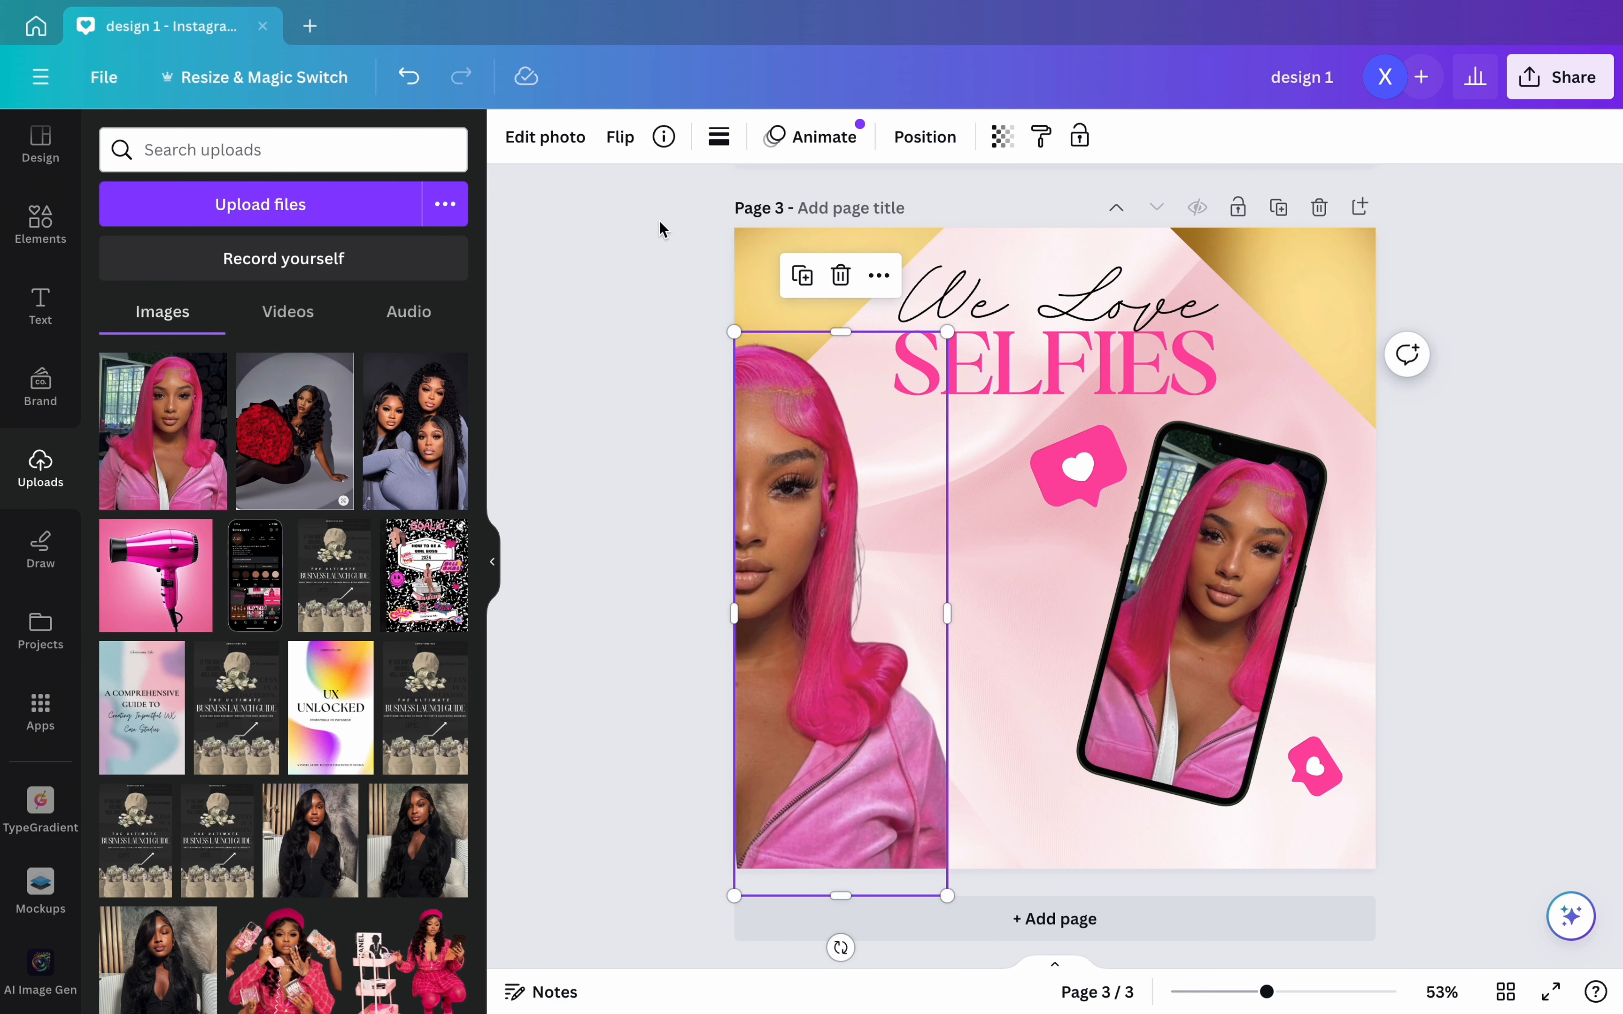
left_click(1001, 139)
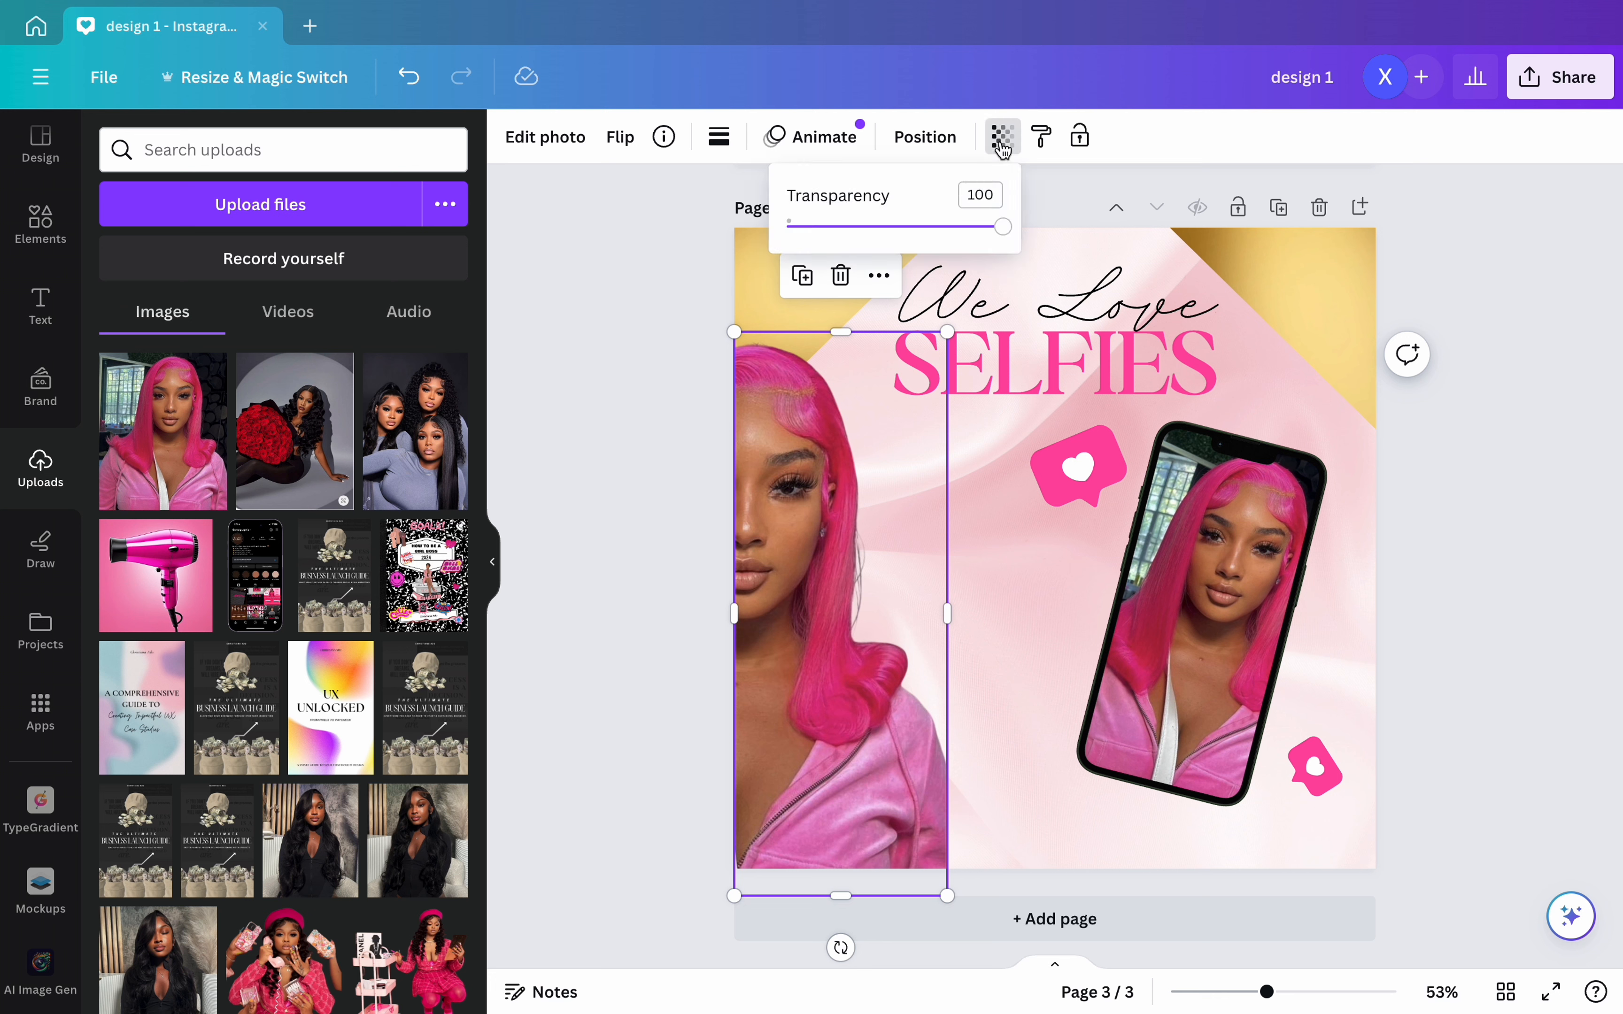
left_click_drag(1001, 229, 914, 234)
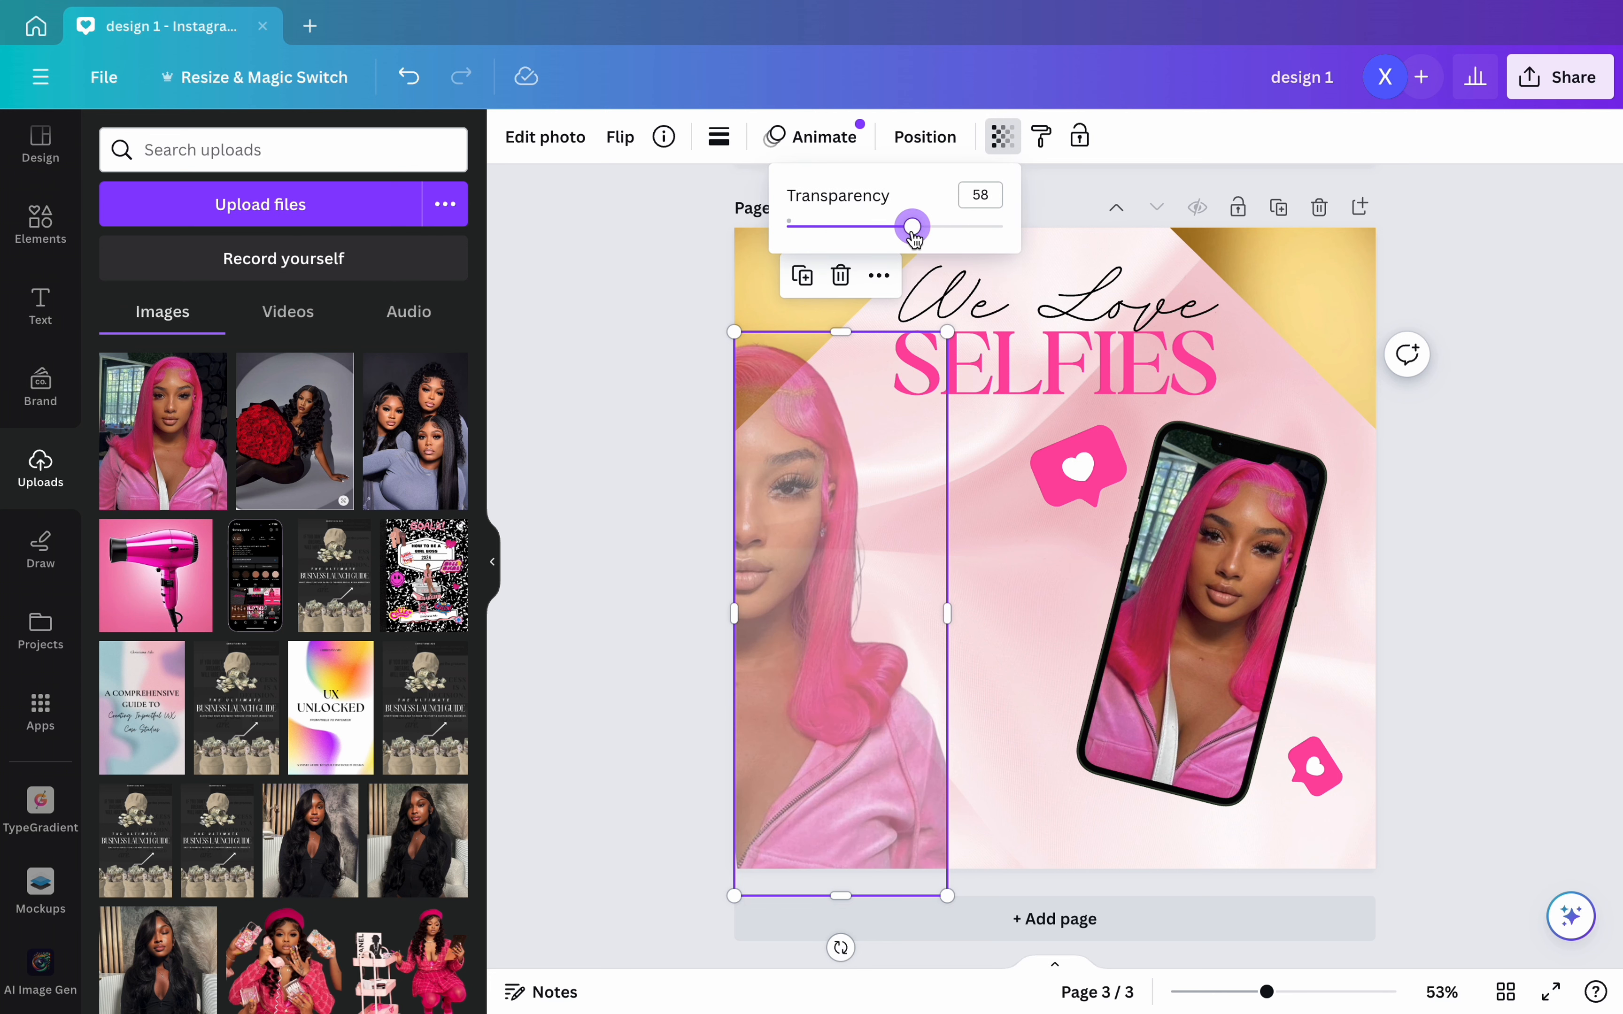
left_click(756, 290)
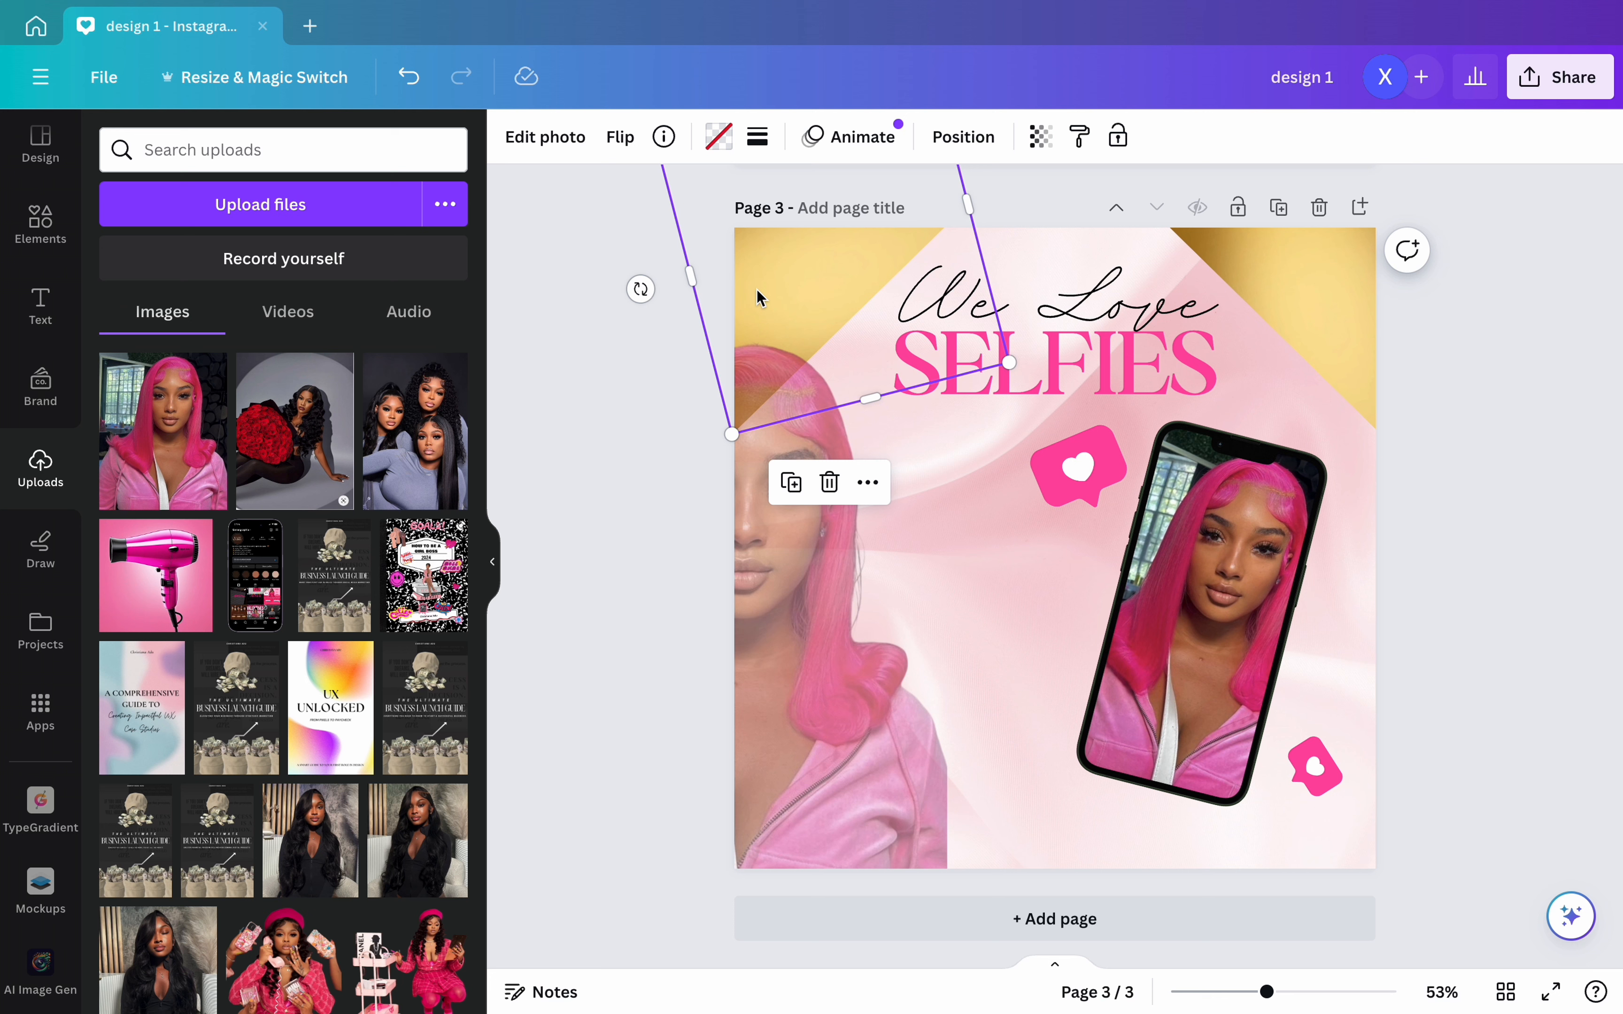
- Raise the portrait cutout's transparency value to about 96
left_click(824, 681)
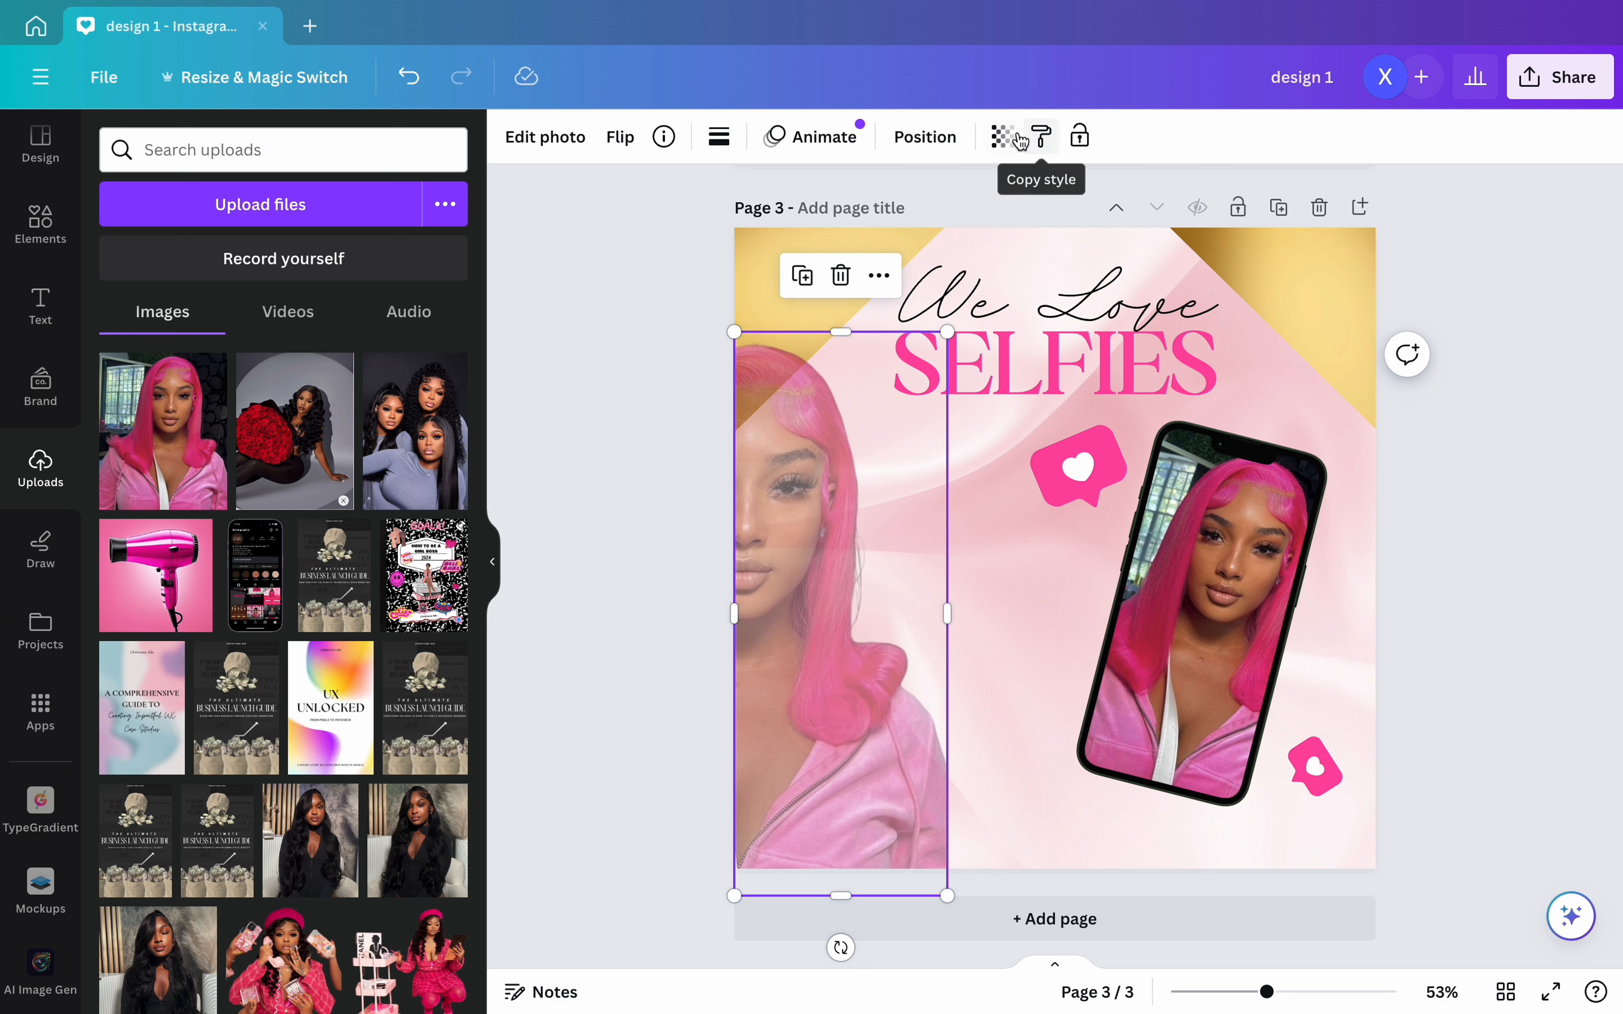
left_click(1002, 136)
left_click_drag(914, 232, 997, 226)
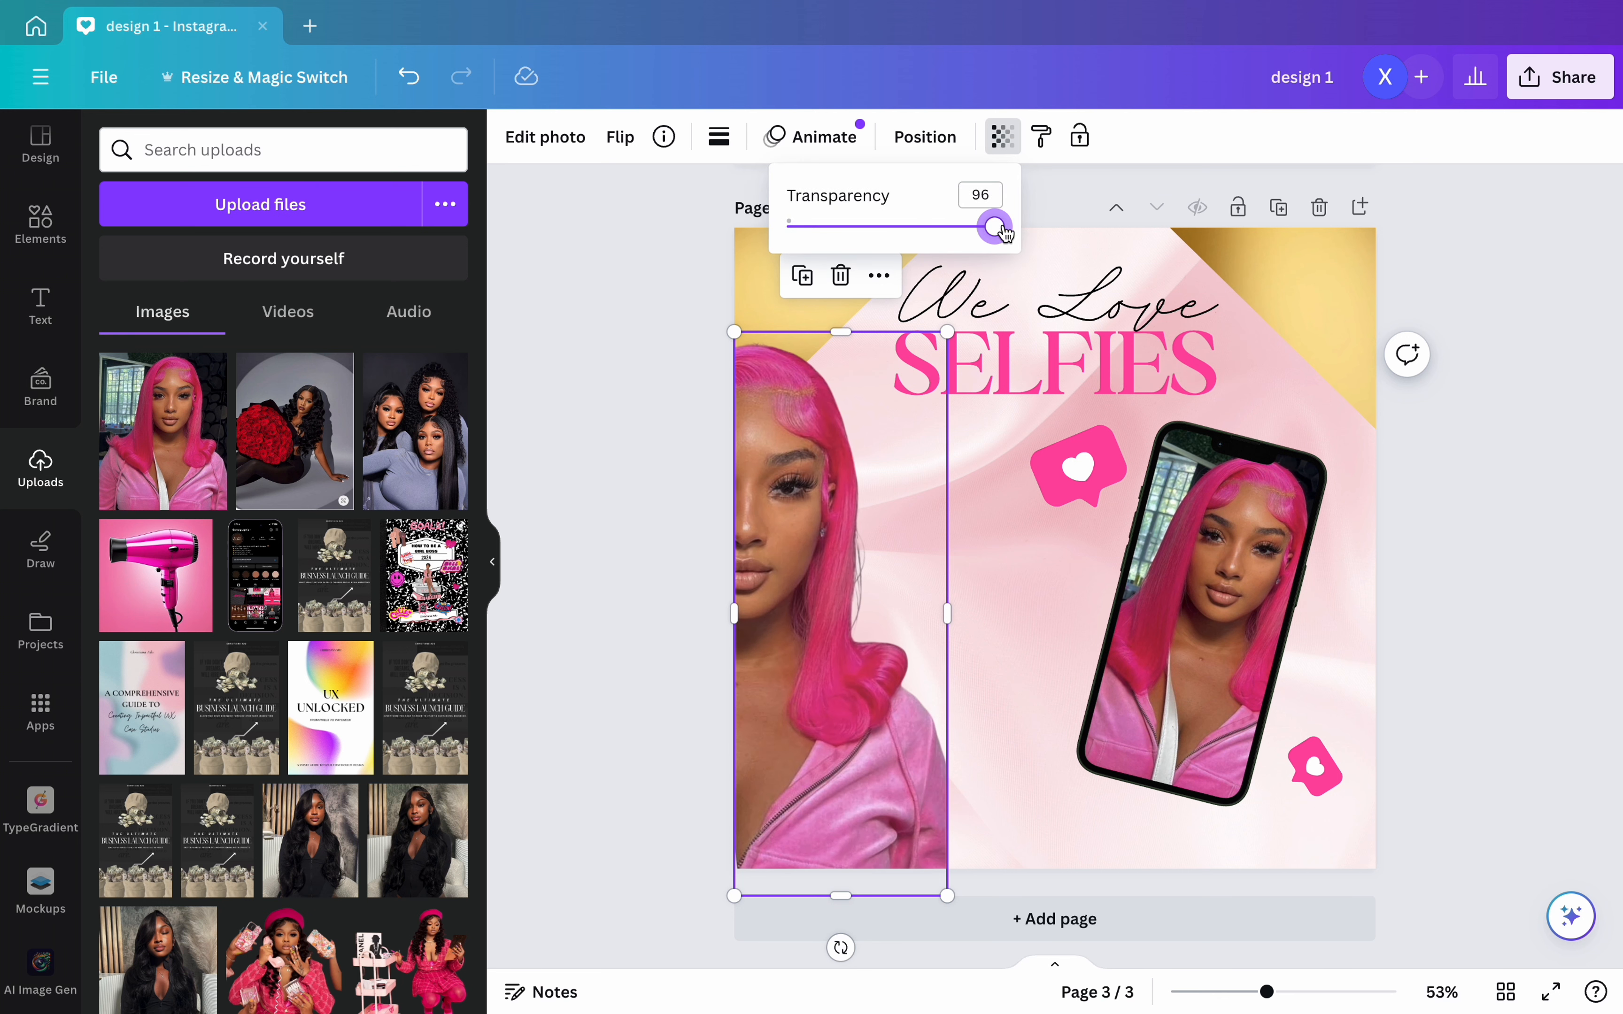
key("Escape")
left_click(1543, 497)
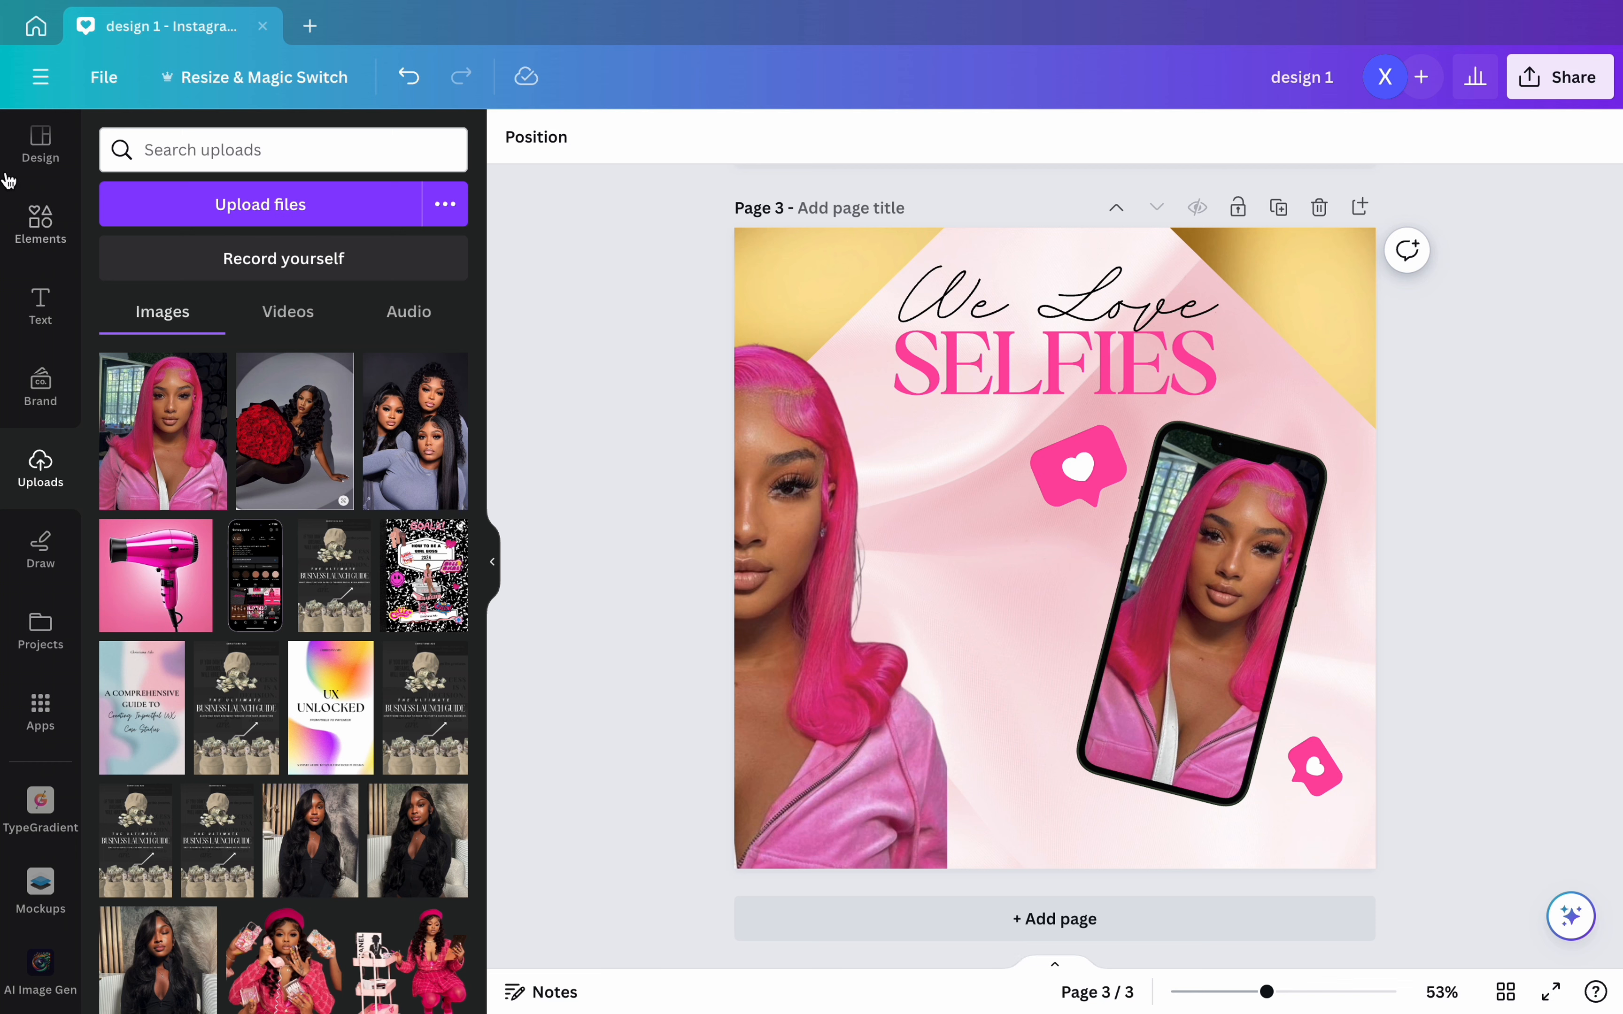
- Add the recently used gold gradient photo and crop it into a thin full-width band along the page's bottom edge
left_click(49, 230)
left_click(48, 230)
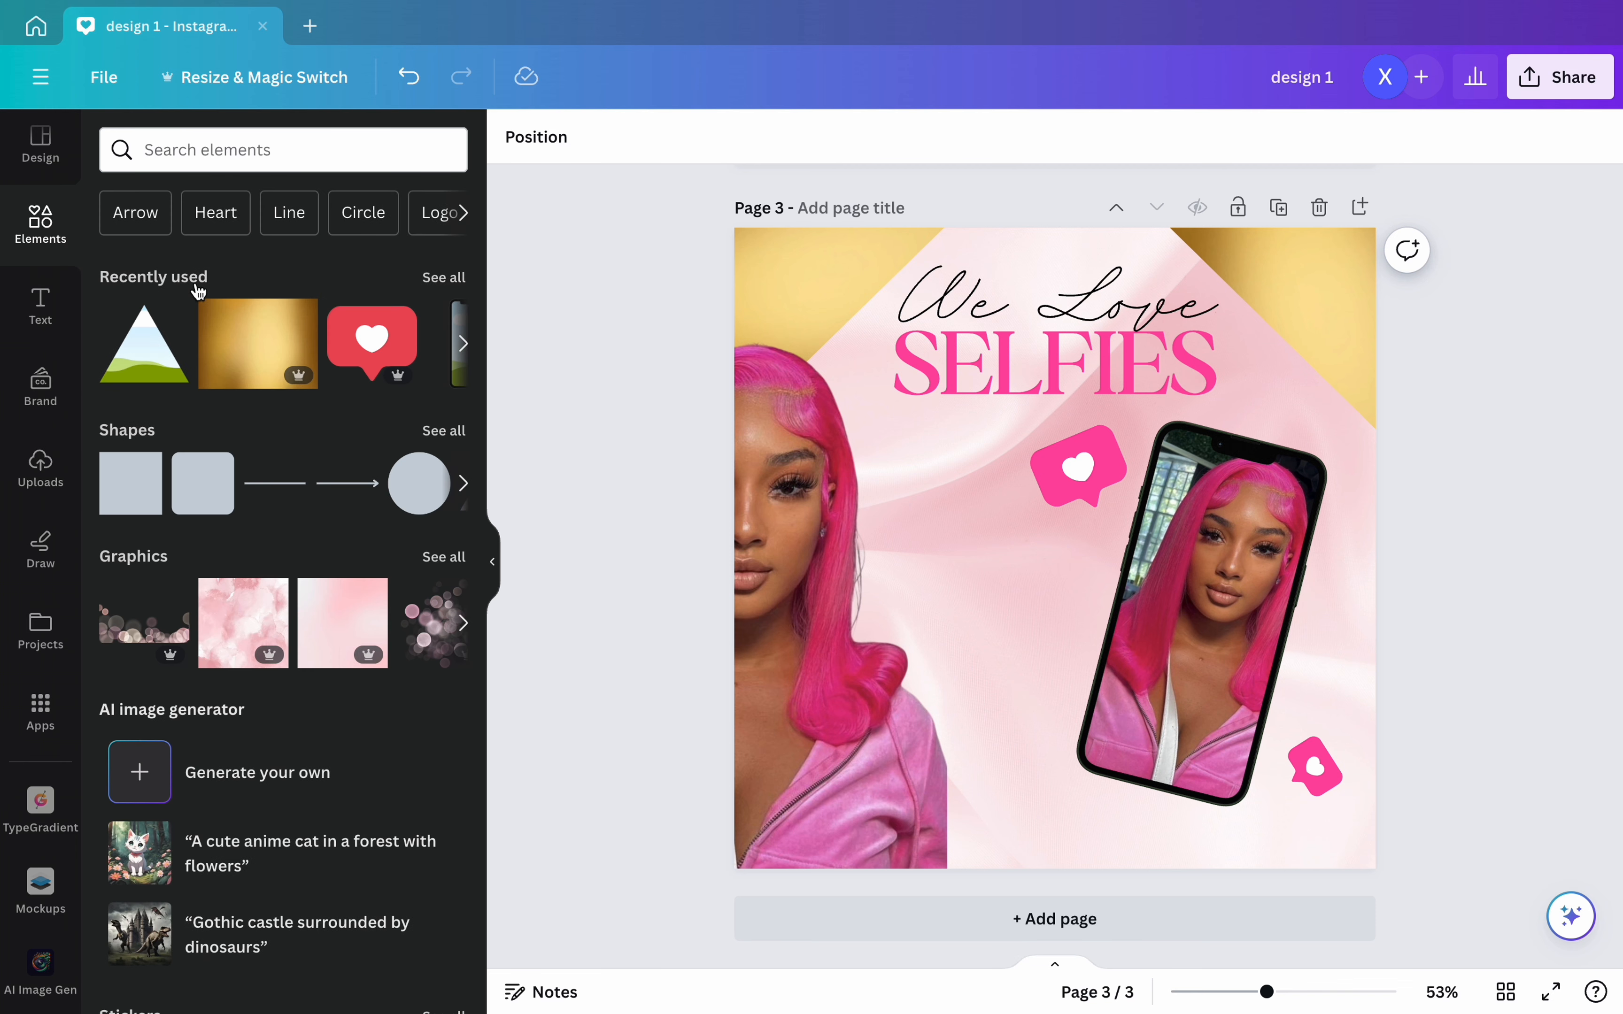
left_click(259, 343)
left_click_drag(1090, 665, 1010, 775)
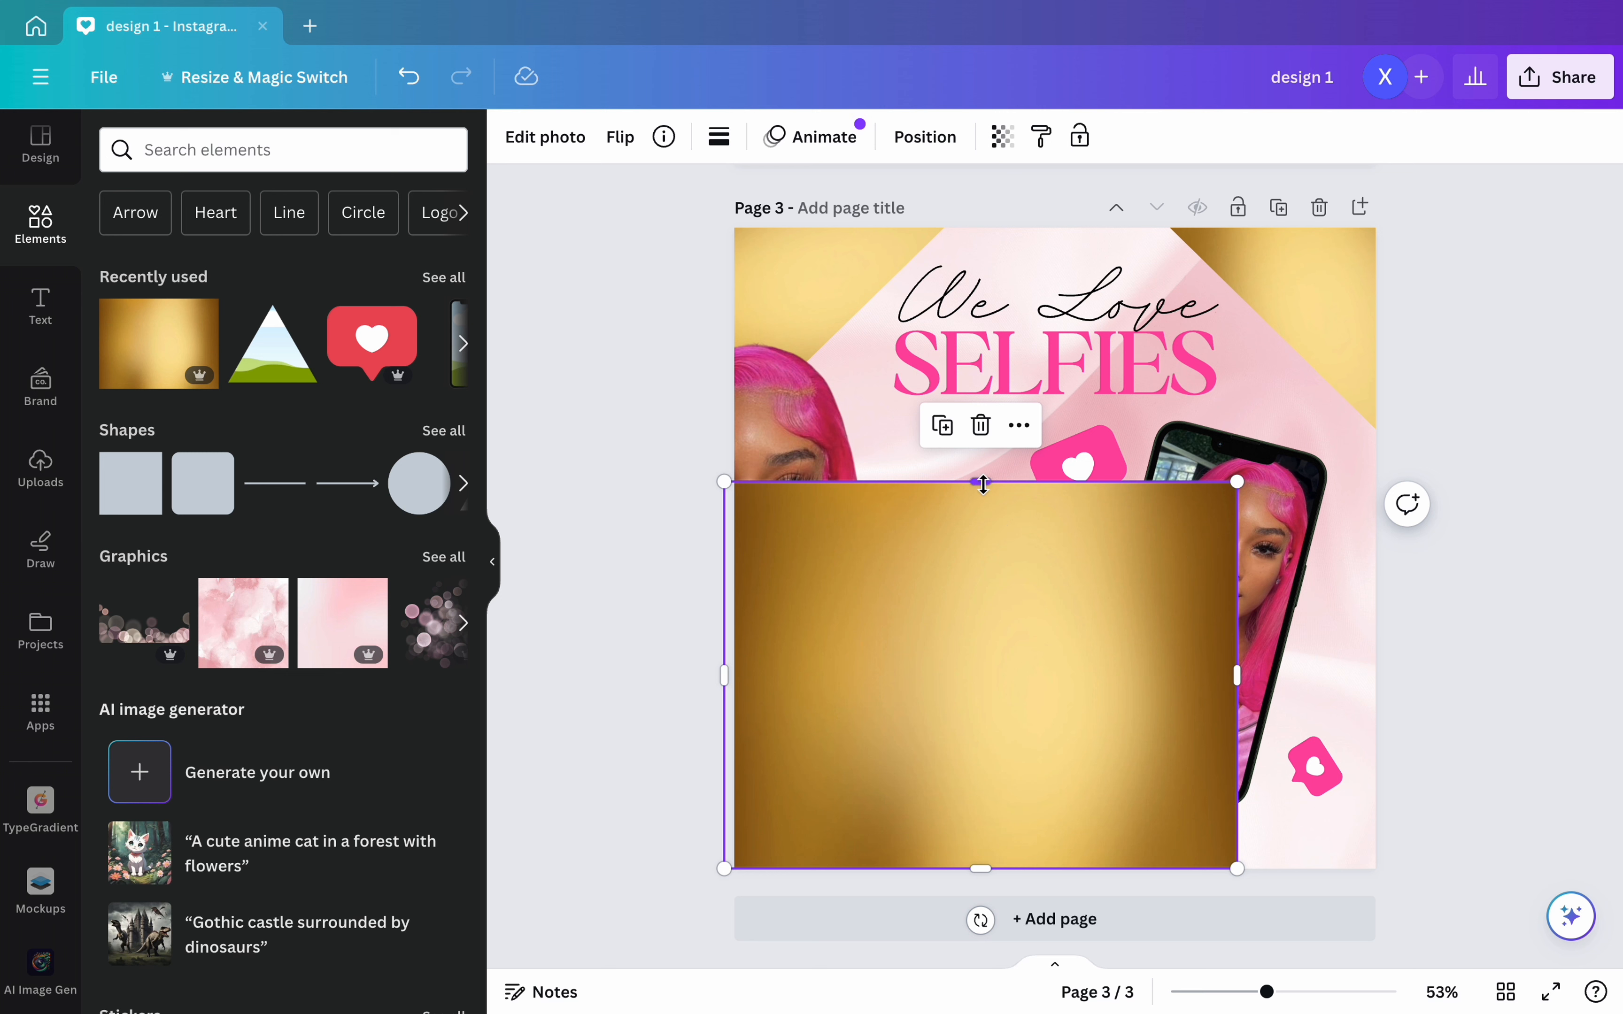
left_click_drag(983, 484, 1026, 829)
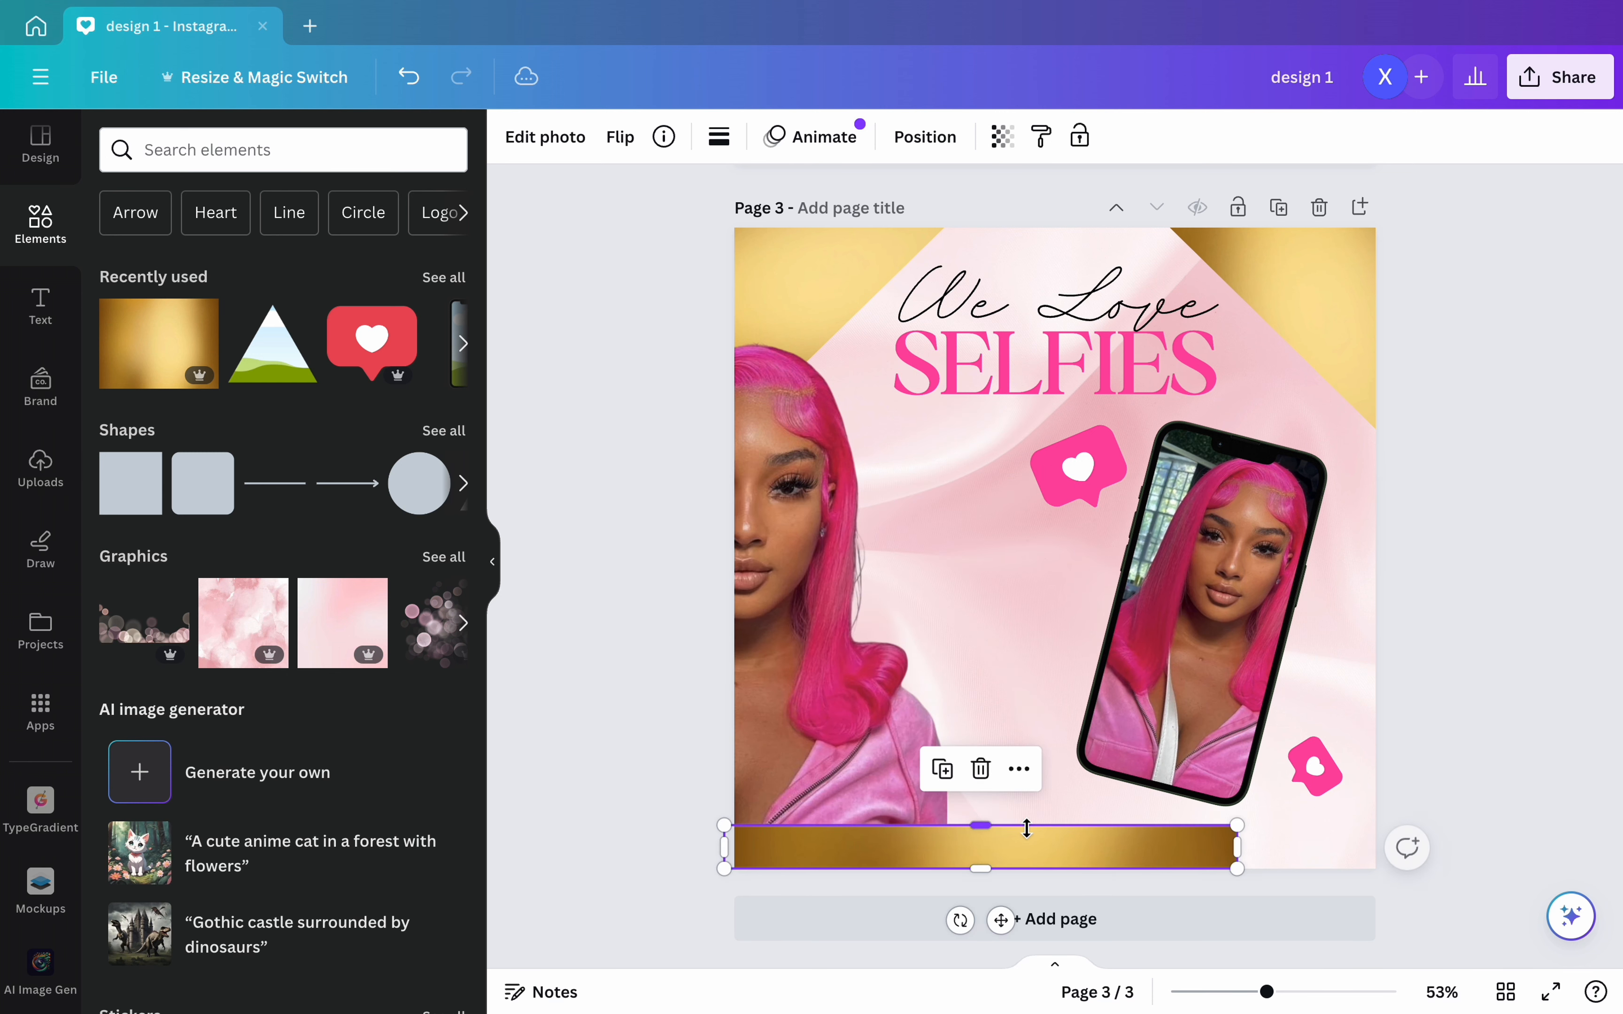
left_click_drag(1236, 847, 1371, 843)
left_click(1472, 769)
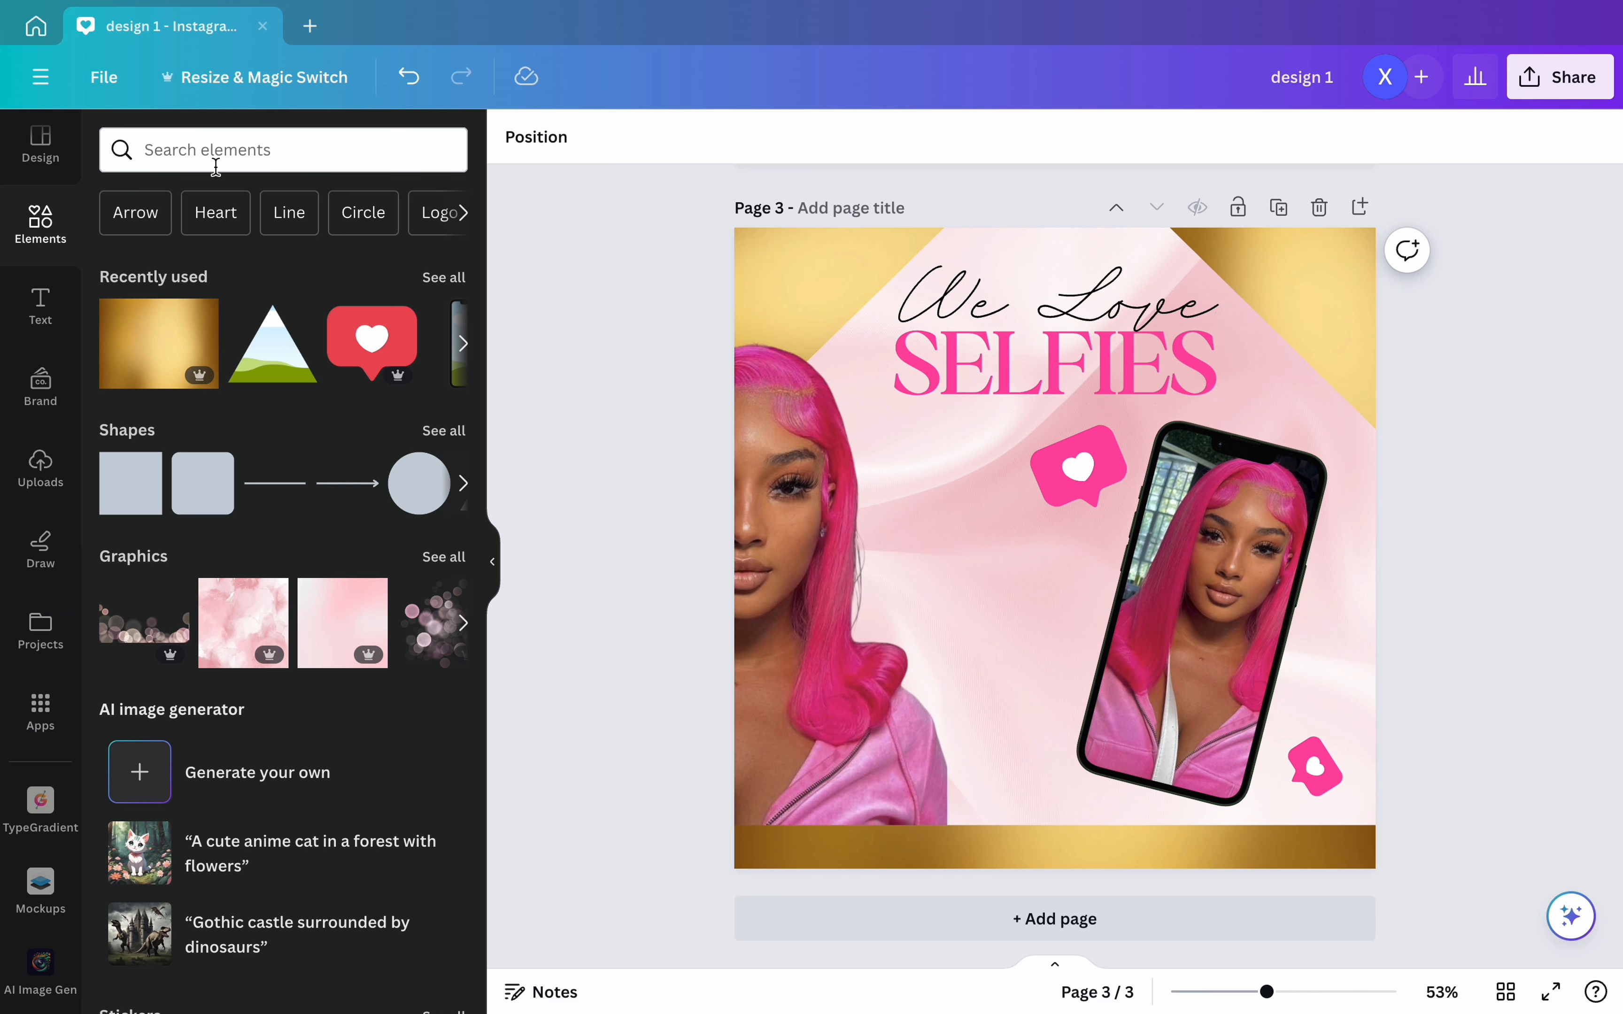
- Add a heading to the page reading "TAG US TO BE FEATURED"
left_click(41, 302)
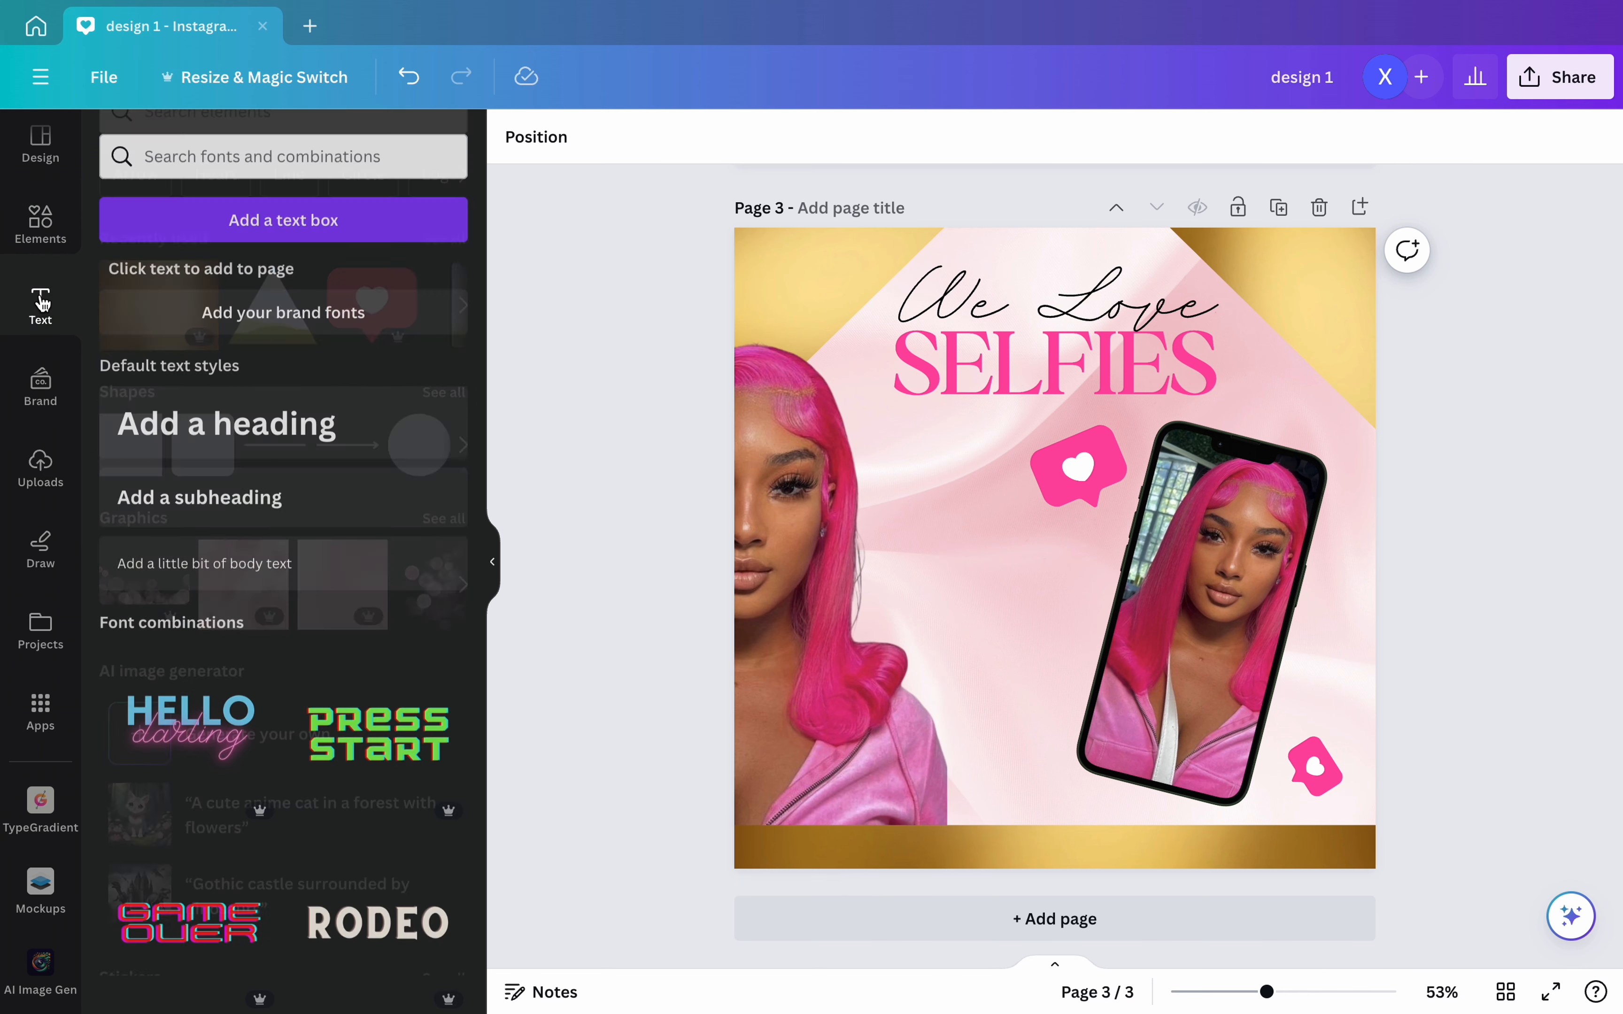
left_click(218, 437)
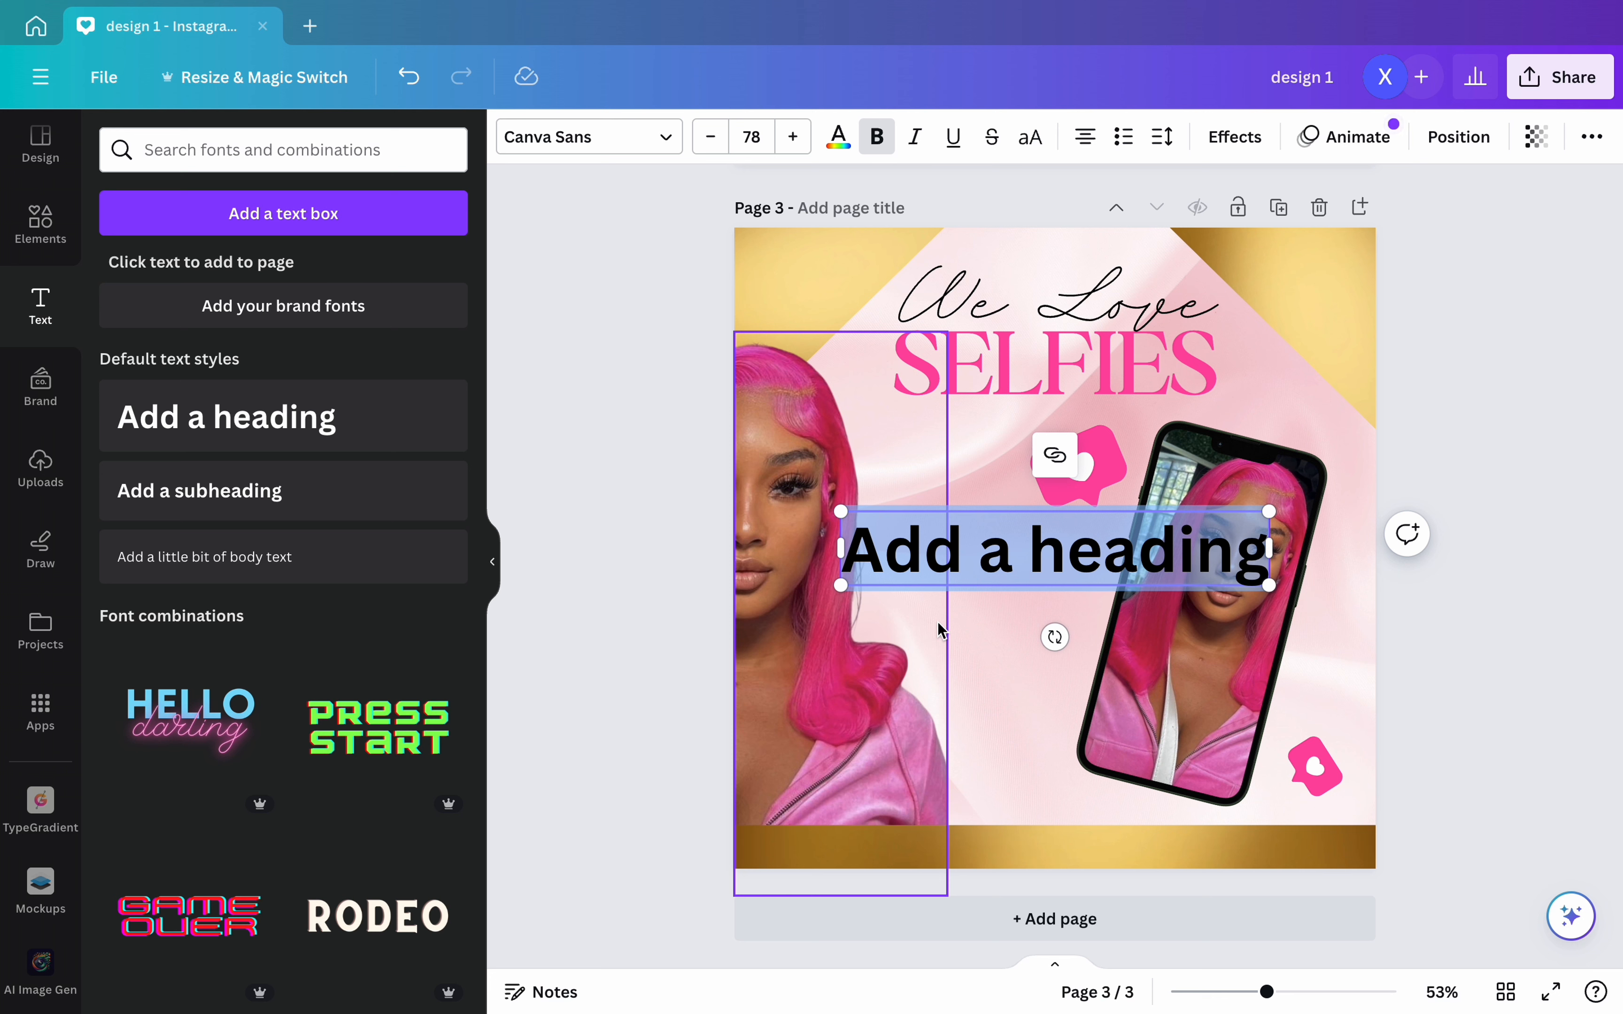
type("TAG")
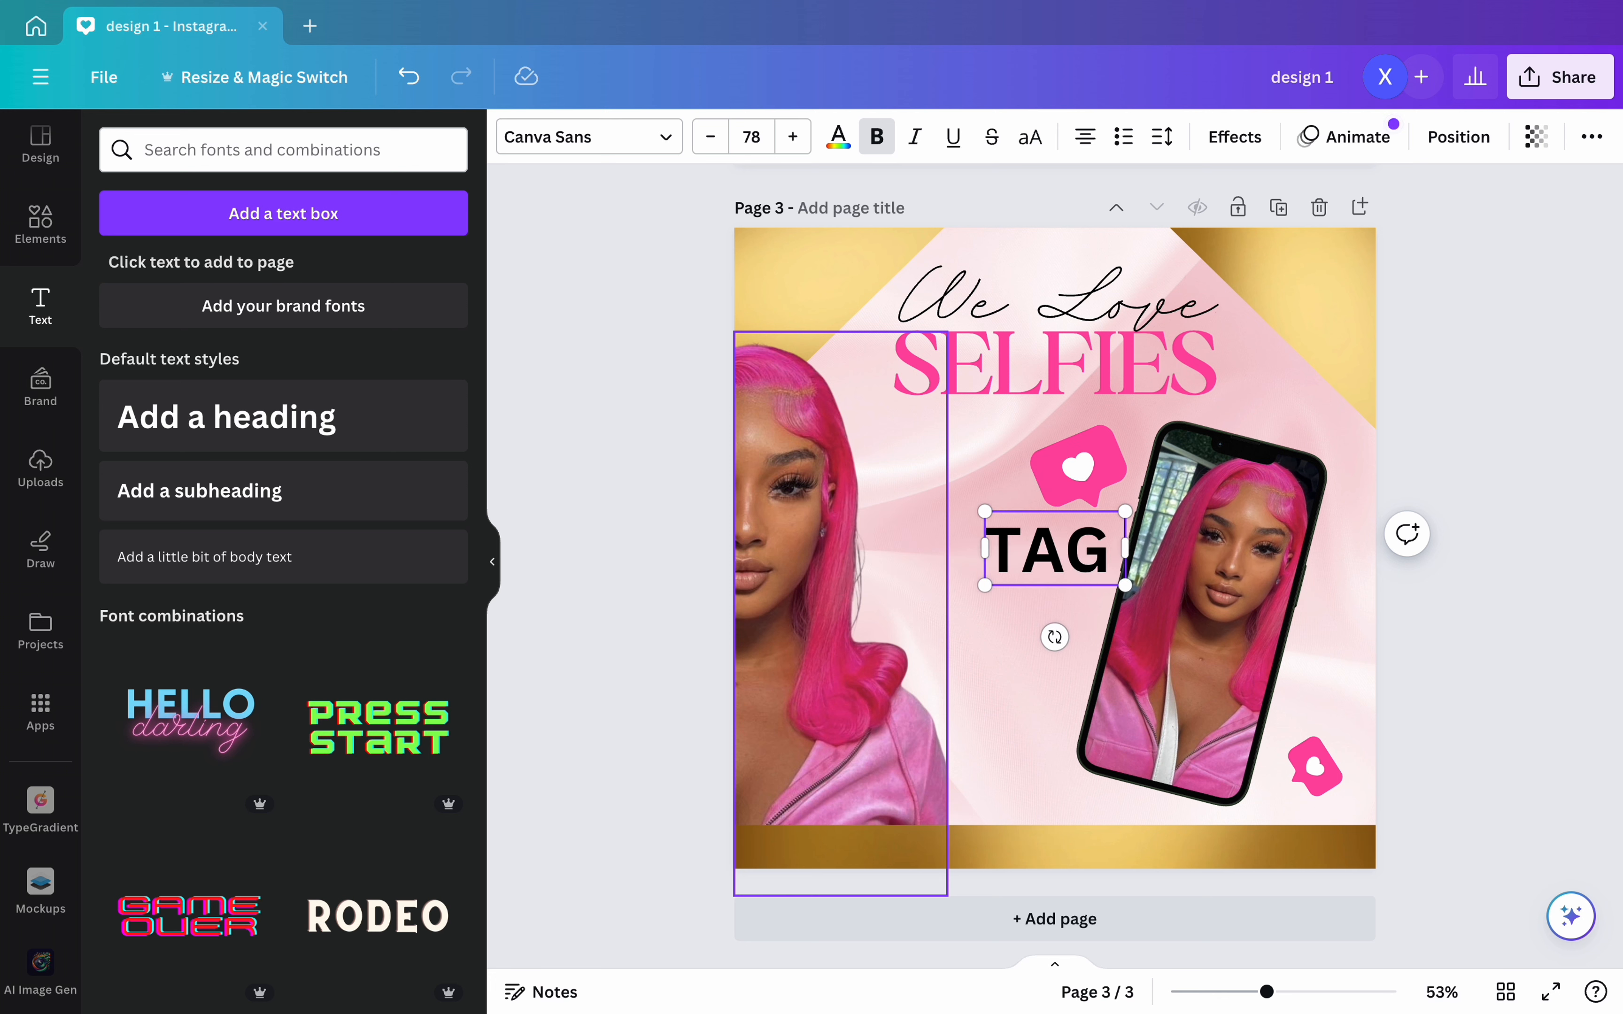
type(" US TO BE F")
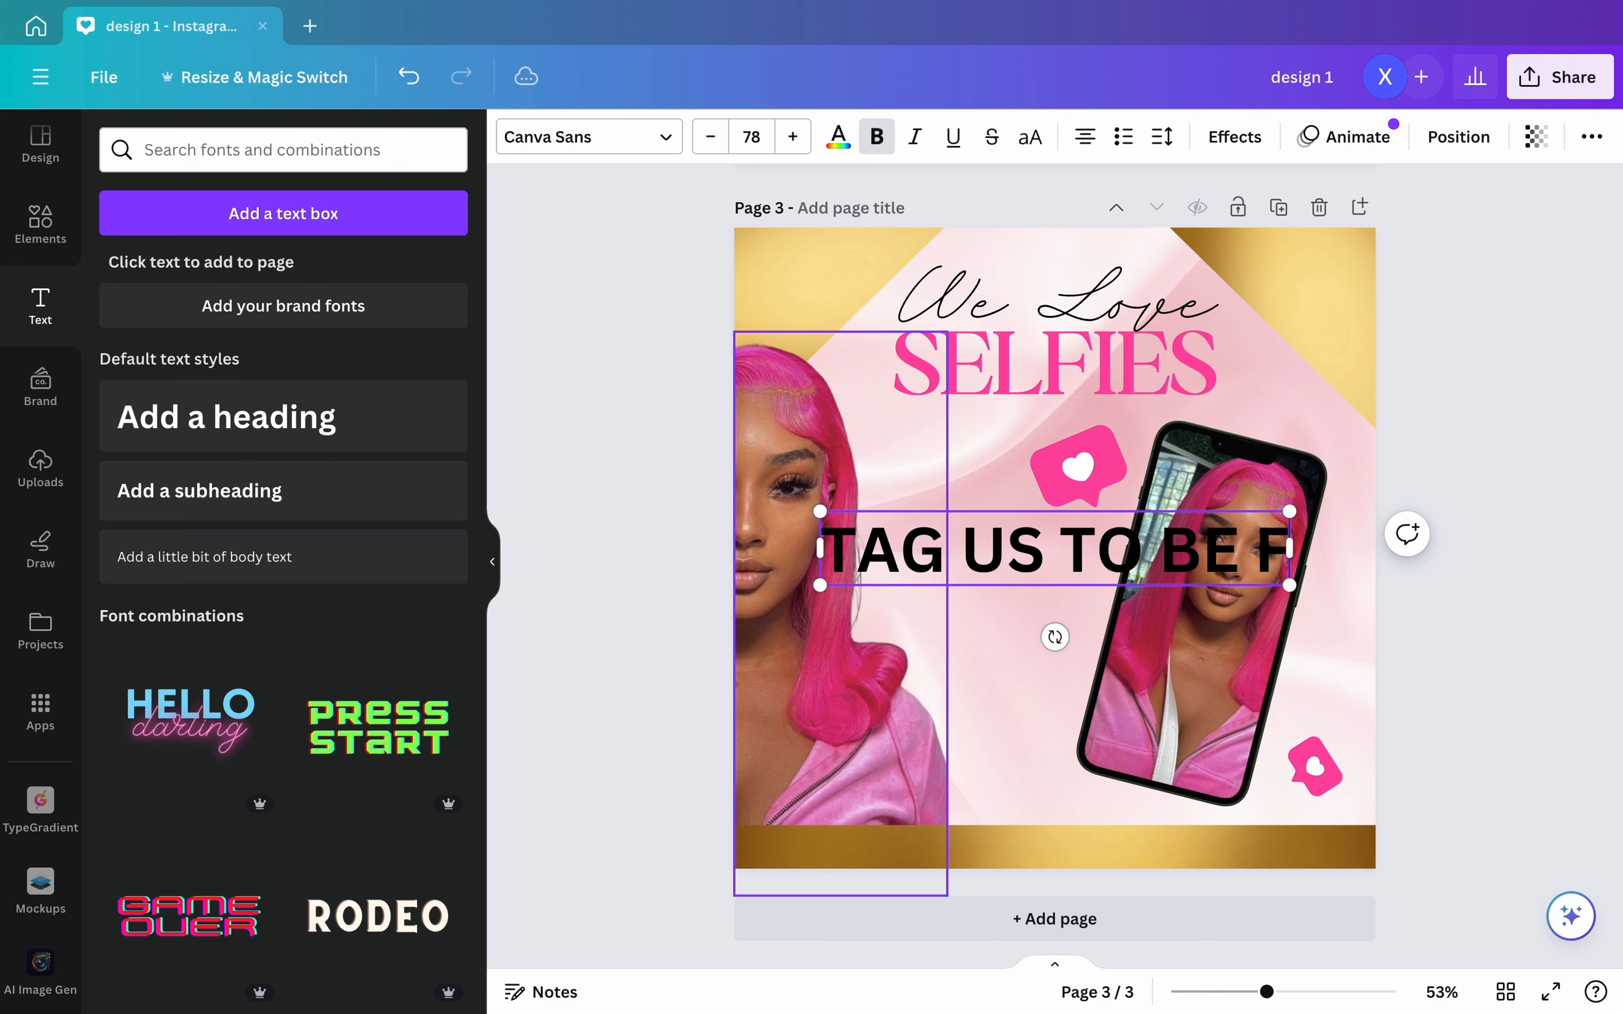
type("EATURED")
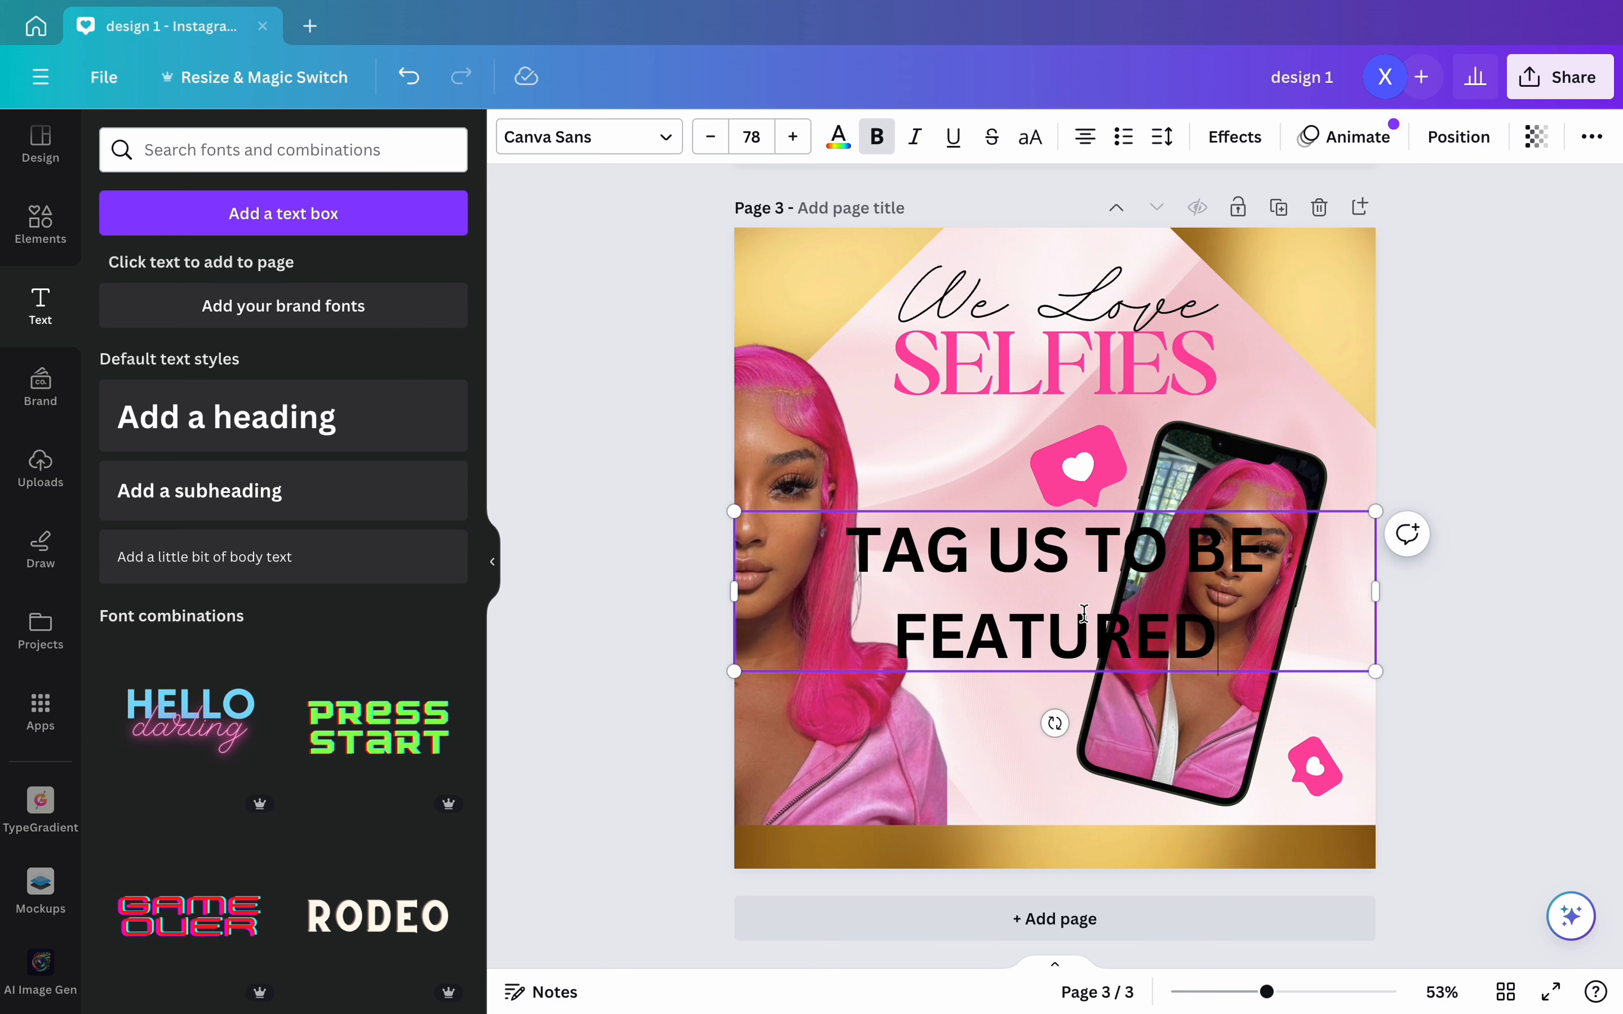
left_click(1127, 421)
- Set the "TAG US TO BE FEATURED" text in the Boston Angel font and remove its bold formatting
left_click(1054, 598)
left_click(1031, 574)
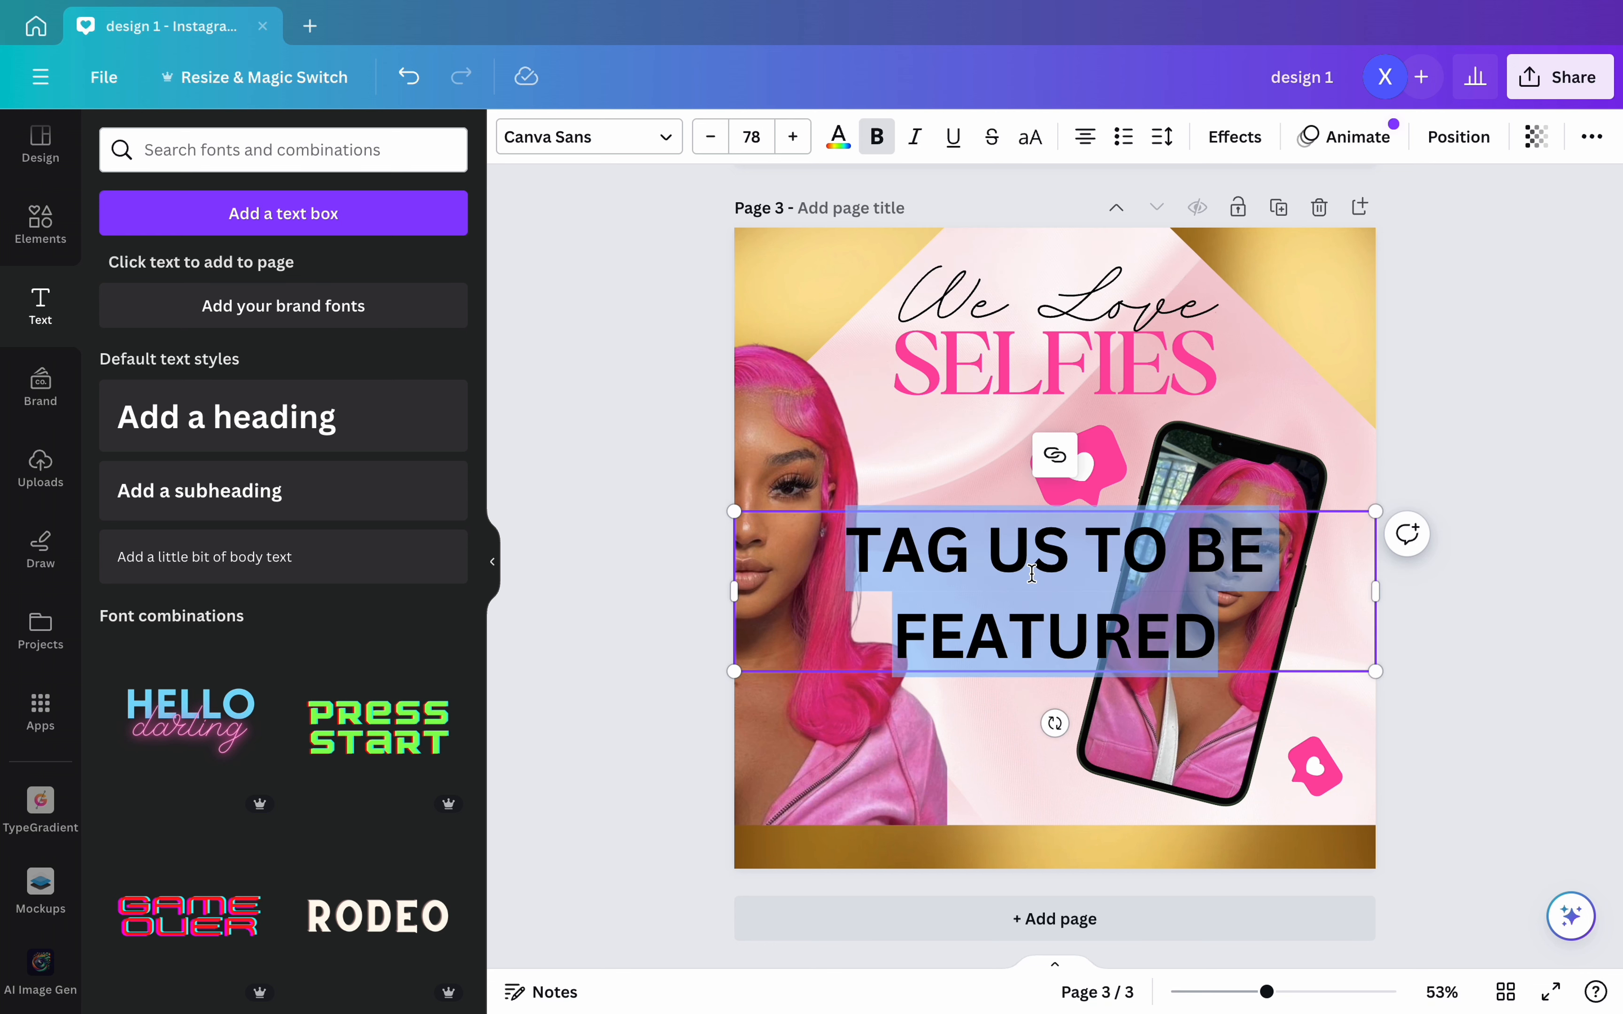
left_click(633, 157)
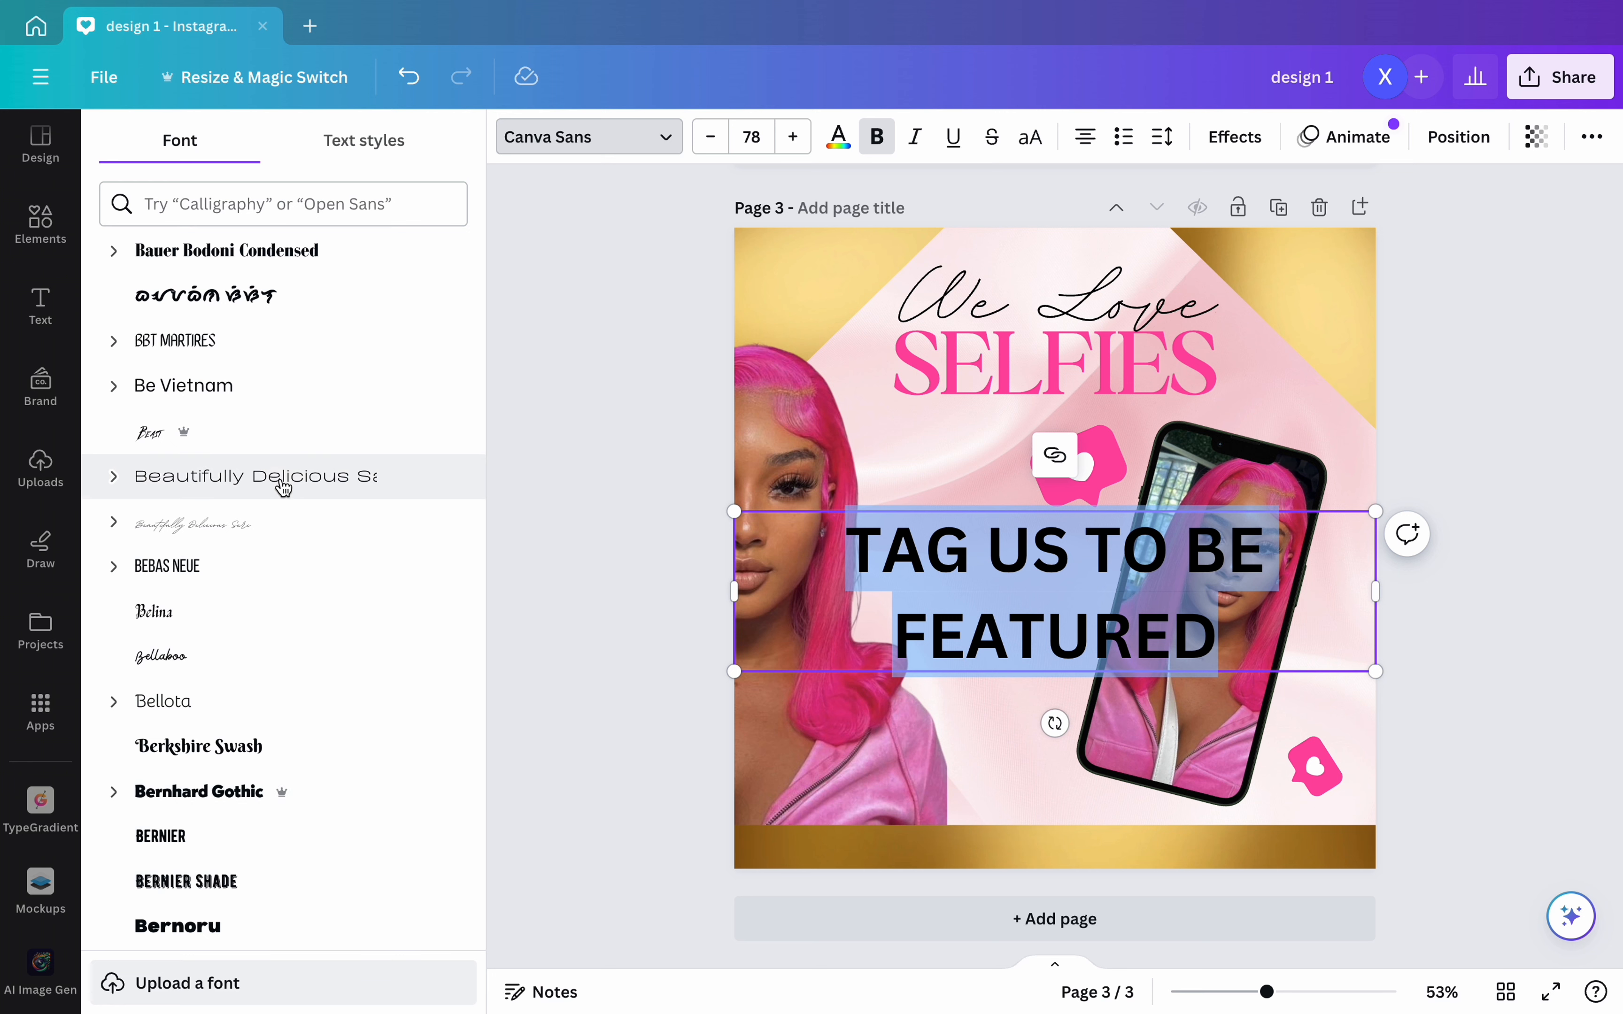
left_click(198, 201)
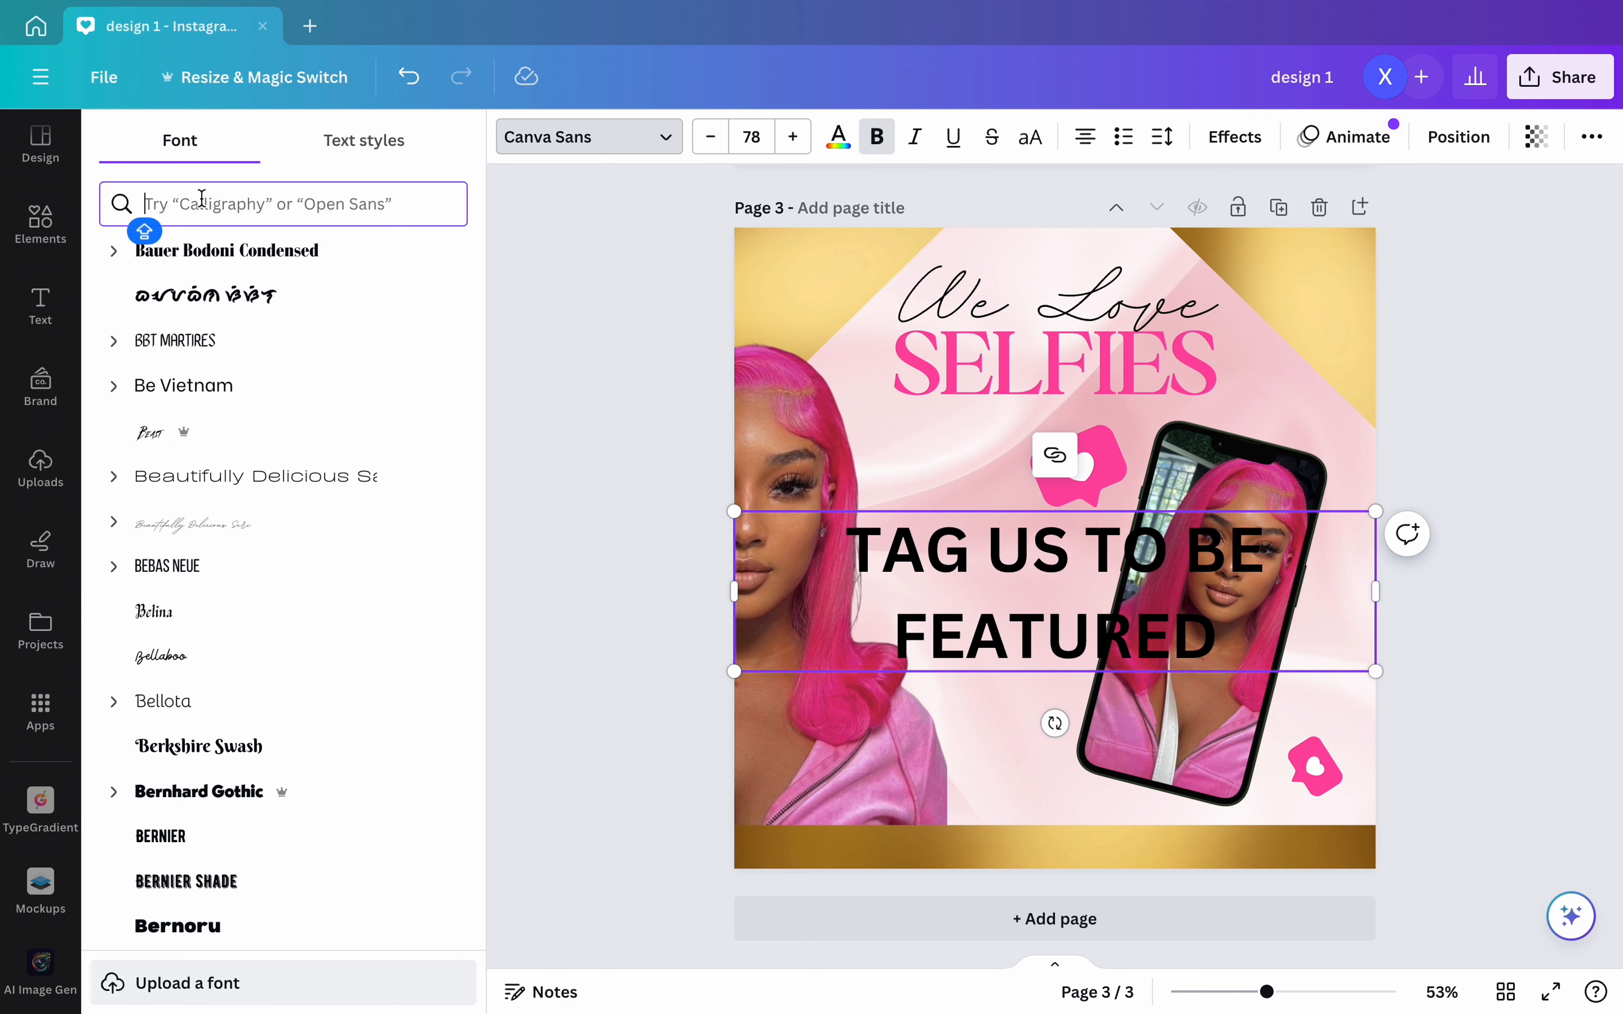
type("BO")
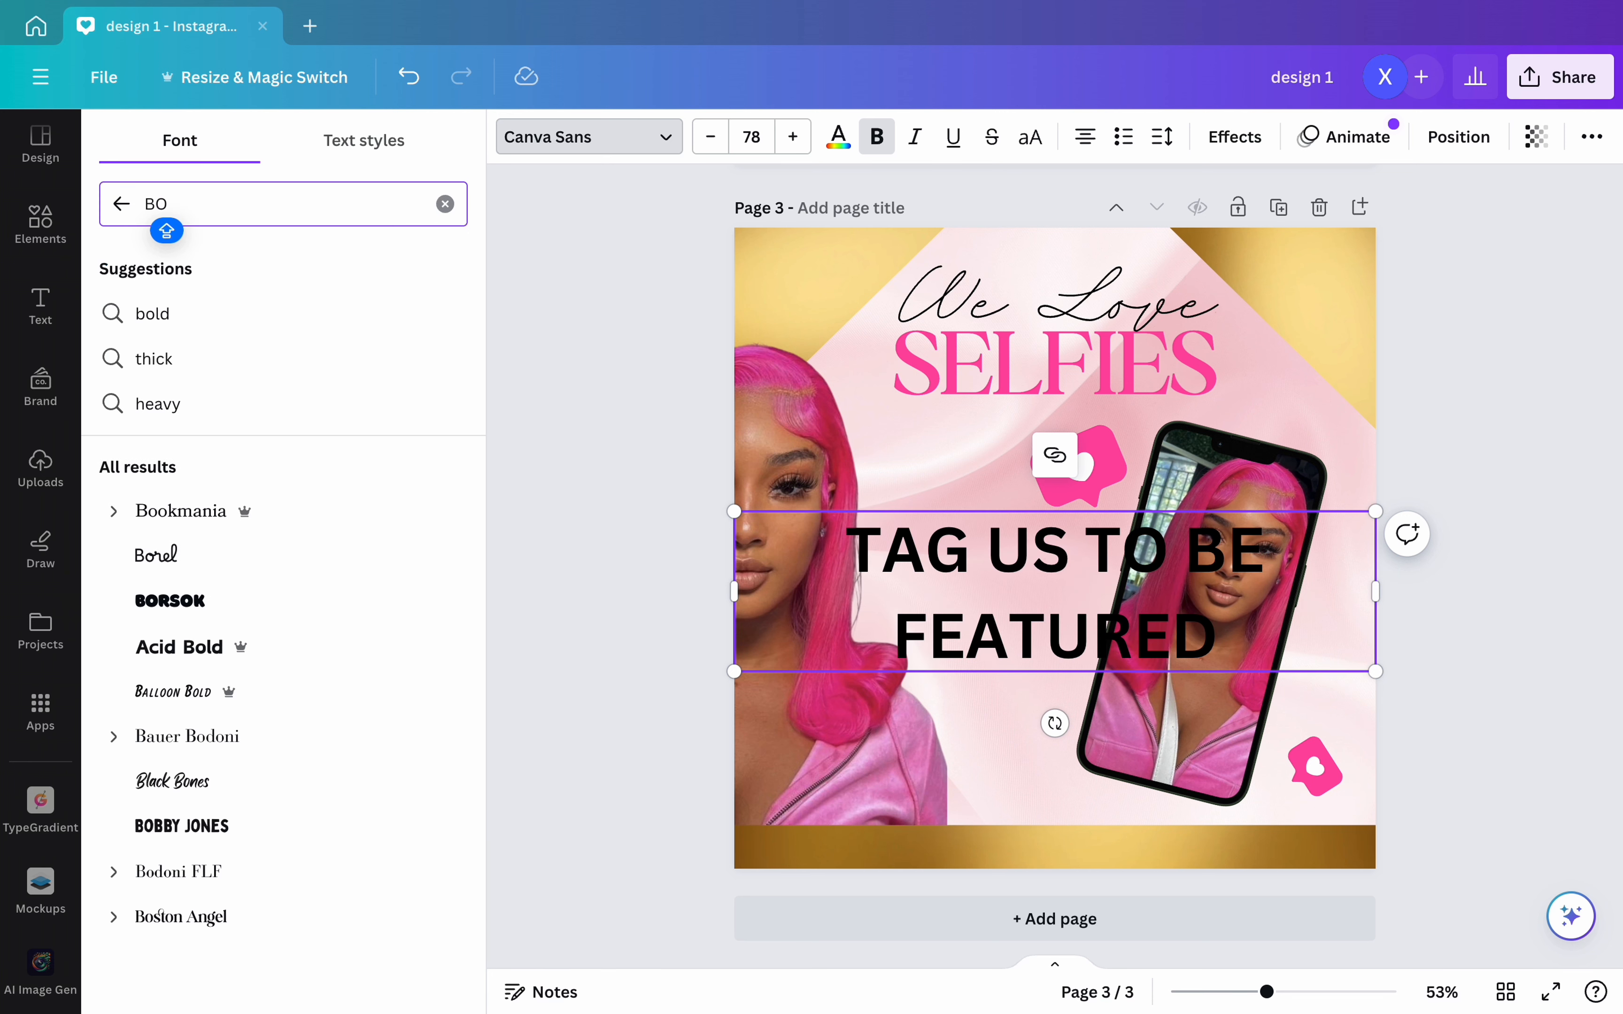
type("ST")
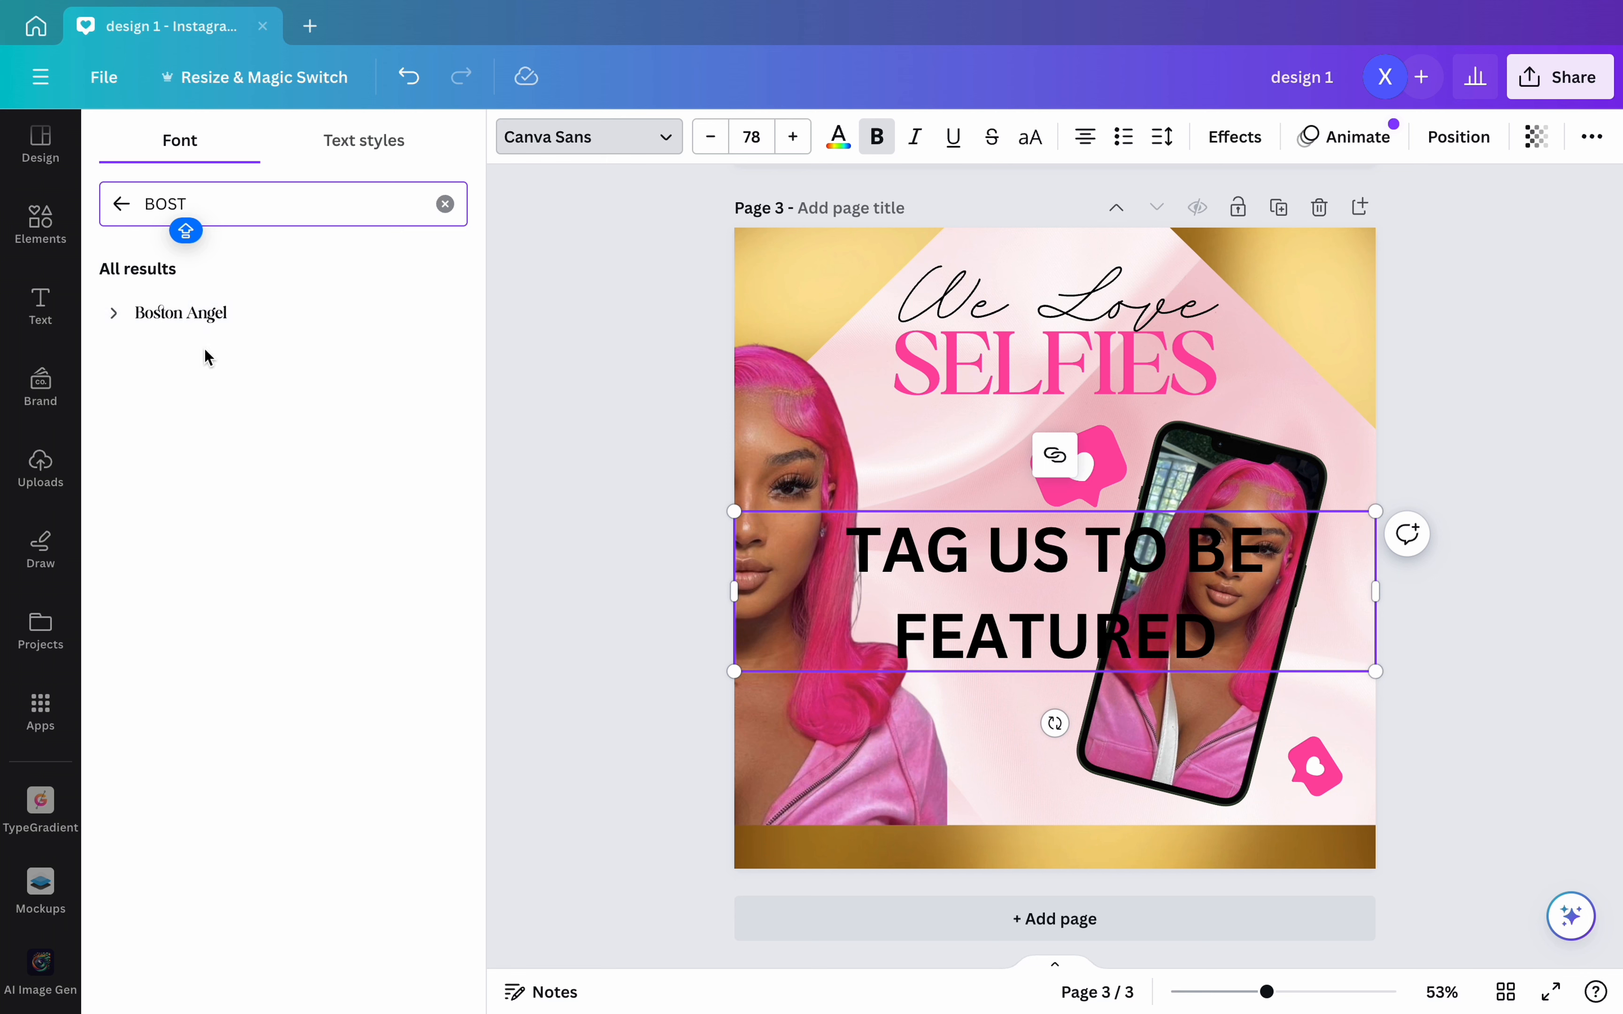
left_click(197, 316)
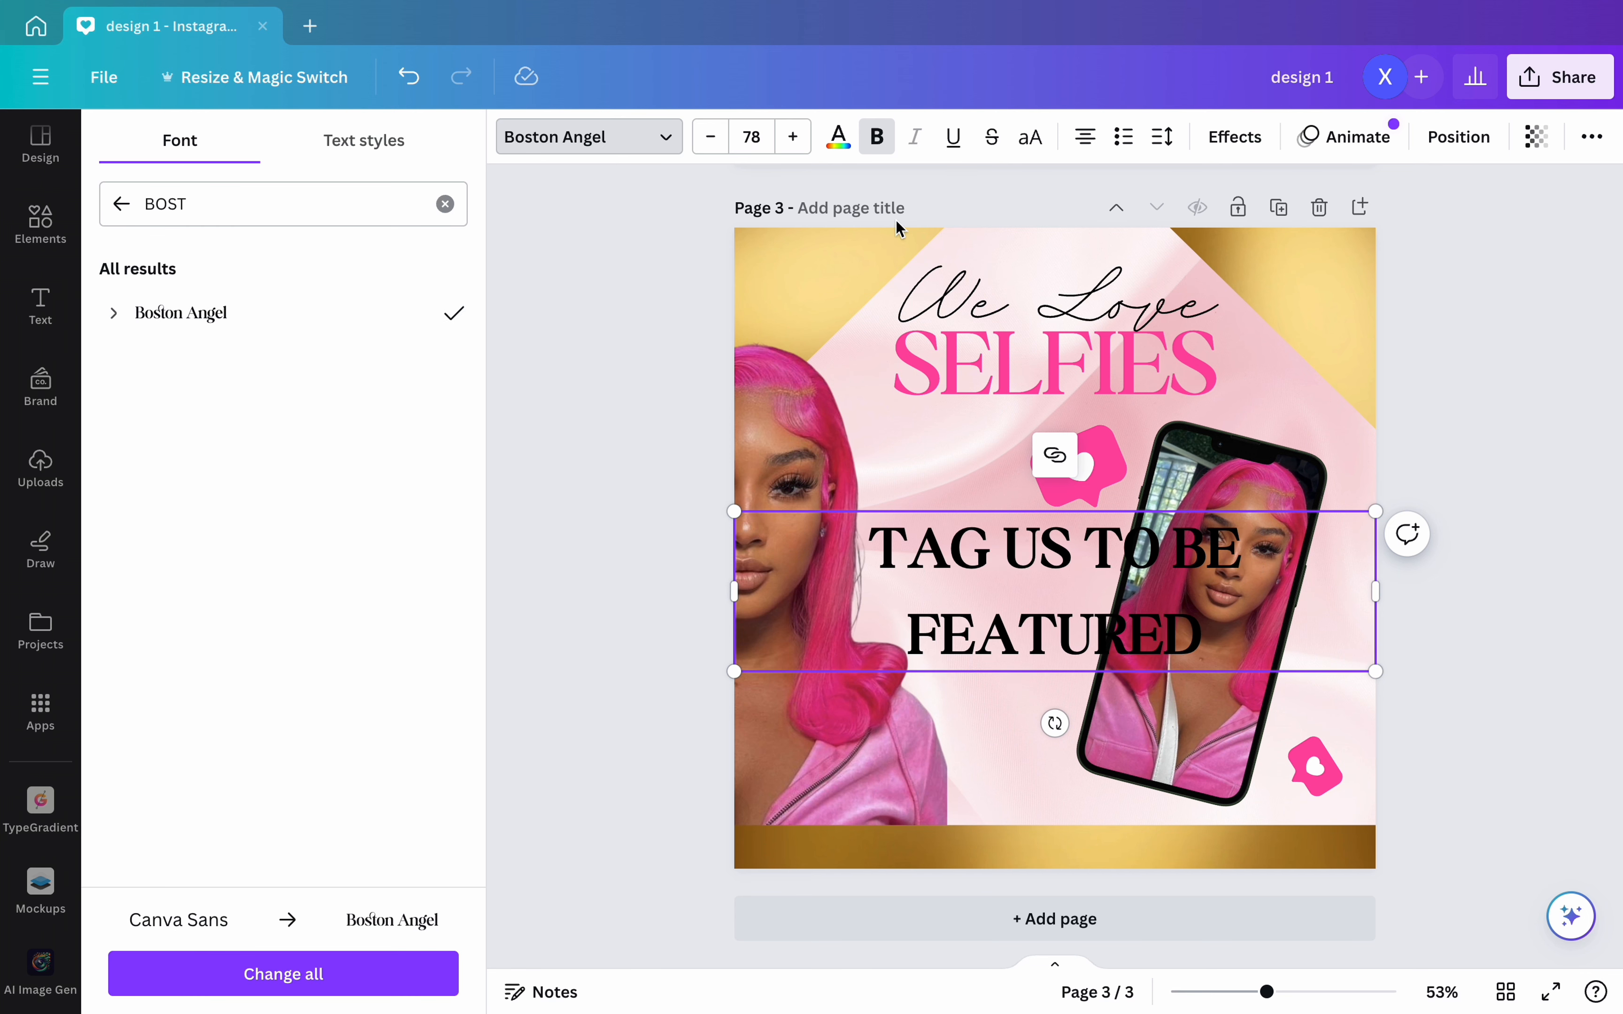
left_click(876, 141)
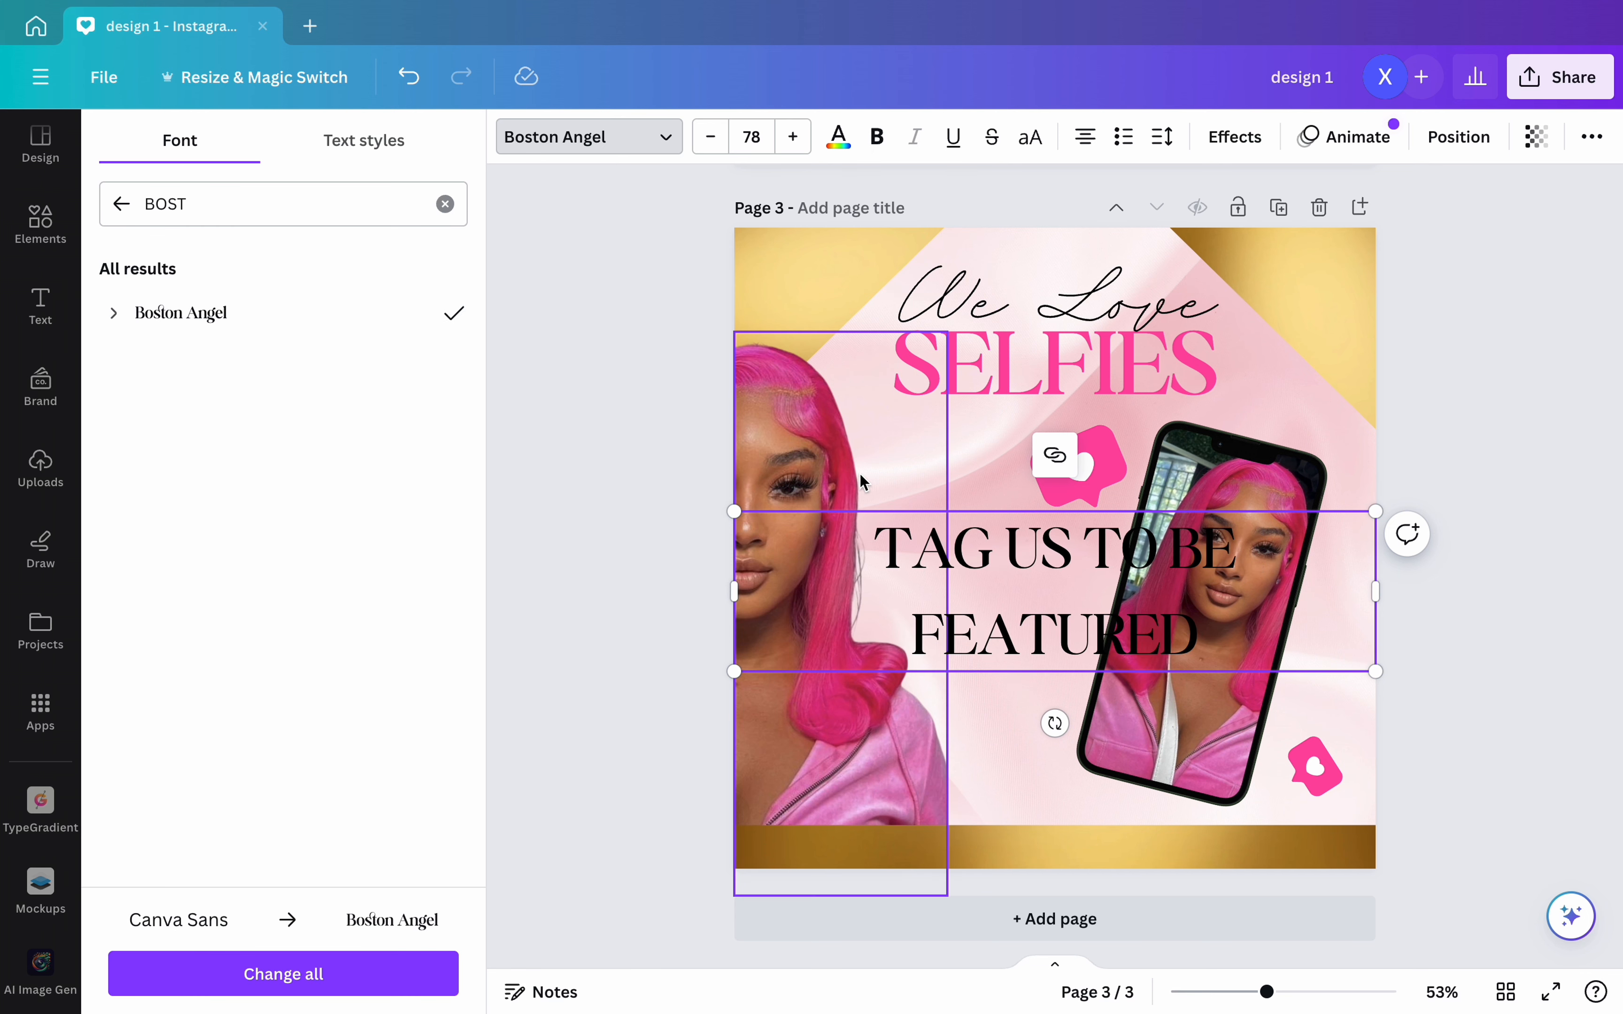
- Shrink the "TAG US TO BE FEATURED" text to size 25.7 and fit it on one line, centred on the gold band
left_click_drag(734, 511, 1164, 619)
left_click_drag(1296, 718, 1030, 929)
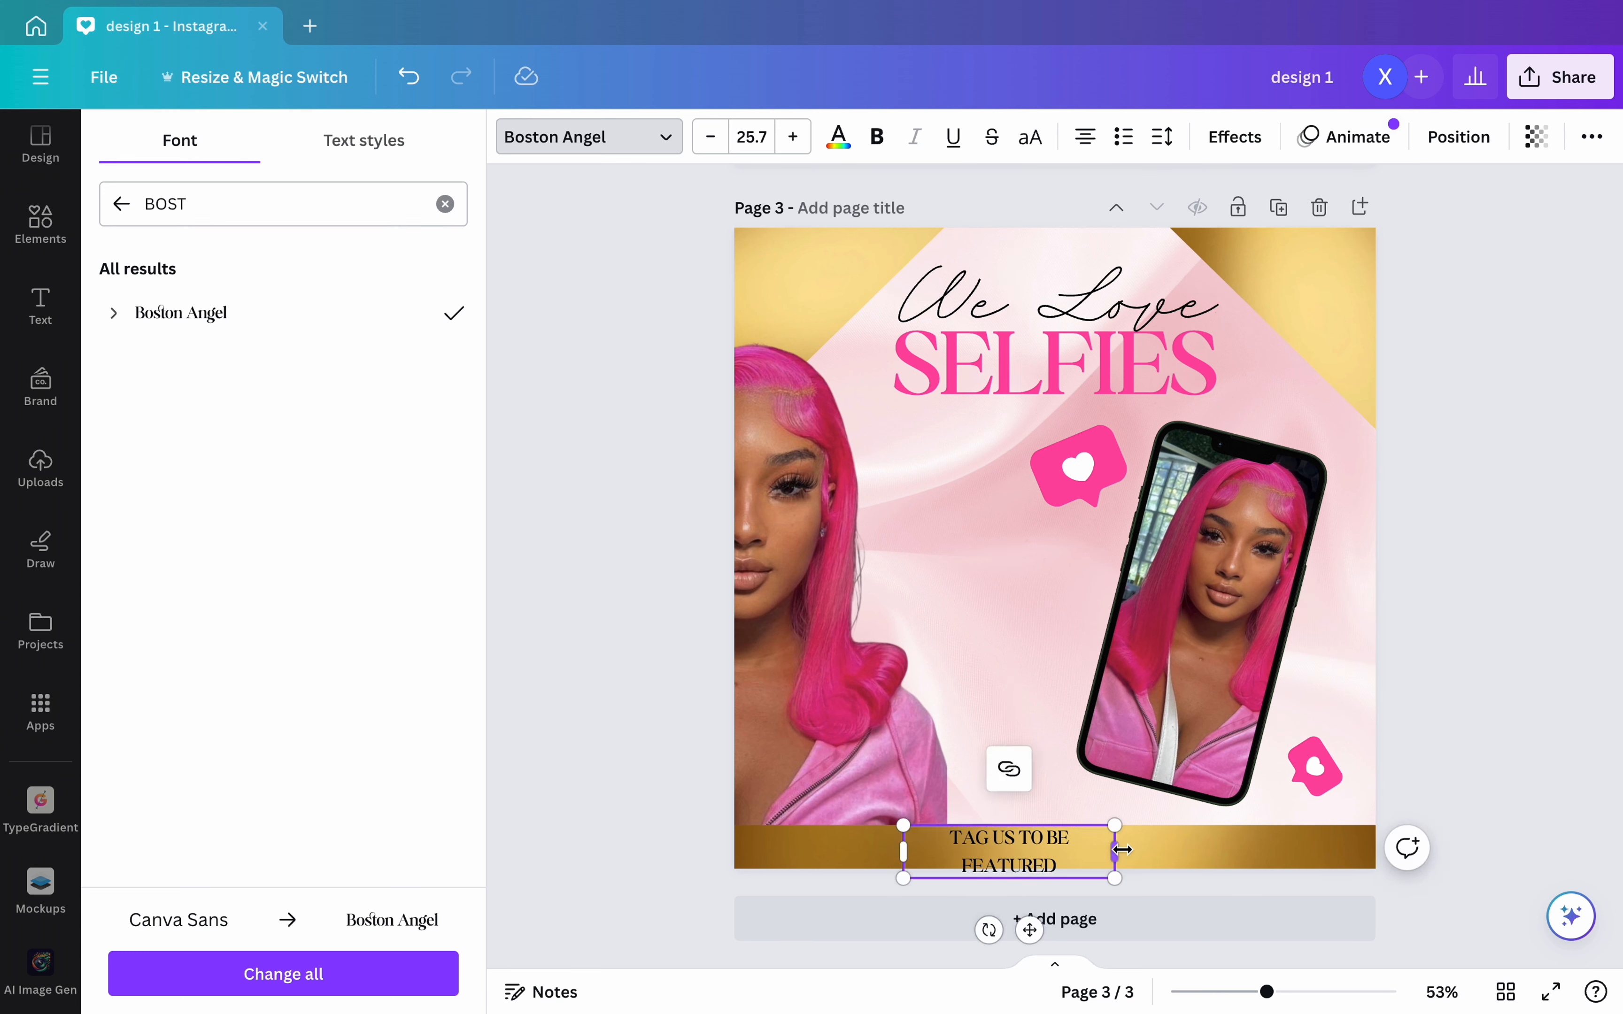
mouse_move(1117, 854)
left_mouse_down()
mouse_move(1244, 850)
mouse_move(1137, 869)
left_mouse_up()
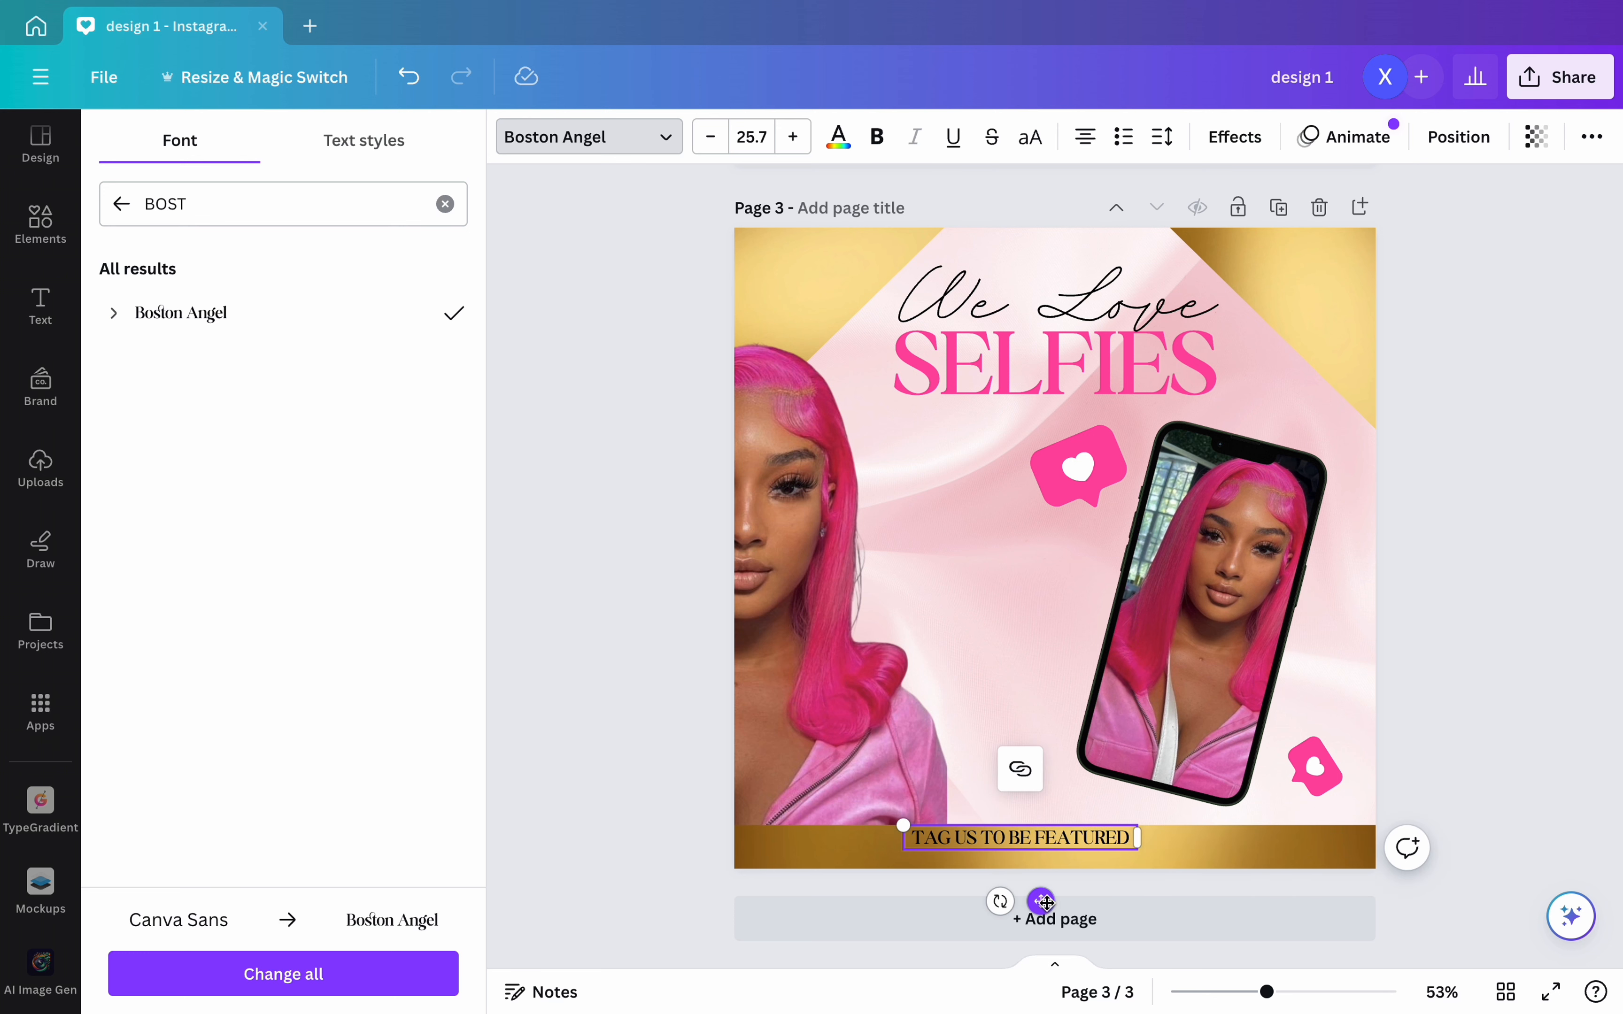
left_click_drag(1044, 902, 1076, 912)
- Set the tag line's letter spacing to 800 and widen its text box to a single line centred across the gold band
left_click(1162, 136)
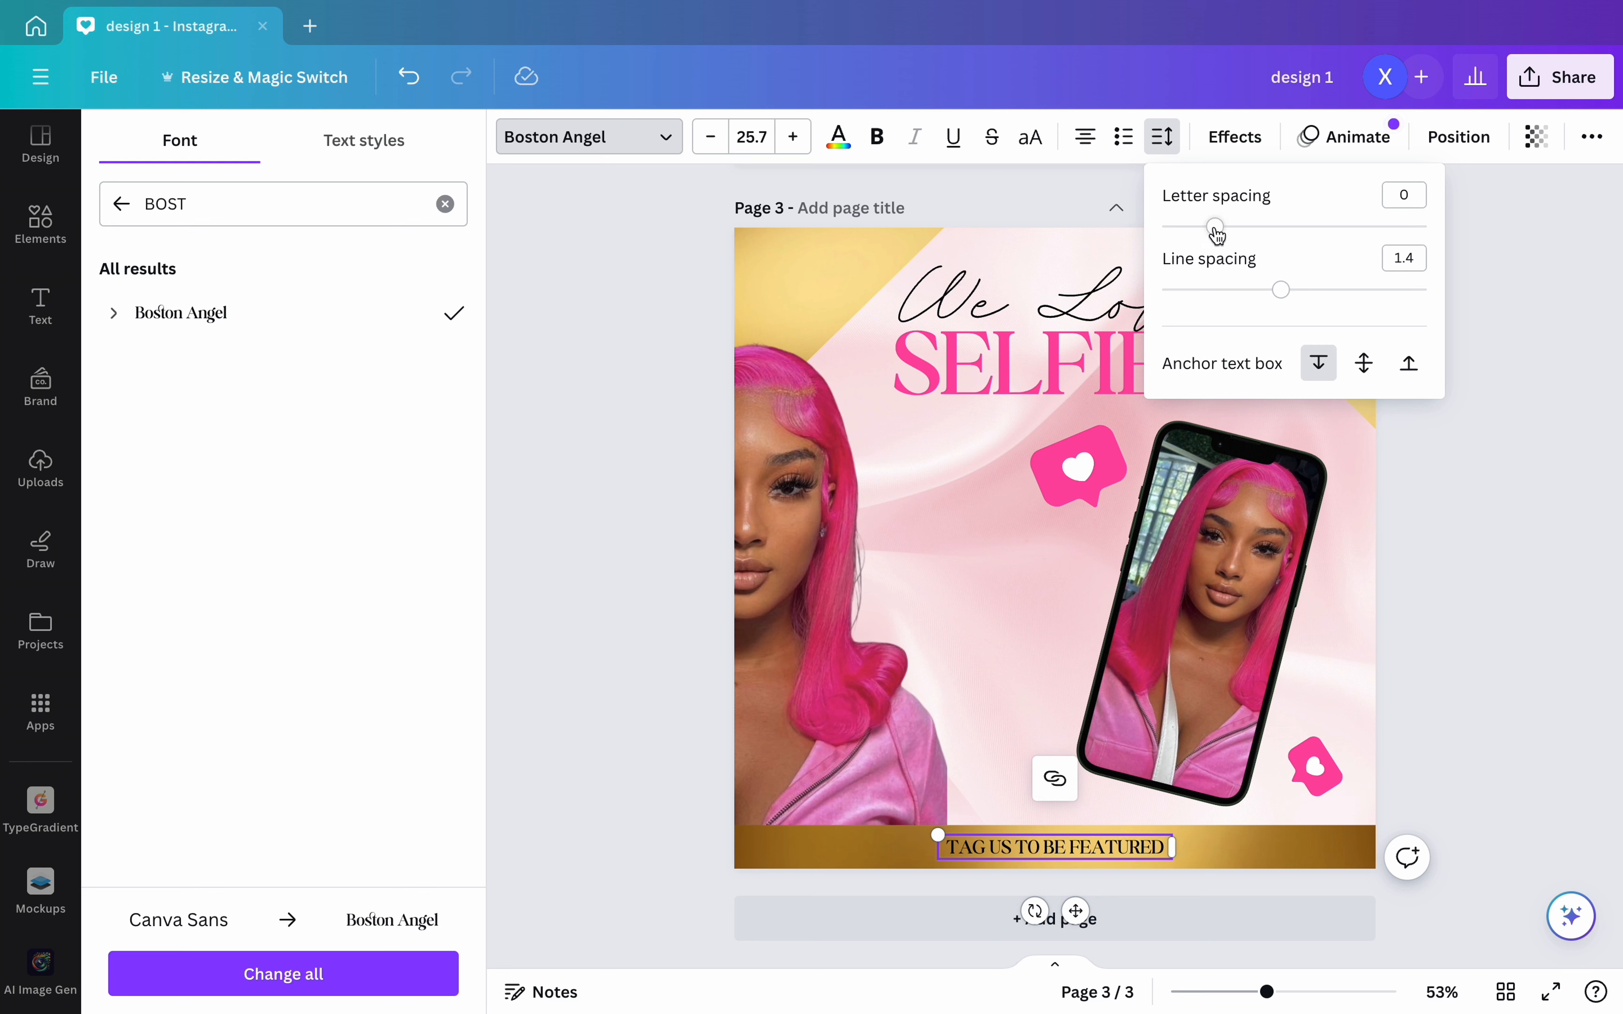
left_click_drag(1215, 228, 1429, 221)
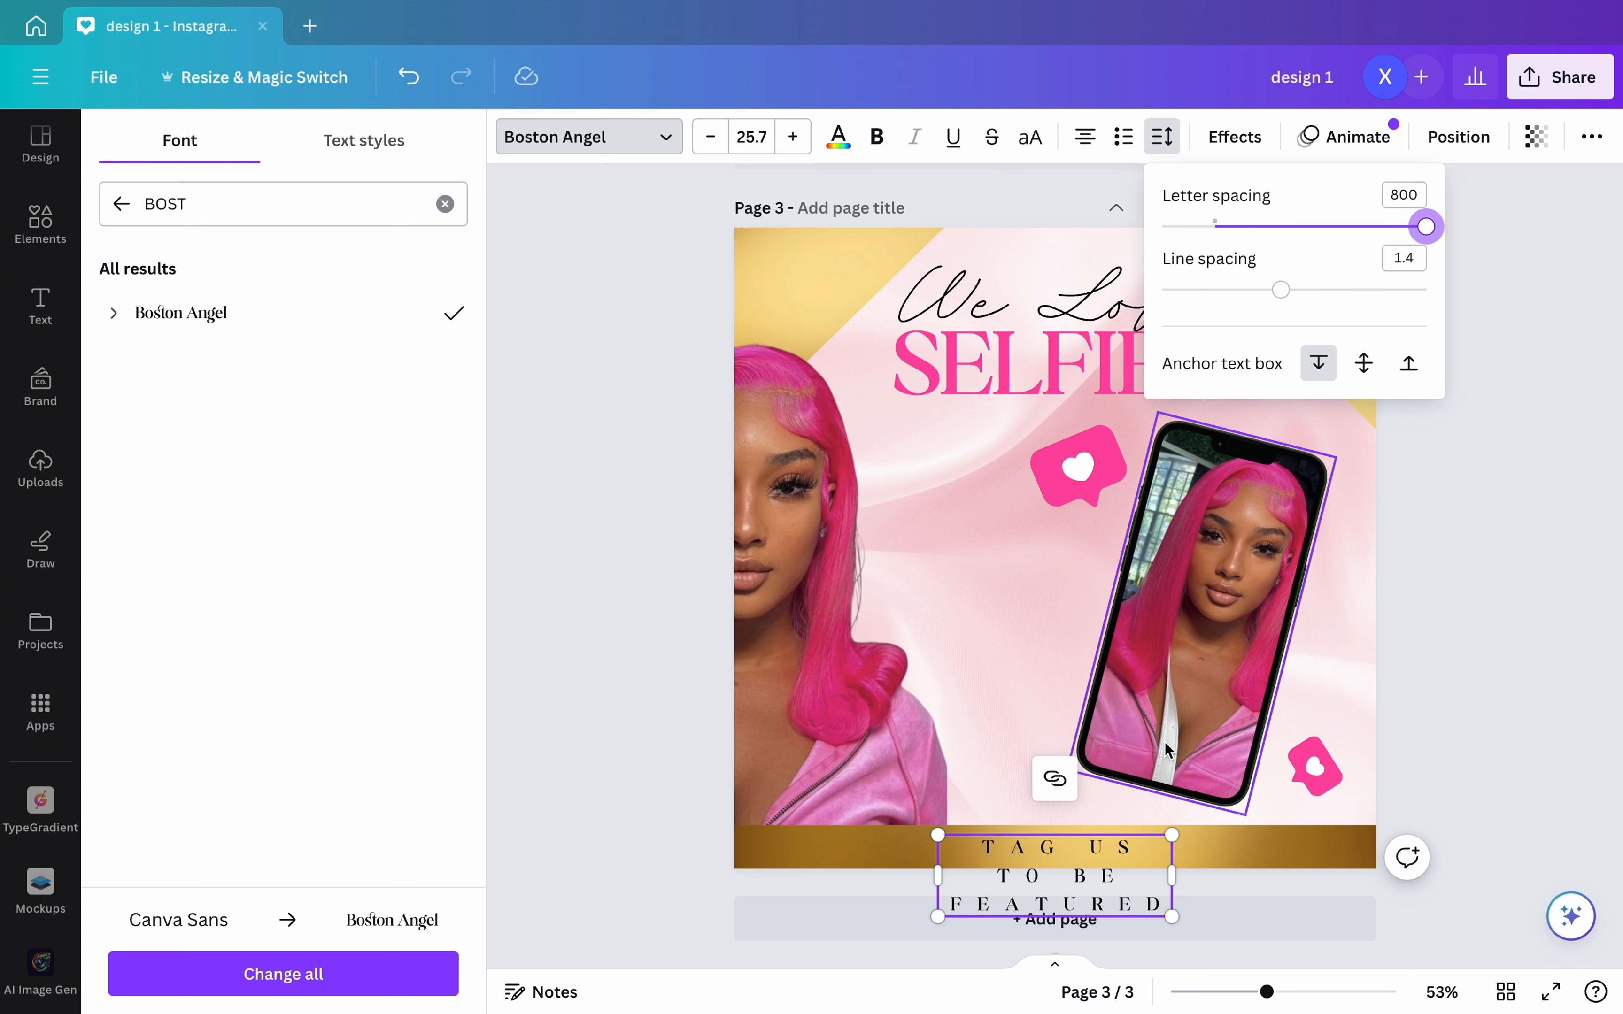
left_click_drag(1172, 876, 1557, 848)
left_click_drag(1264, 911, 1075, 912)
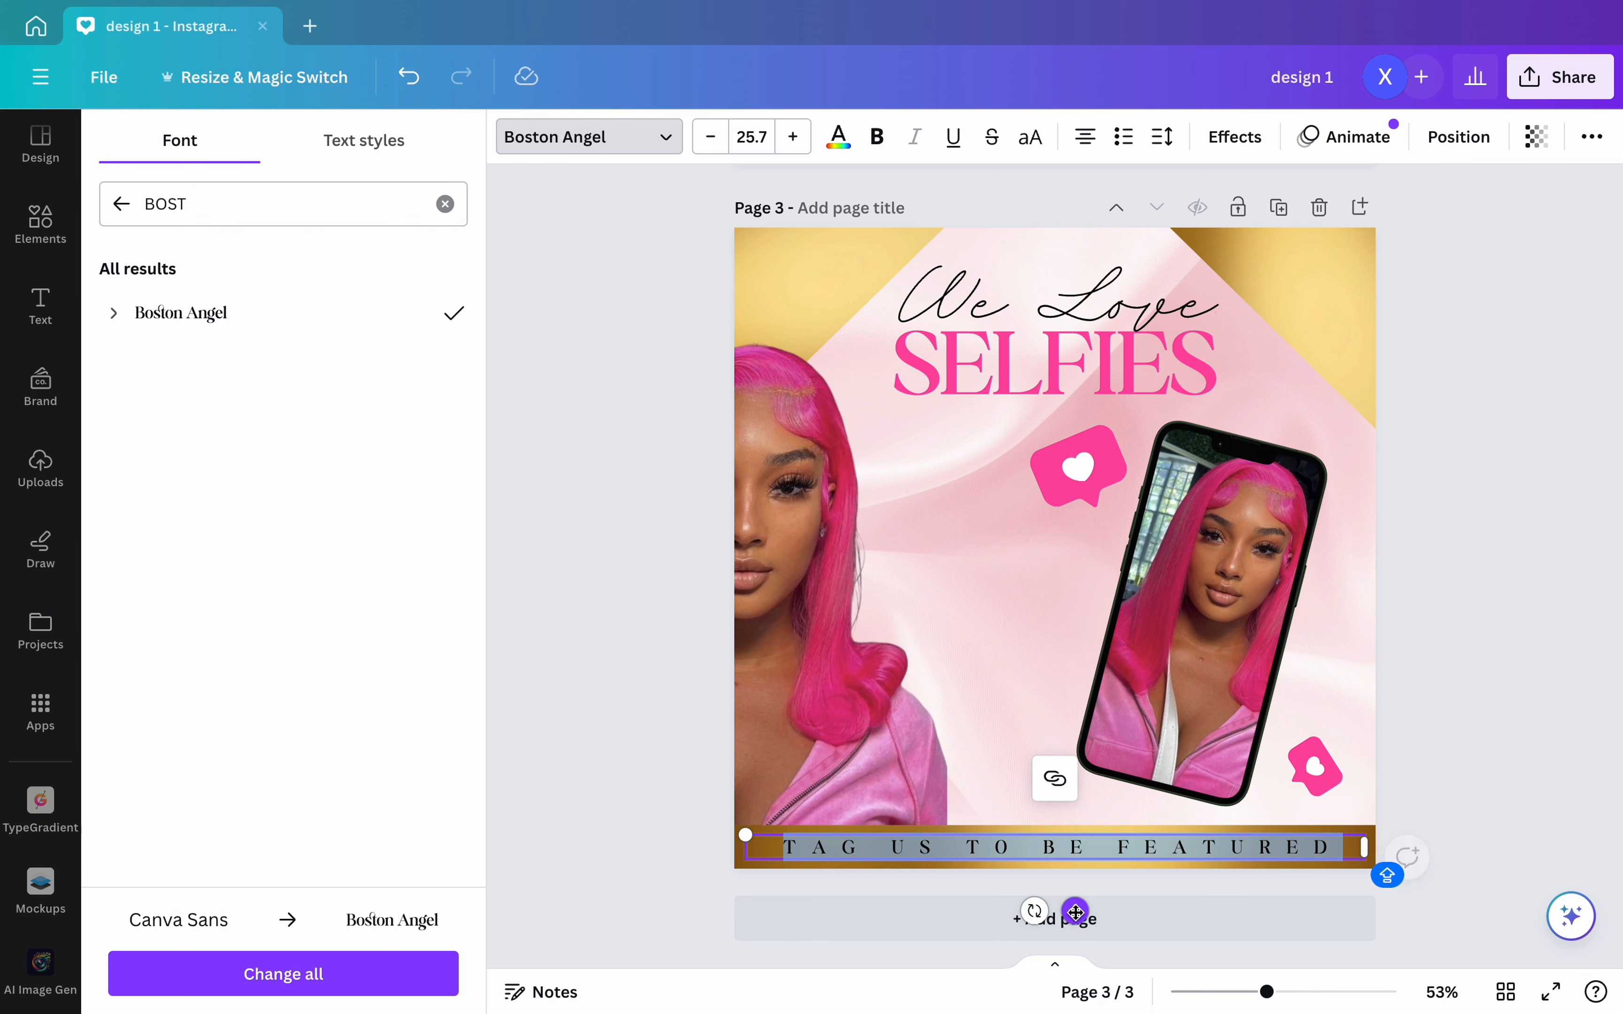
left_click(1511, 770)
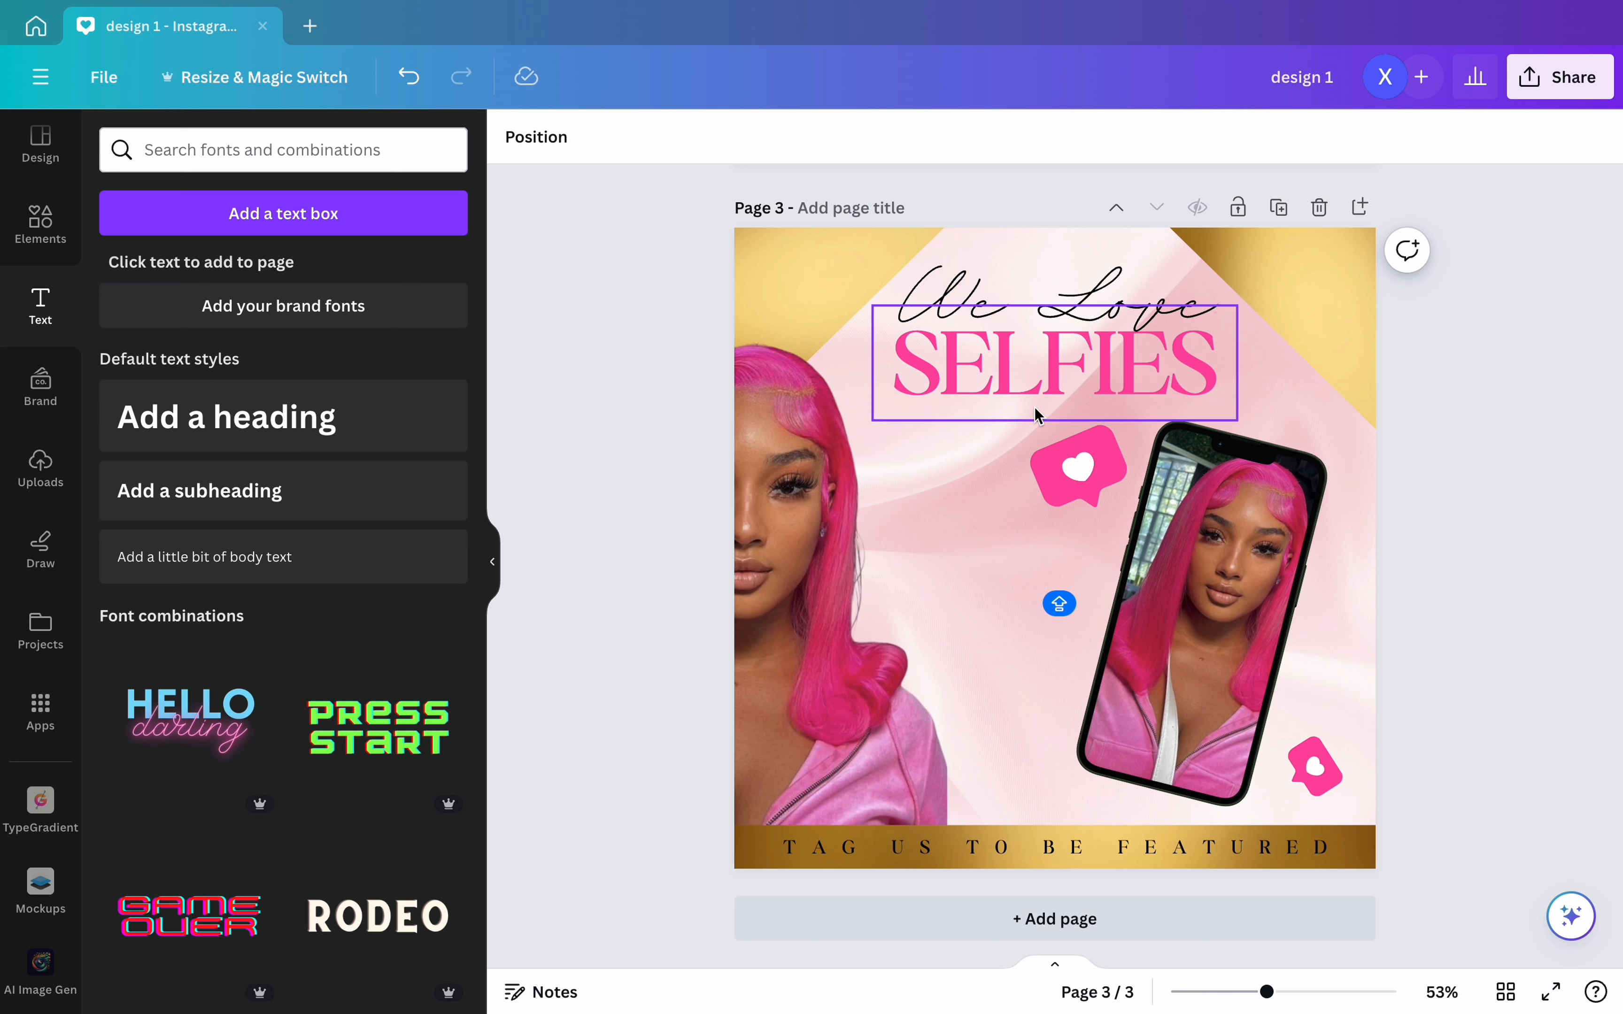
left_click(815, 289)
left_click(1040, 136)
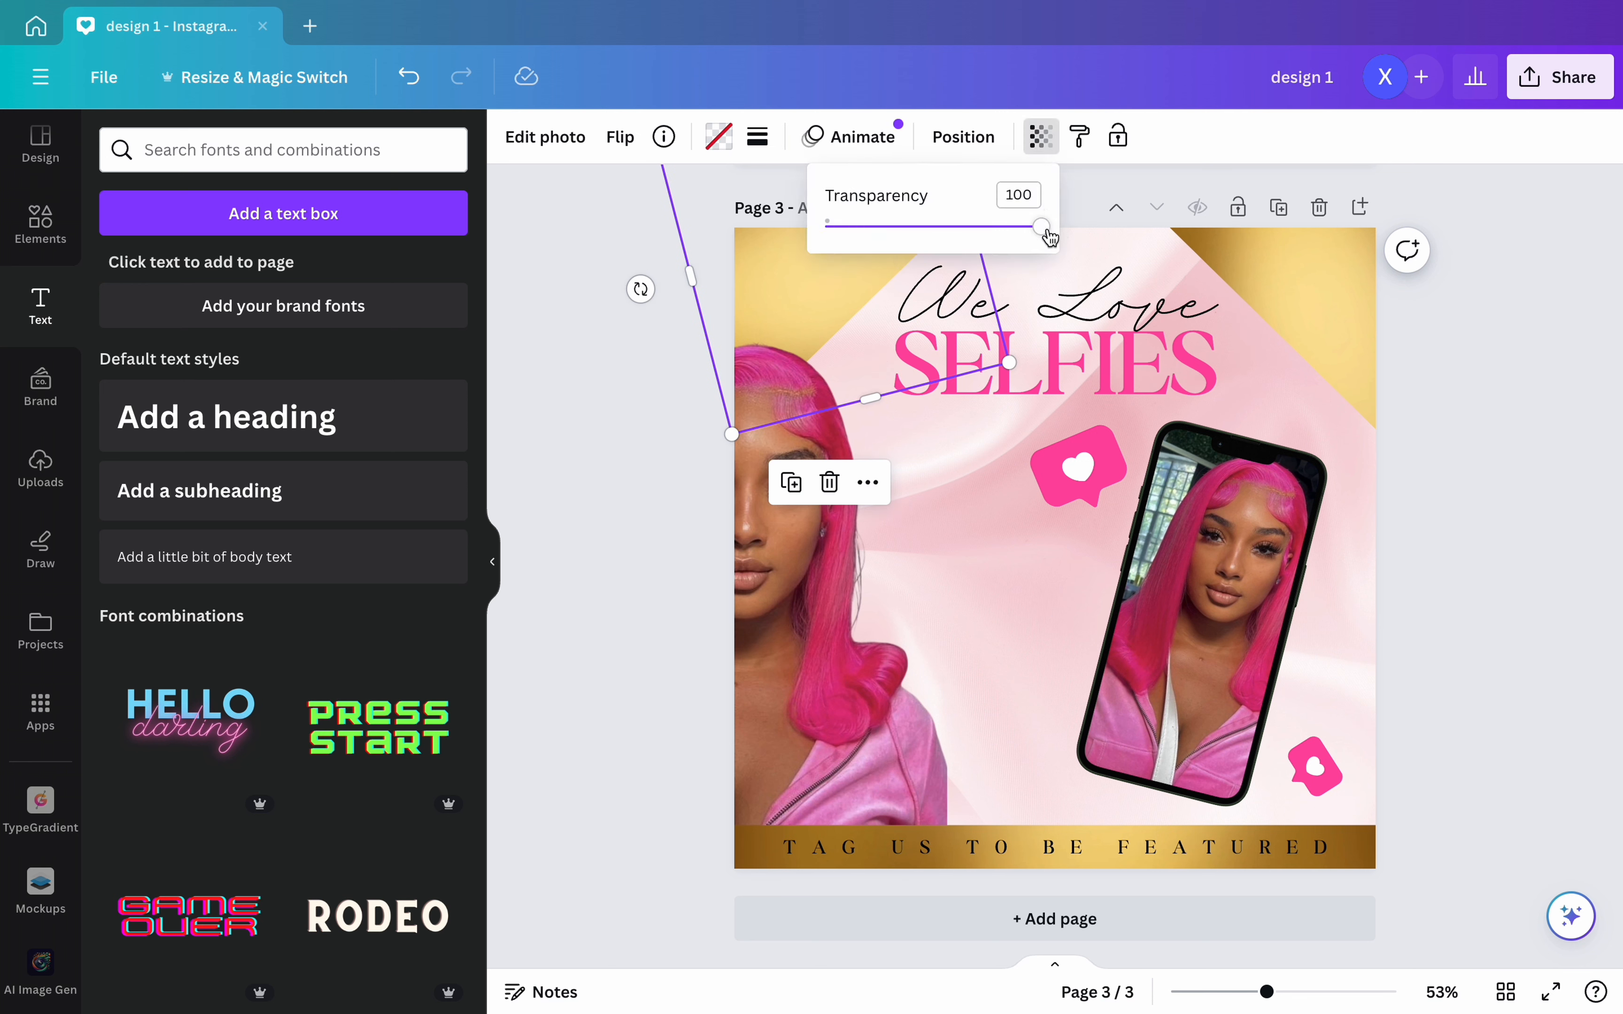
left_click_drag(1048, 236, 1133, 228)
left_click(1554, 436)
left_click(1555, 439)
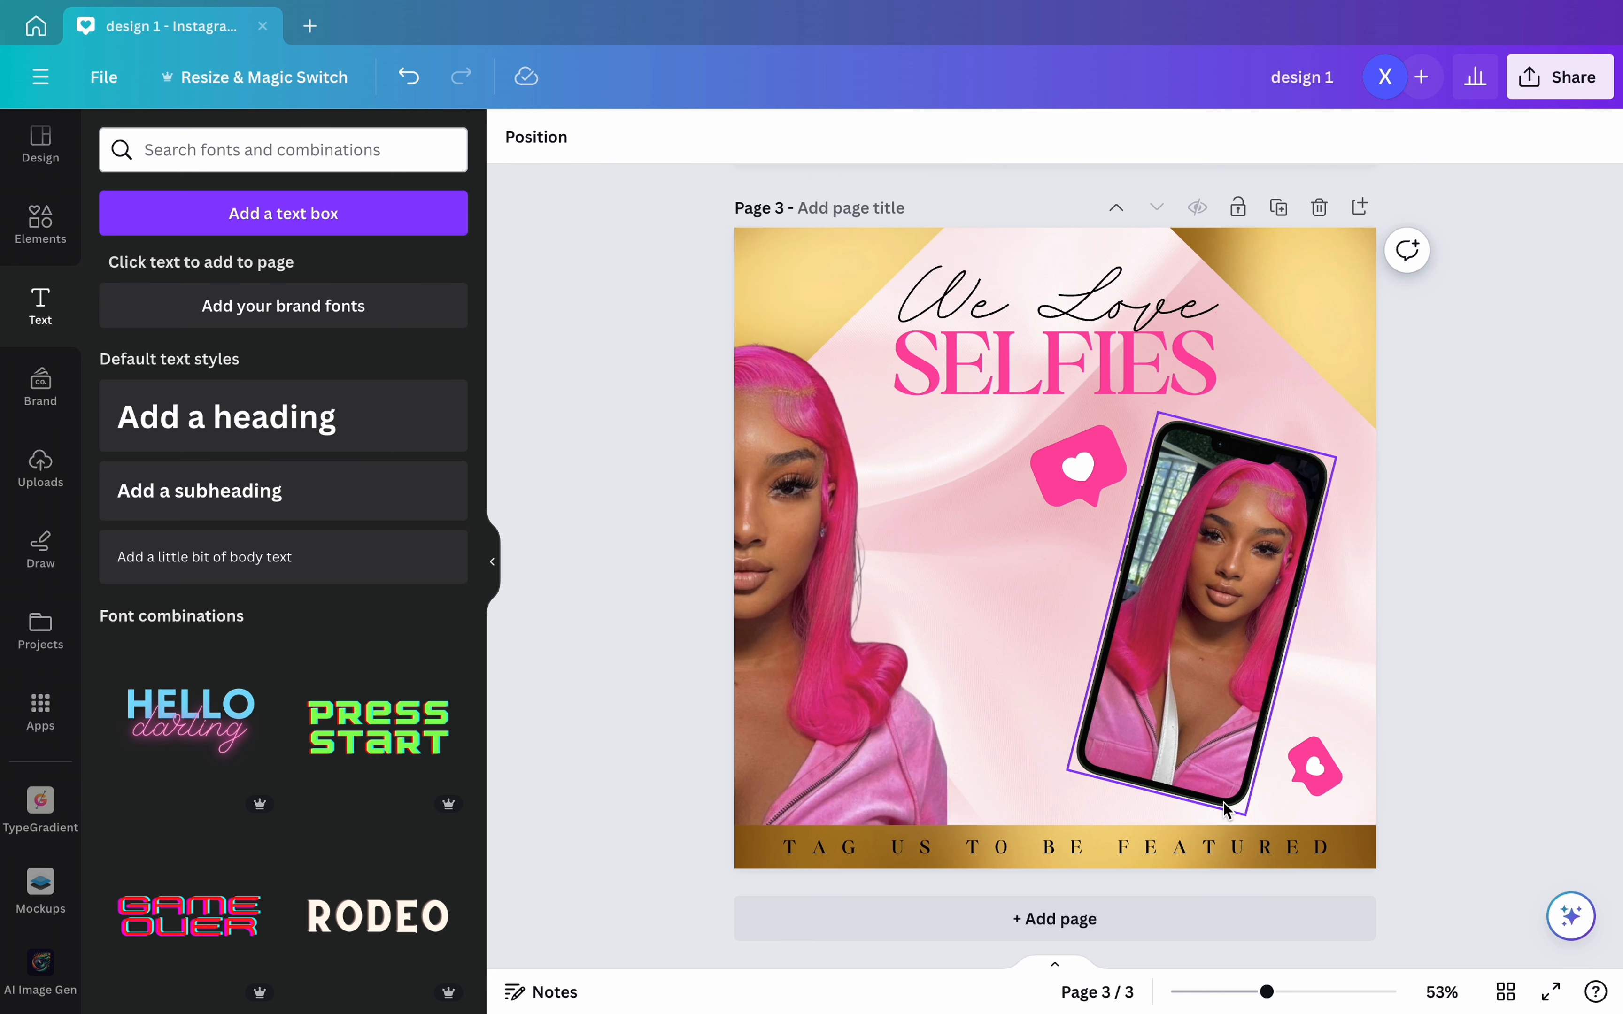
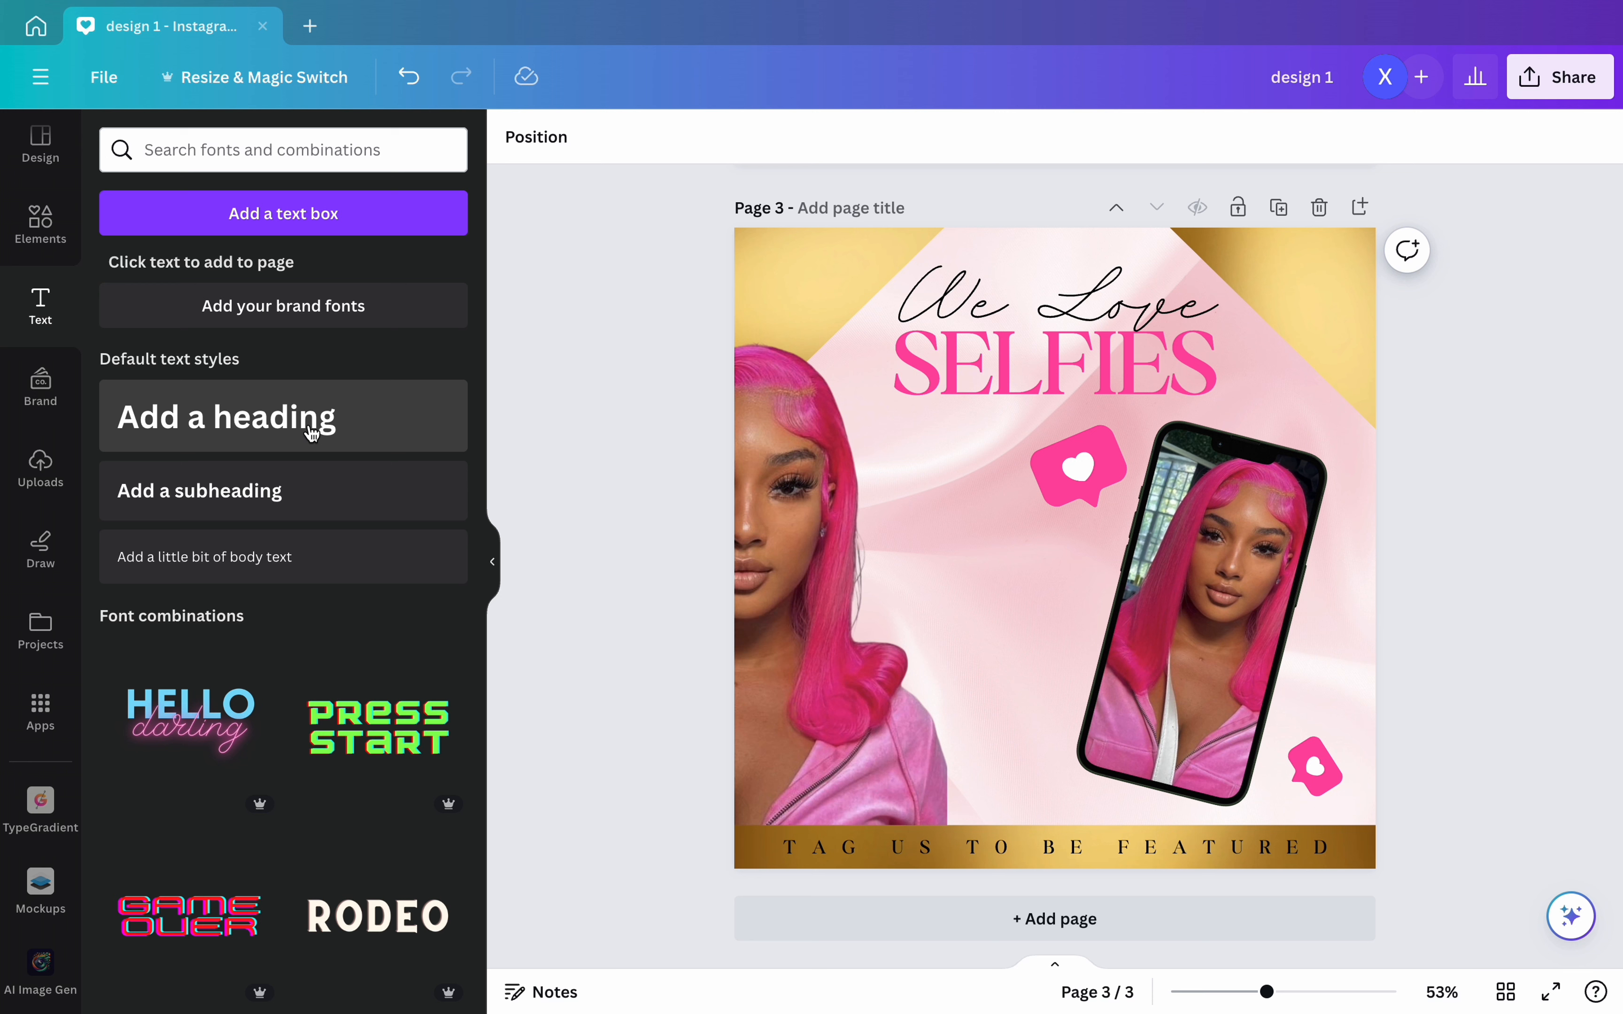
- Add a many-pointed starburst shape and place it between the portrait cutout and the phone mockup
left_click(40, 231)
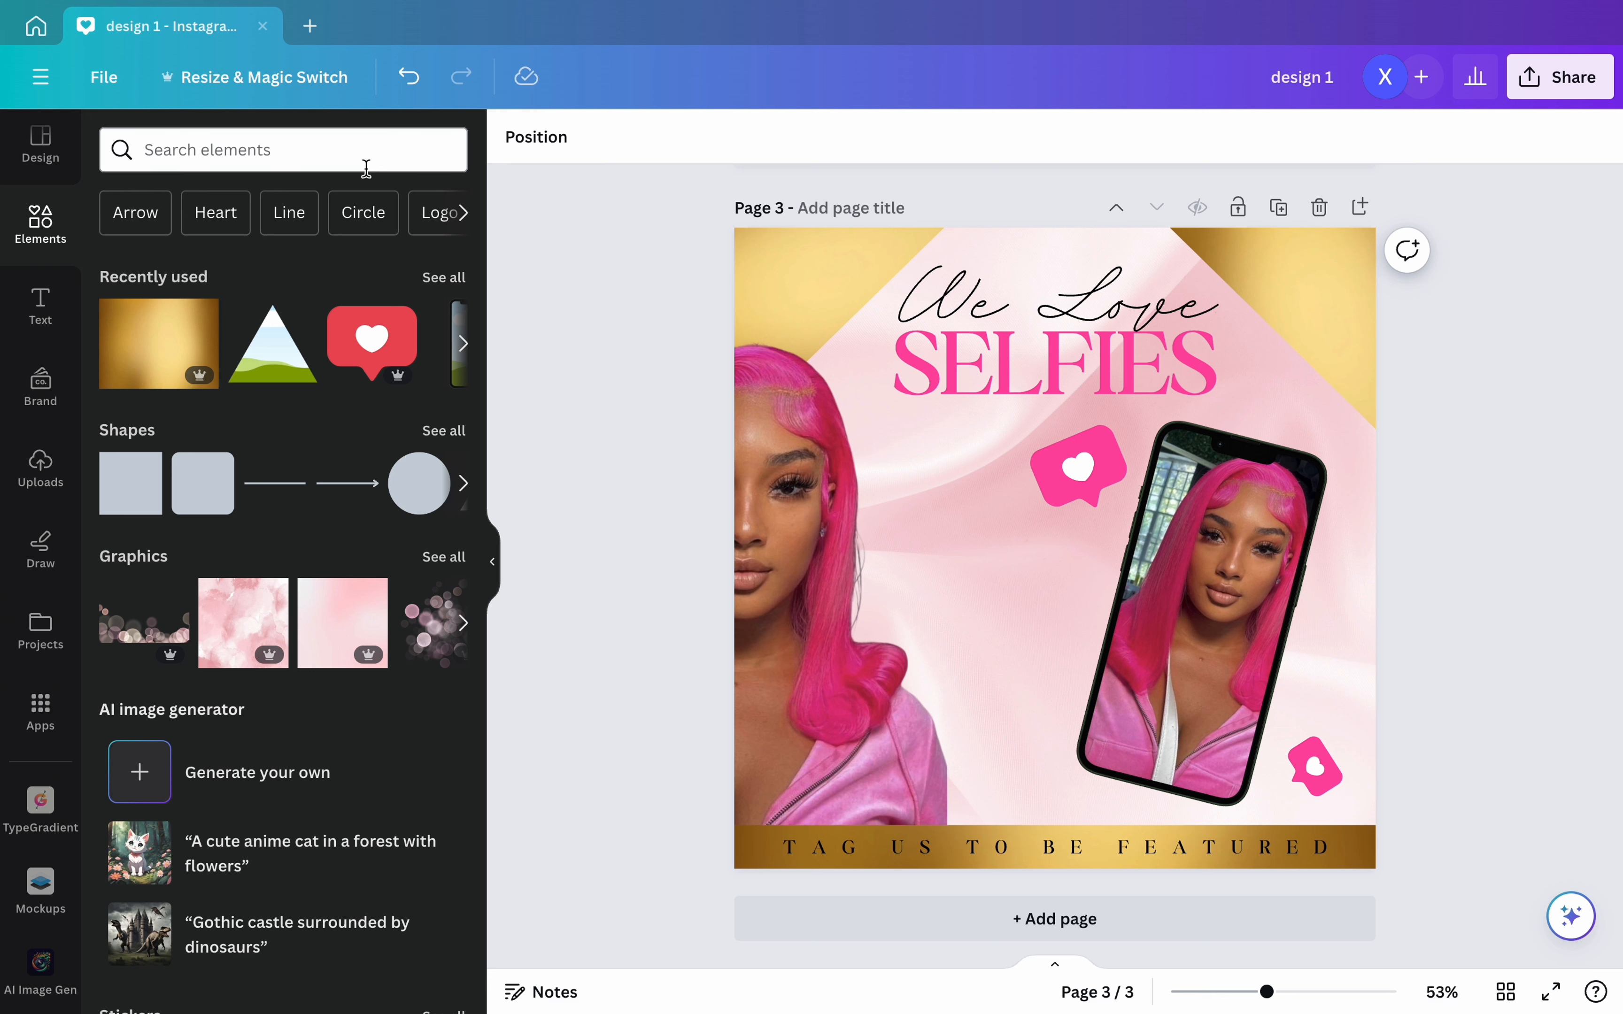
left_click(444, 432)
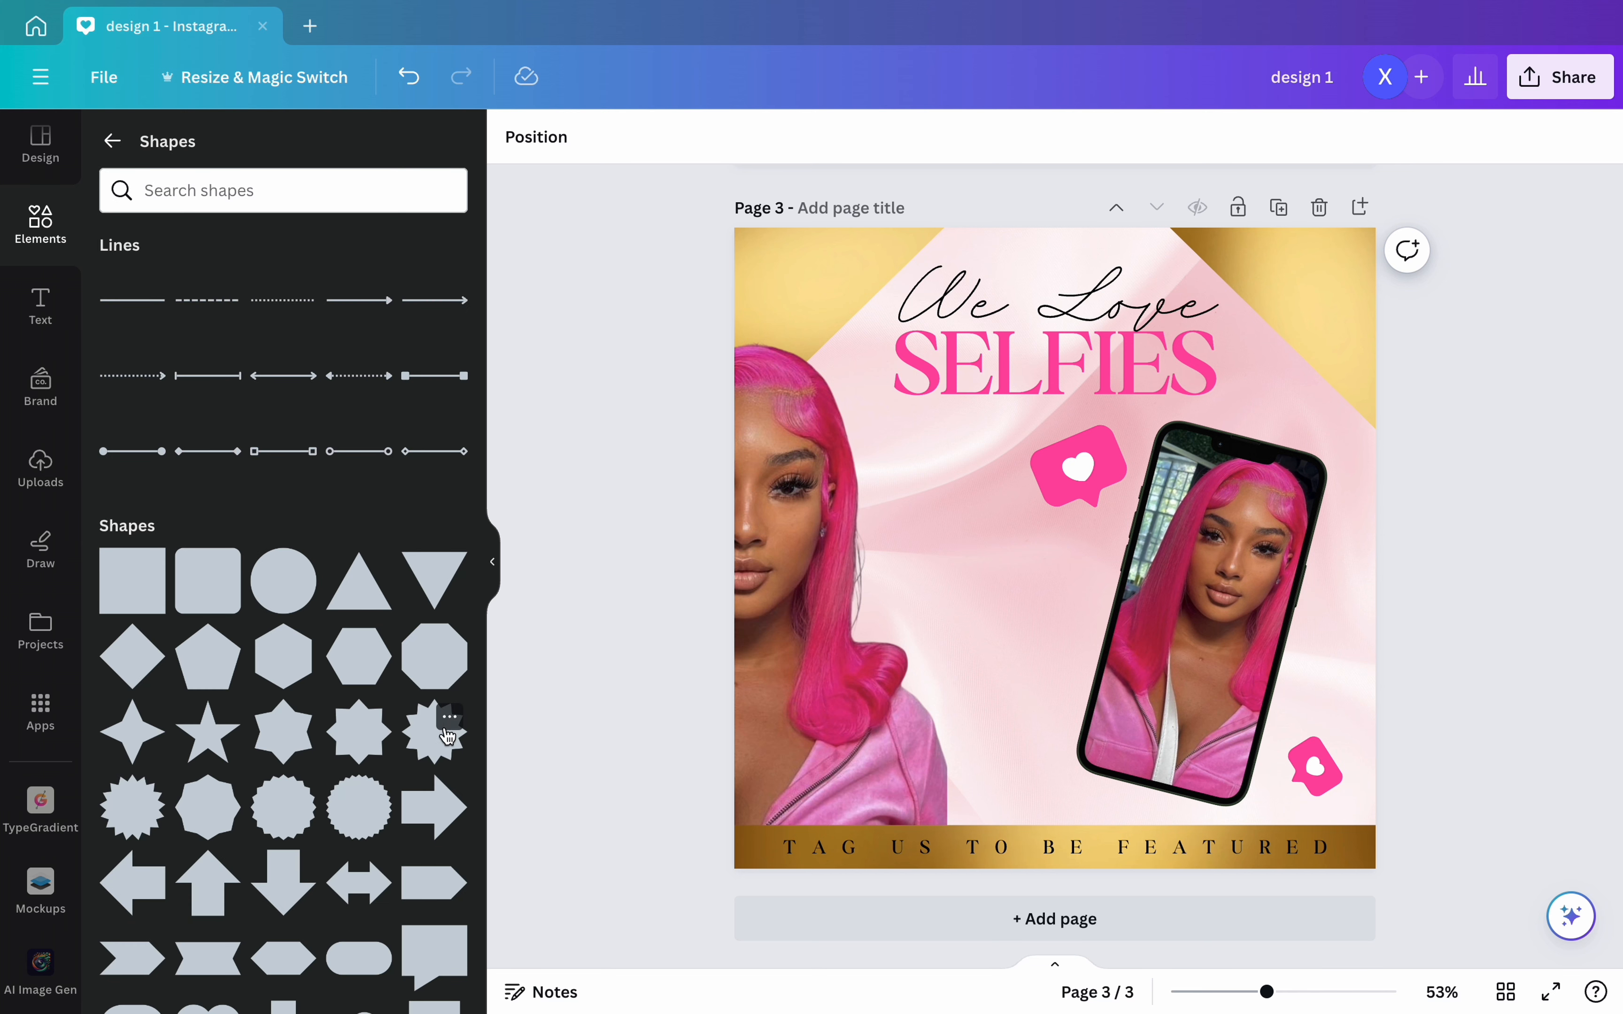
left_click(448, 736)
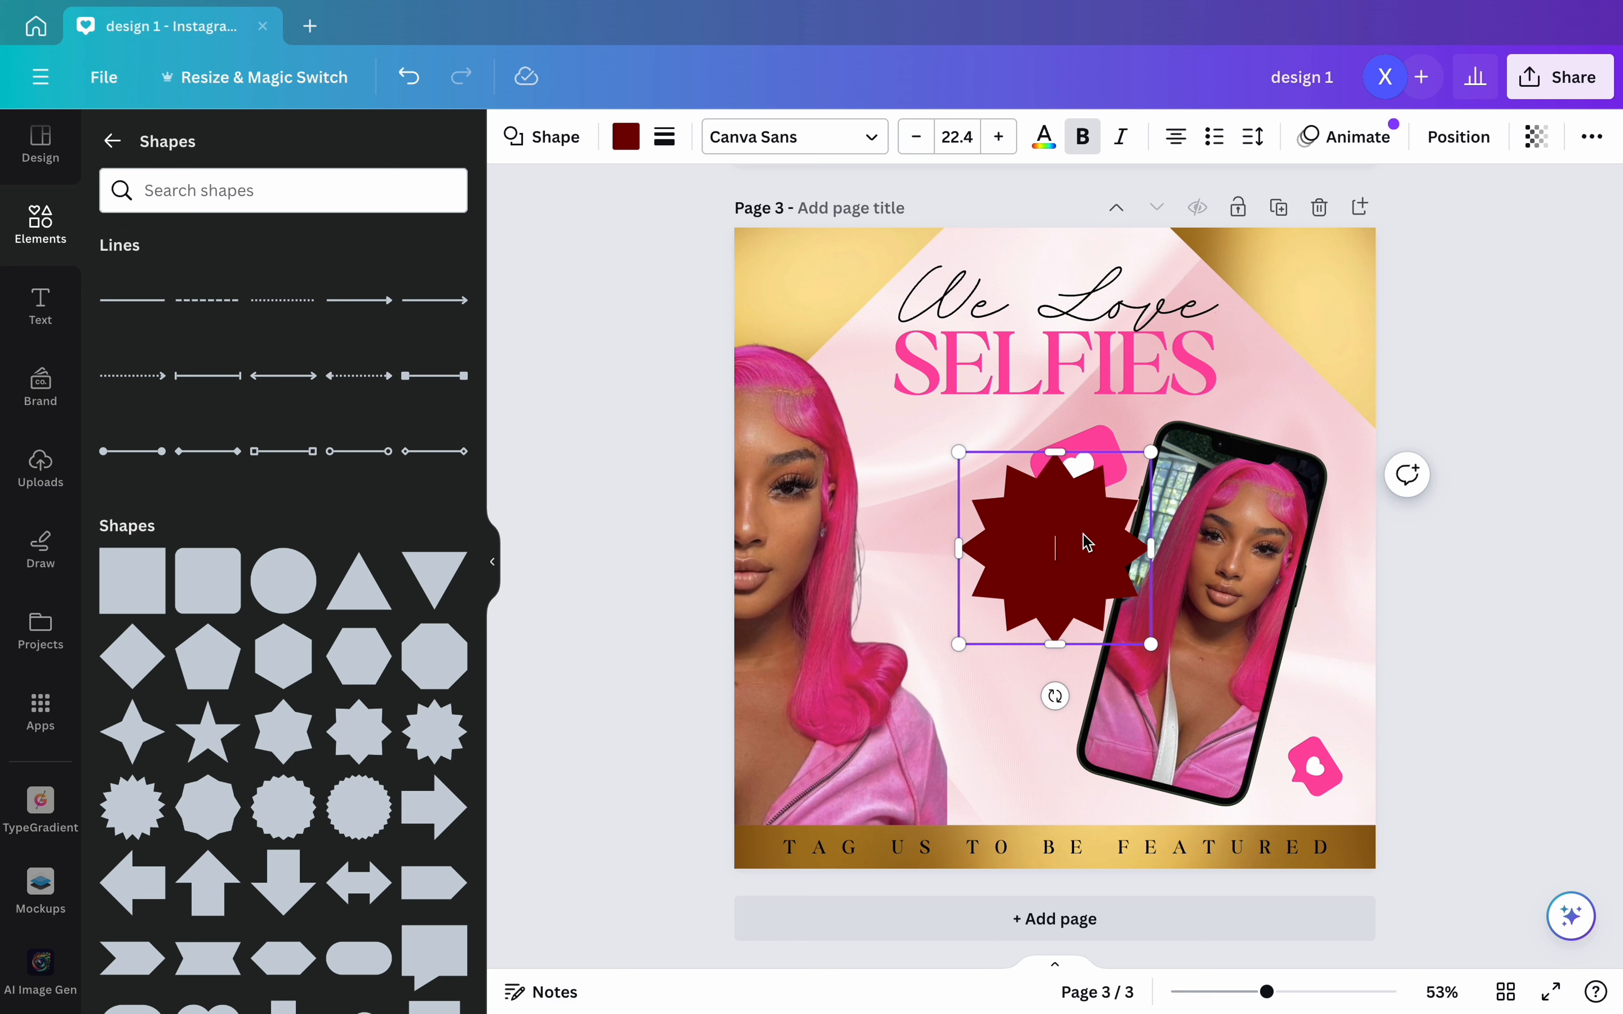
left_click(1466, 608)
left_click(1059, 539)
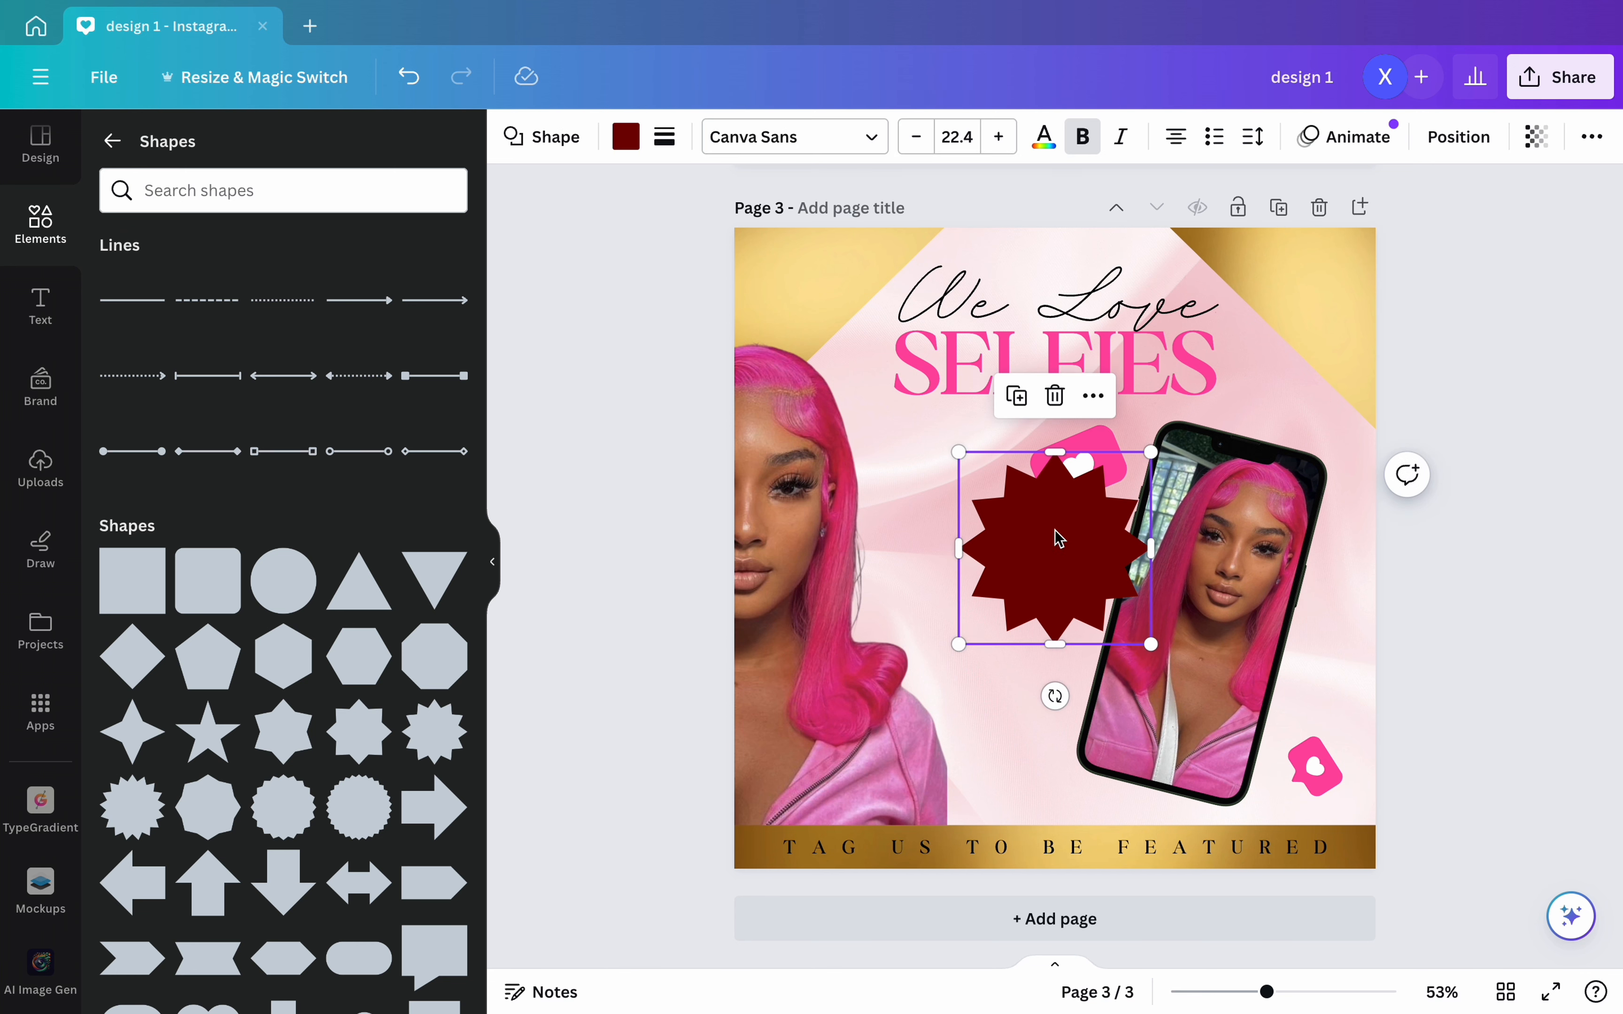
left_click_drag(1058, 540, 1002, 589)
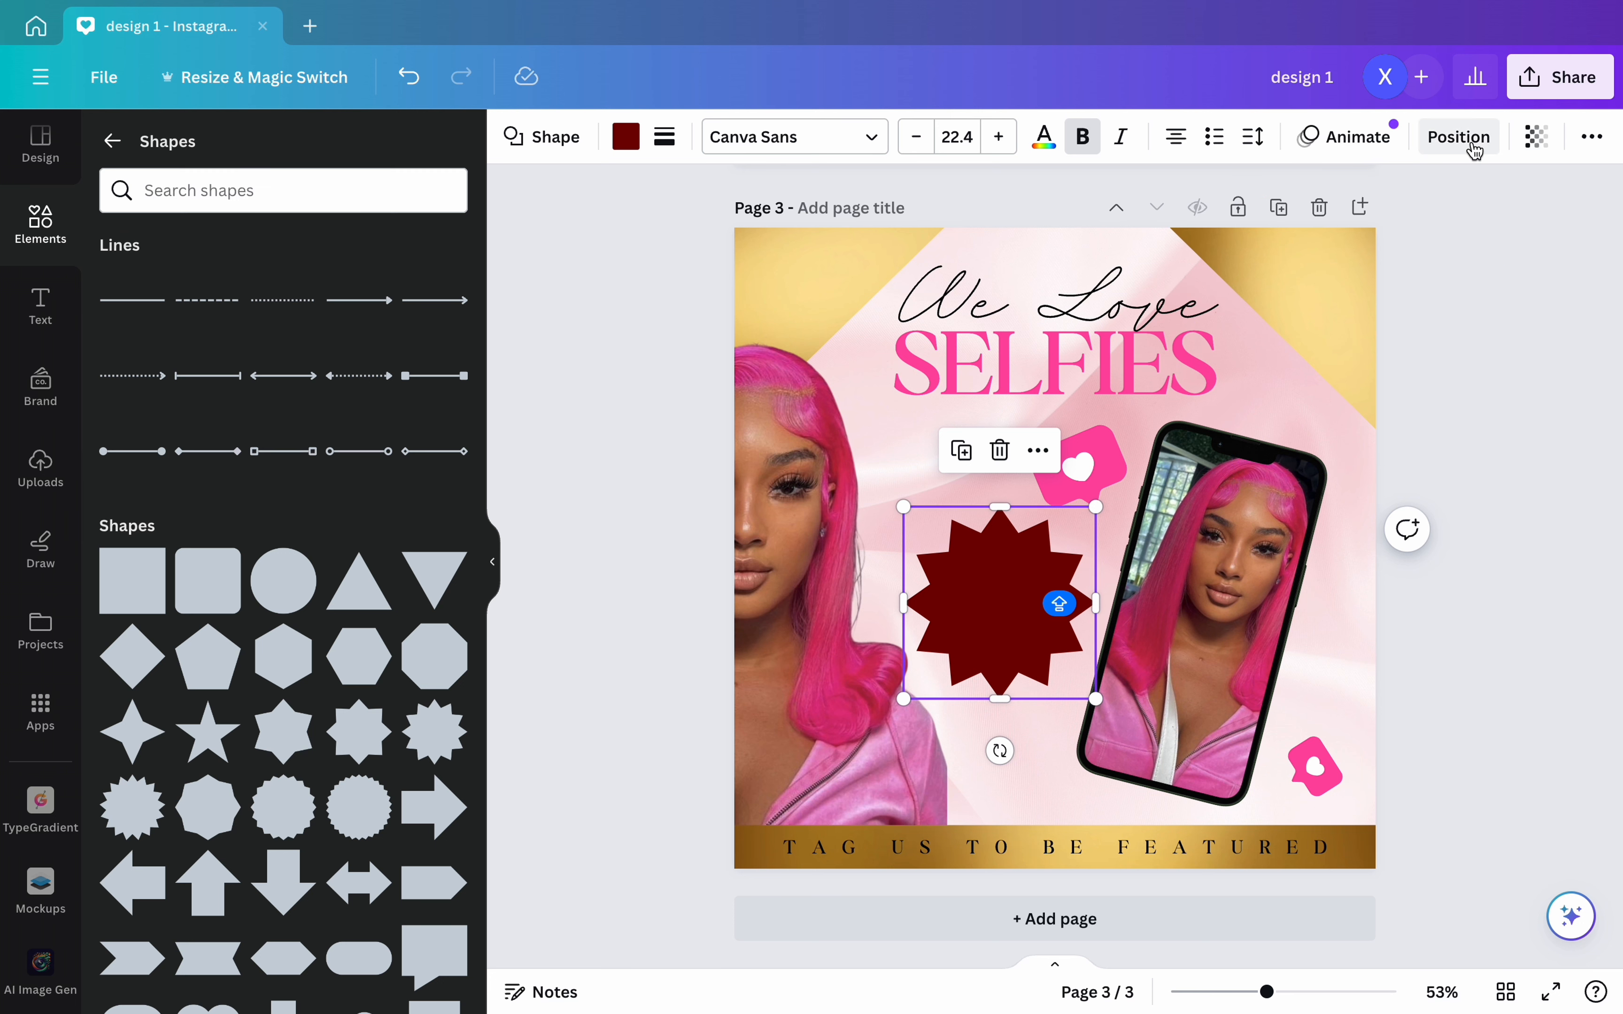
- Try several pinks and a crimson from the photo and document colors as the starburst's fill
left_click(1459, 137)
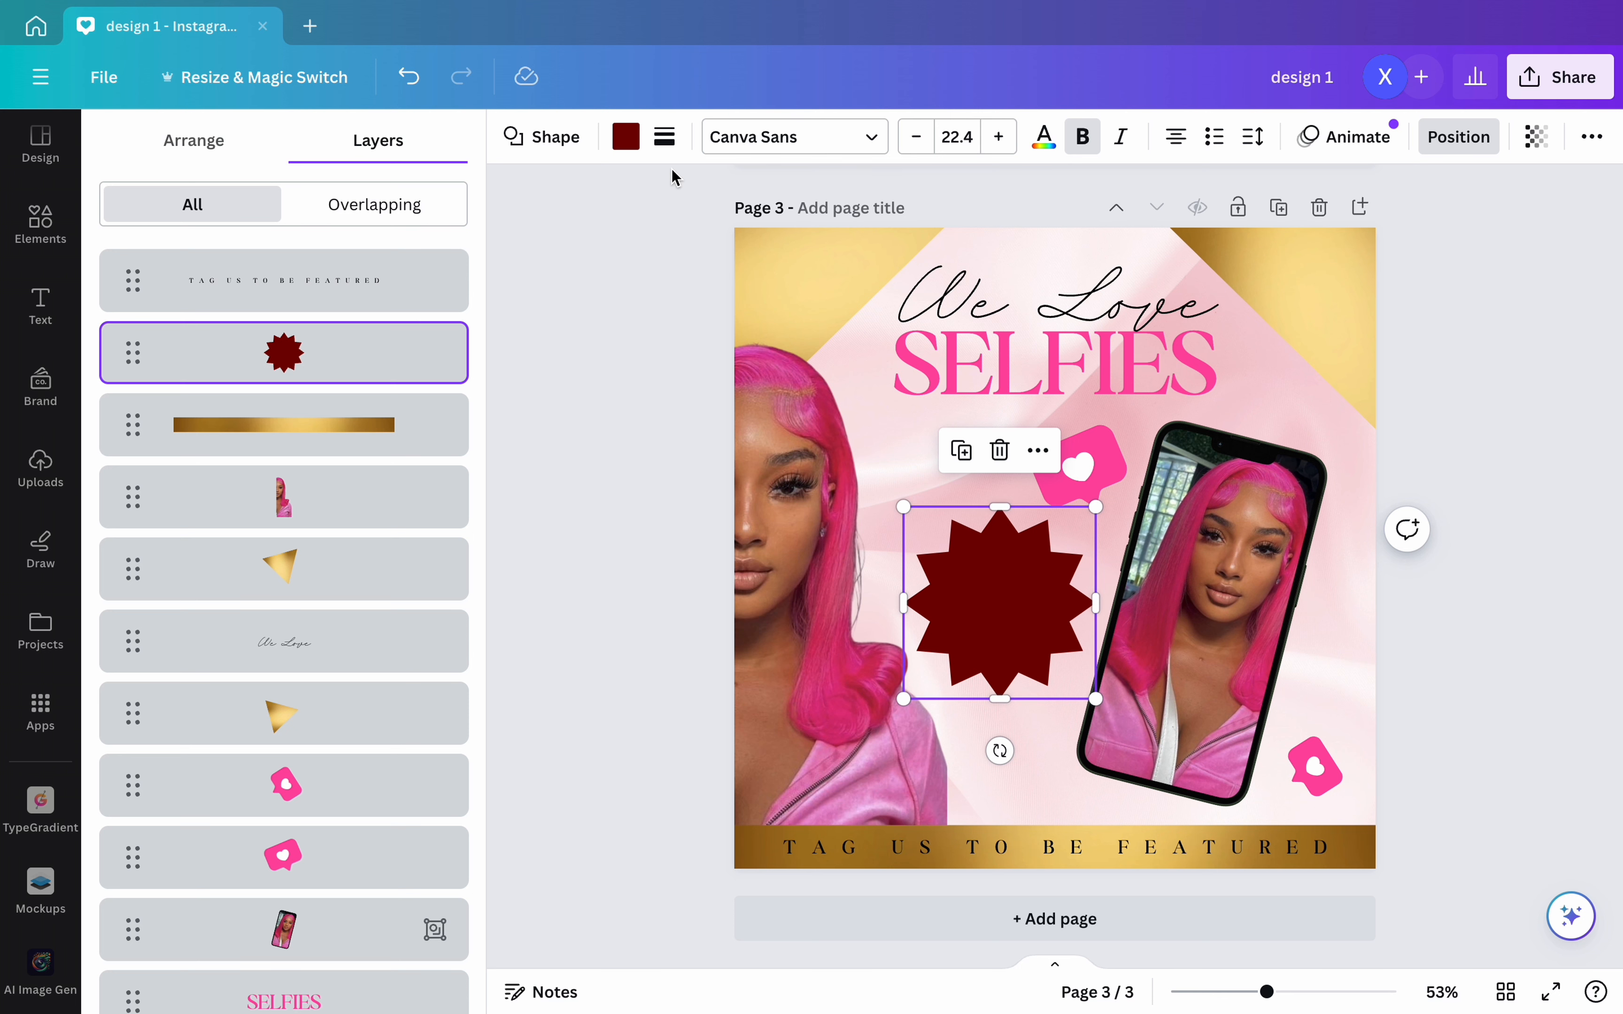
left_click(666, 138)
left_click(665, 138)
left_click(626, 137)
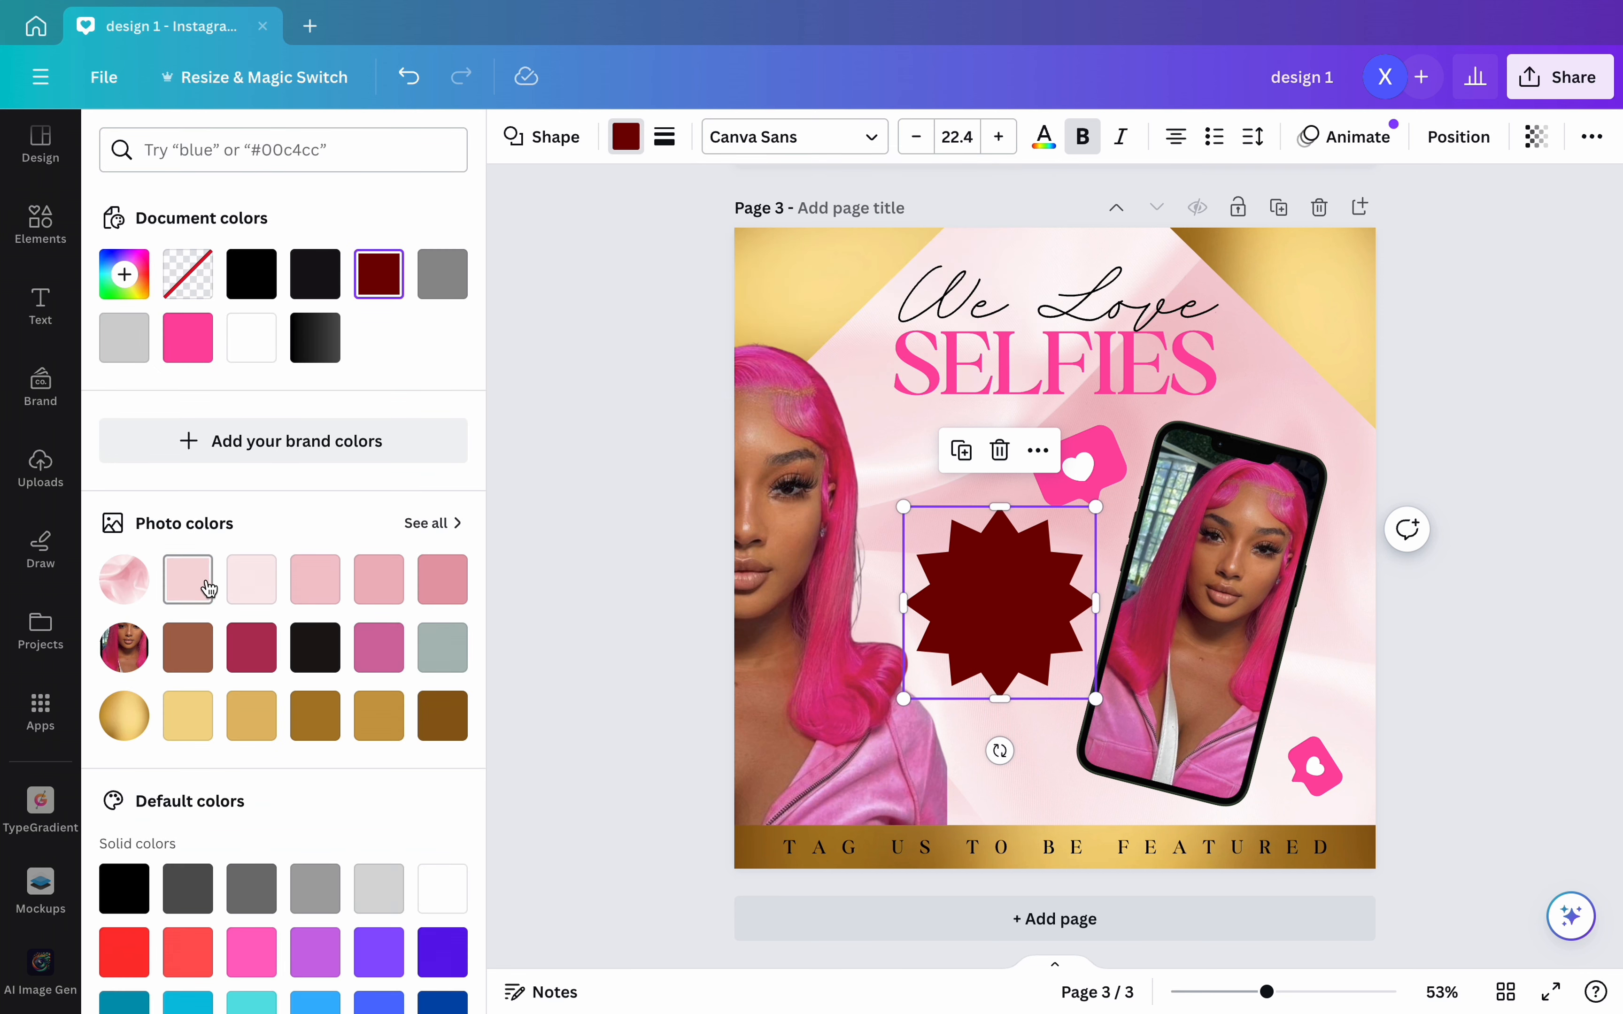
left_click(188, 579)
left_click(249, 583)
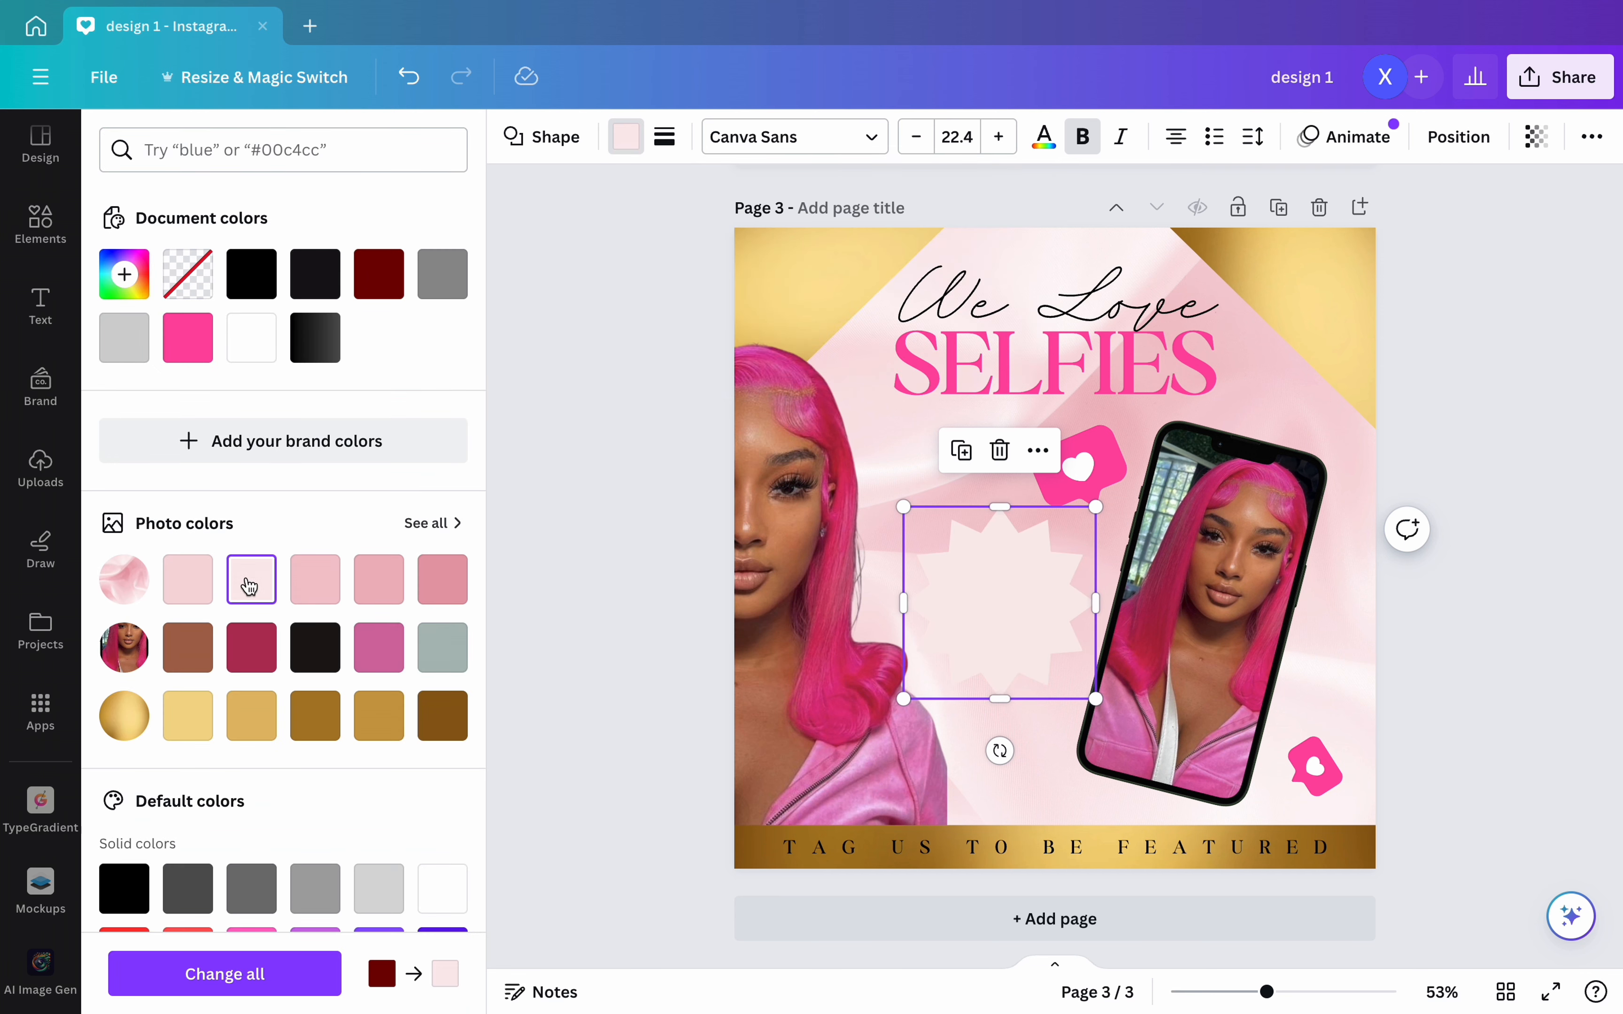
left_click(324, 588)
left_click(385, 597)
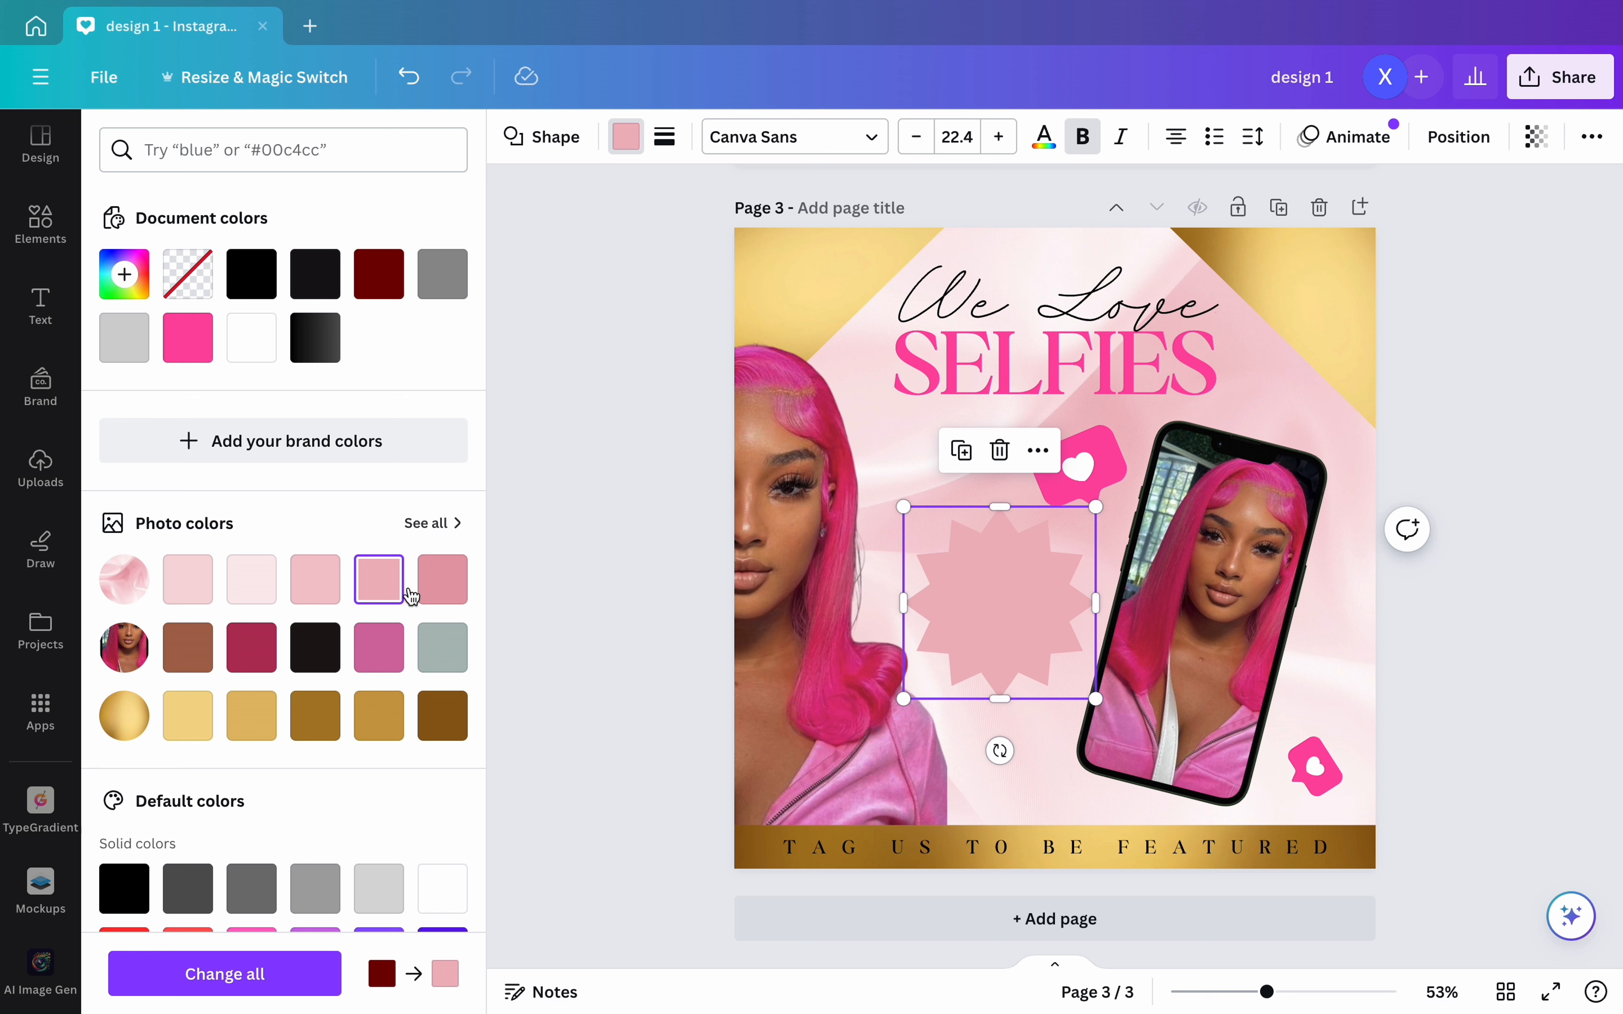
left_click(437, 594)
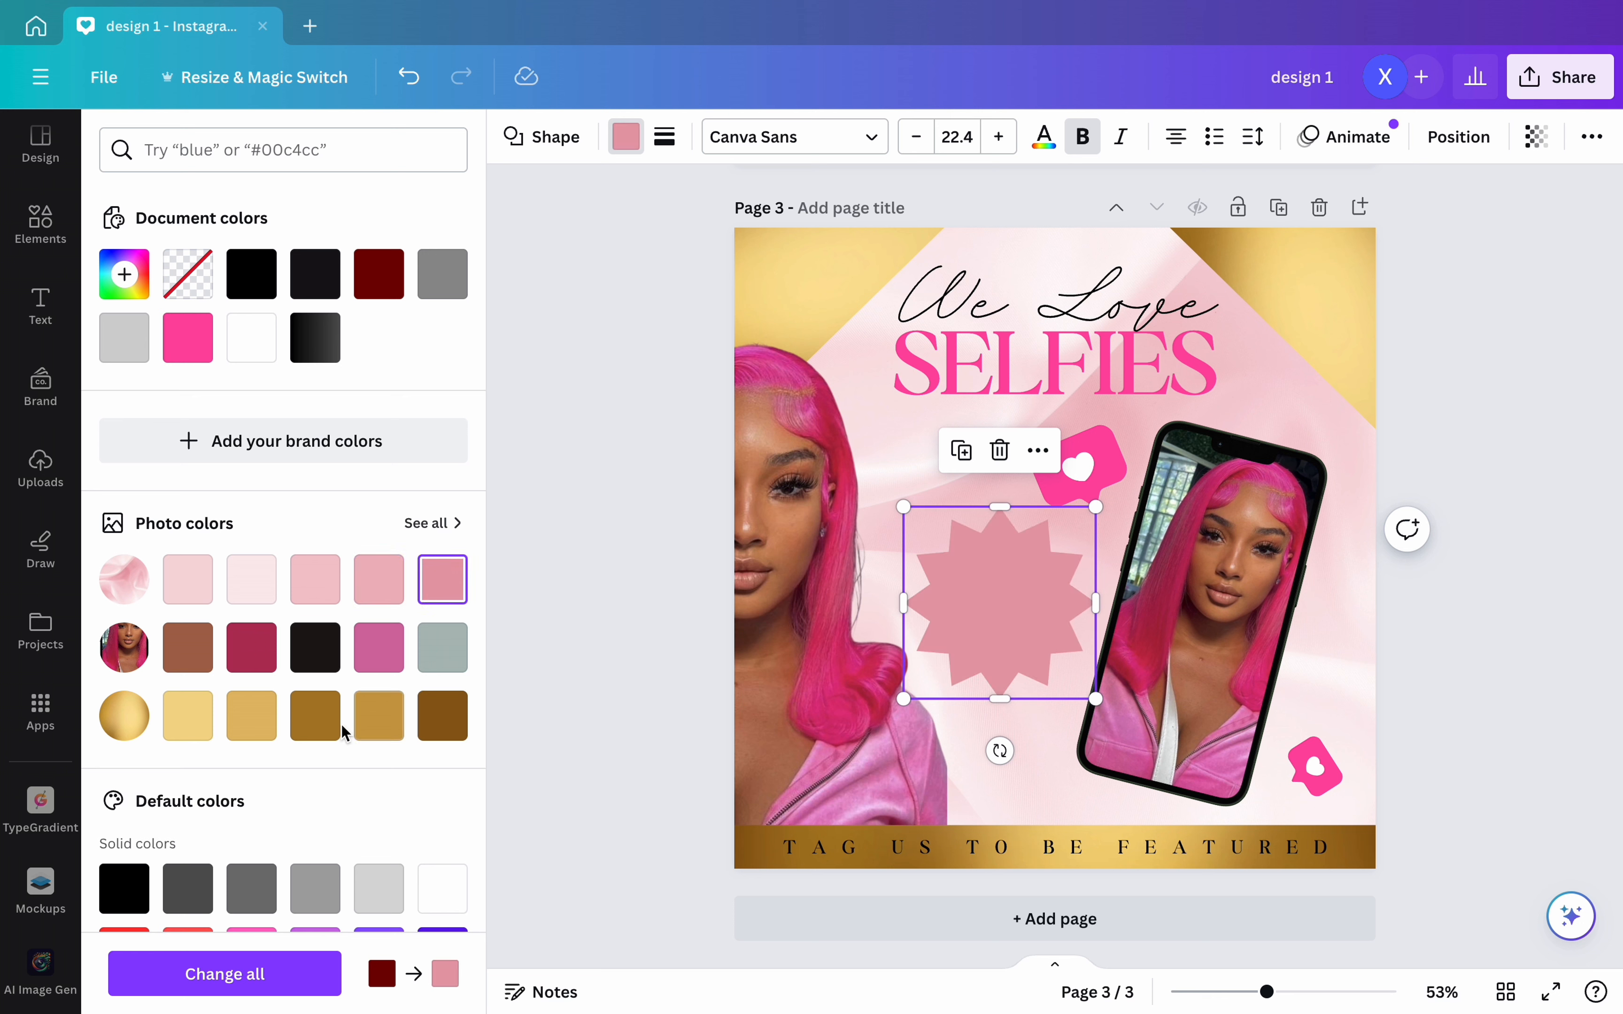
left_click(249, 662)
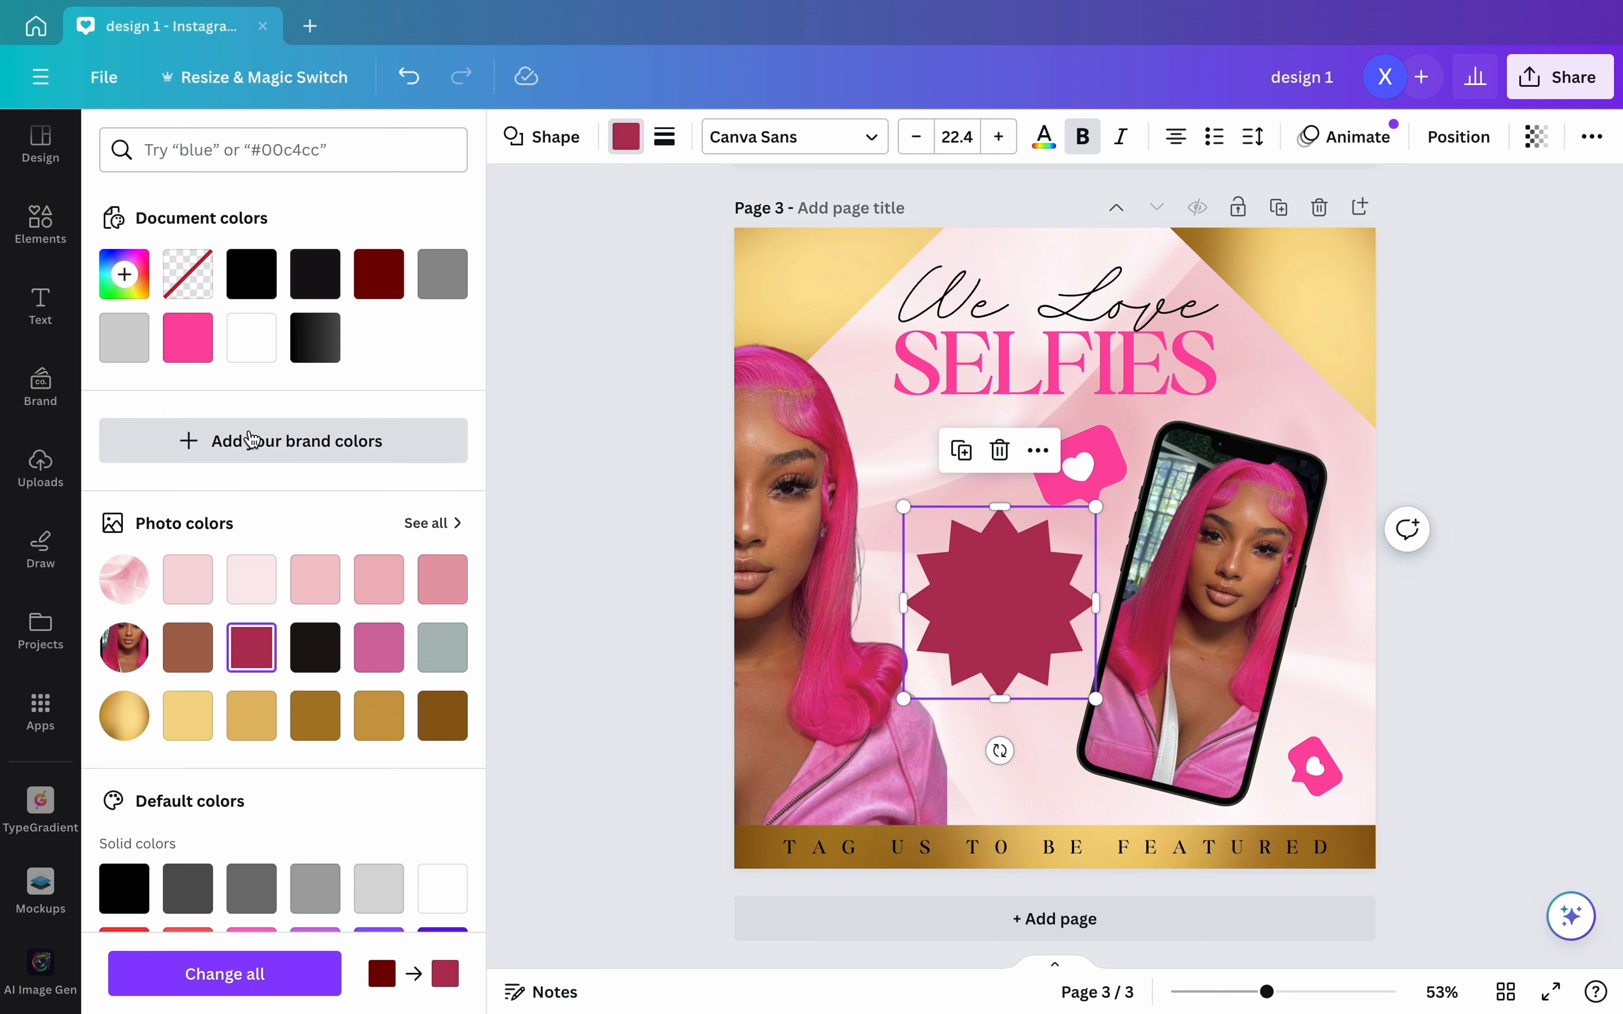
left_click(198, 340)
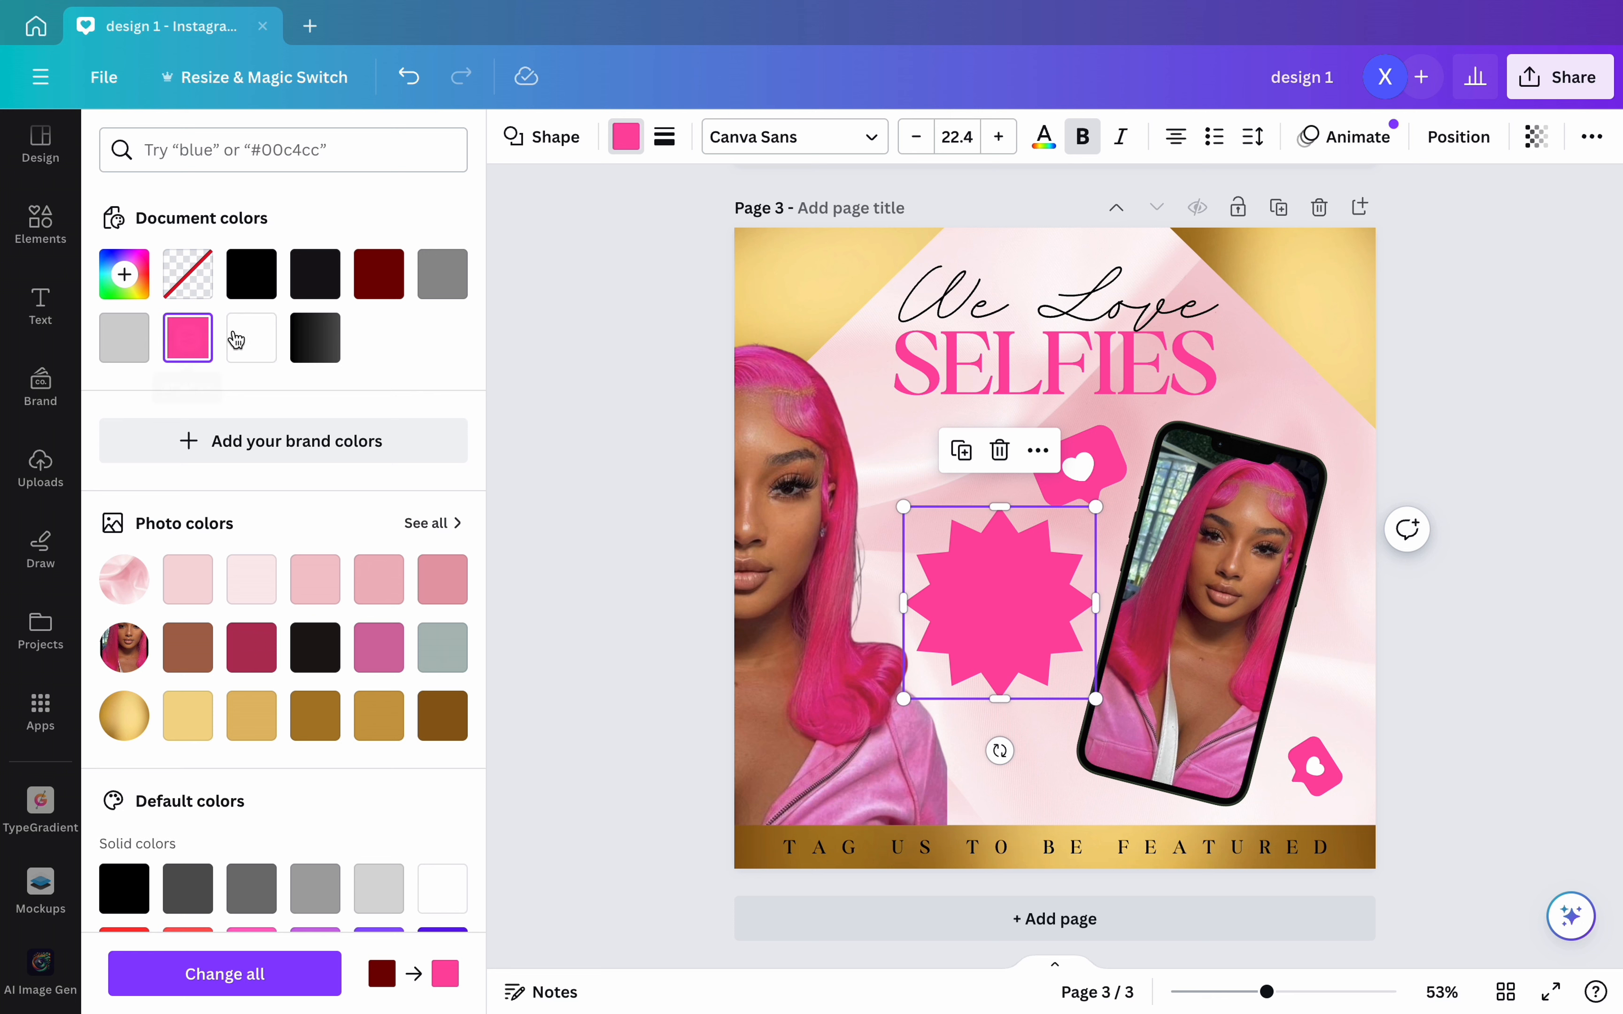
- Fill the starburst with the mauve #B05E89 sampled from the portrait's pink jacket
left_click(125, 274)
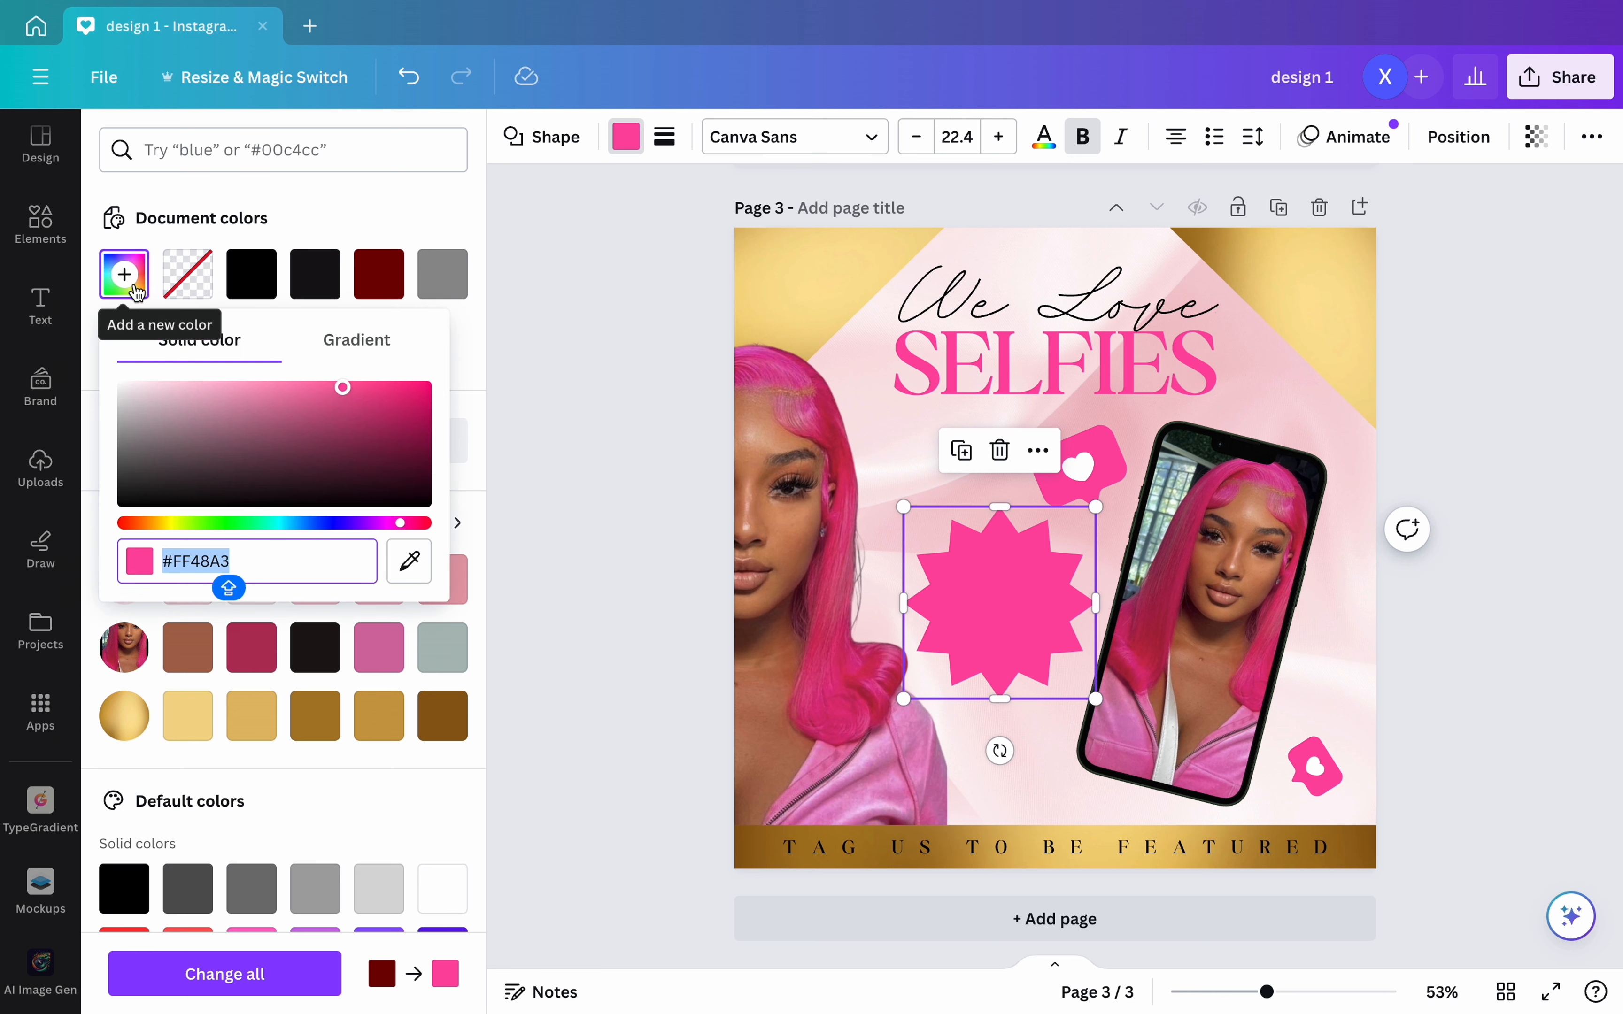
left_click(409, 560)
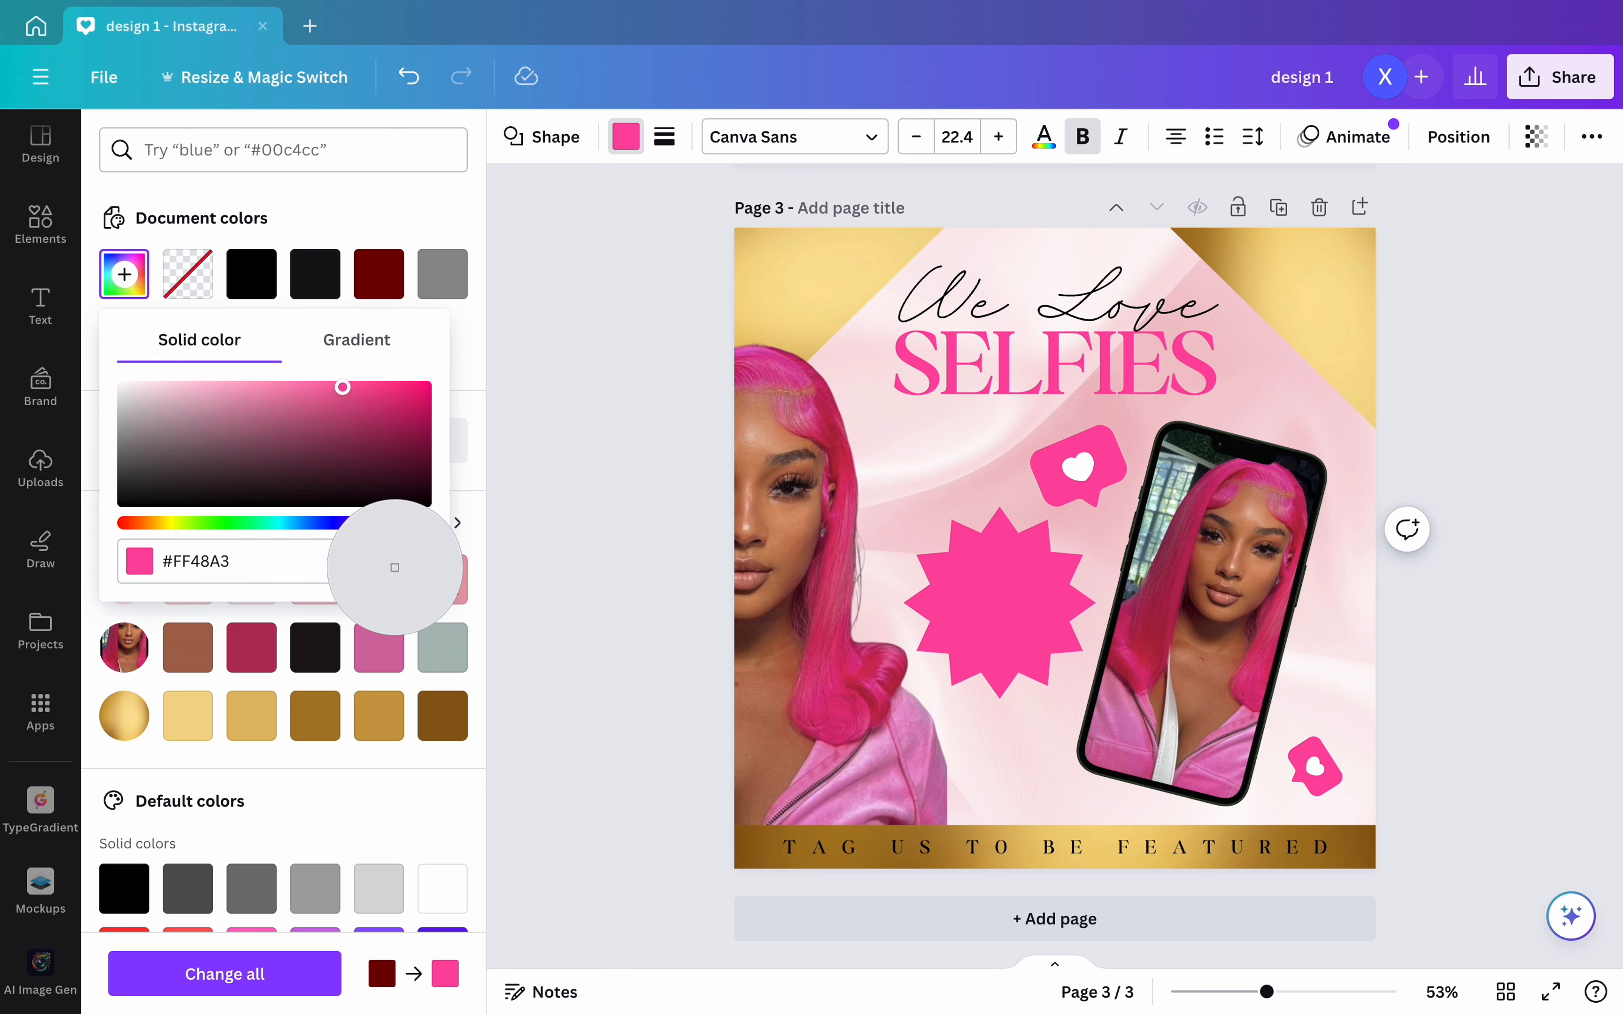
left_click(854, 782)
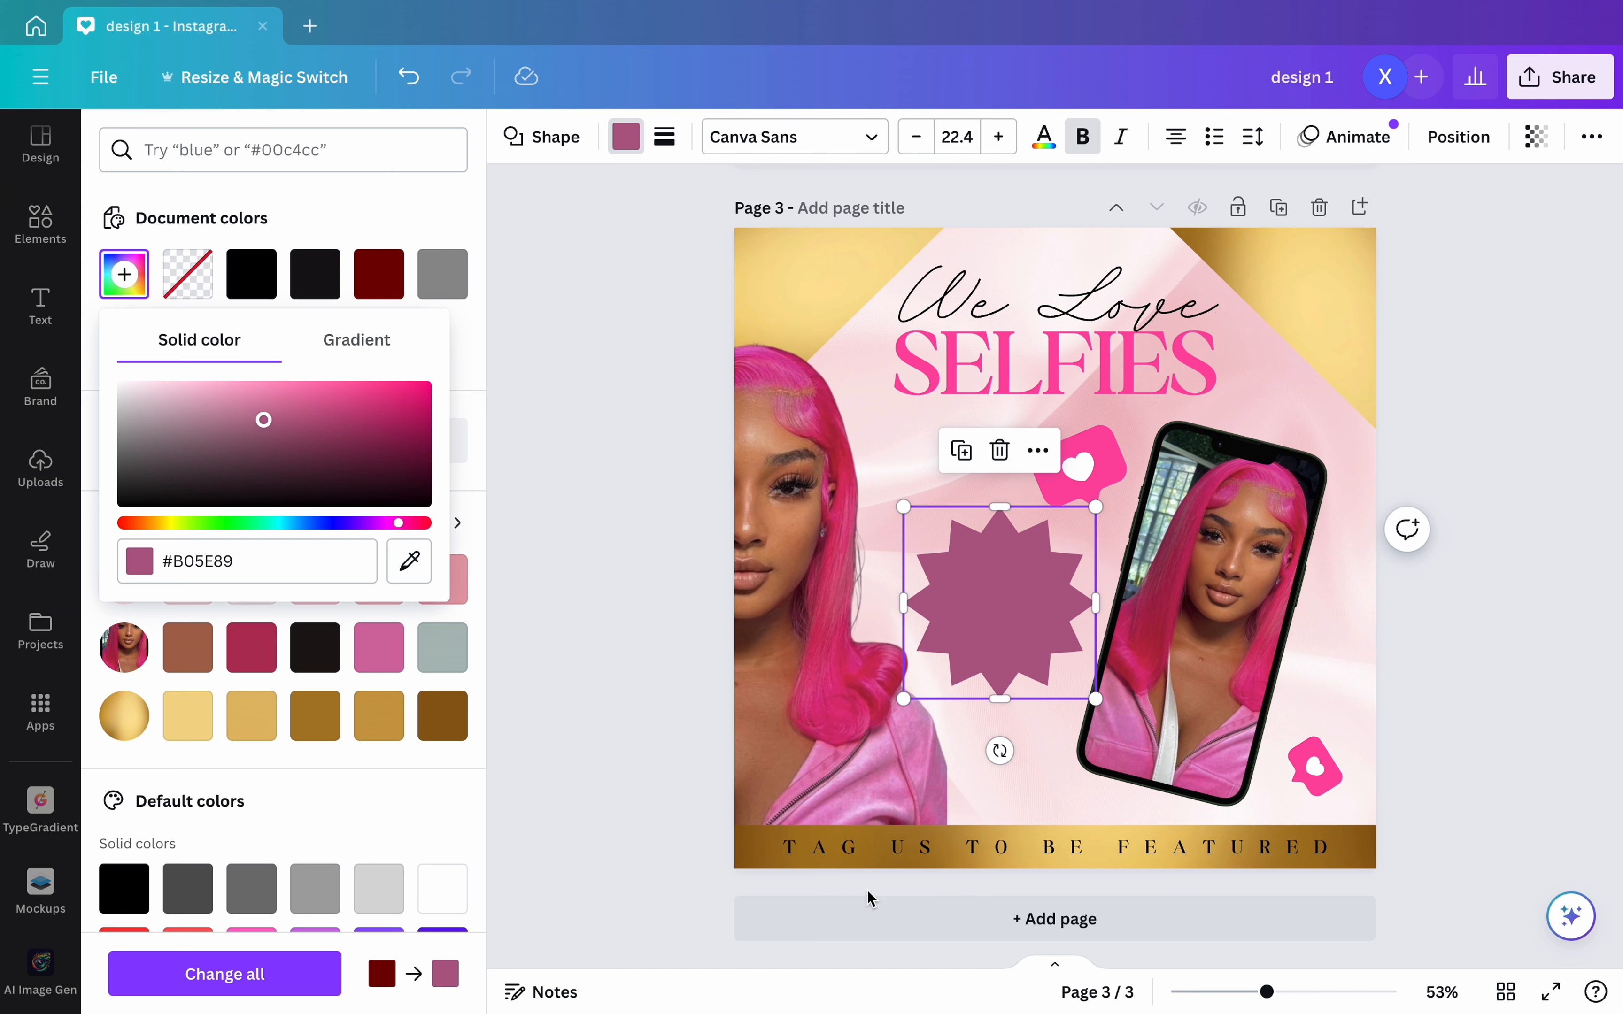
key("Escape")
key("Escape")
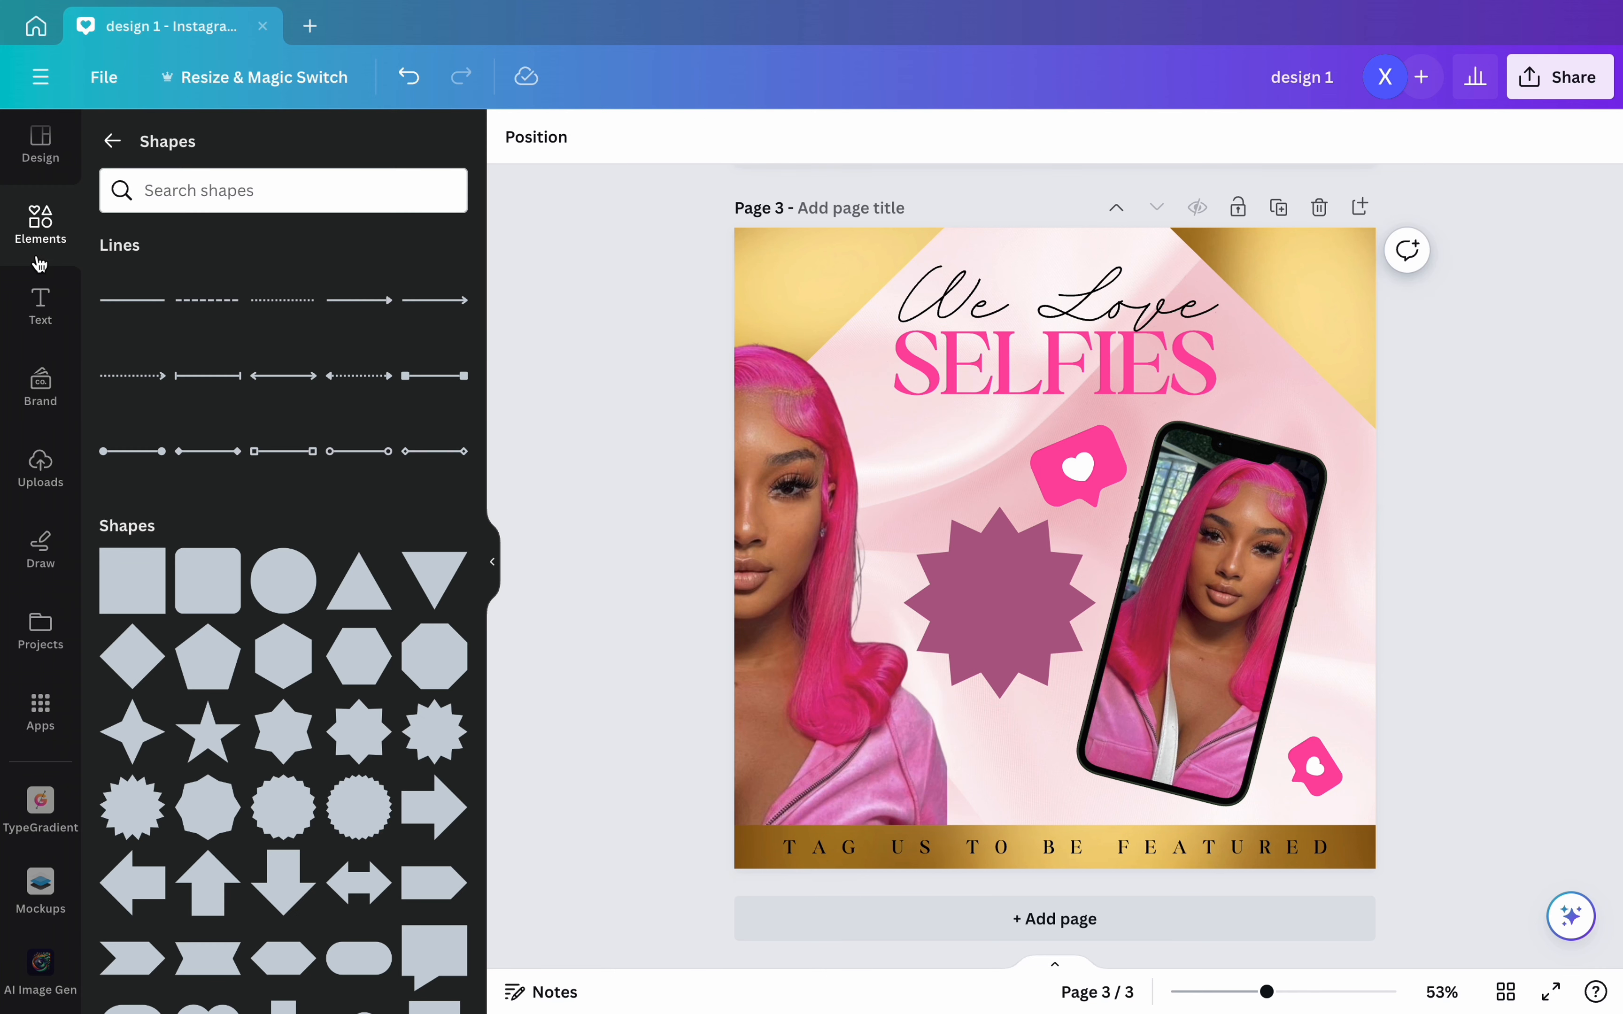
- Add a heading to the page reading "25"
left_click(46, 306)
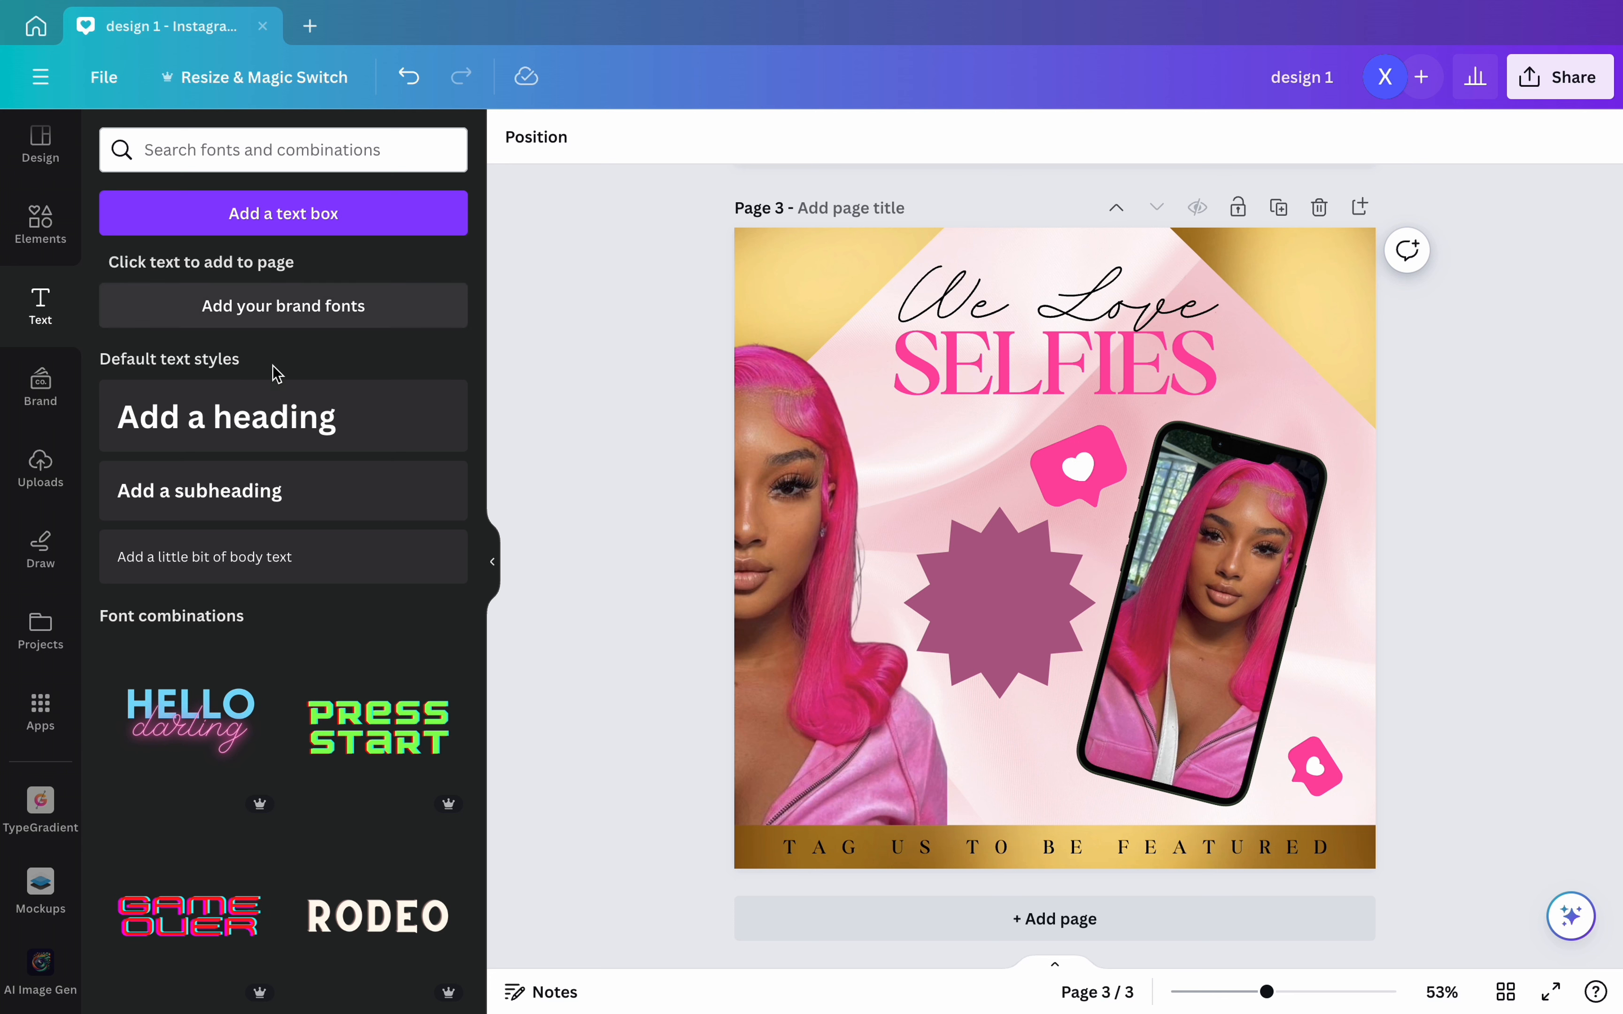
left_click(329, 419)
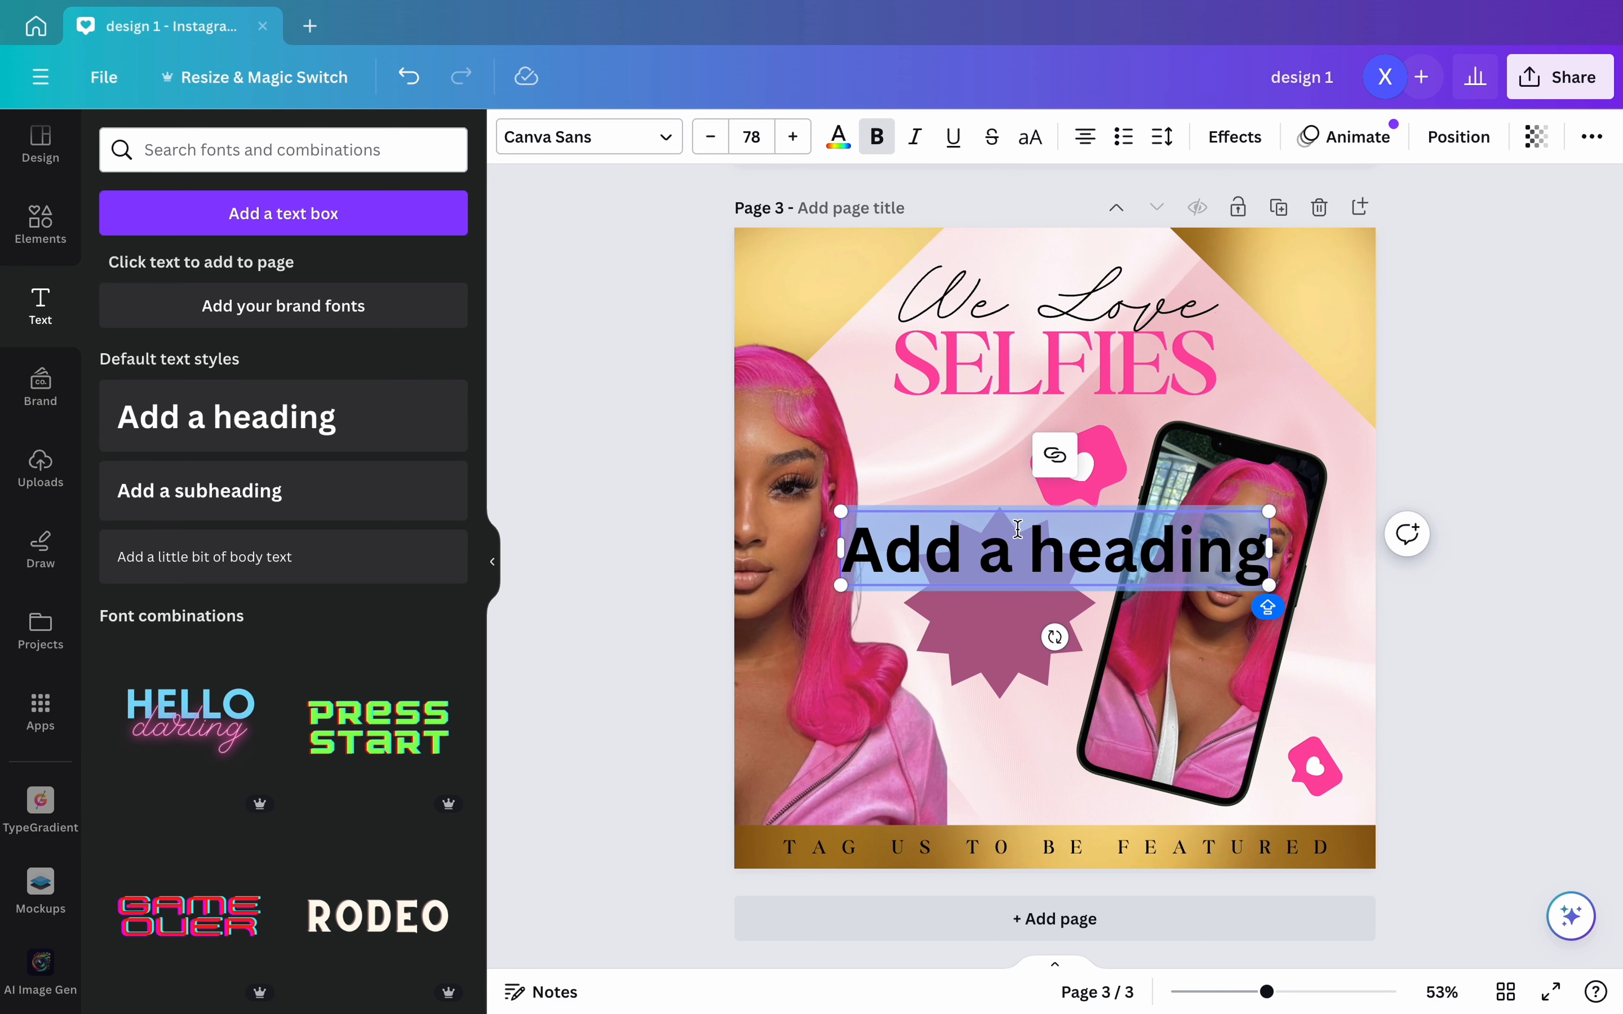
type("25")
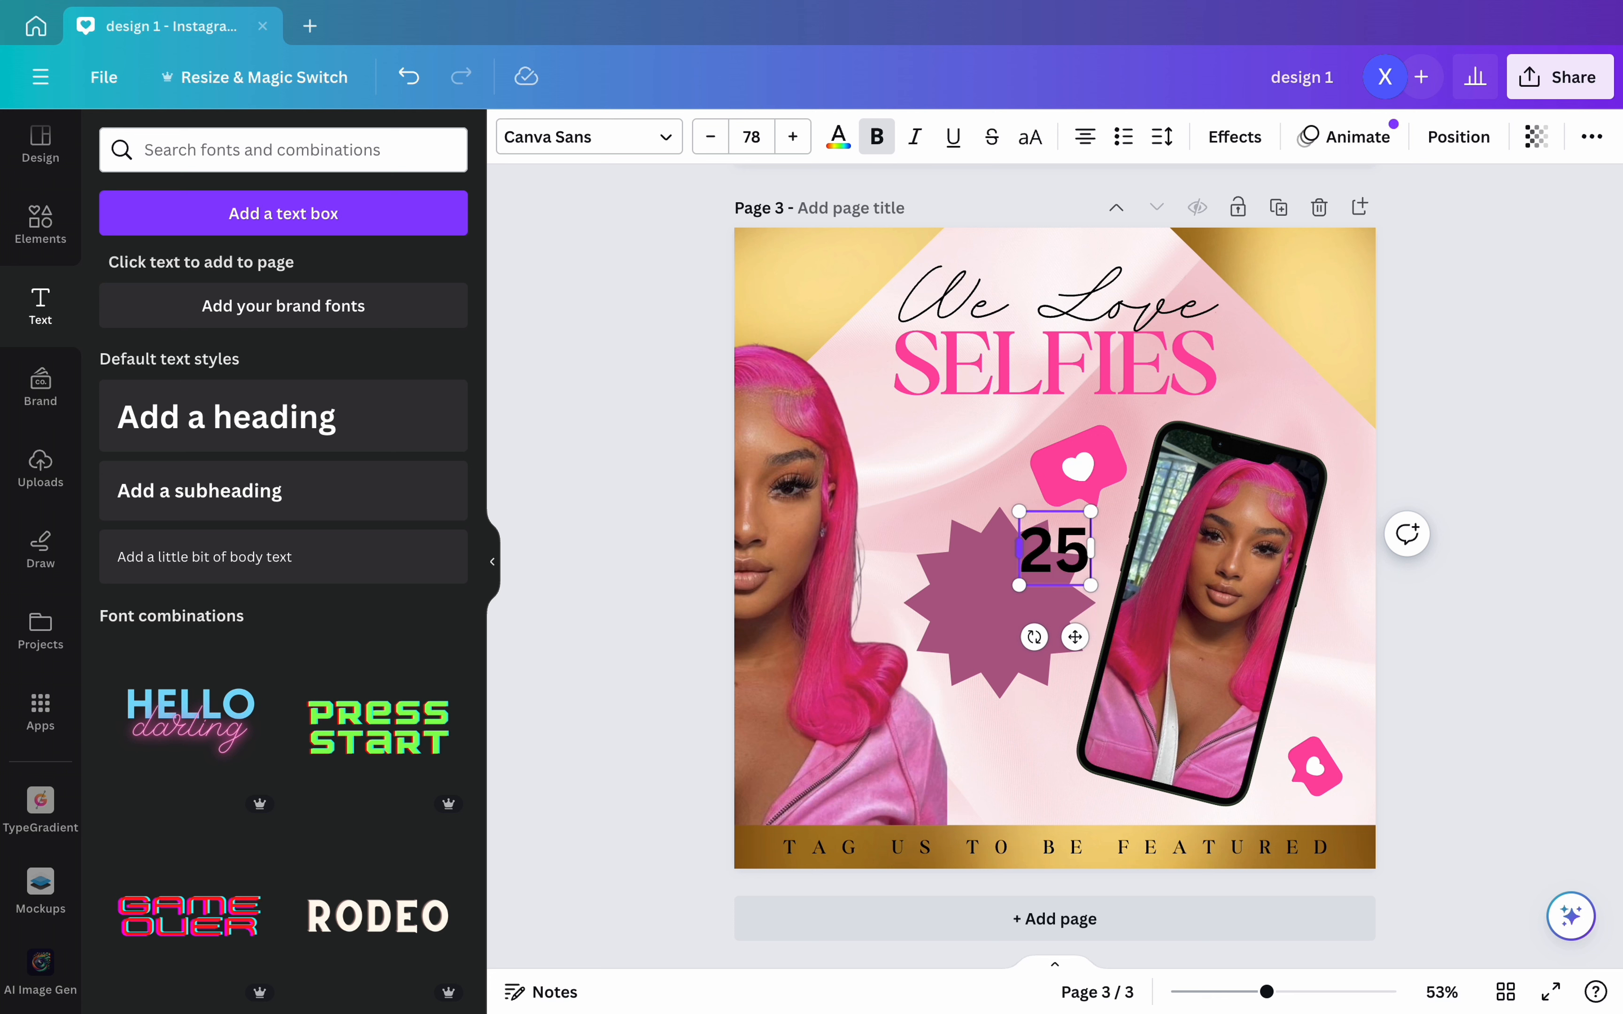
- Complete the heading as "25% OFF", scale it down and place it within the upper half of the starburst
type("% OFF")
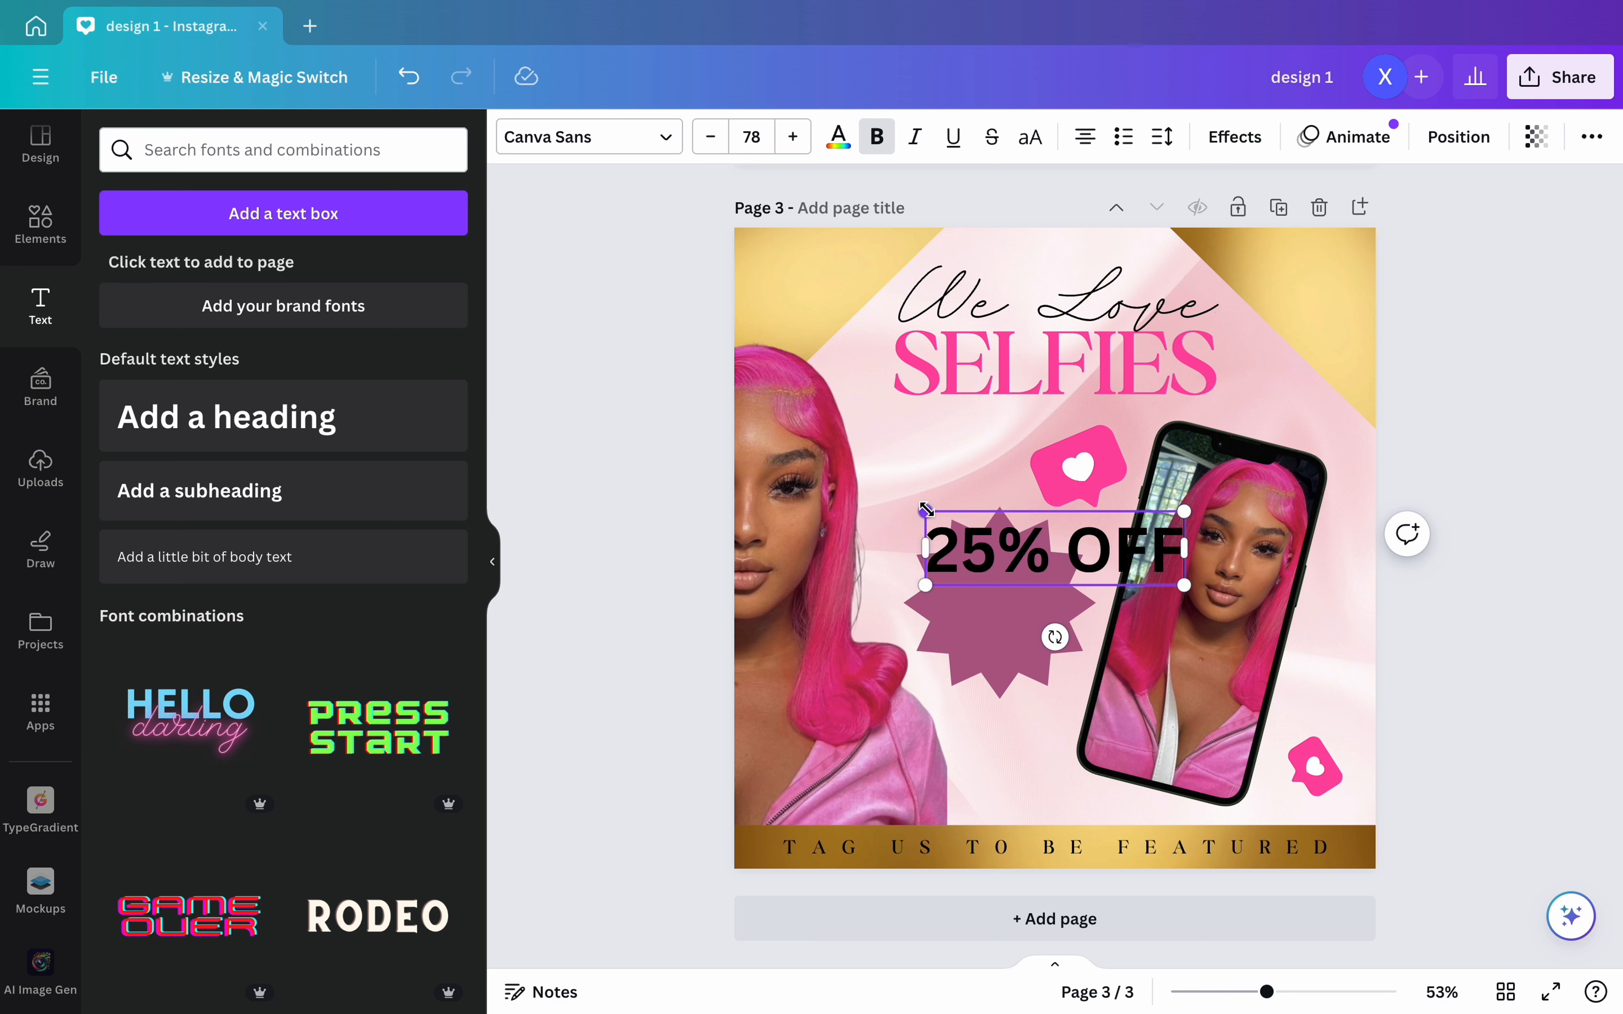
left_click_drag(925, 512, 1066, 551)
left_click_drag(1146, 637, 1024, 631)
left_click(1452, 653)
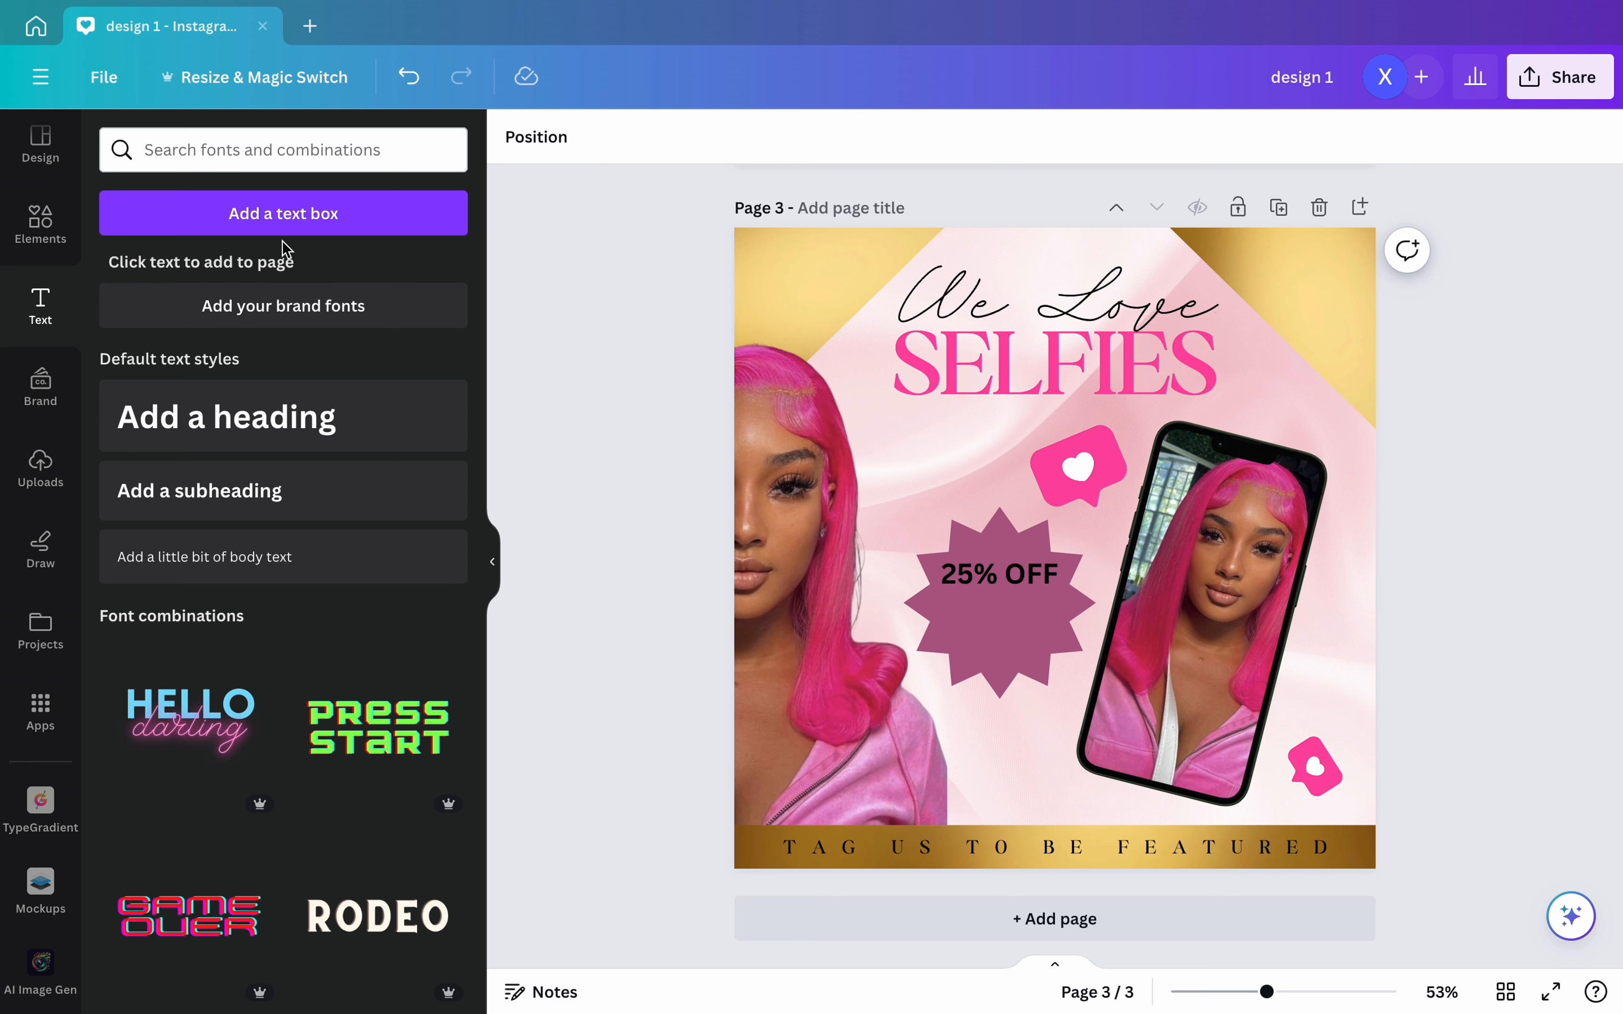
- Add the subheading "BEST SELFIE OF THE MONTH" at size 21.8 on two lines, fitted closely beneath "25% OFF" in the starburst
left_click(366, 507)
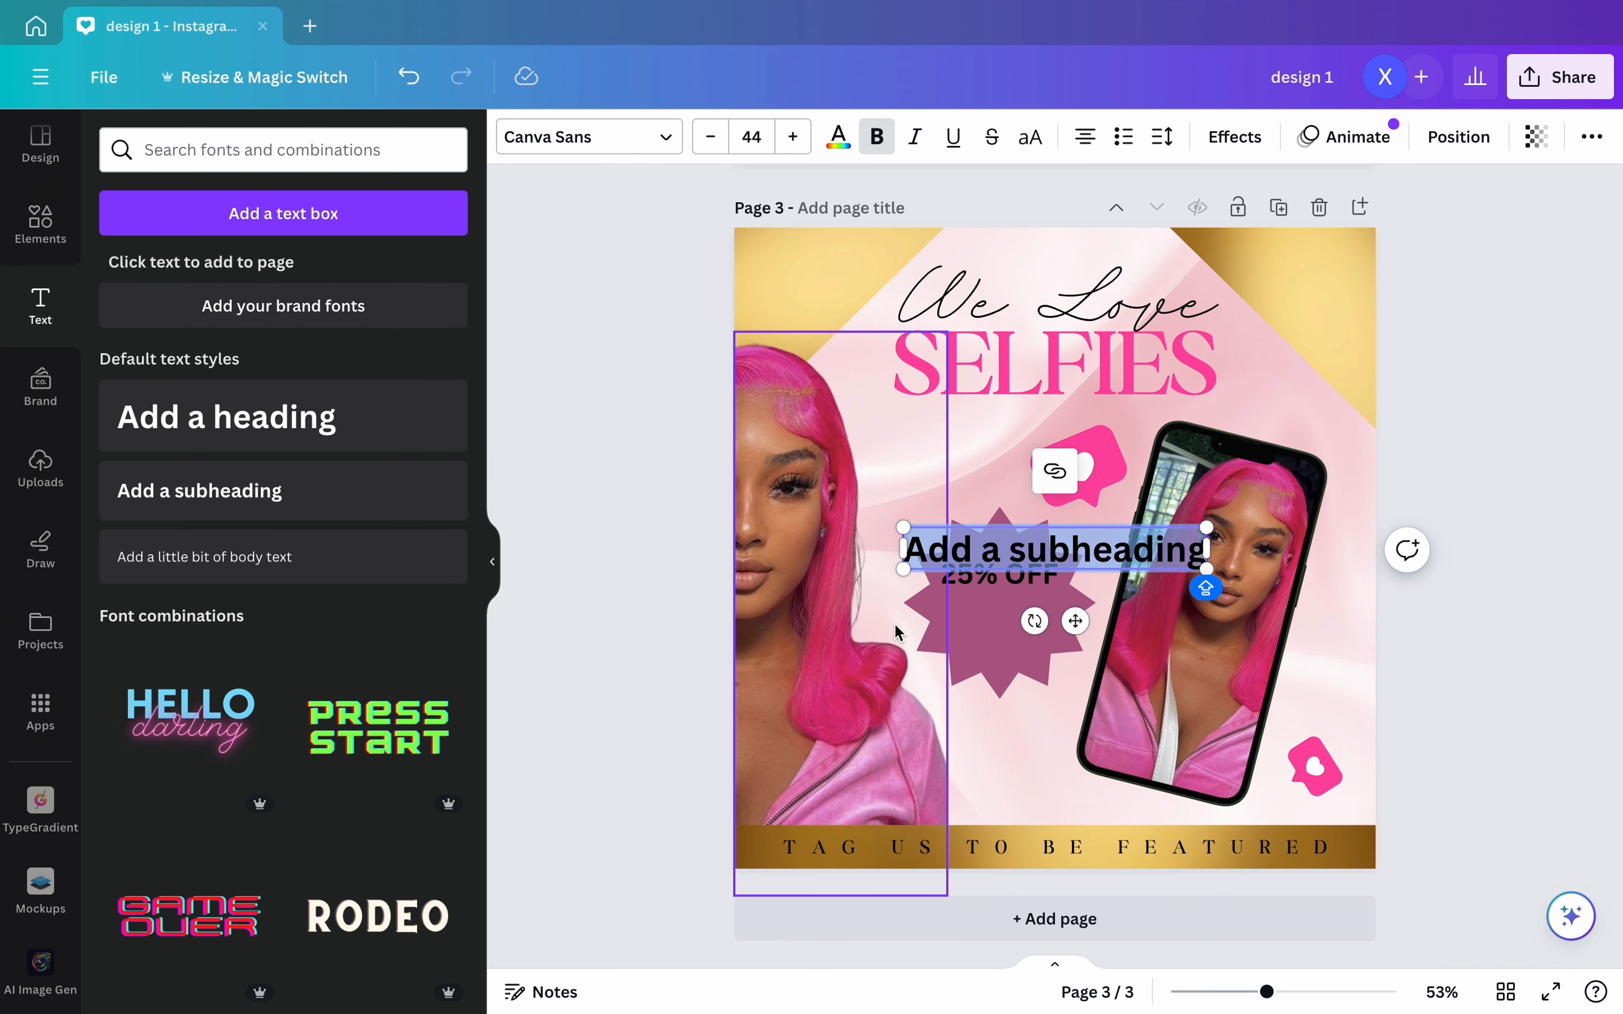
type("BEST SELFI")
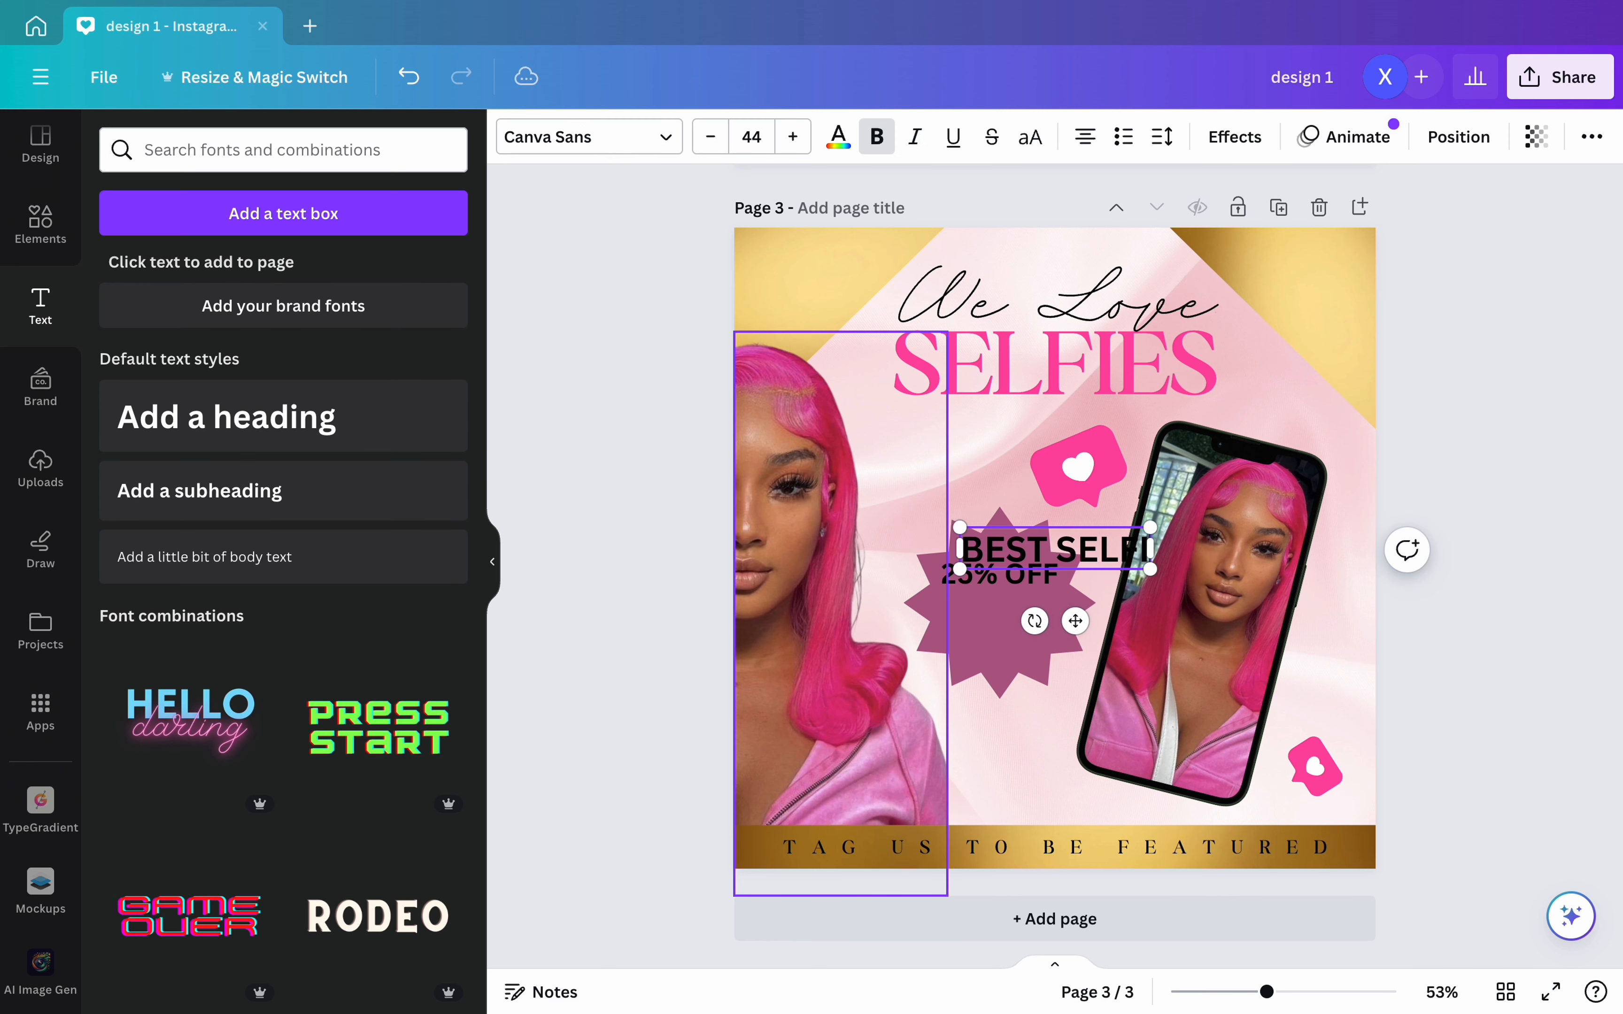
type("E OF THE MONTH")
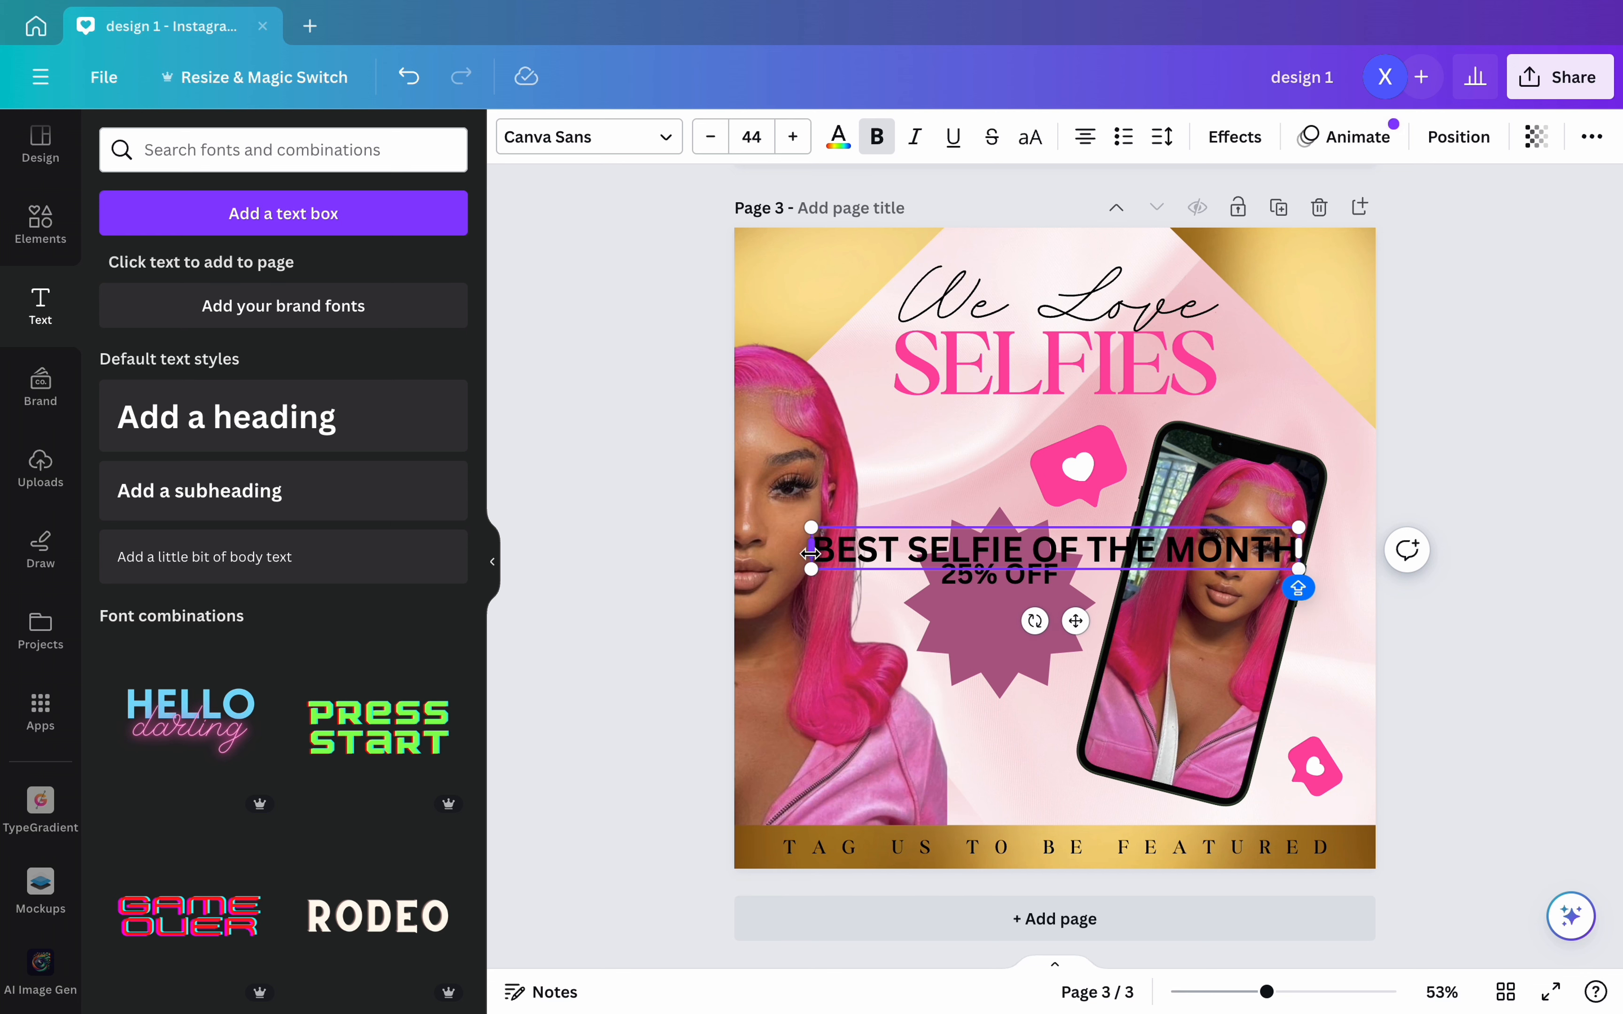
left_click_drag(811, 553, 1154, 572)
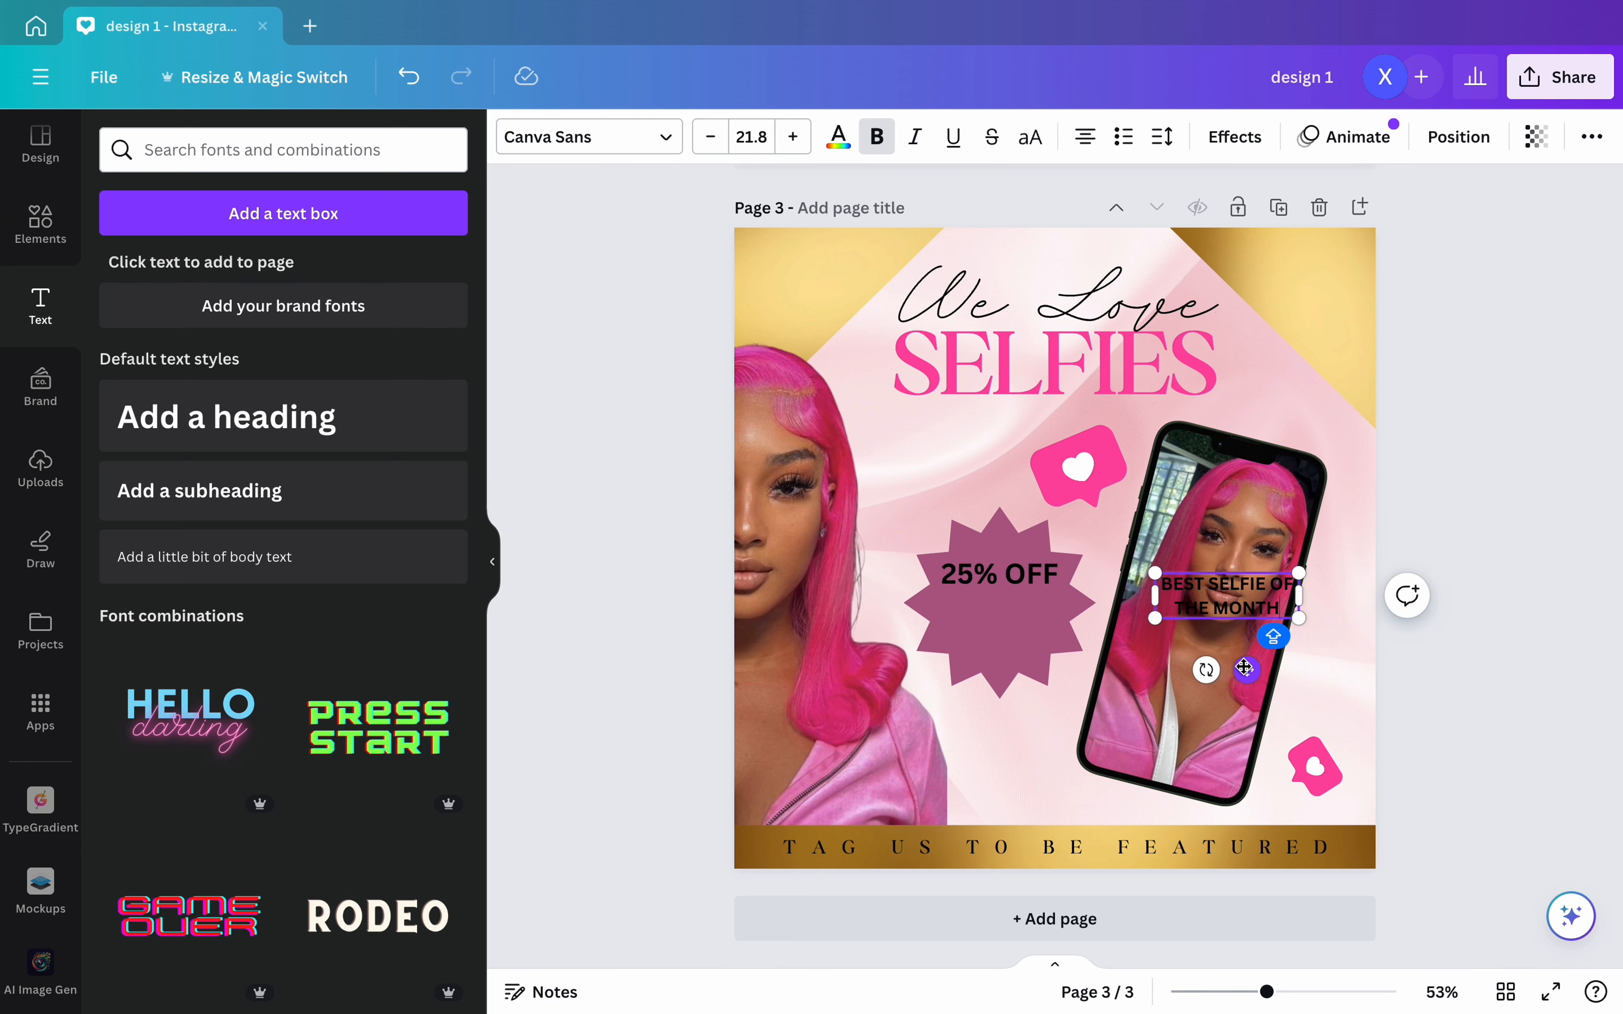
left_click_drag(1244, 667, 1022, 698)
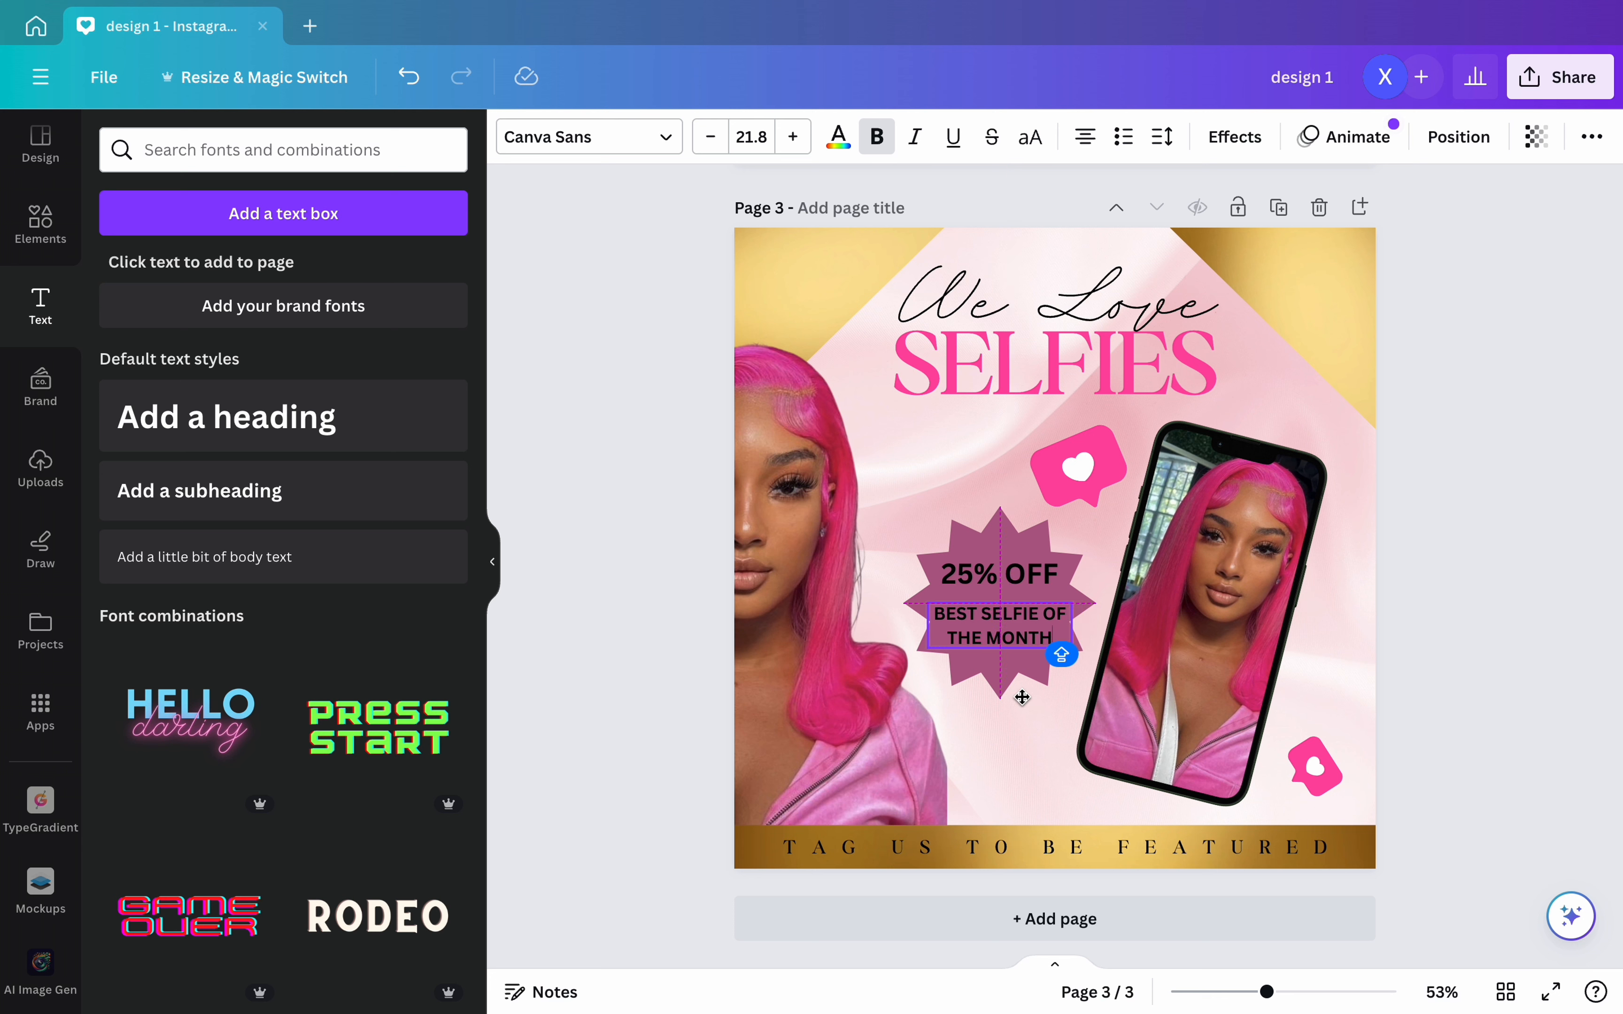
left_click_drag(1010, 579, 1010, 589)
left_click(719, 689)
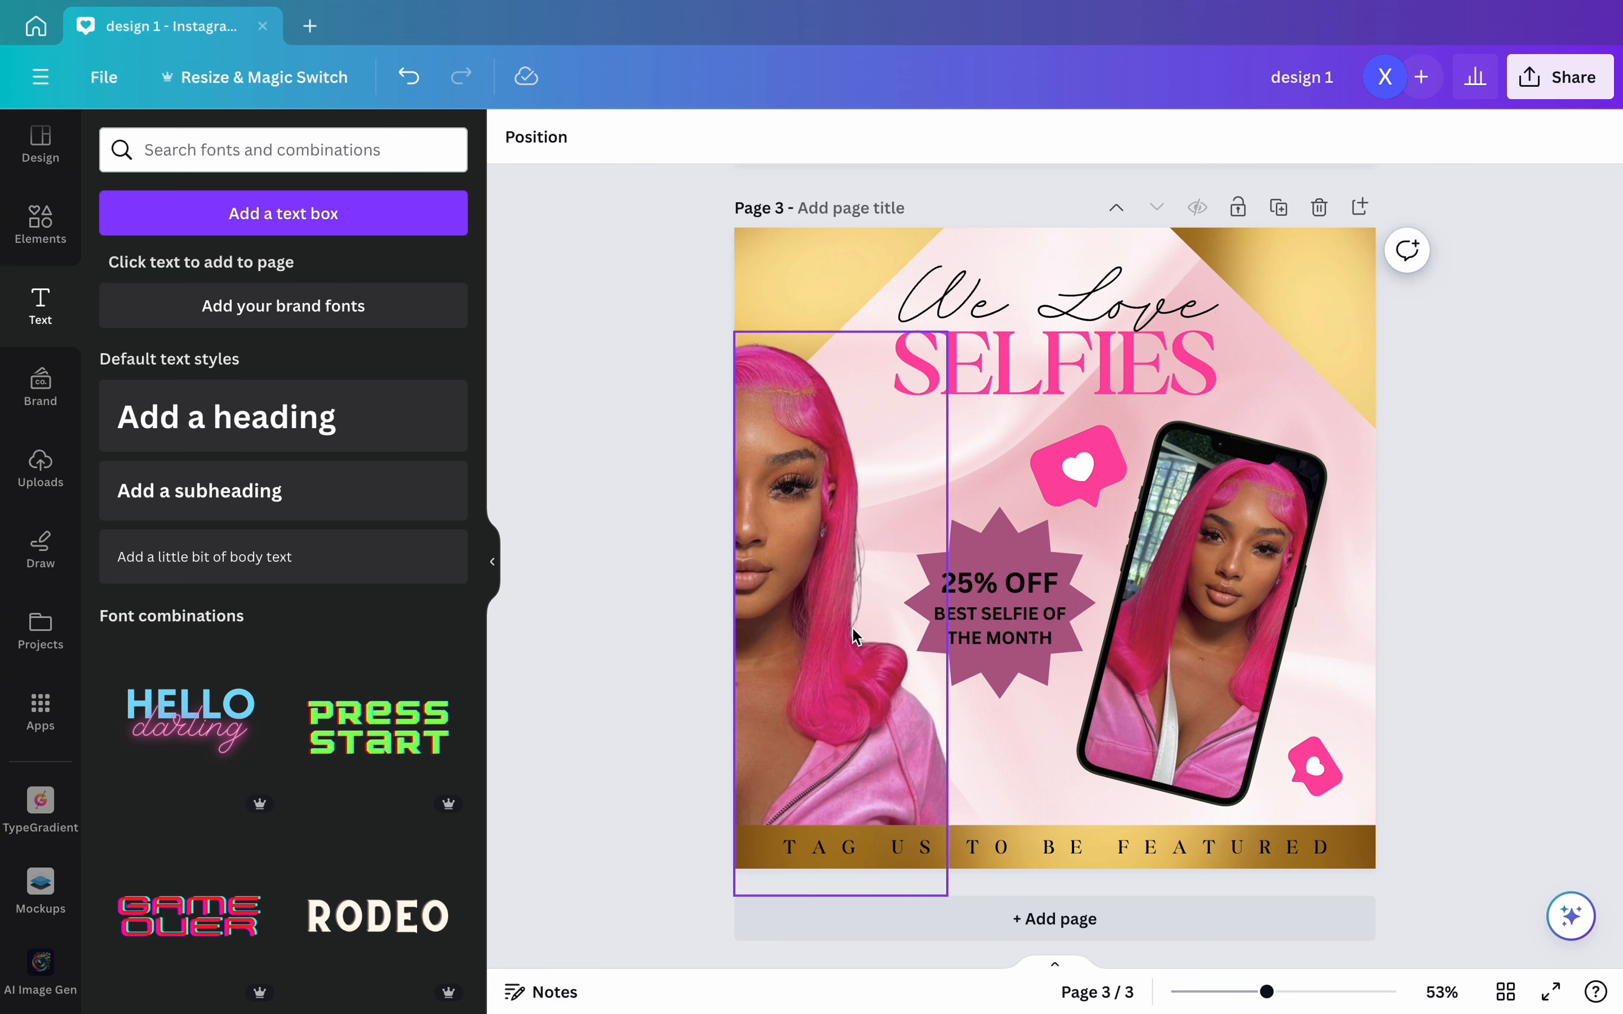
- Color both starburst texts, "25% OFF" and "BEST SELFIE OF THE MONTH", white from the document colors
left_click(977, 578)
left_click(839, 134)
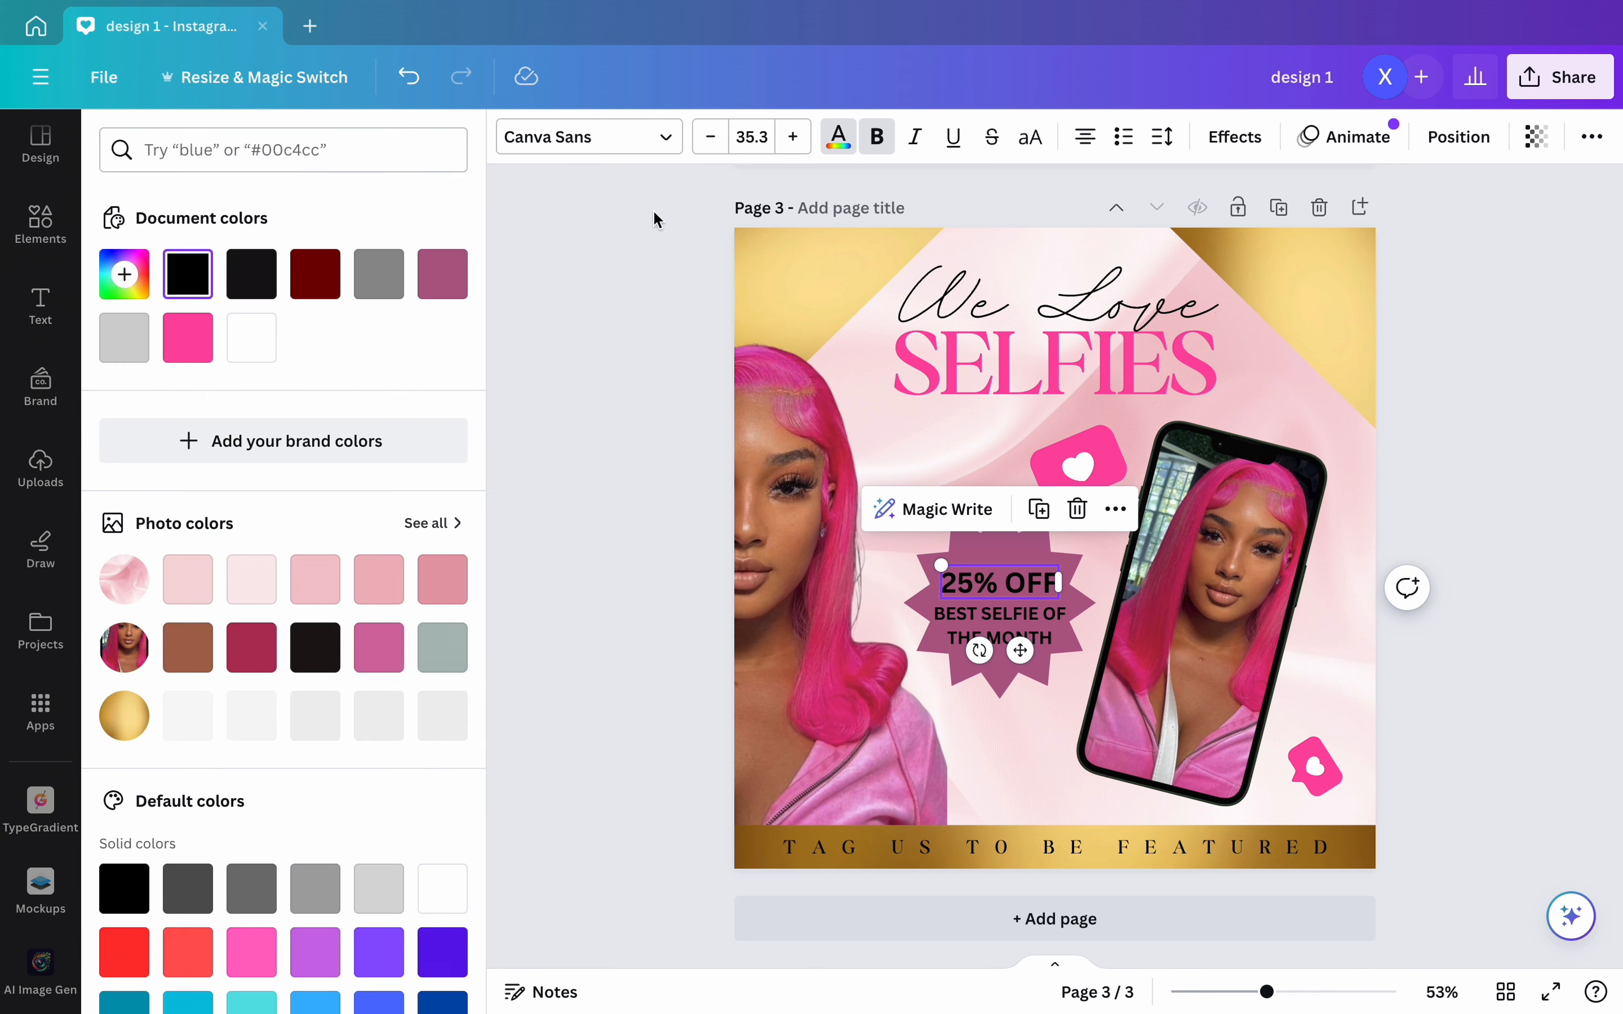
left_click(188, 339)
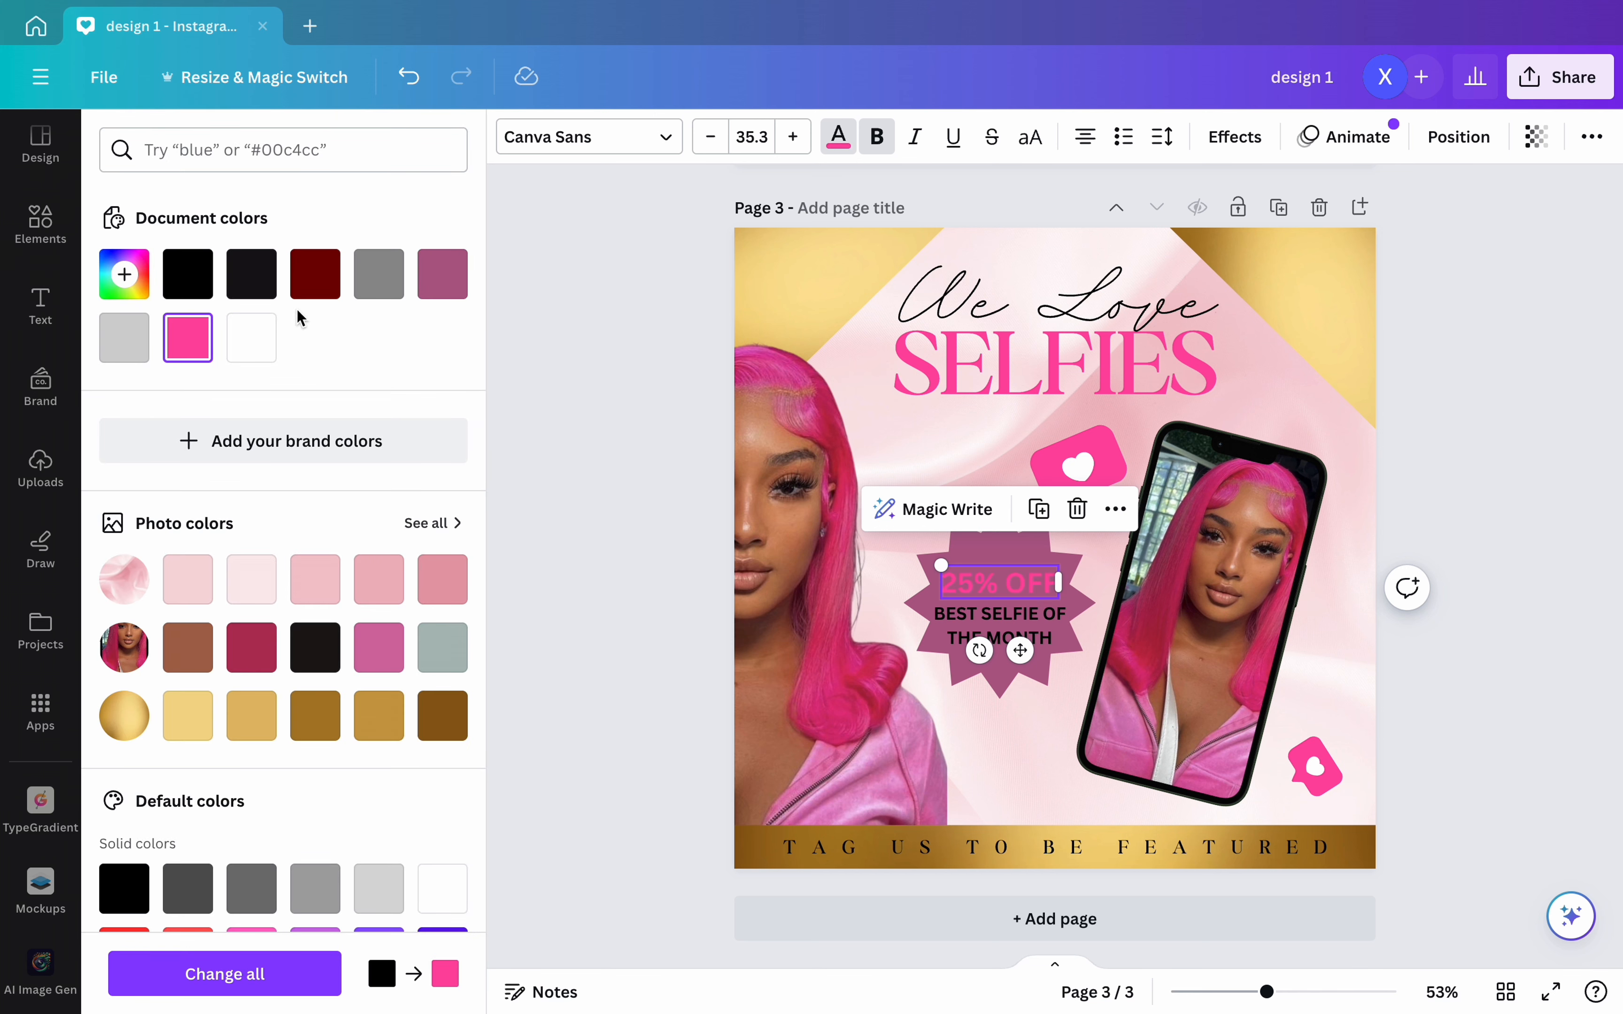
left_click(198, 275)
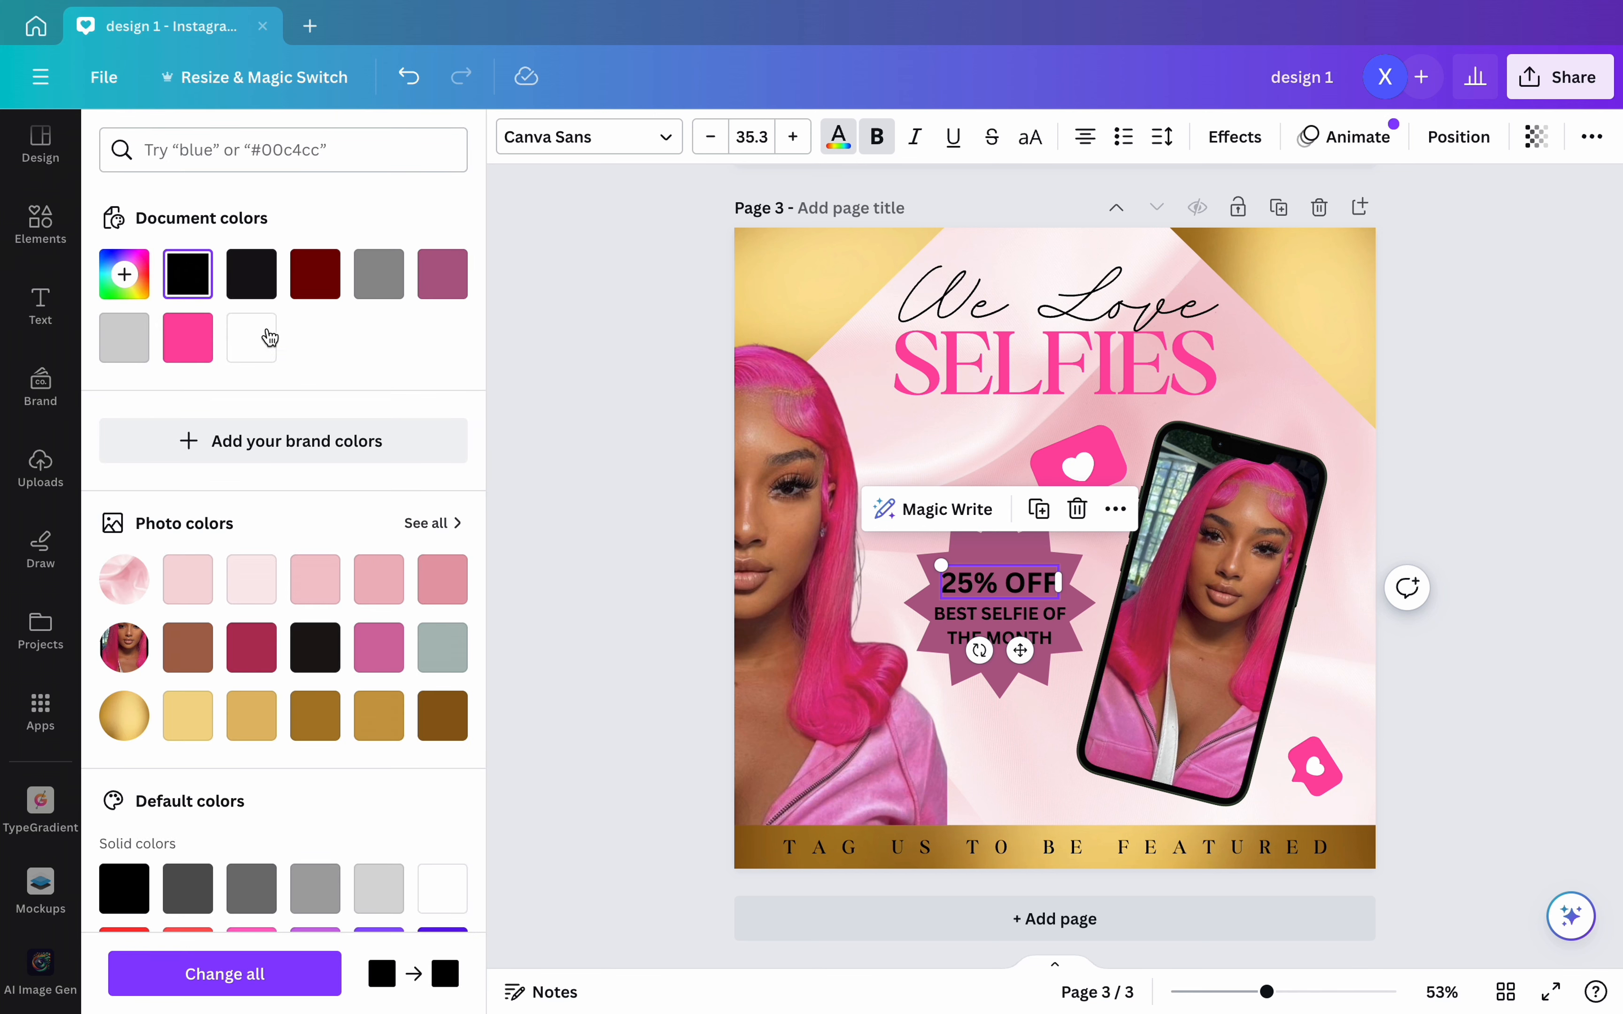
left_click(252, 337)
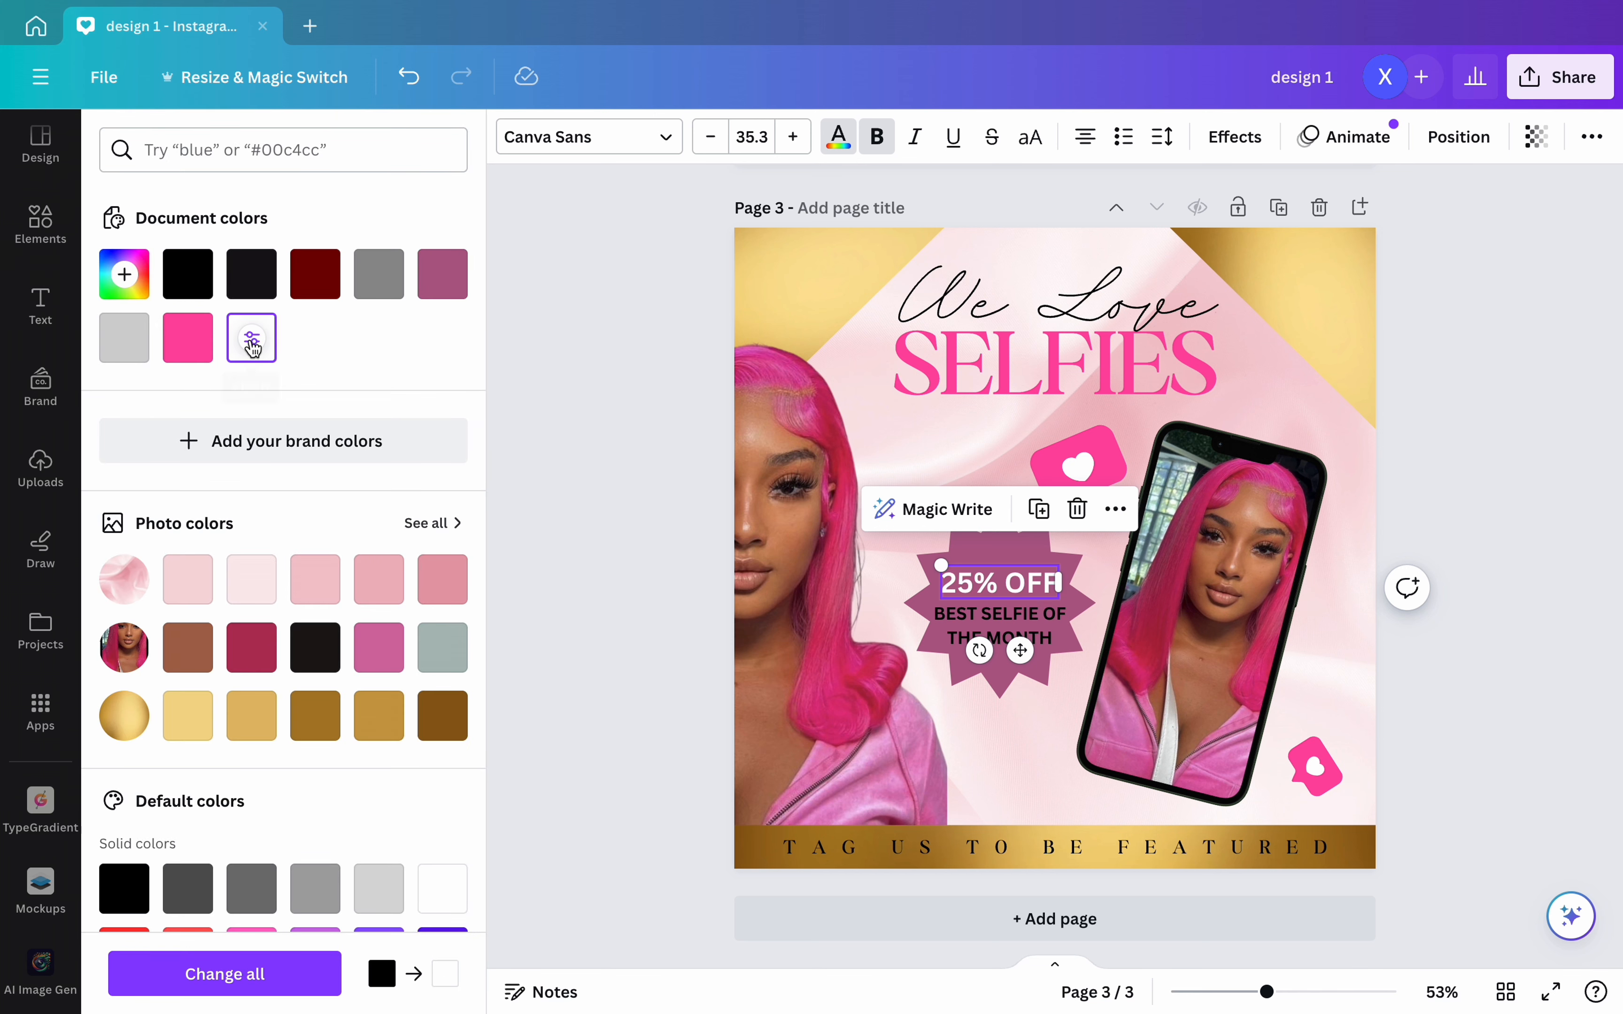
left_click(992, 627)
left_click(252, 338)
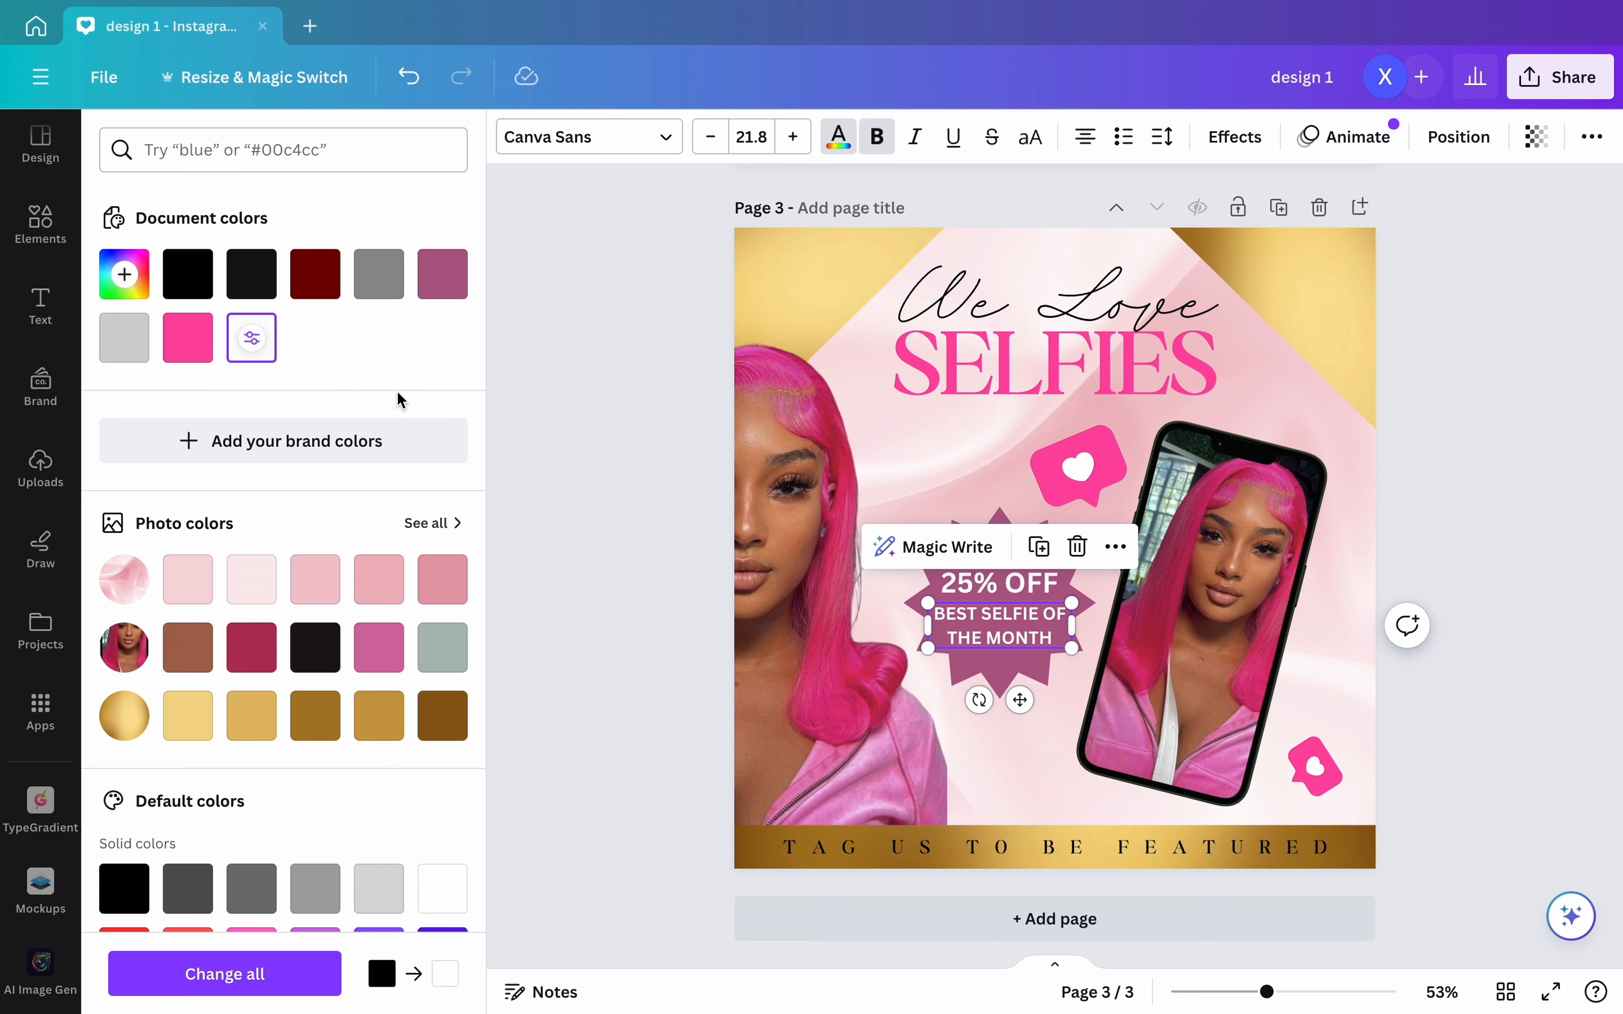
left_click(673, 580)
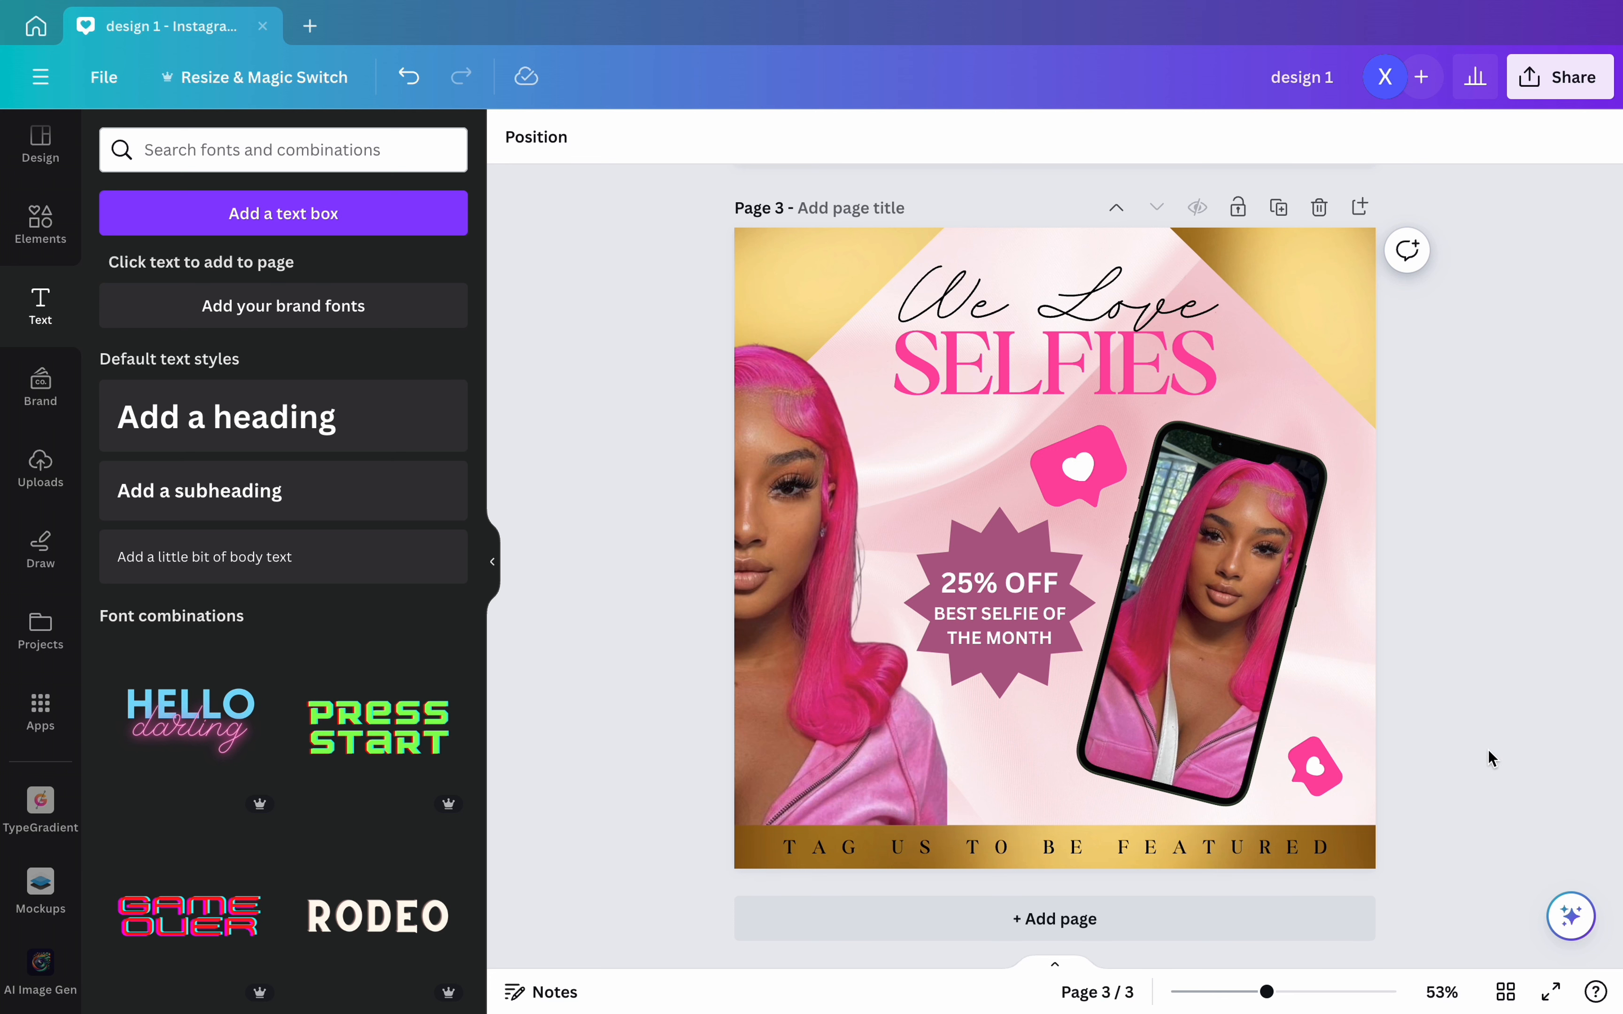
left_click(344, 432)
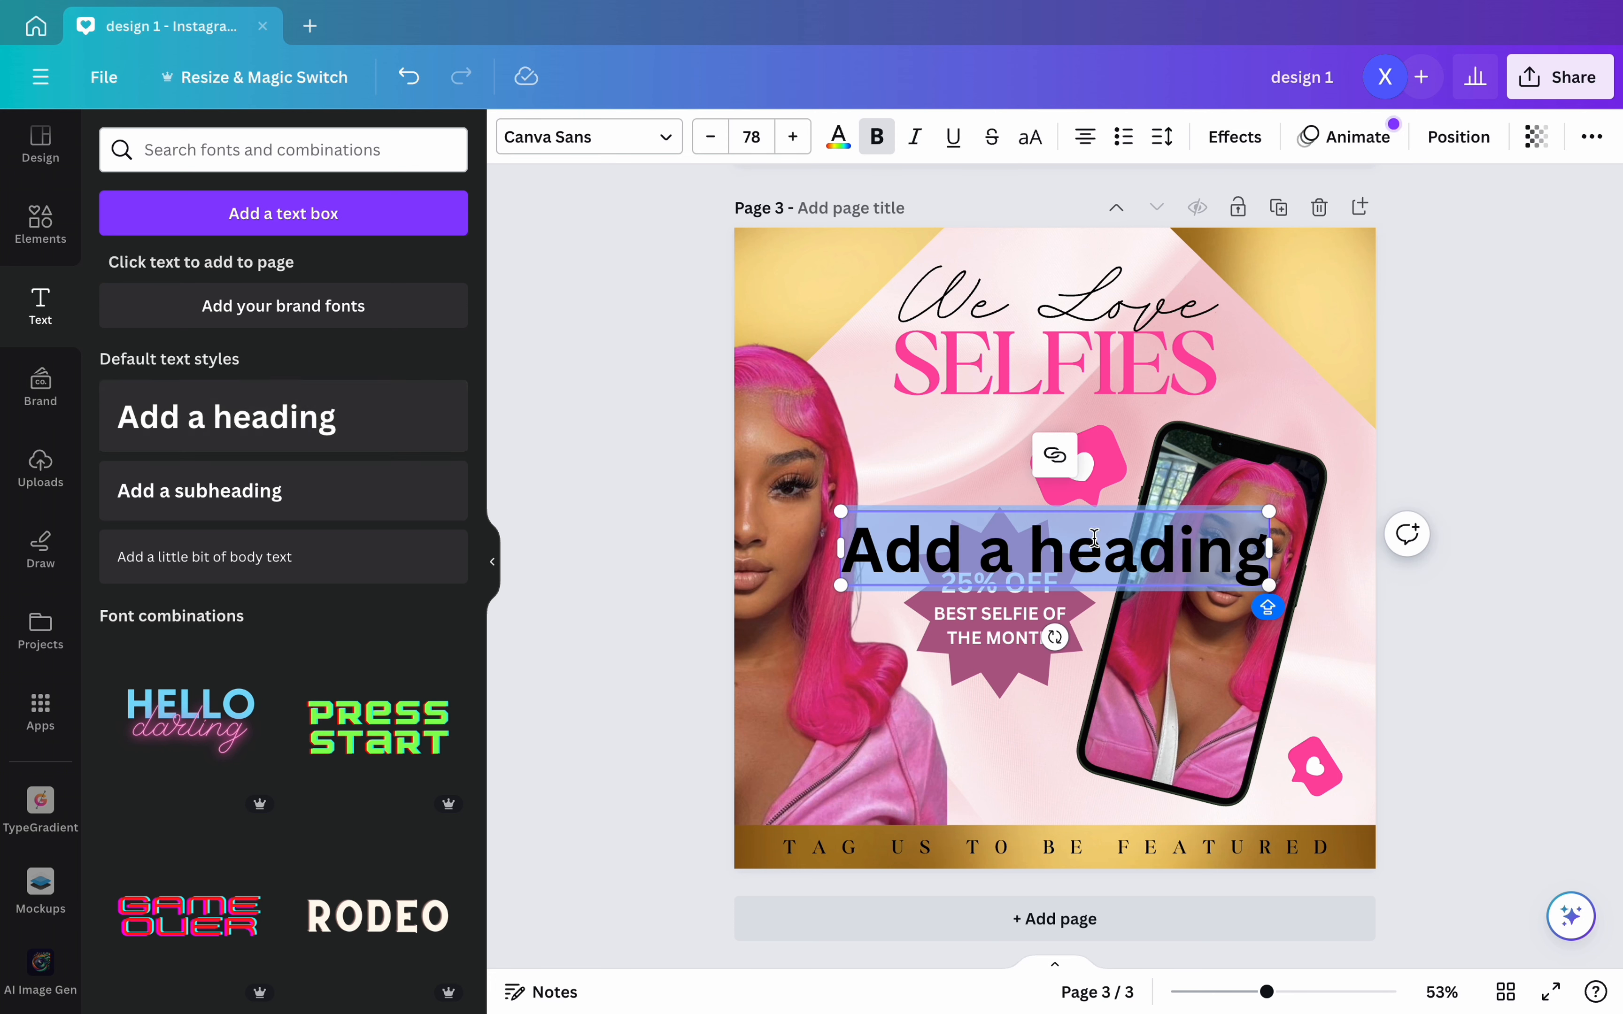
key("BackSpace")
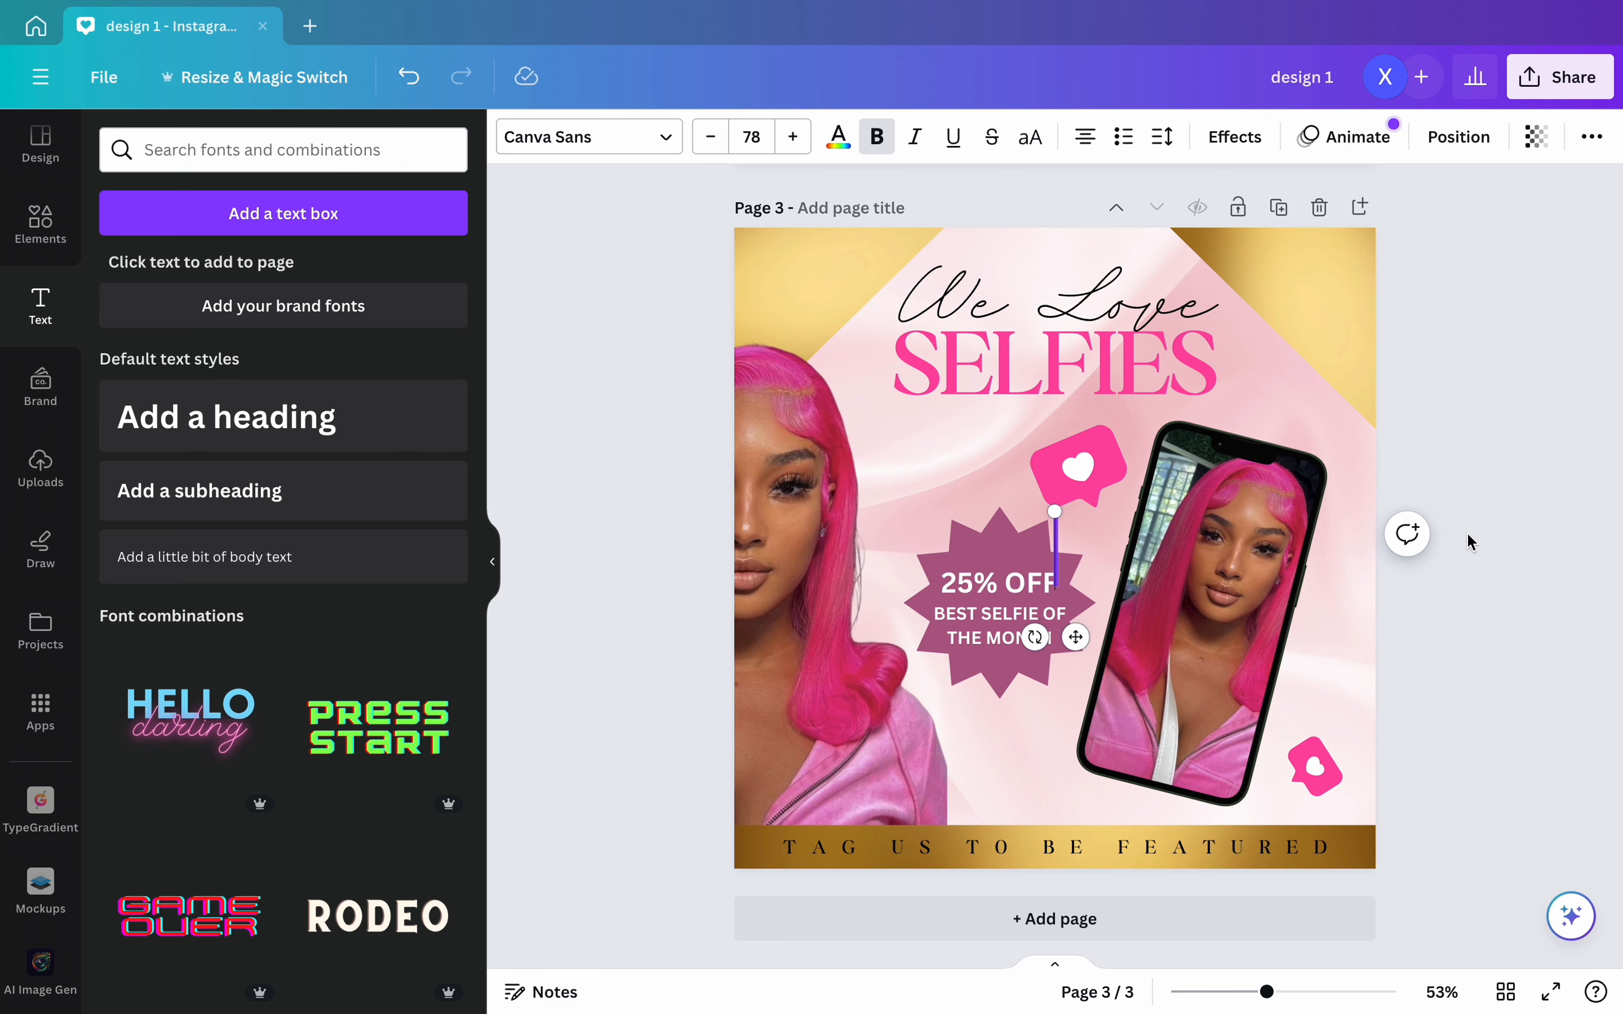
type("HAIRGA")
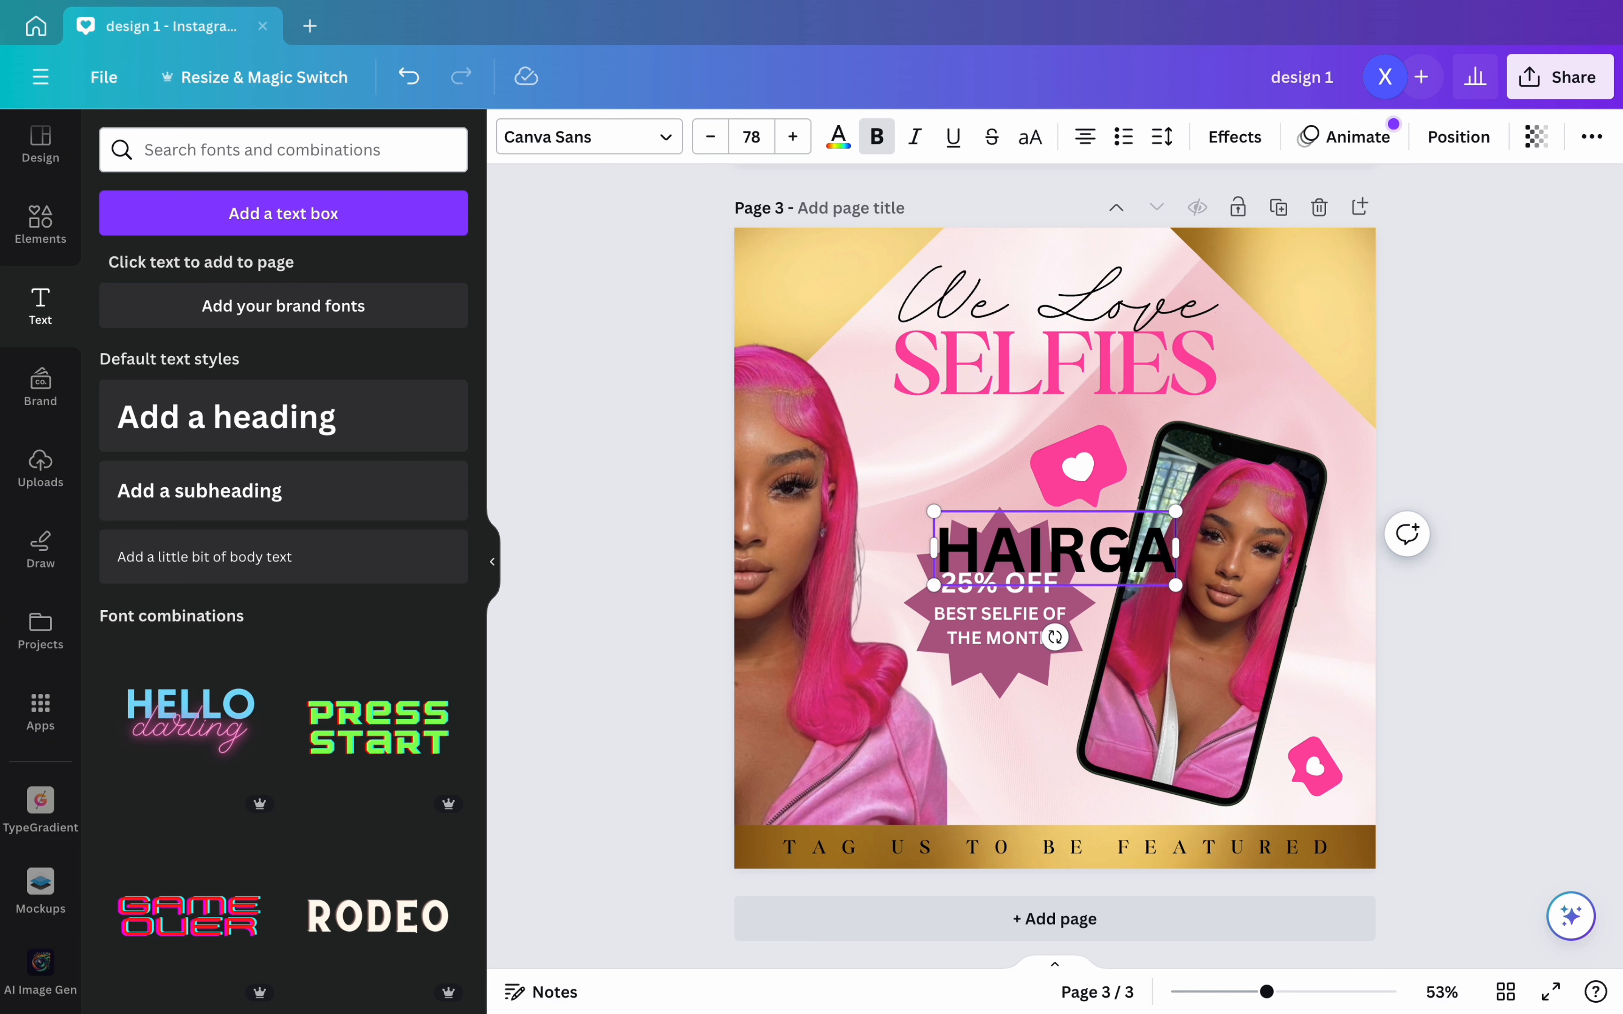
type("LOREDDEPT")
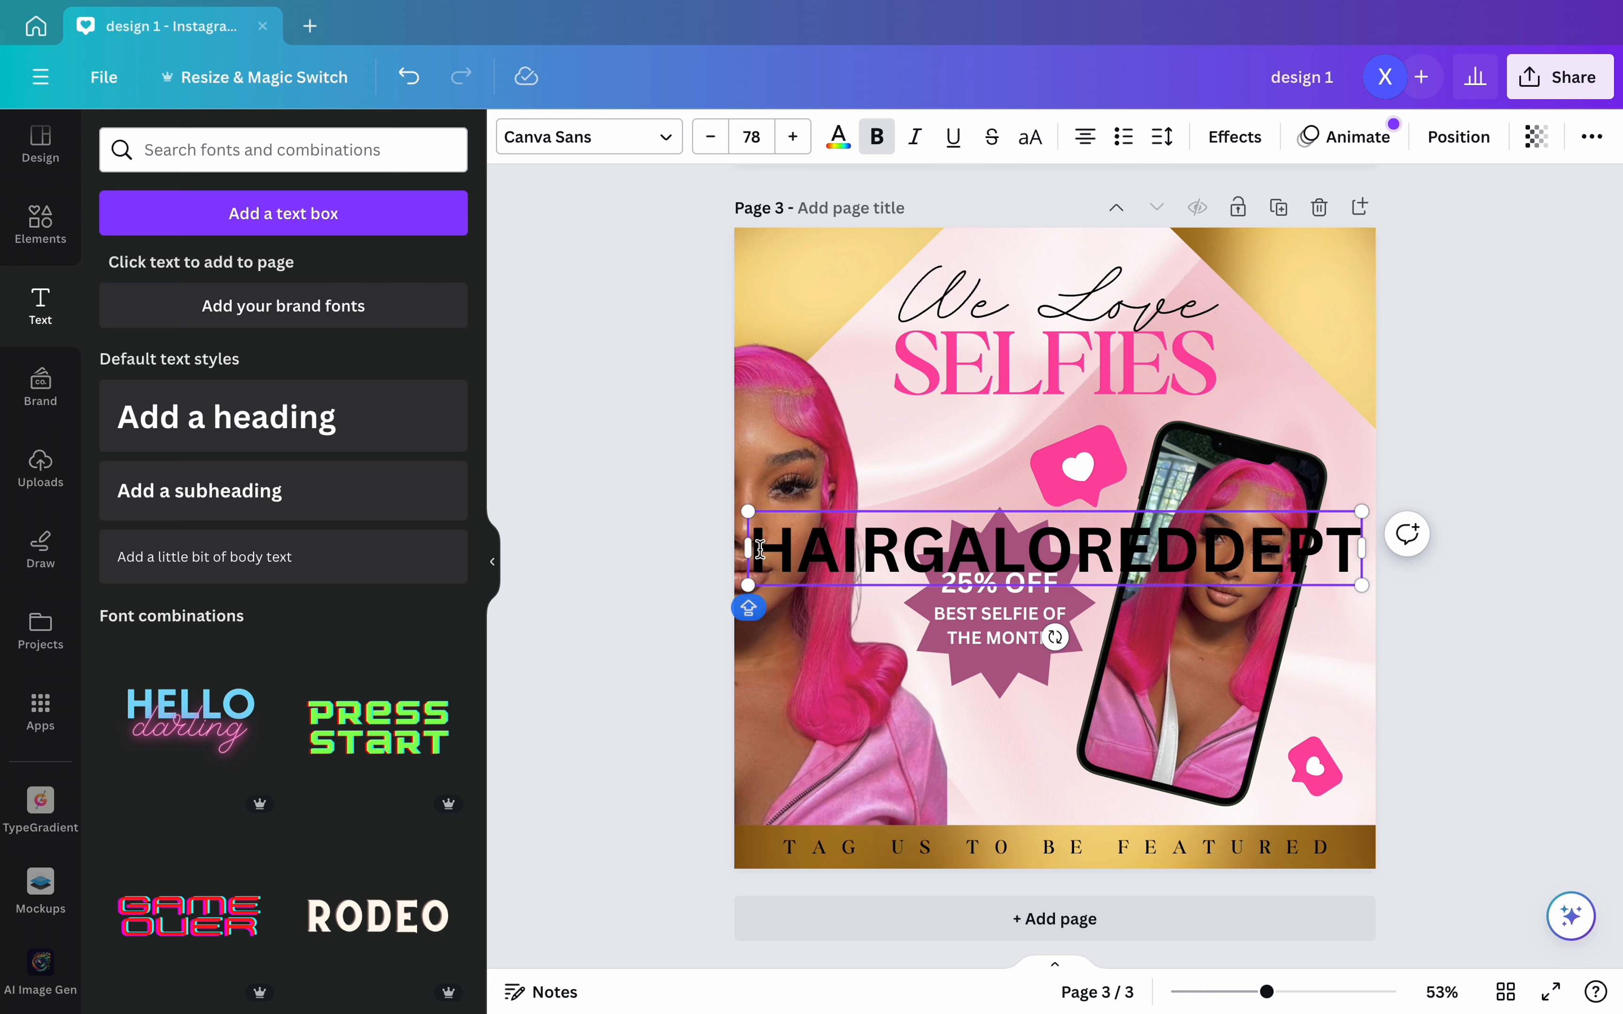
type("FOLLOW")
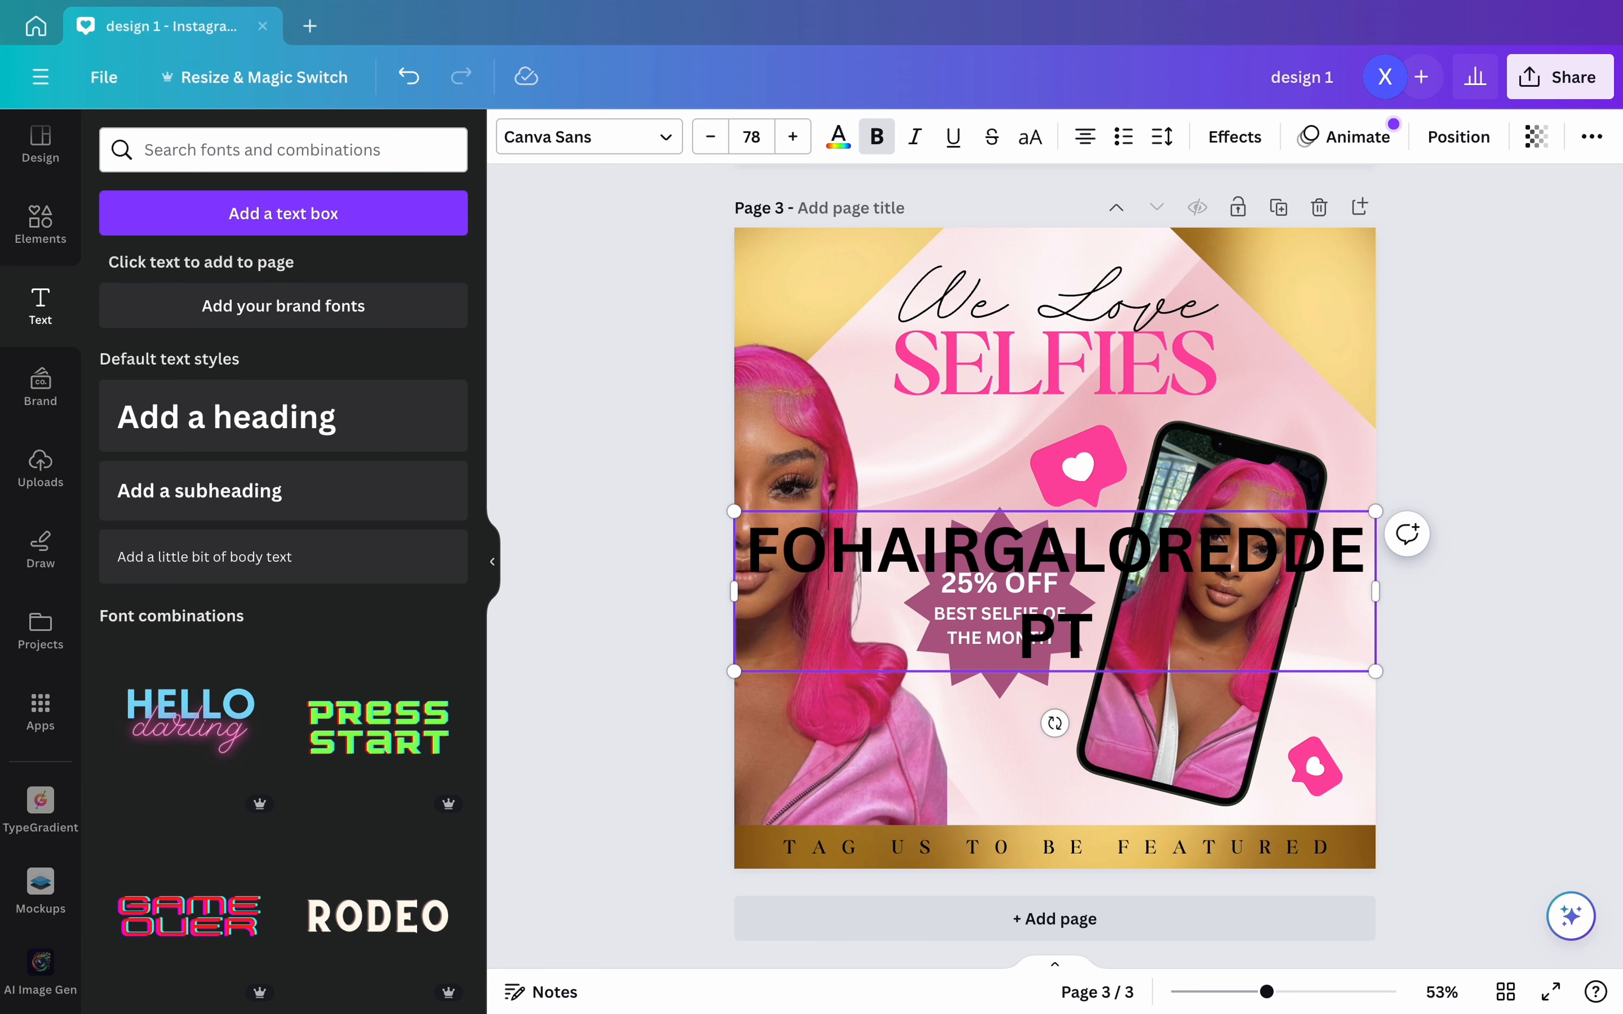
key("Return")
key("Left")
type("US")
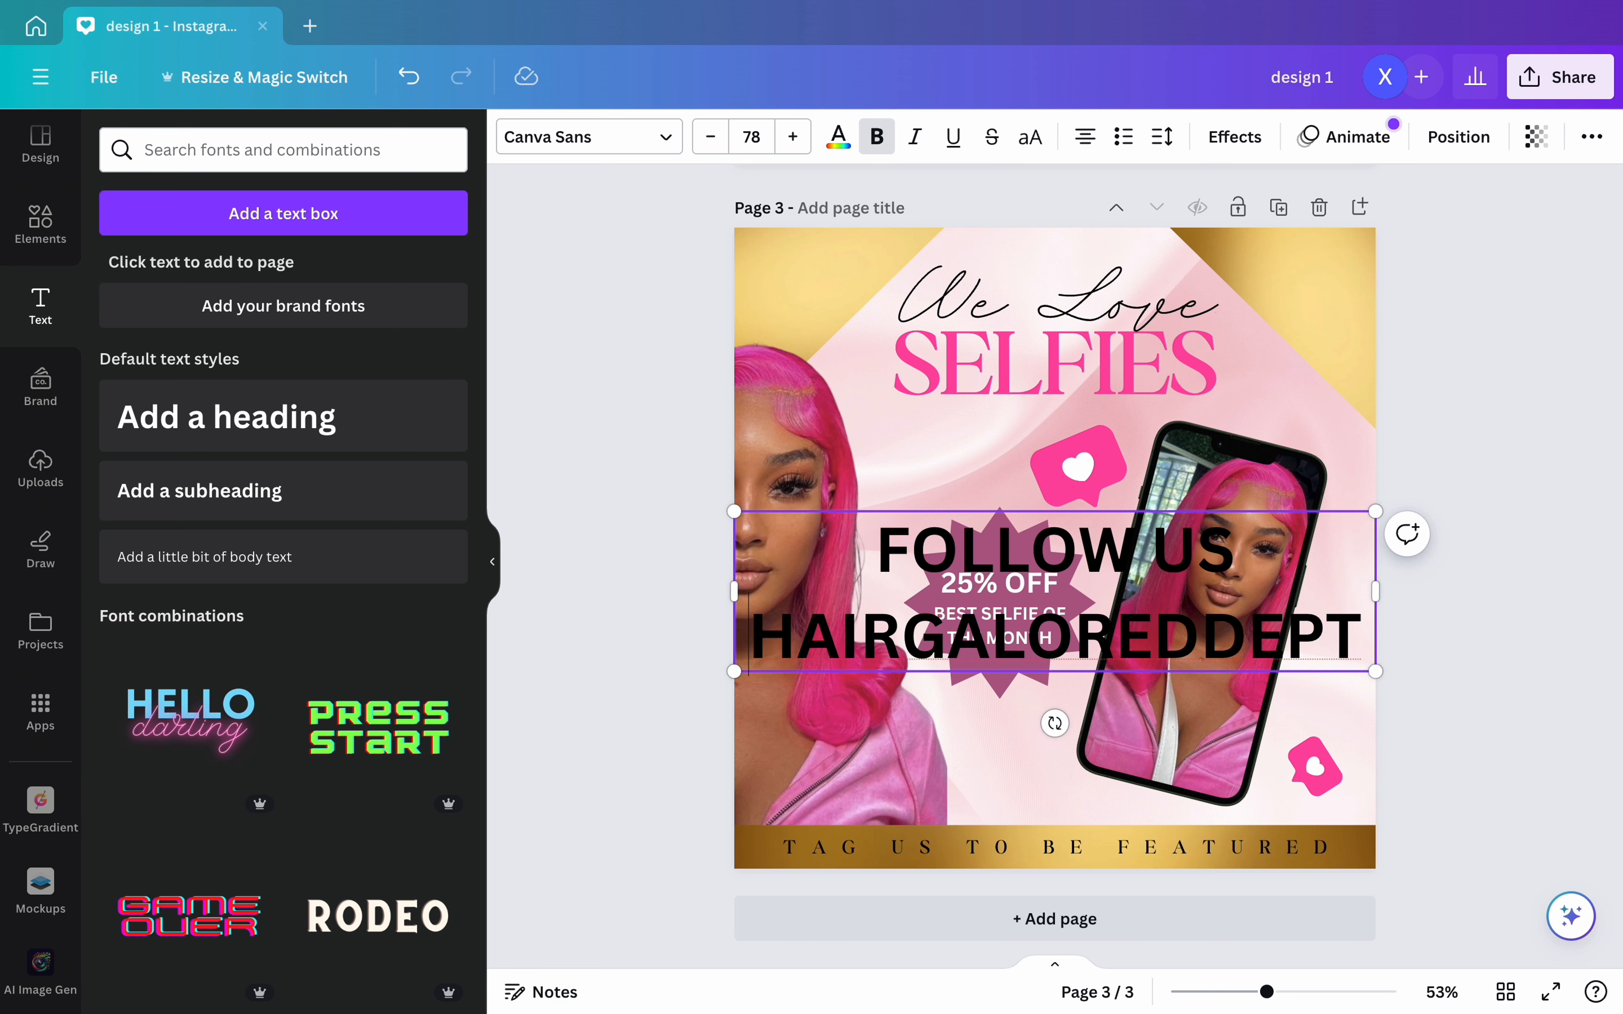
key("Right")
type("@")
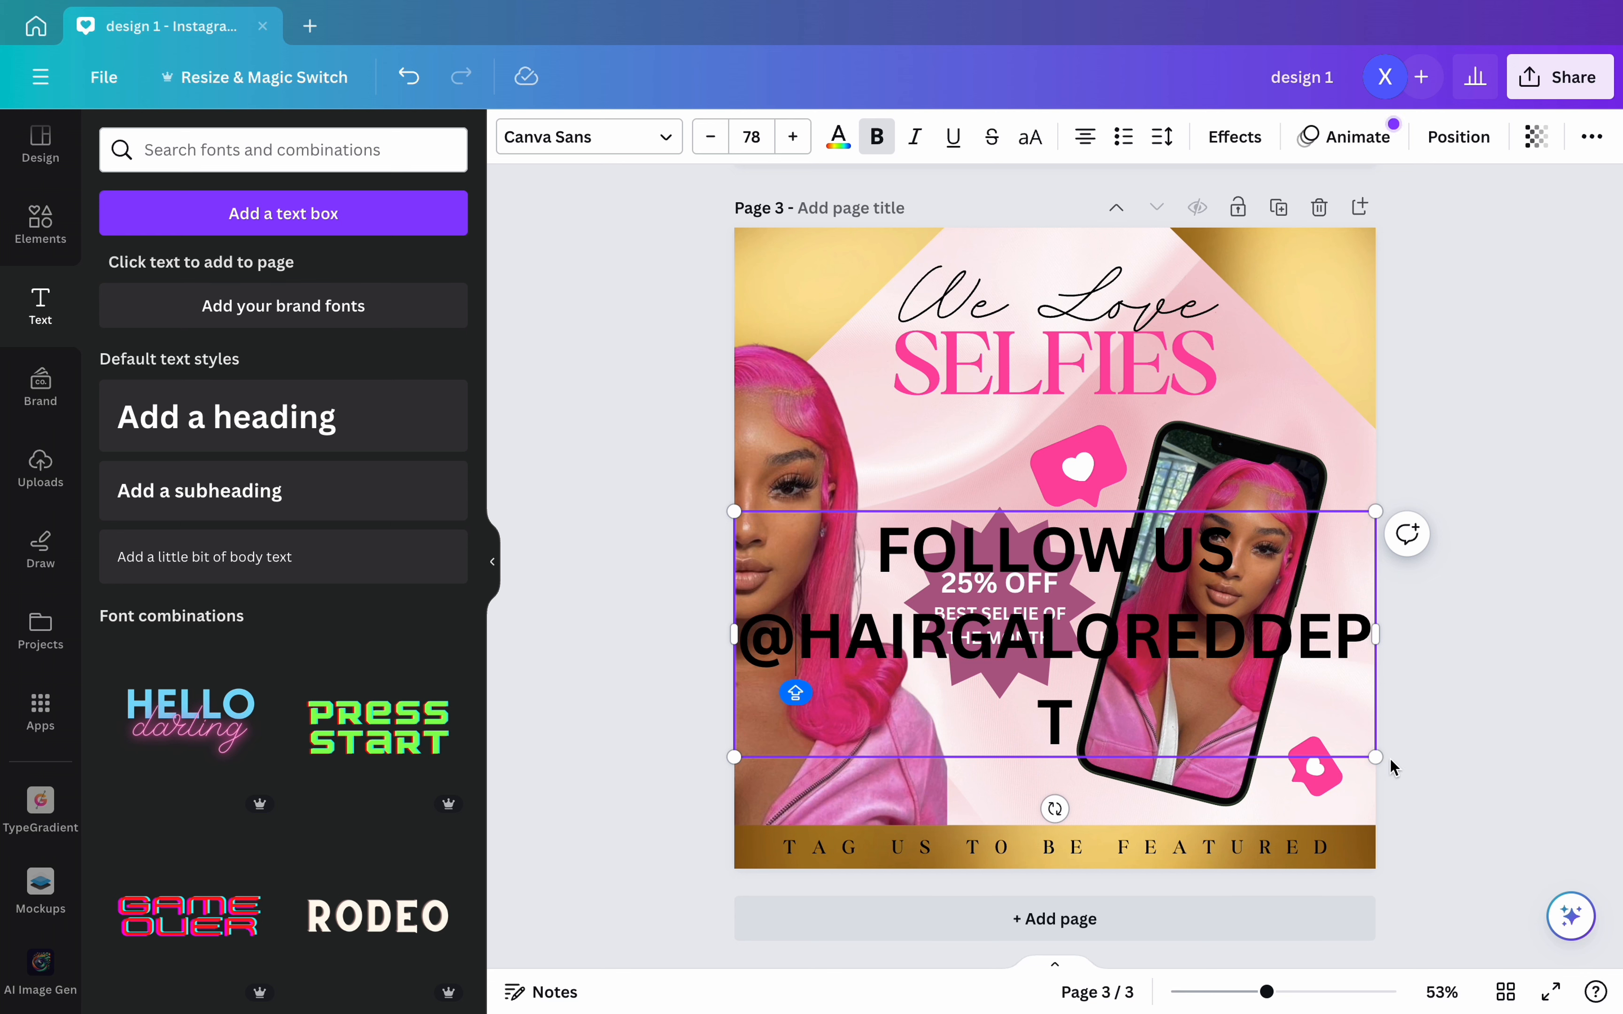
left_click_drag(1377, 756, 1239, 536)
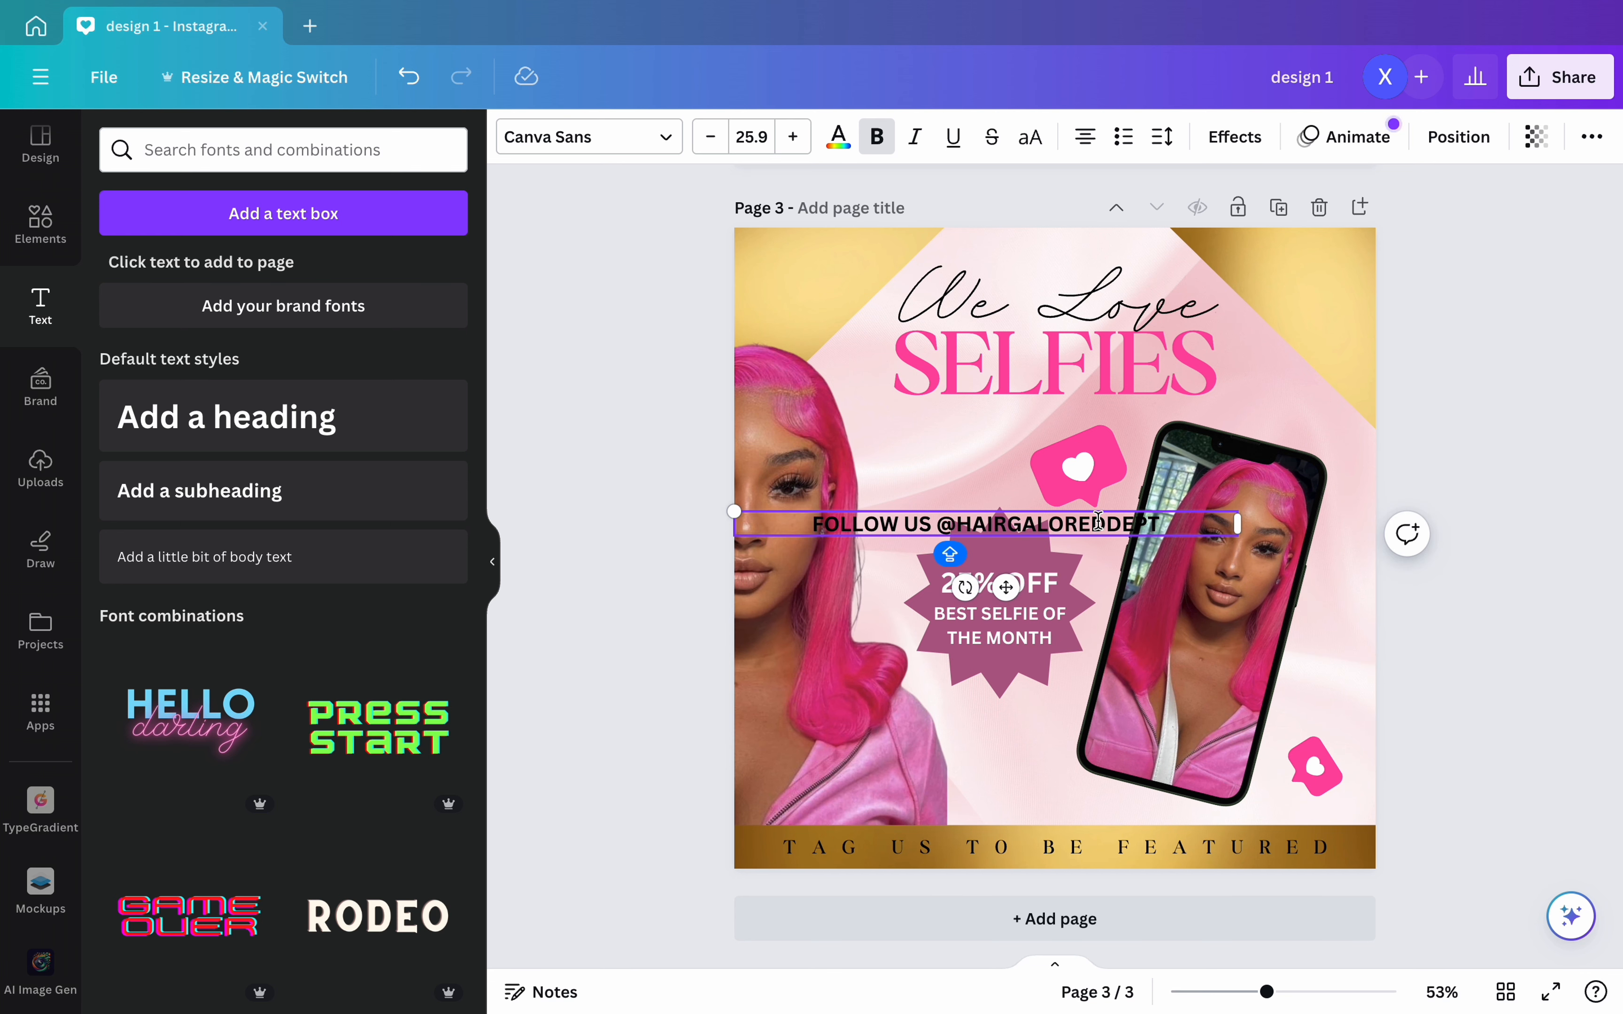
triple_click(1098, 521)
left_click(615, 141)
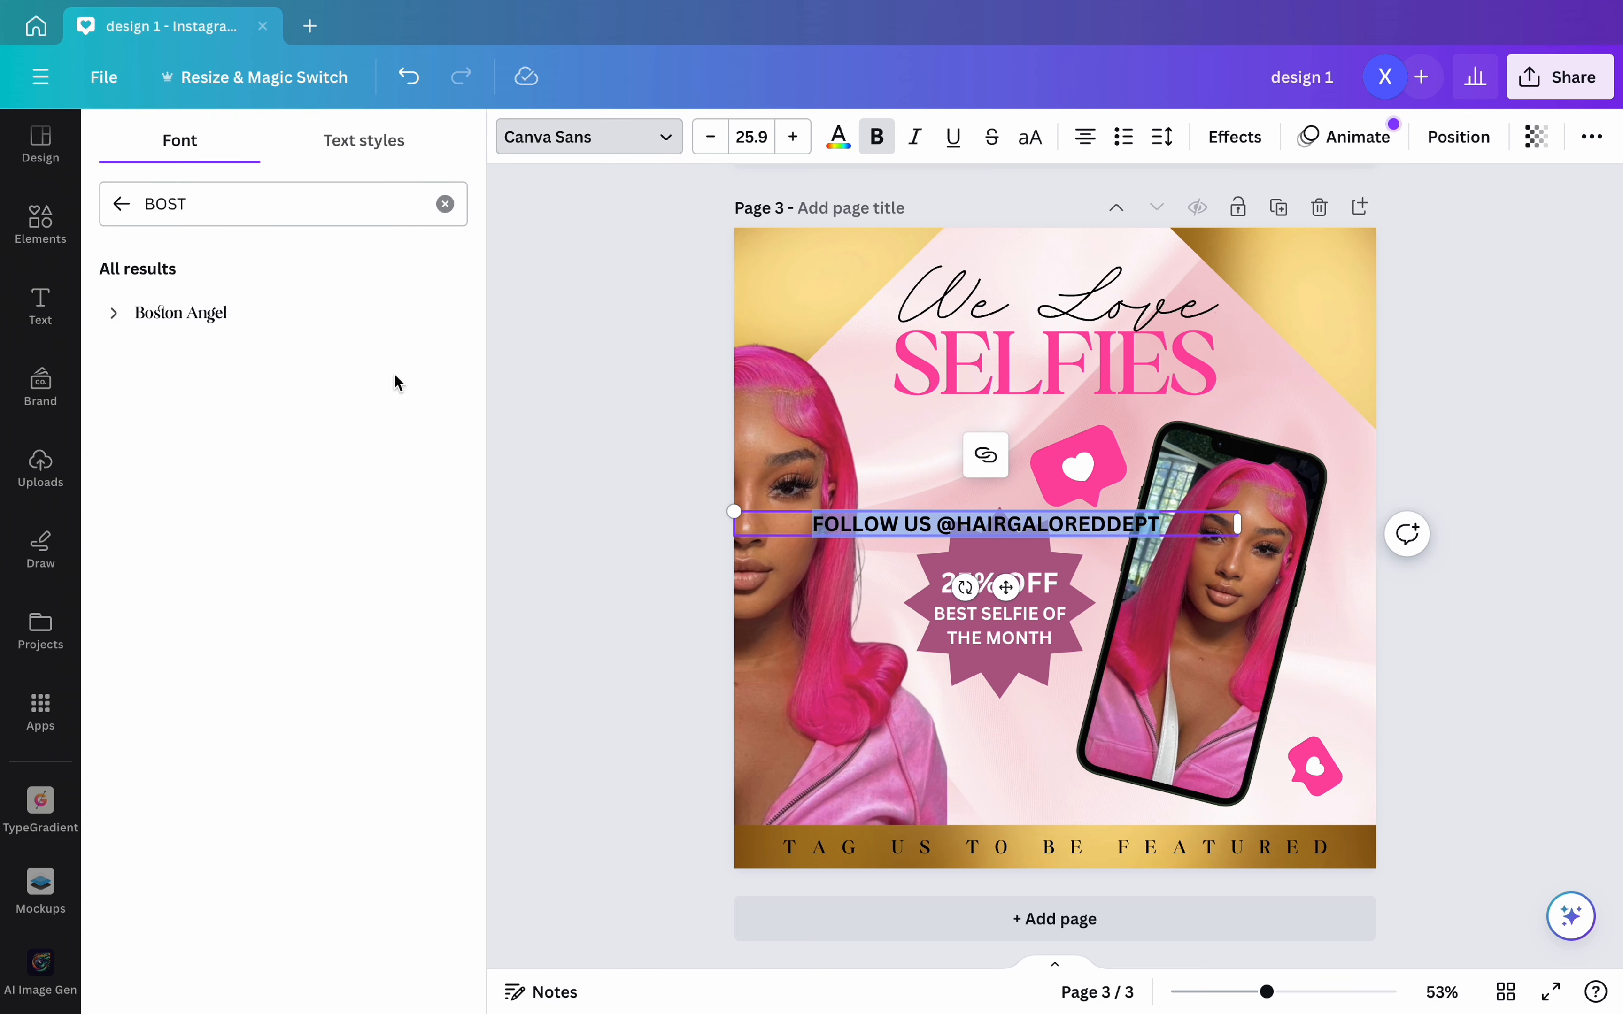
left_click(124, 204)
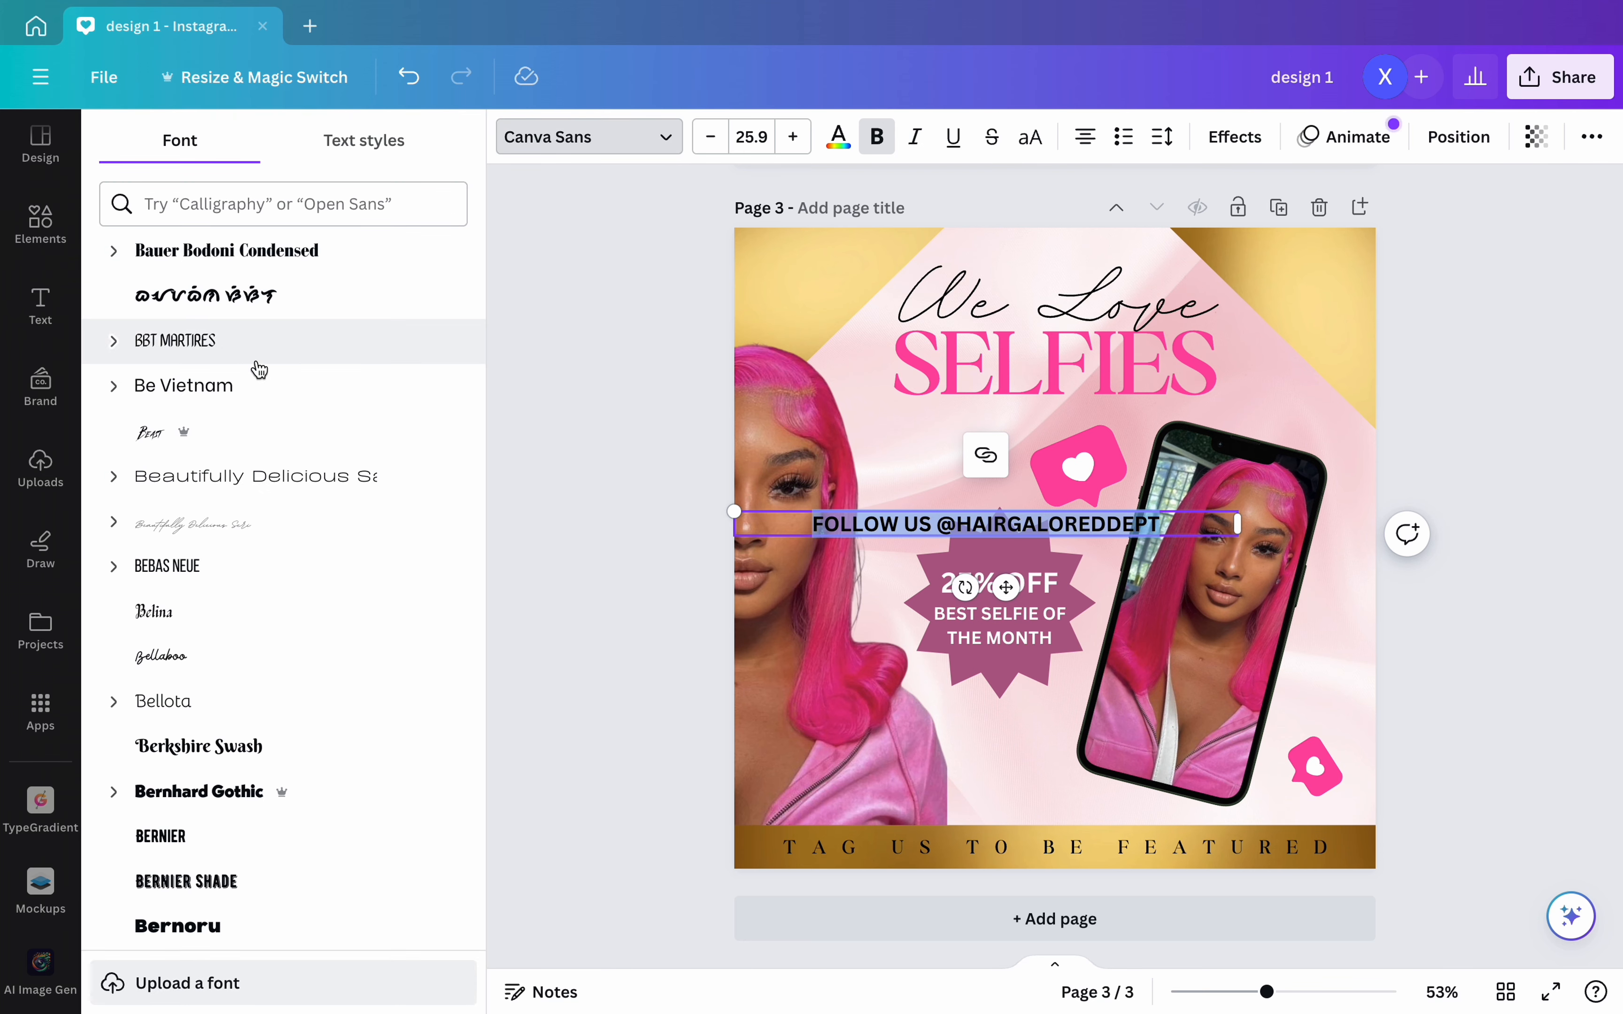
scroll(258, 368, "up", 15)
scroll(258, 369, "up", 10)
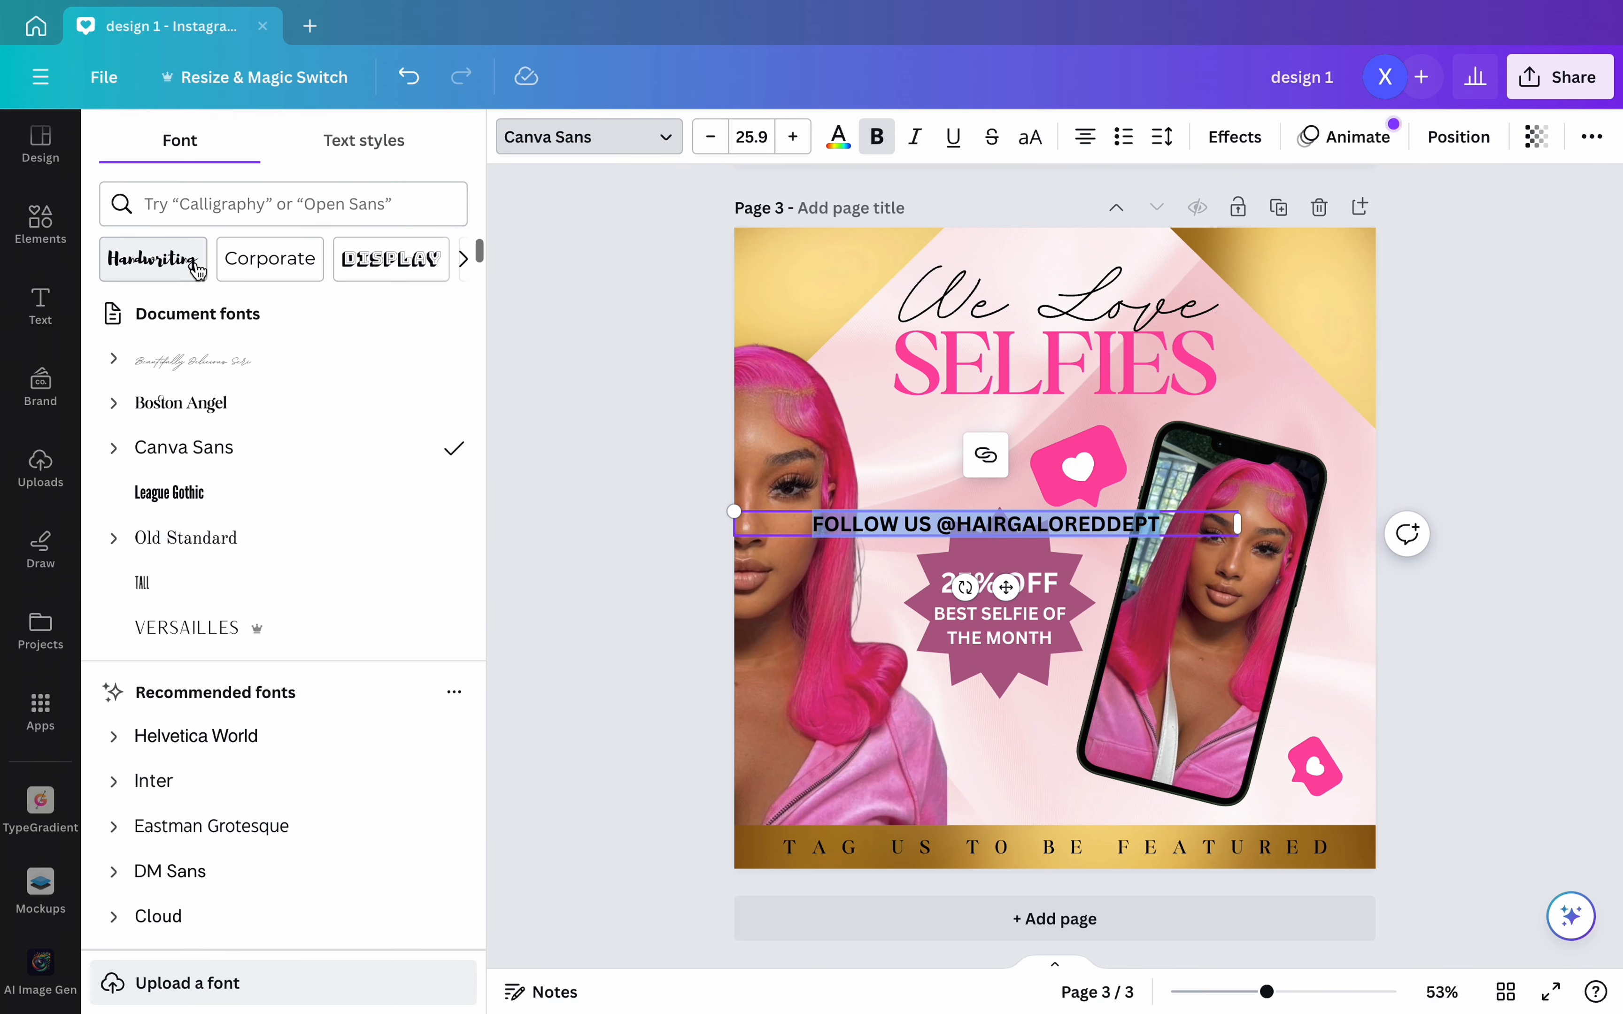
left_click(238, 421)
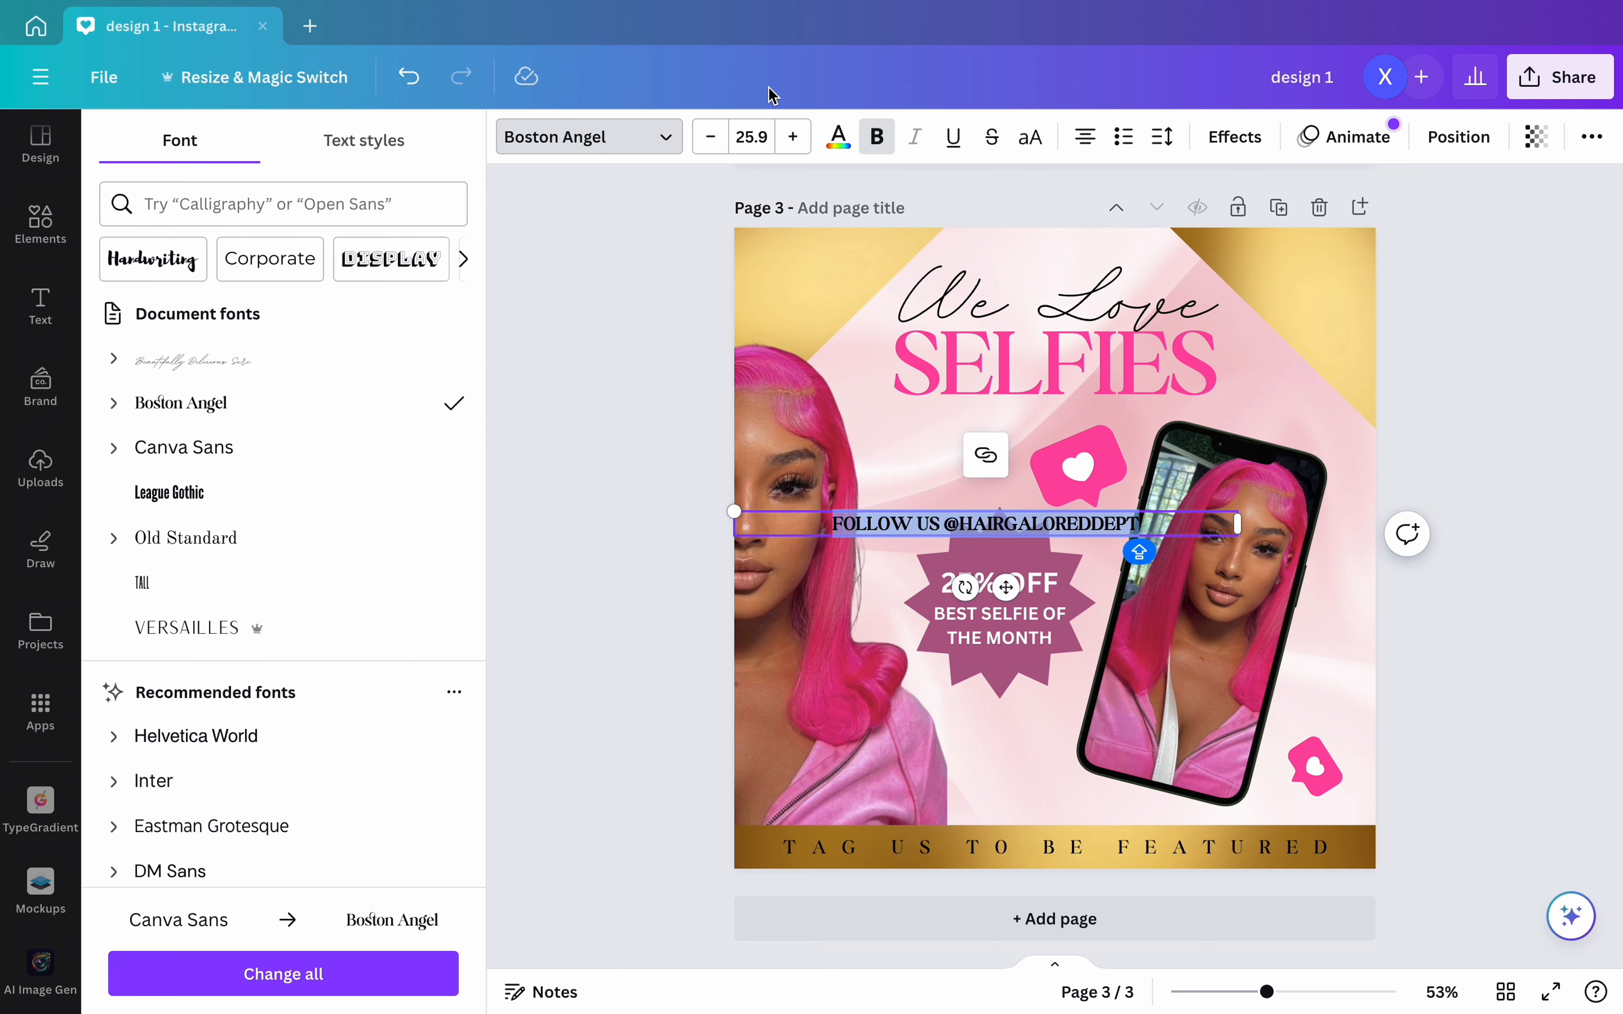
left_click(876, 137)
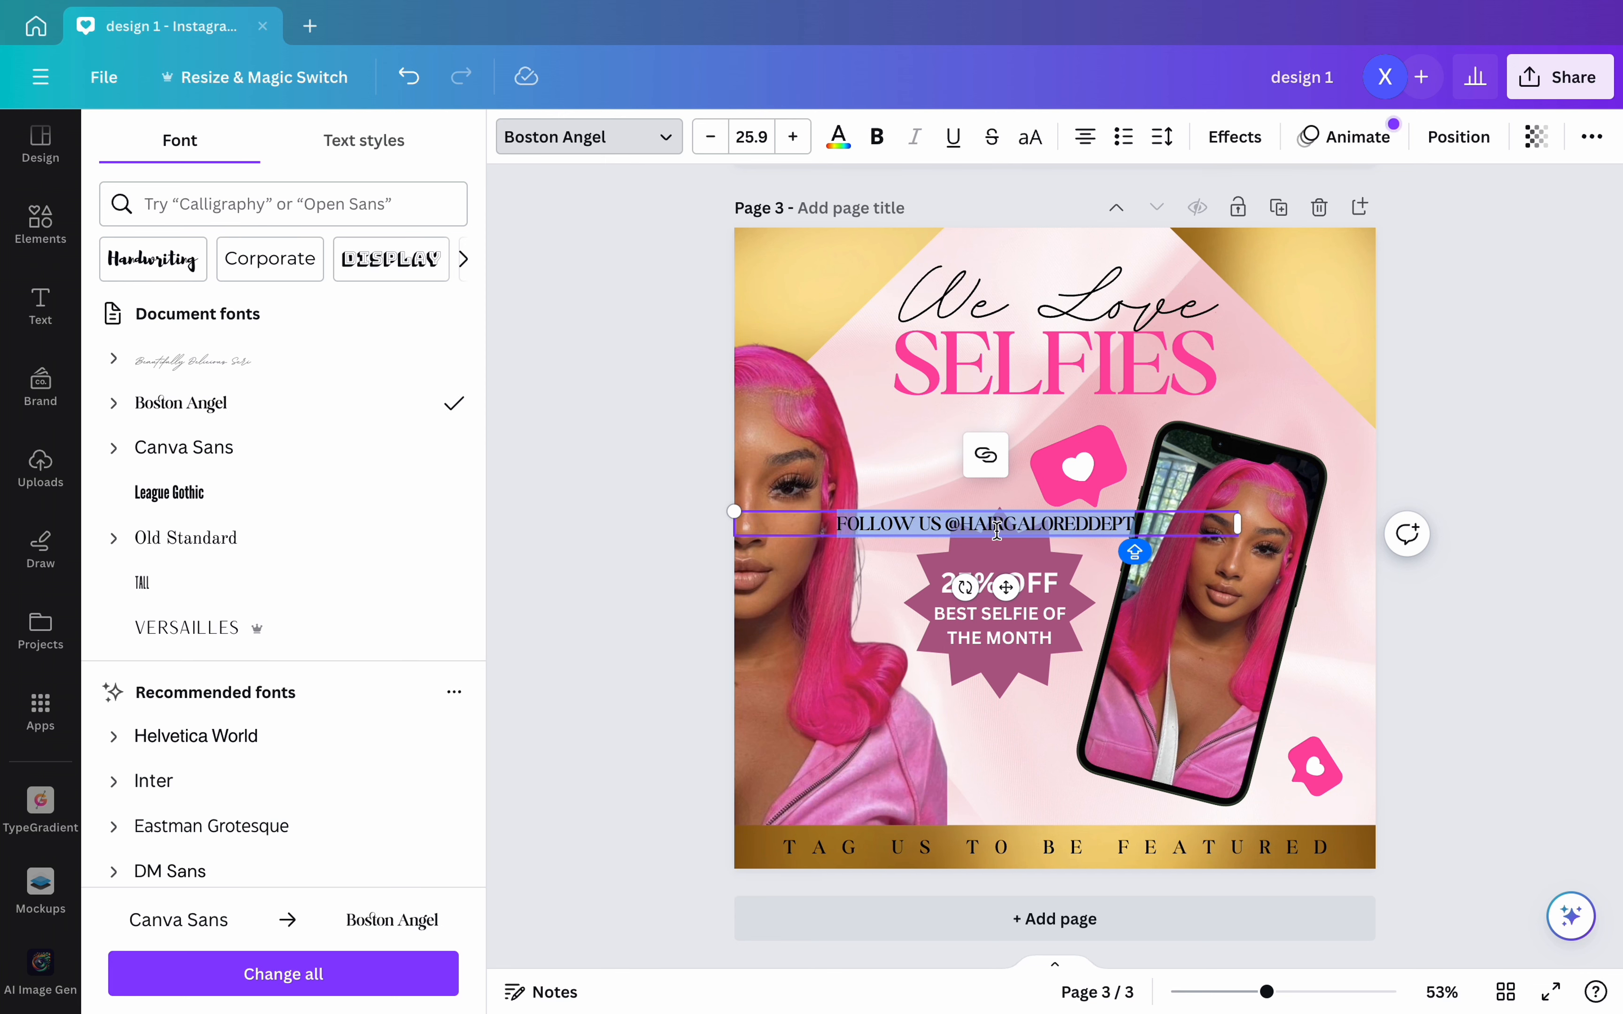
- Set the follow line's letter spacing to 800 and fit it at size 19.1 on one line along the page's top edge
left_click(1172, 137)
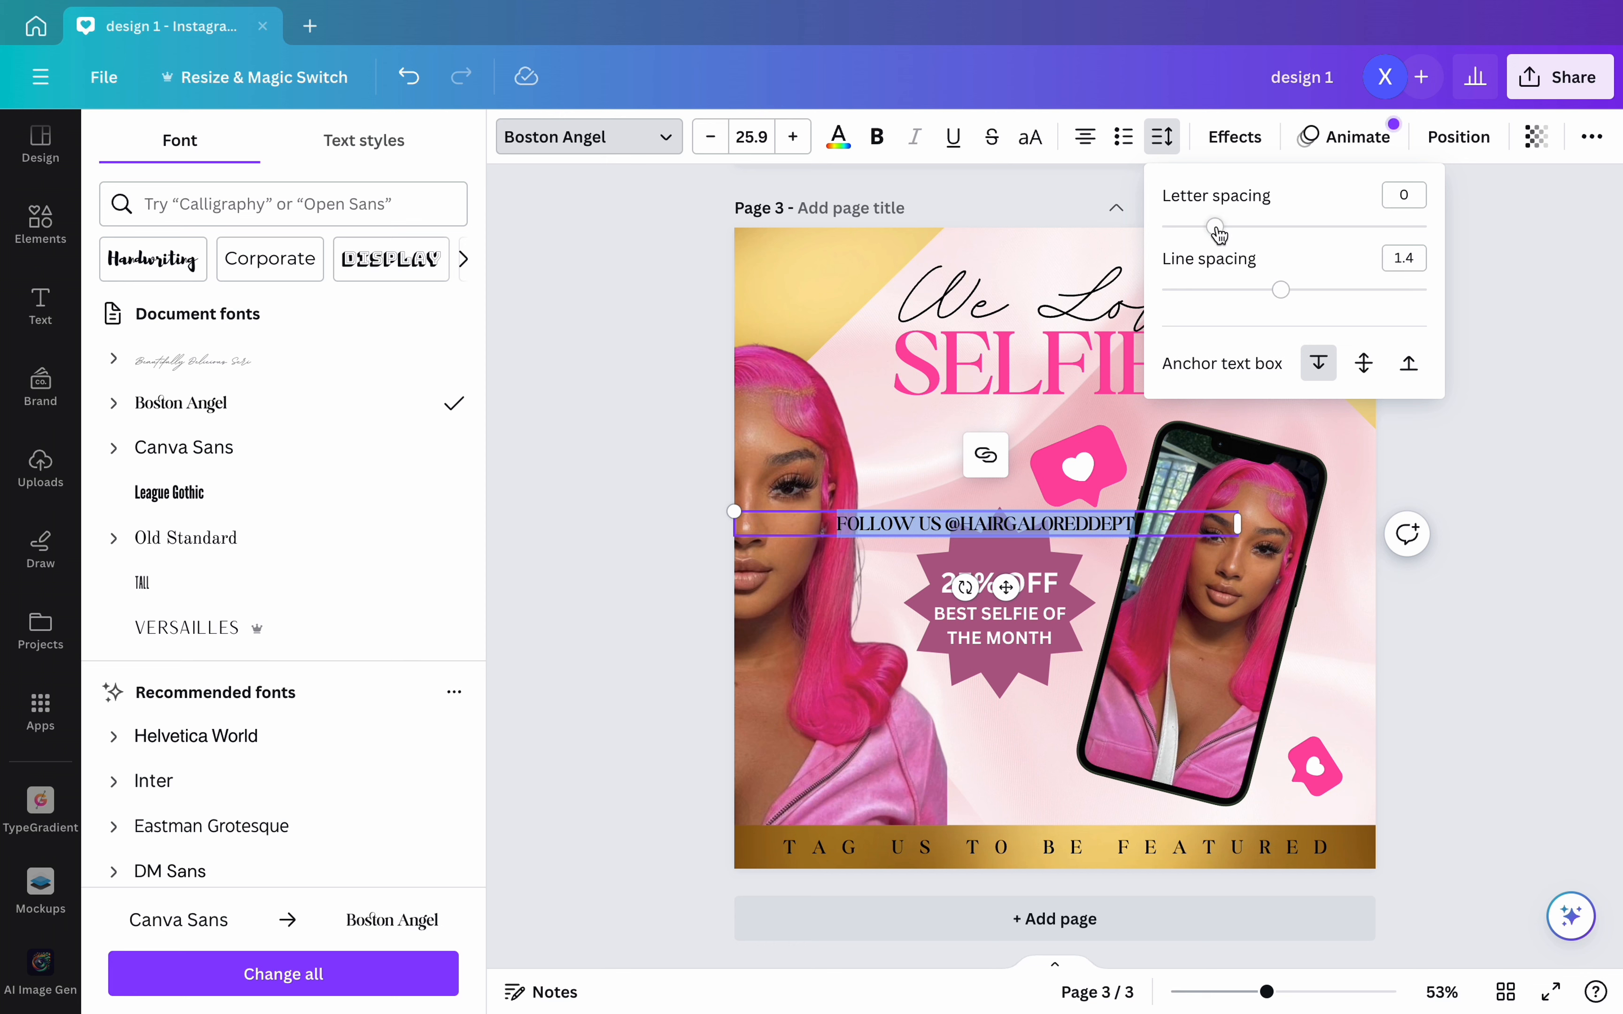
left_click_drag(1215, 228, 1478, 235)
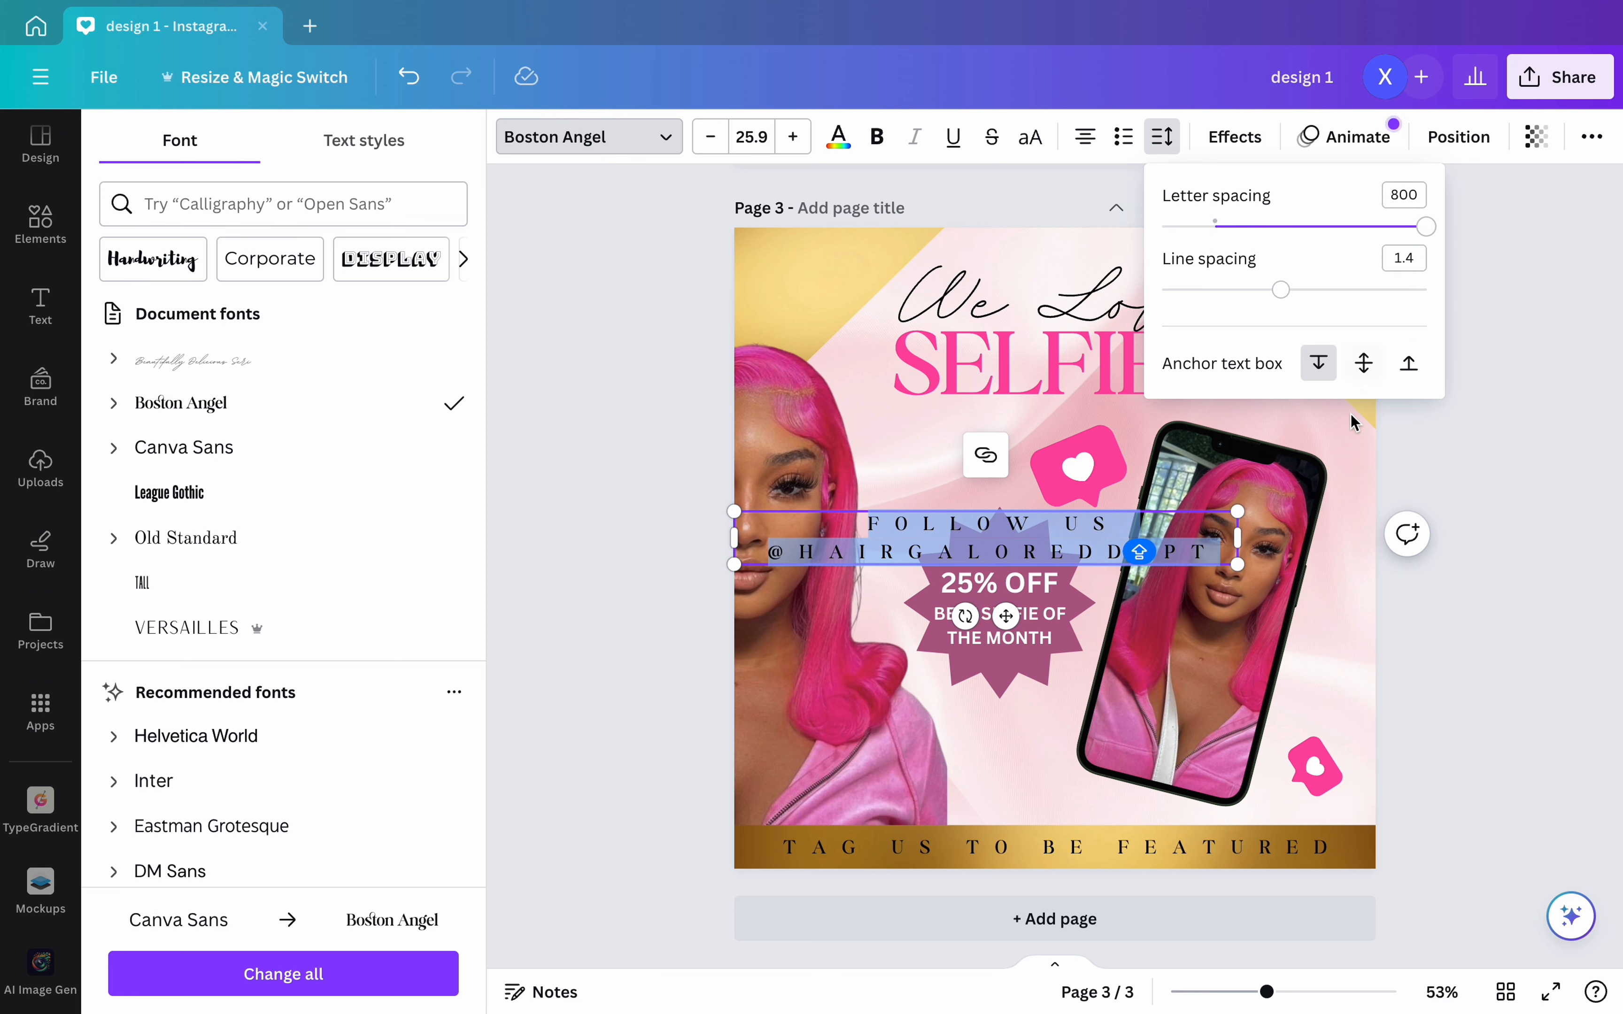
left_click_drag(1237, 565, 1337, 537)
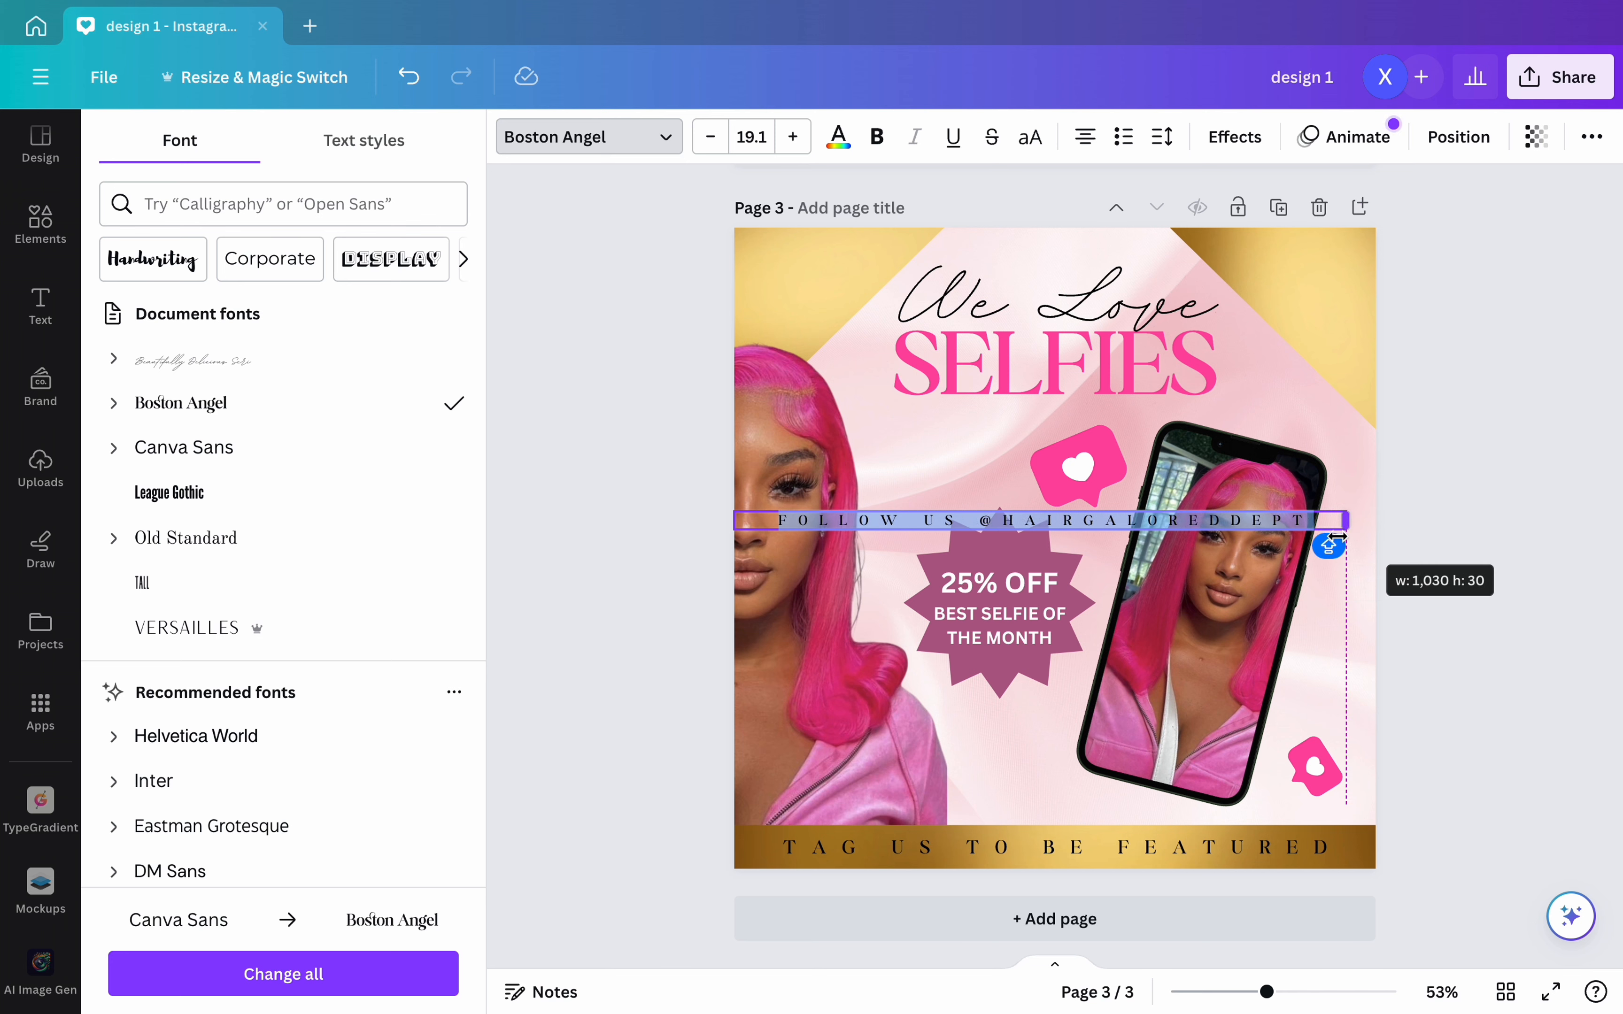
left_click_drag(1043, 577, 1080, 310)
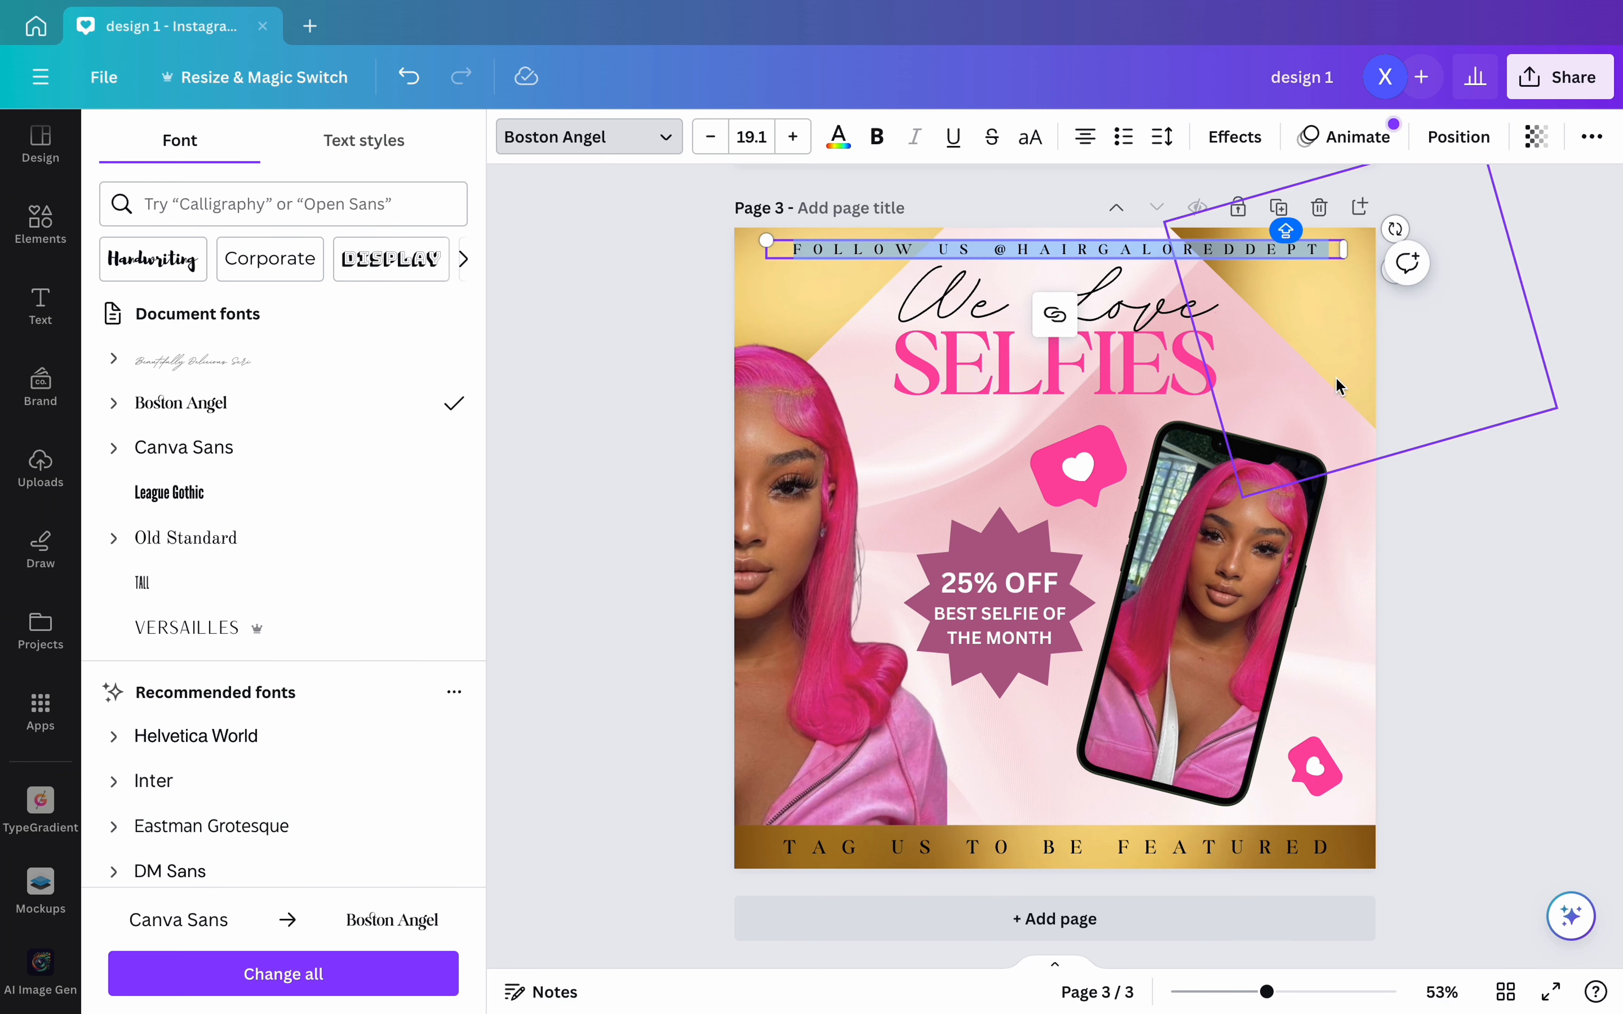
left_click(1417, 397)
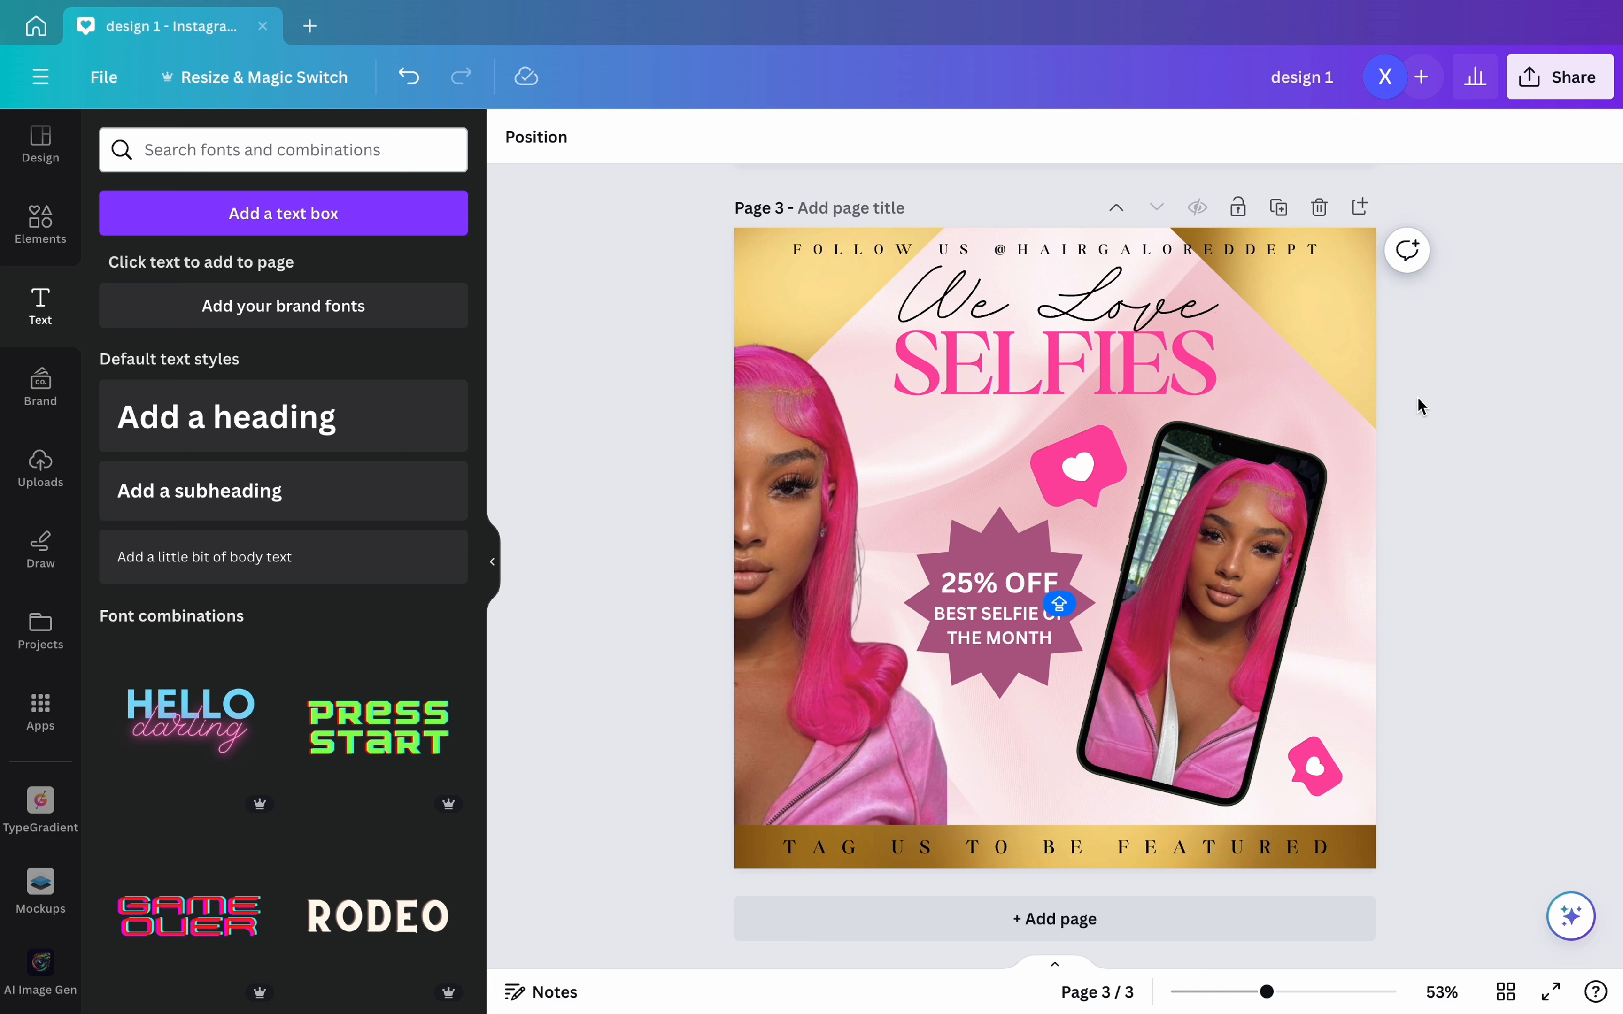
- Shift the phone mockup slightly down and to the right on the page
left_click_drag(1266, 550, 1265, 556)
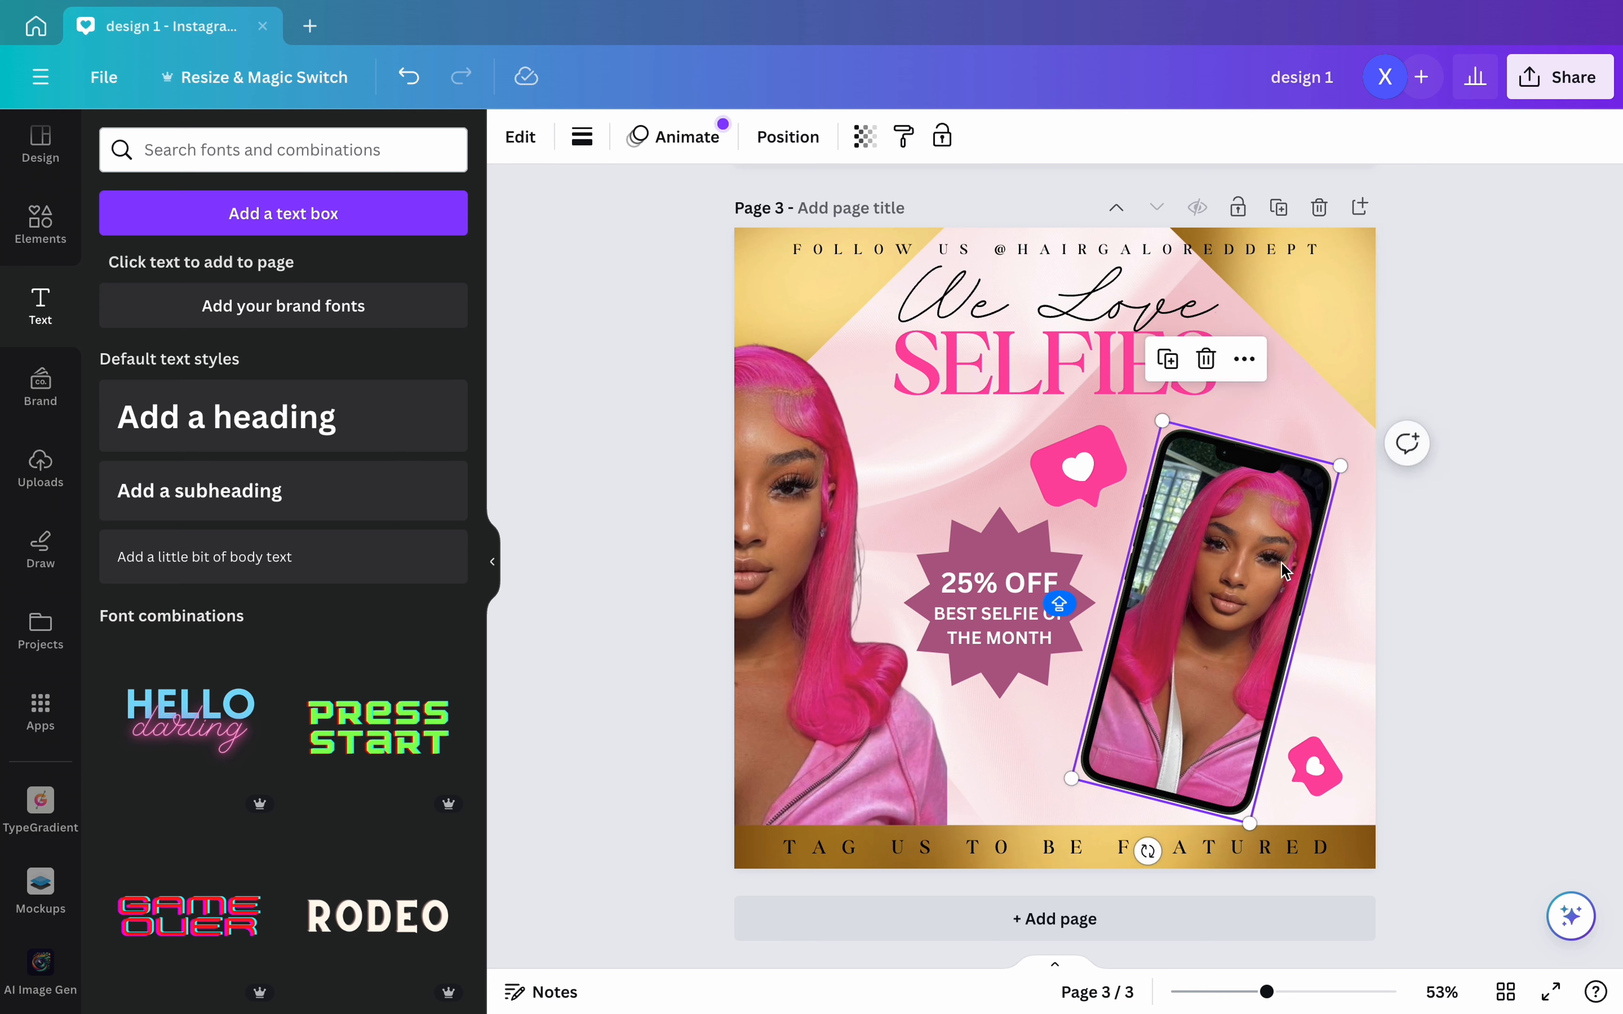
left_click(1495, 624)
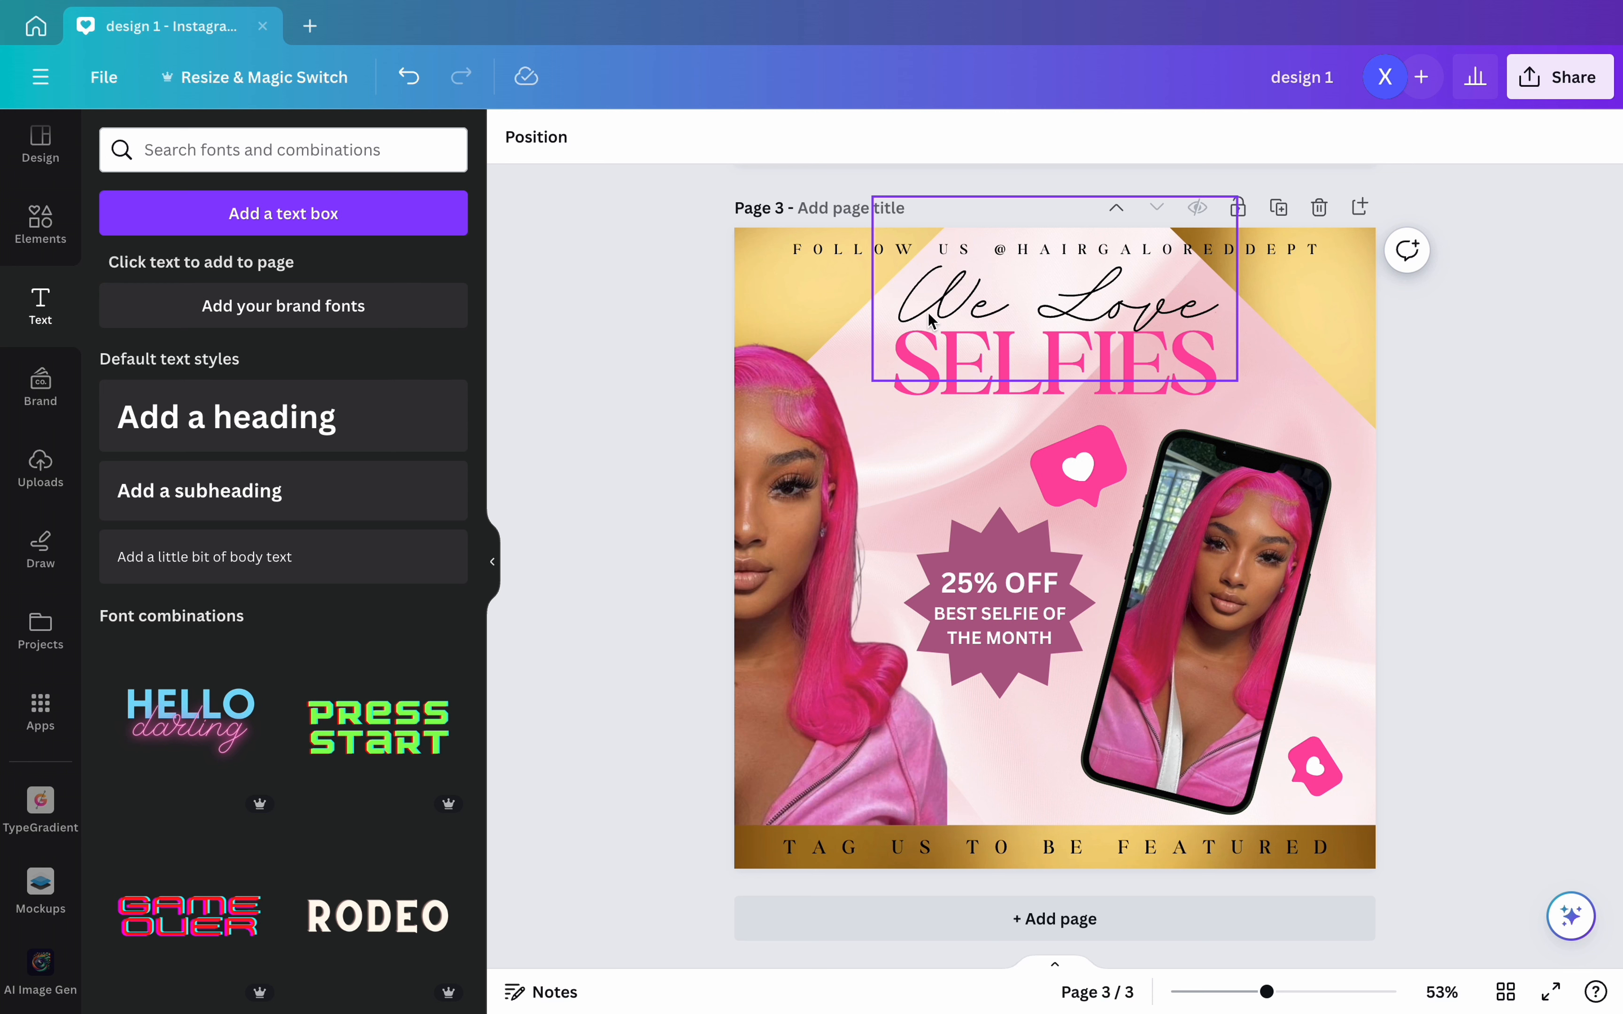
- Lock the gold shape in the page's upper-left corner so it cannot be moved
left_click(993, 385)
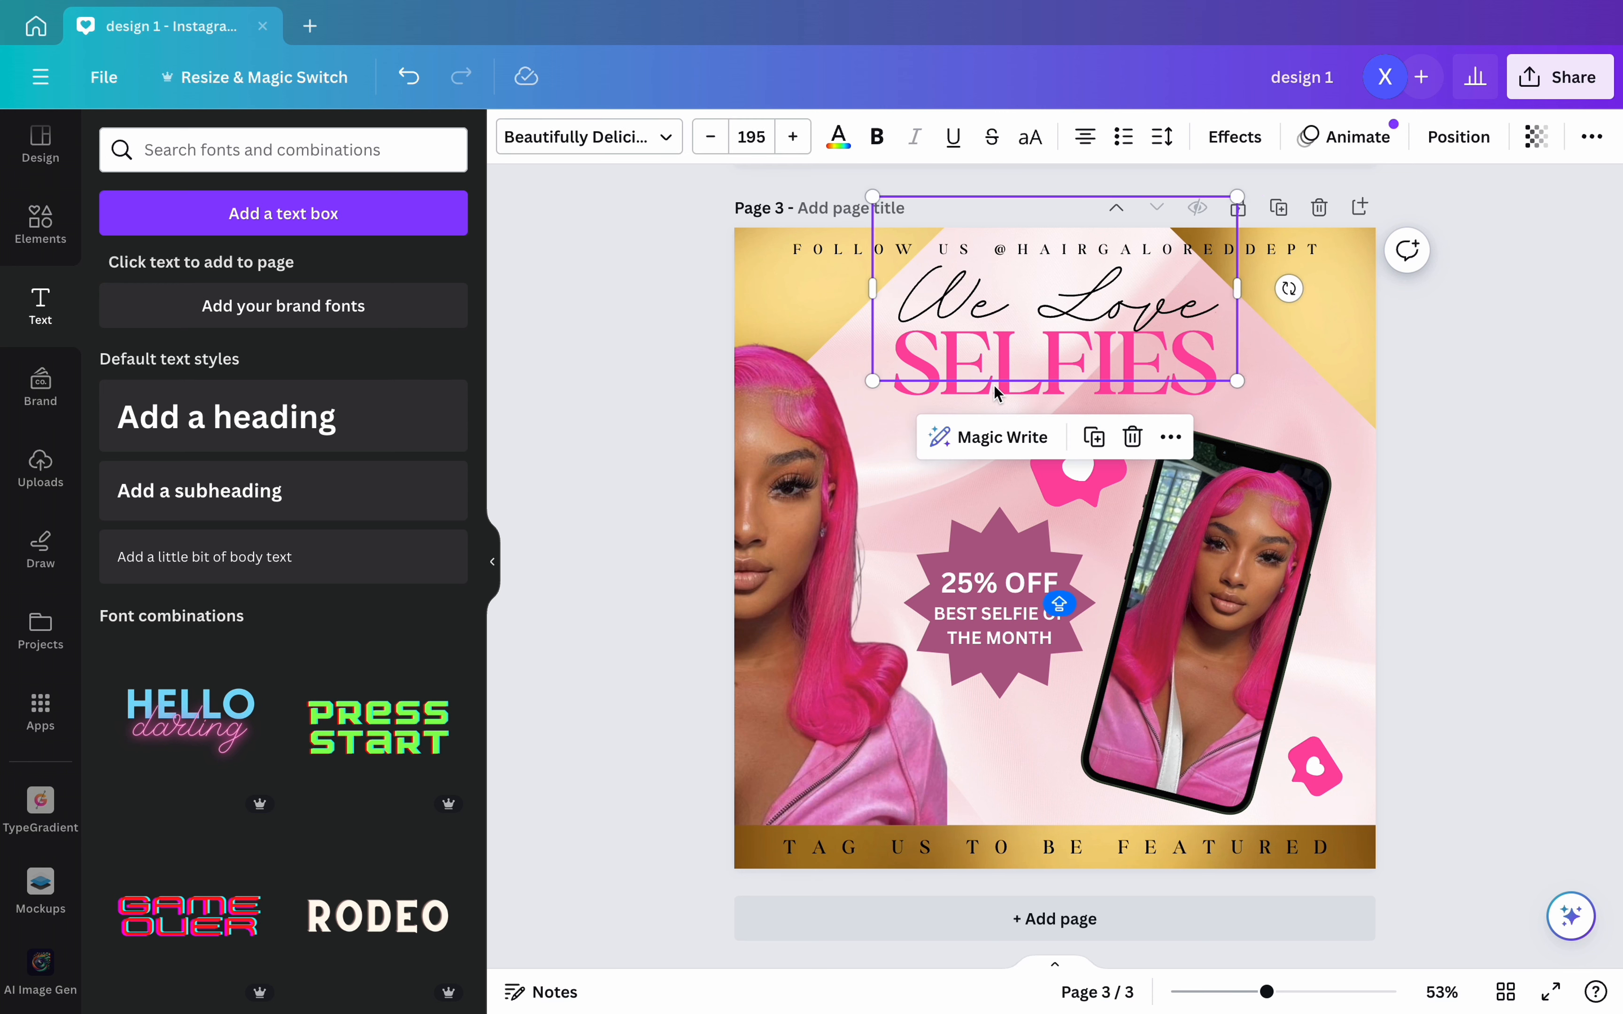
left_click(1488, 468)
left_click(893, 300)
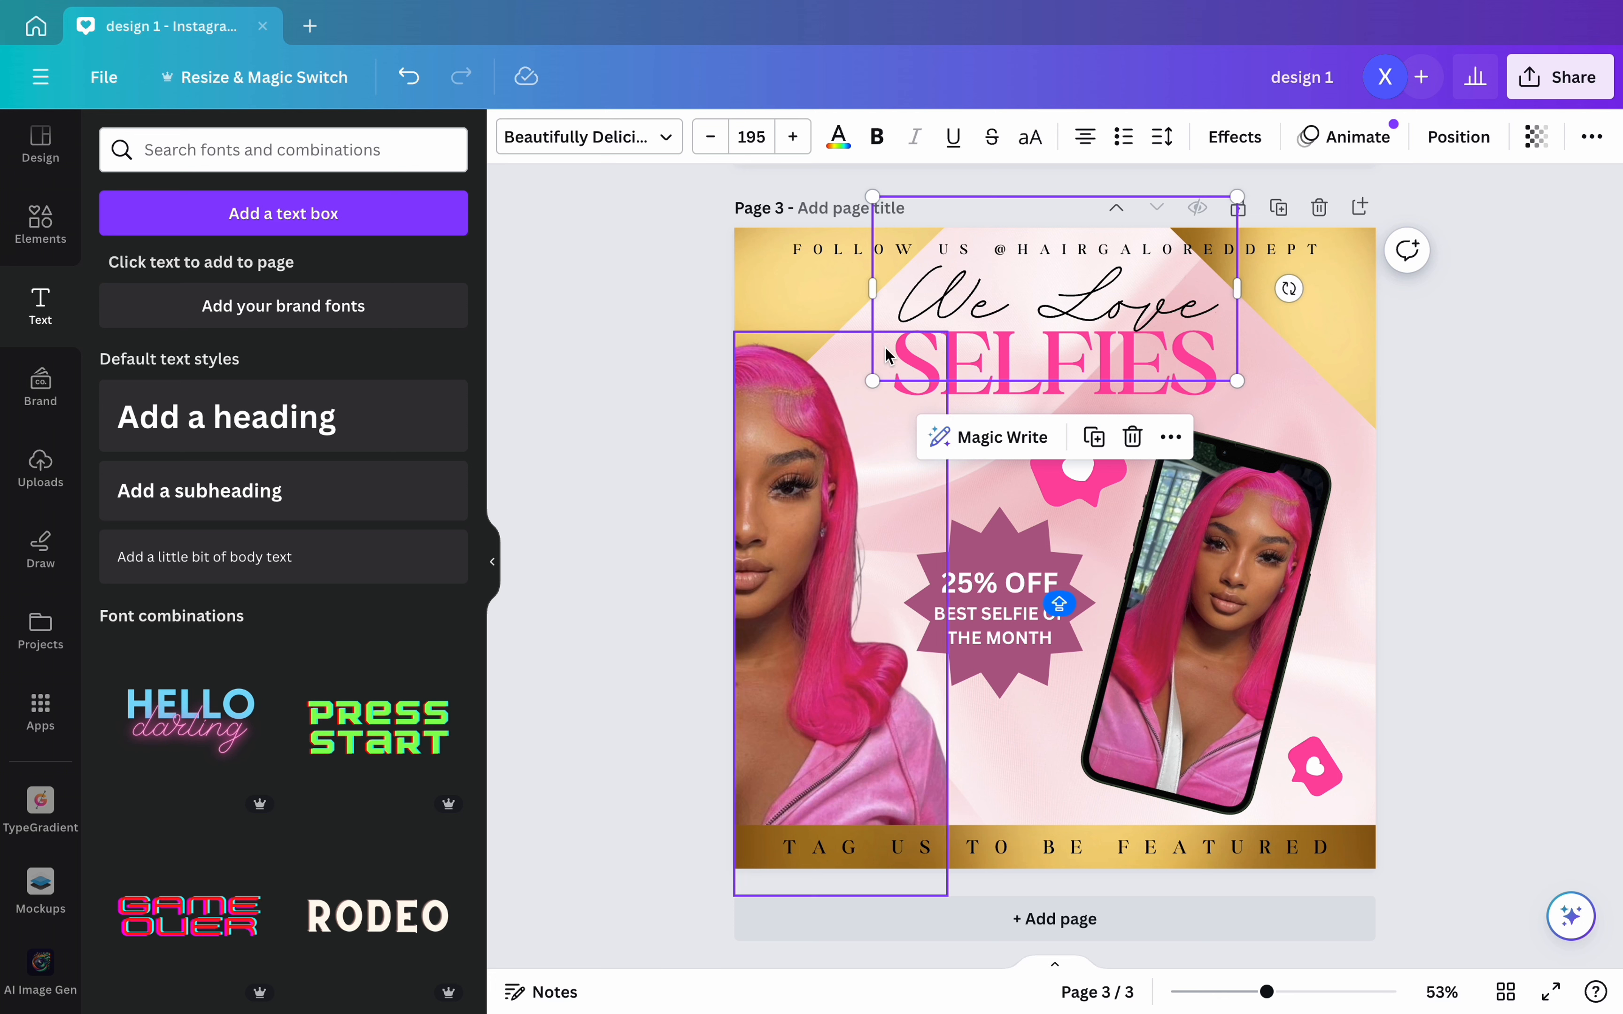
left_click(1406, 417)
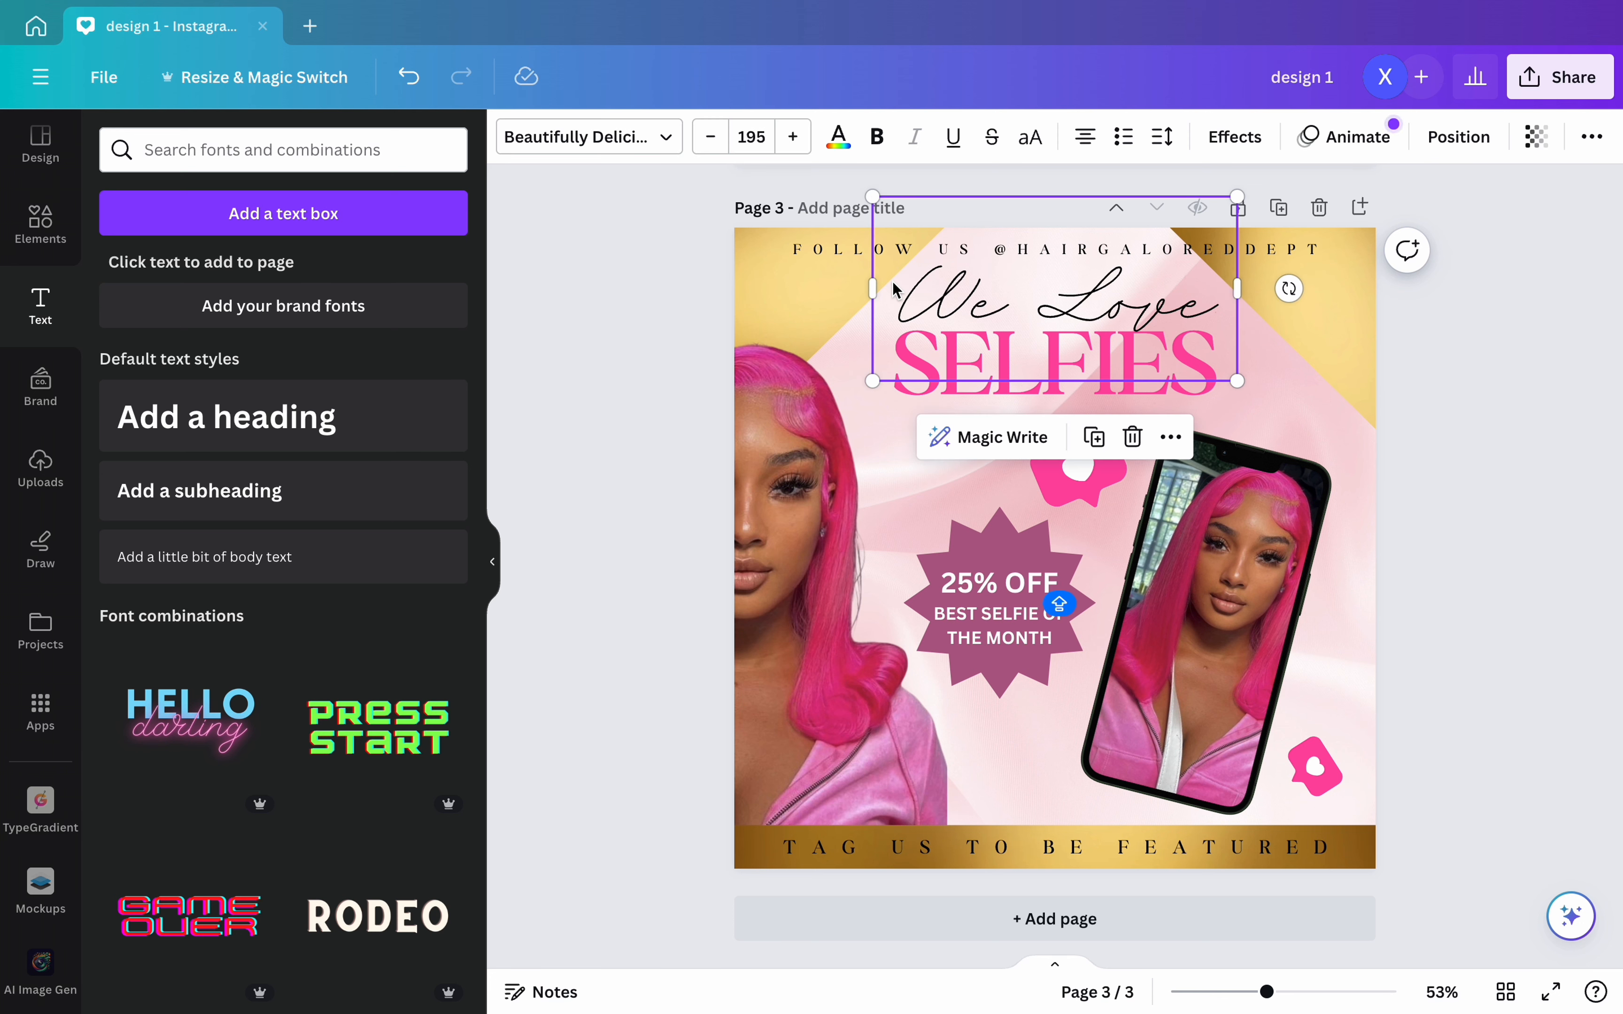
left_click(830, 311)
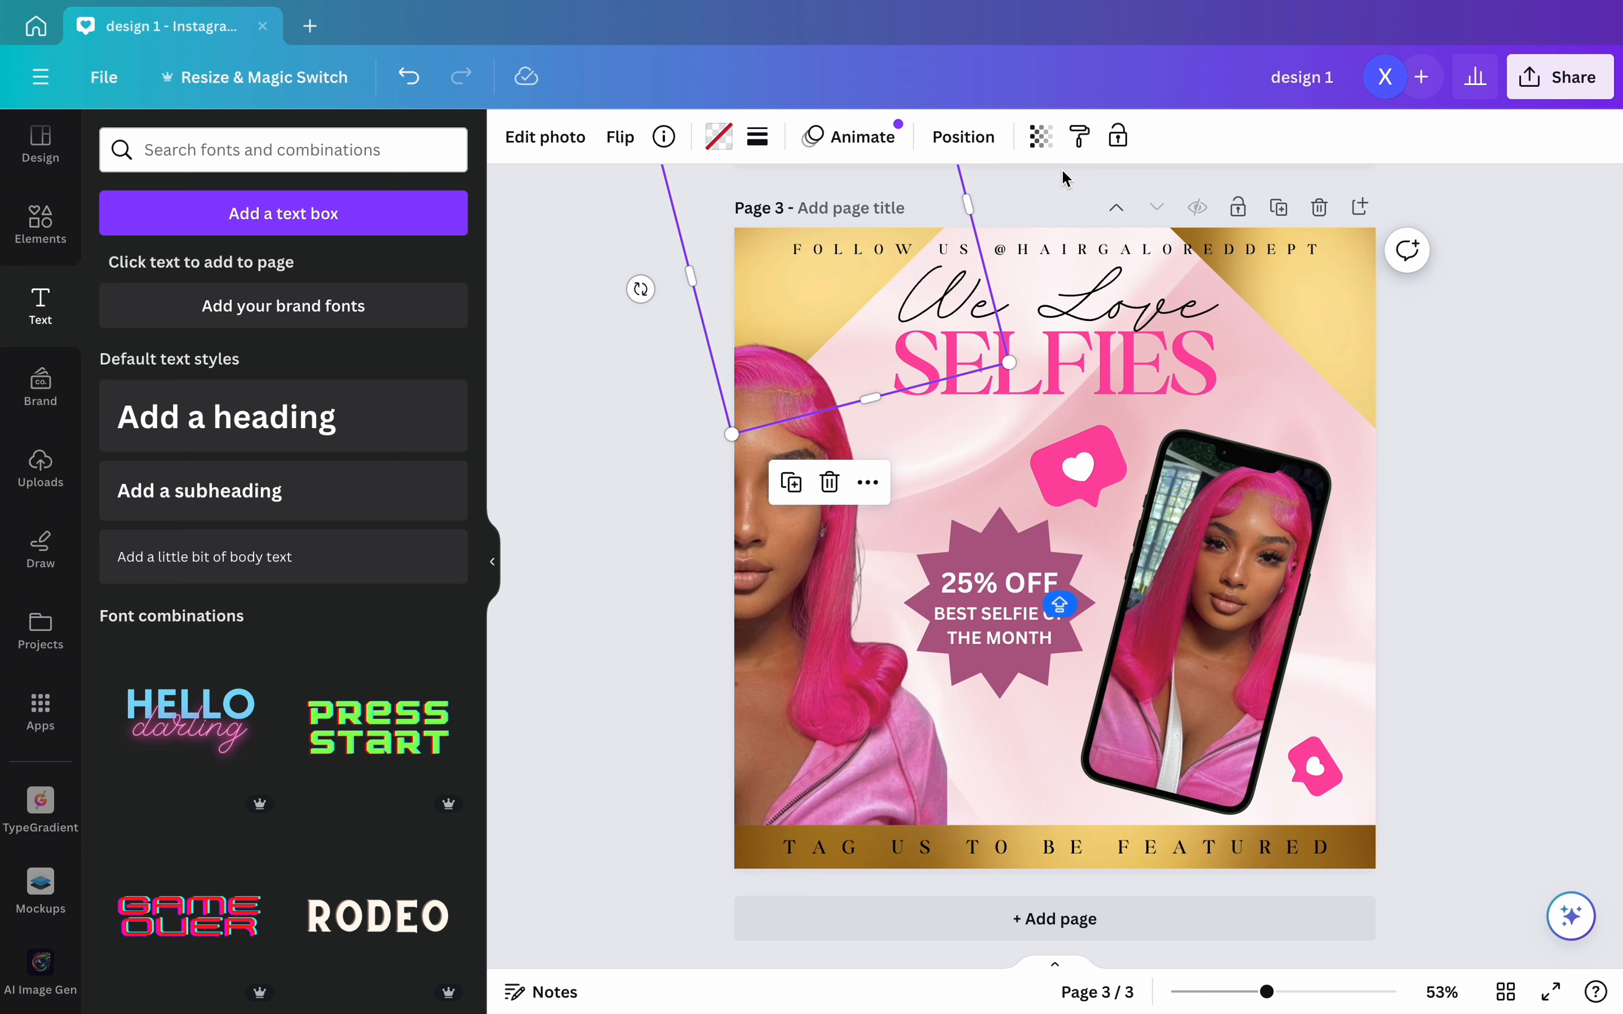
left_click(1117, 136)
left_click(1424, 394)
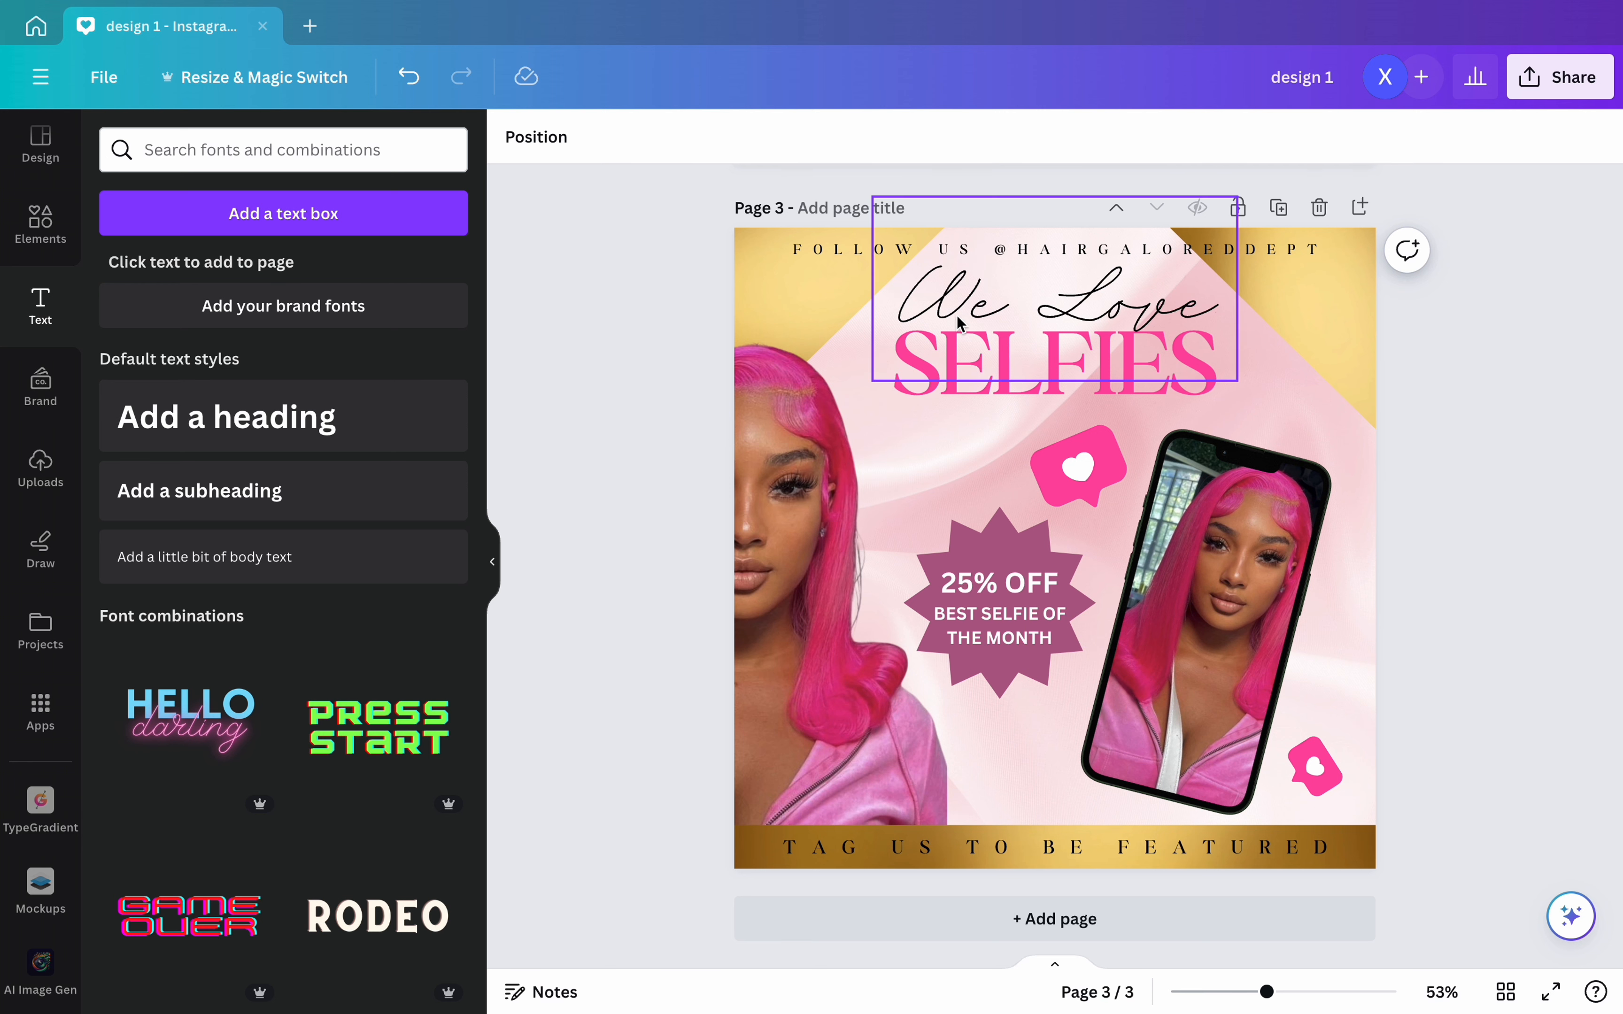
left_click_drag(864, 309, 1212, 365)
left_click(1516, 498)
left_click(878, 301)
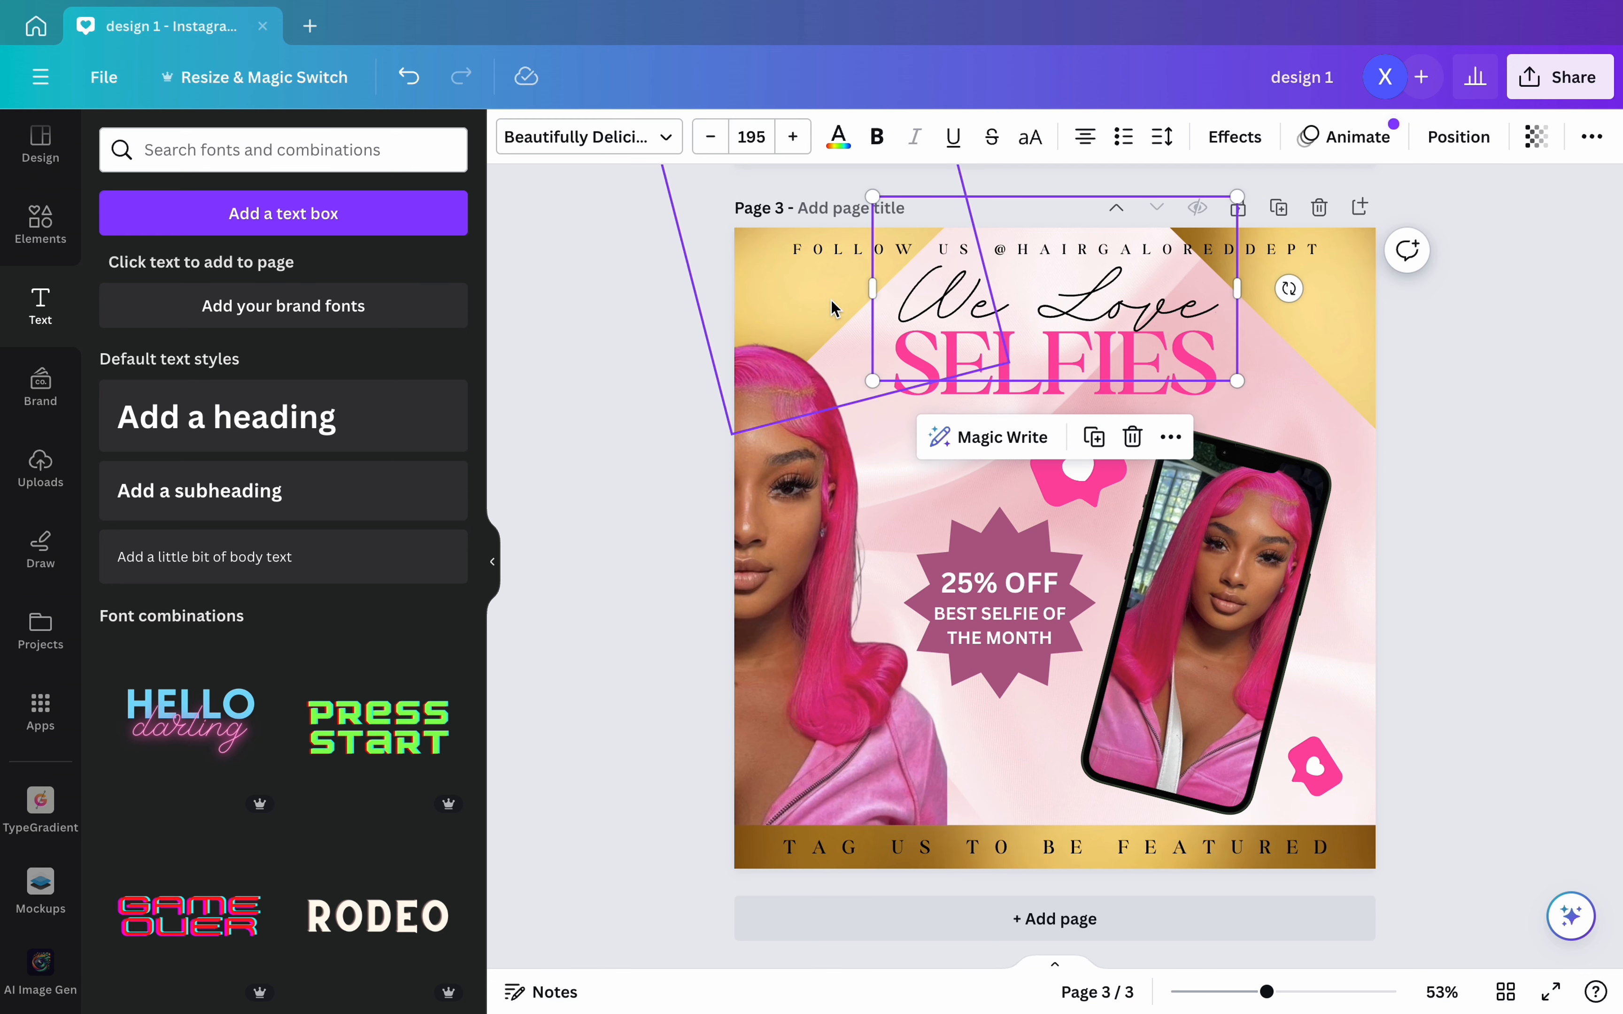
left_click(705, 386)
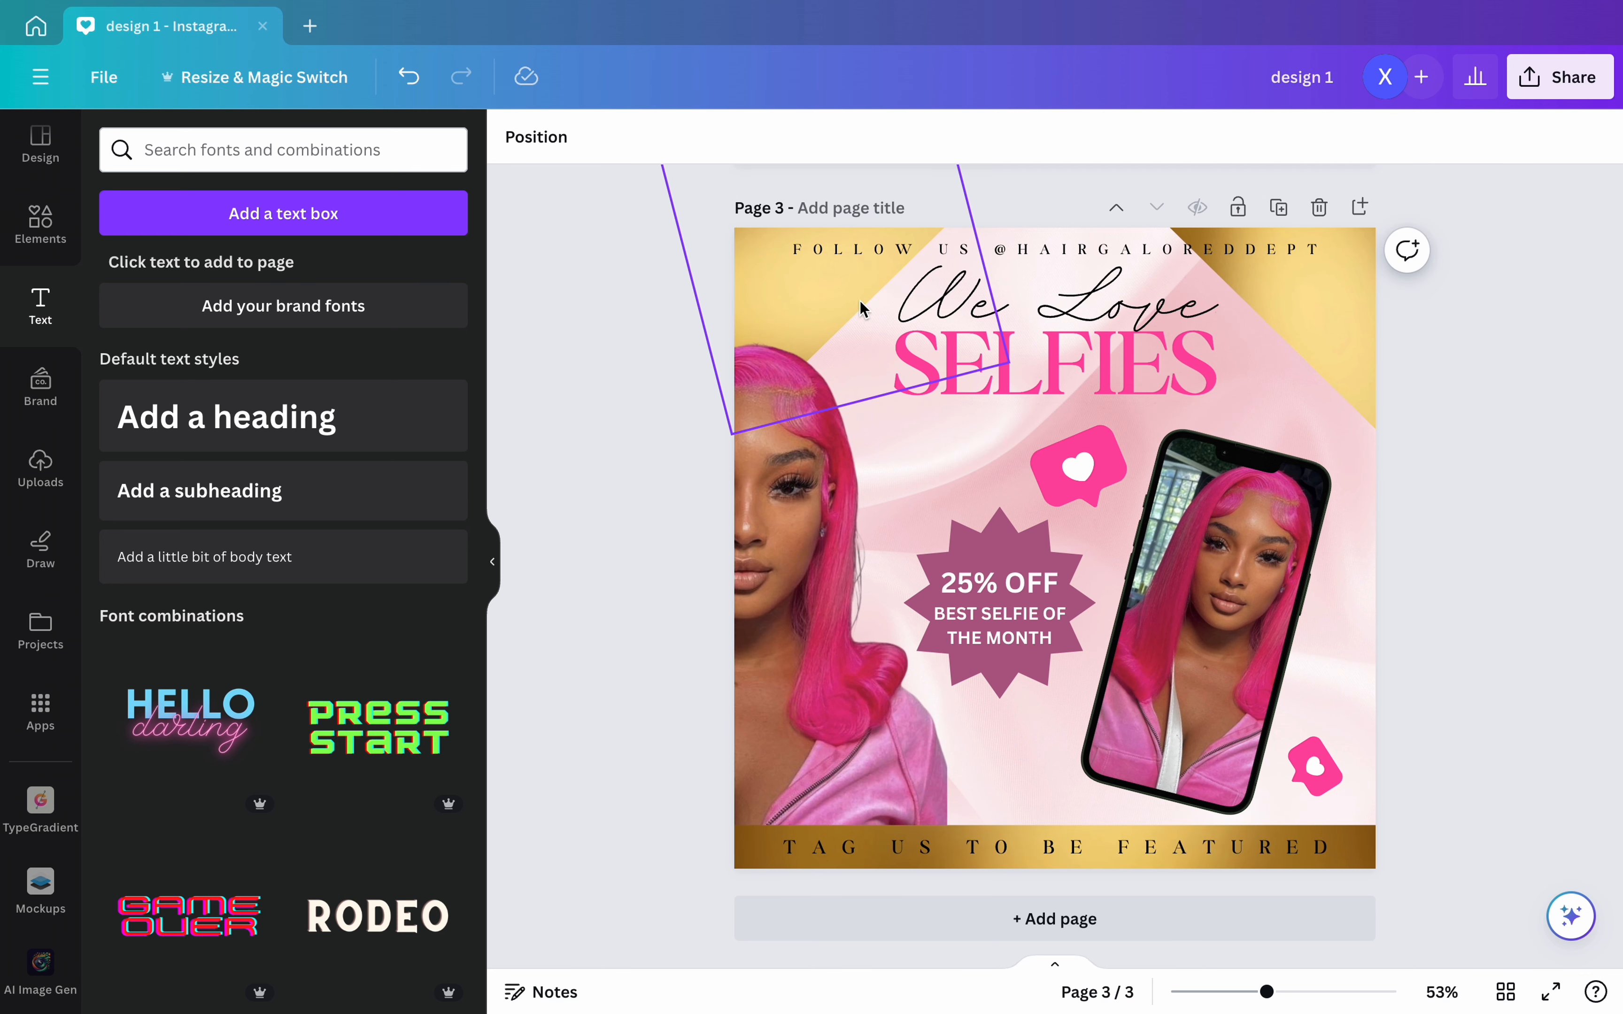
left_click(1010, 351, "shift")
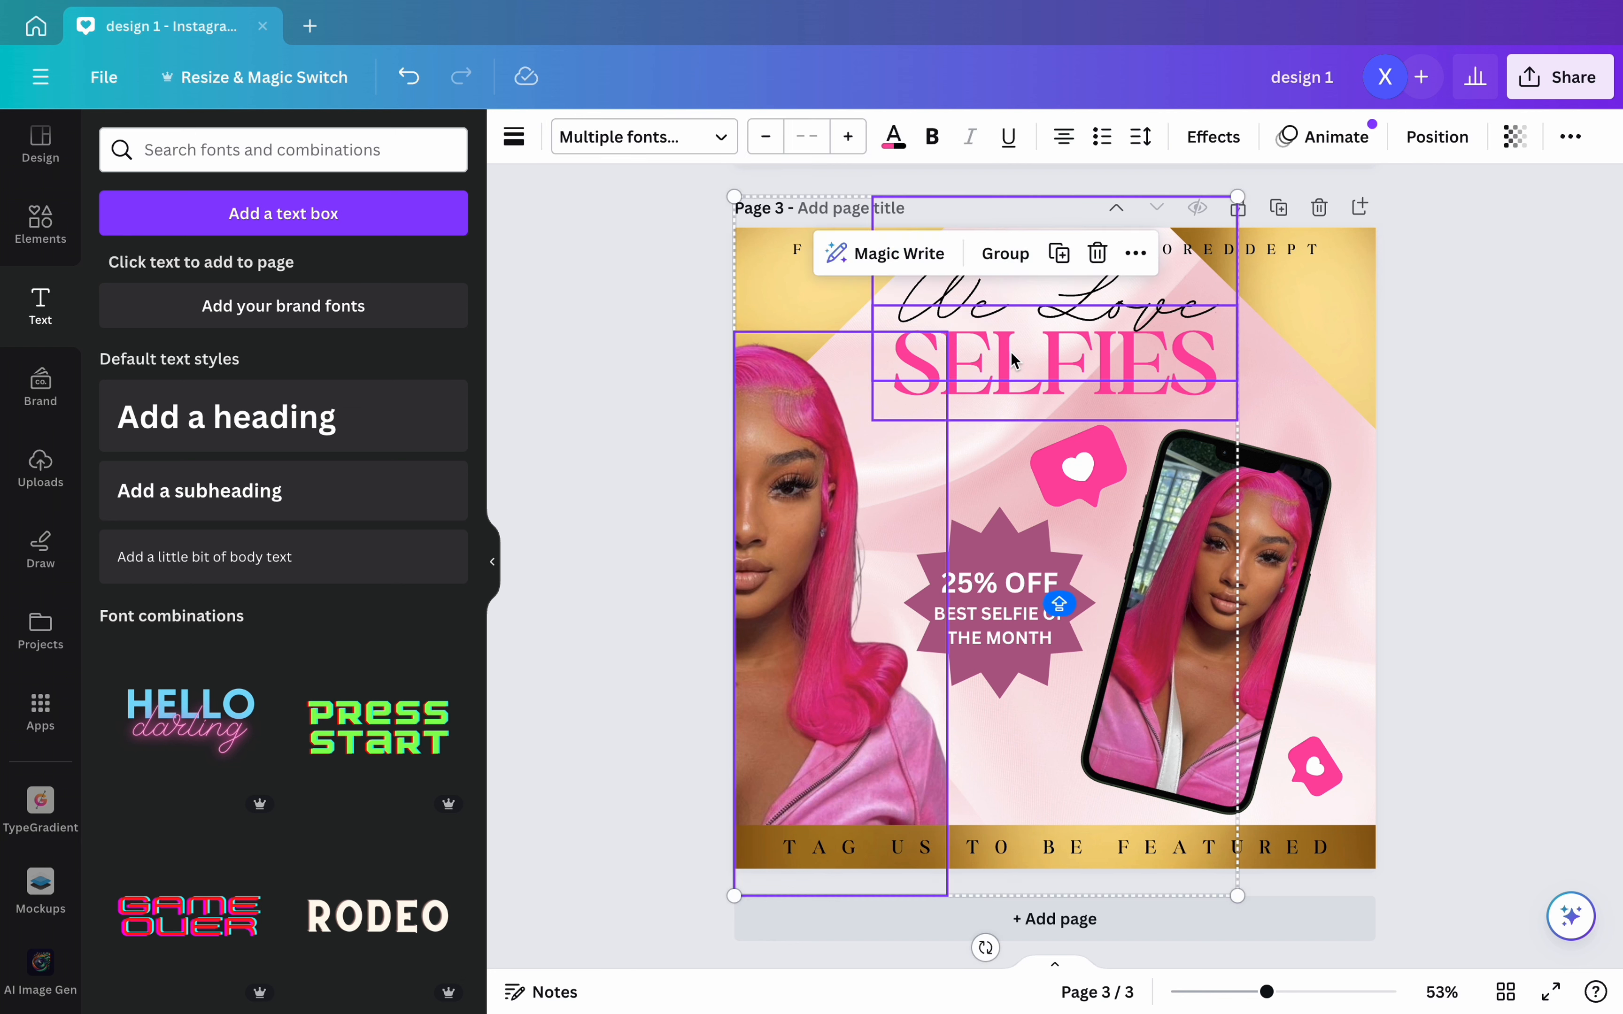
left_click(1004, 256)
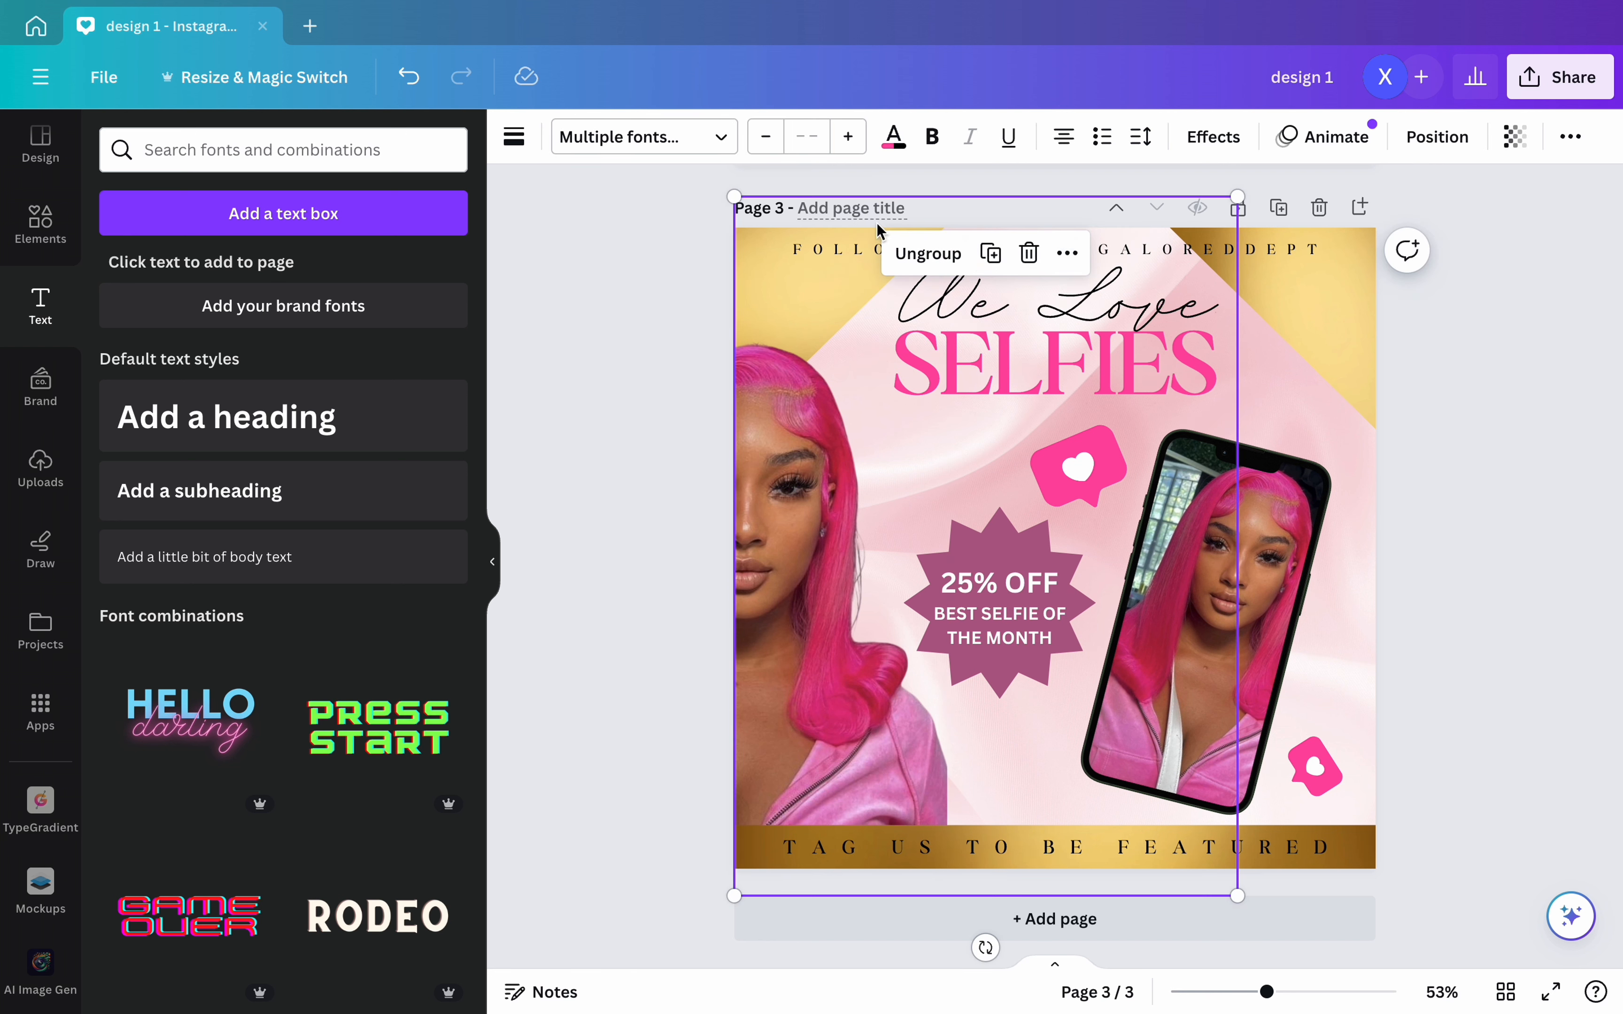
left_click(920, 254)
left_click(1390, 498)
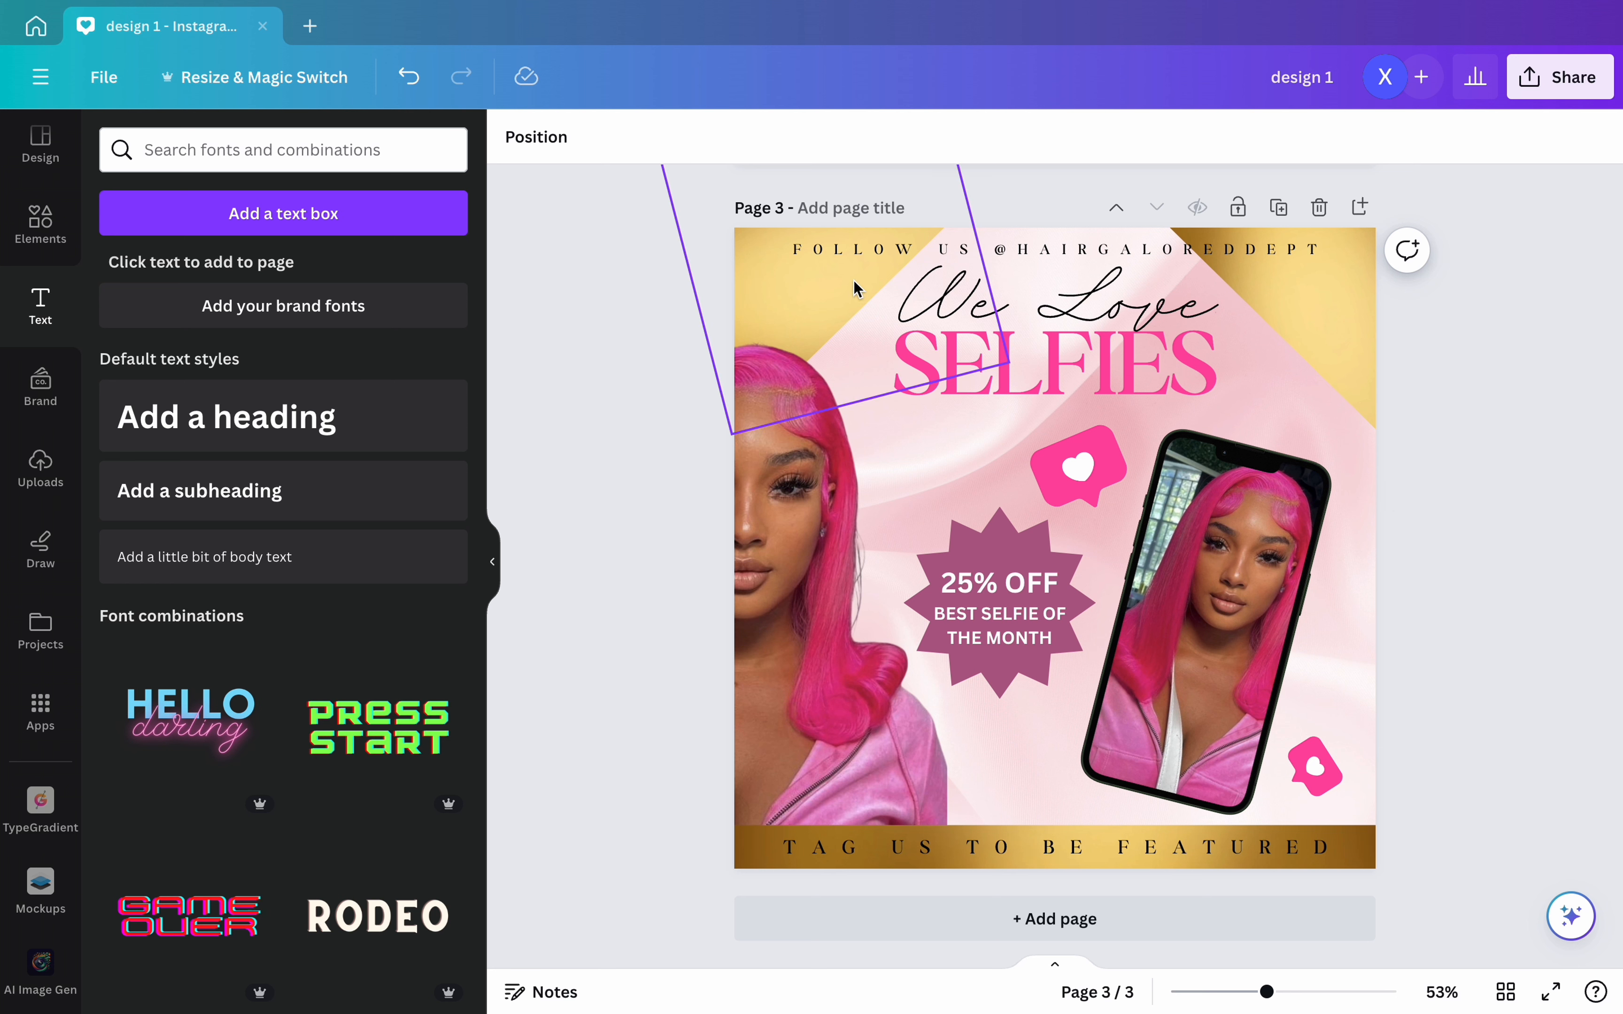
- Group the "We Love" and "SELFIES" texts and place the group slightly smaller and lower beneath the follow line
left_click_drag(854, 282, 937, 319)
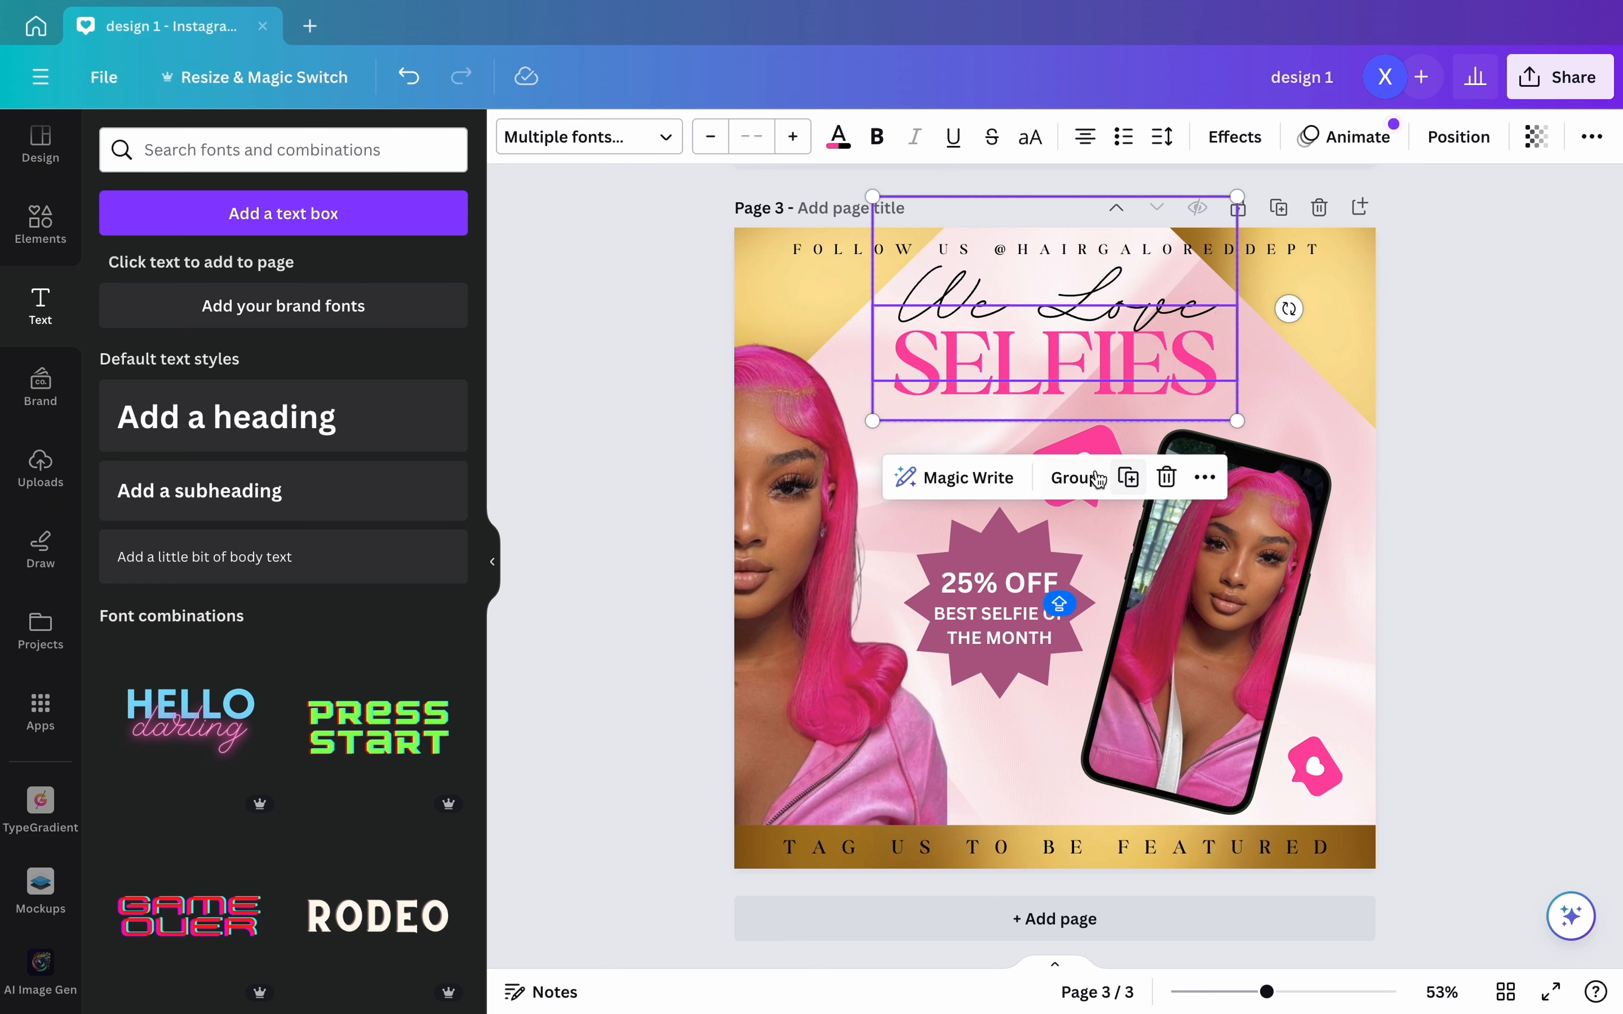
left_click(1074, 478)
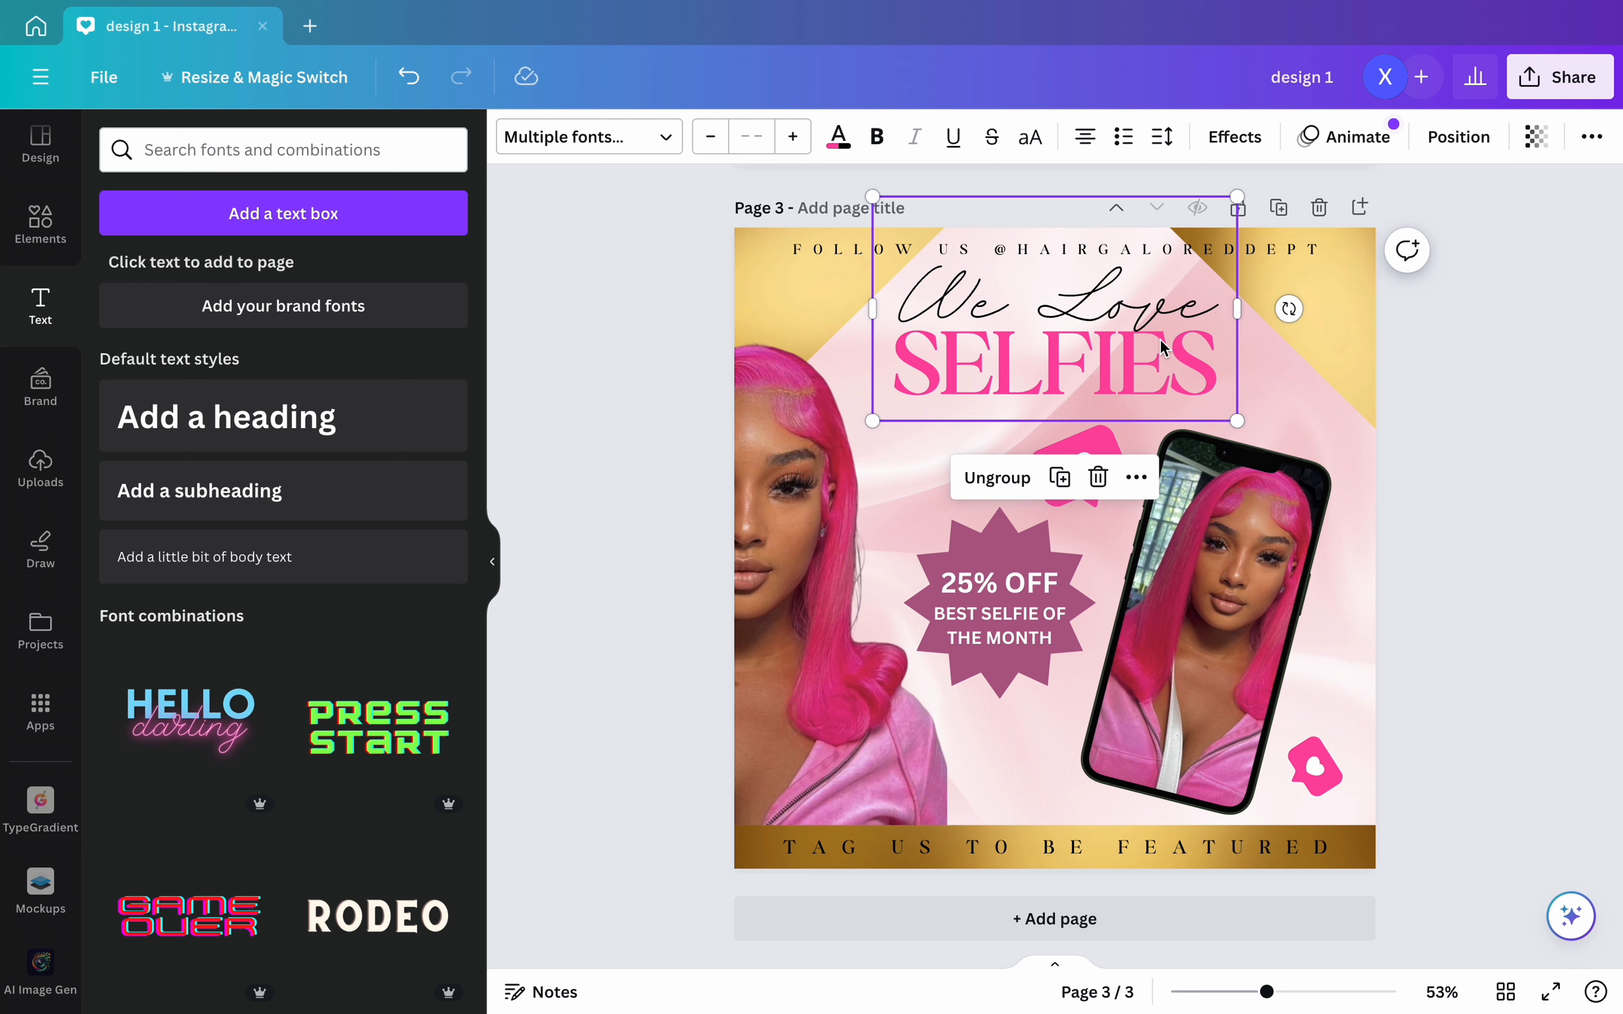
left_click_drag(1160, 342, 1164, 353)
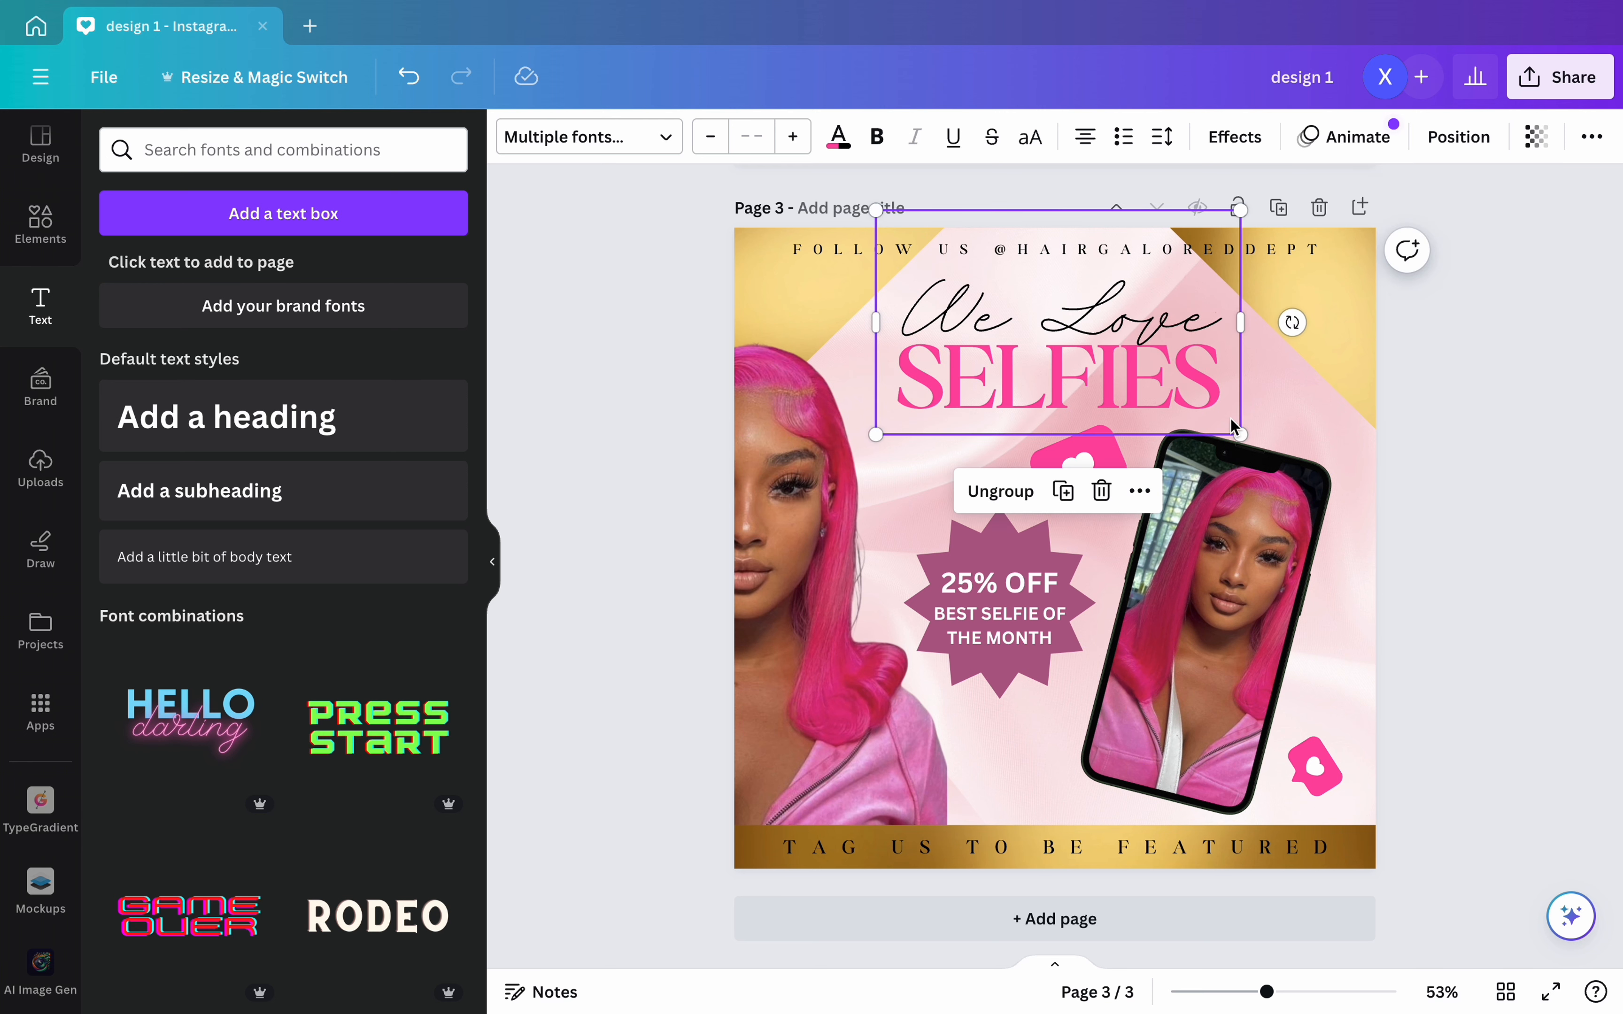
left_click_drag(1241, 435, 1141, 366)
left_click(1528, 528)
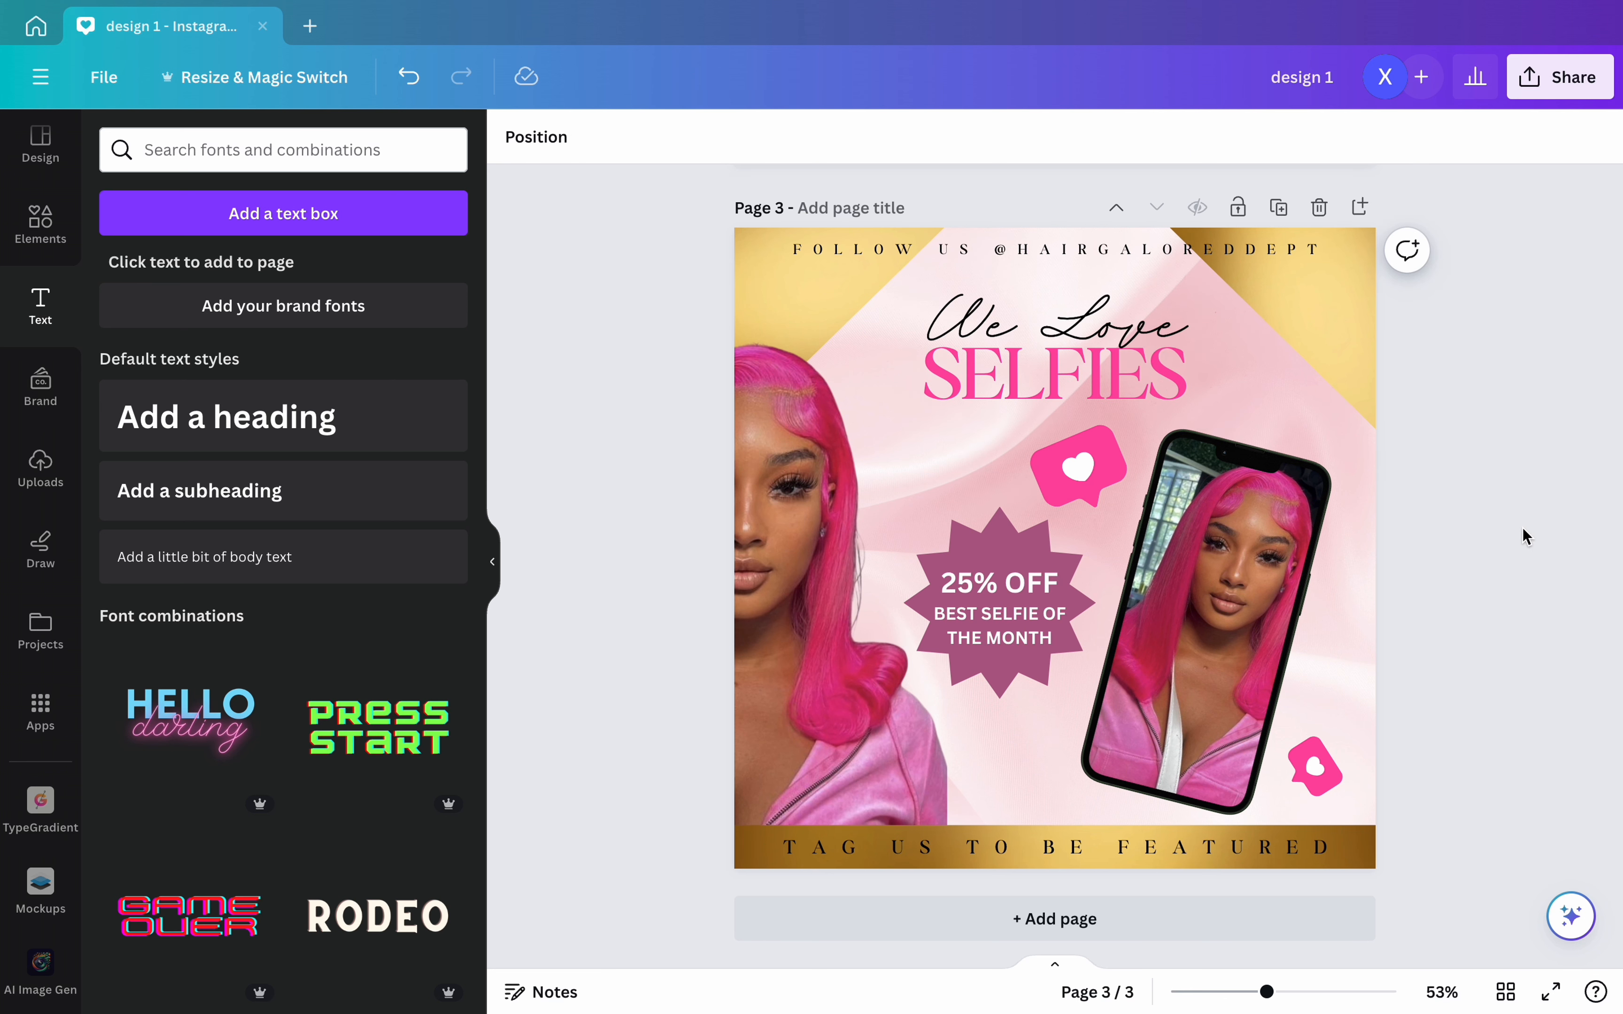